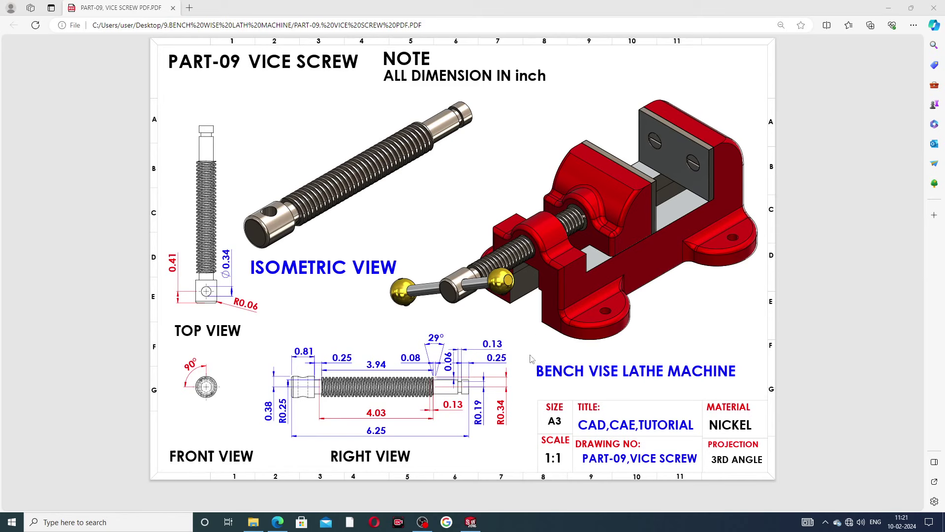
Switch from Edge to SOLIDWORKS to show the finished threaded VICE SCREW part
click(470, 522)
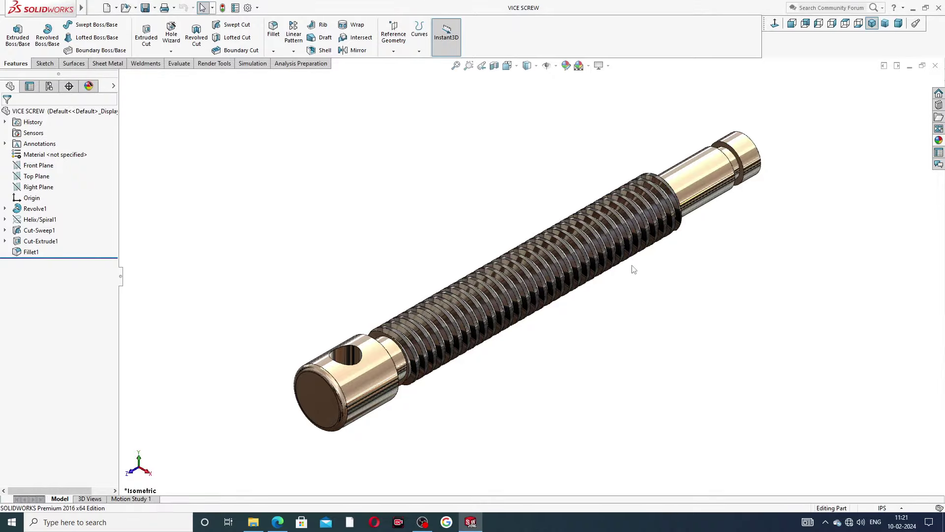
middle_drag(621, 264, 586, 285)
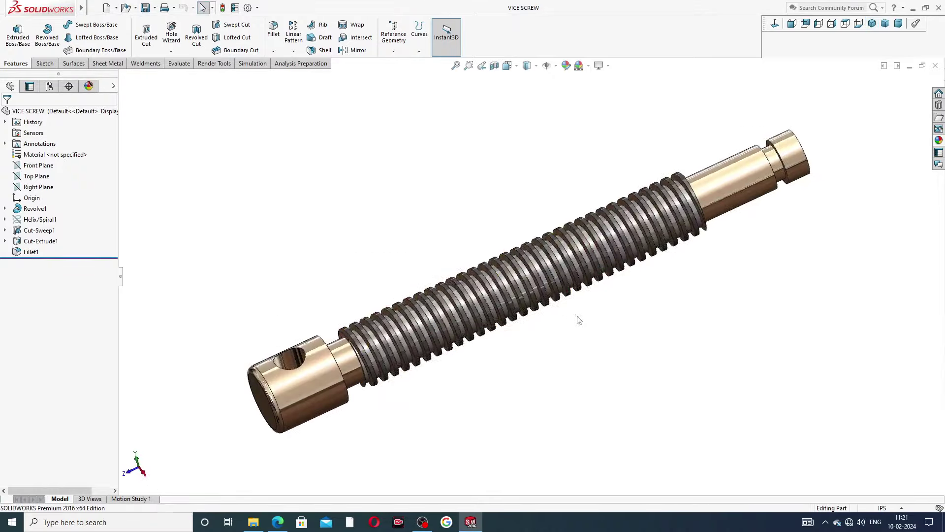
scroll(571, 308, up, 3)
scroll(573, 307, down, 3)
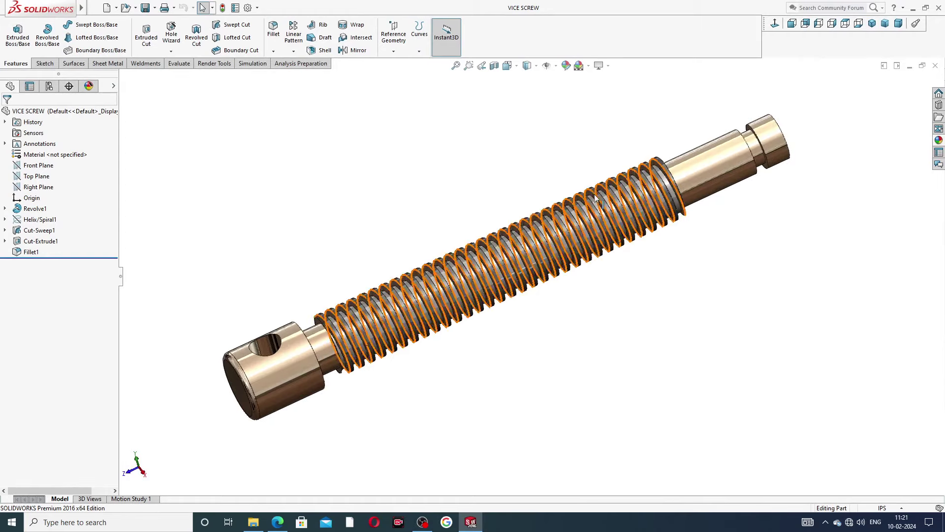
scroll(569, 304, down, 2)
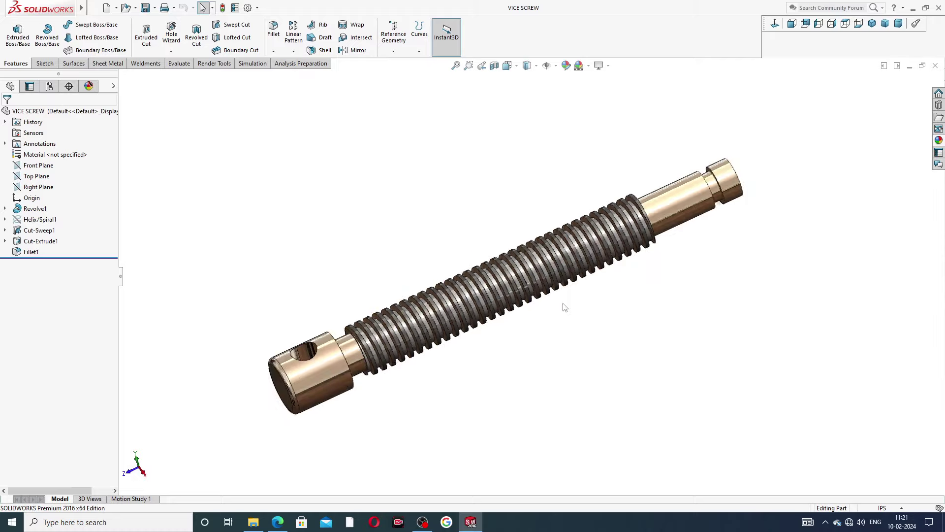
middle_drag(548, 321, 494, 255)
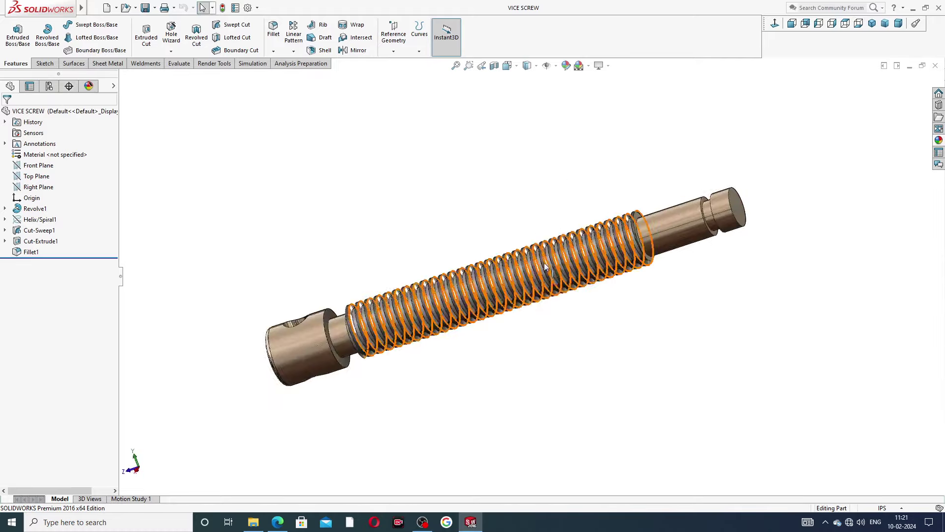
scroll(553, 311, down, 2)
scroll(619, 260, up, 2)
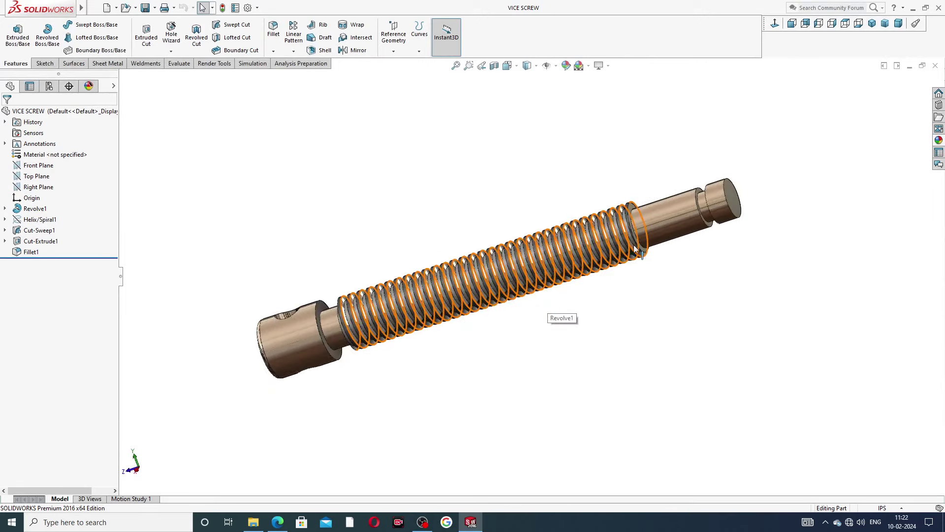
middle_drag(547, 295, 327, 228)
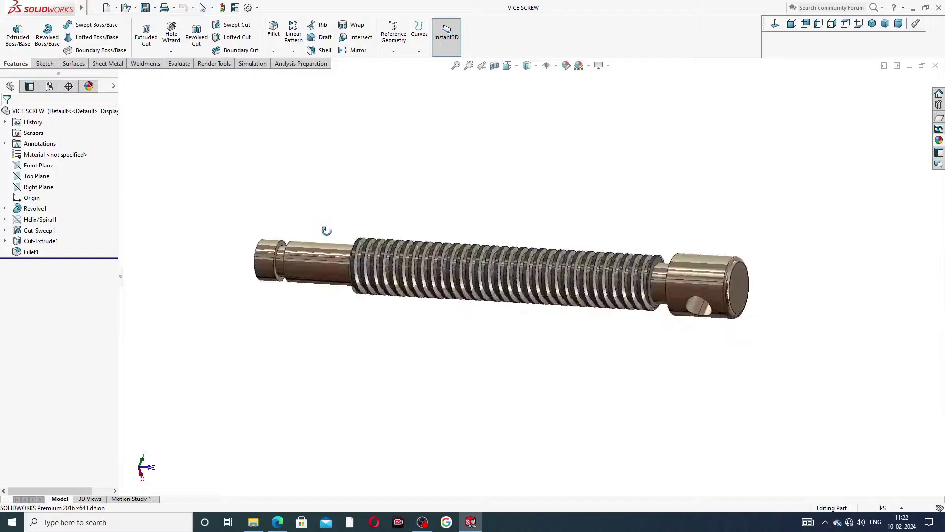
middle_drag(621, 267, 560, 274)
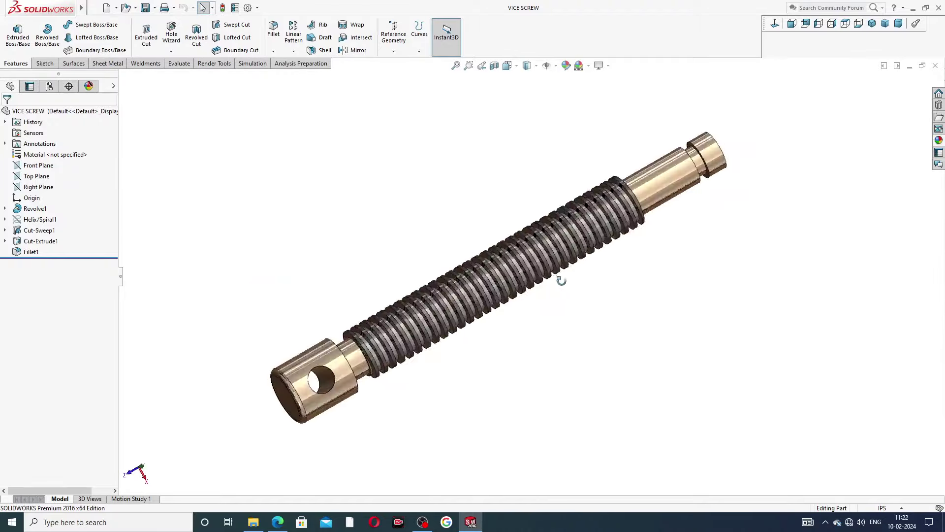
scroll(613, 279, down, 2)
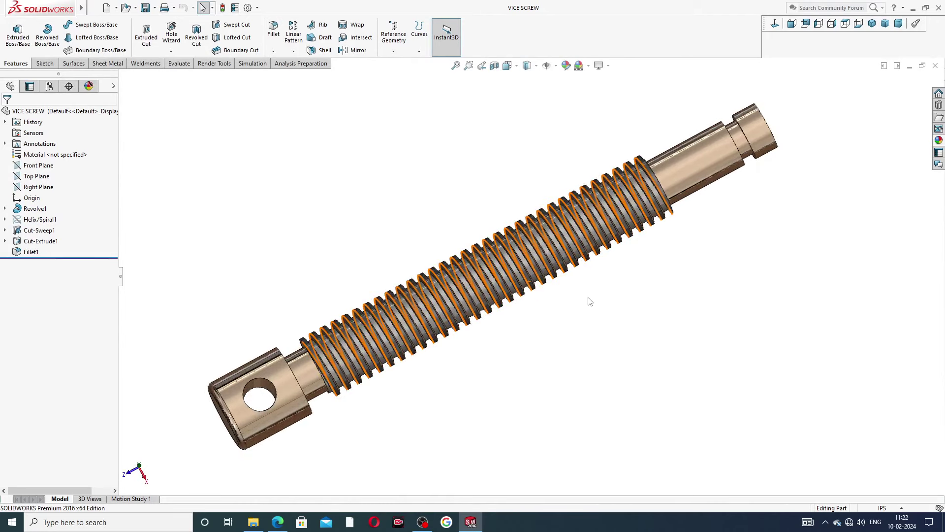
scroll(586, 300, up, 2)
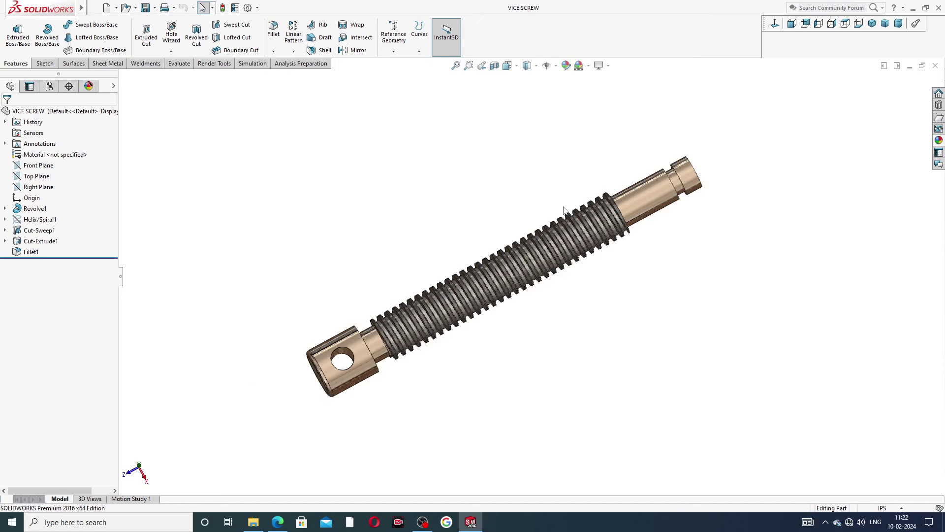
middle_drag(571, 205, 576, 317)
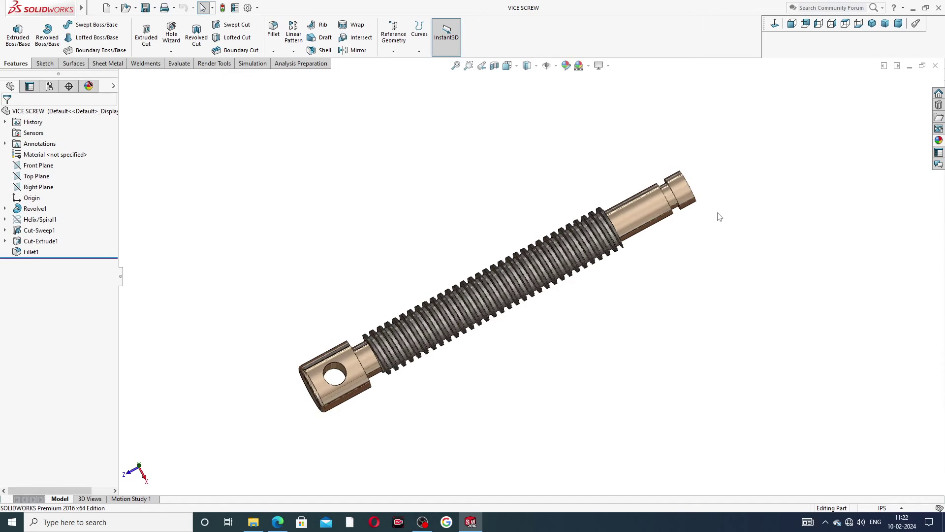
Close the finished vice screw document and create a new blank part
click(934, 66)
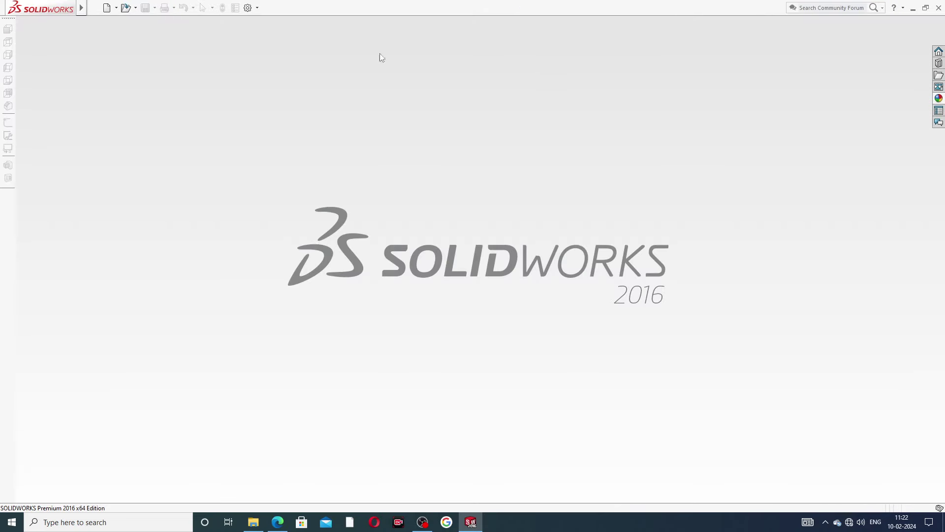
click(107, 10)
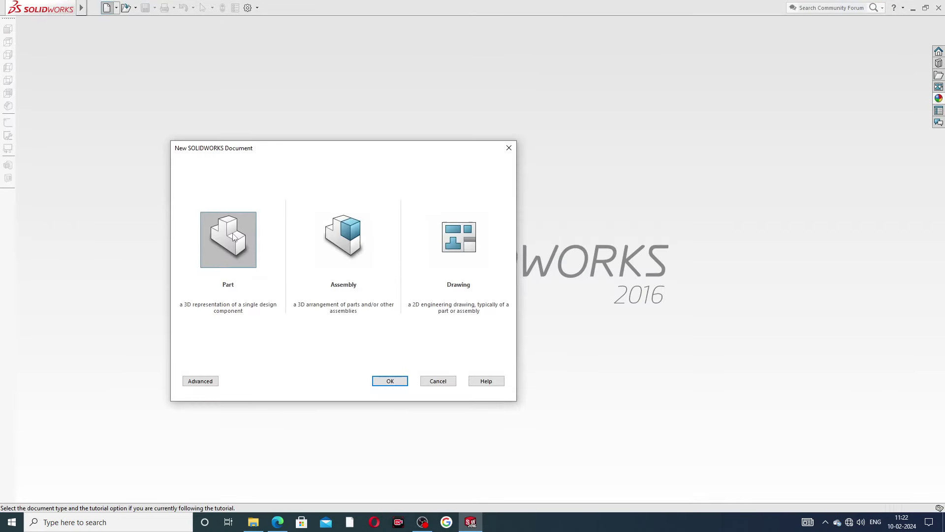
click(387, 381)
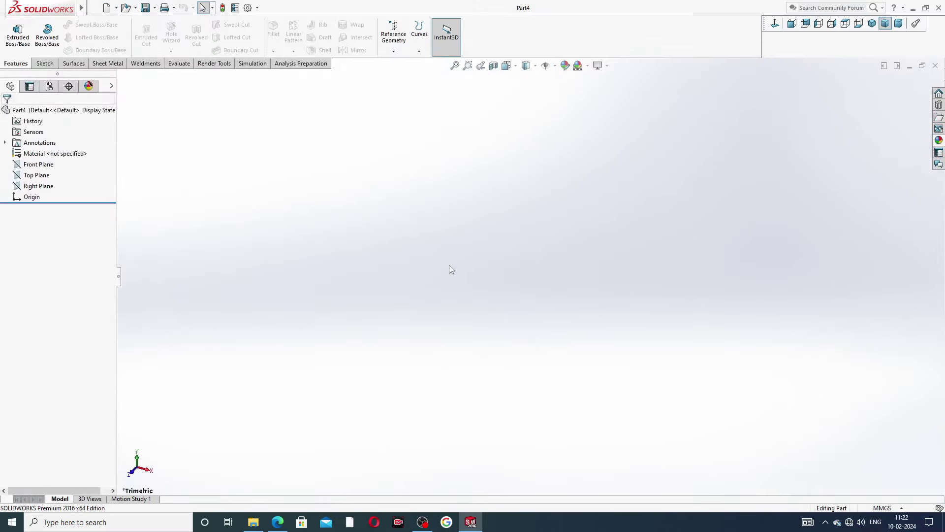
Give Part4 a Plain White scene background and IPS (inch, pound, second) units
click(588, 66)
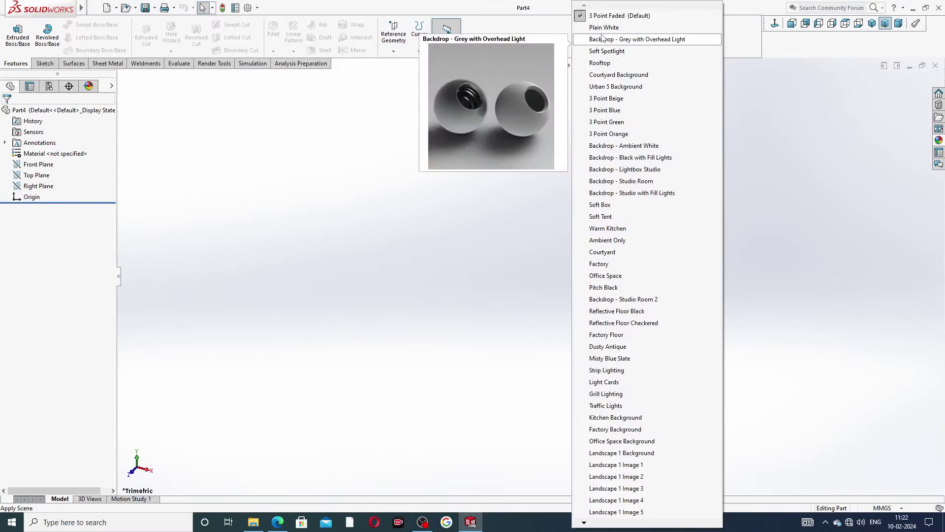
click(605, 30)
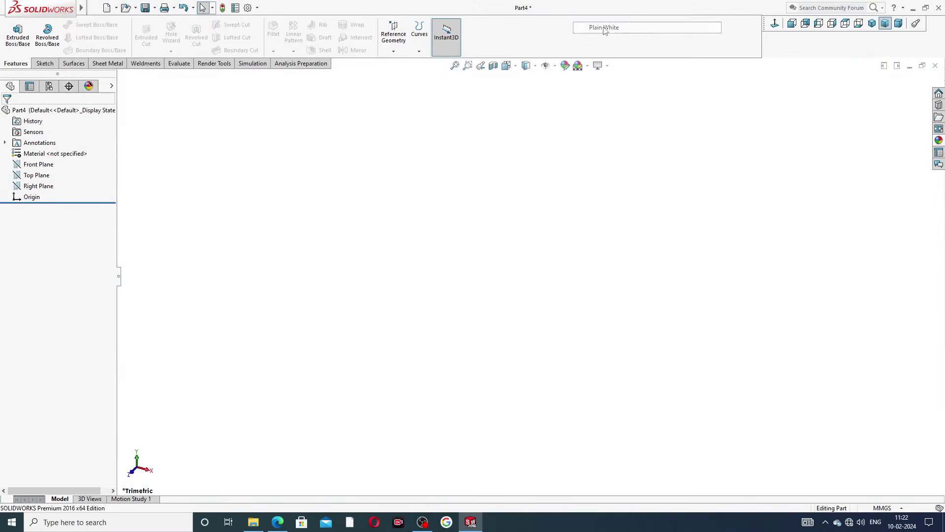
click(889, 508)
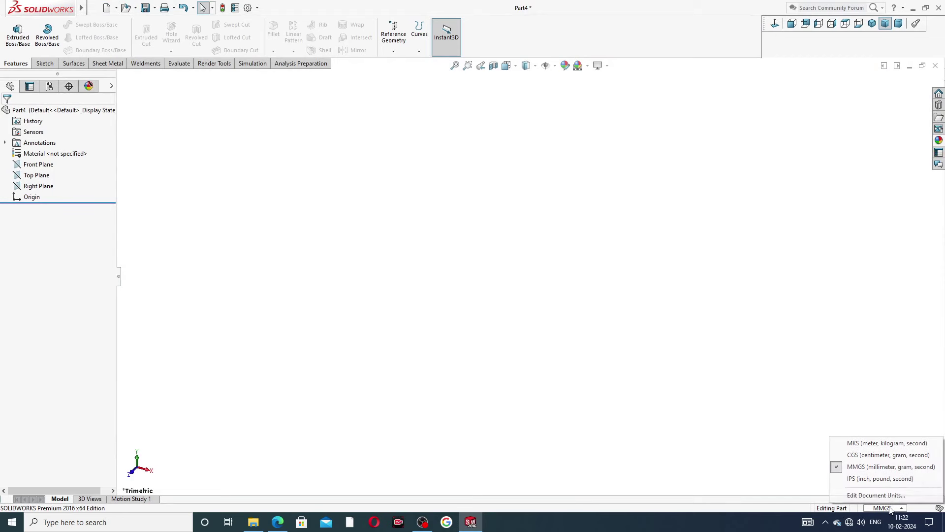
click(872, 481)
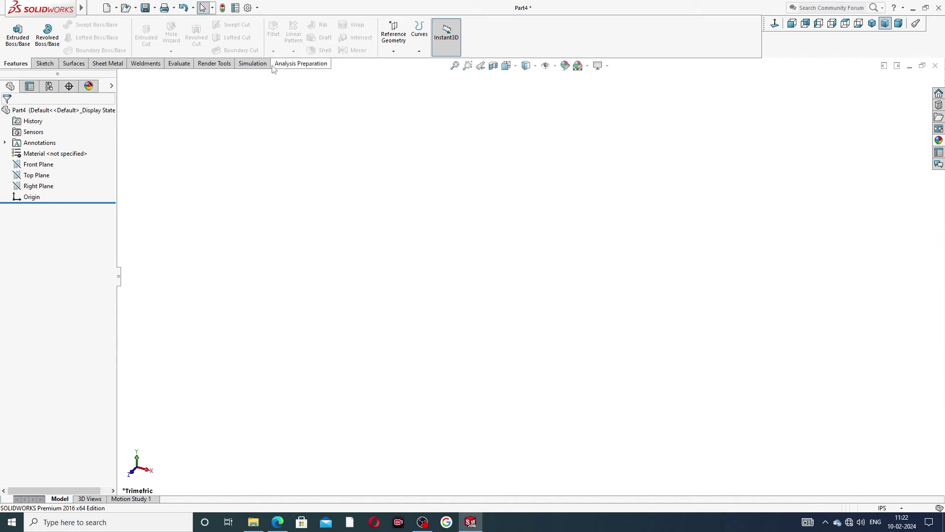
Set Part4's shaded and wireframe image quality sliders to maximum in Document Properties
click(249, 9)
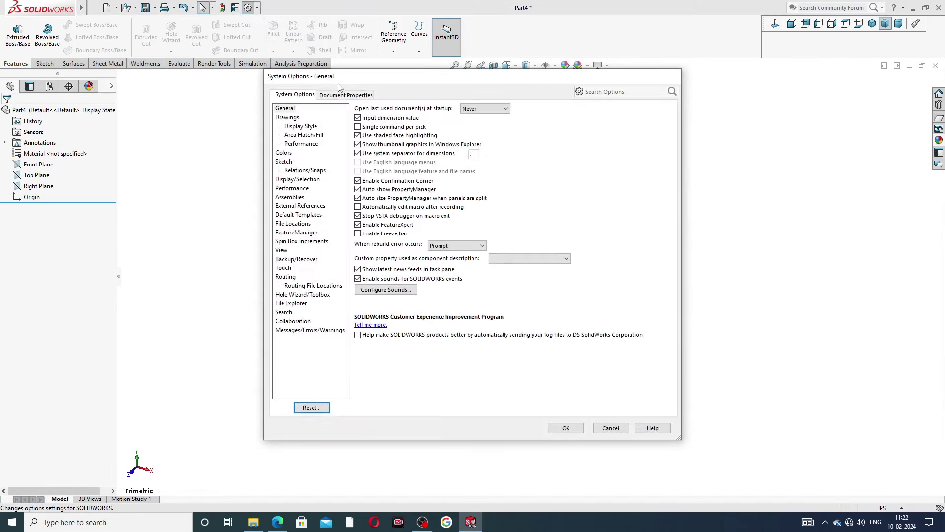
click(344, 95)
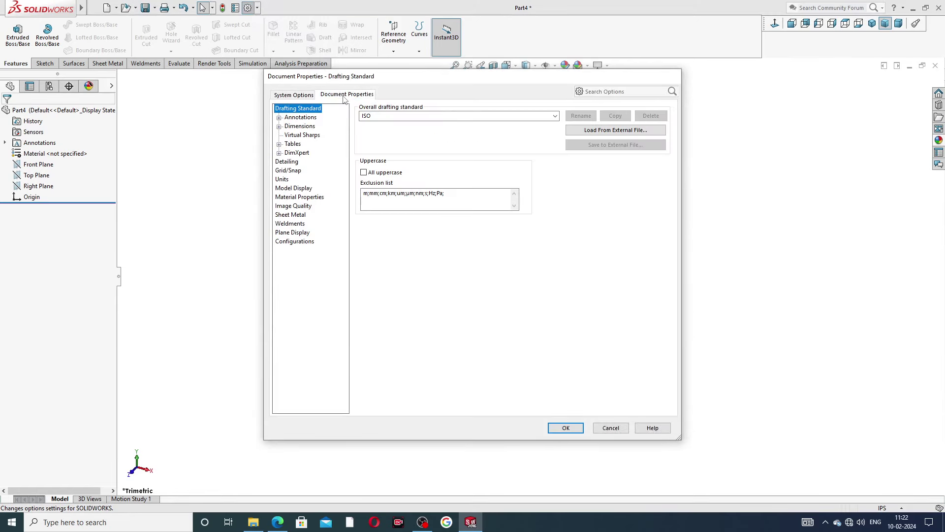
click(294, 206)
drag(443, 124, 543, 124)
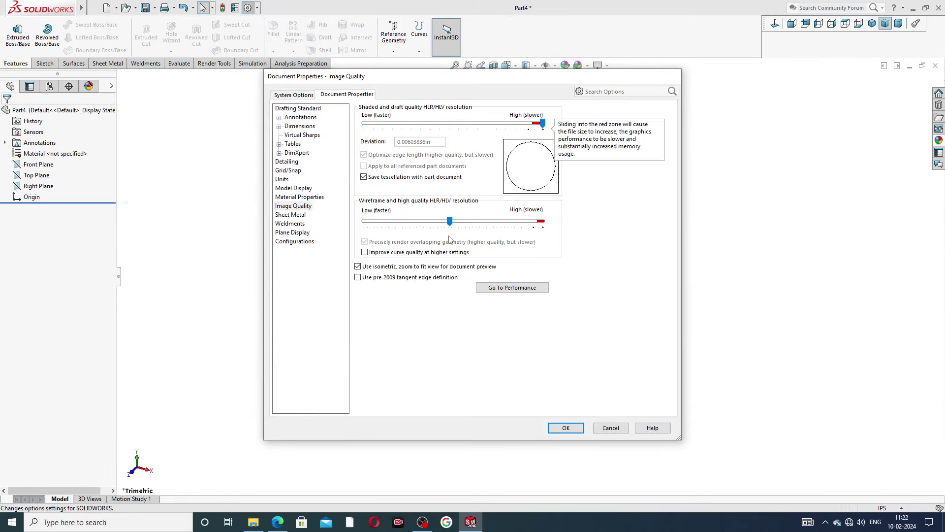
drag(450, 221, 575, 253)
click(565, 428)
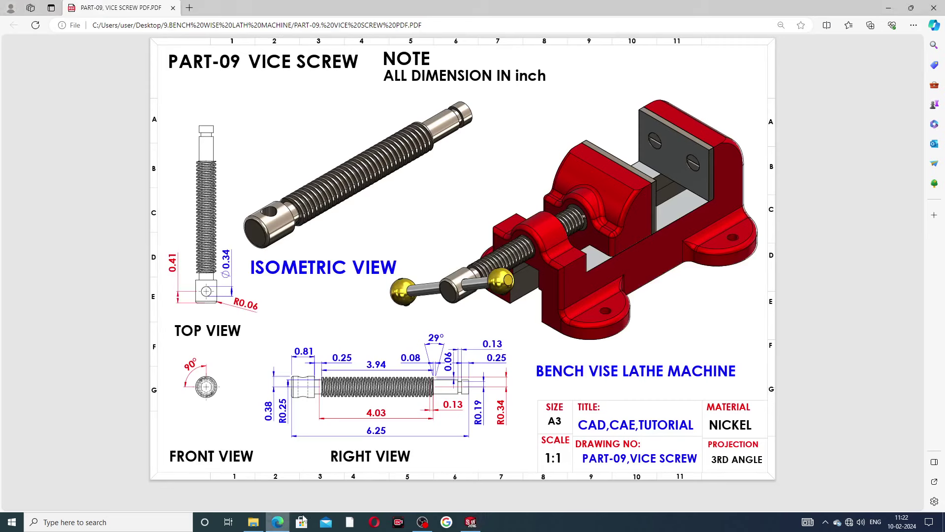
Switch to Edge to view the PART-09 vice screw drawing PDF and its dimensions
click(278, 522)
Back in Part4, start a sketch on the Right Plane with the Line tool
click(470, 522)
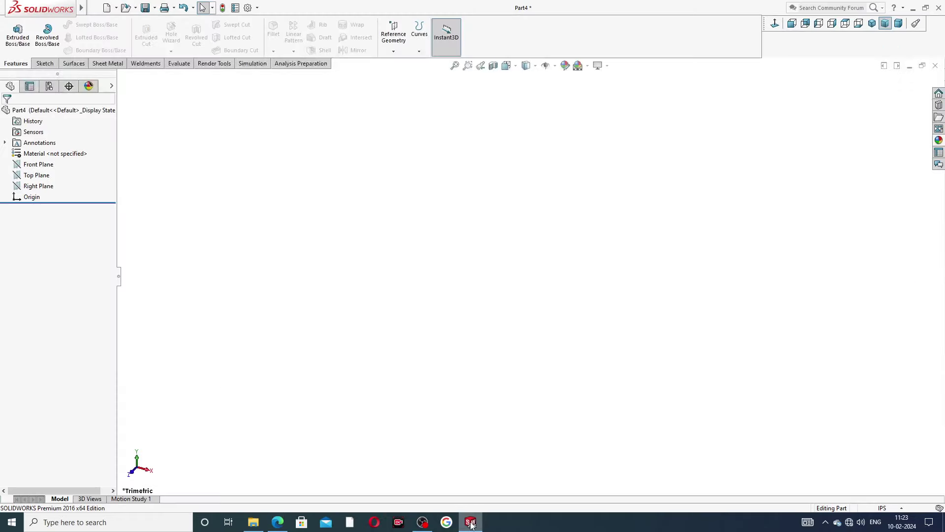
click(50, 186)
click(50, 174)
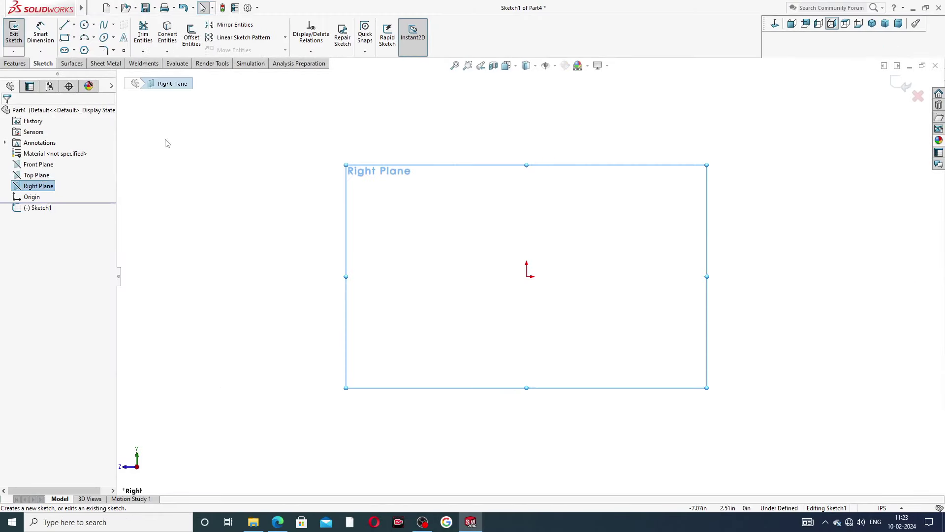
click(71, 27)
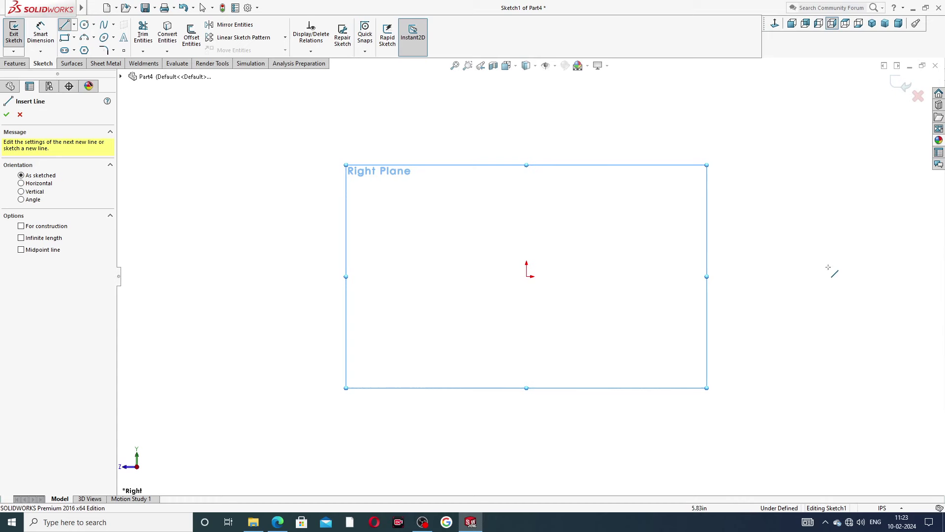
Draw the base line to the origin, the left edge, the first notch and the raised step top
click(847, 276)
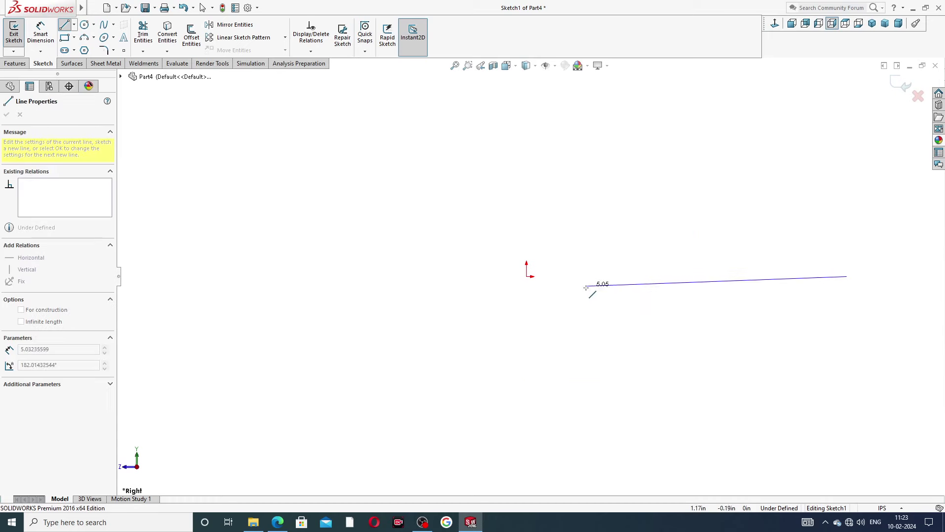
click(527, 276)
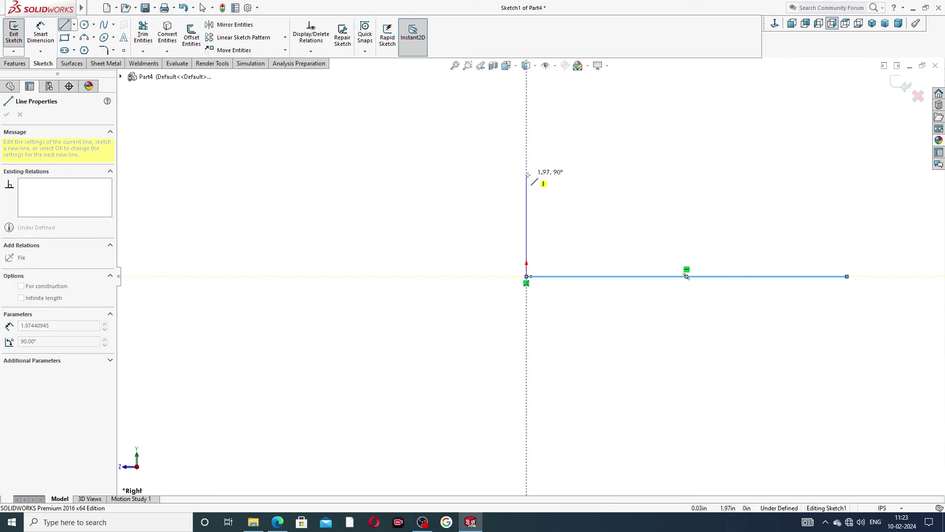
click(526, 201)
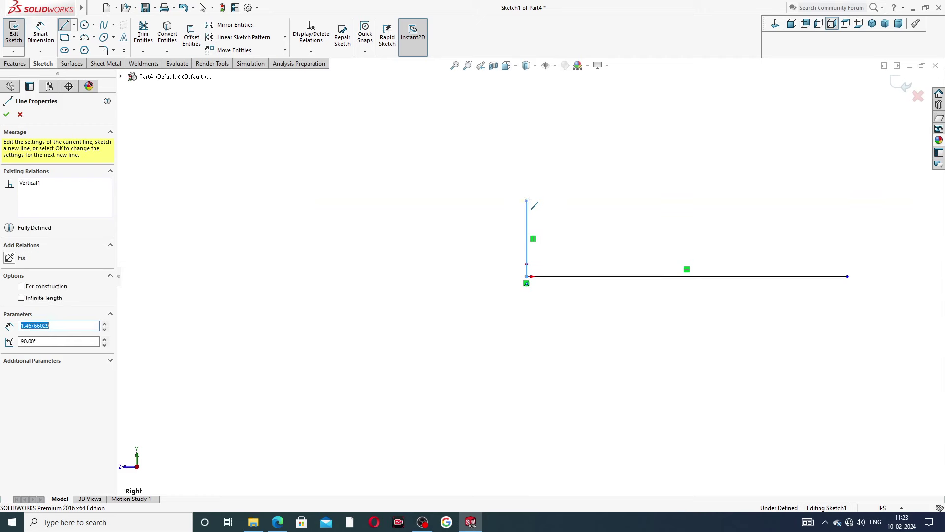
click(567, 201)
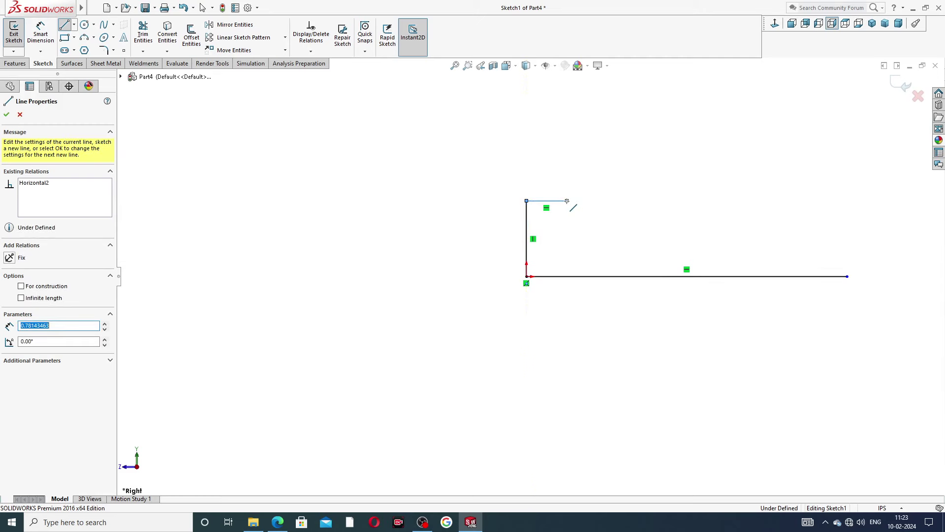
click(567, 220)
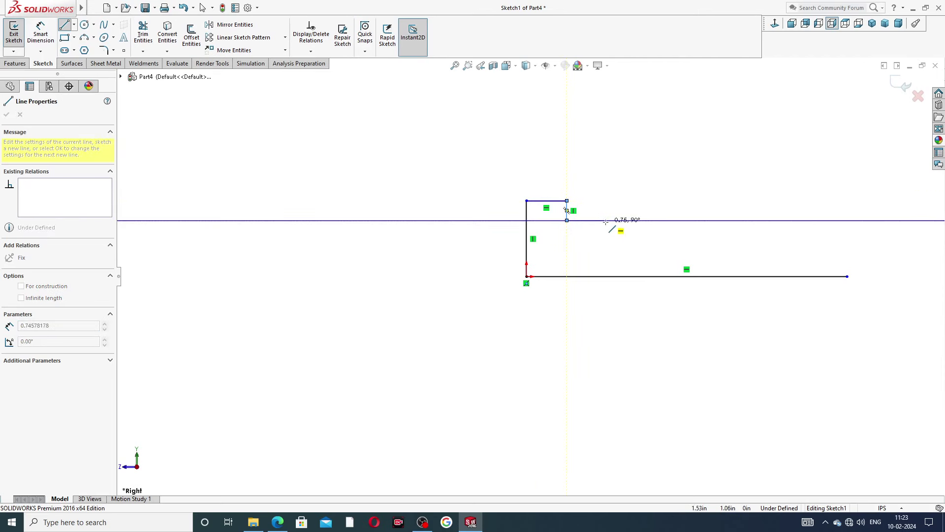
click(612, 220)
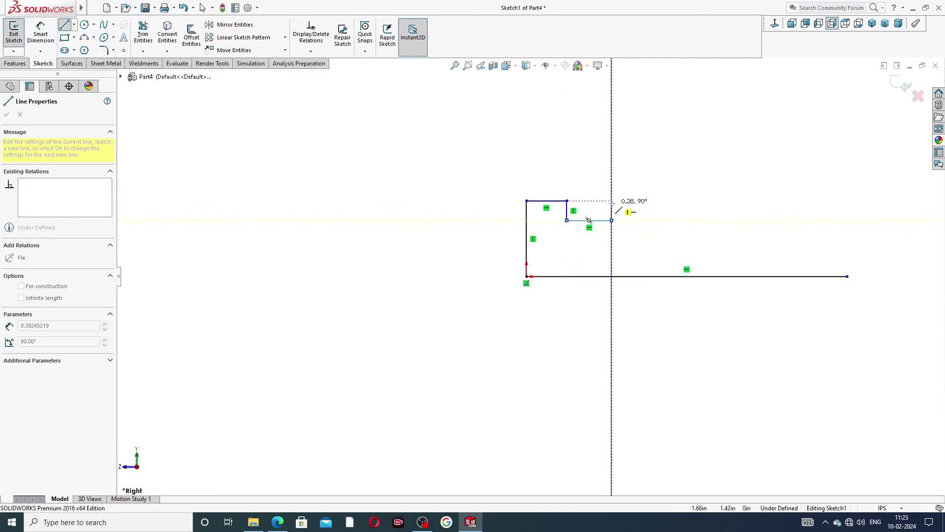
click(612, 205)
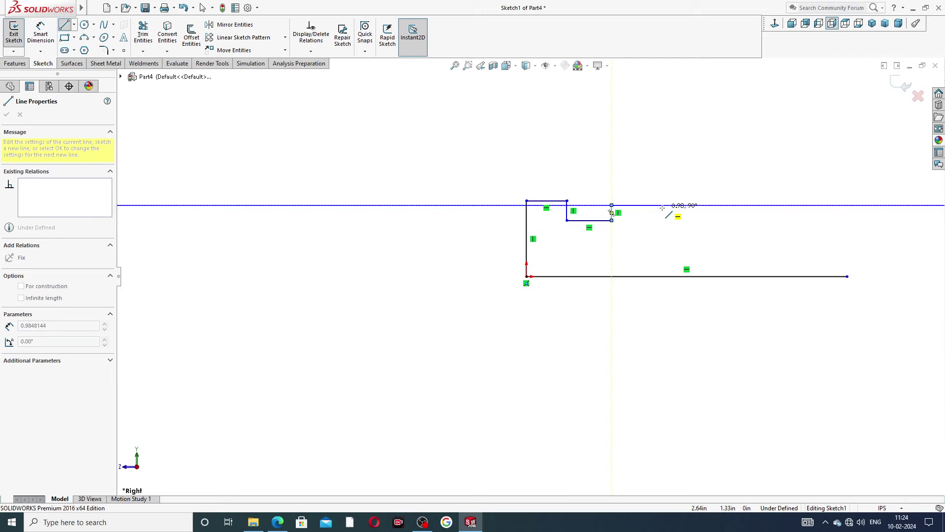
click(681, 205)
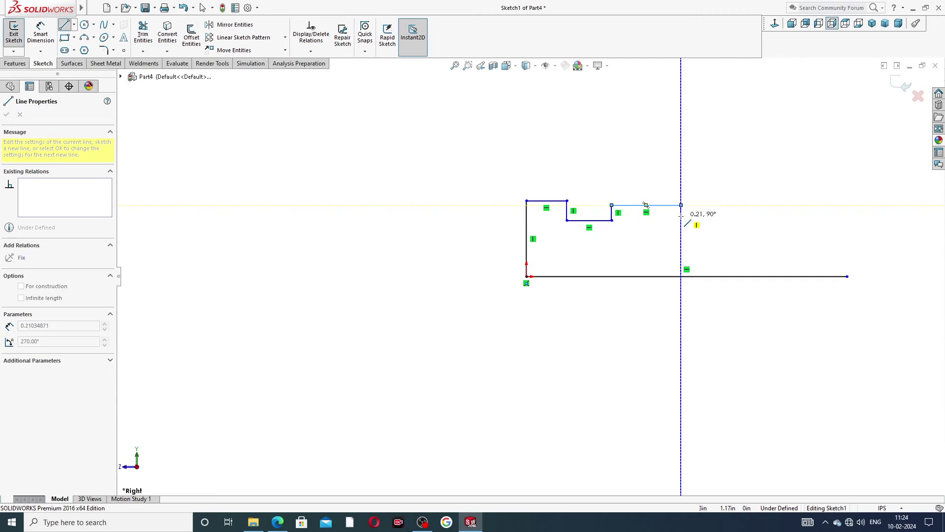
Add the lower step, small groove and last top segment, close the outline, and fit it to view
click(681, 216)
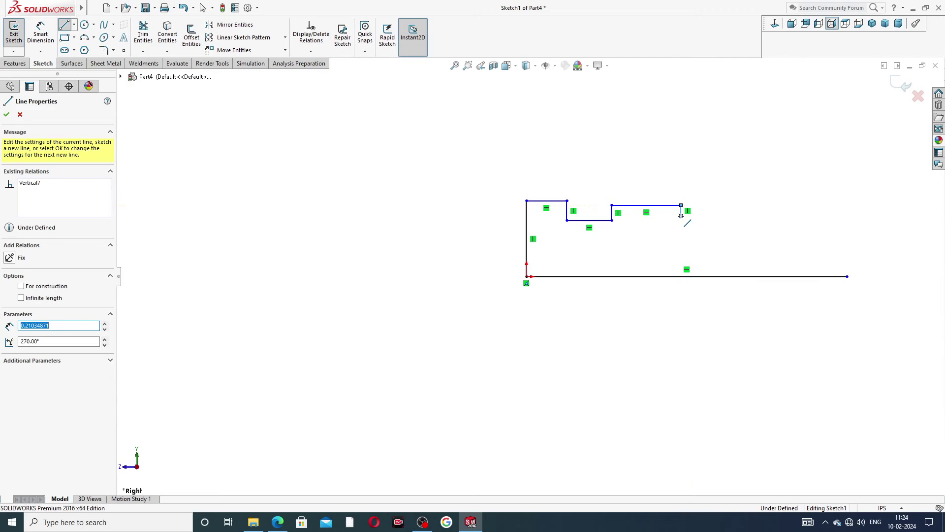
click(756, 215)
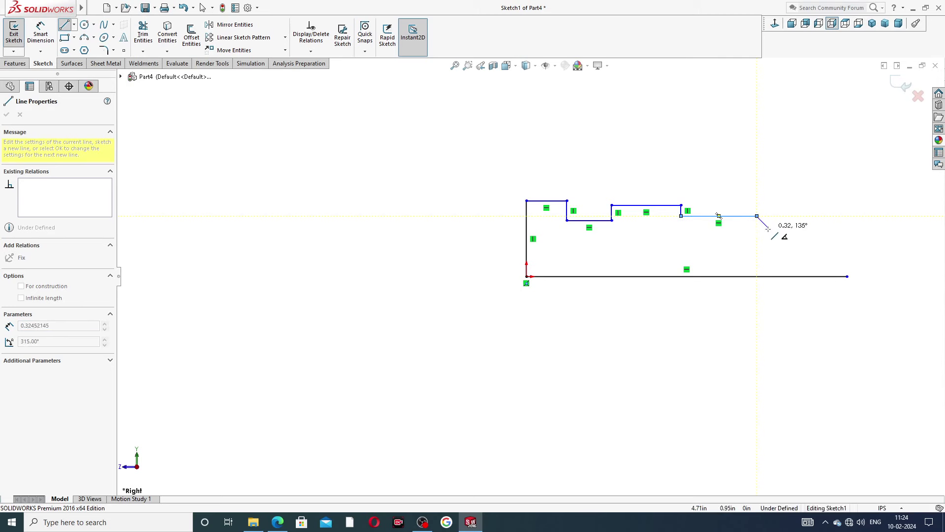
click(757, 226)
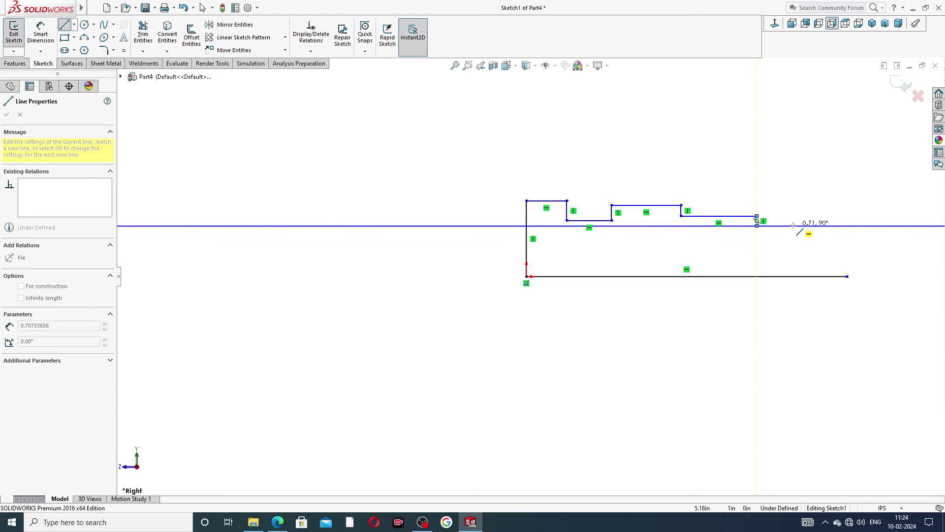
click(795, 225)
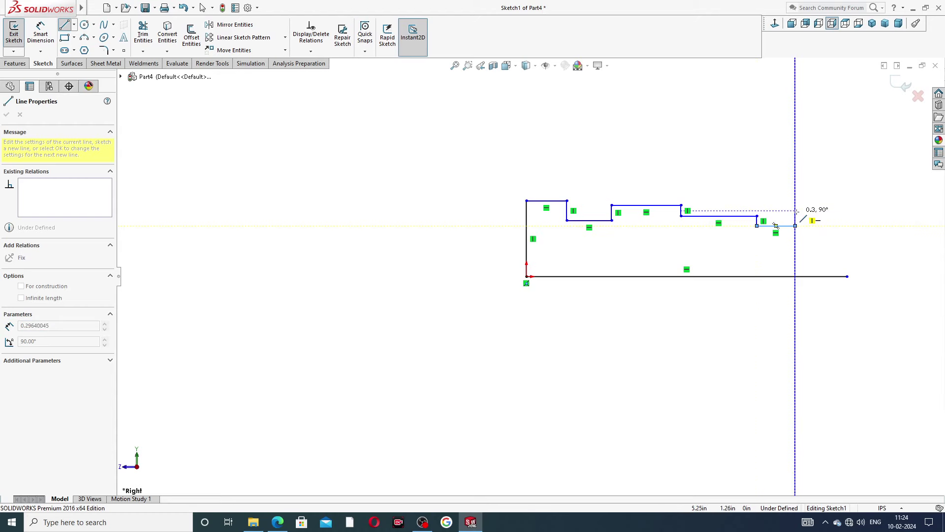
click(795, 215)
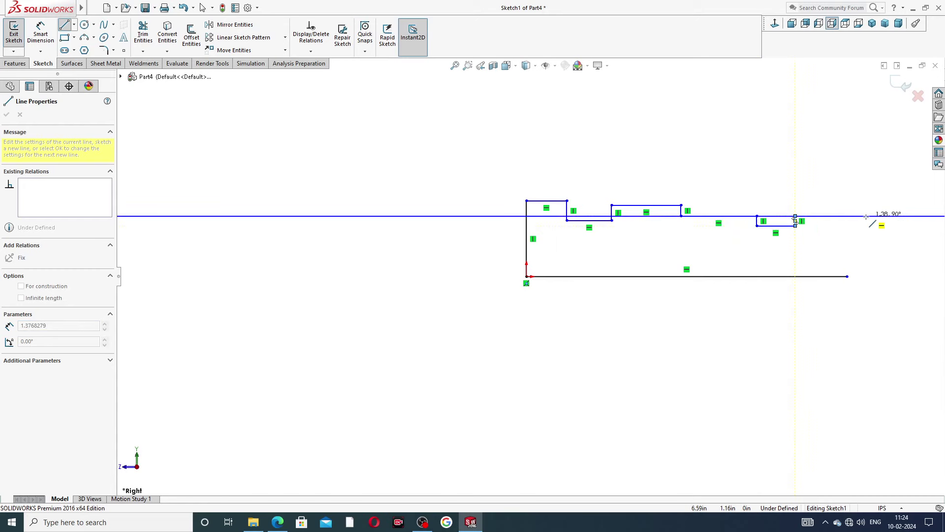
click(848, 216)
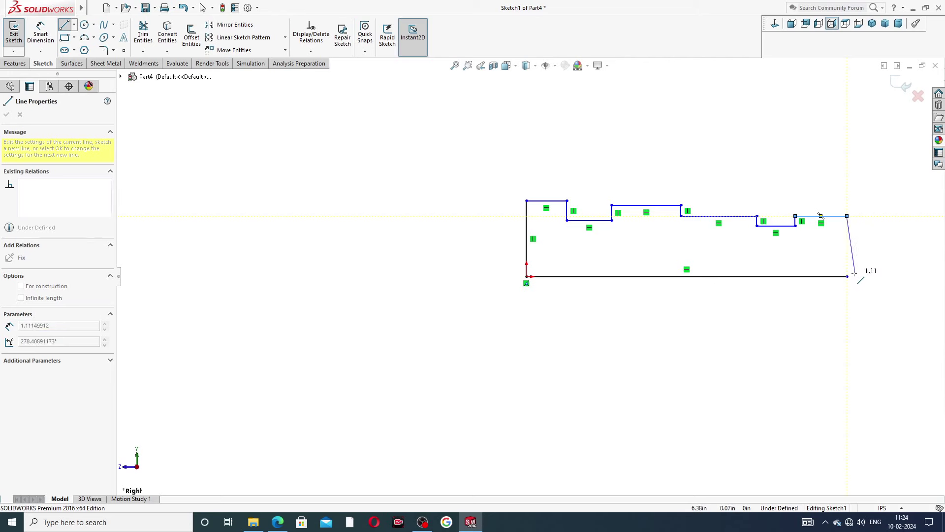
click(847, 277)
right_click(869, 268)
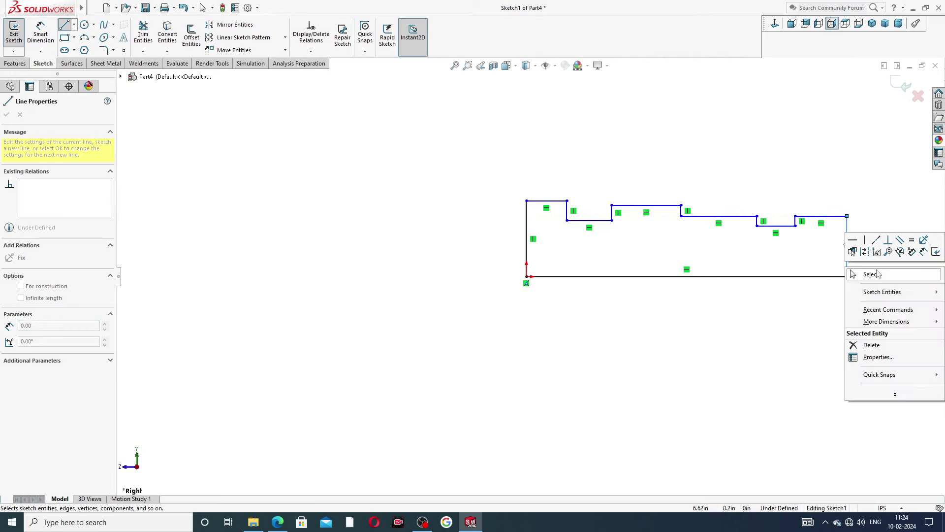
click(872, 273)
key(f)
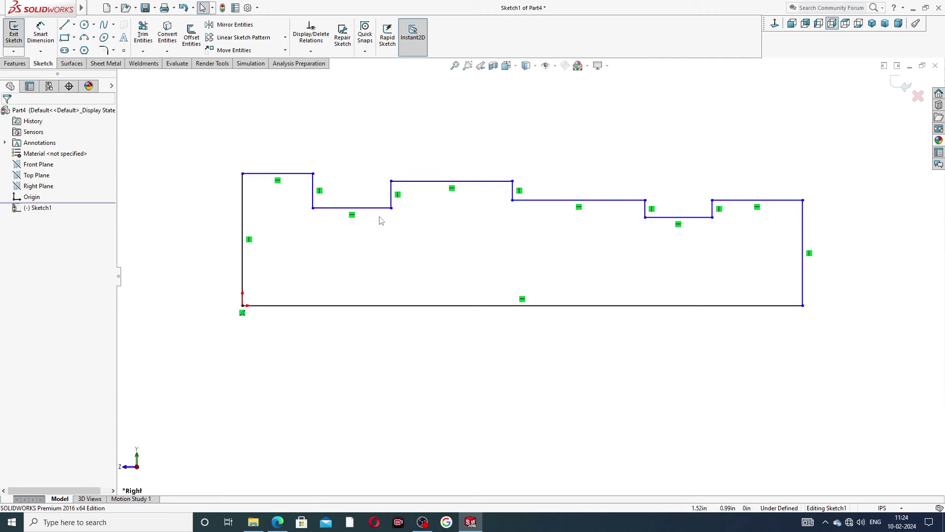
Drag the top-left corner, the notch floor and the raised step top to new heights
scroll(598, 276, up, 3)
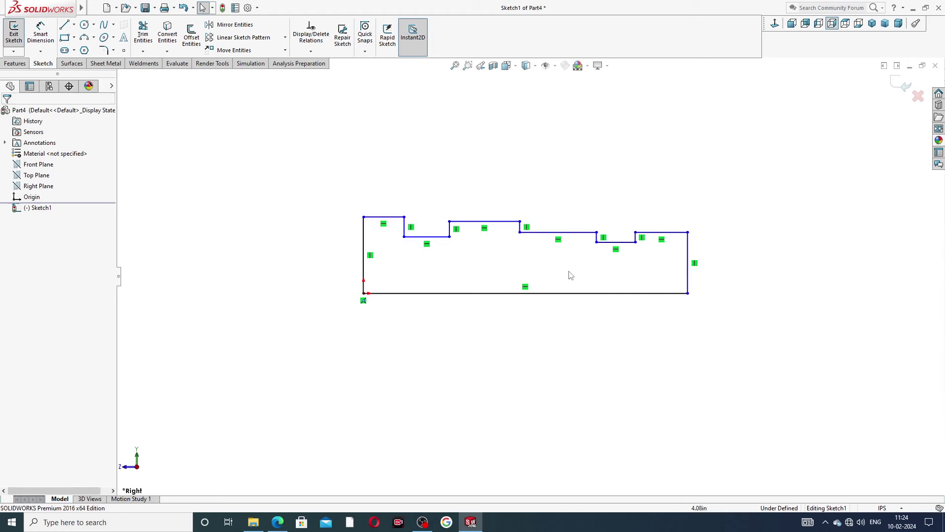
scroll(493, 288, down, 2)
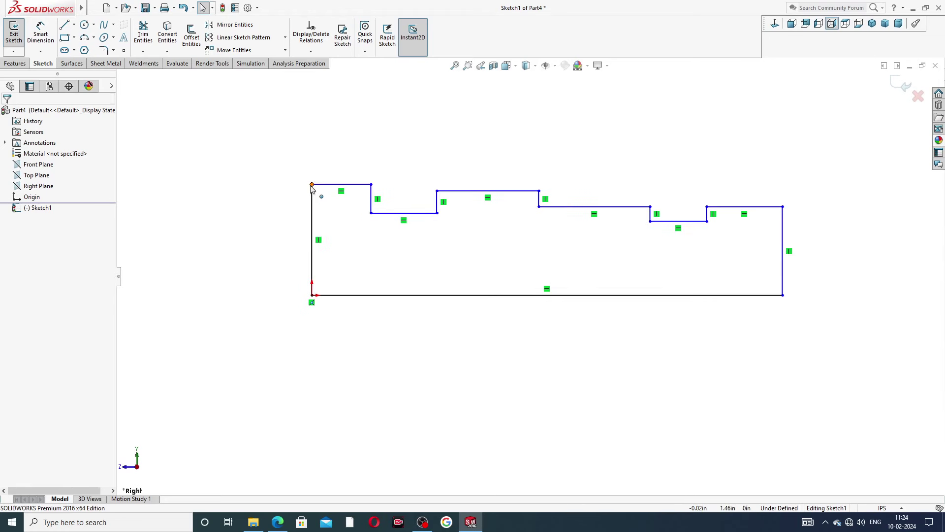
mouse_move(311, 185)
mouse_down()
mouse_move(318, 218)
mouse_move(317, 205)
mouse_up()
drag(389, 213, 397, 246)
click(471, 251)
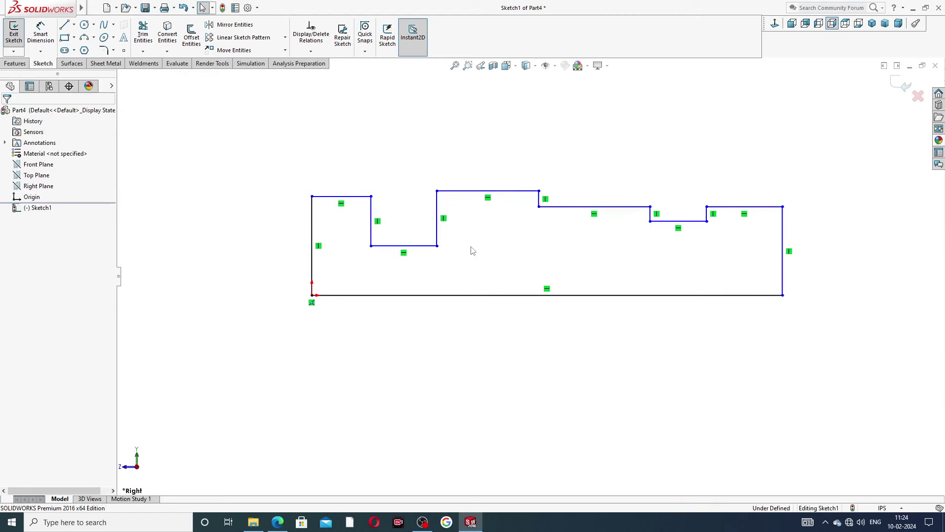
drag(485, 193, 484, 211)
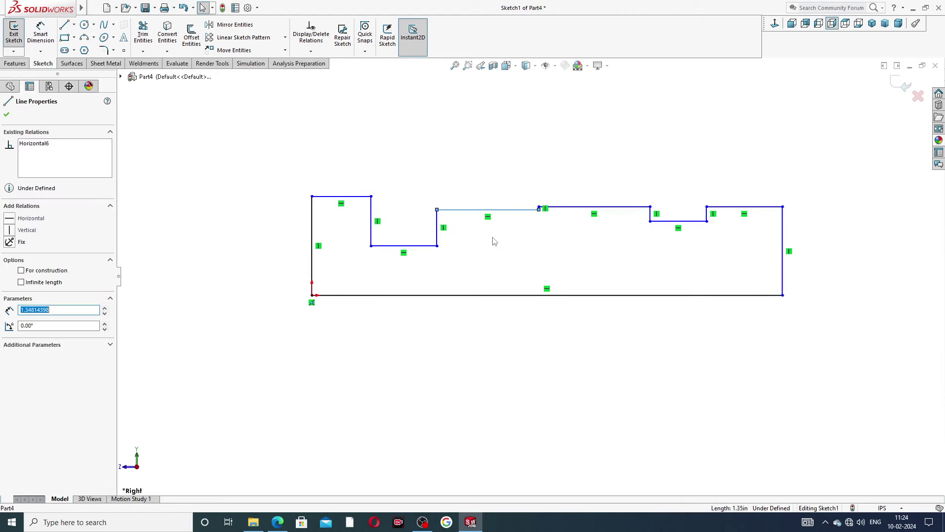
click(495, 242)
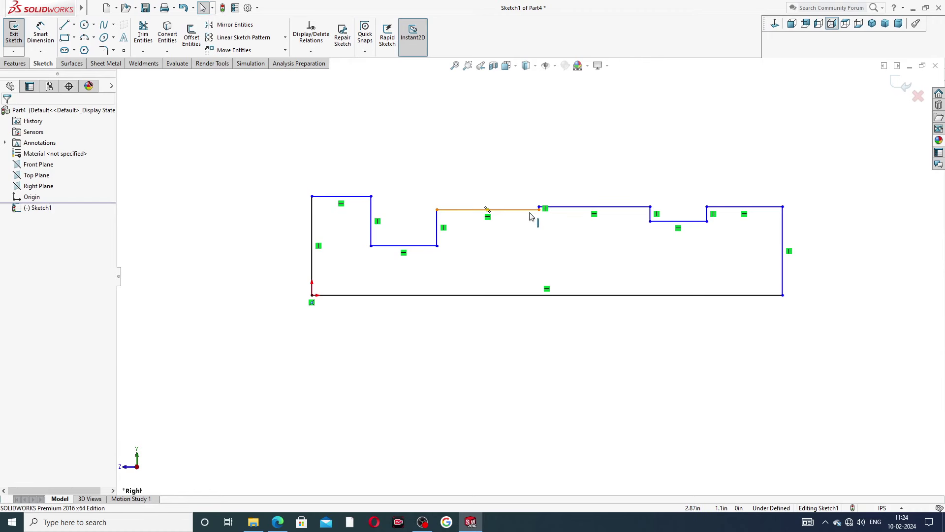
drag(510, 212, 510, 198)
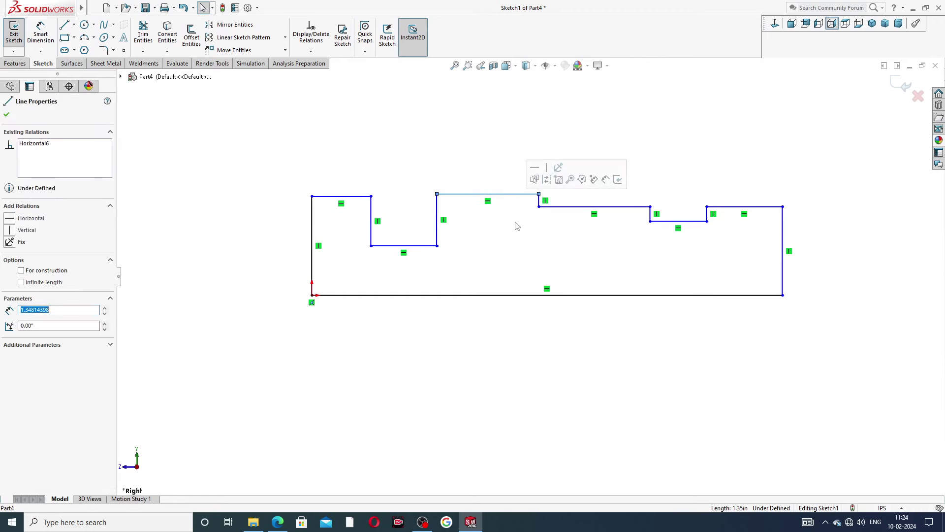
click(535, 240)
drag(421, 249, 425, 237)
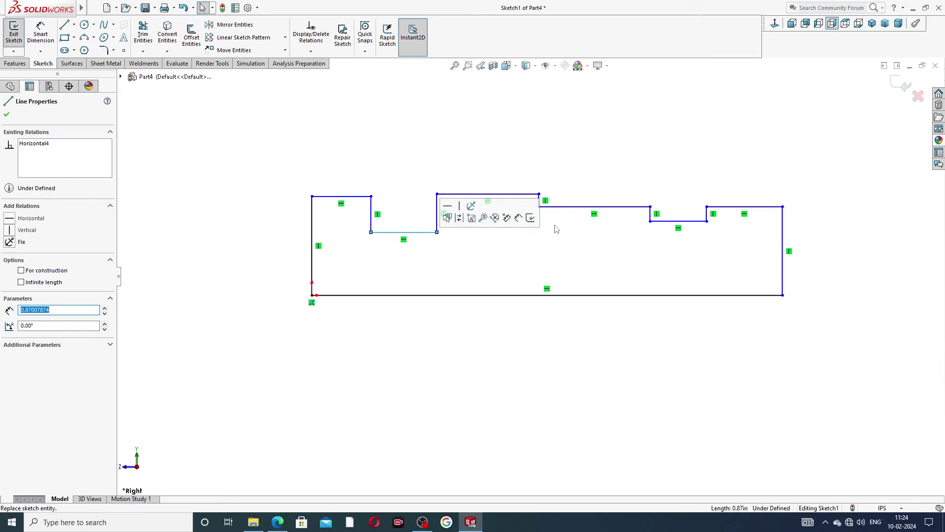
click(449, 230)
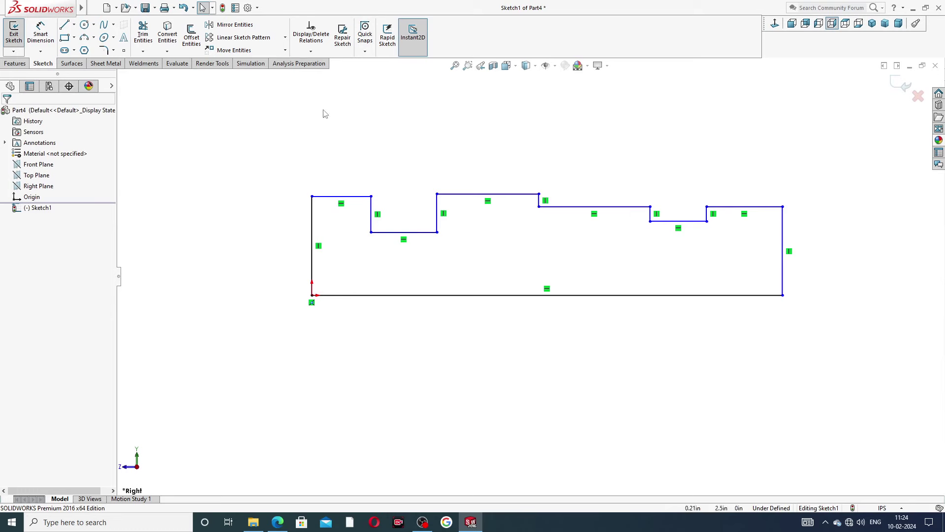
Dimension the profile's overall length between the end lines as 6.25
click(39, 35)
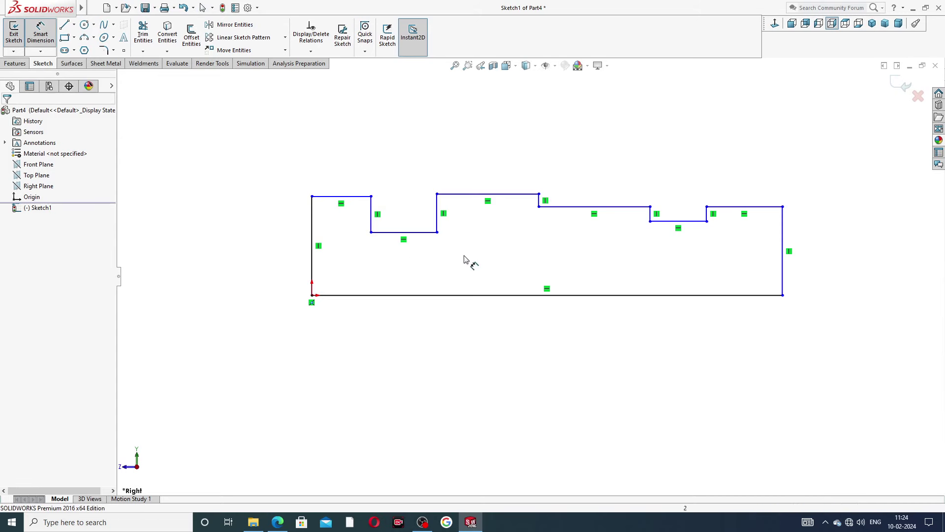
click(312, 232)
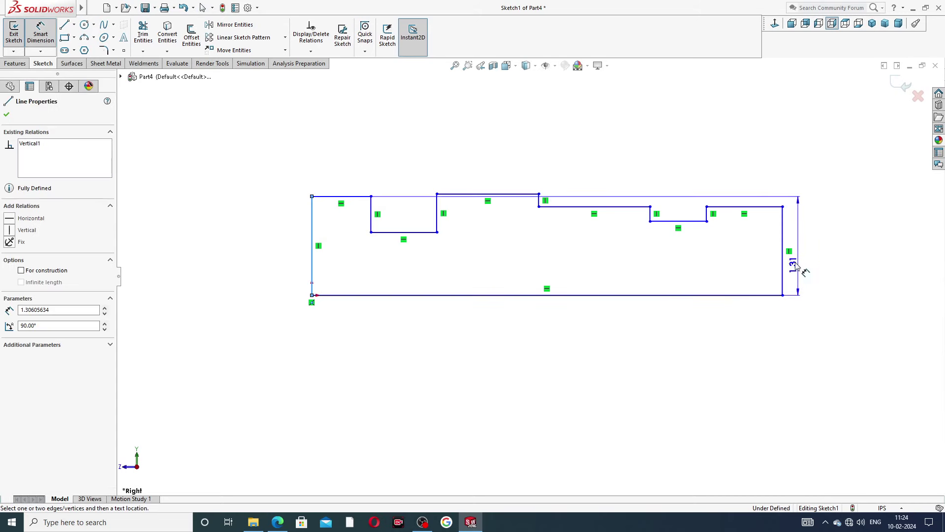
click(783, 244)
click(607, 355)
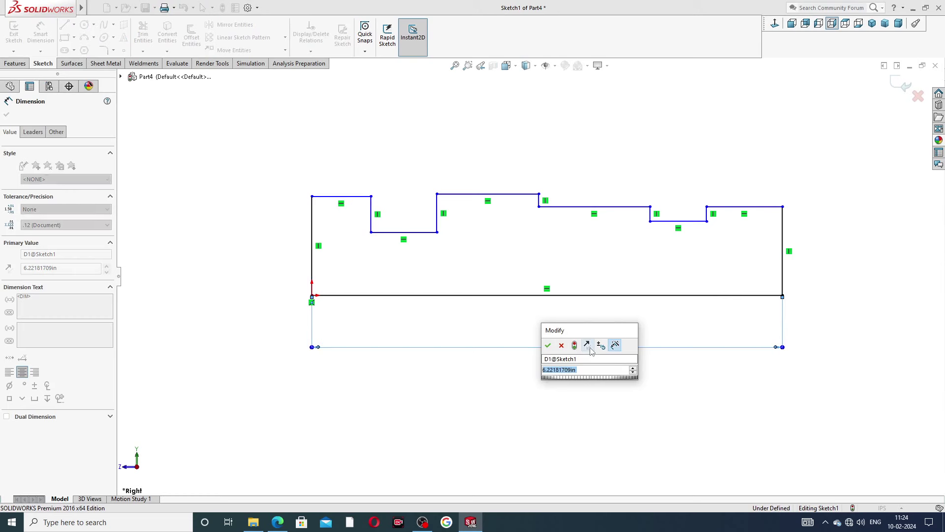
text(6.)
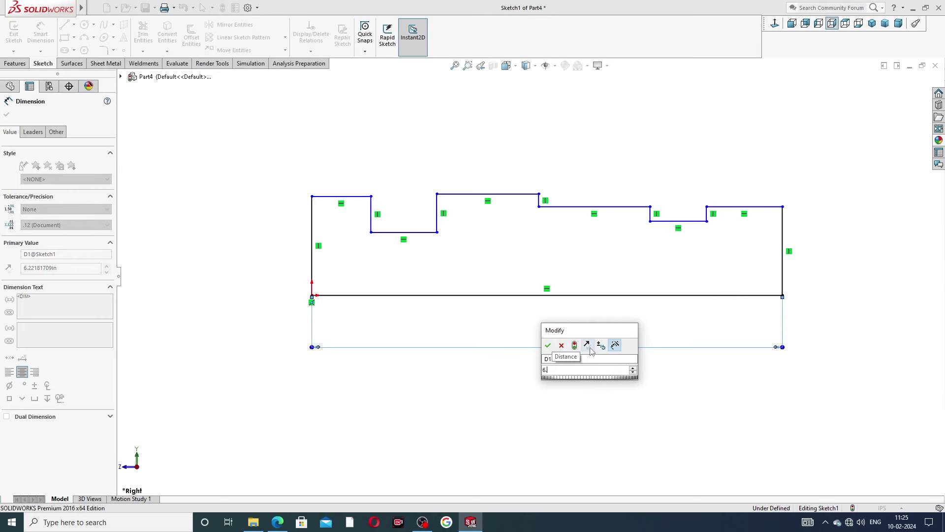
text(25)
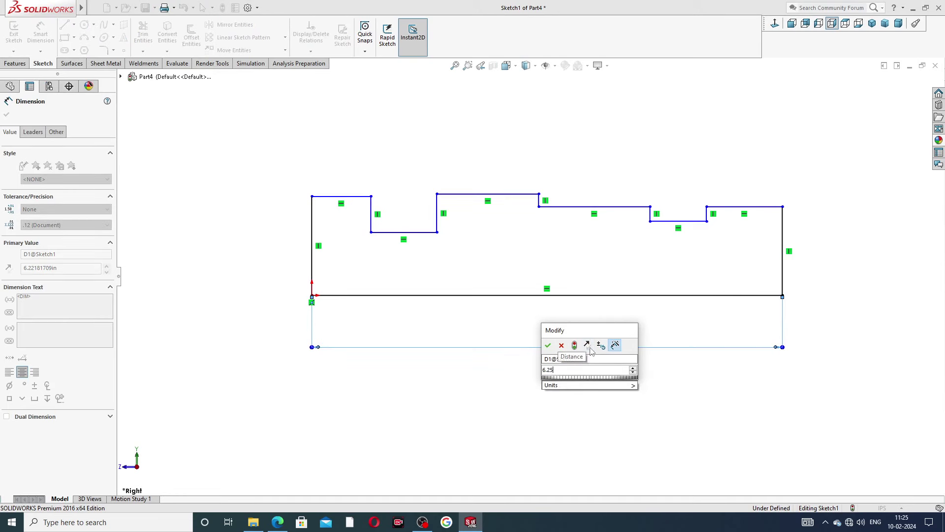
key(Return)
Check the reference drawing and dimension the left end line's height as 0.38
click(278, 521)
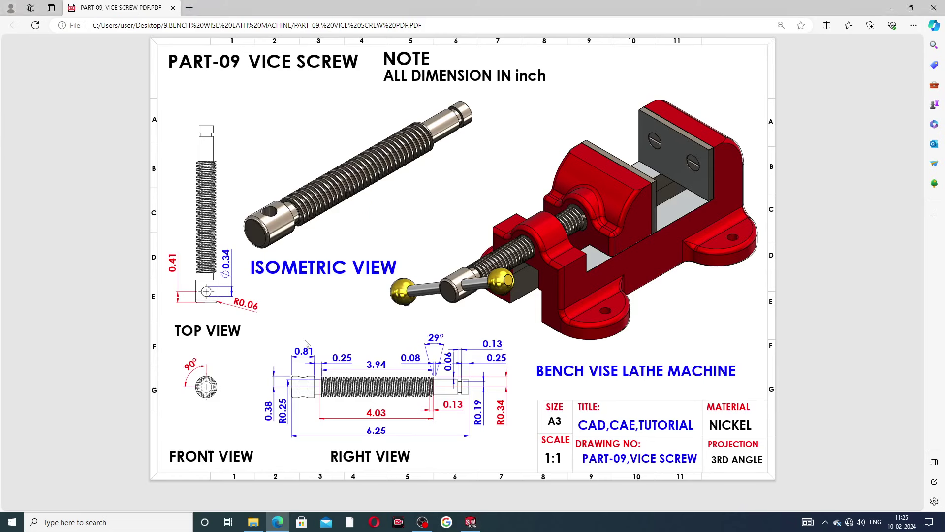
click(277, 522)
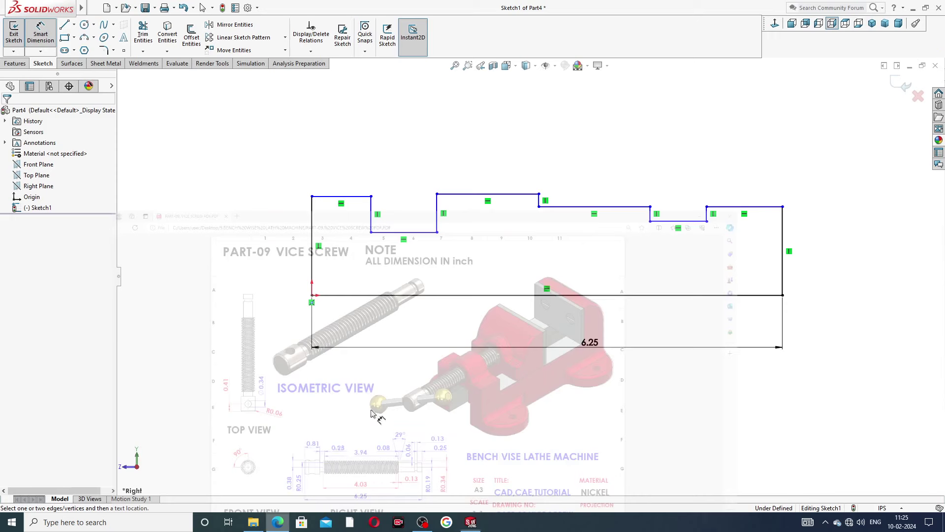
click(312, 212)
click(293, 239)
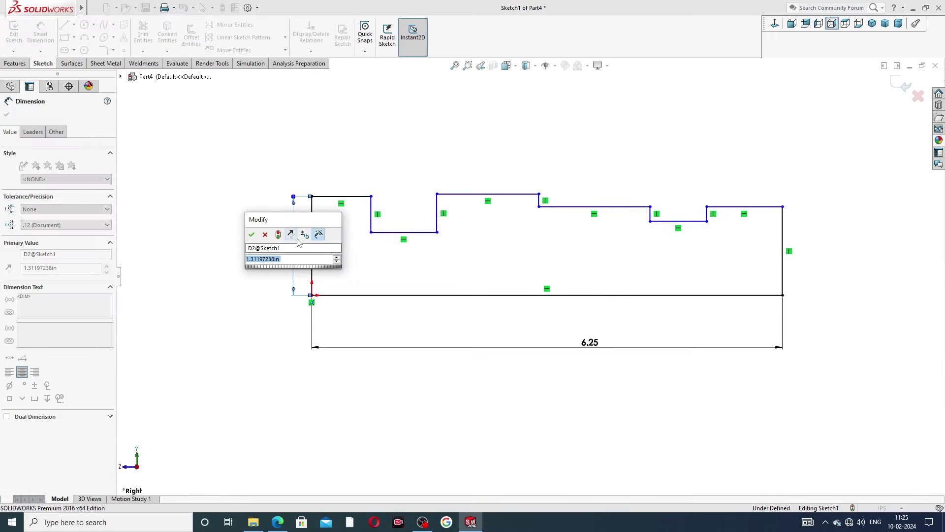
text(.)
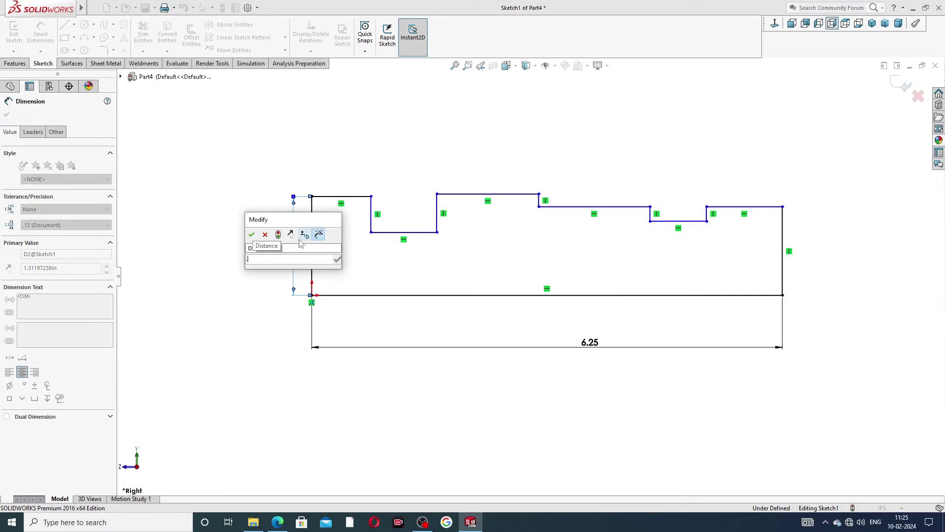
click(279, 522)
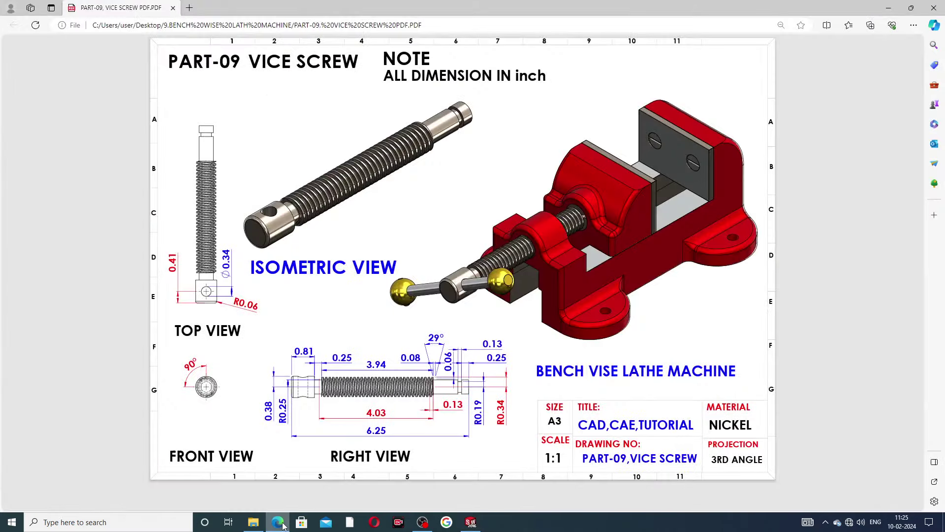
click(279, 521)
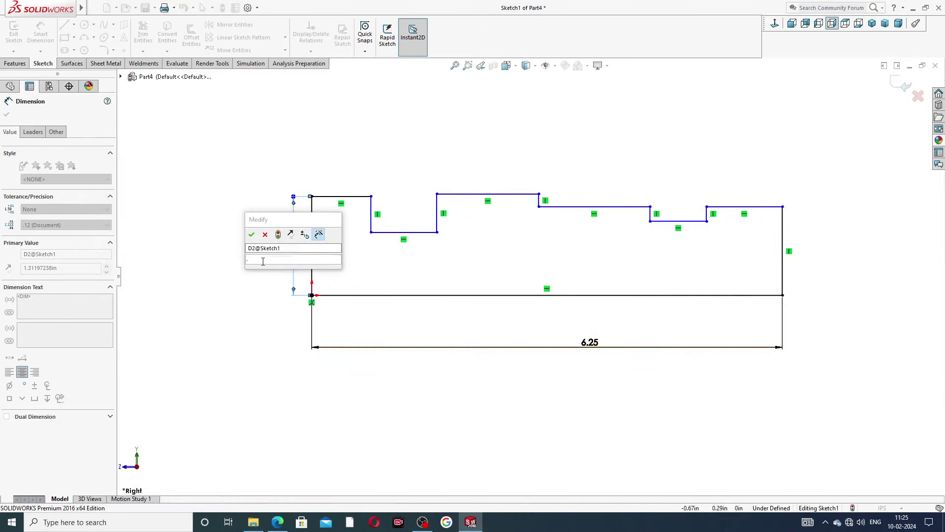
click(263, 262)
text(.3)
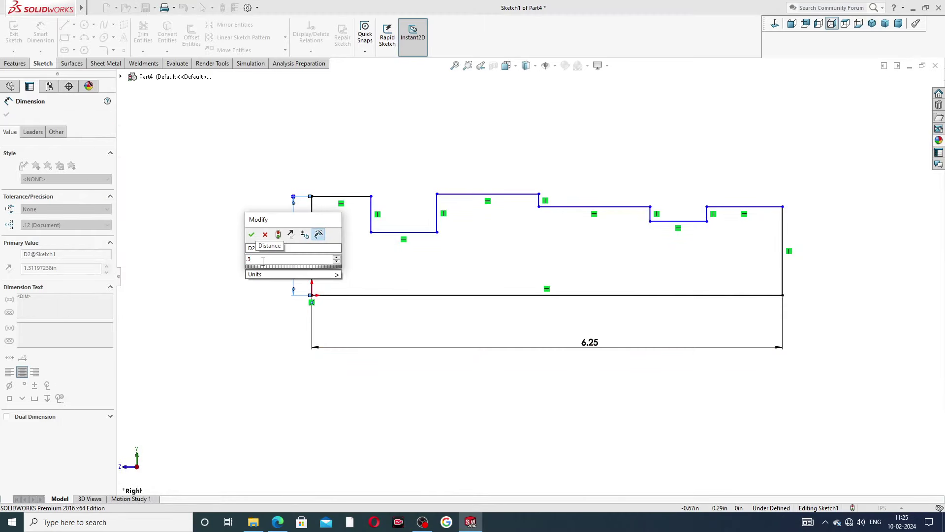
text(8)
key(Return)
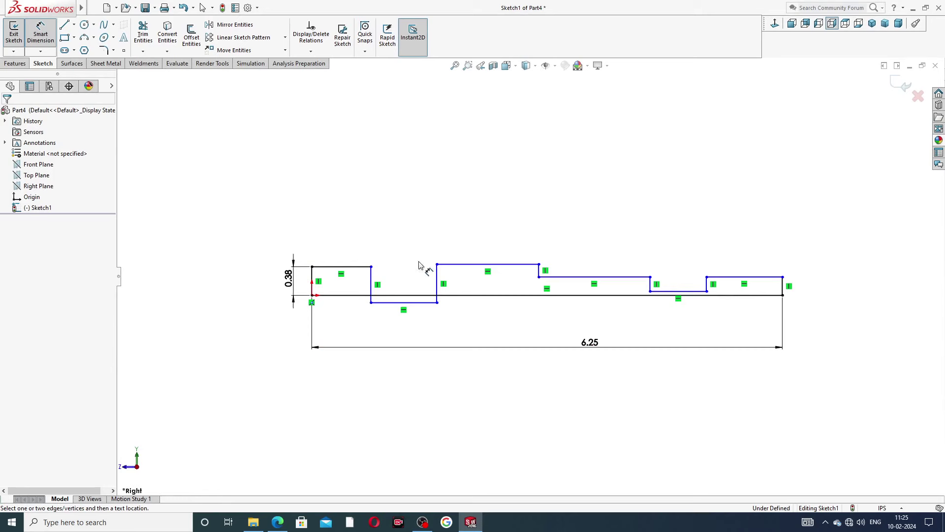
Lift the sunken segment above the base line and raise the middle, groove and right-end step lines
right_click(408, 226)
click(429, 147)
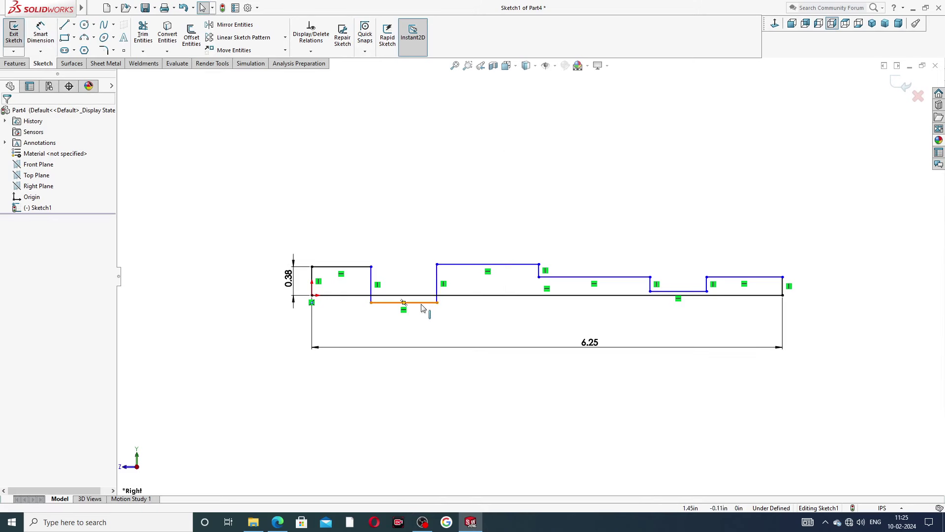
drag(421, 302, 419, 281)
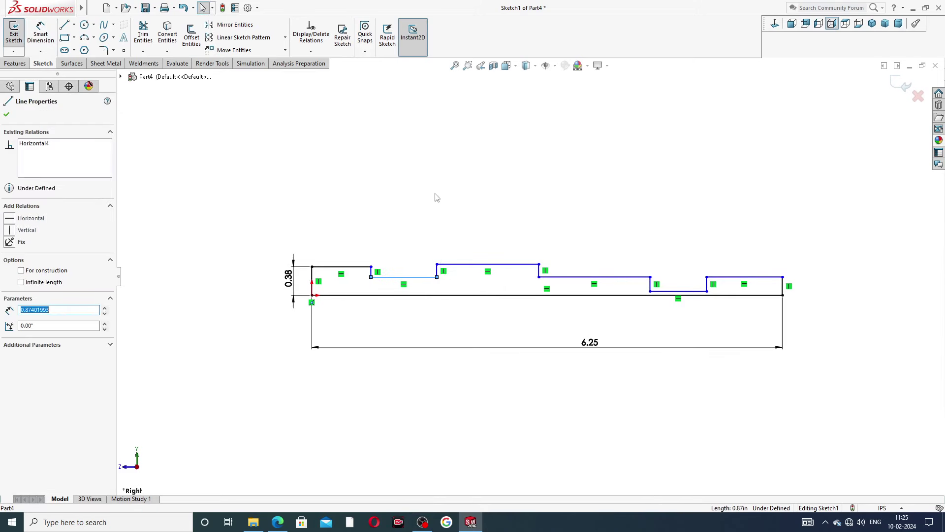
click(435, 197)
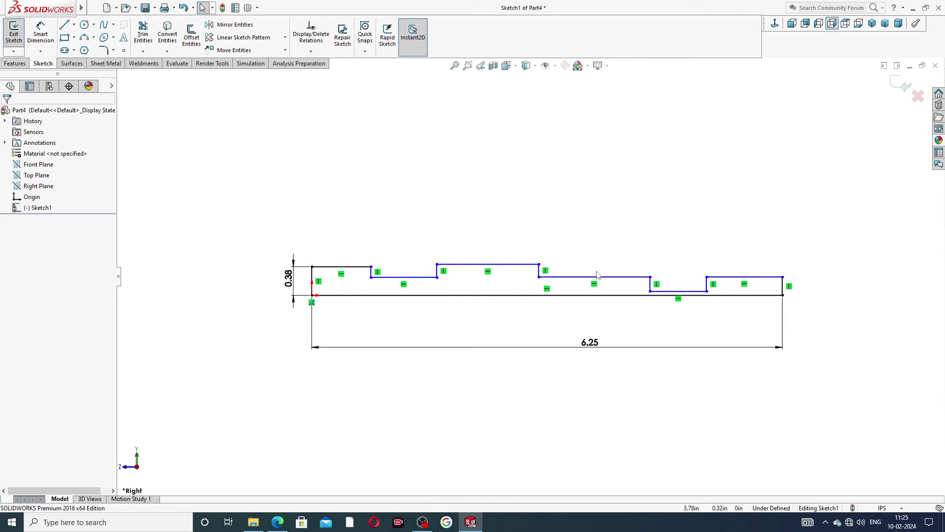
drag(521, 264, 518, 254)
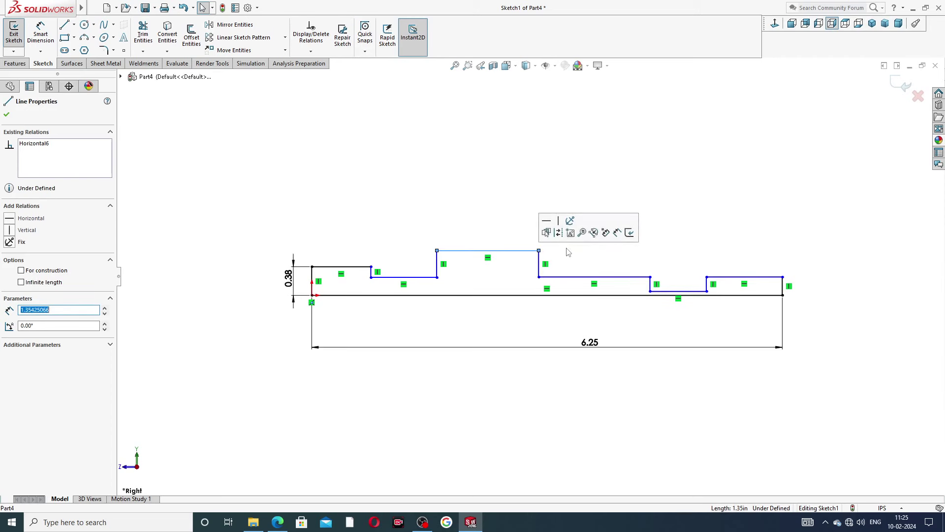
click(625, 269)
drag(638, 278, 636, 264)
drag(676, 291, 672, 282)
drag(736, 277, 733, 263)
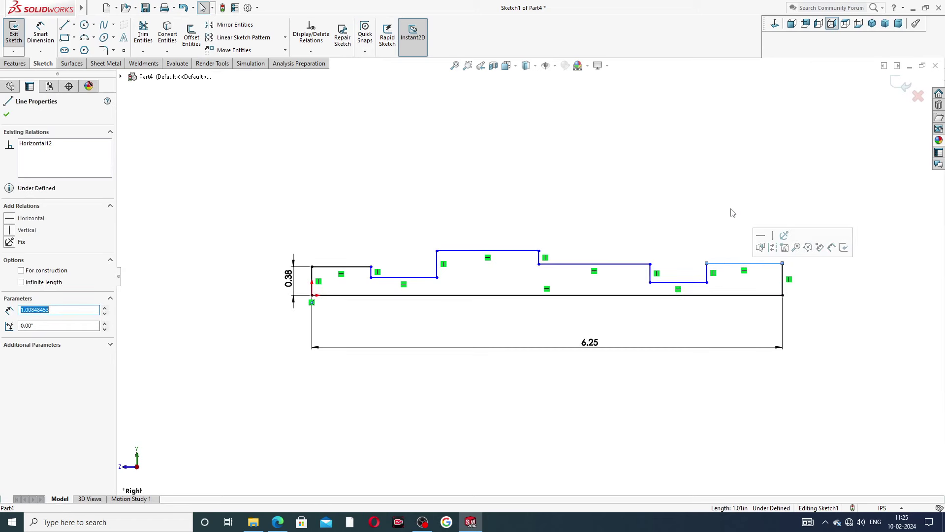
click(285, 156)
Dimension the top-left line of the profile to a length of 0.81
click(41, 32)
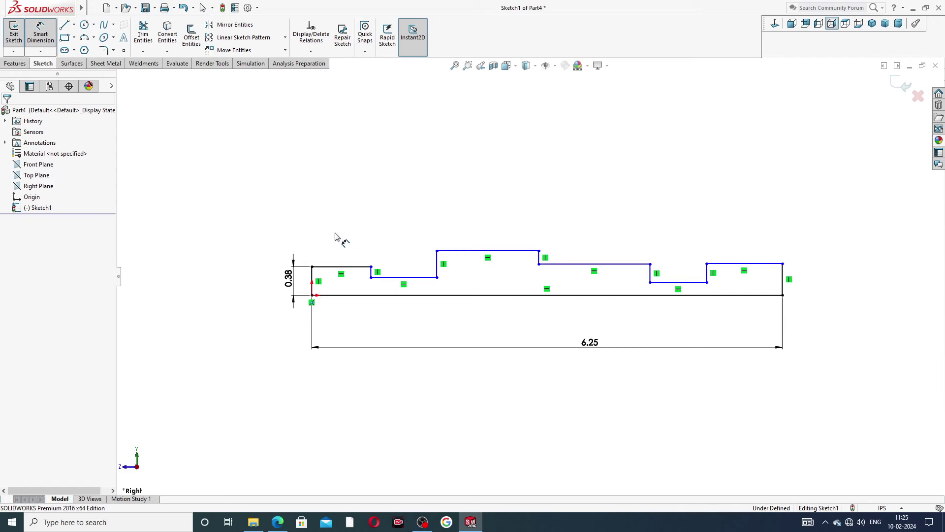
click(347, 267)
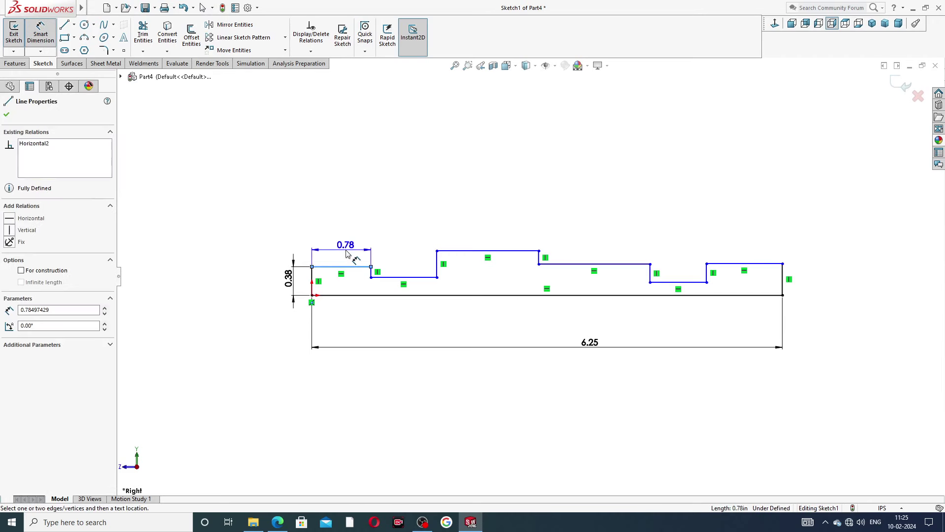
click(346, 248)
text(.81)
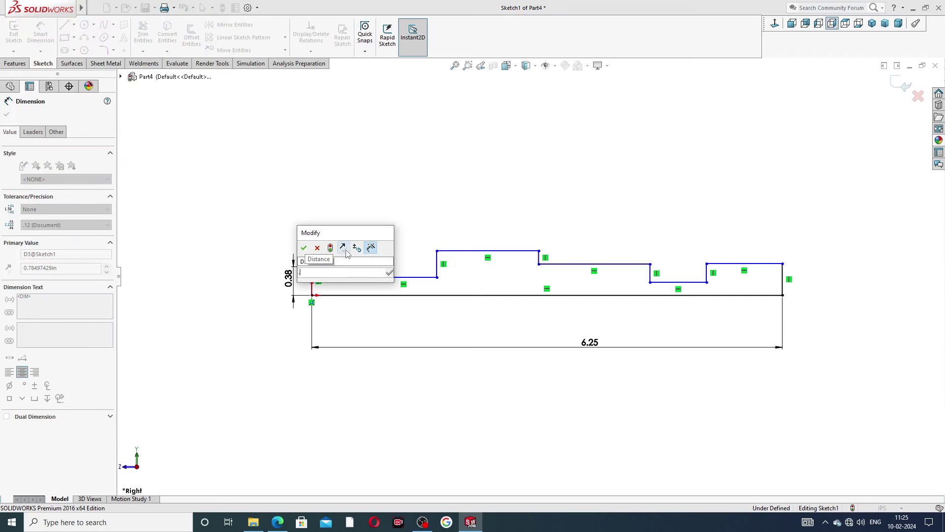
key(Return)
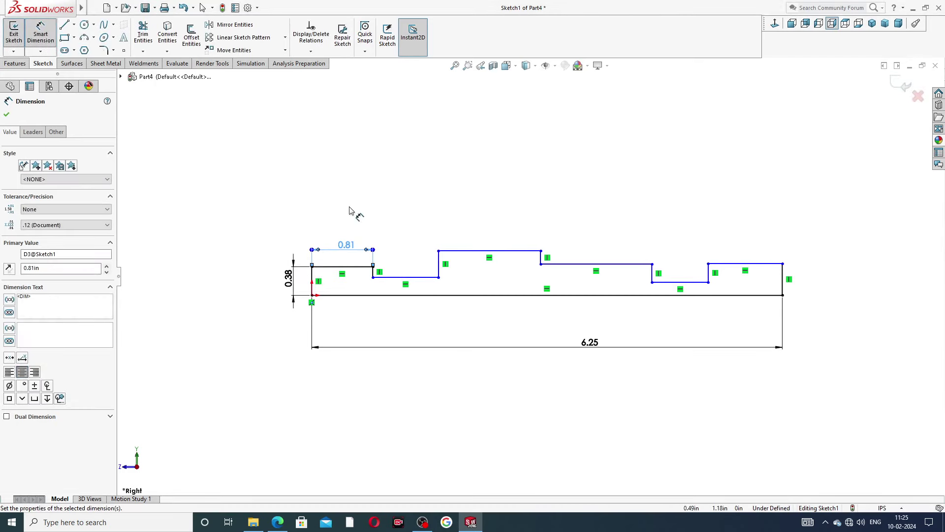
key(Escape)
Dimension the left step at 0.25 wide and 0.25 high above the base line
click(398, 278)
click(397, 260)
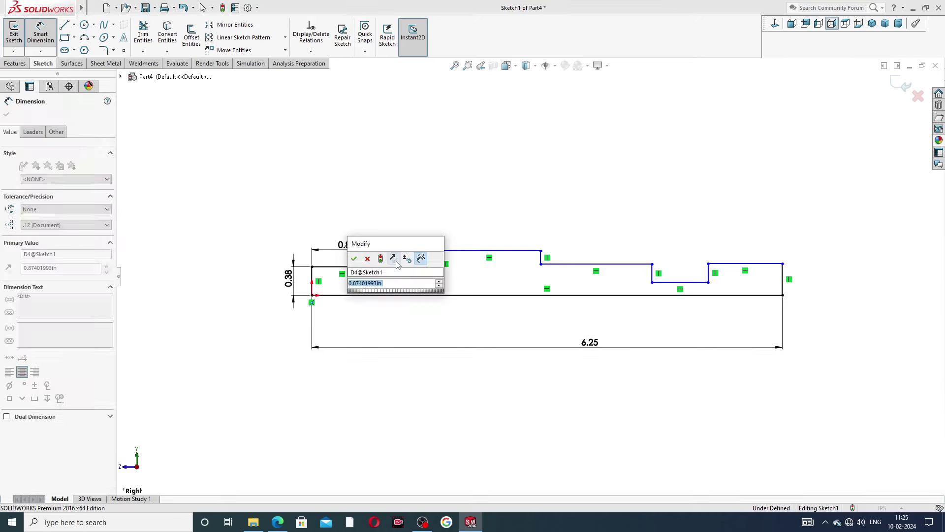
key(BackSpace)
text(.24)
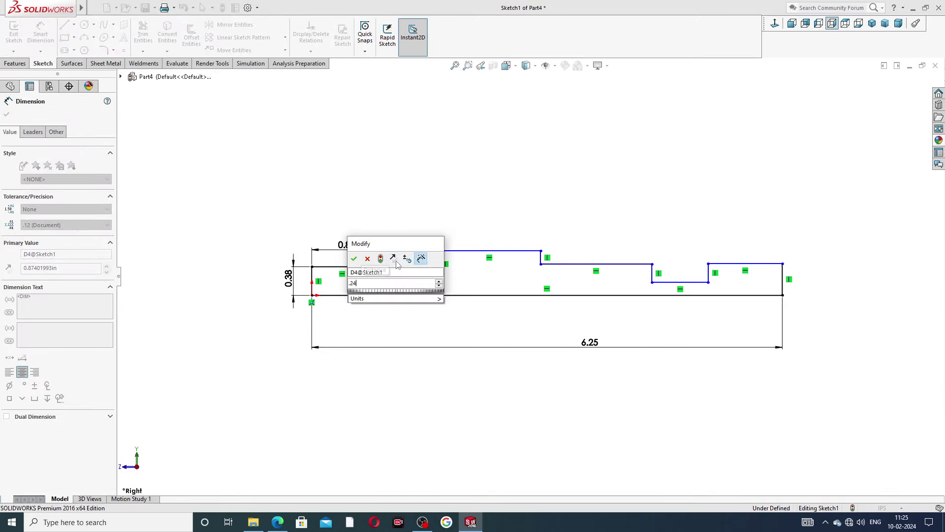
text(5)
key(Return)
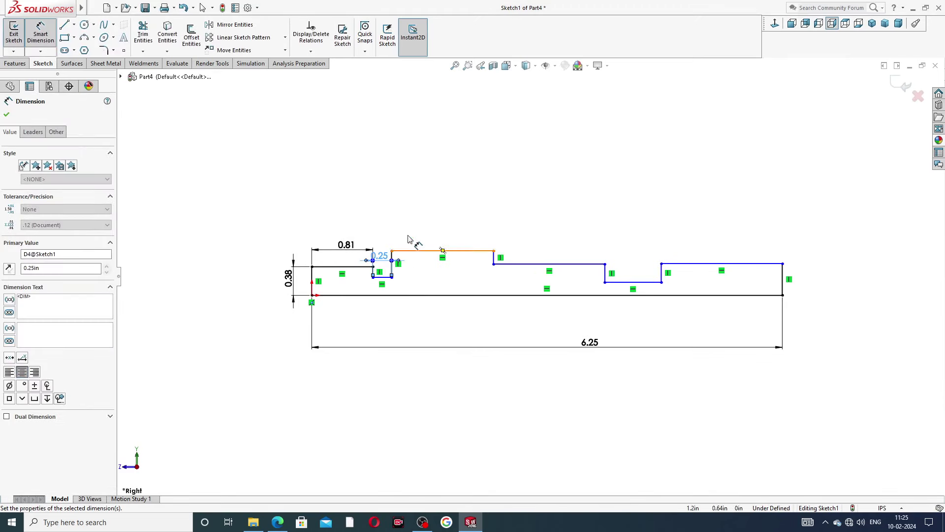
click(382, 278)
click(384, 294)
click(361, 288)
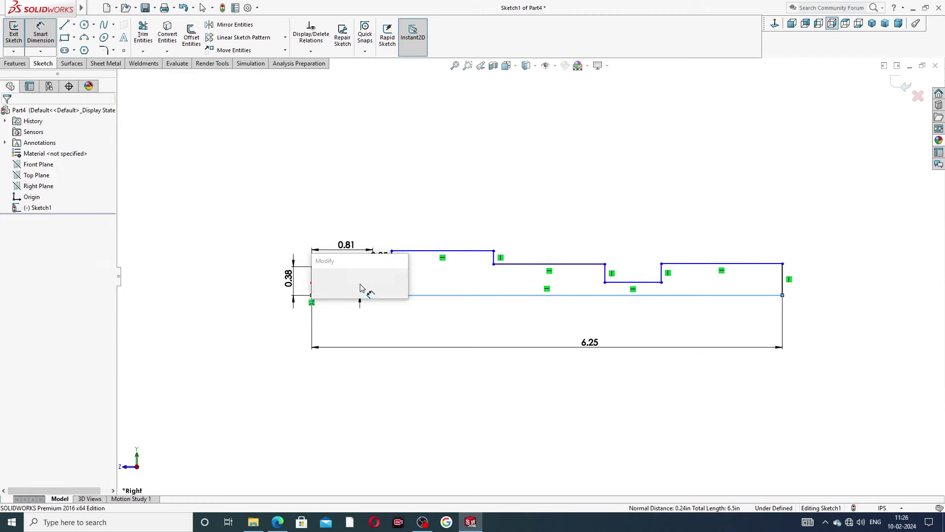
key(BackSpace)
text(.25)
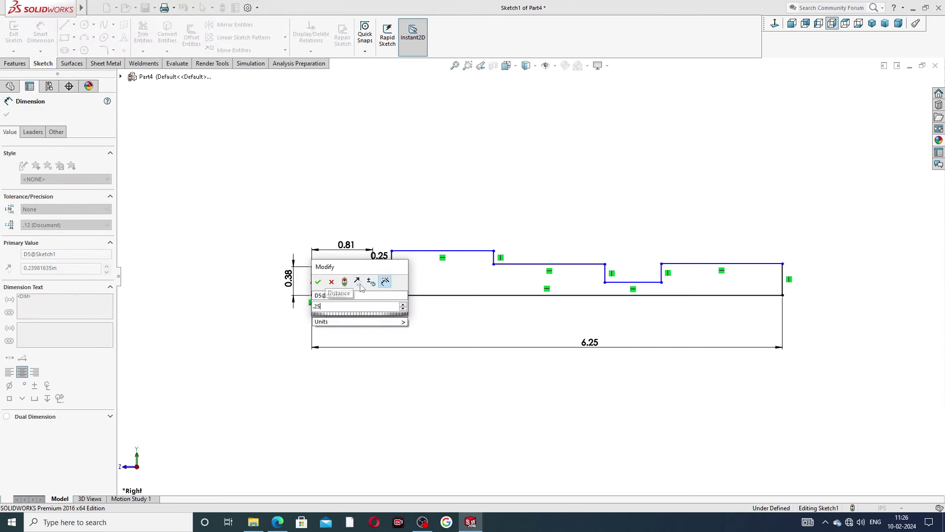
key(Return)
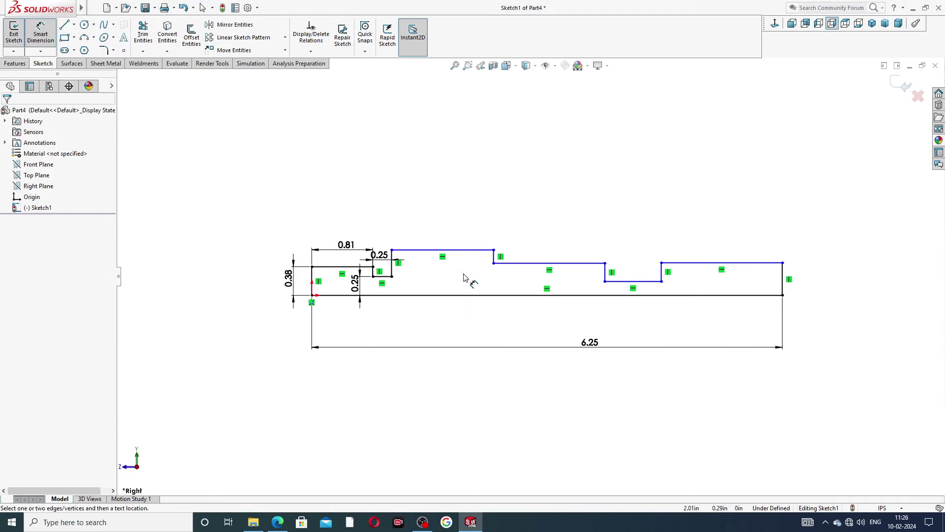
scroll(465, 277, down, 1)
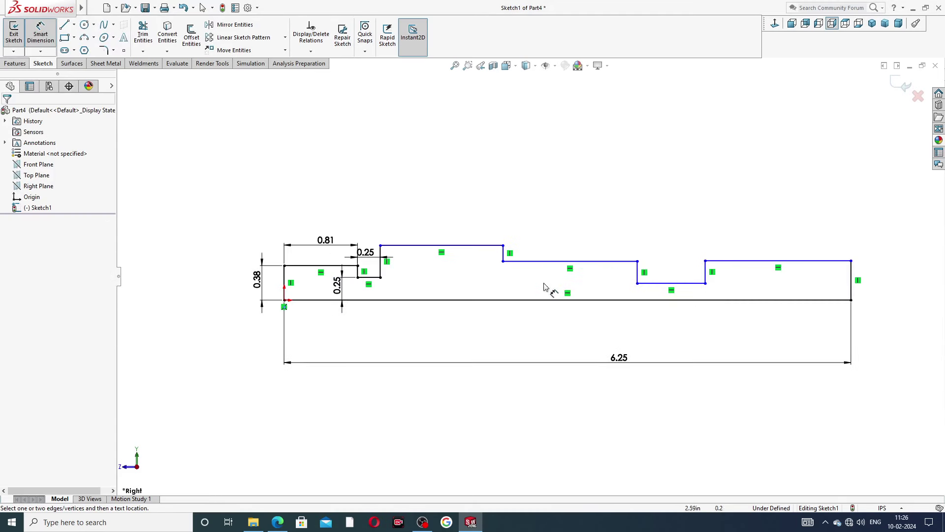
Make the short post-step line, the long middle line and the right upper line collinear
right_click(688, 182)
click(705, 148)
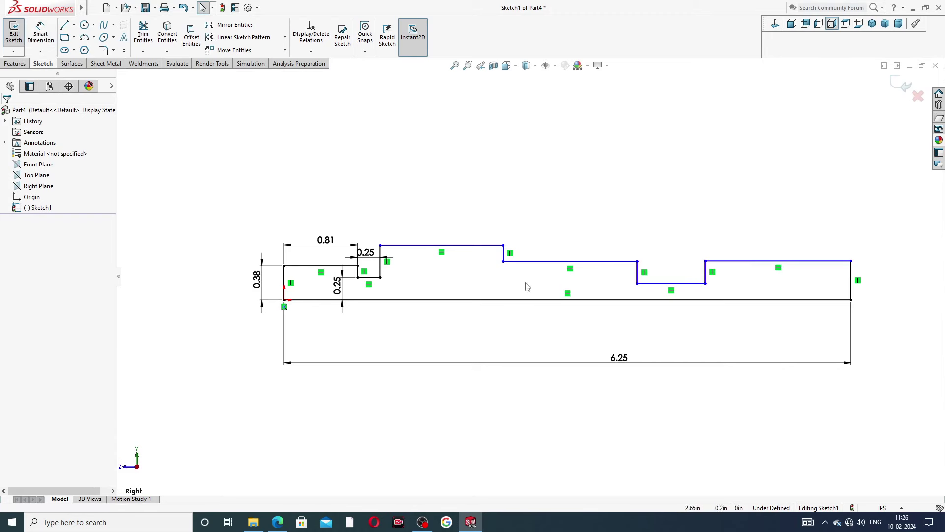
click(373, 278)
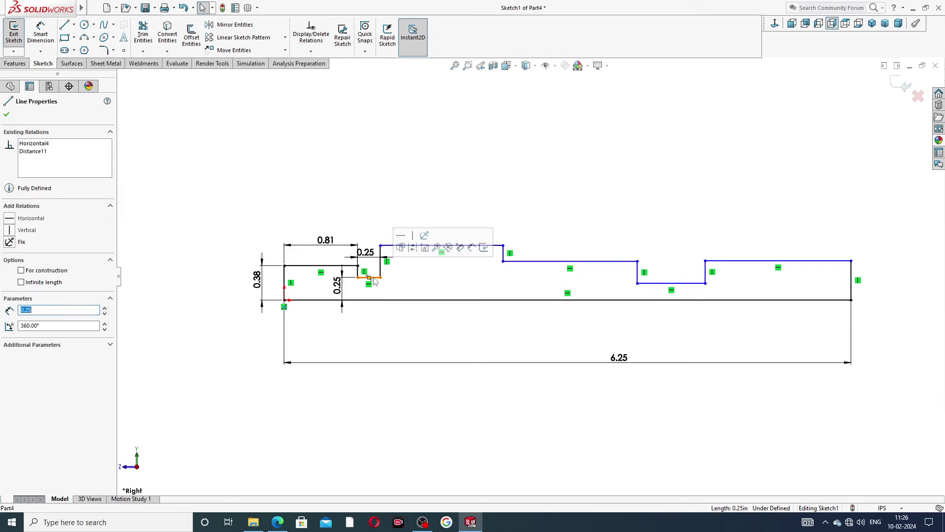
ctrl+click(543, 262)
ctrl+click(724, 262)
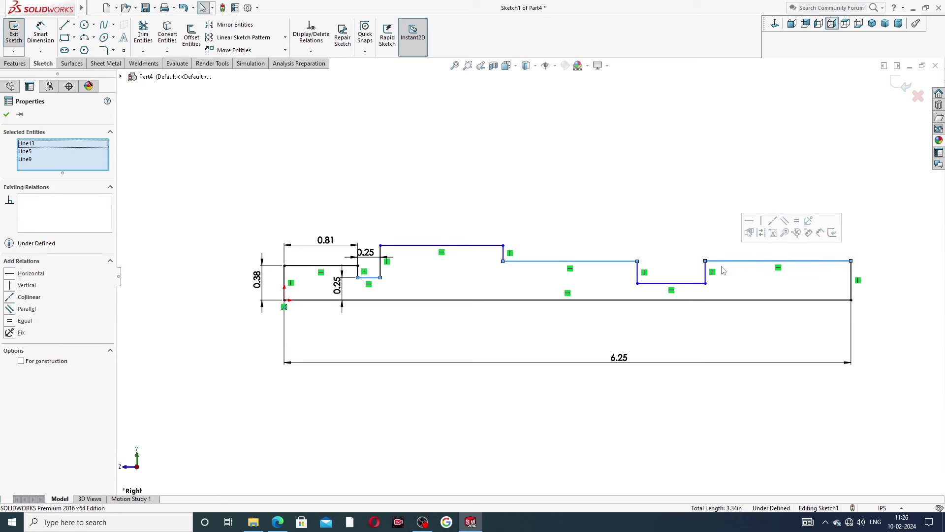
click(773, 220)
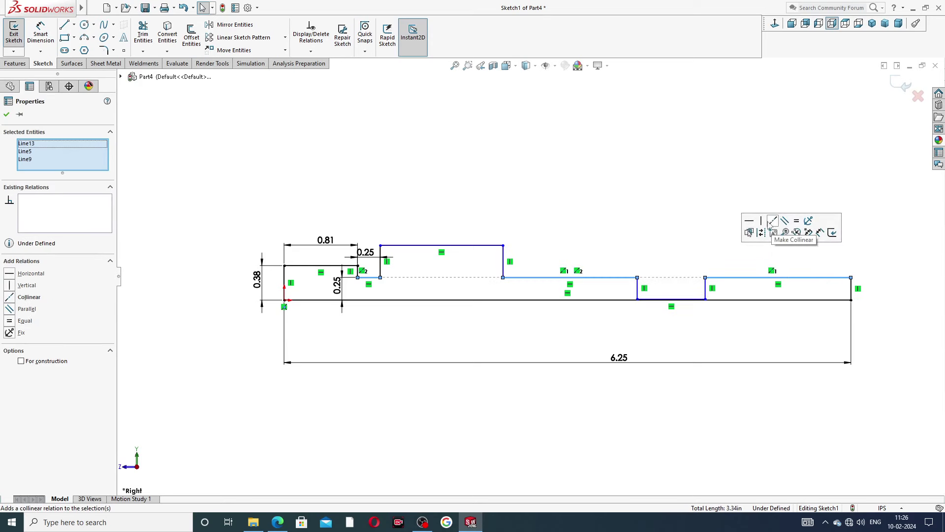
Select the bottom base line and try dragging the notch's bottom line upward, then clear the selection
click(661, 300)
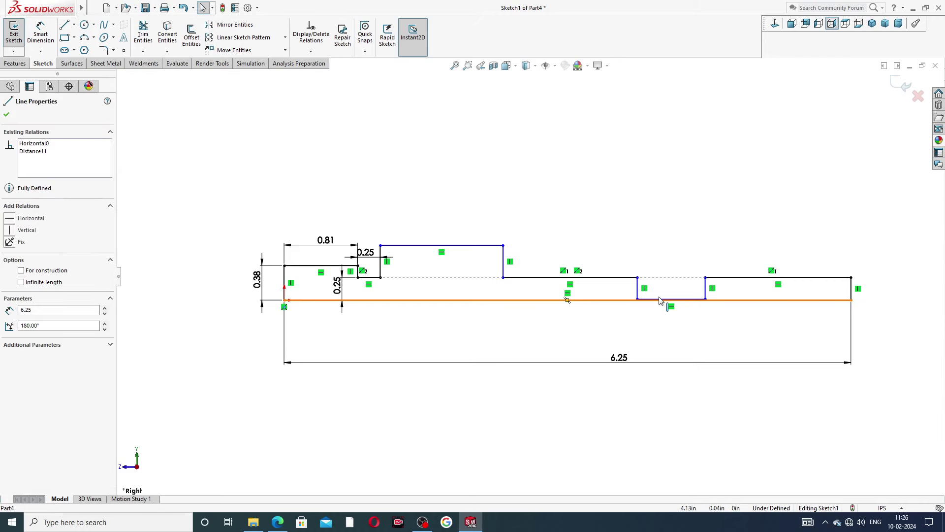
key(Escape)
scroll(664, 300, down, 2)
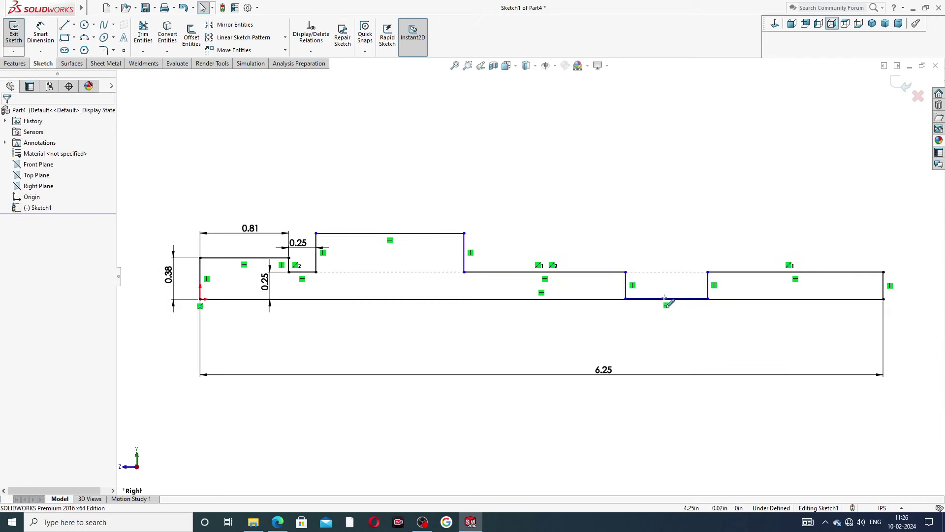
click(650, 300)
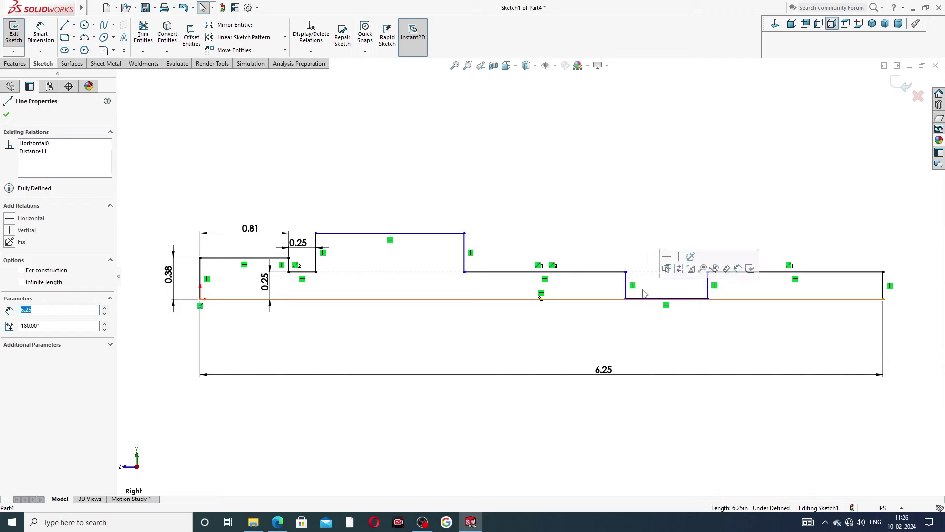
key(Escape)
scroll(663, 308, down, 2)
scroll(664, 309, down, 2)
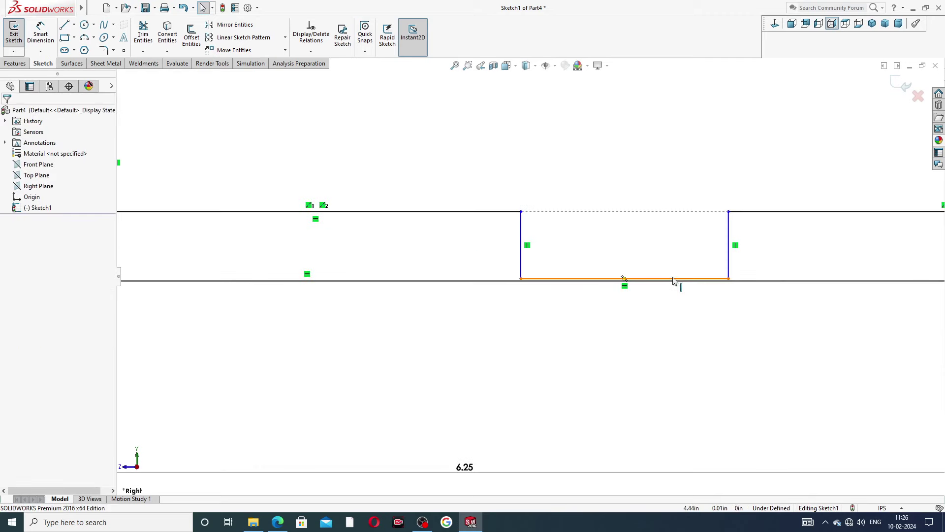
drag(676, 277, 670, 250)
key(Escape)
Dimension the line right of the notch to 0.25 and the notch width to 0.13
key(f)
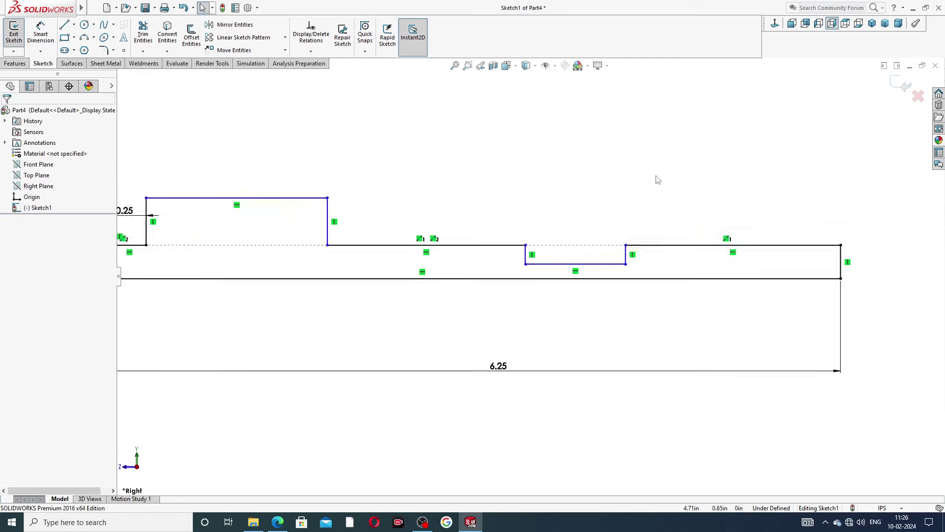
click(41, 32)
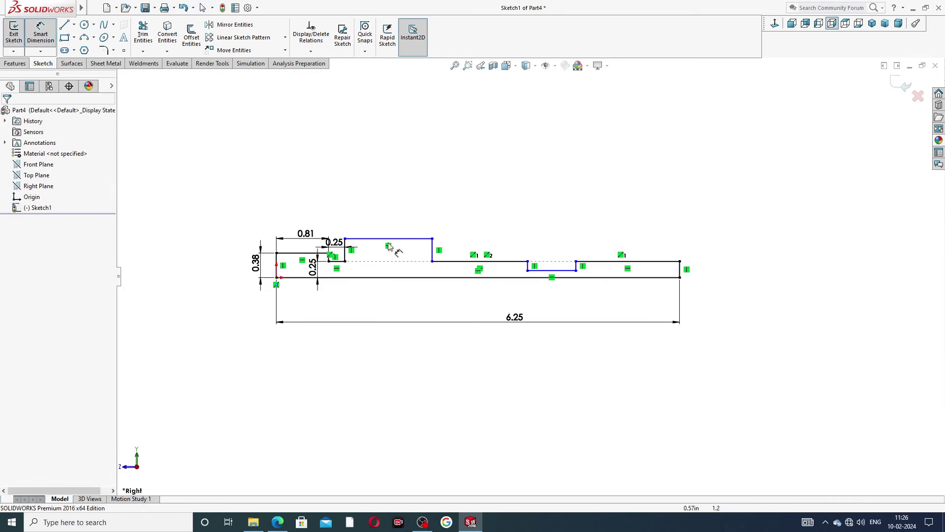
scroll(634, 276, down, 2)
click(661, 239)
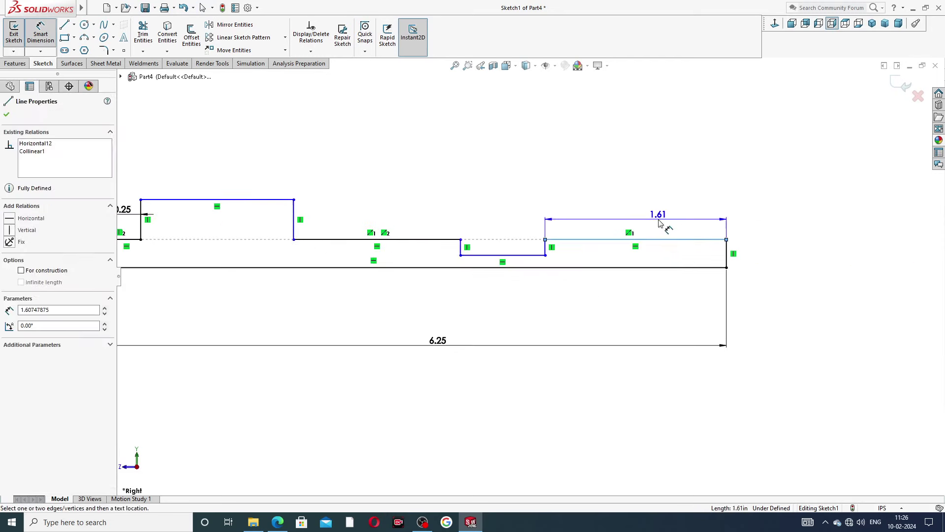
click(661, 223)
text(.25)
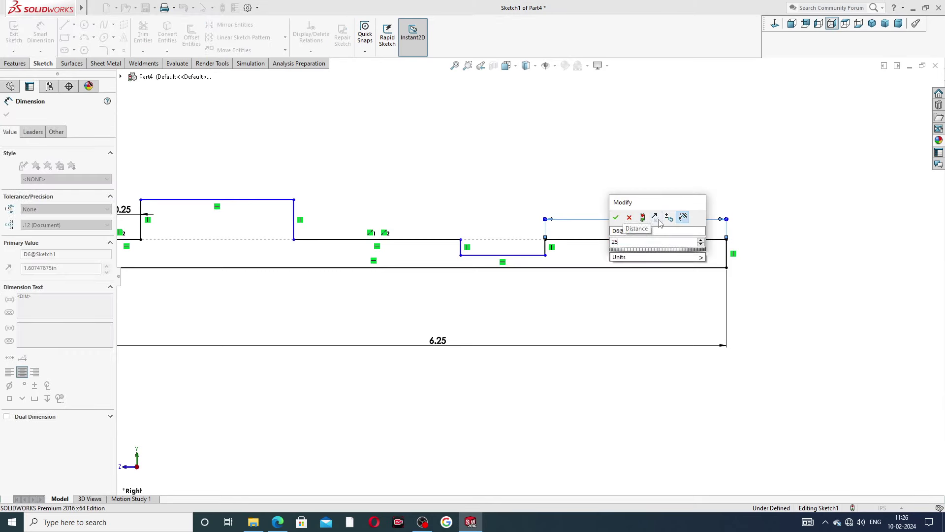
key(Return)
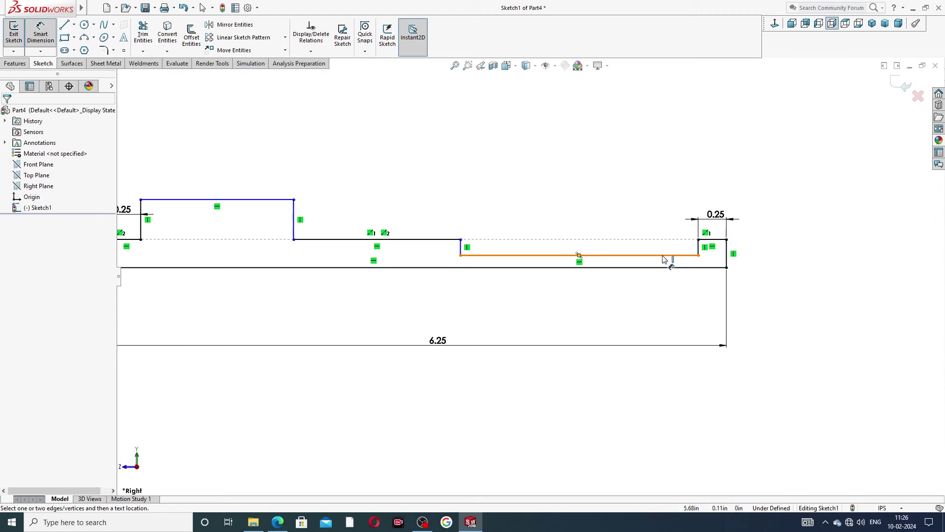
click(664, 255)
click(628, 238)
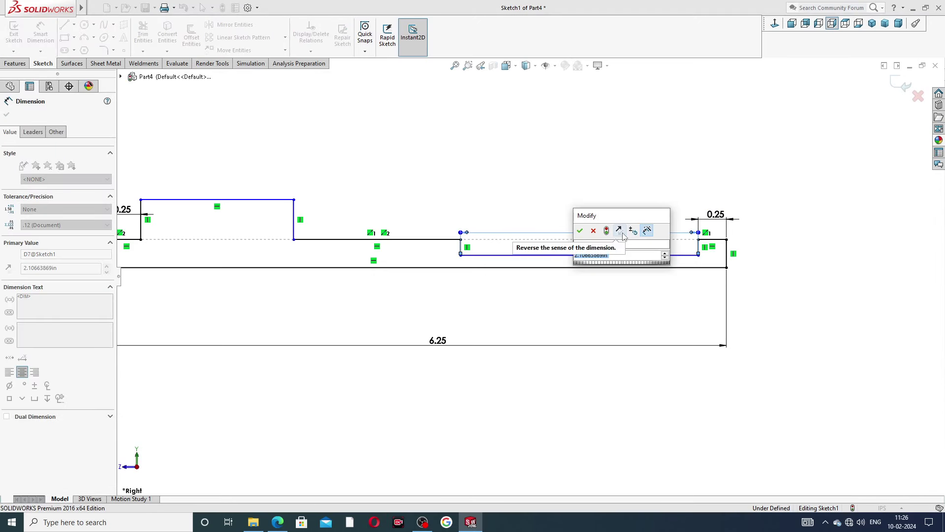
key(BackSpace)
text(.13)
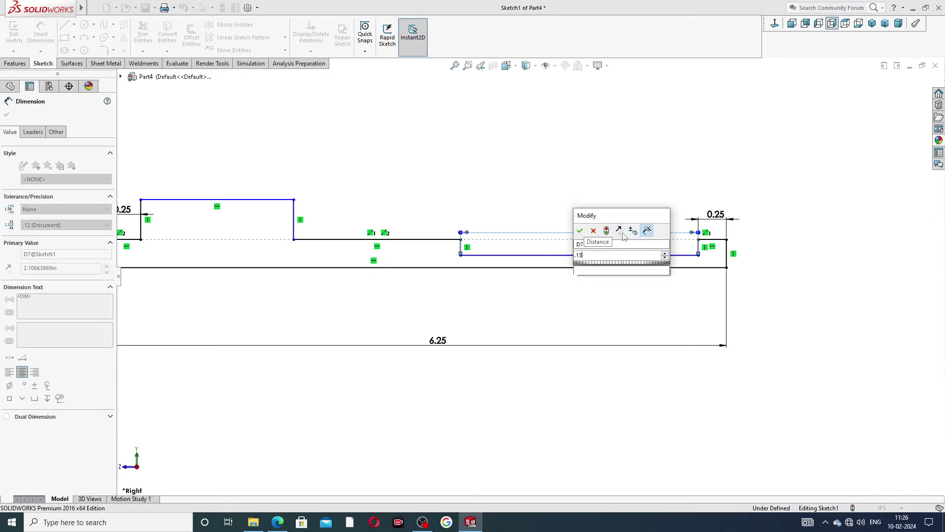
key(Return)
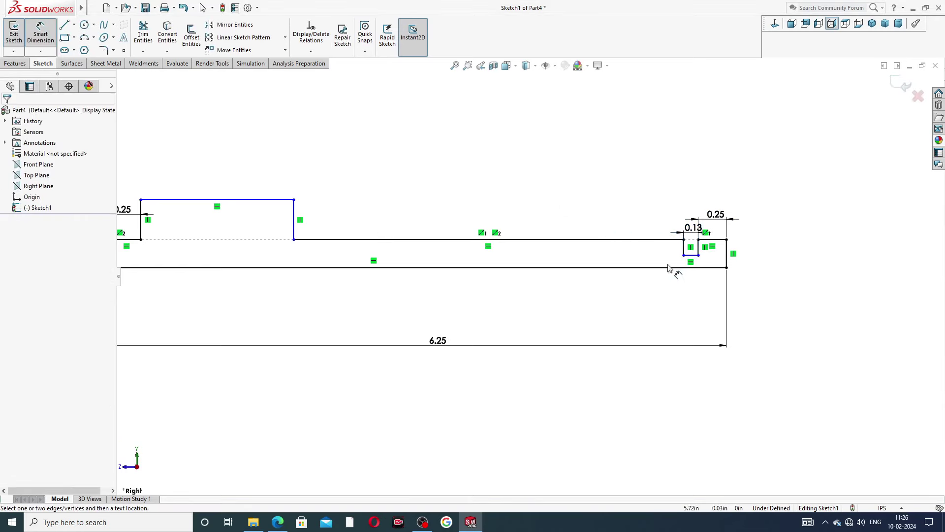
Dimension the notch depth to 0.19 from the shaft's bottom line
scroll(668, 267, down, 6)
click(665, 249)
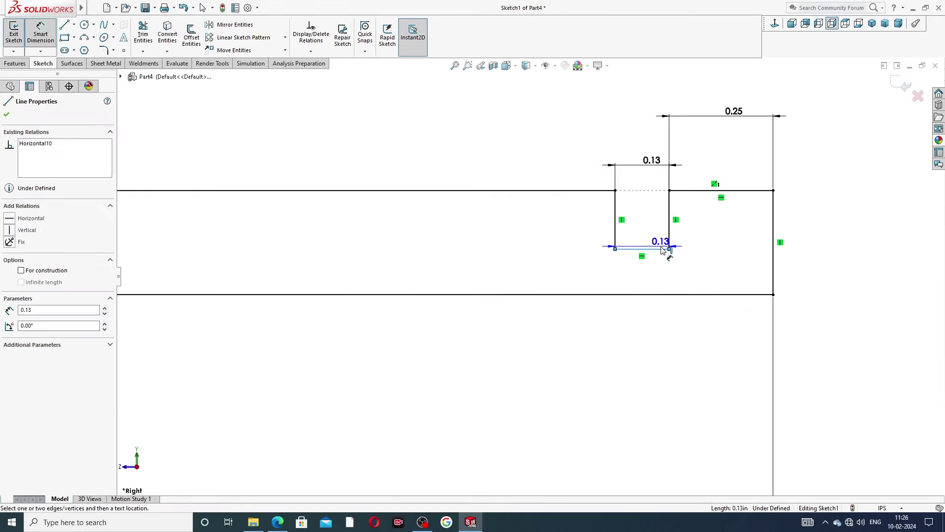
click(667, 295)
click(651, 275)
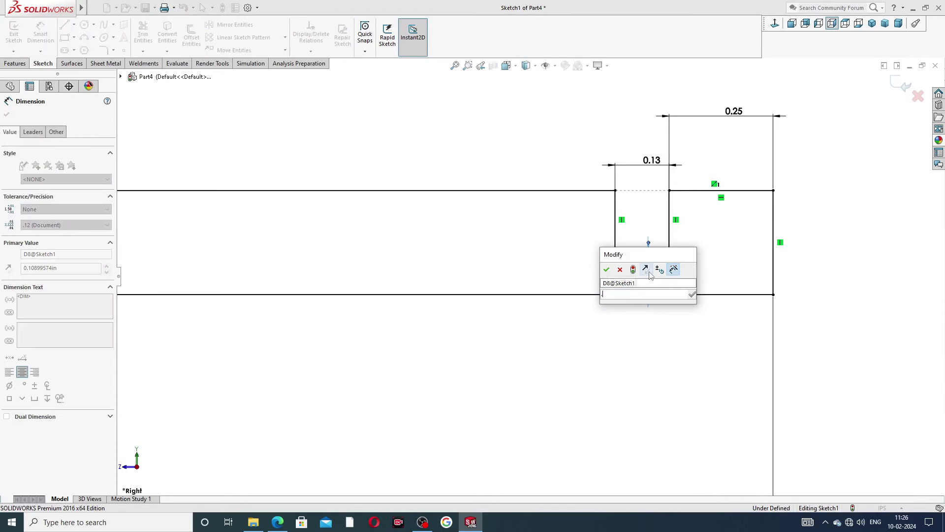
text(.19)
key(Return)
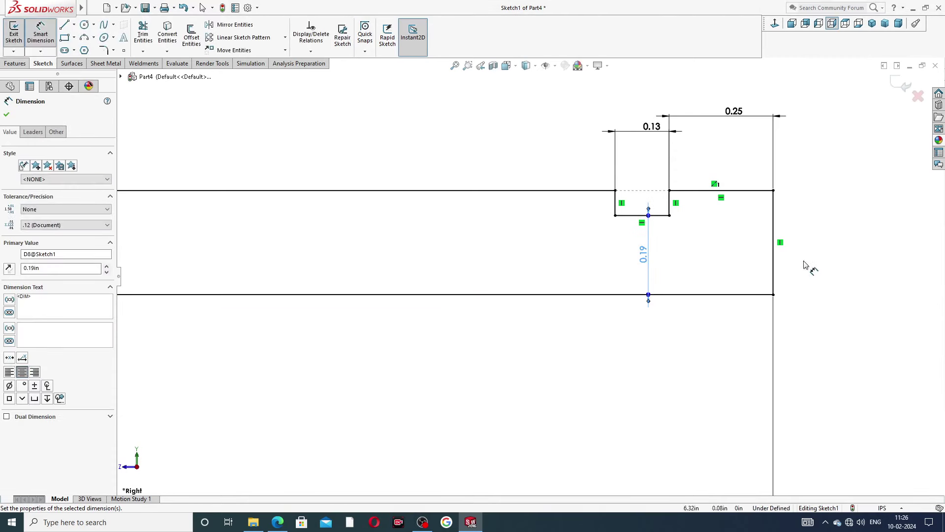
click(702, 260)
scroll(700, 254, up, 5)
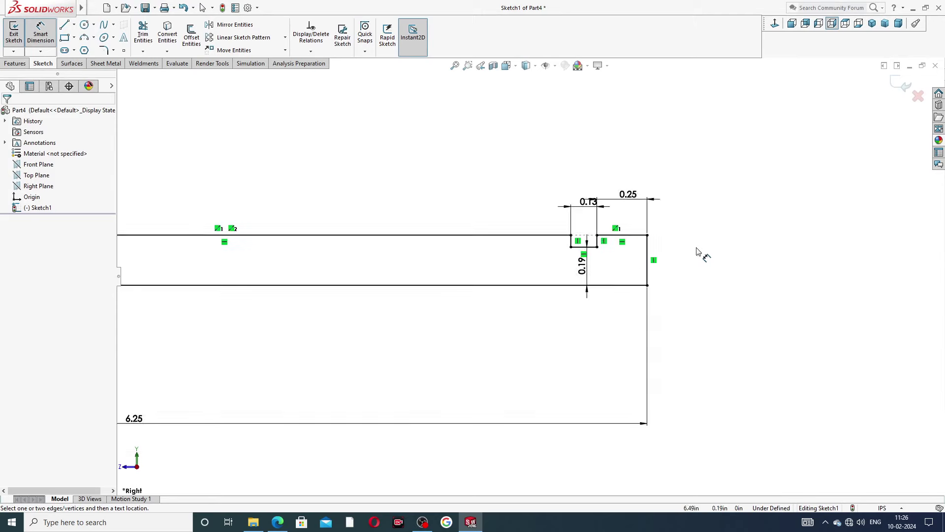
click(590, 271)
click(707, 253)
scroll(488, 227, down, 3)
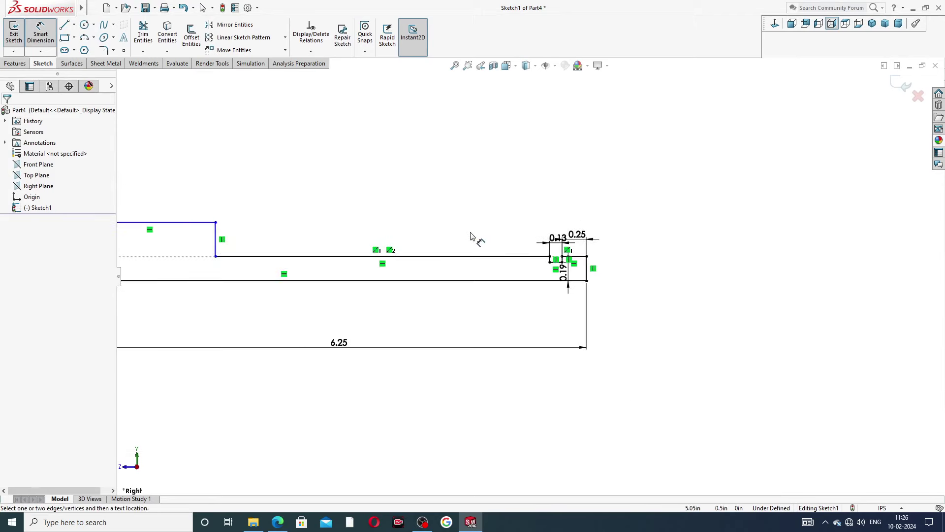
scroll(470, 235, down, 3)
scroll(346, 260, up, 3)
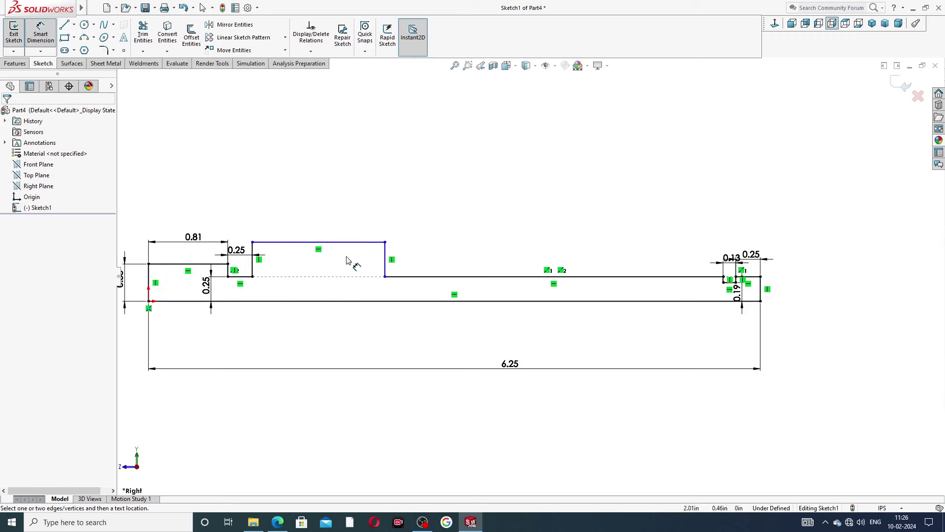
Set the long top line's length to 3.94 and its height above the bottom line to 0.34
click(369, 242)
click(352, 219)
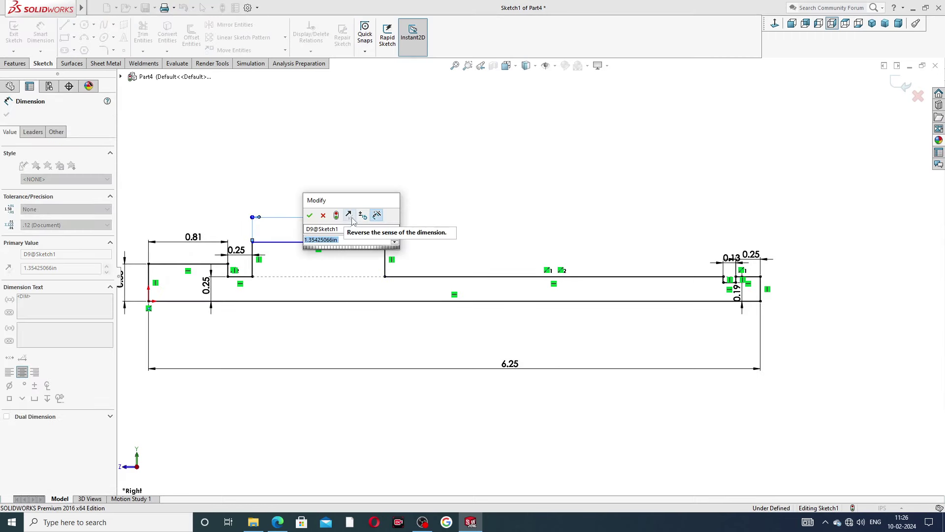
text(3.9)
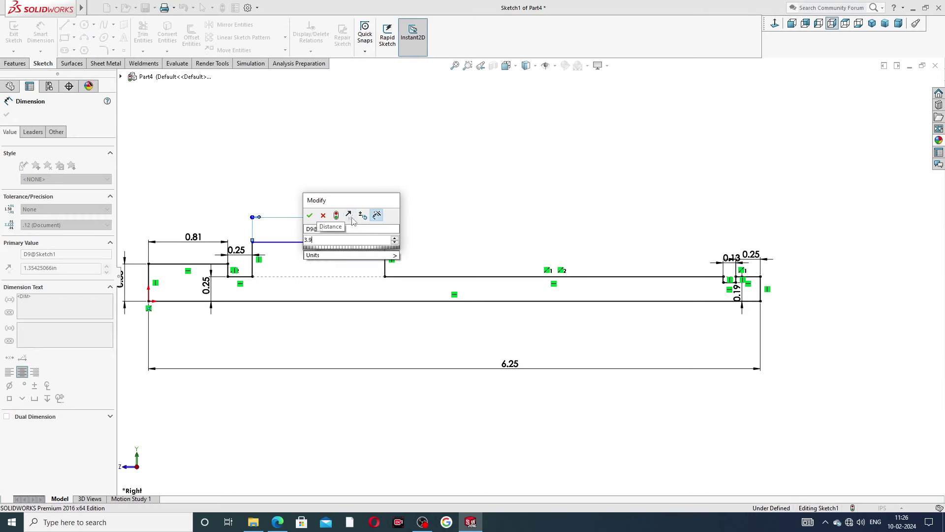
text(4)
key(Return)
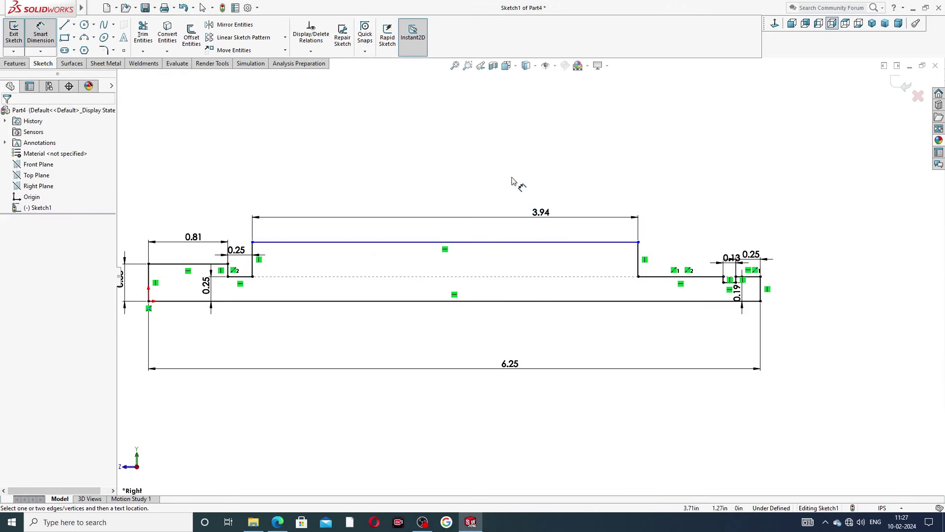
click(513, 243)
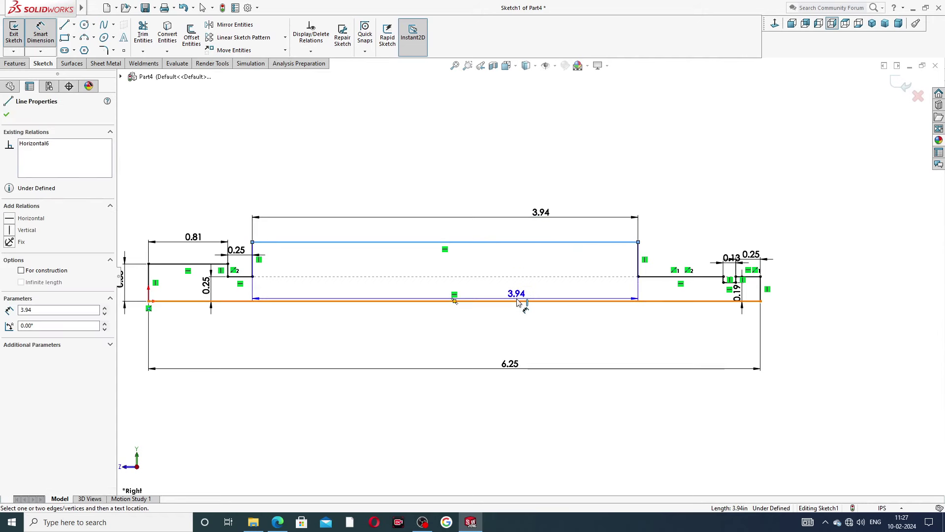
click(518, 301)
click(516, 284)
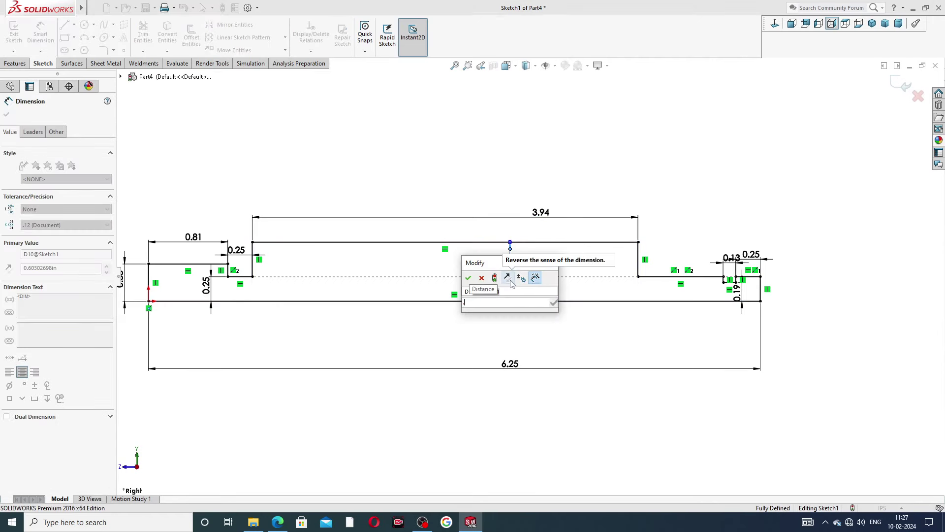
text(0.34)
key(Return)
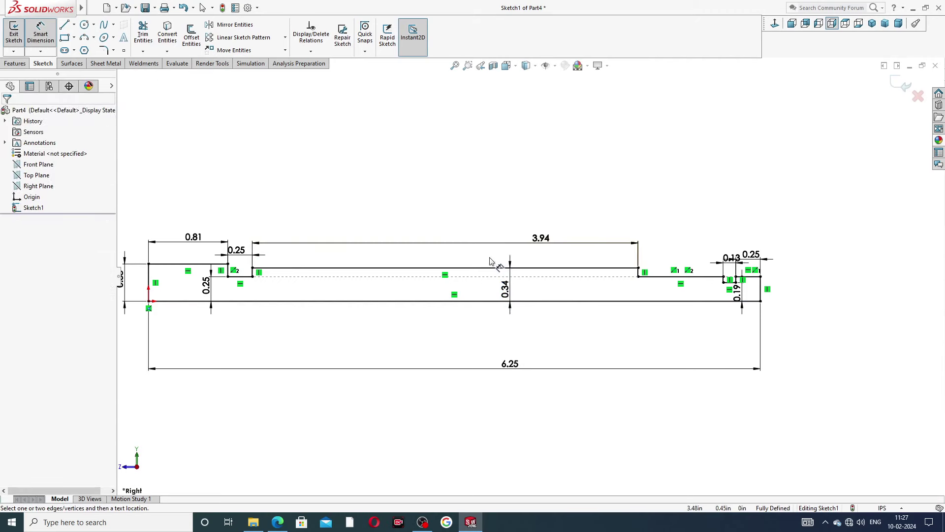
key(f)
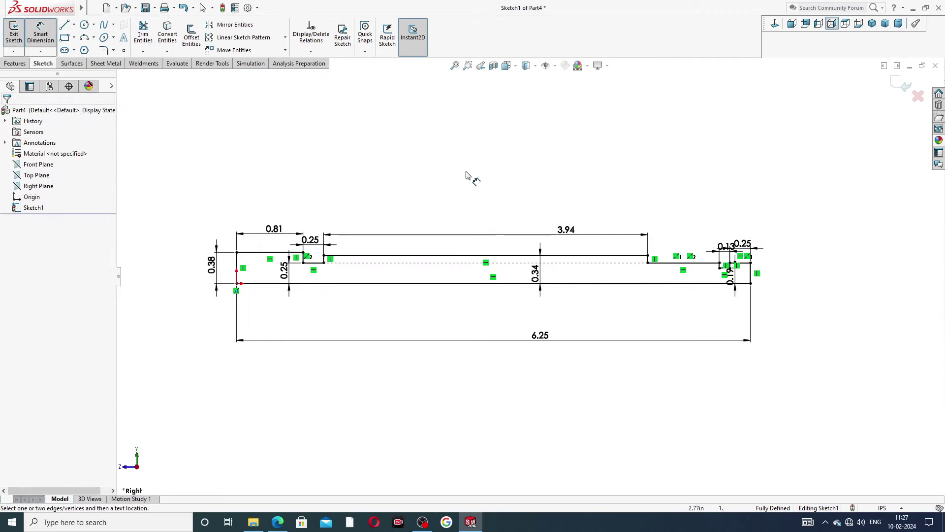
right_click(467, 176)
click(494, 146)
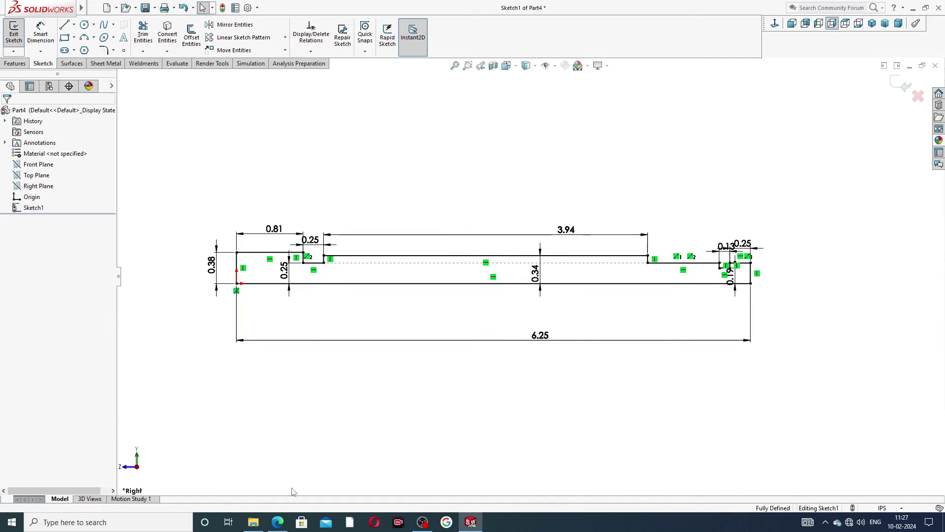
click(278, 522)
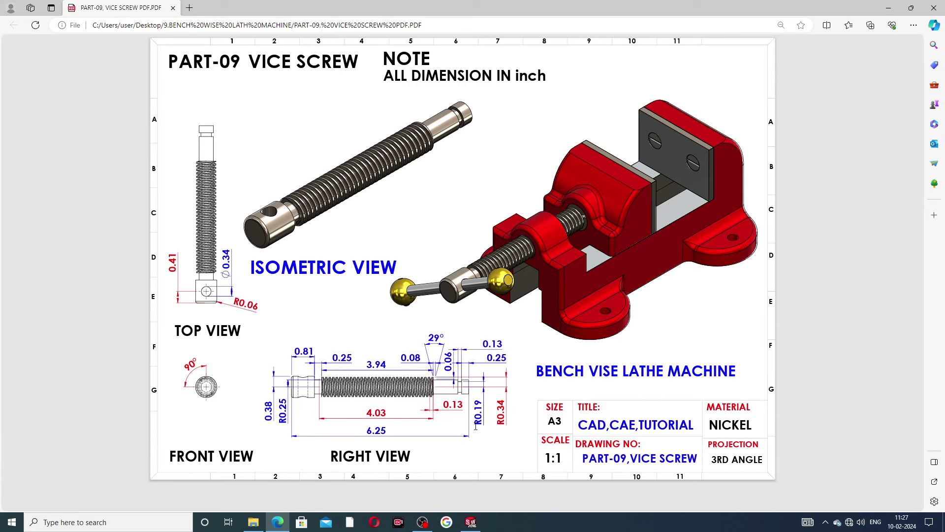
click(280, 522)
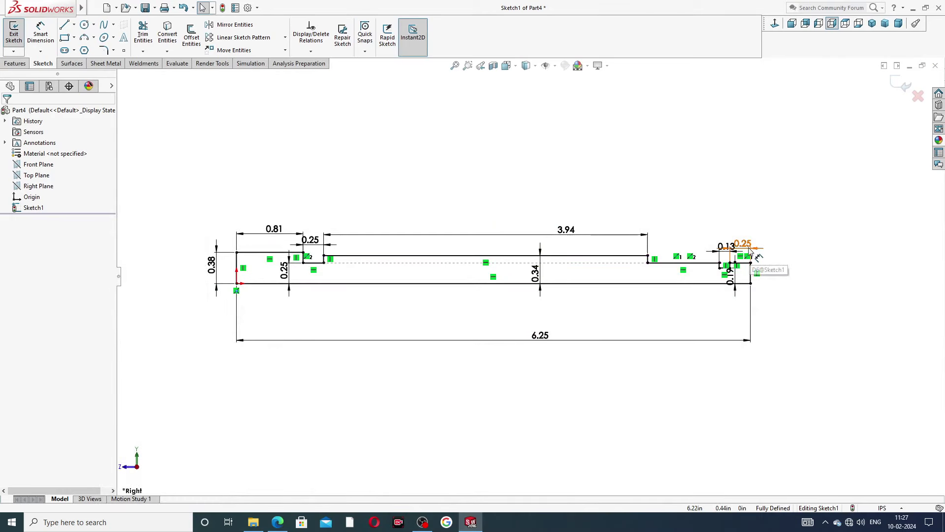
Move the 0.25, 0.19, 3.94, 0.81 and 6.25 dimension labels to clear, non-overlapping positions
drag(742, 244, 696, 227)
click(773, 268)
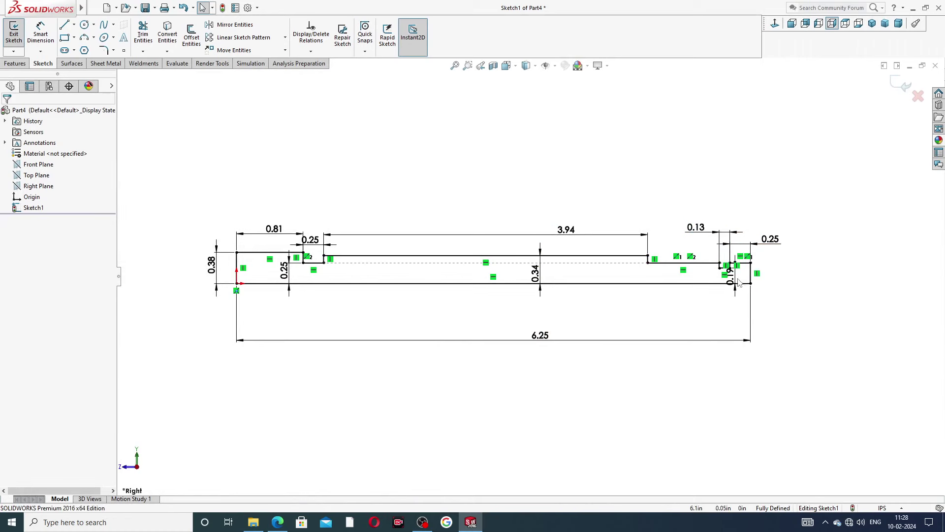
drag(733, 278, 776, 304)
click(618, 249)
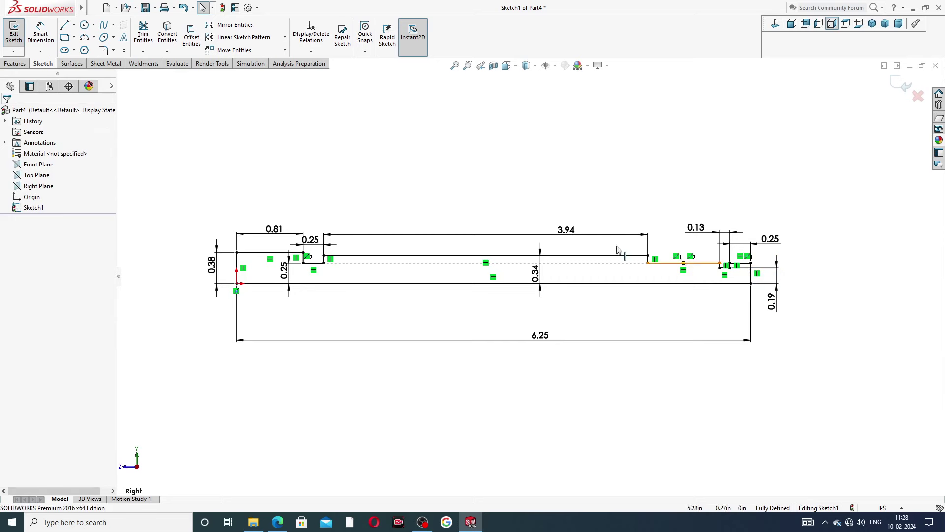
drag(566, 234, 490, 232)
click(458, 164)
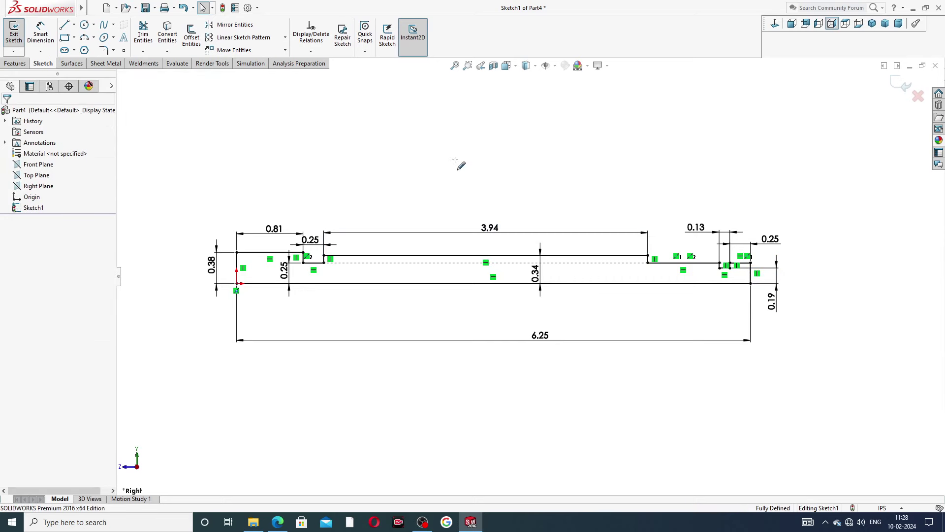
drag(281, 231, 275, 214)
drag(310, 240, 351, 214)
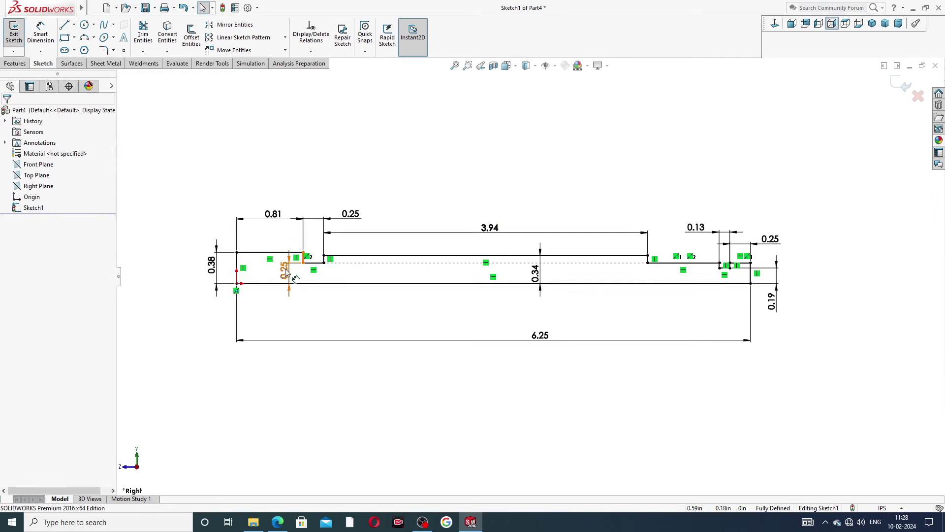
drag(285, 270, 279, 271)
click(397, 185)
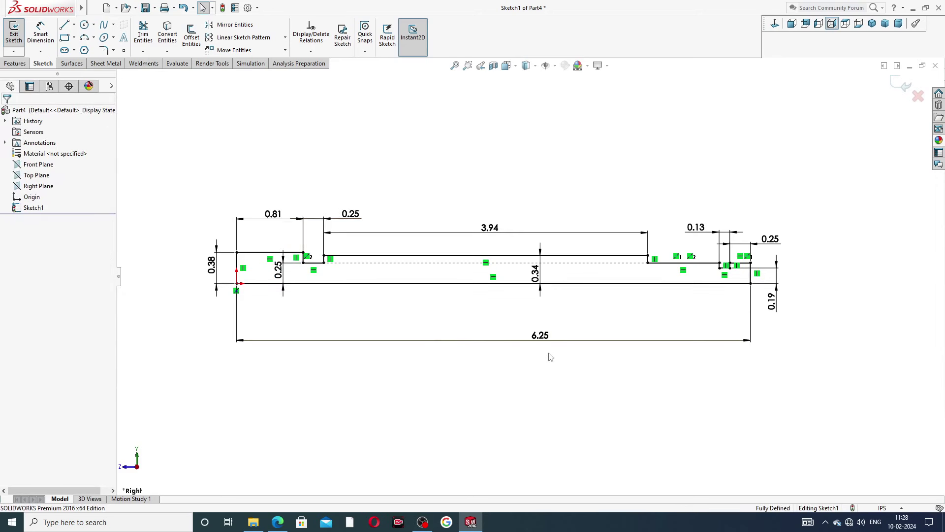
drag(542, 339, 465, 319)
click(604, 375)
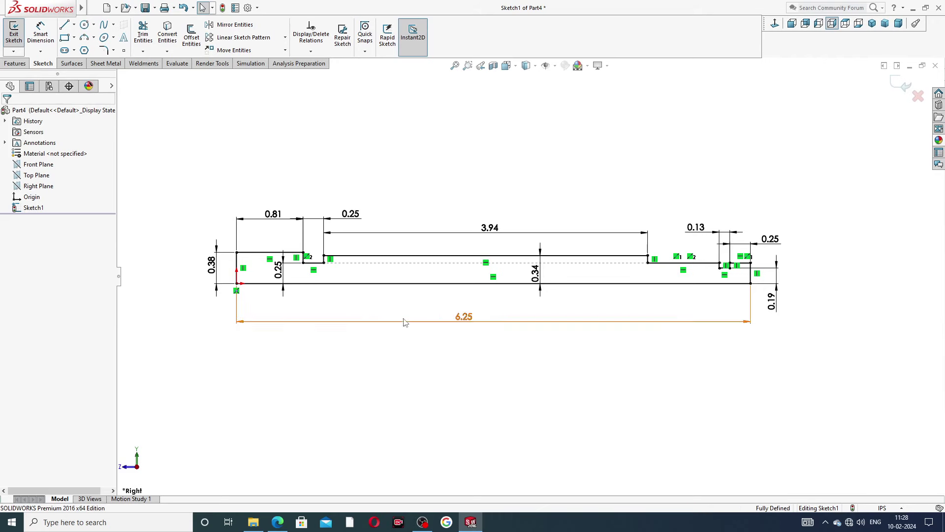
Revolve the profile 360° about the bottom line into a solid shaft
click(20, 66)
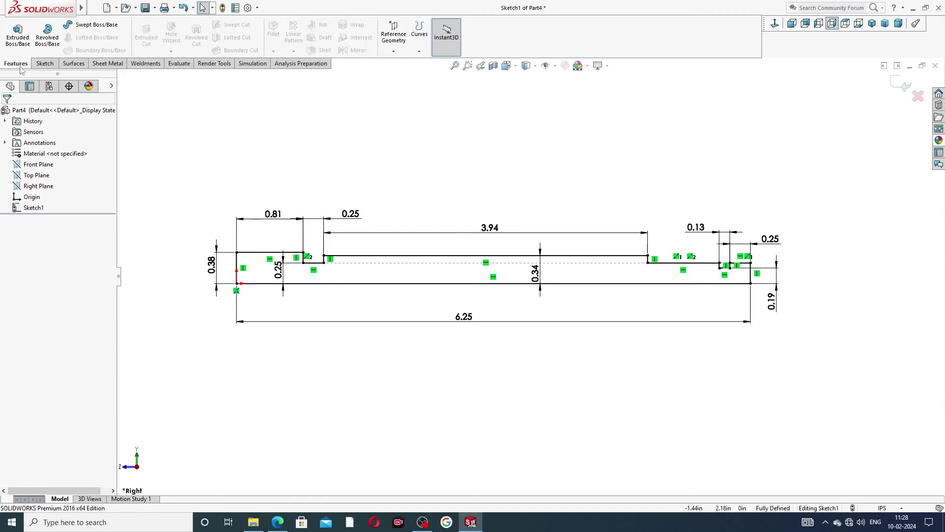
click(48, 45)
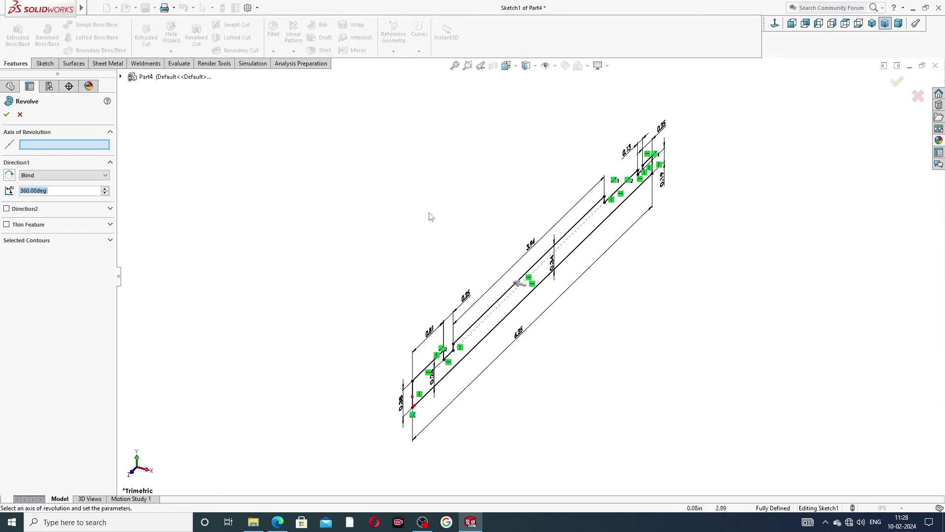
click(494, 333)
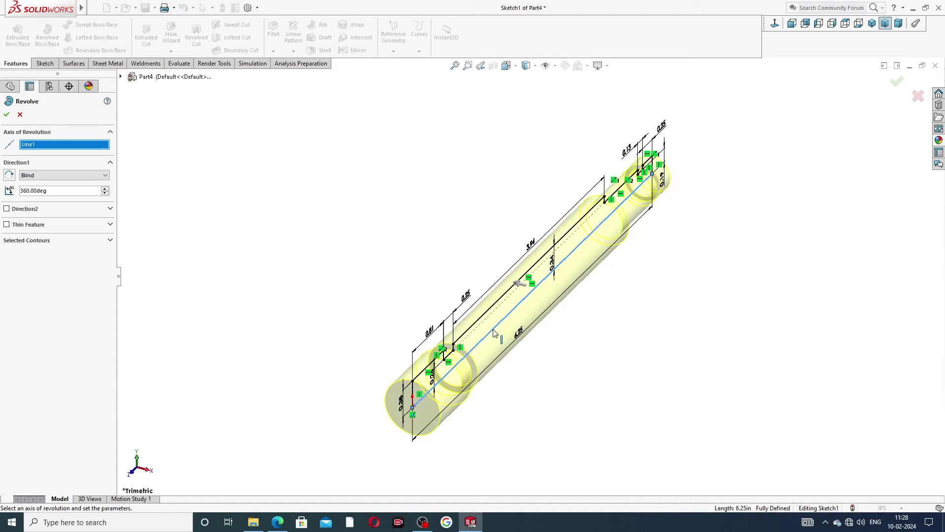
key(Return)
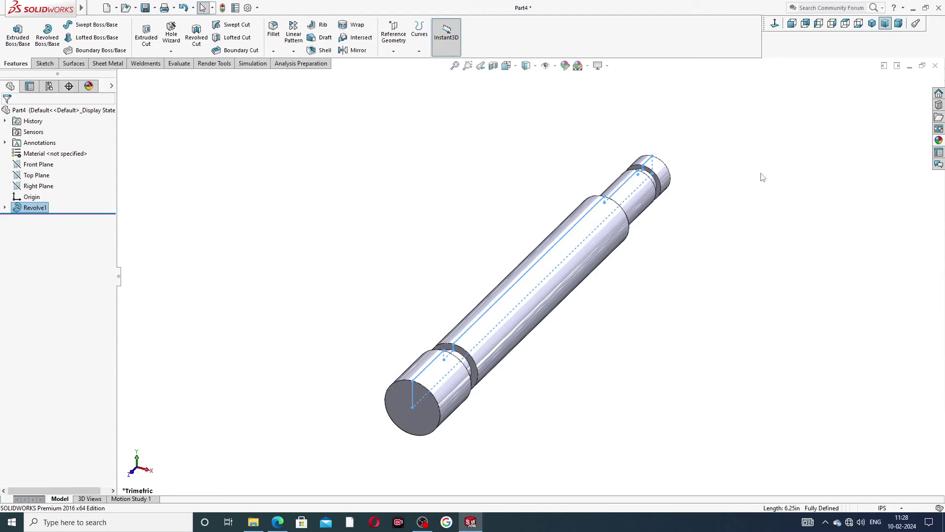
middle_drag(743, 186, 680, 123)
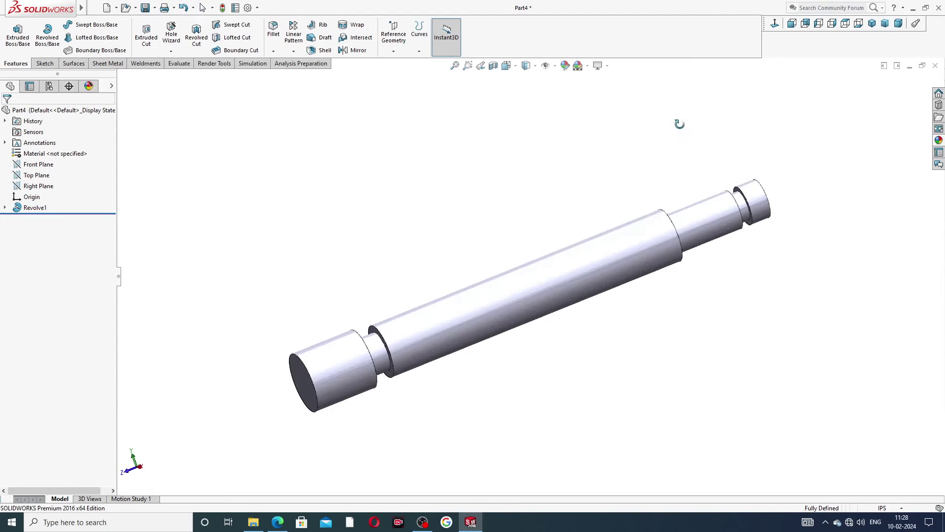
Give the shaft a polished nickel appearance from the appearance library
click(939, 141)
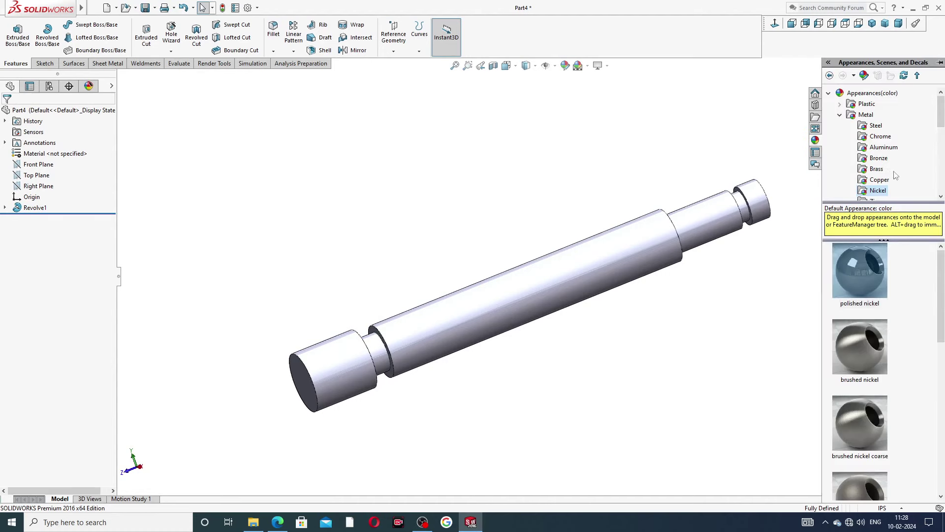
double_click(868, 259)
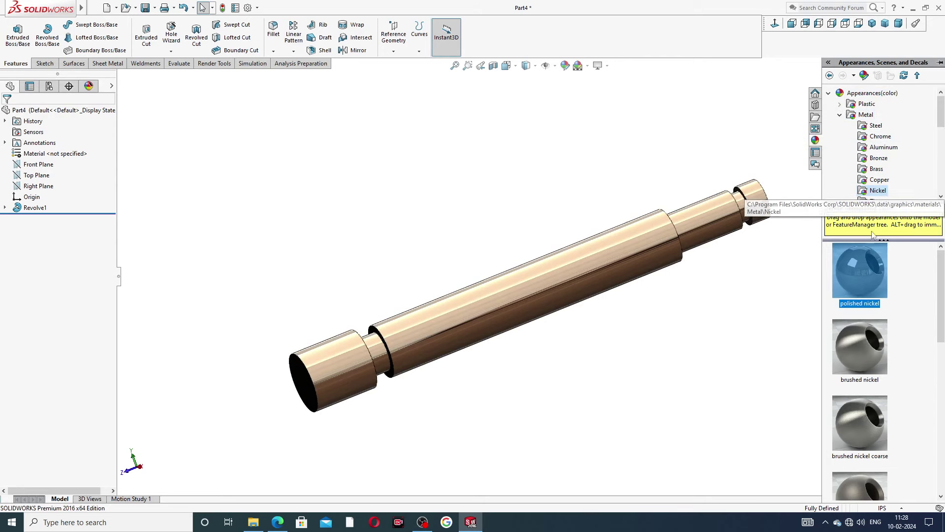
middle_drag(705, 306, 610, 312)
scroll(610, 312, down, 5)
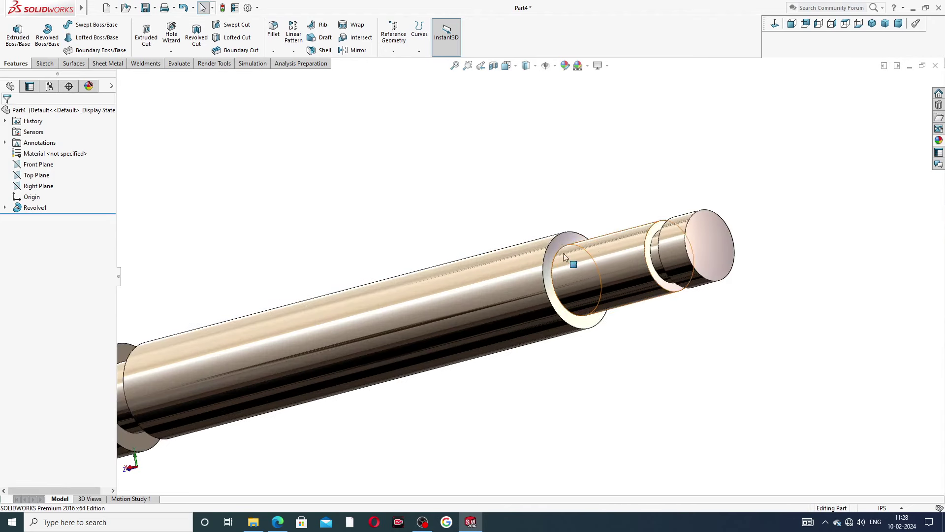
Convert the shoulder face's circular edge into a circle in a new sketch
click(564, 257)
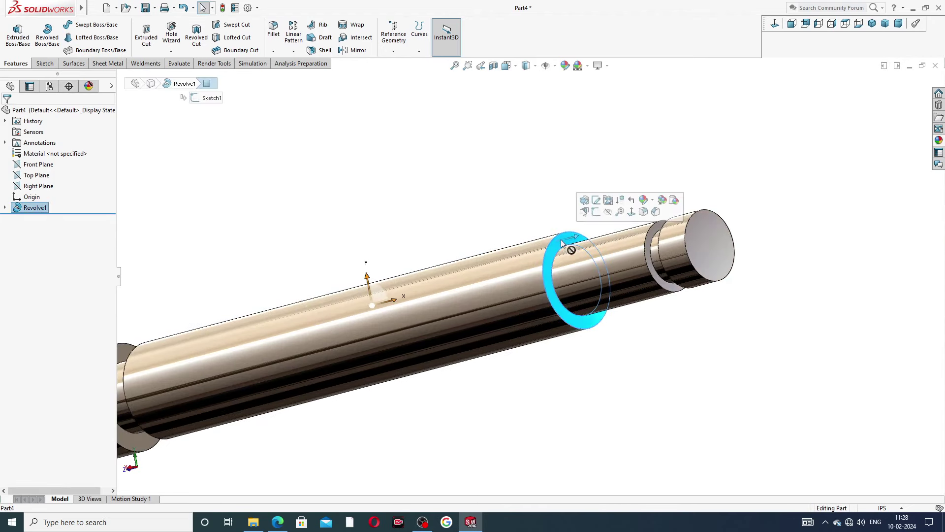
click(596, 212)
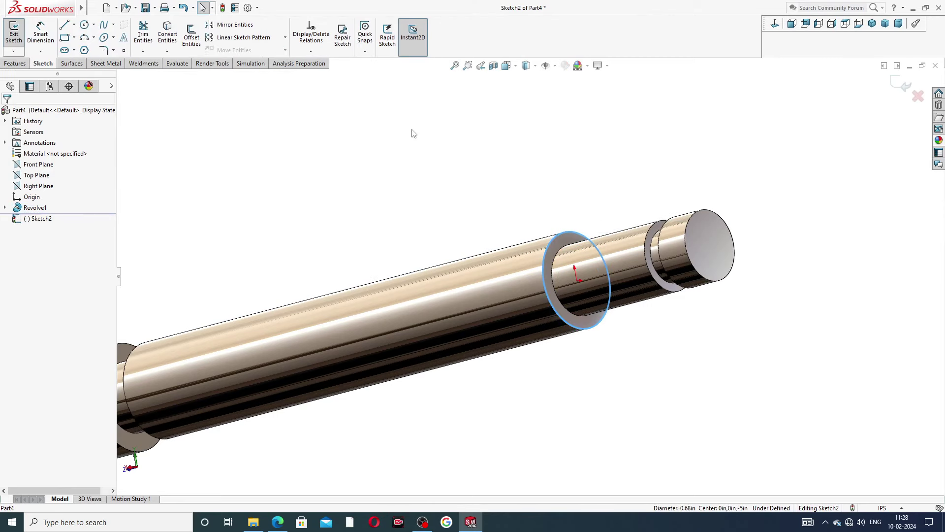
click(167, 33)
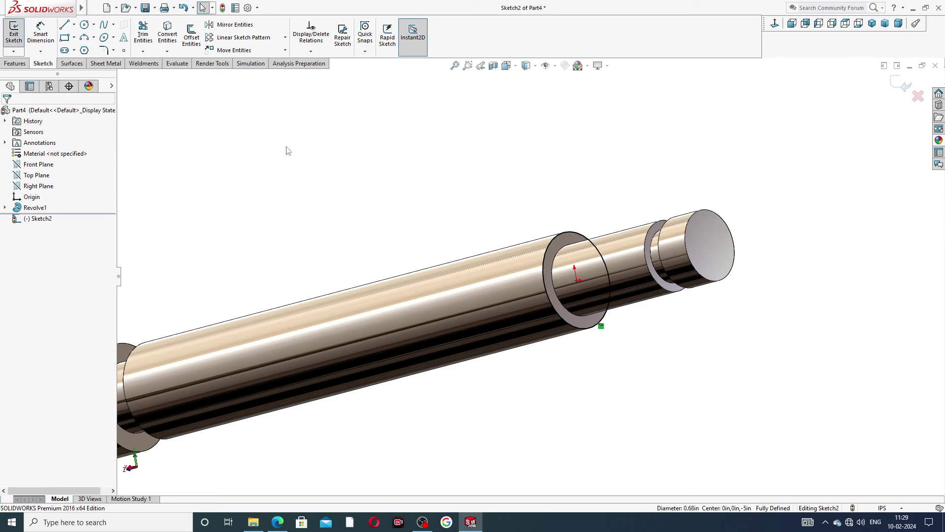
click(16, 64)
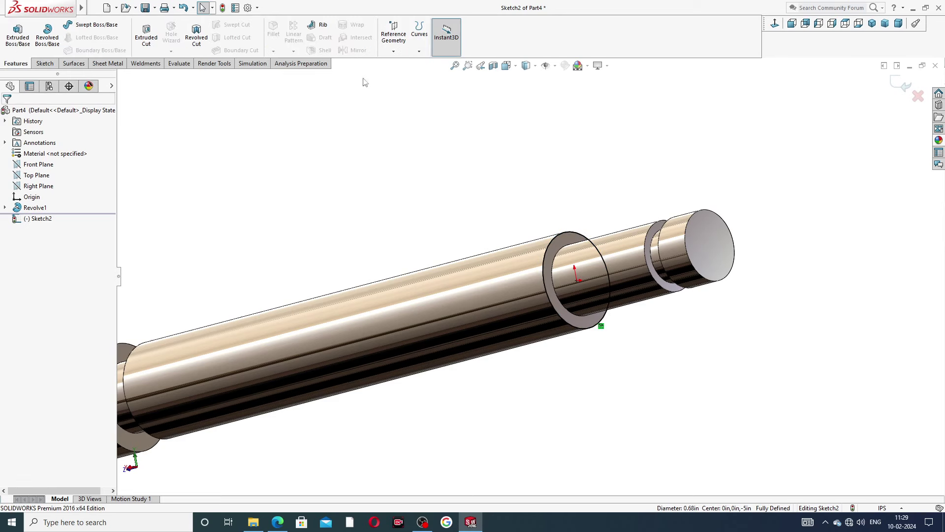
click(419, 52)
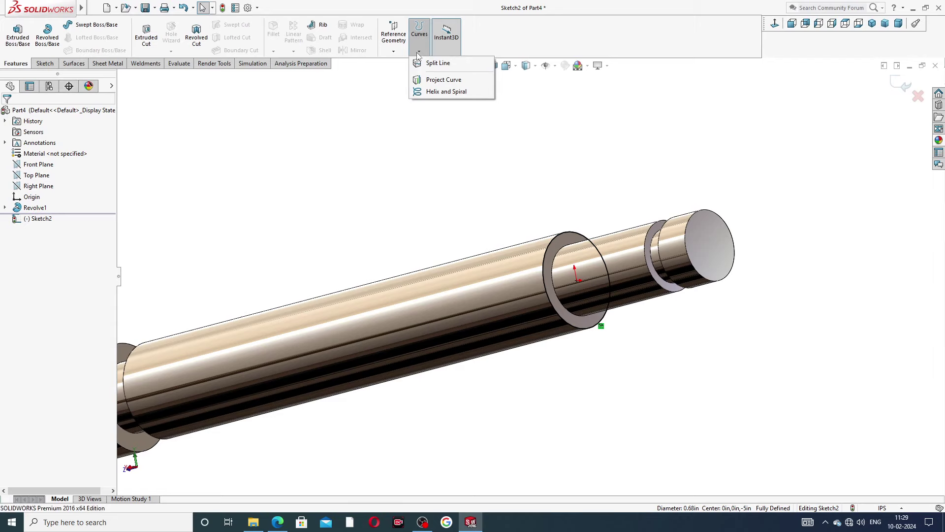
click(444, 91)
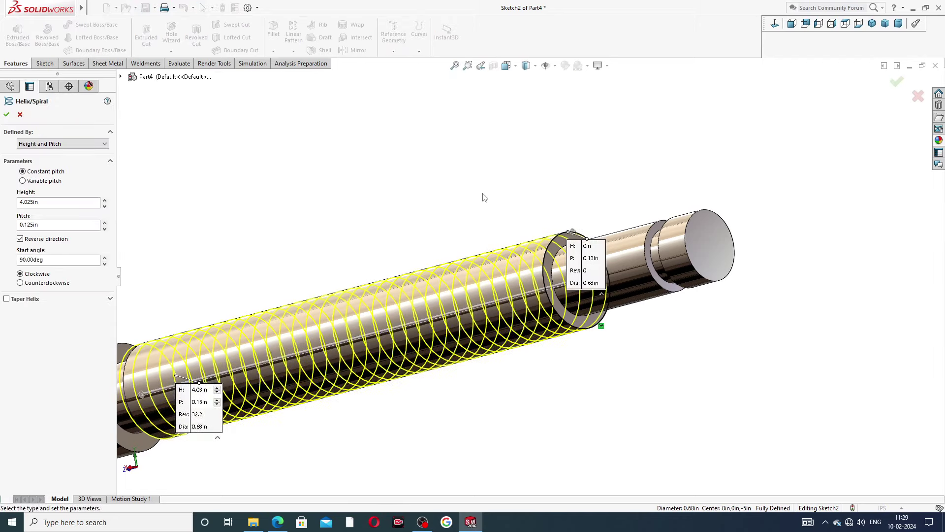
Create a clockwise, reversed helix of 4.025in height and 0.125in pitch over the threaded section
key(ctrl+7)
middle_drag(469, 147, 391, 317)
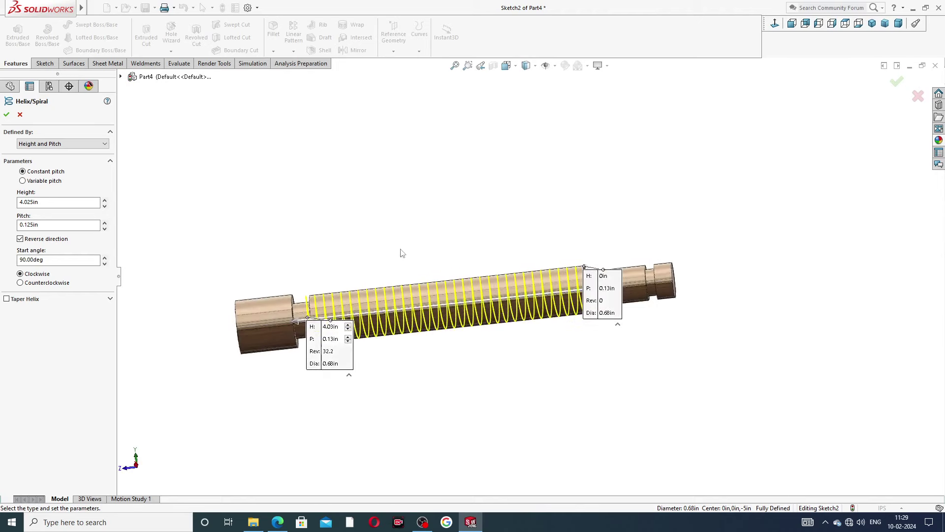
scroll(407, 273, up, 3)
middle_drag(430, 293, 301, 191)
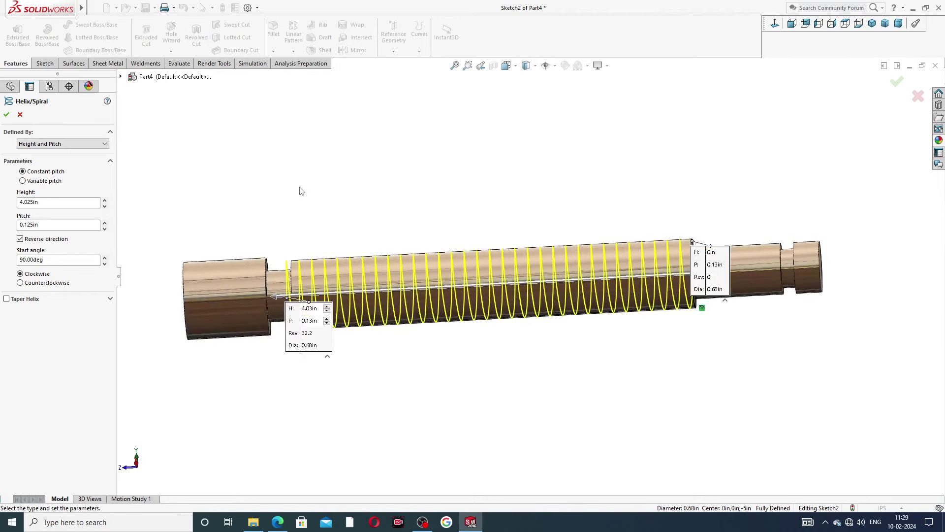
click(79, 144)
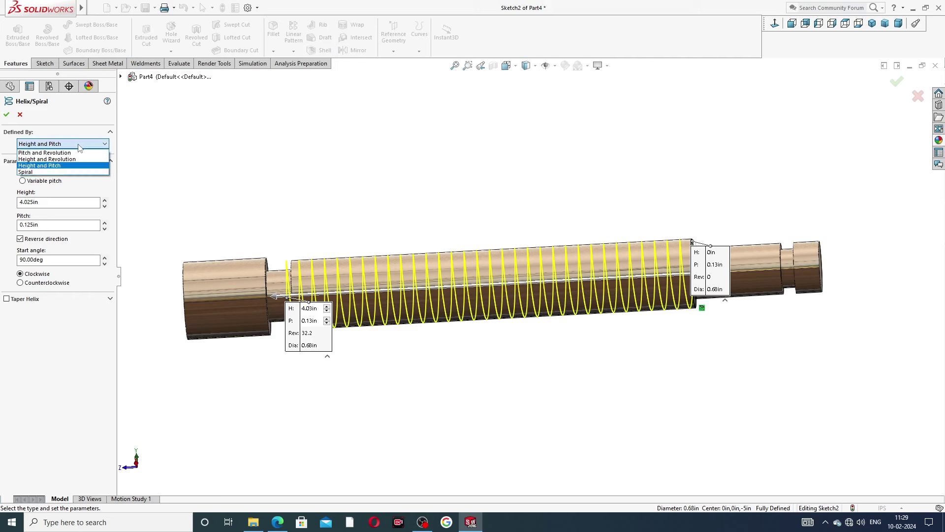
click(80, 144)
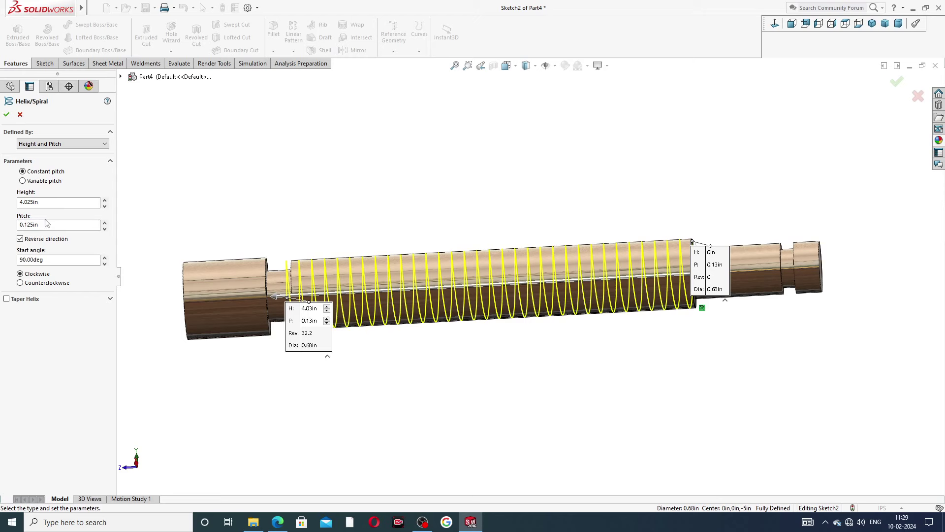
click(20, 239)
click(20, 239)
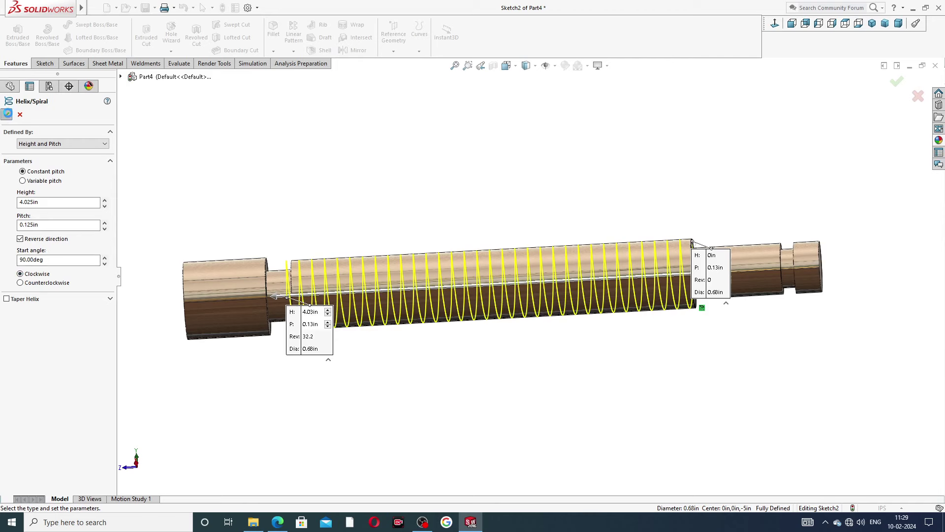
click(898, 81)
click(507, 379)
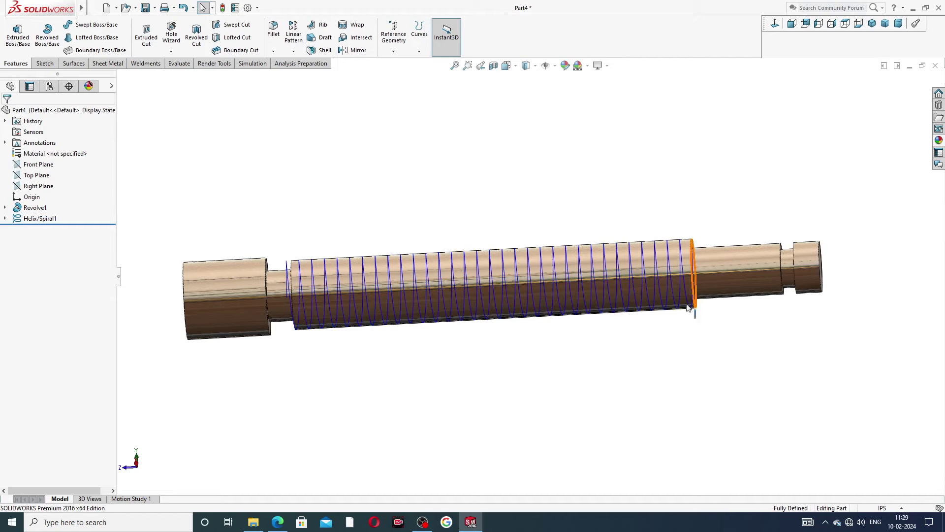
Start a sketch on the Right Plane and view it normal to the screen
middle_drag(706, 321, 394, 241)
scroll(574, 302, up, 3)
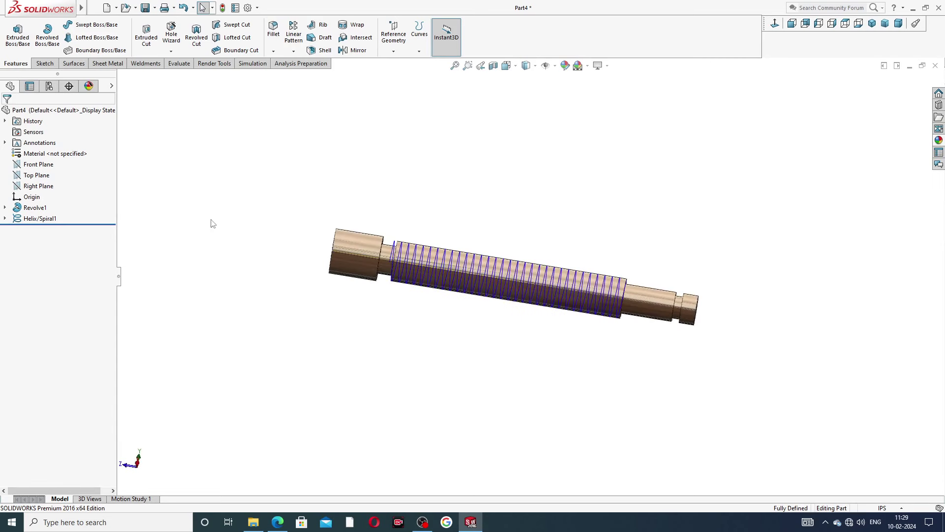
click(47, 187)
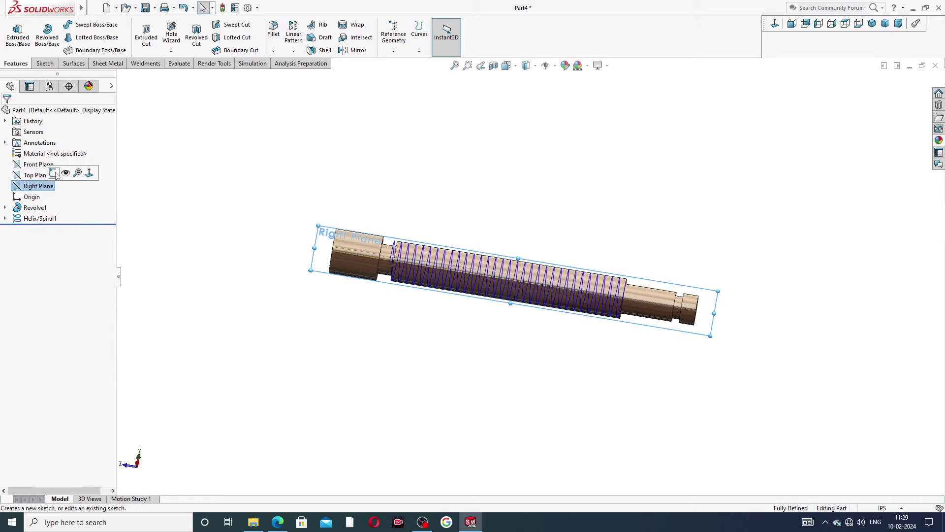
click(57, 175)
click(775, 24)
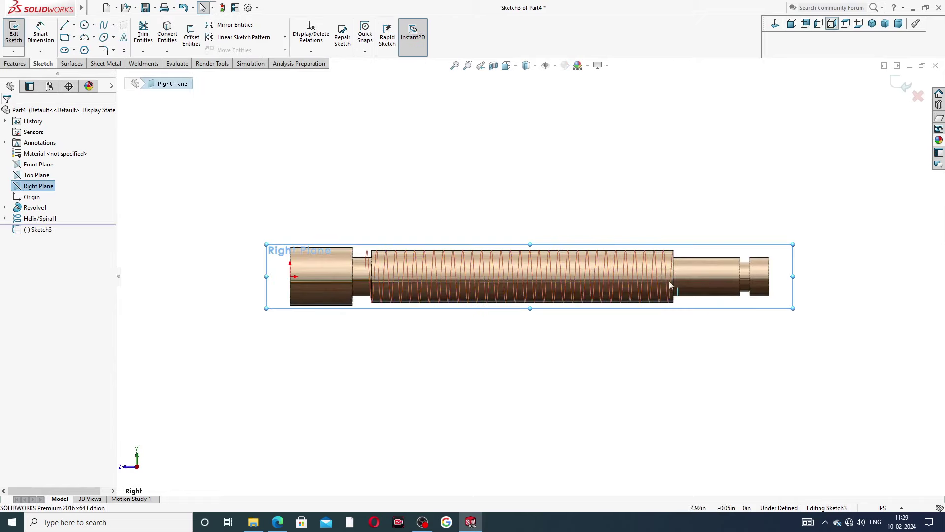
scroll(683, 276, down, 5)
scroll(602, 257, down, 4)
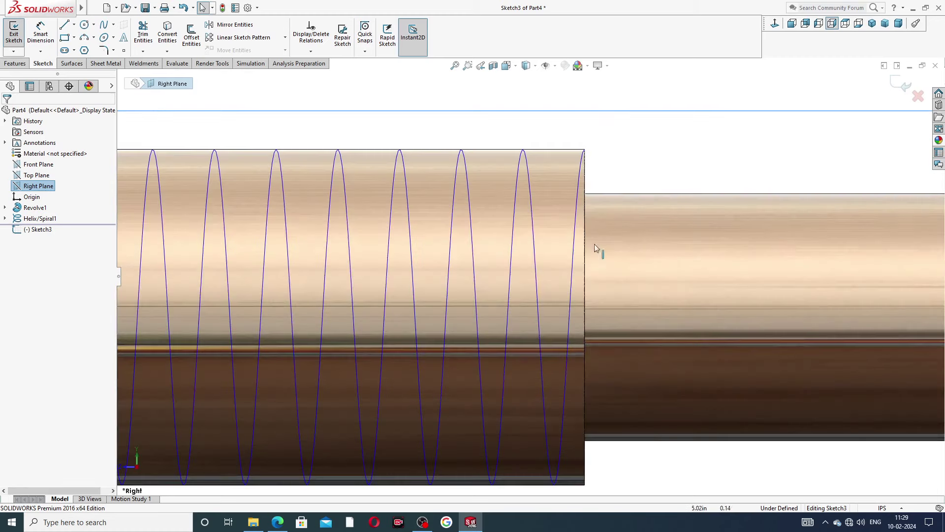
Draw a closed four-sided thread profile starting and ending at the helix endpoint
click(65, 25)
scroll(618, 175, down, 3)
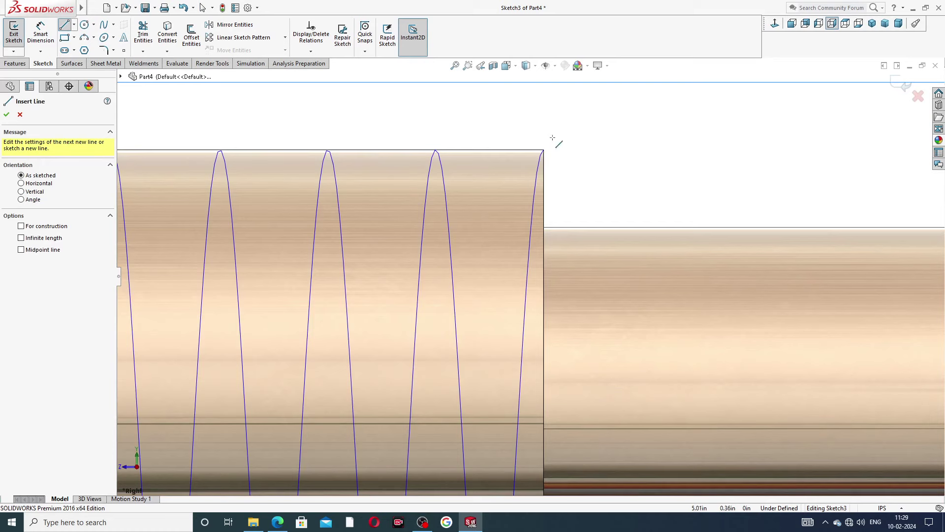
click(544, 151)
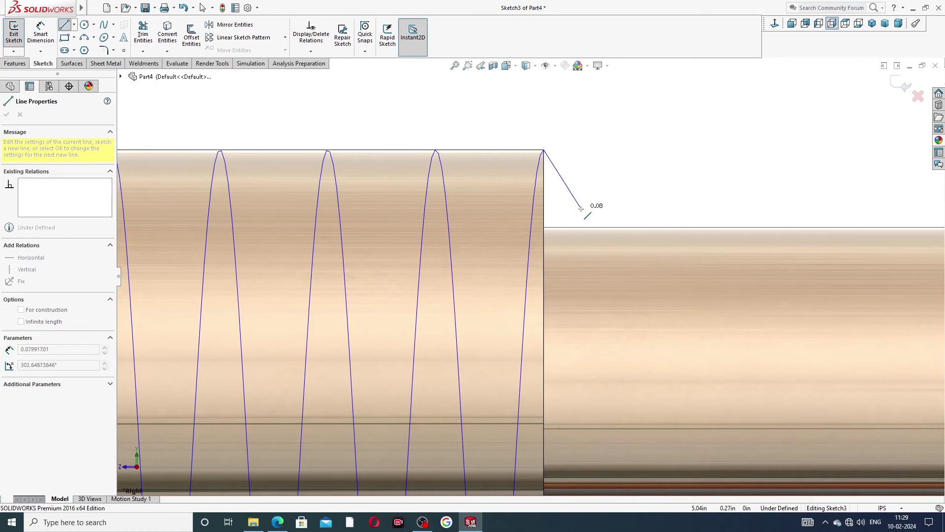
click(577, 199)
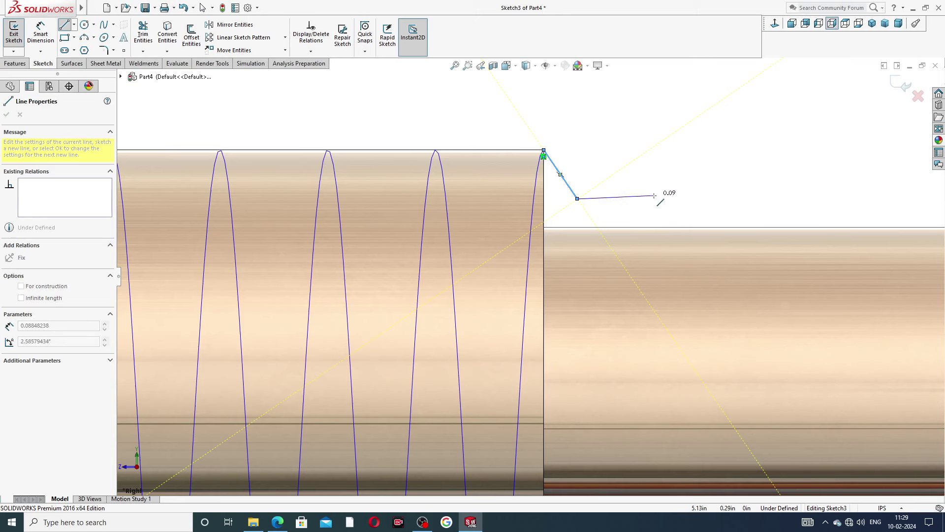
click(649, 198)
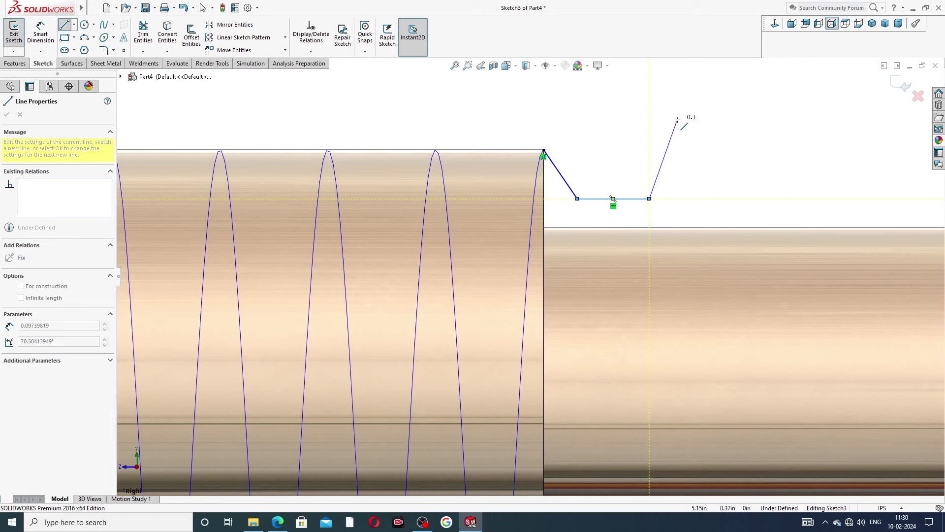
click(678, 119)
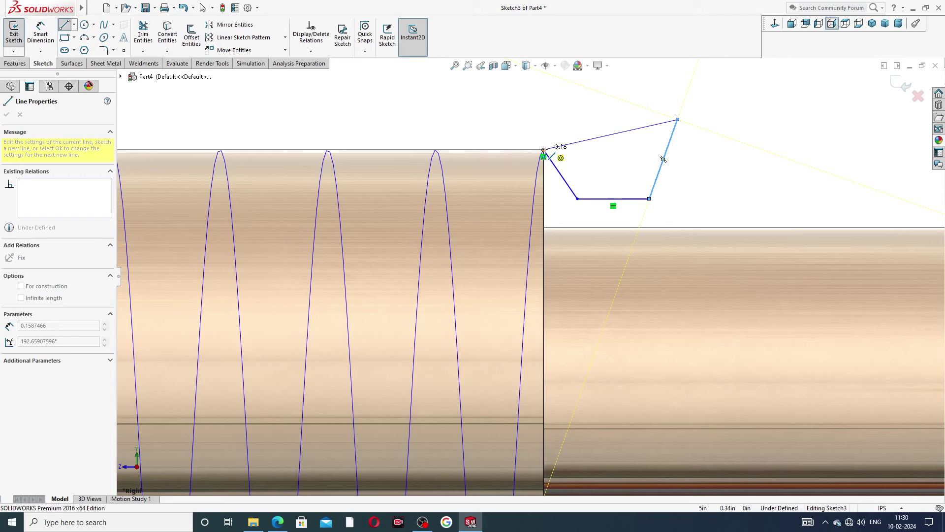
click(543, 149)
right_click(569, 119)
click(591, 120)
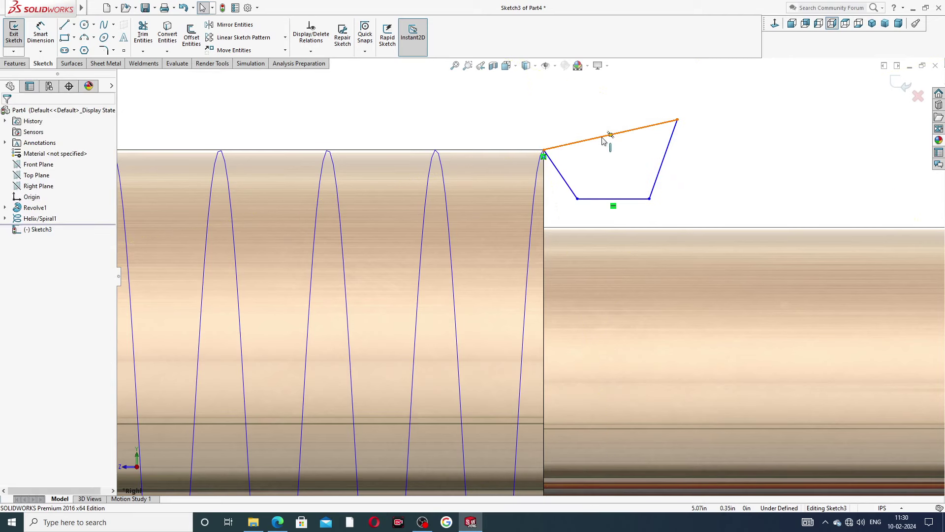
Make the profile's top edge horizontal and add a vertical centreline between the top and bottom midpoints
click(644, 129)
click(629, 95)
click(701, 147)
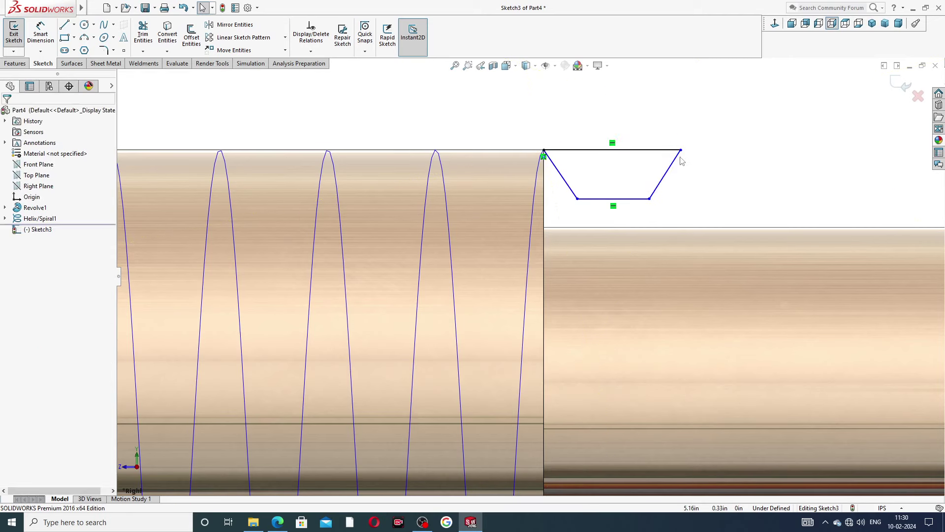
click(74, 24)
click(89, 49)
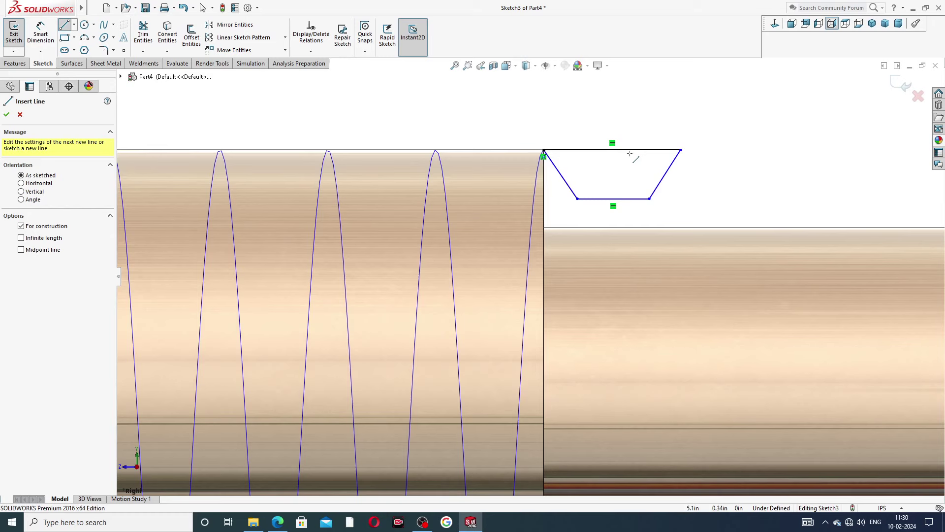
click(612, 150)
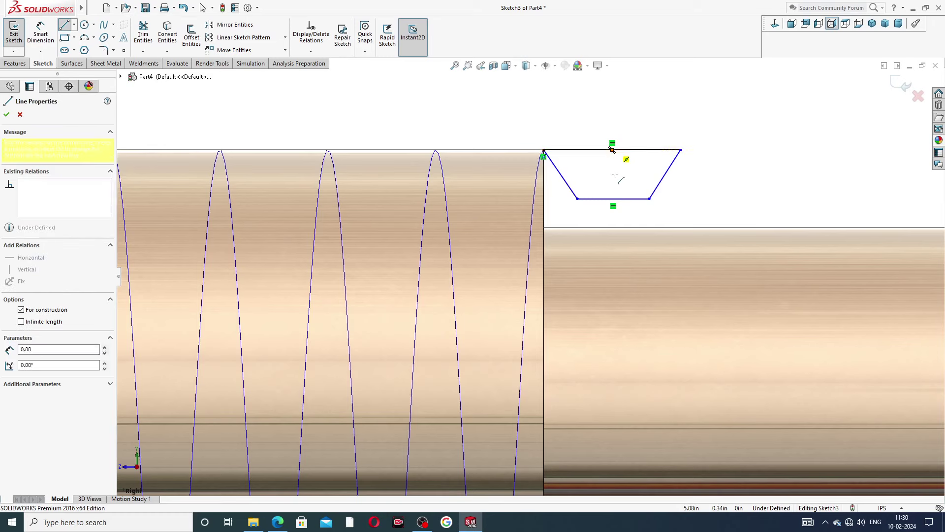
click(612, 199)
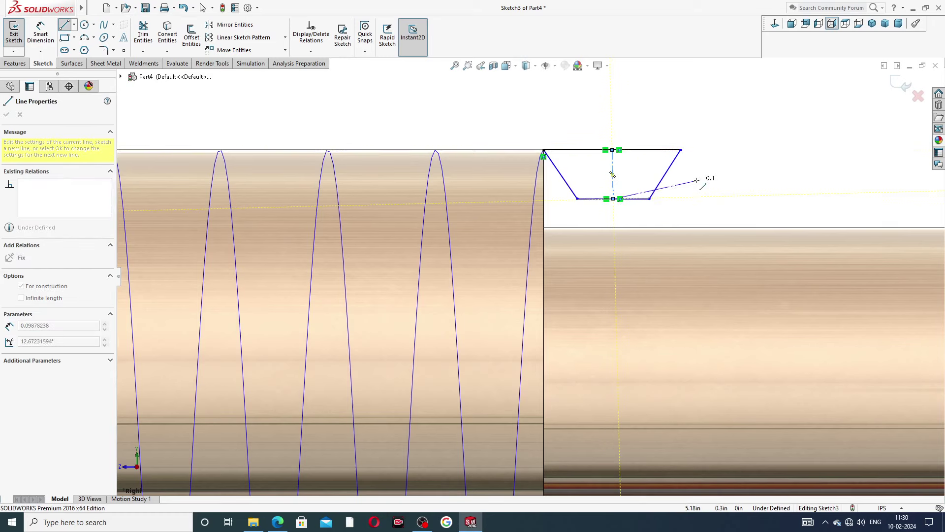
right_click(695, 147)
click(714, 186)
click(613, 175)
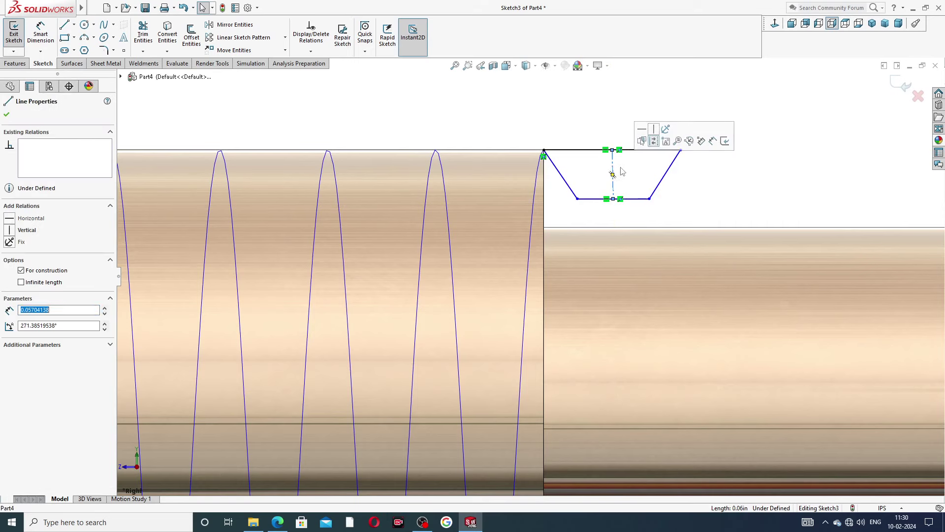
click(715, 181)
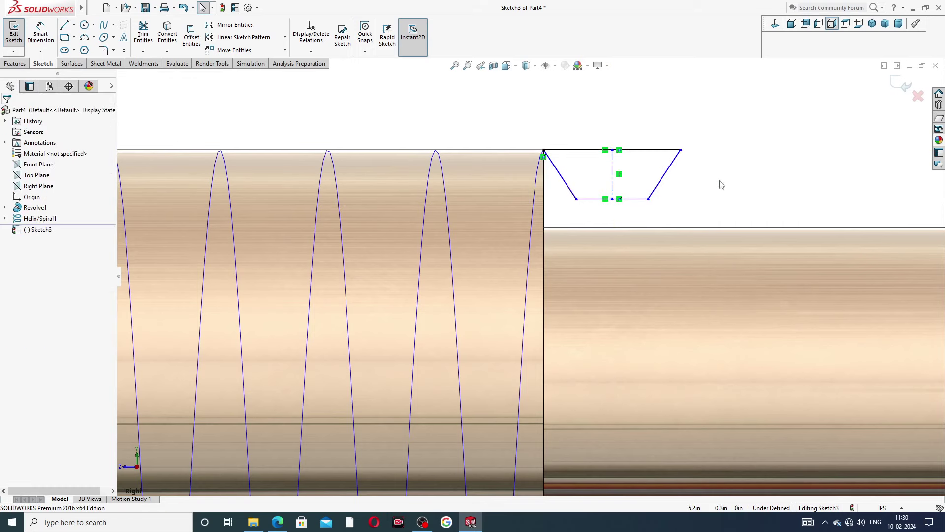
Dimension the angle between the trapezoid's slanted sides as 29° and place it above the profile
click(40, 33)
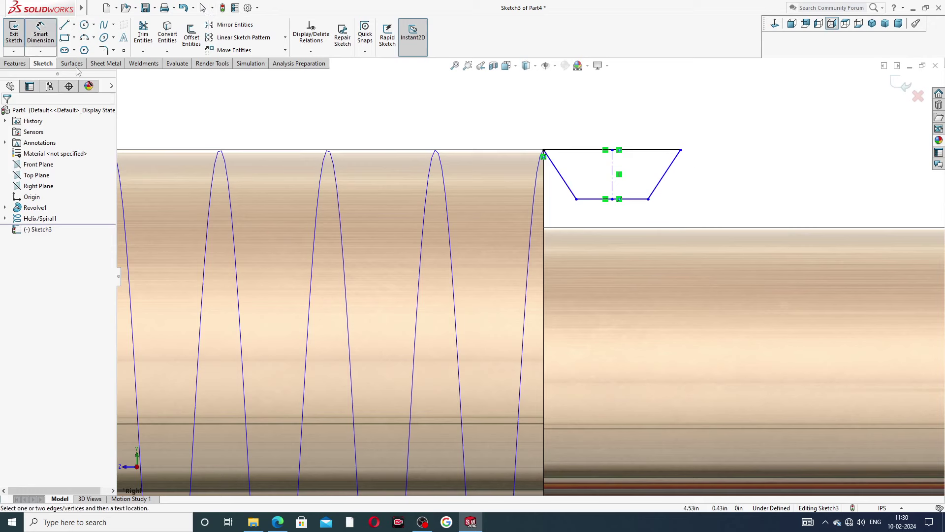
click(565, 182)
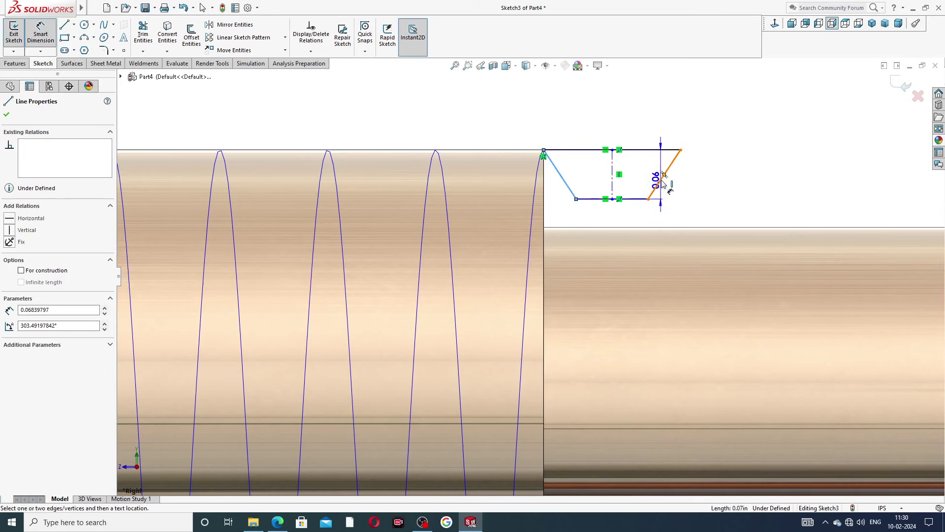
click(662, 181)
click(606, 129)
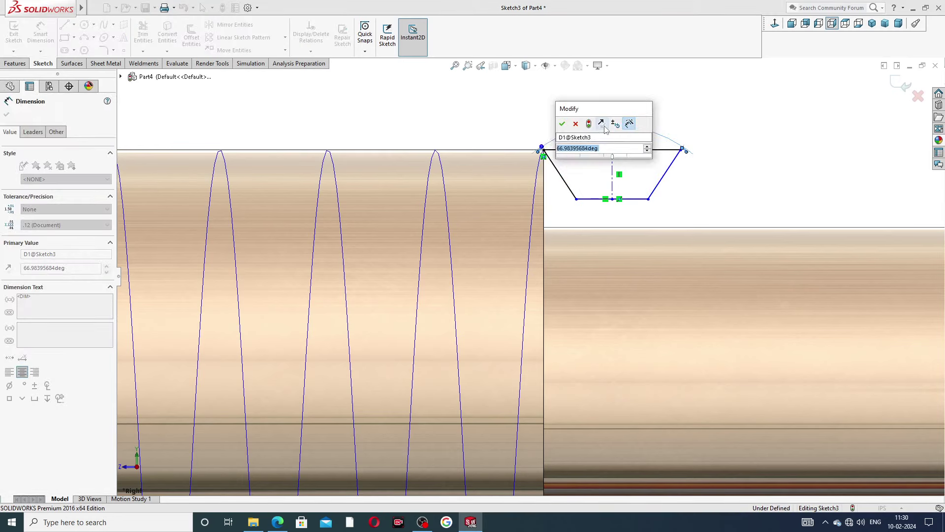
text(29)
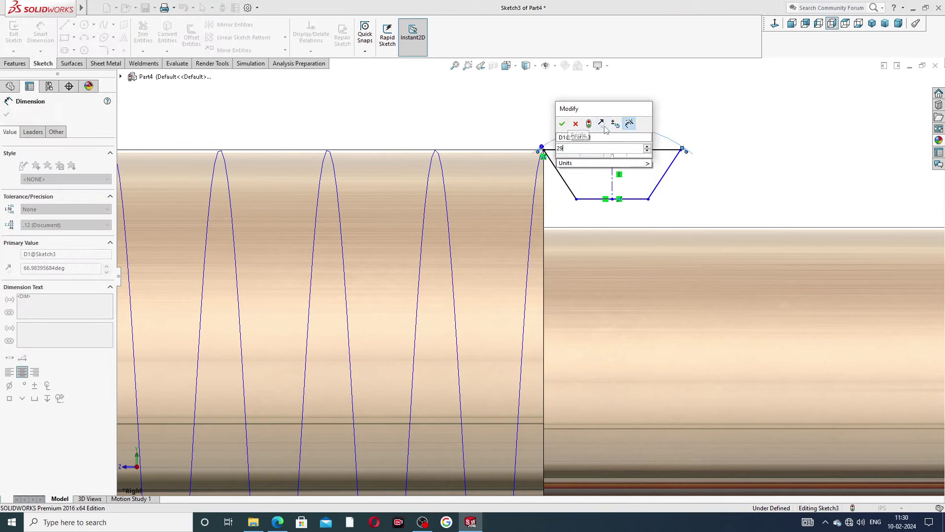
key(Return)
drag(593, 216, 586, 116)
Dimension the trapezoid's top edge to 0.08
scroll(577, 197, down, 4)
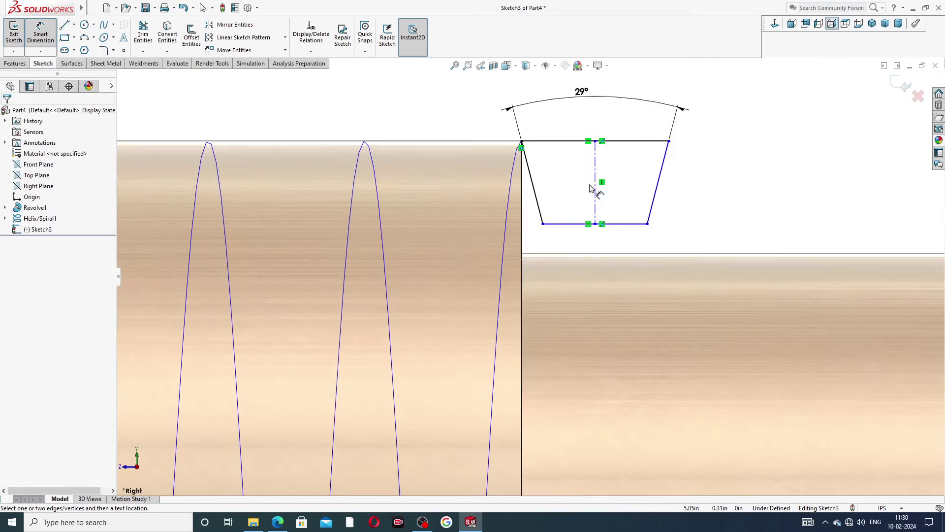
click(566, 132)
click(566, 123)
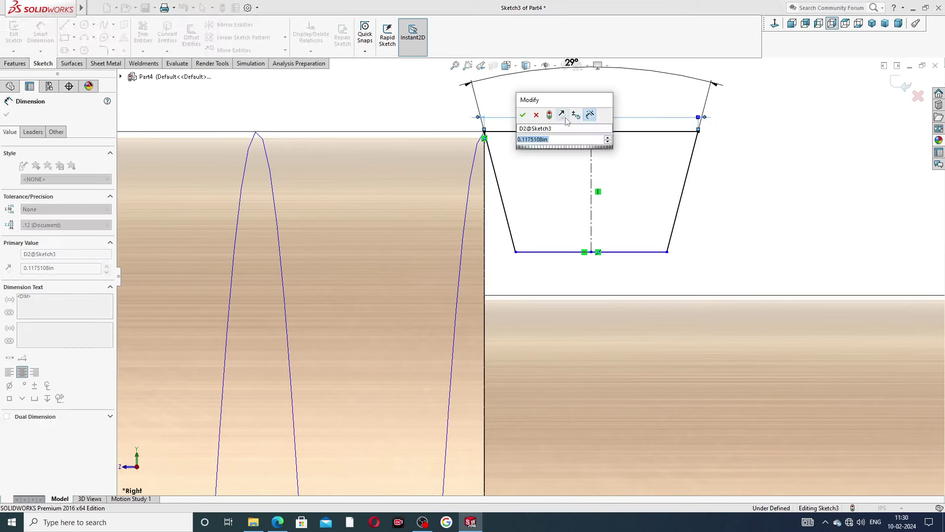
text(.08)
key(Return)
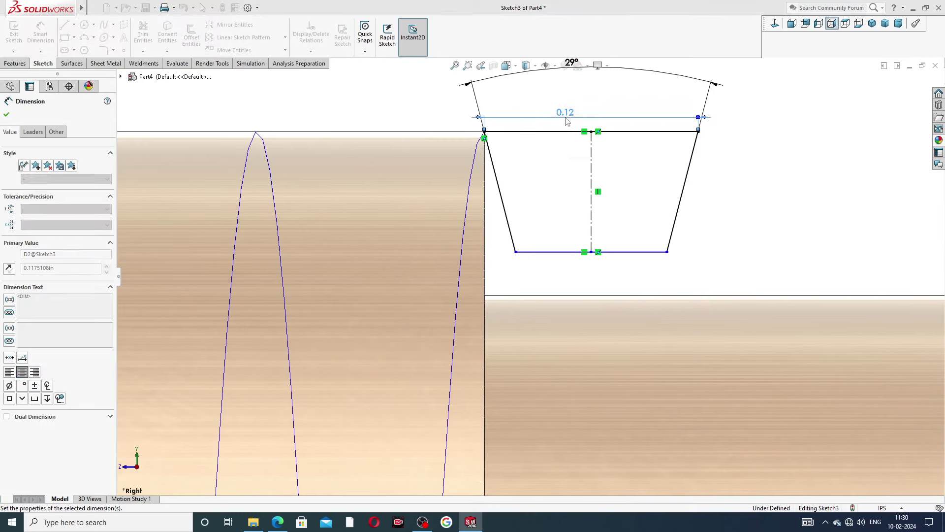
Set the trapezoid's depth between top and bottom edges to 0.06
click(607, 132)
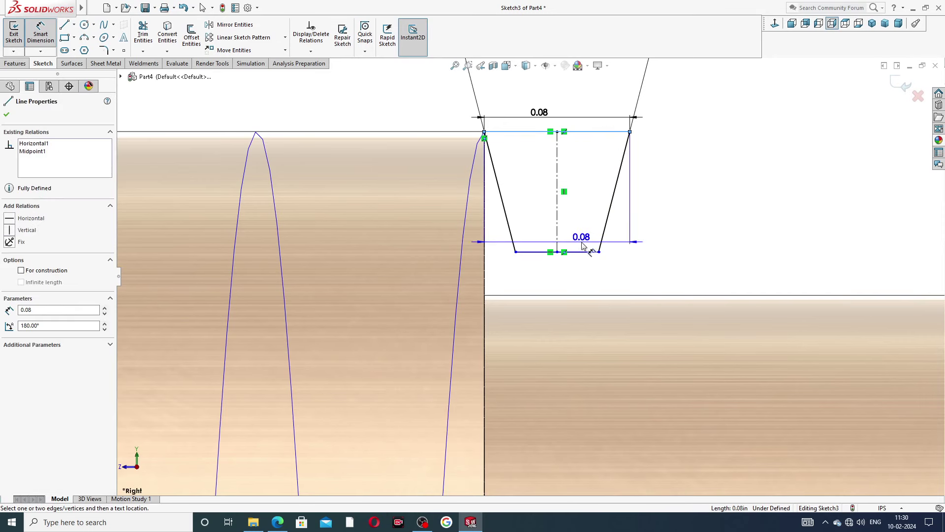
click(589, 252)
click(659, 197)
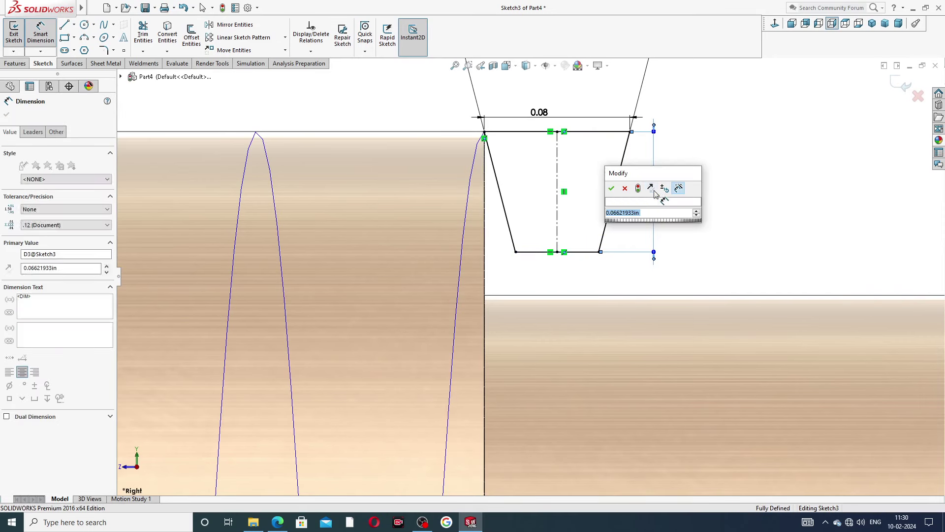
key(BackSpace)
text(.06)
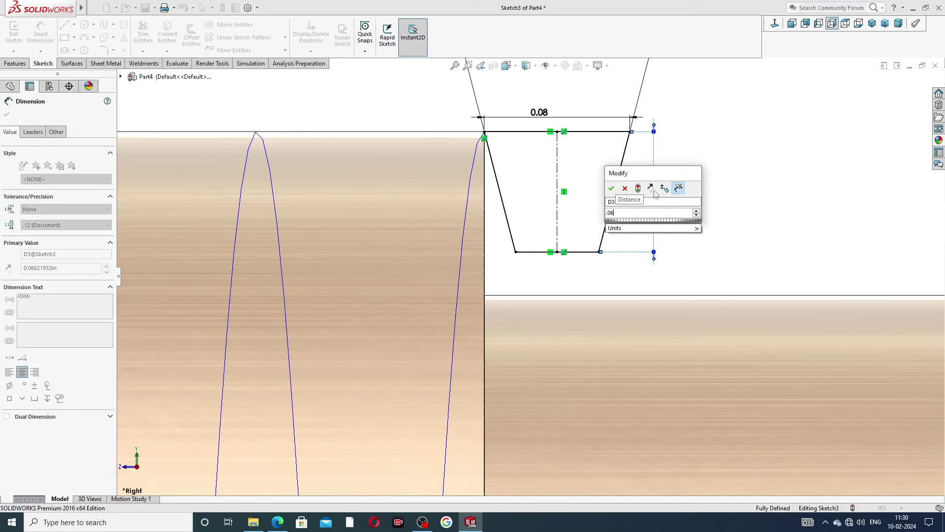
key(Return)
Move the 0.08 dimension clear of the shape and finish dimensioning
click(675, 204)
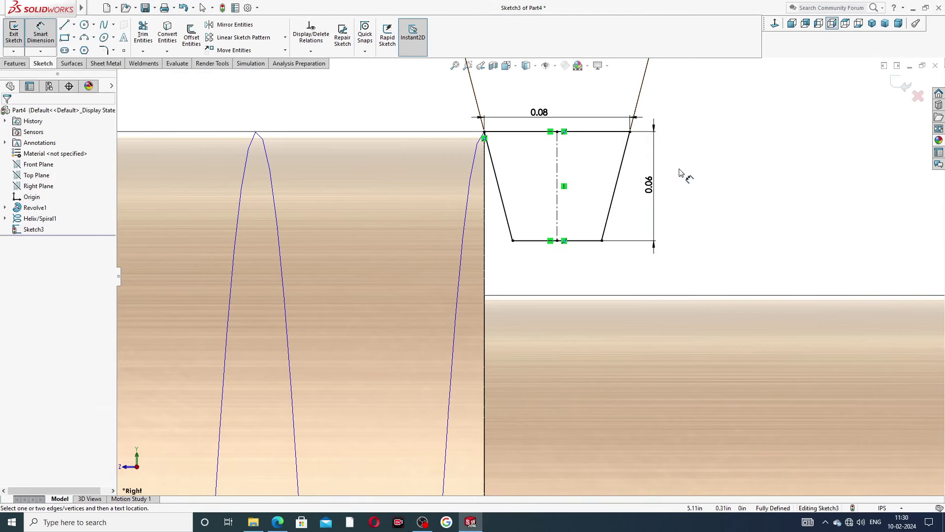
mouse_move(539, 112)
mouse_down()
mouse_move(554, 111)
mouse_move(553, 154)
mouse_up()
key(z)
click(714, 154)
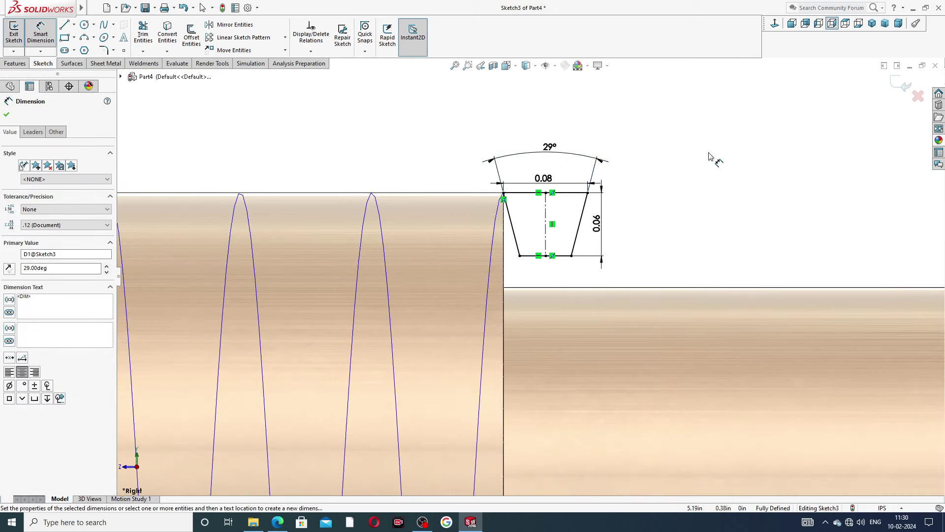
key(shift+z)
right_click(702, 170)
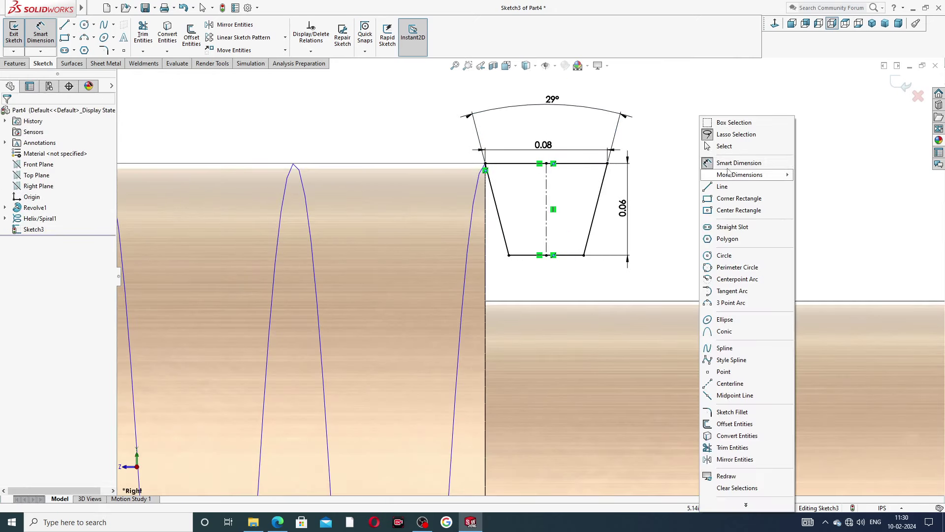
click(724, 147)
Compare the profile against the vice screw reference drawing, then return to the sketch
click(288, 522)
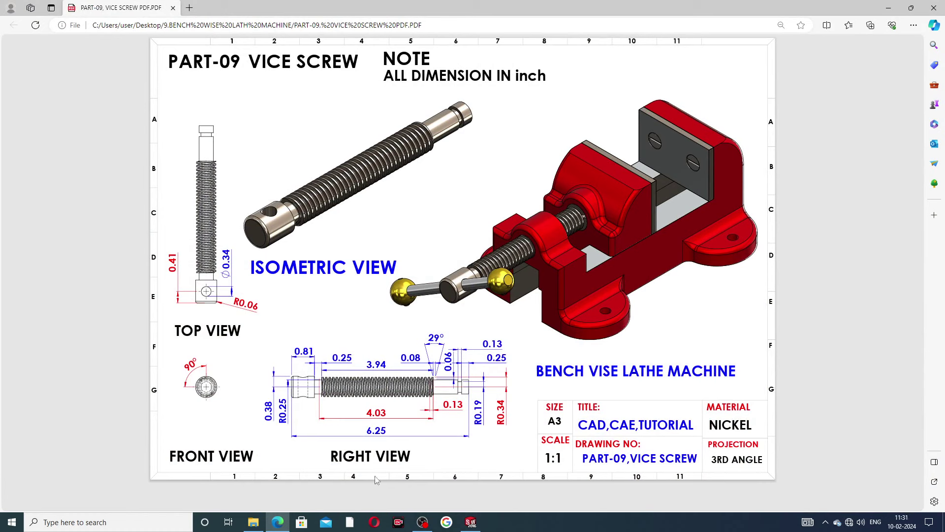
click(277, 522)
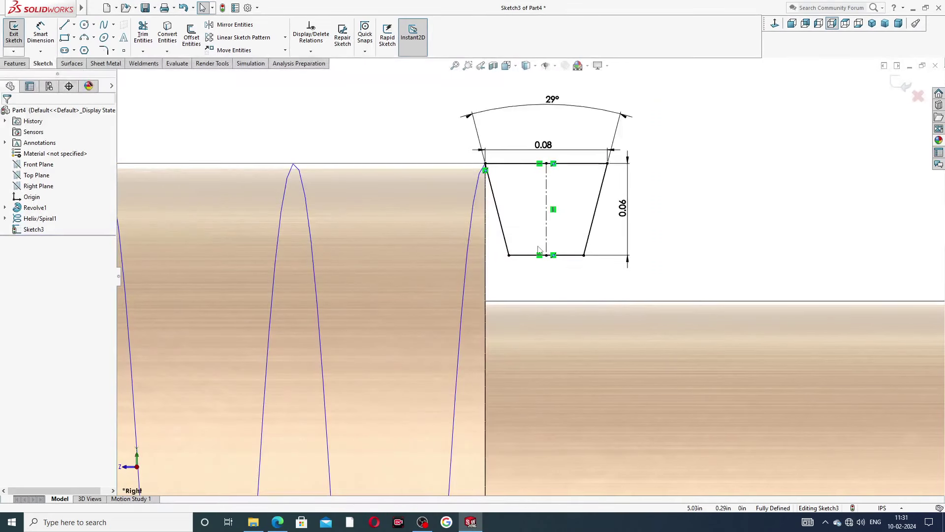
scroll(546, 259, down, 2)
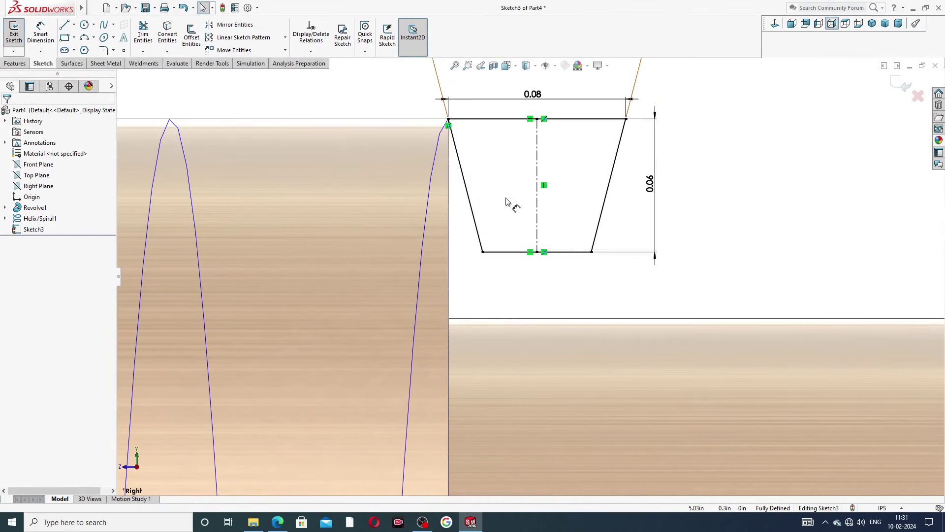
click(27, 65)
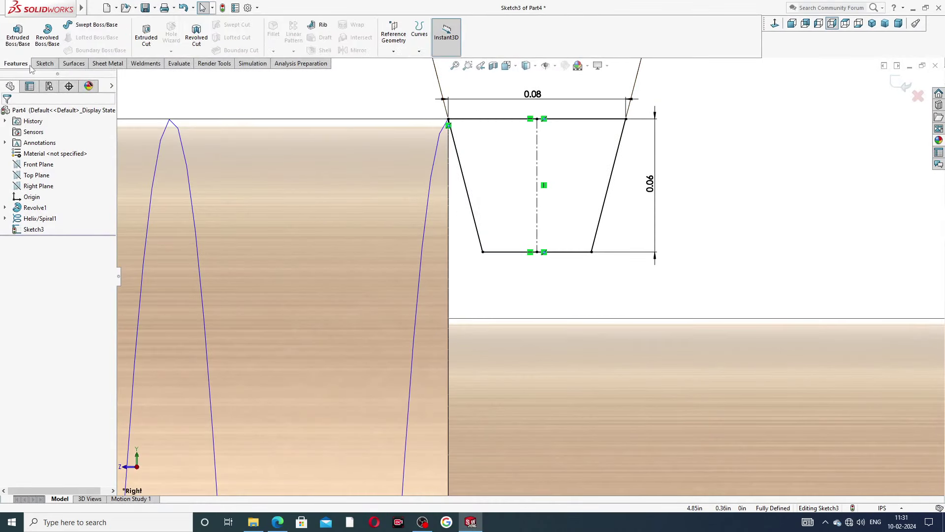
Sweep-cut the Sketch3 trapezoid along Helix/Spiral1 to create Cut-Sweep1
click(901, 92)
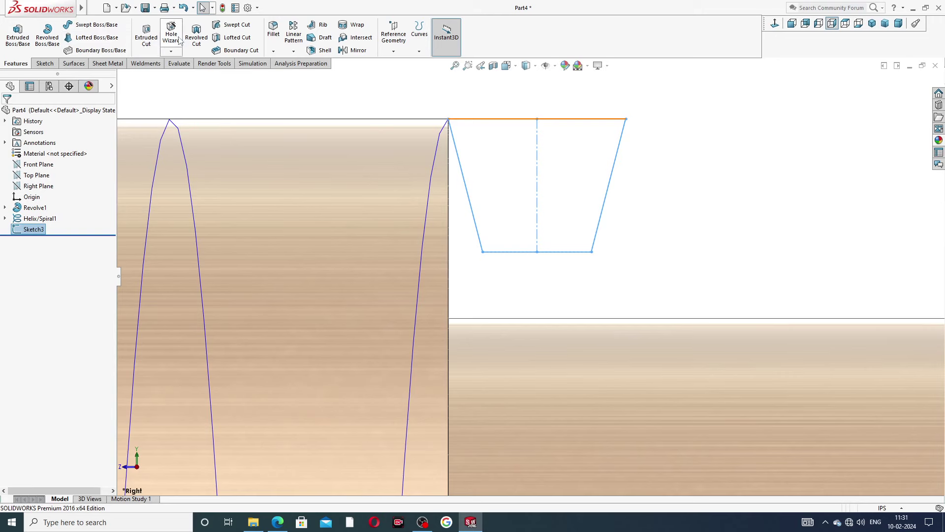
click(234, 25)
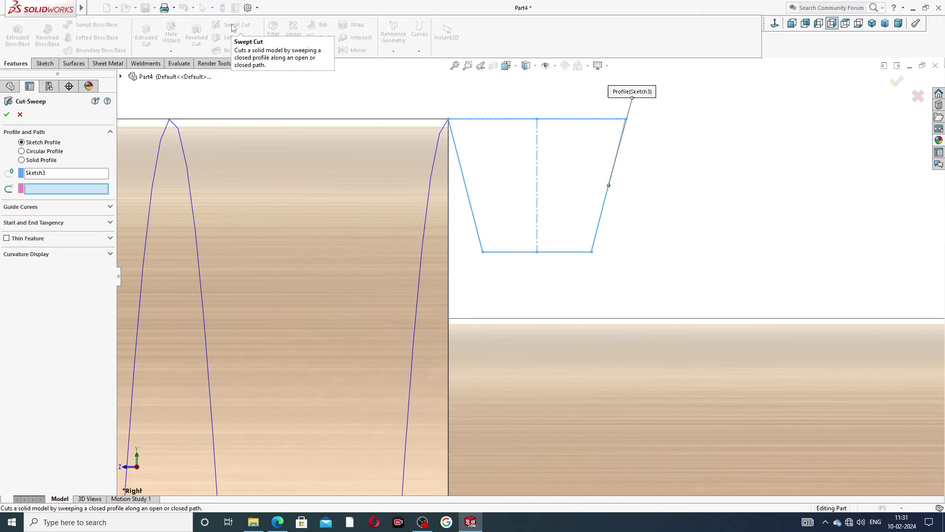
scroll(467, 170, up, 3)
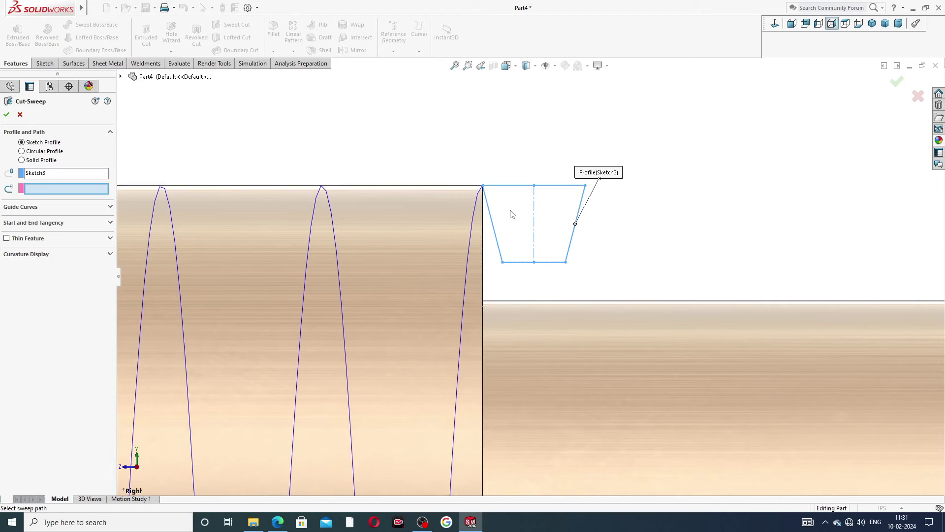
click(469, 255)
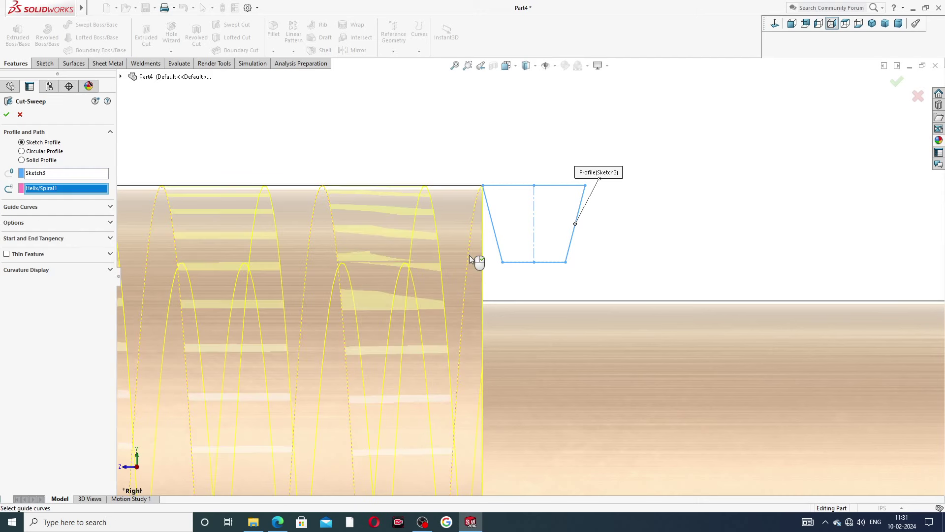
scroll(458, 252, up, 10)
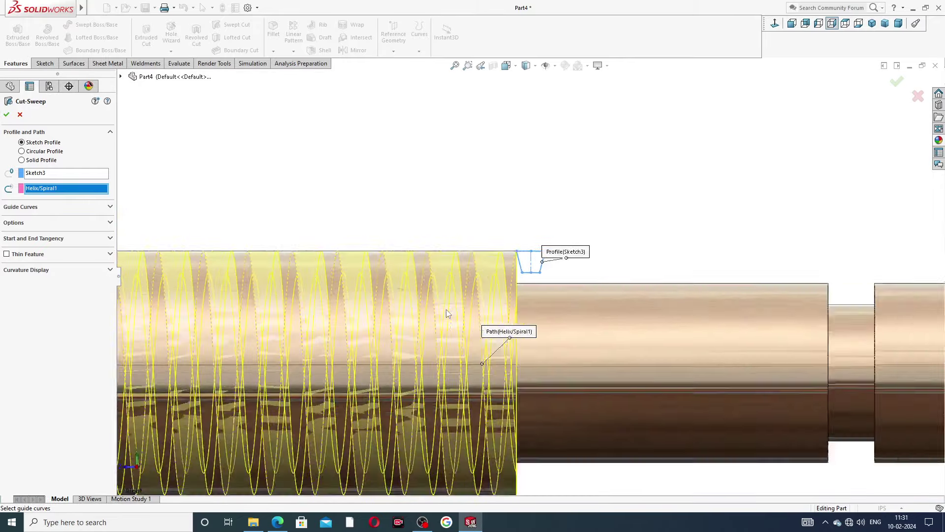
scroll(190, 295, up, 2)
scroll(190, 294, down, 2)
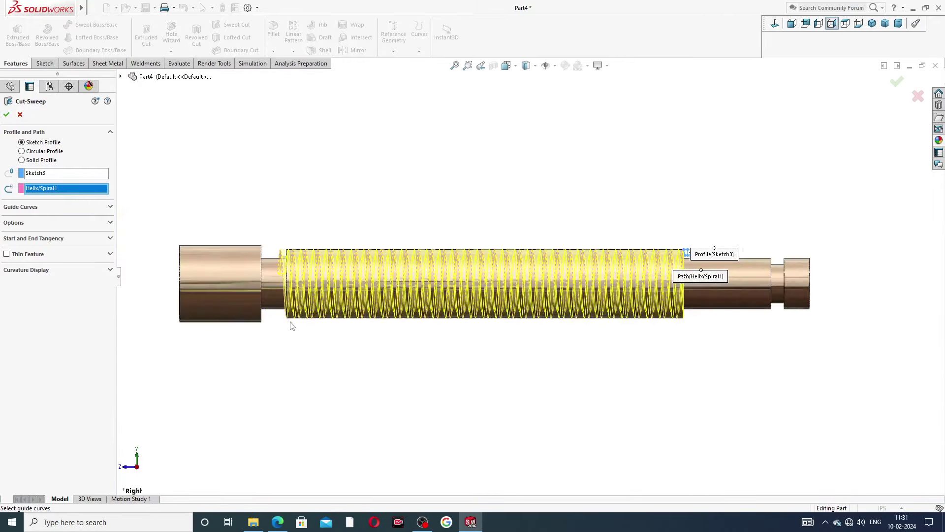
click(6, 114)
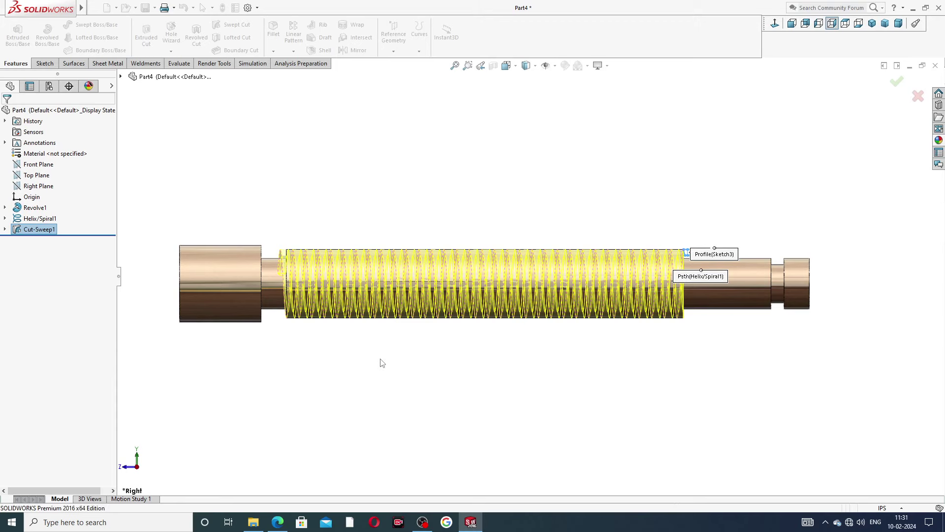
Temporarily hide the threaded body to inspect the helix, then restore it
scroll(477, 291, down, 2)
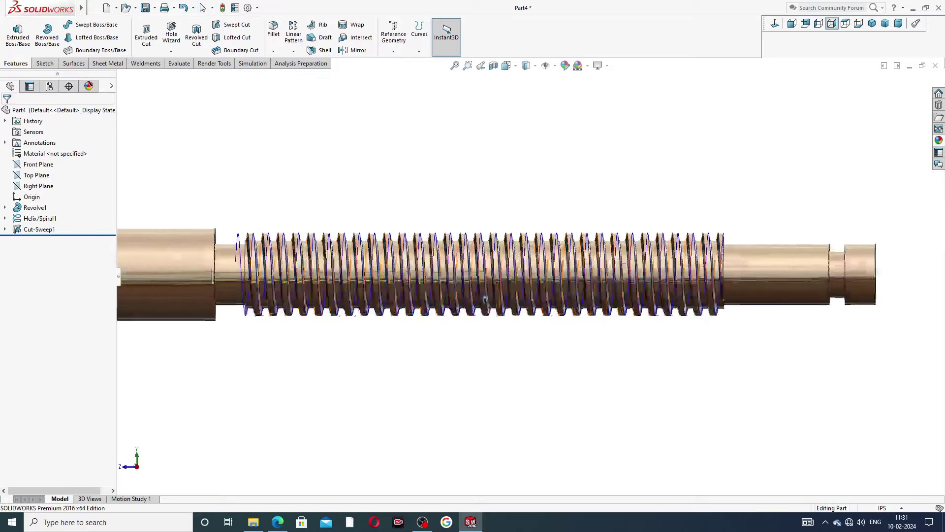
middle_drag(478, 292, 486, 273)
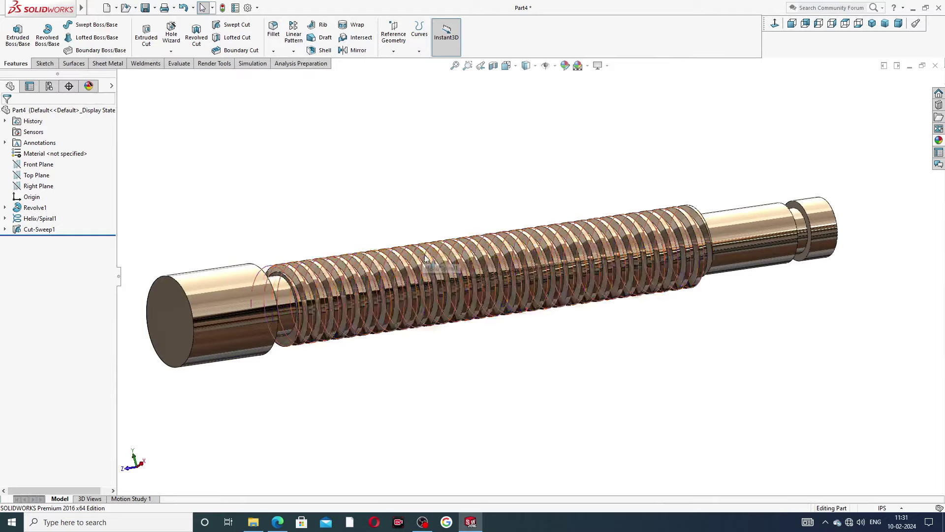
scroll(488, 236, down, 3)
click(486, 236)
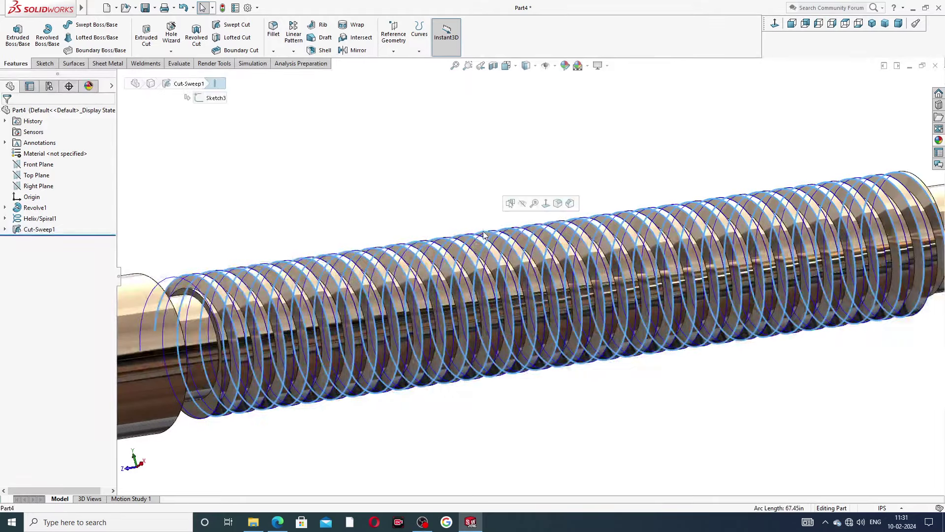
click(523, 204)
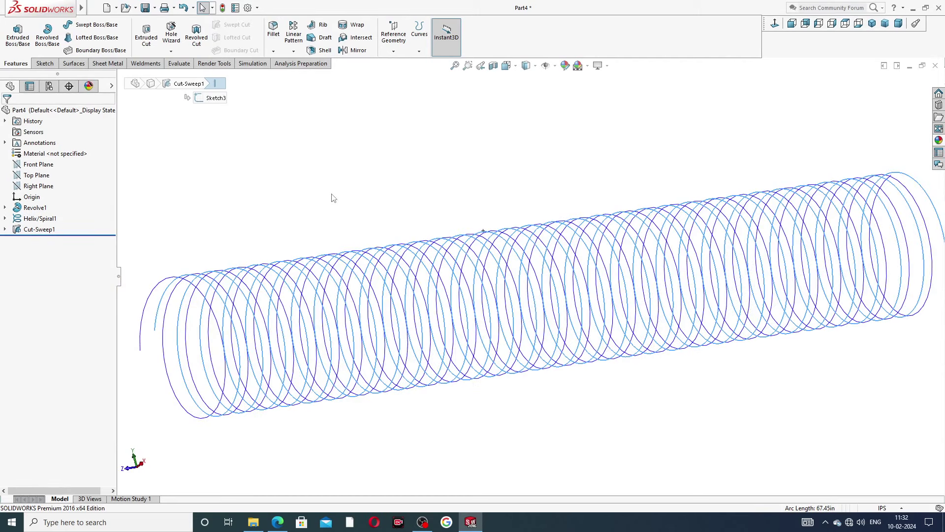
key(ctrl+z)
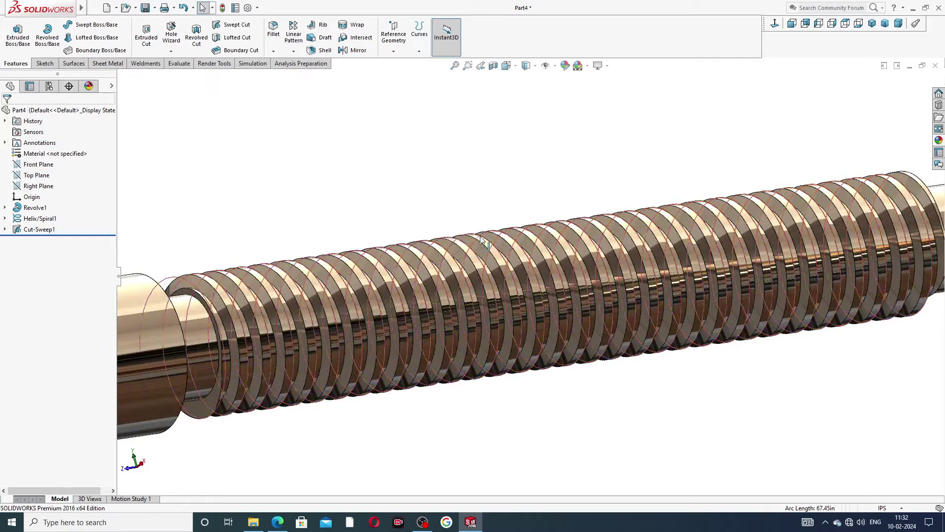
Hide the helix curve and orbit the part to an isometric-like angle
middle_drag(462, 182, 159, 263)
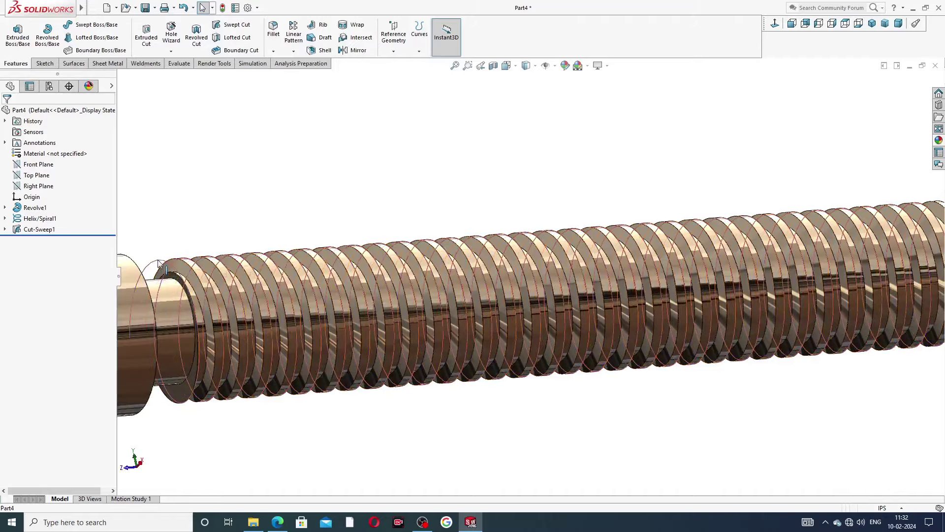
click(172, 251)
click(196, 218)
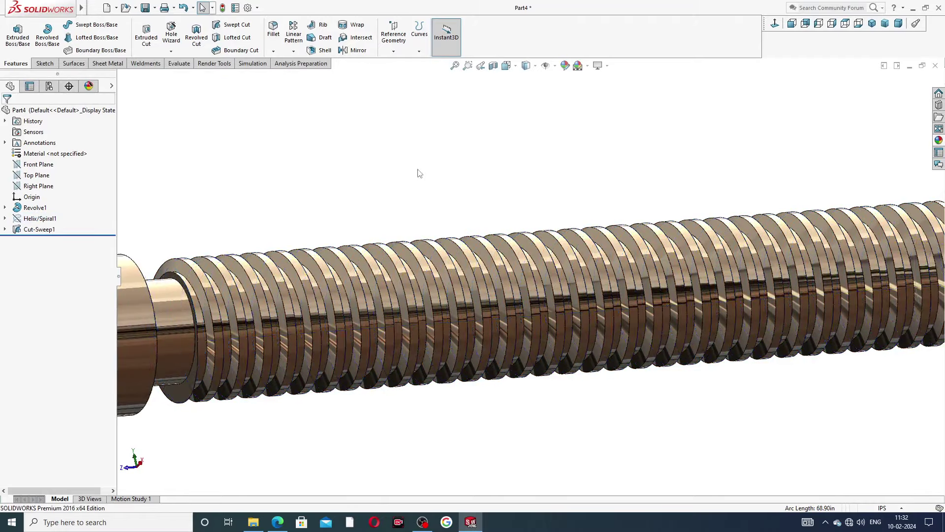
scroll(443, 193, up, 5)
middle_drag(598, 265, 561, 206)
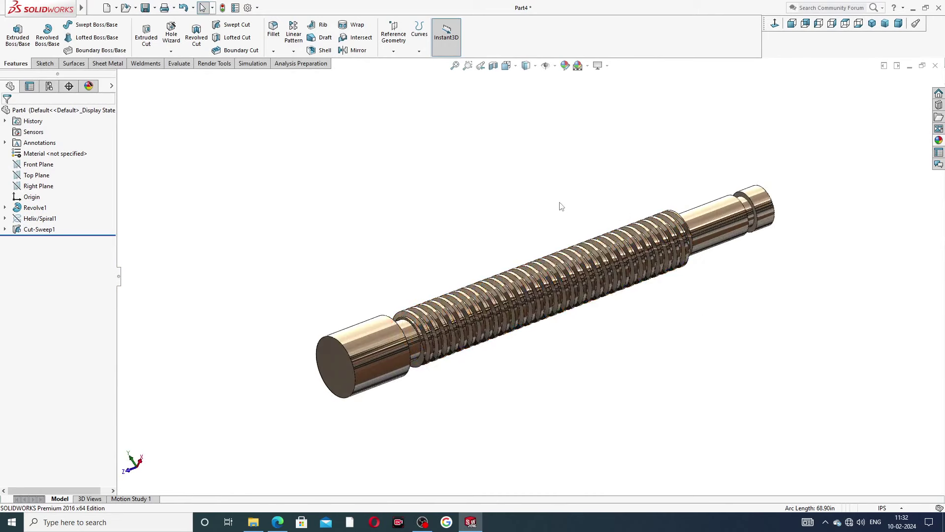
Save the part and compare it against the PART-09 reference drawing
key(ctrl+s)
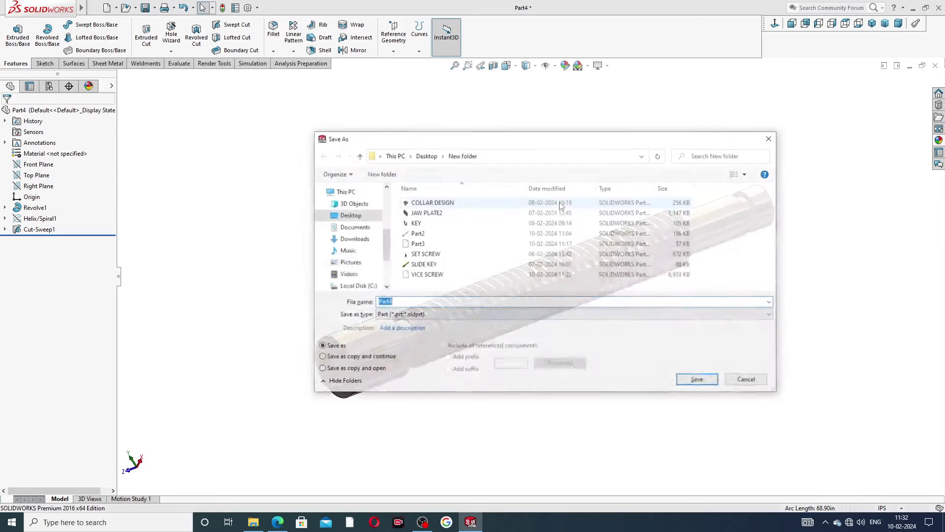
click(698, 379)
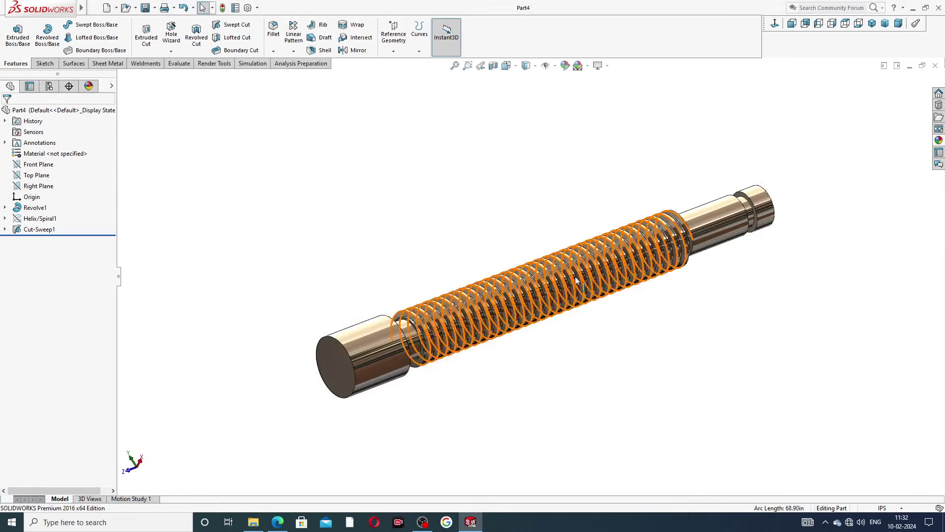
middle_drag(564, 355, 536, 347)
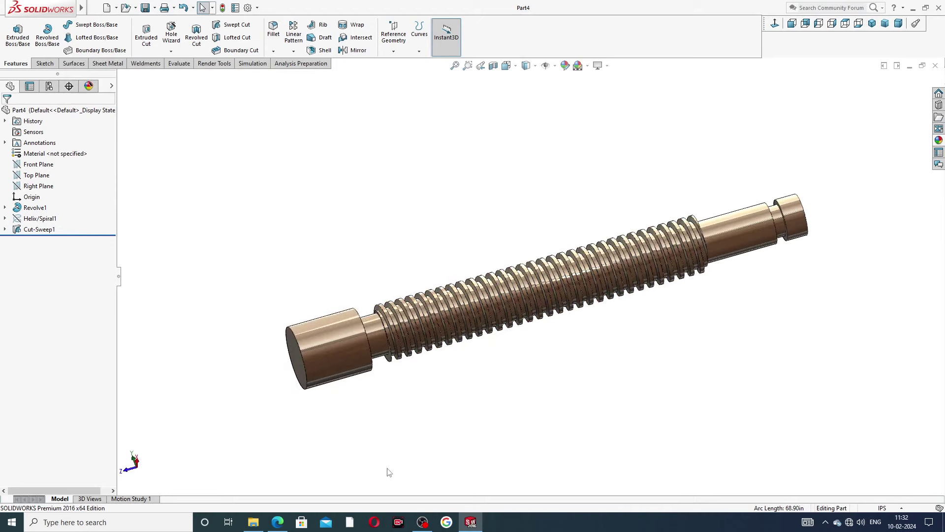
click(278, 522)
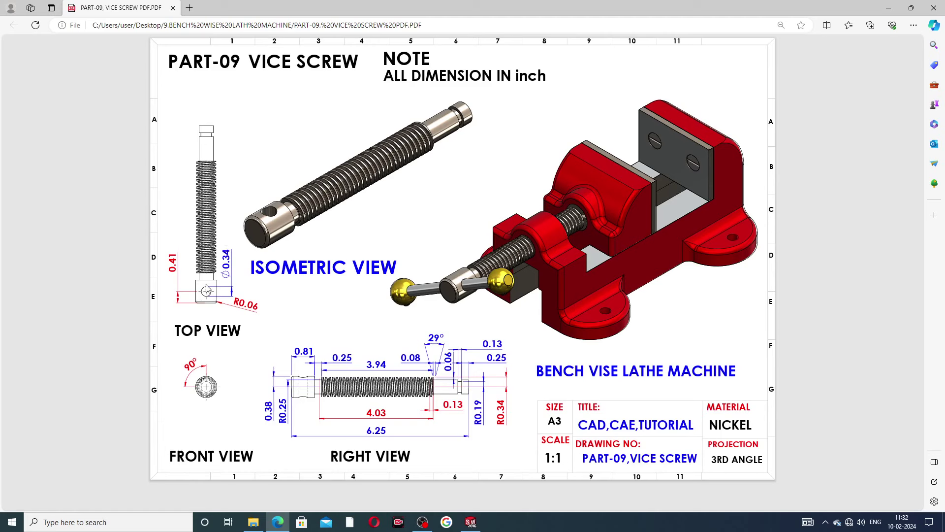
click(277, 522)
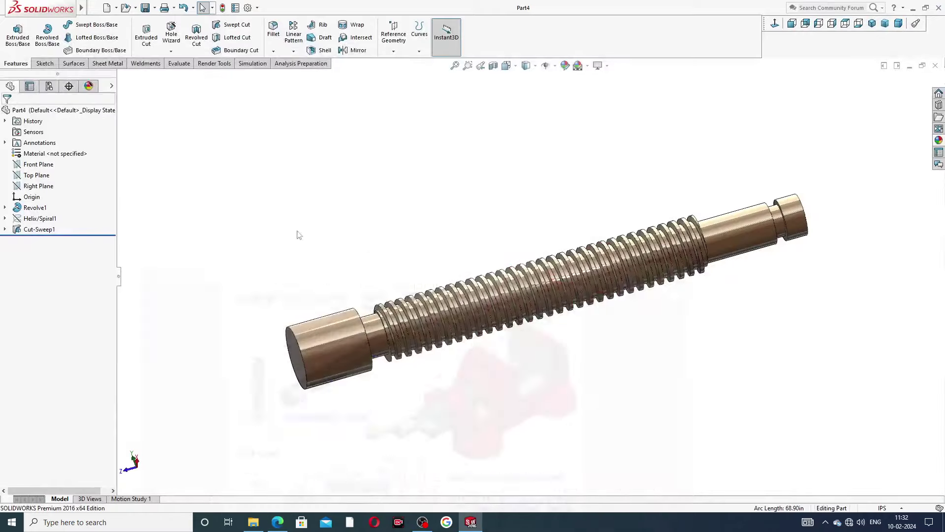
Start a new sketch on the Top Plane, viewed face-on
click(39, 178)
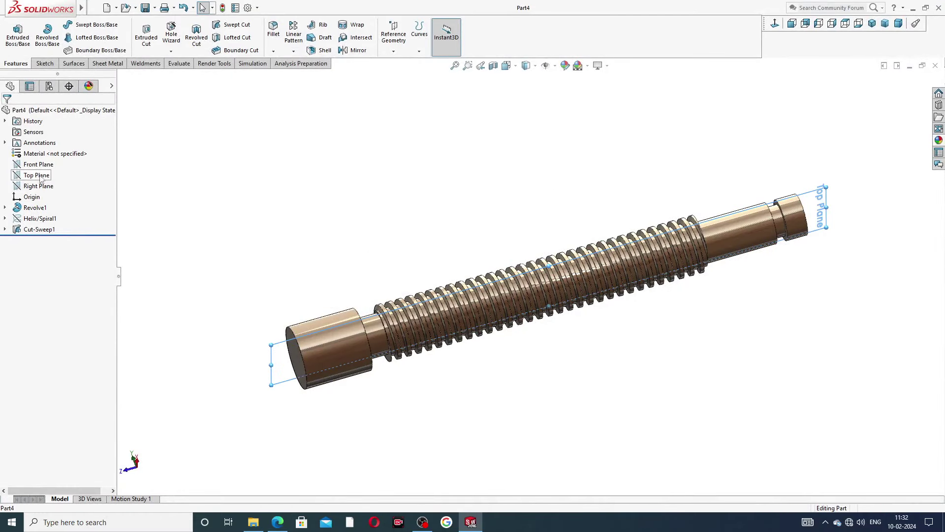
click(44, 164)
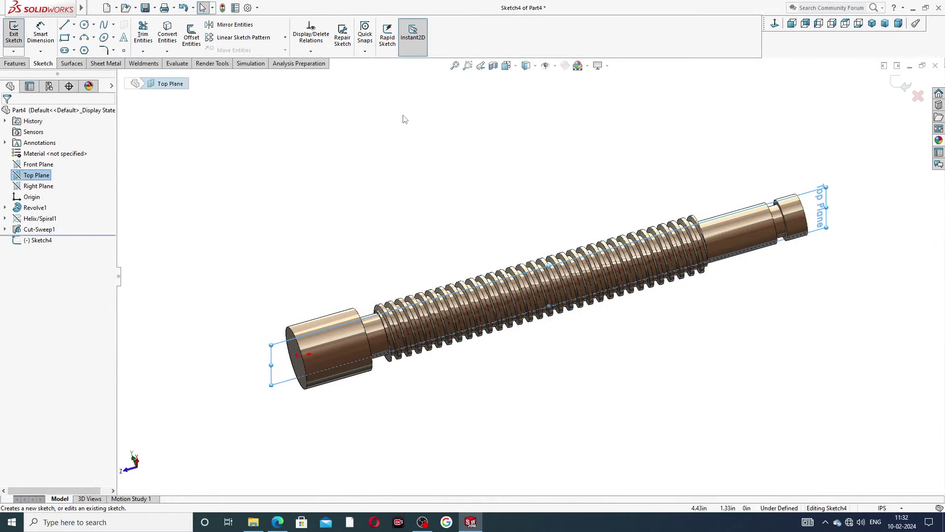
click(774, 25)
scroll(552, 448, down, 8)
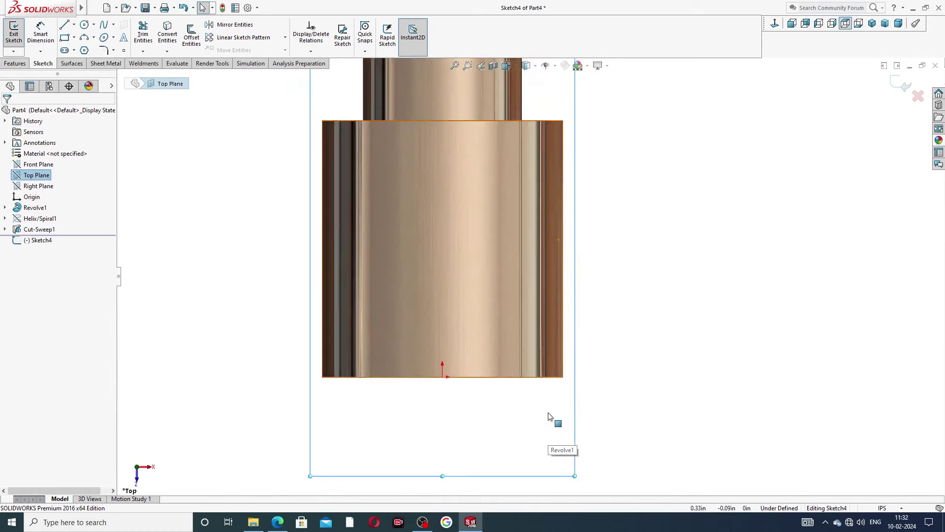
scroll(370, 177, up, 2)
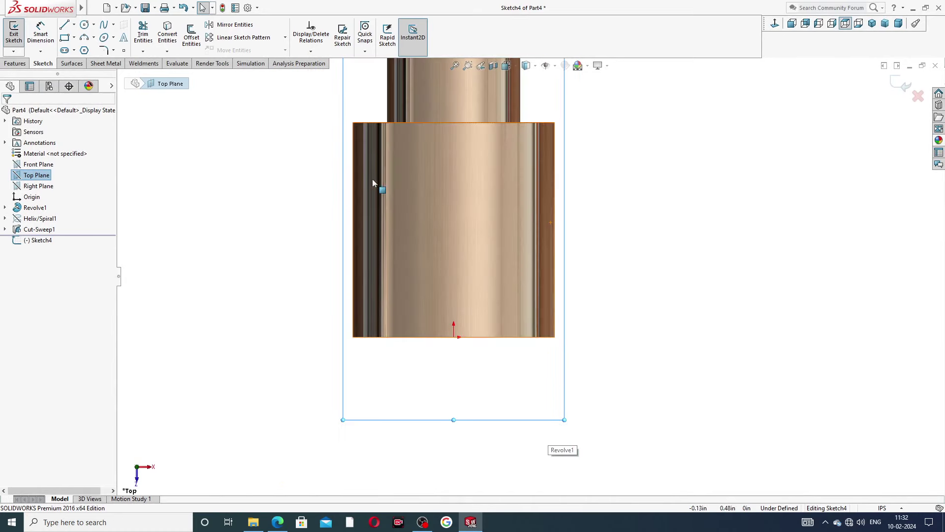
Draw a construction centerline from the origin up the shaft axis
click(74, 26)
click(81, 49)
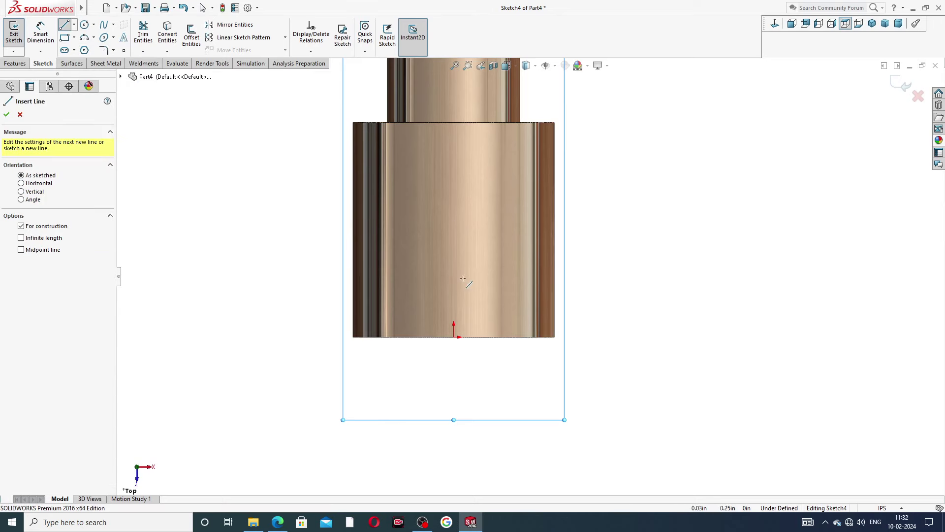
click(454, 338)
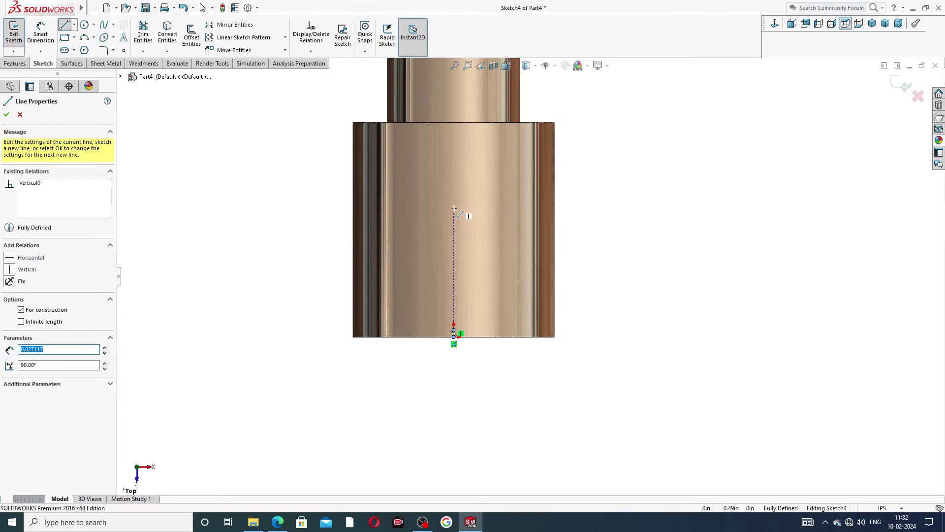
click(454, 226)
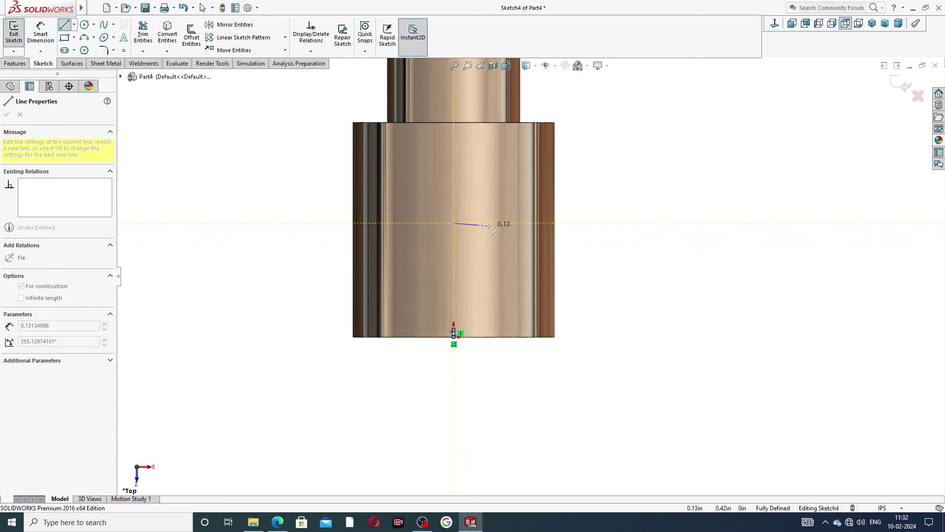
right_click(494, 231)
click(514, 235)
drag(454, 329, 454, 208)
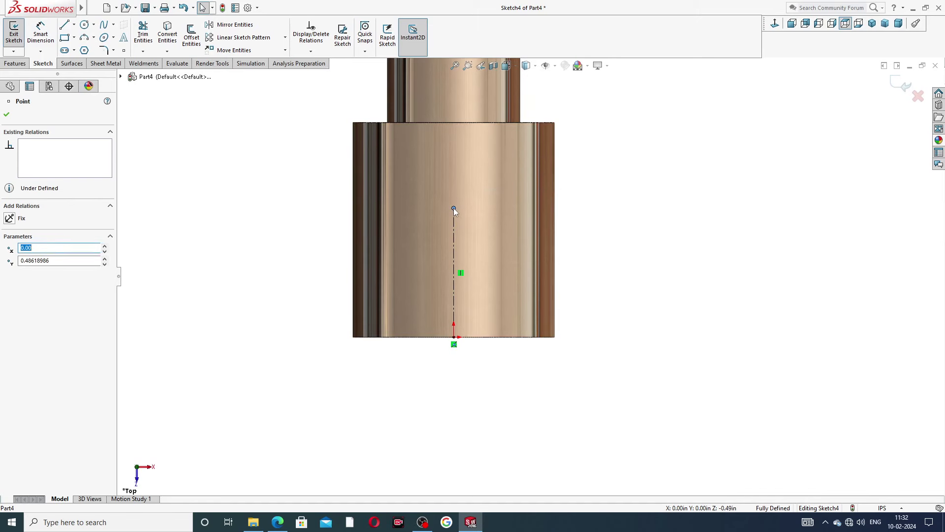
key(ctrl+z)
click(650, 202)
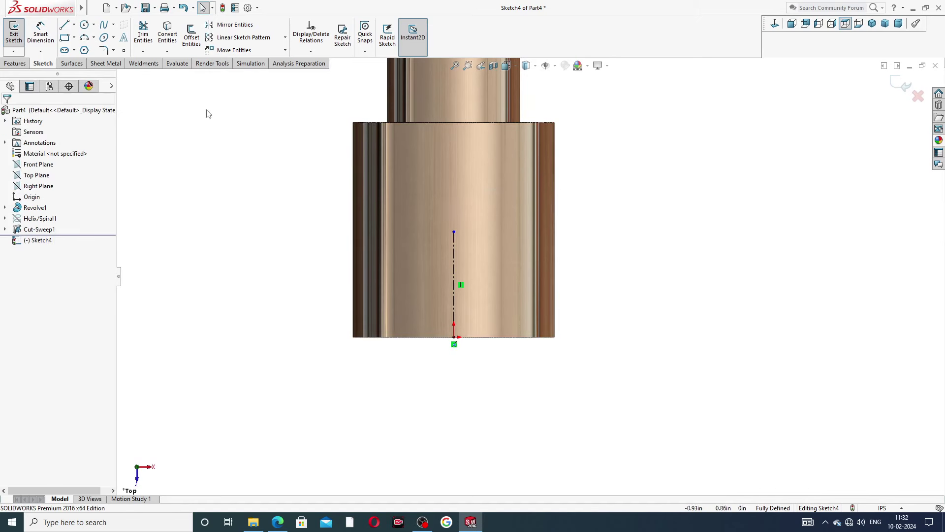
Draw a circle centred on the centerline's upper end
click(84, 24)
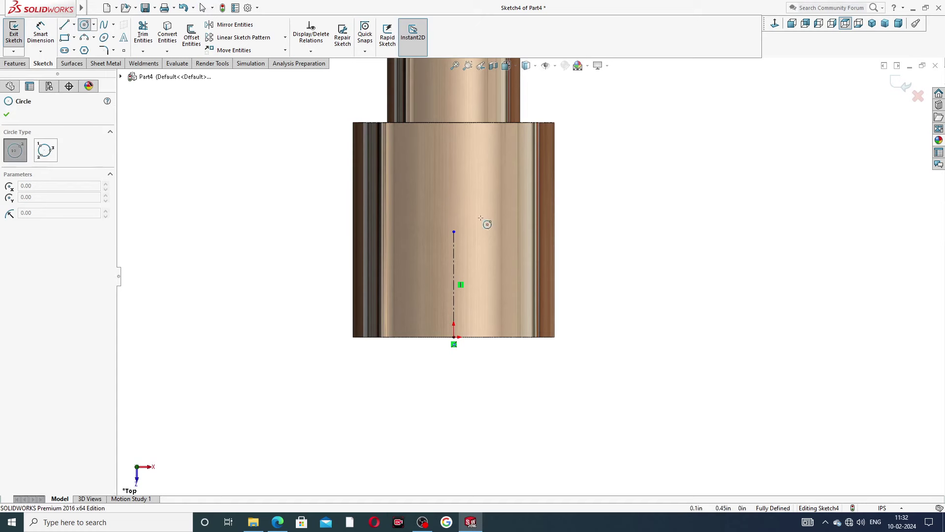
click(453, 231)
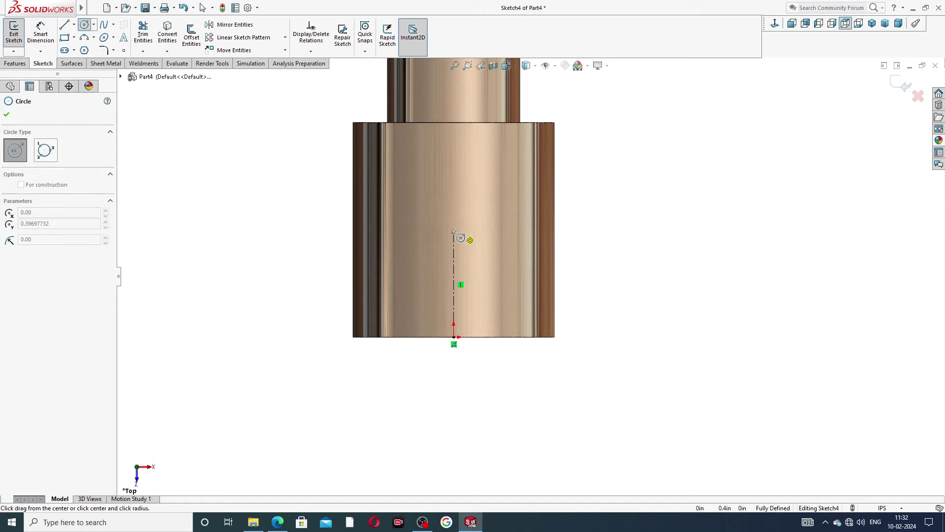
click(471, 189)
right_click(583, 182)
click(616, 193)
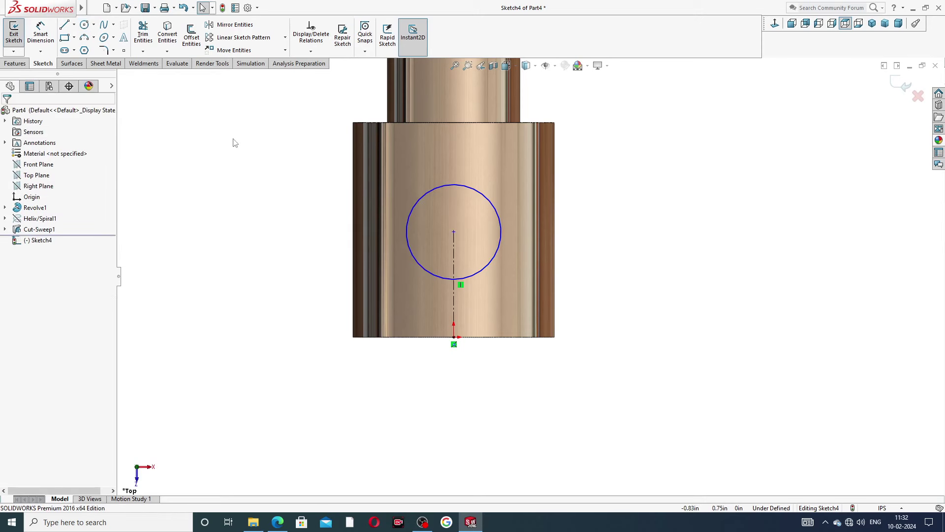
Dimension the circle's diameter to Ø0.34 as given in the reference drawing
click(501, 220)
key(d)
click(584, 229)
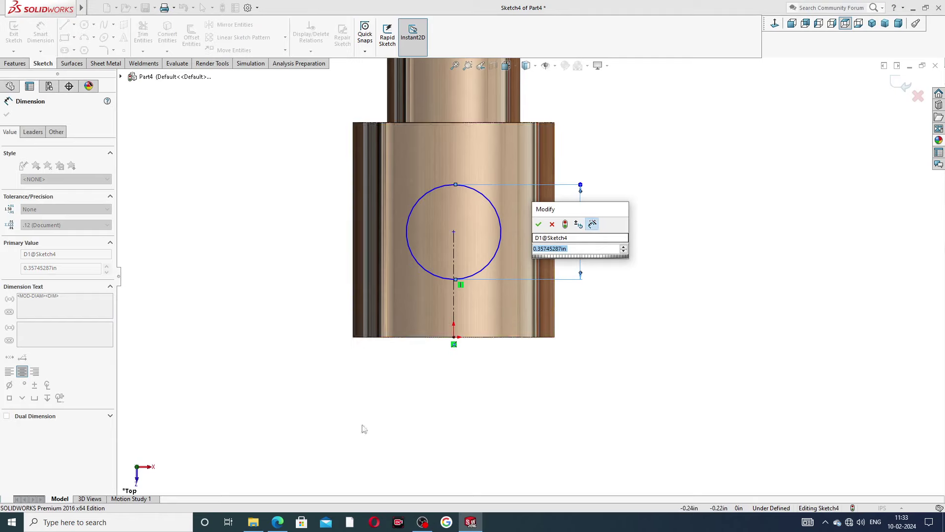
click(279, 526)
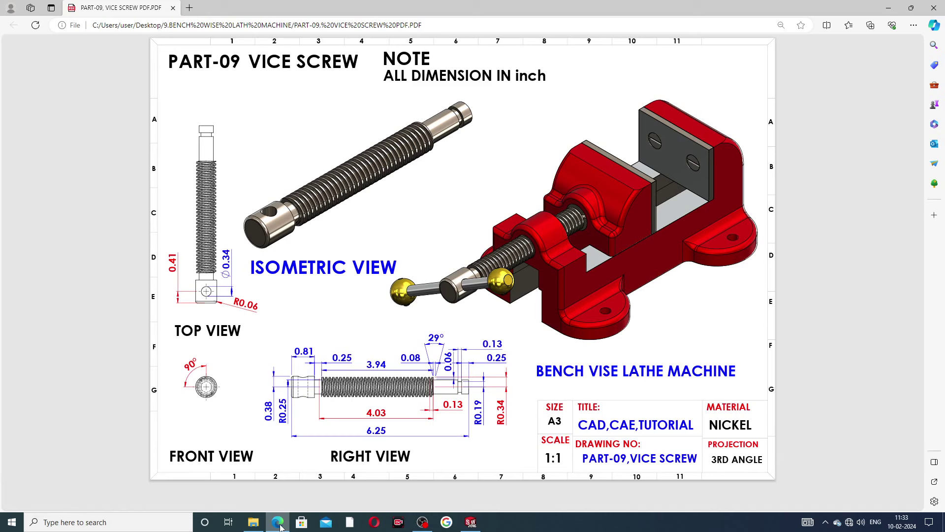
click(279, 526)
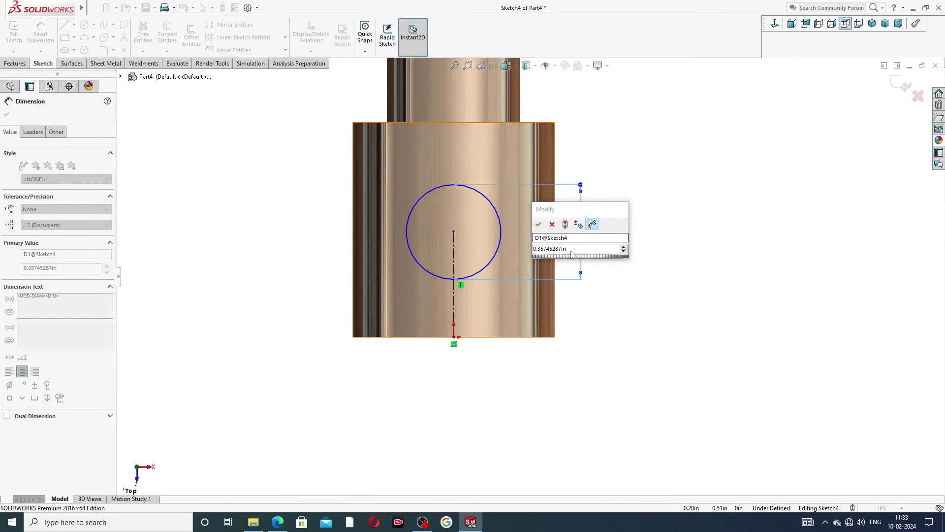
text(0.36)
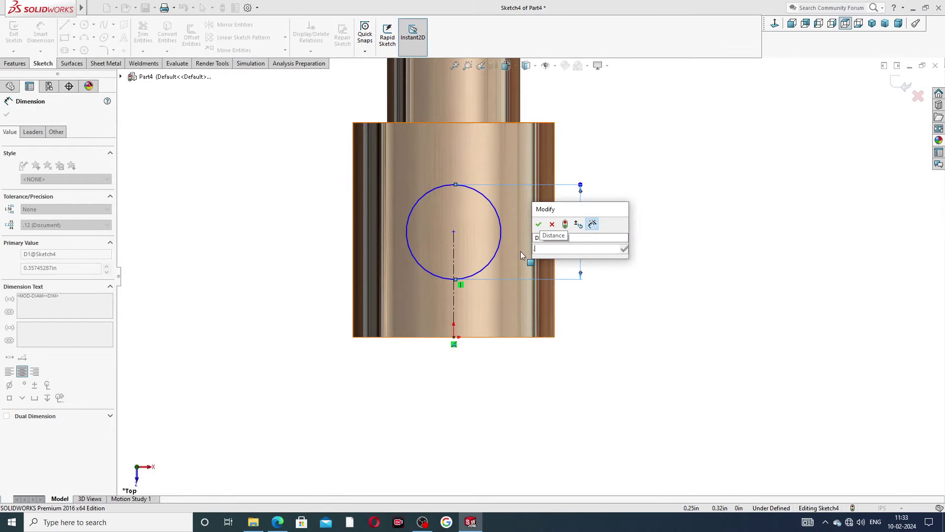
key(Return)
click(652, 211)
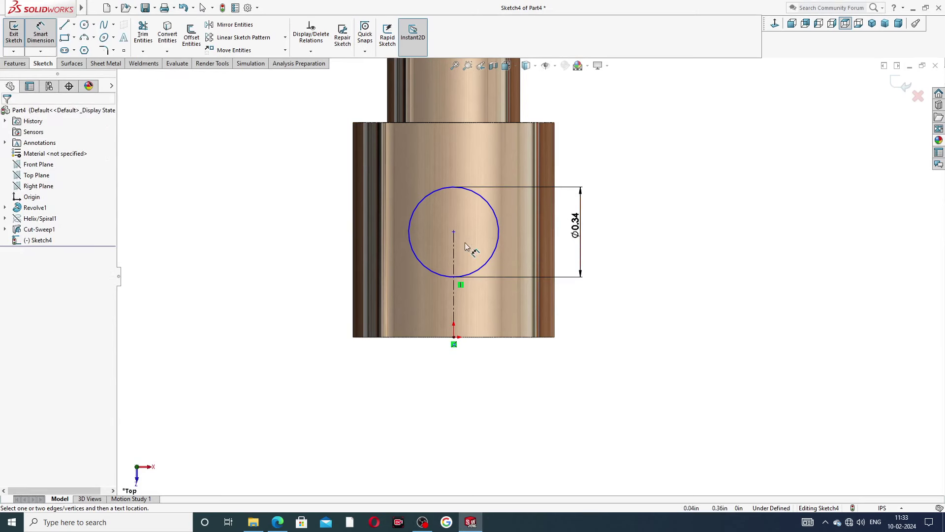
Dimension the circle centre 0.41 from the origin to fully define the sketch
click(454, 232)
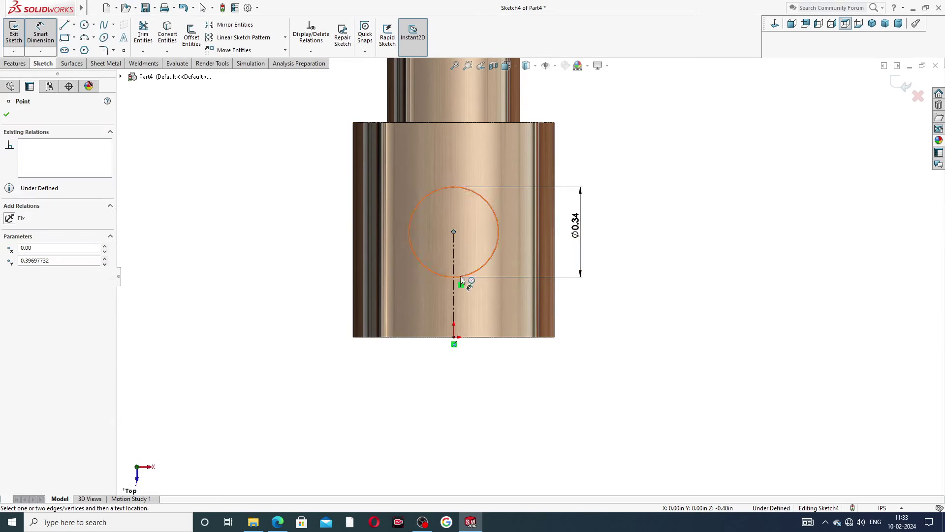
click(453, 337)
click(314, 286)
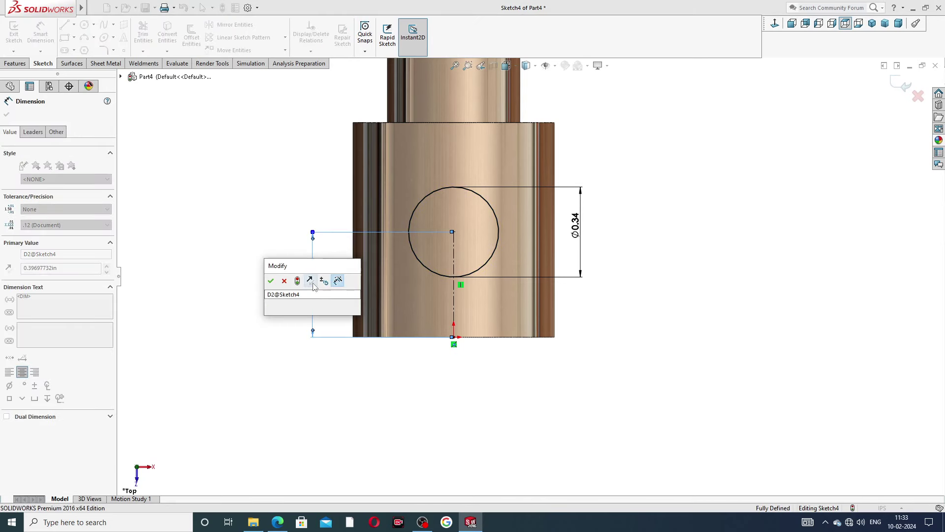
text(.41)
key(Return)
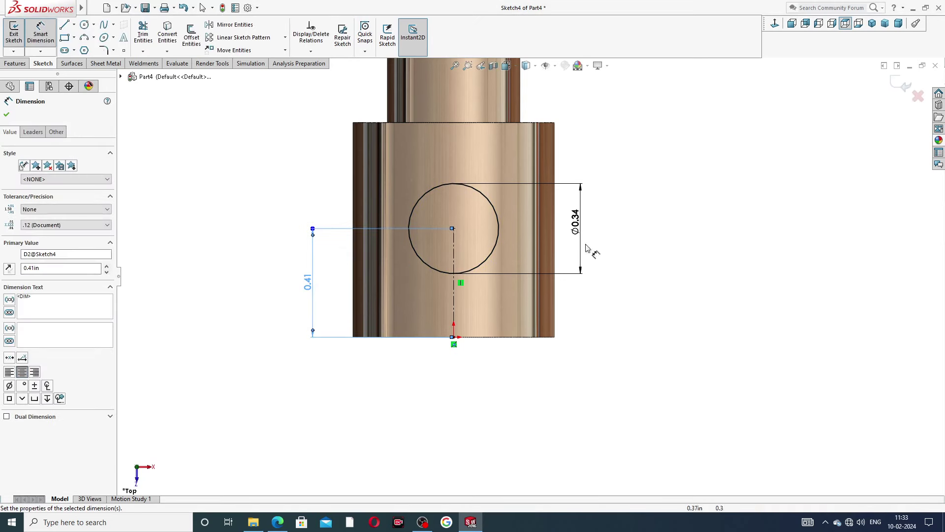
right_click(667, 146)
click(687, 146)
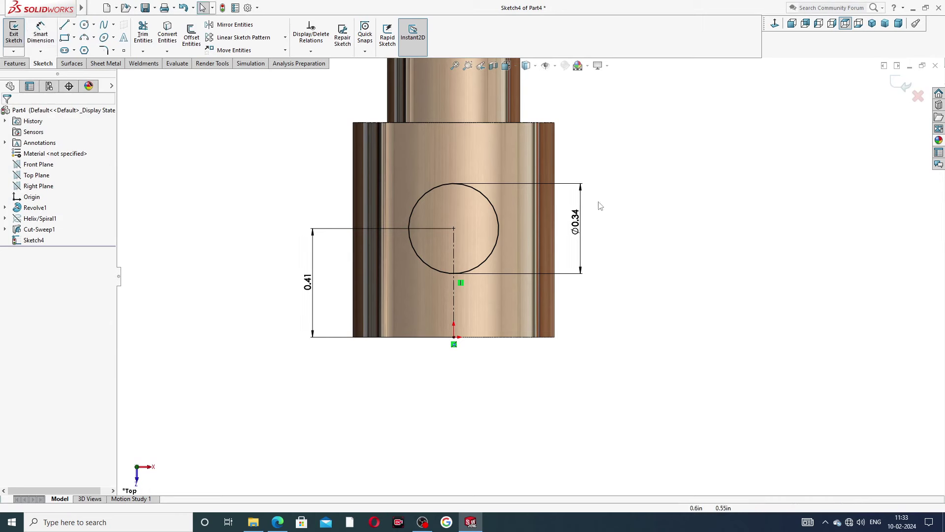
click(573, 225)
key(Escape)
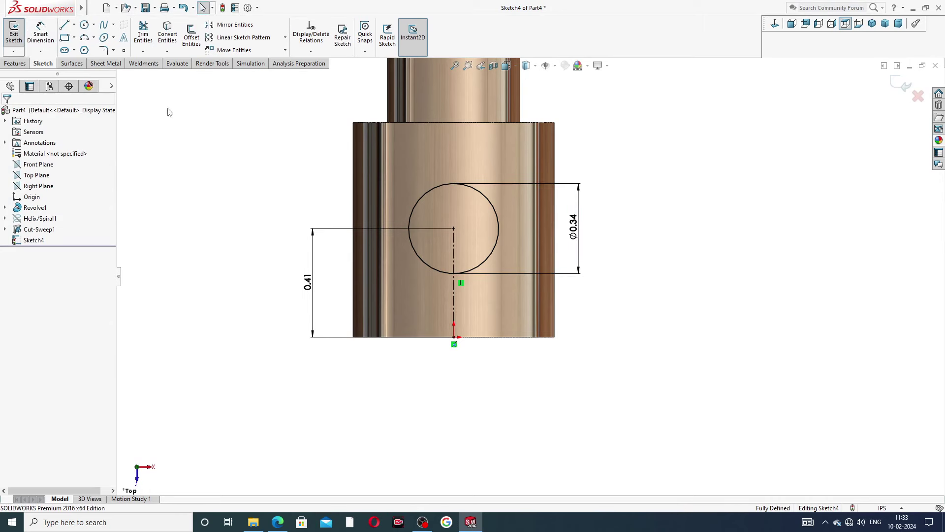
click(14, 63)
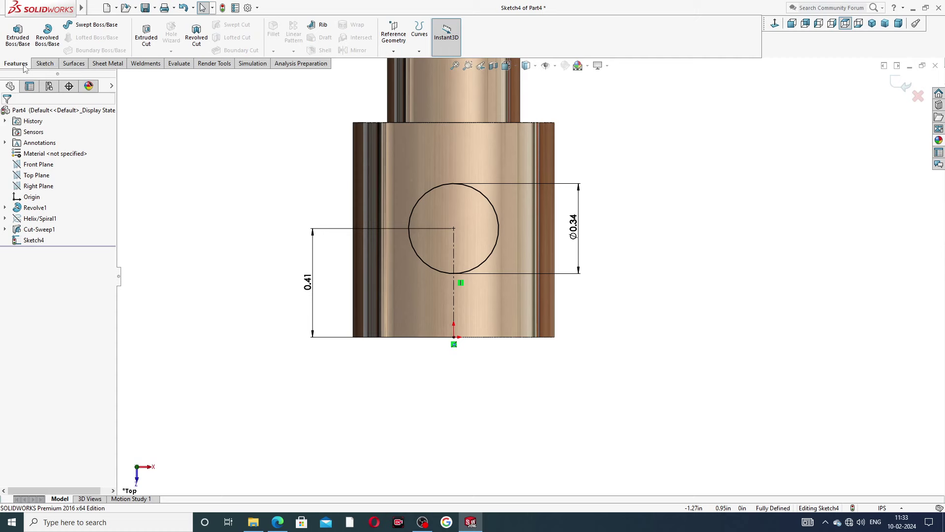
Extrude-cut the circle Through All in both directions to bore the cross-hole
click(146, 35)
click(59, 173)
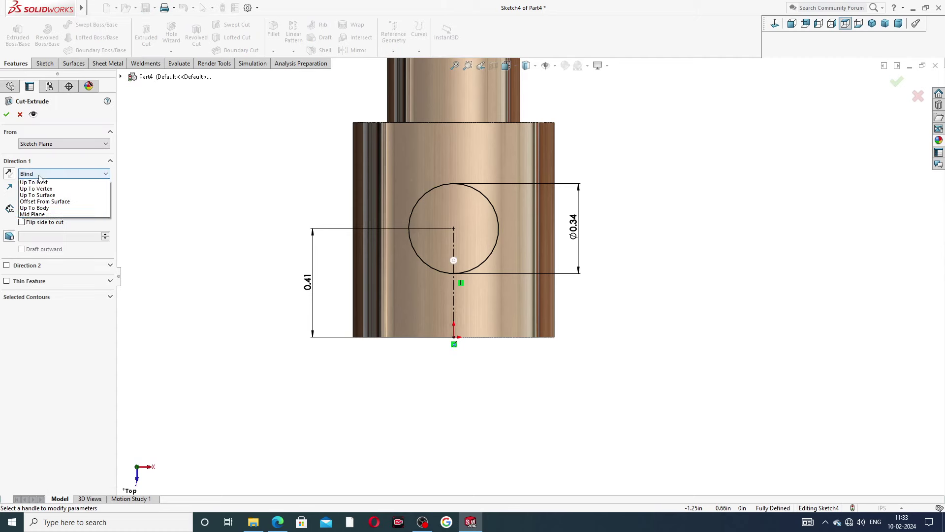
click(42, 196)
middle_drag(206, 232, 247, 230)
click(6, 115)
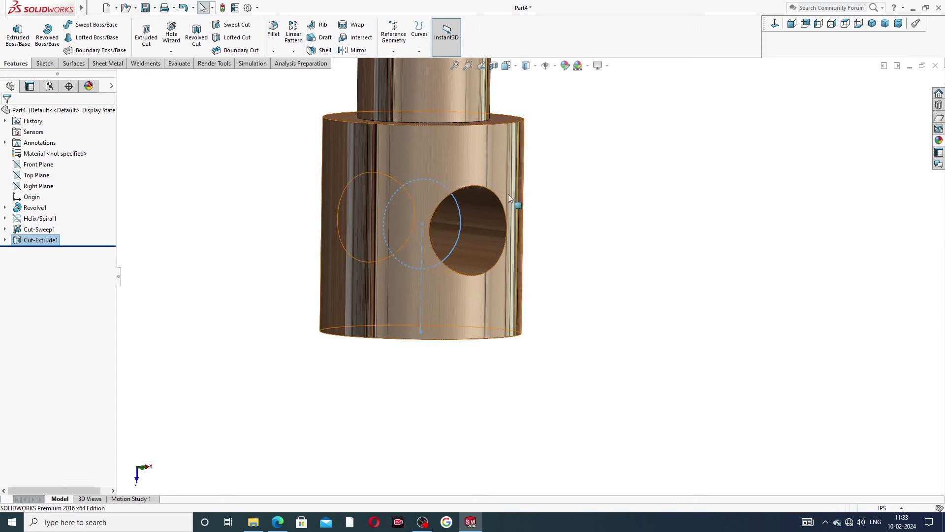
Orbit the part to display the finished cross-hole
click(591, 169)
scroll(595, 166, up, 5)
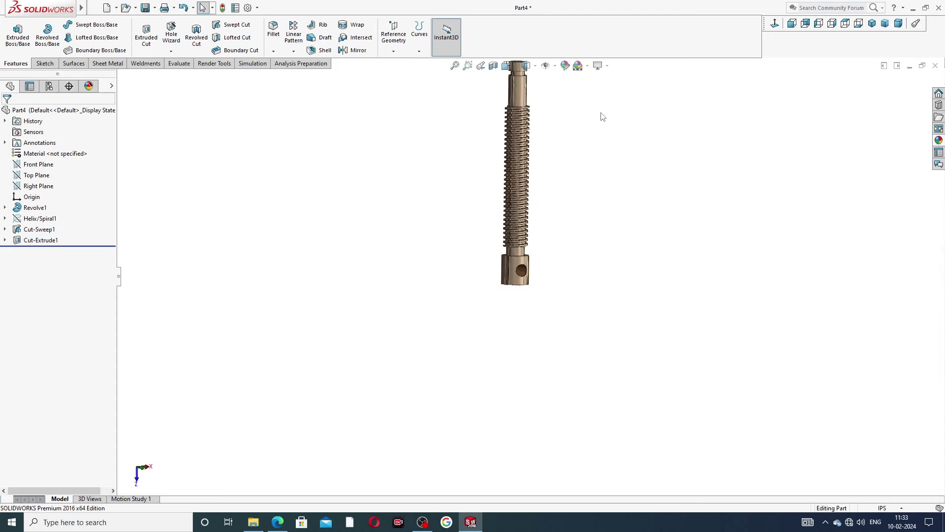
middle_drag(599, 113, 572, 101)
middle_drag(545, 138, 525, 141)
scroll(520, 142, down, 3)
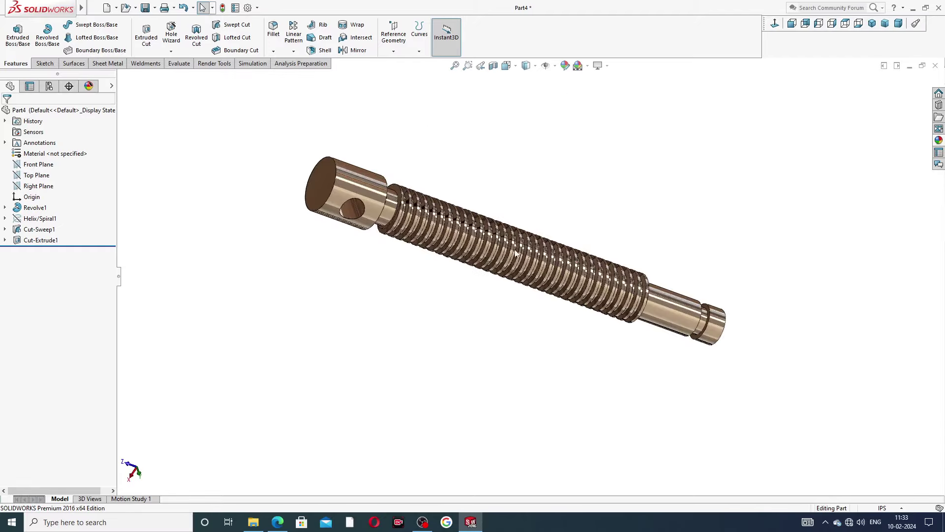
scroll(532, 276, down, 1)
scroll(586, 323, up, 2)
middle_drag(567, 323, 296, 274)
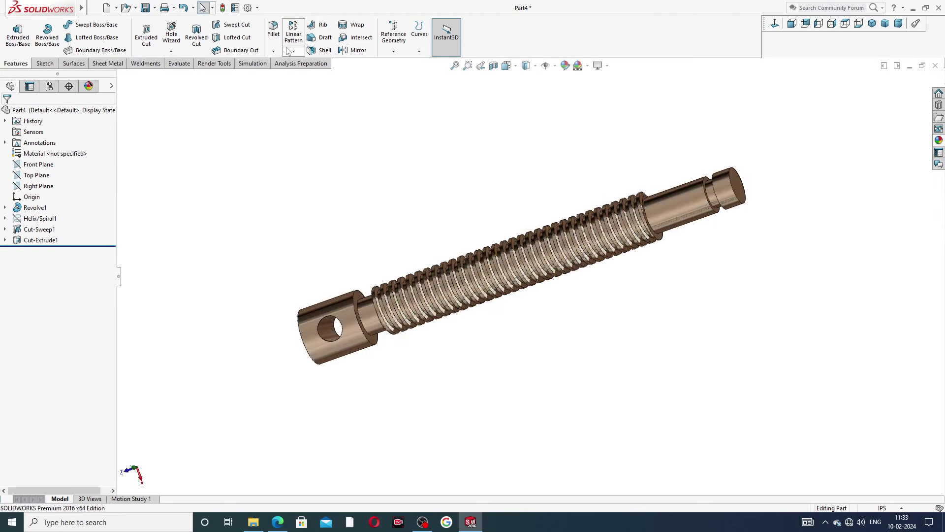
Fillet the outer end edge of the cross-holed end with a 0.06 in radius
click(273, 30)
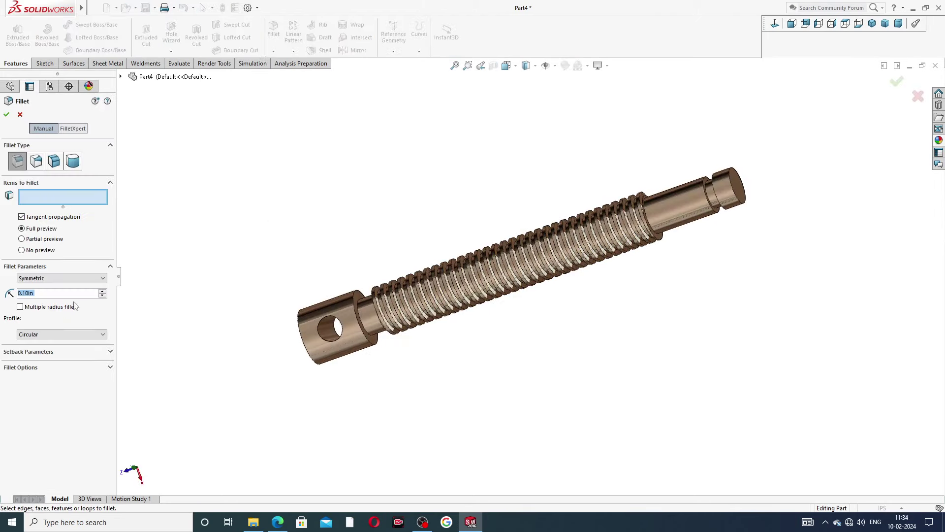
text(.06)
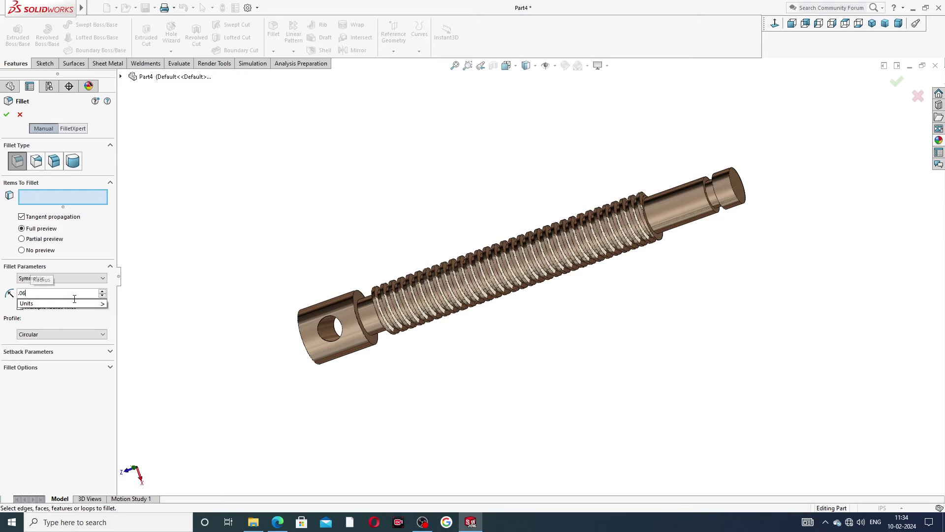
key(Return)
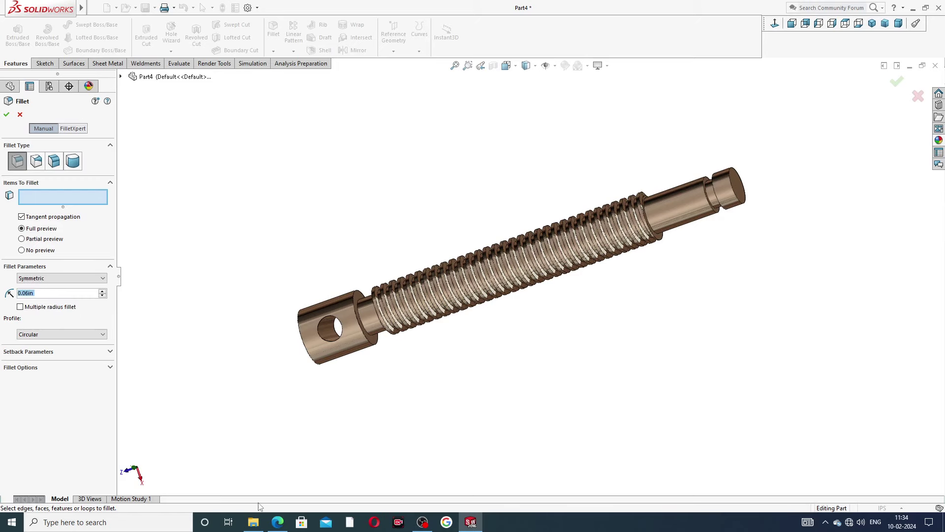
click(277, 523)
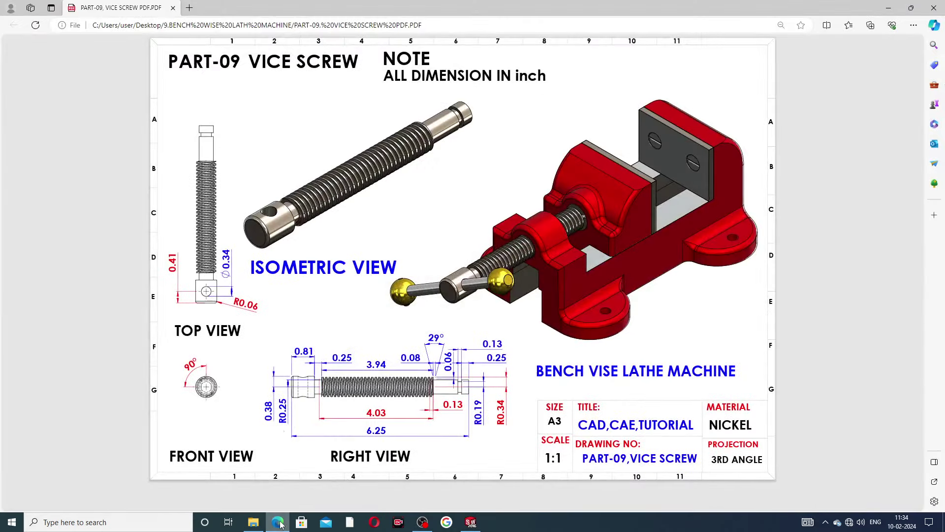
click(277, 523)
scroll(321, 328, down, 5)
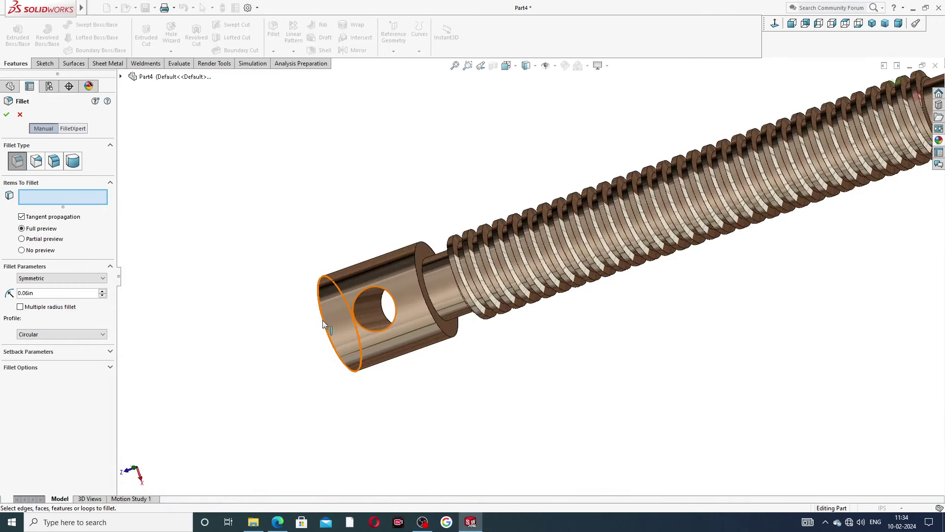
click(322, 326)
click(6, 115)
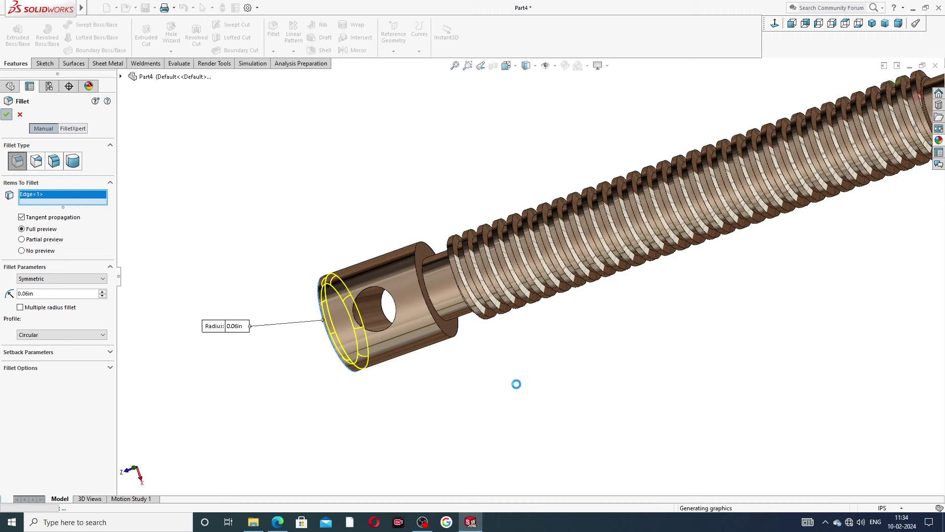
Zoom to fit the whole shaft and turn to a straight side view
key(Return)
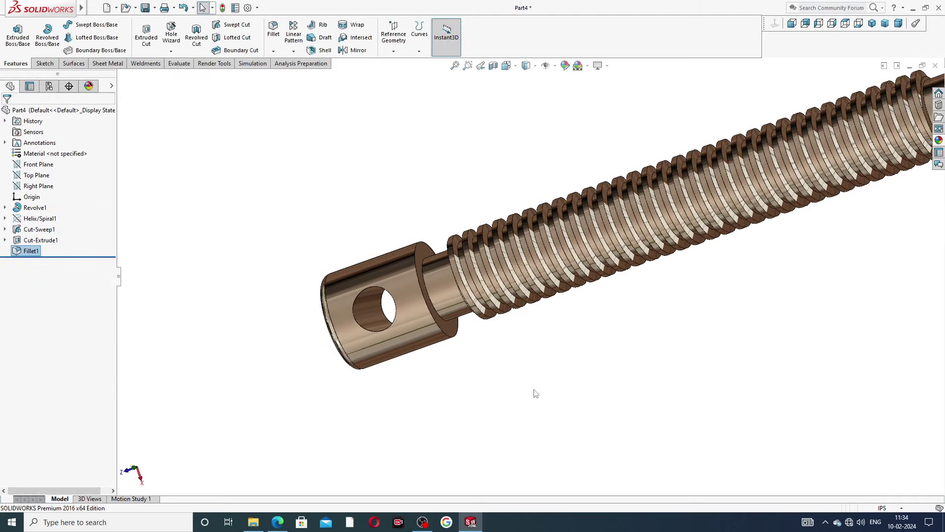
key(shift+z)
key(ctrl+8)
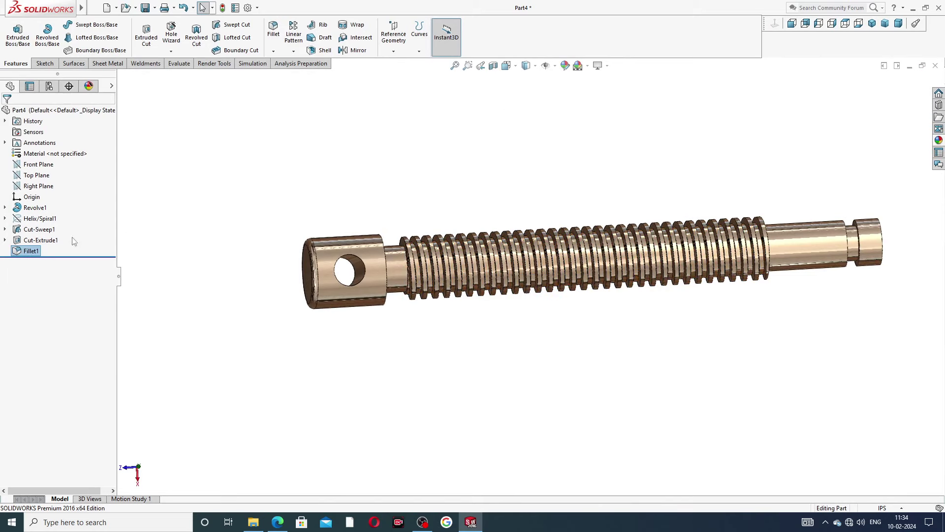
Colour the Cut-Sweep1 thread dark grey through Edit Appearance
click(178, 240)
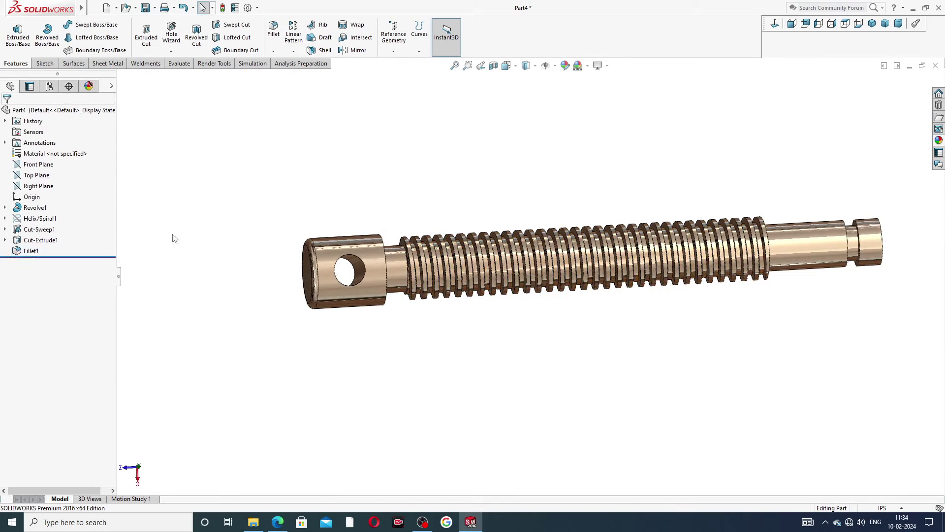
click(39, 229)
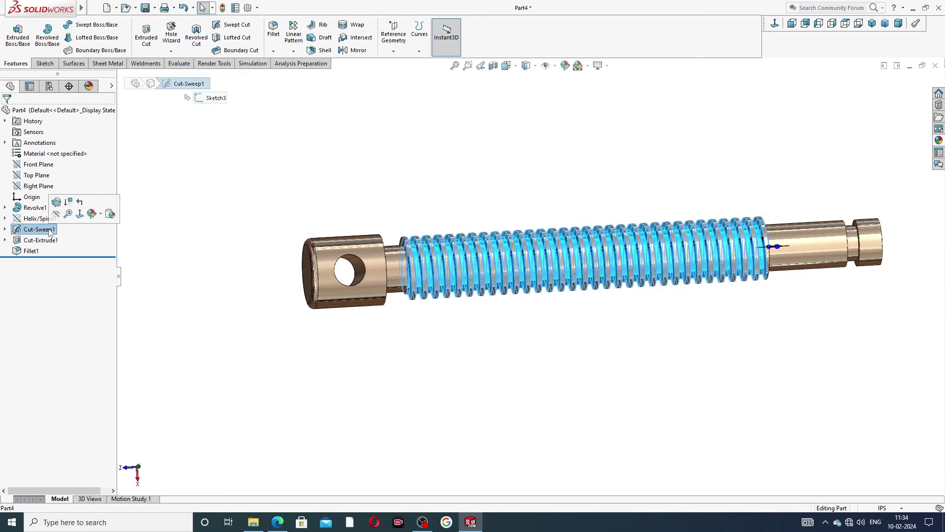
click(566, 66)
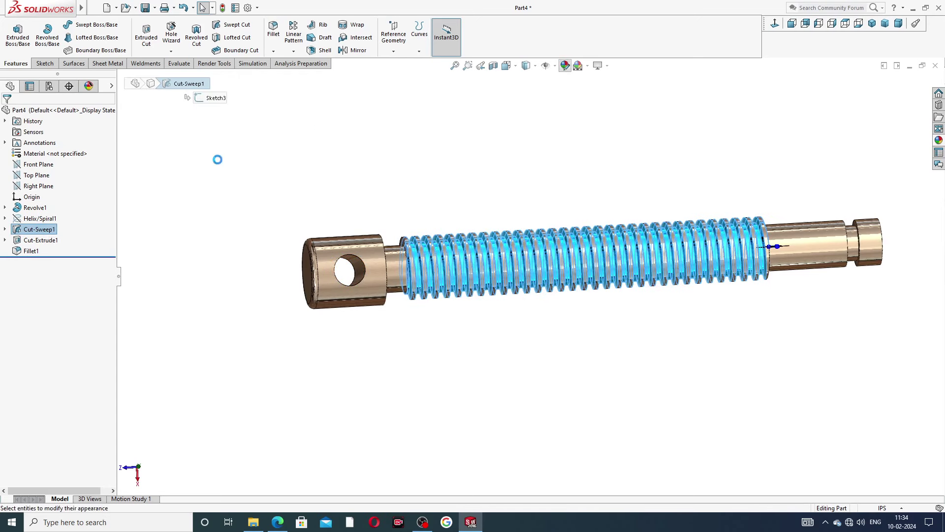
click(79, 320)
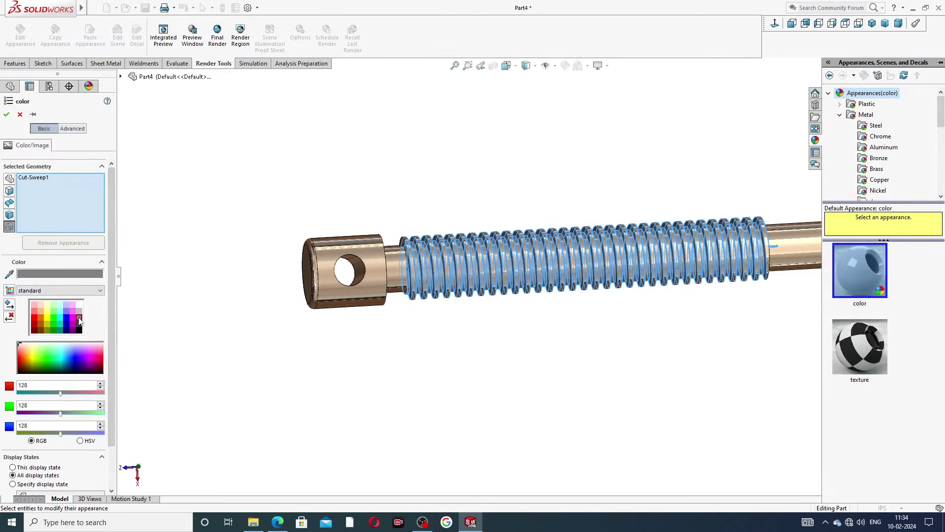
click(78, 327)
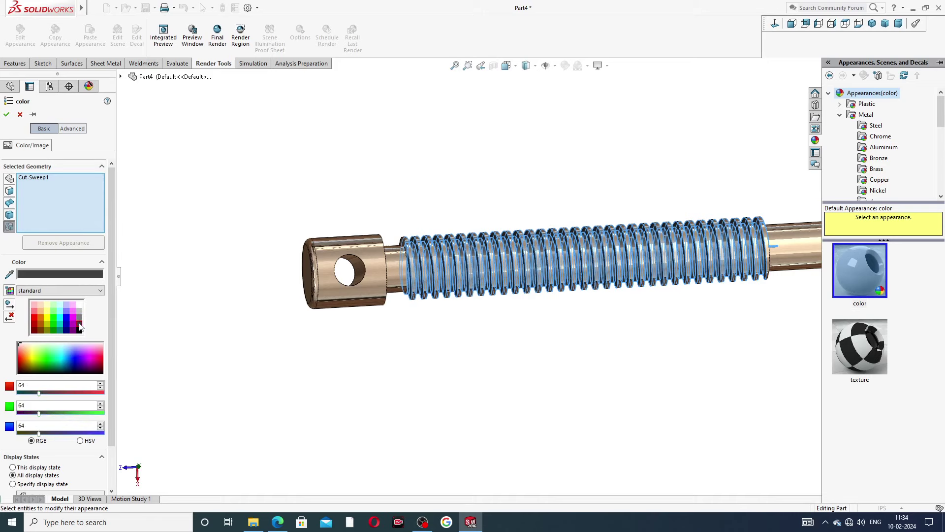
click(6, 115)
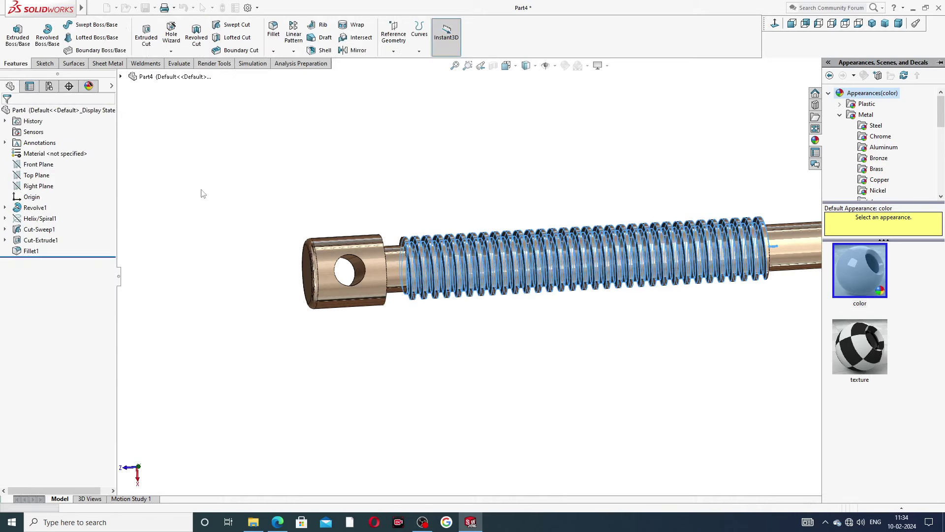
middle_drag(547, 335, 566, 276)
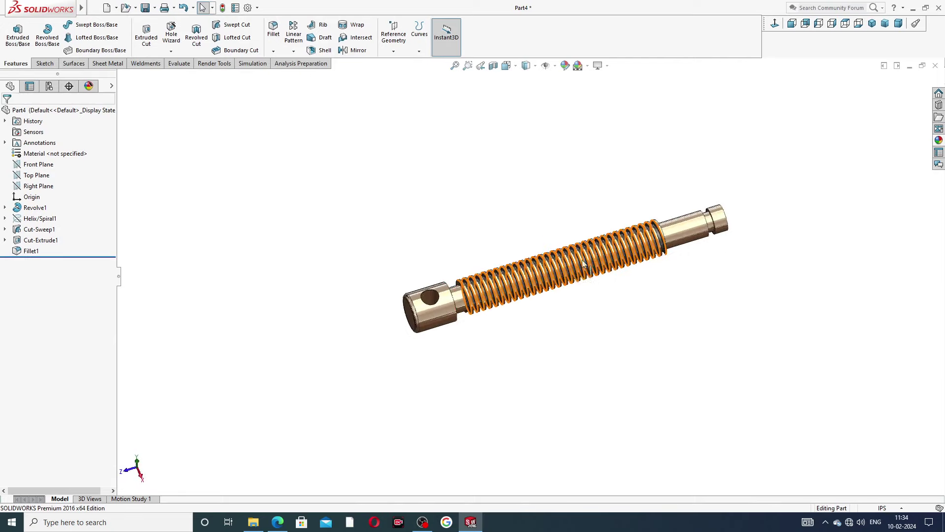
Reapply the dark grey RGB 64,64,64 colour to Cut-Sweep1 and confirm it
click(44, 230)
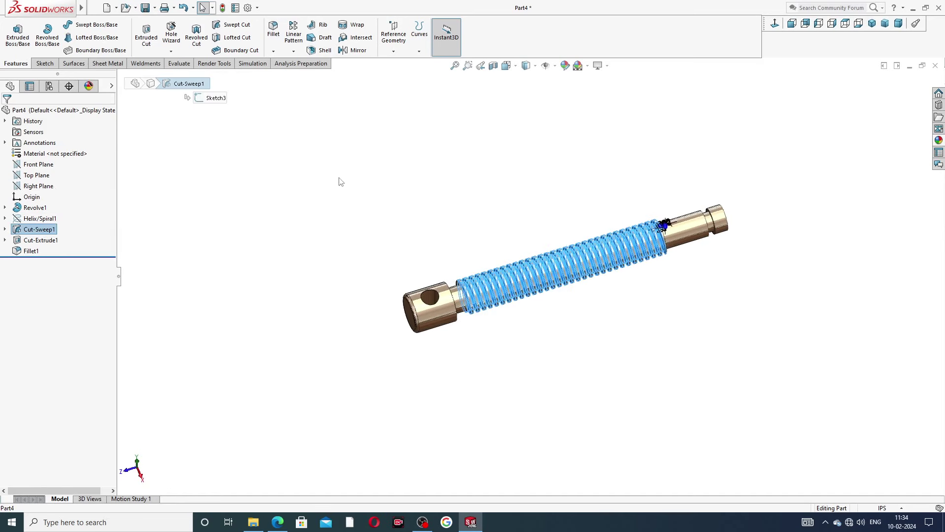
click(565, 65)
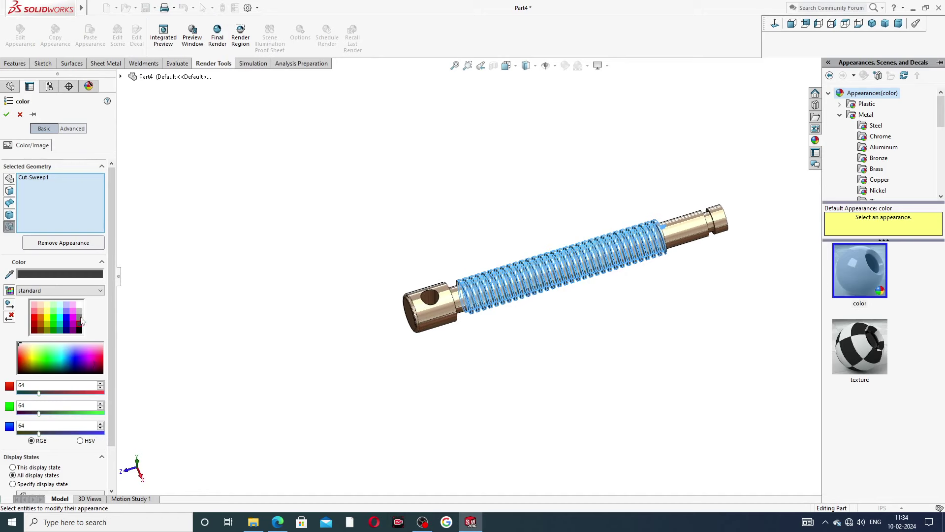
click(79, 318)
click(7, 115)
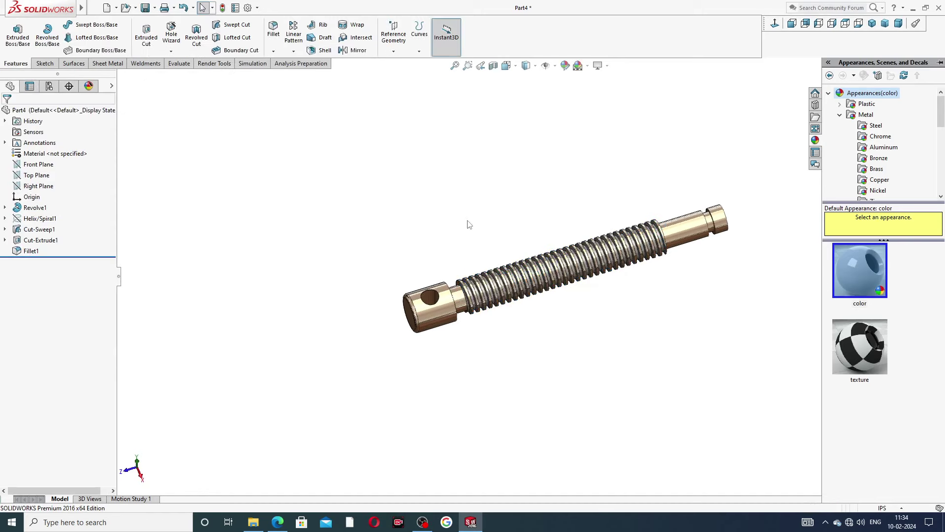
Orbit the finished screw to a diagonal orientation and save the part
middle_drag(500, 222, 532, 312)
scroll(531, 312, down, 4)
middle_drag(678, 177, 682, 235)
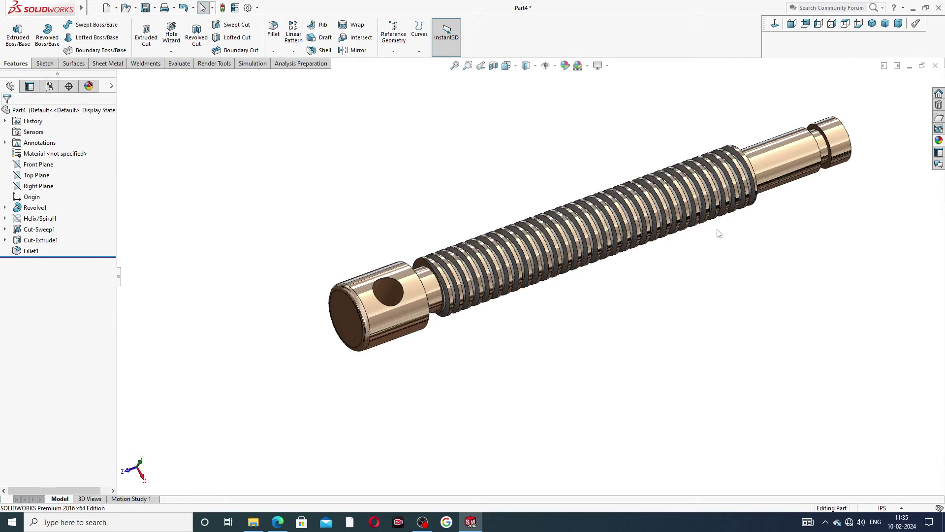
key(ctrl+s)
key(z)
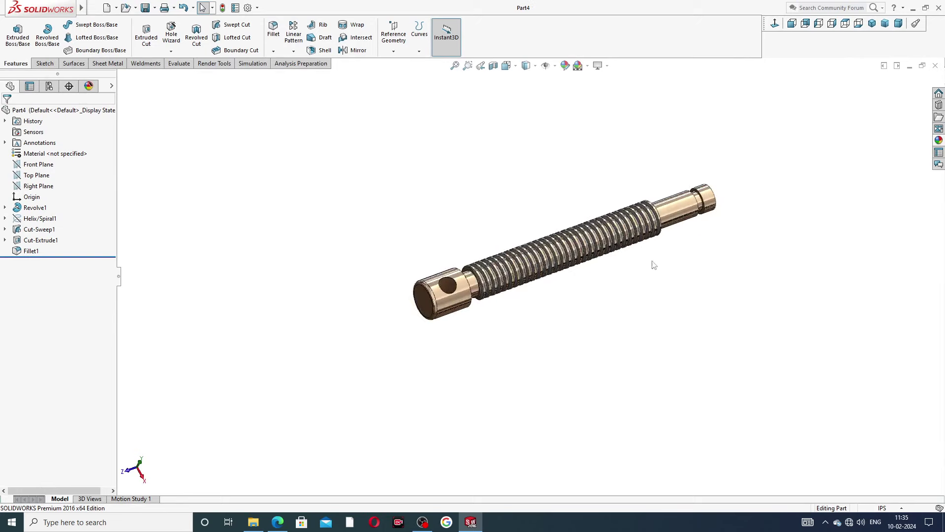
Show the screw in Isometric view and bring up the PART-09 drawing in Edge
scroll(654, 265, down, 2)
scroll(645, 262, down, 2)
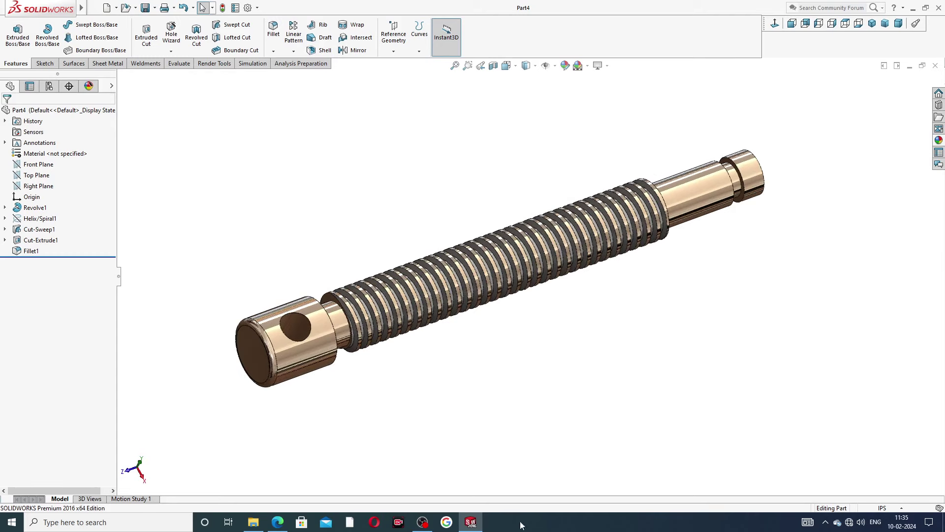
click(872, 23)
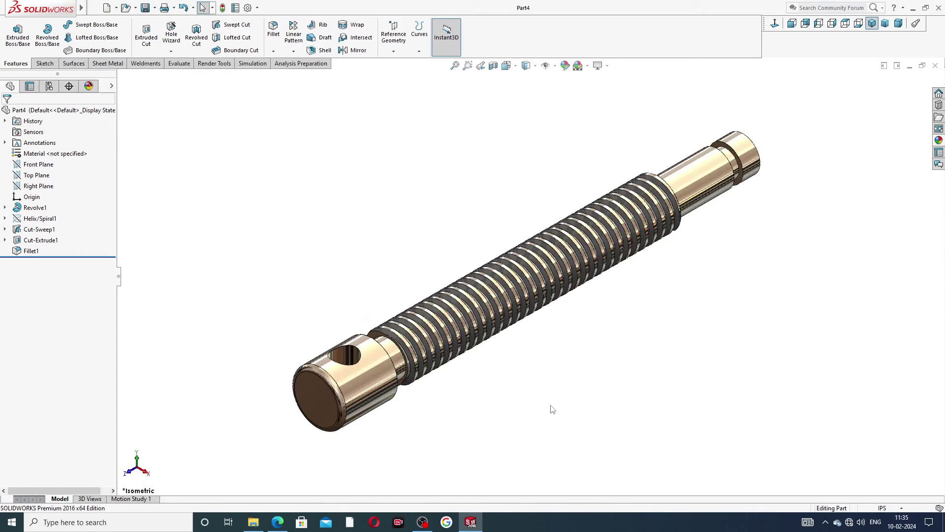
click(278, 524)
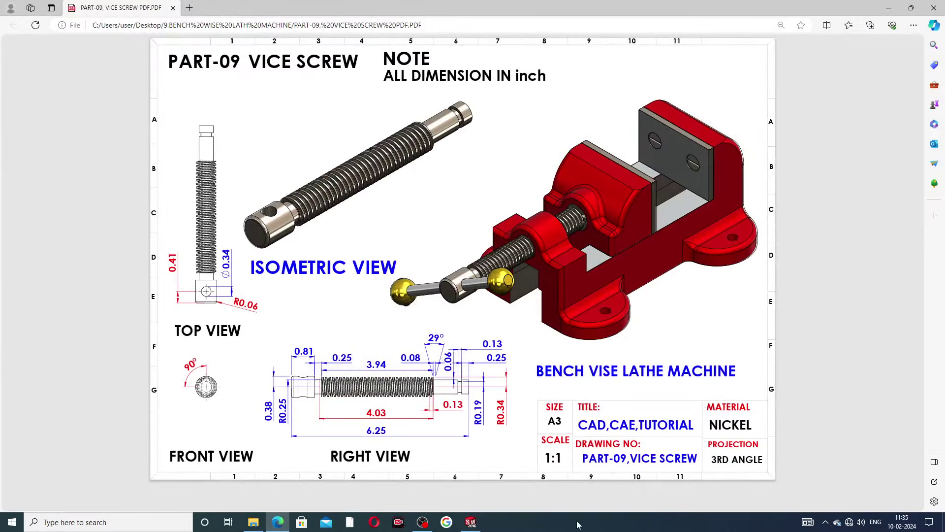
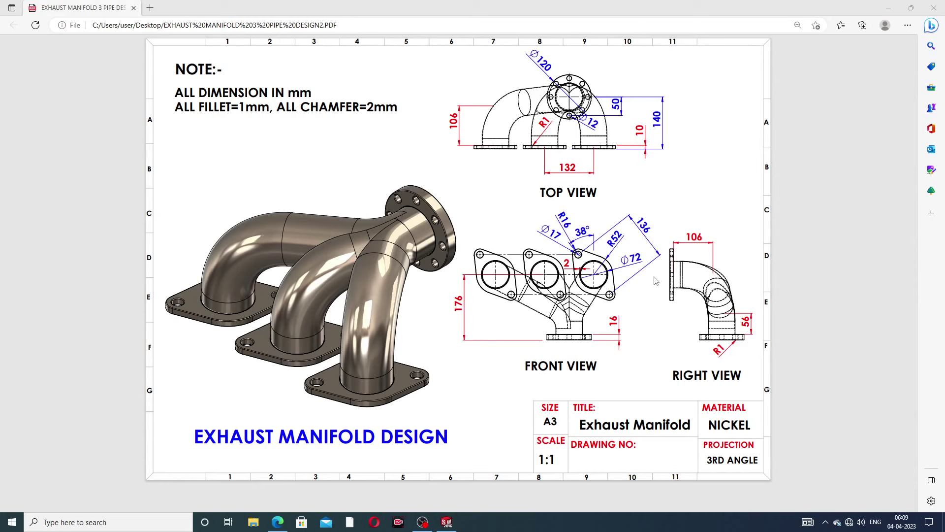
click(446, 522)
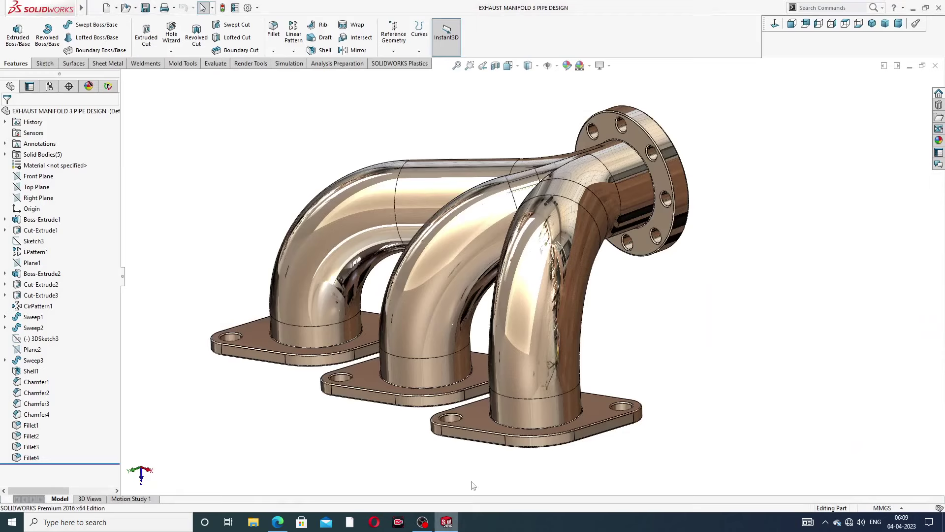
scroll(614, 187, up, 2)
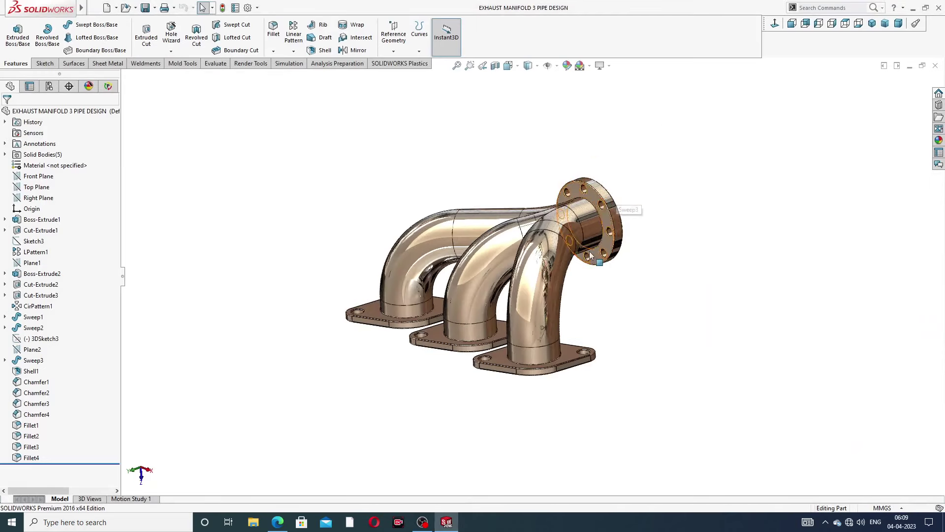
middle_drag(591, 255, 552, 167)
scroll(496, 311, up, 3)
scroll(495, 302, down, 3)
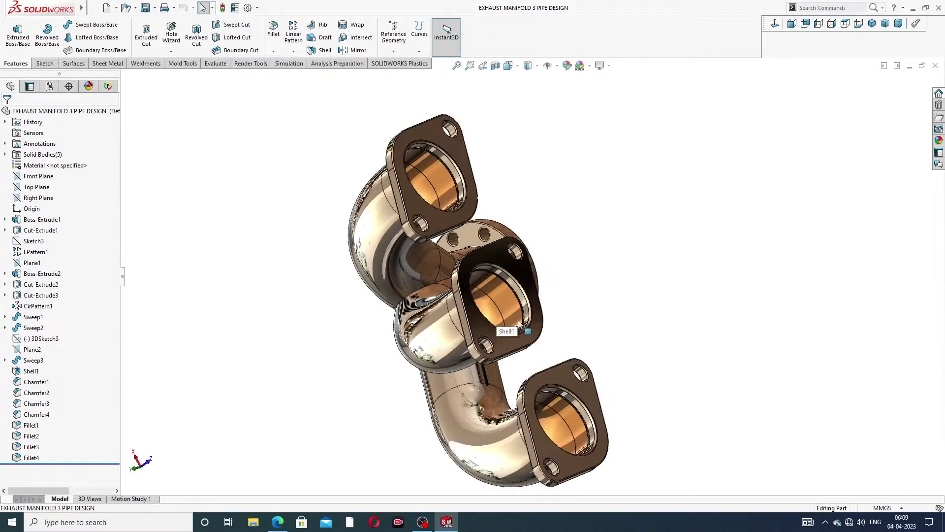
middle_drag(520, 324, 692, 418)
scroll(693, 418, up, 3)
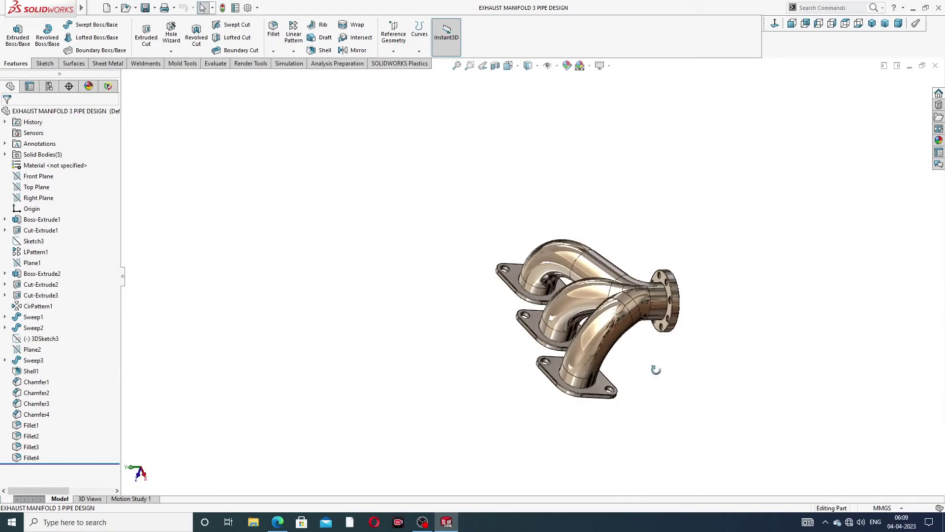
middle_drag(656, 370, 627, 369)
key(f)
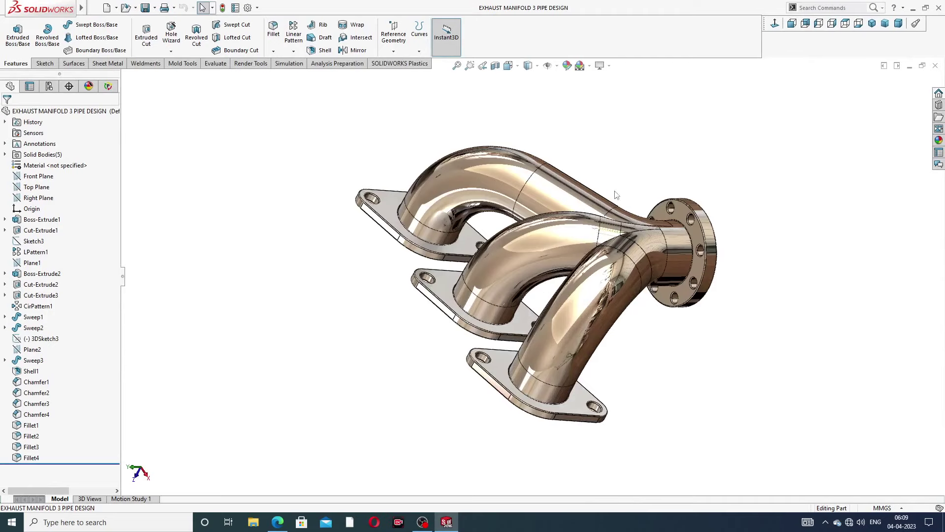
middle_drag(616, 195, 638, 229)
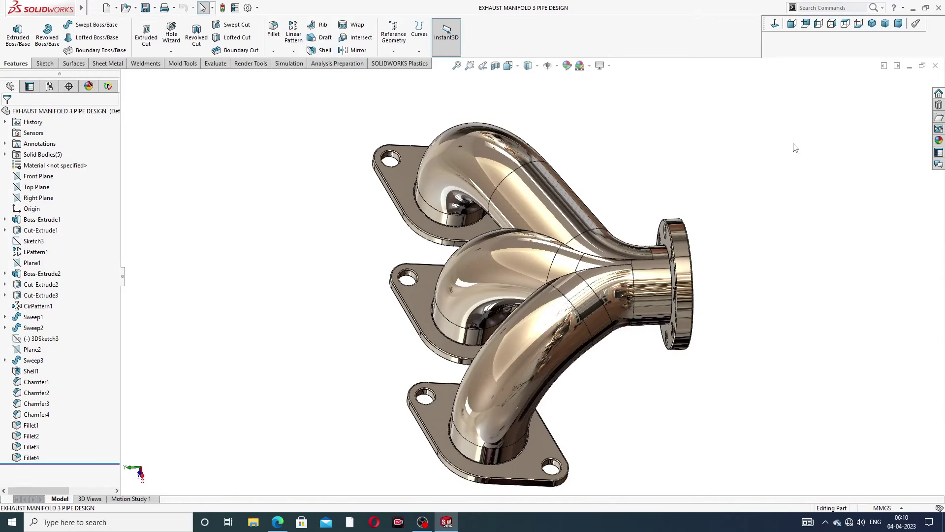
Close the manifold part and start a new blank part with the Plain White scene
click(936, 65)
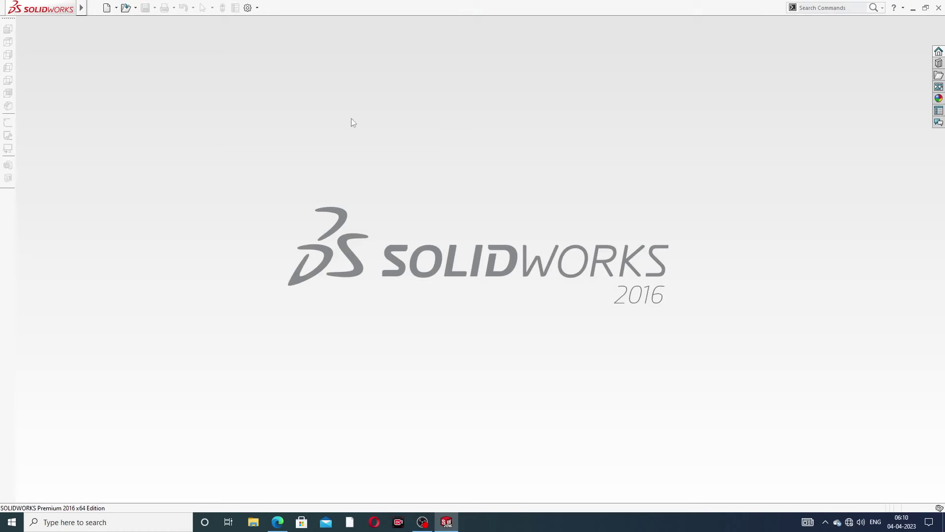
click(107, 7)
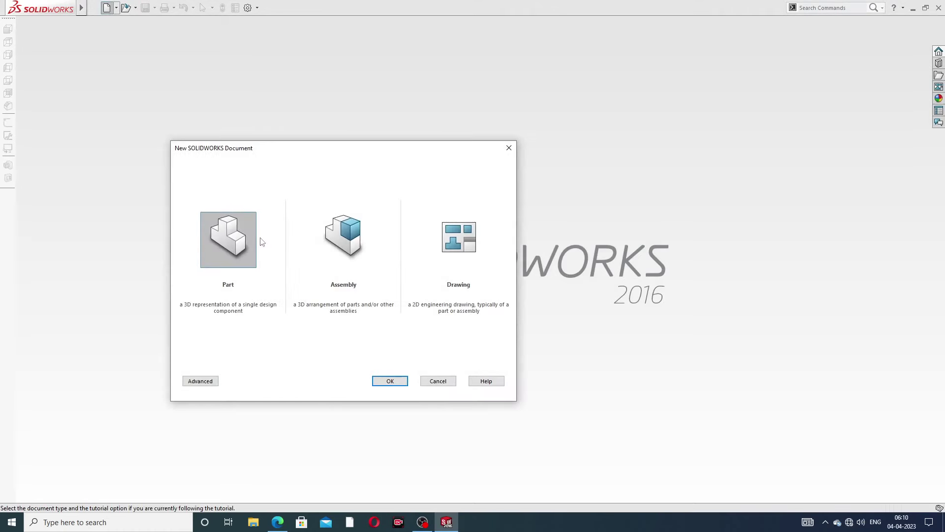
click(390, 381)
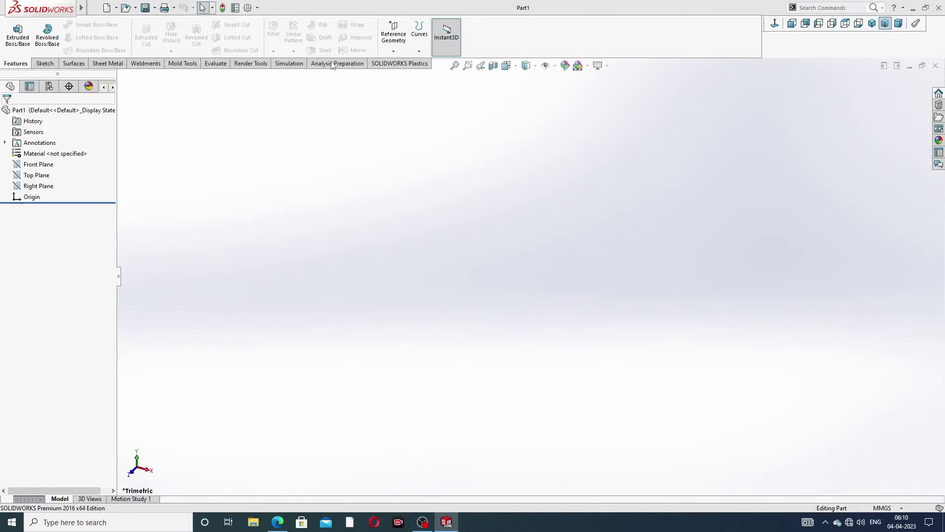
click(588, 66)
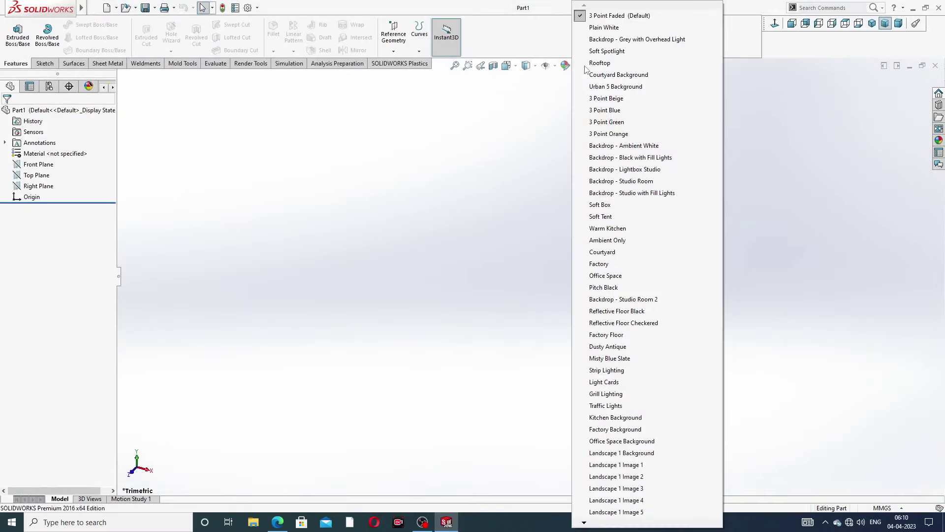
click(616, 28)
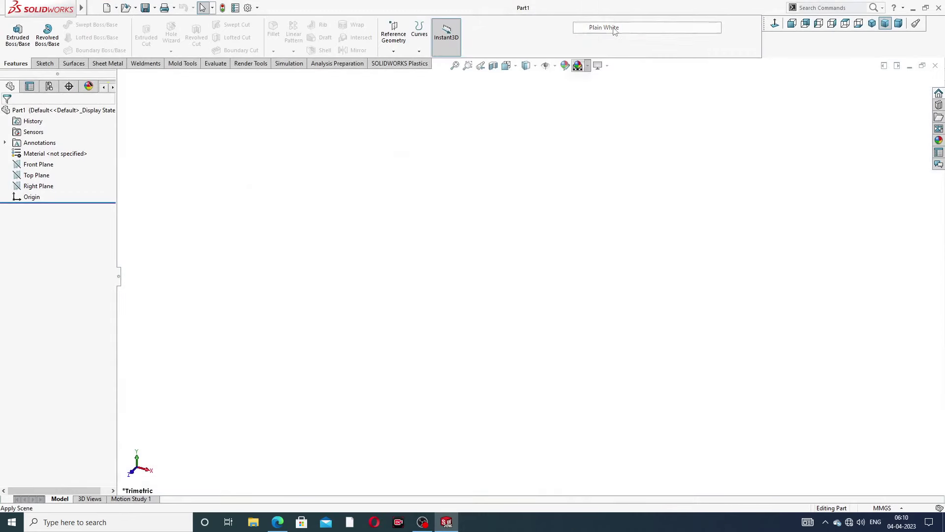
Raise the document's shaded and wireframe image quality to High
click(249, 8)
click(357, 95)
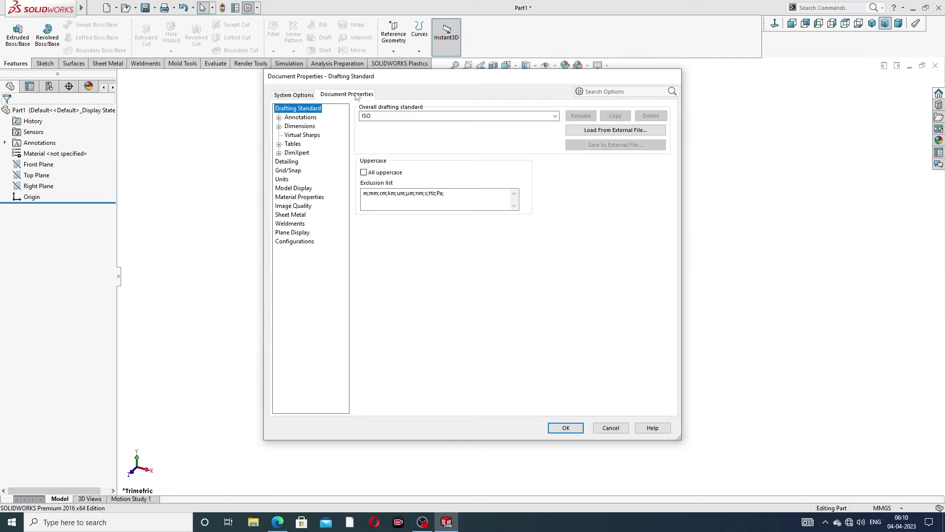
click(294, 206)
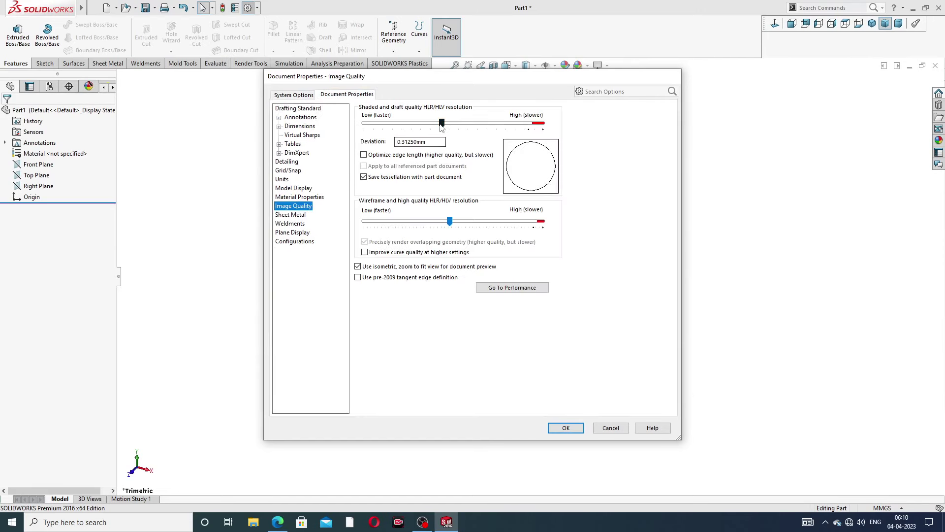
drag(442, 125, 553, 135)
drag(447, 226, 544, 231)
click(568, 427)
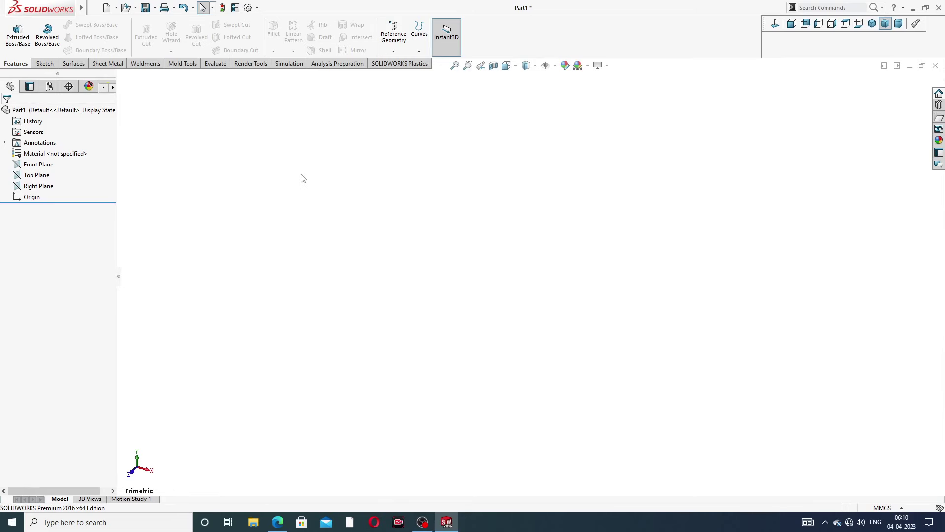
click(278, 522)
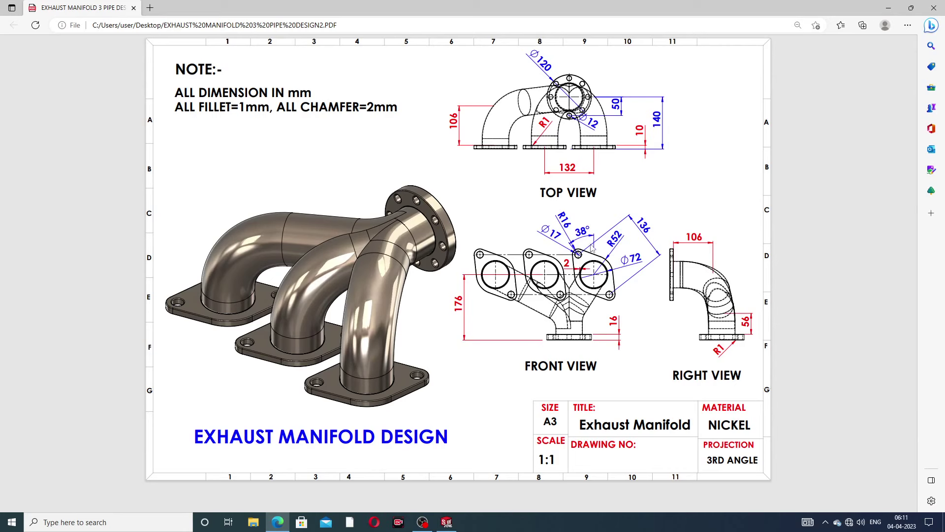
click(284, 515)
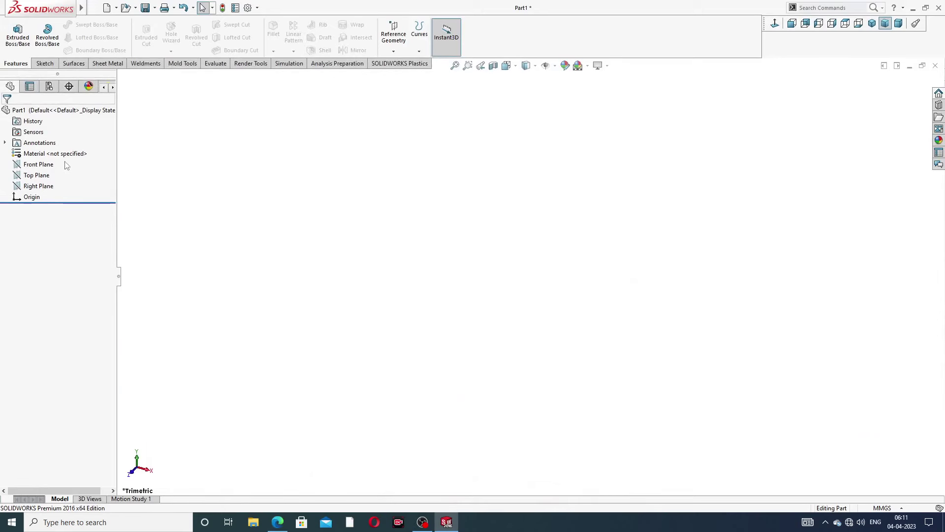
Start a Front Plane sketch with a vertical centerline through the origin
click(41, 165)
click(74, 152)
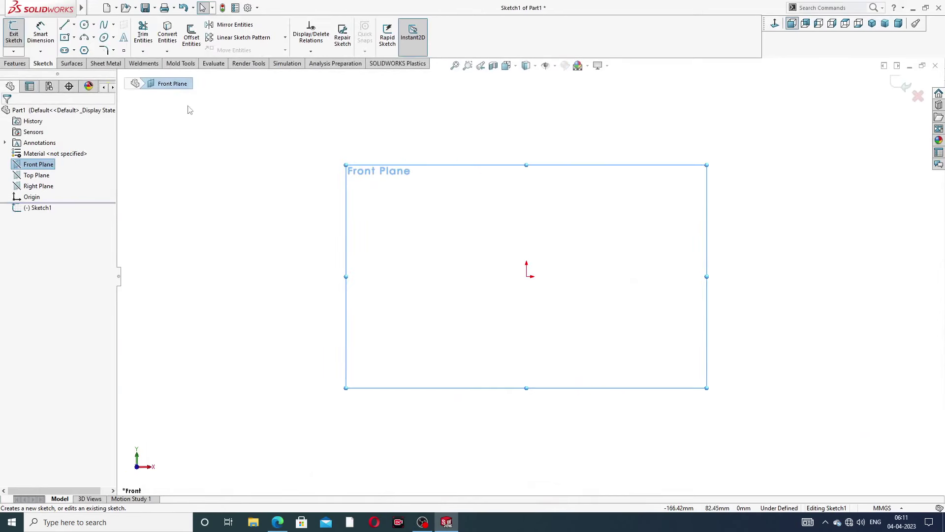
click(73, 25)
click(88, 49)
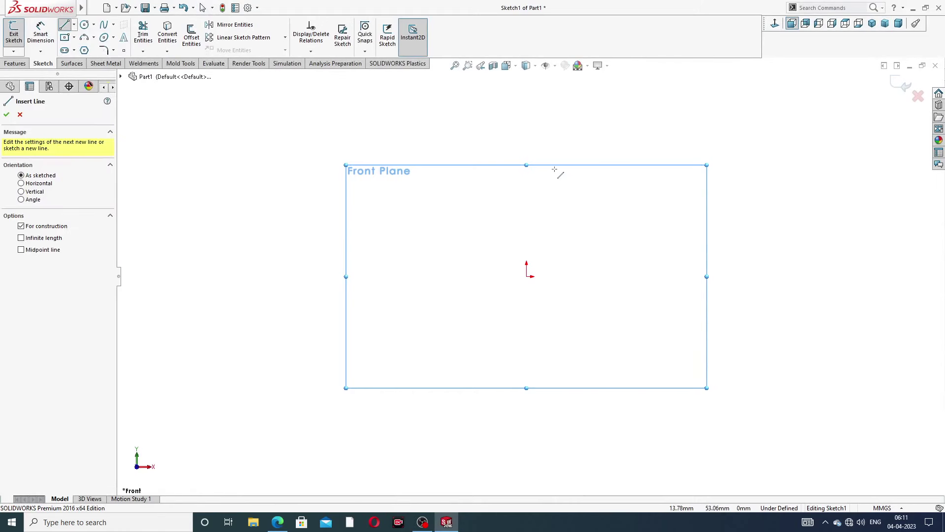
drag(526, 118, 528, 440)
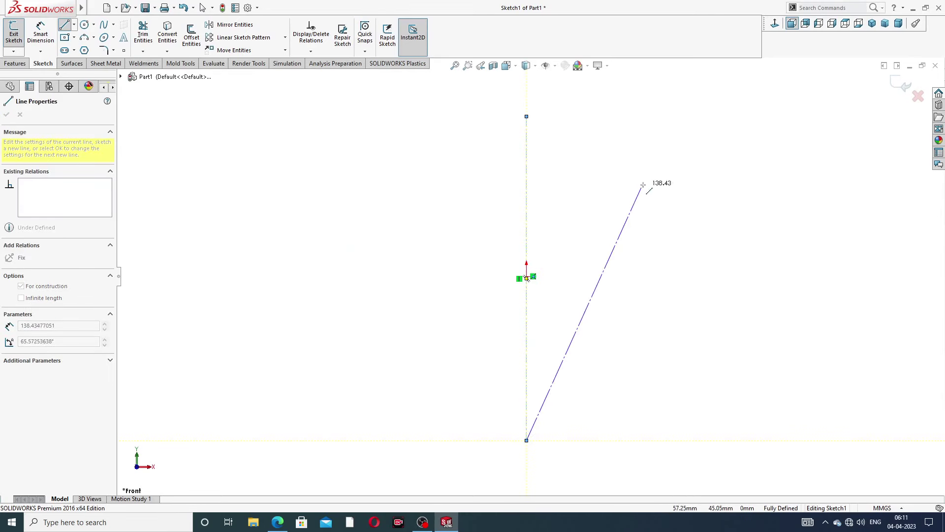
right_click(655, 186)
click(666, 196)
key(f)
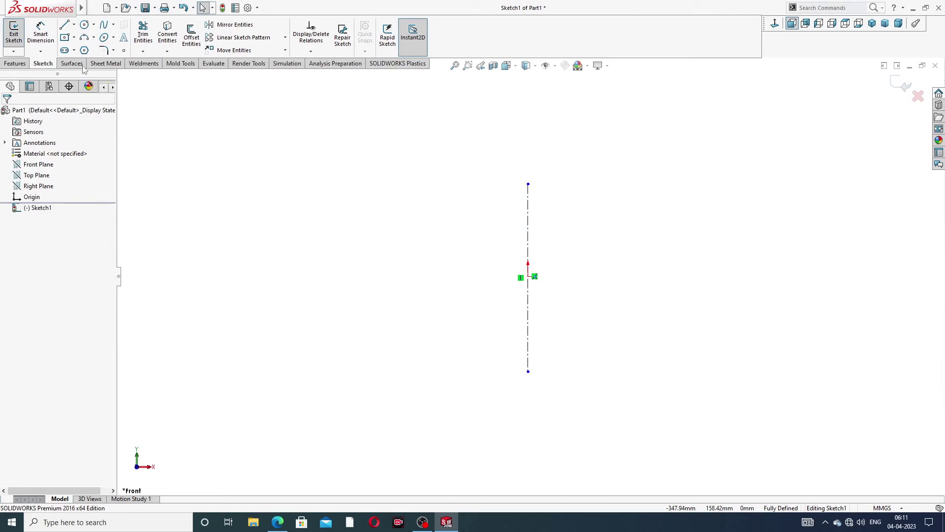
Draw a diagonal centerline from upper-left to lower-right across the origin
click(73, 24)
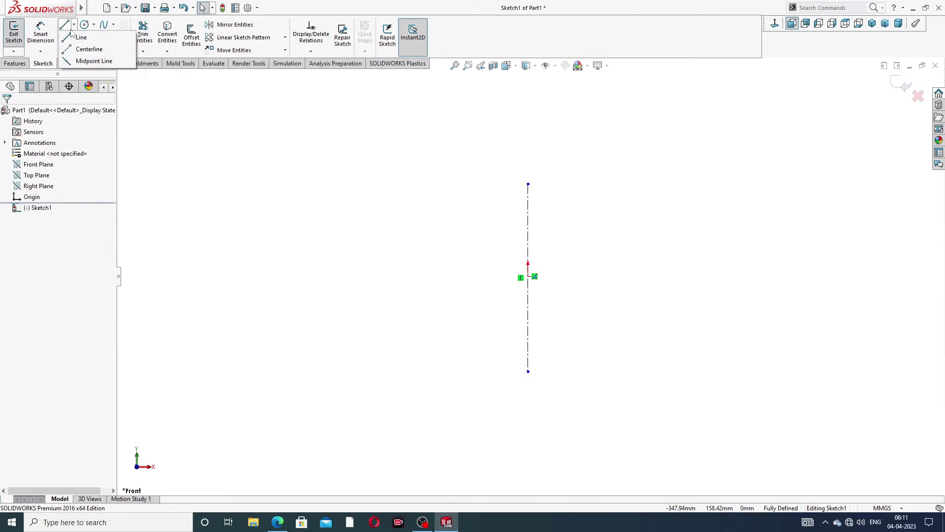
click(89, 49)
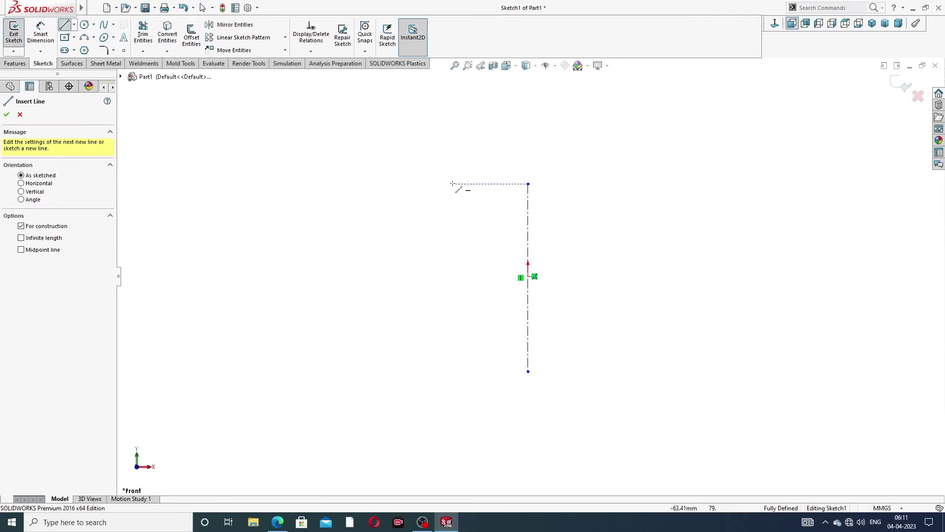
click(425, 217)
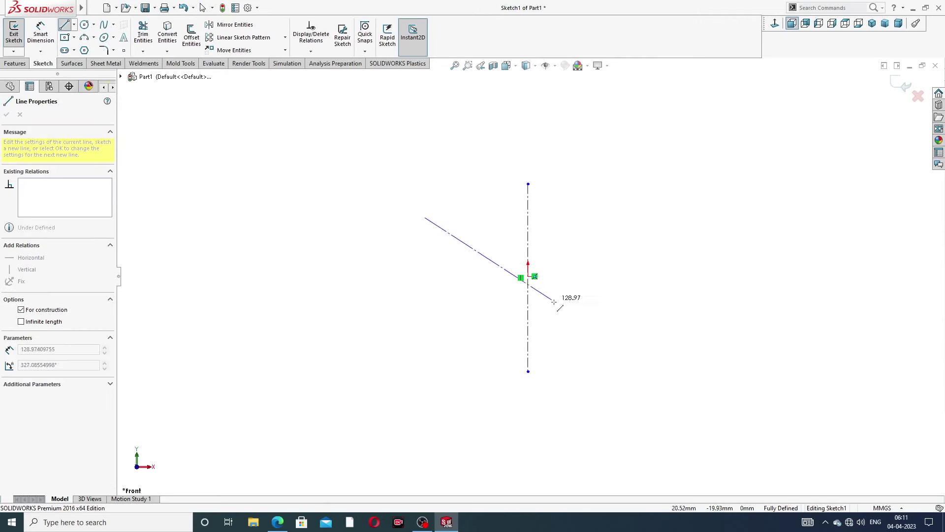
click(644, 342)
right_click(587, 260)
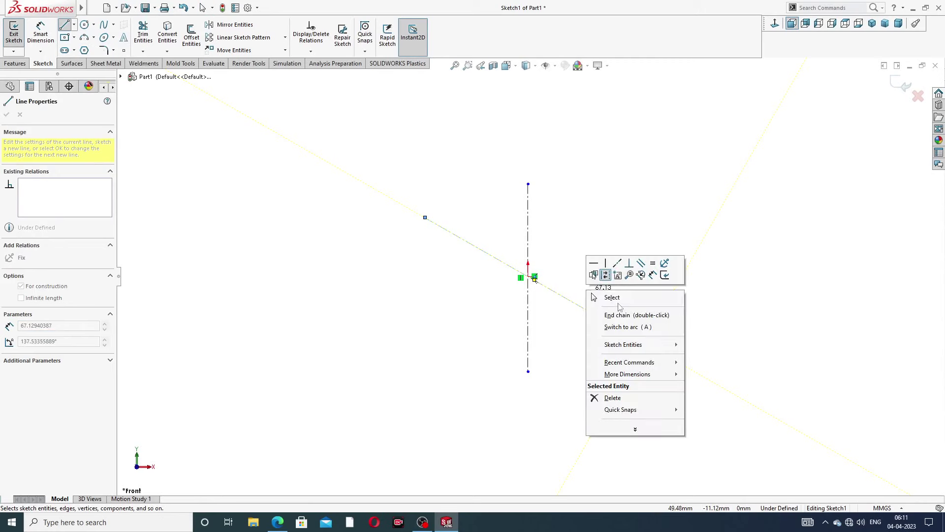
click(608, 297)
scroll(534, 287, down, 2)
scroll(533, 287, down, 2)
scroll(527, 273, up, 2)
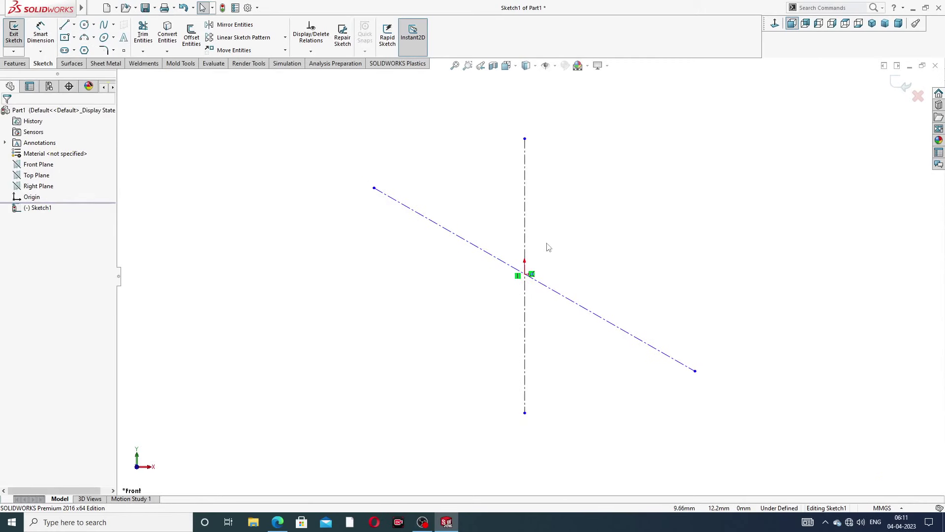
scroll(536, 291, down, 3)
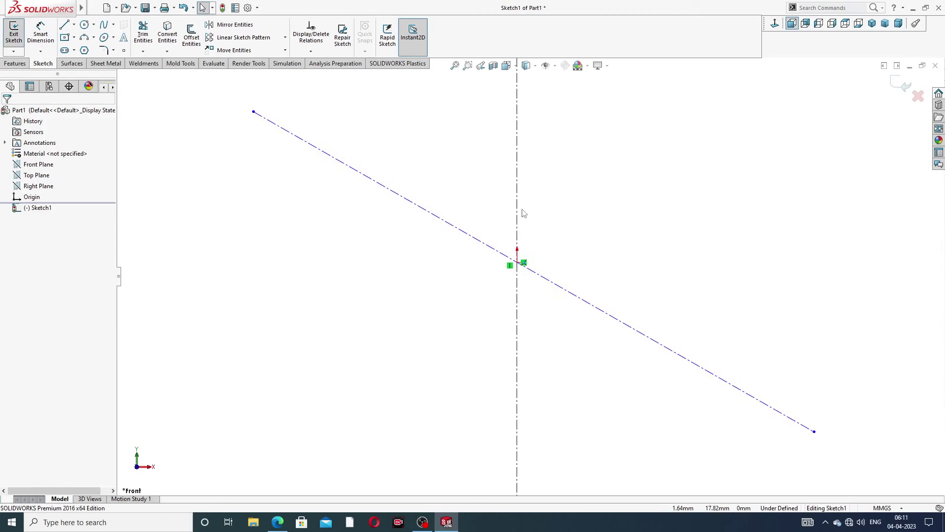
scroll(537, 275, up, 2)
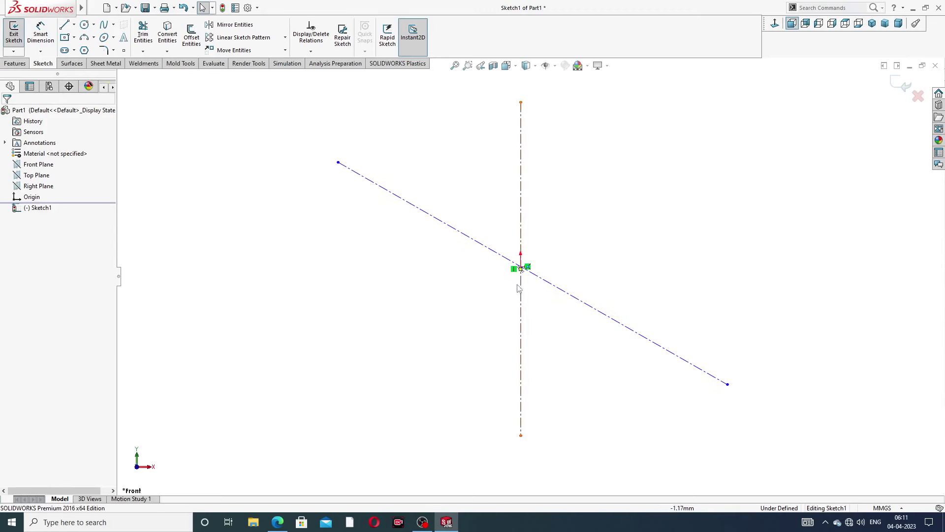
Make the diagonal centerline coincident with the origin, then set the origin at its midpoint
click(490, 254)
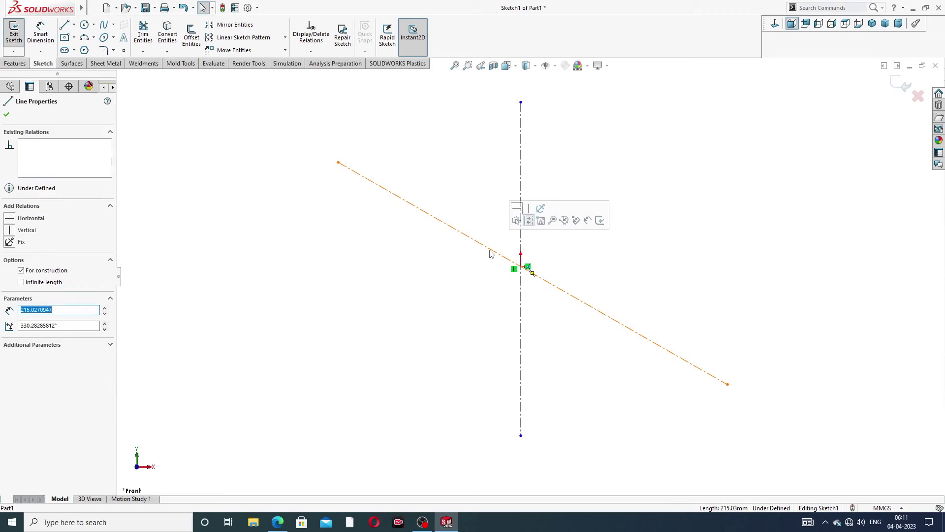
ctrl+click(521, 267)
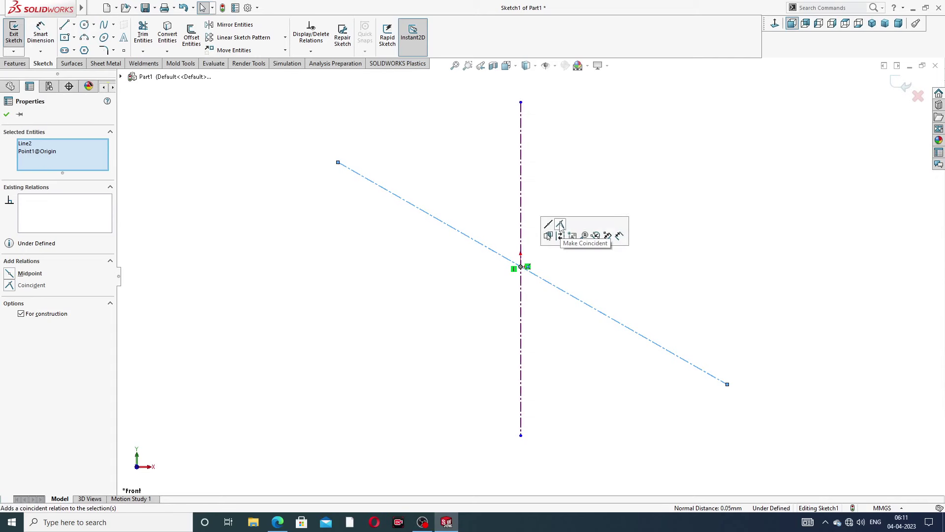
click(560, 225)
click(592, 258)
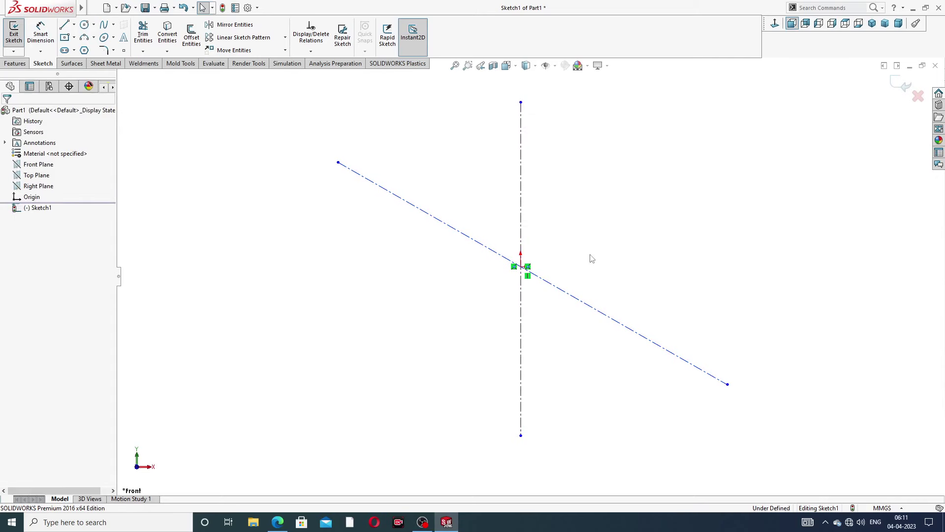
click(496, 255)
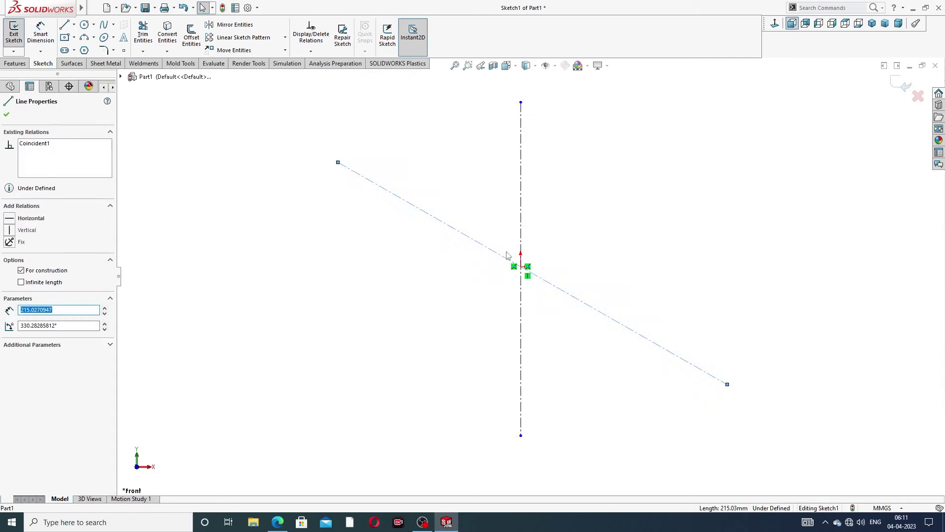
ctrl+click(521, 267)
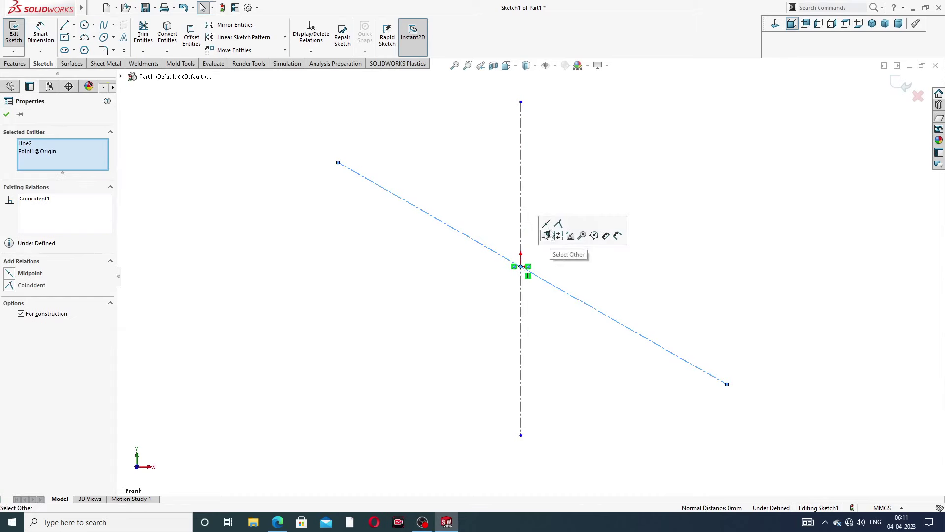
click(546, 235)
click(593, 244)
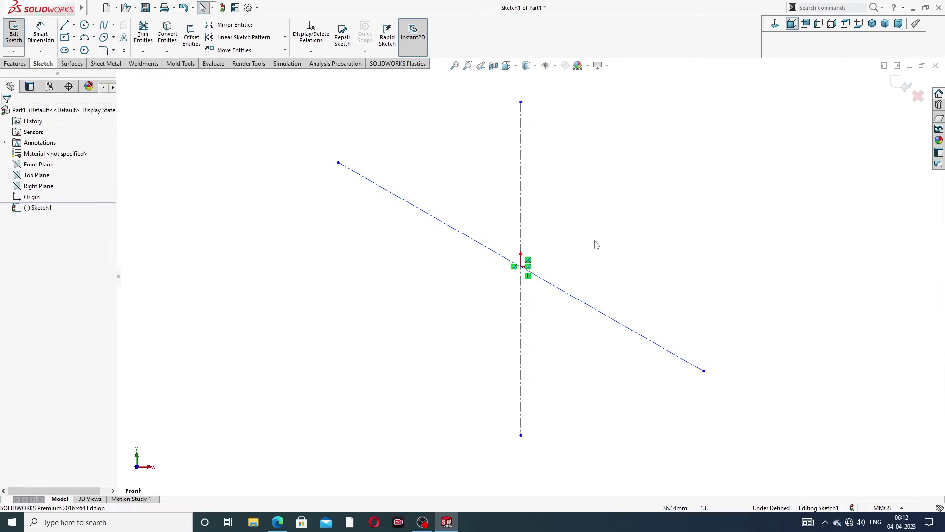
Dimension the angle between the vertical and diagonal centerlines as 38°
key(z)
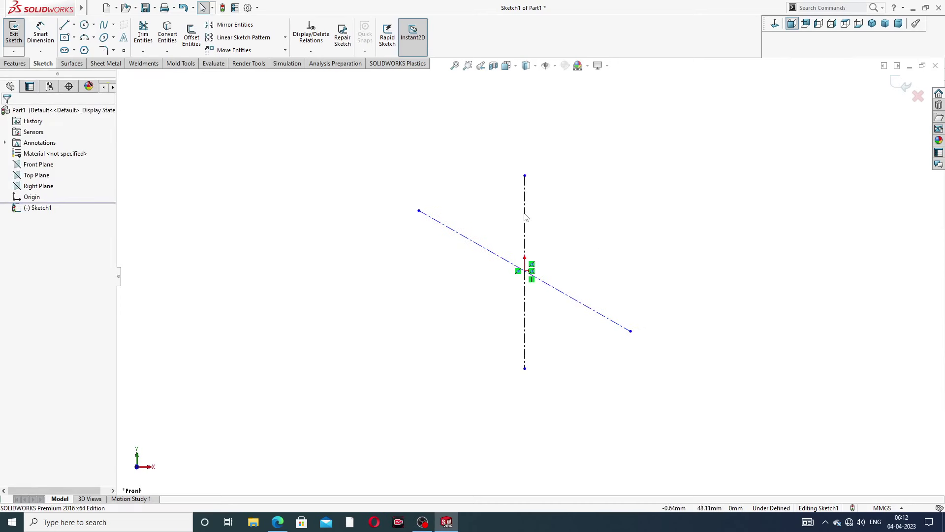
click(40, 34)
click(525, 240)
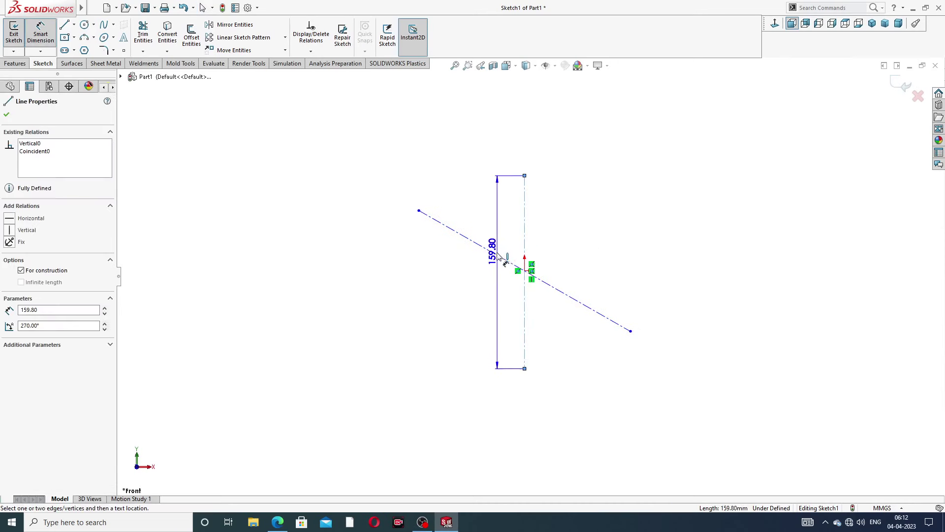
click(507, 259)
click(498, 236)
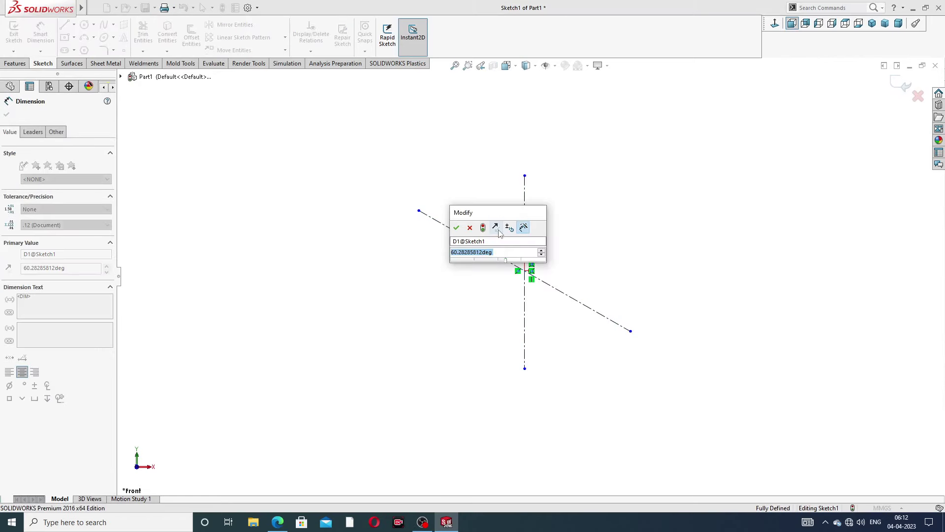
text(38)
key(Return)
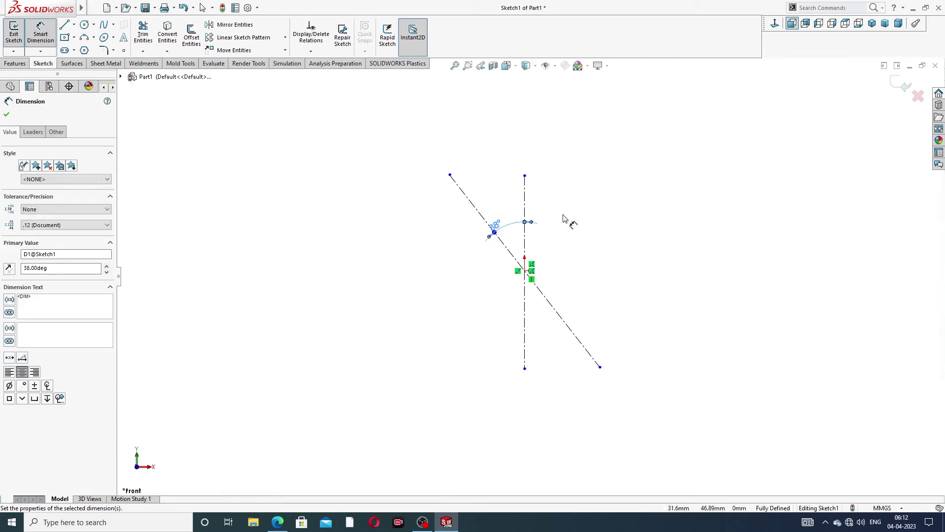
click(567, 217)
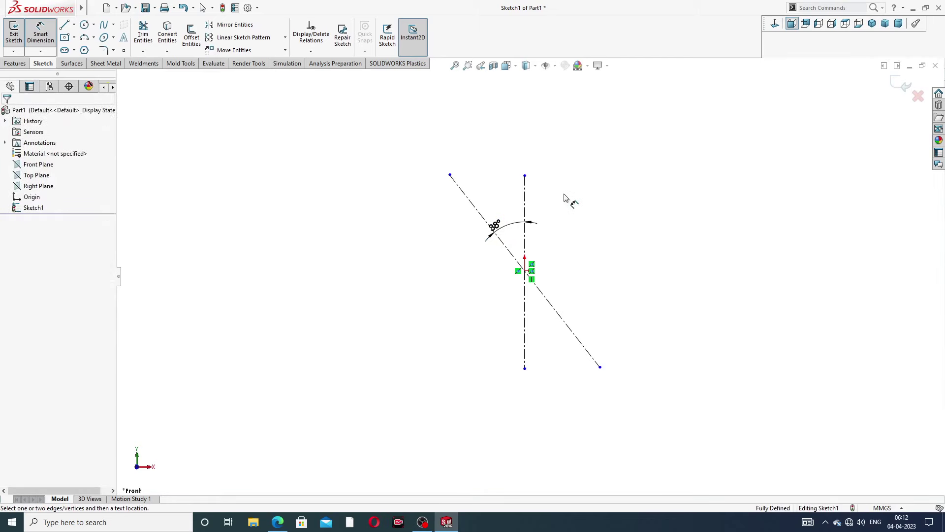
Move the 38° label higher and drag the diagonal's upper end inward to shorten it
right_click(621, 173)
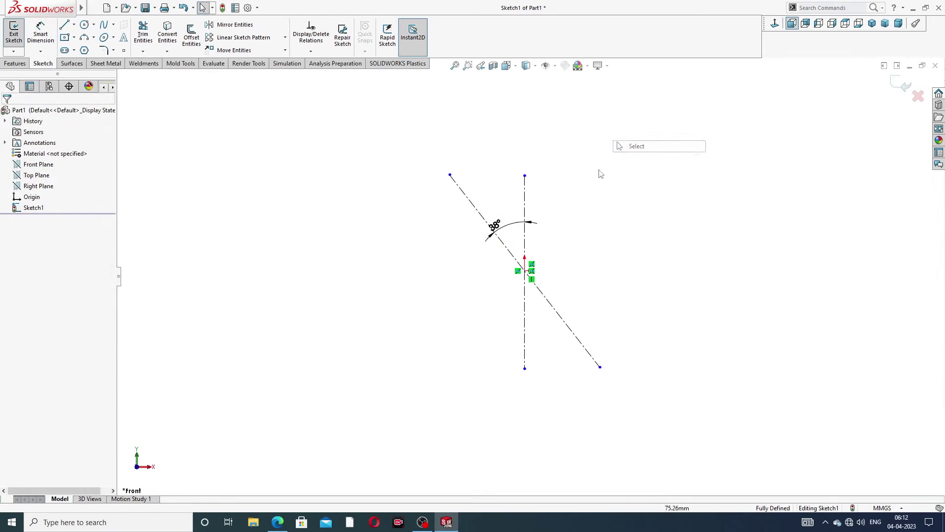
click(636, 146)
drag(502, 224, 504, 213)
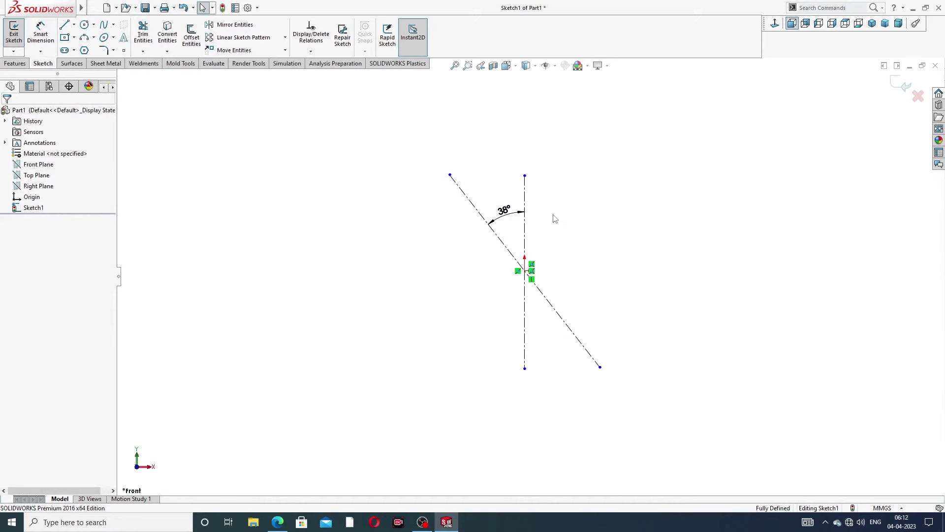
click(450, 177)
drag(450, 176, 463, 192)
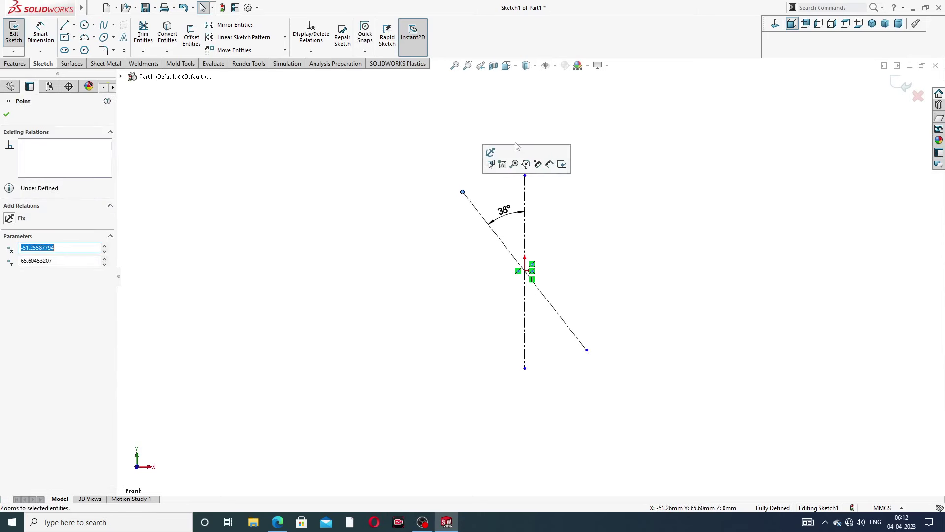
key(Escape)
scroll(497, 240, down, 3)
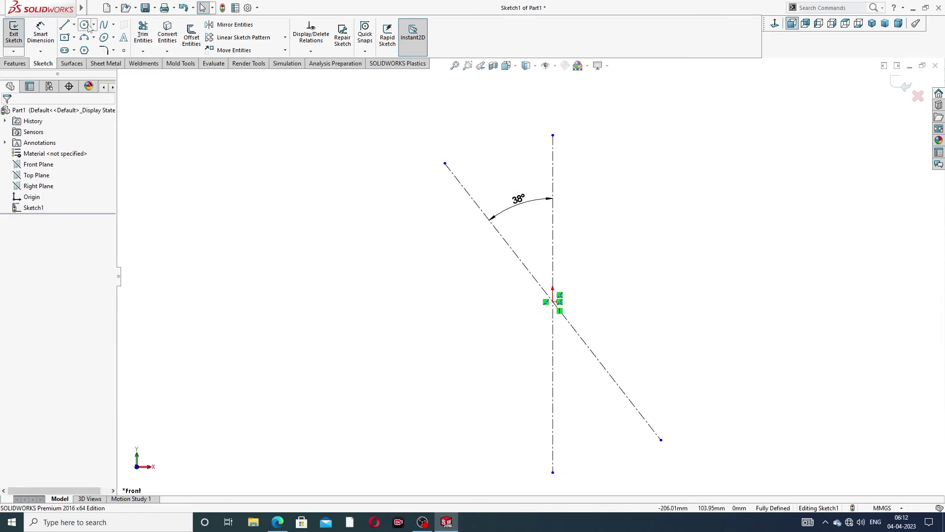
Draw a large circle centred on the origin
click(85, 25)
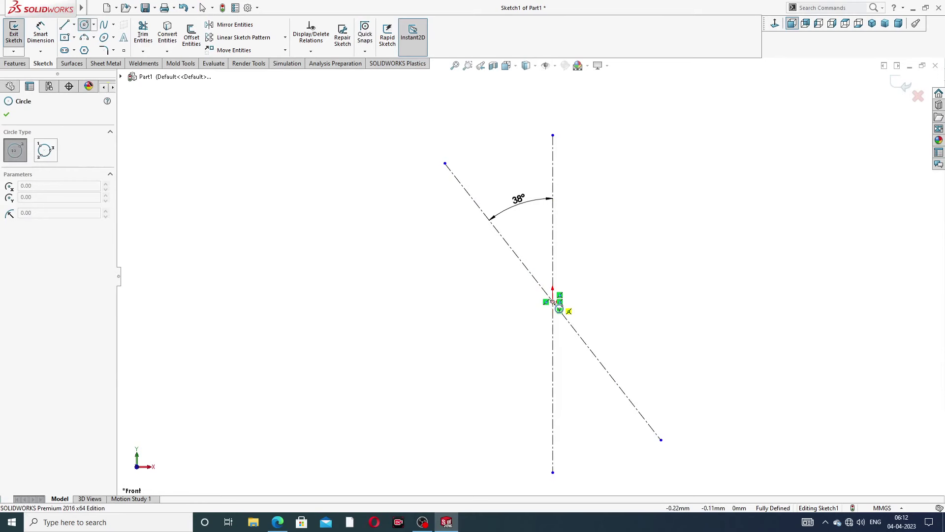
scroll(554, 301, down, 2)
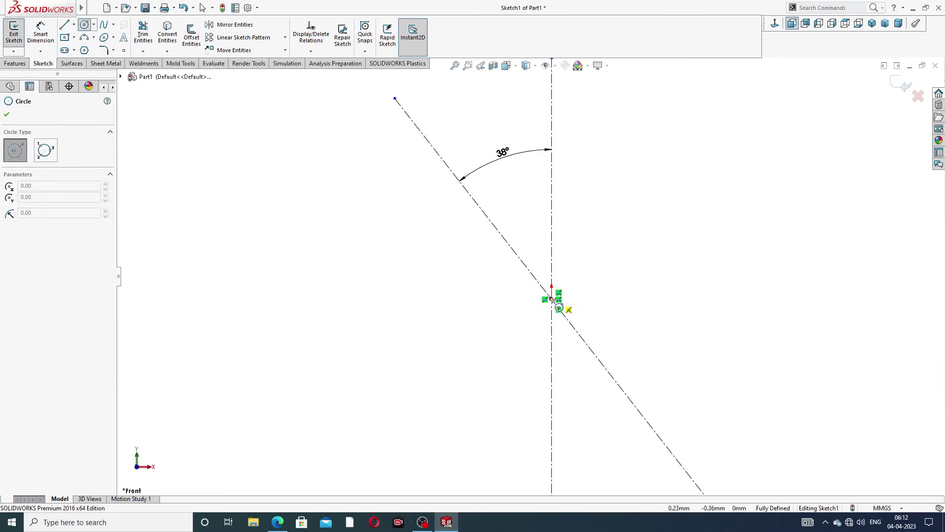
click(552, 299)
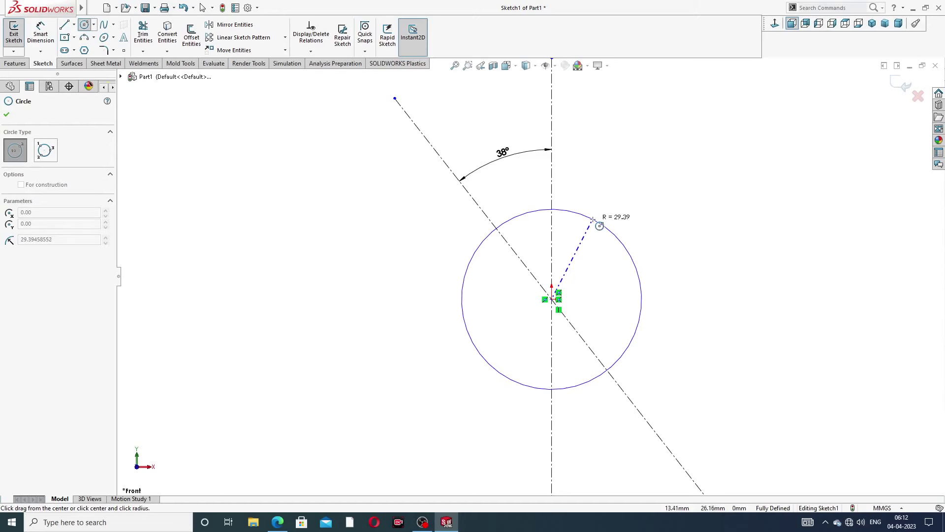
click(605, 224)
scroll(465, 158, up, 2)
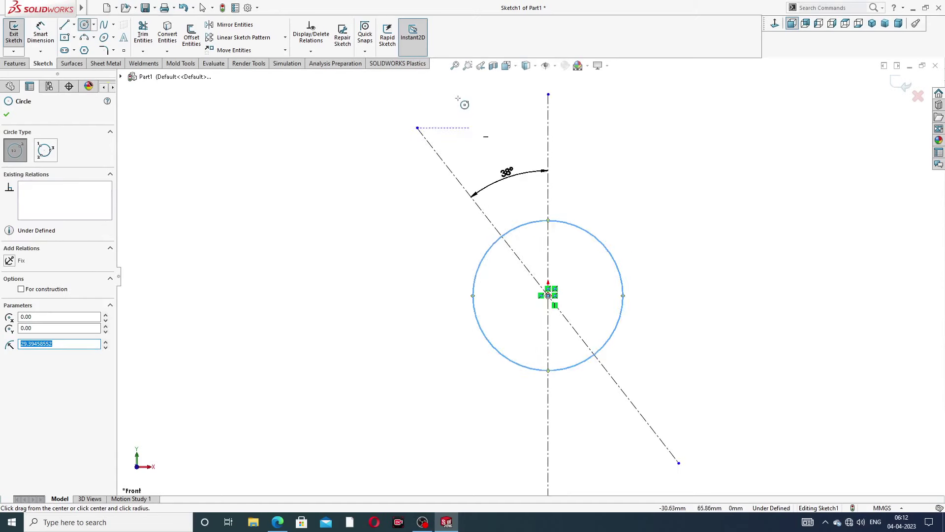
Draw a small circle at the diagonal's upper end and cancel the stray circle
drag(436, 153, 449, 132)
right_click(568, 117)
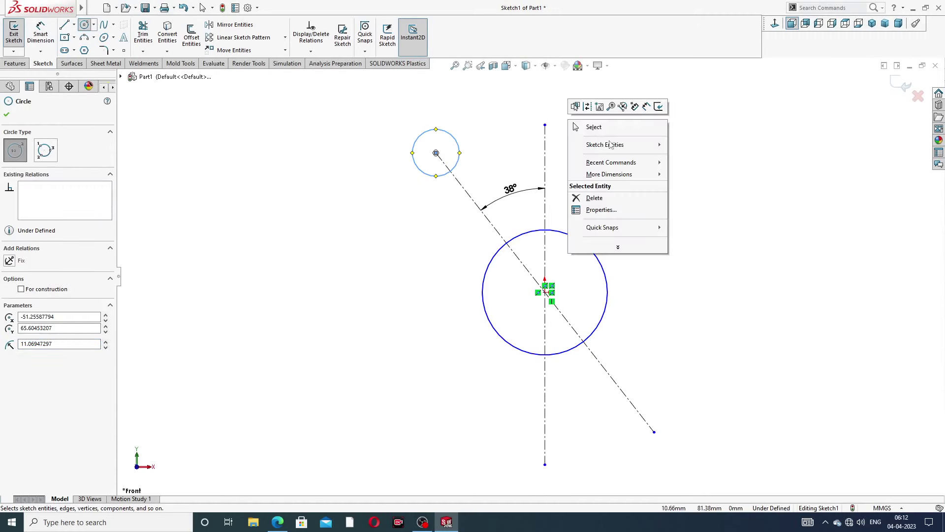
click(727, 172)
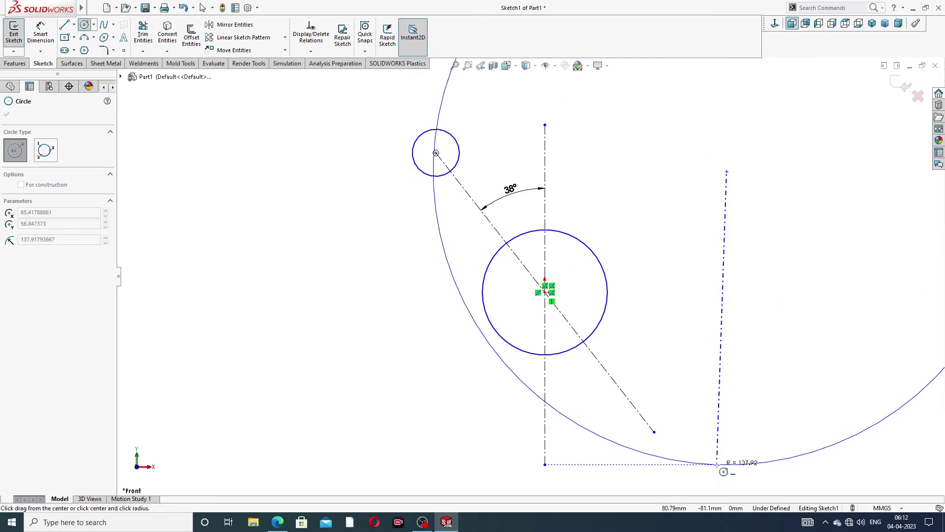
key(Escape)
key(f)
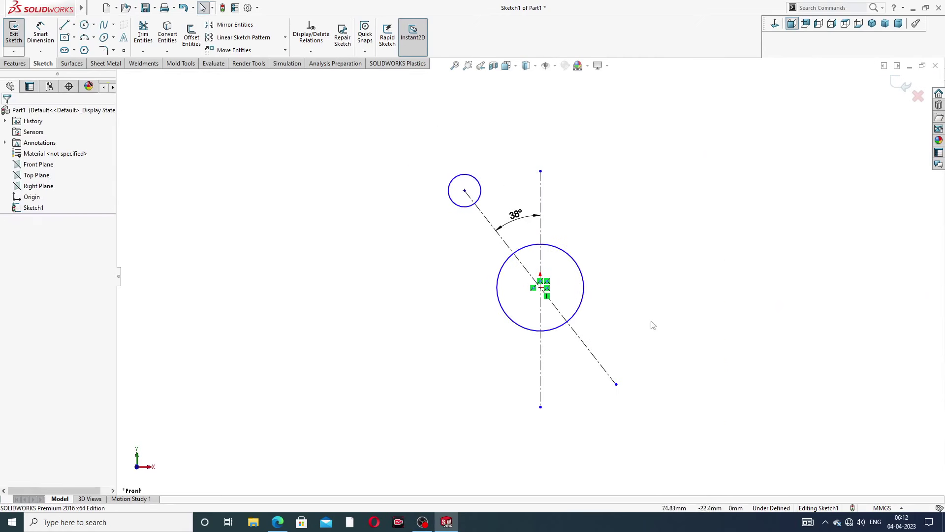
Add a small circle at the diagonal's lower end and make both small circles equal
click(85, 25)
click(616, 384)
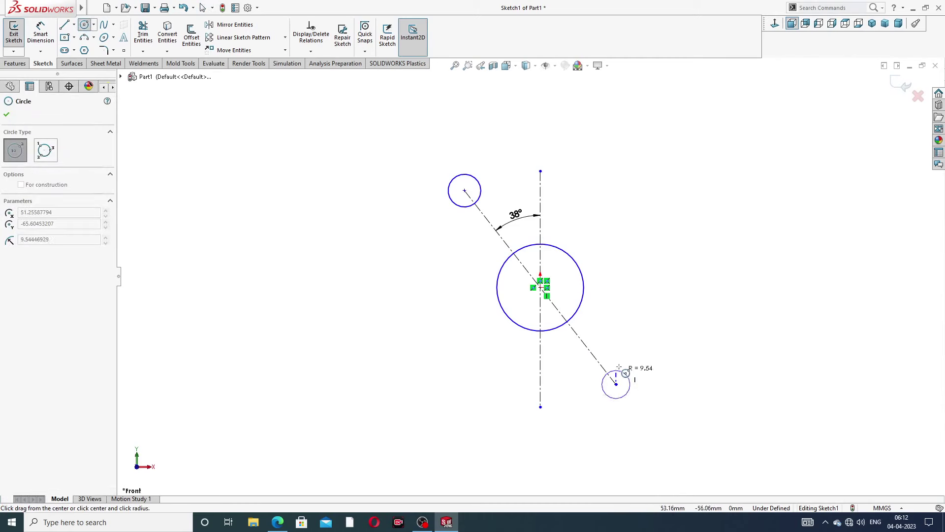
click(623, 363)
right_click(680, 166)
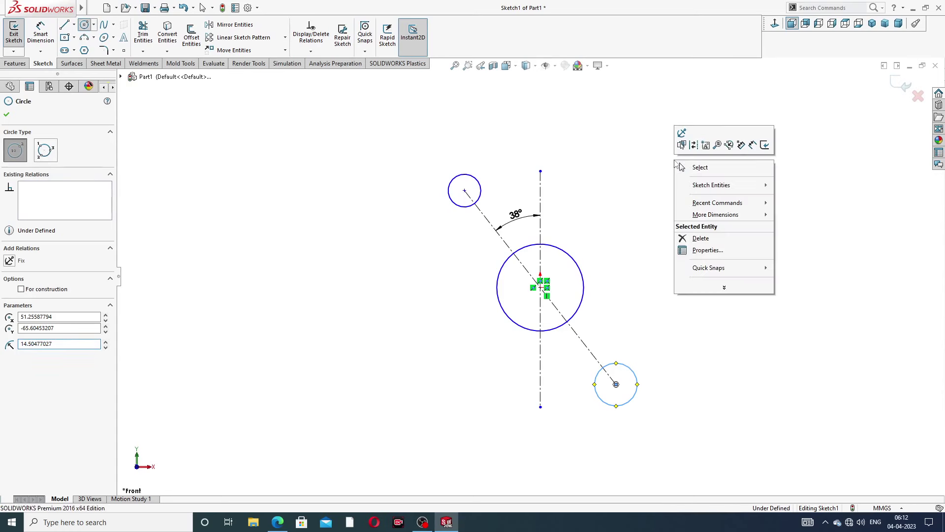
click(700, 167)
click(482, 193)
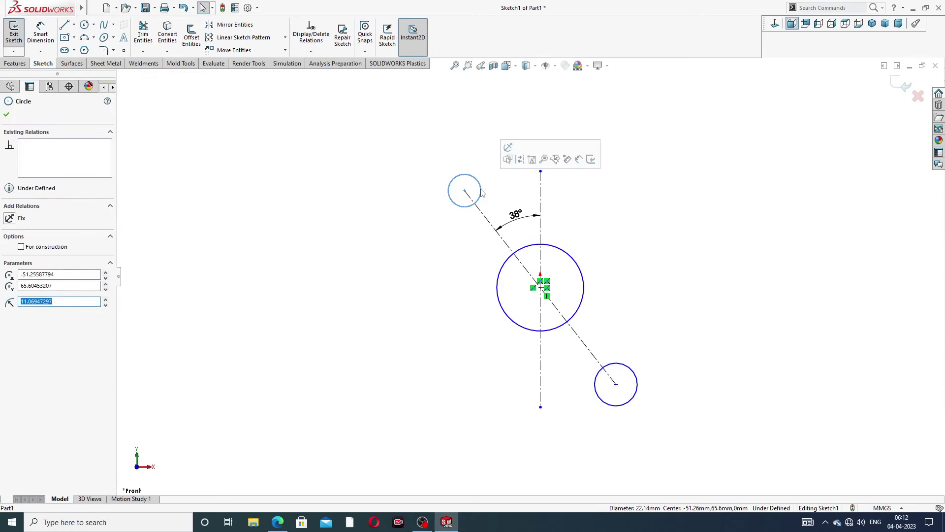
ctrl+click(633, 373)
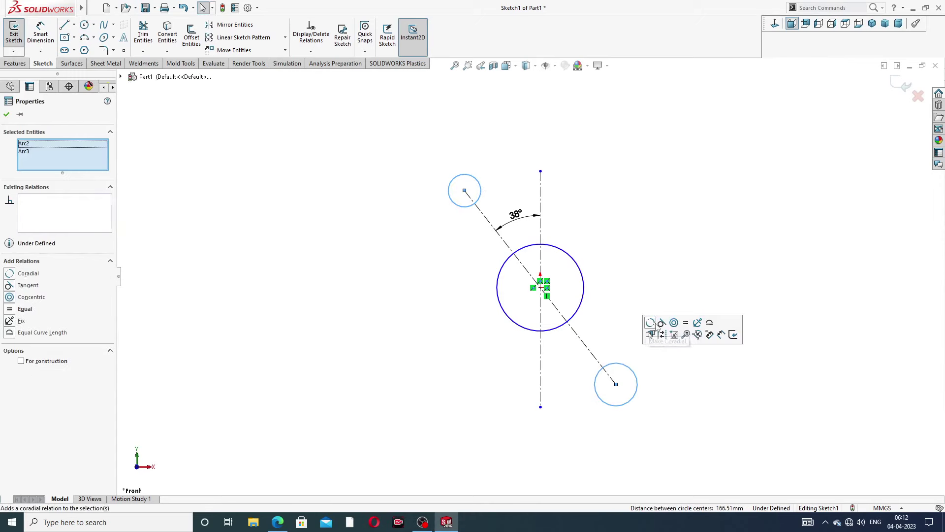
click(687, 324)
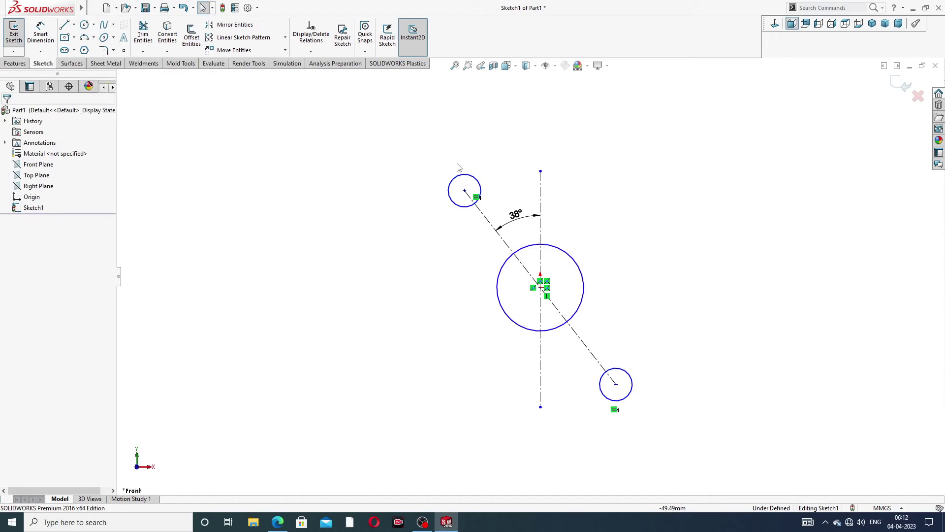
Draw two tangent lines joining the top small circle to the large circle
click(64, 25)
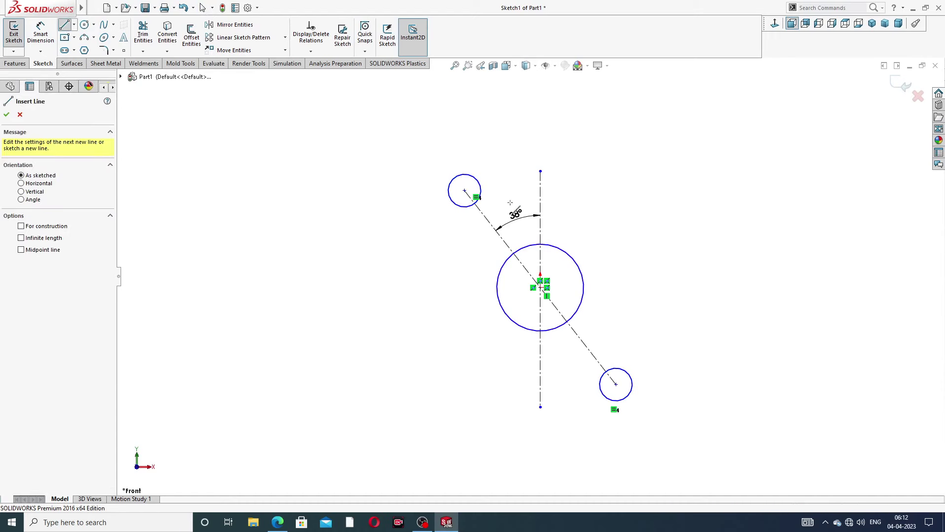
click(452, 200)
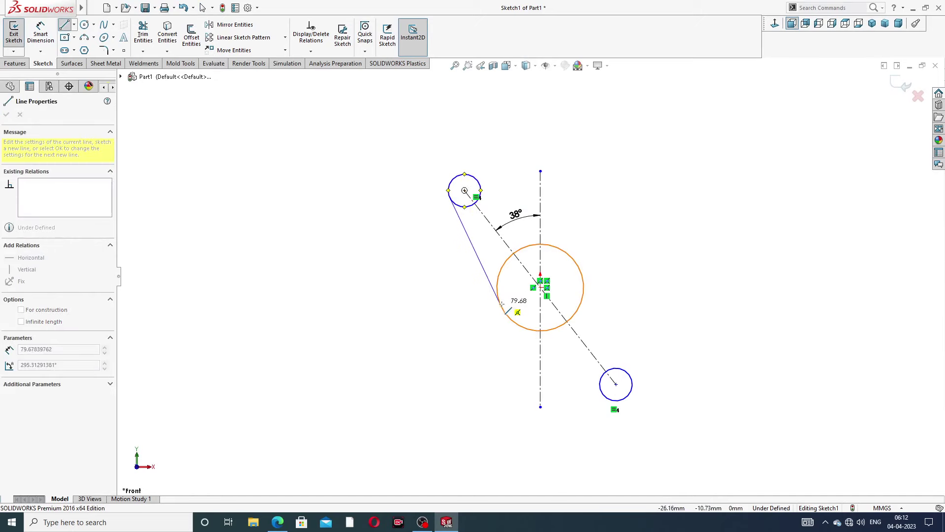
click(500, 305)
right_click(433, 261)
click(453, 272)
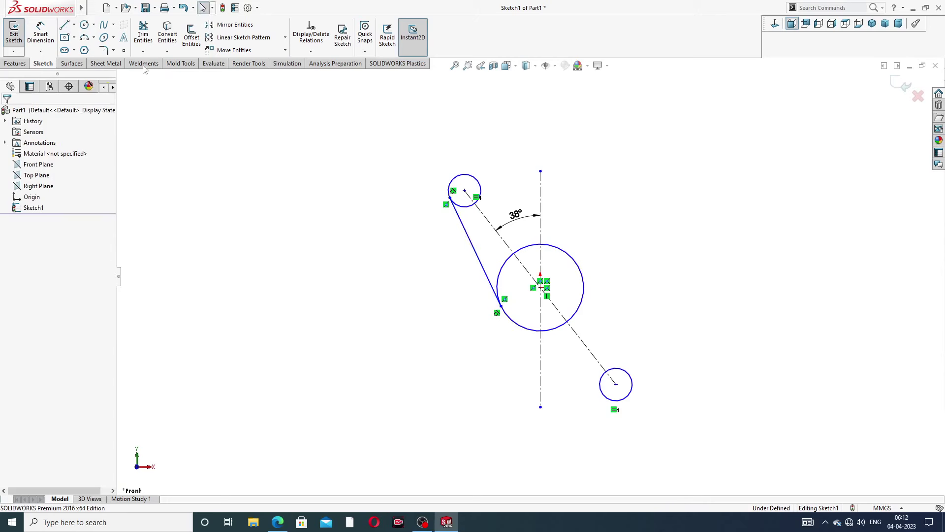
click(66, 25)
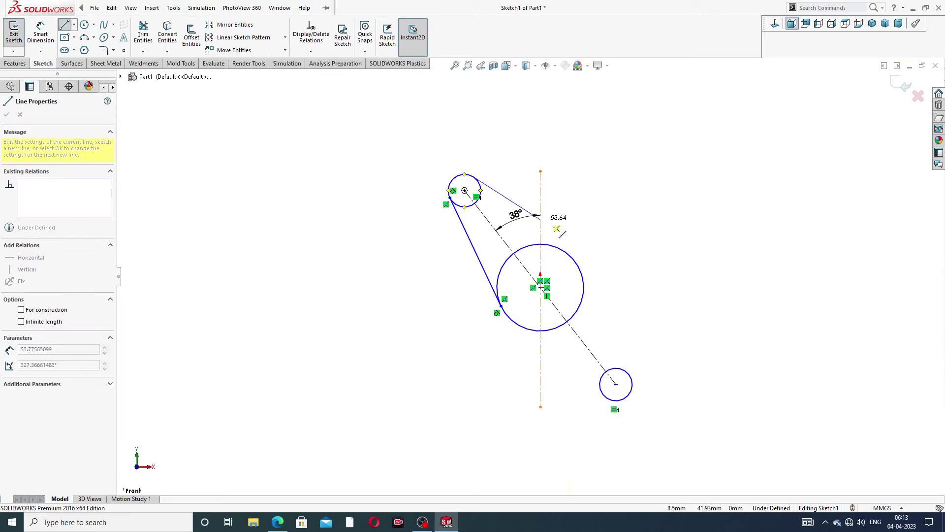
click(480, 182)
click(571, 257)
right_click(634, 211)
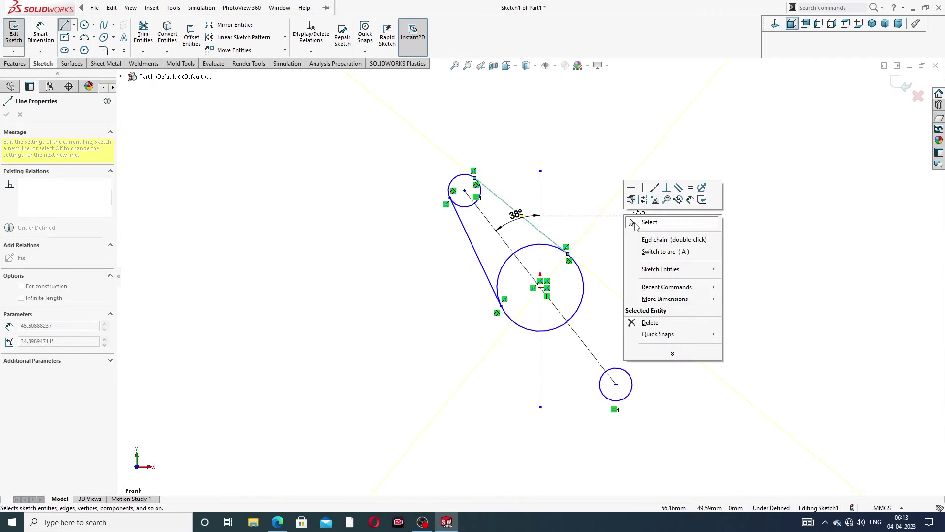
click(639, 226)
Draw two tangent lines joining the large circle to the bottom small circle
click(65, 25)
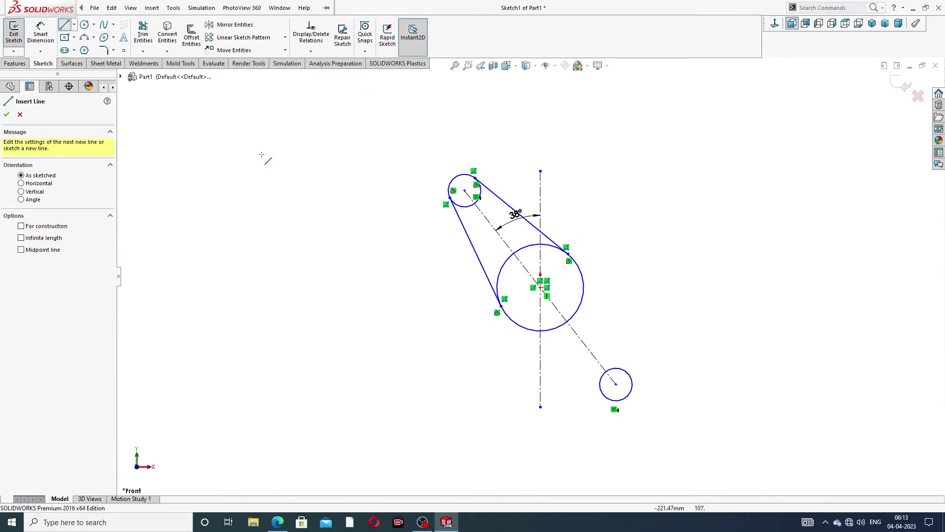
click(584, 287)
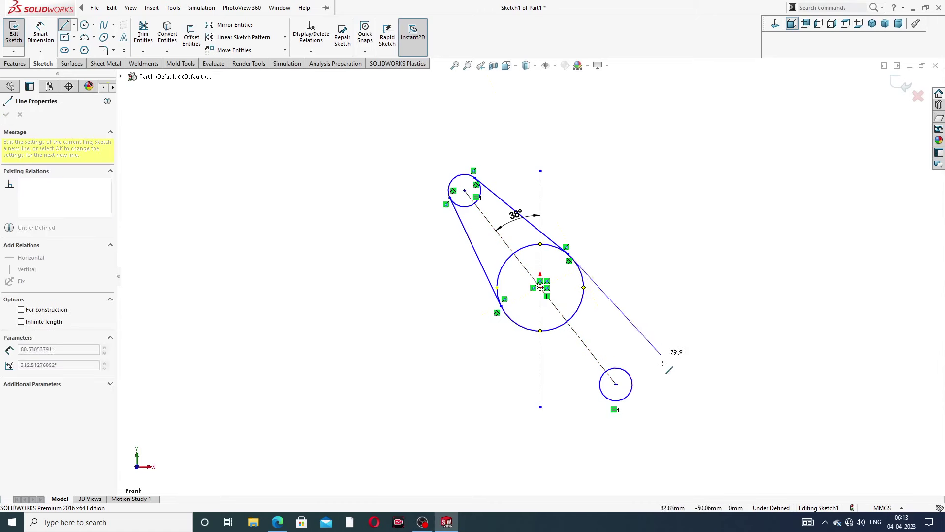
click(632, 377)
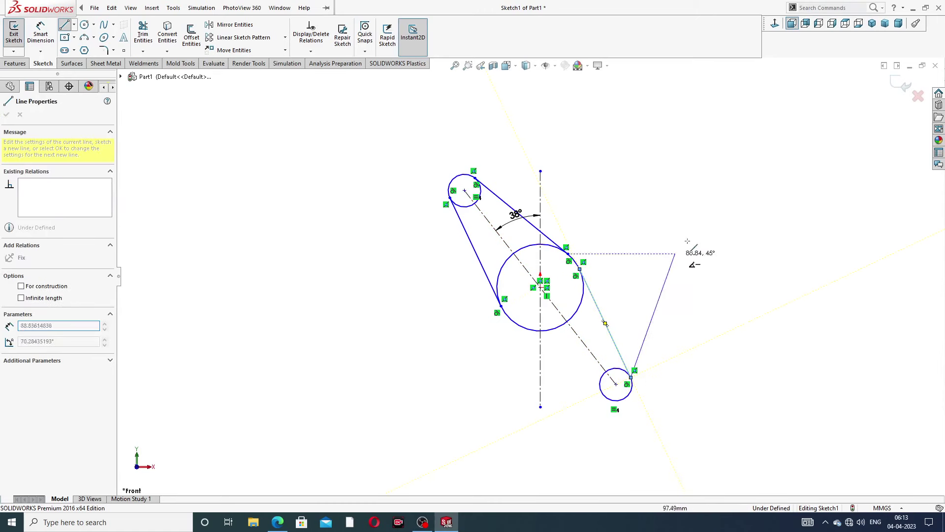
right_click(627, 236)
click(643, 239)
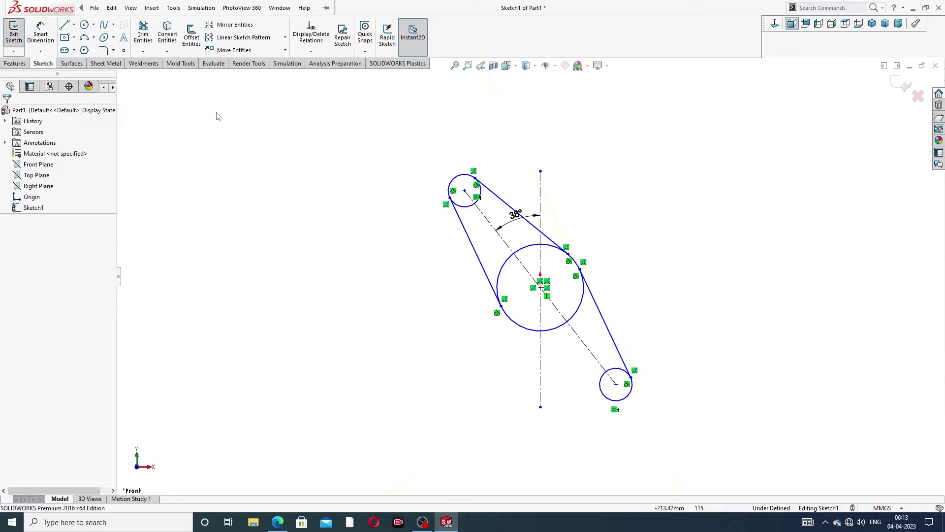
click(65, 25)
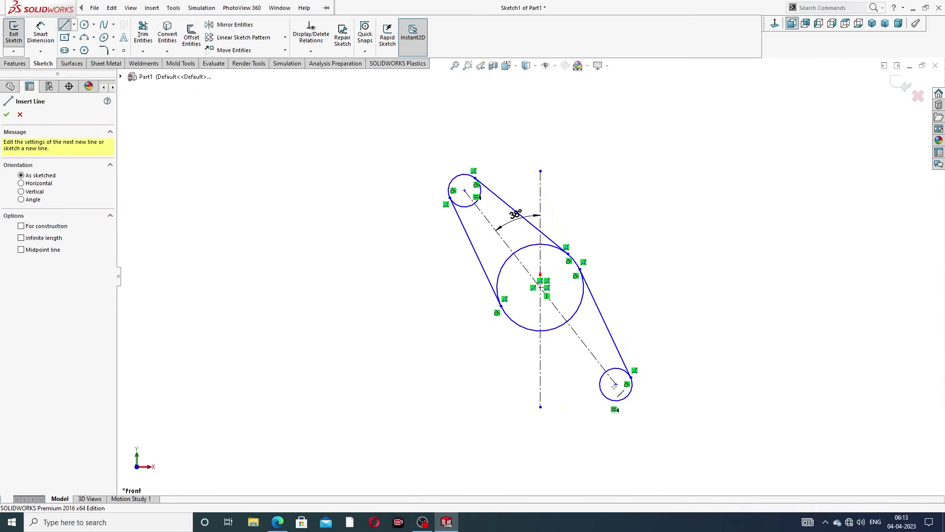
click(525, 330)
click(605, 395)
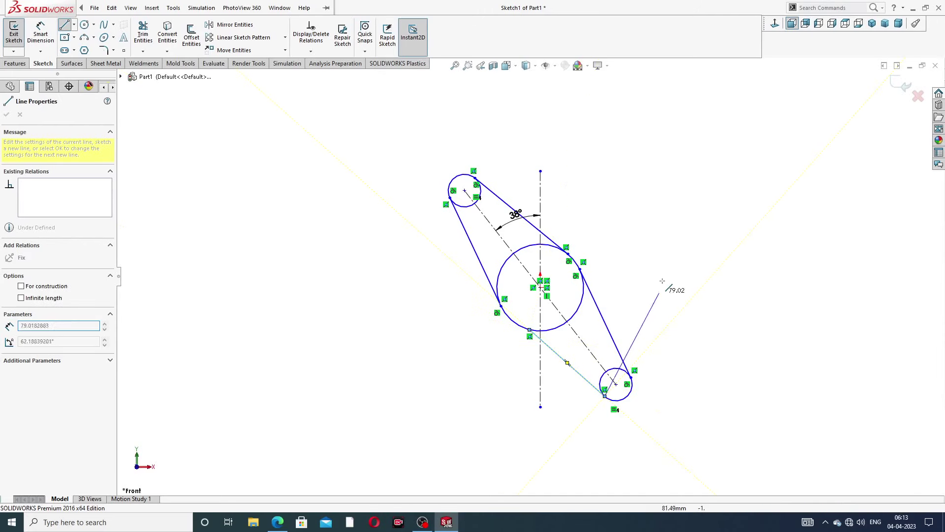
right_click(664, 253)
click(689, 260)
scroll(600, 288, down, 3)
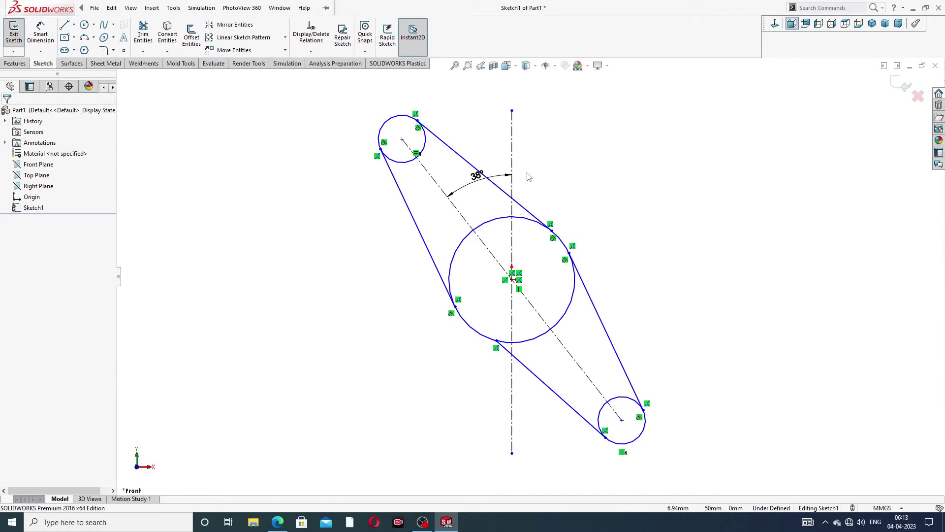
click(277, 522)
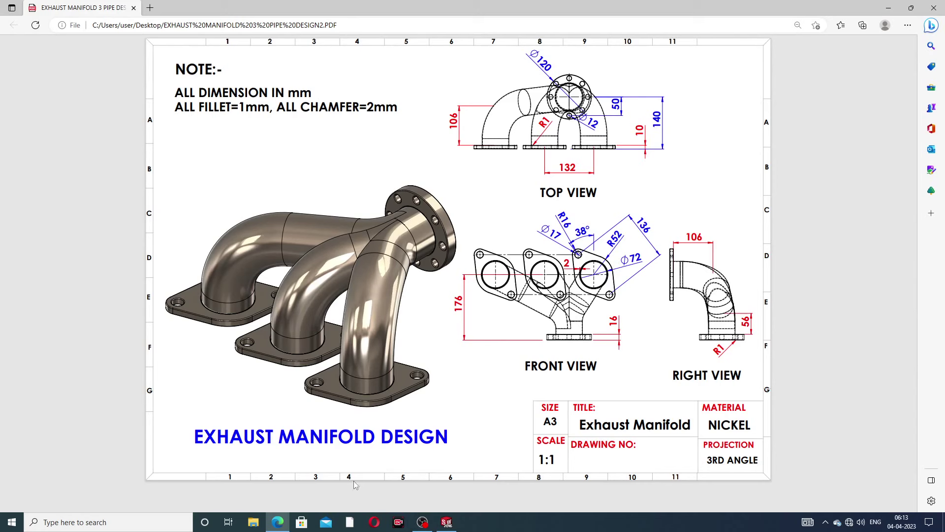
Check the Exhaust Manifold PDF drawing, then return to the SOLIDWORKS sketch
click(277, 522)
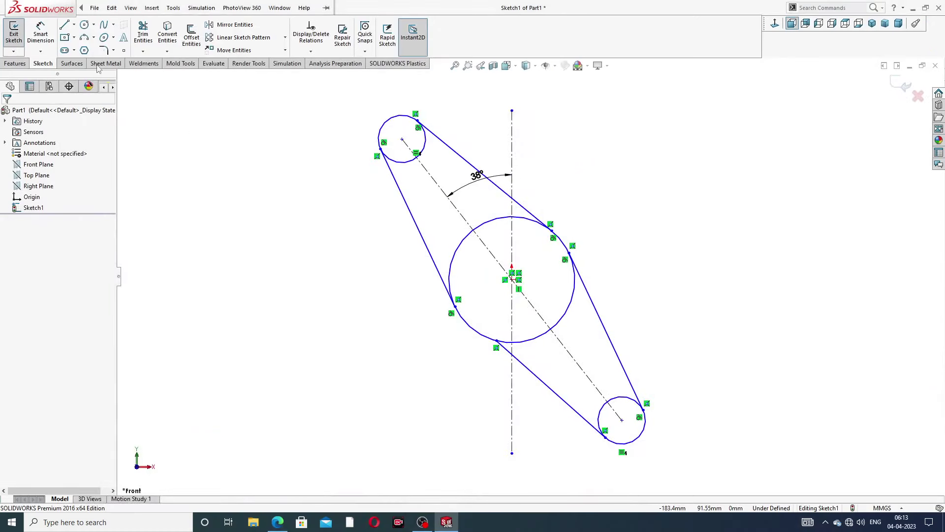
Dimension the distance between the top and bottom circle centres as 136
click(40, 33)
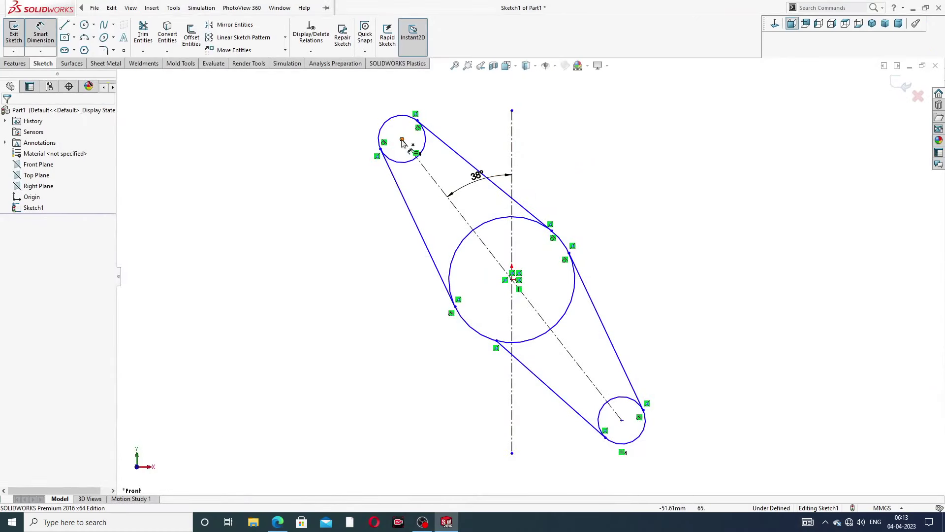
click(403, 140)
click(622, 421)
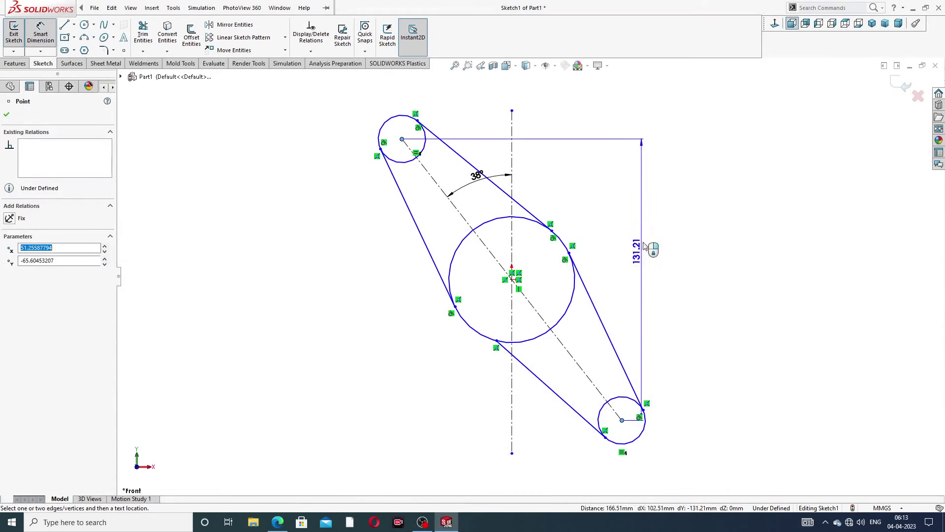
click(607, 164)
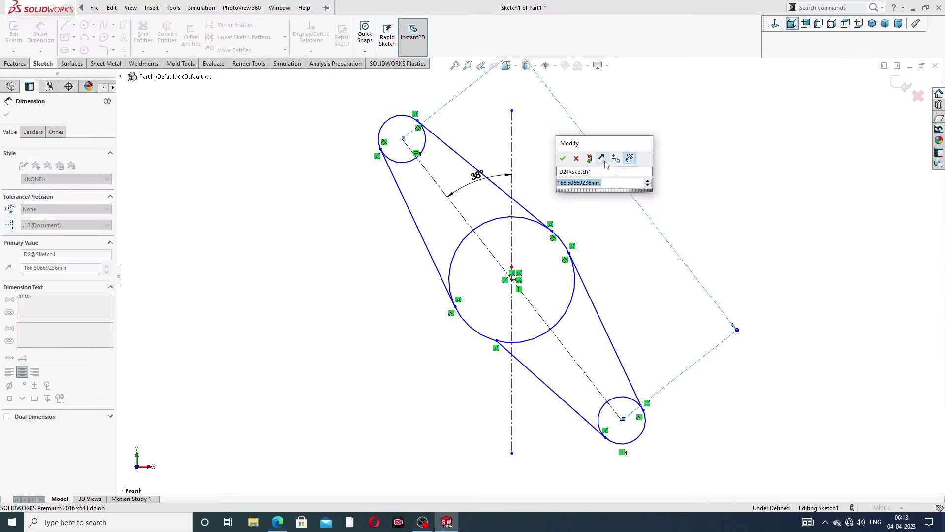
text(136)
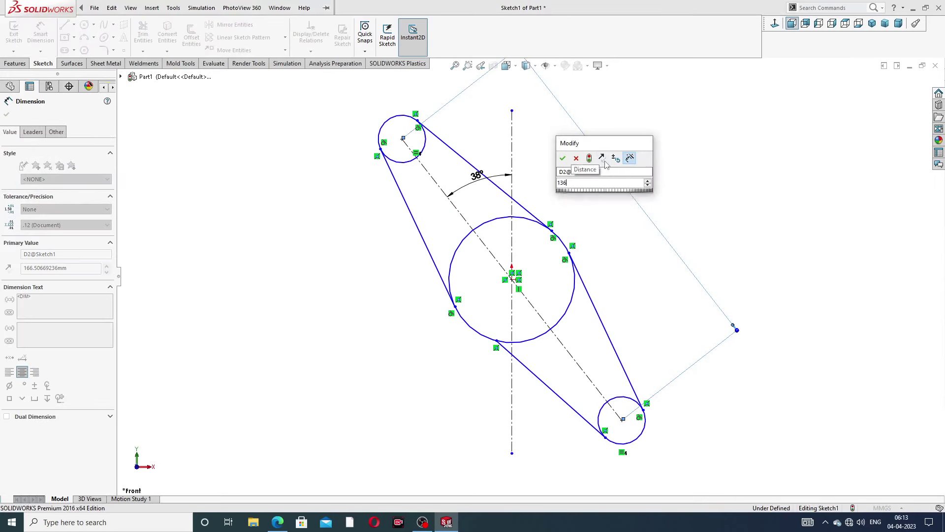
key(Return)
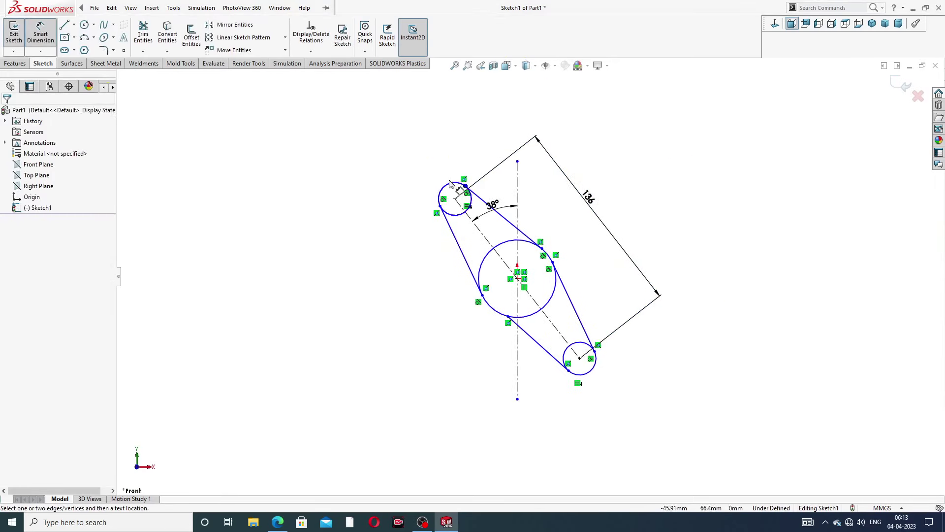
Set the top circle's diameter to 32 and the large circle's diameter to 104
click(444, 188)
click(401, 166)
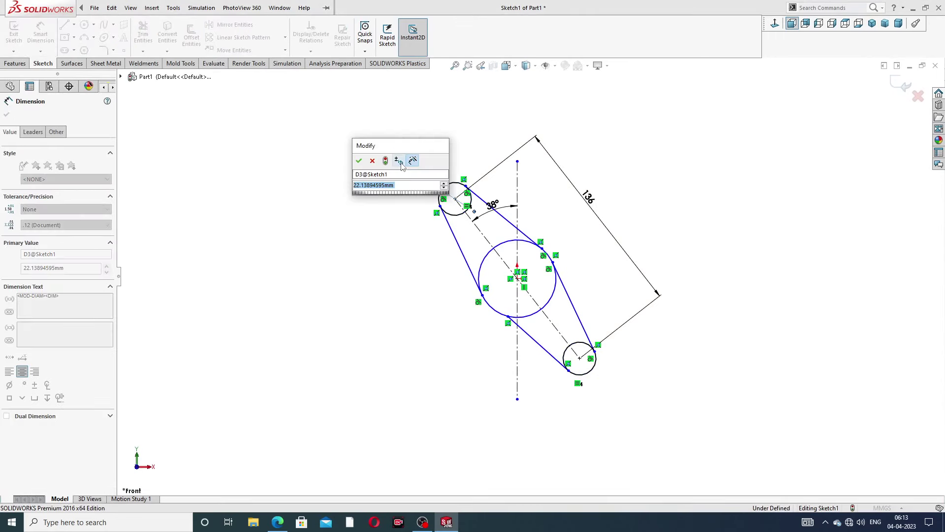
text(32)
key(Return)
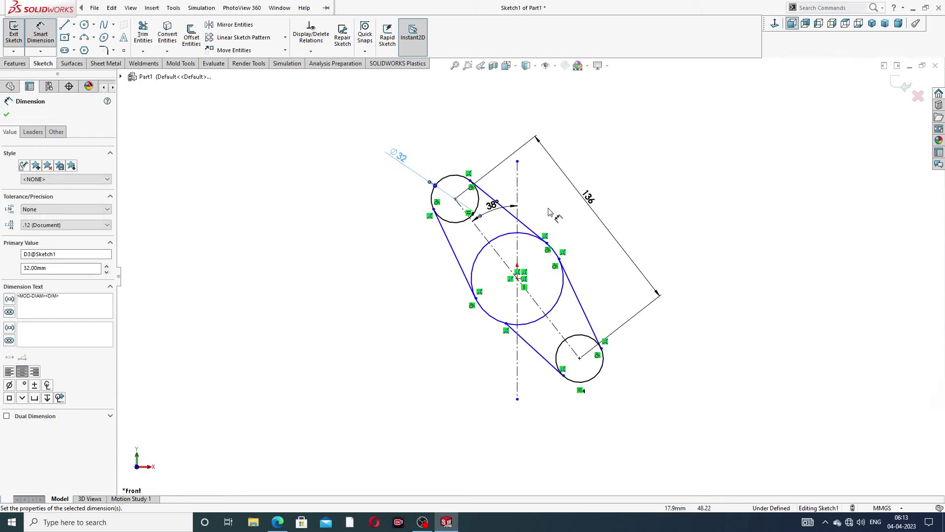
click(525, 239)
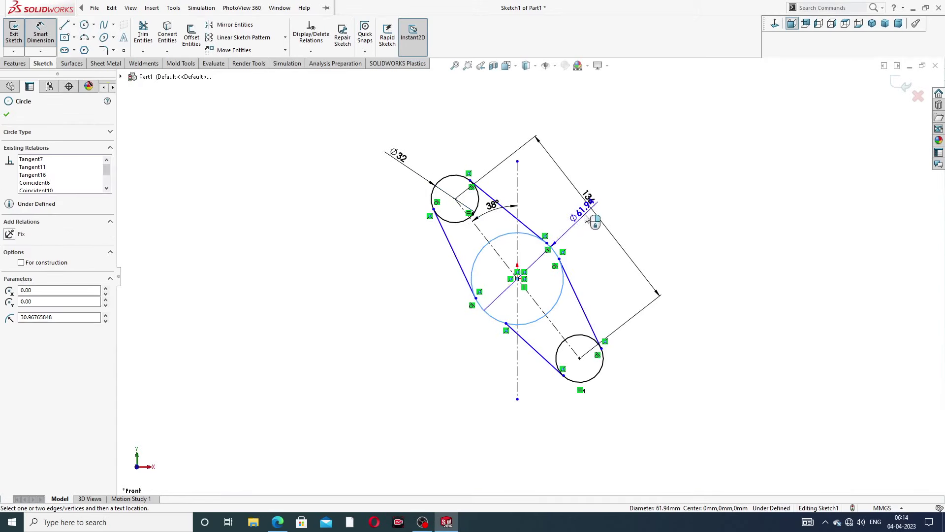
click(586, 171)
text(104)
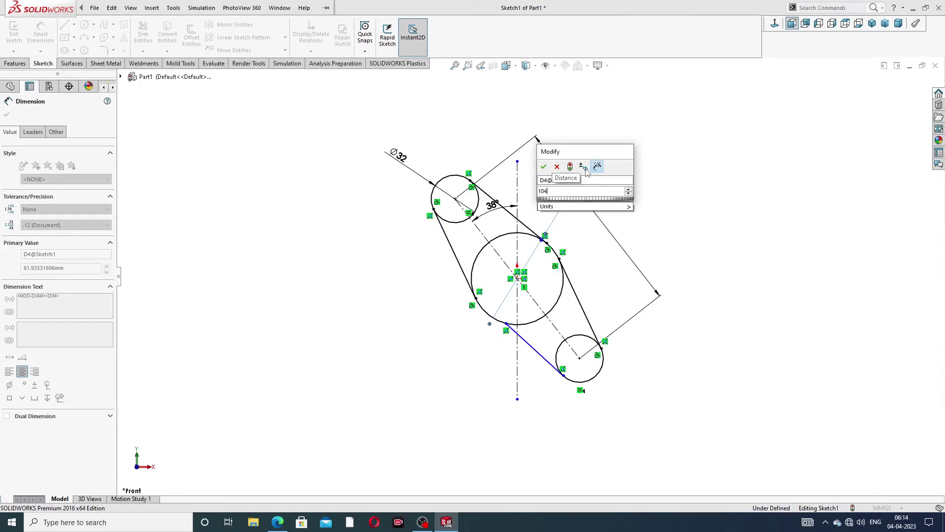
key(Return)
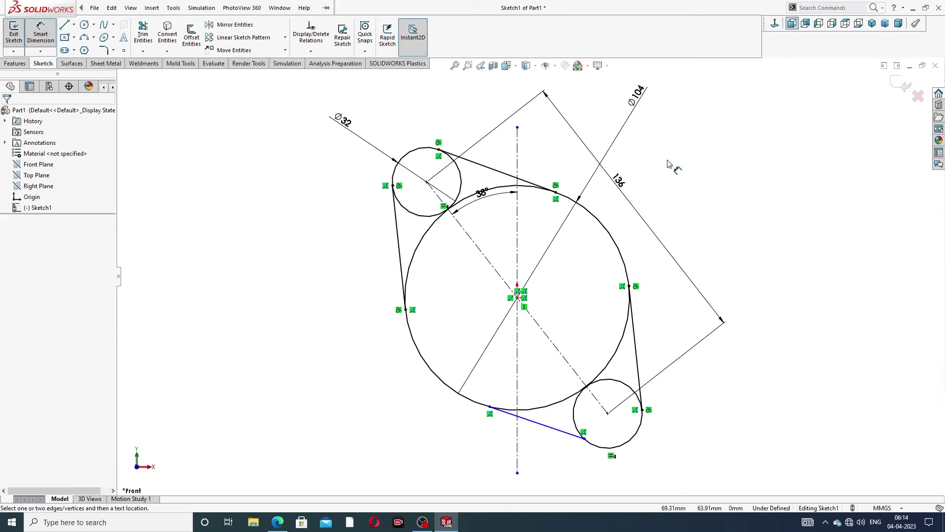
right_click(669, 164)
click(685, 144)
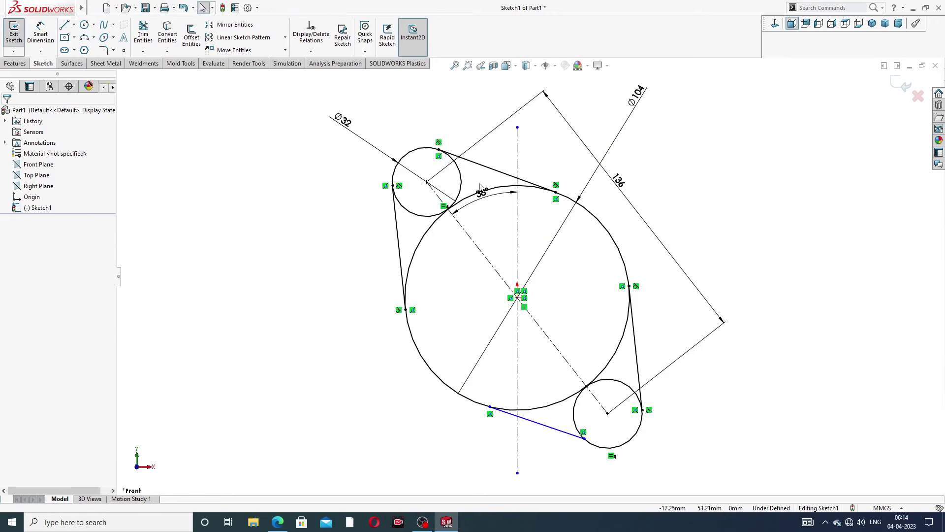
Move the 38° angle dimension to a clearer spot
drag(480, 197, 482, 153)
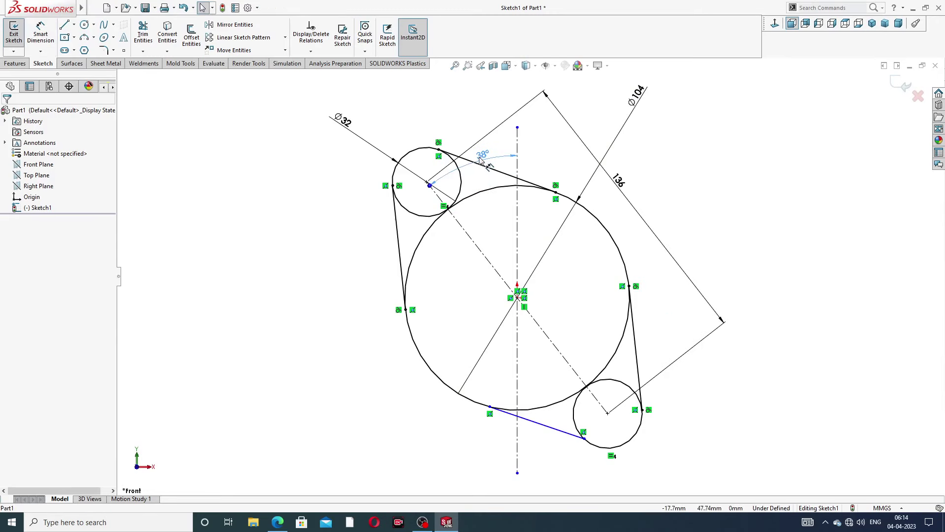
click(656, 176)
scroll(414, 159, down, 2)
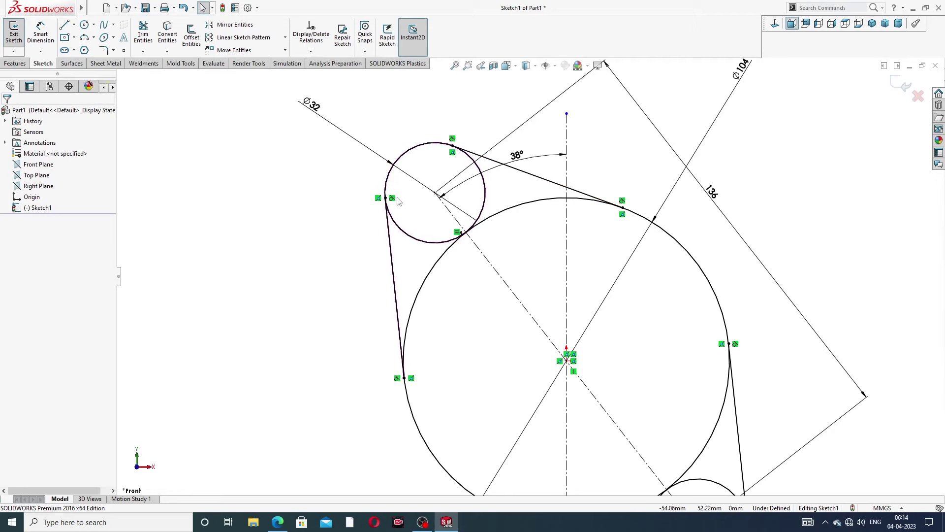
scroll(532, 276, up, 3)
scroll(623, 463, down, 3)
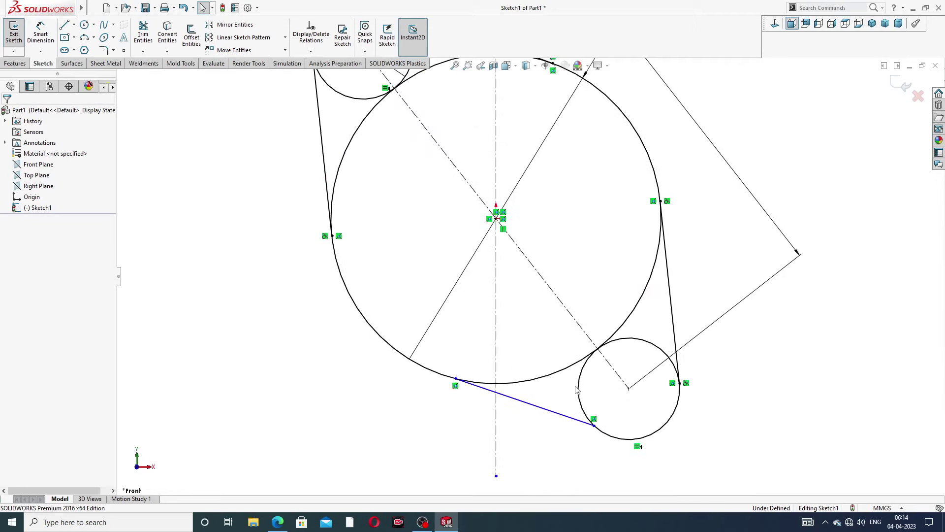
Add a Tangent relation between the lower connecting line and the large circle
click(492, 384)
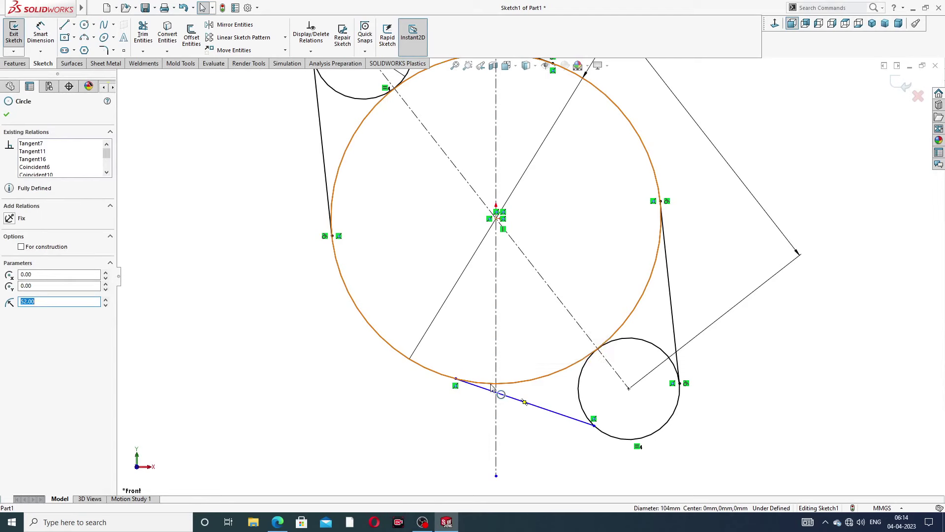
ctrl+click(490, 392)
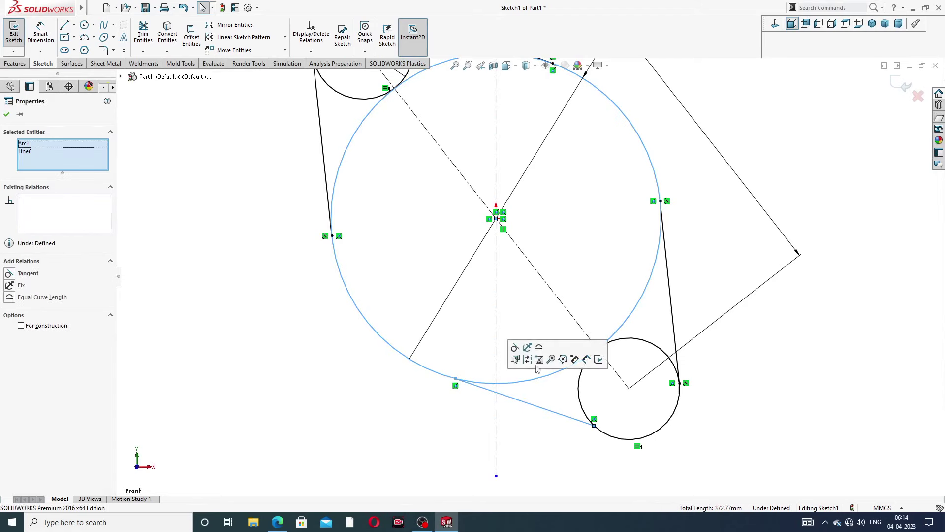
click(414, 426)
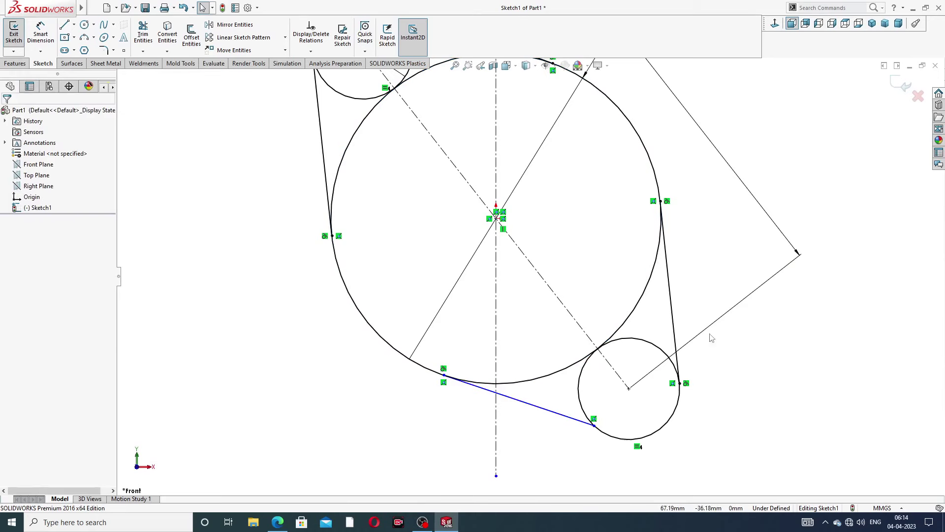
click(574, 418)
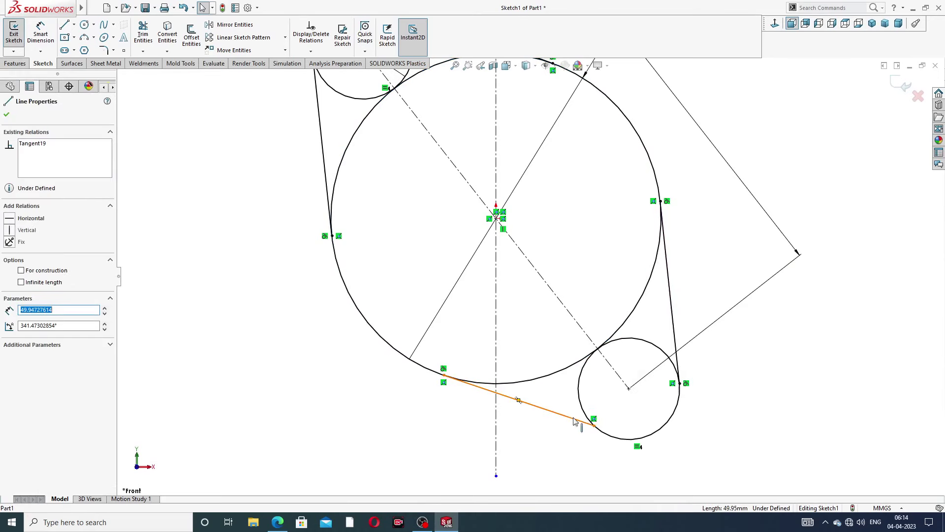
ctrl+click(588, 418)
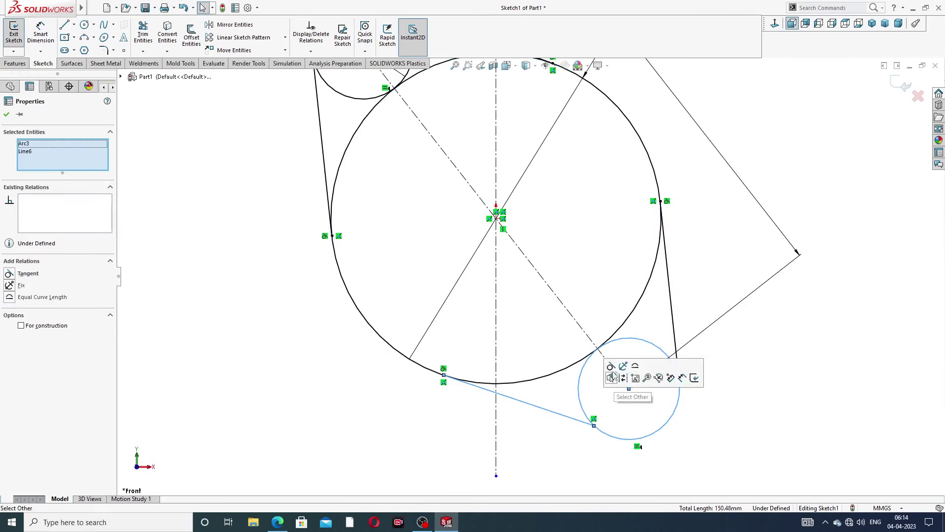
click(611, 366)
click(729, 405)
key(f)
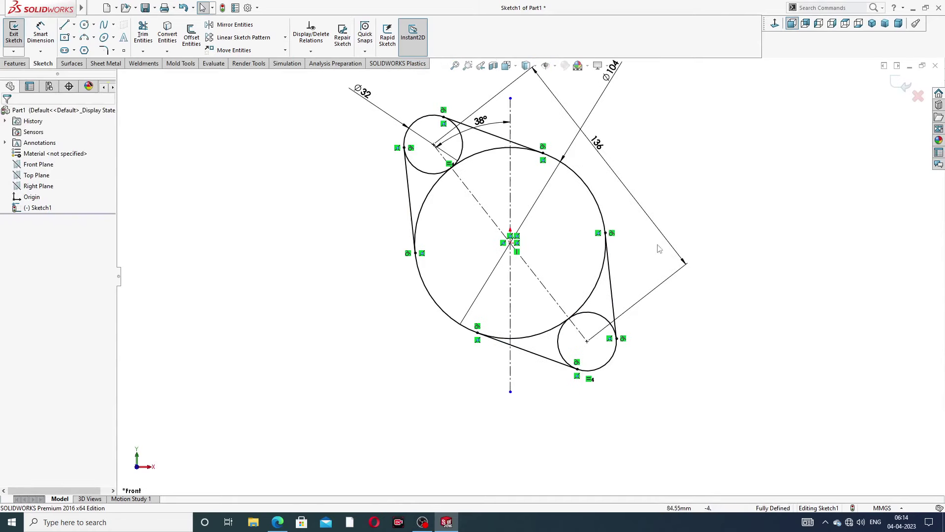
Power-trim the unwanted arcs at the upper and lower circles into one closed outline
scroll(571, 235, up, 2)
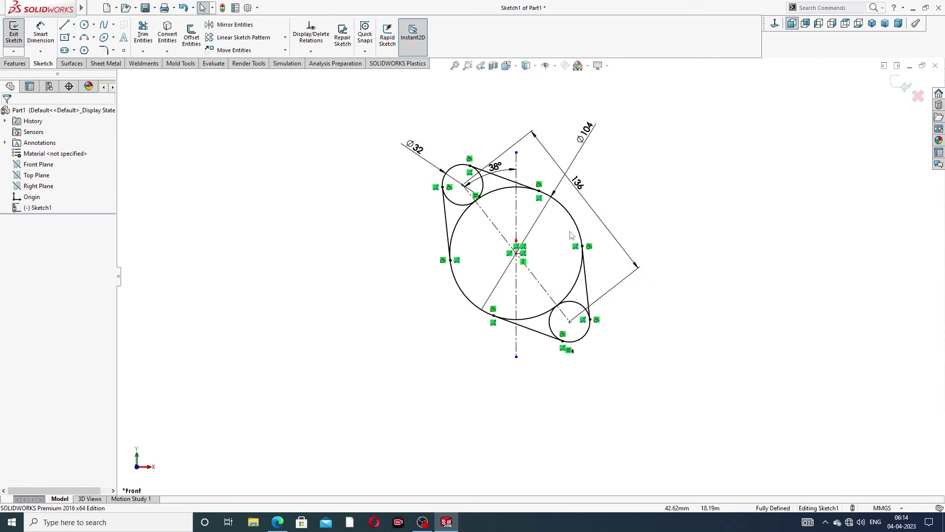
scroll(576, 233, down, 2)
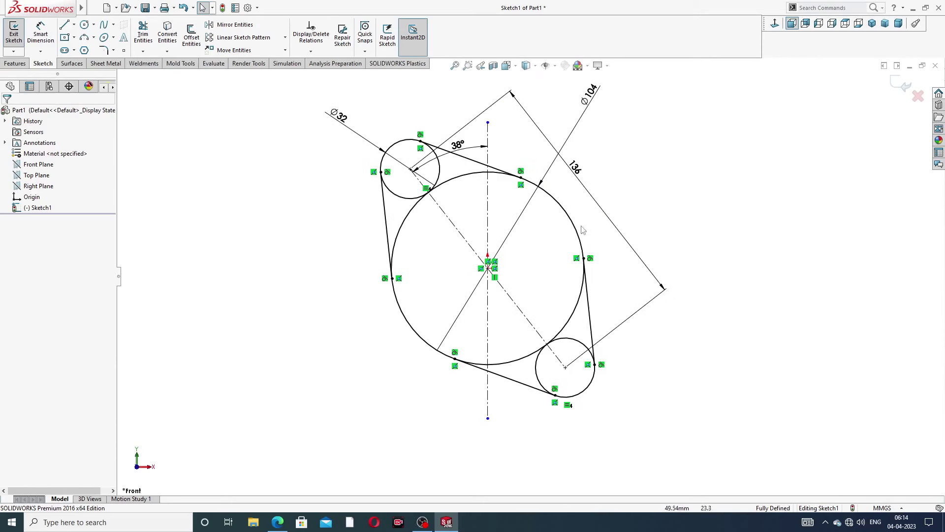
click(143, 34)
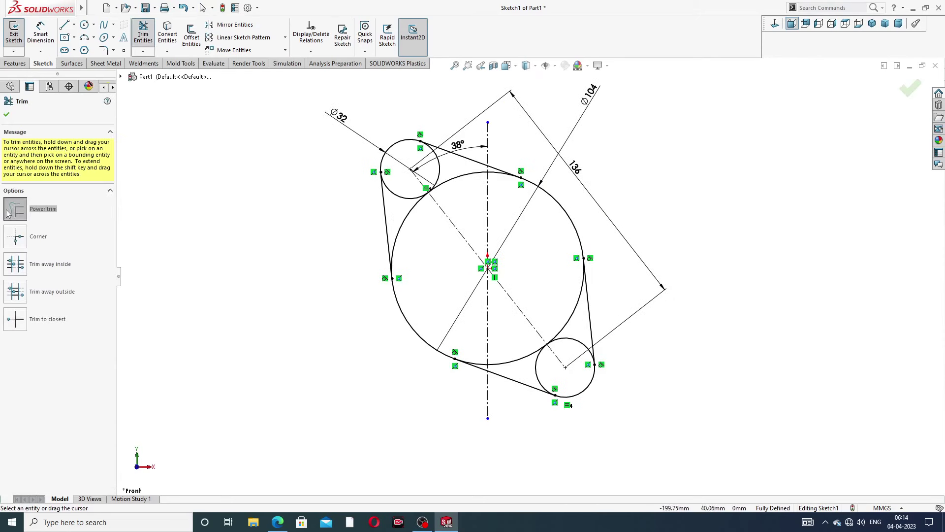
scroll(440, 206, down, 2)
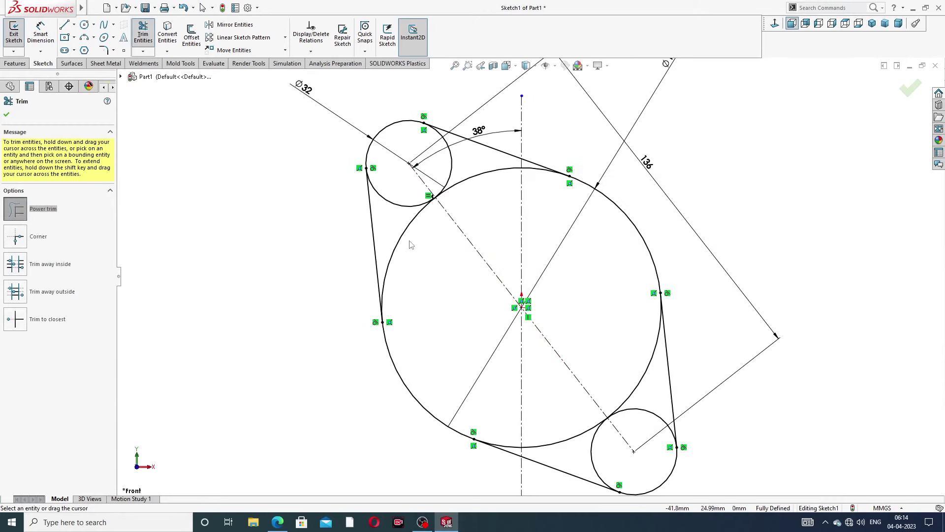
mouse_move(411, 245)
mouse_down()
mouse_move(402, 199)
mouse_move(454, 203)
mouse_move(463, 199)
mouse_move(452, 176)
mouse_up()
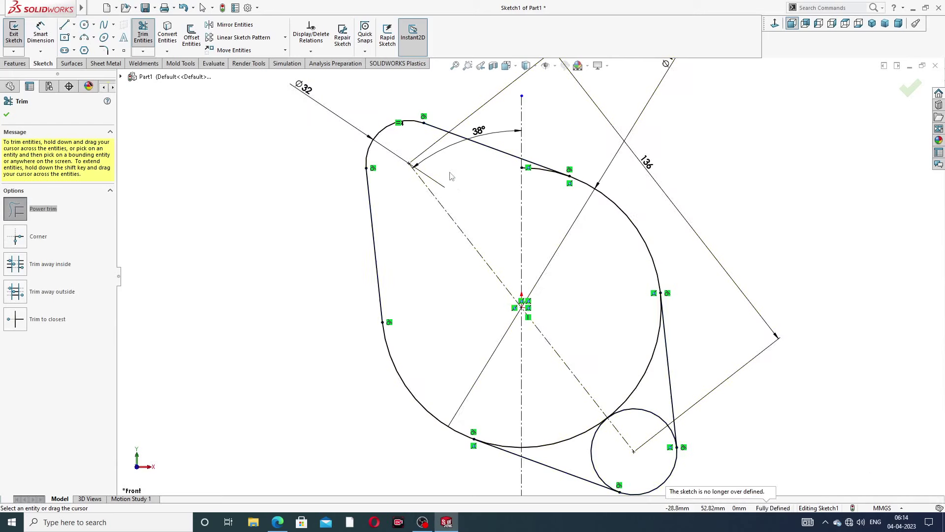
mouse_move(640, 353)
mouse_down()
mouse_move(619, 442)
mouse_move(571, 416)
mouse_move(611, 448)
mouse_up()
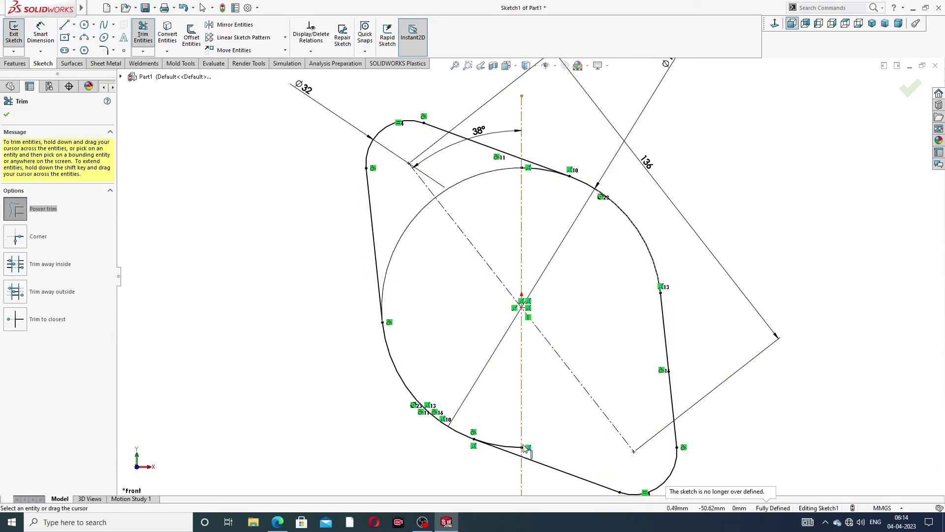
scroll(522, 443, down, 5)
scroll(555, 310, up, 6)
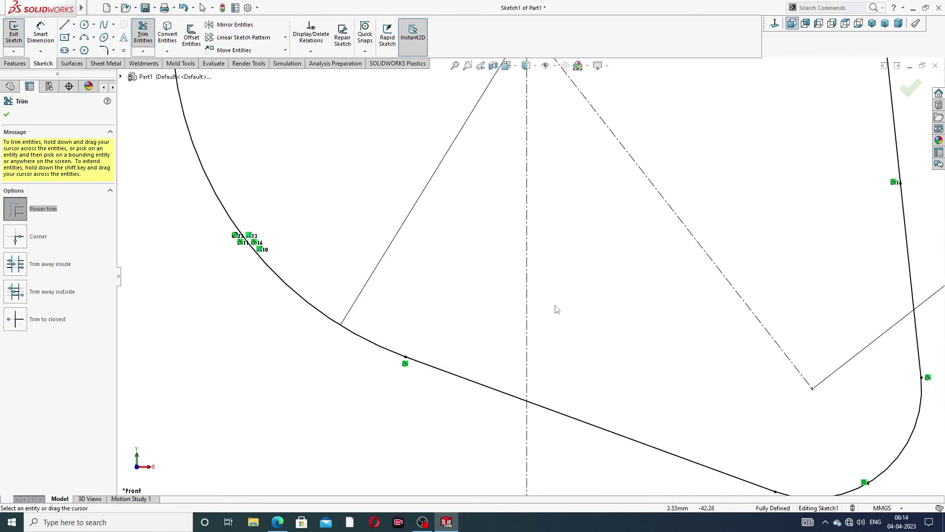
scroll(574, 172, down, 5)
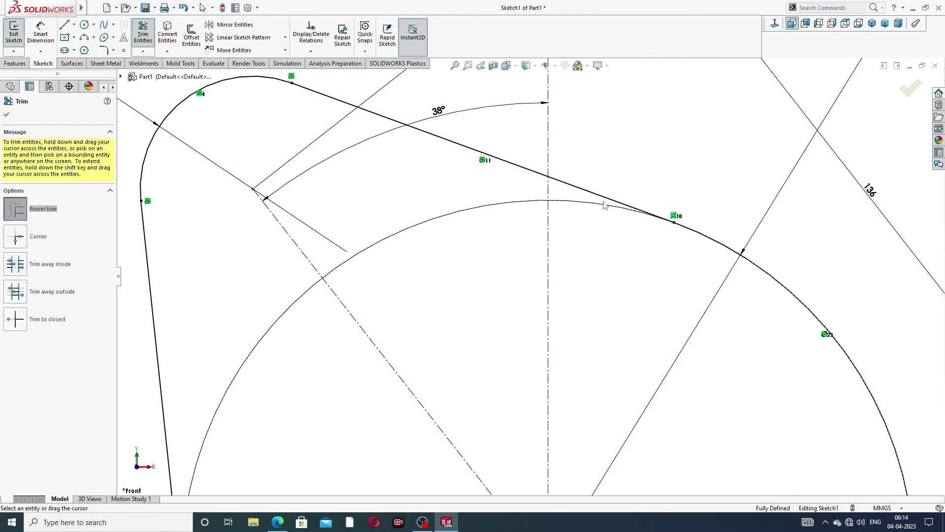
scroll(604, 207, up, 5)
scroll(542, 433, down, 3)
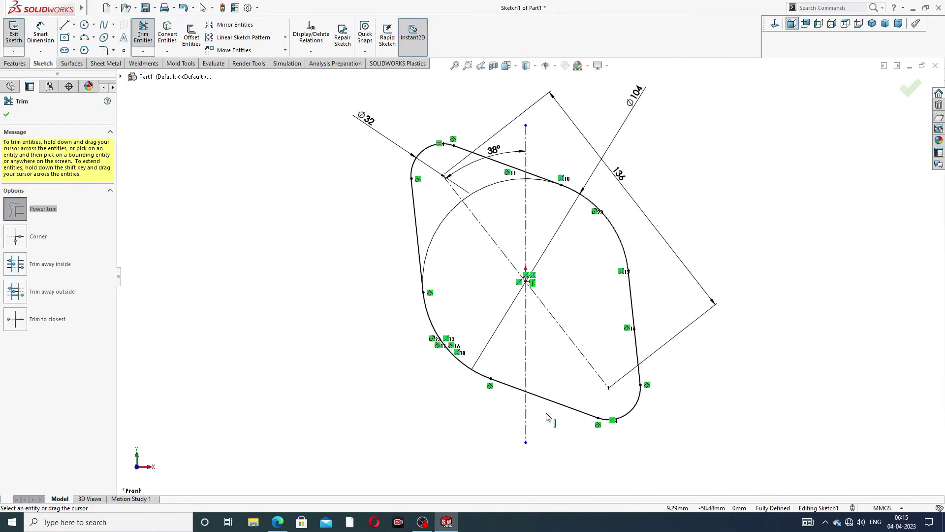
click(6, 115)
scroll(472, 110, up, 3)
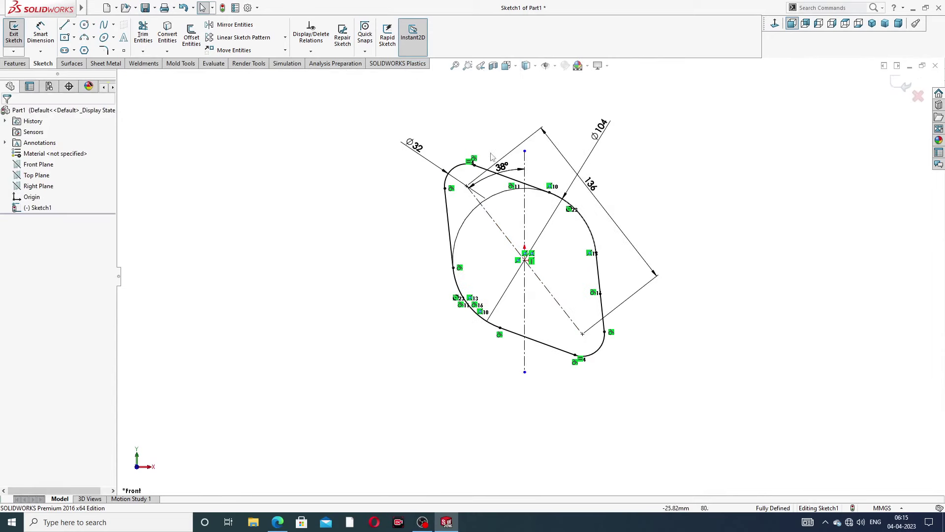
Extrude the flange outline Blind 10 mm into a solid plate as Boss-Extrude1
drag(501, 166, 492, 136)
click(564, 143)
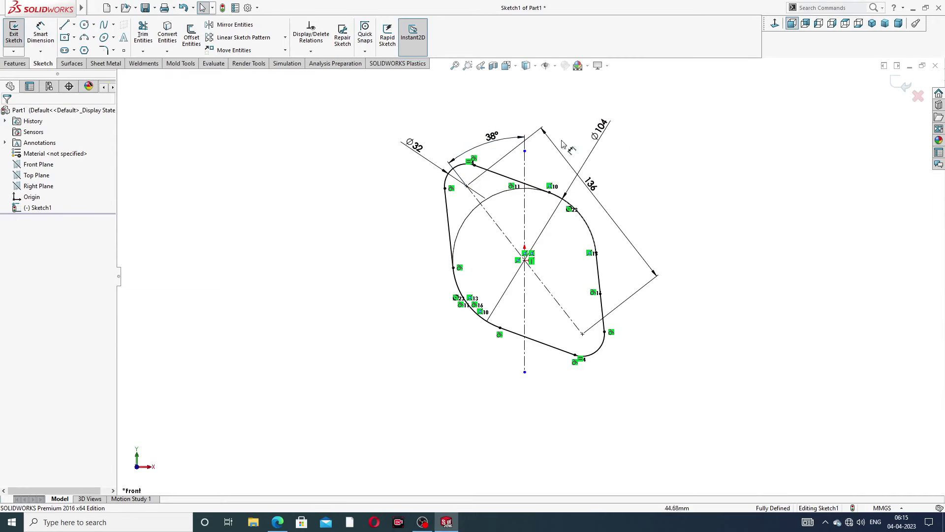
click(15, 63)
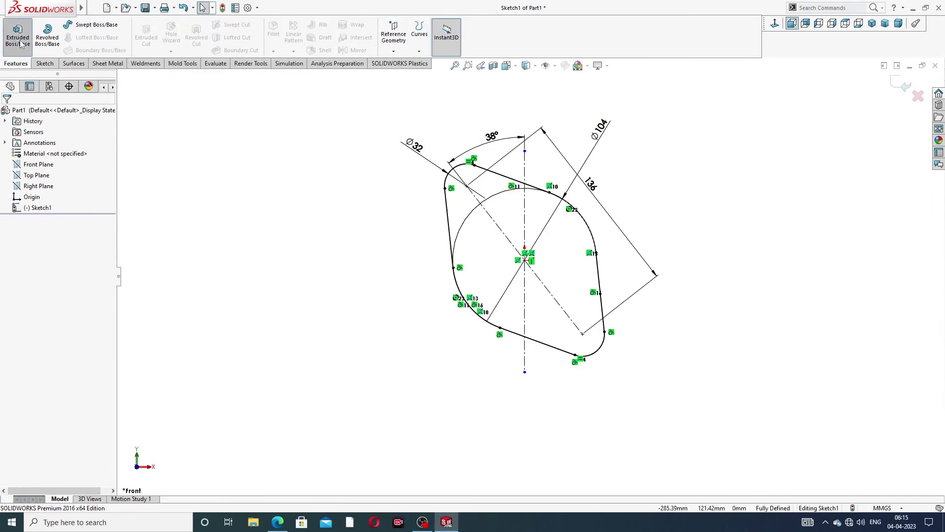
click(18, 40)
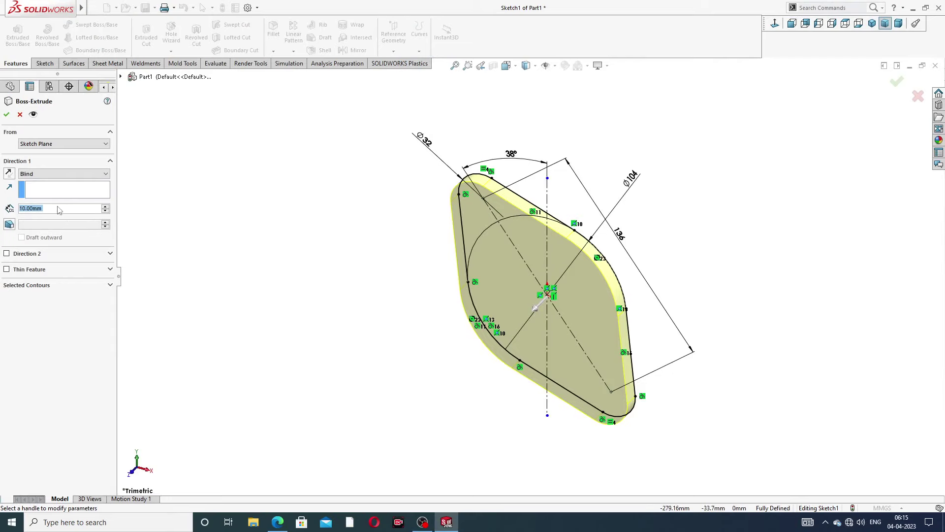
key(alt+Tab)
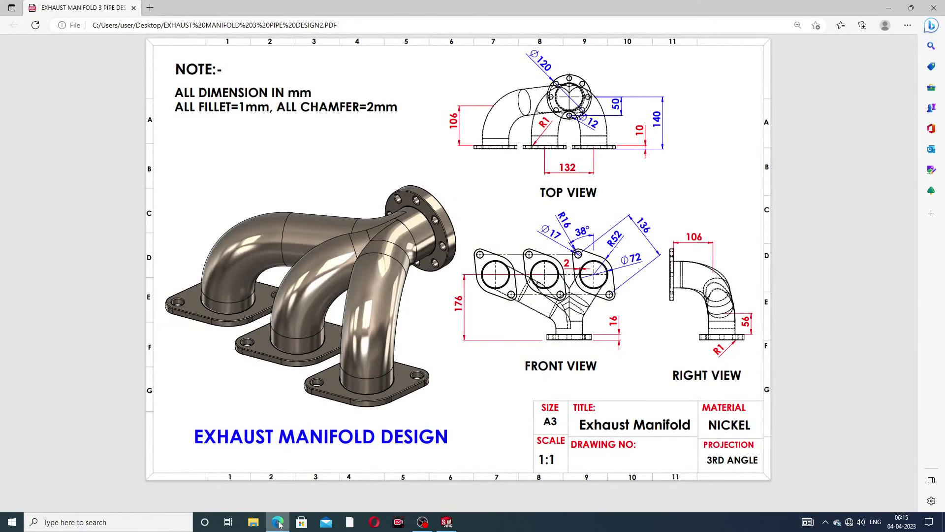
key(alt+Tab)
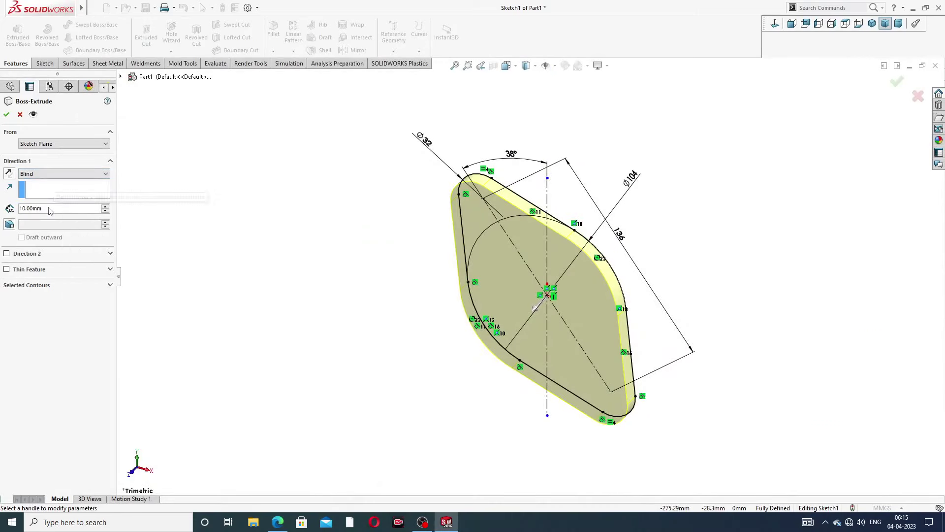
click(6, 115)
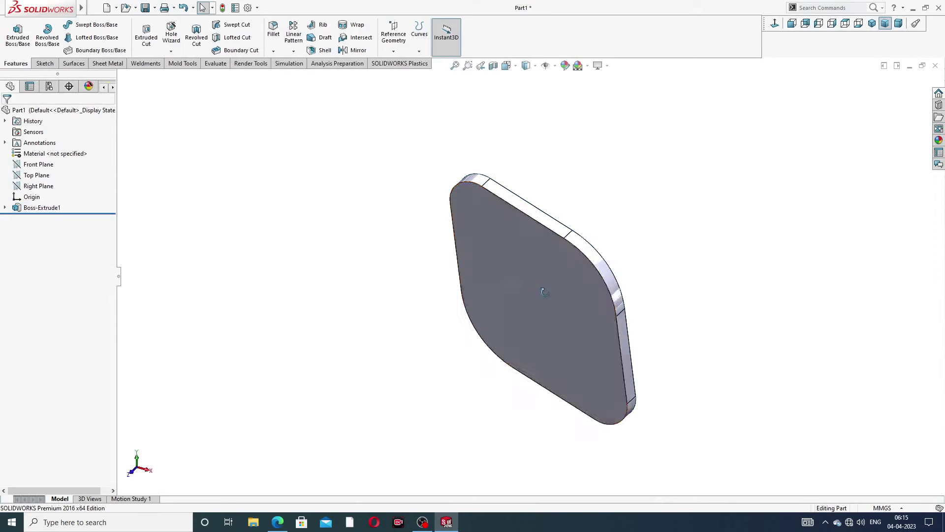
Start Sketch2 on the plate's front face and view it Normal To
middle_drag(545, 292, 534, 269)
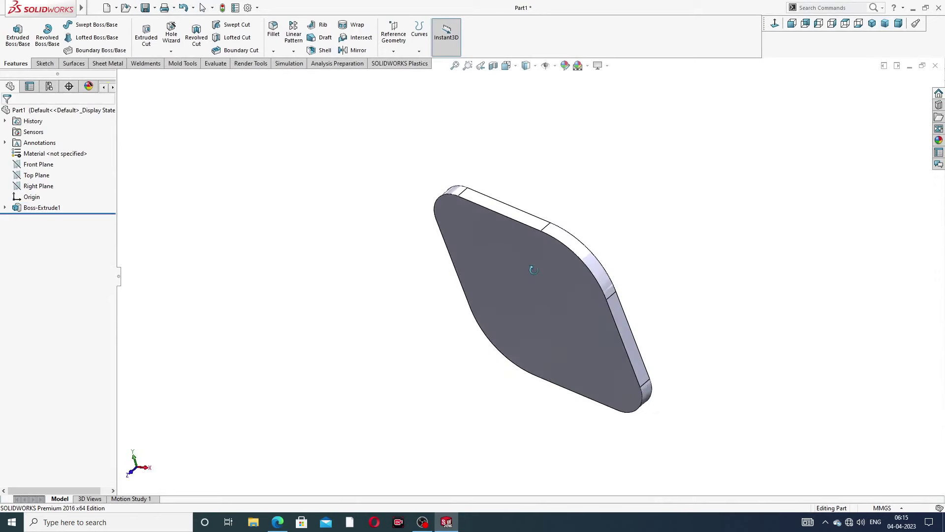
click(530, 273)
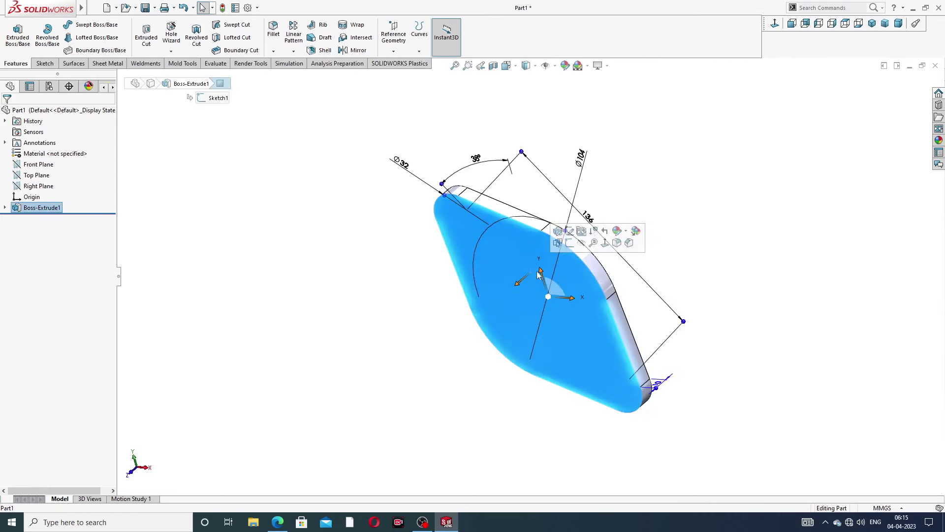
click(570, 243)
click(775, 24)
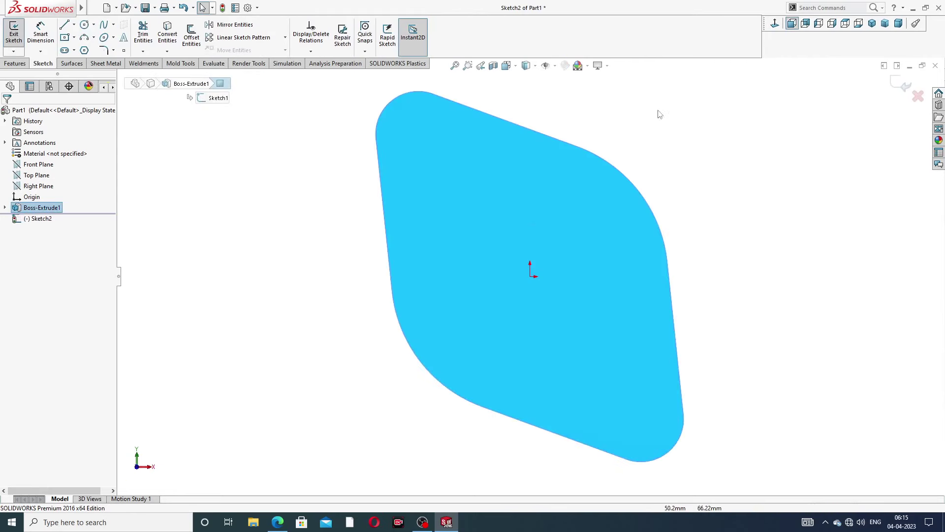
click(278, 522)
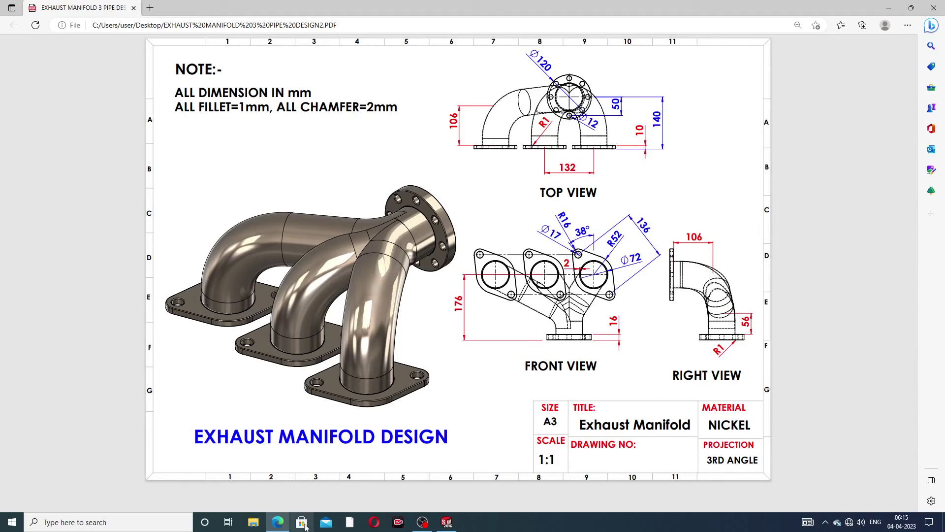
click(278, 522)
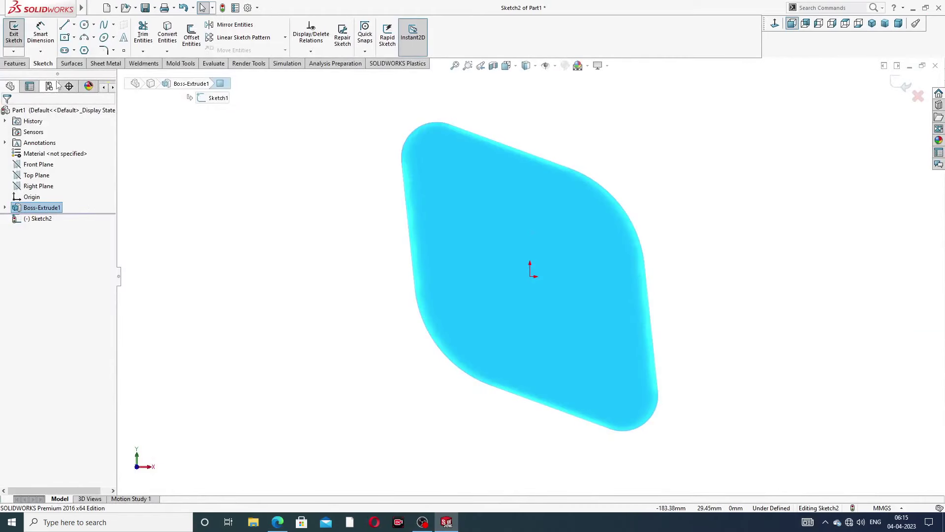
Draw a central circle at the origin and two equal bolt-hole circles at the fillet centres
click(85, 25)
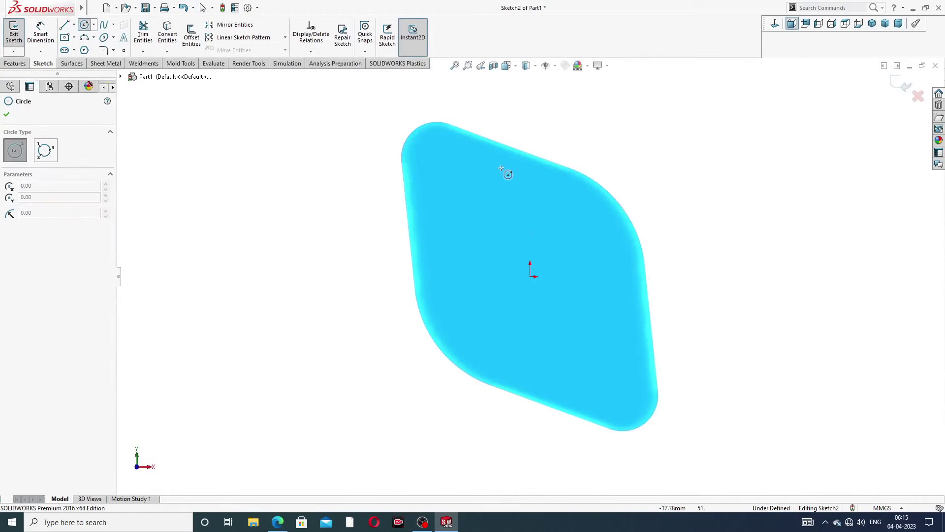
drag(529, 276, 544, 205)
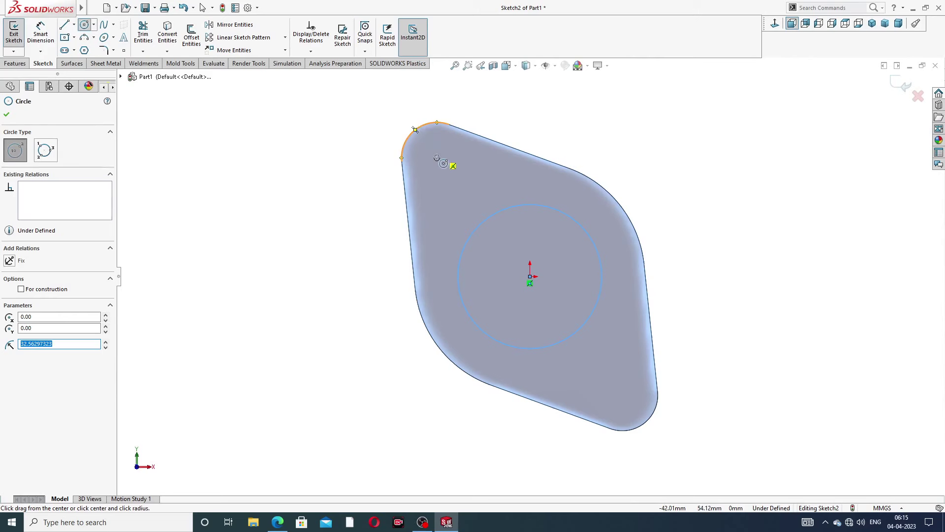
drag(437, 158, 436, 140)
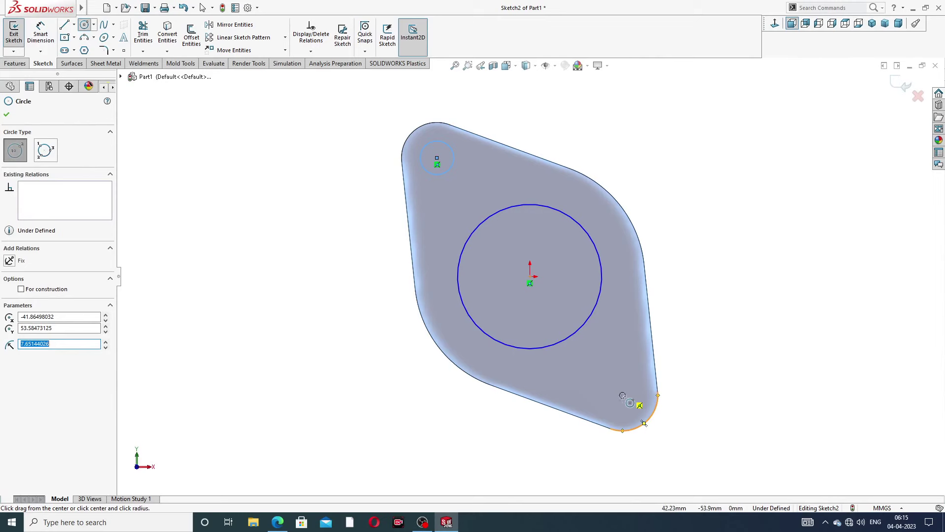
drag(623, 396, 637, 395)
right_click(710, 318)
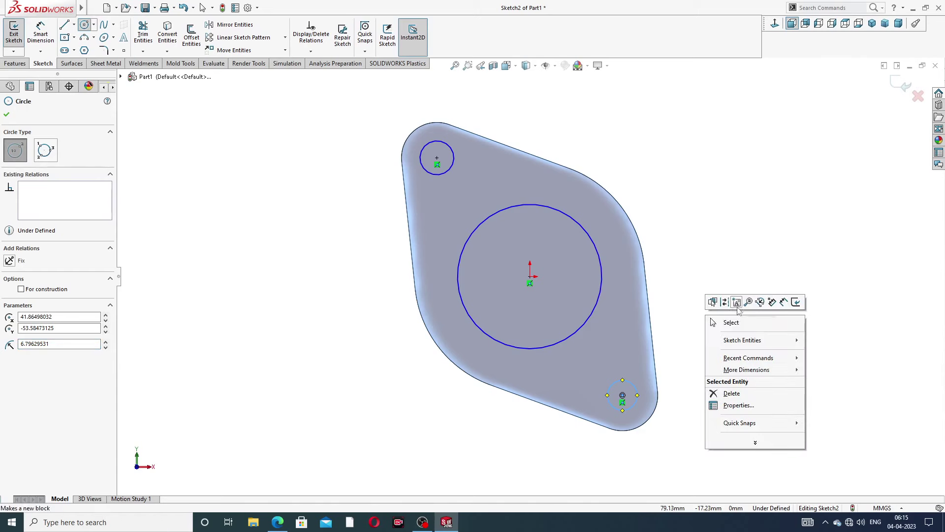
click(731, 322)
click(447, 148)
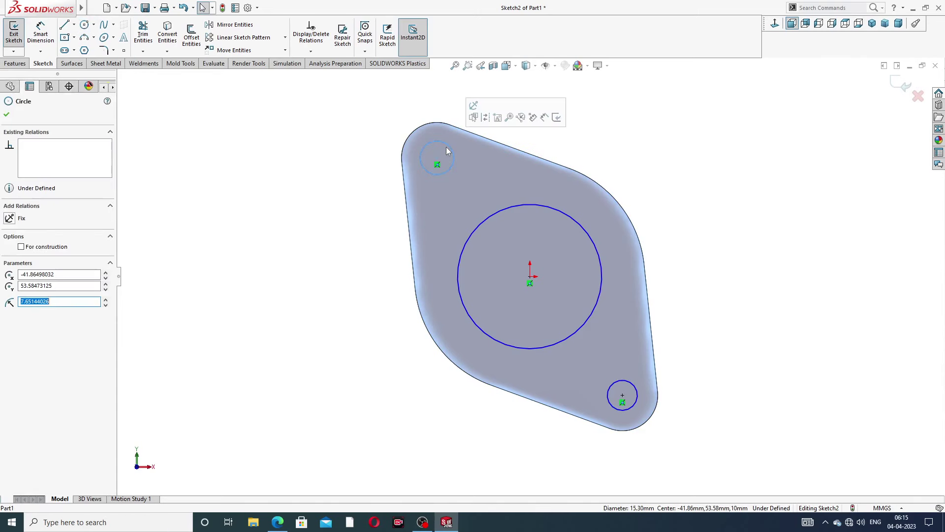
ctrl+click(613, 383)
click(682, 341)
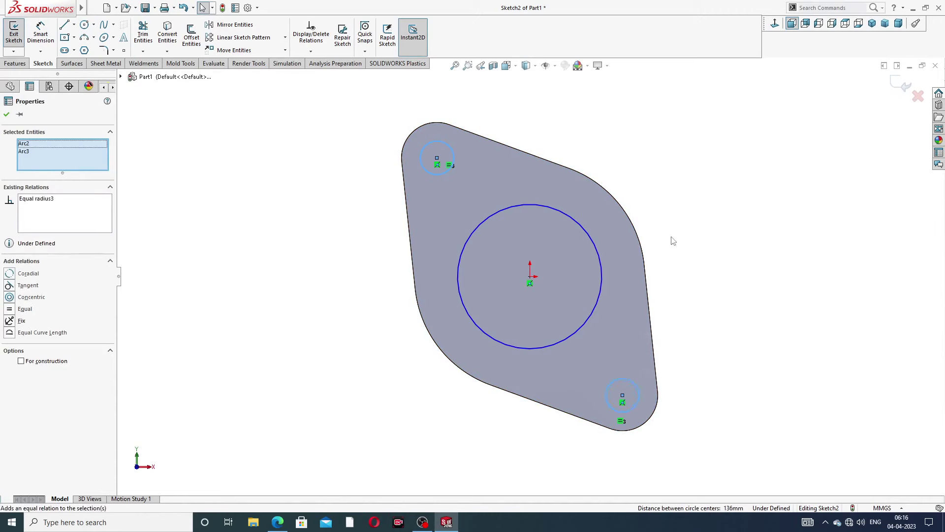
click(674, 239)
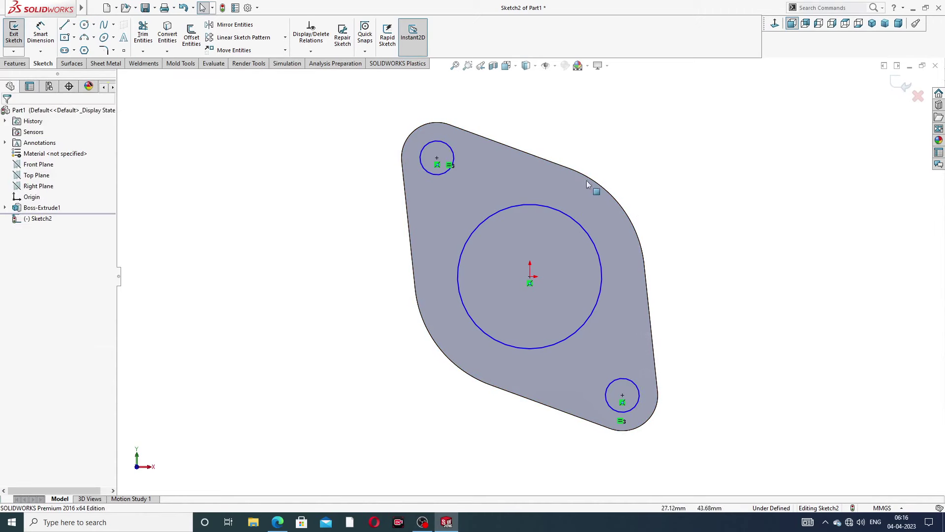
Dimension the central circle to Ø72 and a bolt-hole circle to Ø17
click(41, 34)
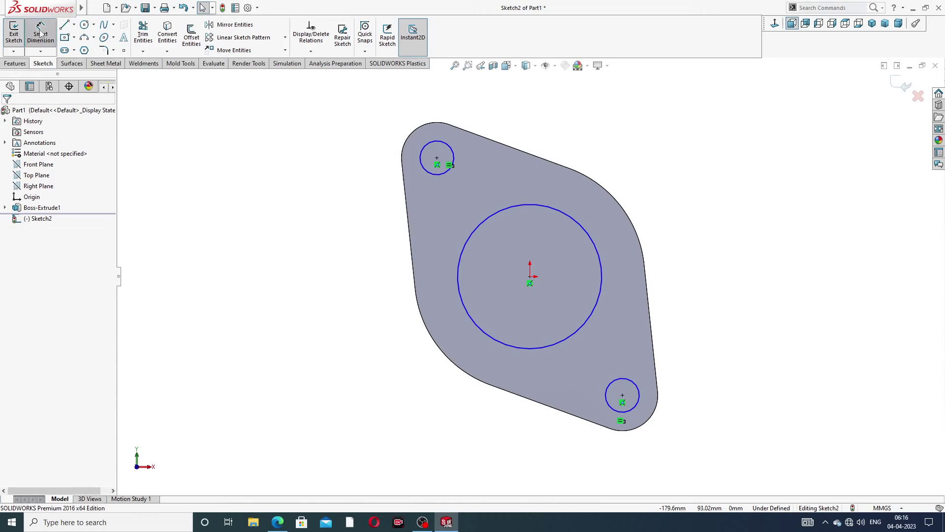
click(589, 227)
click(651, 181)
text(72)
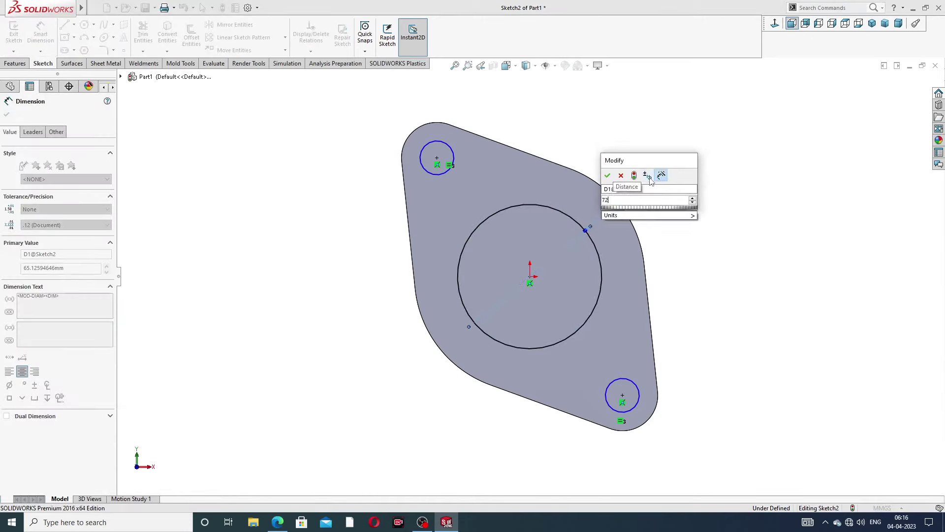
key(Return)
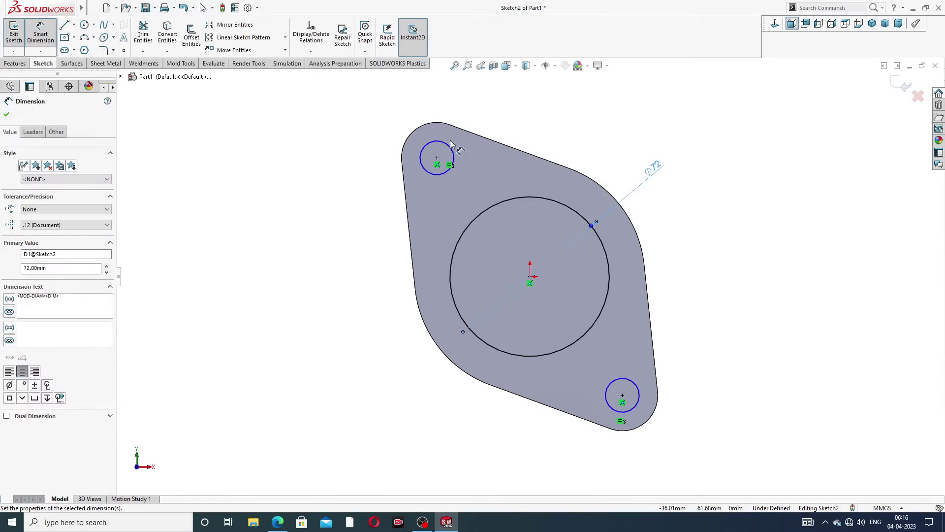
click(444, 146)
click(386, 130)
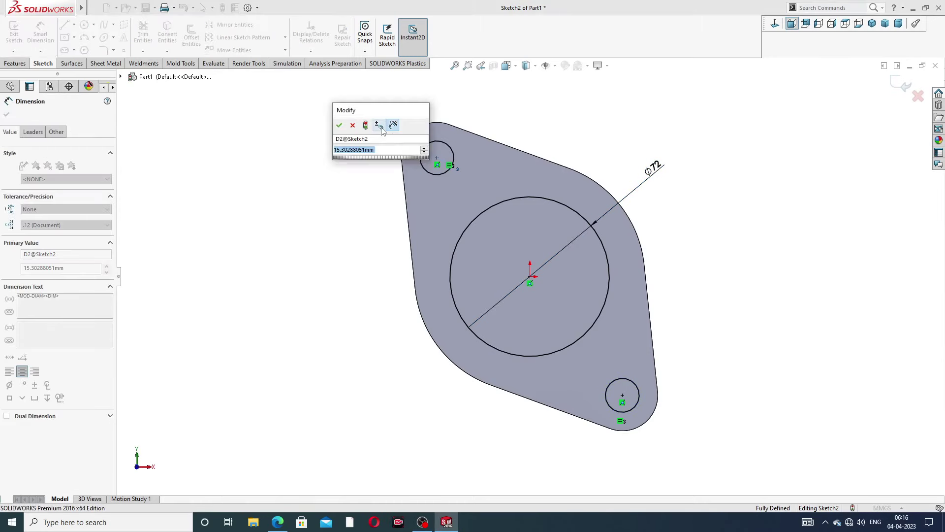
text(17)
key(Return)
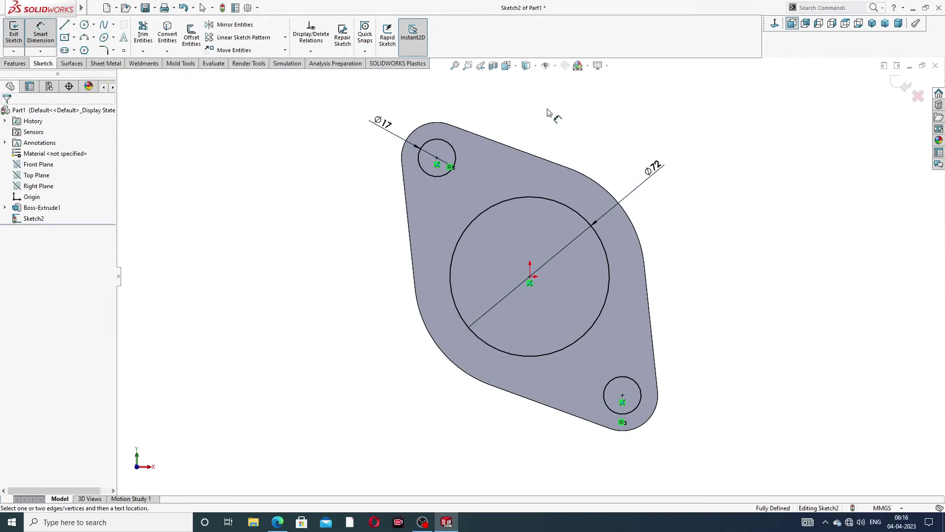
right_click(579, 127)
click(589, 144)
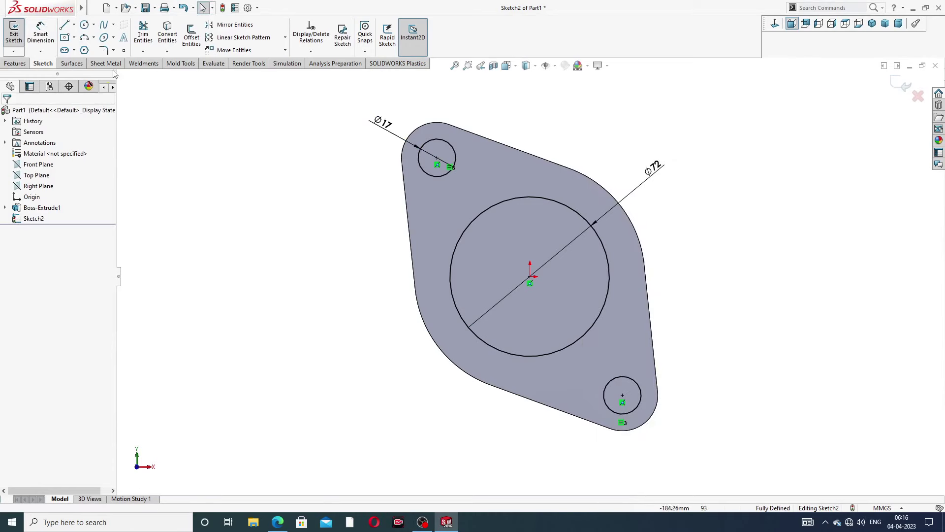
click(18, 64)
Cut the central and bolt-hole circles Through All as Cut-Extrude1 and inspect the holes
click(146, 35)
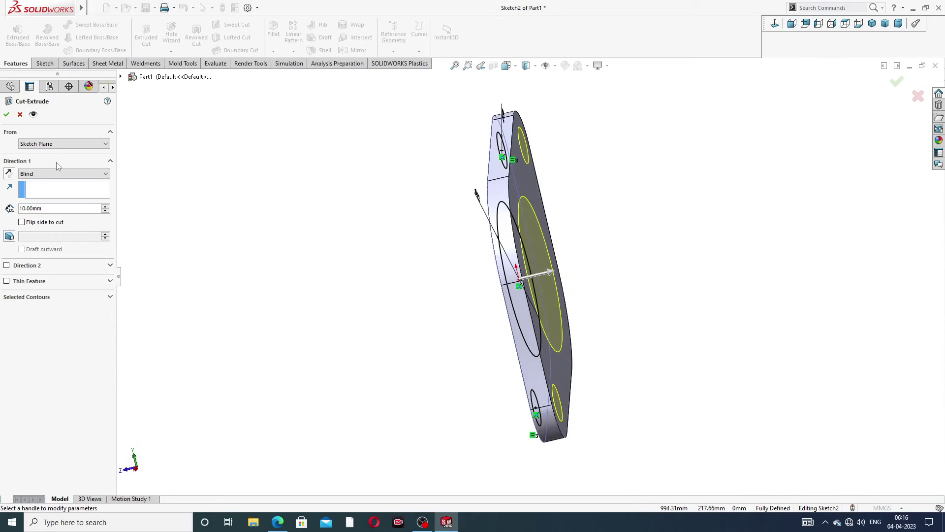
click(54, 177)
click(47, 184)
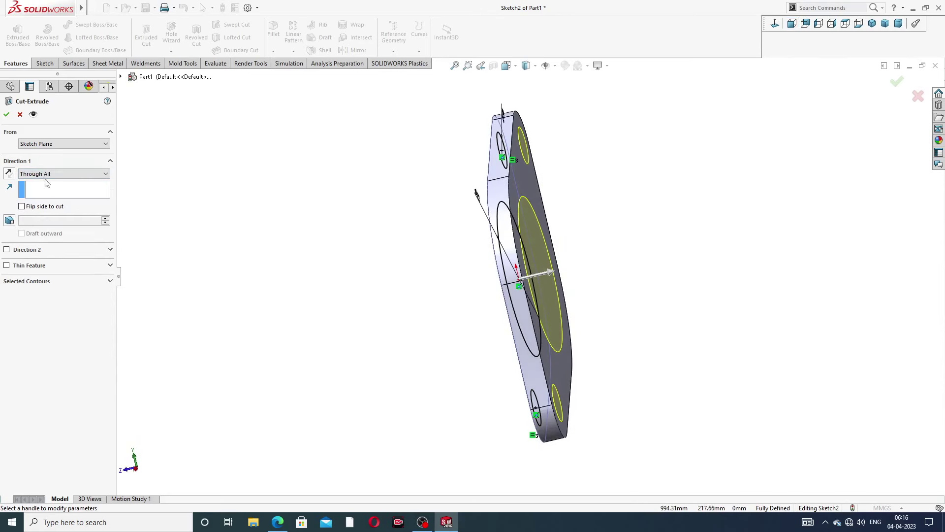
click(6, 116)
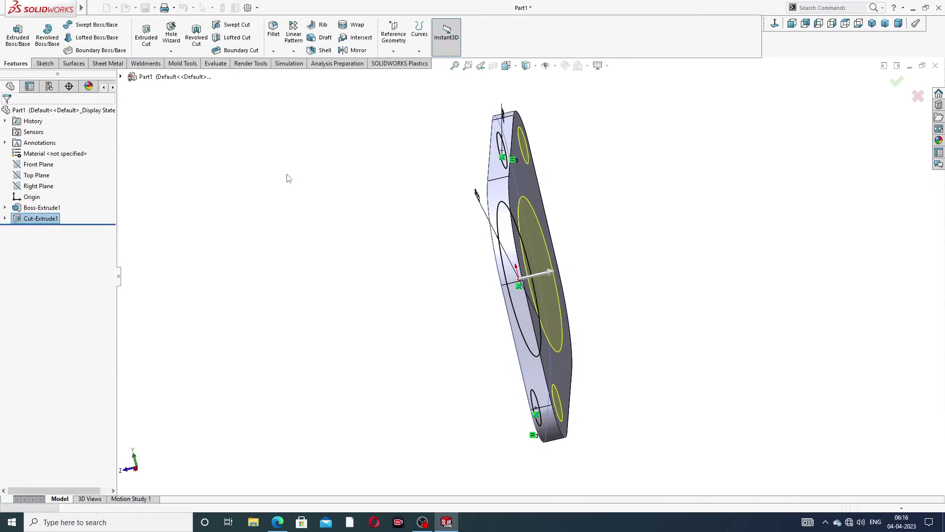
middle_drag(385, 190, 401, 156)
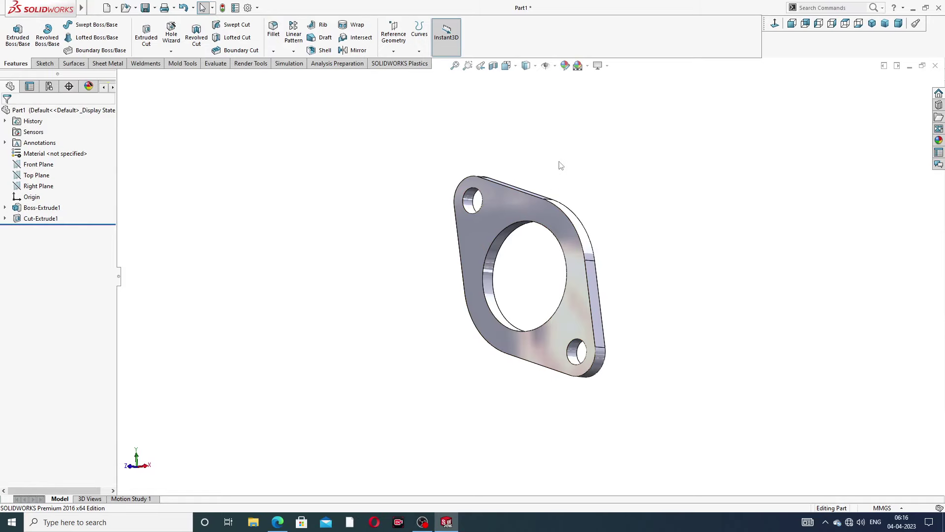
middle_drag(601, 210, 587, 233)
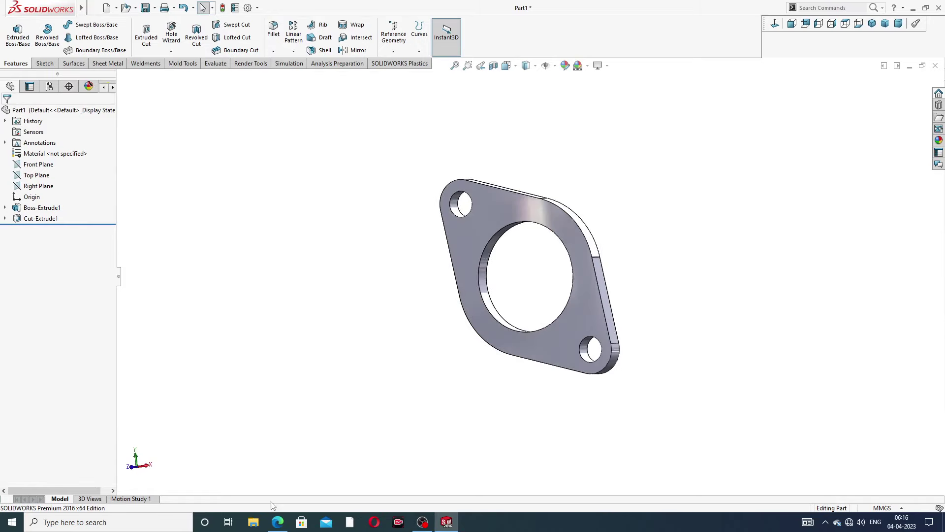
click(278, 522)
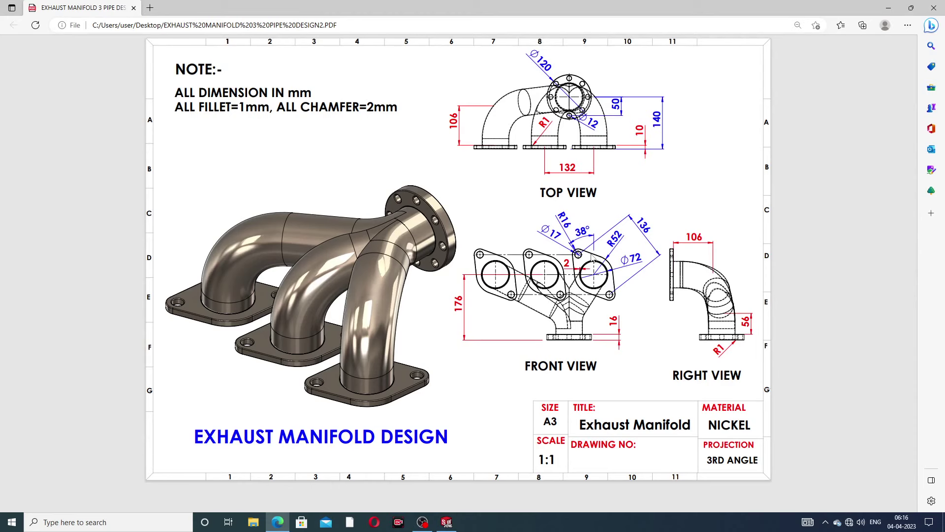
click(277, 524)
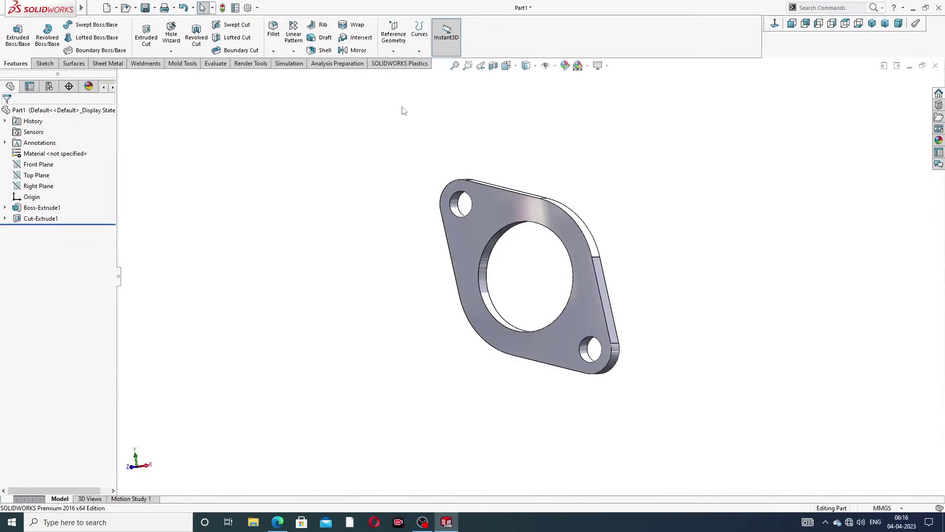
Start Sketch3 on the flange's front face, viewed Normal To
click(500, 201)
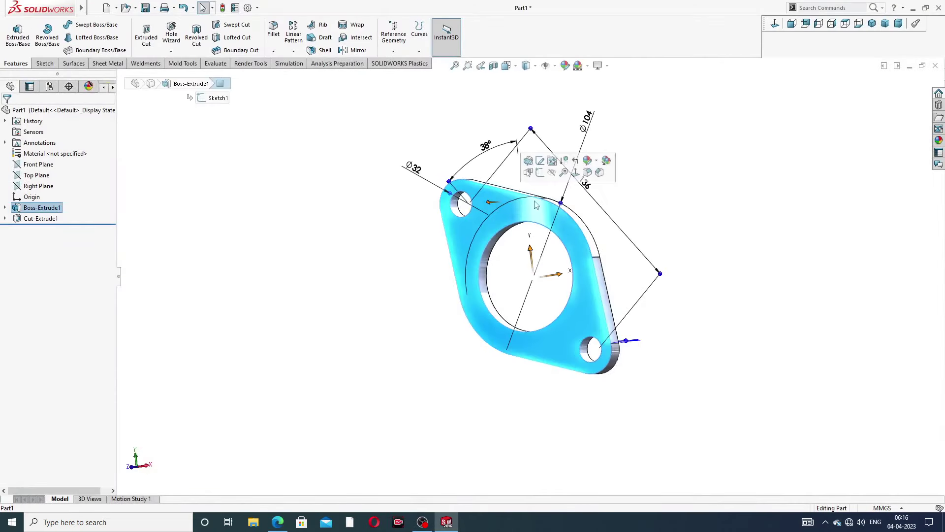
click(551, 162)
click(776, 22)
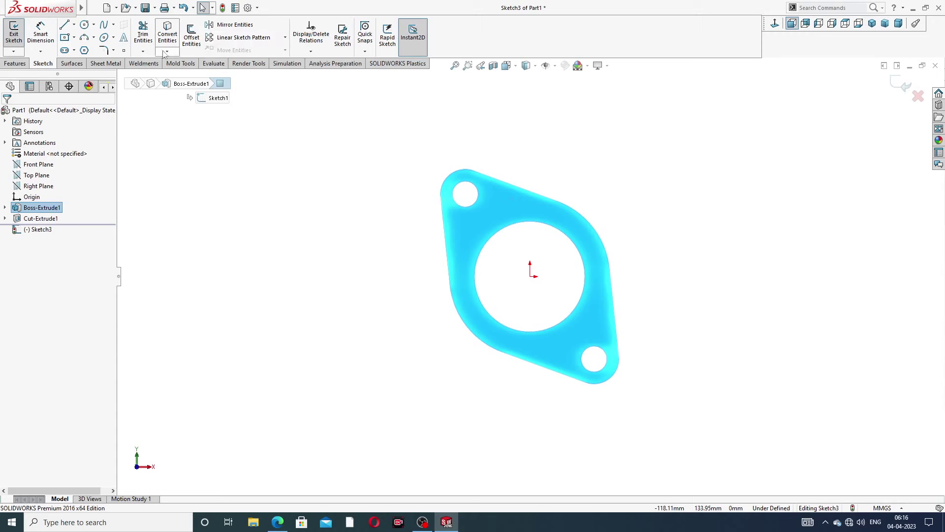
Draw a horizontal 147.55 mm centerline leftward from the origin and exit the sketch
click(74, 25)
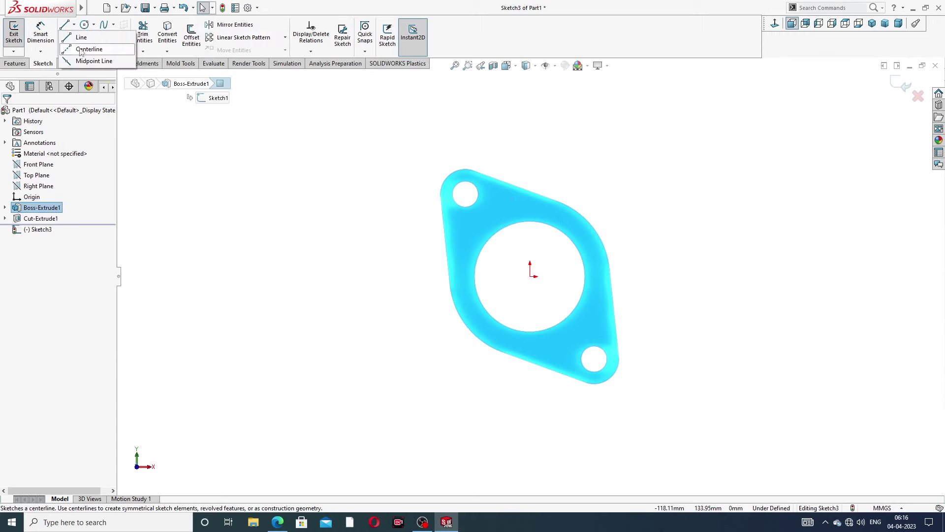
click(84, 48)
click(530, 276)
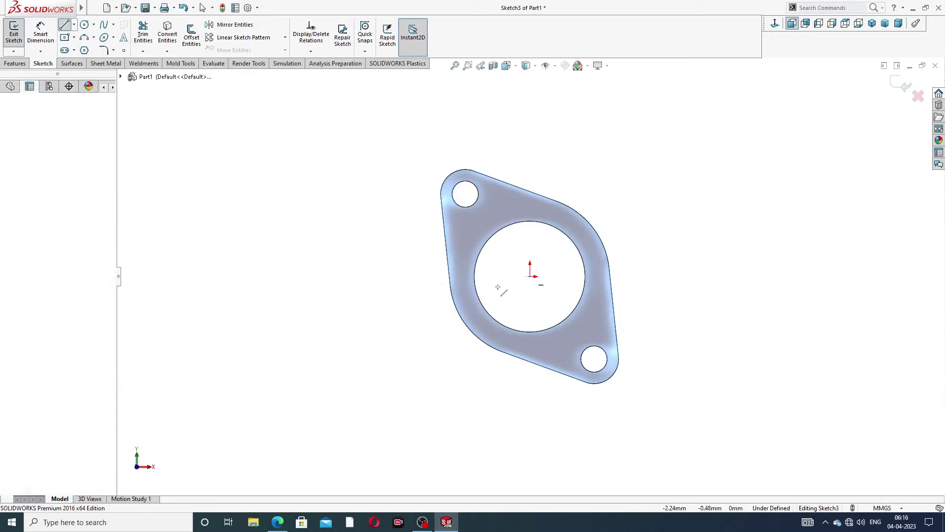
click(304, 275)
right_click(327, 250)
click(344, 252)
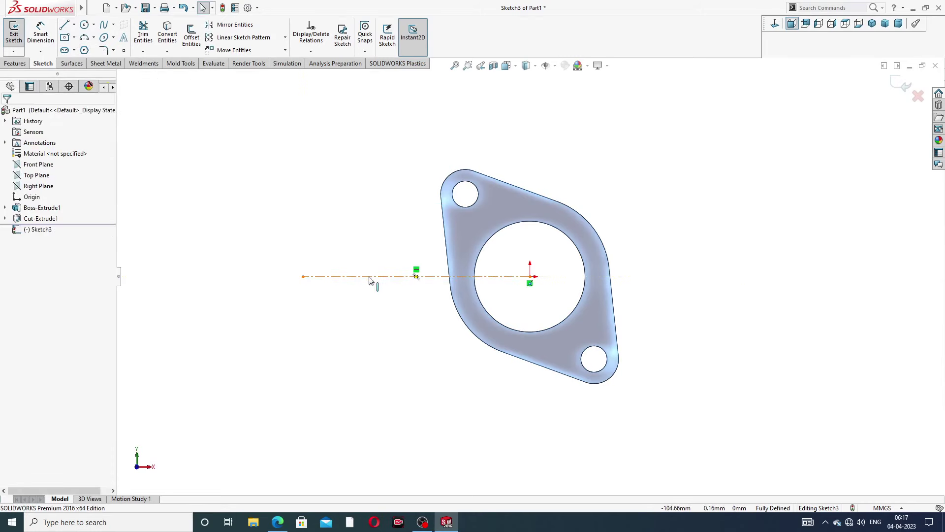
click(377, 276)
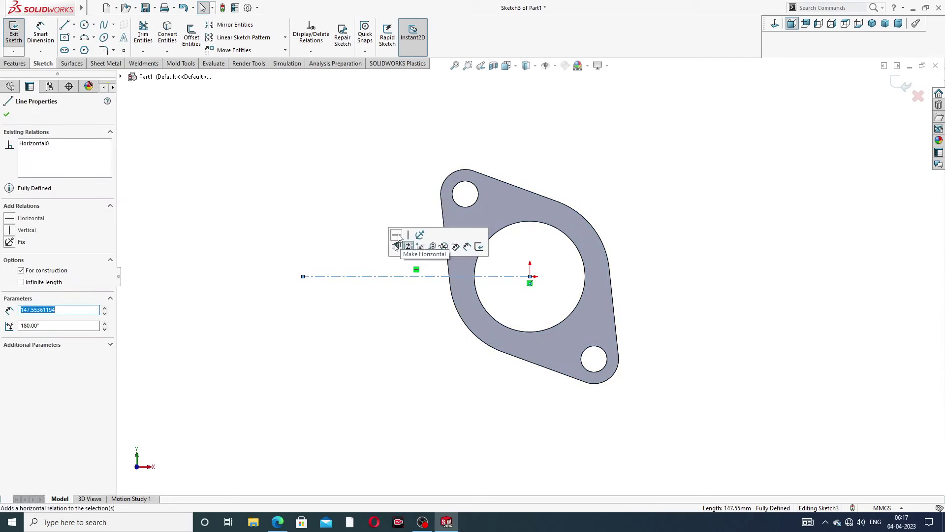
click(394, 181)
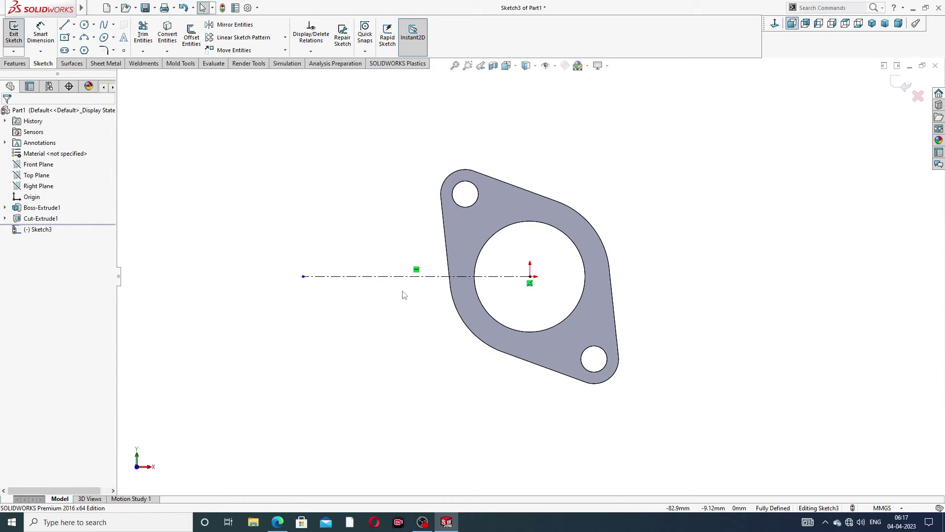
scroll(402, 293, down, 2)
click(919, 96)
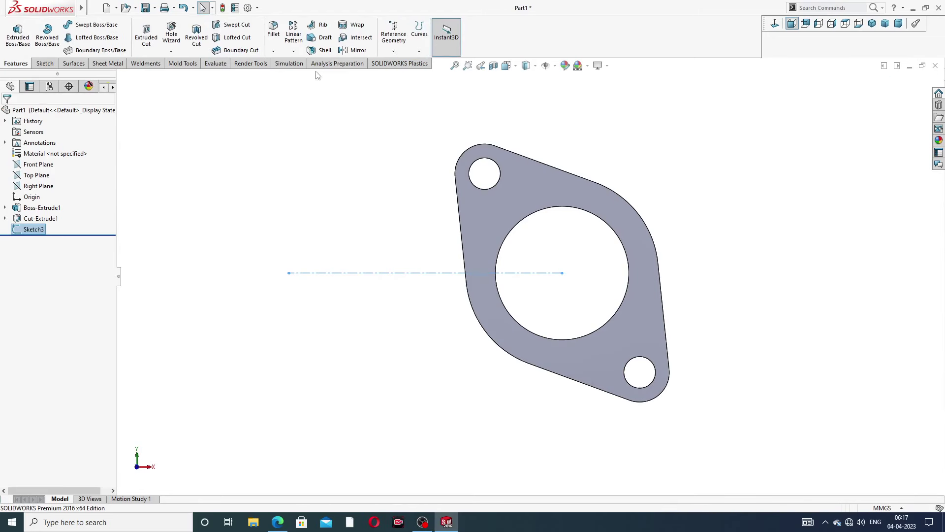
Start a Linear Pattern of the flange body along the centerline direction
click(294, 52)
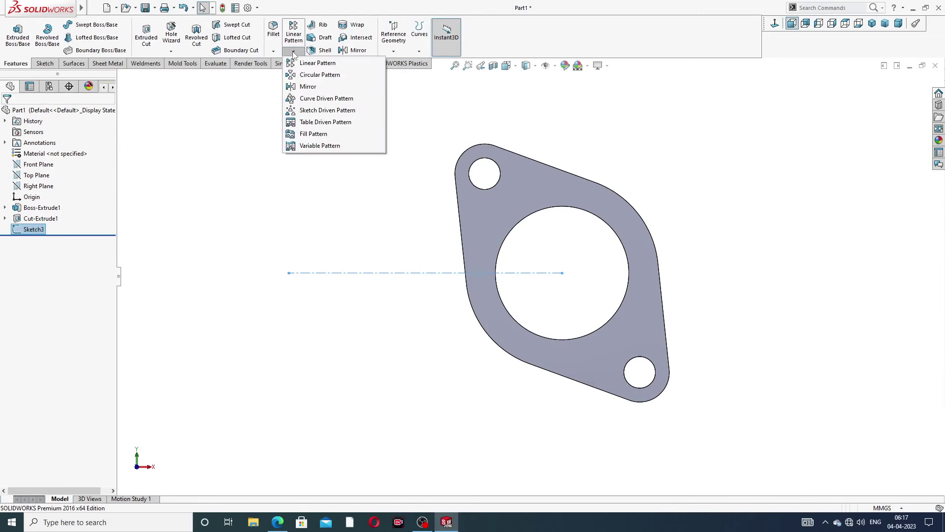
click(323, 66)
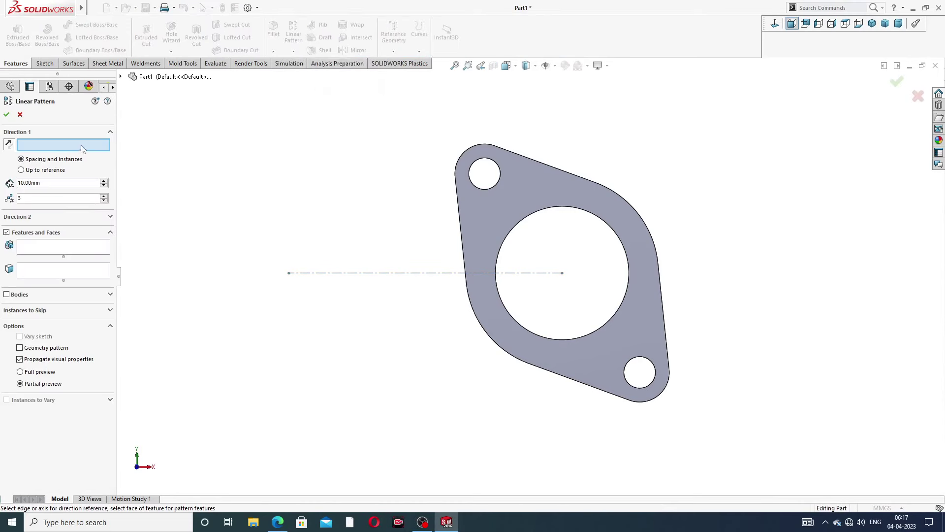
click(384, 272)
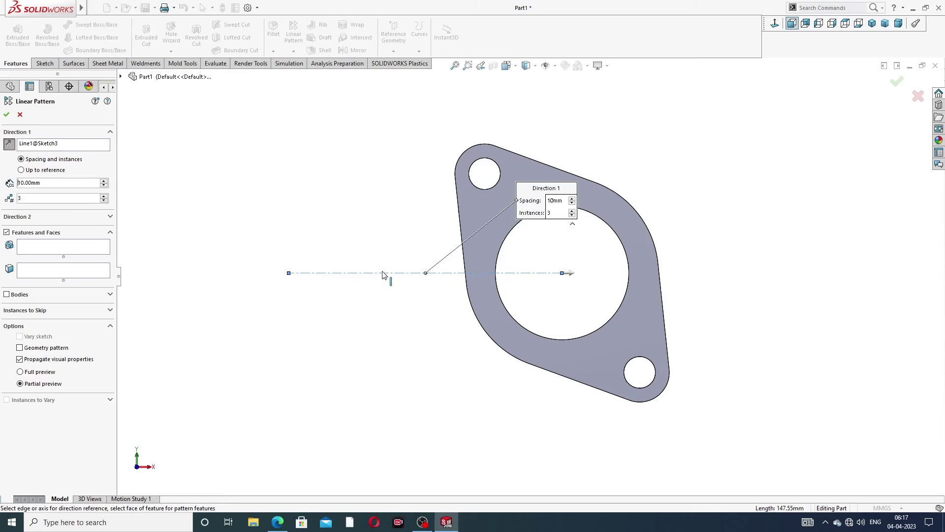
click(7, 295)
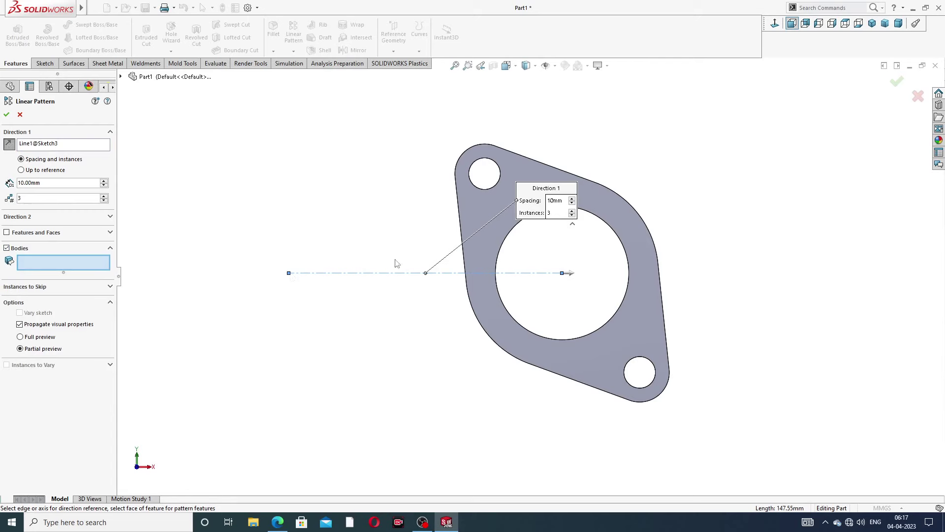
click(481, 212)
Set 132 mm spacing with 3 instances, reversed to the left, and accept LPattern1
scroll(488, 233, down, 3)
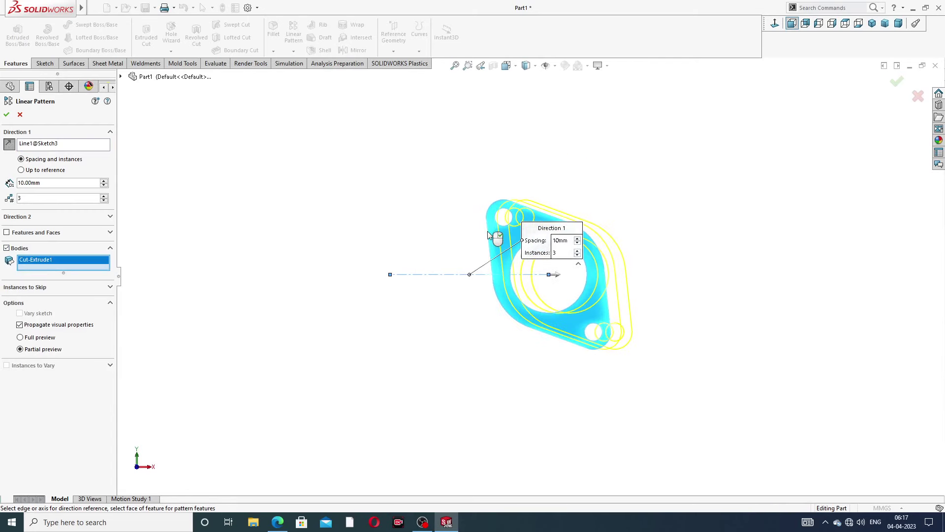
drag(43, 183, 1, 183)
text(132)
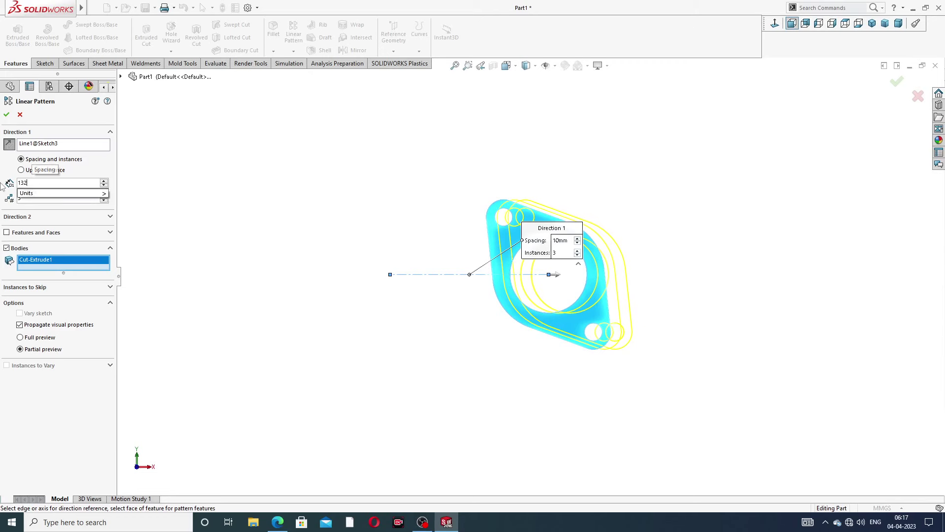
key(Return)
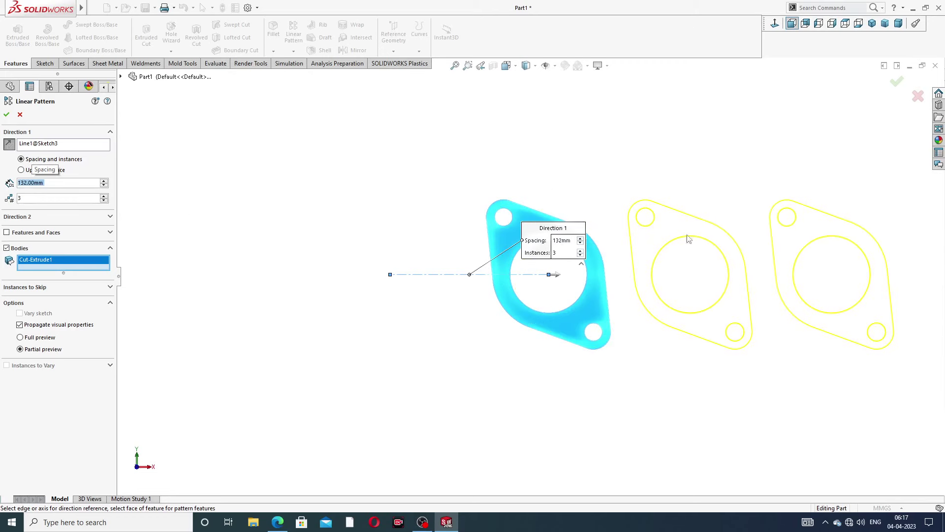
click(8, 145)
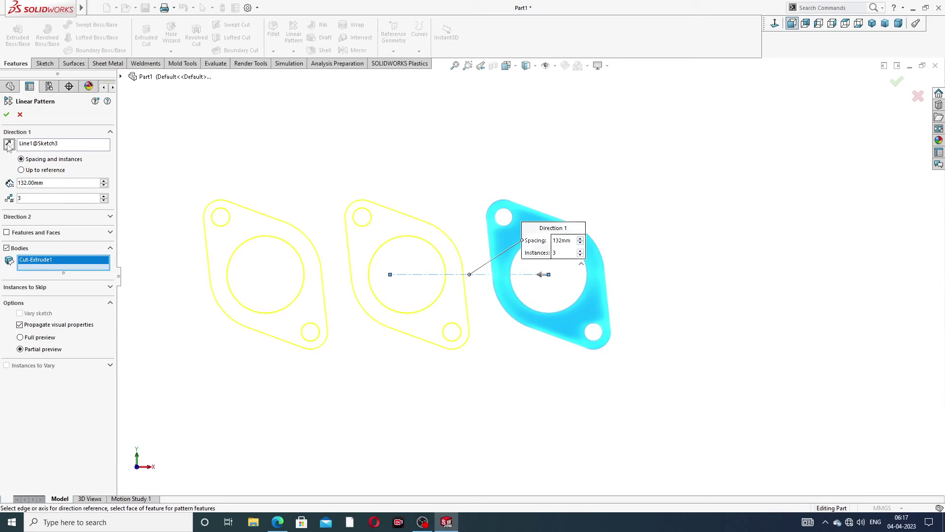
key(z)
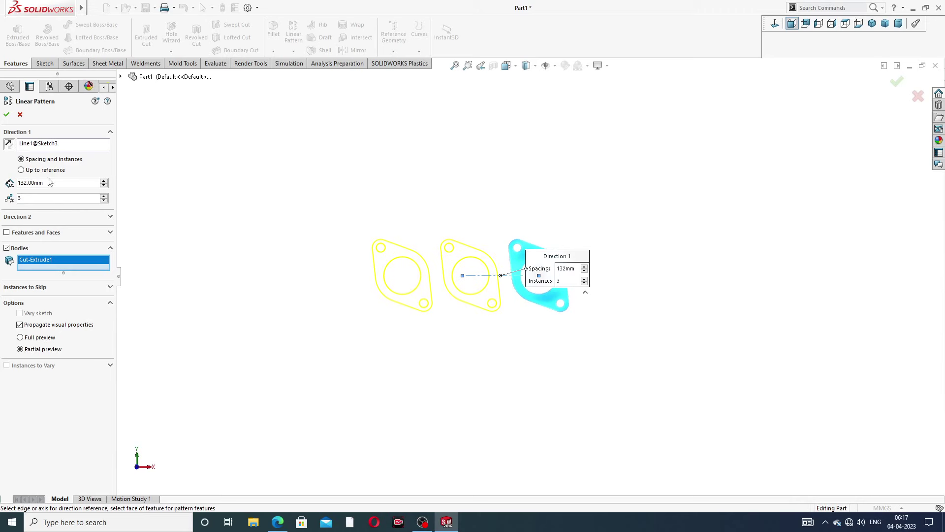
click(7, 114)
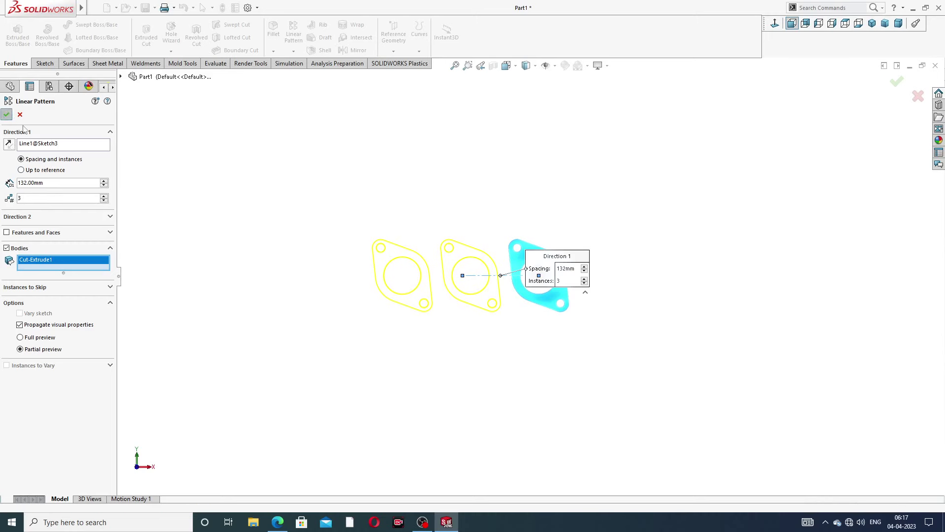
scroll(420, 339, down, 3)
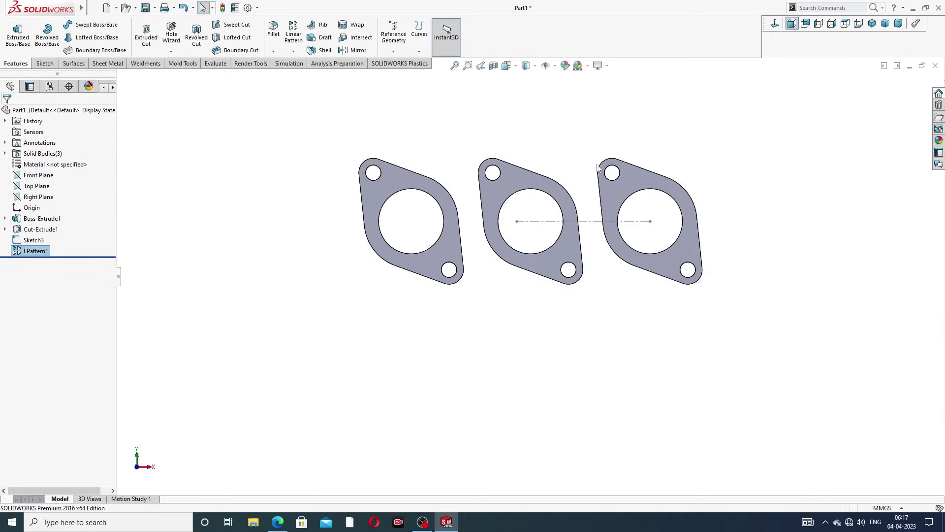
Hide the Sketch3 centerline and orbit to a tilted 3-D view of the three flanges
click(589, 222)
click(628, 192)
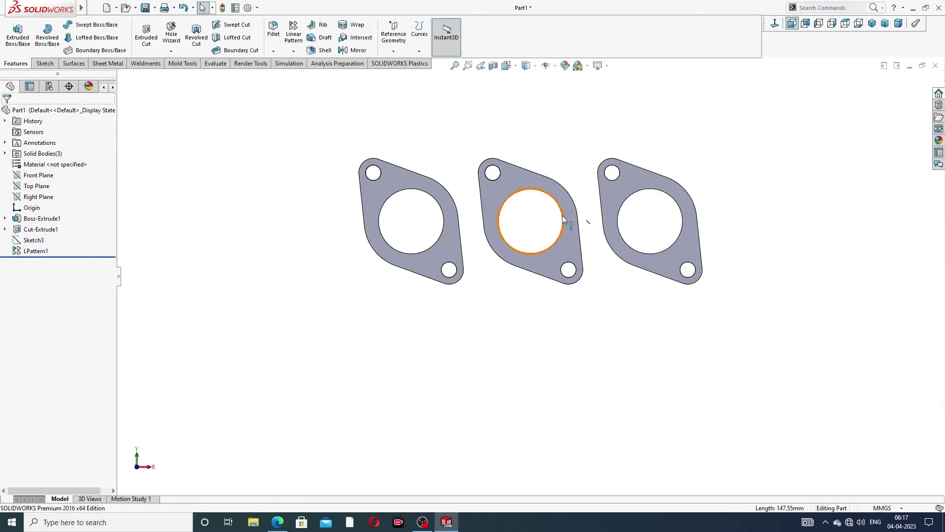
scroll(555, 229, down, 1)
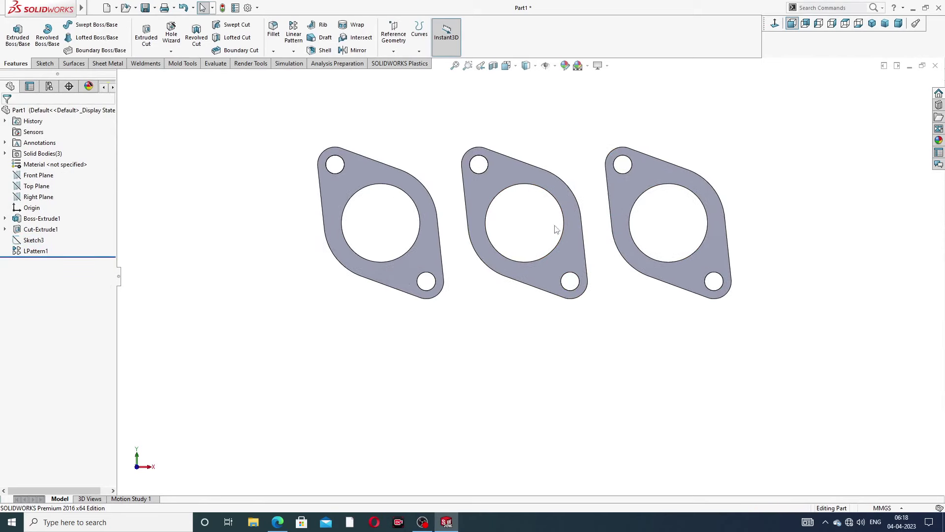
middle_drag(559, 169, 431, 401)
click(278, 522)
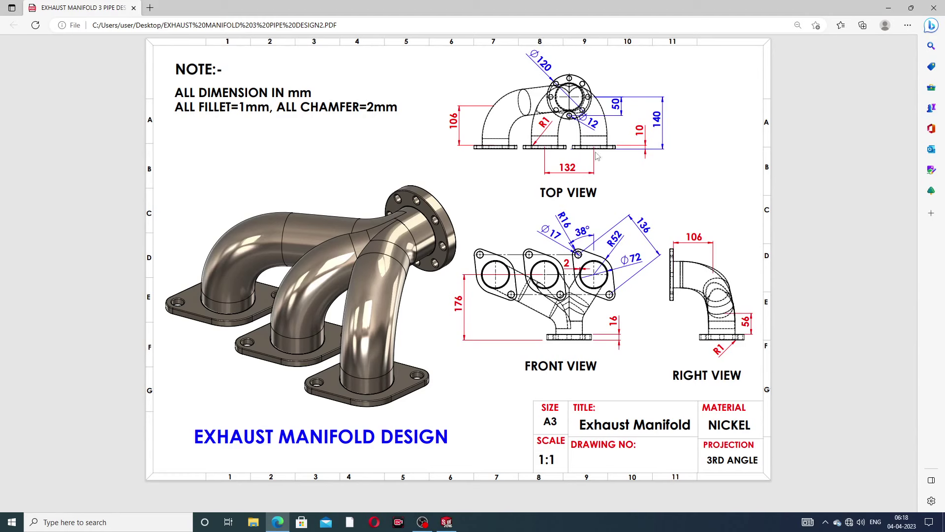
click(278, 522)
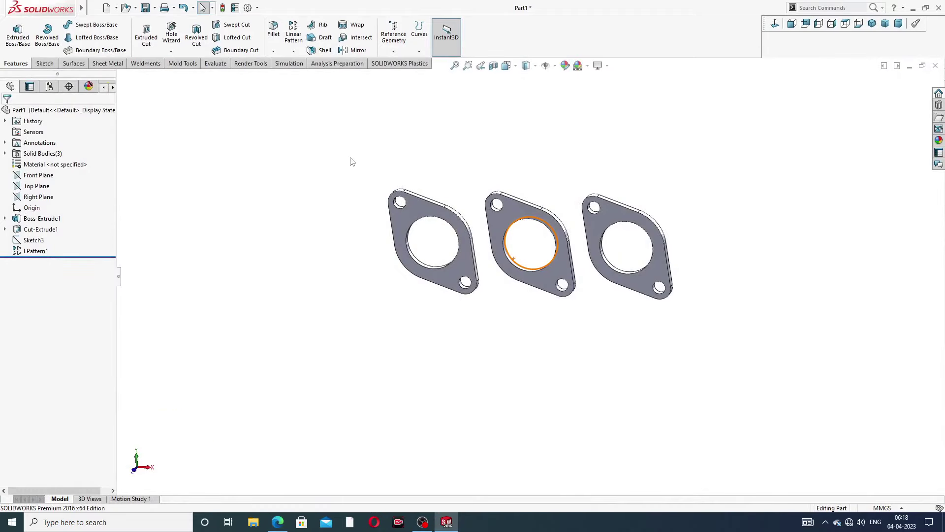
Create Plane1 offset 176 mm from Top Plane, flipped to lie below the flanges
click(40, 186)
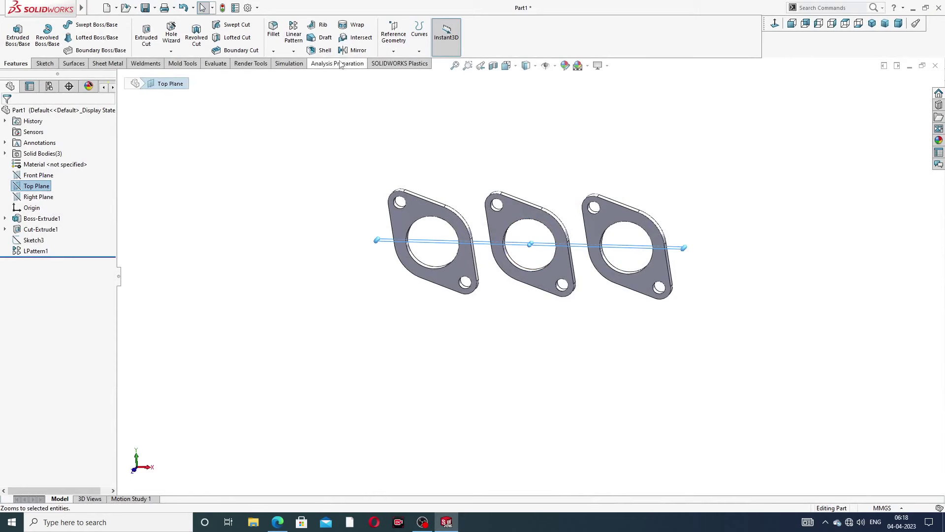
click(394, 35)
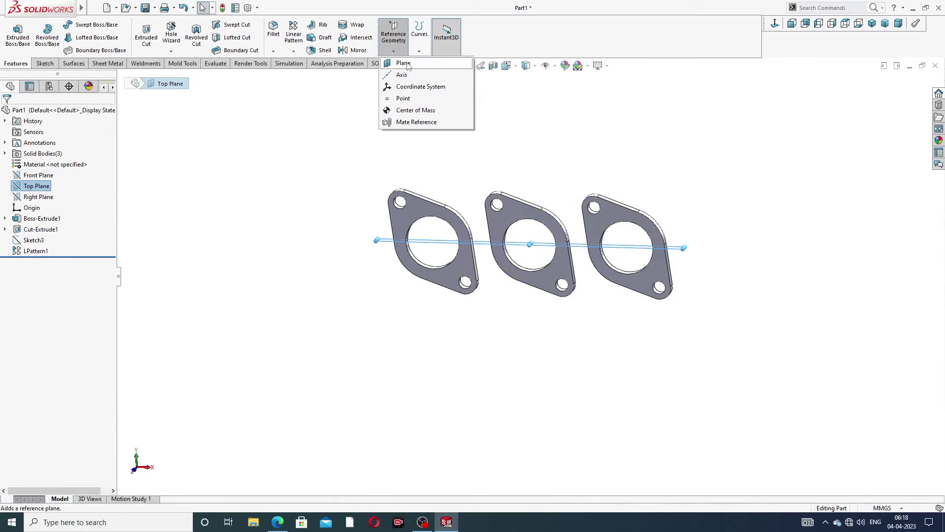
click(403, 64)
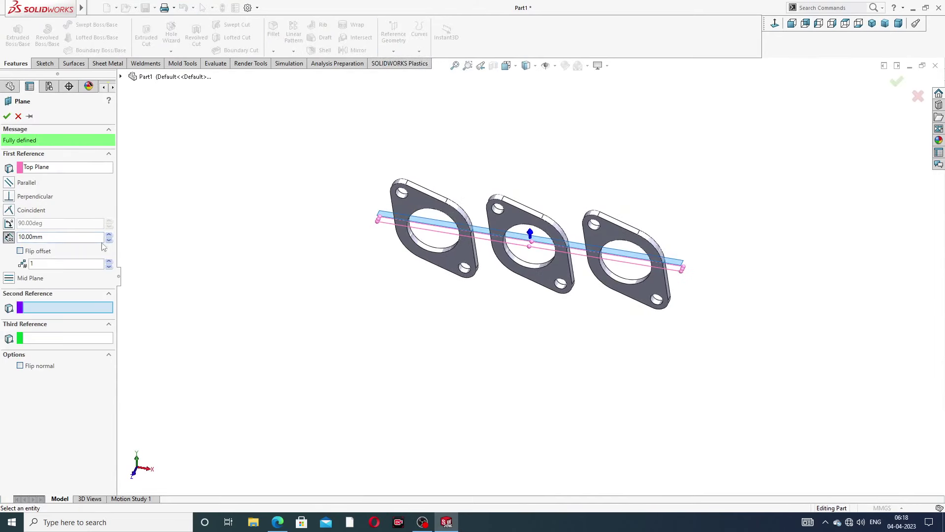
text(176)
key(Return)
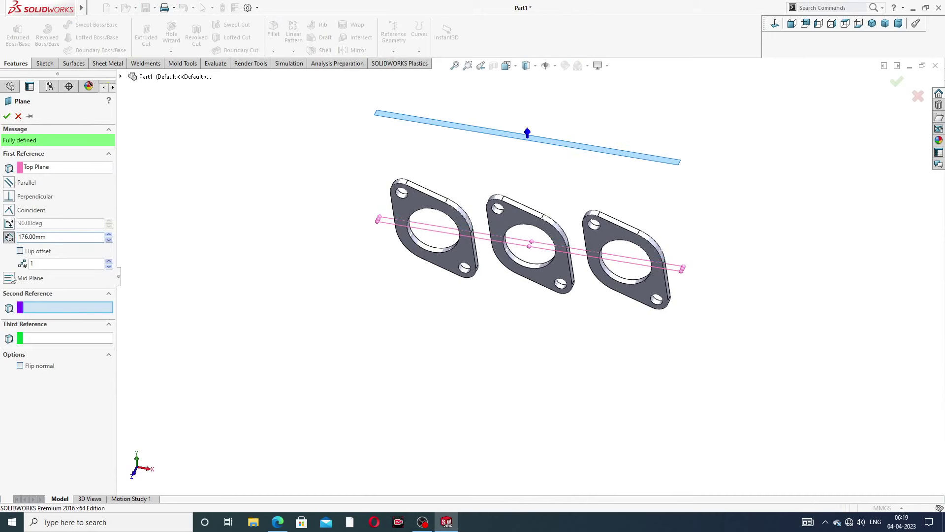
click(20, 251)
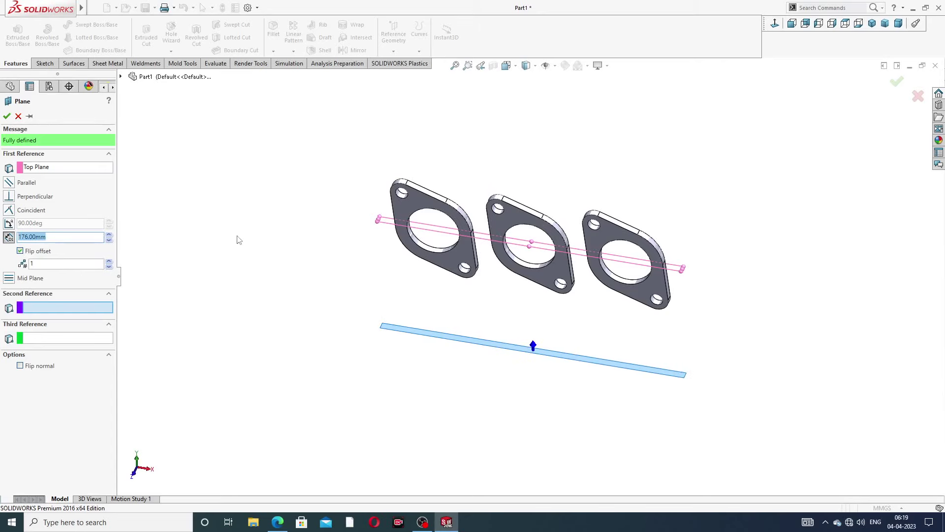
click(7, 115)
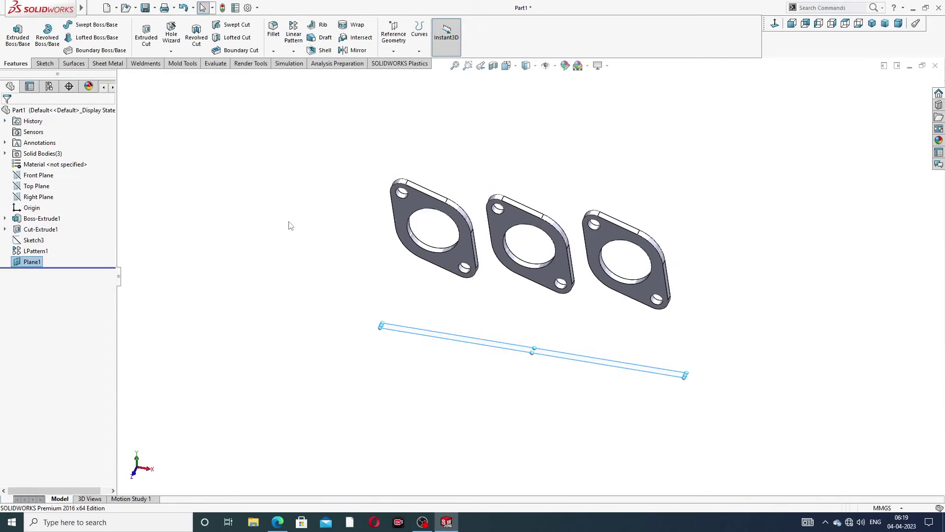
click(277, 521)
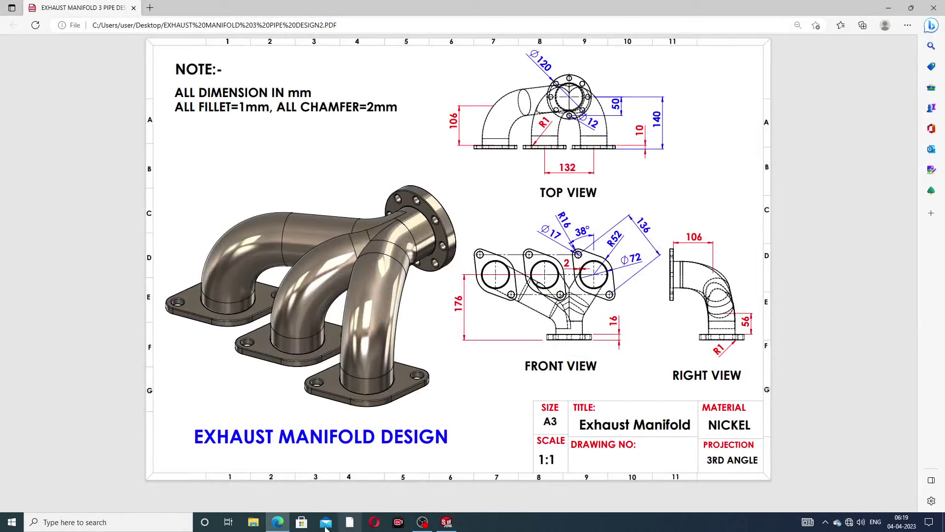
Start Sketch4 on Plane1 and view it Normal To
click(277, 522)
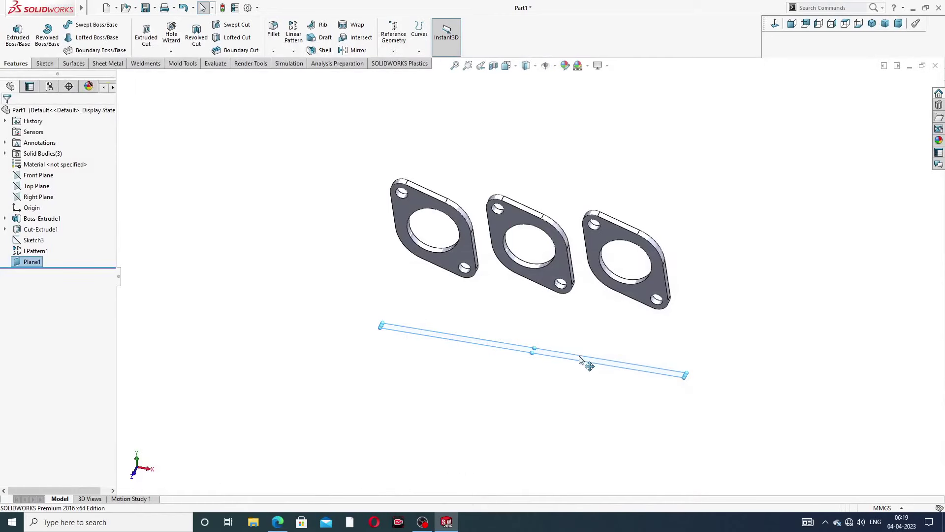
middle_drag(586, 363, 563, 331)
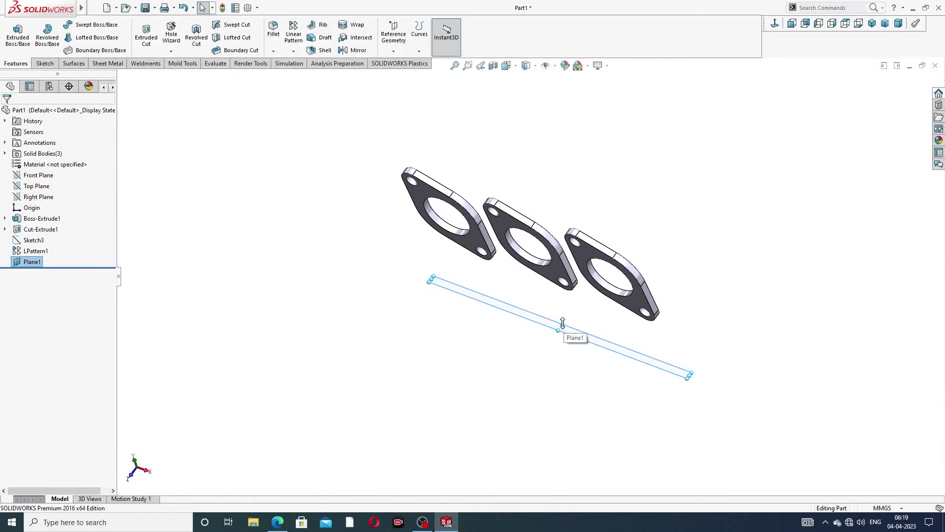
drag(564, 326, 594, 335)
middle_drag(594, 335, 628, 363)
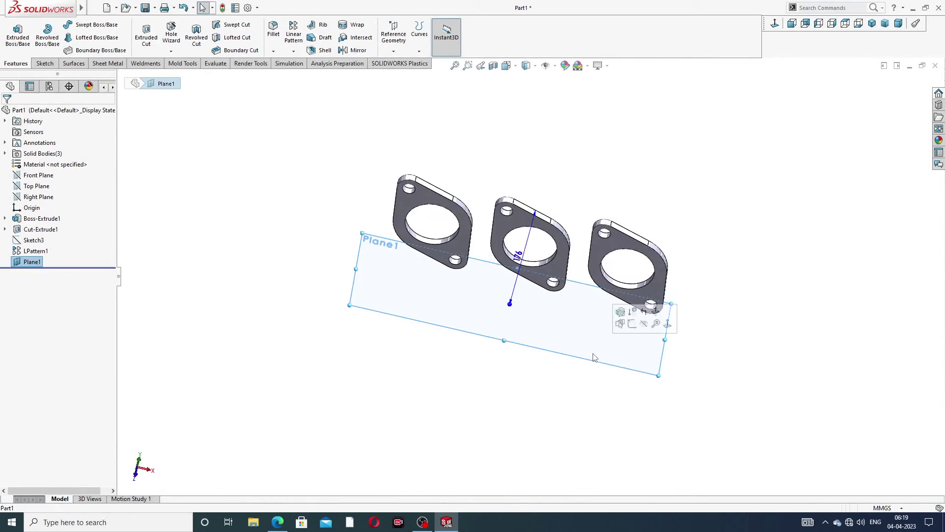
click(633, 323)
click(775, 23)
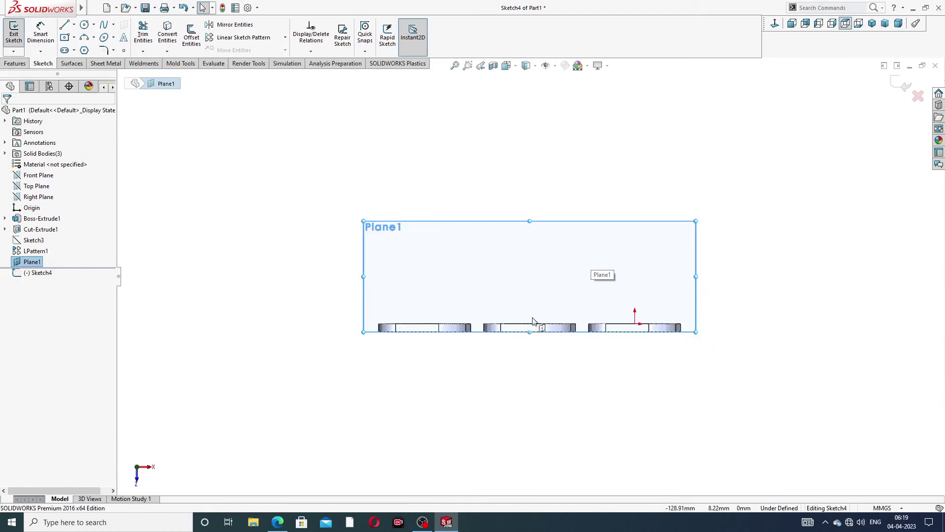
scroll(533, 323, down, 3)
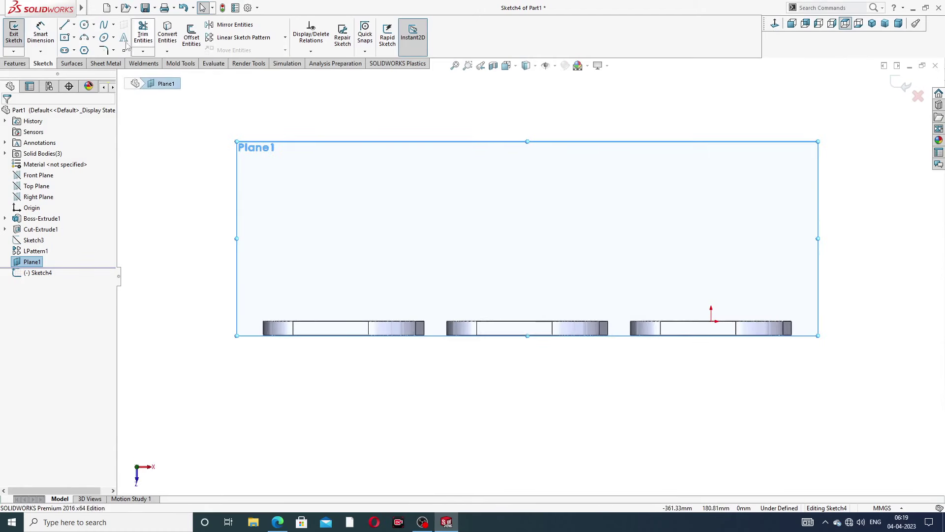
Draw a construction centerline between the corners of two adjacent flanges
click(74, 25)
click(91, 47)
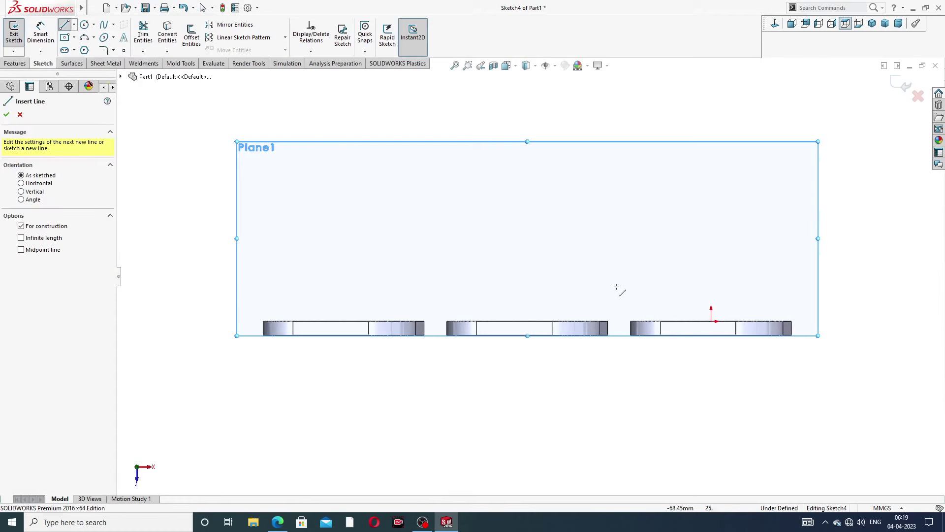
scroll(628, 345, down, 2)
scroll(585, 305, down, 2)
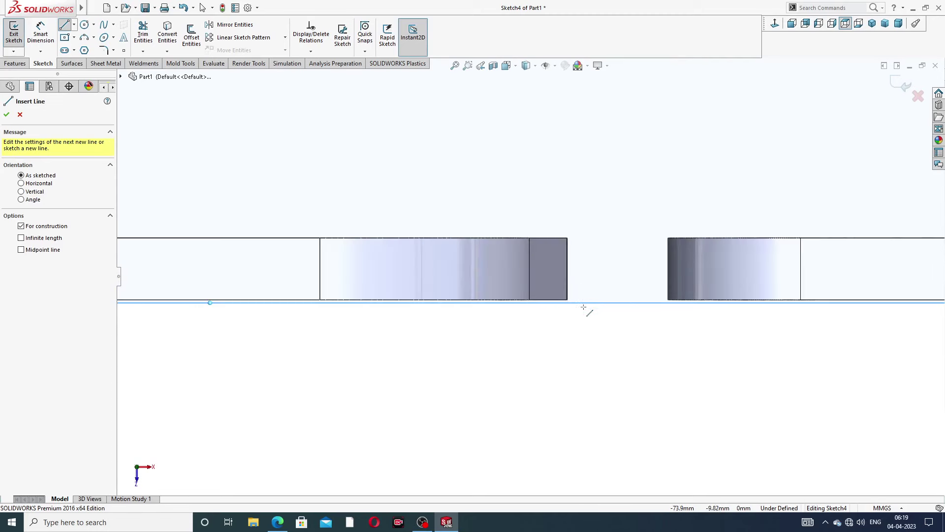
click(594, 301)
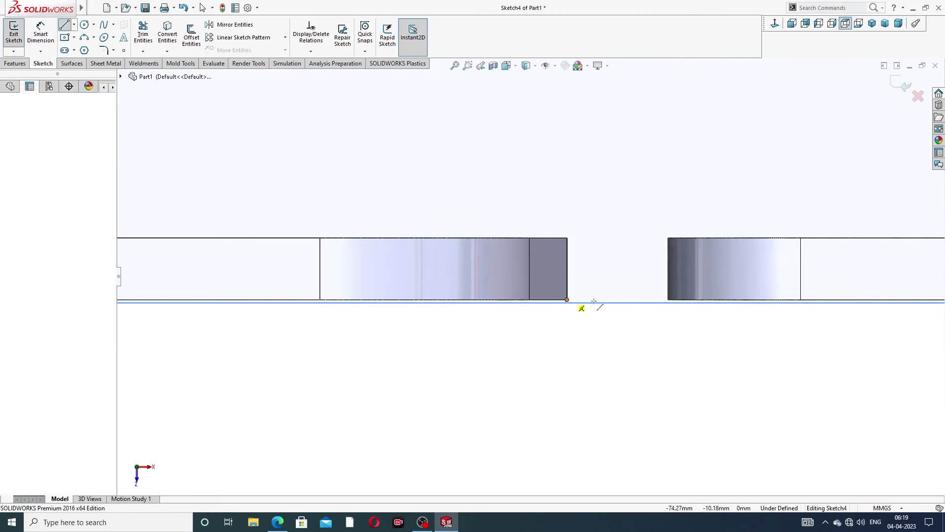
click(668, 300)
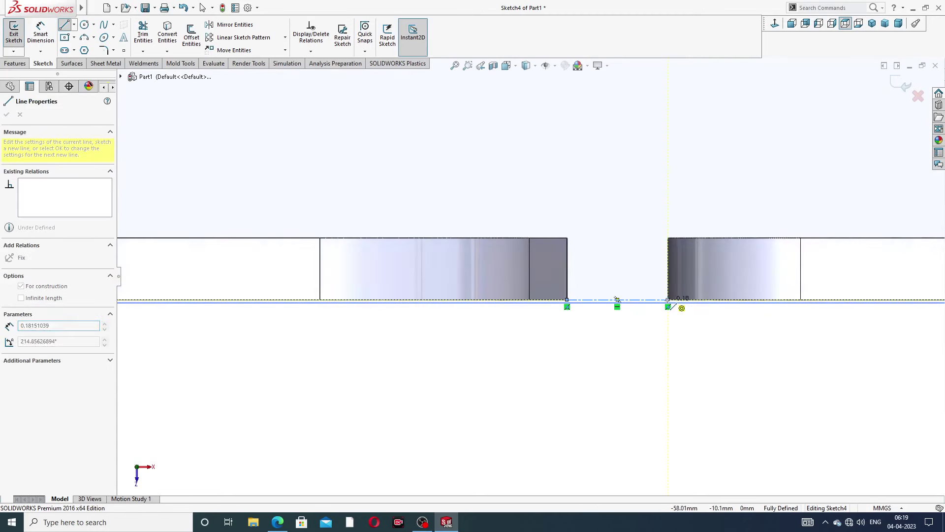
right_click(664, 193)
click(687, 213)
key(Escape)
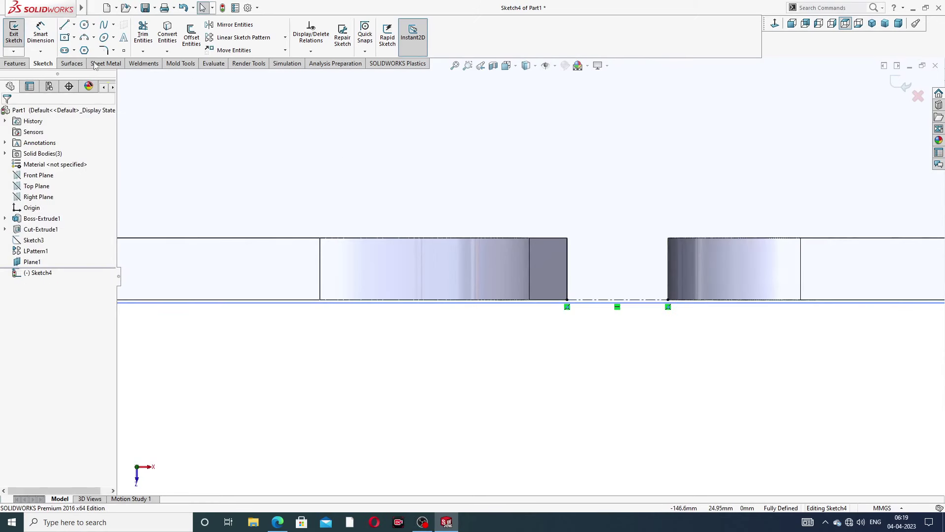
Draw a vertical centerline up from that segment's midpoint and adjust its top end
click(74, 24)
click(87, 47)
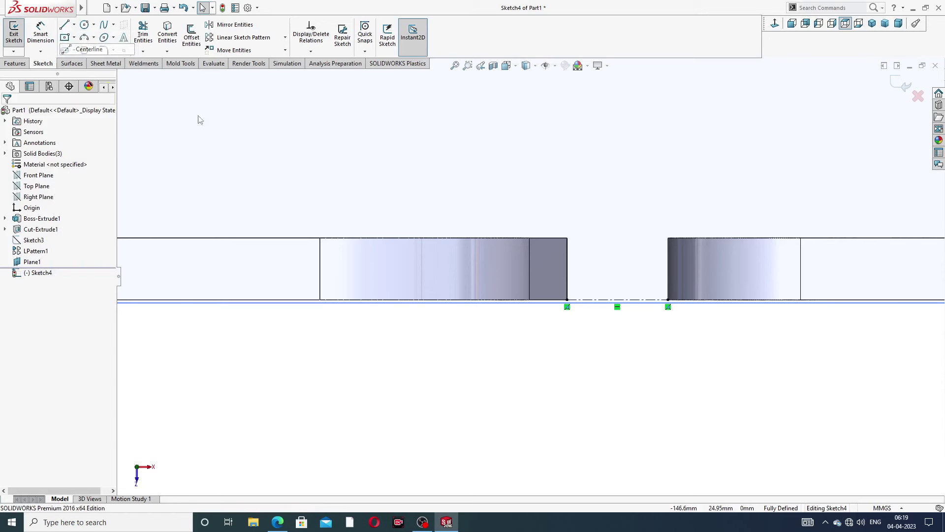
click(617, 300)
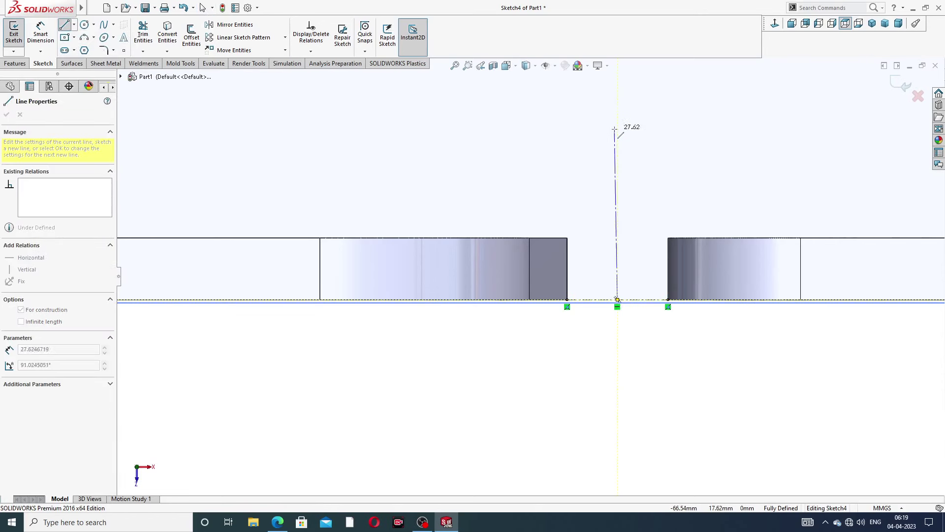
scroll(619, 148, up, 3)
scroll(572, 126, up, 2)
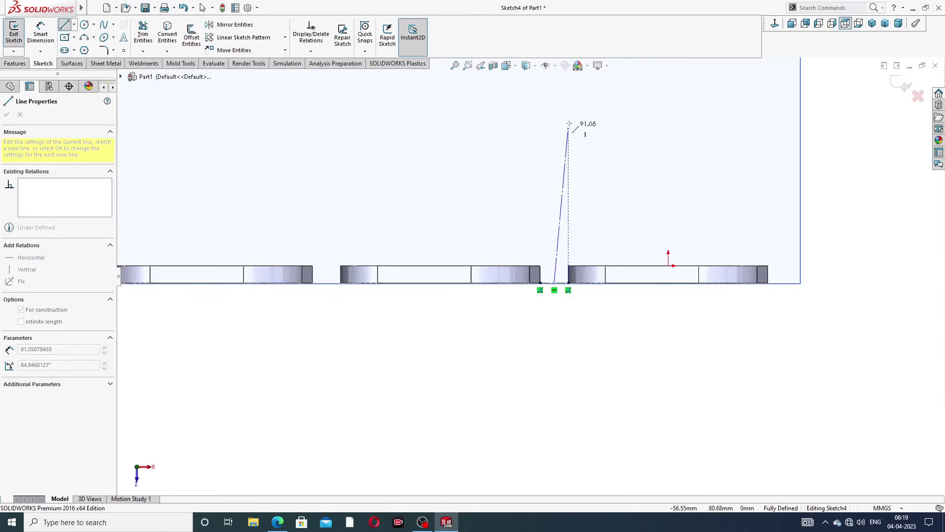
click(555, 110)
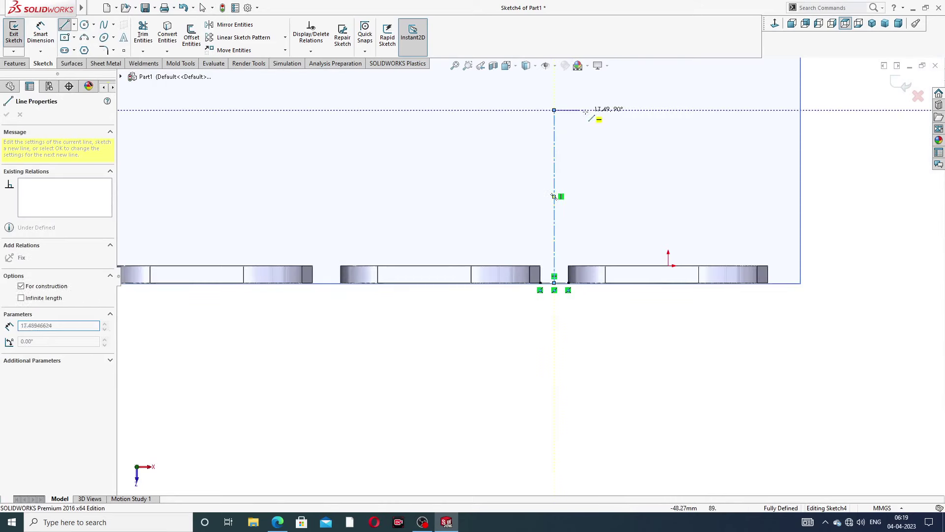
right_click(595, 118)
click(601, 123)
scroll(574, 184, up, 2)
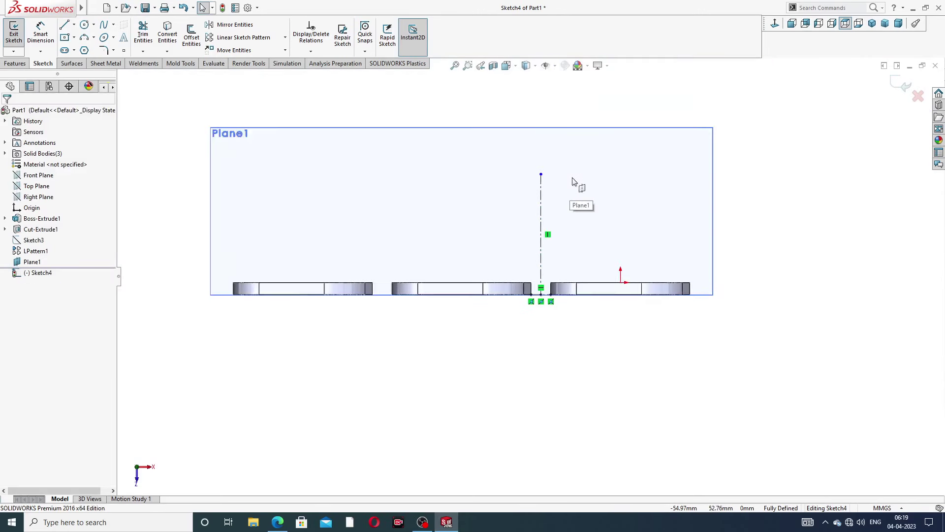
click(535, 182)
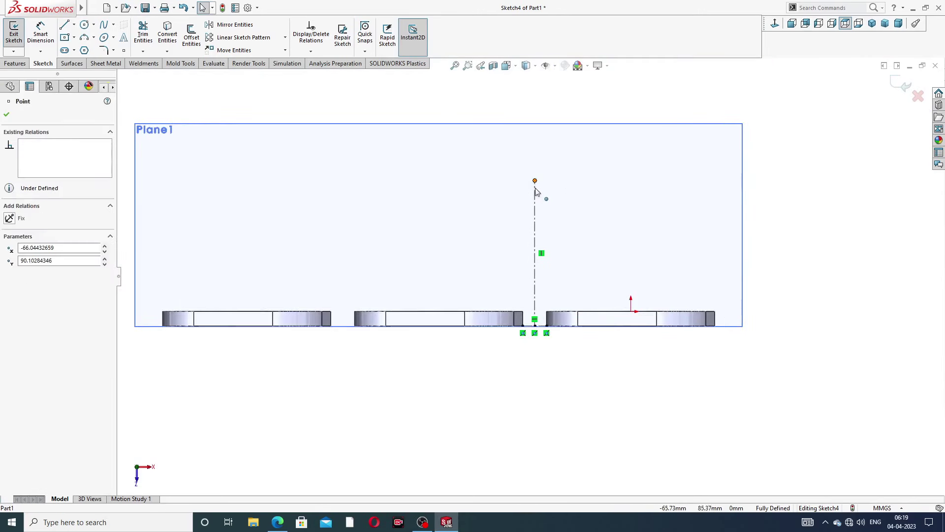
drag(535, 182, 535, 195)
Hide Plane1 via the FeatureManager tree and fit the sketch to the window
click(570, 183)
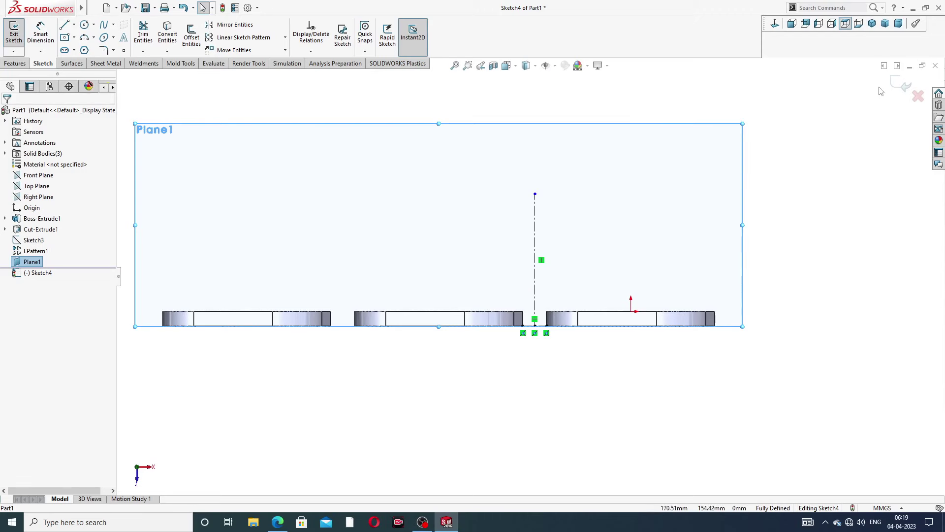
click(763, 161)
click(743, 144)
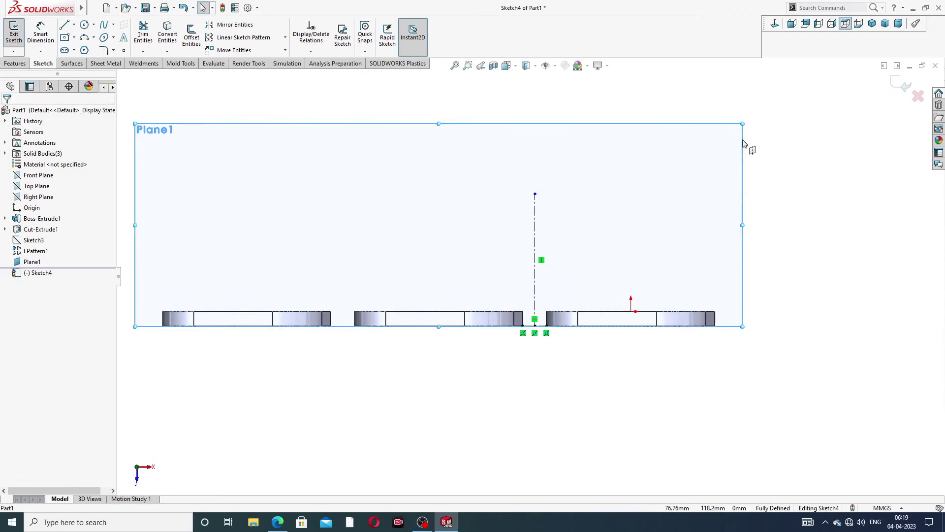
click(53, 263)
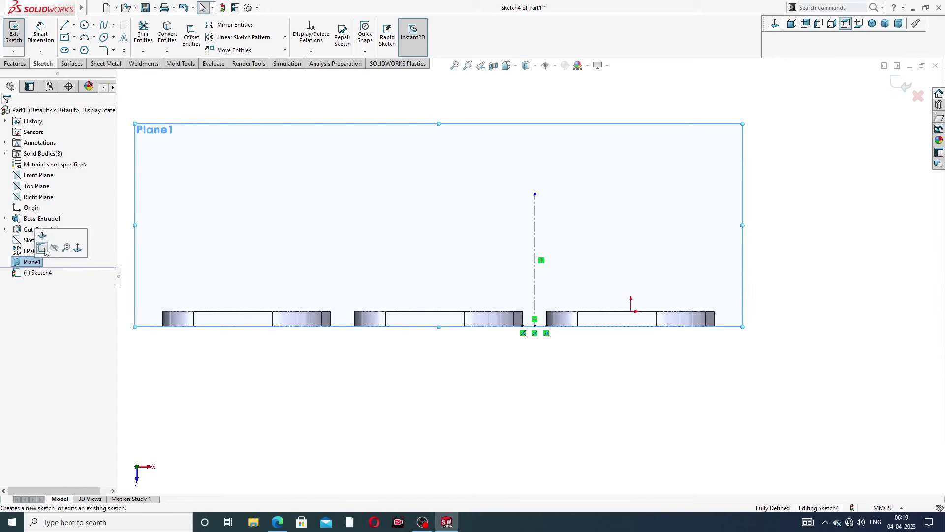
click(79, 259)
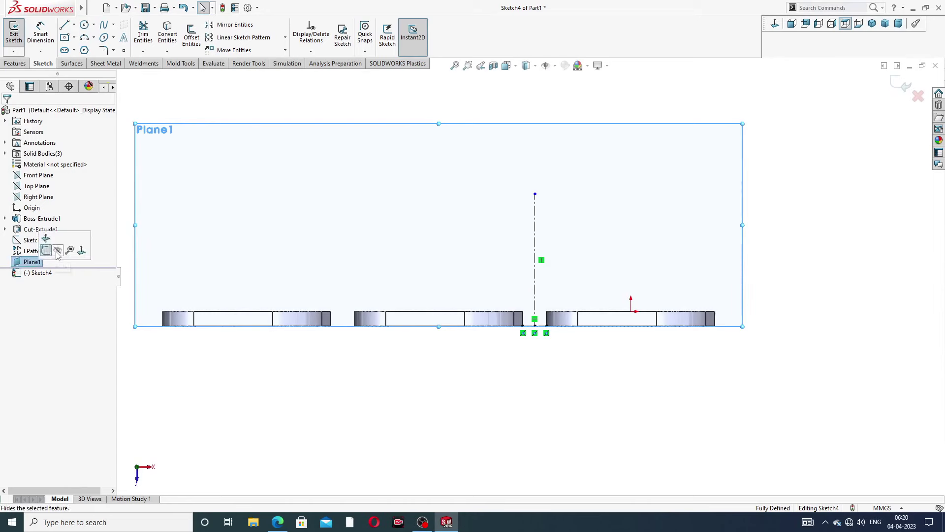
click(37, 263)
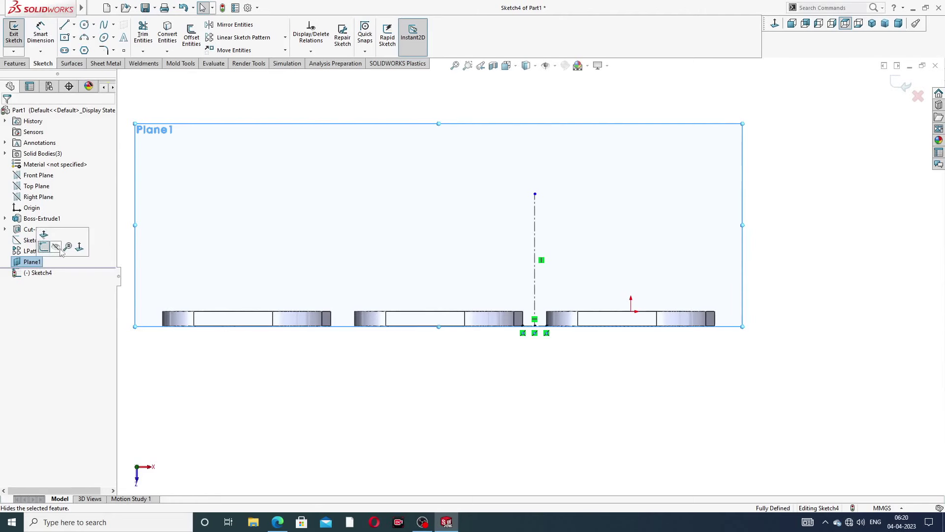
click(32, 261)
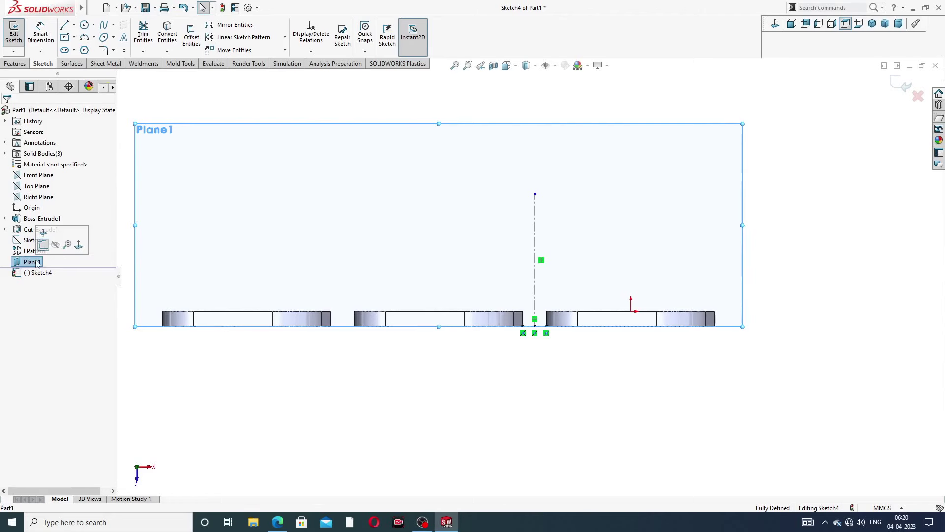
click(54, 246)
key(f)
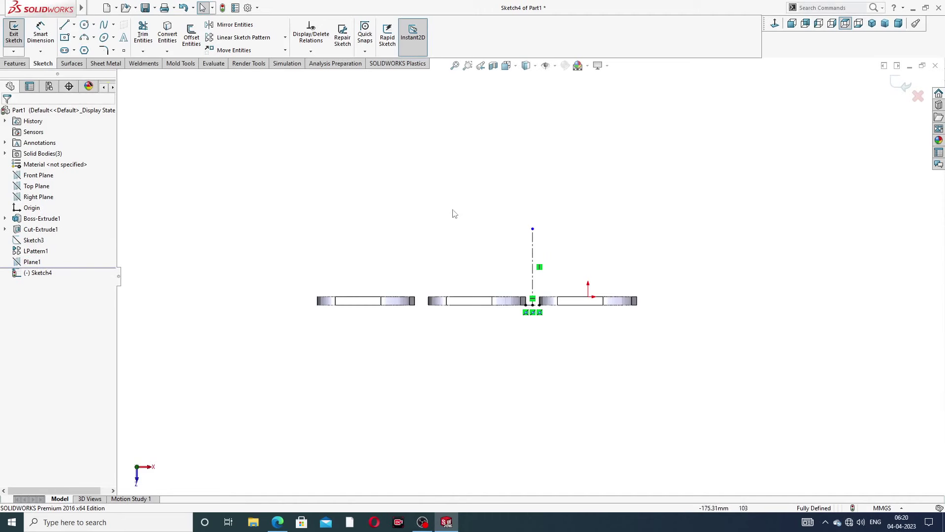
scroll(513, 316, down, 3)
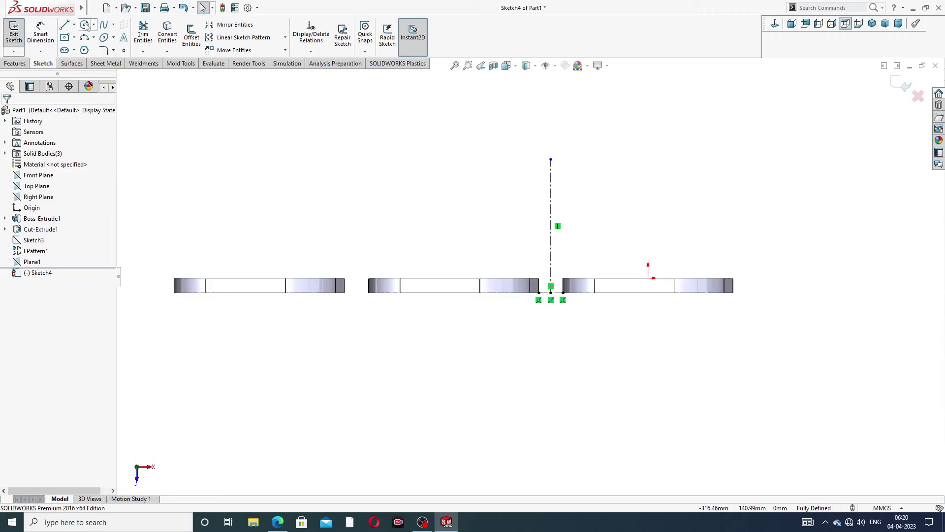
Draw a circle centred on the centreline's top end and dimension its diameter to 120
click(84, 25)
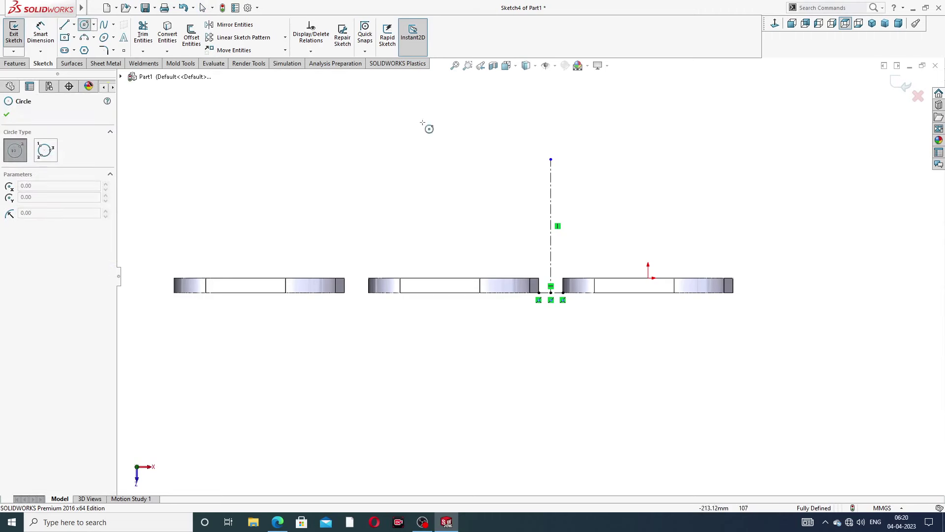
click(551, 160)
click(579, 93)
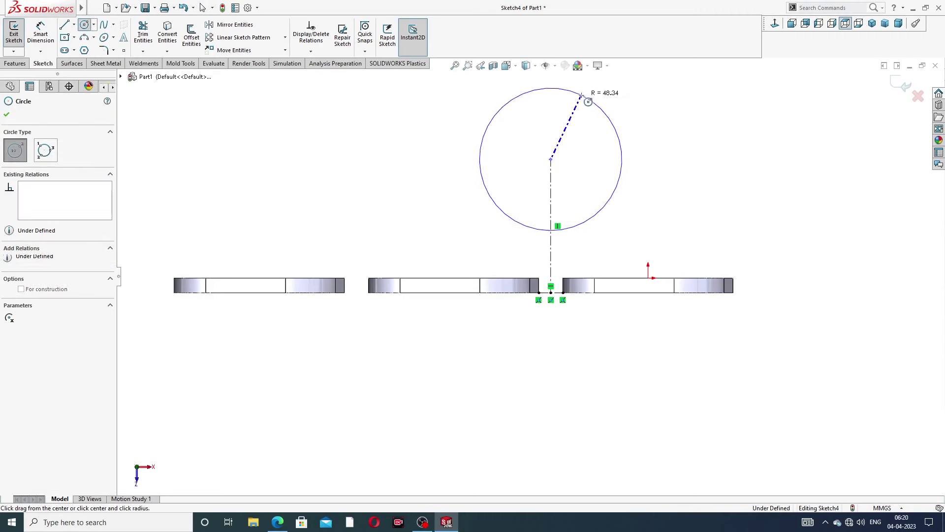
right_click(636, 92)
click(651, 96)
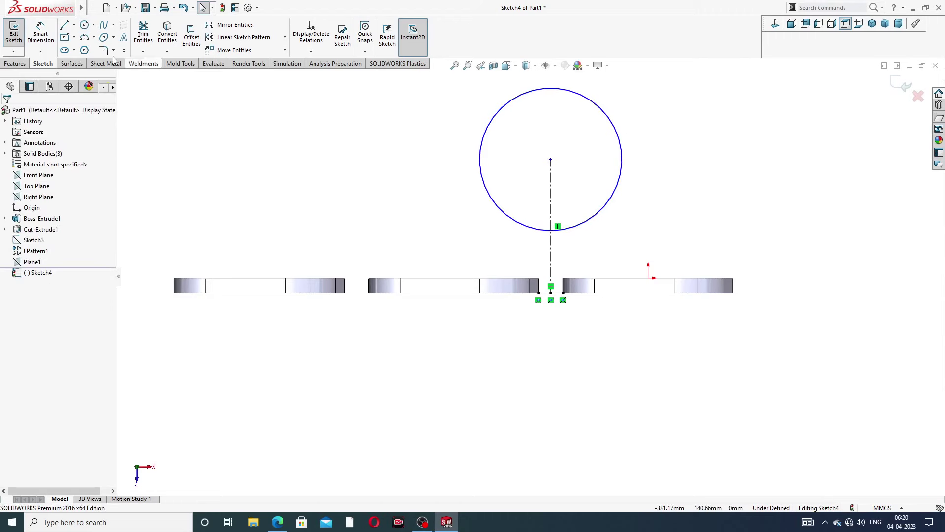
click(595, 102)
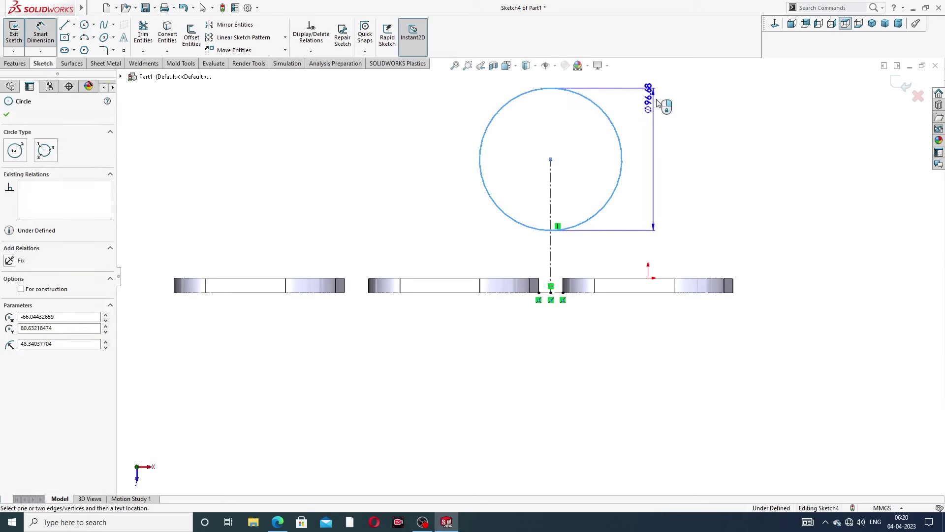
click(666, 86)
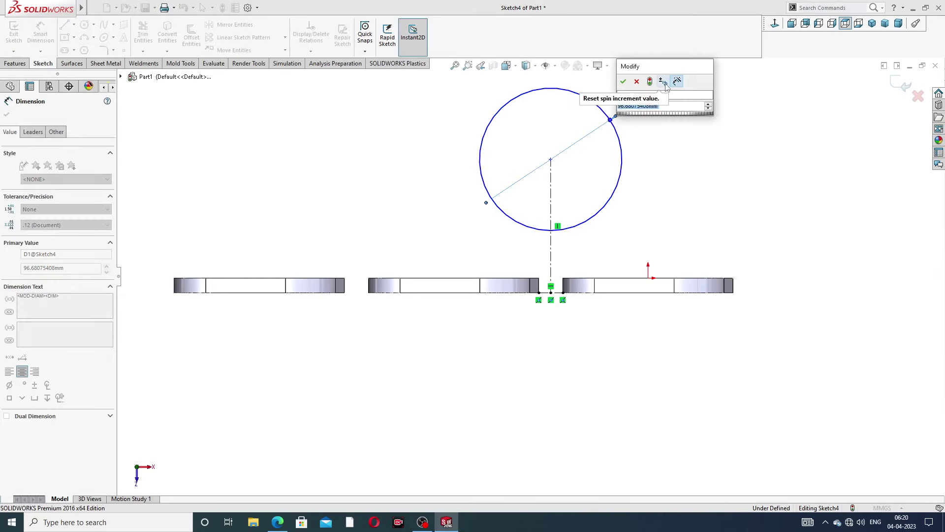
text(120)
key(Return)
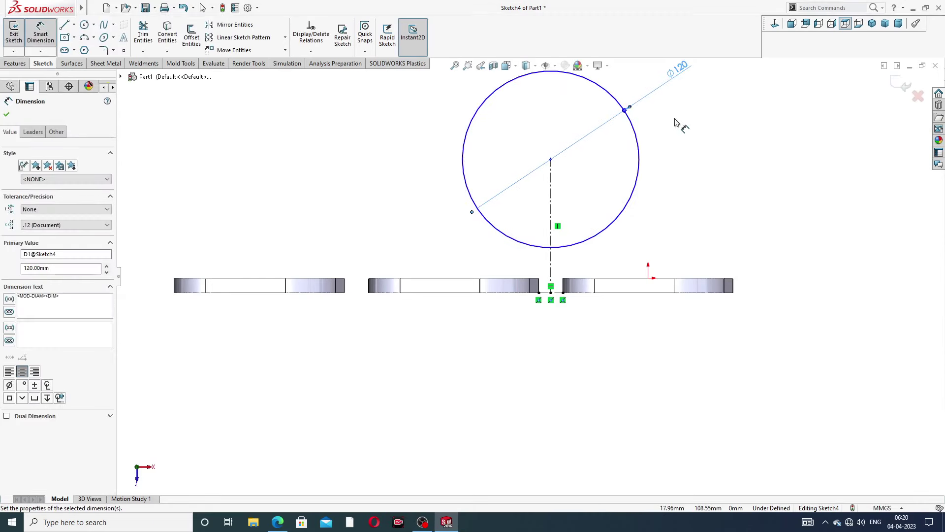
key(z)
key(z)
Dimension the circle's centre 140 mm above the flange base point
key(shift+z)
key(shift+z)
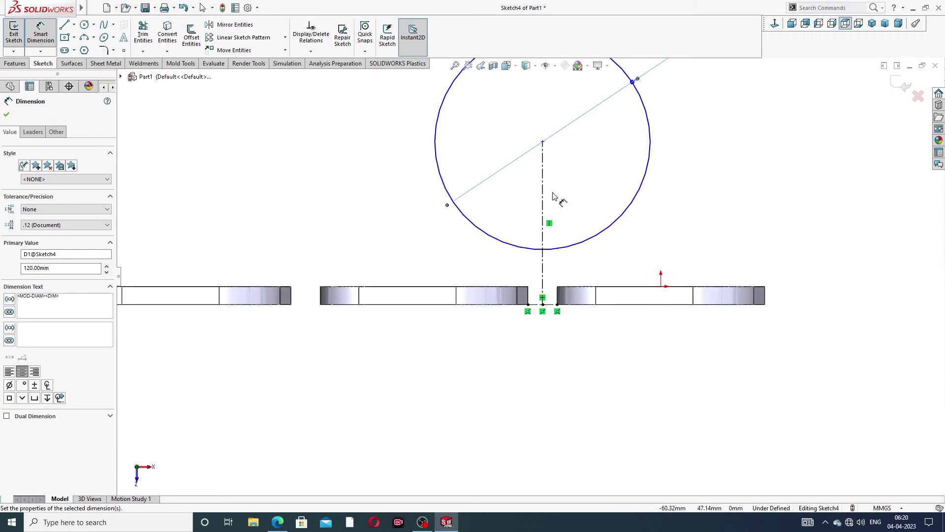
click(544, 143)
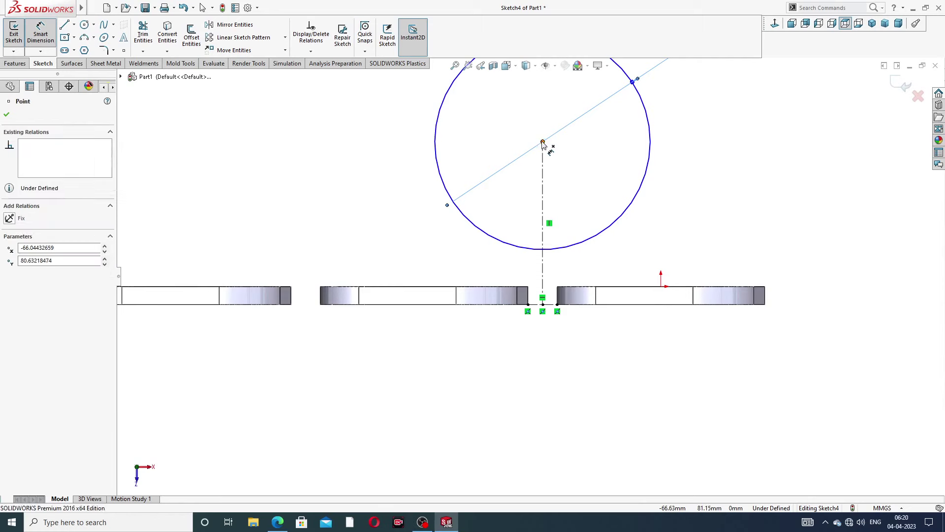
click(543, 305)
click(799, 215)
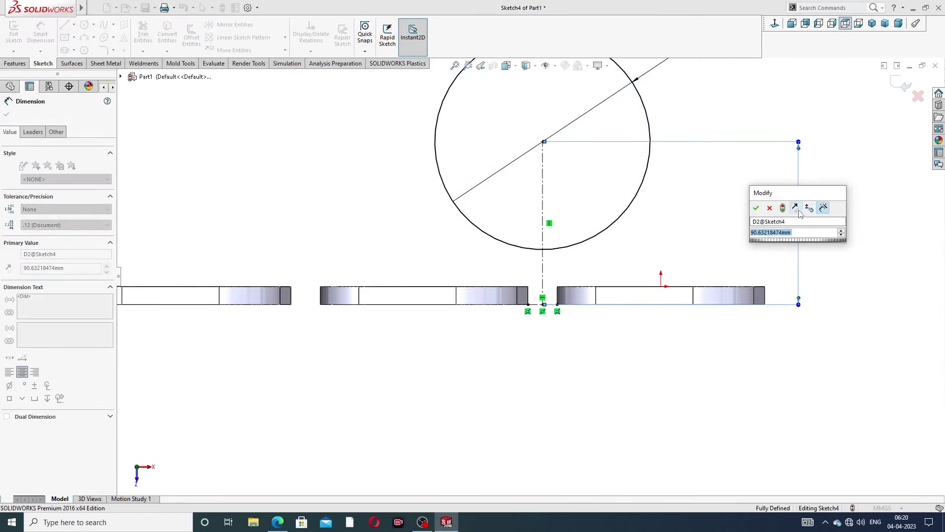
click(279, 523)
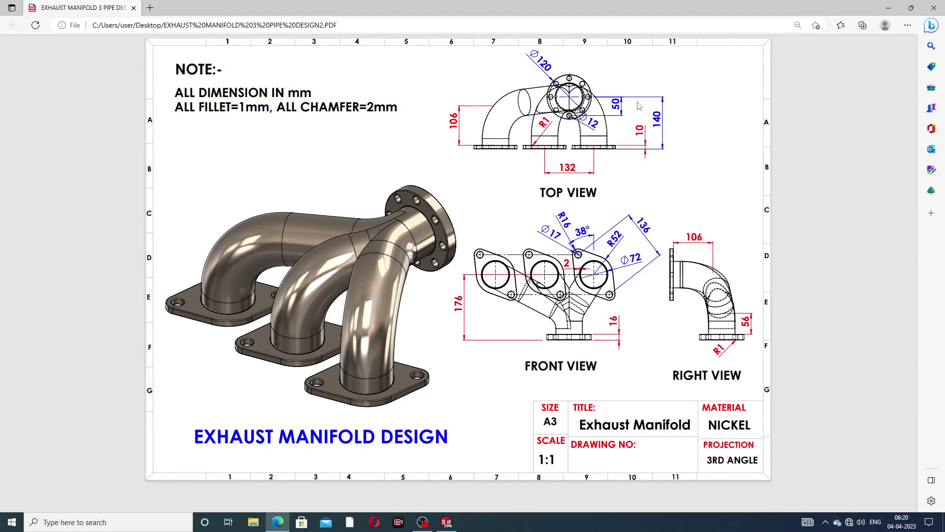
click(278, 522)
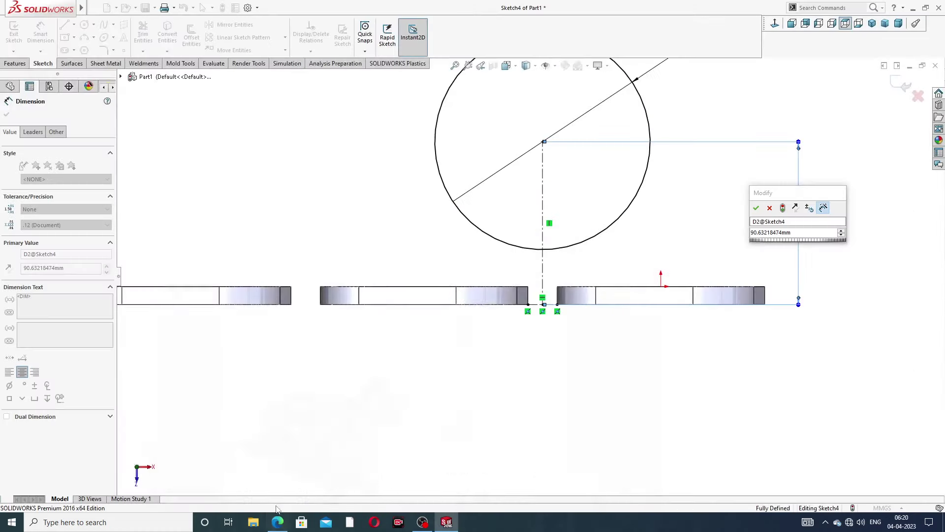
click(801, 235)
text(140)
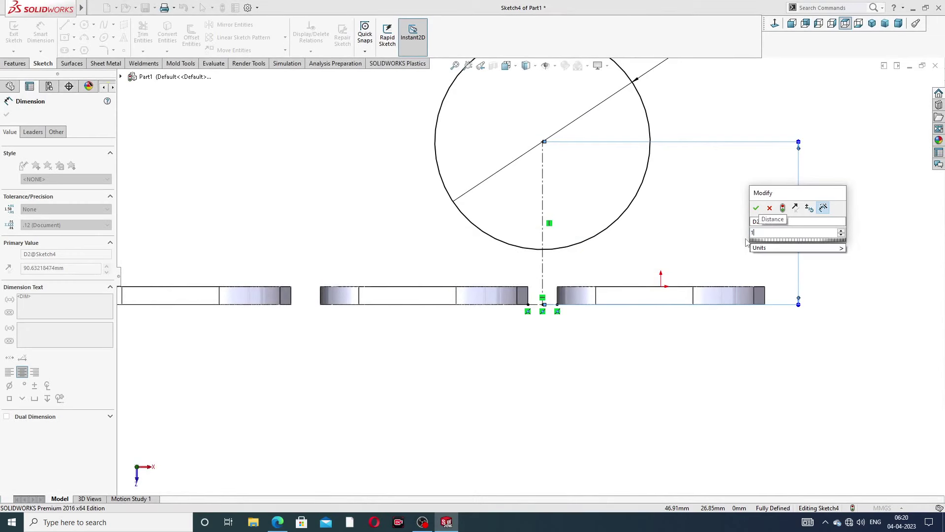
key(Return)
key(Escape)
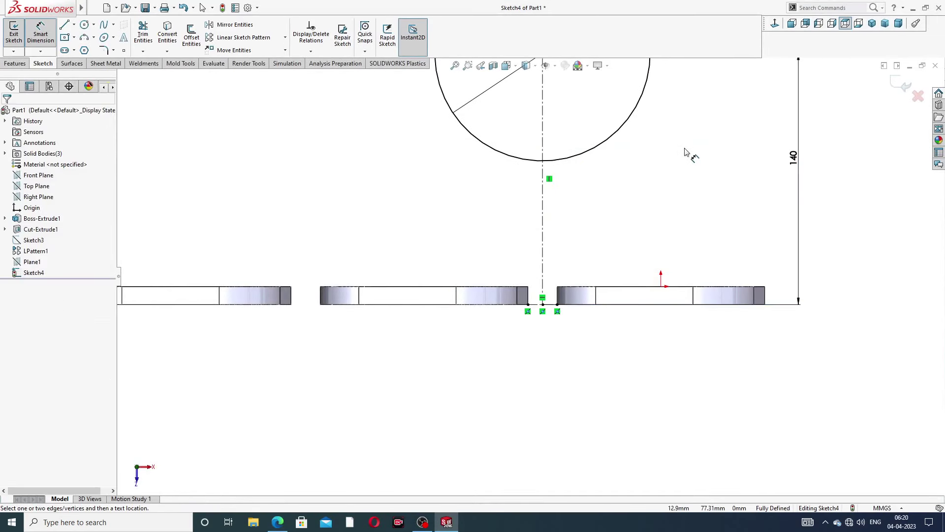
key(f)
right_click(688, 109)
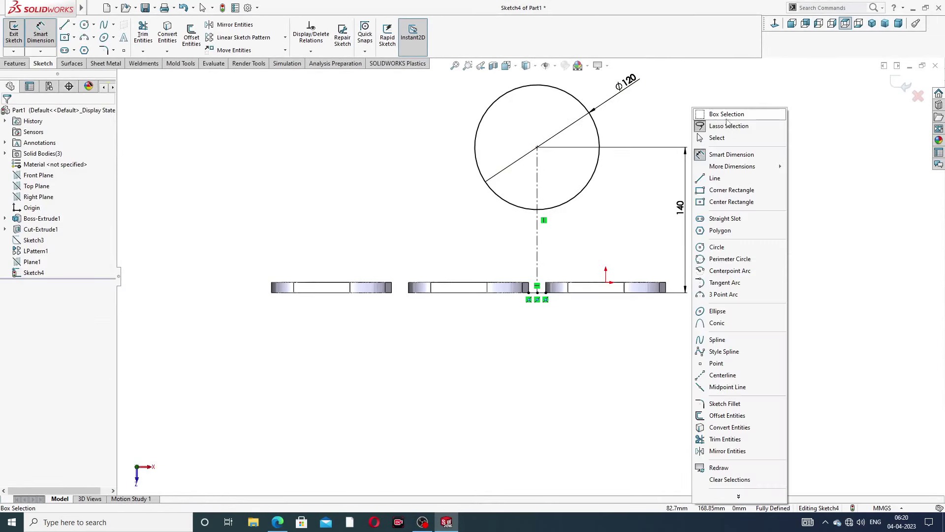
click(714, 137)
scroll(552, 218, down, 1)
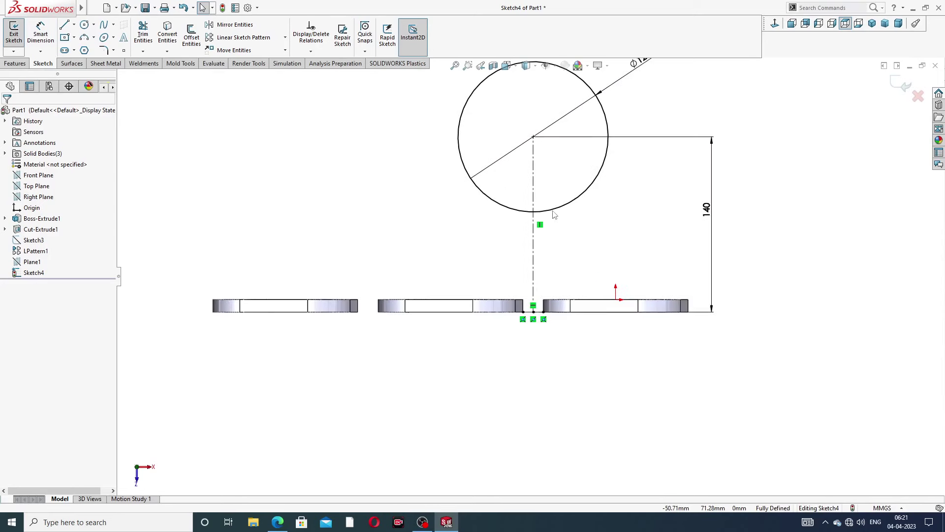
scroll(537, 246, up, 3)
Extrude the Ø120 circle 16 mm into a disc (Boss-Extrude2) and orbit to view it
click(14, 64)
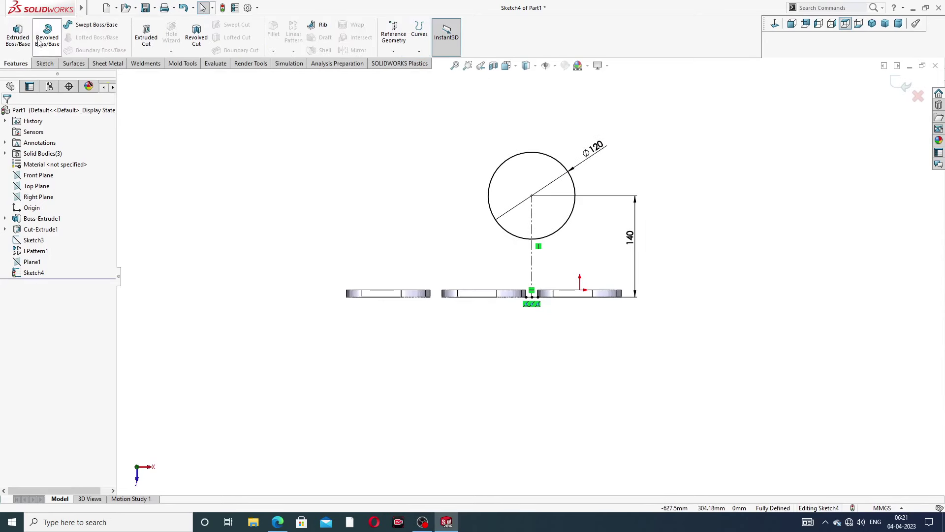
click(17, 35)
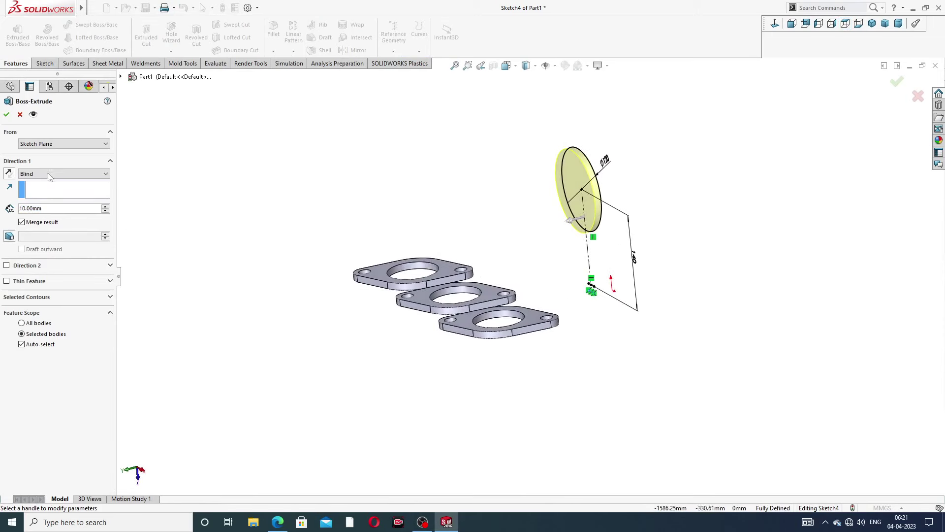
click(48, 209)
text(16)
key(Return)
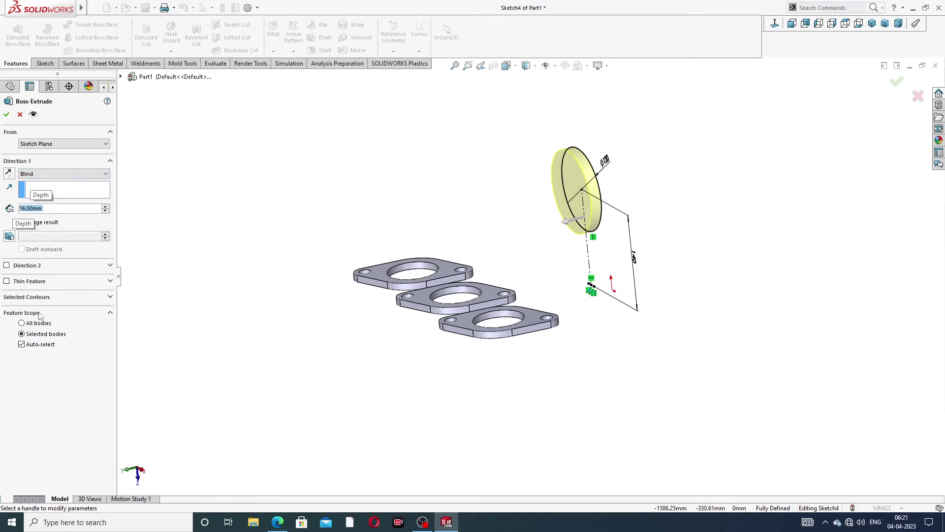
click(278, 522)
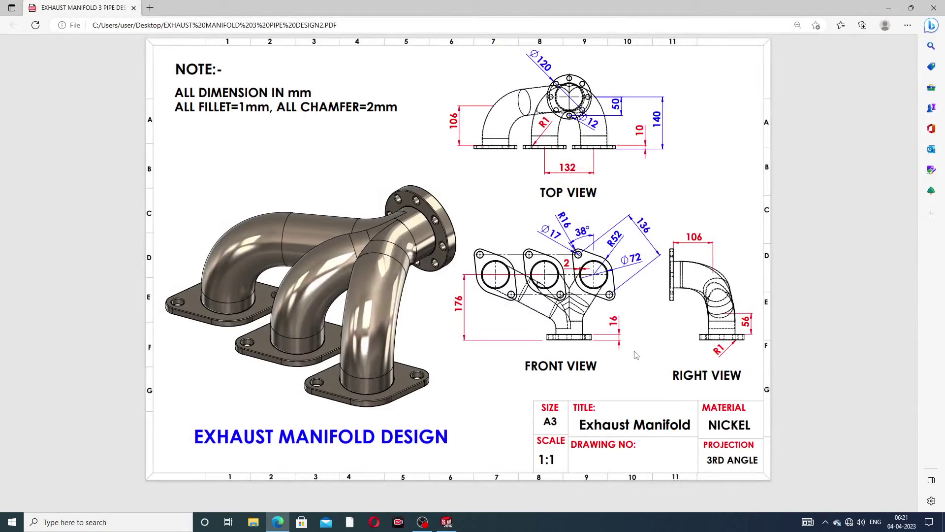
click(286, 523)
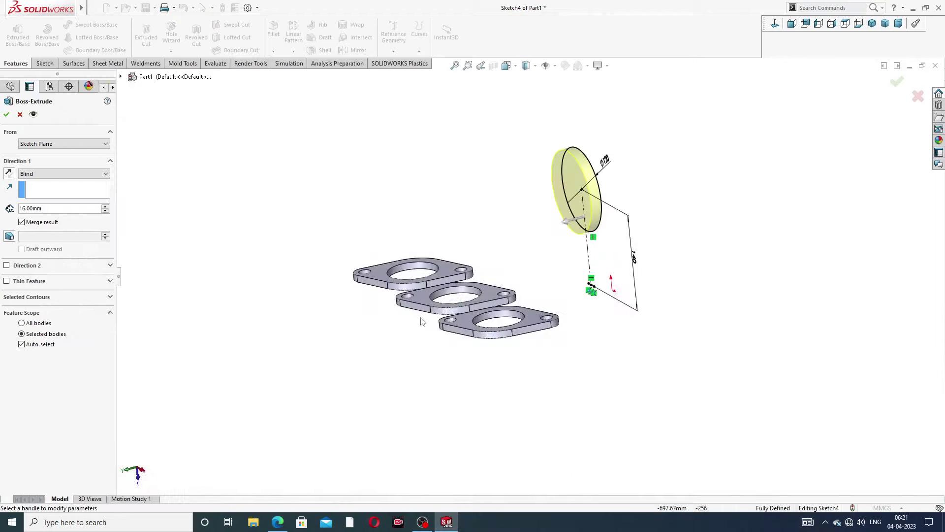
click(6, 115)
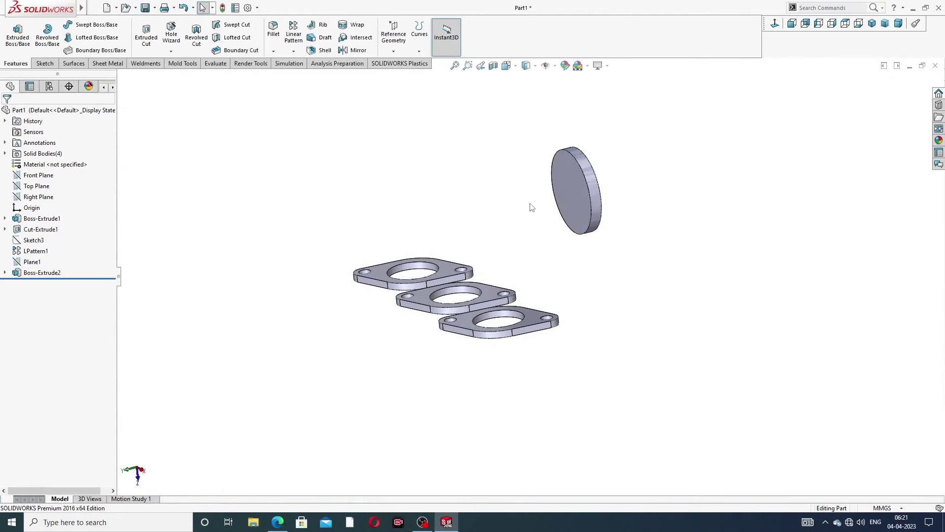
middle_drag(532, 208, 474, 220)
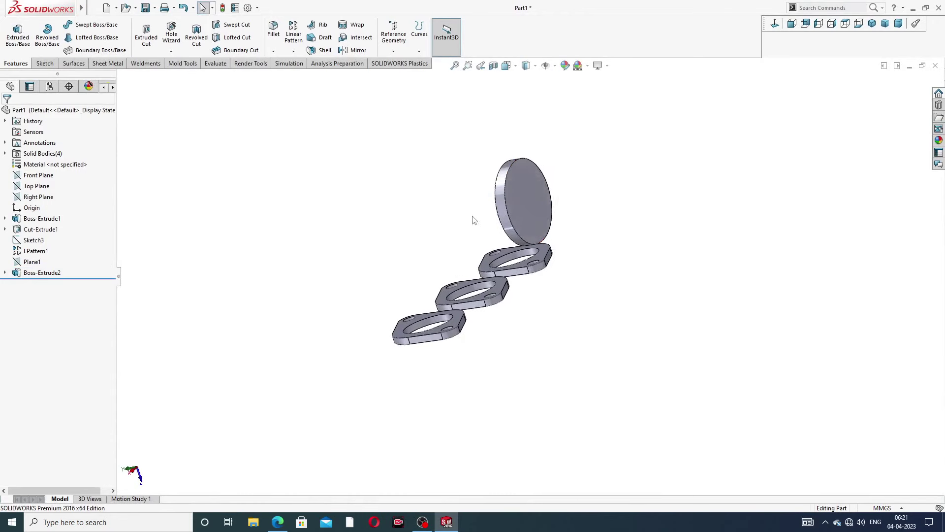
Start a sketch on the disc's front face, viewed straight on, with a circle at its centre
click(537, 184)
click(578, 157)
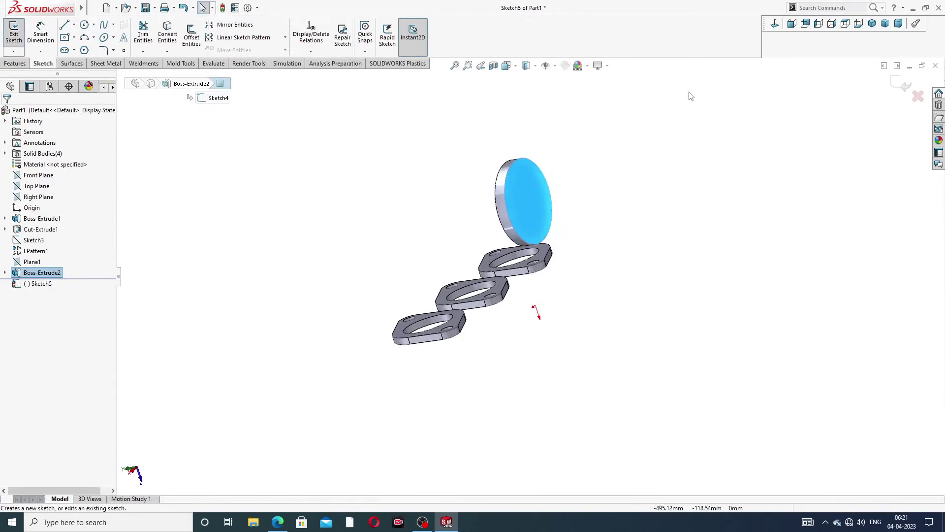
click(775, 23)
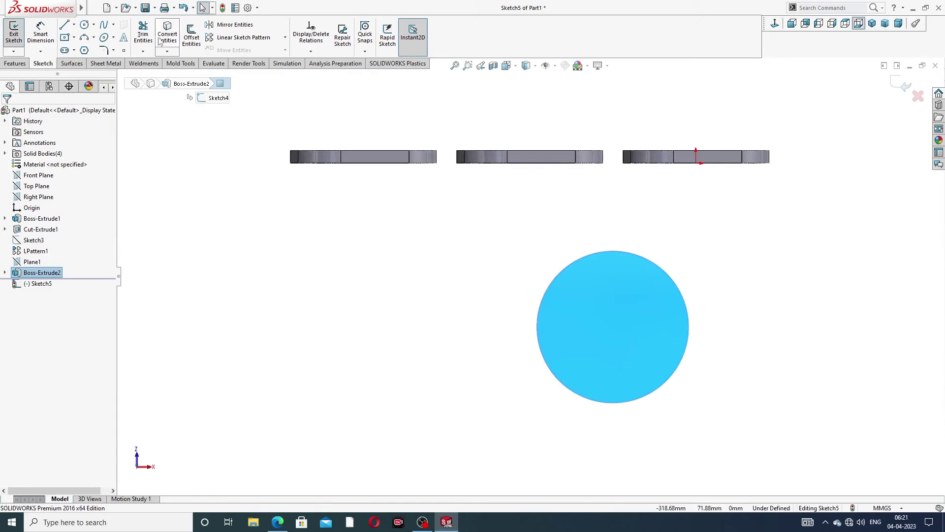
click(85, 25)
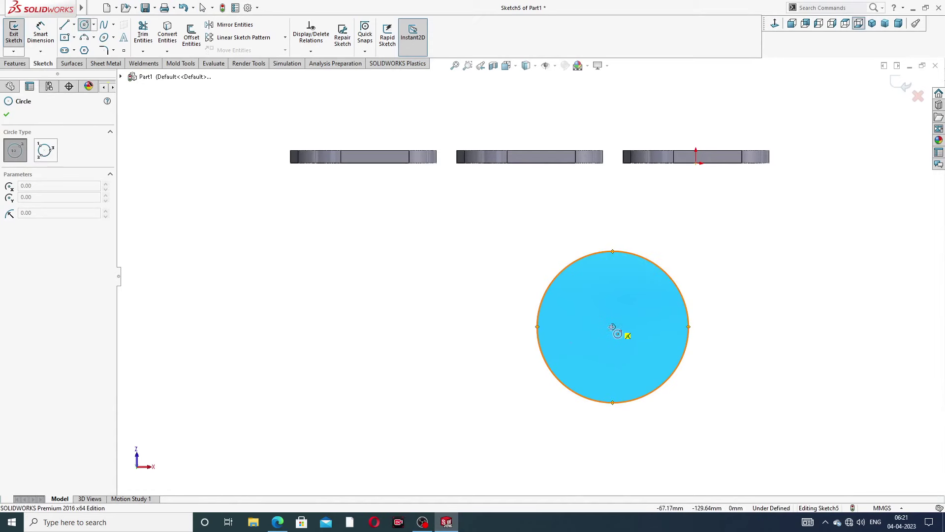
click(613, 327)
click(628, 275)
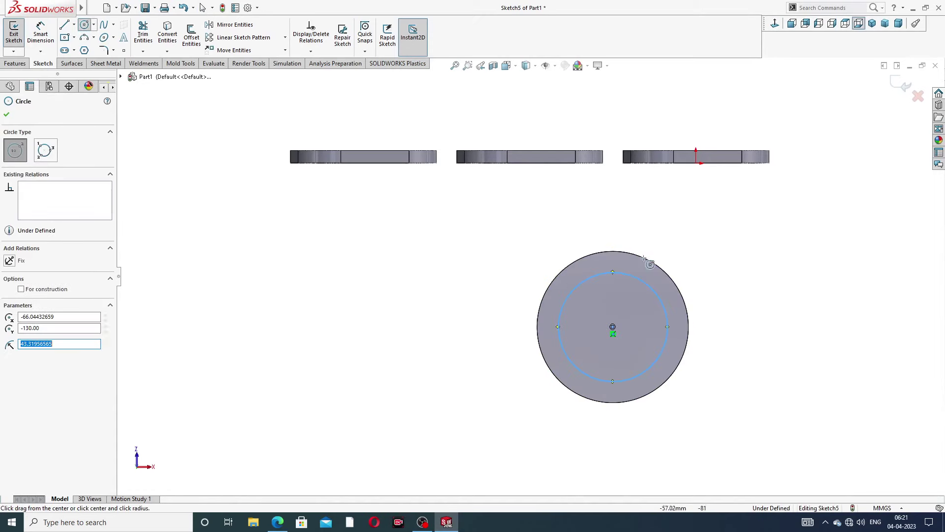
right_click(694, 243)
click(714, 247)
click(278, 522)
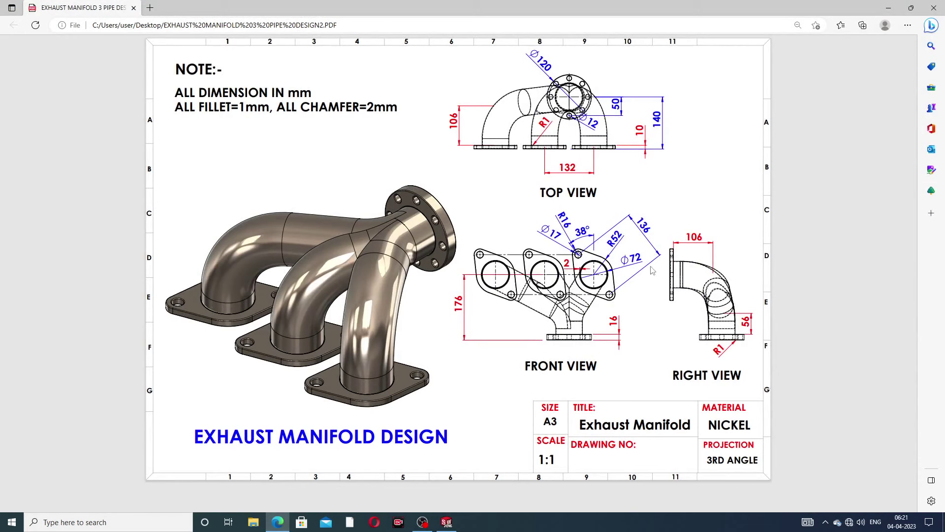
click(278, 523)
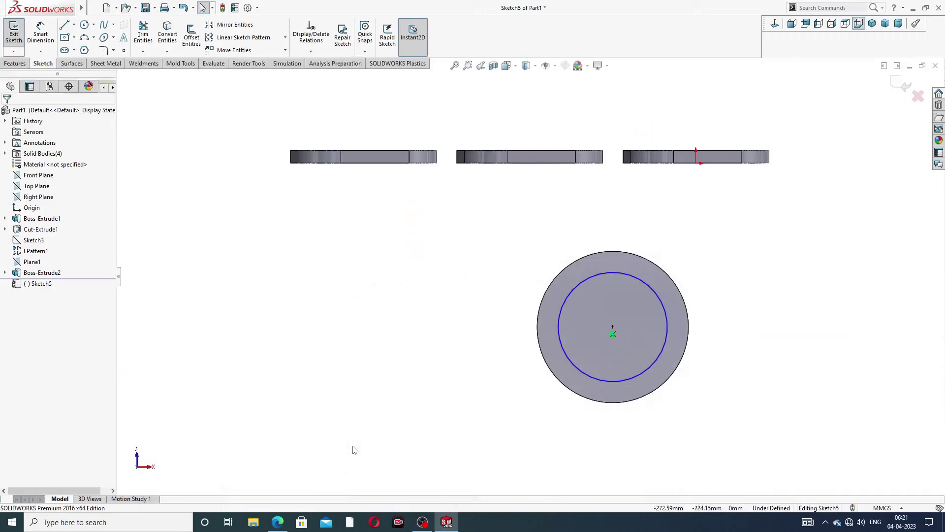
Dimension the centred circle to a 72 mm diameter
click(40, 35)
click(651, 290)
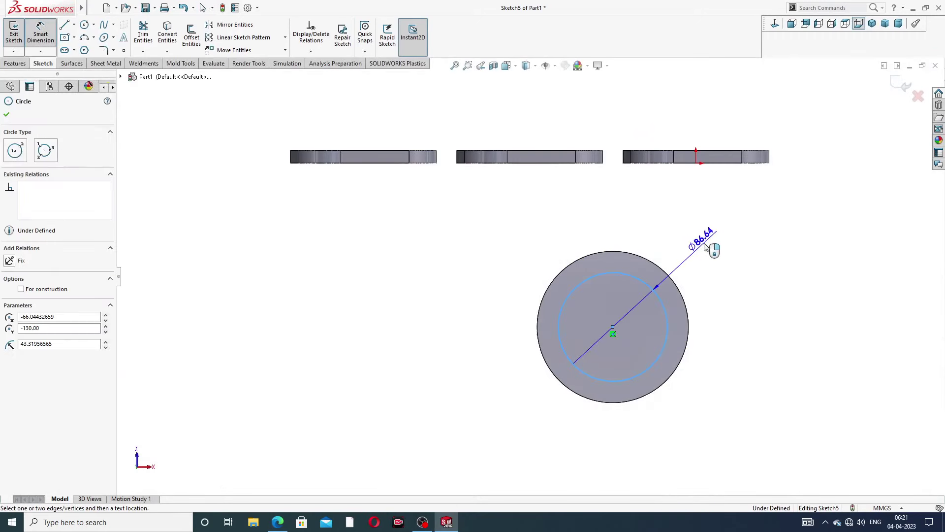
click(705, 247)
text(72)
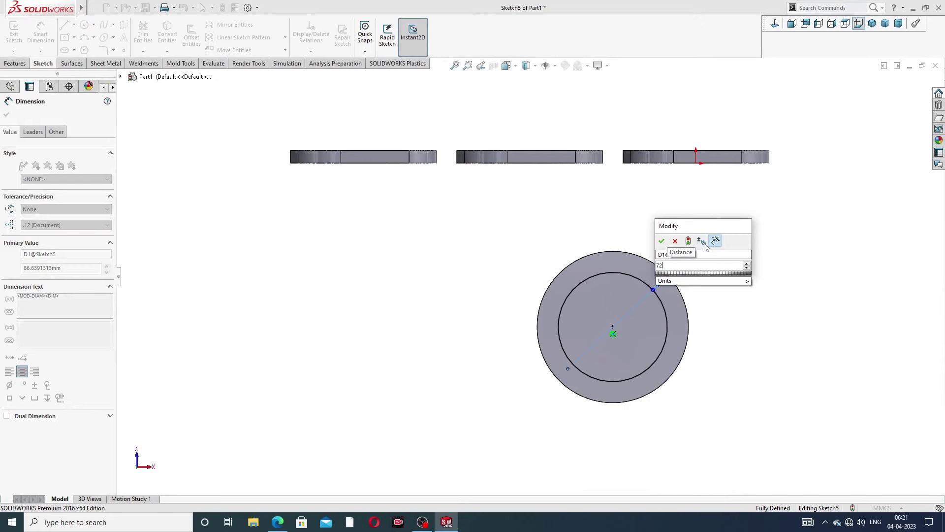
key(Return)
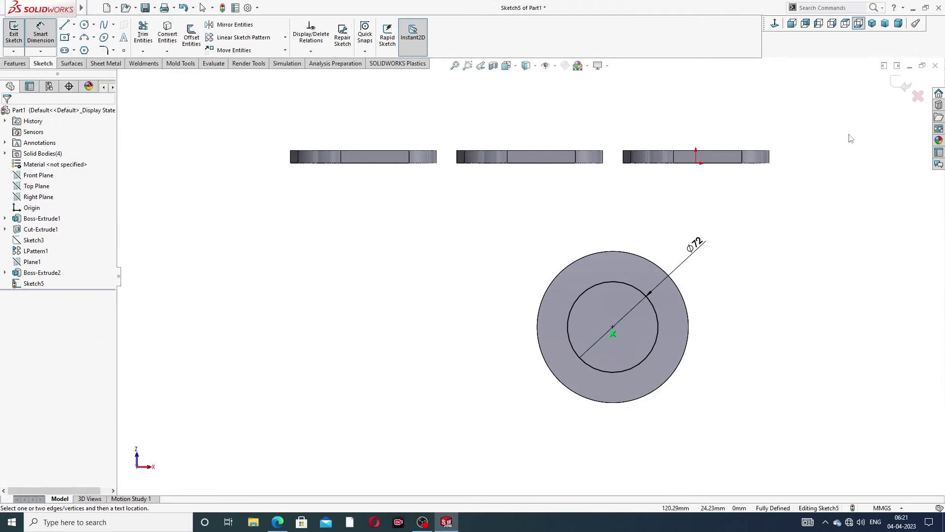
right_click(851, 138)
click(872, 147)
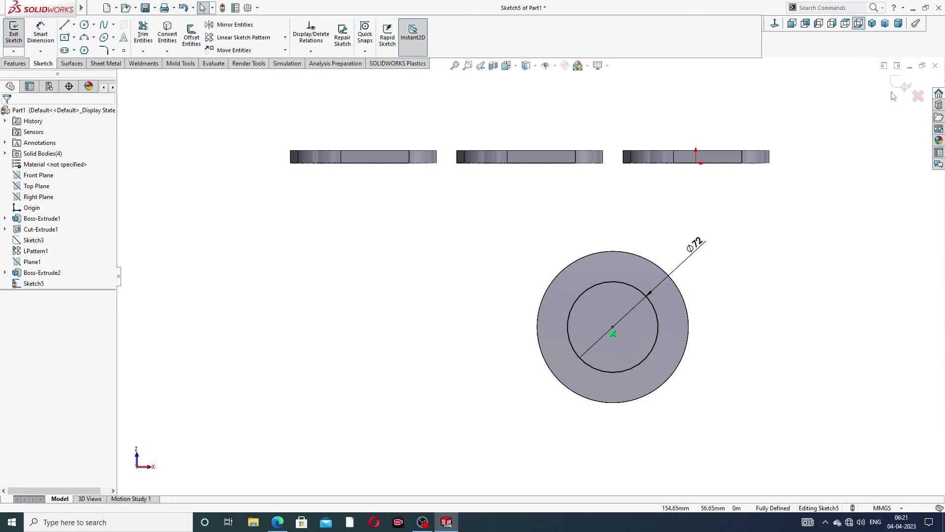
click(15, 63)
Cut the Ø72 circle Through All to hollow the disc into a ring, viewed face-on
click(147, 35)
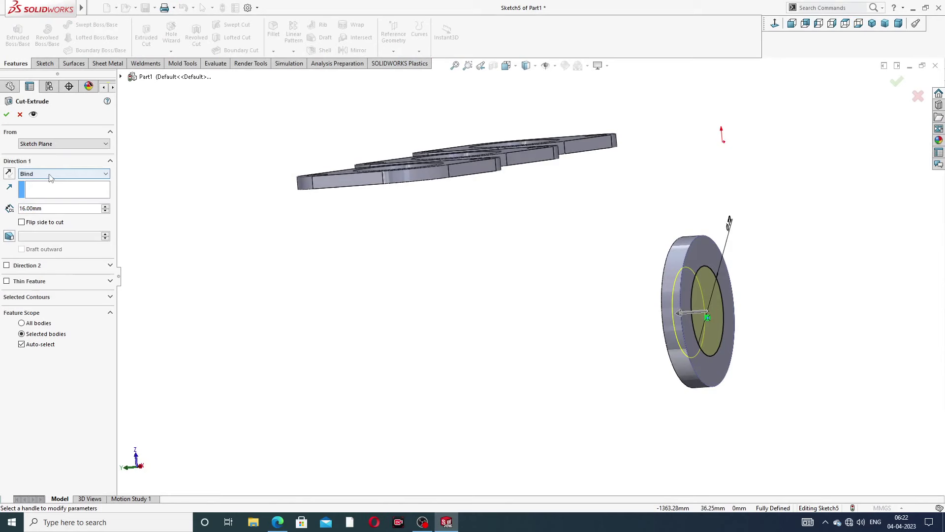
click(50, 175)
click(34, 189)
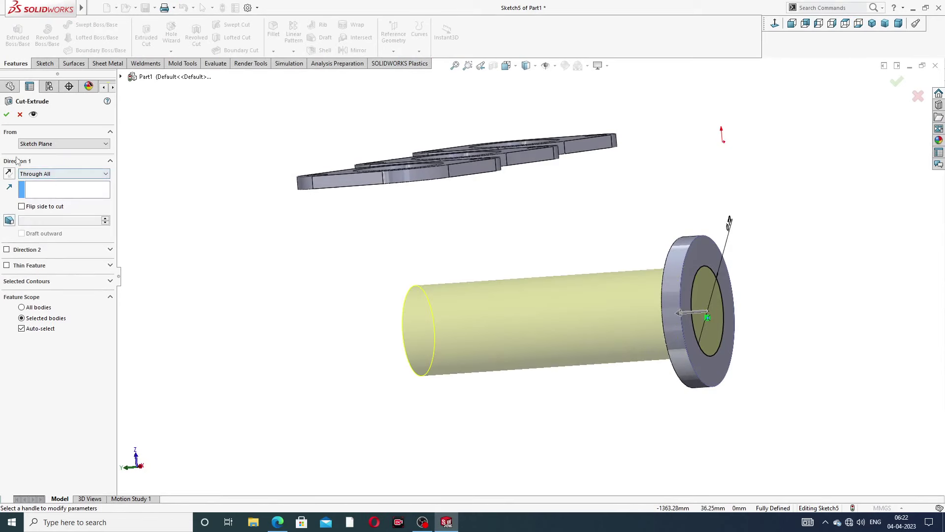
click(7, 115)
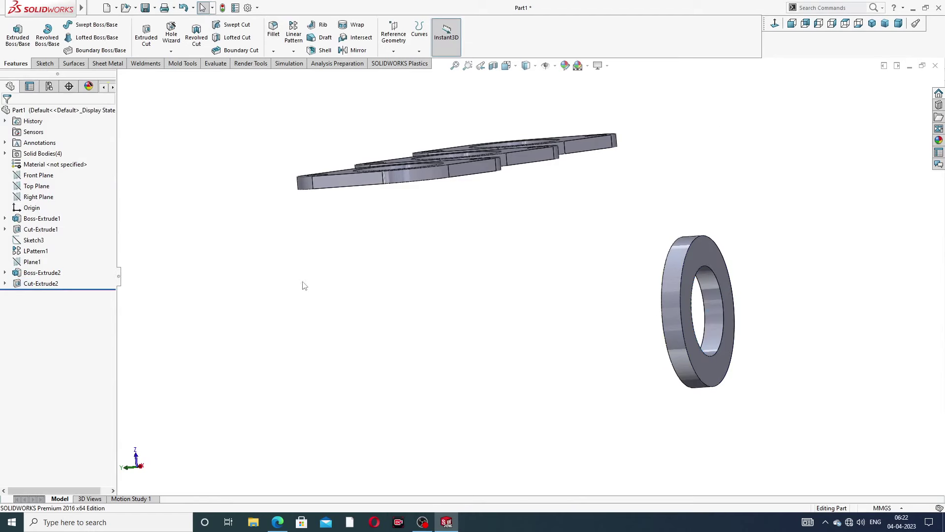
scroll(481, 296, up, 3)
key(ctrl+6)
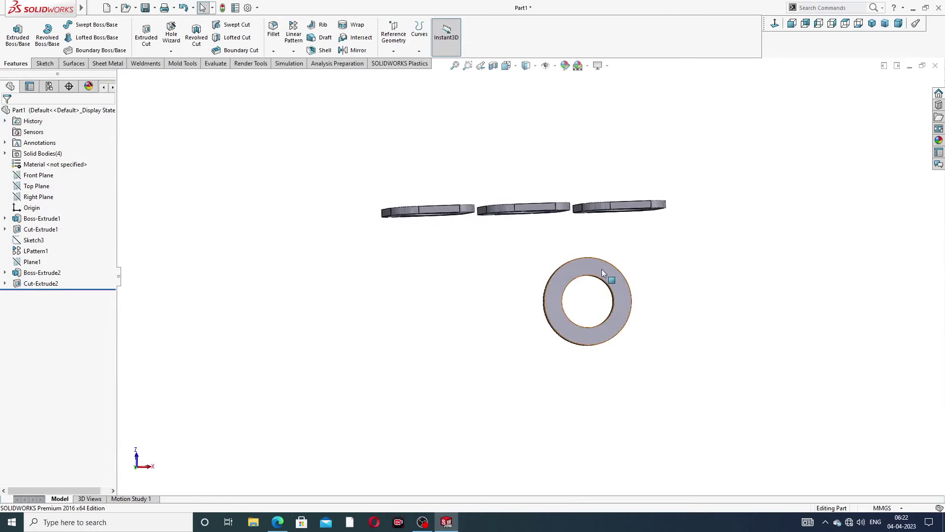
scroll(602, 269, down, 2)
click(573, 268)
Start a new sketch on the ring face, viewed straight on
click(619, 222)
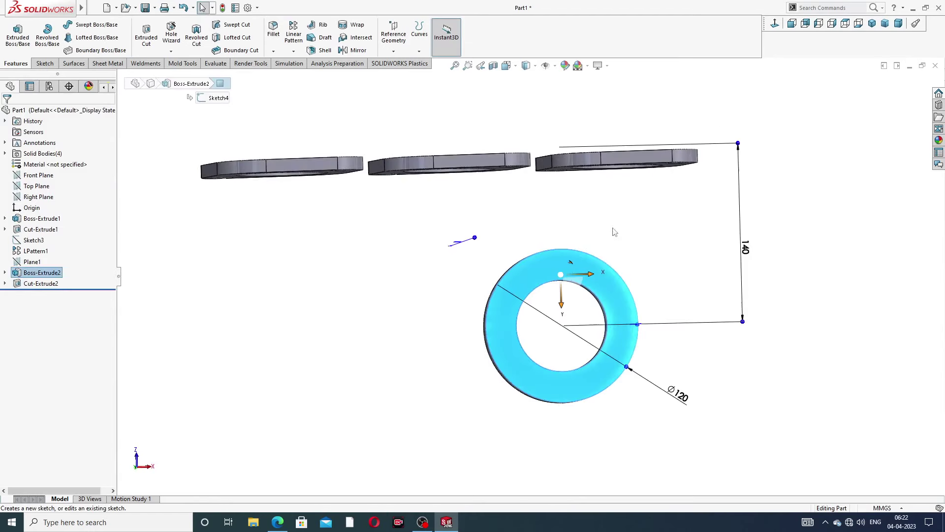
click(775, 24)
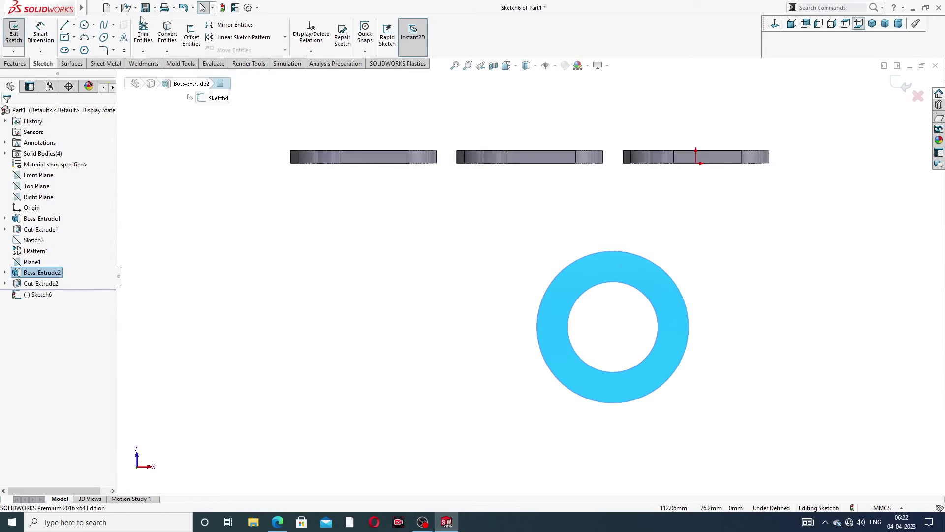
click(84, 25)
scroll(641, 289, down, 1)
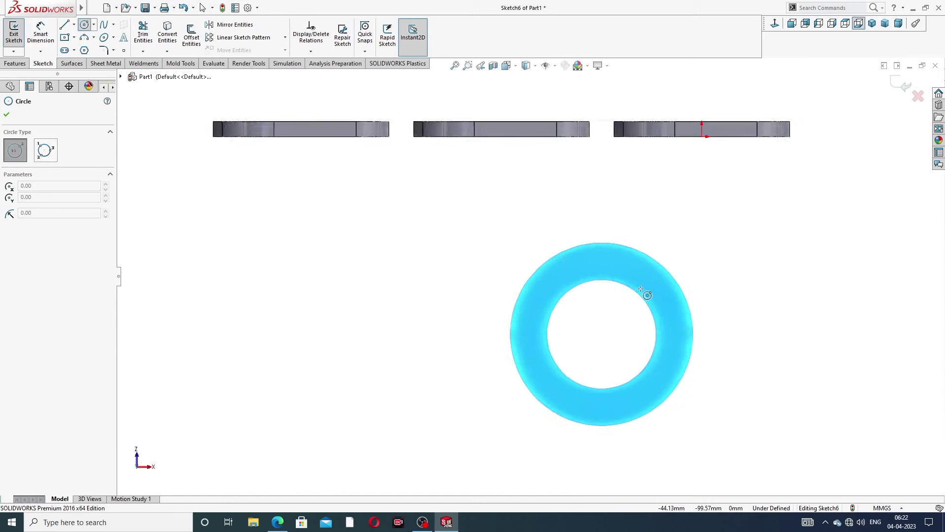
scroll(640, 289, down, 1)
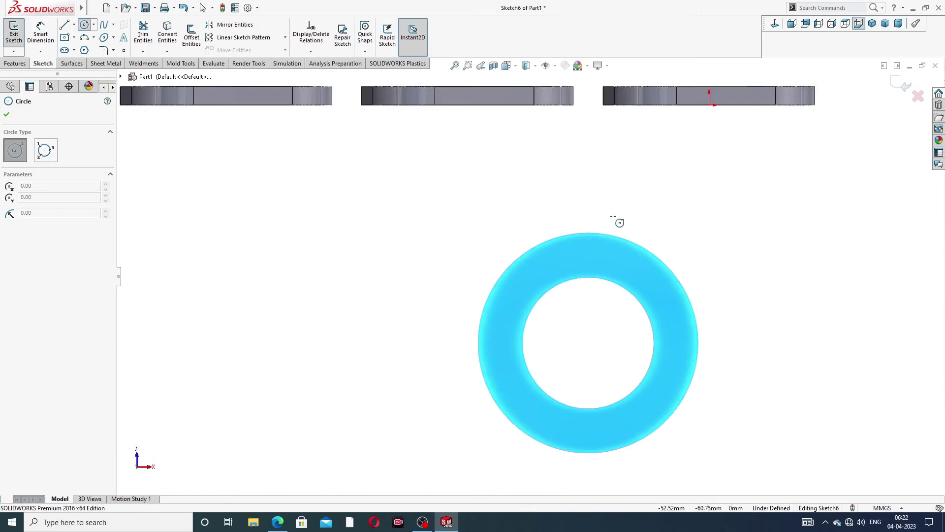
right_click(654, 206)
click(679, 211)
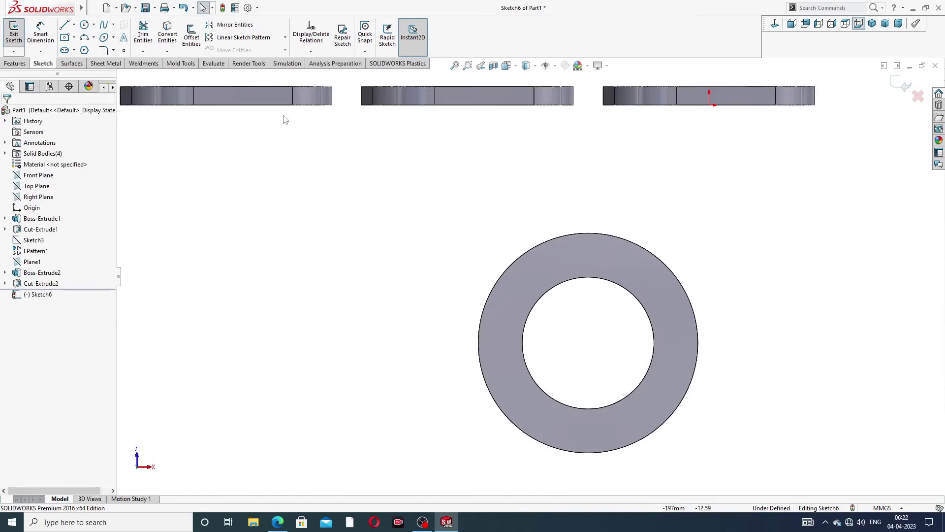
Draw a vertical centerline from the ring's centre to its top outer edge
click(75, 25)
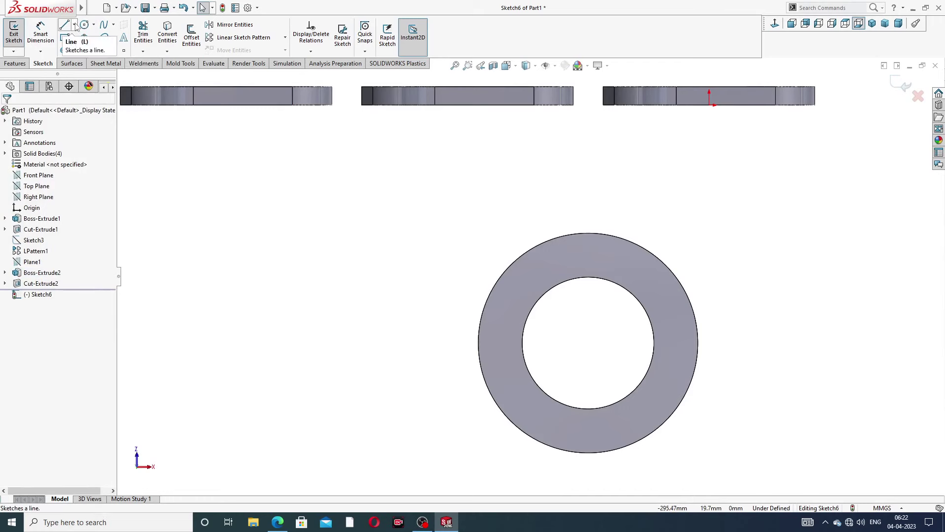
click(91, 46)
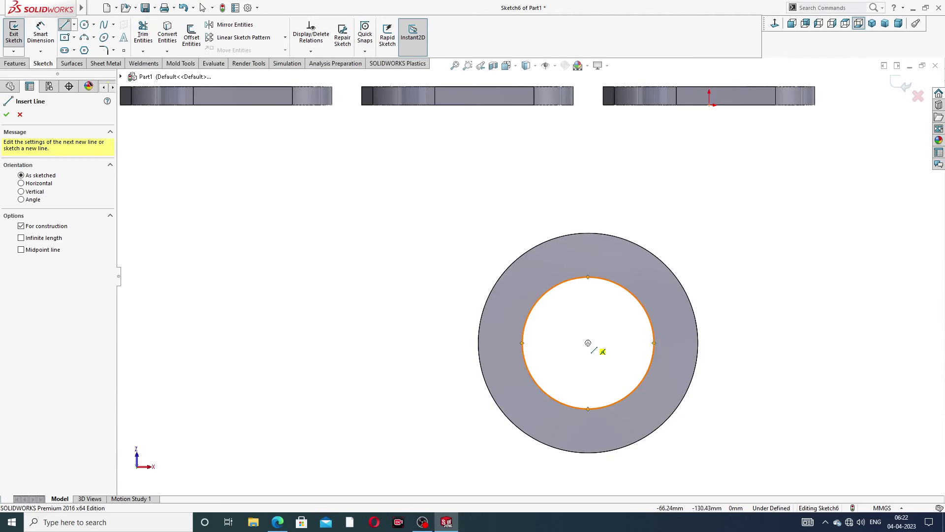
click(588, 343)
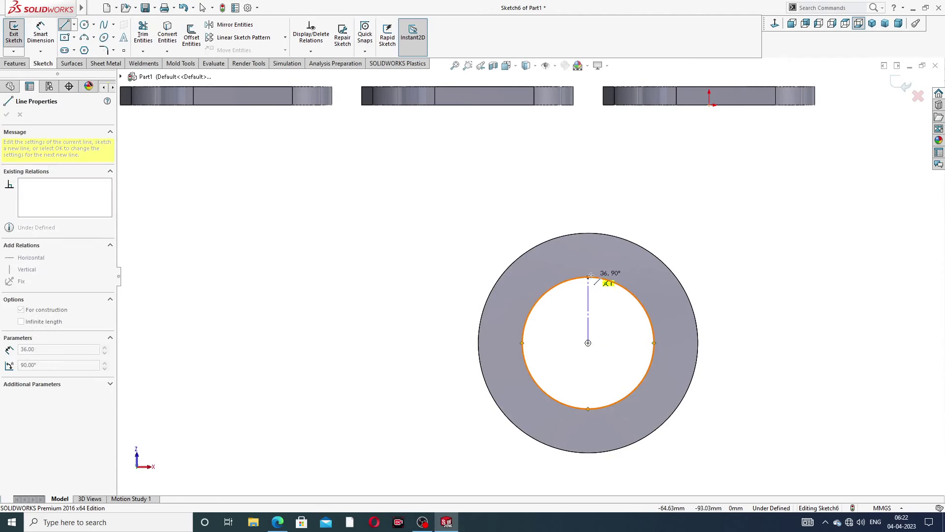
click(588, 232)
right_click(633, 212)
click(650, 218)
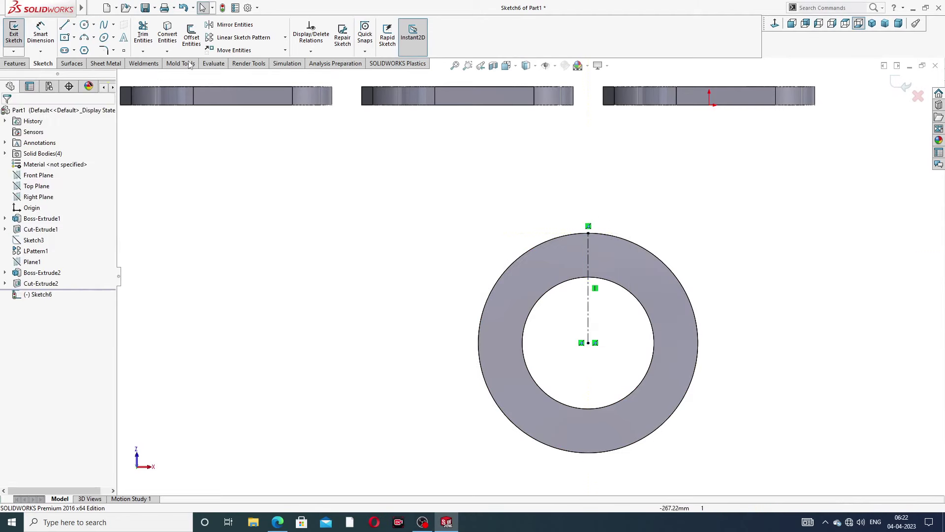
click(84, 24)
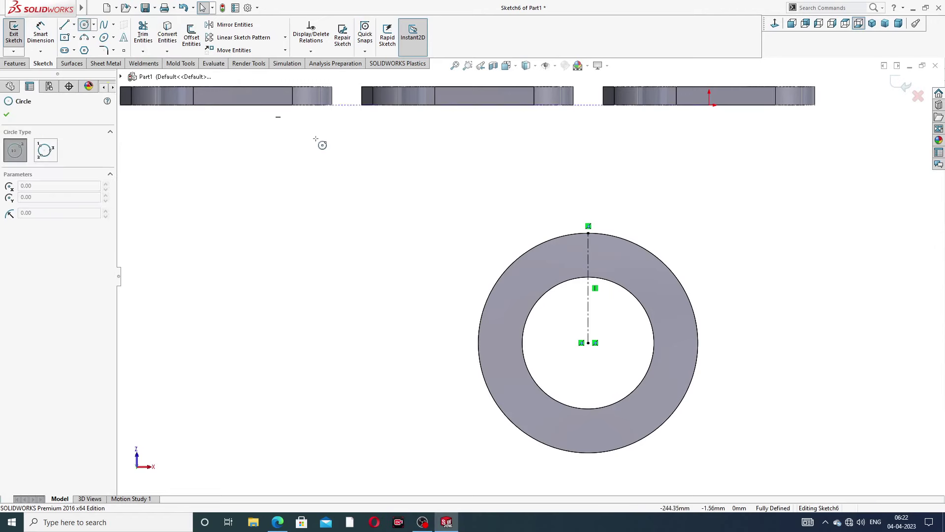
scroll(565, 290, down, 3)
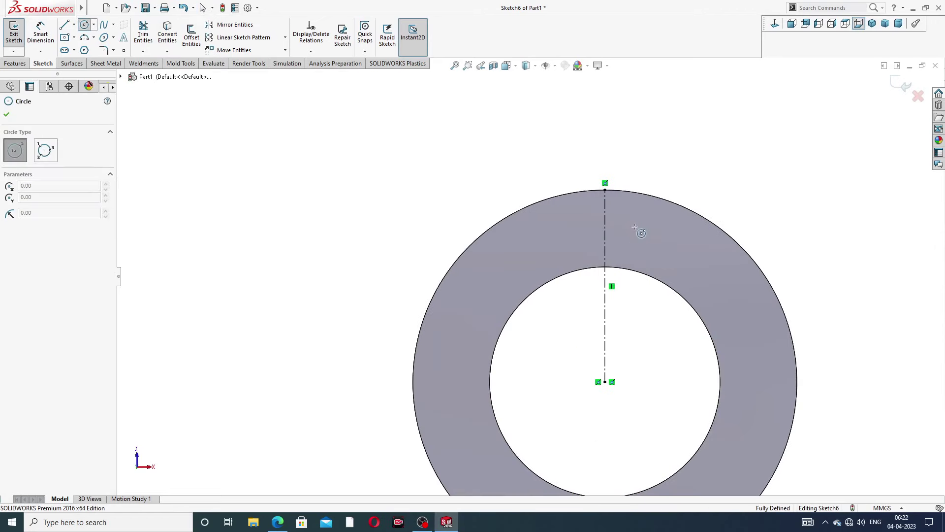
Draw a small circle on the centerline and dimension it to Ø12
click(605, 224)
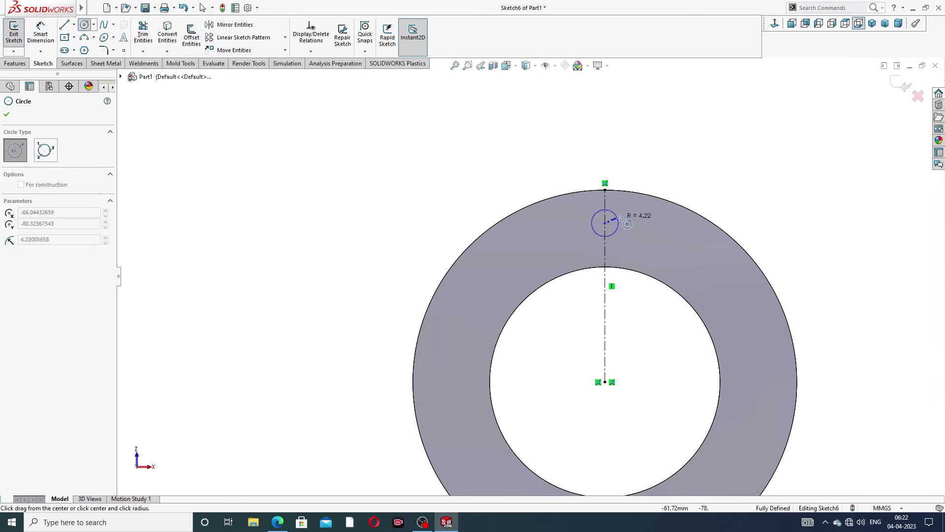
click(624, 214)
right_click(669, 169)
click(688, 174)
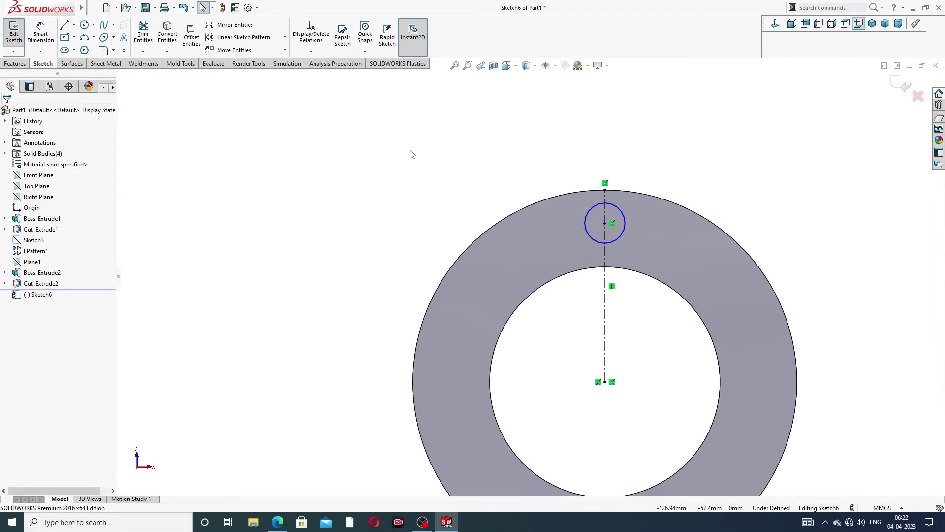
click(53, 31)
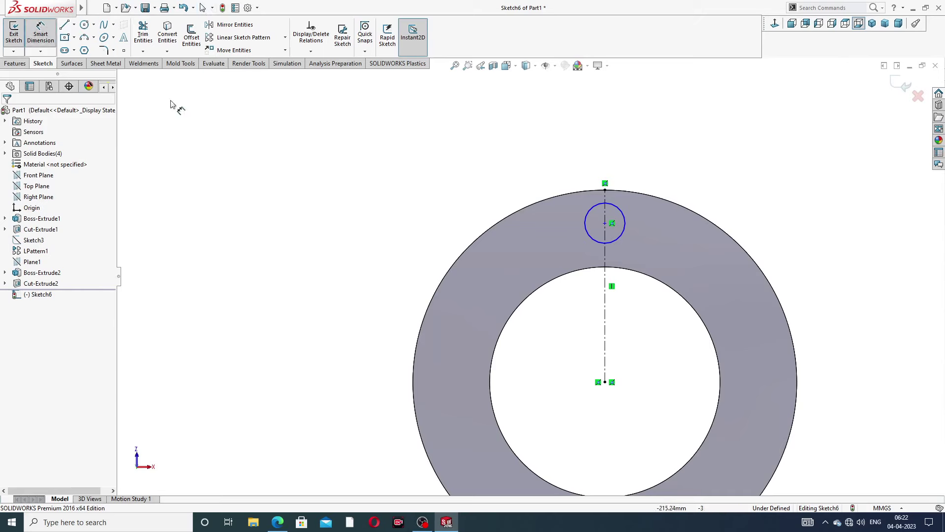
click(622, 212)
click(659, 165)
text(12)
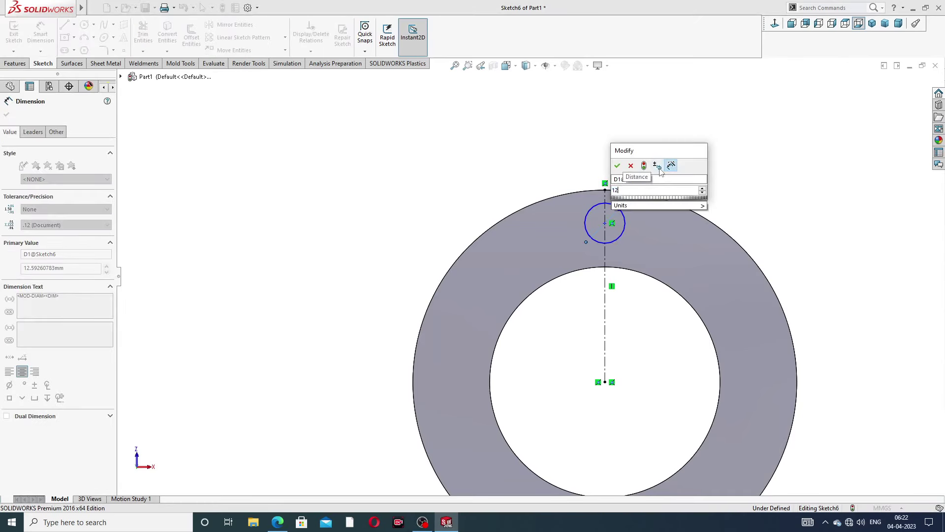
key(Return)
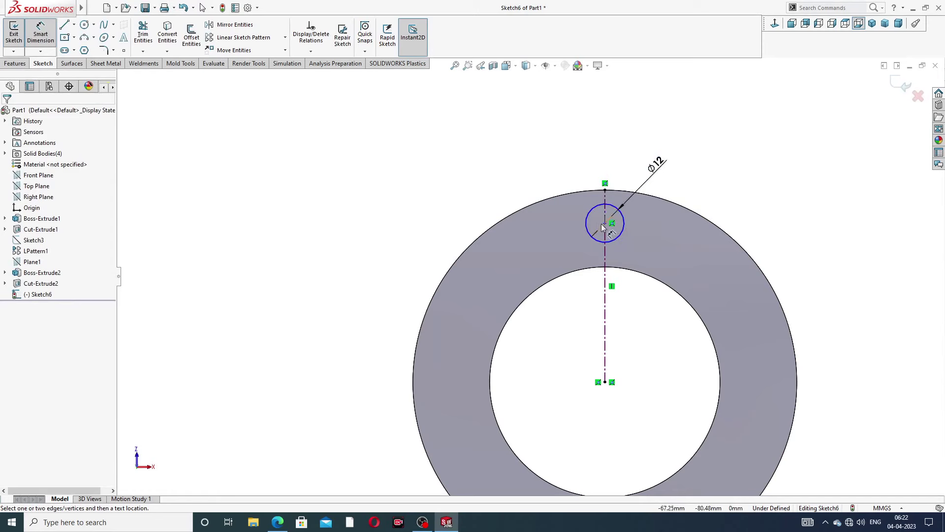
Dimension the hole centre 50 mm above the ring's centre
click(605, 224)
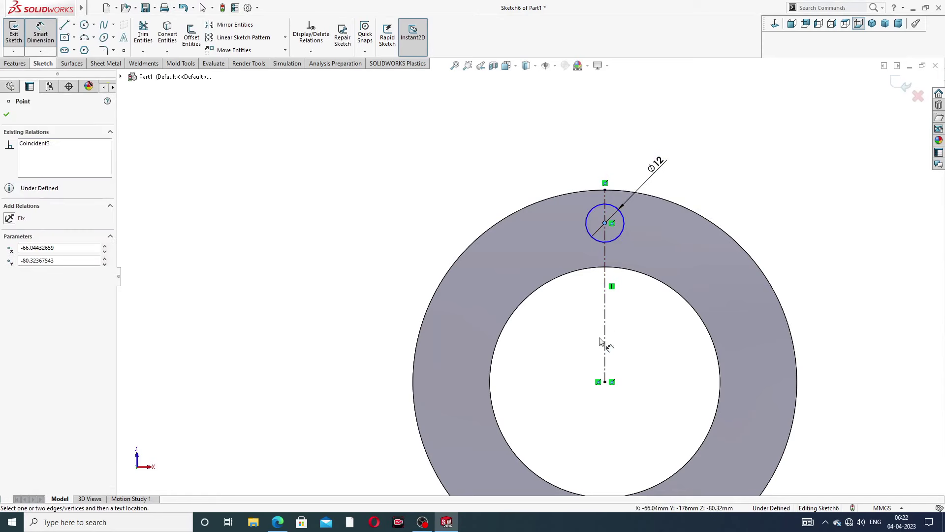
click(605, 383)
click(799, 283)
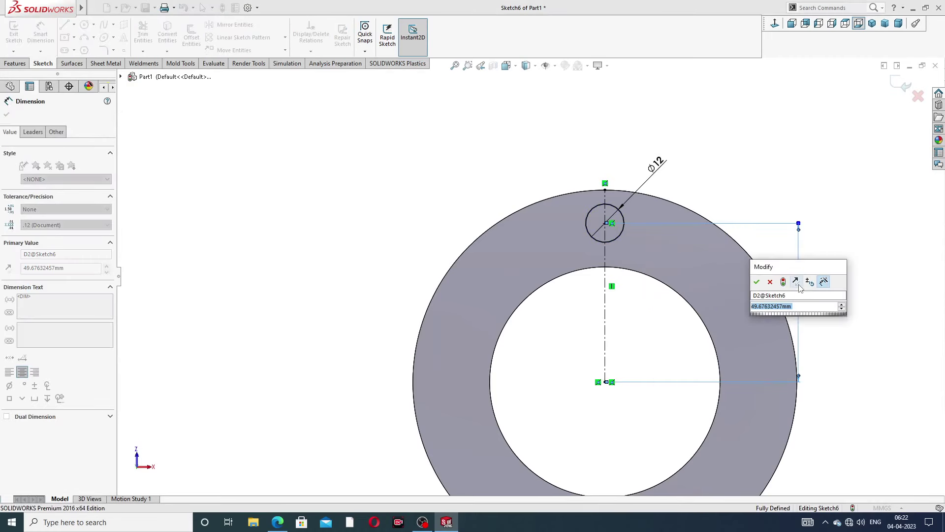
text(50)
key(Return)
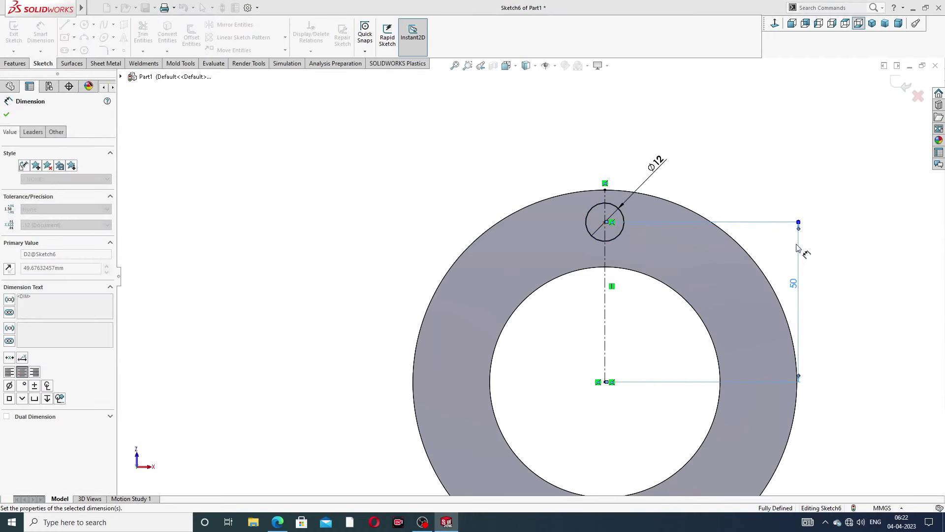
key(Escape)
right_click(764, 129)
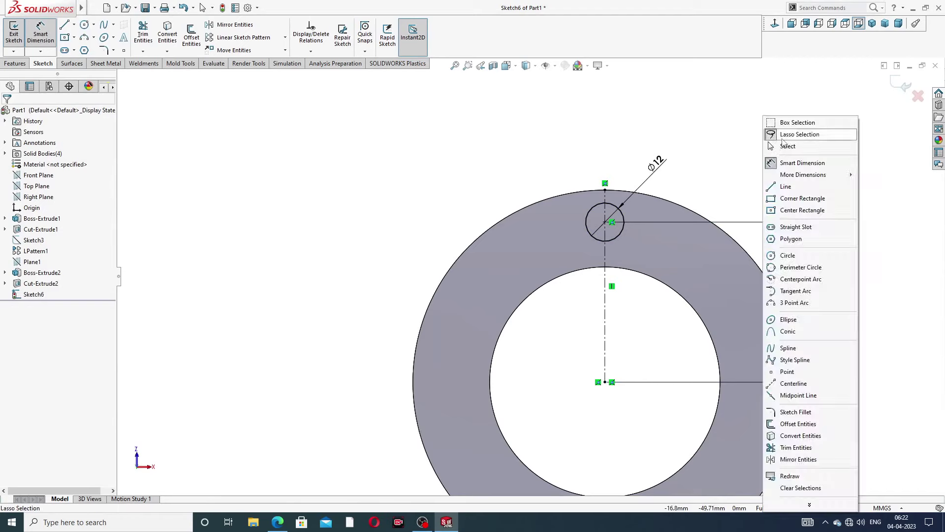
click(787, 146)
key(f)
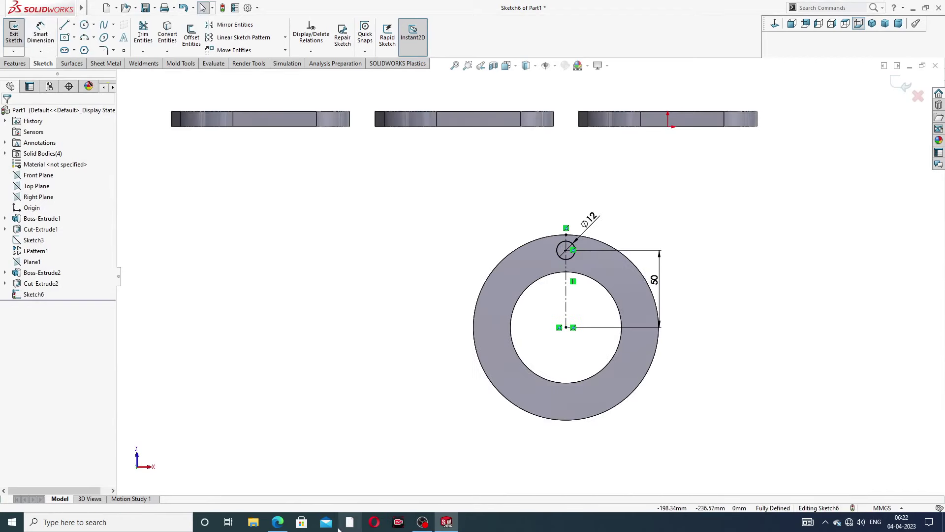
click(278, 522)
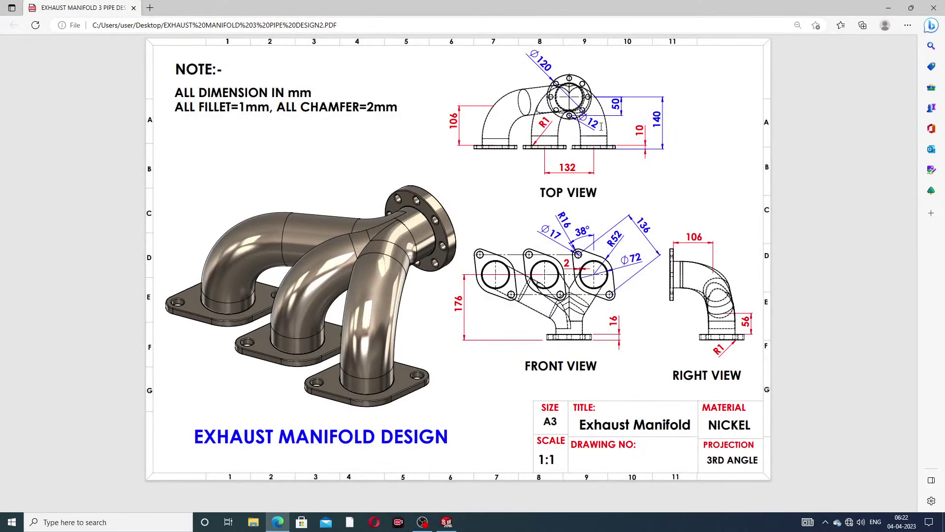
click(278, 522)
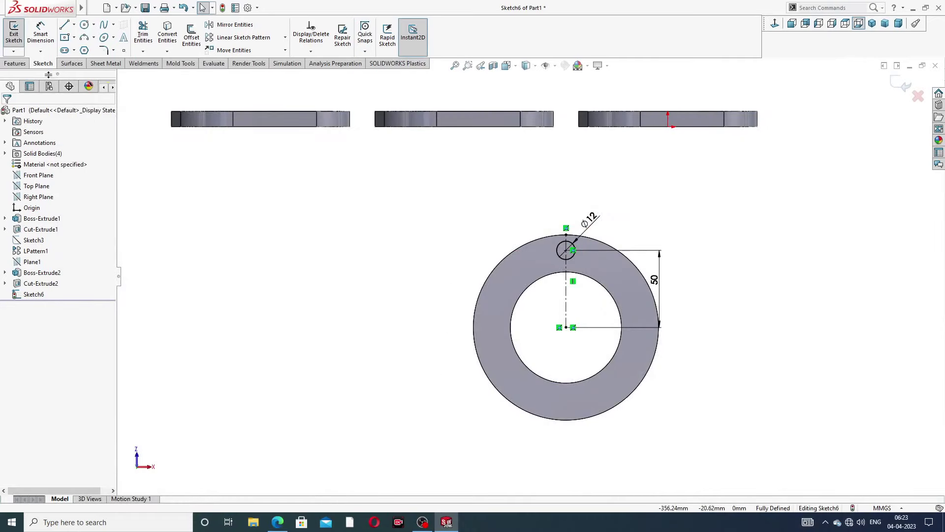
Extruded-cut the Ø12 circle Through All, creating Cut-Extrude3
click(15, 63)
click(146, 38)
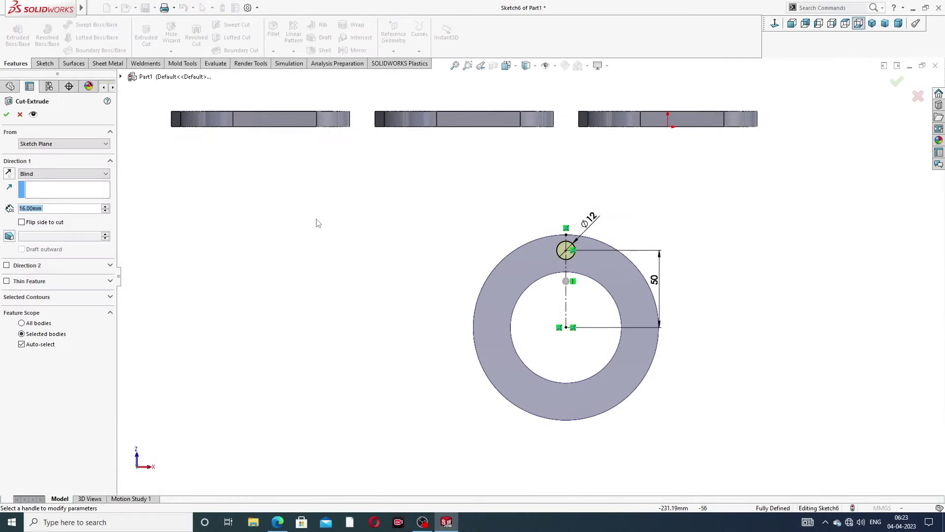
click(56, 178)
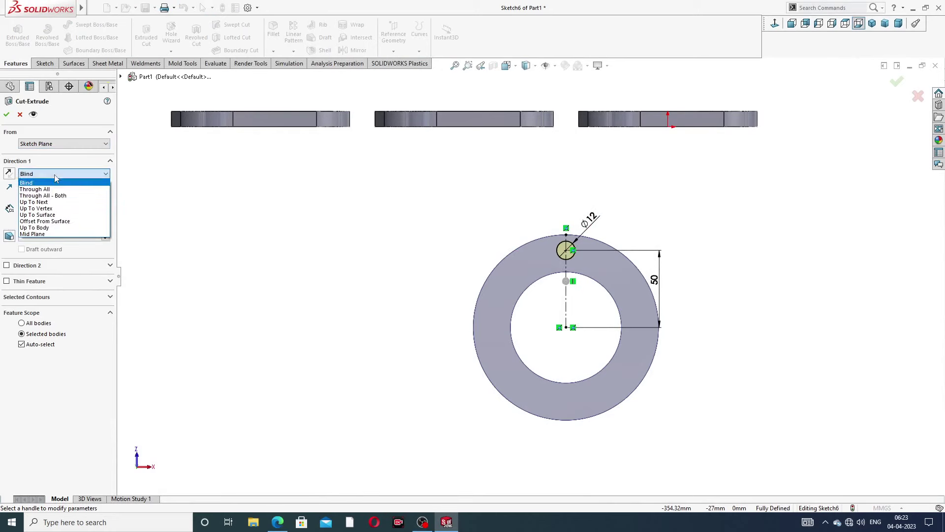
click(56, 191)
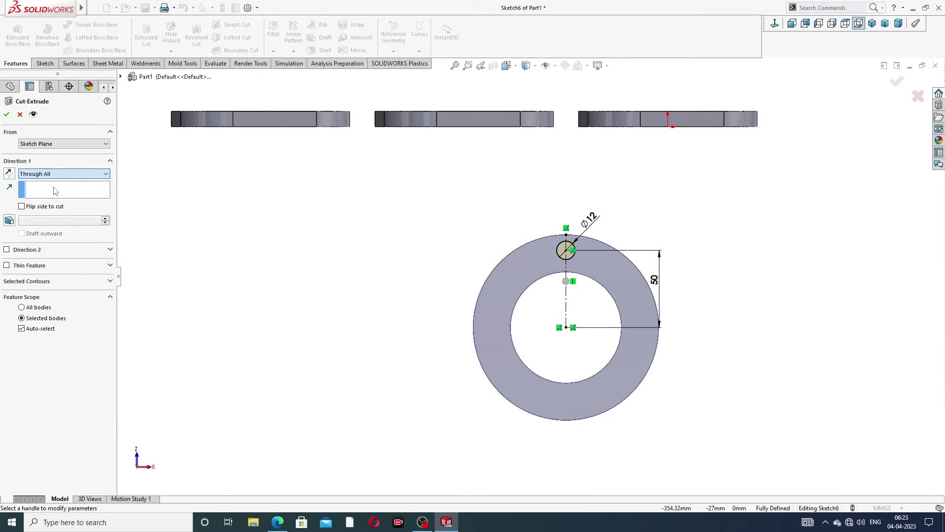
click(6, 116)
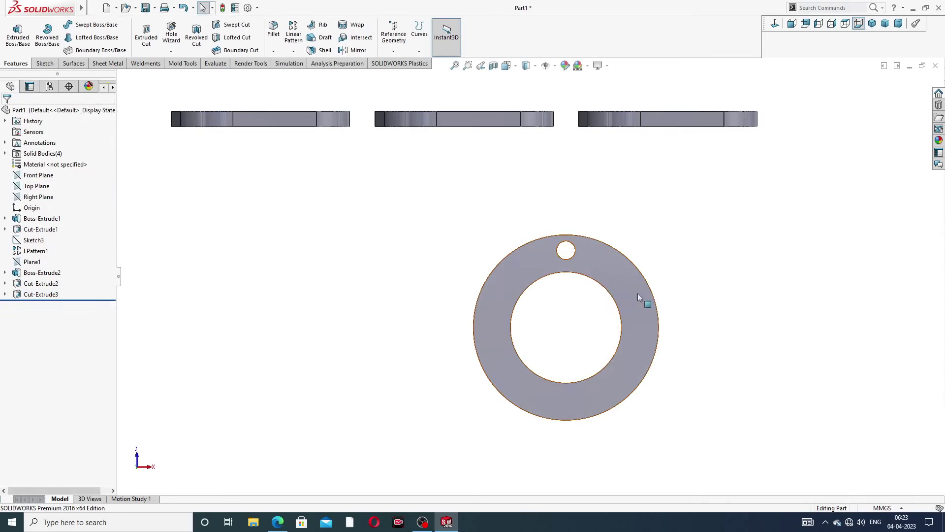
scroll(565, 326, down, 2)
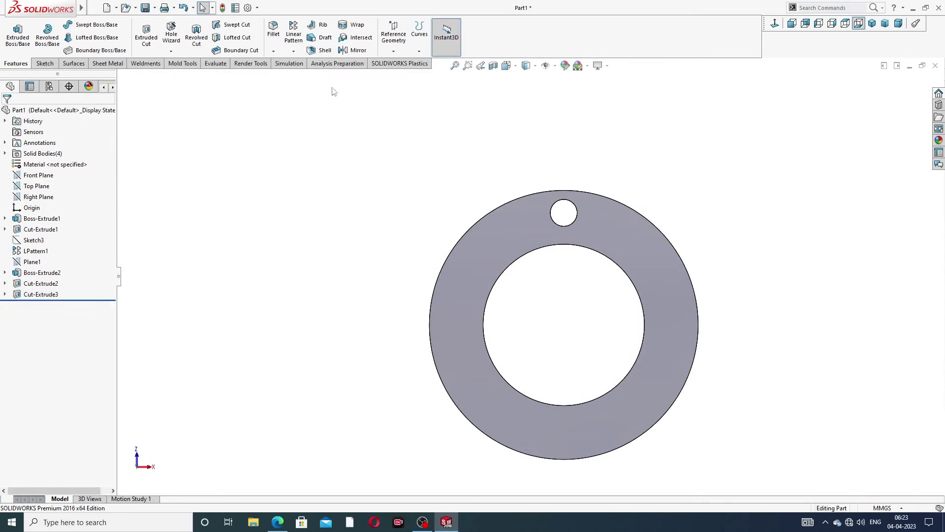
Circular-pattern Cut-Extrude3 eight times over 360° around the ring's outer edge
click(293, 52)
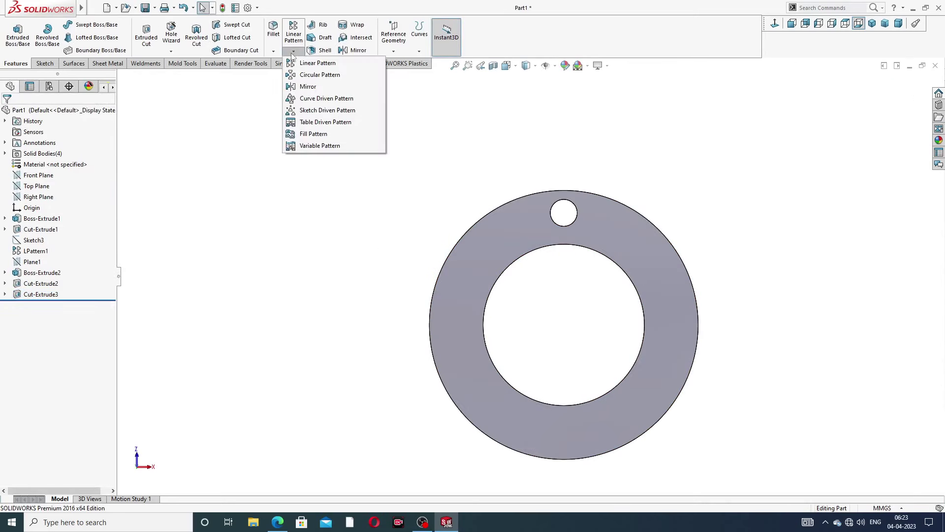
click(332, 76)
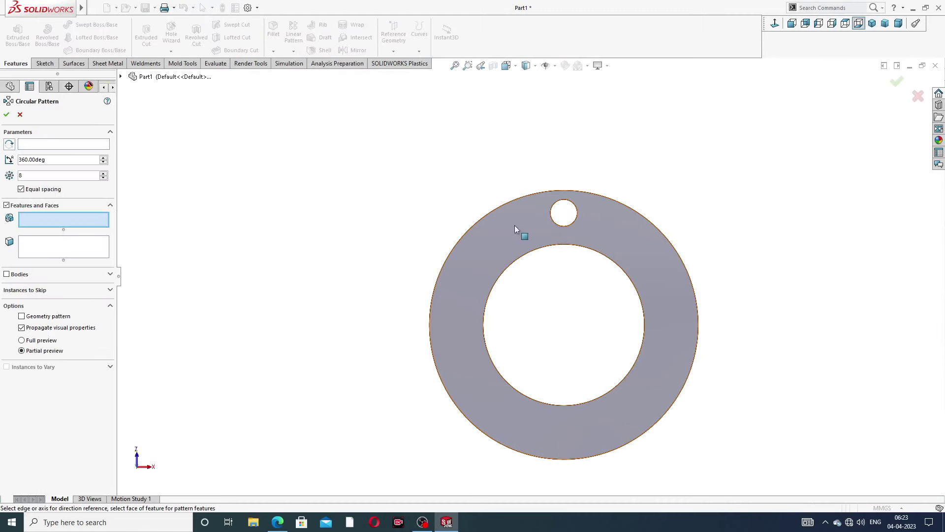
scroll(530, 224, down, 1)
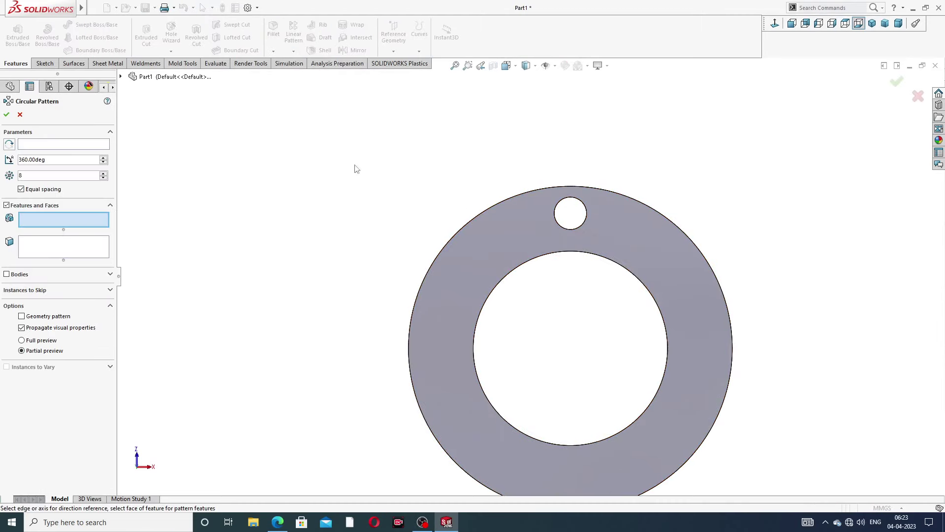
click(98, 145)
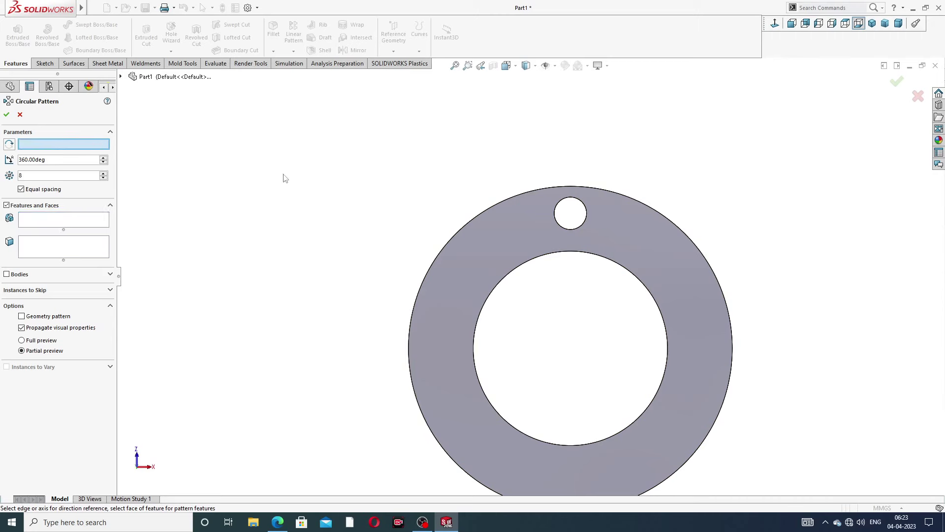
click(495, 206)
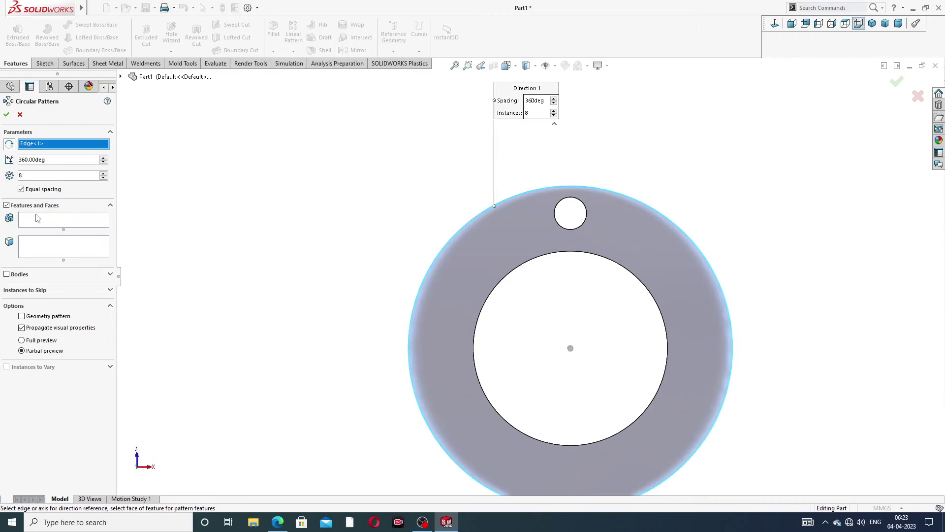
click(39, 255)
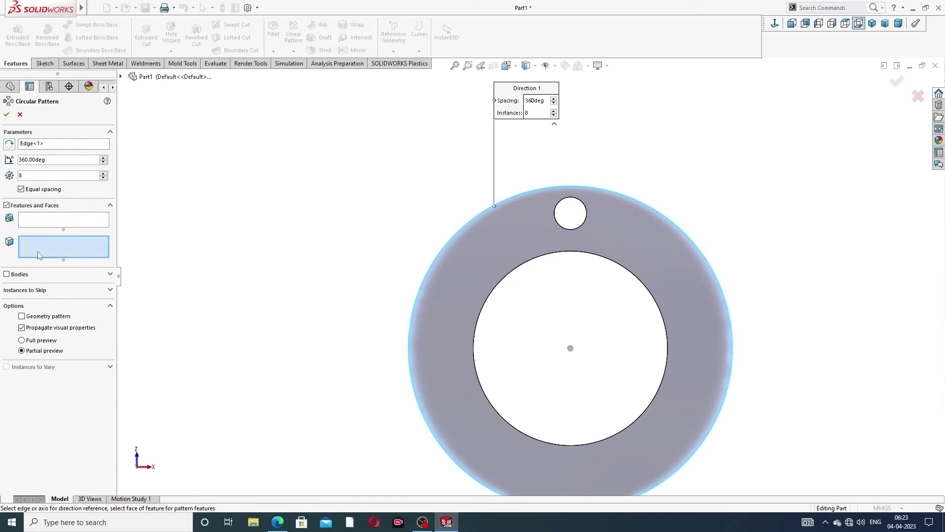
click(54, 219)
middle_drag(607, 211, 627, 274)
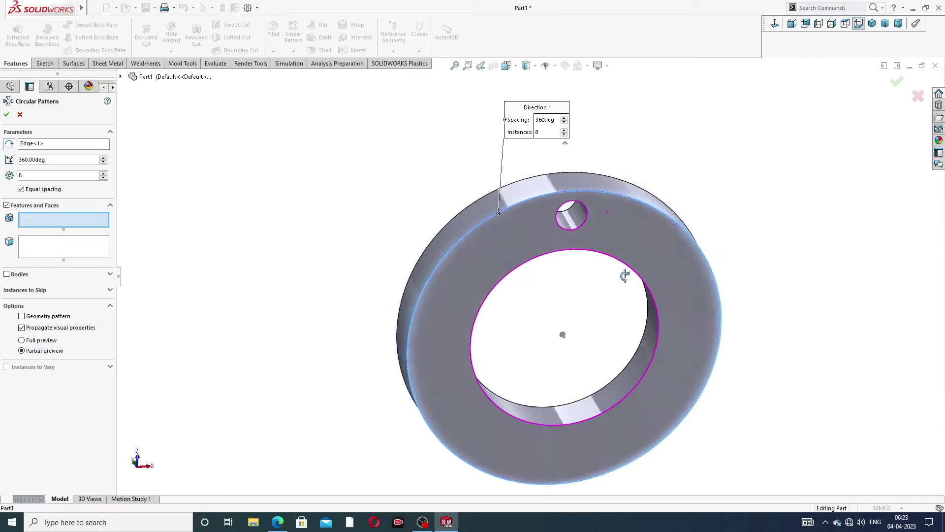
click(575, 217)
scroll(577, 222, up, 2)
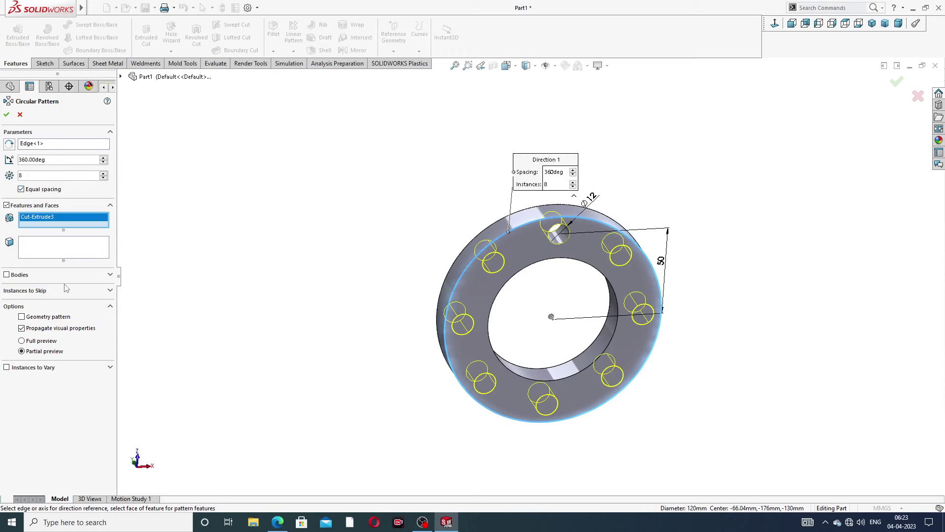
click(6, 114)
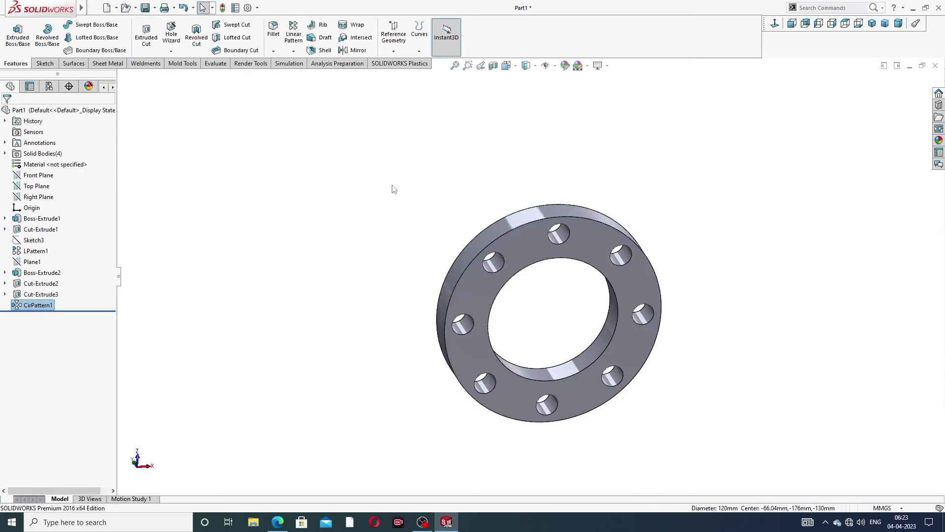
Orbit to an isometric view of flanges and ring, then show the manifold drawing in Edge
scroll(399, 217, up, 3)
middle_drag(400, 226, 515, 83)
middle_drag(540, 211, 552, 136)
middle_drag(571, 197, 615, 108)
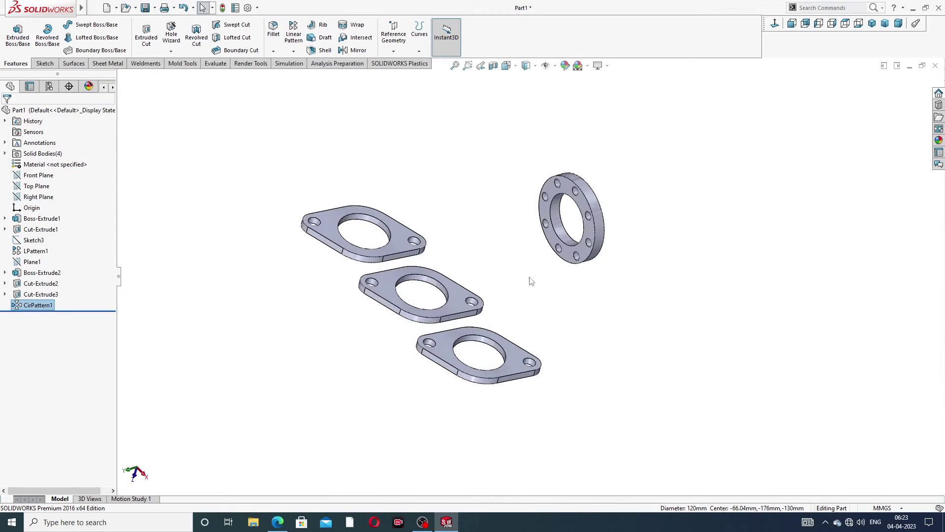
scroll(531, 282, up, 2)
scroll(533, 276, up, 3)
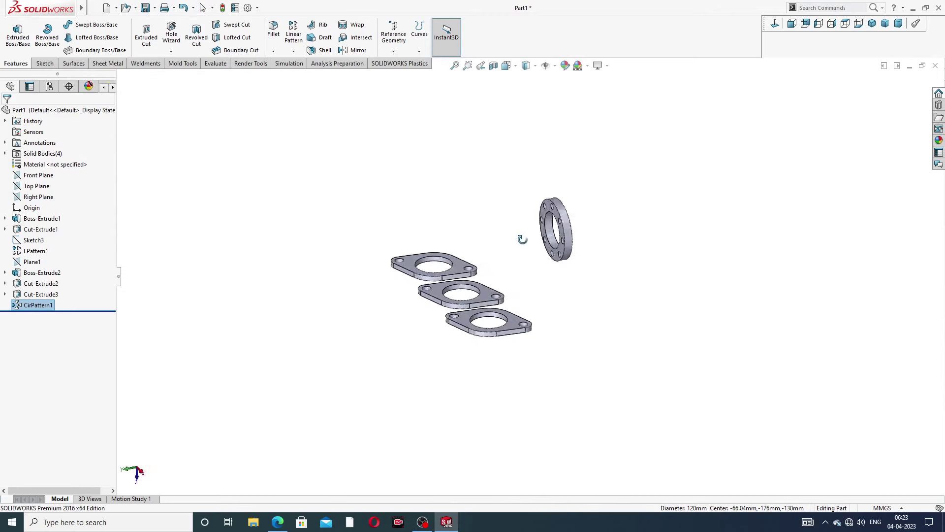
scroll(525, 283, down, 2)
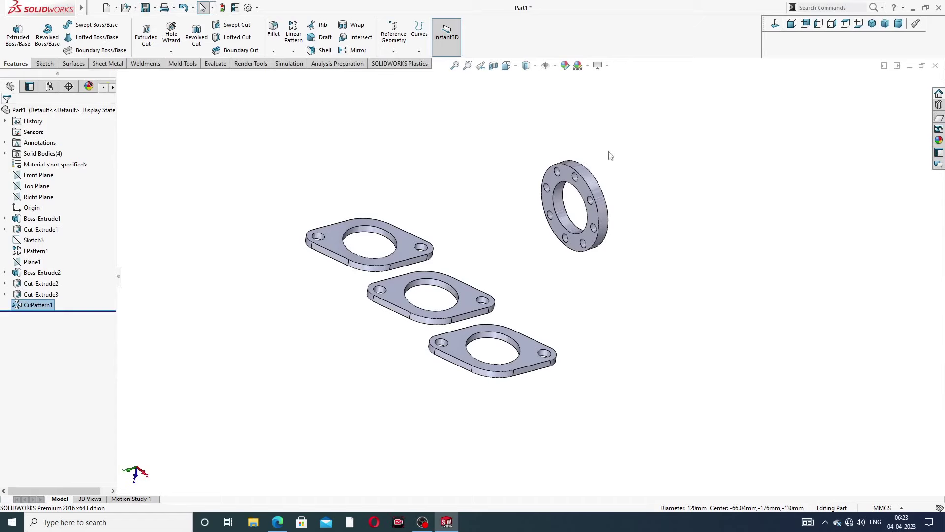
click(279, 522)
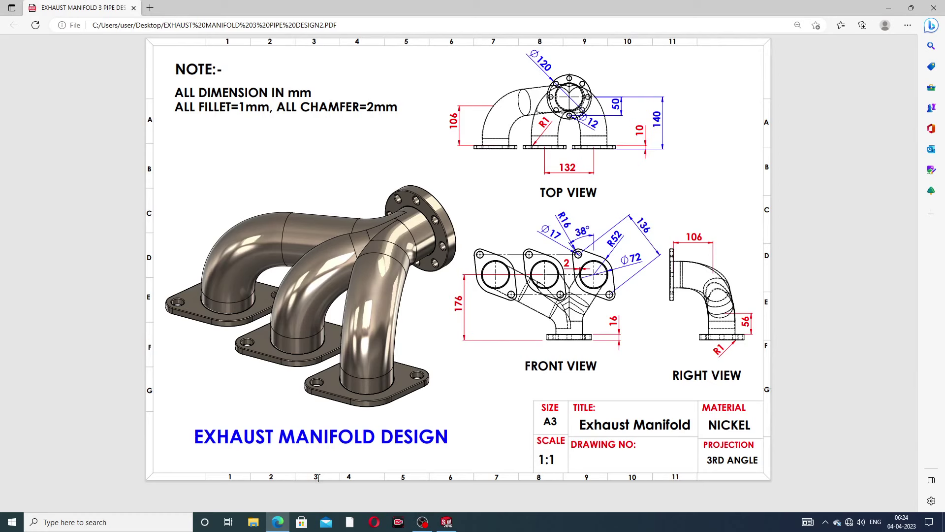
Minimize the Edge manifold drawing to bring the SOLIDWORKS flange part back into view
click(279, 524)
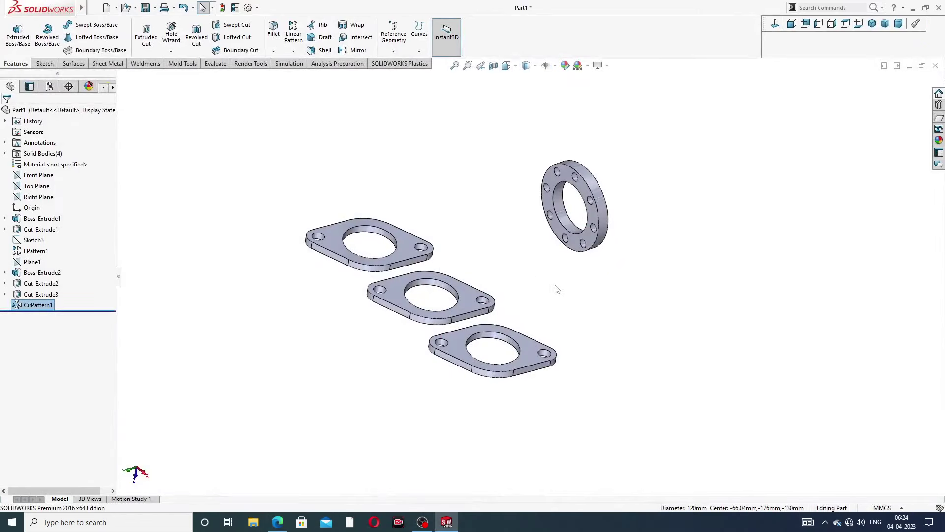
Start a new 3D sketch from the Sketch tab's sketch-type list
middle_drag(560, 293, 452, 209)
click(43, 64)
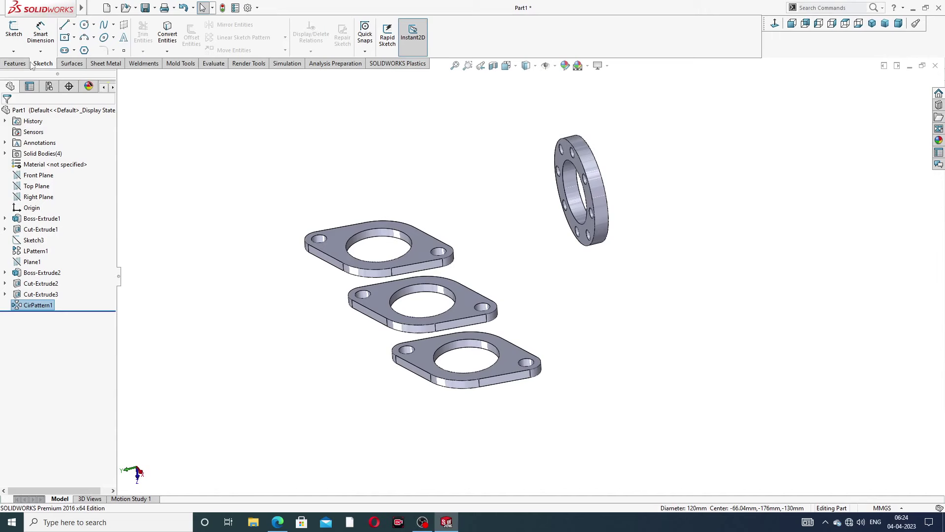
click(15, 51)
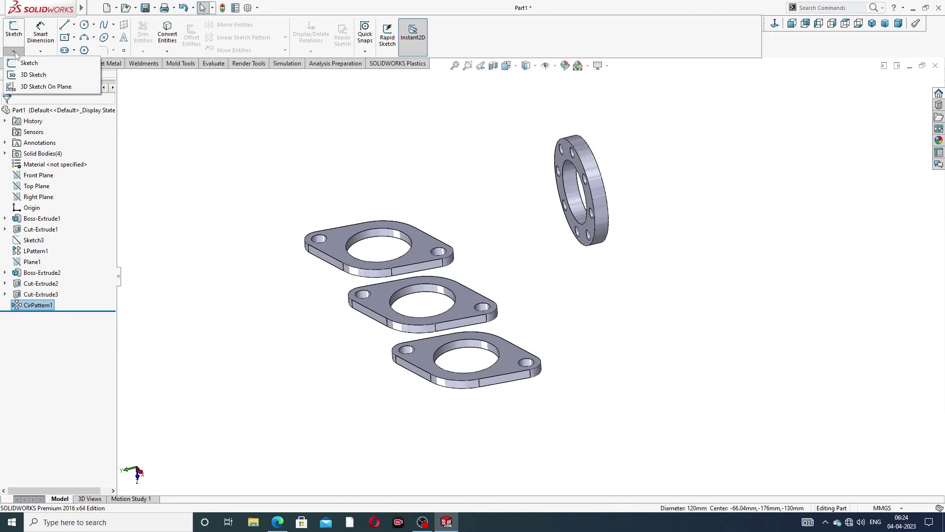
click(33, 74)
Draw a straight line out from the round flange's centre, then end the Line tool
click(64, 24)
click(582, 190)
mouse_move(597, 281)
middle_down()
mouse_move(613, 281)
mouse_move(449, 236)
mouse_move(473, 237)
middle_up()
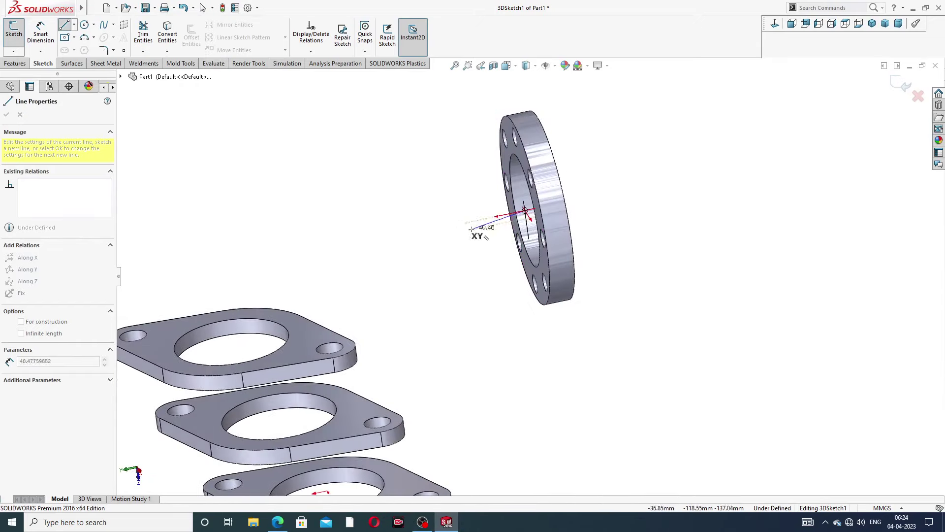
click(446, 226)
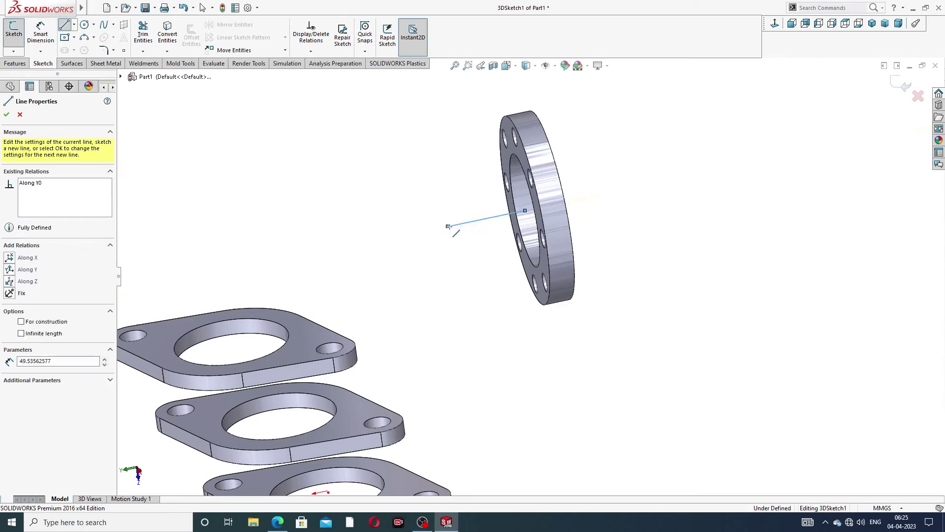
right_click(450, 181)
click(474, 186)
scroll(471, 237, up, 2)
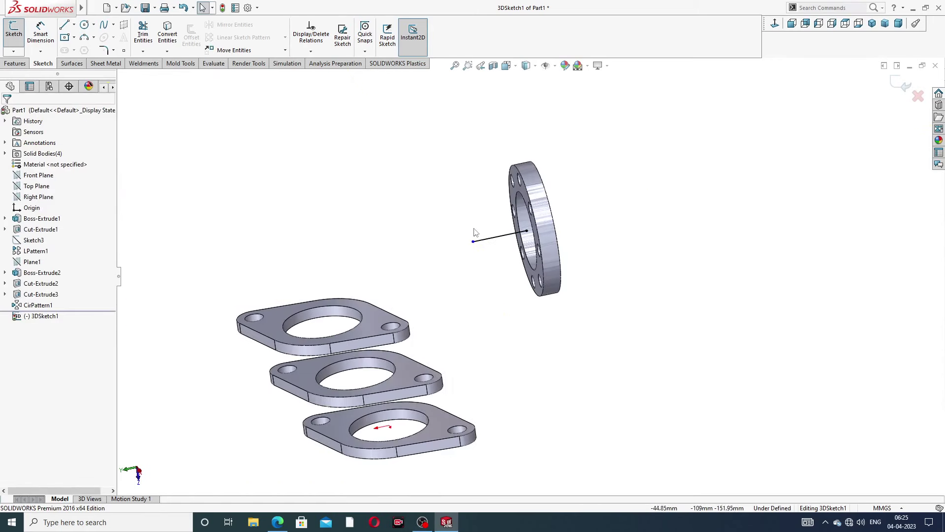
Continue the 3D sketch with a line from the first line's end over toward the top plate
click(473, 242)
click(64, 24)
click(296, 316)
mouse_move(316, 264)
middle_down()
mouse_move(310, 211)
mouse_move(266, 248)
middle_up()
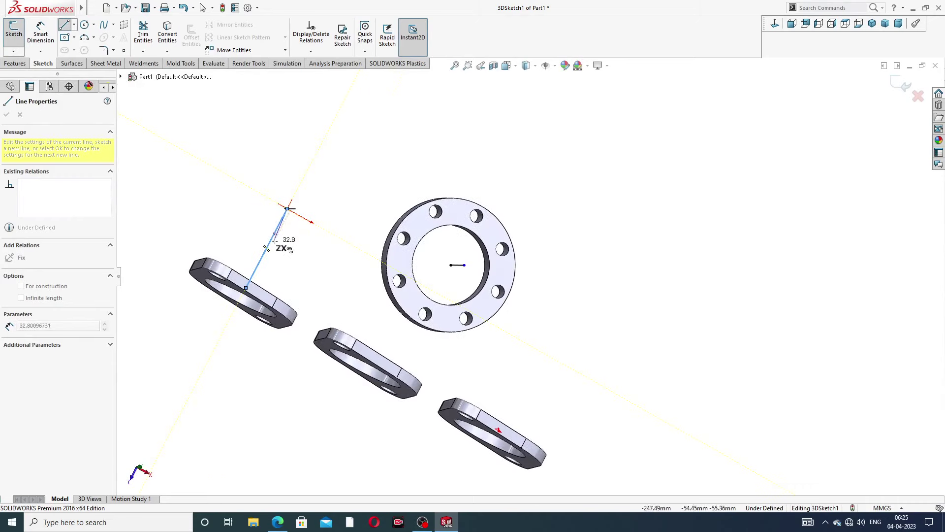
click(287, 208)
key(Escape)
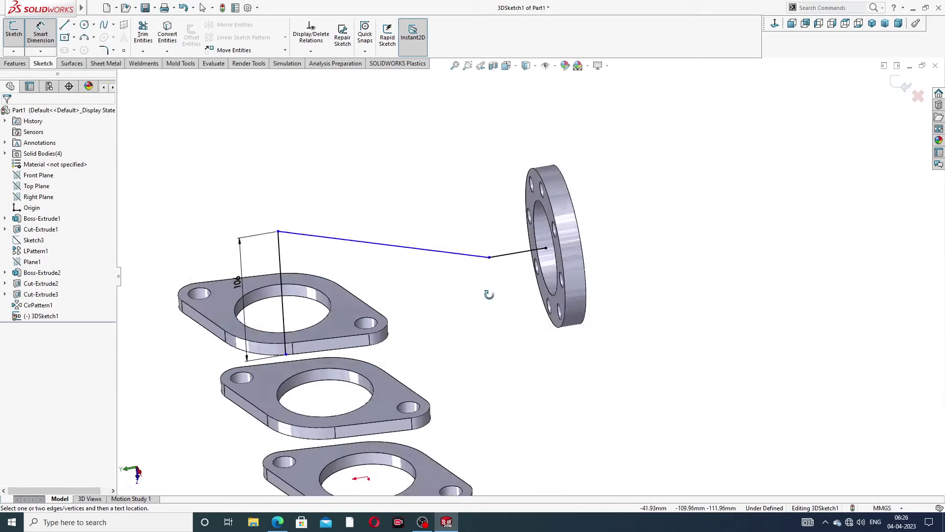
Dimension the short line beside the round flange to 56, fully defining 3DSketch1
key(d)
click(517, 254)
click(495, 155)
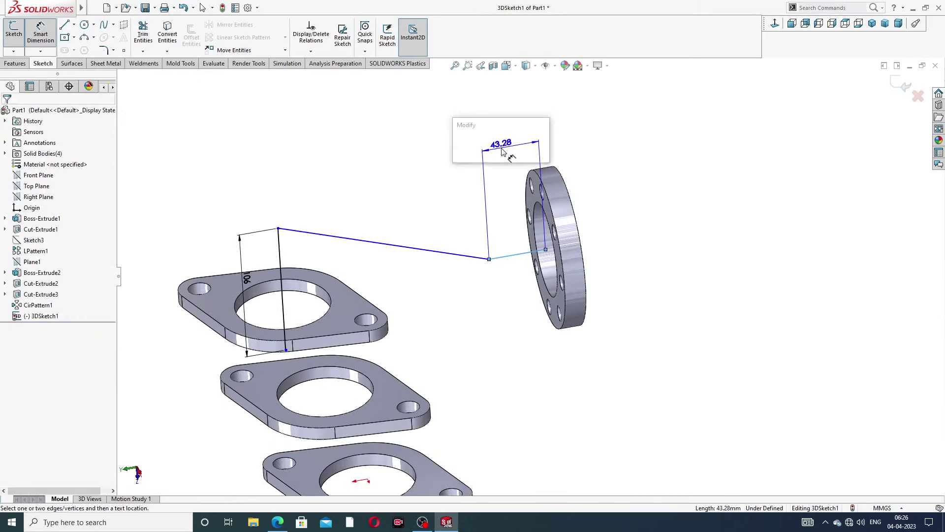
text(56)
key(Return)
middle_drag(374, 306, 374, 276)
scroll(492, 276, up, 3)
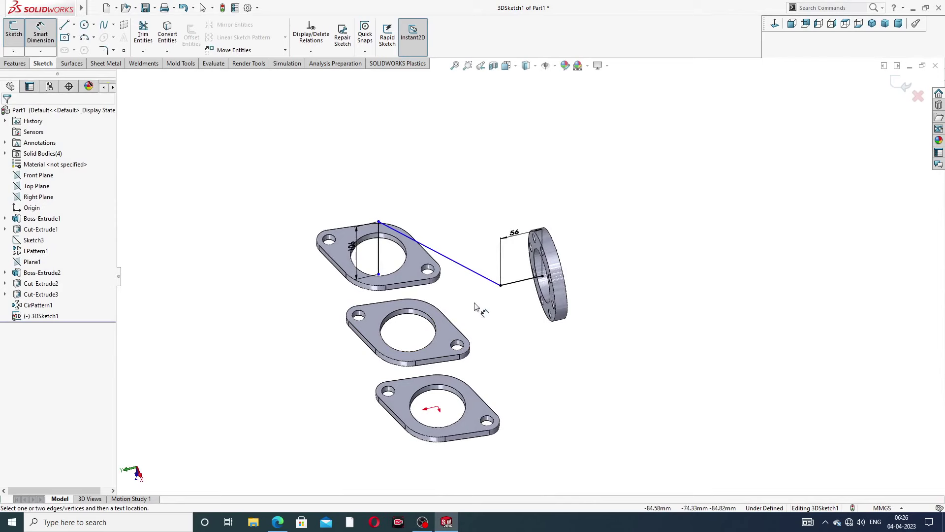
right_click(474, 184)
click(492, 214)
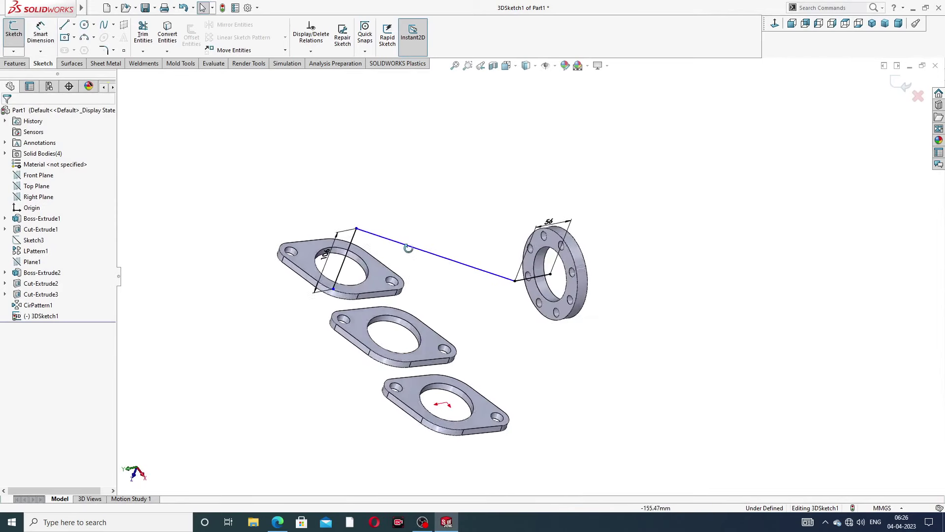
scroll(345, 274, down, 3)
scroll(474, 279, up, 3)
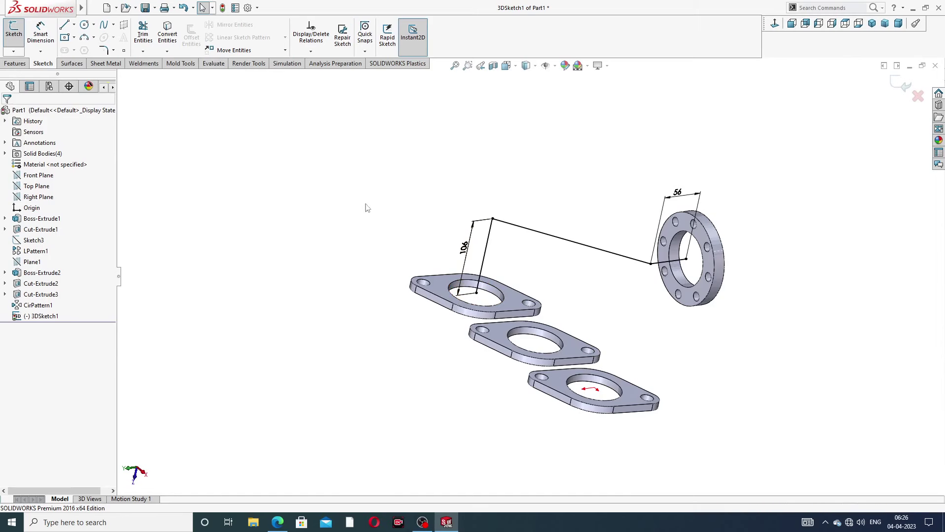
Fillet the path with 68 mm at the flange-side corner and 98 mm at the top corner
click(103, 50)
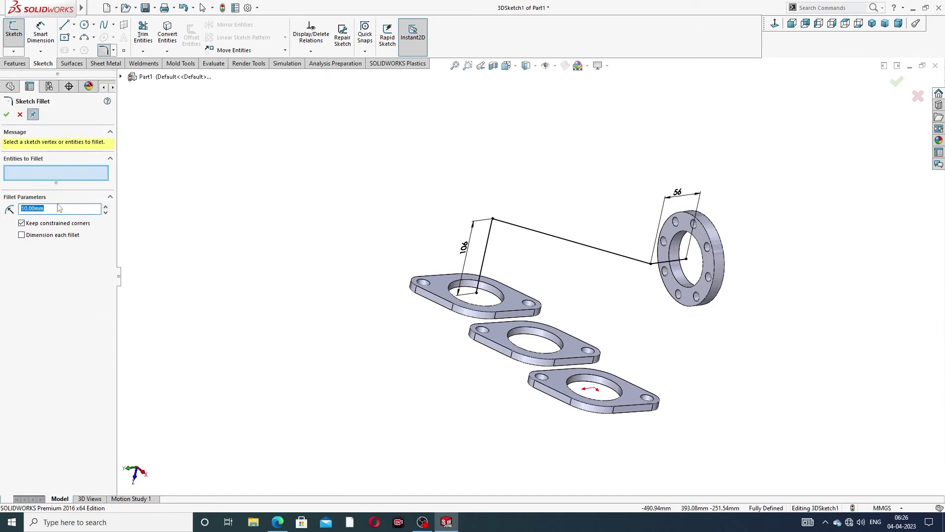
text(68)
key(Return)
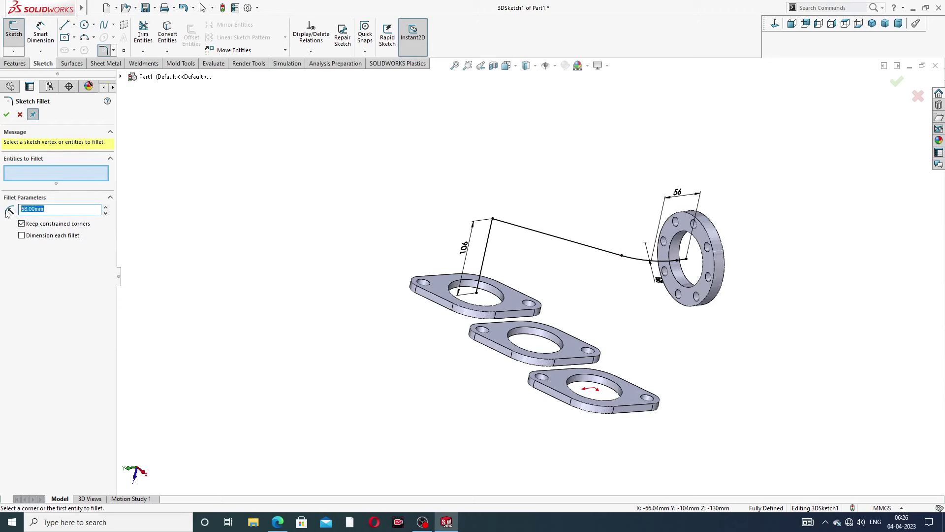
text(98)
key(Return)
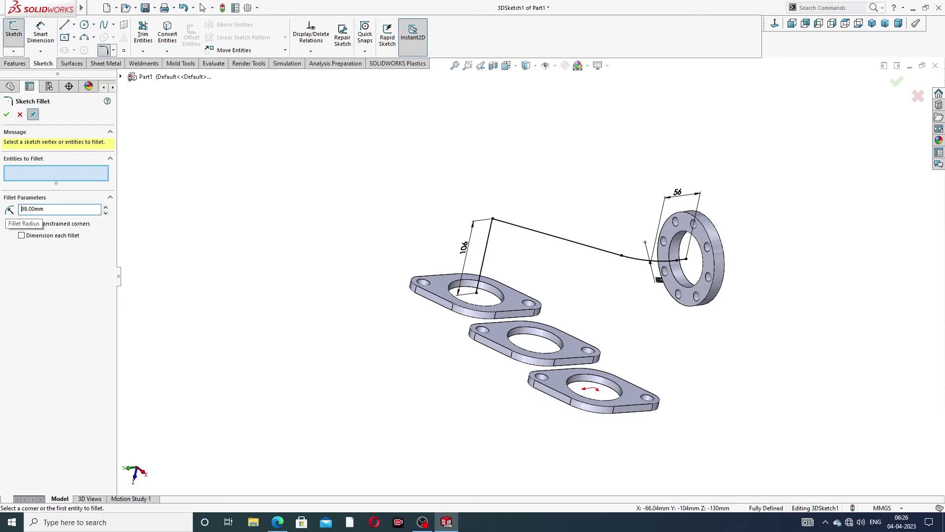
click(493, 220)
click(6, 114)
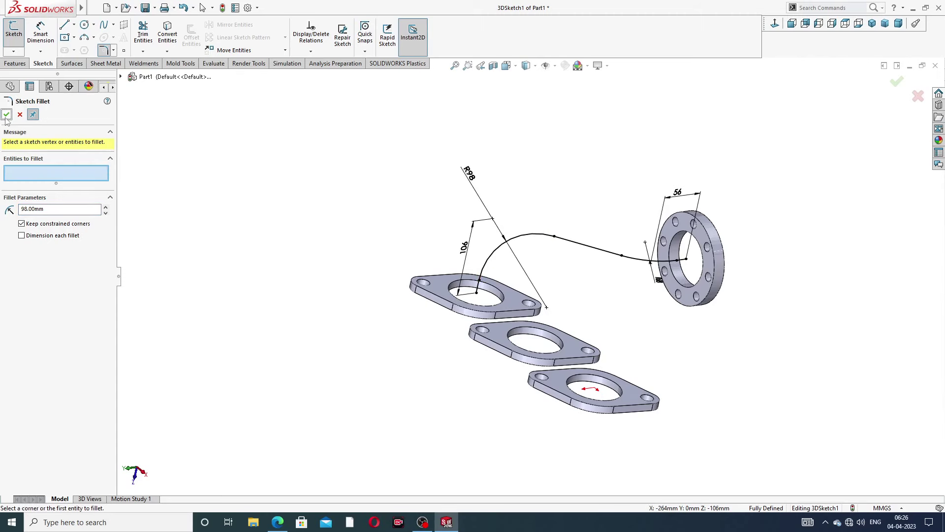
click(6, 116)
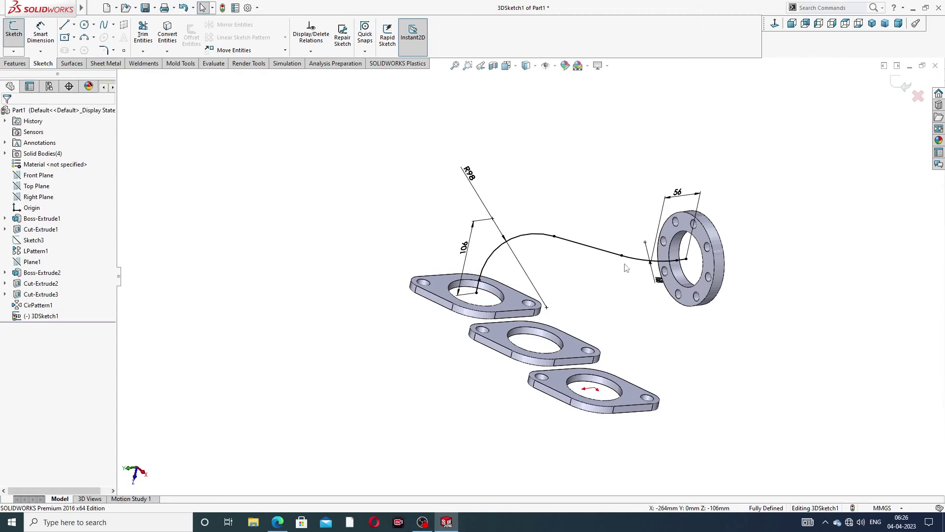
mouse_move(623, 266)
middle_down()
mouse_move(584, 219)
mouse_move(651, 238)
middle_up()
scroll(651, 238, down, 3)
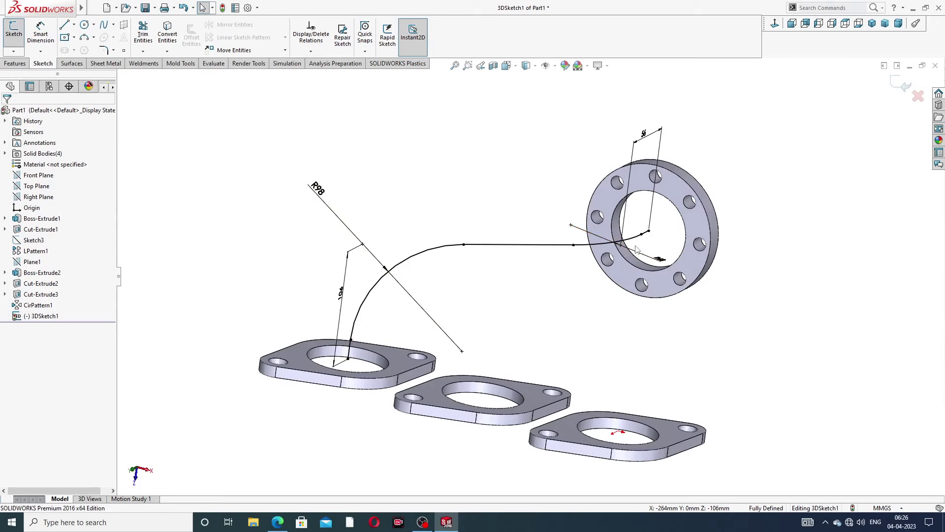
middle_drag(636, 250, 659, 237)
Exit the 3D sketch and sweep the 72 mm flange-face circle along it as Sweep1
click(897, 86)
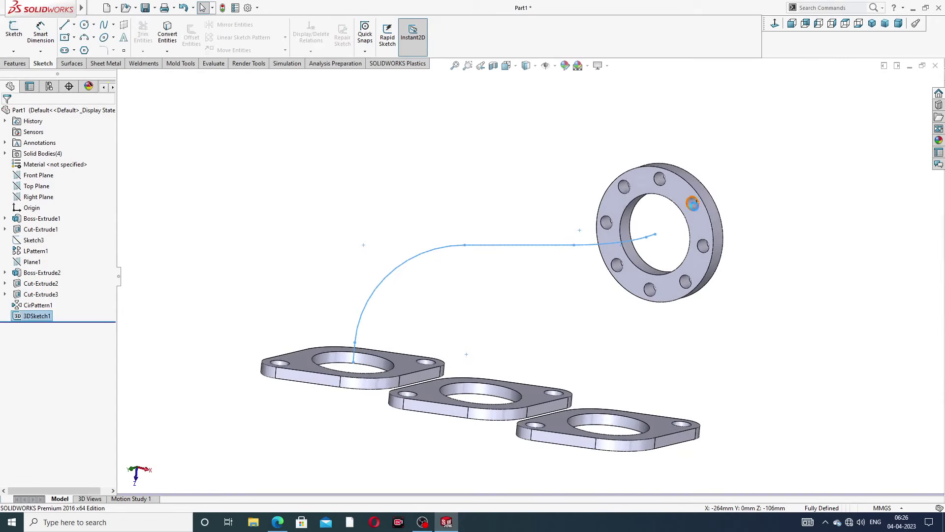
click(14, 30)
mouse_move(488, 296)
middle_down()
mouse_move(483, 276)
mouse_move(464, 327)
middle_up()
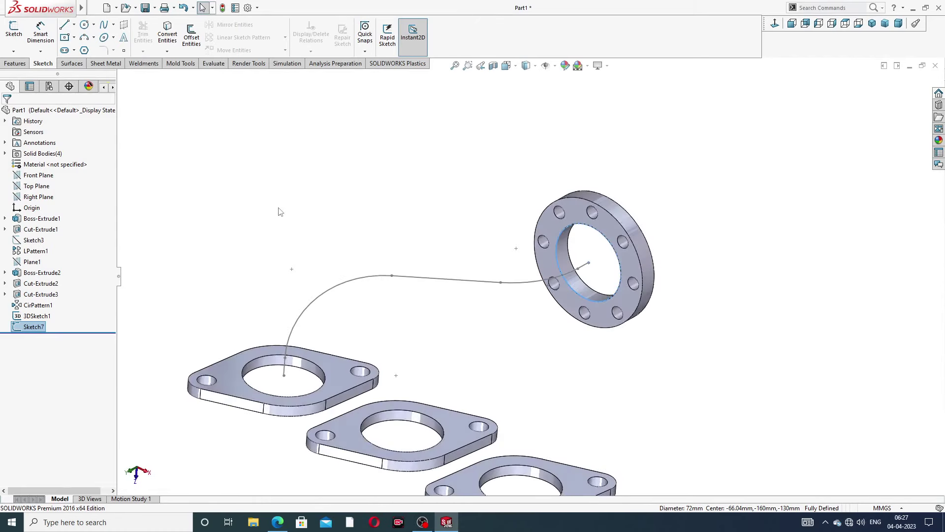
click(14, 63)
click(97, 25)
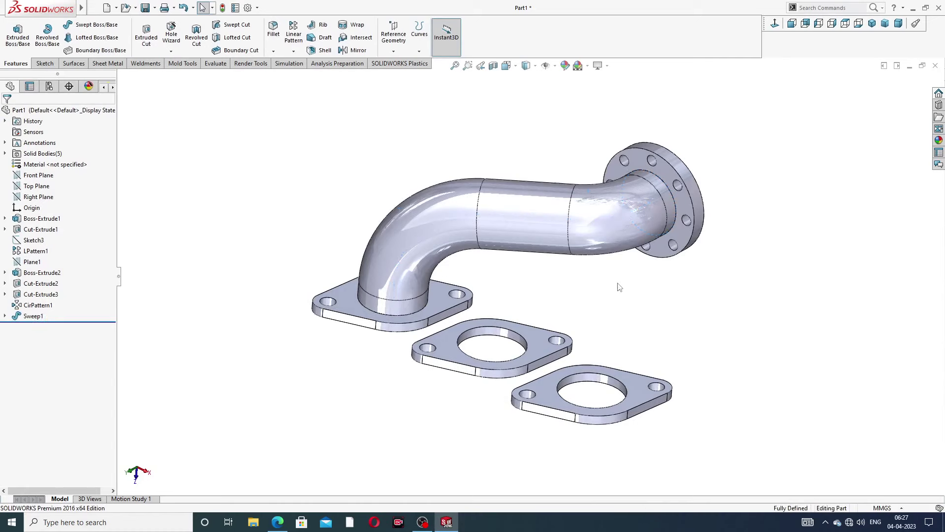
Begin 3DSketch2 with a line anchored at the round flange's centre
middle_drag(618, 285, 563, 252)
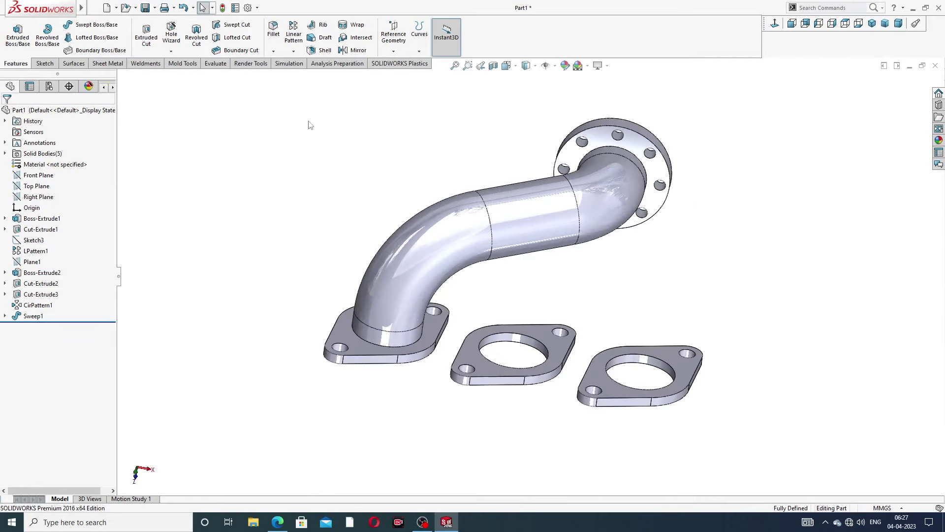
click(625, 235)
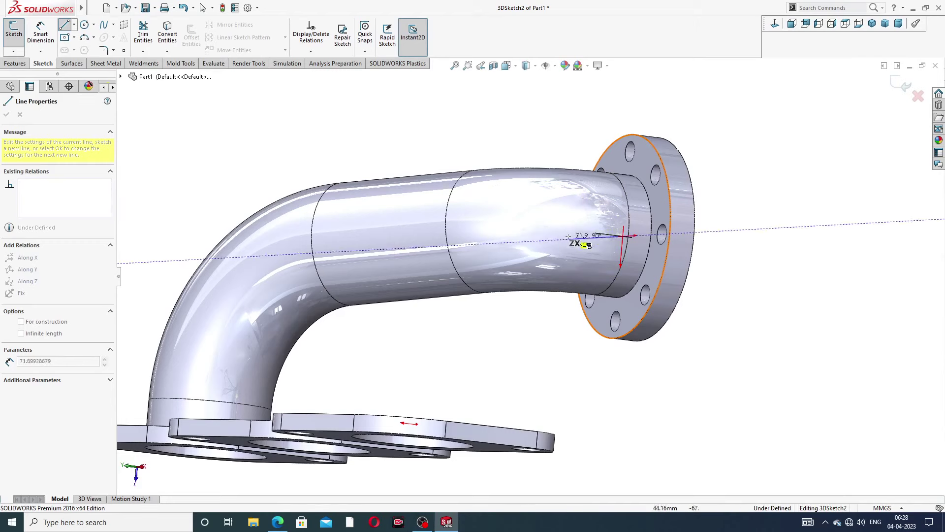
Switch the current line onto the YZ plane and end it
middle_drag(538, 242, 527, 264)
key(Tab)
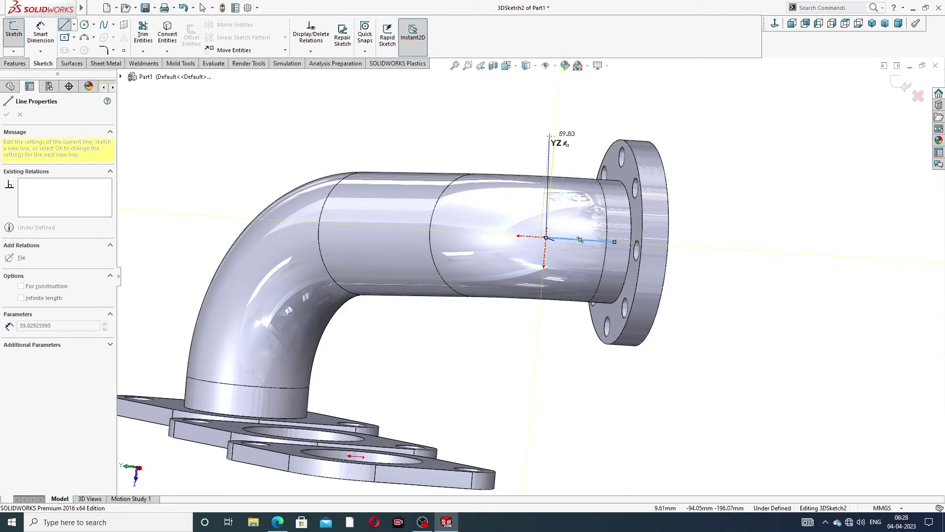
right_click(554, 142)
click(579, 145)
middle_drag(579, 145, 558, 268)
scroll(558, 267, up, 5)
Draw a short vertical line up from the second plate's hole centre
click(64, 24)
middle_drag(318, 273, 315, 324)
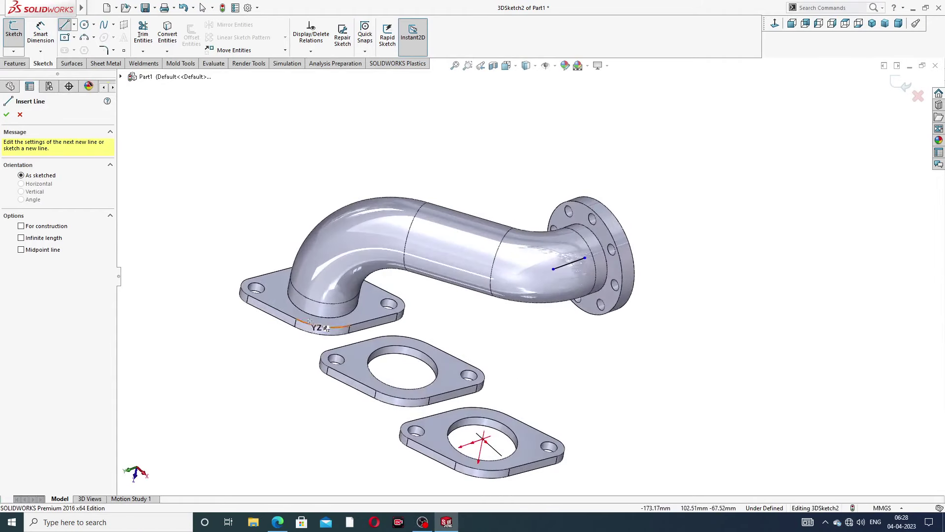
click(403, 367)
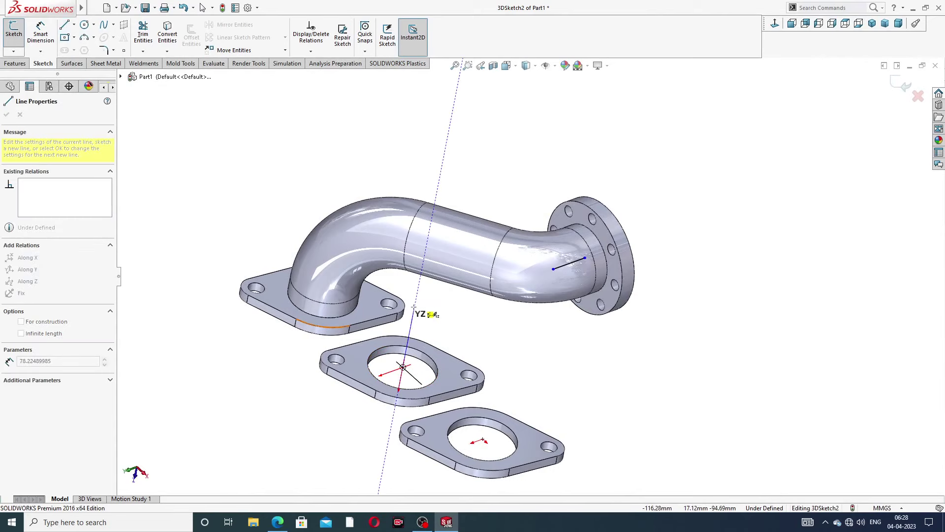
click(417, 294)
right_click(443, 303)
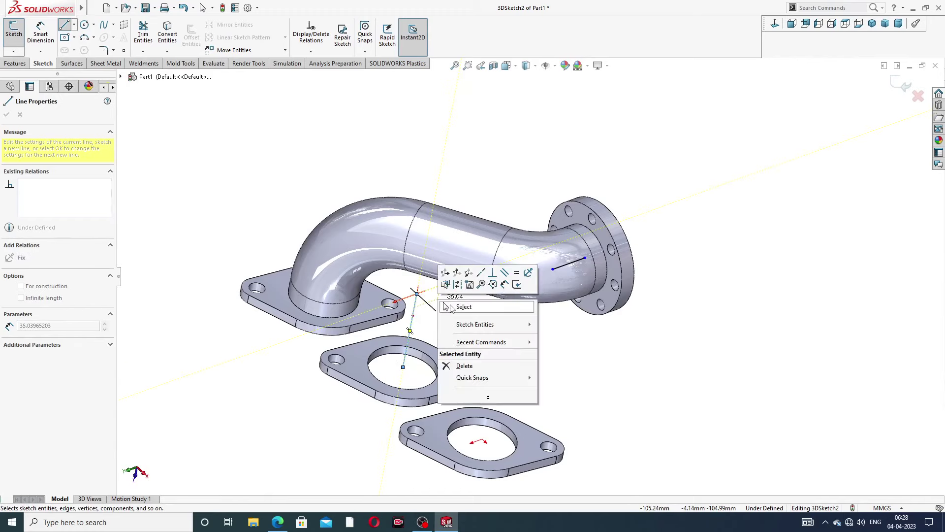
click(460, 308)
middle_drag(474, 327, 450, 226)
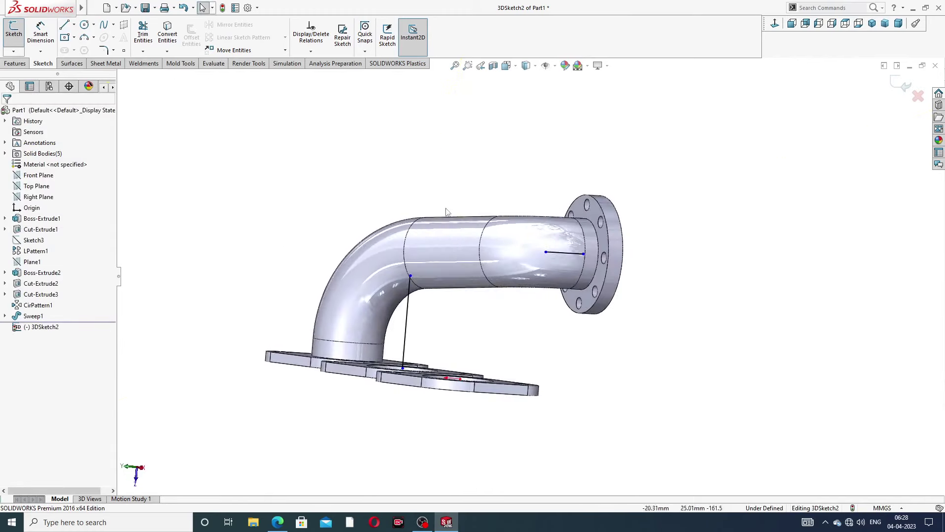
Draw a line from the vertical line's top to the outlet flange centre
click(64, 24)
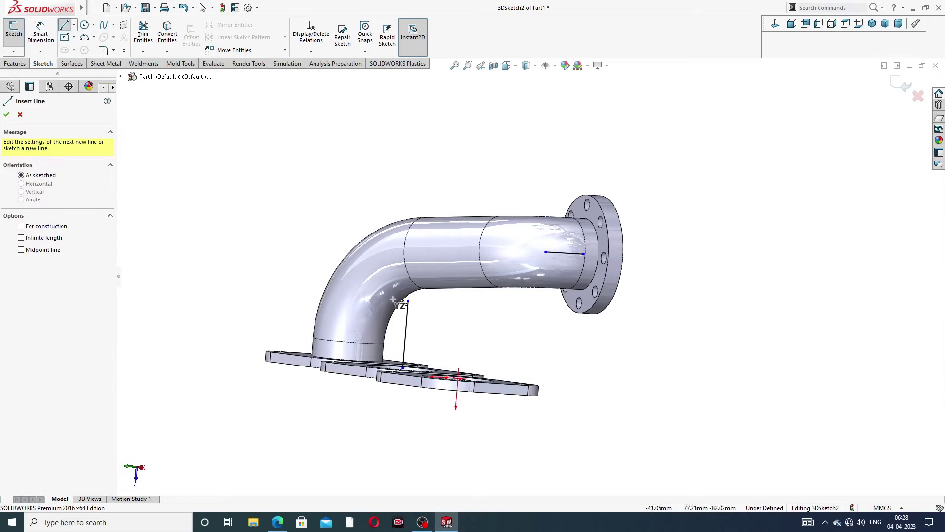
click(408, 301)
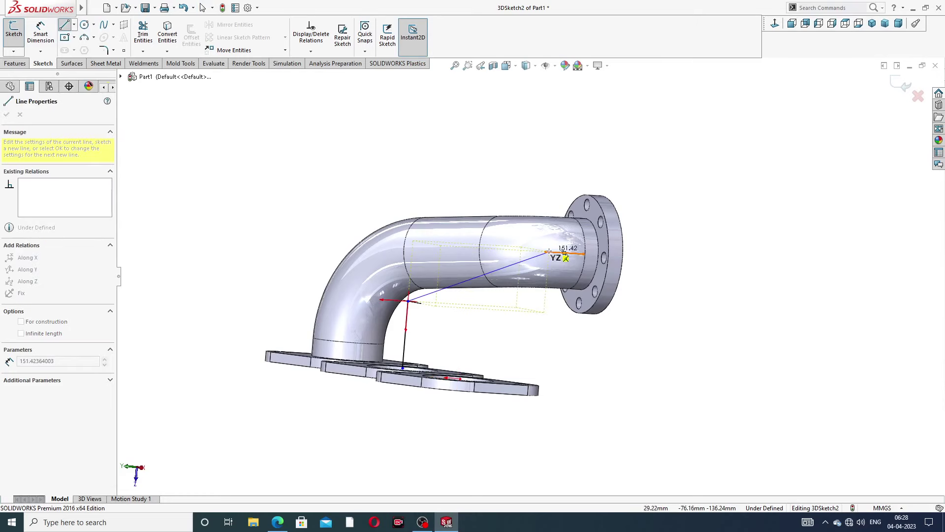
click(546, 252)
right_click(565, 134)
click(588, 138)
Dimension the vertical line to 106
click(41, 34)
middle_drag(443, 345, 394, 320)
click(334, 393)
click(312, 389)
key(Return)
click(492, 352)
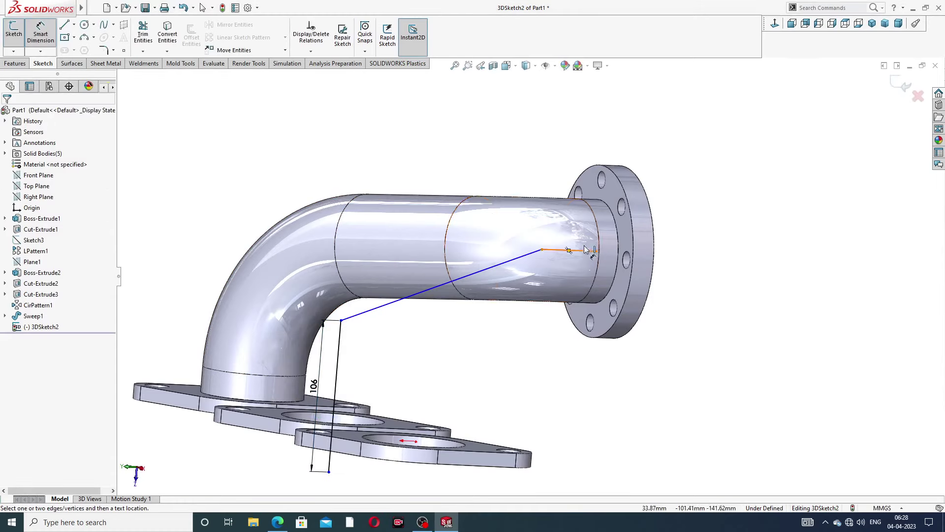
Drag the vertical line's lower endpoint onto the second plate's hole edge to fully define 3DSketch2
scroll(586, 250, down, 2)
click(564, 250)
key(Escape)
middle_drag(552, 258, 507, 320)
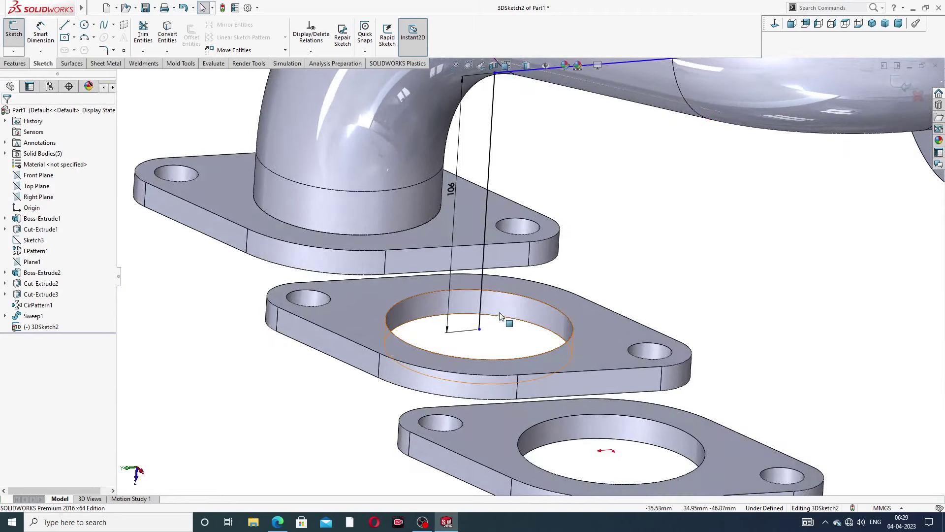
click(484, 318)
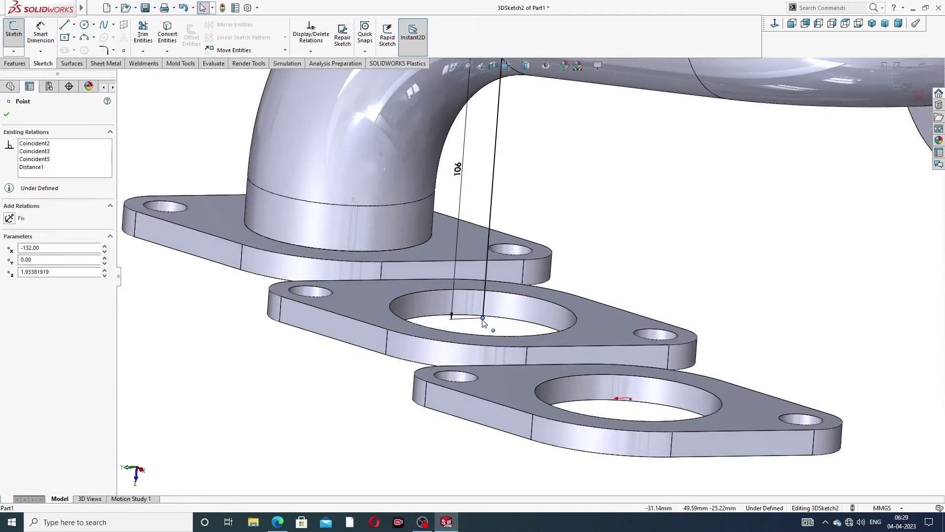
mouse_move(483, 318)
mouse_down()
mouse_move(482, 333)
mouse_move(483, 313)
mouse_up()
click(604, 185)
Exit 3DSketch2 and select the outlet flange face
click(14, 29)
middle_drag(603, 186, 731, 122)
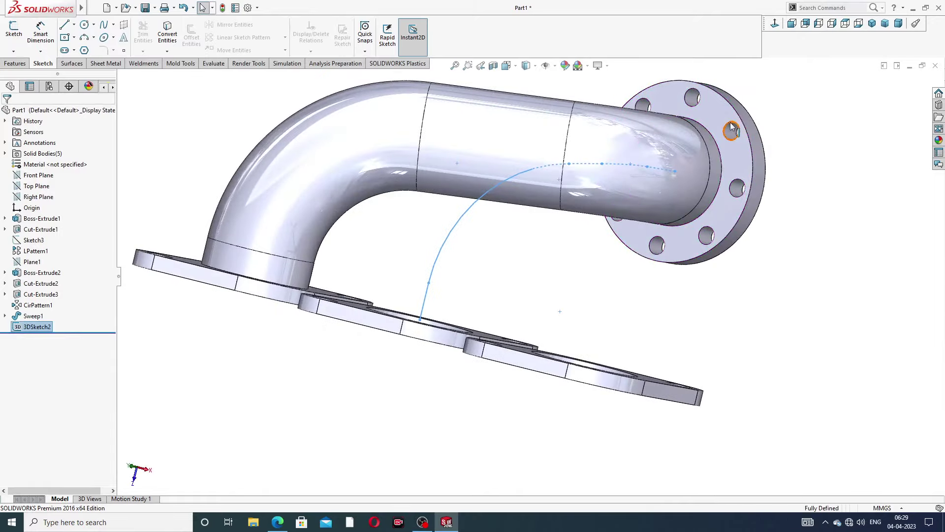
click(713, 120)
Sketch on the flange face, converting its 72 mm inner edge into a circle
click(752, 93)
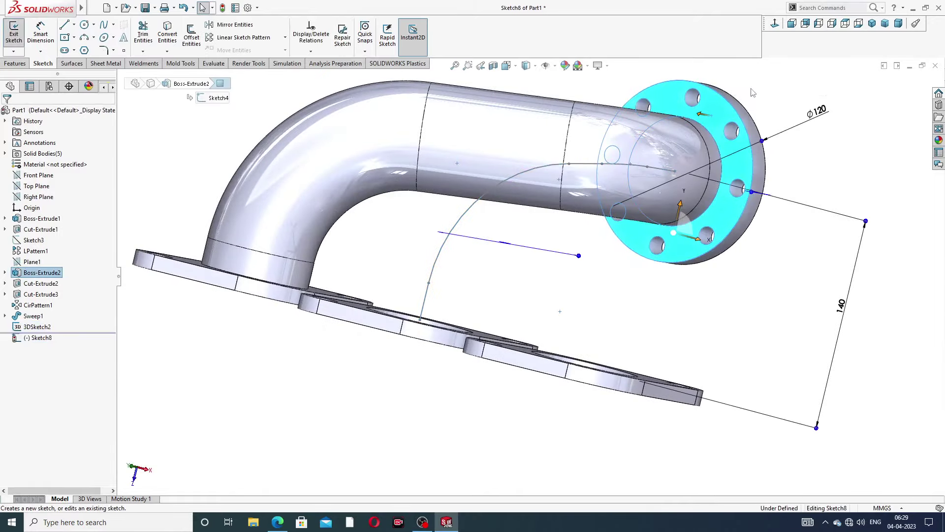
click(712, 134)
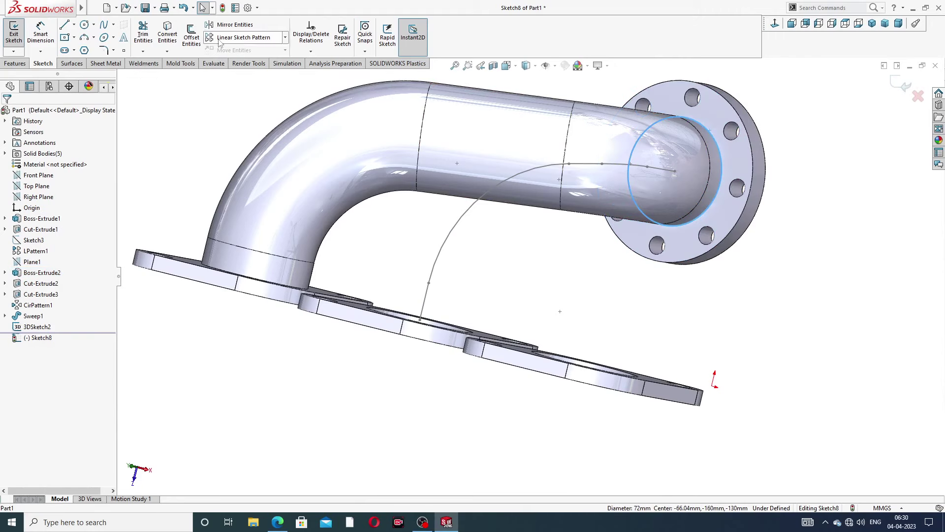
click(167, 35)
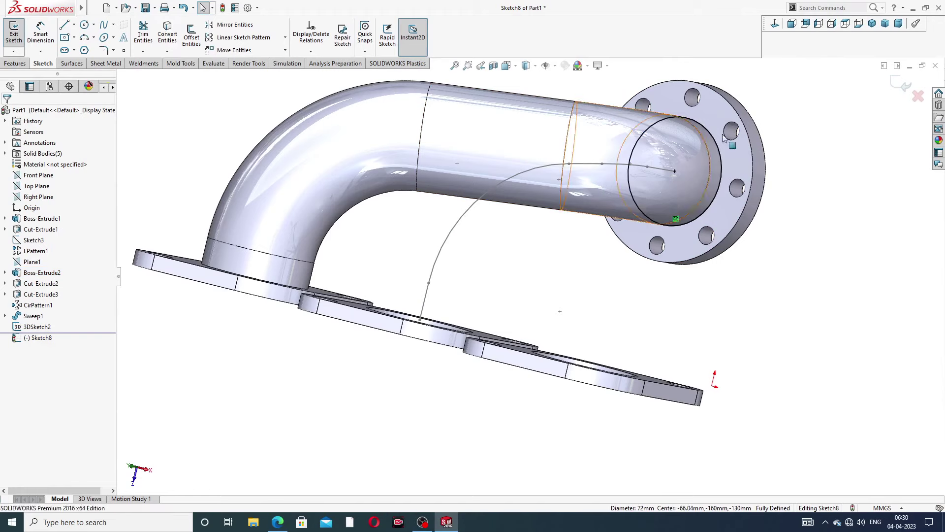
click(900, 83)
Sweep the 72 mm circle along 3DSketch2 to create Sweep2
middle_drag(772, 141, 767, 125)
key(f)
middle_drag(585, 183, 570, 254)
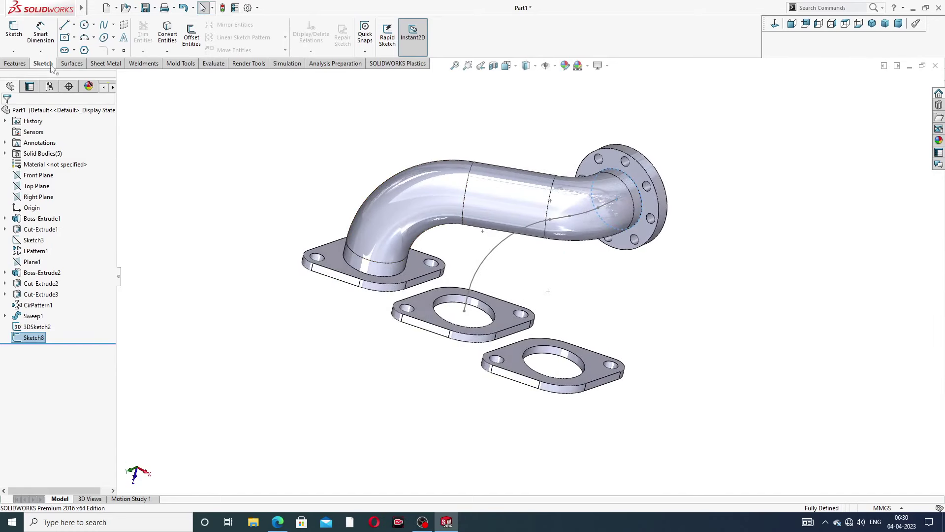
click(17, 64)
click(87, 25)
click(487, 249)
click(12, 111)
Start 3DSketch3 with the Line tool, facing the outlet flange
mouse_move(605, 280)
middle_down()
mouse_move(608, 205)
mouse_move(584, 294)
mouse_move(477, 306)
middle_up()
click(45, 63)
click(64, 25)
middle_drag(458, 267, 492, 246)
Draw the first 3D line from the outlet flange centre inward into the pipe
click(567, 244)
click(536, 248)
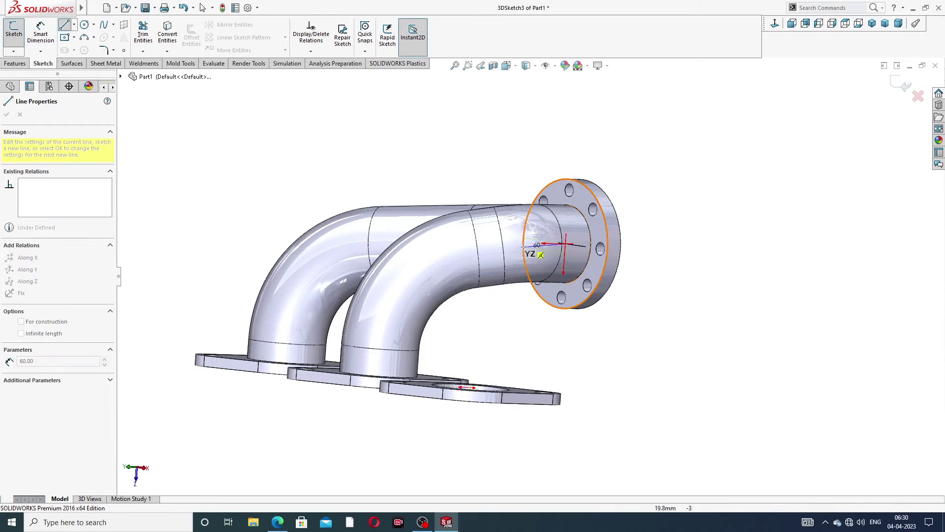
mouse_move(510, 244)
middle_down()
mouse_move(528, 301)
mouse_move(490, 291)
middle_up()
click(505, 242)
right_click(618, 141)
click(647, 155)
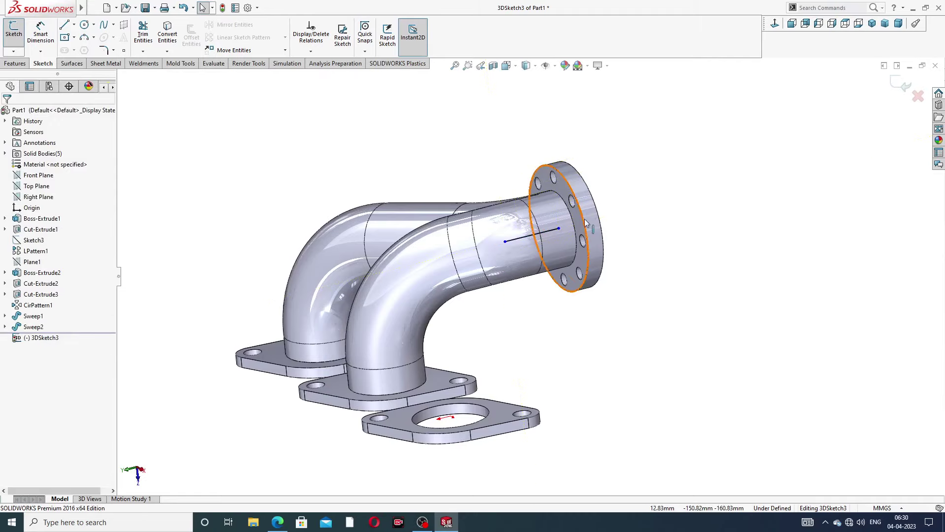
mouse_move(586, 223)
middle_down()
mouse_move(616, 251)
mouse_move(611, 246)
middle_up()
Draw the lines down to the third plate's hole and start dimensioning the vertical leg
click(64, 25)
click(524, 250)
click(458, 365)
key(Escape)
scroll(524, 250, up, 10)
click(539, 255)
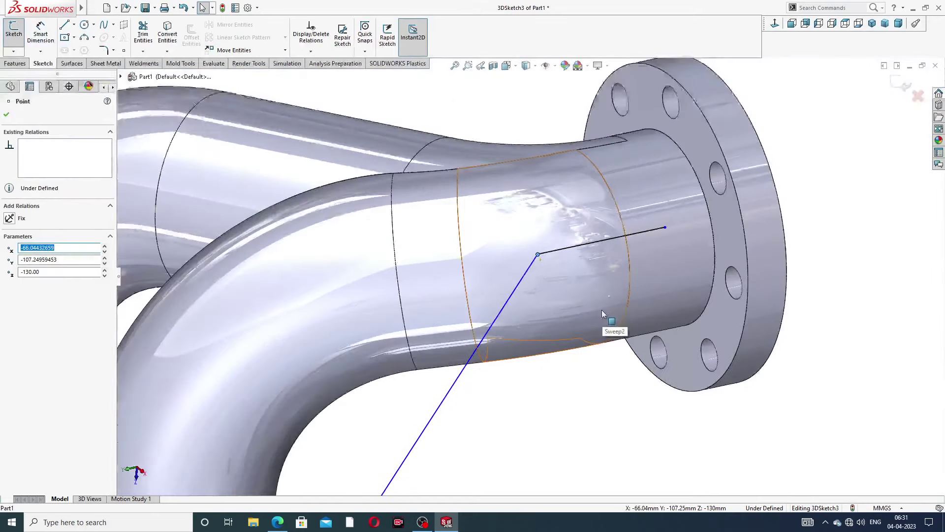
scroll(602, 309, down, 5)
key(Escape)
click(40, 32)
scroll(529, 277, down, 4)
click(471, 387)
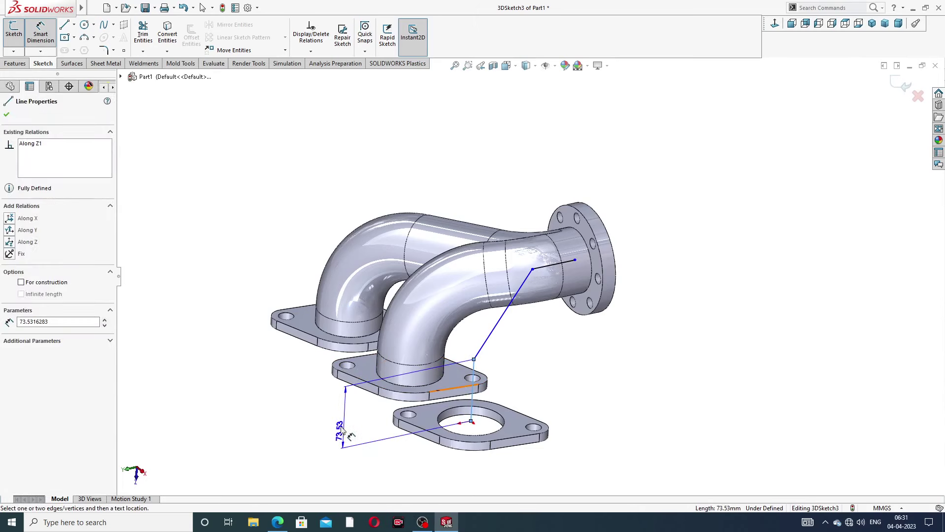
Set the third path's vertical line length to 106
click(350, 435)
text(10)
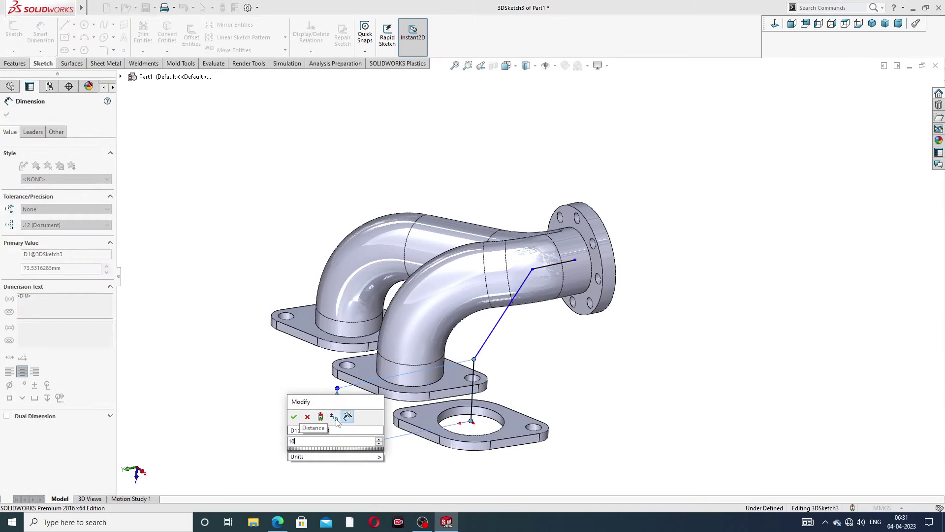
text(6)
key(Return)
key(Escape)
scroll(614, 258, up, 8)
Tie the line's flange-end point to the flange edge and drag the blue line's end onto the black line
click(514, 262)
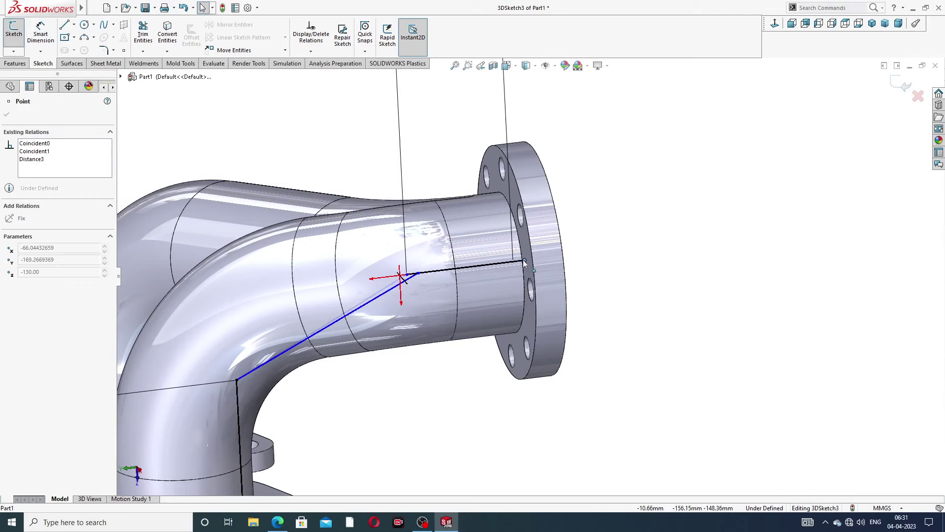
ctrl+click(510, 264)
click(601, 233)
click(660, 234)
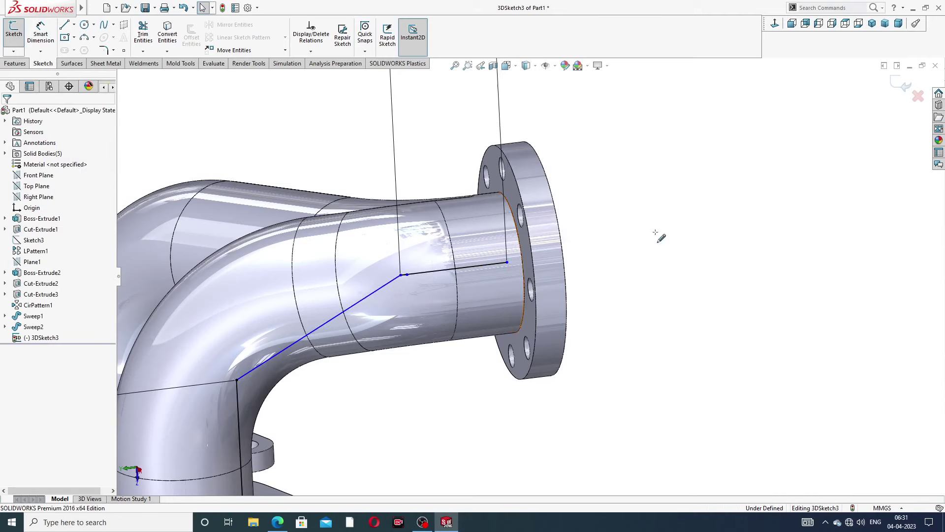
scroll(413, 290, up, 5)
scroll(394, 267, up, 4)
drag(472, 277, 544, 269)
Try merging the two corner endpoints and dismiss the merge warning
ctrl+click(544, 270)
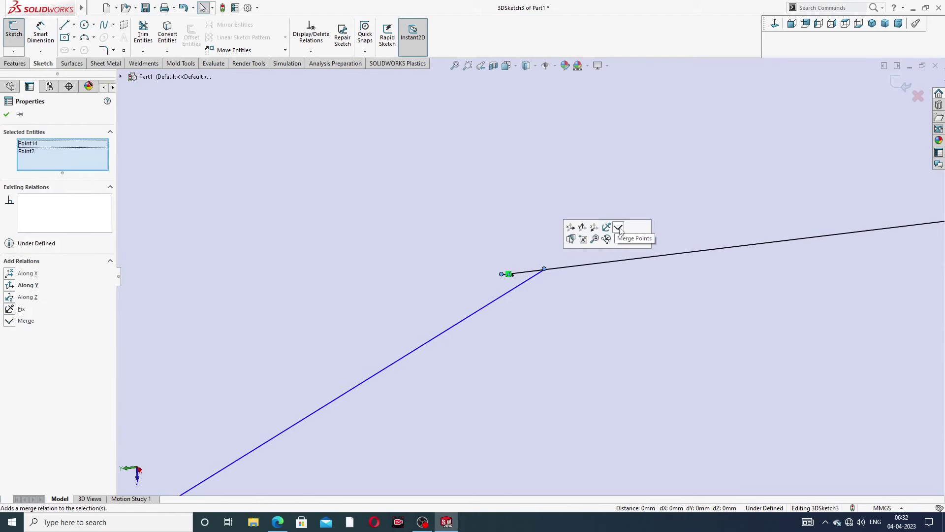
click(618, 228)
click(533, 259)
click(510, 290)
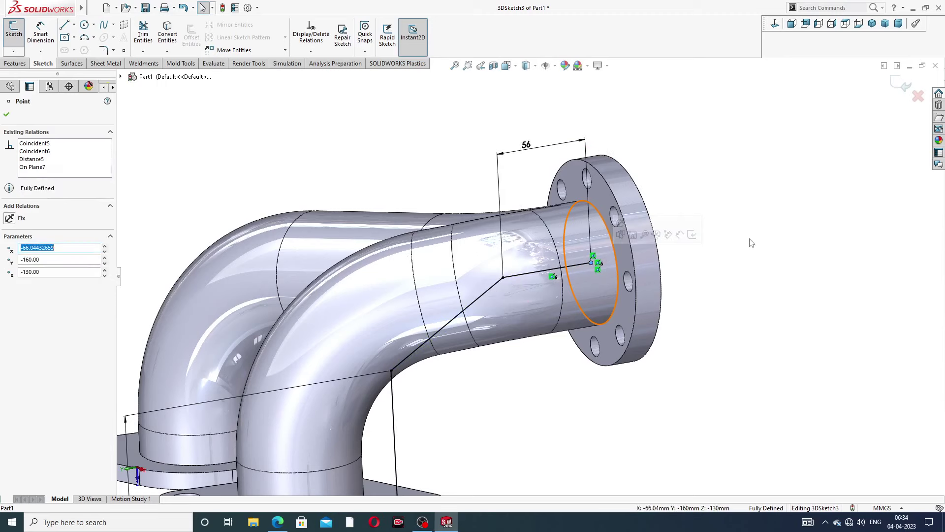
Round the flange-side corner with an R68 sketch fillet and exit 3DSketch3
click(749, 239)
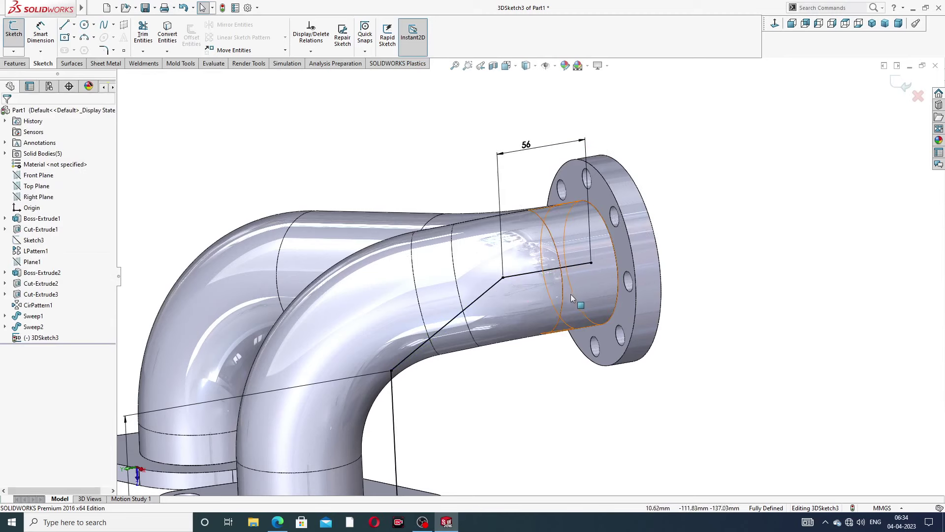
scroll(571, 294, up, 5)
scroll(565, 294, up, 8)
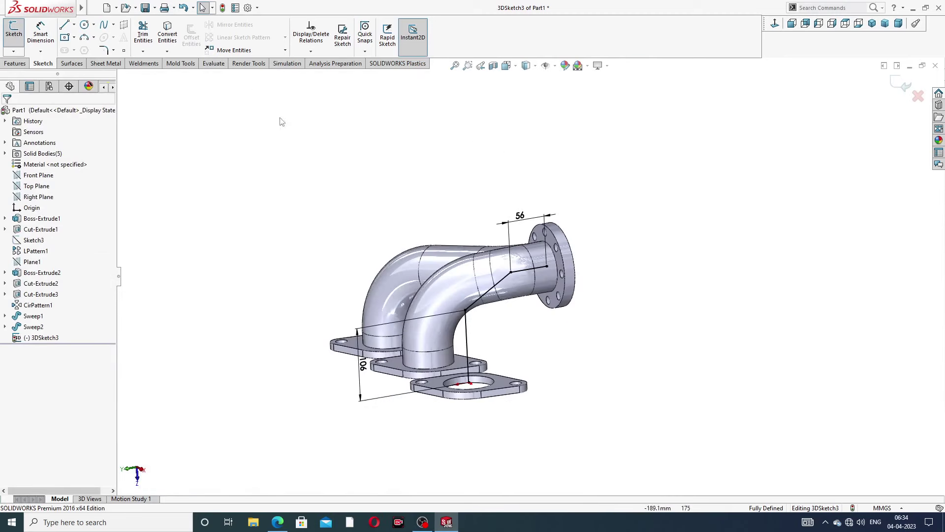
click(103, 50)
scroll(552, 266, down, 10)
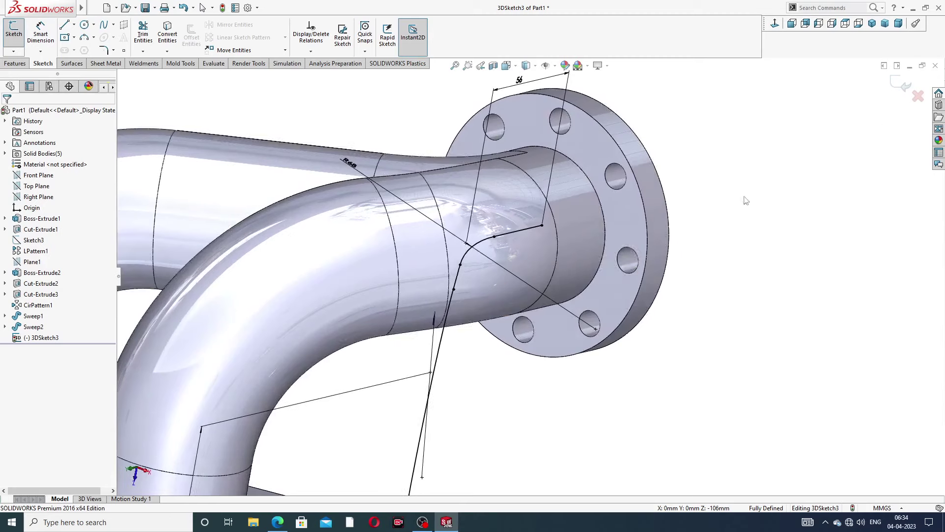
click(897, 81)
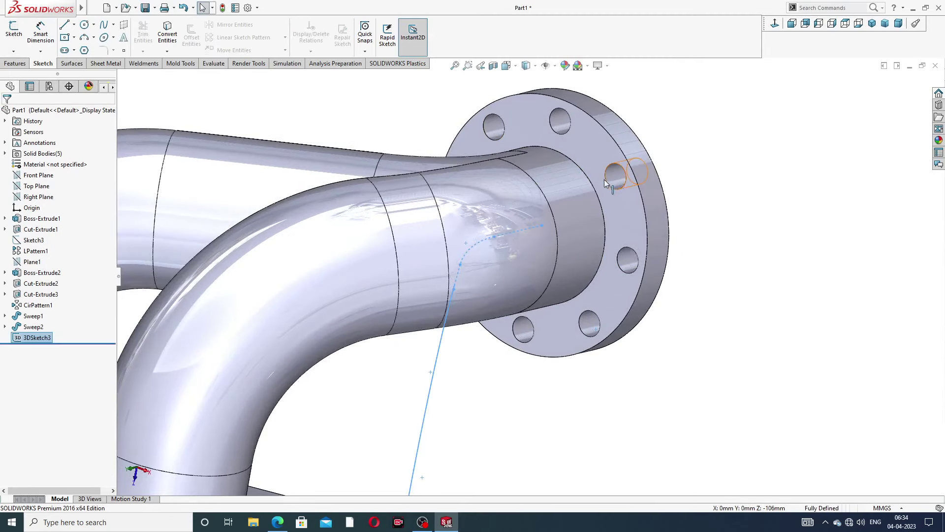
Start a pipe-profile sketch on the flange's front face
click(634, 212)
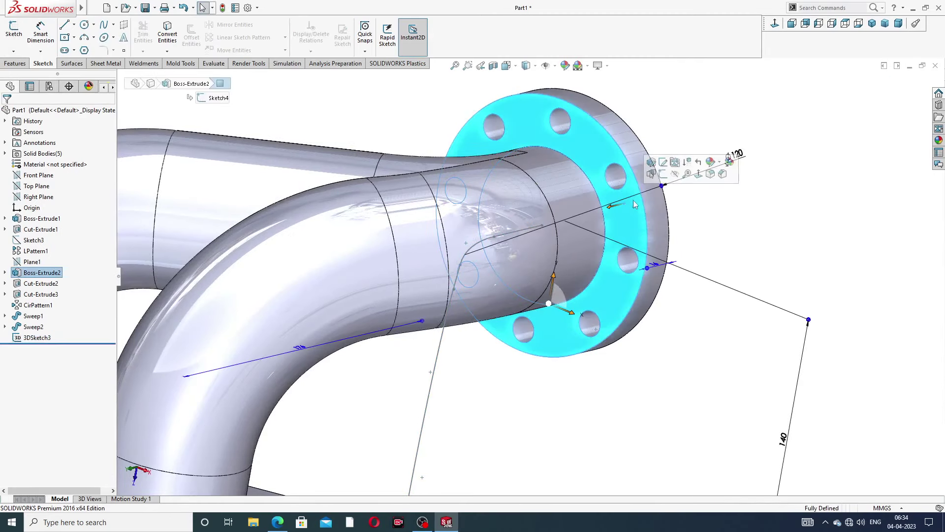
click(663, 174)
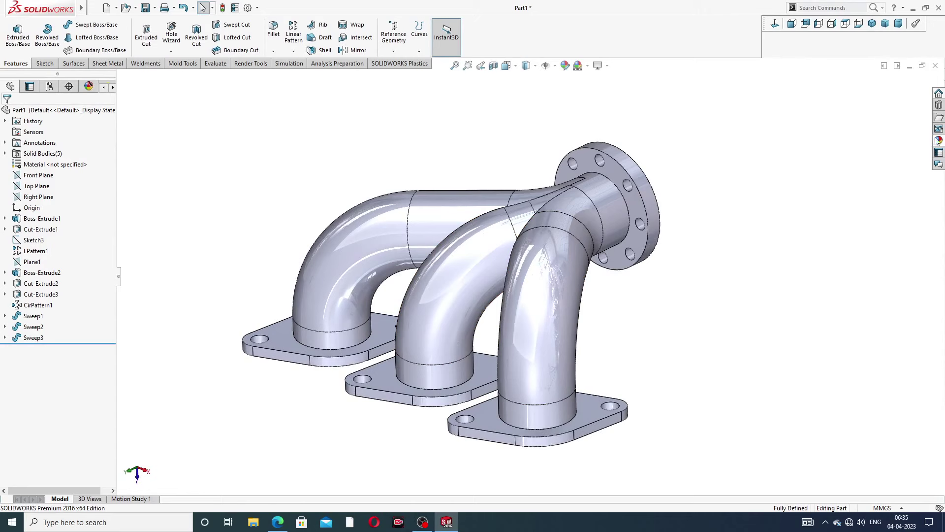
Open the Appearances, Scenes and Decals library and expand Appearances(color) into its material folders
click(939, 139)
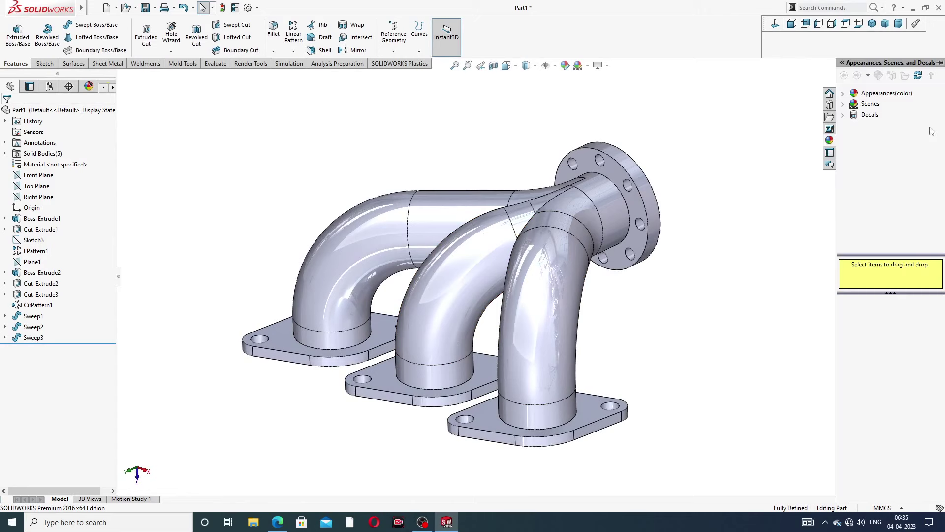
double_click(882, 93)
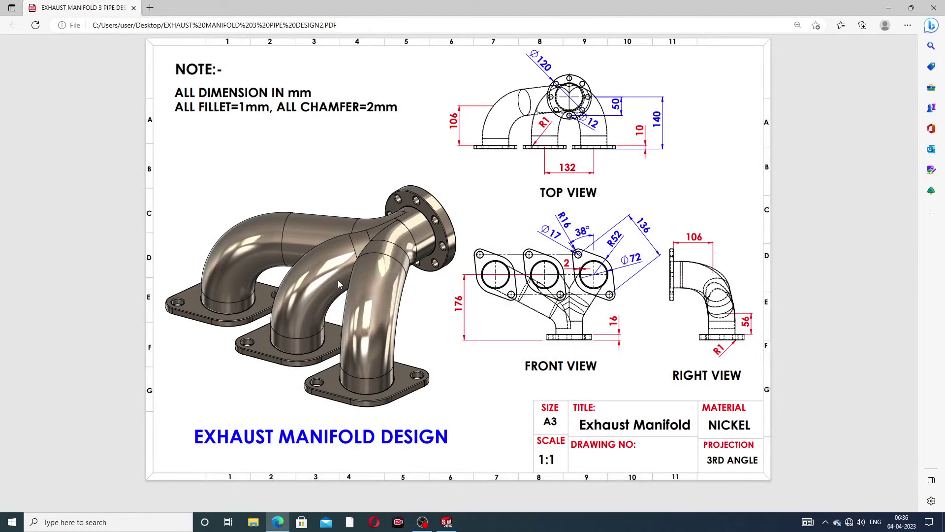
Start a fillet on the manifold's flange edges, then reopen the reference drawing PDF
click(278, 521)
click(273, 30)
scroll(415, 294, down, 5)
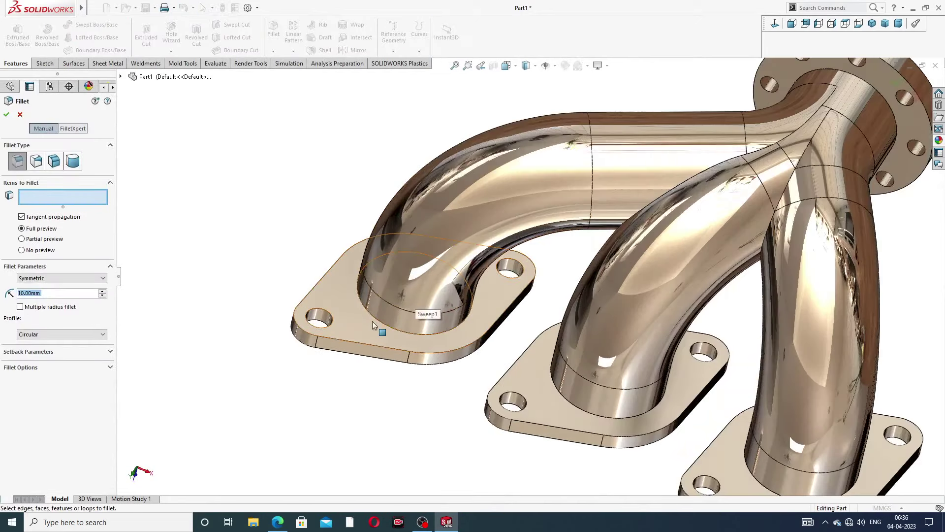
click(279, 523)
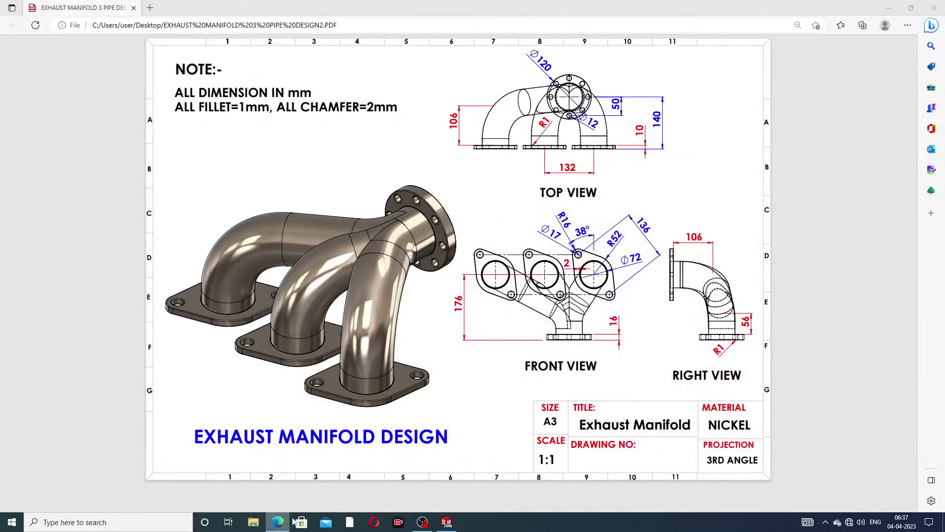
Apply a 2 mm chamfer to the manifold's flange edges and confirm it
click(278, 523)
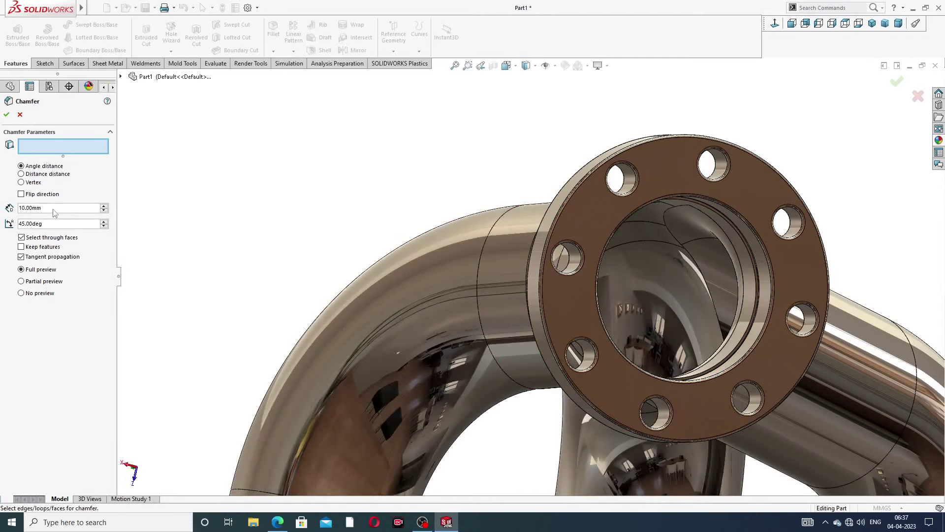
drag(52, 209, 1, 211)
text(2)
middle_drag(492, 295, 706, 211)
scroll(706, 222, up, 5)
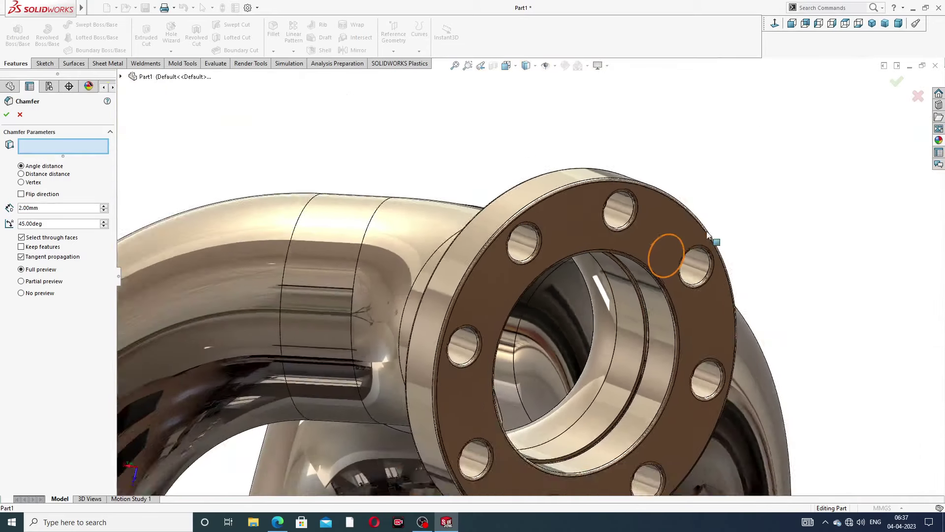
scroll(689, 256, up, 3)
scroll(596, 315, up, 2)
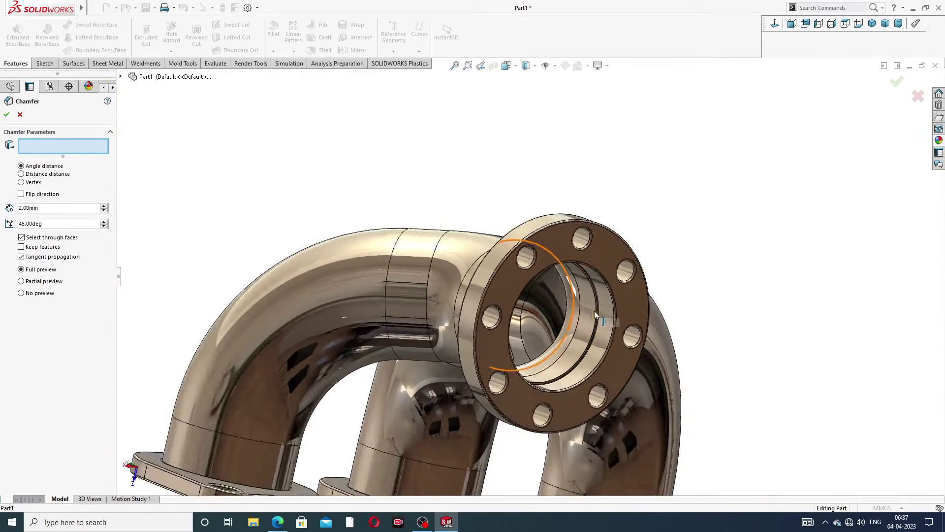
scroll(591, 340, down, 4)
click(918, 97)
scroll(586, 357, up, 5)
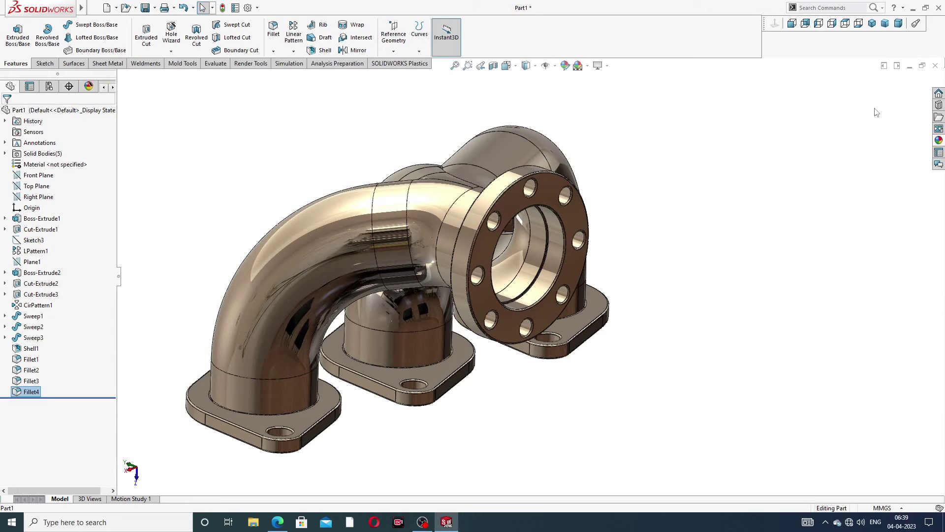
Deselect Fillet4 by clicking empty space
click(876, 112)
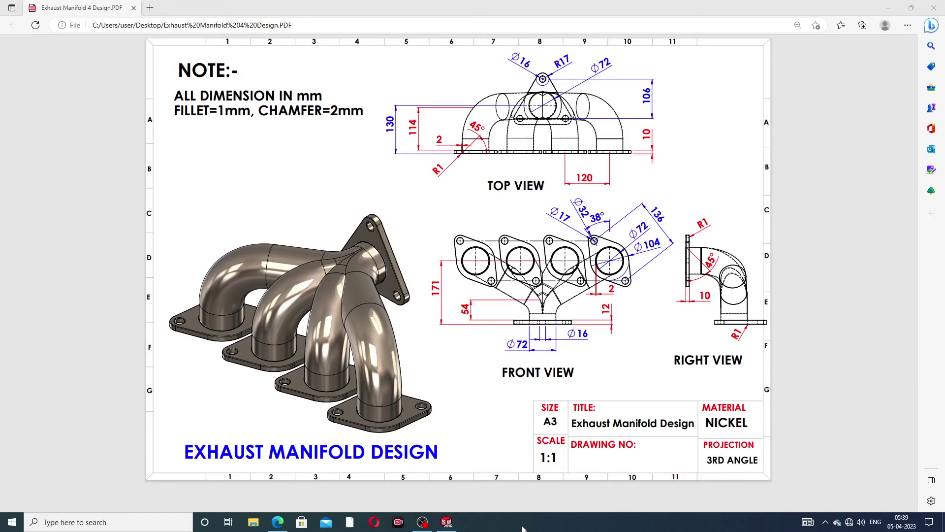
Switch from the Edge drawing back to the manifold model in SOLIDWORKS
click(447, 522)
Orbit the manifold through isometric and oblique views, then bring its reference drawing PDF back up
middle_drag(563, 273, 616, 225)
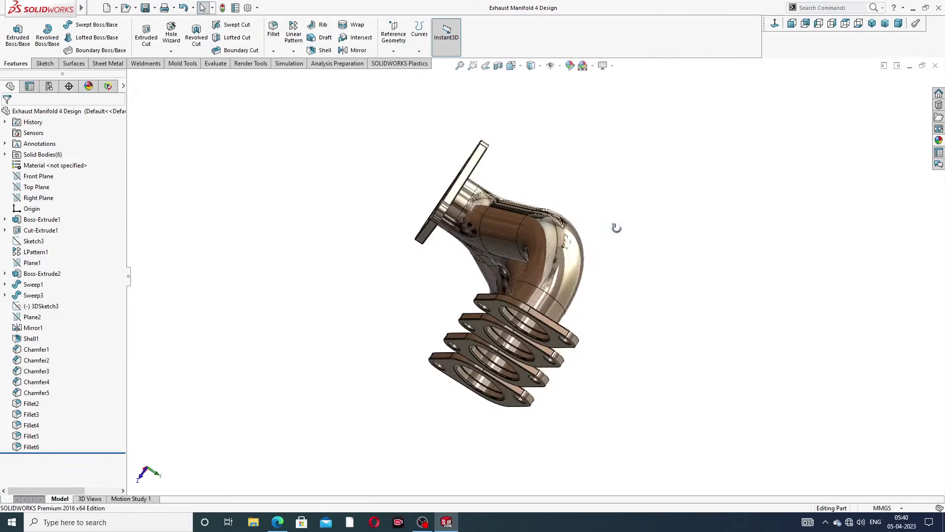
click(871, 26)
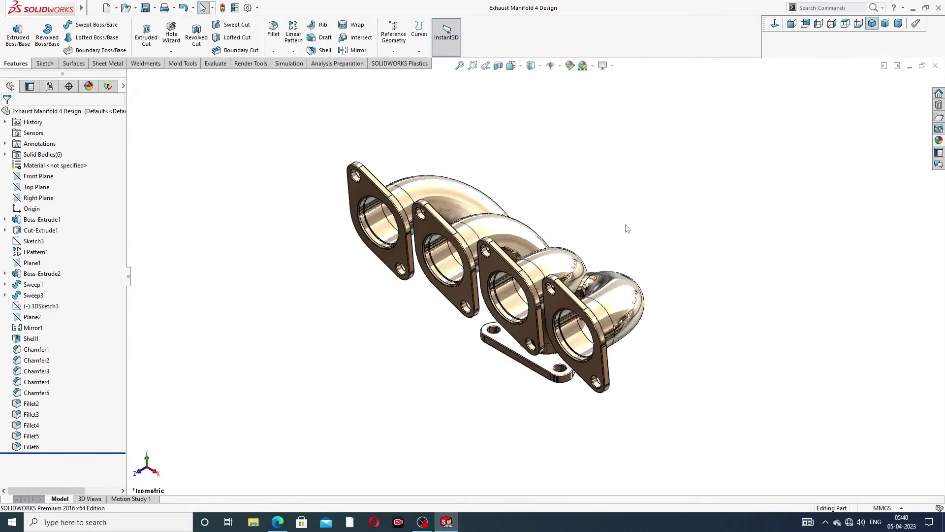
scroll(492, 271, down, 2)
scroll(501, 278, up, 1)
middle_drag(489, 284, 582, 230)
click(277, 522)
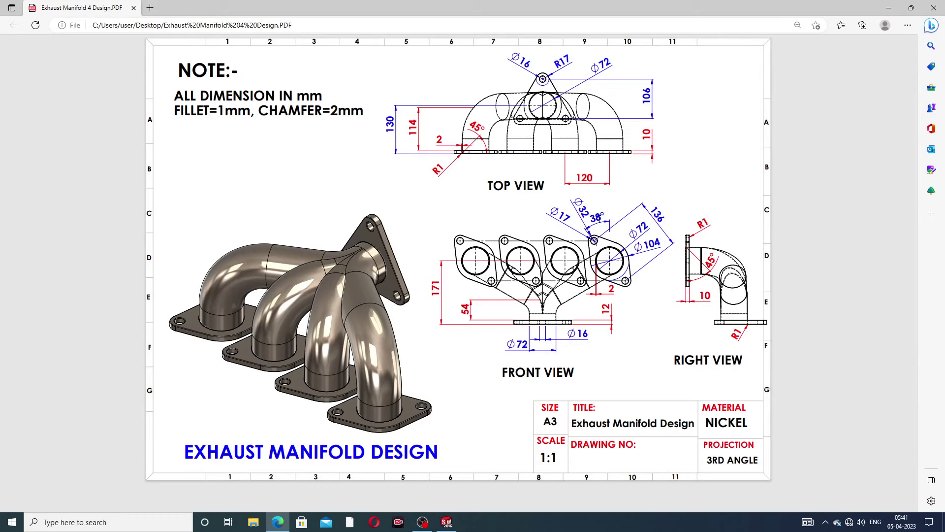
Return to Part2 and start a new sketch on the Front Plane
click(277, 522)
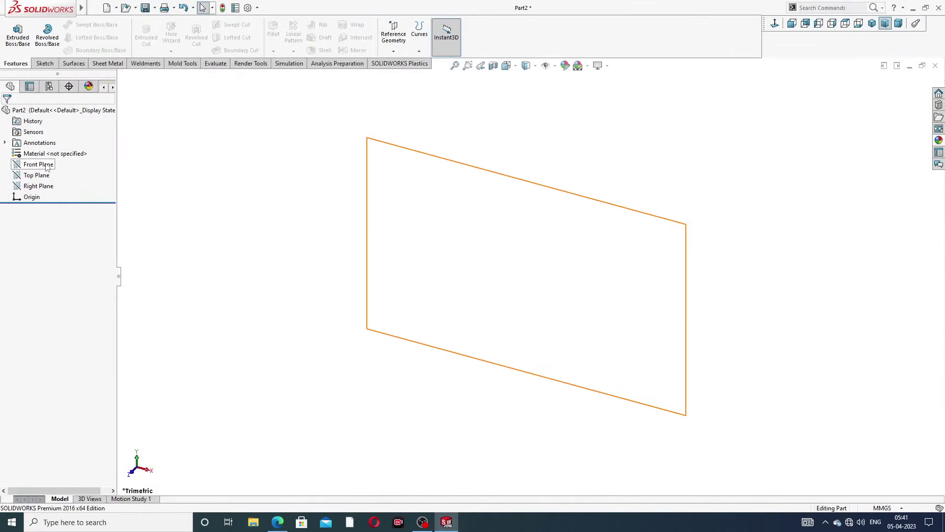
click(48, 166)
click(53, 151)
Add a Midpoint relation placing the origin at the diagonal construction line's midpoint
click(492, 238)
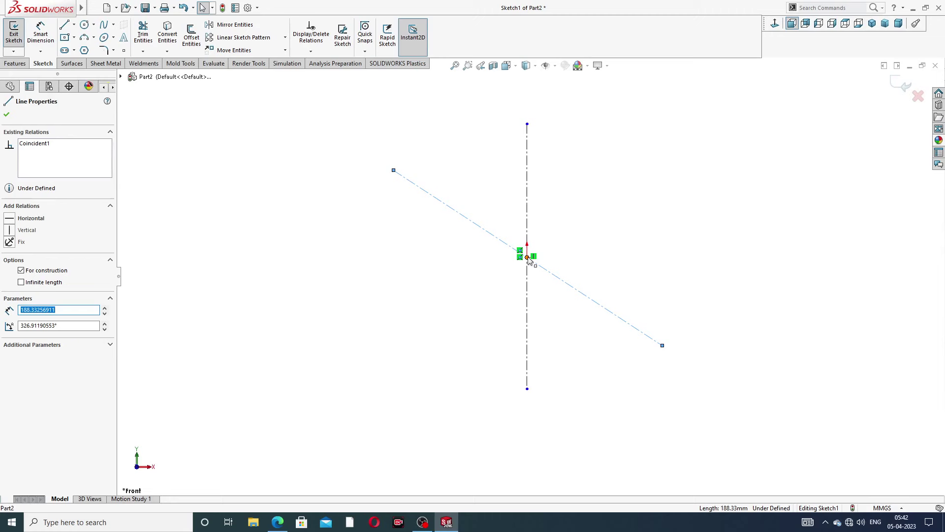
ctrl+click(527, 257)
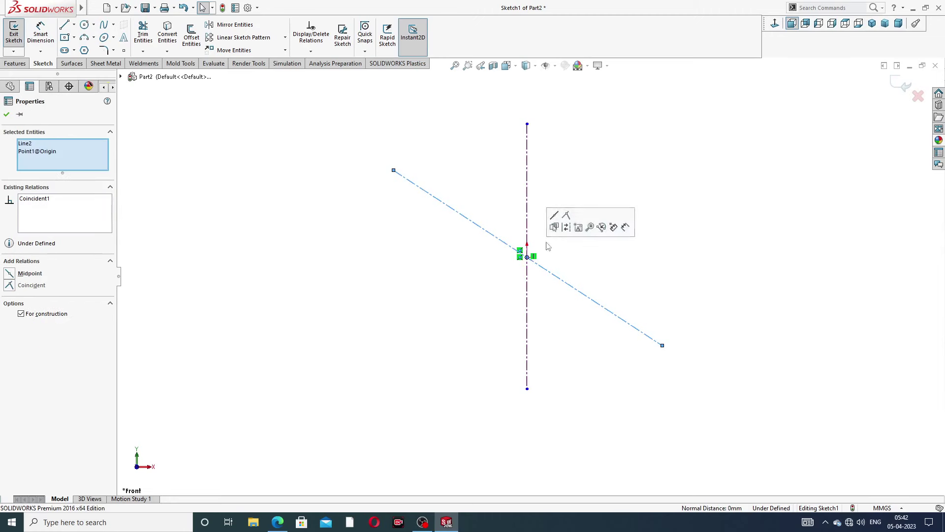
click(555, 226)
click(577, 219)
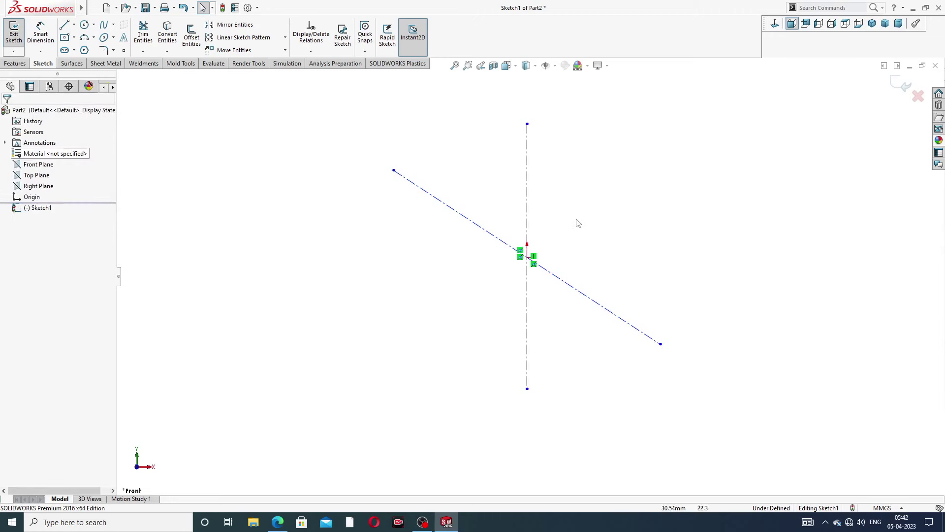
scroll(588, 233, down, 2)
scroll(587, 222, up, 2)
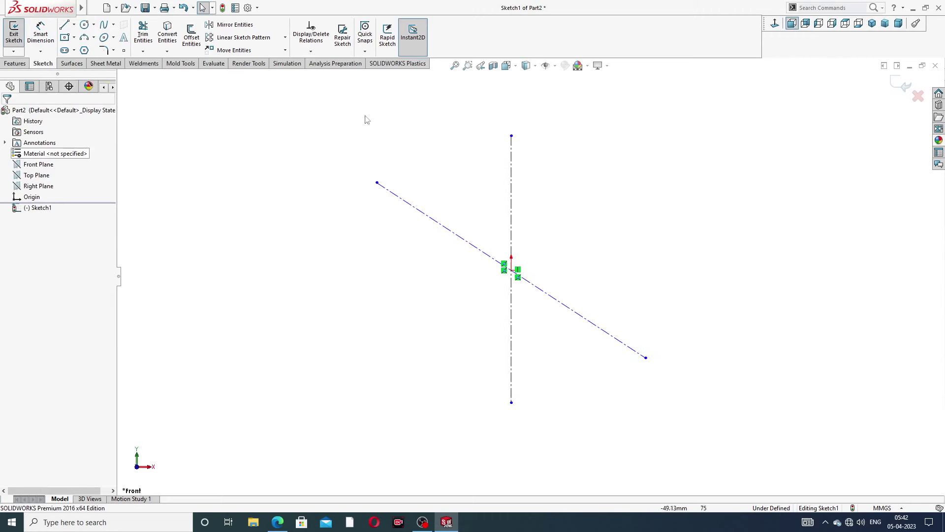
Dimension the angle between the diagonal line and vertical centerline as 38°
click(41, 37)
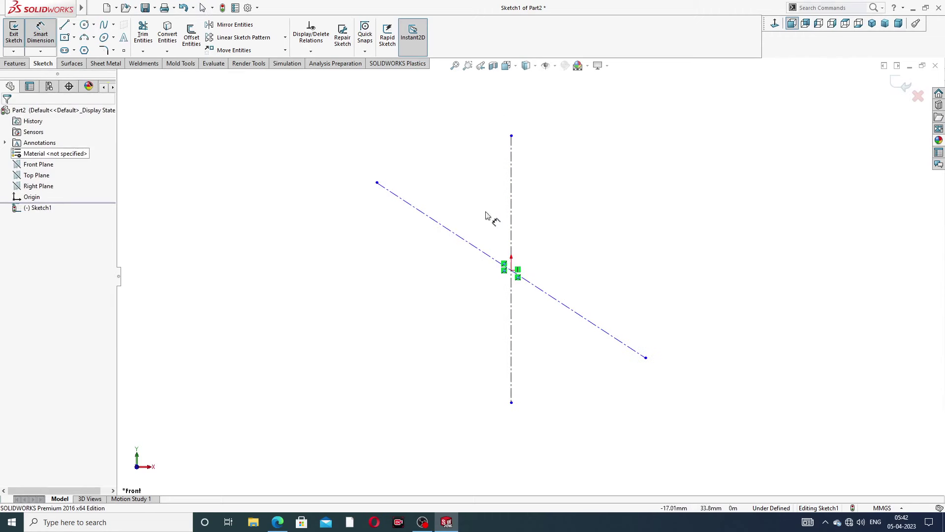
click(480, 250)
click(512, 235)
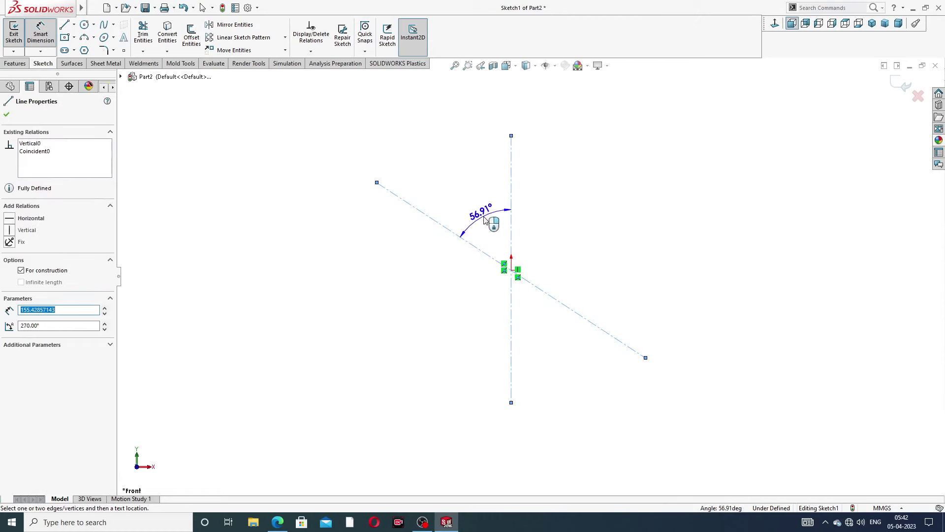
click(487, 220)
text(38)
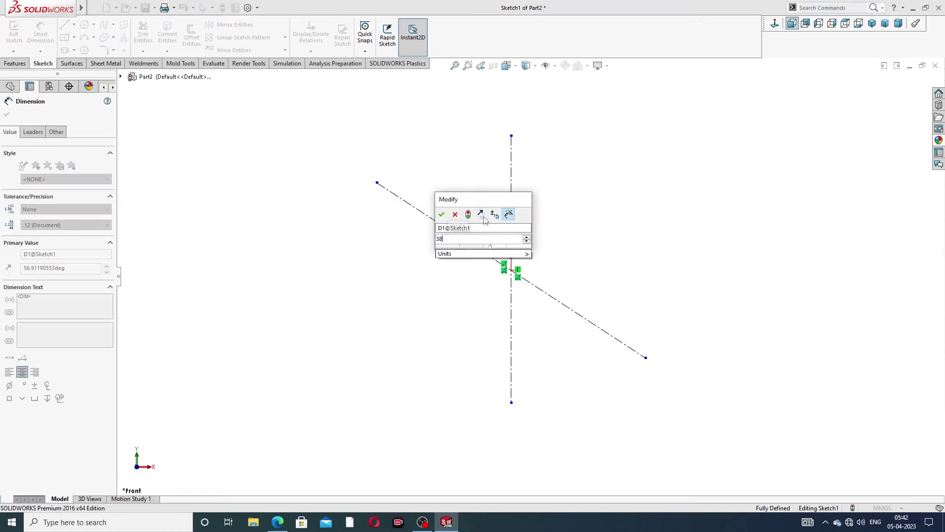
key(Return)
right_click(580, 154)
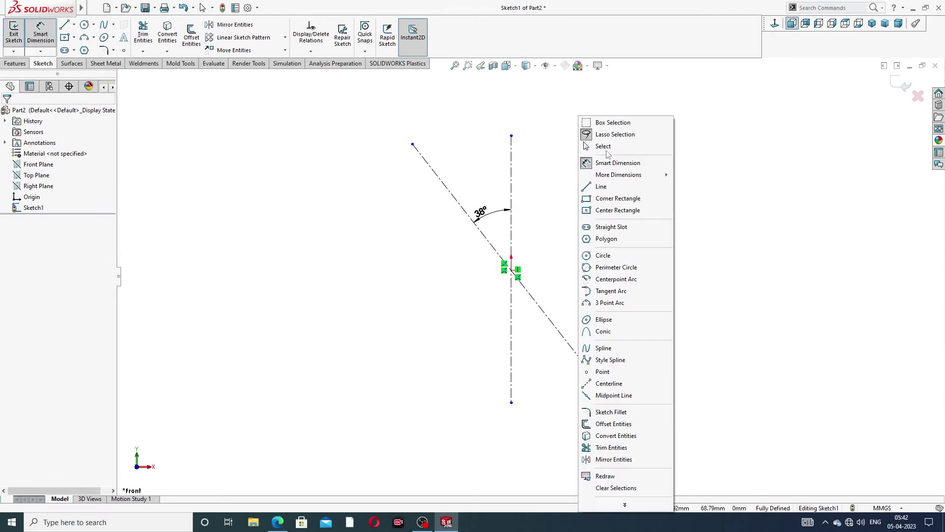
click(598, 144)
Shorten the vertical centerline by dragging its lower endpoint up
click(491, 212)
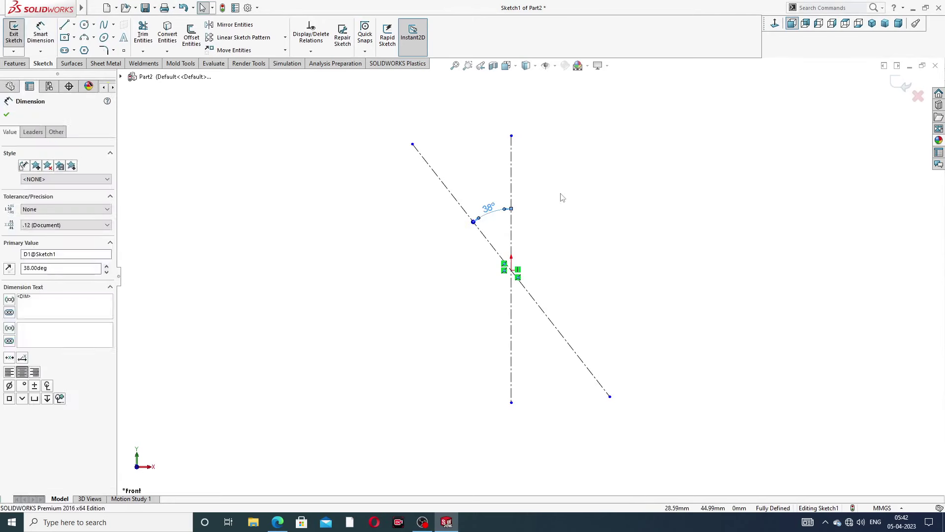
click(560, 196)
scroll(527, 216, up, 3)
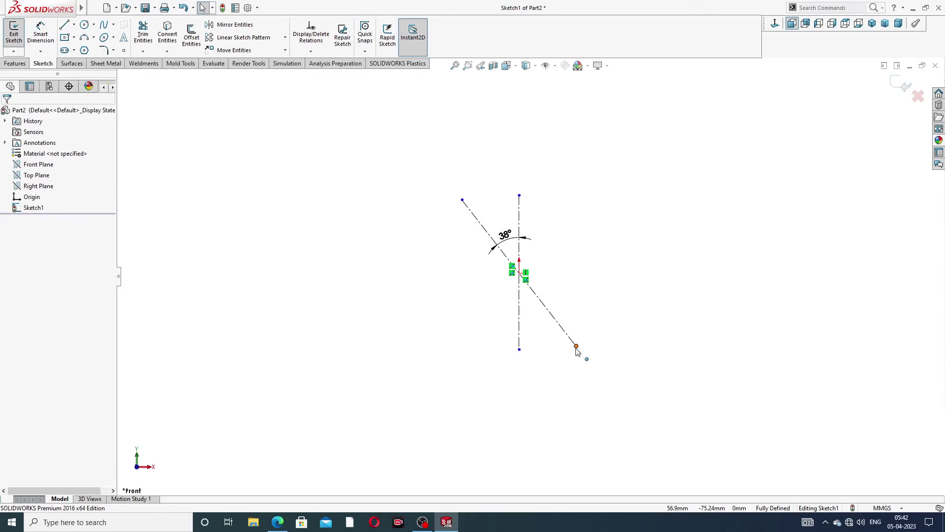
drag(576, 347, 570, 338)
click(609, 260)
Draw a large circle centred on the origin
click(85, 25)
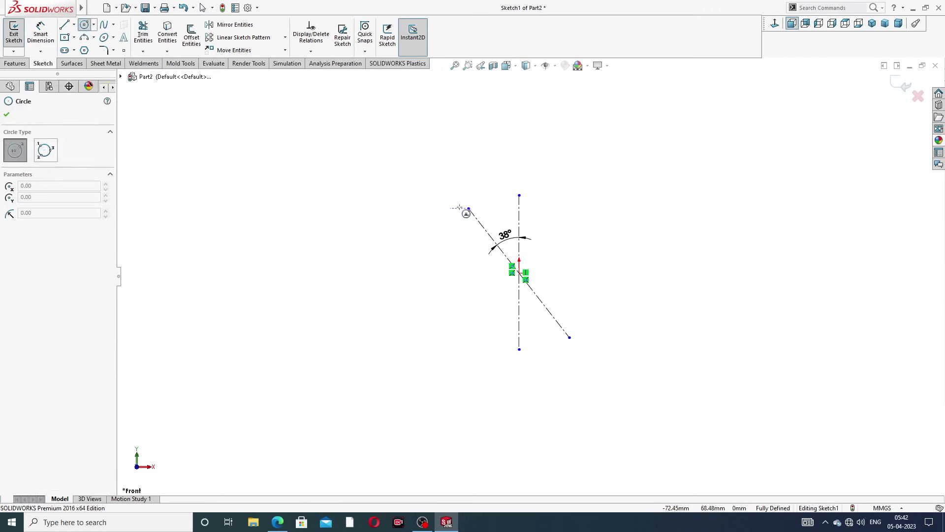
scroll(519, 249, up, 2)
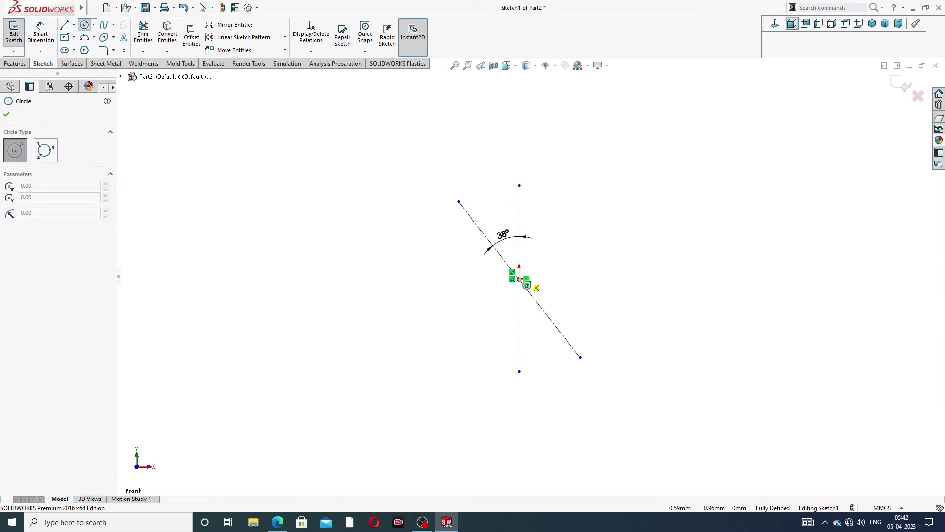
scroll(522, 274, up, 2)
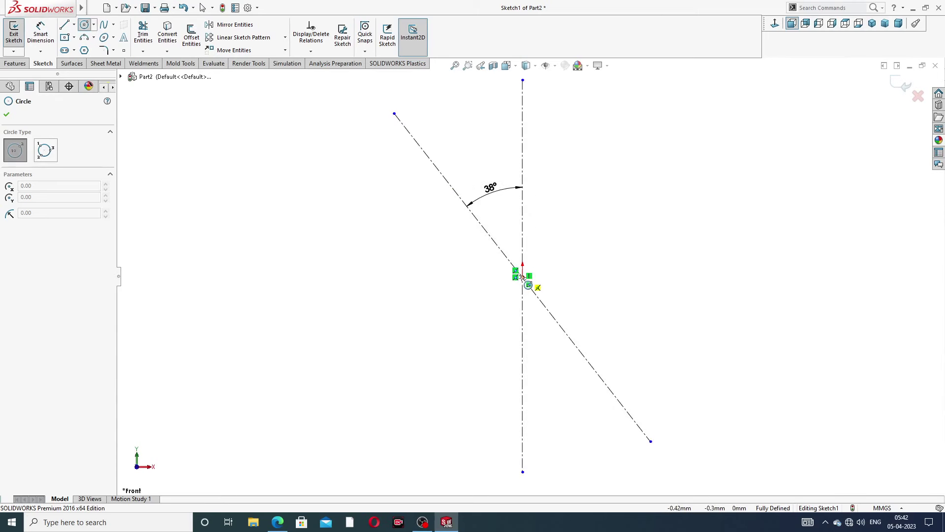
click(523, 276)
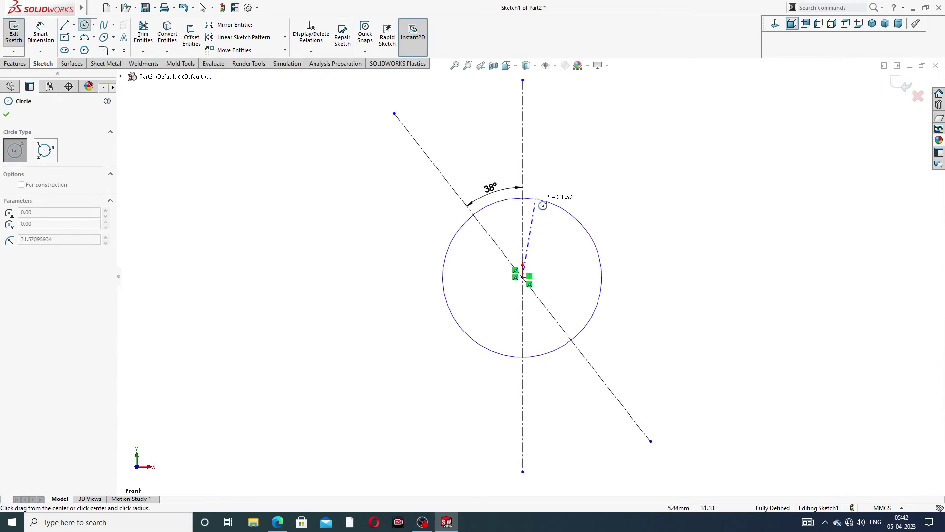
click(552, 190)
right_click(563, 185)
click(597, 195)
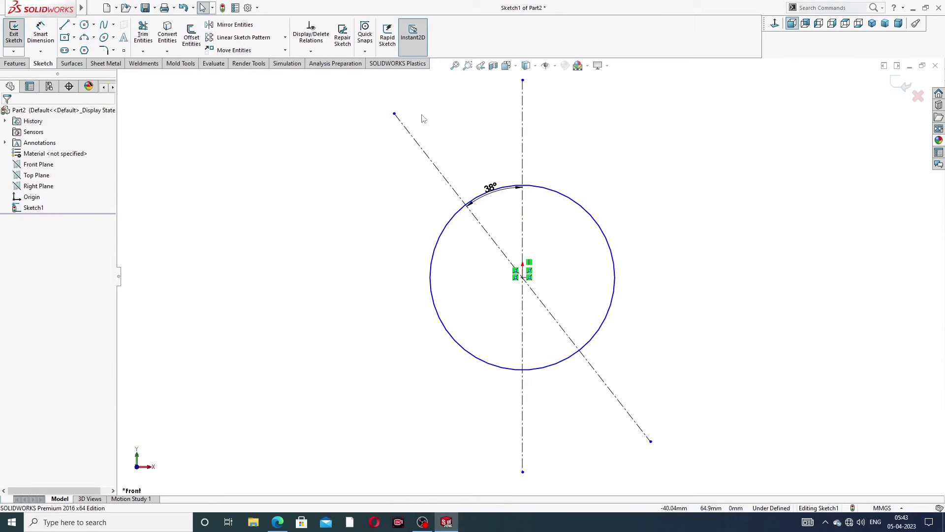
Draw a small circle centred on each end of the diagonal construction line
click(84, 24)
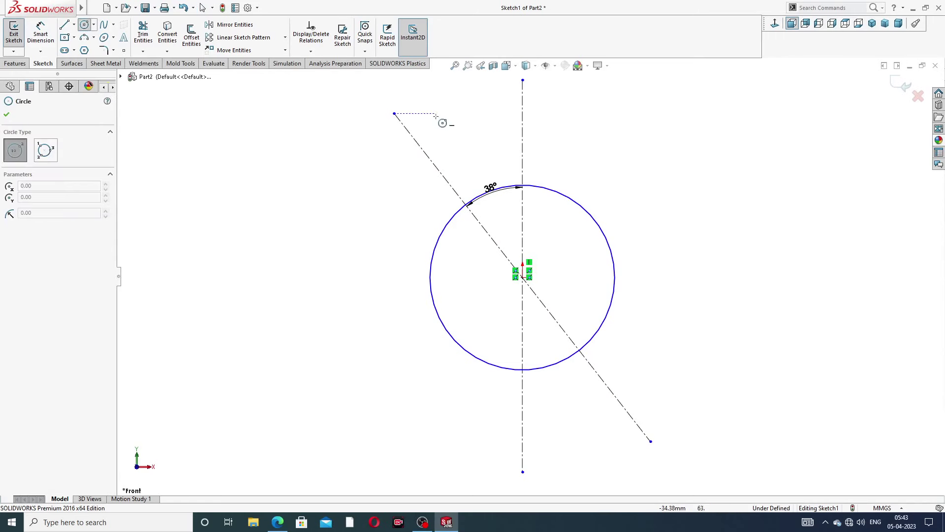
click(394, 114)
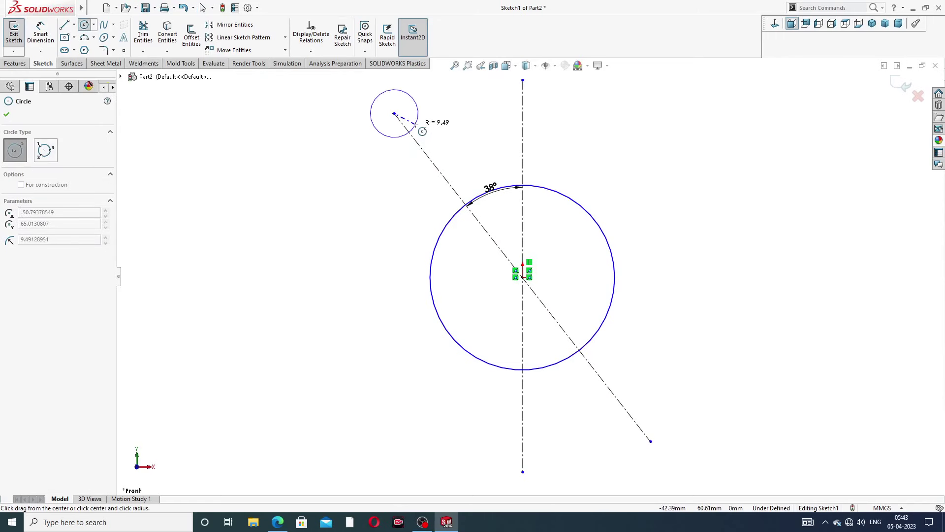
click(416, 121)
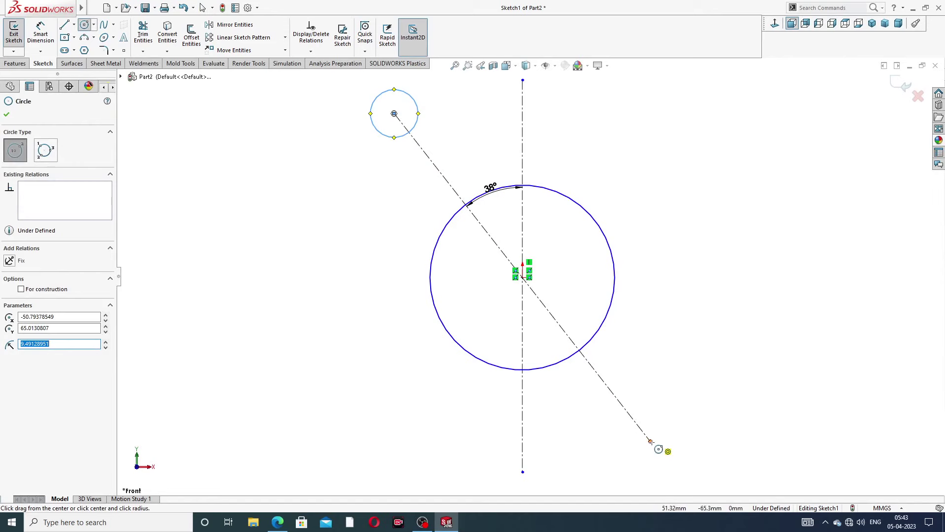
click(651, 441)
click(662, 417)
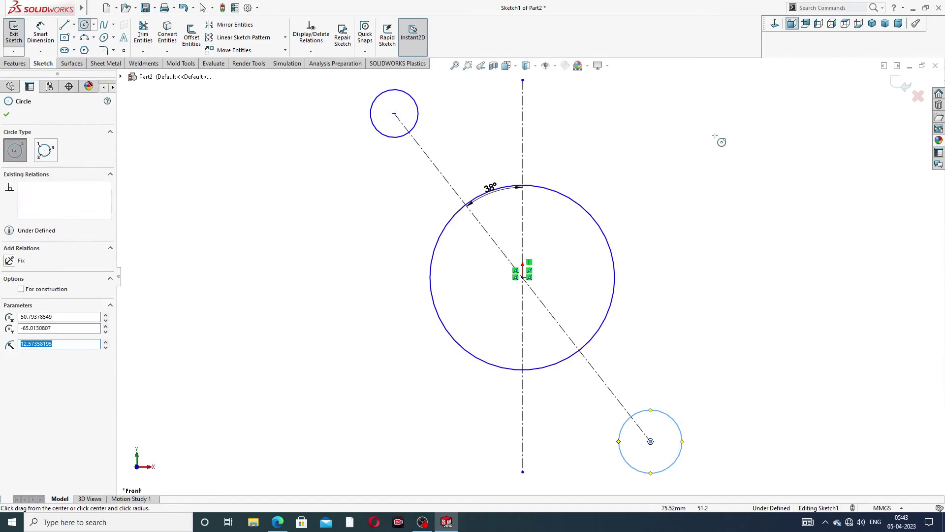
right_click(719, 140)
click(741, 142)
key(f)
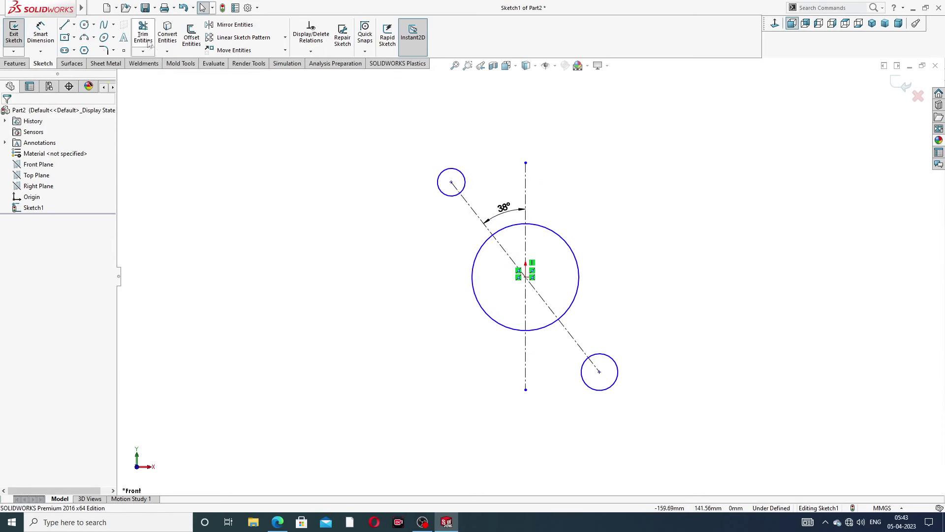
Draw two tangent lines joining the upper small circle to the large central circle
click(64, 24)
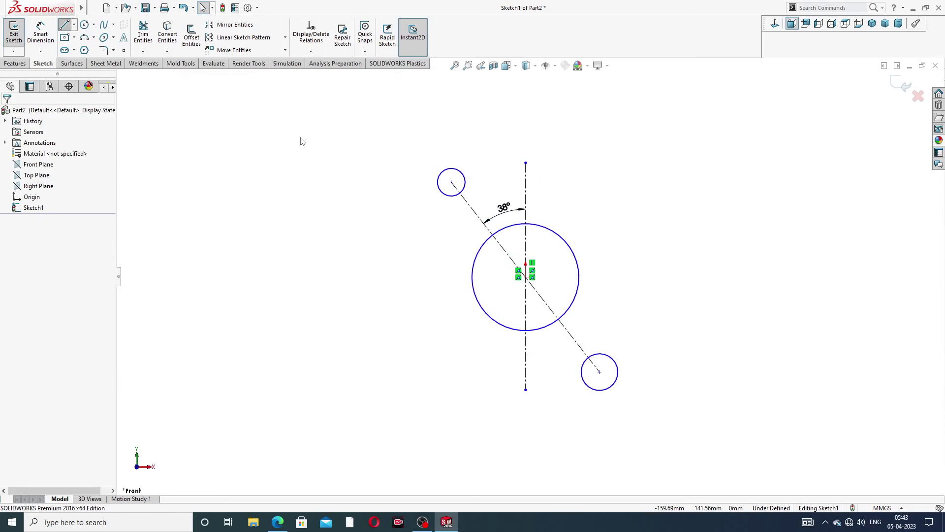
click(438, 182)
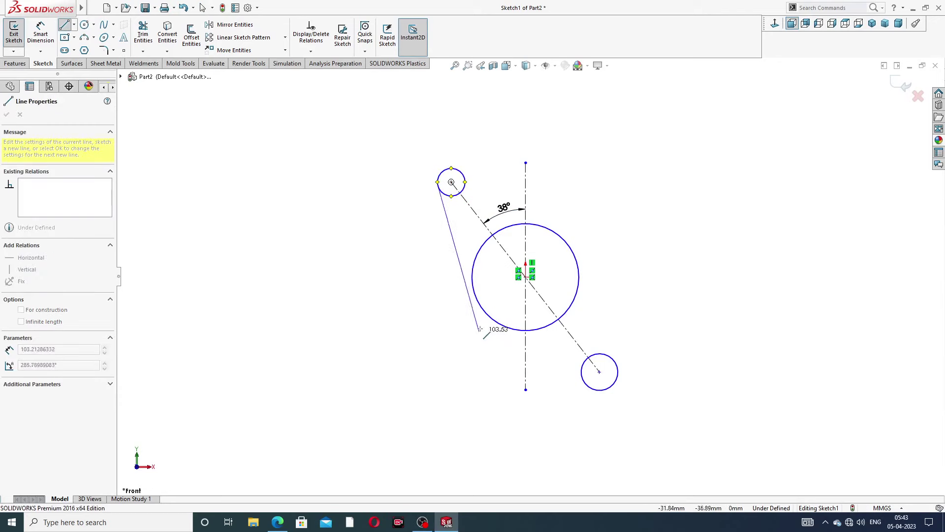
click(475, 293)
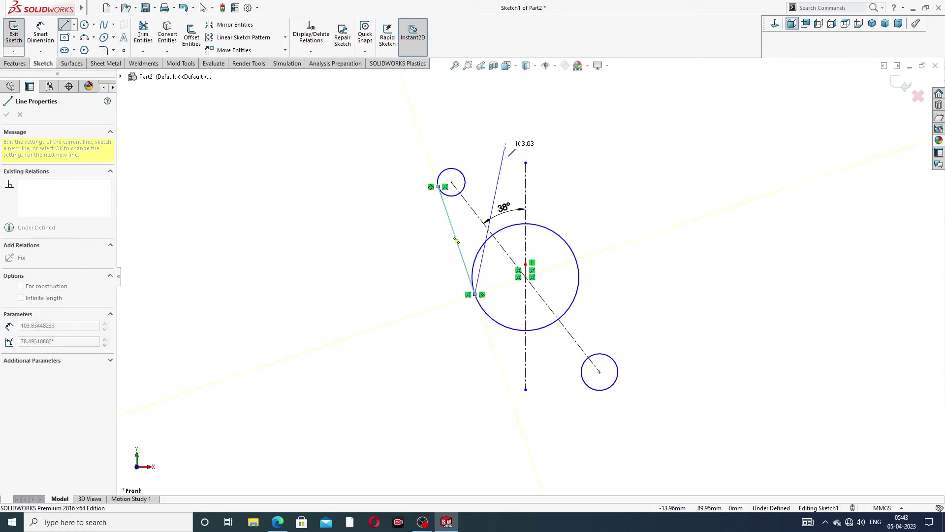
right_click(512, 143)
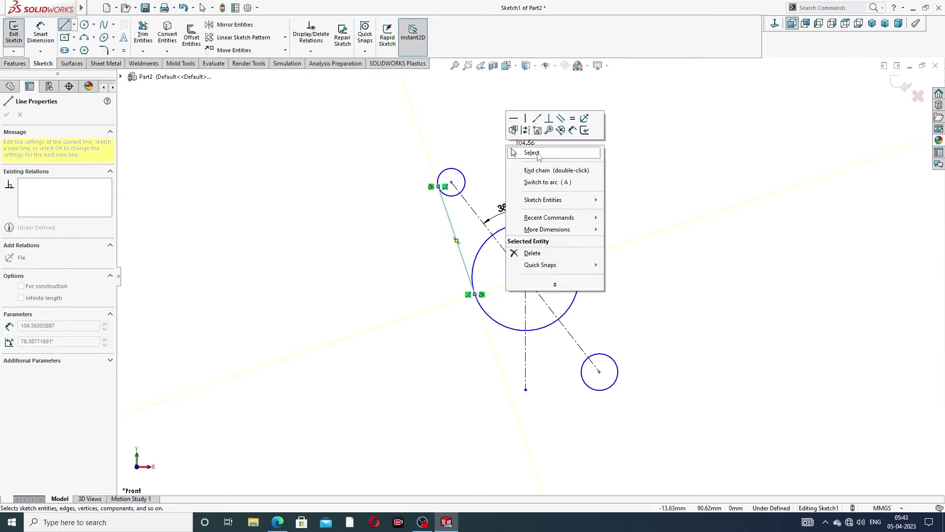
click(64, 25)
scroll(582, 236, down, 2)
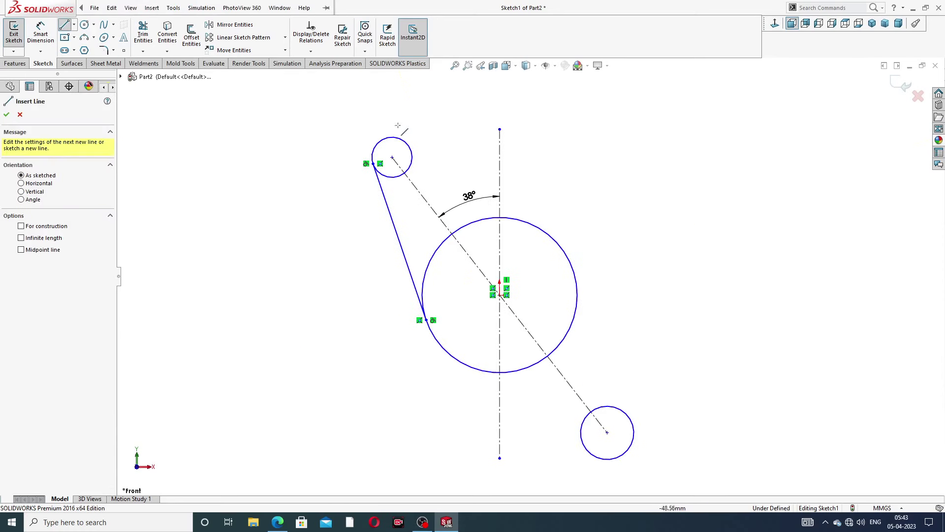
click(407, 144)
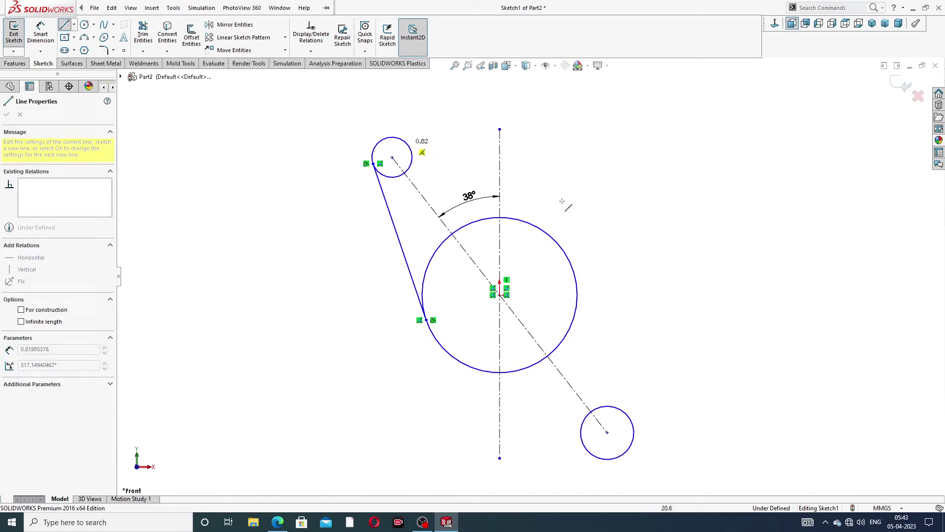
click(546, 234)
right_click(597, 158)
click(616, 194)
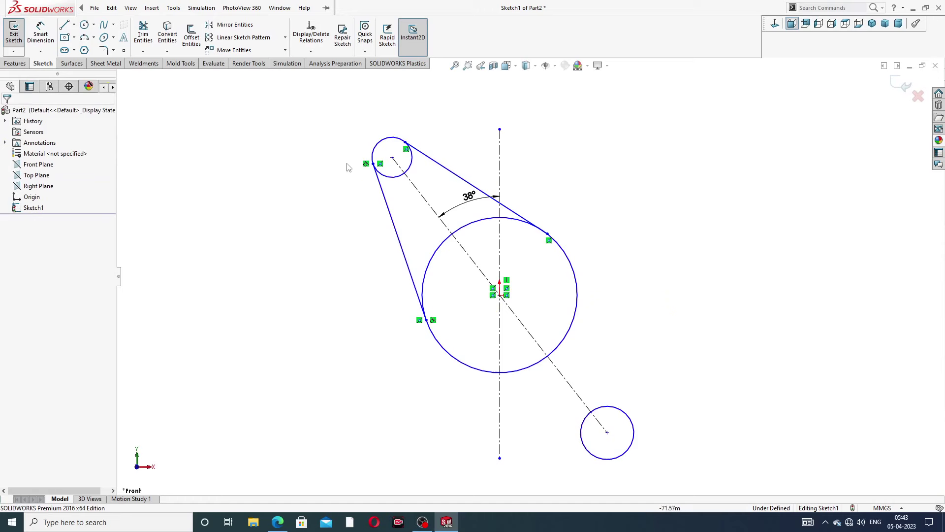
Draw two tangent lines joining the large circle to the lower small circle, then show the reference PDF
key(l)
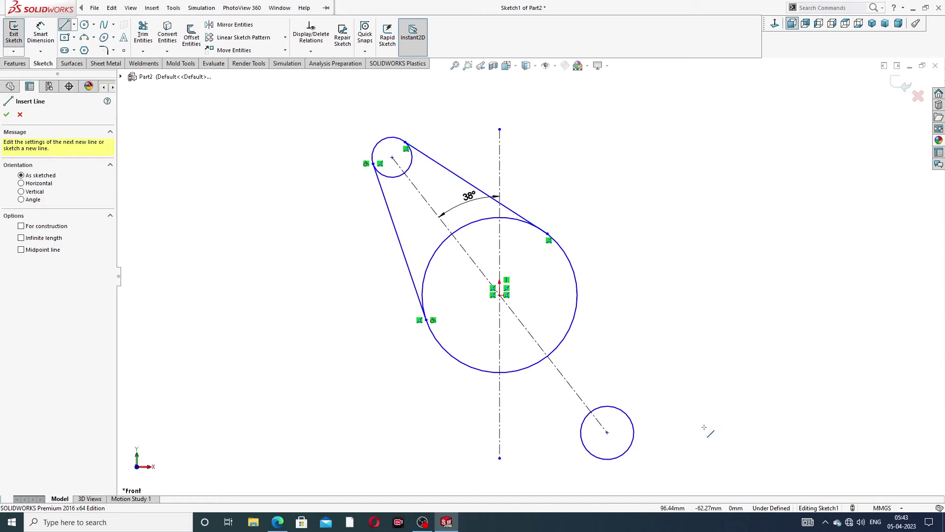
click(575, 272)
click(633, 422)
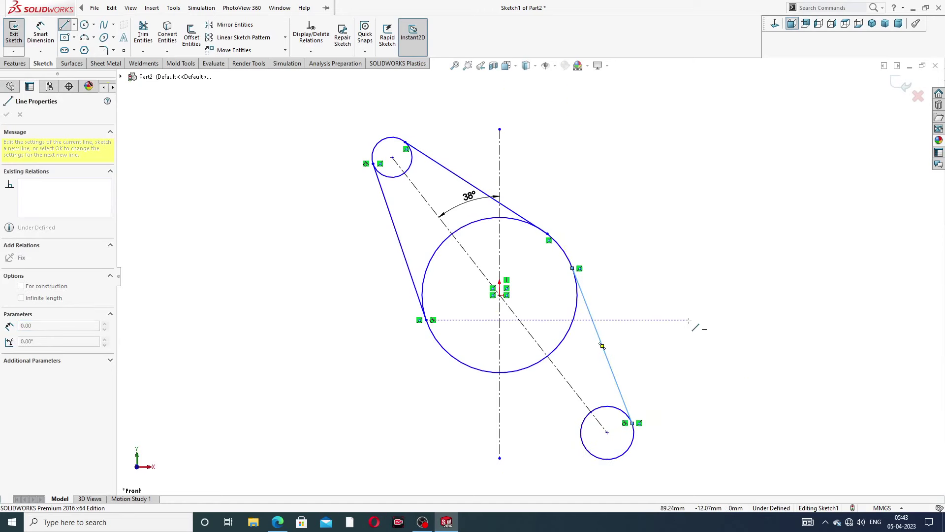
right_click(689, 286)
click(709, 326)
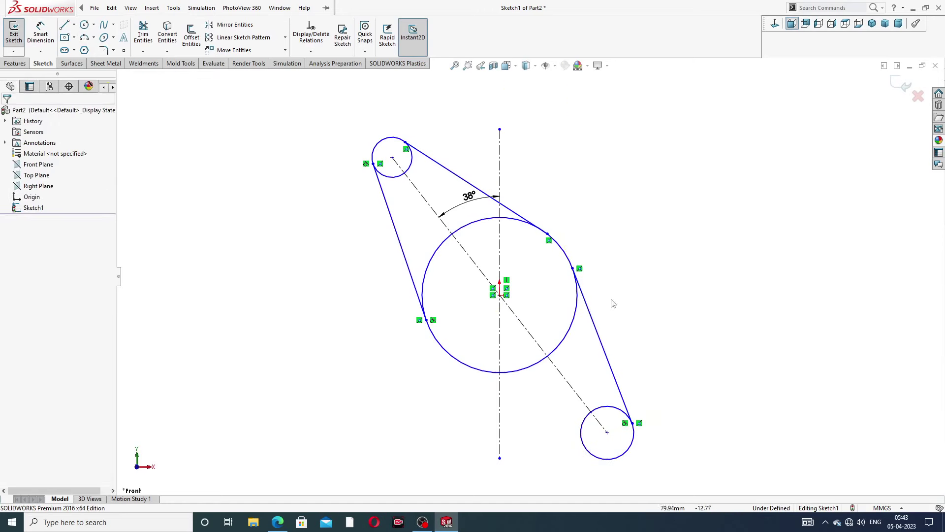
click(64, 26)
click(452, 357)
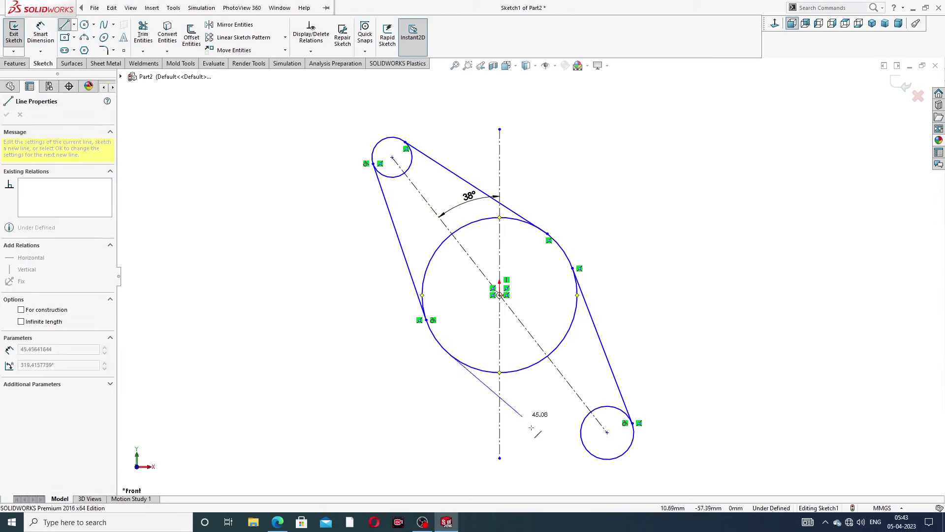
click(602, 451)
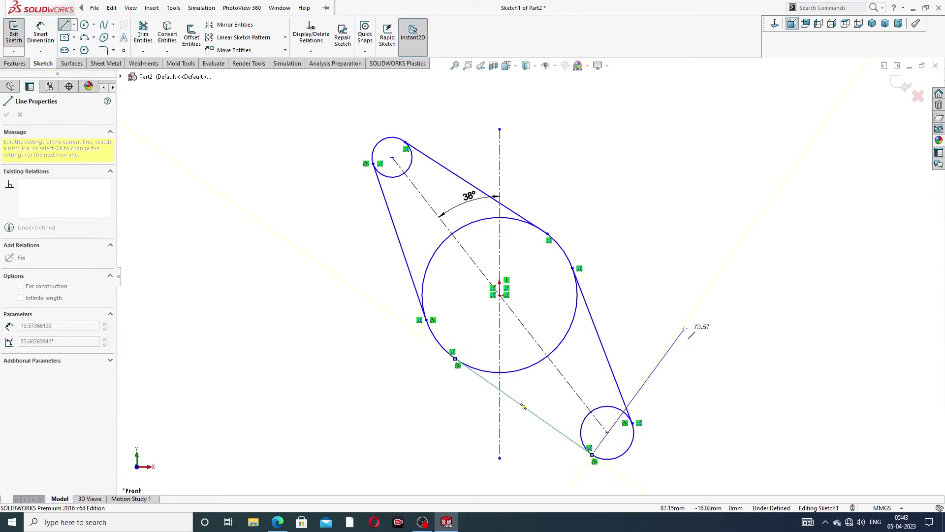
right_click(685, 327)
click(710, 337)
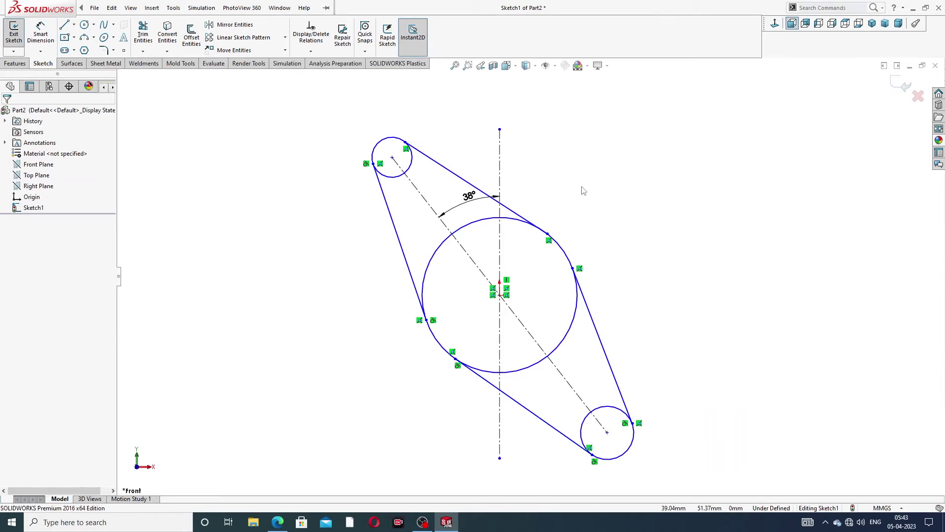
click(278, 522)
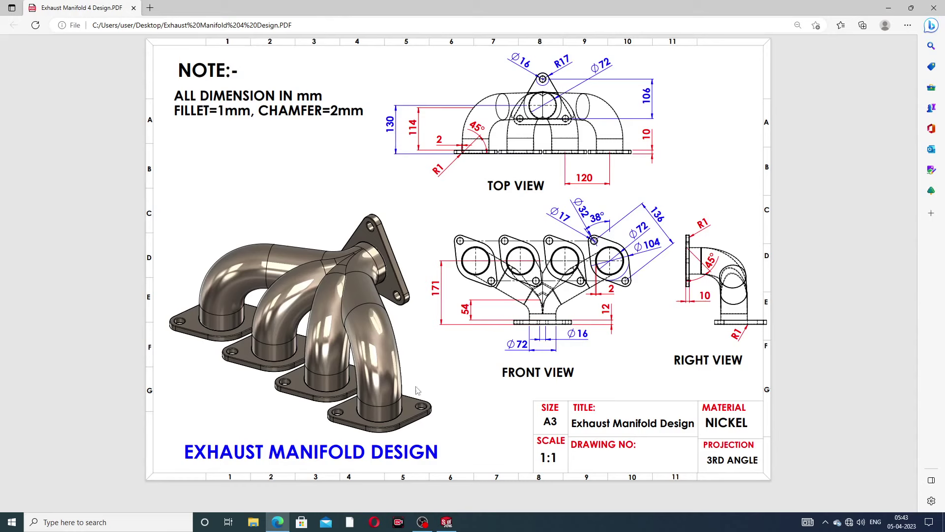
Switch from the manifold drawing back to the SOLIDWORKS sketch
key(alt+Tab)
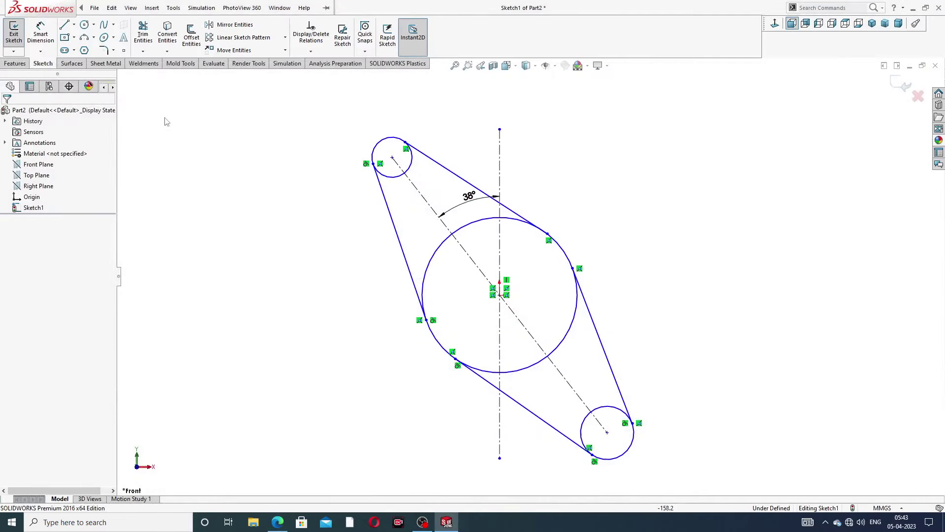
Dimension the distance between the two small circle centres as 104 mm
click(36, 38)
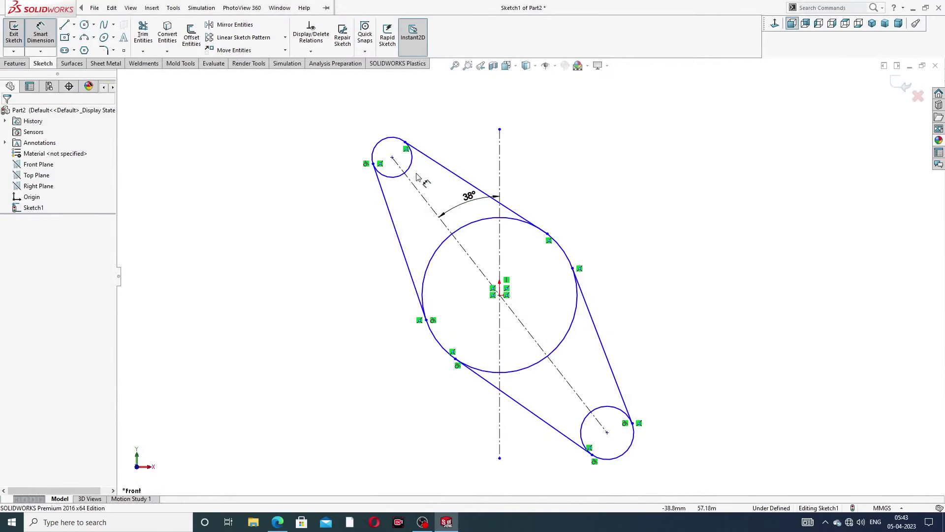
click(393, 157)
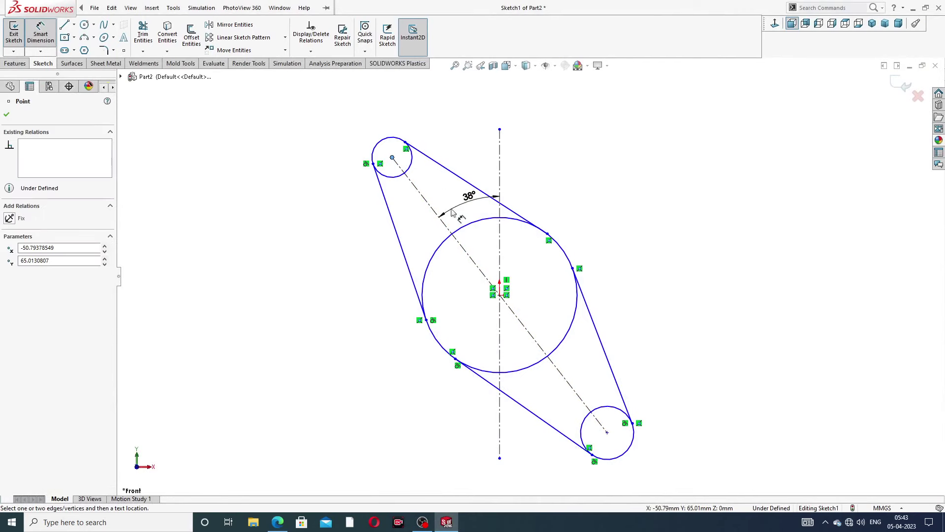
click(608, 433)
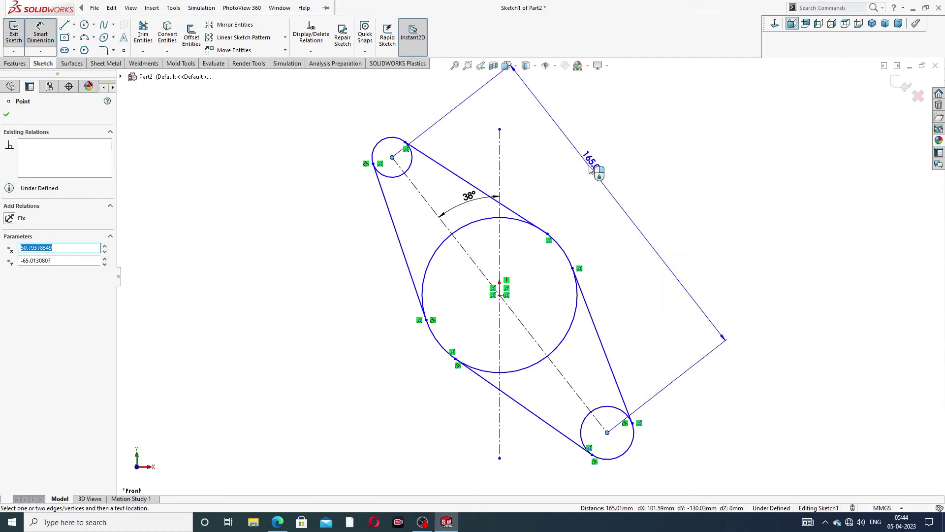
click(592, 170)
text(10)
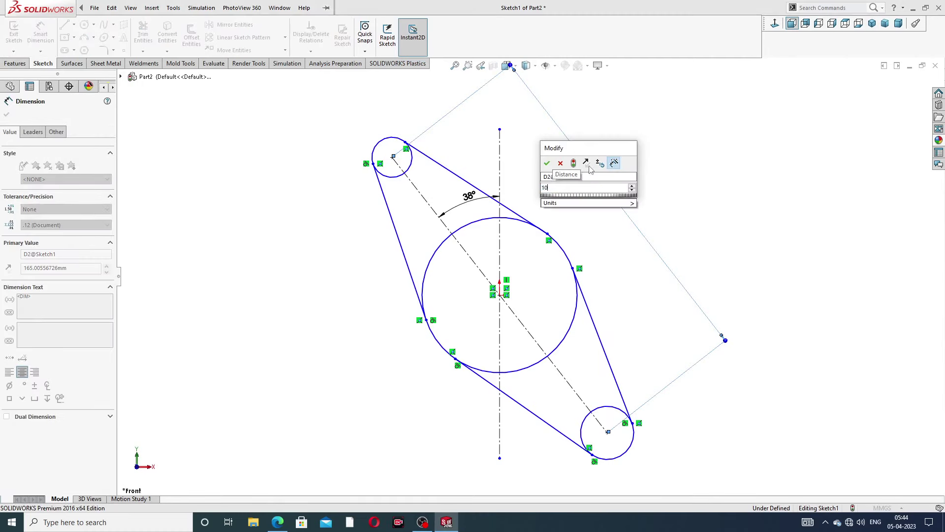
text(4)
key(Return)
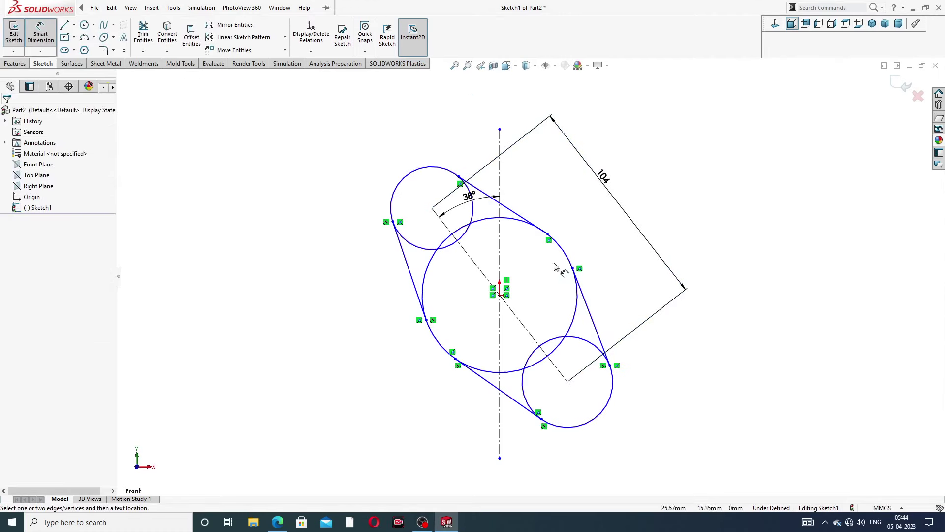
scroll(555, 266, up, 2)
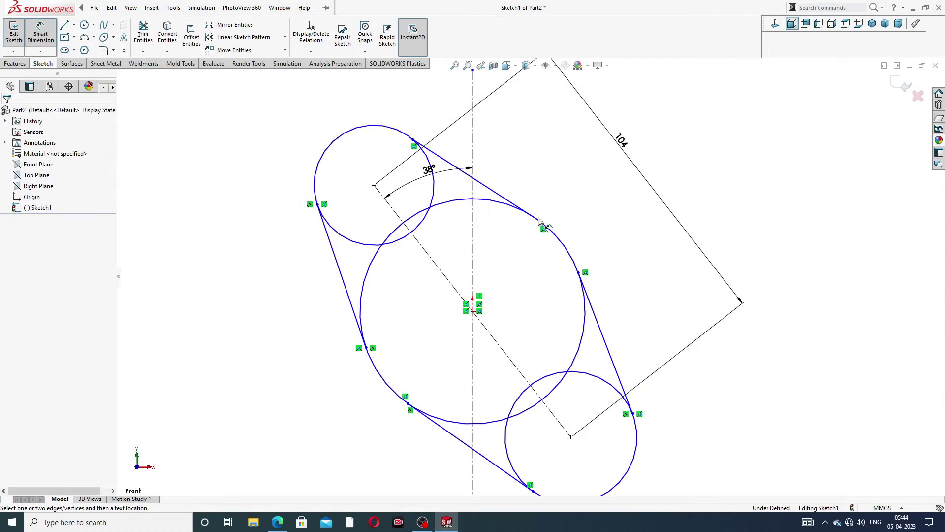
Give the upper small circle a Ø32 diameter and the central circle Ø104
click(347, 134)
click(272, 124)
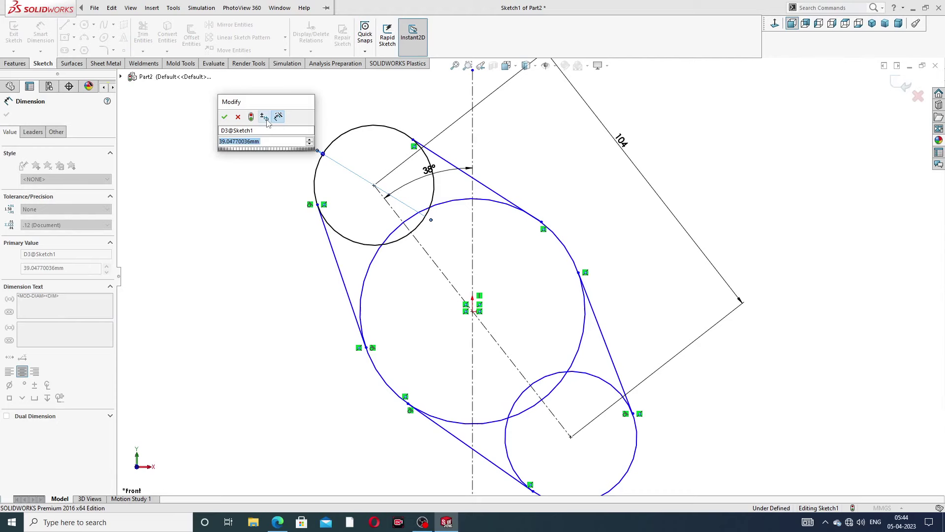
text(32)
key(Return)
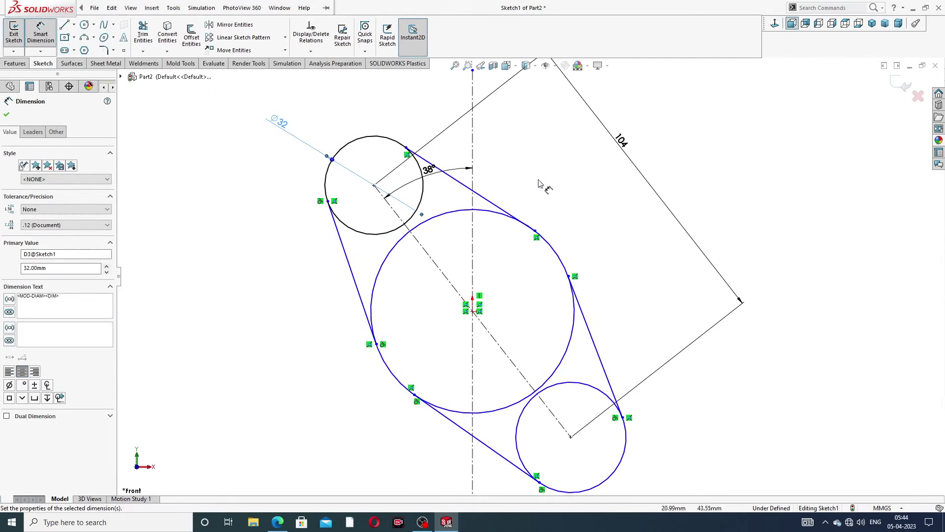
click(516, 220)
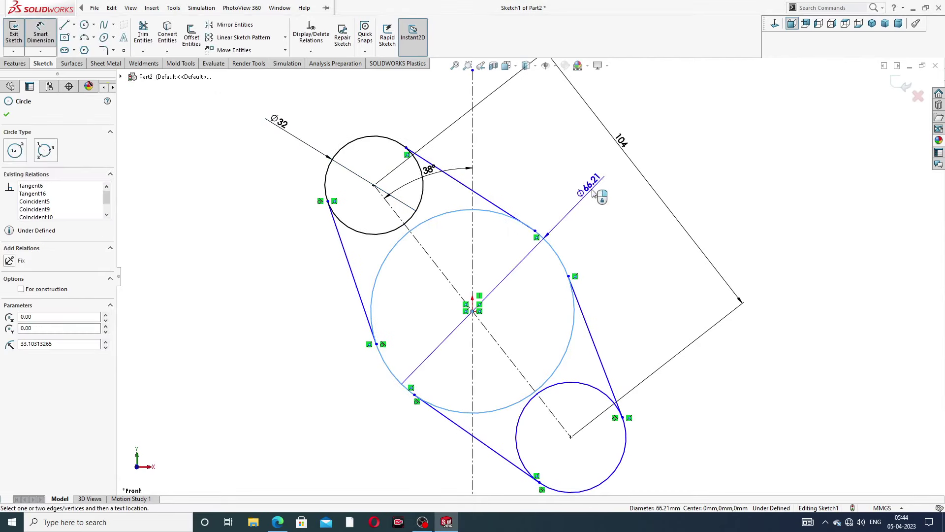
click(593, 193)
text(10)
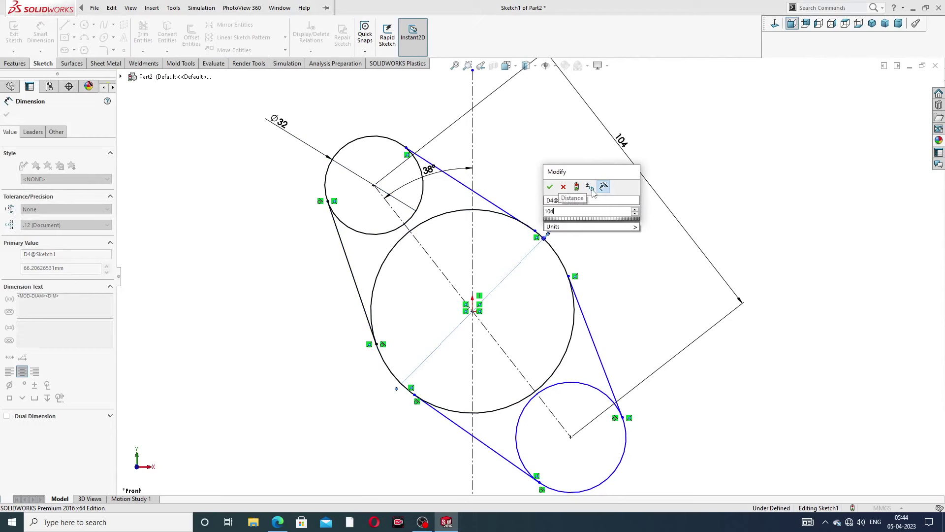
text(4)
key(Return)
click(736, 147)
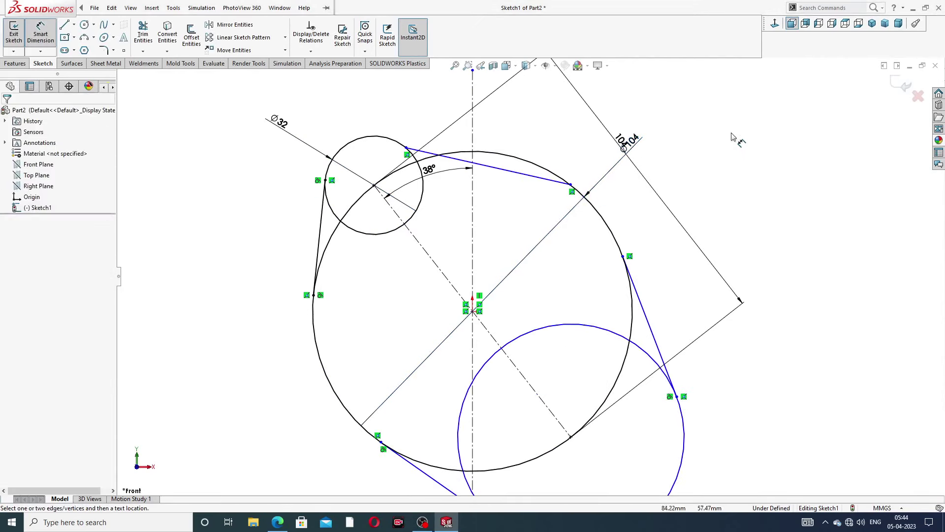
right_click(735, 143)
click(755, 147)
key(f)
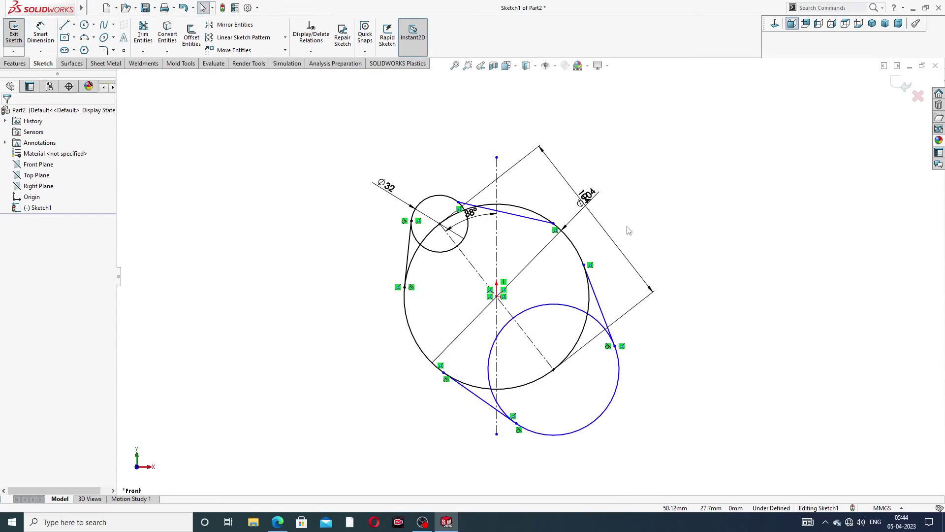
Add an Equal relation between the Ø32 circle and the lower small circle
click(469, 235)
ctrl+click(569, 307)
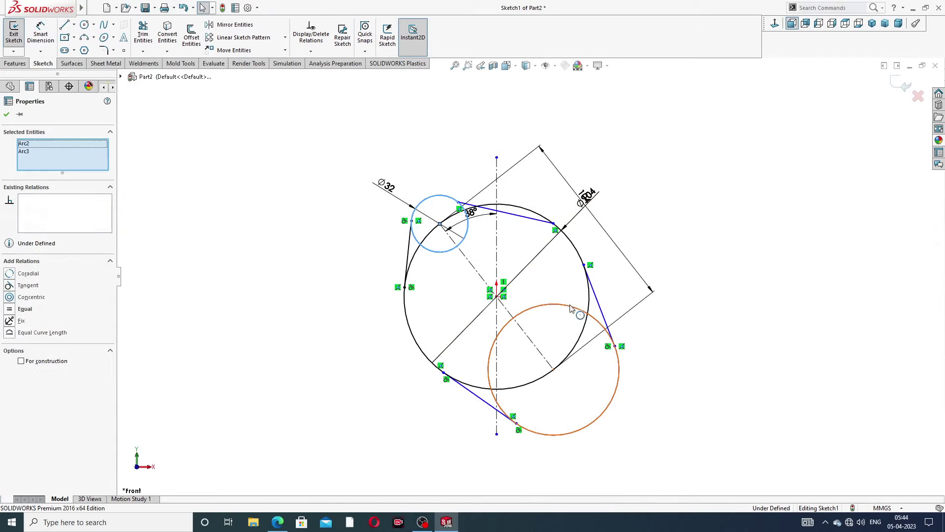
click(631, 263)
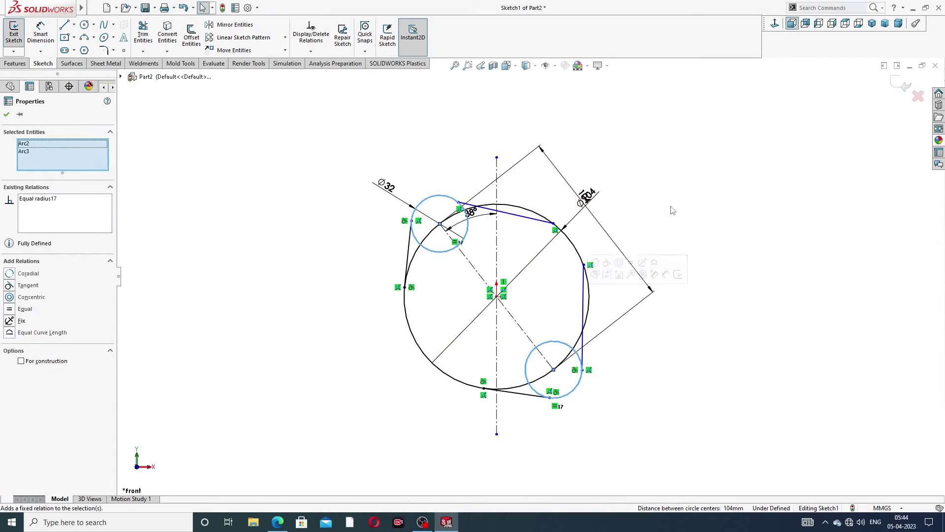
click(671, 207)
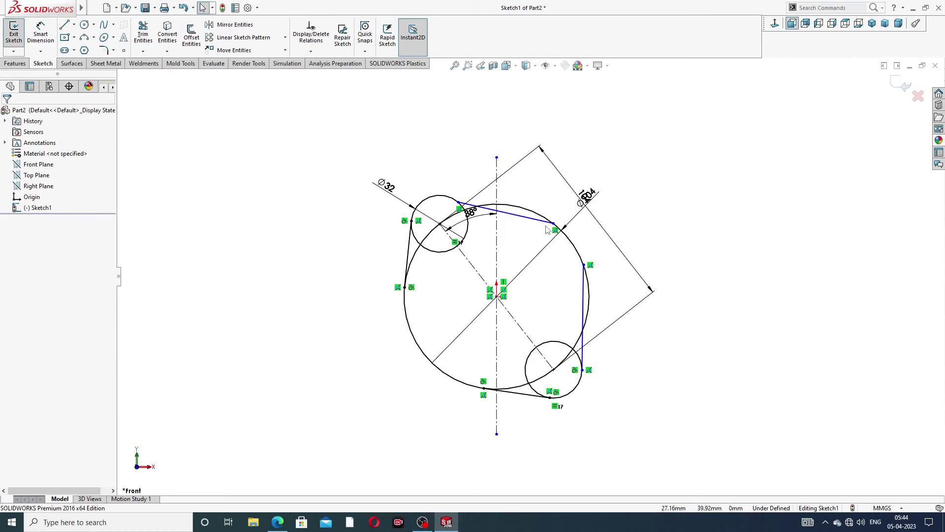
scroll(502, 197, down, 3)
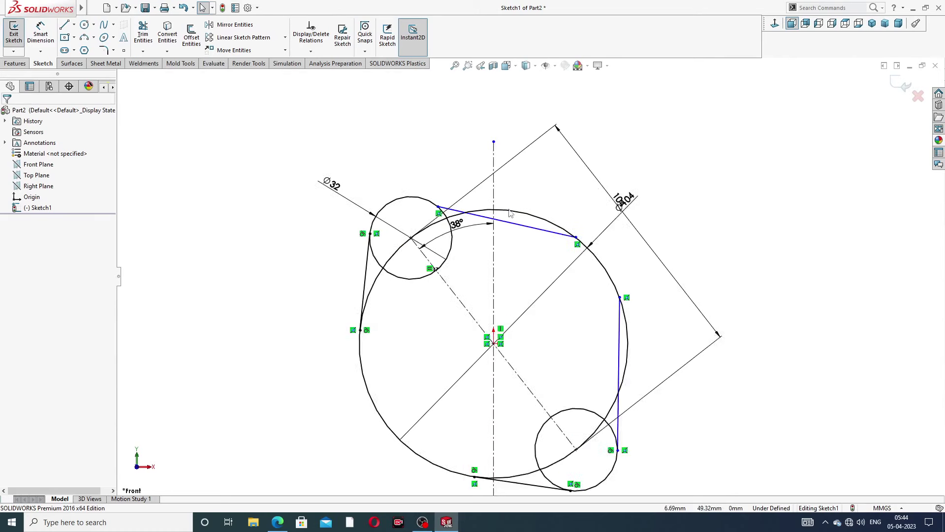
Make the upper connecting line tangent to the Ø32 circle
click(507, 227)
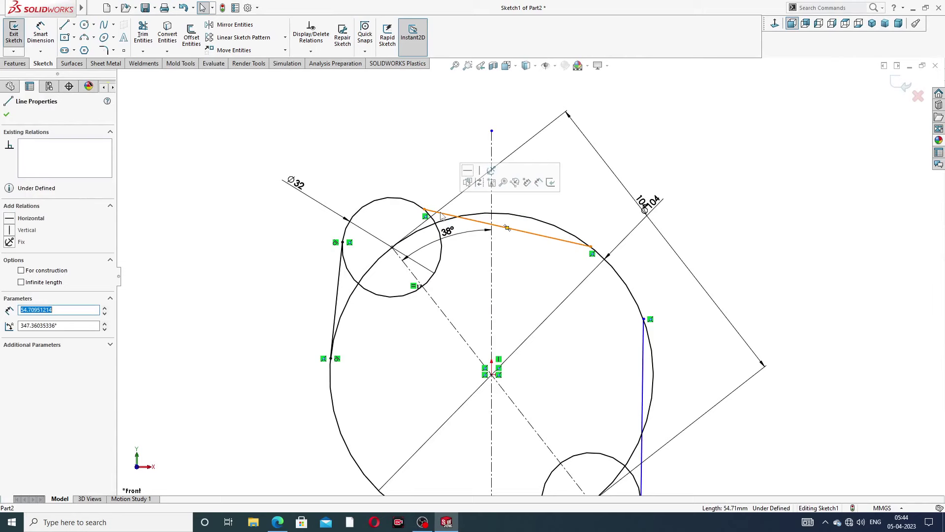
click(446, 230)
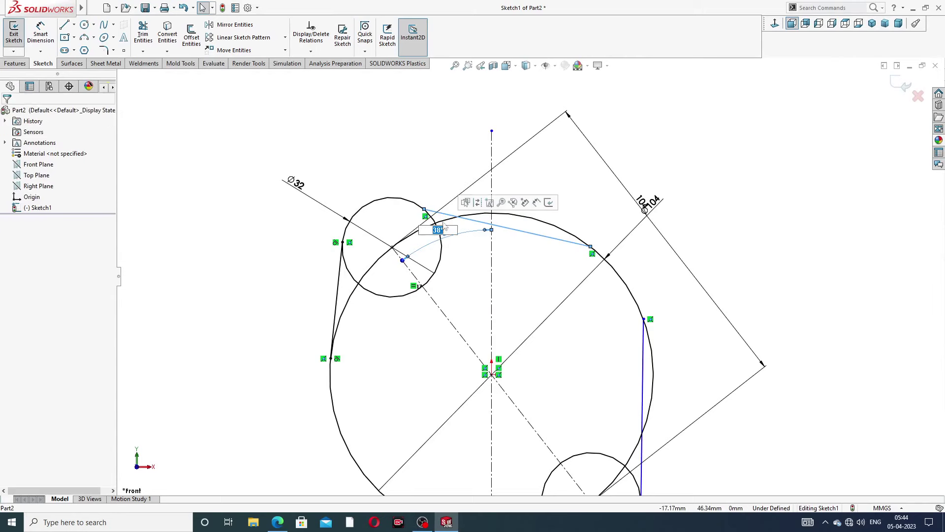
click(428, 173)
scroll(446, 199, down, 3)
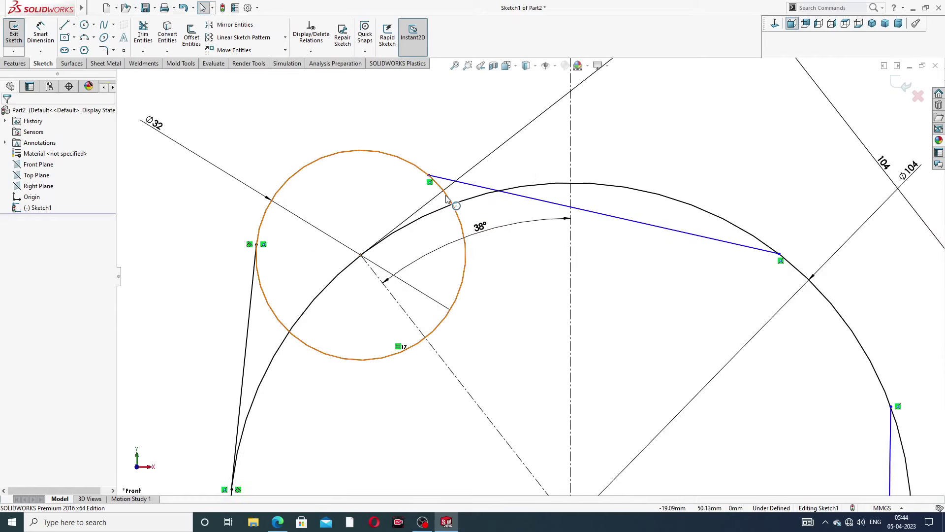
click(446, 198)
click(480, 188)
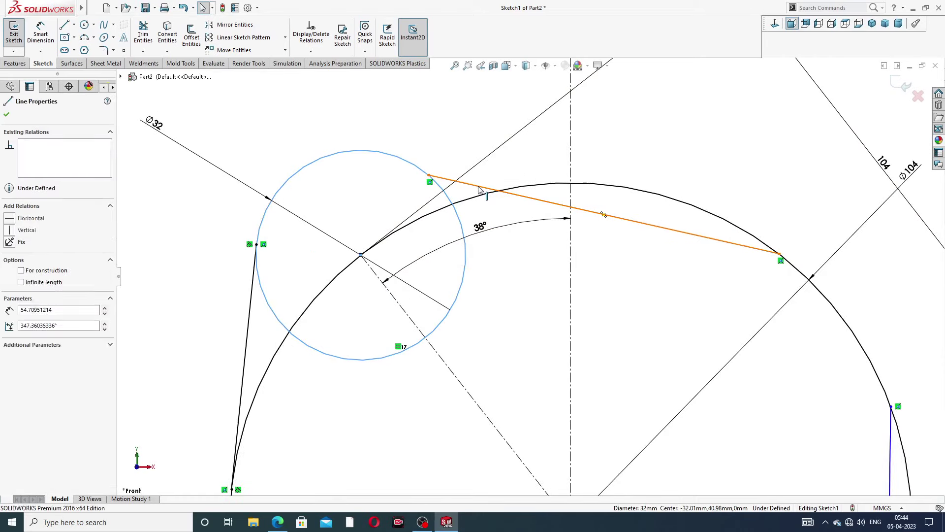
click(504, 150)
click(697, 274)
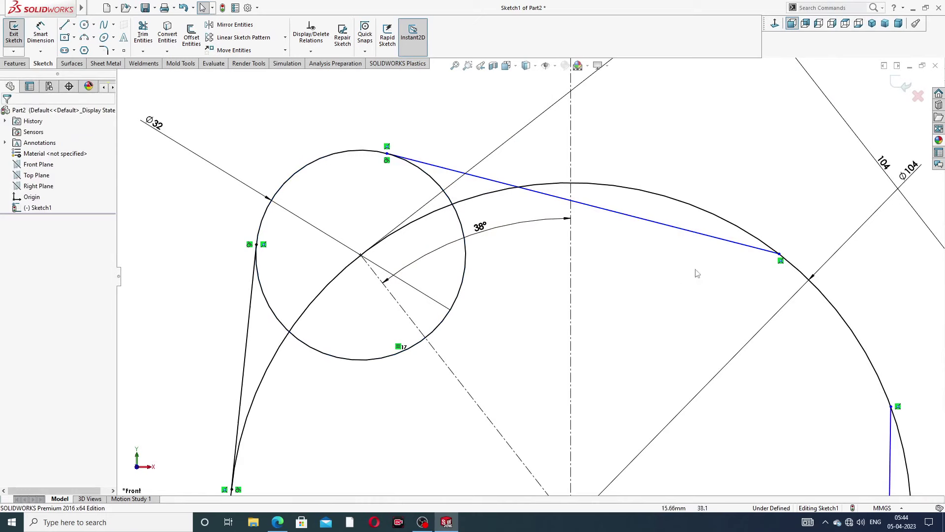
Make the upper line and the right-side line tangent to the Ø104 central circle
click(749, 246)
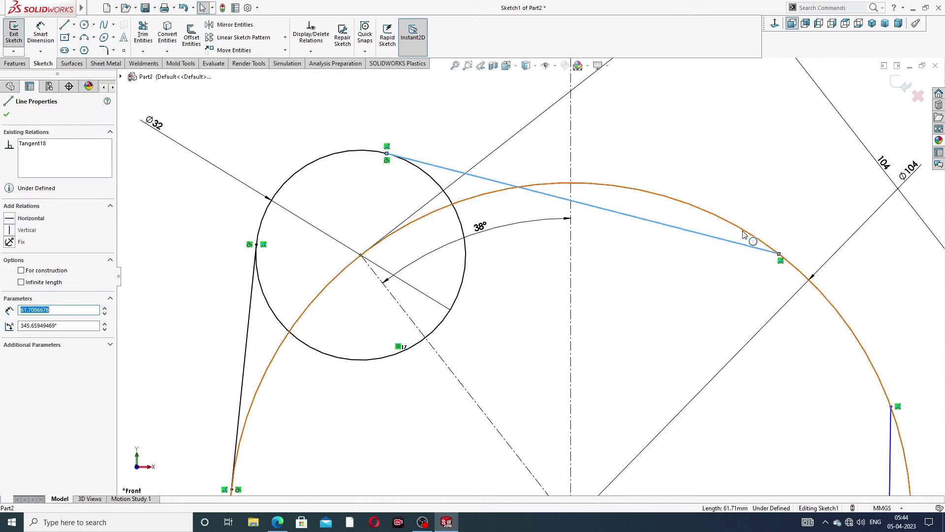
ctrl+click(745, 235)
click(772, 195)
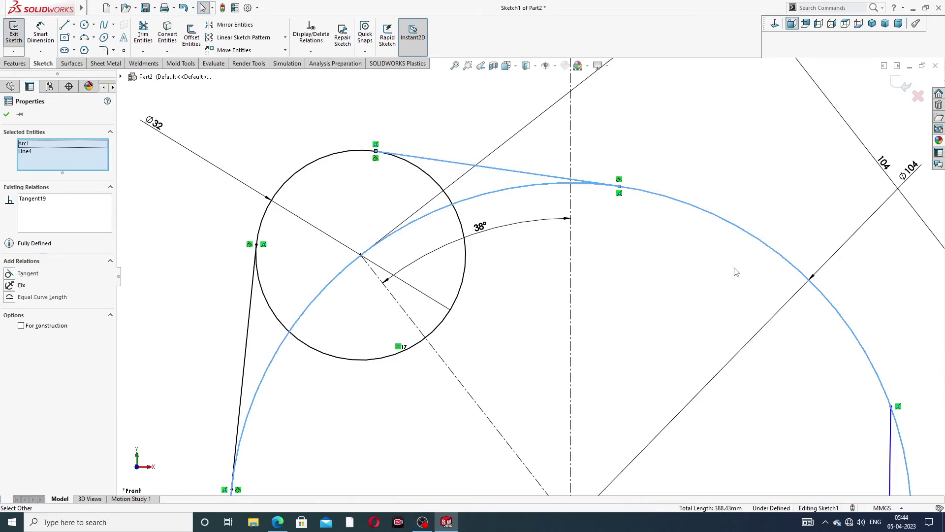
scroll(736, 272, up, 10)
key(Escape)
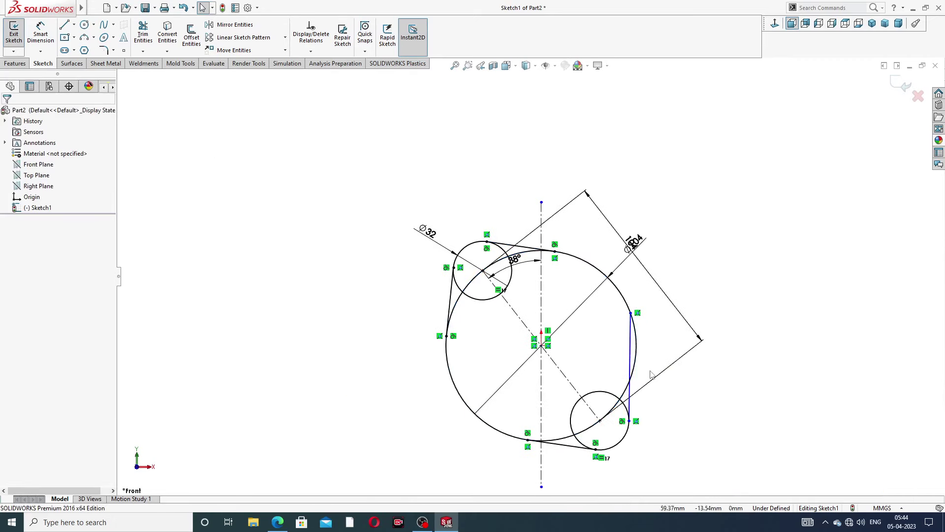
scroll(651, 375, down, 4)
click(631, 350)
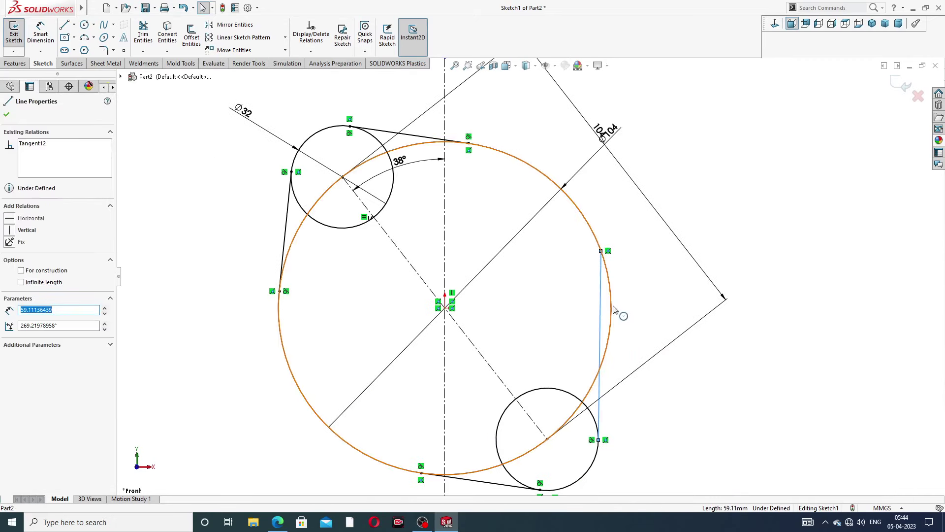
ctrl+click(612, 310)
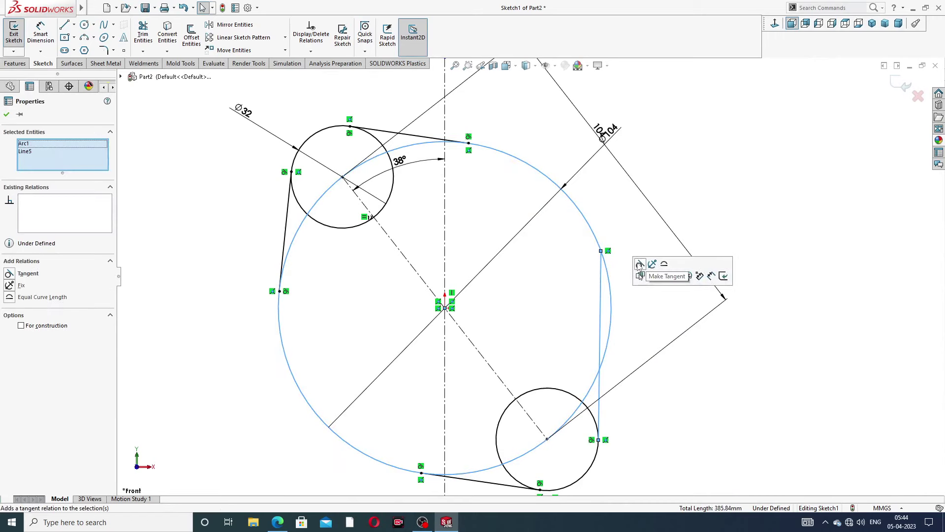
click(639, 266)
key(Escape)
scroll(622, 365, up, 4)
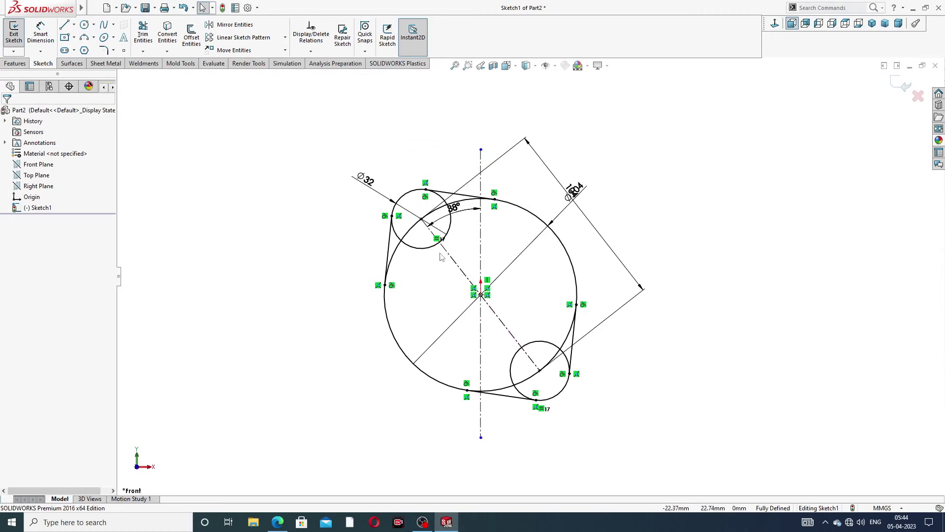
Change the 104 centre-distance dimension between the end circles to 136 mm
click(575, 194)
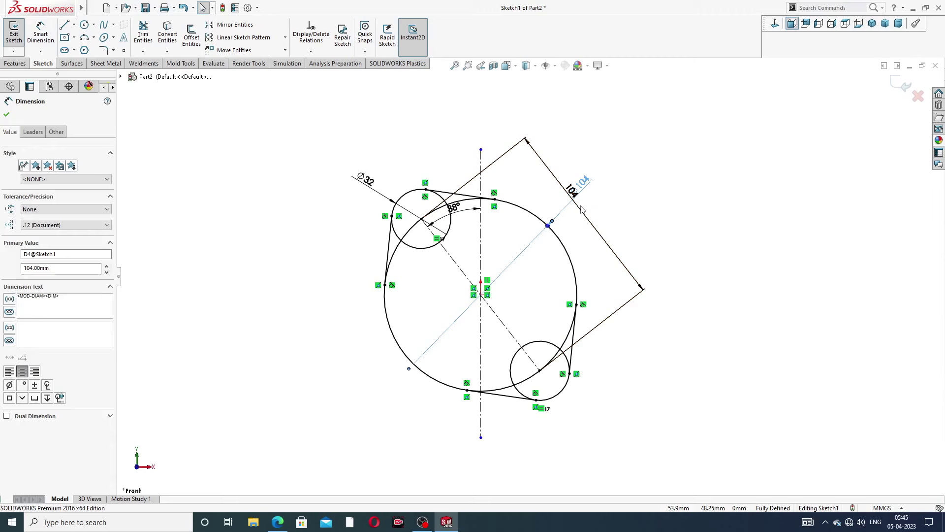
click(589, 210)
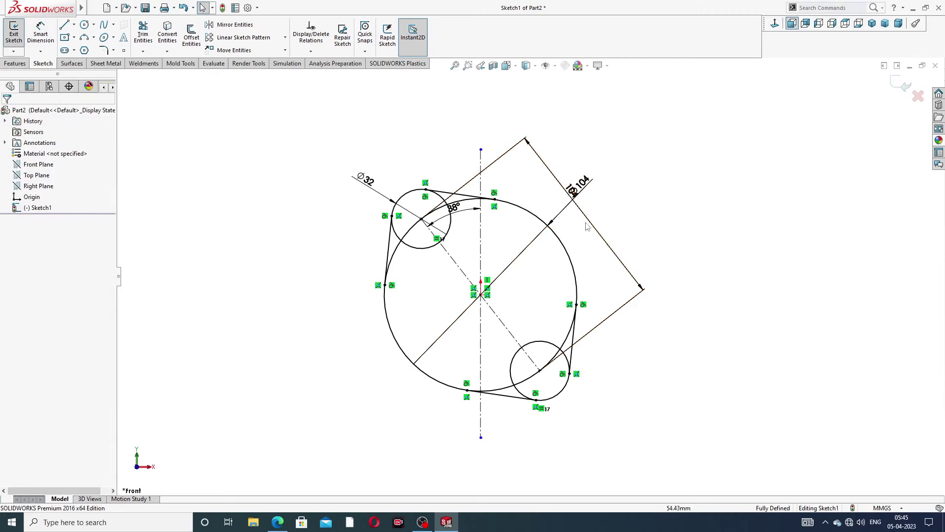
drag(596, 231, 633, 200)
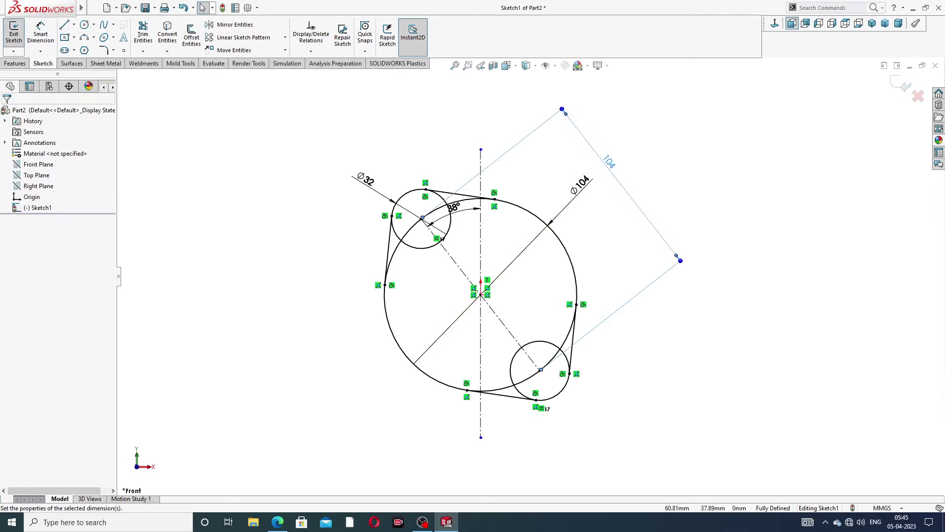
double_click(609, 162)
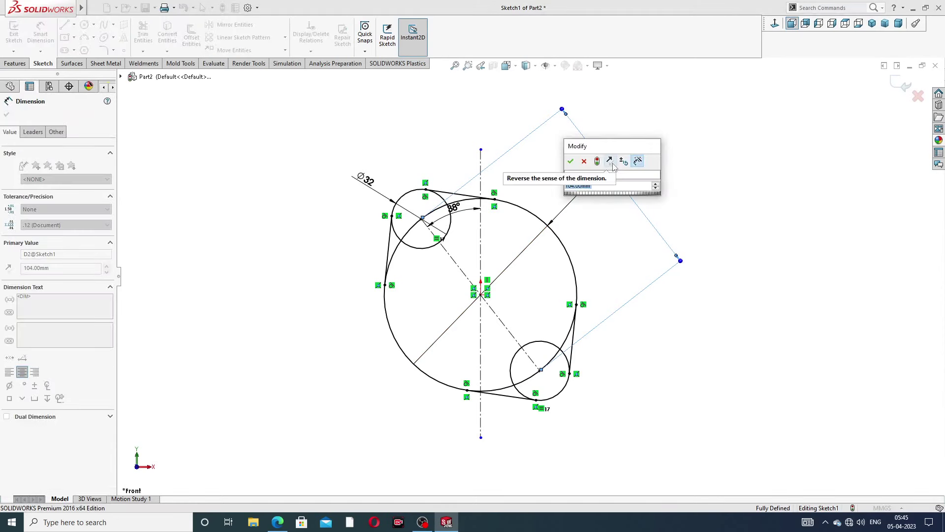
text(136)
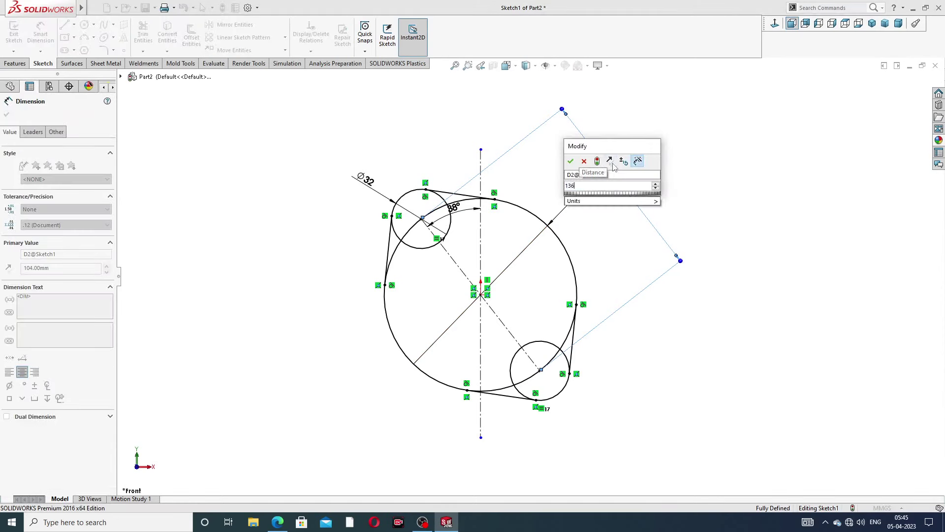
key(Return)
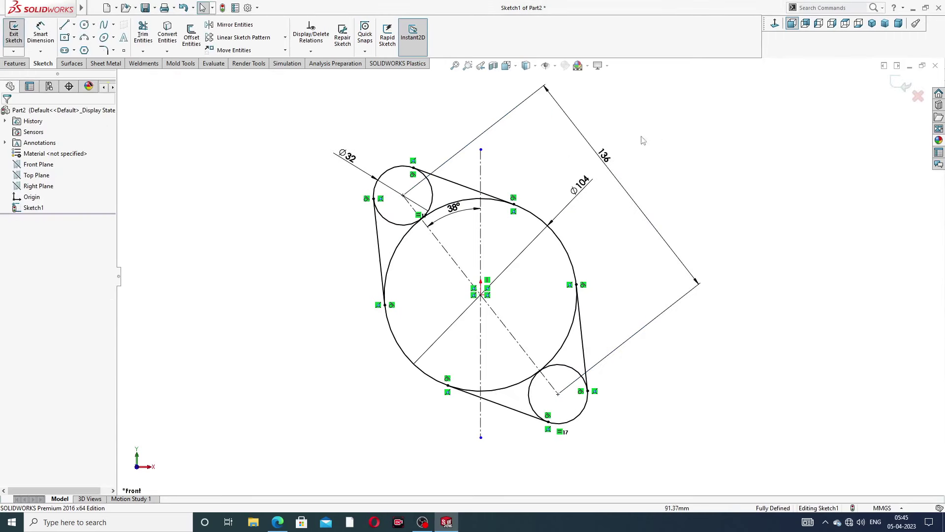
Check the 136 and Ø104 dimensions and move the 38° angle dimension closer inward
click(638, 163)
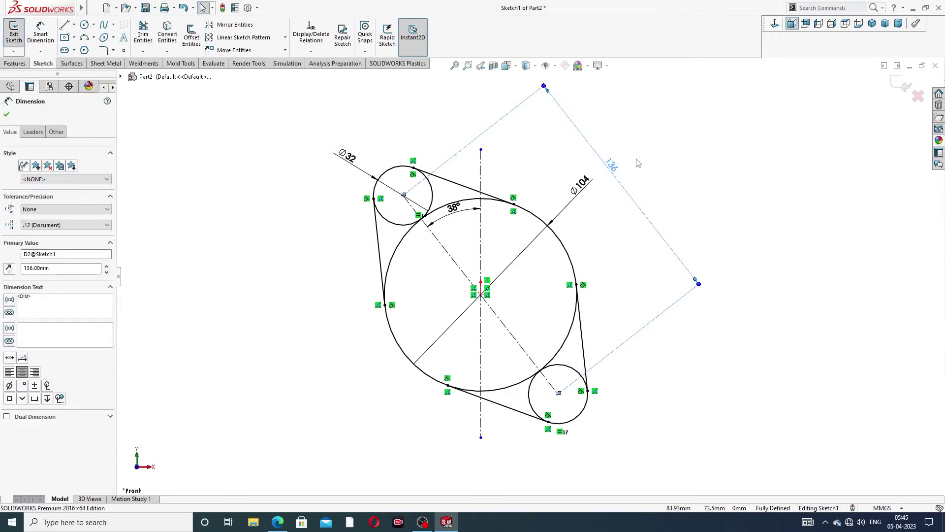
key(Escape)
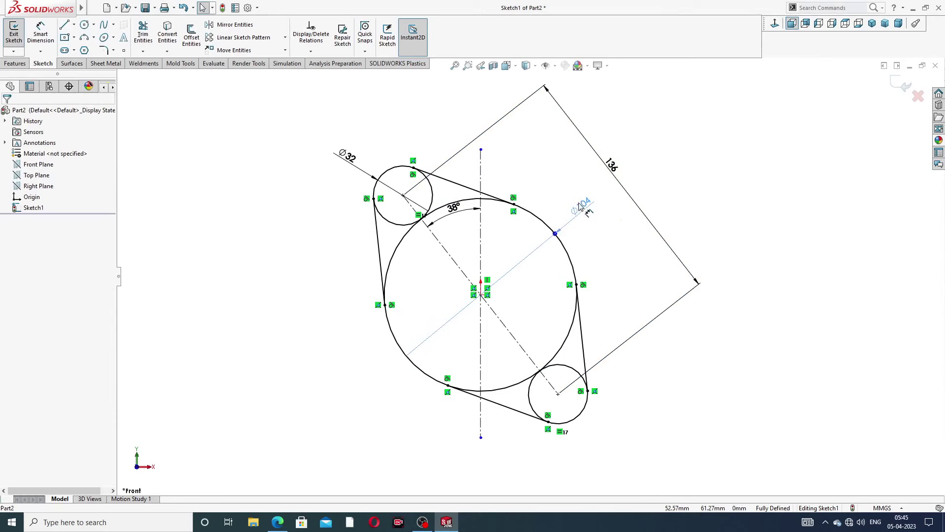
click(581, 207)
key(Escape)
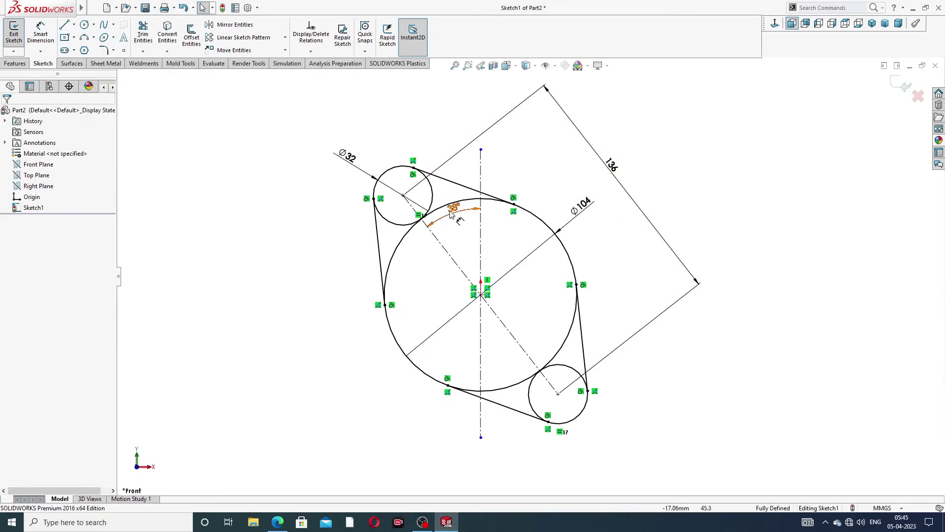
mouse_move(454, 208)
mouse_down()
mouse_move(463, 206)
mouse_move(459, 219)
mouse_up()
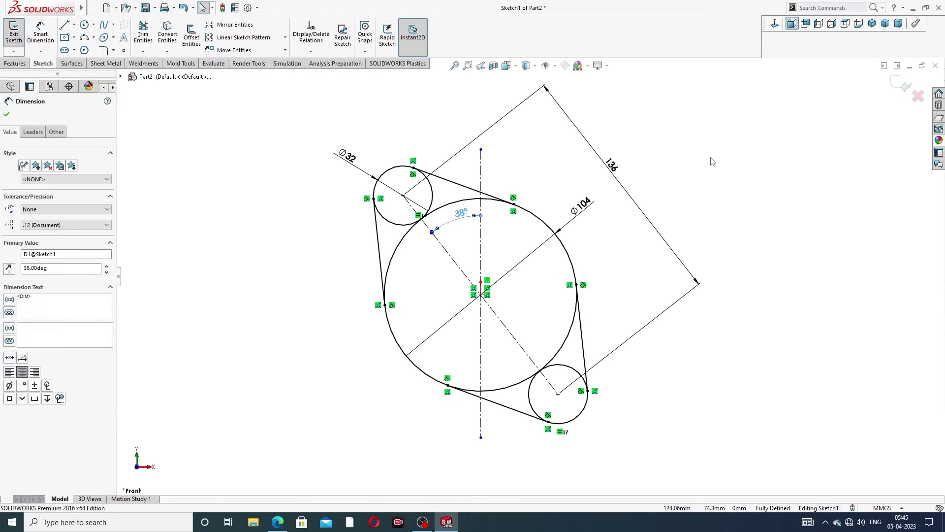
key(Escape)
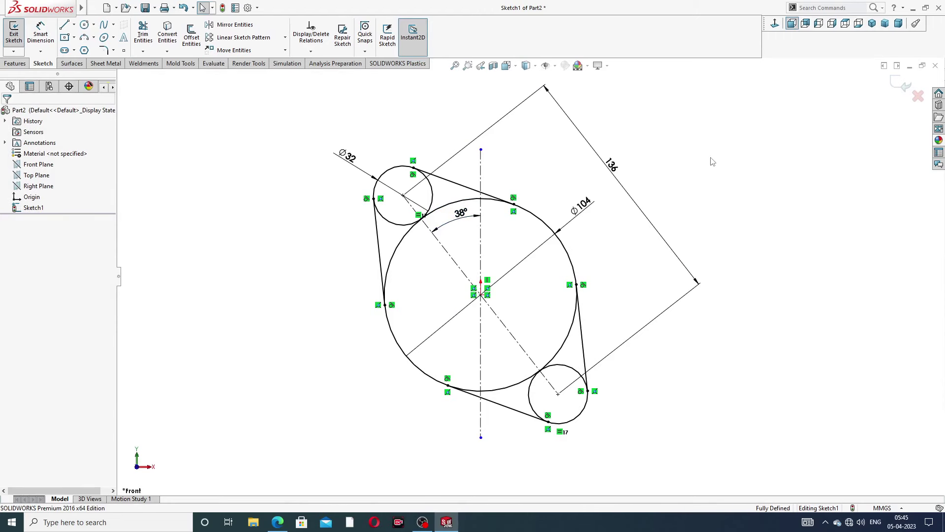
click(143, 36)
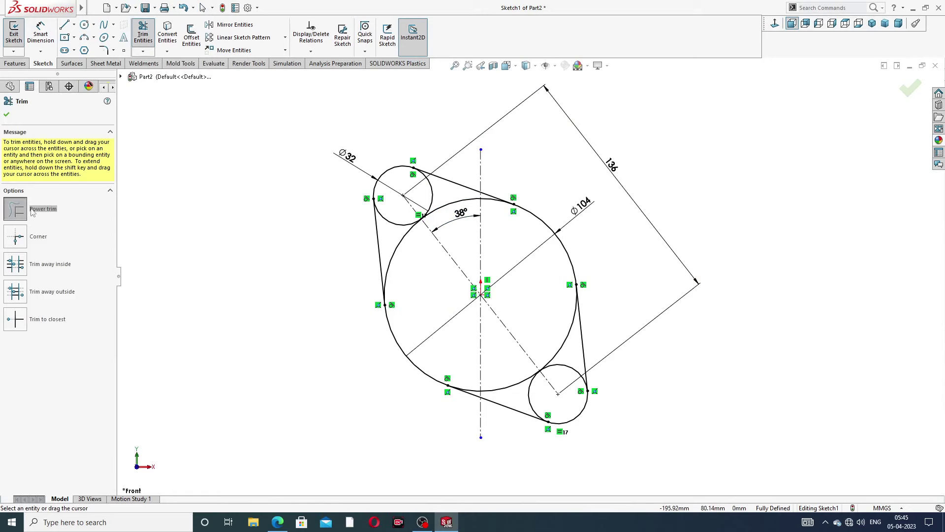
Trim the inner arcs of the end circles and the doubled arc segment
scroll(392, 256, down, 2)
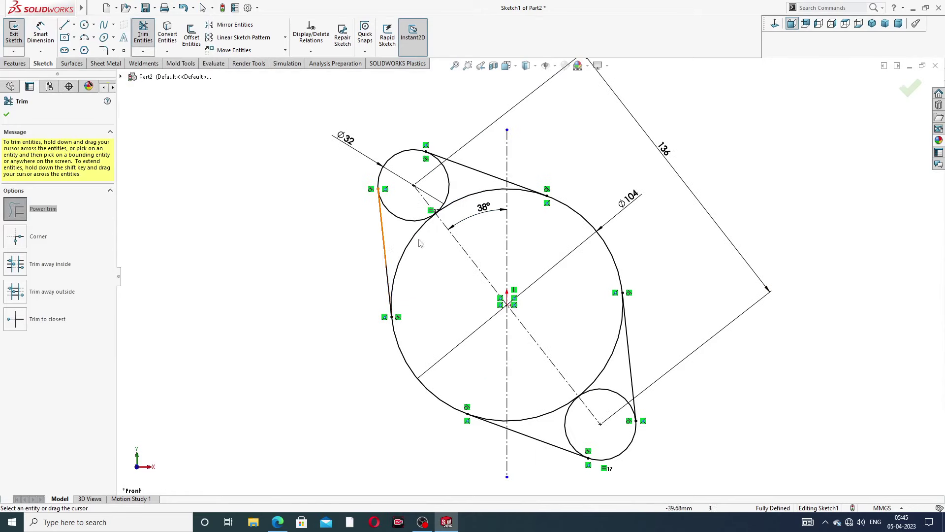
mouse_move(421, 249)
mouse_down()
mouse_move(413, 215)
mouse_move(469, 208)
mouse_move(445, 191)
mouse_up()
drag(554, 399, 566, 423)
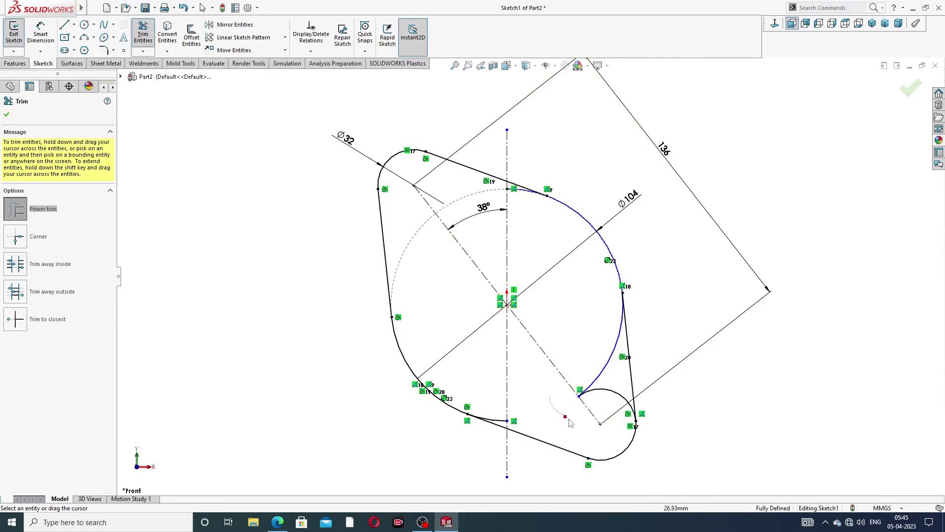
click(601, 397)
scroll(542, 197, down, 5)
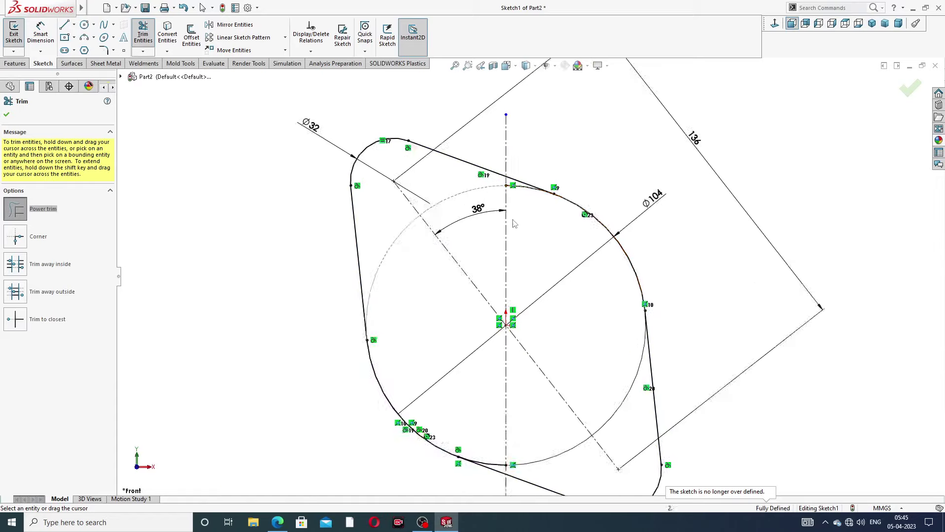
click(539, 170)
Trim the large circle's right-side arc and close Trim with a closed rounded outline
scroll(536, 197, up, 5)
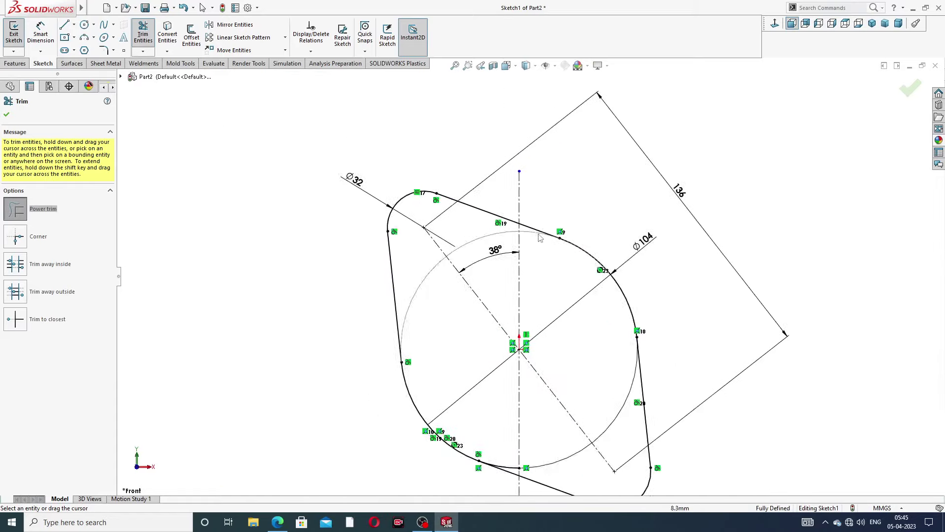
scroll(531, 347, down, 8)
scroll(532, 347, down, 4)
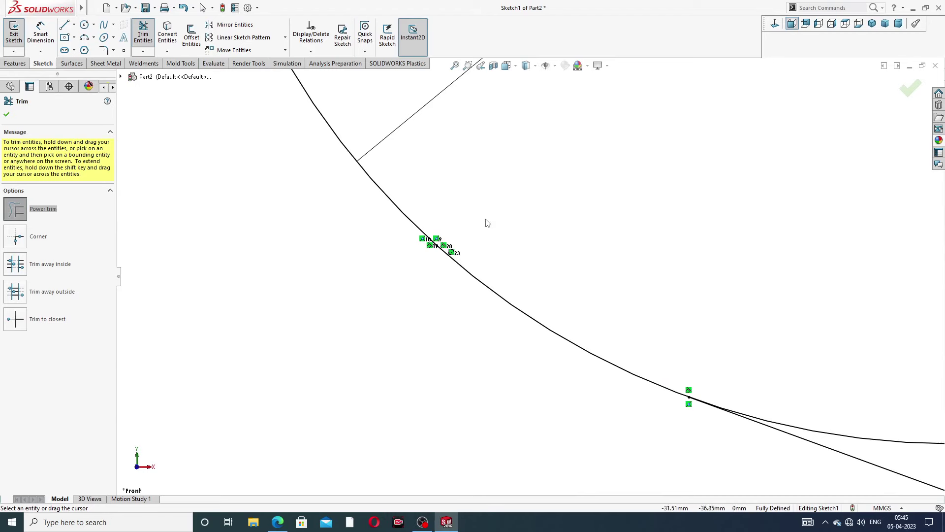
scroll(542, 252, up, 4)
scroll(588, 271, up, 5)
scroll(610, 276, down, 4)
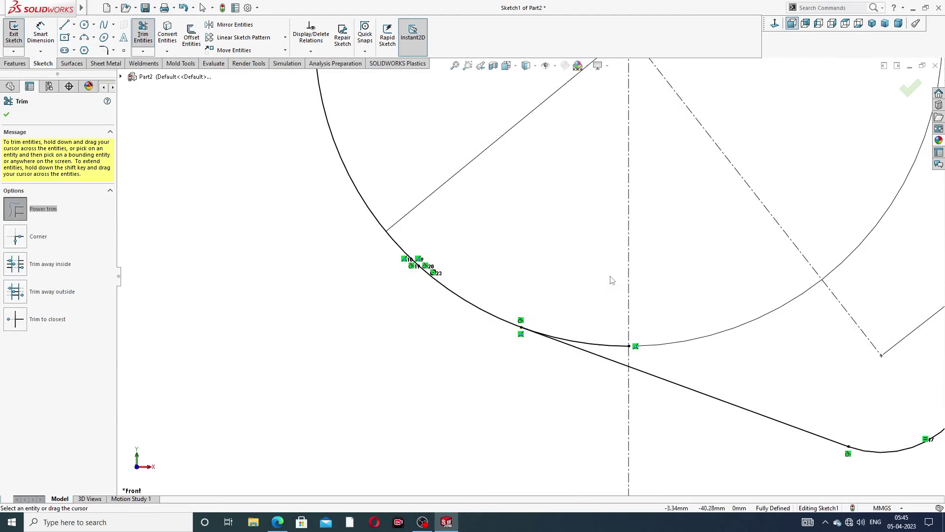
drag(616, 316, 617, 354)
scroll(640, 197, up, 4)
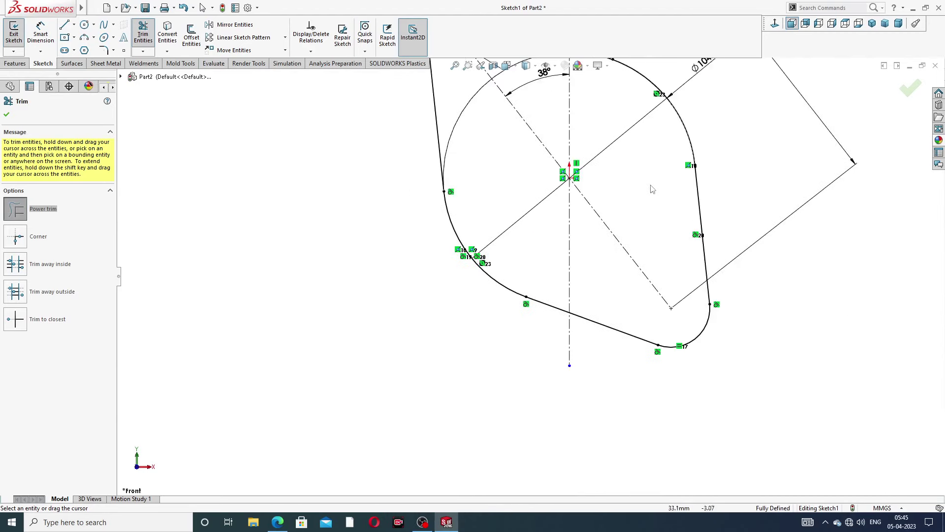
scroll(548, 196, down, 2)
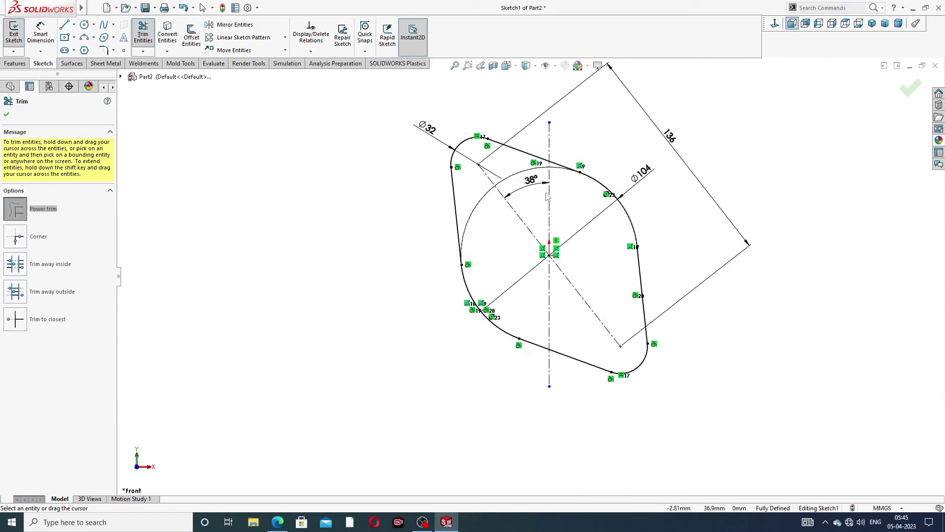
click(911, 91)
Launch Extruded Boss/Base on Sketch1's closed flange outline from the Features tools
scroll(577, 216, down, 2)
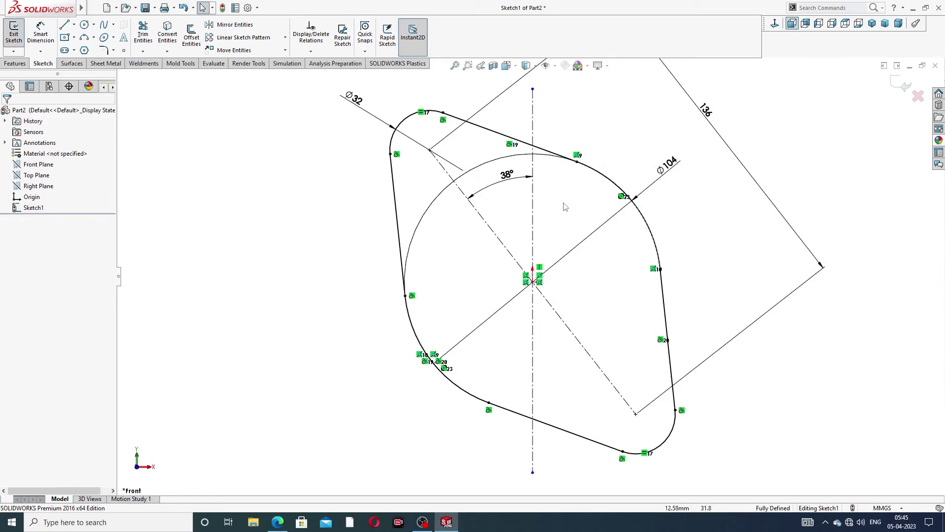
click(15, 63)
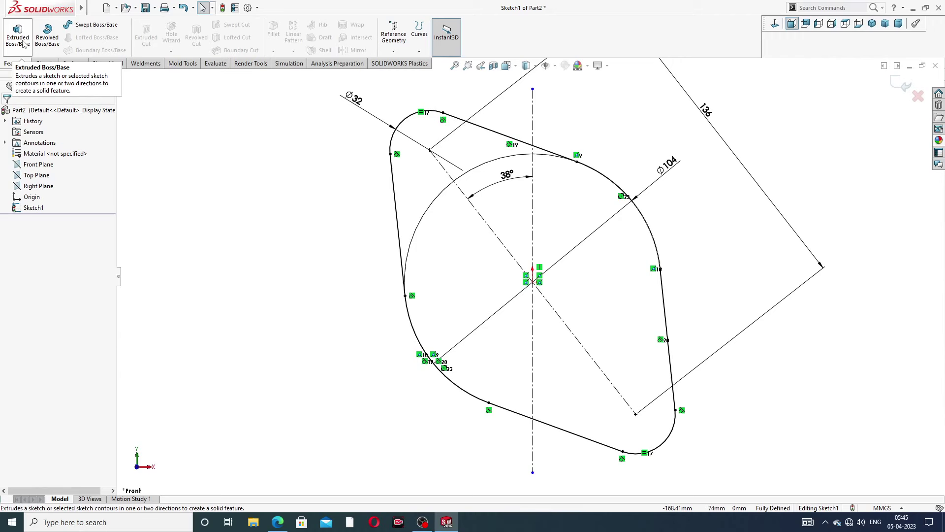
click(23, 43)
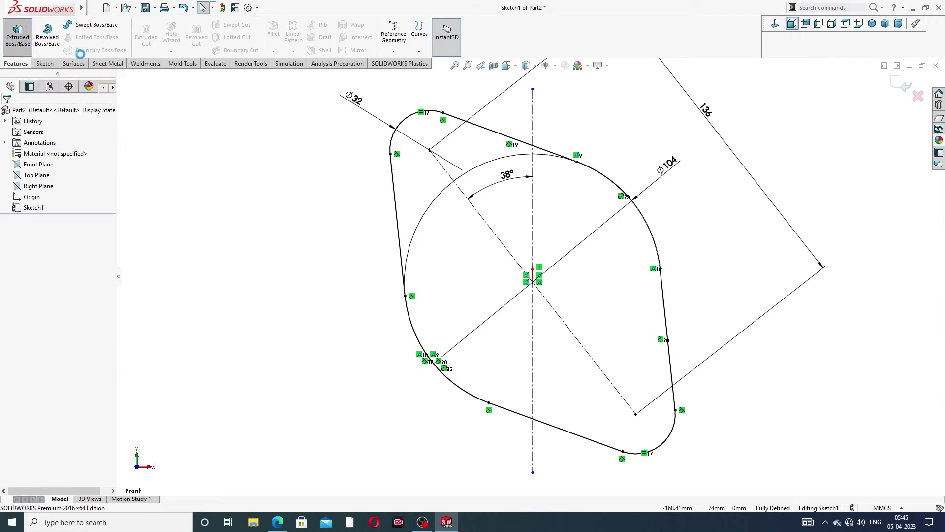
Check the Exhaust Manifold 4 Design PDF, then return to the 10 mm extrusion preview
click(278, 522)
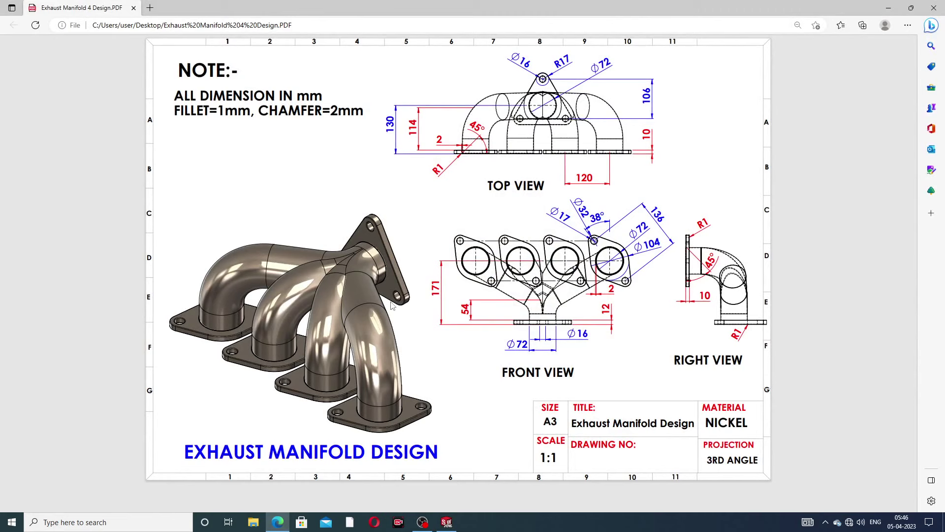
click(278, 522)
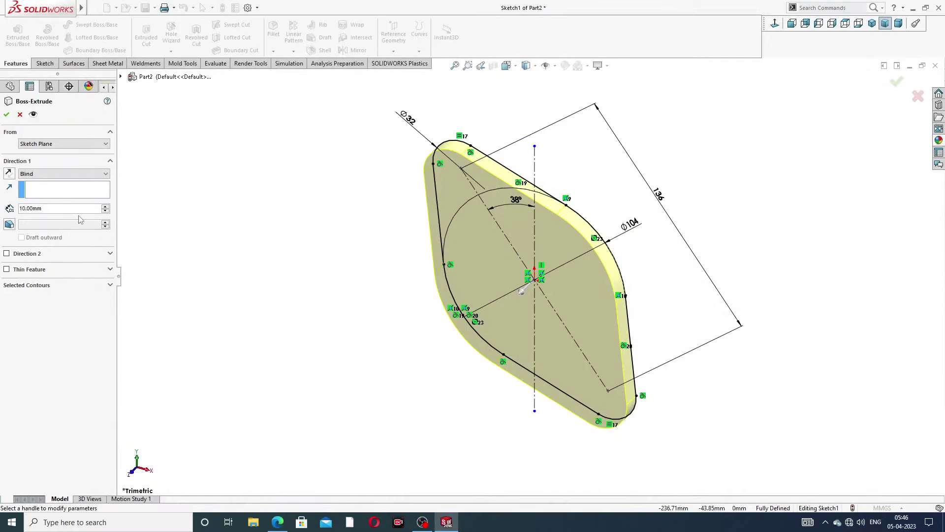
Accept the 10 mm Boss-Extrude plate and start a new sketch on its front face
click(6, 115)
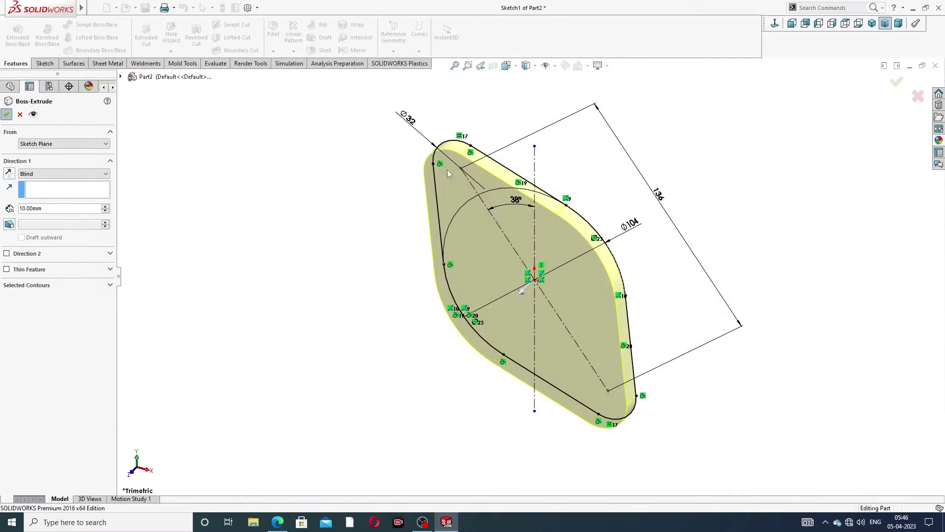
middle_drag(575, 241, 564, 190)
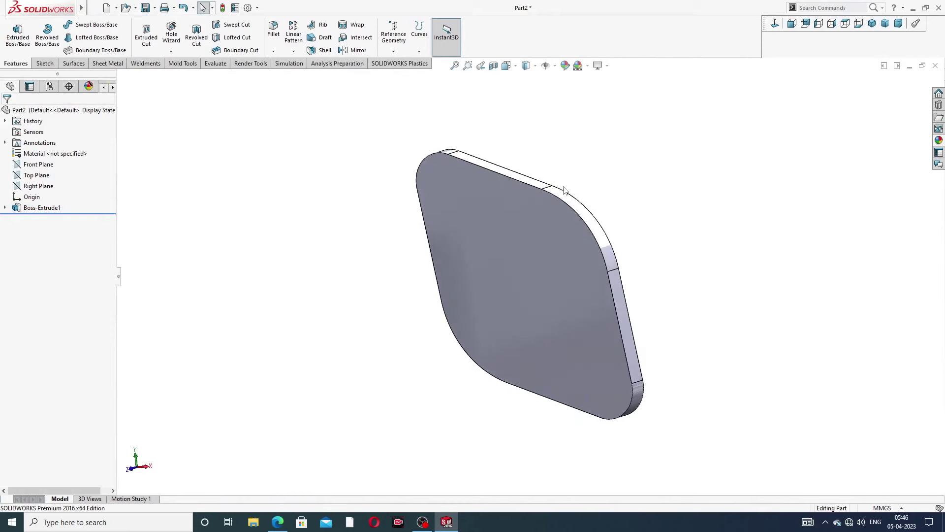
click(508, 225)
click(549, 198)
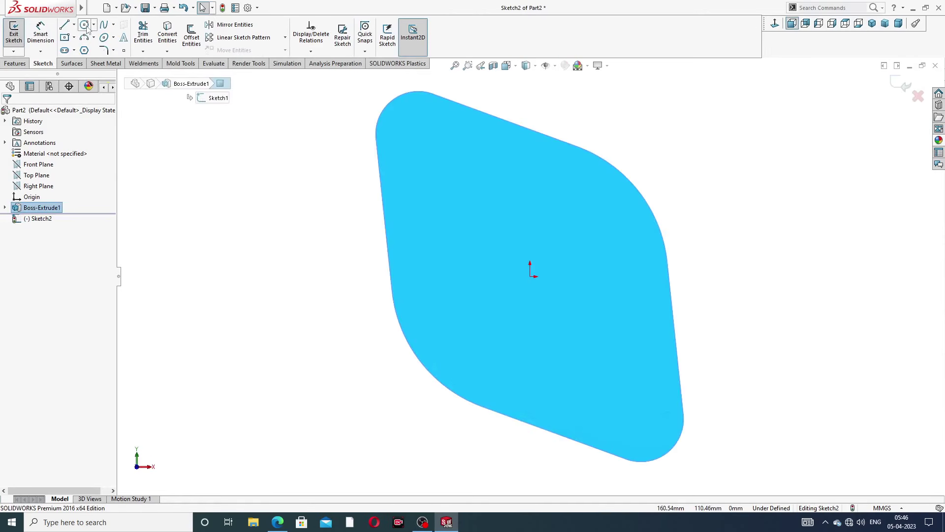
Draw three circles: a top-left hole, a central bore on the origin, and a lower-right hole
click(85, 26)
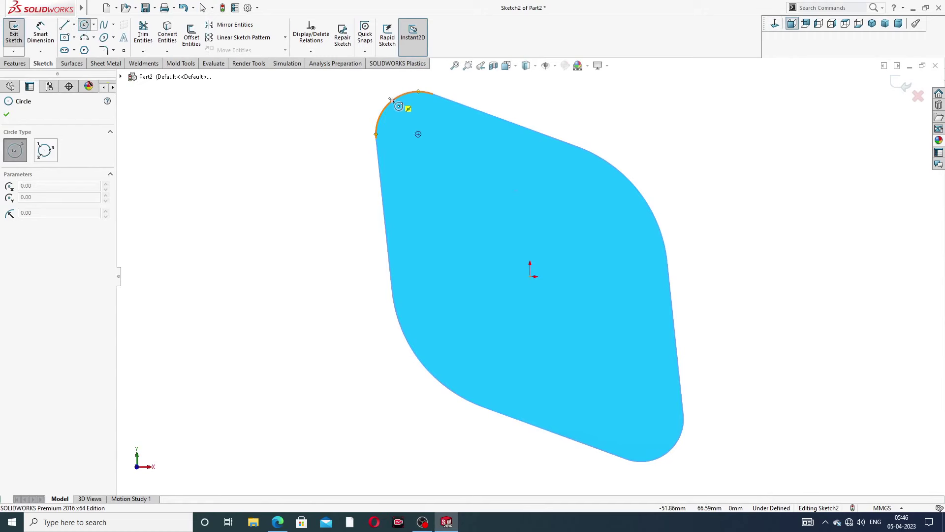
click(418, 134)
click(432, 121)
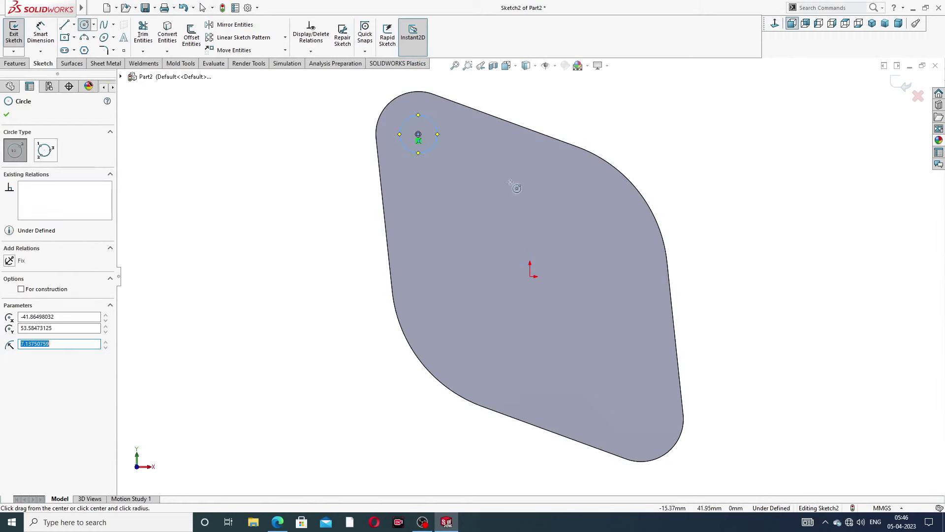
click(530, 276)
click(530, 335)
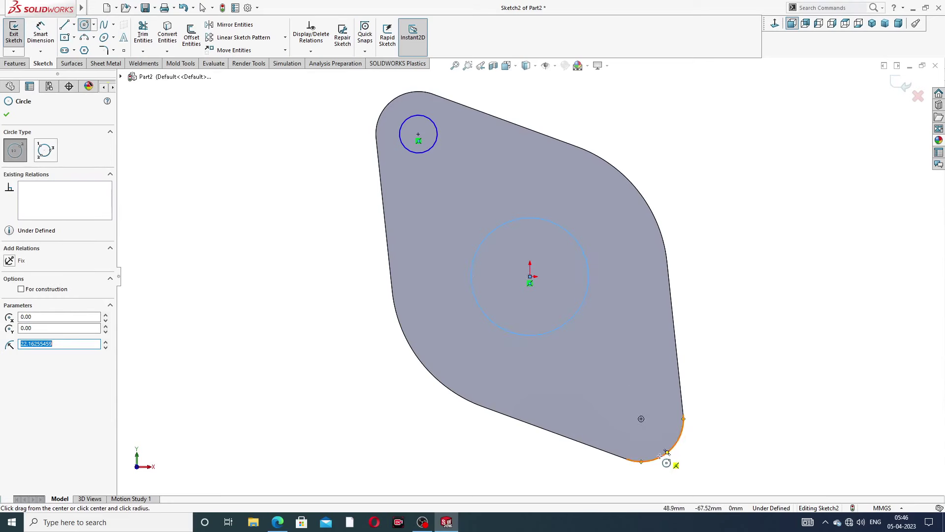
click(641, 419)
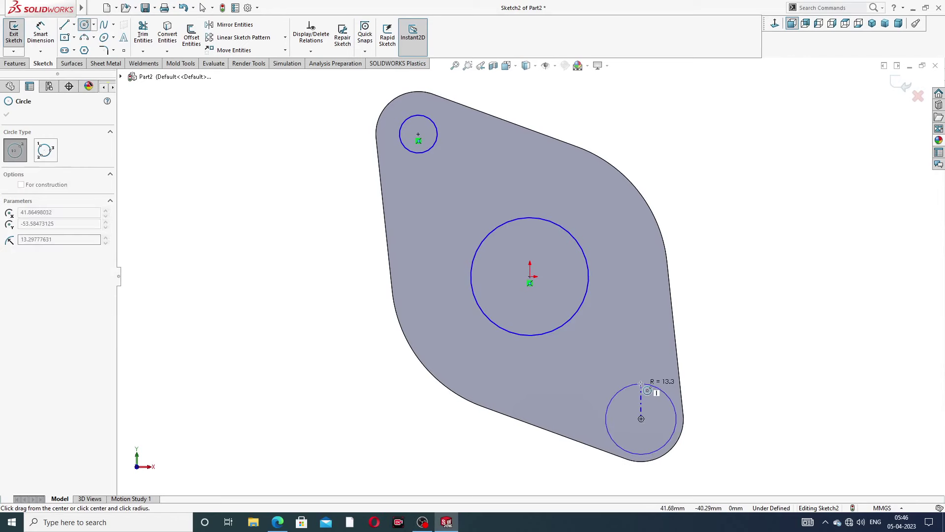
click(659, 402)
right_click(715, 297)
click(733, 302)
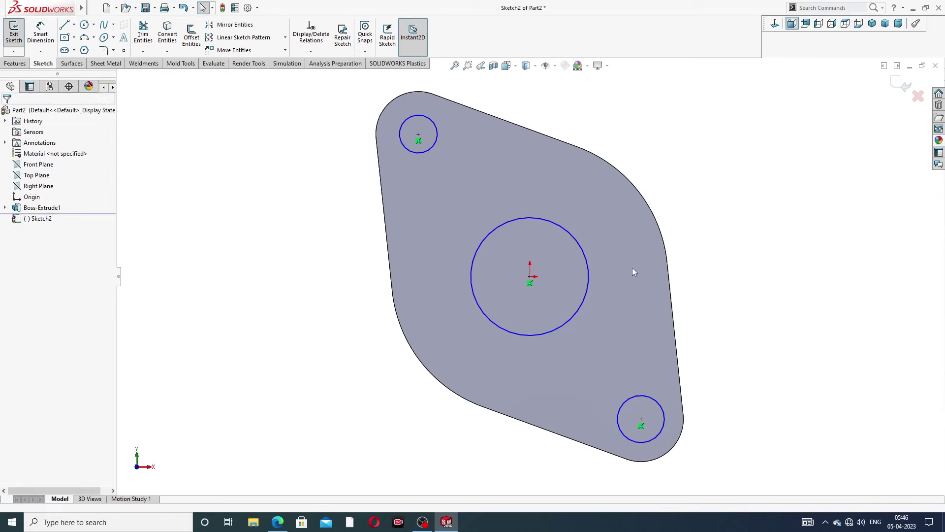
click(40, 32)
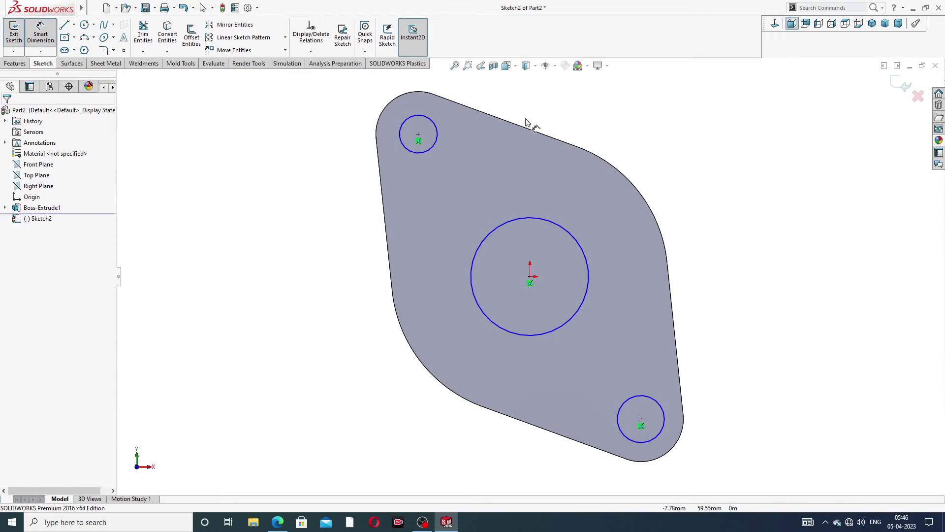
Add an Equal relation between the two small circles
right_click(616, 118)
click(654, 146)
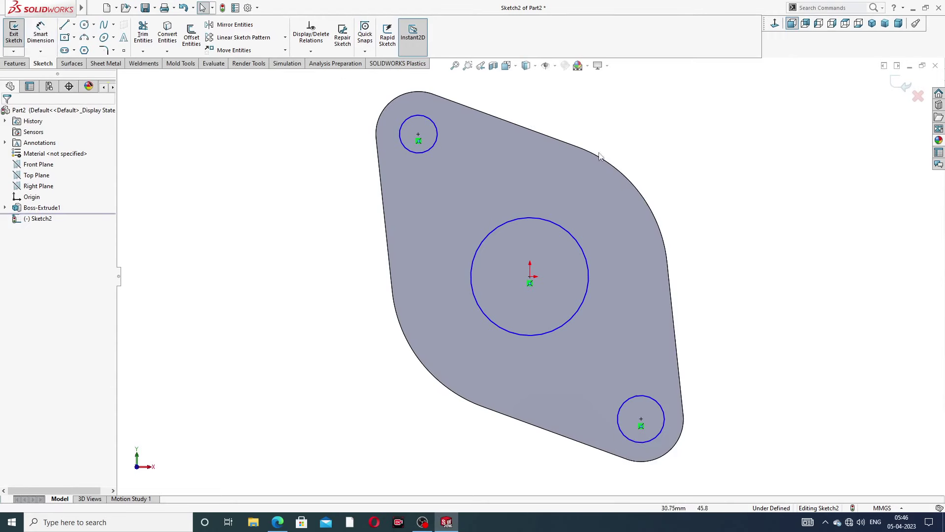
click(436, 137)
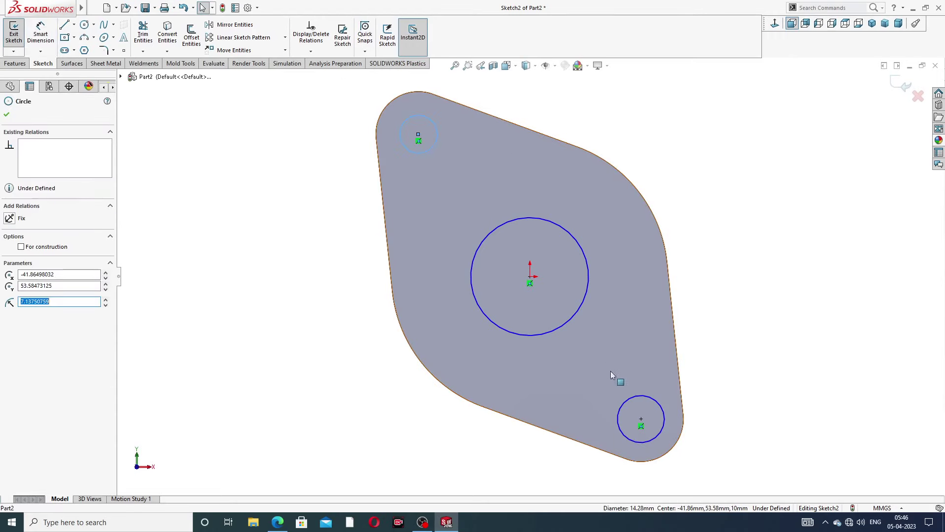
ctrl+click(634, 398)
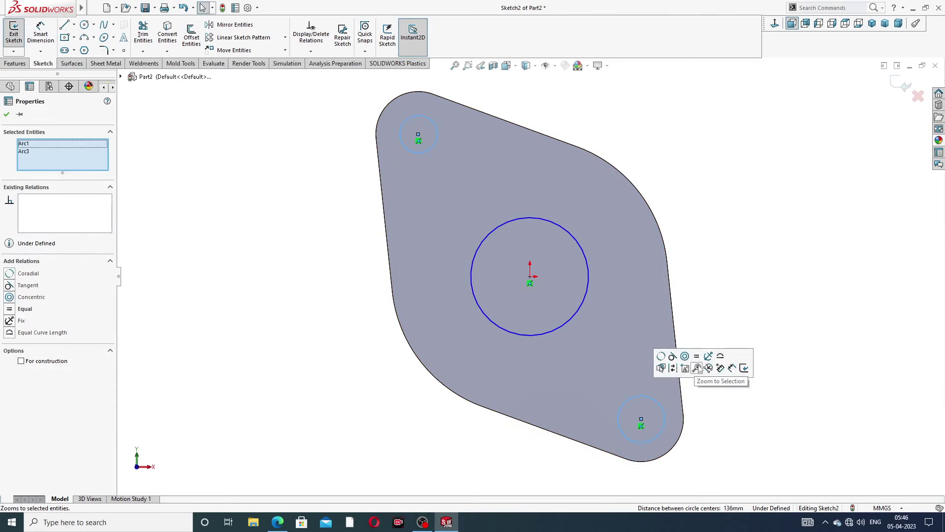
click(685, 358)
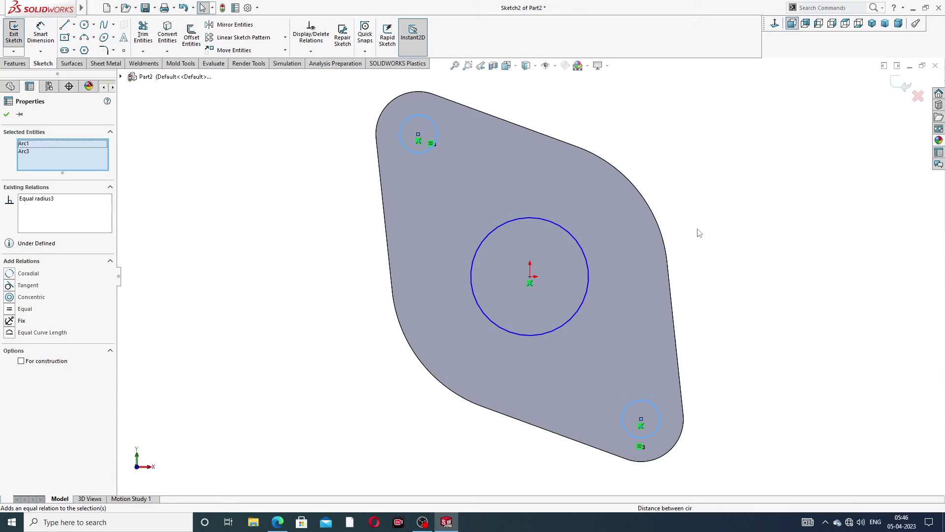
Dimension the centre circle to Ø72 and the small hole to Ø17
click(41, 32)
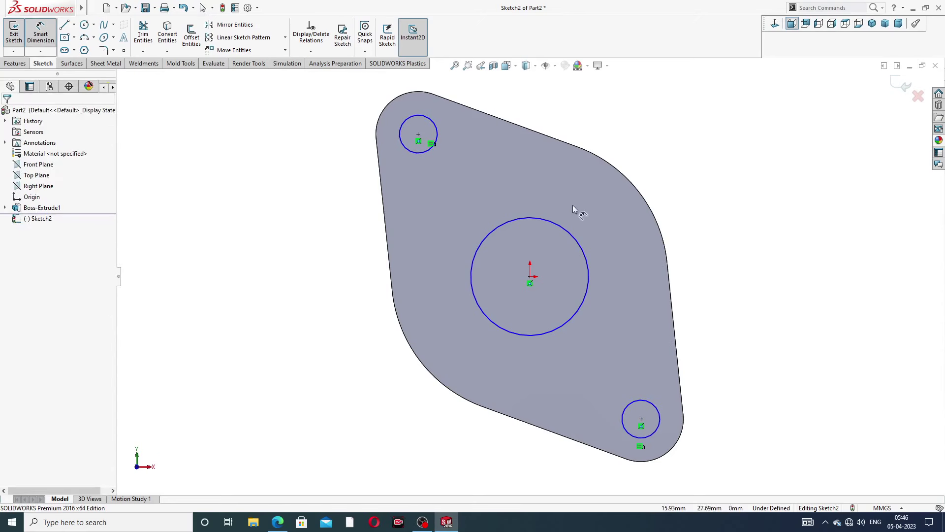
click(569, 233)
click(635, 148)
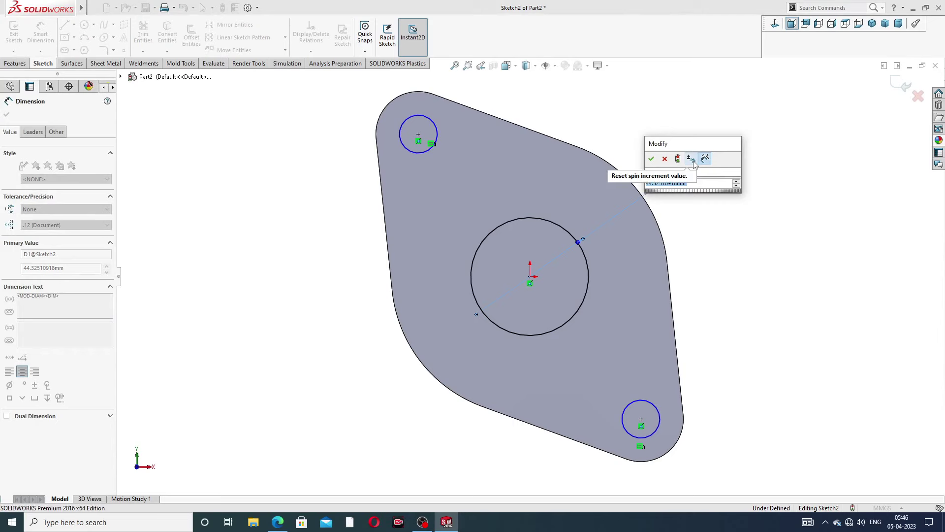
text(72)
key(Return)
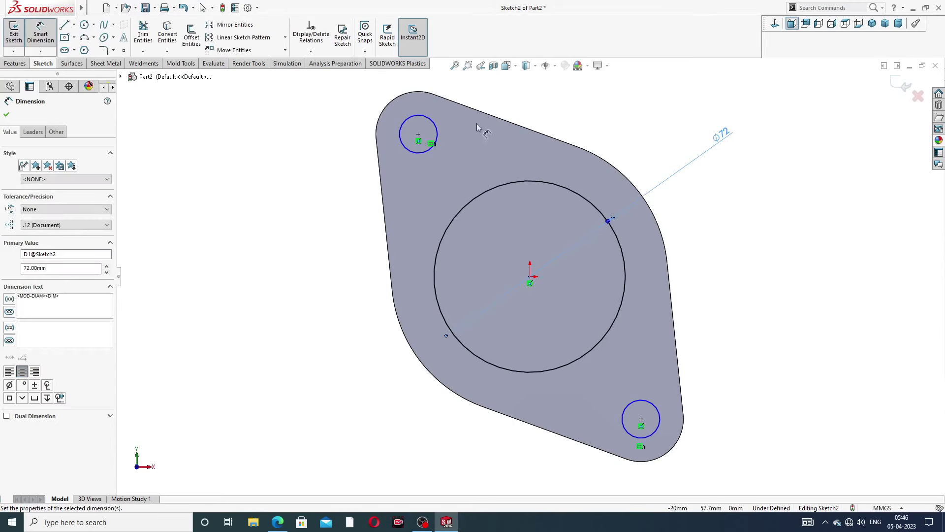
click(422, 118)
click(350, 104)
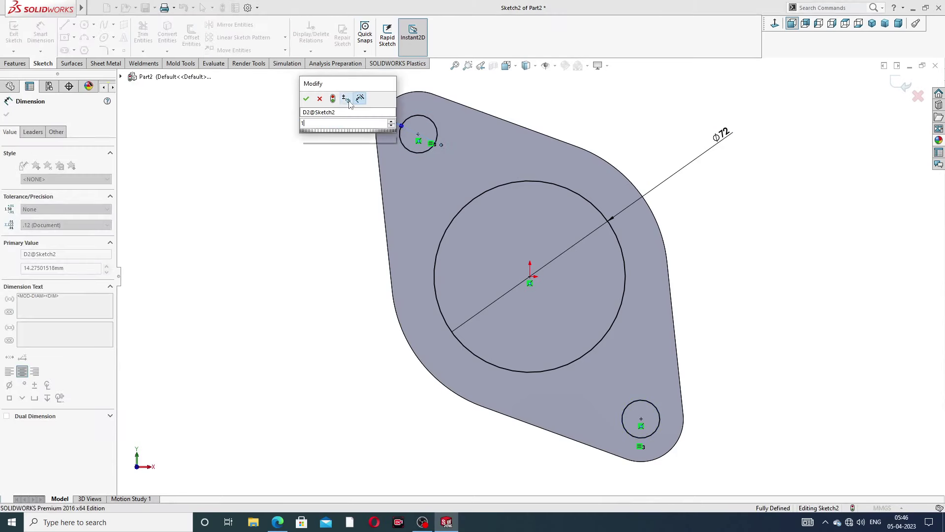
text(17)
key(Return)
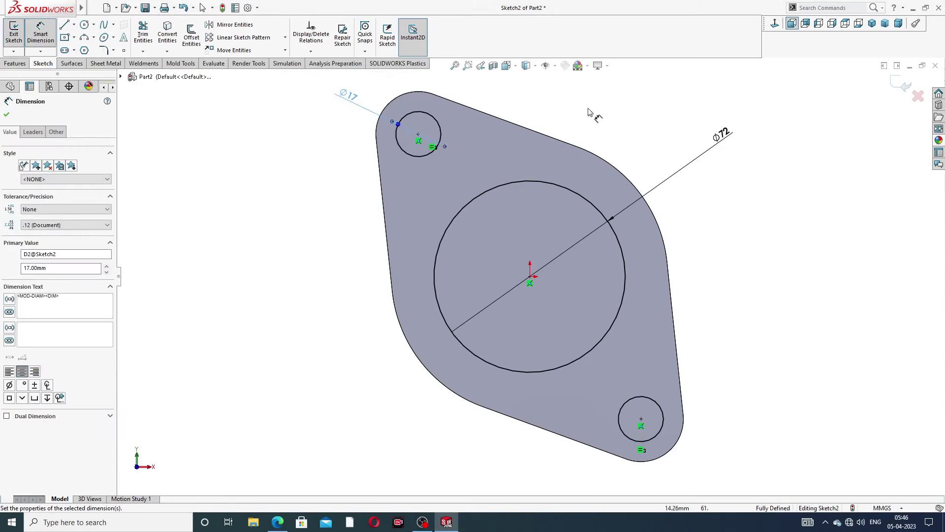
key(Escape)
right_click(759, 173)
click(782, 146)
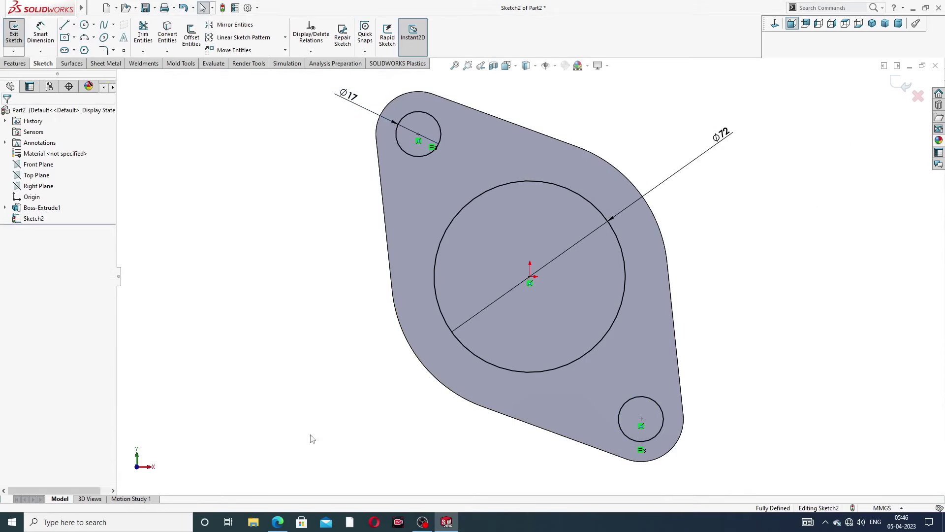
Review the Exhaust Manifold drawing, then launch Extruded Cut on Sketch2's three circles
click(277, 522)
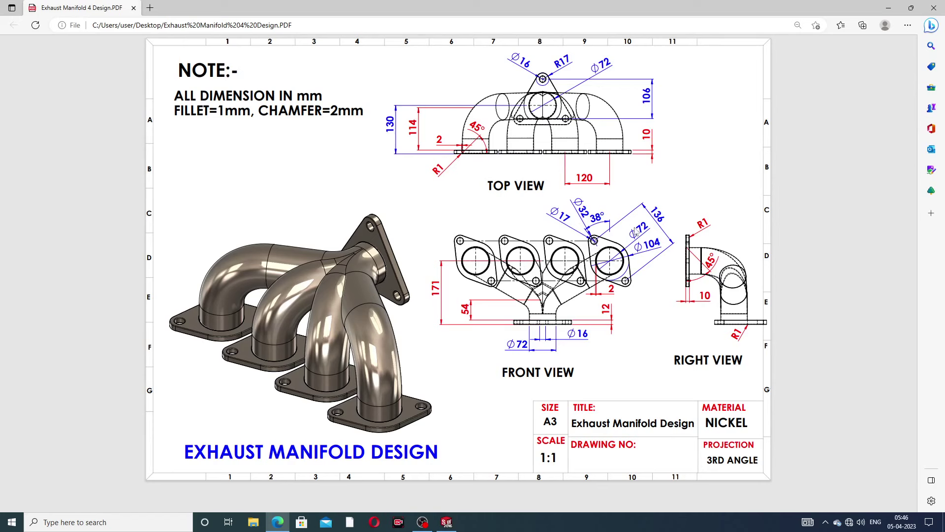
click(278, 521)
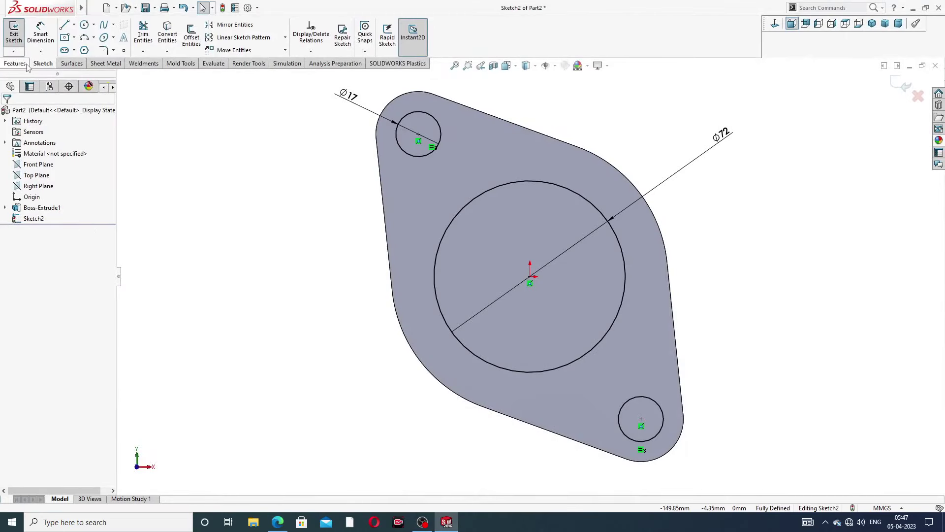
click(14, 63)
click(146, 34)
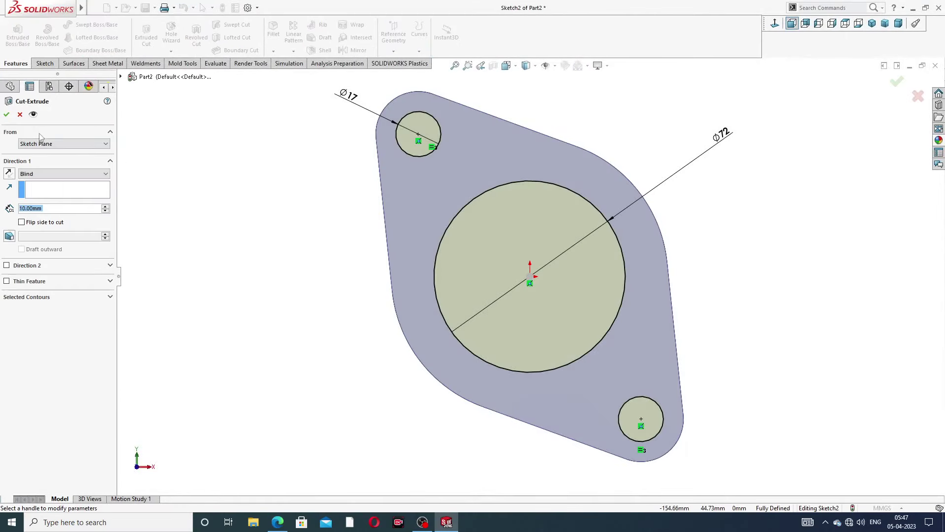
Create Cut-Extrude1 Through All, review the drawing again, and select the plate's front face
click(65, 174)
click(59, 188)
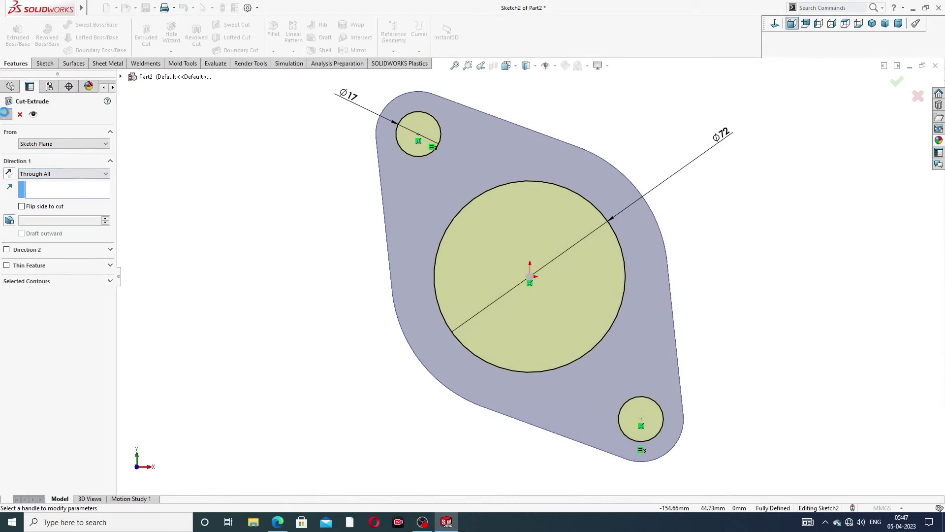
click(7, 115)
middle_drag(734, 220, 677, 211)
click(672, 213)
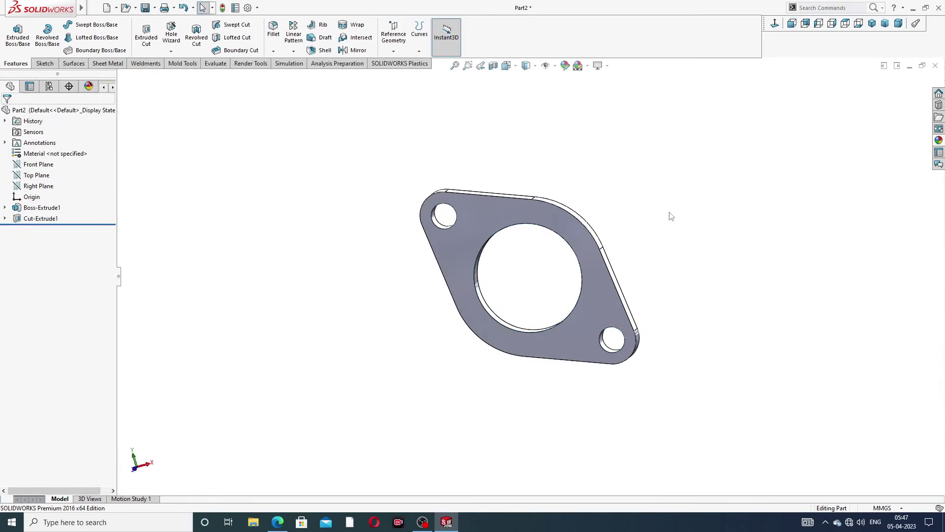
click(278, 522)
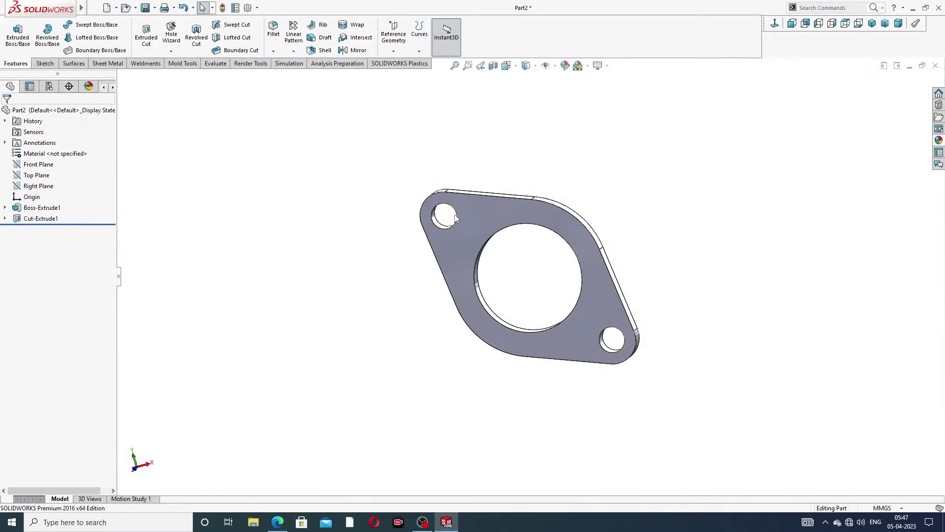
click(480, 206)
On the flange face, sketch a horizontal centerline from the bore centre leftward past the plate
click(531, 178)
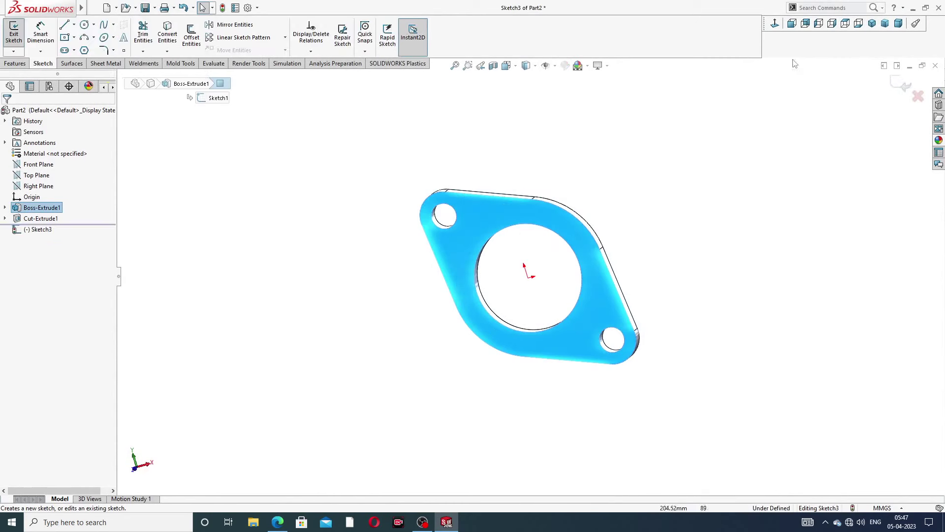
click(775, 24)
scroll(128, 33, up, 1)
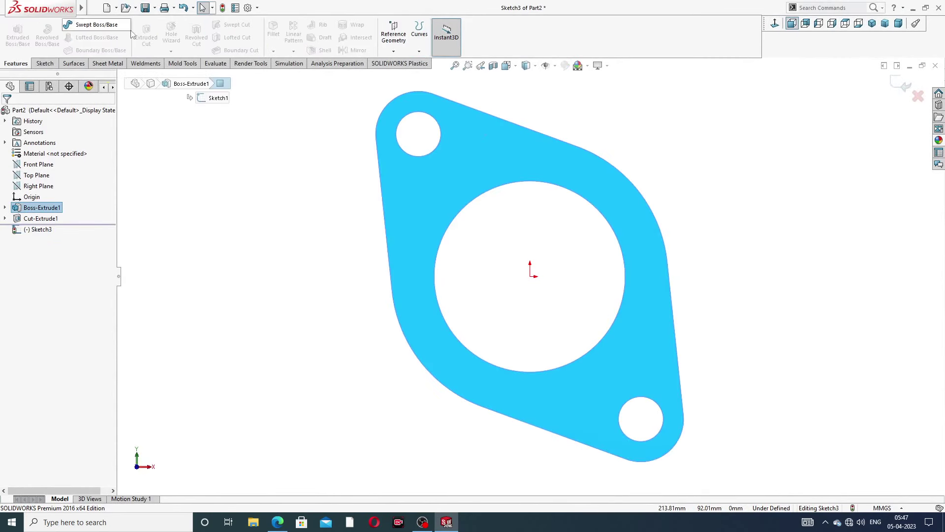
click(45, 64)
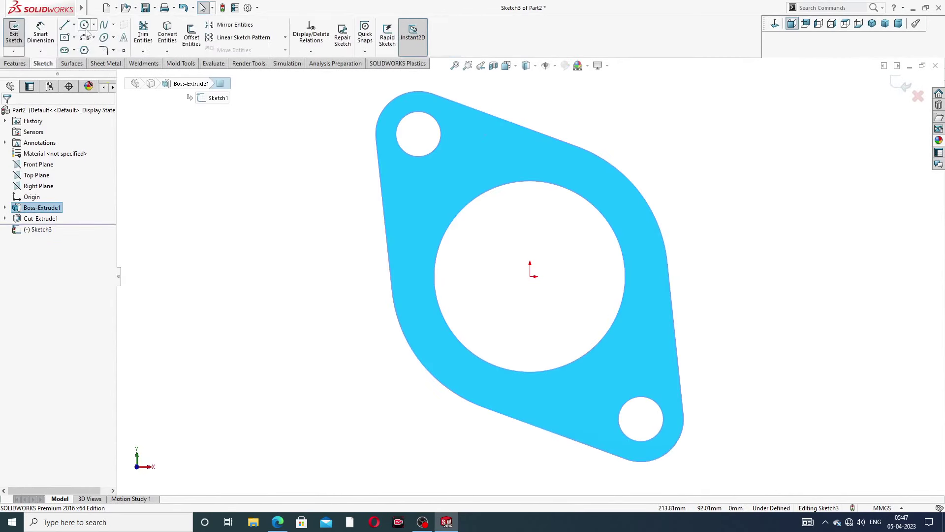
click(73, 25)
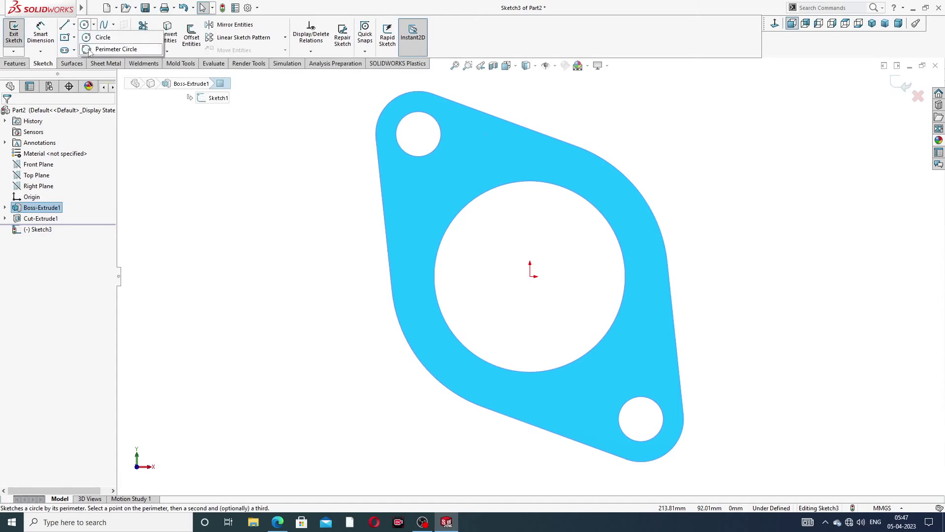
click(89, 49)
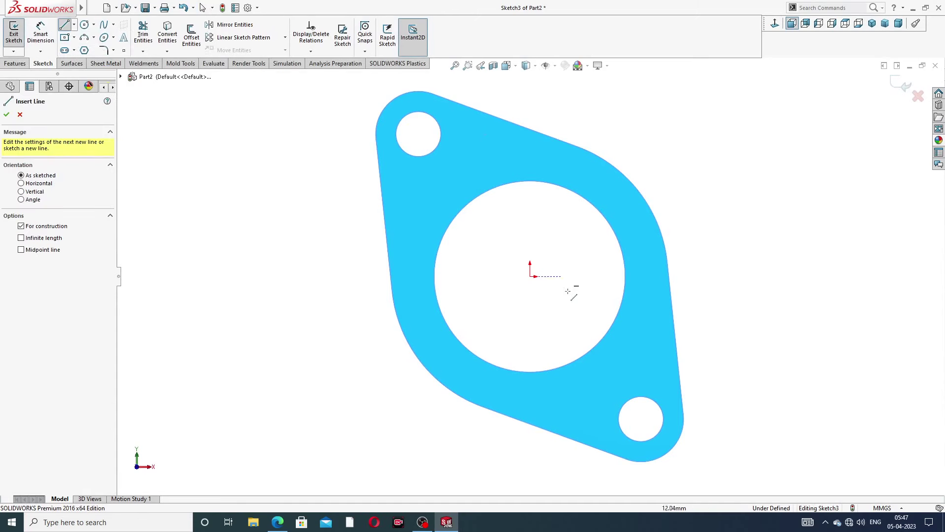
scroll(533, 276, up, 3)
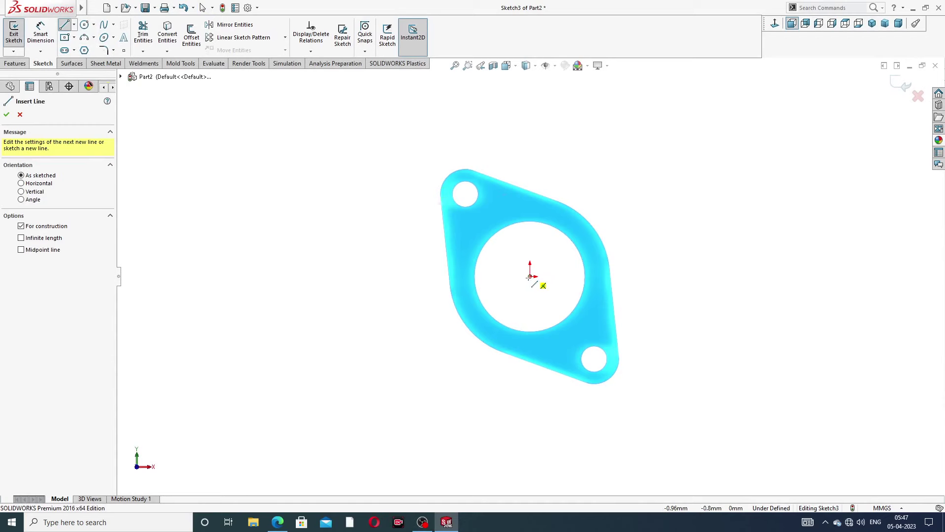
click(532, 277)
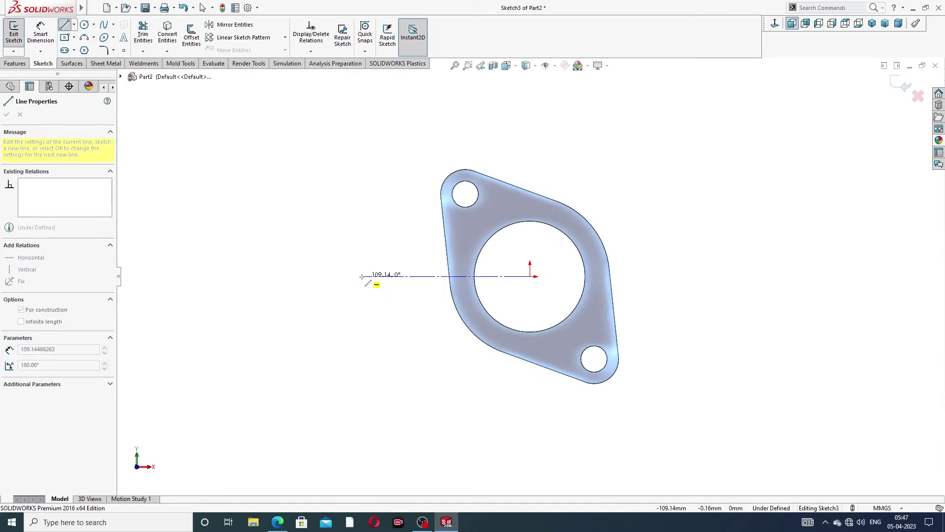
click(285, 276)
Check the new centerline and exit Sketch3
right_click(361, 187)
click(388, 232)
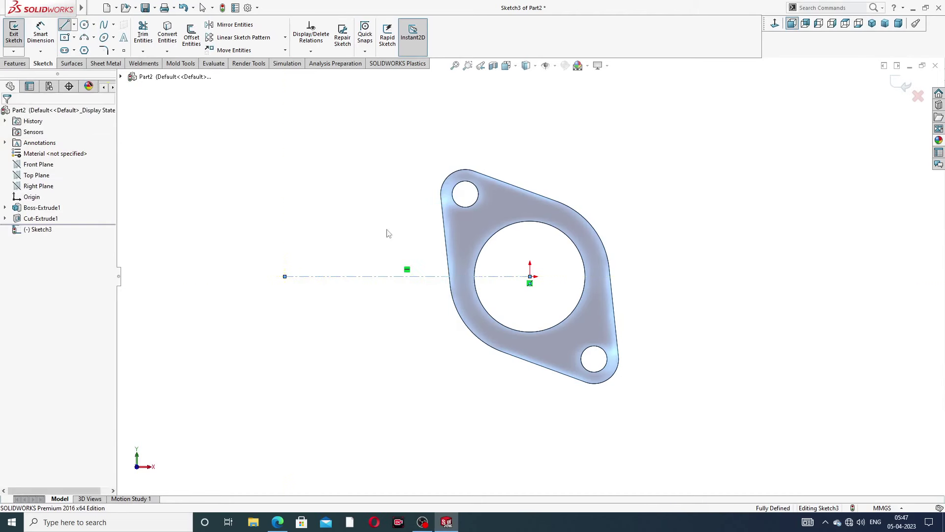
click(390, 277)
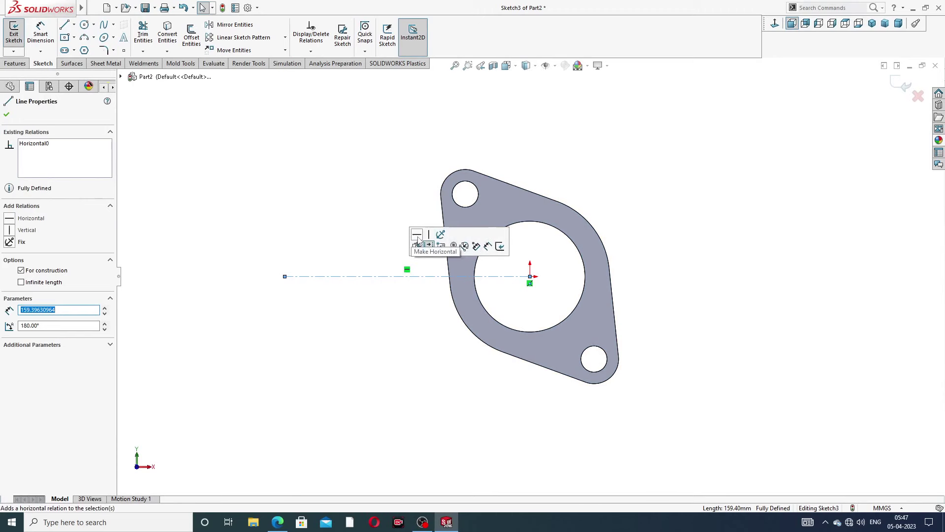
click(660, 142)
scroll(396, 254, up, 2)
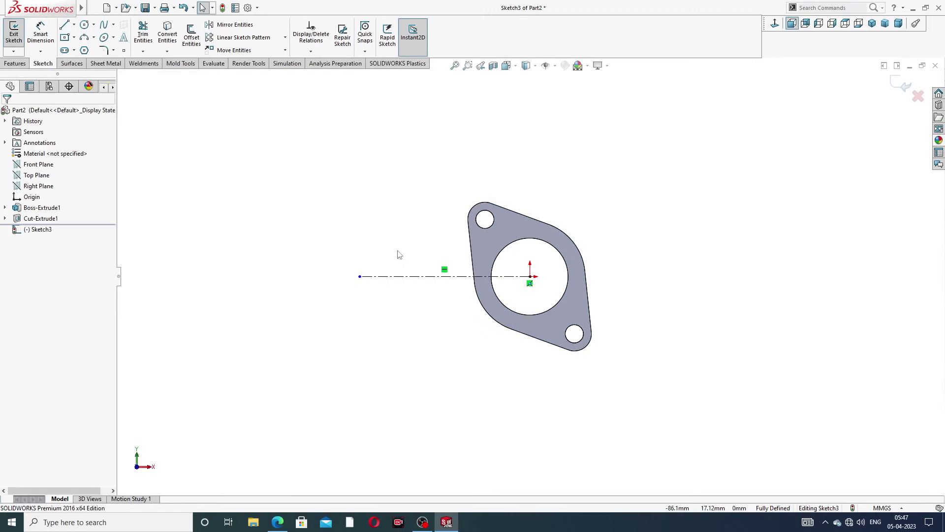
click(26, 63)
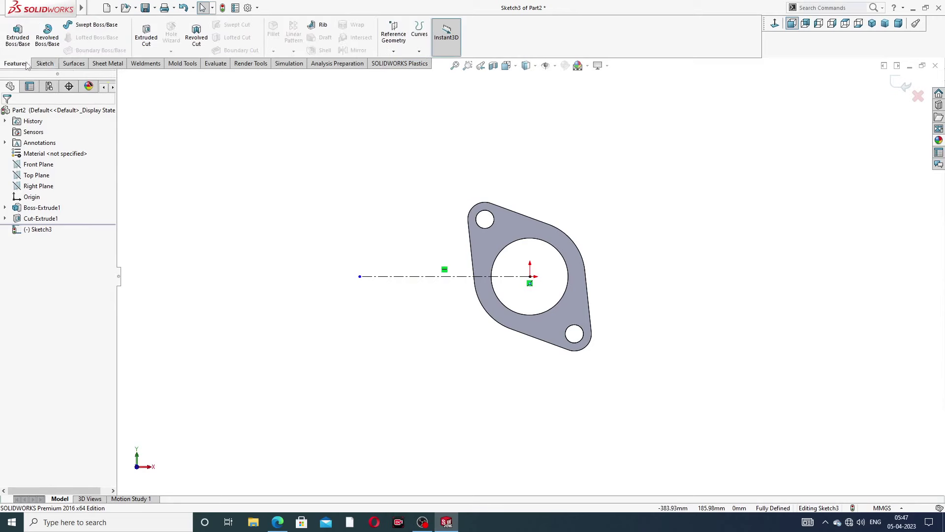
click(45, 63)
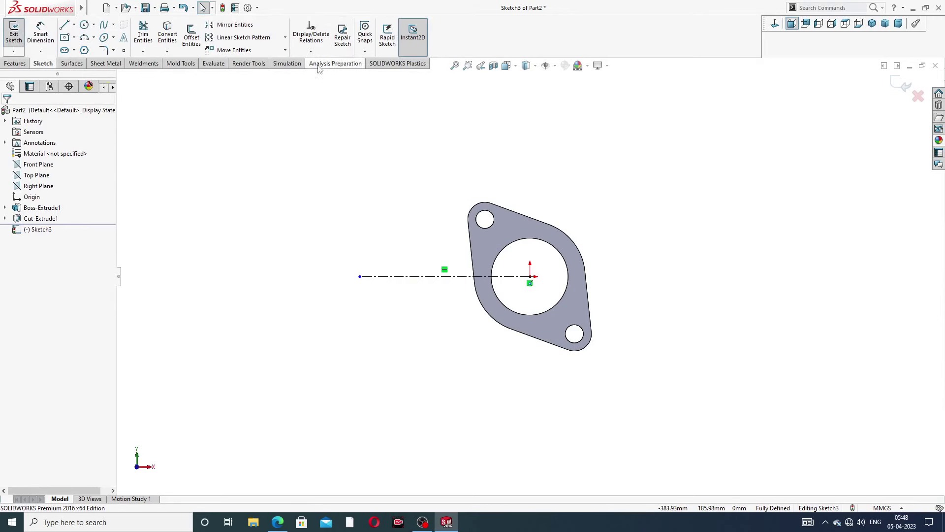
click(902, 84)
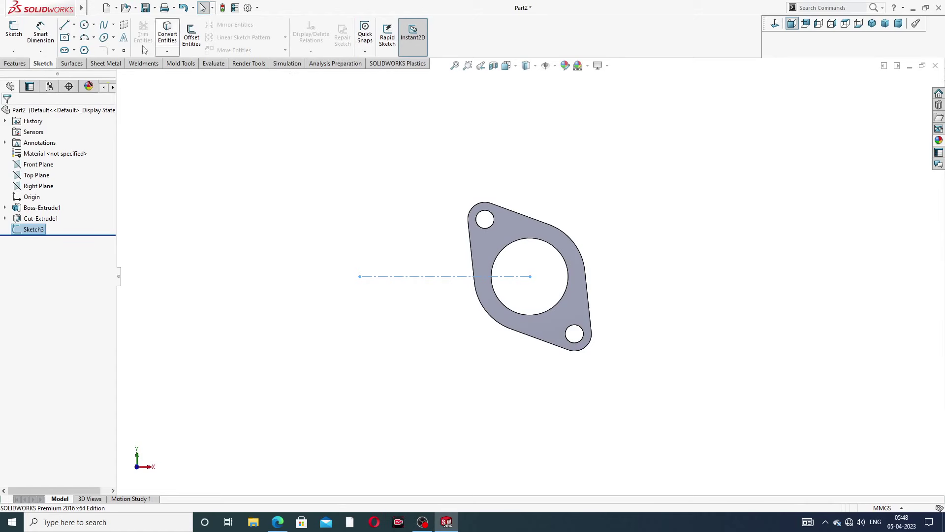
Set up a linear pattern along the centerline with 4 instances at 120 mm spacing
scroll(215, 54, up, 1)
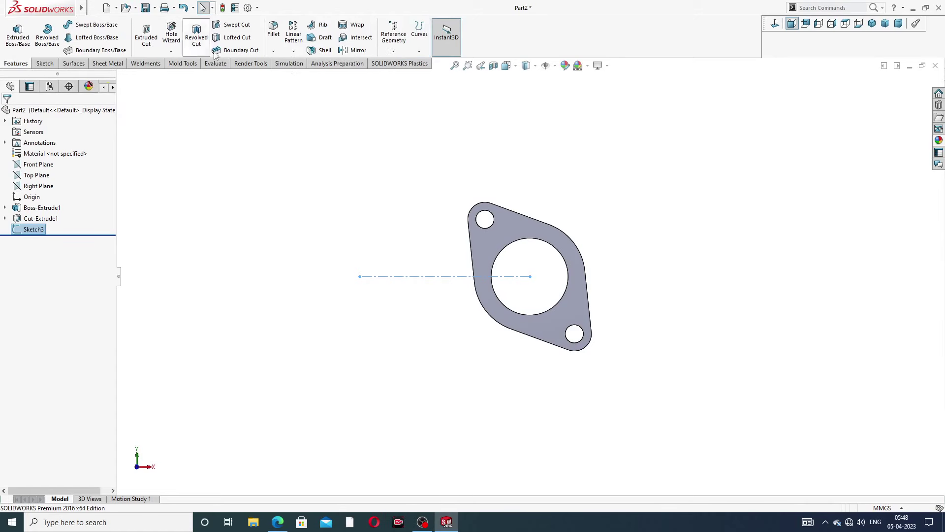
click(294, 52)
click(316, 66)
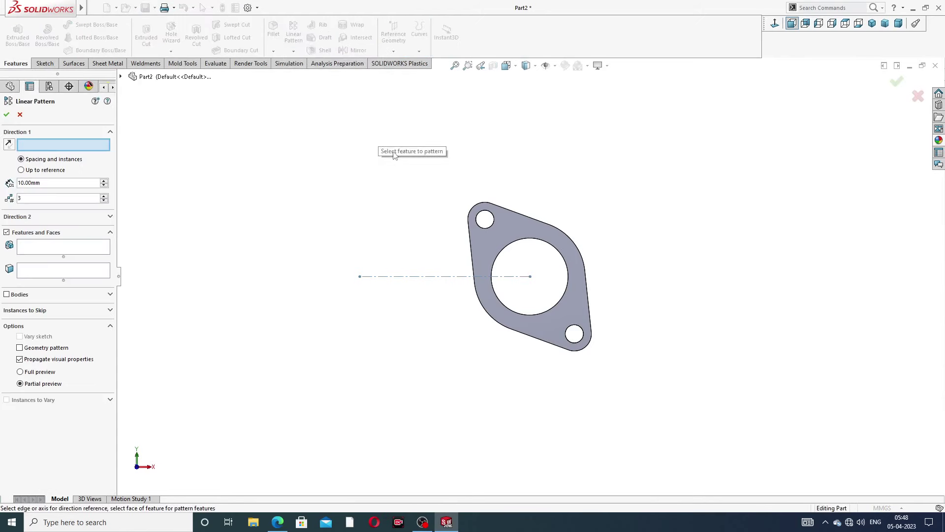
click(426, 277)
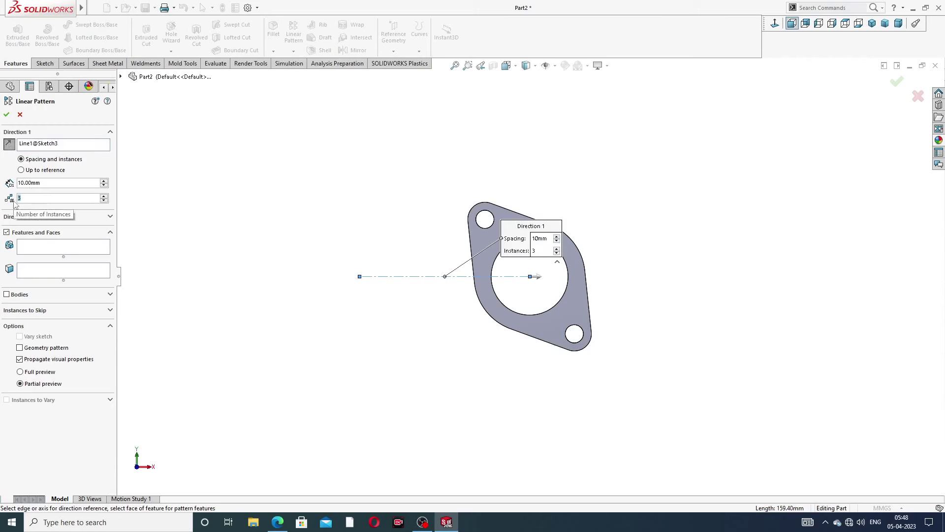
click(19, 183)
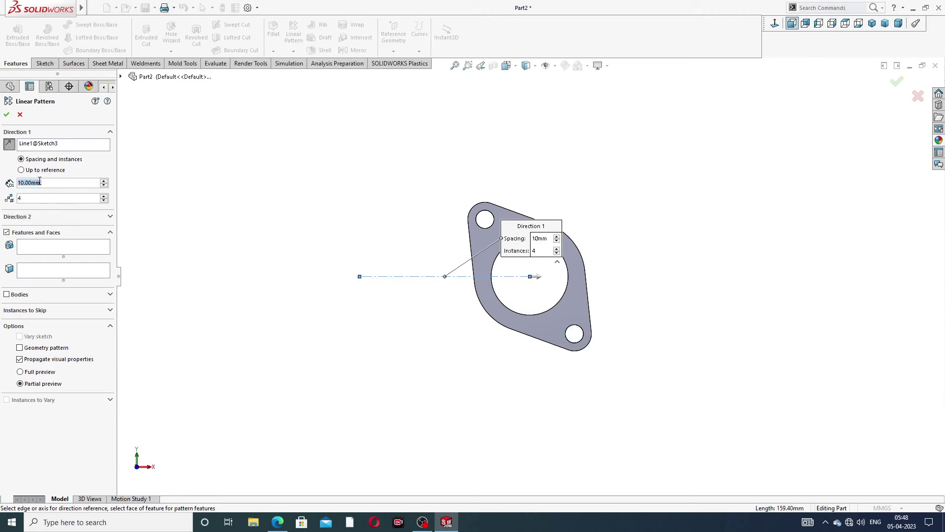
drag(39, 182, 2, 185)
text(120)
key(Return)
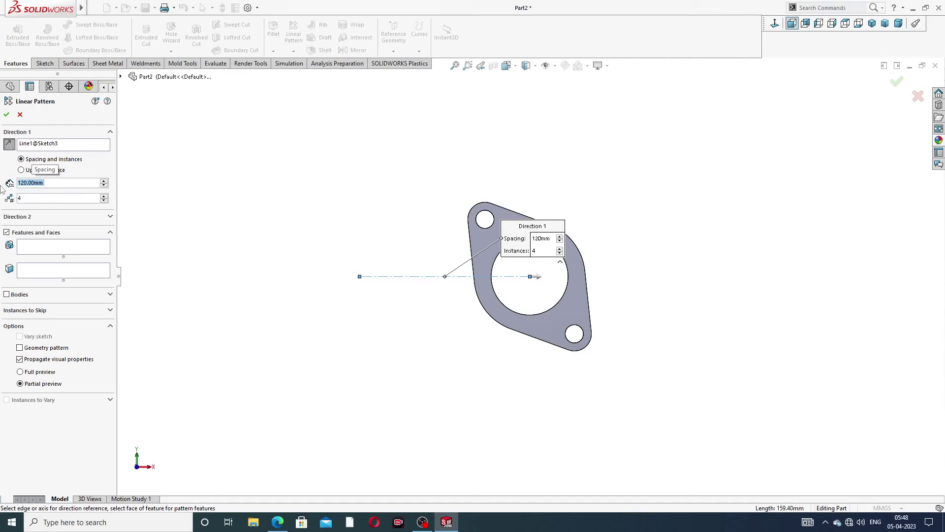
Pattern the flange body instead of features, reverse the direction, and accept LPattern1
click(6, 296)
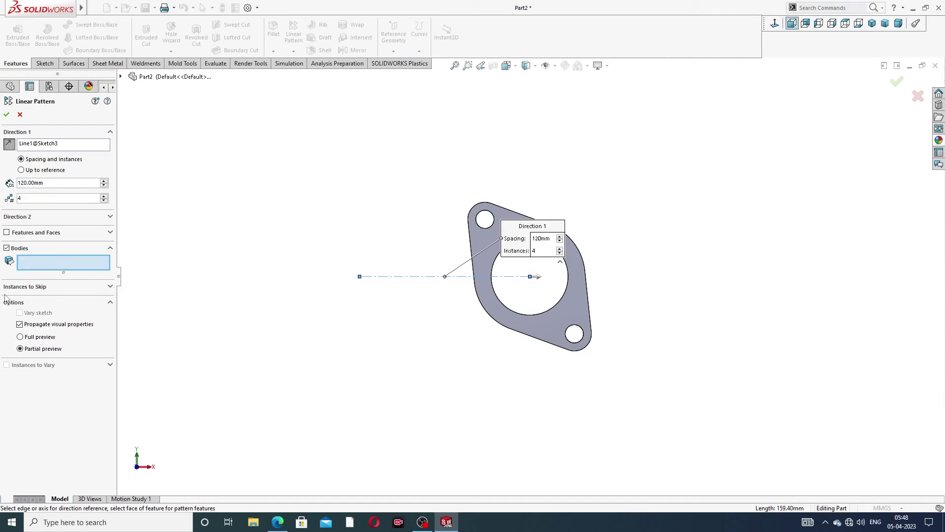
click(492, 287)
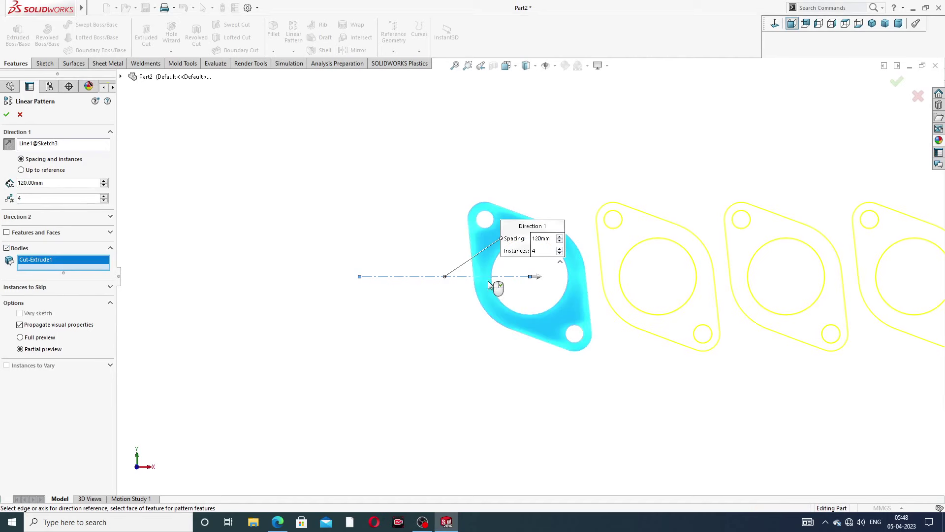
click(9, 144)
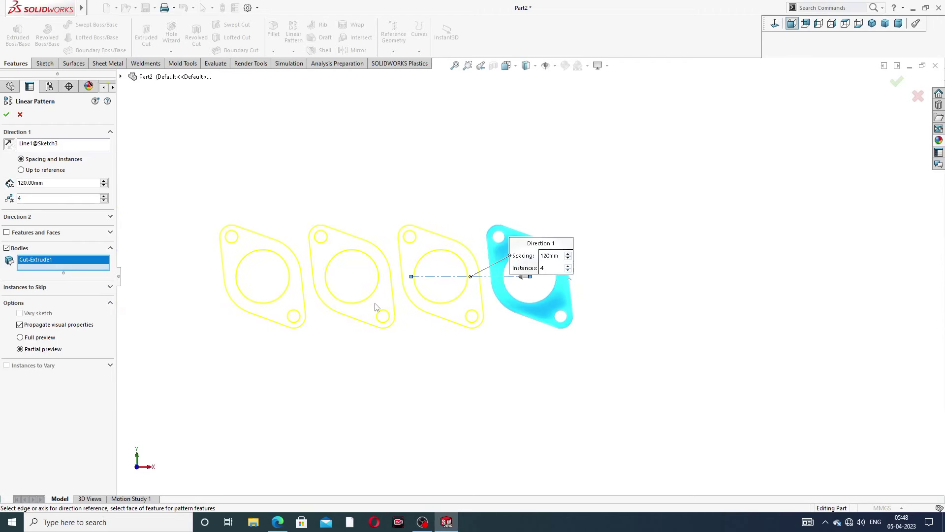
scroll(386, 306, up, 2)
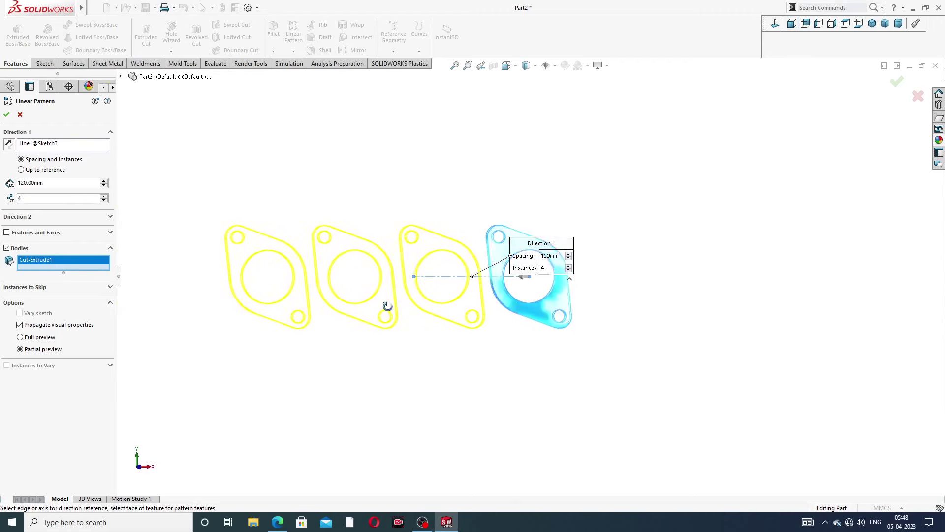
click(6, 115)
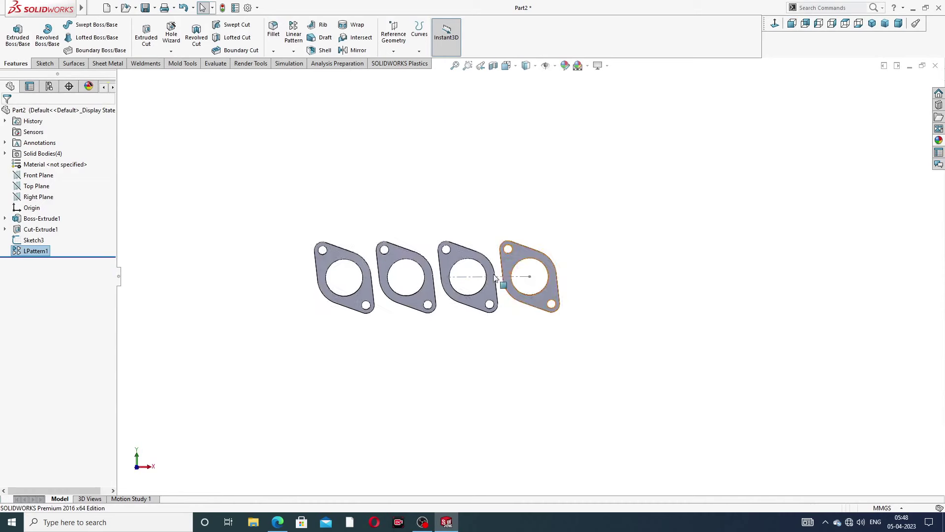
Hide the centerline sketch Sketch3 in the model
scroll(494, 277, down, 3)
click(490, 275)
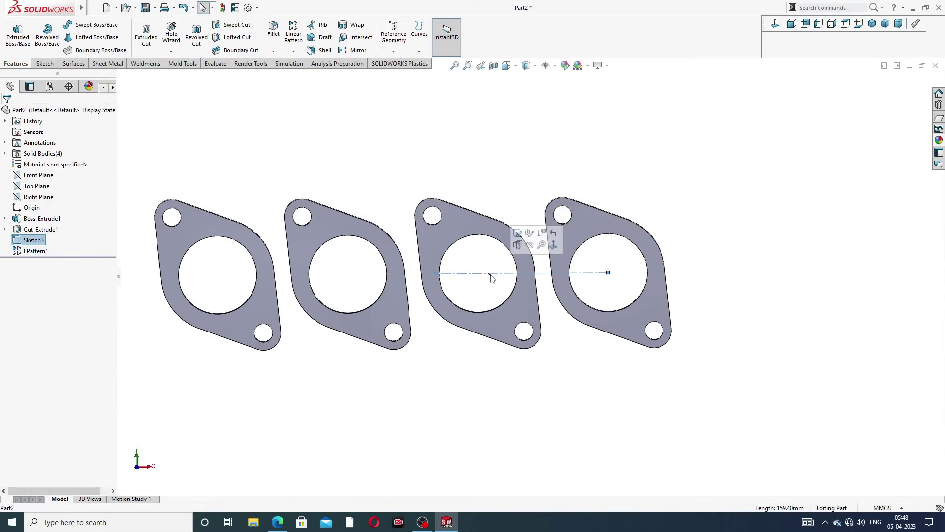
click(530, 245)
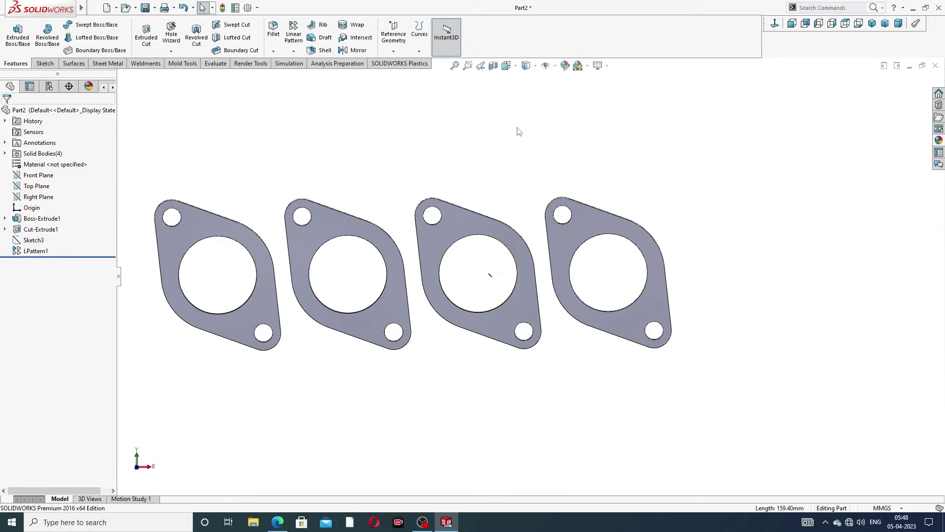
Show the four flanges in a zoomed-out isometric view, then bring up the exhaust manifold PDF in Edge
scroll(496, 165, up, 2)
middle_drag(488, 219, 563, 251)
click(873, 23)
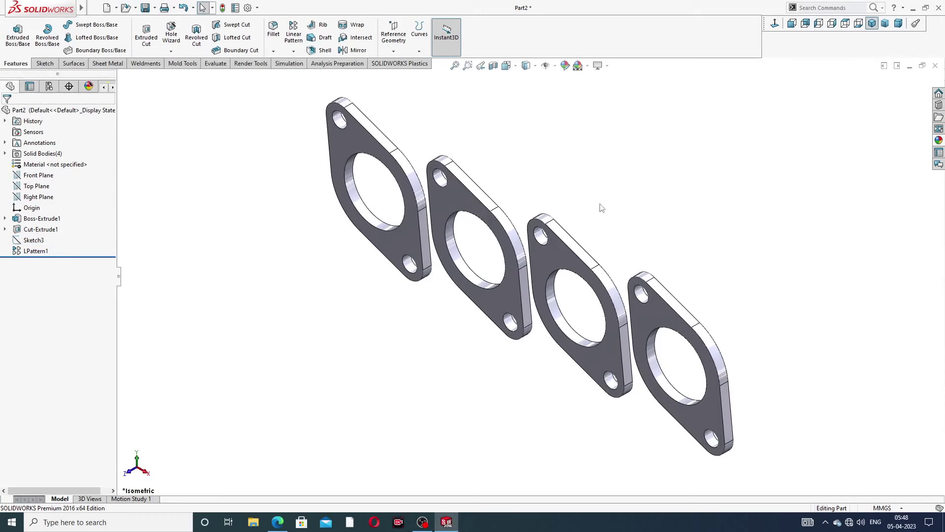
key(z)
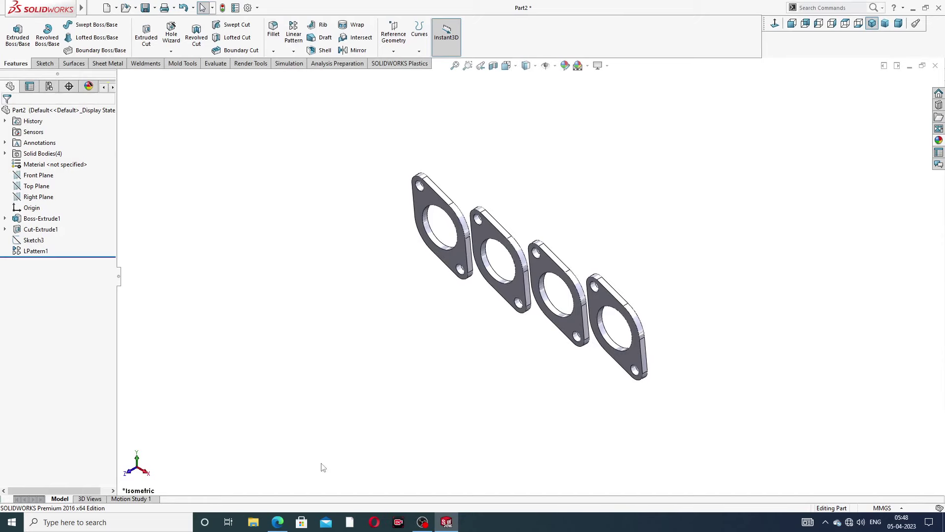
click(278, 522)
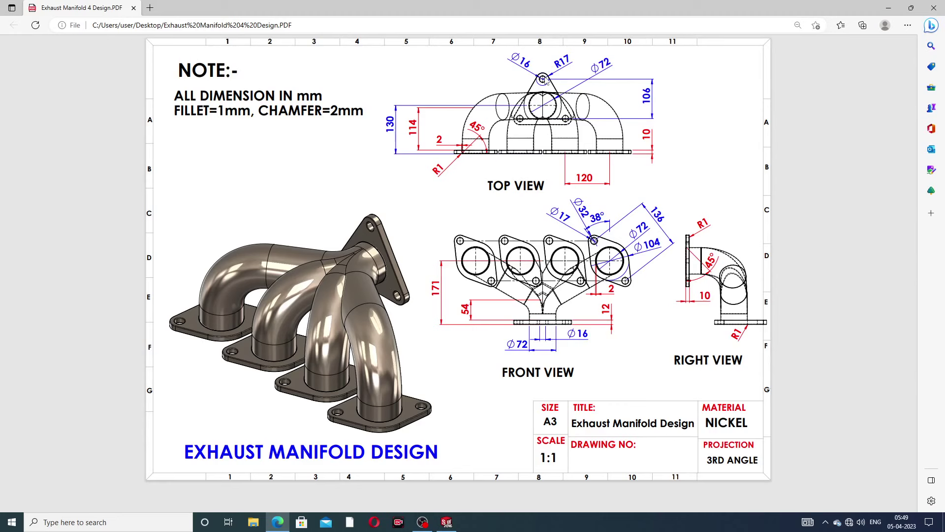
Check the exhaust manifold drawing in Edge again, then return to Part2's flange row in SOLIDWORKS
click(278, 521)
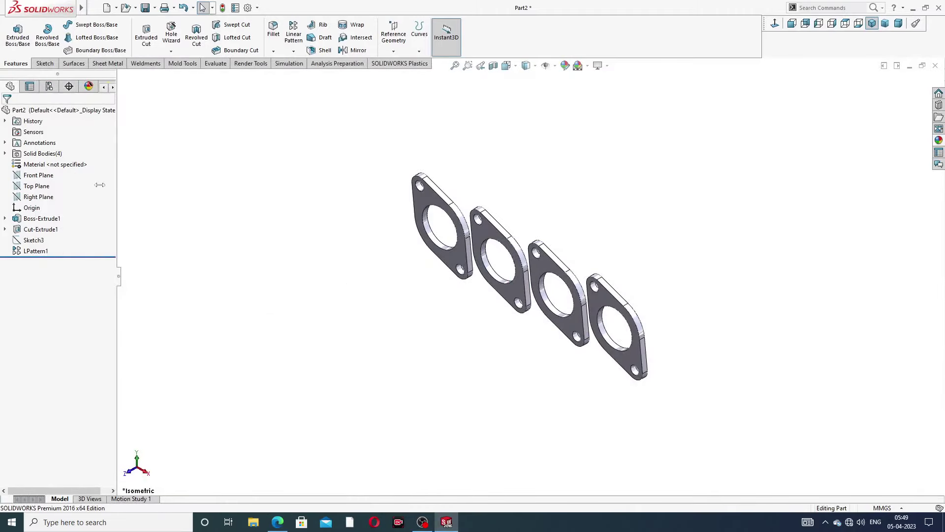
click(277, 522)
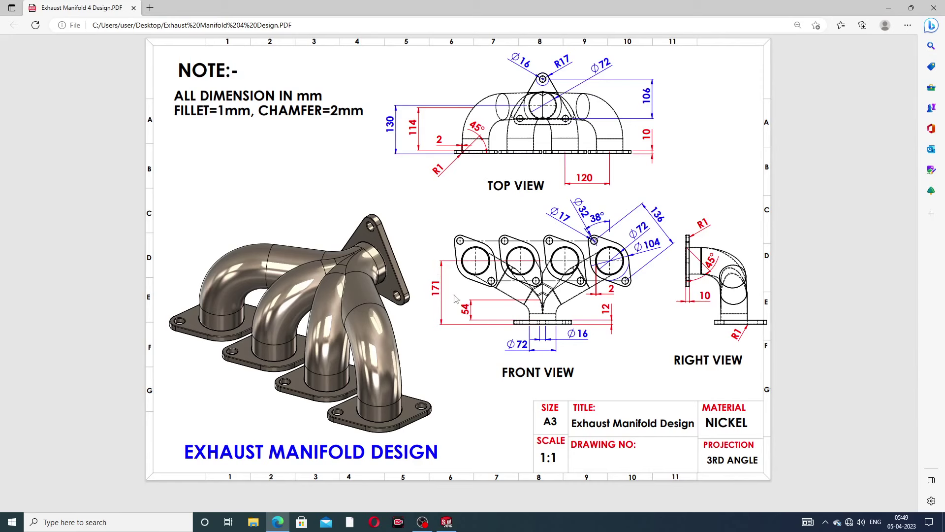
click(279, 522)
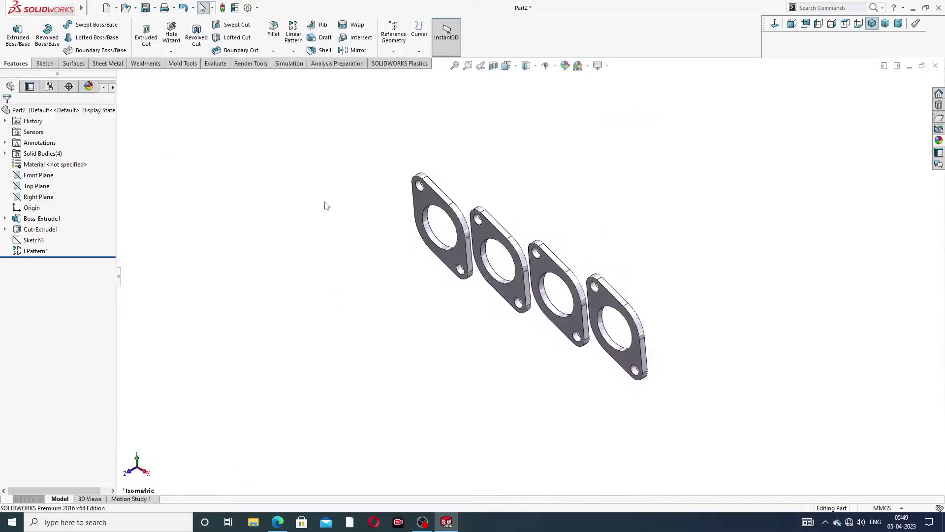
Start a sketch on the Top Plane, then discard the empty sketch
click(47, 189)
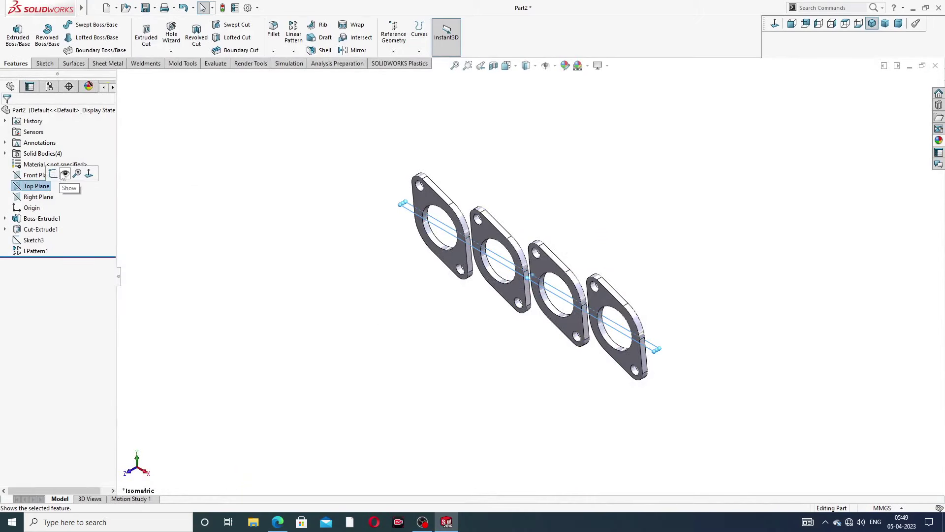
click(56, 175)
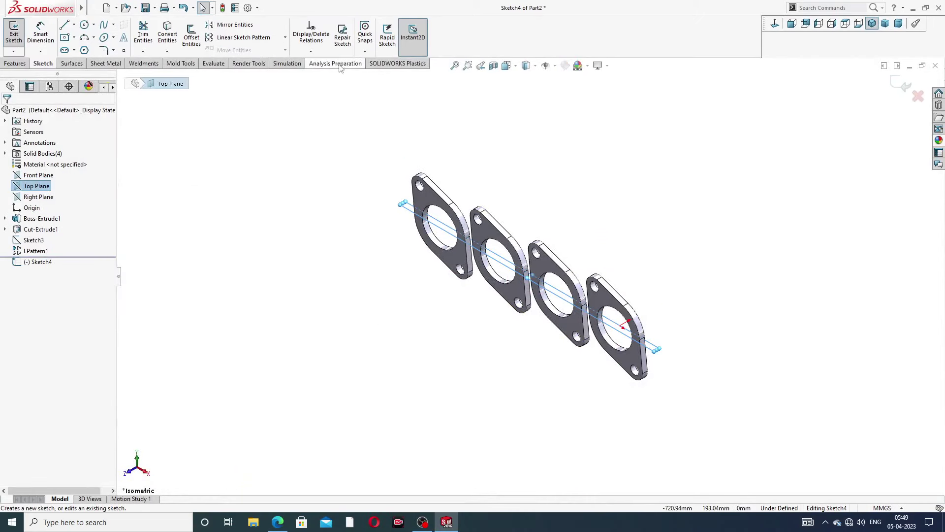
click(18, 64)
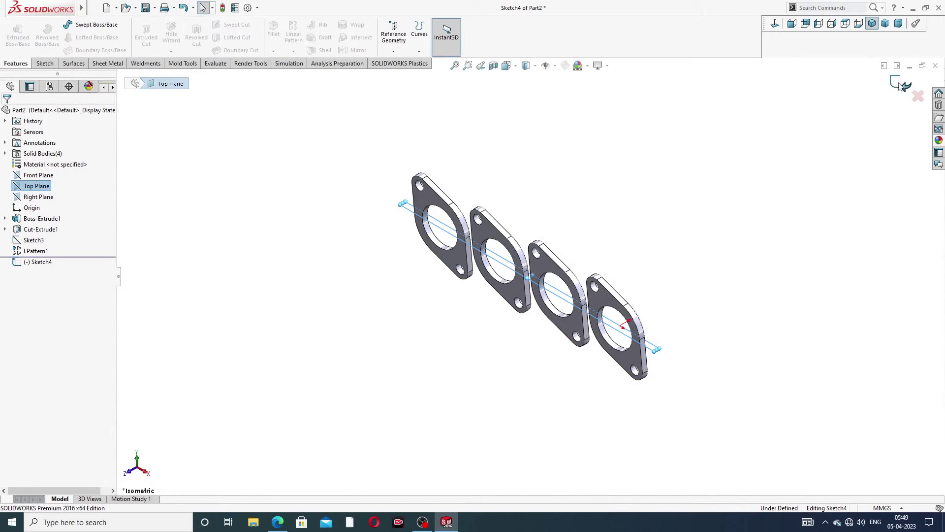
click(918, 97)
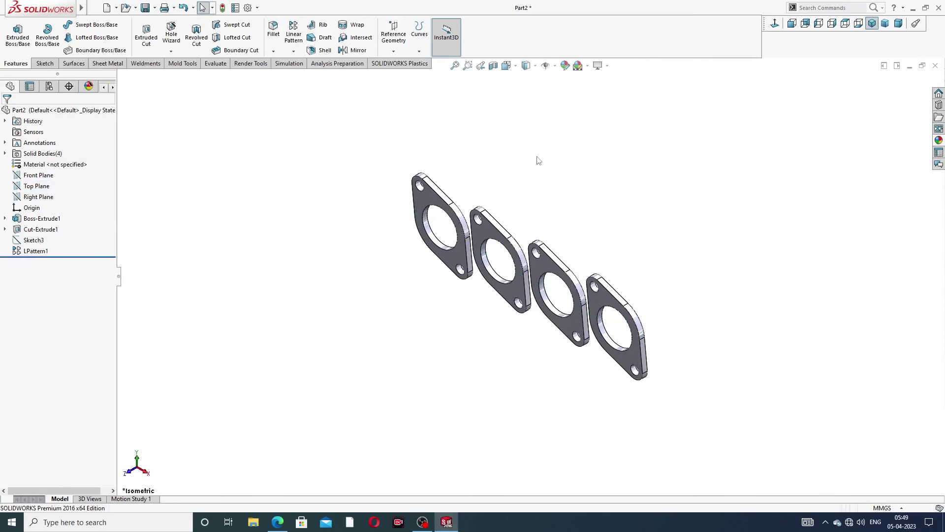
Create Plane1 offset 171 mm from the Top Plane with the offset flipped, and enlarge its boundary
click(36, 187)
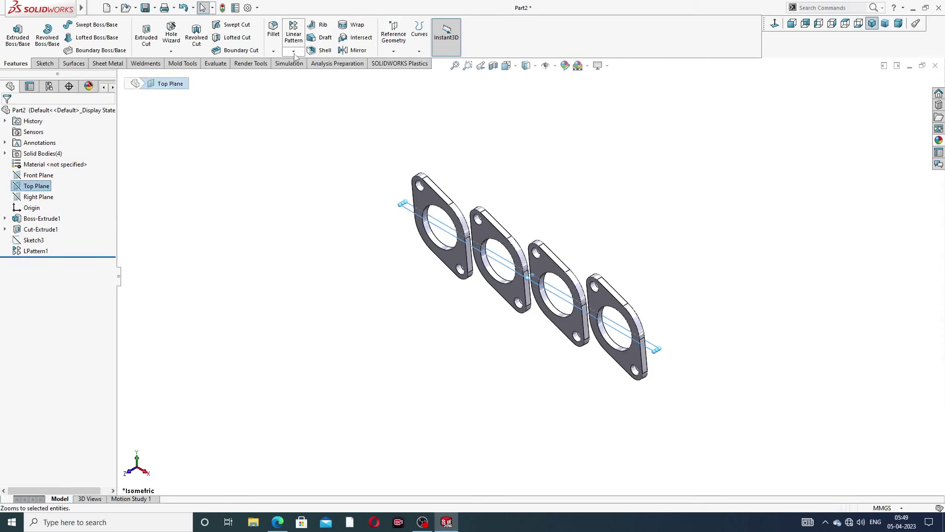
click(393, 38)
click(426, 65)
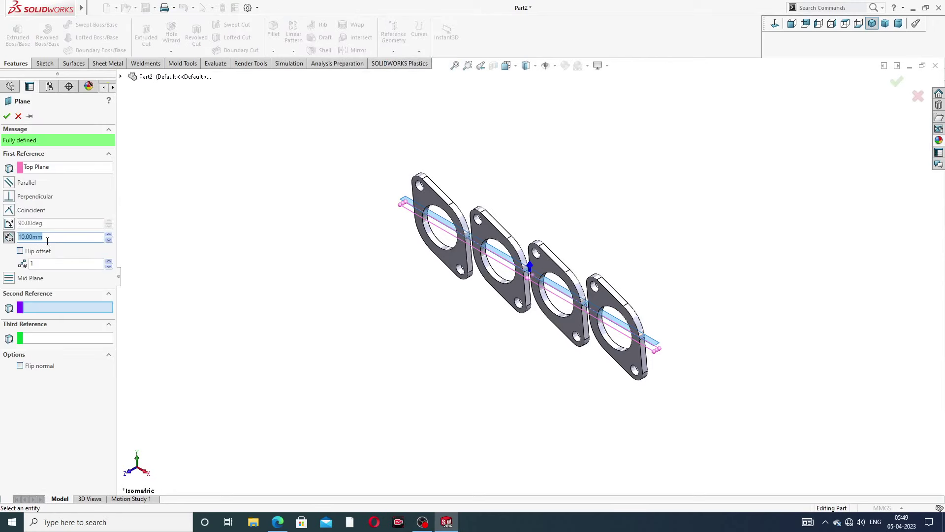
text(171)
key(Return)
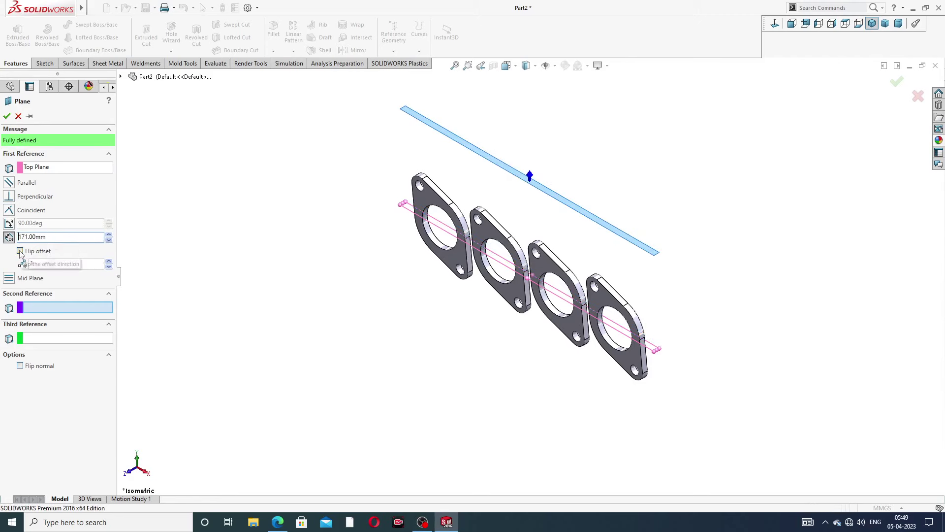
click(21, 252)
click(7, 116)
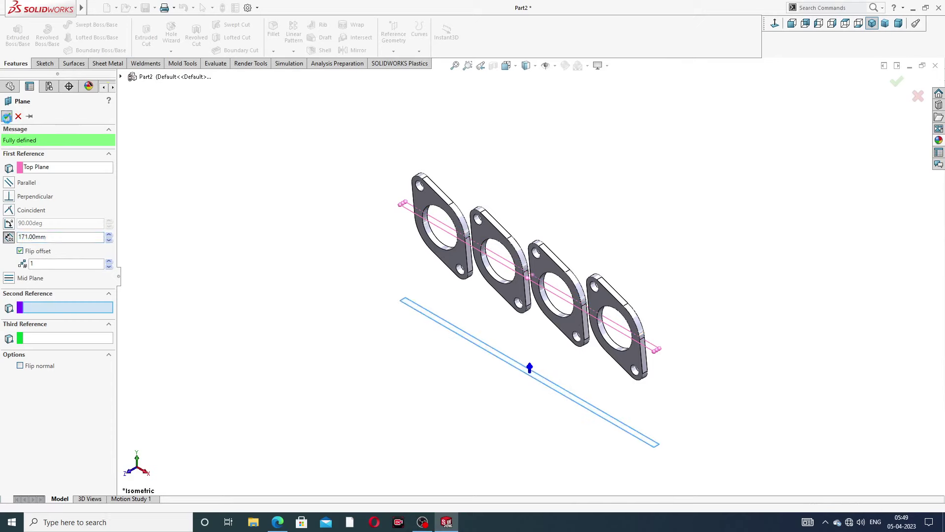
drag(531, 373, 603, 328)
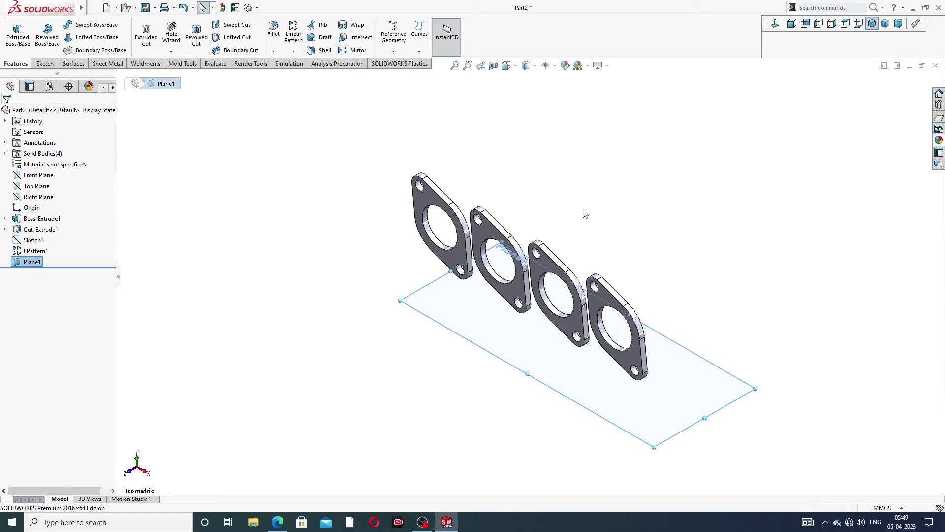
Start a new sketch on Plane1 with the Line tool active
middle_drag(560, 185, 530, 163)
middle_drag(553, 240, 581, 231)
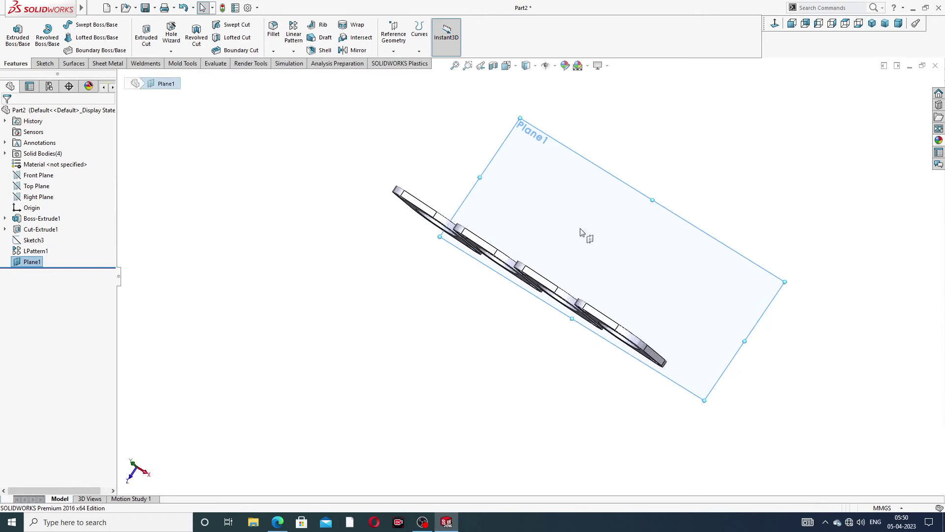
click(631, 211)
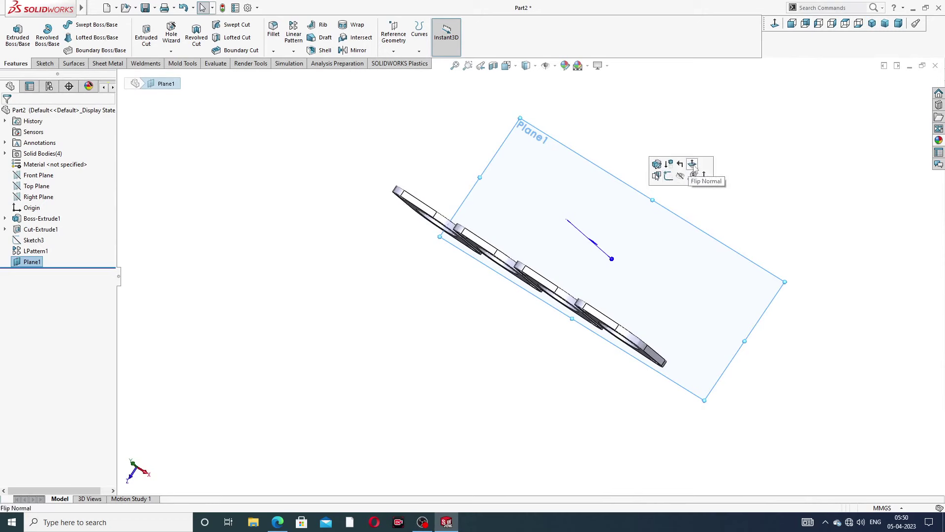
click(668, 176)
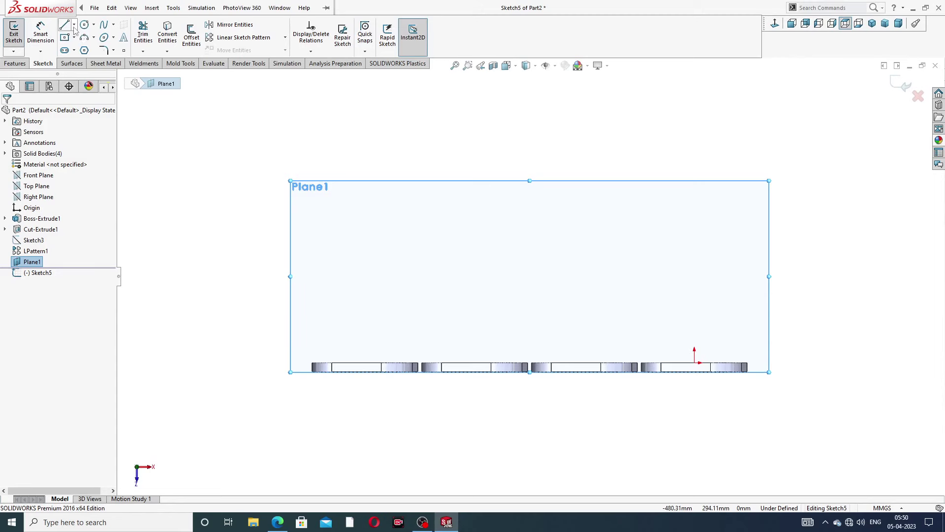
click(74, 26)
click(84, 35)
Face Plane1 head-on and draw a line spanning the gap between the two middle flanges
scroll(558, 380, down, 4)
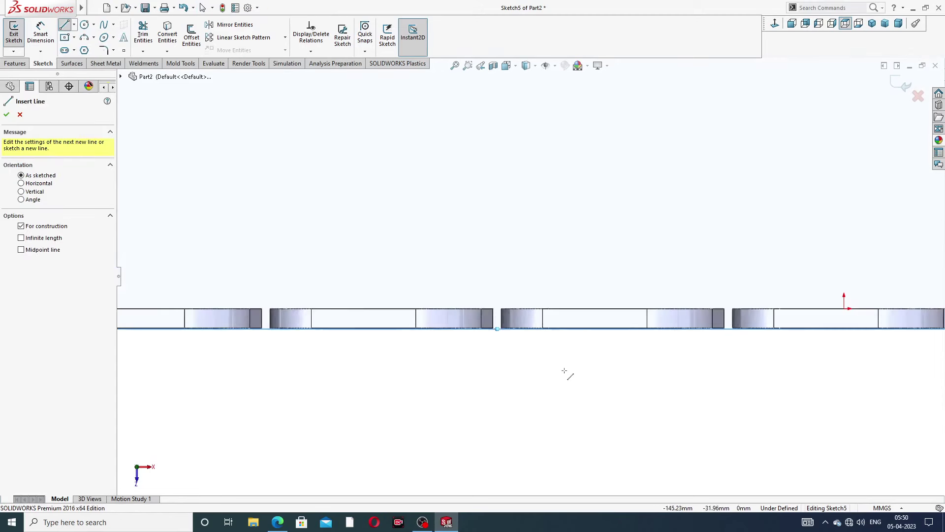
scroll(670, 217, up, 5)
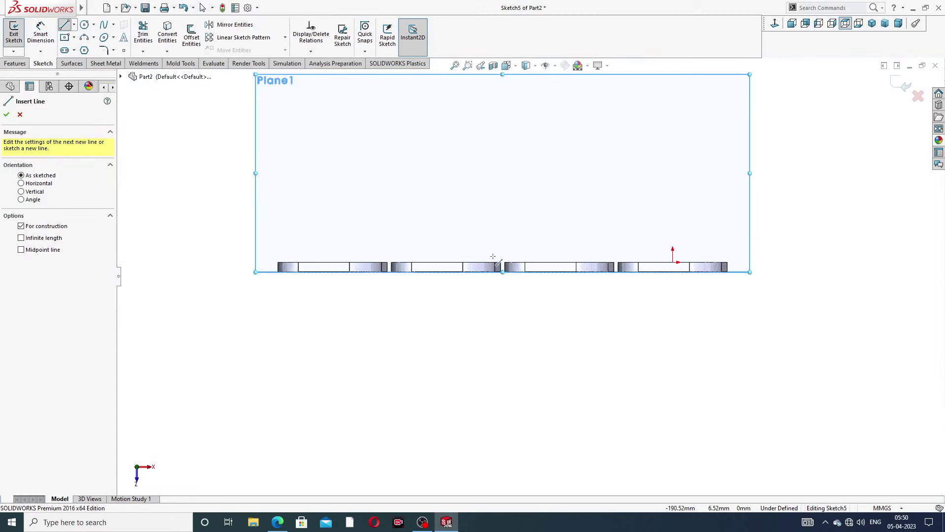
mouse_move(493, 256)
middle_down()
mouse_move(498, 281)
mouse_move(496, 259)
middle_up()
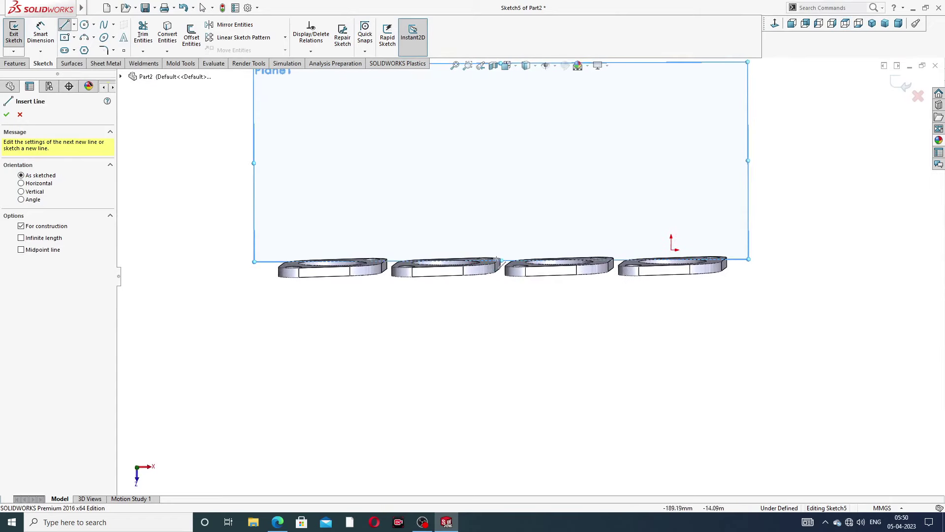
click(777, 25)
scroll(523, 358, down, 10)
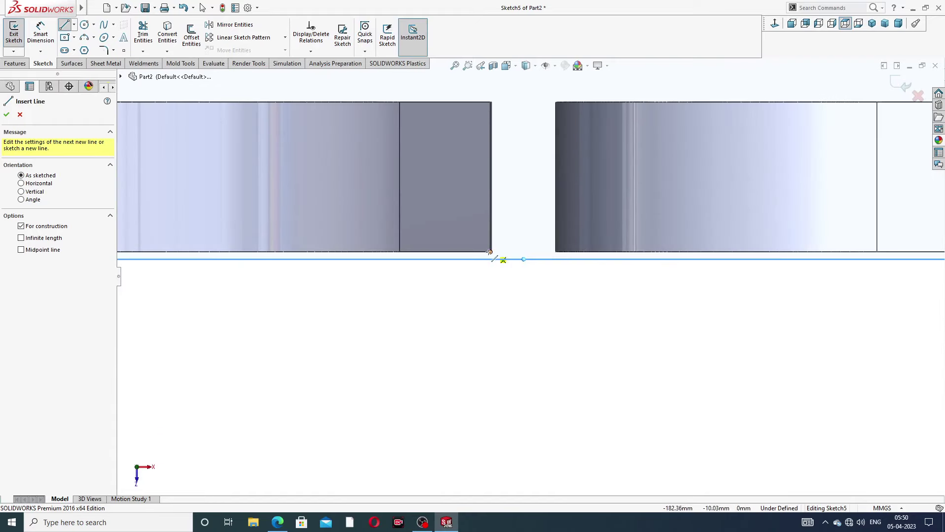
click(491, 252)
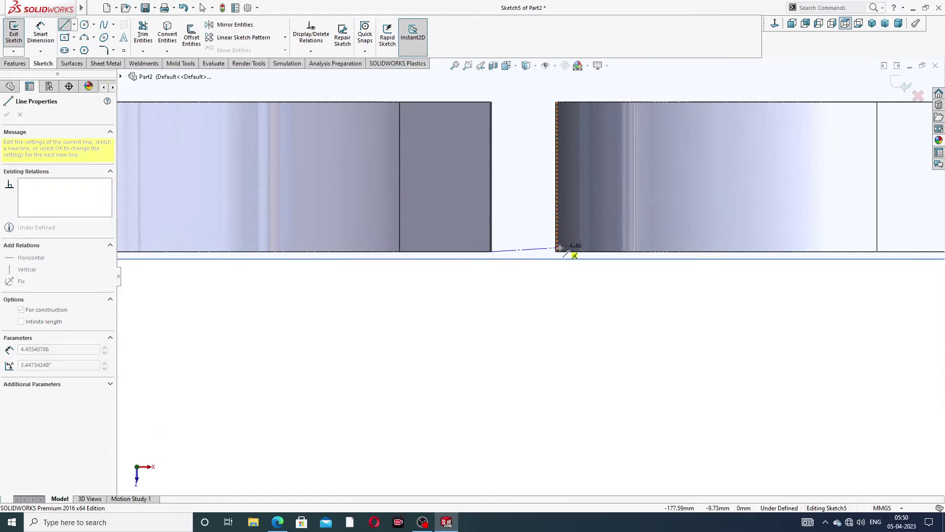
click(555, 252)
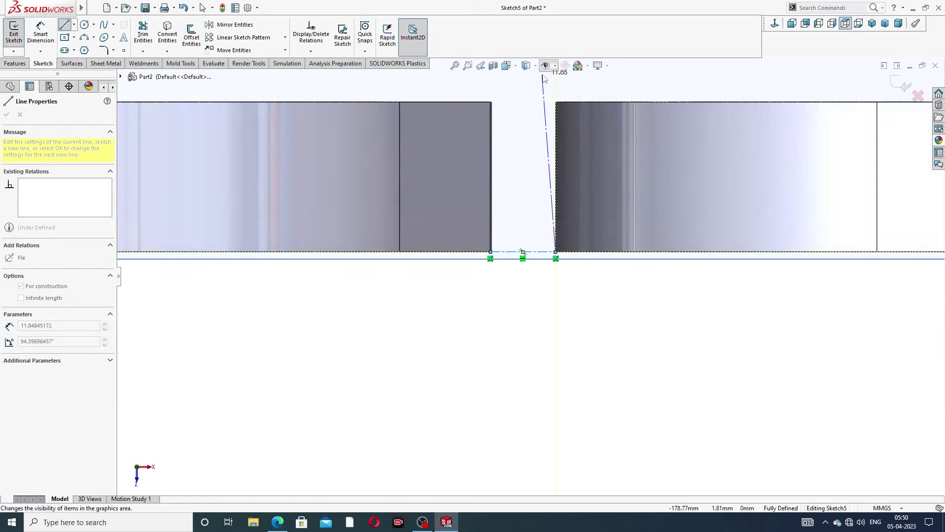
scroll(546, 116, up, 2)
right_click(552, 125)
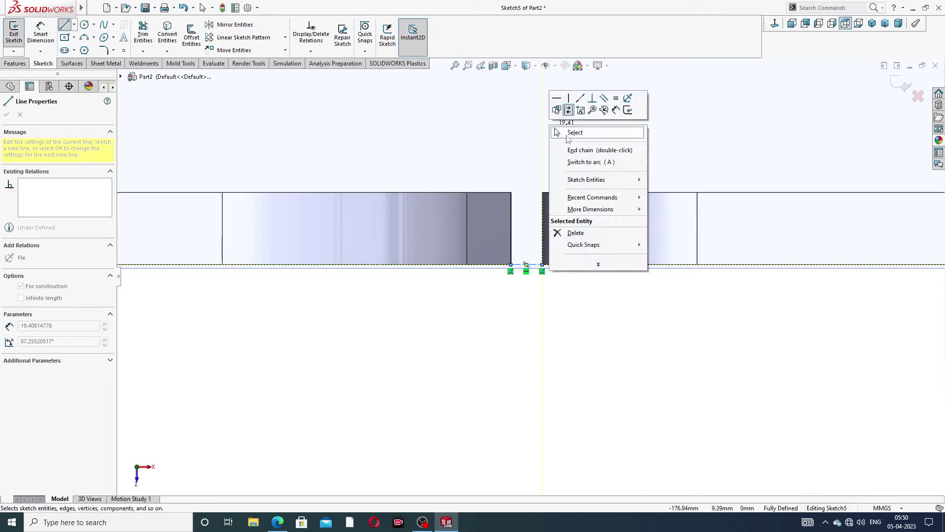
click(569, 135)
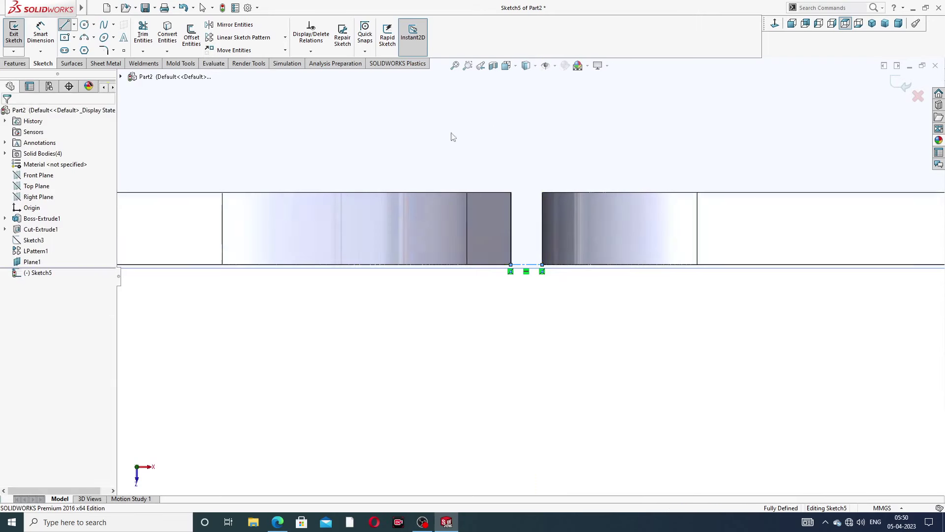
Draw a vertical centerline rising from the gap line's midpoint and lengthen it upward
click(74, 25)
click(91, 47)
scroll(533, 258, down, 2)
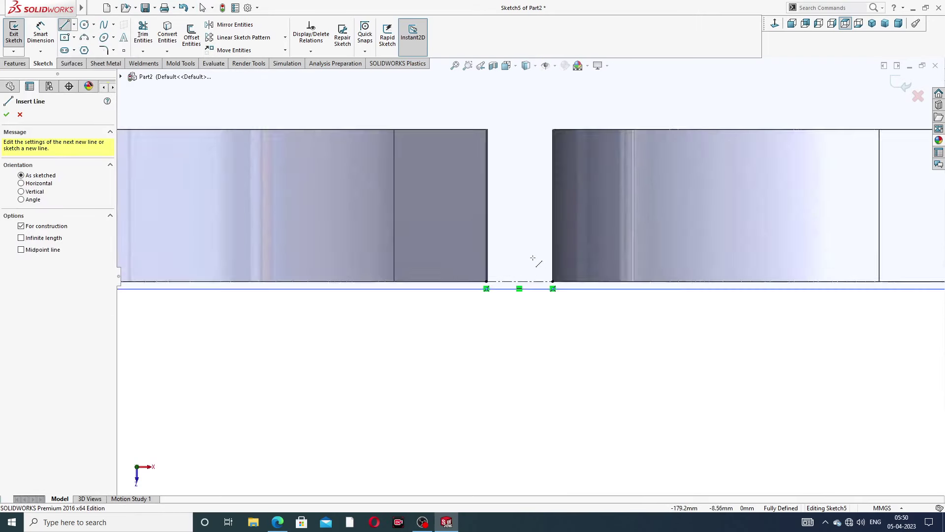
scroll(532, 258, down, 2)
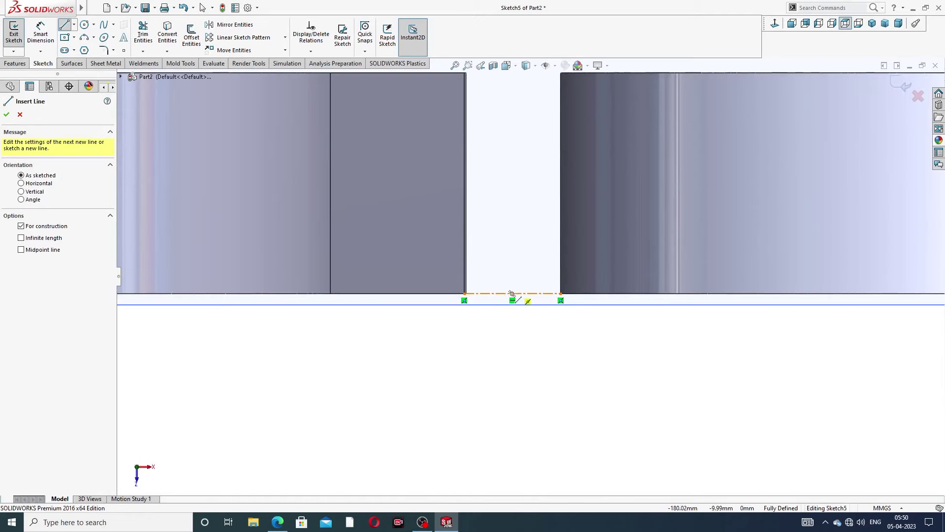
click(512, 294)
scroll(528, 127, up, 4)
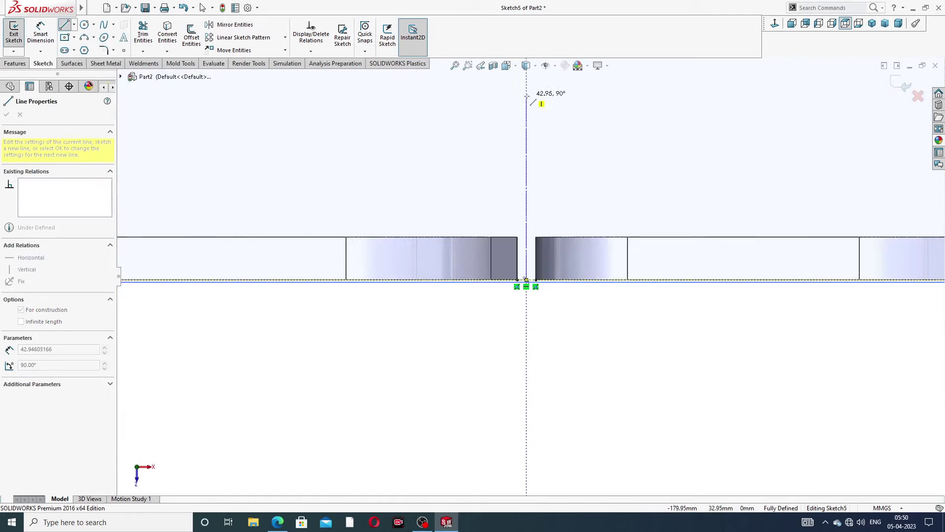
scroll(528, 97, up, 2)
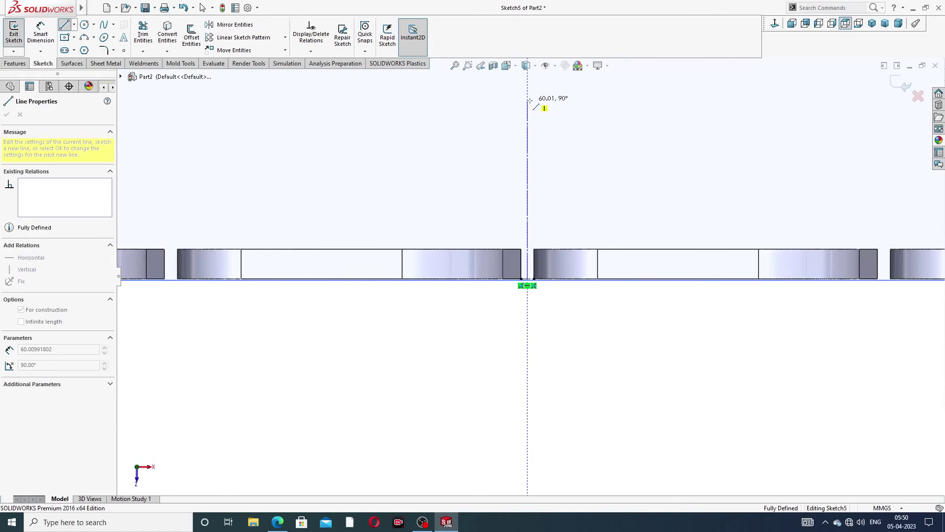
click(530, 100)
right_click(576, 105)
click(586, 111)
scroll(555, 154, up, 3)
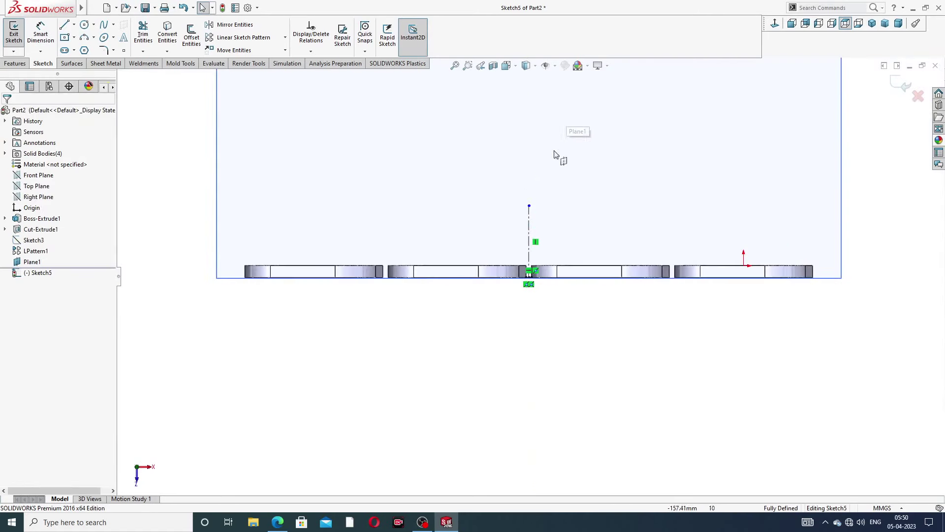
drag(530, 206, 548, 119)
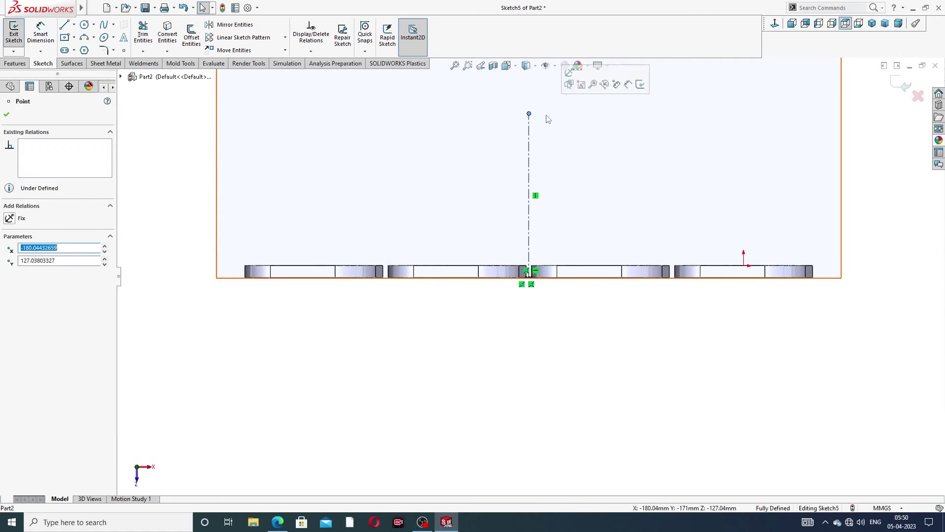
Hide Plane1 and turn the view back to face the sketch plane
scroll(569, 154, up, 3)
click(577, 165)
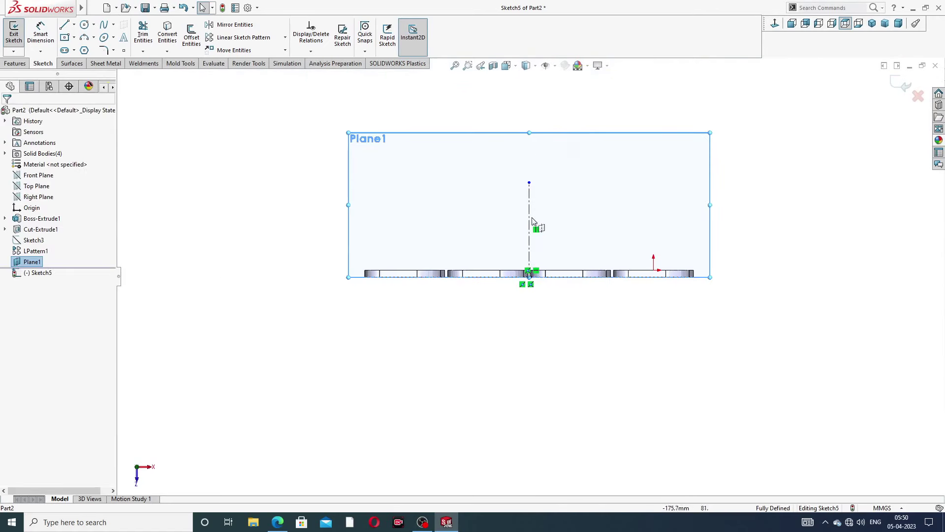
scroll(526, 253, down, 2)
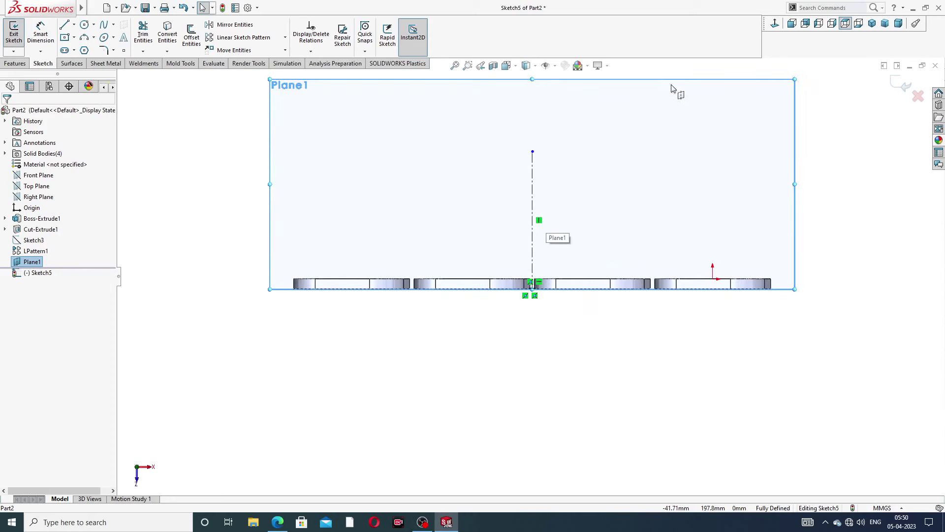
click(36, 262)
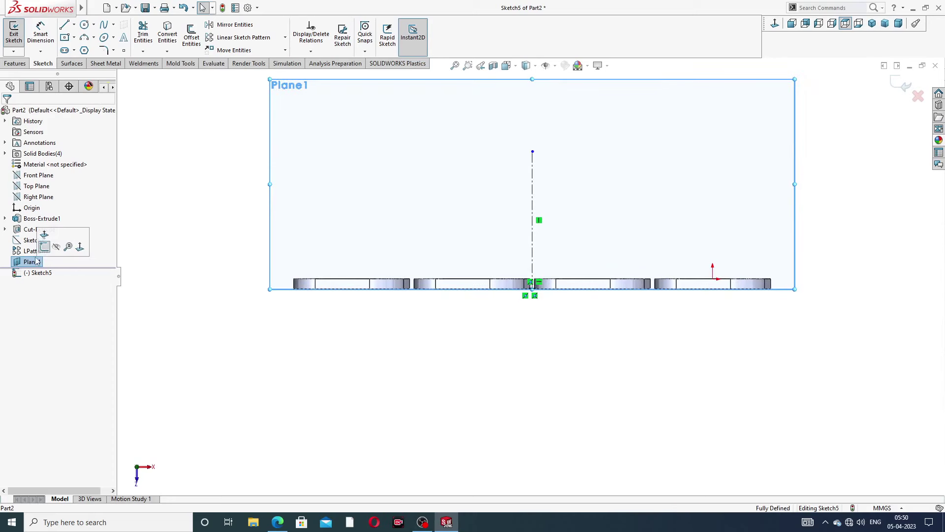
click(105, 252)
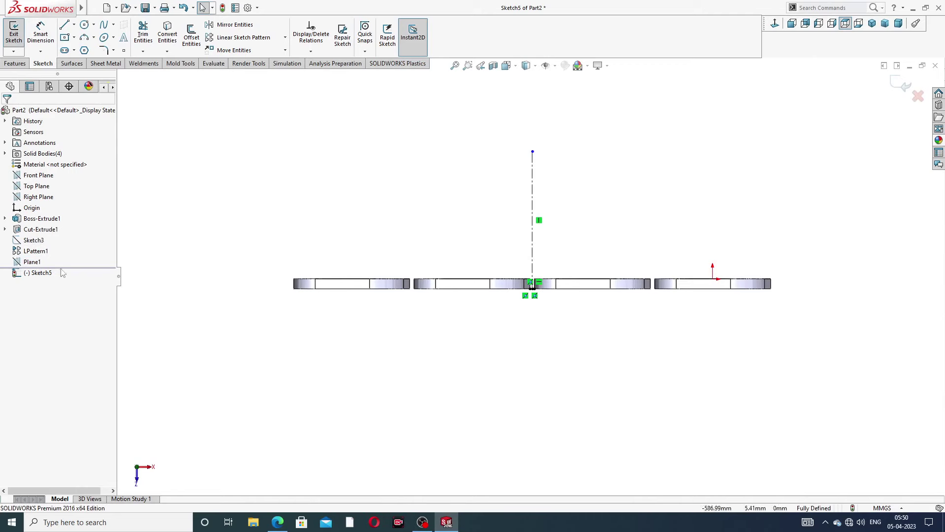
middle_drag(575, 197, 570, 220)
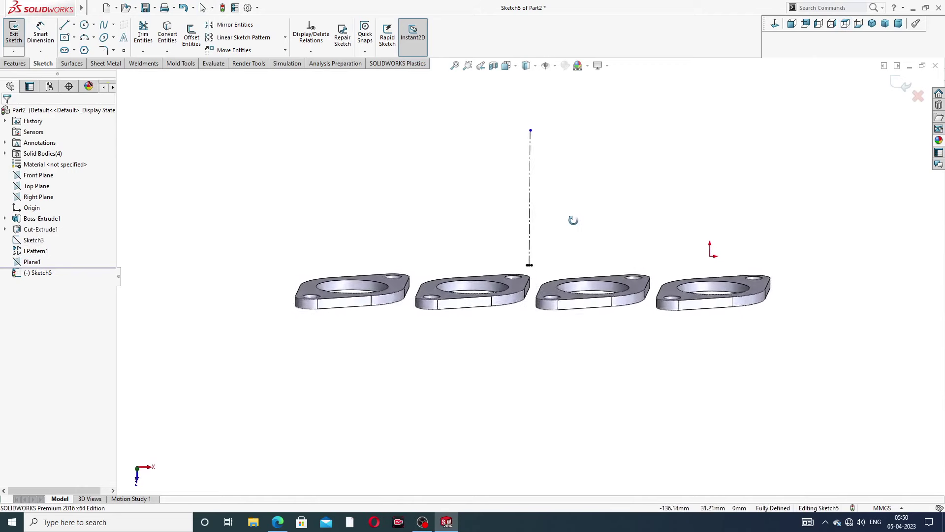
click(776, 24)
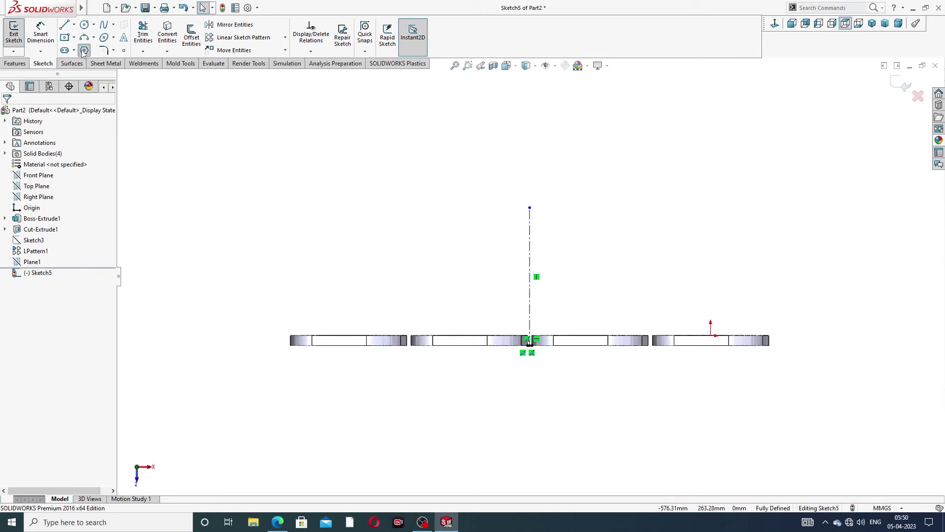
Sketch a three-sided polygon around the circle, centred on the centerline's top end
click(84, 51)
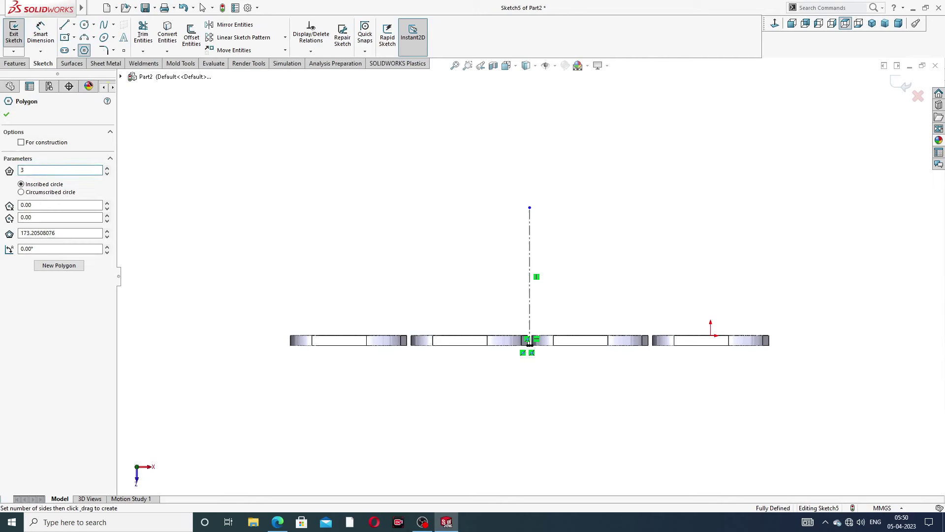
scroll(544, 217, down, 2)
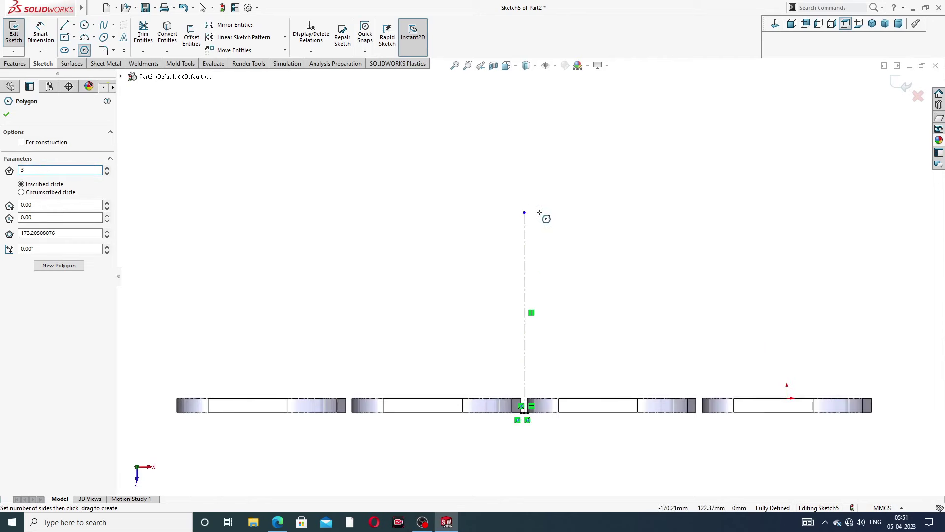
drag(524, 213, 524, 116)
click(602, 126)
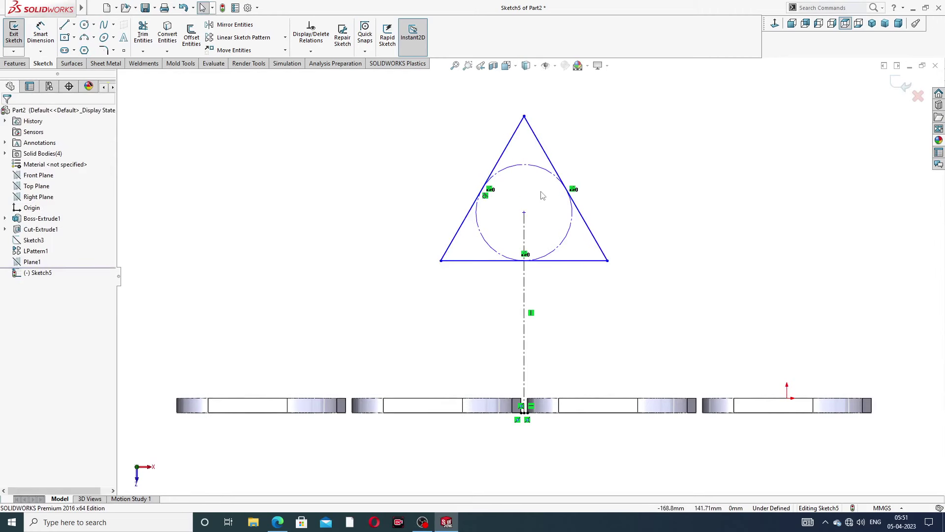
scroll(543, 195, down, 2)
Make the triangle's base line horizontal
click(474, 303)
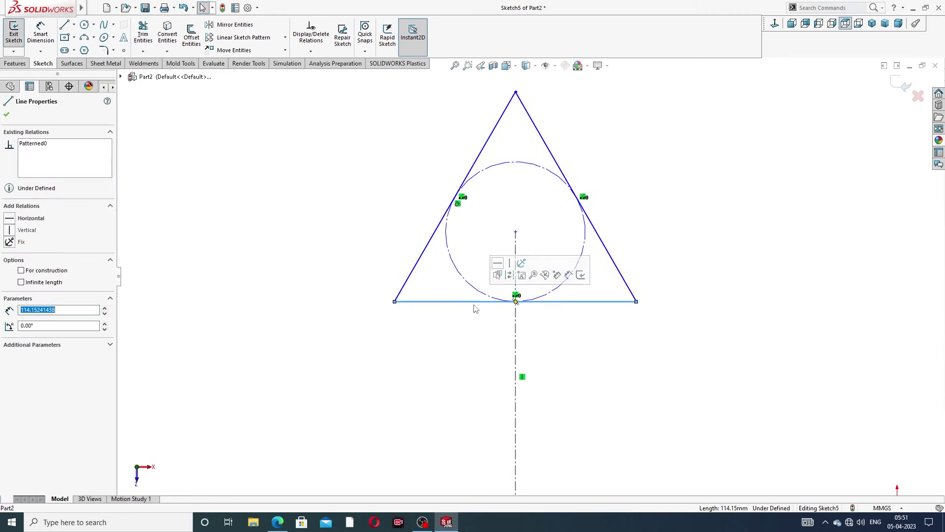
click(498, 264)
click(682, 194)
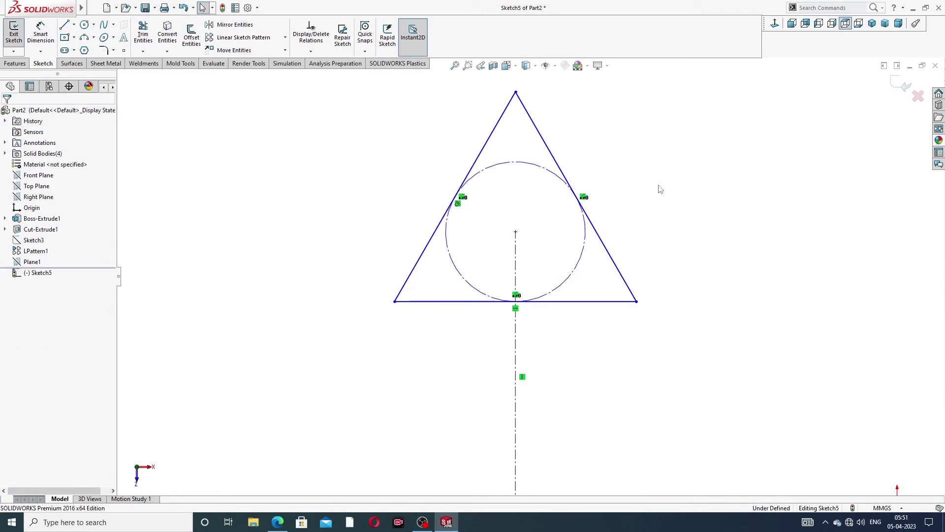
Select the triangle's three sides and try converting them to construction lines
click(507, 109)
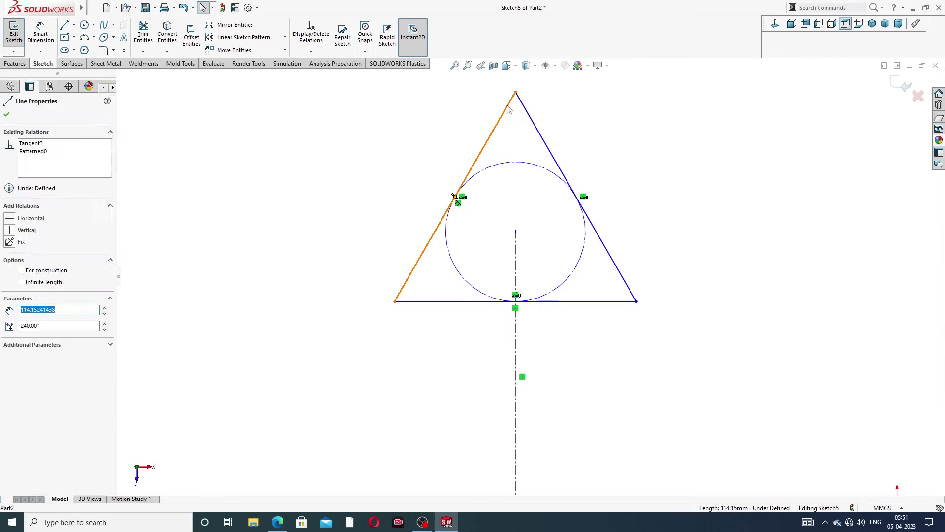
ctrl+click(448, 302)
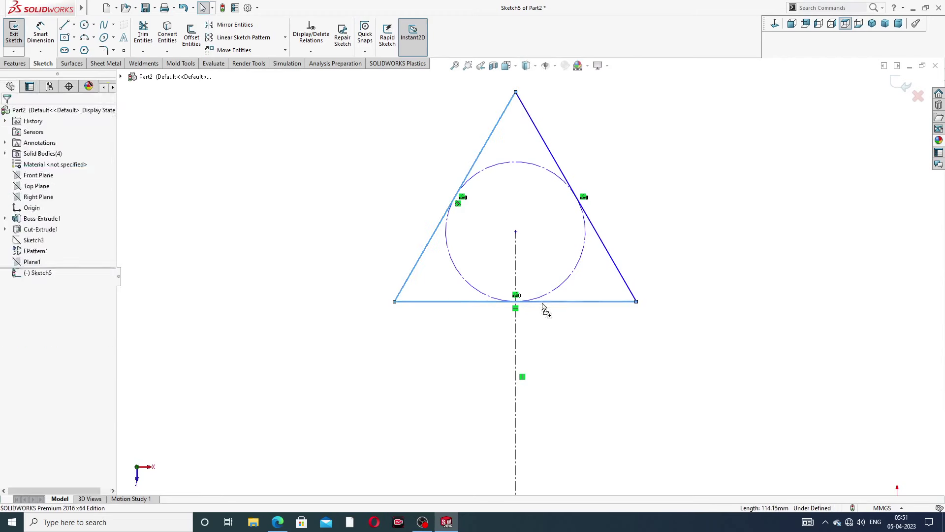
click(619, 268)
ctrl+click(618, 268)
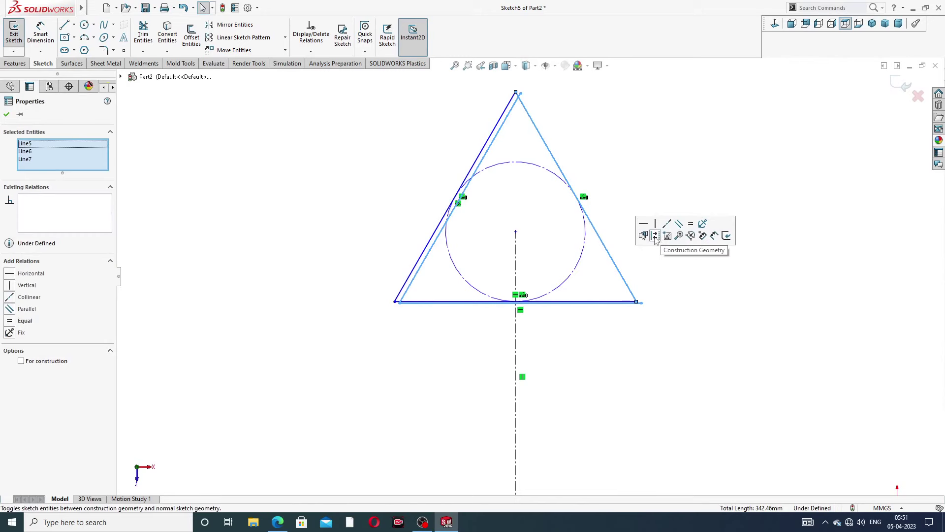
click(655, 236)
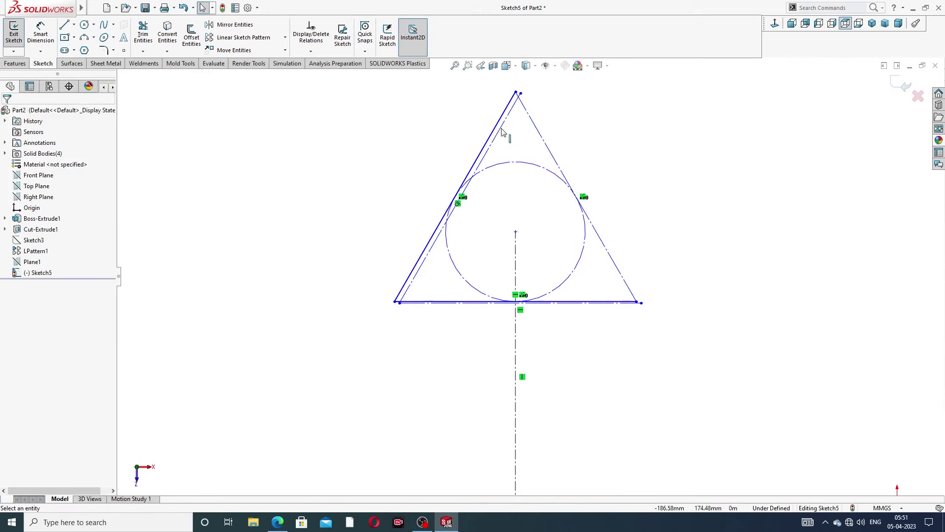
scroll(502, 132, down, 2)
click(497, 148)
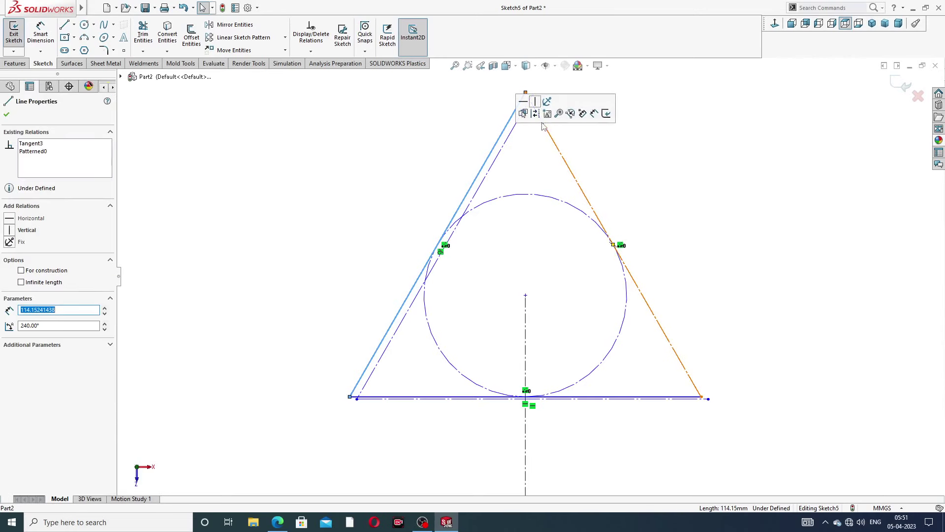
click(625, 170)
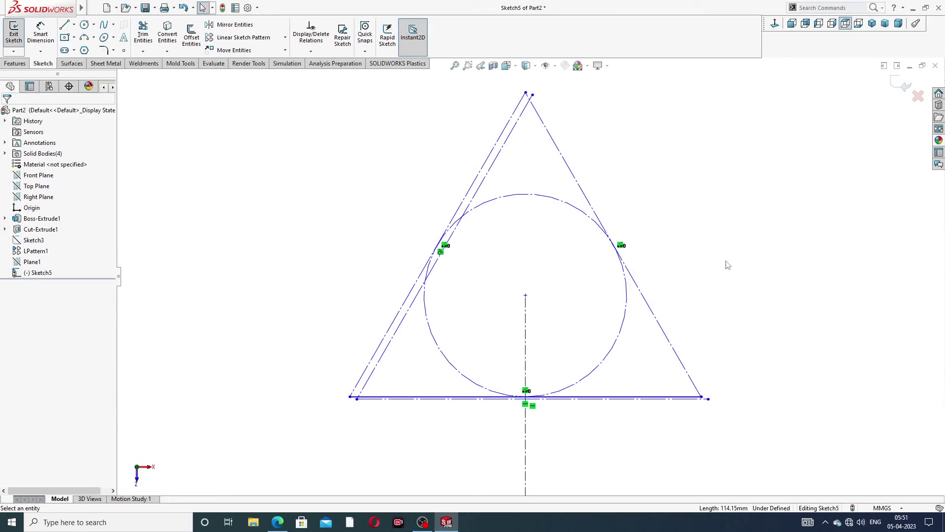
Set the base, left and right sides to construction geometry one by one
click(729, 332)
click(679, 396)
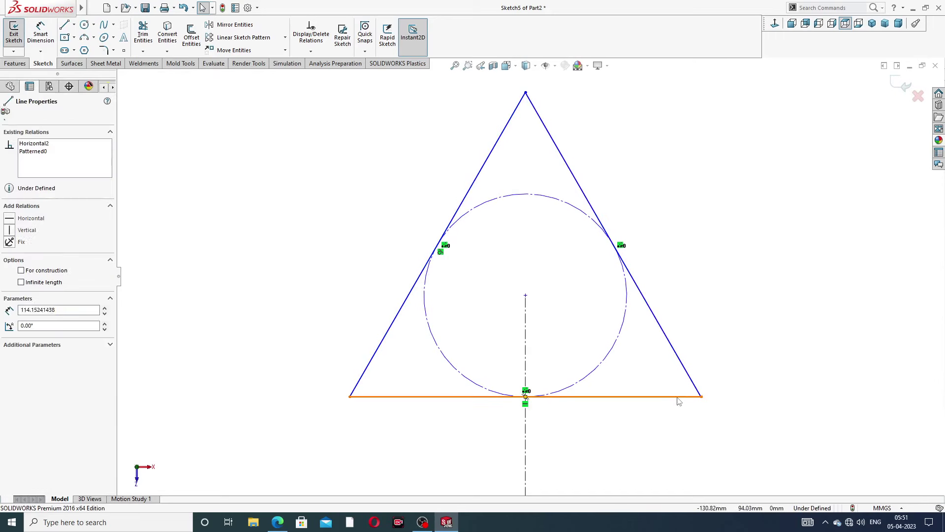
click(716, 368)
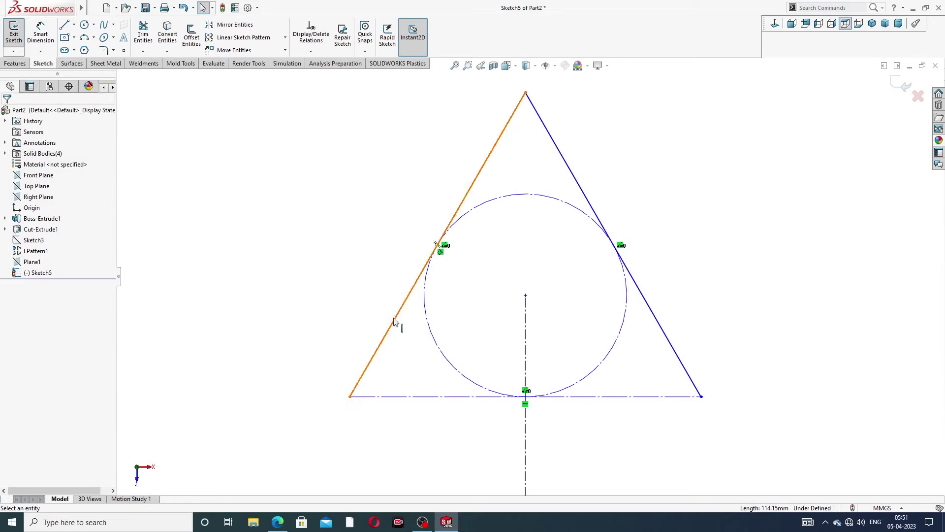
click(396, 322)
click(430, 289)
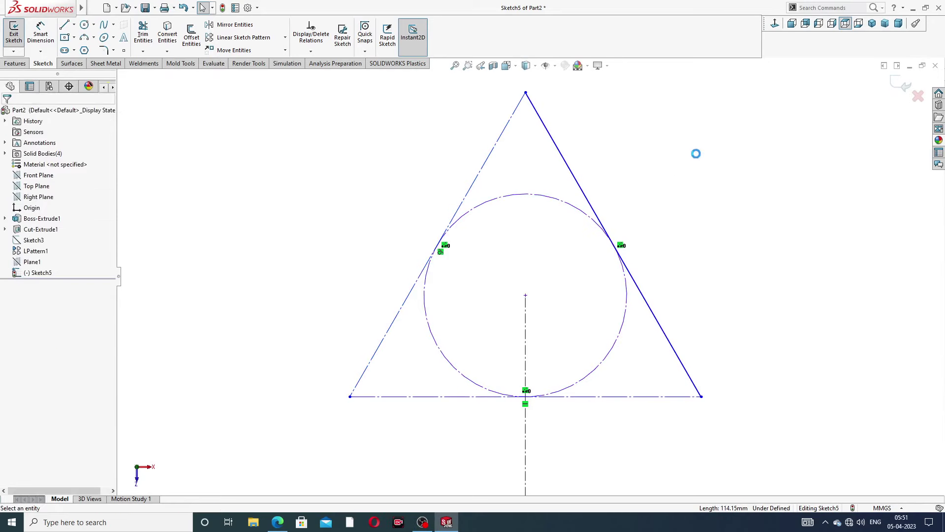
click(588, 197)
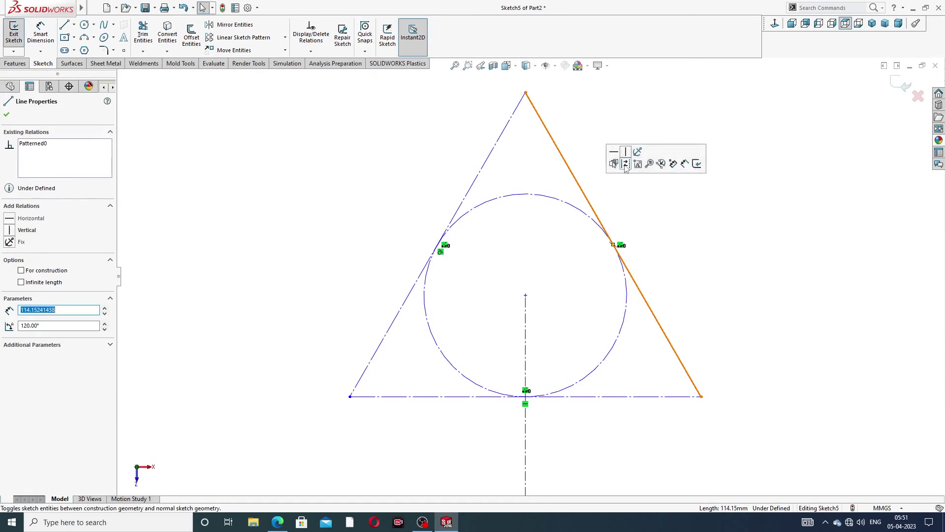
click(668, 167)
key(f)
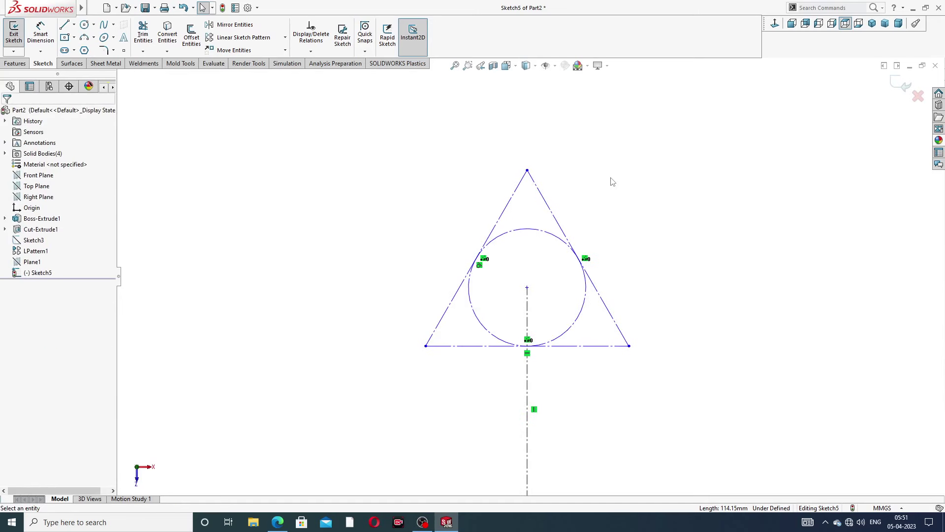
Draw a circle at the triangle's centre, inside the inscribed circle
click(85, 25)
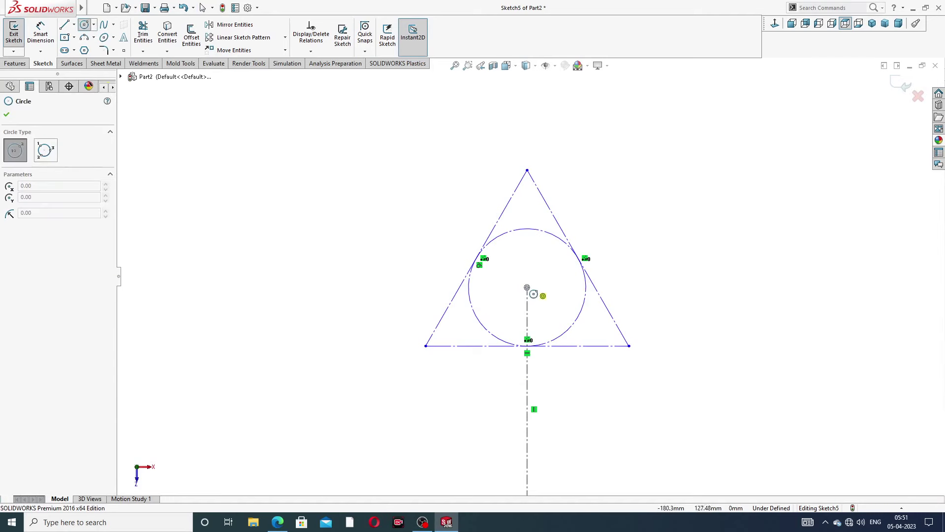
click(527, 287)
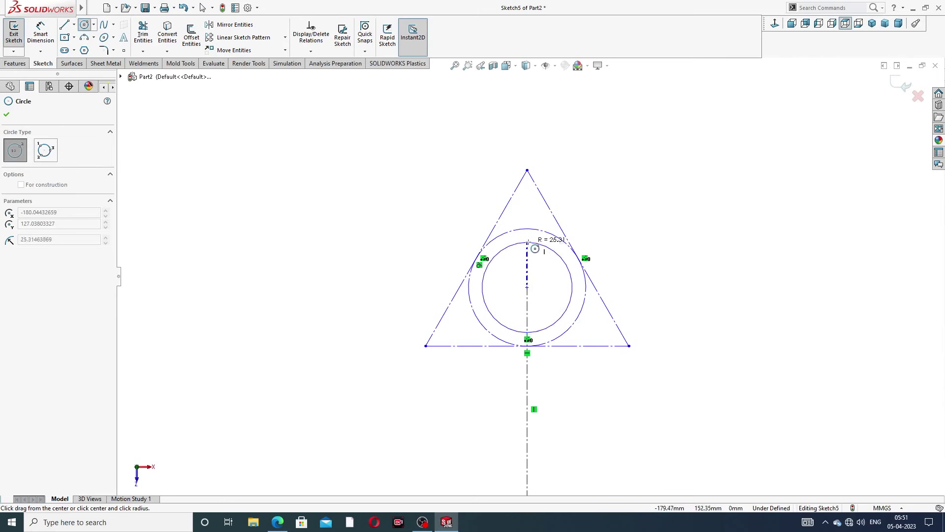
click(537, 241)
right_click(589, 163)
click(606, 204)
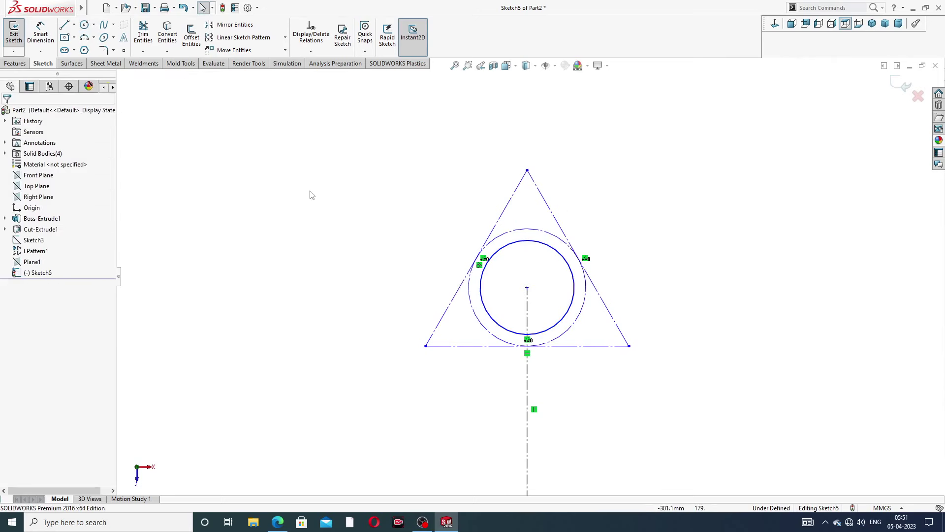
Draw concentric outer and inner circles at the triangle's top and right corners
key(Return)
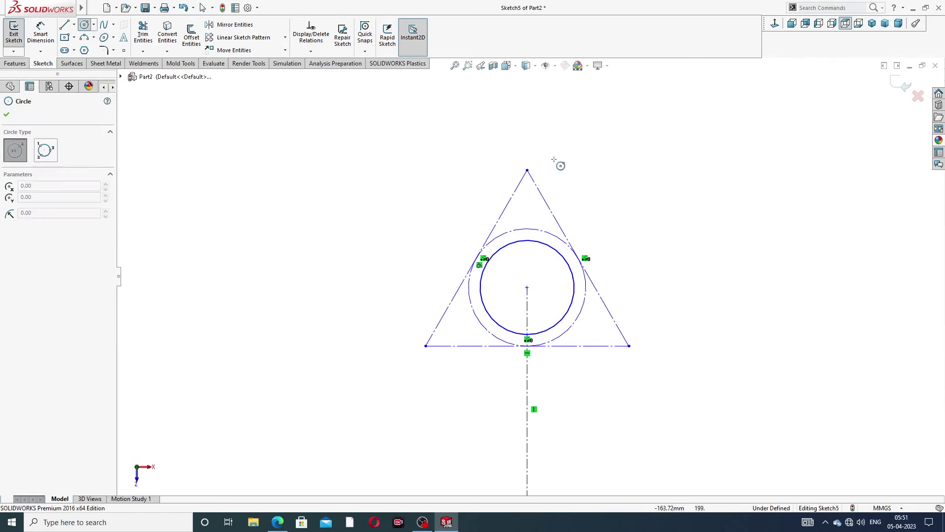
click(527, 171)
click(537, 147)
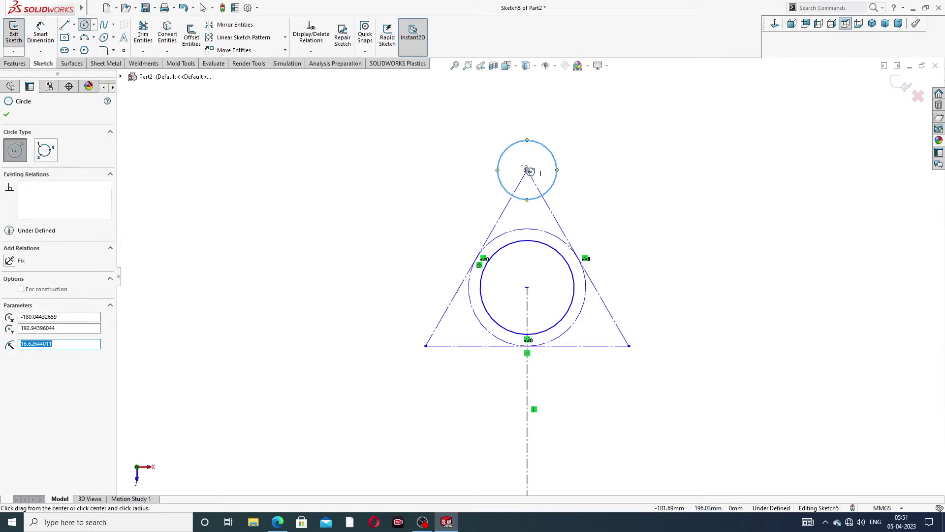
click(527, 171)
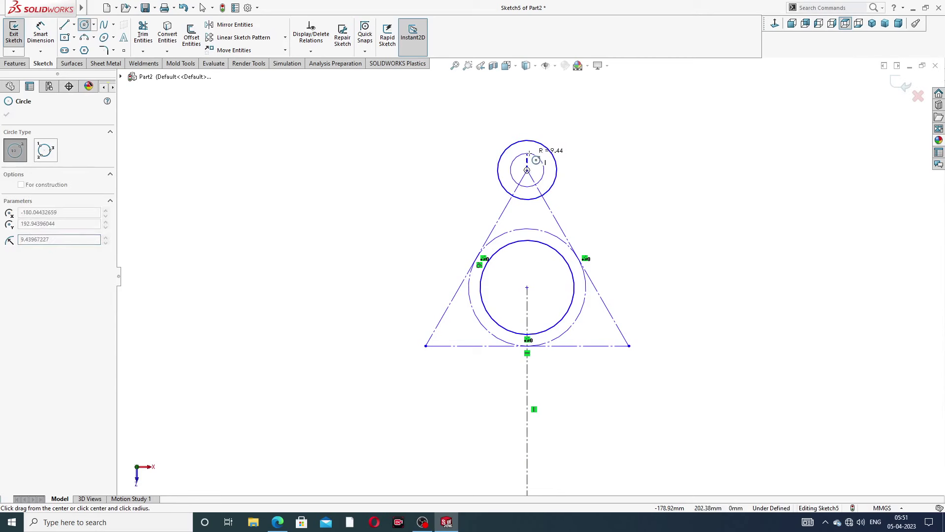
click(541, 163)
click(630, 347)
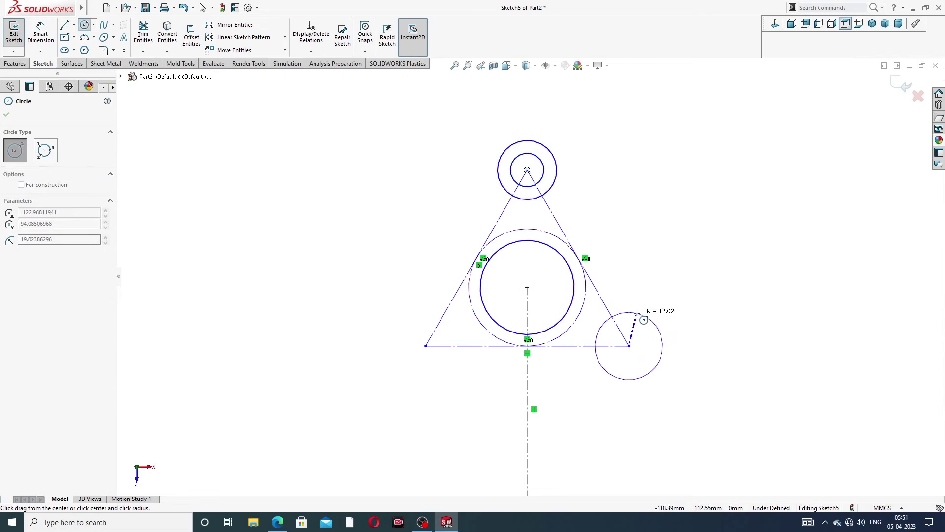
click(608, 318)
click(629, 346)
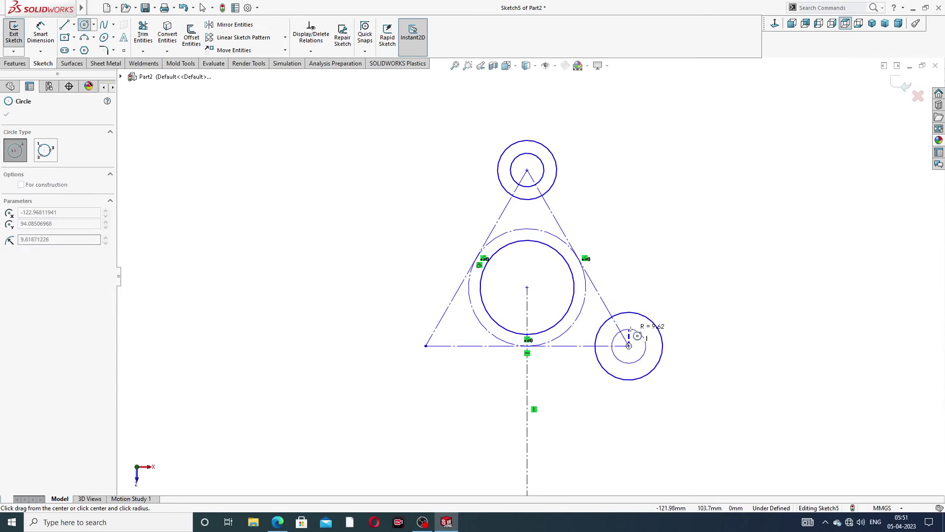
click(641, 334)
Add the concentric outer and inner circle pair at the triangle's left corner
click(426, 346)
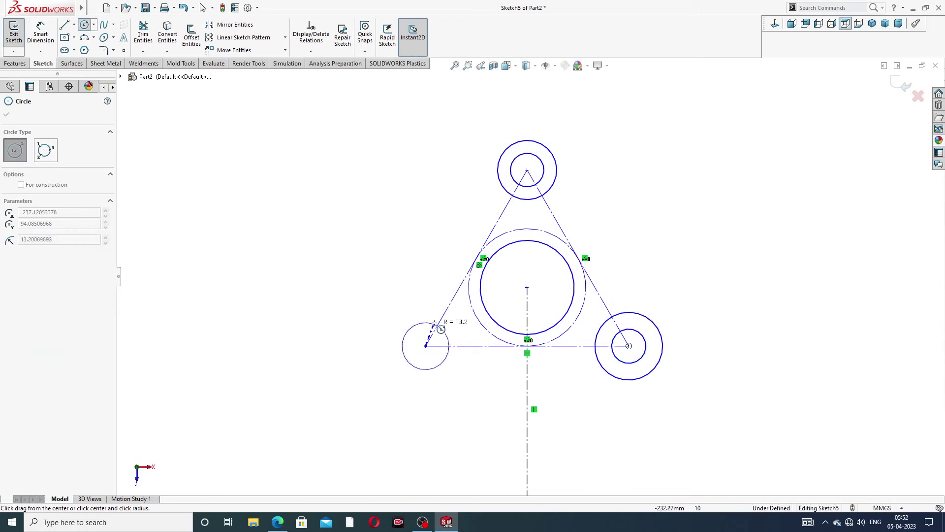
click(443, 320)
click(425, 346)
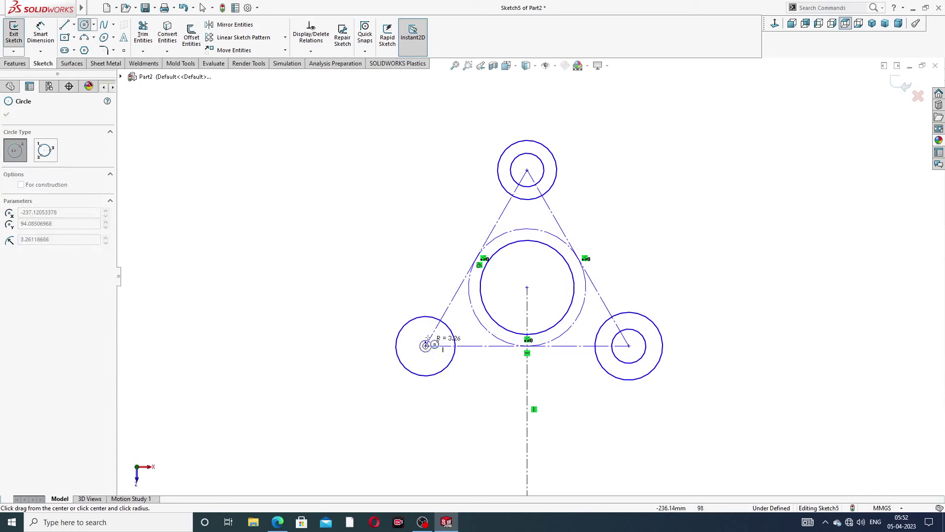
click(441, 332)
key(Escape)
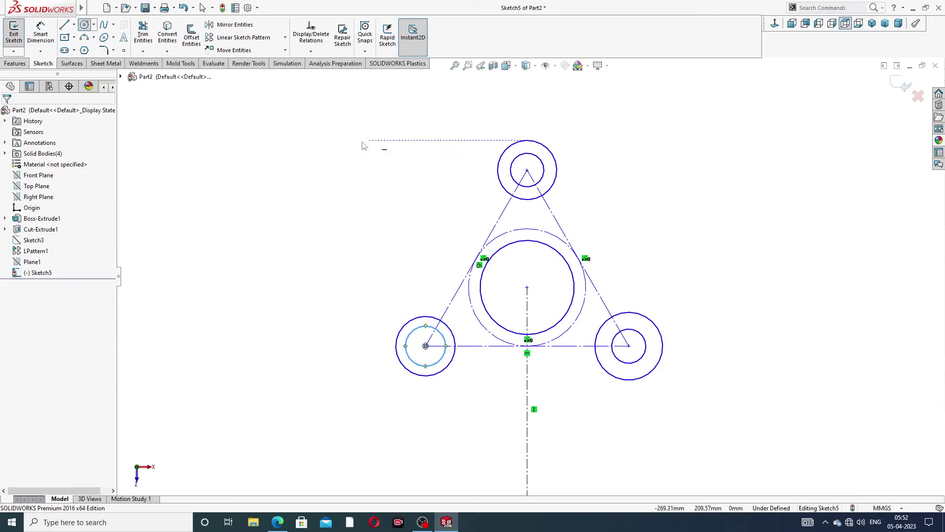
Draw lines from the left circle to the top circle and tangent to the right circle
click(63, 26)
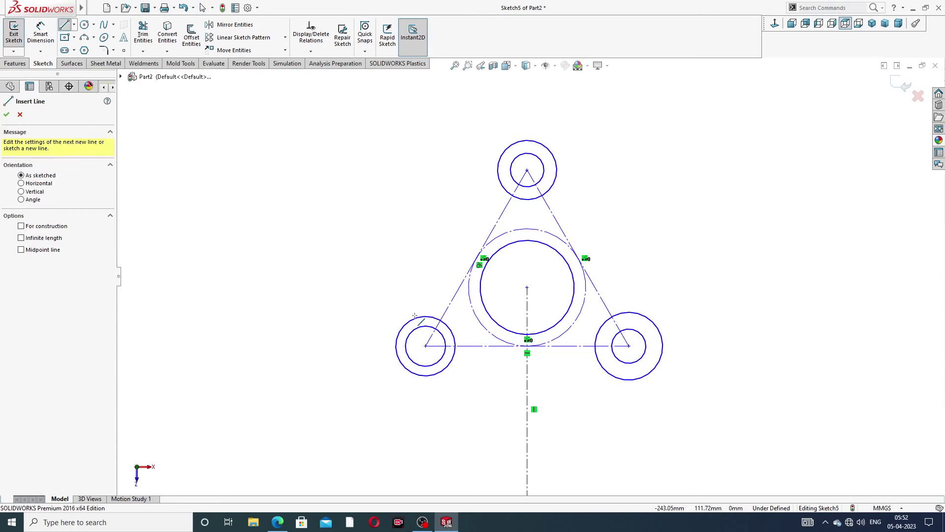
click(399, 334)
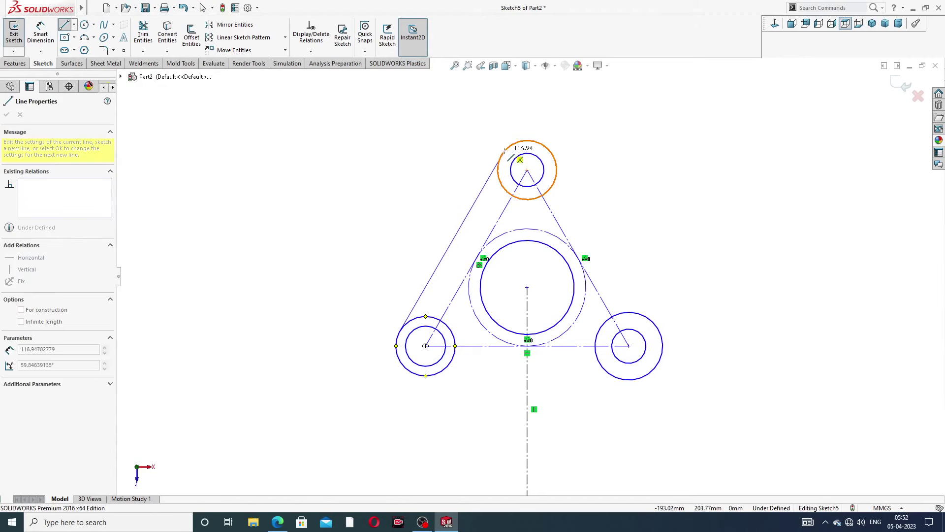
right_click(442, 146)
click(461, 147)
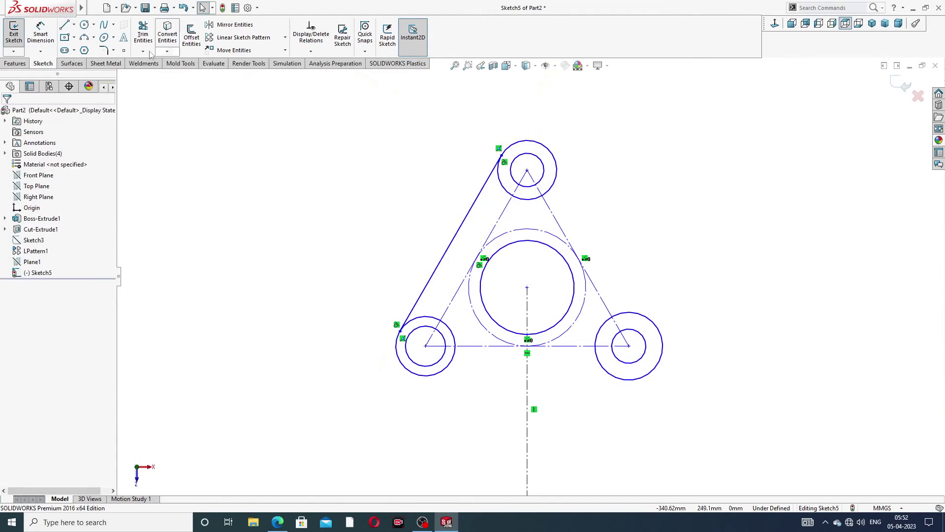
click(64, 26)
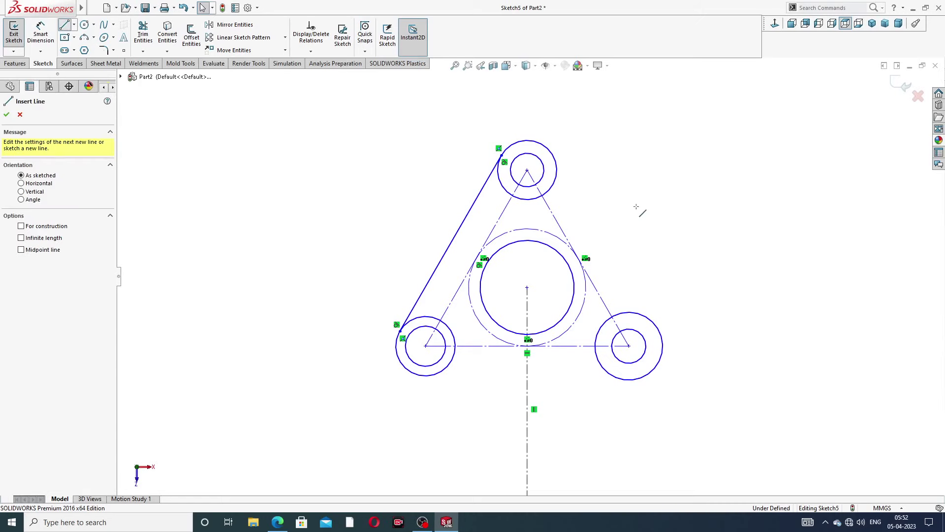
click(558, 160)
click(658, 328)
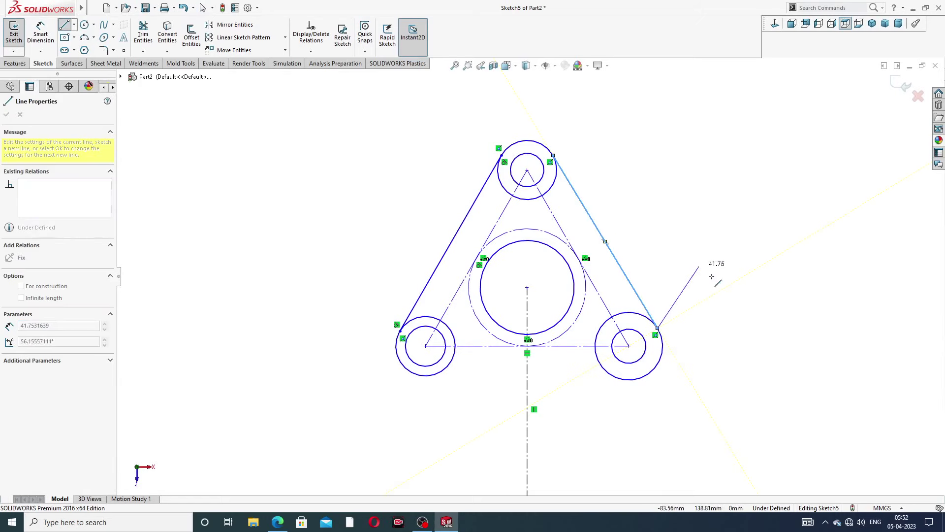
right_click(703, 268)
click(720, 274)
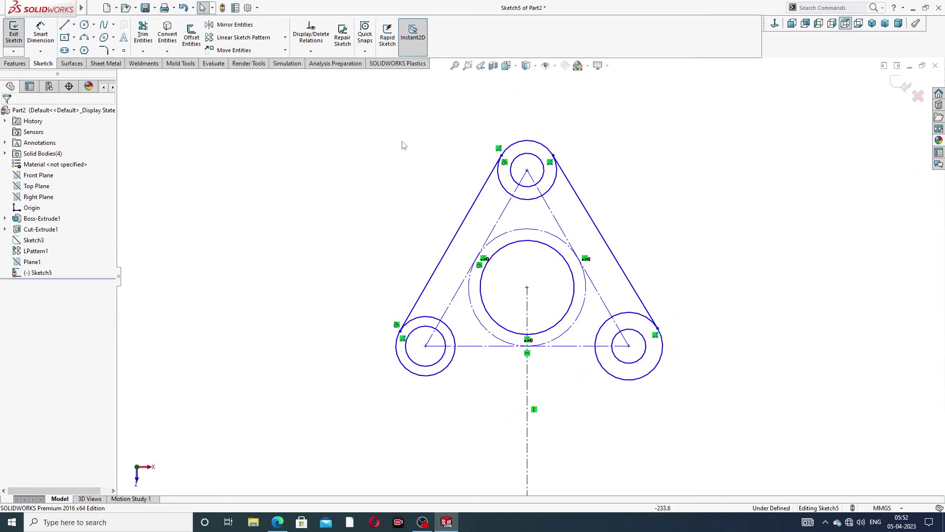
Cancel the aborted bottom line and delete the stray short segment on the left circle
click(65, 26)
click(432, 375)
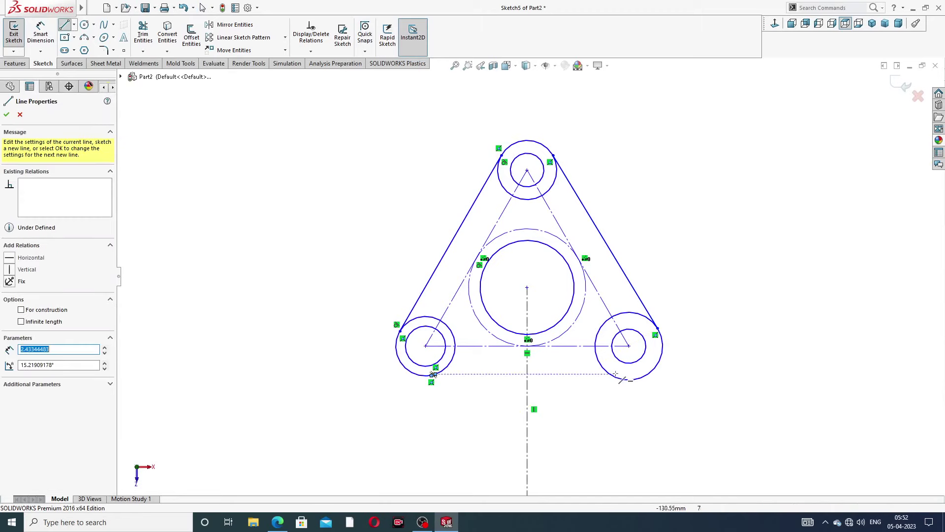
right_click(484, 375)
click(508, 382)
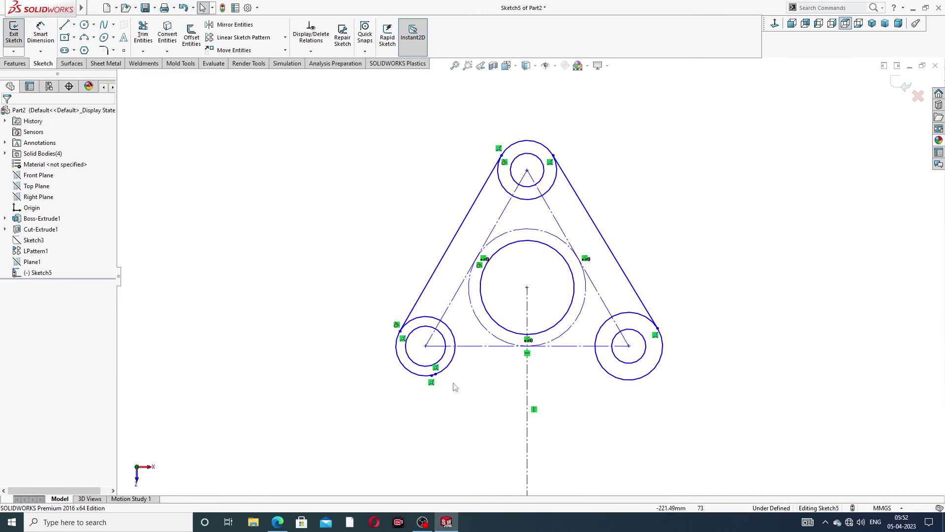
drag(436, 375, 462, 397)
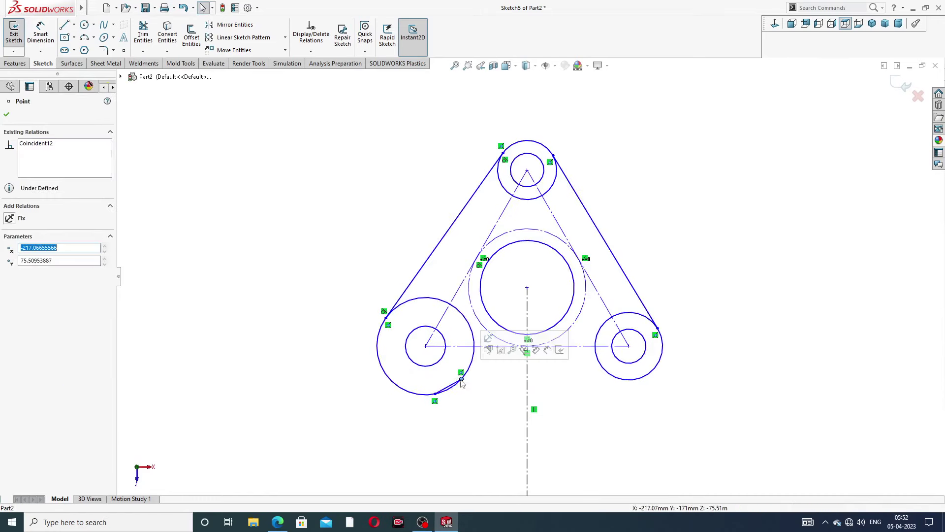
scroll(458, 398, down, 5)
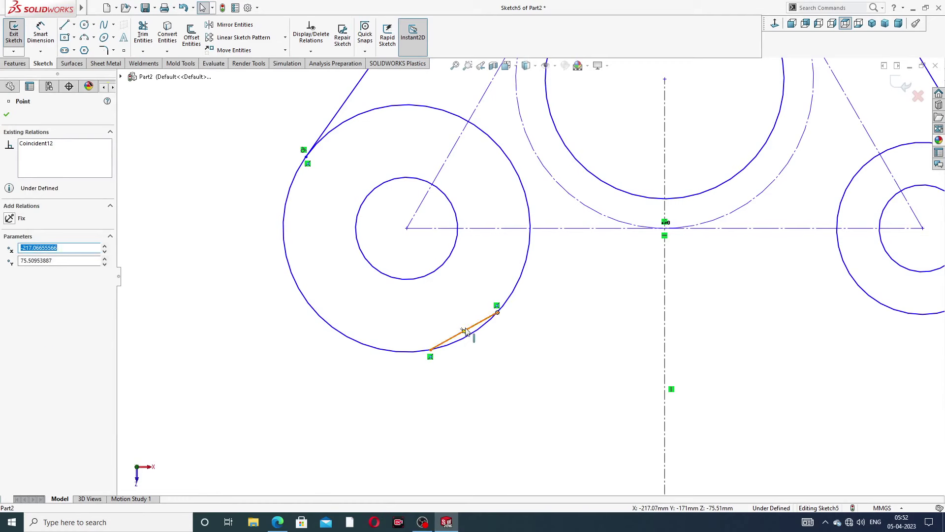
click(465, 331)
key(Delete)
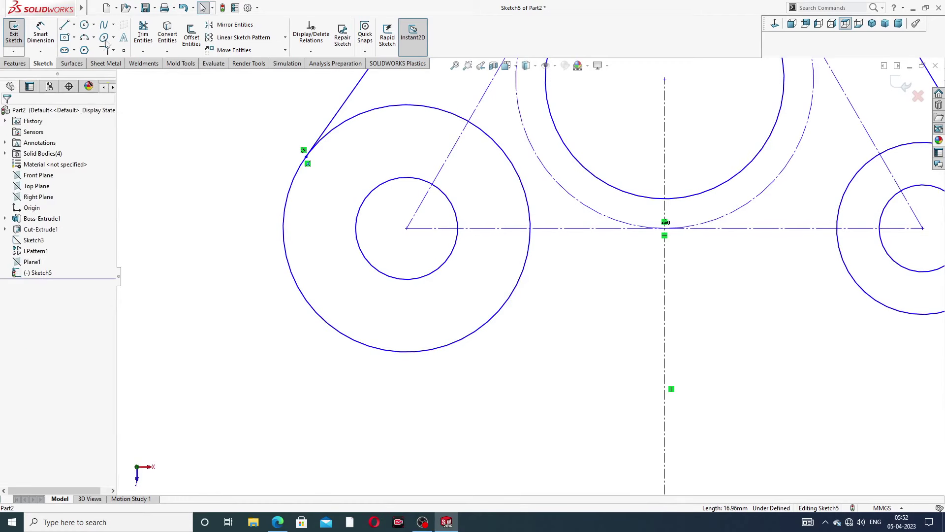
Draw a bottom line between the left and right circles, then delete it as misplaced
click(66, 25)
scroll(529, 276, up, 5)
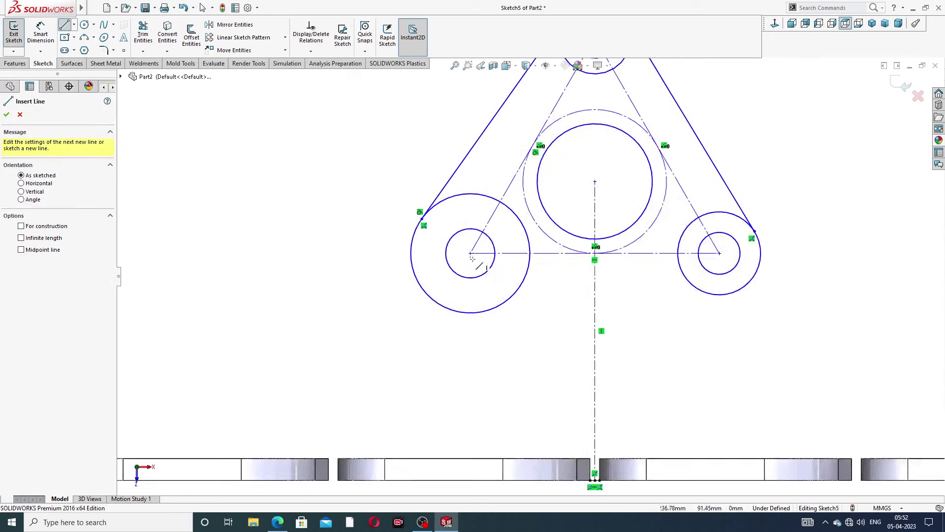
click(499, 305)
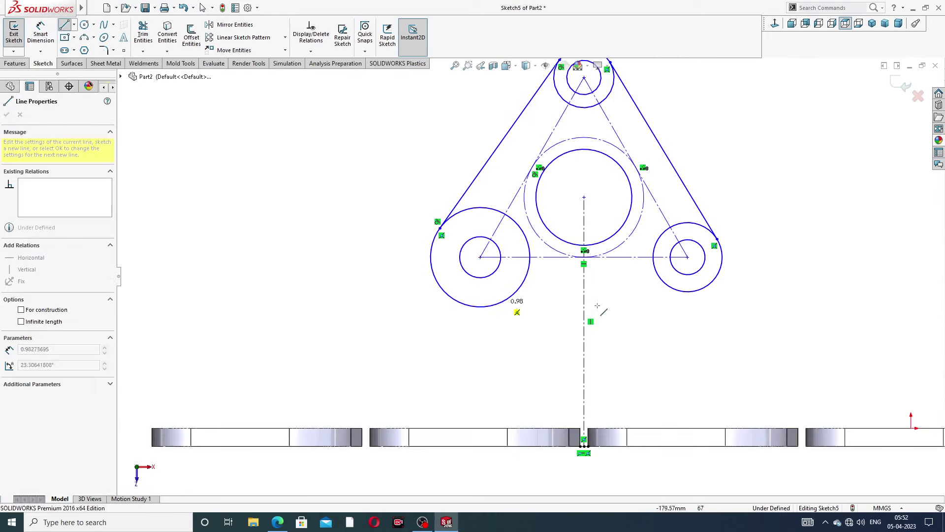
click(688, 293)
right_click(748, 242)
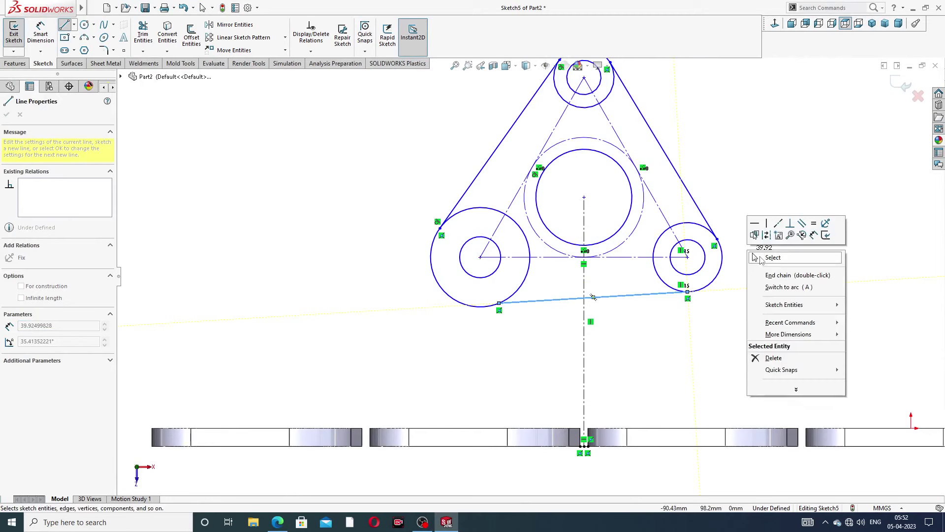
click(763, 258)
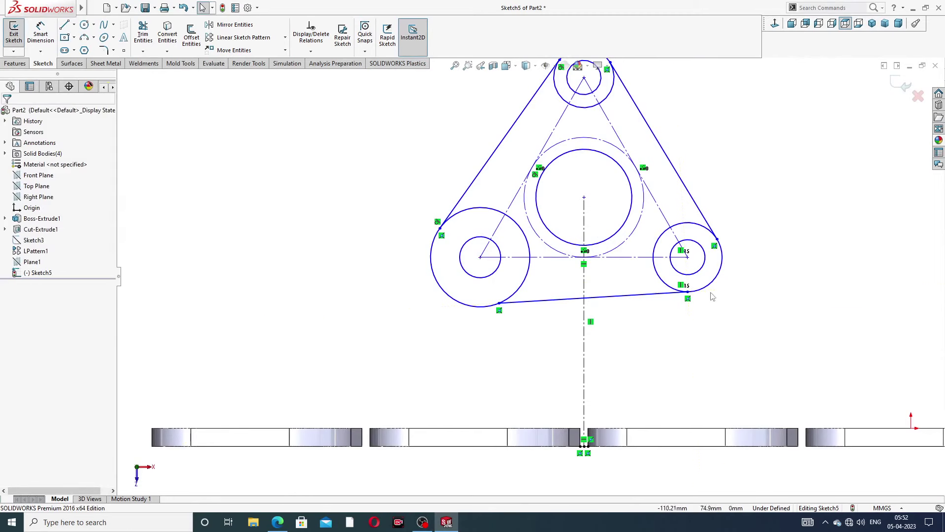
click(657, 296)
key(Delete)
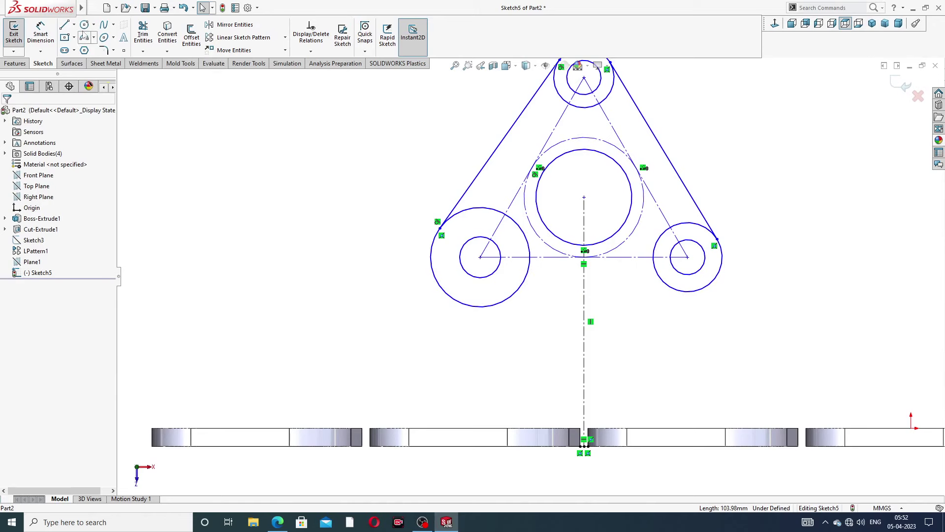
Redraw the bottom line from the left circle's bottom tangent to the right circle
click(64, 25)
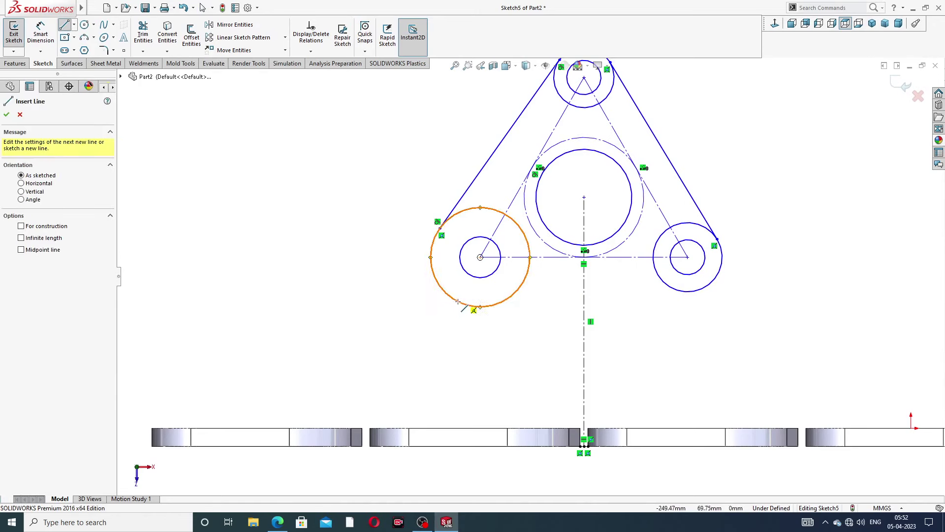
click(480, 307)
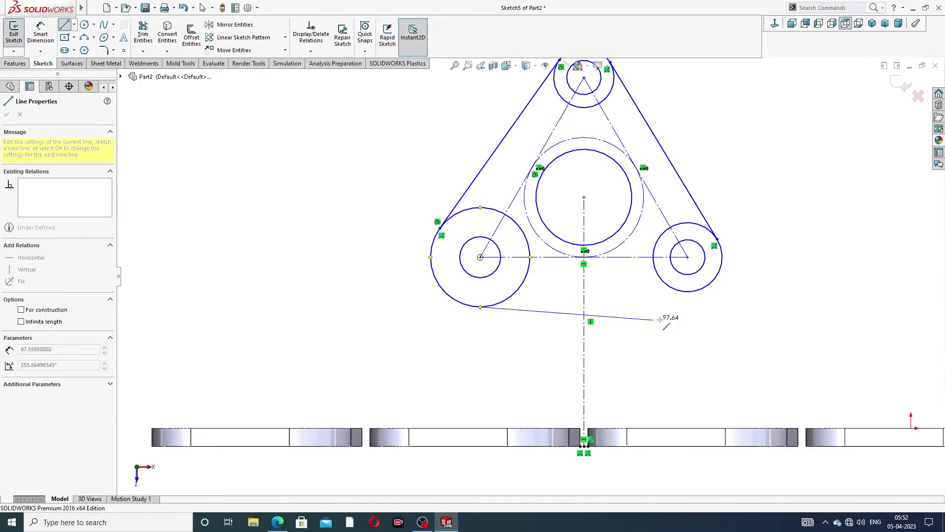
click(696, 291)
right_click(775, 179)
click(775, 230)
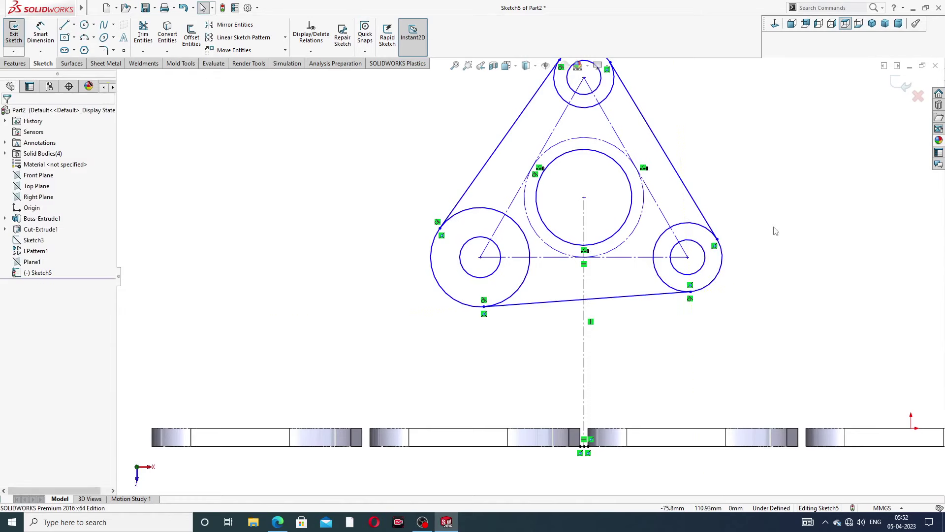
key(f)
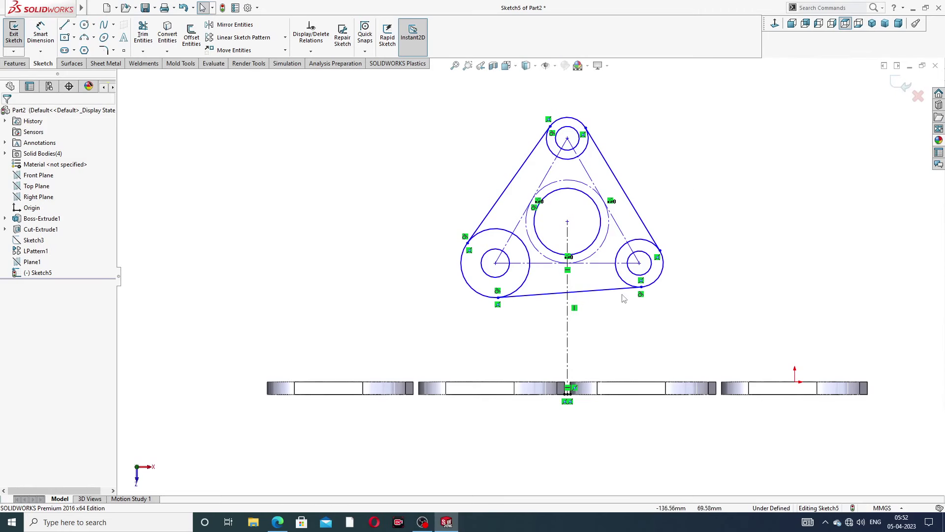
Select the bottom tangent line with the right outer circle, then clear the selection
click(532, 298)
ctrl+click(521, 290)
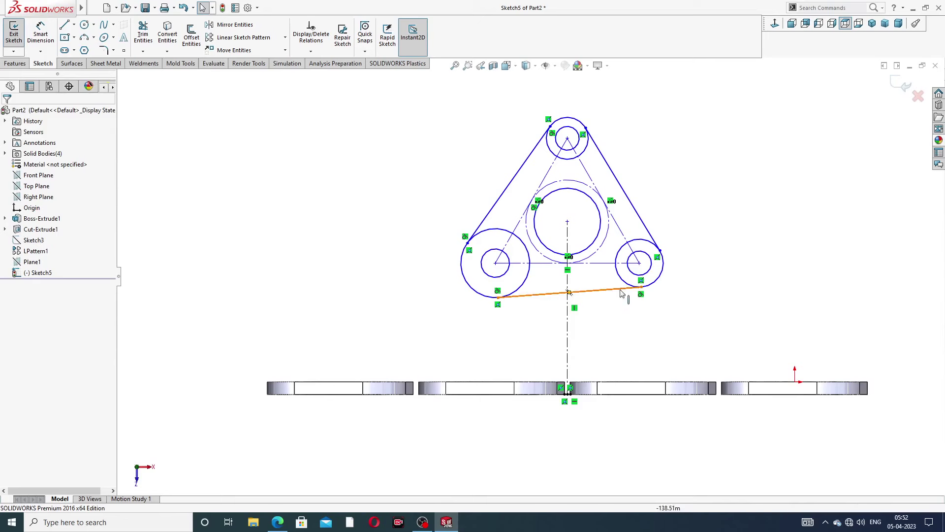
click(622, 289)
ctrl+click(625, 283)
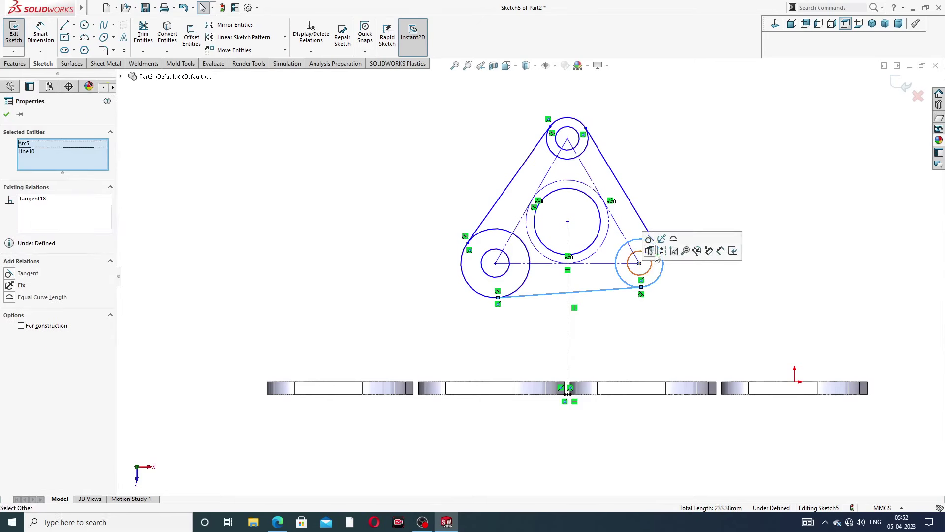
click(684, 199)
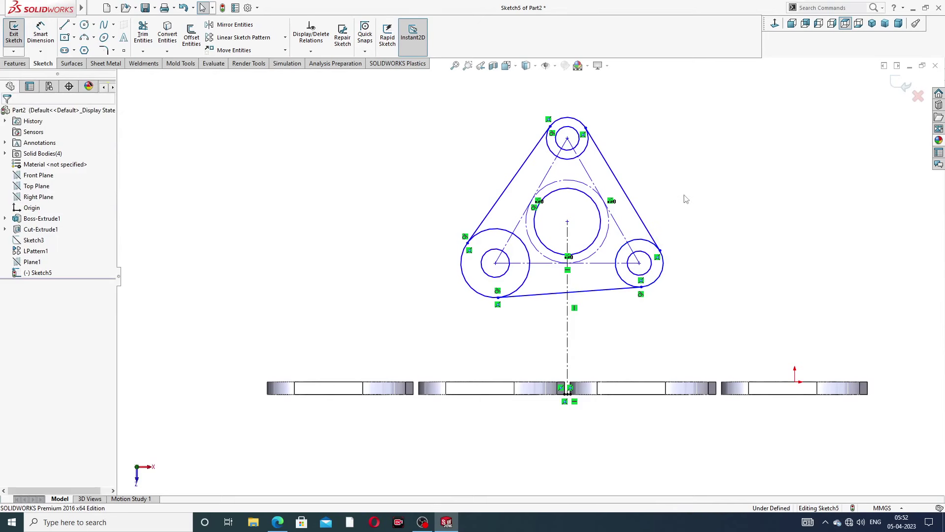
Make the top, left and right small inner circles equal in size
click(579, 147)
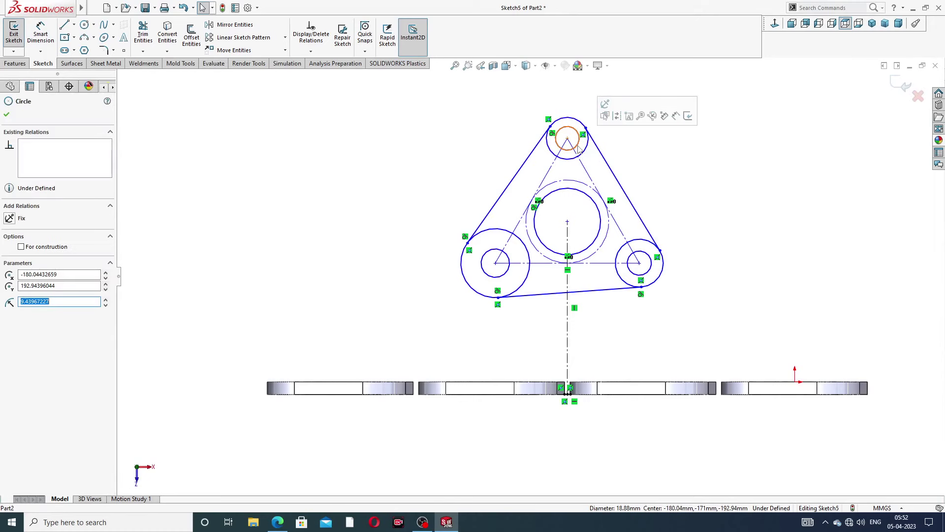
ctrl+click(510, 266)
ctrl+click(633, 256)
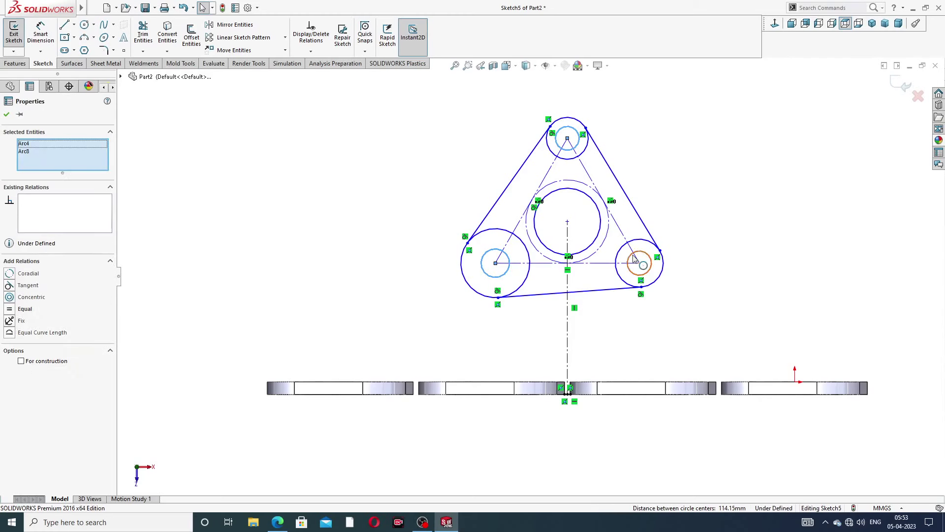
click(684, 213)
click(686, 173)
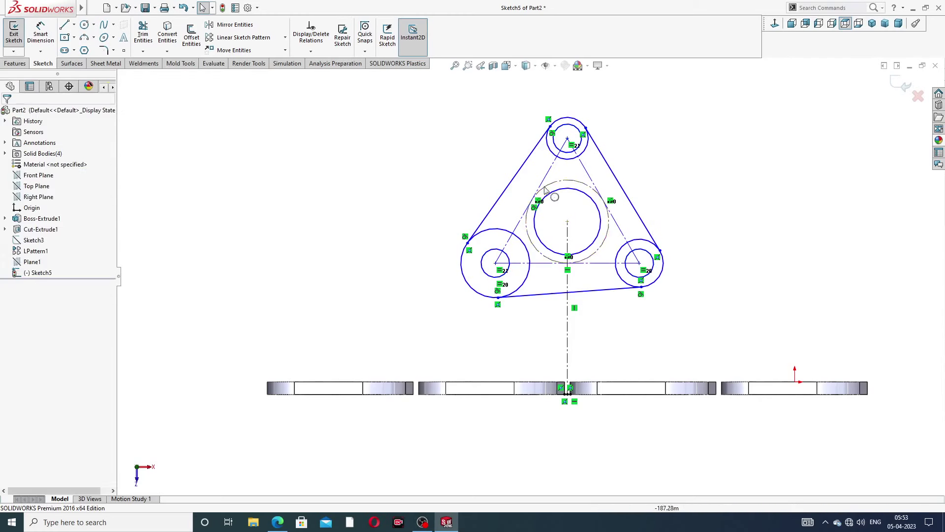
Make the left, top and right outer circles equal in size
click(507, 232)
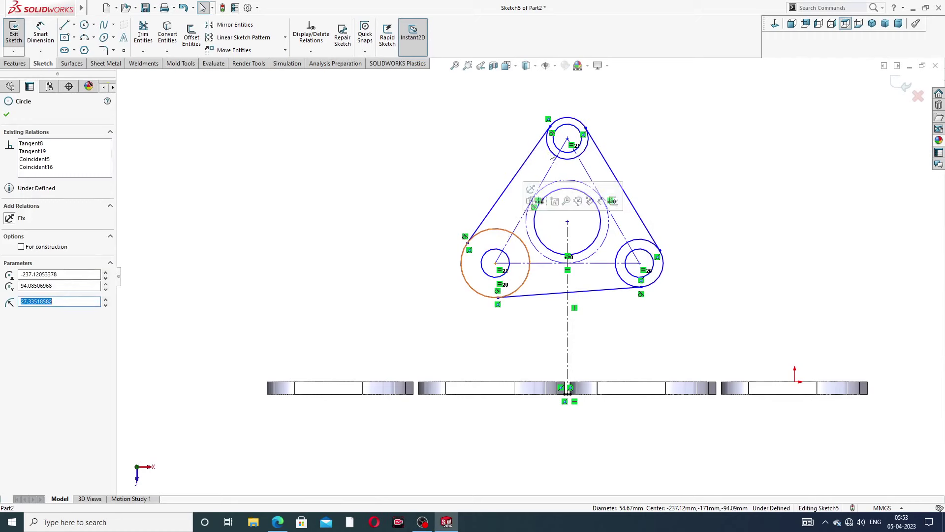
click(673, 131)
click(520, 239)
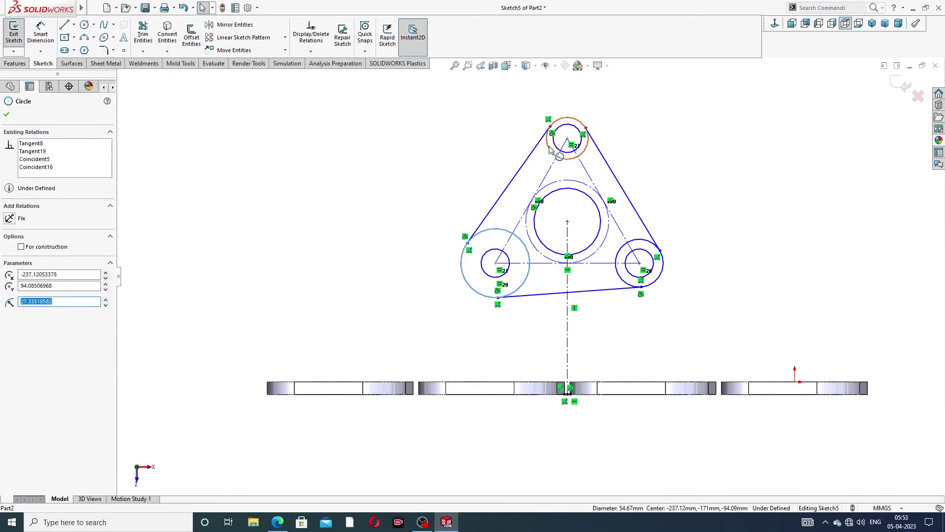
ctrl+click(551, 150)
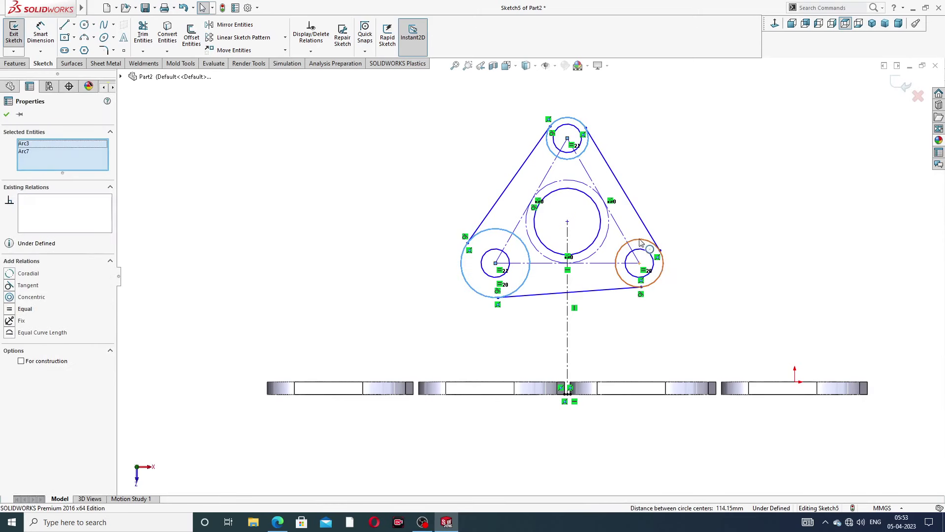
ctrl+click(641, 242)
click(690, 198)
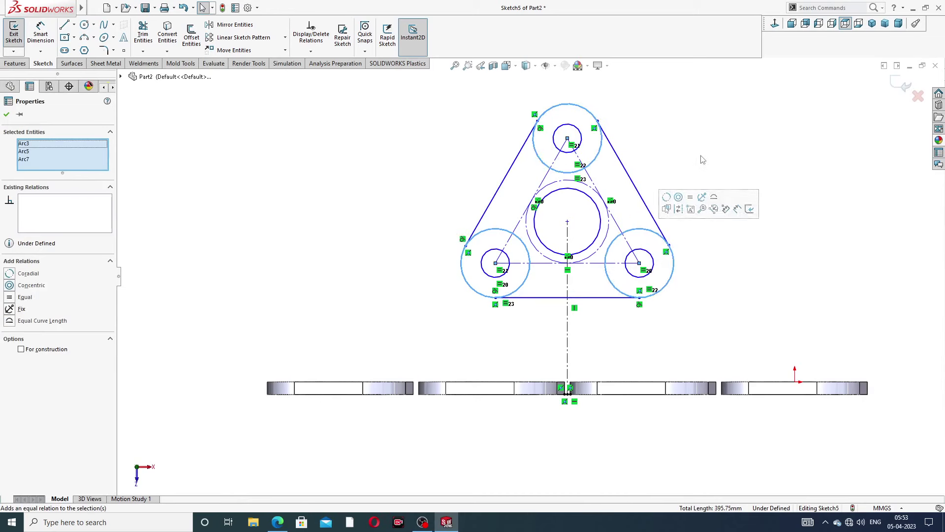
click(678, 116)
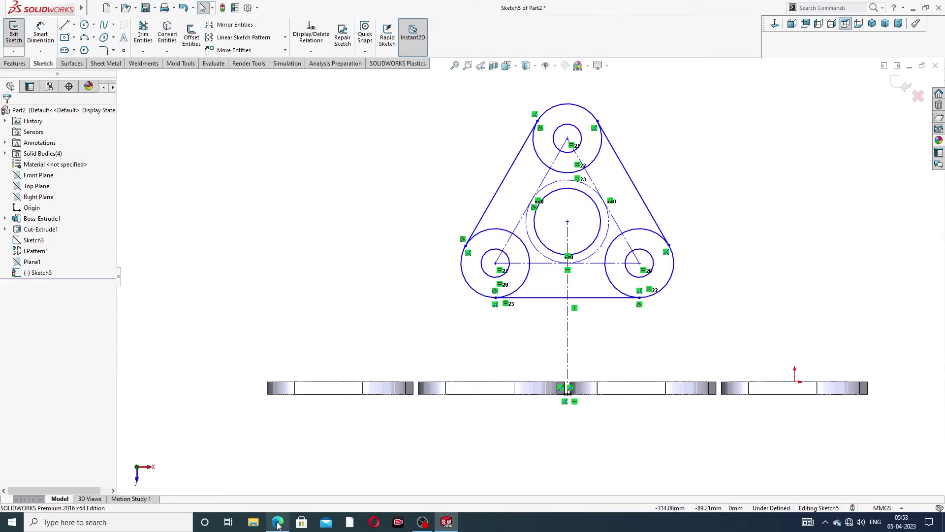
Bring up the Exhaust Manifold 4 Design PDF in Edge to check the flange dimensions
mouse_move(279, 523)
click(293, 470)
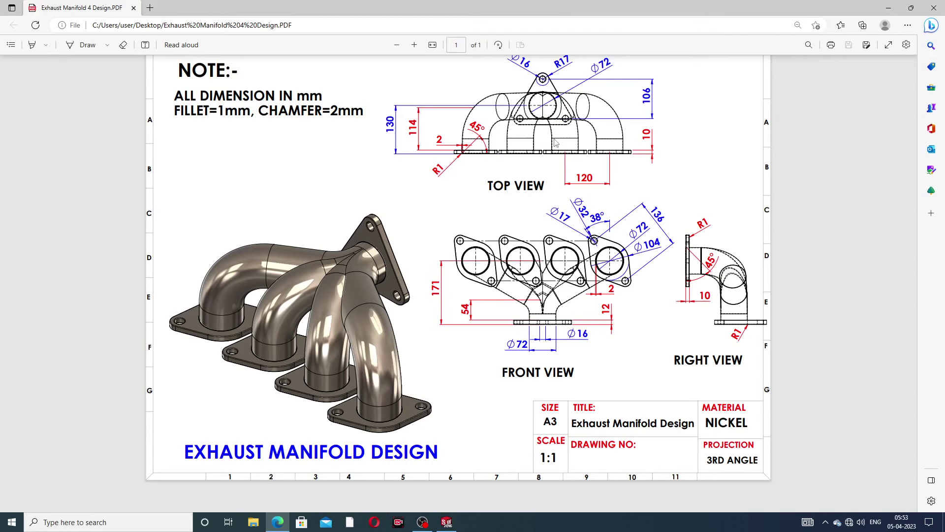
Dimension the centre circle's centre 130 above the bottom midpoint
click(447, 522)
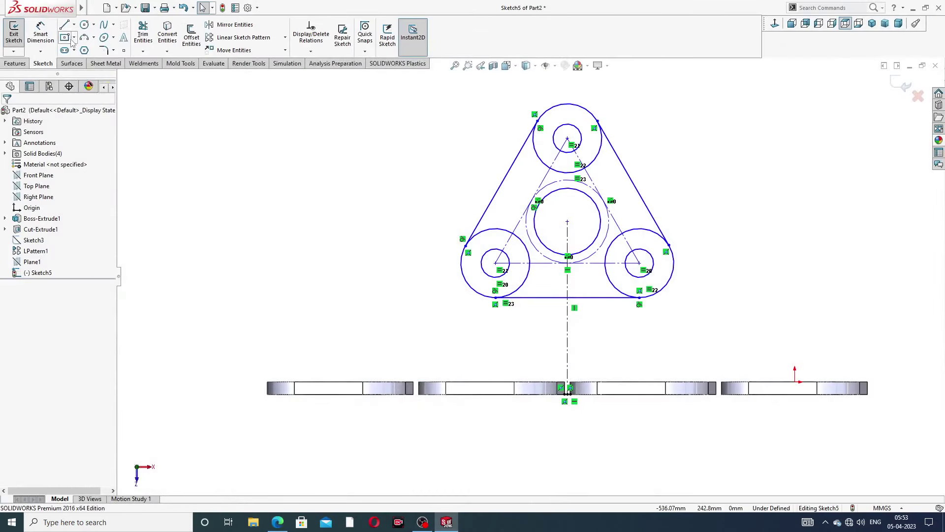
click(41, 33)
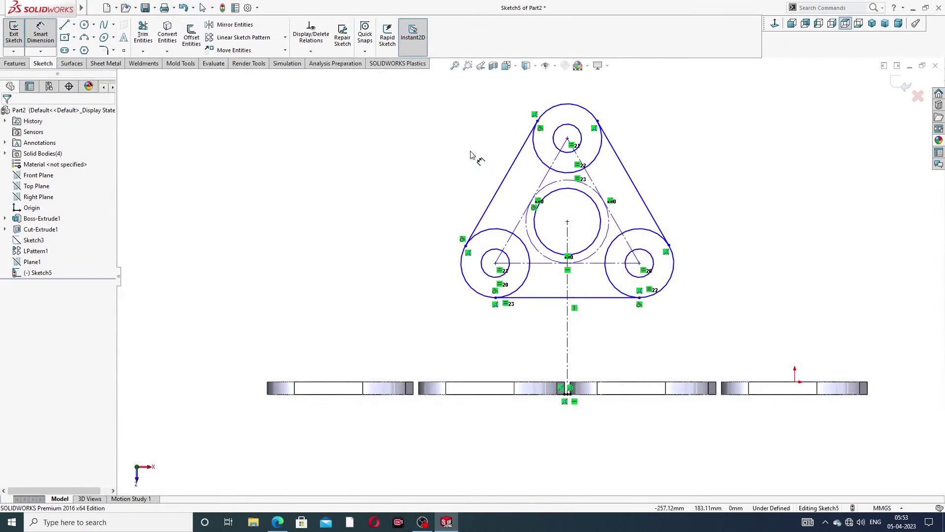
click(568, 223)
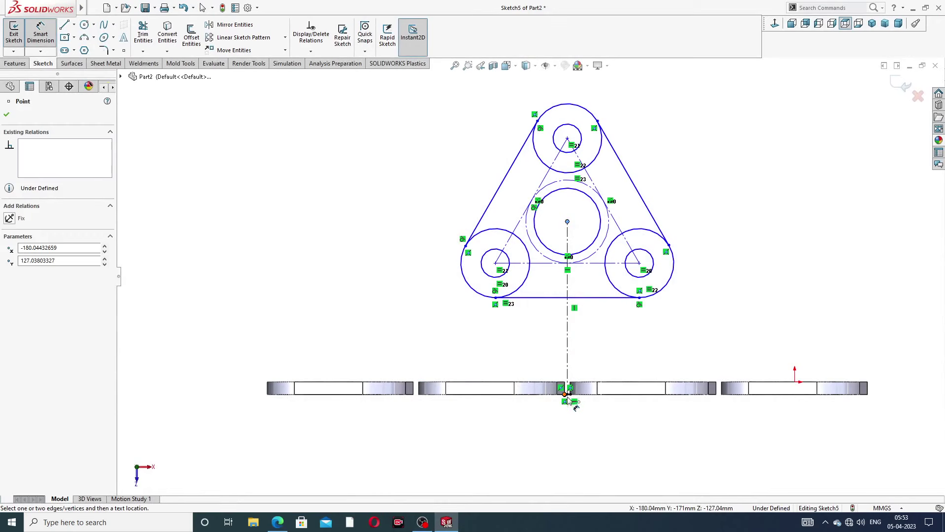
scroll(573, 389, down, 5)
click(559, 367)
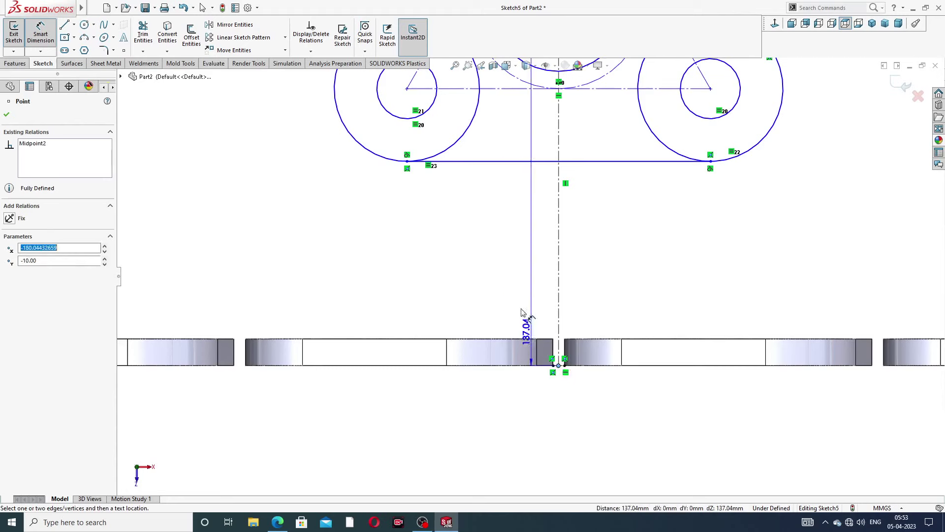
scroll(237, 192, up, 5)
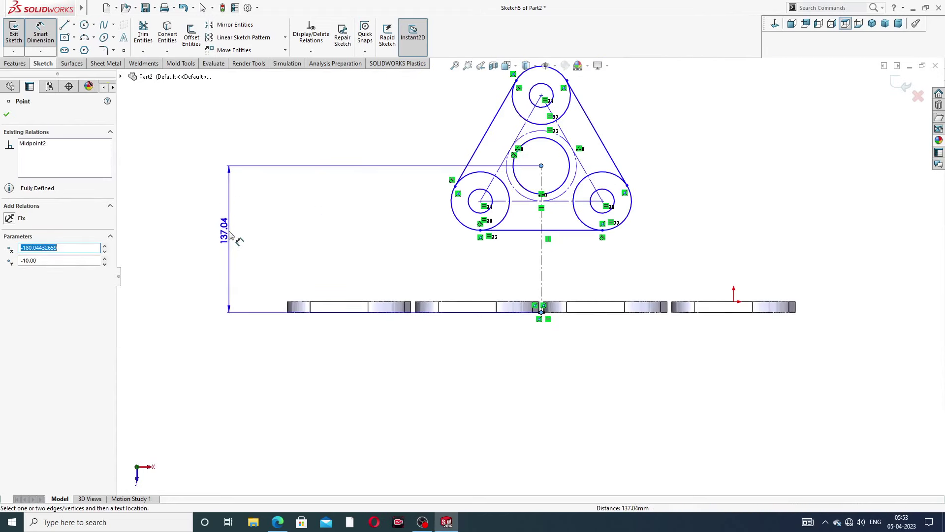
click(229, 207)
text(13)
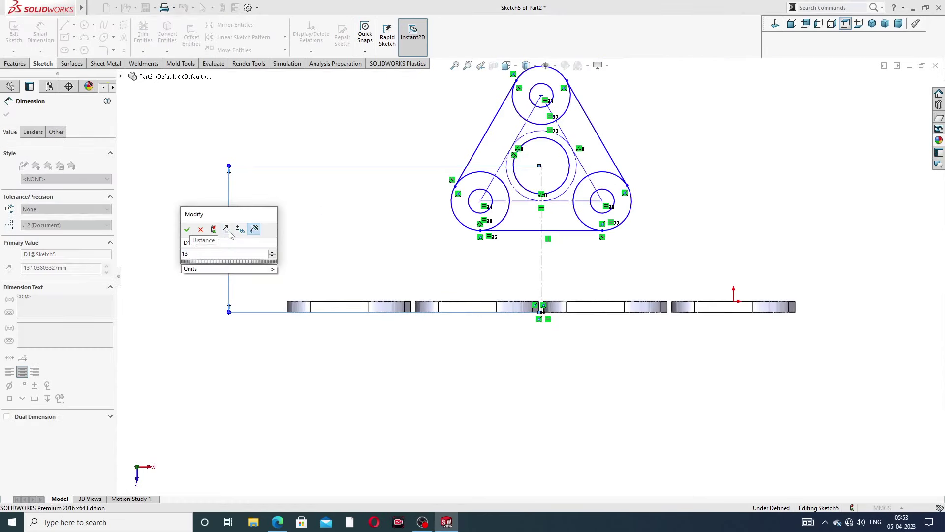
text(0)
key(Return)
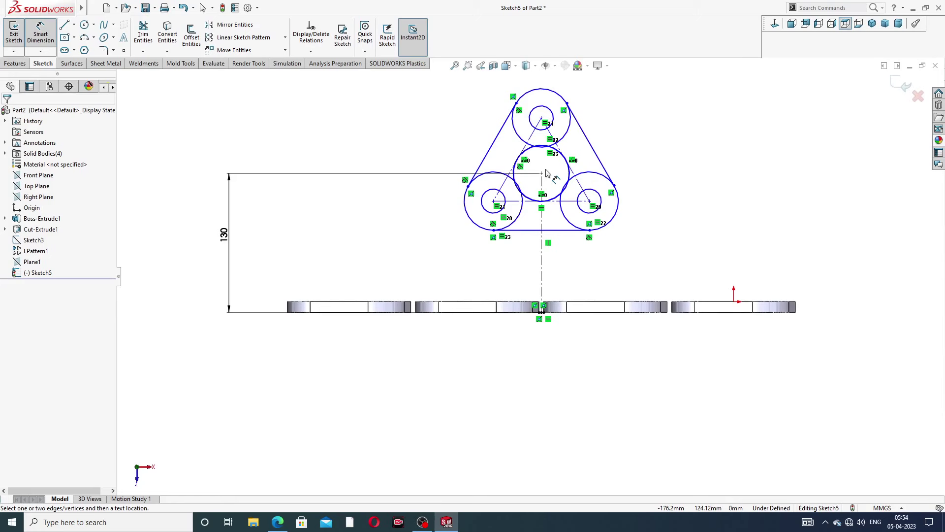
Dimension the top small circle's centre 106 above the horizontal centreline, then recheck the PDF
scroll(586, 140, down, 3)
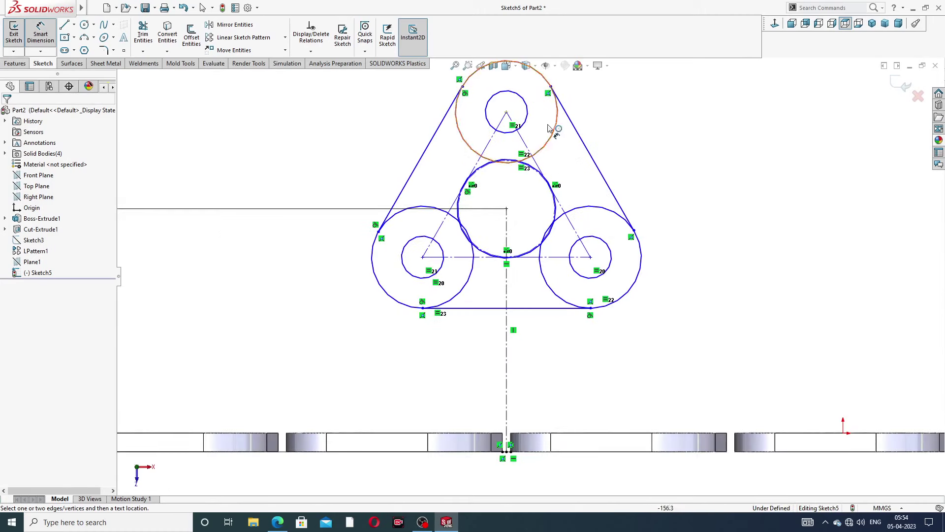
click(506, 113)
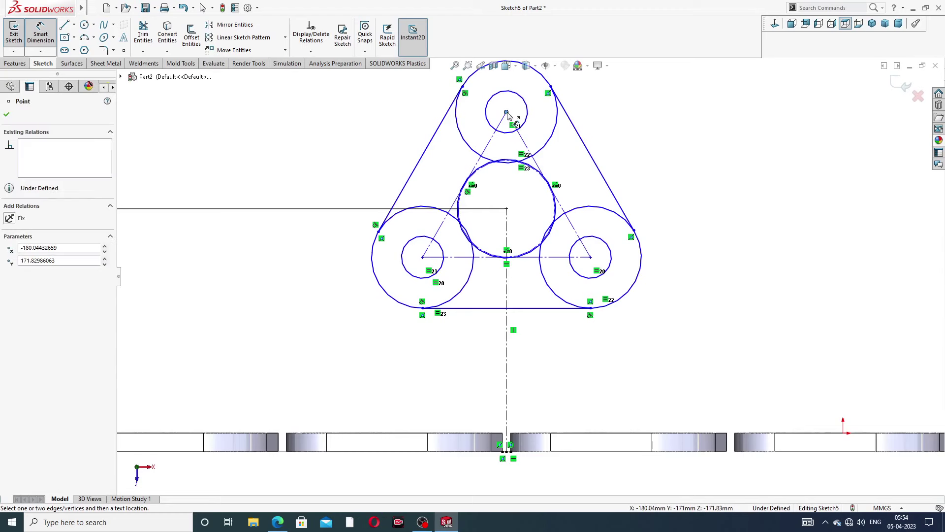
click(536, 257)
click(681, 196)
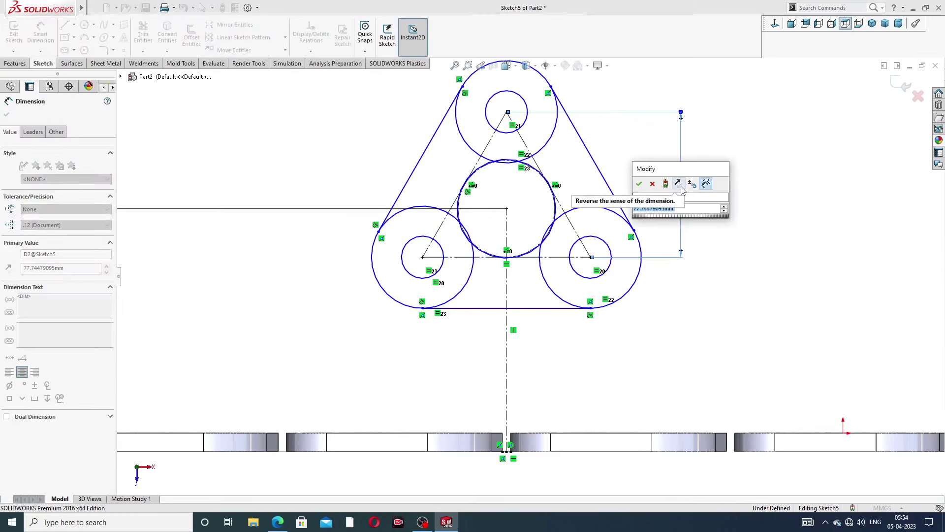
key(Return)
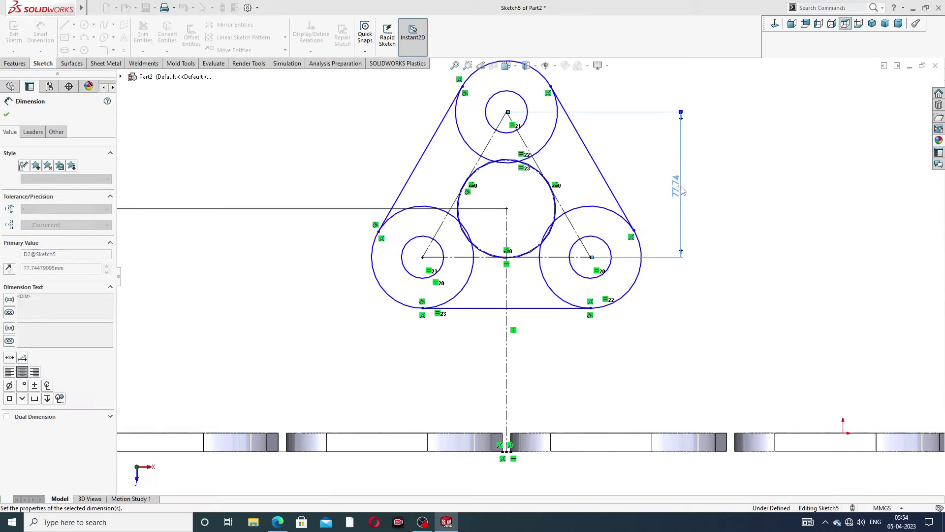
key(Escape)
scroll(534, 142, up, 2)
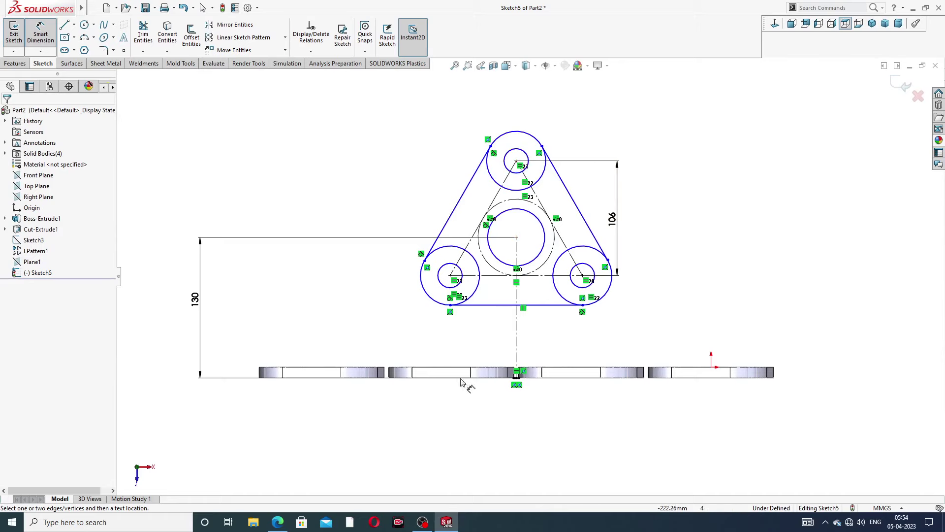
click(277, 522)
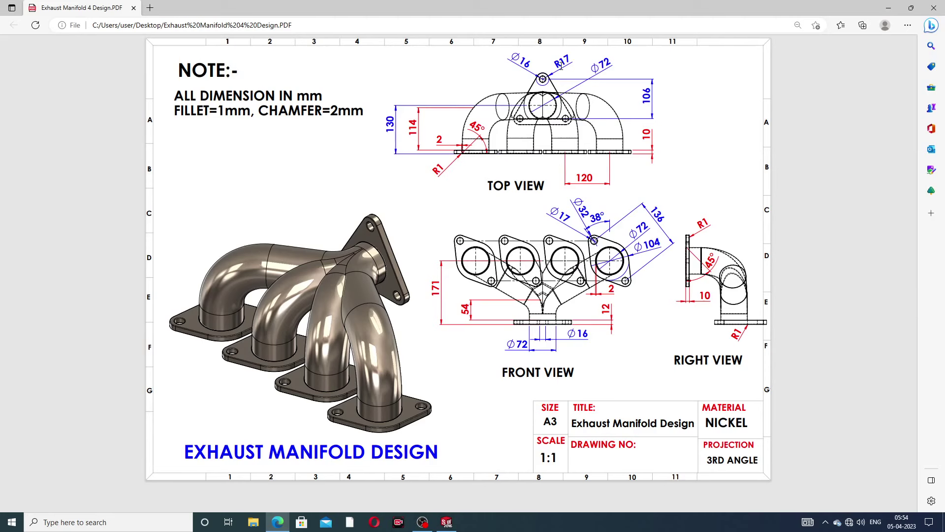
Dimension the top circles to Ø16 and Ø34 and the centre circle to Ø72
click(277, 525)
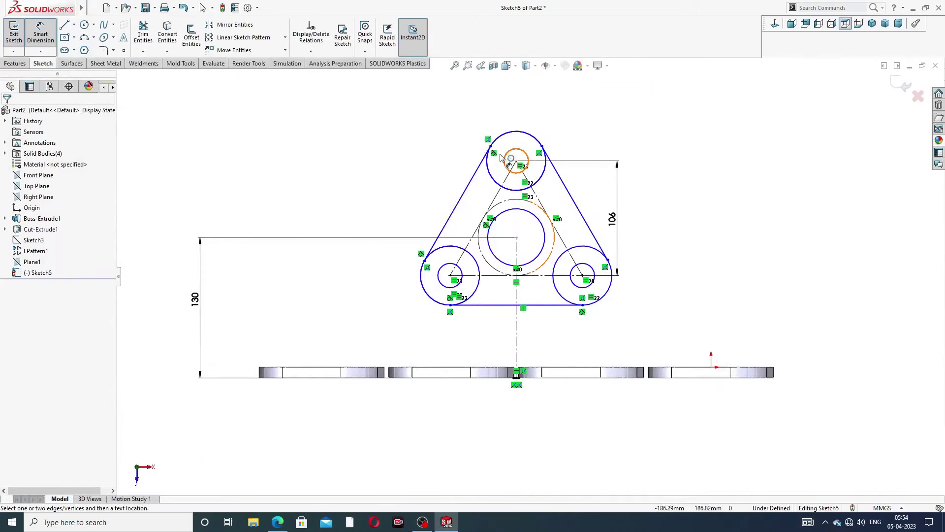
click(515, 153)
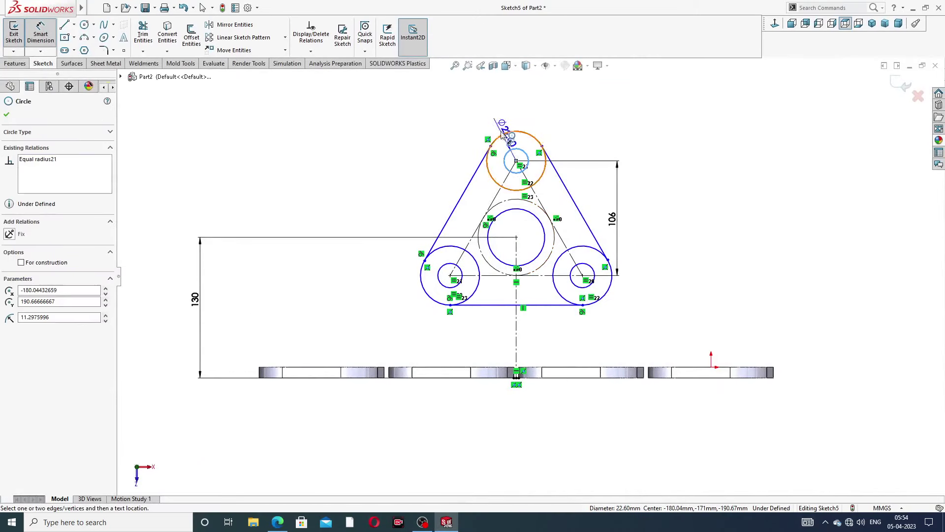
click(490, 123)
text(16)
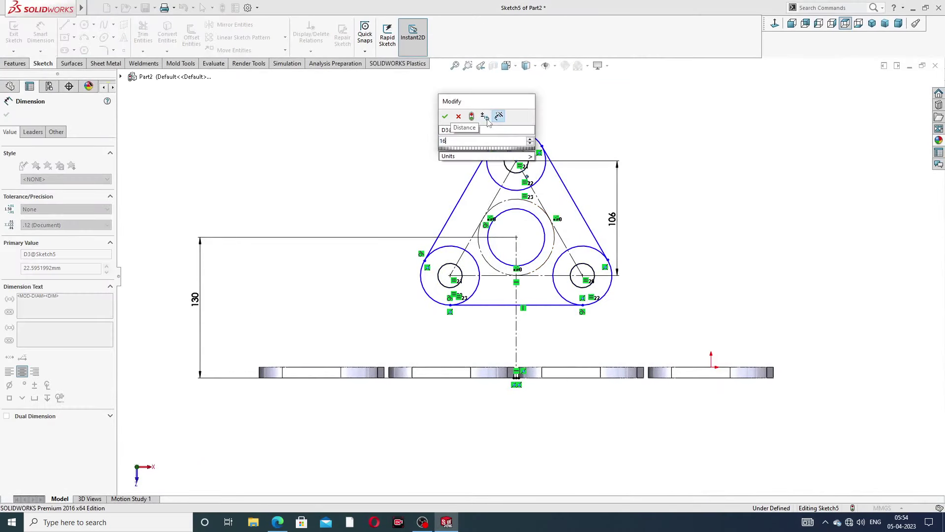
key(Return)
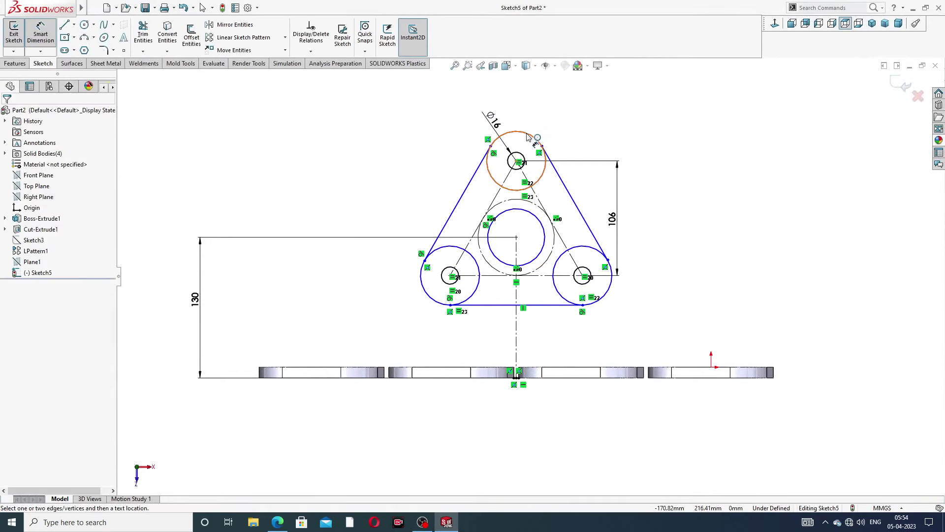
click(537, 139)
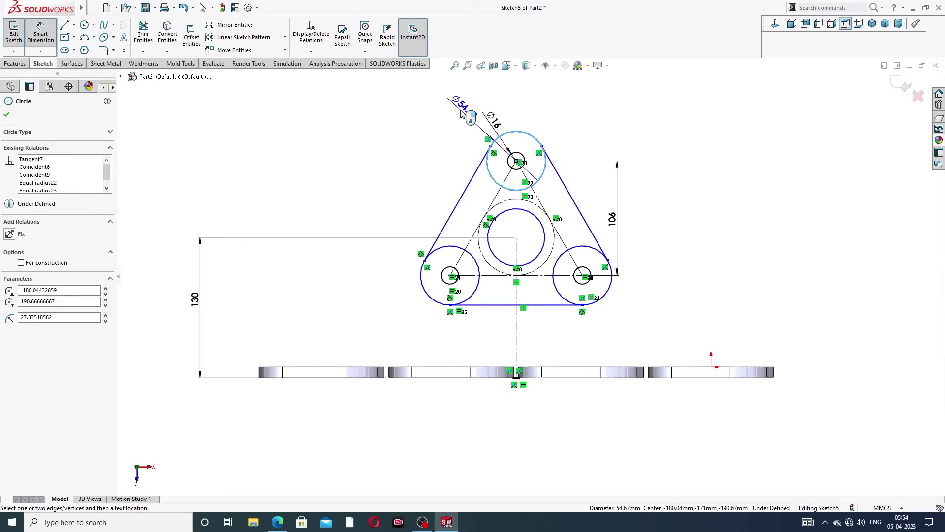
click(466, 111)
key(Return)
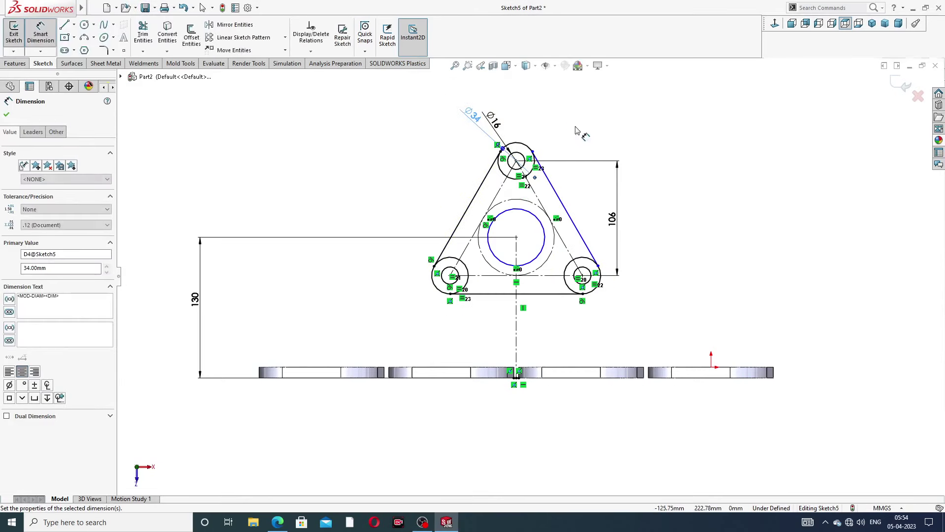
click(537, 217)
click(603, 139)
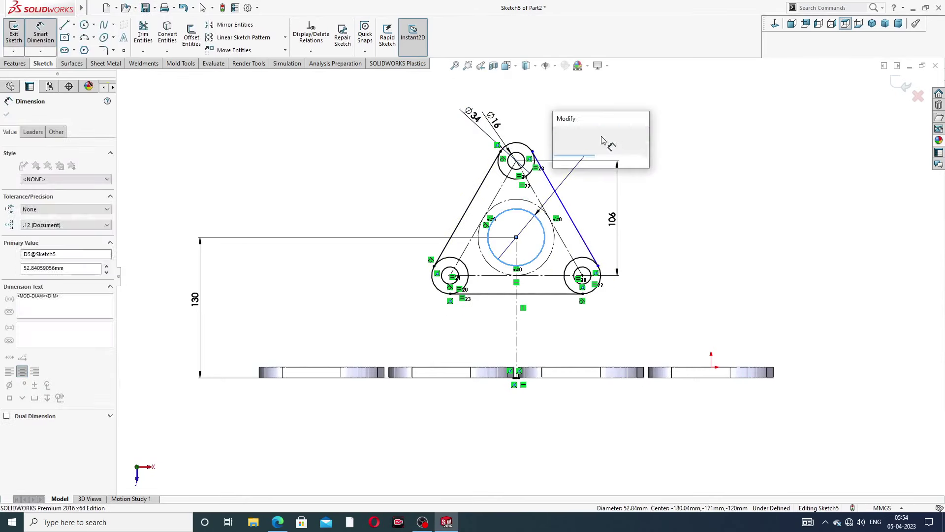
text(72)
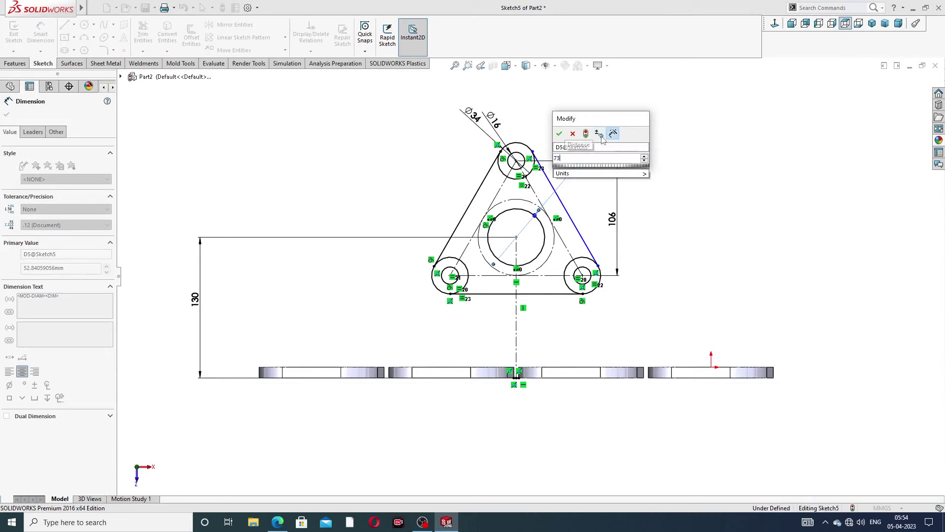
key(Return)
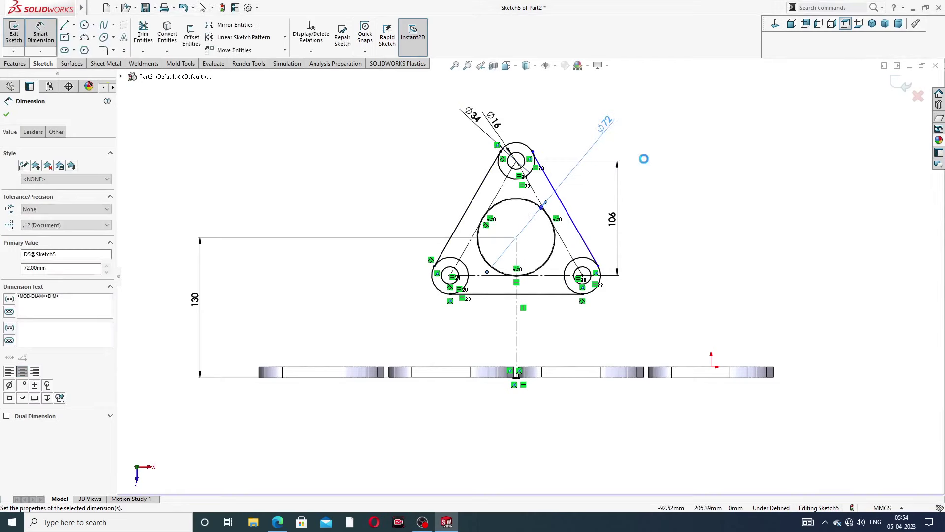
Make the right slanted line tangent to both the top and lower-right outer circles
scroll(565, 169, down, 3)
right_click(680, 132)
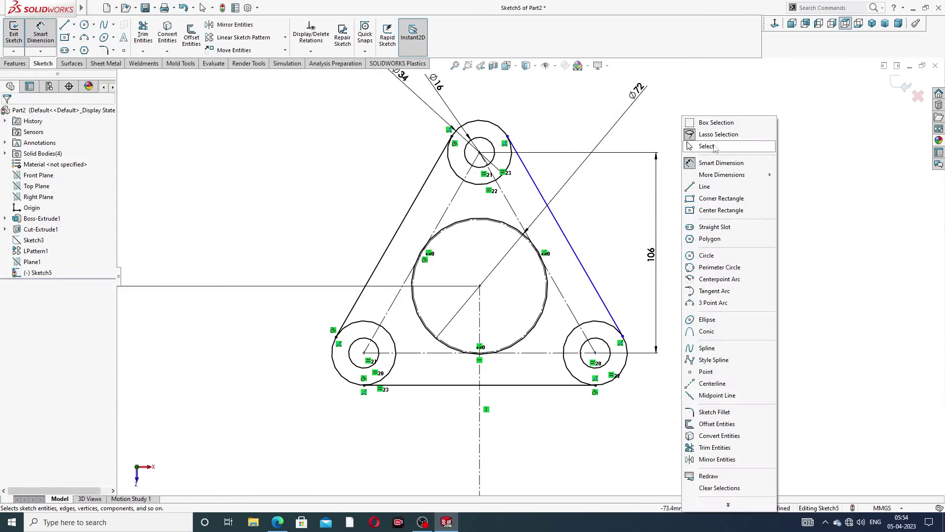
click(717, 147)
click(527, 170)
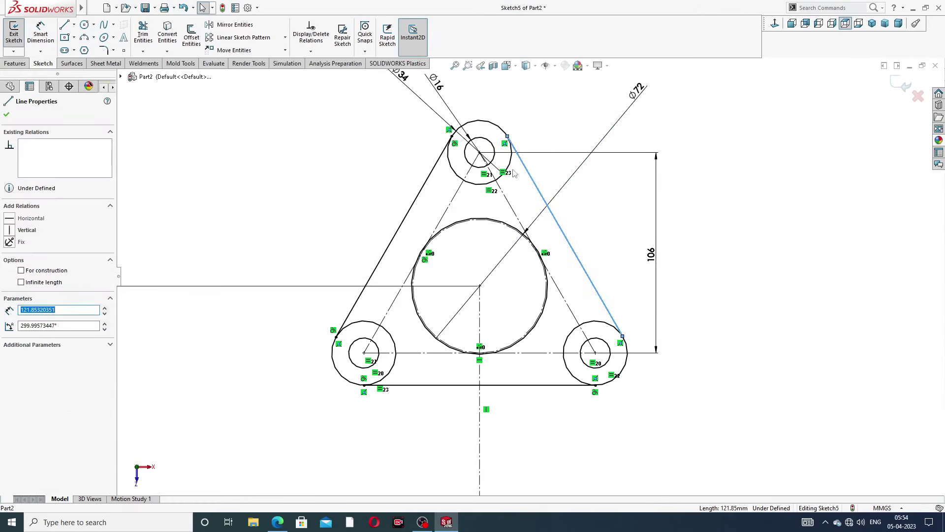
ctrl+click(515, 164)
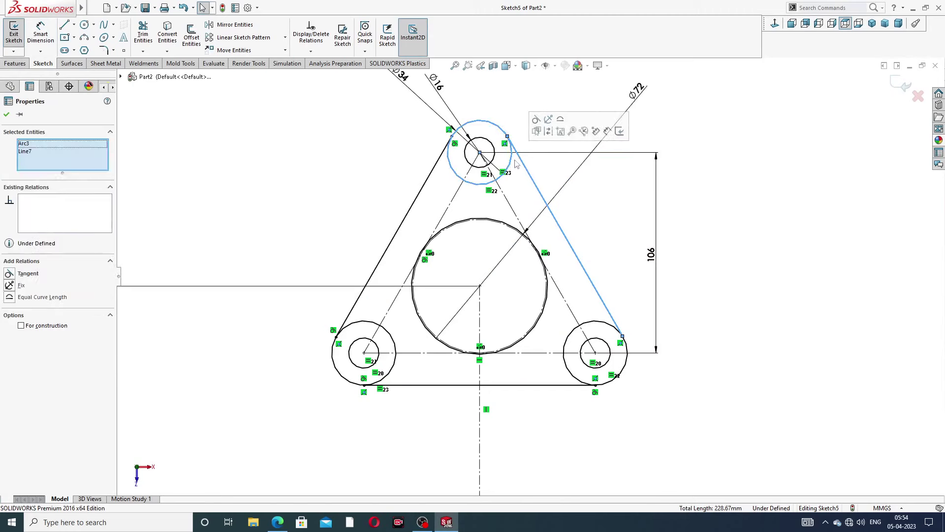
click(536, 119)
key(Escape)
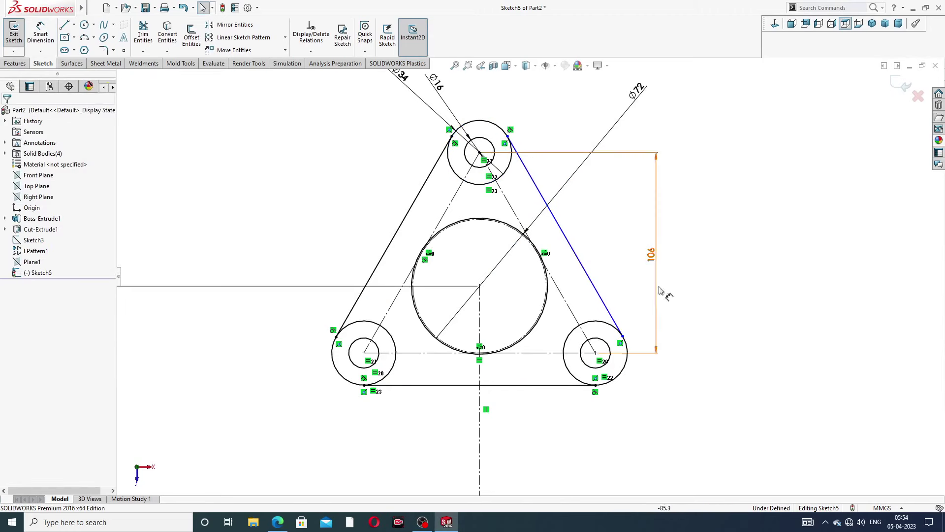
click(611, 316)
ctrl+click(594, 324)
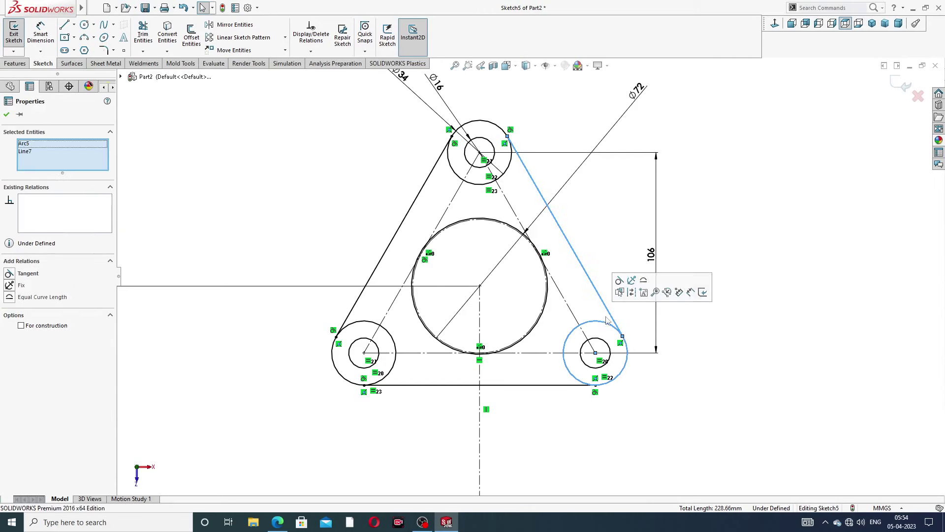
click(624, 289)
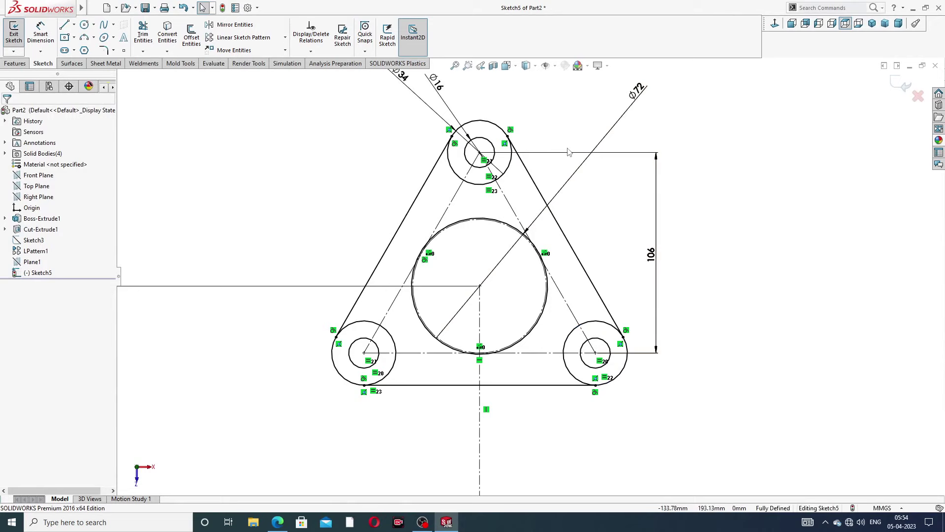
scroll(575, 196, up, 3)
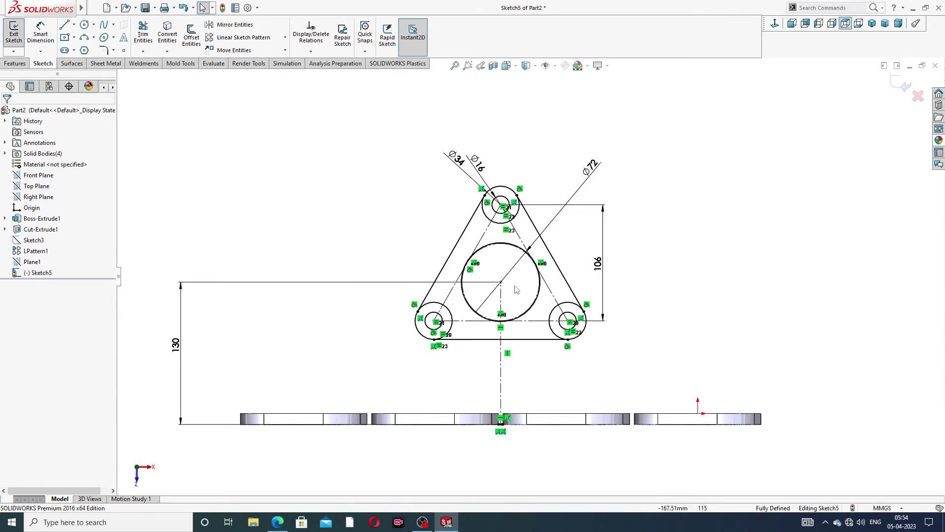
scroll(517, 287, down, 2)
scroll(517, 273, down, 1)
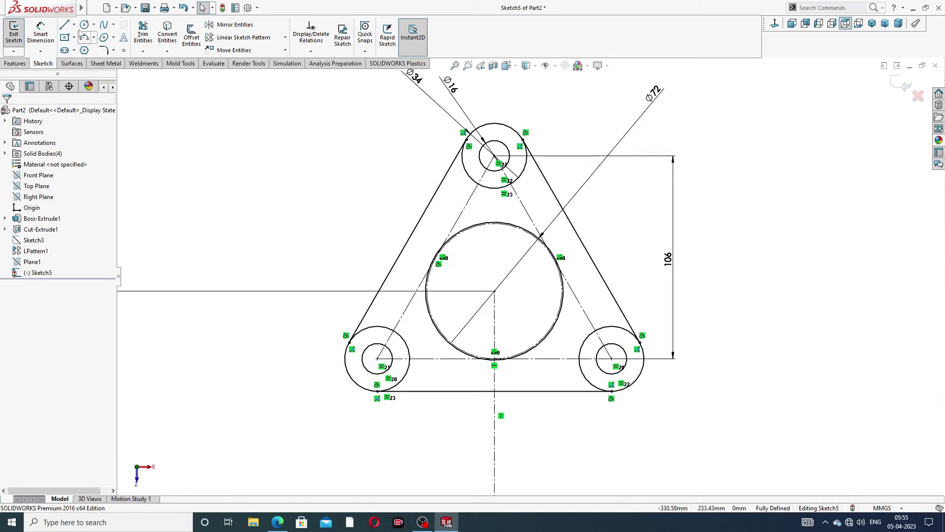
click(143, 34)
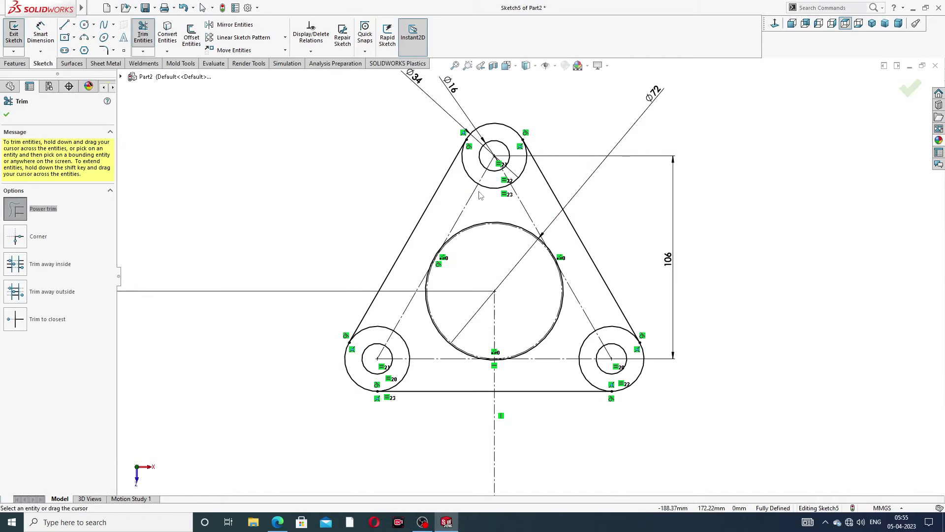
Power-trim the leftover arcs of the top, bottom-right and bottom-left corner circles
scroll(473, 193, down, 2)
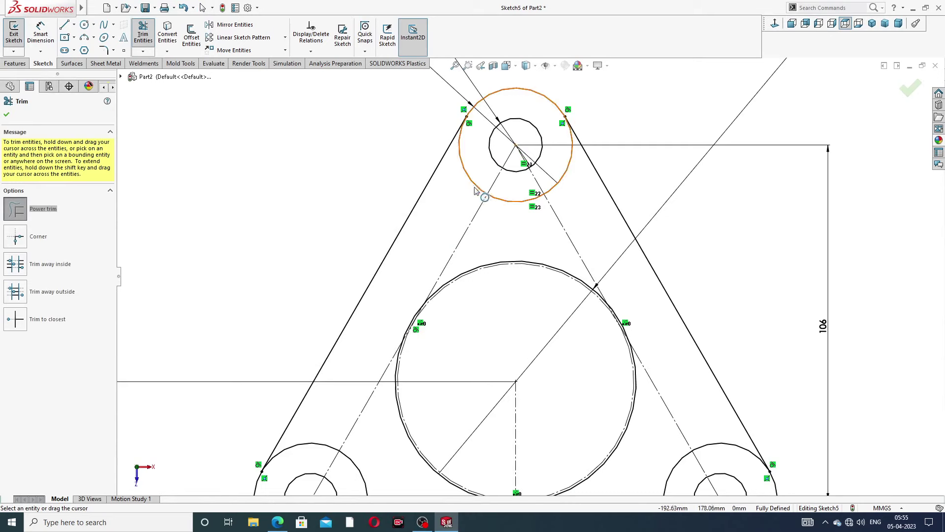
drag(475, 199, 478, 186)
mouse_move(526, 212)
mouse_down()
mouse_move(528, 195)
mouse_move(580, 180)
mouse_move(561, 177)
mouse_up()
scroll(573, 247, up, 5)
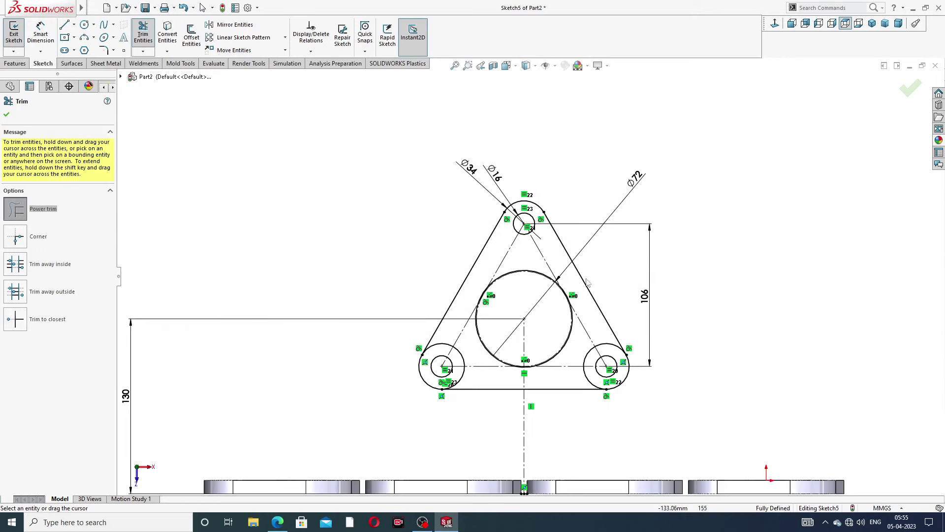
scroll(571, 365, down, 2)
mouse_move(611, 345)
mouse_down()
mouse_move(576, 355)
mouse_move(586, 383)
mouse_move(579, 403)
mouse_up()
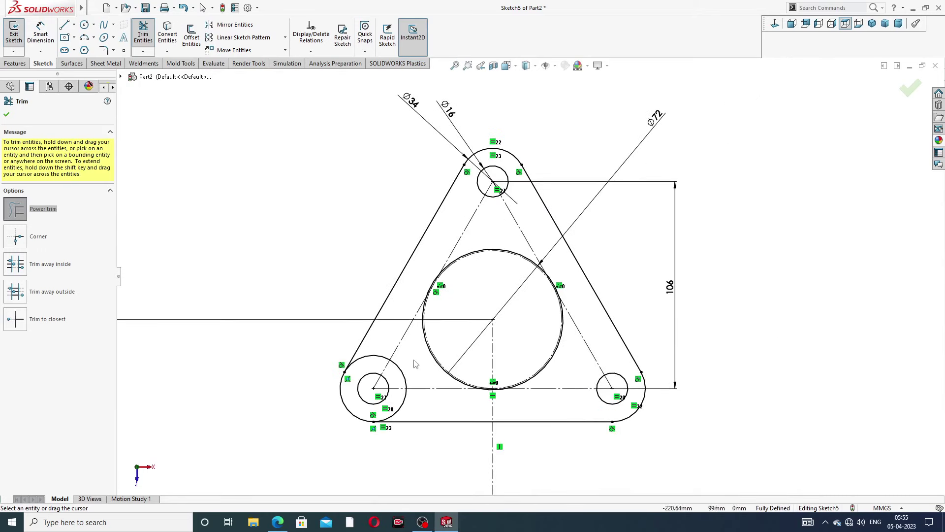
mouse_move(424, 381)
mouse_down()
mouse_move(403, 375)
mouse_move(382, 346)
mouse_move(379, 368)
mouse_move(416, 430)
mouse_move(401, 407)
mouse_up()
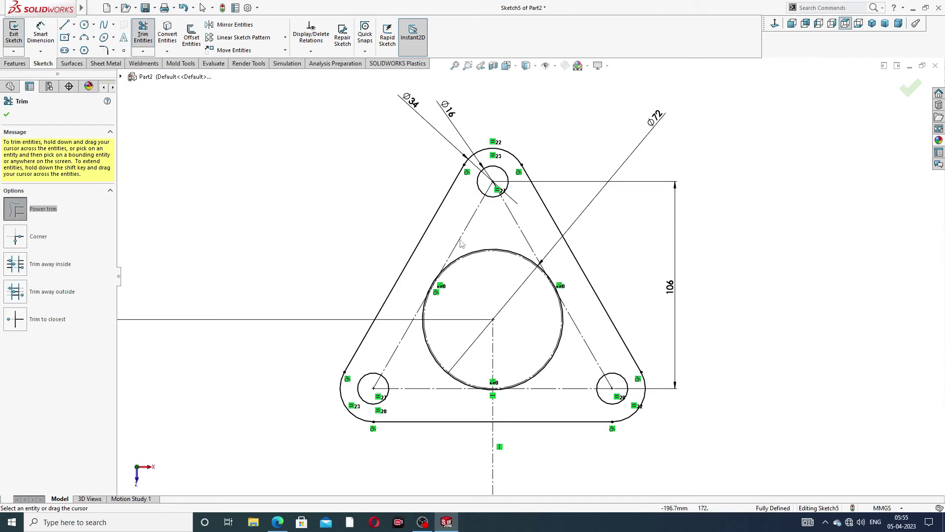
click(5, 115)
click(15, 63)
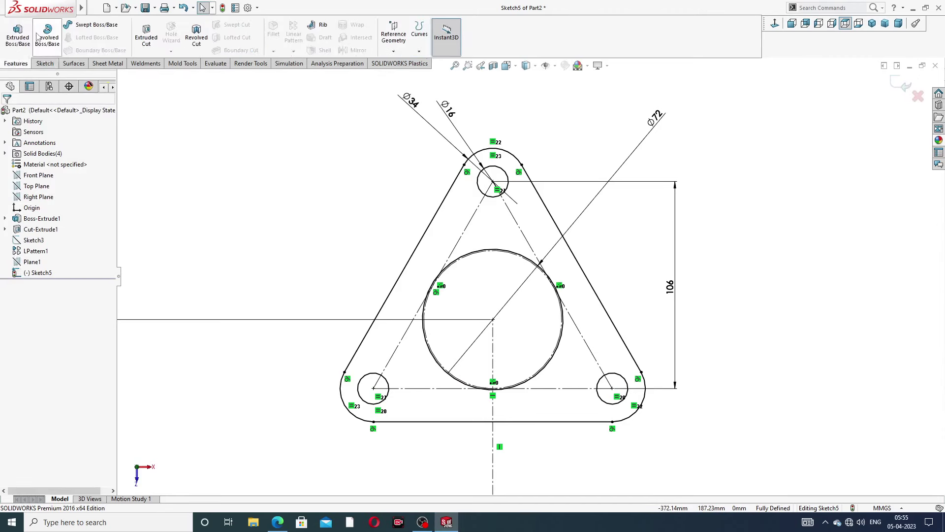
Extrude the flange sketch 12 mm as Boss-Extrude2 and orbit to inspect the plate
click(18, 34)
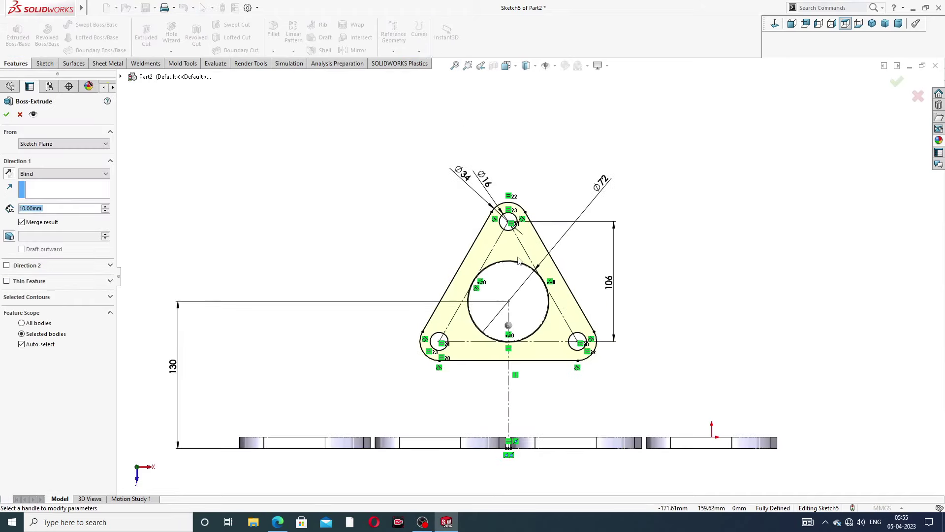
click(277, 522)
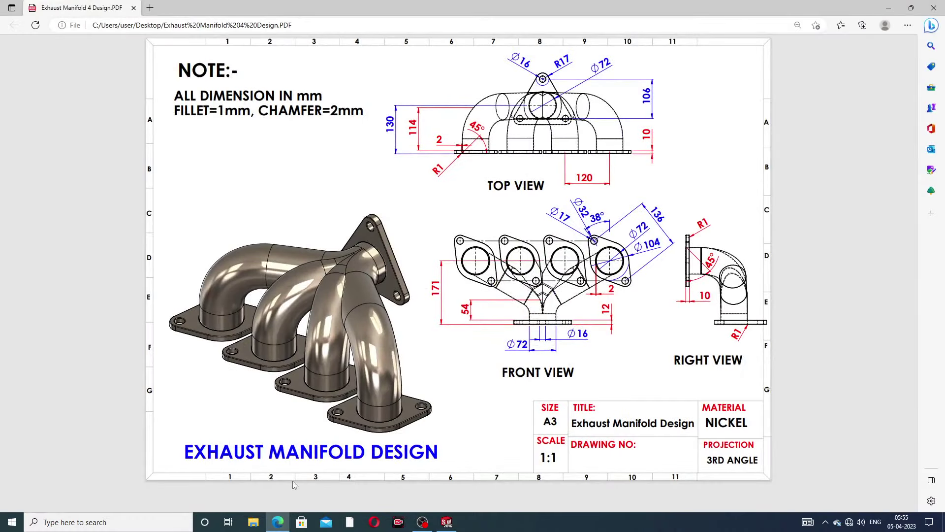
click(277, 522)
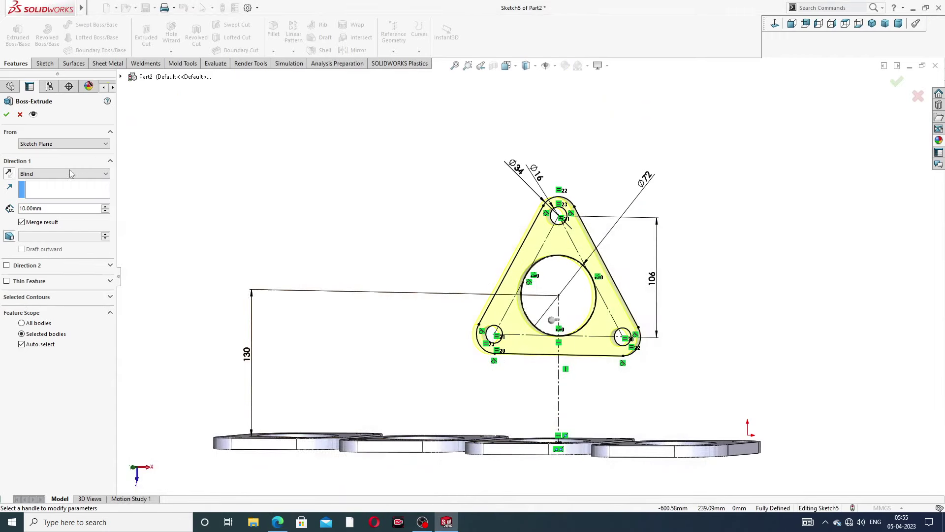
double_click(31, 209)
text(12)
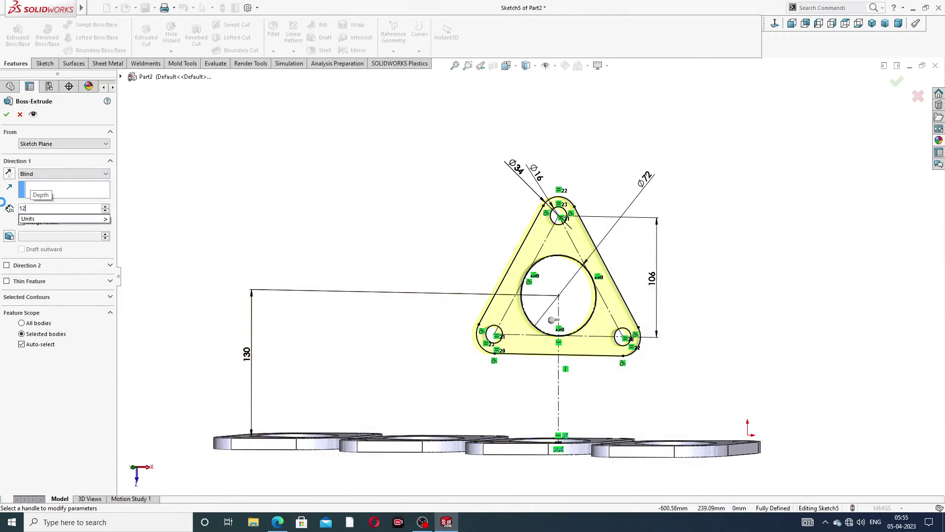
key(Return)
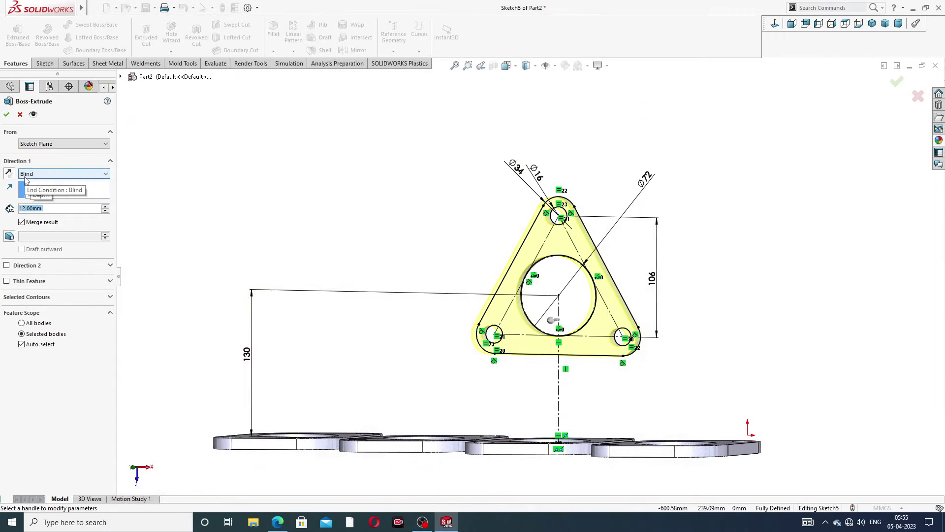
click(6, 114)
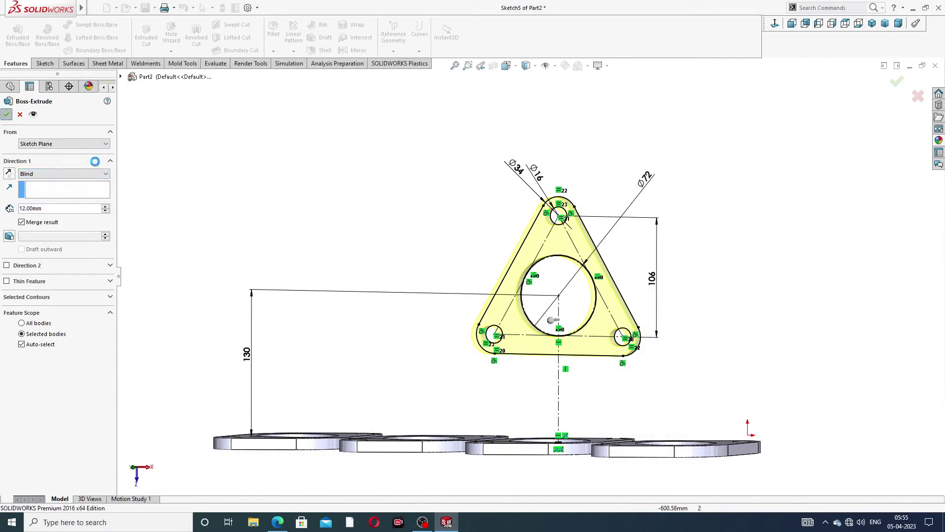
middle_drag(665, 245, 597, 204)
scroll(538, 243, up, 3)
middle_drag(538, 242, 535, 280)
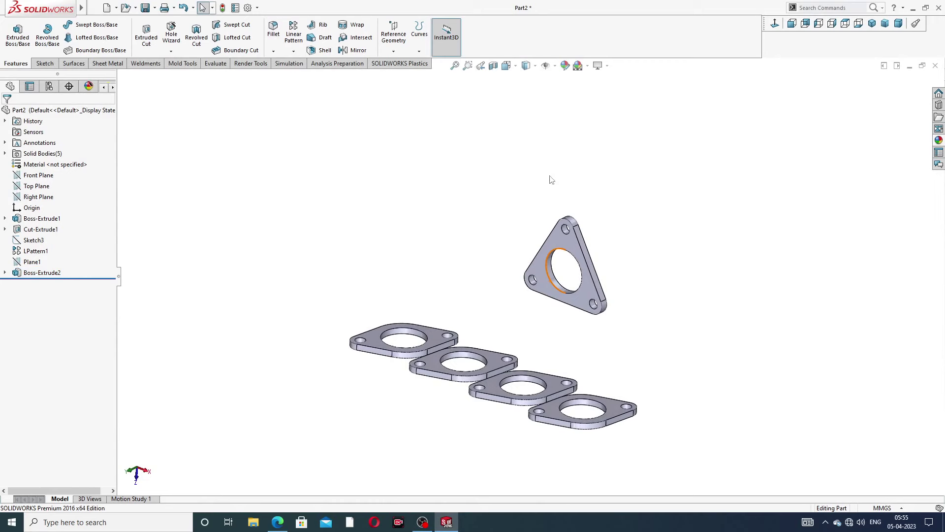
middle_drag(533, 247, 508, 250)
scroll(504, 268, up, 3)
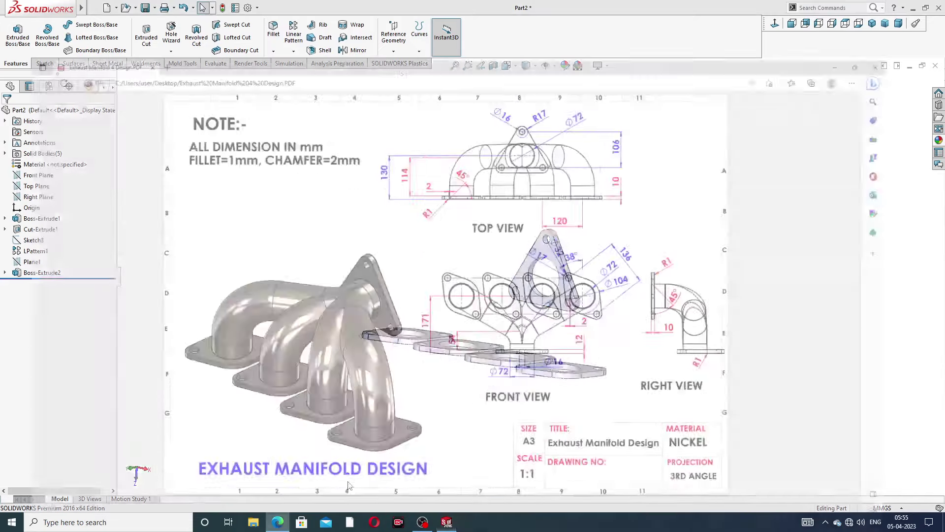
click(348, 521)
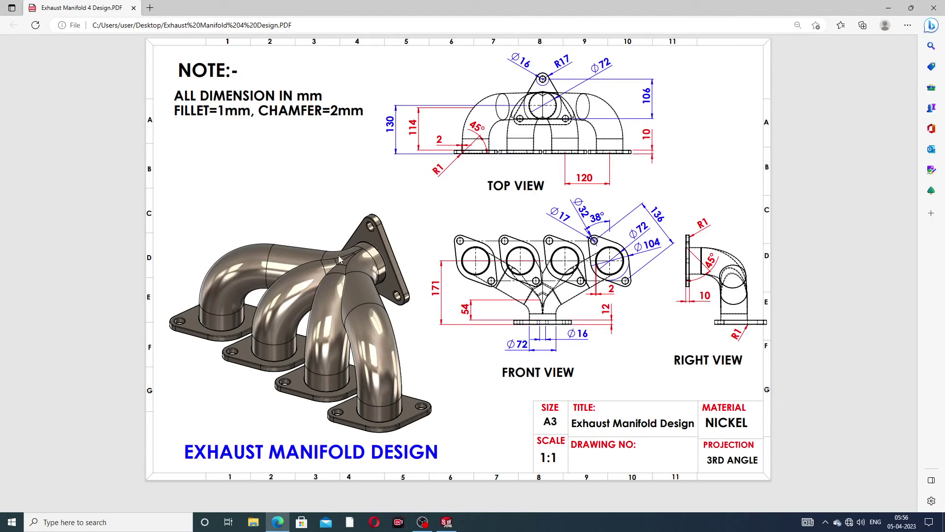
click(284, 518)
middle_drag(474, 256, 421, 348)
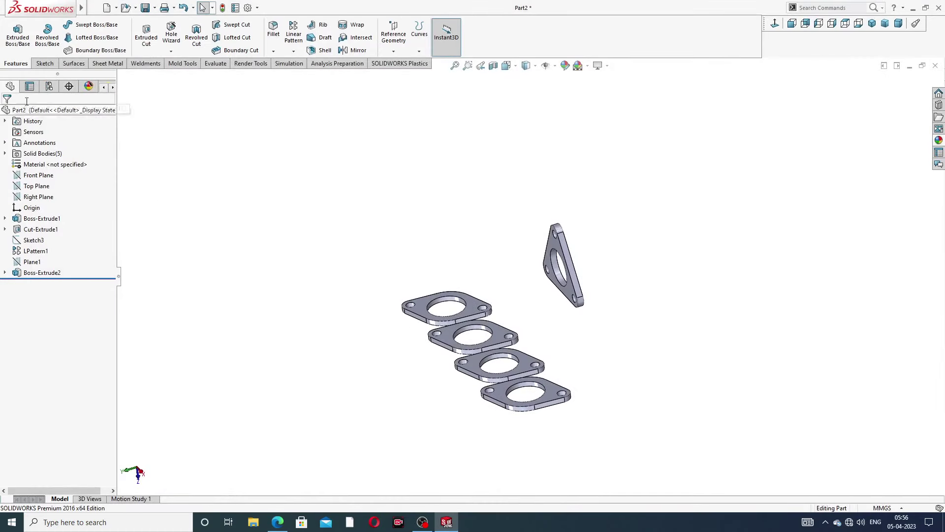
Start a 3D sketch and draw a short line out from the triangular plate's hole centre
click(44, 63)
click(13, 51)
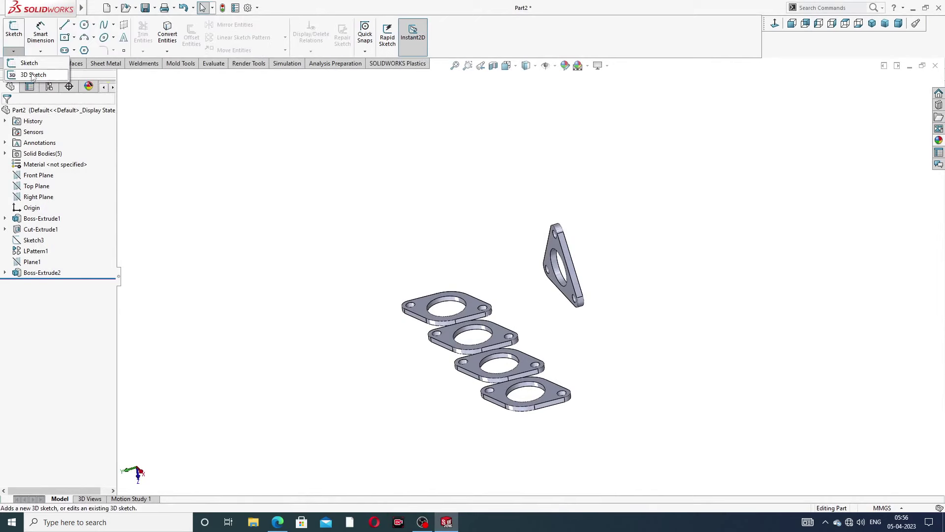
click(32, 76)
key(l)
middle_drag(304, 238, 562, 219)
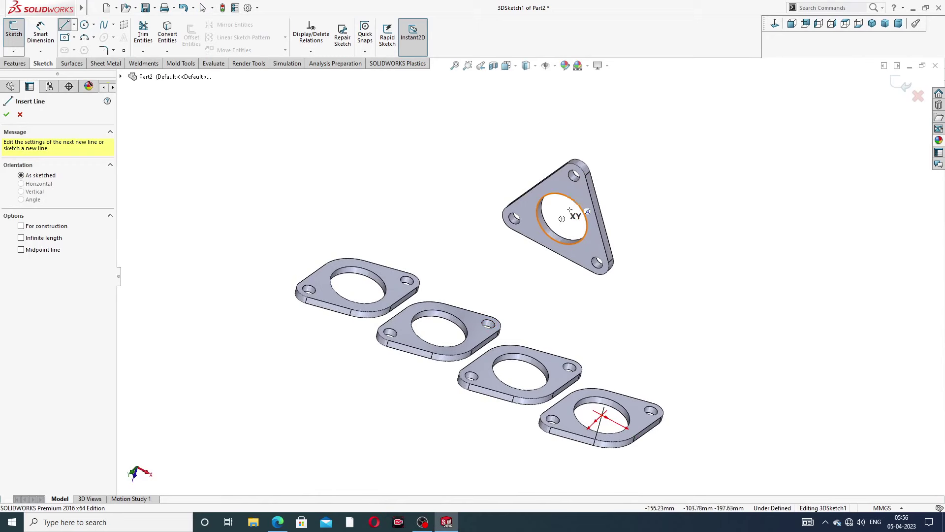
click(561, 218)
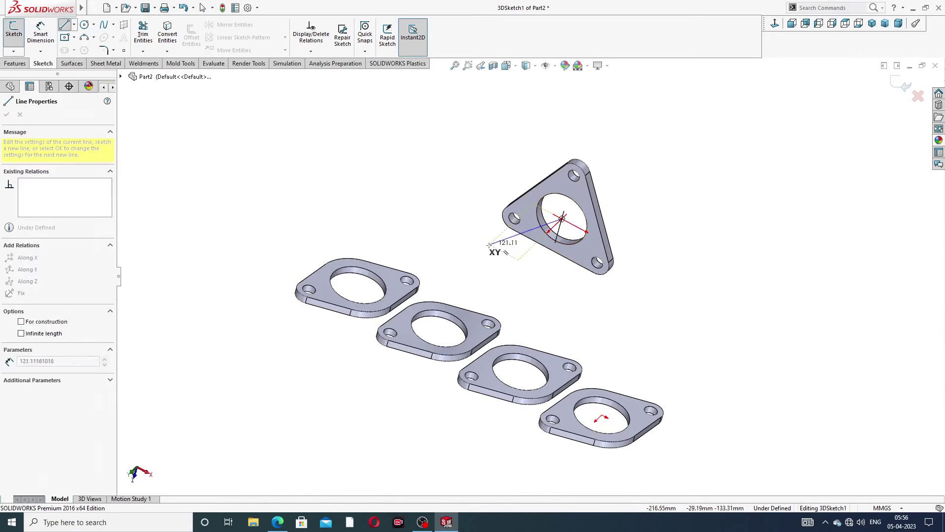
mouse_move(496, 249)
middle_down()
mouse_move(450, 213)
mouse_move(491, 240)
middle_up()
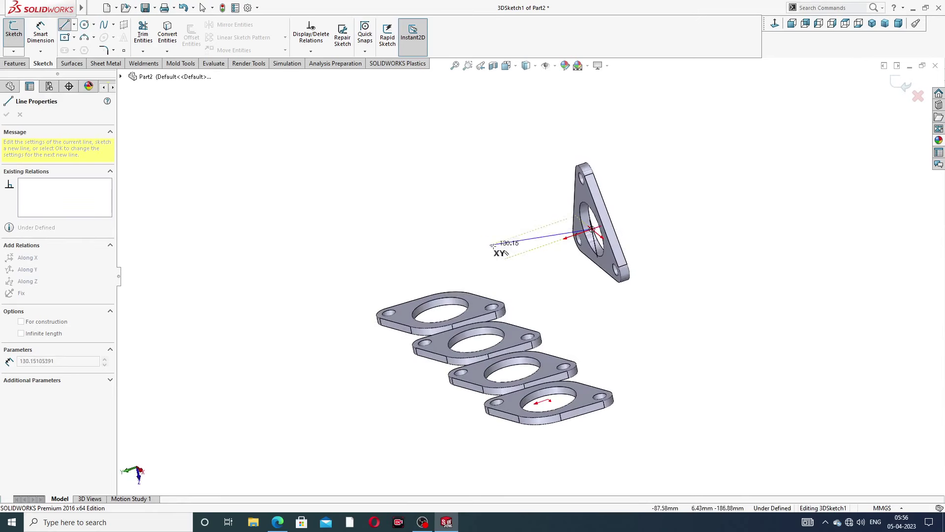
click(553, 243)
right_click(535, 203)
click(559, 213)
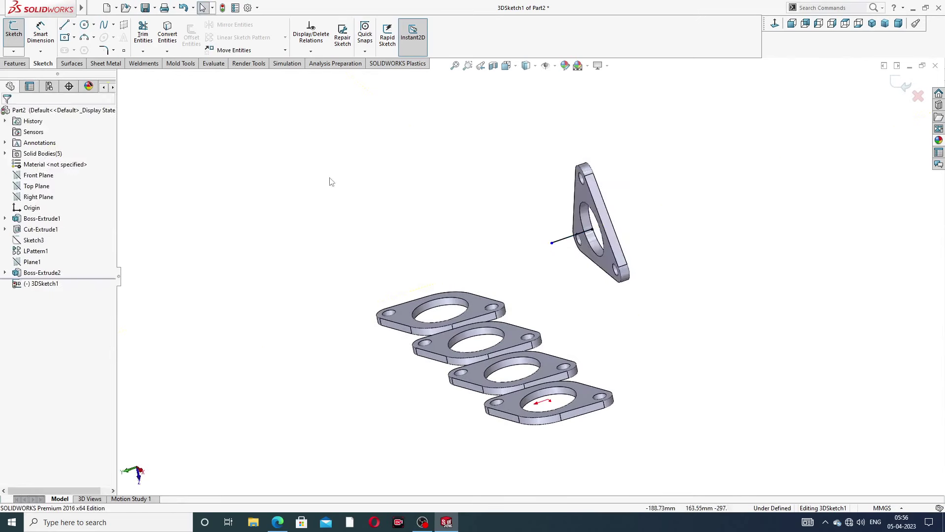
Draw a vertical line rising from the first flange's hole centre
middle_drag(518, 260, 510, 240)
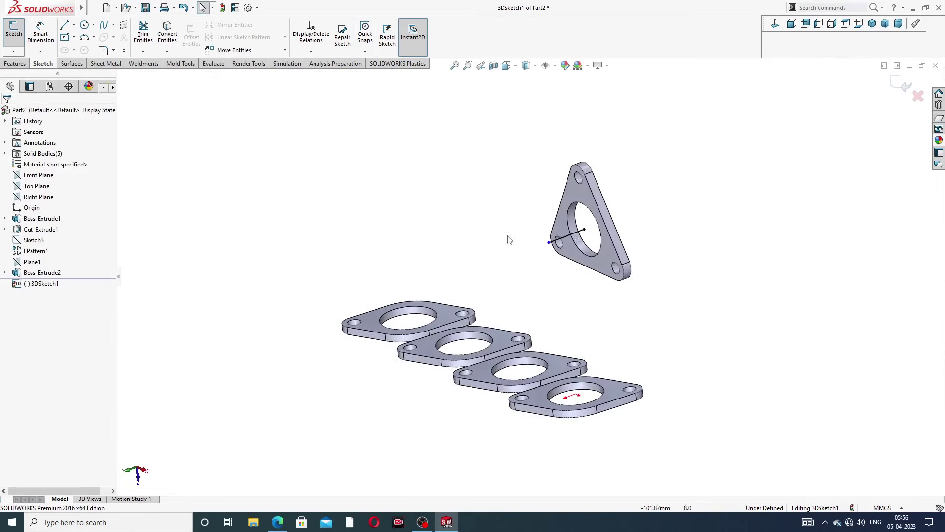
click(65, 28)
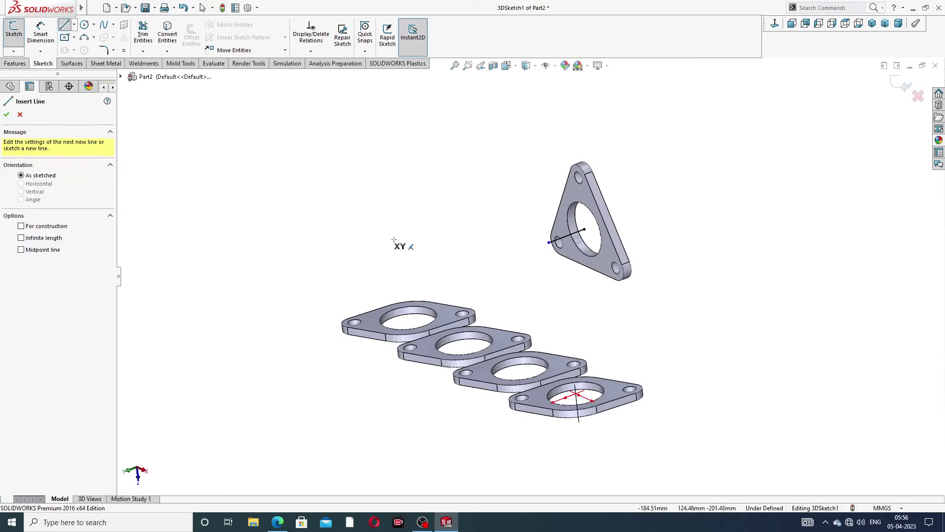
middle_drag(397, 245, 409, 285)
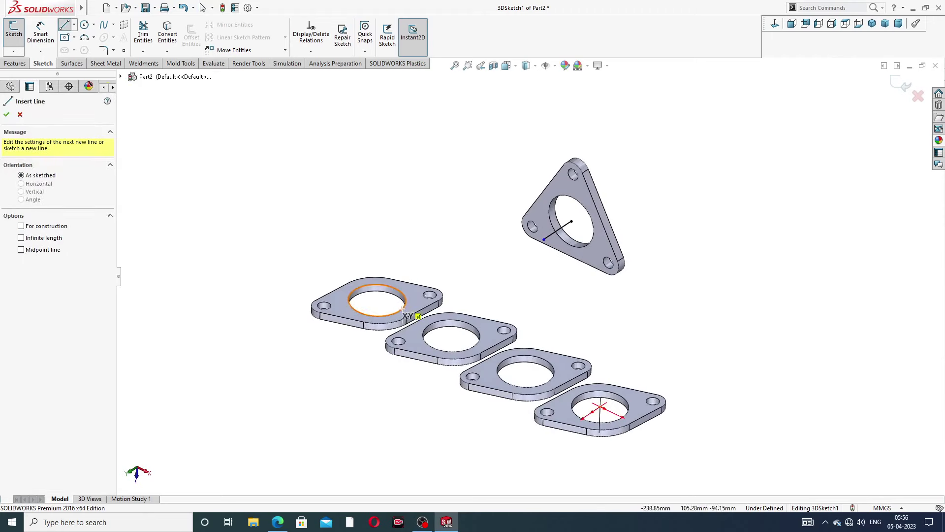
click(377, 300)
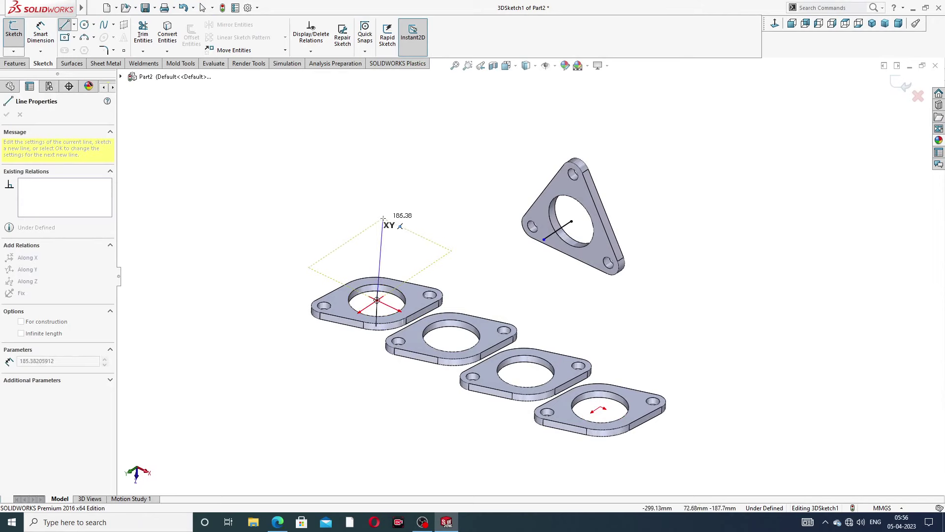
middle_drag(379, 225, 416, 202)
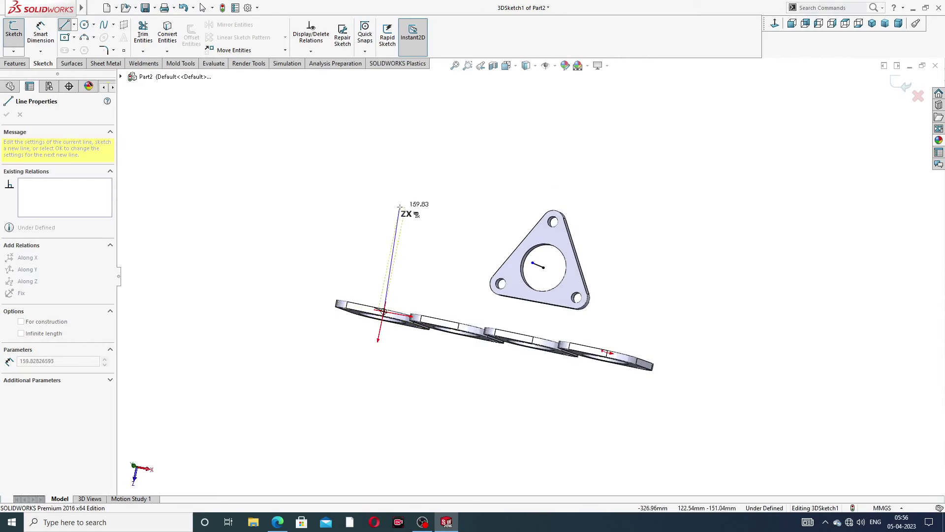
click(396, 253)
right_click(424, 207)
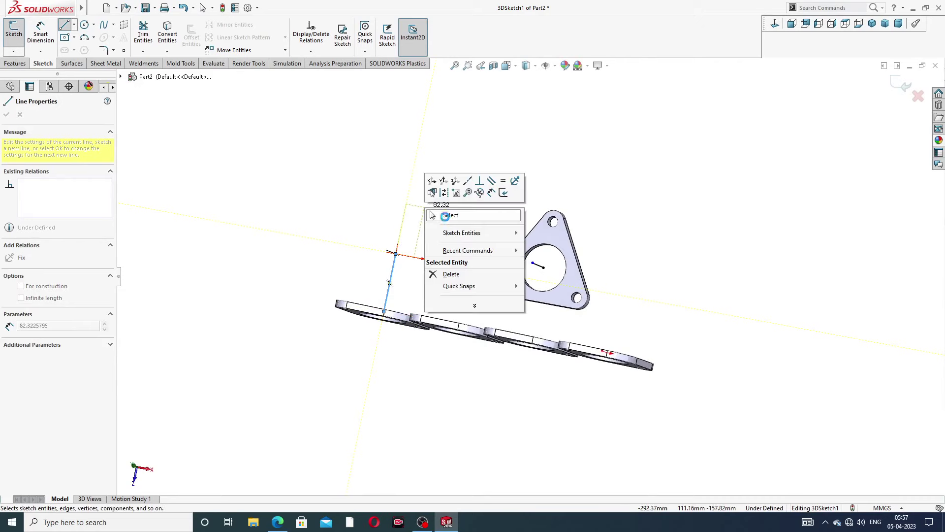
click(446, 214)
Connect the vertical line's top end to the triangular plate's centre with a line
middle_drag(428, 253, 367, 262)
middle_drag(471, 242, 501, 279)
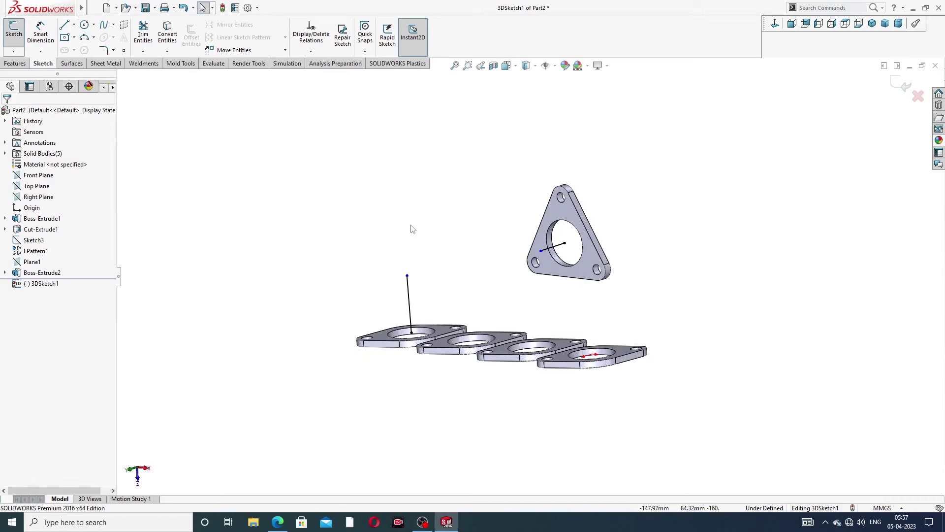
click(64, 24)
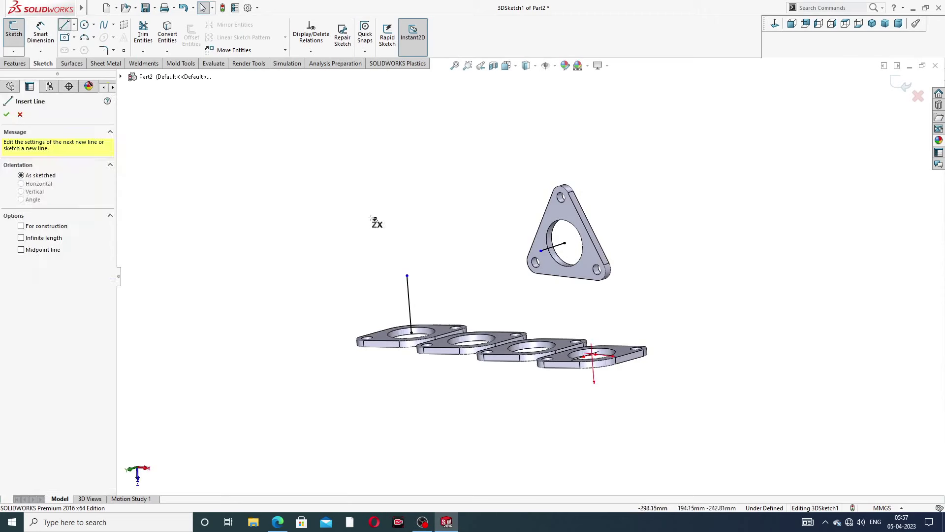
click(406, 276)
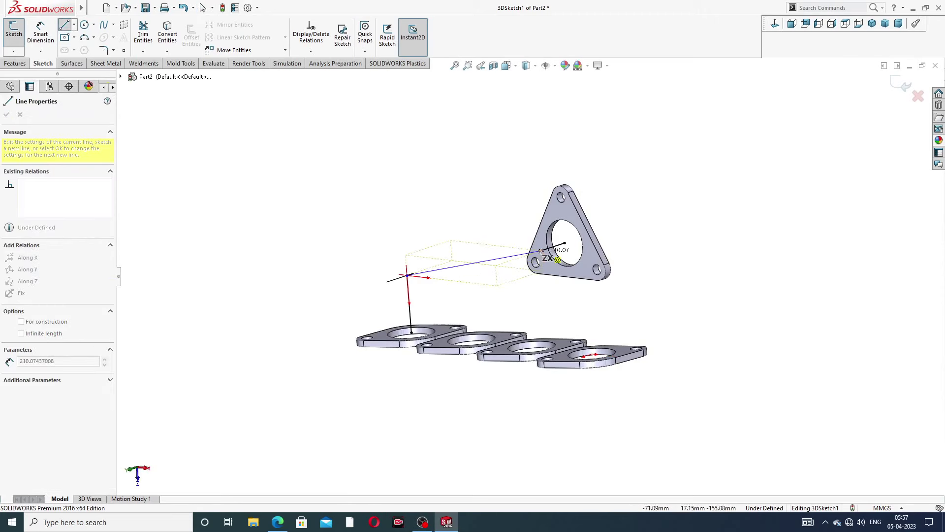
click(542, 252)
right_click(607, 162)
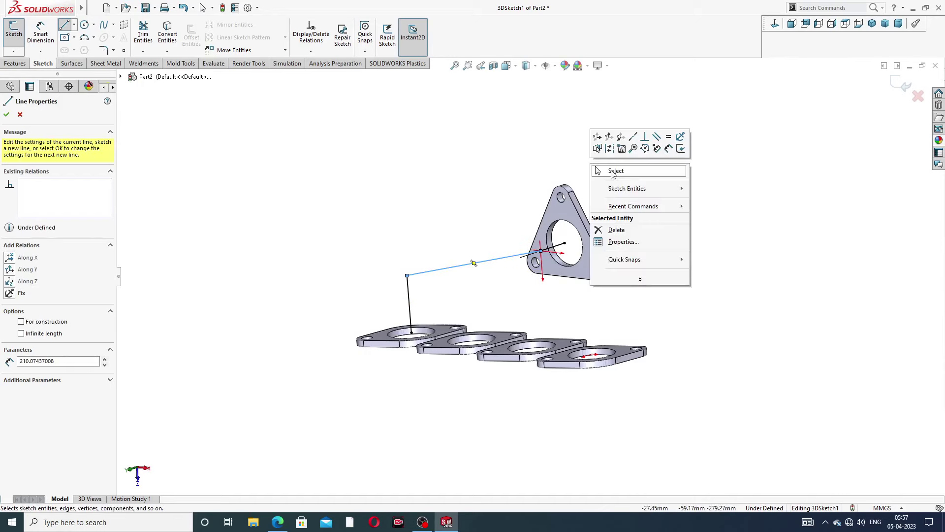
click(616, 172)
scroll(542, 271, down, 2)
middle_drag(545, 142, 586, 183)
ctrl+middle_drag(408, 232, 412, 246)
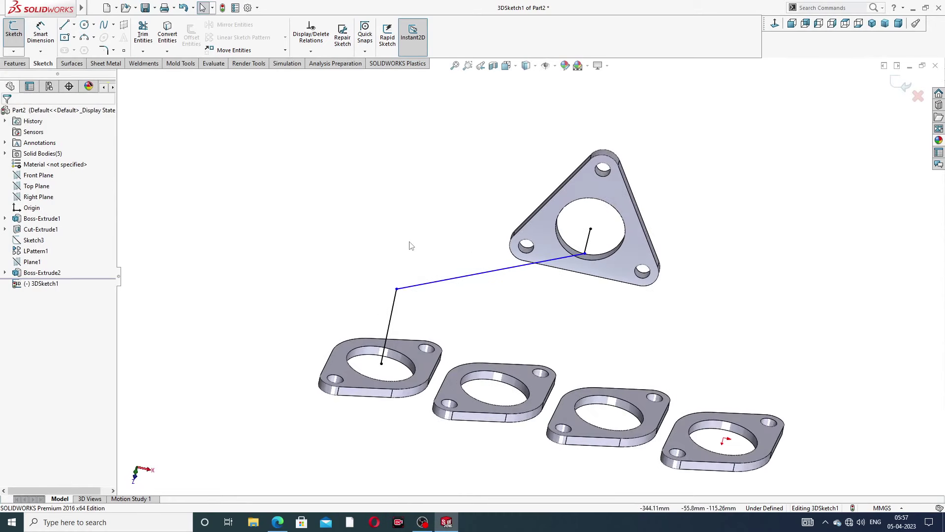
click(38, 33)
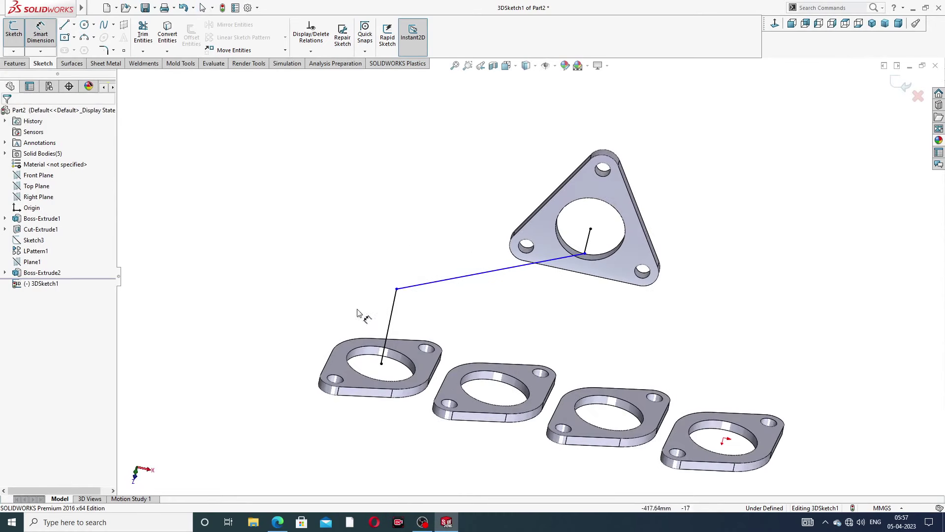
Dimension the vertical leg to 114 mm and the short segment at the plate to 54 mm
click(395, 307)
click(338, 301)
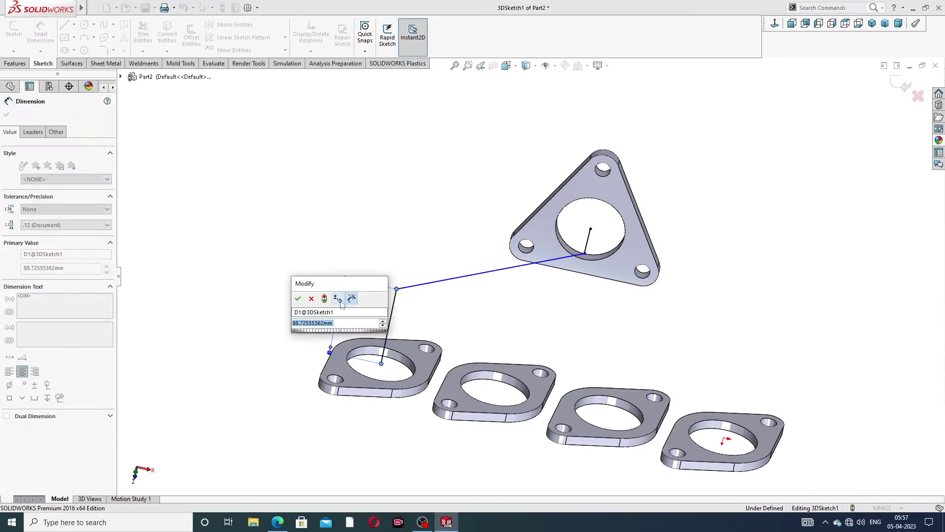
text(114)
key(Return)
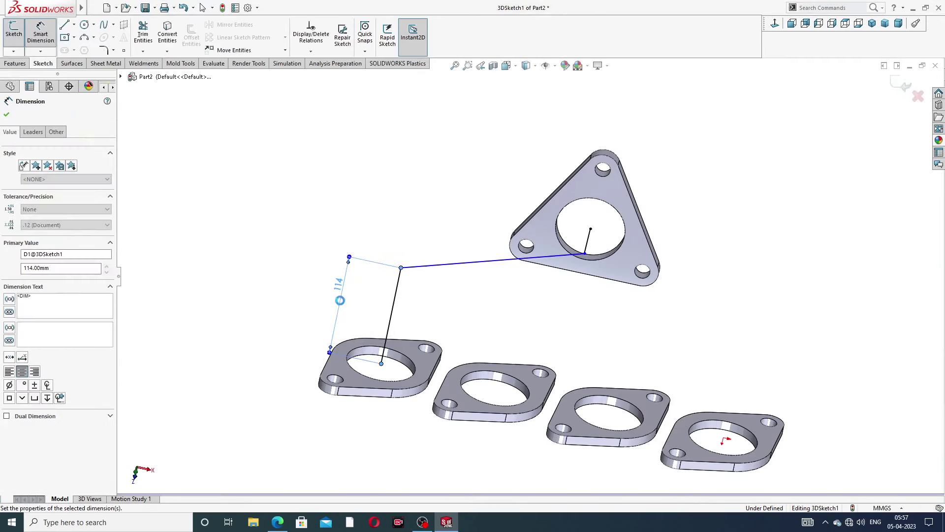
middle_drag(553, 252, 525, 237)
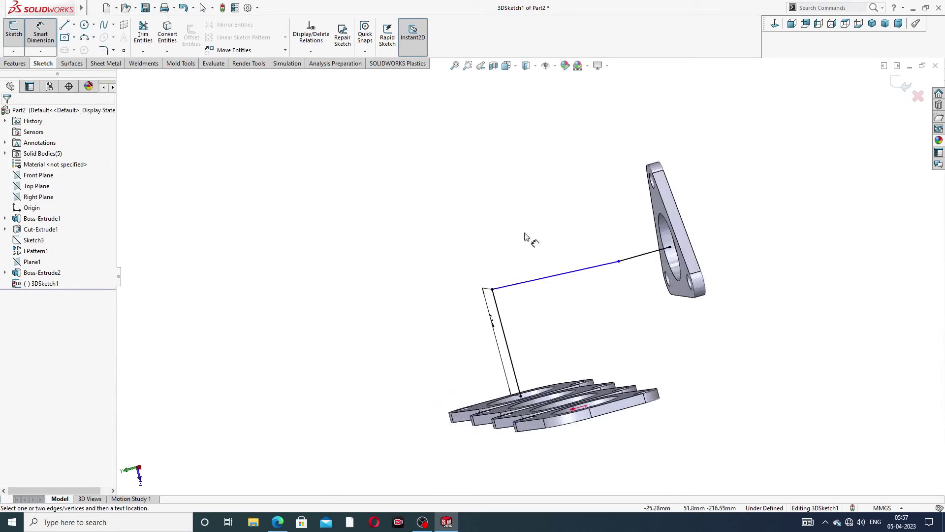
click(639, 260)
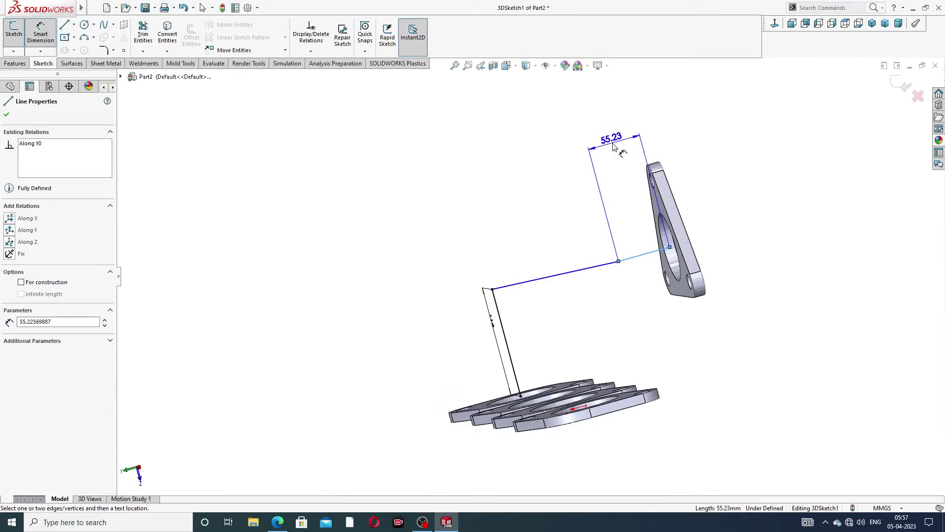
click(612, 144)
text(2)
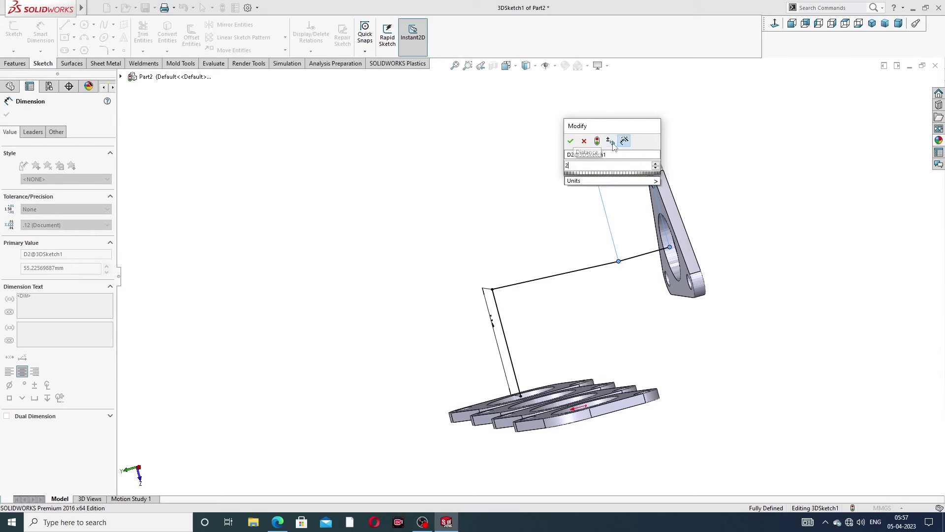
text(4)
key(Return)
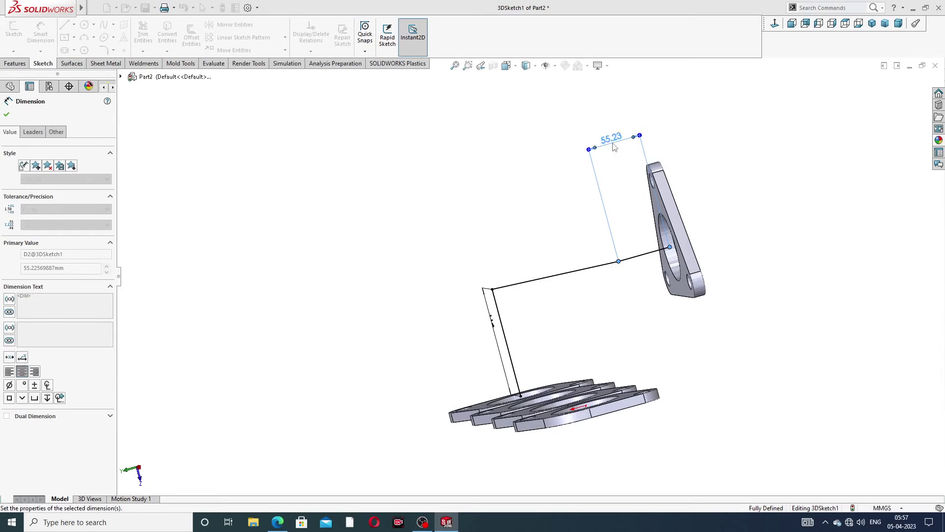
key(Escape)
Fillet the corner between the vertical and long lines at R98, plus a smaller fillet near the plate
right_click(708, 113)
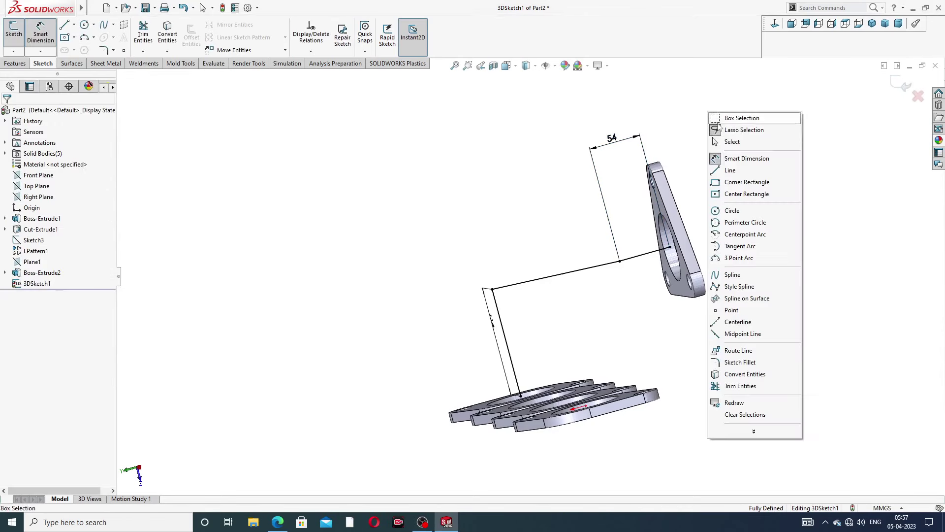
click(732, 142)
middle_drag(734, 148, 692, 193)
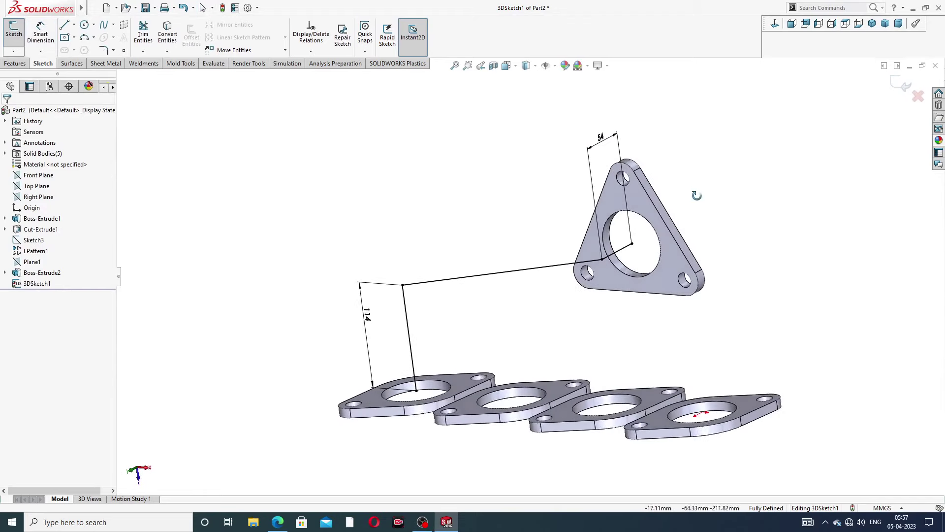
click(104, 50)
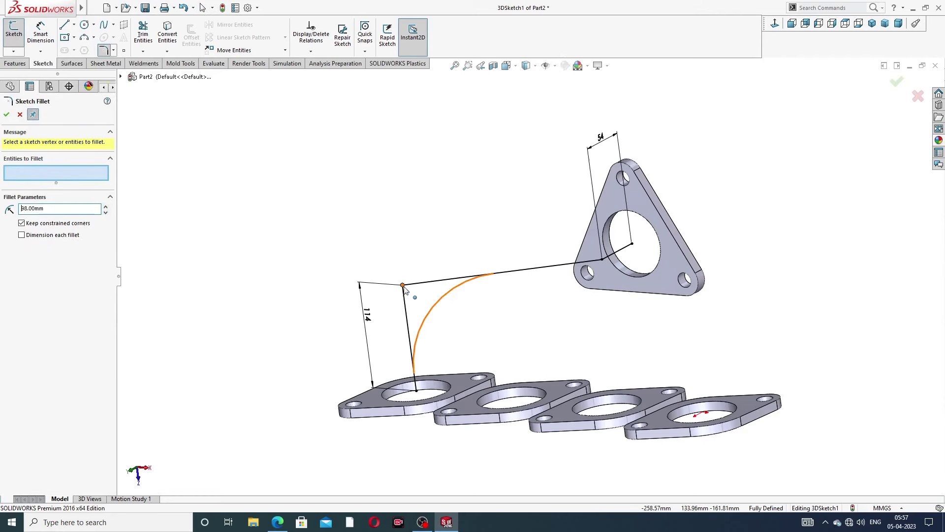
click(408, 315)
click(6, 114)
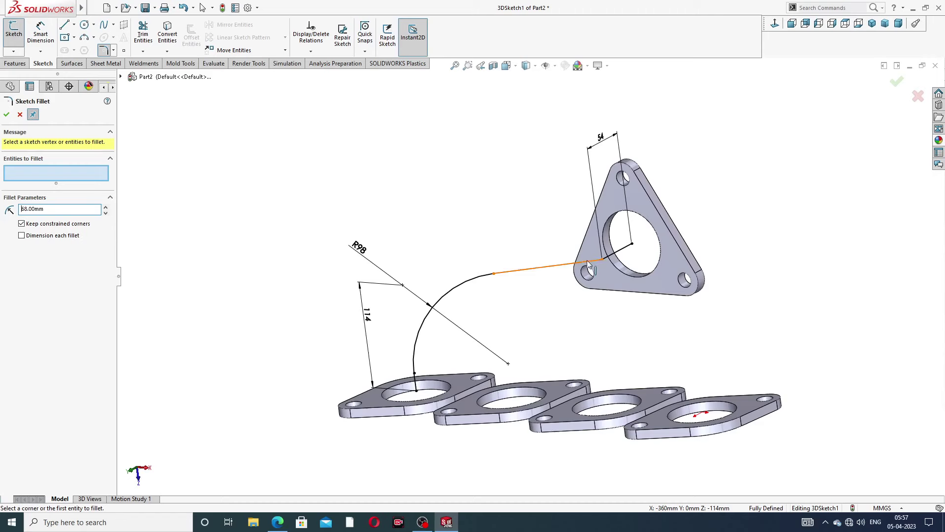
click(602, 263)
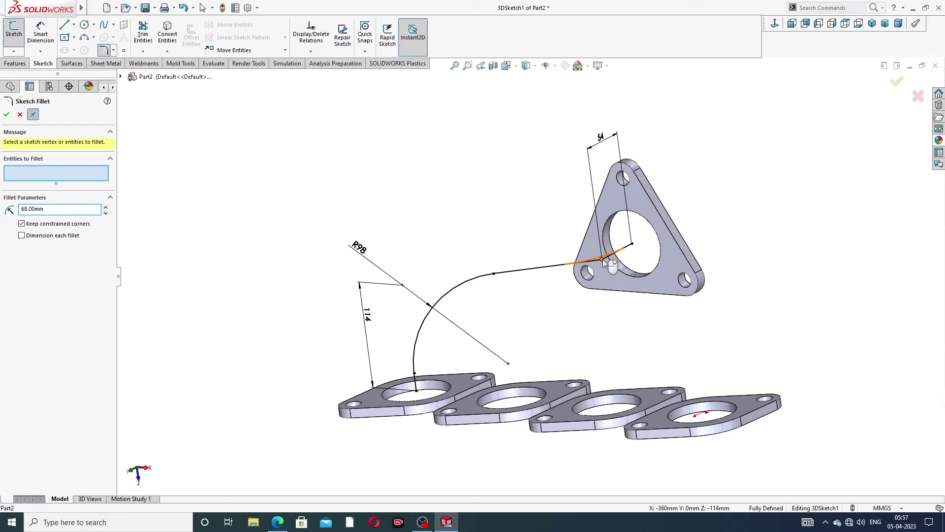
click(7, 115)
Close the fillet tool, reset the view, and compare against the reference drawing PDF
middle_drag(463, 240, 375, 222)
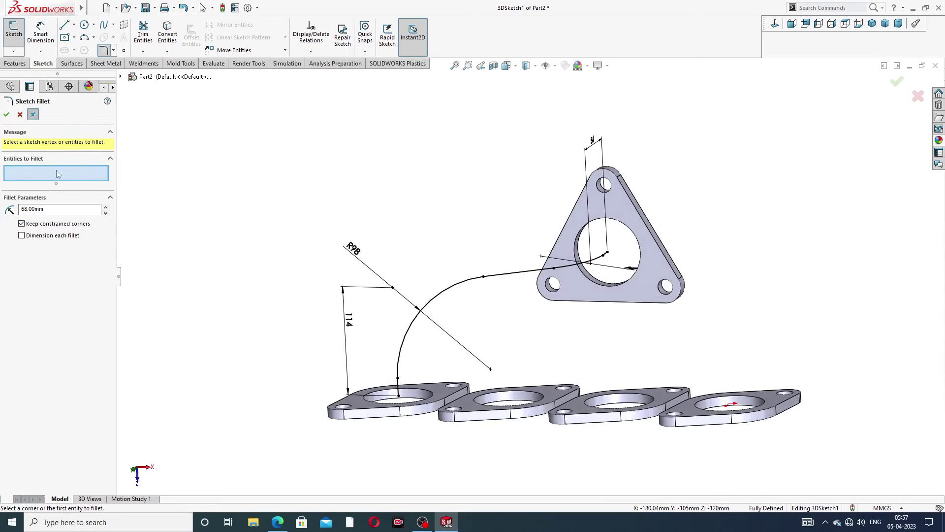
click(7, 114)
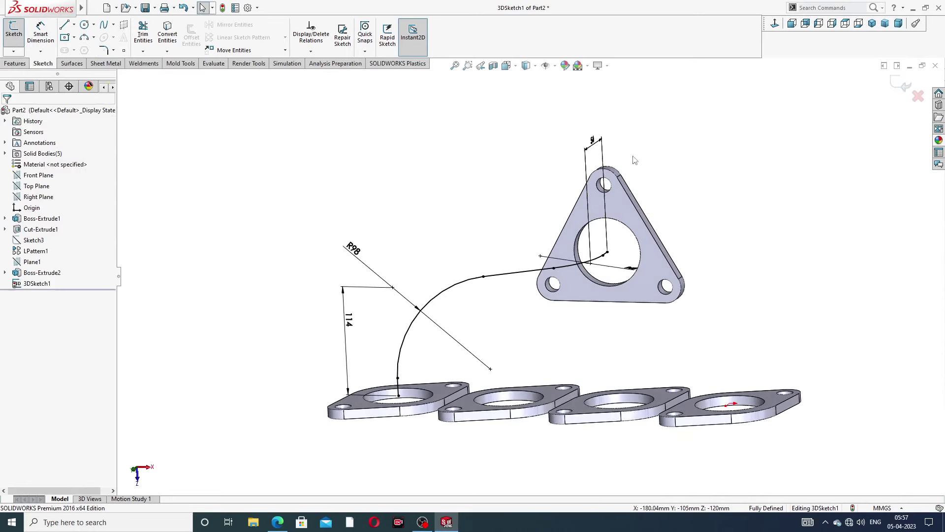
mouse_move(678, 168)
middle_down()
mouse_move(705, 137)
mouse_move(681, 213)
middle_up()
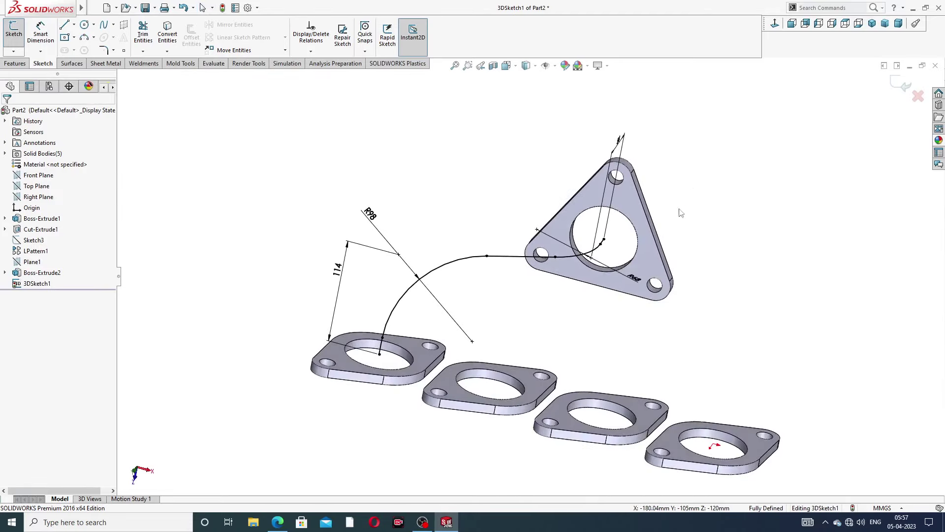
key(ctrl+shift+z)
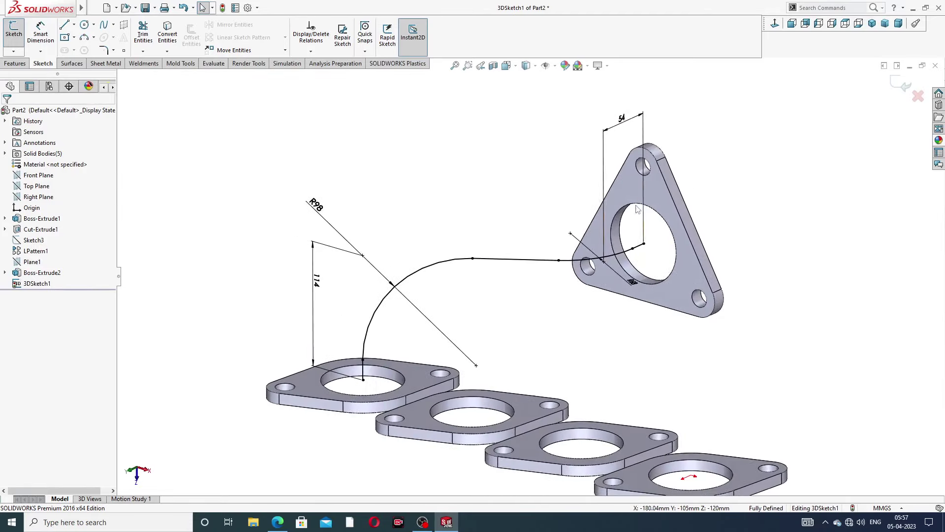
click(278, 522)
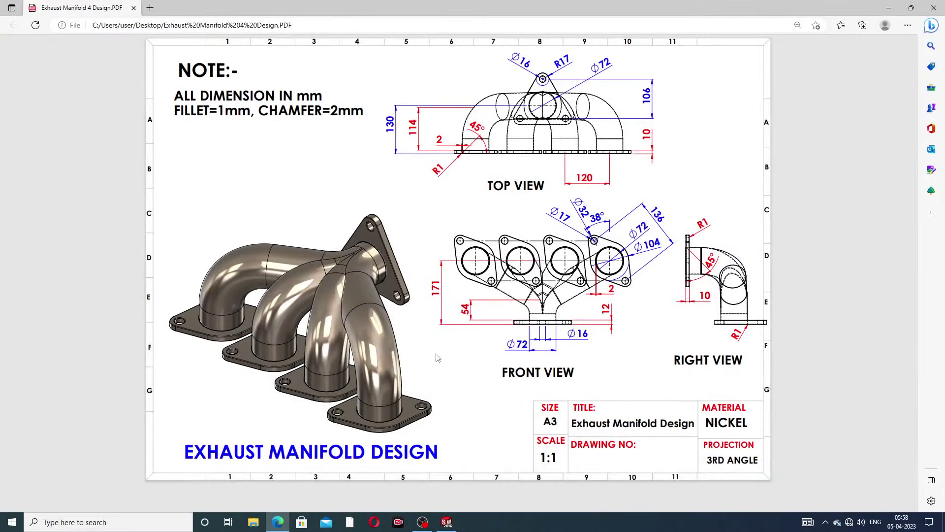
click(273, 525)
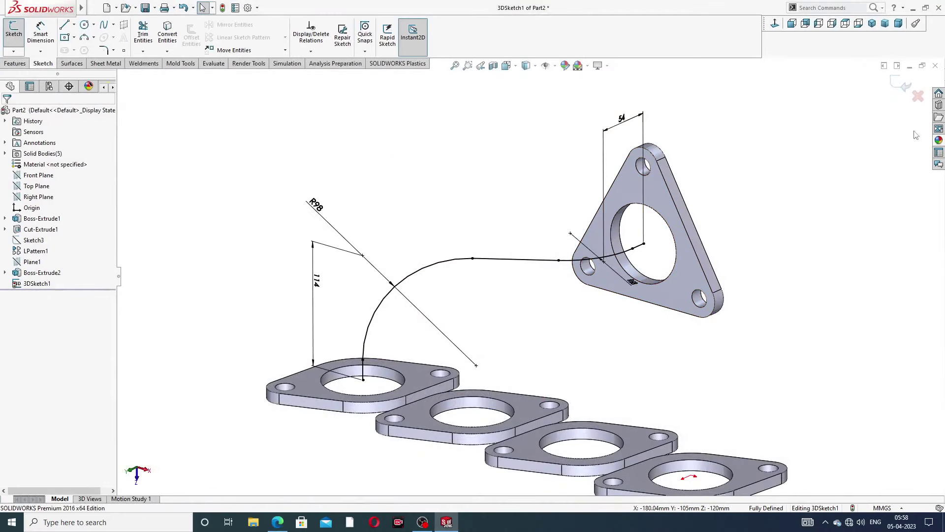
Exit the 3D sketch and convert the triangular plate's hole edge into a circle profile sketch
click(903, 88)
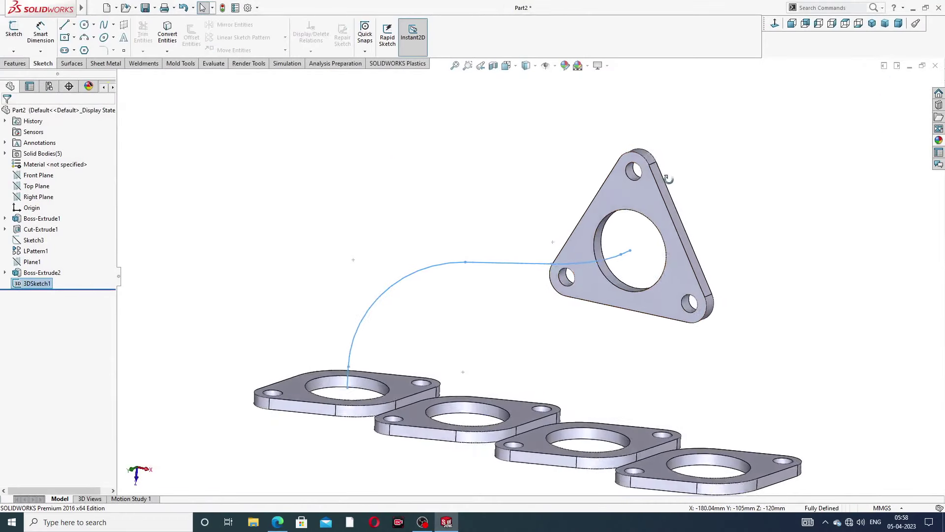
click(654, 198)
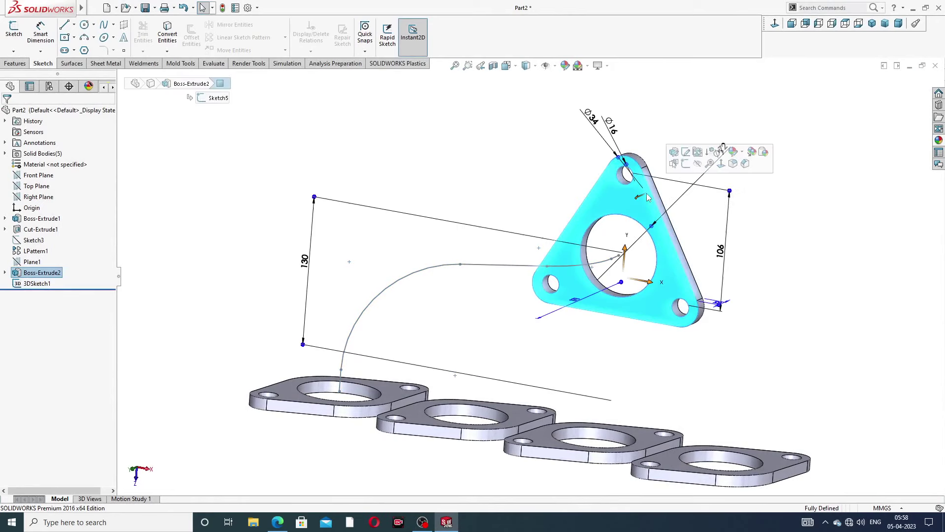
click(686, 164)
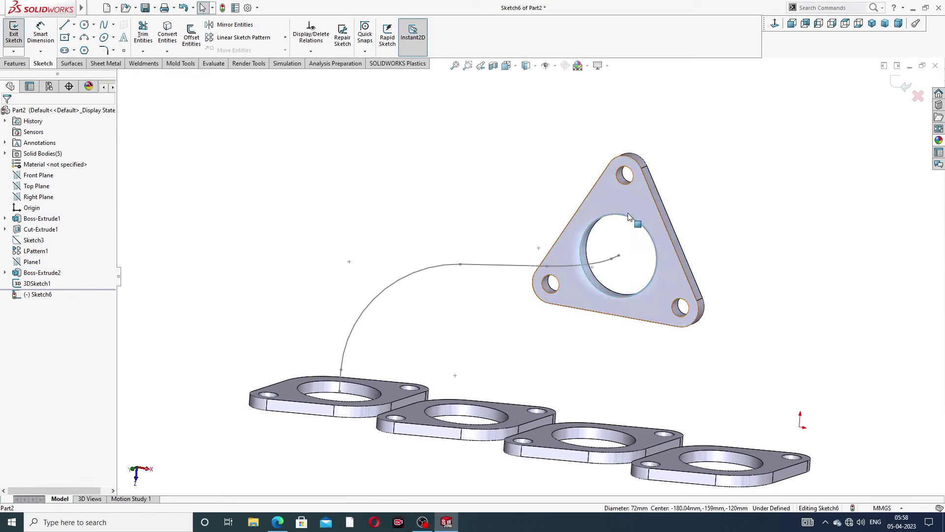
click(168, 41)
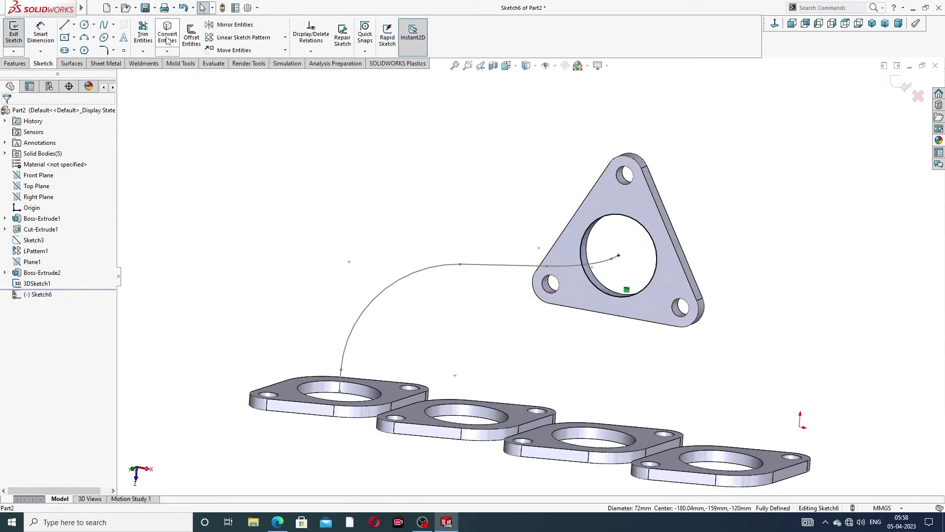
click(903, 87)
Sweep the circle profile along 3DSketch1 to create the Sweep1 pipe
middle_drag(707, 164, 693, 171)
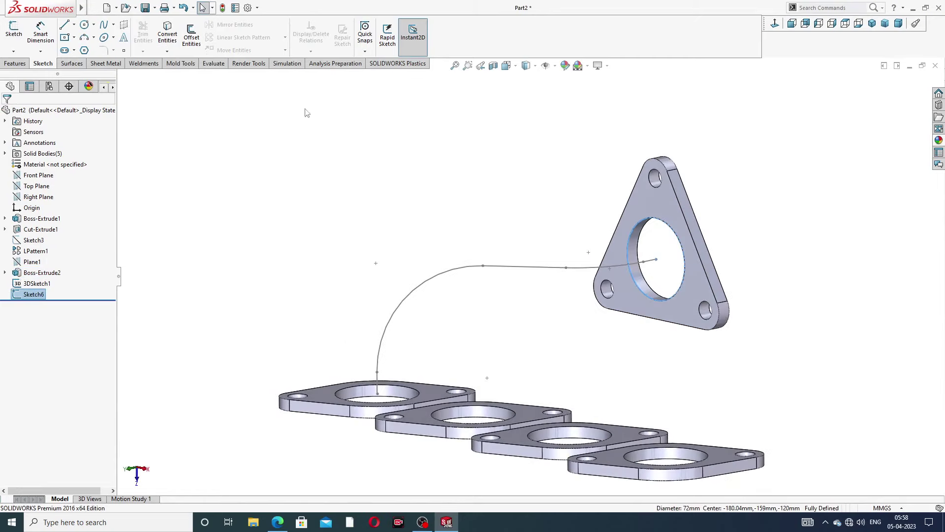
click(16, 63)
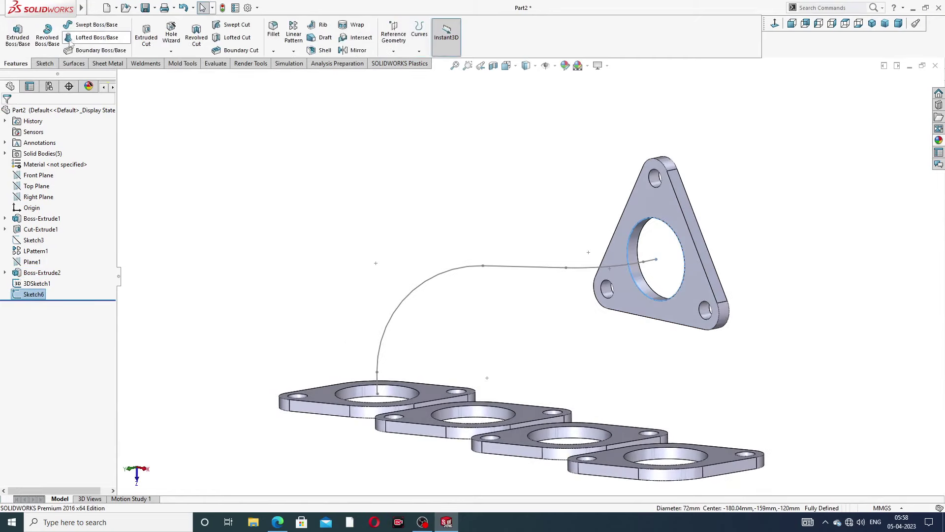
click(96, 25)
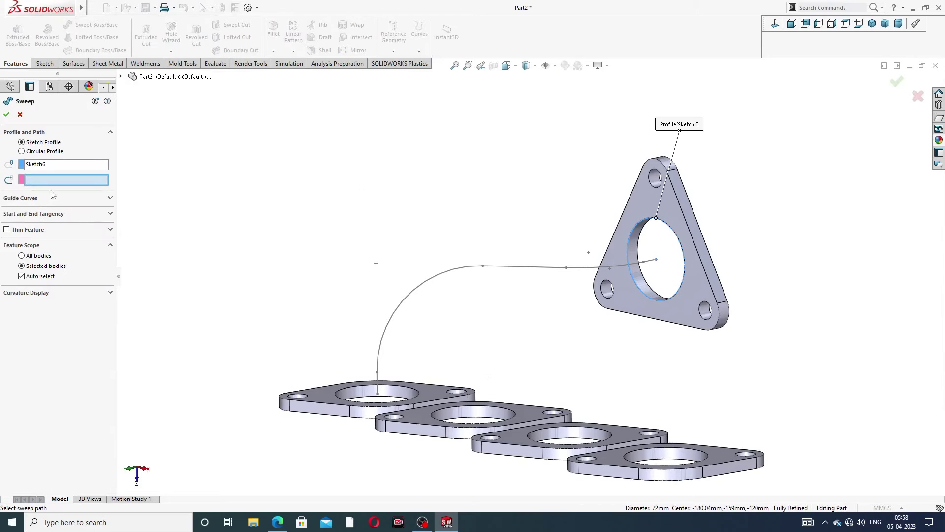
click(441, 279)
middle_drag(483, 312, 508, 352)
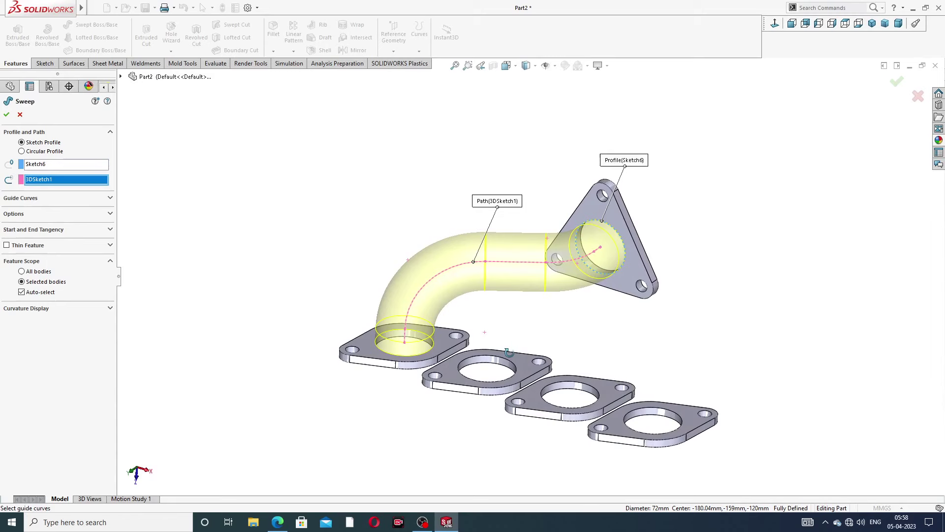
click(6, 116)
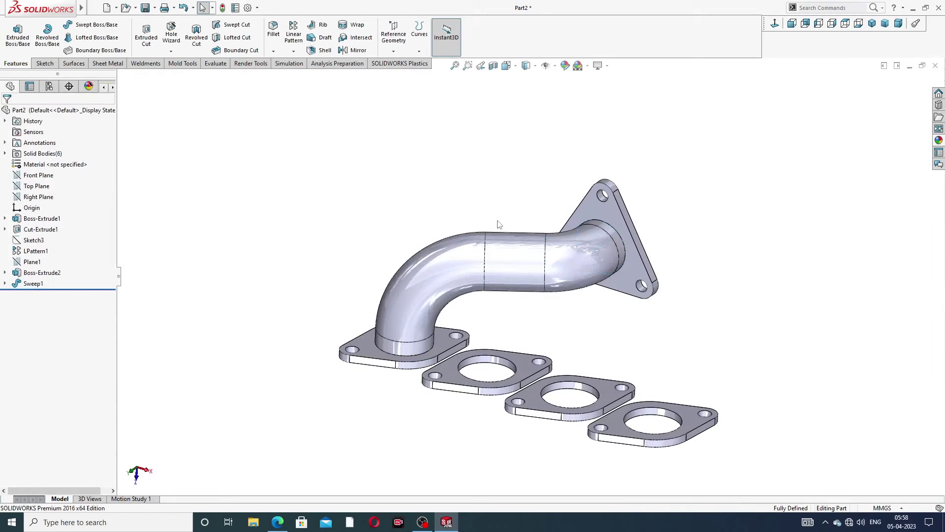
middle_drag(498, 224, 571, 237)
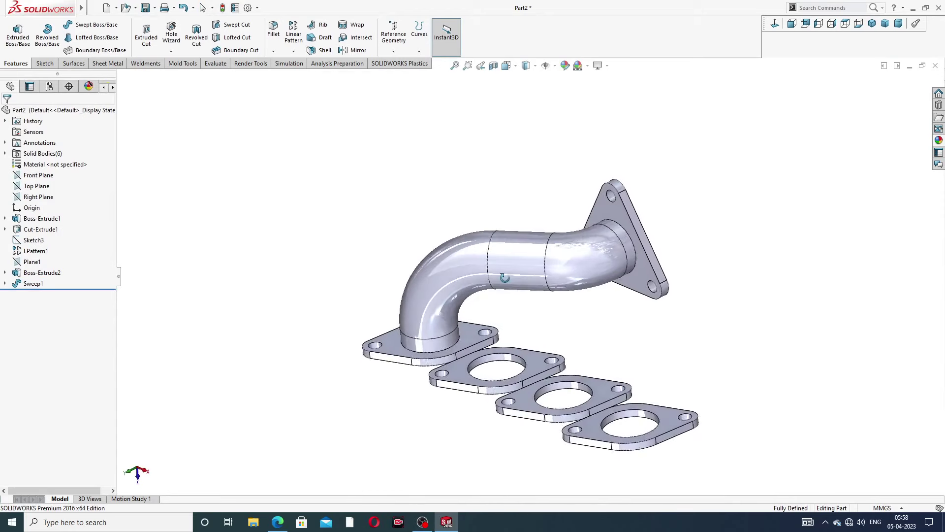
Start 3DSketch2 and draw a short line from the outlet pipe's centre
click(44, 64)
click(14, 51)
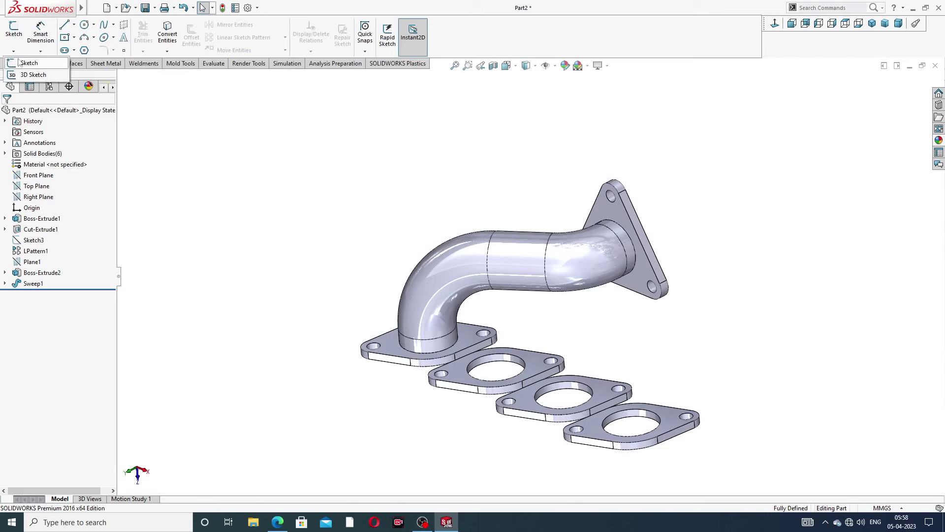
click(35, 76)
scroll(616, 204, down, 2)
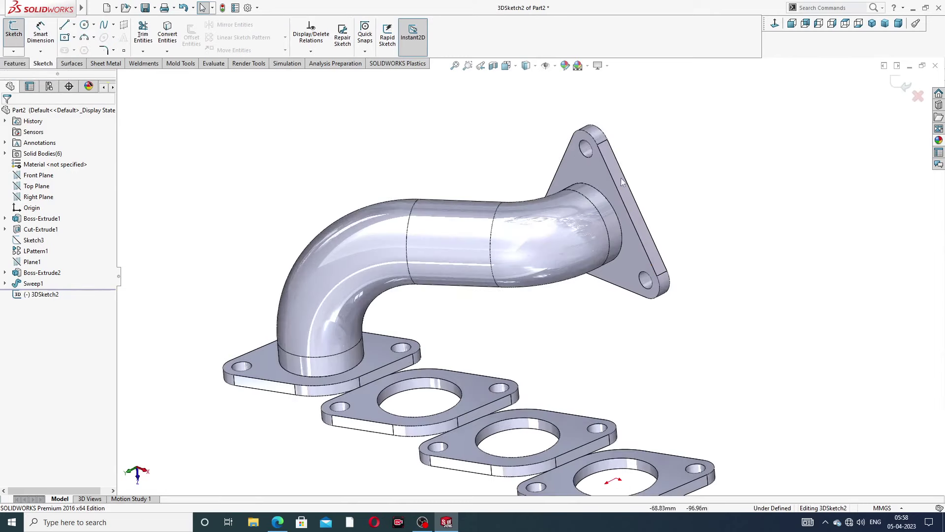
middle_drag(616, 204, 616, 206)
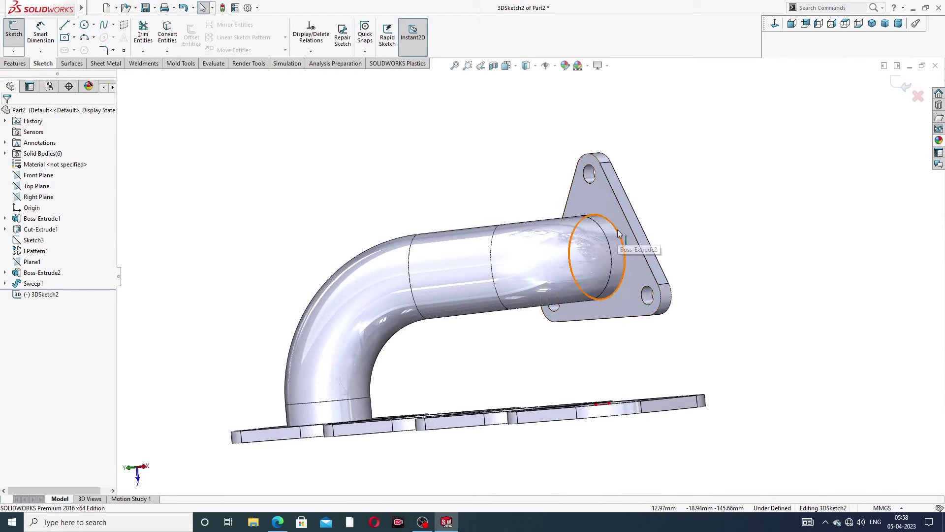
click(64, 24)
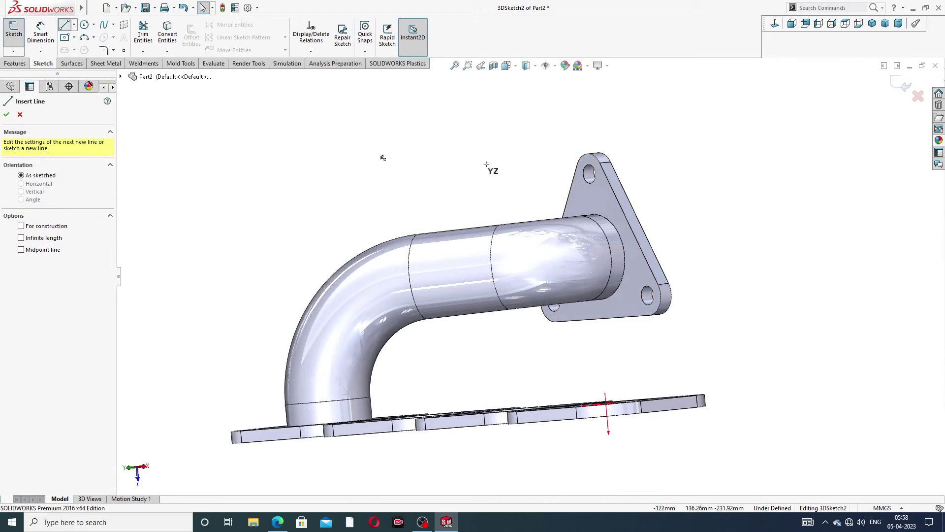
click(597, 256)
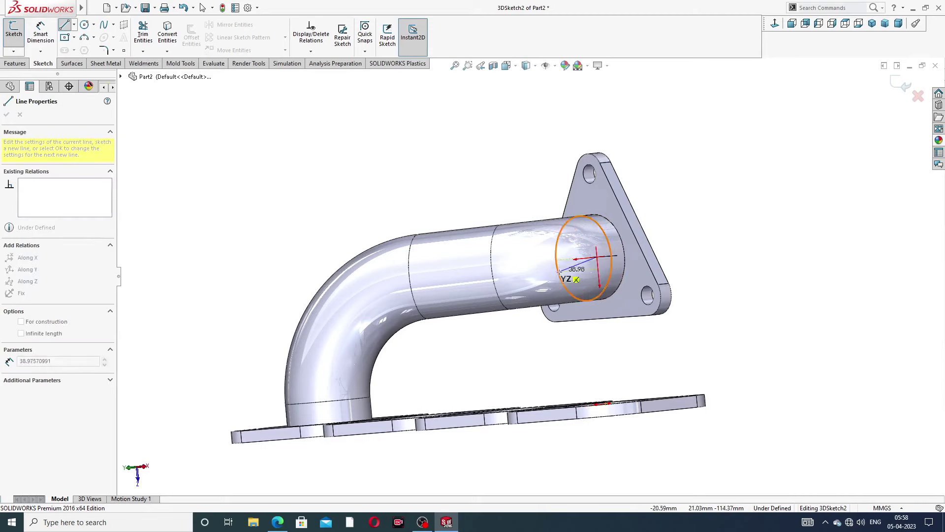
middle_drag(540, 264, 573, 266)
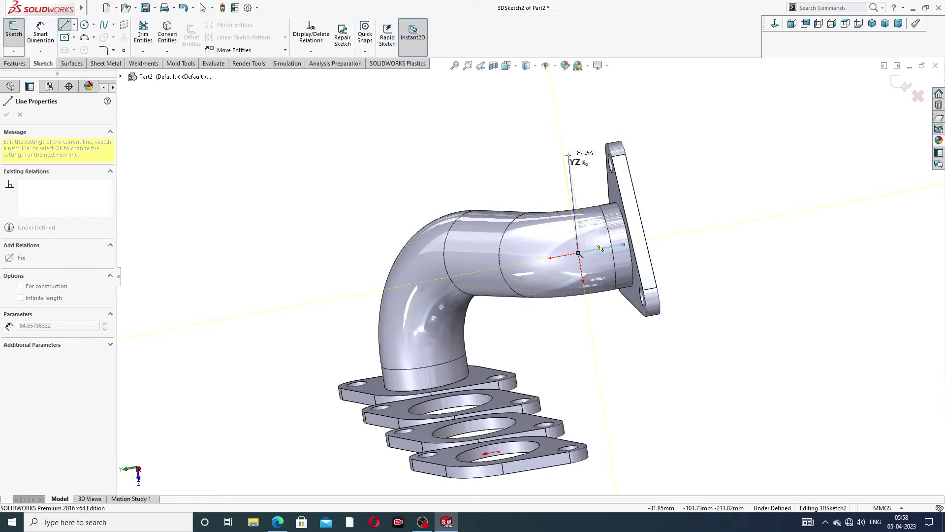
right_click(587, 169)
click(592, 163)
Draw a vertical rise from the second flange hole's centre
middle_drag(472, 148, 365, 149)
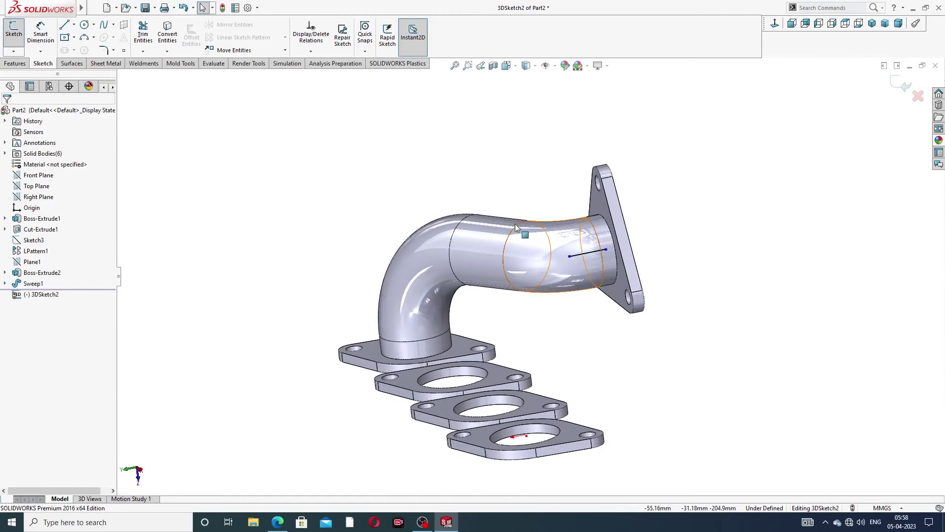
click(66, 25)
middle_drag(491, 391, 485, 398)
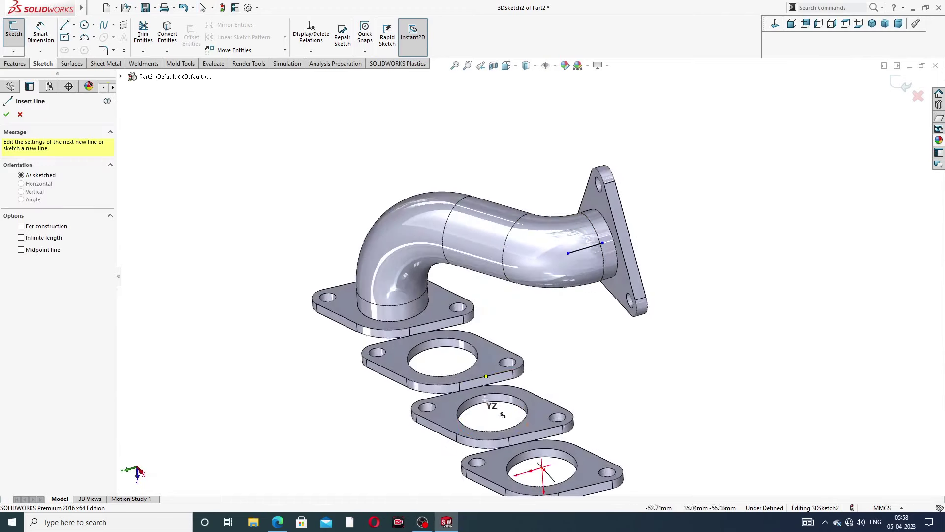
click(443, 357)
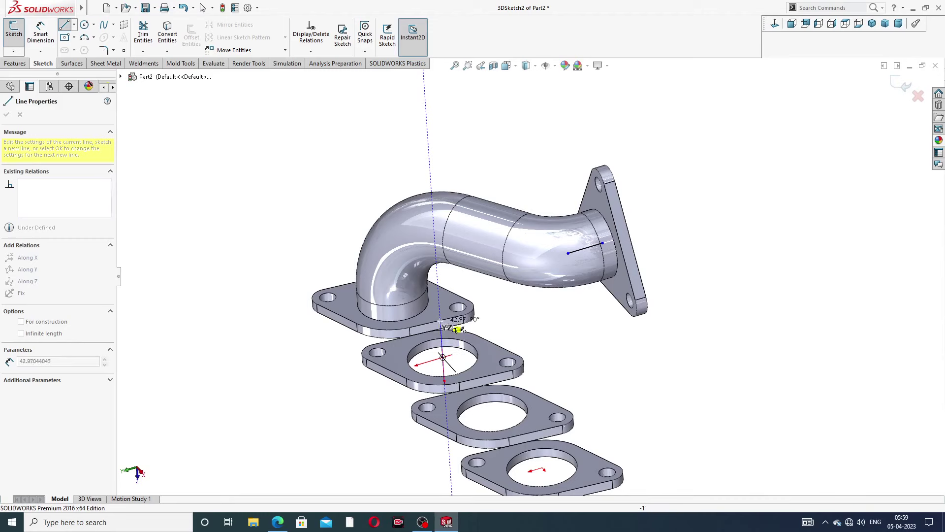
click(438, 306)
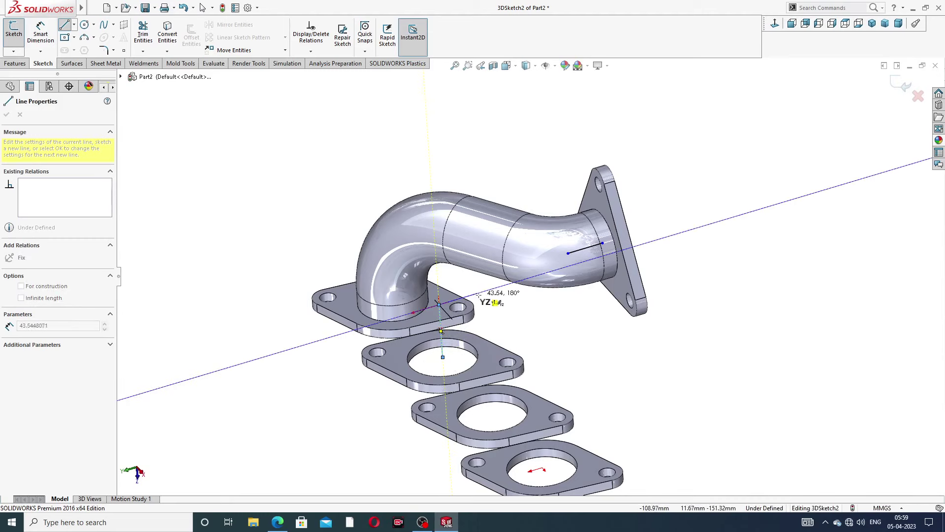
middle_drag(478, 311, 510, 321)
right_click(524, 325)
click(546, 336)
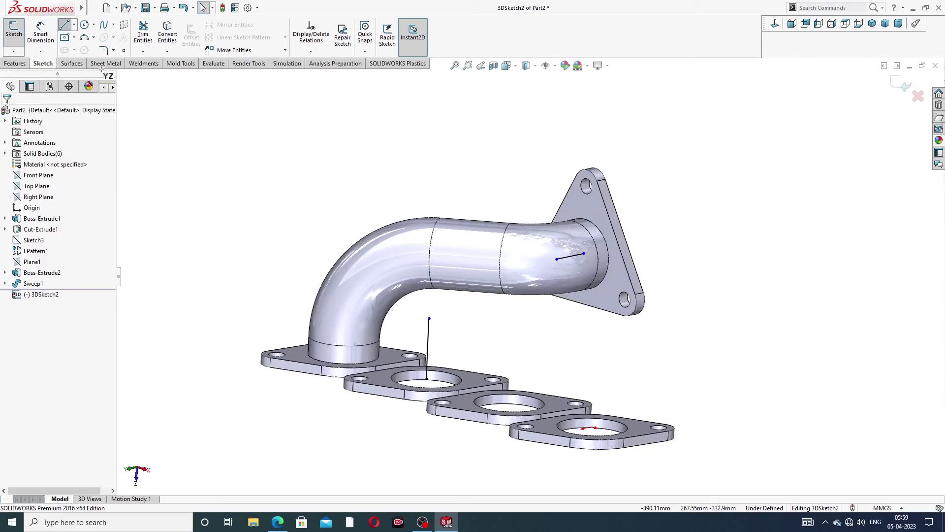
click(429, 319)
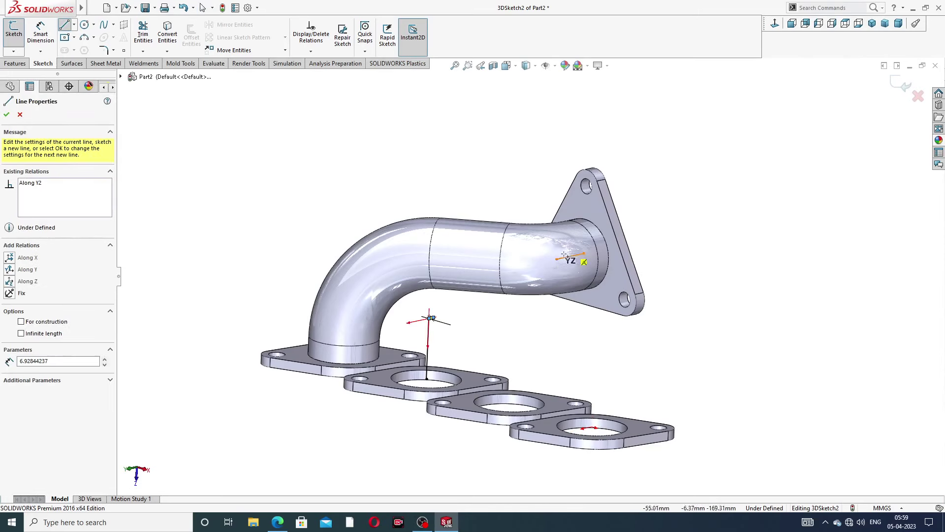
right_click(459, 211)
click(474, 215)
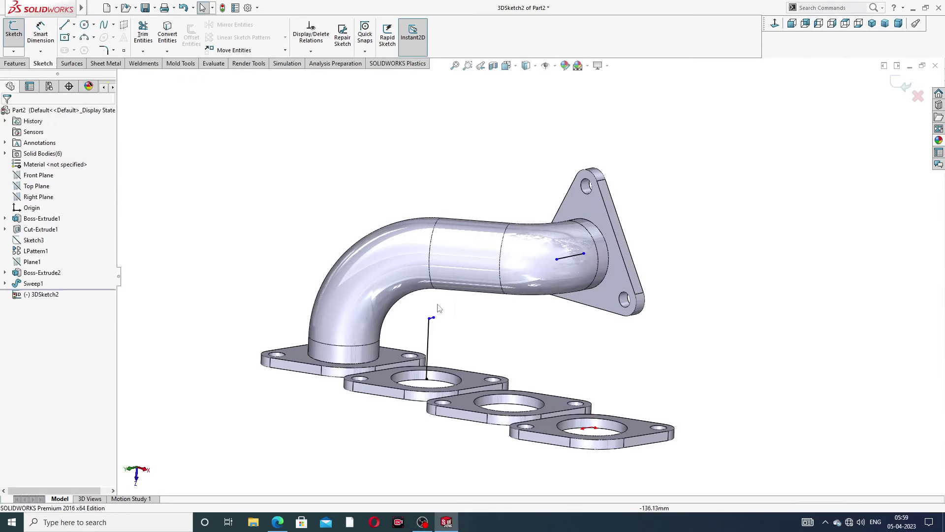
Join the top of the rise to the outlet line's end with a connecting line
mouse_move(433, 318)
mouse_down()
mouse_move(556, 262)
mouse_move(524, 292)
mouse_up()
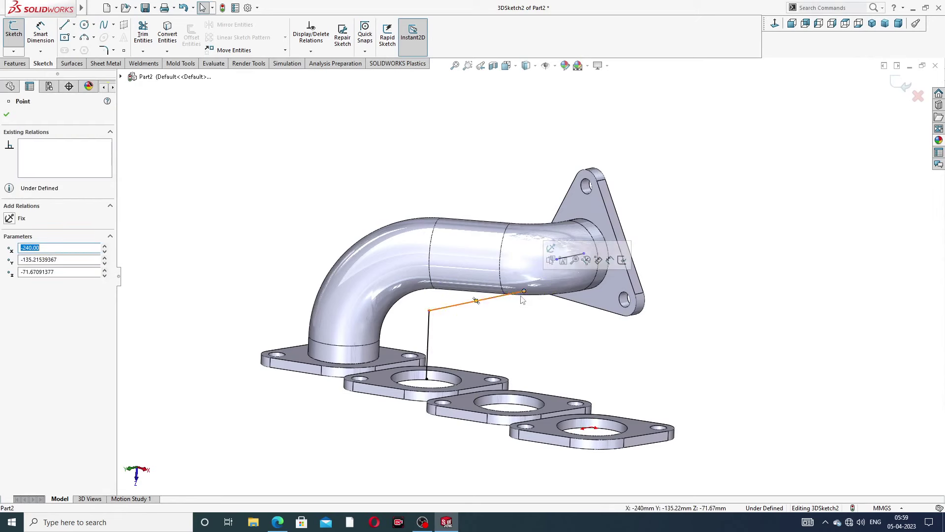
click(500, 299)
click(173, 102)
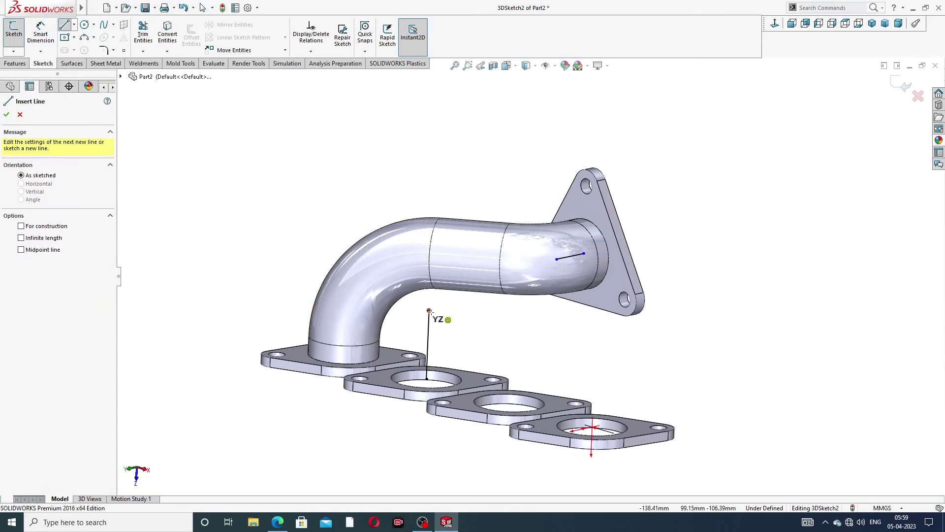
click(429, 310)
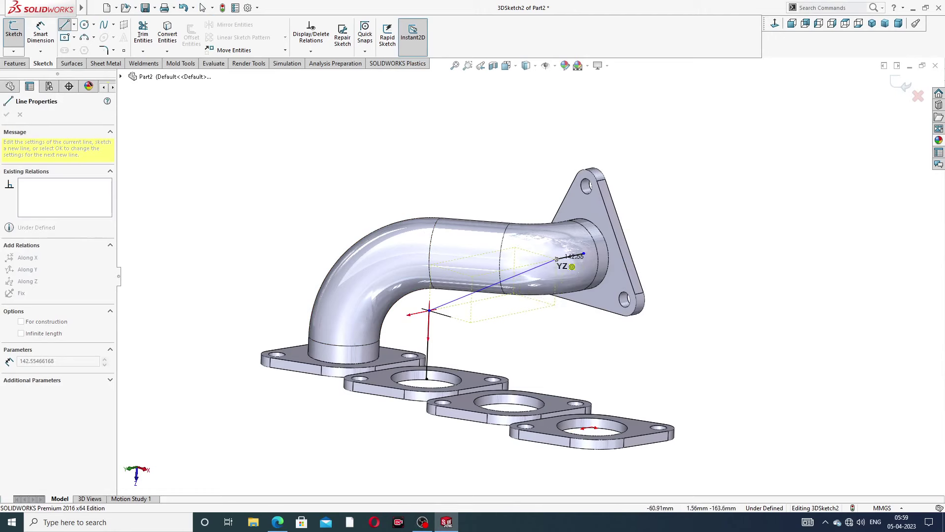
click(556, 259)
right_click(672, 174)
click(690, 187)
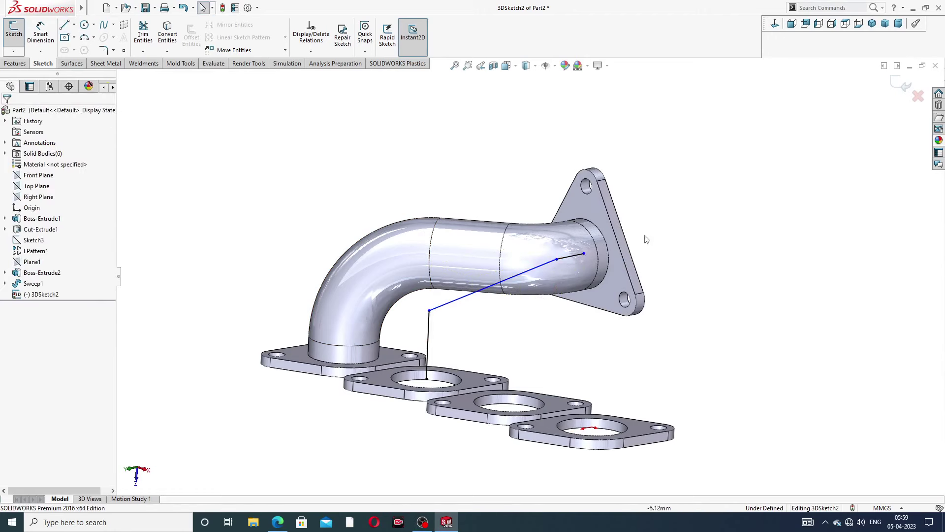
mouse_move(561, 280)
middle_down()
mouse_move(468, 231)
mouse_move(492, 206)
mouse_move(311, 134)
middle_up()
Dimension the vertical rise to 114 and the short outlet leg to 54
click(48, 37)
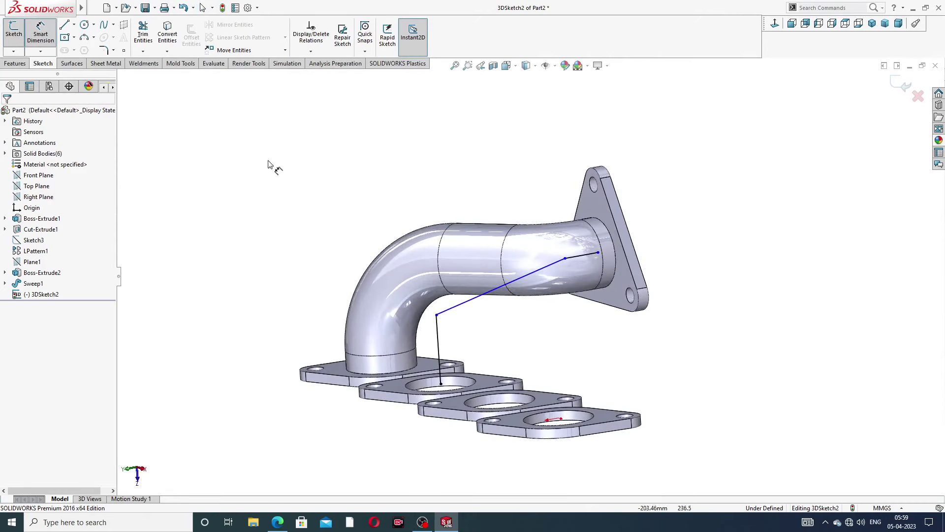
click(439, 336)
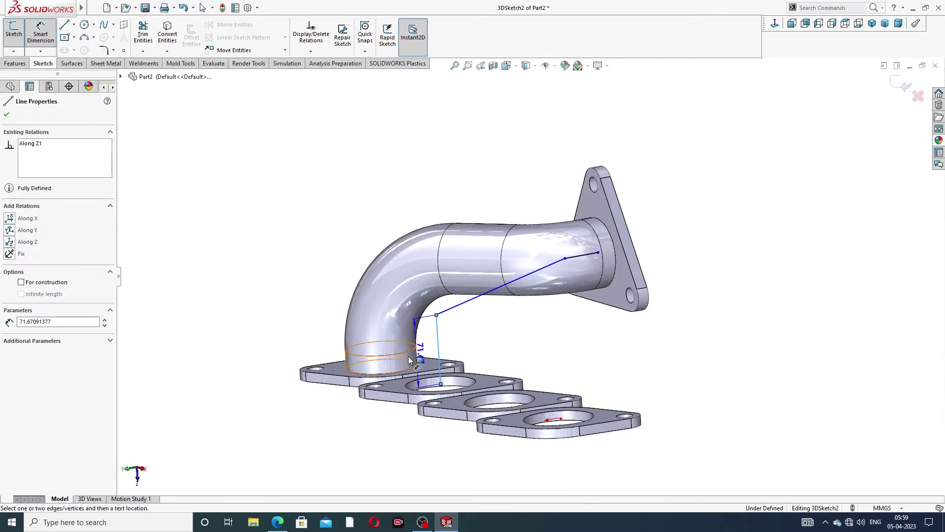
click(298, 371)
text(11)
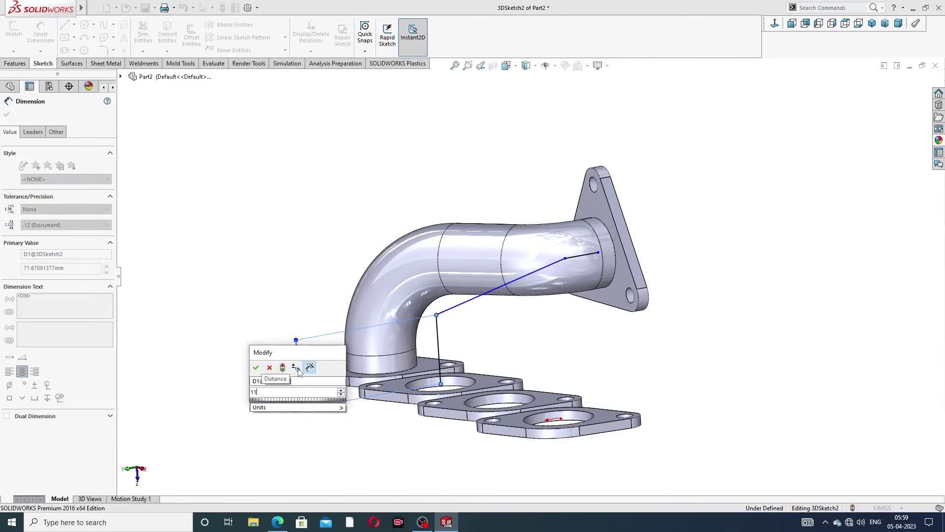
text(4)
key(Return)
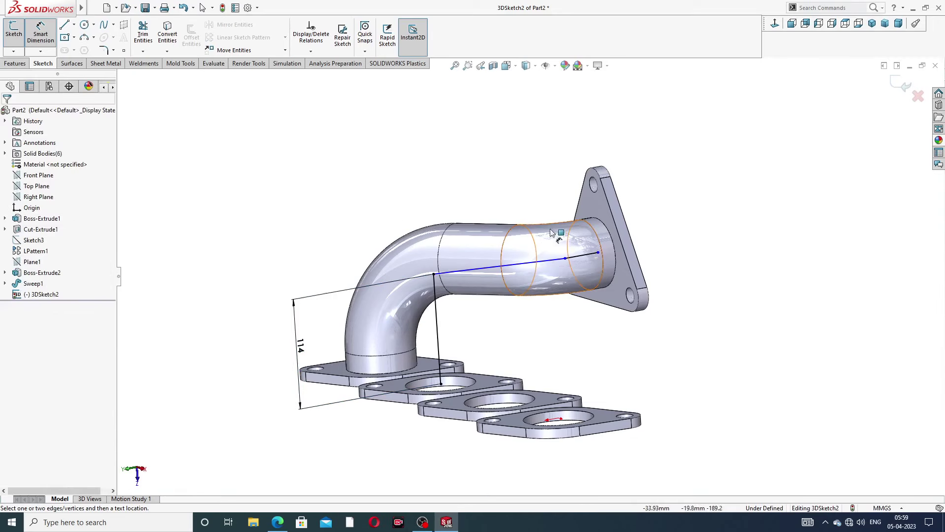
click(575, 263)
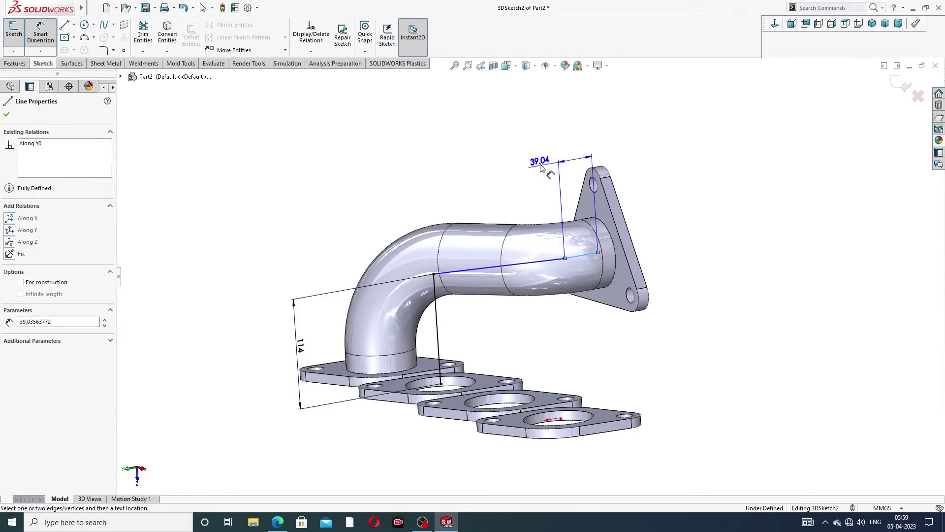
click(541, 158)
text(54)
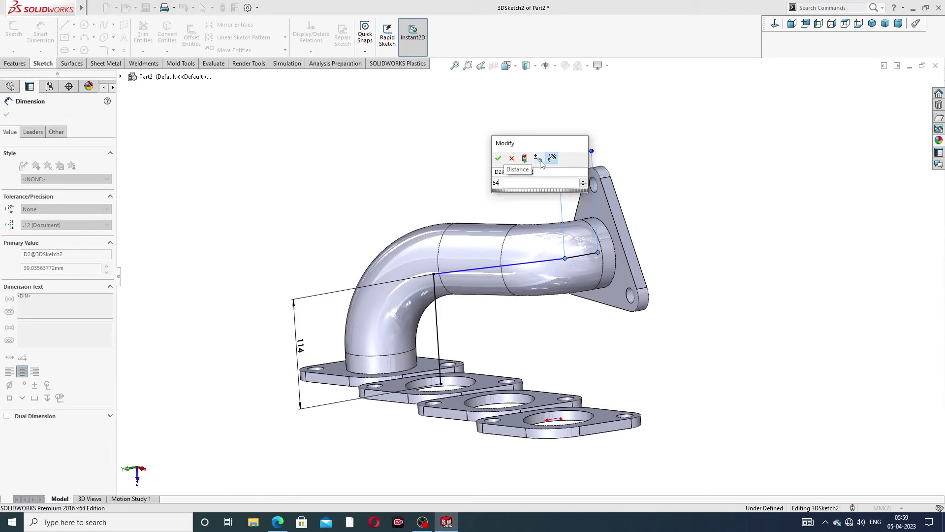
key(Return)
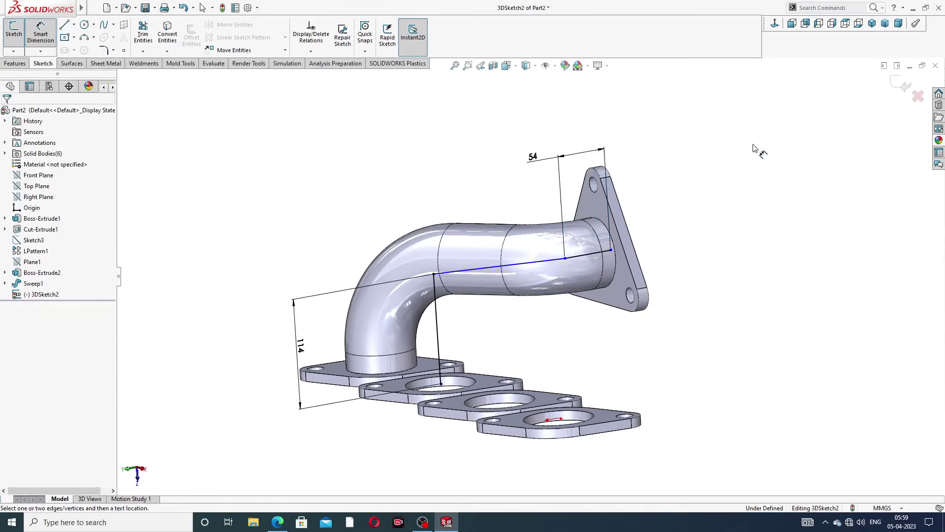
Drag the path's end point onto the triangular flange's bore edge to fully define the sketch
mouse_move(677, 190)
middle_down()
mouse_move(661, 213)
mouse_move(675, 207)
middle_up()
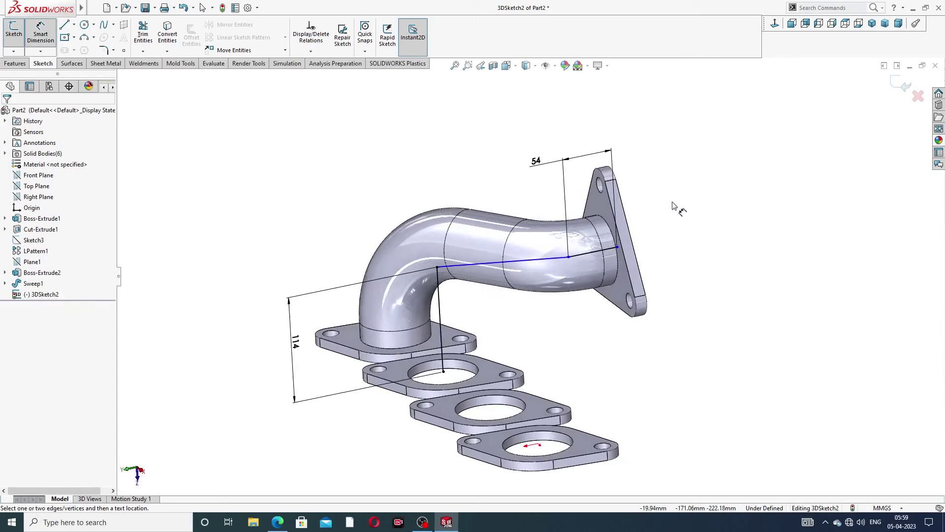
right_click(673, 202)
click(704, 215)
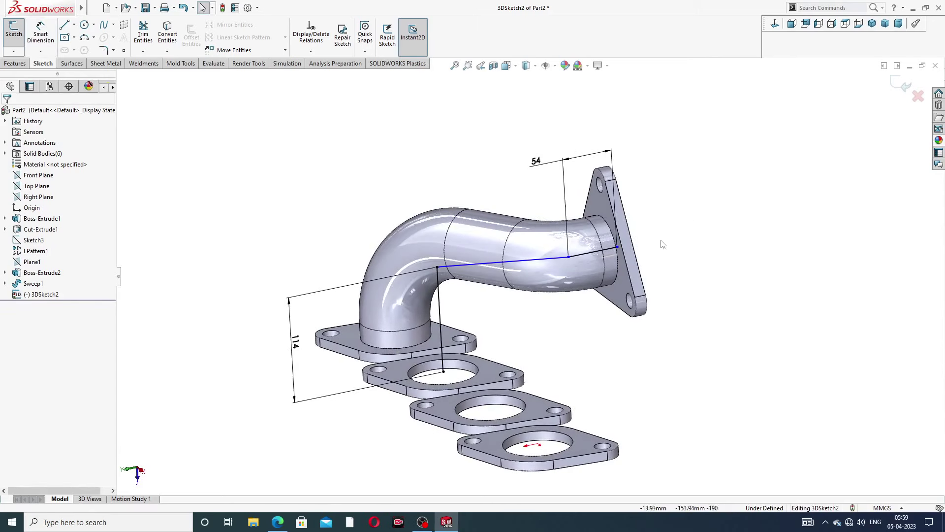
middle_drag(663, 245, 659, 244)
click(614, 251)
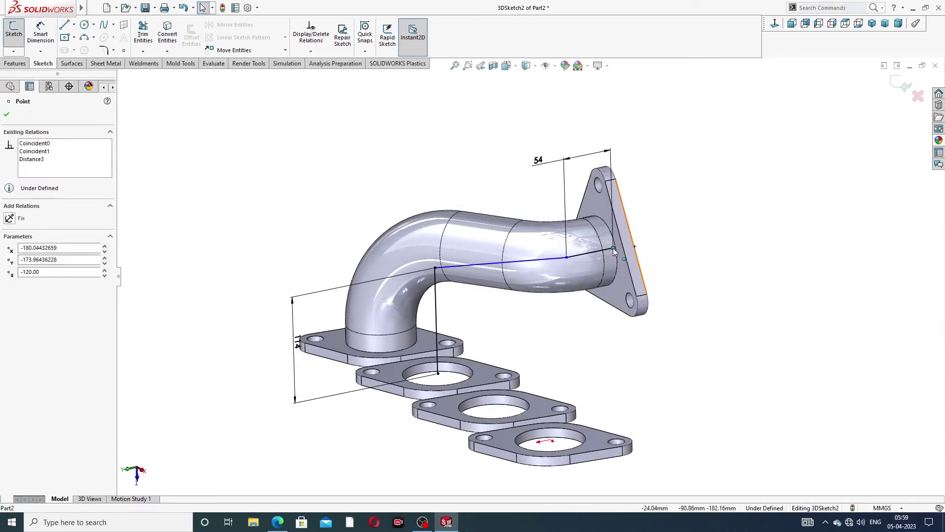
drag(607, 255, 587, 253)
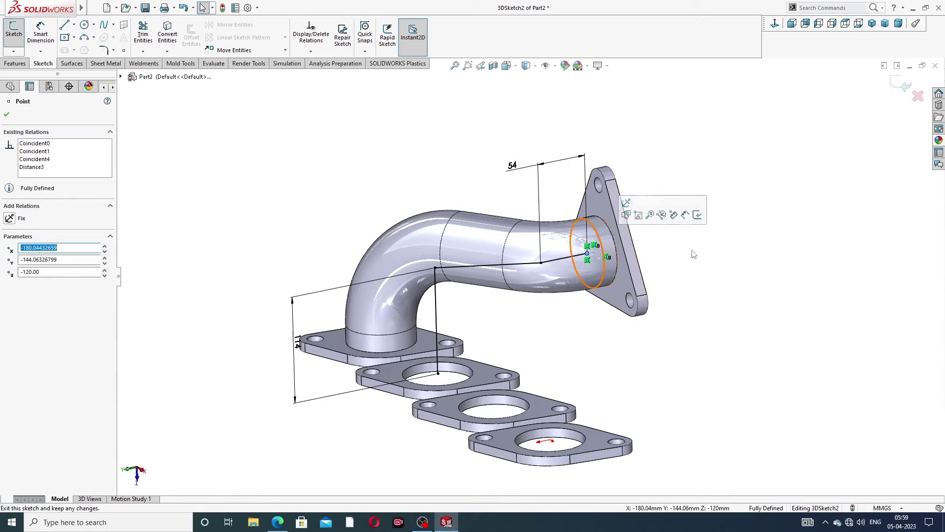
key(Escape)
scroll(579, 268, down, 3)
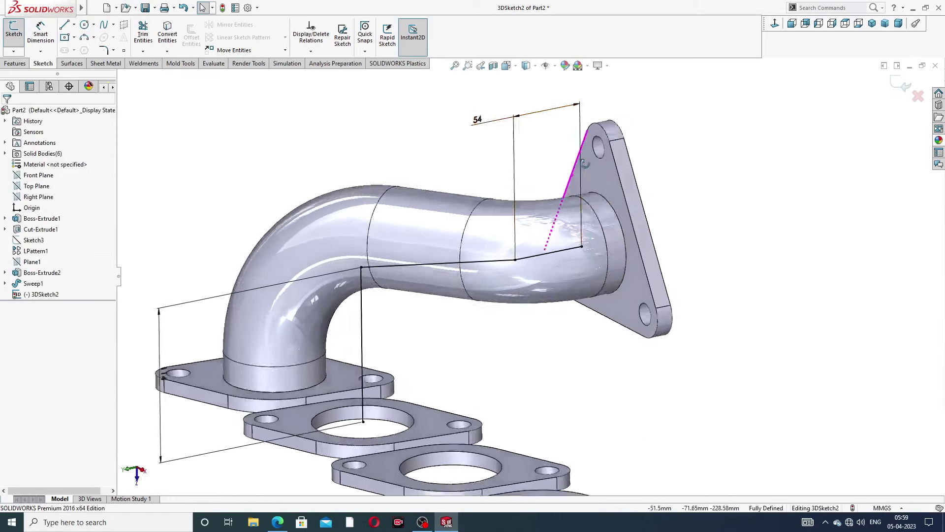
key(Escape)
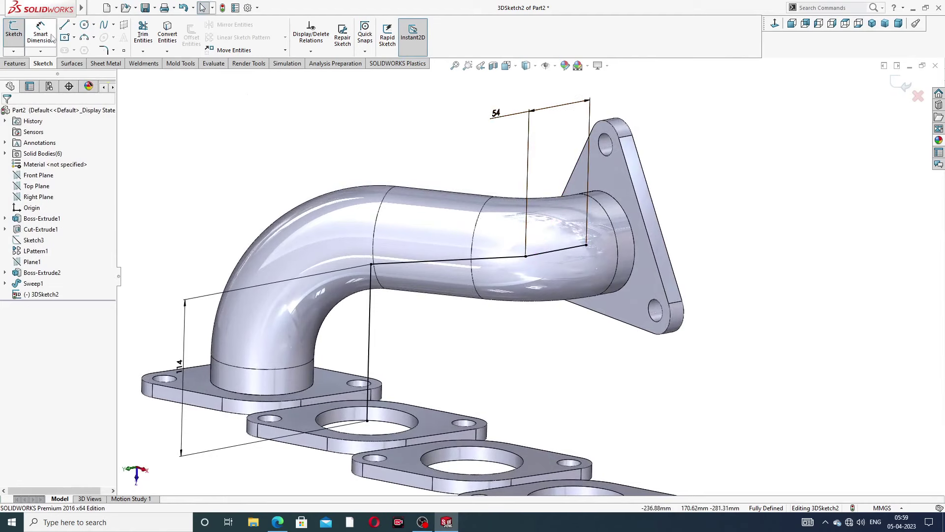
Try a larger sketch fillet radius on the path, then cancel the fillet when it fails
click(101, 51)
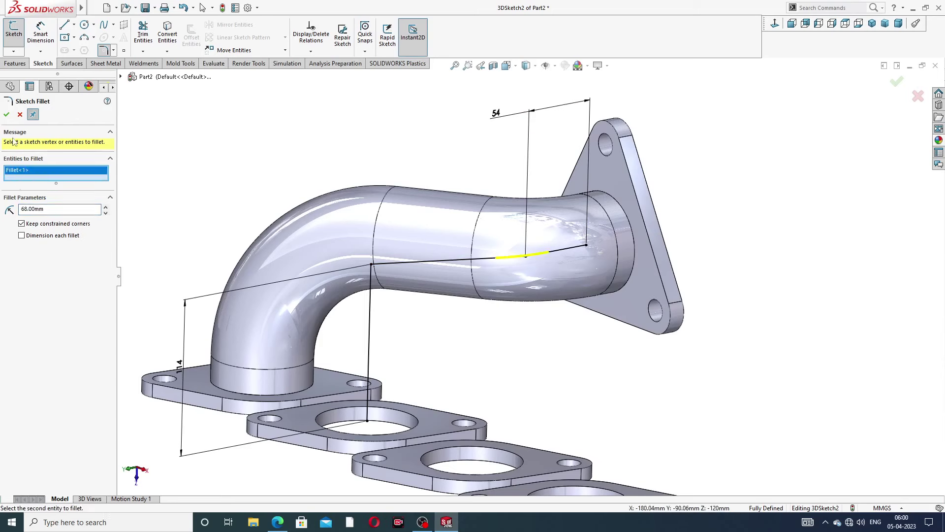
click(6, 115)
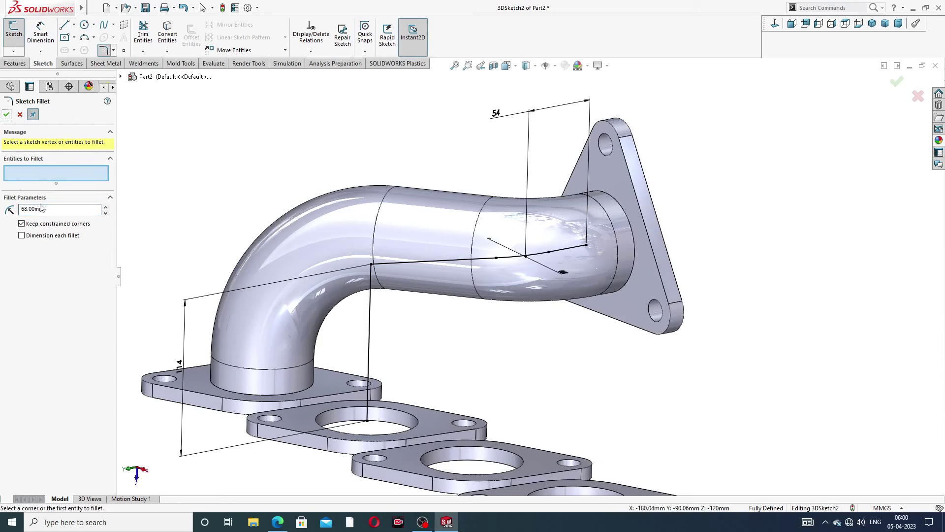
drag(42, 208, 1, 212)
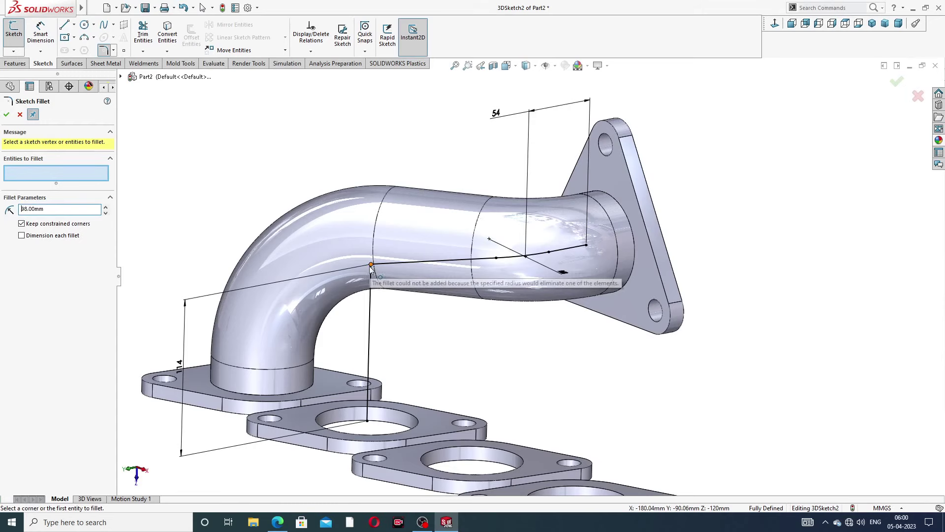
mouse_move(318, 225)
middle_down()
mouse_move(291, 178)
mouse_move(302, 196)
mouse_move(335, 213)
middle_up()
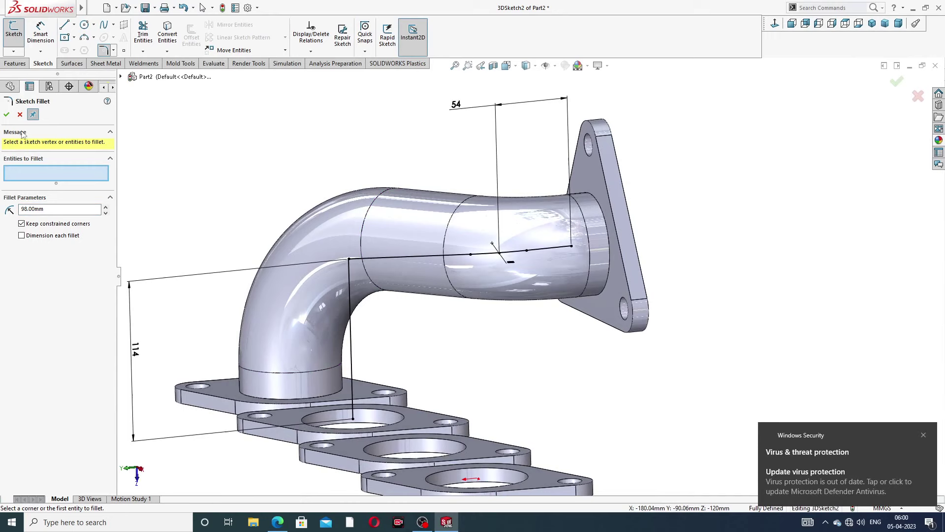
click(20, 115)
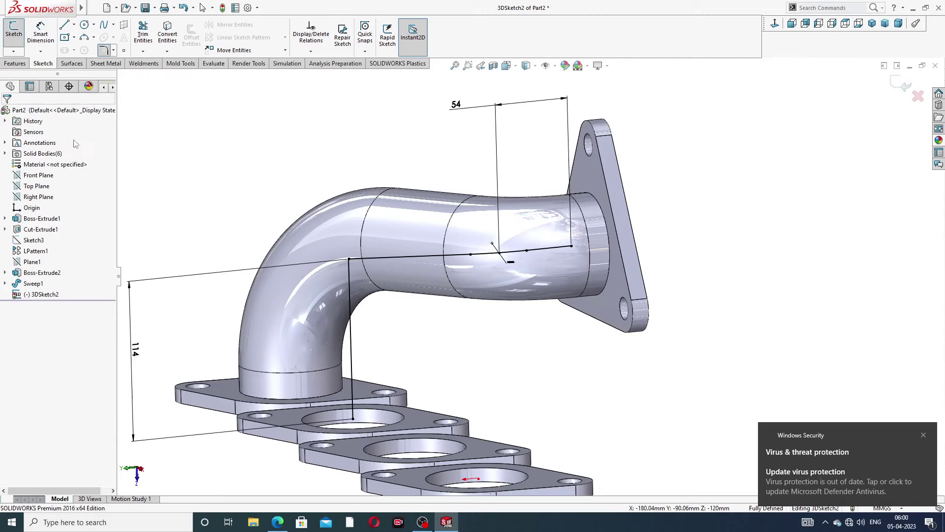
Inspect the bend point's coordinates and undo the last sketch change
click(348, 260)
mouse_move(472, 261)
middle_down()
mouse_move(488, 288)
mouse_move(376, 270)
middle_up()
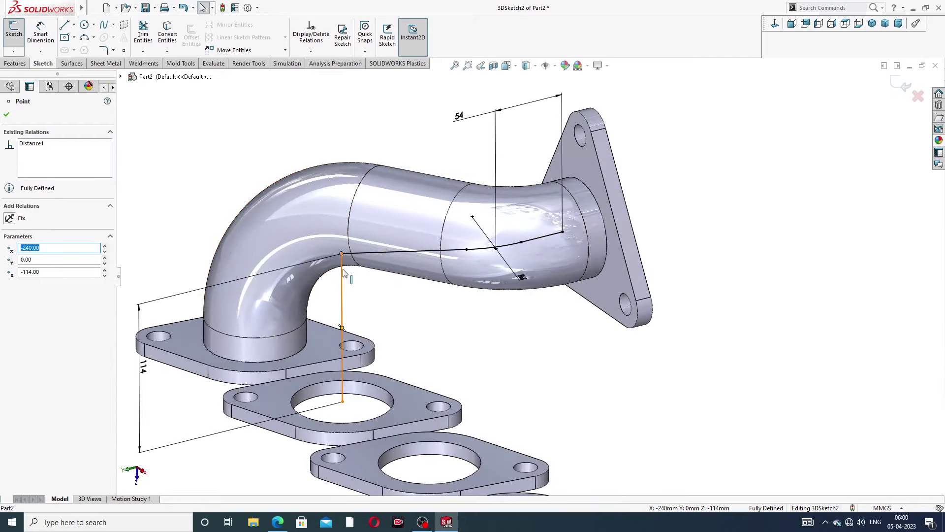
click(341, 328)
click(360, 288)
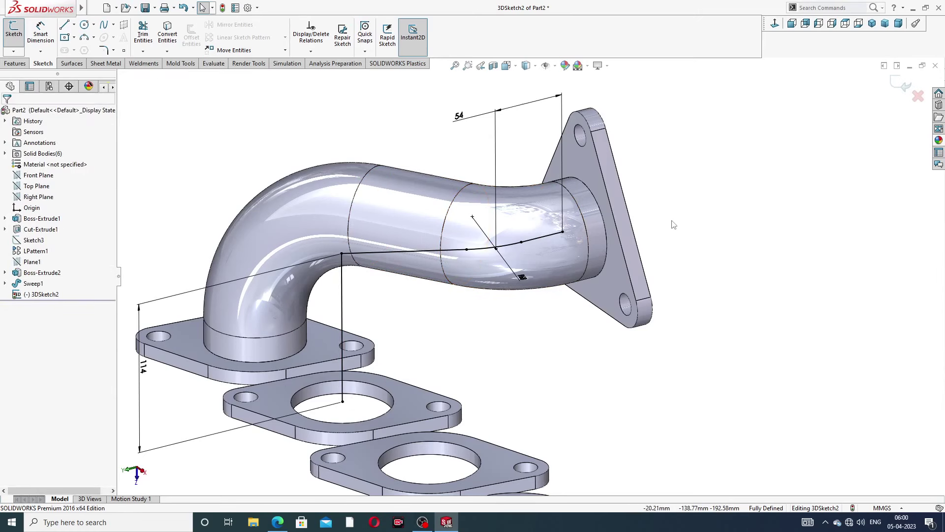
key(ctrl+z)
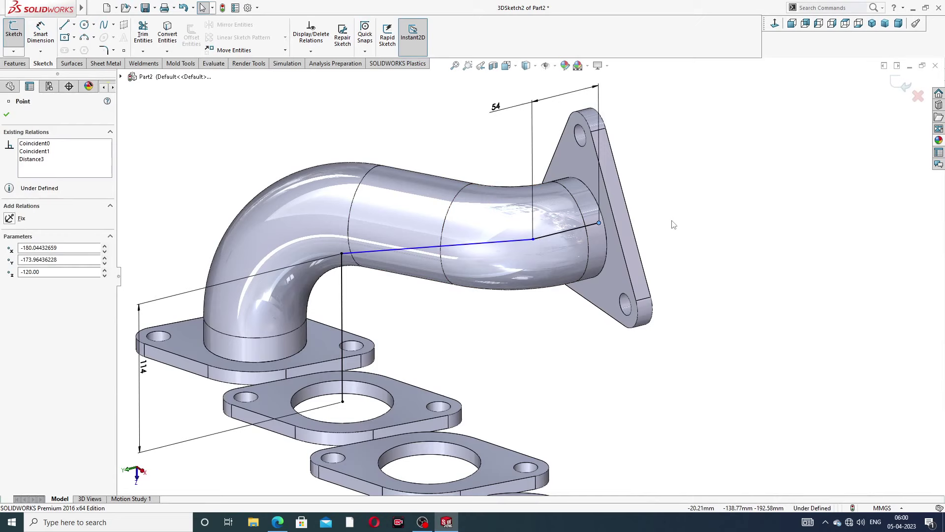
Undo two more edits, removing the 54 dimension and restoring the bend height to 71.67
click(342, 254)
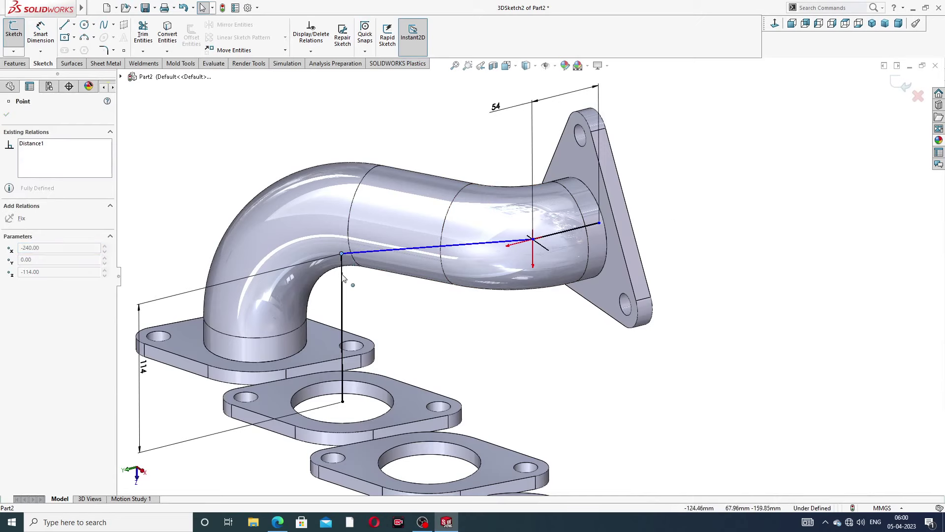
click(400, 305)
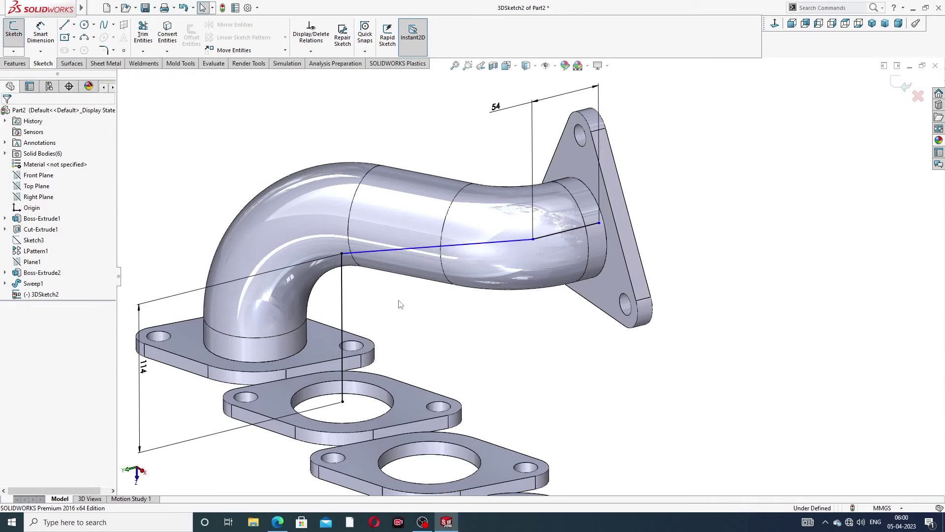
key(ctrl+z)
key(ctrl+z)
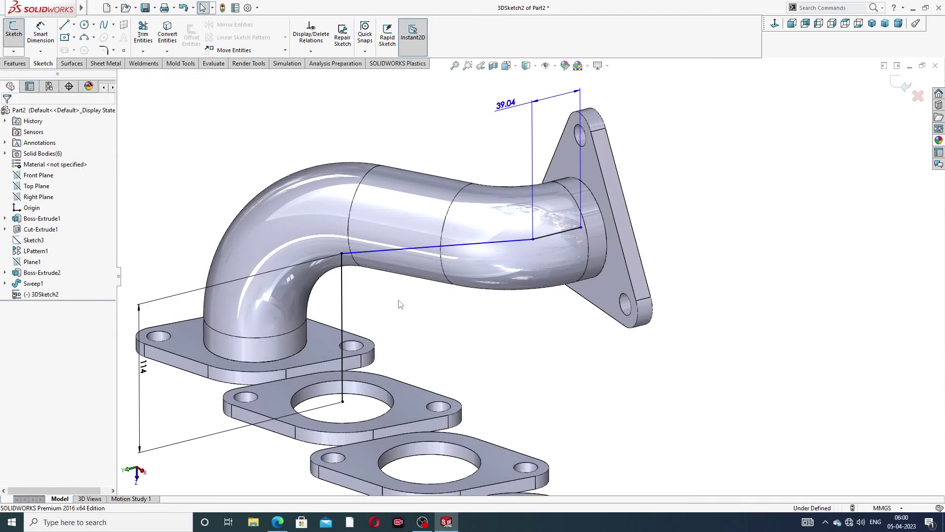
key(ctrl+z)
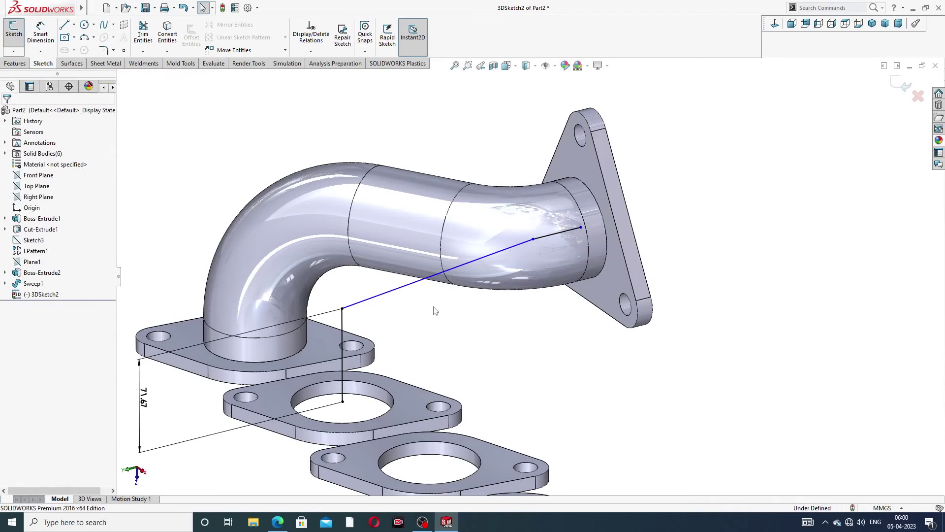
scroll(483, 317, up, 3)
scroll(404, 300, up, 2)
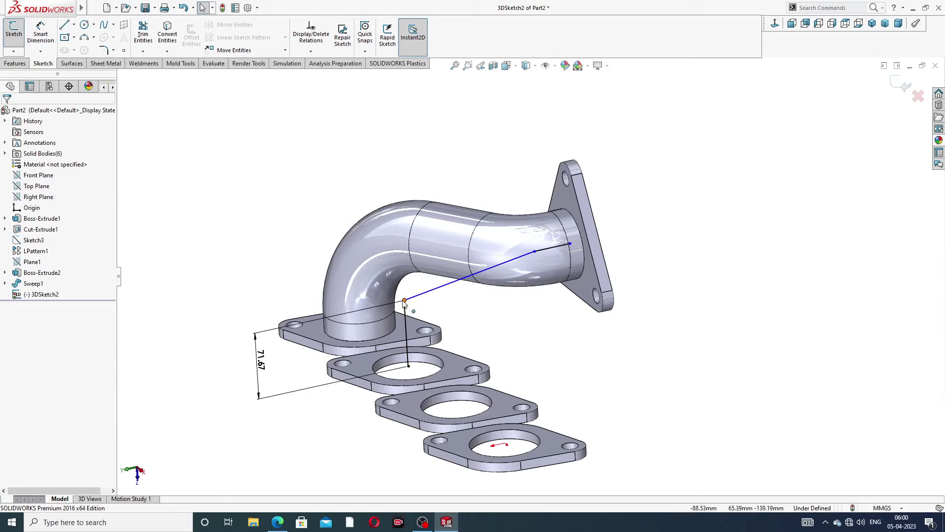
click(404, 300)
click(403, 300)
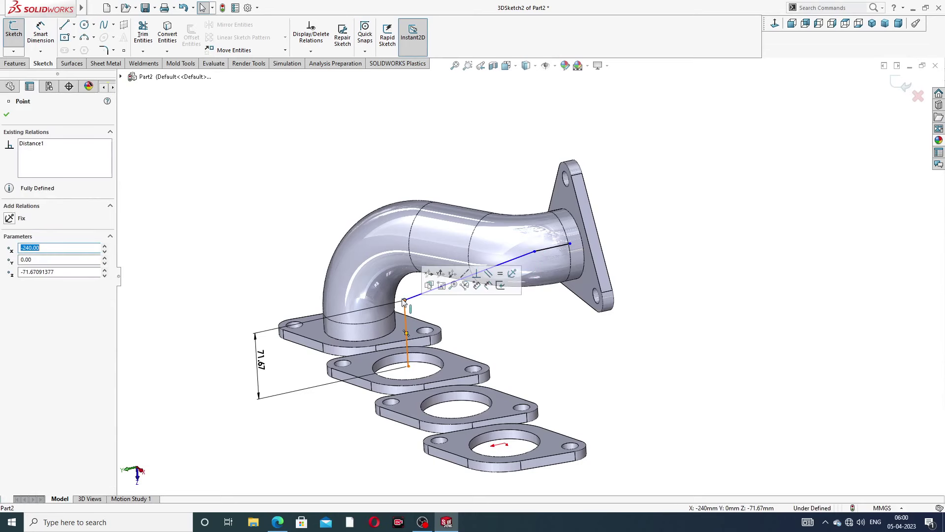
key(Escape)
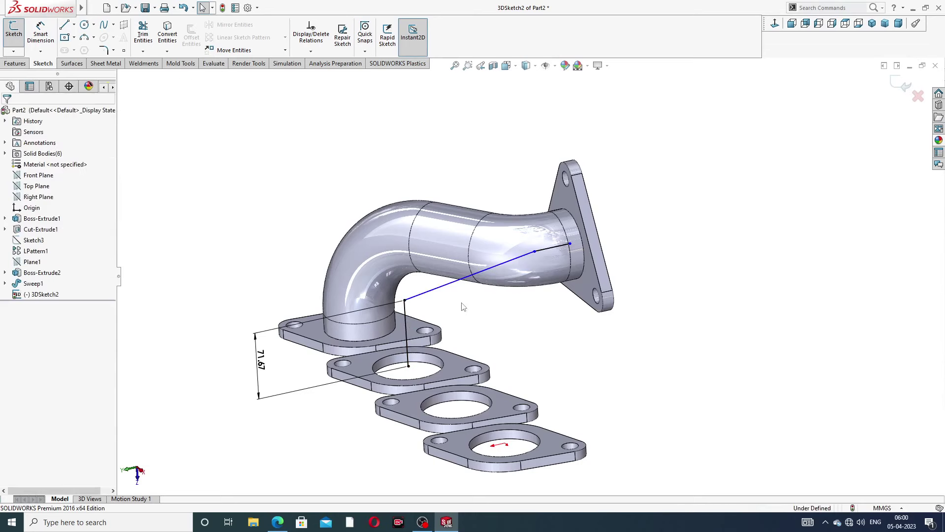
scroll(470, 309, up, 3)
middle_drag(471, 309, 498, 275)
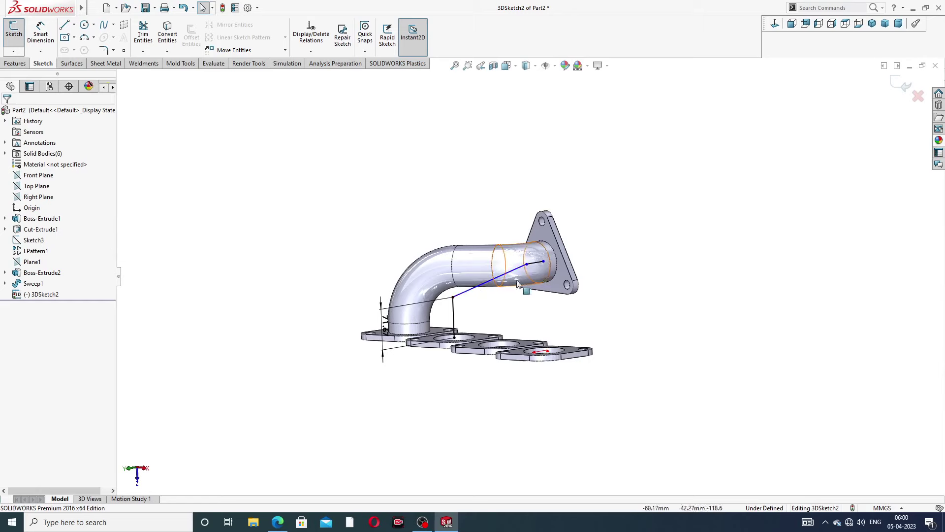
Inspect the path's end point at the pipe outlet and the bend point's properties
scroll(551, 271, down, 3)
scroll(551, 267, down, 4)
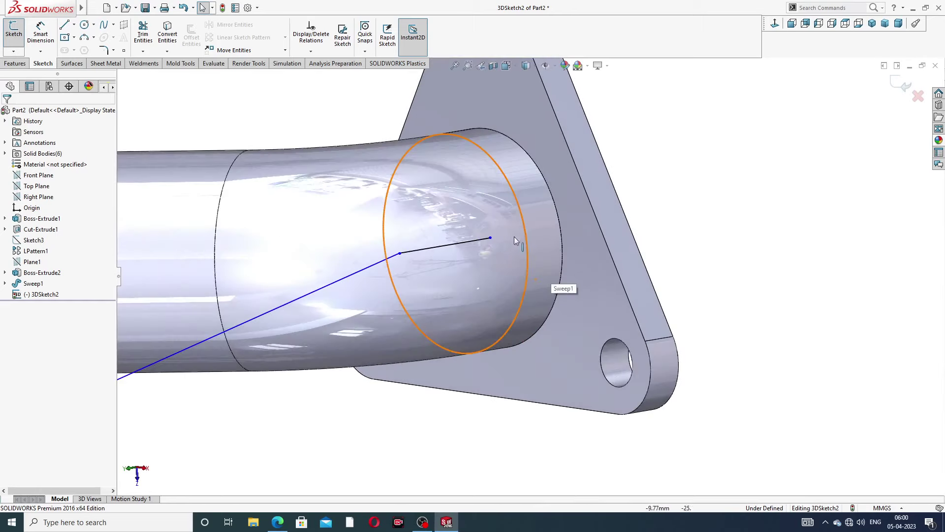
click(491, 240)
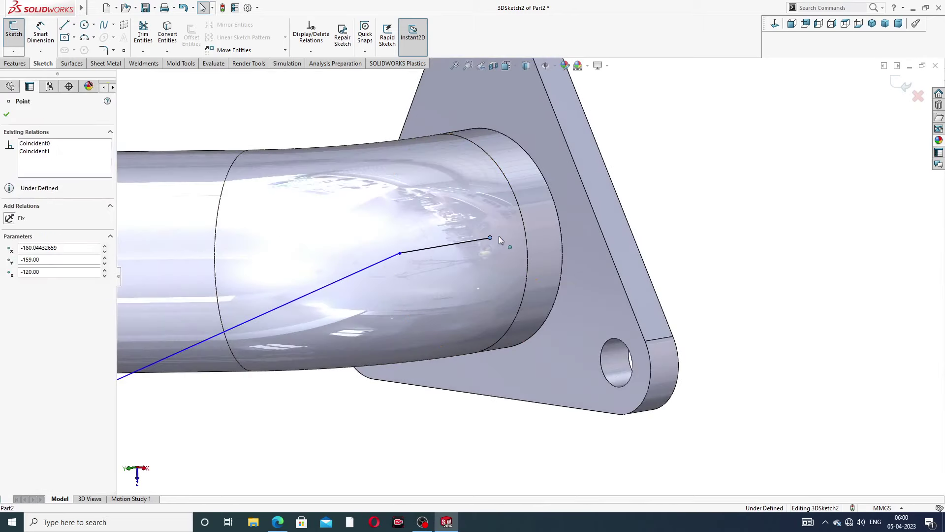
click(456, 243)
key(Escape)
scroll(447, 265, up, 3)
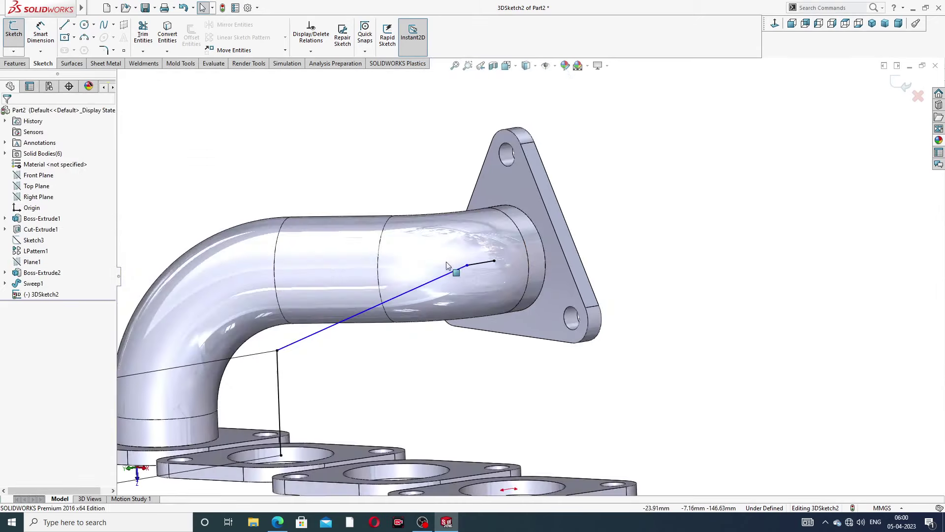
click(277, 350)
click(309, 361)
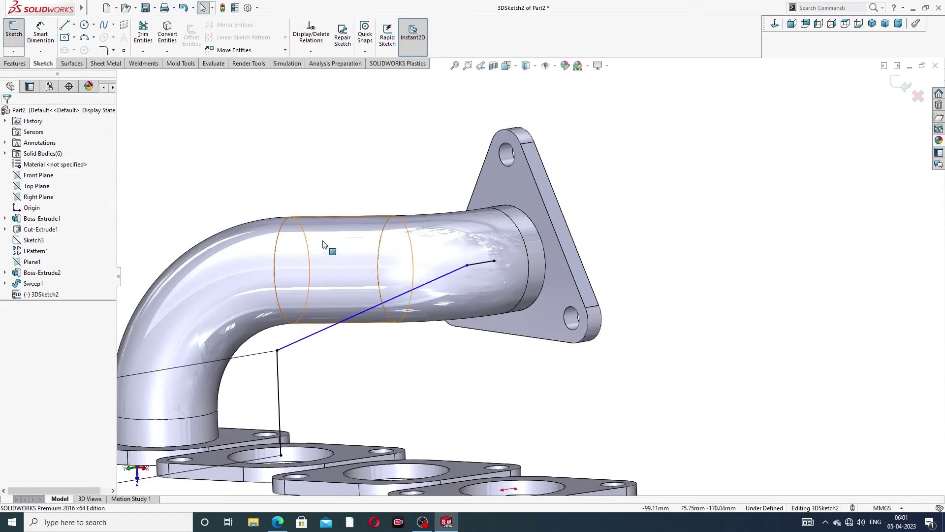
click(278, 351)
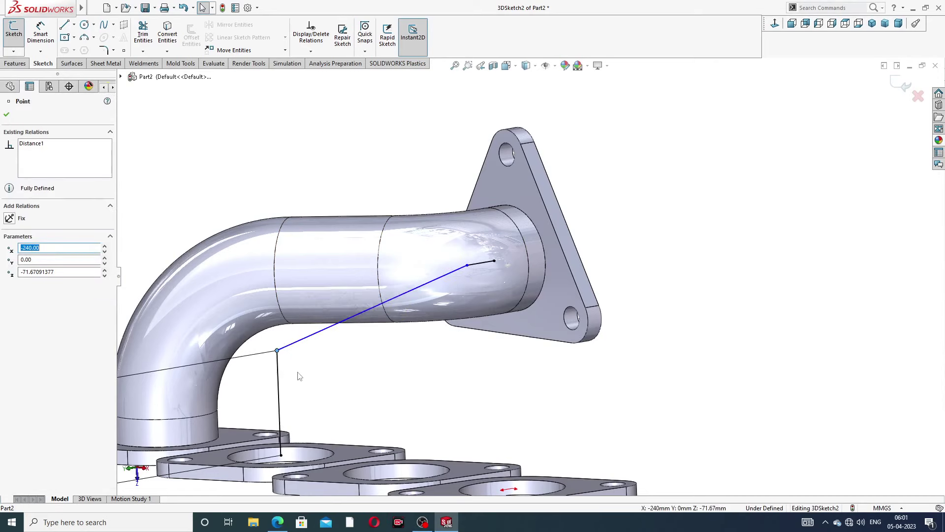
scroll(297, 376, up, 3)
key(Escape)
Delete the 71.67 height dimension after a failed attempt to clear its value
click(323, 344)
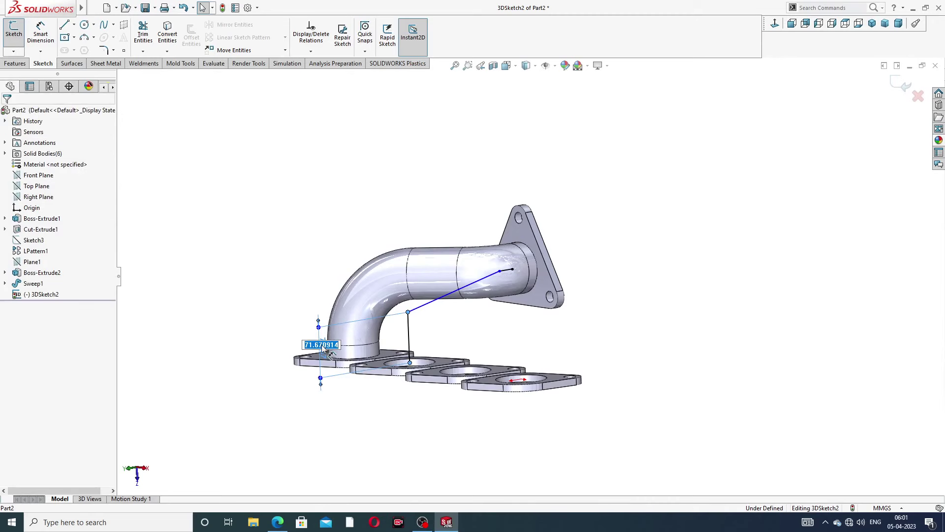
key(BackSpace)
click(474, 332)
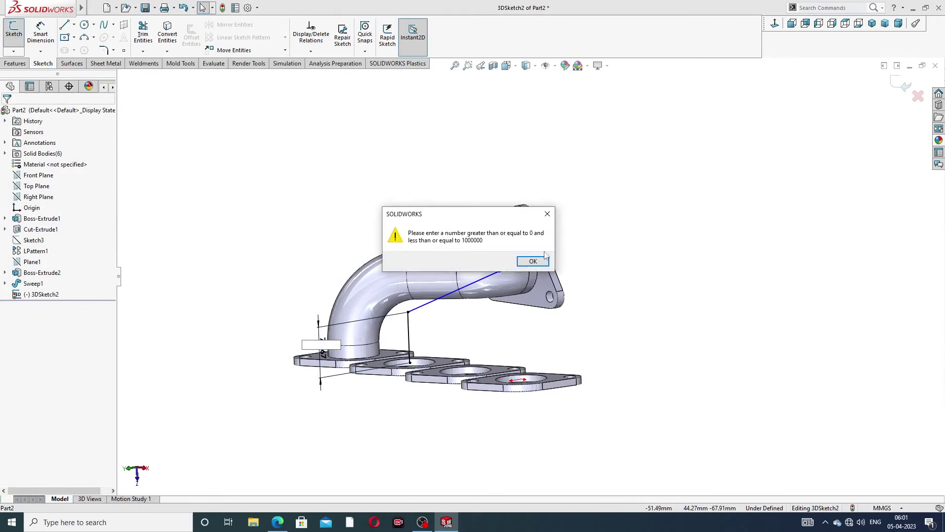
click(538, 265)
scroll(307, 329, down, 3)
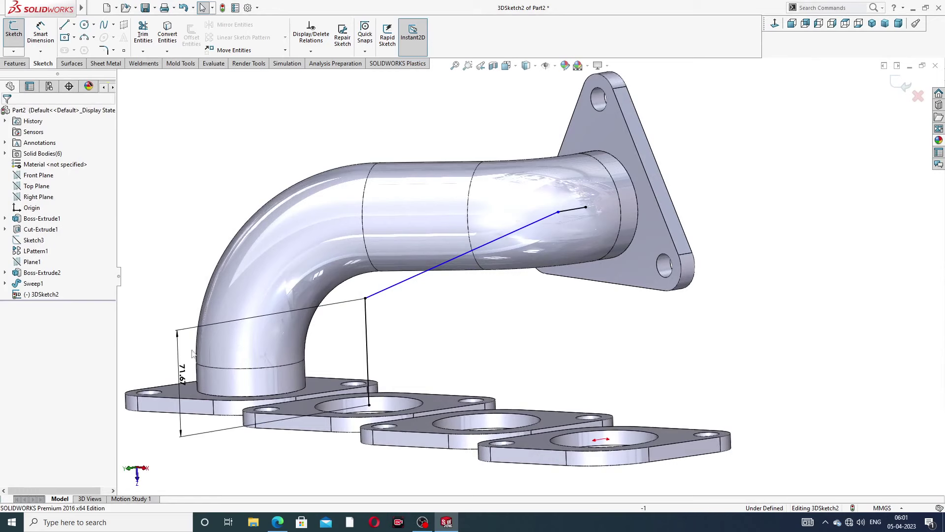
scroll(370, 324, up, 4)
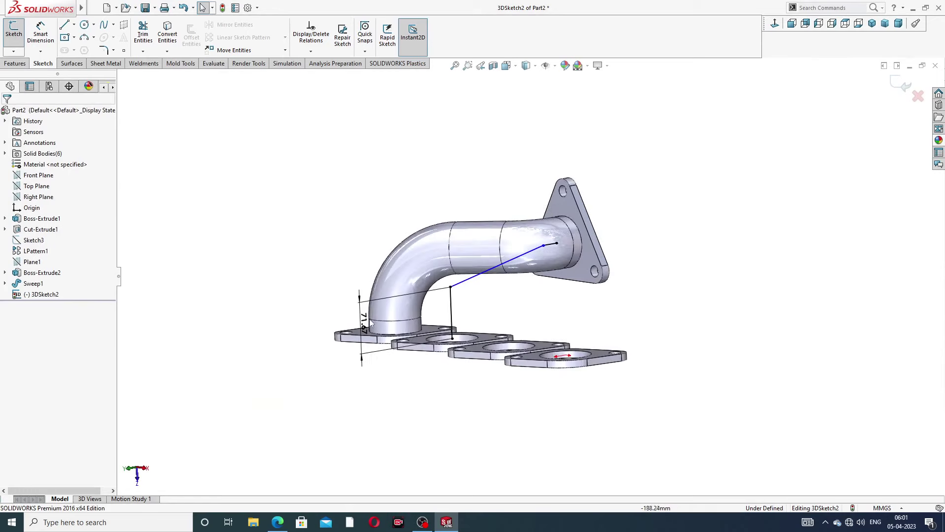
click(362, 315)
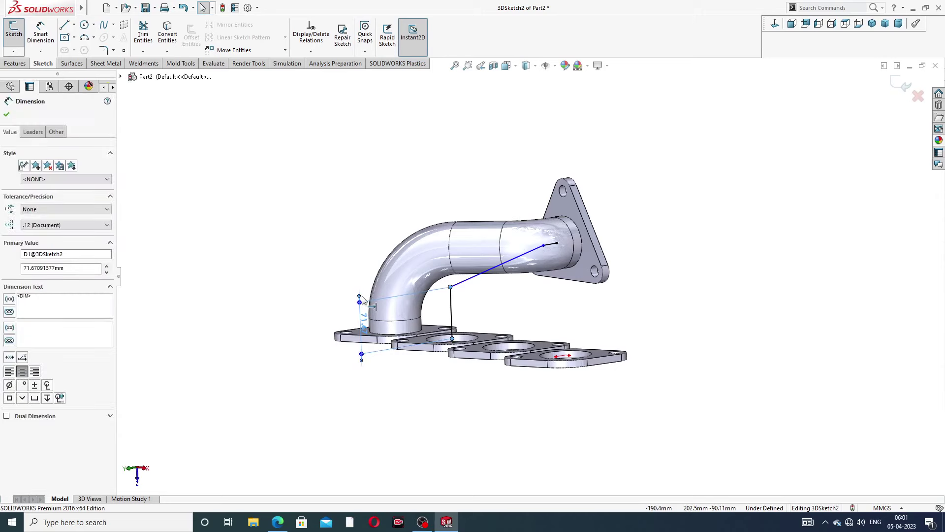
key(Delete)
Drag the bend point down along the vertical line, leaving its height undimensioned
scroll(451, 320, down, 3)
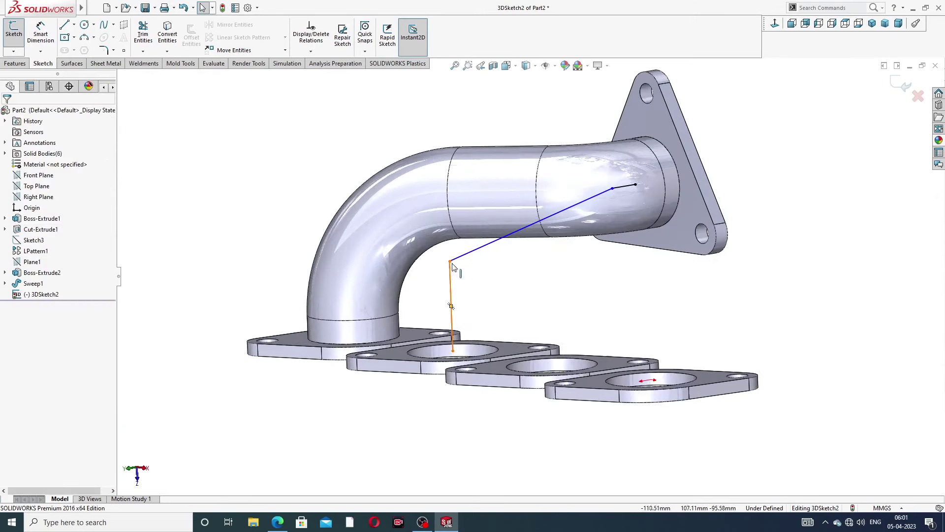
drag(450, 261, 452, 296)
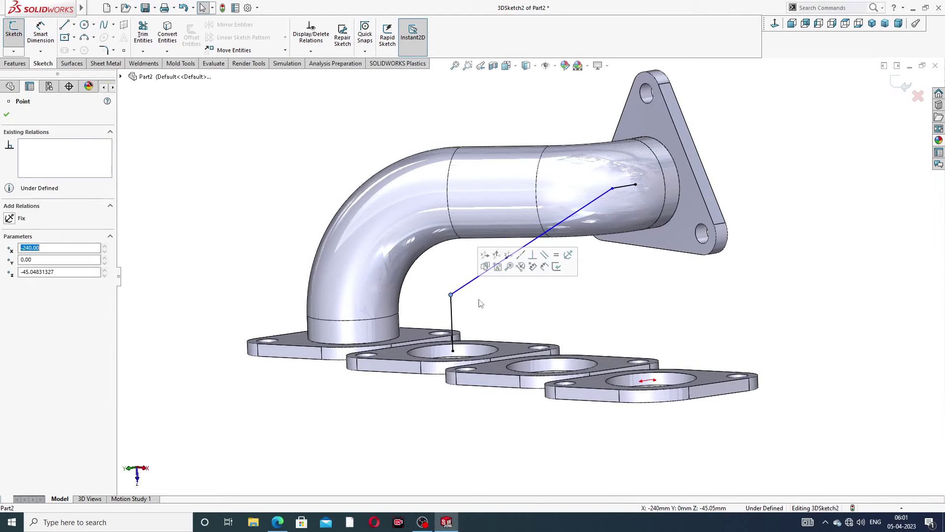
click(513, 300)
scroll(574, 249, up, 2)
middle_drag(575, 247, 546, 280)
scroll(545, 280, down, 3)
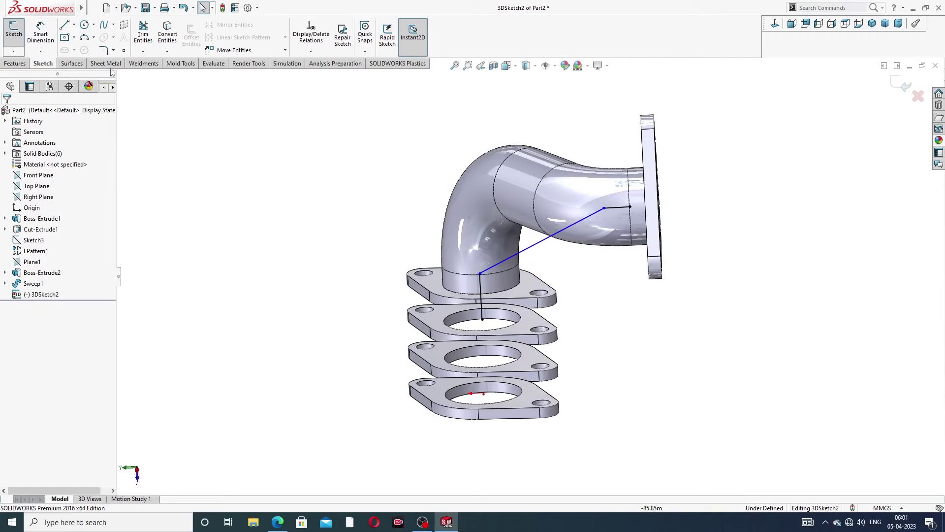
click(40, 32)
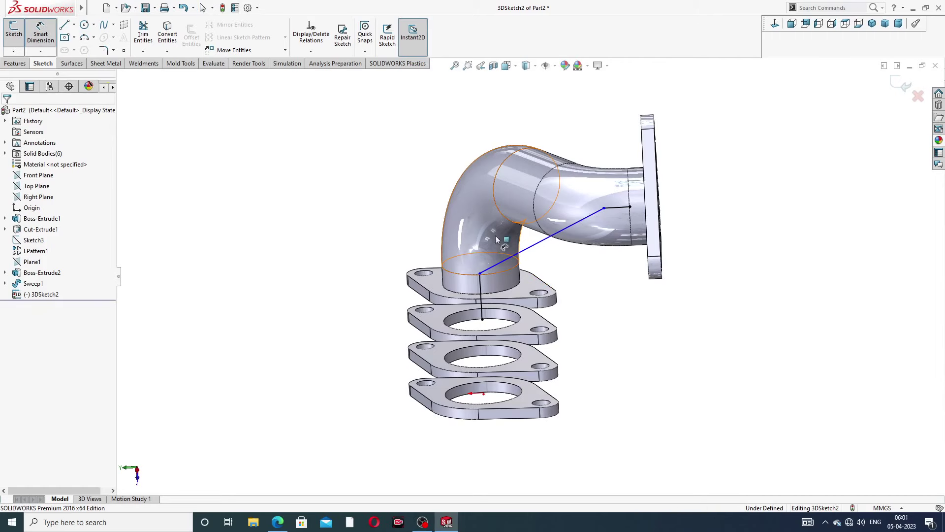
Dimension the vertical leg of the path to 114
click(482, 292)
click(382, 300)
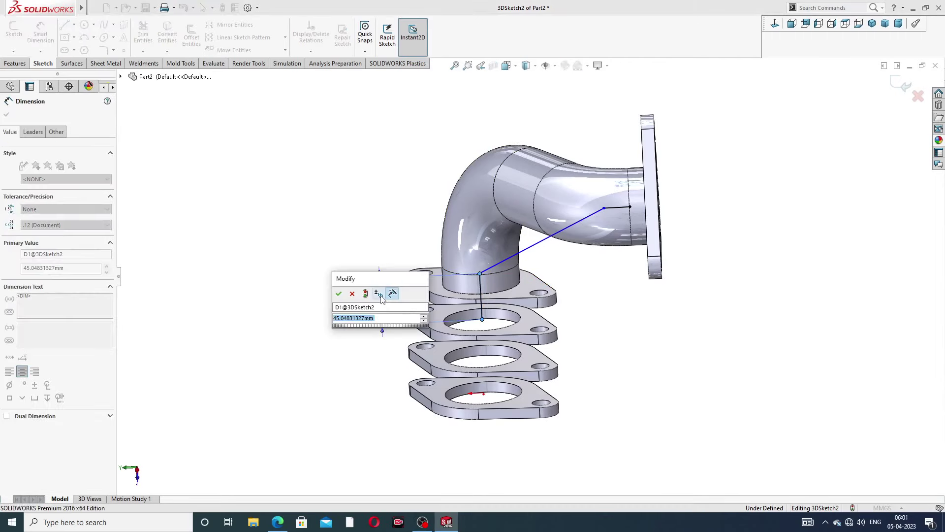
text(115)
text(4)
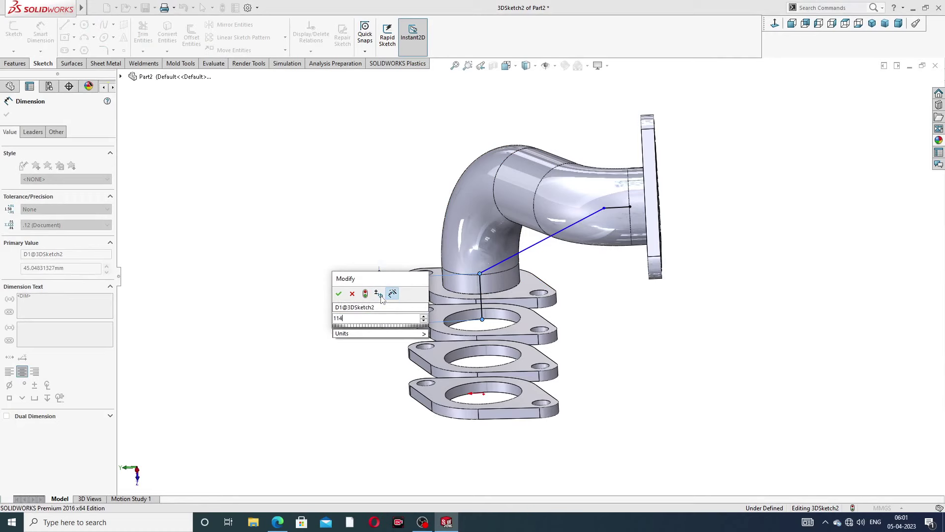
key(Return)
click(616, 319)
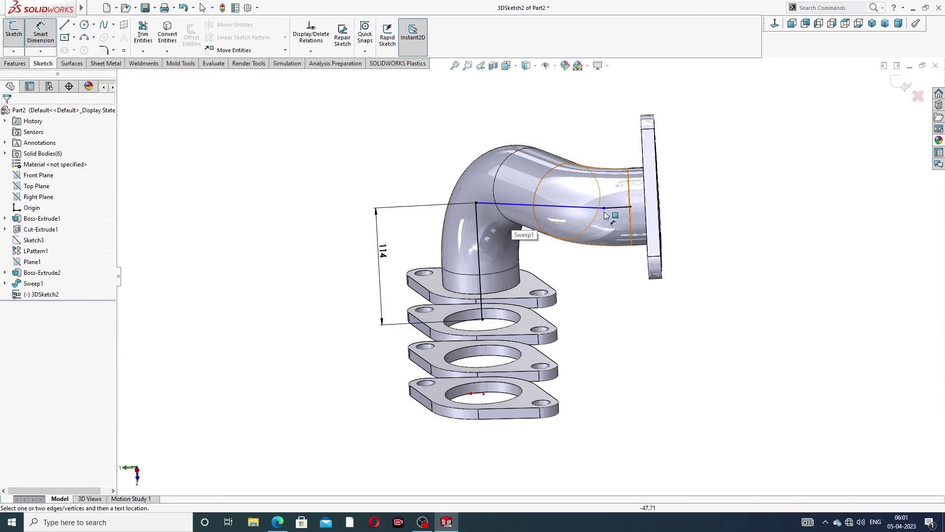
Slide the middle point along the long path line to reposition it
click(478, 206)
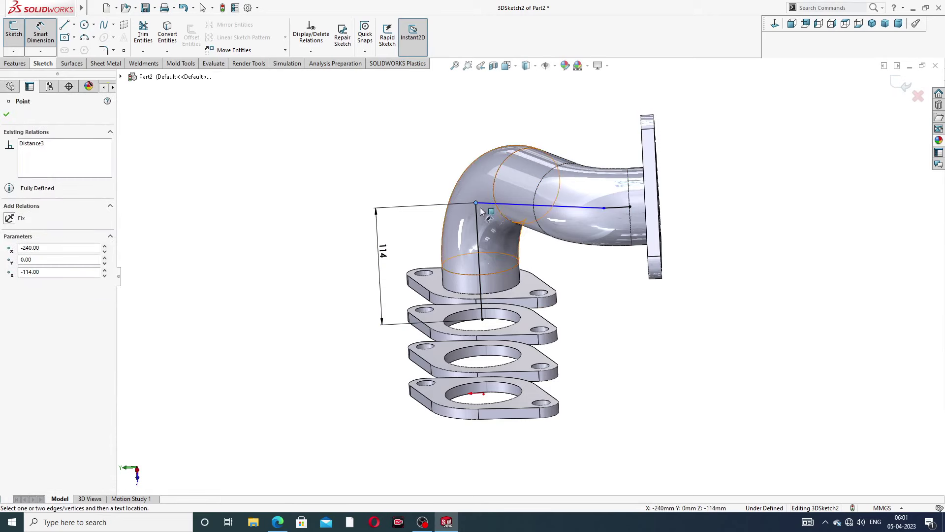
right_click(532, 126)
click(562, 155)
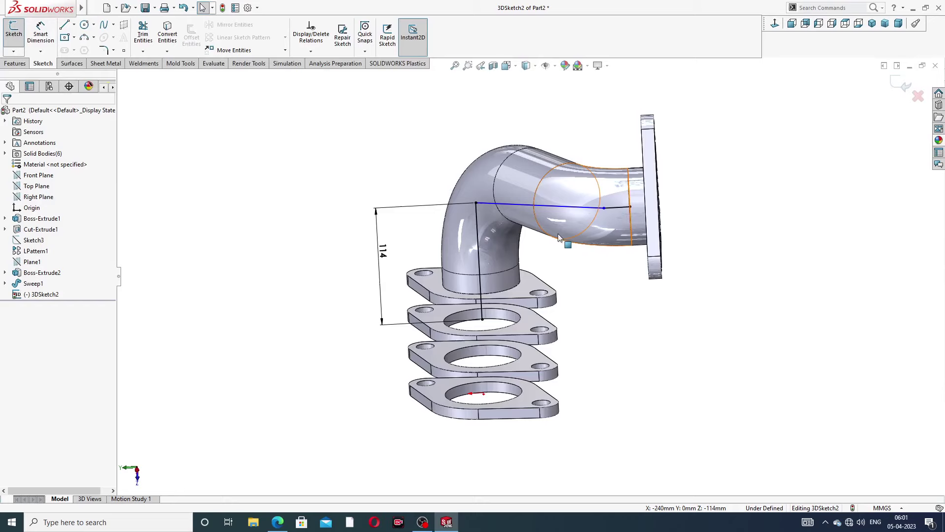
middle_drag(564, 240, 599, 231)
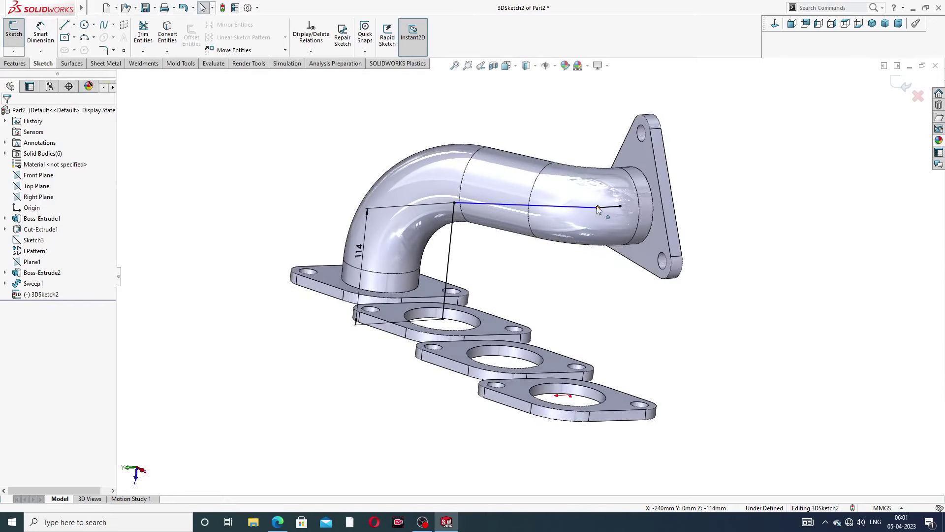
click(598, 211)
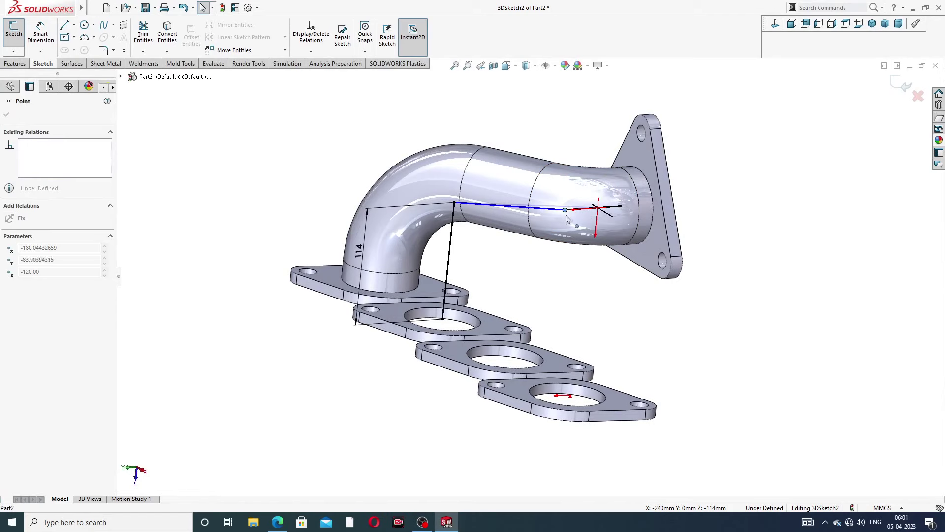
mouse_move(567, 219)
mouse_down()
mouse_move(579, 186)
mouse_move(568, 216)
mouse_up()
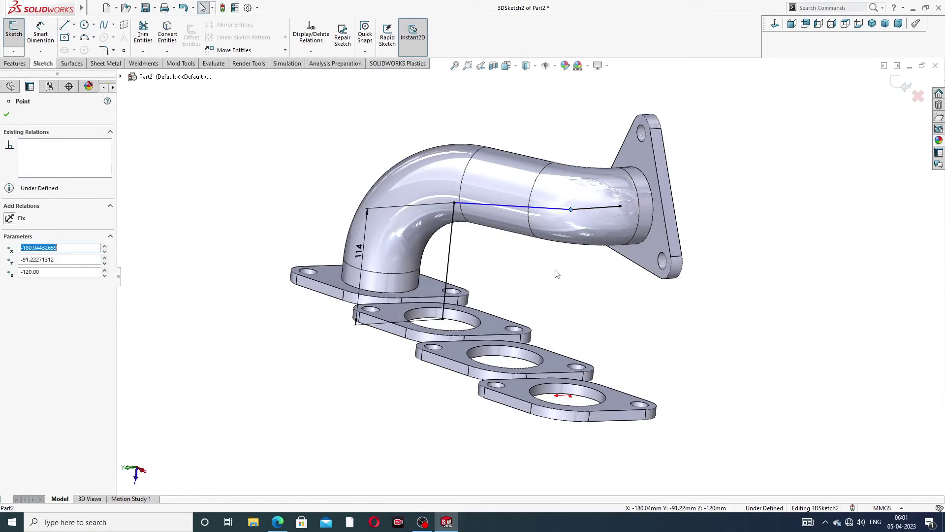
click(557, 295)
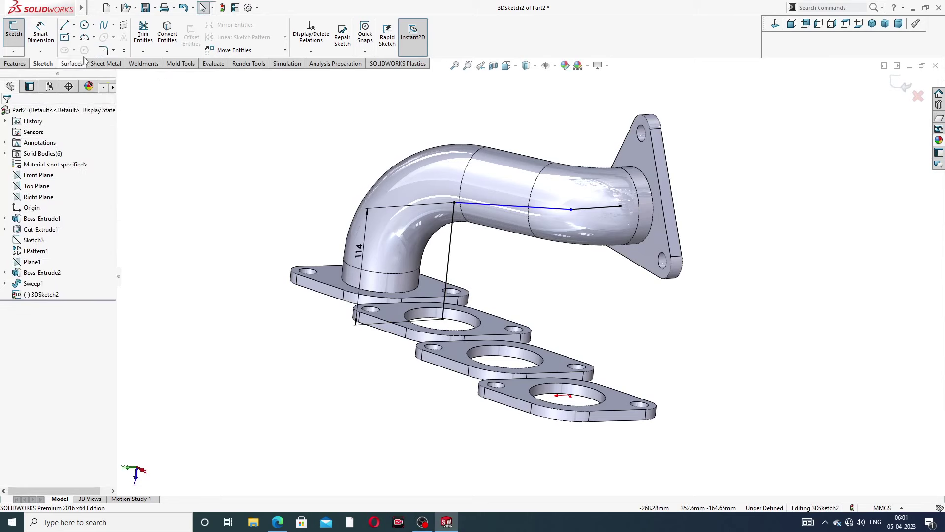
Dimension the short end segment by the flange to 54, fully defining the path
click(40, 33)
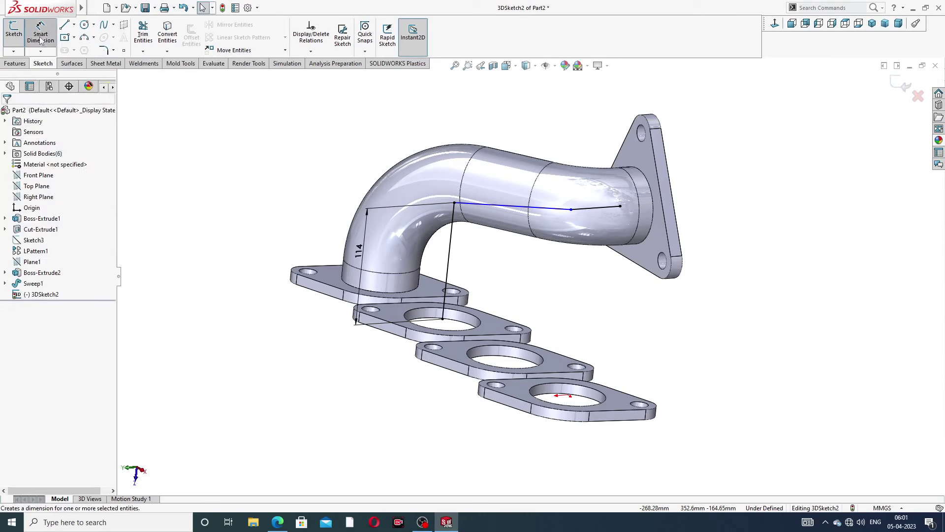
click(591, 207)
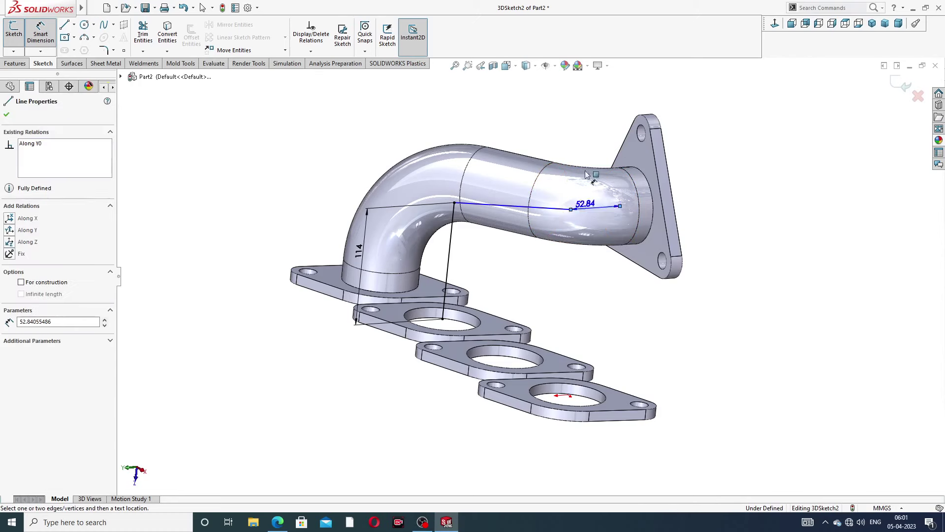
click(559, 133)
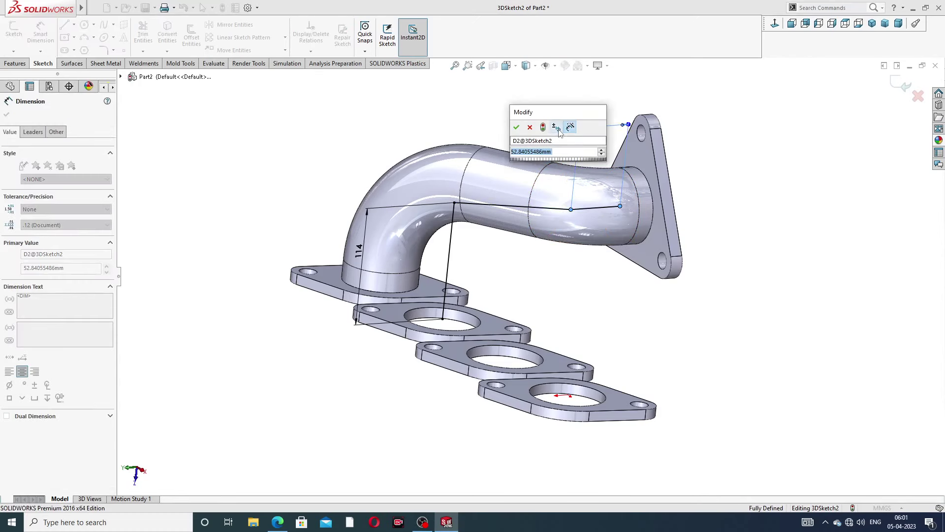
text(54)
key(Return)
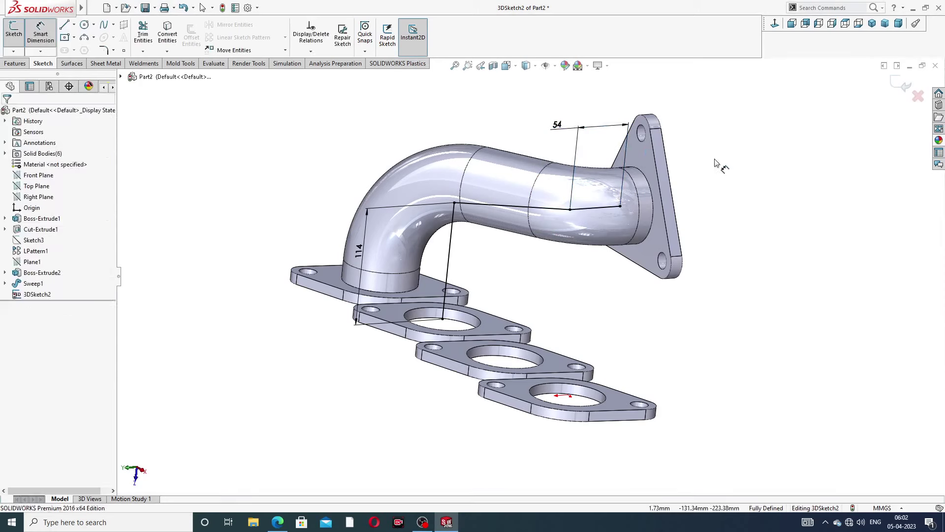
right_click(426, 125)
click(446, 150)
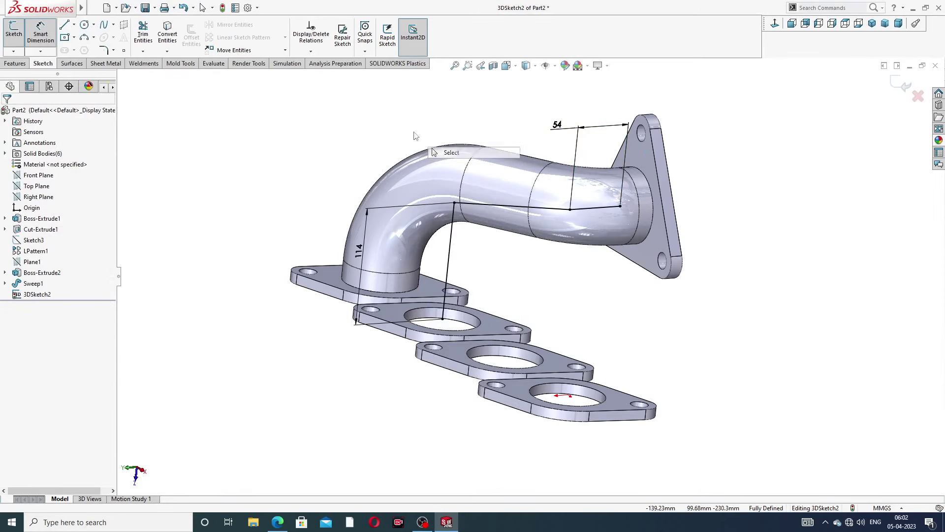
Fillet the corner between the vertical leg and long line at R98; a 68 mm retry fails
click(104, 50)
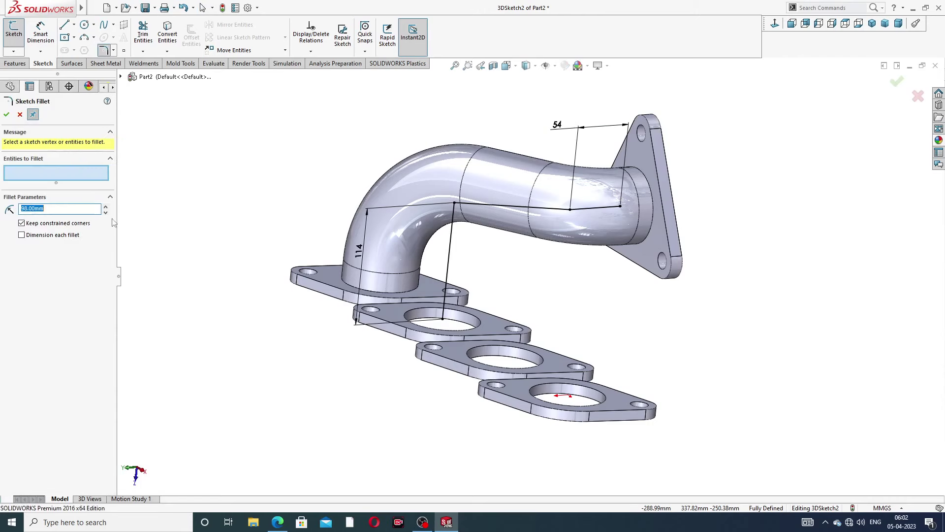
click(457, 202)
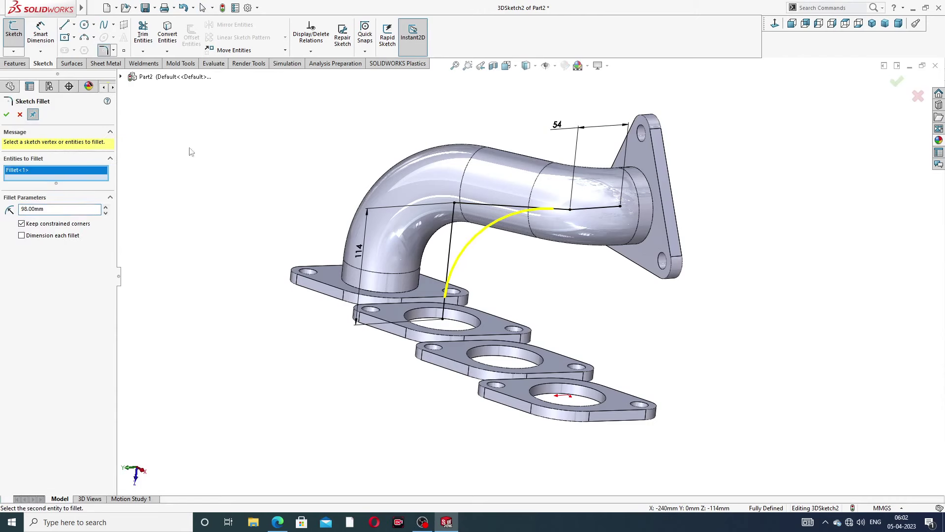
click(6, 115)
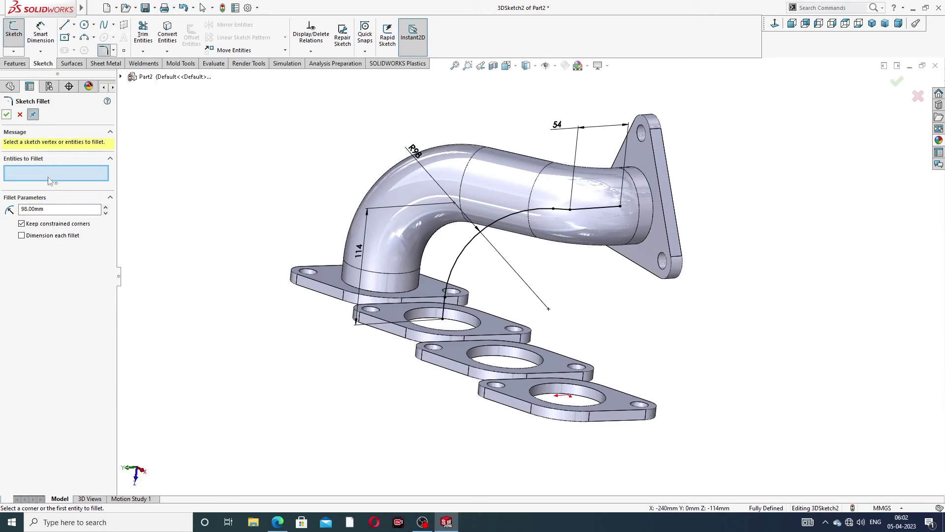
drag(52, 206, 25, 209)
click(571, 215)
middle_drag(352, 207, 566, 192)
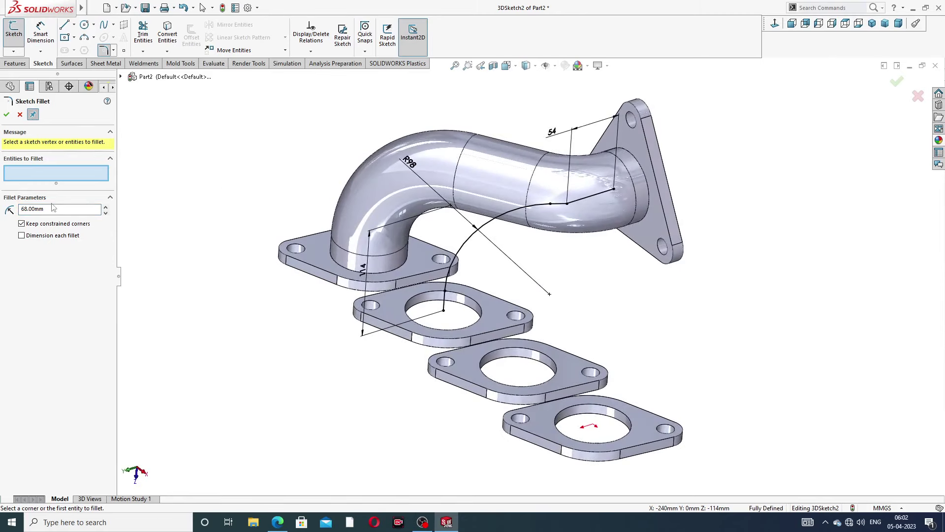
drag(54, 207, 26, 209)
Cancel the fillet and delete the short 54 segment near the triangular flange
click(20, 117)
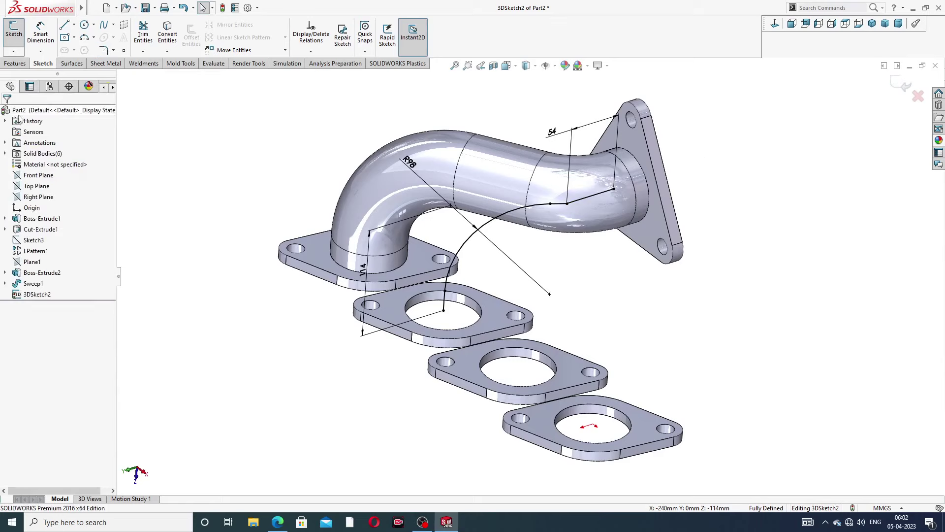
middle_drag(576, 196, 586, 198)
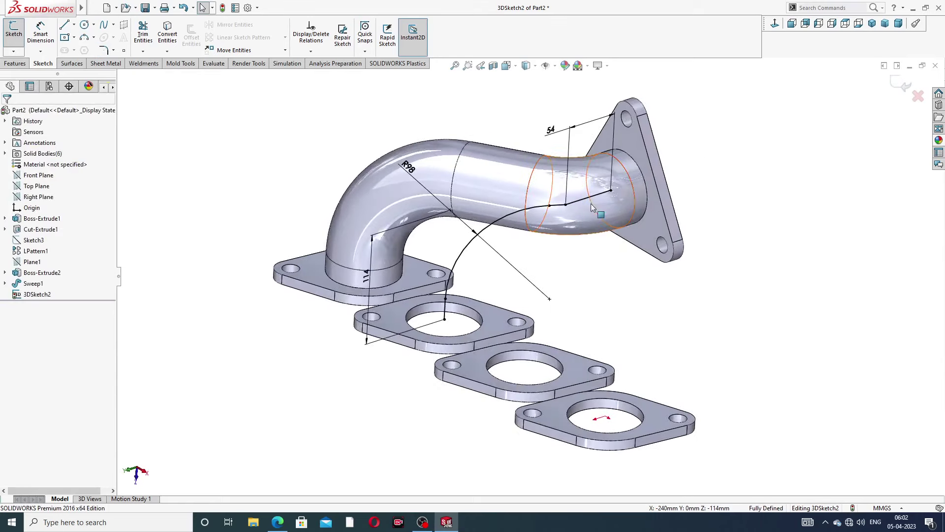
scroll(599, 191, down, 4)
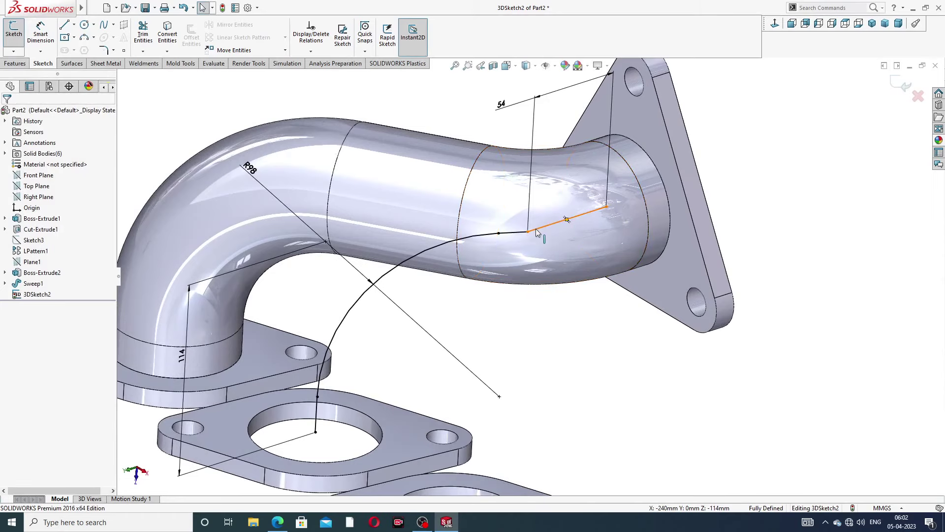
scroll(519, 266, up, 3)
scroll(533, 260, down, 3)
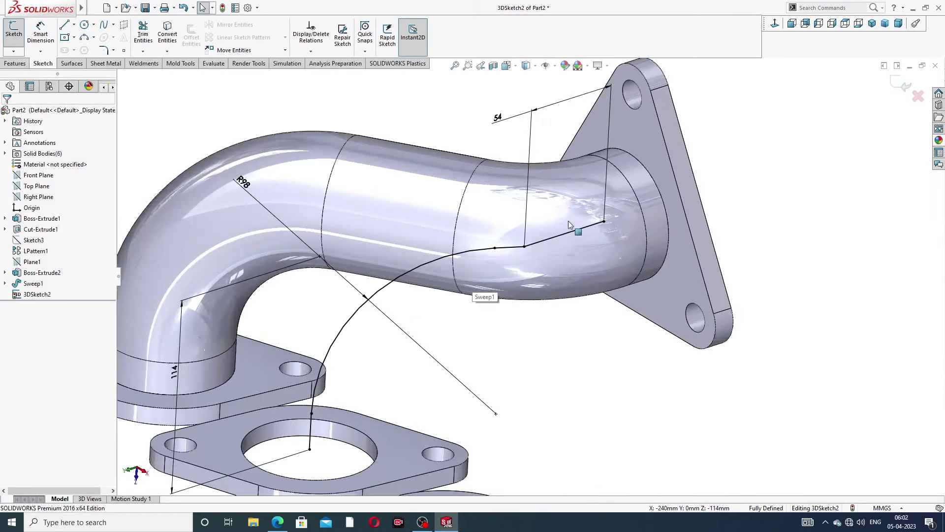
click(512, 247)
key(Delete)
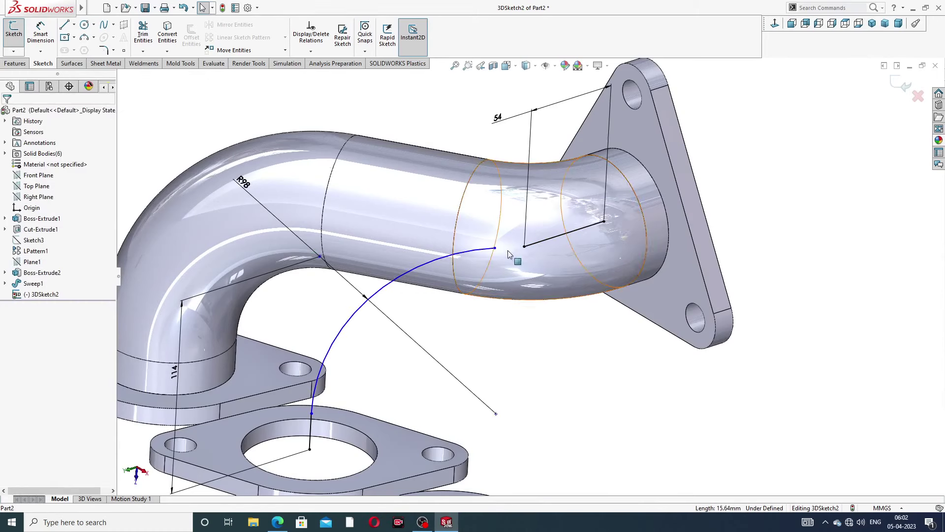
Snap the curve's loose end onto the pipe edge circle, then delete the curved path segment
drag(495, 248, 457, 285)
click(469, 326)
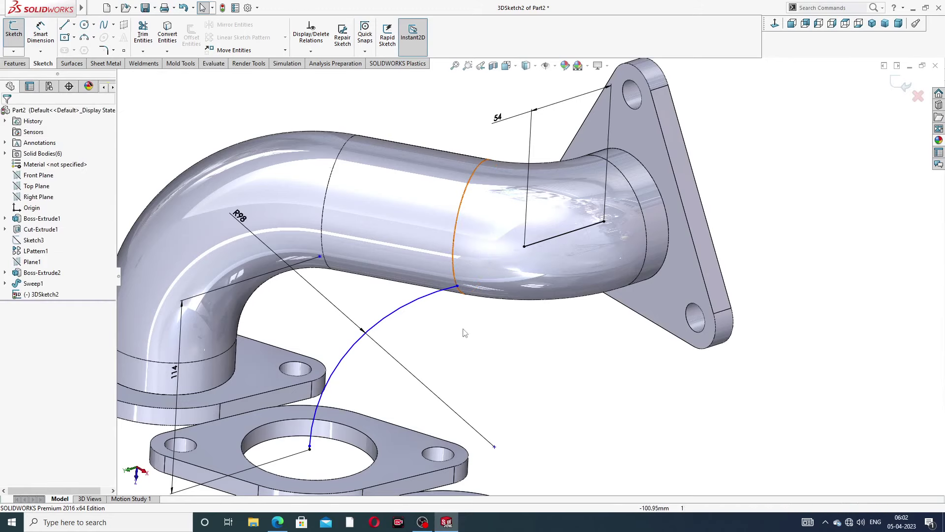
scroll(462, 332, up, 3)
scroll(412, 384, down, 2)
scroll(412, 383, down, 3)
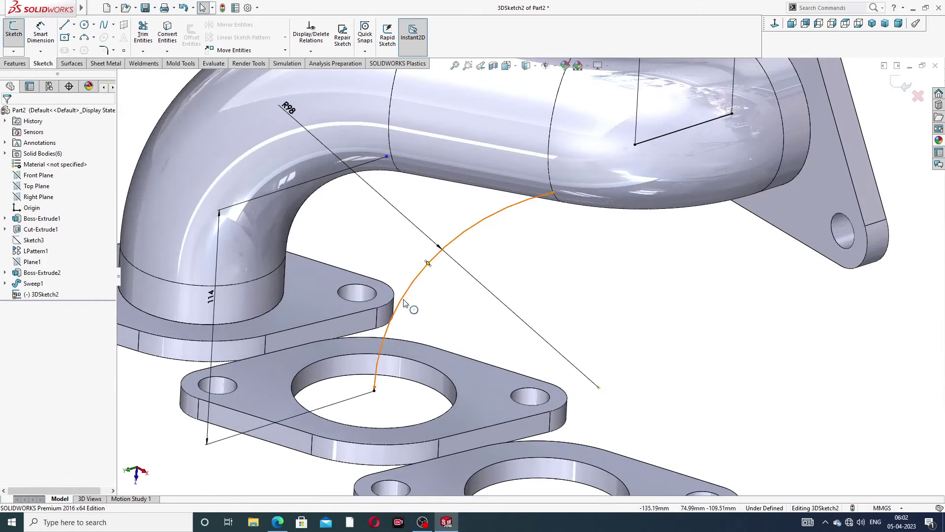
click(411, 308)
key(Delete)
Draw a vertical line up from the flange hole centre
scroll(370, 411, down, 3)
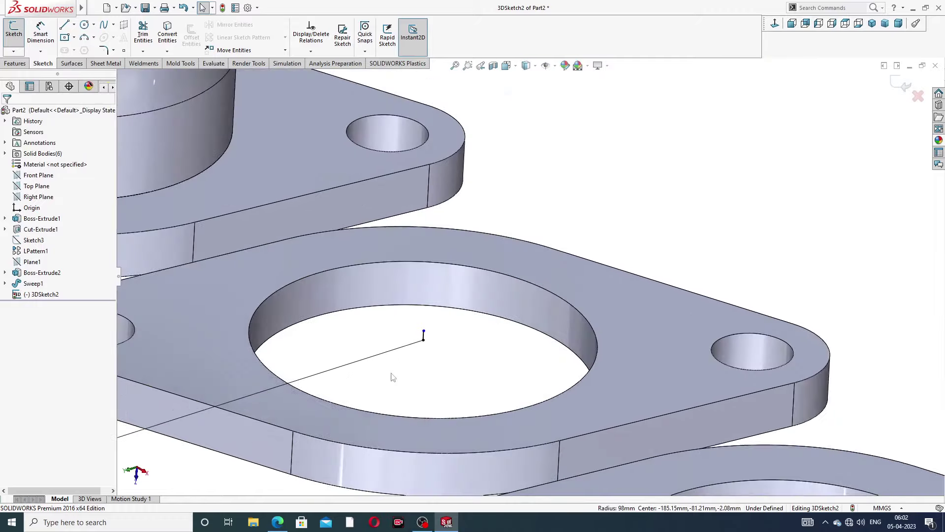
drag(424, 339, 430, 232)
click(579, 183)
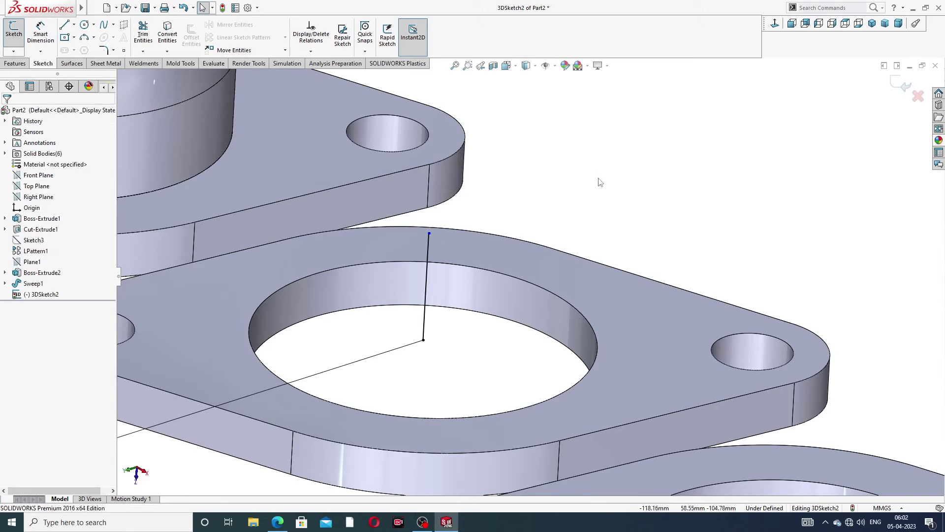
Inspect and delete the stray sketch line inside the pipe
scroll(640, 163, up, 5)
scroll(660, 150, down, 2)
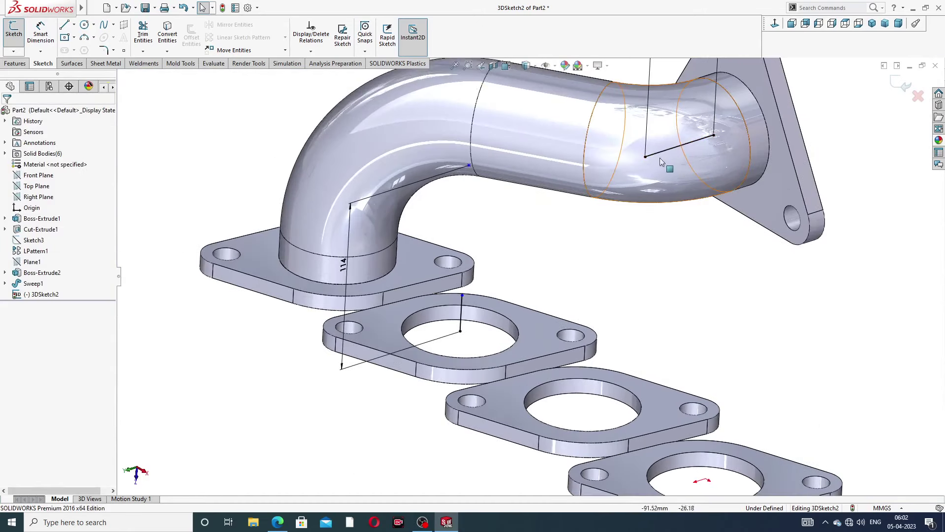
click(680, 147)
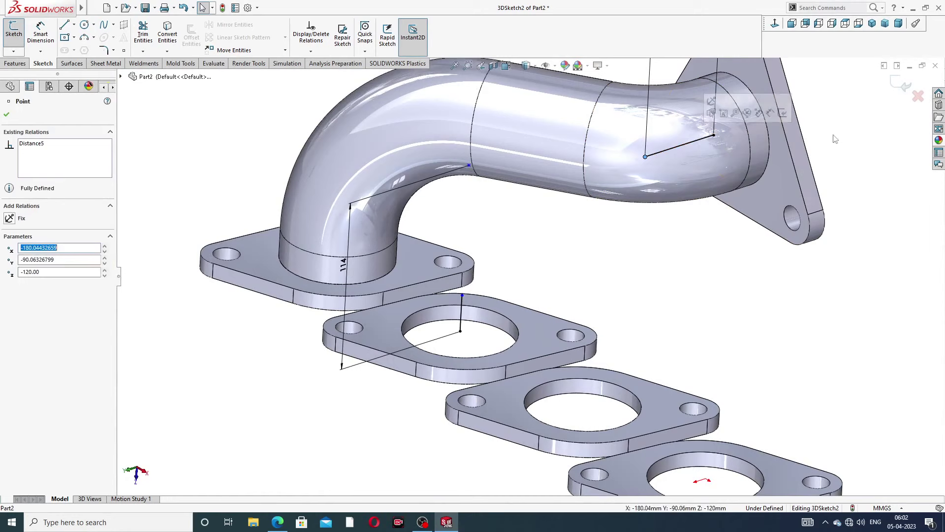
key(Escape)
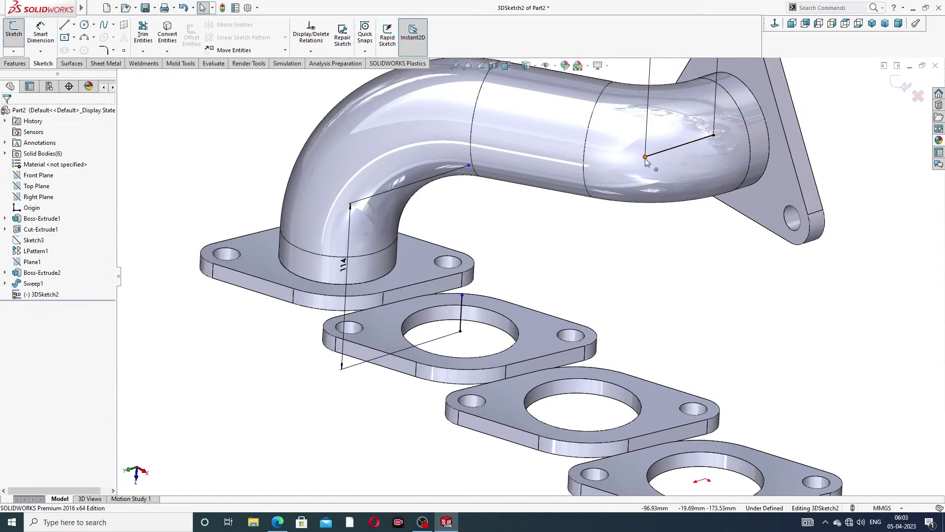
click(679, 146)
key(Escape)
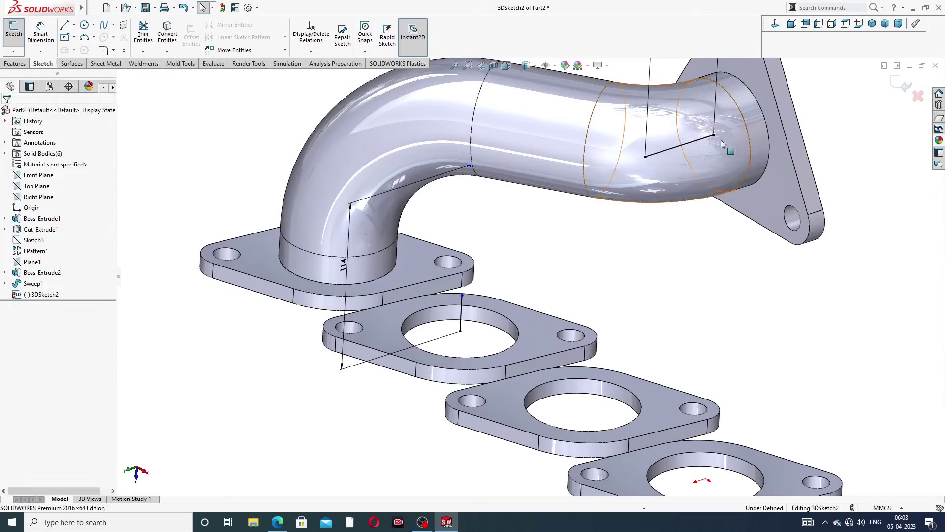
click(689, 143)
key(Delete)
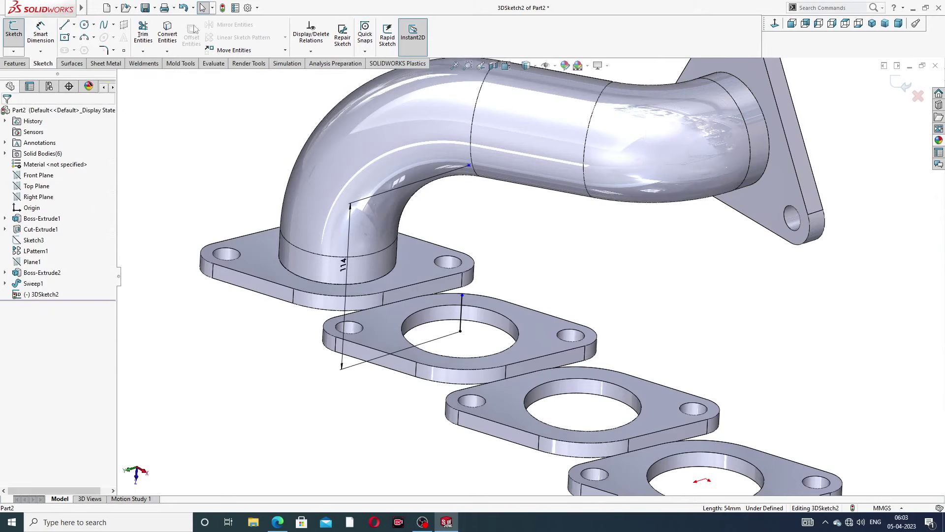
click(65, 26)
Draw a short line at the pipe's outlet end
middle_drag(729, 148, 762, 128)
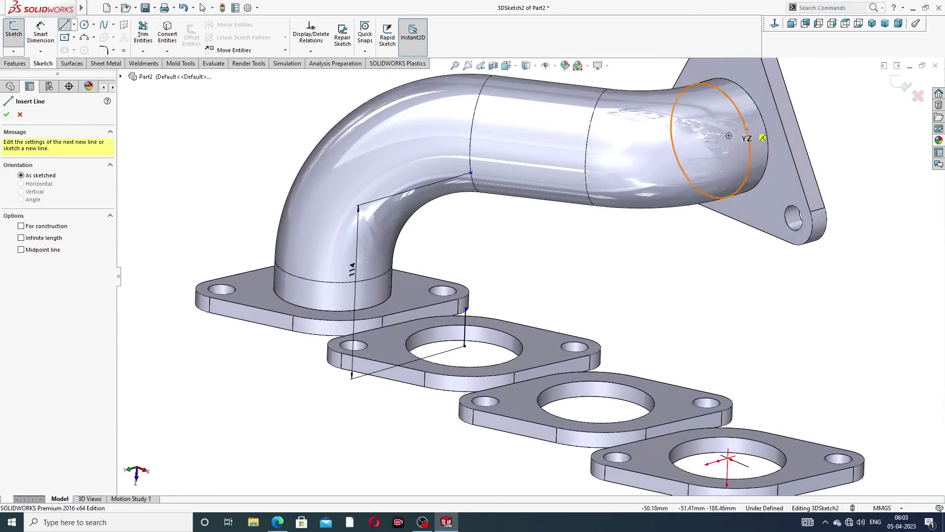
click(729, 136)
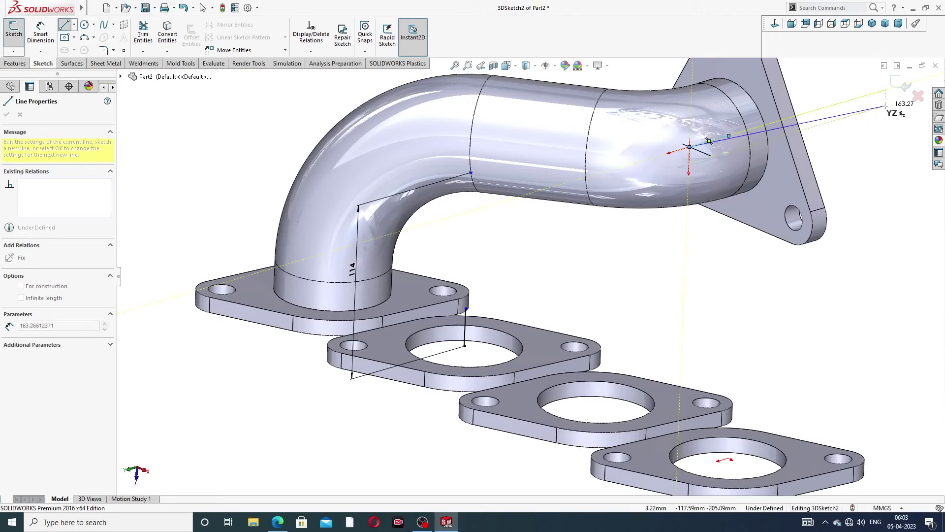
right_click(882, 127)
click(867, 130)
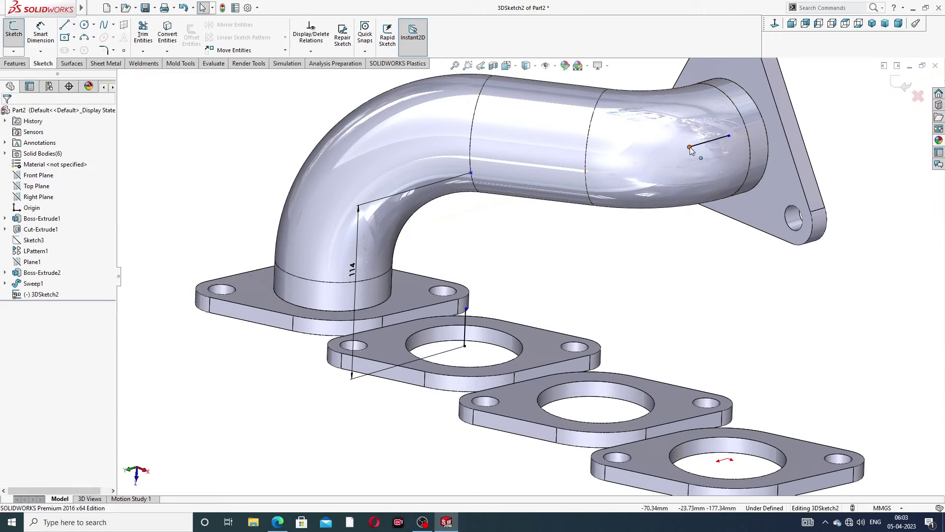
Draw a diagonal line from the vertical segment's top to the outlet line
click(63, 25)
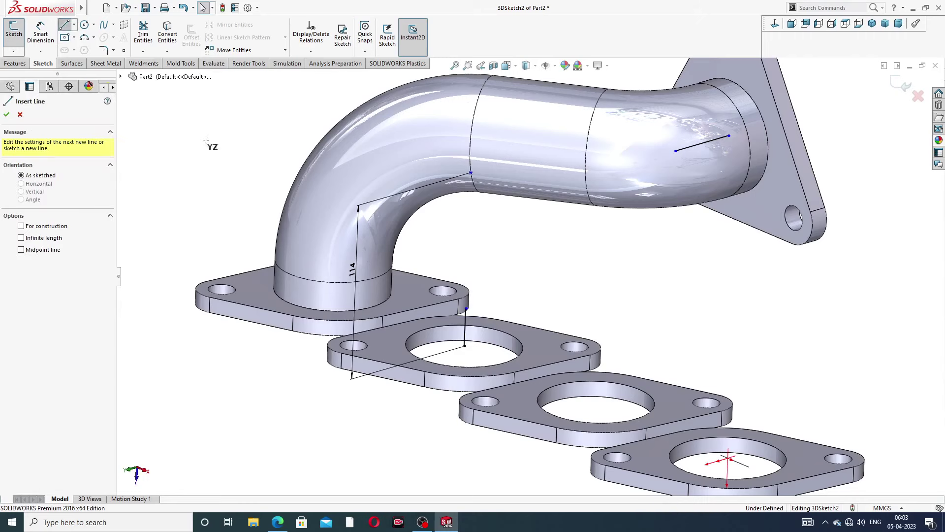
click(465, 310)
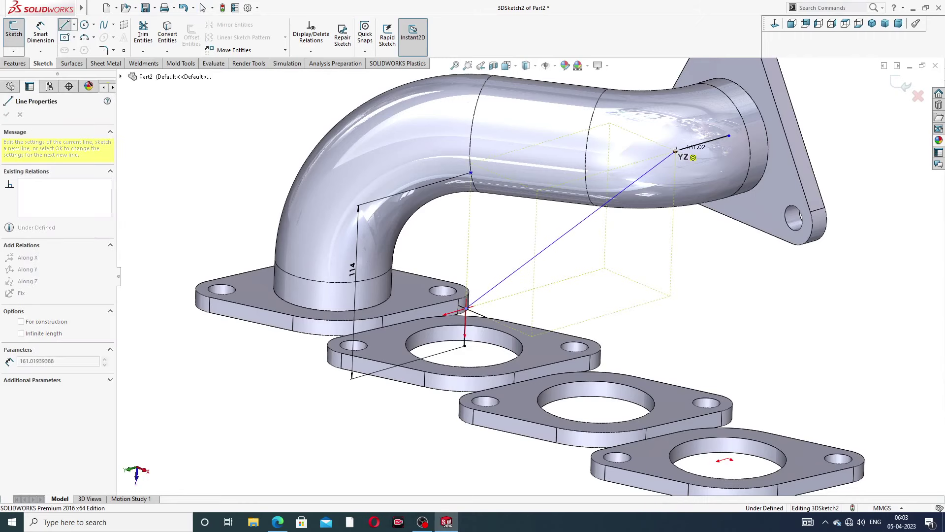
click(675, 151)
right_click(810, 107)
click(832, 121)
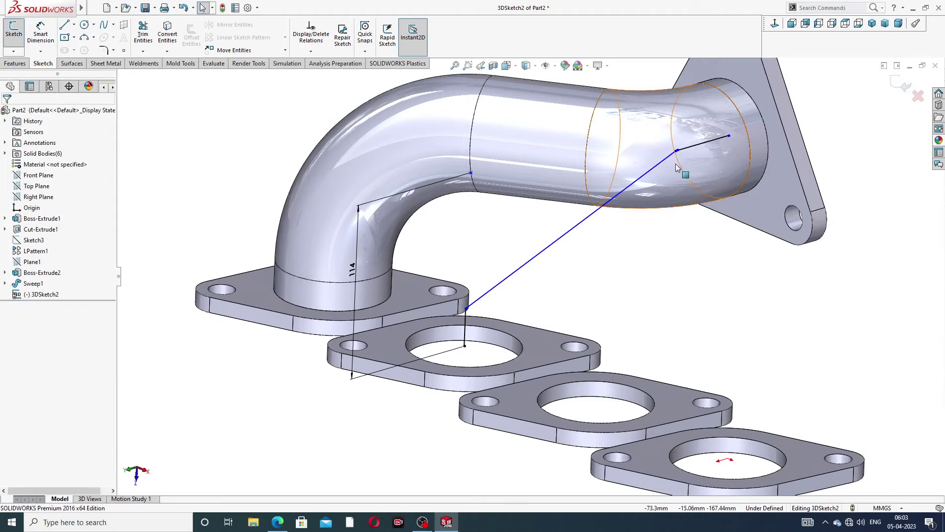
Delete the tiny leftover segment at the junction and check the pipe from another angle
scroll(678, 161, down, 10)
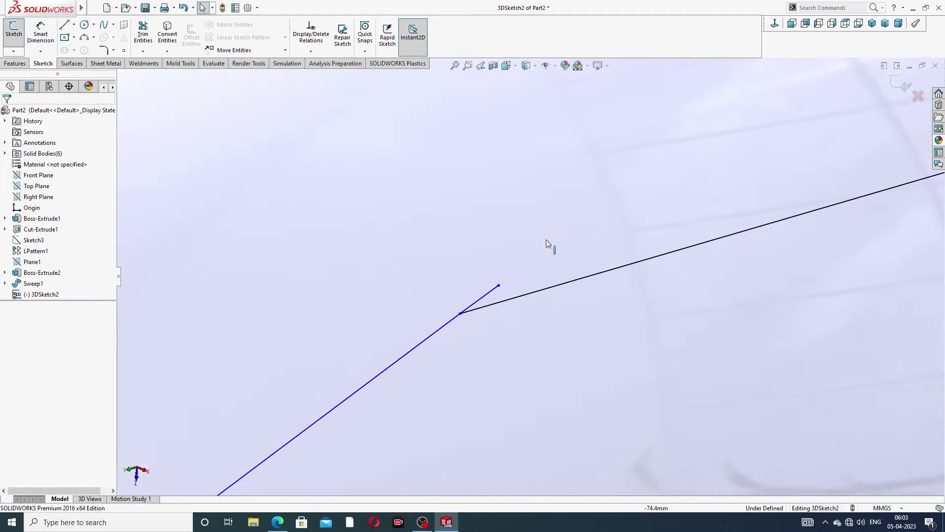
drag(498, 286, 469, 292)
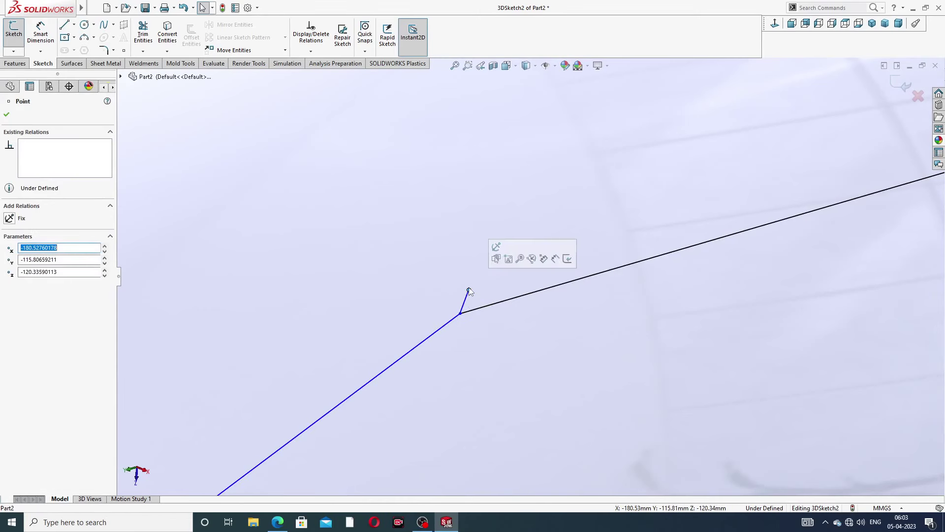
click(467, 298)
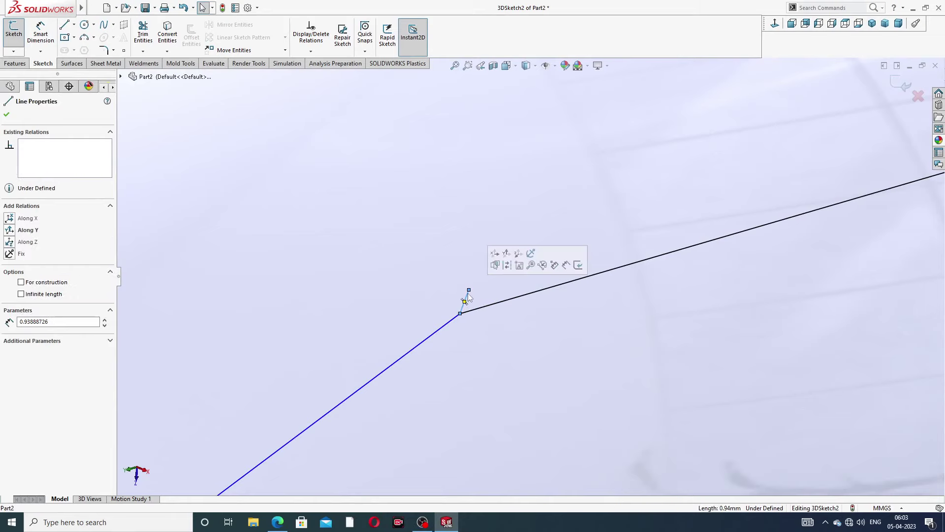
key(Delete)
middle_drag(481, 322, 492, 304)
scroll(613, 246, up, 10)
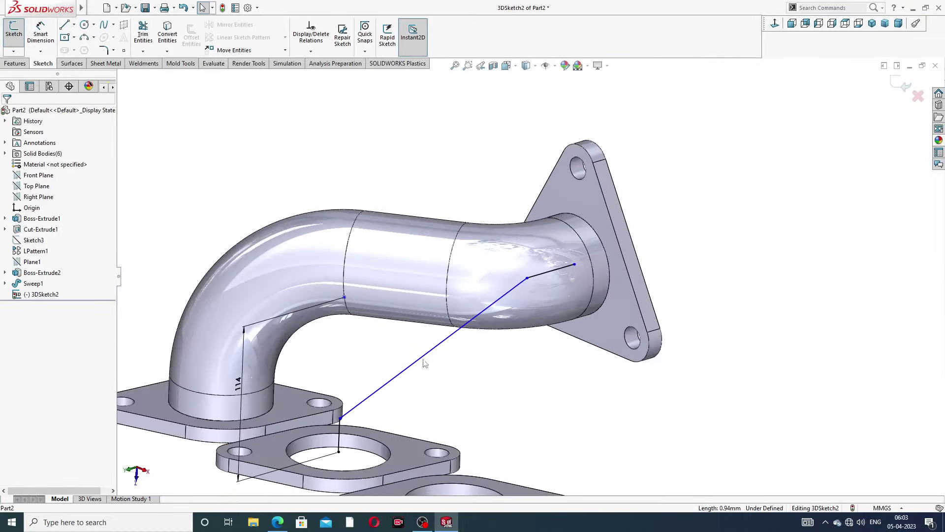
middle_drag(448, 352, 401, 389)
scroll(396, 388, down, 3)
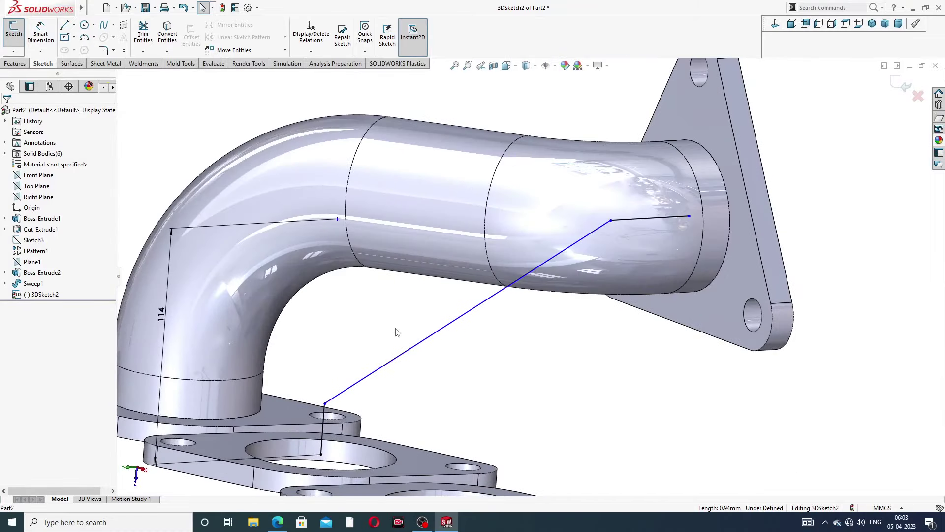
click(40, 35)
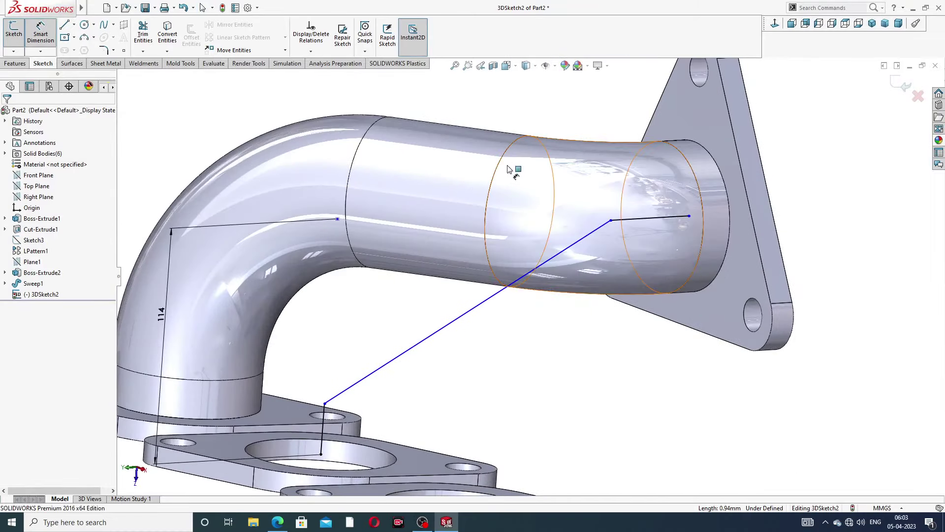
click(650, 218)
click(609, 116)
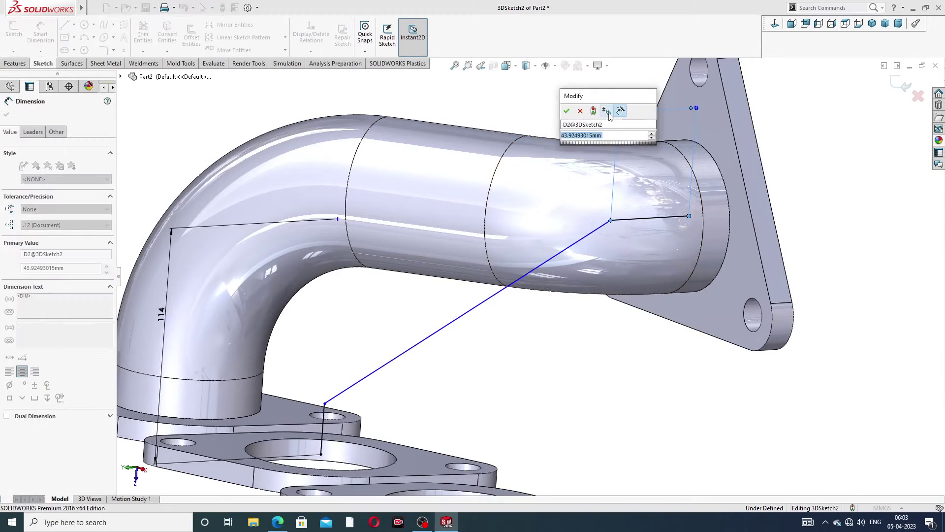
text(54)
key(Return)
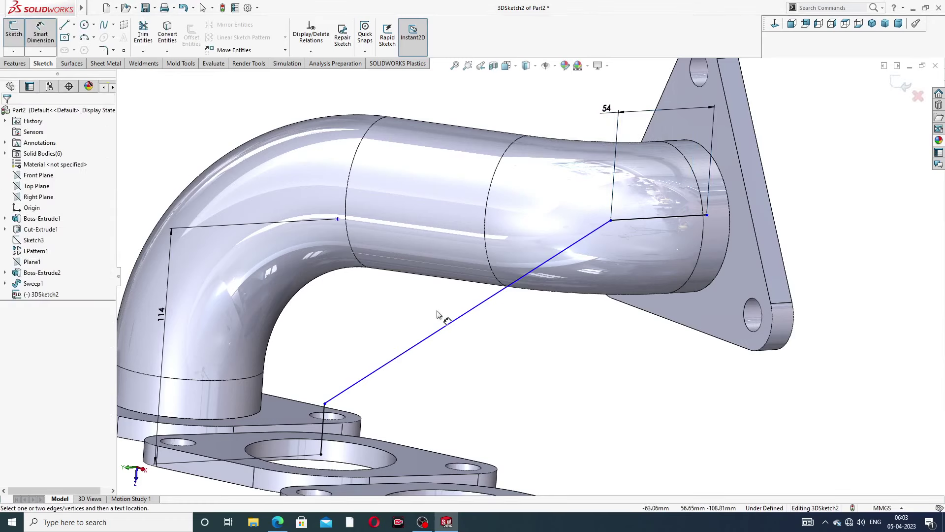
scroll(421, 369, up, 2)
scroll(419, 367, down, 2)
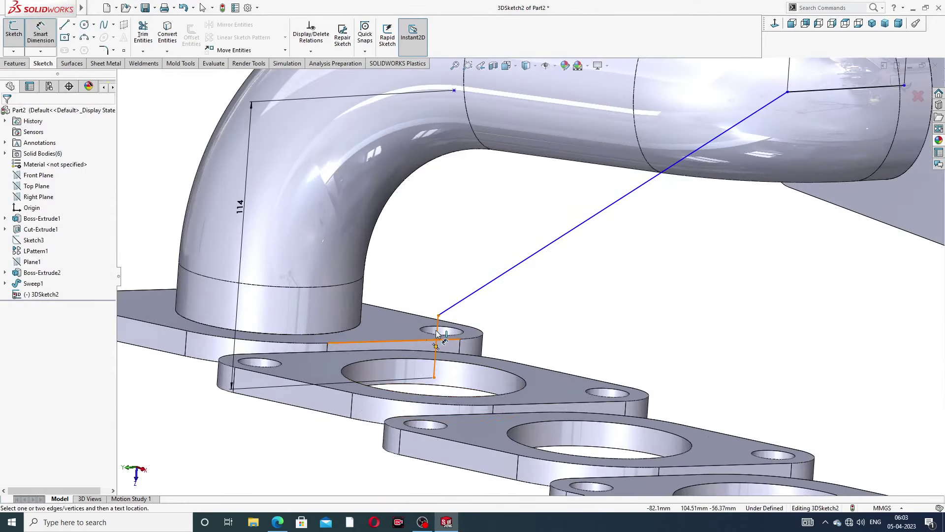
click(437, 334)
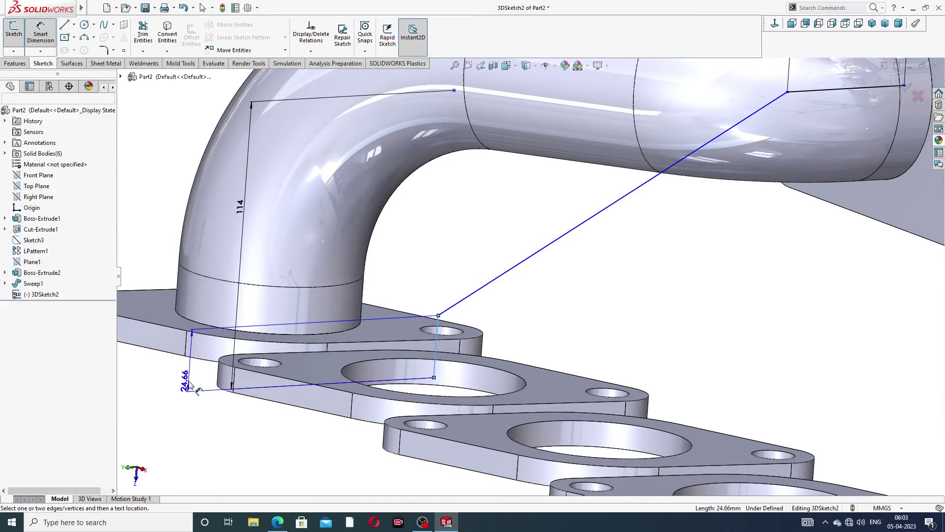
click(199, 391)
text(1)
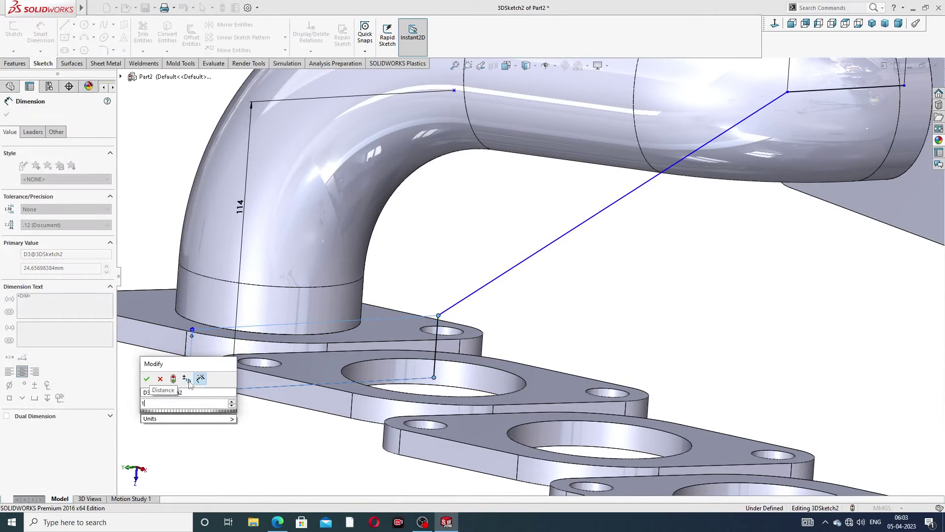
text(14)
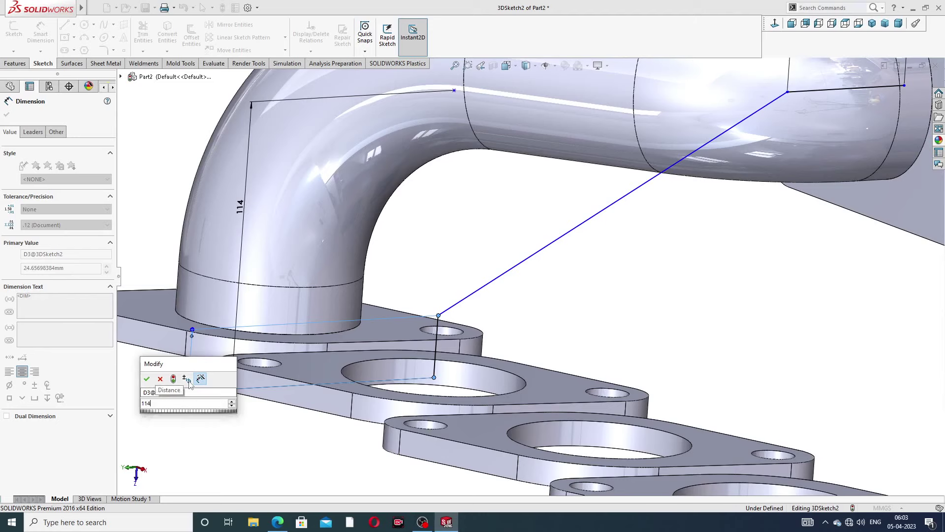
key(Return)
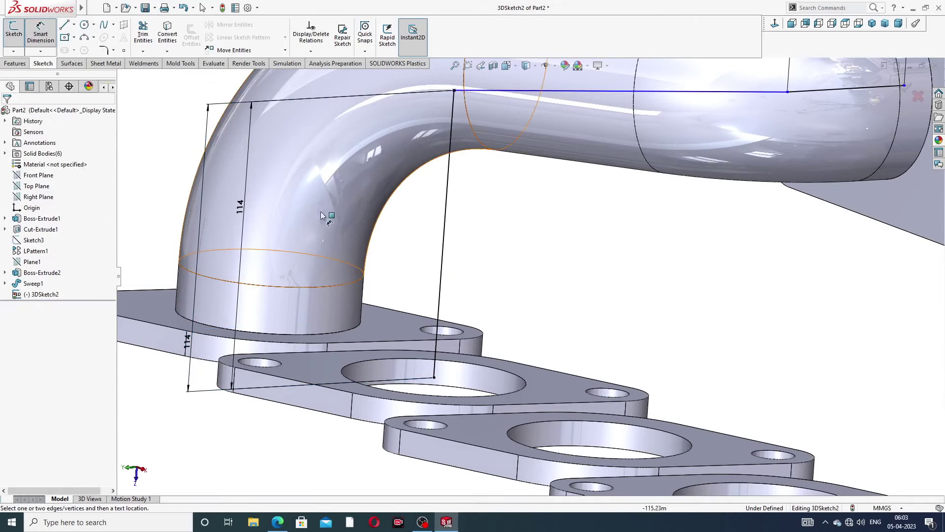
scroll(320, 211, up, 5)
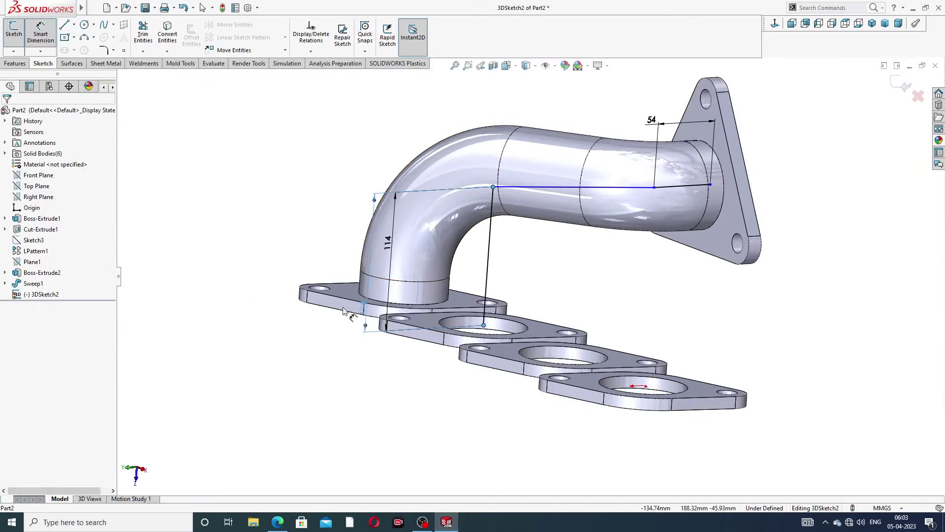
drag(365, 306, 296, 292)
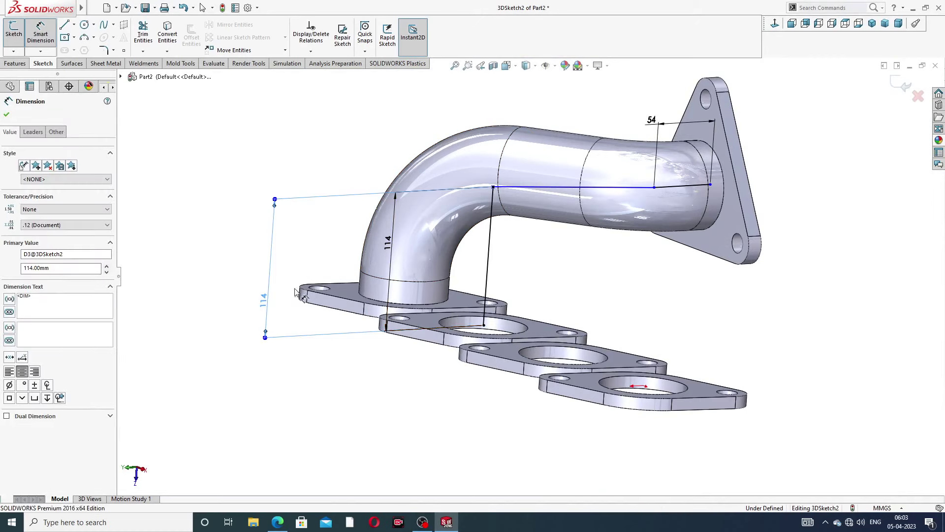
double_click(265, 301)
text(1)
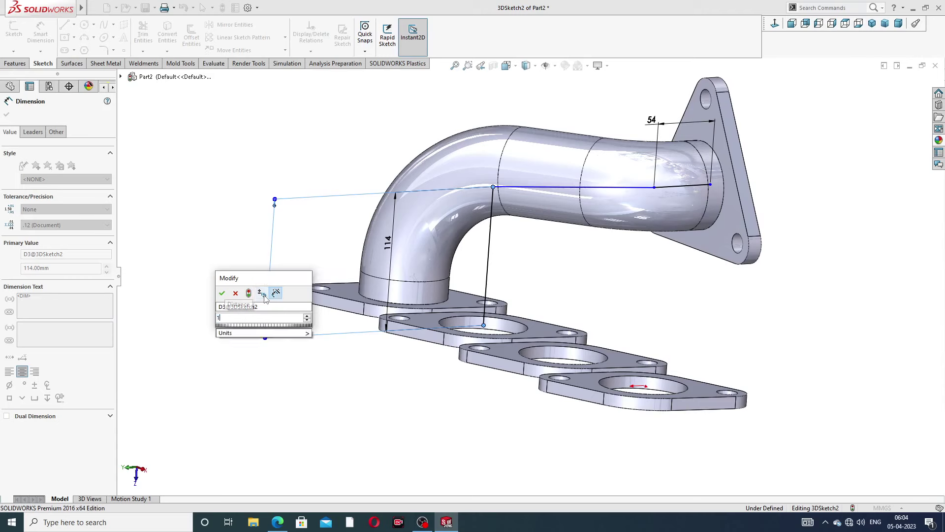
text(06)
key(Return)
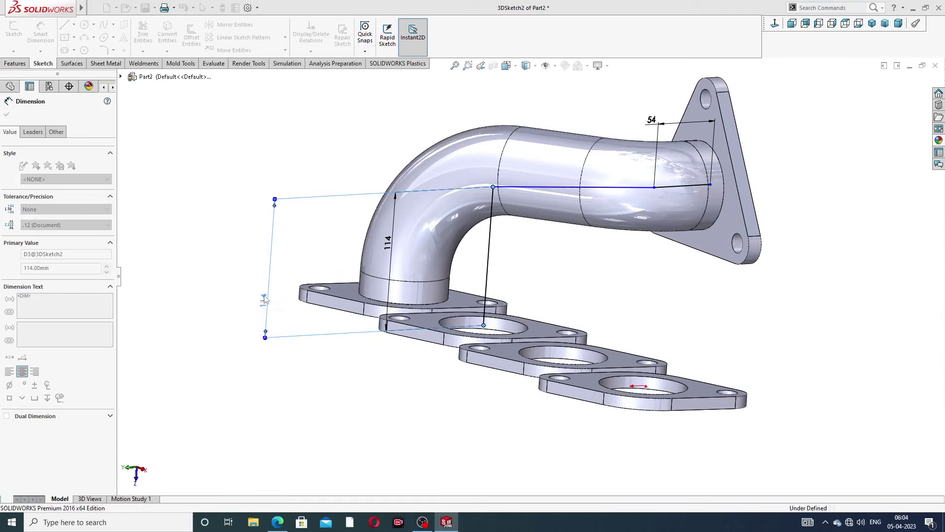
click(634, 276)
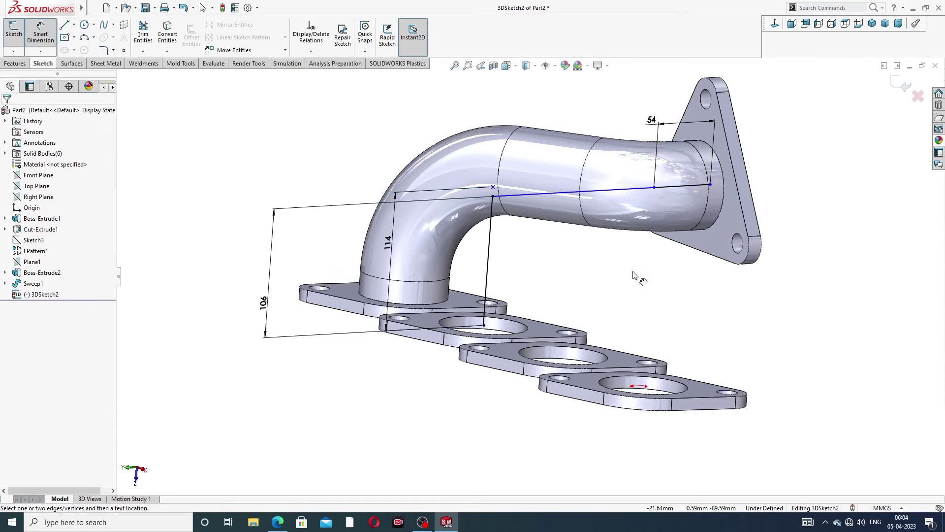
double_click(392, 243)
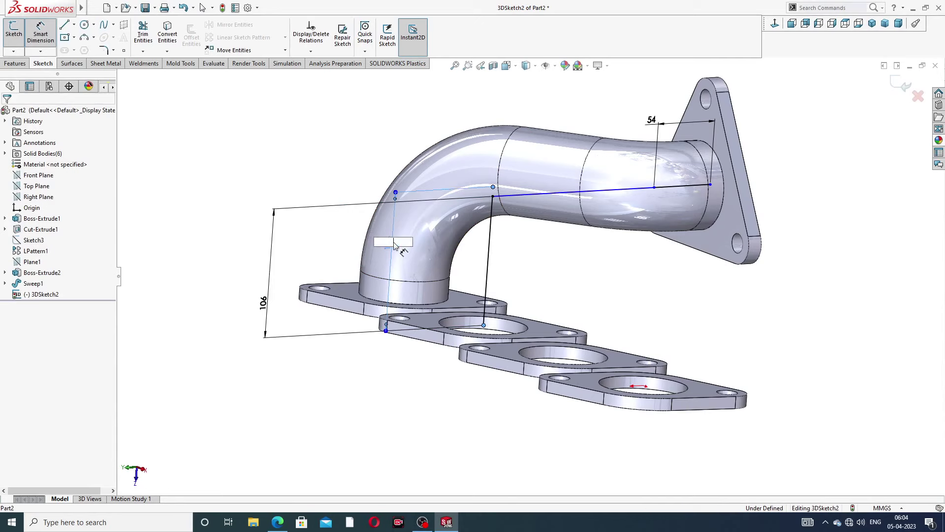
click(594, 269)
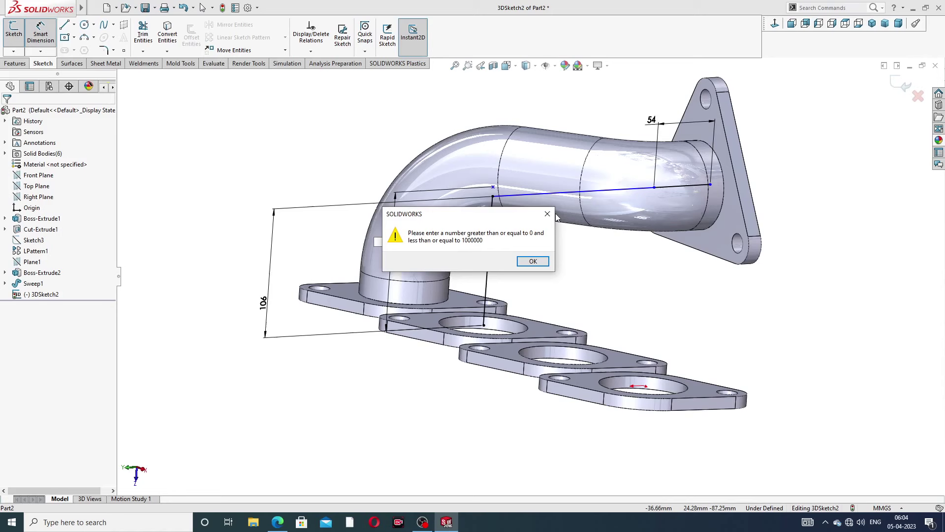
click(547, 214)
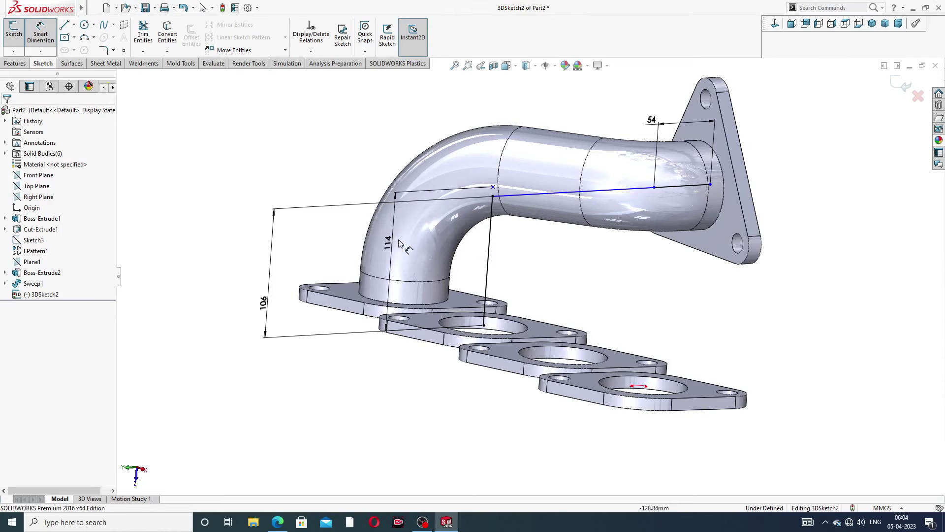
double_click(388, 242)
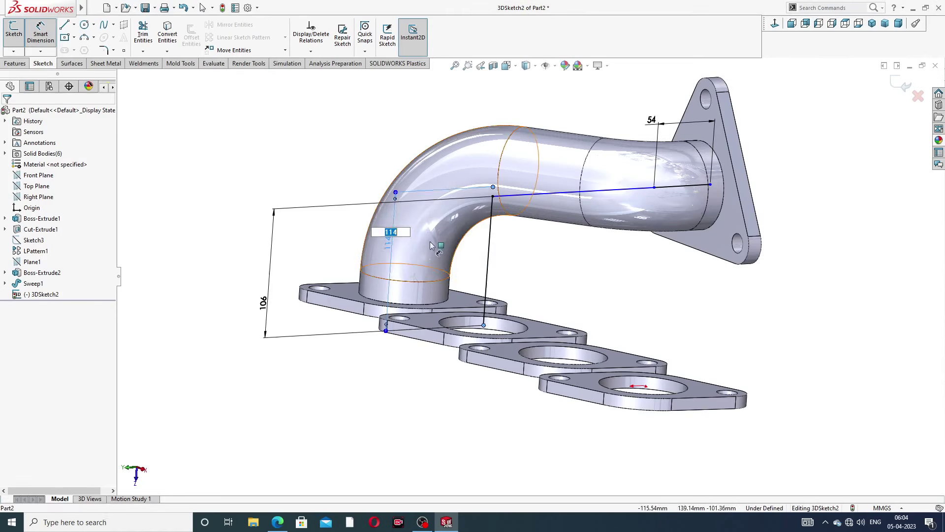
click(592, 268)
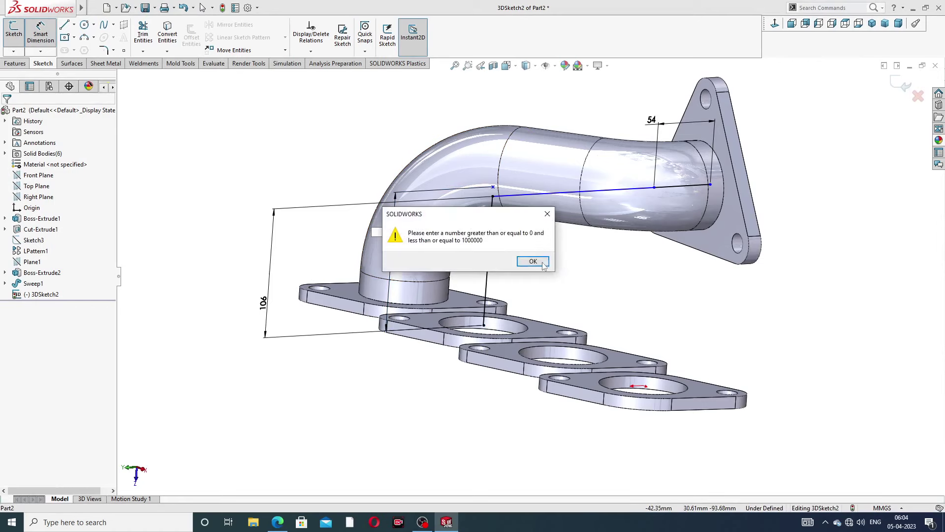
click(535, 261)
right_click(572, 271)
click(595, 218)
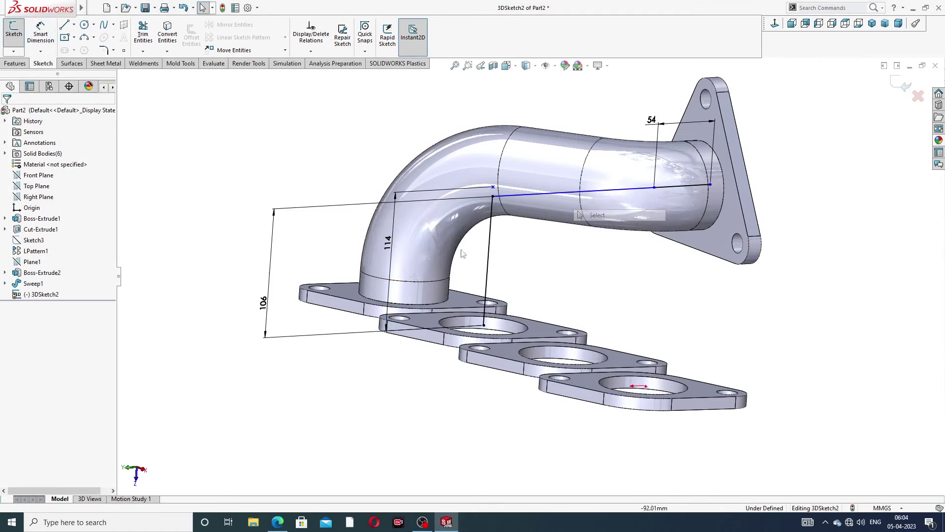
double_click(393, 240)
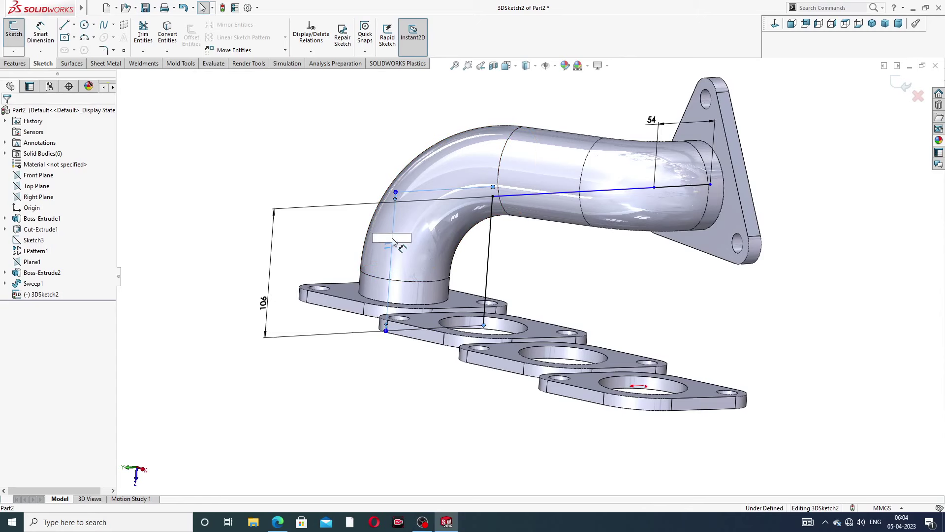
click(559, 244)
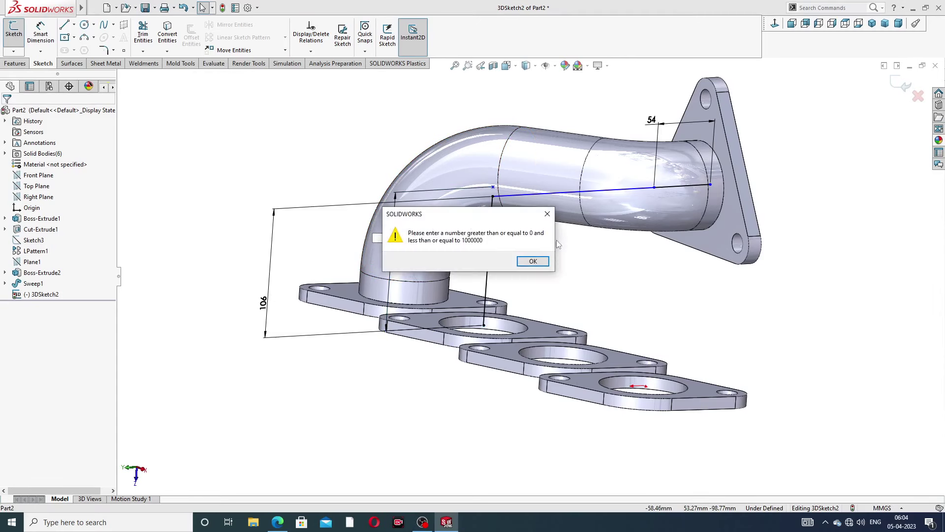
click(547, 214)
scroll(569, 254, up, 5)
middle_drag(568, 254, 535, 305)
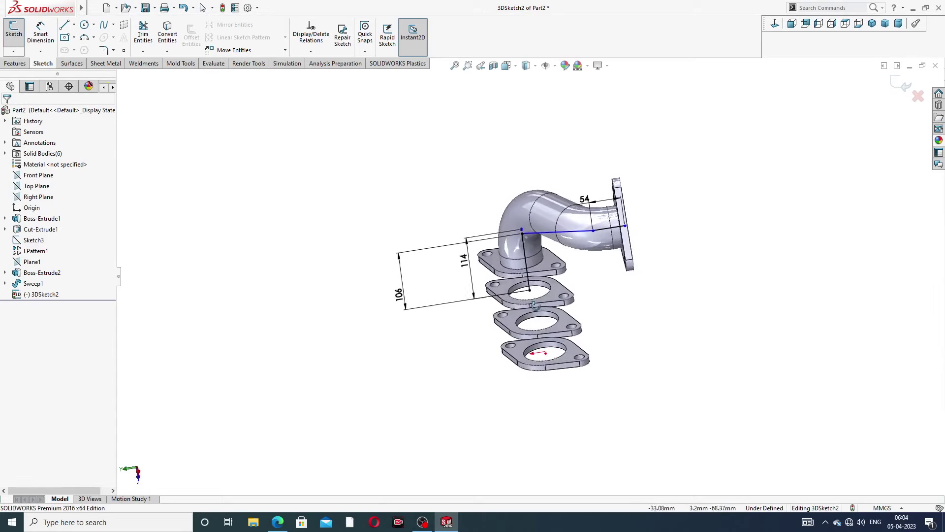
Delete a 114 dimension, then undo back to the earlier corner position
scroll(468, 261, down, 5)
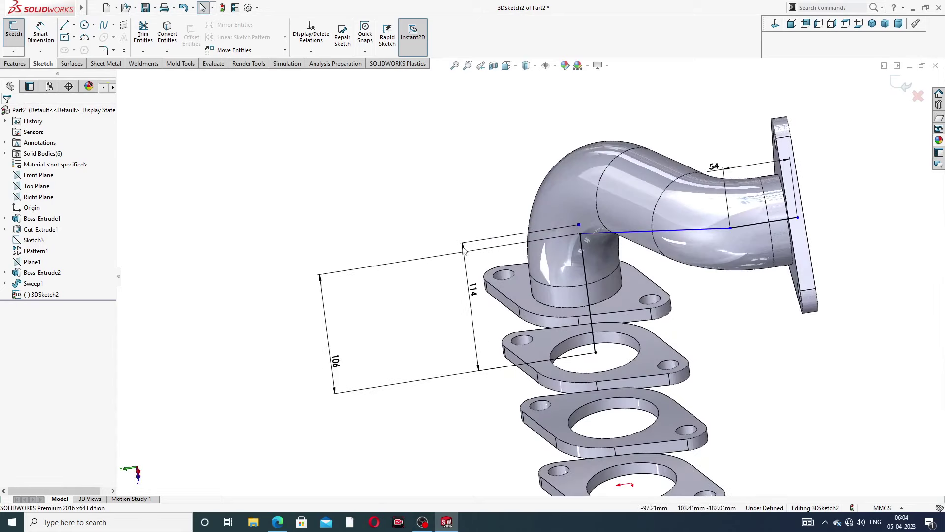
click(463, 249)
key(Delete)
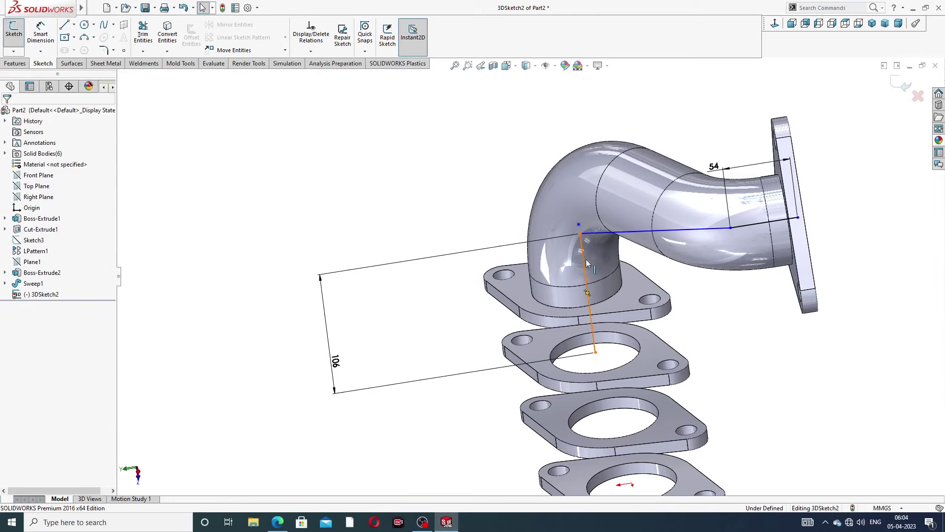
scroll(582, 230, down, 2)
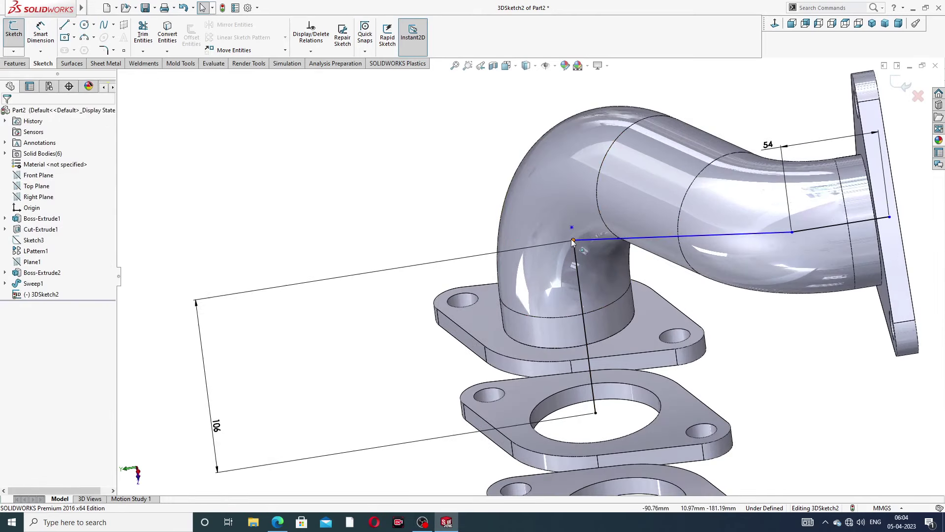
click(573, 241)
key(ctrl+z)
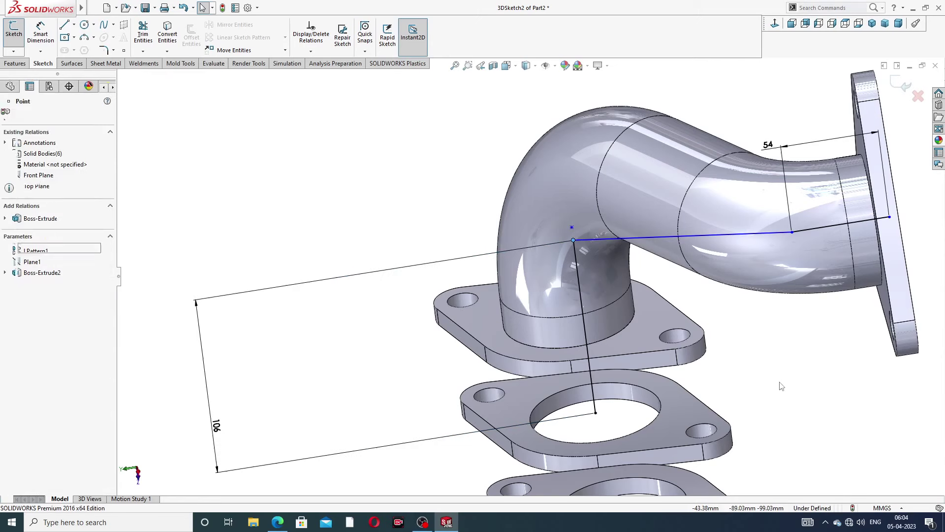
key(ctrl+z)
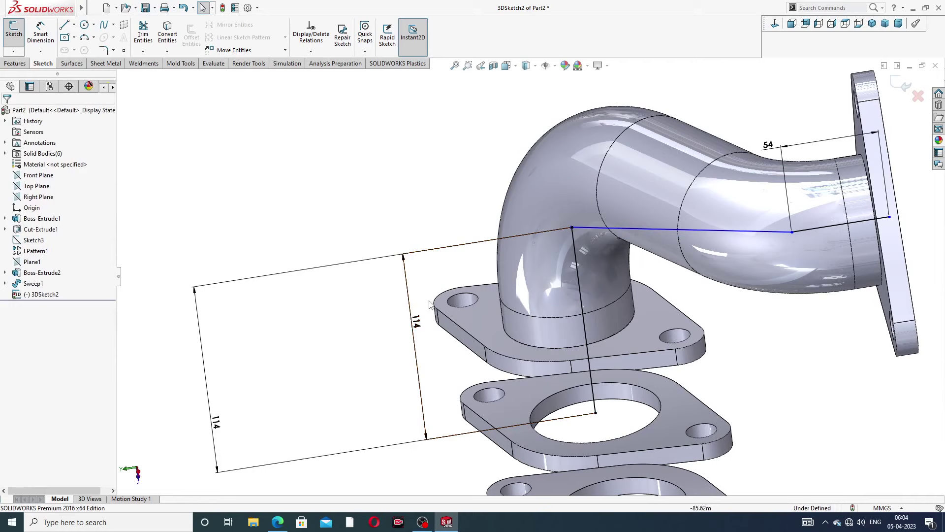
Delete the middle and left 114 dimensions, lower the corner point, and select the vertical segment to dimension
click(408, 267)
key(Delete)
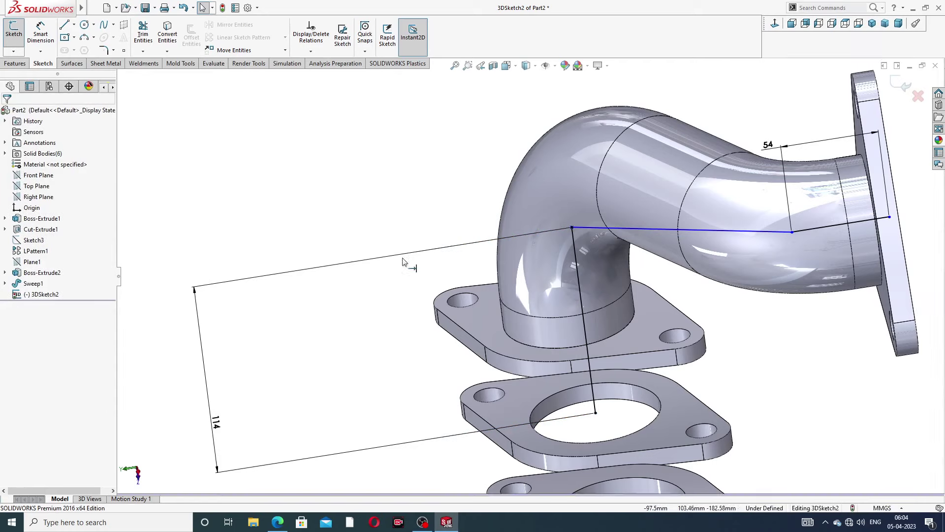
click(347, 265)
key(Delete)
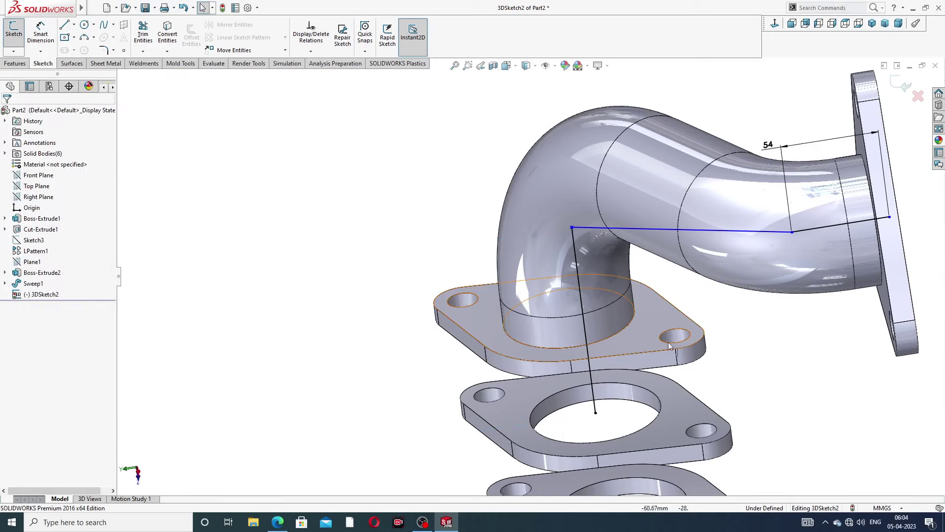
drag(571, 226, 583, 304)
click(735, 313)
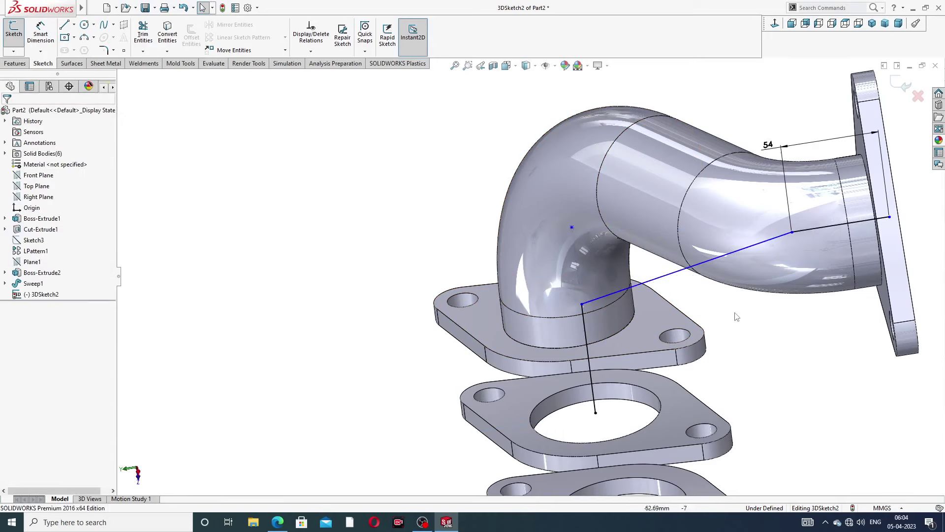
key(z)
click(41, 32)
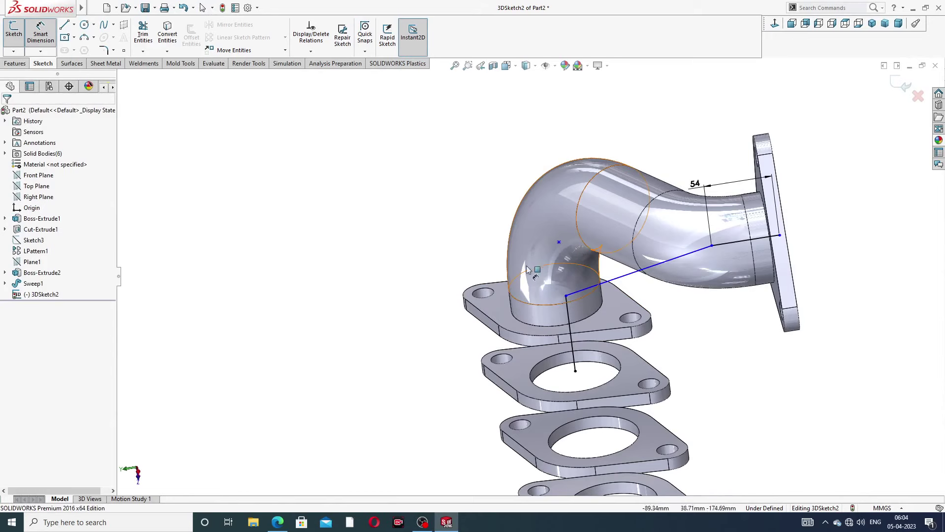
click(569, 320)
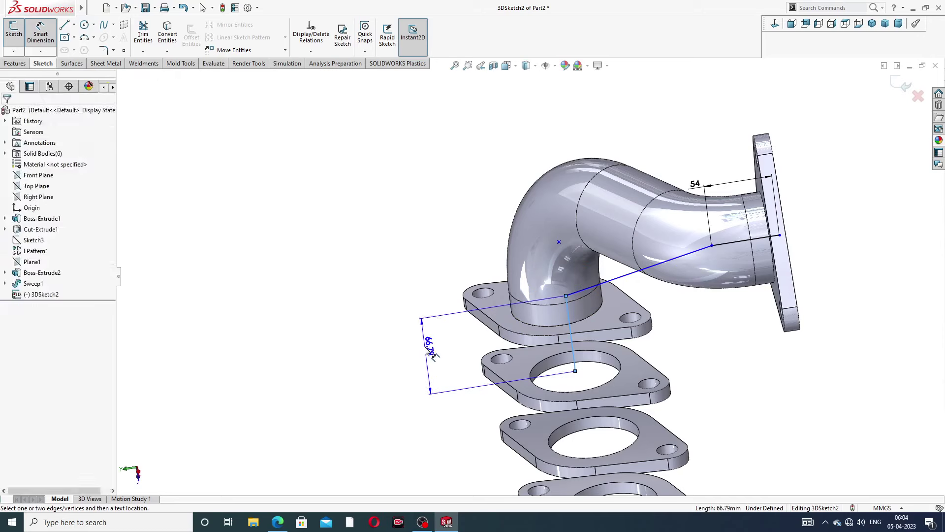
Dimension the vertical path segment to 106
click(426, 351)
text(106)
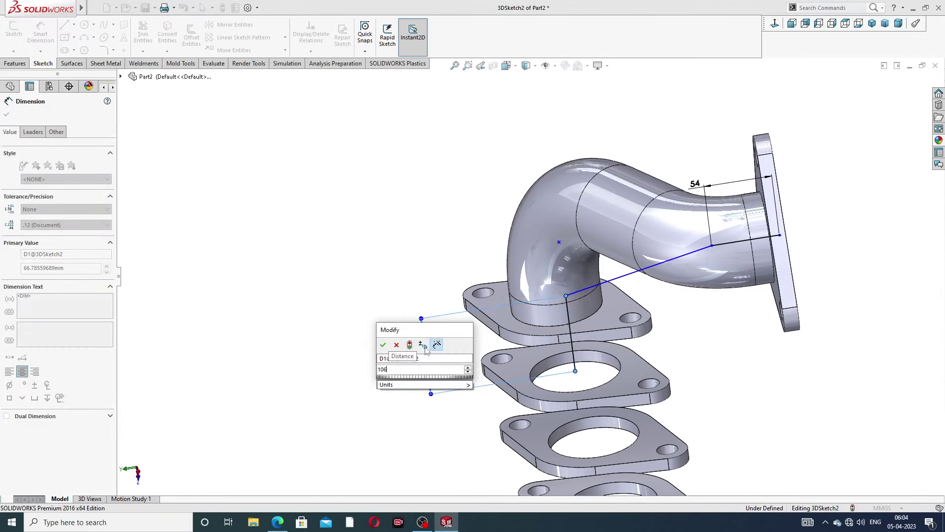
key(Return)
click(717, 320)
key(z)
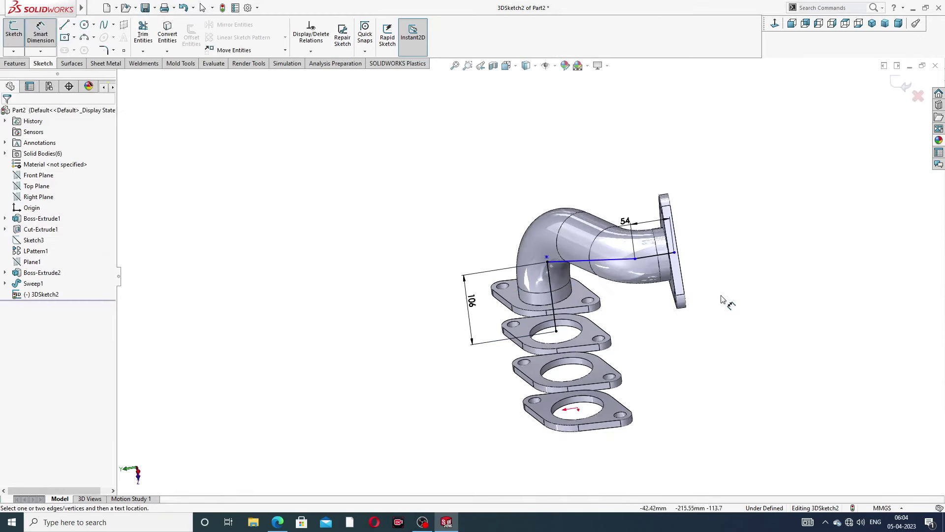
Drag the path's end point onto the outlet flange edge
middle_drag(707, 266, 717, 190)
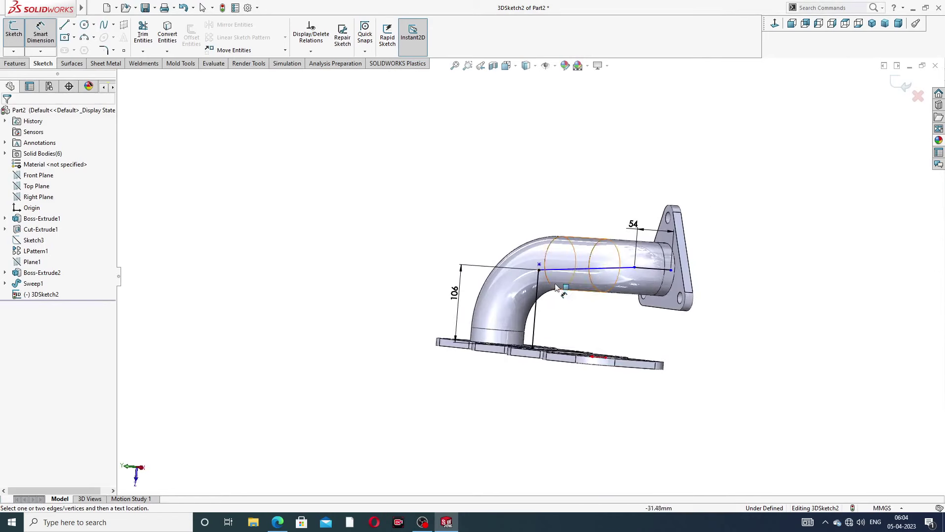
scroll(556, 287, down, 2)
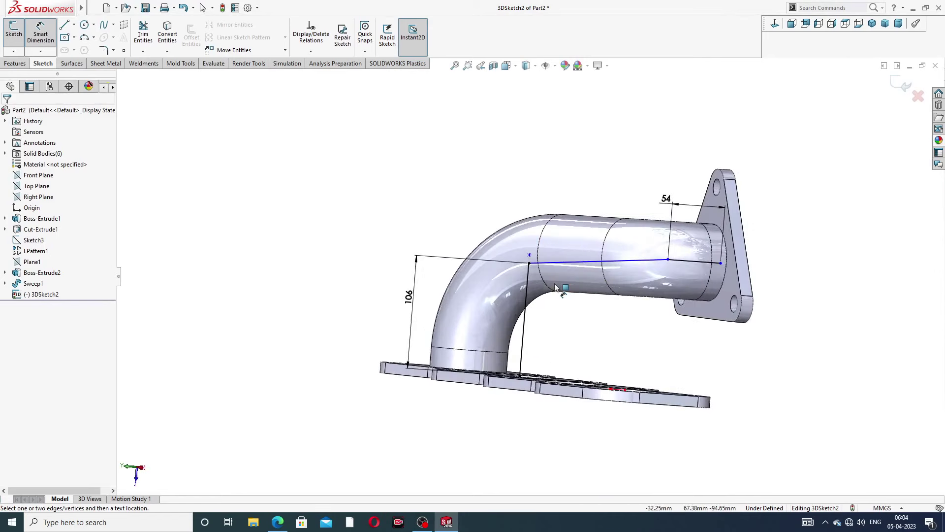
right_click(794, 172)
click(816, 200)
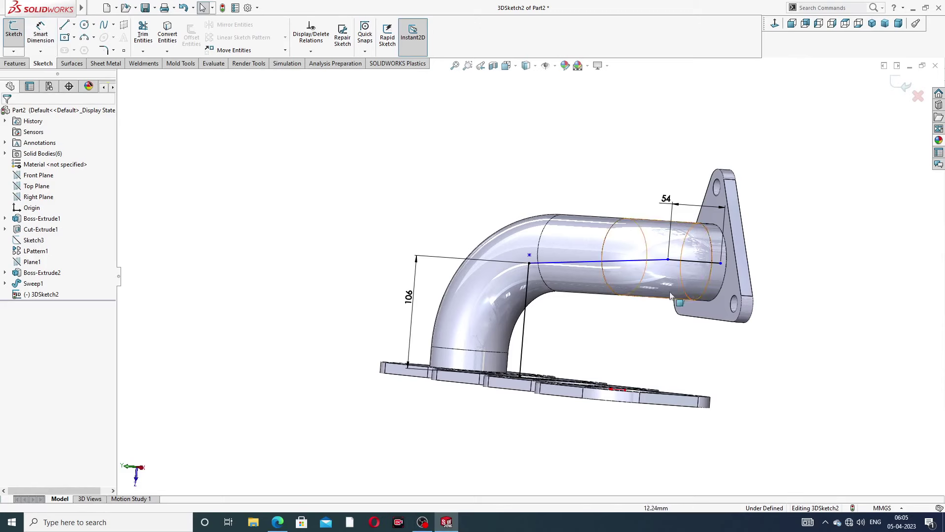
scroll(732, 227, down, 4)
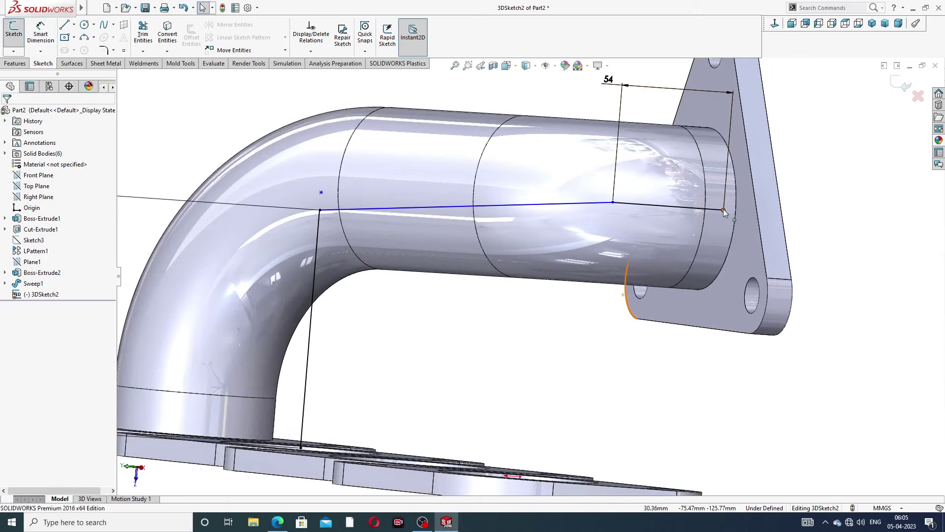
drag(726, 211, 703, 208)
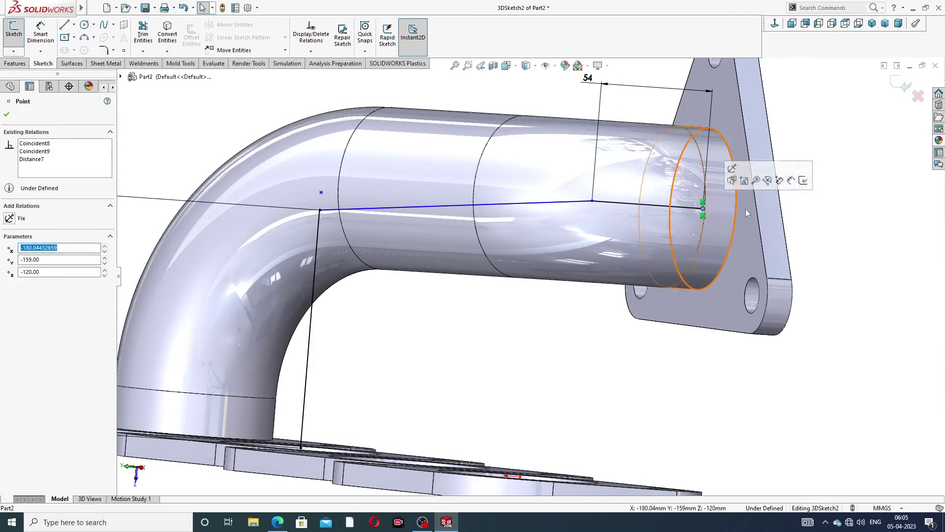
key(Escape)
Verify the path endpoint sits on the flange hole, then start a sketch fillet
scroll(386, 323, up, 5)
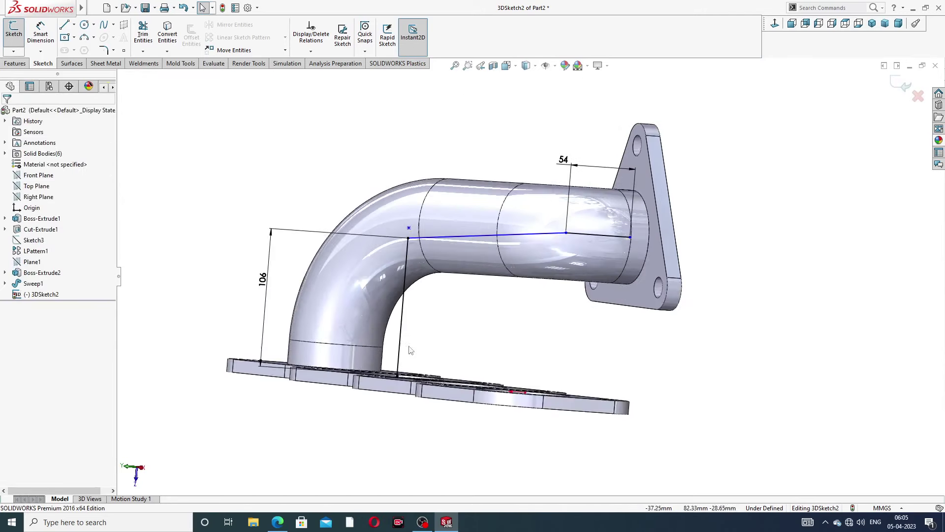
middle_drag(408, 352, 409, 347)
click(407, 346)
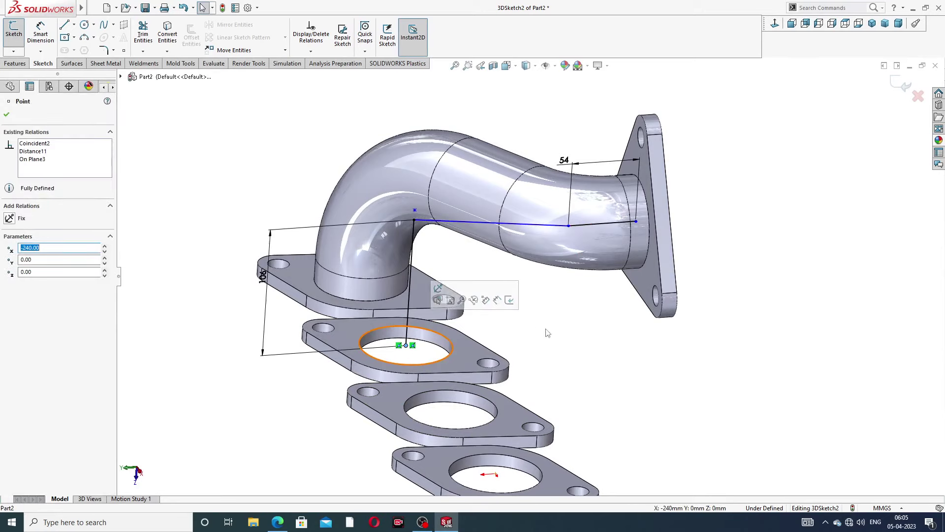
key(Escape)
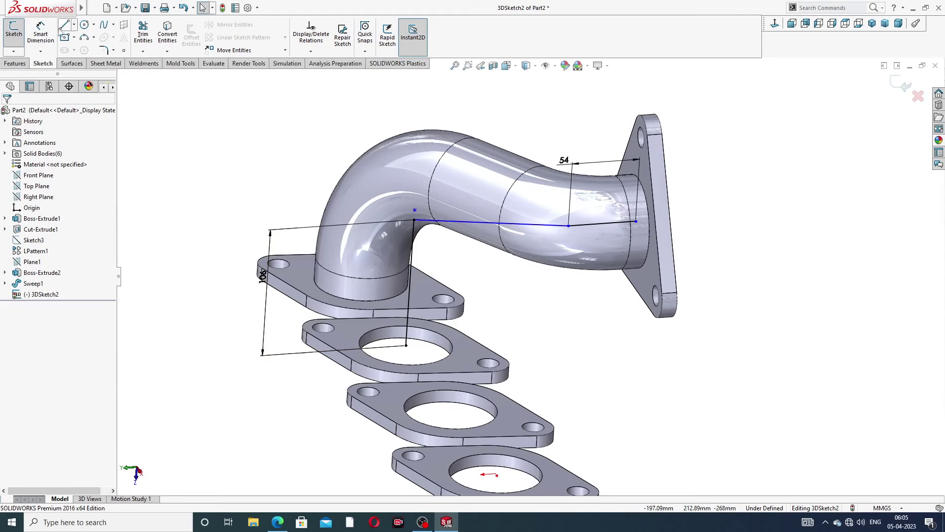
click(104, 50)
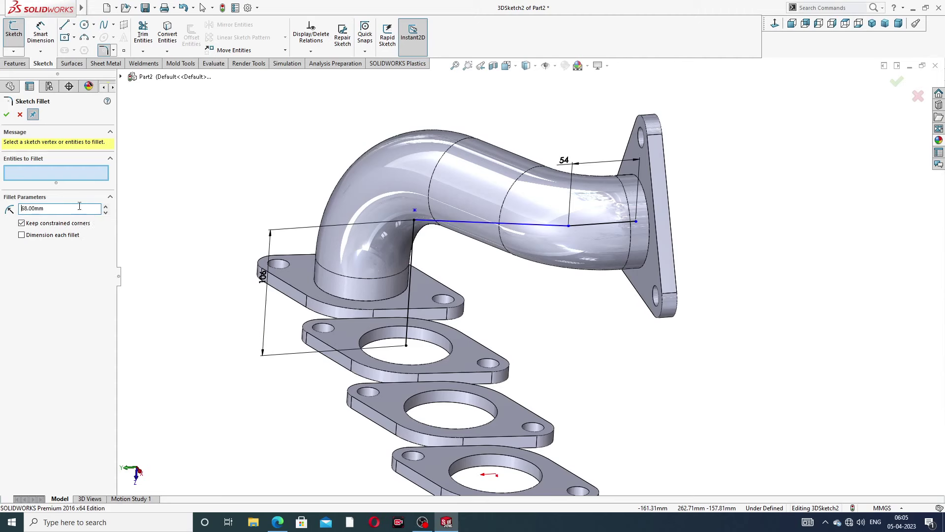
Round the 3D path corner with a 98 mm sketch fillet
click(569, 226)
click(7, 115)
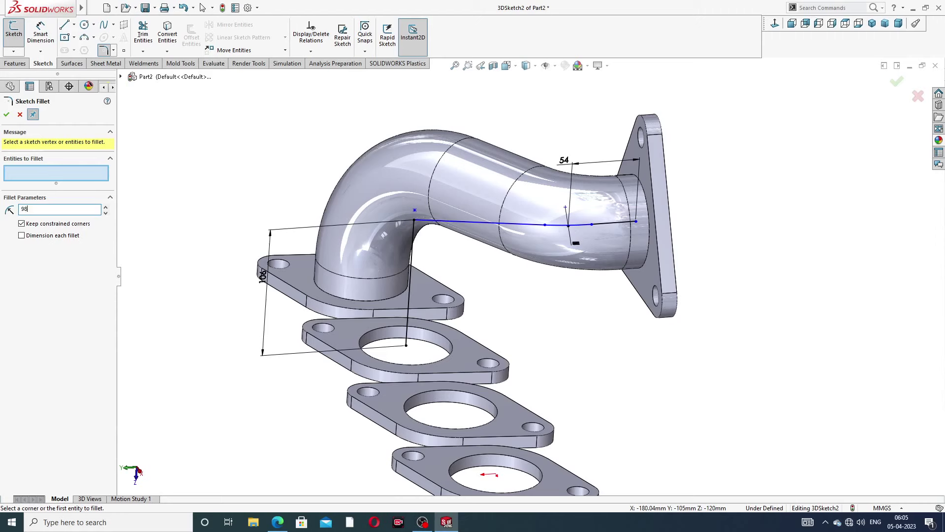
click(416, 225)
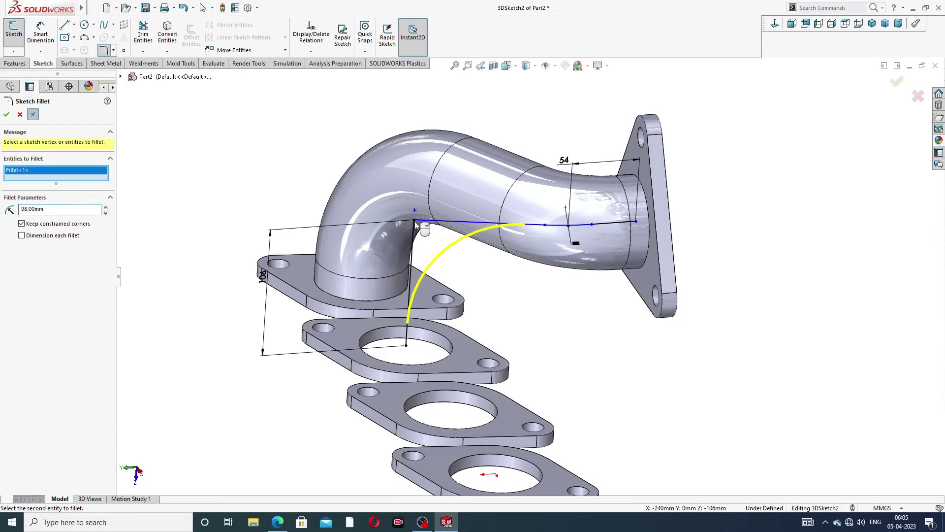
click(7, 116)
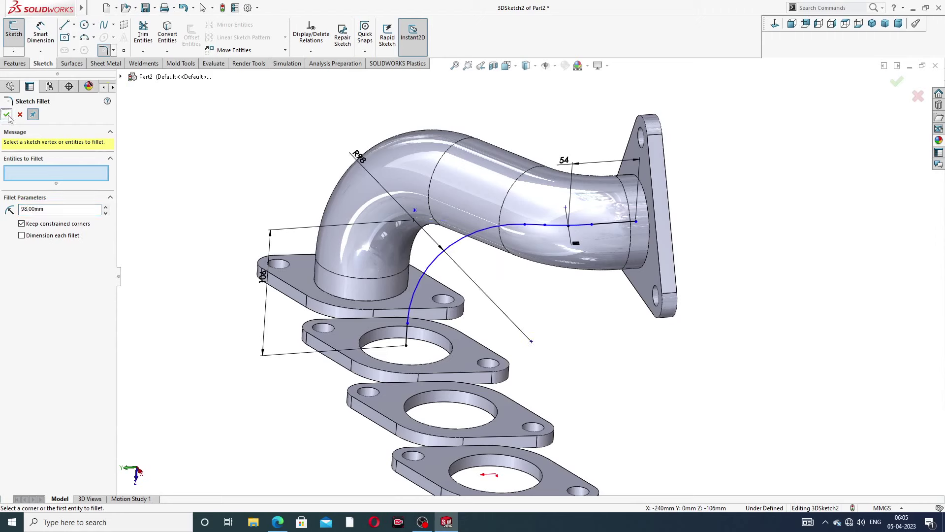
click(7, 115)
Drag the path's end point onto the upper flange's pipe opening
scroll(640, 258, down, 3)
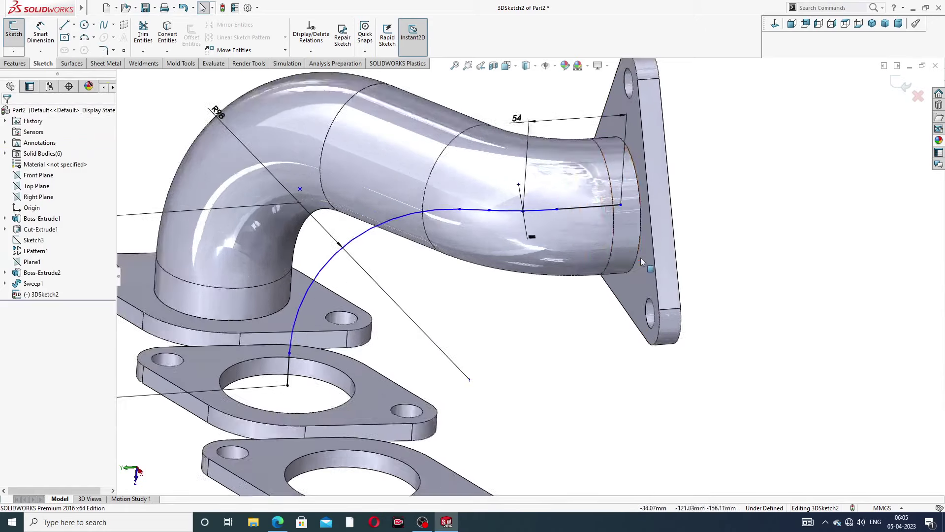
scroll(640, 258, down, 2)
click(619, 184)
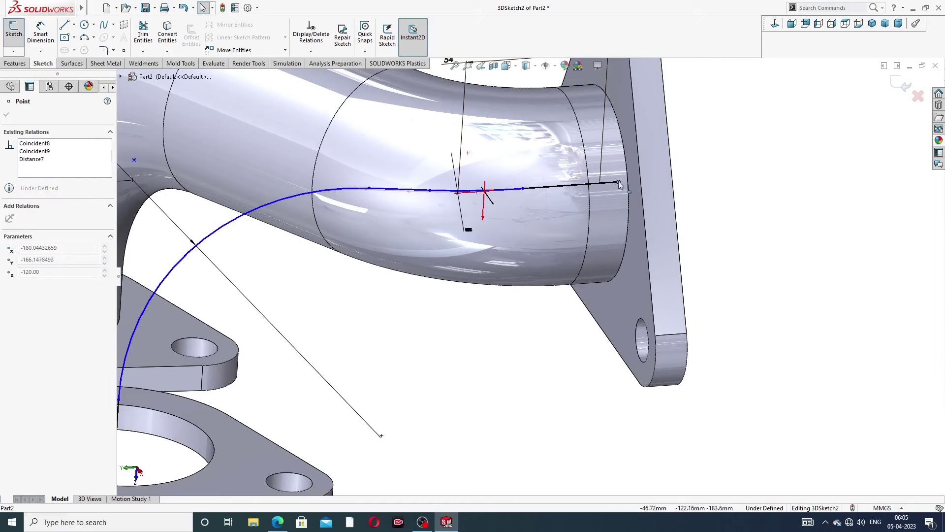
drag(620, 184, 601, 183)
click(713, 202)
Check the reshaped path and close 3DSketch2
scroll(713, 202, up, 5)
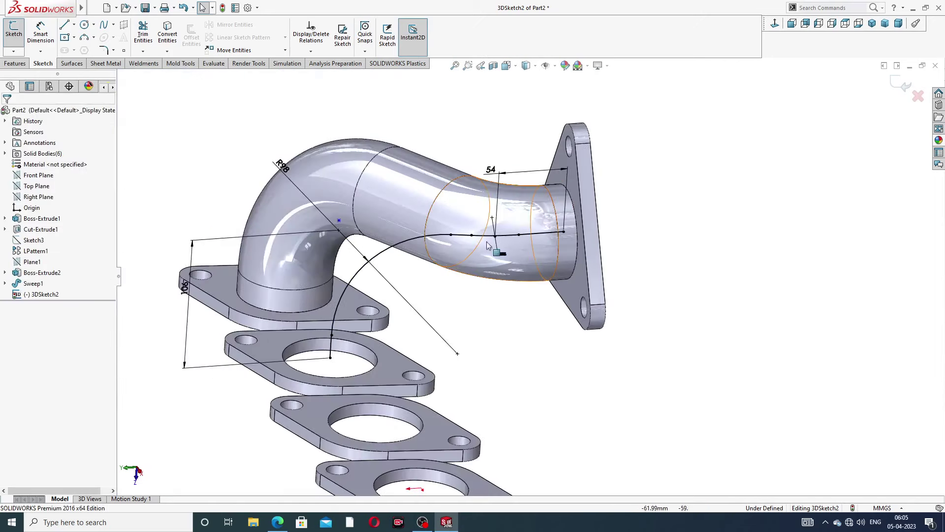
middle_drag(487, 241, 549, 236)
scroll(537, 258, up, 3)
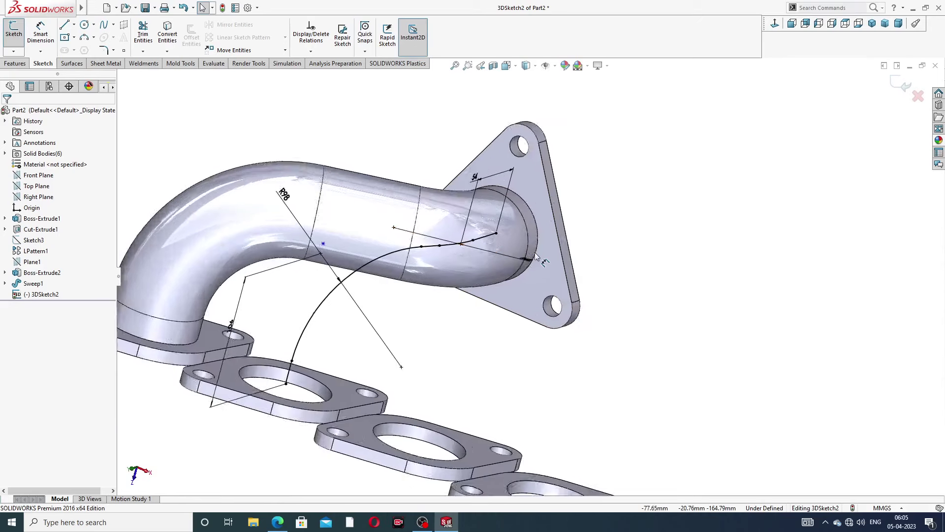
scroll(537, 258, up, 2)
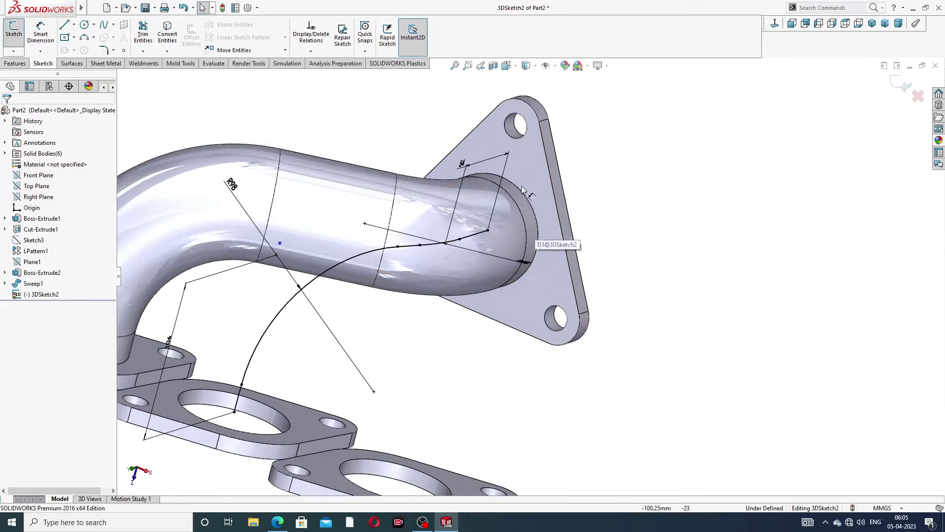
click(901, 85)
scroll(522, 216, up, 3)
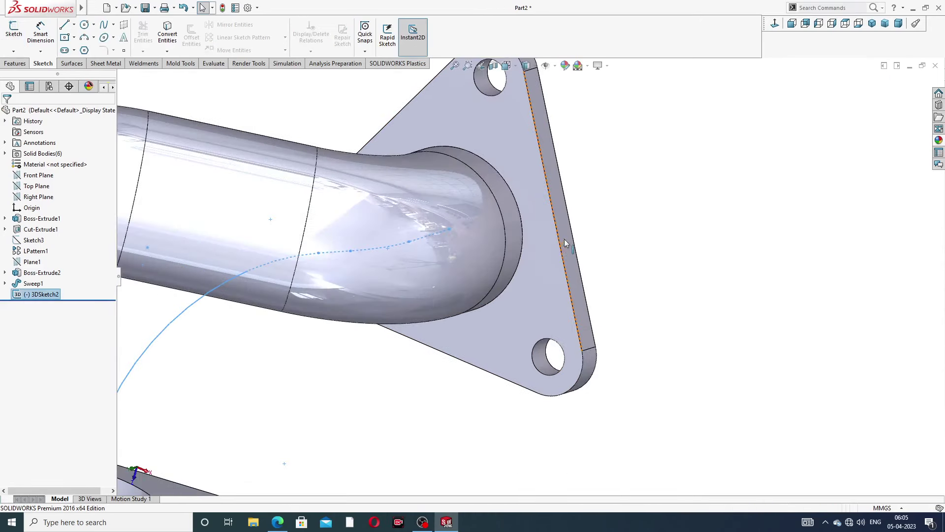
Sketch a Ø72 circle on the upper flange face by converting its bore edge
click(530, 207)
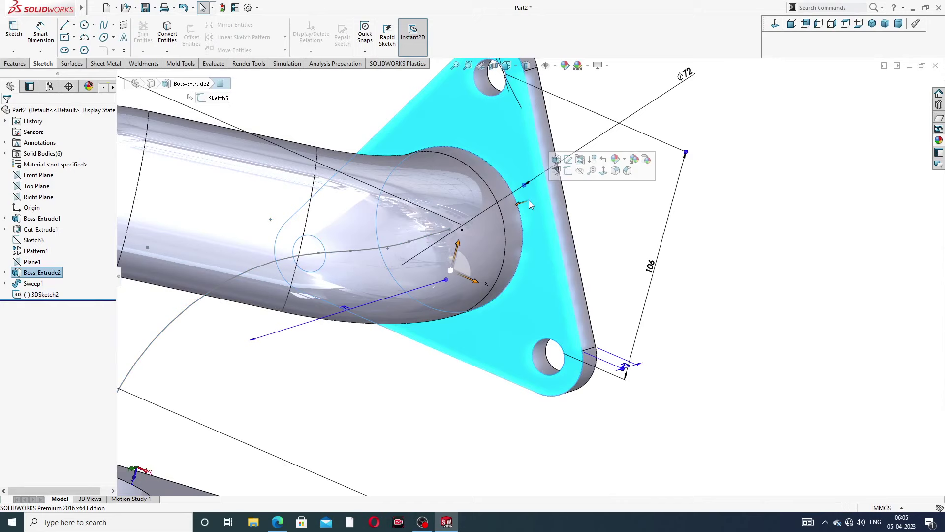
click(567, 171)
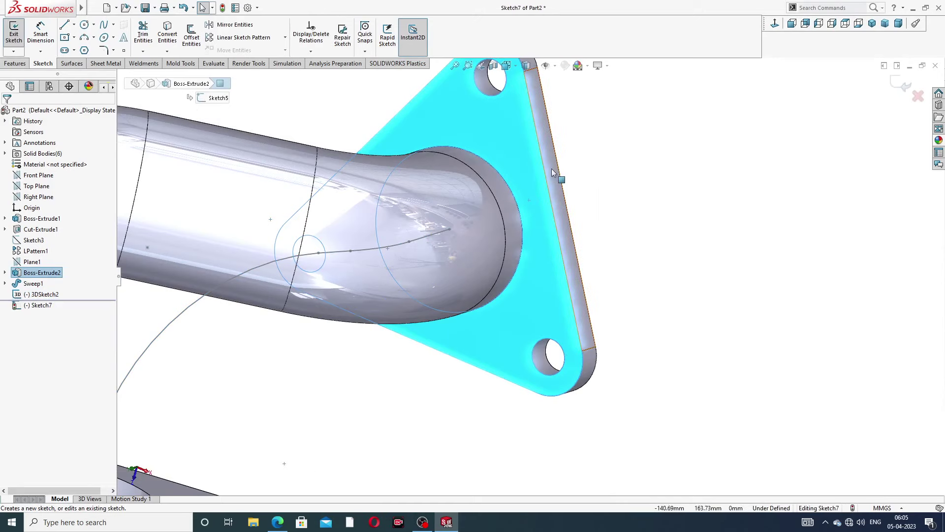
click(512, 193)
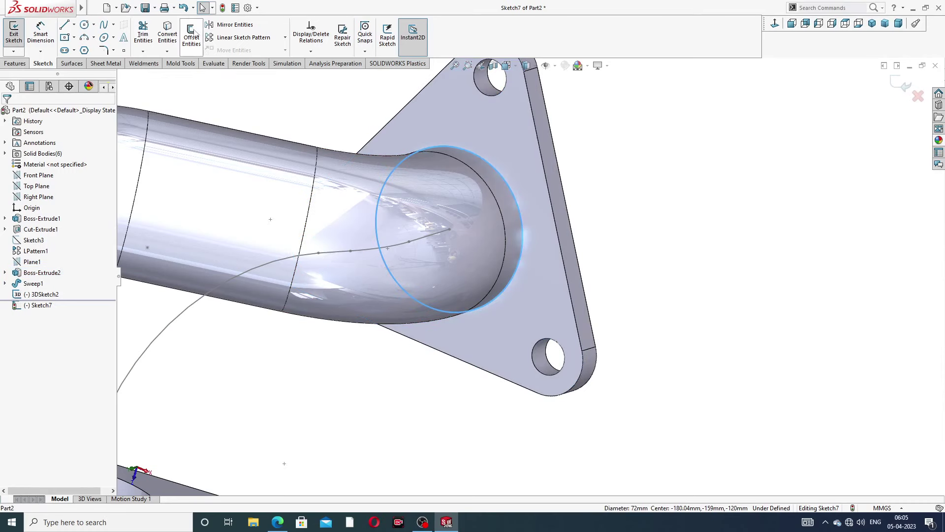
click(171, 38)
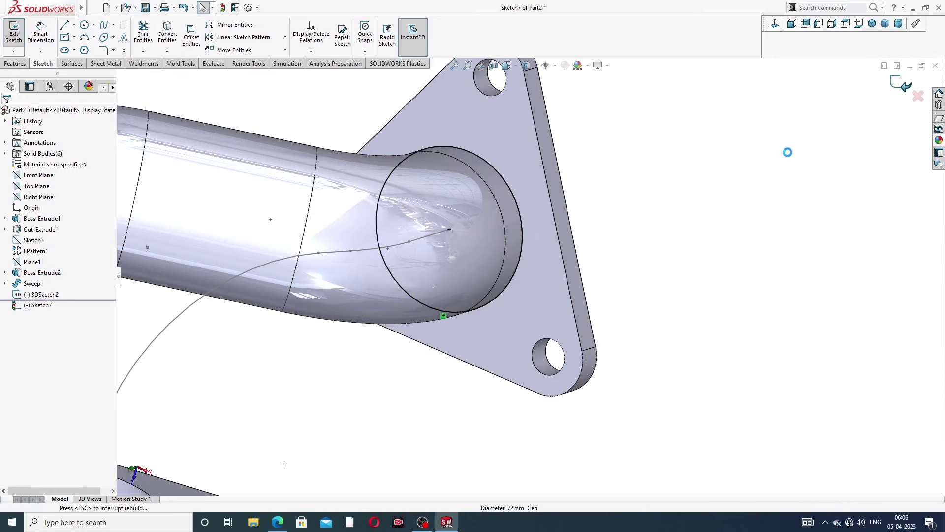
click(905, 84)
scroll(530, 275, up, 3)
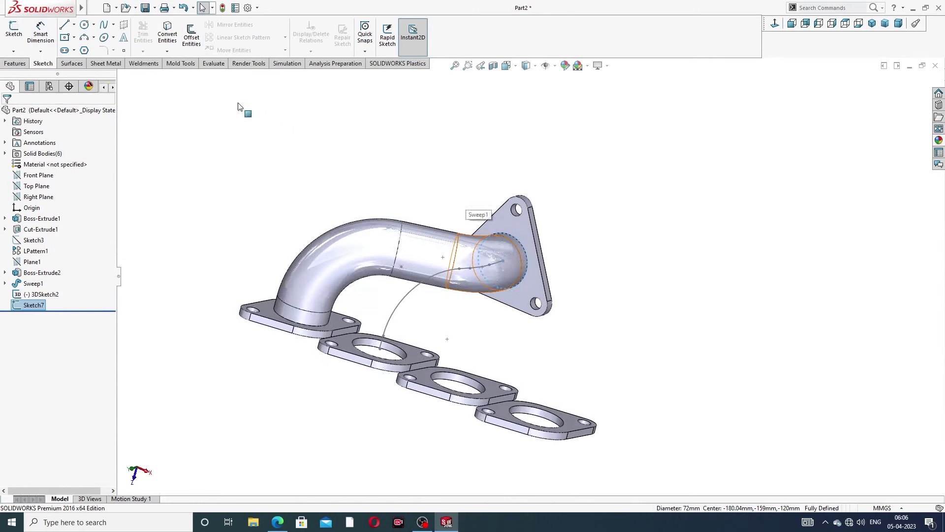
Sweep that circle along 3DSketch2 to form the second pipe
click(16, 64)
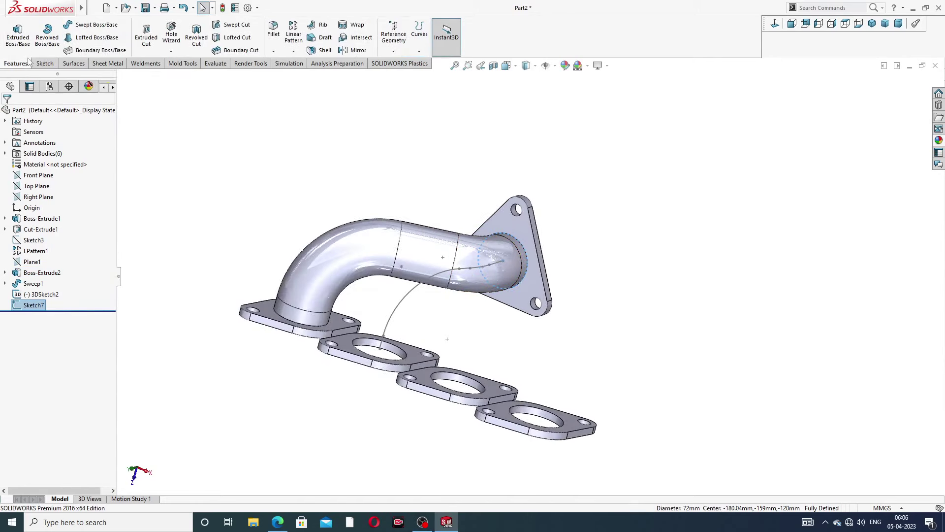
click(97, 24)
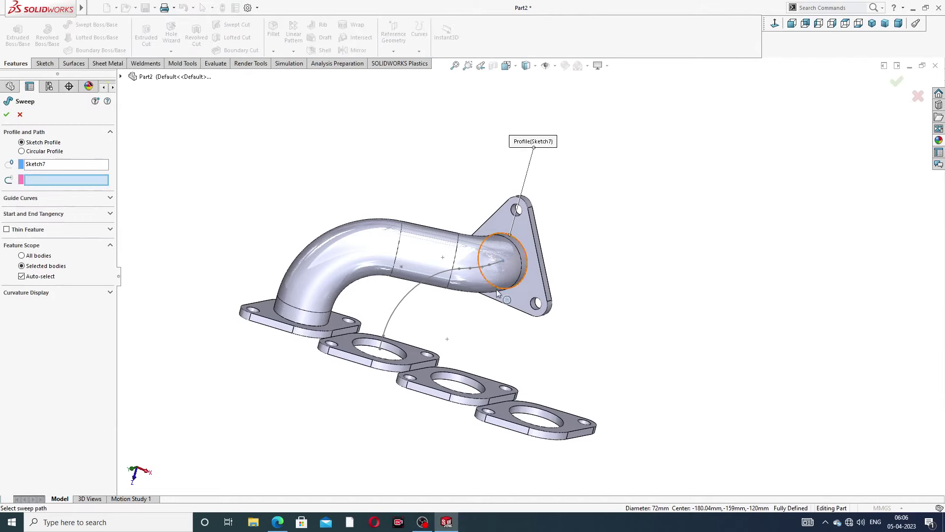
middle_drag(498, 293, 475, 306)
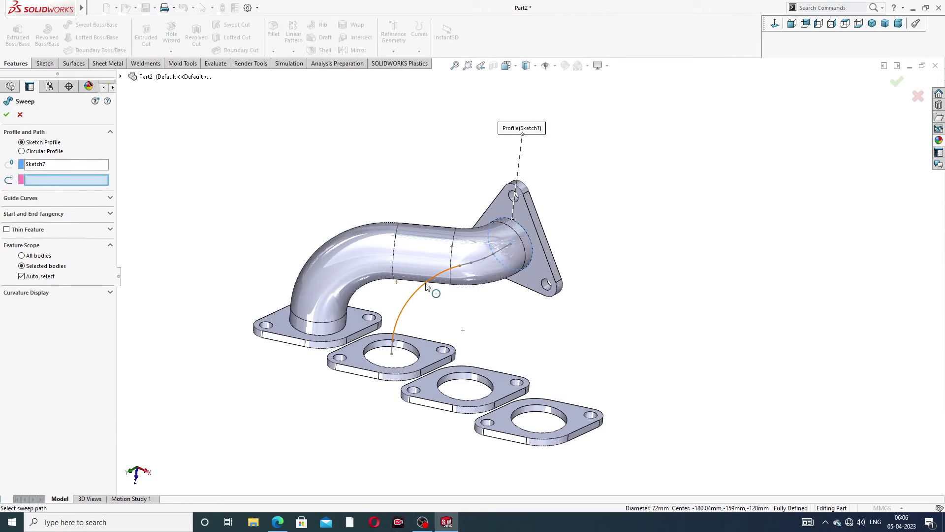
click(426, 286)
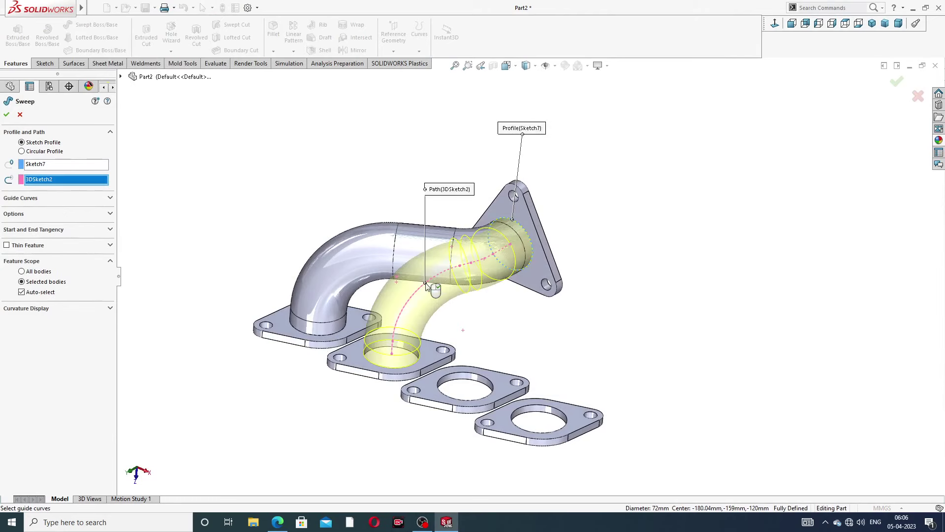
click(6, 117)
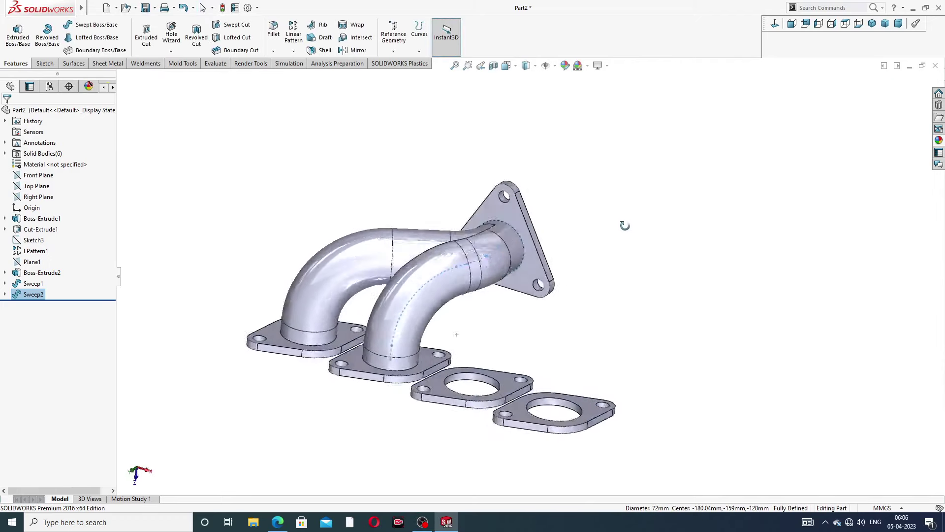
middle_drag(562, 247, 384, 216)
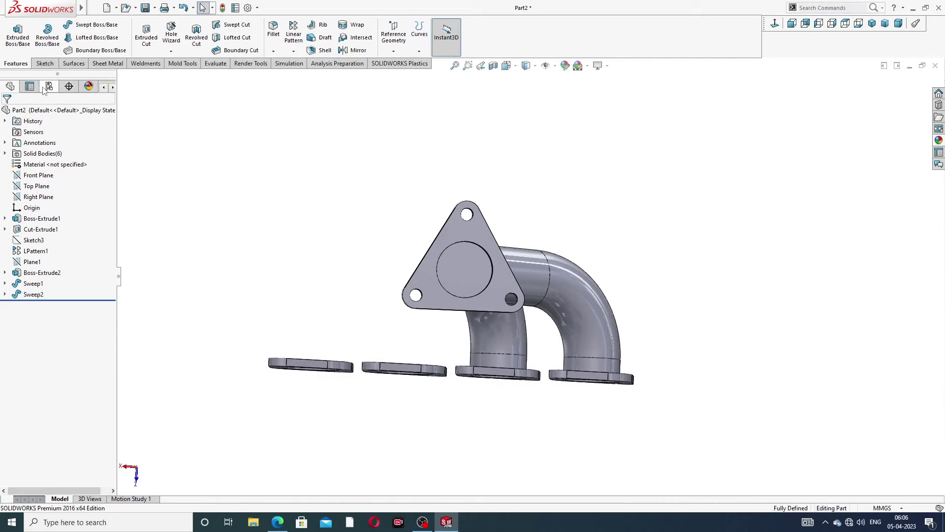
Start a 3D sketch and draw two lines from the bore centre, down then across
click(44, 63)
click(15, 52)
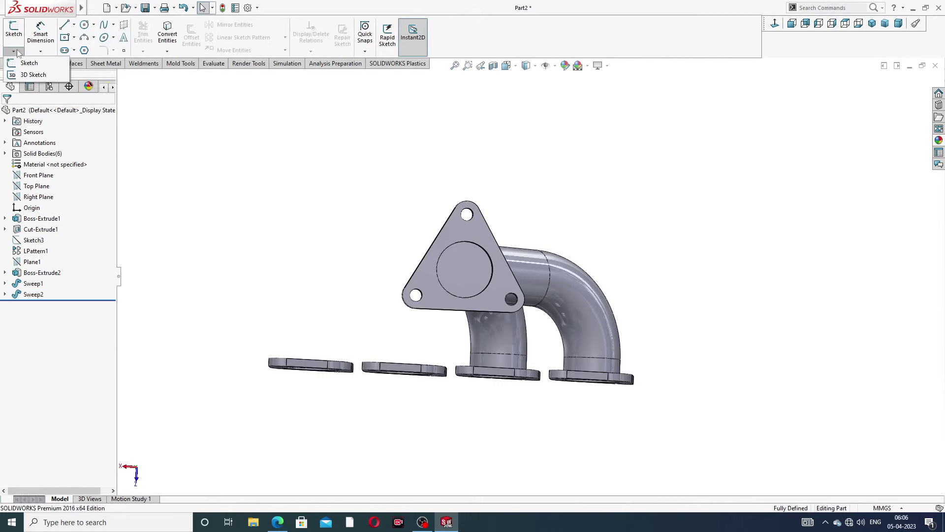
click(33, 74)
middle_drag(463, 297, 490, 289)
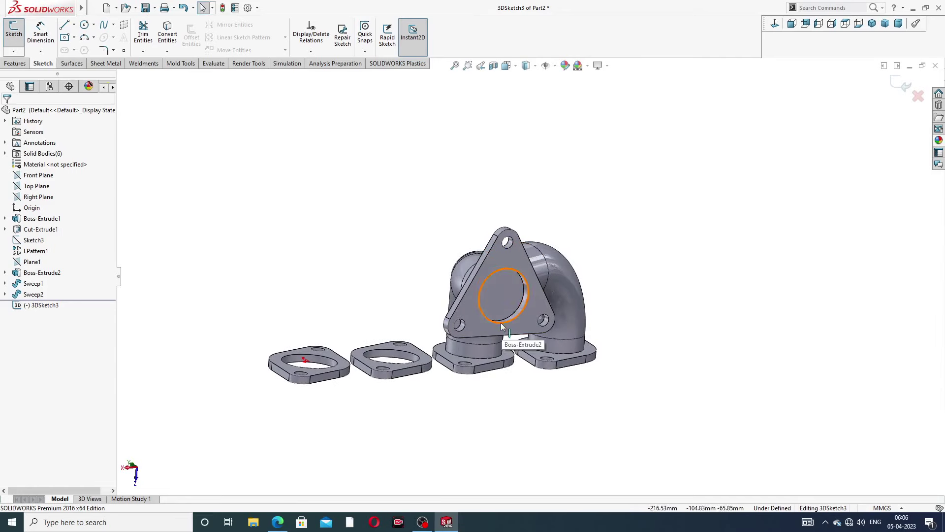
middle_drag(503, 326, 508, 325)
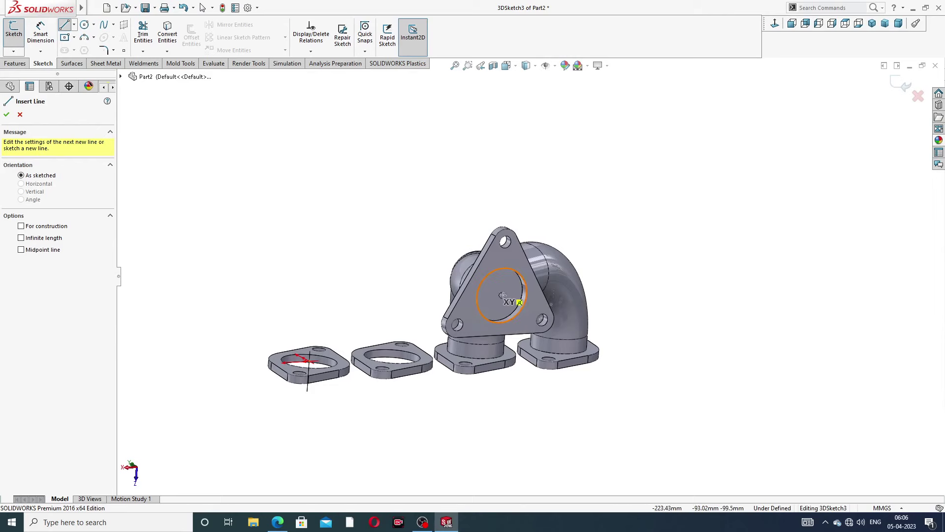
middle_drag(503, 295, 494, 320)
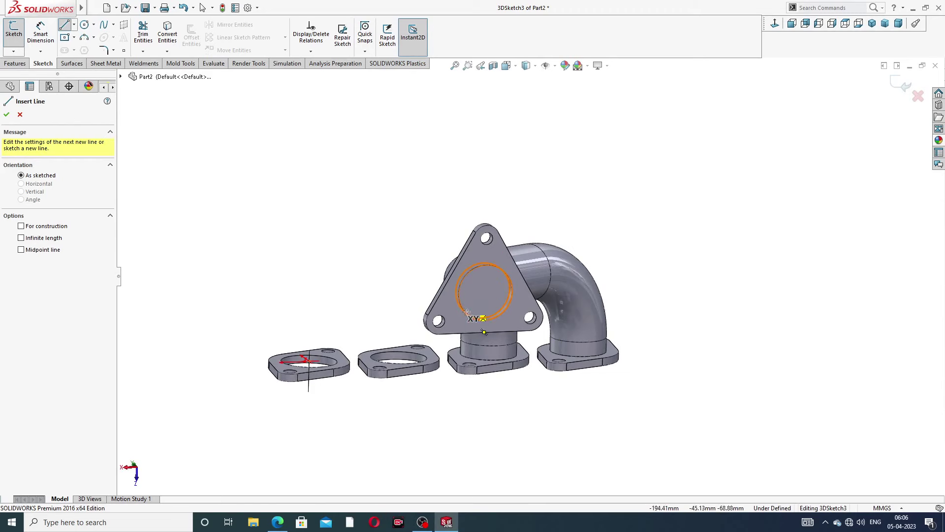
click(485, 293)
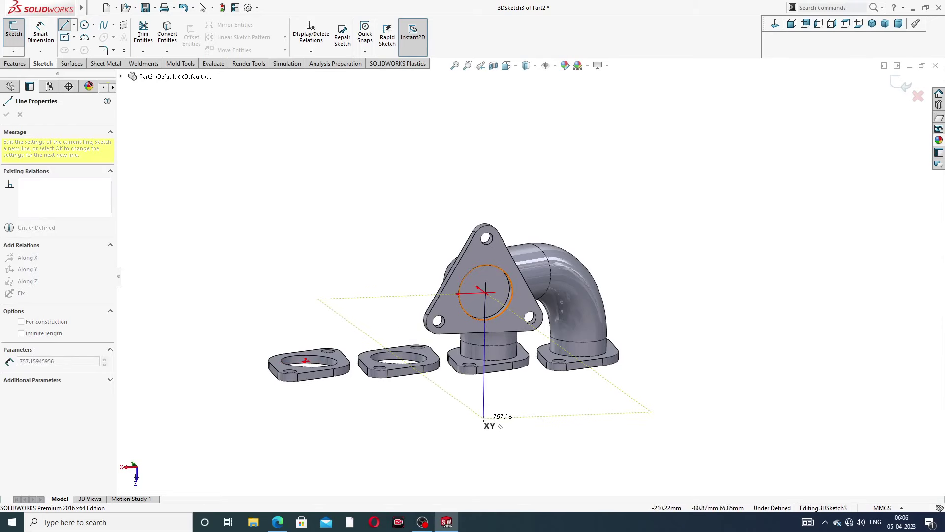
mouse_move(484, 418)
middle_down()
mouse_move(466, 422)
mouse_move(492, 425)
middle_up()
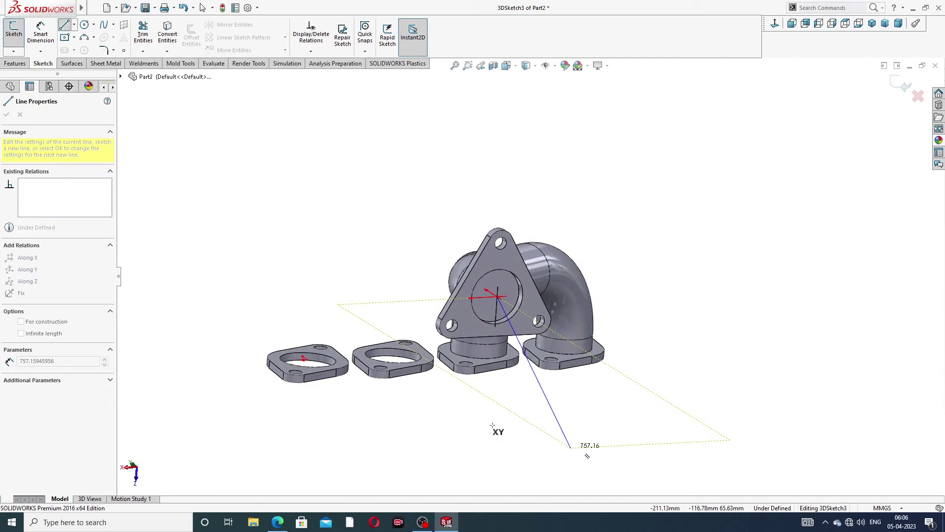
key(Tab)
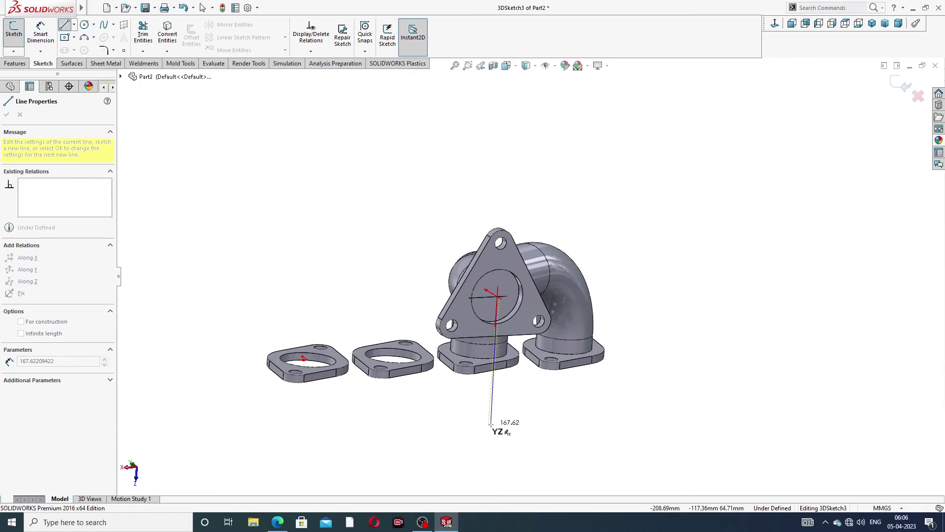
click(491, 431)
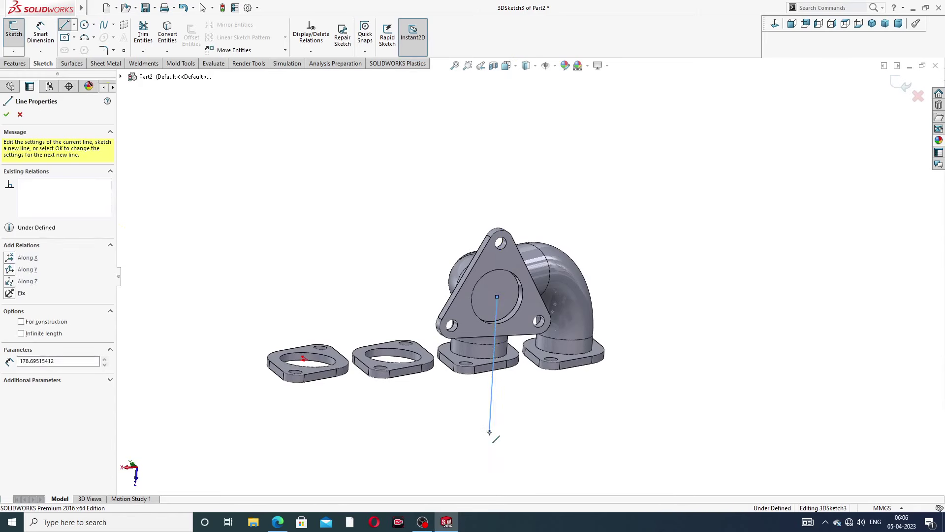
click(430, 394)
right_click(472, 394)
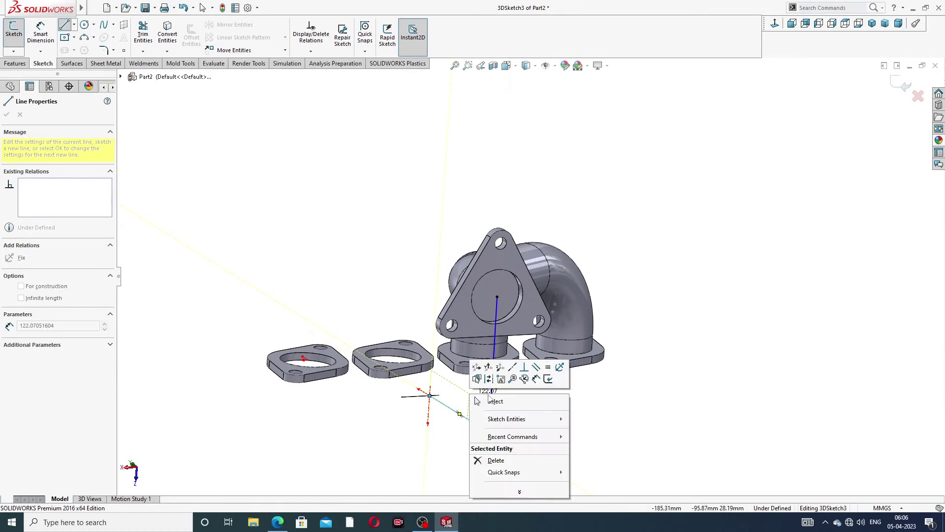
click(488, 400)
Check the sketch lines and their midpoint, then exit 3DSketch3
mouse_move(486, 400)
middle_down()
mouse_move(547, 407)
mouse_move(534, 386)
middle_up()
click(535, 389)
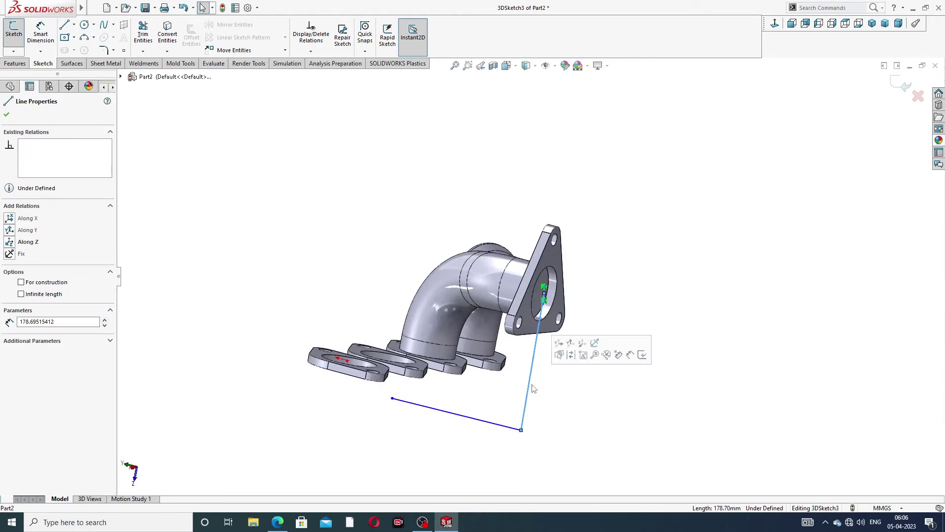
ctrl+click(495, 427)
click(604, 317)
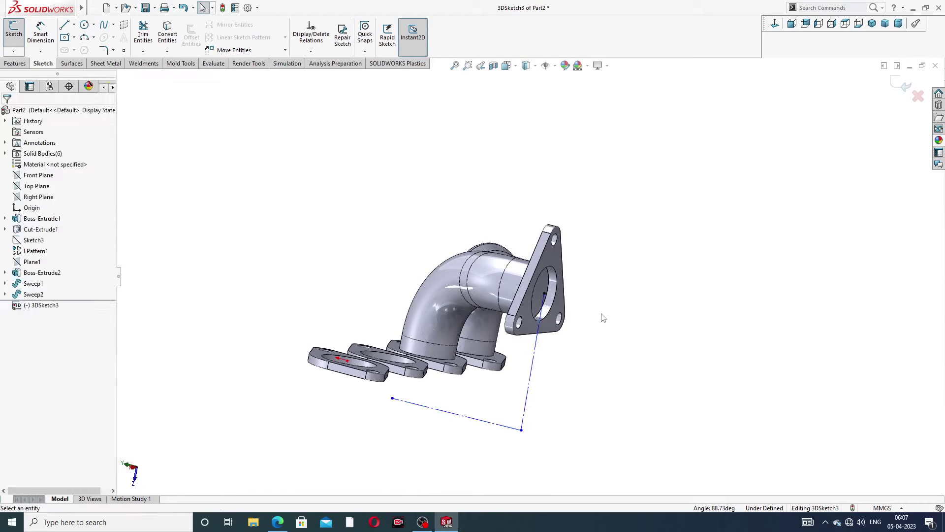
mouse_move(620, 316)
middle_down()
mouse_move(593, 314)
mouse_move(611, 323)
middle_up()
middle_drag(429, 410, 434, 408)
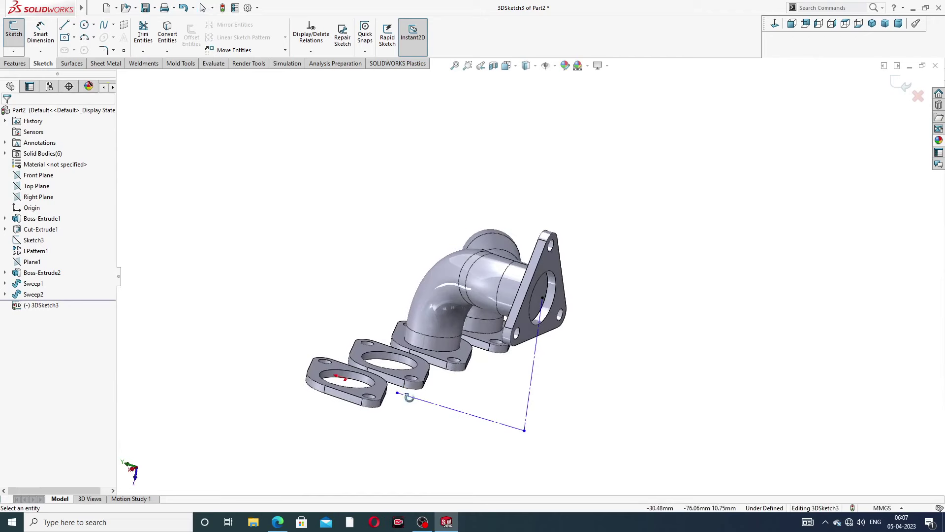
click(462, 410)
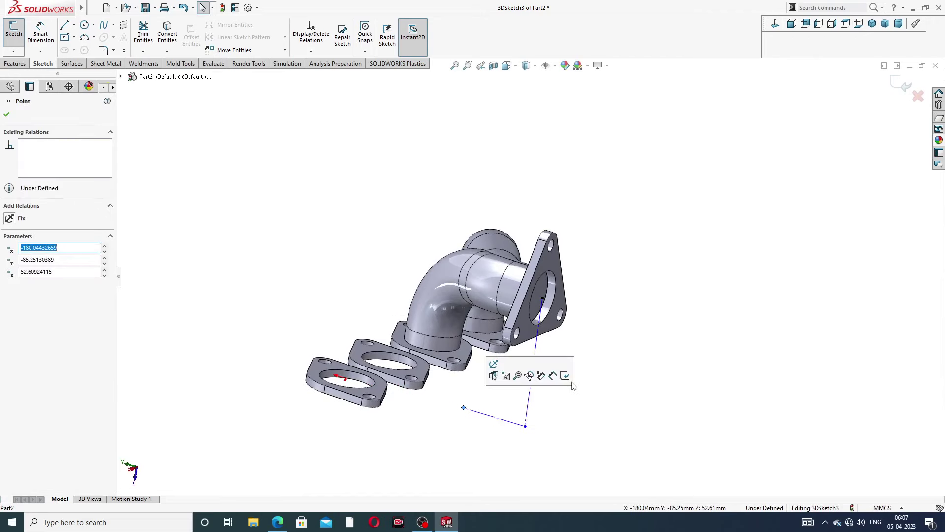
mouse_move(632, 276)
middle_down()
mouse_move(590, 261)
mouse_move(566, 232)
middle_up()
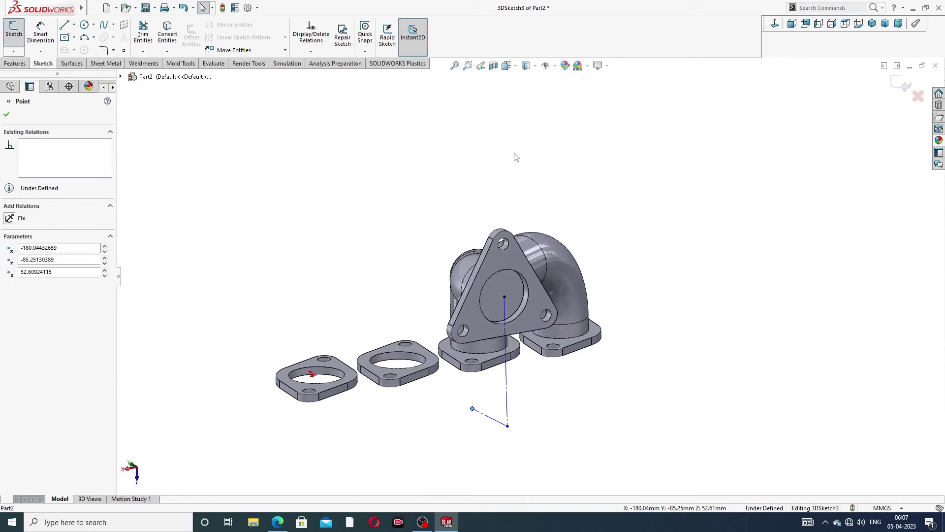
click(904, 87)
Create Plane2 through the vertical and angled lines of 3DSketch3
click(15, 63)
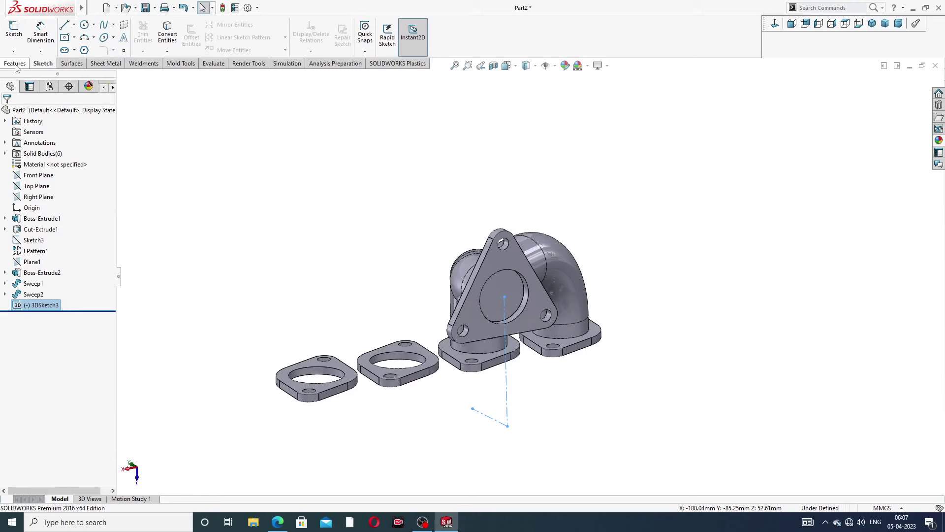
click(393, 52)
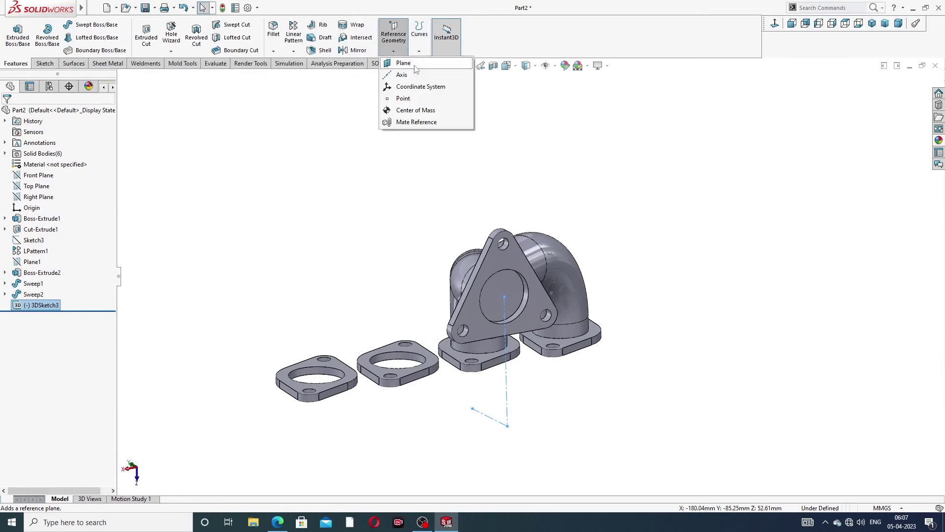
click(406, 63)
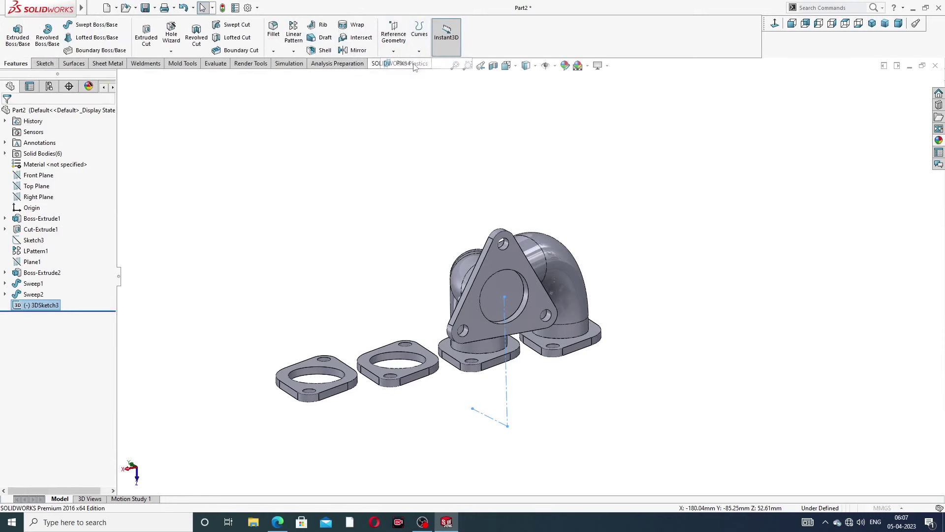
middle_drag(519, 359, 524, 365)
click(516, 358)
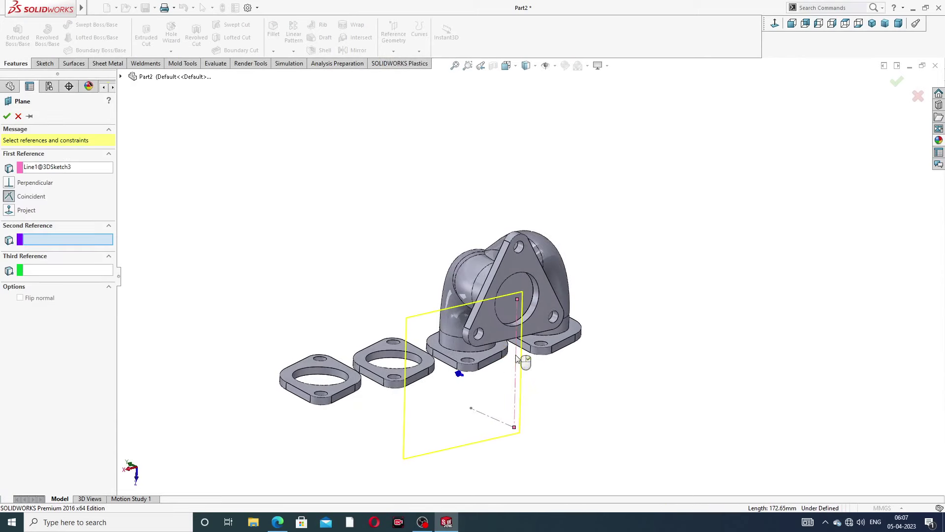
click(492, 420)
middle_drag(513, 395, 566, 393)
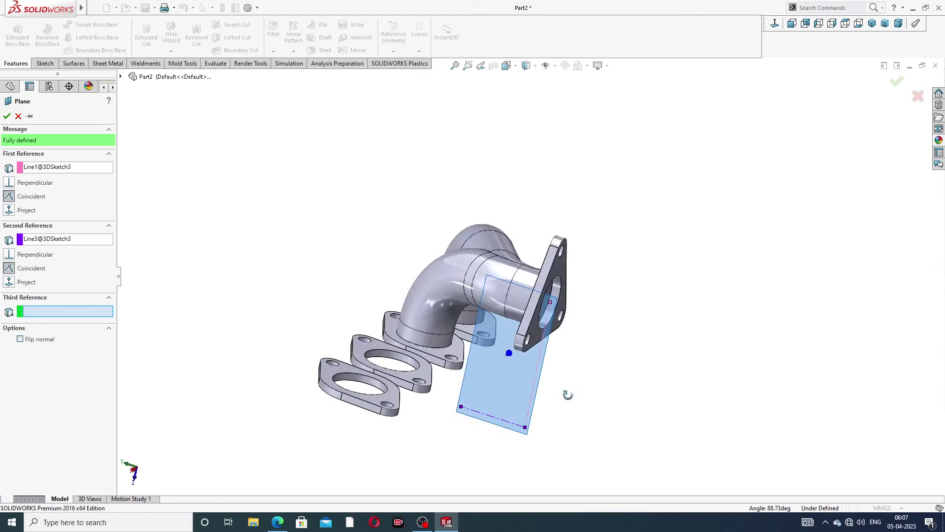
click(896, 84)
middle_drag(619, 254, 593, 250)
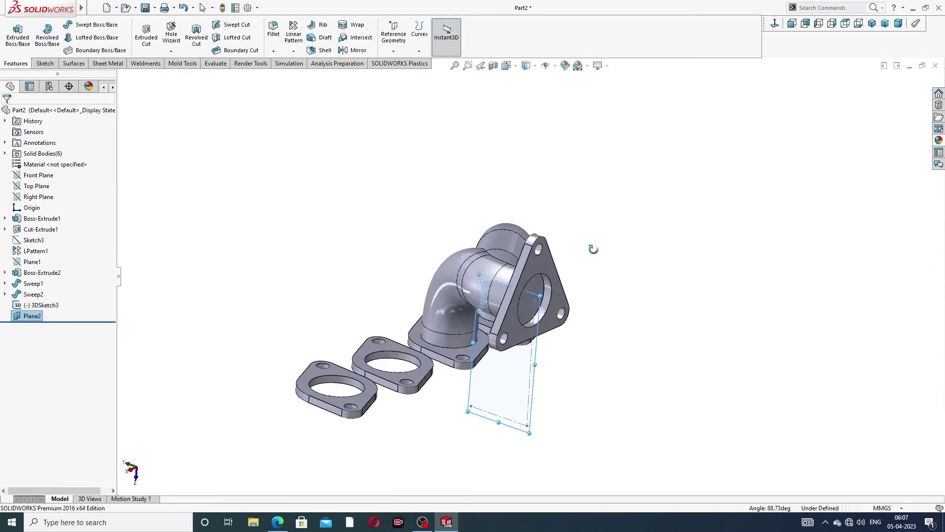
Mirror Sweep1 and Sweep2 across Plane2 to get four runners
click(353, 51)
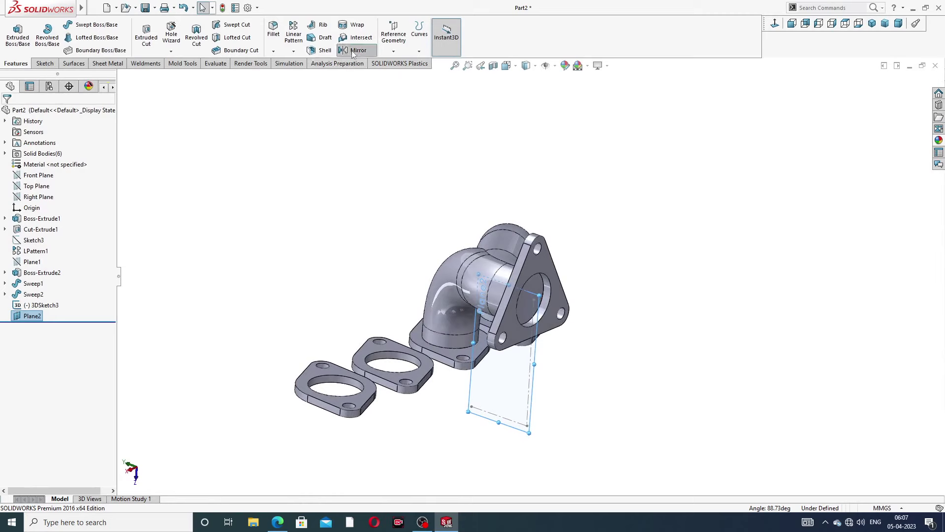
middle_drag(406, 202, 422, 216)
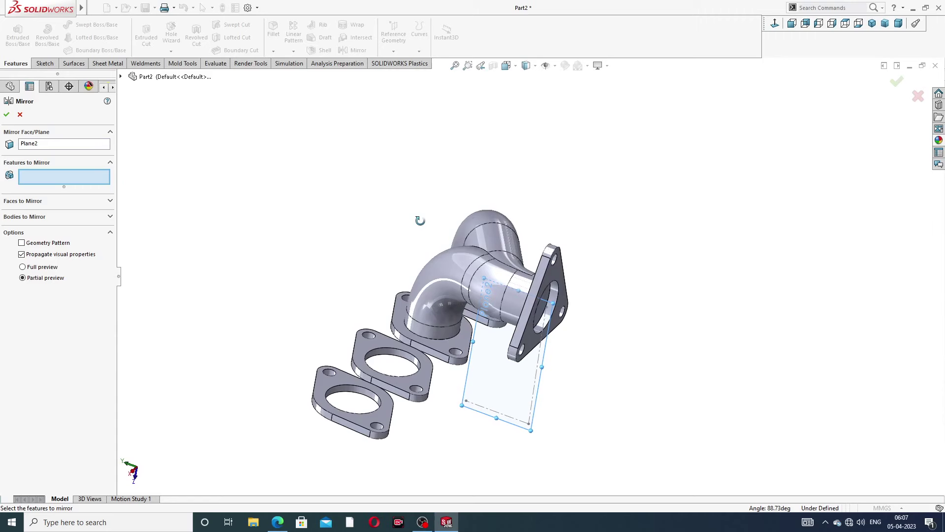
click(121, 76)
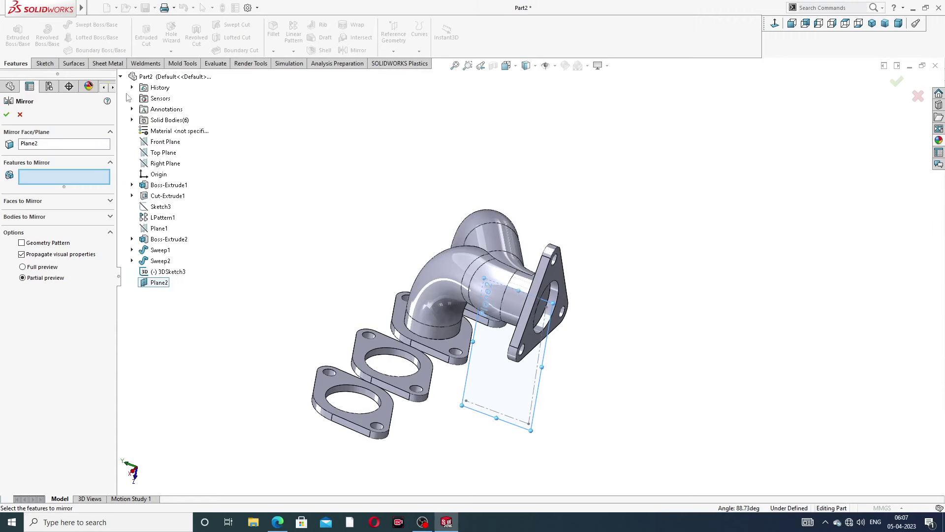
click(160, 250)
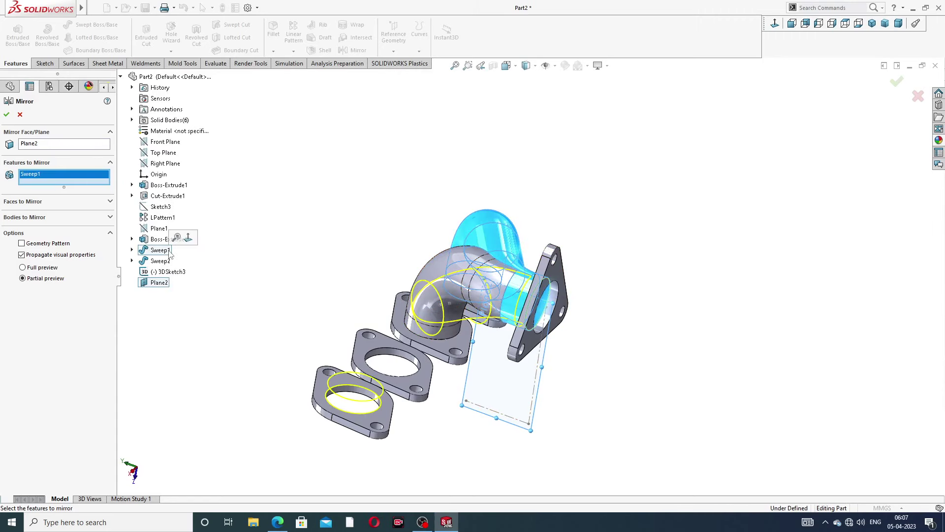
click(167, 262)
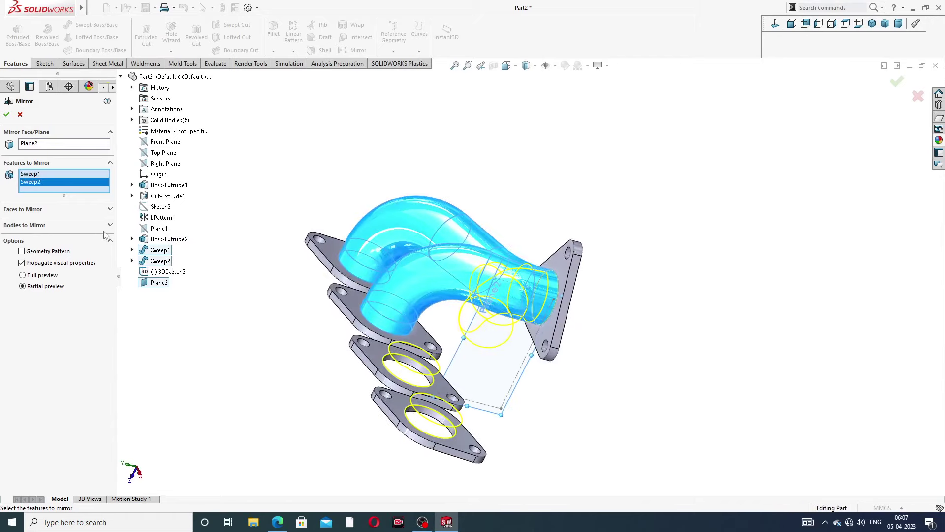
click(6, 115)
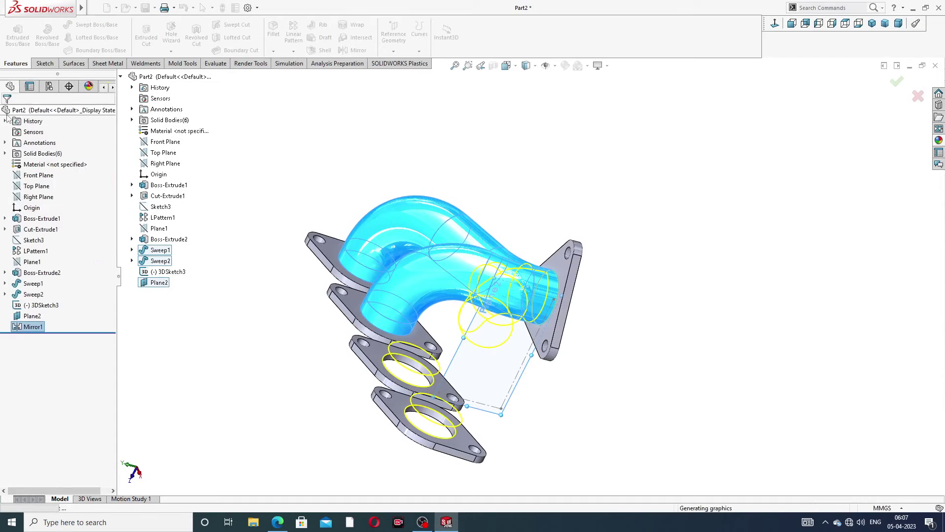
middle_drag(513, 200, 568, 338)
Hide 3DSketch3 and Plane2
click(563, 340)
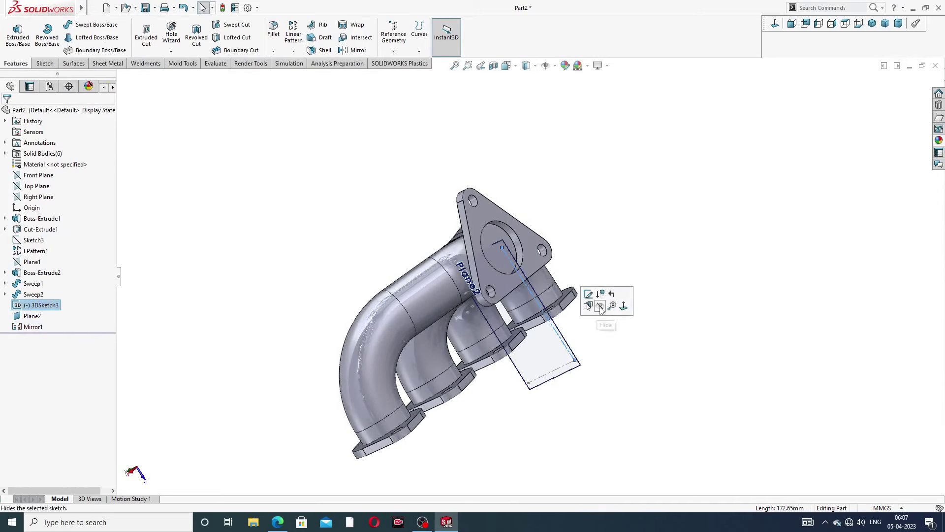
click(606, 325)
click(577, 357)
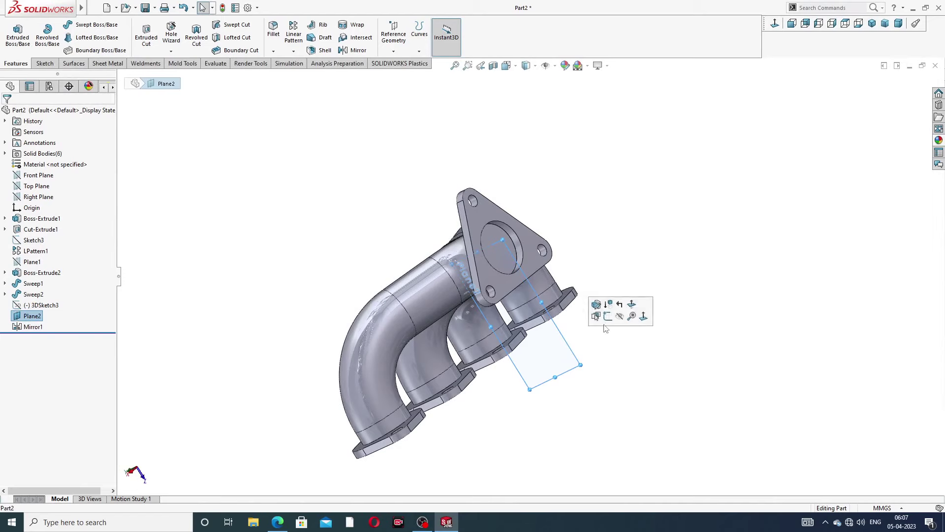
click(606, 323)
middle_drag(589, 254, 530, 188)
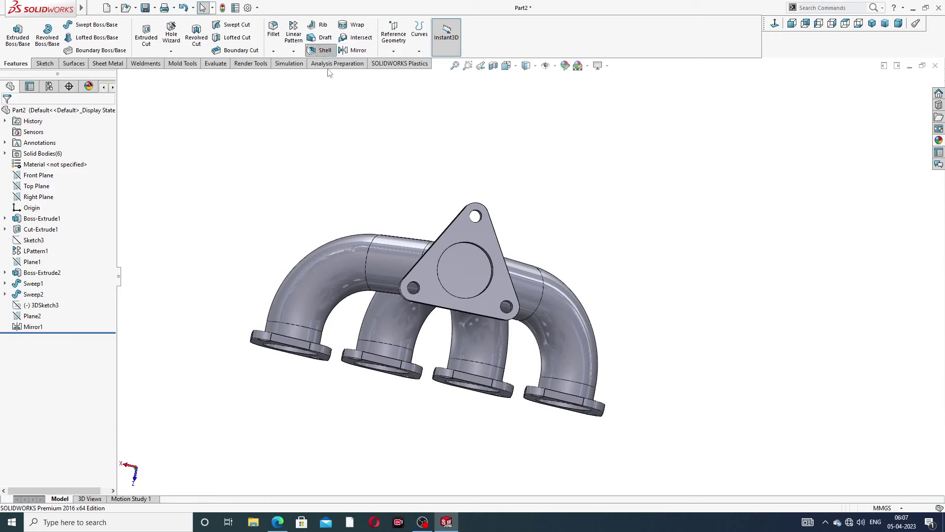
Shell the manifold at 1 mm, opening the triangular flange face and four outlet flange faces
text(1.00mm)
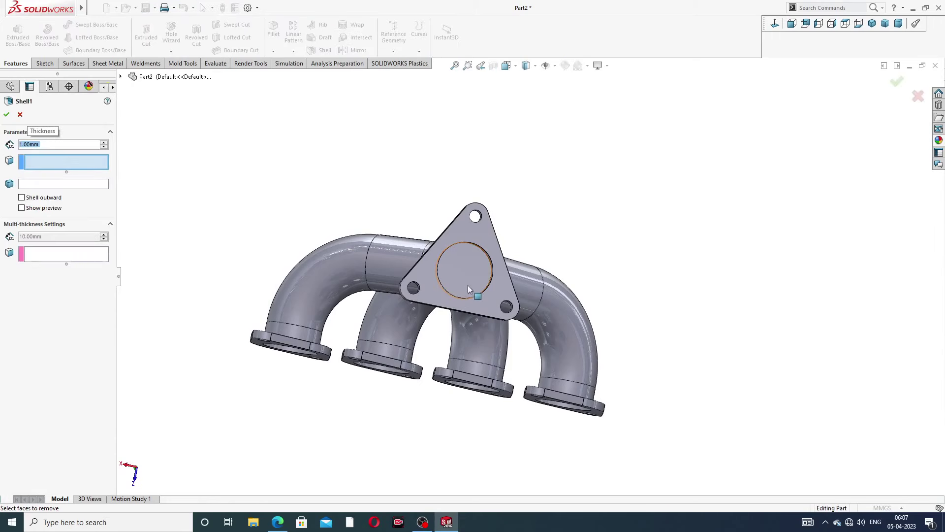
click(467, 288)
middle_drag(467, 288, 348, 303)
click(310, 330)
click(381, 347)
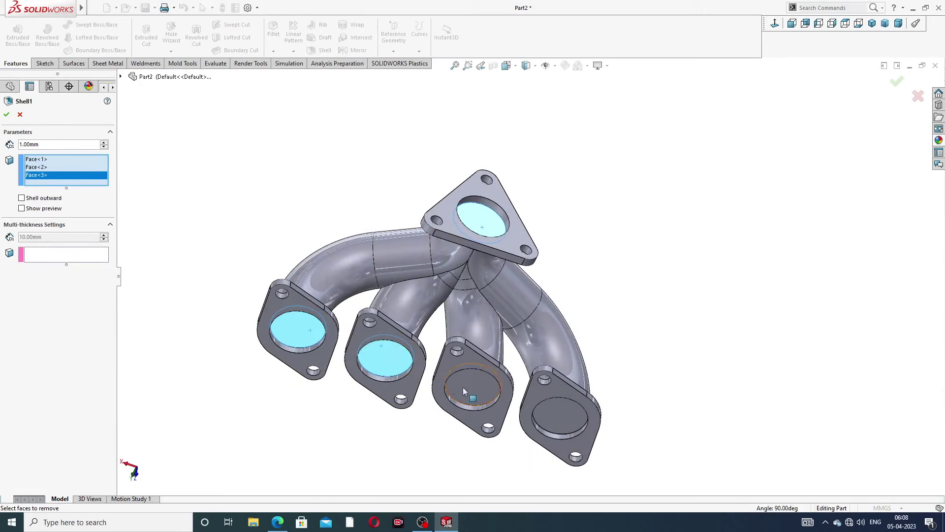
click(462, 387)
click(543, 402)
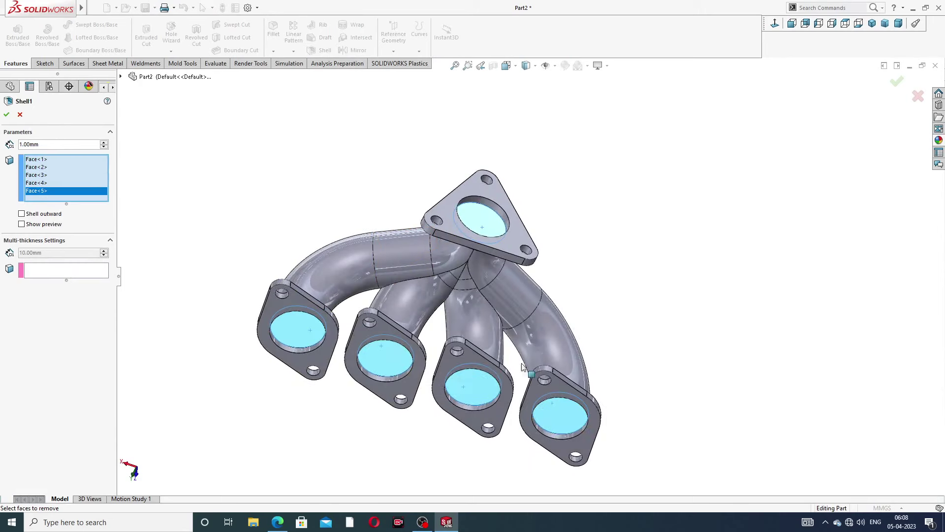
click(6, 115)
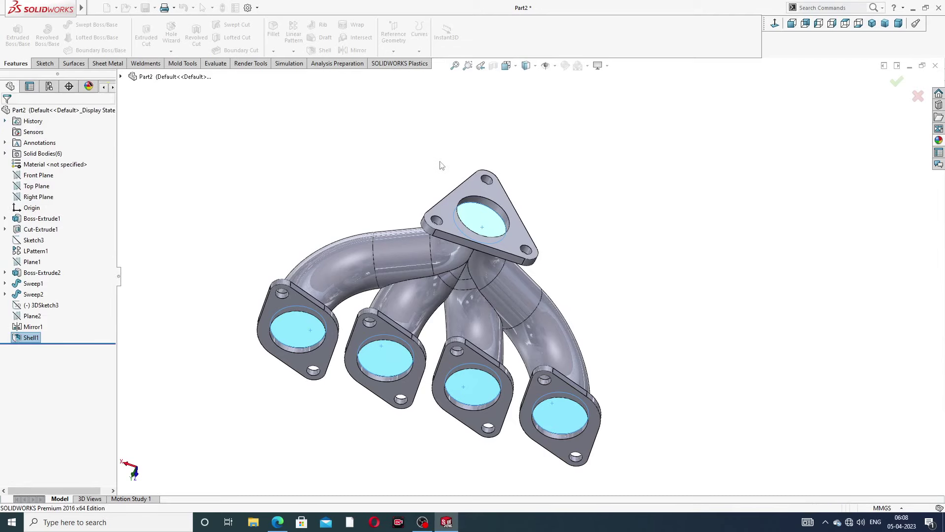
middle_drag(614, 237, 660, 262)
middle_drag(598, 238, 530, 234)
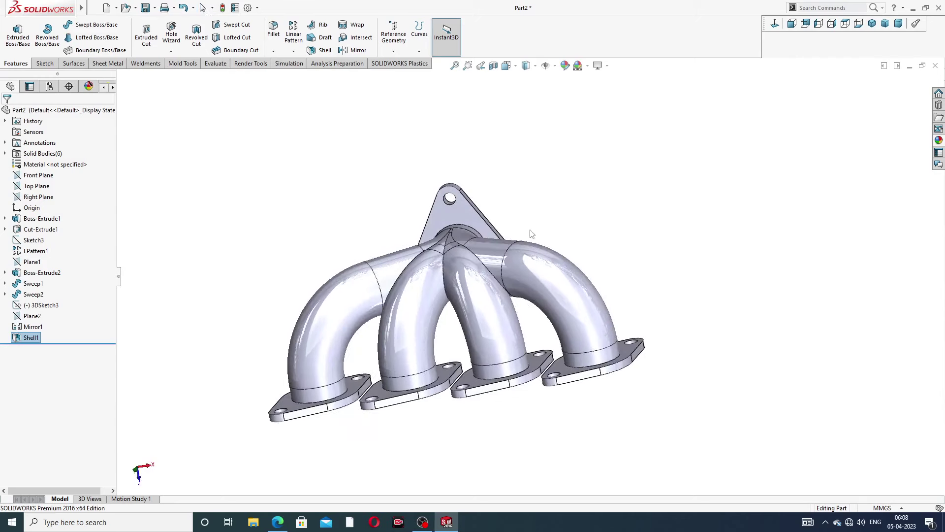
mouse_move(59, 12)
click(93, 9)
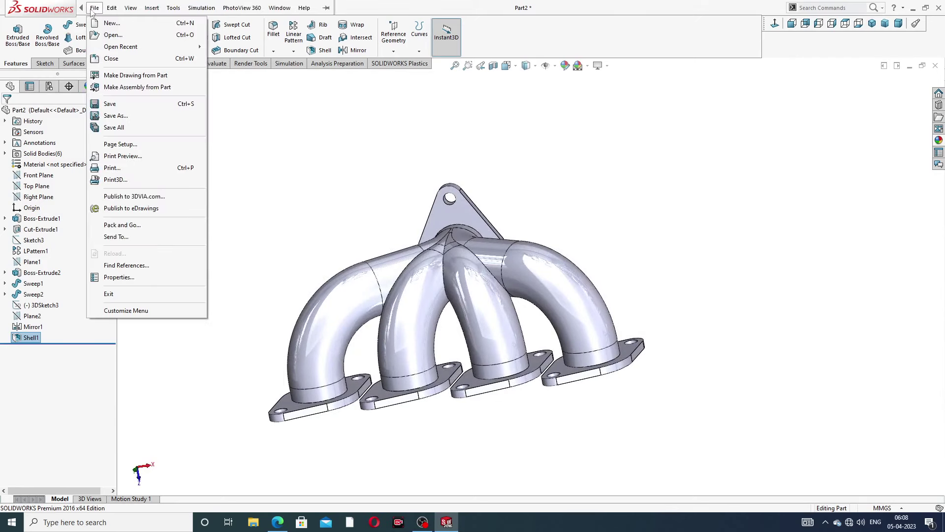
mouse_move(152, 10)
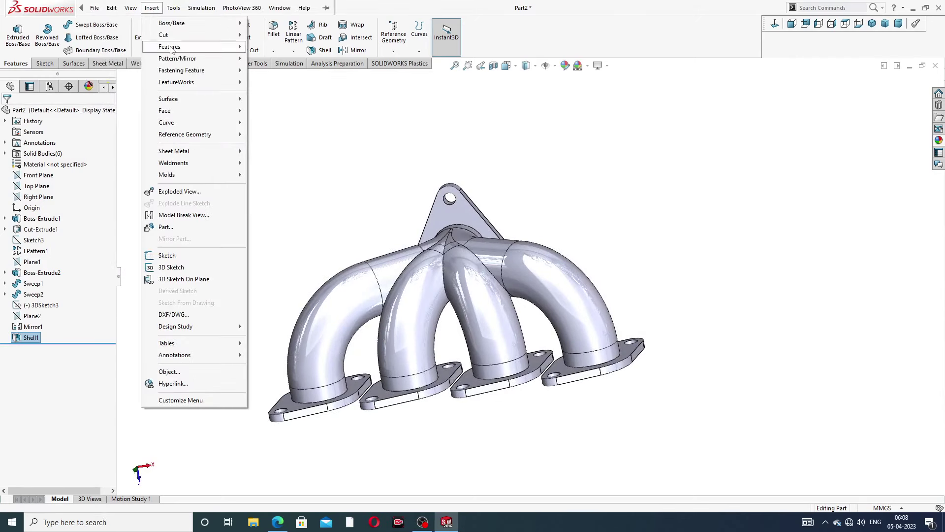
mouse_move(207, 47)
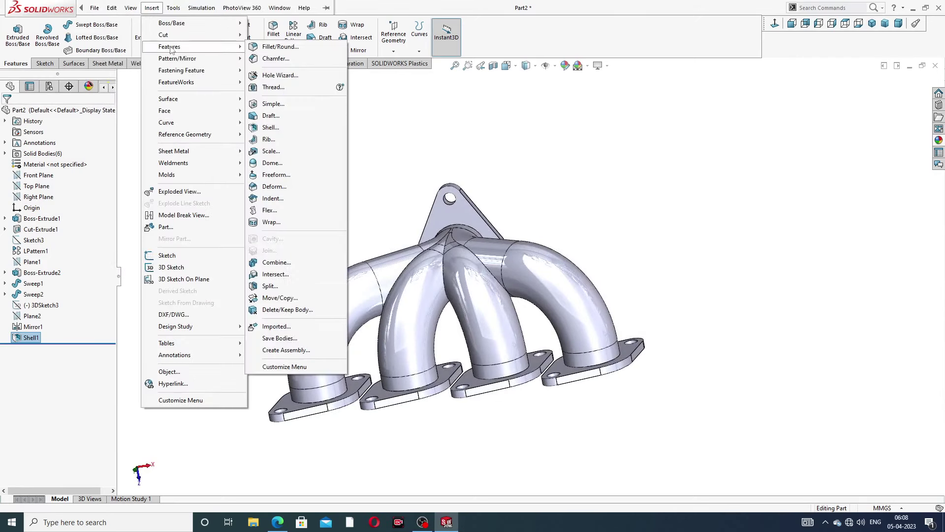
click(279, 263)
middle_drag(409, 270, 447, 263)
click(447, 263)
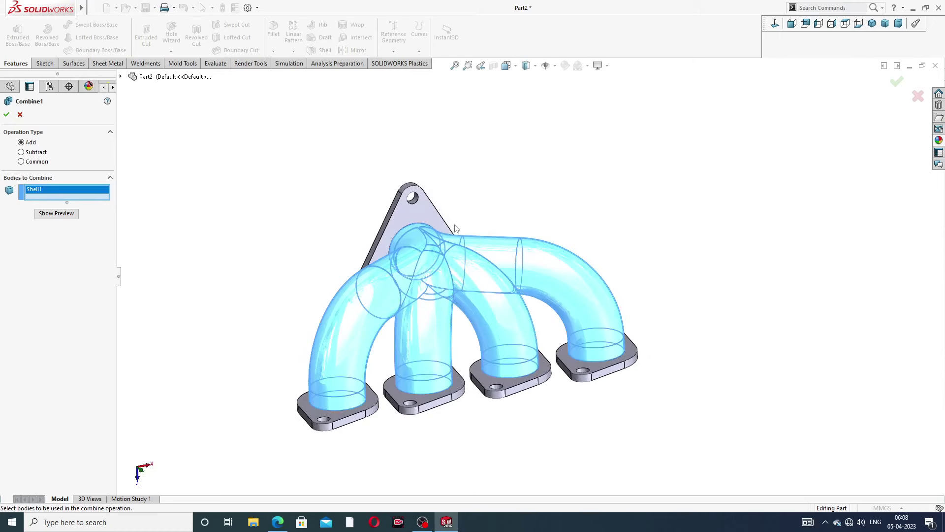
middle_drag(479, 399, 447, 450)
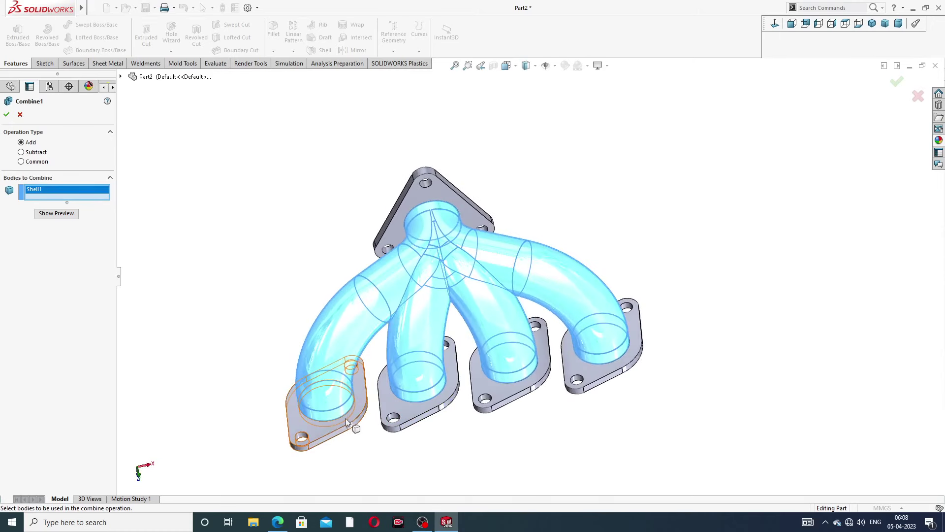
click(317, 431)
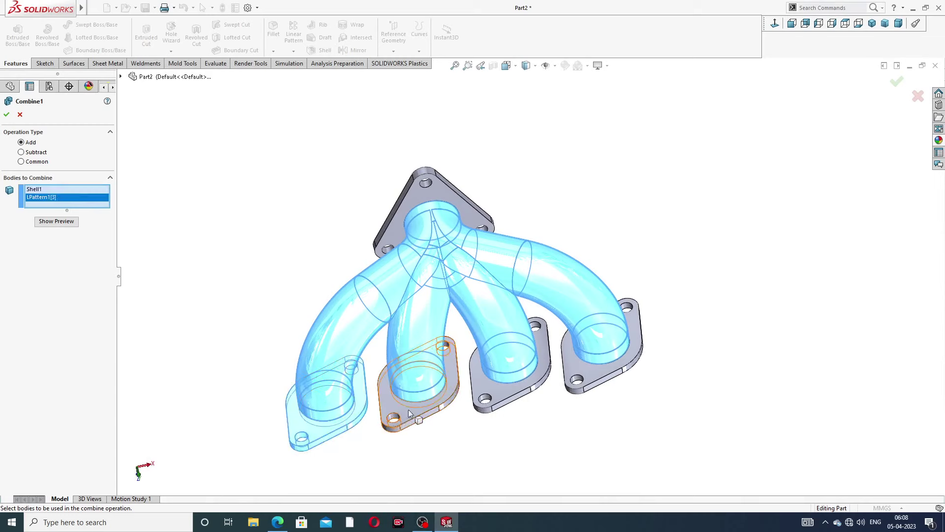
click(407, 420)
click(496, 406)
click(614, 311)
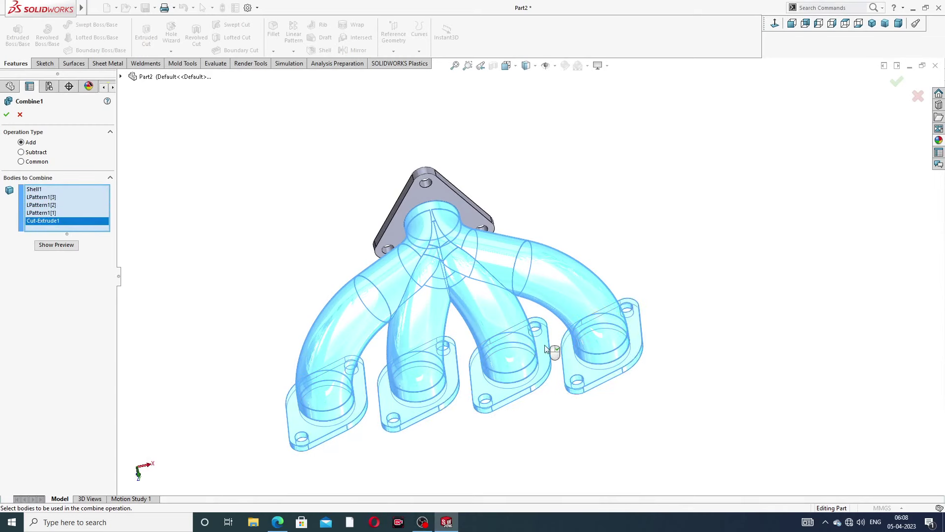
click(447, 190)
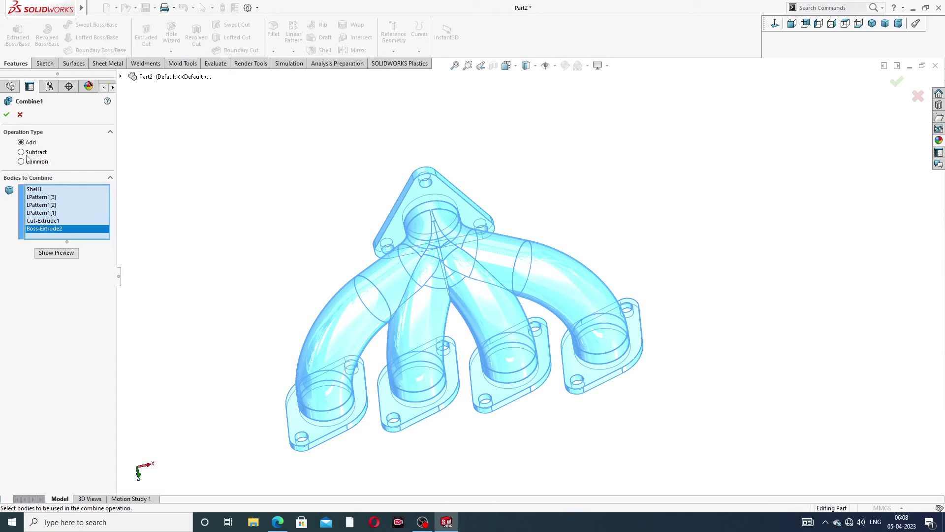
click(6, 115)
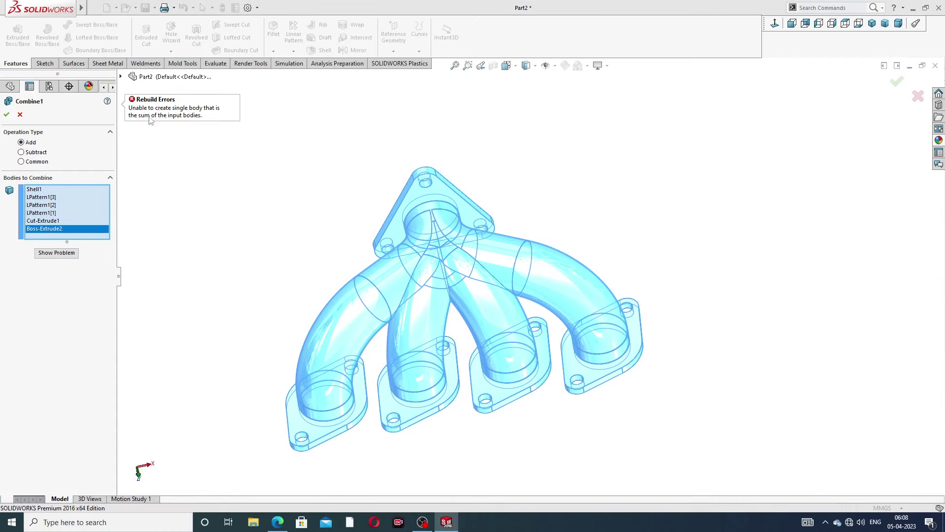
click(19, 115)
mouse_move(551, 183)
middle_down()
mouse_move(560, 116)
mouse_move(521, 151)
mouse_move(541, 157)
middle_up()
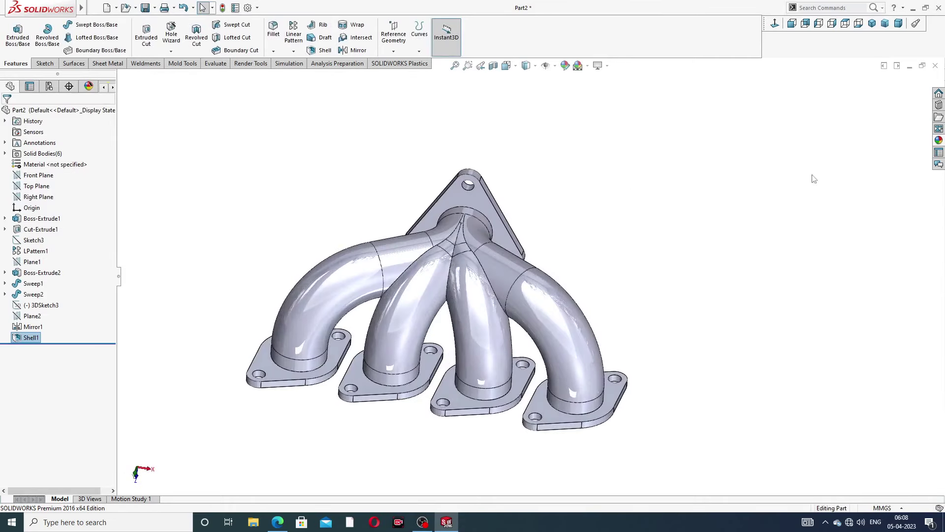
Apply the polished nickel appearance to the manifold and compare with the reference PDF
click(939, 141)
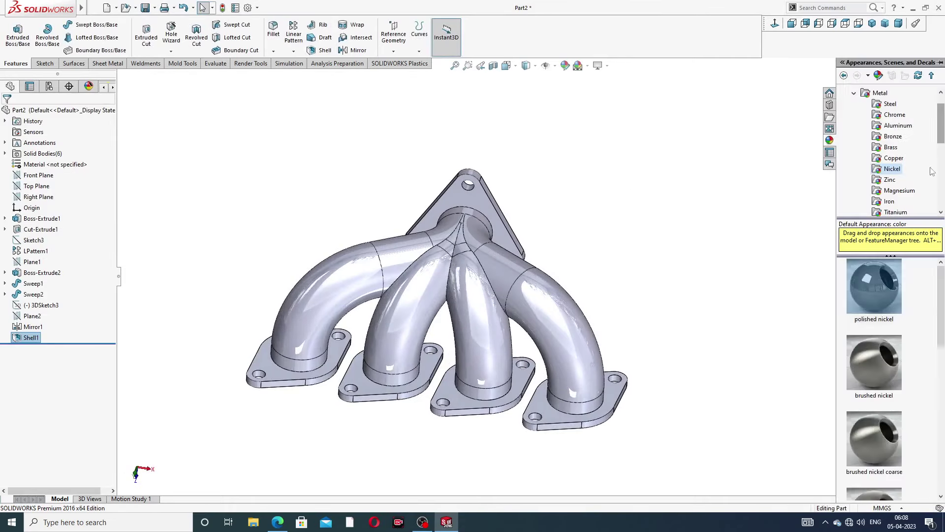
click(897, 168)
click(879, 279)
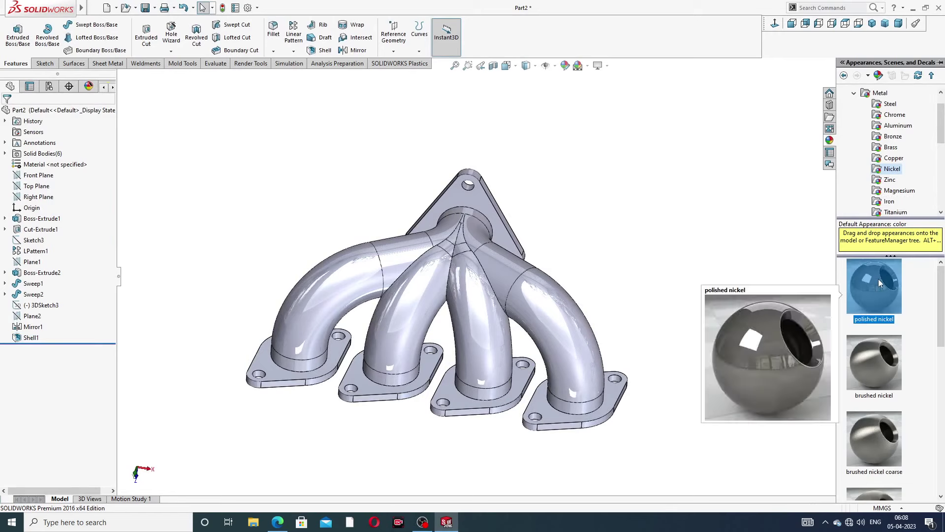
double_click(878, 279)
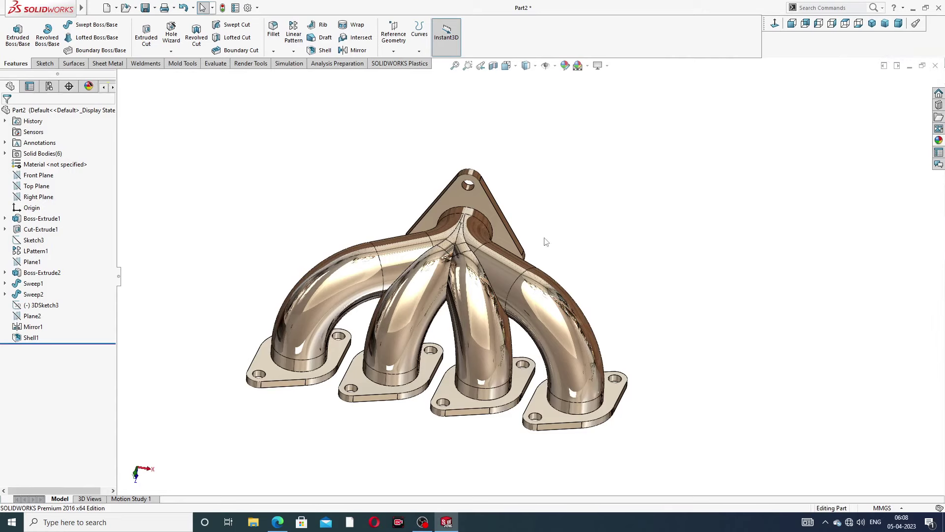
middle_drag(546, 242, 462, 276)
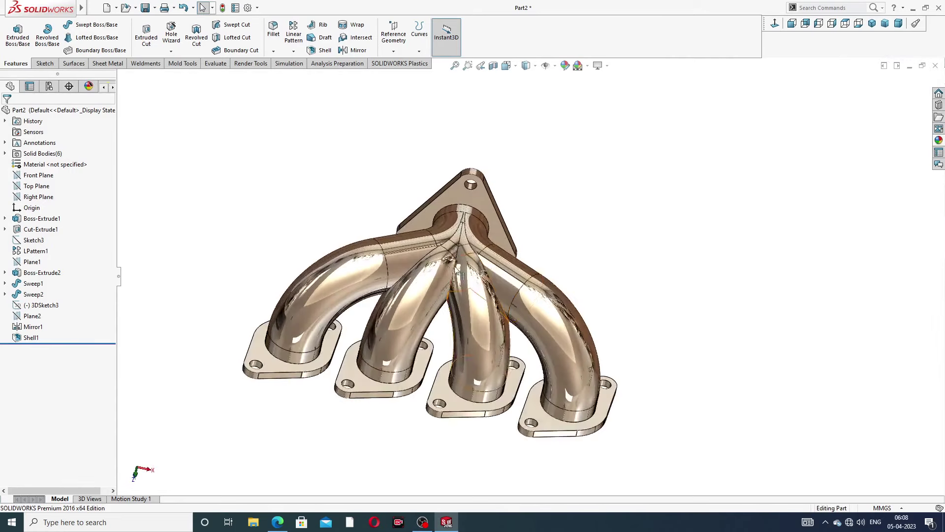
scroll(462, 276, down, 2)
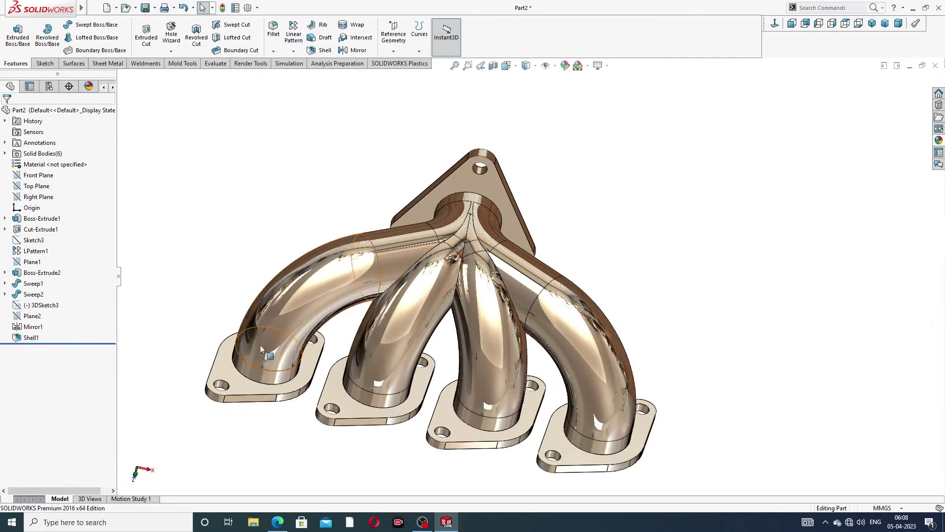
click(277, 522)
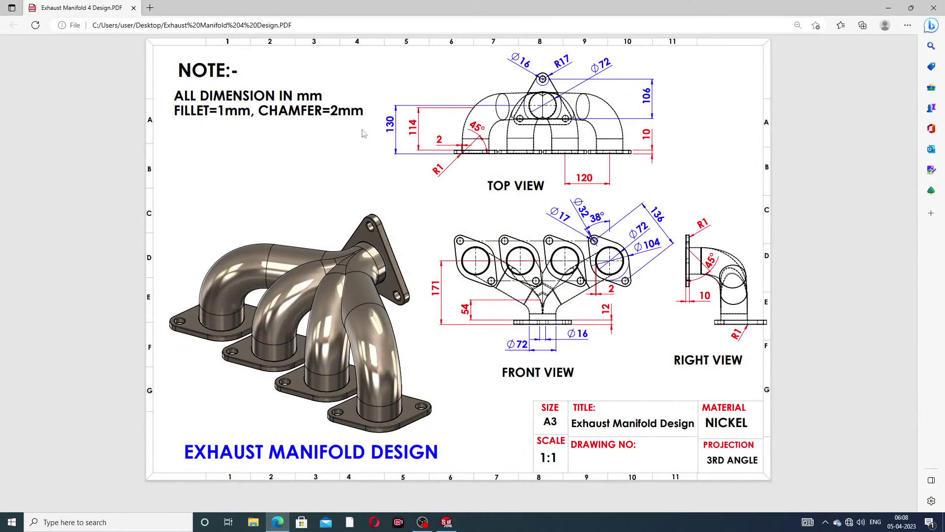
click(276, 521)
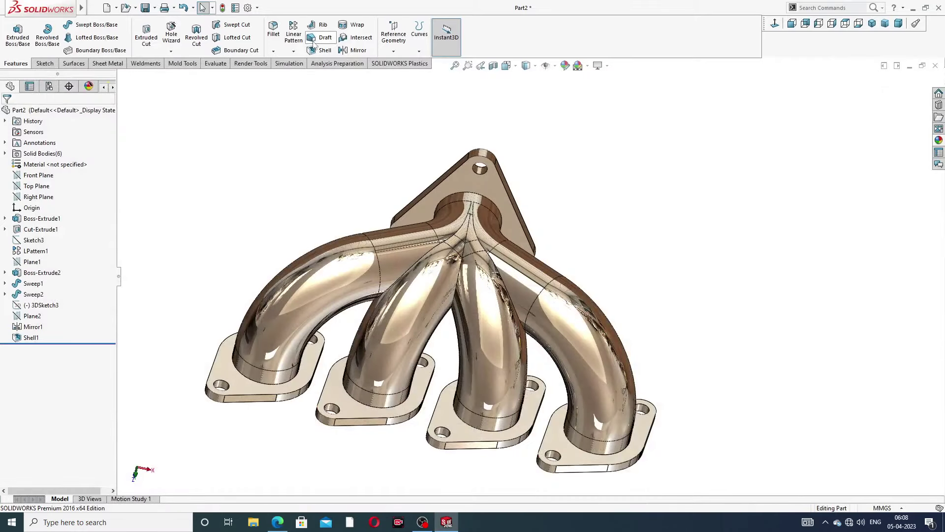
Chamfer the triangular flange's bore edge at 2 mm × 45°
click(273, 51)
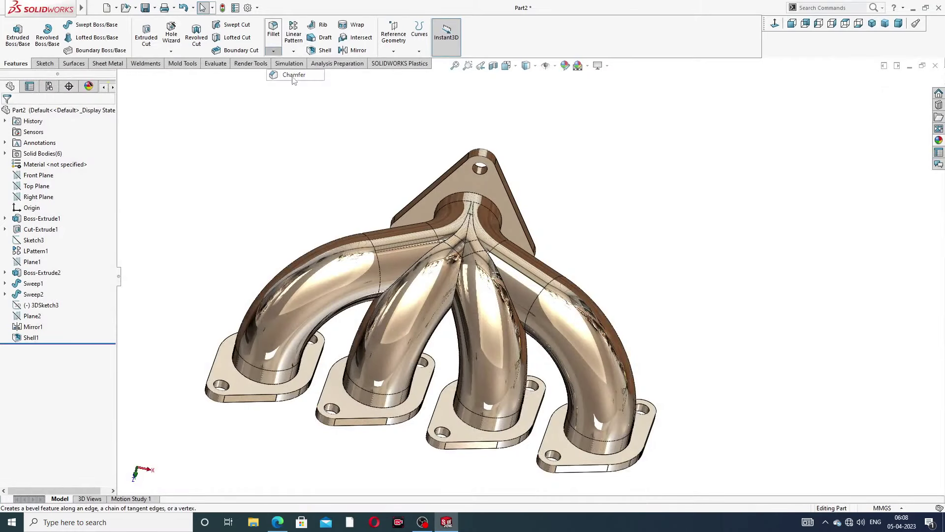
click(289, 73)
text(2)
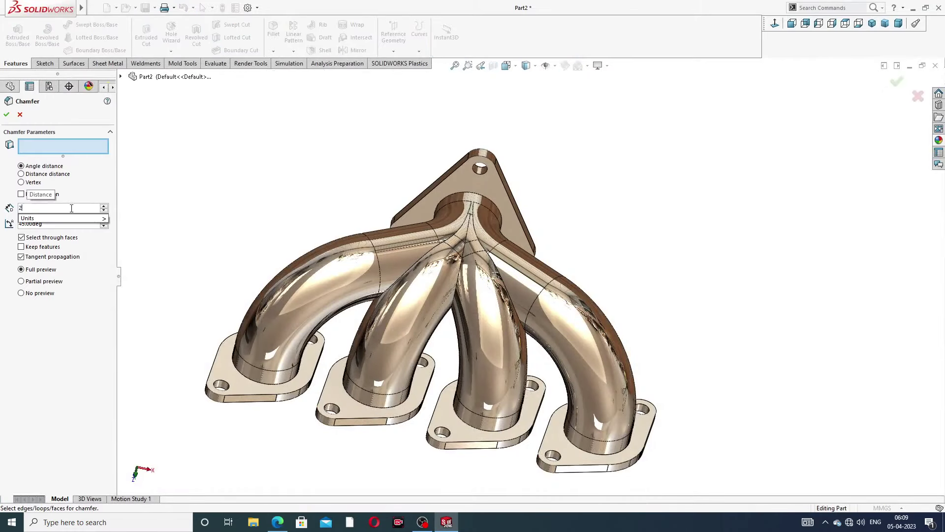
key(Return)
middle_drag(386, 302, 436, 235)
scroll(435, 235, down, 5)
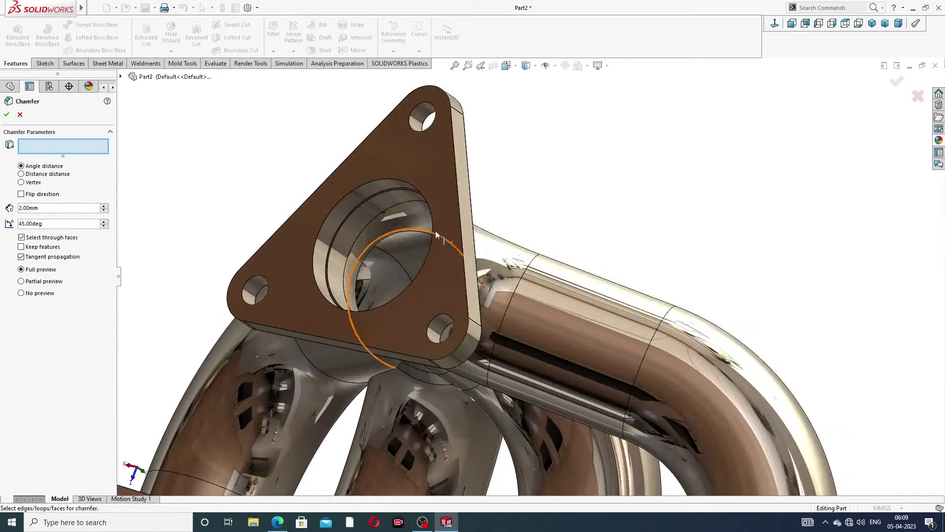
click(392, 178)
click(8, 115)
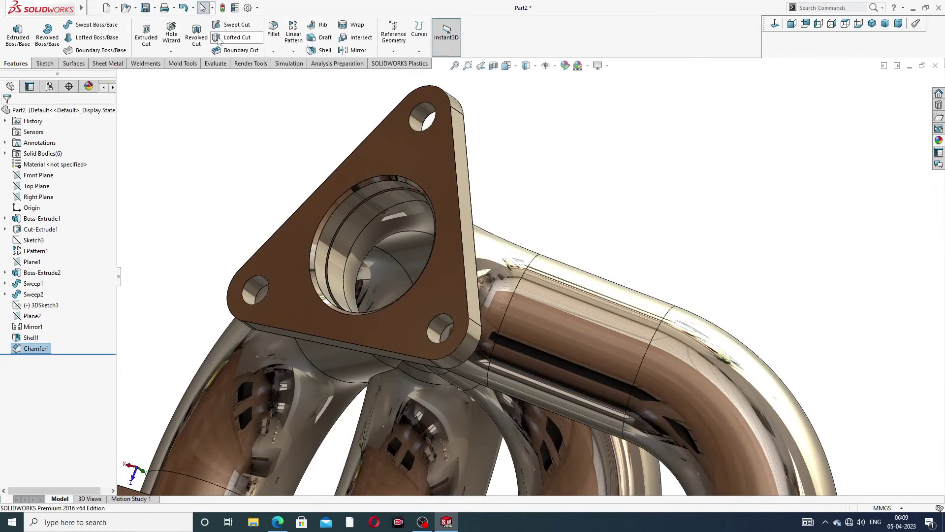
Chamfer the front inlet flange's bore edge at 2 mm × 45°
click(273, 51)
click(285, 74)
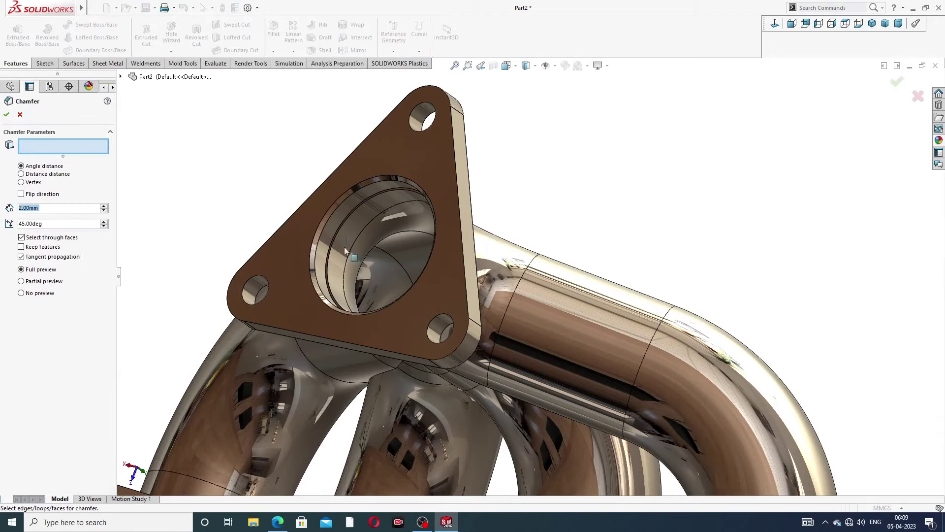
scroll(346, 252, up, 8)
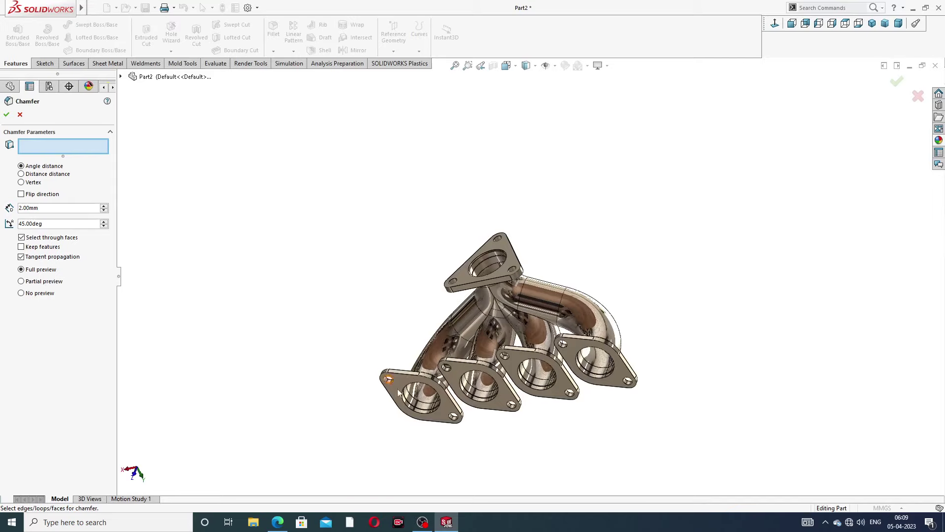
scroll(399, 392, down, 6)
click(449, 256)
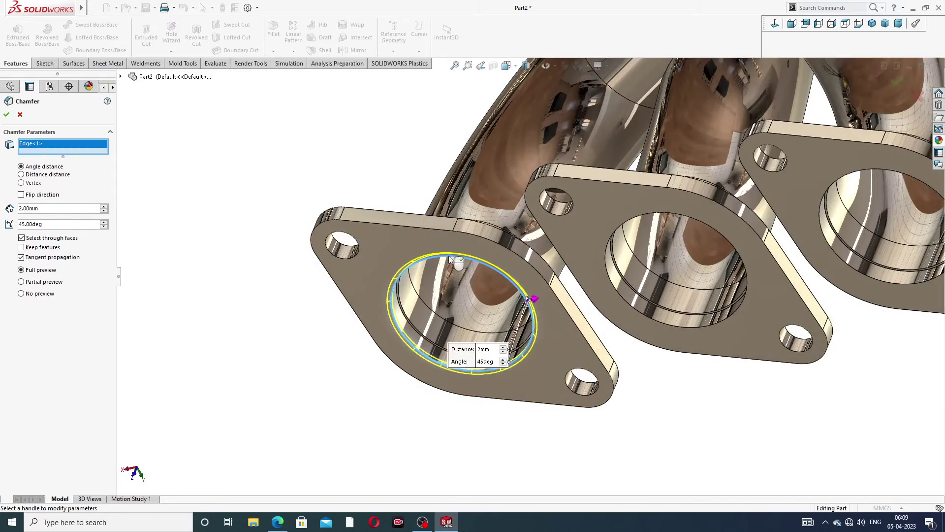
click(8, 116)
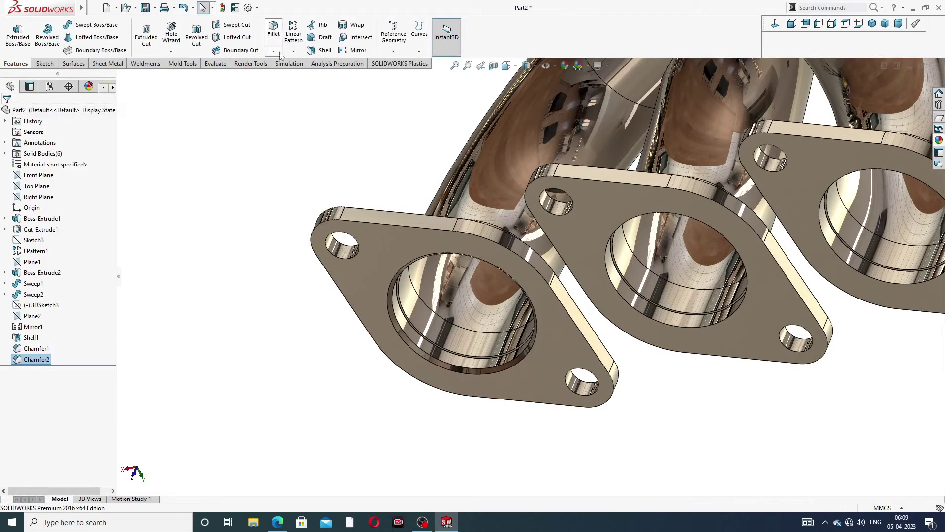
Chamfer the middle flange's bore edge at 2 mm × 45°
click(273, 51)
click(295, 73)
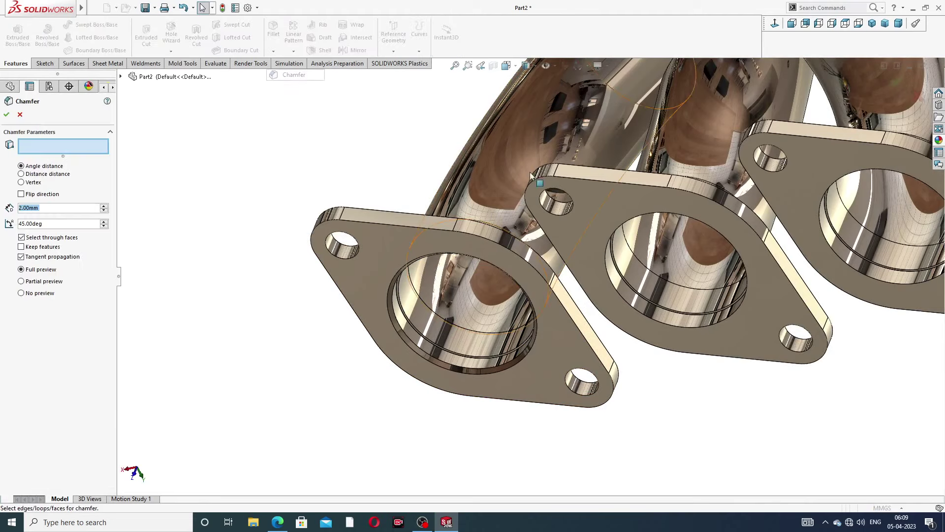
click(649, 212)
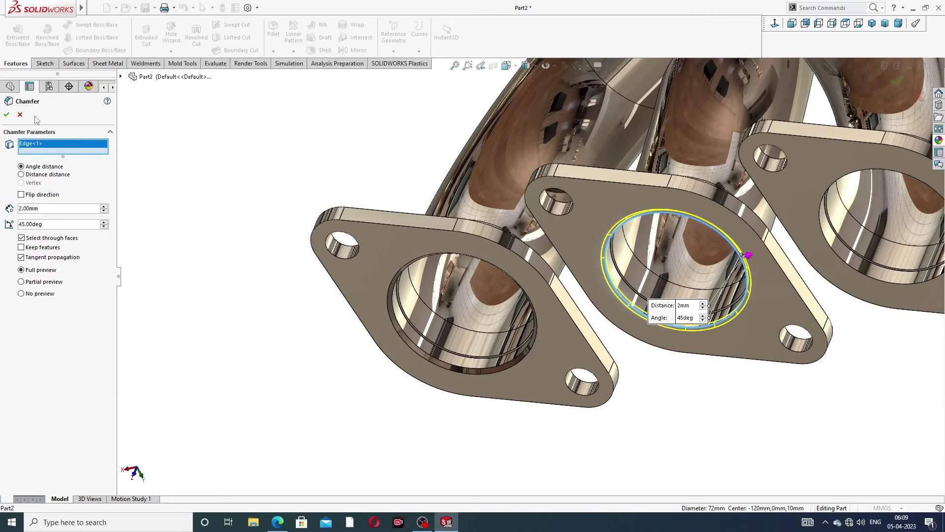
click(6, 116)
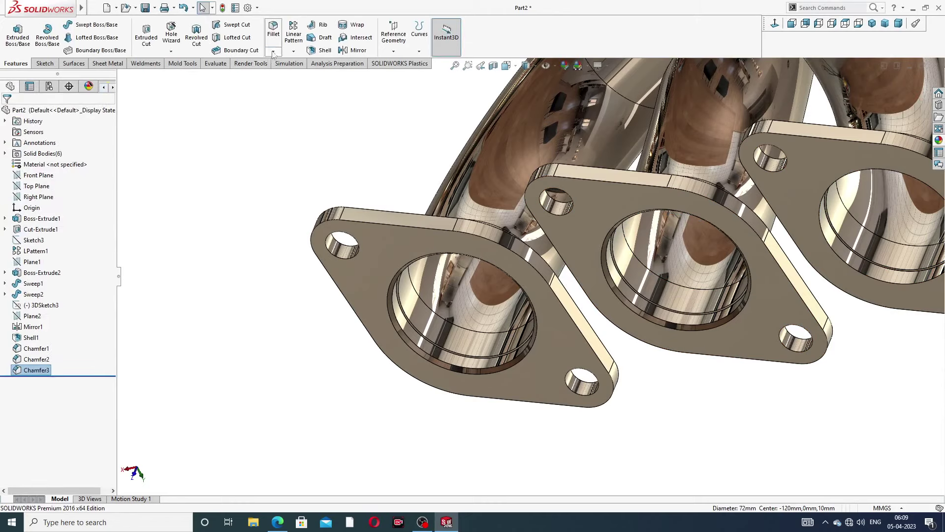
Chamfer the third flange's bore edge, first removing a wrongly picked face
click(277, 52)
click(294, 75)
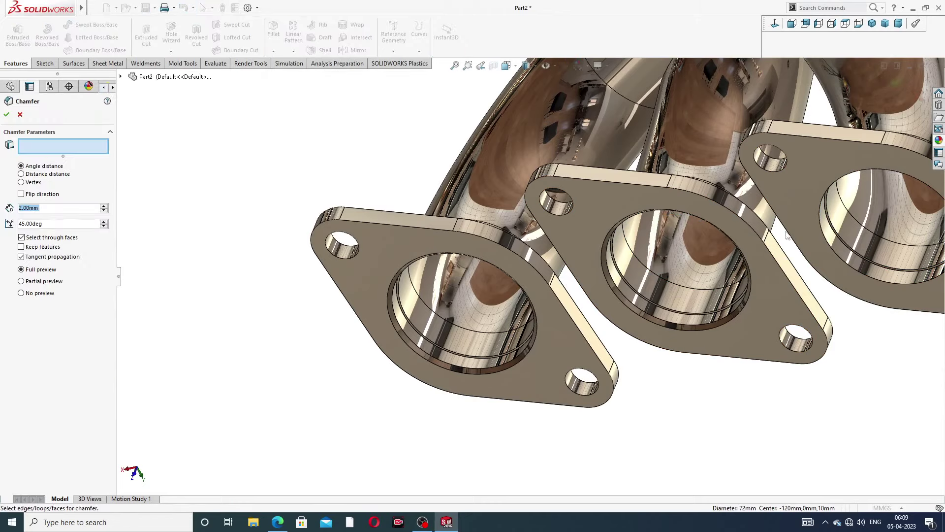
scroll(793, 231, up, 5)
scroll(482, 231, down, 10)
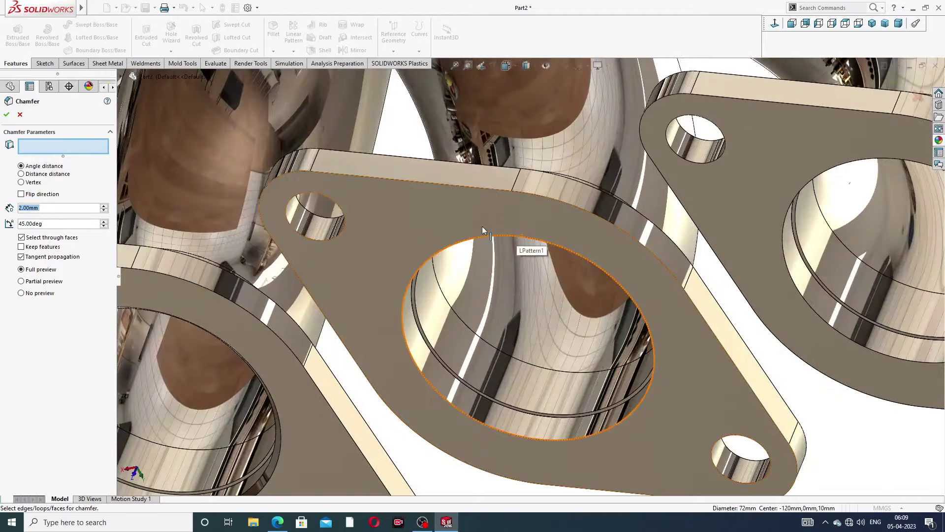
click(477, 236)
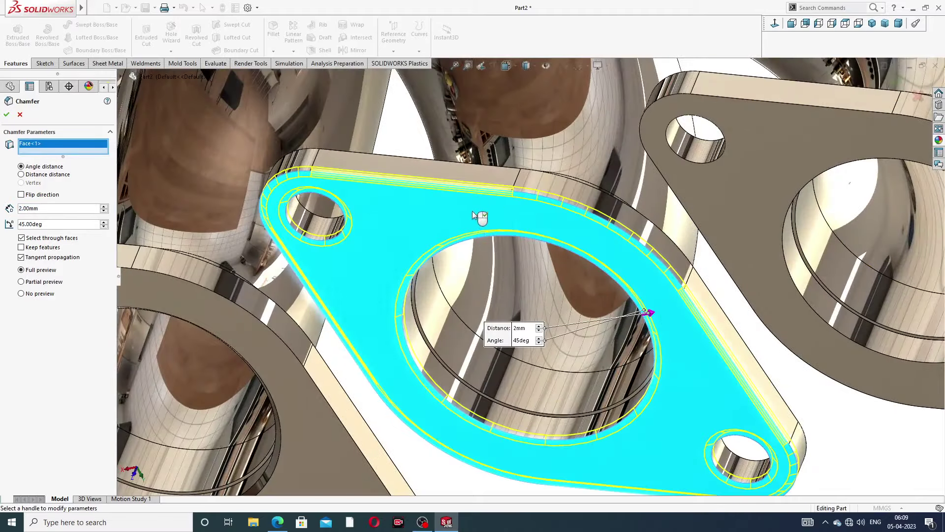
scroll(472, 217, up, 4)
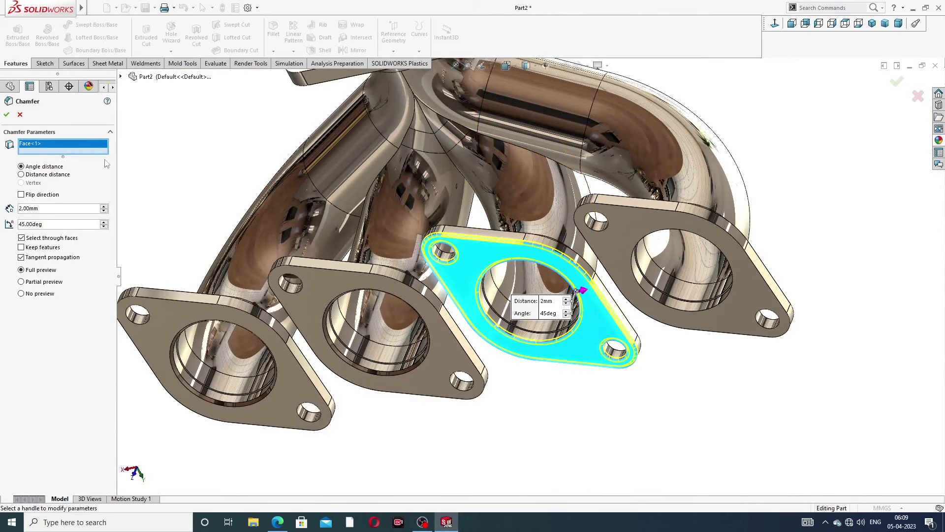
right_click(79, 146)
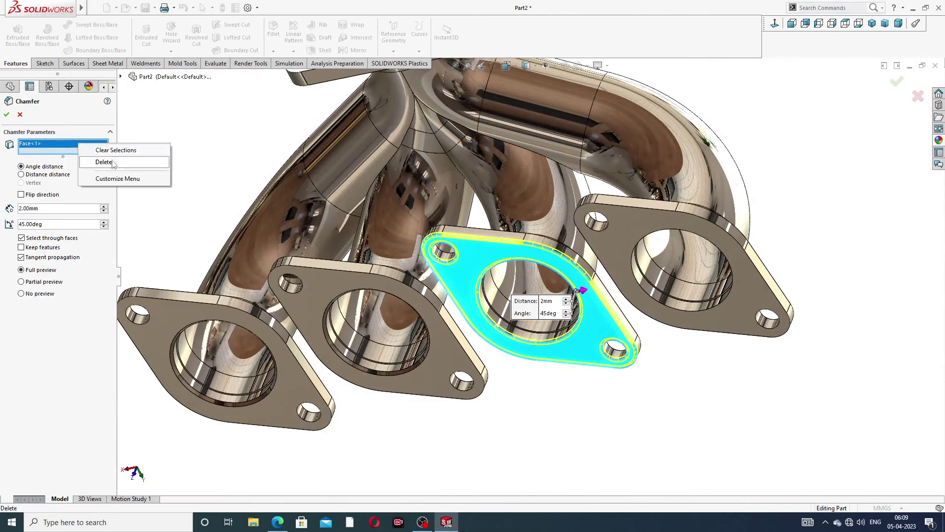
click(96, 161)
scroll(512, 253, down, 5)
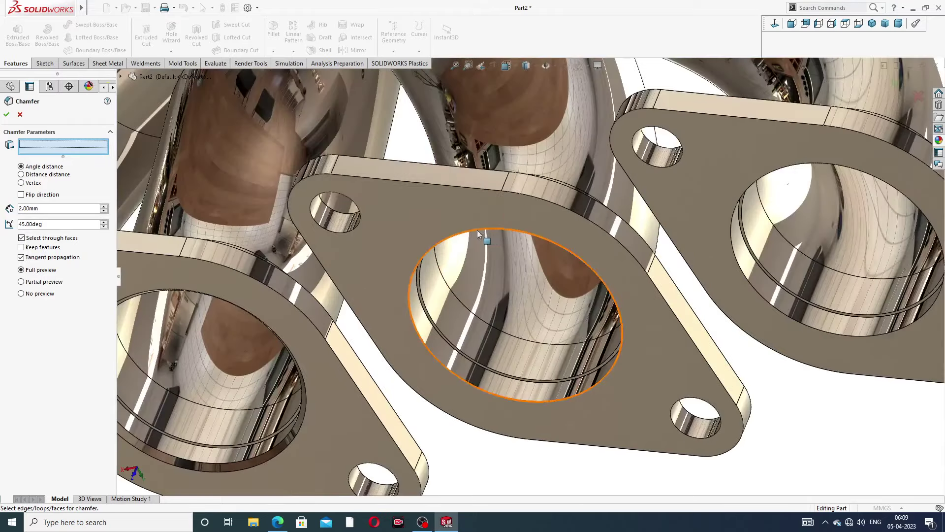
click(474, 233)
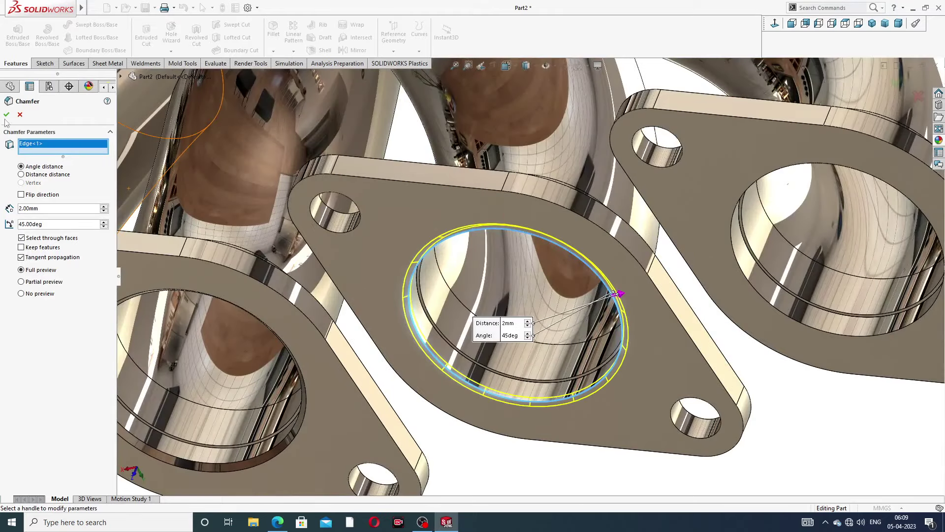
click(6, 114)
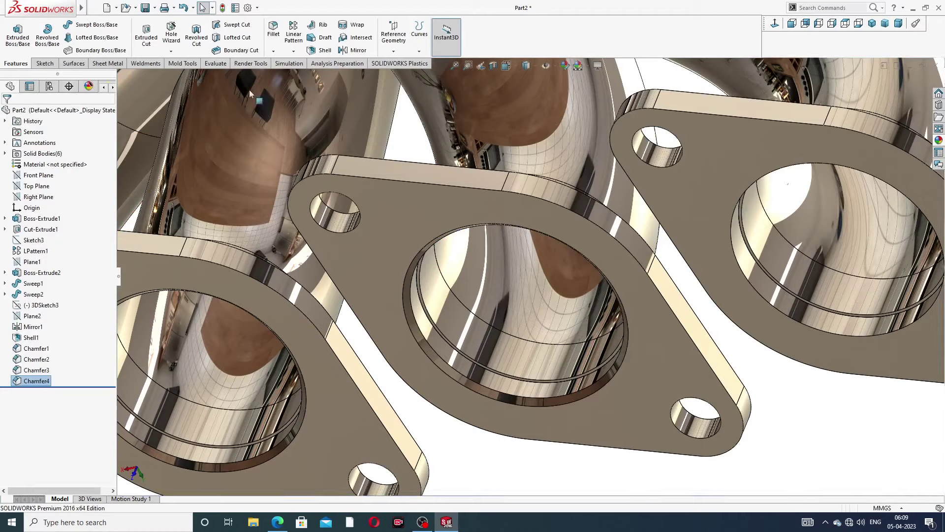
Chamfer the right flange's bore edge at 2 mm × 45°
click(274, 52)
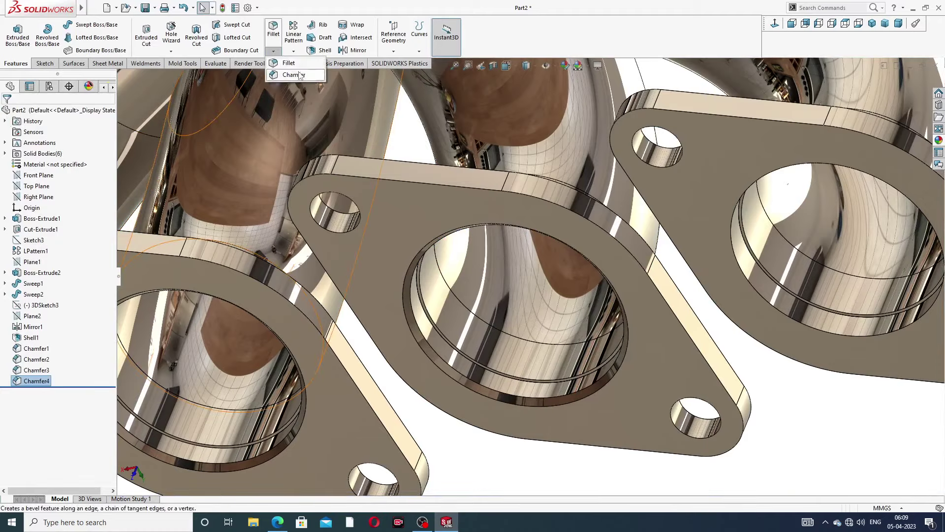
click(297, 73)
scroll(759, 168, down, 2)
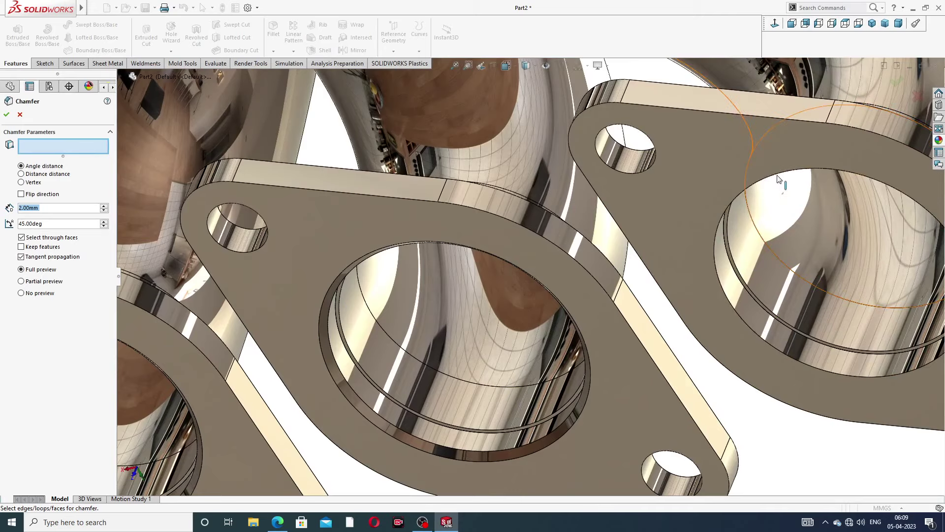
click(779, 177)
scroll(783, 180, up, 2)
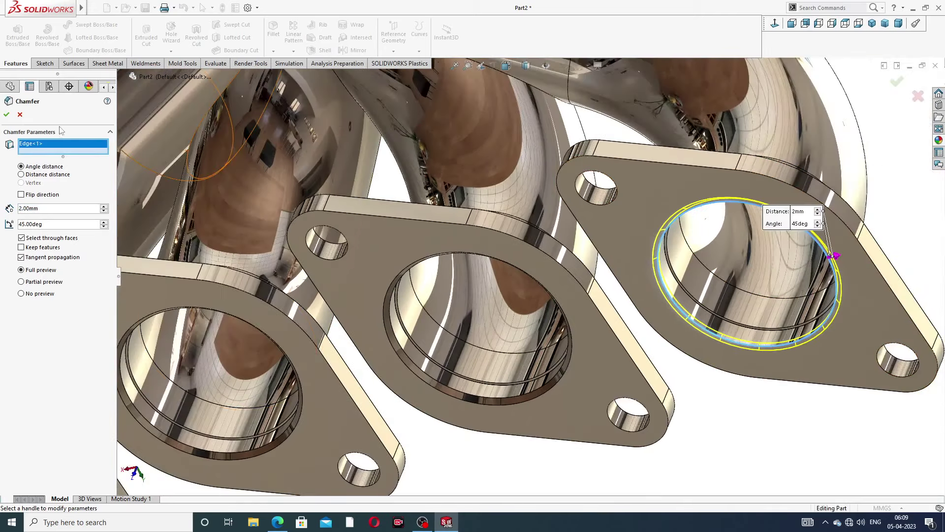
click(7, 115)
scroll(306, 161, up, 5)
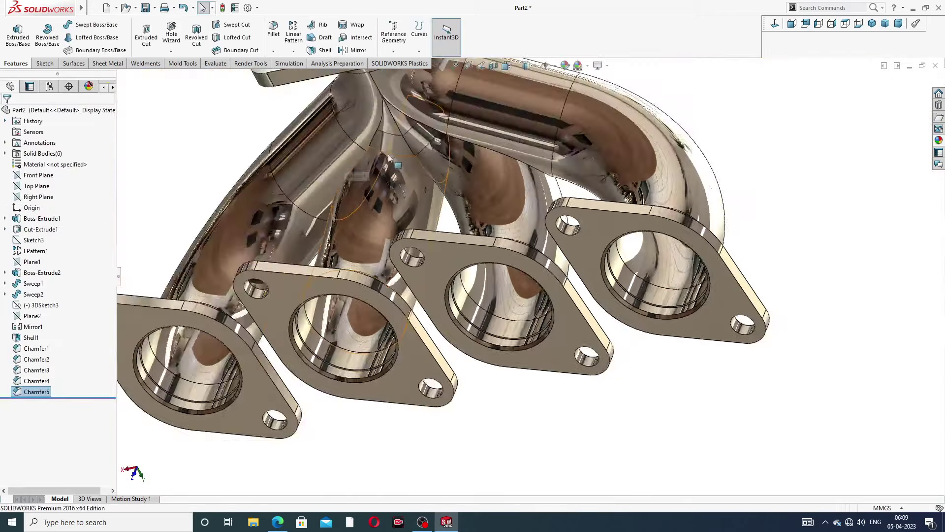
Round both faces of the triangular outlet flange with a 1 mm fillet
middle_drag(399, 147, 422, 223)
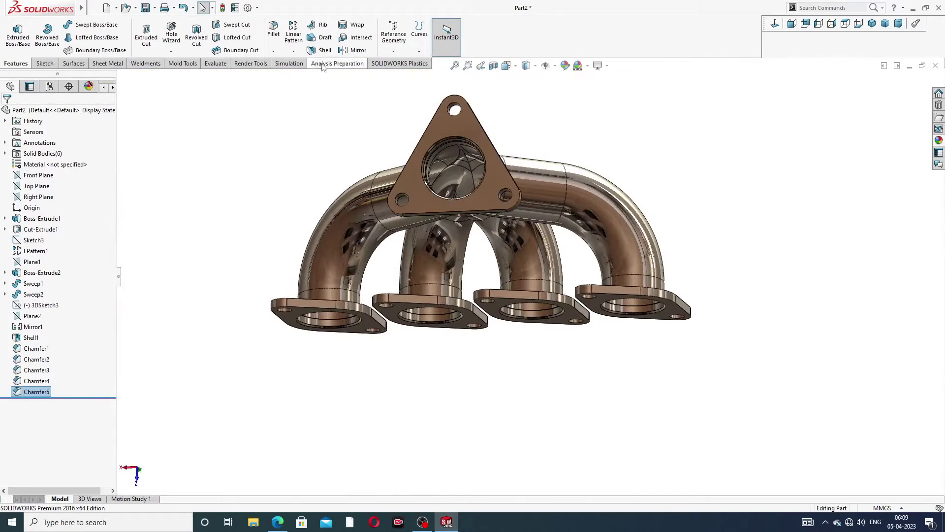
click(274, 51)
click(280, 59)
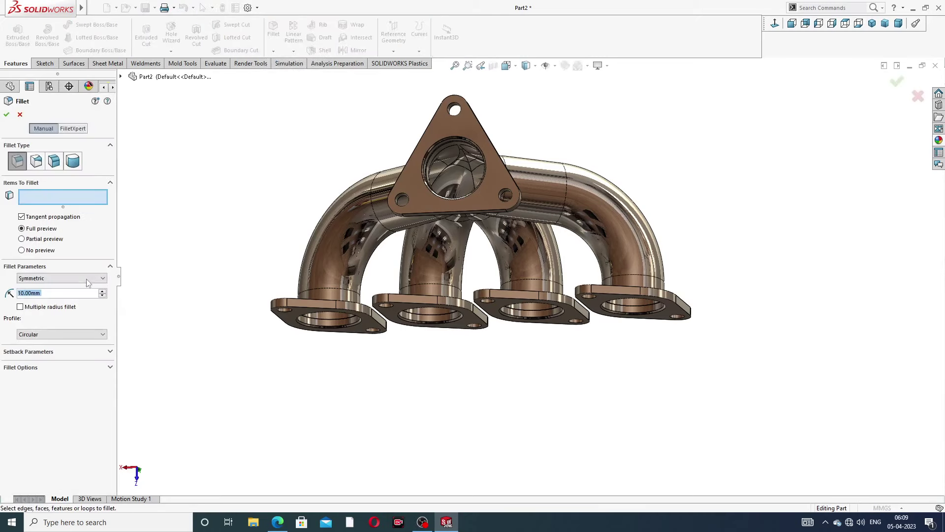
text(1)
key(Return)
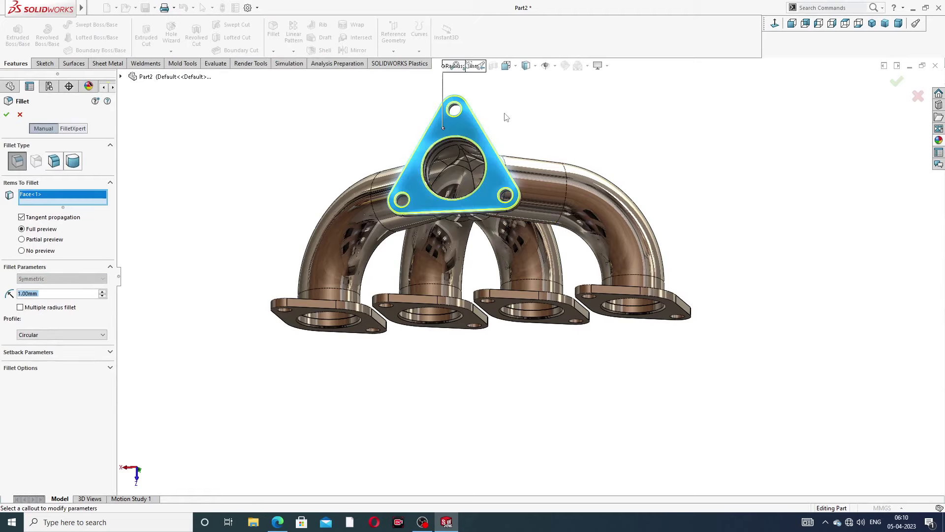
middle_drag(474, 126, 390, 145)
click(390, 145)
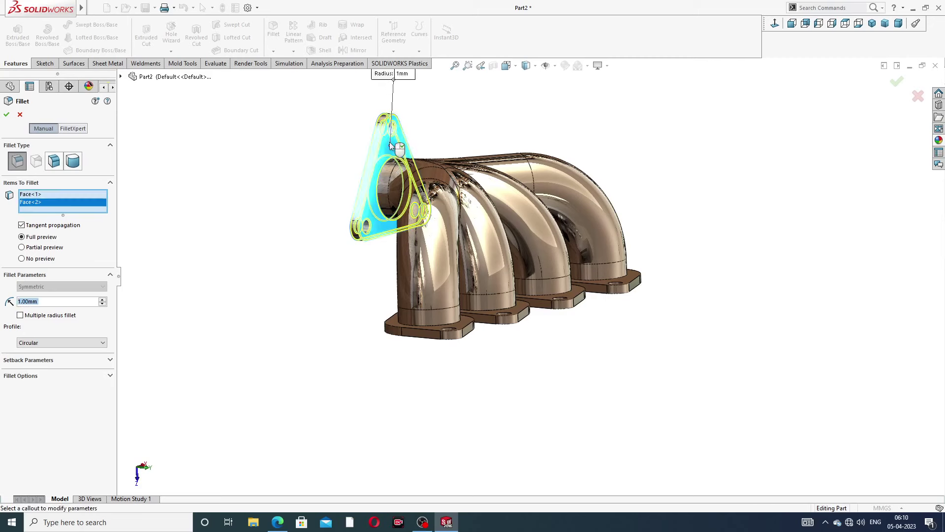
click(897, 82)
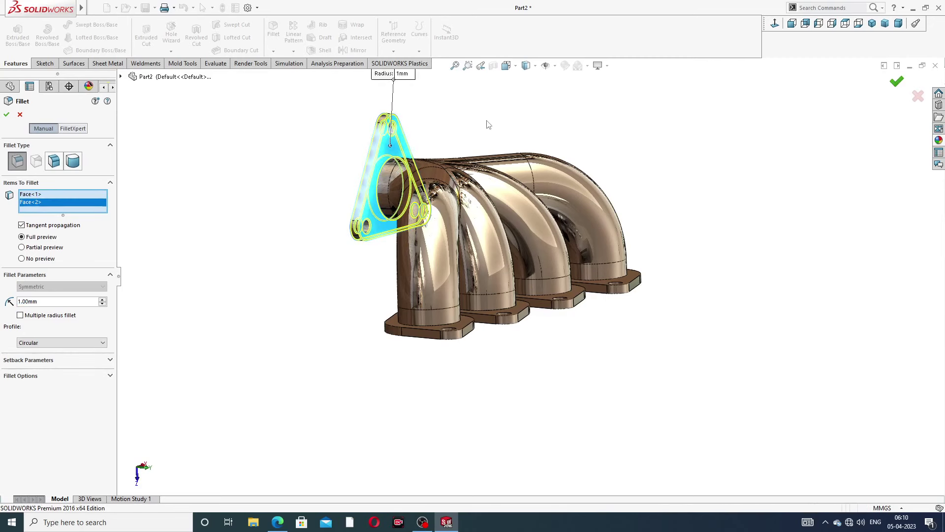
Fillet both faces of one end inlet flange at 1 mm
middle_drag(488, 124, 474, 99)
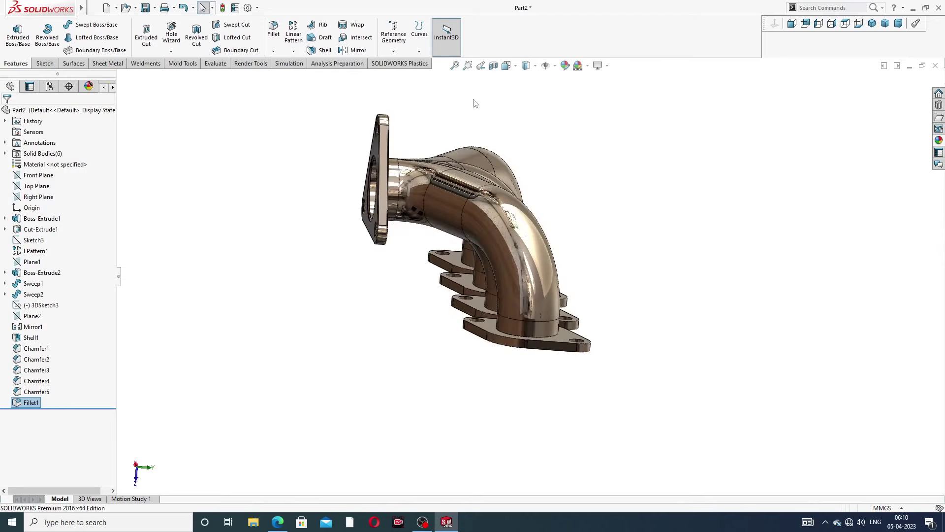
click(274, 30)
middle_drag(463, 277, 388, 412)
click(310, 294)
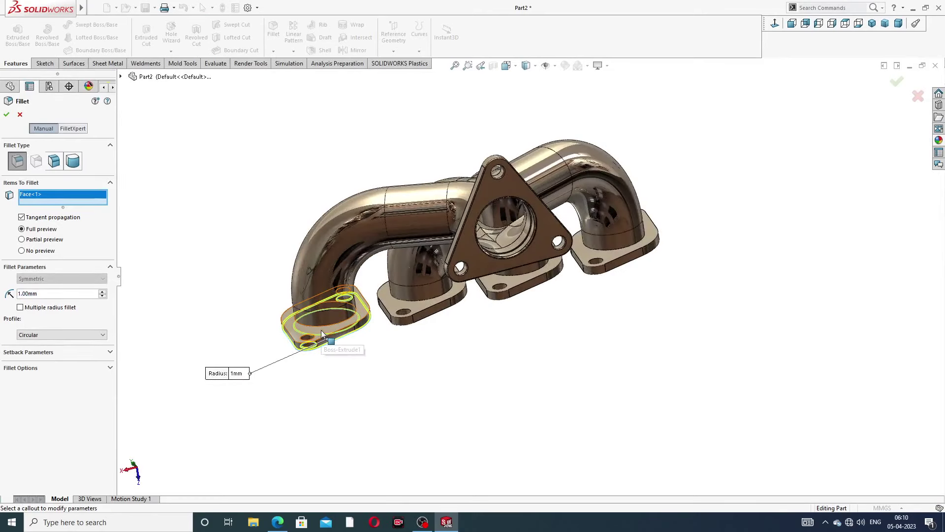
mouse_move(335, 353)
middle_down()
mouse_move(345, 365)
mouse_move(331, 340)
middle_up()
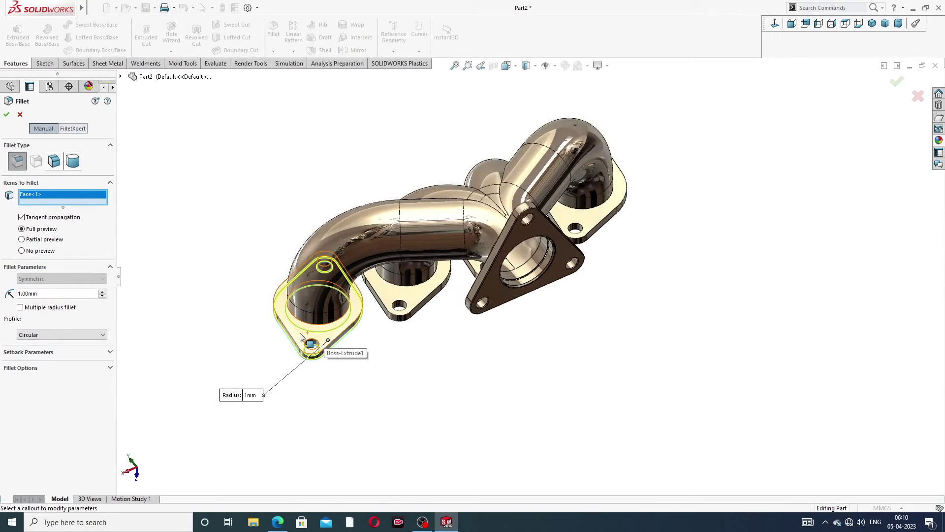
click(329, 340)
click(6, 114)
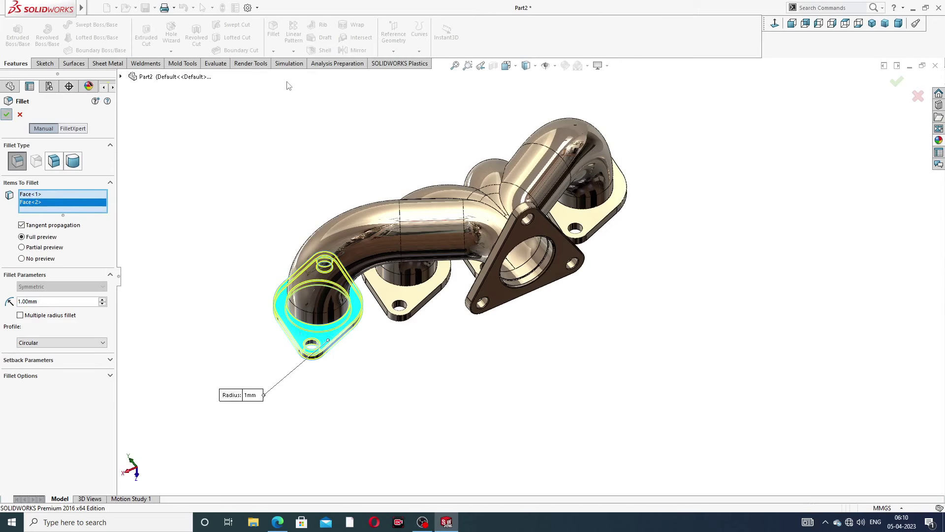
click(274, 33)
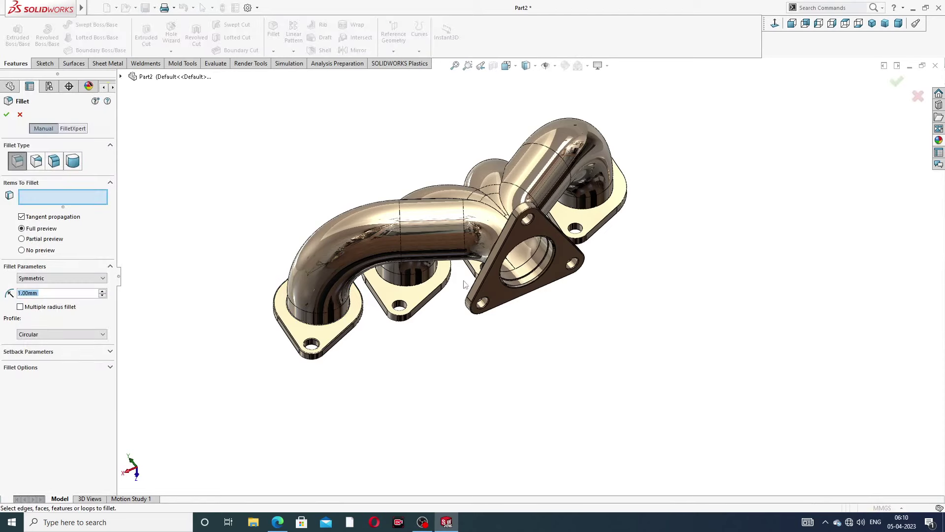
Fillet the top and bottom faces of the next inlet flange at 1 mm
click(433, 308)
middle_drag(449, 316, 419, 252)
scroll(419, 252, down, 5)
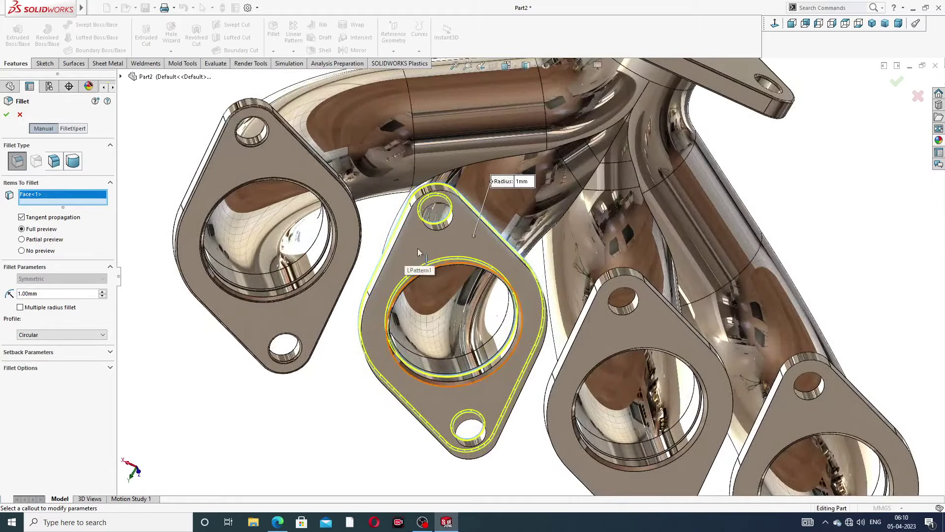
click(418, 253)
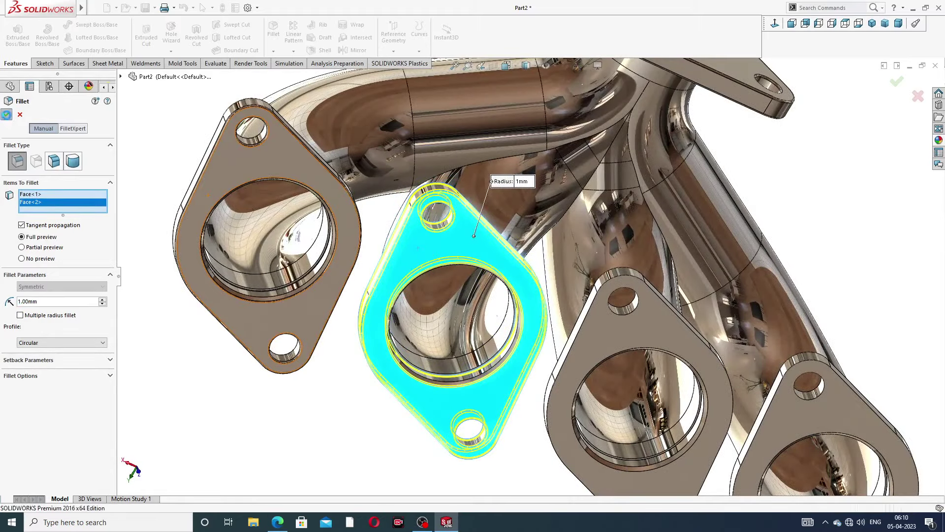
click(6, 115)
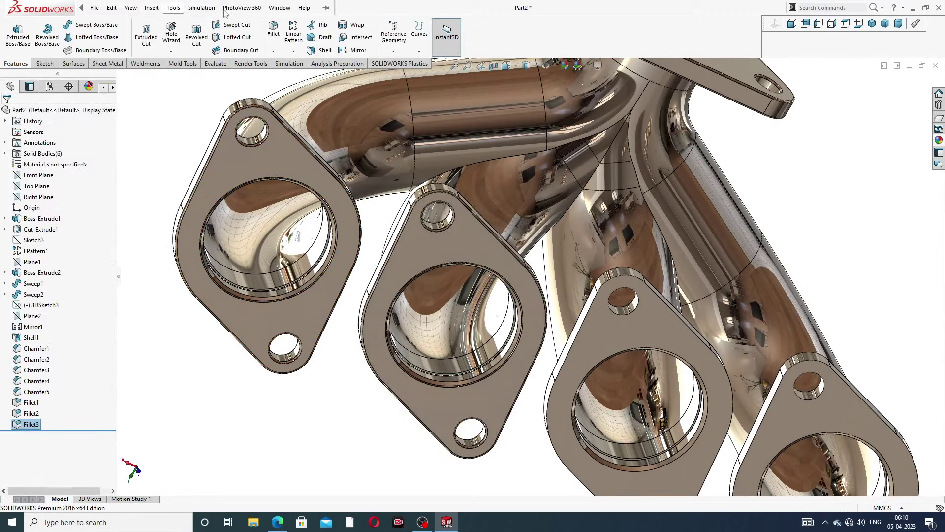
Add a 1 mm fillet to the third flange's upper and lower faces
click(274, 29)
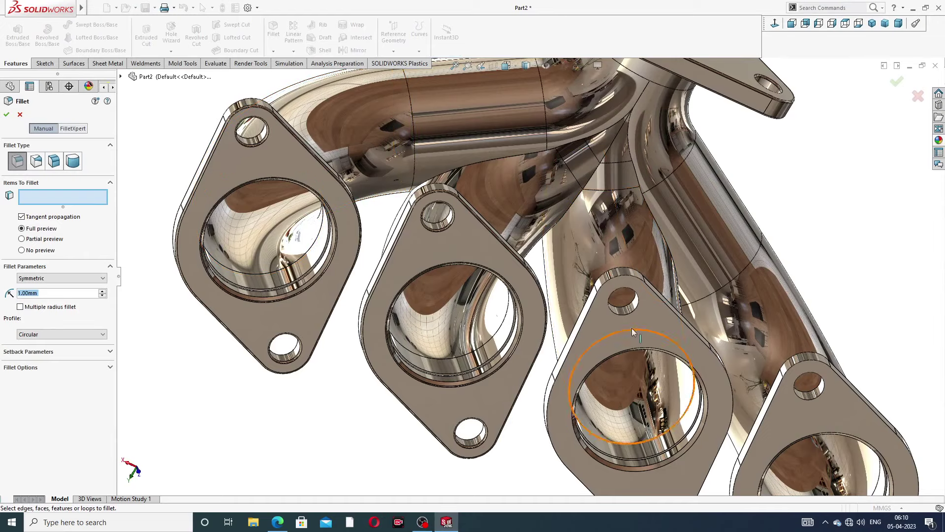
click(598, 326)
middle_drag(598, 325, 527, 417)
click(507, 415)
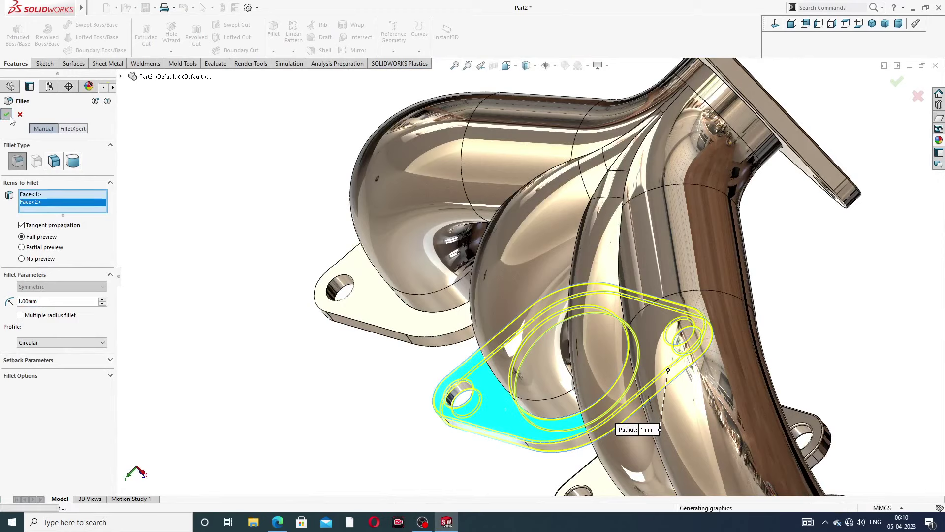
key(Return)
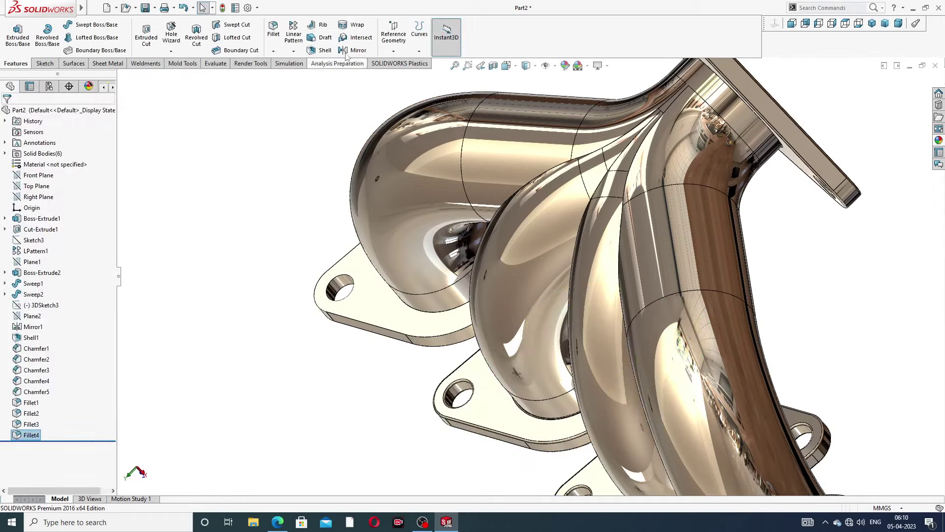
Round the left flange's top and bottom faces with a 1 mm fillet
key(Return)
scroll(686, 350, down, 3)
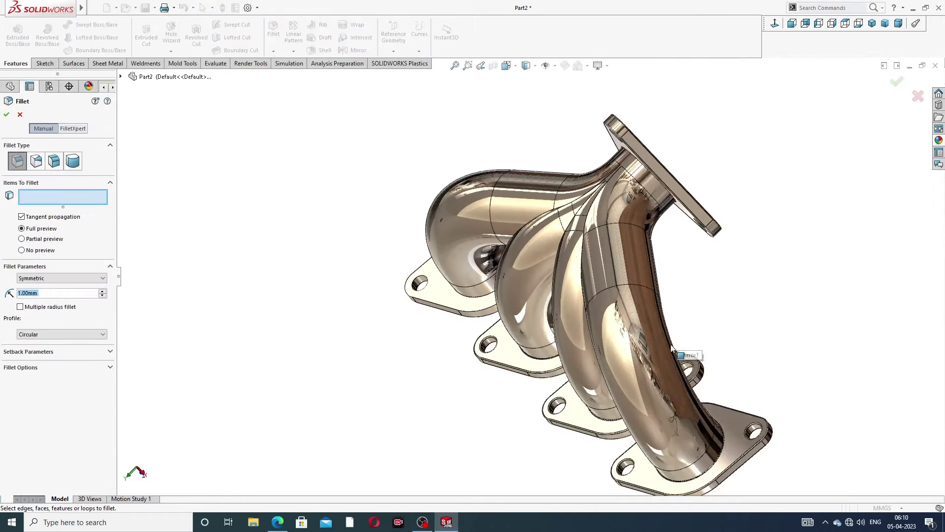
middle_drag(686, 351, 658, 451)
scroll(658, 451, down, 3)
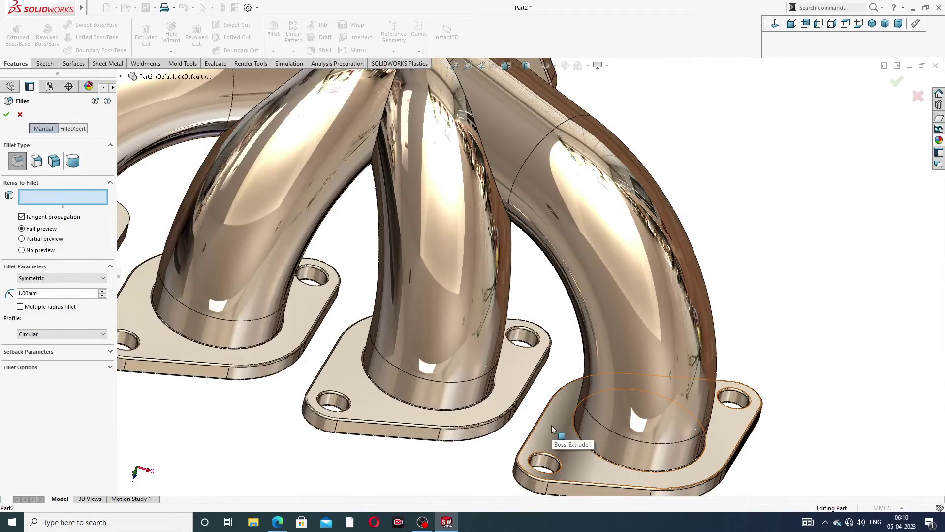
scroll(565, 416, up, 4)
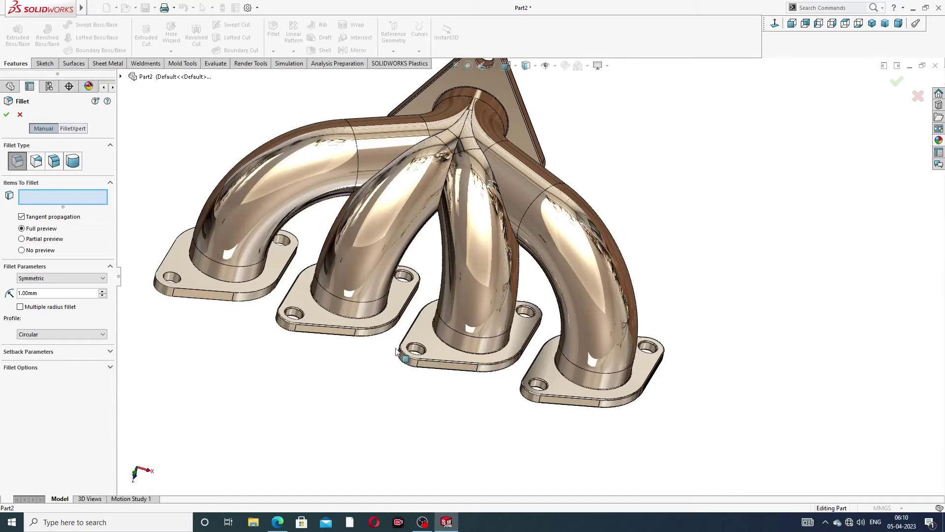
scroll(236, 291, down, 4)
scroll(237, 290, down, 2)
click(373, 295)
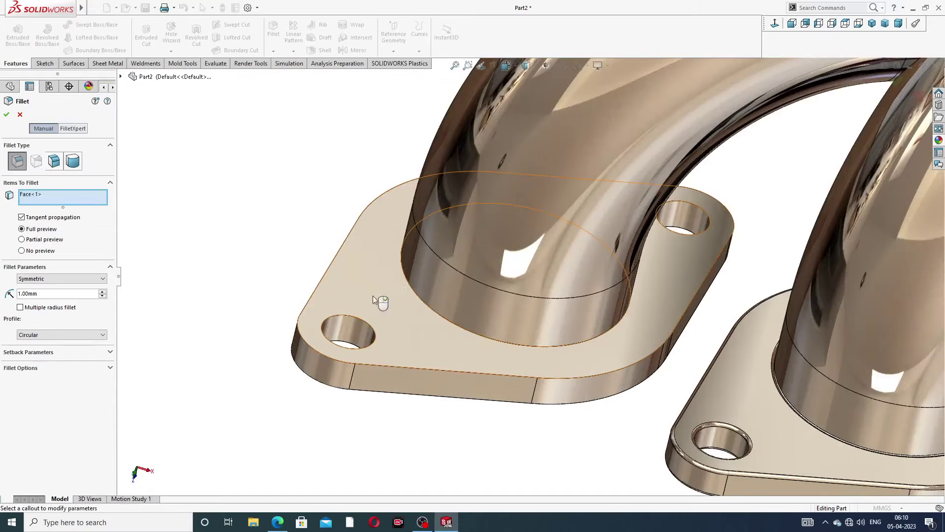
scroll(460, 348, down, 5)
middle_drag(462, 189, 362, 378)
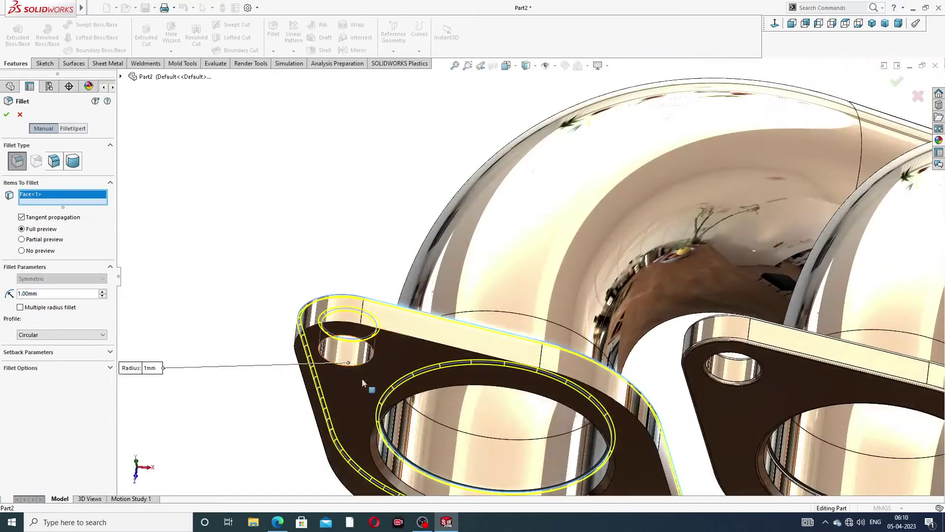
click(393, 359)
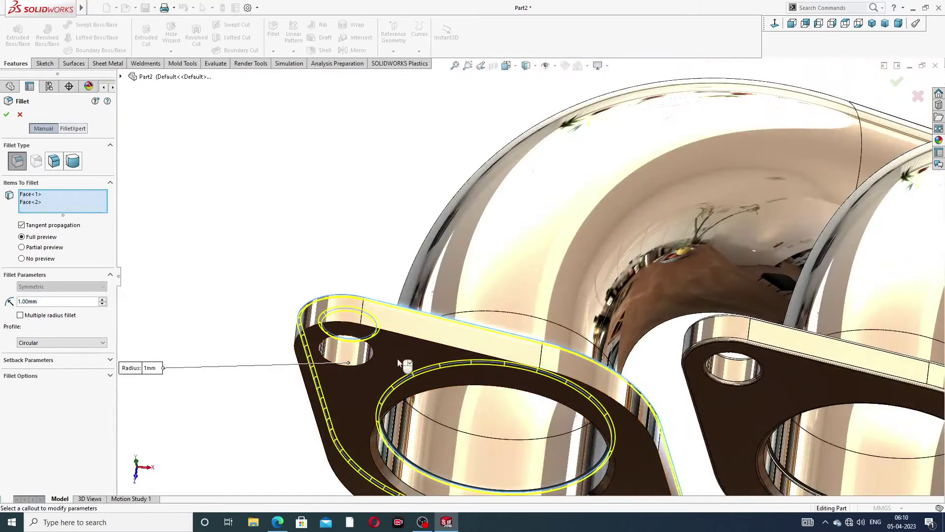
click(6, 115)
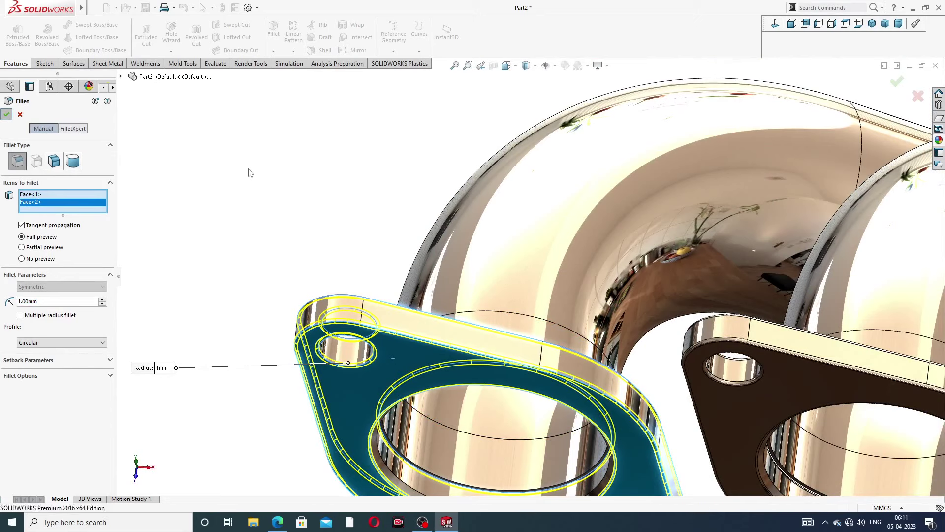
scroll(567, 216, up, 5)
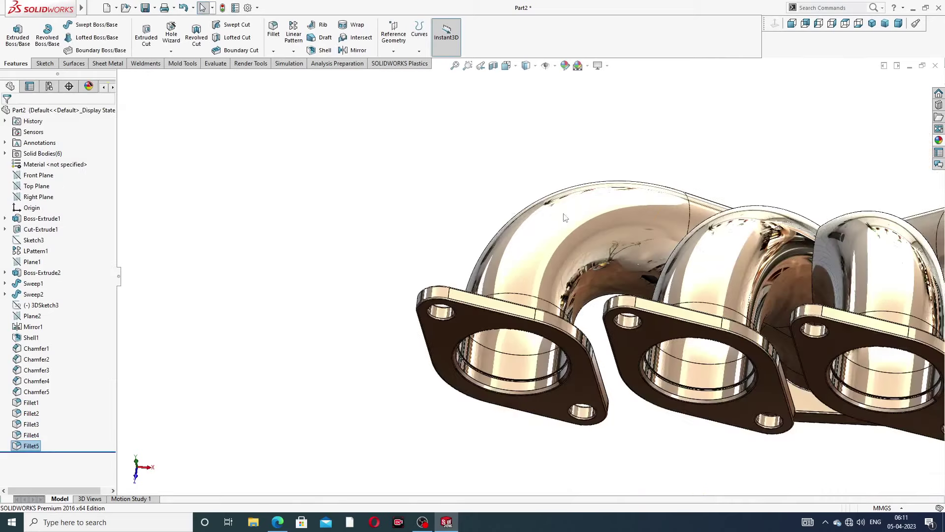
Orbit the manifold and snap to Isometric to inspect the pipe runners and outlet flange
middle_drag(603, 229, 696, 365)
click(872, 23)
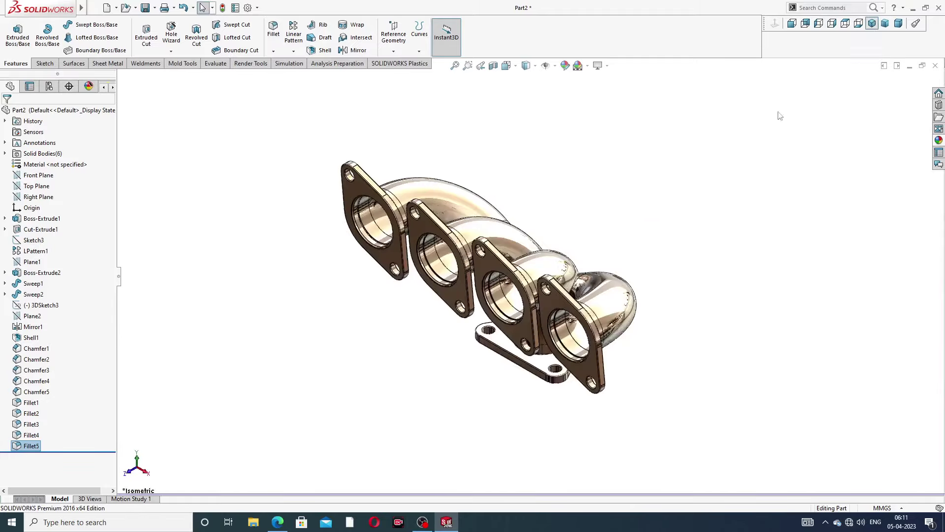
middle_drag(531, 280, 322, 498)
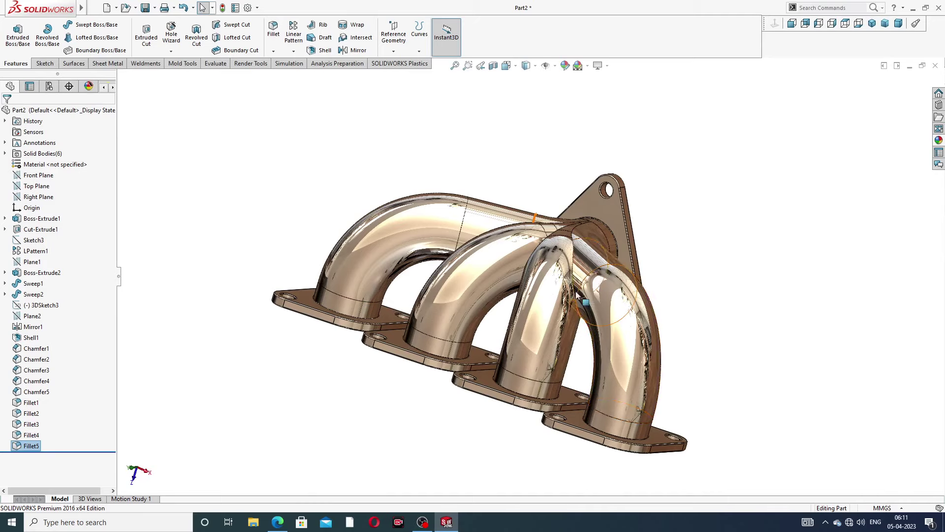
middle_drag(517, 423, 545, 336)
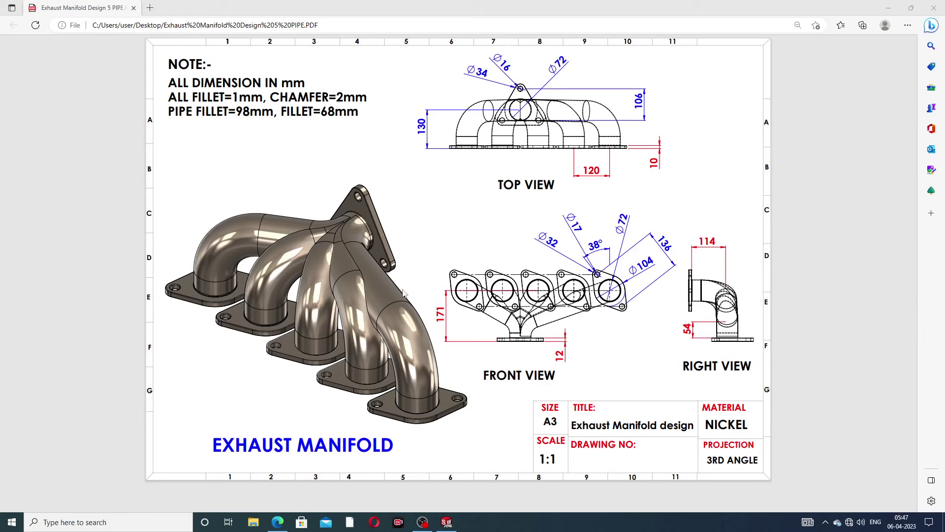
Orbit and zoom around the finished five-pipe manifold to view the flanges
click(449, 521)
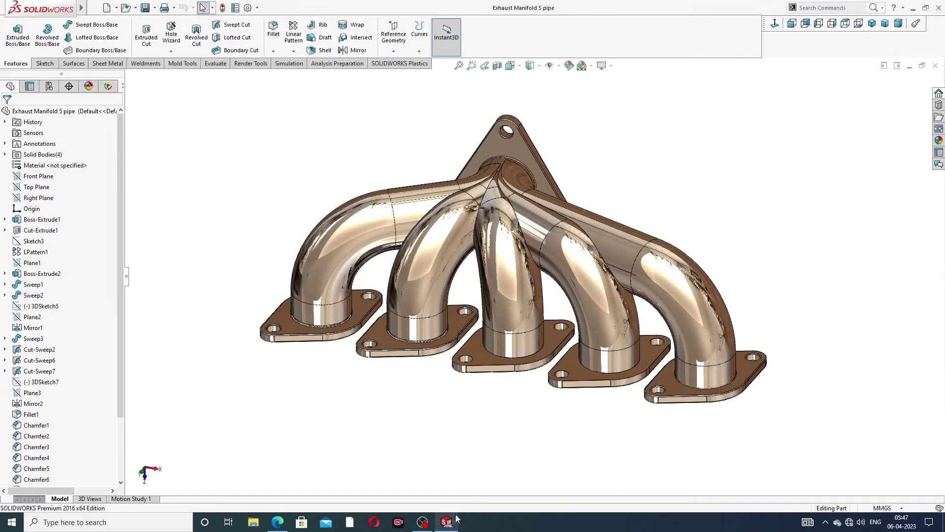
middle_drag(561, 238, 546, 167)
scroll(530, 179, up, 3)
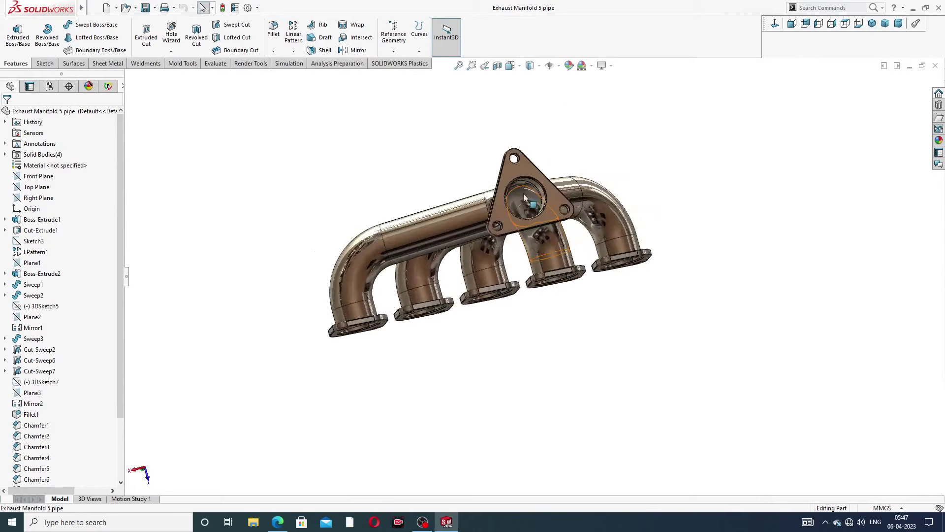
scroll(535, 216, down, 5)
scroll(537, 217, up, 6)
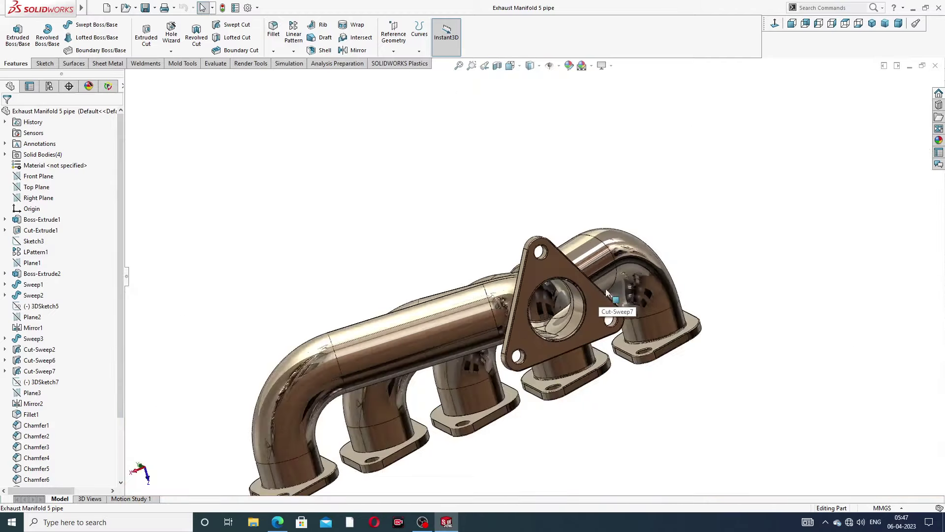
middle_drag(606, 293, 547, 129)
middle_drag(510, 303, 536, 298)
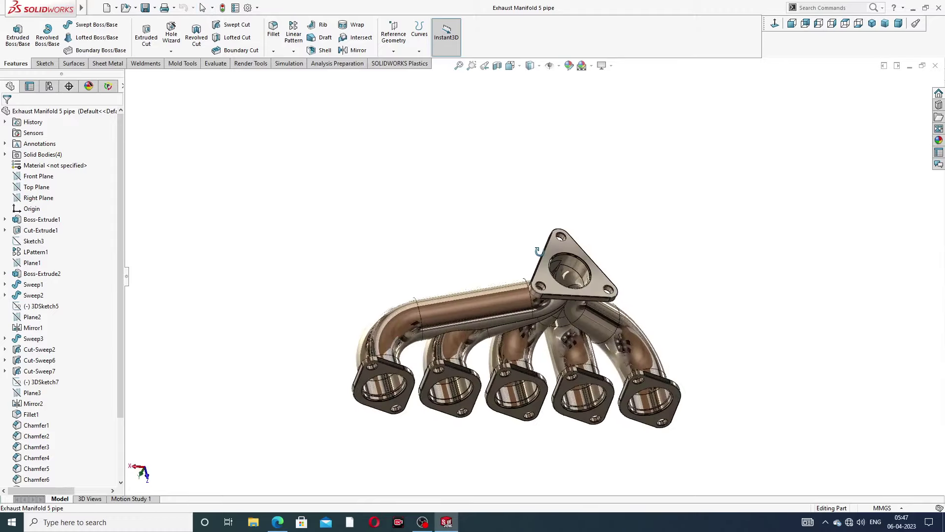
scroll(536, 299, down, 3)
scroll(596, 344, up, 3)
Snap to Isometric, check the underside, and close the manifold part
middle_drag(596, 344, 897, 135)
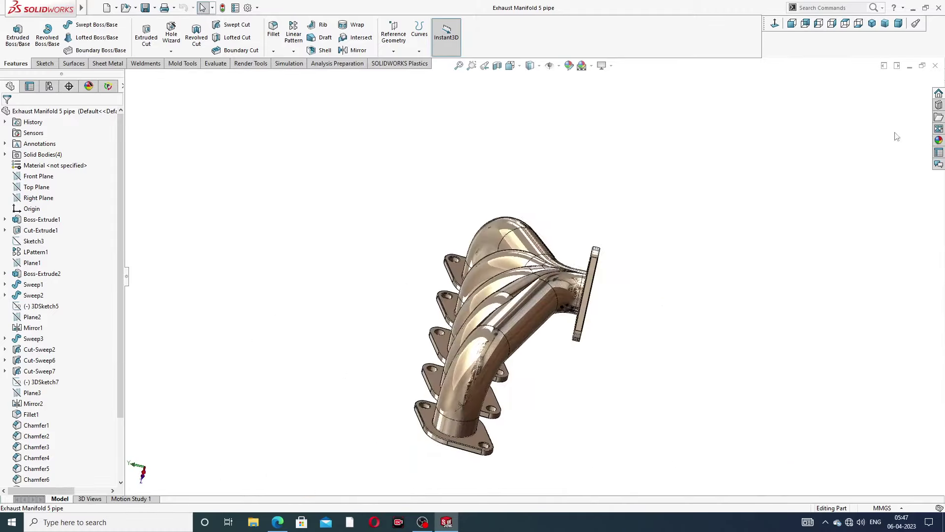
click(872, 24)
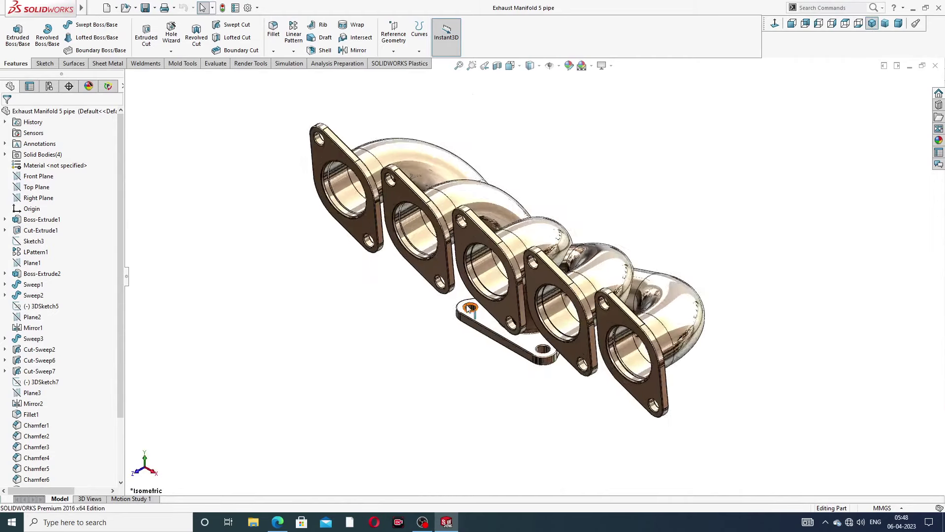
middle_drag(575, 281, 392, 264)
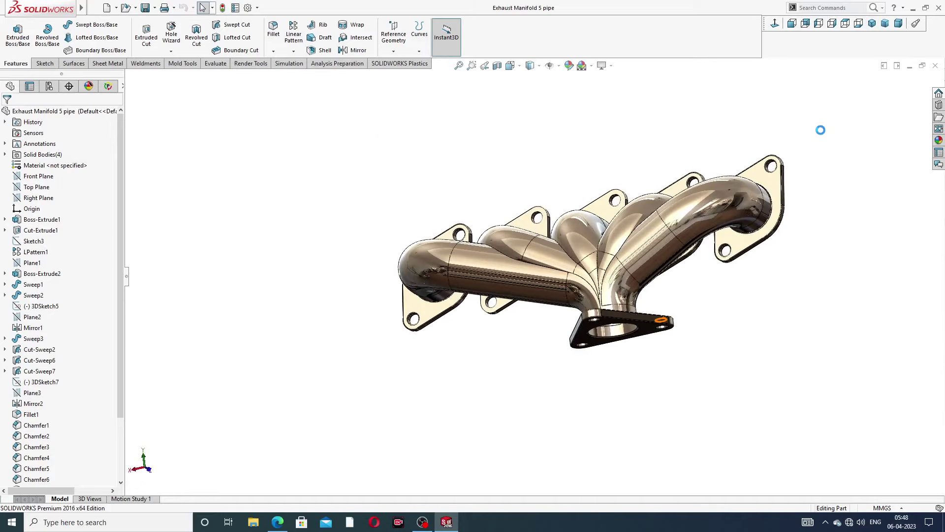
click(935, 66)
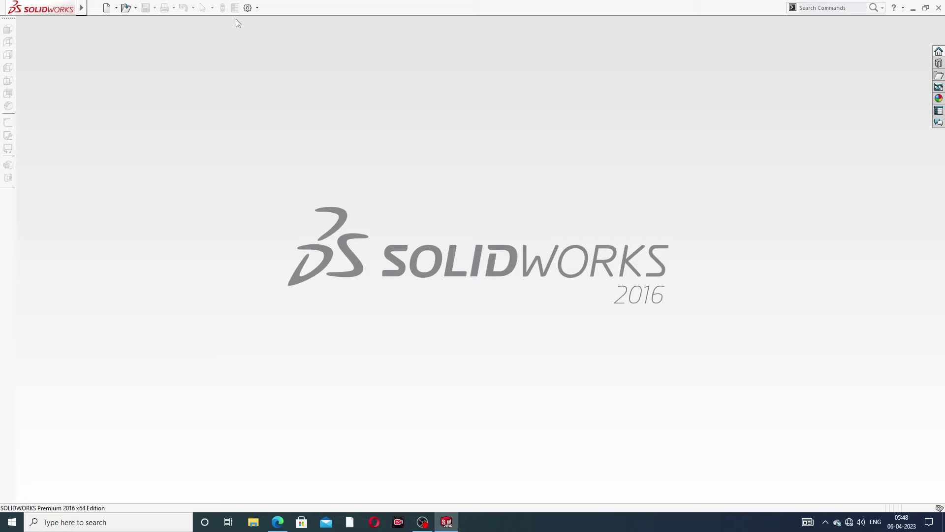
Create a new part with the Plain White background scene
click(107, 8)
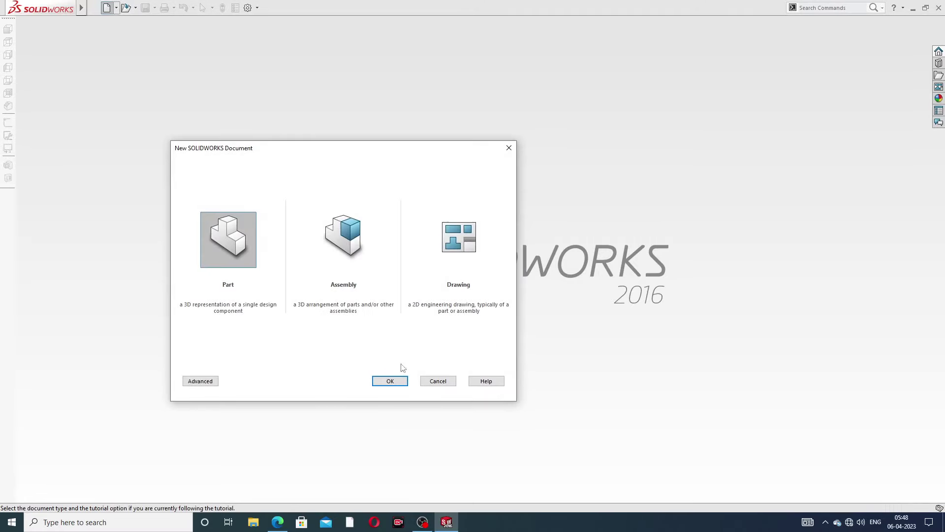
click(402, 379)
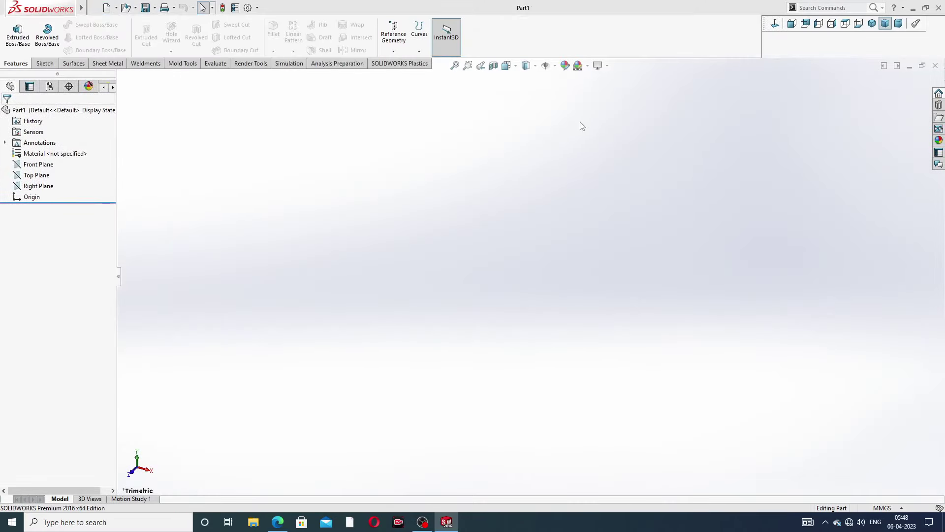
click(588, 66)
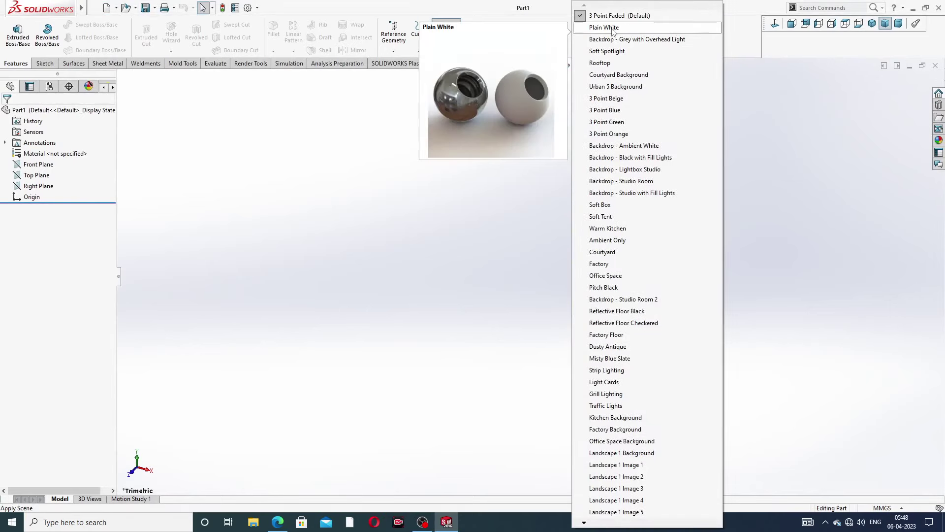
click(613, 29)
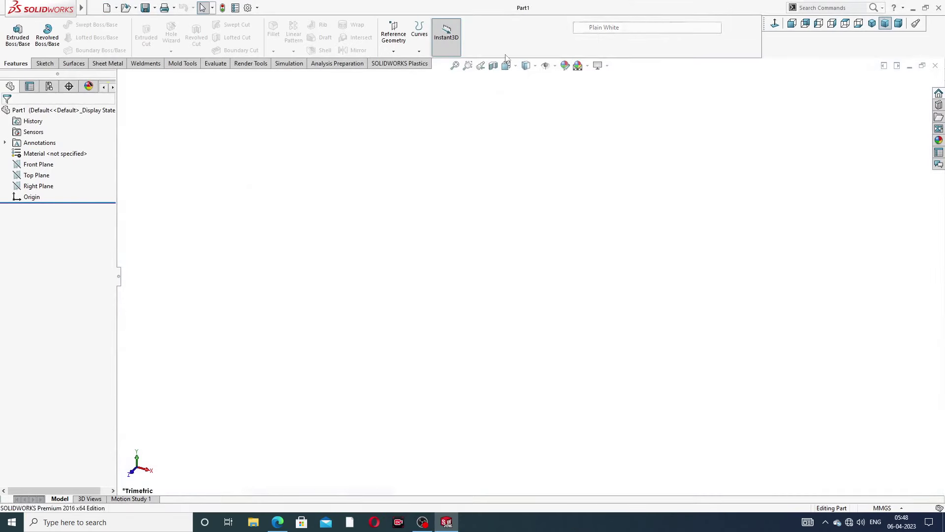
Set shaded and wireframe image quality to maximum, then view the manifold PDF in Edge
click(248, 7)
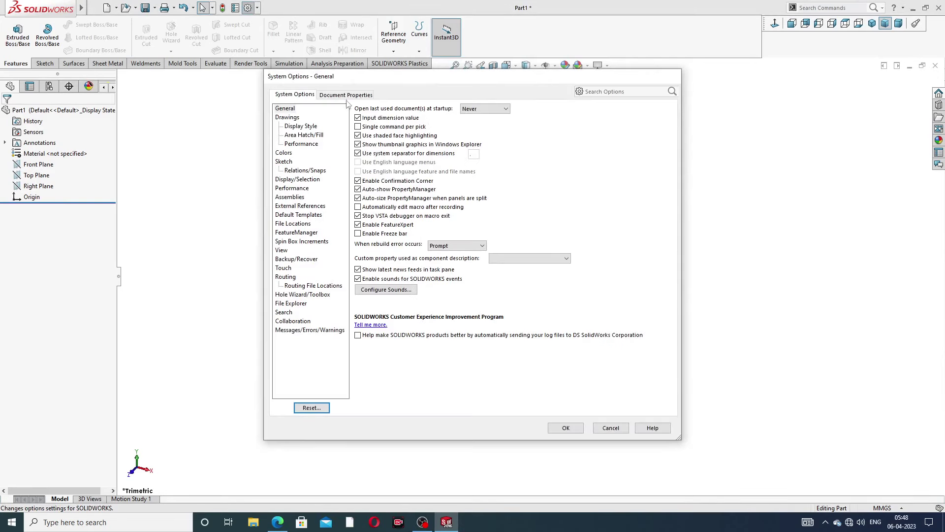
click(347, 95)
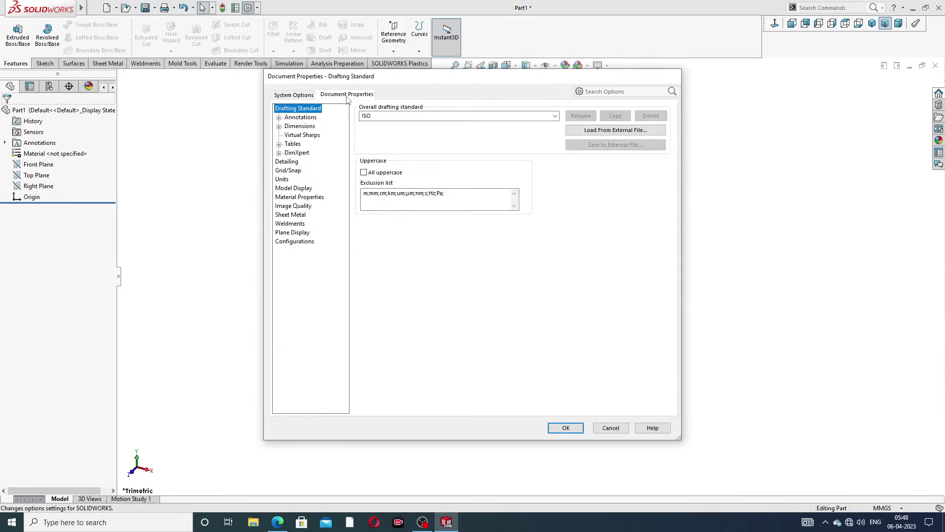
click(295, 207)
drag(442, 124, 543, 123)
drag(450, 222, 542, 222)
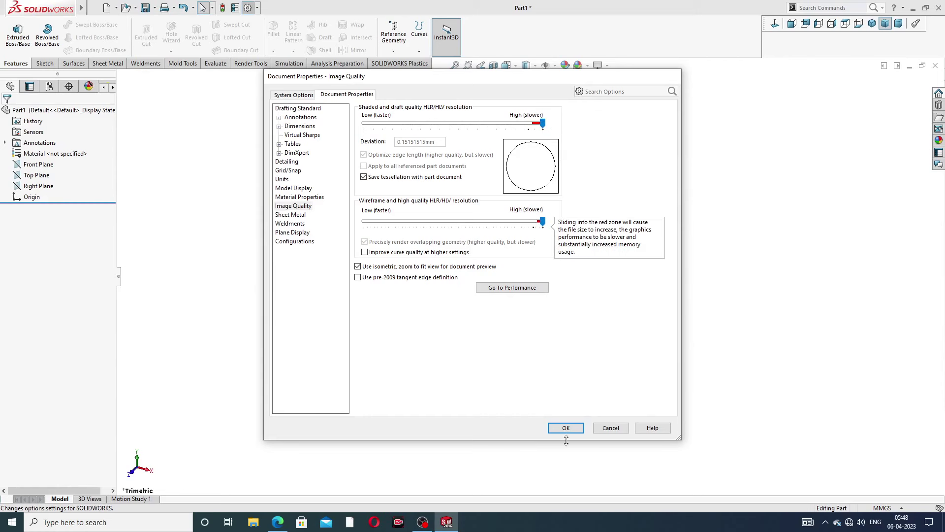
click(566, 429)
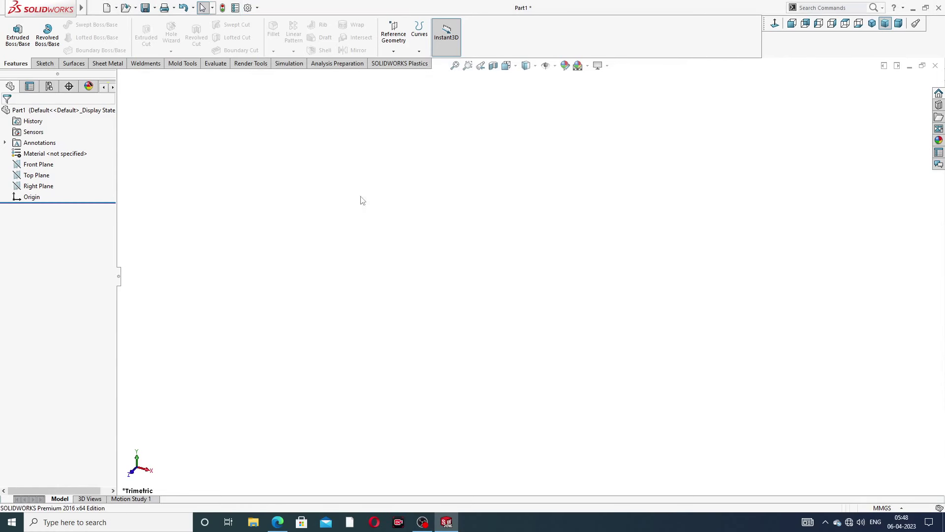
click(278, 522)
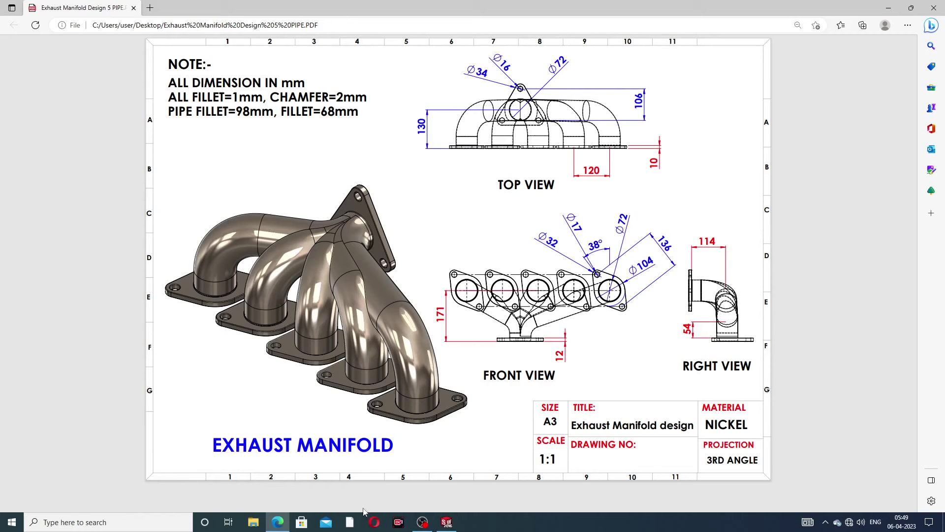
Switch from the drawing PDF back to the blank SOLIDWORKS Part1
click(277, 522)
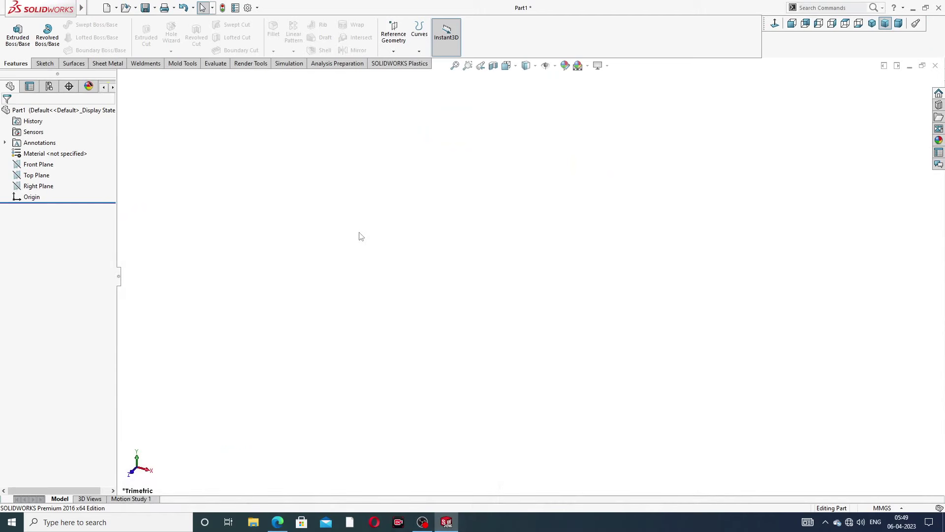
Start a sketch on the Front Plane and draw a vertical centerline through the origin
click(46, 164)
click(44, 150)
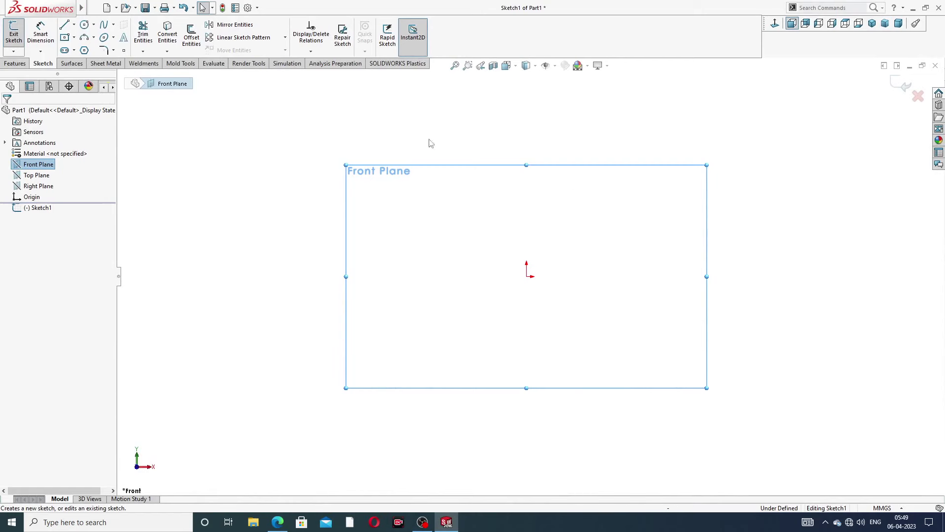
click(75, 26)
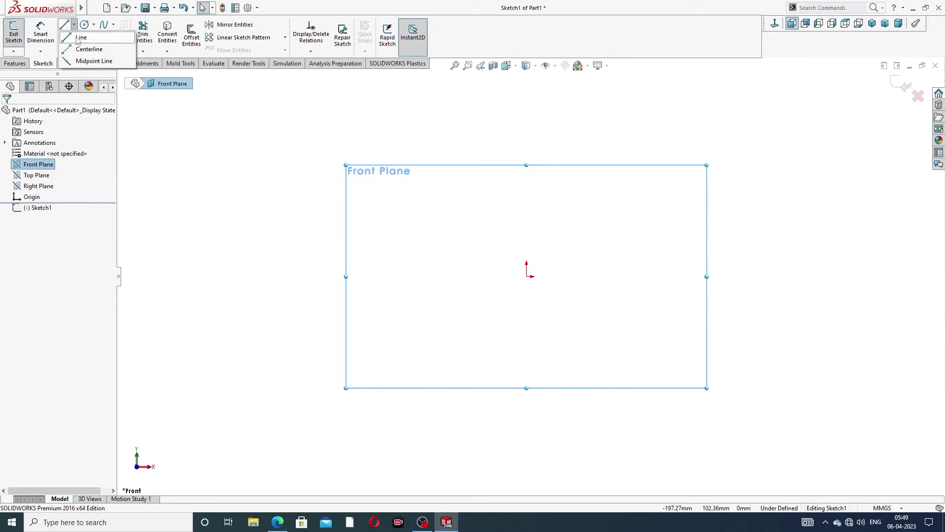
click(85, 49)
click(527, 120)
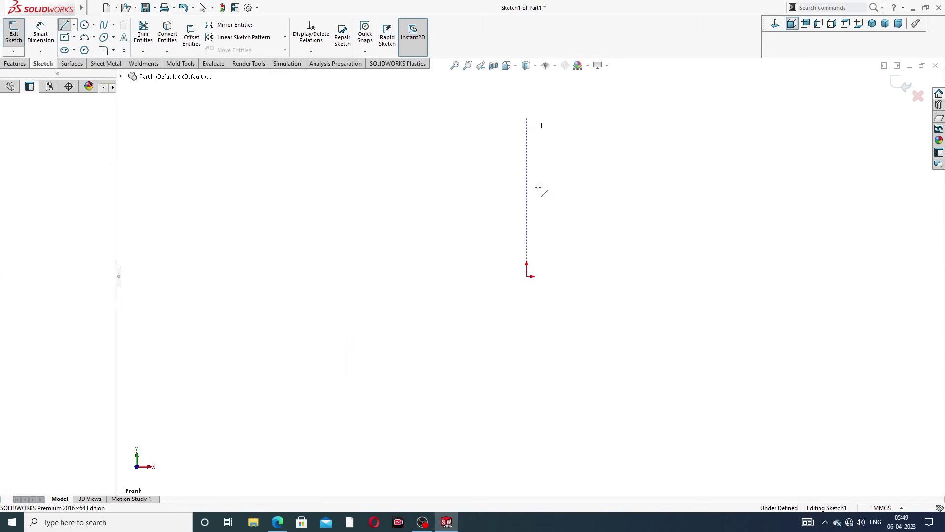
click(527, 393)
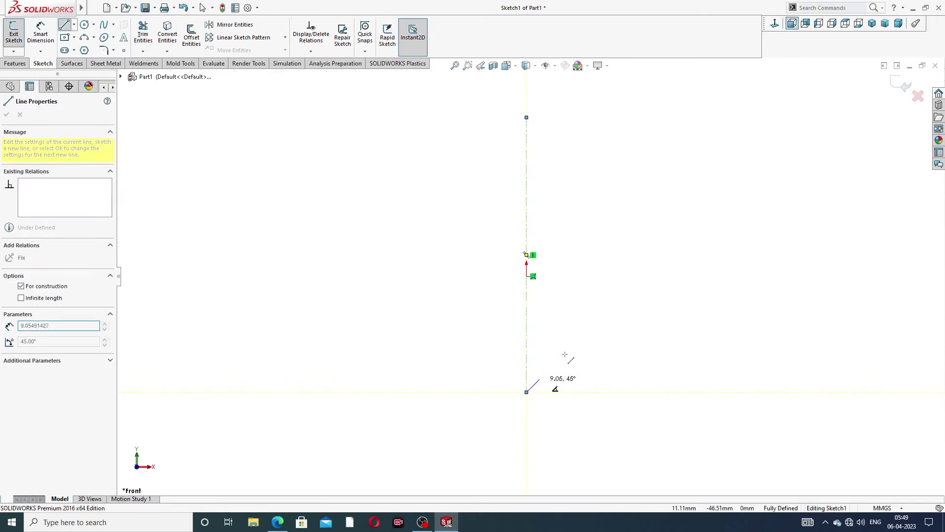
right_click(640, 292)
click(655, 298)
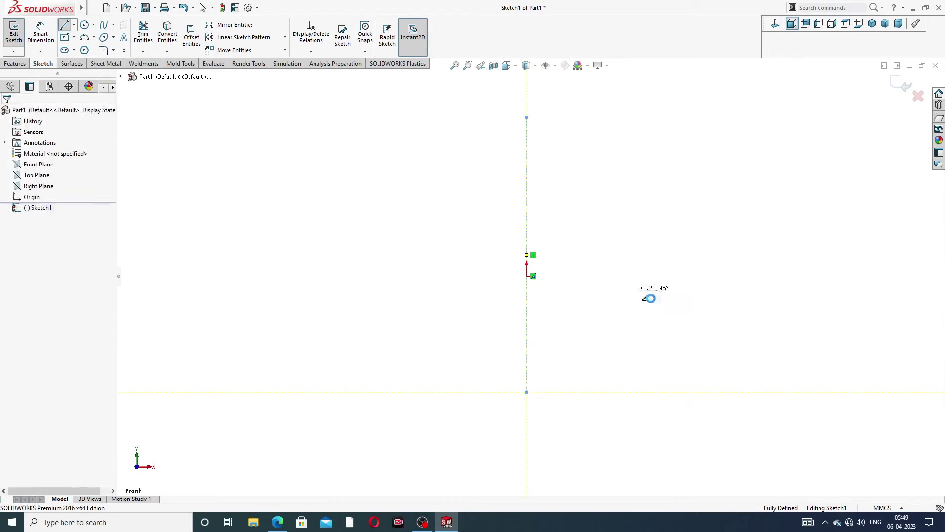
Draw a diagonal centerline from upper left to lower right
click(73, 25)
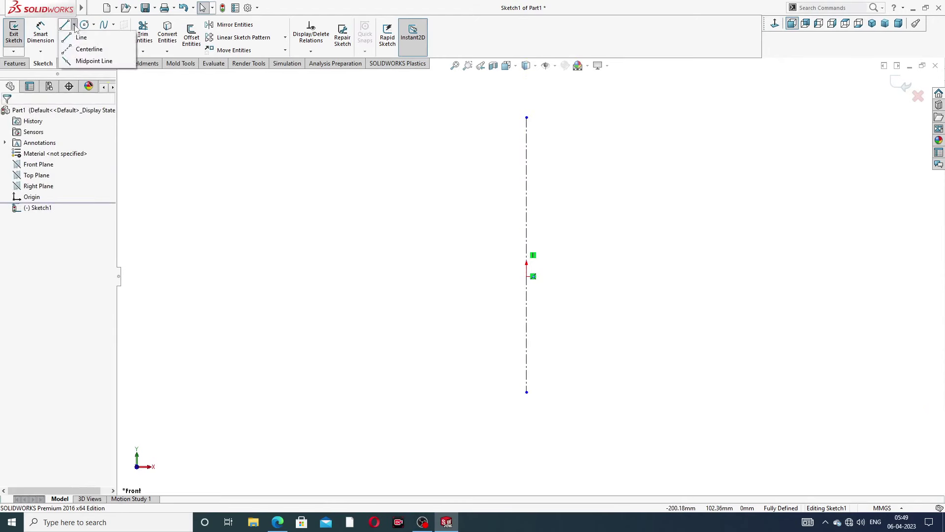
click(87, 47)
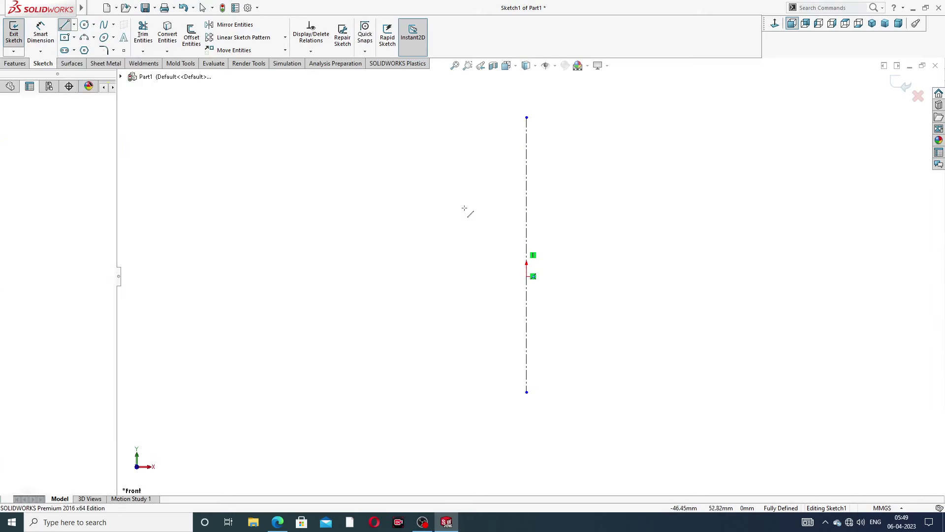
click(432, 168)
click(586, 346)
right_click(617, 270)
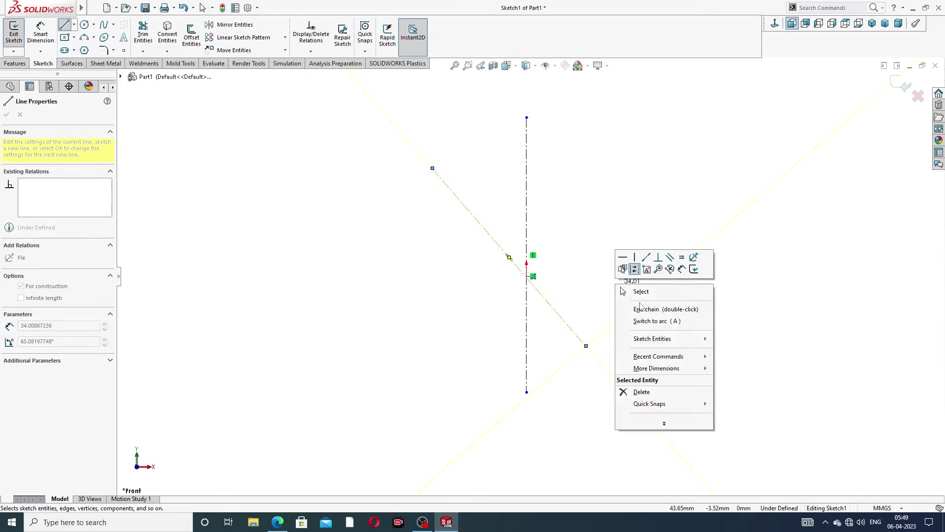
click(636, 283)
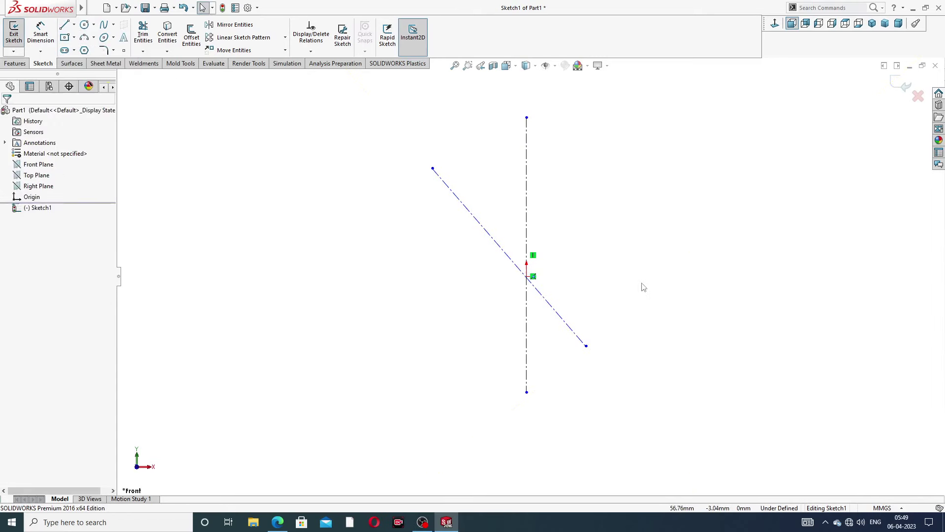
Constrain the diagonal line through the origin with its midpoint centred there
click(527, 183)
click(570, 239)
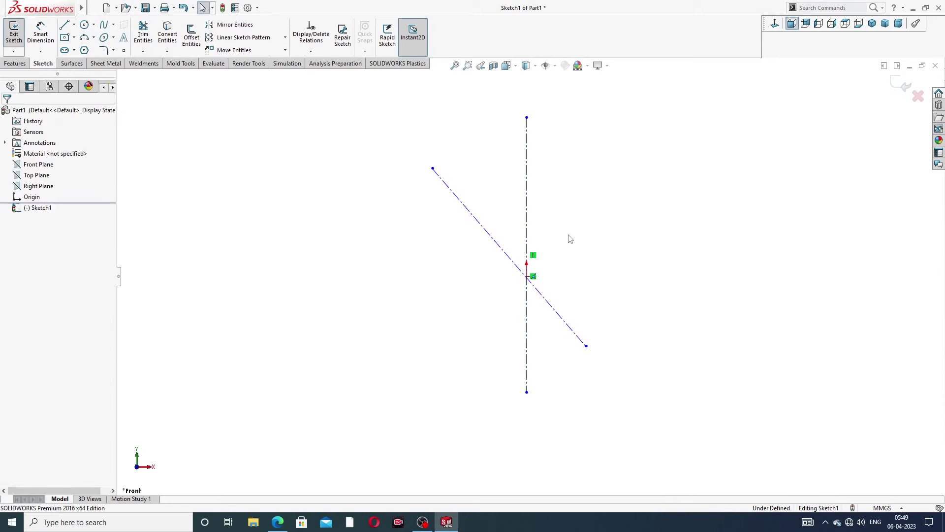
click(494, 240)
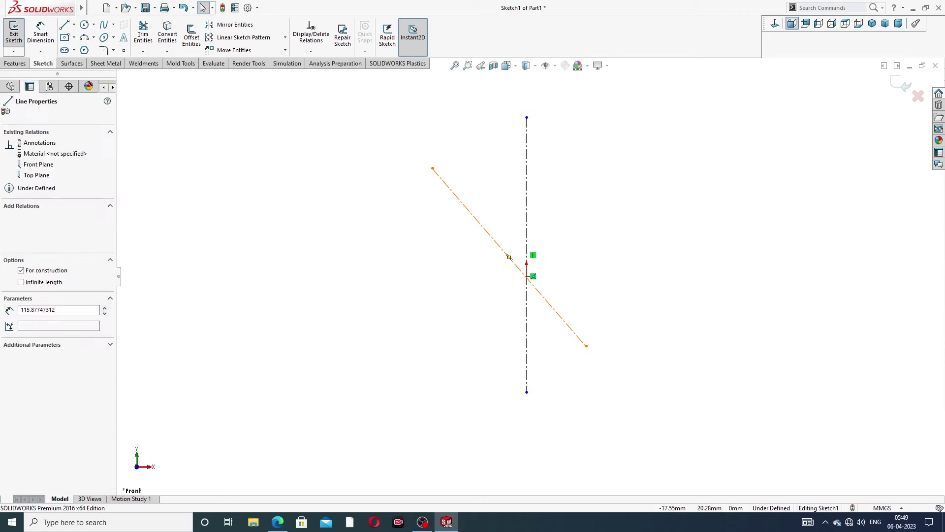
ctrl+click(527, 277)
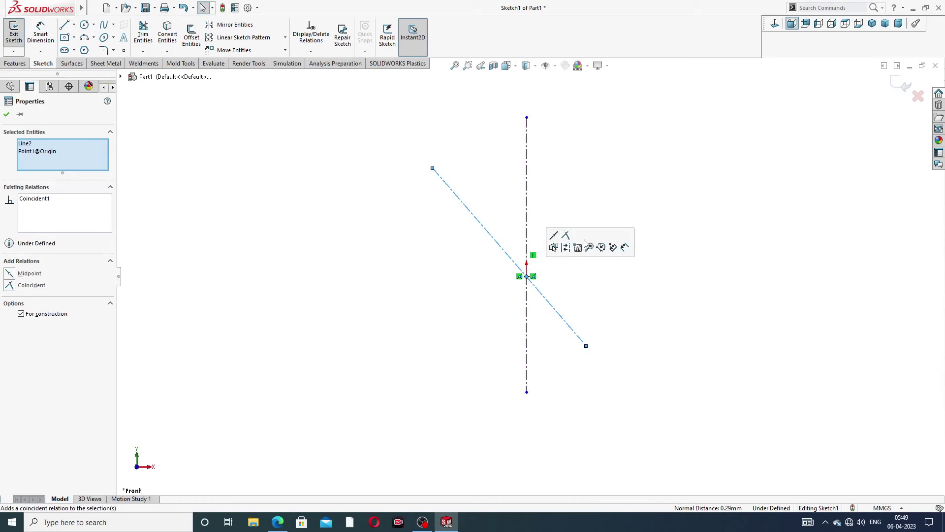
click(565, 235)
click(498, 246)
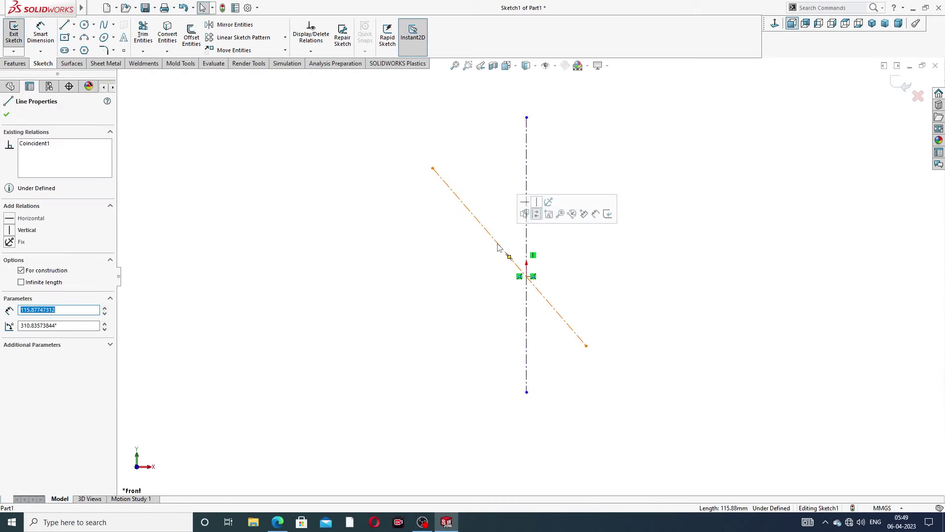
ctrl+click(528, 278)
click(555, 235)
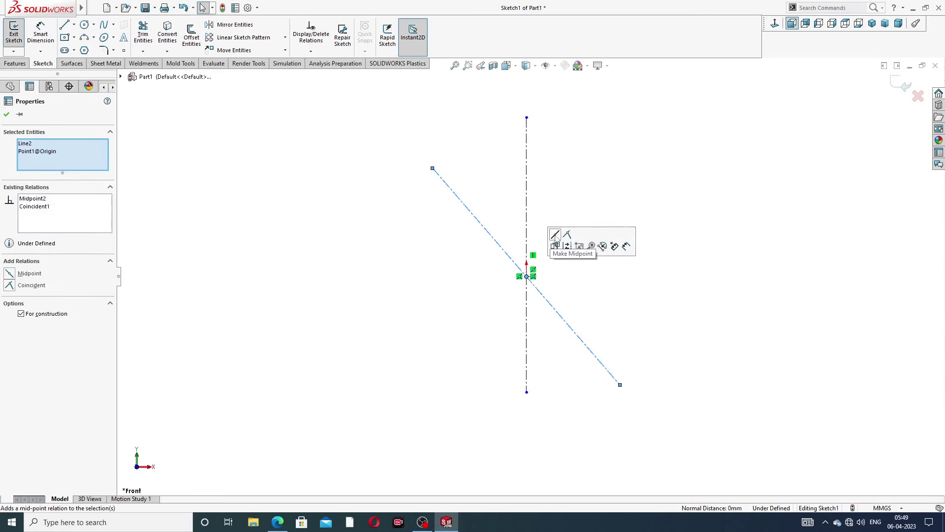
click(597, 205)
click(619, 384)
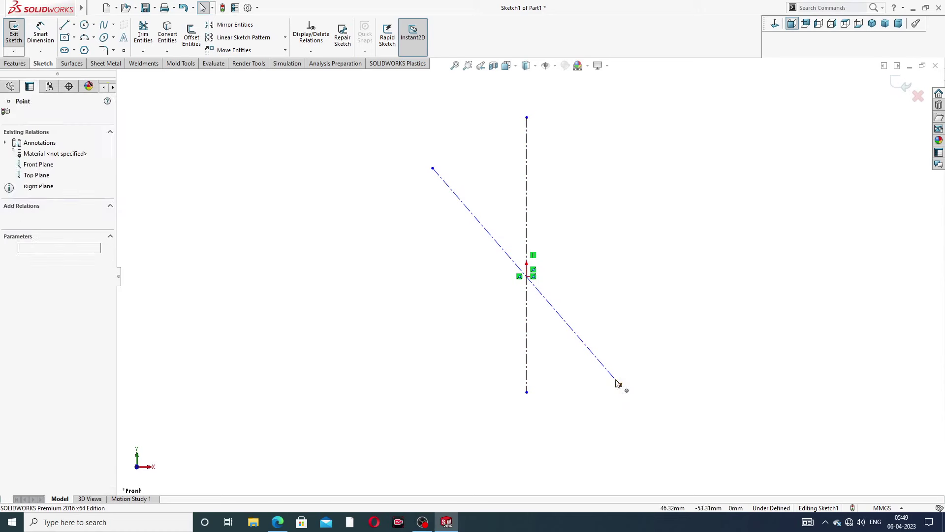
drag(619, 384, 608, 371)
click(638, 241)
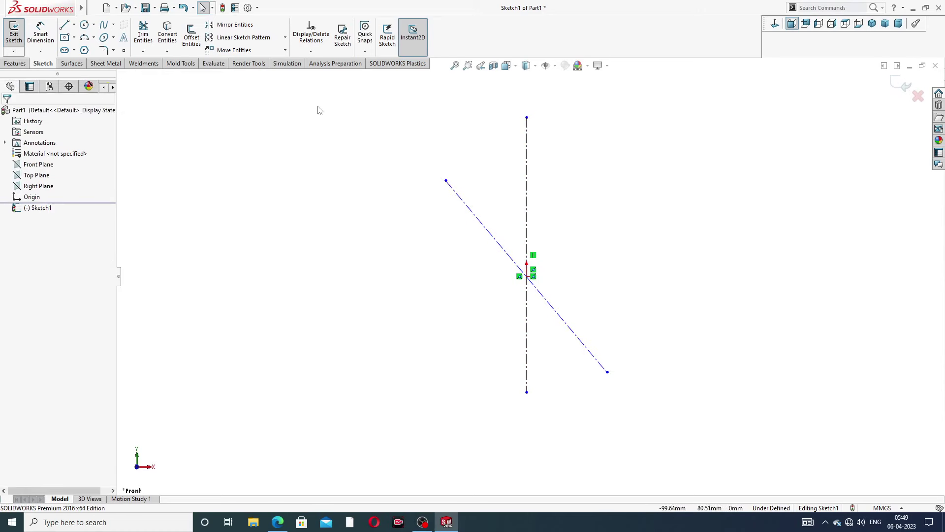
Dimension the angle between the diagonal and vertical centerlines as 38°
key(d)
click(482, 223)
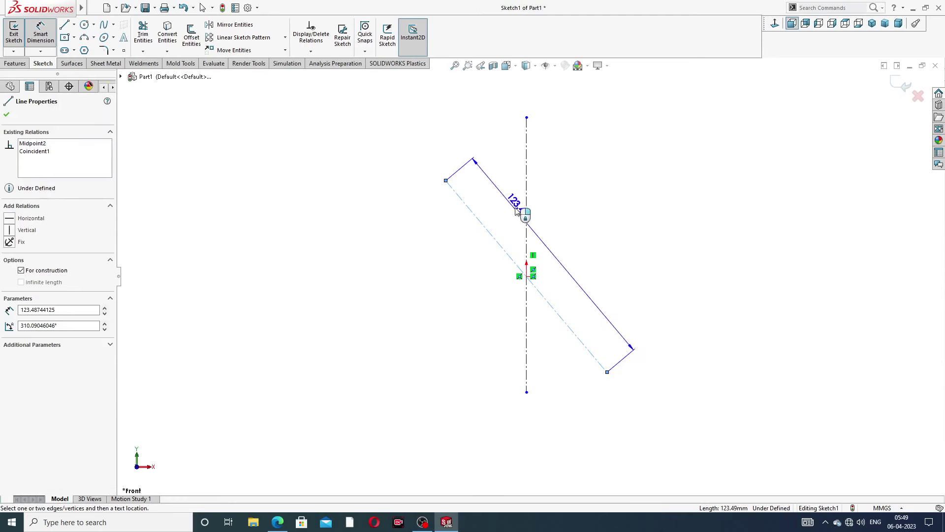
click(526, 213)
click(509, 207)
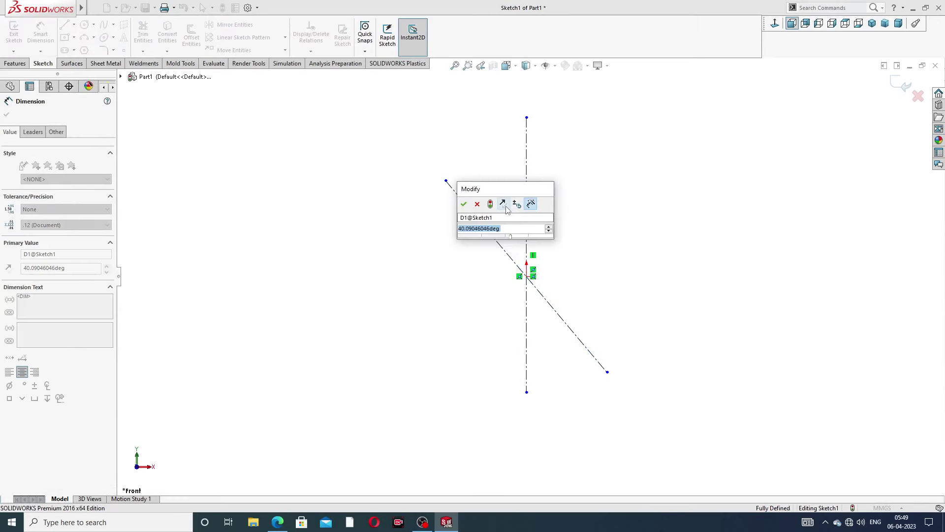
text(38)
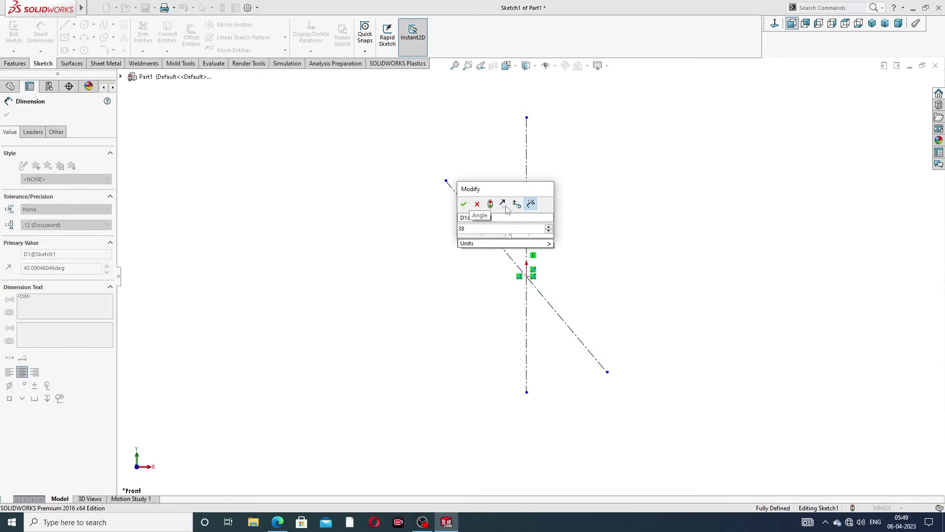
key(Return)
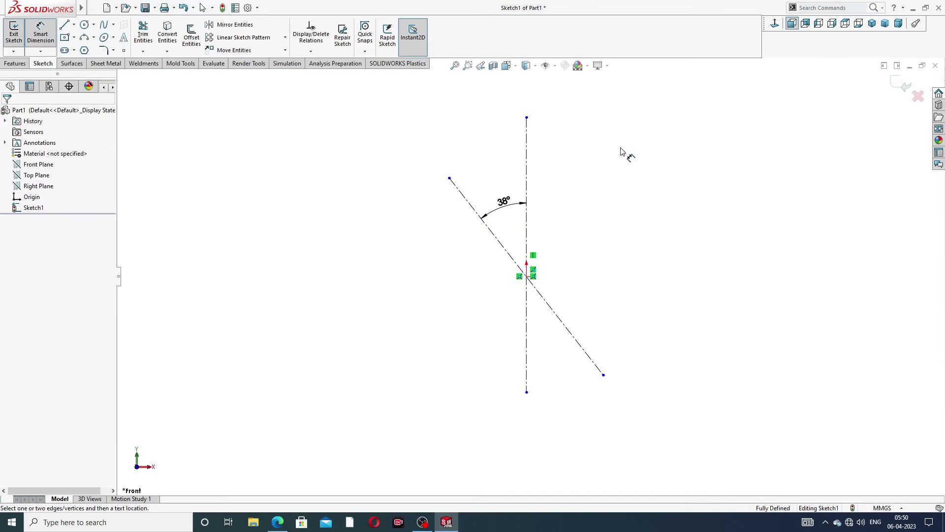
right_click(639, 155)
Adjust the slanted centerline's ends, extending the top and shortening the bottom
click(662, 146)
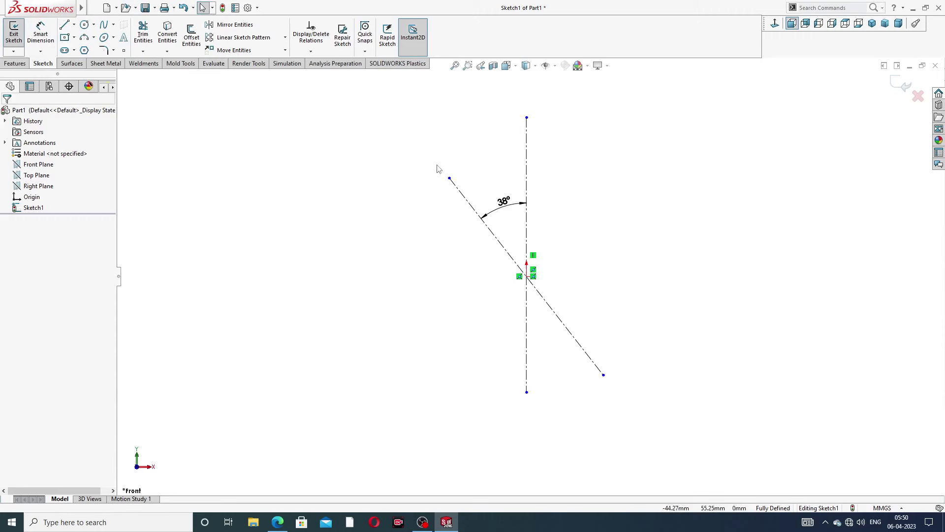
drag(450, 179, 434, 159)
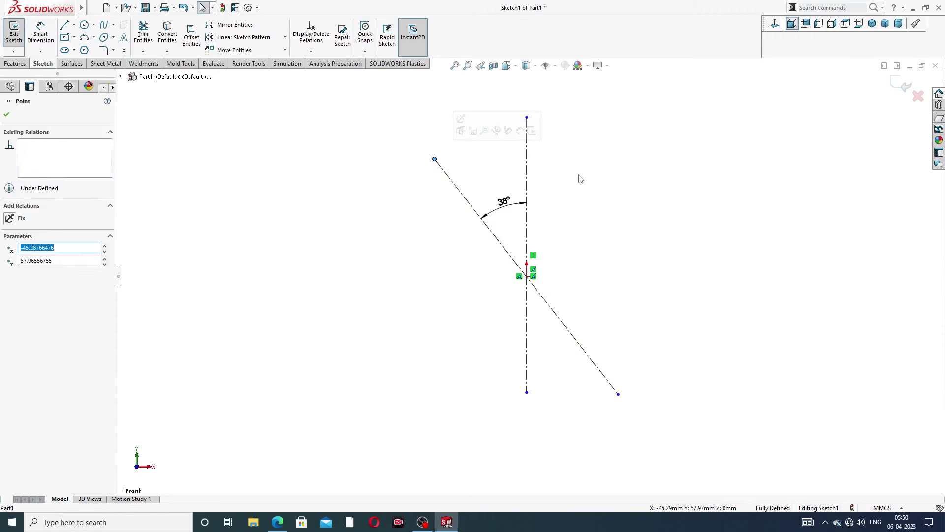
click(566, 180)
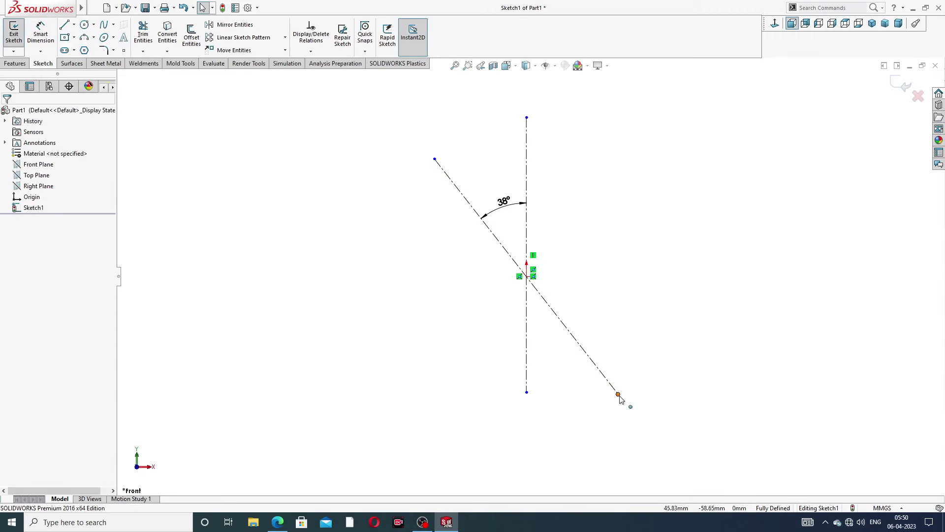
drag(619, 394, 606, 378)
click(650, 117)
Draw the large bore circle centred at the origin
click(85, 26)
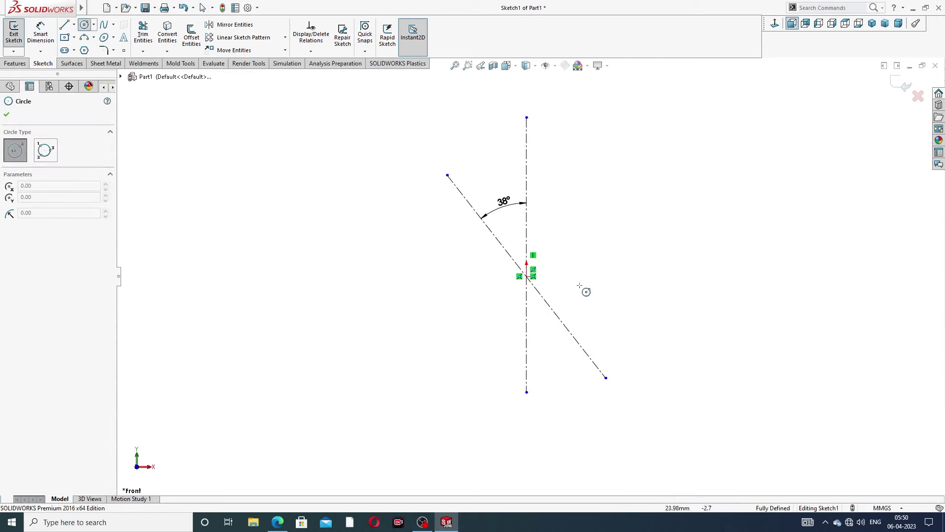
click(527, 277)
click(575, 228)
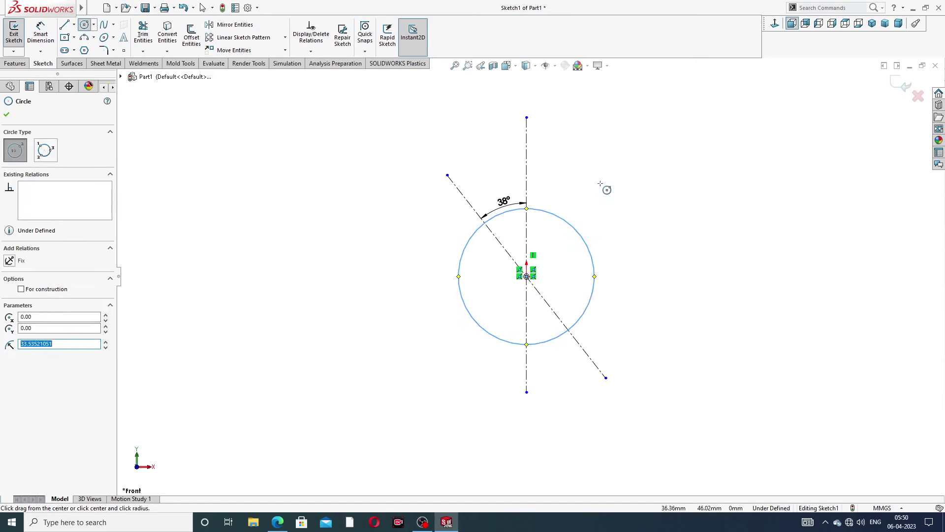
right_click(601, 184)
click(621, 192)
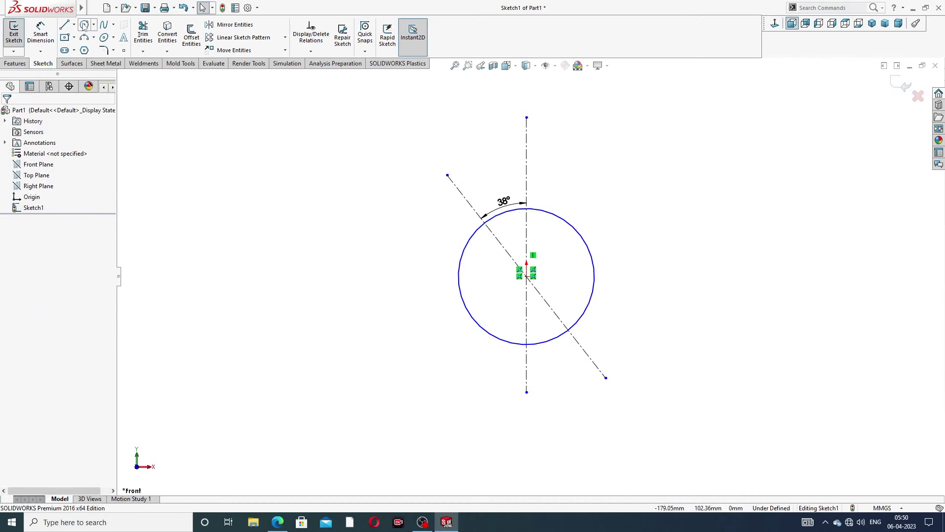
Draw small circles centred on the upper and lower ends of the slanted line
click(84, 25)
click(448, 175)
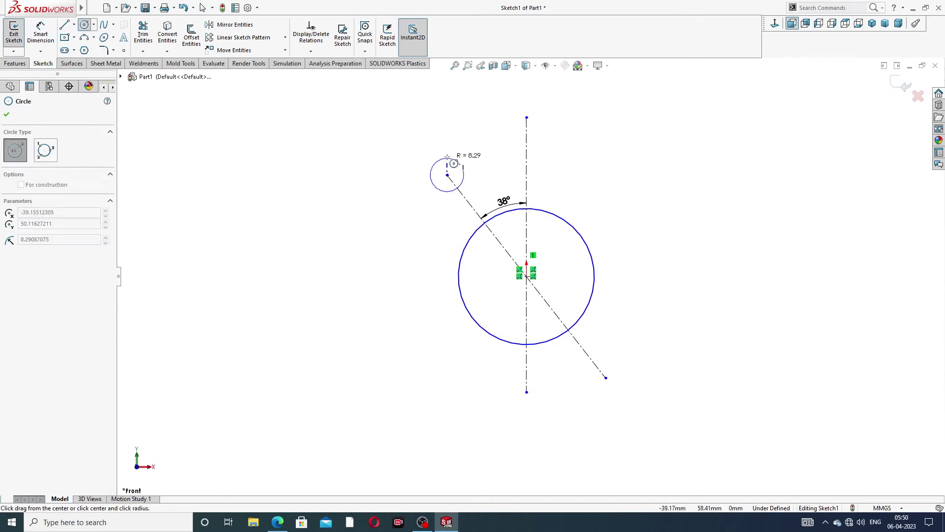
click(466, 158)
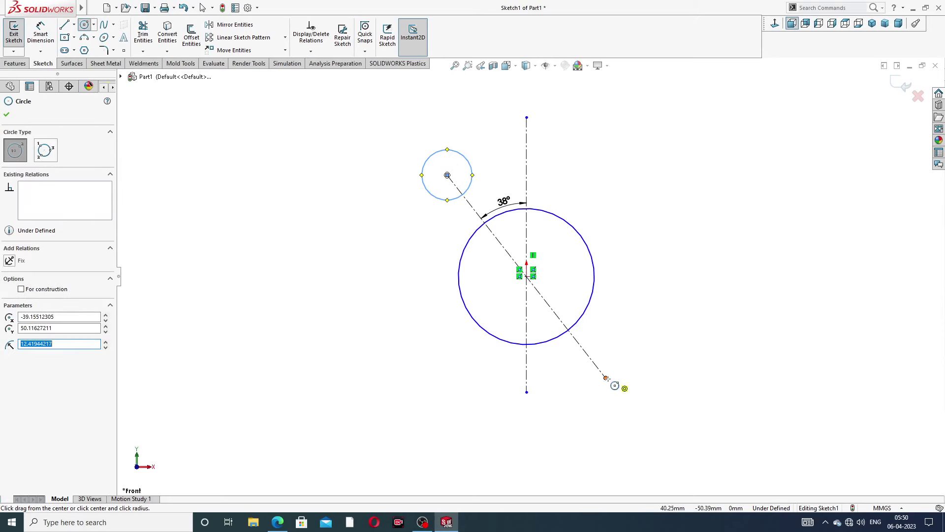
click(606, 378)
click(622, 362)
right_click(668, 253)
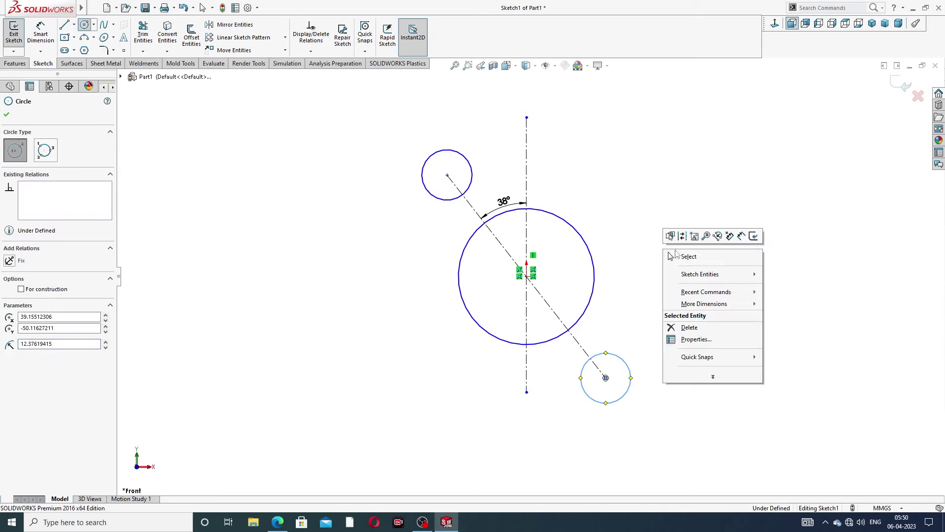
click(685, 256)
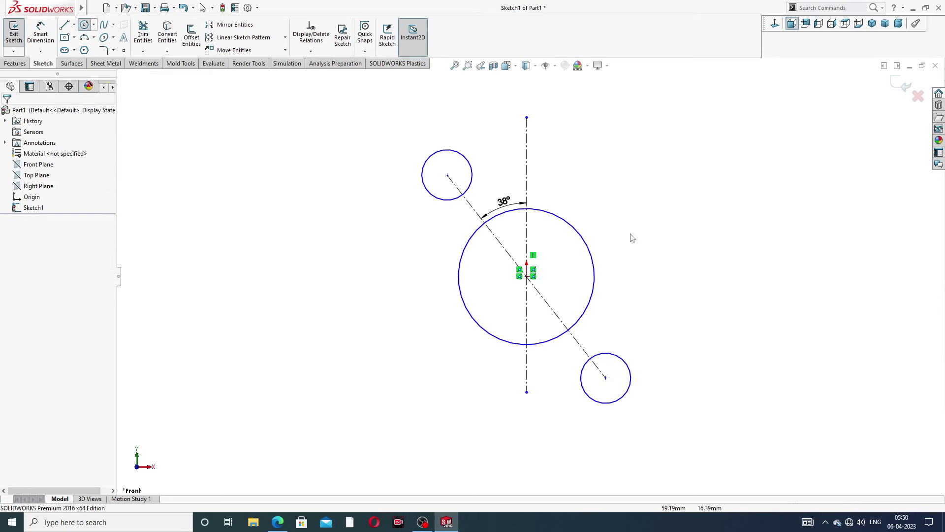
Make the two small circles equal in size
click(468, 161)
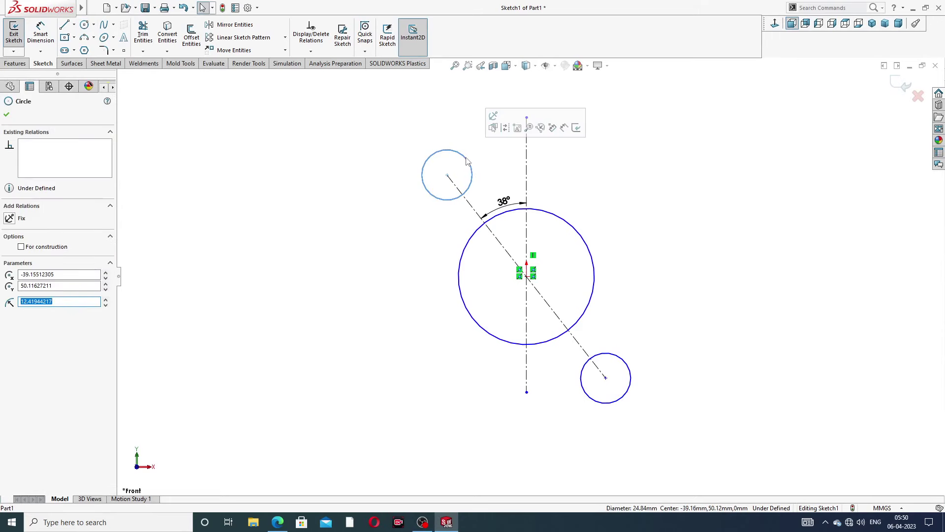
ctrl+click(621, 359)
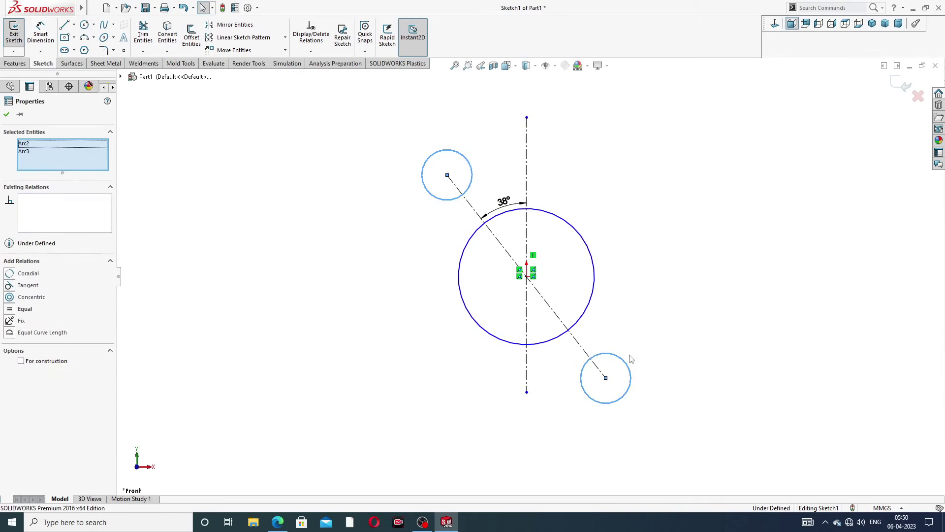
click(682, 316)
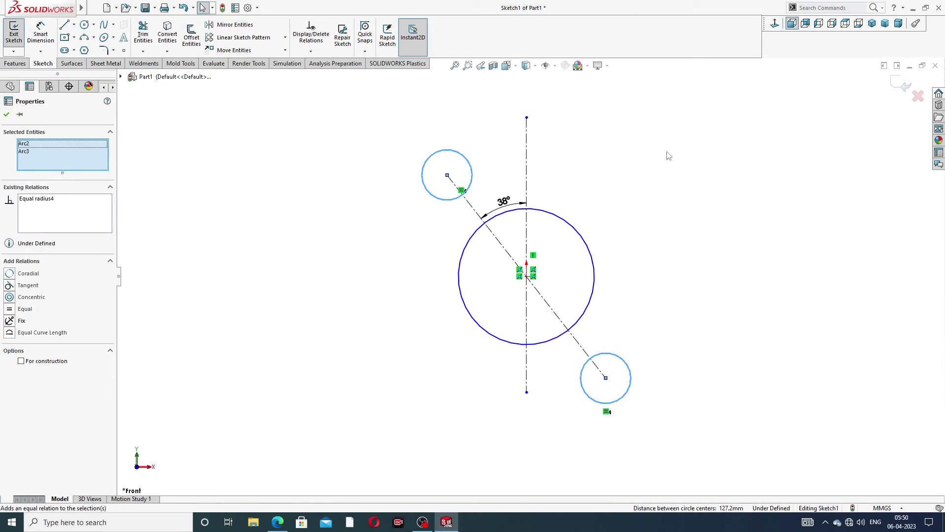
Draw two tangent lines linking the upper small circle to the large circle
click(64, 24)
click(447, 175)
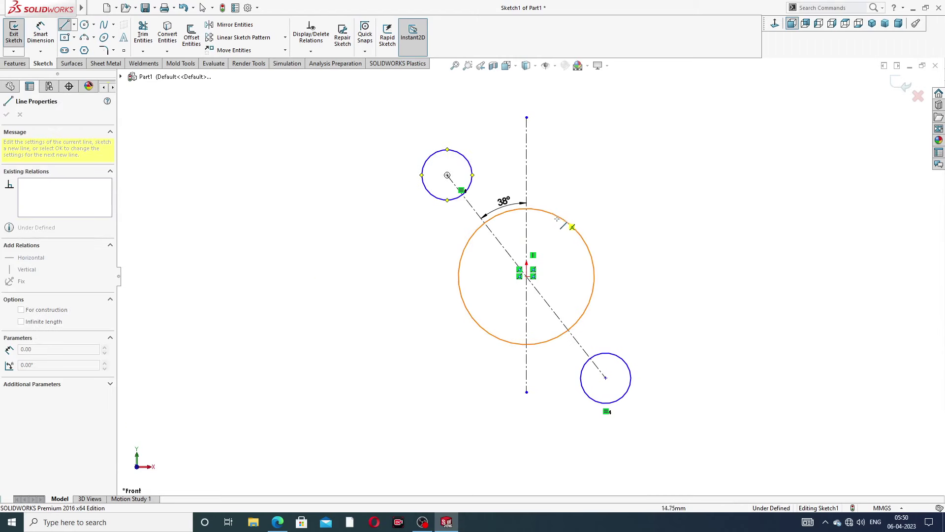
click(472, 166)
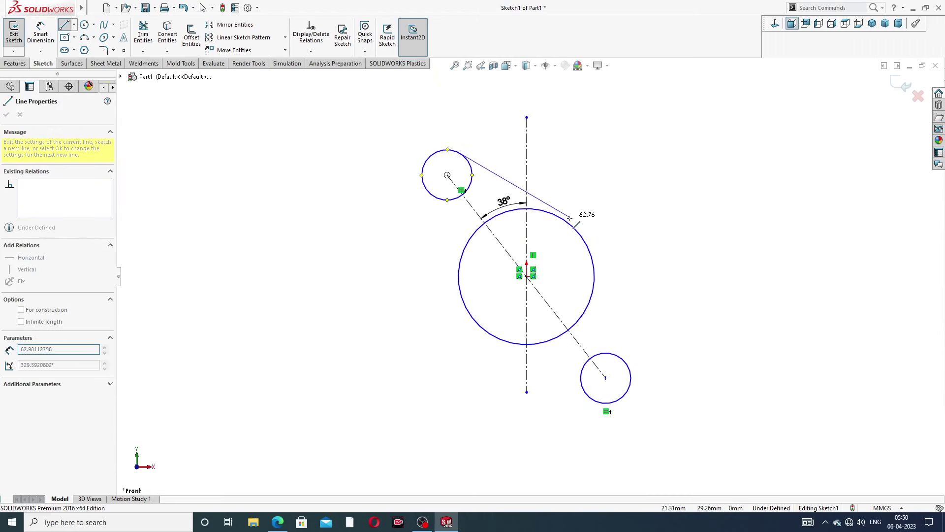
click(564, 220)
right_click(617, 200)
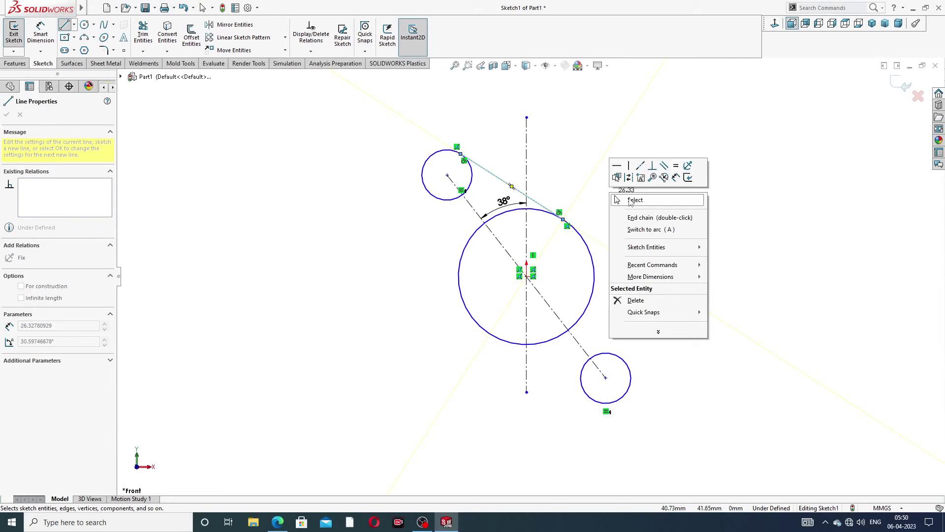
click(631, 200)
click(64, 24)
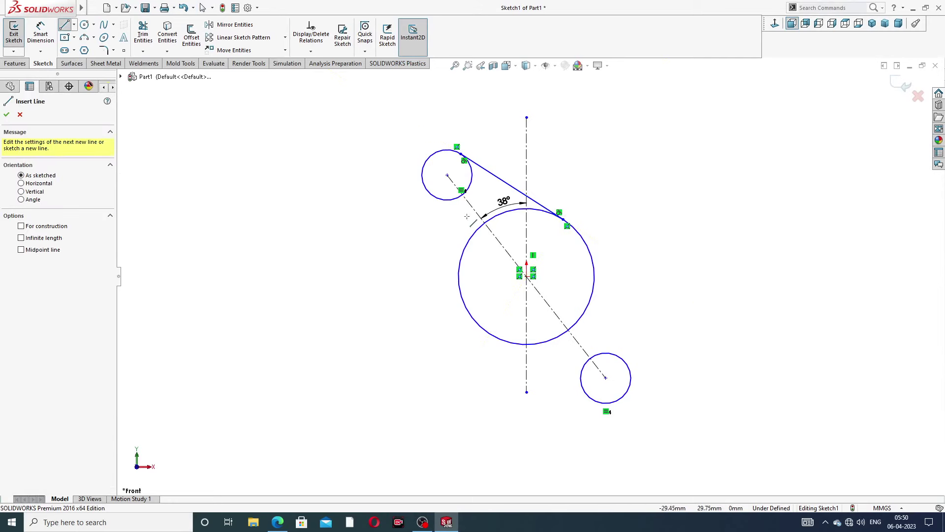
click(441, 196)
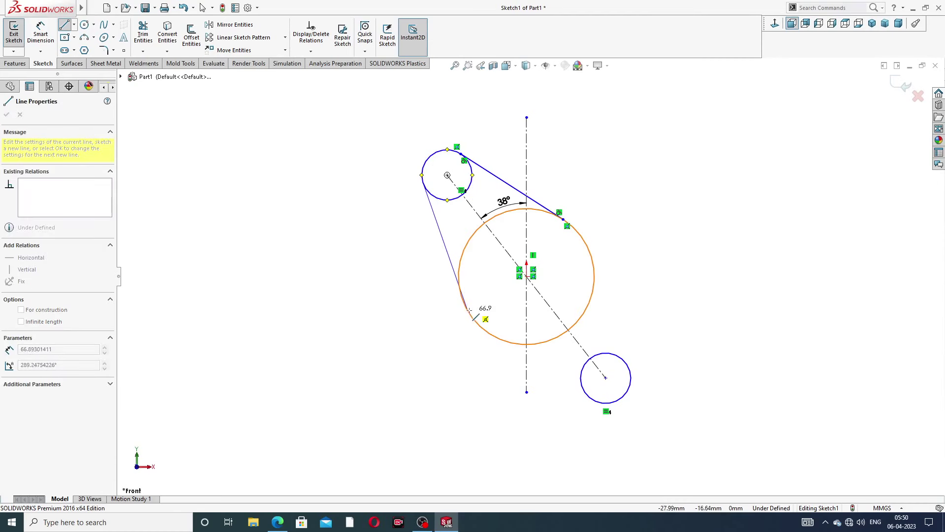
right_click(380, 259)
click(384, 266)
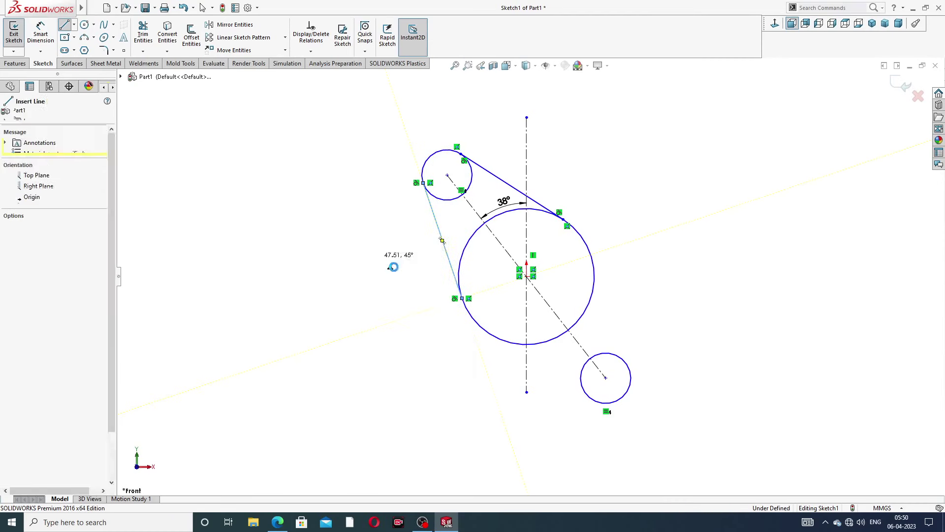
Draw a line from the large circle's right edge tangent to the lower small circle
click(64, 25)
click(619, 353)
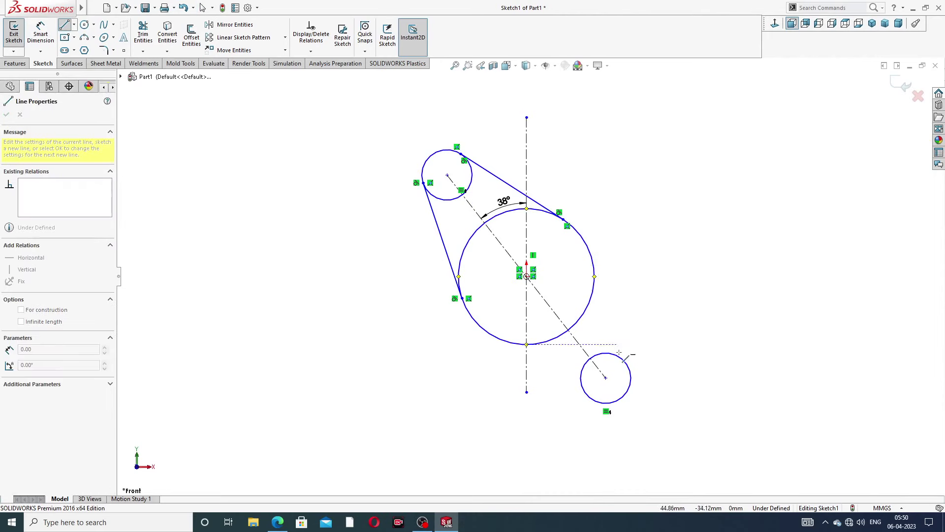
click(592, 256)
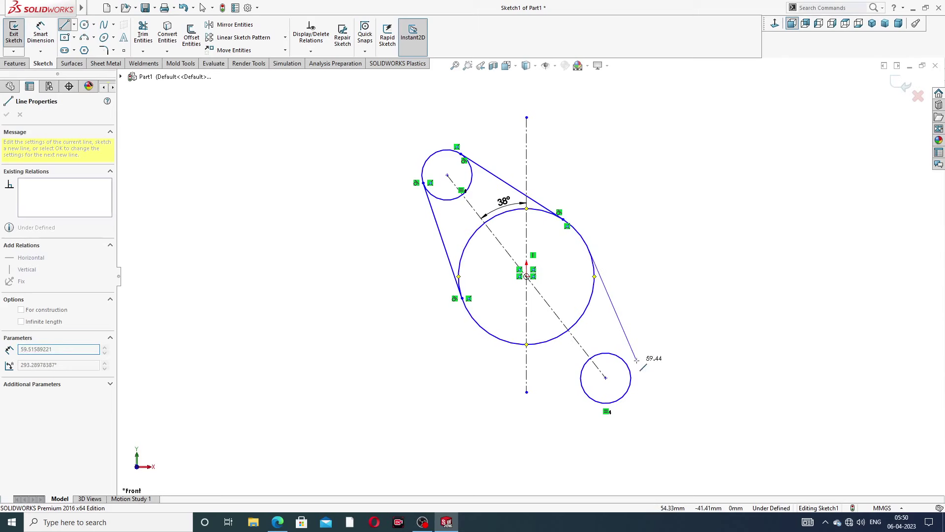
click(630, 371)
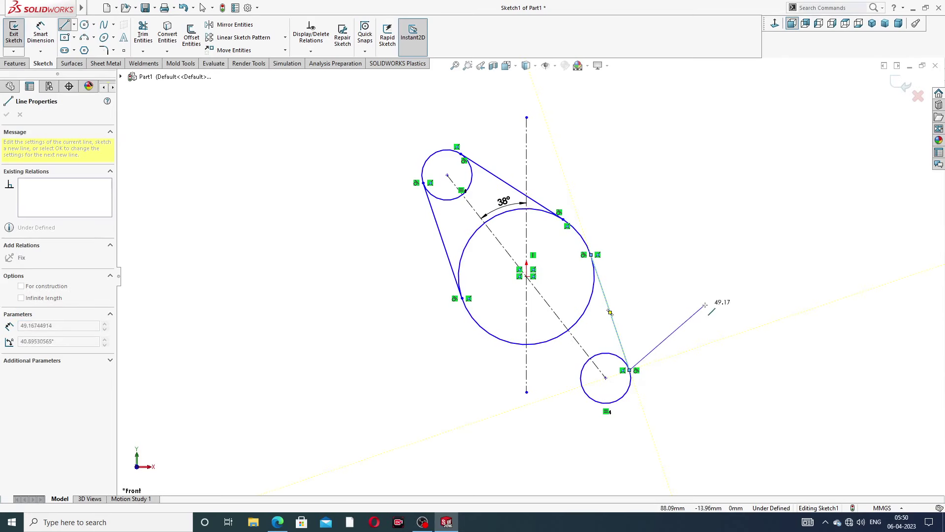
right_click(712, 310)
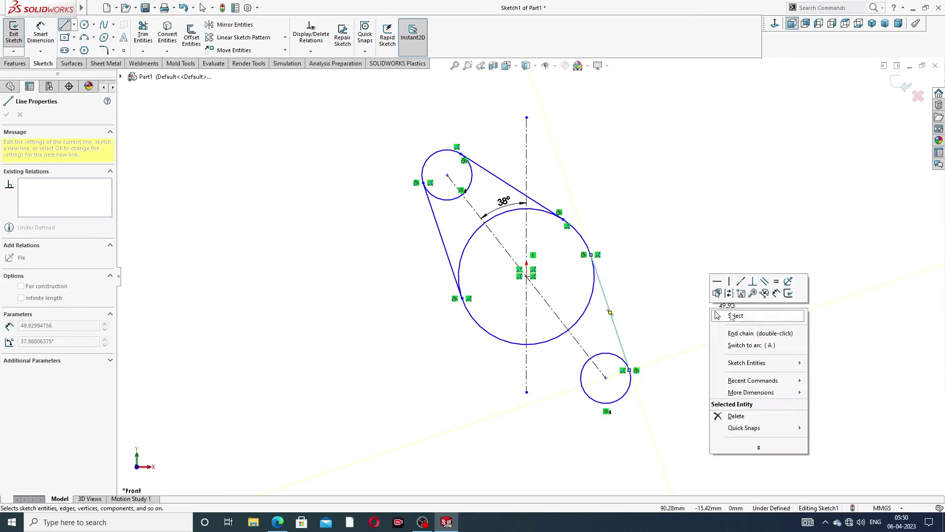
click(735, 316)
Draw a line from the large circle's lower-left edge and snap its end onto the lower small circle
click(65, 26)
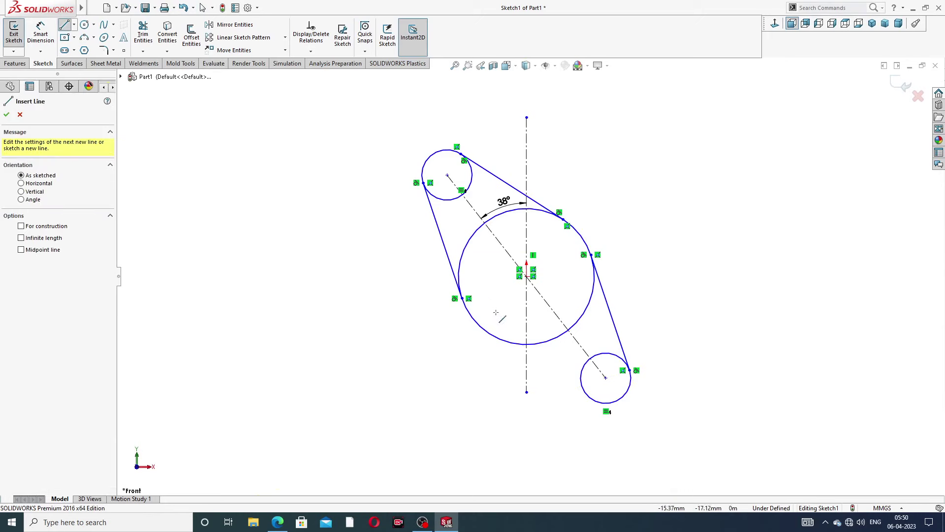
click(492, 337)
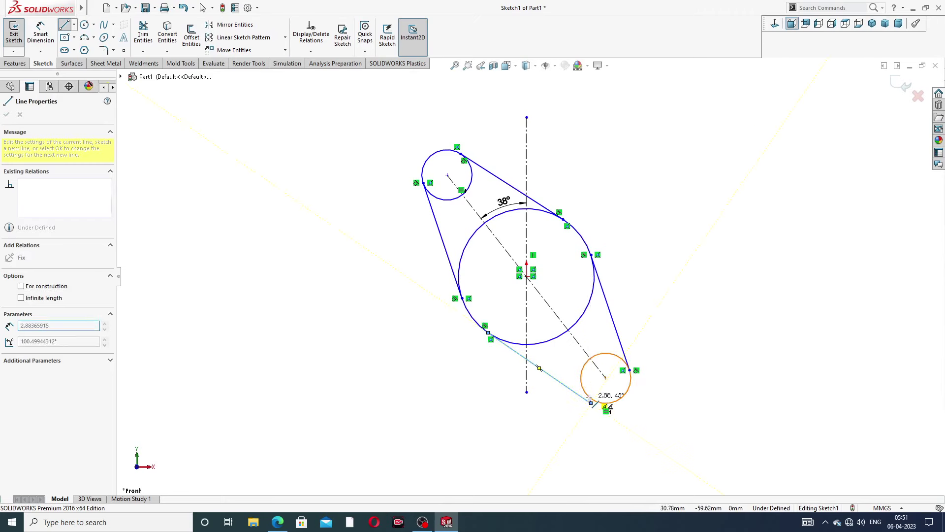
click(591, 403)
right_click(649, 315)
click(667, 316)
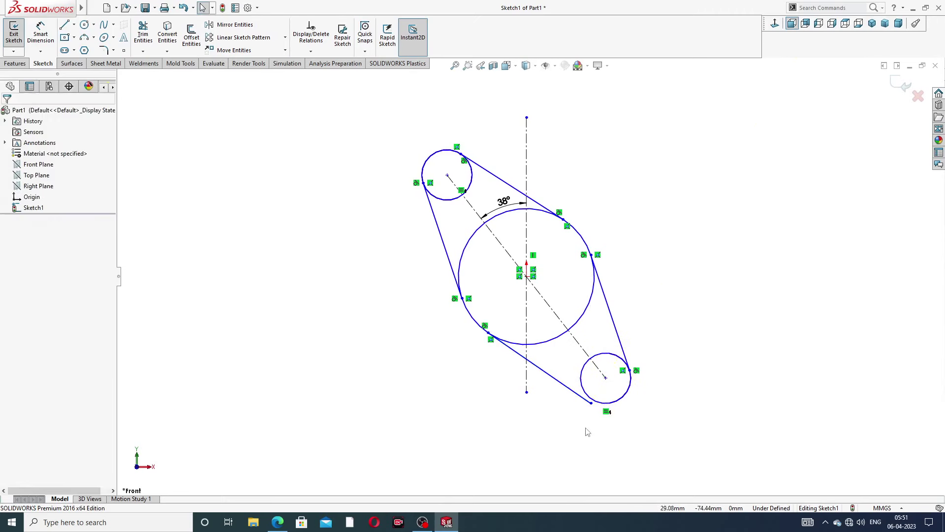
scroll(596, 458, down, 4)
click(582, 335)
drag(583, 335, 588, 329)
click(684, 196)
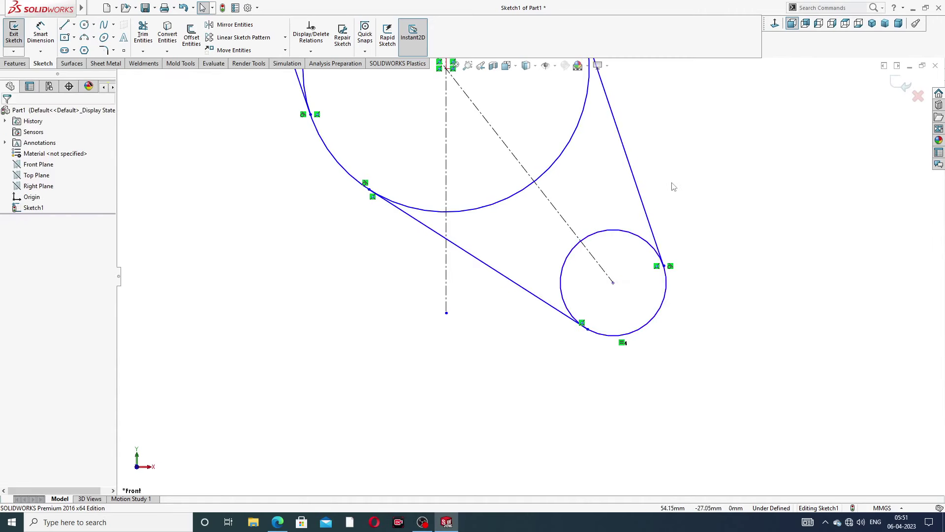
Add a Tangent relation between the lower line and the lower small circle
scroll(640, 155, up, 2)
scroll(567, 139, up, 2)
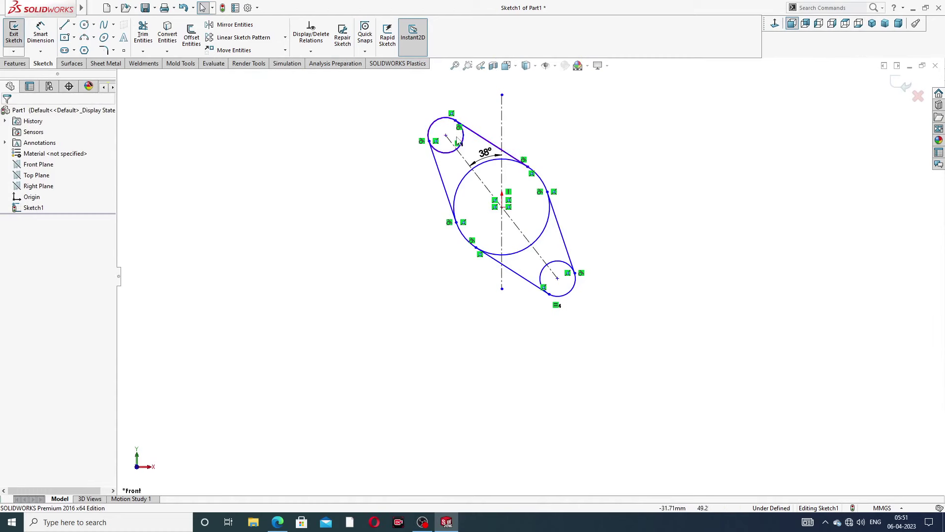
scroll(459, 142, down, 3)
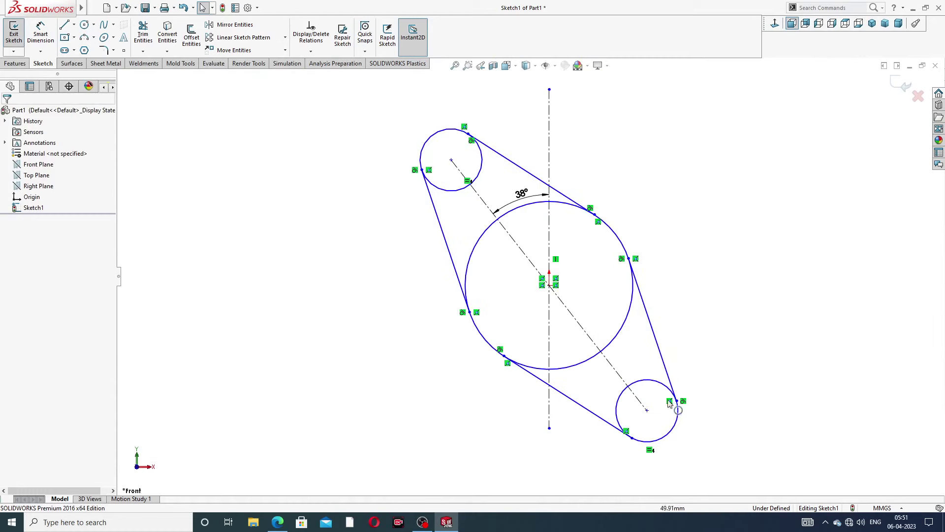
click(615, 426)
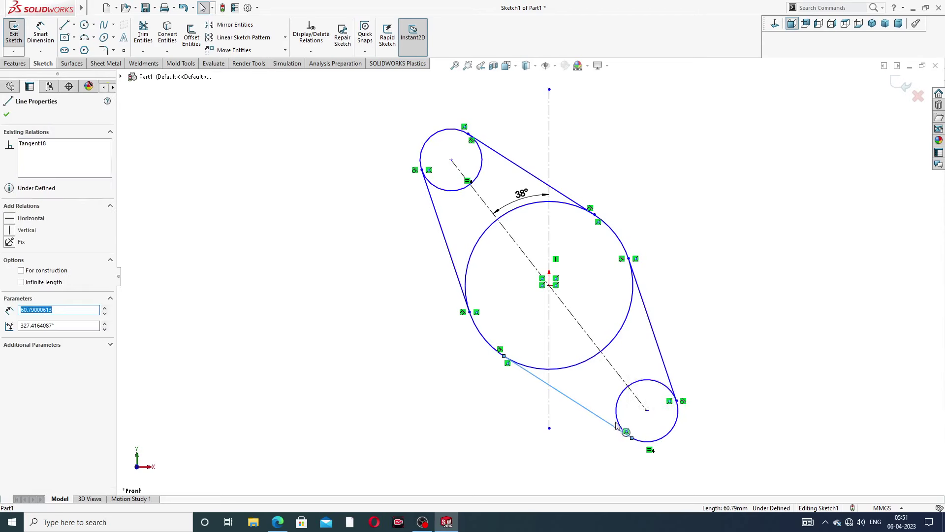
ctrl+click(651, 442)
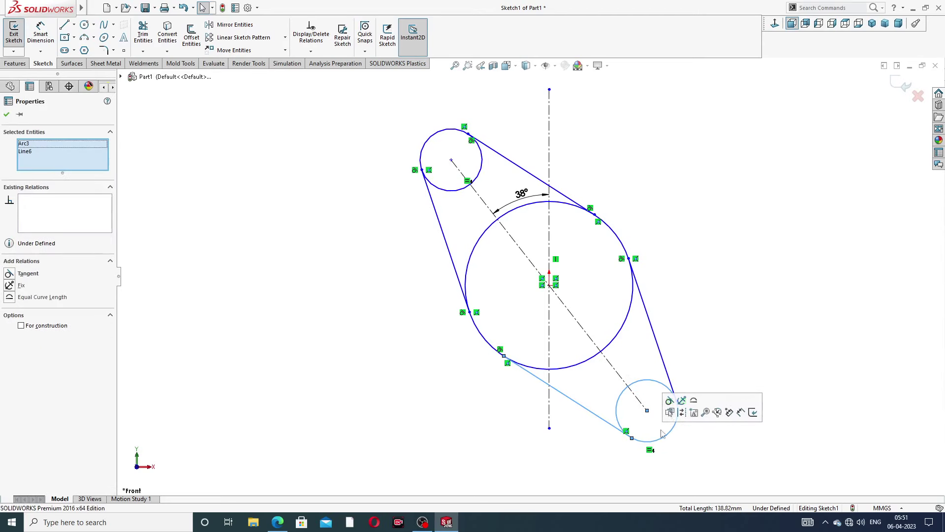
click(669, 401)
click(718, 313)
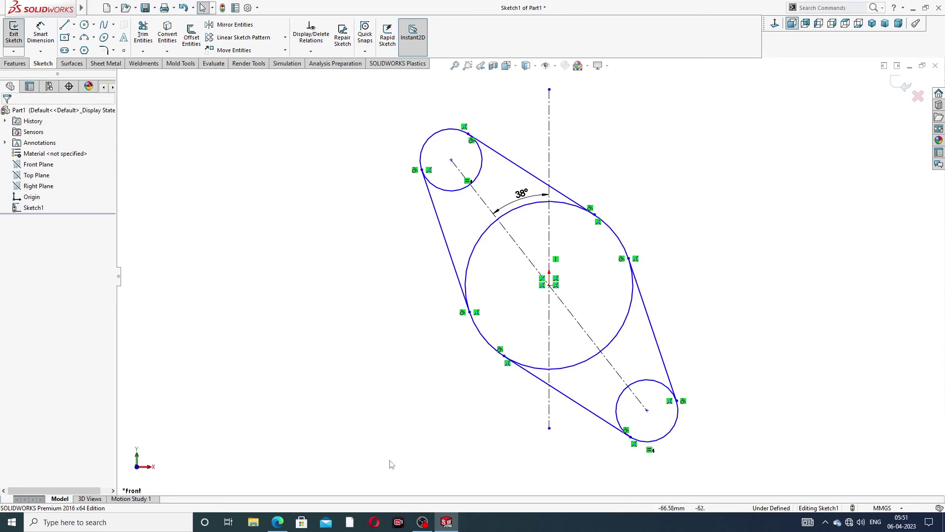
click(278, 522)
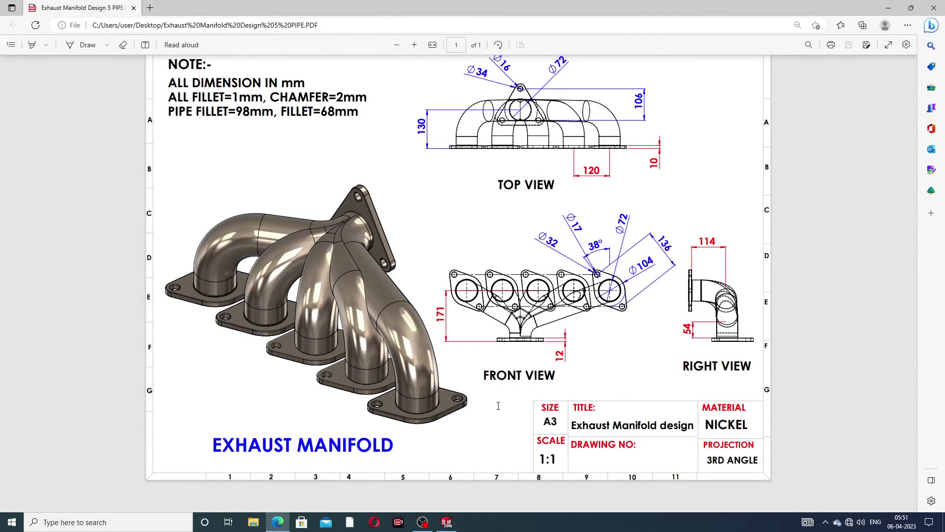
click(278, 522)
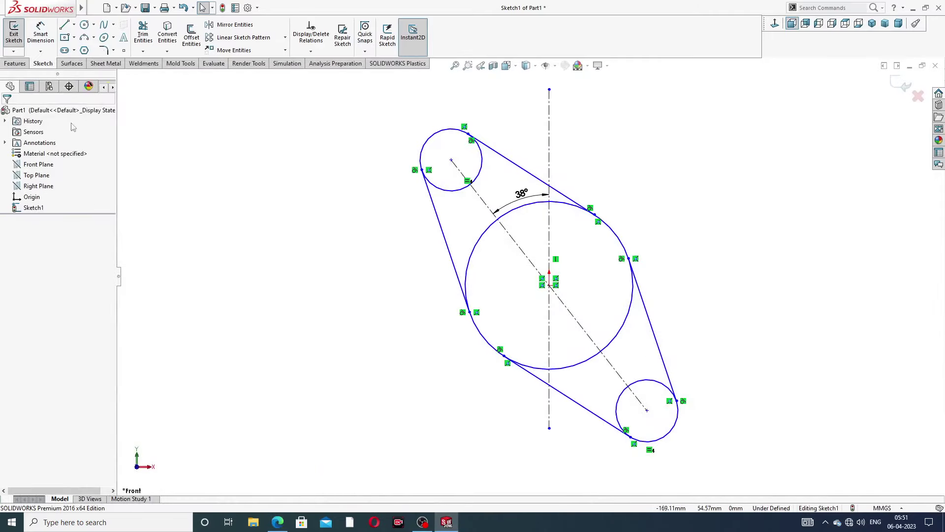
Dimension the upper small circle Ø34 and the central circle Ø104
click(42, 35)
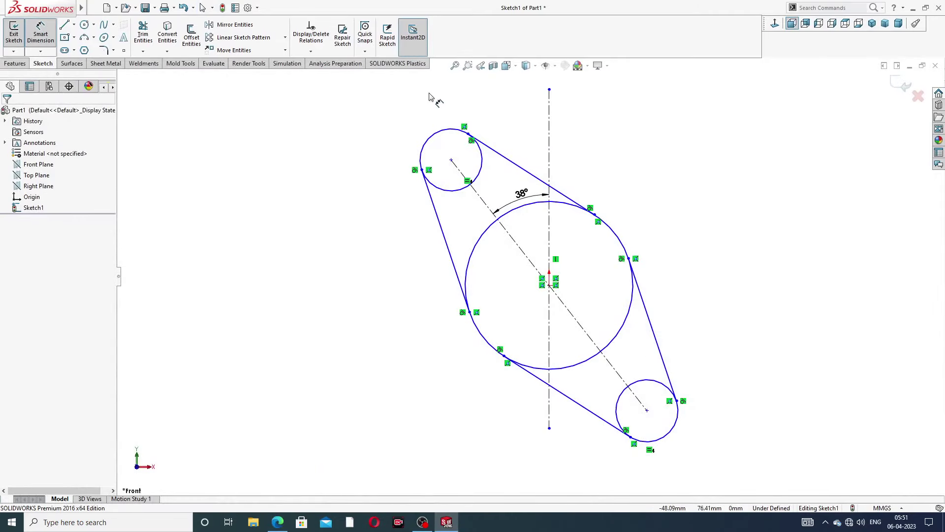
click(434, 132)
click(382, 126)
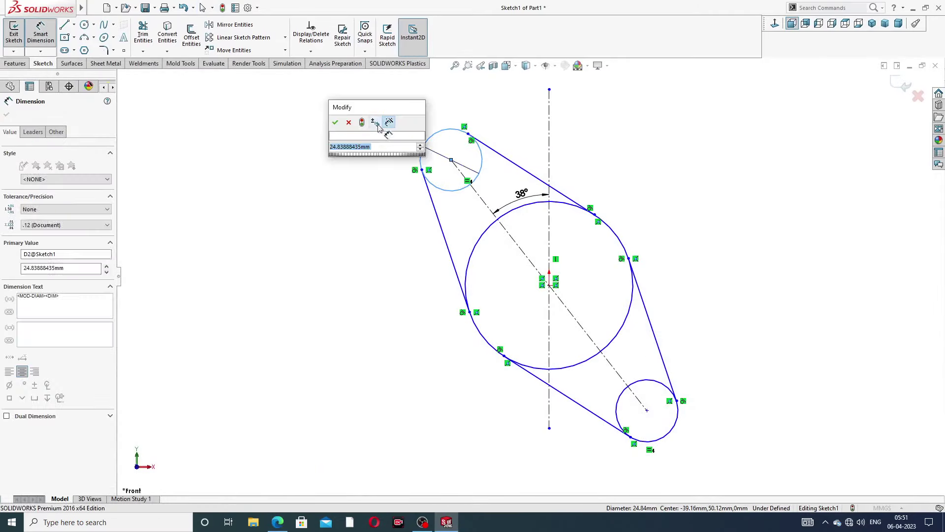
text(34)
key(Return)
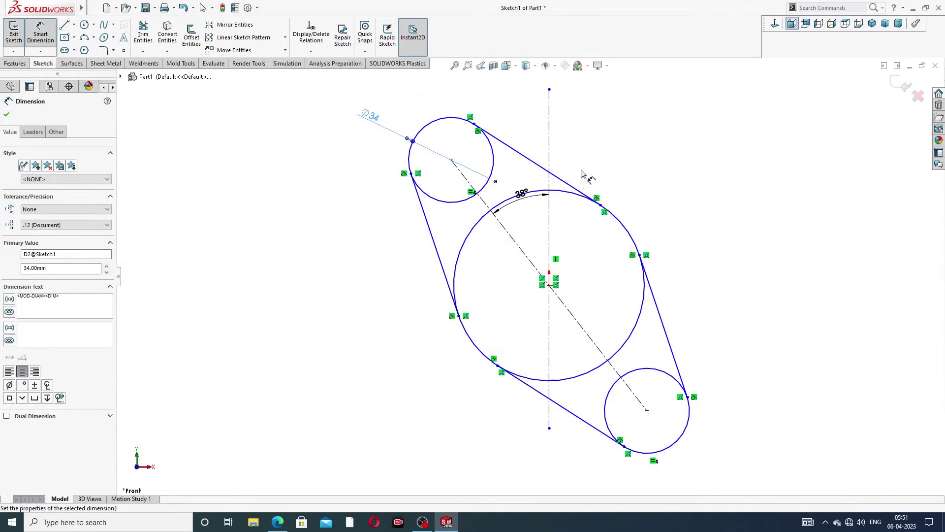
click(576, 197)
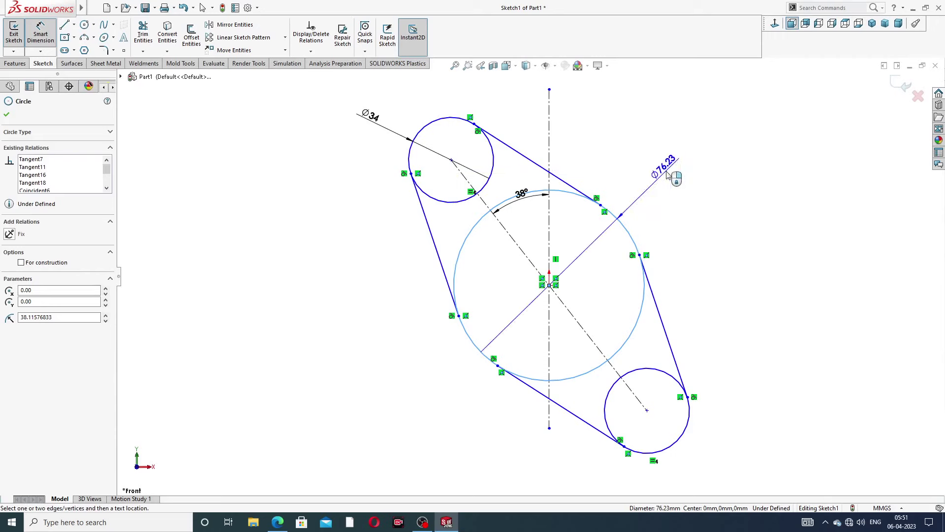
click(664, 172)
text(10)
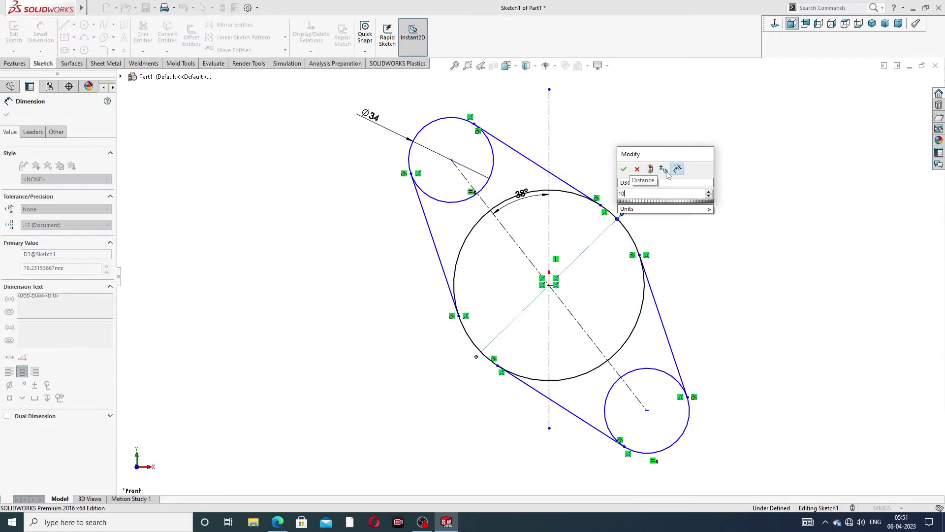
text(4)
key(Return)
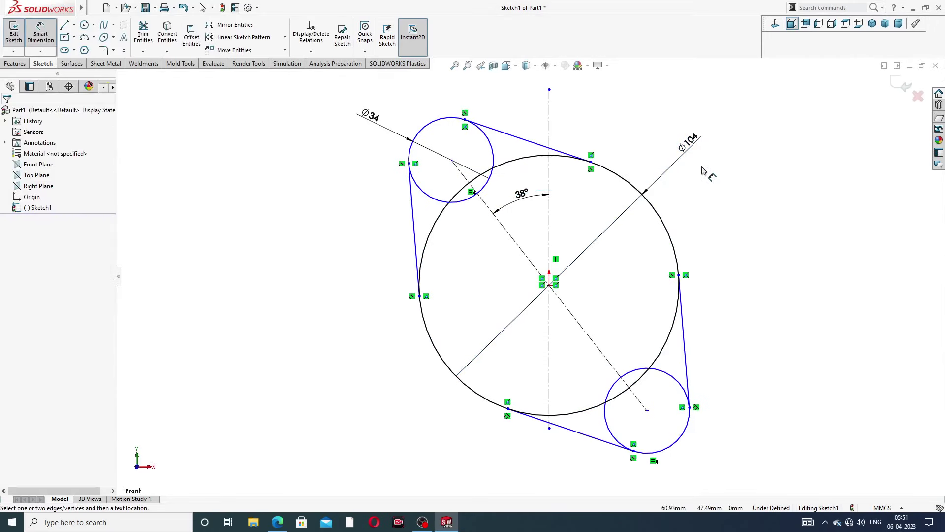
Set the distance between the two small circle centres to 136
right_click(762, 148)
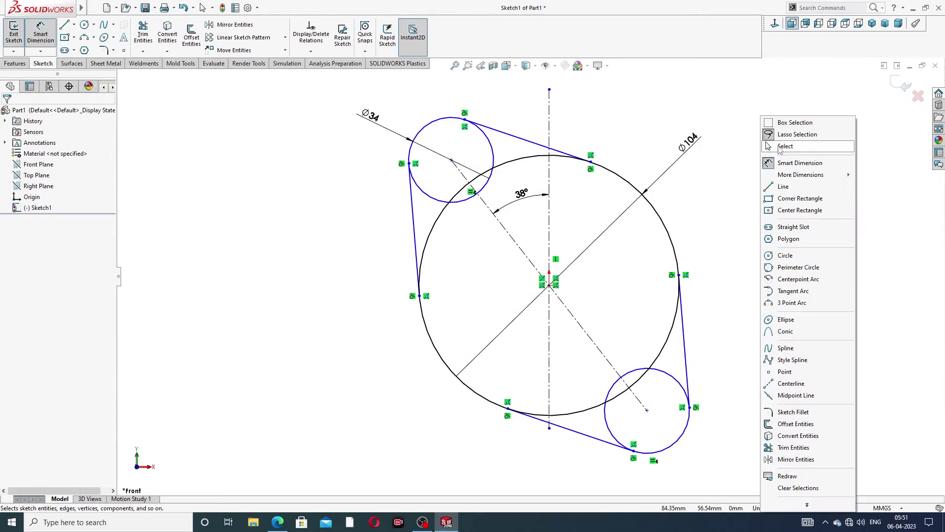
click(784, 146)
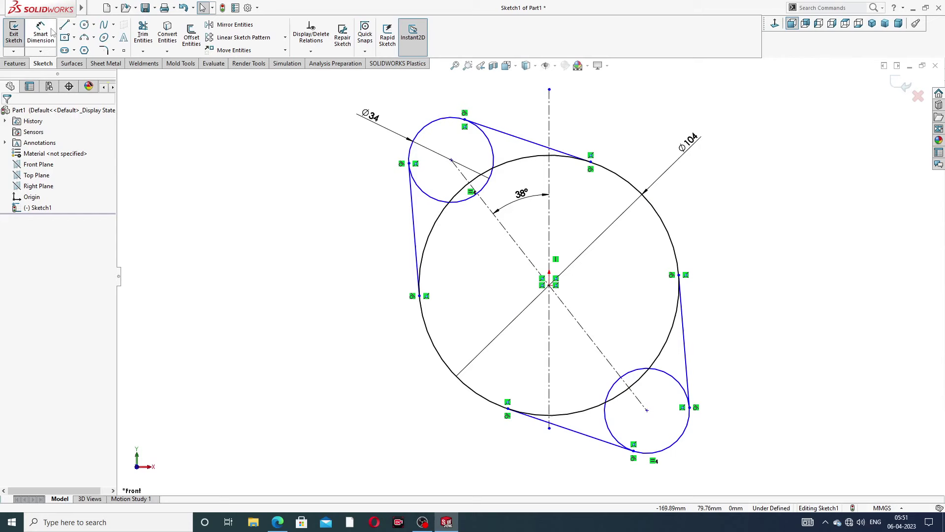
click(451, 160)
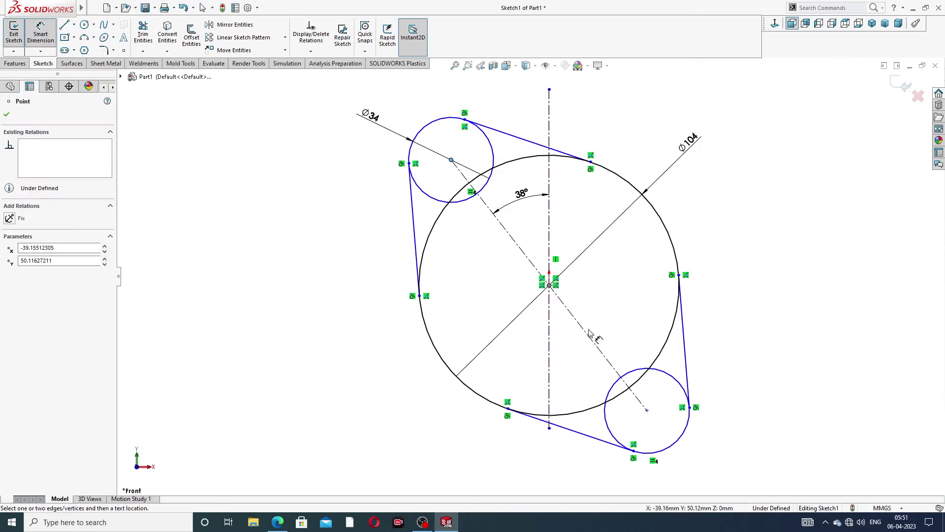
click(647, 411)
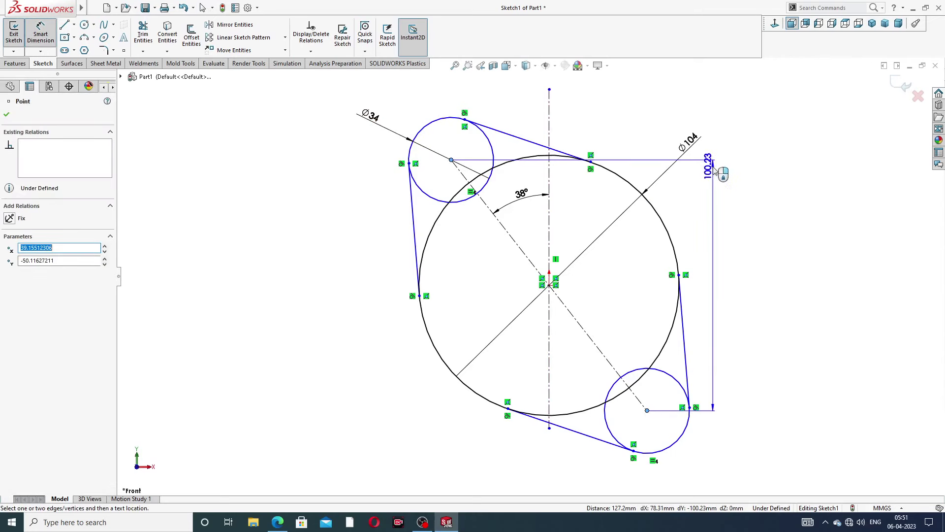
click(709, 147)
text(136)
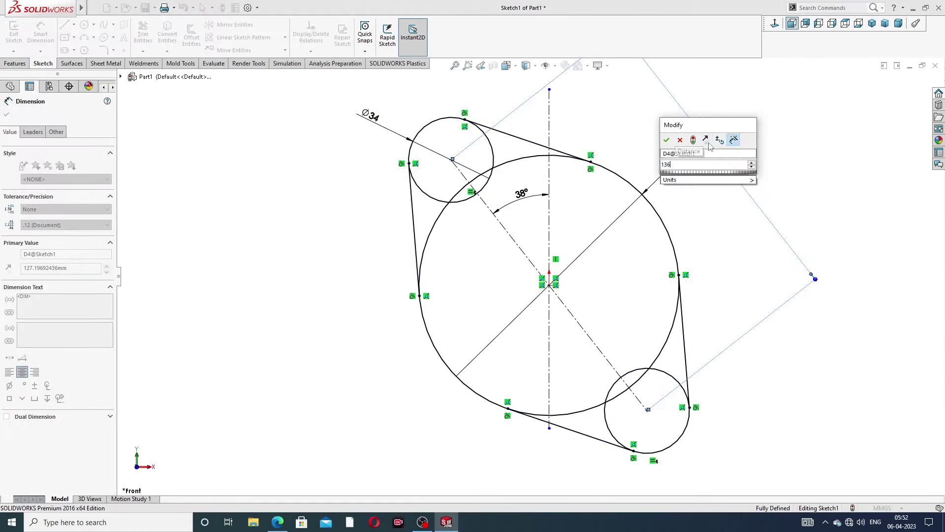
key(Return)
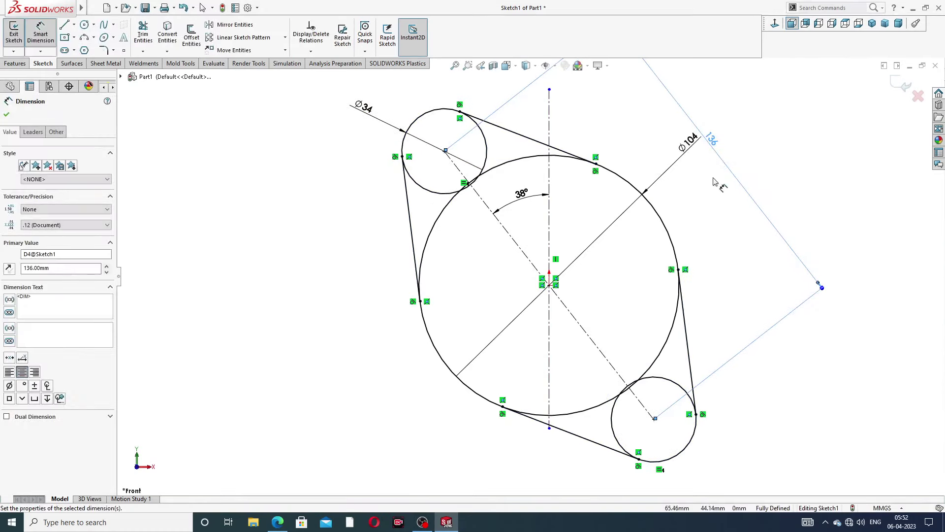
right_click(746, 142)
click(767, 146)
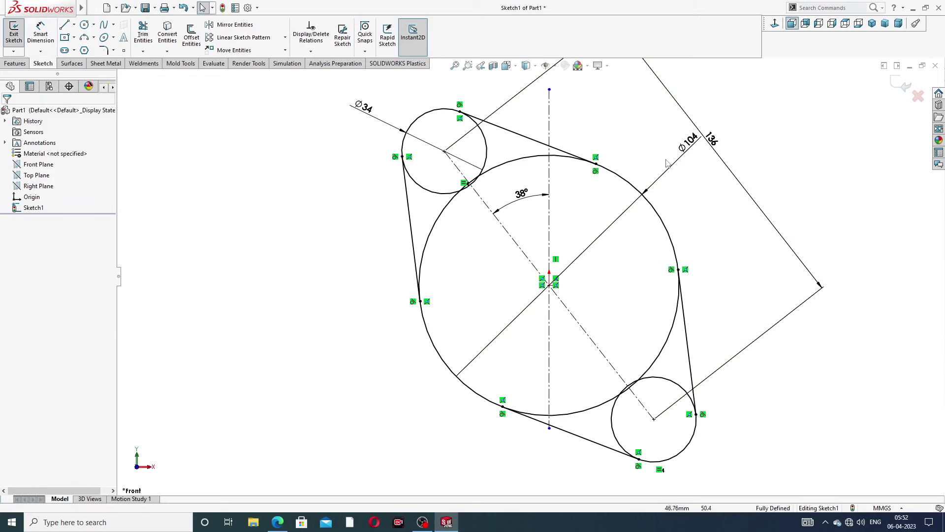
Move the 136 dimension further out from the outline and select the Ø104 dimension
drag(712, 139, 722, 129)
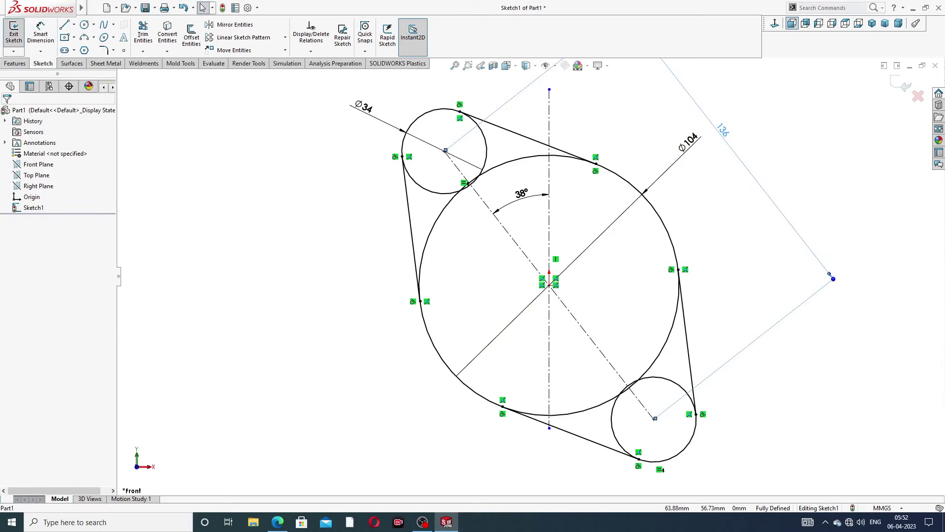
click(685, 171)
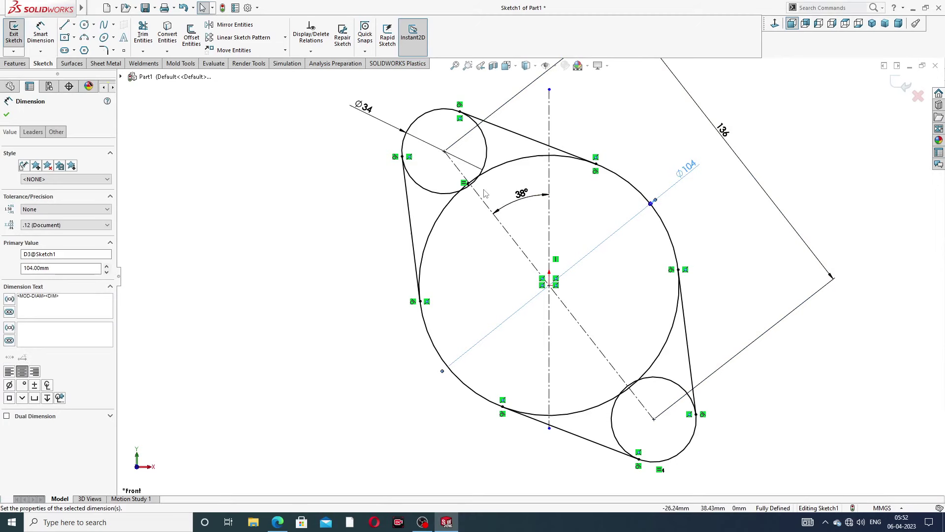
scroll(485, 194, down, 3)
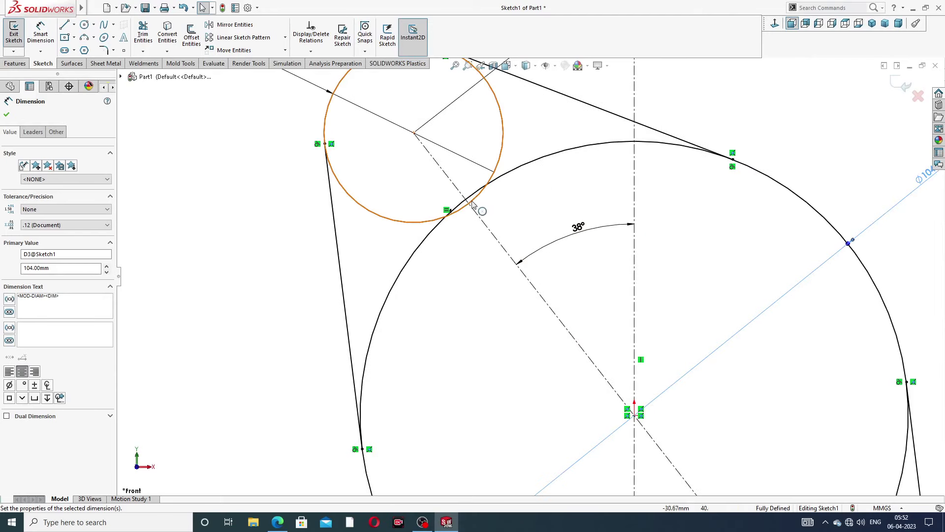
scroll(507, 191, up, 2)
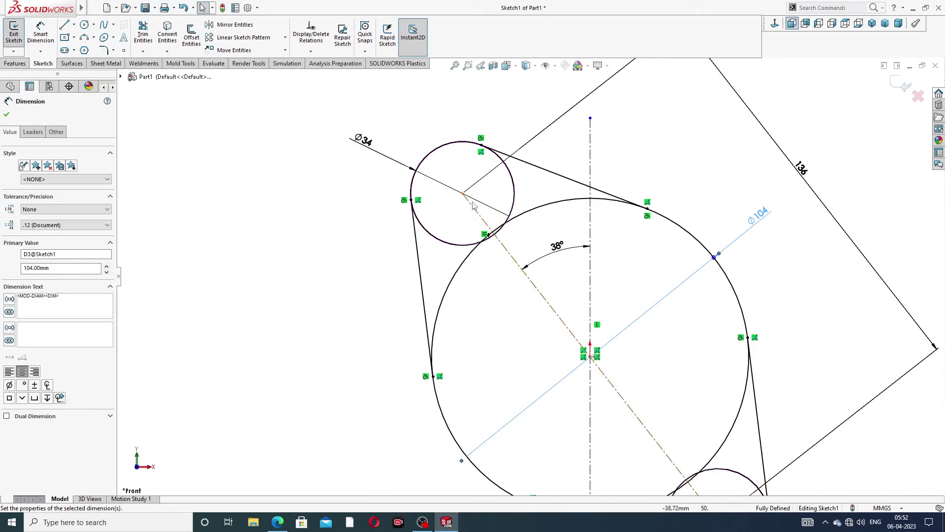
scroll(679, 227, up, 1)
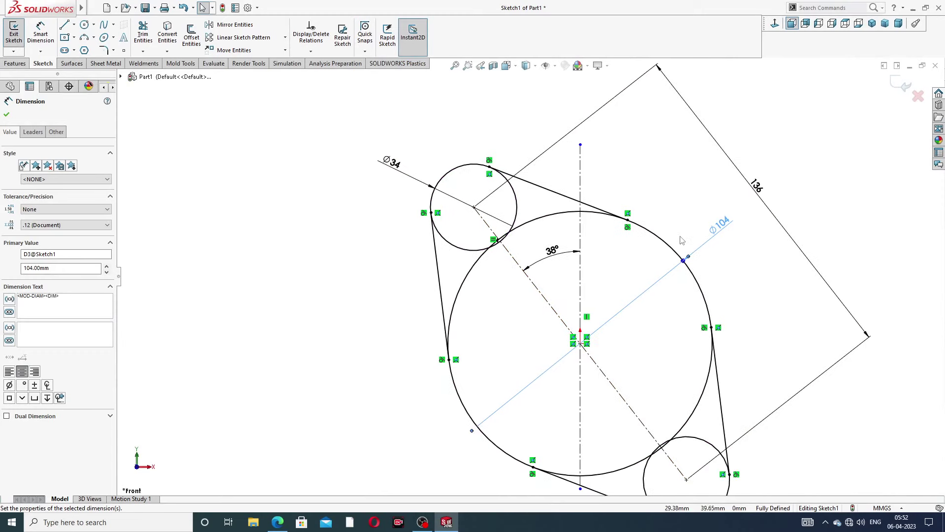
Check the reference drawing and correct the small circle's diameter from 34 to 32
click(278, 522)
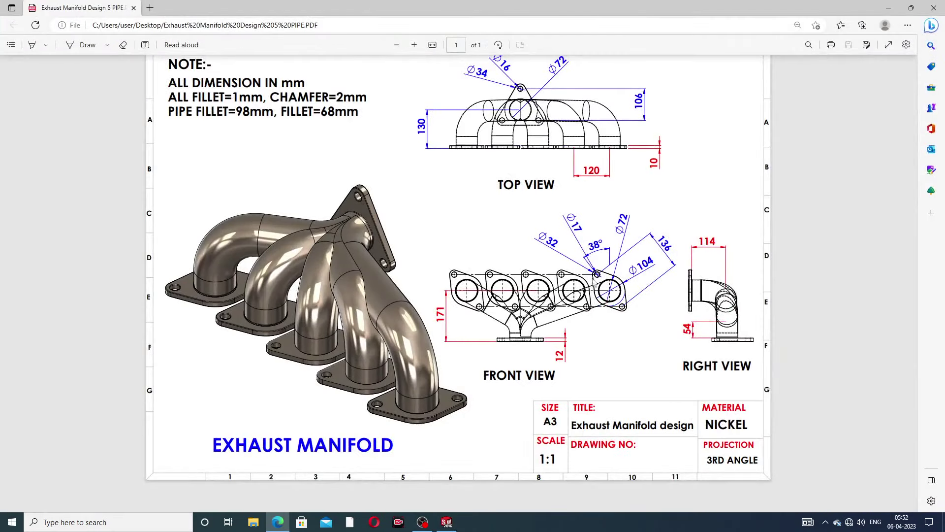
click(278, 522)
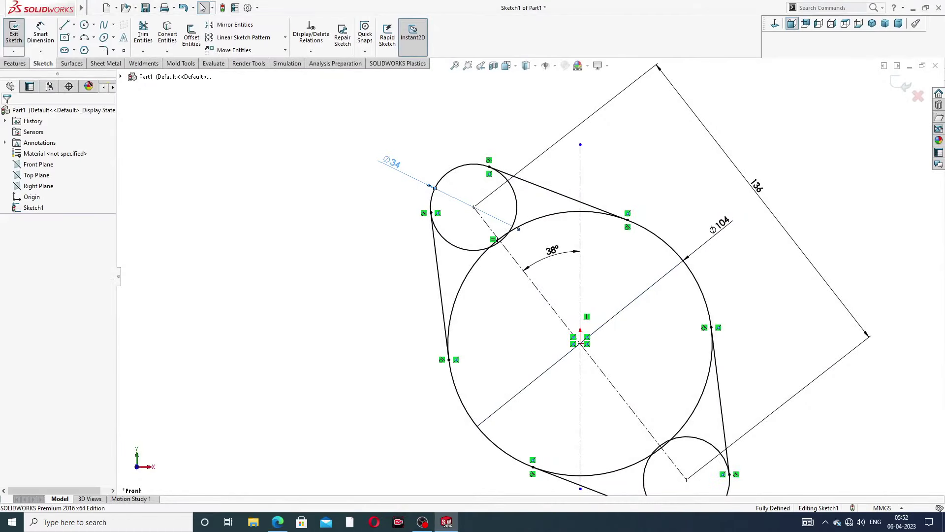
double_click(393, 166)
text(32)
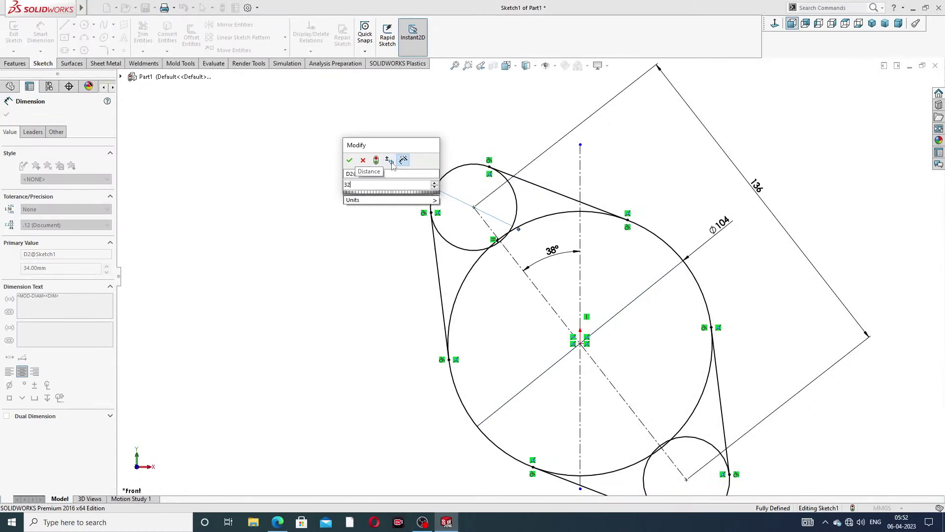
key(Return)
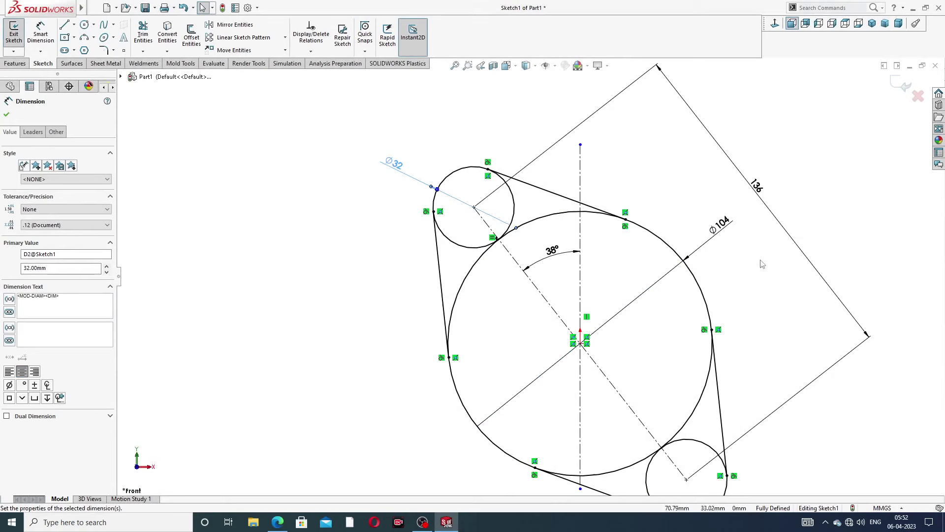
click(763, 264)
Place a 38° angle dimension between the centreline and the angled construction line
key(f)
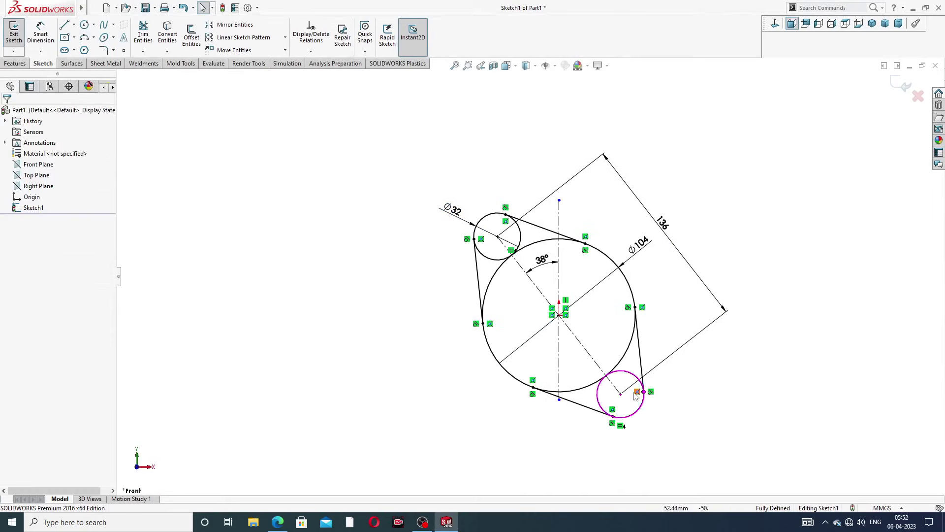
scroll(636, 395, down, 5)
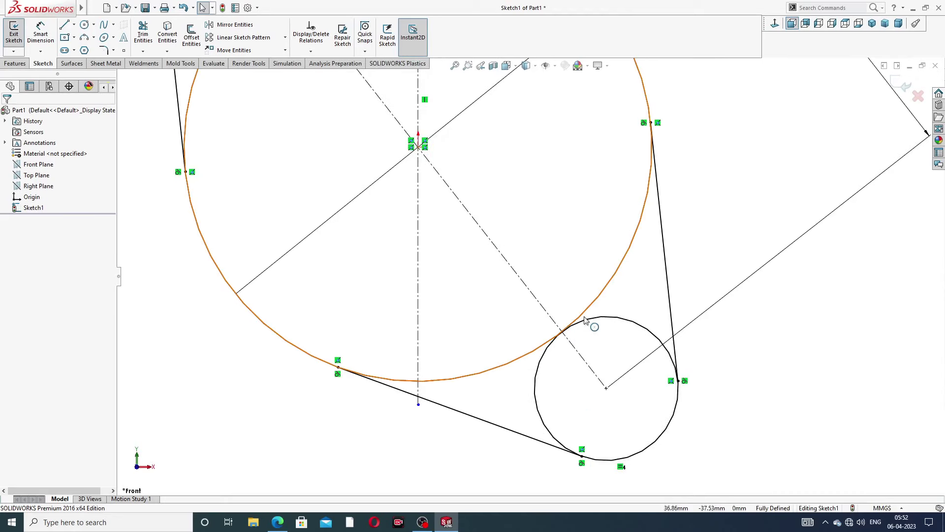
scroll(585, 320, up, 5)
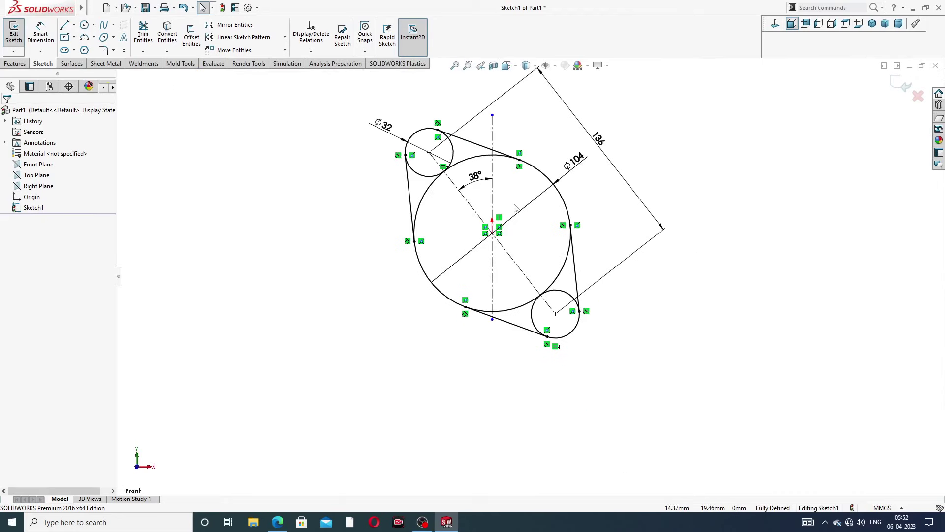
scroll(516, 207, up, 2)
scroll(517, 208, down, 2)
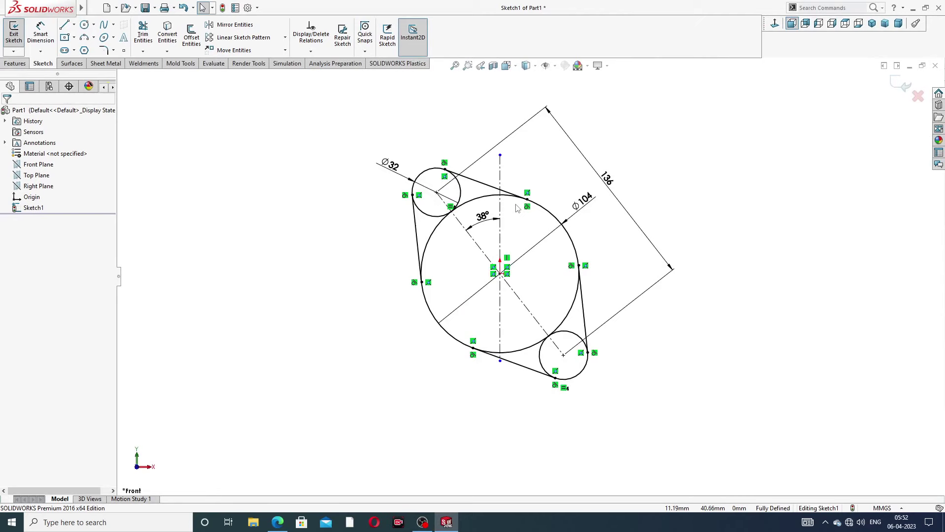
scroll(517, 208, down, 1)
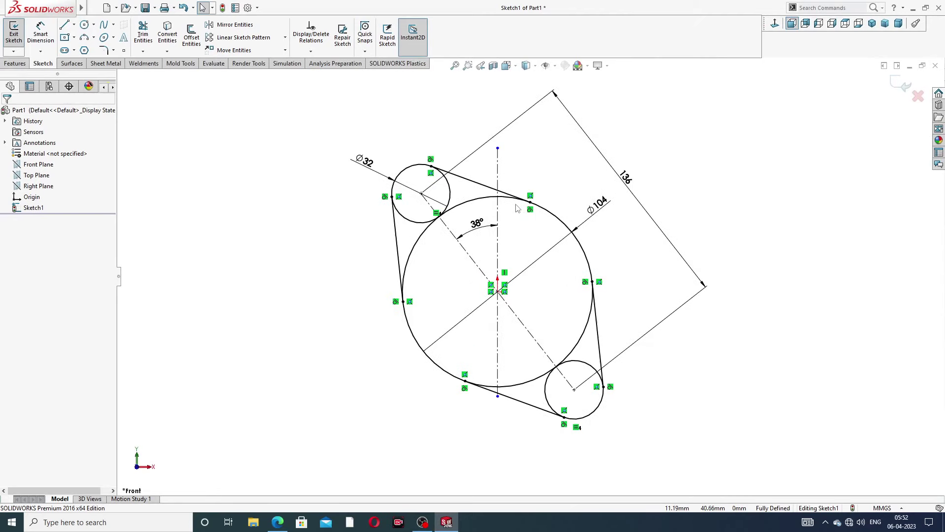
click(476, 225)
key(Escape)
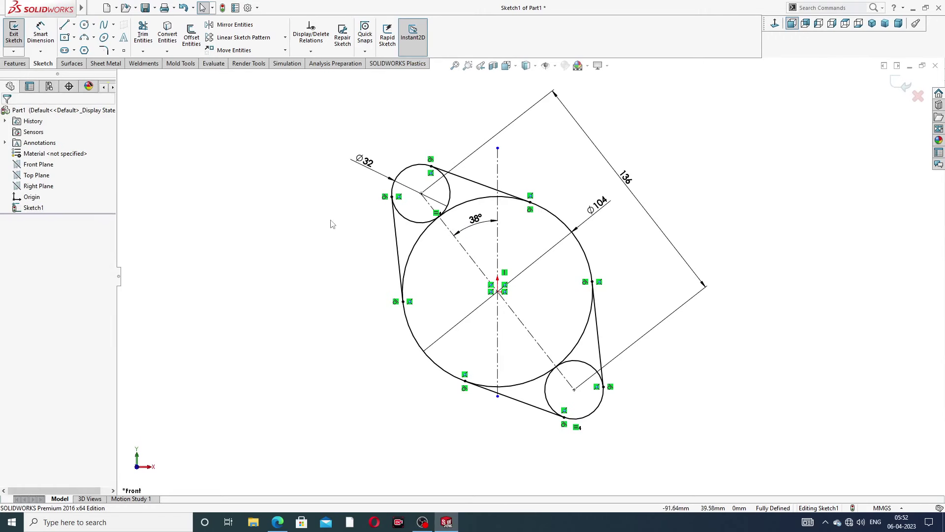
Power-trim the inner circle arcs to leave one rounded flange outline
click(142, 38)
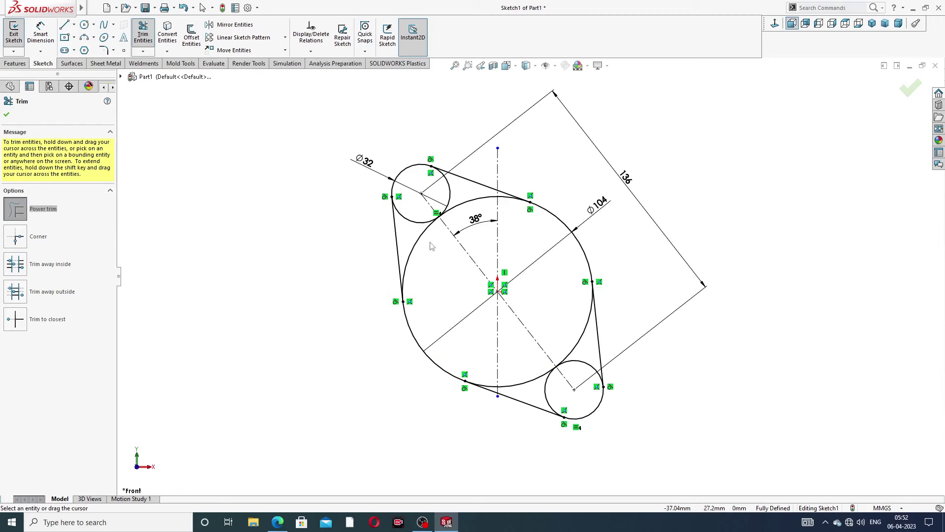
mouse_move(432, 246)
mouse_down()
mouse_move(435, 213)
mouse_move(449, 197)
mouse_move(490, 283)
mouse_up()
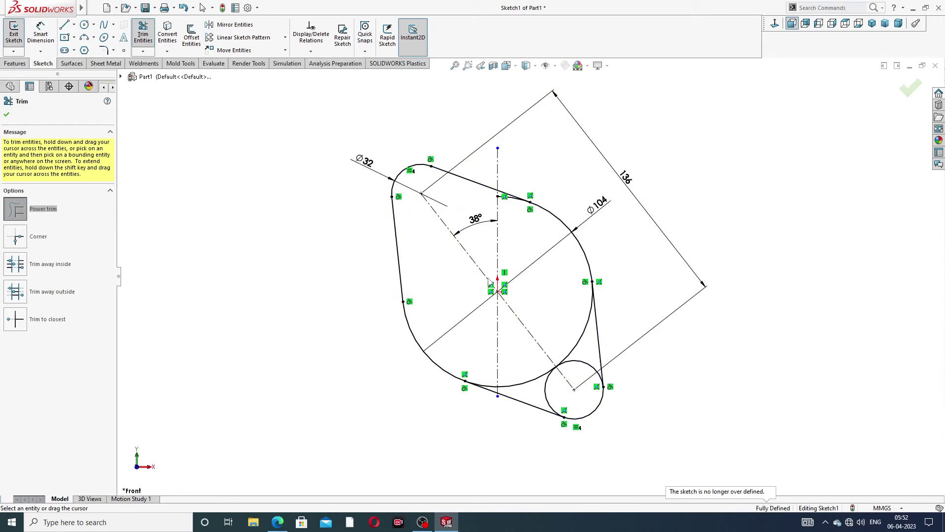
drag(505, 376, 560, 379)
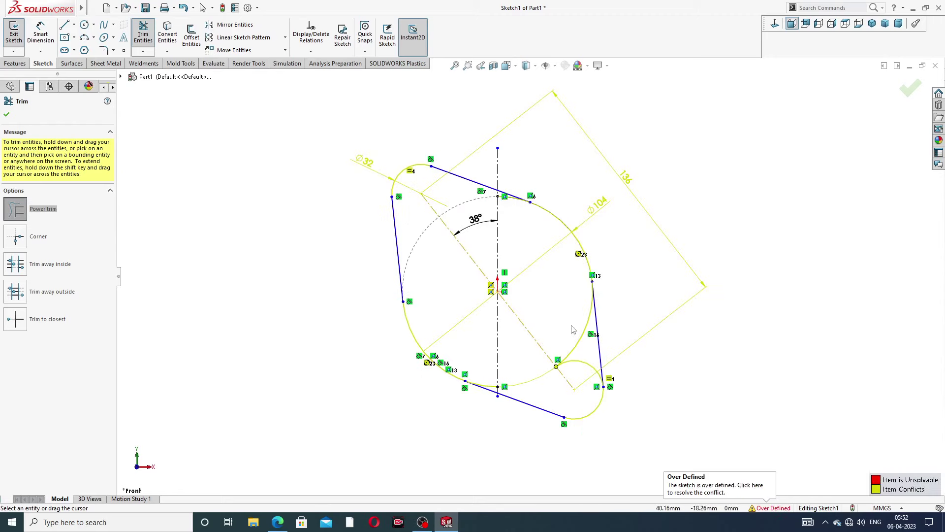
scroll(511, 211, down, 4)
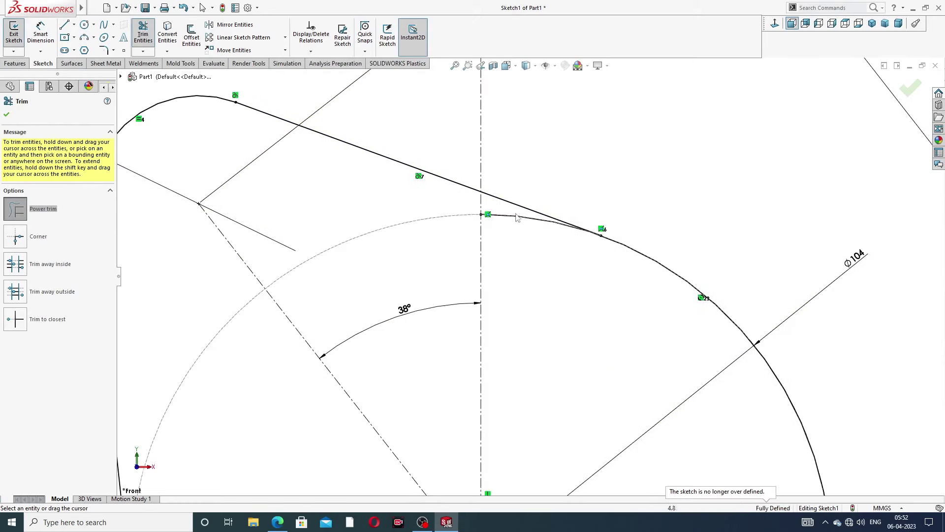
scroll(519, 258, up, 2)
scroll(523, 274, up, 3)
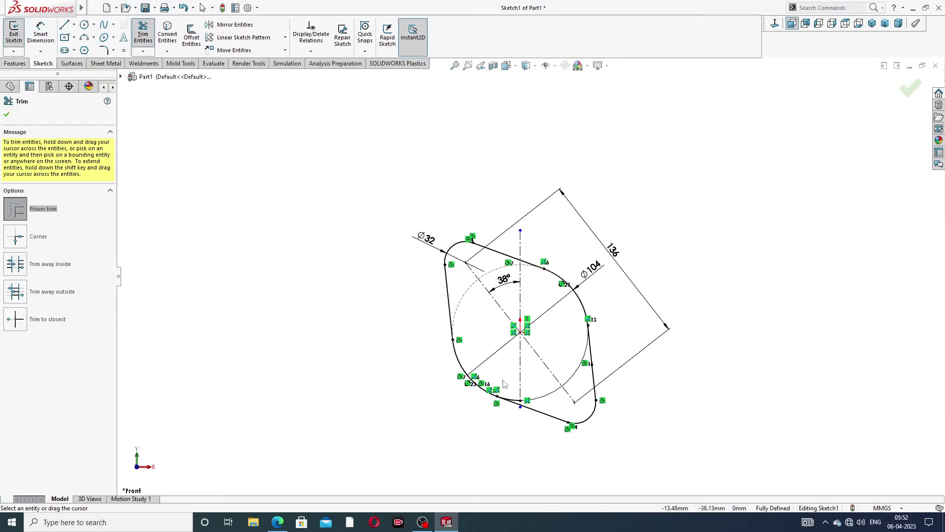
scroll(506, 386, down, 6)
scroll(564, 382, up, 5)
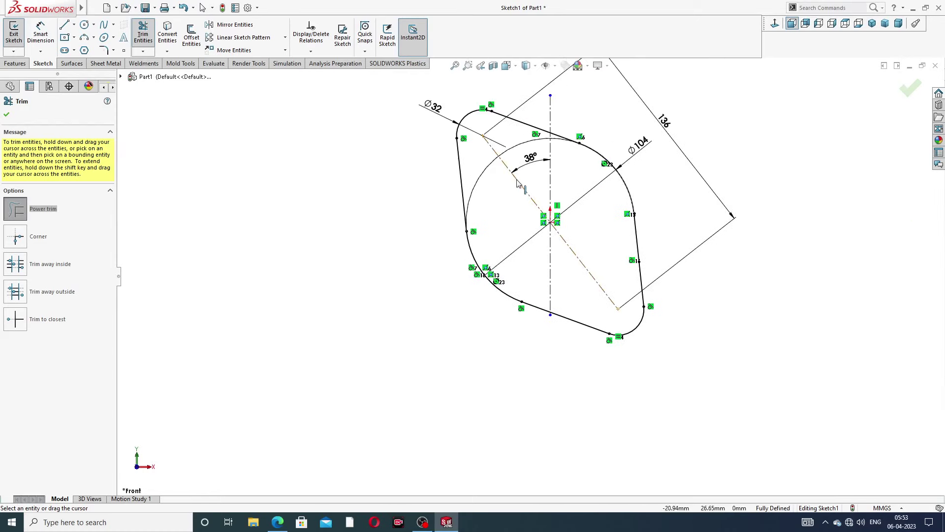
scroll(518, 183, down, 2)
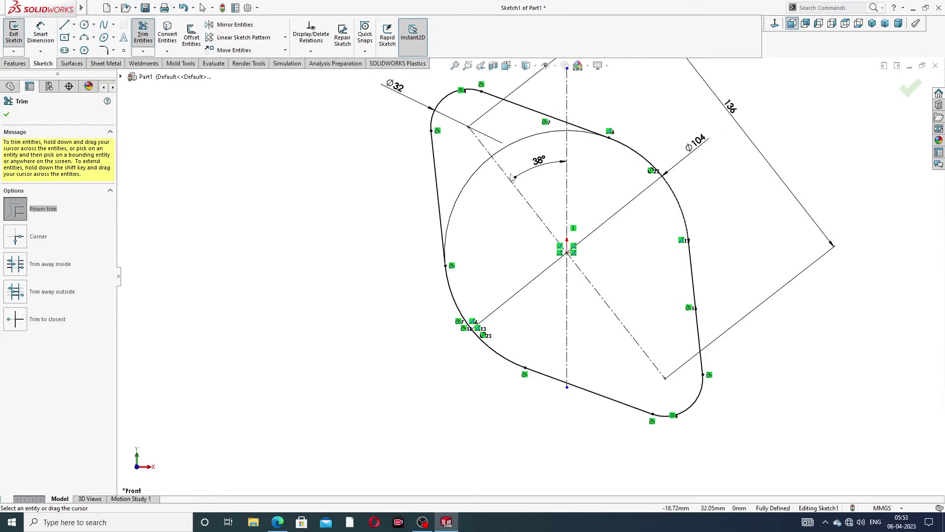
click(7, 115)
Start an Extruded Boss/Base and check the manifold drawing PDF
click(18, 63)
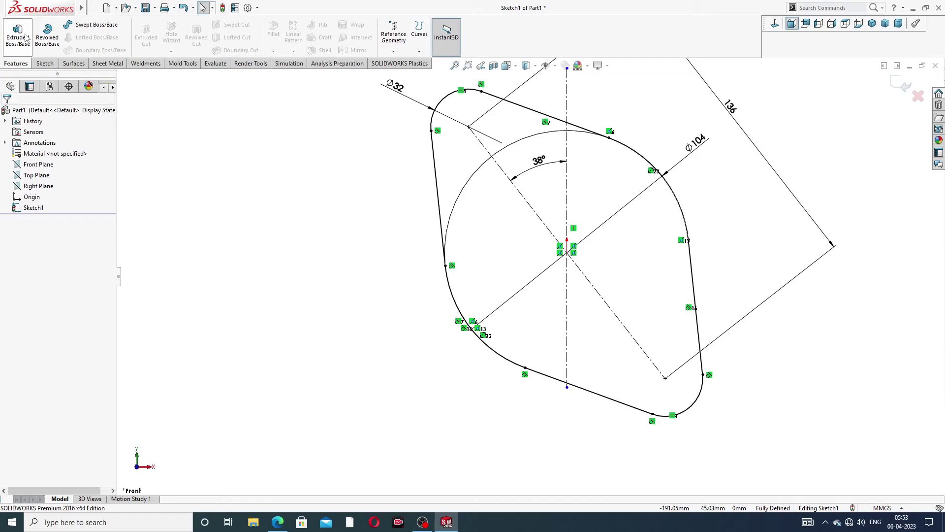
click(26, 37)
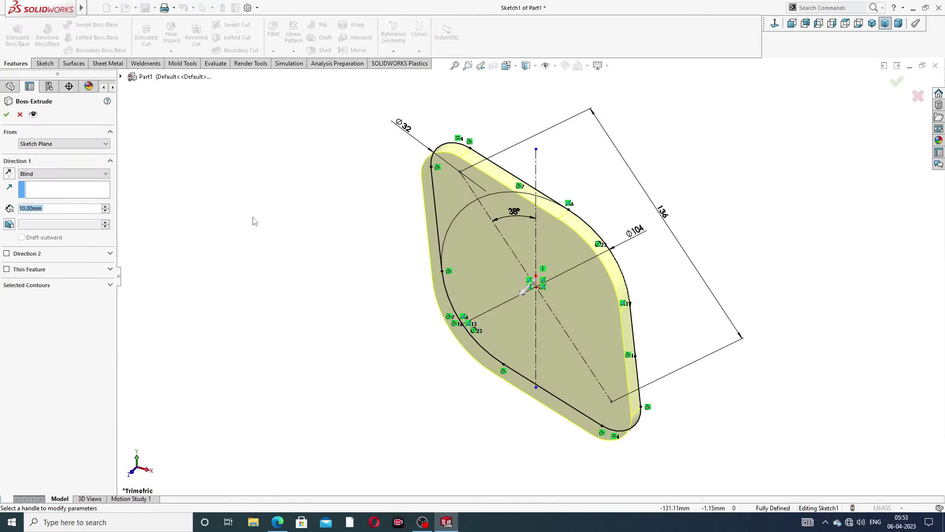
key(alt+Tab)
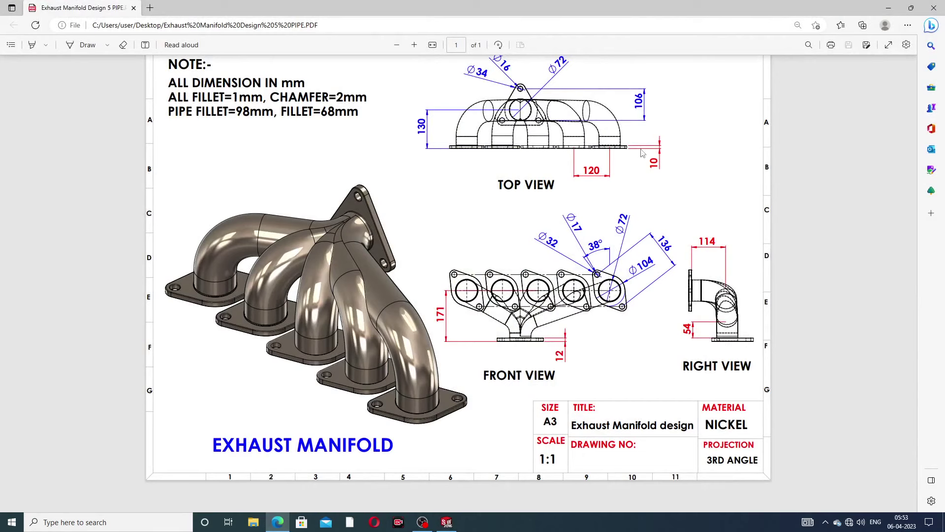
key(alt+Tab)
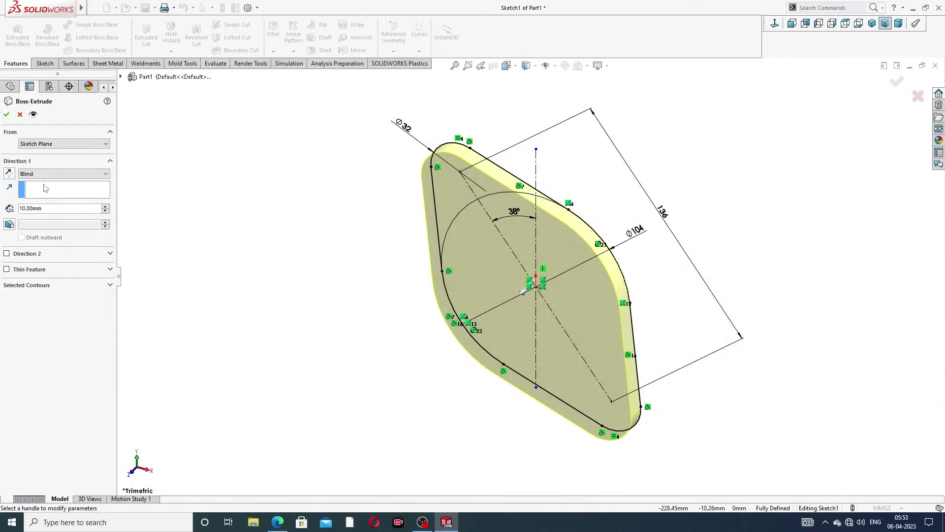
Accept the 10 mm Blind extrusion as Boss-Extrude1 and select the plate's front face
click(7, 114)
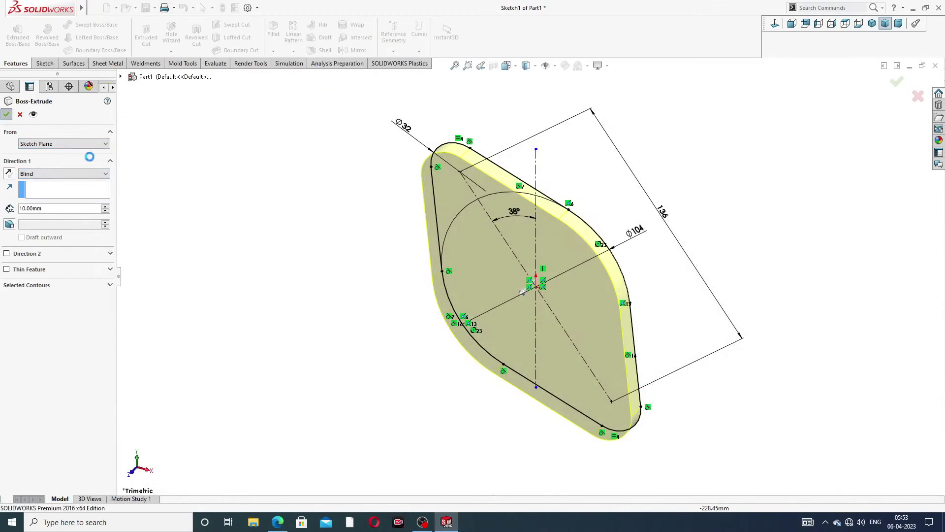
mouse_move(686, 234)
middle_down()
mouse_move(627, 196)
mouse_move(657, 192)
middle_up()
click(541, 244)
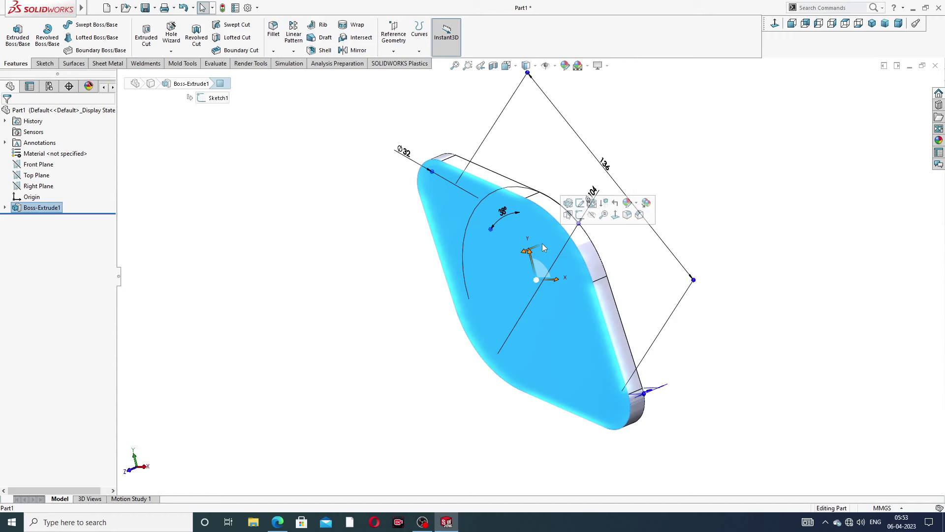
Sketch a central bore circle and two corner bolt-hole circles on the plate face
click(592, 203)
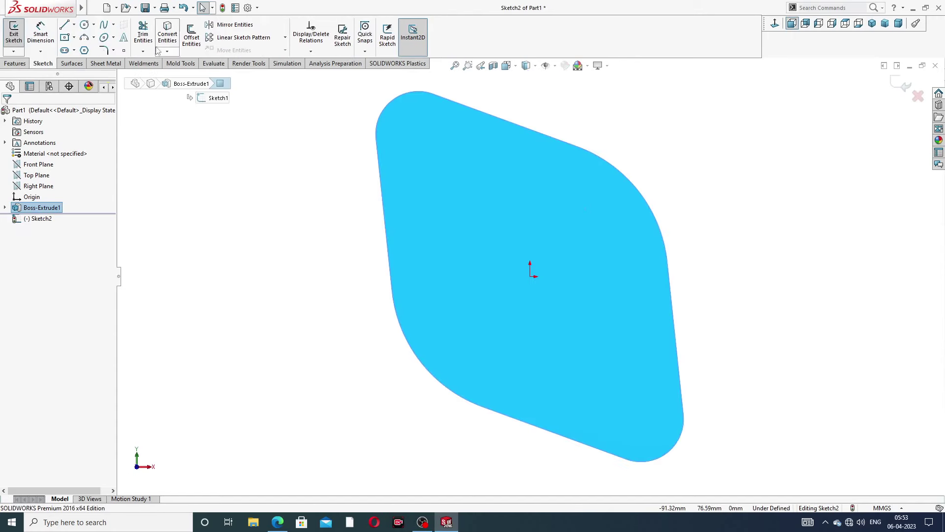
click(85, 26)
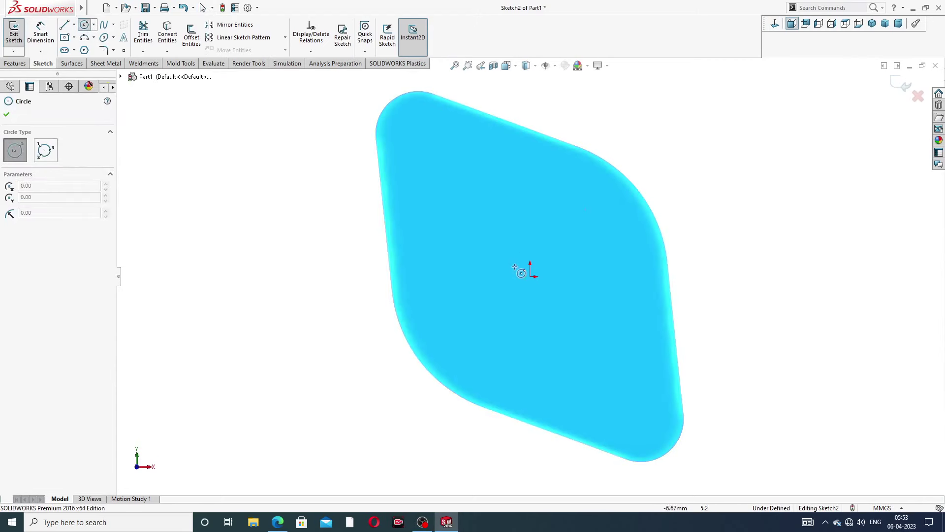
drag(530, 277, 530, 215)
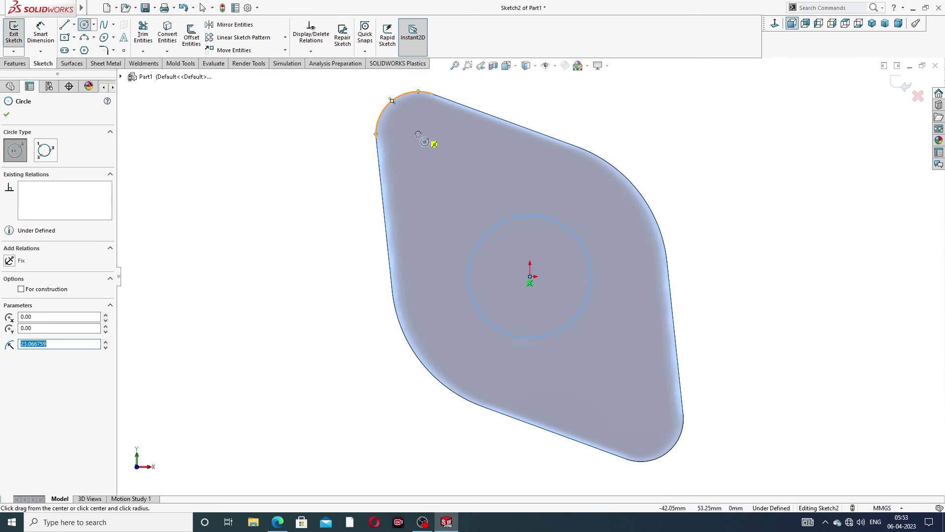
drag(418, 135, 432, 123)
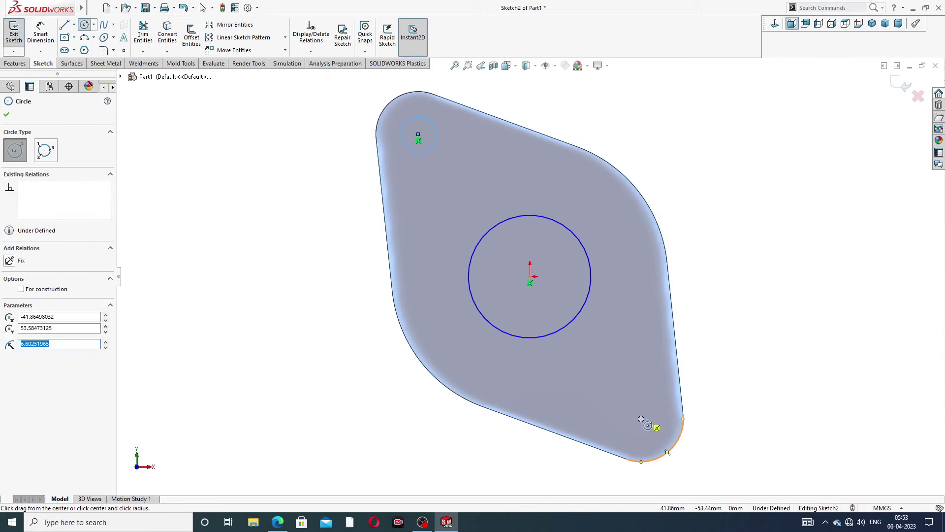
mouse_move(641, 419)
mouse_down()
mouse_move(661, 396)
mouse_move(657, 402)
mouse_up()
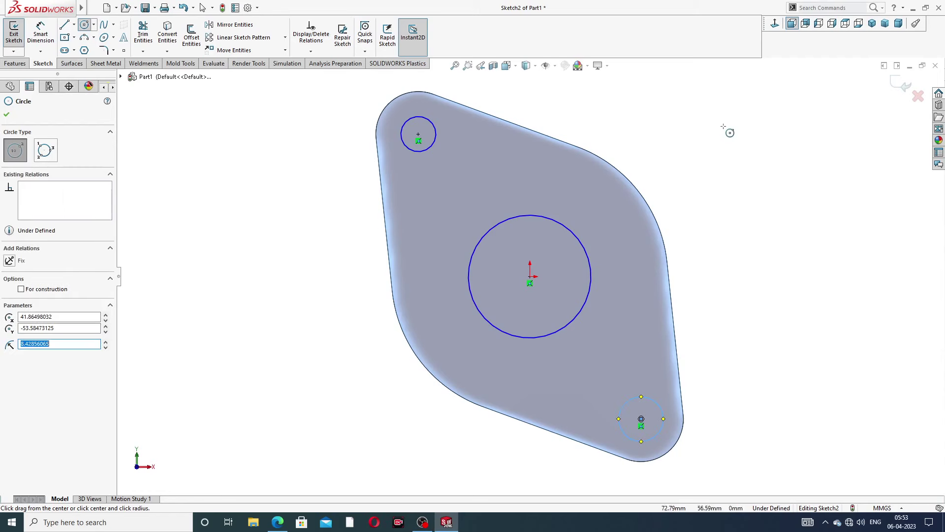
right_click(724, 129)
click(741, 133)
Make the two bolt-hole circles equal in size
click(435, 133)
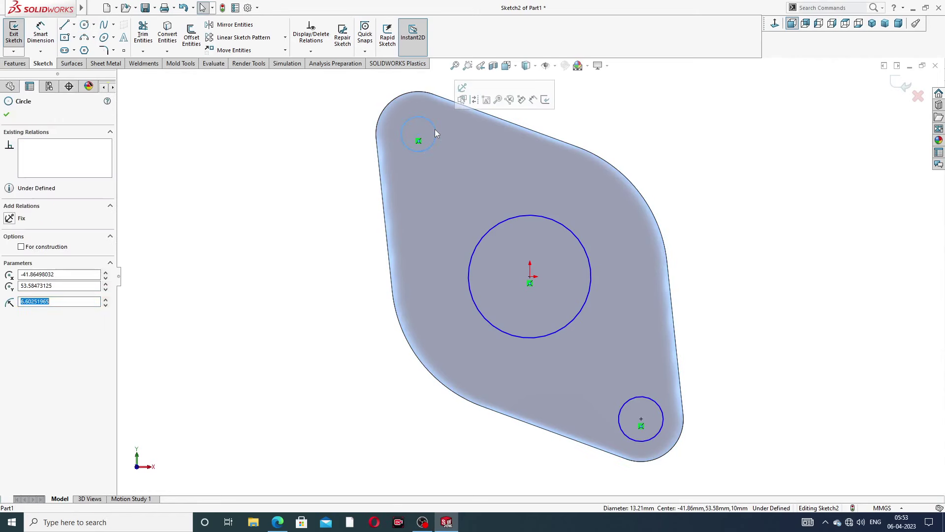
ctrl+click(630, 396)
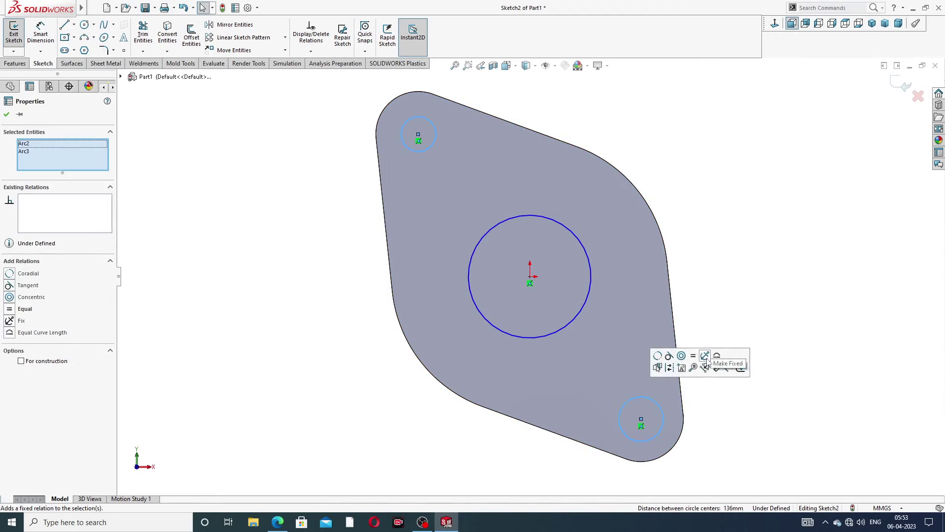
click(694, 357)
click(724, 173)
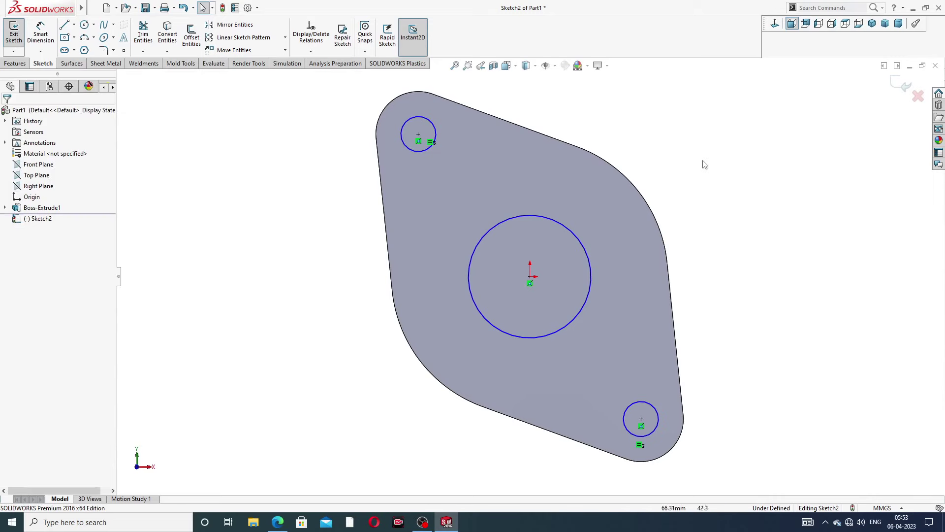
Dimension the bolt holes Ø17 and the central bore Ø72
click(40, 32)
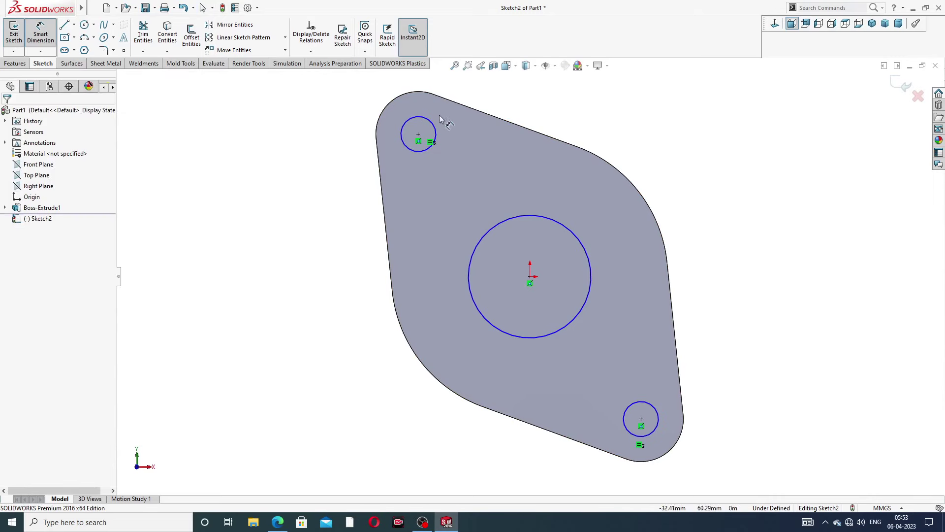
click(409, 117)
click(348, 107)
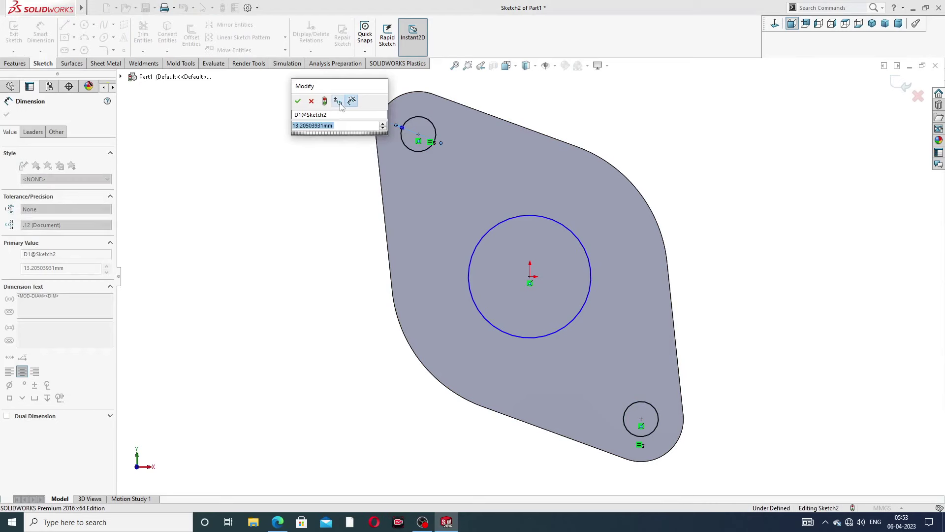
text(17)
key(Return)
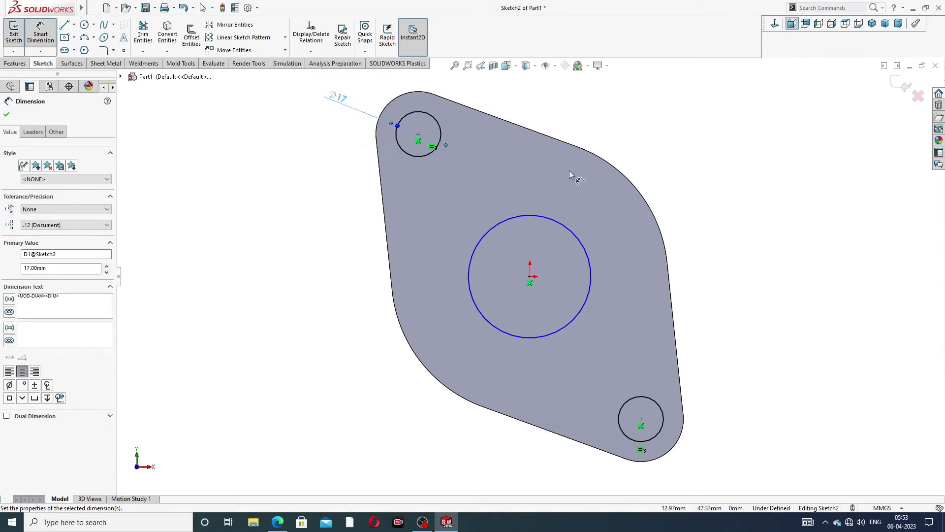
click(575, 236)
click(666, 161)
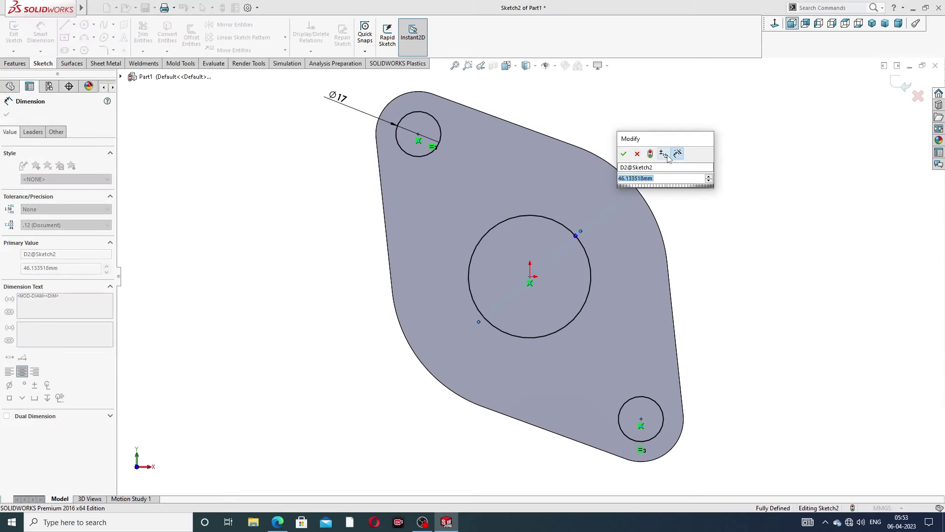
text(72)
key(Return)
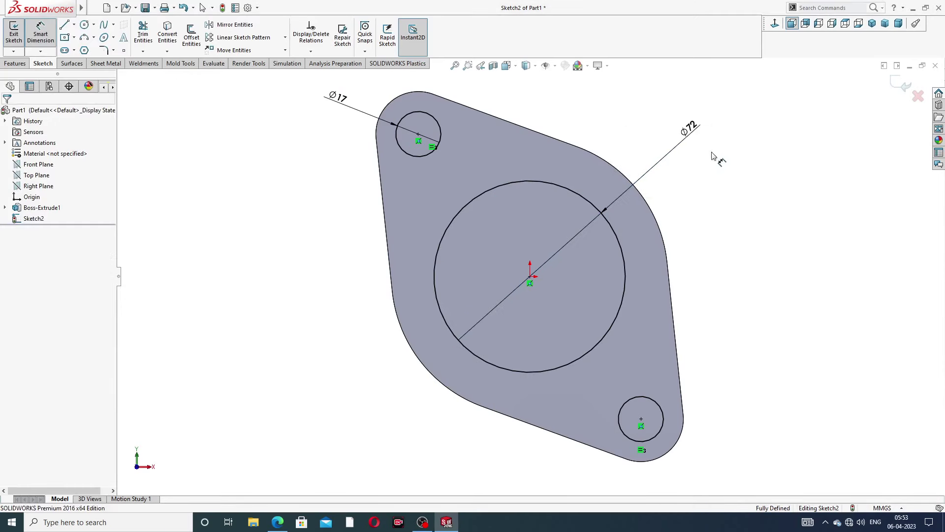
right_click(730, 154)
click(759, 146)
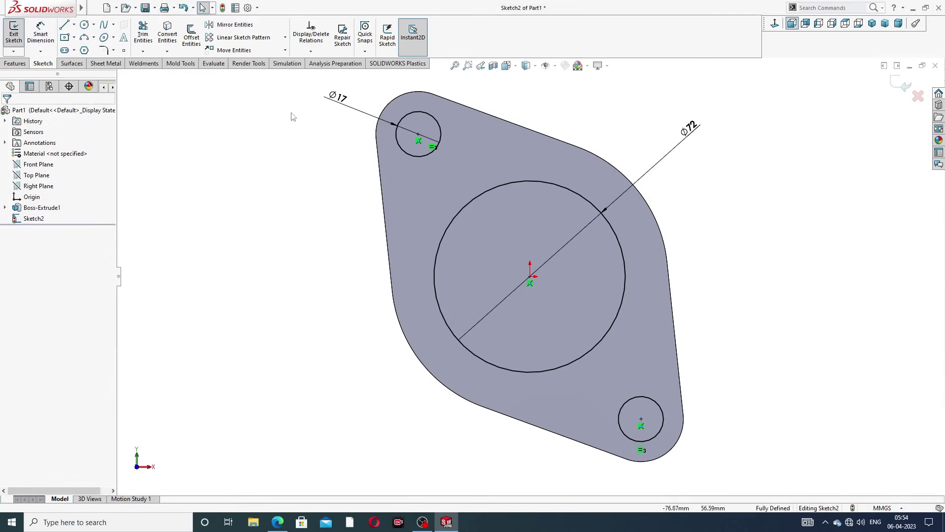
Extrude-cut the hole sketch Through All to punch the bore and bolt holes
click(16, 63)
click(146, 35)
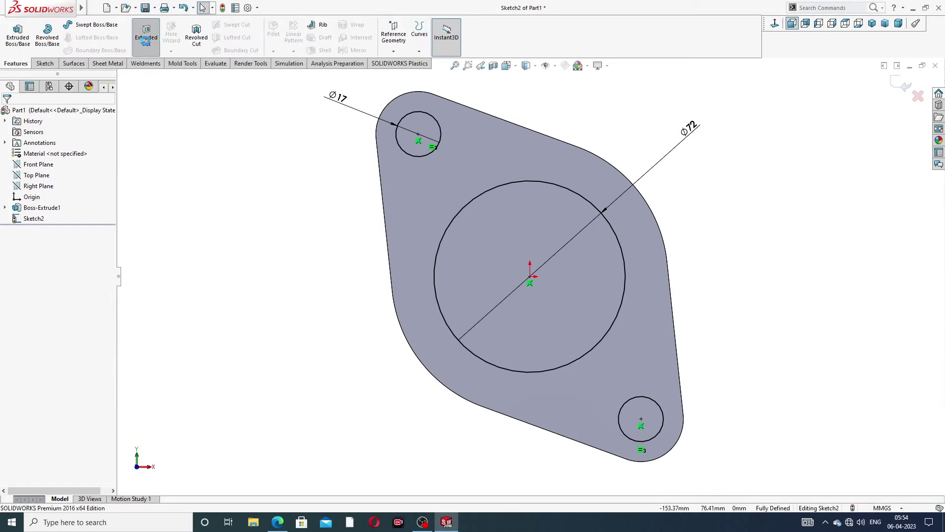
click(45, 173)
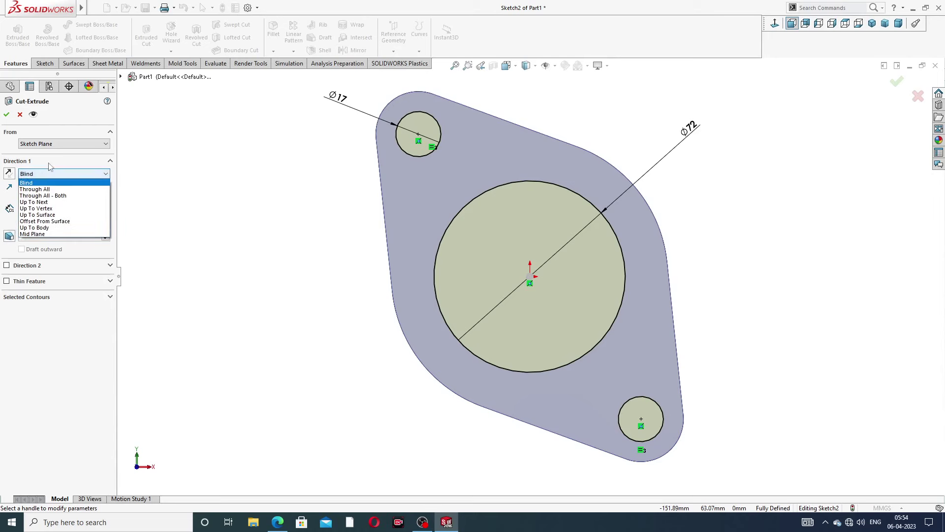
click(52, 185)
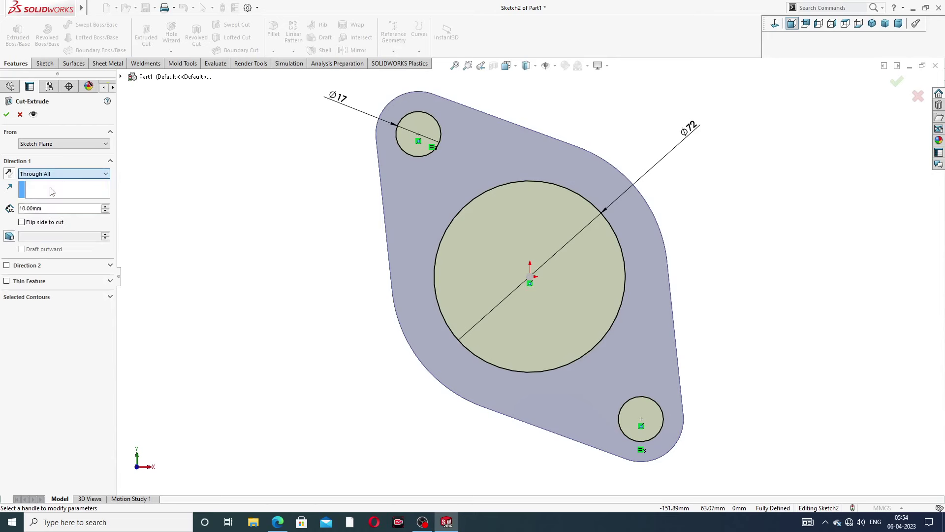
click(7, 115)
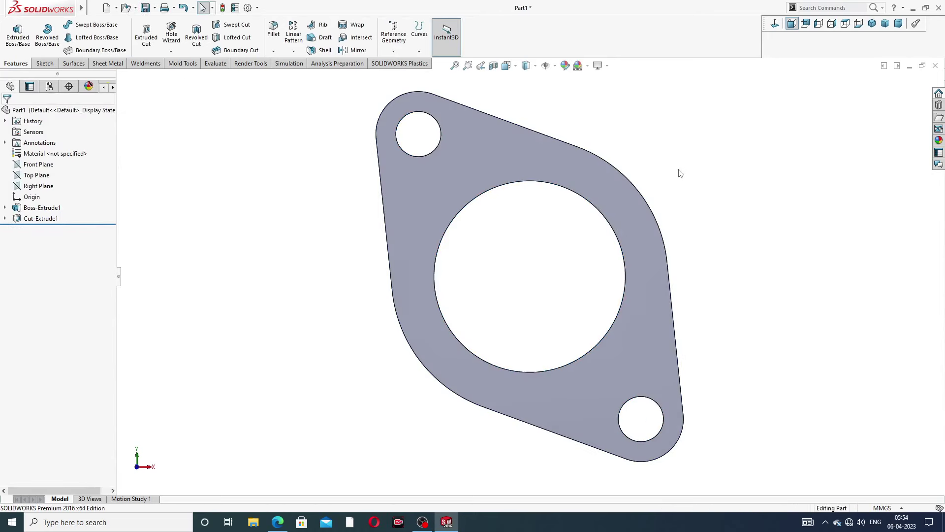
Orbit the flange to inspect the cut holes, then return to the reference PDF
middle_drag(647, 189, 578, 200)
scroll(550, 235, down, 2)
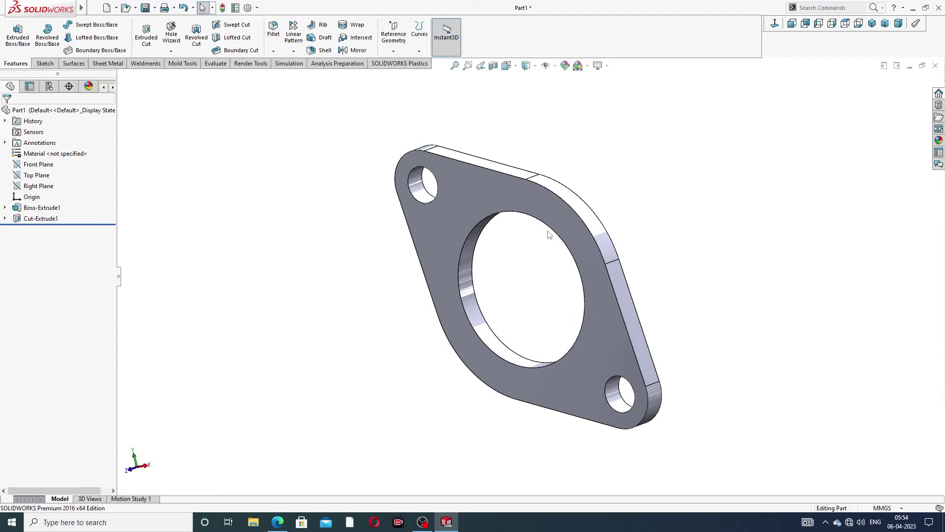
scroll(666, 165, up, 2)
middle_drag(635, 198, 665, 179)
click(277, 521)
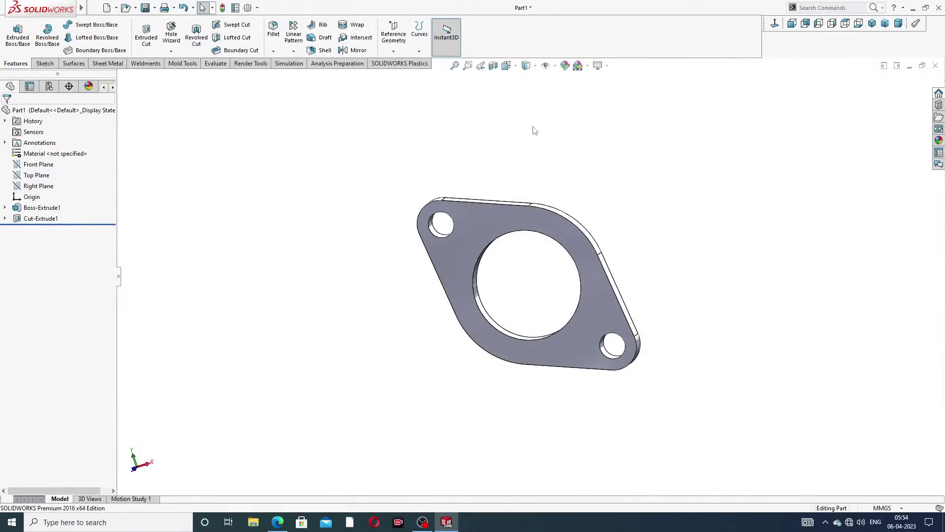
Begin a new sketch on the flange's front face, viewed normal to it
click(473, 219)
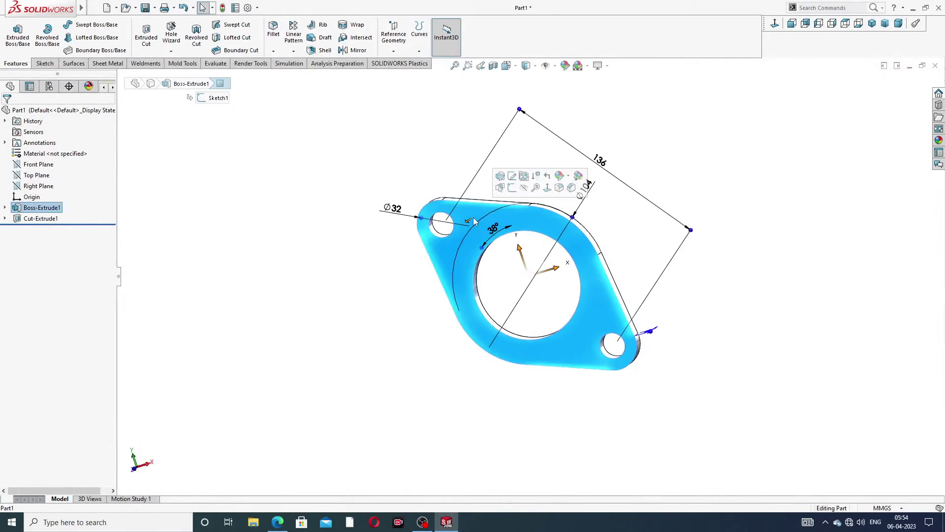
click(512, 188)
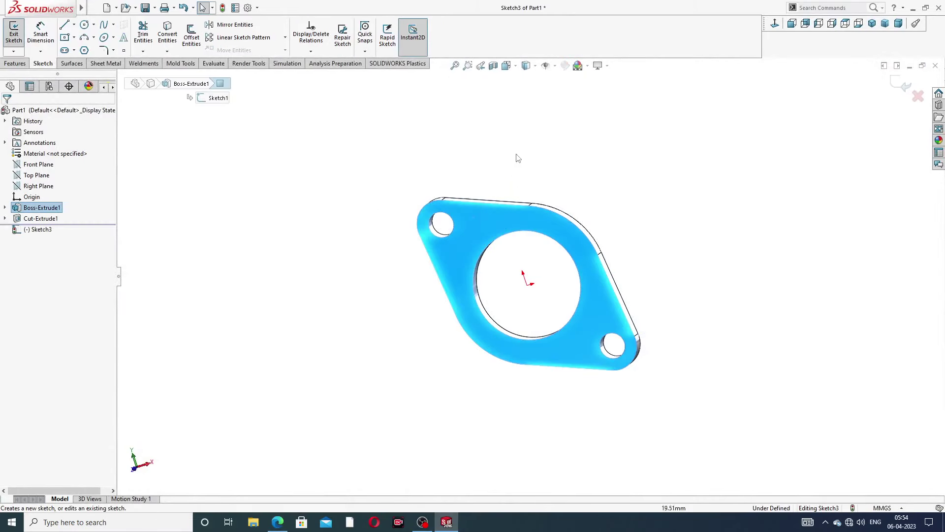
click(775, 24)
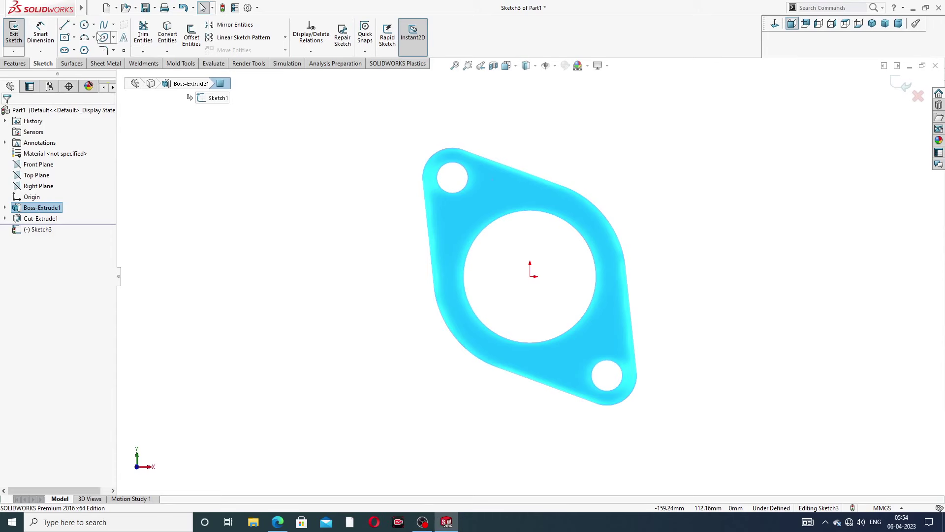
Draw a horizontal centreline about 133.9 mm left from the bore centre and exit the sketch
click(74, 25)
click(89, 44)
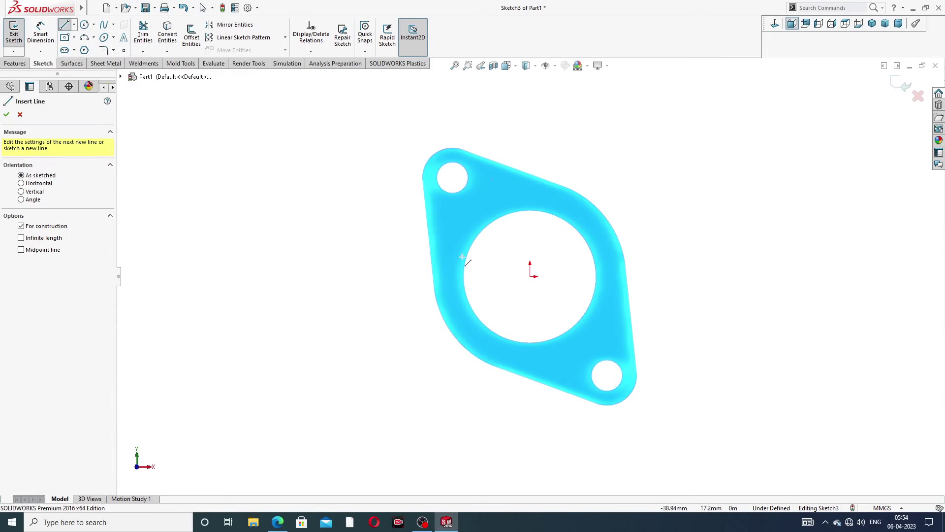
click(531, 277)
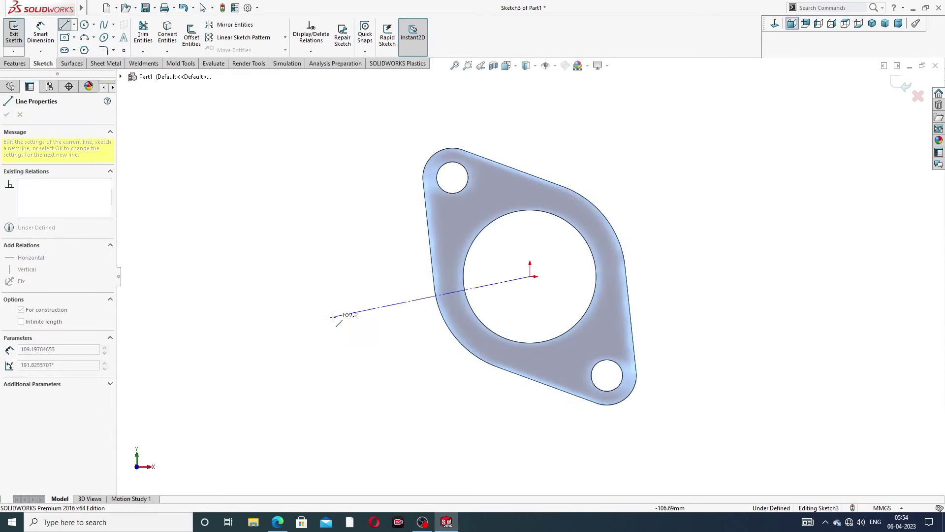
click(283, 277)
right_click(297, 231)
click(320, 241)
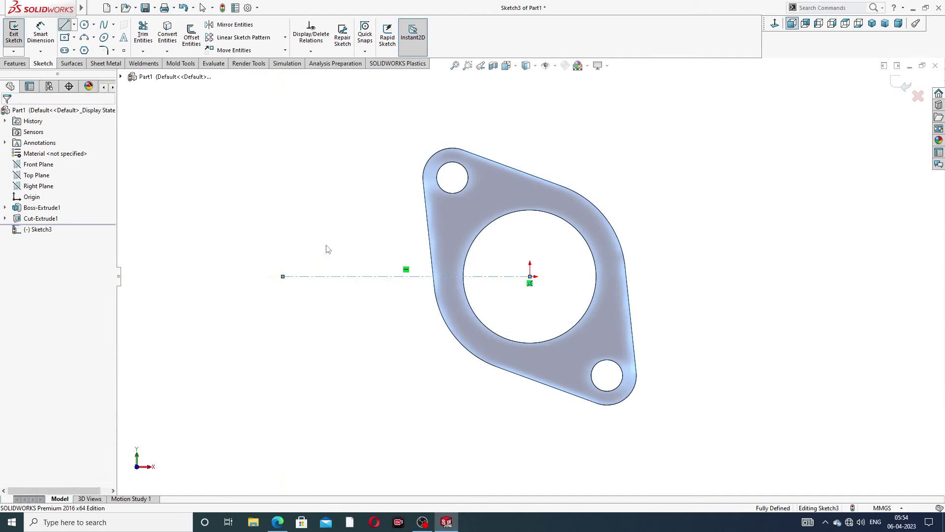
click(344, 276)
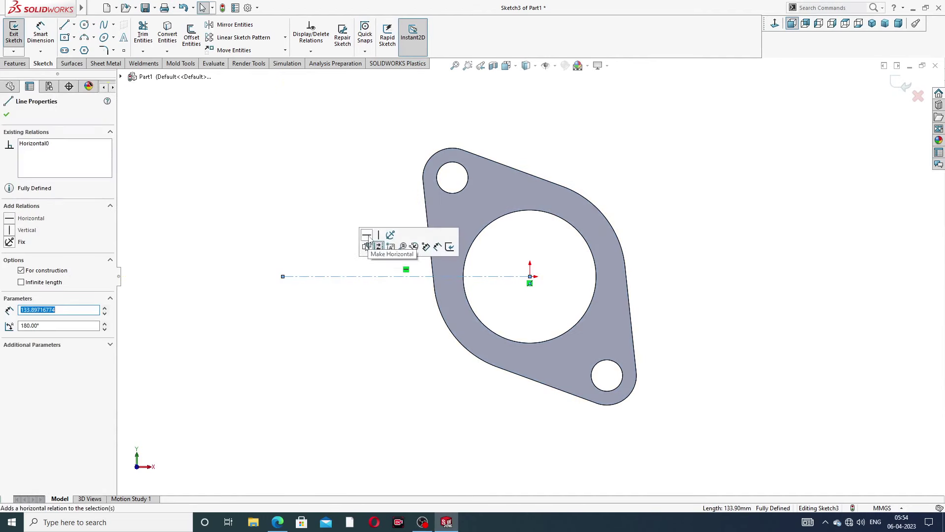
click(346, 167)
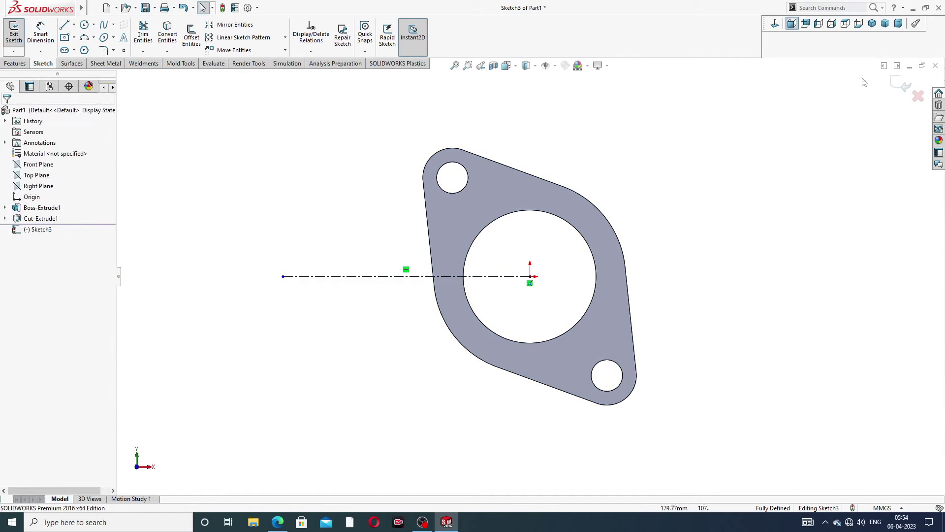
click(906, 85)
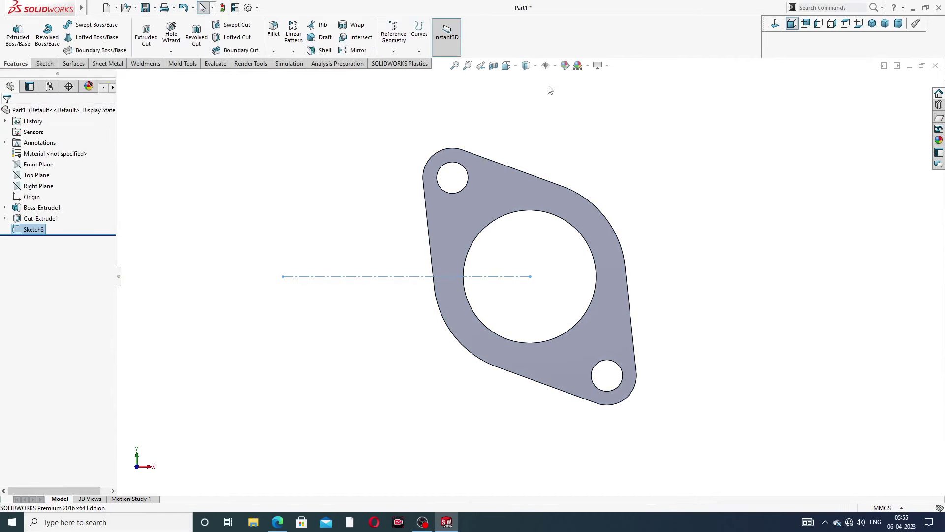
Linear-pattern the flange body five times at 120 mm spacing along the centreline, reversed to the left
click(293, 52)
click(327, 64)
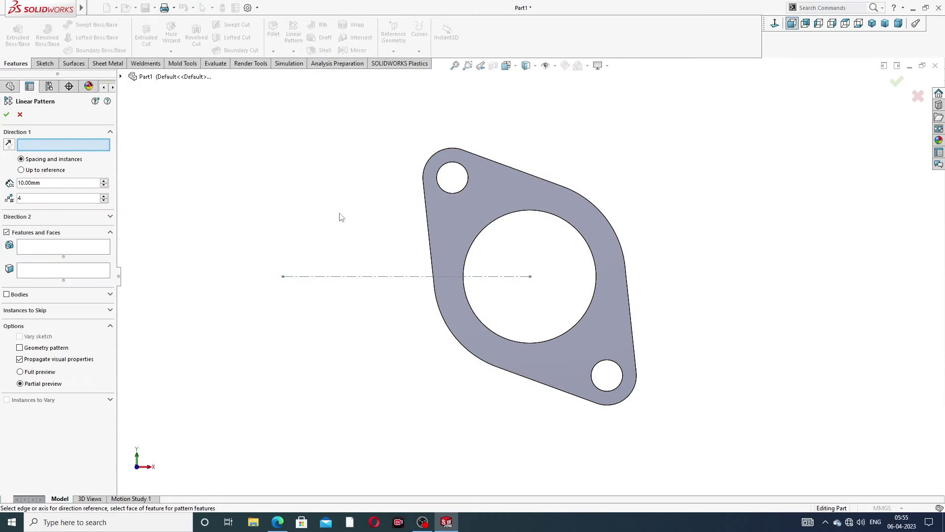
click(375, 275)
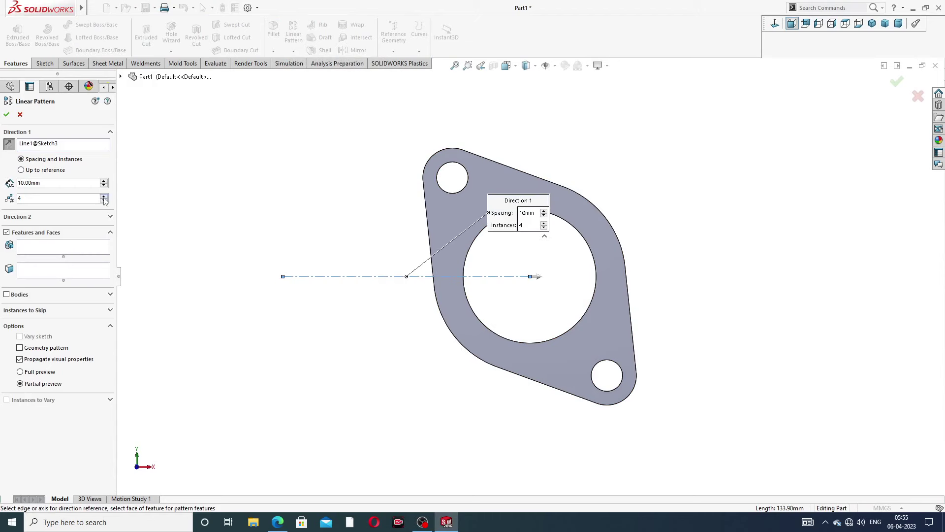
drag(42, 184, 1, 183)
text(120)
key(Return)
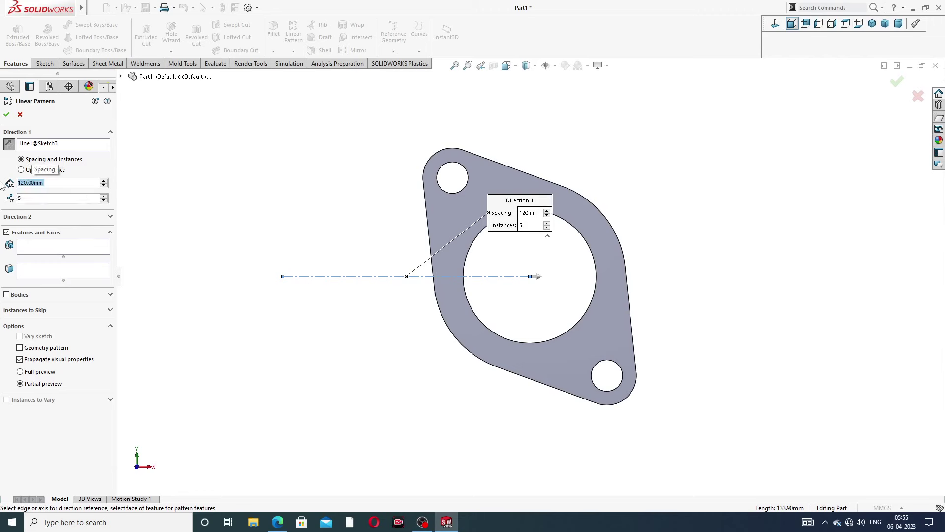
click(7, 294)
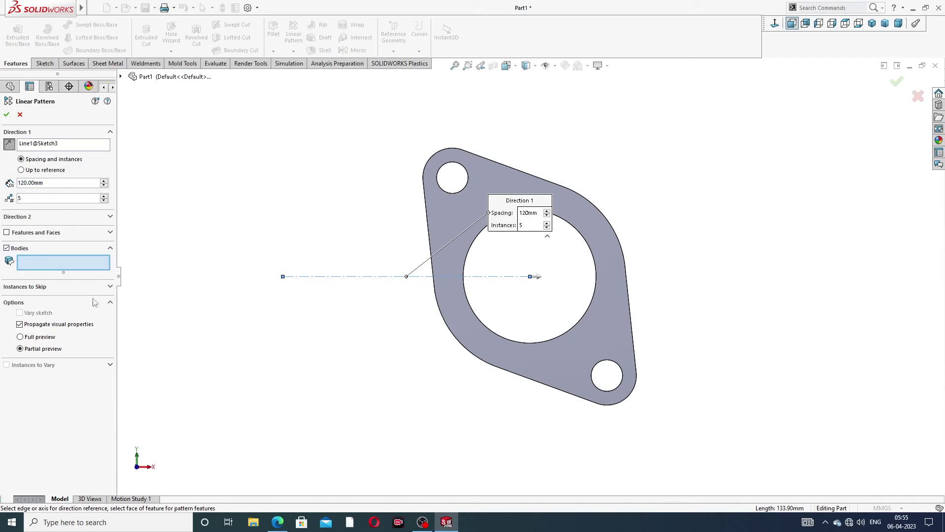
click(445, 213)
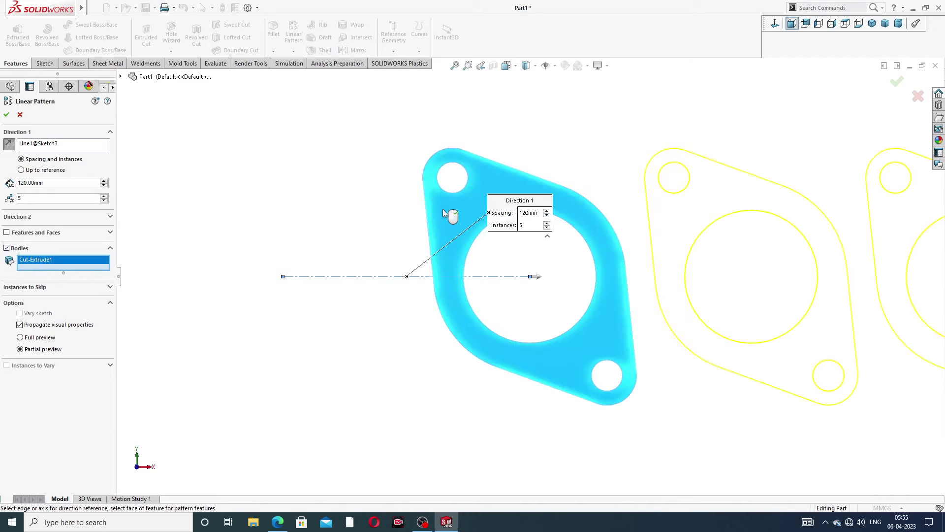
click(9, 144)
scroll(345, 243, up, 5)
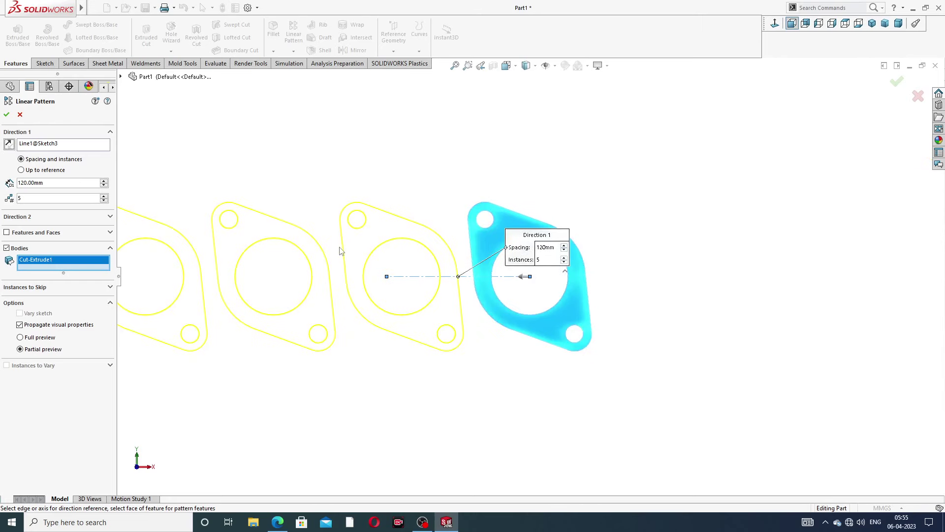
scroll(374, 295, down, 3)
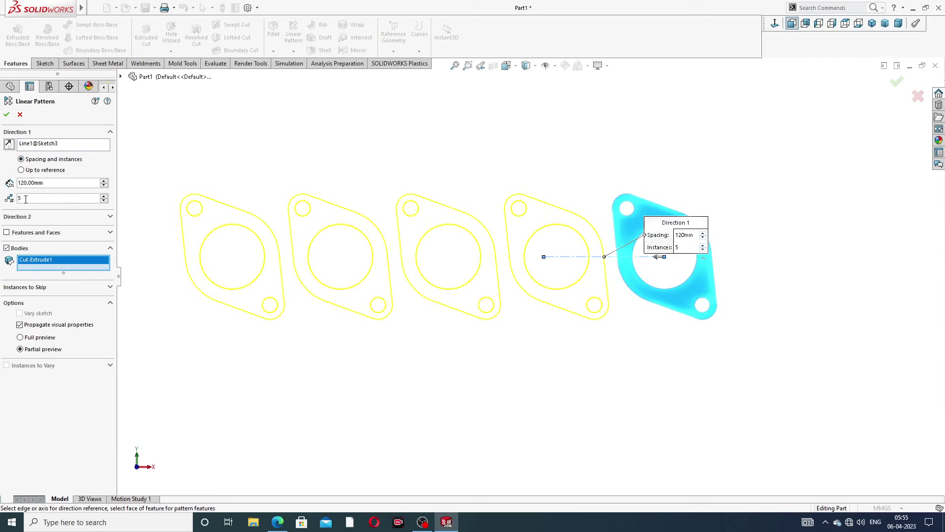
click(7, 114)
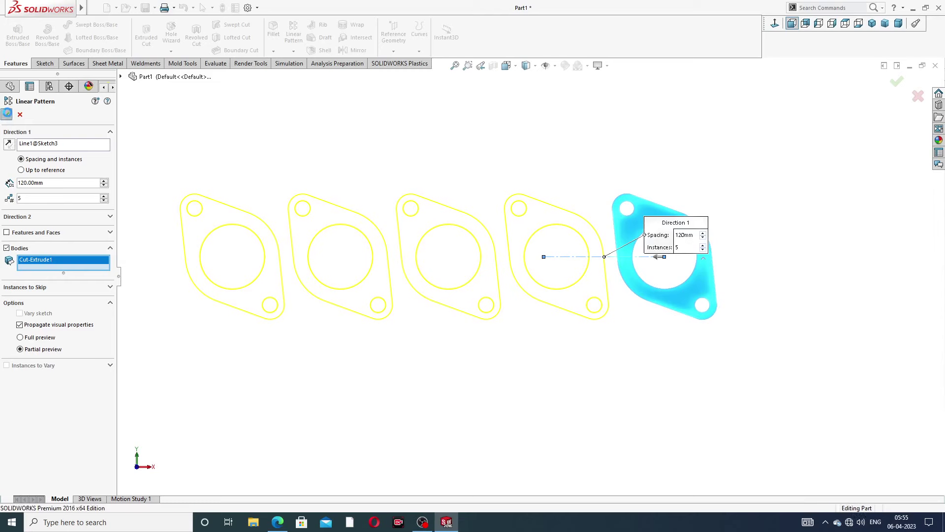
Hide the Sketch3 centreline and fit all five flanges in view
key(z)
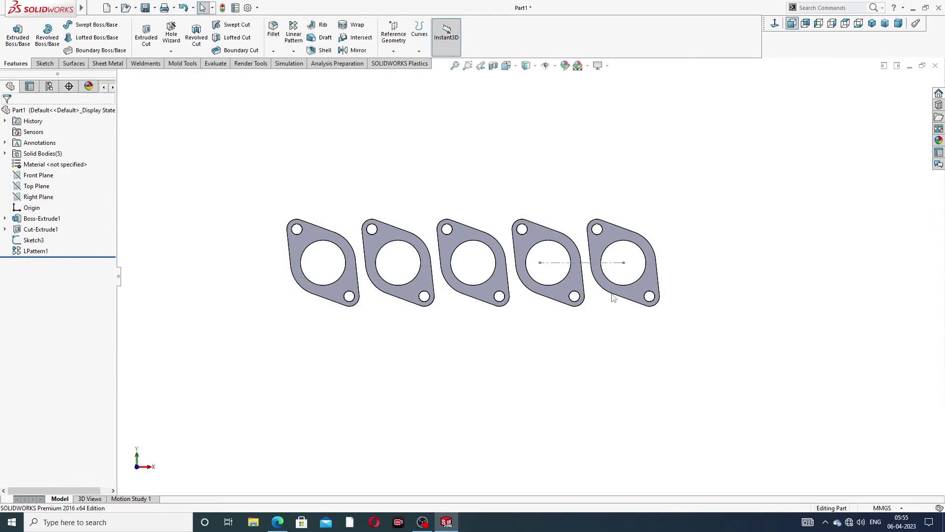
scroll(614, 298, down, 3)
click(553, 237)
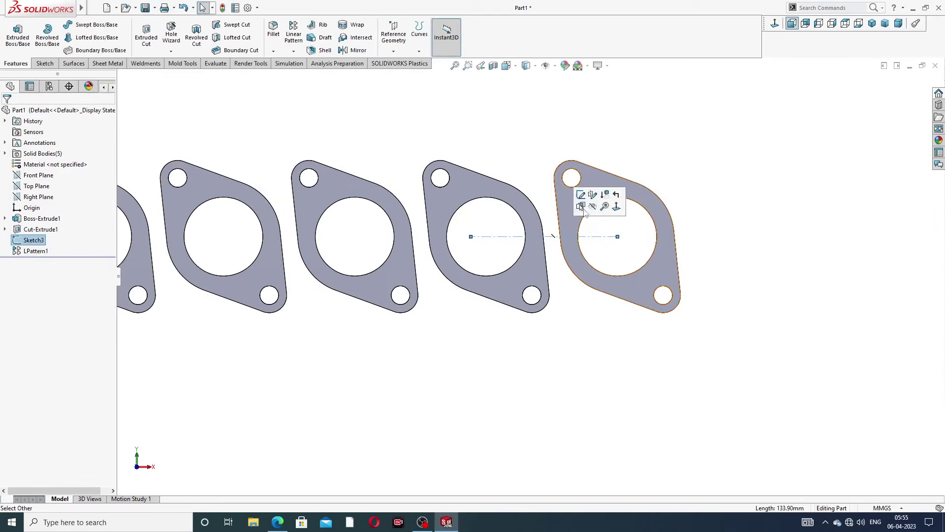
click(593, 207)
key(z)
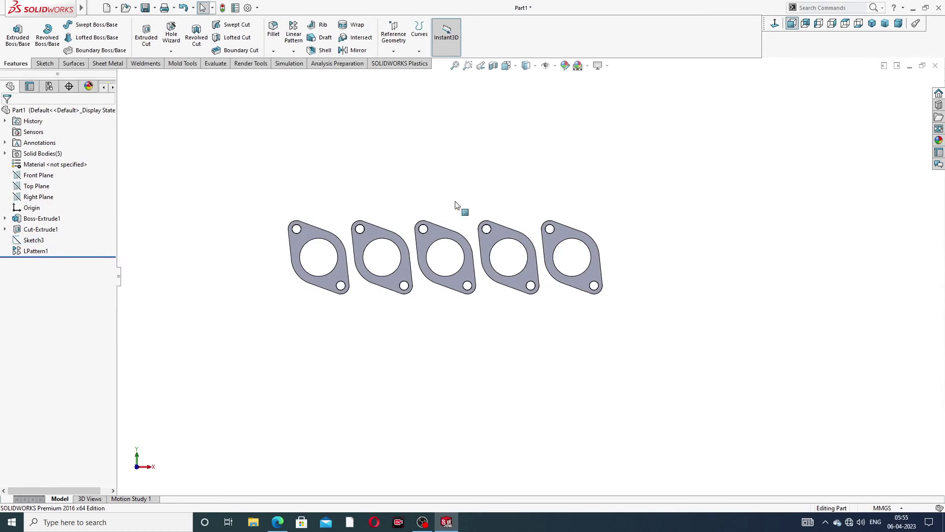
Show the flanges in isometric view, then bring up the Exhaust Manifold Design 5 PIPE PDF in Edge
click(873, 25)
mouse_move(603, 192)
middle_down()
mouse_move(583, 224)
mouse_move(555, 195)
mouse_move(610, 194)
middle_up()
click(278, 522)
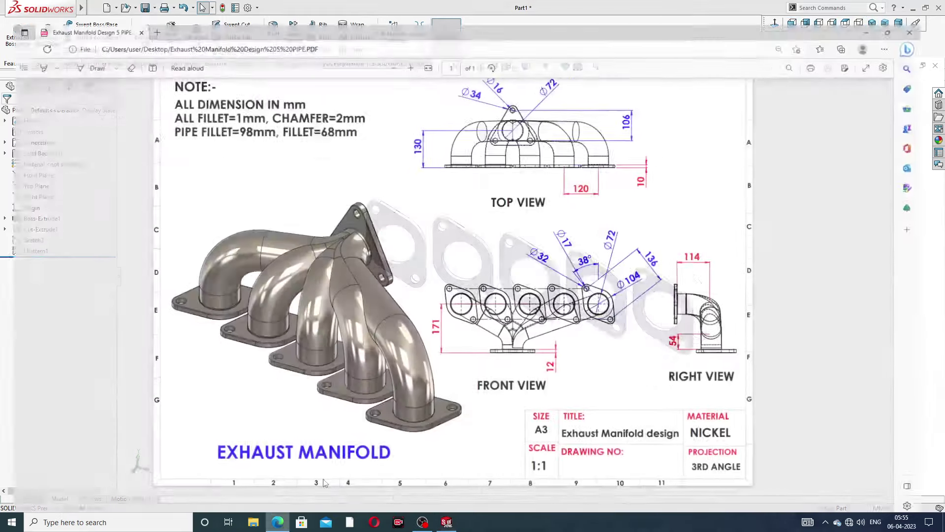
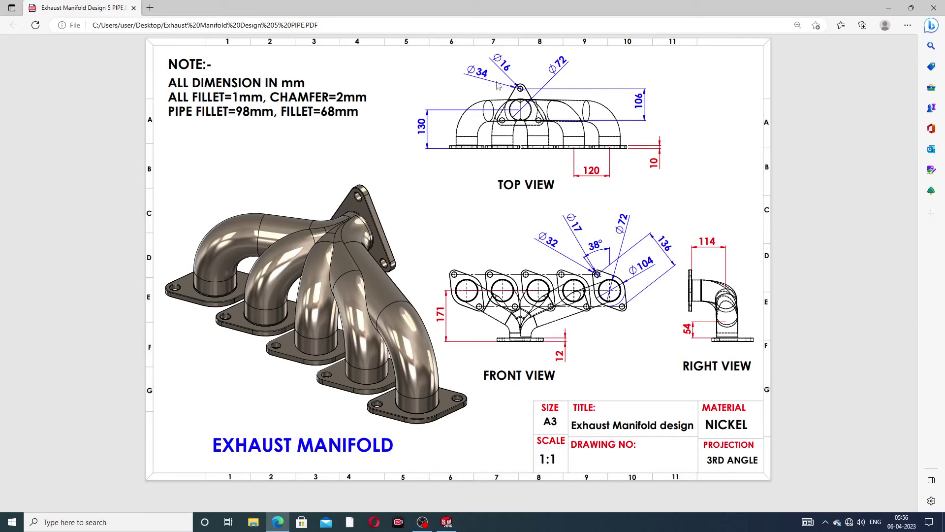
Switch from the Edge-viewed manifold drawing back to SOLIDWORKS Part1 with its five flanges
click(277, 522)
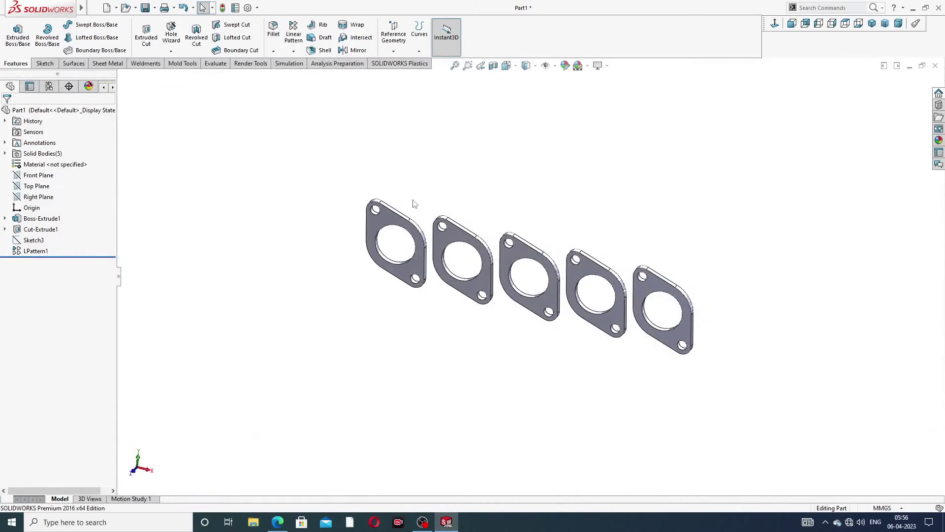
Create Plane1 offset 171 mm from the Top Plane, flipped below the flanges
click(37, 186)
click(393, 52)
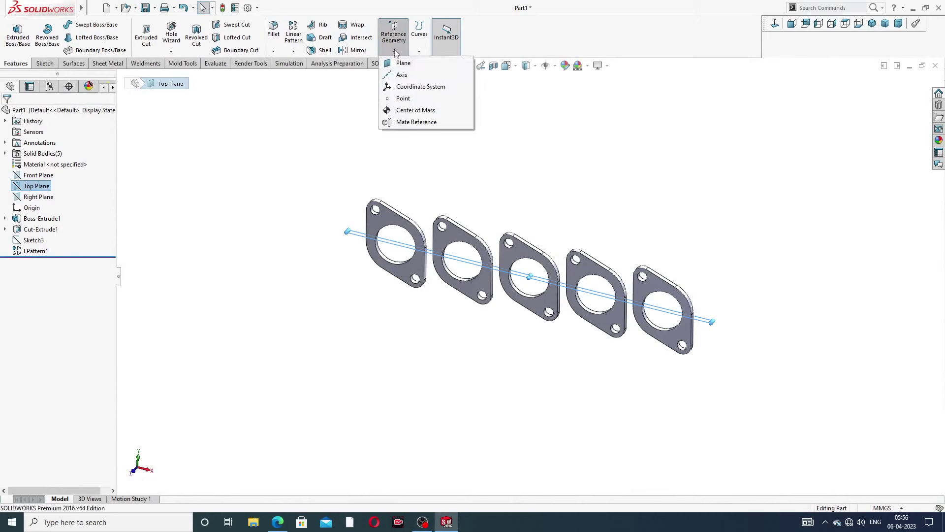
click(412, 65)
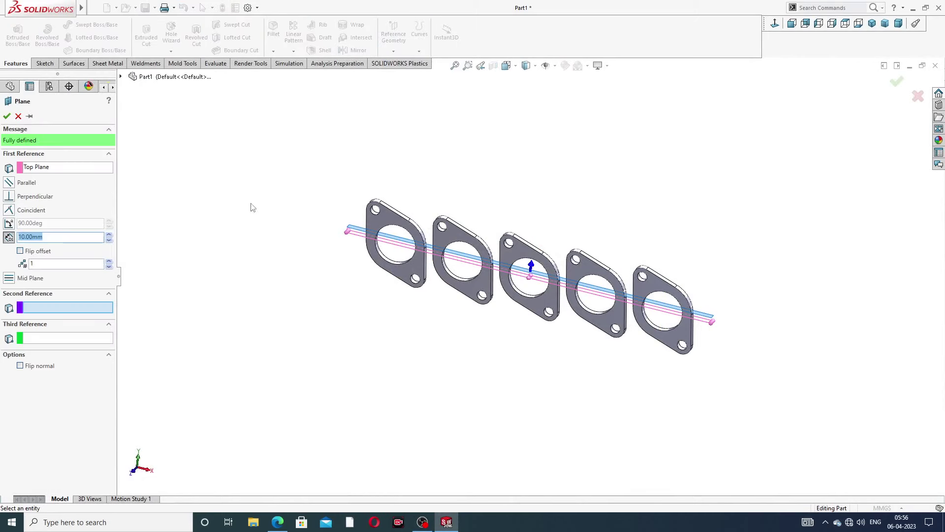
text(171)
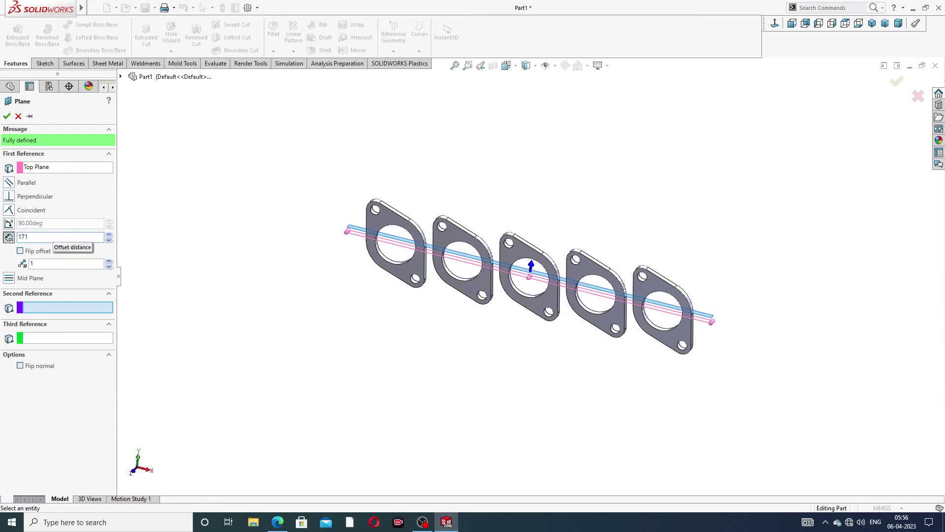
key(Return)
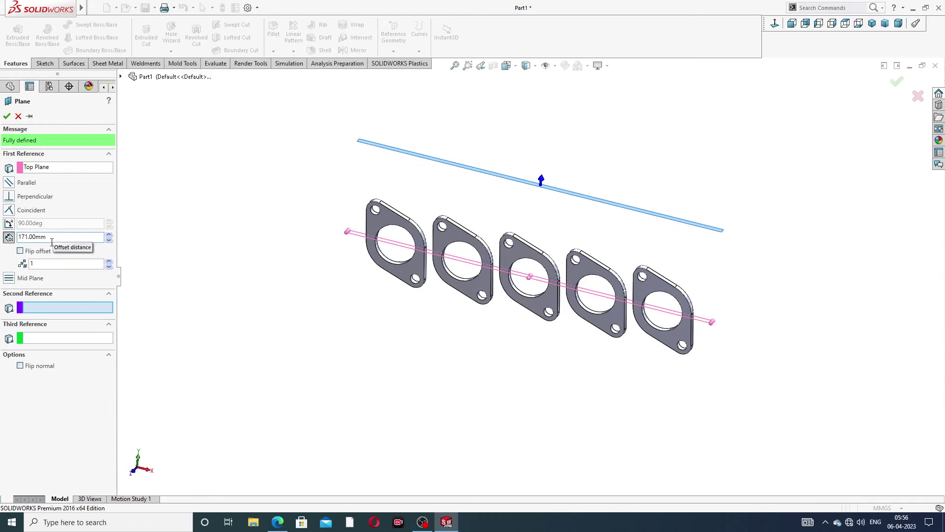
click(24, 253)
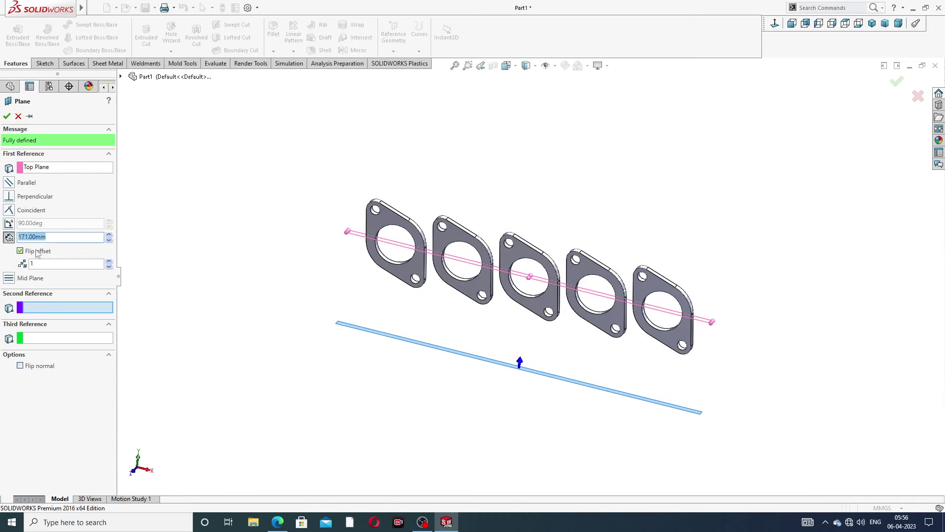
click(7, 117)
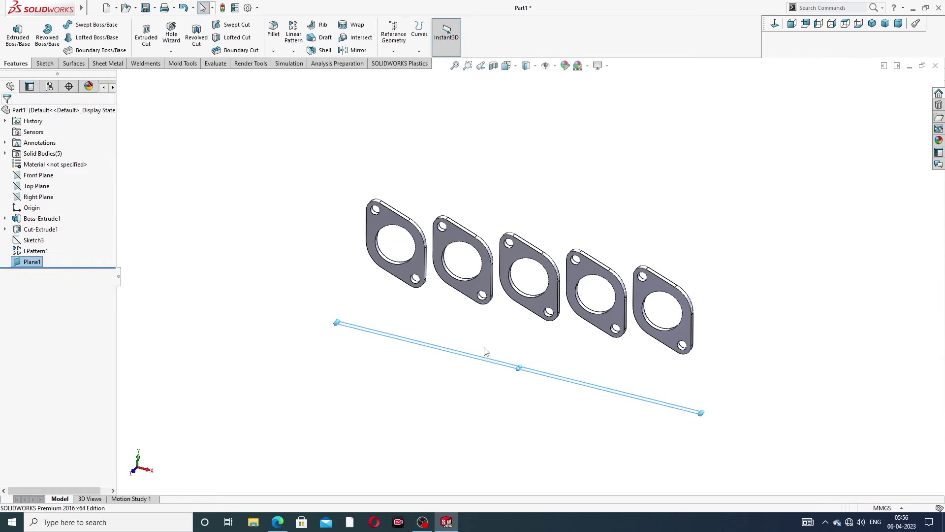
Enlarge Plane1 to reach under the flanges and start a new sketch on it
middle_drag(506, 376, 519, 376)
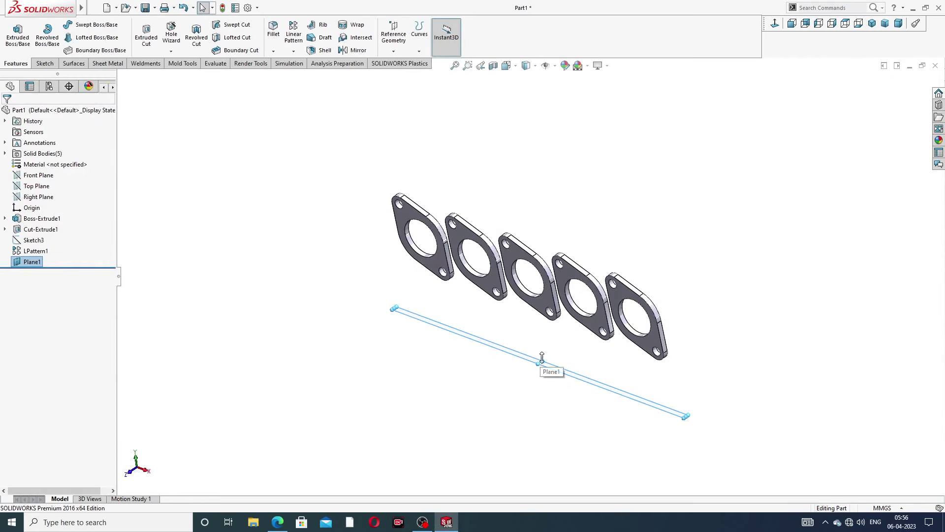
drag(561, 346, 600, 320)
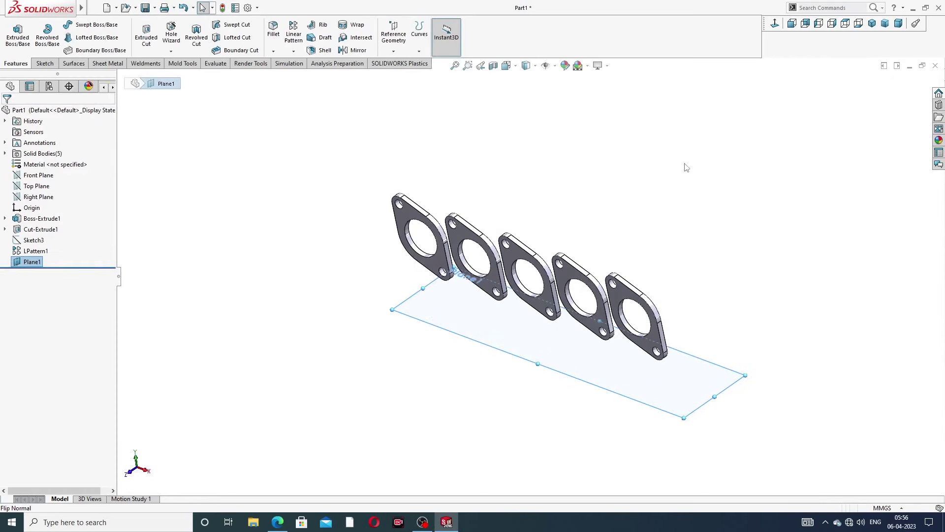
click(683, 368)
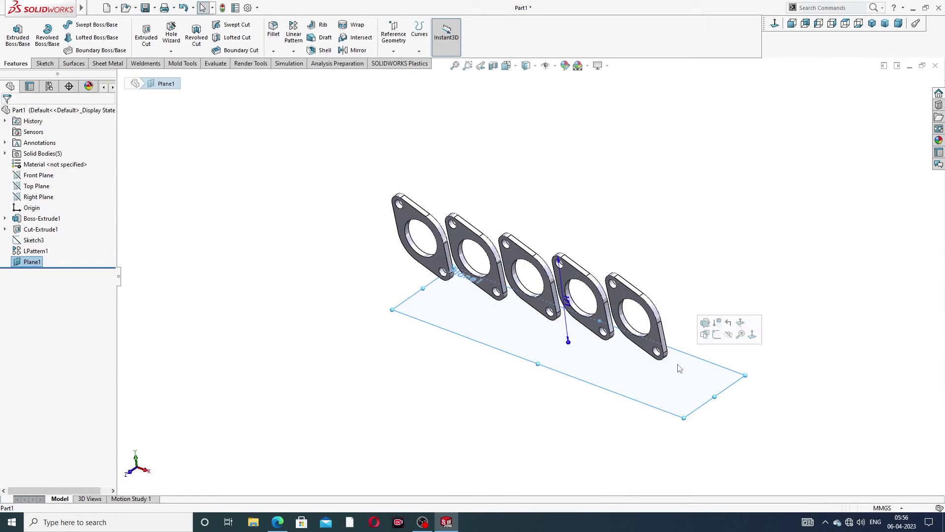
click(717, 335)
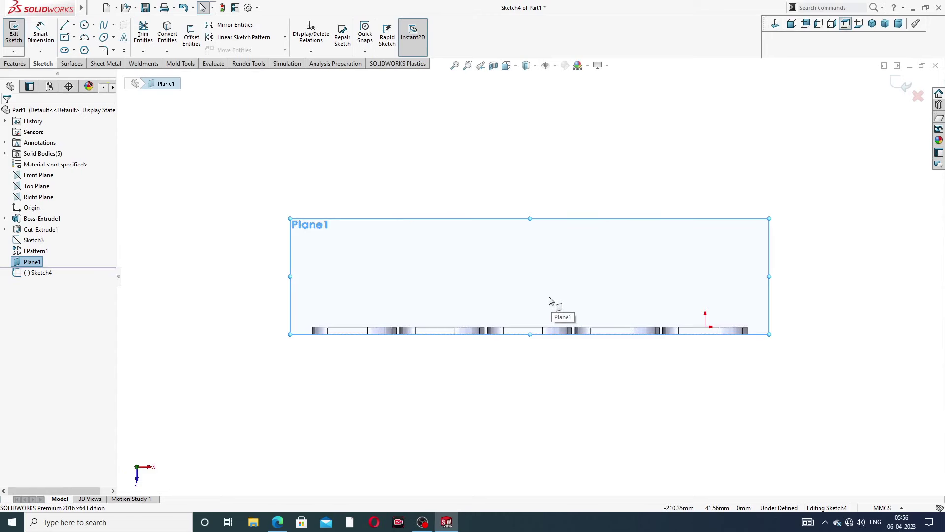
Draw a short horizontal centerline between corners of the two middle flanges
scroll(584, 338, down, 2)
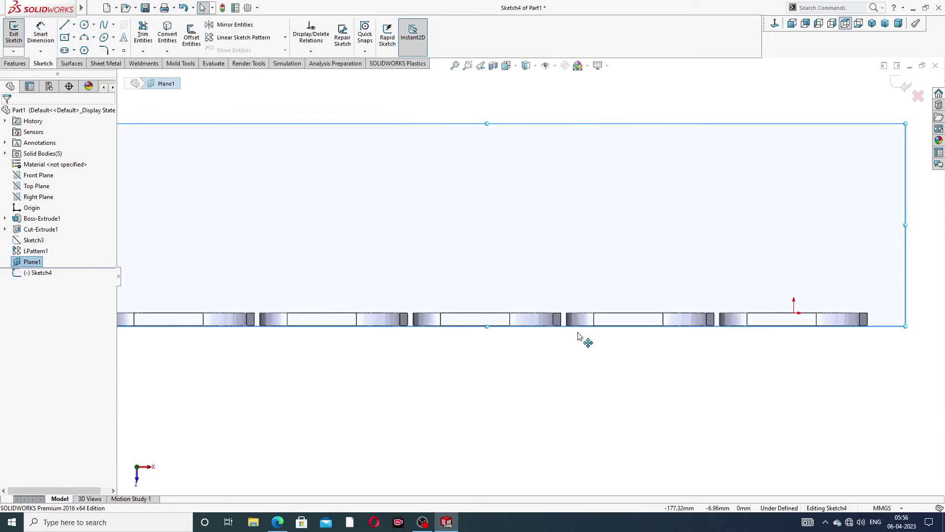
scroll(566, 333, down, 4)
scroll(566, 332, down, 1)
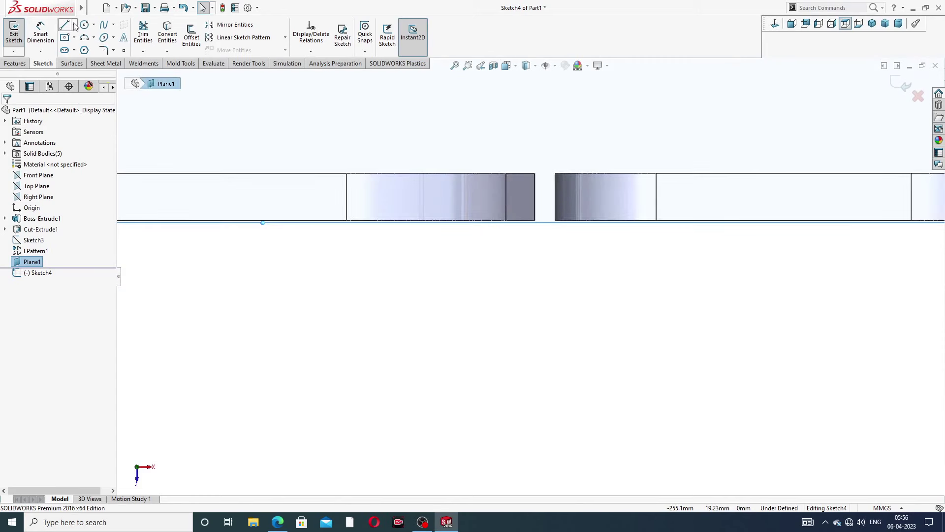
click(74, 24)
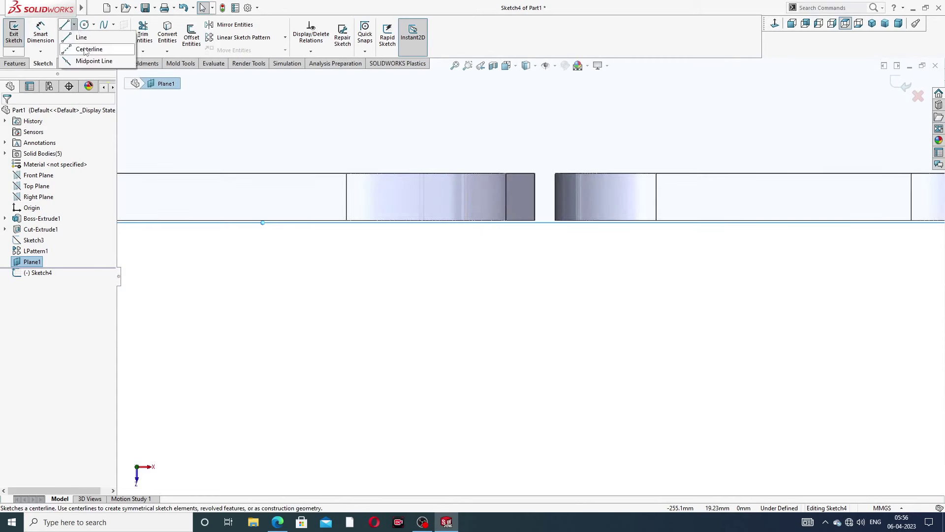
click(86, 48)
scroll(522, 212, down, 2)
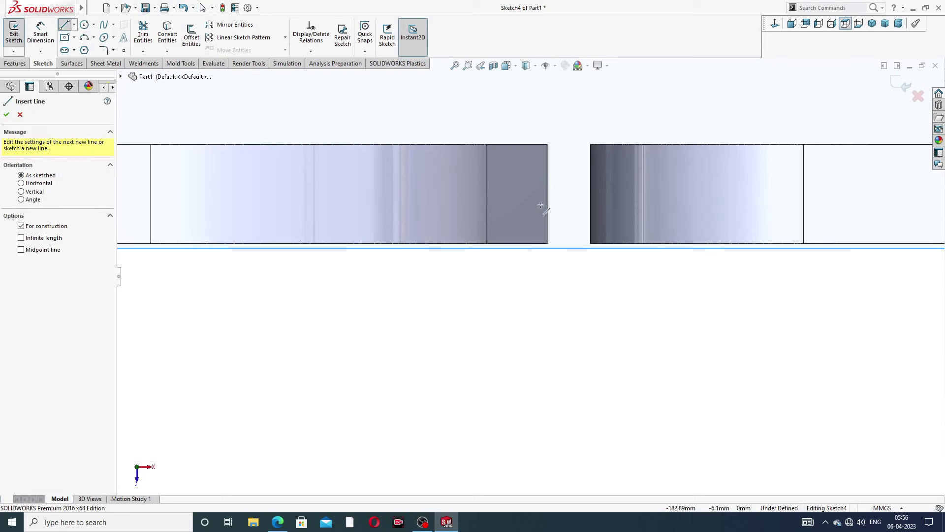
click(548, 243)
scroll(594, 245, down, 2)
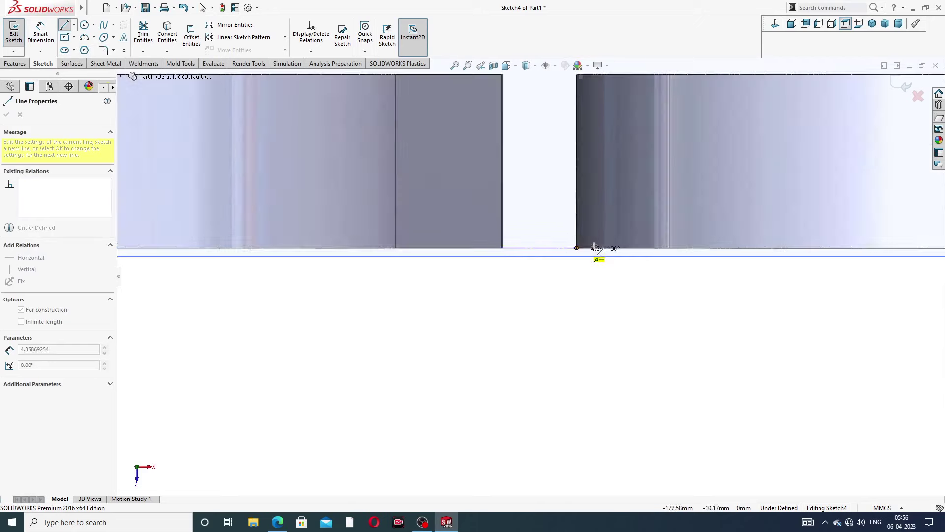
click(577, 247)
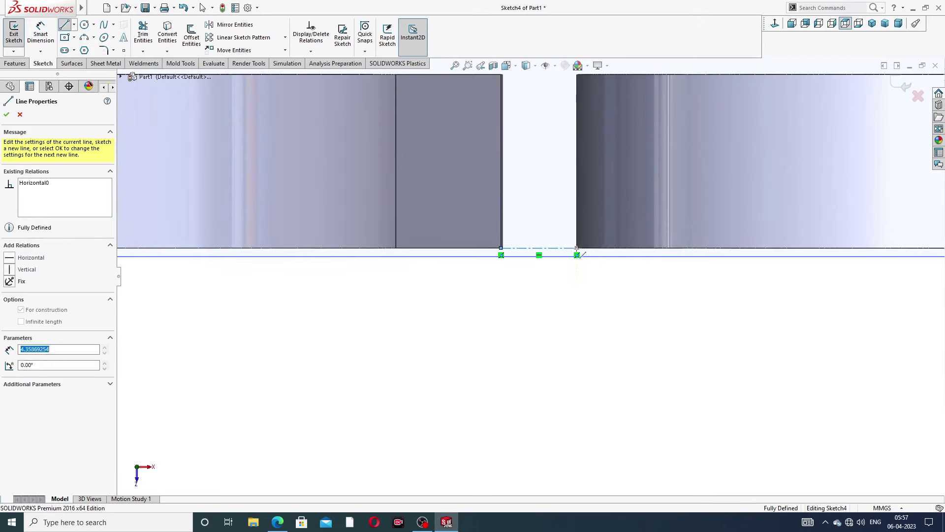
right_click(558, 126)
click(579, 137)
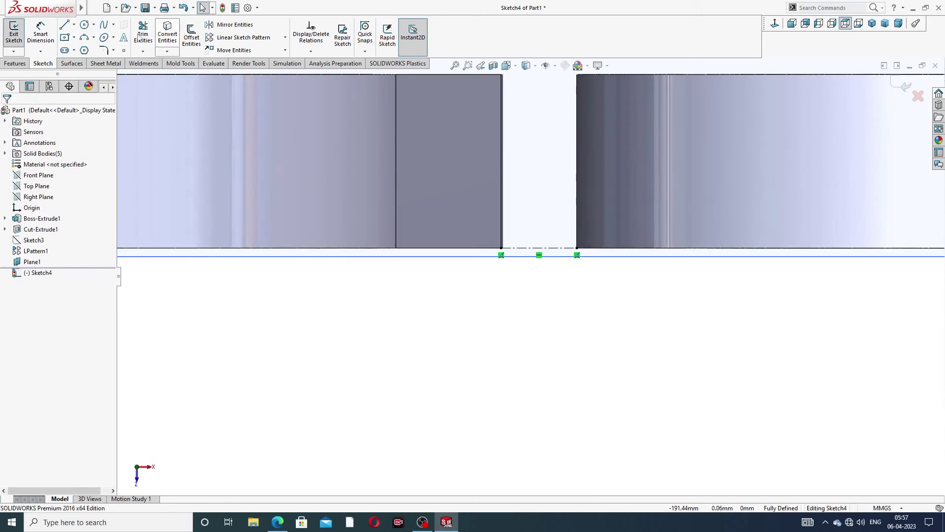
Draw a vertical centerline up from that centerline's midpoint to above the flanges
click(74, 25)
click(87, 47)
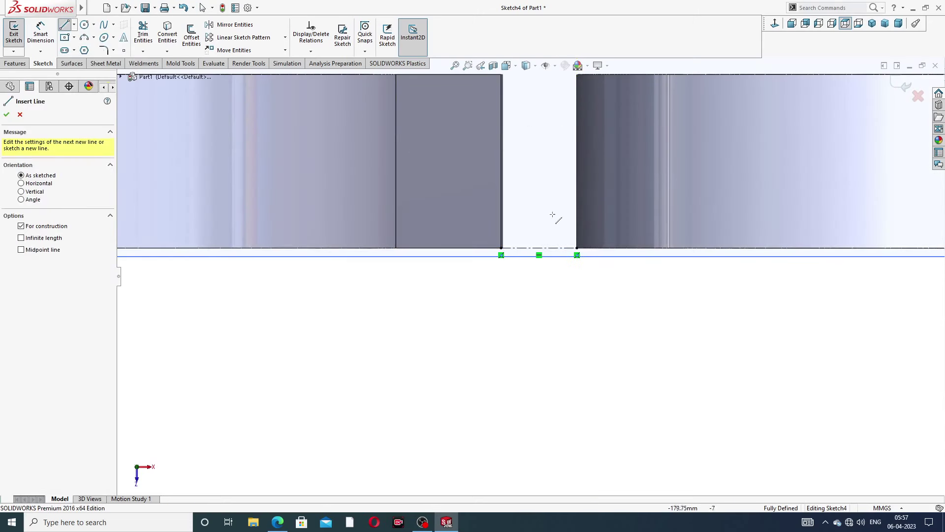
click(538, 247)
scroll(541, 105, up, 2)
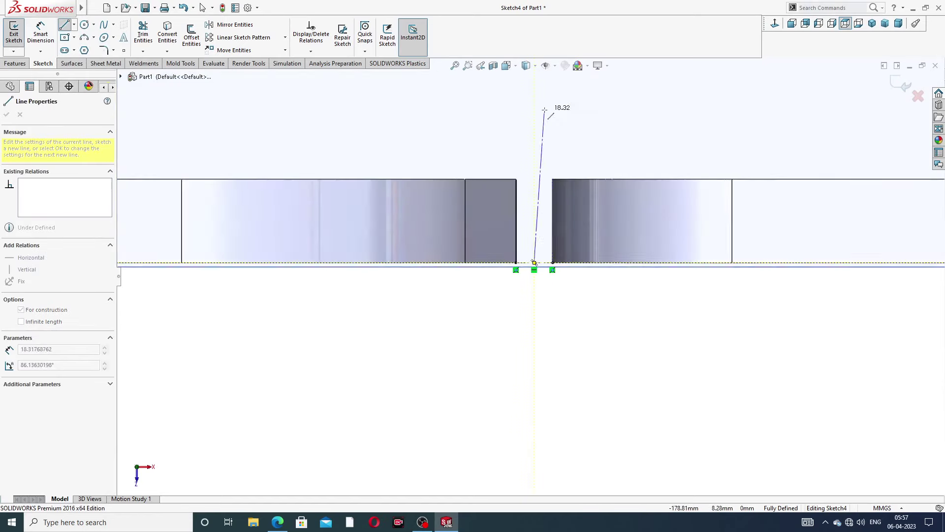
scroll(543, 110, up, 3)
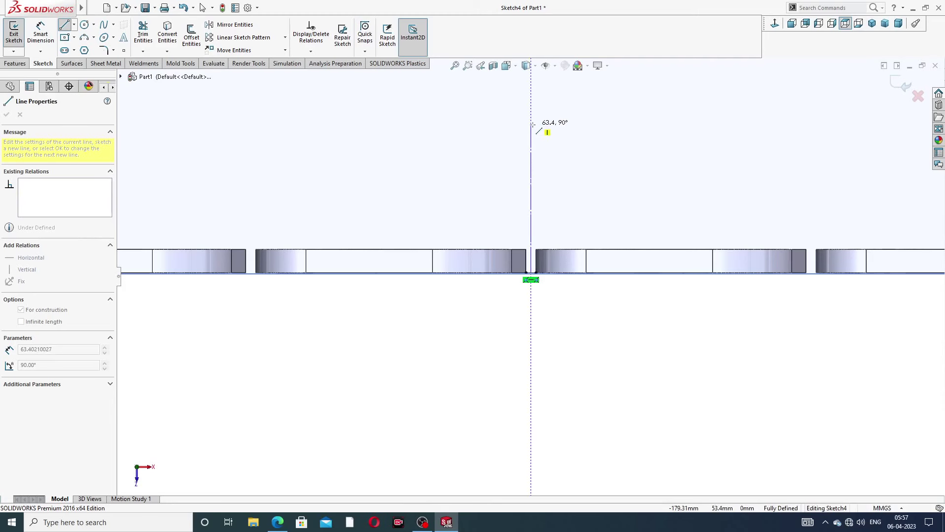
scroll(532, 182, up, 3)
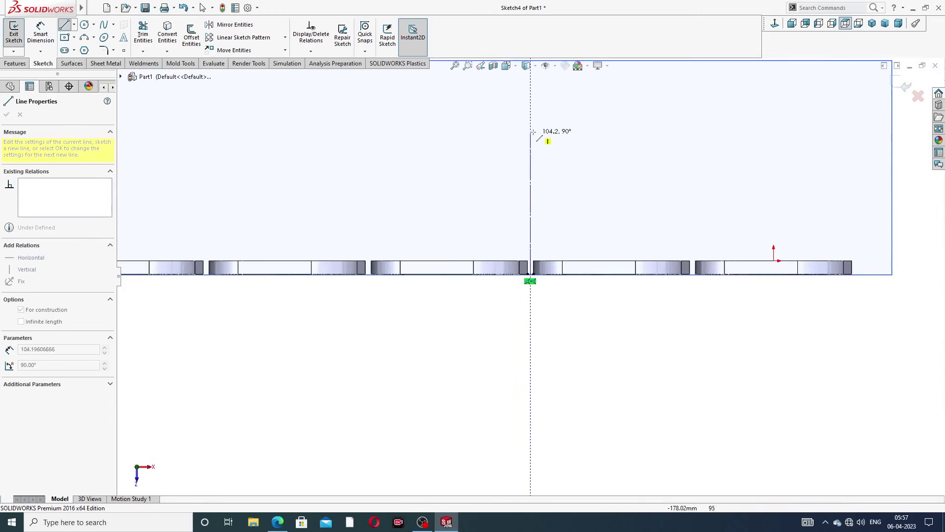
click(531, 127)
right_click(598, 125)
click(616, 133)
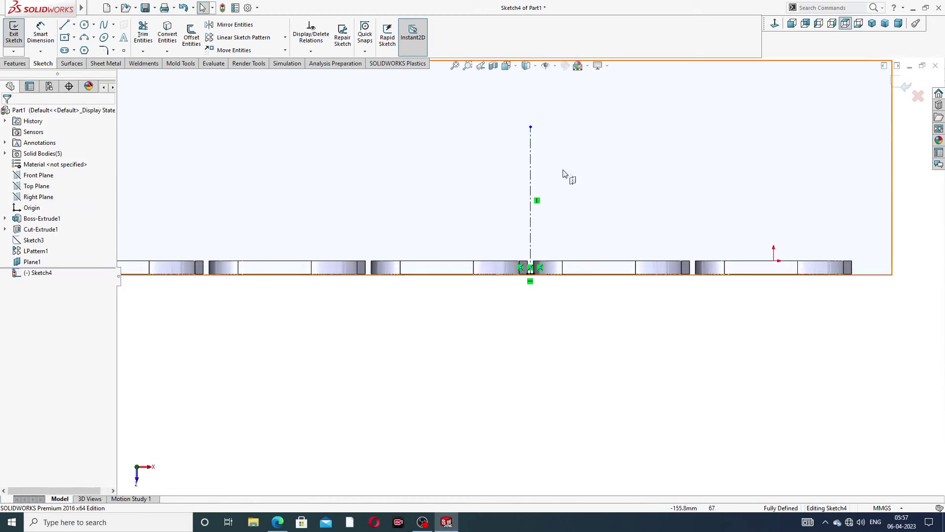
Inspect the vertical centerline and Plane1 by selecting and then clearing them
scroll(565, 177, down, 1)
click(524, 157)
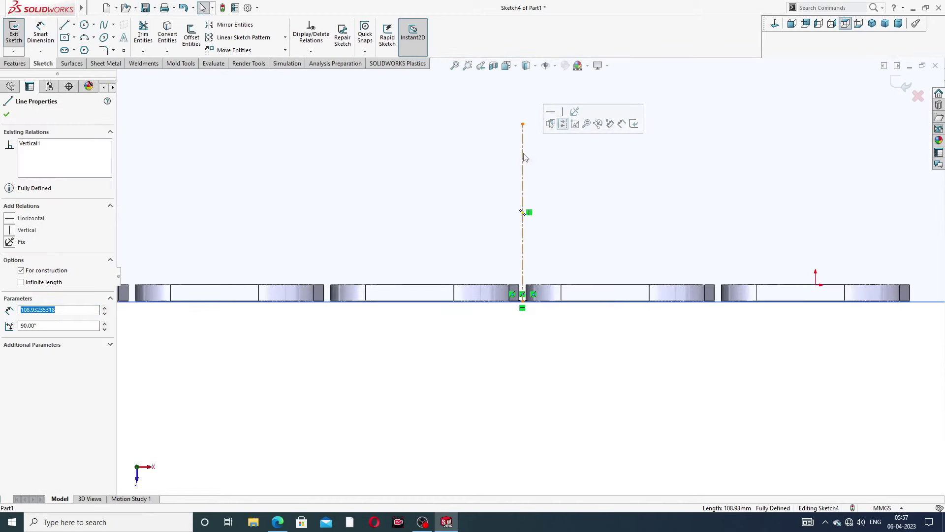
click(577, 199)
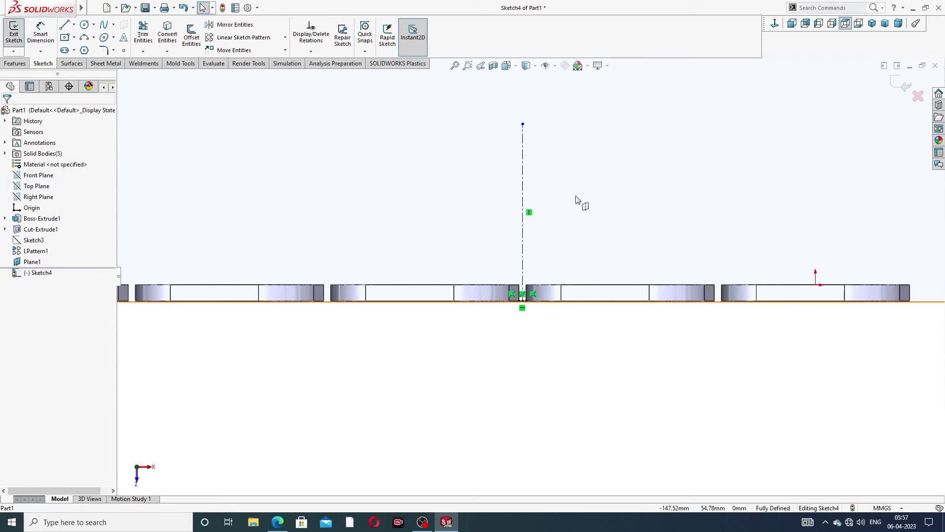
scroll(581, 201, up, 3)
click(608, 172)
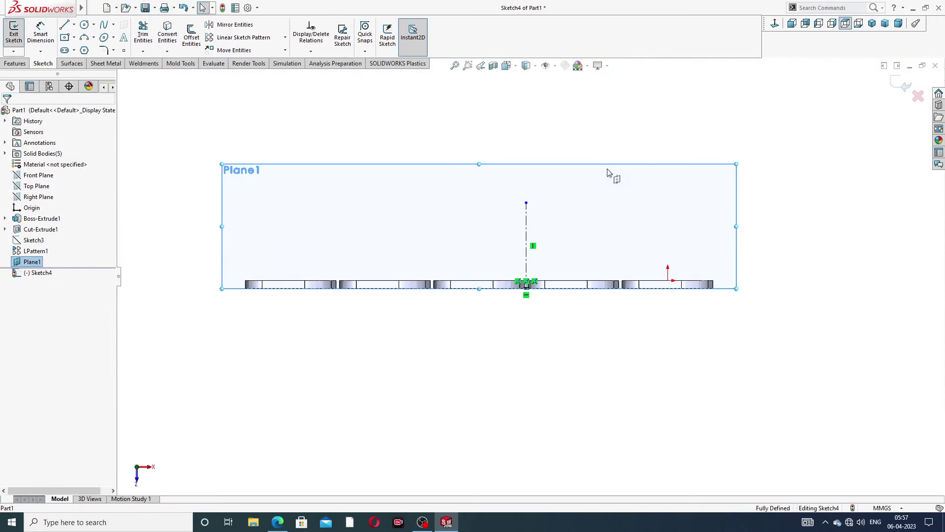
click(44, 263)
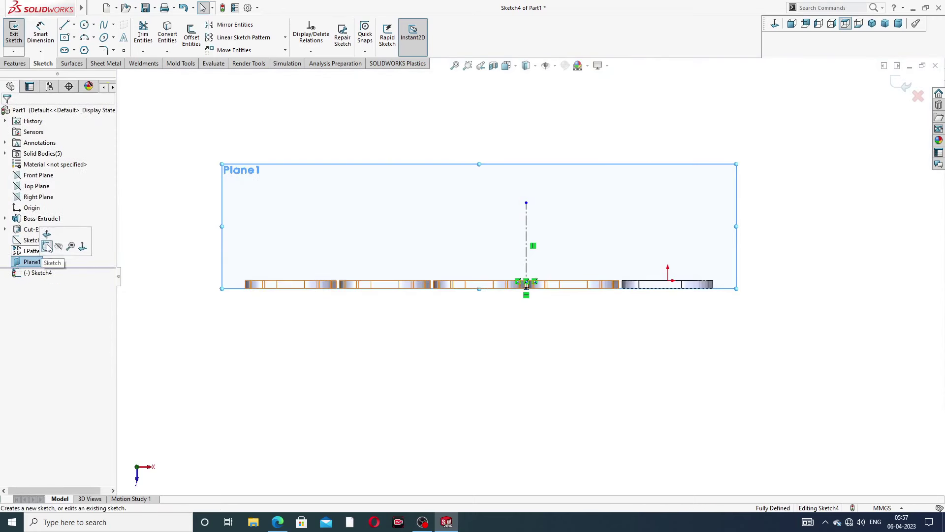
key(Escape)
scroll(473, 309, down, 3)
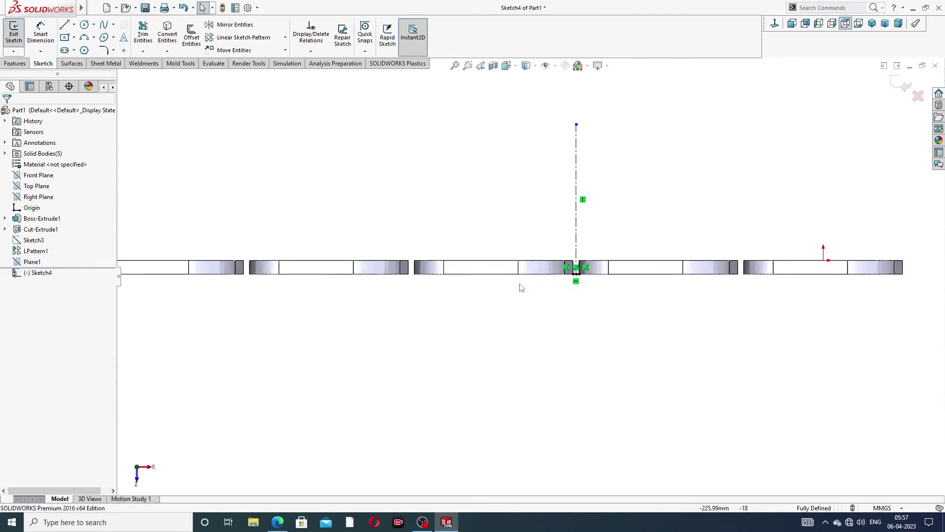
scroll(567, 276, down, 2)
scroll(566, 143, up, 3)
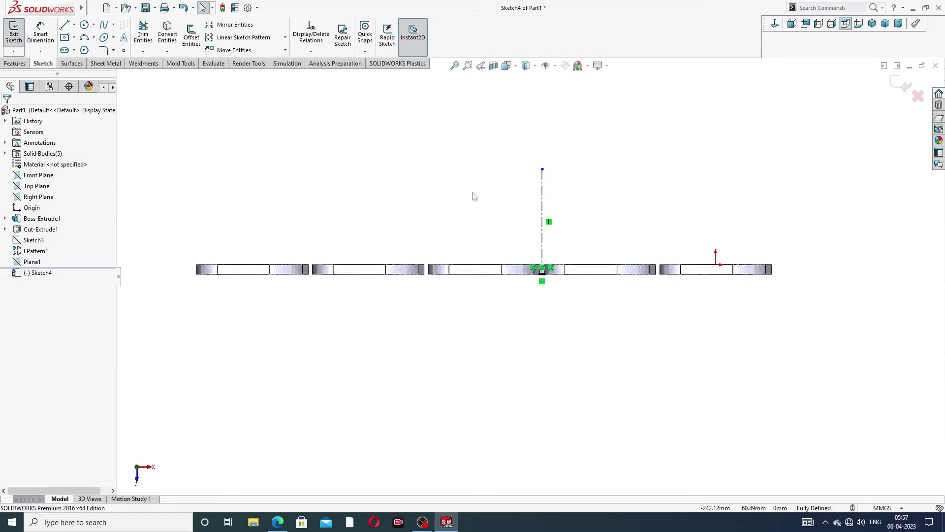
Return to a normal view of the sketch plane and drag the vertical centerline's top end higher
middle_drag(474, 197, 471, 205)
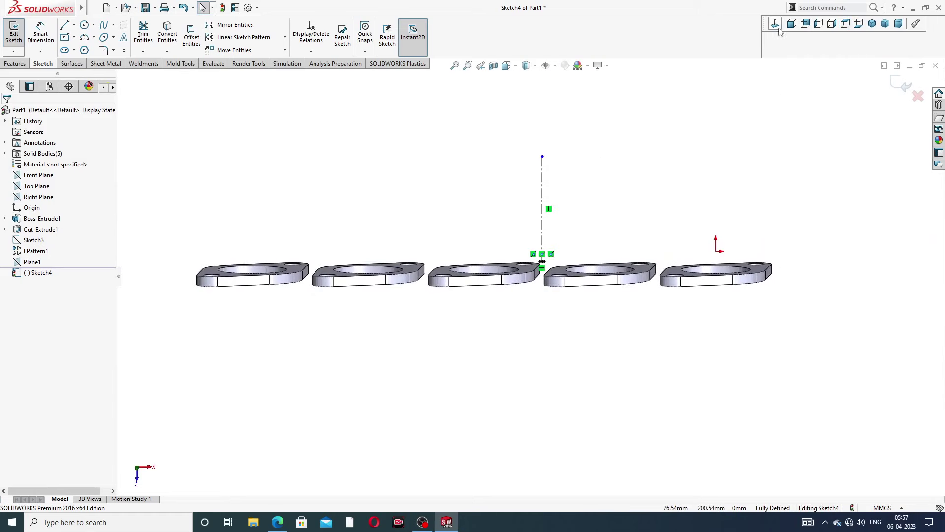
click(846, 23)
scroll(548, 291, down, 2)
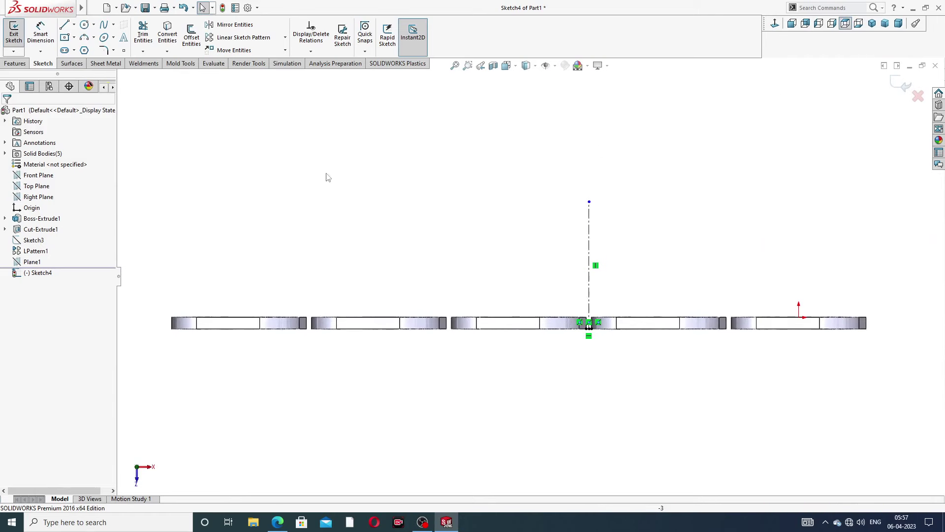
drag(589, 202, 537, 171)
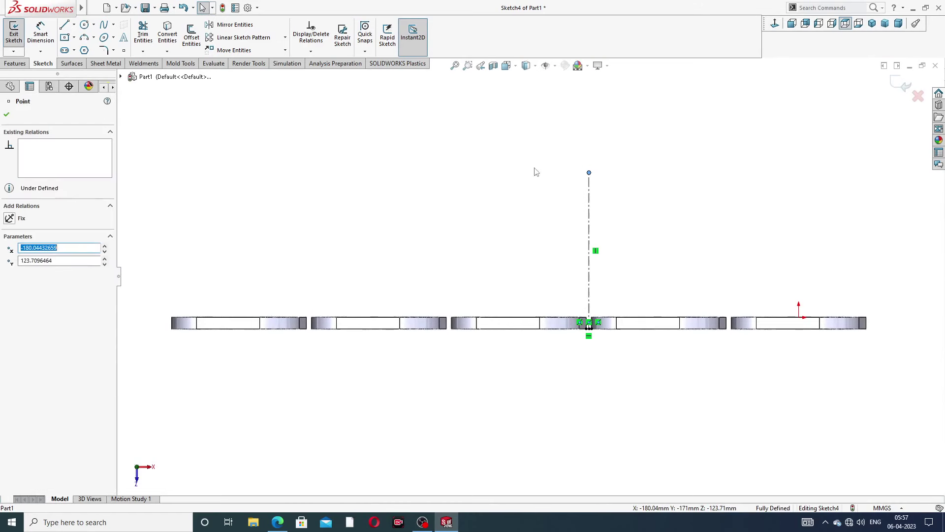
Sketch a 3-sided polygon centred on the vertical centerline's top endpoint
click(6, 115)
click(85, 50)
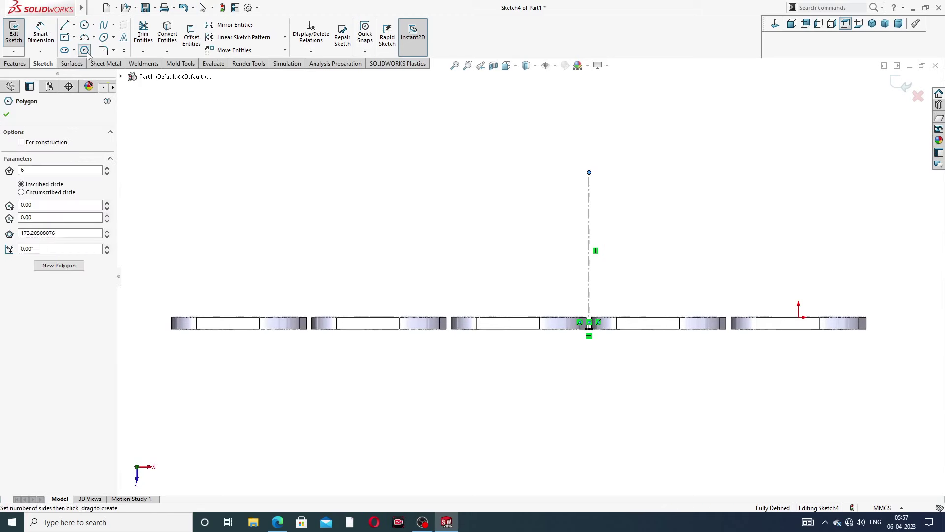
click(107, 168)
click(589, 173)
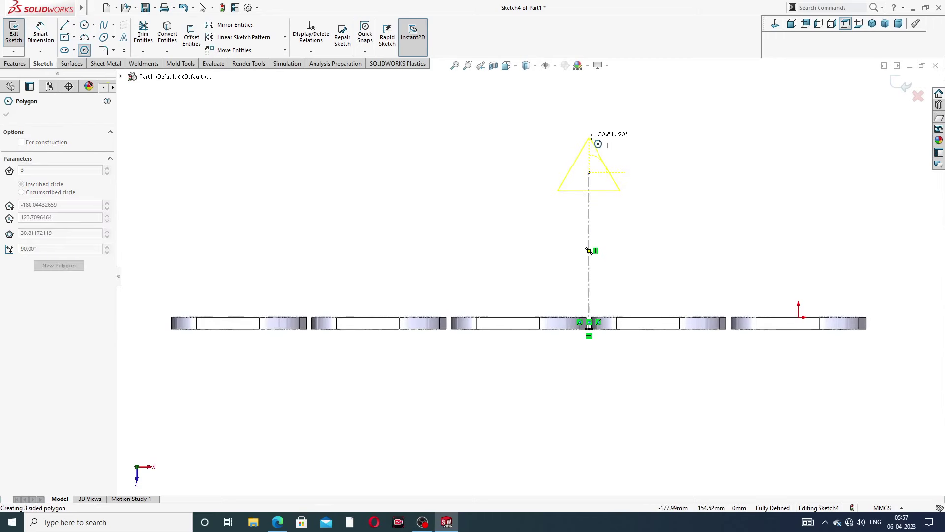
click(591, 108)
right_click(650, 112)
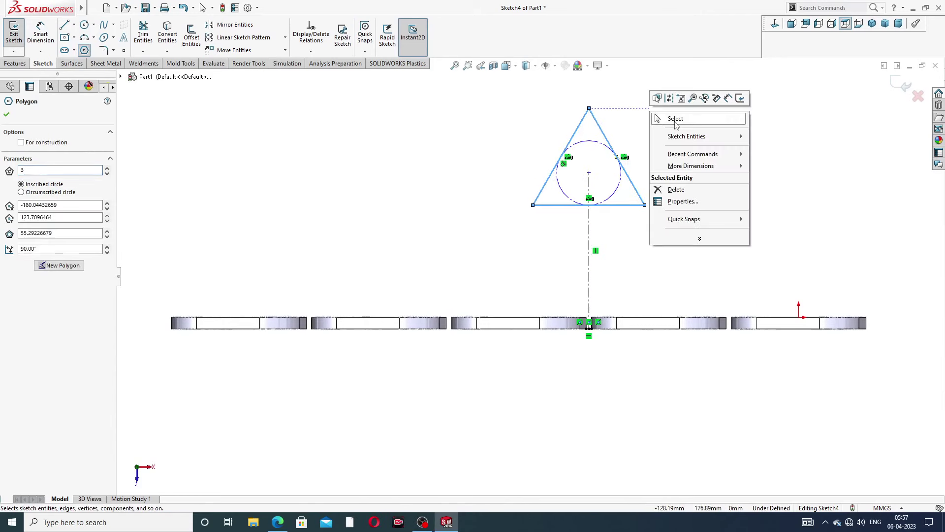
click(670, 126)
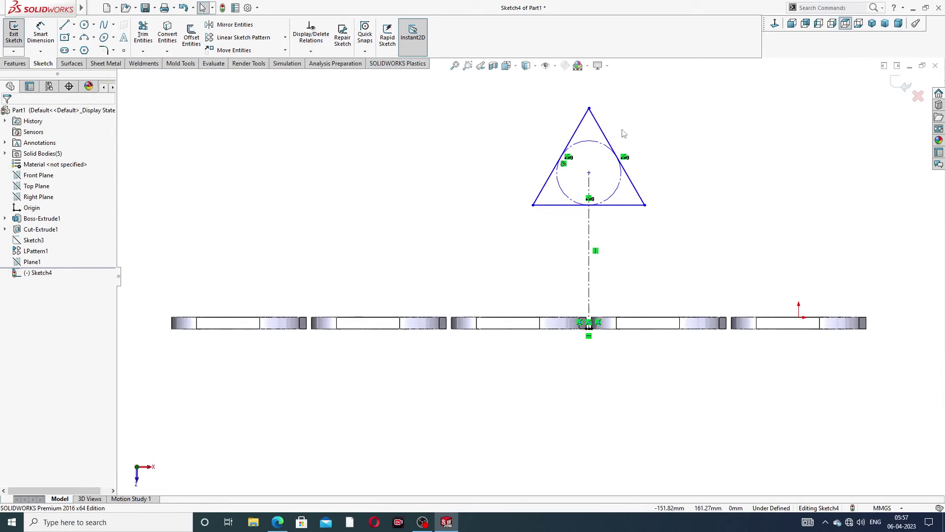
Convert the triangle's three edges into construction lines
scroll(609, 135, down, 3)
scroll(610, 152, up, 4)
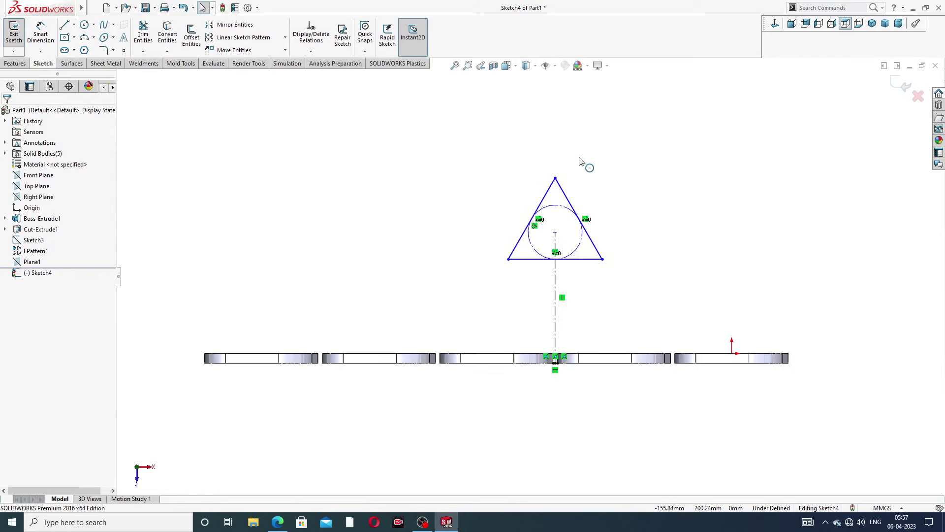
click(550, 193)
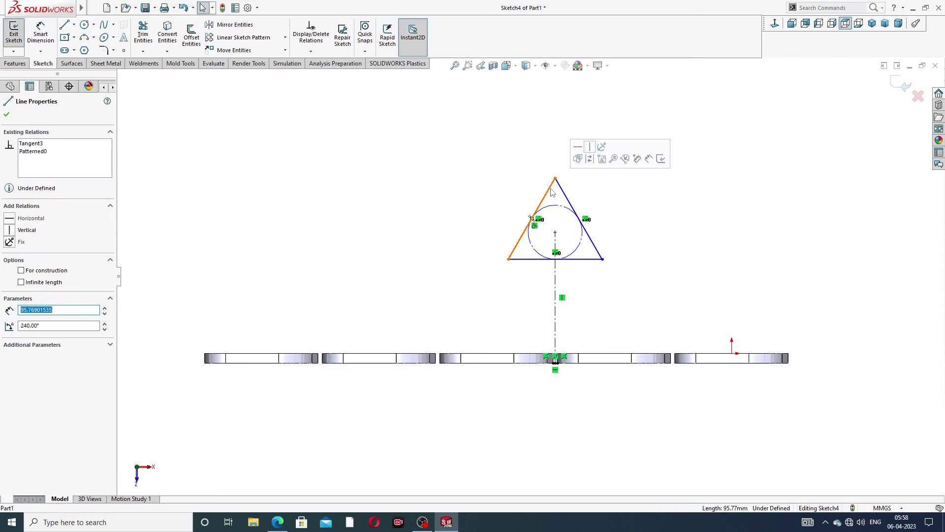
ctrl+click(585, 261)
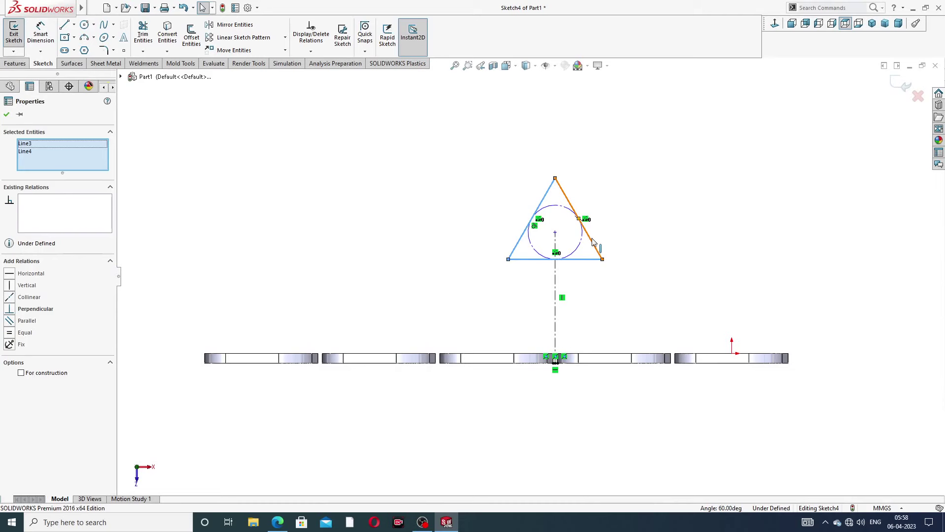
ctrl+click(593, 241)
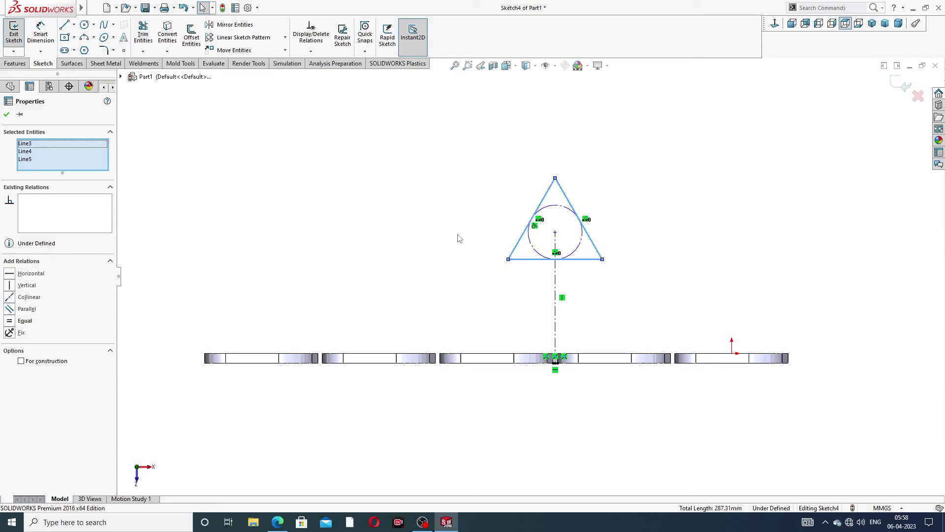
click(21, 362)
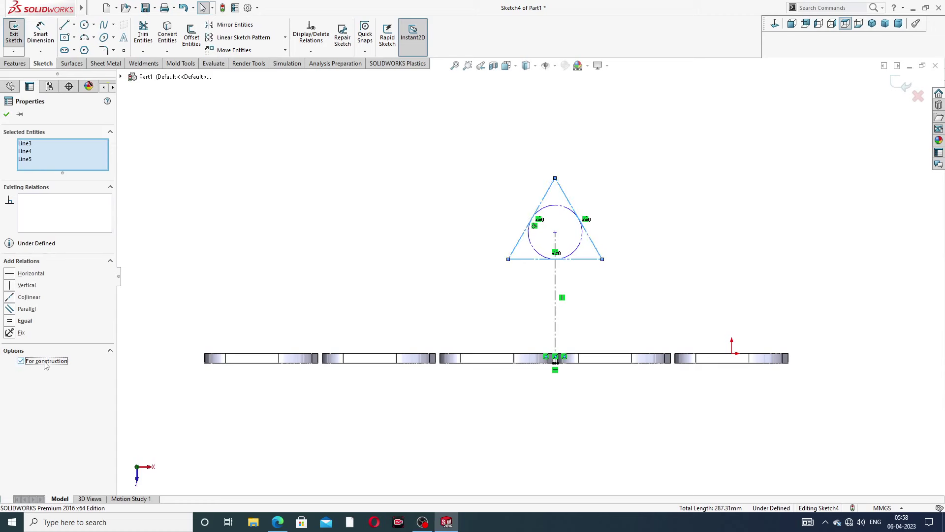
click(491, 282)
scroll(589, 268, down, 2)
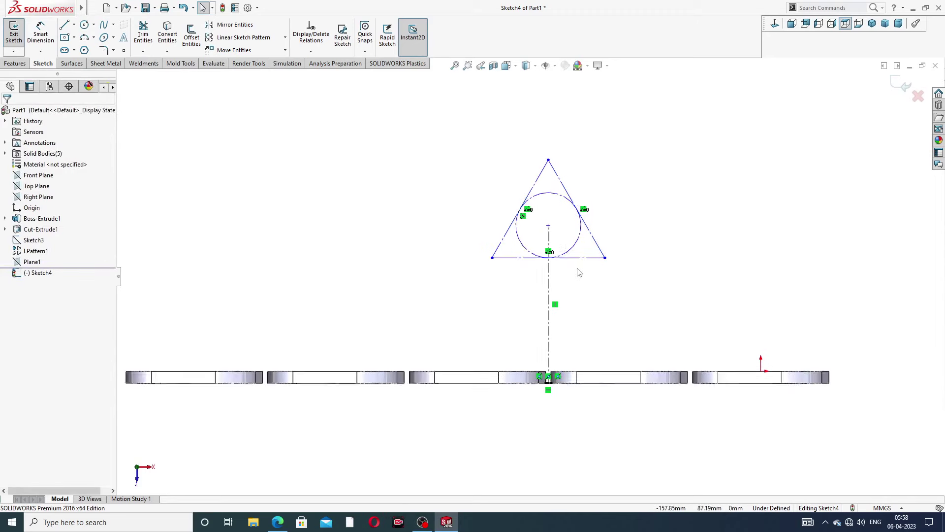
click(584, 257)
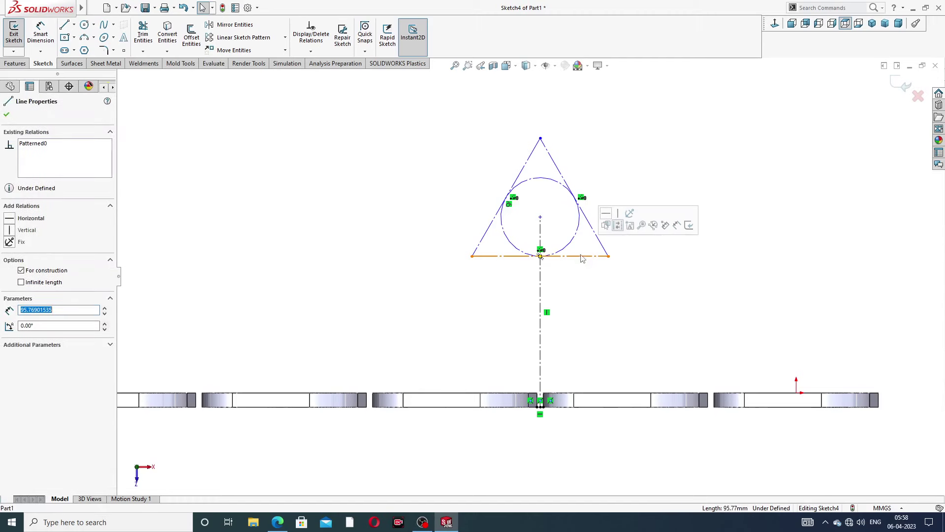
click(634, 157)
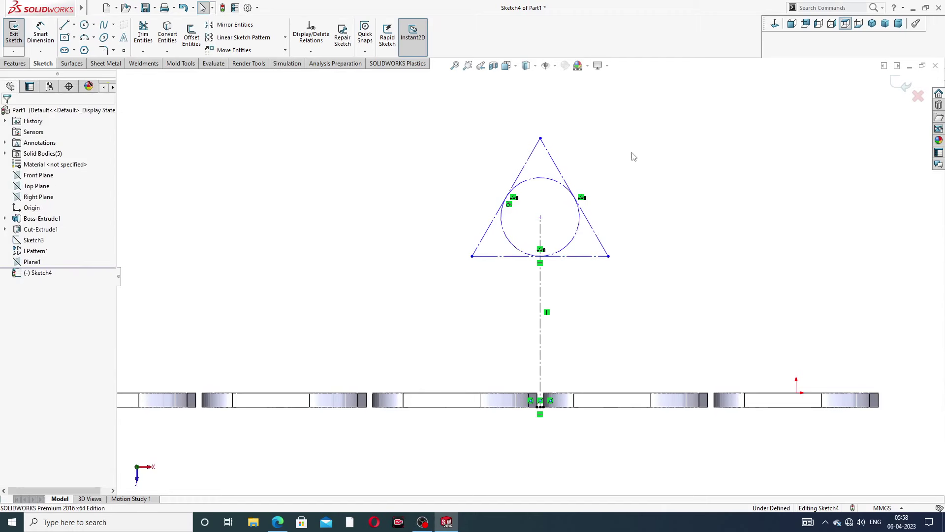
scroll(565, 199, up, 3)
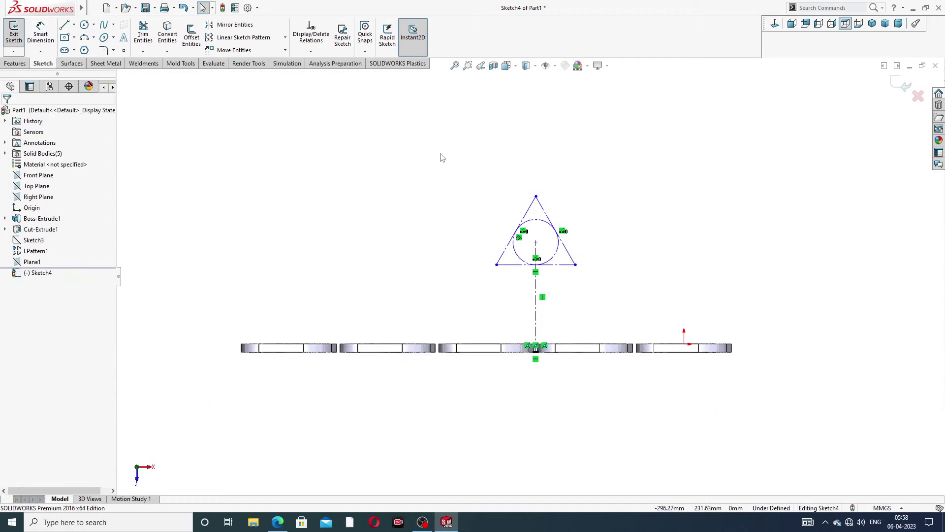
Start Smart Dimension, glance at the reference drawing, and pick the triangle's centre point
click(41, 34)
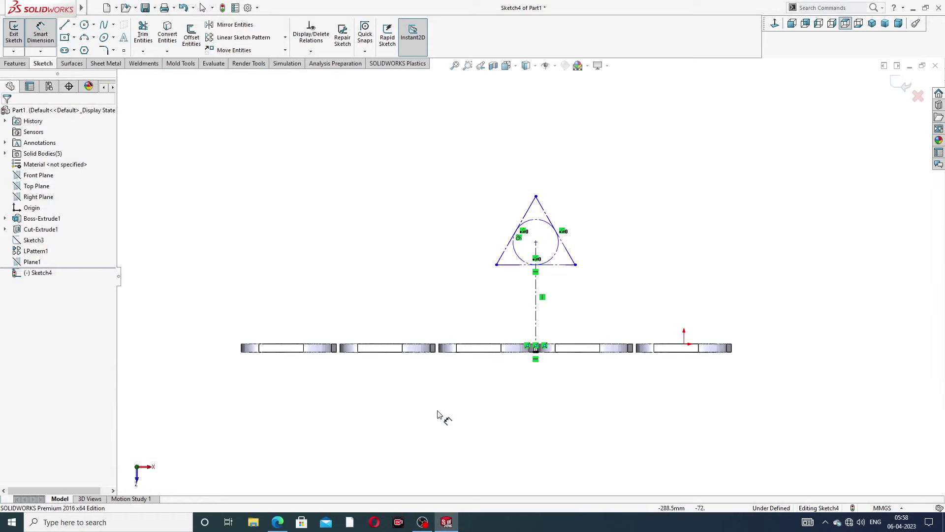
click(277, 522)
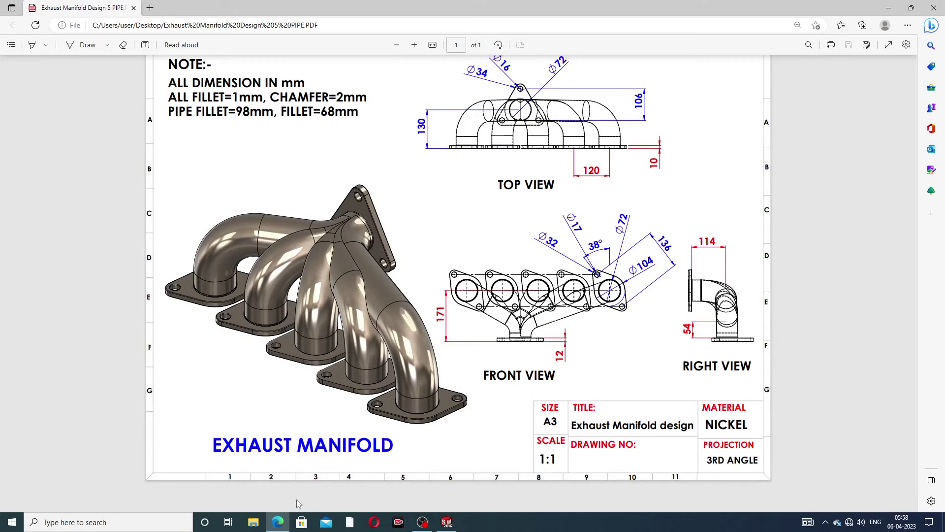
click(277, 522)
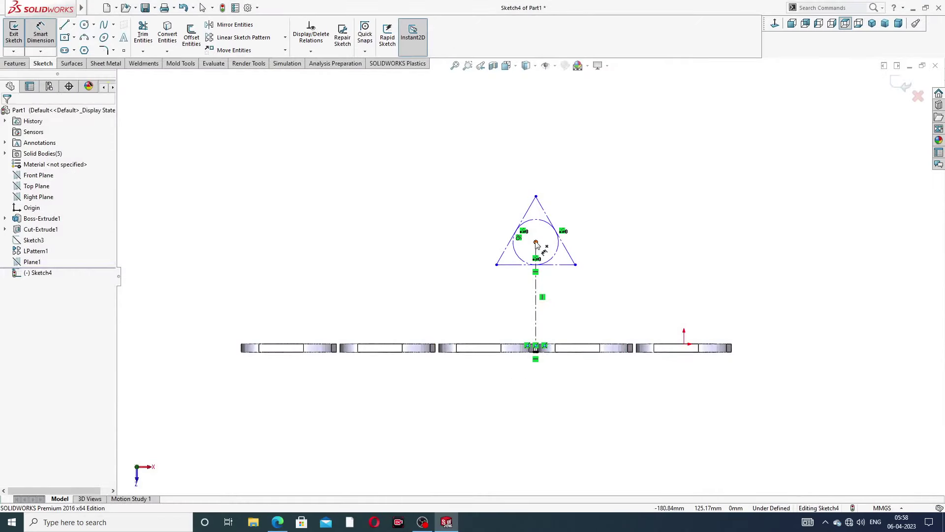
click(536, 243)
Add a 130 mm vertical dimension from the flange edge point to the triangle centre
scroll(542, 363, down, 8)
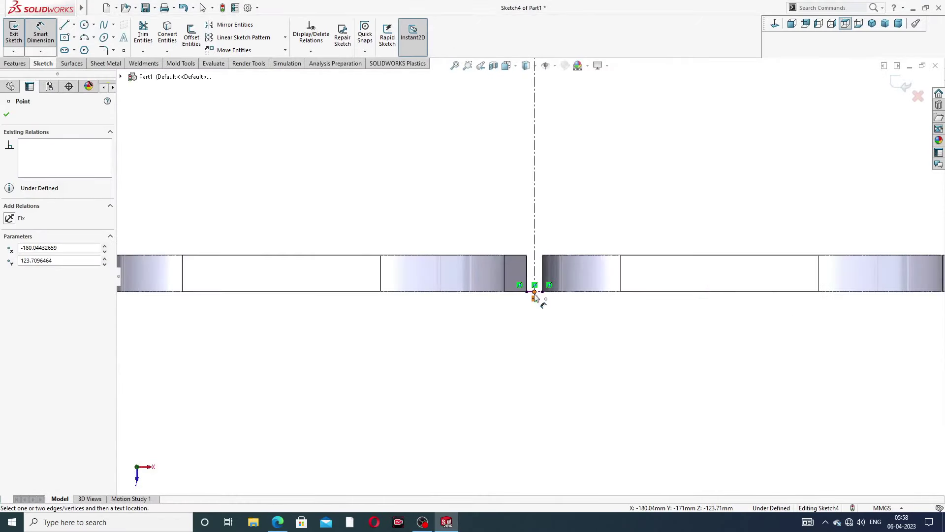
click(534, 293)
click(389, 260)
scroll(382, 197, up, 4)
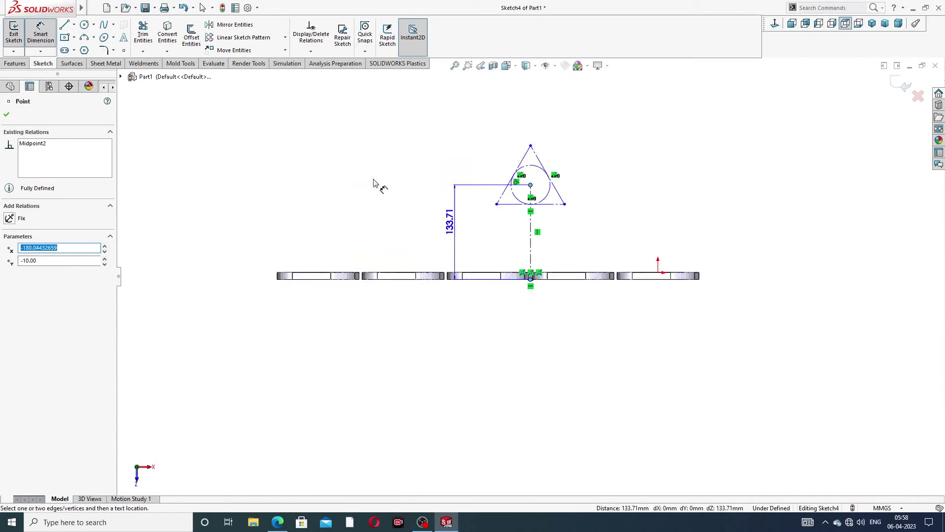
click(264, 219)
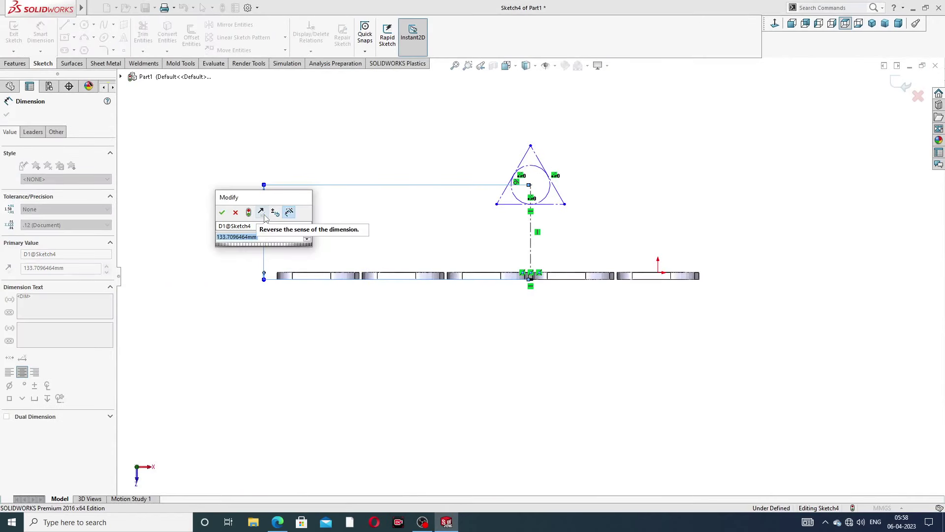
text(130)
key(Return)
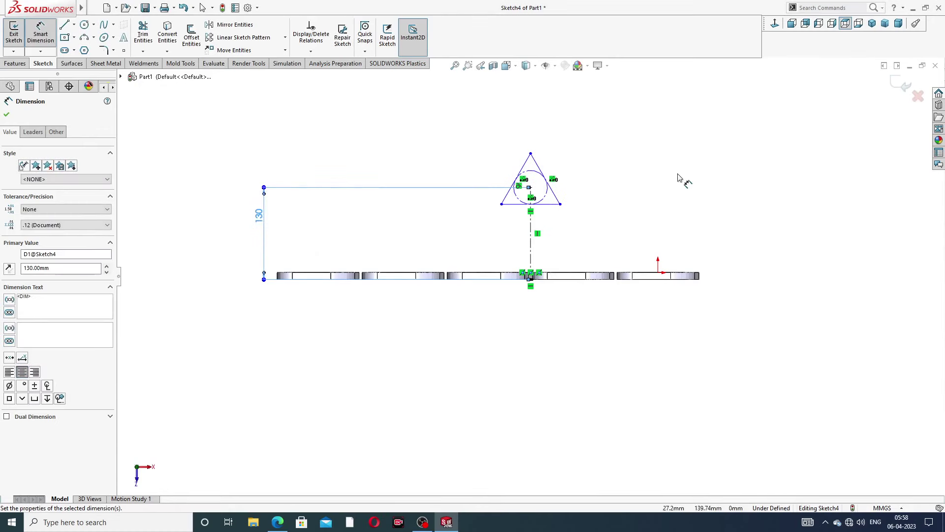
key(Escape)
scroll(507, 217, down, 3)
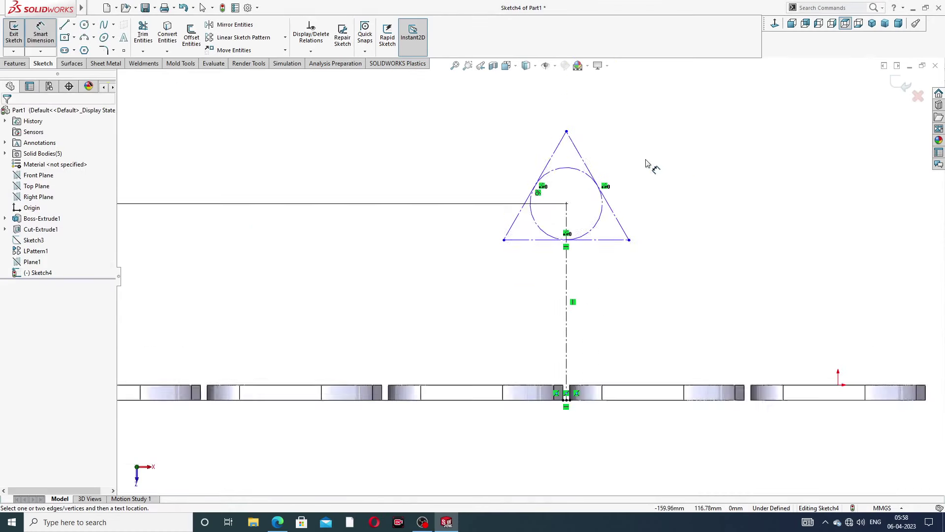
scroll(646, 163, up, 1)
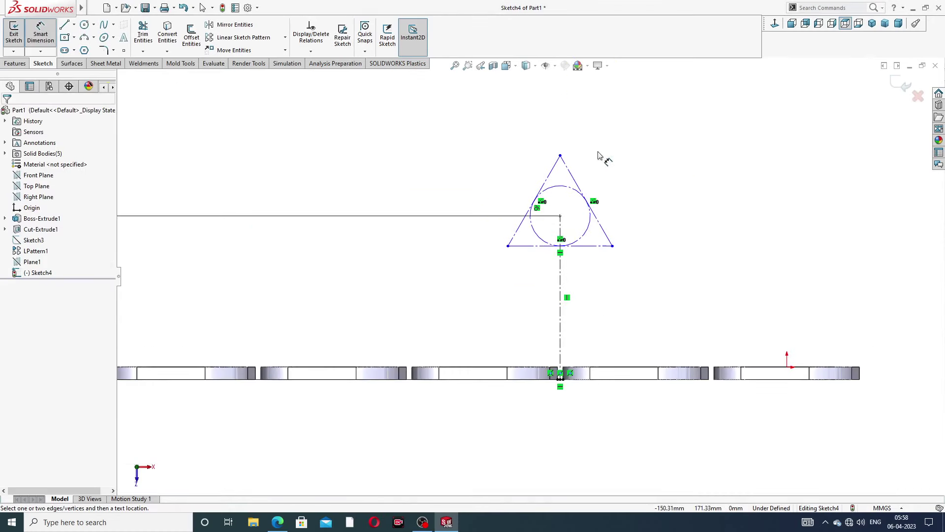
right_click(242, 117)
Draw a circle centred on the triangle's centre
click(261, 146)
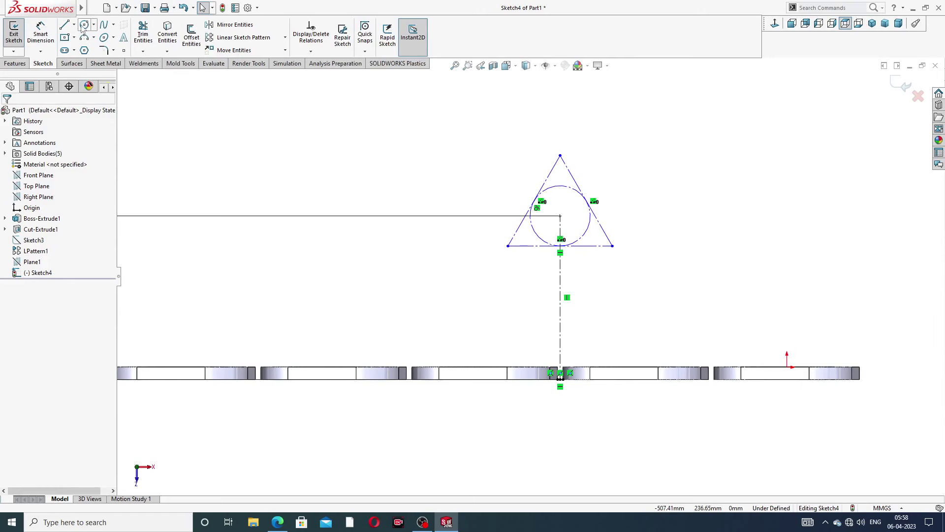
click(84, 25)
scroll(604, 213, down, 3)
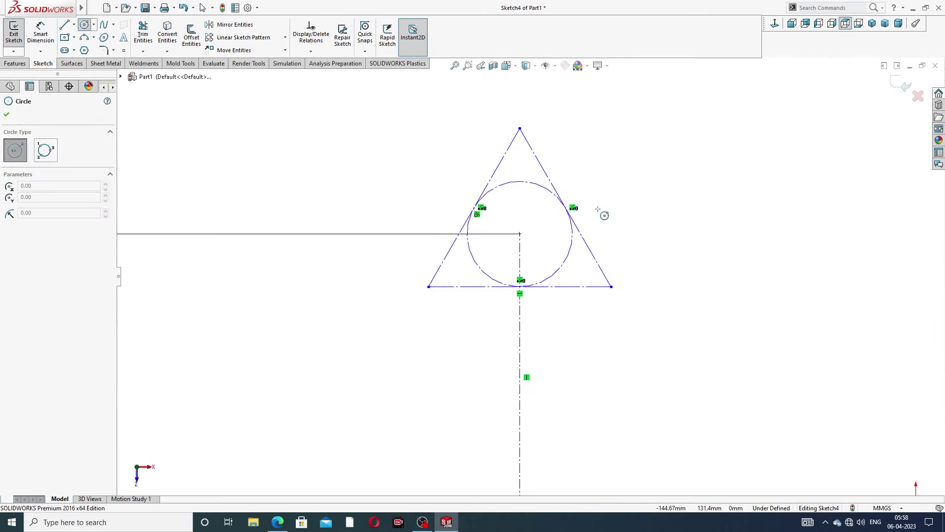
scroll(598, 210, down, 1)
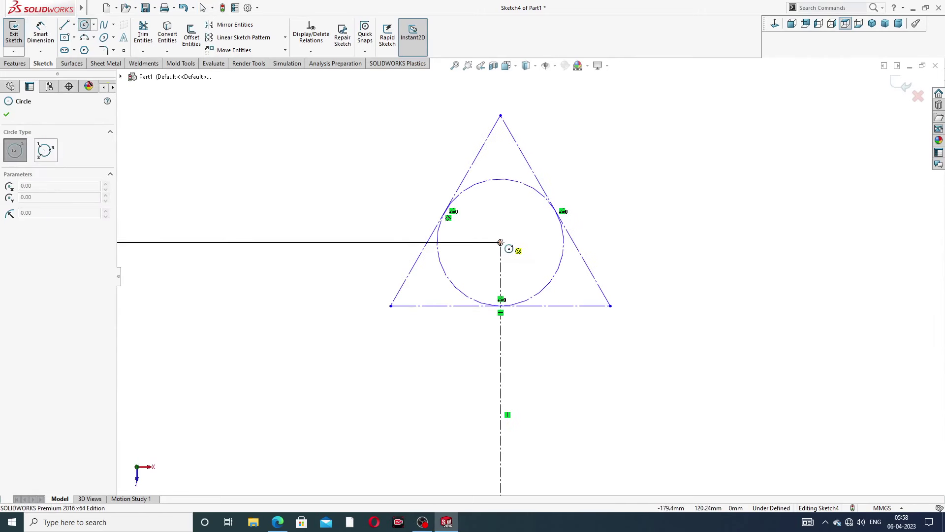
click(500, 242)
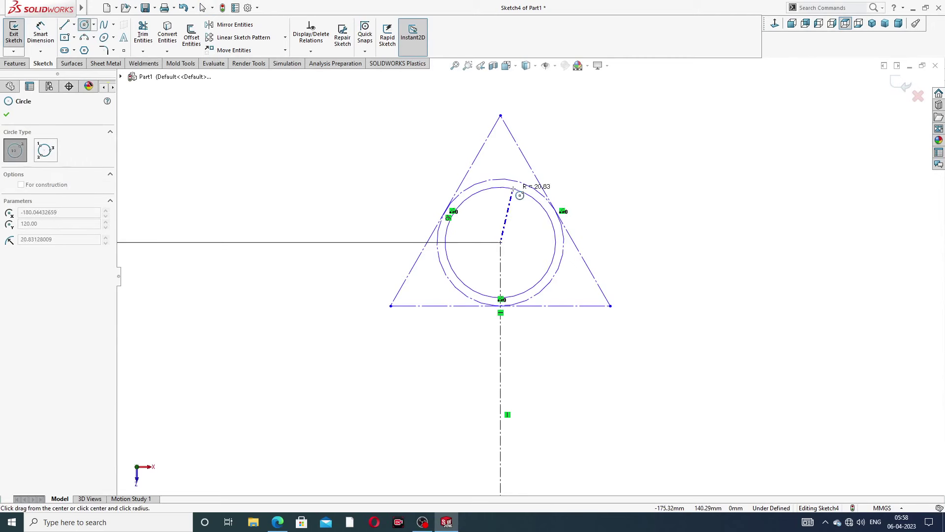
click(519, 195)
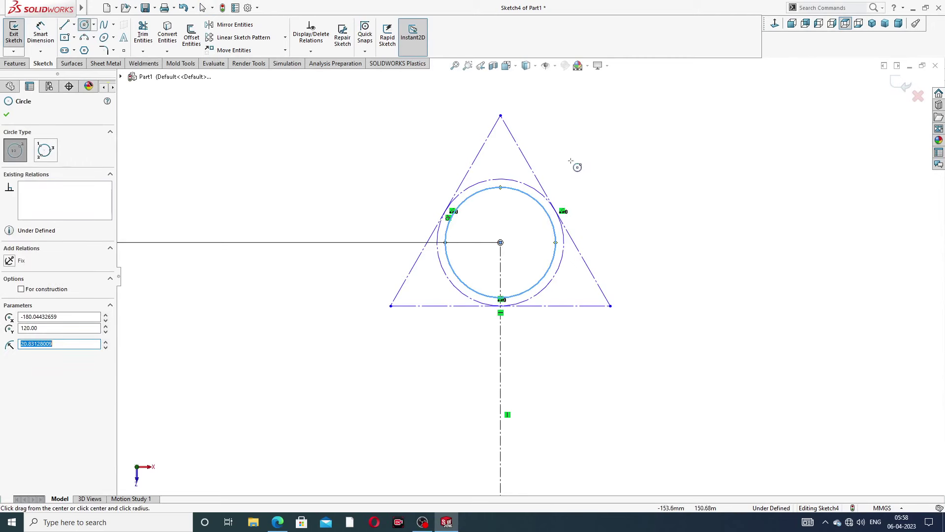
Draw concentric outer and hole circles at the triangle's top and right corners
click(501, 116)
click(518, 95)
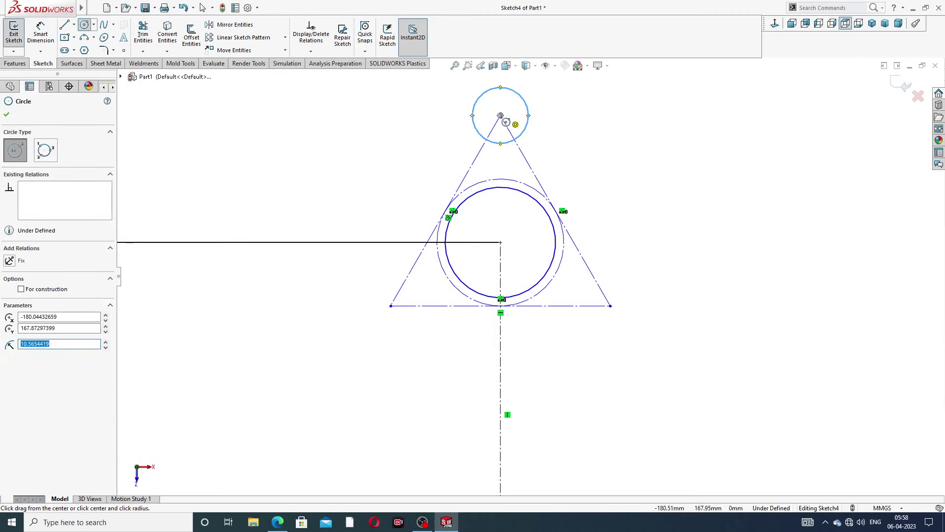
click(501, 116)
click(512, 104)
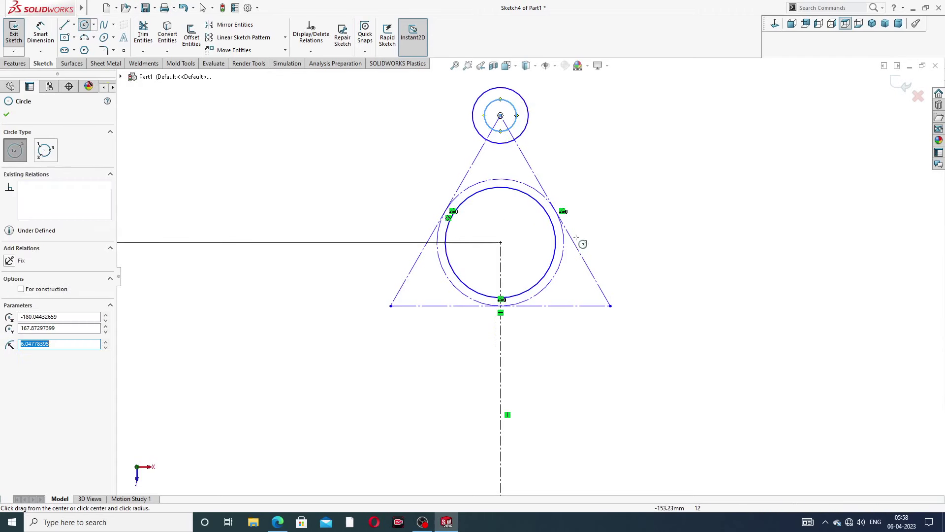
click(610, 306)
click(639, 279)
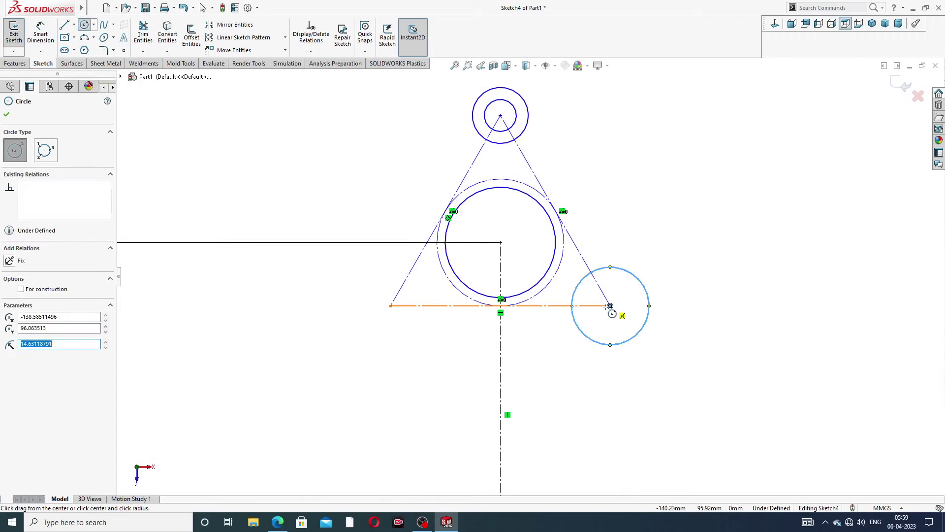
click(611, 306)
click(625, 294)
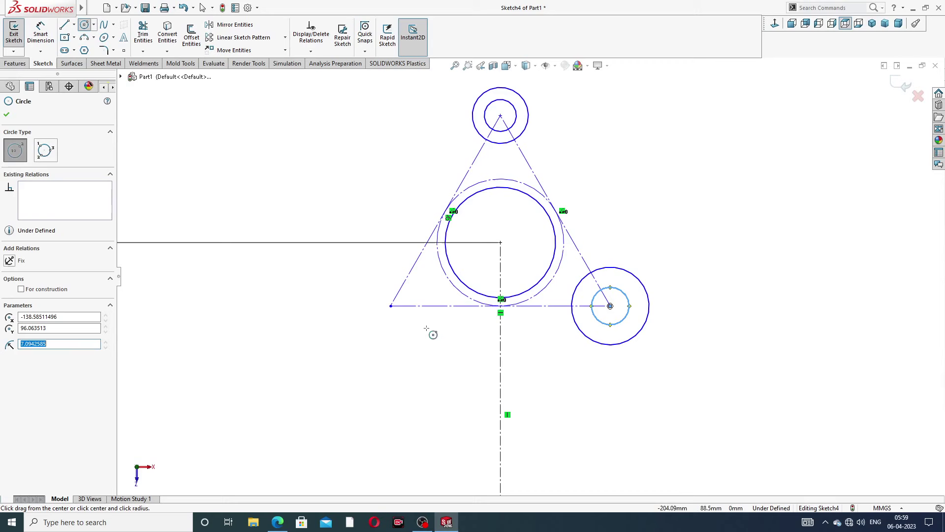
Draw the outer and inner concentric circles at the lower-left corner and exit the Circle tool
click(391, 306)
click(416, 280)
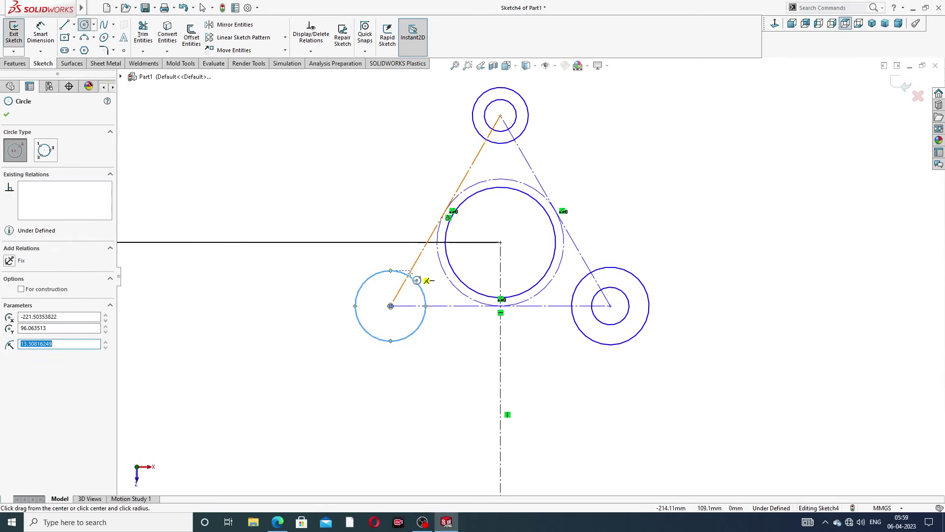
click(391, 305)
click(406, 291)
right_click(655, 145)
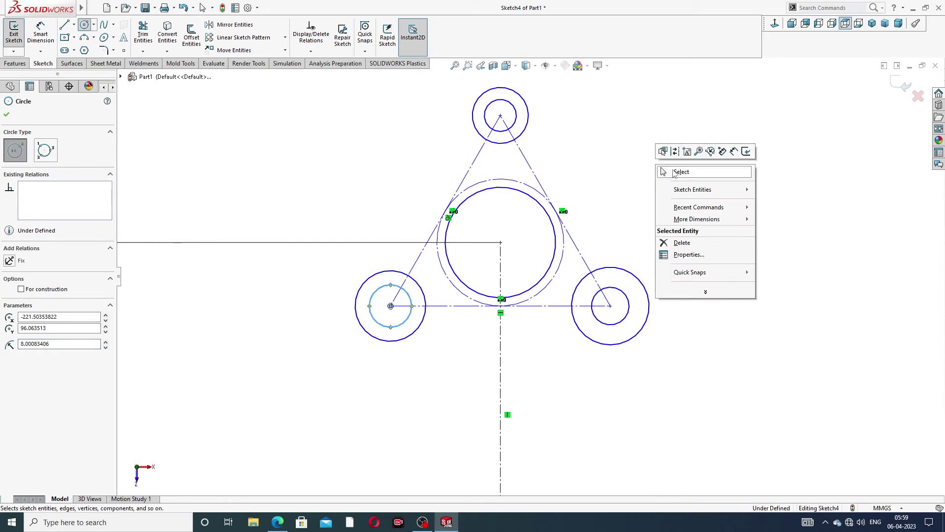
click(665, 176)
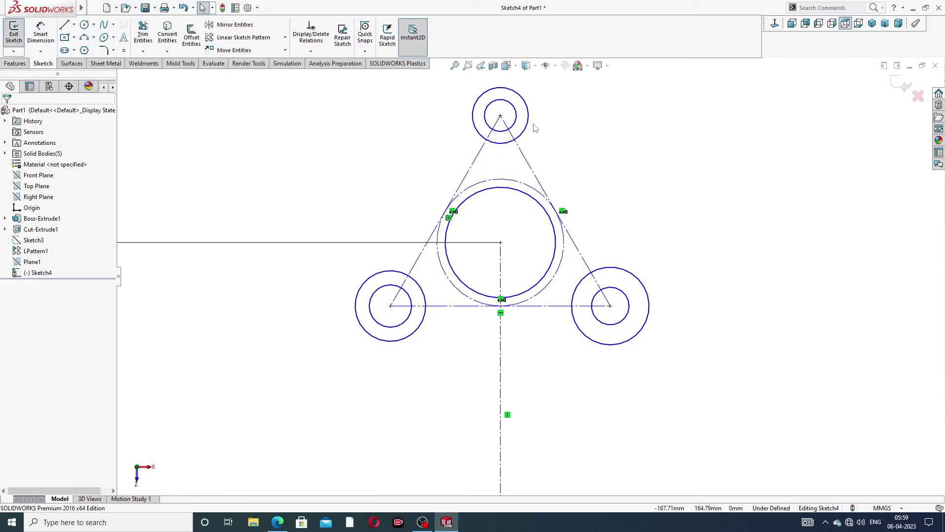
Draw lines from the top outer circle down to the bottom-right and bottom-left outer circles
click(64, 24)
click(532, 105)
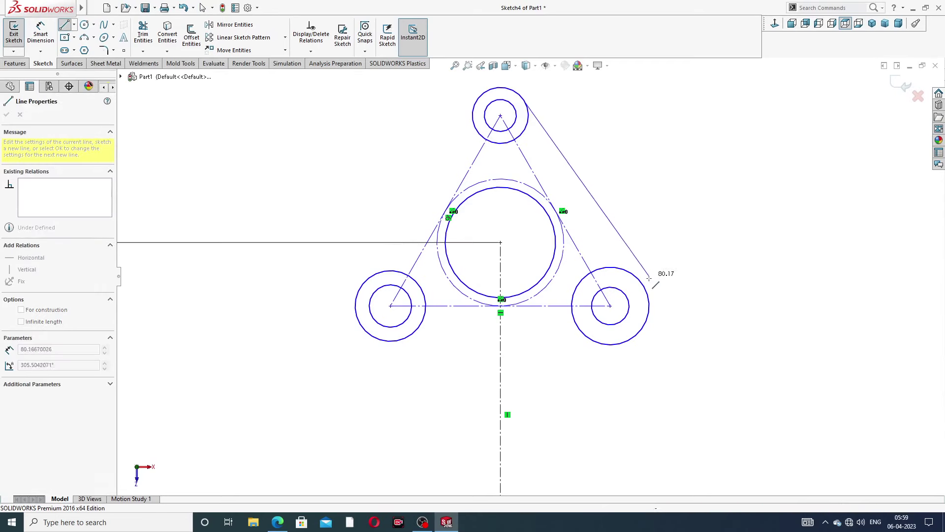
click(645, 287)
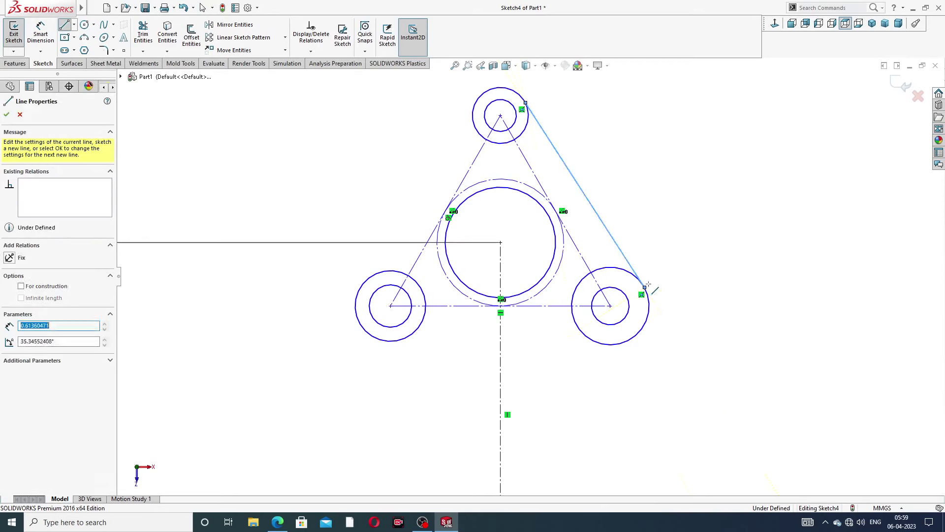
right_click(697, 233)
click(717, 235)
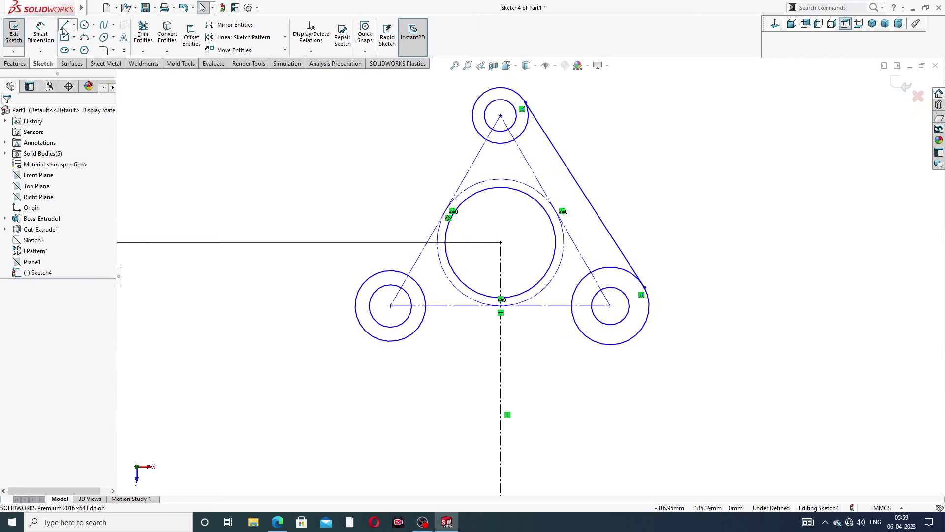
click(474, 114)
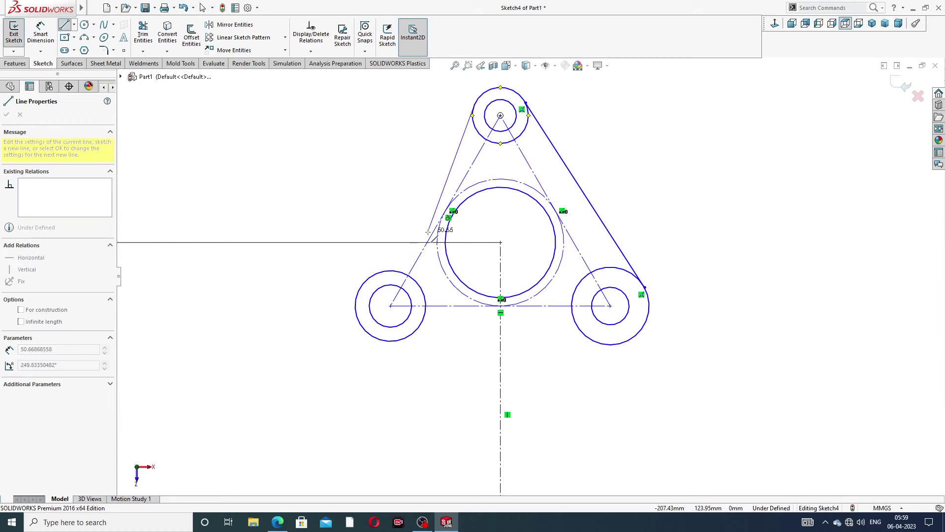
click(369, 279)
right_click(346, 198)
click(371, 240)
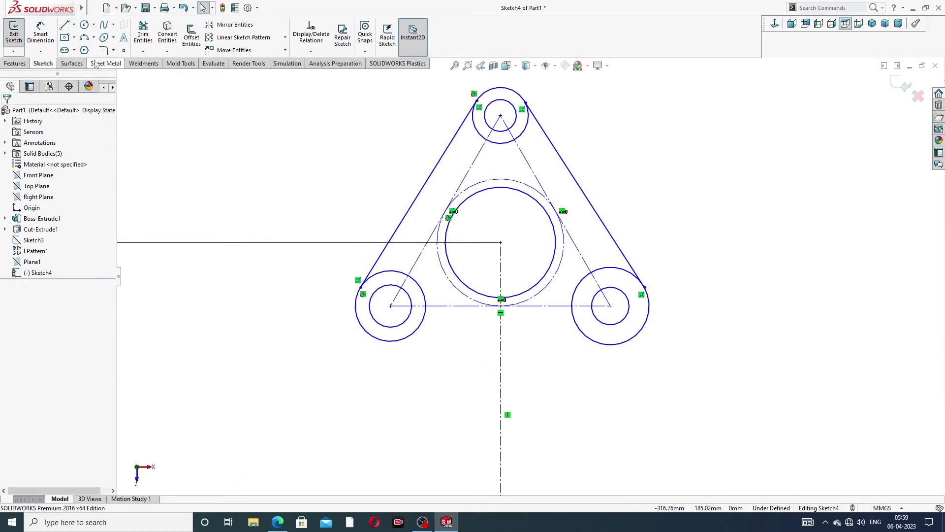
Draw the base line joining the two bottom outer circles
click(64, 25)
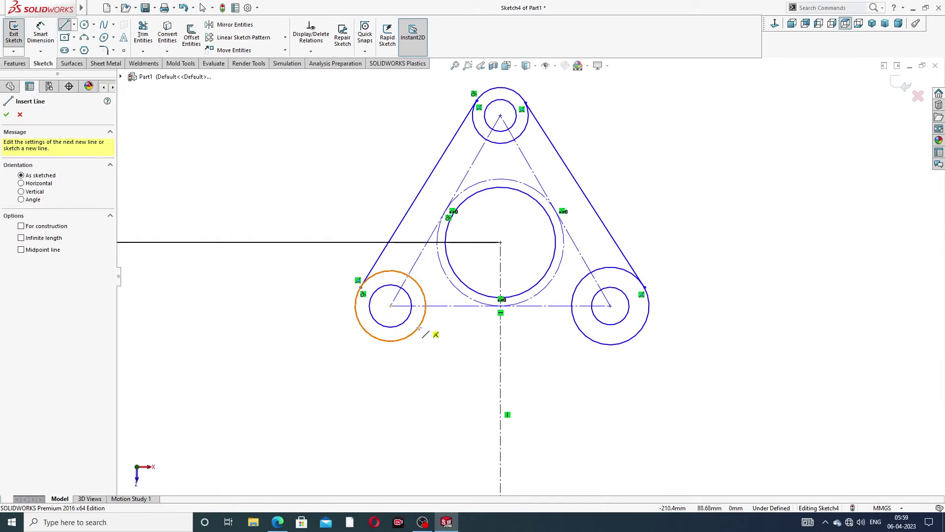
click(403, 338)
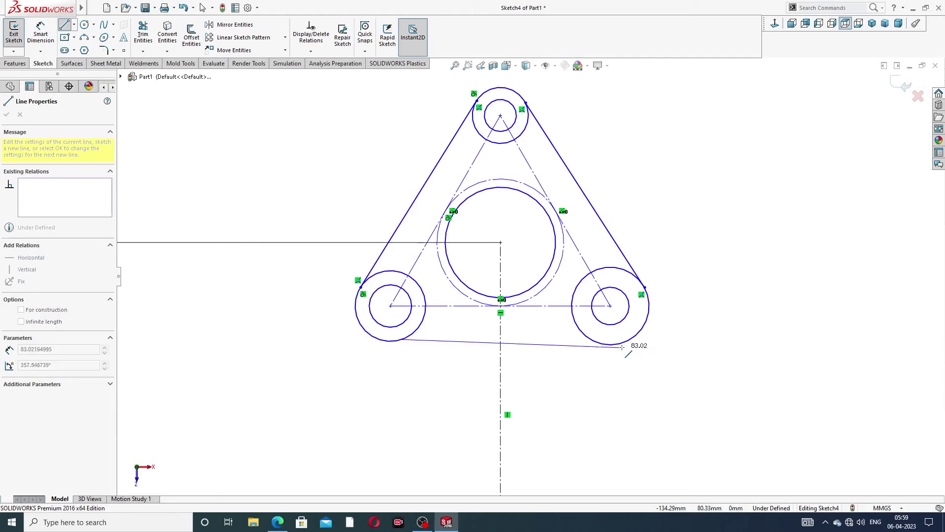
click(622, 345)
right_click(708, 249)
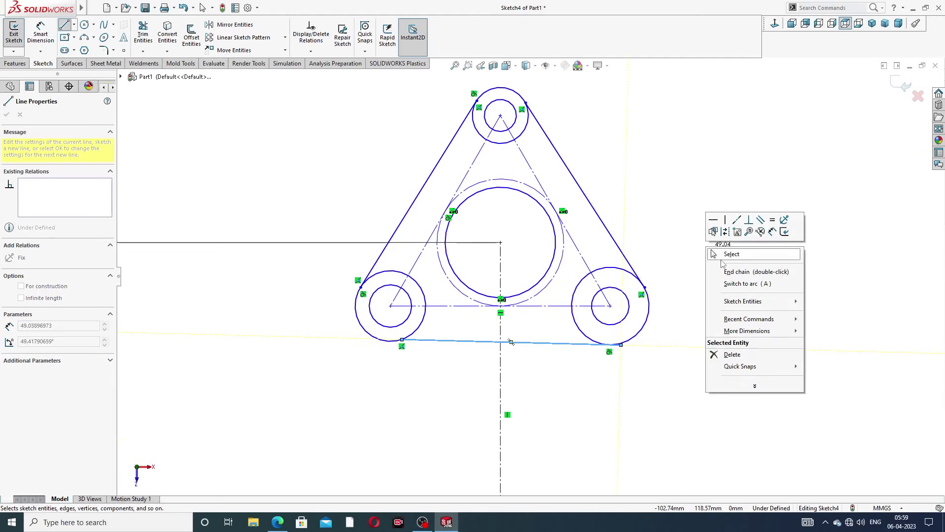
click(731, 254)
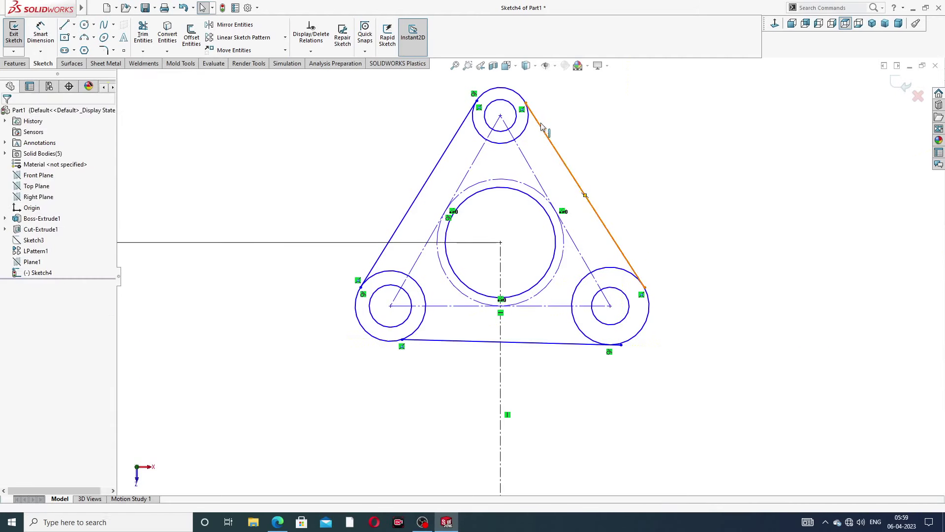
Make the right line tangent to the top circle and the bottom line tangent to the left circle
click(527, 130)
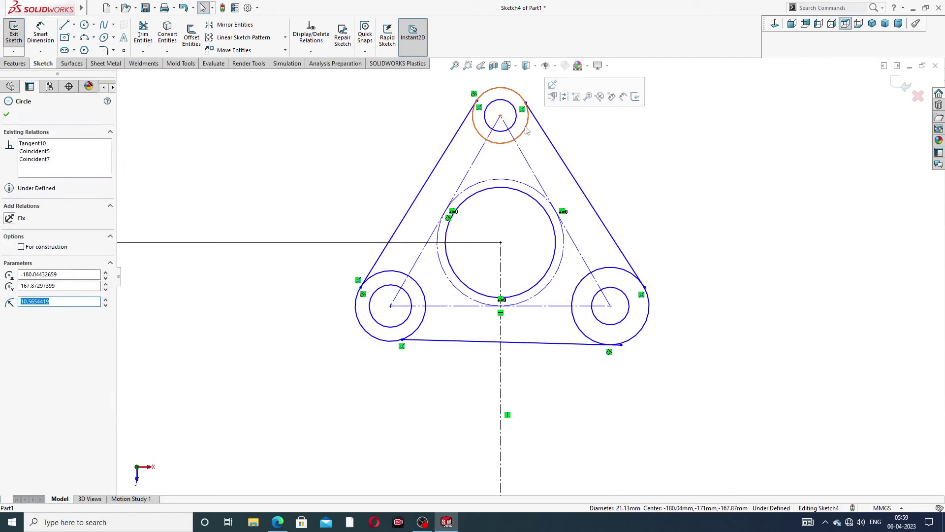
ctrl+click(542, 128)
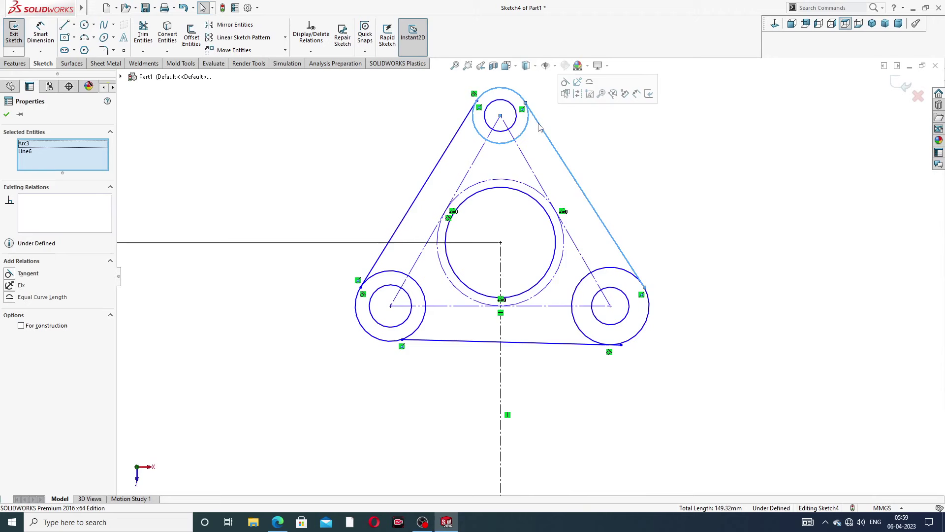
click(565, 83)
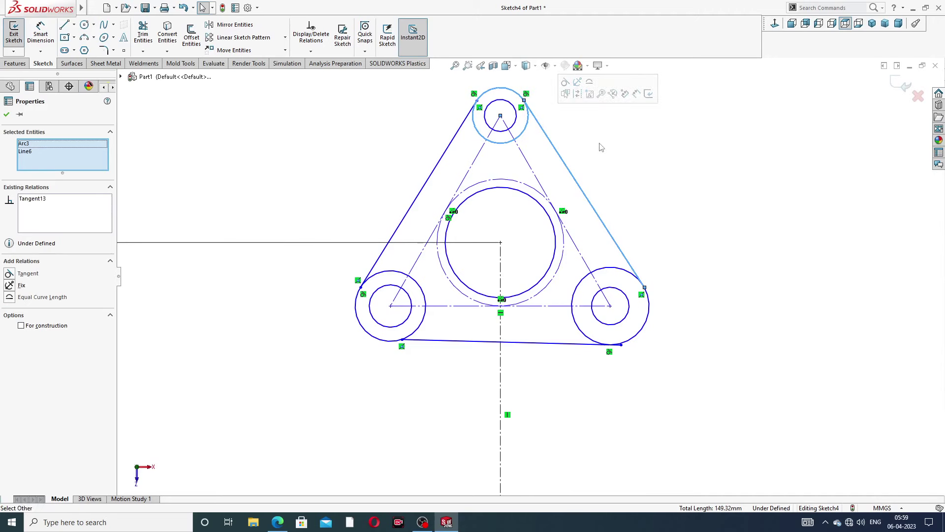
click(420, 140)
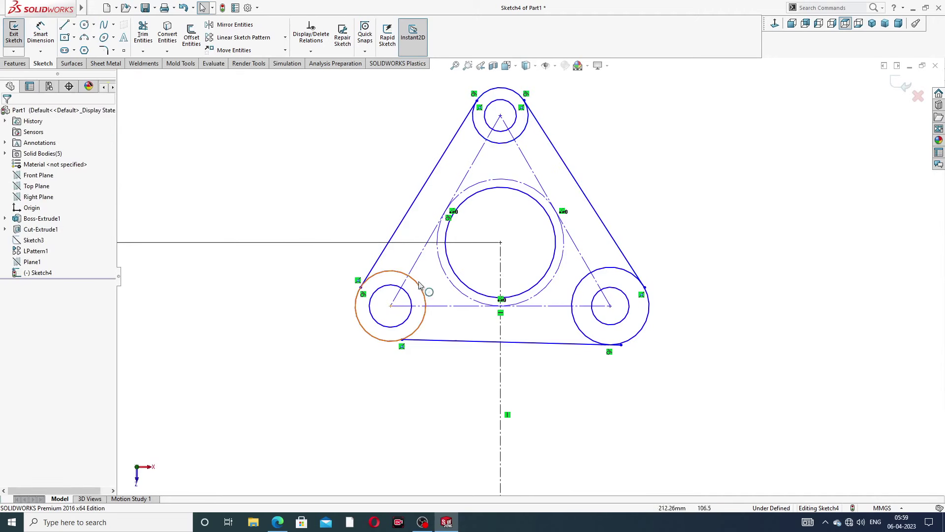
click(417, 331)
ctrl+click(430, 341)
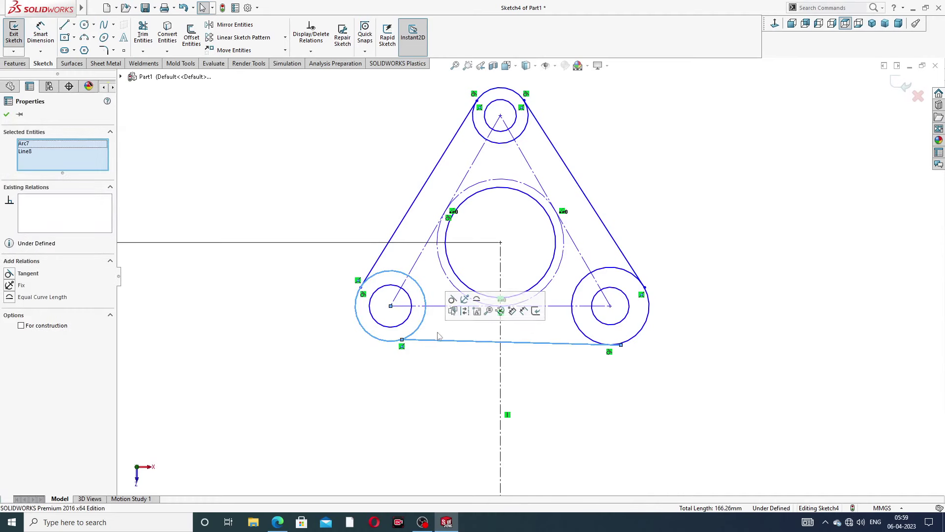
click(452, 299)
click(671, 331)
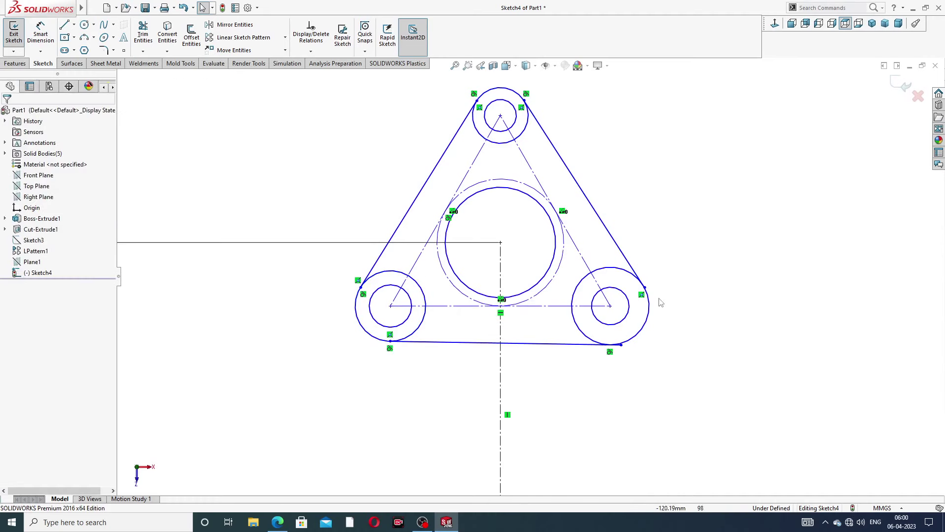
Make the right line tangent to the bottom-right circle, then bring up the reference drawing in Edge
click(633, 268)
ctrl+click(638, 279)
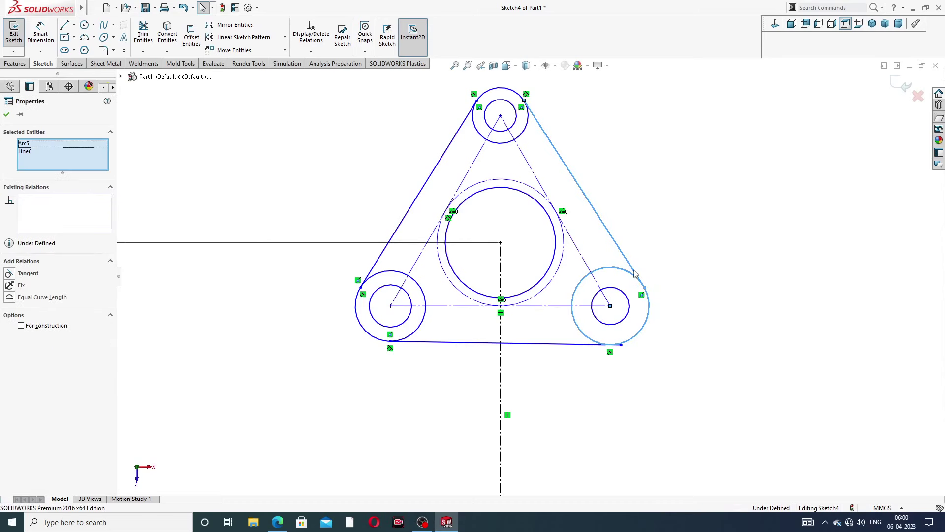
click(656, 231)
click(623, 149)
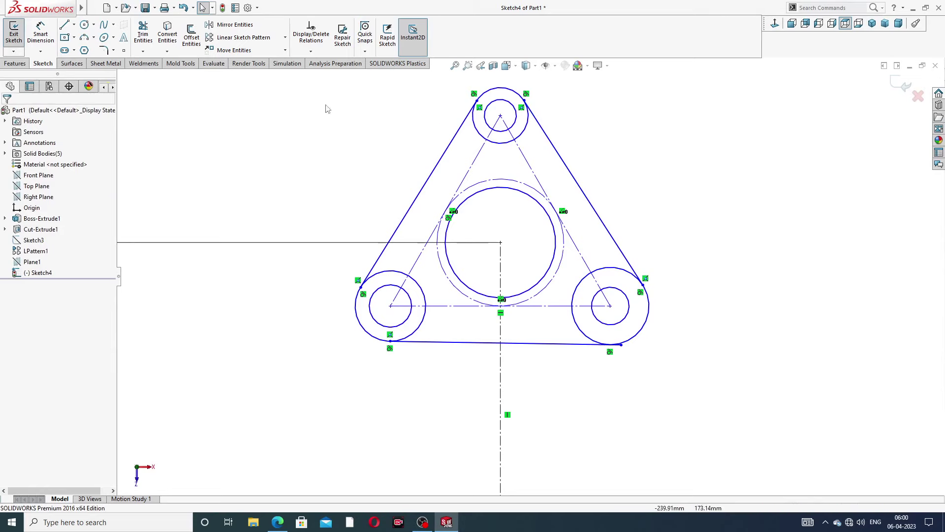
click(278, 522)
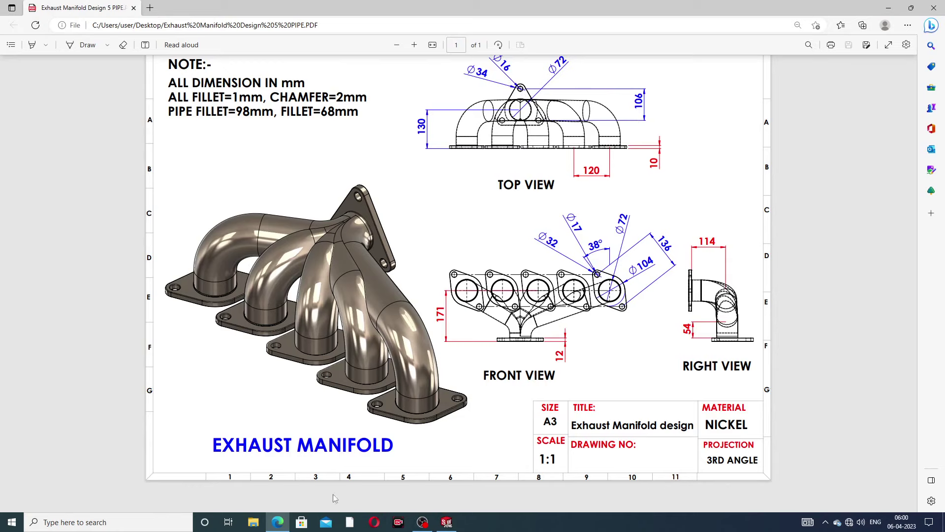
After reading the manifold drawing's dimensions, switch back to SOLIDWORKS Sketch4
click(278, 522)
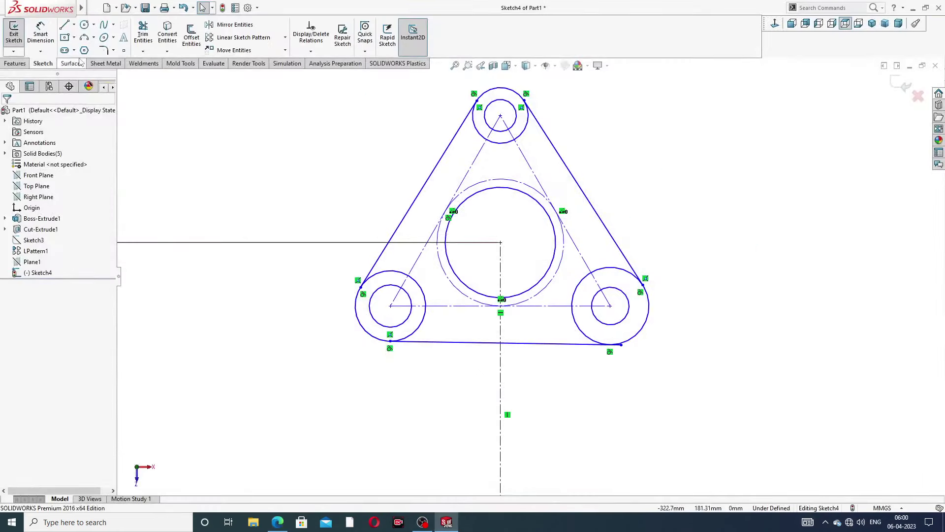
Dimension the top circle's centre 106 above the horizontal centerline
click(40, 34)
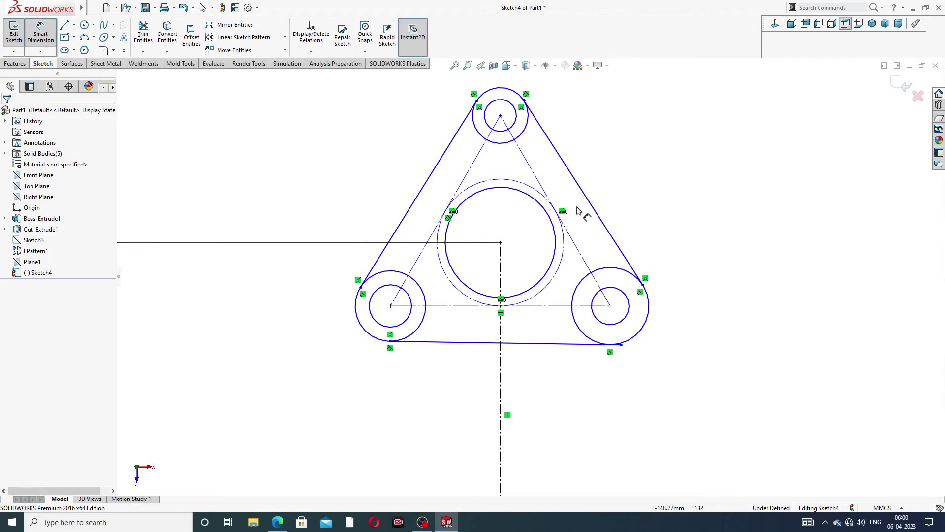
click(500, 116)
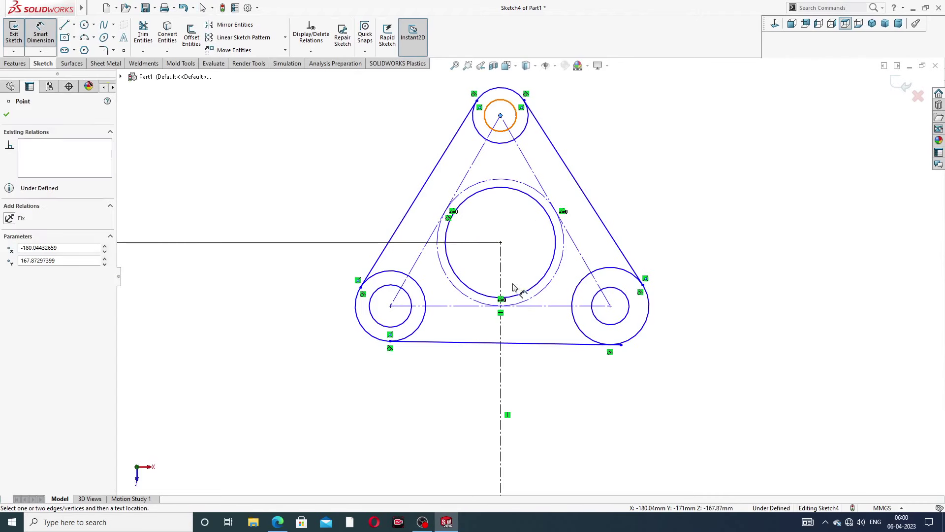
click(537, 306)
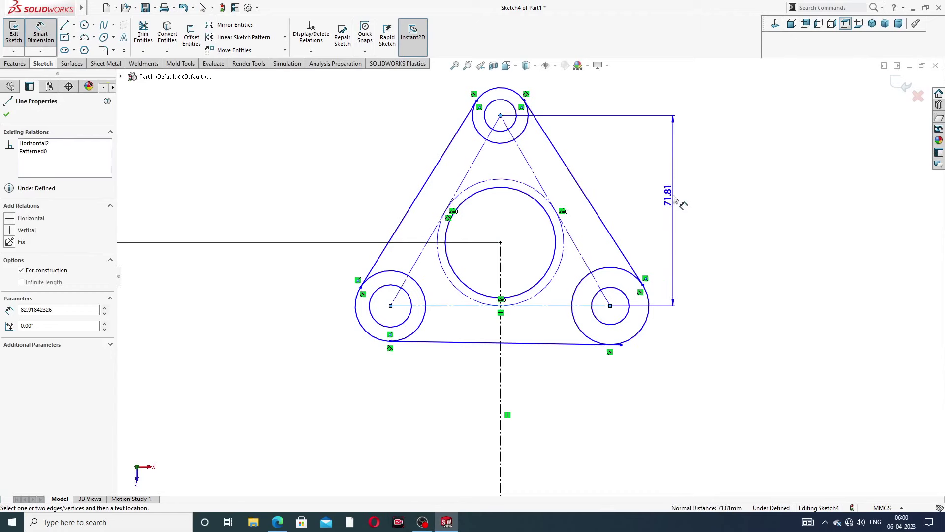
click(675, 199)
text(10)
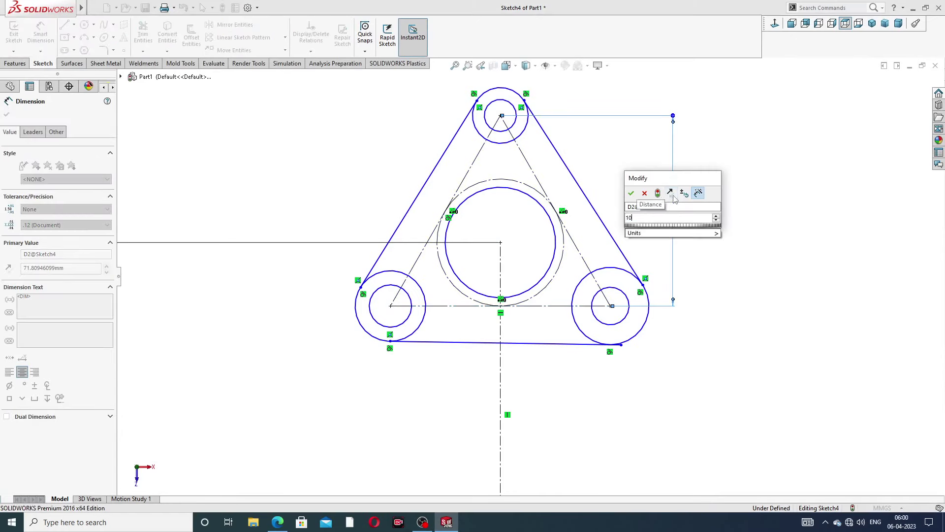
text(6)
key(Return)
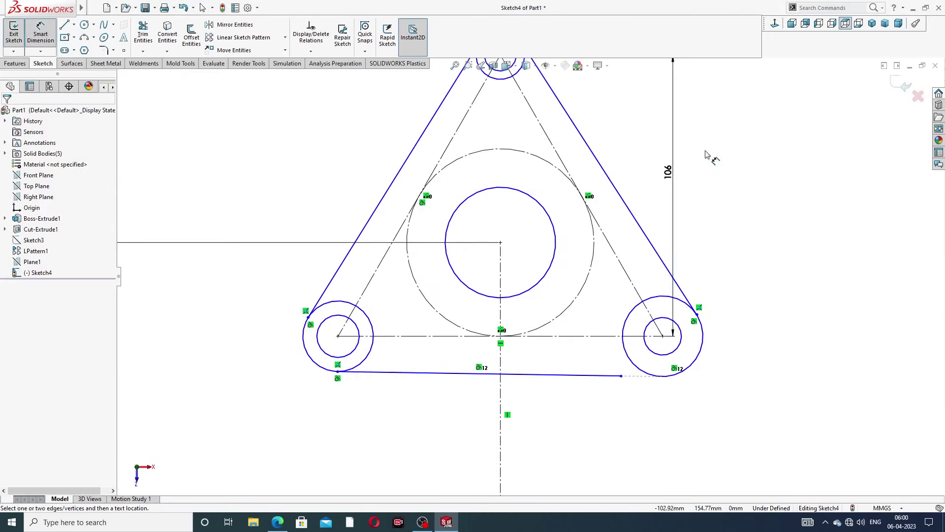
scroll(705, 155, up, 3)
scroll(562, 159, down, 4)
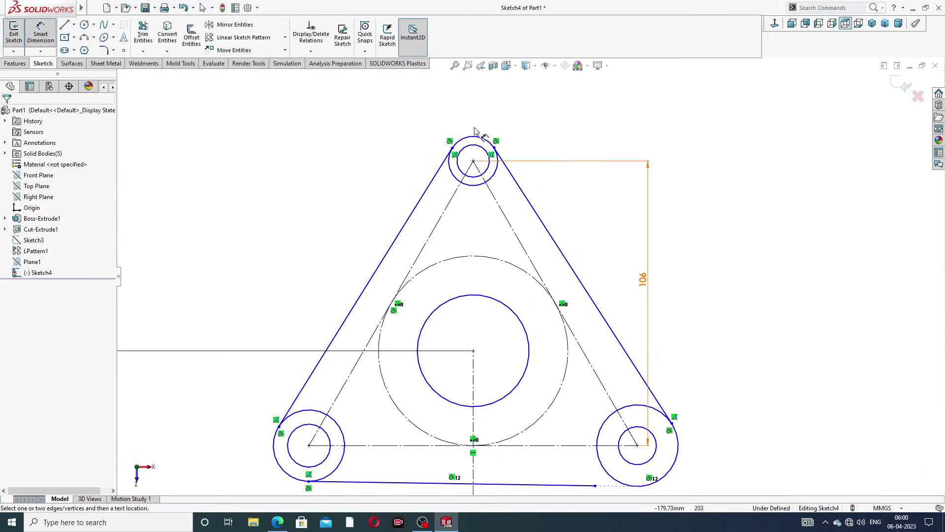
Make the three outer corner circles equal in size
right_click(668, 118)
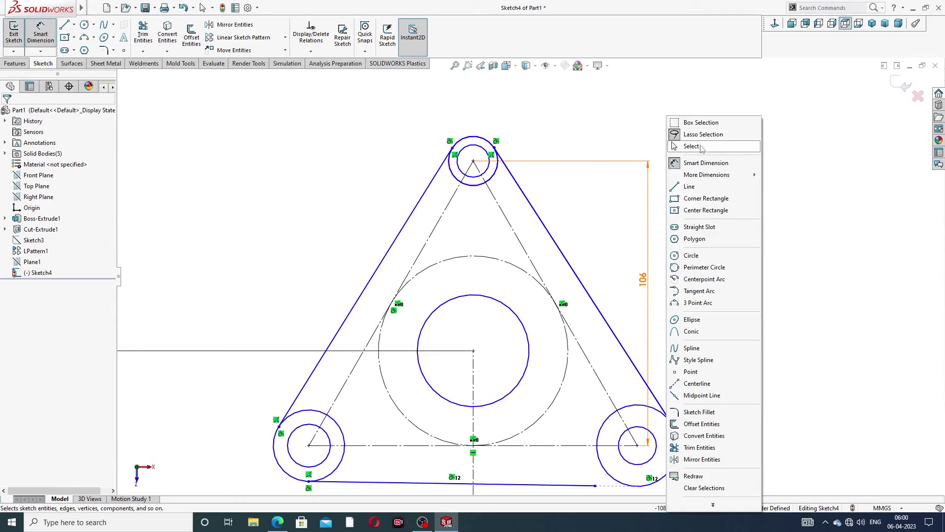
click(692, 146)
click(315, 413)
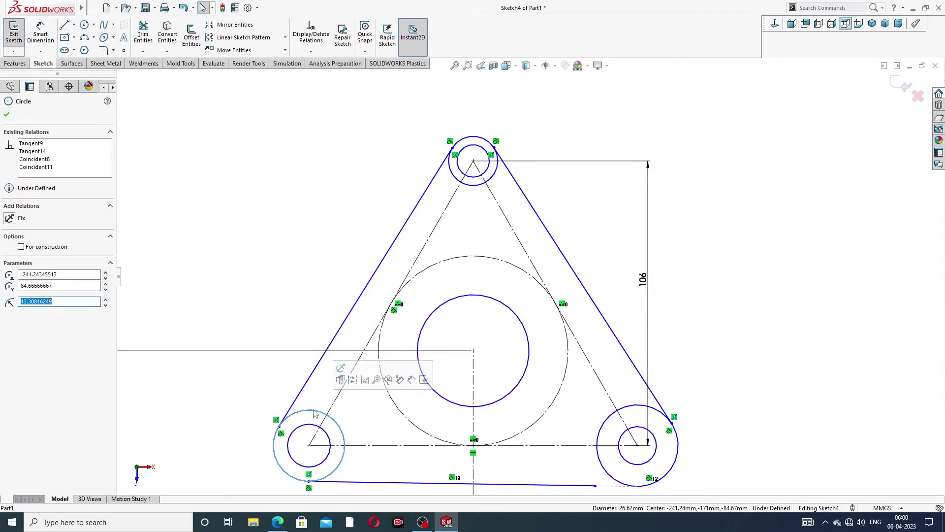
click(473, 141)
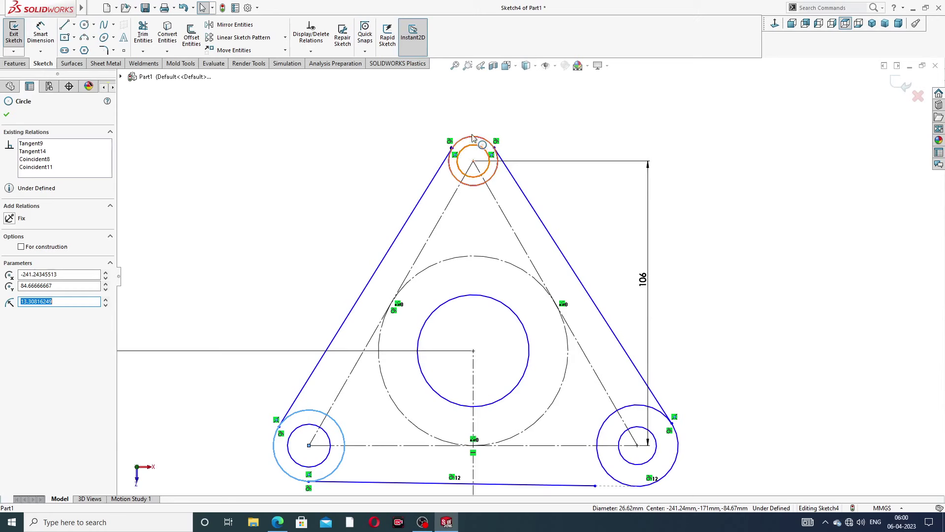
ctrl+click(473, 140)
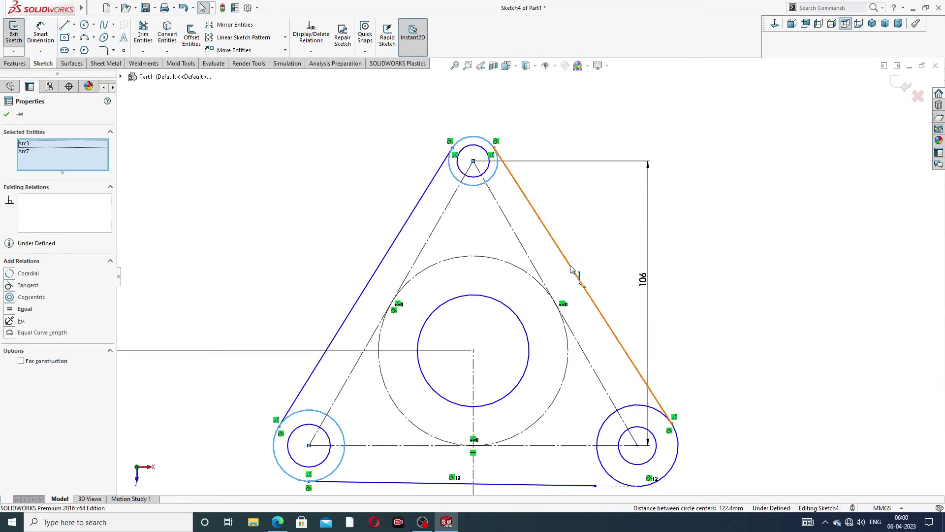
ctrl+click(637, 410)
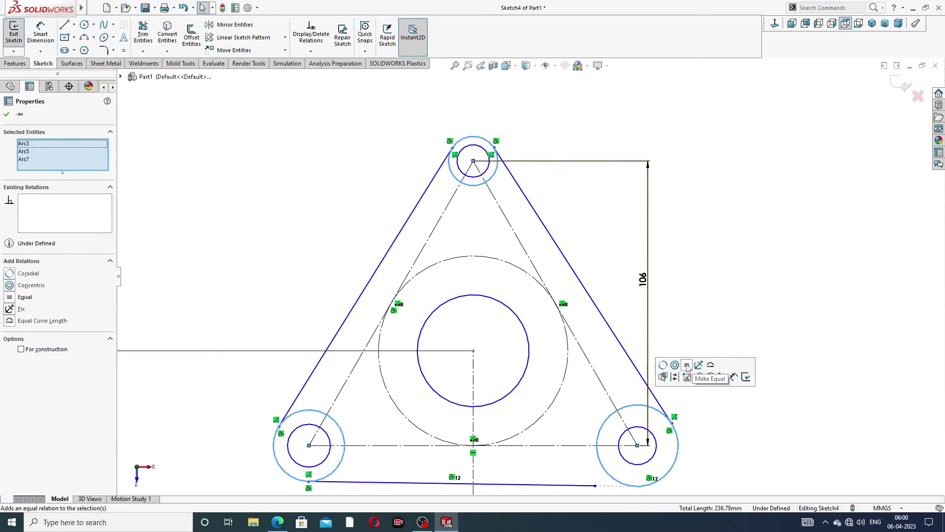
click(687, 367)
click(715, 258)
Add an Equal relation to the three small hole circles
scroll(529, 277, up, 3)
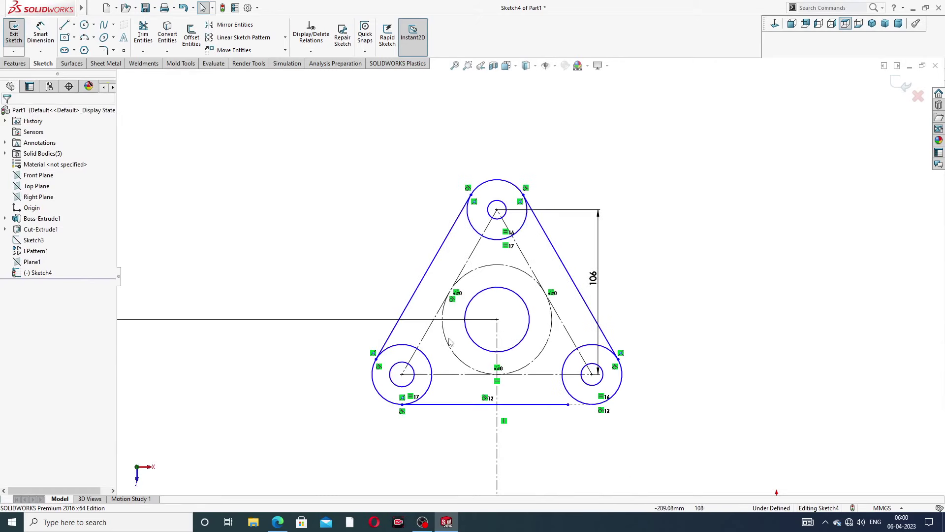
click(412, 371)
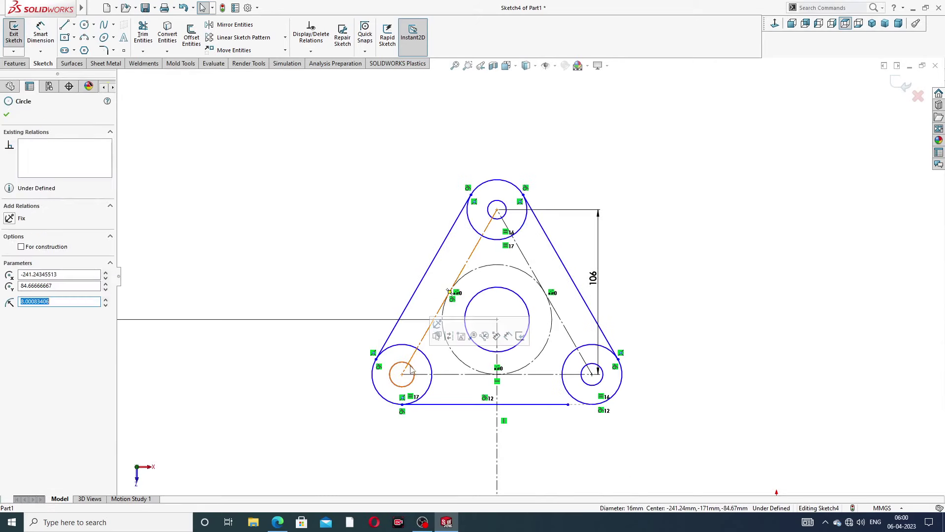
ctrl+click(491, 206)
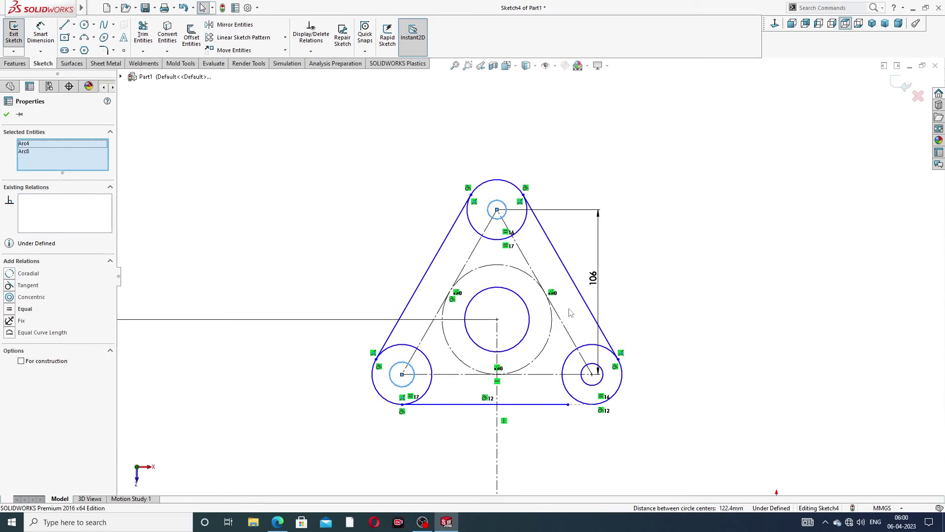
ctrl+click(592, 371)
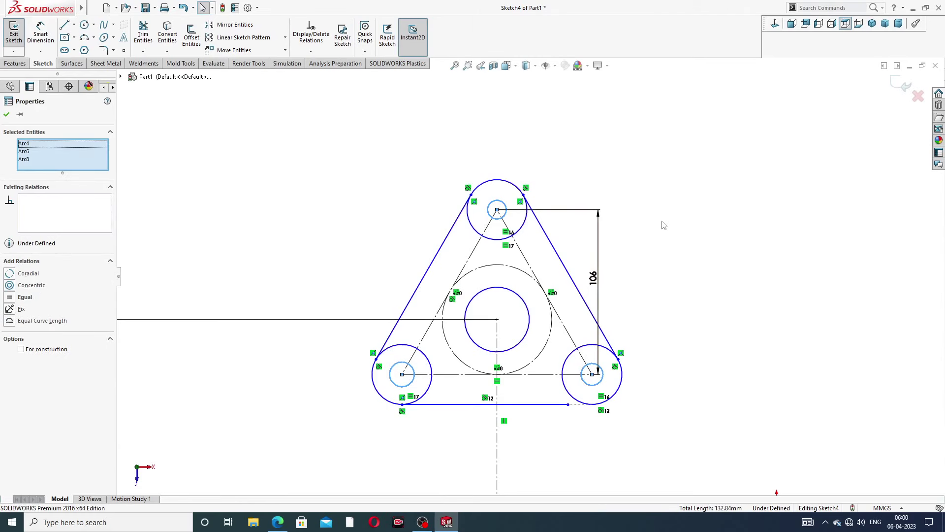
click(28, 298)
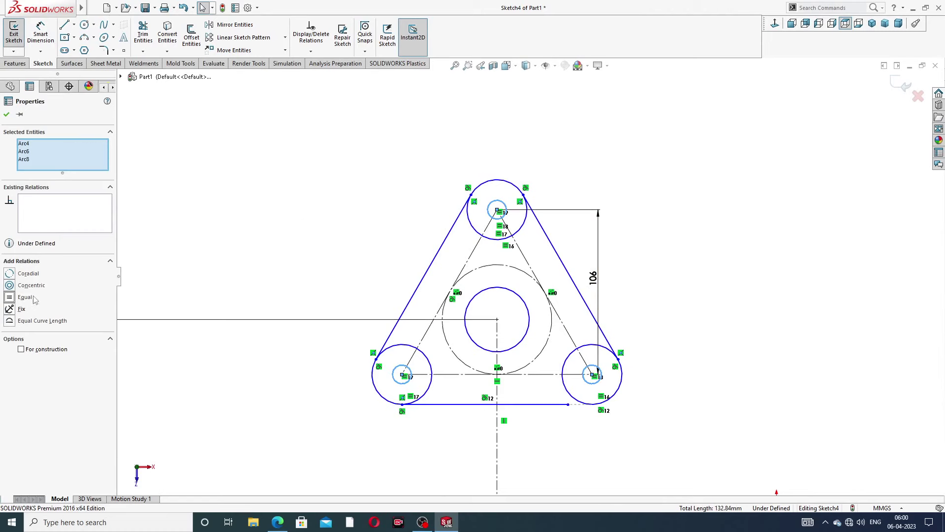
click(597, 167)
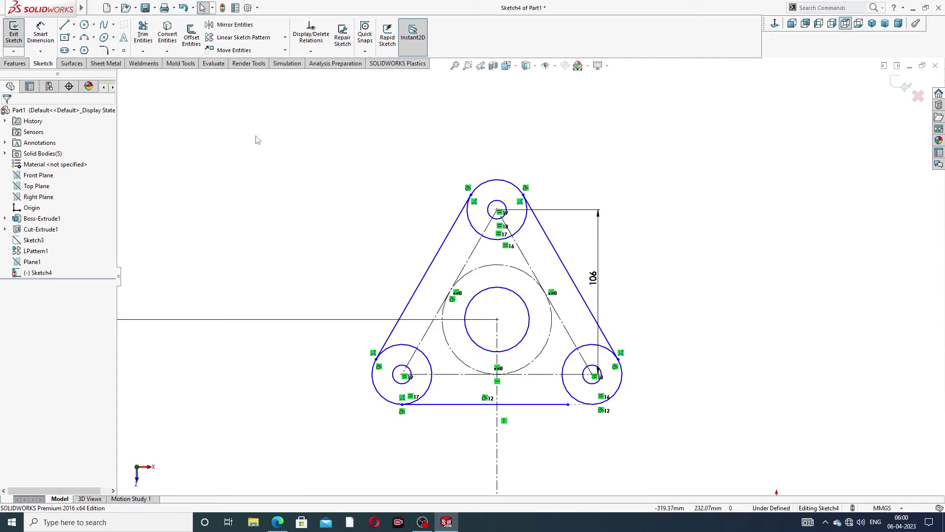
Dimension the top outer circle ⌀34 and the top hole ⌀16
click(42, 34)
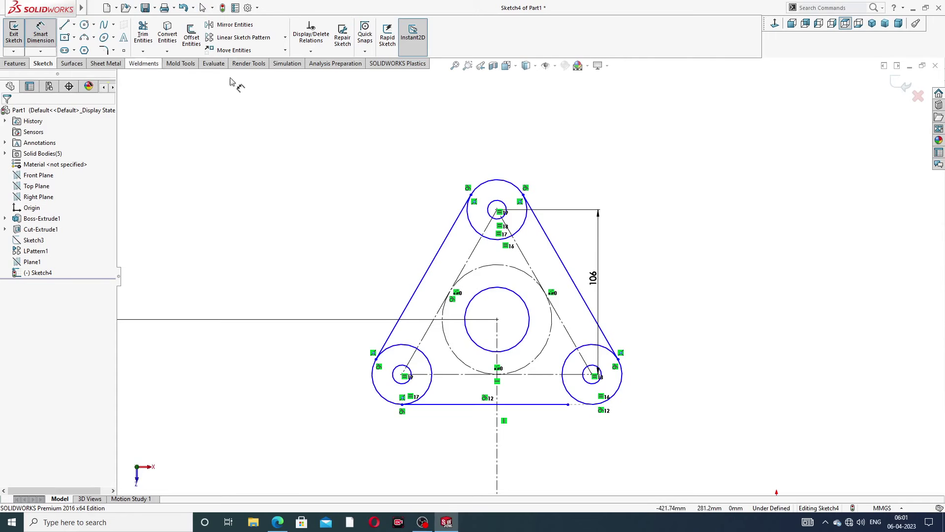
click(496, 181)
click(445, 152)
text(3)
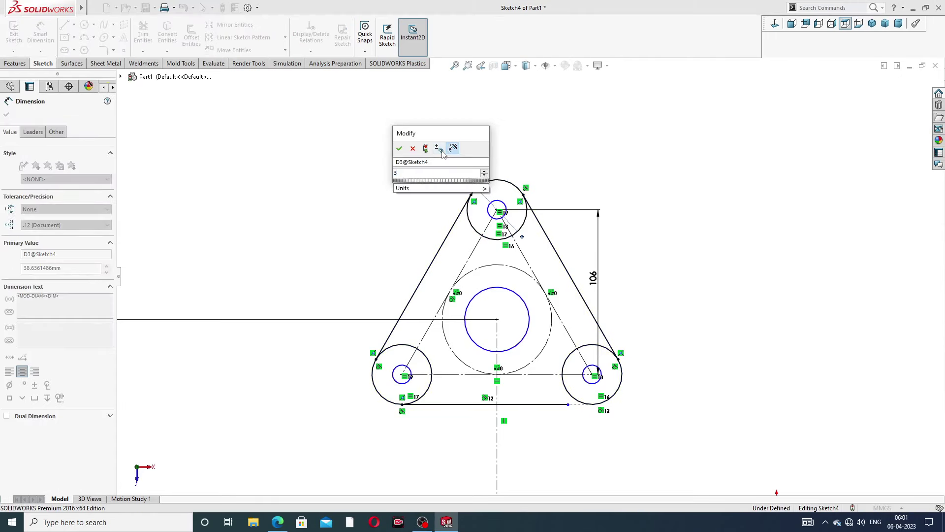
text(4)
key(Return)
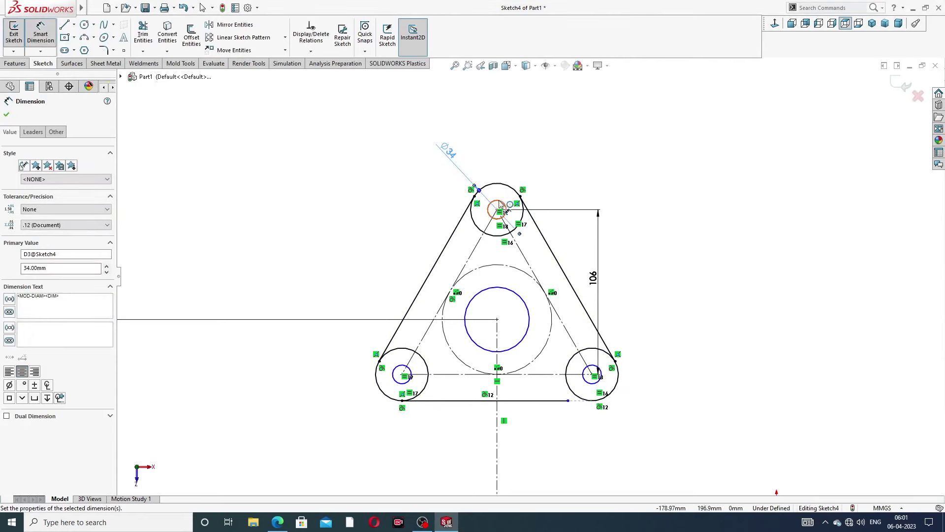
click(494, 202)
click(481, 145)
text(16)
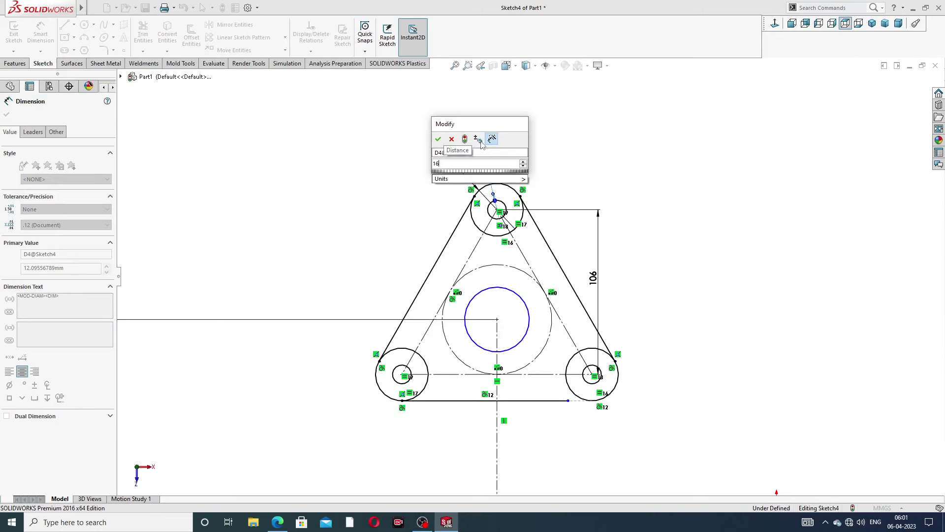
key(Return)
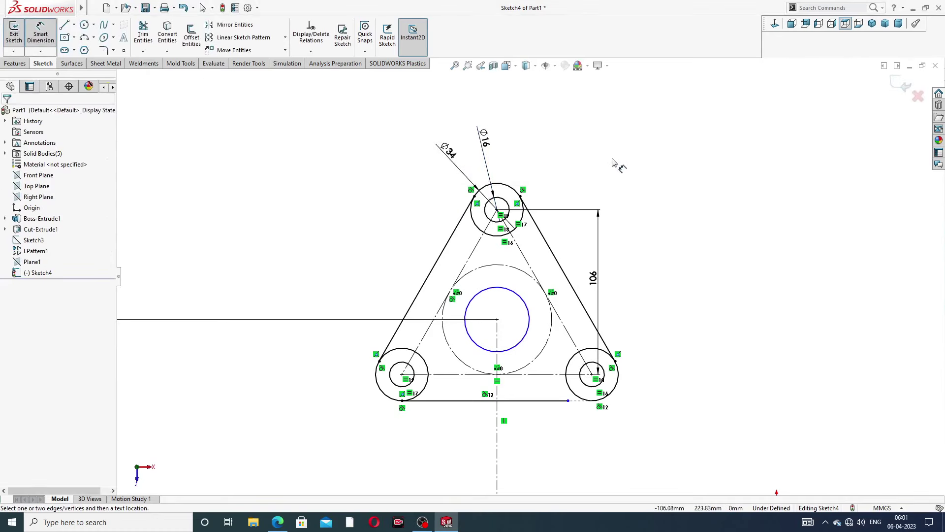
Extend the bottom line's end onto the right outer circle
scroll(586, 419, down, 2)
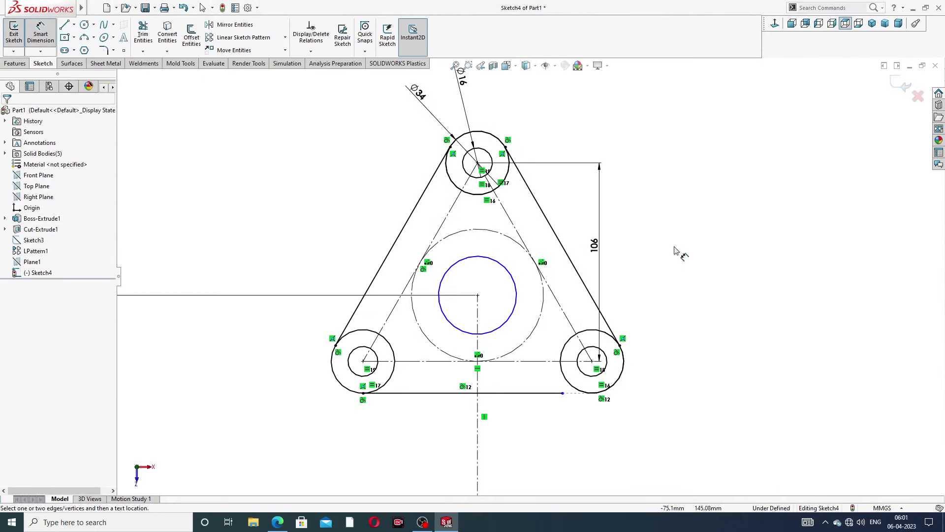
right_click(675, 252)
click(700, 145)
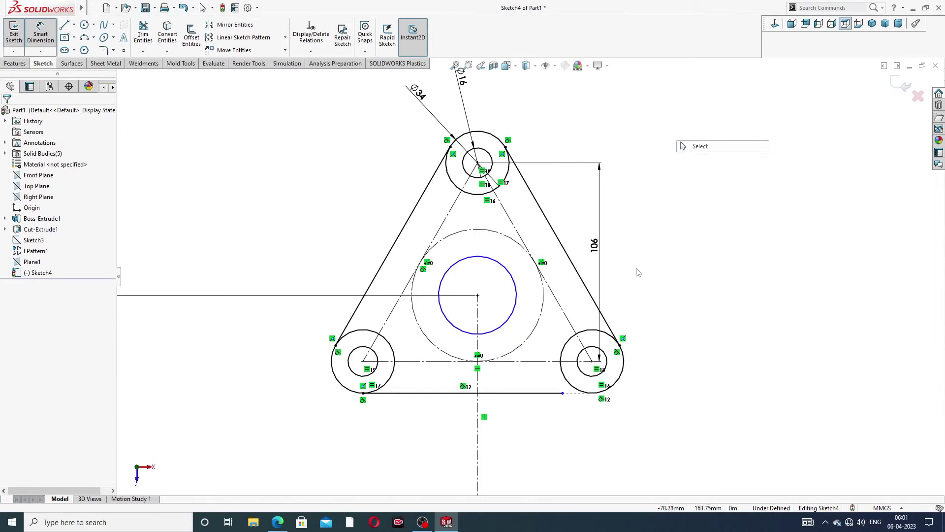
scroll(571, 345, down, 3)
drag(541, 348, 615, 347)
click(610, 374)
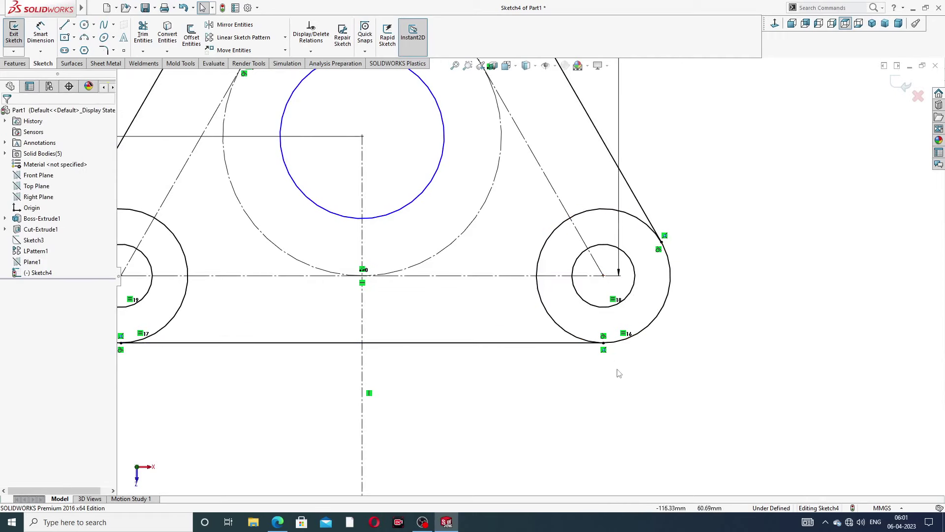
key(f)
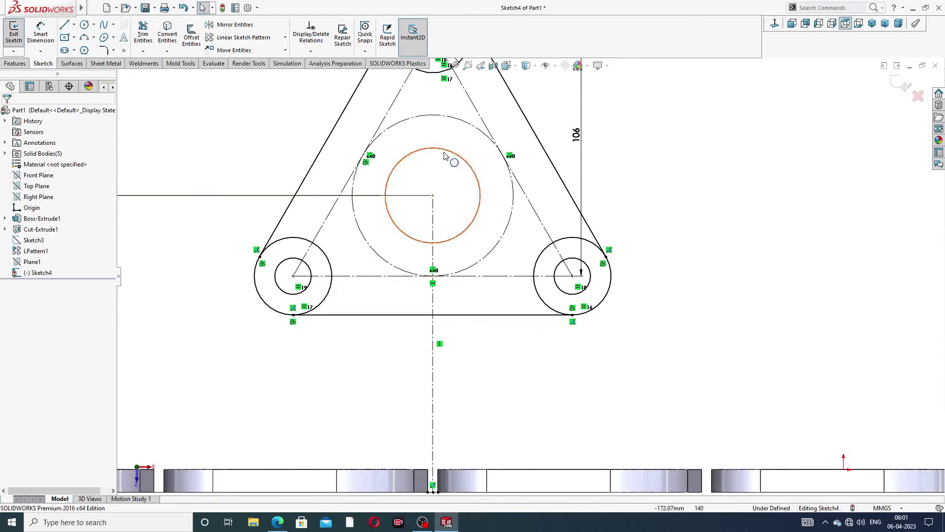
Dimension the central circle ⌀72, leaving Sketch4 fully defined
click(41, 33)
click(466, 162)
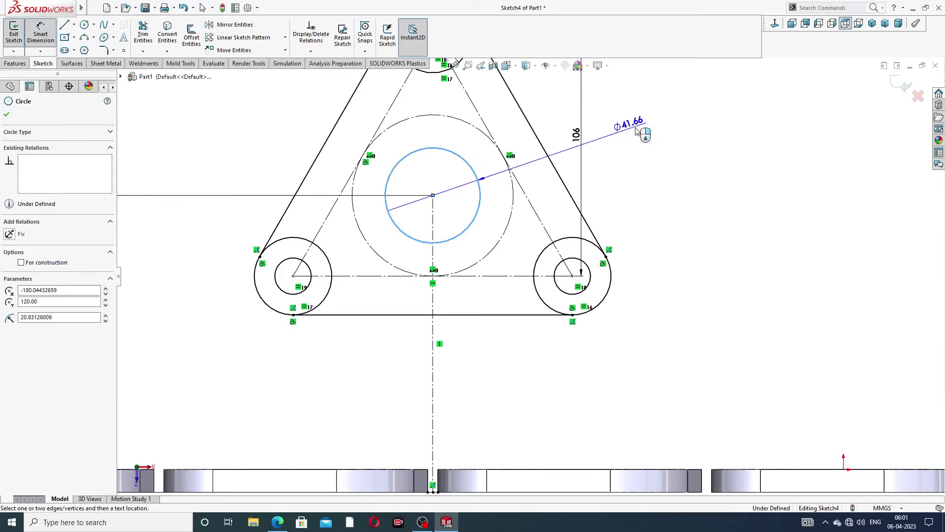
click(642, 131)
text(7)
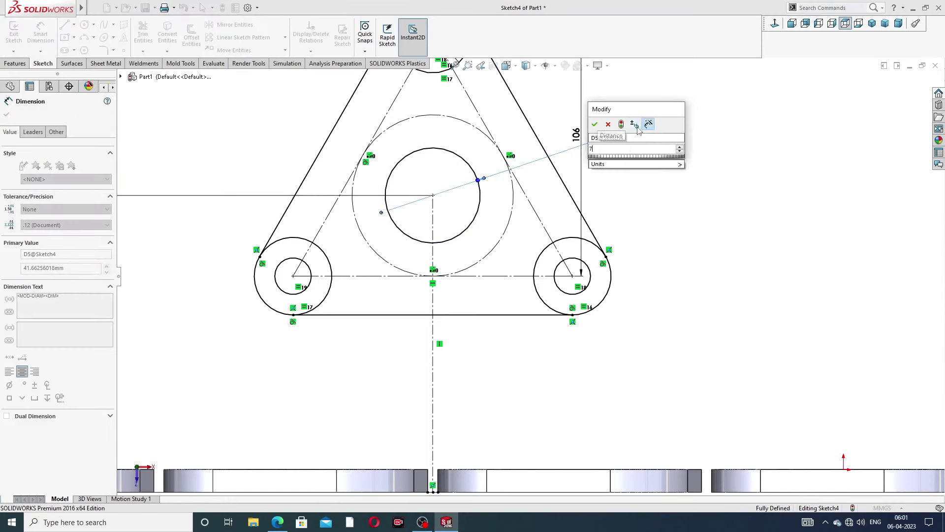
text(2)
key(Return)
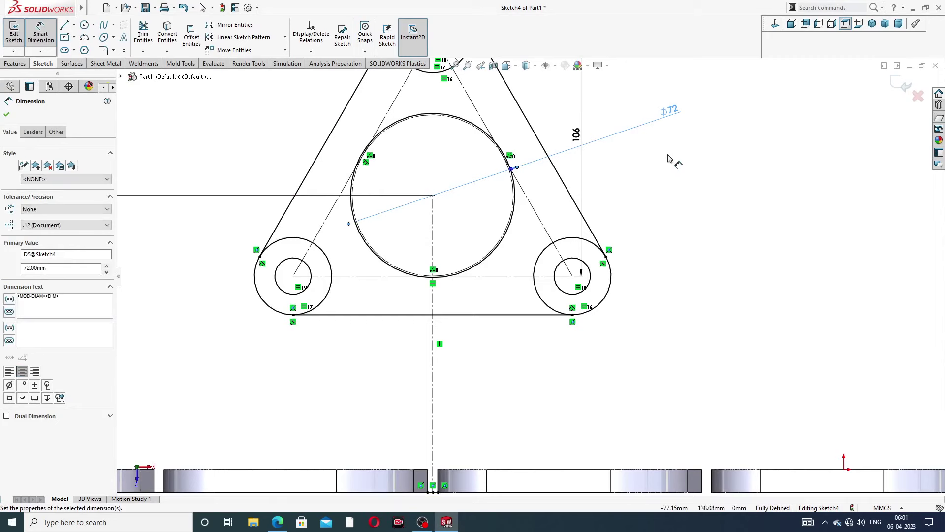
click(675, 160)
key(f)
right_click(659, 146)
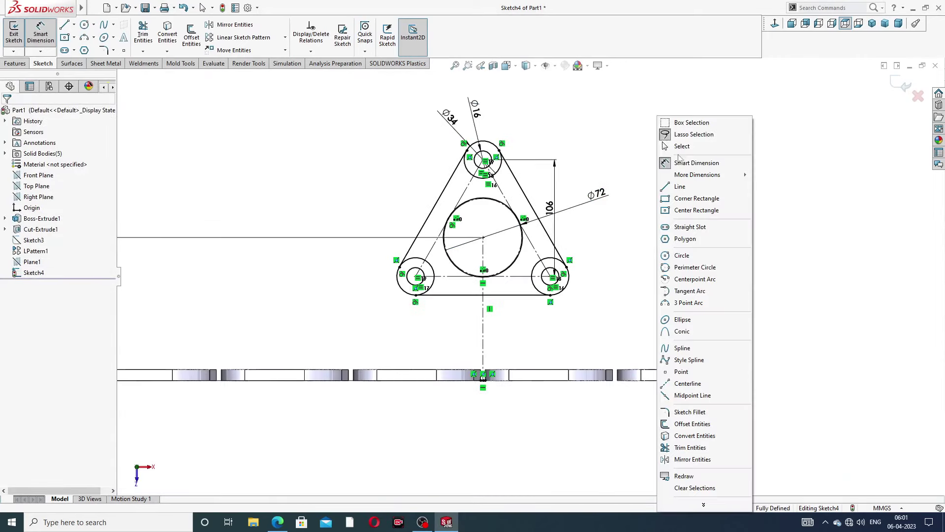
click(690, 153)
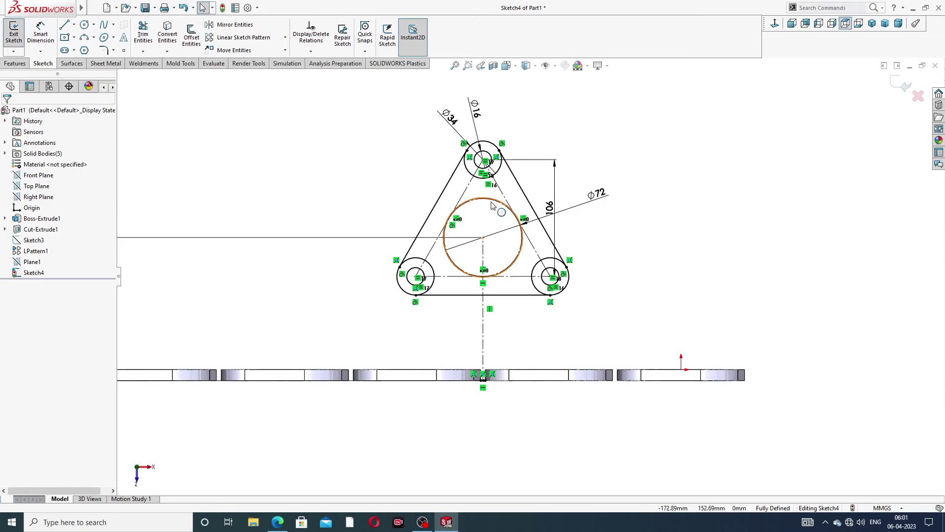
scroll(524, 276, up, 2)
scroll(499, 292, down, 2)
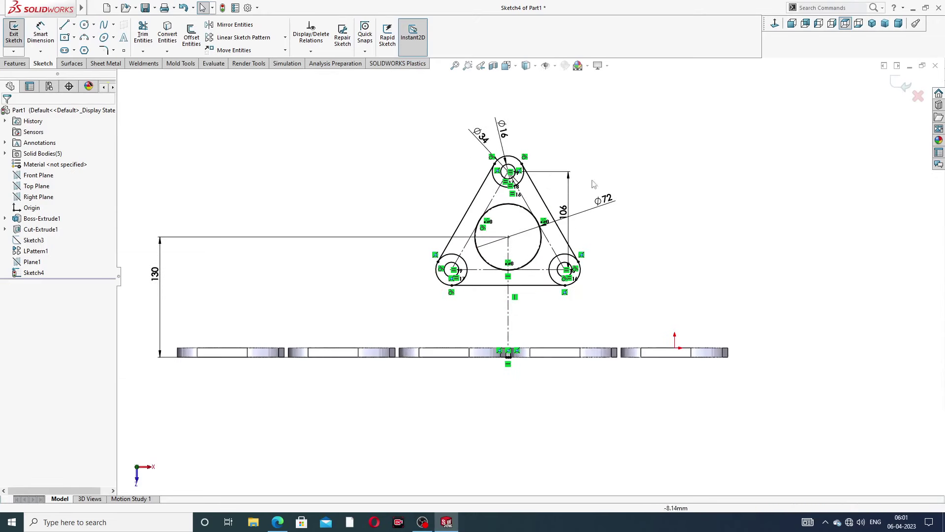
scroll(446, 269, down, 4)
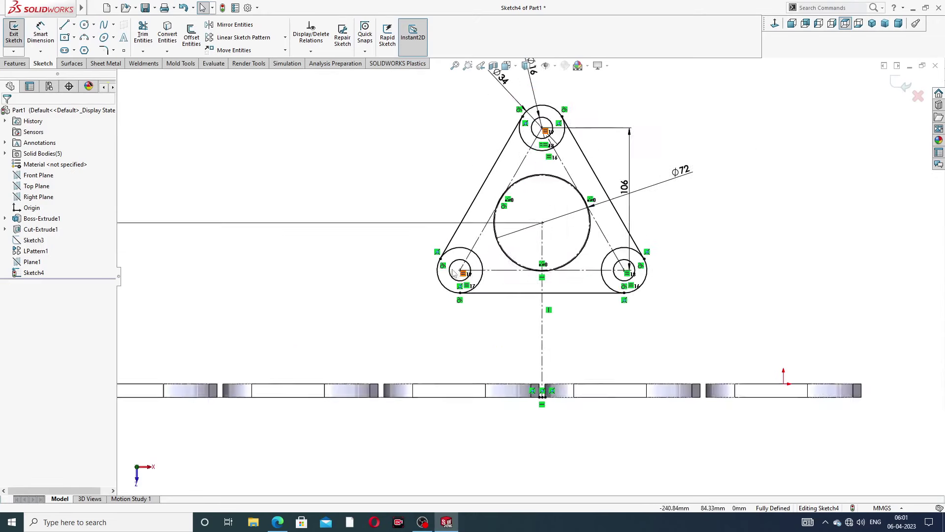
Power-trim the inner arcs of the lower-left and right outer circles
click(142, 33)
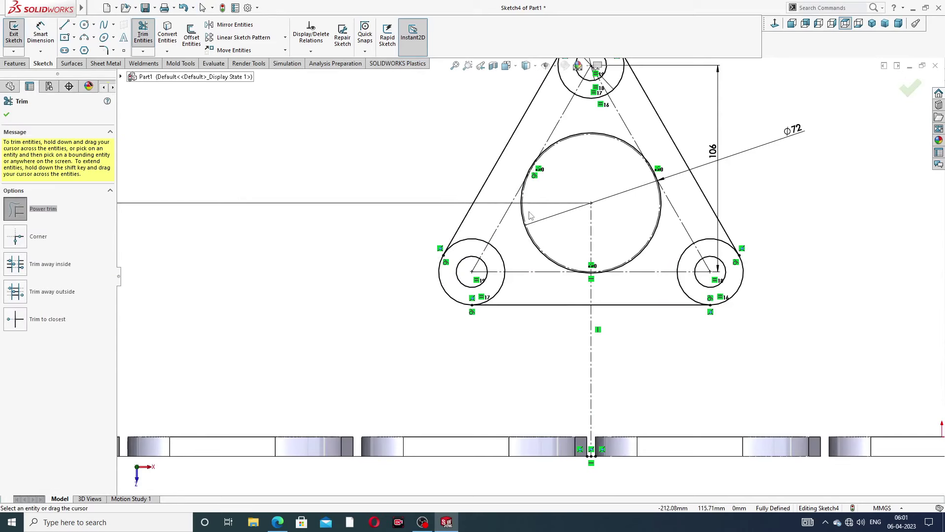
scroll(531, 217, down, 2)
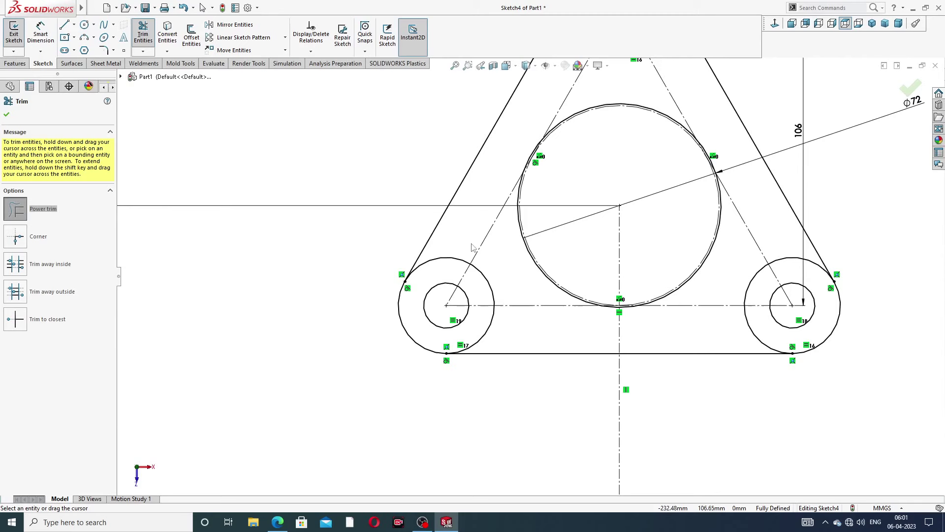
mouse_move(449, 249)
mouse_down()
mouse_move(511, 268)
mouse_move(483, 292)
mouse_up()
drag(503, 339, 485, 328)
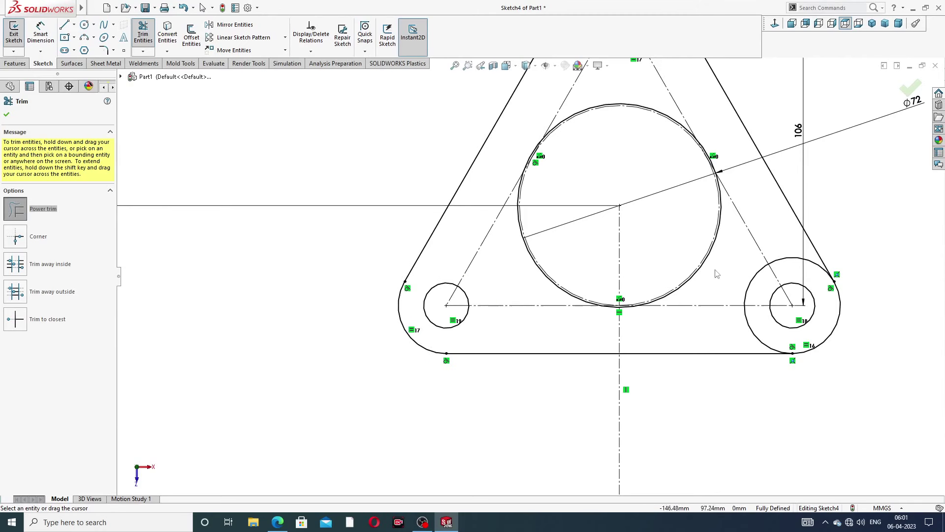
mouse_move(743, 264)
mouse_down()
mouse_move(767, 290)
mouse_move(798, 262)
mouse_up()
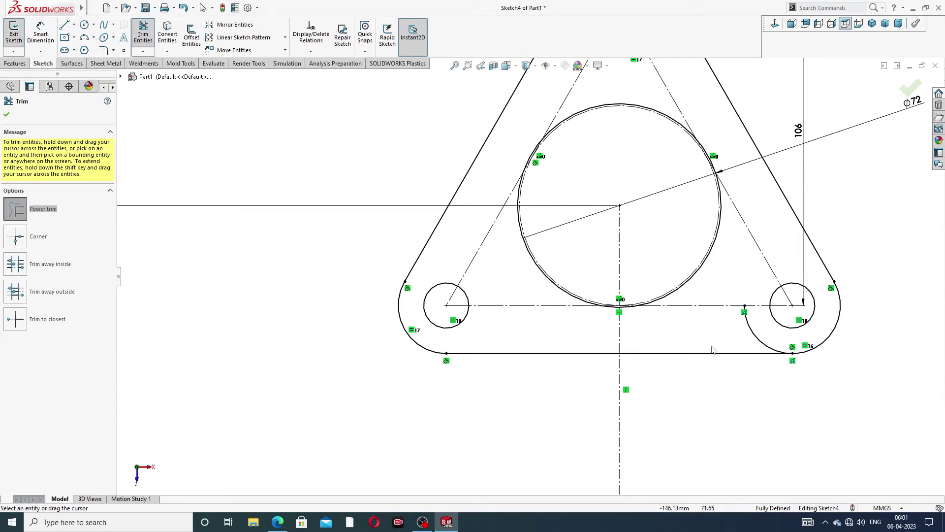
drag(752, 338, 763, 339)
Trim the top circle's lower arcs and accept the rounded-triangle outline
scroll(641, 126, up, 3)
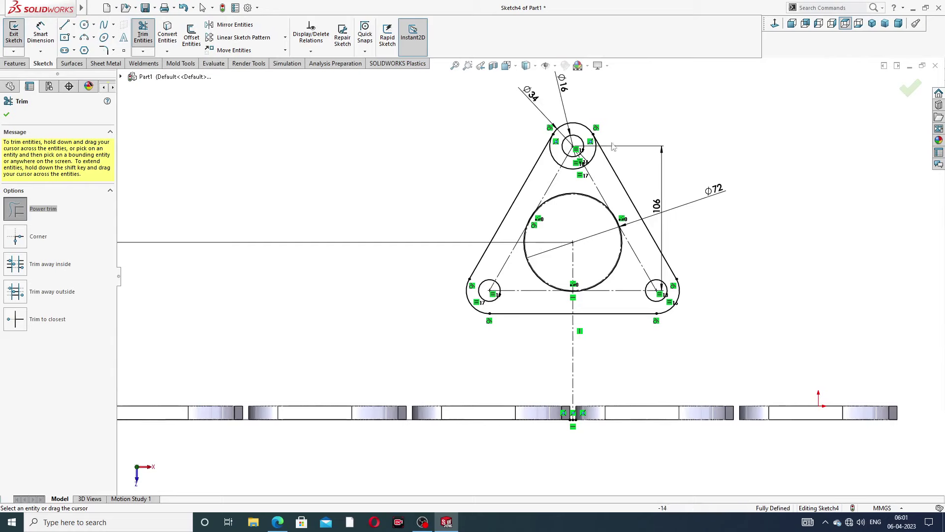
scroll(581, 183, down, 6)
mouse_move(558, 208)
mouse_down()
mouse_move(508, 249)
mouse_move(495, 220)
mouse_move(431, 227)
mouse_move(510, 182)
mouse_up()
scroll(542, 278, up, 4)
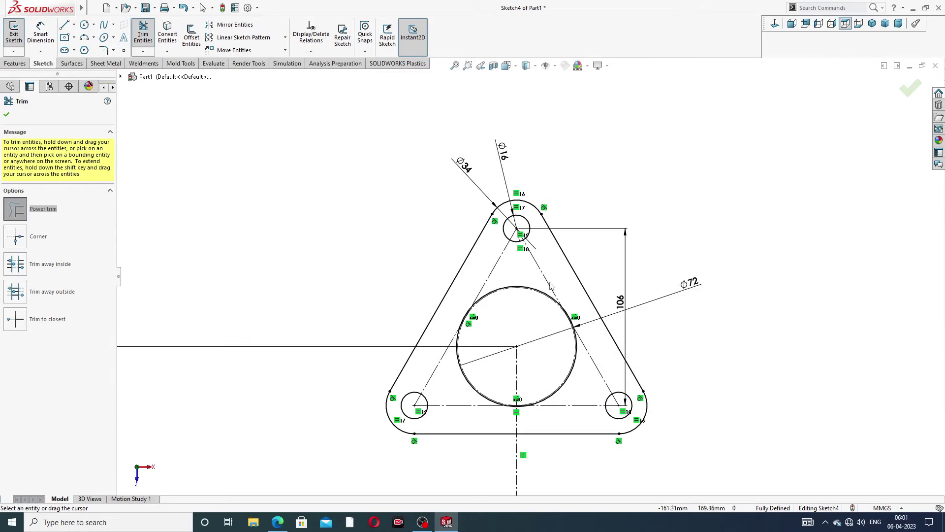
click(909, 91)
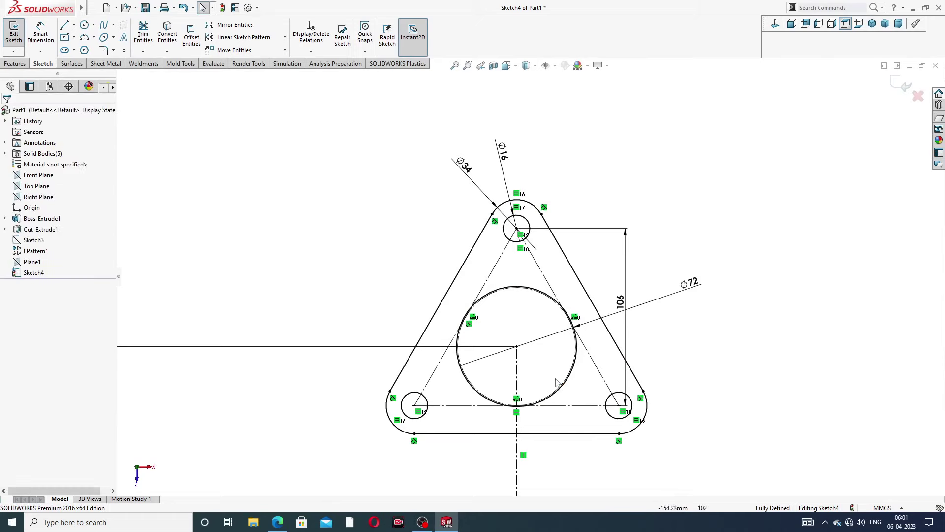
scroll(554, 379, down, 2)
scroll(474, 169, up, 3)
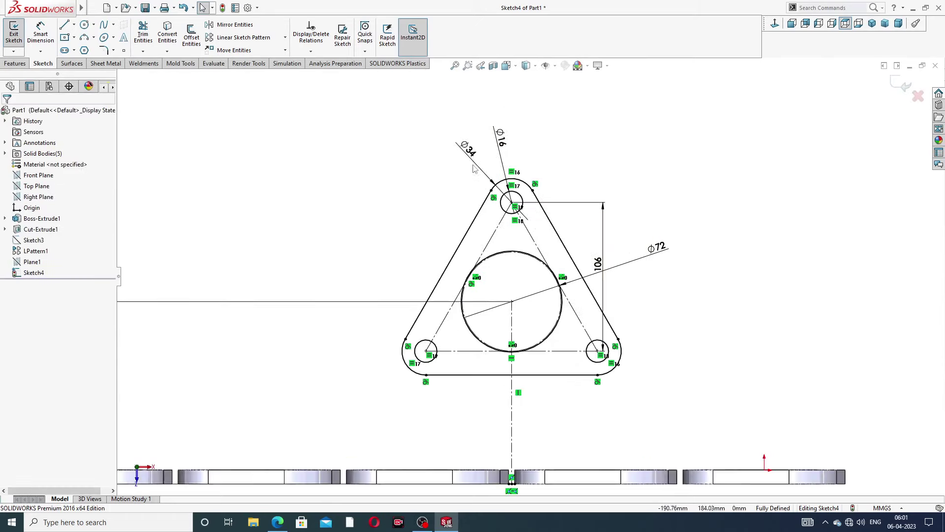
scroll(535, 355, down, 2)
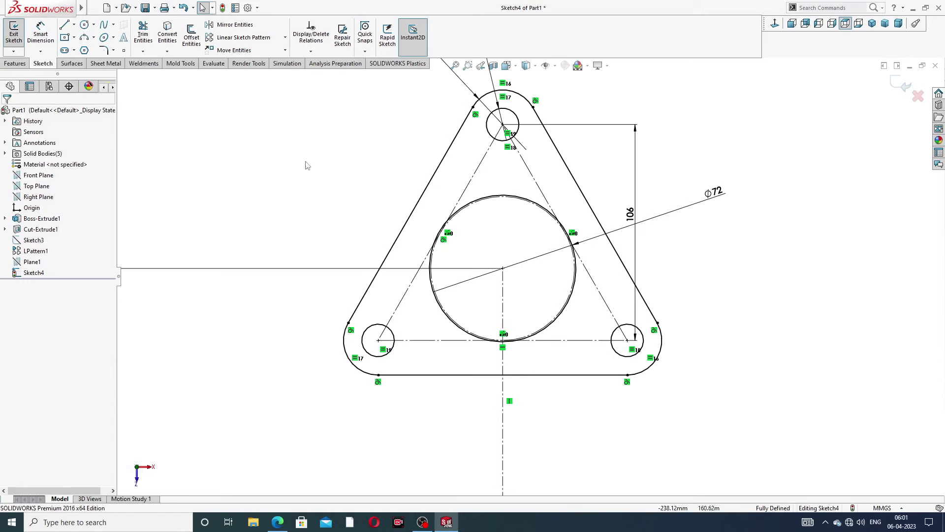
click(14, 63)
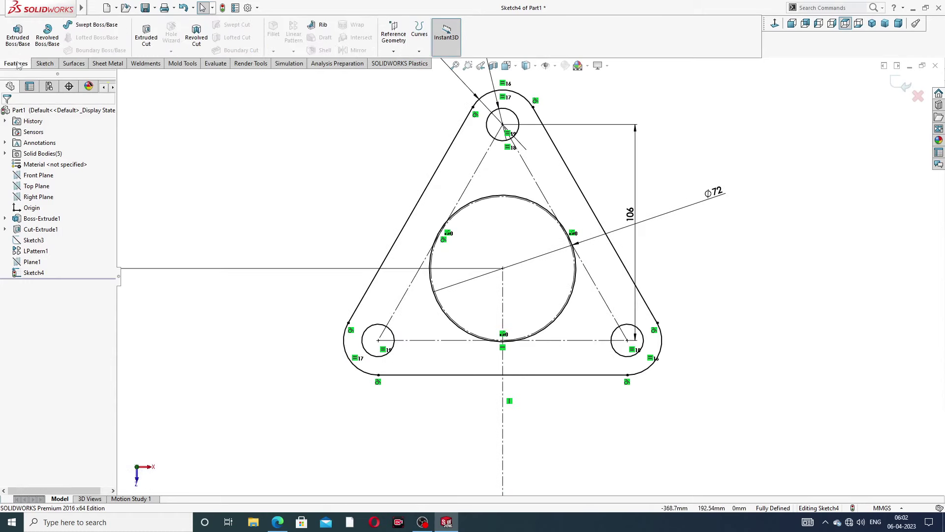
Extrude the collector flange sketch Blind 12 mm as Boss-Extrude2
click(17, 37)
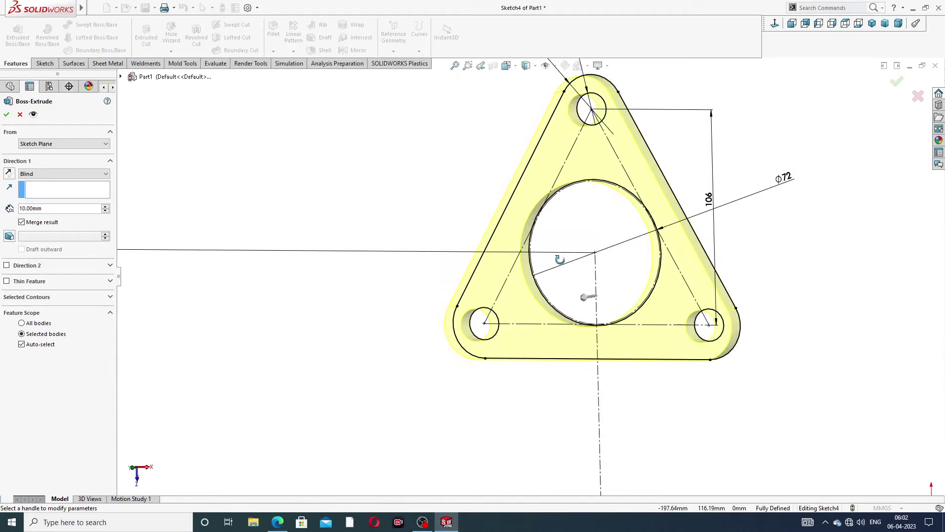
click(277, 521)
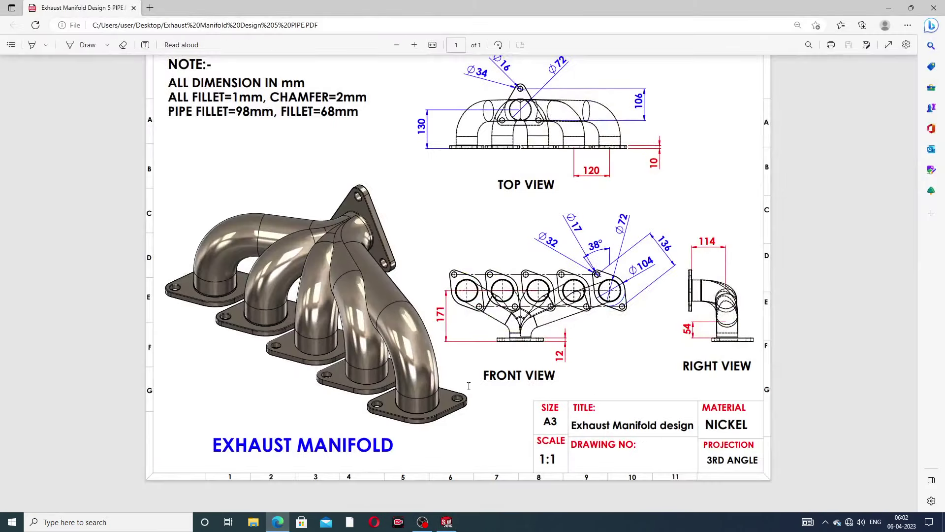
click(278, 522)
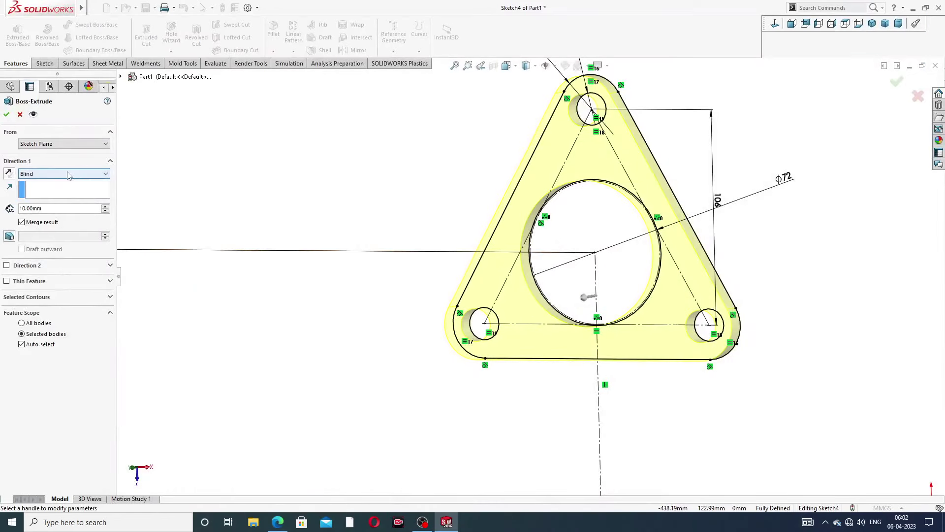
text(12)
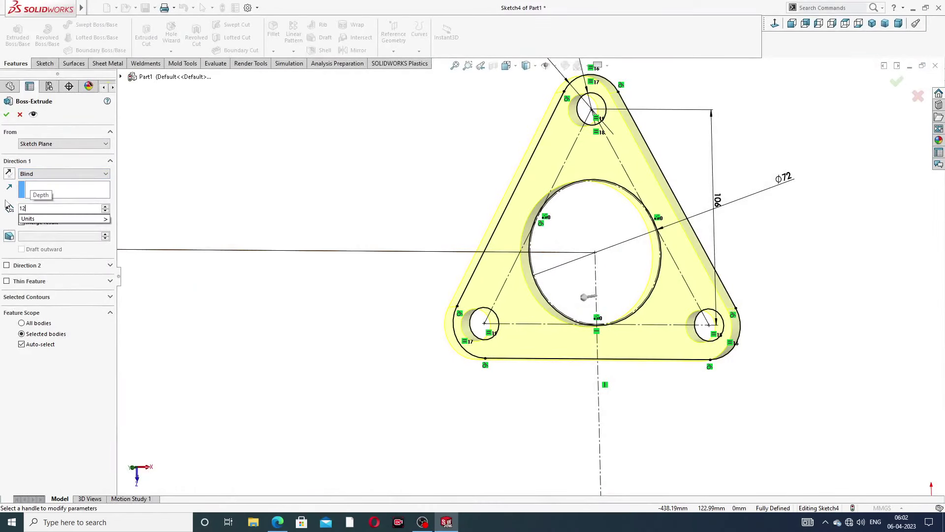
key(Return)
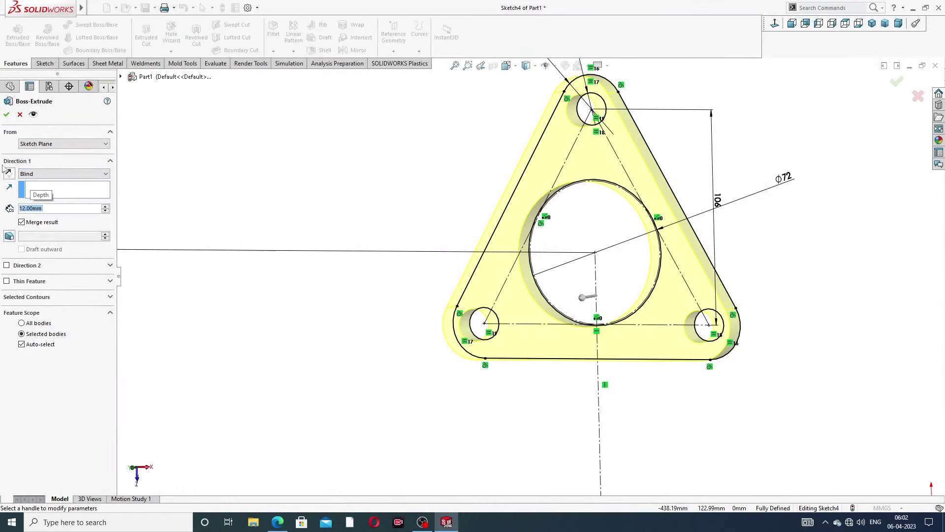
click(7, 115)
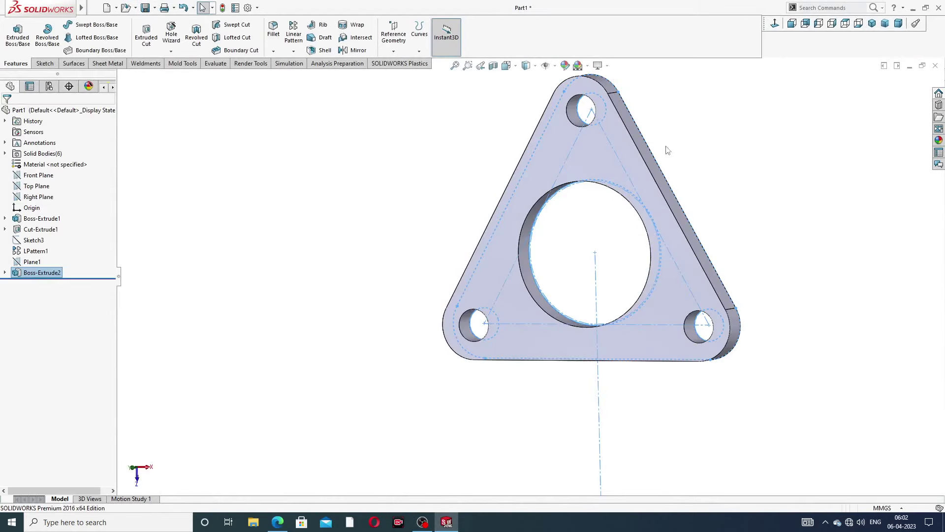
Orbit to show all five port flanges and the collector flange, checking the PDF drawing
click(720, 151)
scroll(724, 155, up, 5)
middle_drag(694, 192, 501, 320)
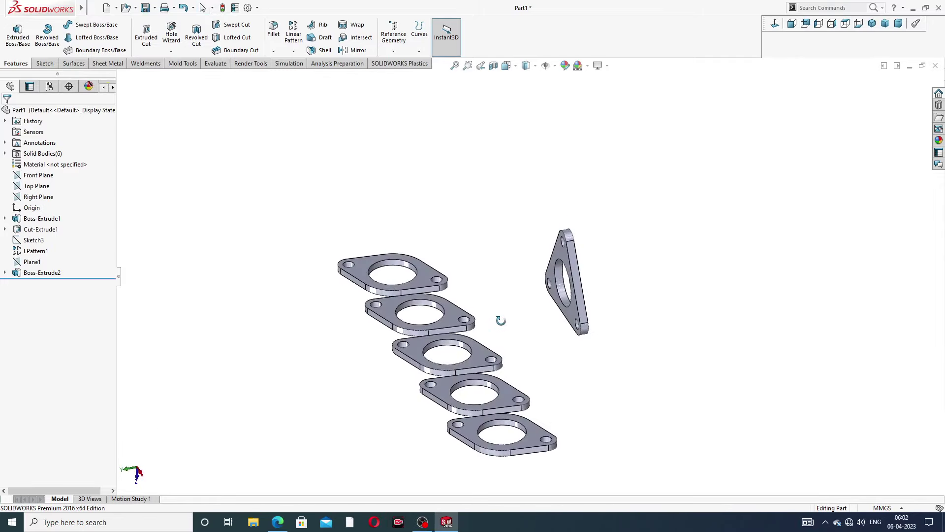
scroll(520, 317, down, 2)
scroll(526, 273, up, 2)
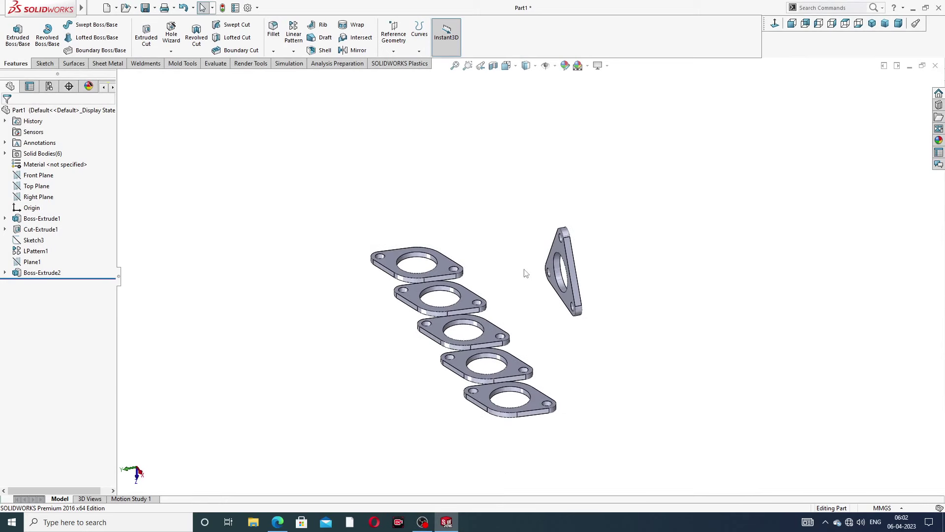
click(283, 525)
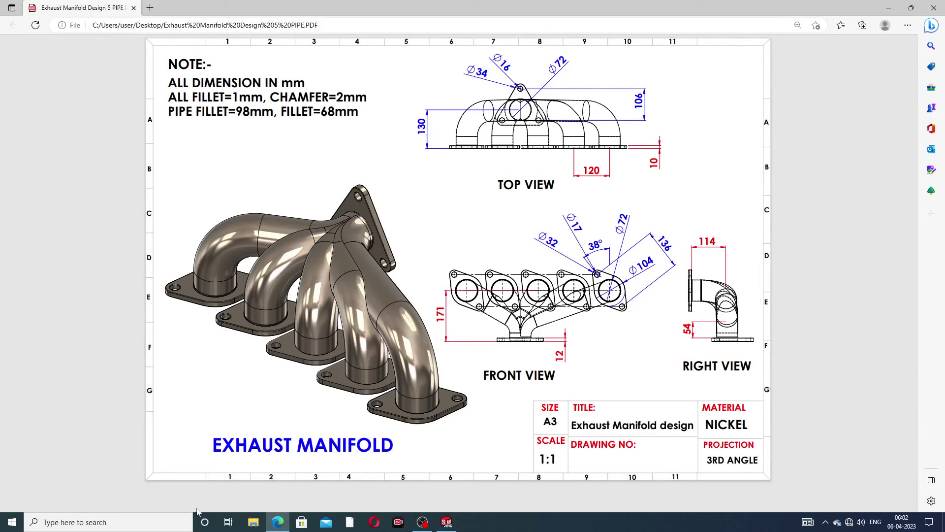
click(447, 521)
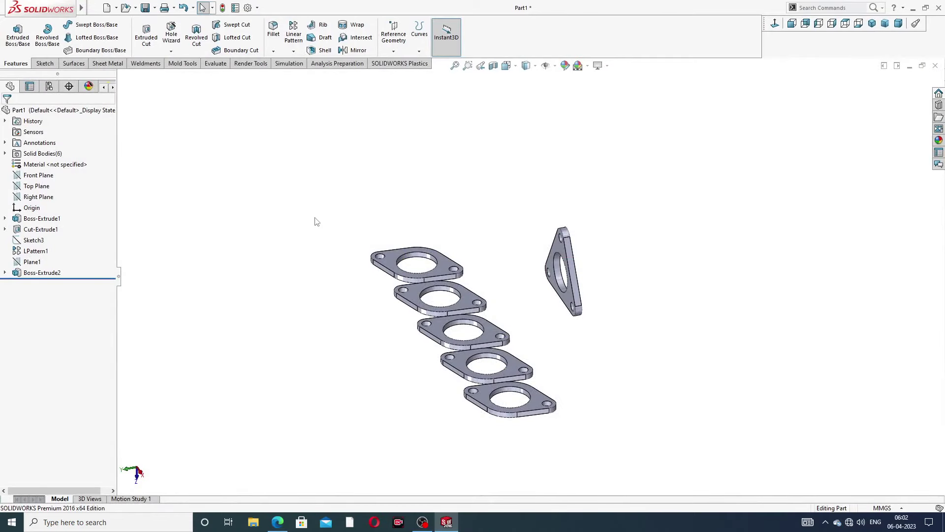
click(44, 64)
Start a 3D sketch with a line from the collector flange's hole centre
click(14, 52)
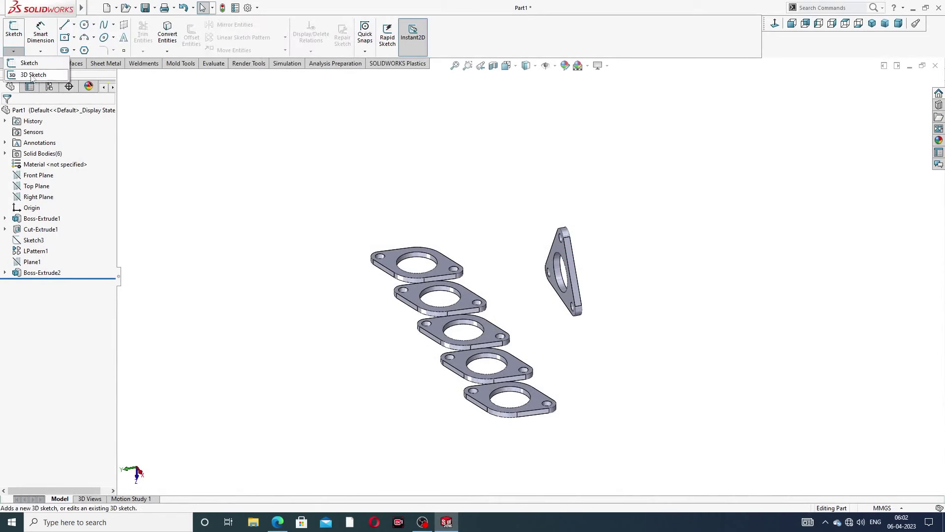
click(34, 75)
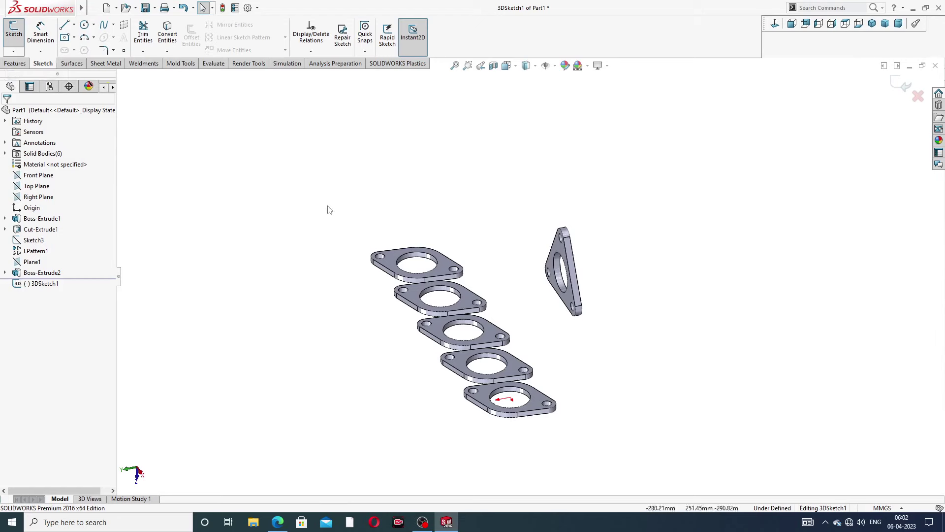
click(64, 26)
middle_drag(439, 297, 457, 334)
scroll(538, 268, down, 4)
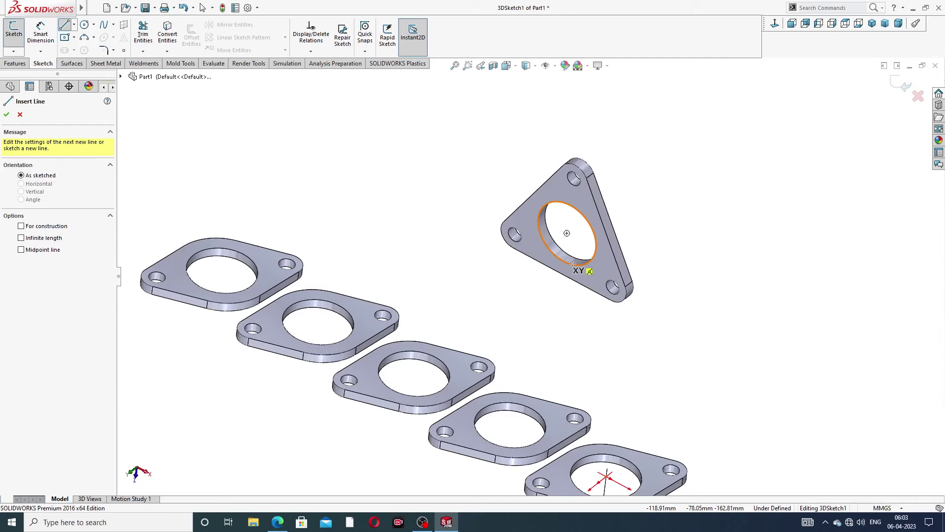
click(566, 234)
click(486, 291)
middle_drag(485, 291, 463, 266)
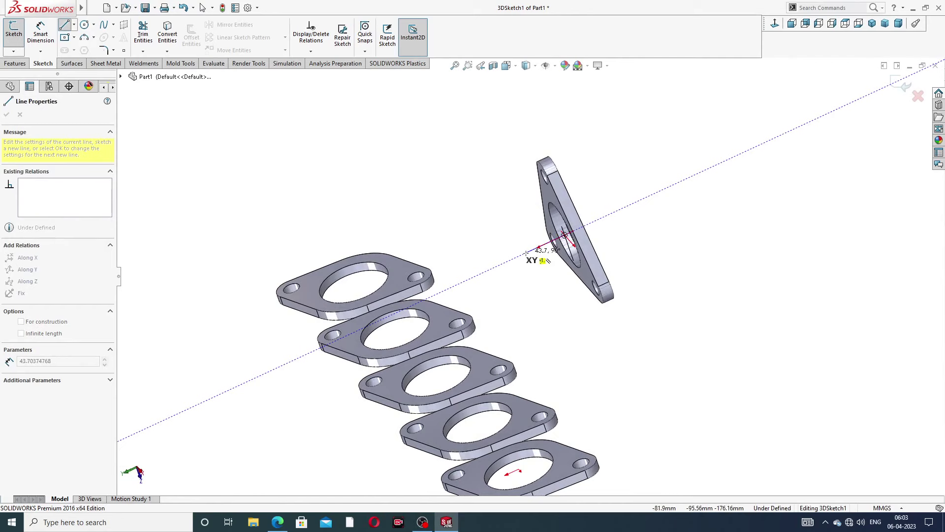
right_click(498, 216)
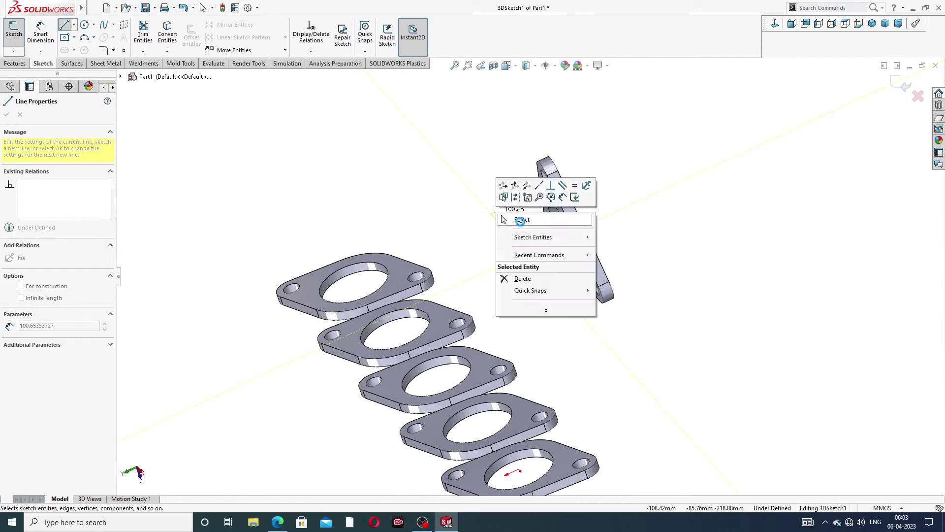
click(504, 220)
middle_drag(504, 220, 551, 259)
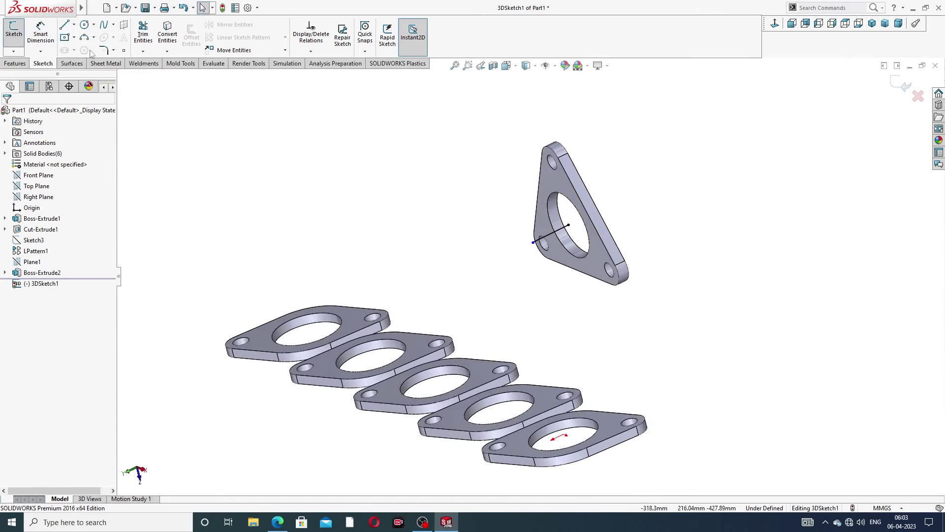
Draw an upright line rising from the first port flange's hole centre
click(64, 25)
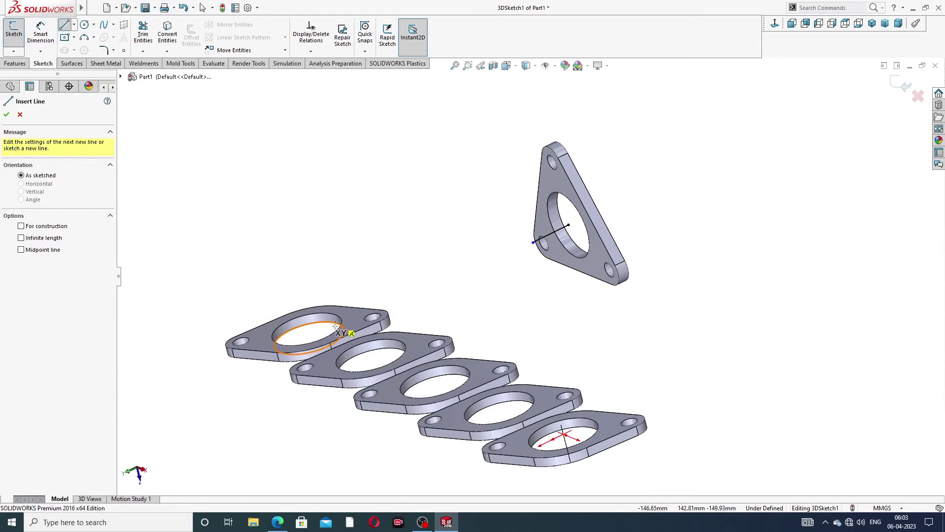
click(306, 329)
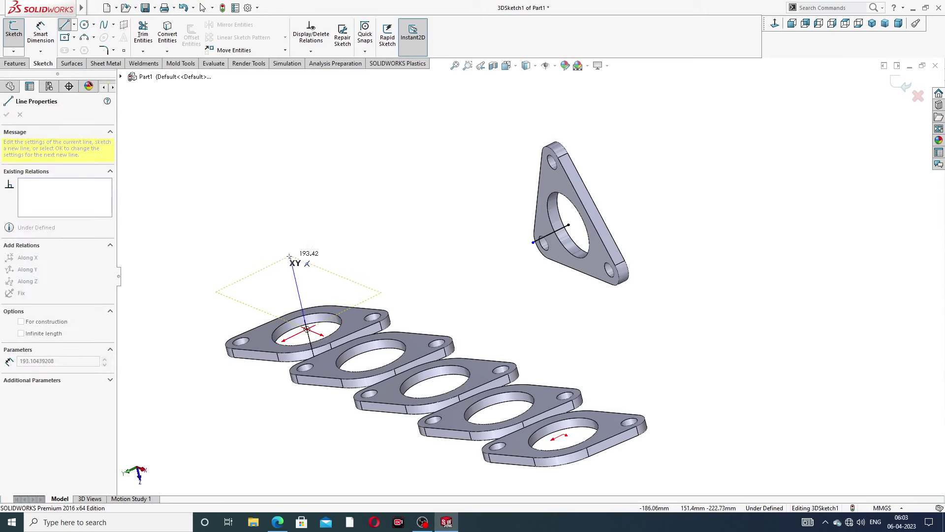
middle_drag(276, 260, 312, 222)
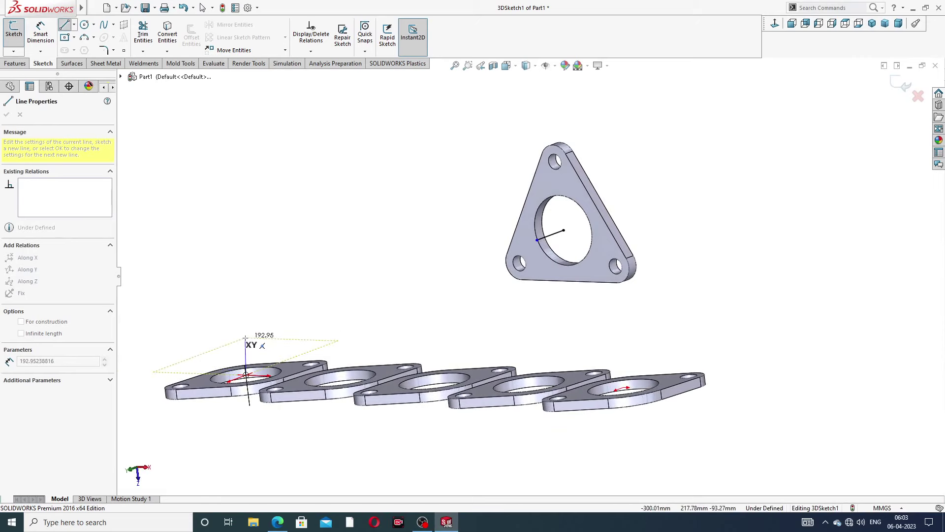
middle_drag(247, 338, 266, 307)
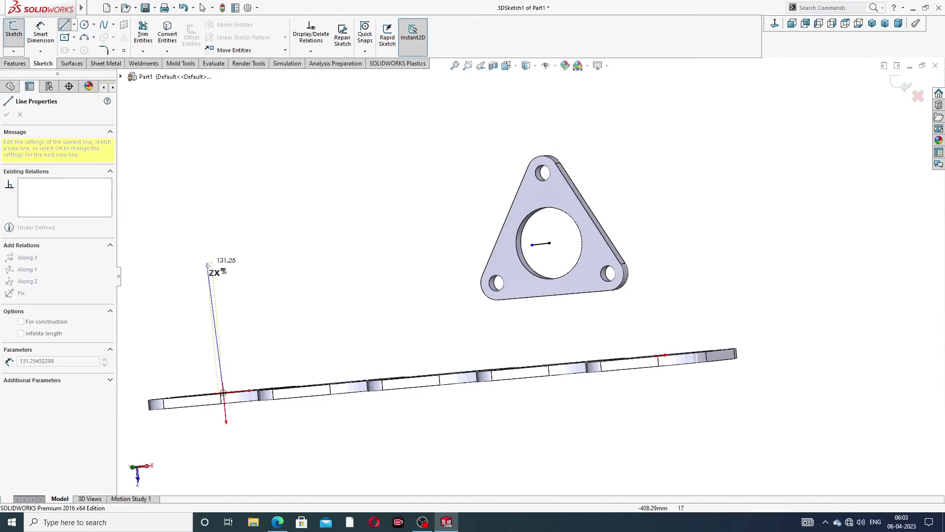
click(216, 304)
right_click(259, 244)
click(285, 282)
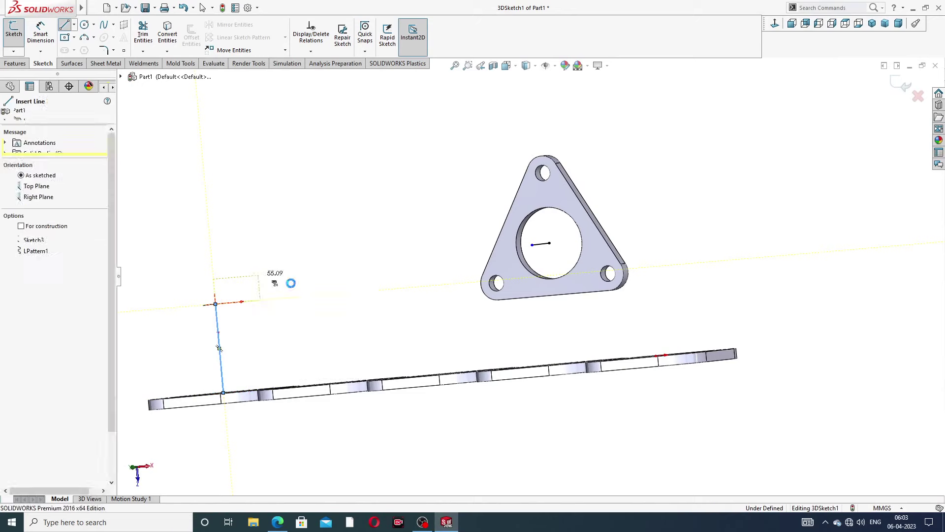
key(Escape)
Join the upright line's top end to the collector flange's line
middle_drag(323, 291, 431, 337)
middle_drag(505, 271, 516, 255)
mouse_move(22, 17)
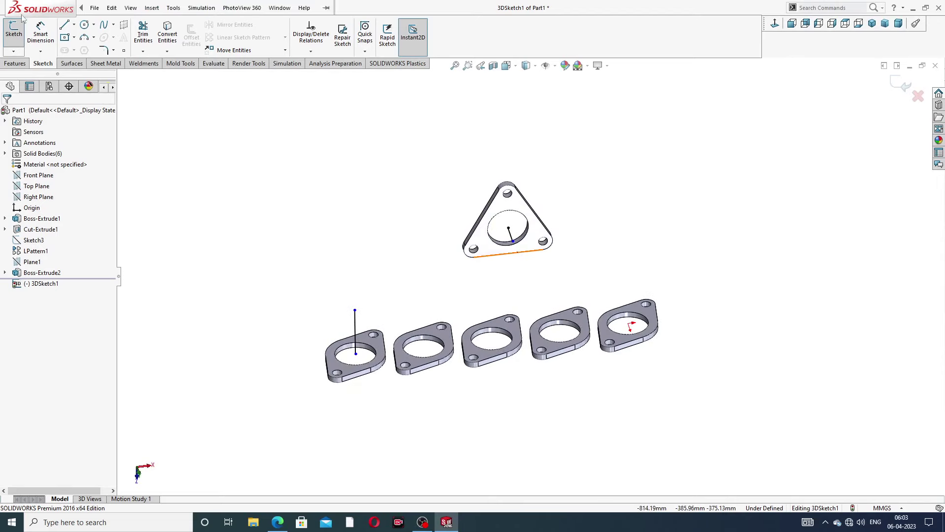
click(64, 24)
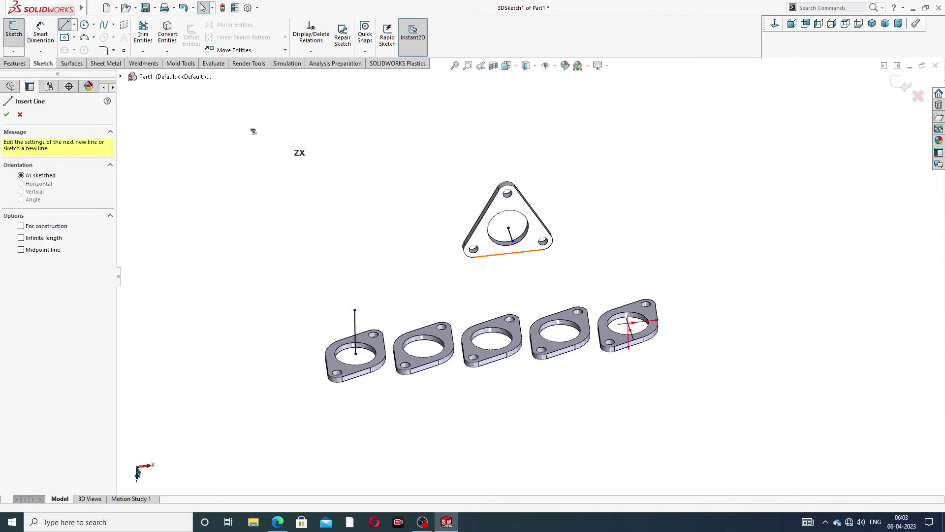
click(355, 310)
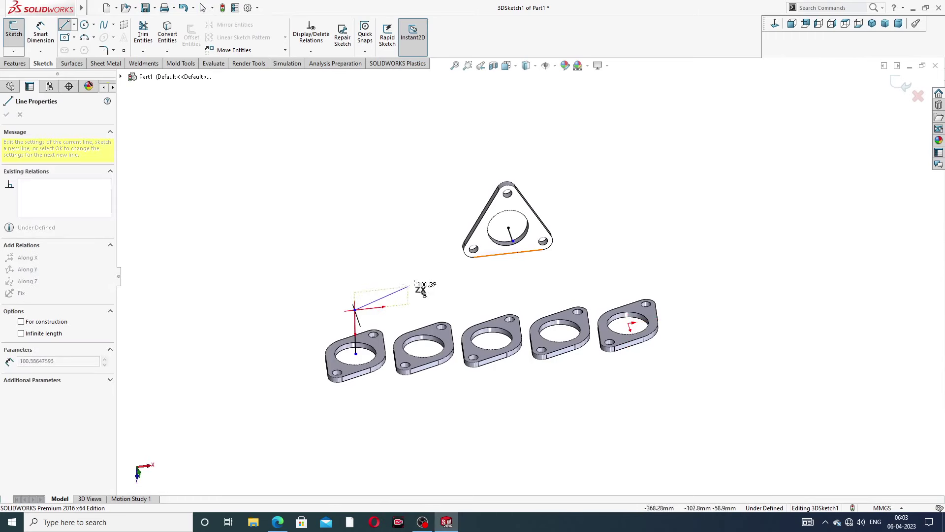
click(514, 242)
right_click(591, 180)
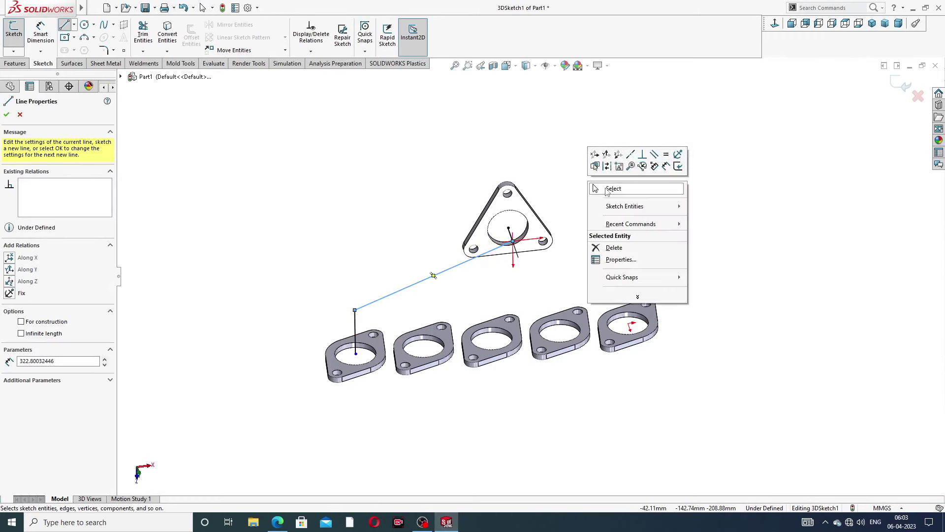
click(610, 189)
mouse_move(538, 265)
middle_down()
mouse_move(513, 196)
mouse_move(492, 205)
mouse_move(497, 219)
middle_up()
Dimension the upright path line 114 and the short collector line 54
click(41, 32)
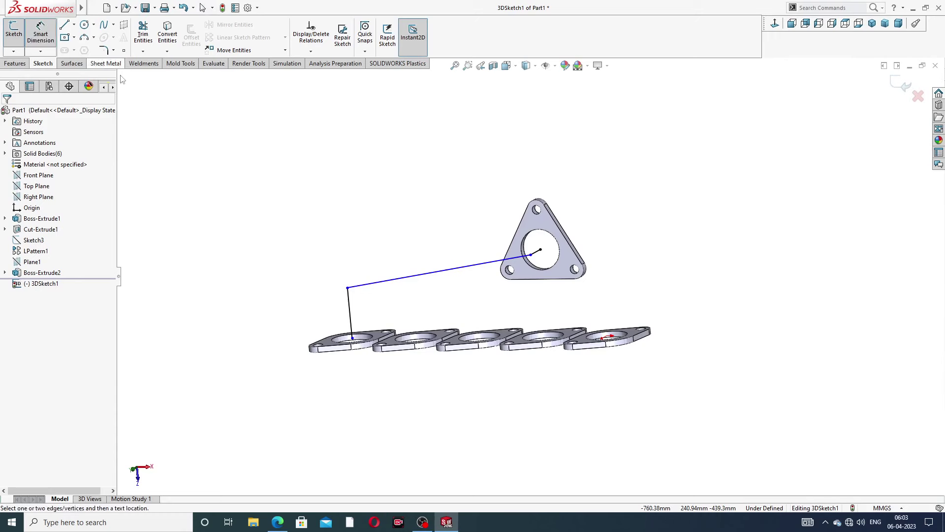
click(350, 309)
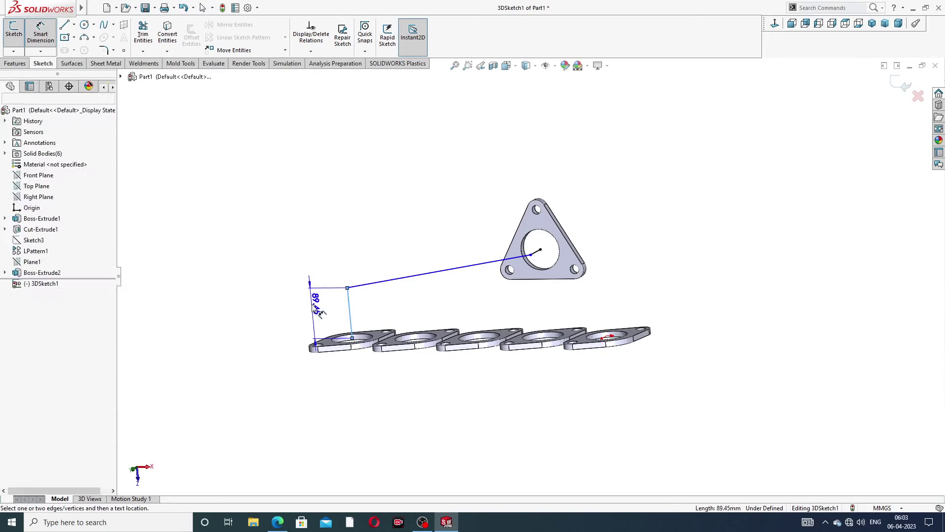
click(313, 306)
text(114)
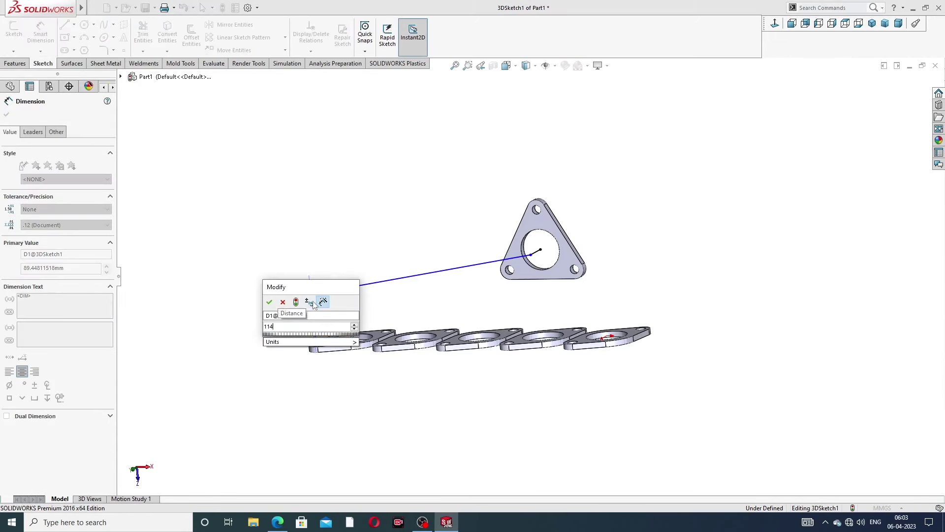
key(Return)
click(358, 226)
middle_drag(358, 225, 499, 279)
click(563, 248)
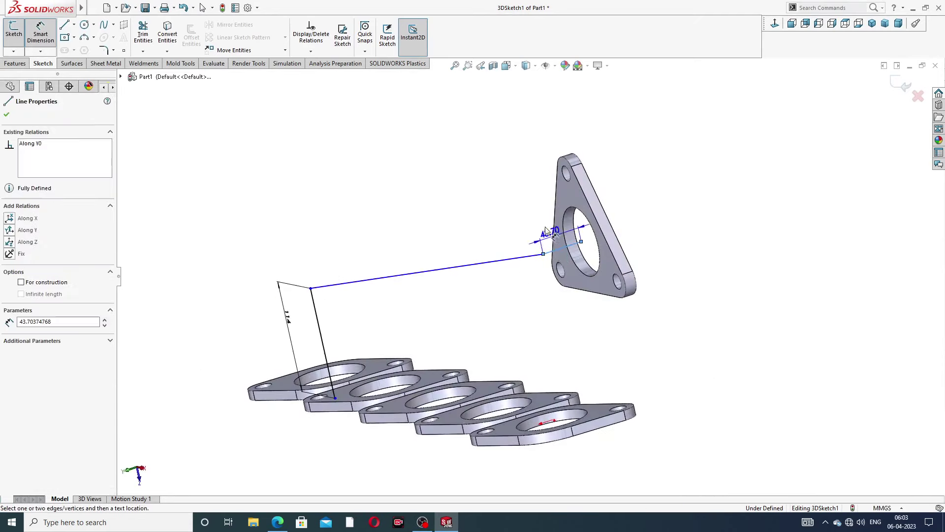
click(528, 202)
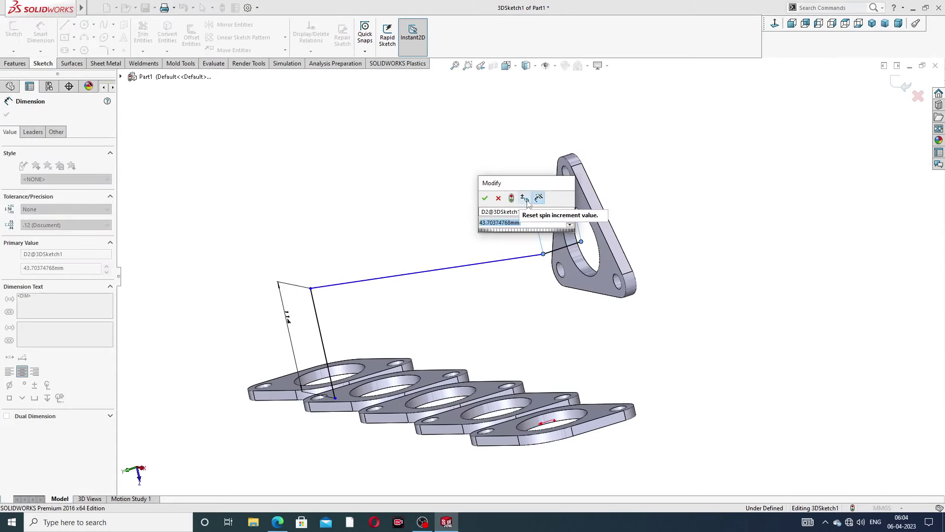
text(54)
key(Return)
click(666, 152)
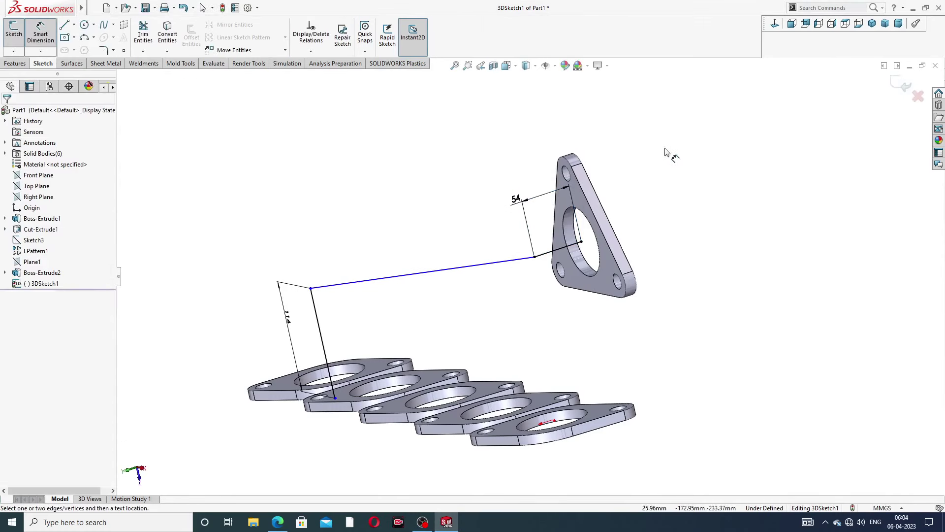
right_click(660, 106)
click(675, 130)
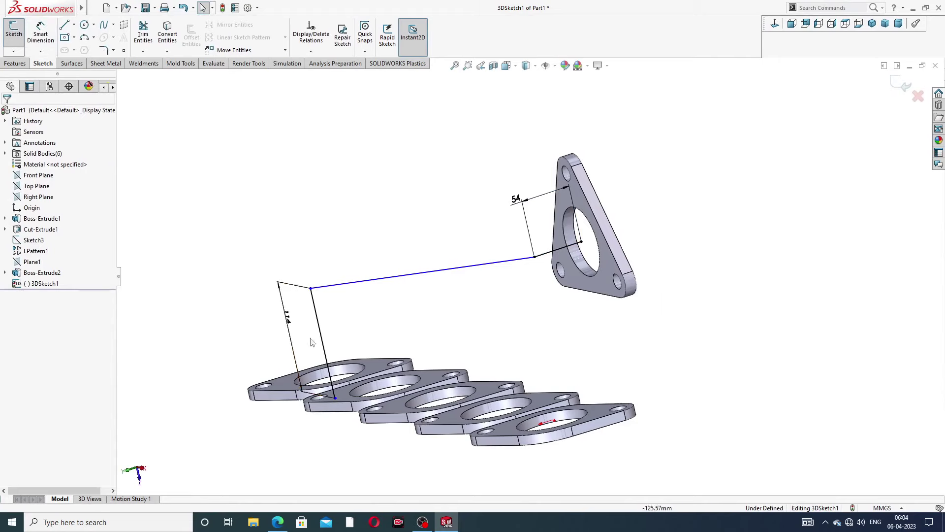
Make the path's lower endpoint coincident with the first flange hole's centre
mouse_move(343, 413)
middle_down()
mouse_move(350, 439)
mouse_move(347, 367)
middle_up()
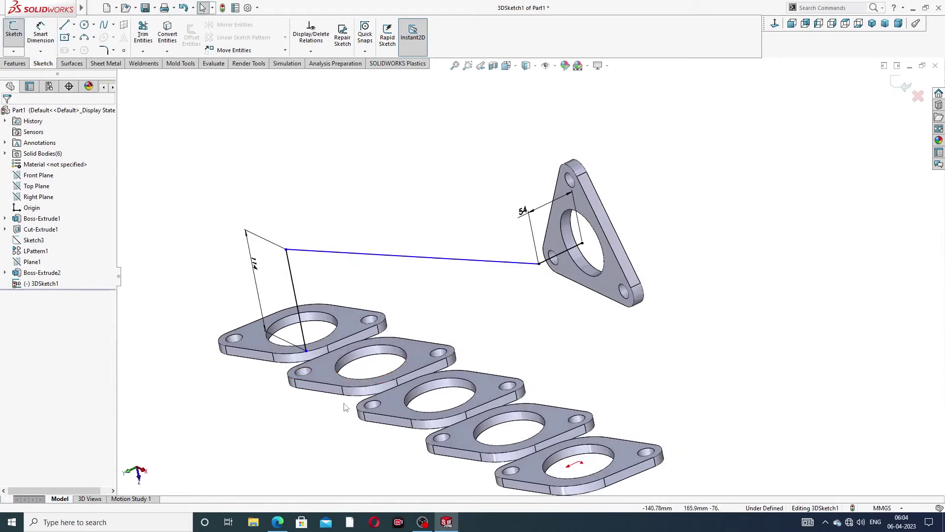
mouse_move(306, 353)
mouse_down()
mouse_move(304, 331)
mouse_move(308, 345)
mouse_up()
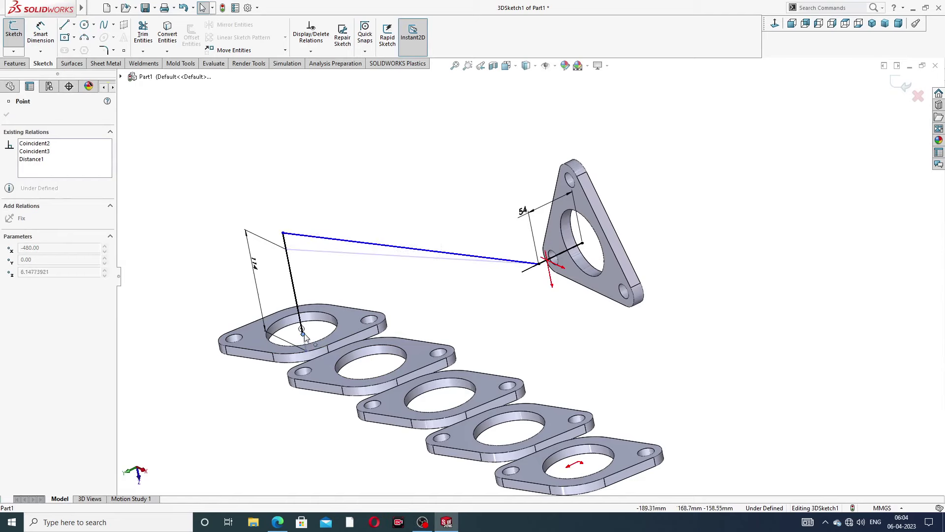
ctrl+click(309, 346)
click(331, 295)
click(456, 308)
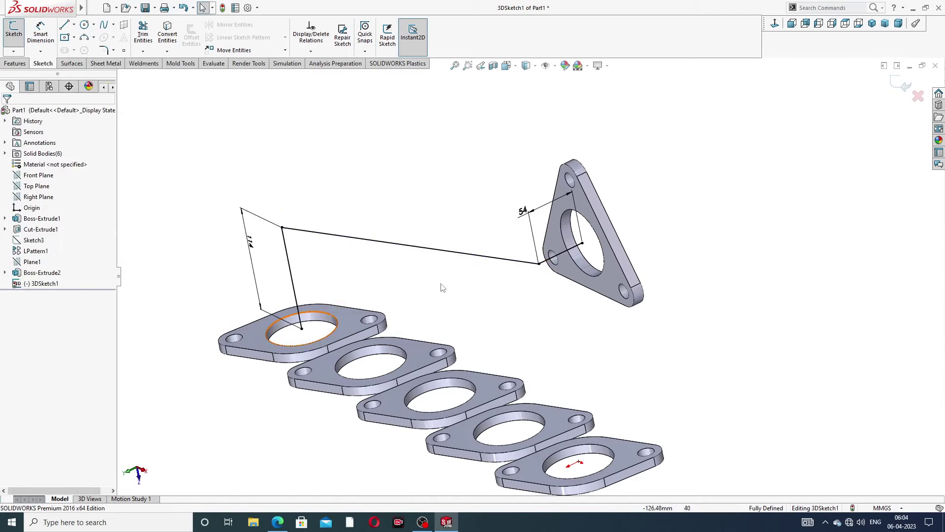
middle_drag(442, 288, 463, 274)
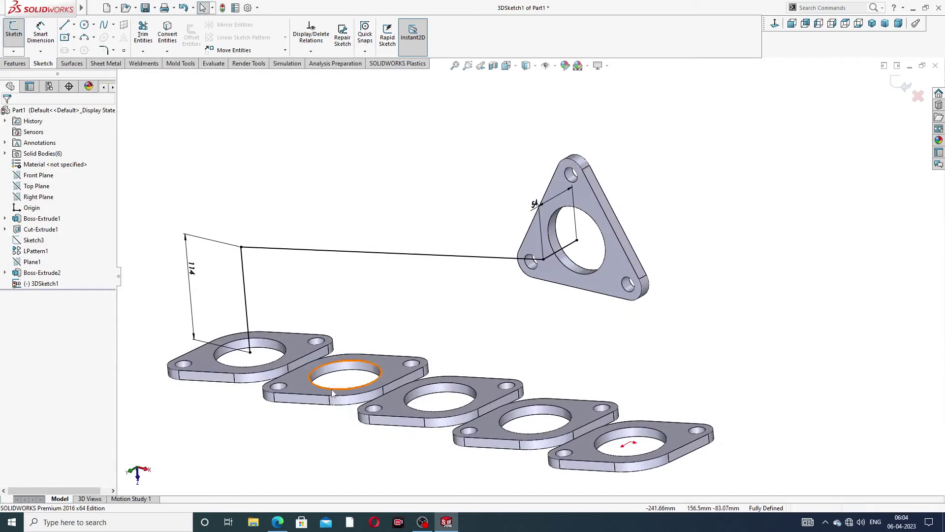
click(278, 522)
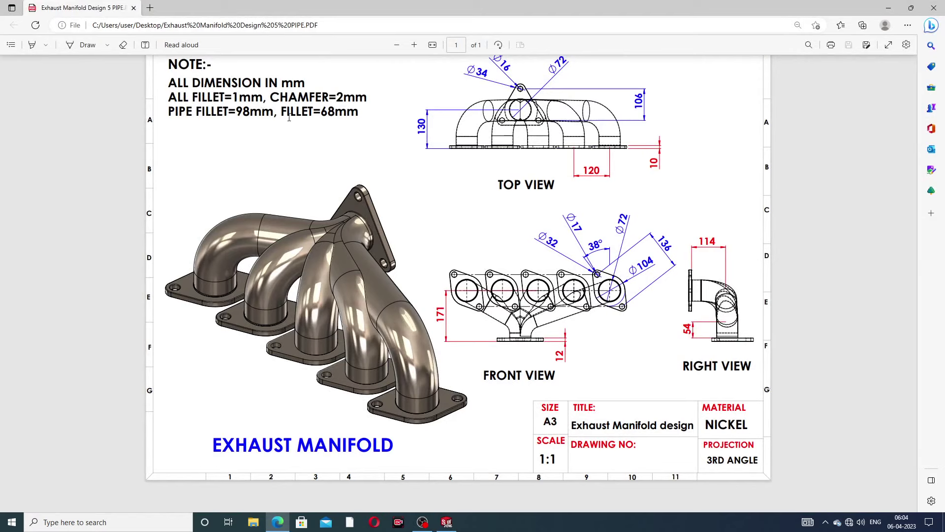
click(277, 523)
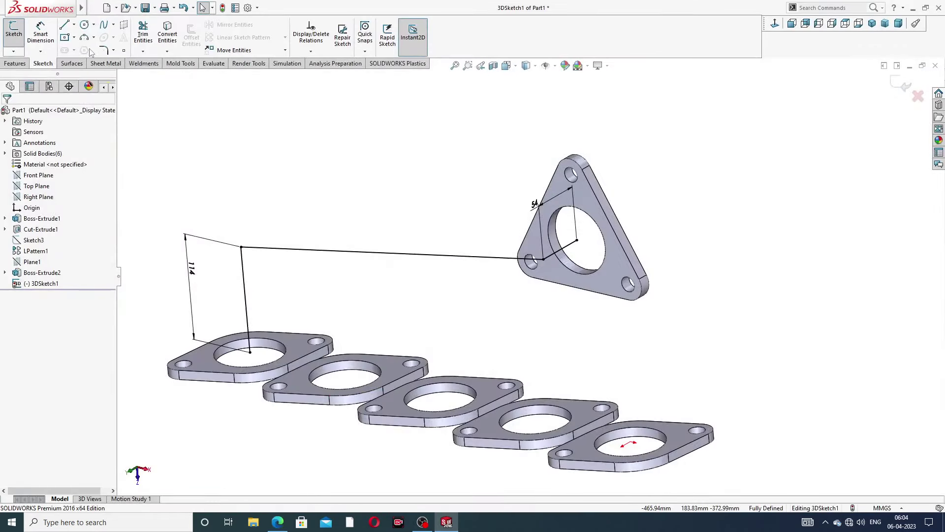
Fillet the bend above the first flange at R98 and the plate corner at 68 mm
click(102, 50)
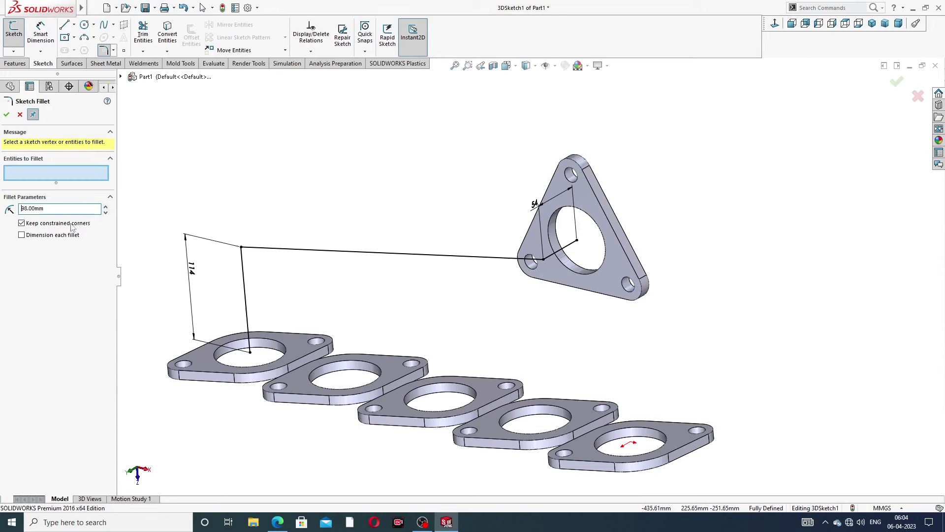
key(Escape)
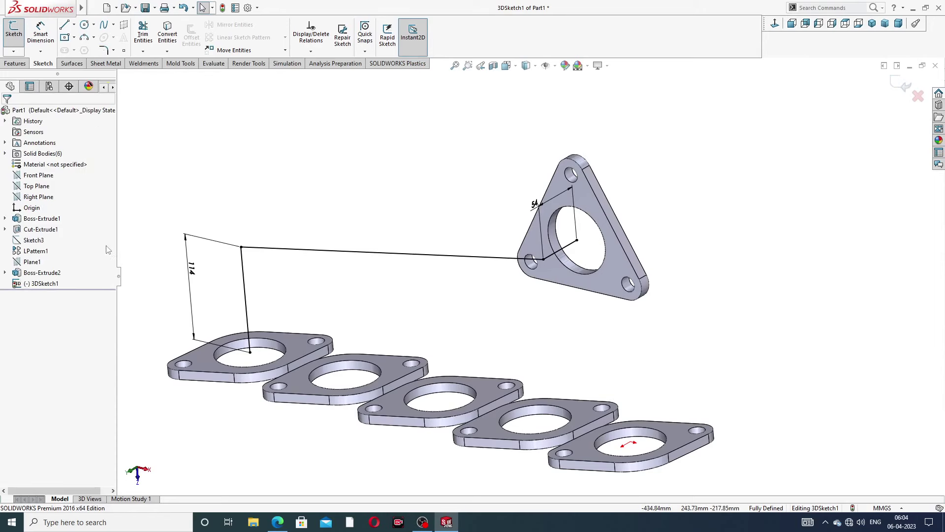
click(104, 50)
click(243, 250)
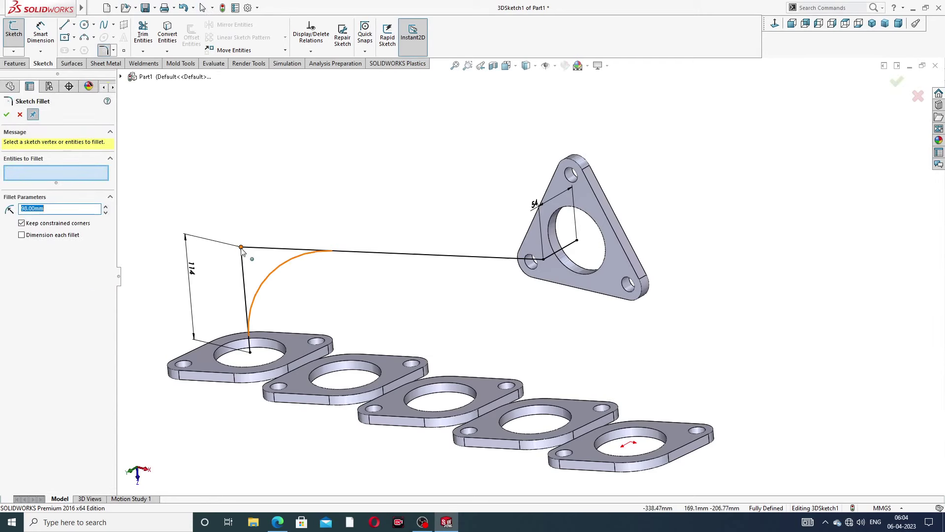
click(6, 116)
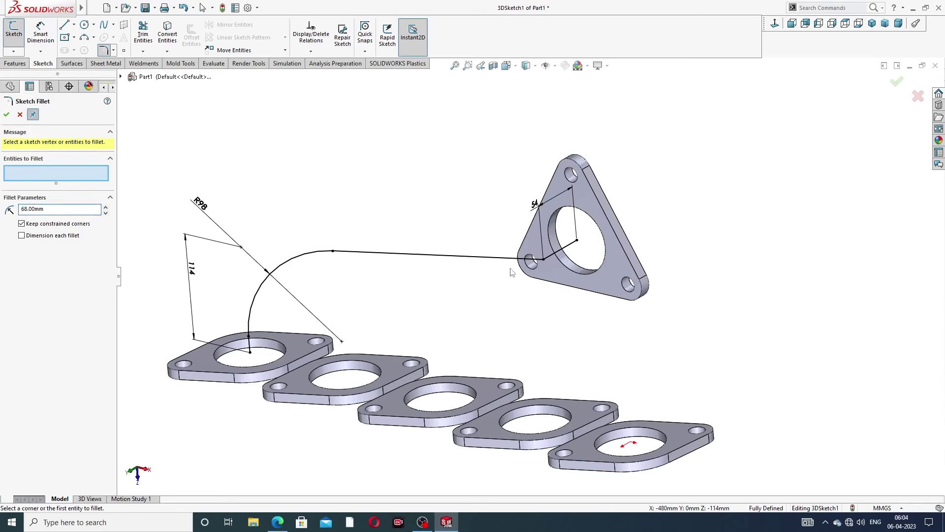
mouse_move(512, 272)
middle_down()
mouse_move(488, 268)
mouse_move(539, 276)
middle_up()
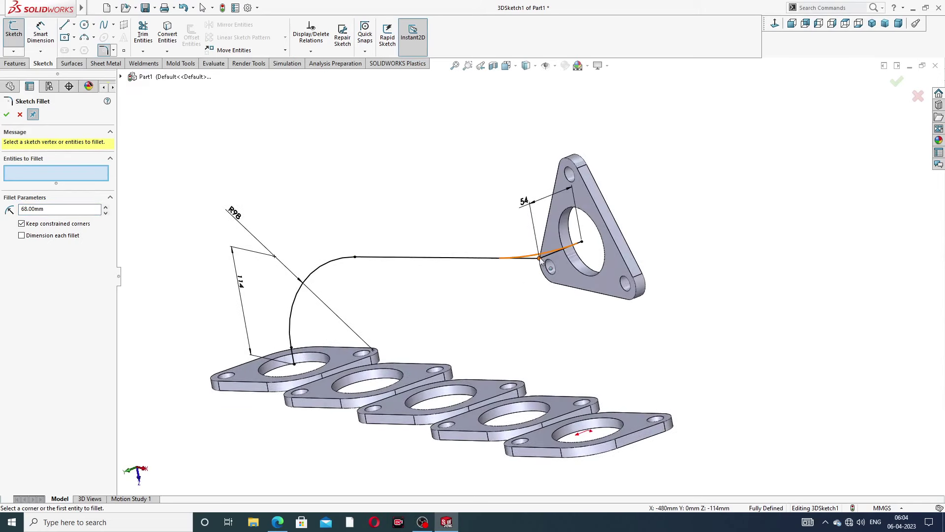
click(539, 258)
click(7, 116)
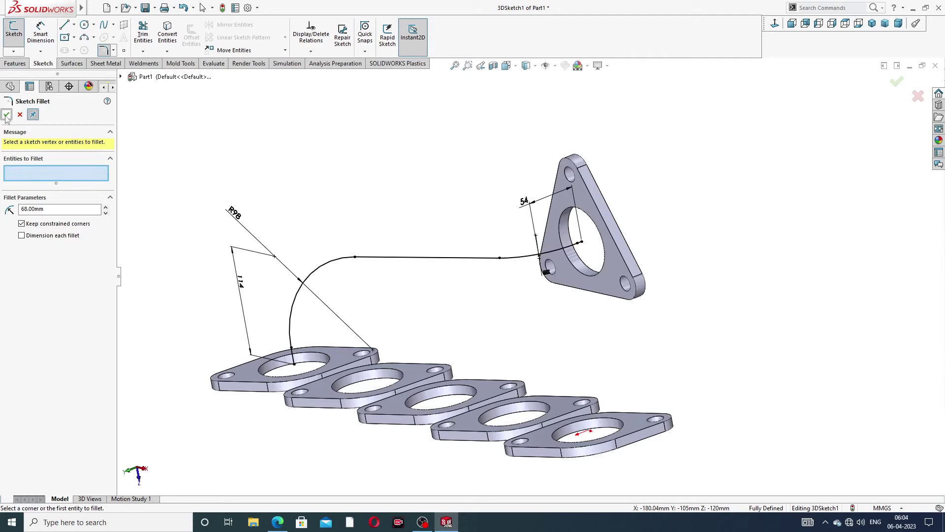
click(6, 116)
mouse_move(567, 257)
middle_down()
mouse_move(581, 249)
mouse_move(562, 271)
mouse_move(572, 261)
mouse_move(541, 231)
mouse_move(552, 193)
middle_up()
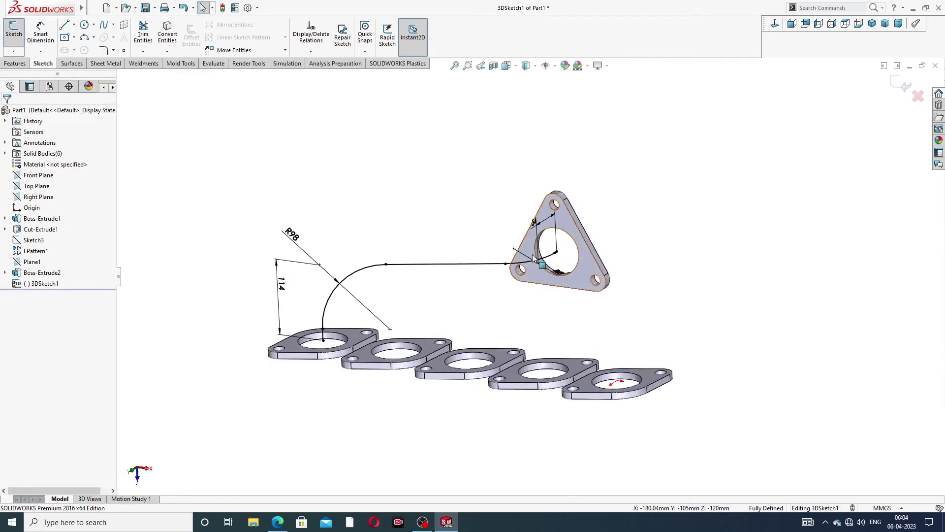
scroll(551, 193, down, 3)
Close the 3D path sketch and convert the plate hole edge into a 72 mm circle, Sketch5
click(905, 84)
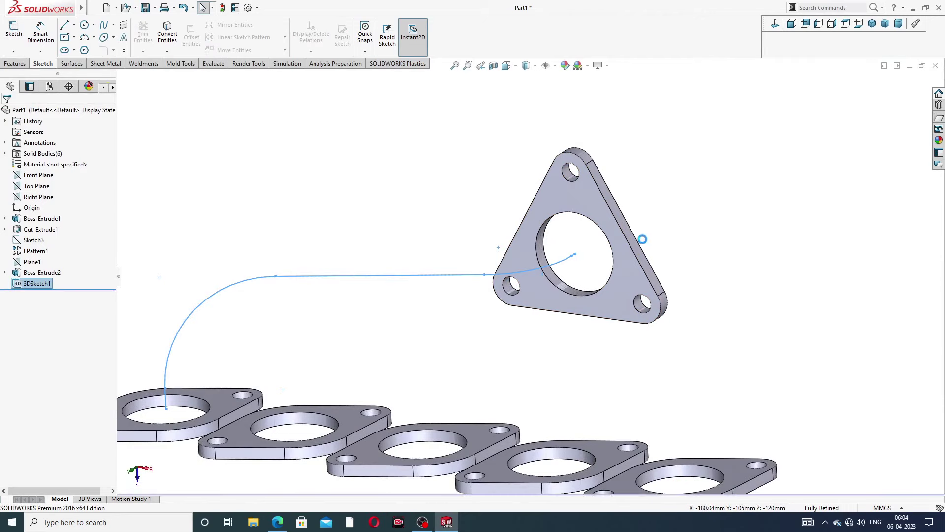
click(590, 206)
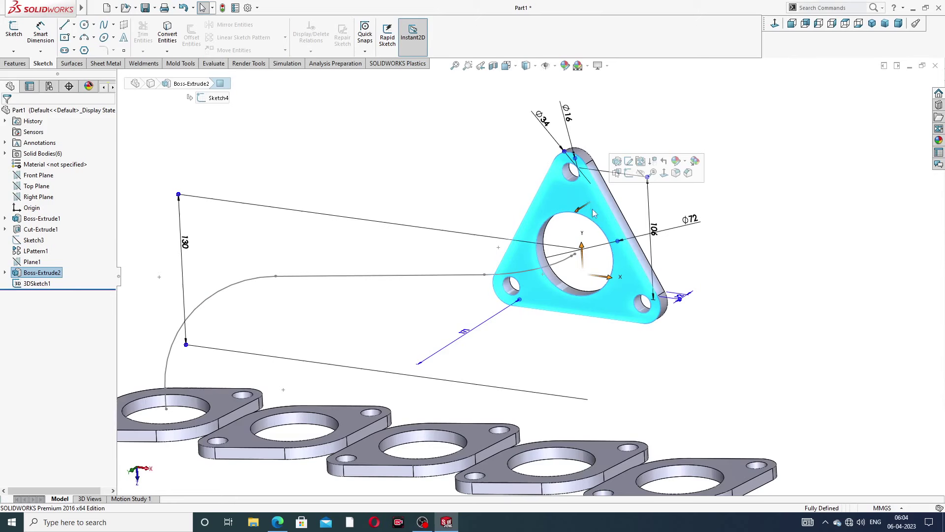
click(640, 163)
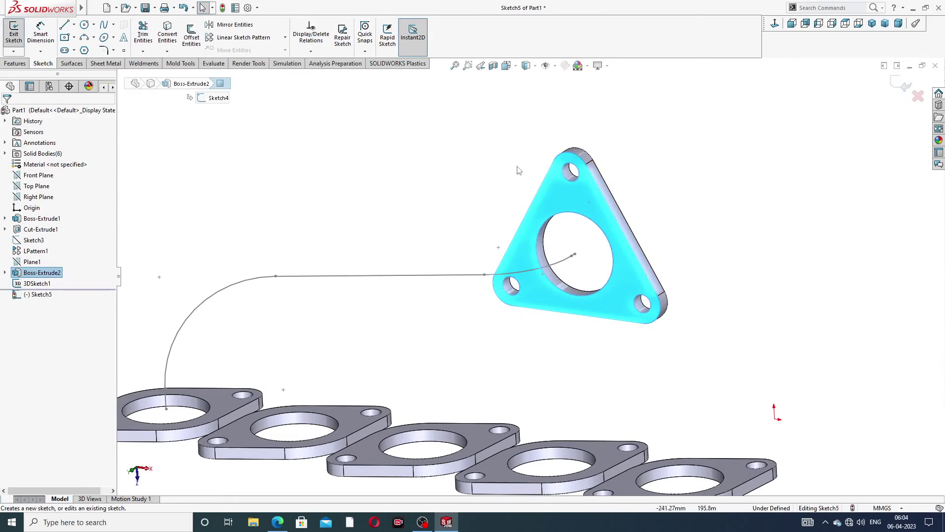
click(569, 218)
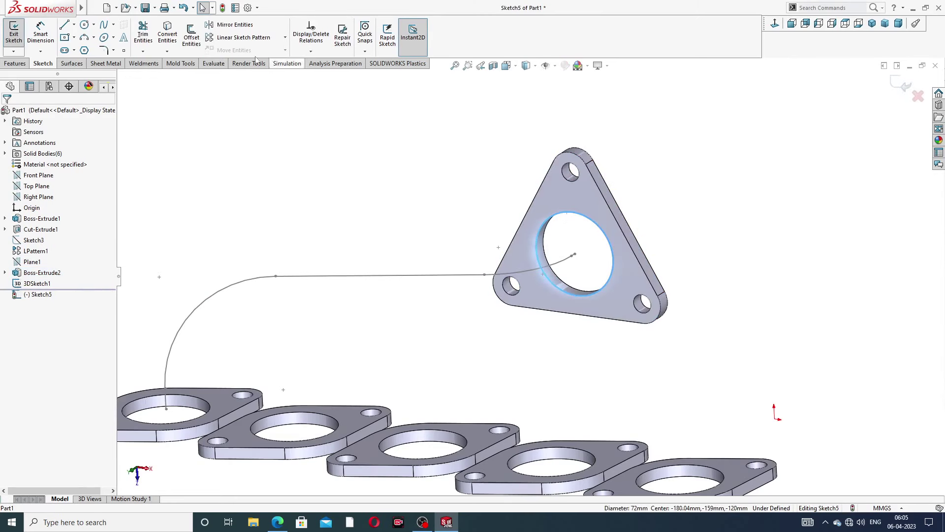
click(168, 35)
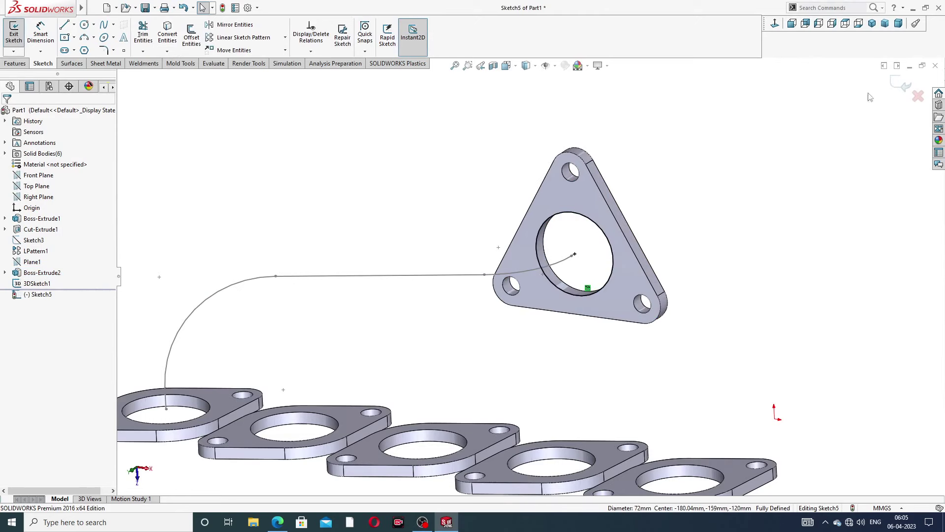
click(895, 84)
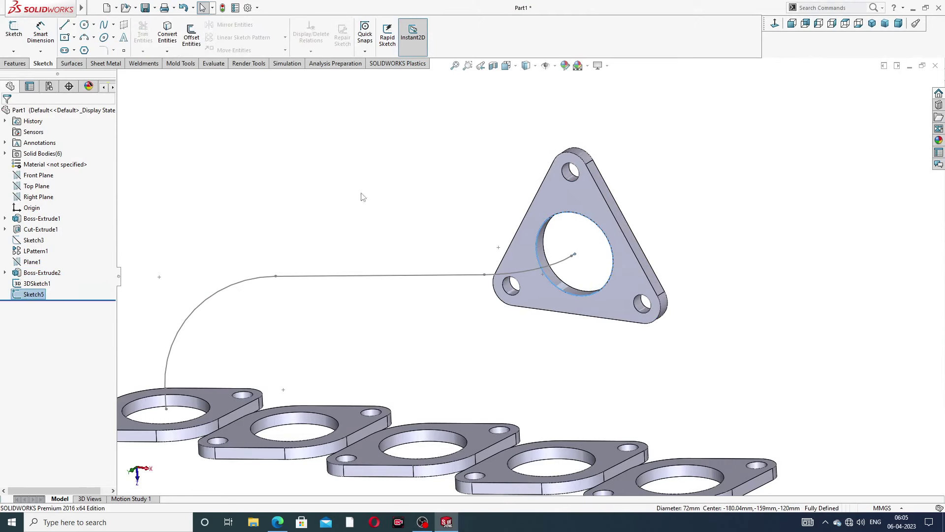
Sweep the Sketch5 circle along 3DSketch1 to create the first runner tube, Sweep1
click(22, 65)
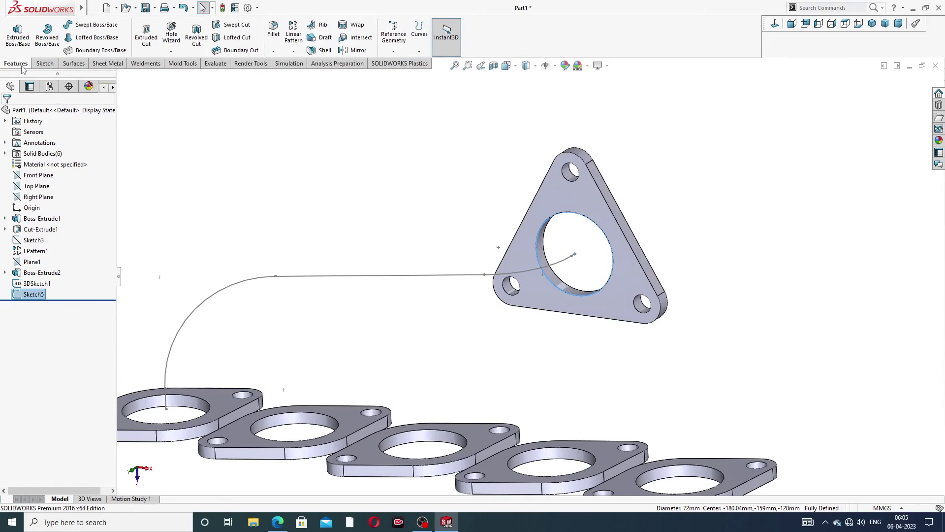
click(97, 24)
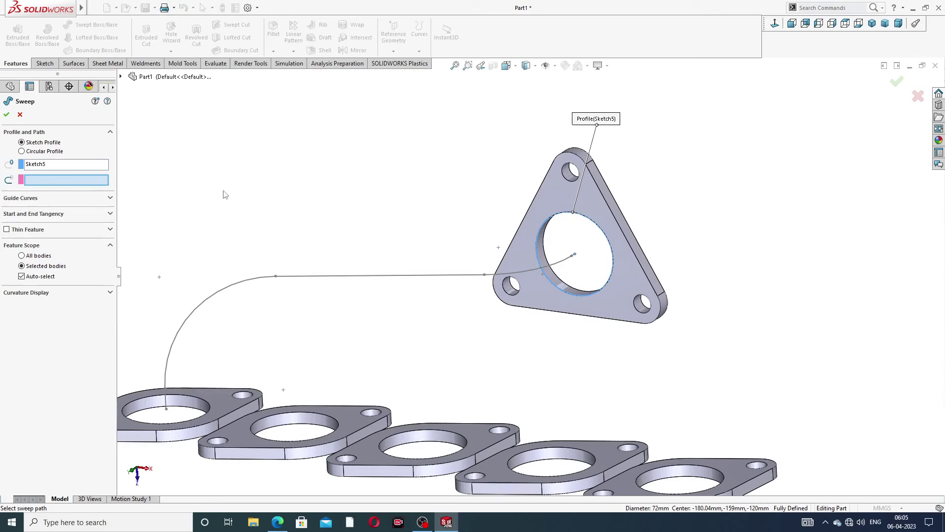
click(338, 278)
scroll(376, 293, up, 3)
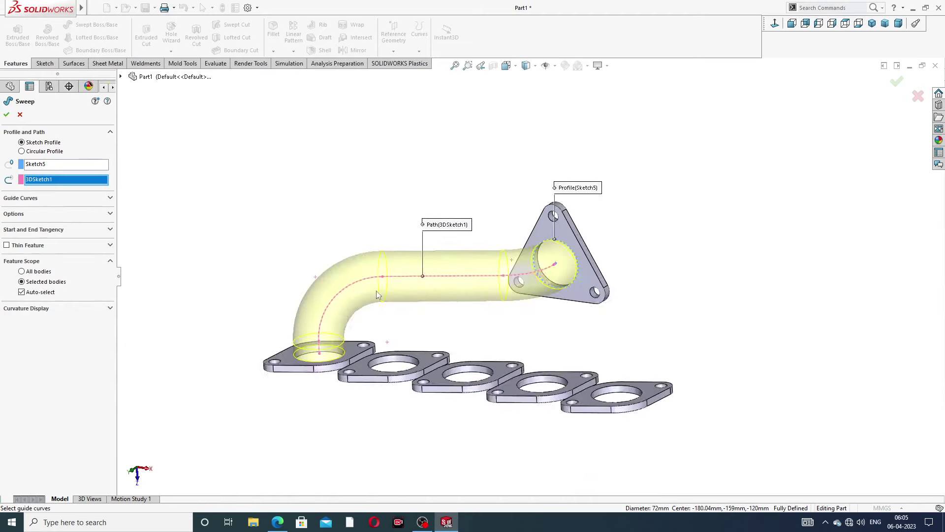
middle_drag(376, 291, 392, 305)
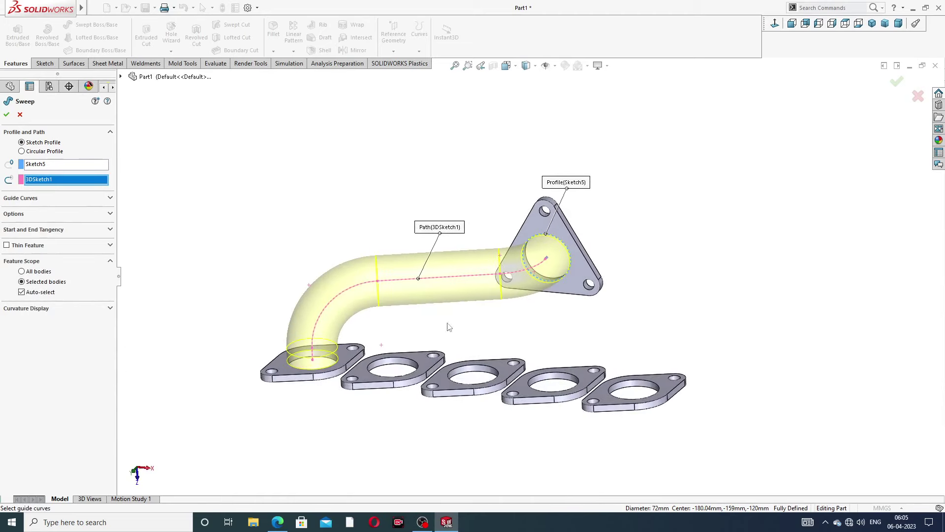
click(6, 116)
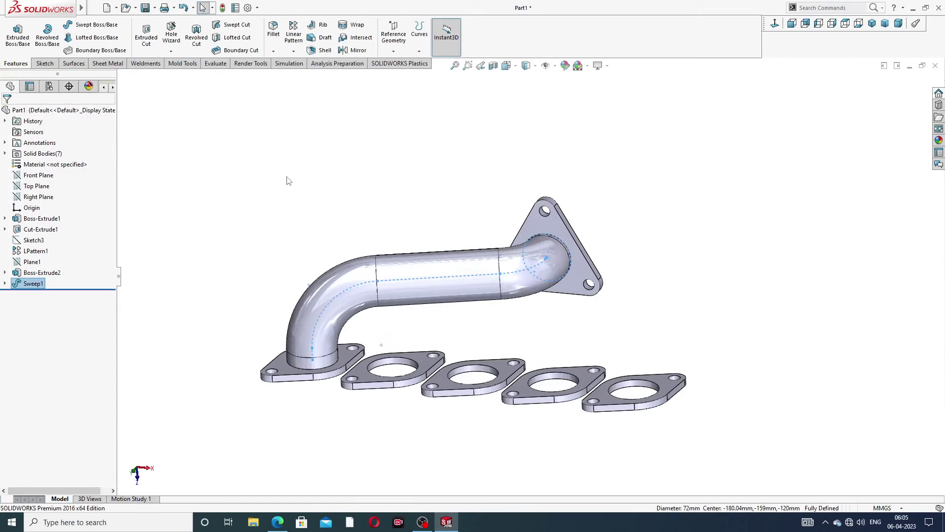
middle_drag(421, 248, 524, 301)
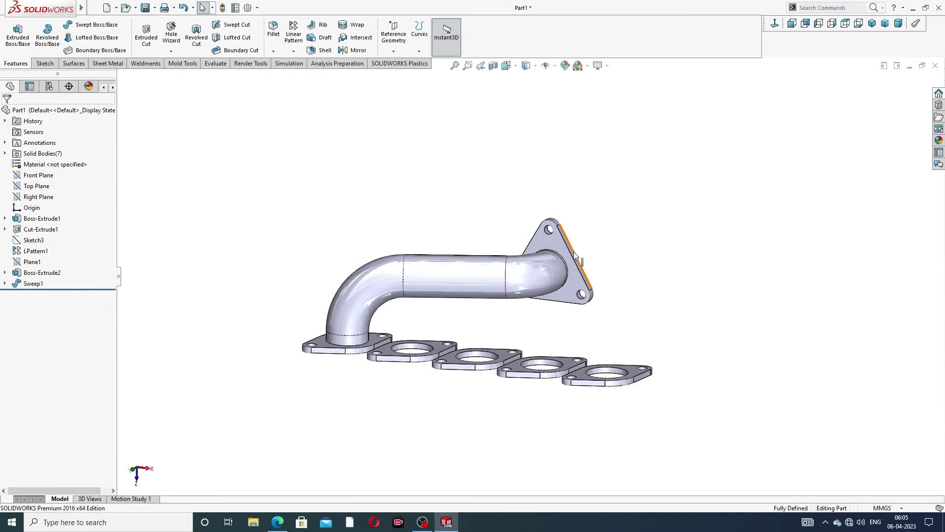
middle_drag(561, 269, 556, 273)
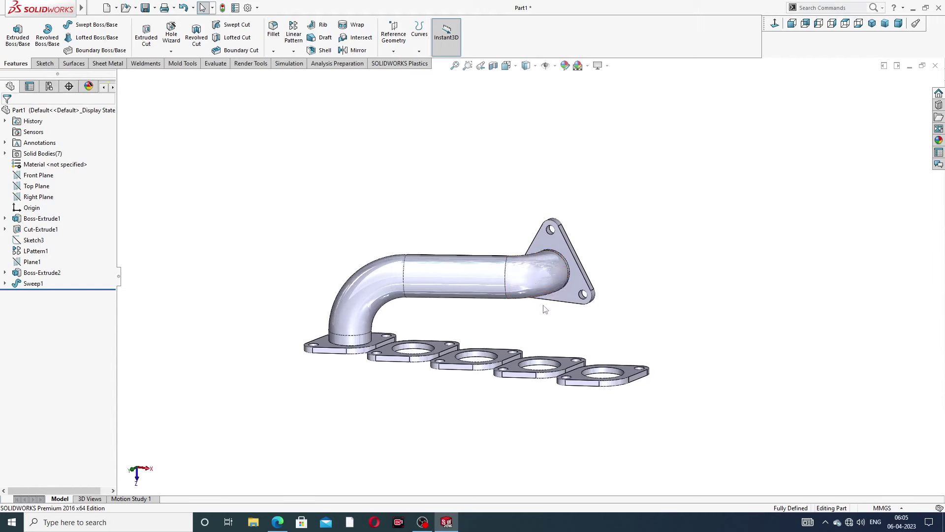
middle_drag(545, 309, 557, 301)
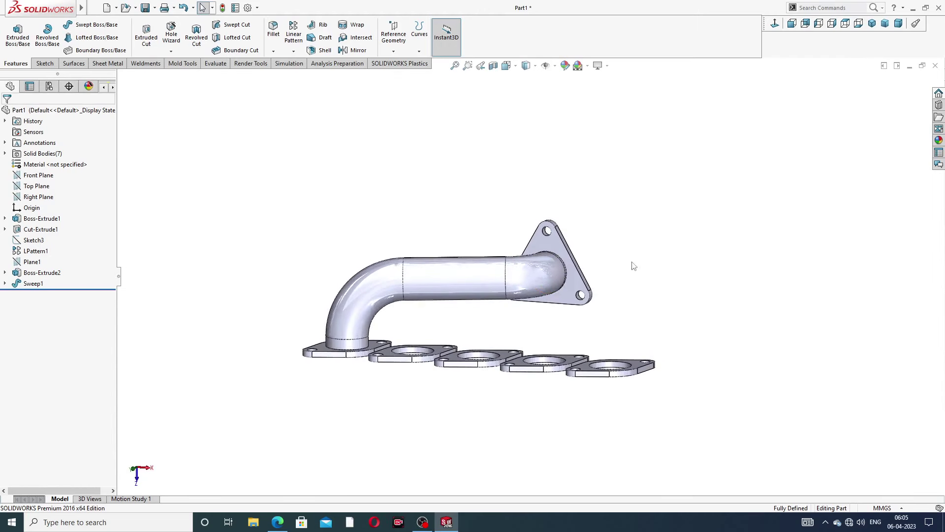
middle_drag(633, 266, 652, 301)
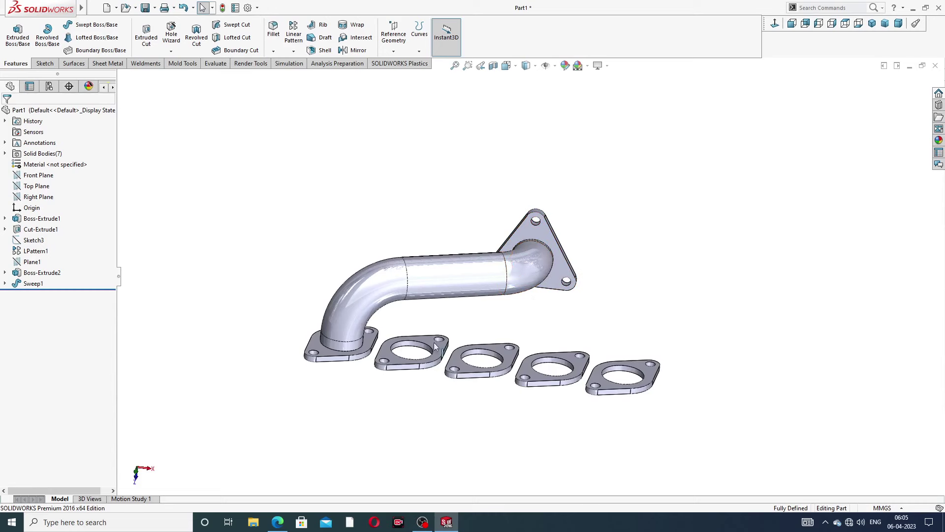
middle_drag(523, 331, 511, 311)
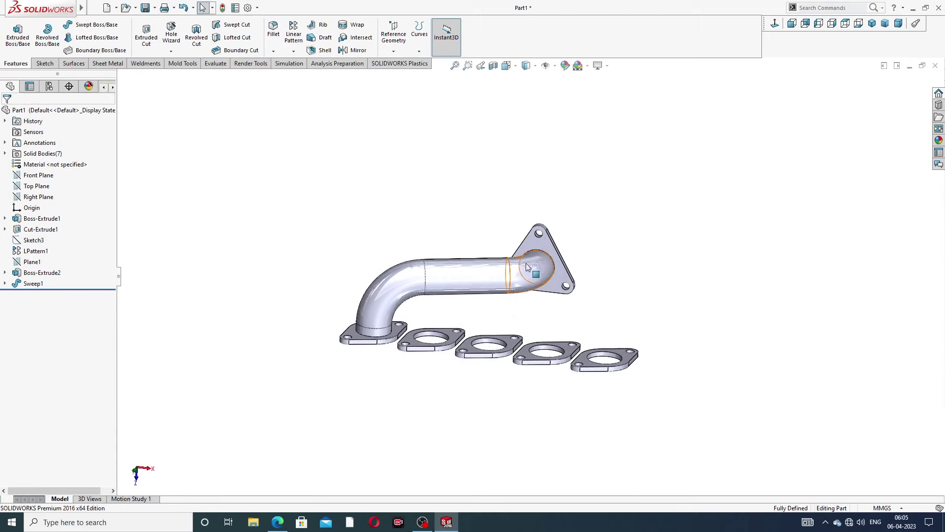
scroll(511, 293, down, 3)
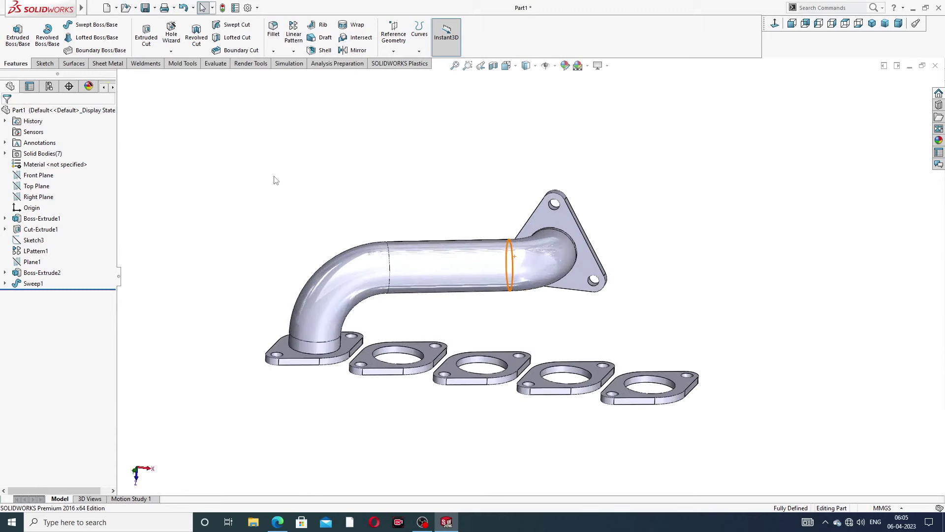
Start a new 3D sketch and draw a short leg along the pipe end's axis
click(45, 63)
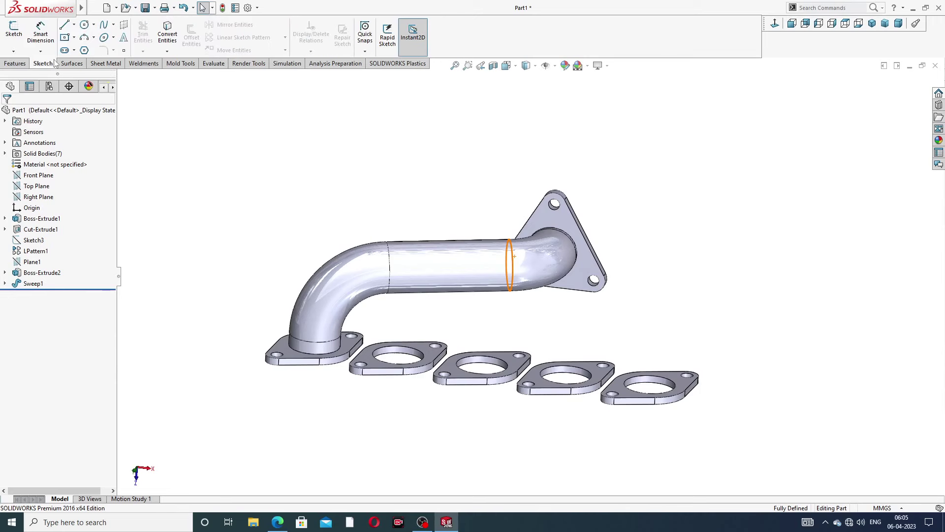
click(15, 52)
click(33, 75)
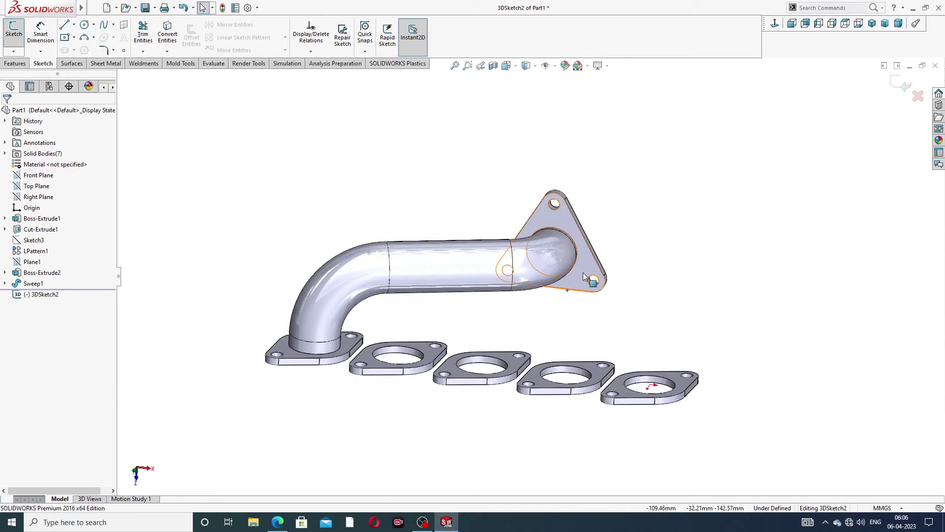
middle_drag(590, 281, 567, 238)
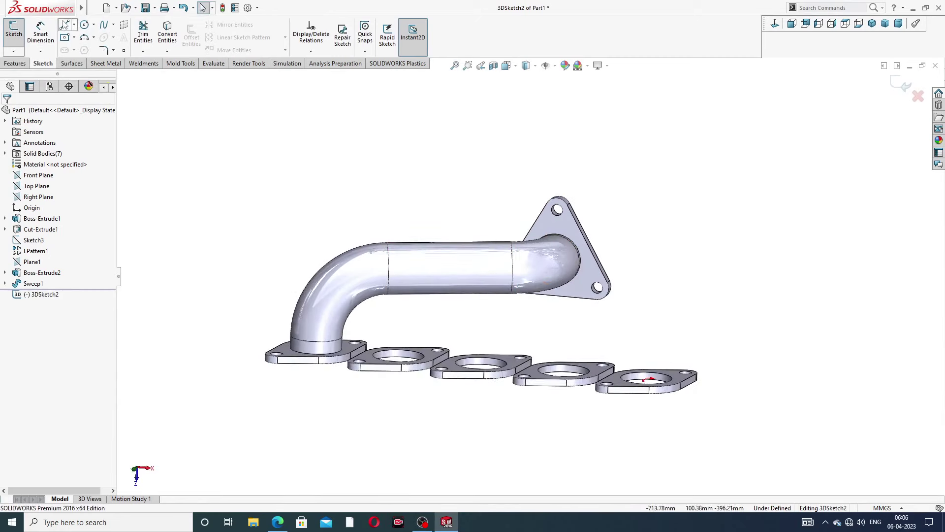
click(65, 25)
scroll(589, 286, down, 3)
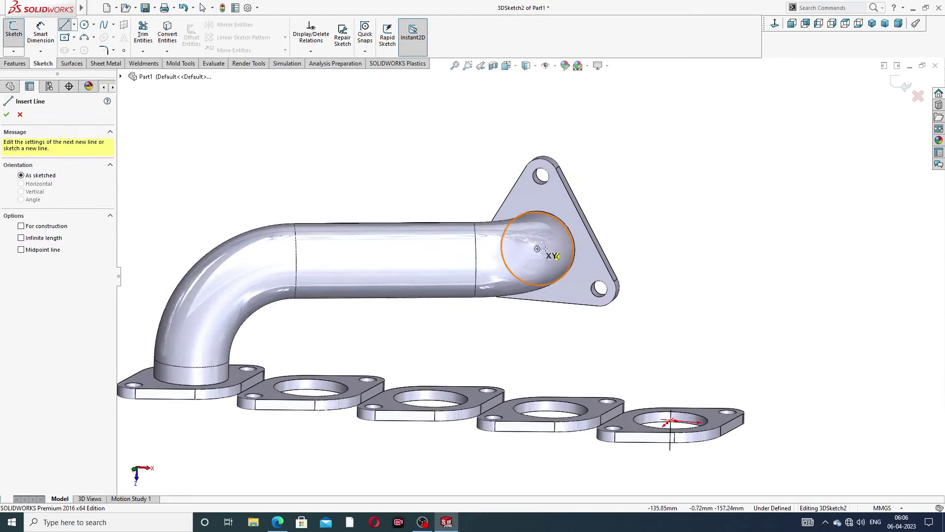
middle_drag(589, 251, 585, 248)
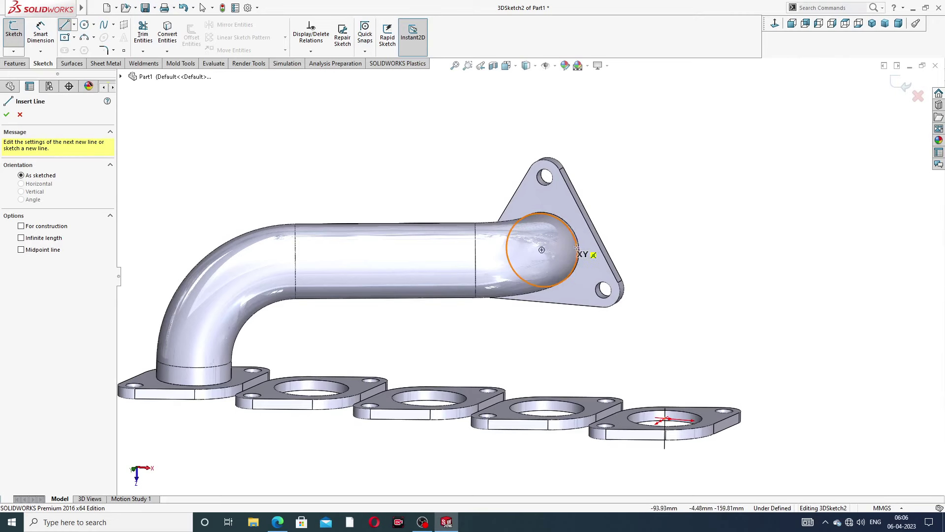
scroll(576, 240, down, 2)
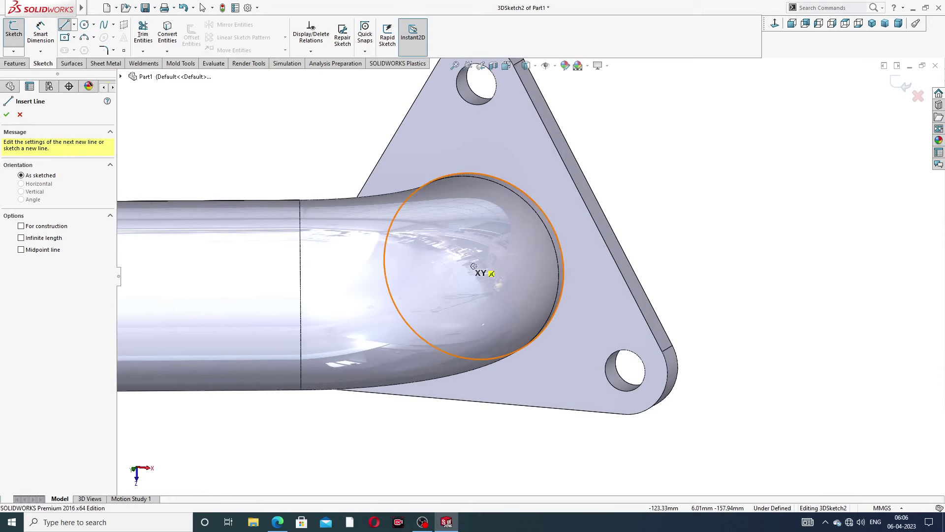
click(472, 267)
middle_drag(363, 333, 331, 331)
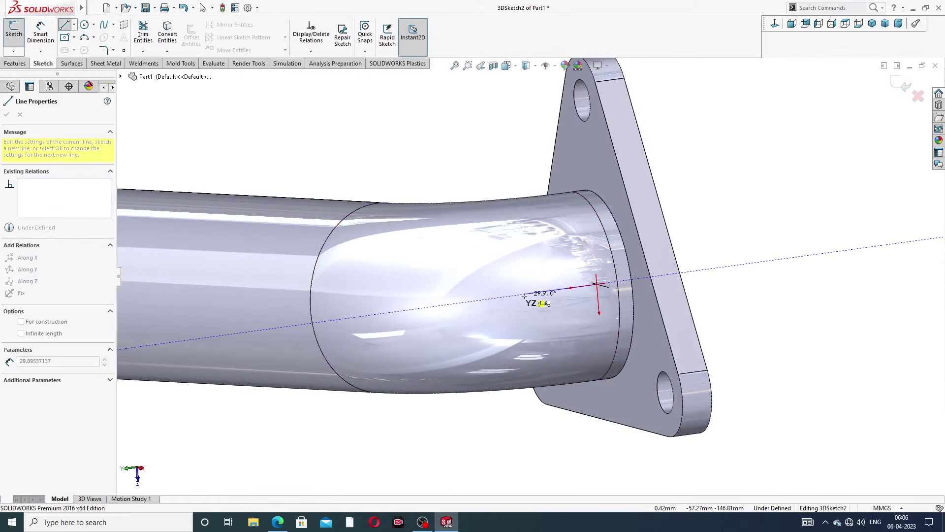
click(498, 298)
middle_drag(564, 286, 700, 209)
right_click(727, 198)
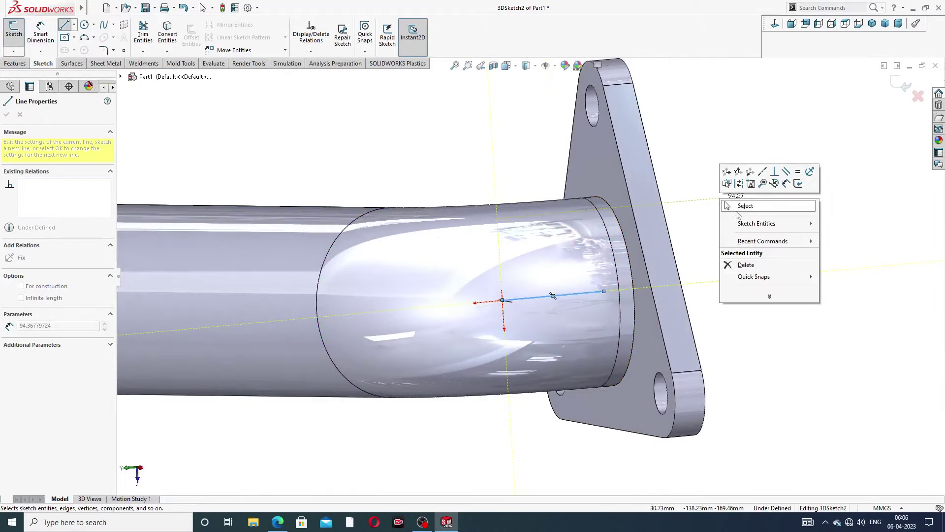
click(751, 207)
Draw a vertical line rising from the second flange hole's centre
middle_drag(625, 285, 586, 276)
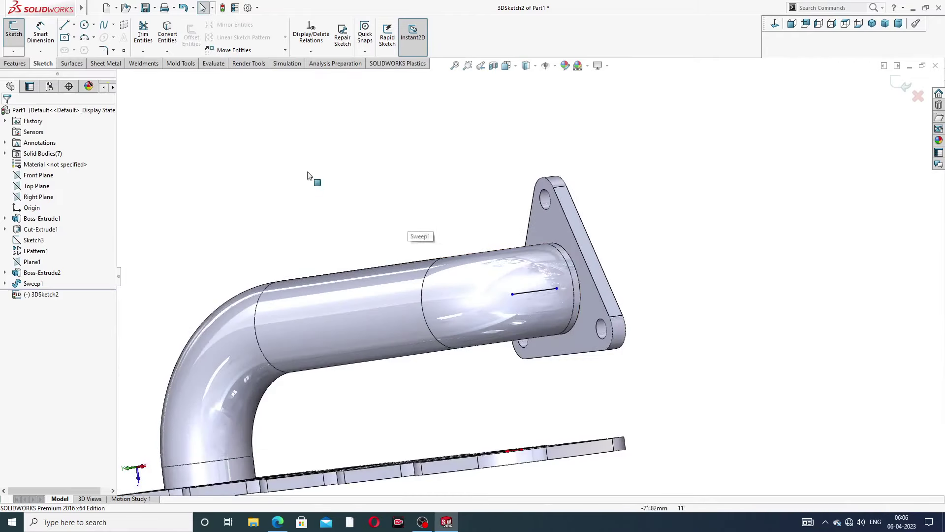
click(64, 25)
scroll(270, 317, up, 5)
middle_drag(327, 386, 356, 363)
scroll(389, 363, down, 3)
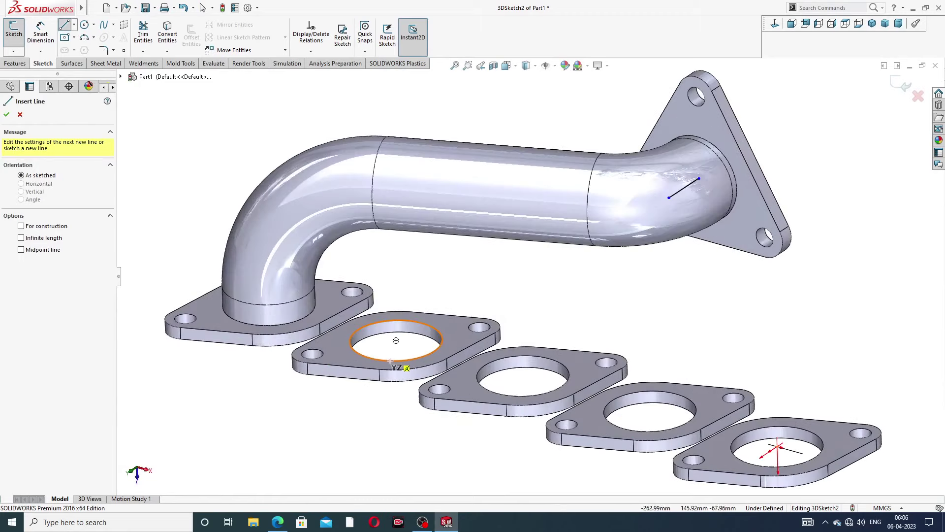
click(396, 340)
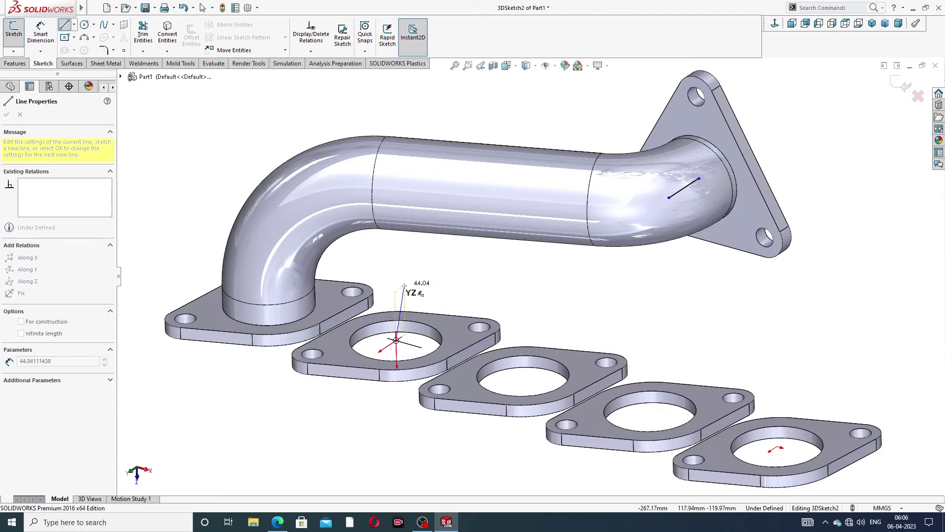
click(394, 280)
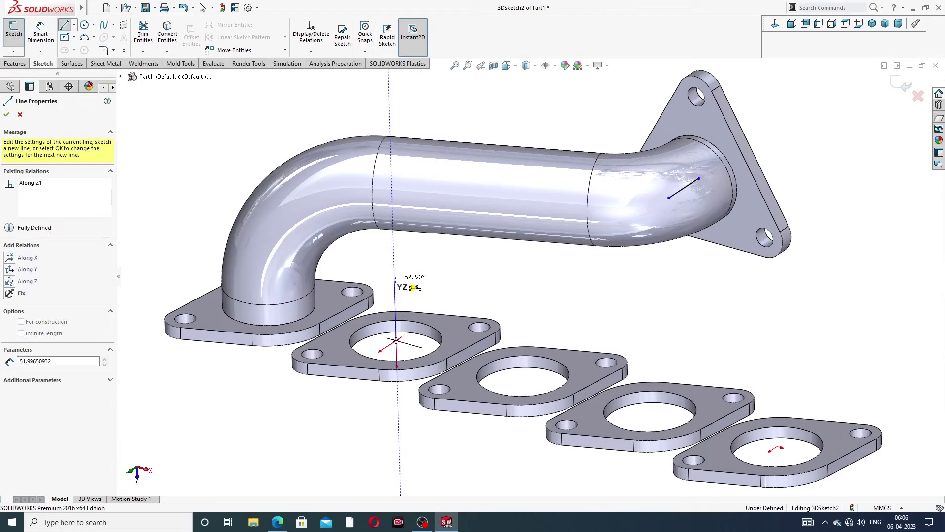
right_click(422, 272)
click(443, 279)
Connect the vertical line's top end to the short pipe-end leg with a line
middle_drag(457, 275, 500, 263)
click(64, 27)
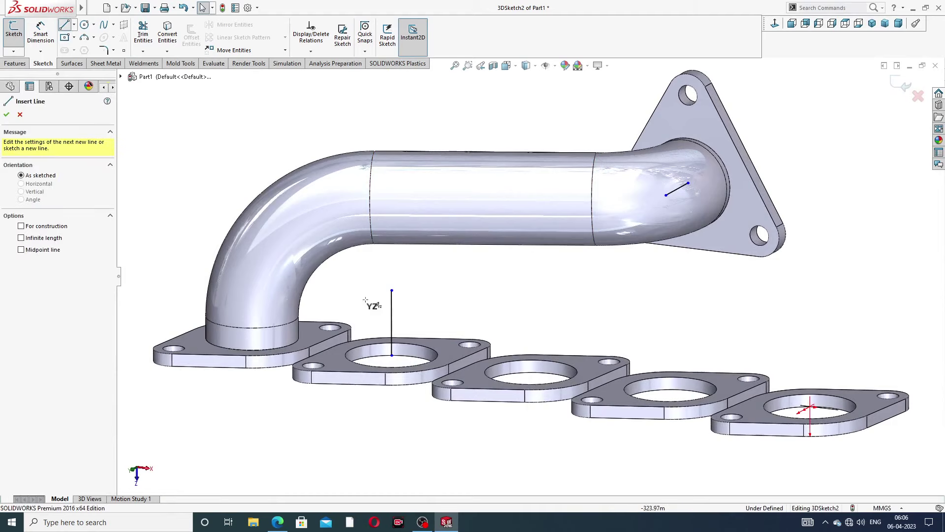
click(391, 290)
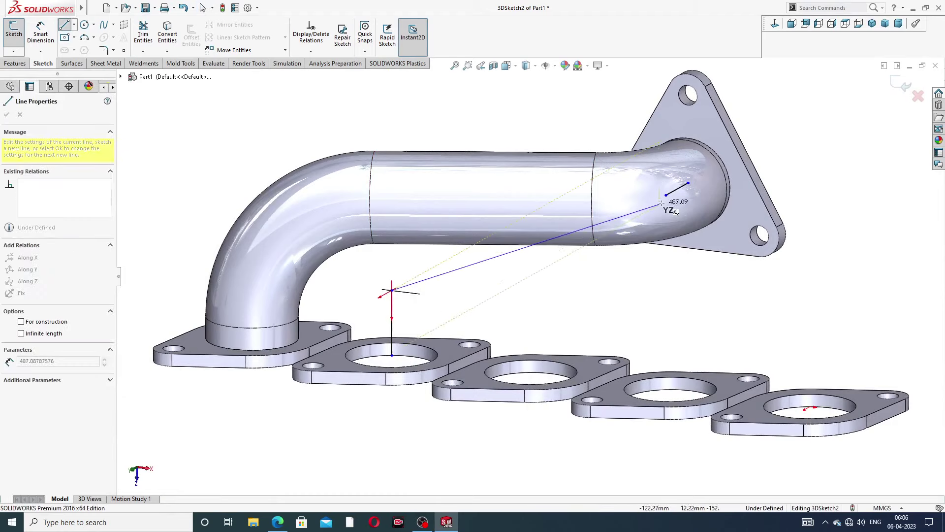
click(666, 195)
right_click(801, 129)
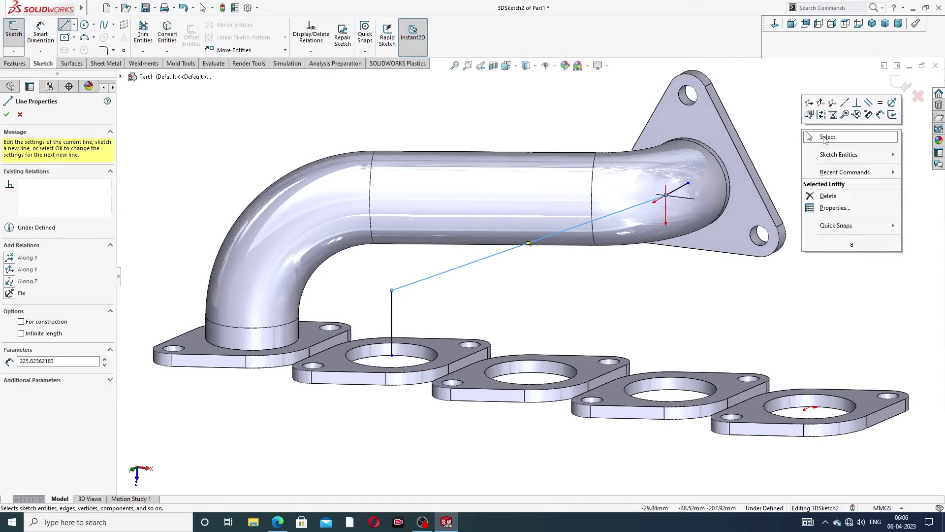
click(825, 139)
scroll(548, 226, up, 3)
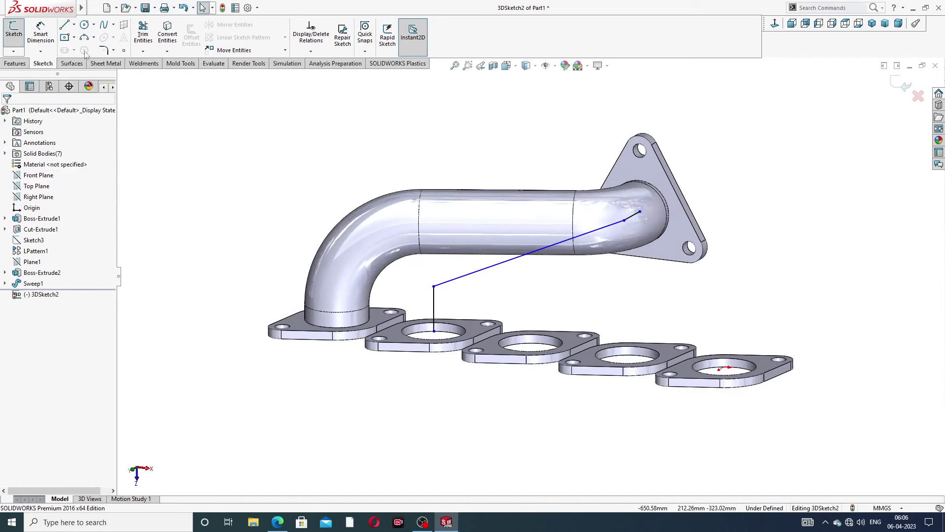
Dimension the vertical line to 114 mm and the pipe-end leg to 54 mm
click(41, 35)
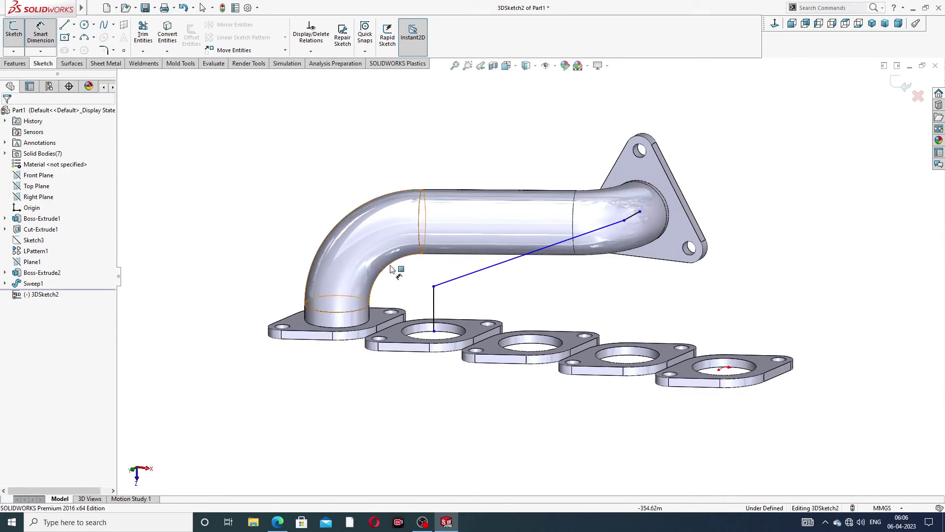
click(434, 306)
click(423, 303)
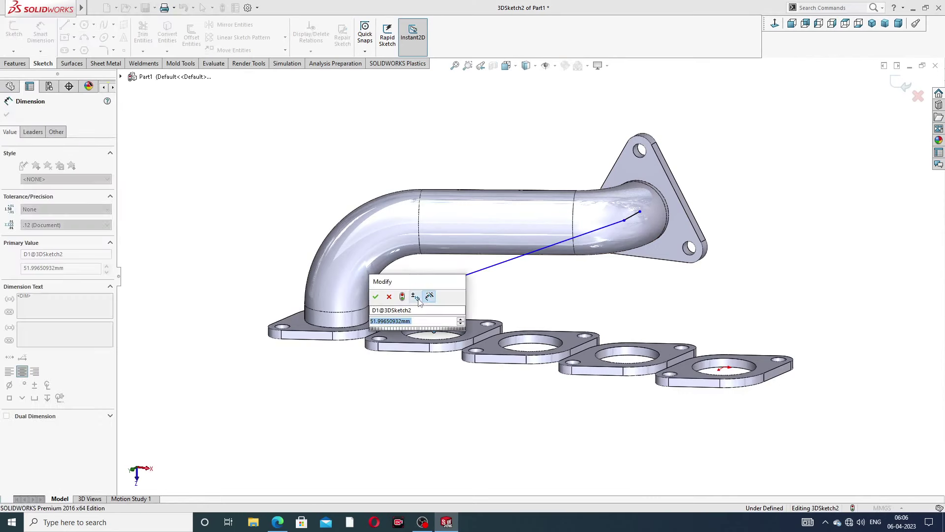
text(114)
key(Return)
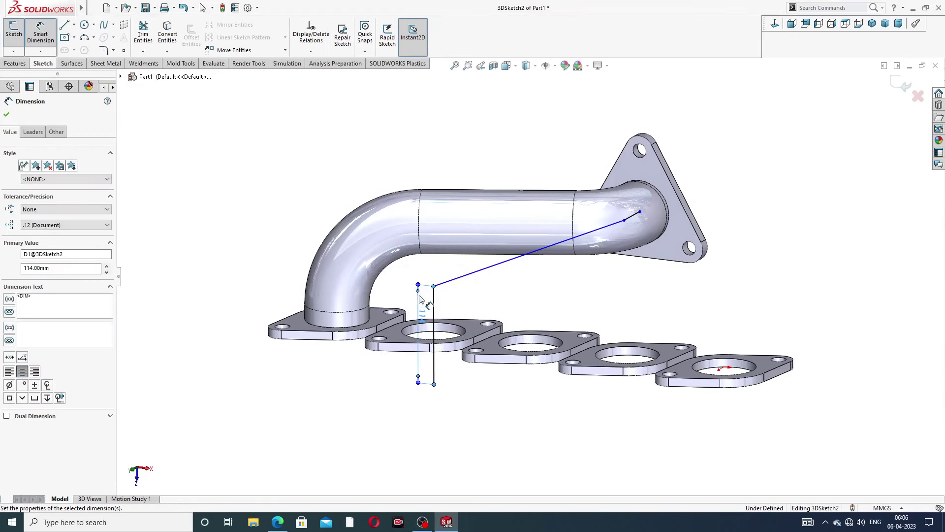
click(512, 312)
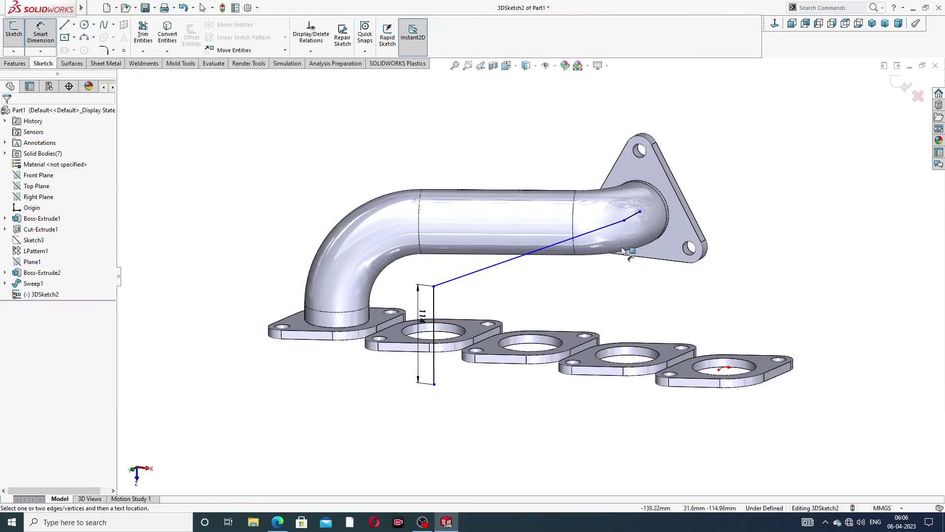
click(632, 218)
click(581, 146)
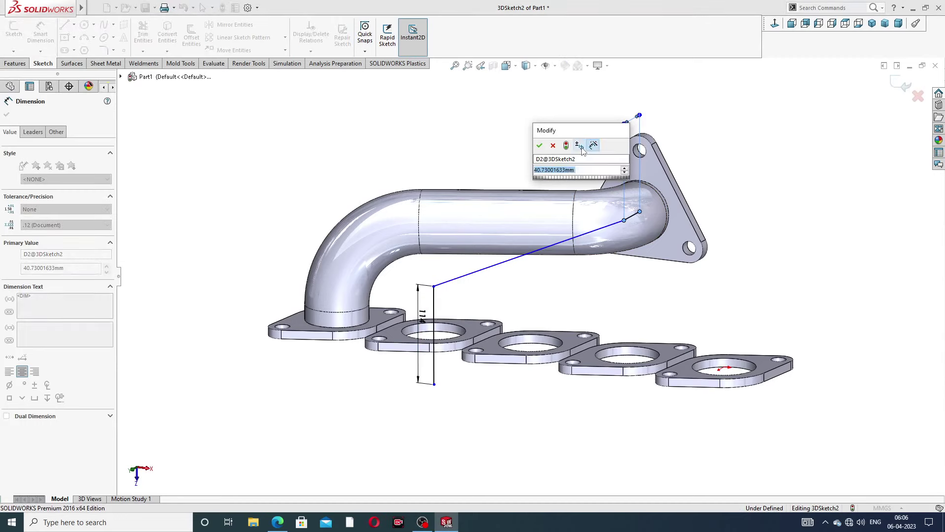
text(54)
key(Return)
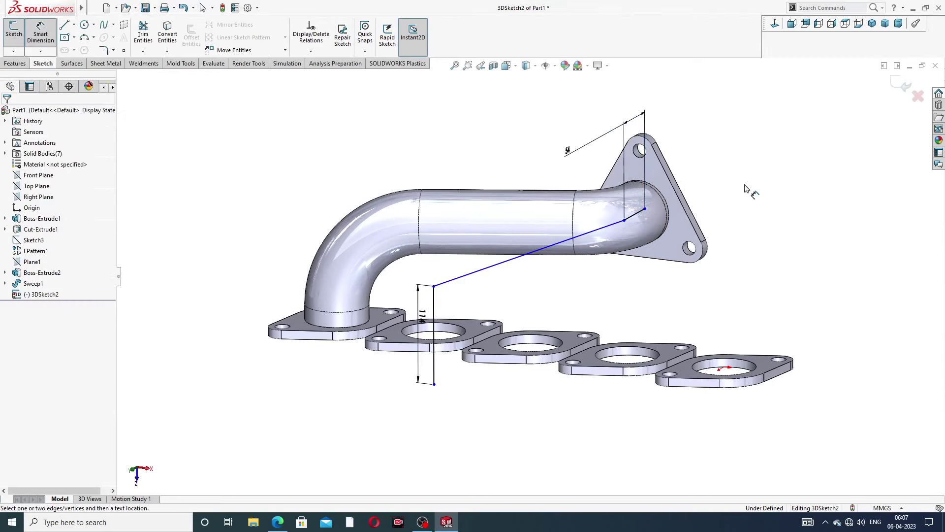
middle_drag(708, 218, 742, 164)
right_click(742, 163)
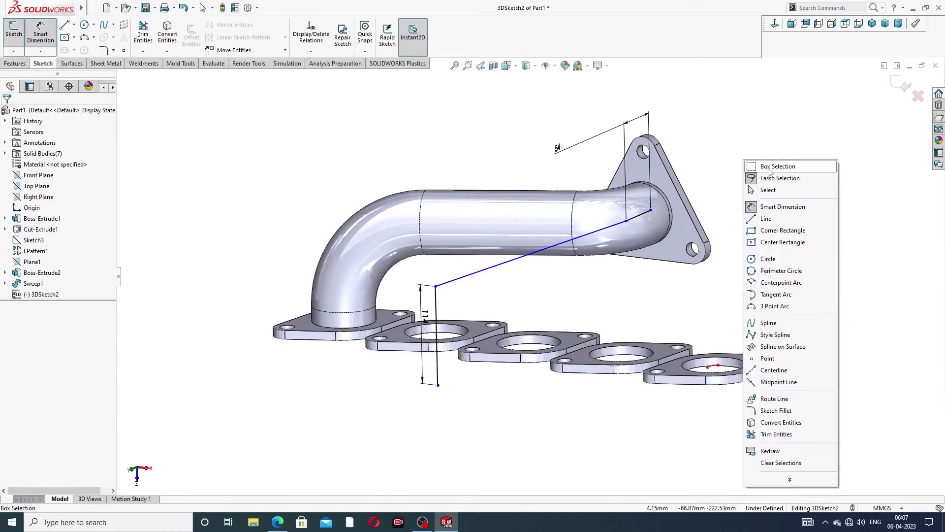
click(768, 191)
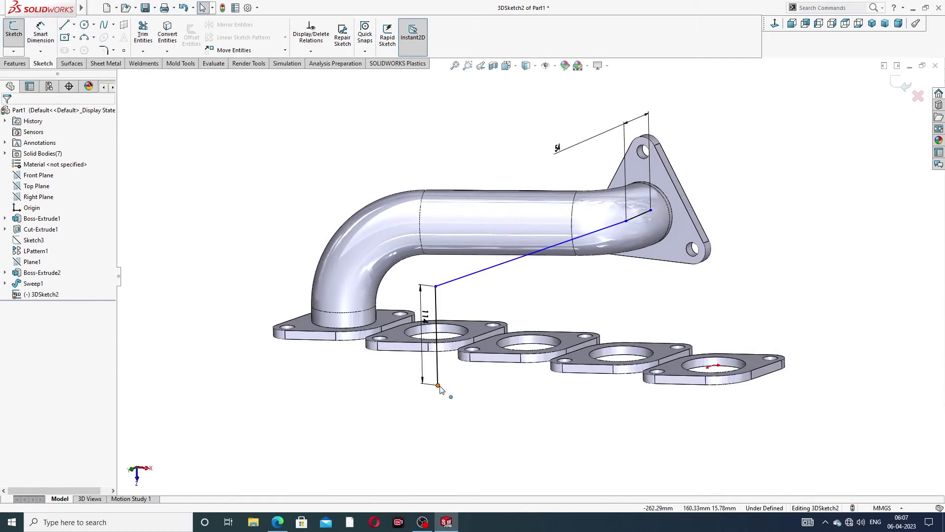
Move the vertical line's bottom end onto the hole edge and adjust the pipe-end point
scroll(441, 391, down, 2)
scroll(442, 388, down, 1)
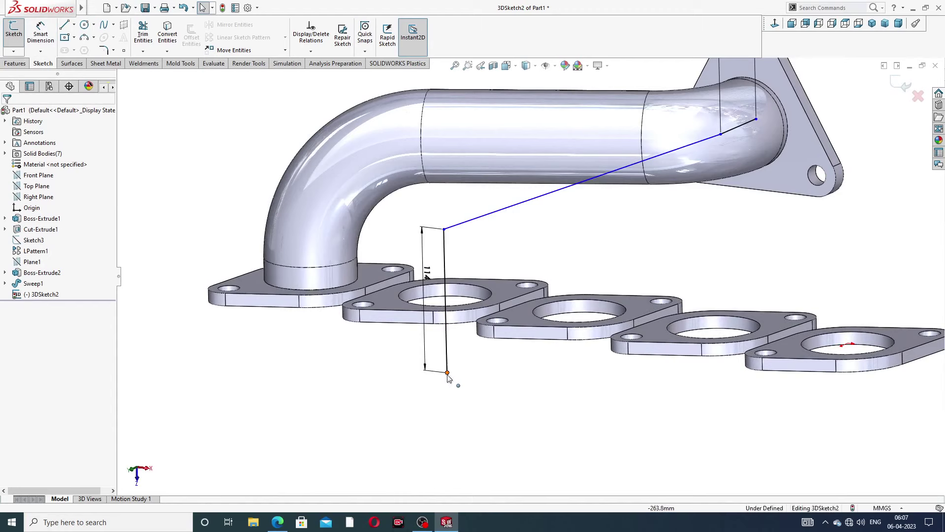
drag(448, 373, 445, 297)
key(Escape)
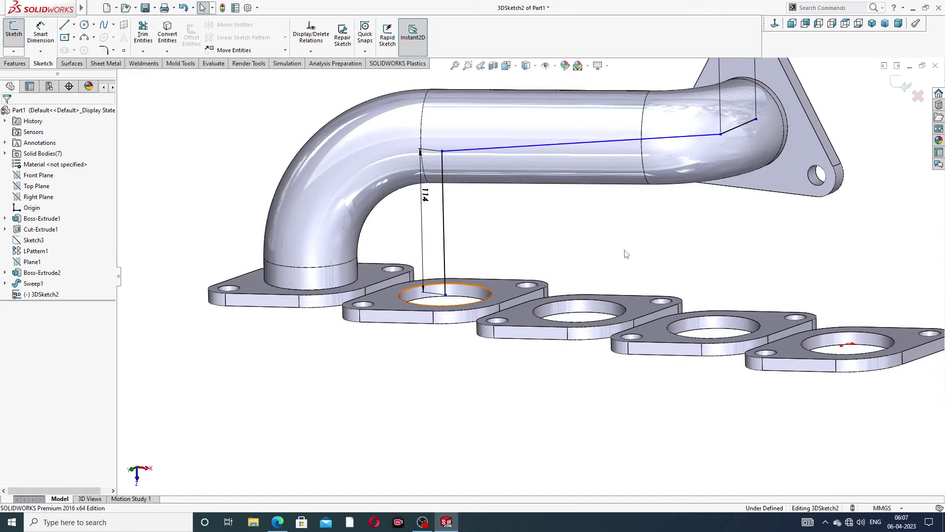
click(756, 119)
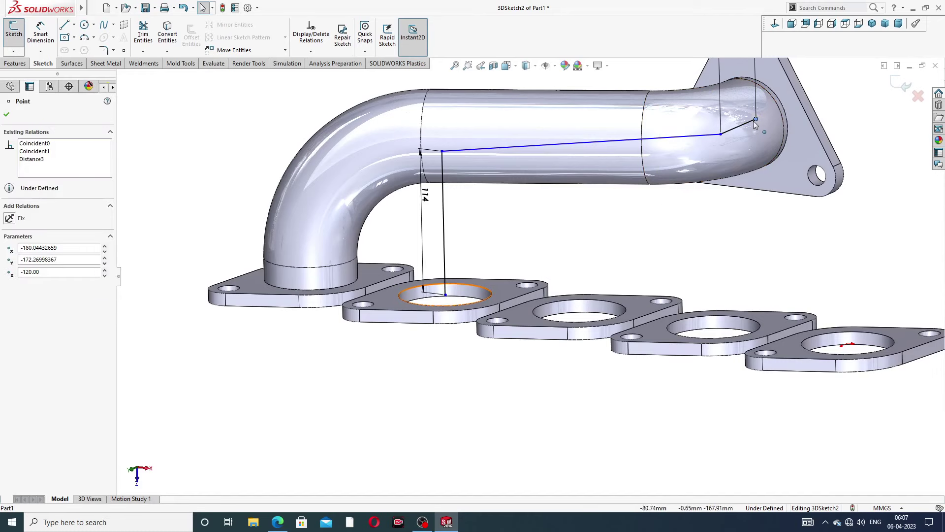
mouse_move(759, 119)
mouse_down()
mouse_move(778, 110)
mouse_move(758, 122)
mouse_up()
mouse_move(759, 122)
middle_down()
mouse_move(748, 124)
mouse_move(757, 127)
middle_up()
click(756, 124)
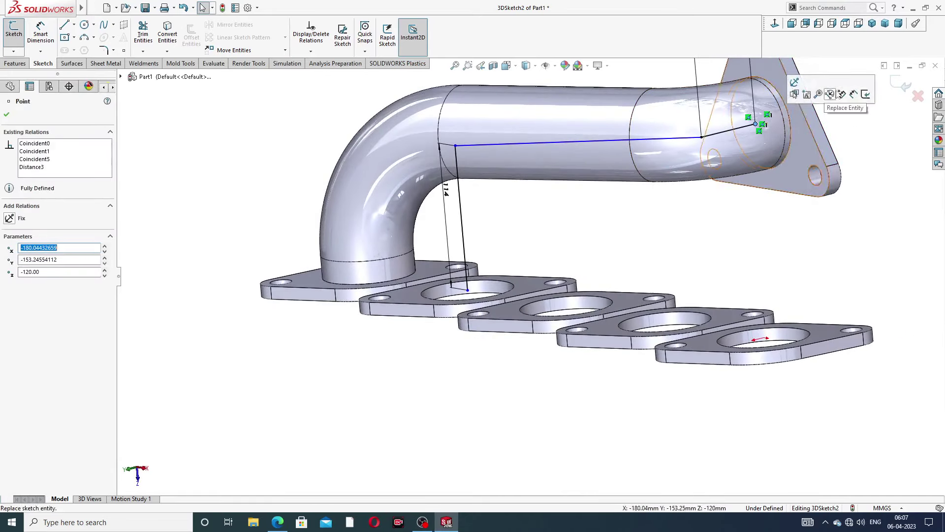
key(Escape)
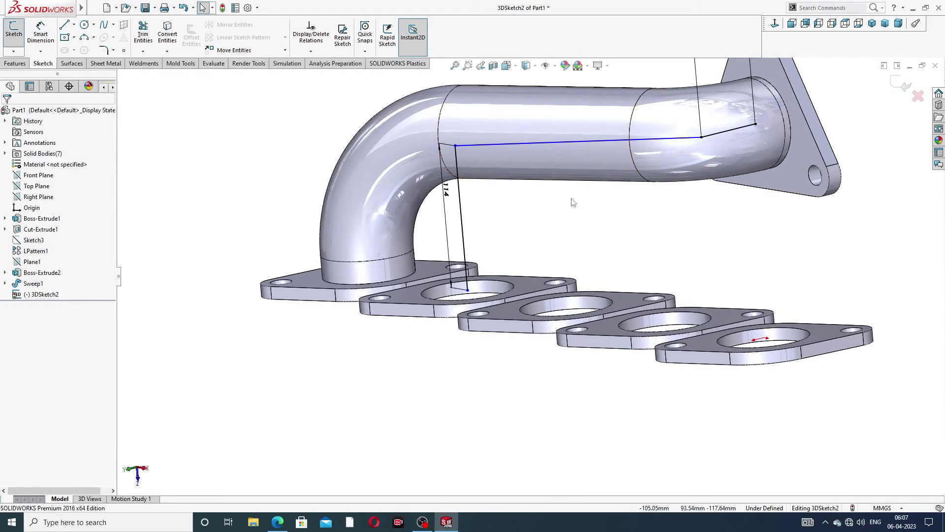
middle_drag(575, 166, 602, 173)
scroll(607, 155, up, 2)
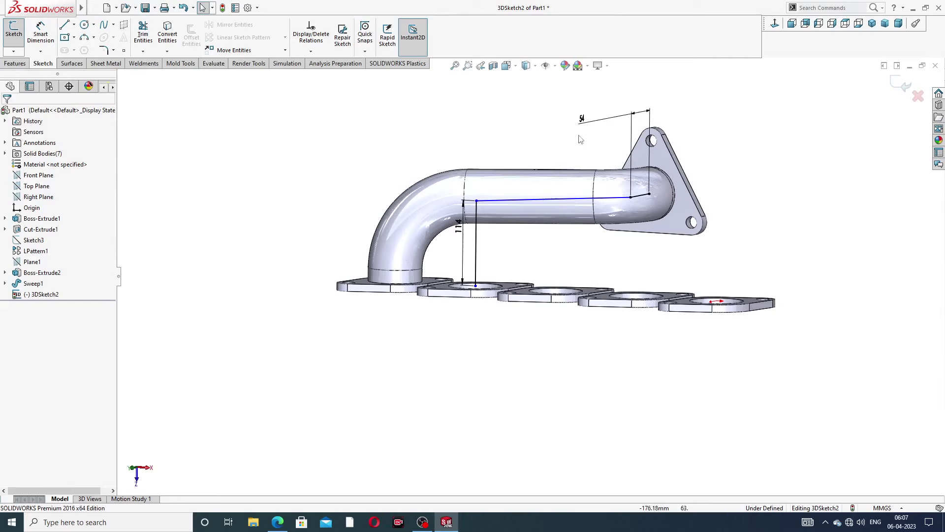
middle_drag(581, 140, 572, 173)
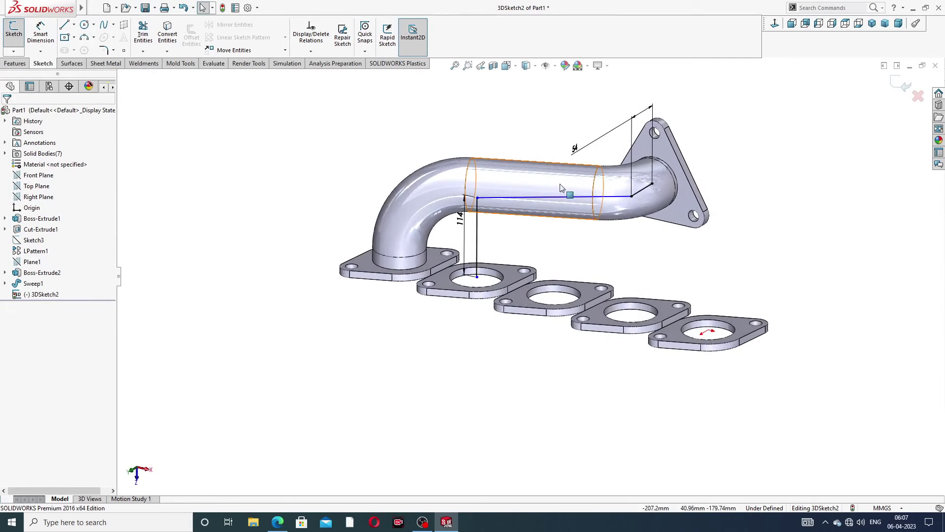
Round the path's corner near the collector with an R98 sketch fillet
click(103, 50)
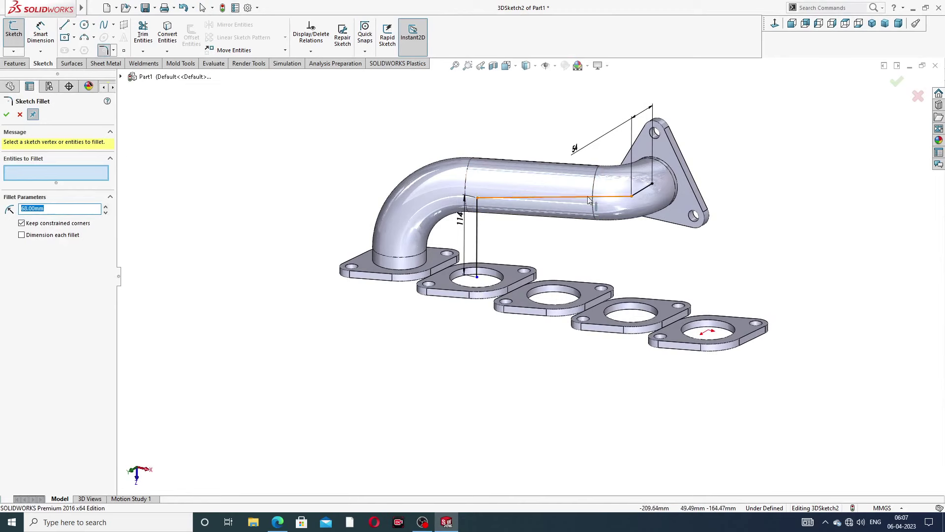
click(635, 198)
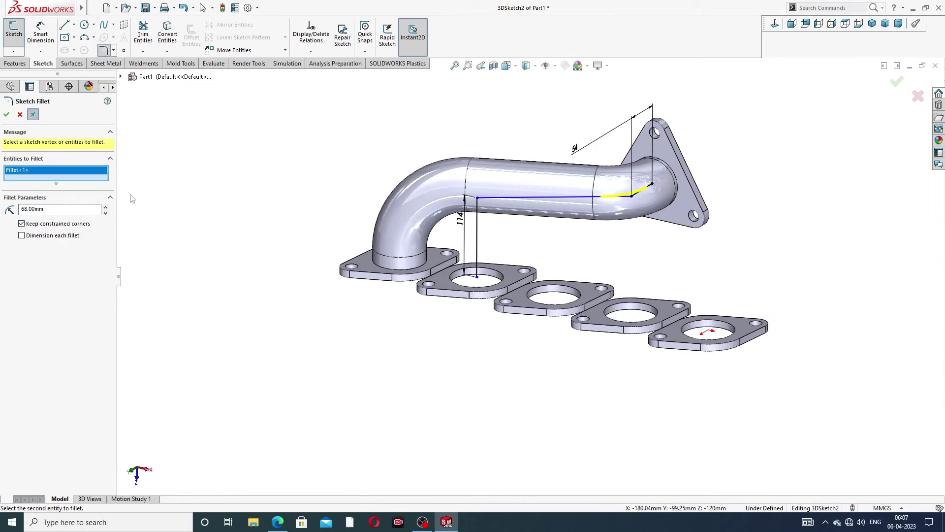
click(6, 115)
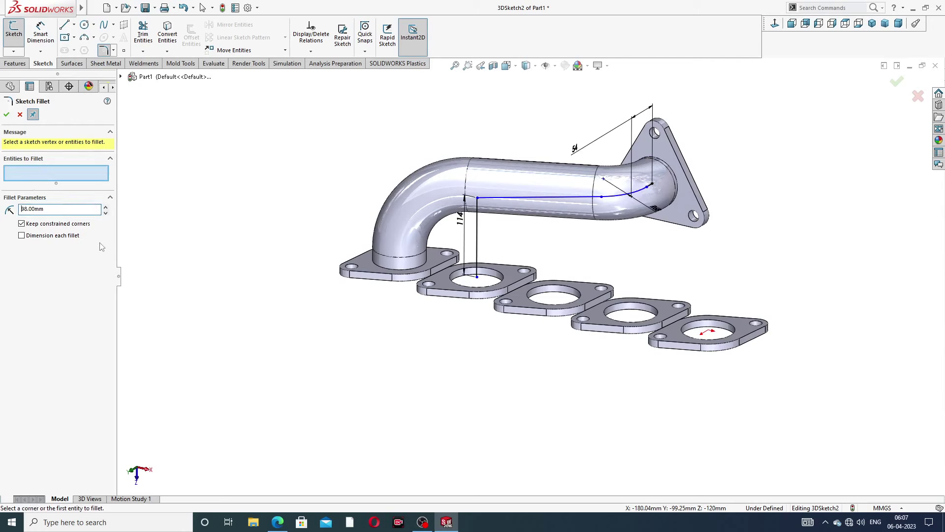
click(477, 199)
key(Return)
scroll(566, 237, down, 3)
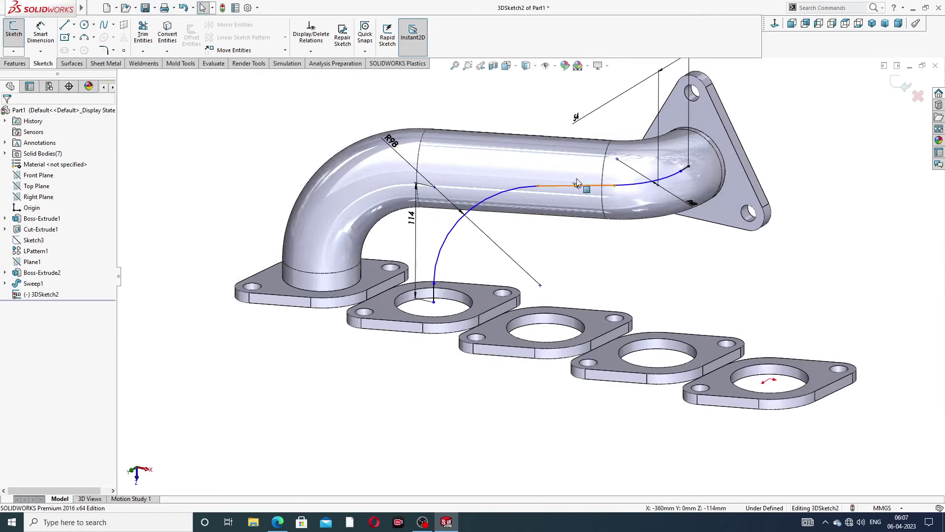
middle_drag(572, 190, 537, 231)
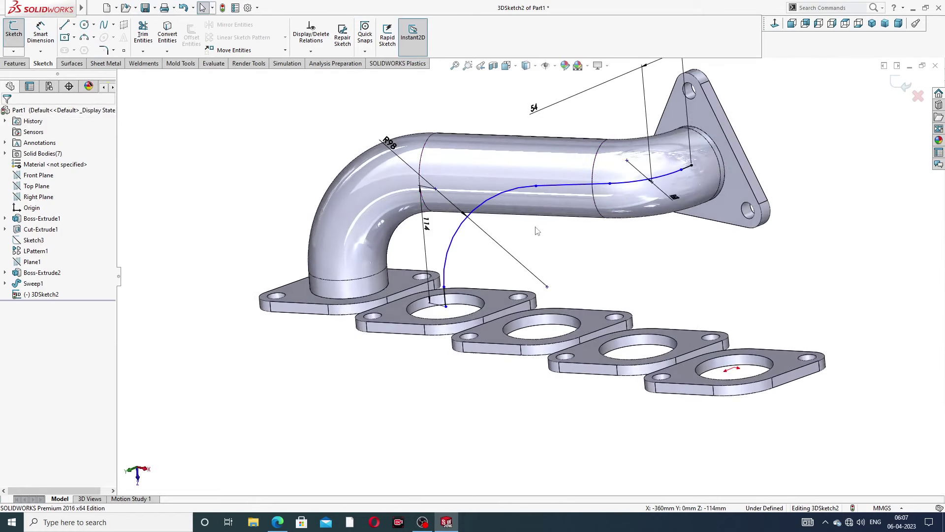
Snap the path's lower endpoint onto the second flange's hole edge and exit the 3D sketch
click(446, 308)
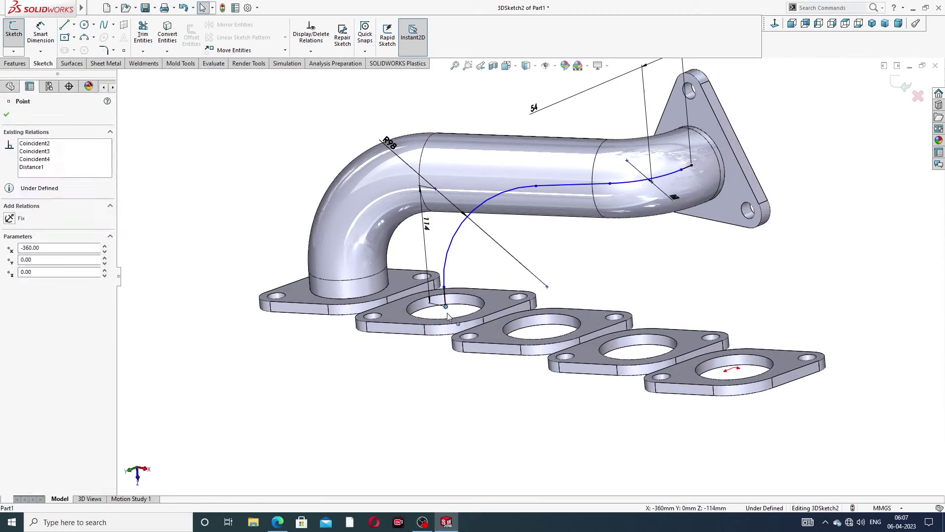
drag(446, 309, 446, 306)
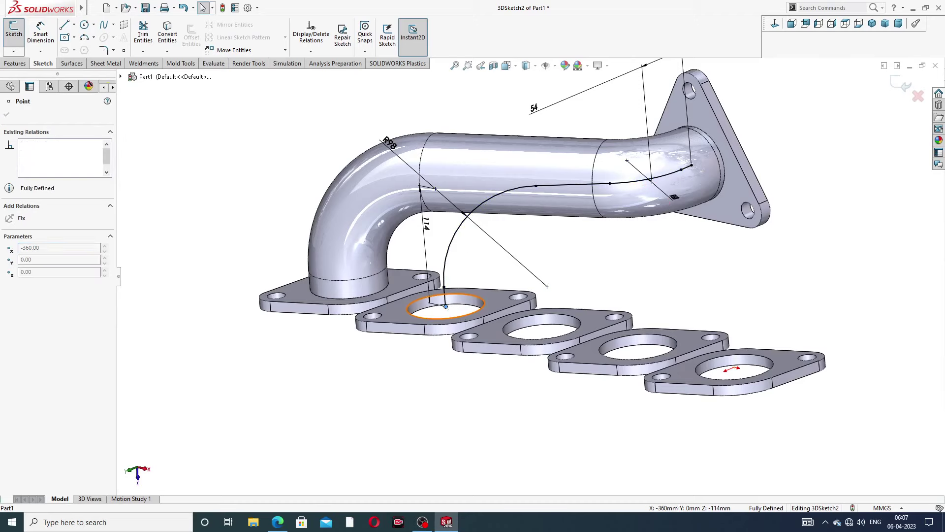
key(Escape)
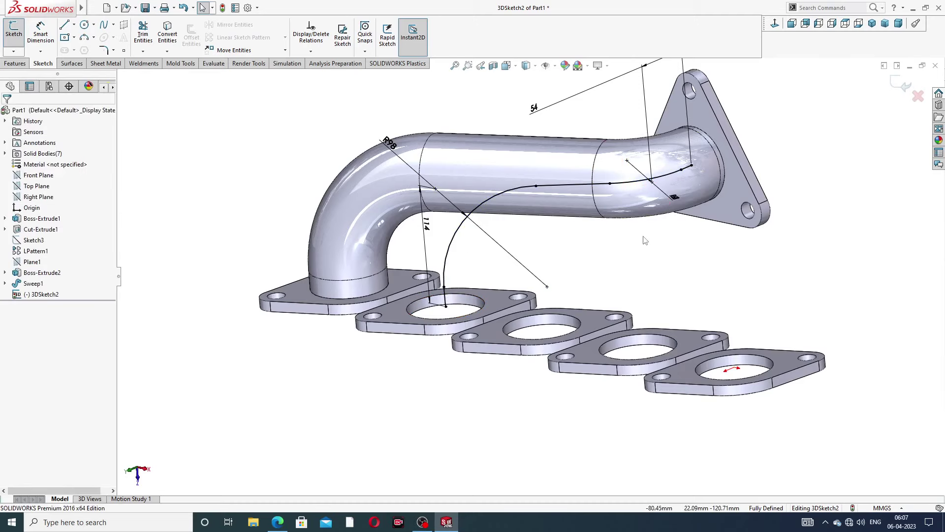
mouse_move(645, 240)
middle_down()
mouse_move(655, 256)
mouse_move(660, 238)
middle_up()
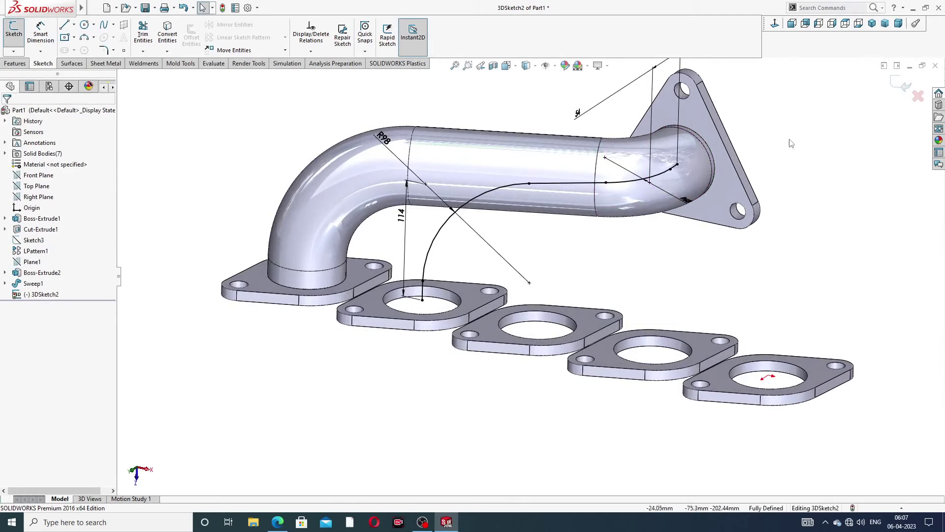
click(902, 84)
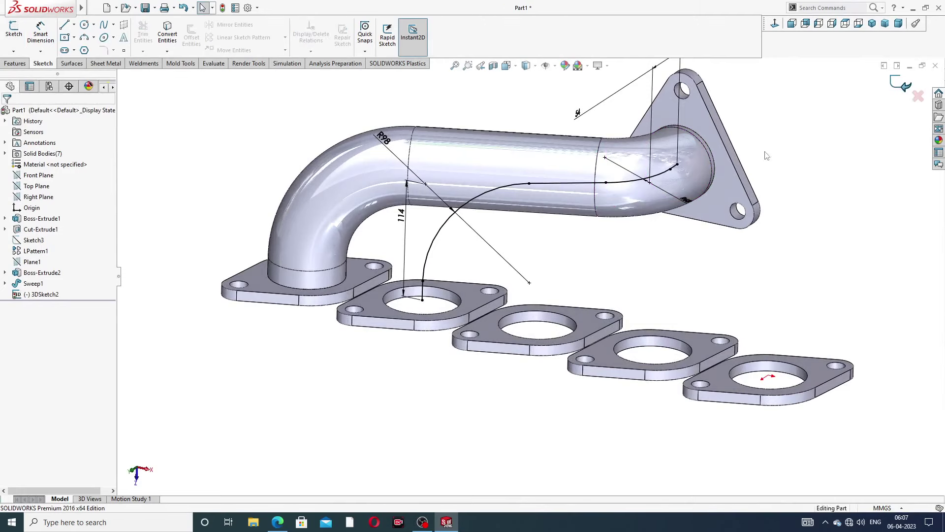
Convert the pipe-end edge into a Ø72 circle sketch, Sketch6, on the collector flange face
mouse_move(714, 158)
middle_down()
mouse_move(735, 172)
mouse_move(721, 153)
middle_up()
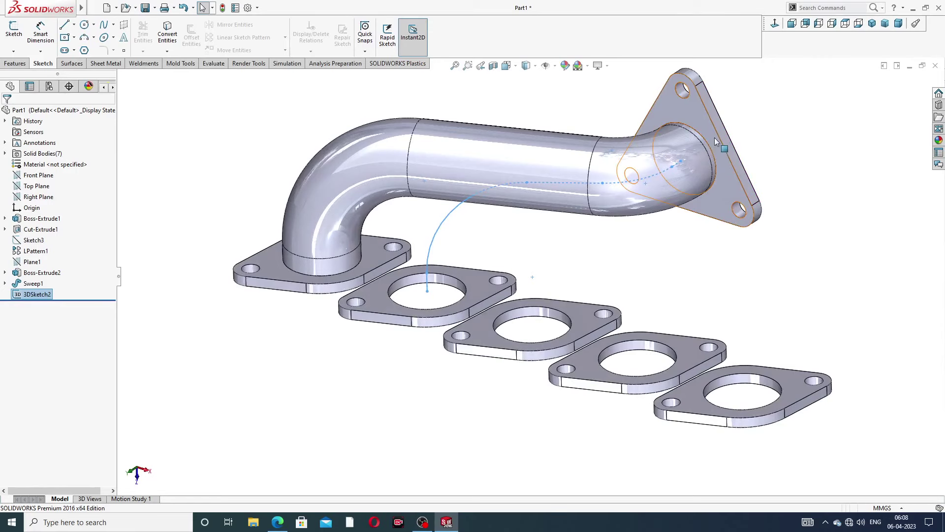
click(714, 138)
click(753, 108)
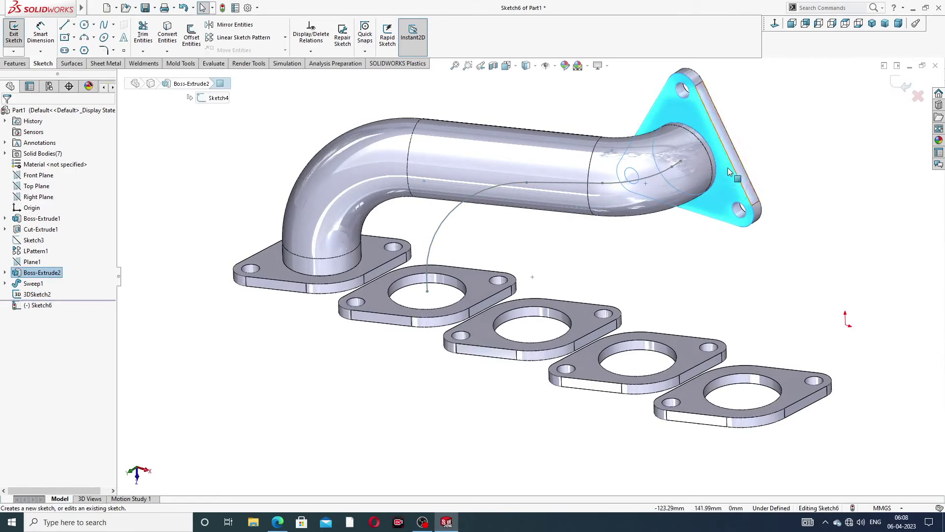
scroll(723, 173, down, 5)
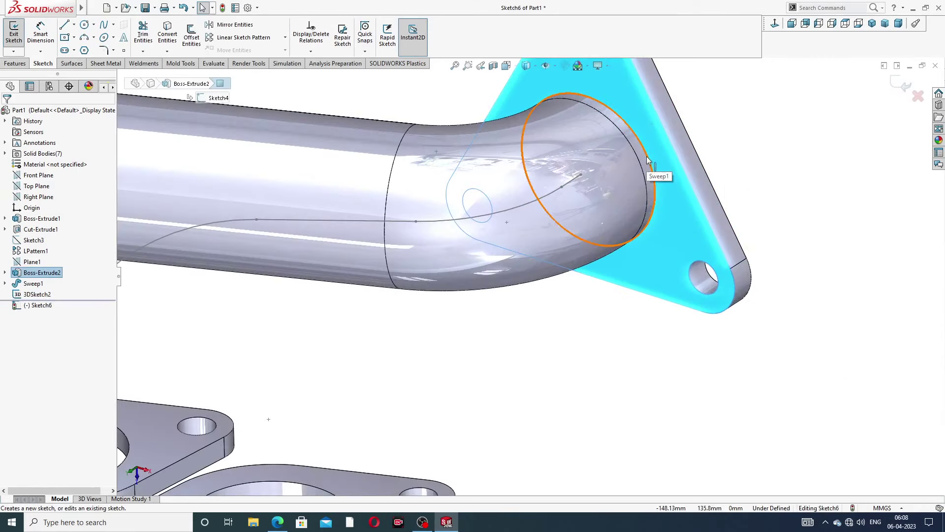
click(646, 157)
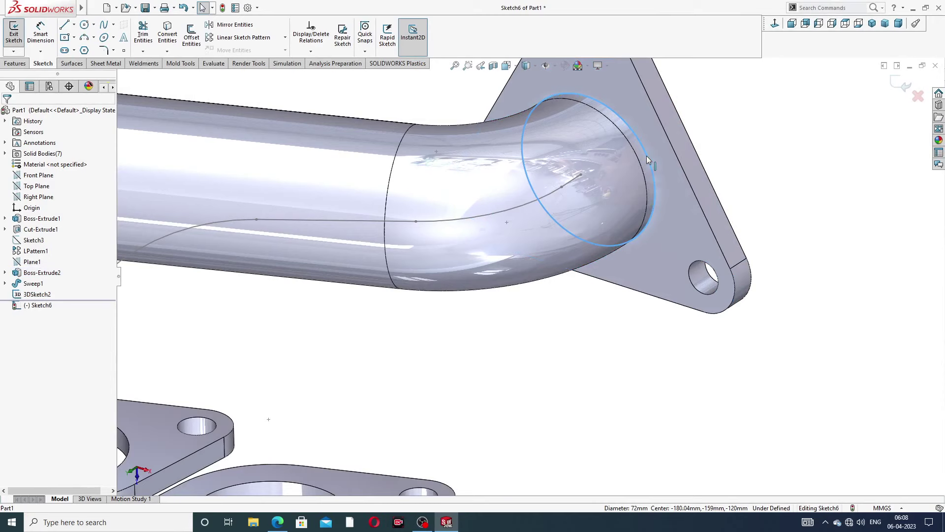
click(168, 33)
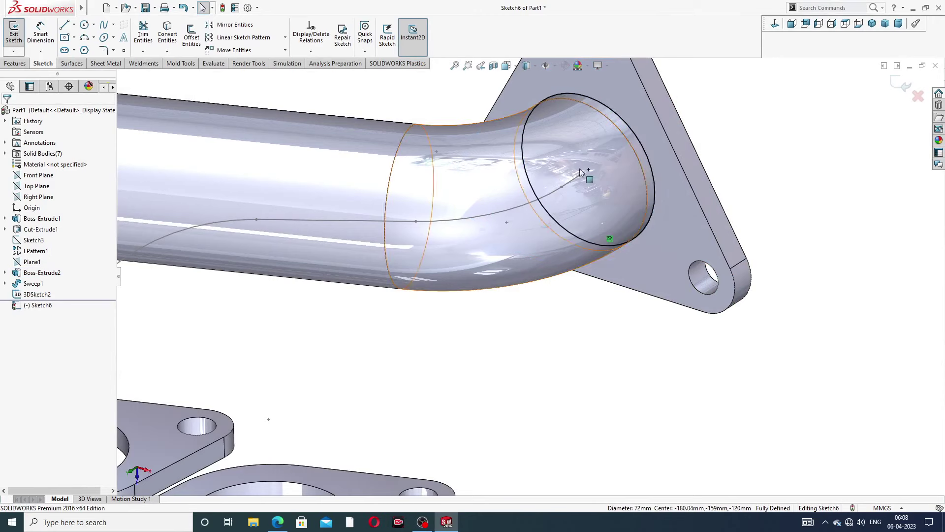
click(895, 82)
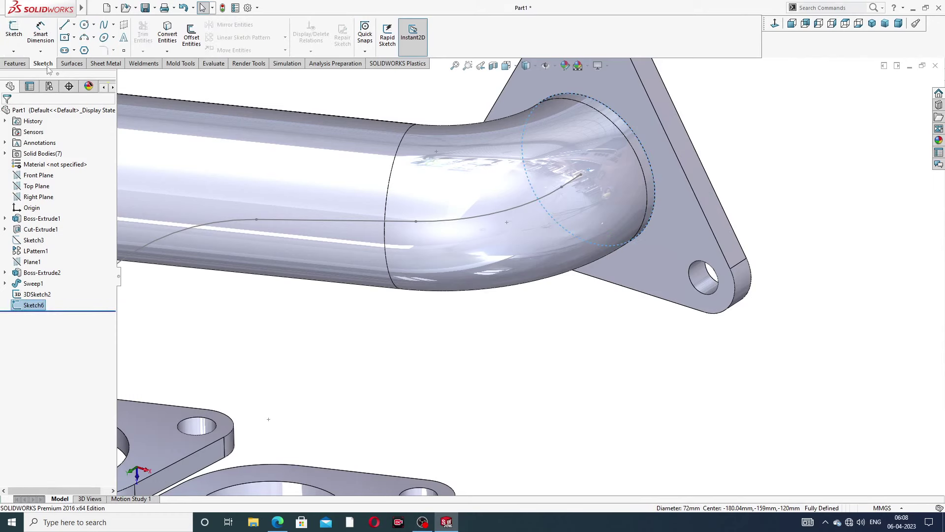
click(14, 63)
Start a sweep of Sketch6 along 3DSketch2, re-pick the path, then cancel it
click(89, 26)
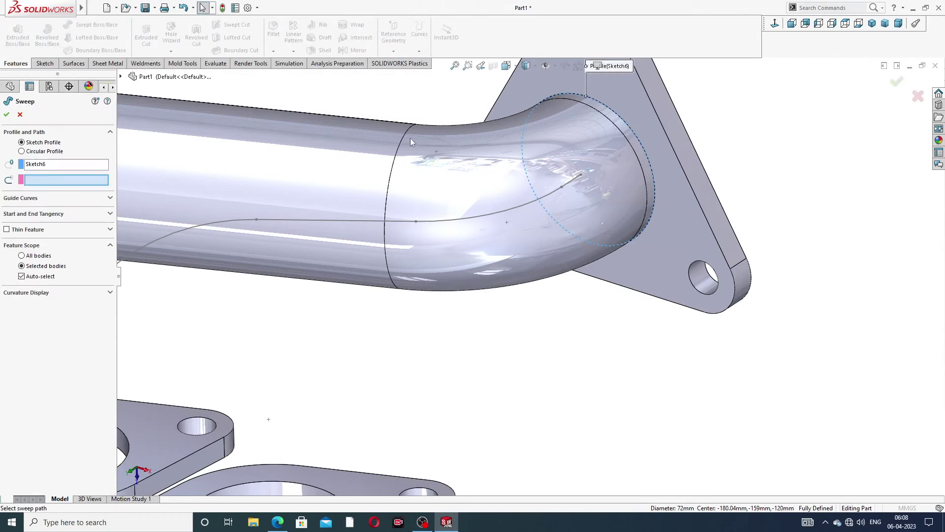
scroll(586, 149, up, 4)
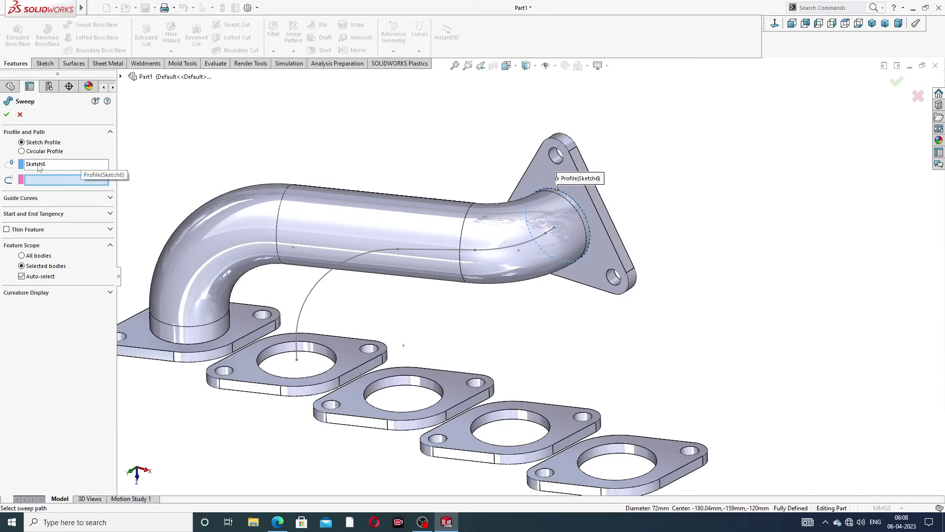
click(389, 253)
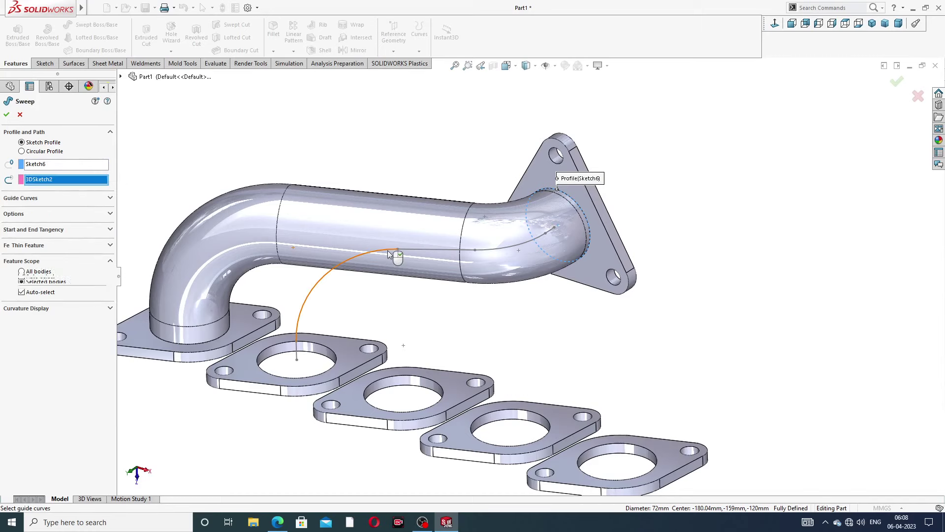
middle_drag(384, 272, 364, 261)
click(365, 261)
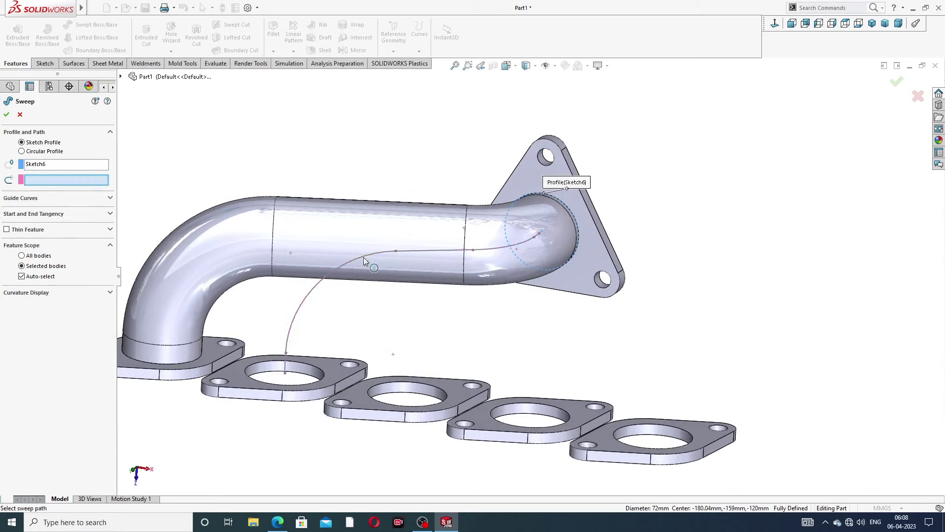
click(422, 251)
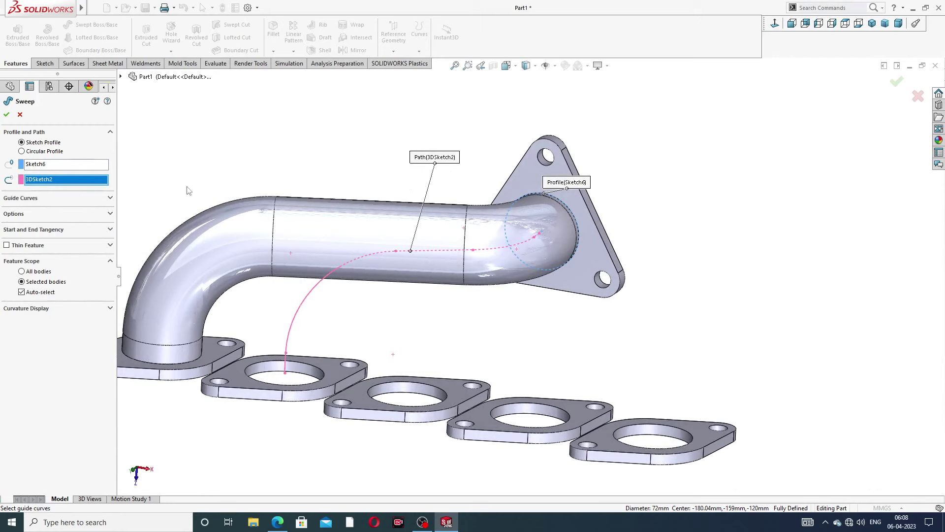
click(20, 115)
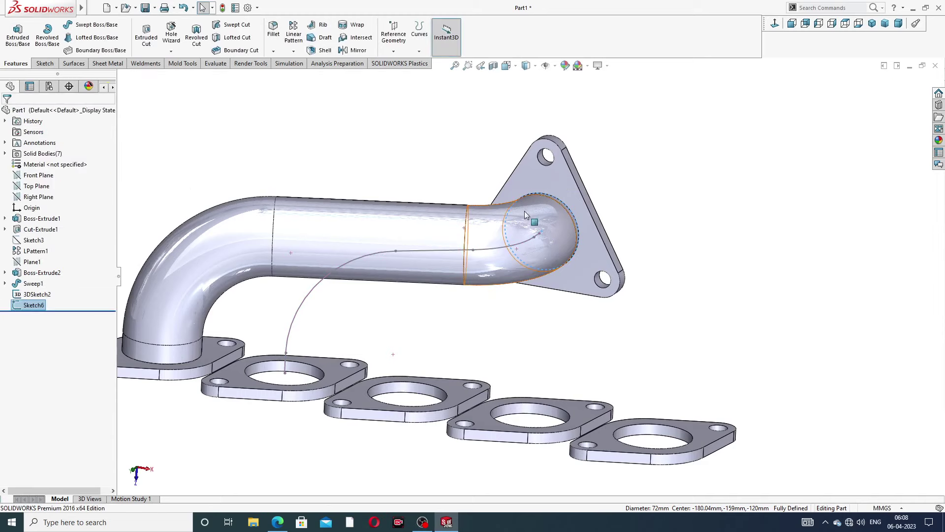
Inspect the collector flange end, then open Sketch6's Ø72 circle for editing from the feature tree
middle_drag(525, 211, 507, 243)
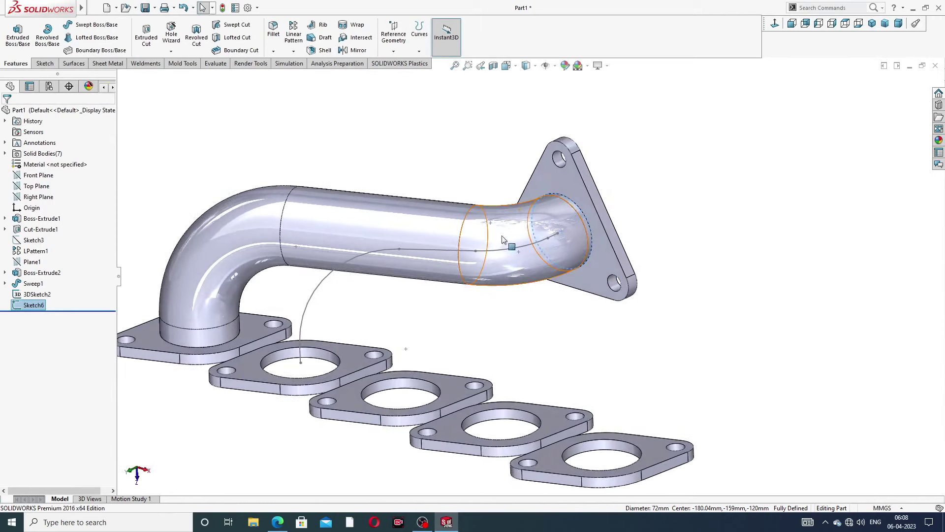
scroll(596, 259, down, 10)
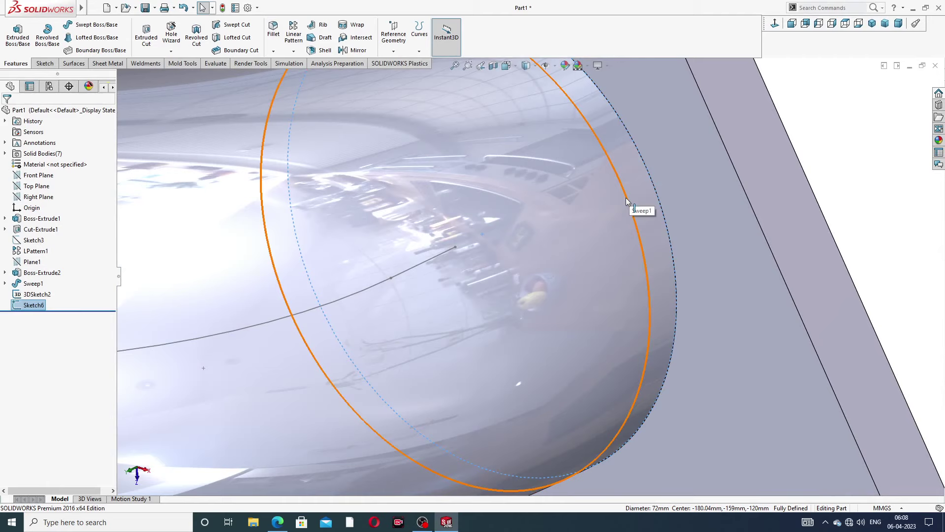
scroll(455, 250, up, 8)
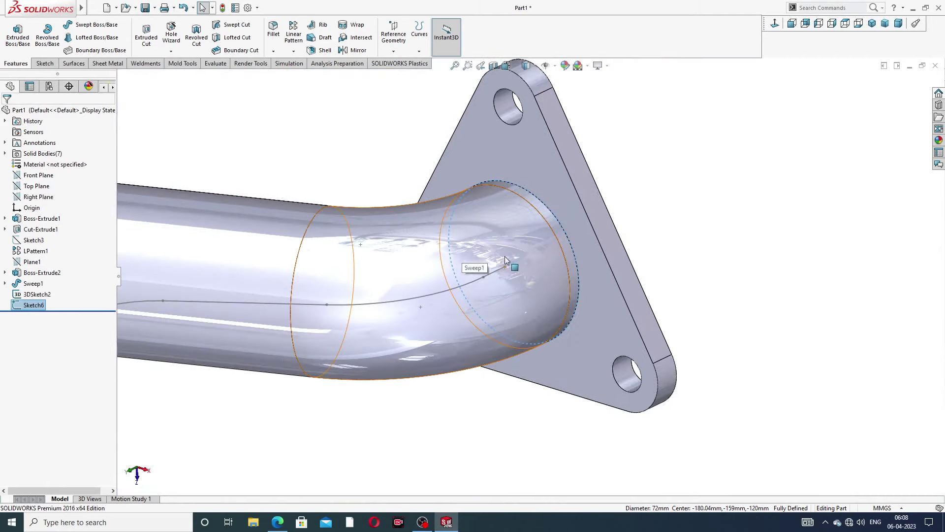
scroll(415, 217, up, 4)
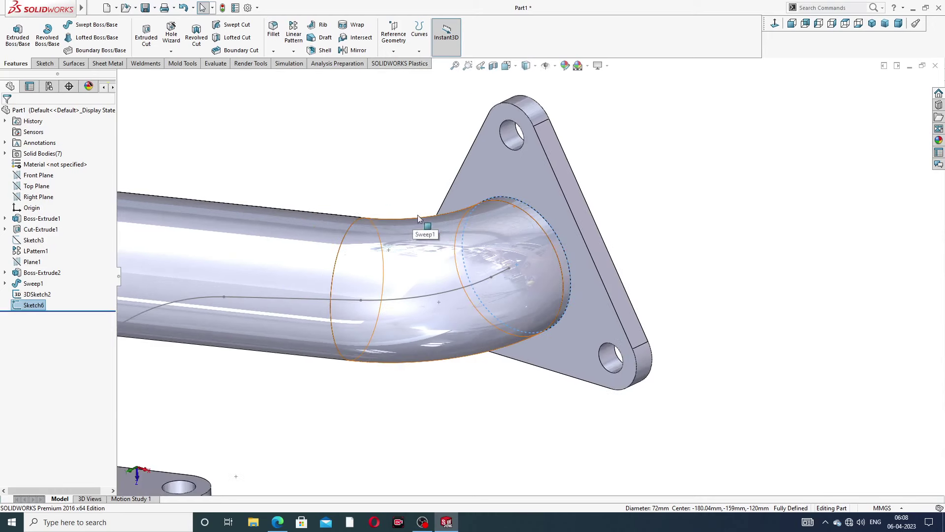
scroll(357, 223, up, 2)
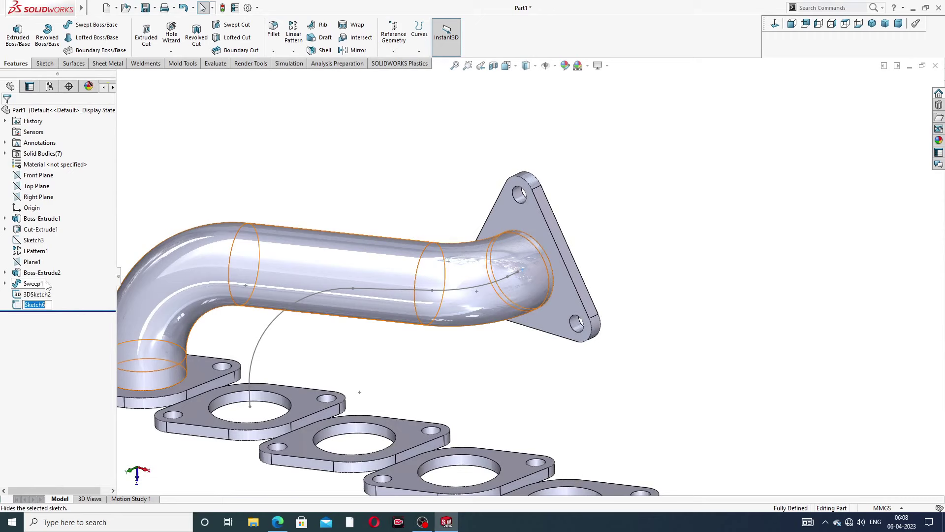
click(103, 261)
click(42, 306)
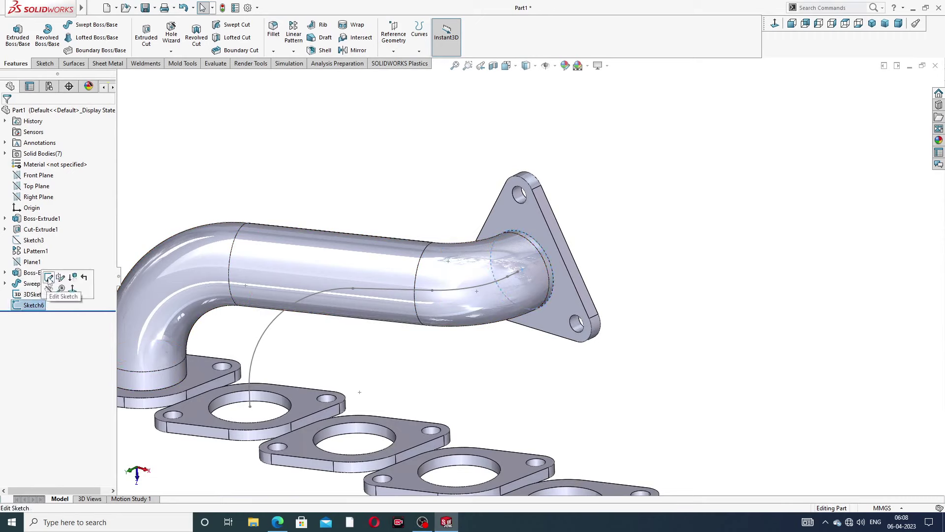
click(51, 281)
scroll(519, 279, down, 2)
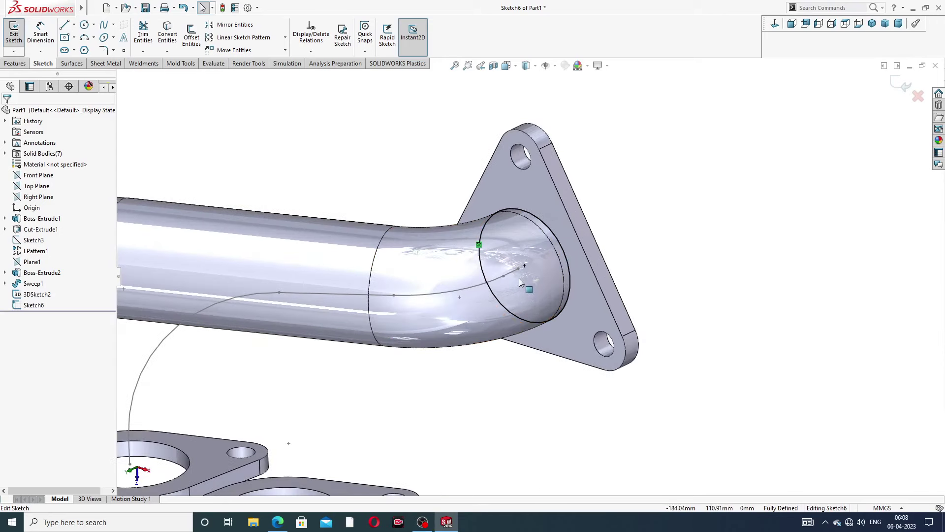
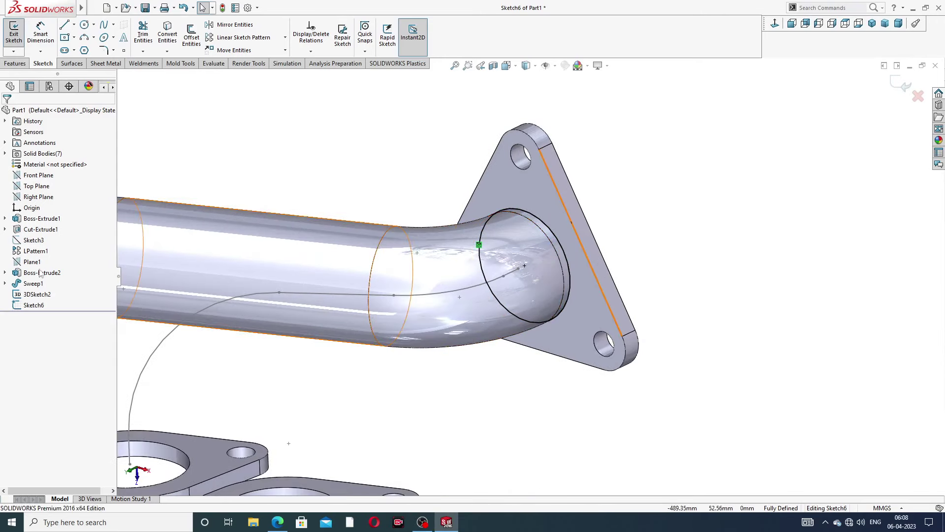
Close Sketch6 and reopen 3DSketch2 for editing
click(45, 295)
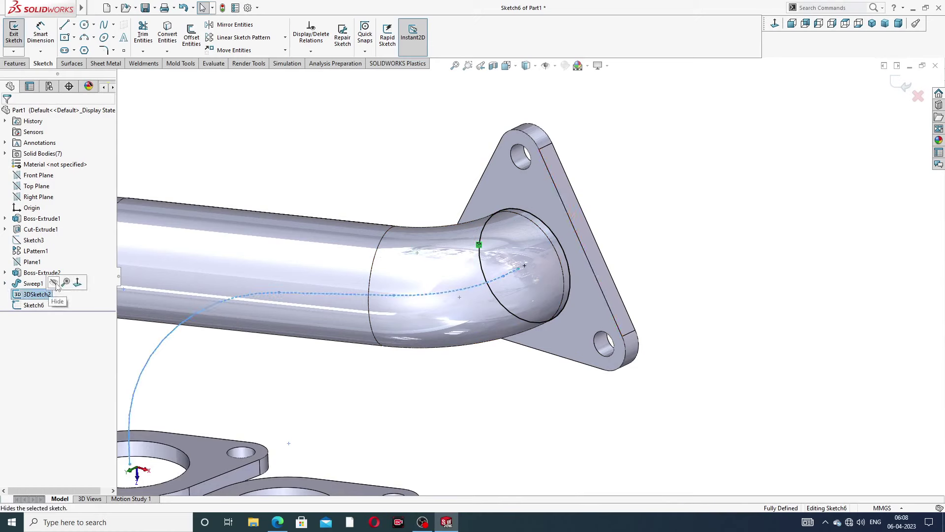
key(Escape)
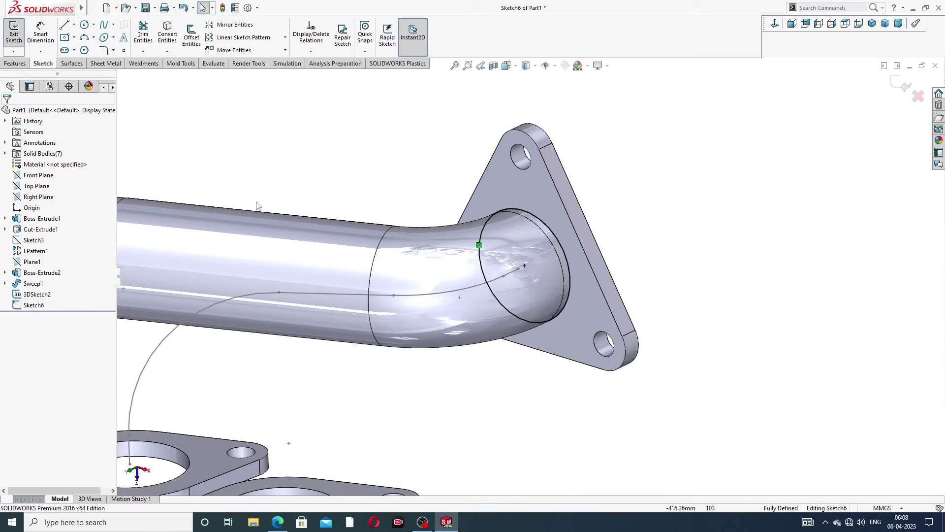
click(895, 87)
click(40, 296)
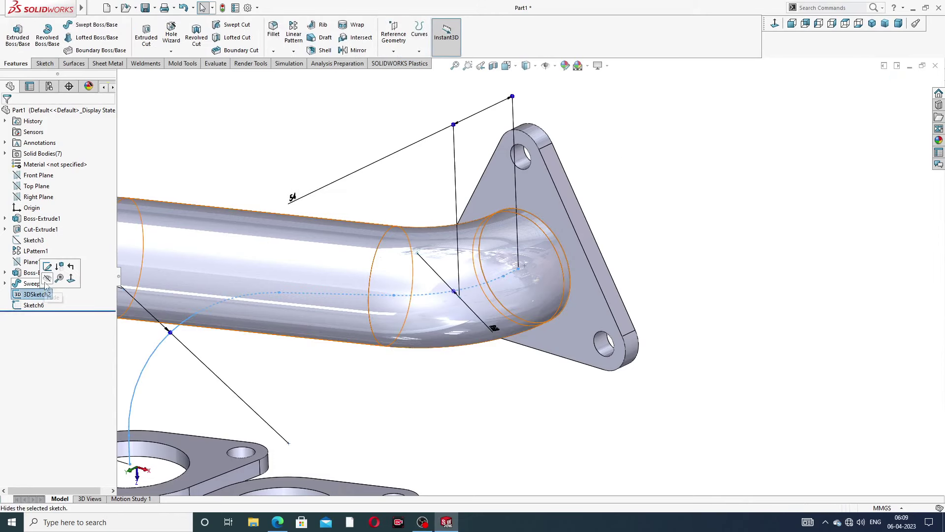
click(50, 269)
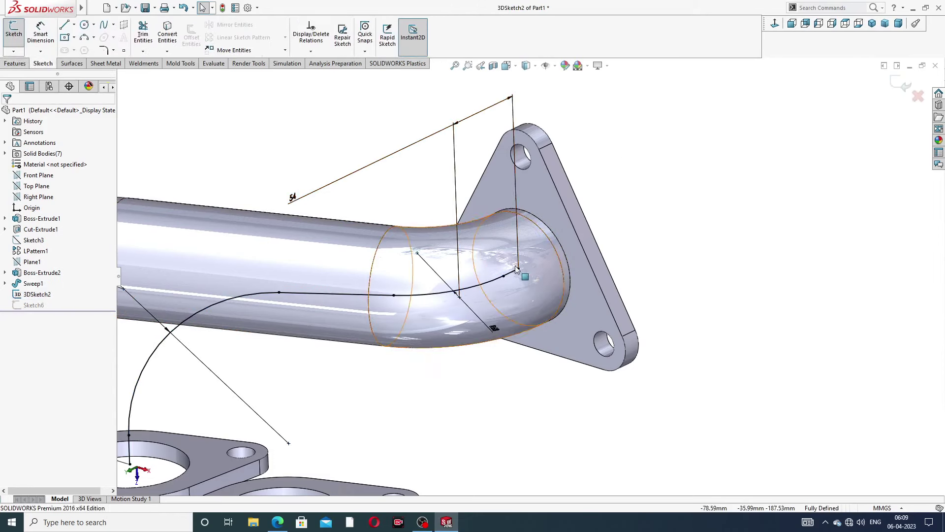
Delete the short end line at the pipe end of the path
scroll(522, 272, down, 5)
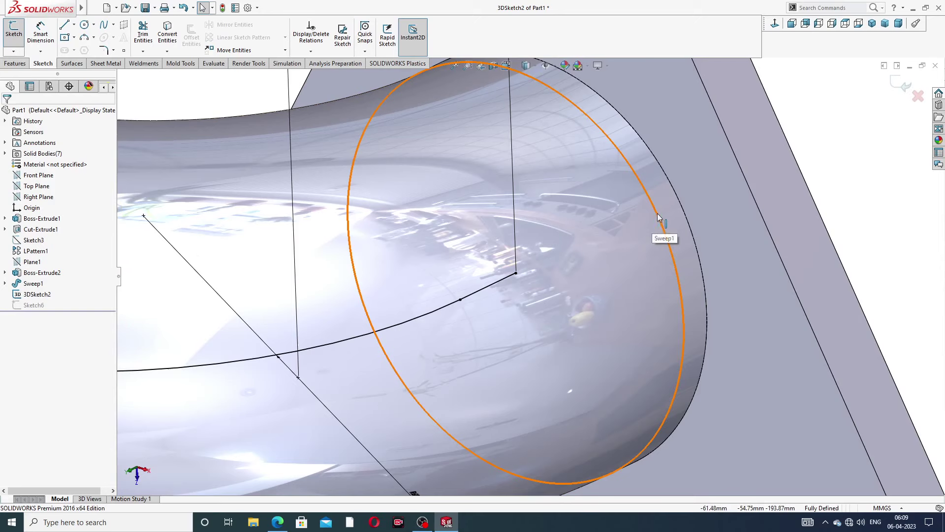
click(516, 273)
scroll(522, 281, up, 3)
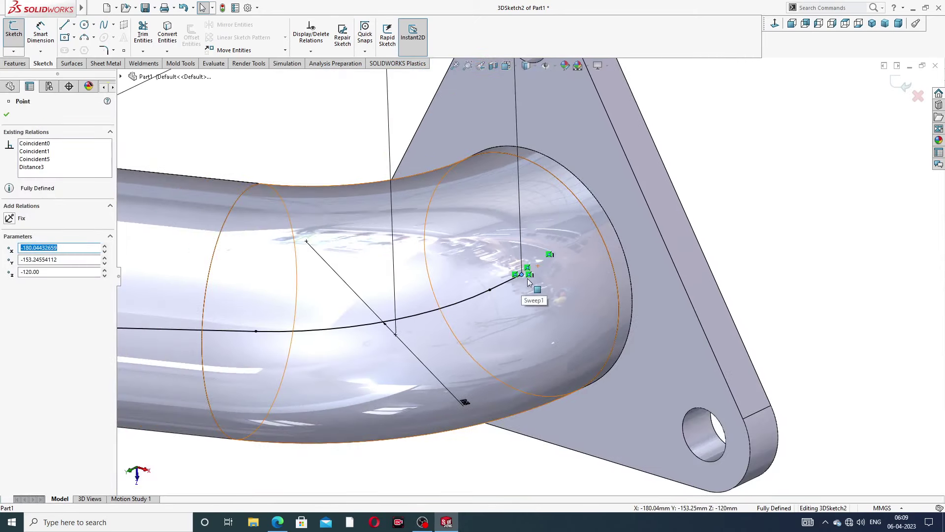
scroll(497, 295, up, 3)
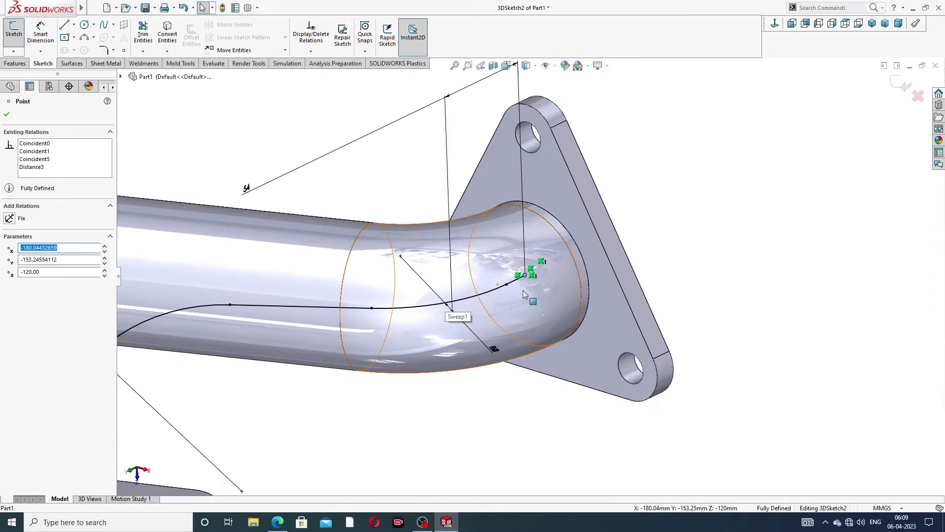
scroll(523, 290, down, 2)
click(509, 281)
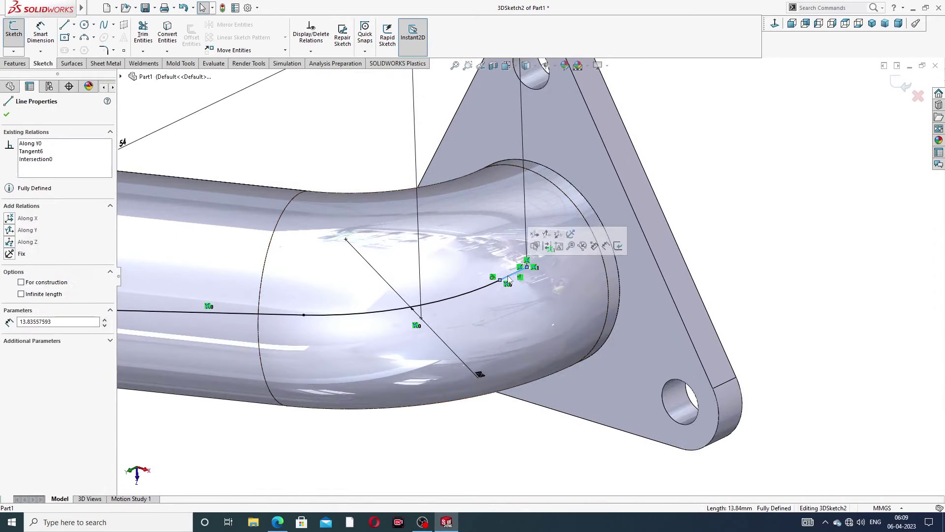
key(Delete)
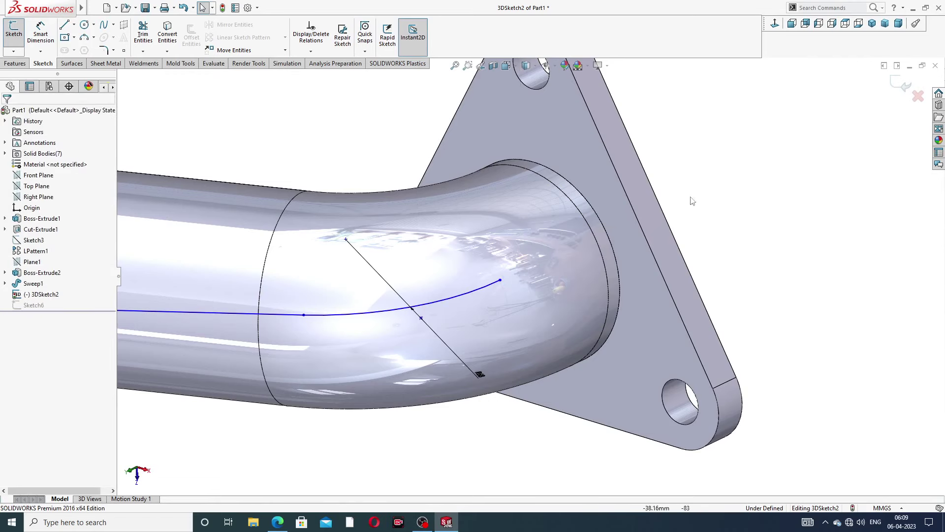
Draw a new straight line along Y from the pipe end out toward the flange
click(64, 24)
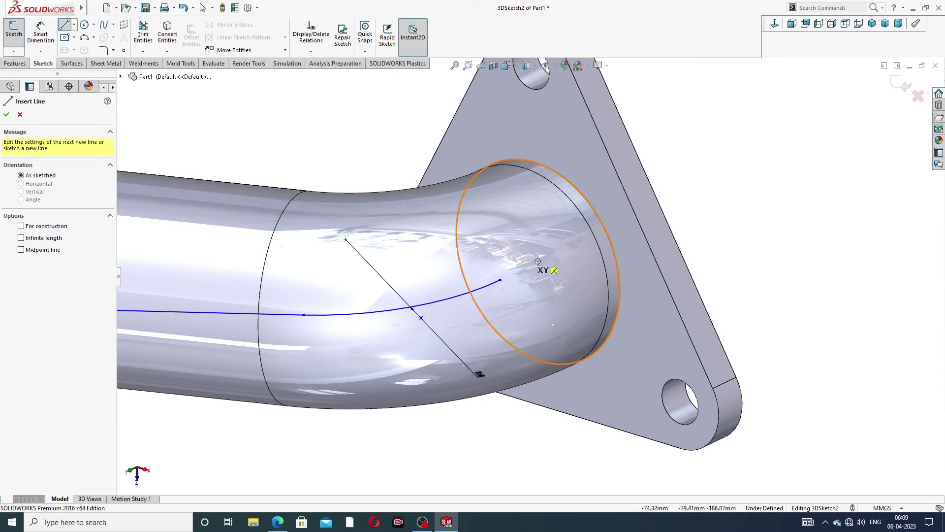
click(539, 262)
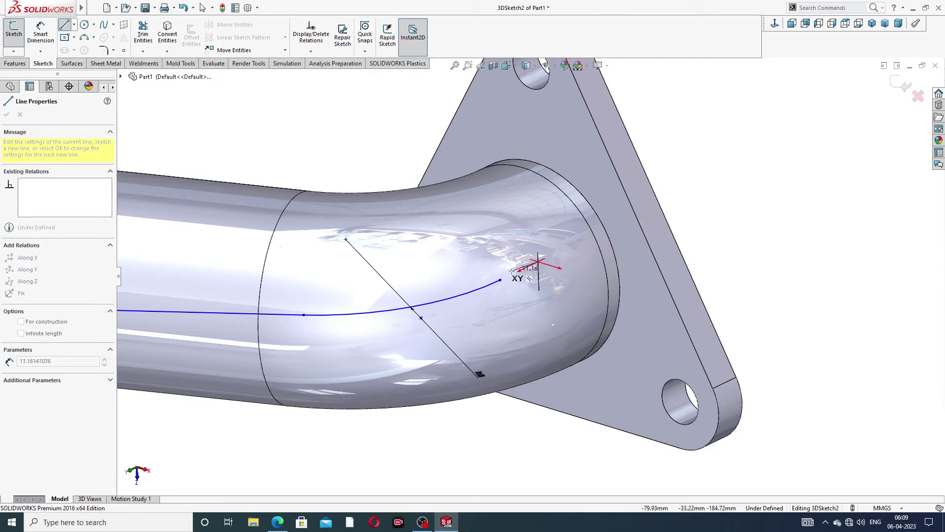
middle_drag(515, 275, 482, 276)
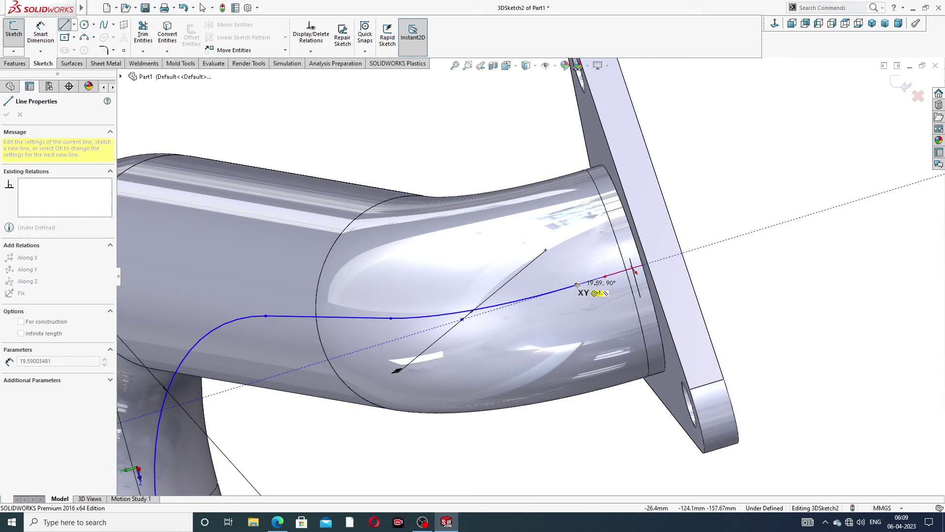
click(632, 269)
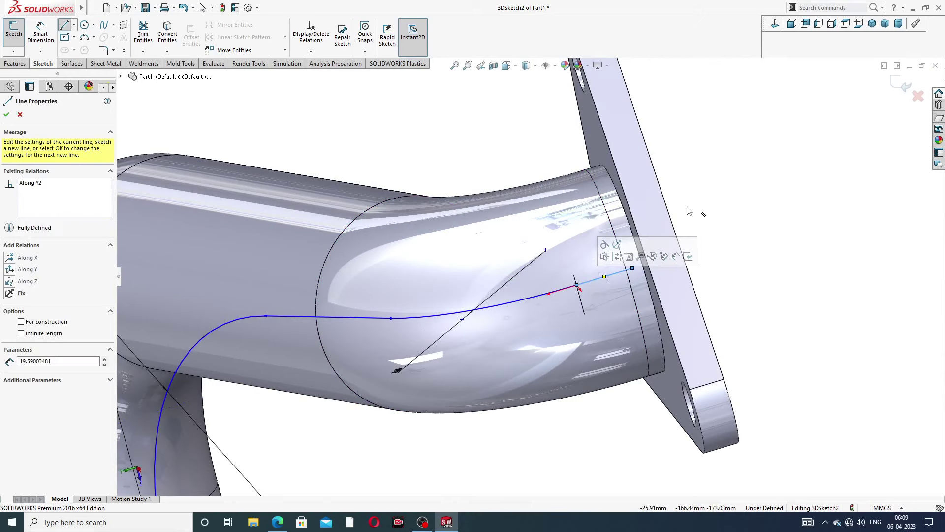
right_click(691, 211)
click(720, 221)
scroll(593, 287, down, 10)
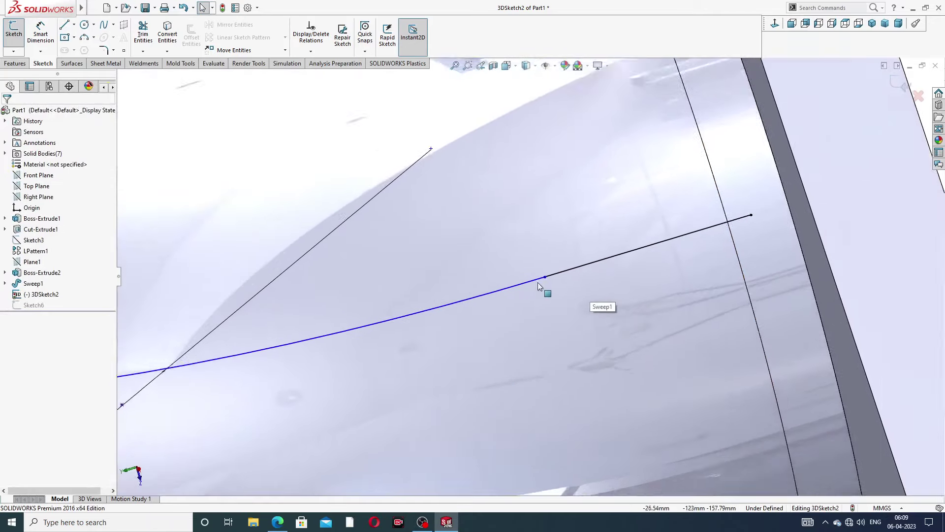
scroll(553, 273, down, 4)
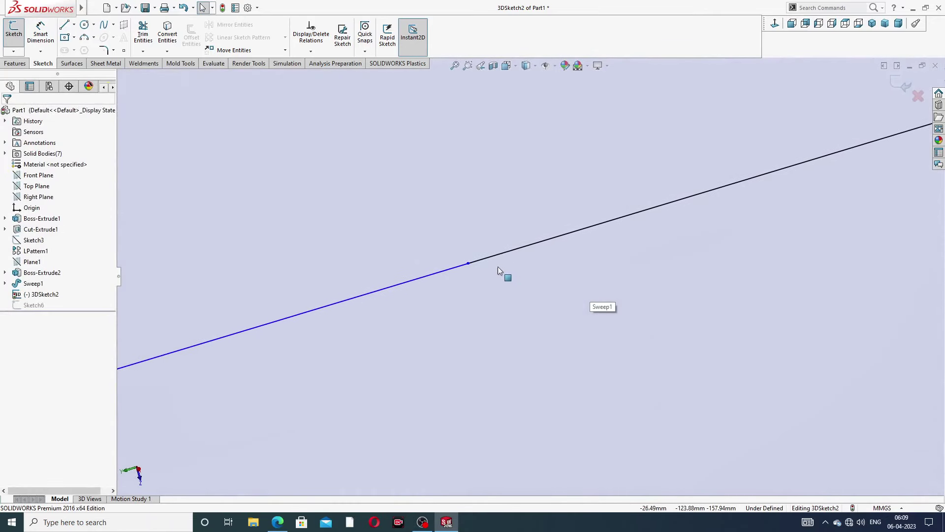
scroll(469, 281, down, 6)
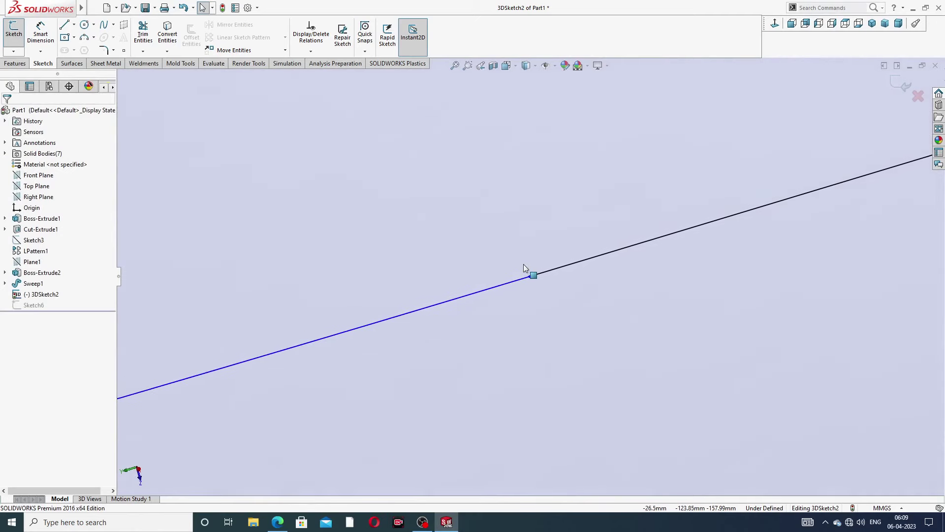
scroll(522, 269, down, 3)
scroll(532, 272, up, 6)
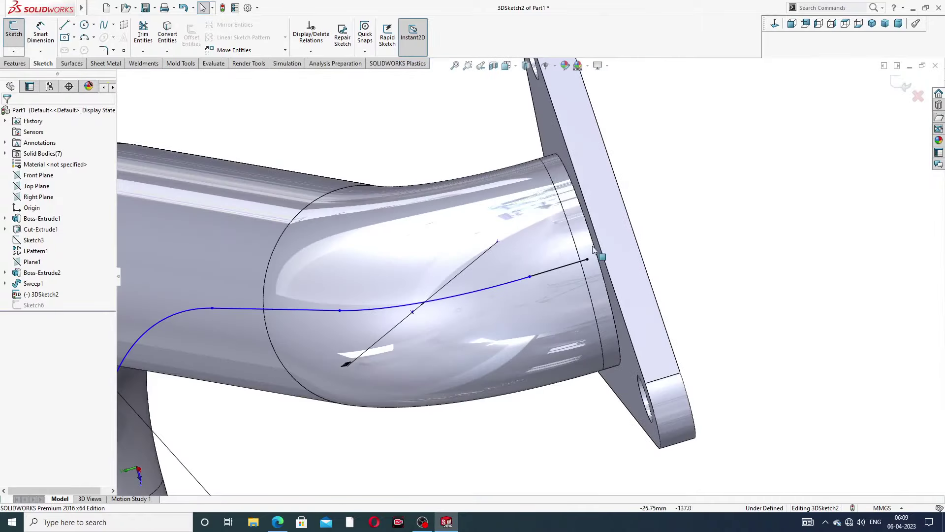
middle_drag(653, 209, 667, 177)
scroll(615, 250, up, 4)
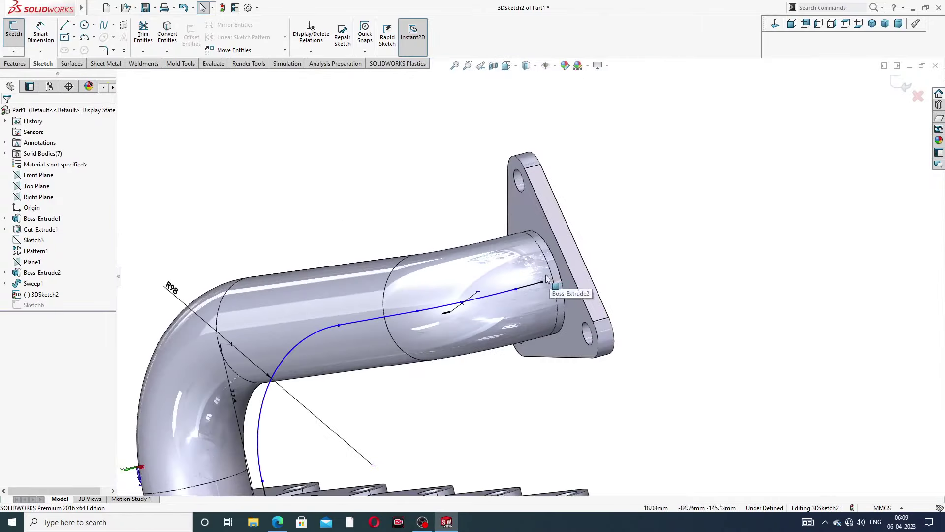
mouse_move(545, 274)
middle_down()
mouse_move(559, 292)
mouse_move(545, 290)
middle_up()
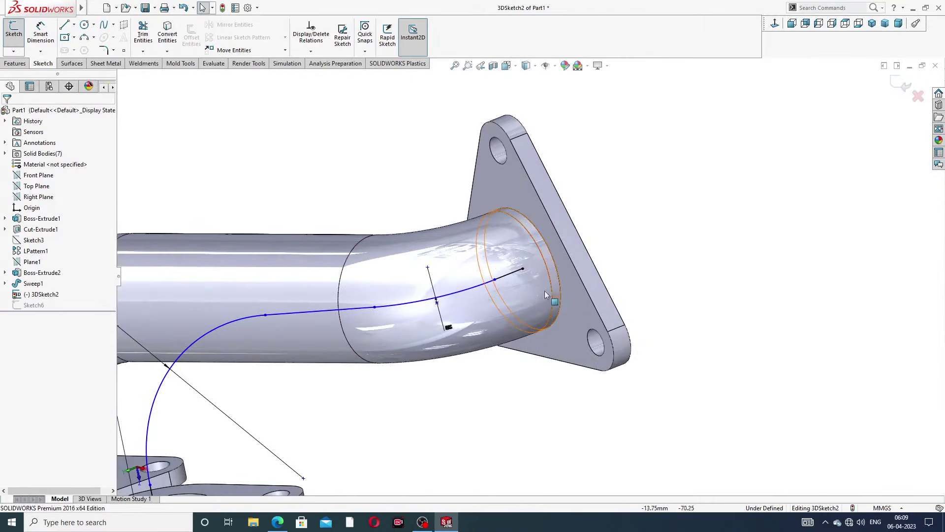
Dimension the new end line to a length of 54
click(41, 31)
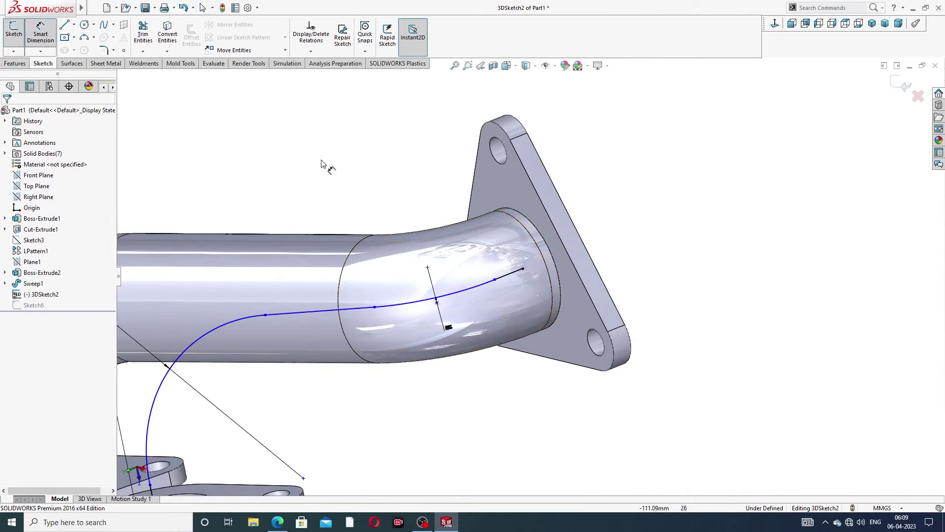
click(508, 275)
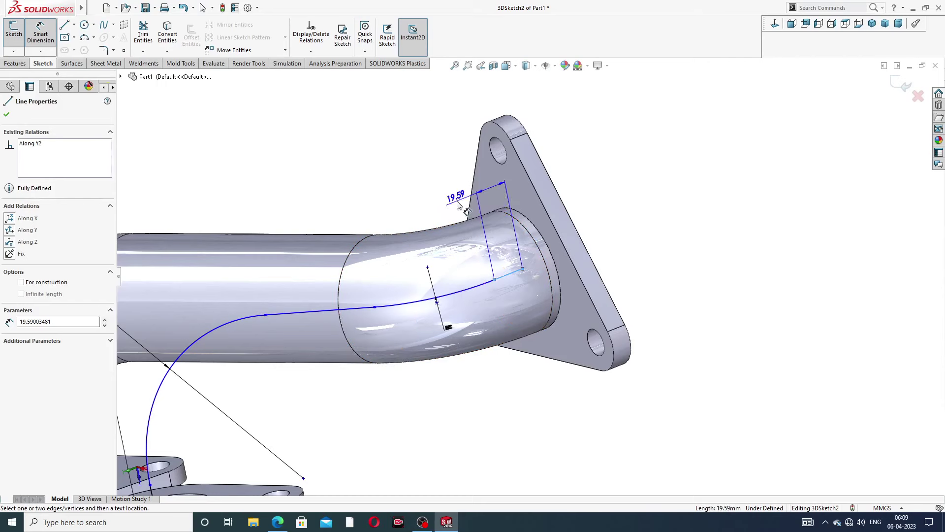
click(455, 197)
text(54)
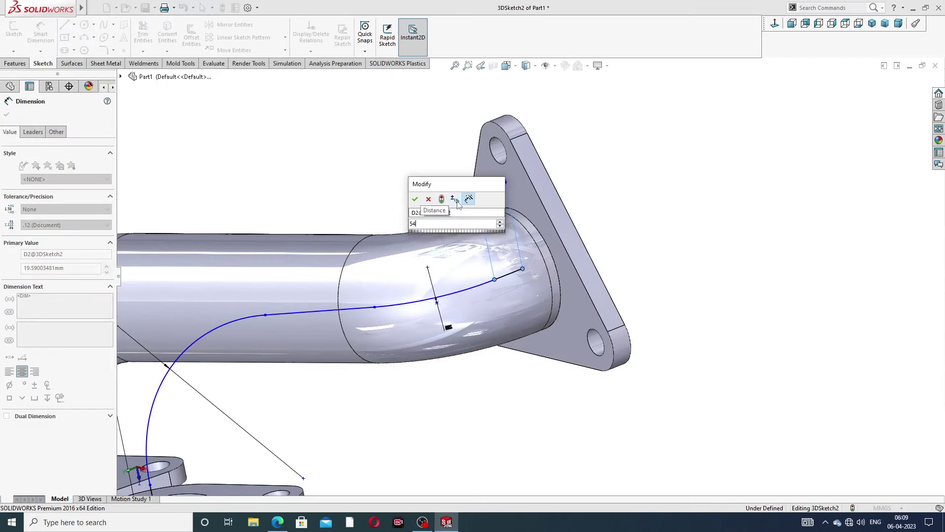
key(Return)
scroll(690, 193, up, 3)
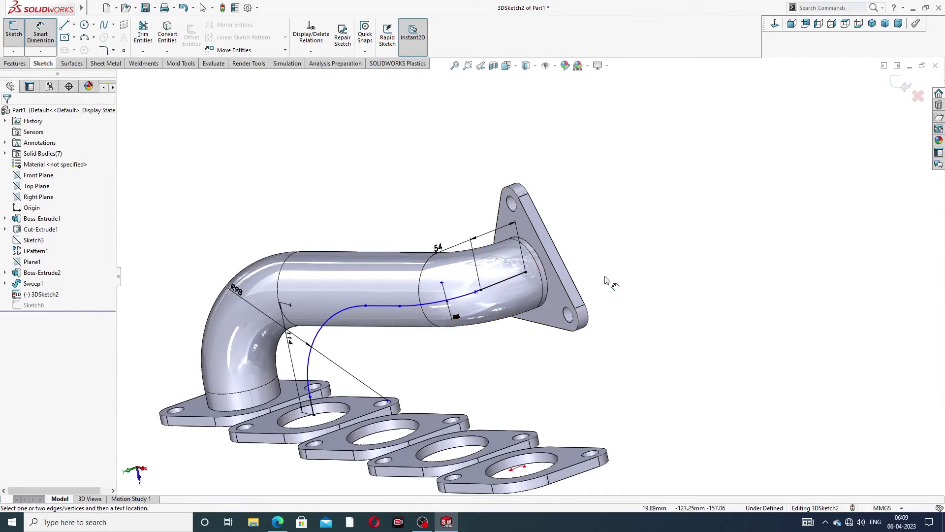
middle_drag(606, 274, 631, 268)
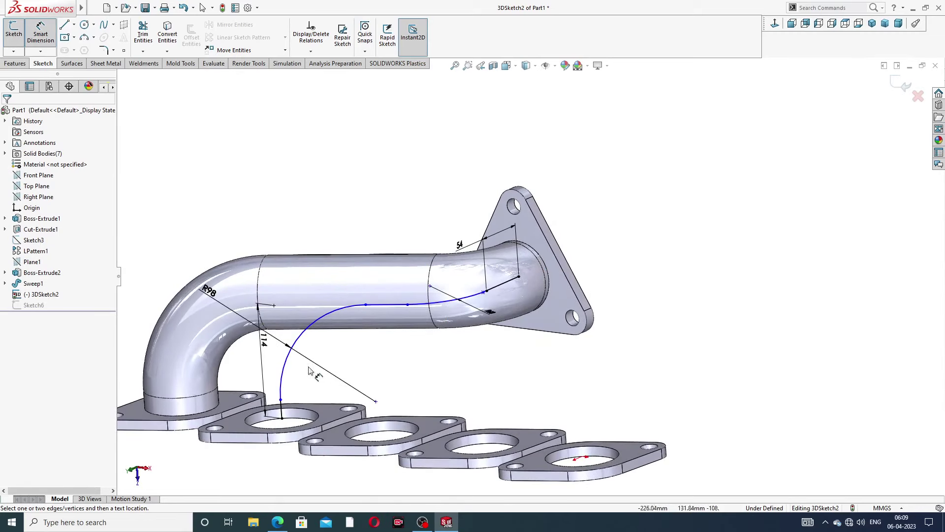
right_click(565, 160)
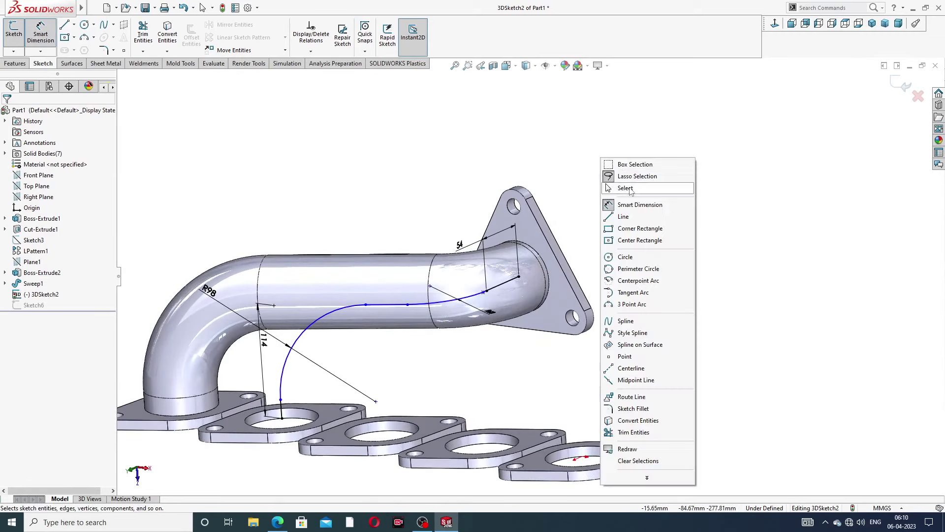
click(618, 186)
Move the 114 dimension further left and exit the 3DSketch2 edit
scroll(472, 313, down, 3)
scroll(431, 287, down, 3)
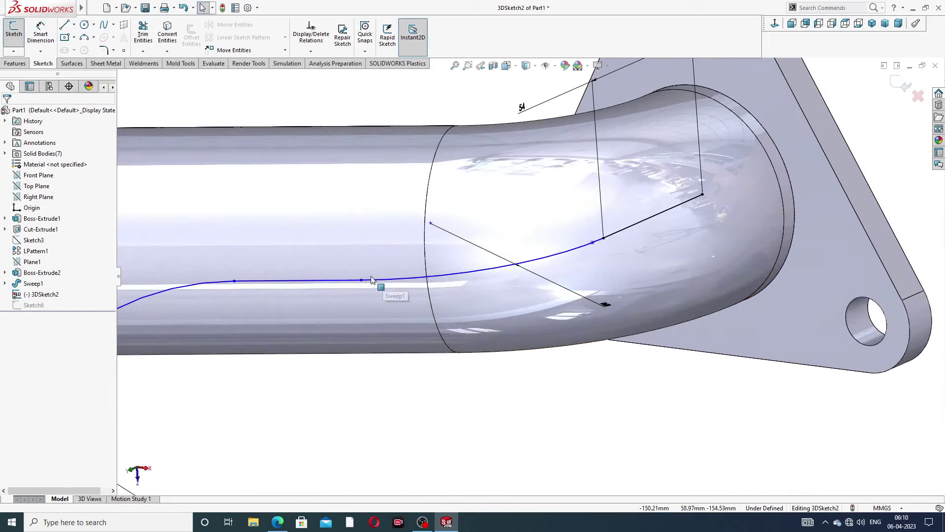
scroll(354, 288, up, 2)
scroll(357, 290, up, 3)
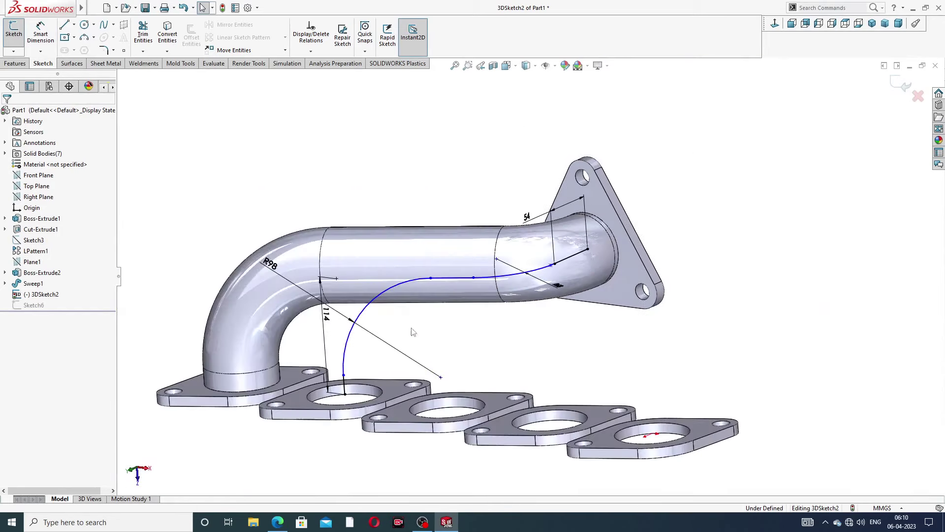
middle_drag(415, 345, 434, 328)
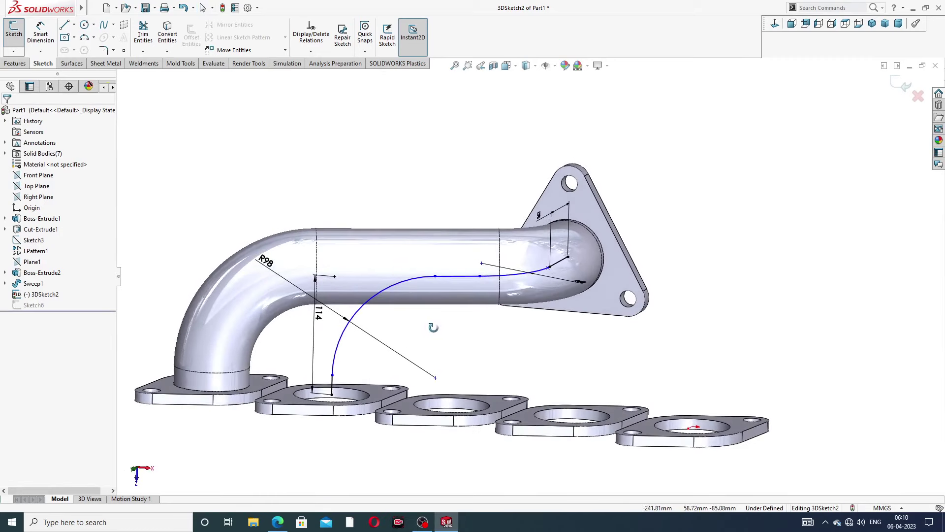
middle_drag(336, 329, 325, 308)
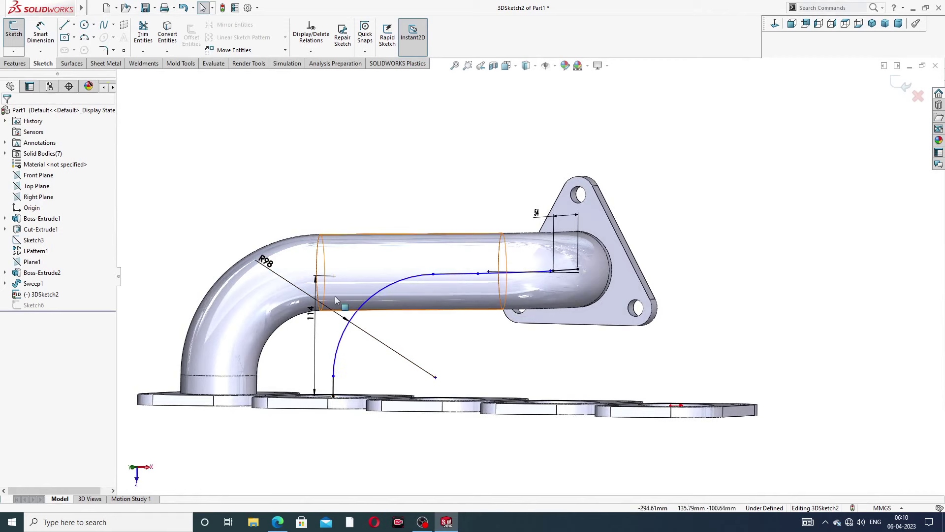
drag(319, 317, 295, 323)
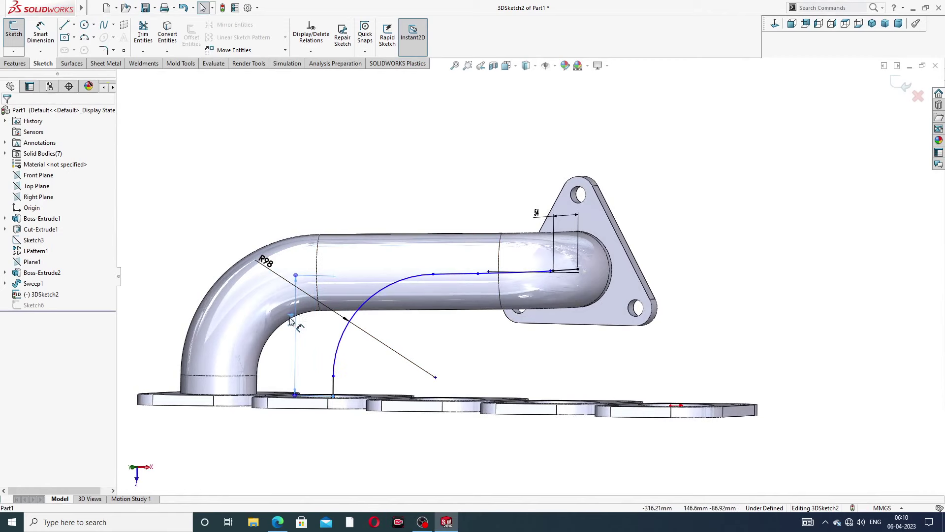
click(416, 331)
middle_drag(468, 321, 891, 97)
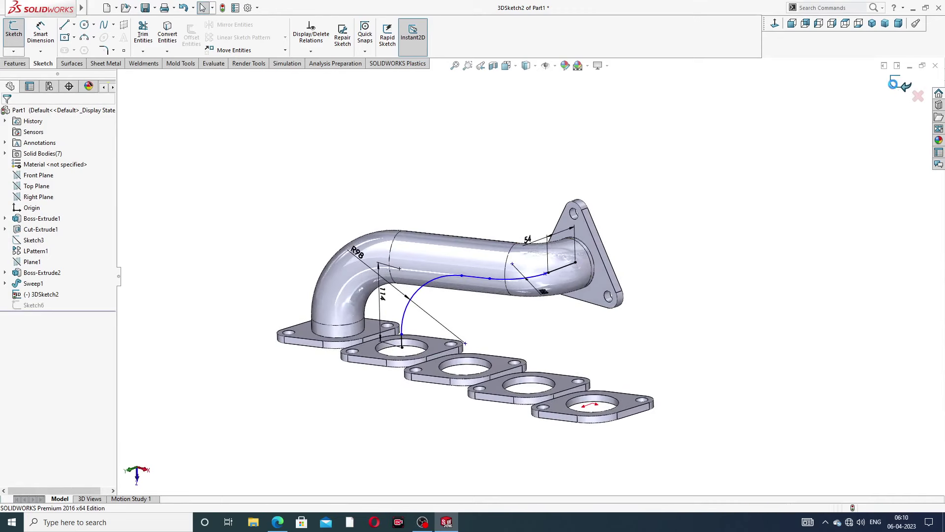
click(904, 86)
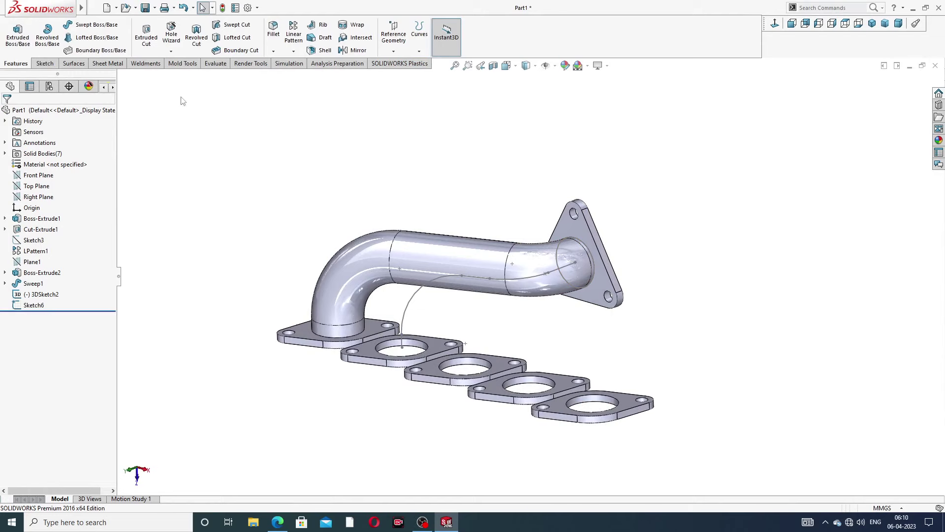
Sweep the Sketch6 circle along 3DSketch2 to create the second pipe, Sweep2
click(95, 25)
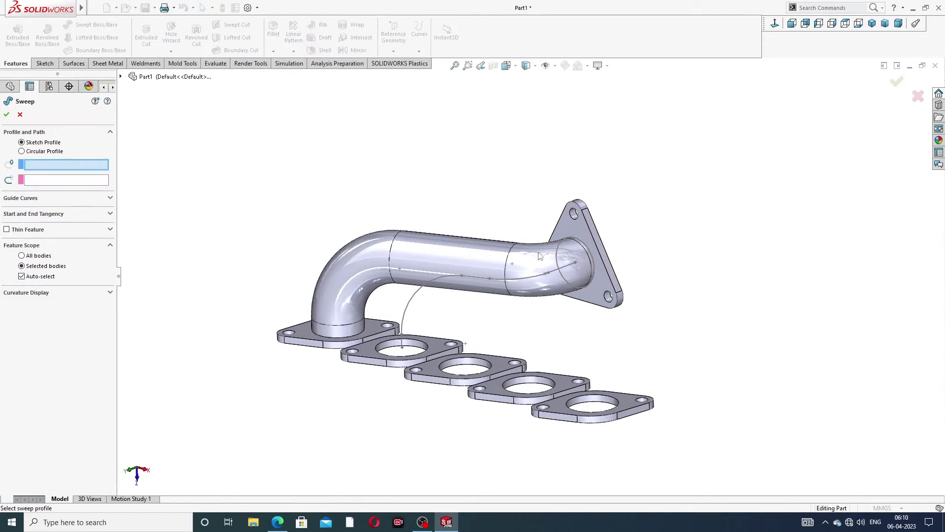
scroll(540, 256, down, 3)
click(574, 252)
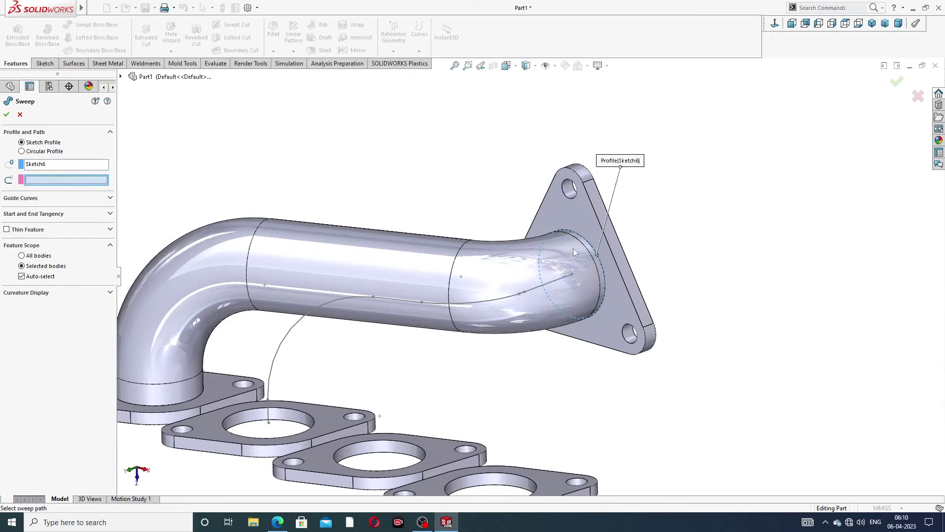
click(504, 301)
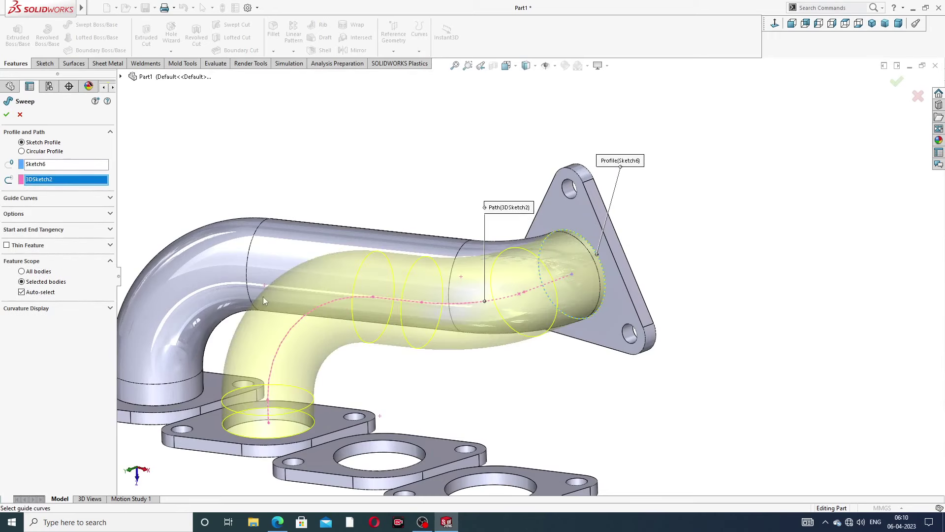
scroll(321, 298, up, 3)
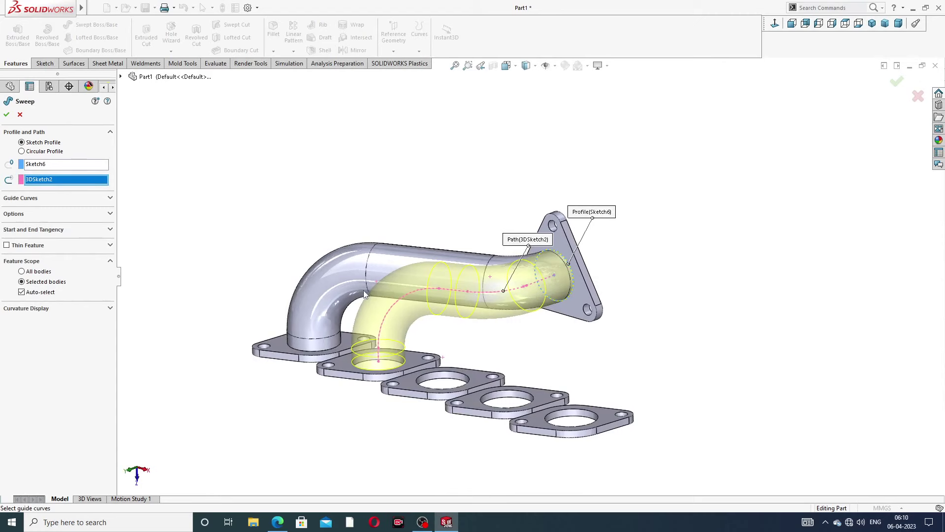
scroll(363, 291, up, 1)
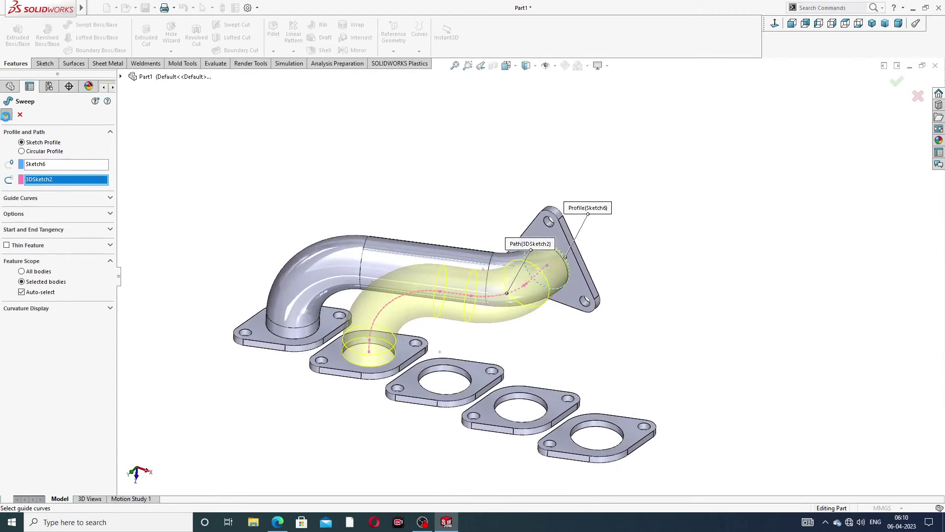
key(Return)
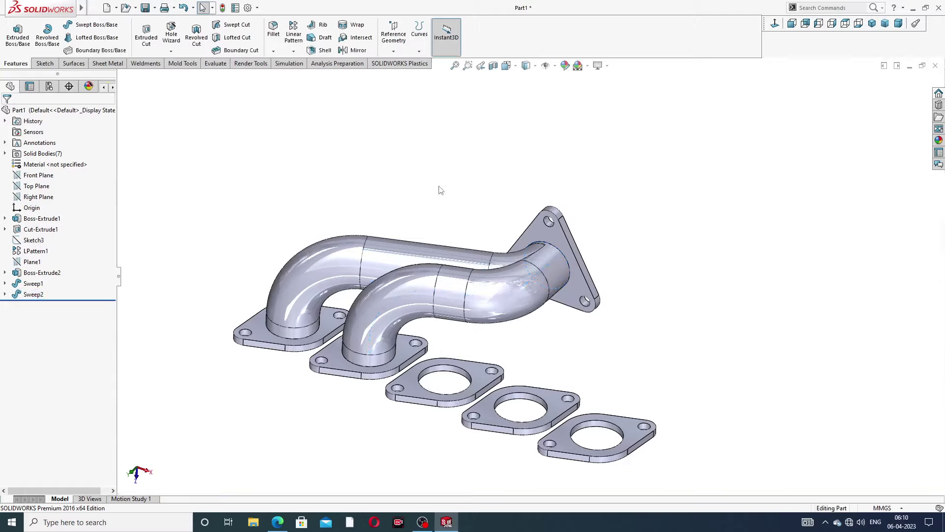
Orbit around the manifold to inspect the new pipe and the triangular flange
middle_drag(443, 283, 449, 311)
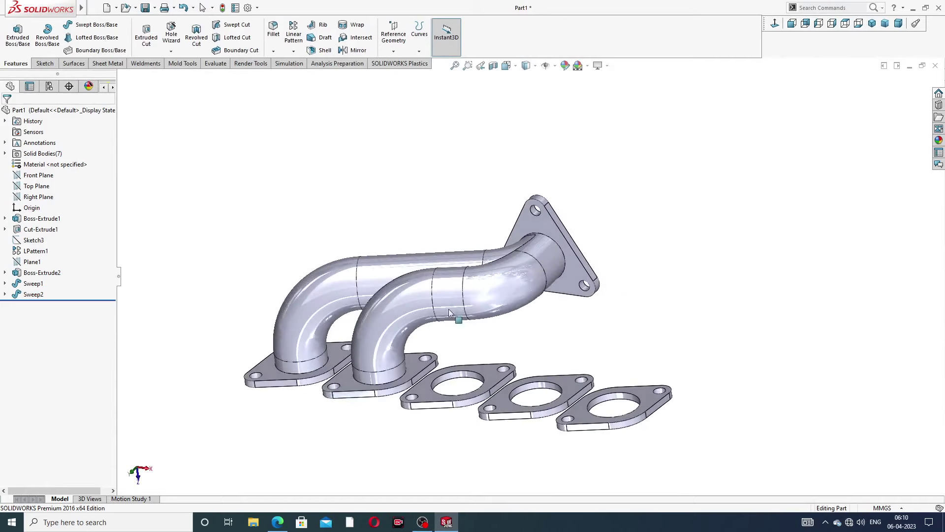
mouse_move(556, 260)
middle_down()
mouse_move(616, 256)
mouse_move(564, 268)
mouse_move(572, 270)
middle_up()
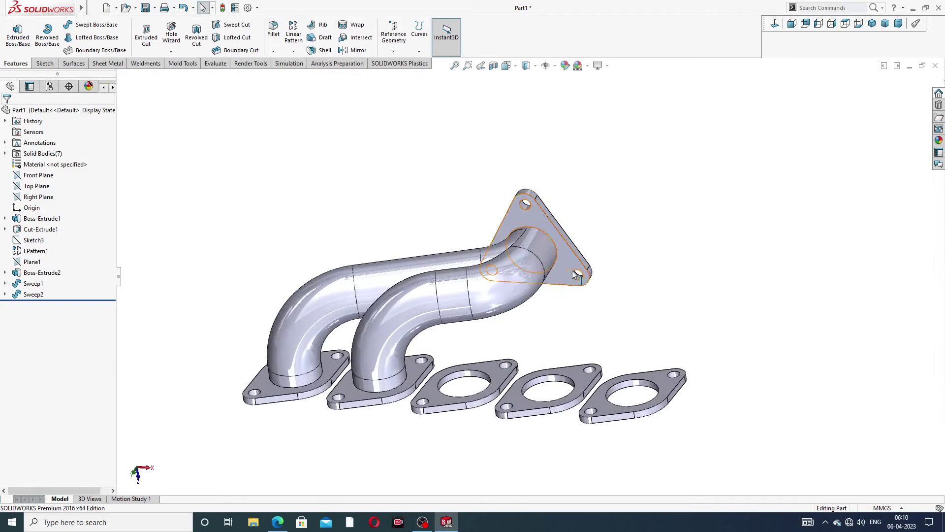
middle_drag(605, 231, 515, 216)
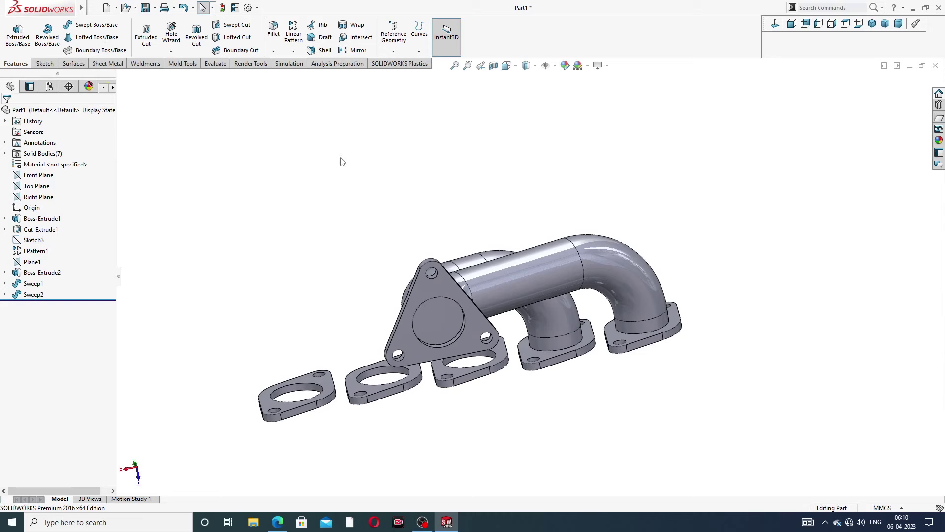
Start a new 3D sketch from the Sketch tab's sketch dropdown
click(45, 63)
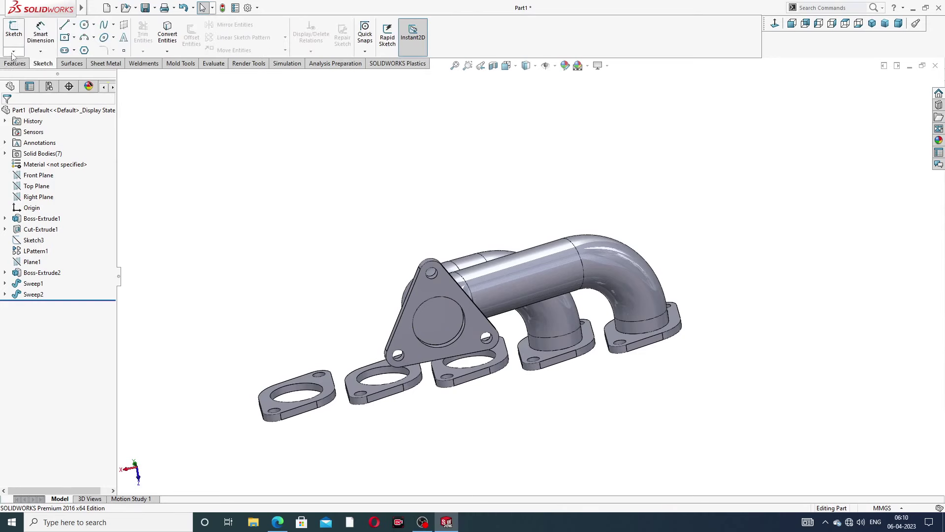
click(13, 51)
click(30, 76)
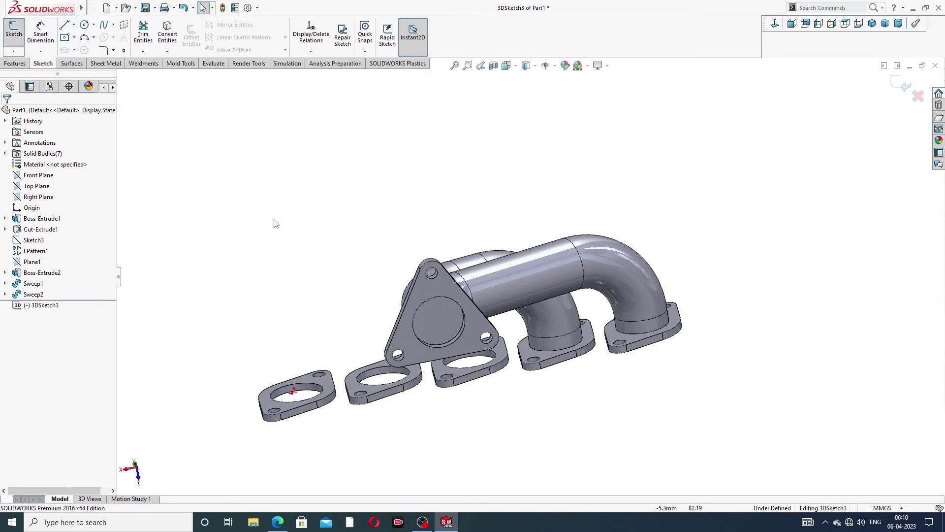
Draw two joined centerlines from the triangular flange's bore centre, running down then outward
scroll(455, 363, down, 3)
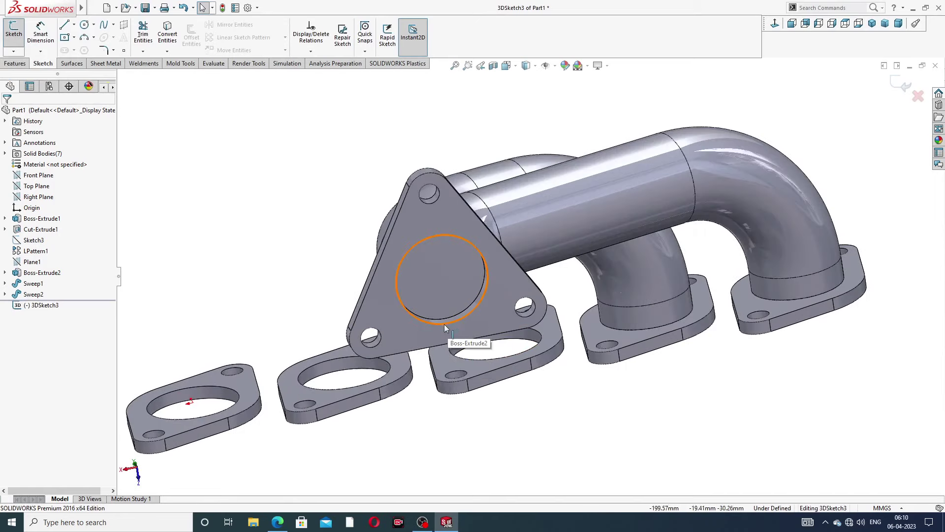
click(74, 26)
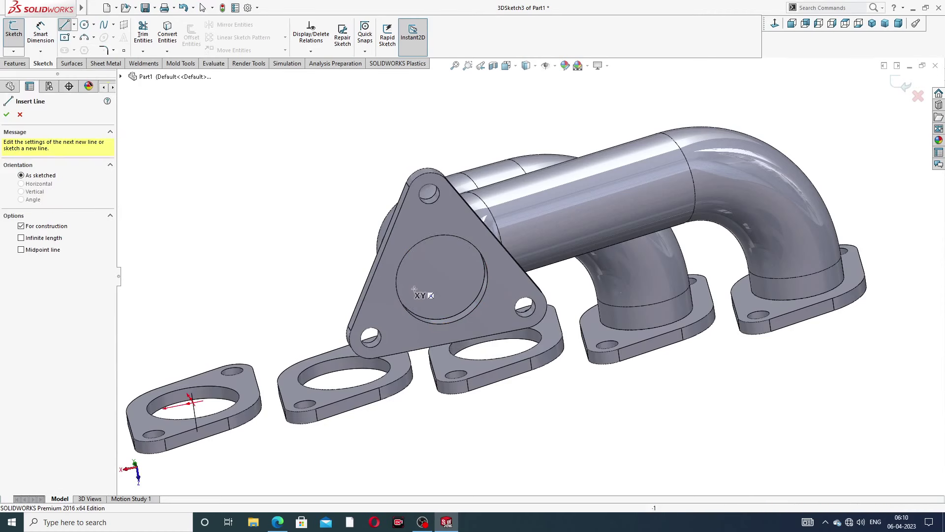
click(442, 279)
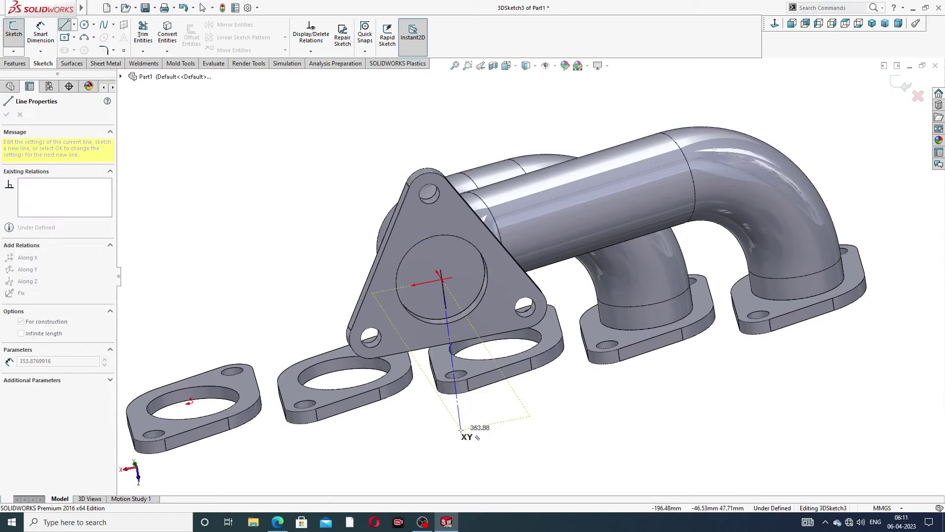
middle_drag(444, 433, 525, 365)
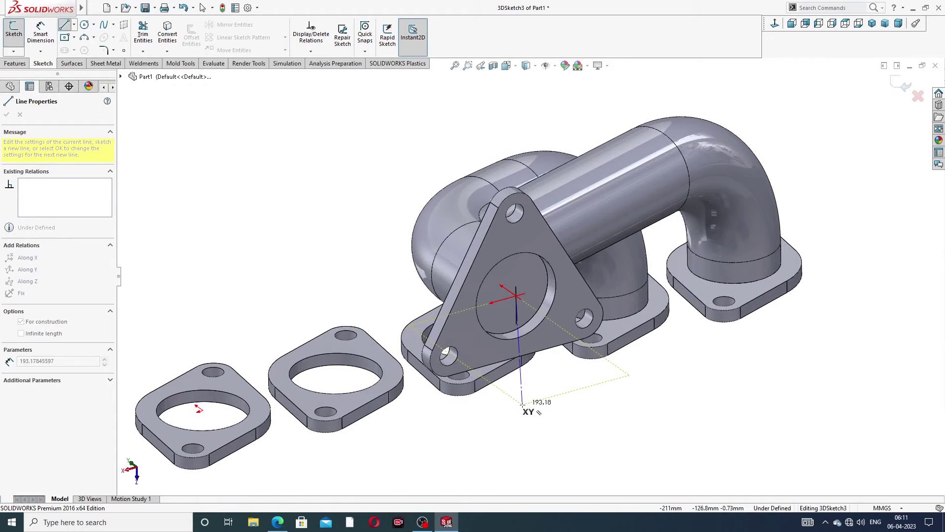
middle_drag(525, 406, 559, 407)
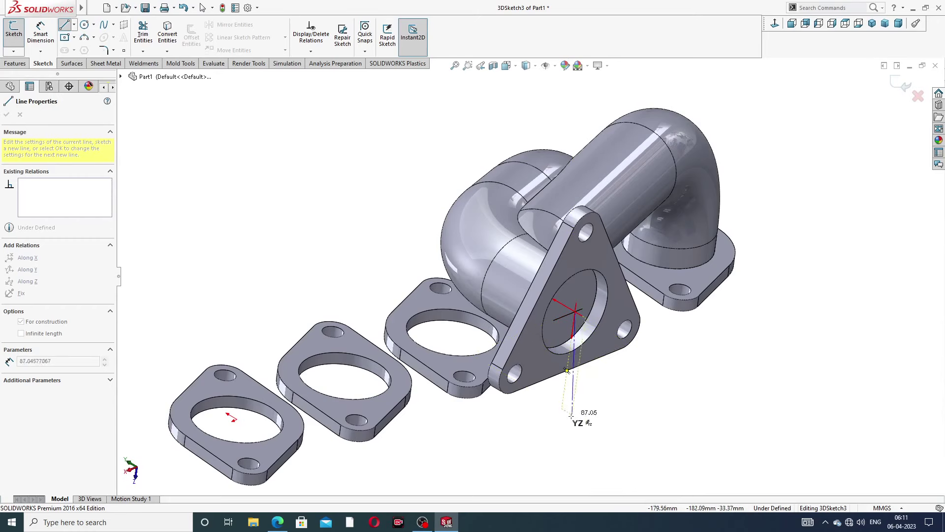
click(558, 436)
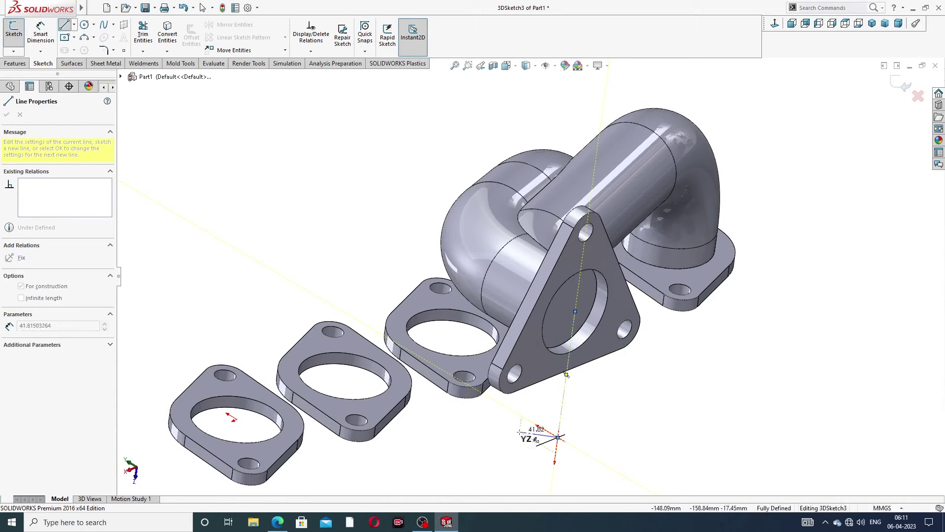
click(491, 398)
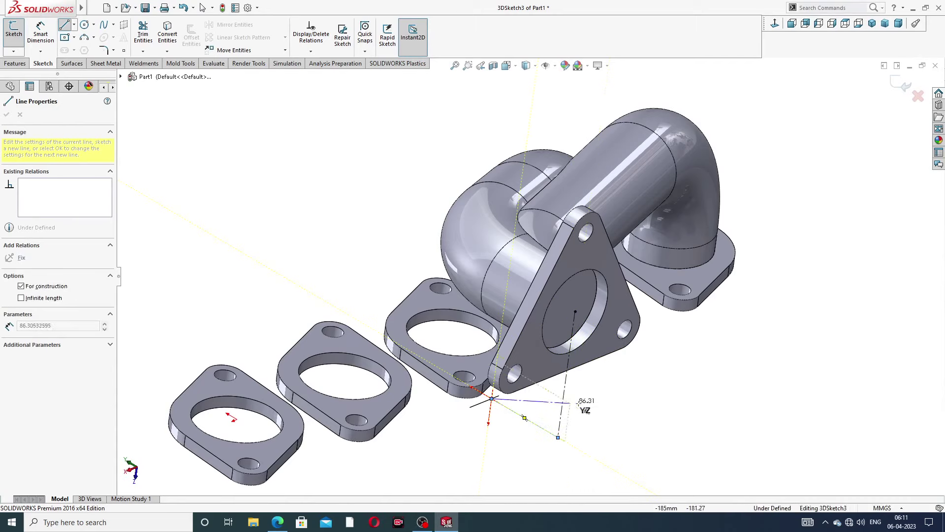
right_click(586, 404)
click(607, 407)
mouse_move(585, 390)
middle_down()
mouse_move(614, 380)
mouse_move(583, 386)
middle_up()
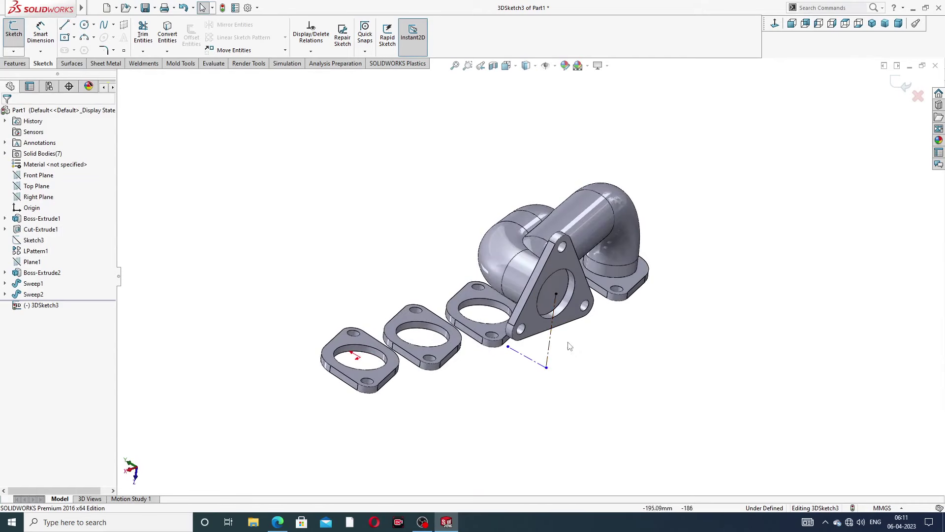
middle_drag(569, 346, 552, 362)
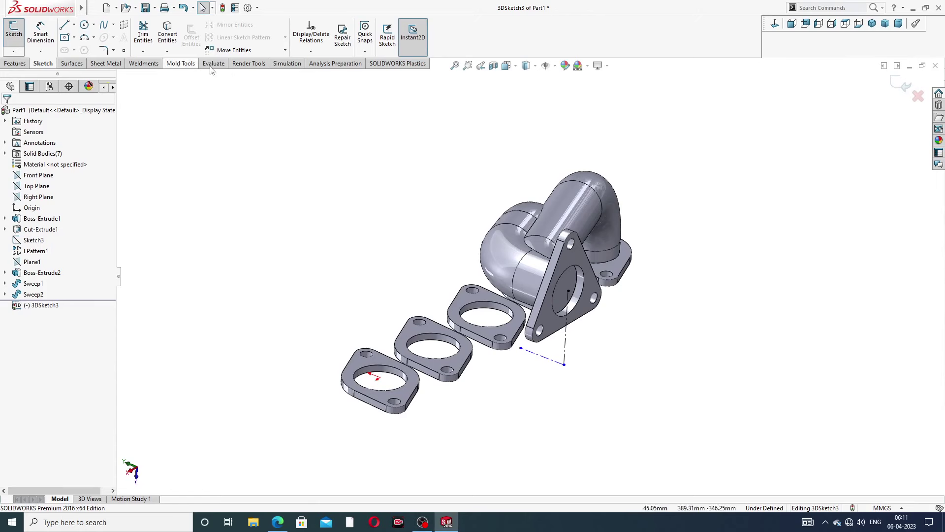
Exit 3DSketch3 and create Plane2 through its two construction lines
click(904, 84)
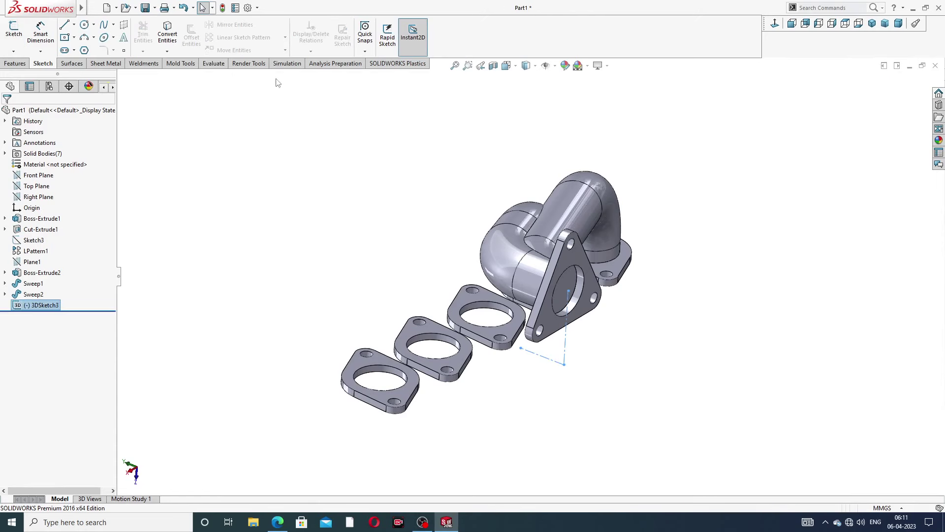
click(15, 64)
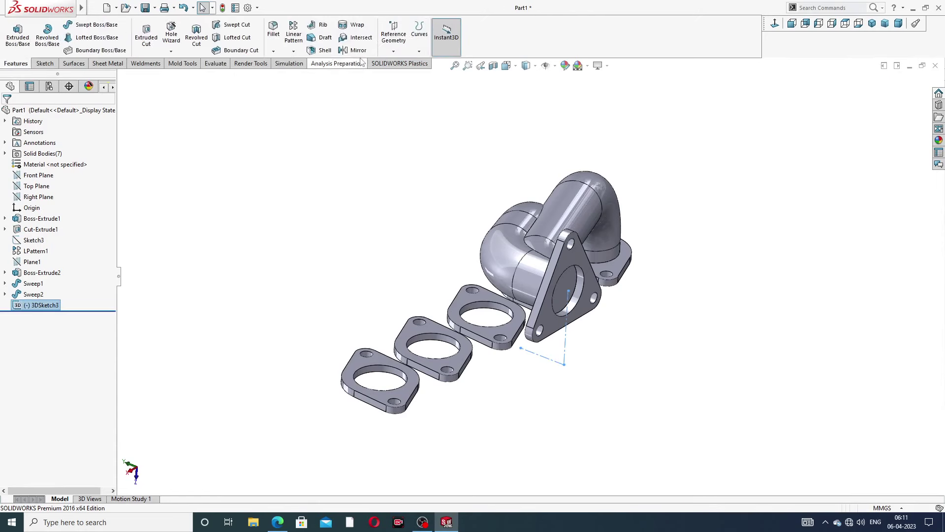
click(393, 50)
click(414, 63)
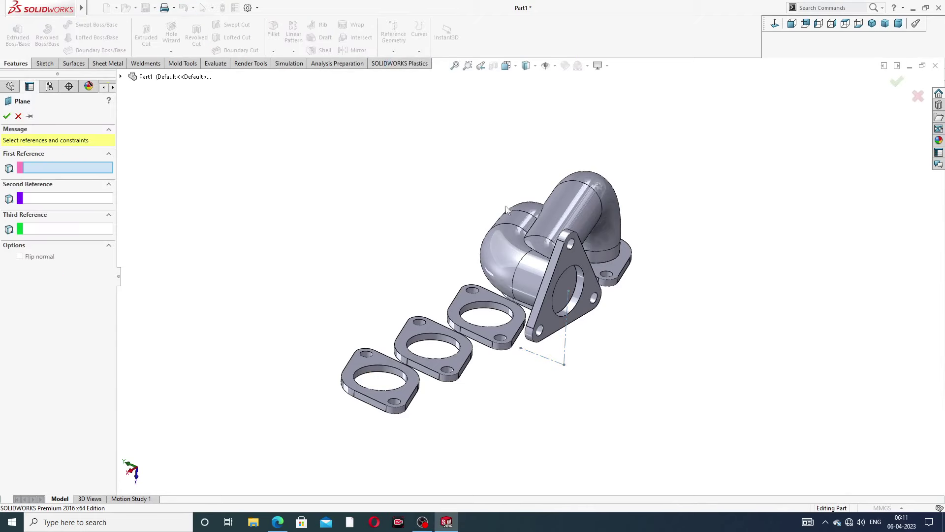
scroll(579, 357, down, 3)
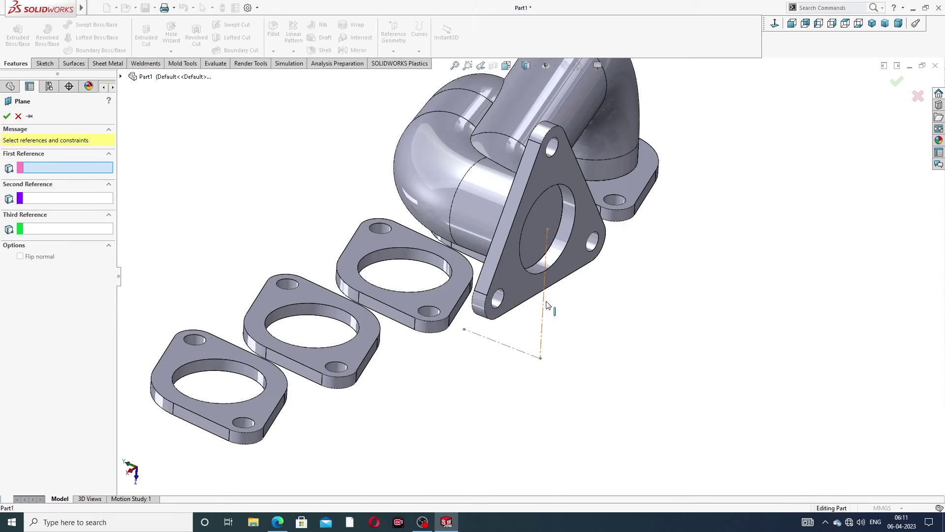
click(546, 305)
click(511, 350)
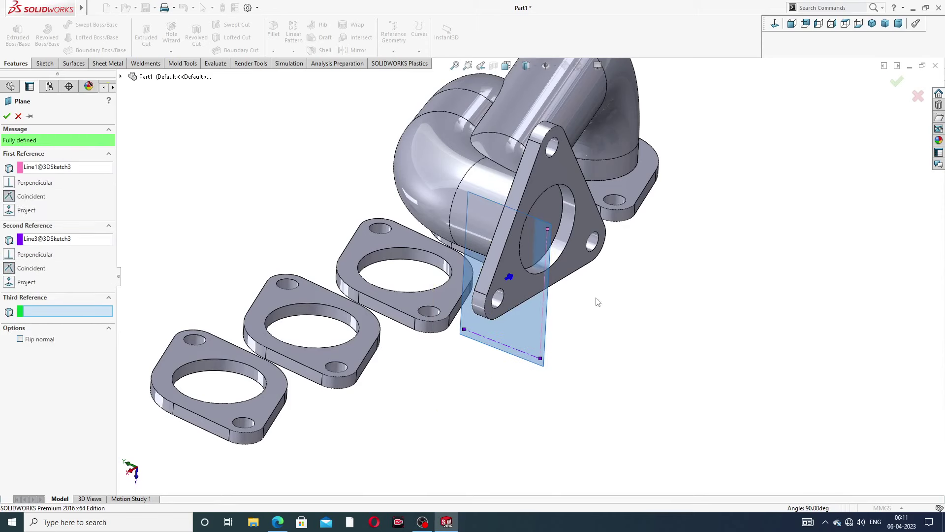
click(893, 84)
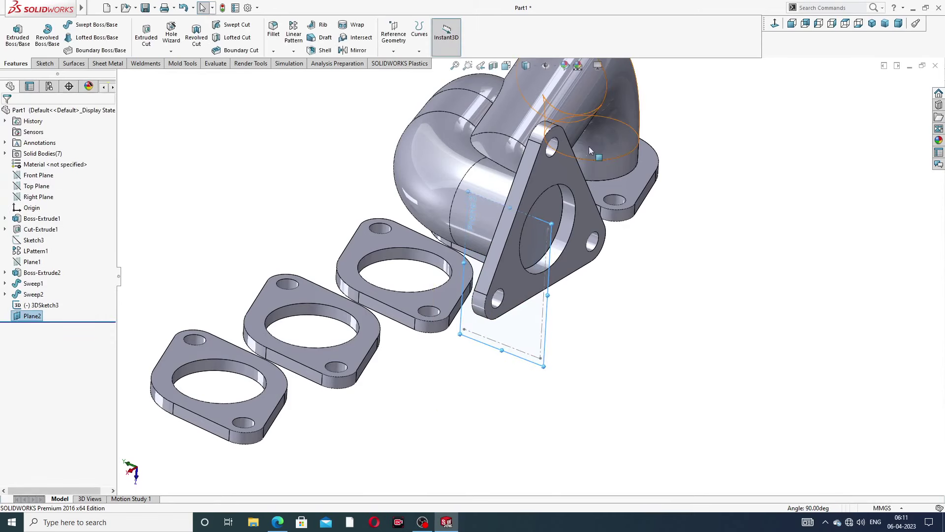
Mirror Sweep1 and Sweep2 across Plane2 as Mirror1
click(355, 51)
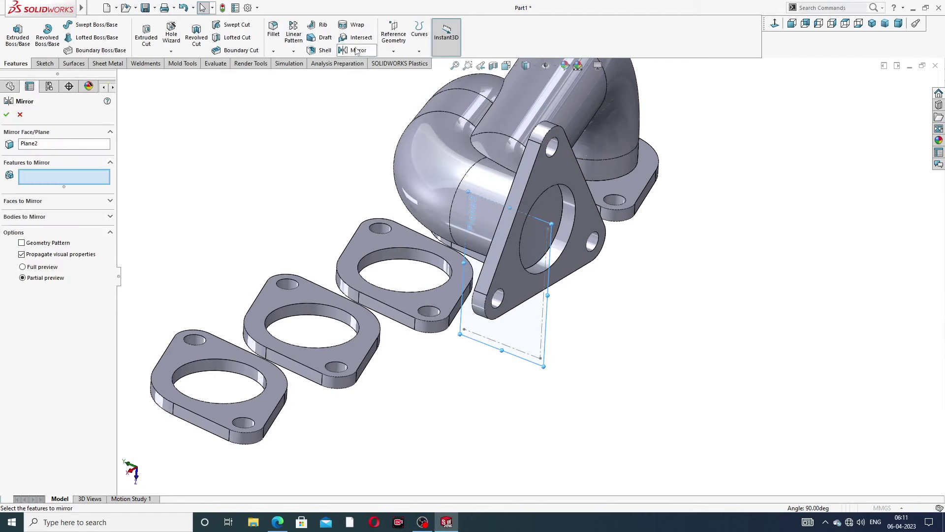
key(z)
middle_drag(536, 190, 566, 197)
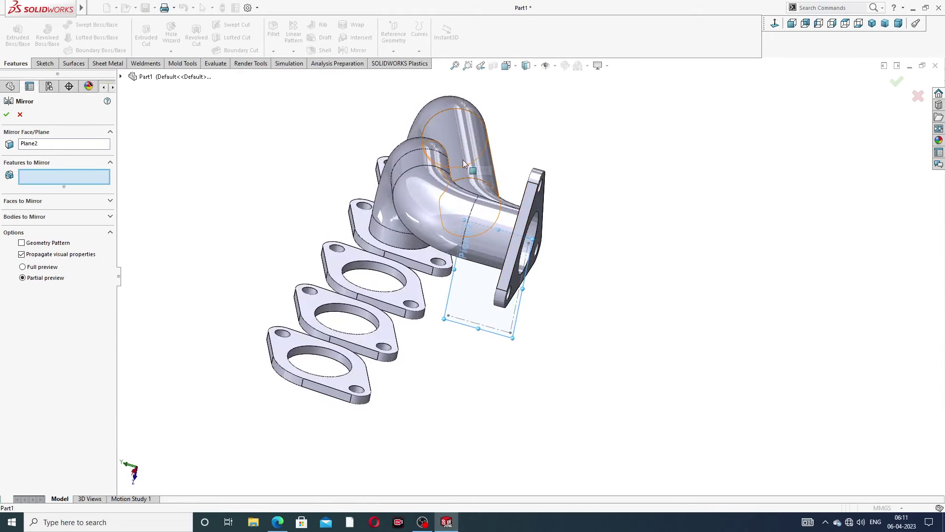
middle_drag(465, 164, 355, 180)
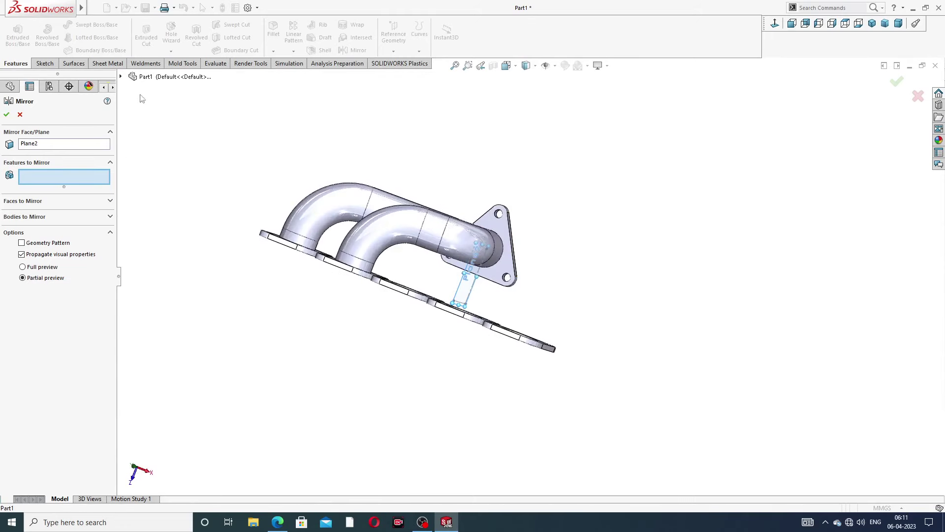
click(120, 77)
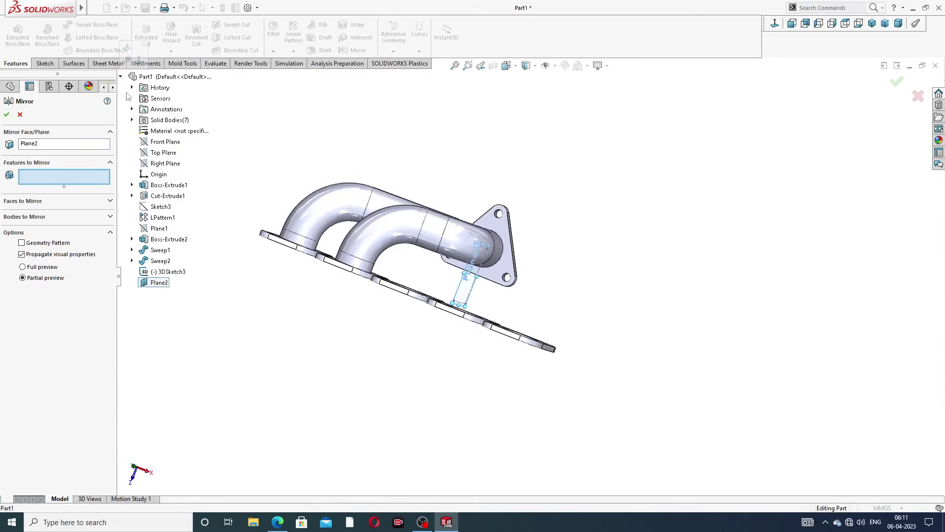
click(160, 251)
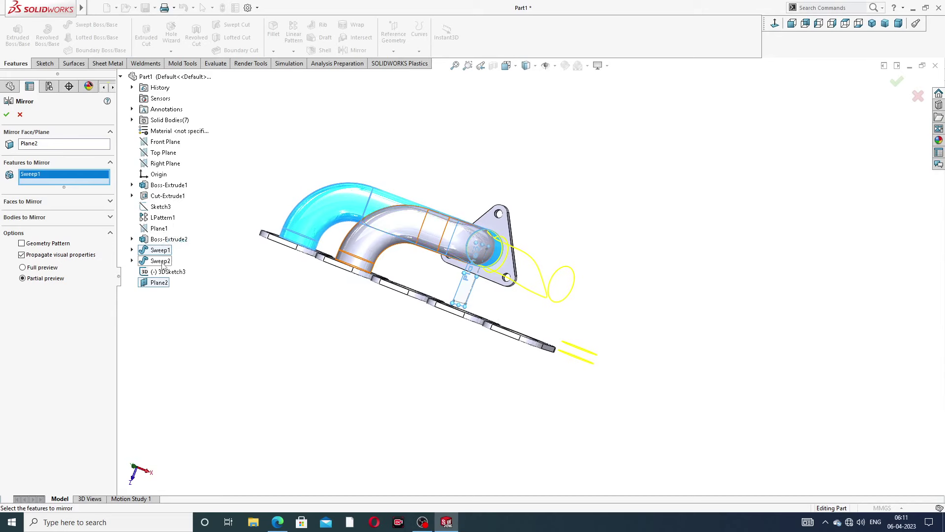
click(161, 261)
middle_drag(253, 270, 215, 300)
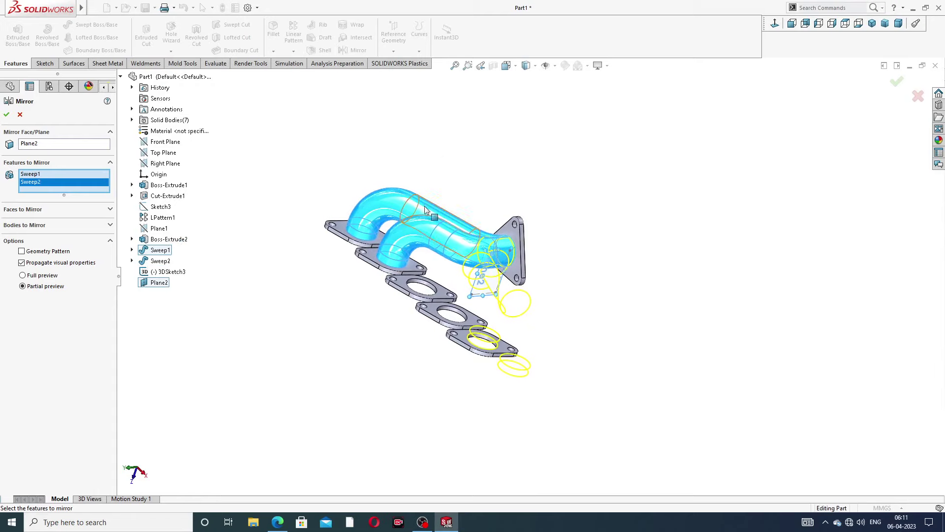
middle_drag(424, 207, 432, 254)
click(897, 84)
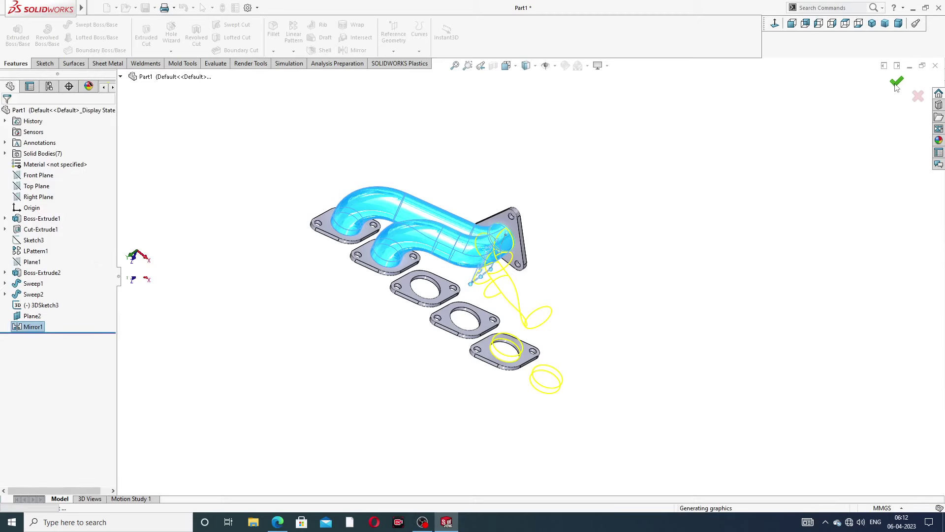
middle_drag(648, 174, 654, 147)
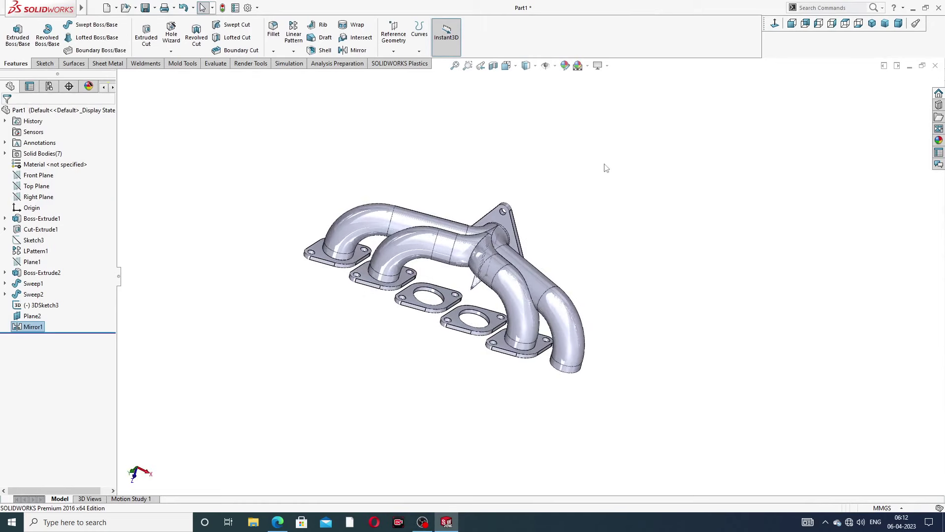
middle_drag(569, 262, 551, 268)
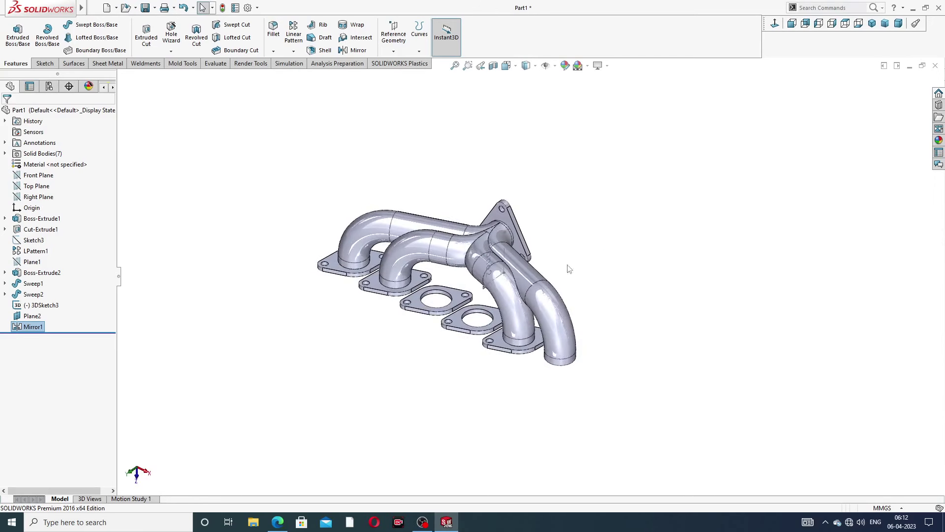
middle_drag(569, 268, 561, 240)
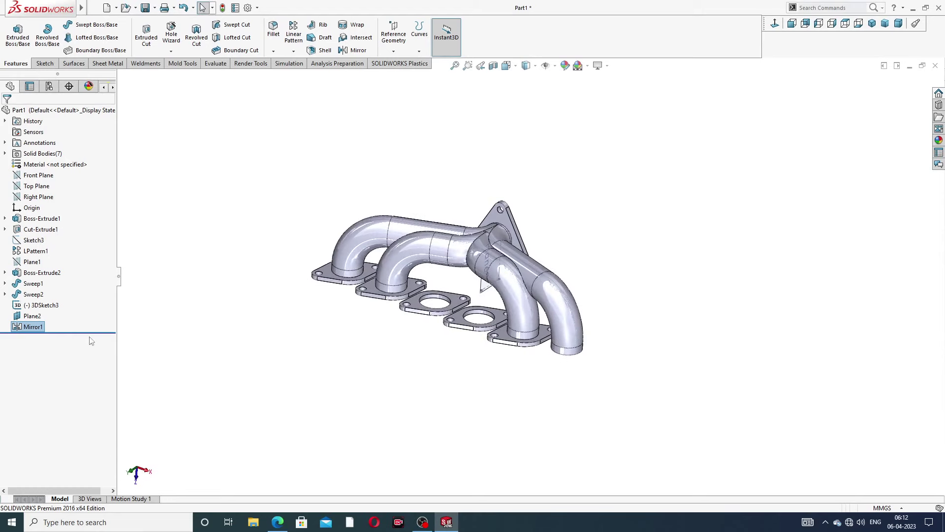
Edit Mirror1 to remove Sweep1, leaving only Sweep2 mirrored
click(35, 328)
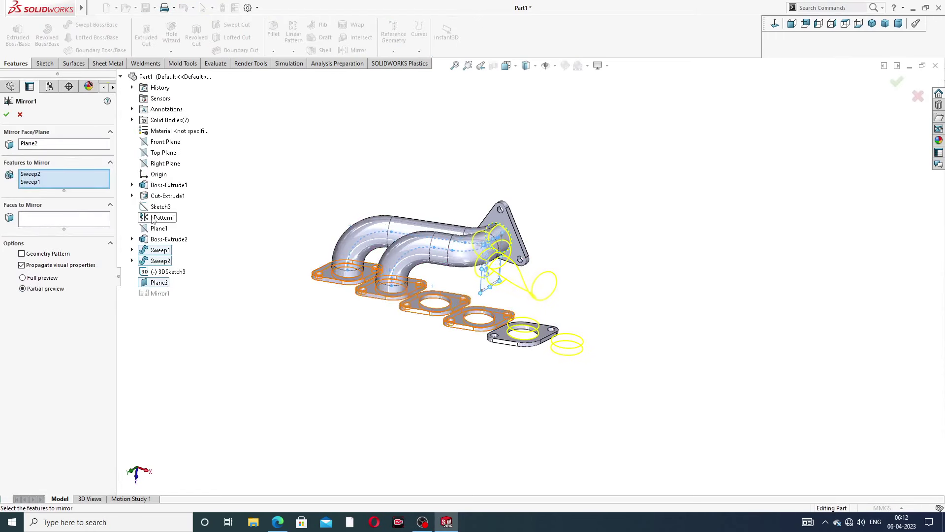
right_click(51, 186)
click(71, 201)
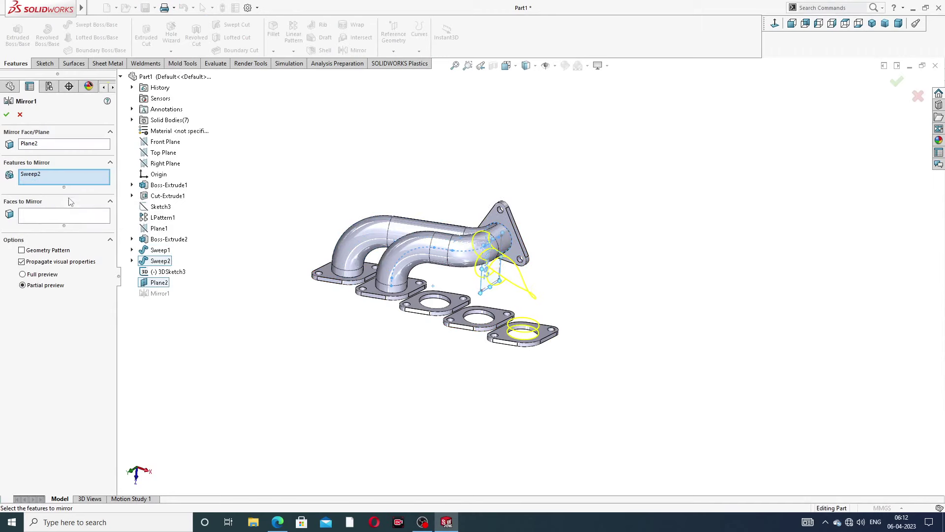
middle_drag(351, 202, 244, 196)
click(6, 116)
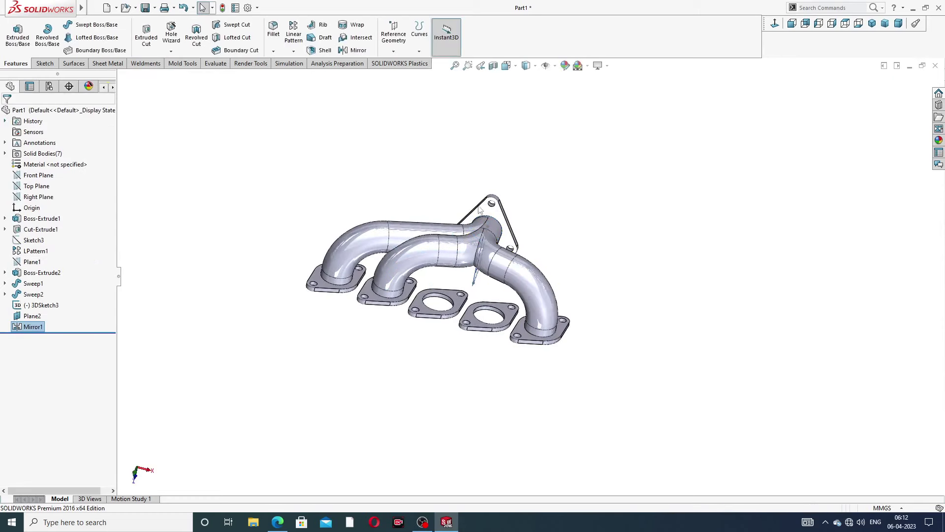
Inspect the updated manifold, clear the selection and return to the Sketch tools
middle_drag(467, 245, 616, 296)
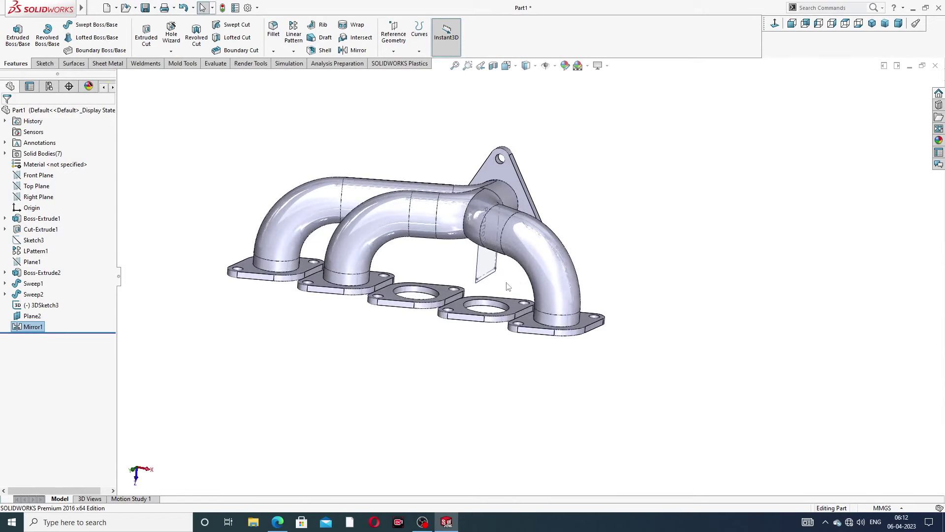
scroll(488, 295, down, 4)
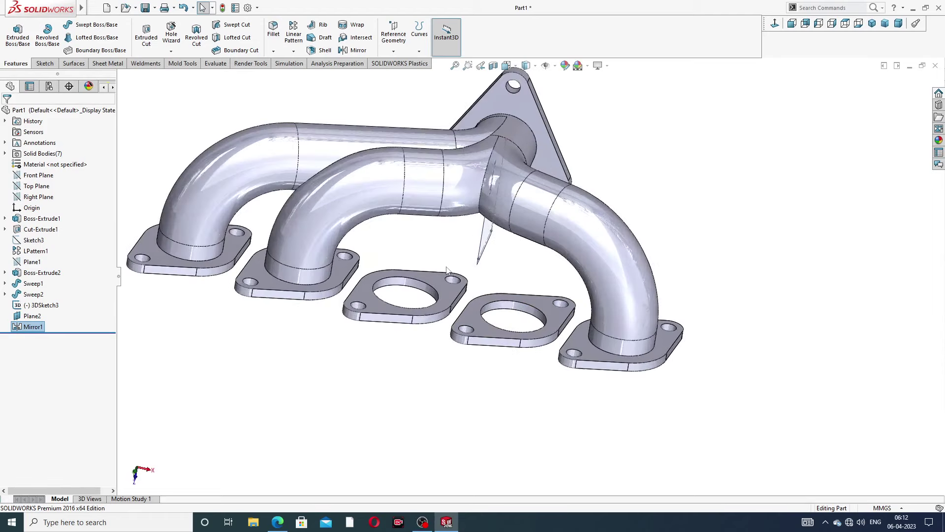
scroll(517, 268, up, 3)
middle_drag(517, 269, 472, 264)
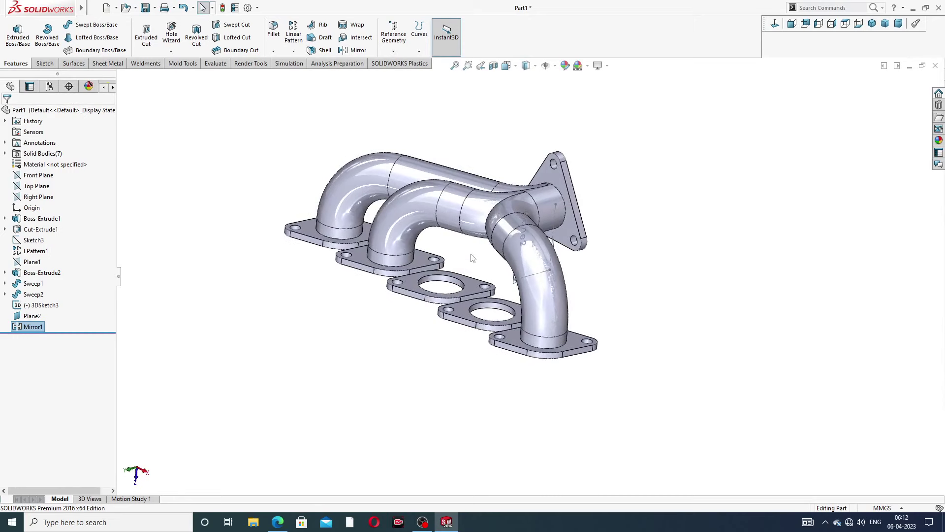
click(233, 213)
click(44, 63)
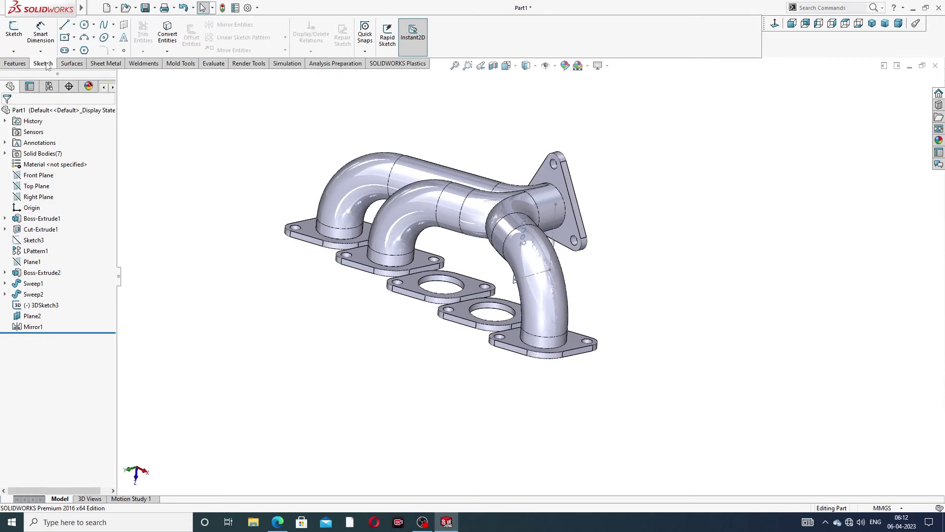
Start 3DSketch4 and draw a line from the pipe-end circle centre toward Plane2
click(13, 51)
click(29, 73)
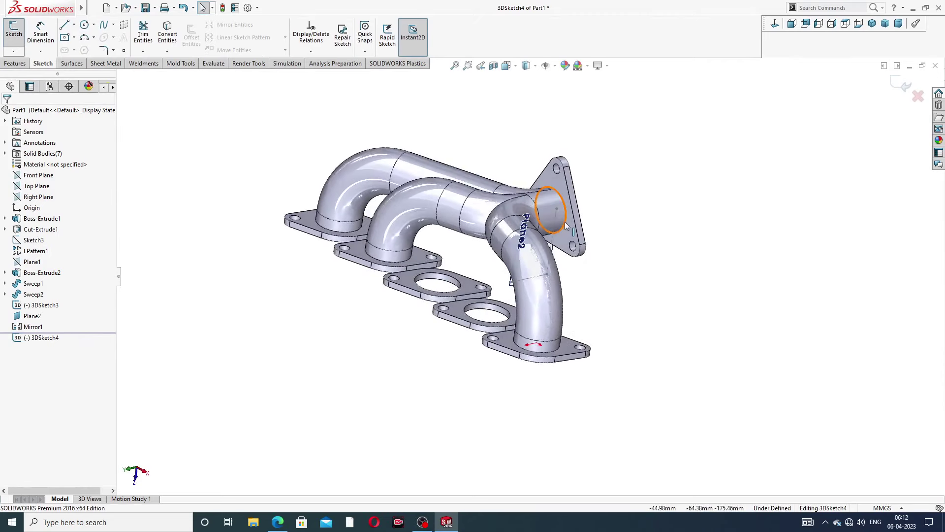
scroll(562, 202, down, 3)
key(l)
mouse_move(559, 204)
middle_down()
mouse_move(526, 236)
mouse_move(558, 207)
middle_up()
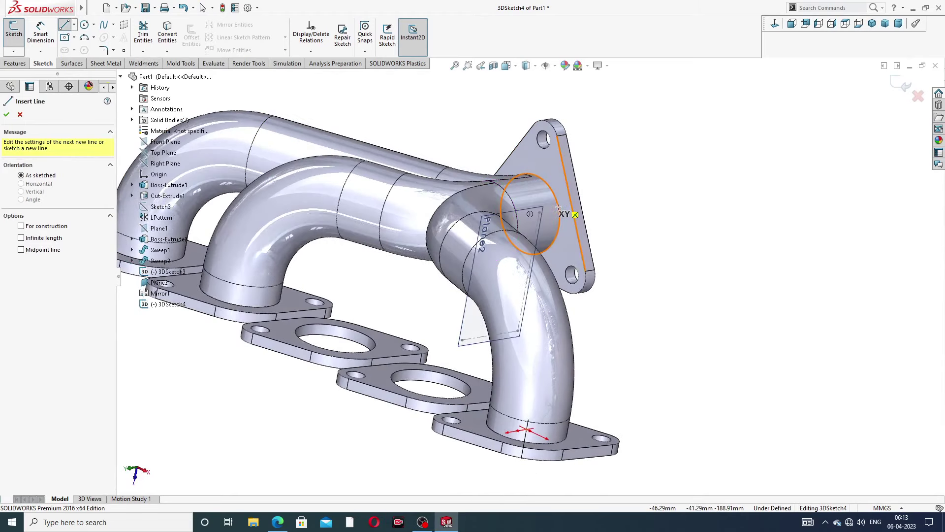
click(529, 215)
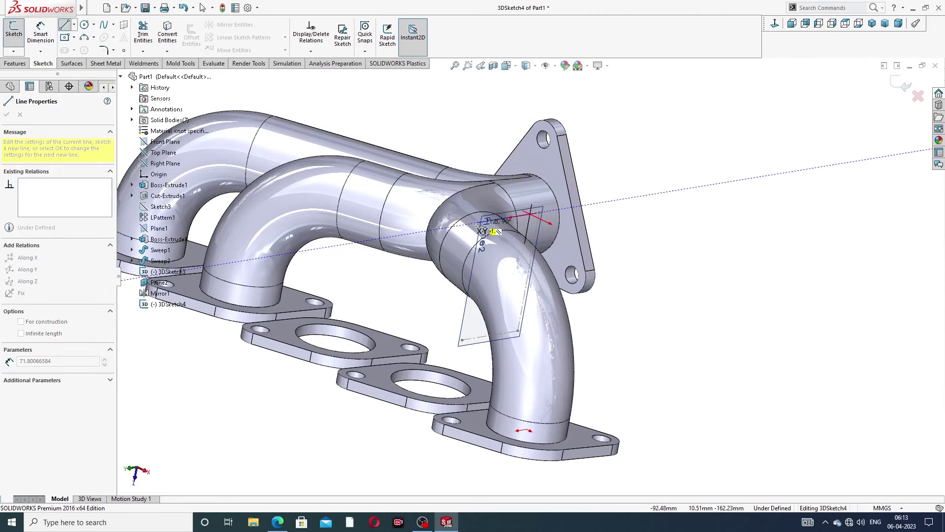
click(475, 223)
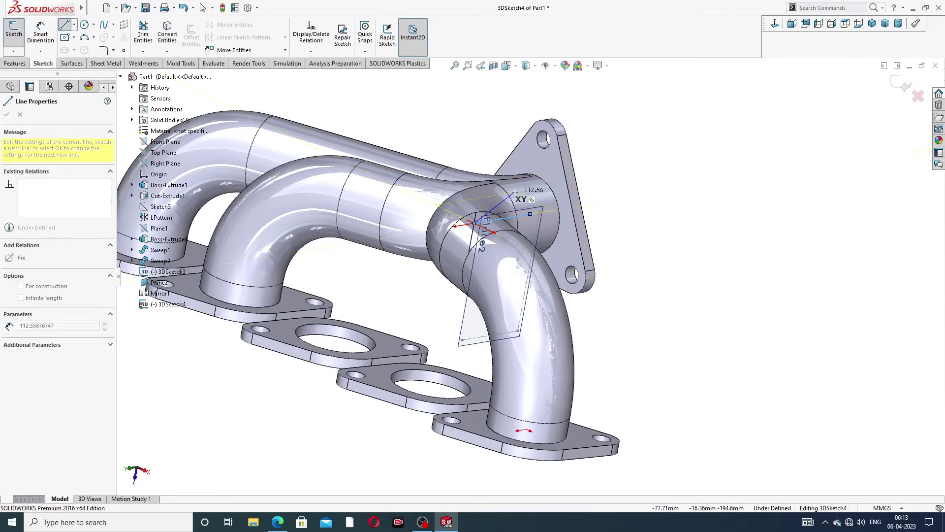
right_click(538, 193)
click(537, 199)
middle_drag(548, 208, 498, 225)
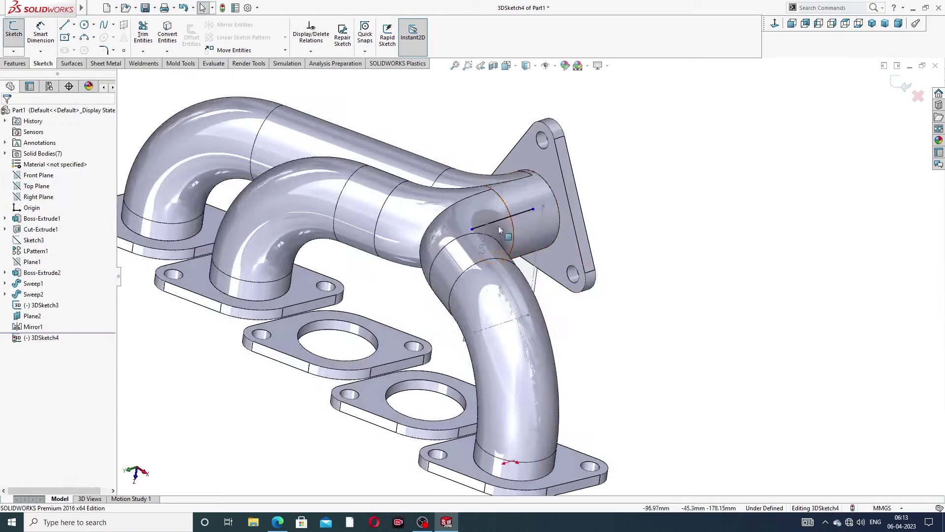
click(473, 230)
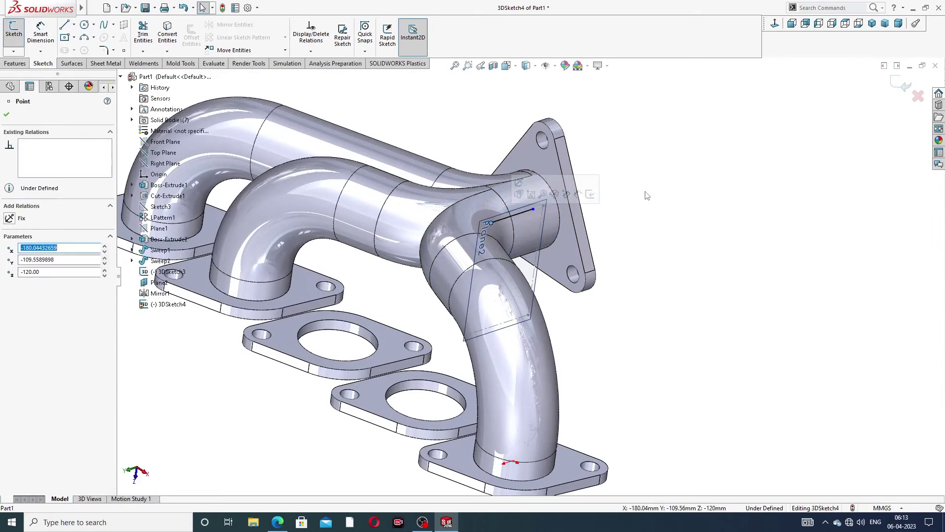
key(Escape)
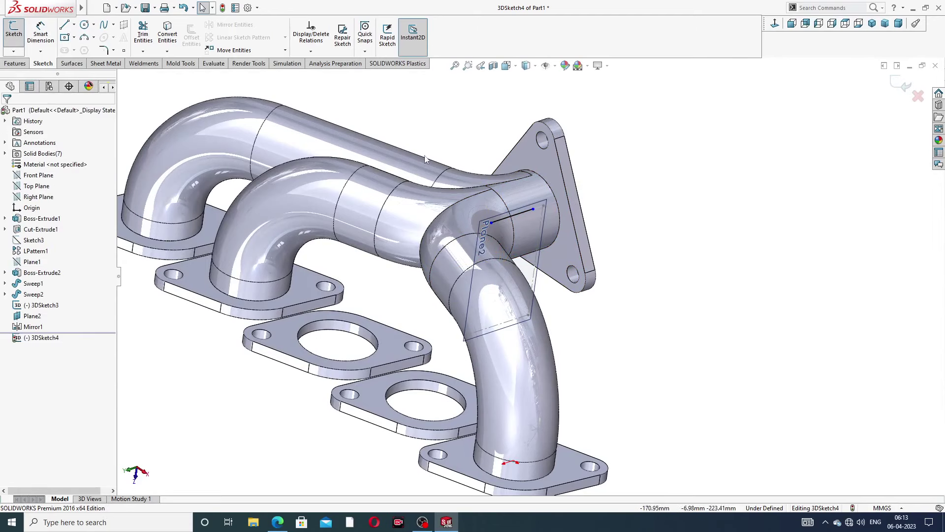
Draw a line from the flange hole centre, then delete it as misplaced
click(64, 24)
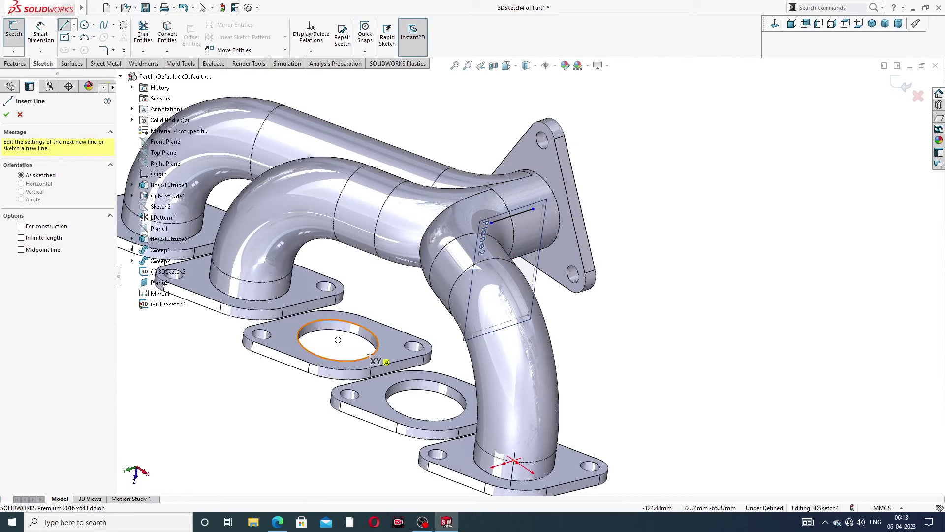
click(337, 340)
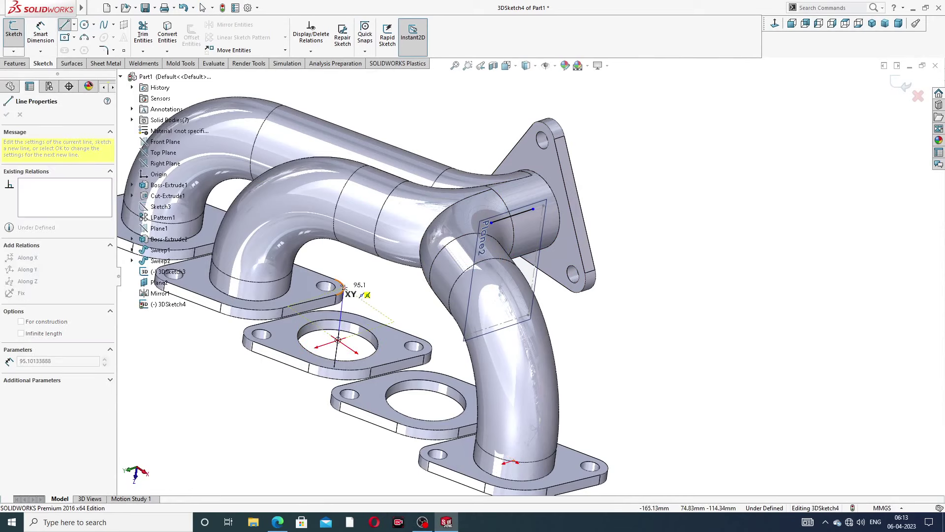
click(343, 305)
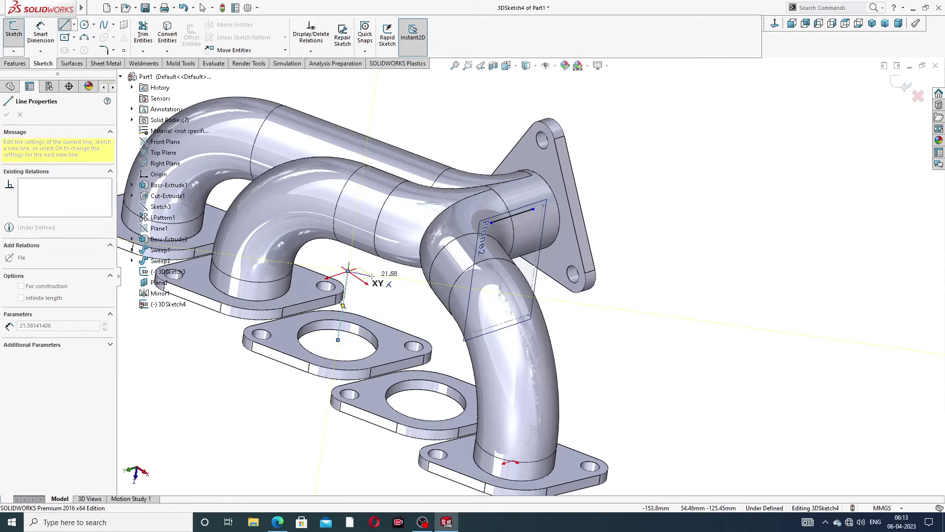
right_click(394, 288)
click(468, 281)
middle_drag(468, 280, 394, 298)
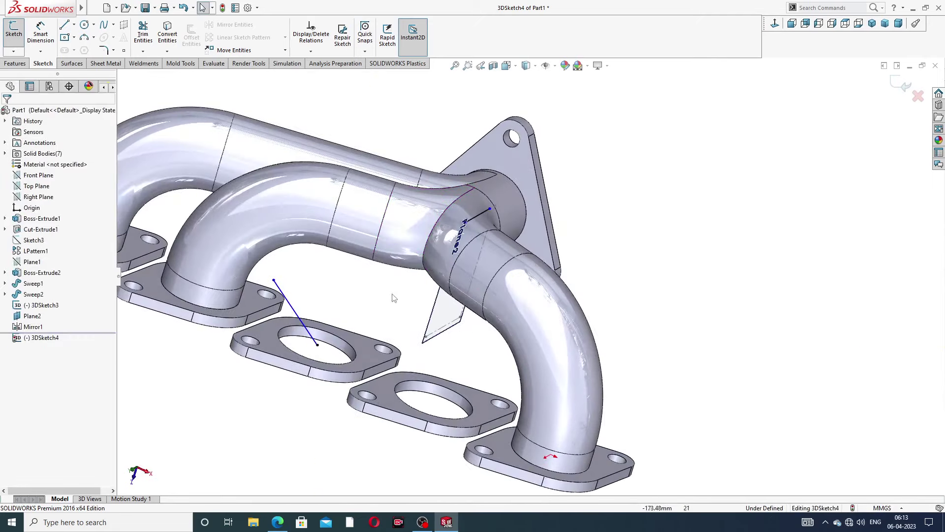
click(294, 312)
key(Delete)
click(64, 25)
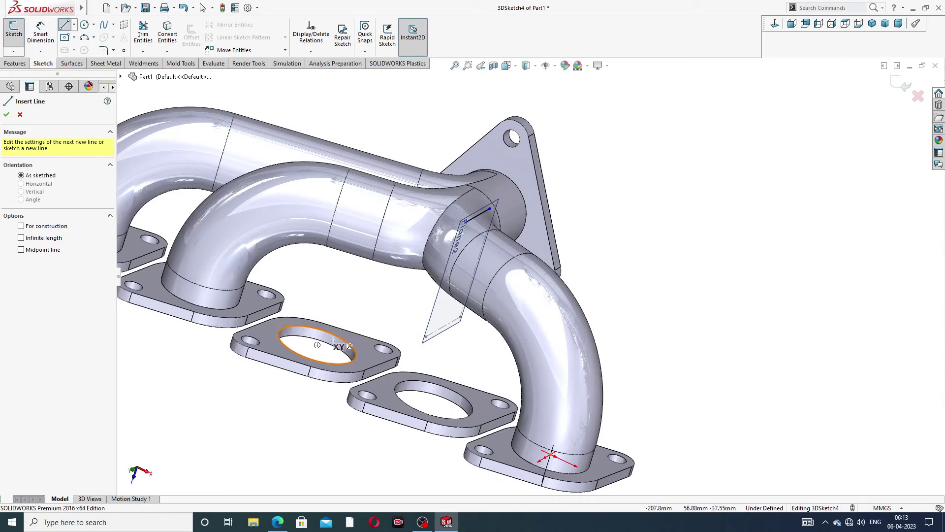
Draw an upright line on the YZ plane rising from the flange hole centre
click(317, 344)
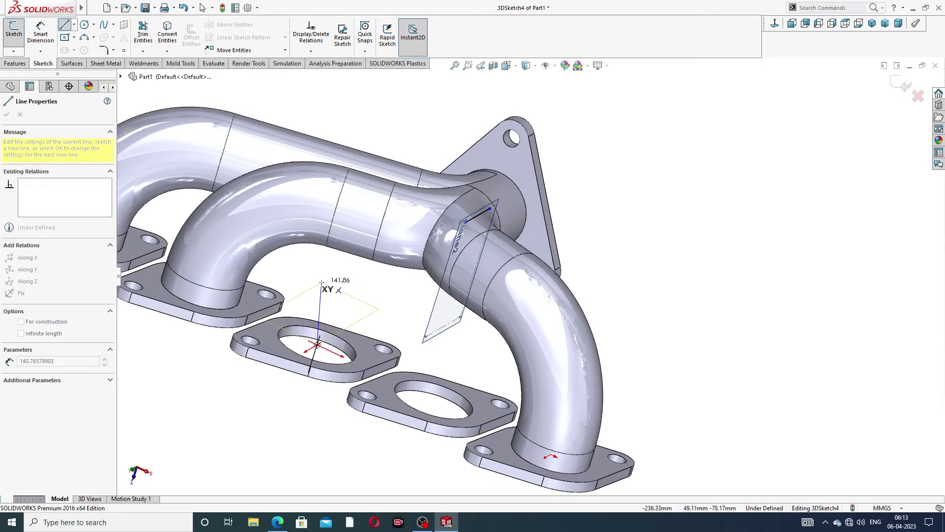
middle_drag(340, 283, 318, 276)
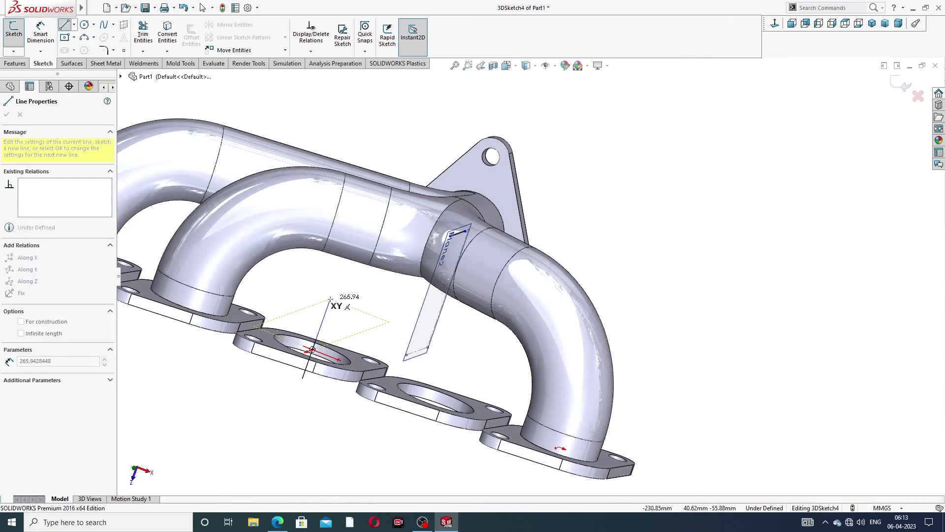
key(Tab)
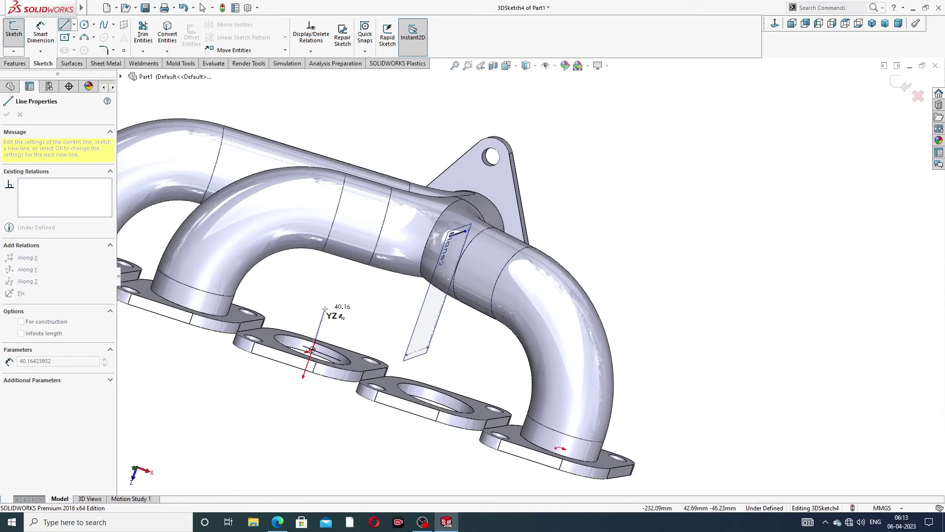
mouse_move(331, 299)
middle_down()
mouse_move(334, 253)
mouse_move(335, 305)
middle_up()
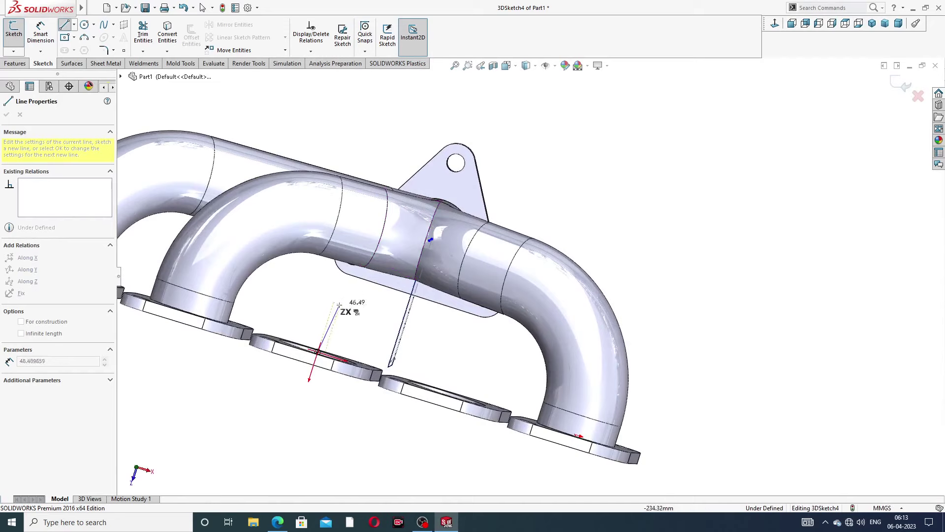
click(332, 300)
right_click(358, 302)
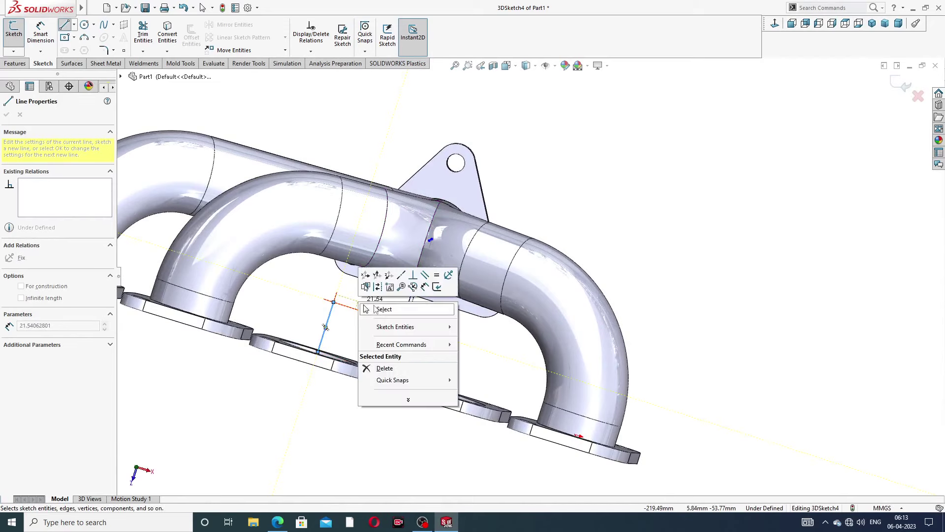
click(379, 310)
middle_drag(379, 309, 269, 219)
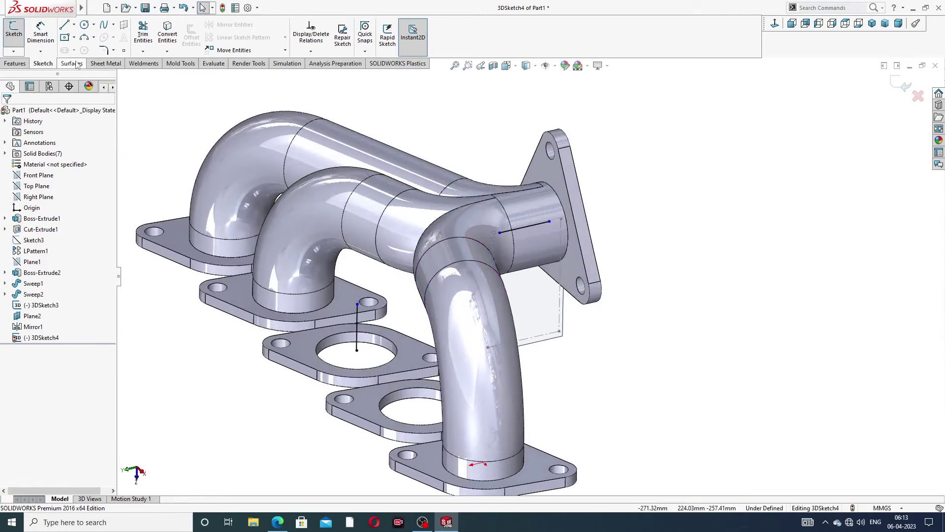
Join the top of the upright line to the line end at Plane2
click(64, 26)
mouse_move(369, 288)
middle_down()
mouse_move(414, 305)
mouse_move(378, 307)
middle_up()
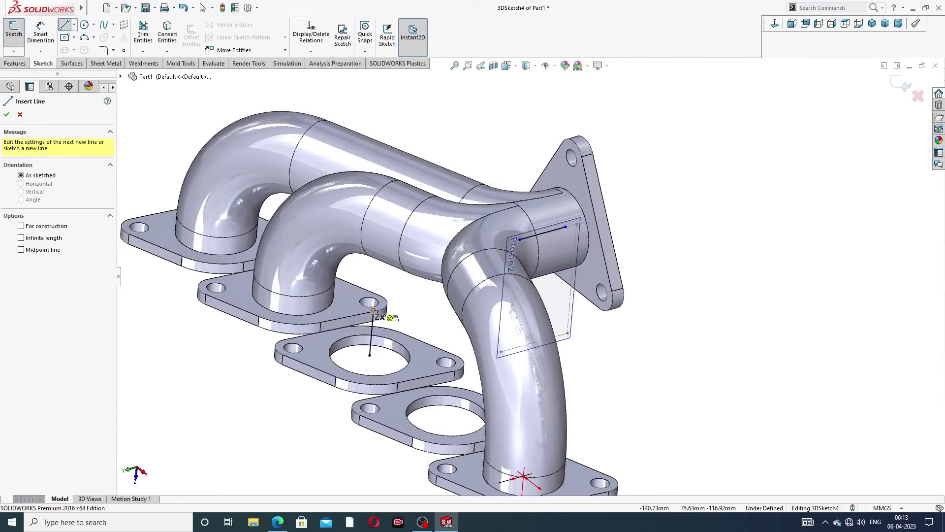
click(374, 311)
click(520, 239)
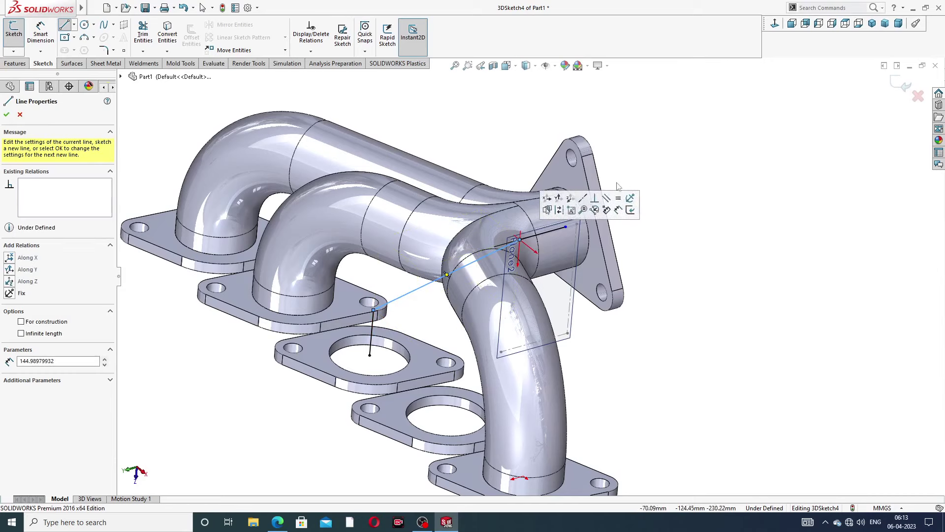
right_click(625, 147)
click(650, 159)
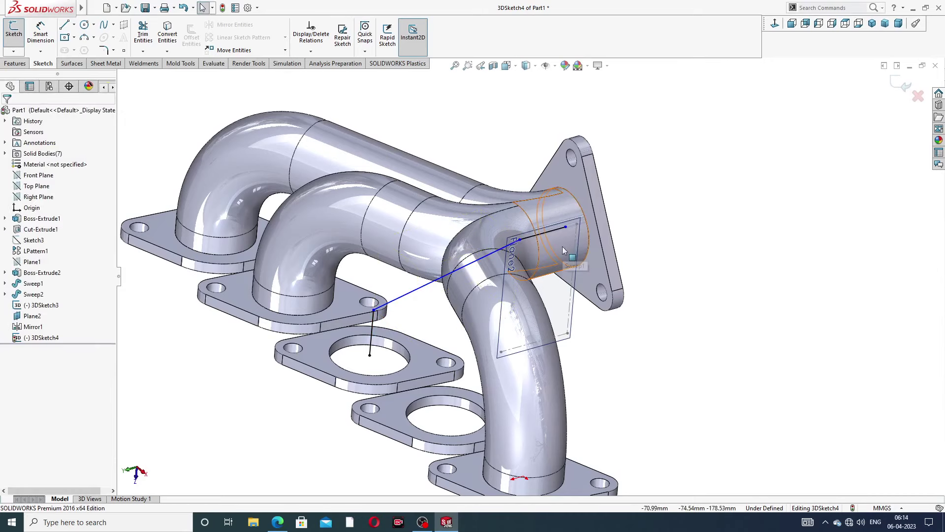
mouse_move(563, 246)
middle_down()
mouse_move(616, 251)
mouse_move(570, 245)
middle_up()
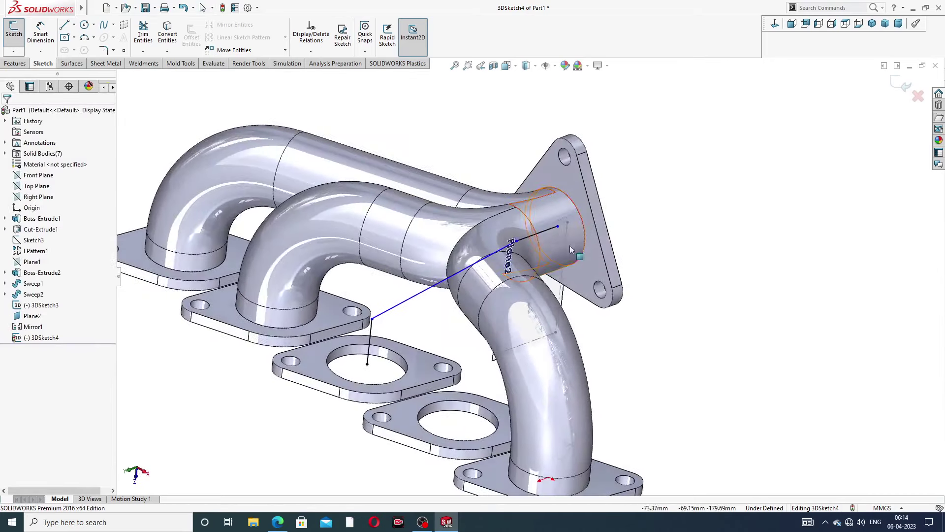
Dimension the vertical path line to 114 mm
click(41, 36)
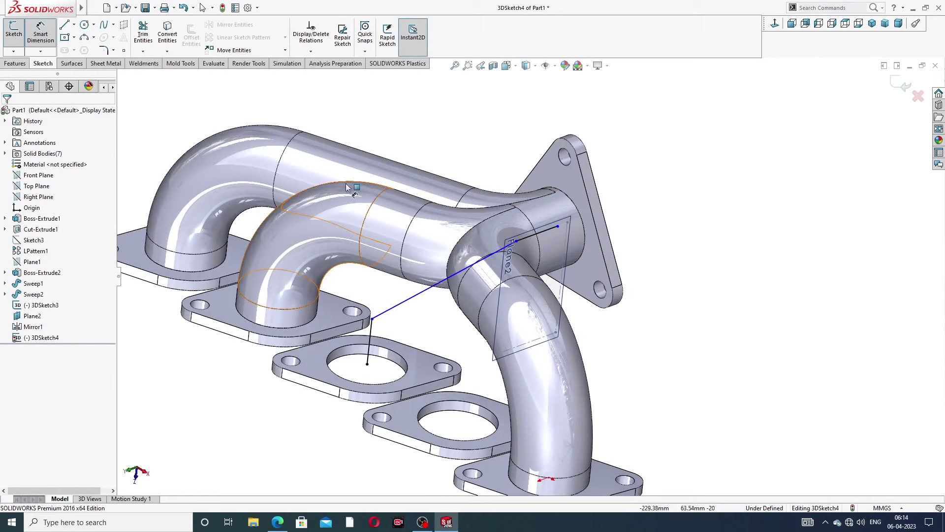
click(371, 332)
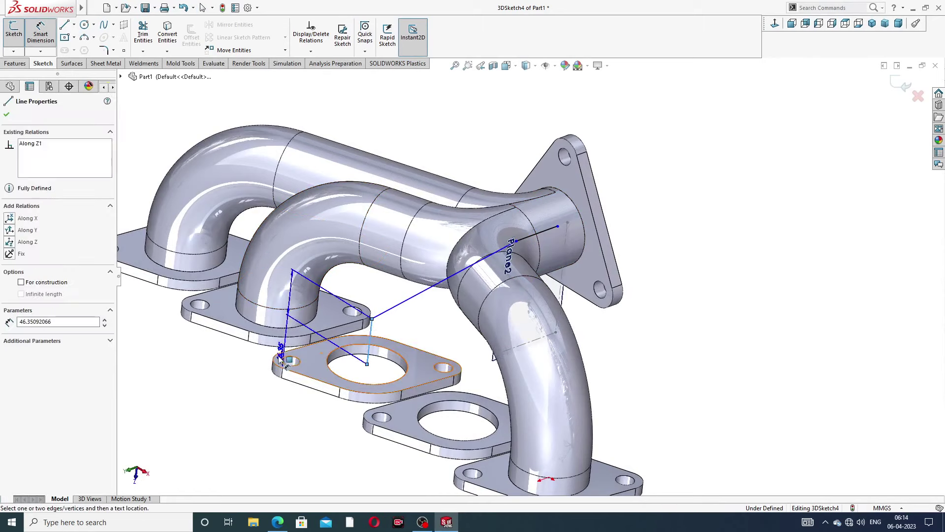
click(230, 365)
text(114)
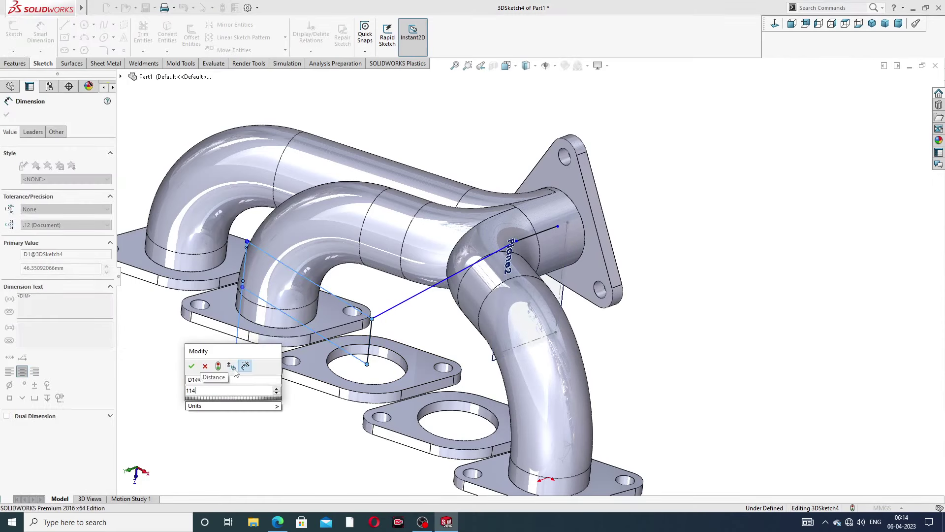
key(Return)
key(Escape)
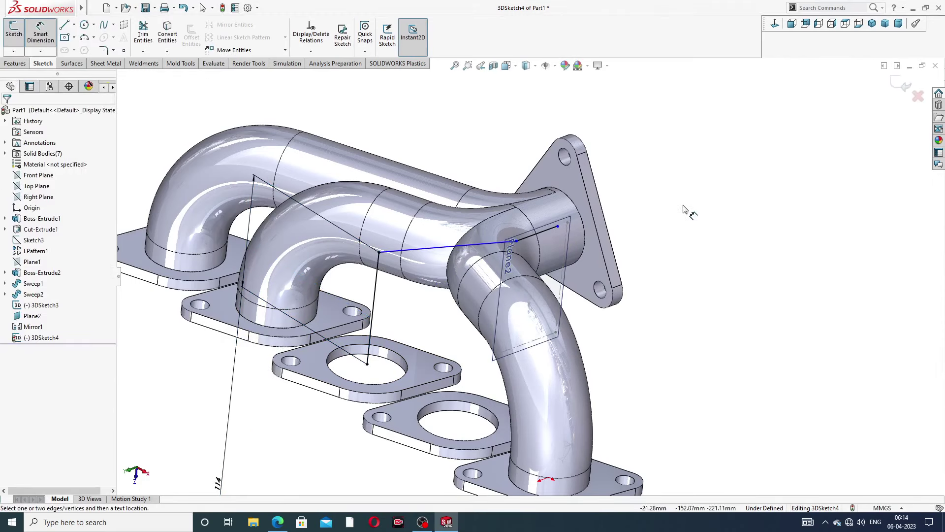
Dimension the short line at Plane2 to 54 mm, then return to selecting
click(547, 232)
click(514, 149)
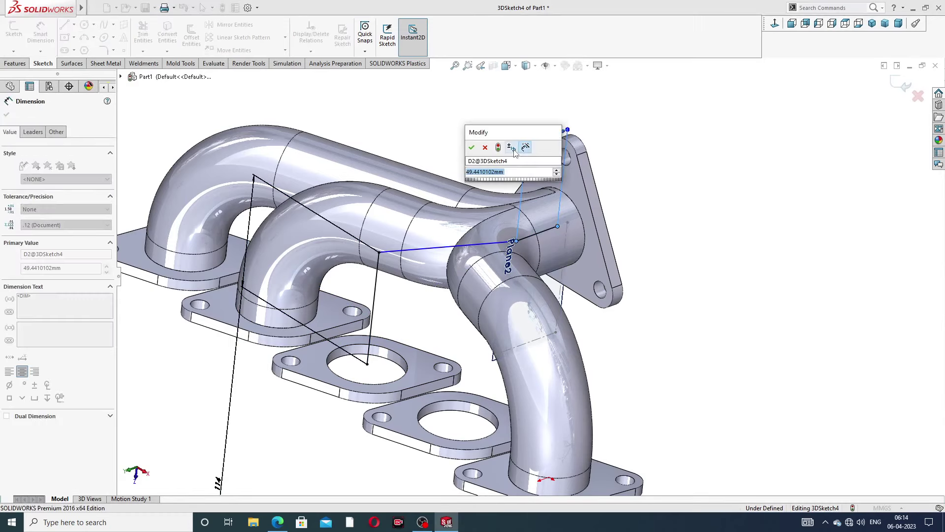
text(54)
key(Return)
key(Escape)
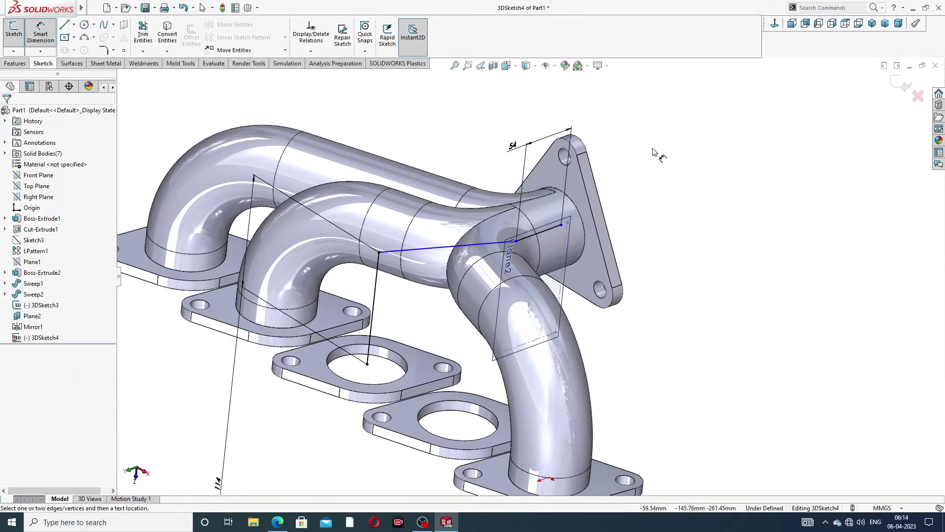
right_click(645, 140)
click(657, 177)
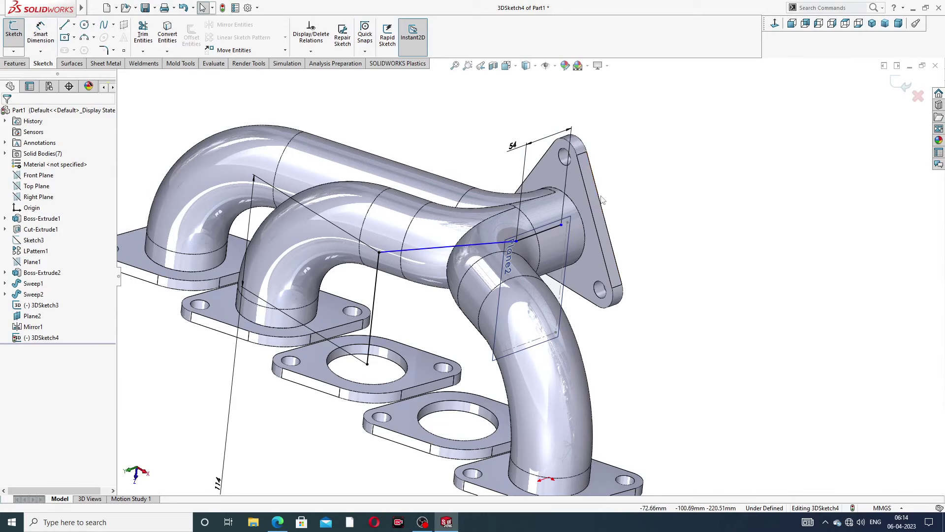
scroll(527, 275, up, 3)
scroll(447, 246, down, 2)
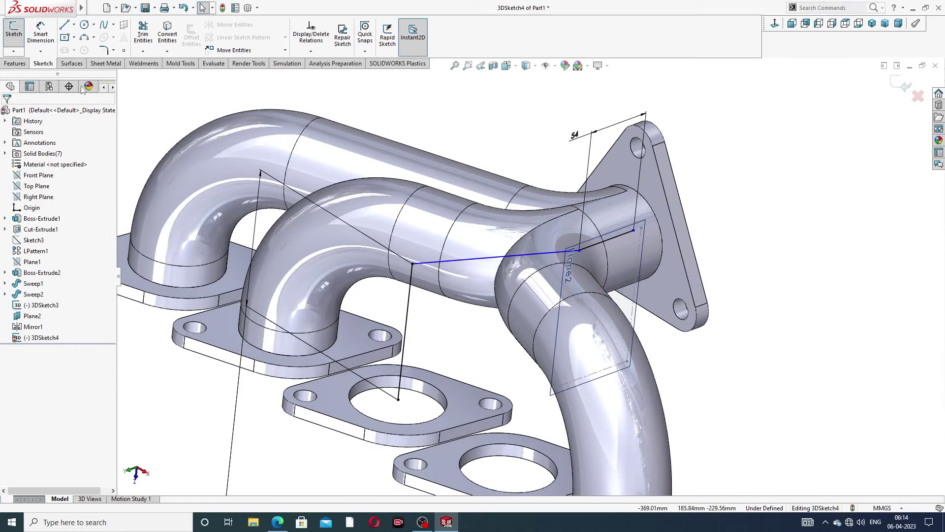
Round the lower path corner with a 98 mm fillet and the corner near Plane2 with 68 mm
click(105, 51)
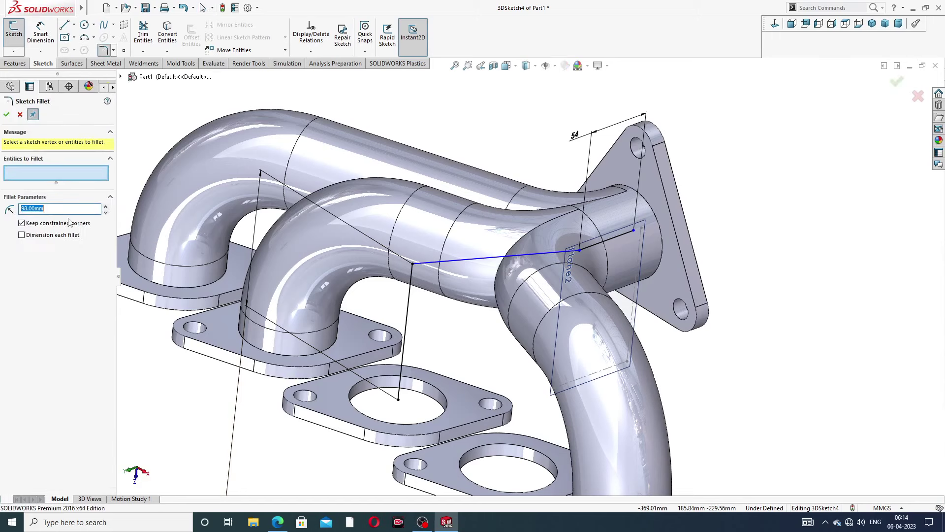
click(414, 266)
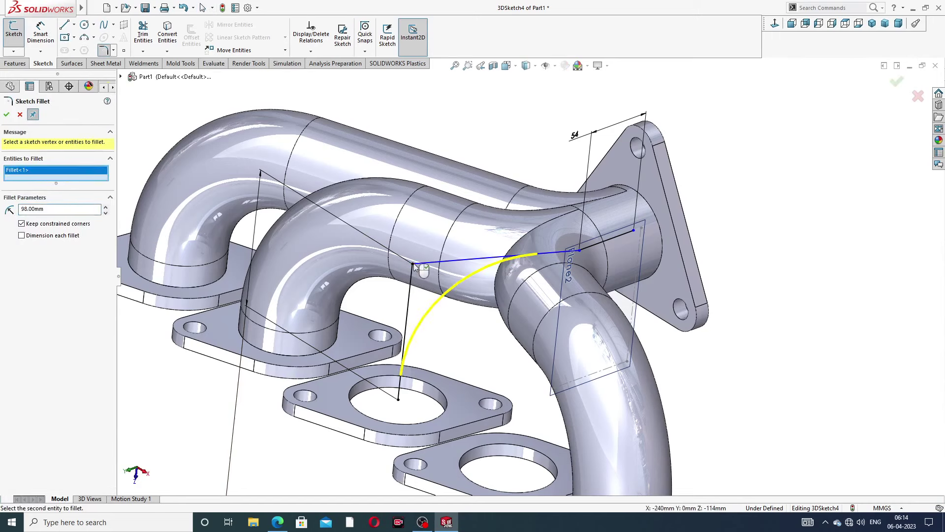
click(7, 115)
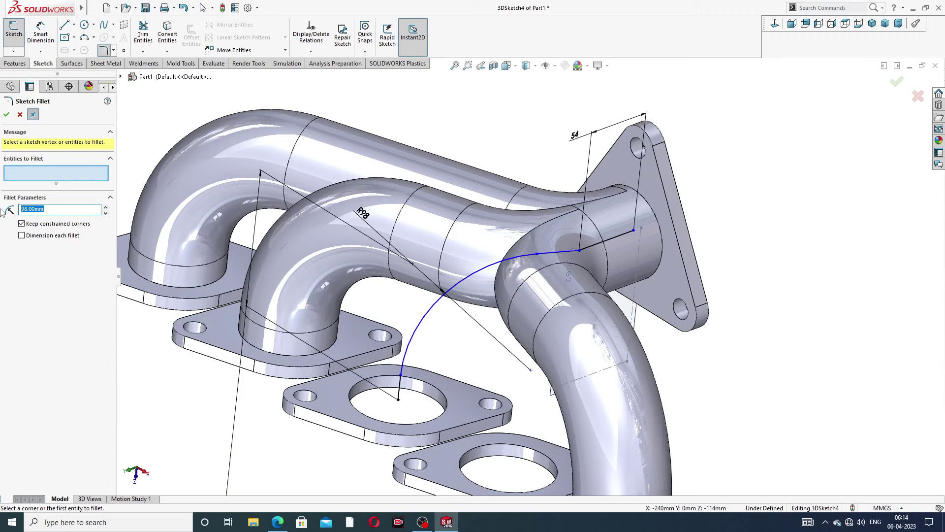
text(68)
key(Return)
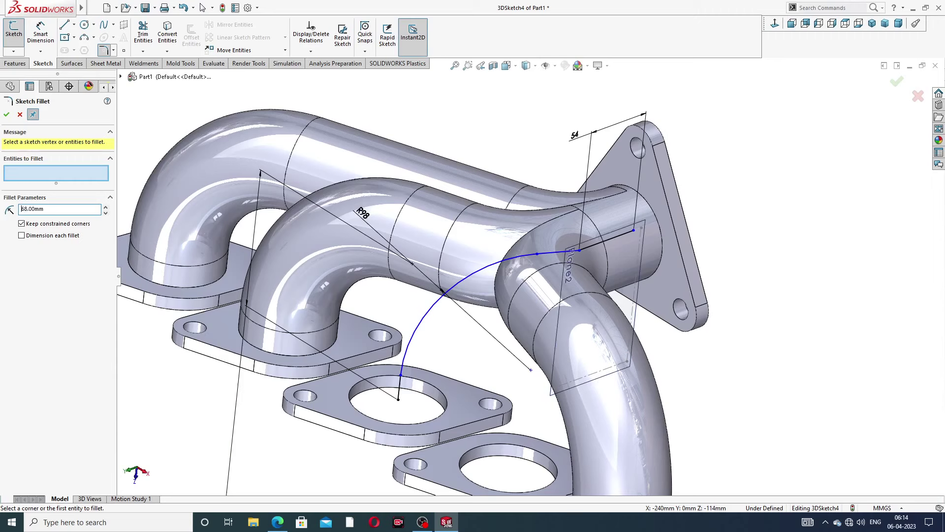
click(580, 252)
click(6, 115)
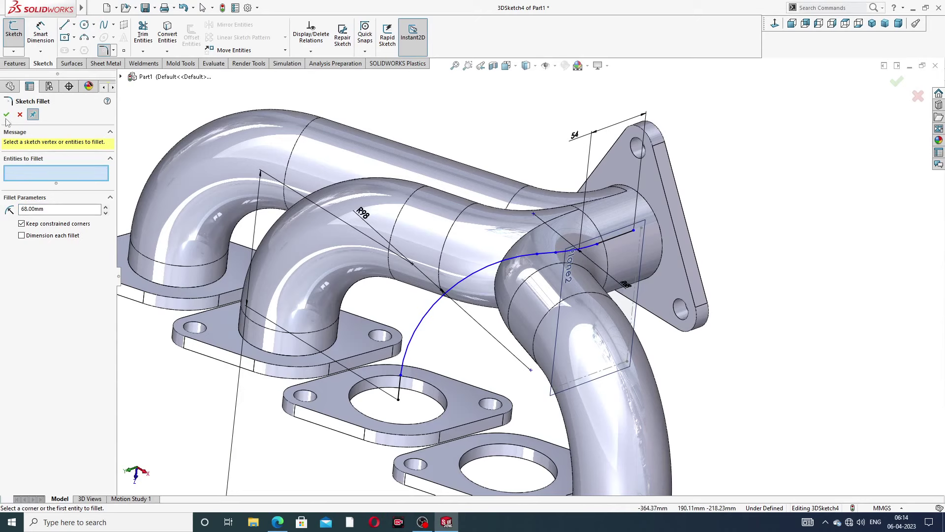
click(6, 115)
Nudge the path's outlet end point toward the flange and check the lower end point
scroll(665, 233, down, 3)
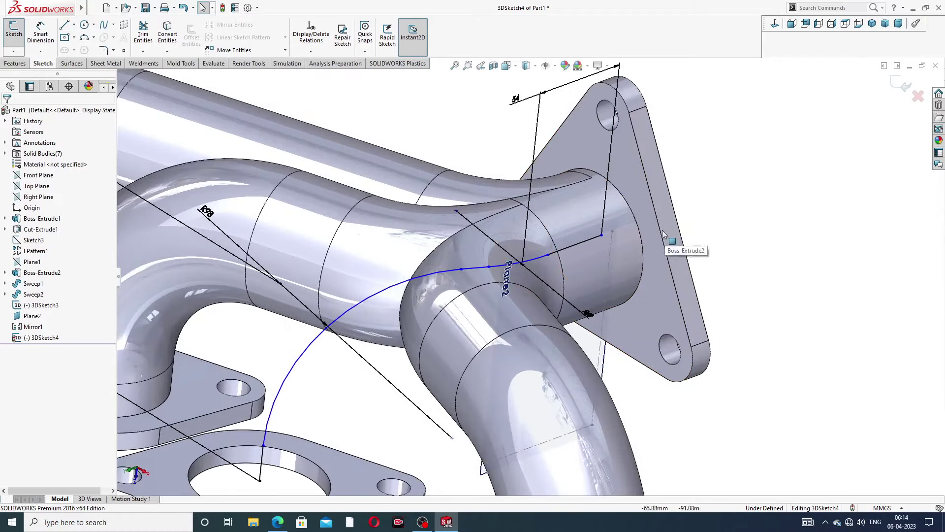
middle_drag(664, 234, 635, 246)
click(620, 254)
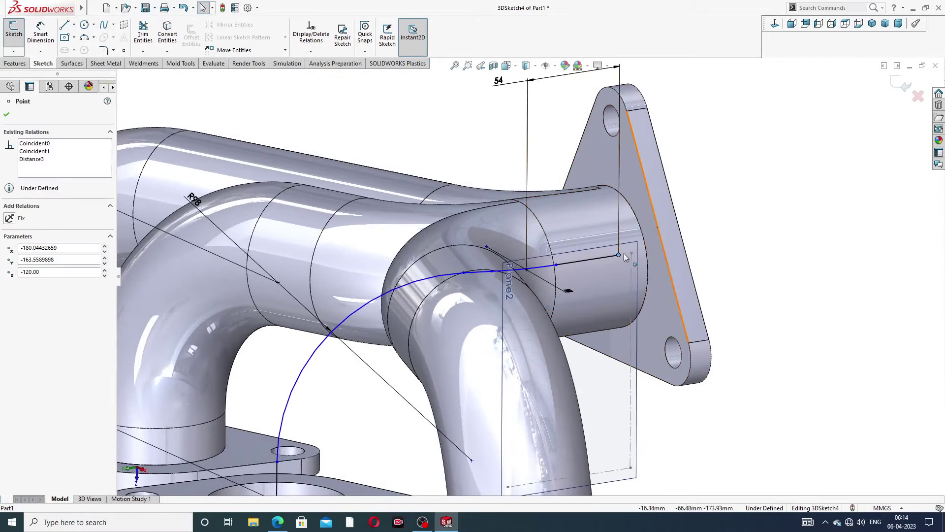
mouse_move(620, 255)
mouse_down()
mouse_move(648, 249)
mouse_move(610, 257)
mouse_up()
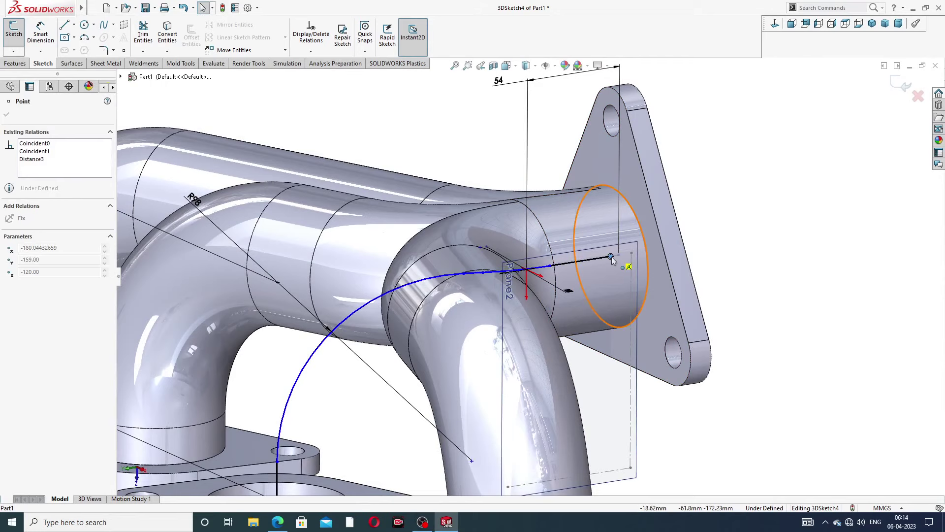
click(612, 260)
key(Escape)
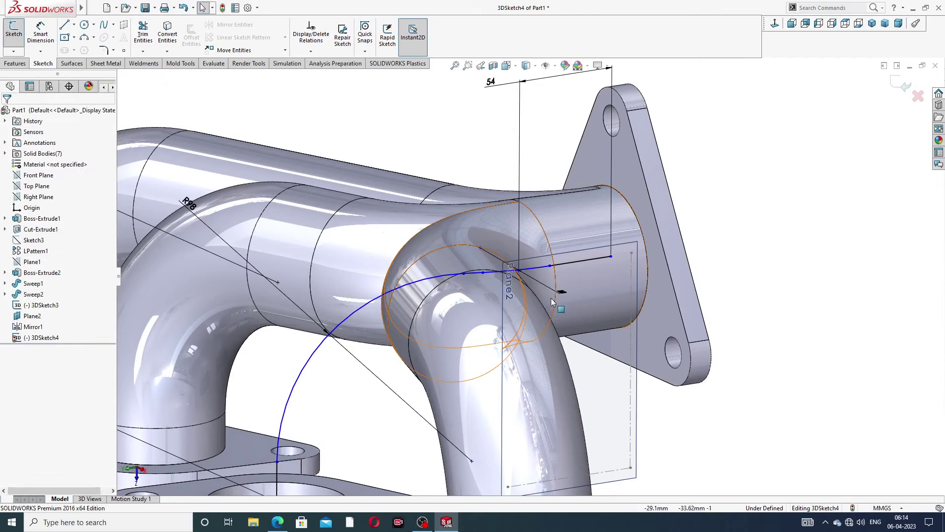
scroll(551, 298, up, 3)
scroll(379, 416, down, 5)
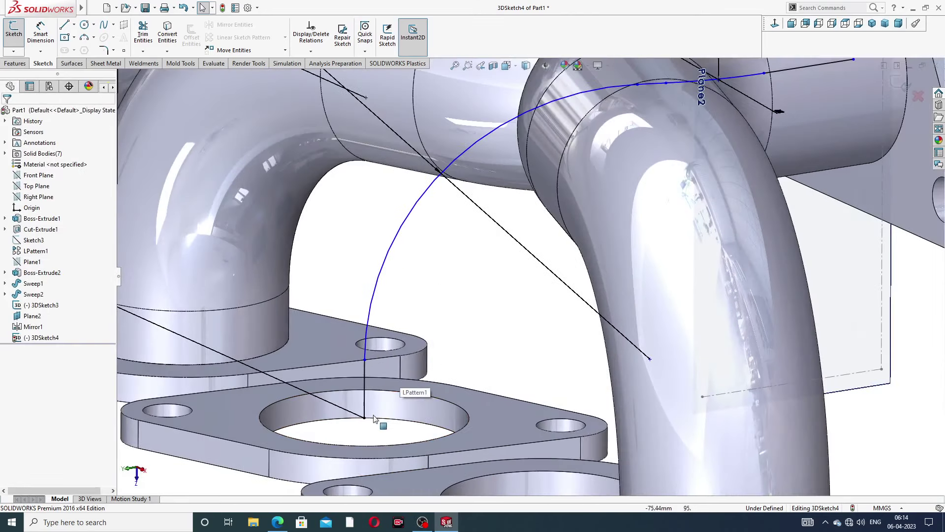
click(365, 418)
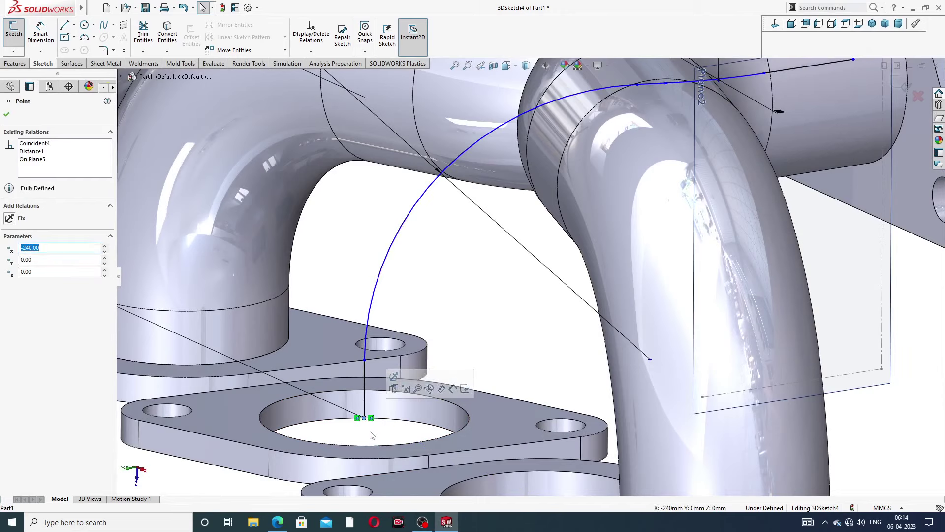
key(Escape)
click(365, 419)
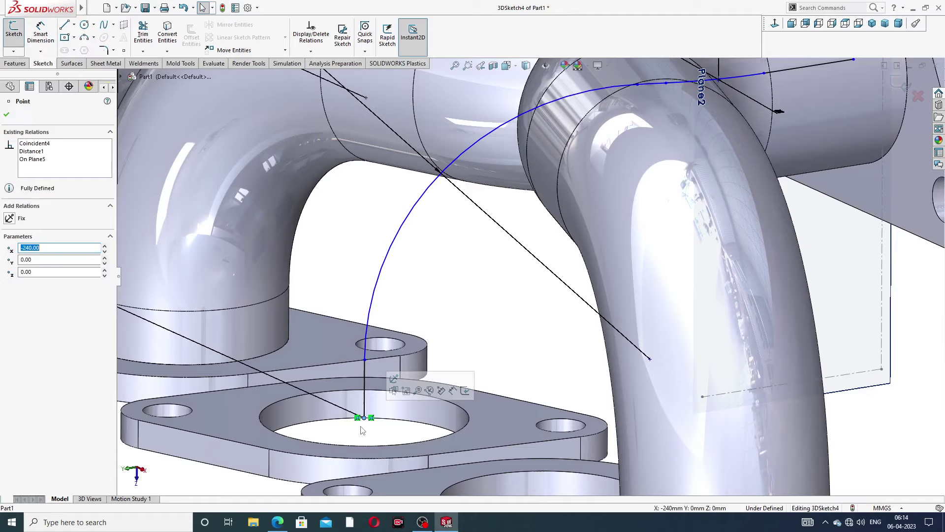
key(Escape)
Pull the path's outer end further toward the outlet flange from a new angle
scroll(702, 166, down, 5)
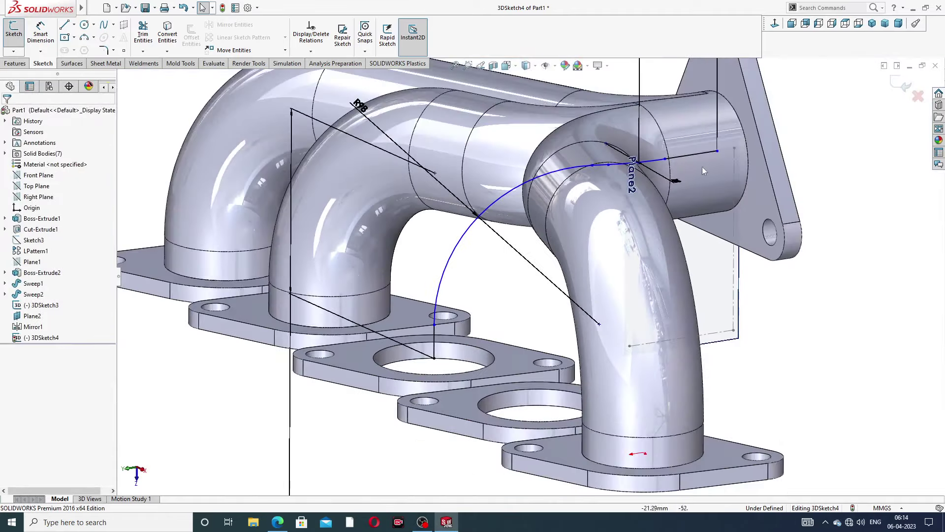
scroll(702, 167, up, 5)
middle_drag(668, 205, 719, 123)
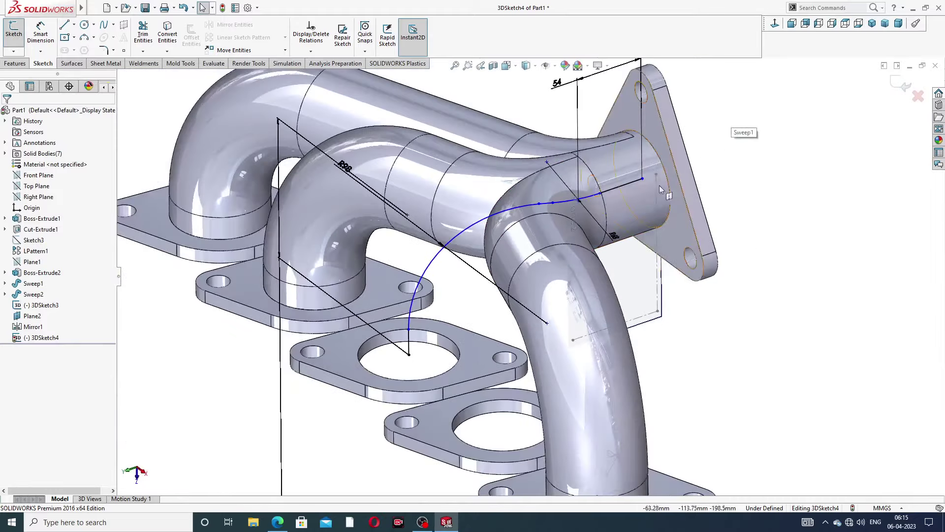
scroll(640, 177, up, 3)
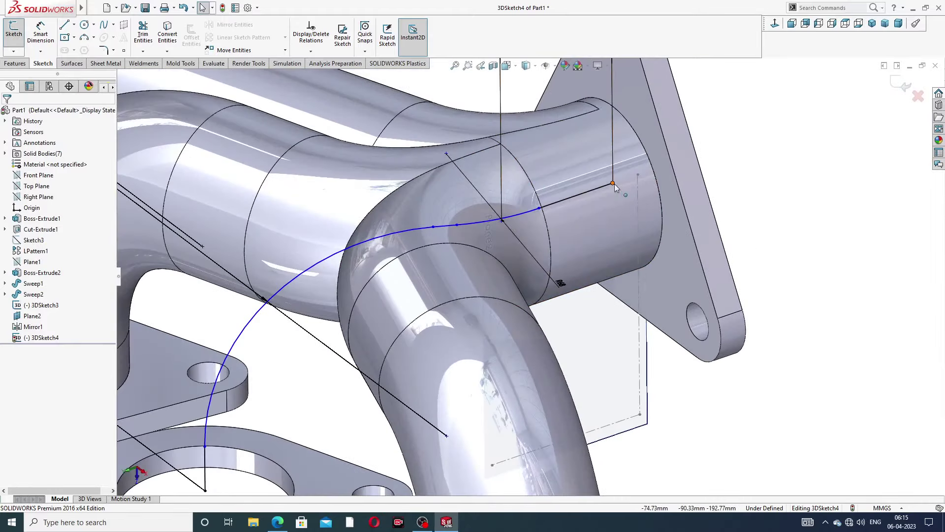
mouse_move(613, 184)
mouse_down()
mouse_move(662, 169)
mouse_move(614, 186)
mouse_up()
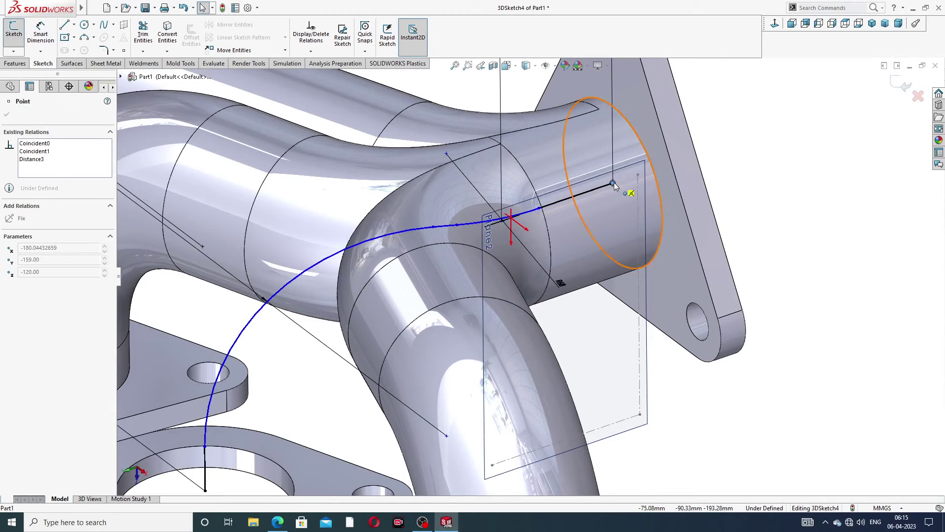
key(Escape)
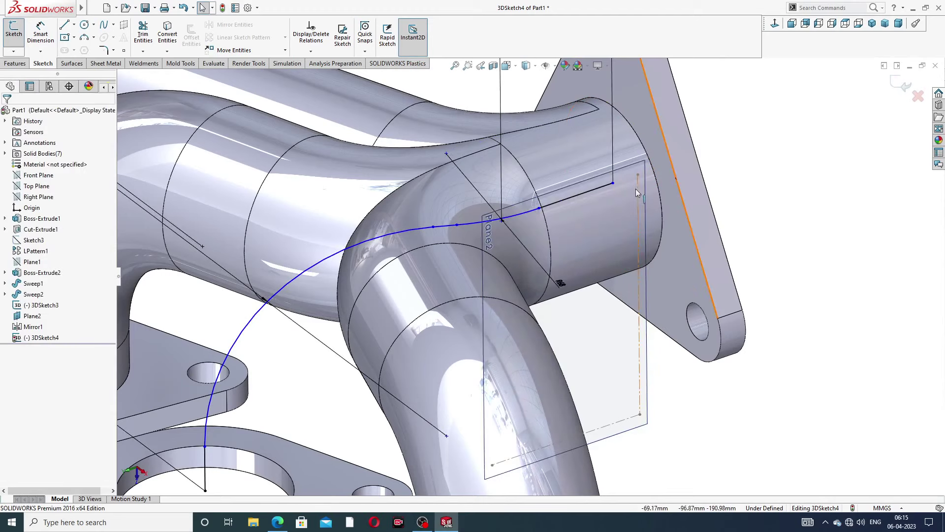
scroll(614, 184, down, 3)
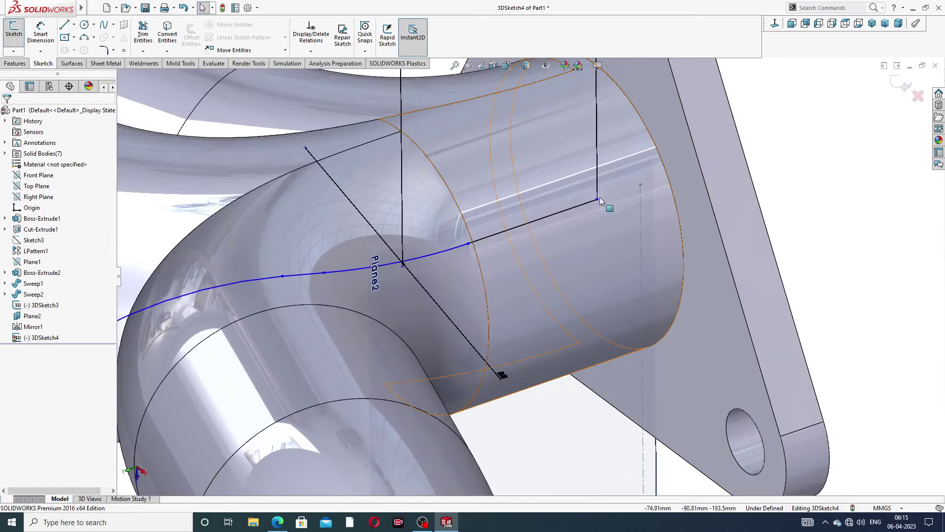
click(598, 199)
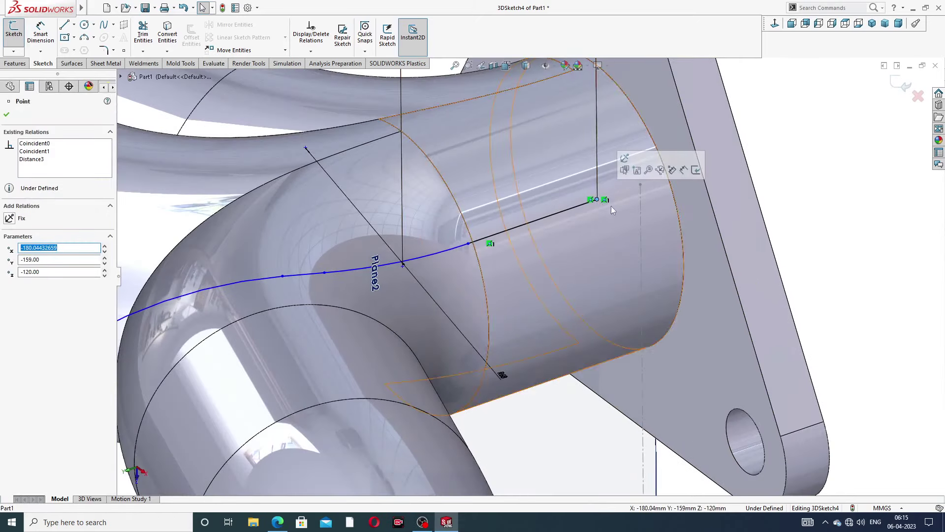
key(Escape)
scroll(754, 181, up, 5)
middle_drag(589, 201, 554, 198)
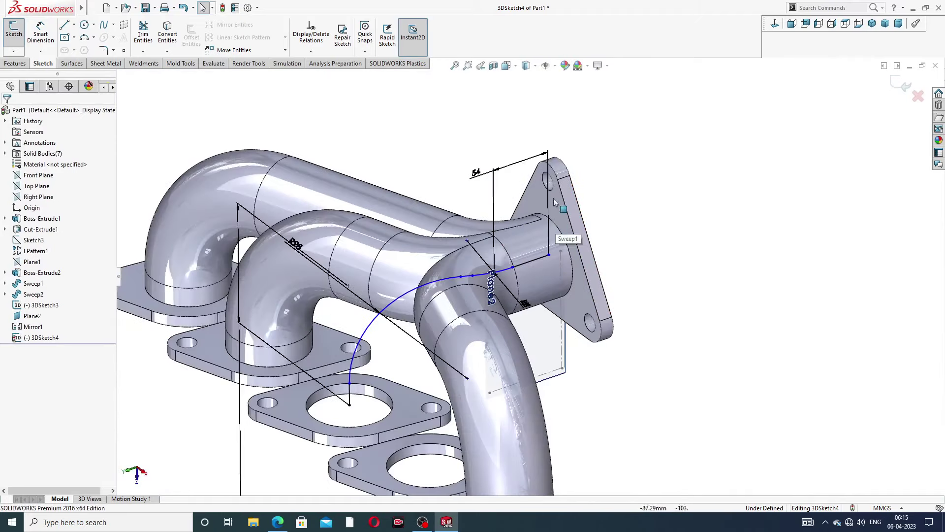
Close 3DSketch4 and select the triangular outlet flange face to sketch on
click(487, 299)
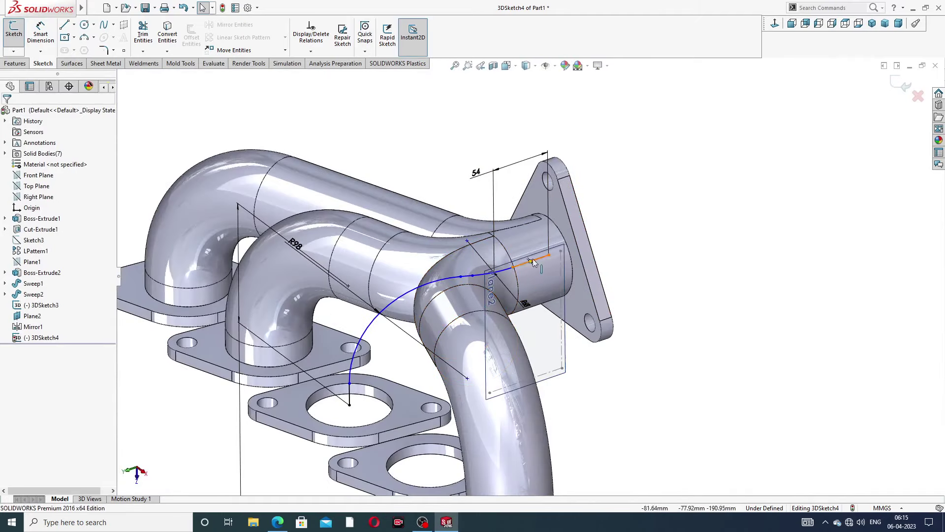
click(904, 88)
mouse_move(690, 228)
middle_down()
mouse_move(714, 185)
mouse_move(715, 205)
mouse_move(571, 249)
middle_up()
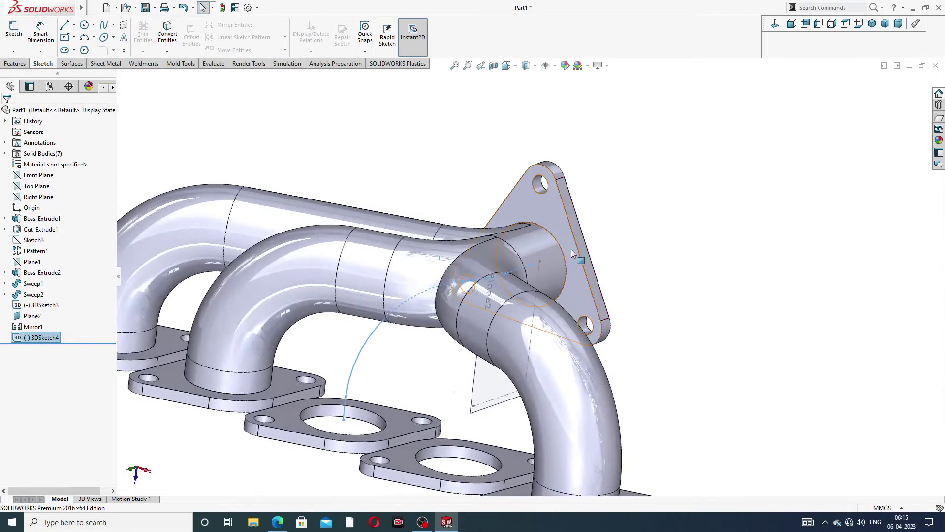
click(558, 223)
Sketch a profile circle on the flange face by converting its round bore edge
click(604, 200)
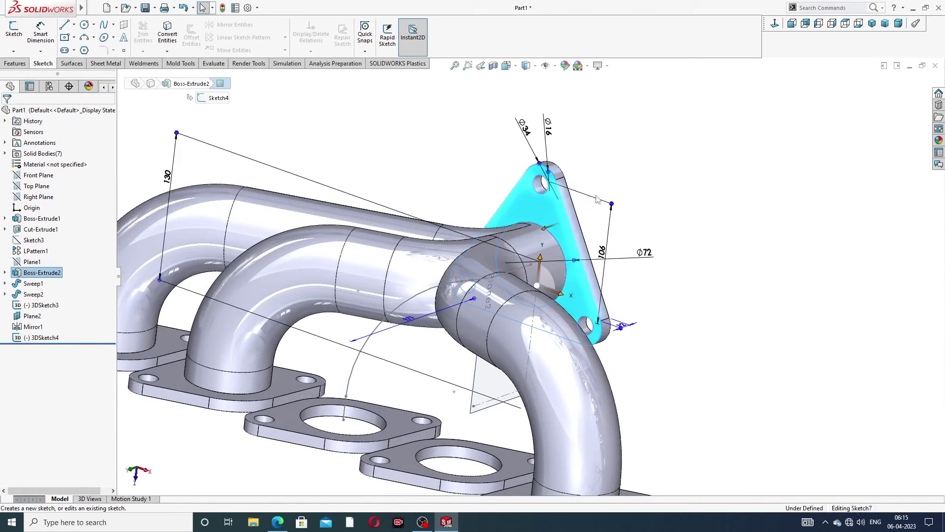
scroll(563, 251, down, 3)
click(542, 237)
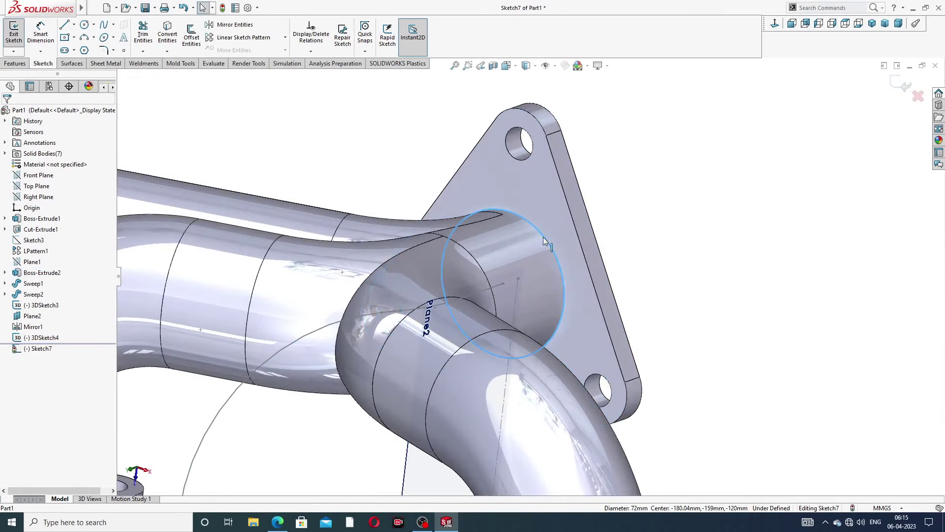
click(167, 34)
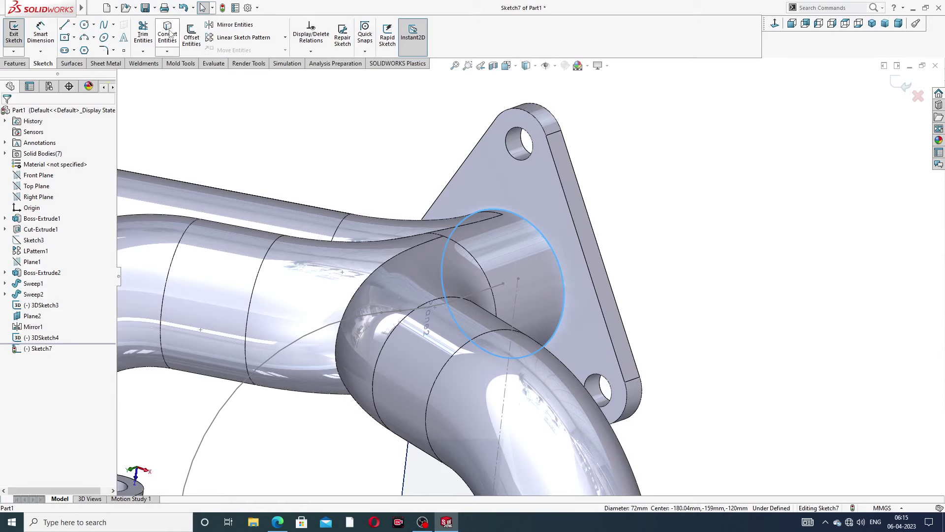
scroll(560, 243, down, 5)
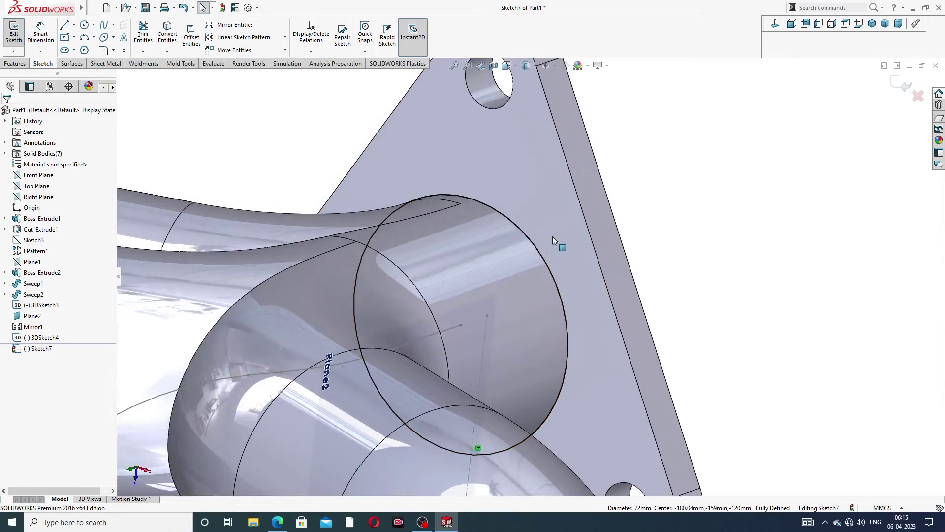
click(904, 85)
Sweep the Sketch7 circle along 3DSketch4 to create the Sweep3 pipe
scroll(713, 197, up, 3)
scroll(530, 241, up, 3)
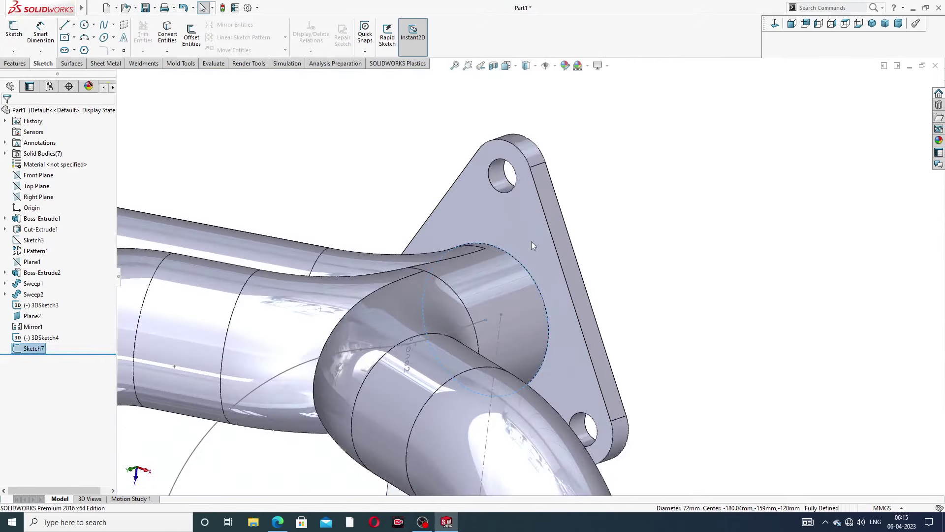
click(15, 64)
click(93, 24)
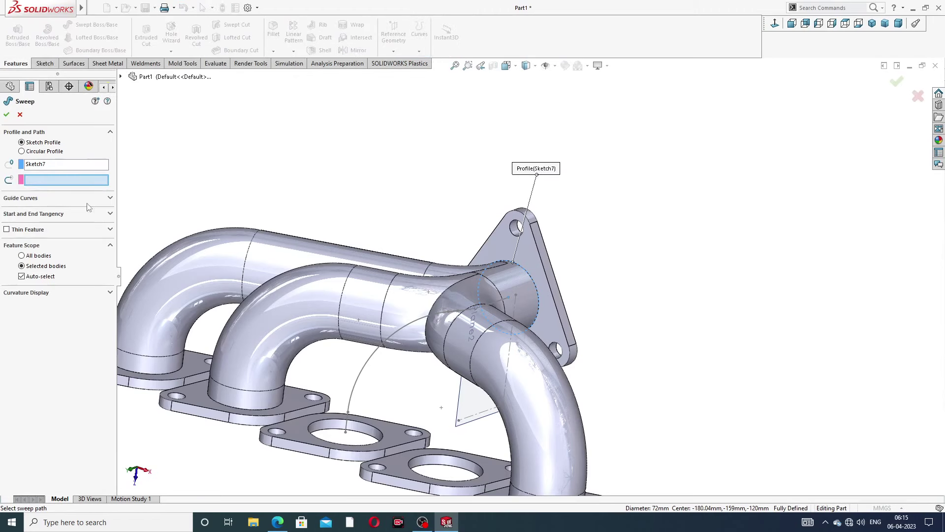
click(407, 326)
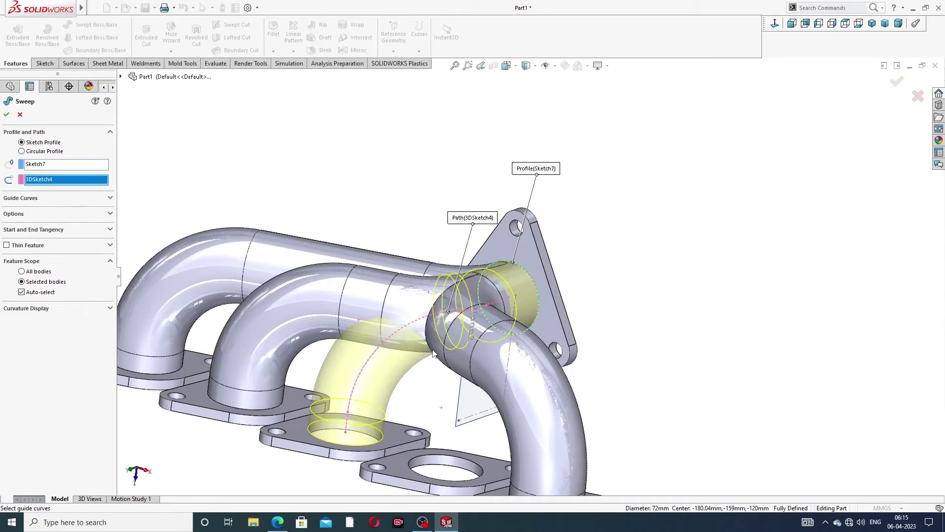
mouse_move(435, 354)
middle_down()
mouse_move(455, 346)
mouse_move(438, 378)
mouse_move(449, 386)
mouse_move(441, 374)
middle_up()
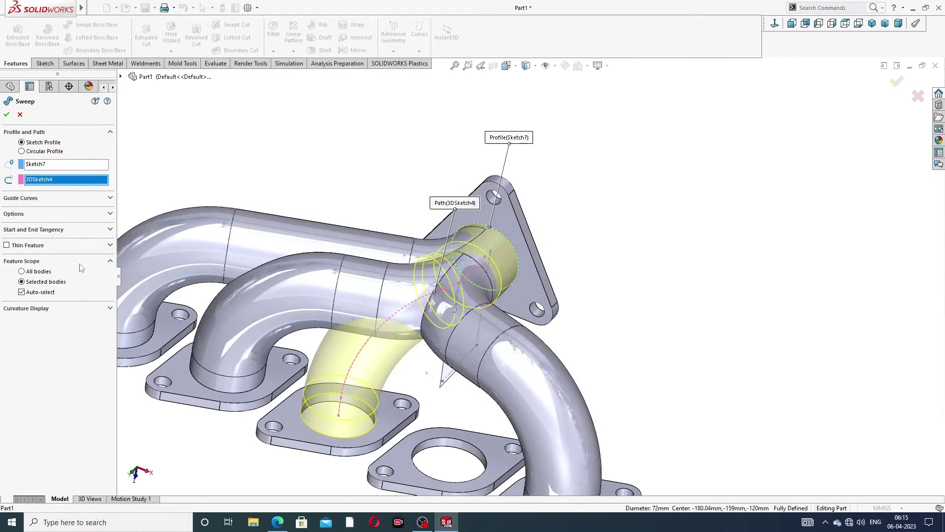
click(7, 115)
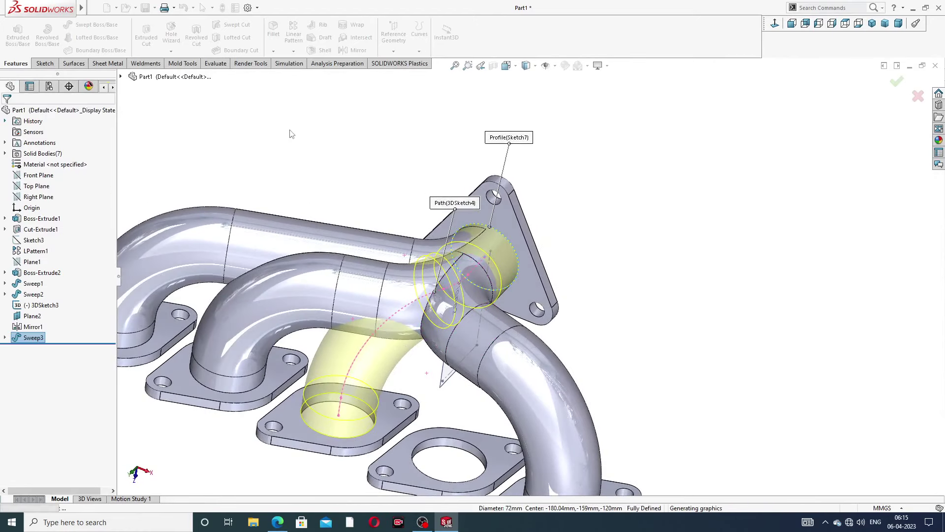
click(365, 146)
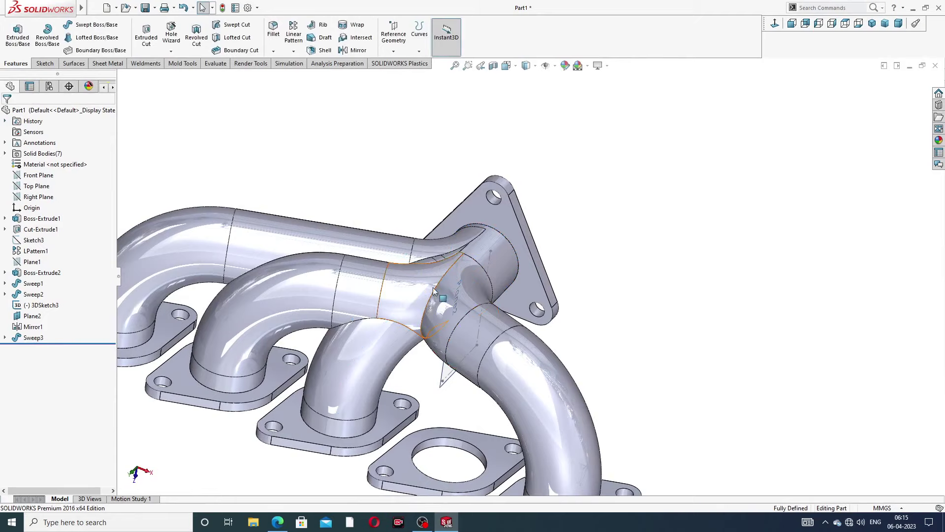
middle_drag(432, 287, 407, 207)
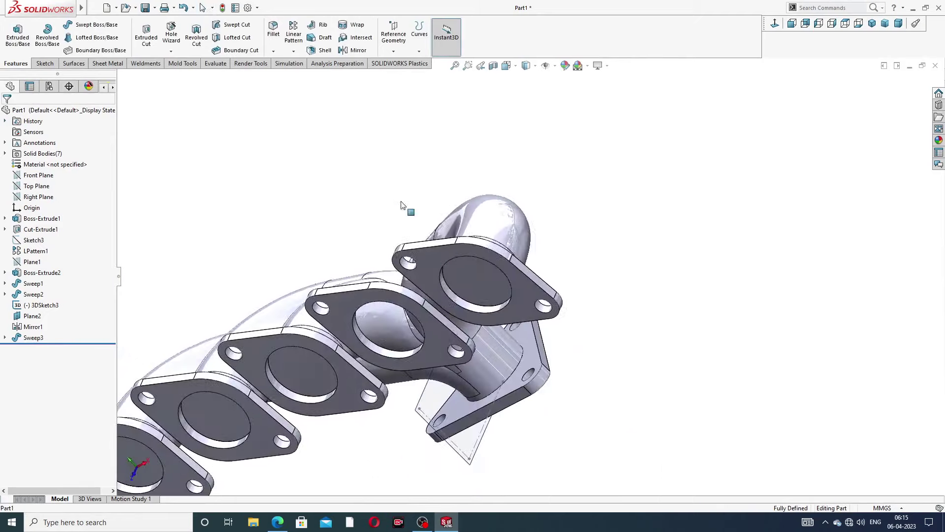
scroll(455, 248, down, 3)
middle_drag(454, 248, 458, 451)
middle_drag(378, 178, 503, 163)
scroll(503, 161, up, 2)
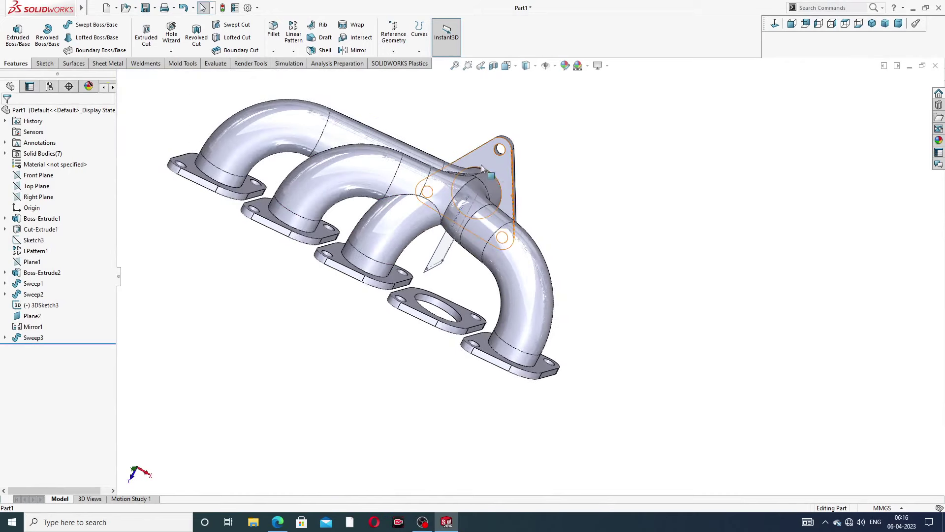
Mirror Sweep3 across Plane2 to create the Mirror2 pipe
click(352, 50)
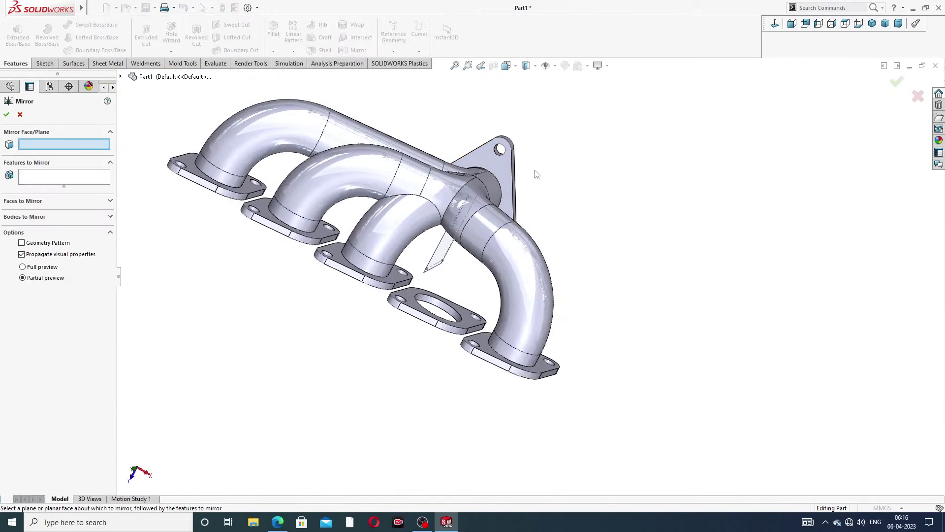
middle_drag(535, 173, 384, 120)
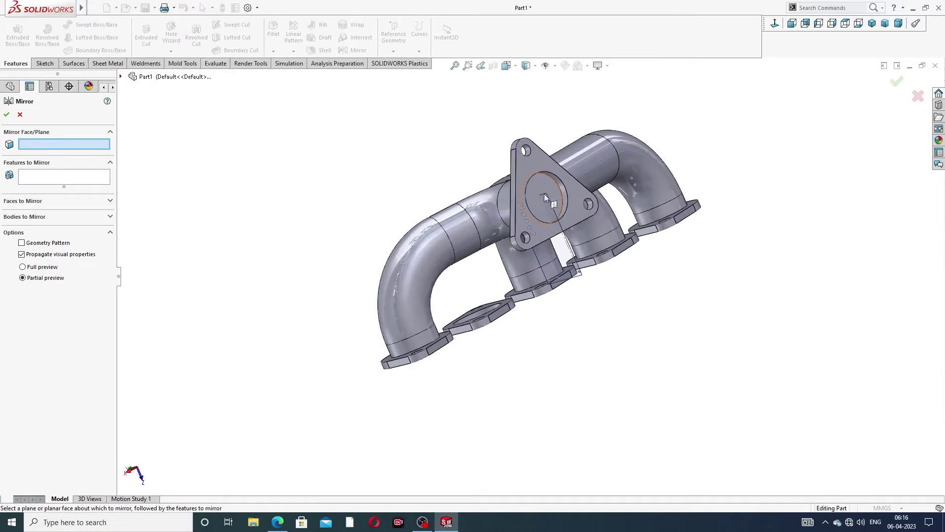
middle_drag(573, 182, 579, 217)
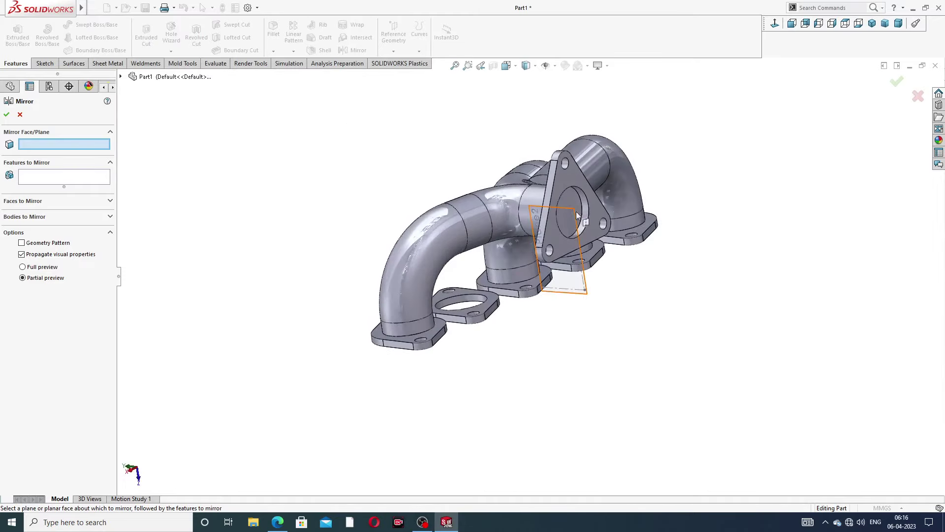
click(586, 274)
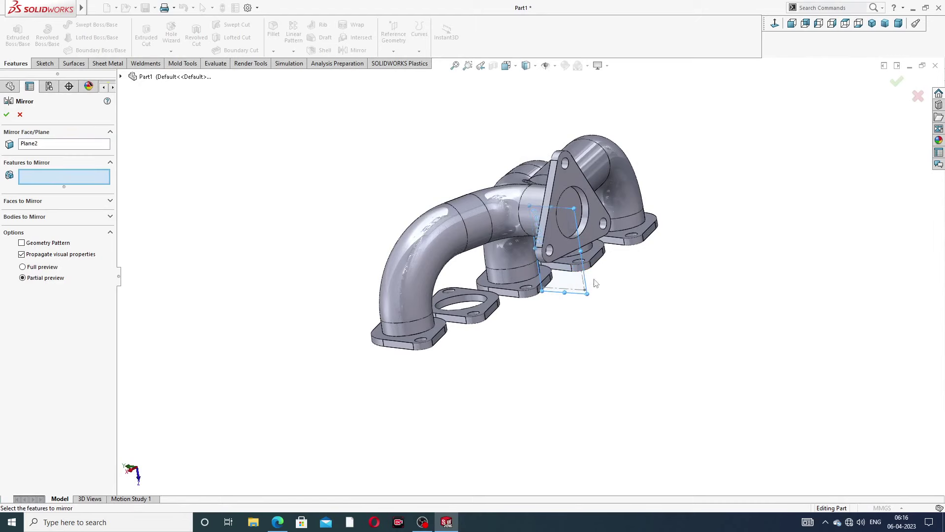
middle_drag(596, 283, 601, 250)
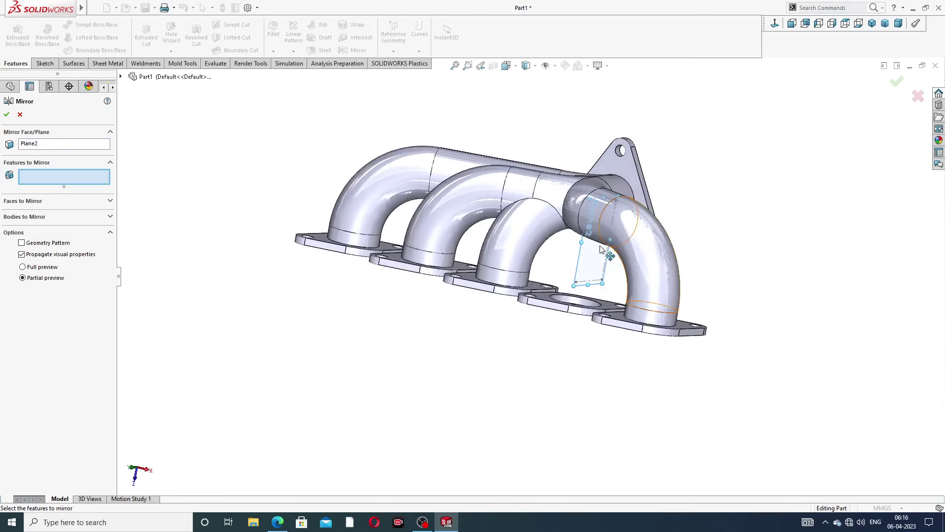
click(120, 76)
click(160, 304)
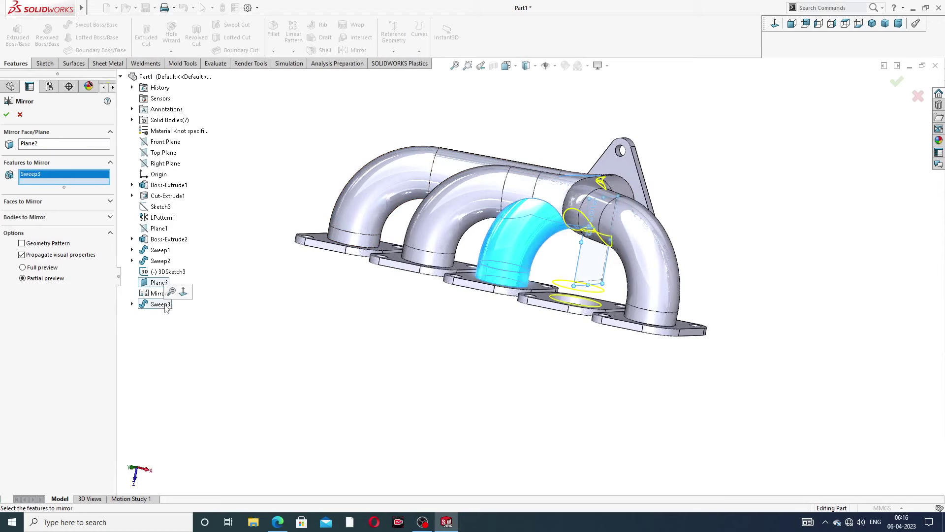
middle_drag(364, 277, 414, 315)
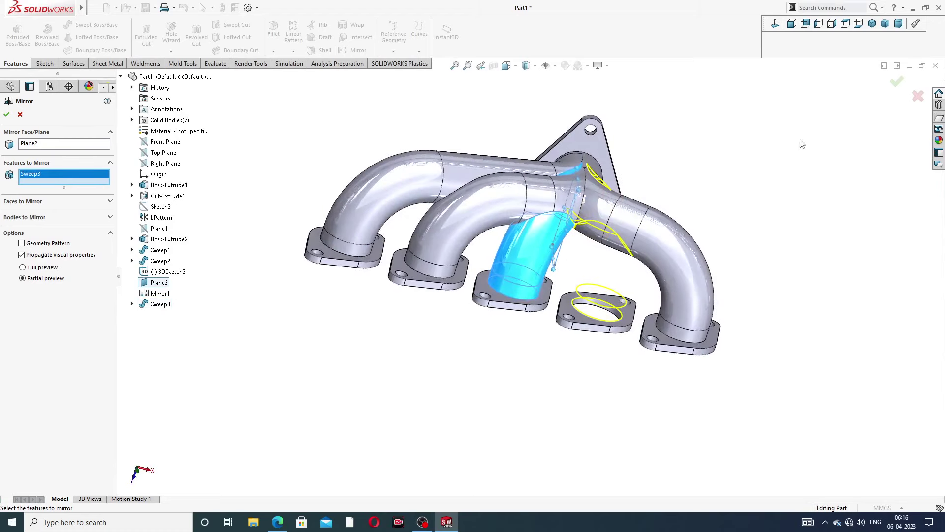
click(901, 83)
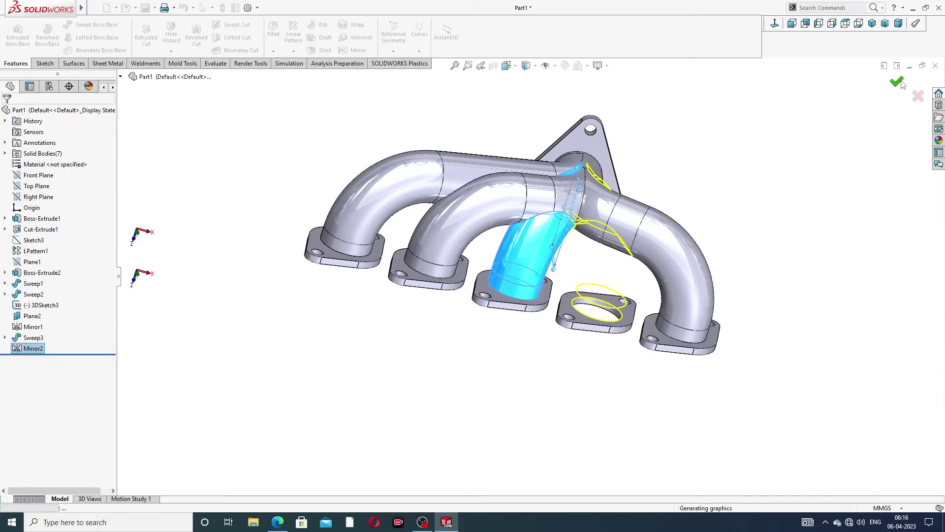
Hide the leftover 3DSketch3 line
middle_drag(720, 157, 668, 114)
middle_drag(553, 196, 585, 280)
scroll(532, 246, down, 5)
click(555, 217)
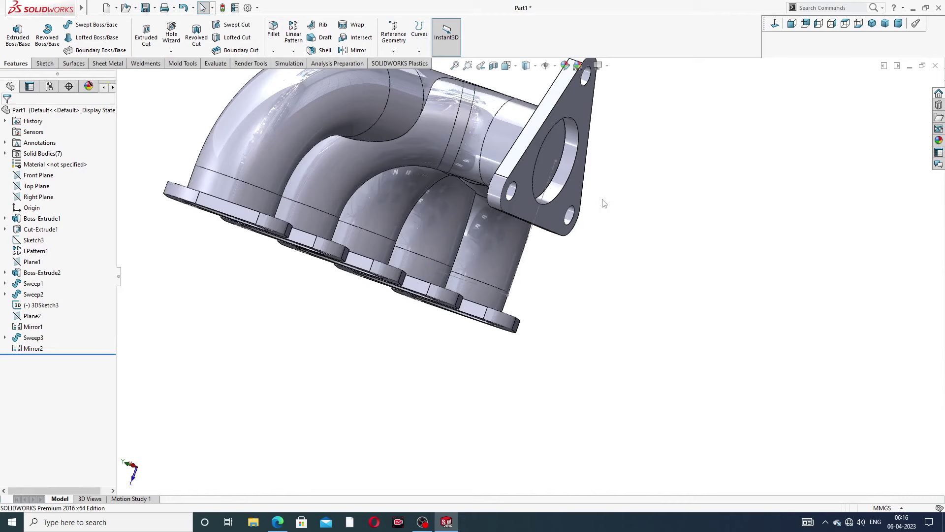
scroll(571, 216, down, 4)
double_click(536, 238)
click(558, 220)
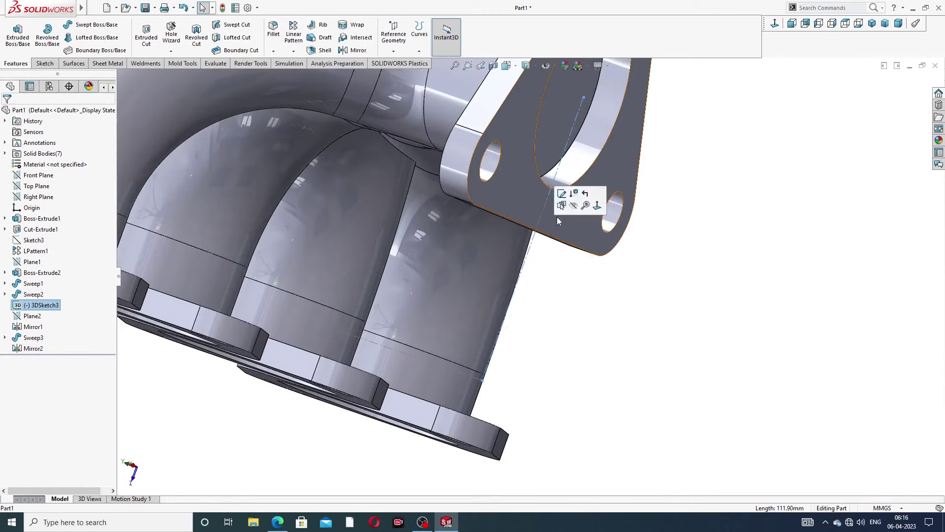
click(574, 206)
scroll(677, 197, up, 5)
middle_drag(677, 197, 590, 120)
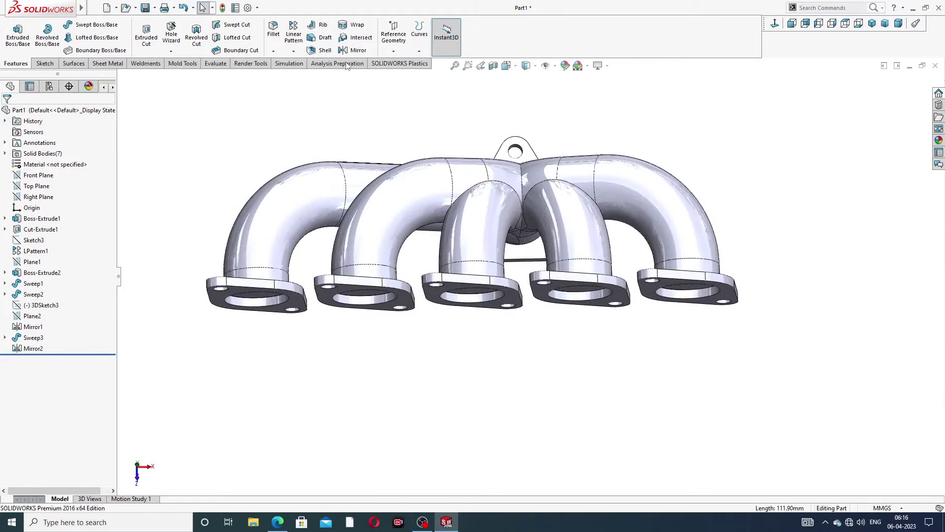
Shell the manifold to 1 mm, removing the five inlet bore faces and the outlet flange face
click(323, 51)
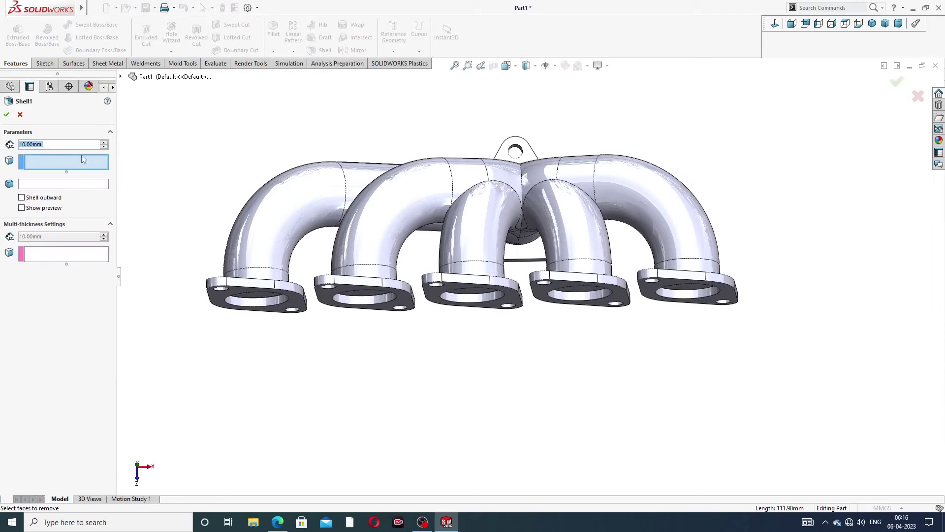
text(1)
key(Return)
middle_drag(399, 265, 315, 224)
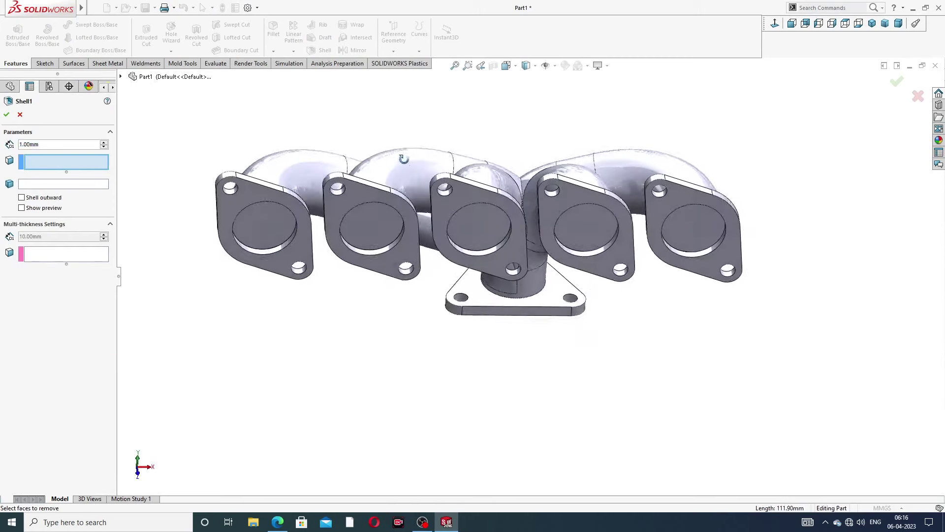
click(288, 223)
click(376, 222)
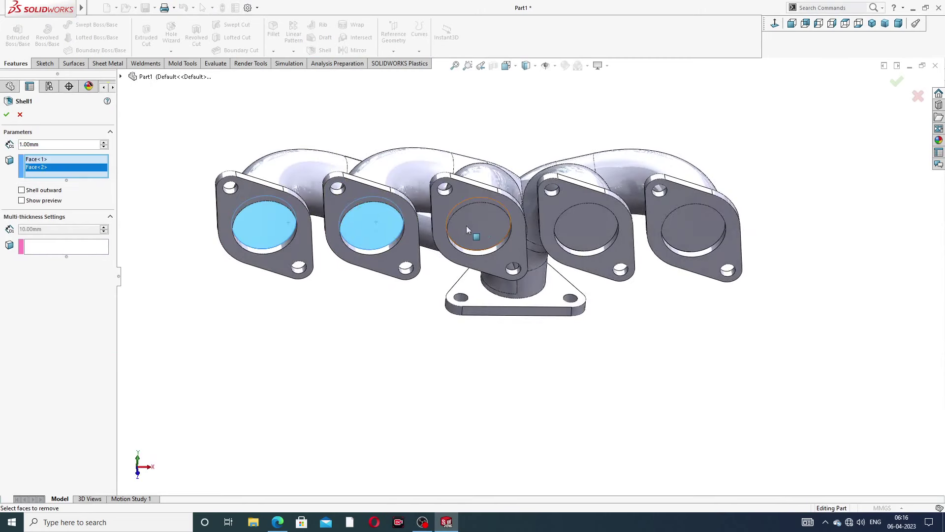
click(468, 226)
click(589, 228)
click(692, 226)
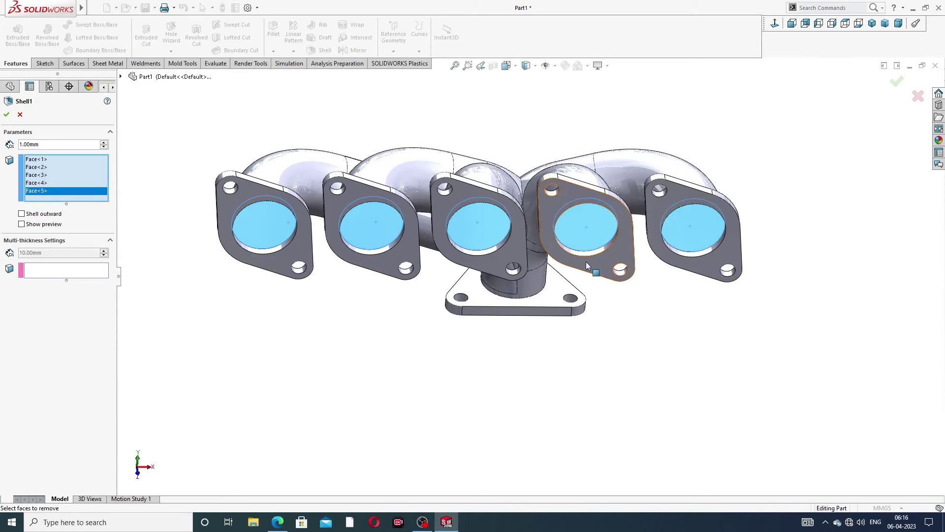
middle_drag(586, 261, 530, 300)
click(532, 304)
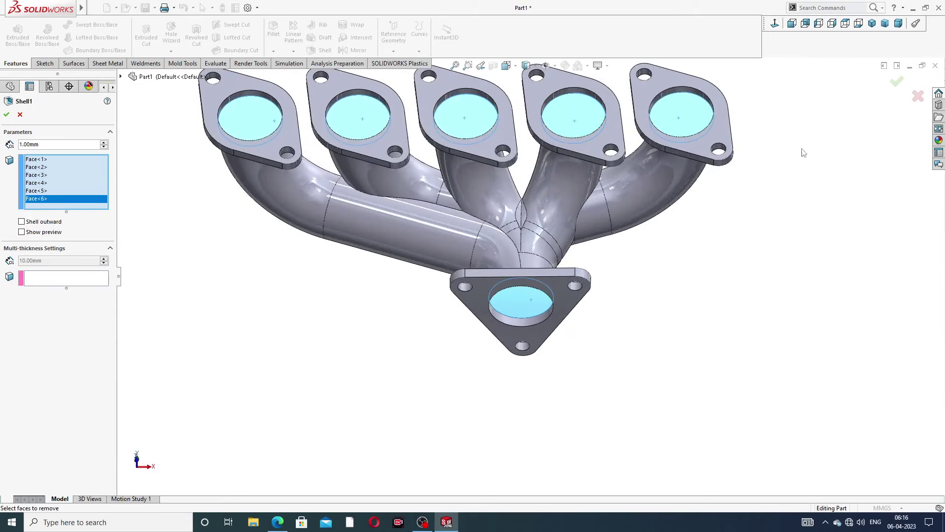
click(897, 82)
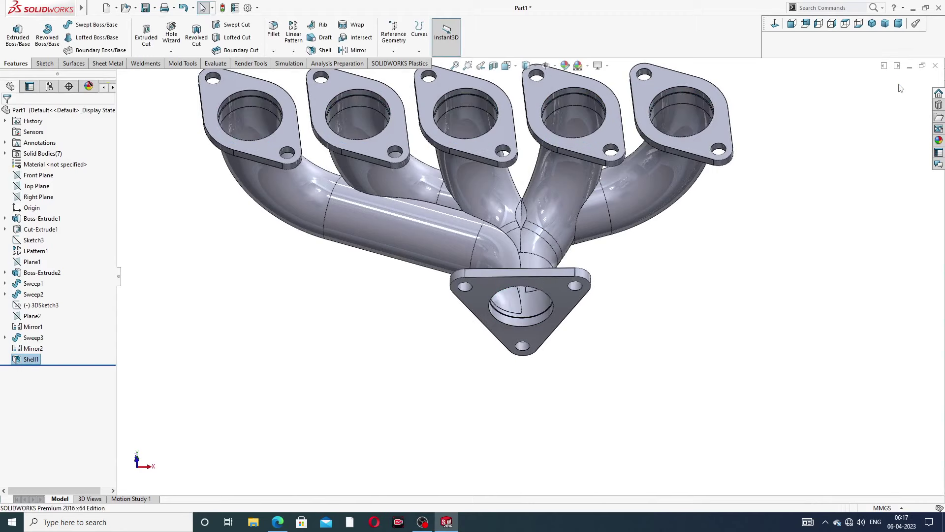
Apply the Metal > Nickel polished nickel appearance to the manifold
scroll(535, 149, up, 3)
middle_drag(535, 149, 507, 164)
scroll(506, 259, down, 3)
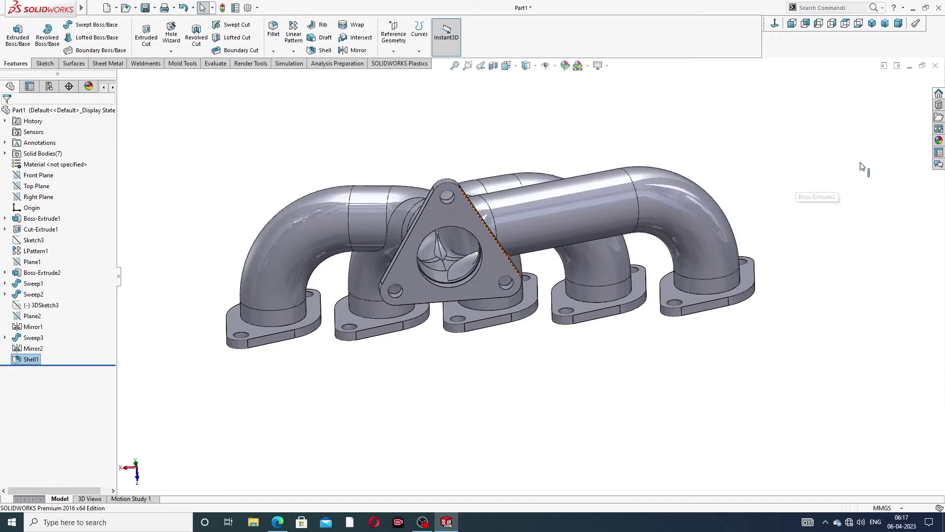
click(939, 141)
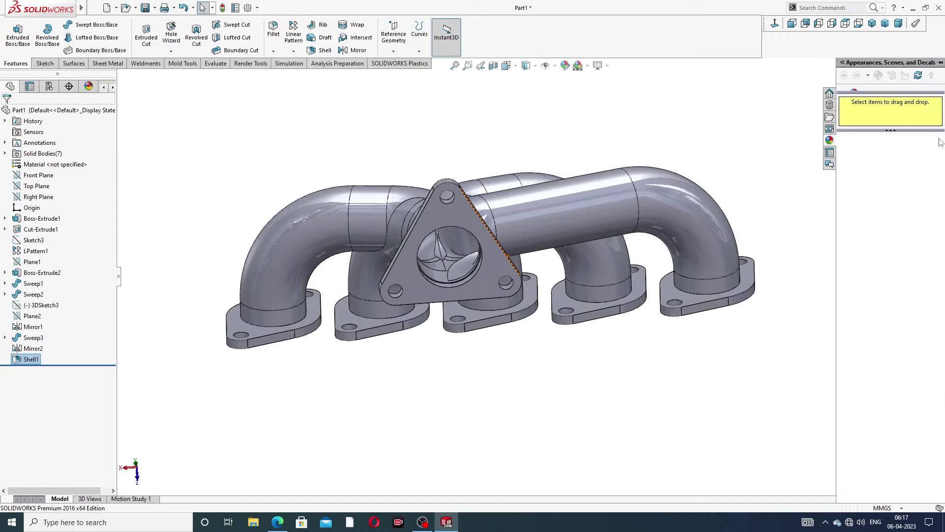
click(884, 95)
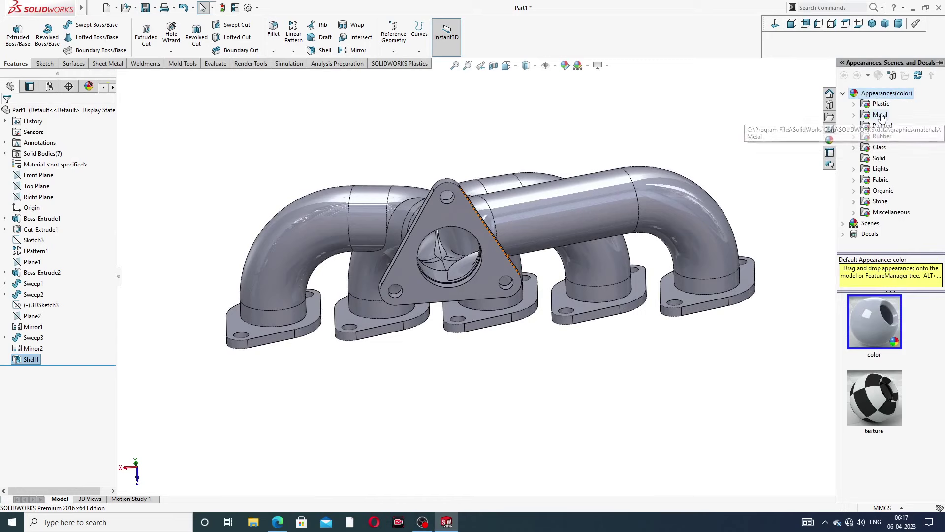
click(882, 114)
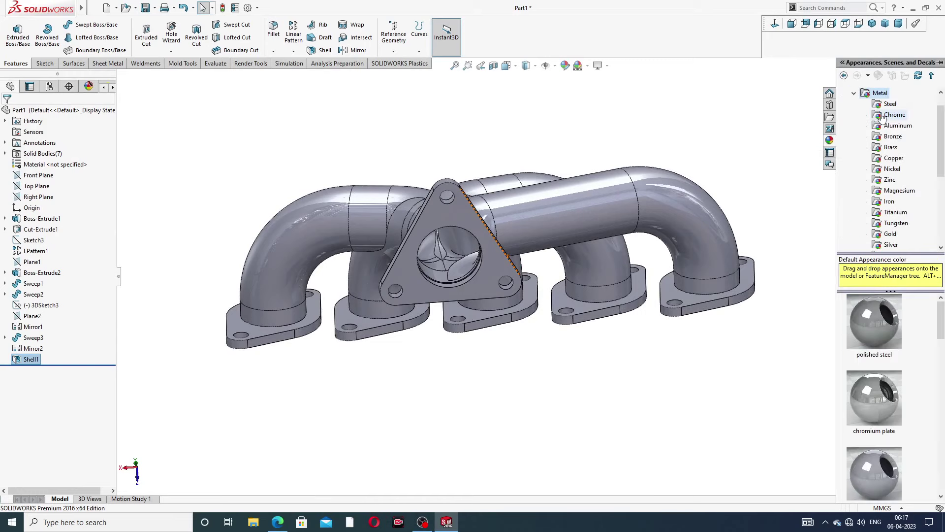
click(892, 169)
double_click(879, 309)
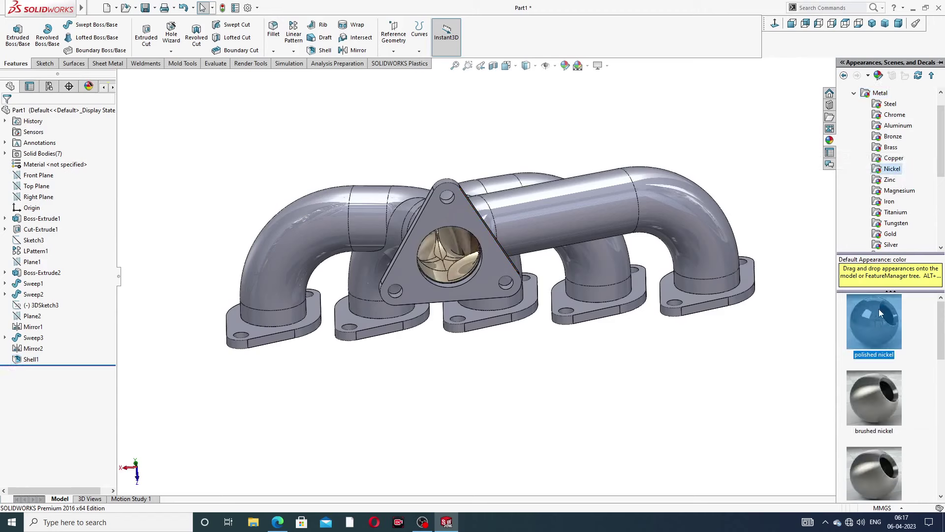
click(588, 334)
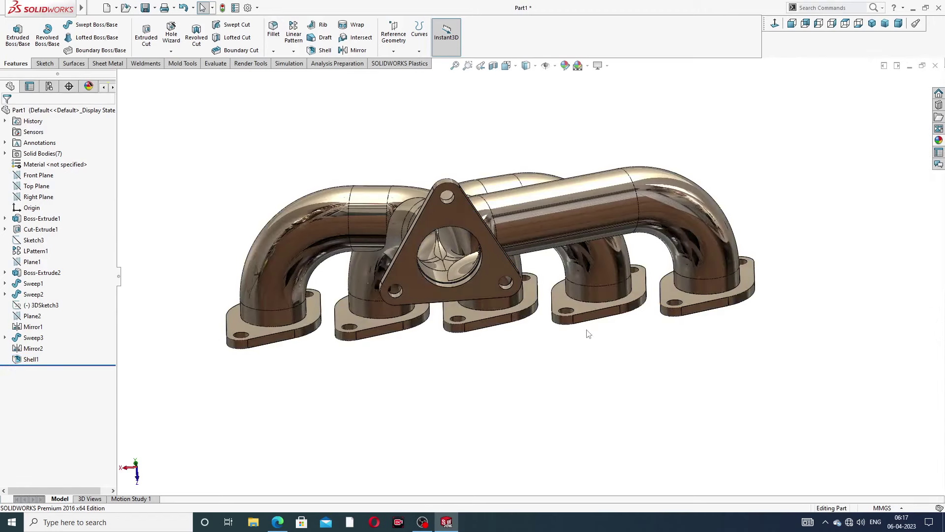
Inspect the nickel manifold from several angles and compare it with the reference PDF
middle_drag(603, 295, 410, 348)
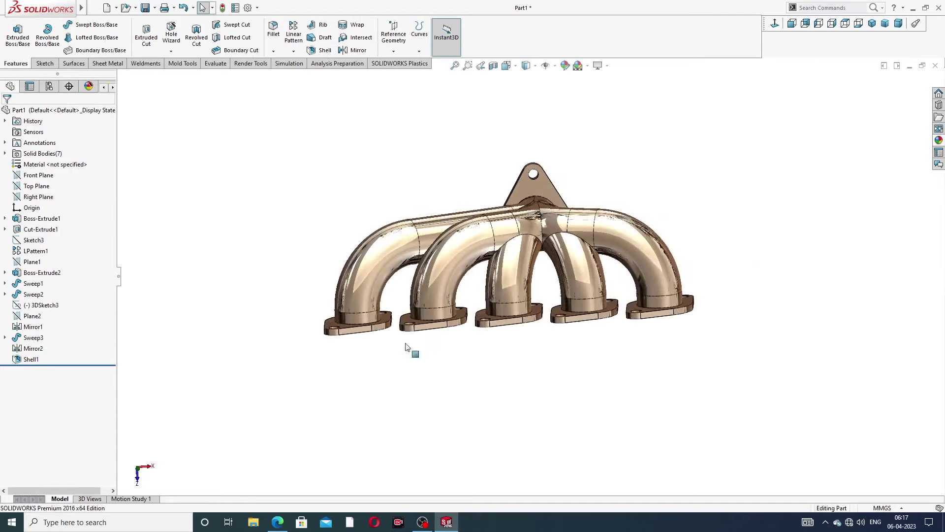
middle_drag(538, 248, 590, 153)
scroll(542, 263, down, 3)
middle_drag(649, 226, 647, 241)
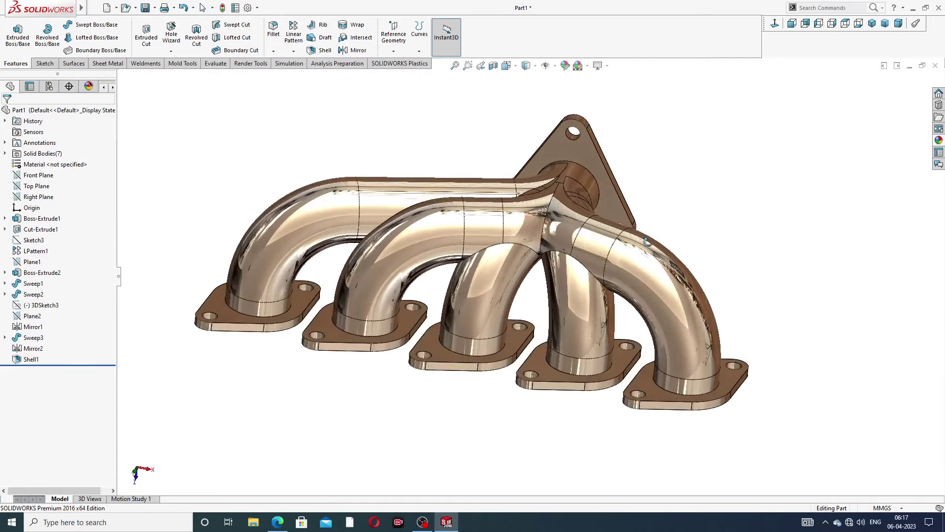
click(278, 522)
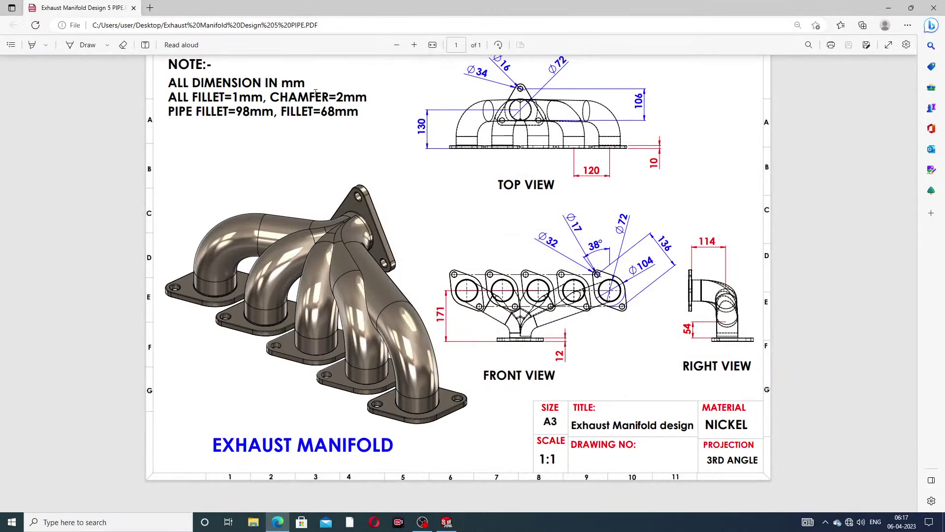
click(282, 525)
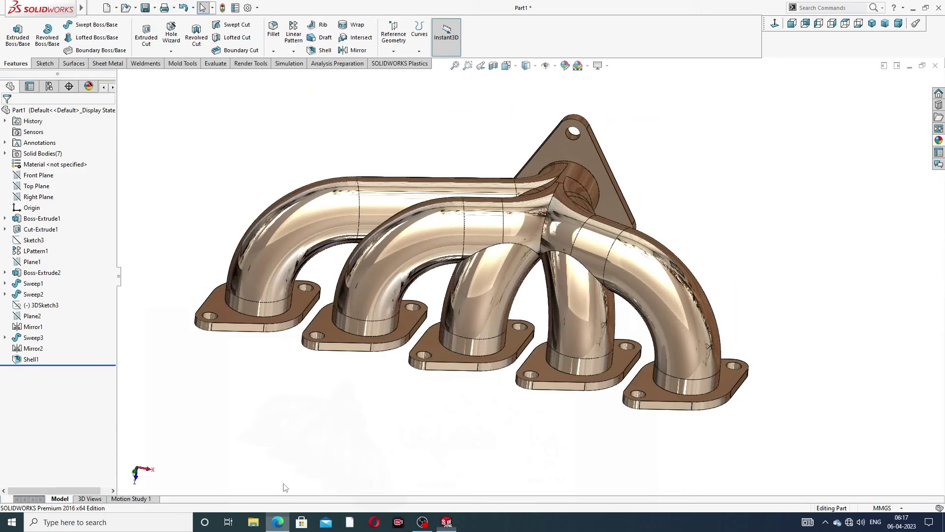
Chamfer the triangular flange's bore edge at 2 mm, 45°
click(273, 51)
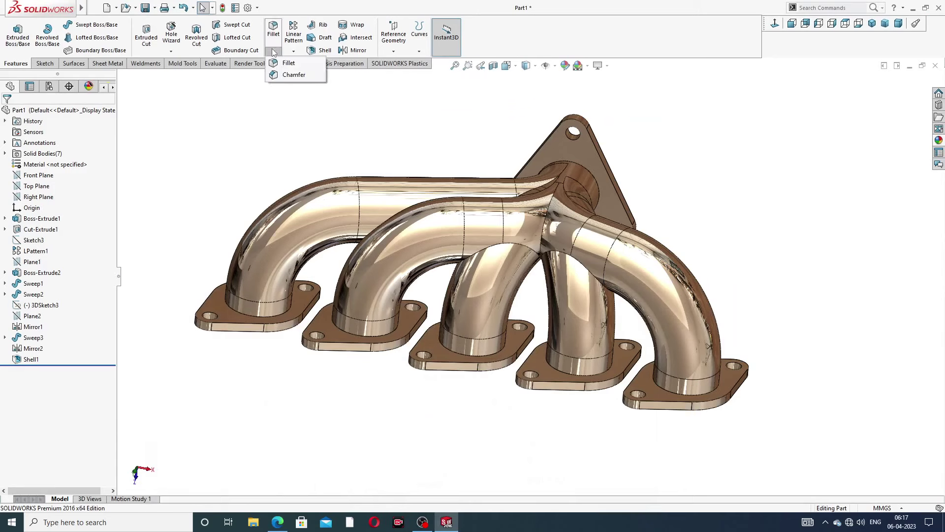
click(294, 75)
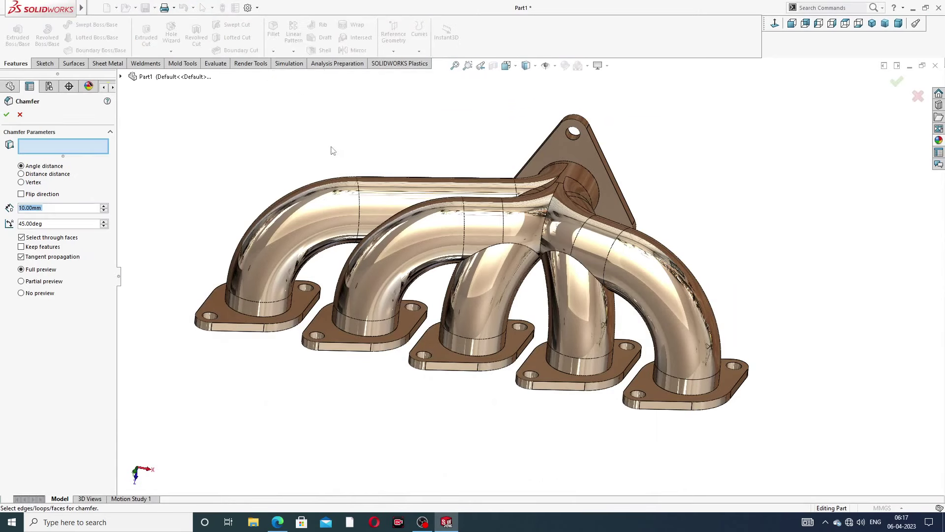
text(2)
key(Return)
middle_drag(670, 142, 515, 173)
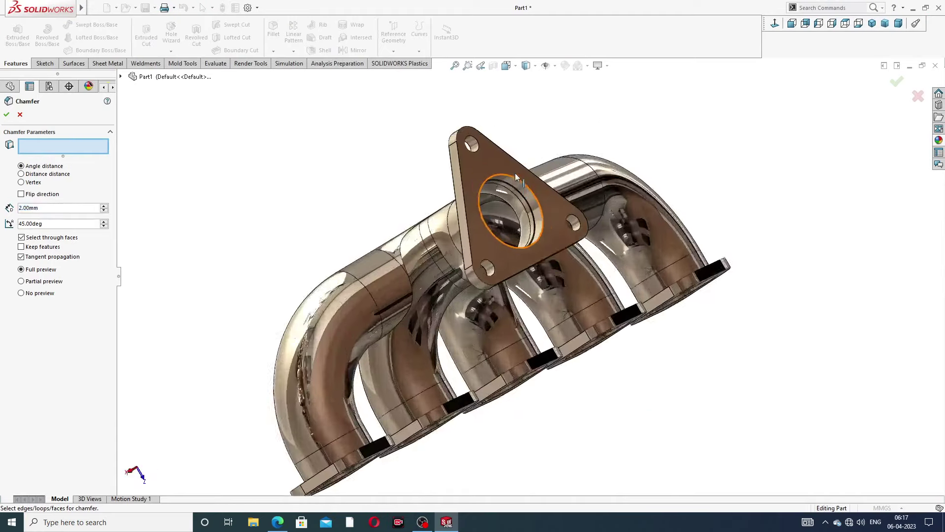
scroll(516, 173, down, 3)
click(489, 185)
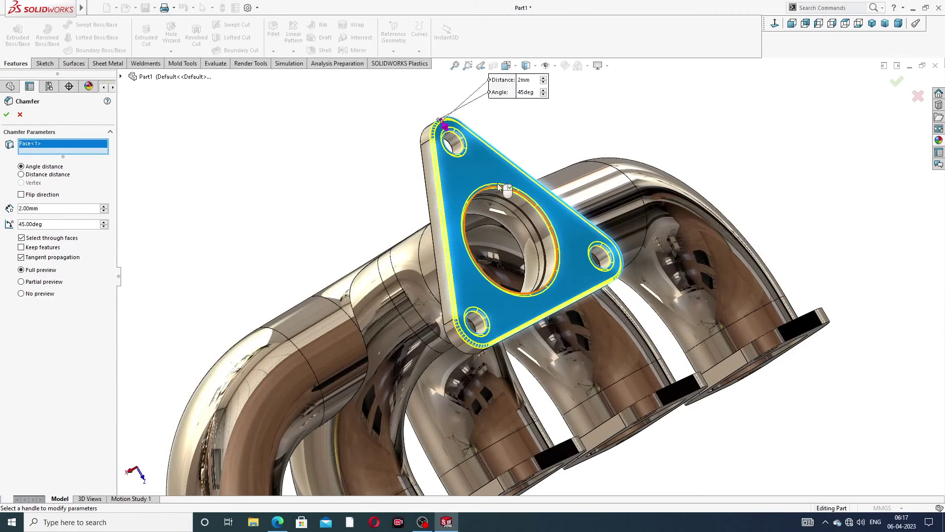
click(20, 115)
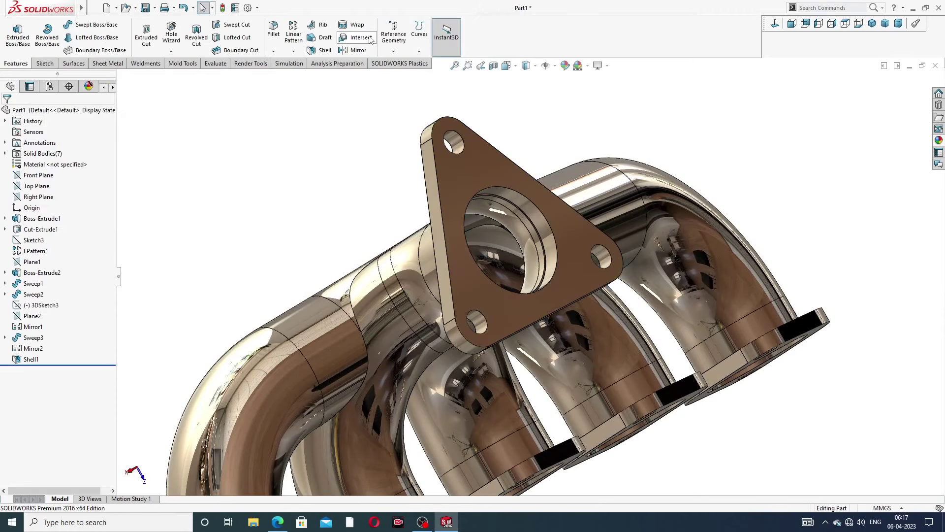
click(274, 51)
click(292, 75)
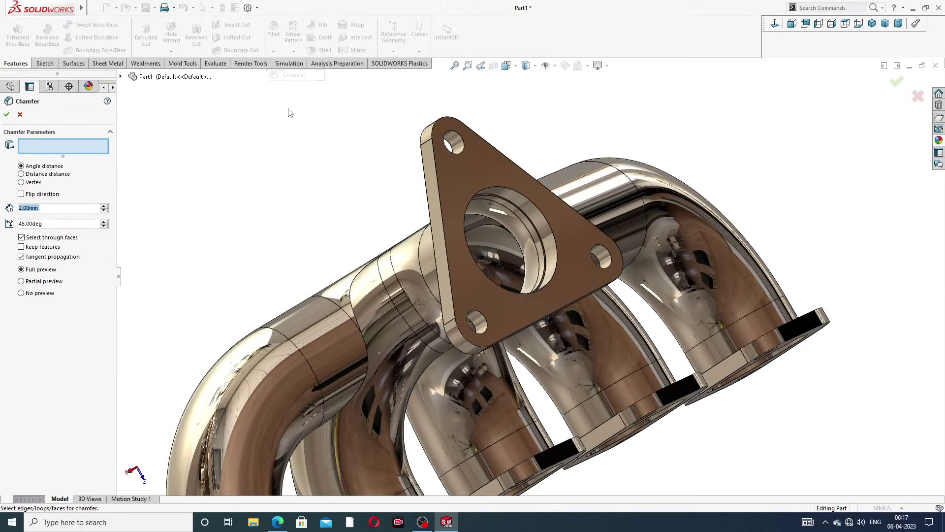
click(499, 190)
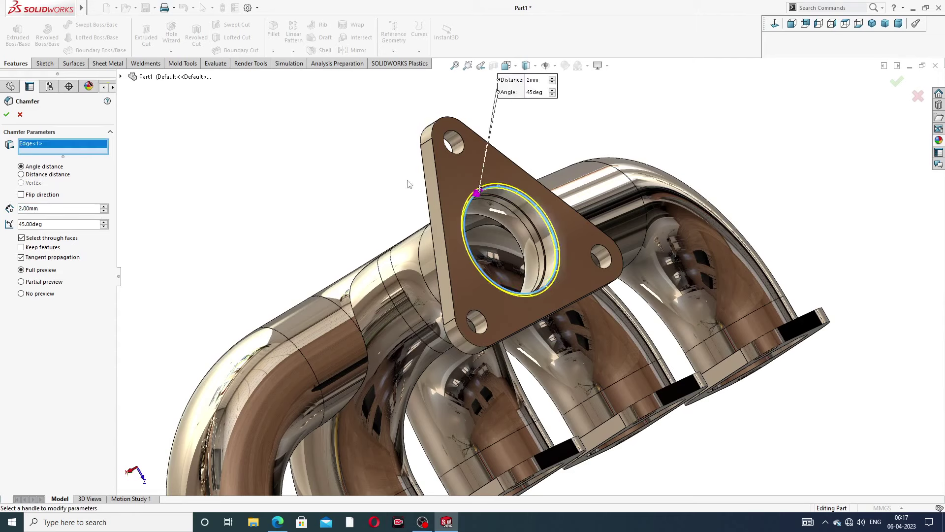
click(7, 115)
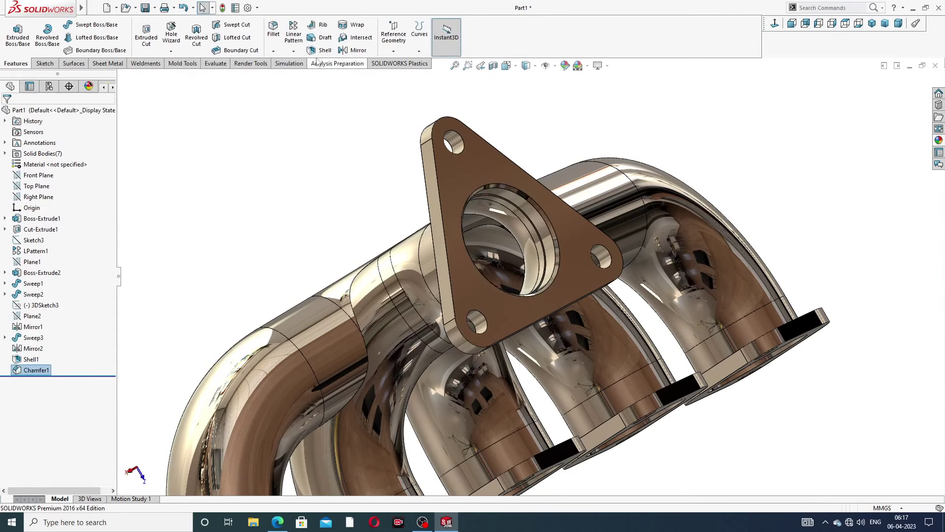
Chamfer the first outlet flange's bore edge at 2 mm
click(274, 51)
click(295, 77)
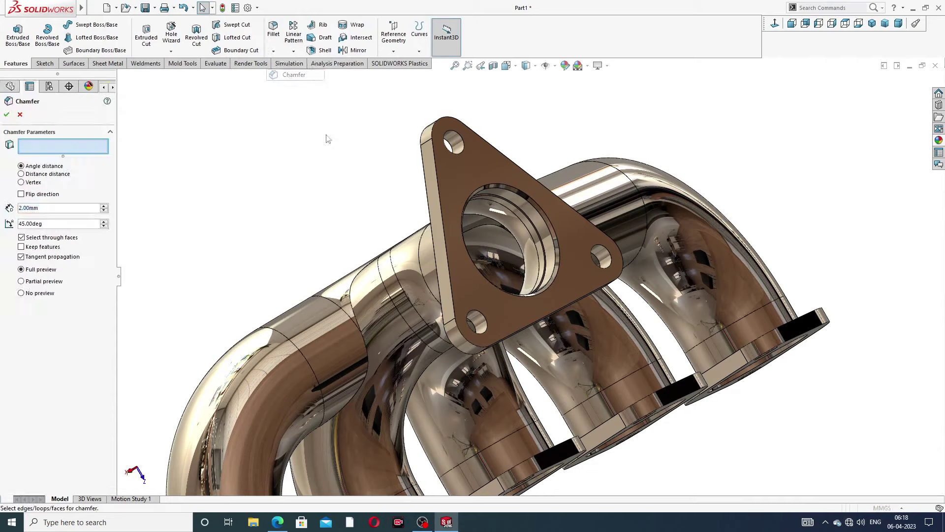
scroll(463, 340, up, 2)
middle_drag(463, 353, 389, 340)
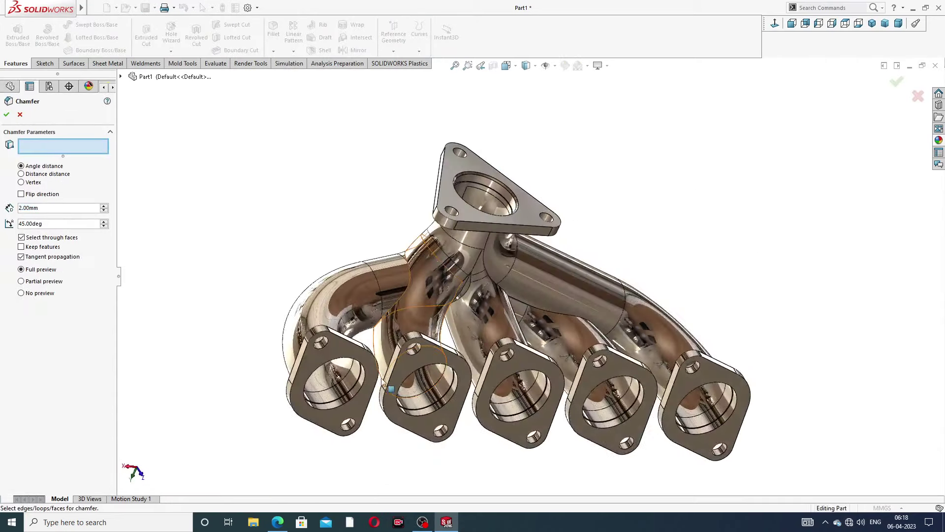
scroll(354, 335, down, 4)
click(350, 329)
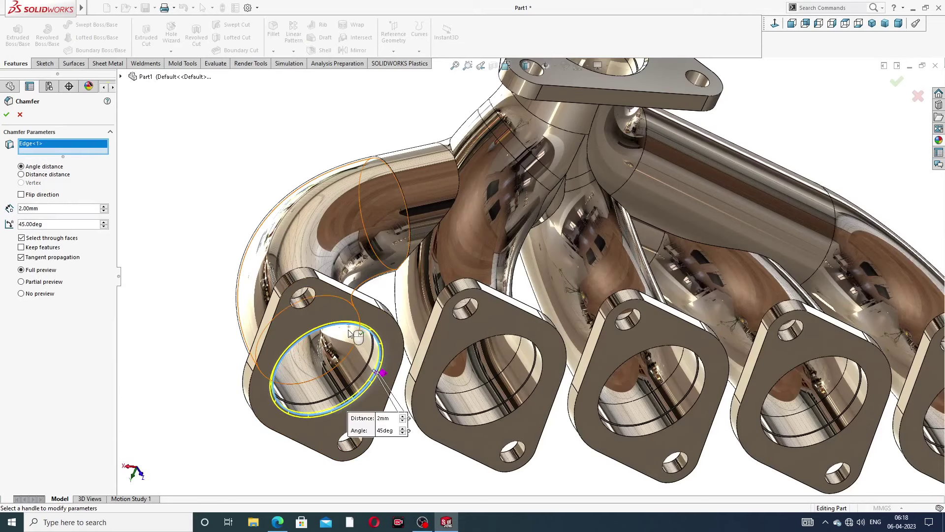
click(6, 115)
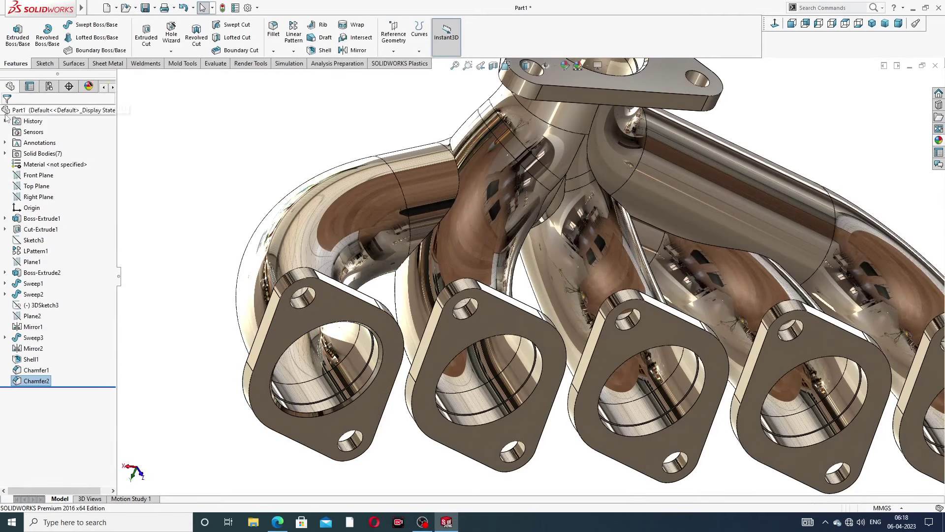
Chamfer the next flange's bore edge at 2 mm, 45°
click(273, 51)
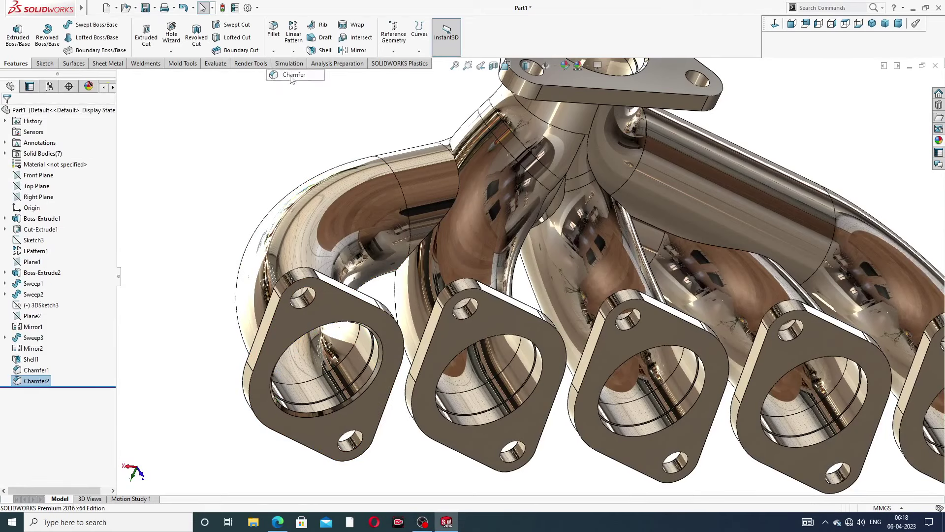
click(291, 74)
scroll(513, 315, down, 5)
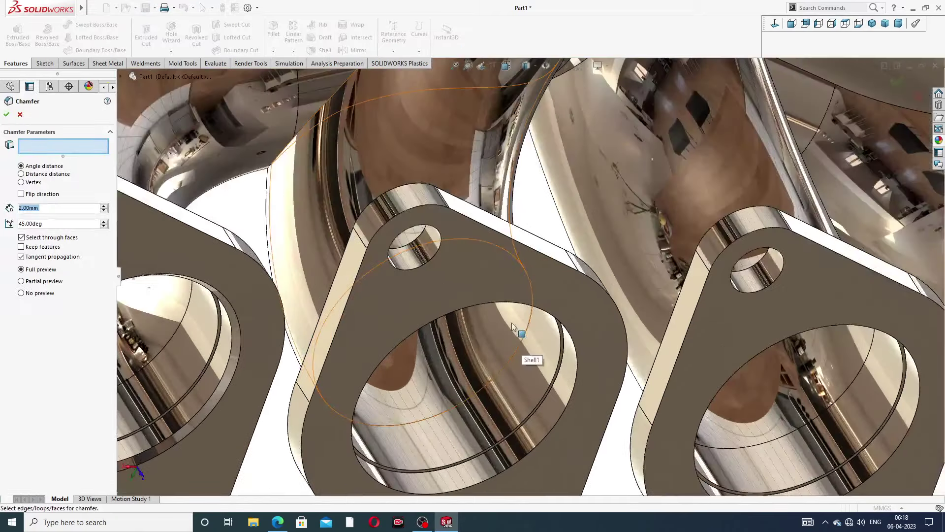
click(473, 305)
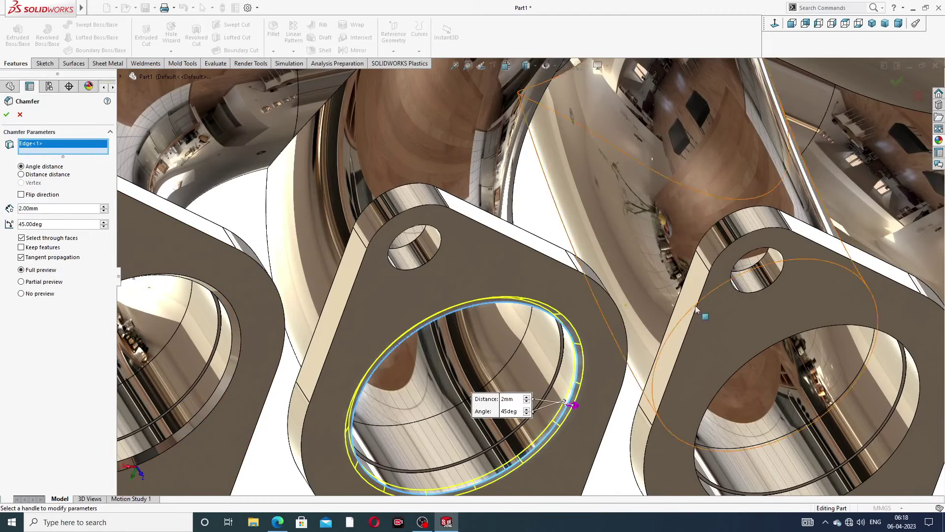
click(769, 348)
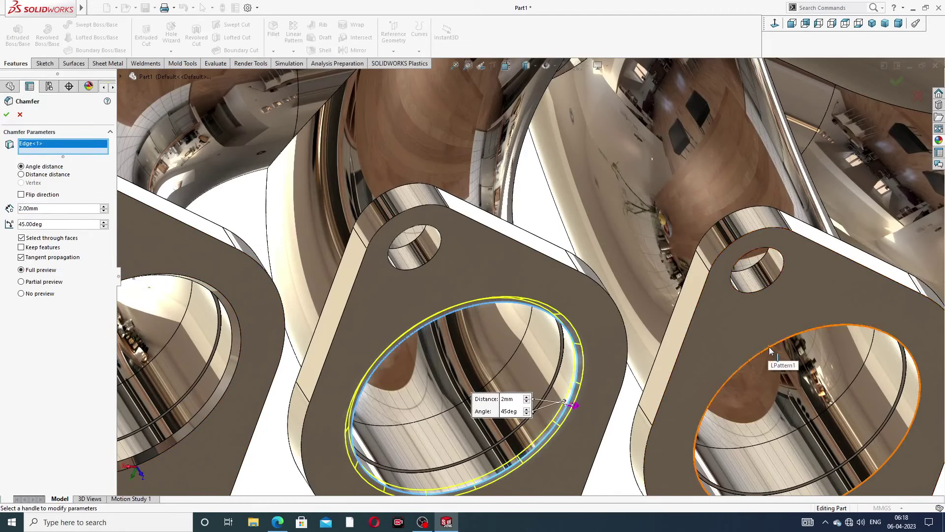
click(6, 114)
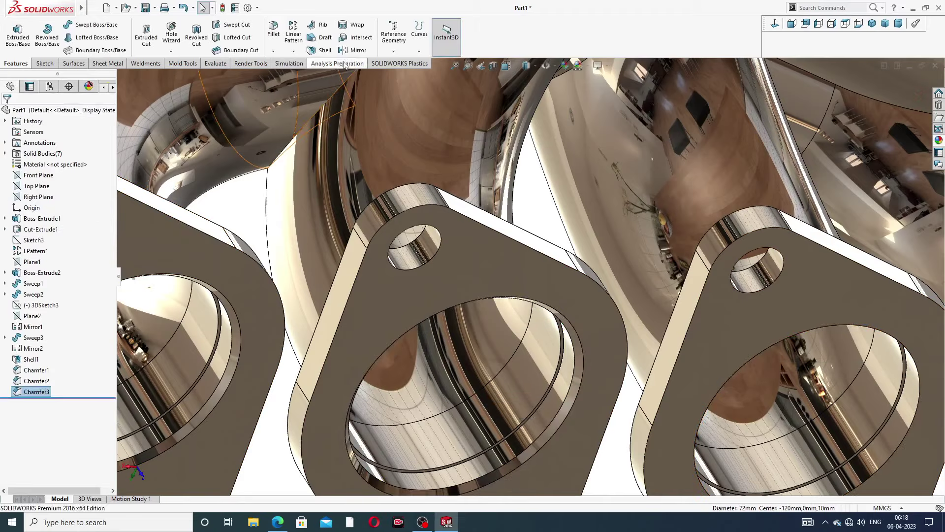
Chamfer the first right-hand outlet flange bore edge at 2 mm × 45°
click(273, 51)
click(290, 75)
scroll(743, 293, up, 4)
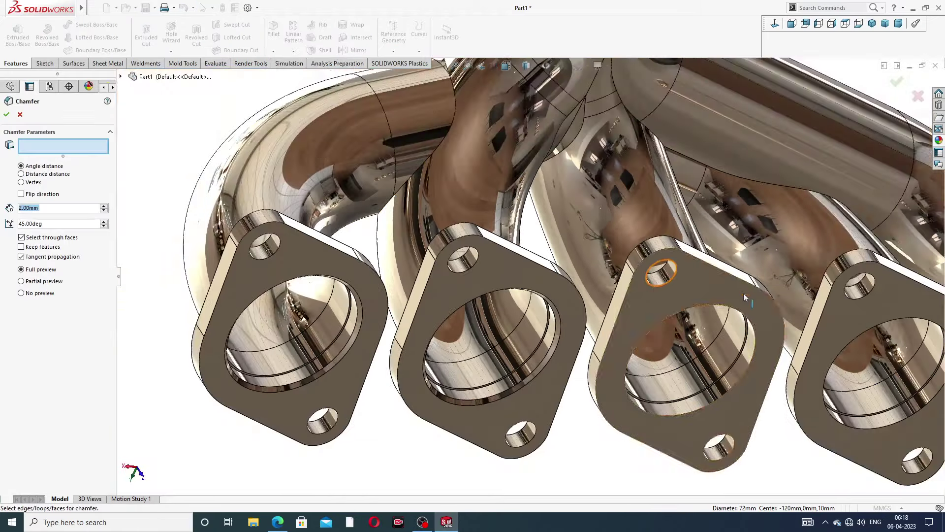
scroll(711, 315, down, 3)
click(697, 292)
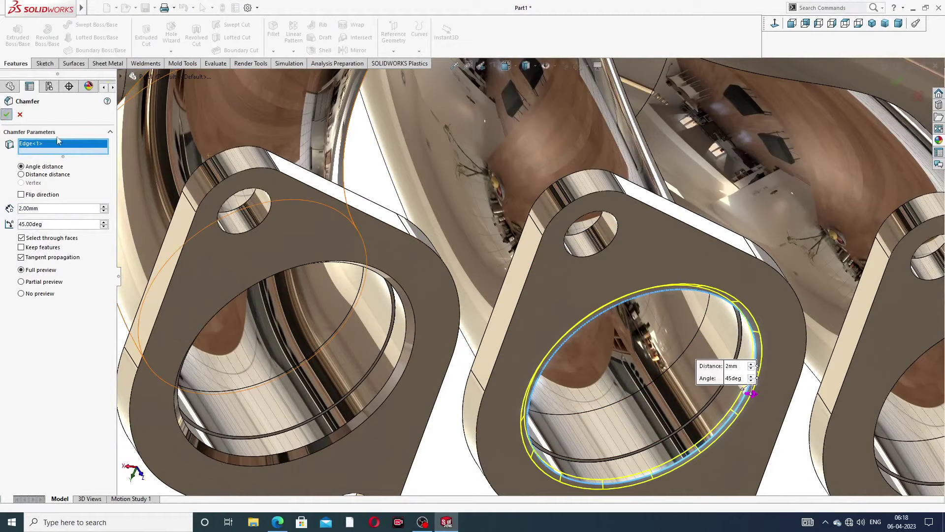
click(7, 115)
Add another 2 mm × 45° chamfer on the next outlet flange's bore edge
click(273, 51)
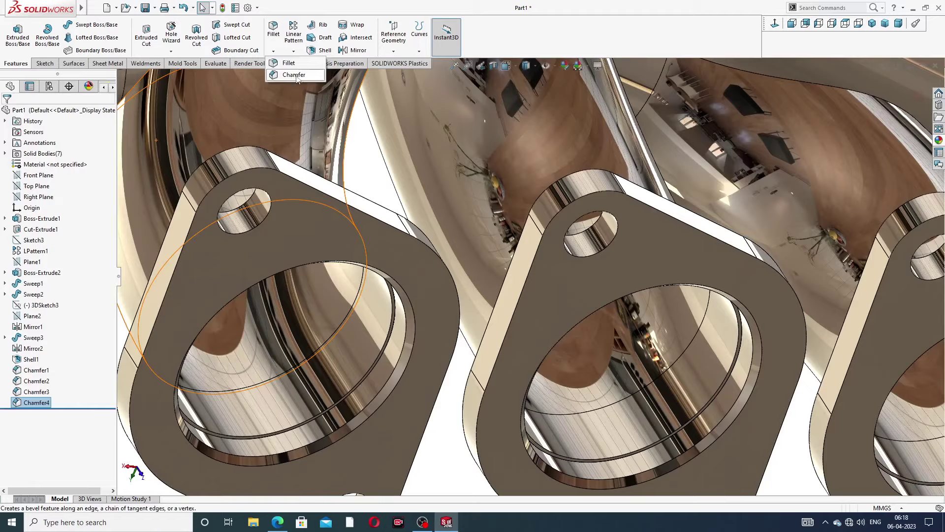
click(294, 75)
scroll(714, 250, up, 3)
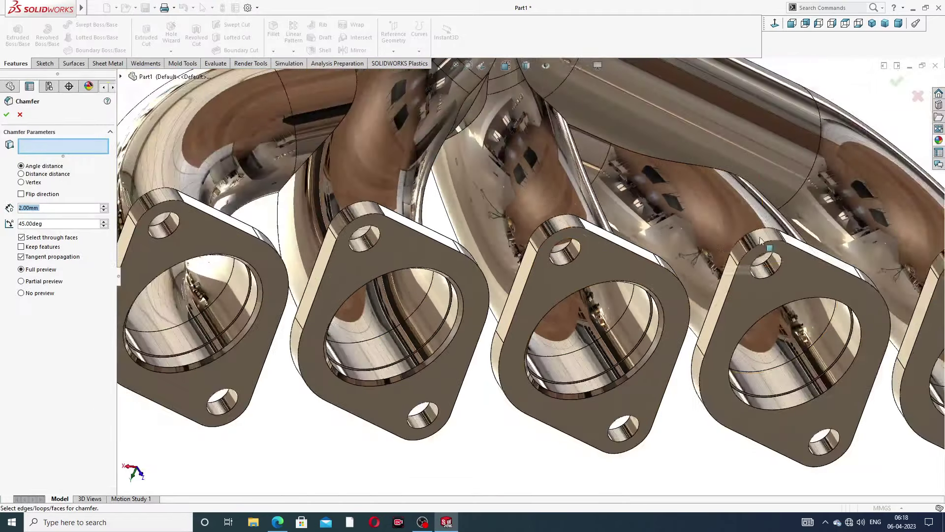
scroll(789, 297, down, 3)
click(788, 296)
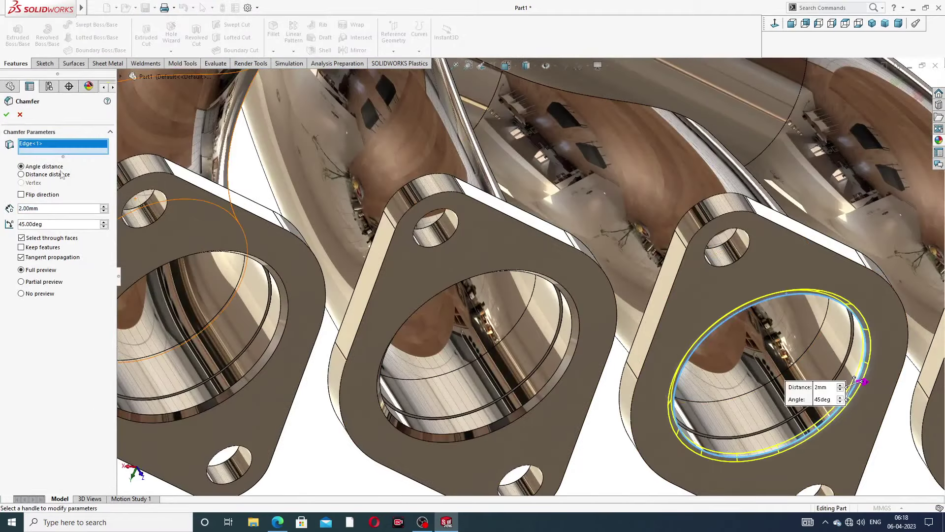
click(7, 115)
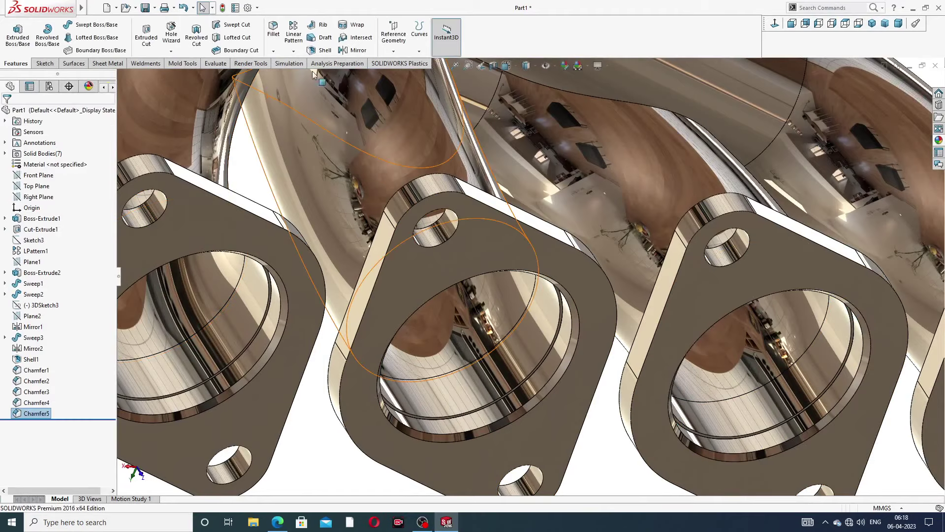
Bevel a third flange bore edge with the same 2 mm × 45° chamfer
click(273, 51)
click(292, 72)
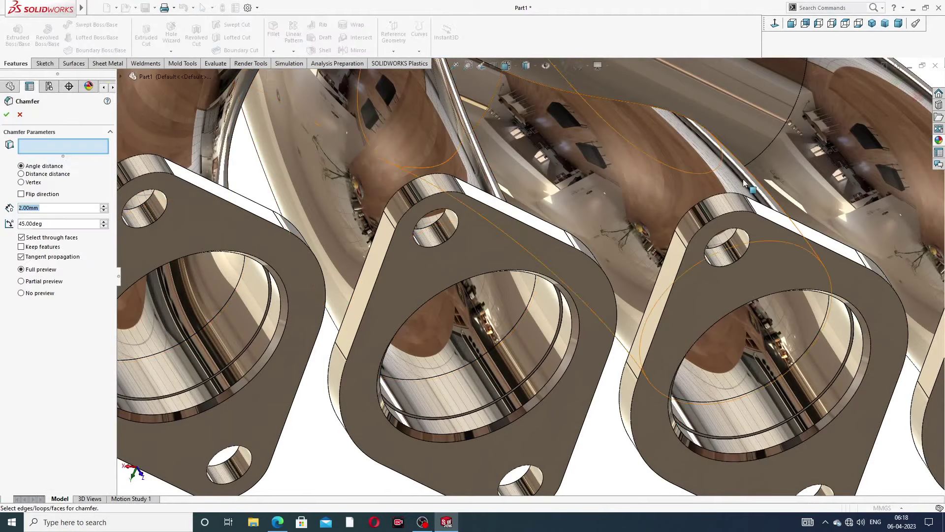
scroll(768, 202, up, 3)
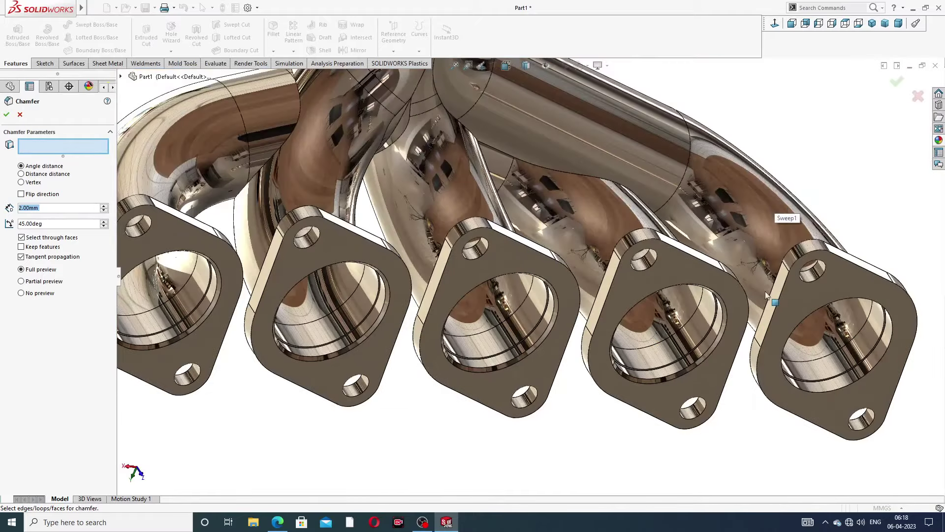
scroll(802, 301, down, 4)
click(859, 294)
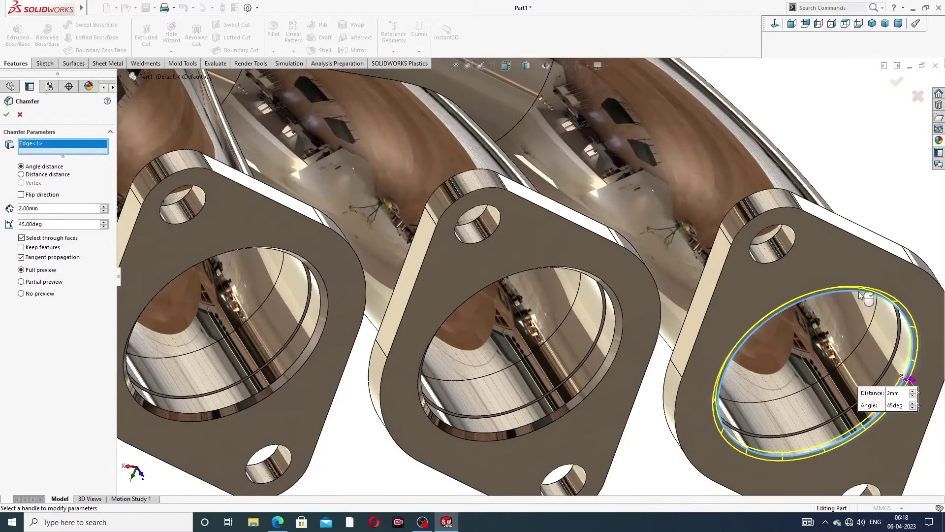
click(897, 82)
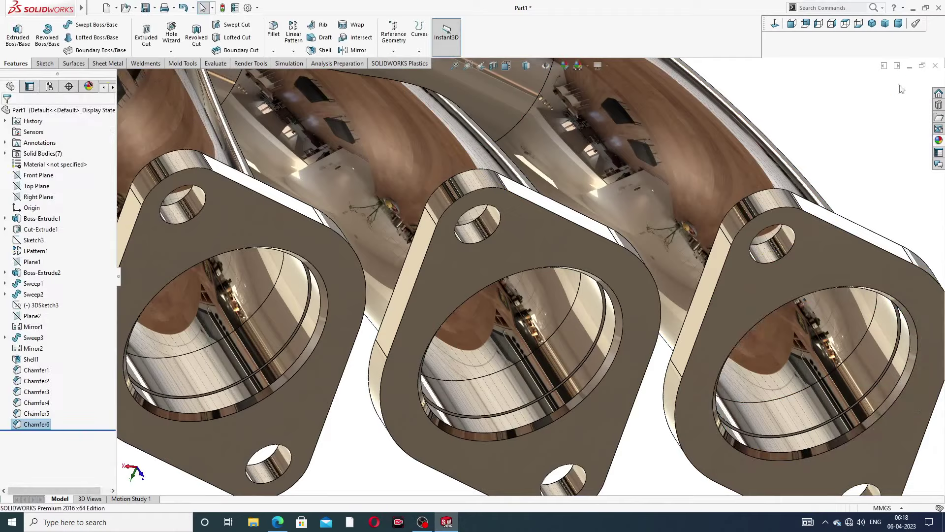
scroll(522, 296, up, 3)
Fillet the front and back faces of the triangular collector flange at 1 mm radius
middle_drag(639, 173, 430, 132)
scroll(430, 148, down, 3)
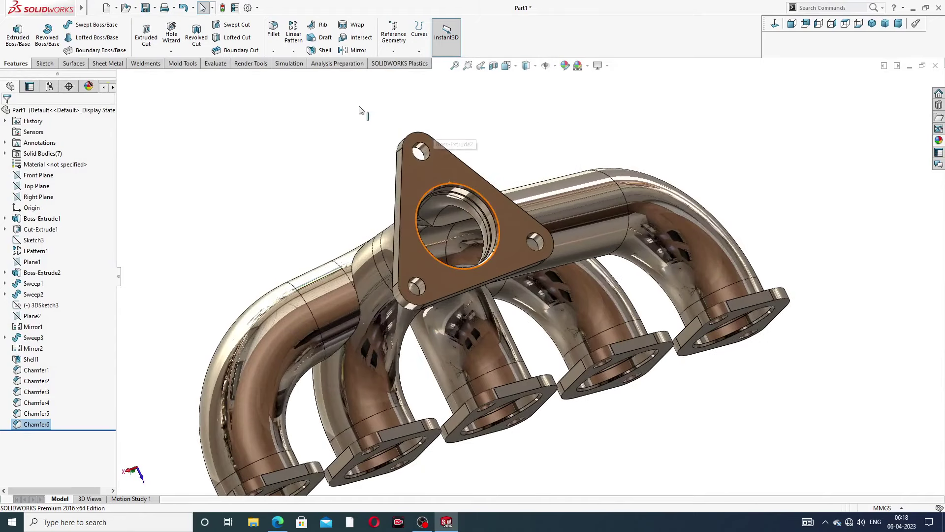
click(275, 51)
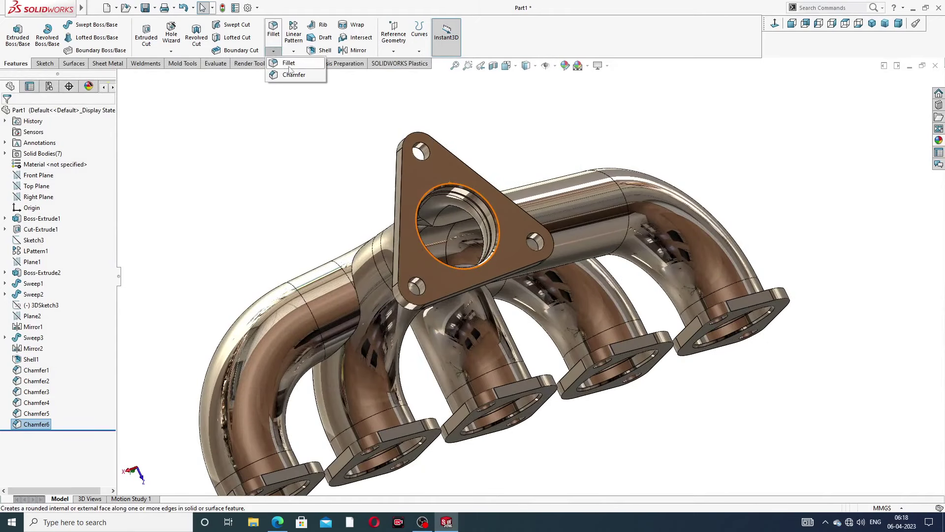
click(290, 63)
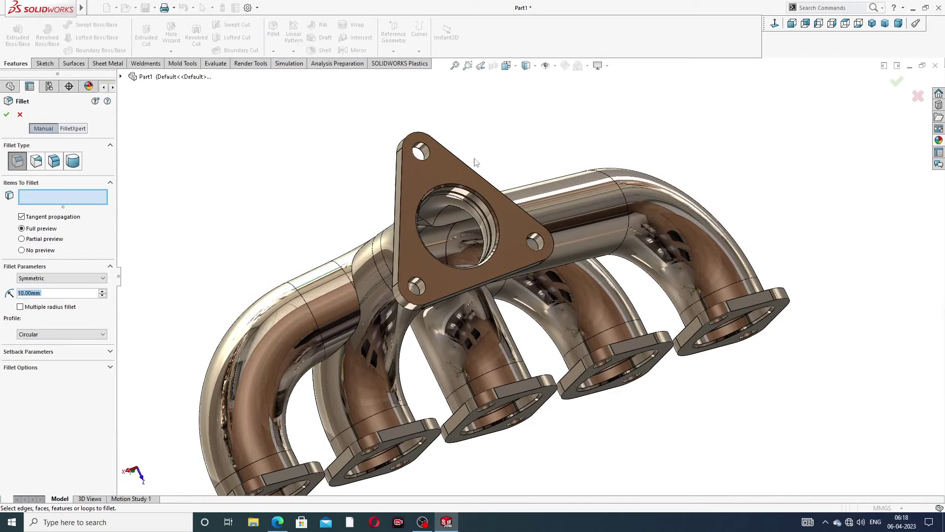
click(448, 165)
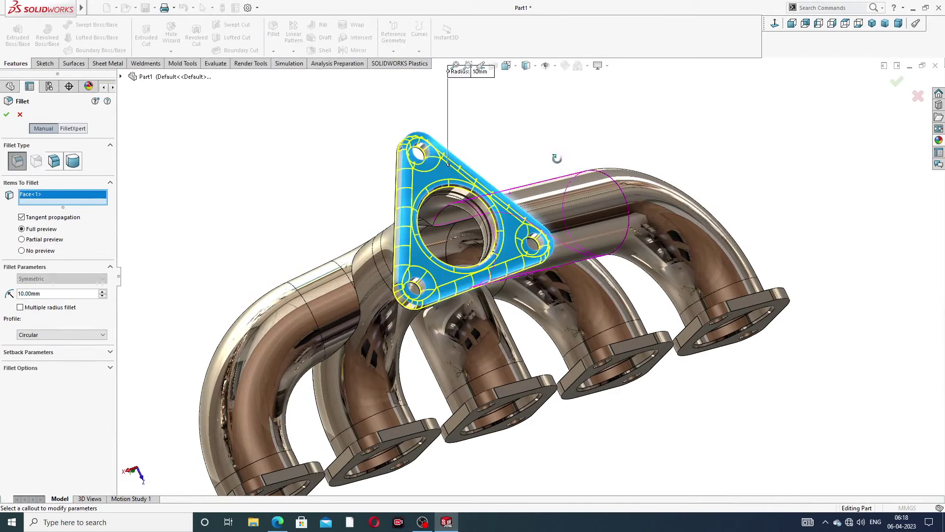
middle_drag(557, 158, 276, 197)
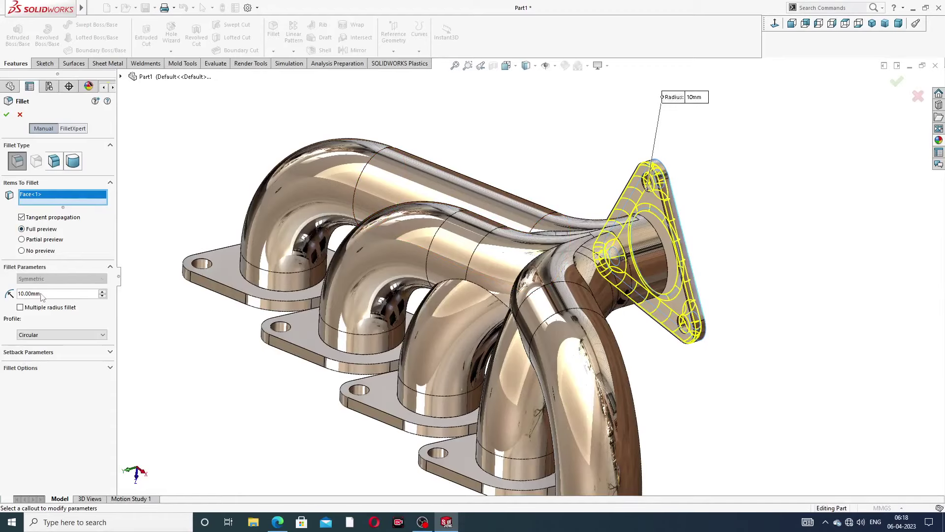
text(1)
key(Return)
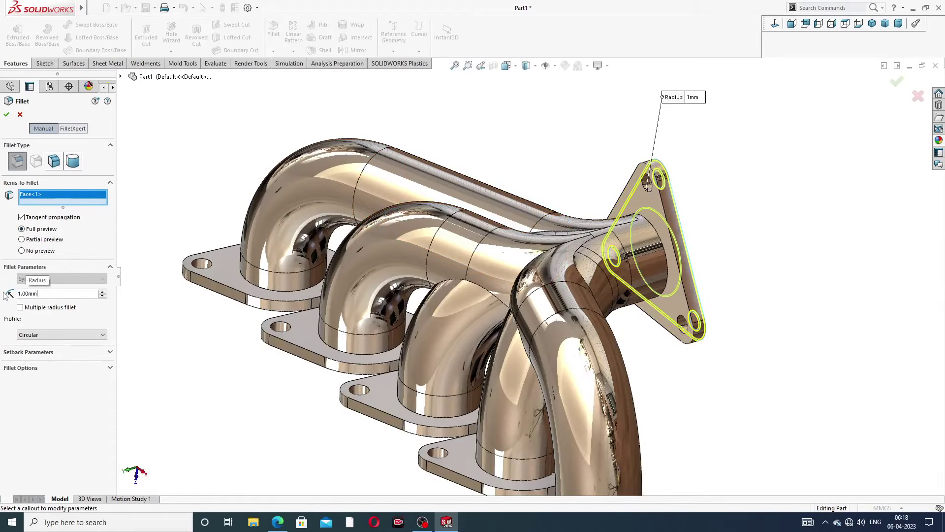
middle_drag(588, 194, 610, 194)
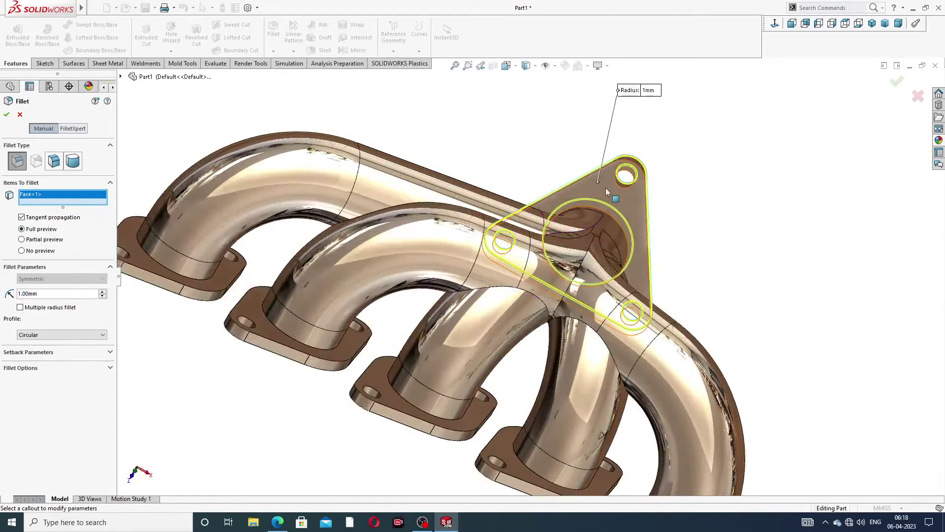
click(608, 192)
middle_drag(667, 190, 685, 176)
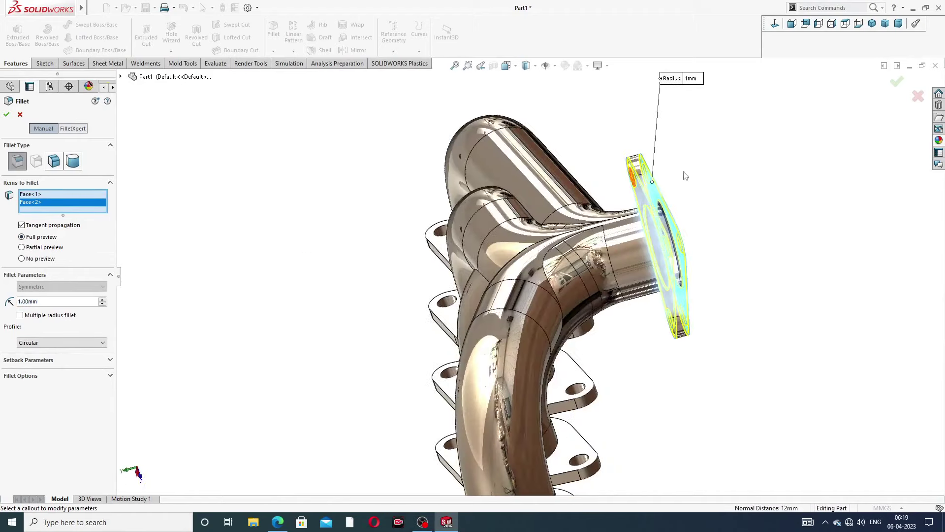
click(897, 84)
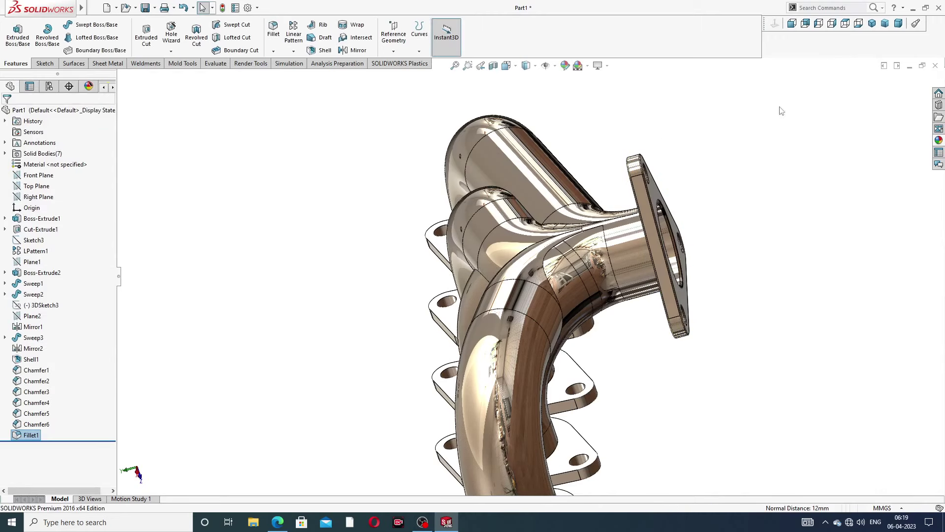
key(Return)
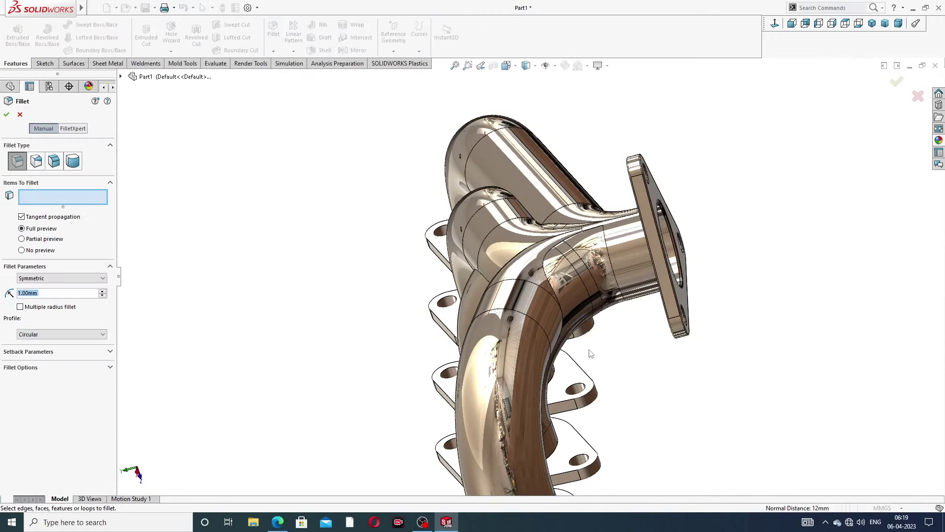
middle_drag(587, 352, 334, 369)
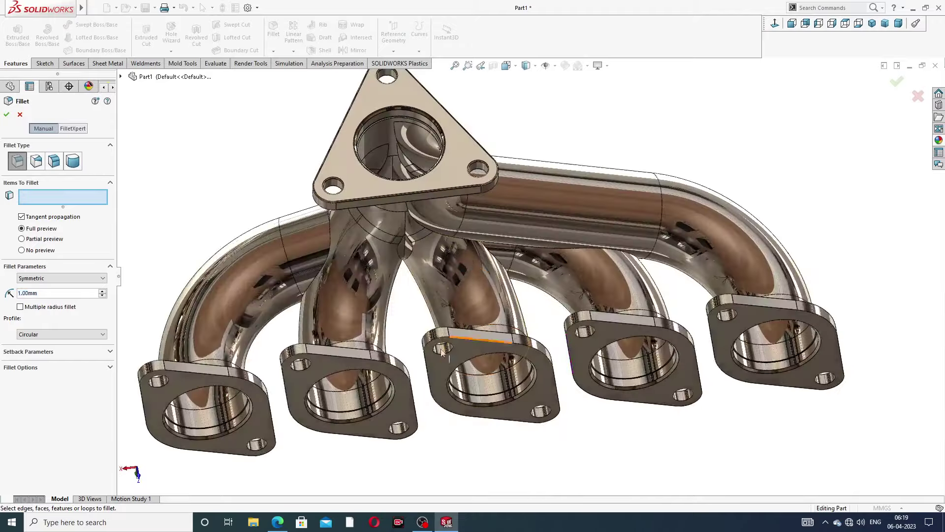
click(189, 389)
middle_drag(175, 281, 213, 413)
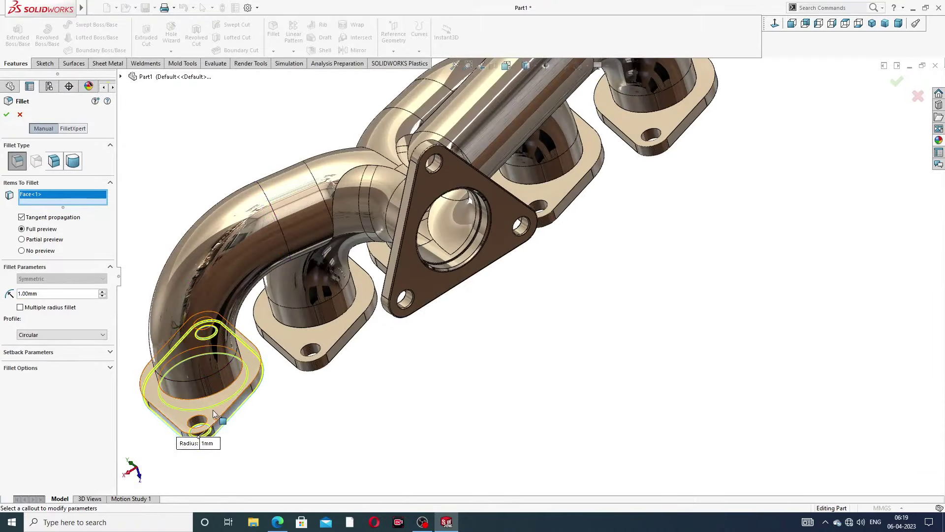
click(213, 410)
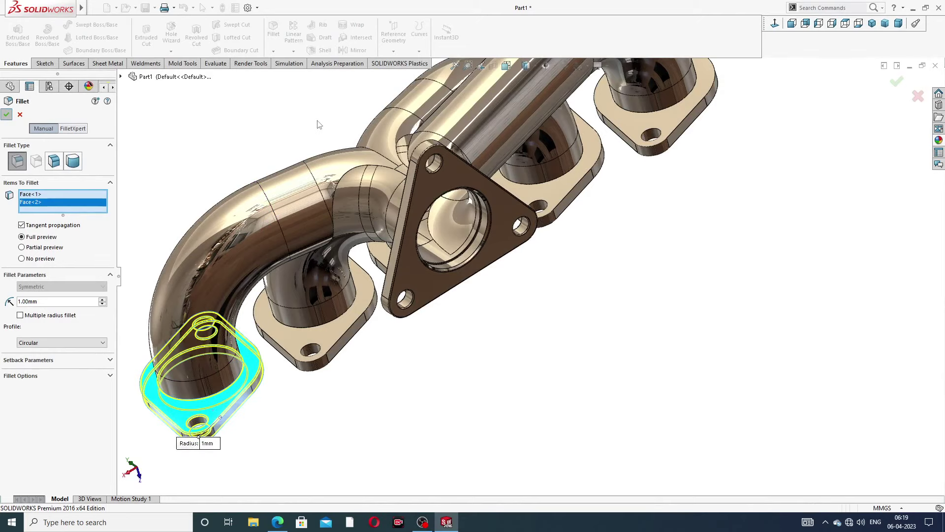
key(Return)
click(273, 51)
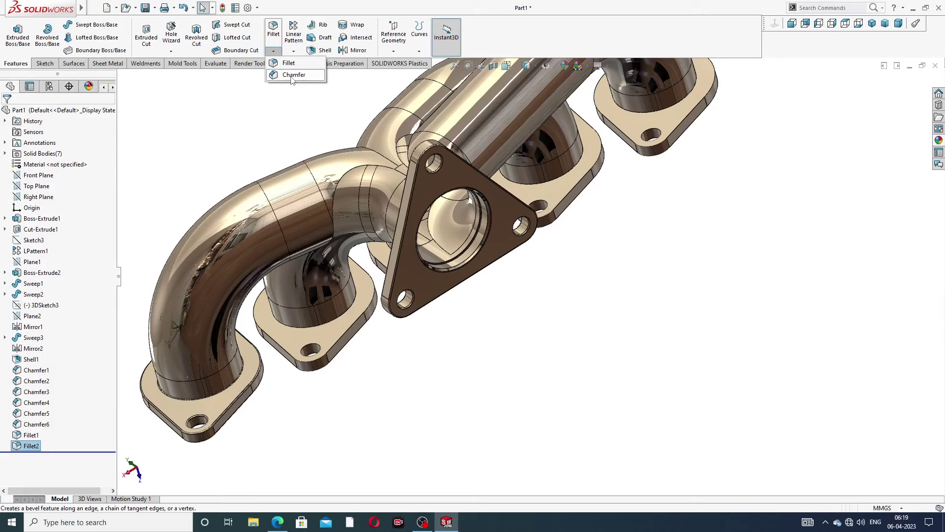
click(290, 63)
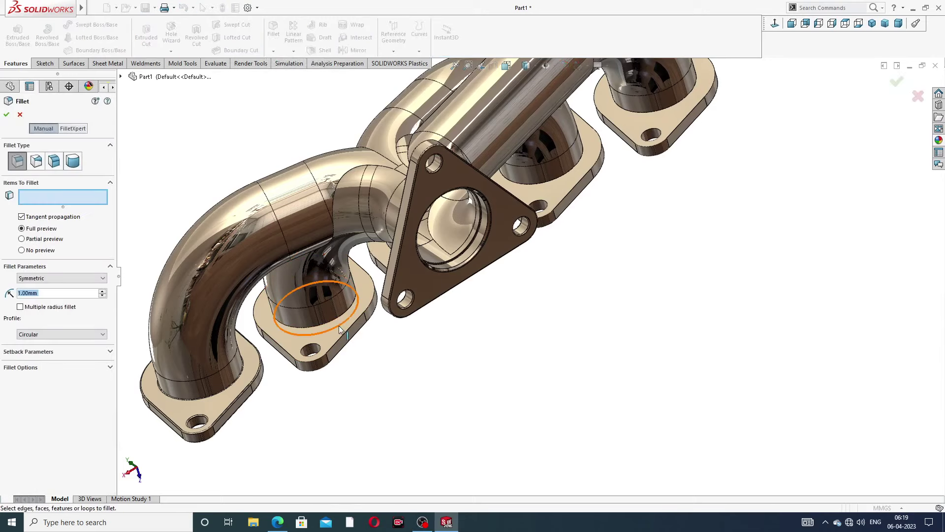
click(328, 341)
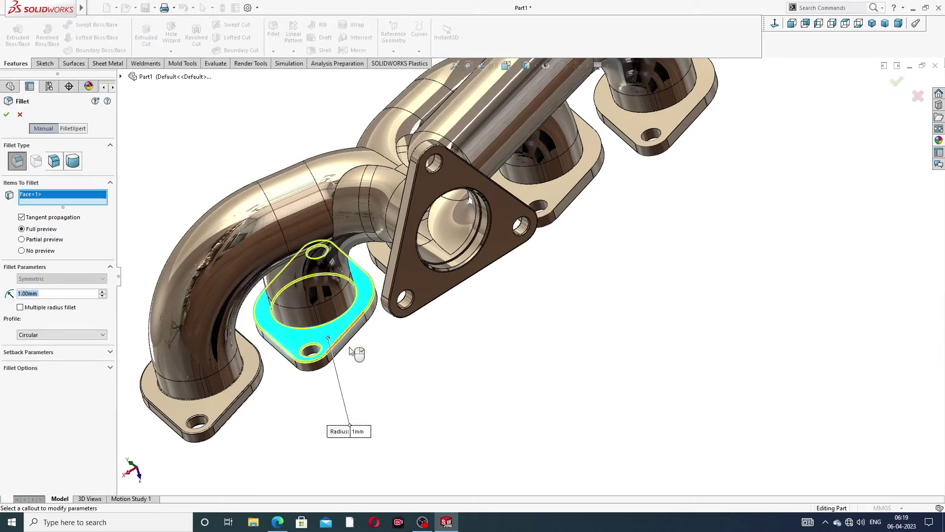
middle_drag(359, 352, 374, 365)
scroll(374, 365, down, 4)
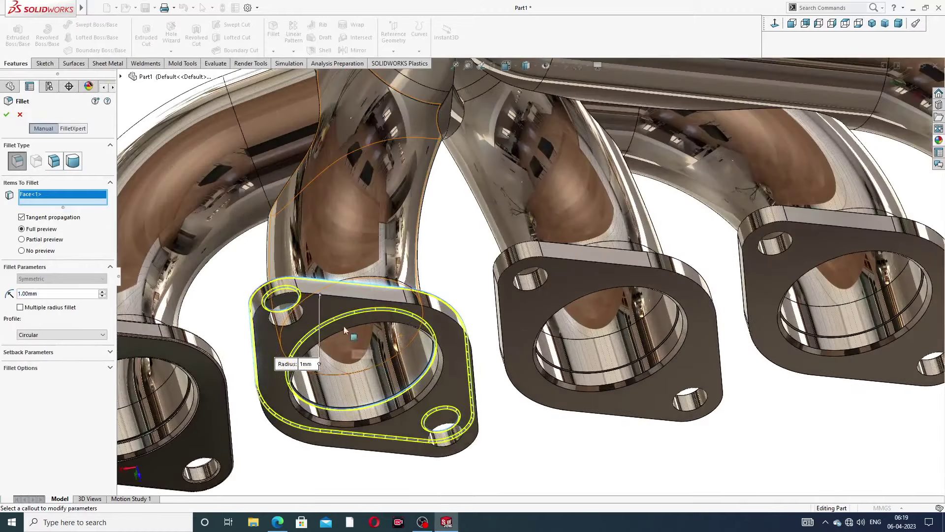
click(264, 278)
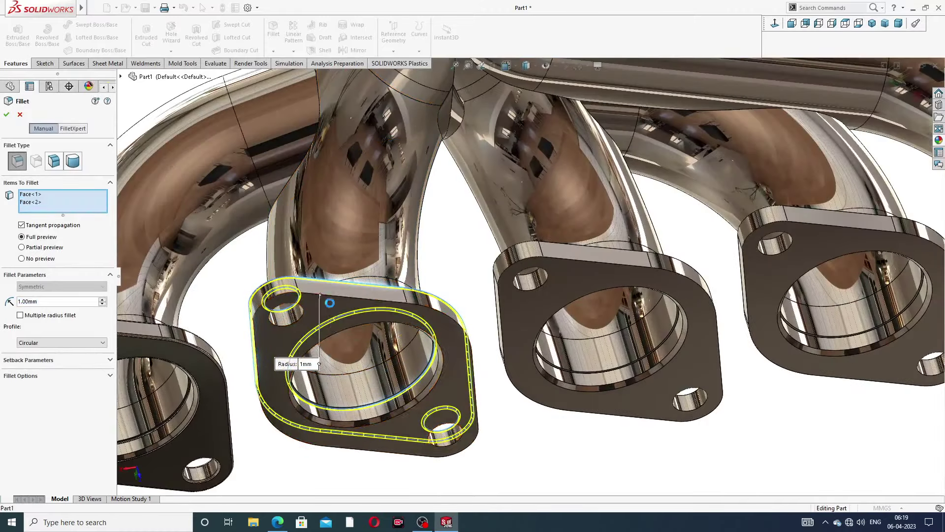
click(8, 115)
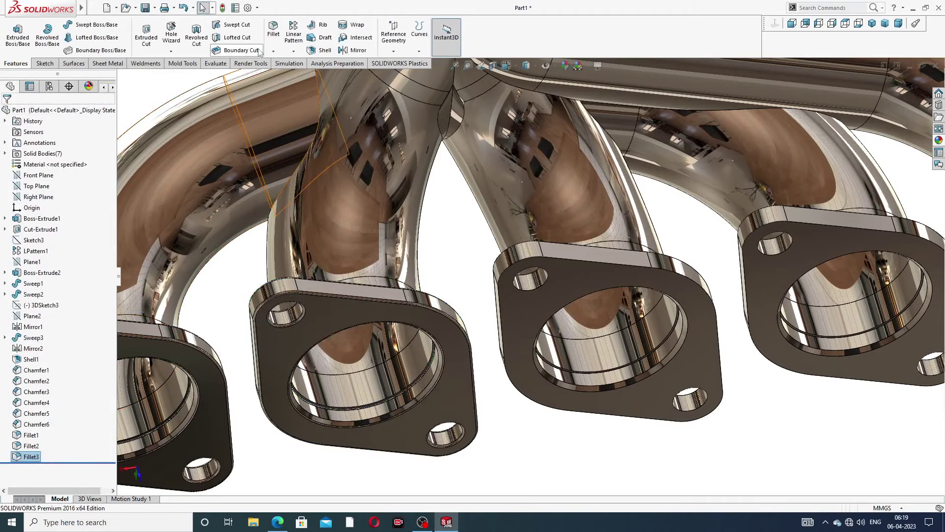
click(275, 30)
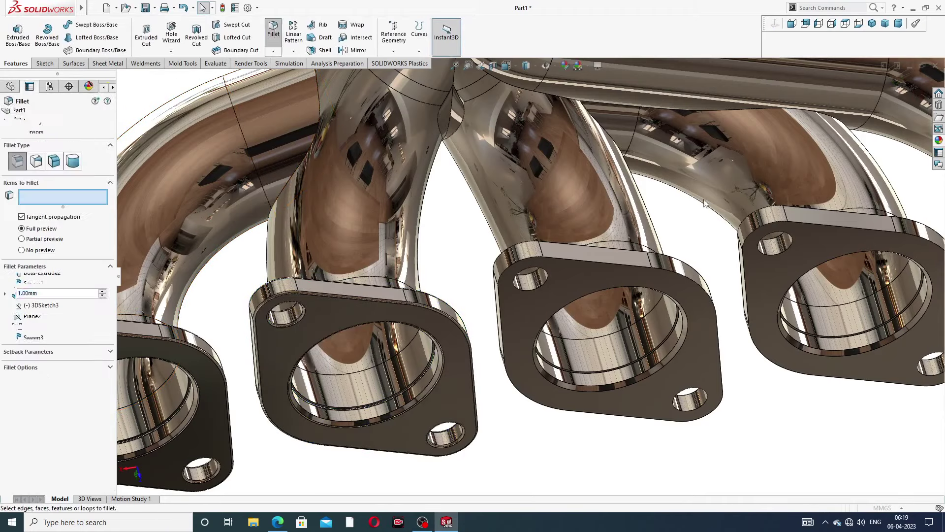
click(576, 278)
middle_drag(576, 278, 600, 419)
scroll(589, 276, down, 5)
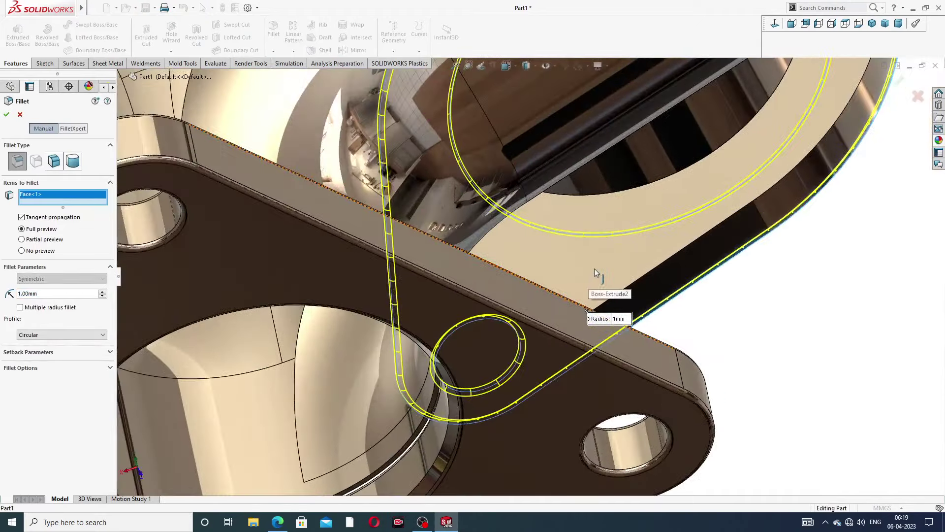
click(596, 272)
scroll(599, 264, up, 5)
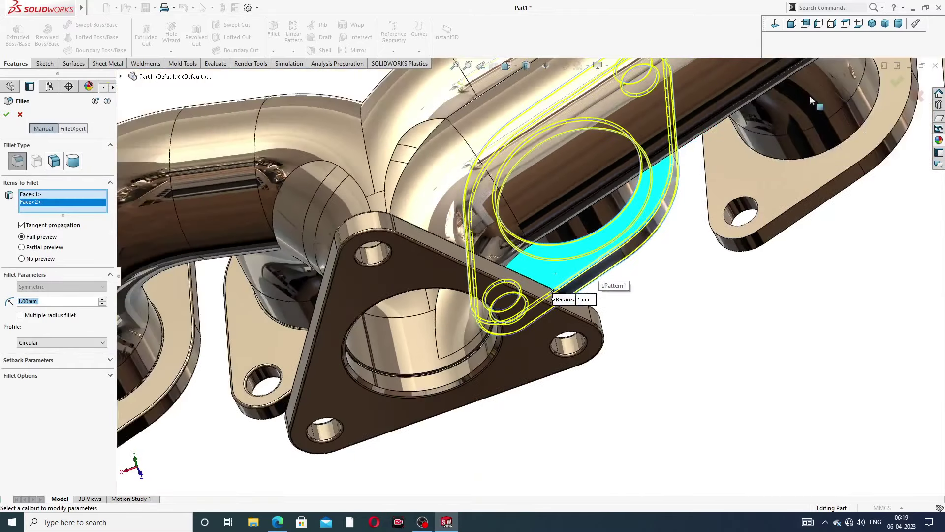
click(896, 83)
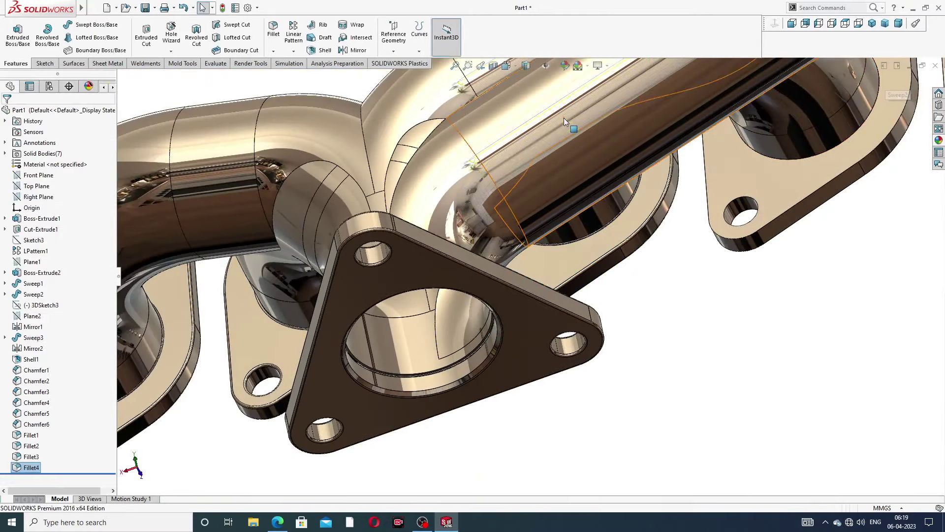
click(274, 33)
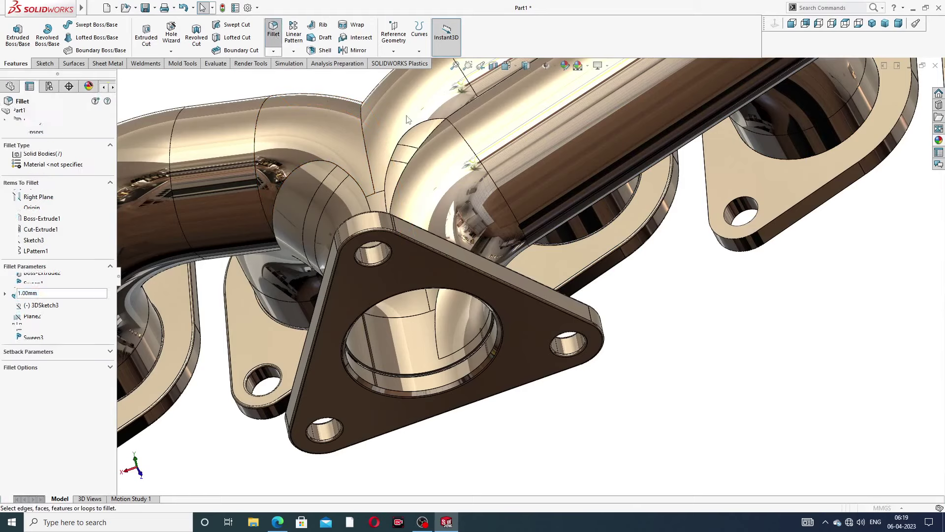
middle_drag(581, 163, 699, 355)
click(643, 185)
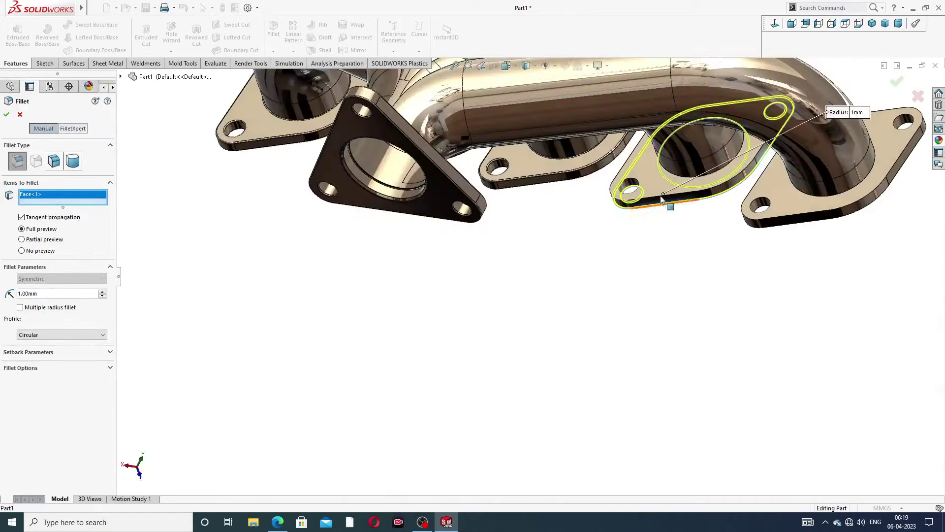
click(649, 174)
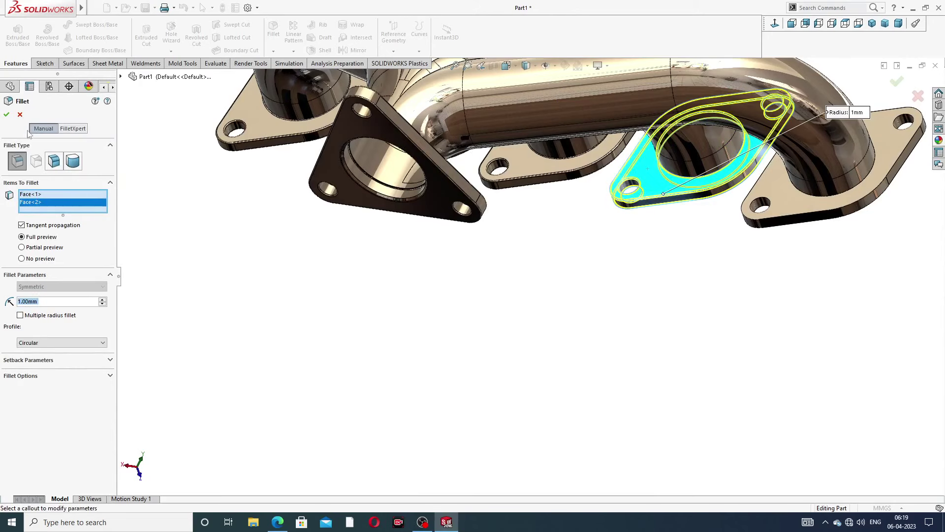
click(6, 115)
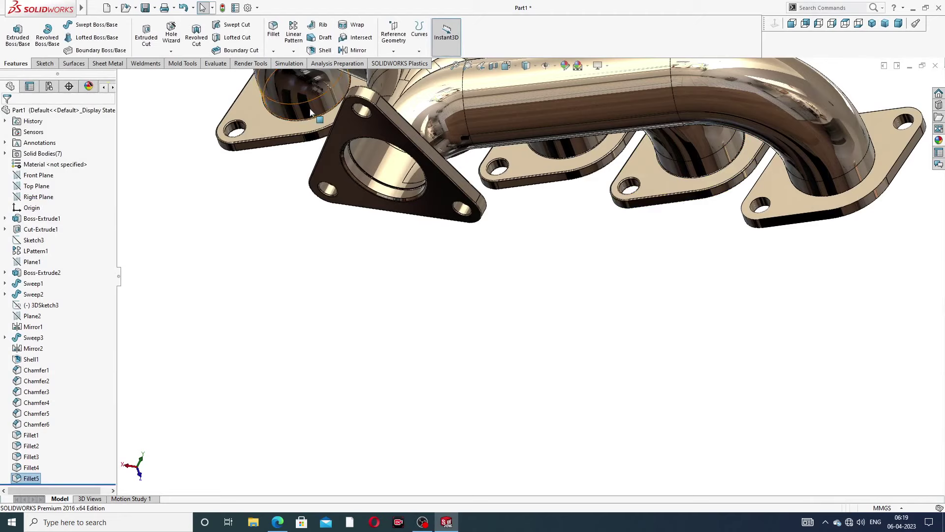
click(274, 31)
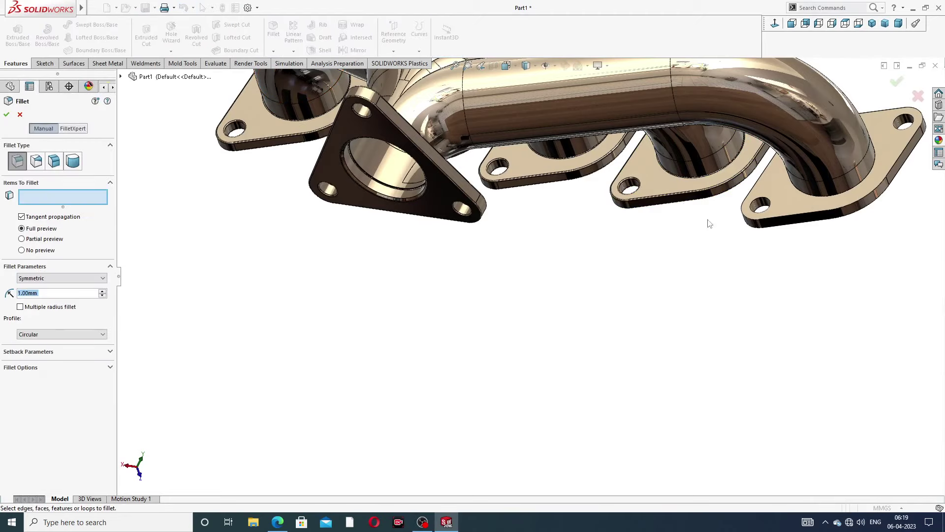
middle_drag(734, 232, 864, 192)
click(794, 210)
scroll(864, 192, down, 3)
click(857, 186)
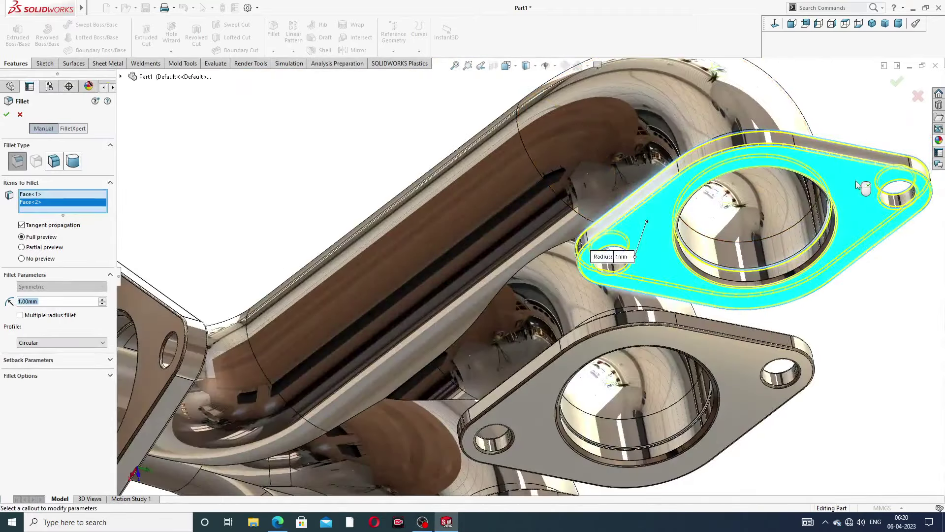
click(898, 85)
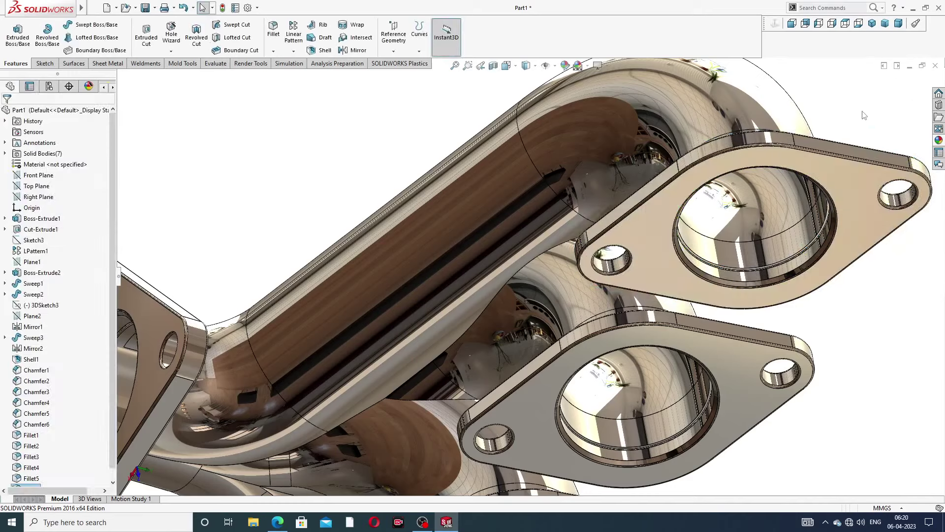
scroll(693, 157, up, 5)
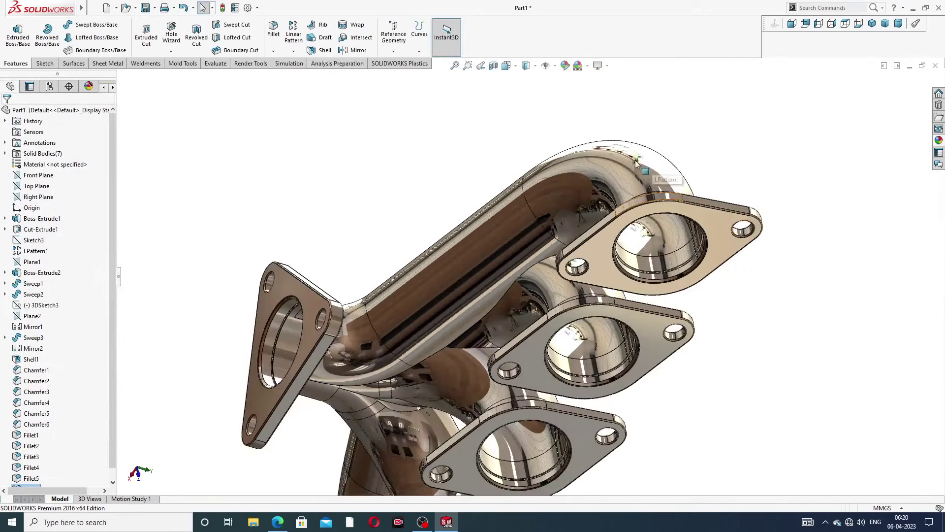
middle_drag(640, 197, 739, 106)
scroll(776, 222, down, 5)
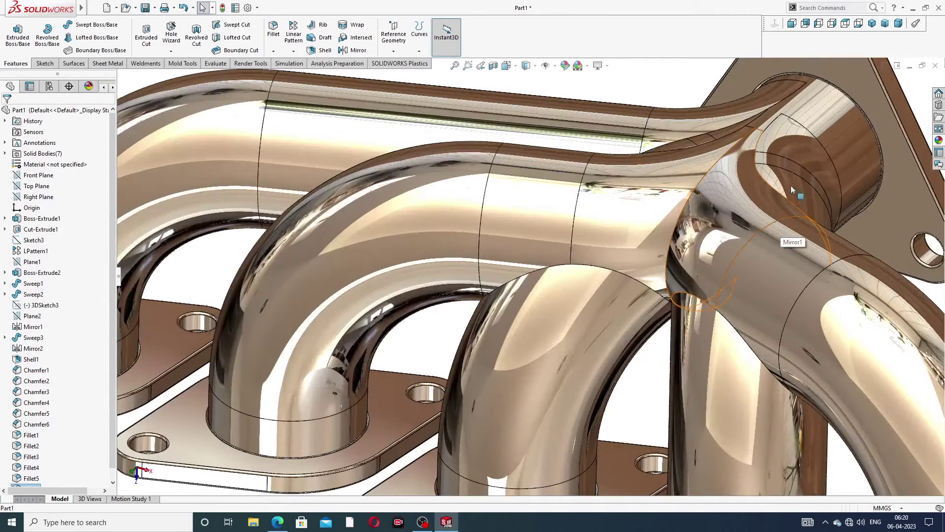
scroll(530, 277, up, 3)
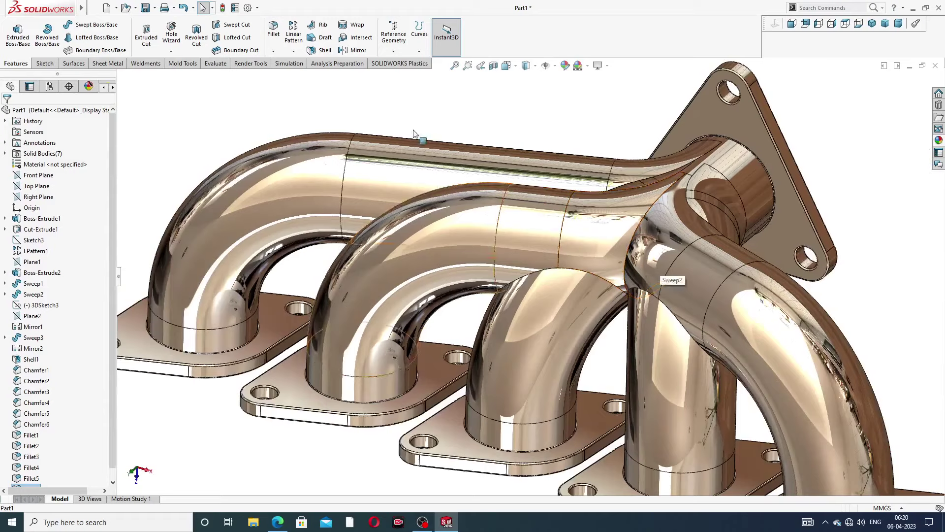
Start a fillet on the edge where the middle pipe meets its neighbour
click(274, 33)
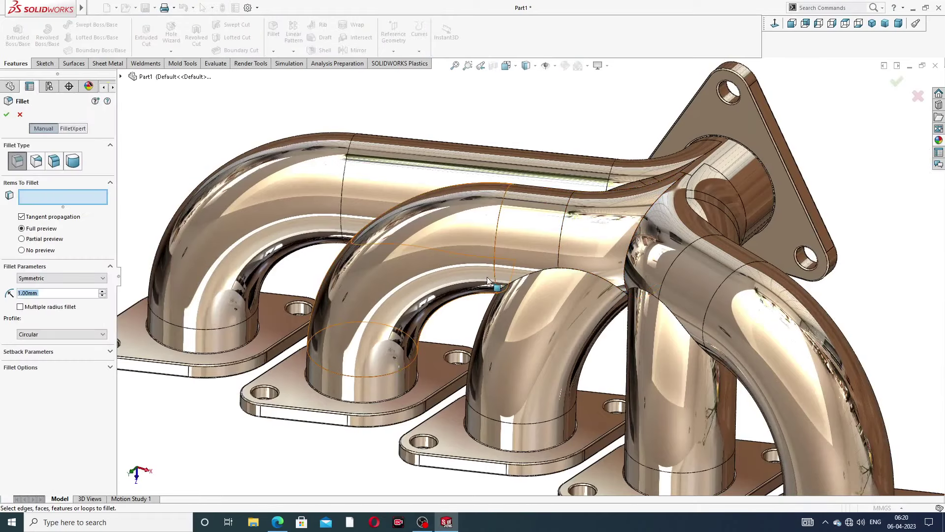
scroll(488, 281, down, 3)
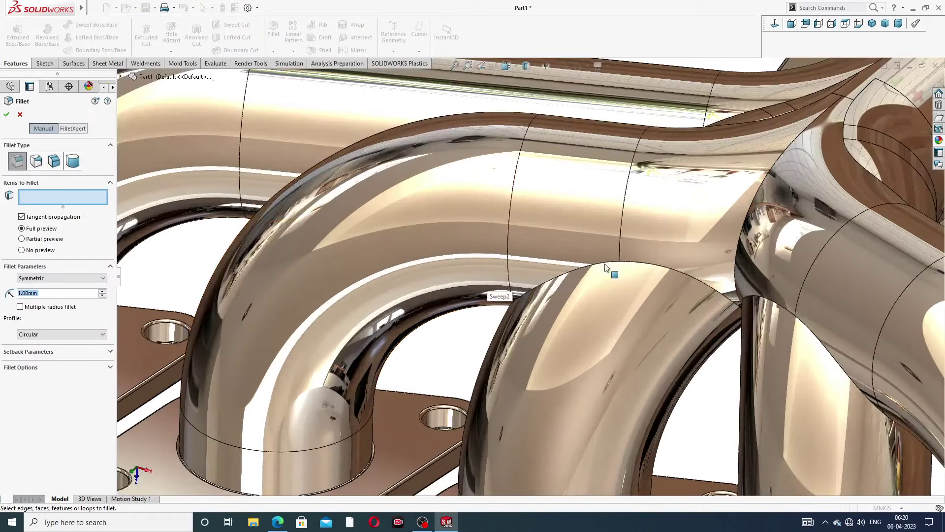
click(633, 264)
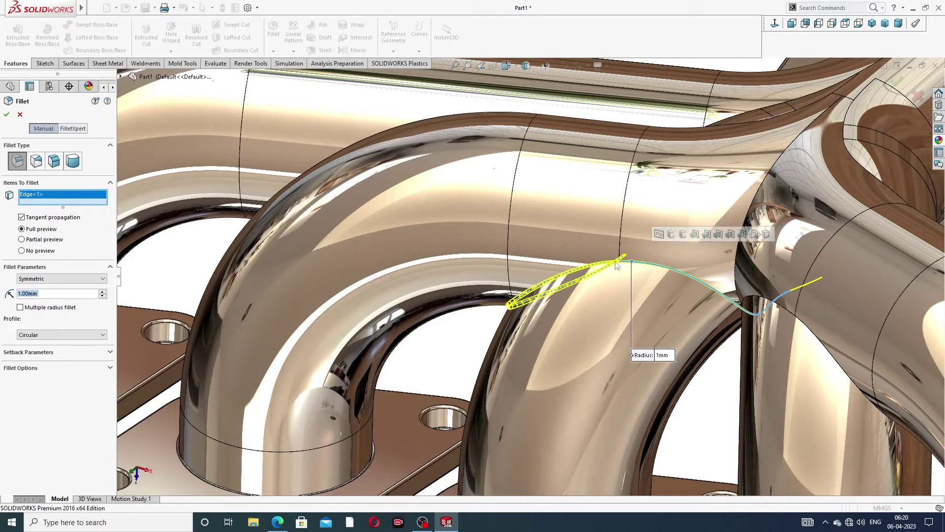
middle_drag(653, 290, 661, 237)
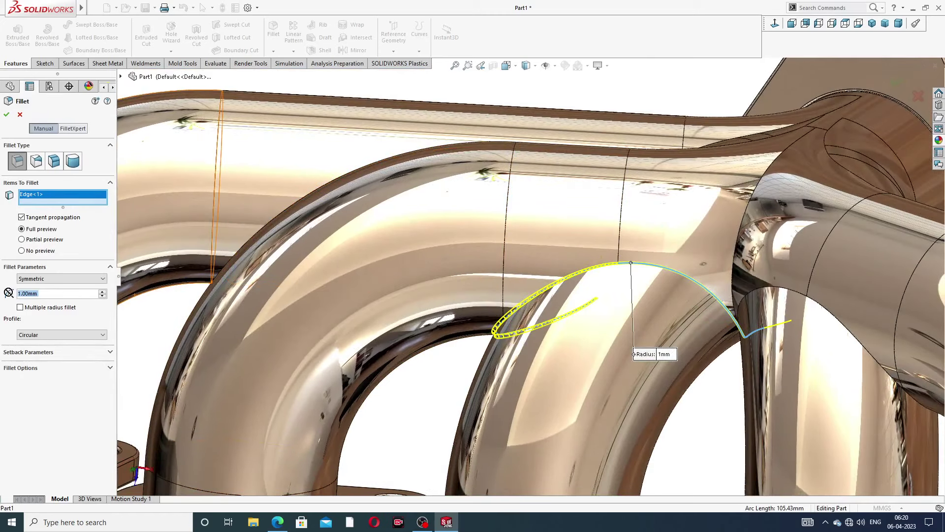
Try 2 and 3 mm radii, then apply the pipe-junction fillet at 4 mm
text(2)
key(Return)
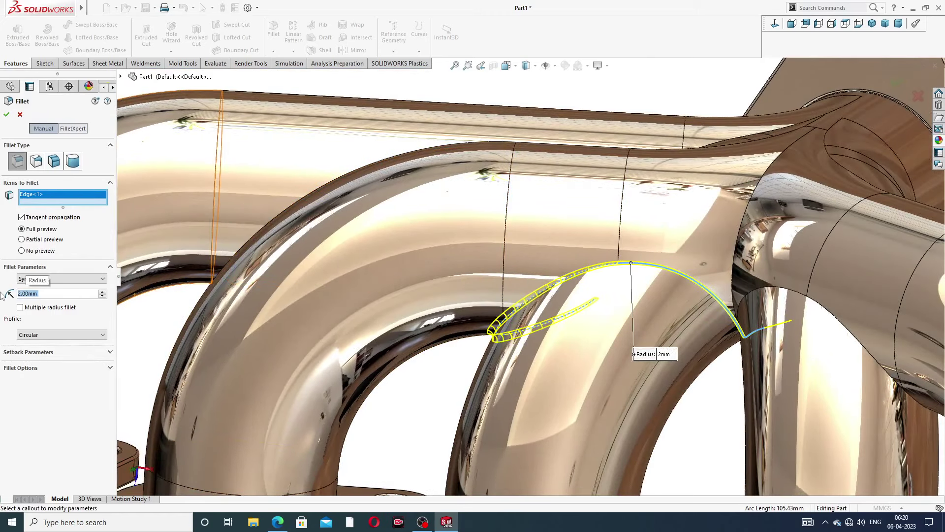
middle_drag(332, 362, 362, 329)
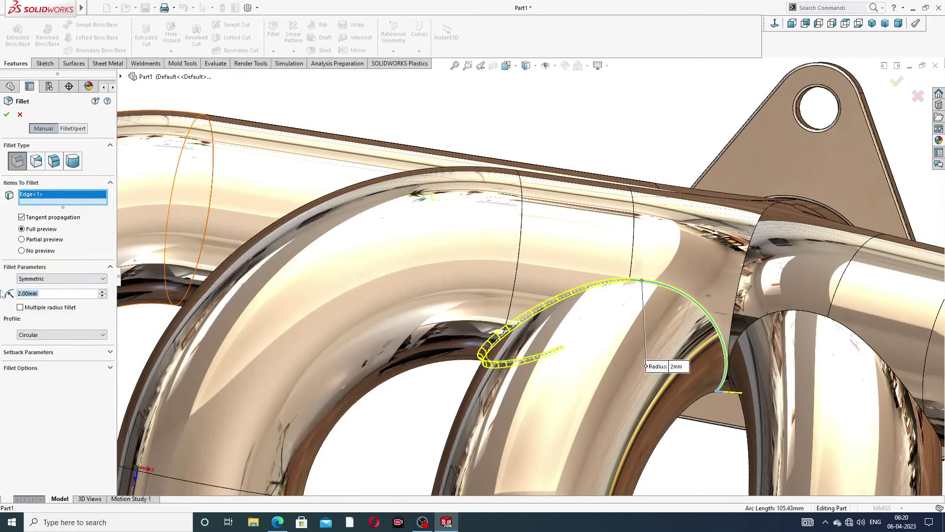
text(3)
key(Return)
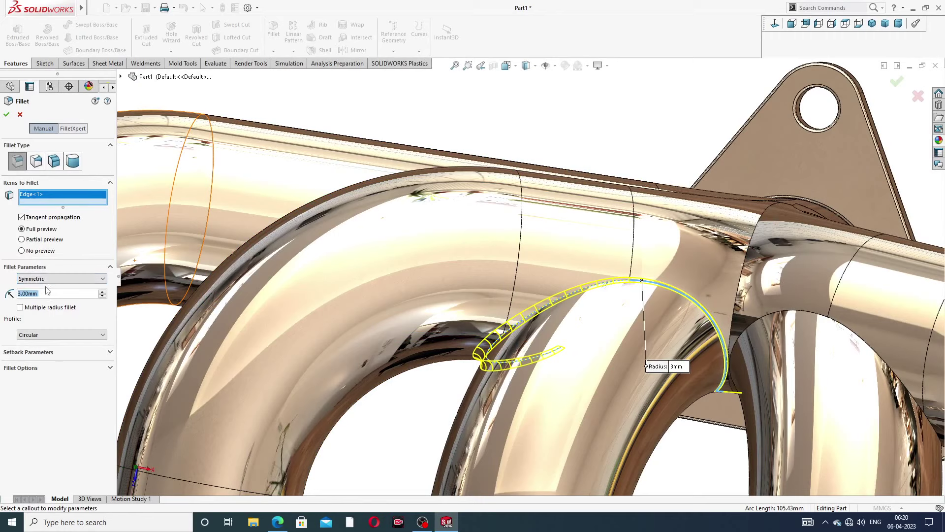
text(4)
key(Return)
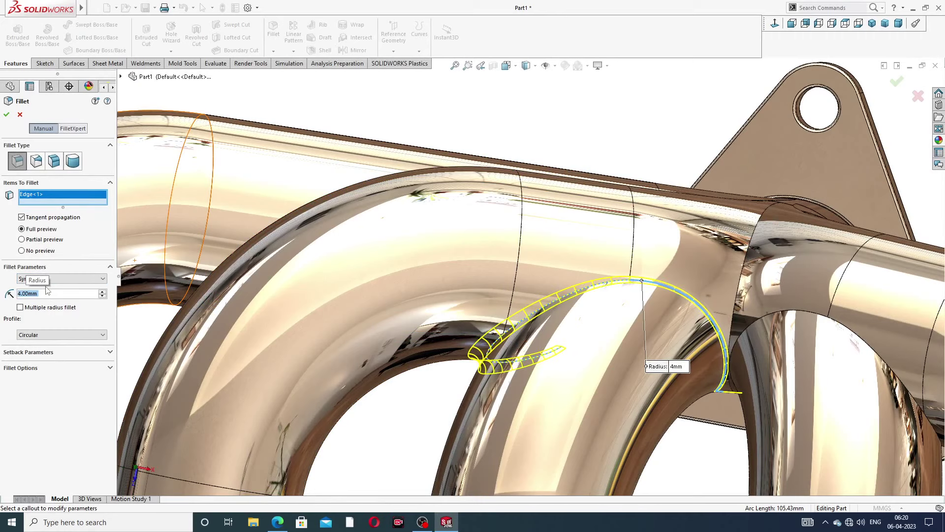
click(6, 116)
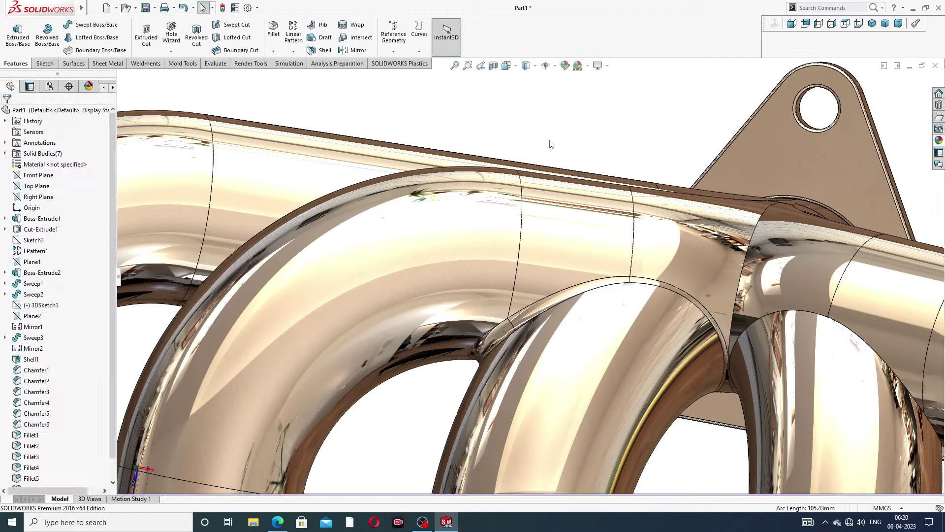
scroll(563, 302, up, 2)
middle_drag(558, 310, 649, 313)
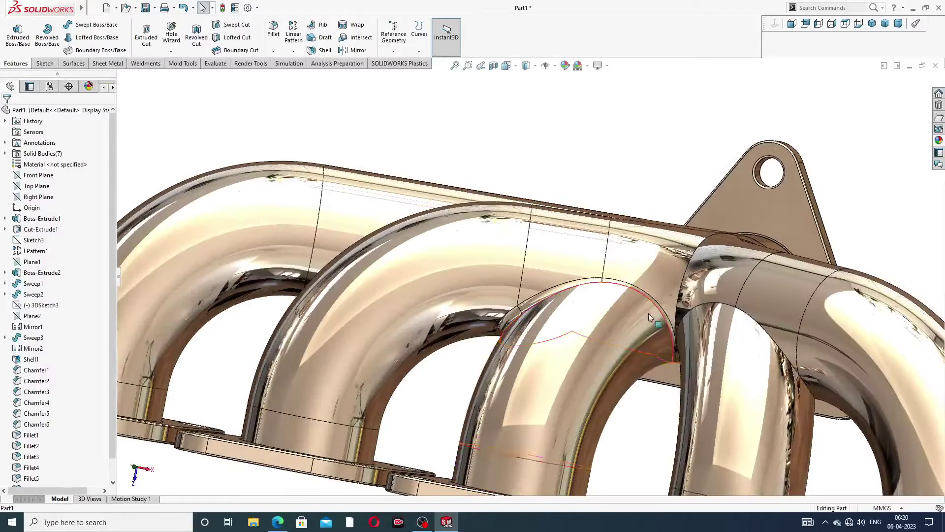
click(273, 29)
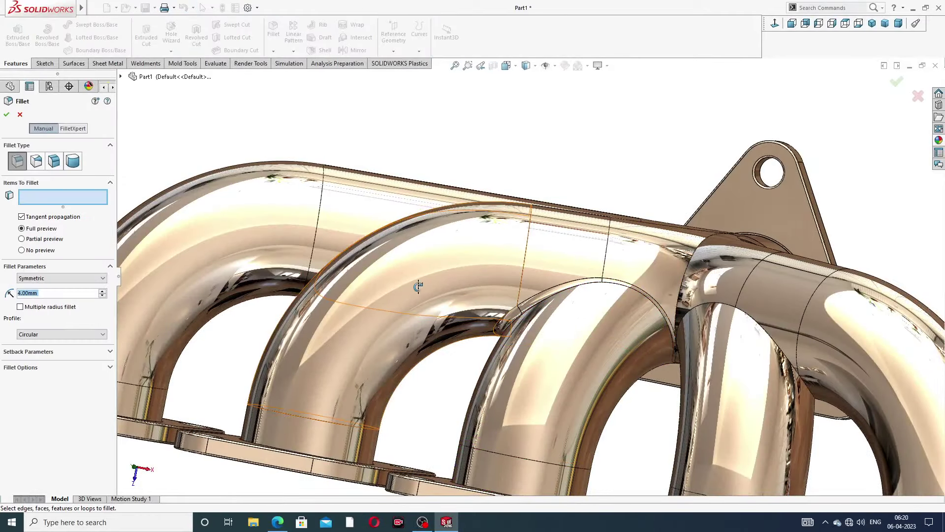
middle_drag(418, 287, 566, 303)
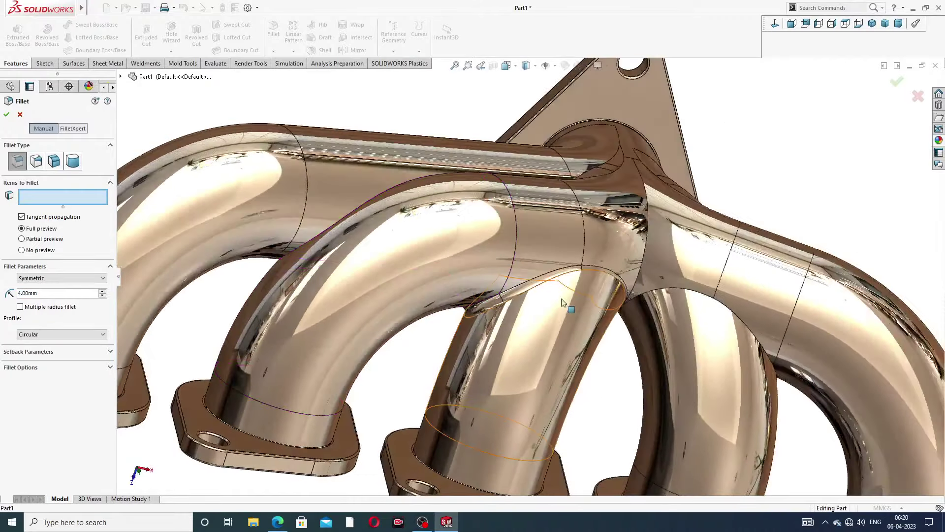
click(645, 276)
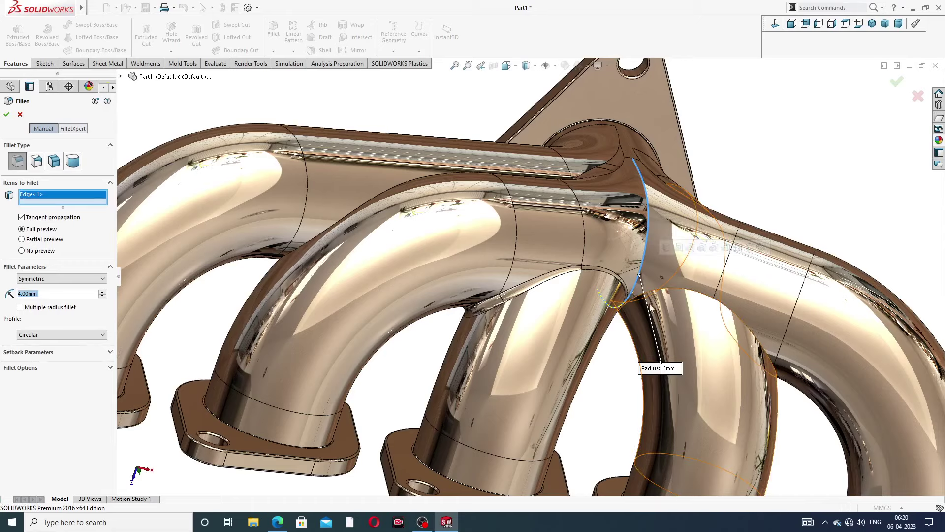
middle_drag(639, 278, 633, 274)
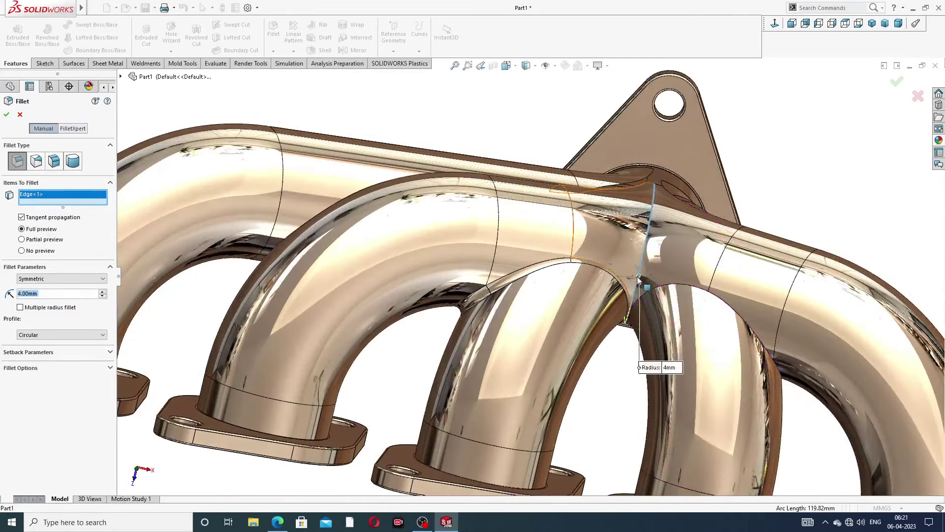
click(673, 288)
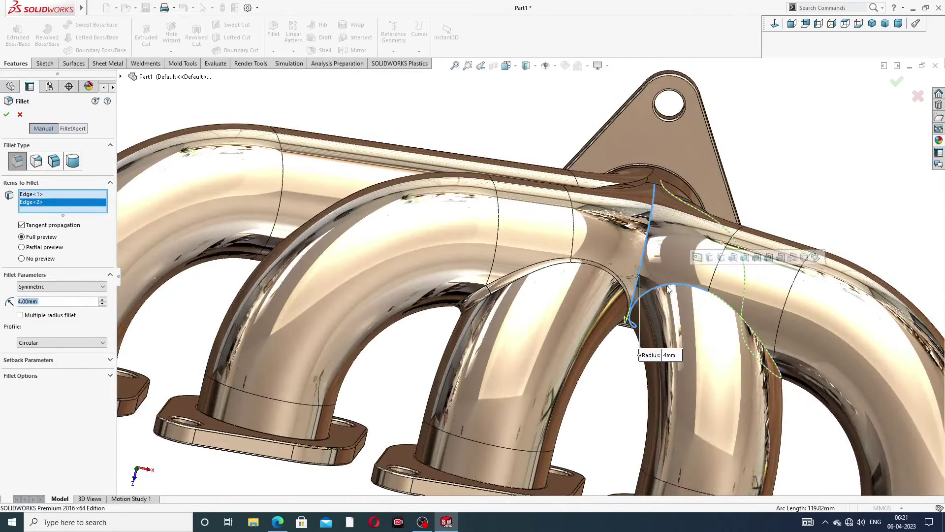
mouse_move(673, 289)
middle_down()
mouse_move(685, 294)
mouse_move(662, 301)
middle_up()
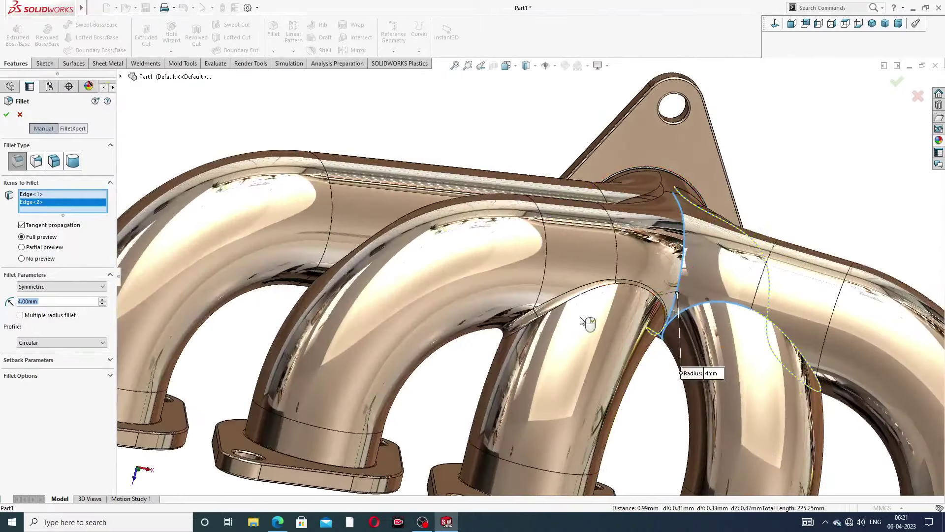
click(314, 278)
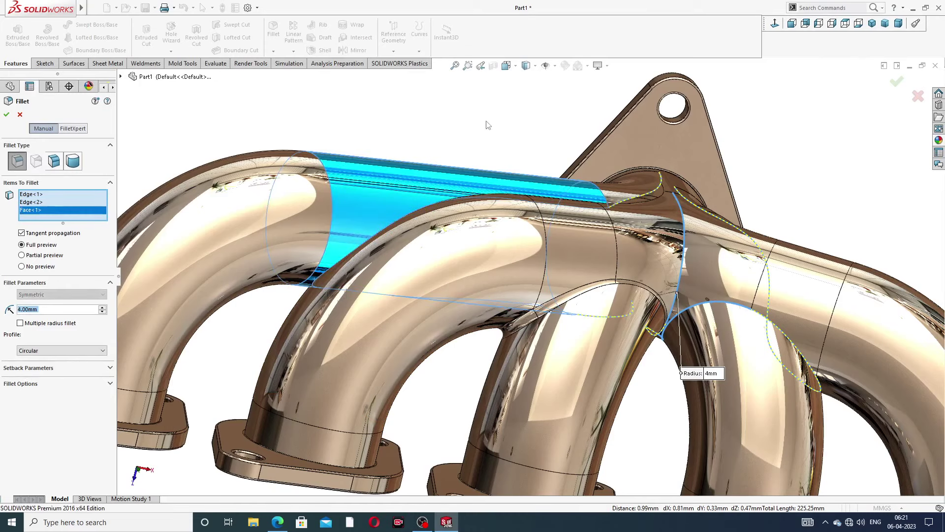
click(917, 96)
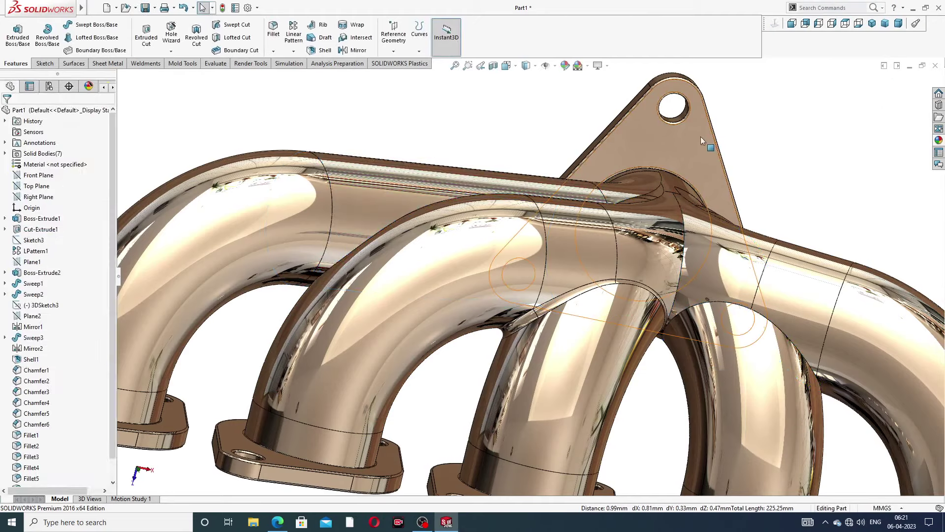
key(f)
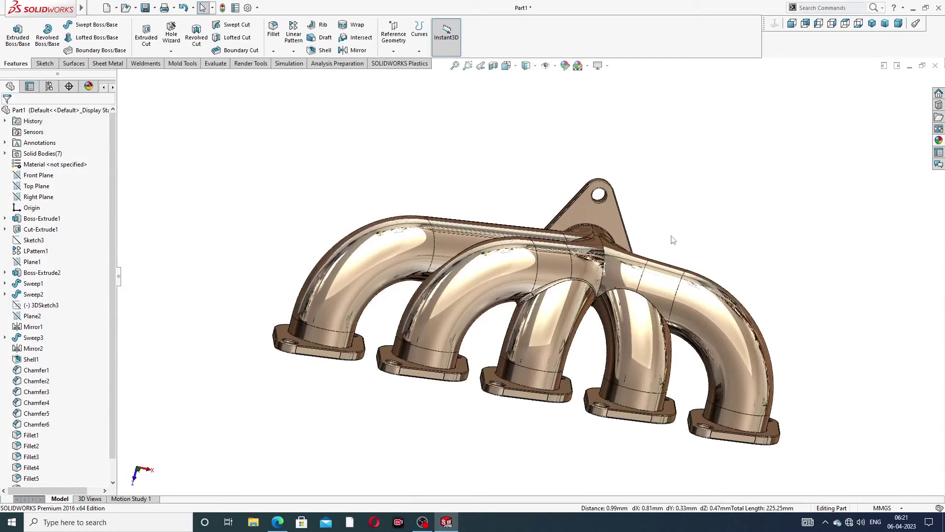
middle_drag(640, 183, 513, 190)
scroll(569, 287, down, 5)
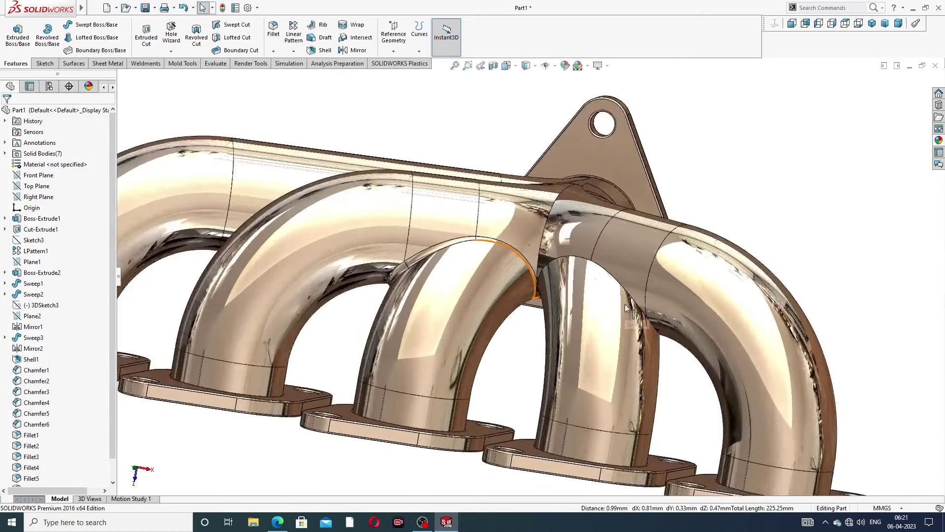
click(613, 282)
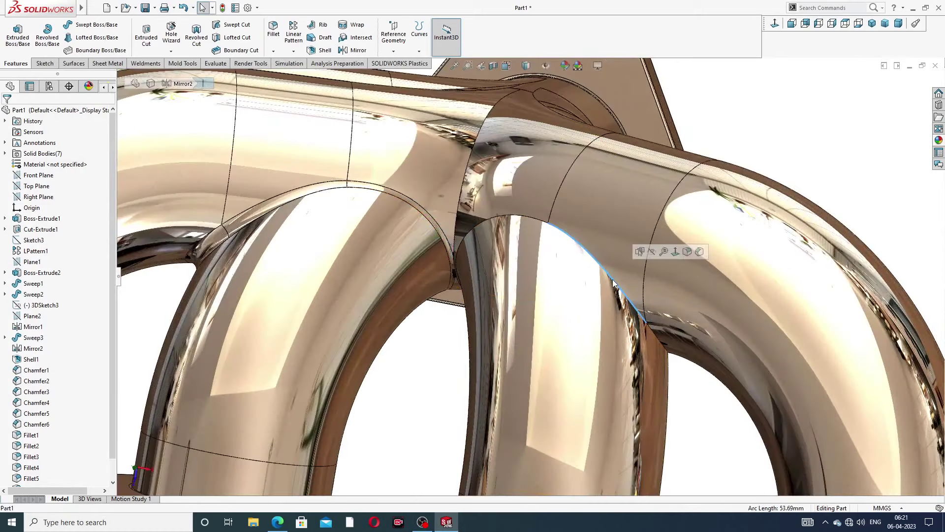
click(653, 333)
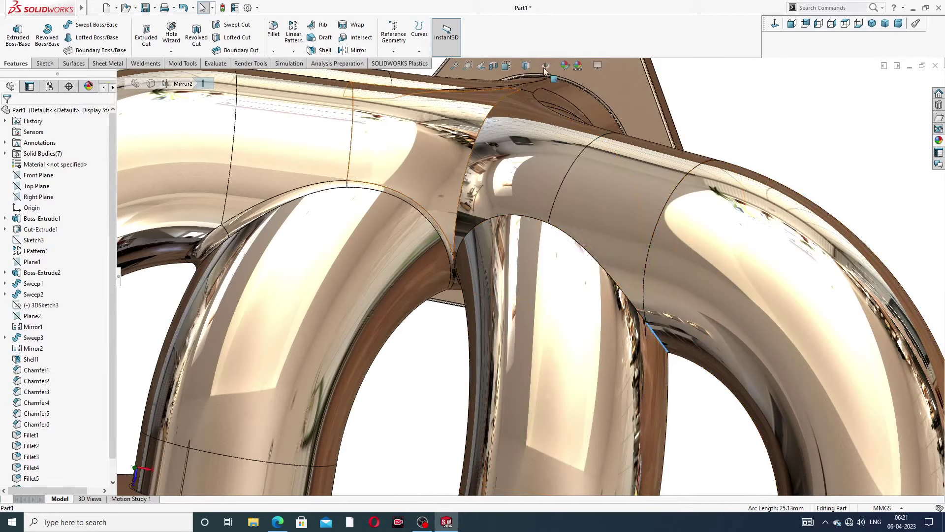
key(Escape)
key(f)
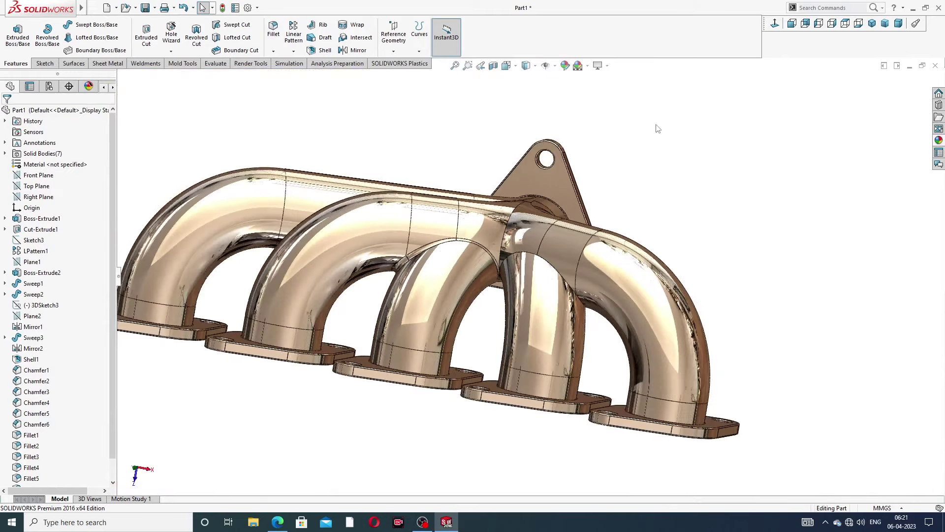
middle_drag(626, 129, 519, 216)
middle_drag(439, 306, 437, 376)
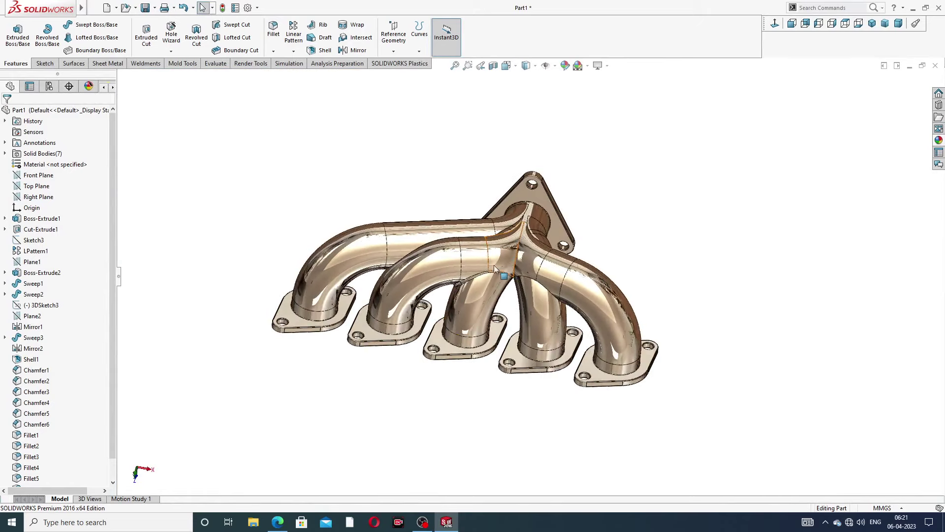
scroll(494, 268, down, 3)
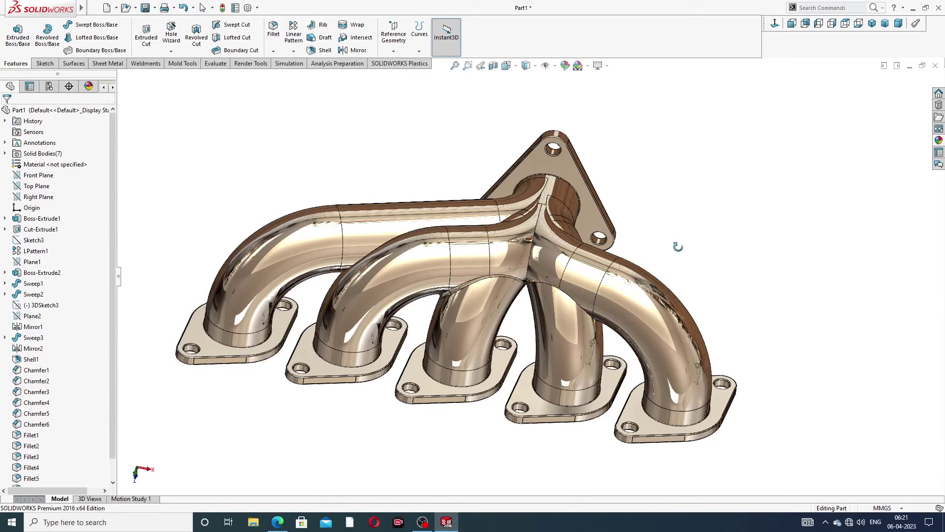
mouse_move(678, 248)
middle_down()
mouse_move(577, 213)
mouse_move(665, 228)
mouse_move(675, 246)
middle_up()
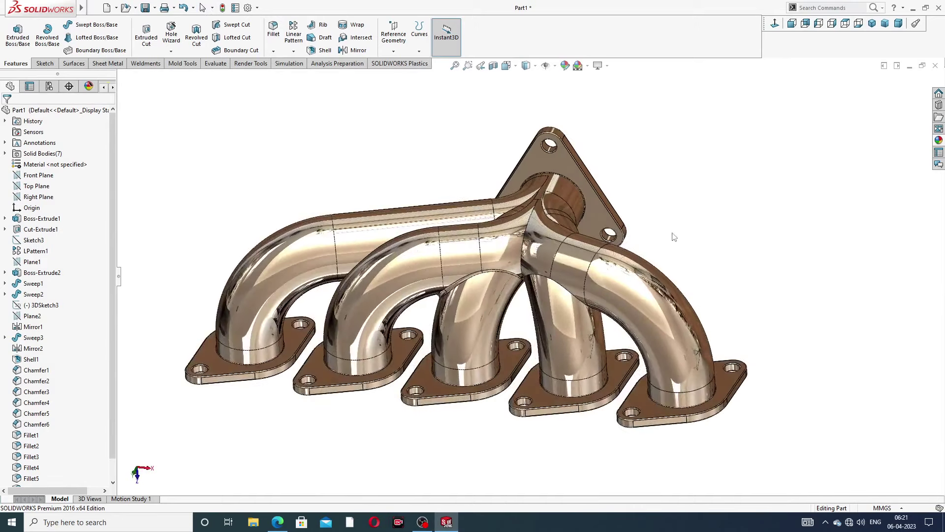
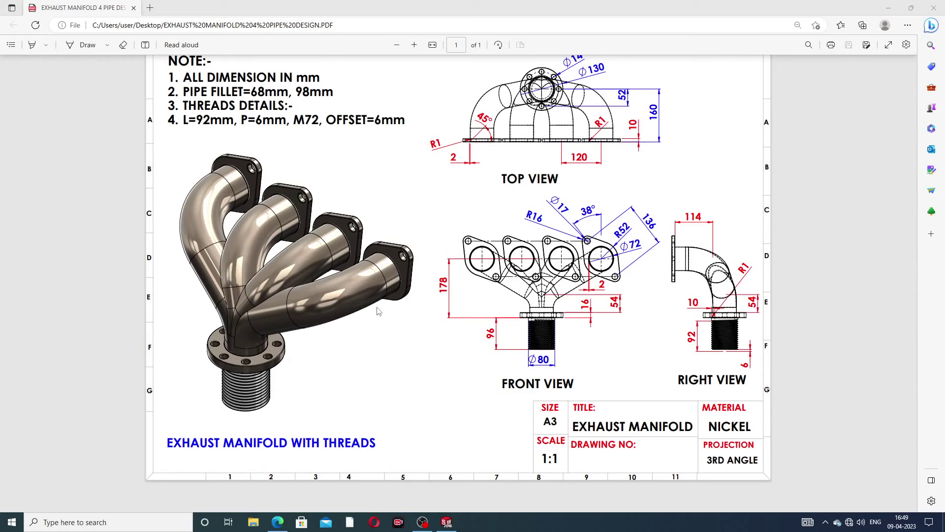
Return to the manifold model and inspect its threaded outlet bore from the side
click(447, 522)
key(z)
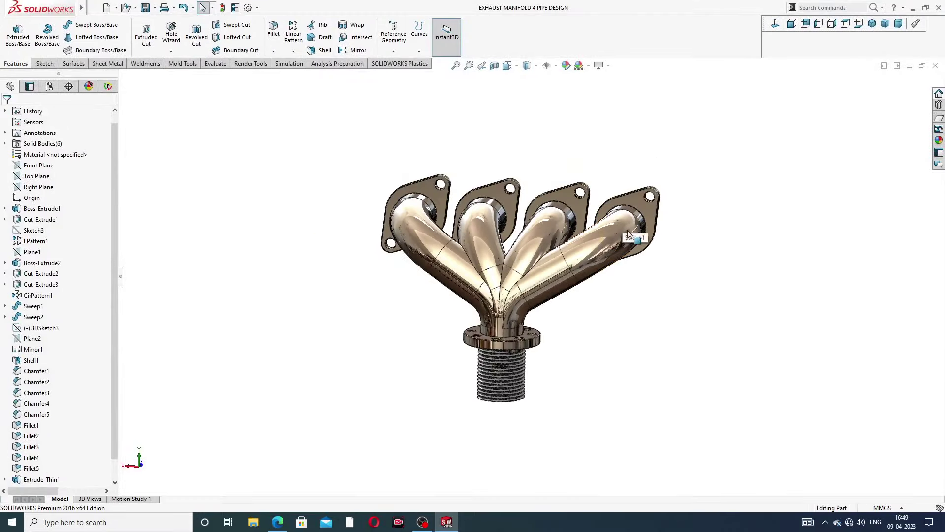
middle_drag(534, 224, 509, 324)
scroll(540, 278, down, 3)
scroll(823, 274, up, 2)
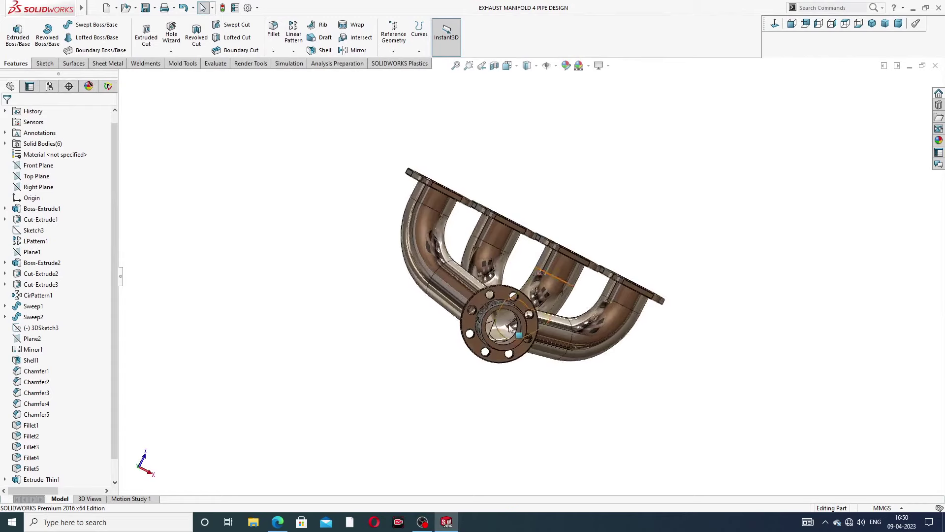
scroll(509, 324, down, 5)
middle_drag(586, 331, 610, 341)
click(618, 323)
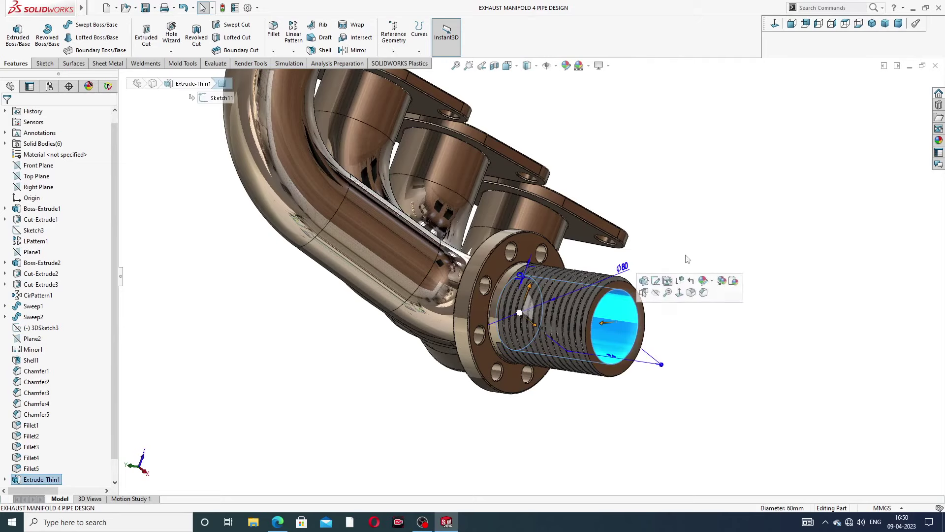
Orbit the manifold from the underside to a top-down view showing all four flanges
scroll(619, 326, up, 5)
middle_drag(620, 326, 600, 249)
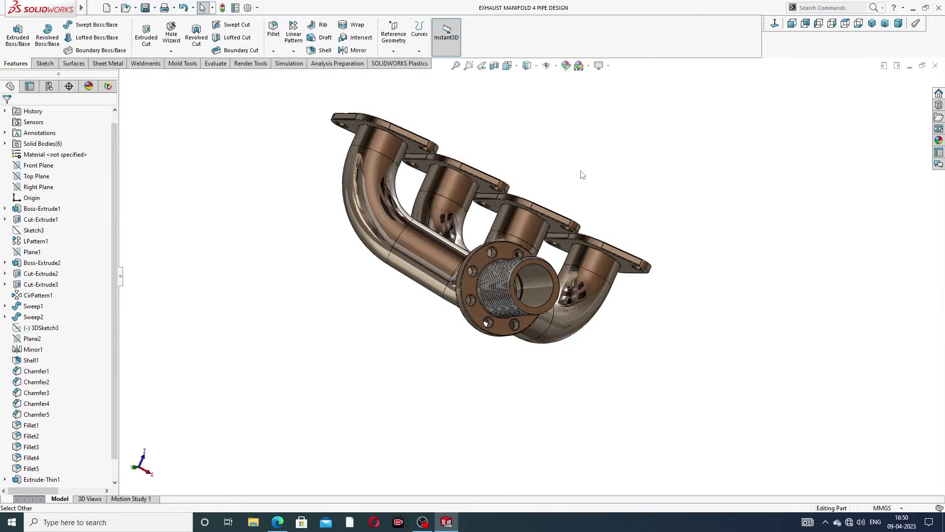
mouse_move(582, 171)
middle_down()
mouse_move(582, 303)
mouse_move(581, 184)
middle_up()
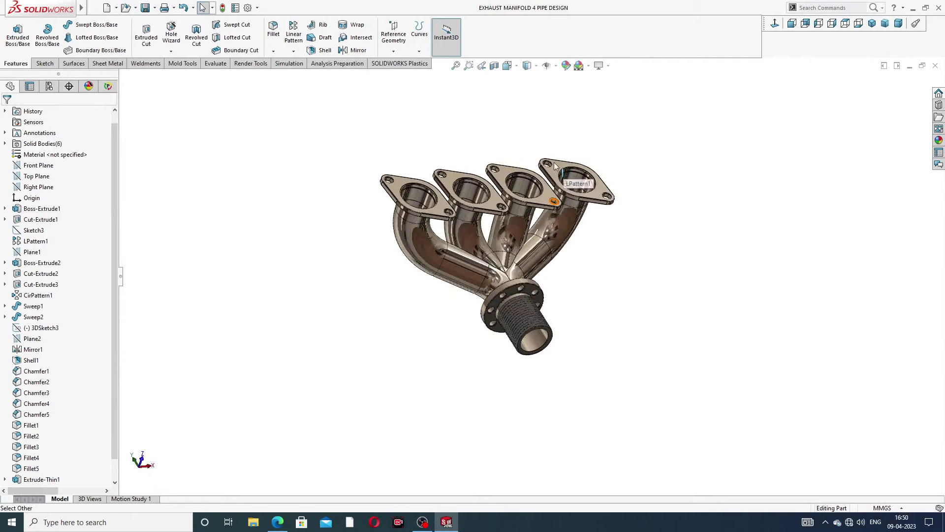
middle_drag(526, 203, 701, 243)
scroll(542, 231, down, 4)
scroll(547, 224, up, 2)
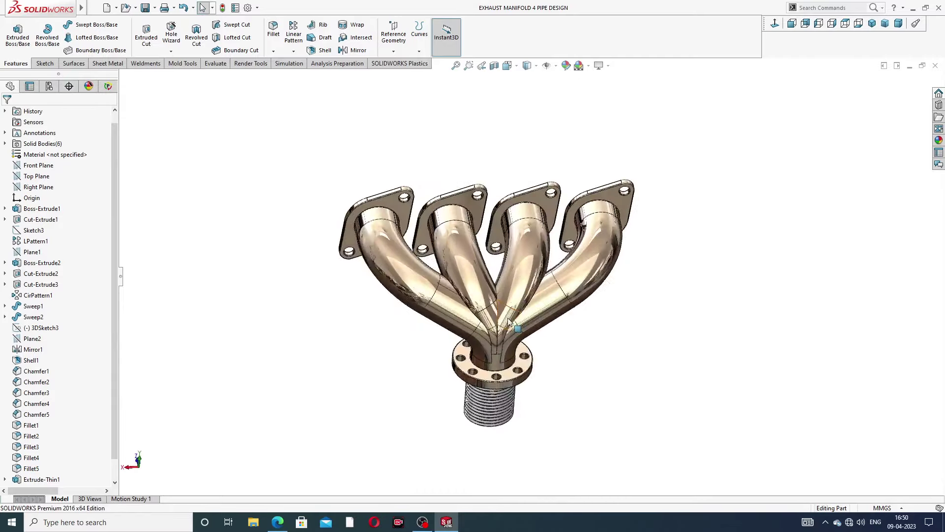
scroll(517, 325, down, 2)
scroll(700, 254, up, 2)
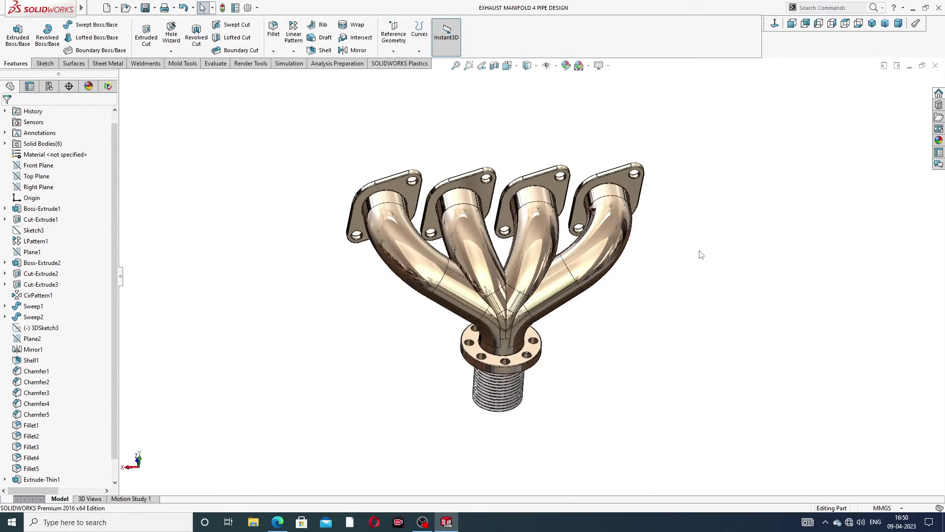
scroll(645, 259, down, 2)
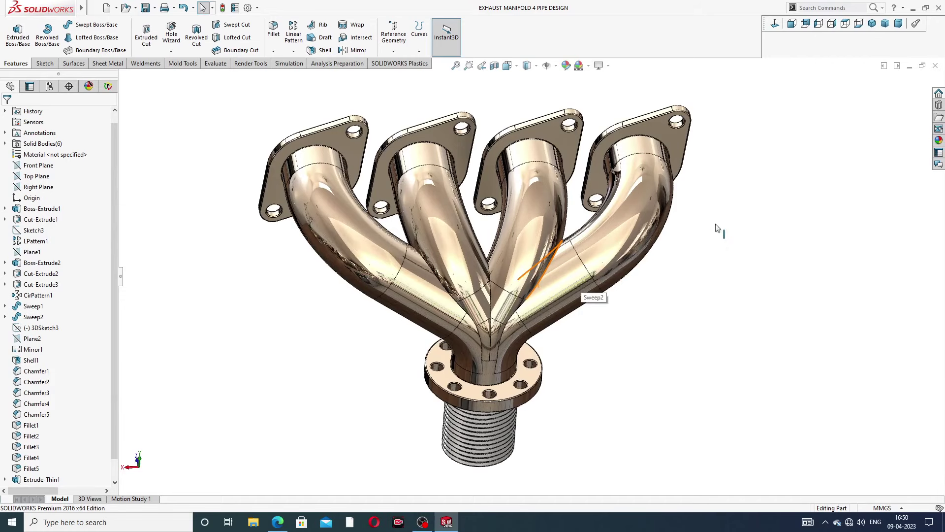
Close the manifold and start a new blank part with the Plain White scene
click(937, 65)
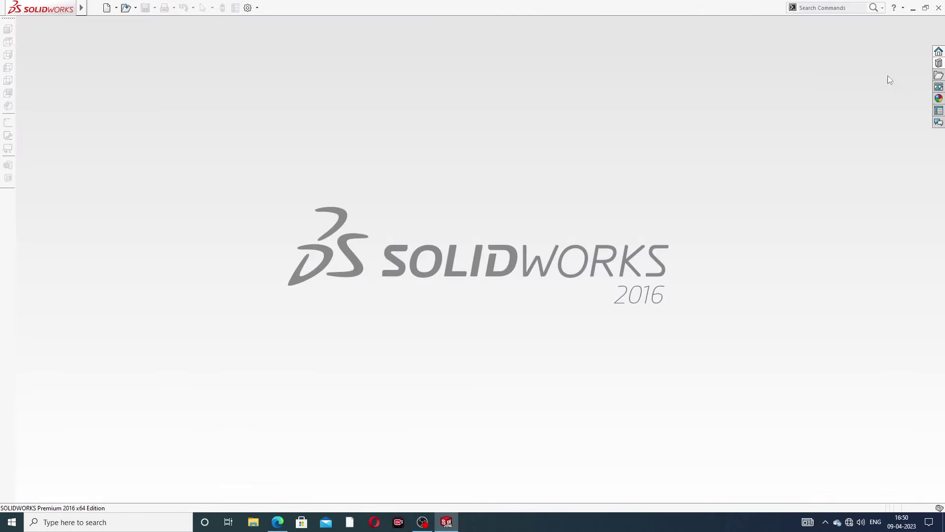
click(108, 8)
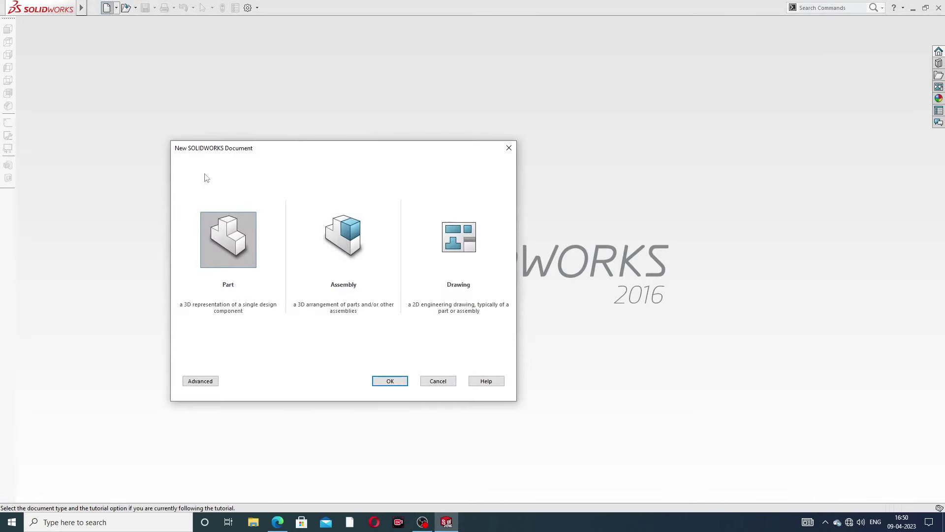
click(391, 380)
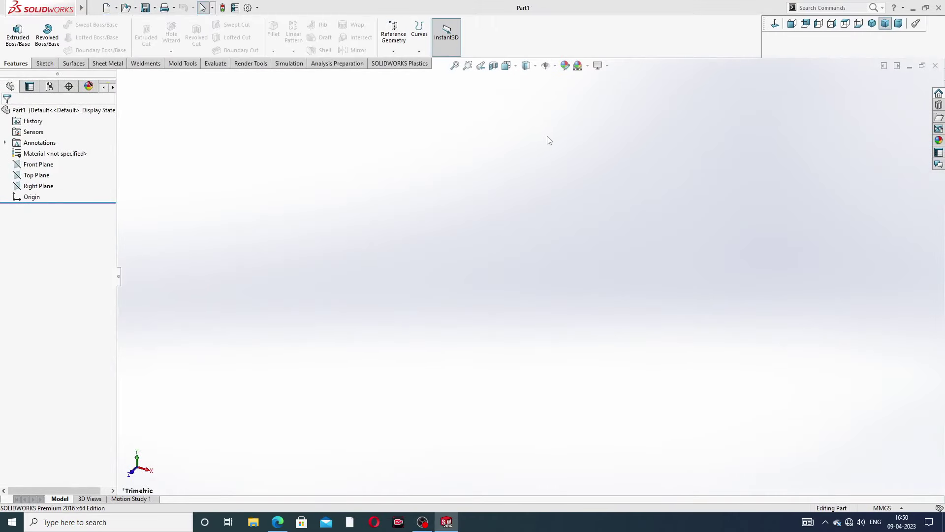
click(587, 66)
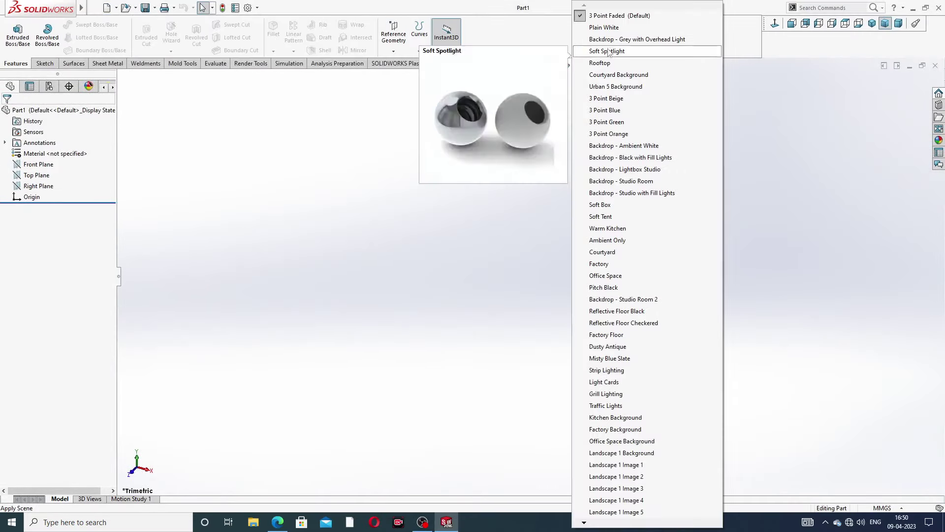
click(605, 27)
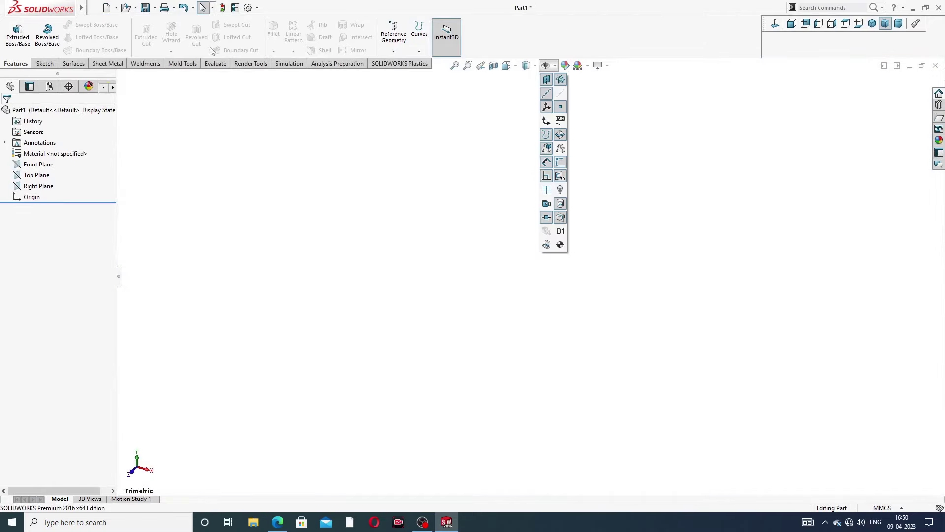
Set shaded and wireframe Image Quality to maximum and bring up the reference drawing PDF
click(247, 7)
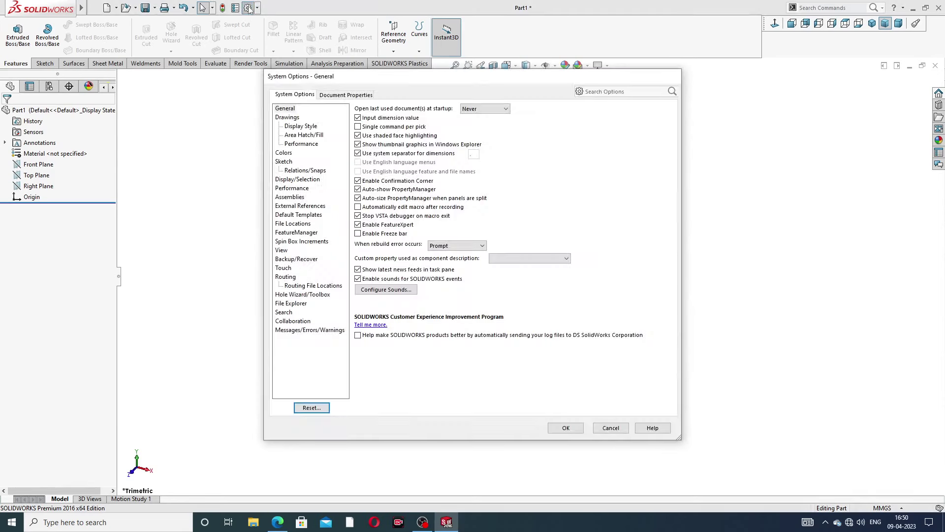
click(347, 96)
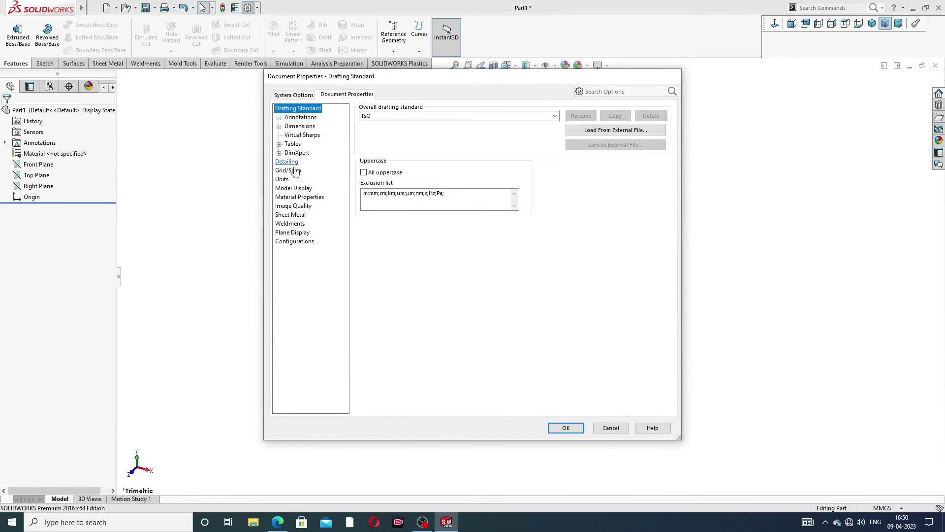
click(293, 207)
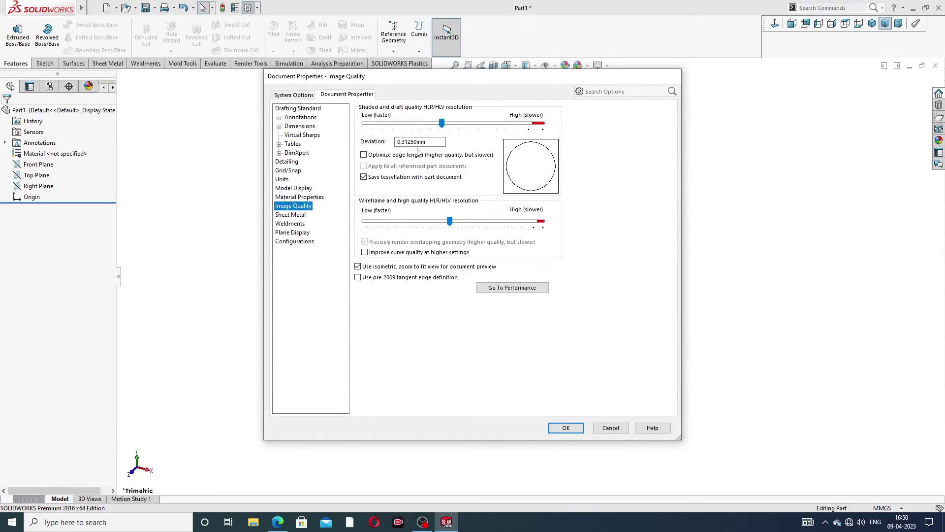
drag(442, 123, 542, 124)
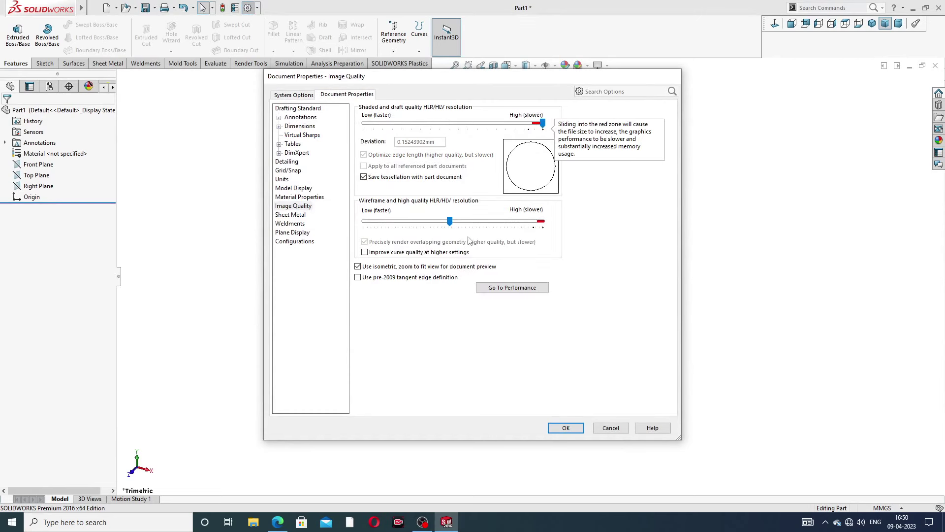
drag(450, 222, 549, 228)
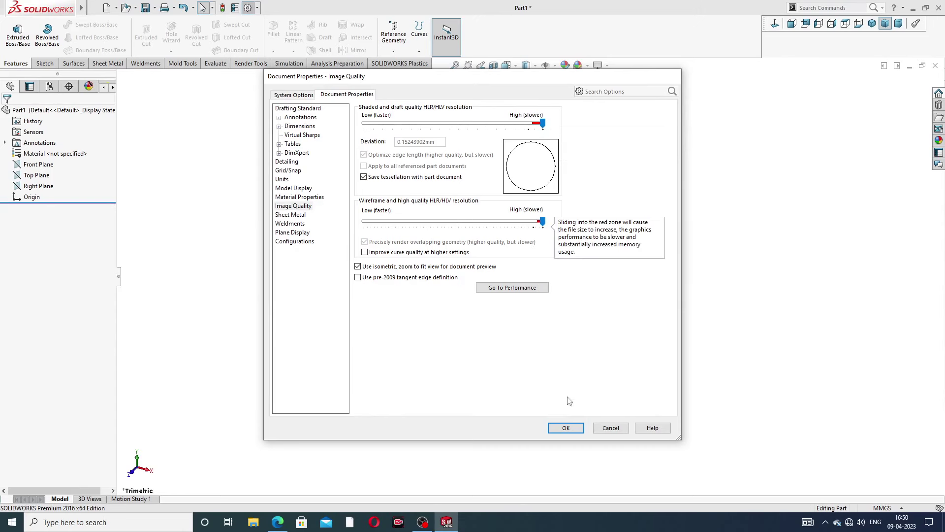
click(566, 428)
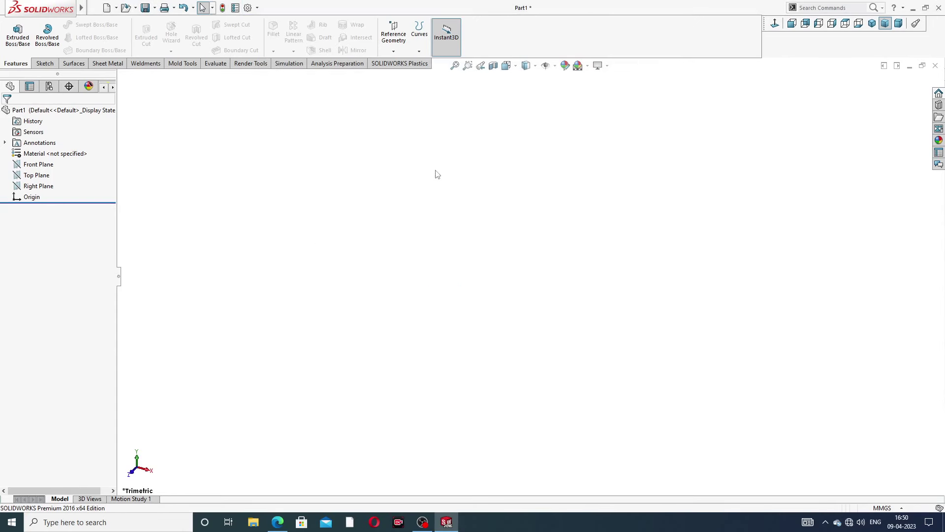
click(278, 522)
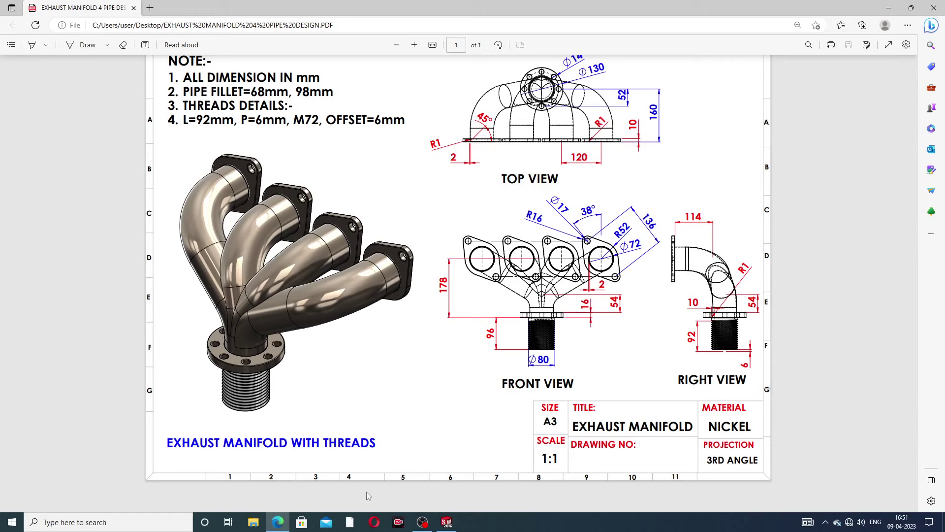
Minimize the reference drawing to return to the blank Part1
click(277, 522)
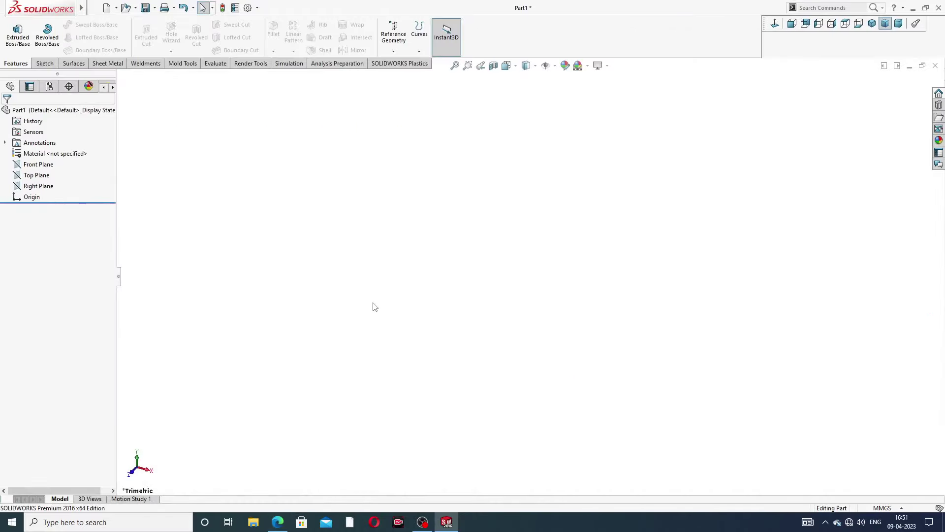
Start a sketch on Front Plane with a vertical centerline through the origin
click(48, 165)
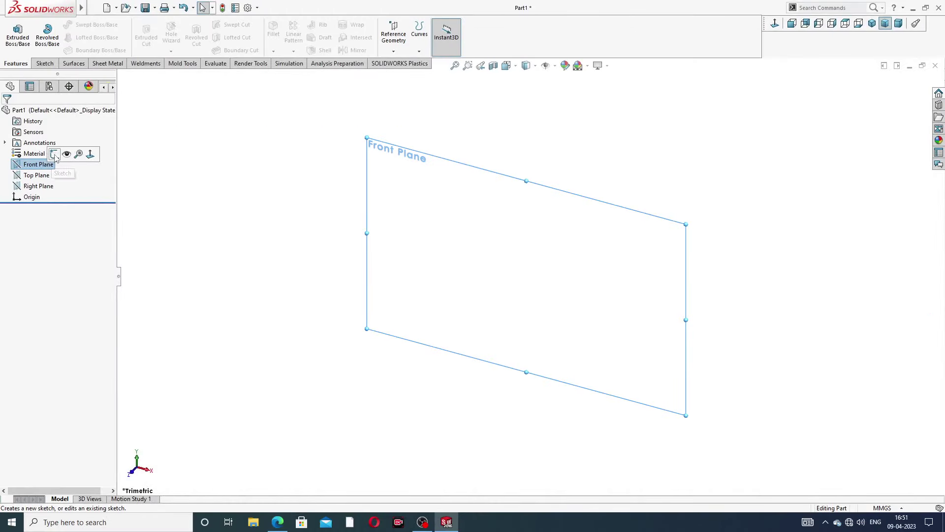
click(54, 154)
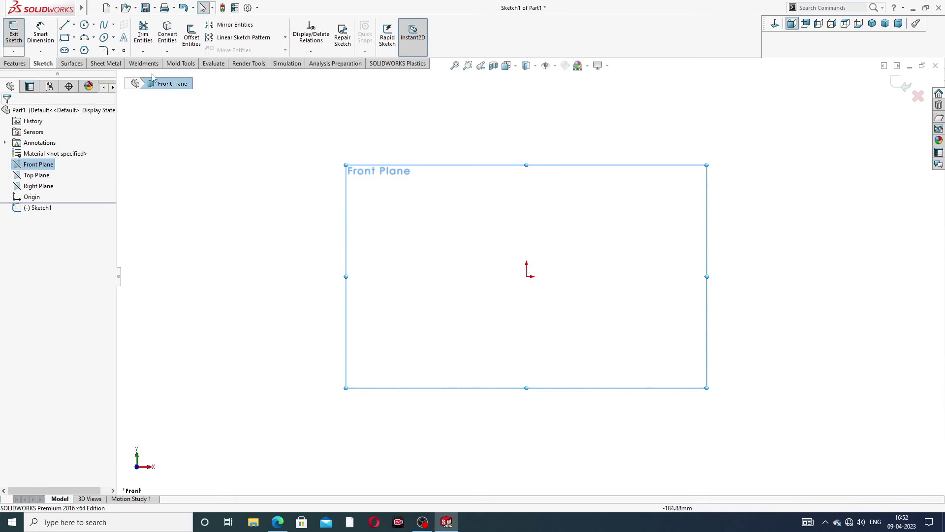
click(74, 25)
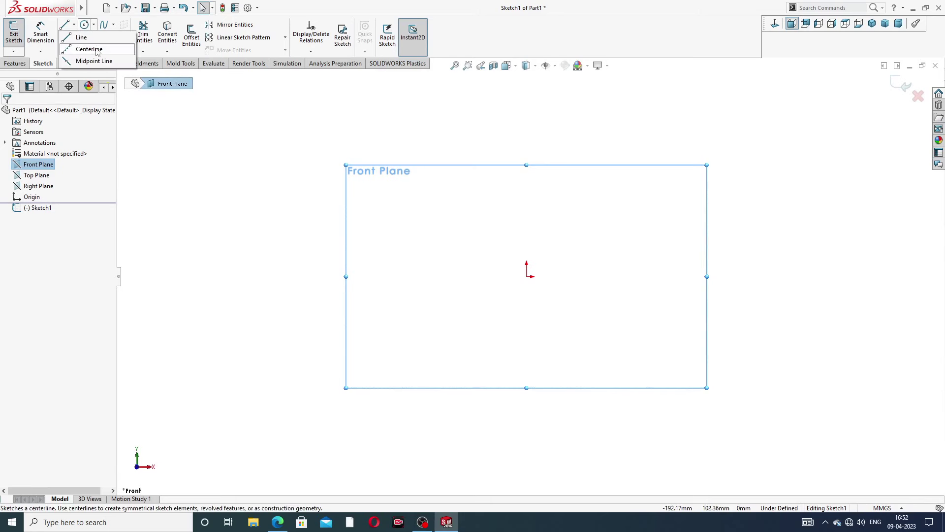
click(89, 50)
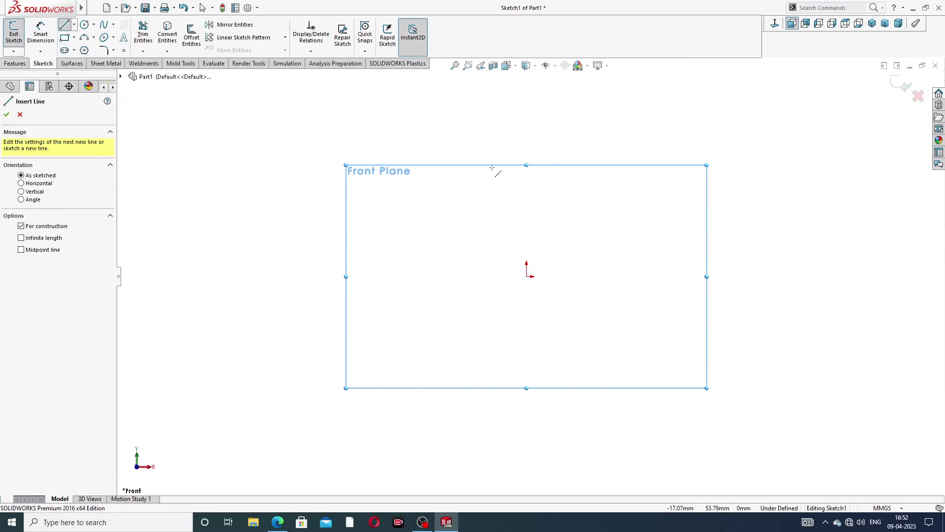
click(526, 102)
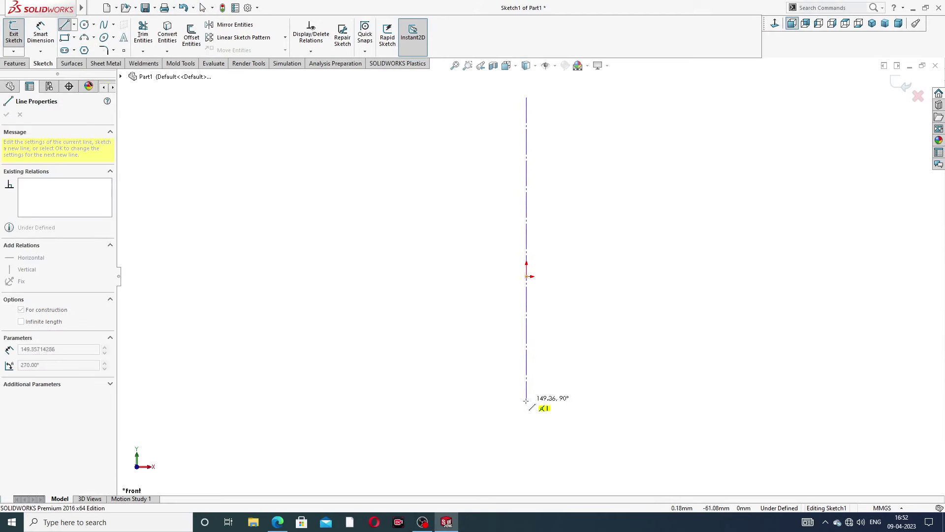
click(526, 400)
right_click(645, 203)
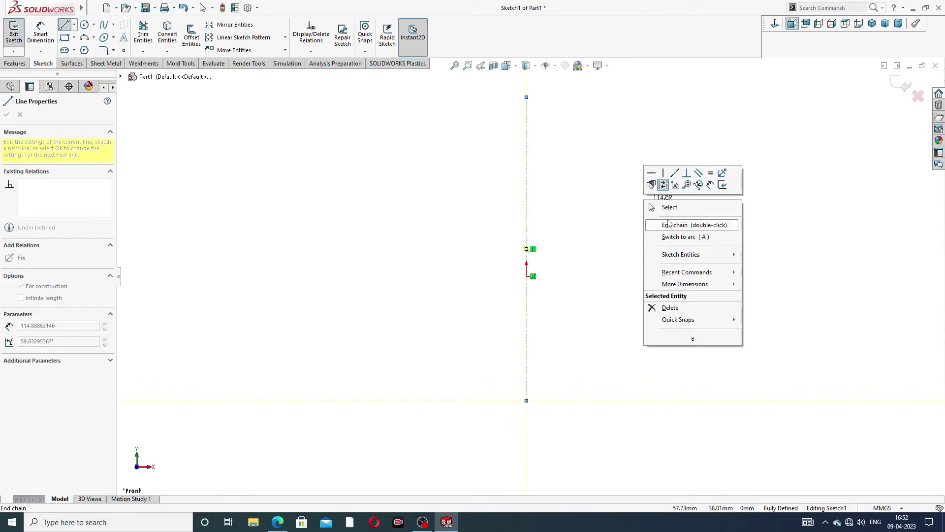
click(672, 207)
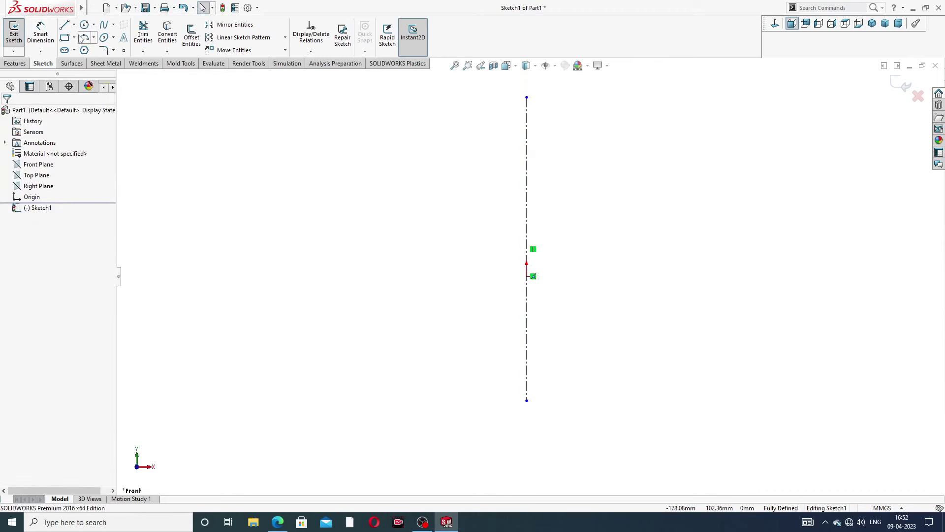
Draw a diagonal centerline from upper left to lower right across the origin
click(74, 24)
click(82, 51)
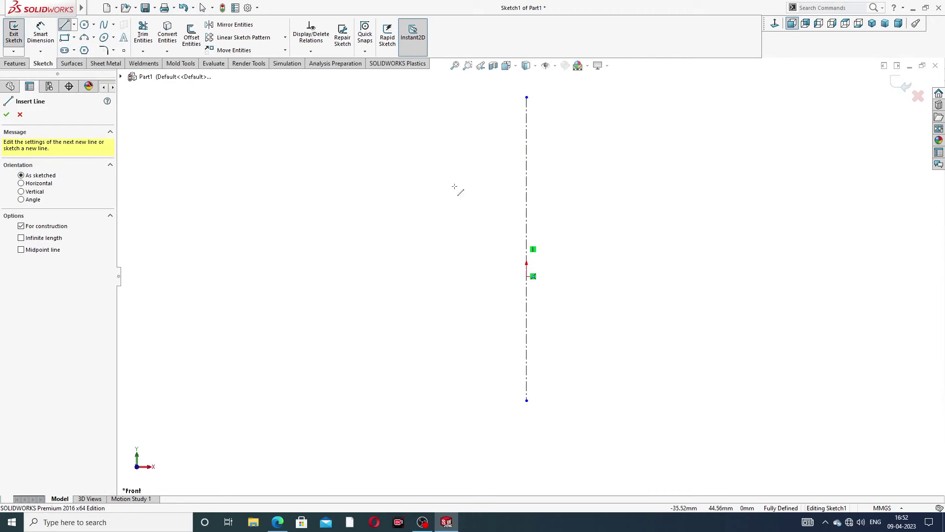
click(414, 177)
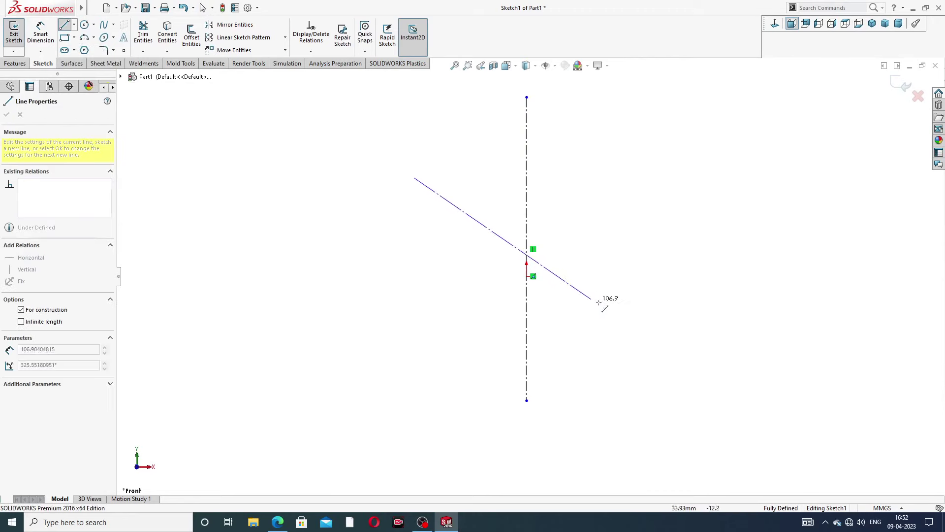
click(611, 350)
right_click(646, 231)
click(653, 256)
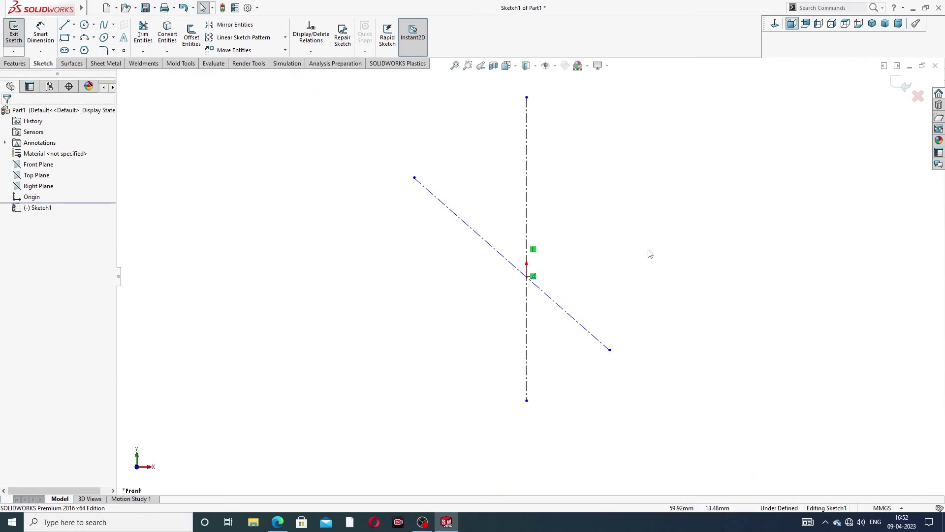
Constrain the diagonal centerline to the origin with Coincident and Midpoint relations
click(496, 251)
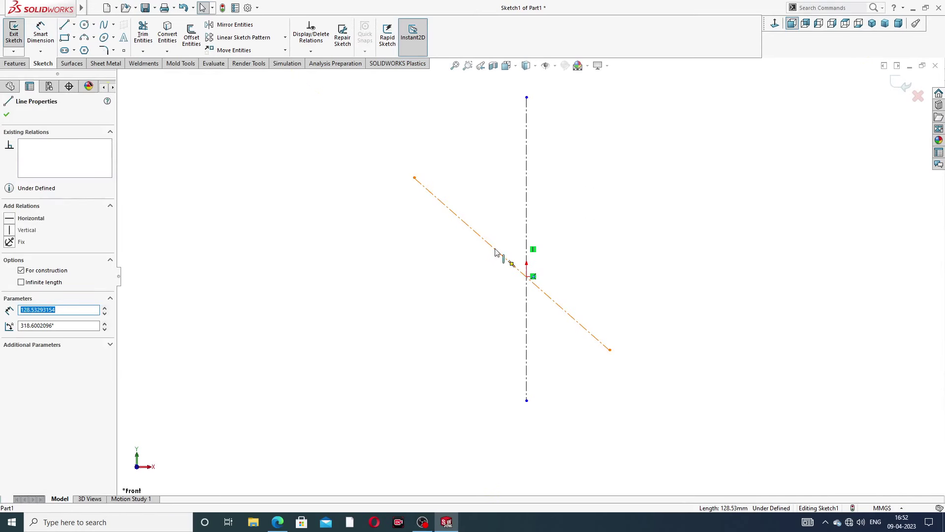
ctrl+click(528, 276)
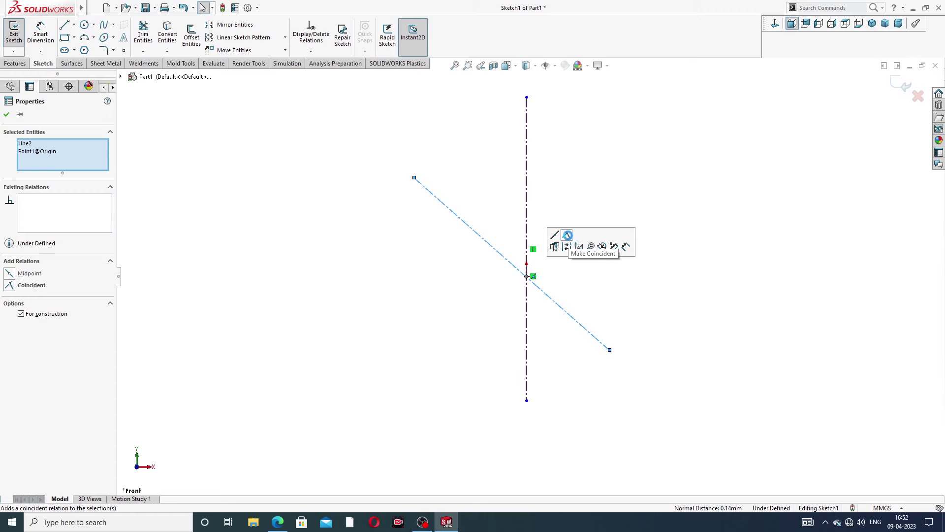
click(566, 235)
click(494, 250)
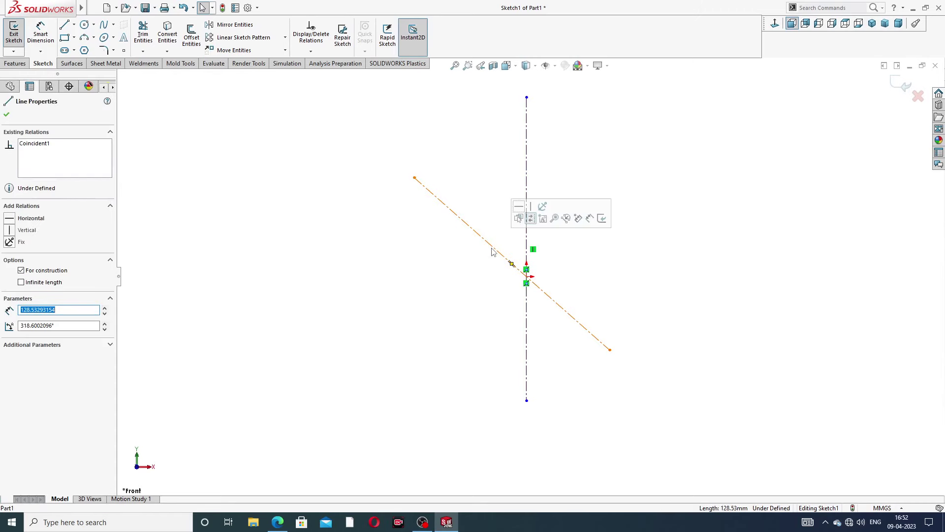
ctrl+click(527, 277)
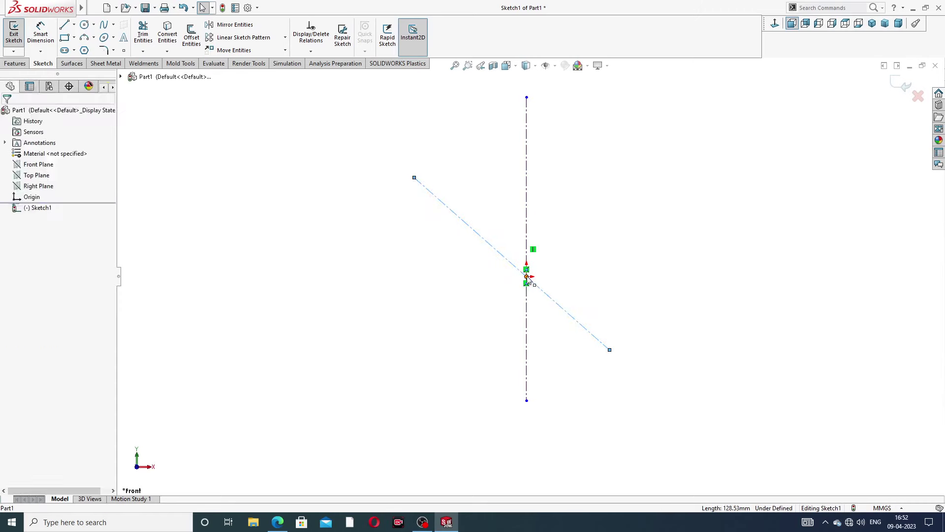
click(554, 235)
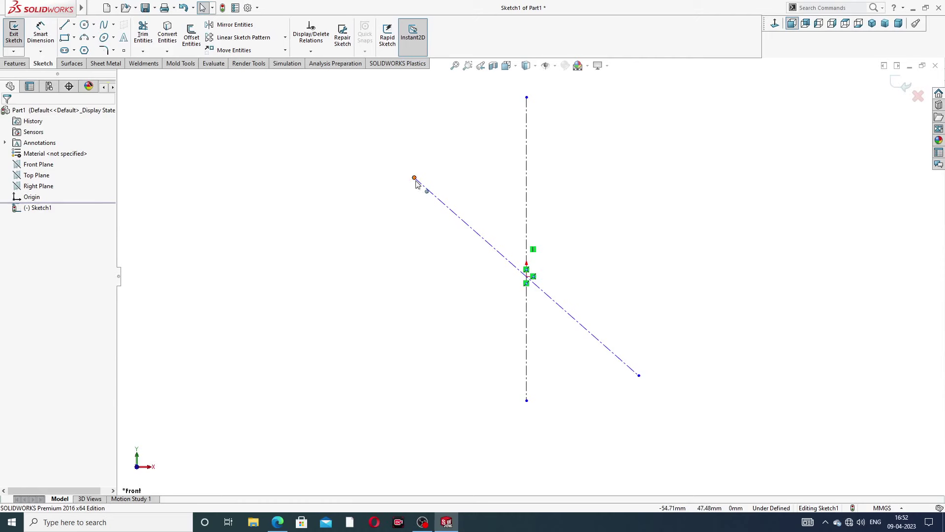
Drag the diagonal line's endpoints to adjust its length about the origin
click(415, 177)
drag(415, 177, 397, 162)
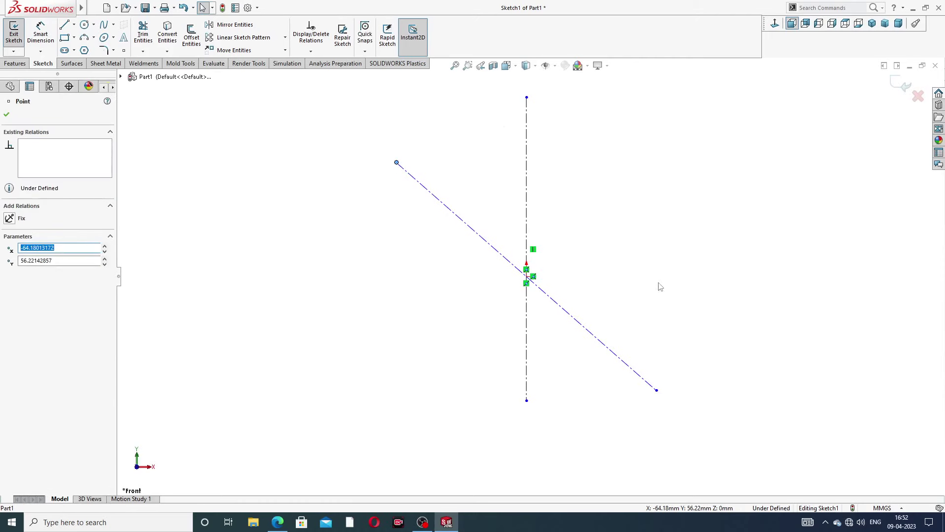
drag(657, 390, 632, 373)
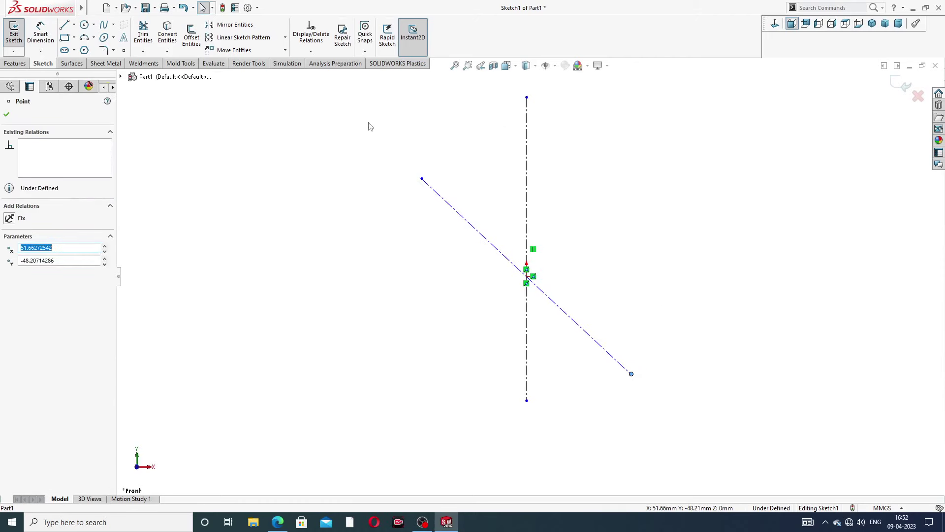
click(209, 97)
click(40, 34)
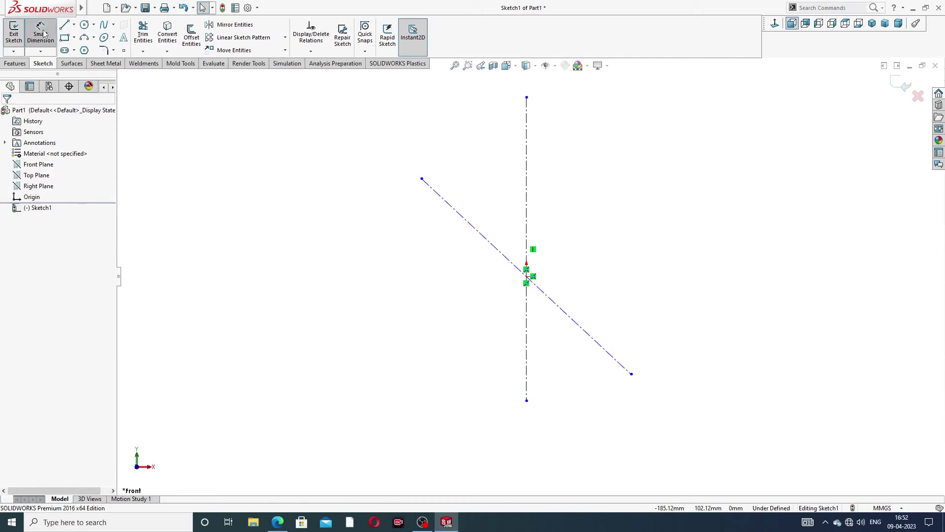
Dimension the angle between the diagonal and vertical centerlines as 38°
click(492, 244)
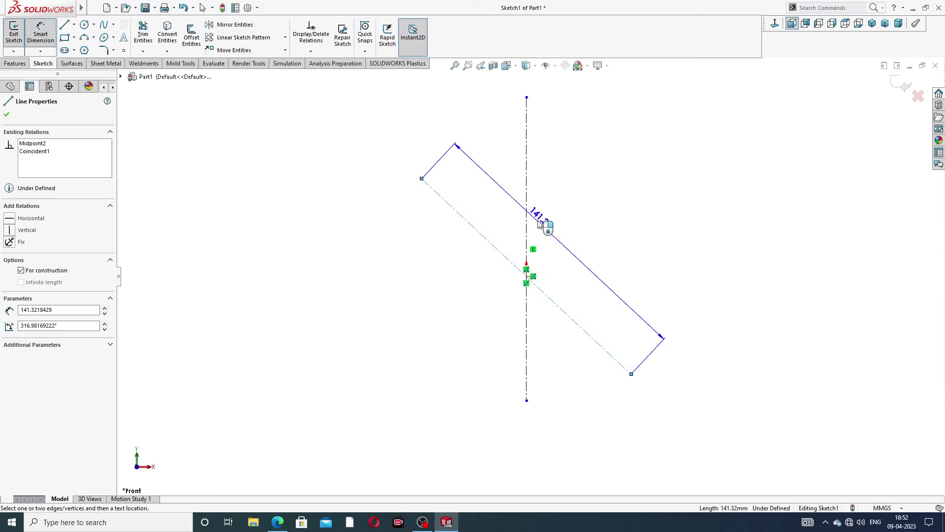
click(527, 219)
click(504, 211)
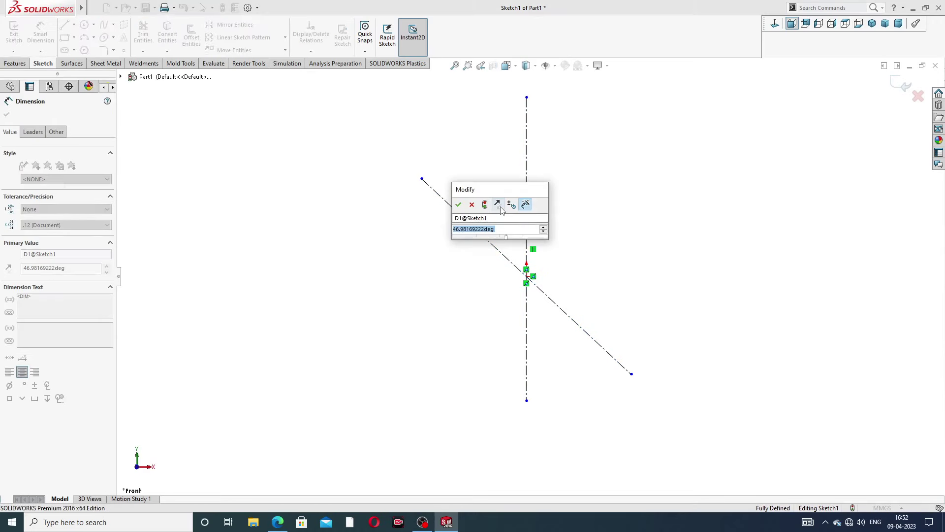
text(38)
key(Return)
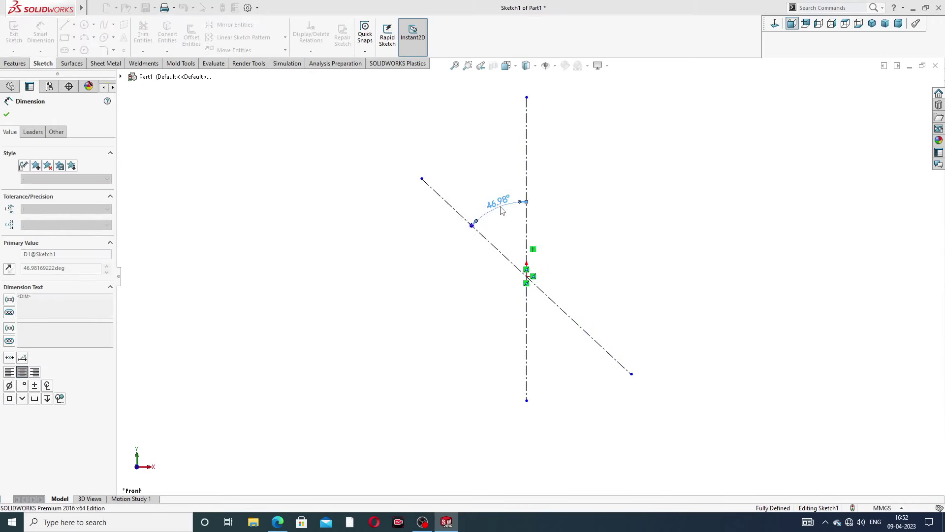
click(550, 202)
right_click(586, 158)
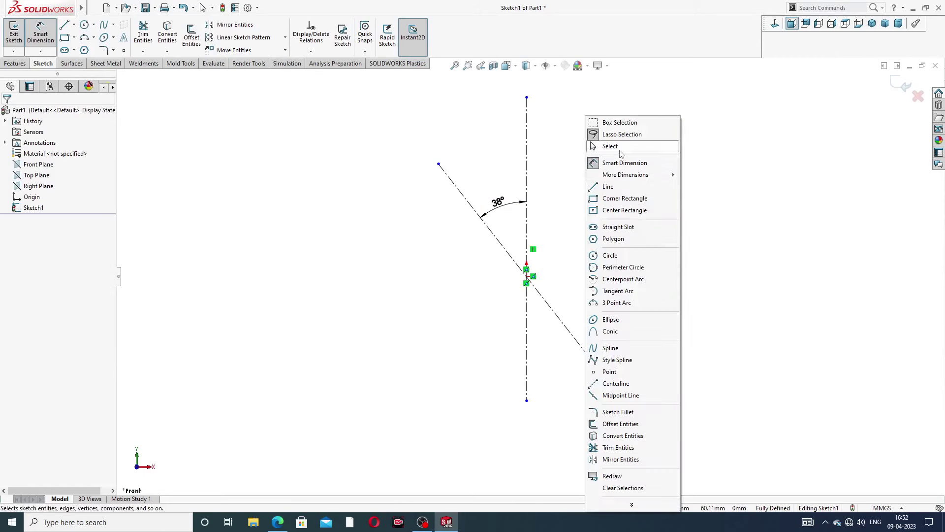
click(601, 146)
Draw a large circle on the origin and small circles at both diagonal line ends
click(84, 25)
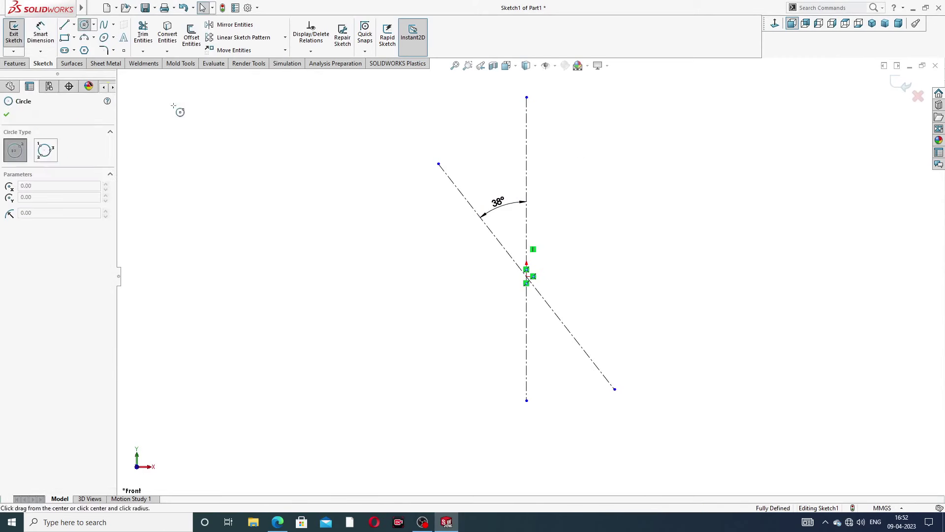
click(527, 277)
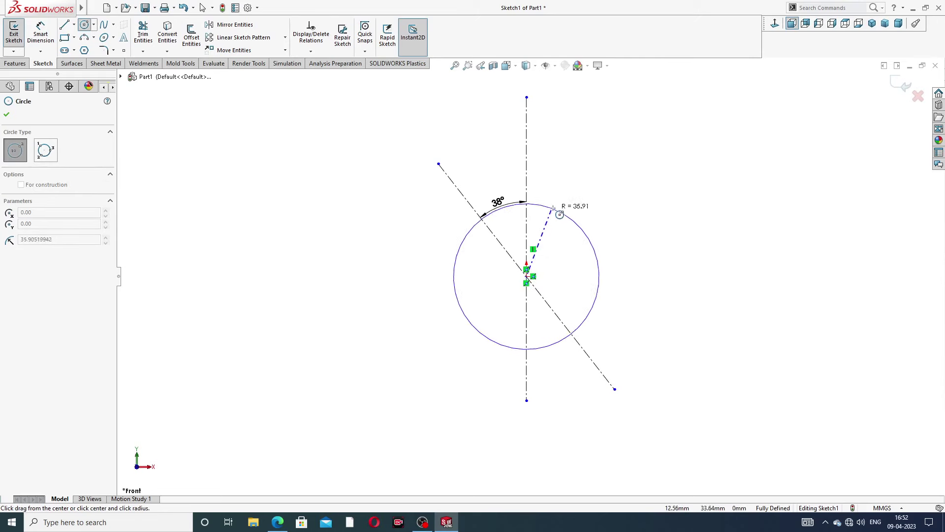
click(561, 224)
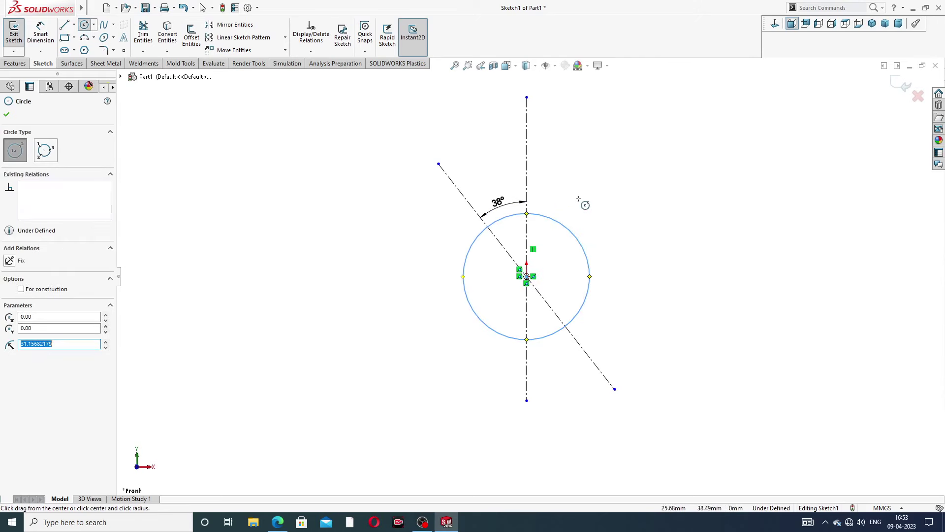
click(439, 164)
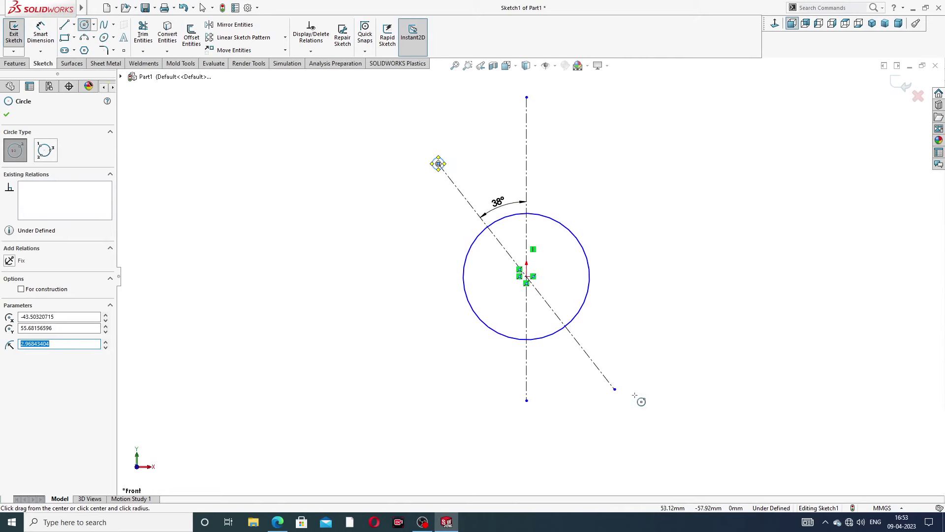
click(616, 390)
click(622, 370)
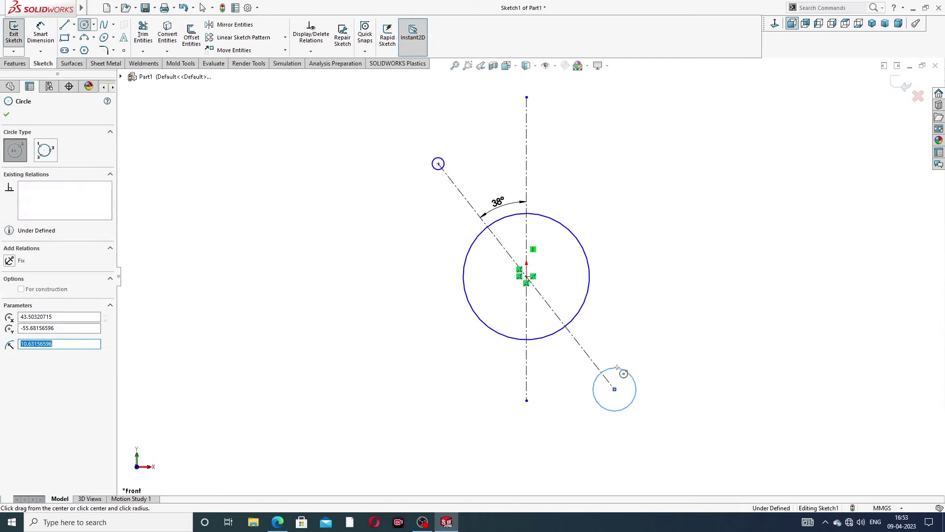
right_click(642, 283)
click(650, 282)
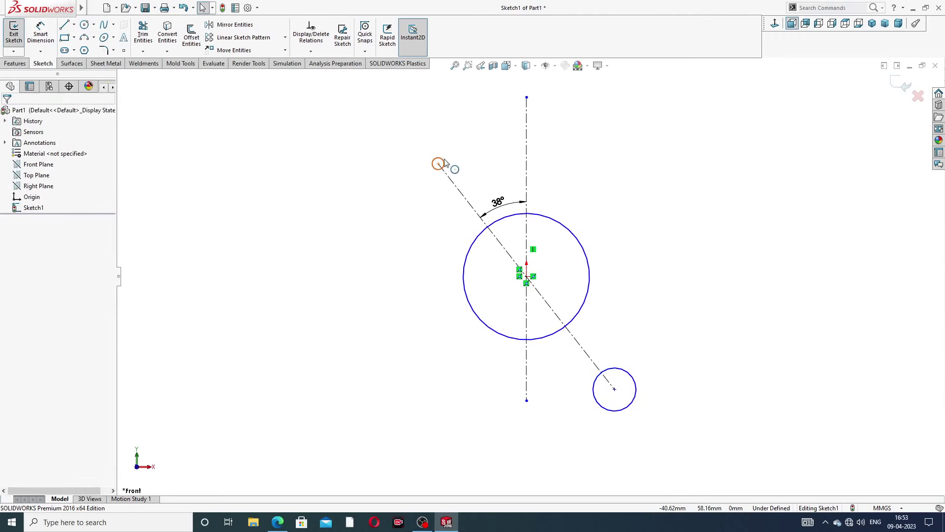
drag(444, 163, 450, 146)
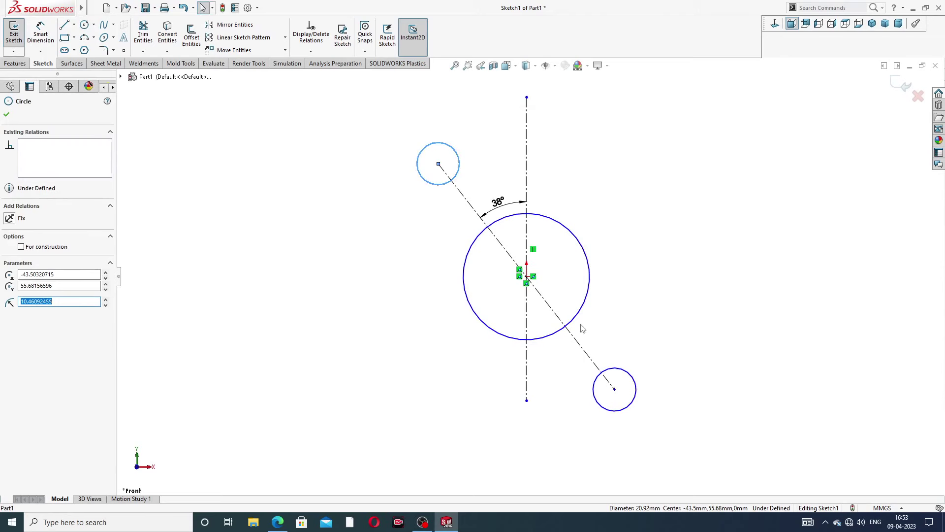
Make the two small end circles equal in size
ctrl+click(627, 377)
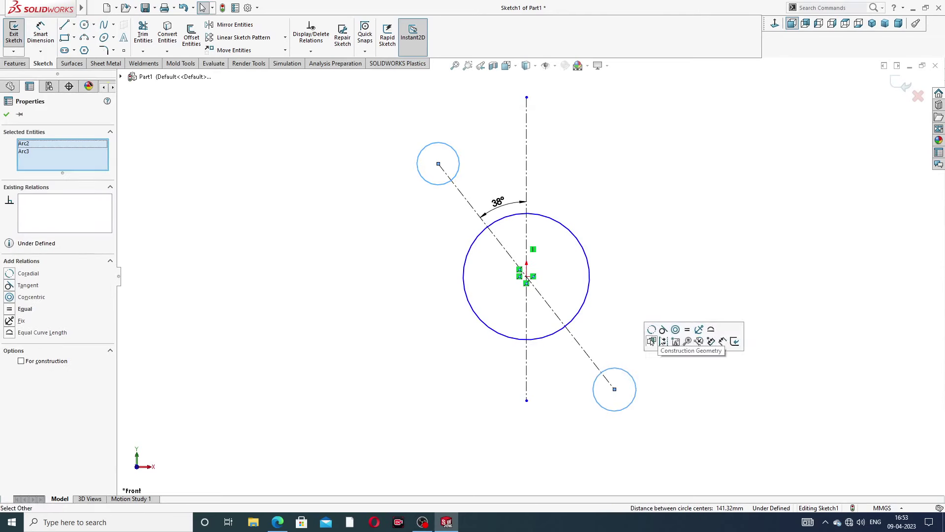
click(688, 330)
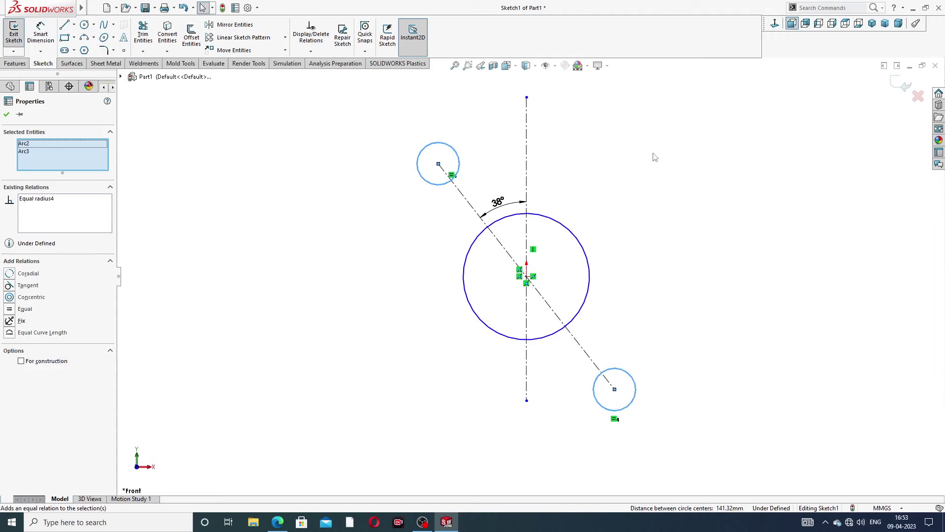
click(657, 160)
scroll(655, 199, up, 2)
scroll(627, 292, down, 1)
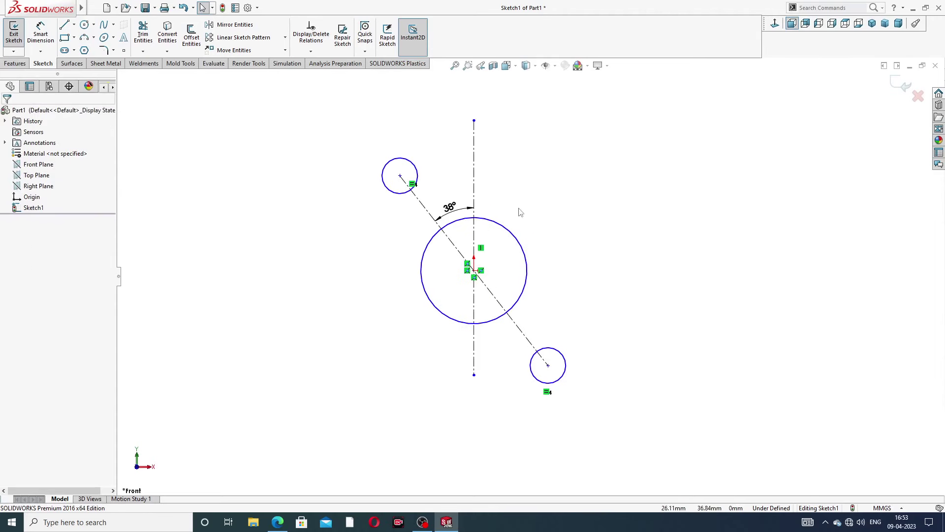
Draw two lines from the upper small circle to the large circle
click(66, 25)
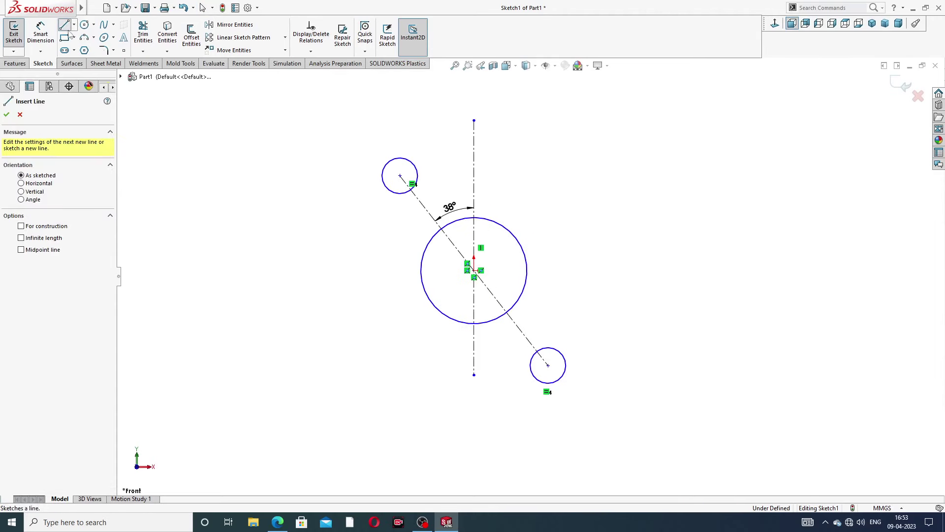
click(412, 161)
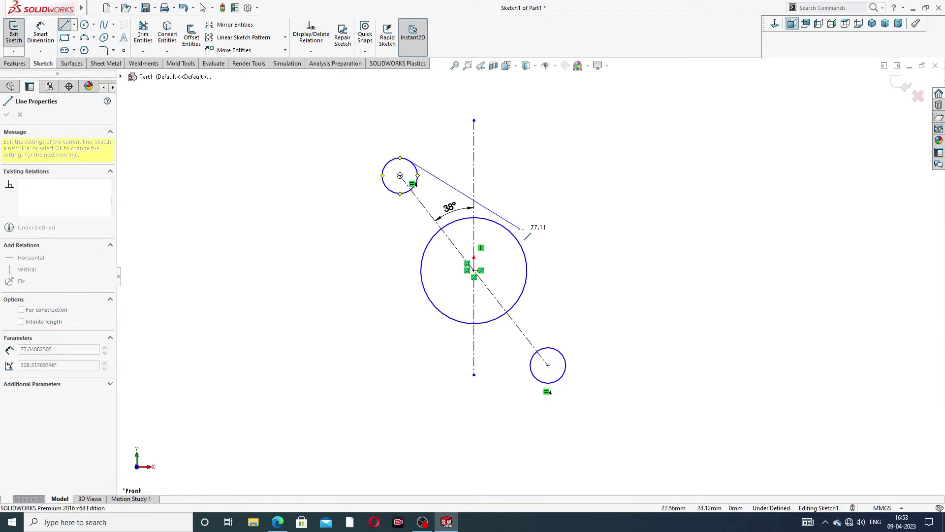
click(513, 234)
right_click(545, 190)
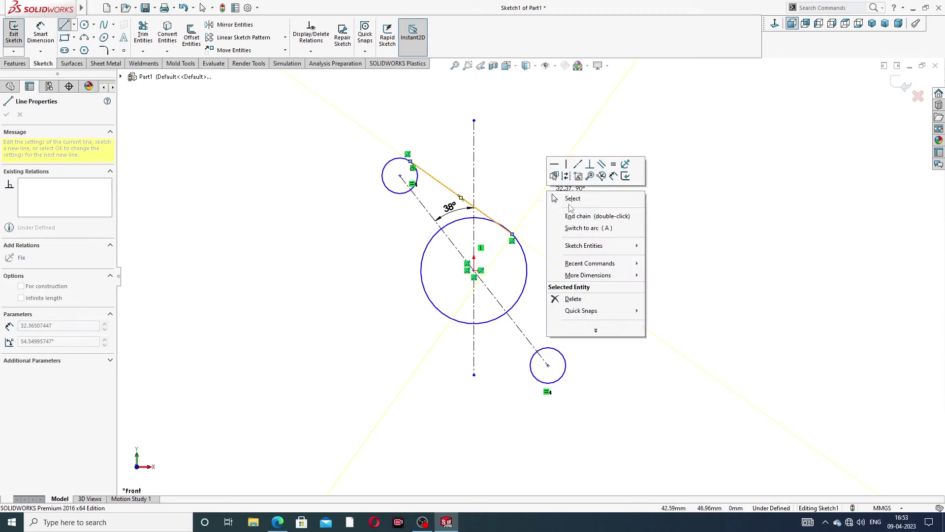
click(559, 194)
click(64, 26)
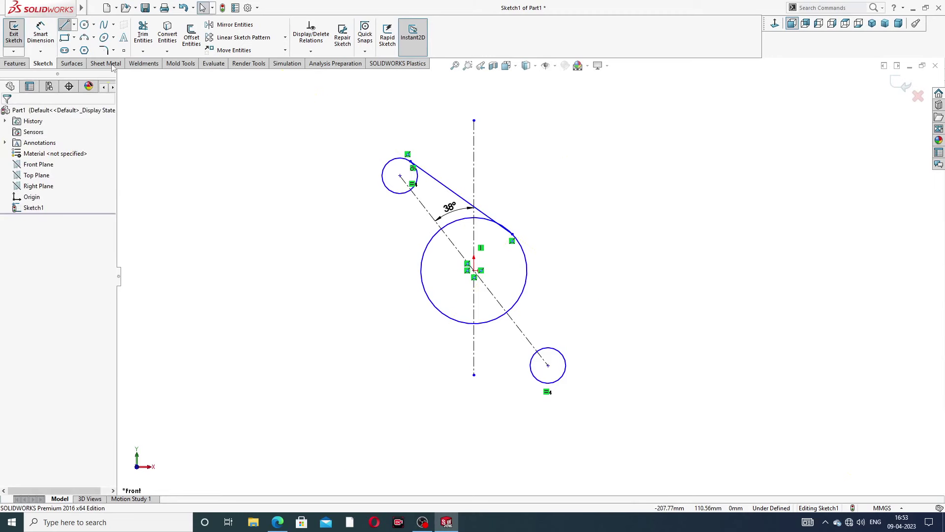
click(387, 188)
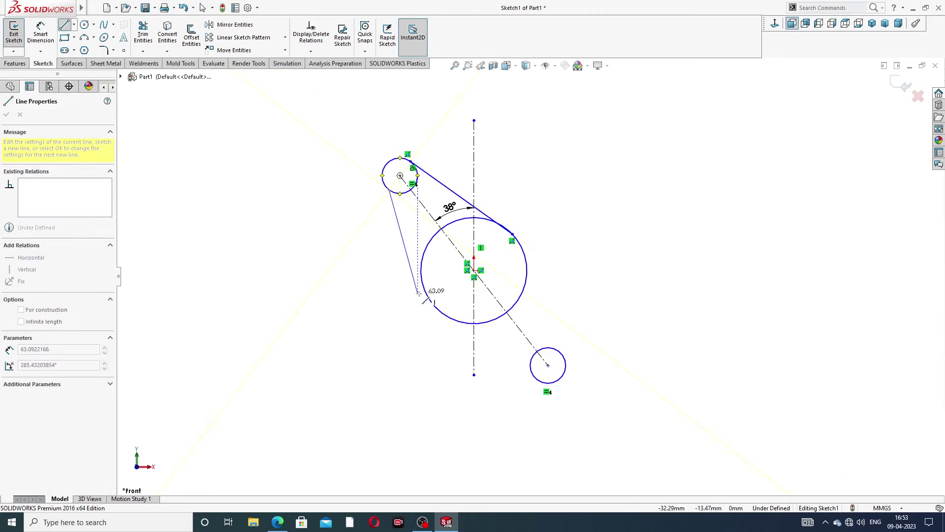
click(427, 295)
right_click(361, 235)
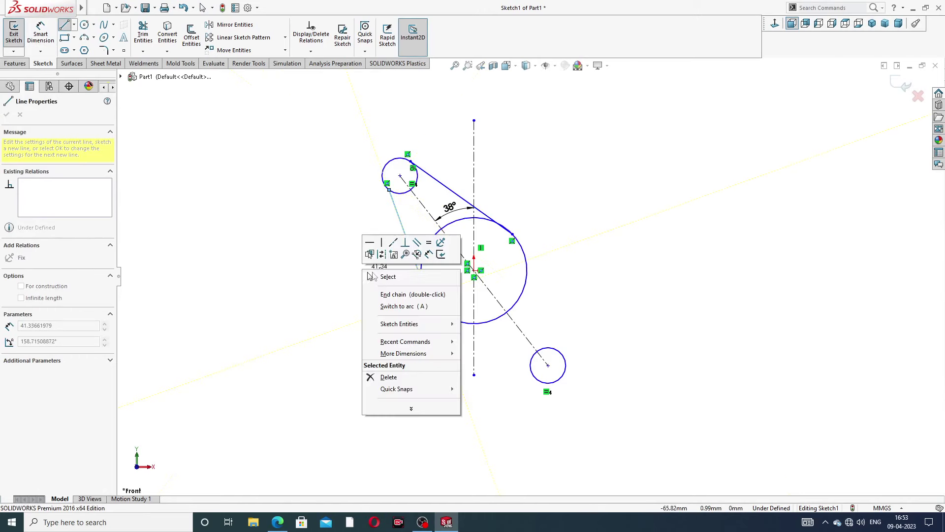
key(Escape)
right_click(196, 142)
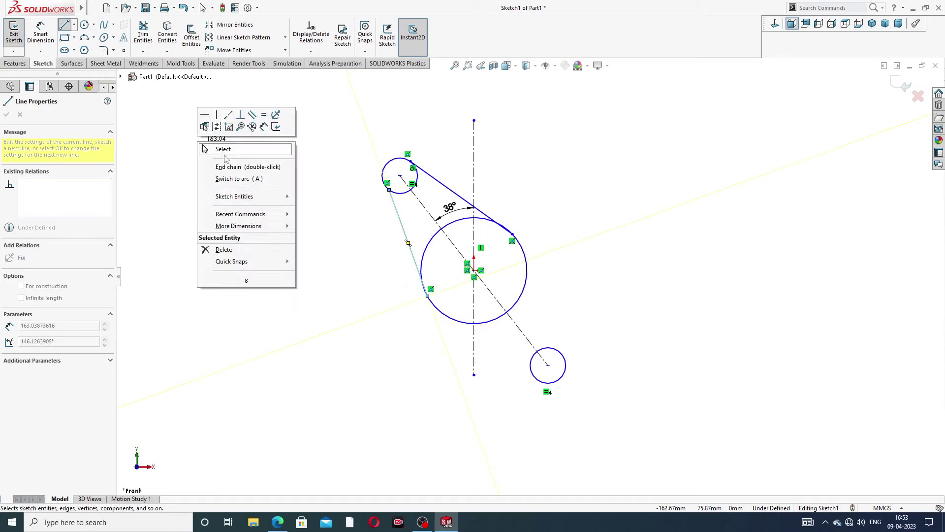
click(232, 160)
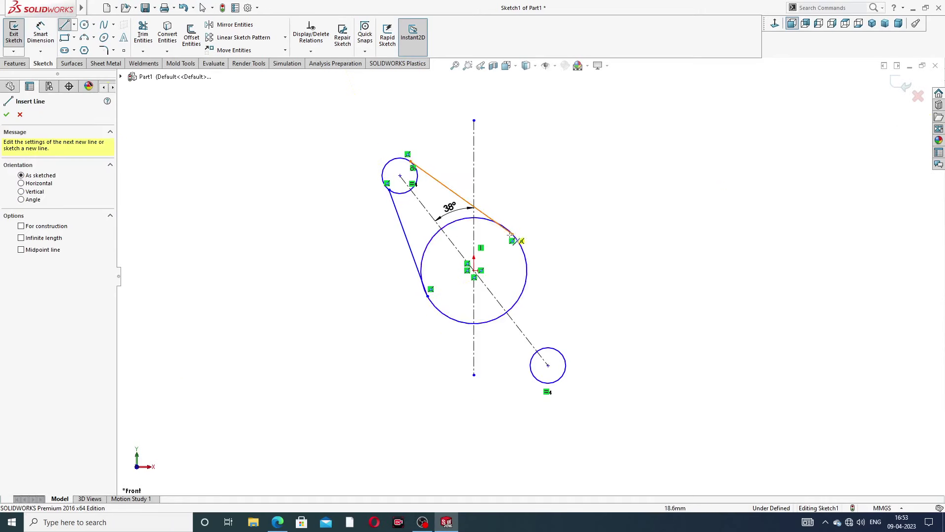
Draw lines from the large circle's right and lower-left edges to the lower small circle
click(525, 254)
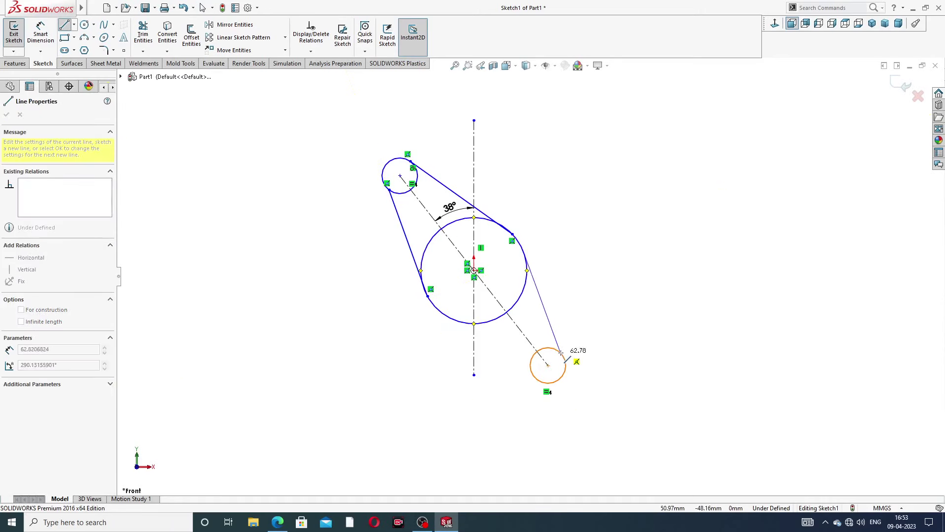
click(565, 359)
right_click(594, 306)
click(612, 308)
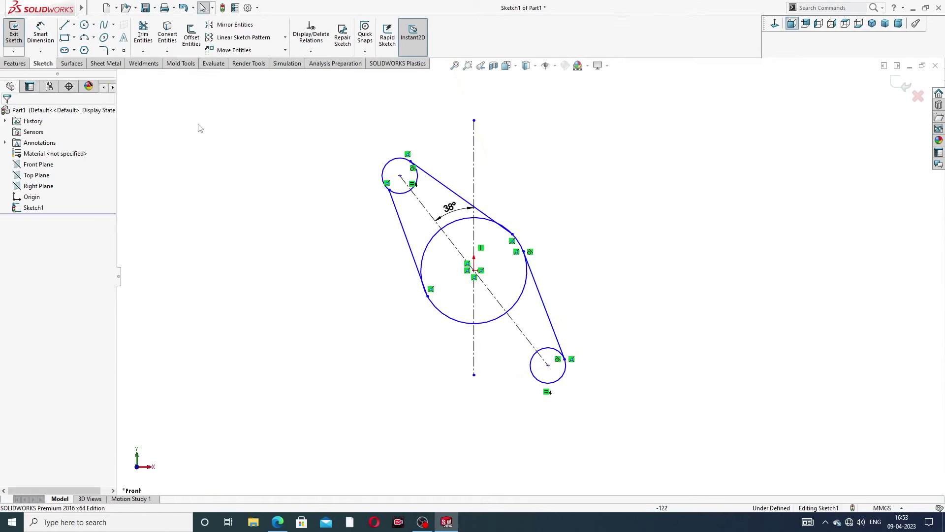
click(64, 25)
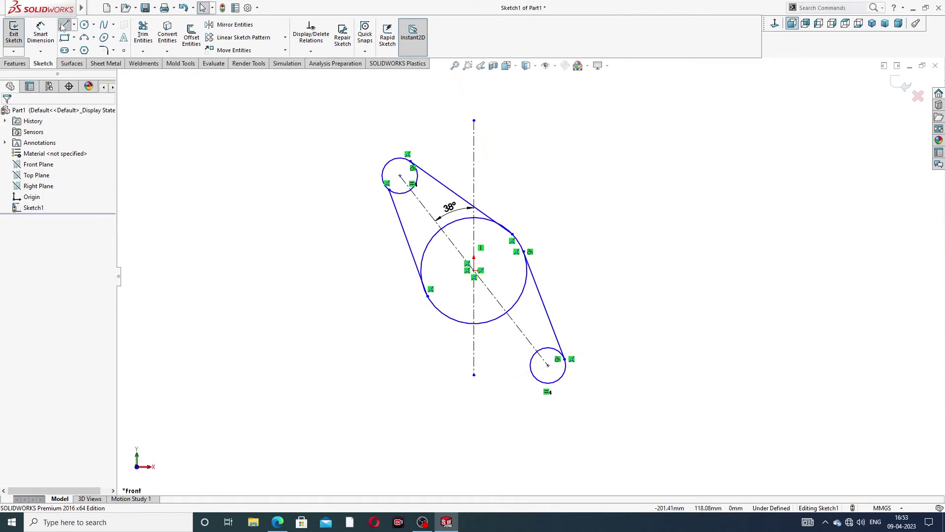
click(447, 316)
click(538, 380)
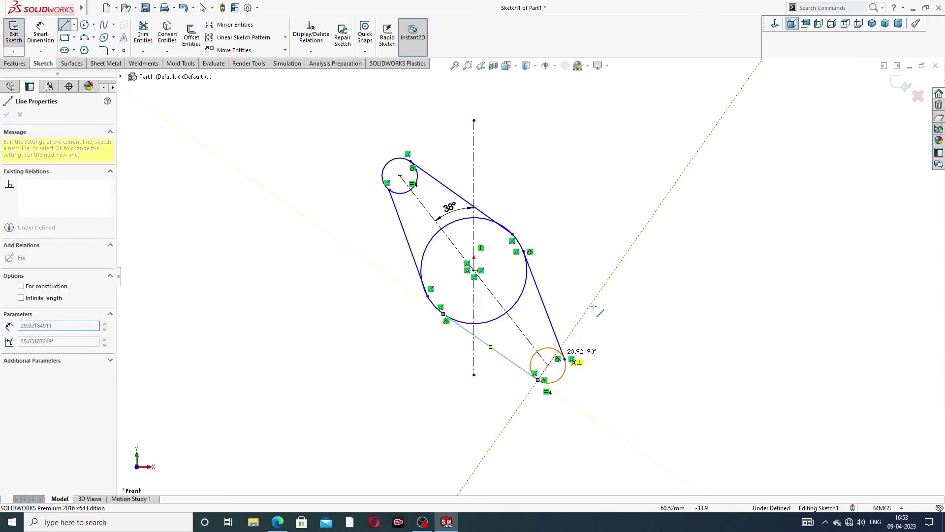
right_click(628, 279)
click(648, 278)
scroll(508, 207, down, 1)
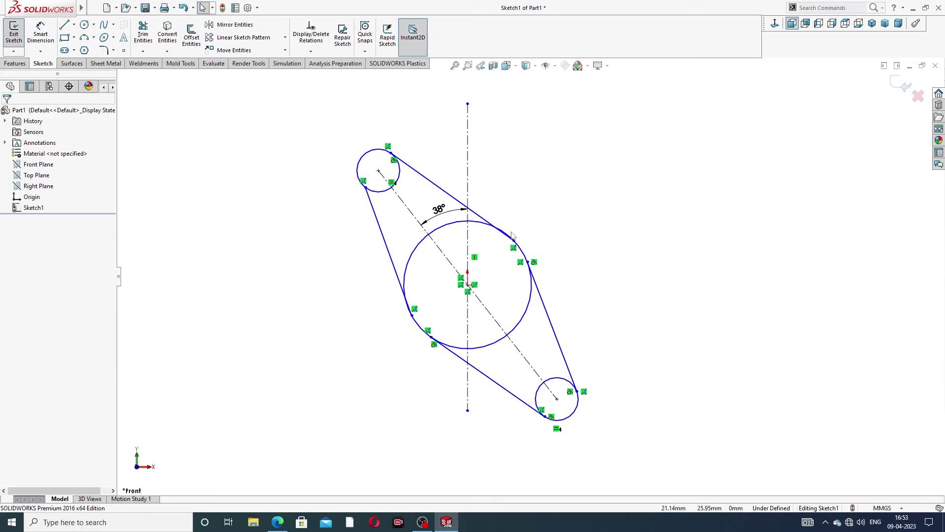
scroll(511, 236, down, 2)
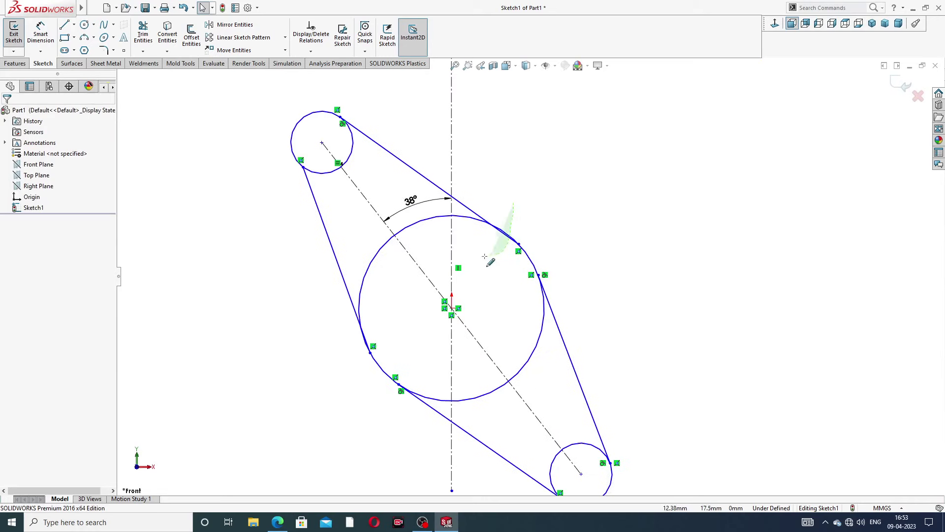
right_drag(480, 240, 529, 202)
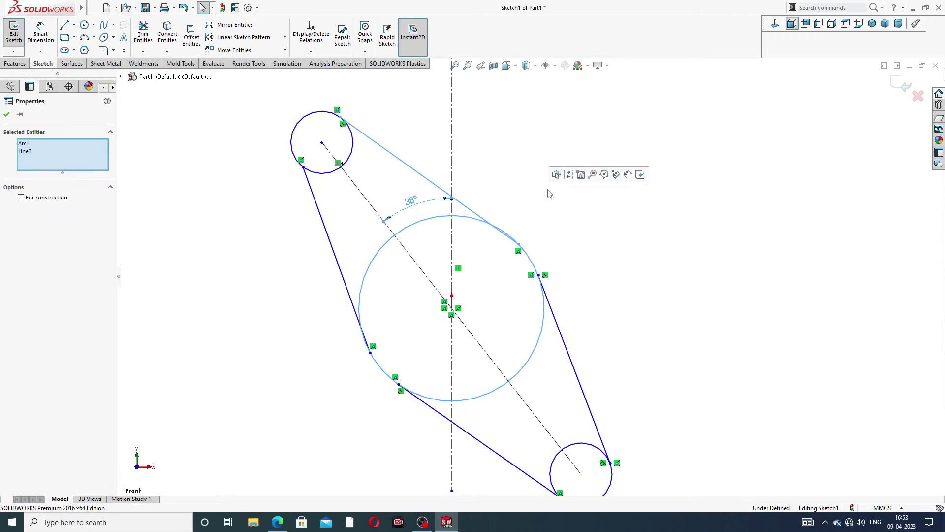
Make the upper and left connecting lines tangent to the large circle
click(542, 139)
right_drag(536, 237, 536, 196)
click(535, 196)
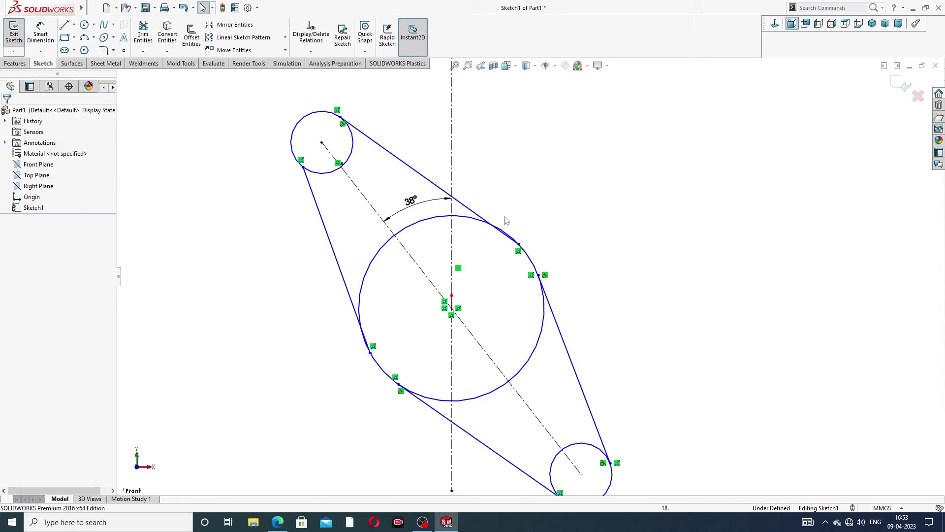
click(469, 219)
ctrl+click(472, 209)
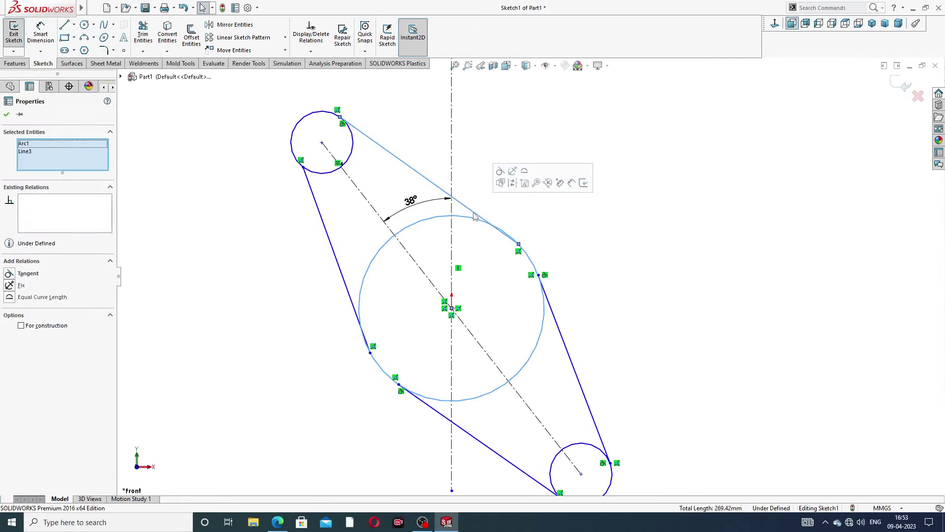
click(289, 322)
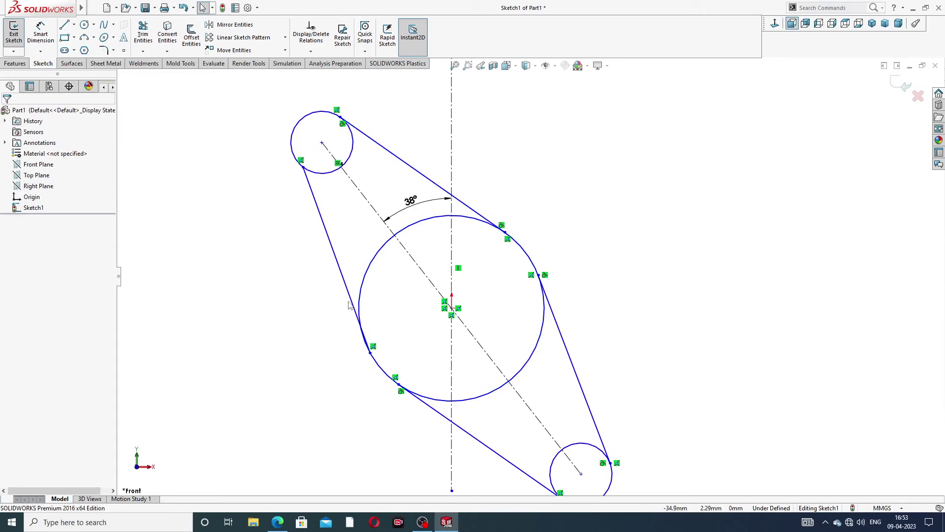
click(349, 301)
ctrl+click(365, 294)
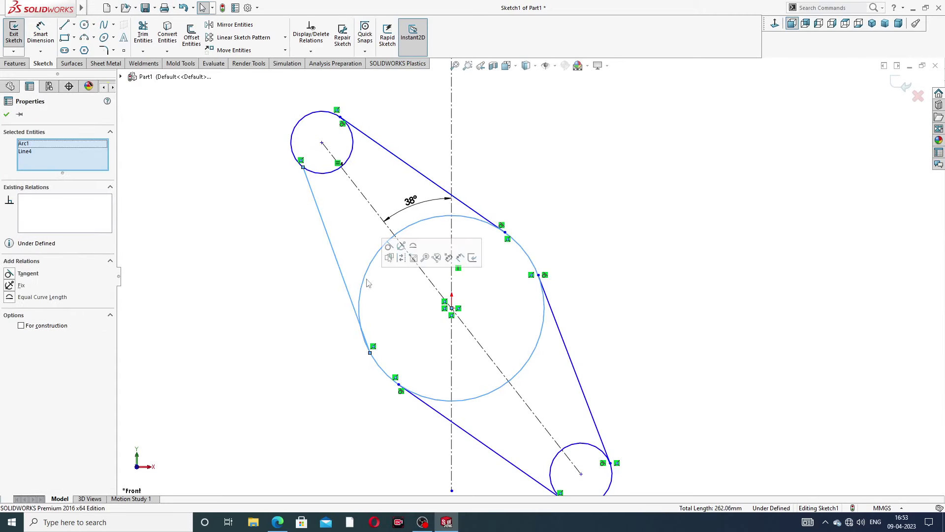
click(390, 257)
Make the left connecting line tangent to the upper small circle and fit the sketch
click(519, 163)
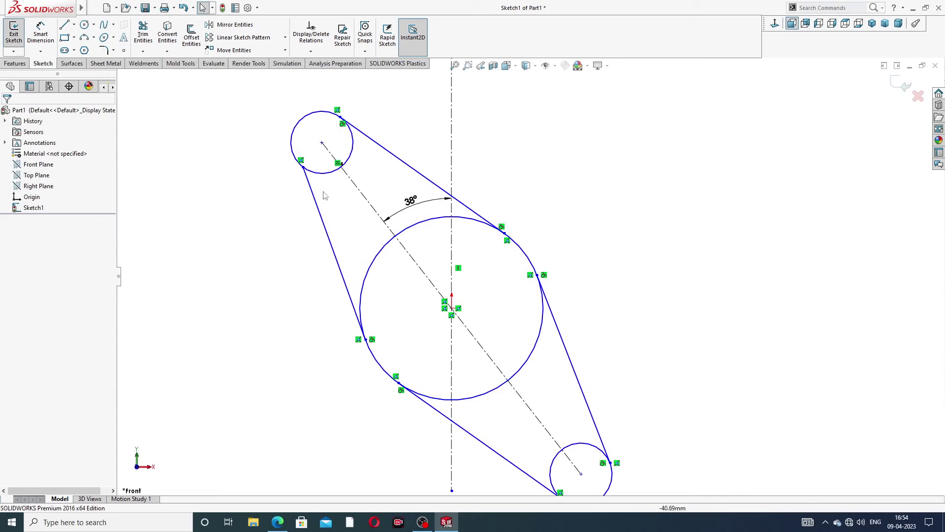
click(305, 173)
ctrl+click(310, 189)
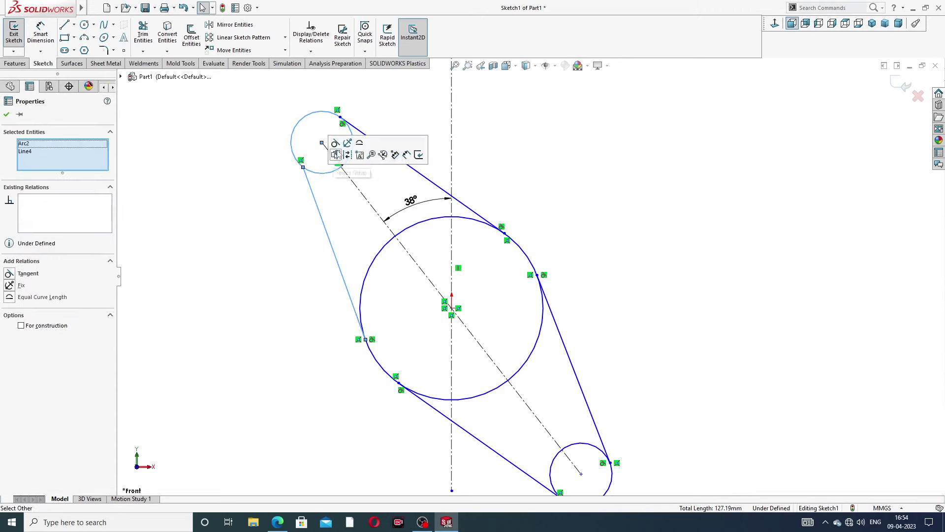
click(344, 148)
click(580, 180)
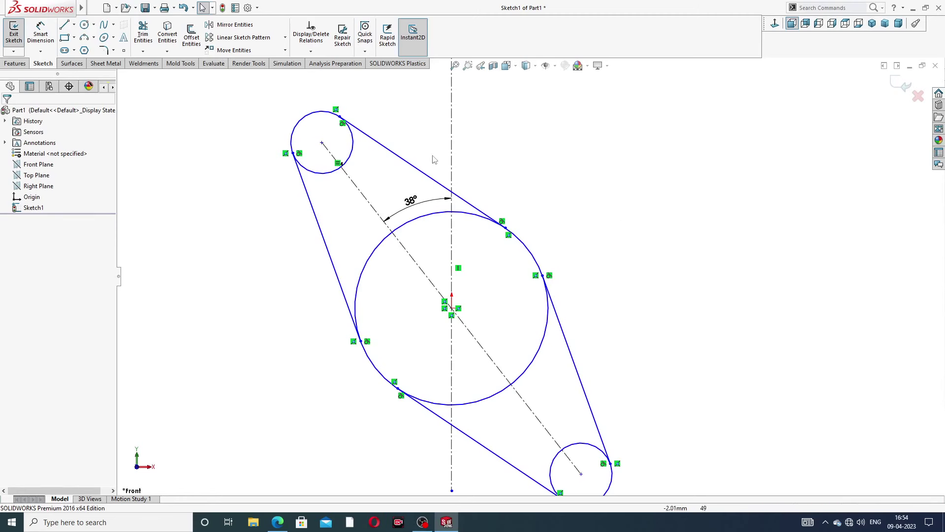
key(f)
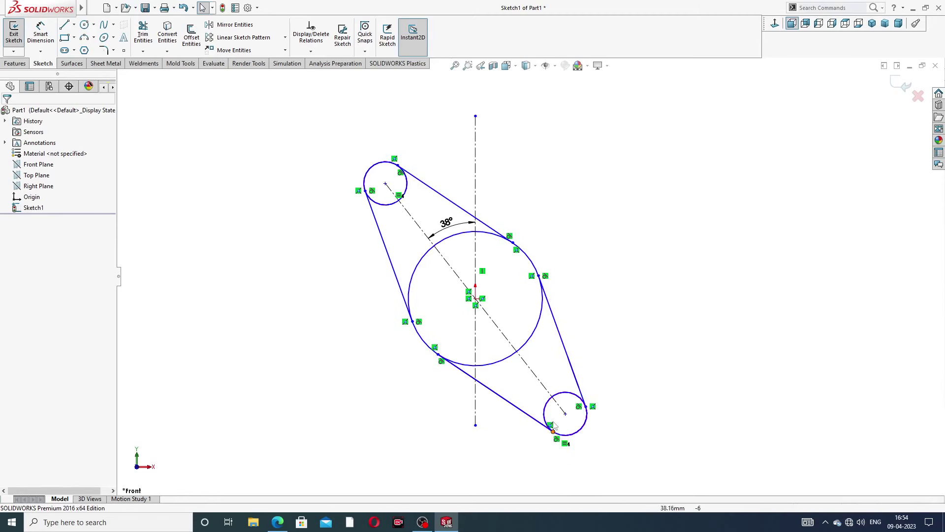
Place a diameter dimension on the large circle, then check the reference drawing PDF
click(40, 33)
click(494, 238)
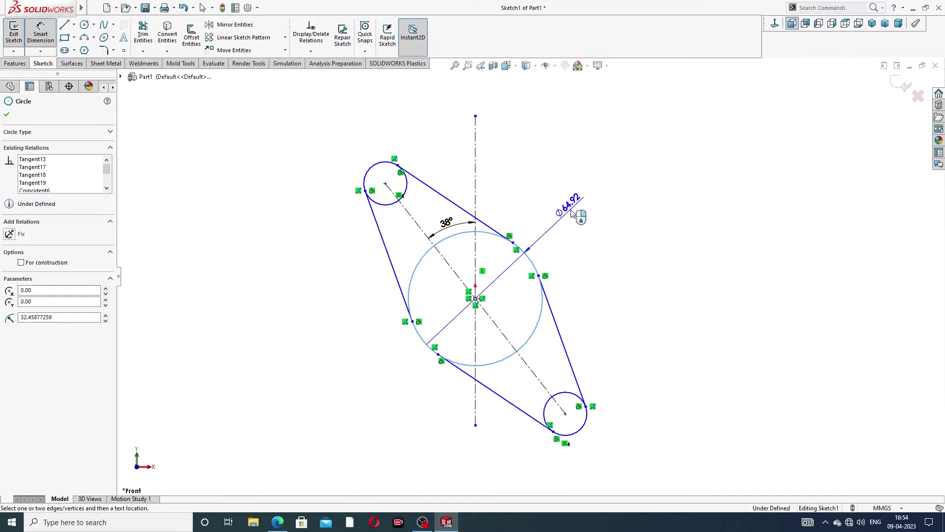
click(564, 208)
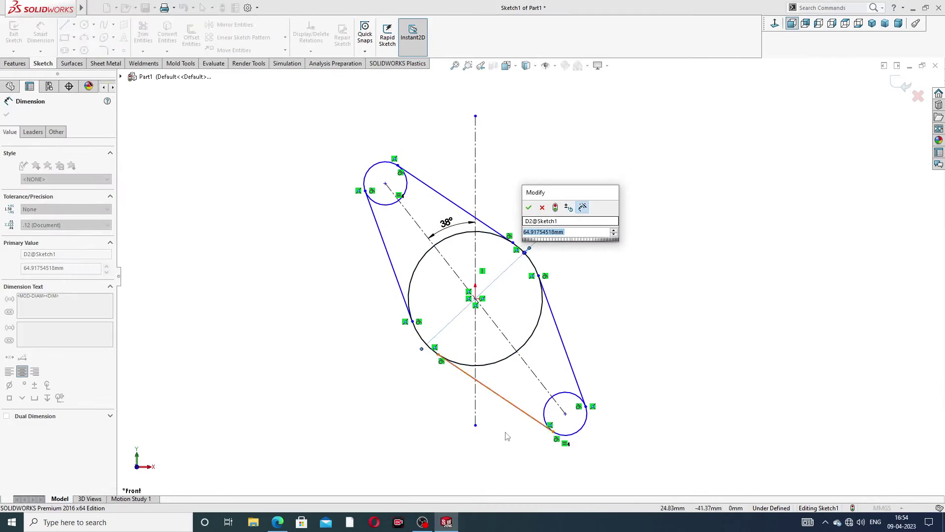
click(278, 522)
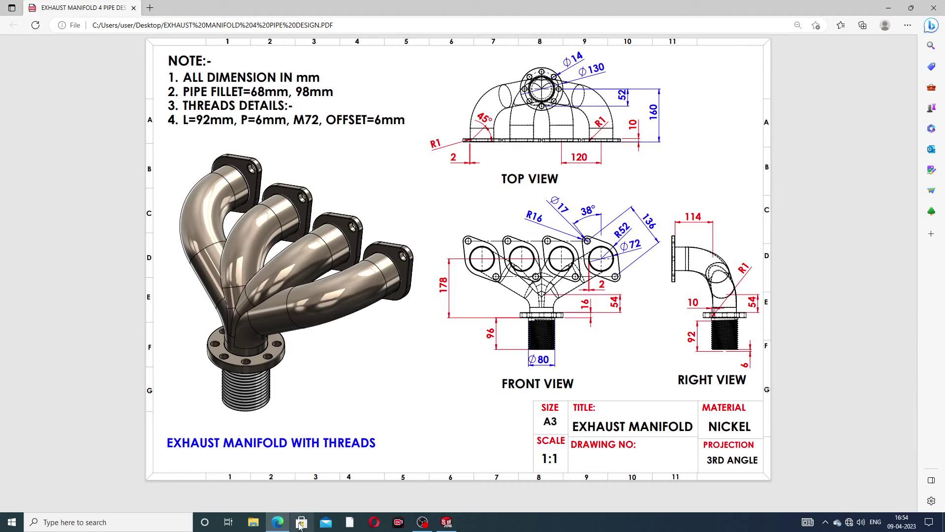
Dimension the large circle at Ø104 and the upper small circle at Ø32, replacing a misplaced dimension
click(278, 523)
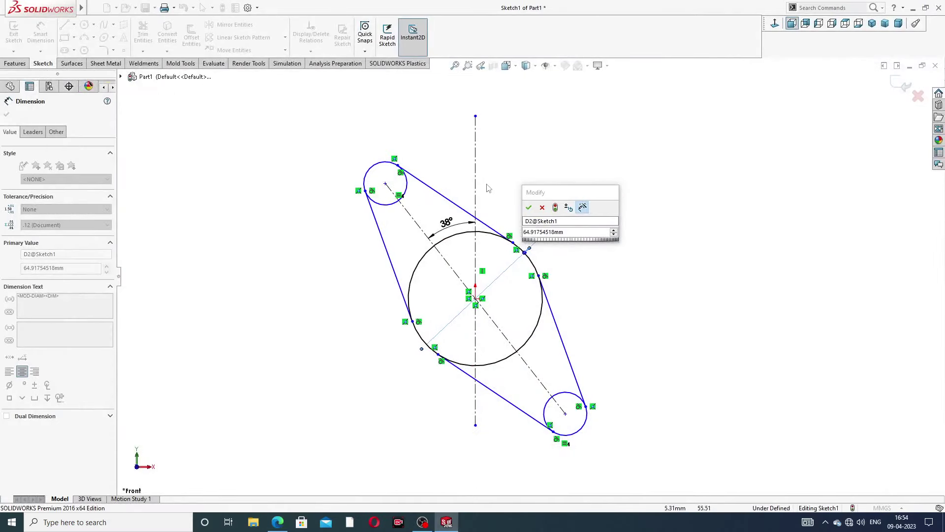
text(1)
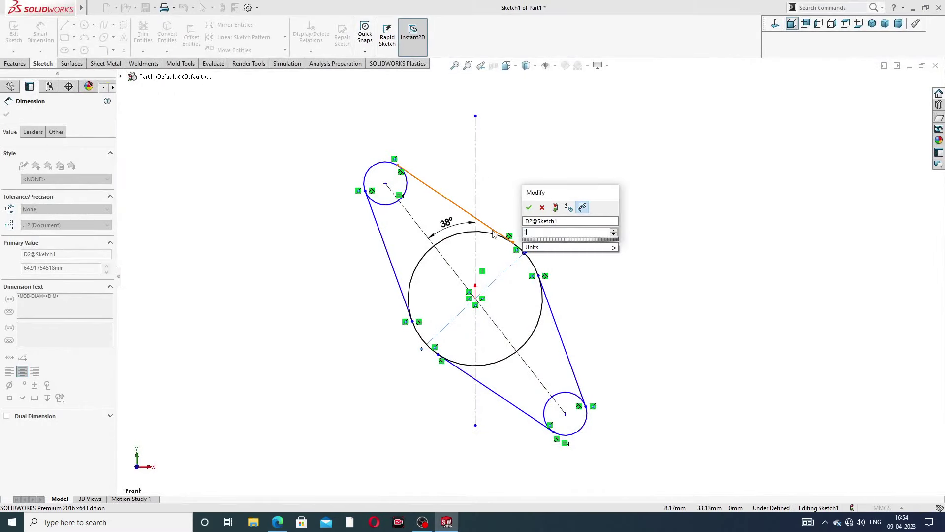
text(04)
key(Return)
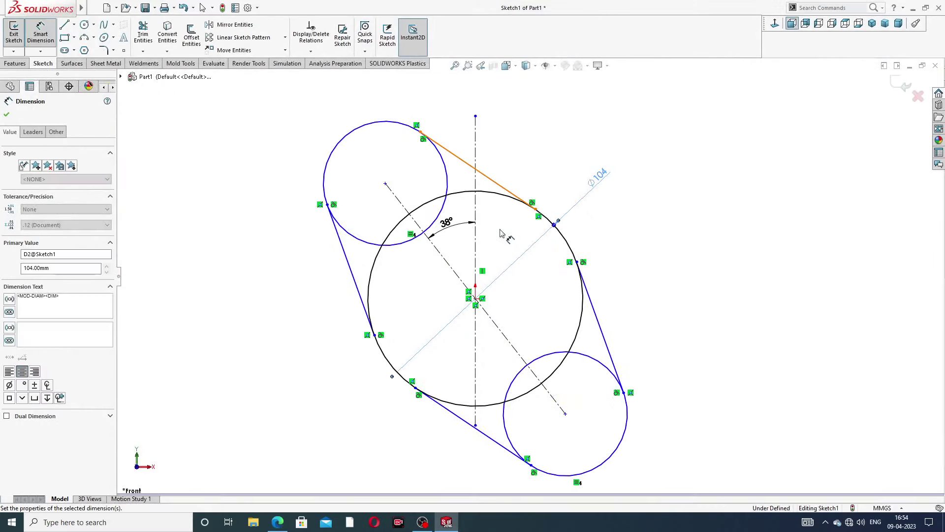
click(362, 127)
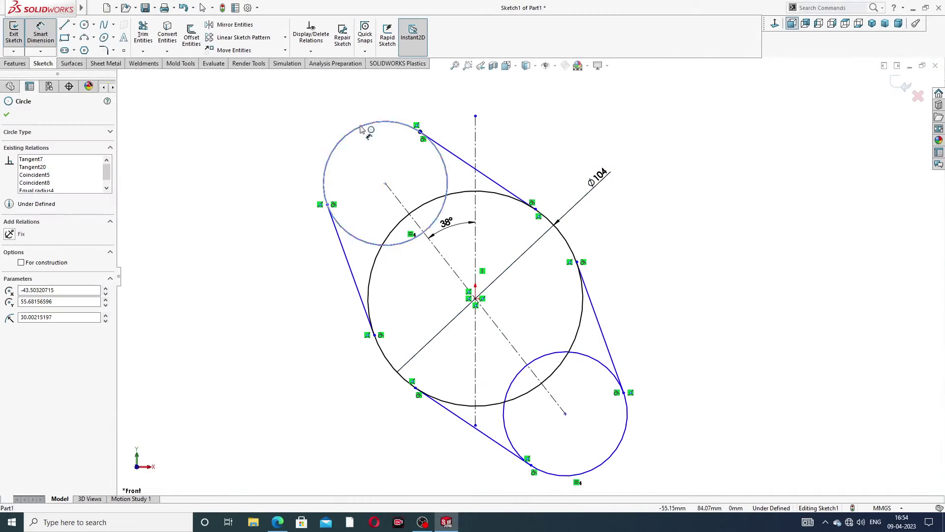
click(305, 129)
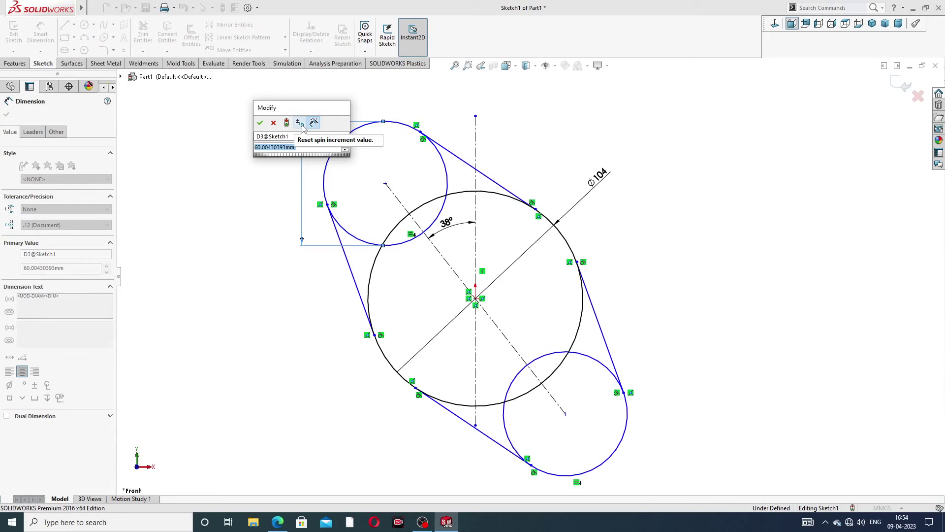
click(273, 122)
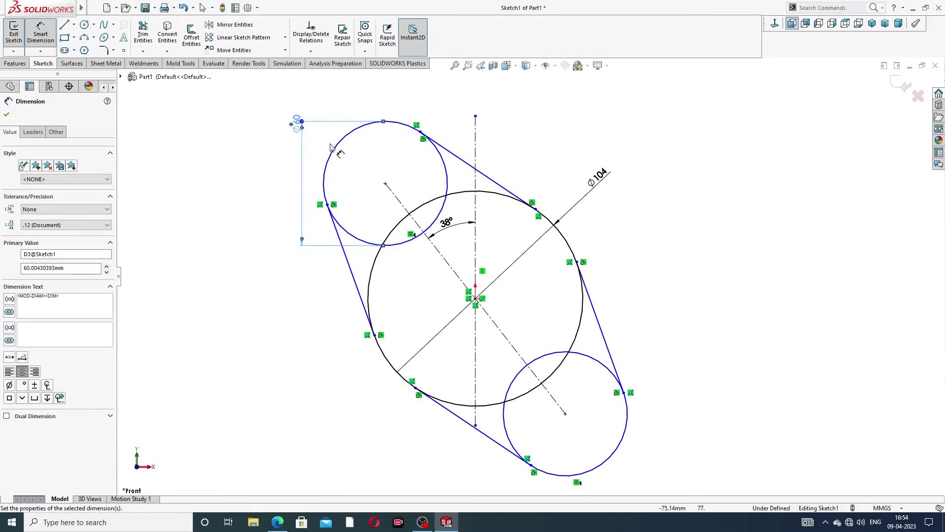
key(Delete)
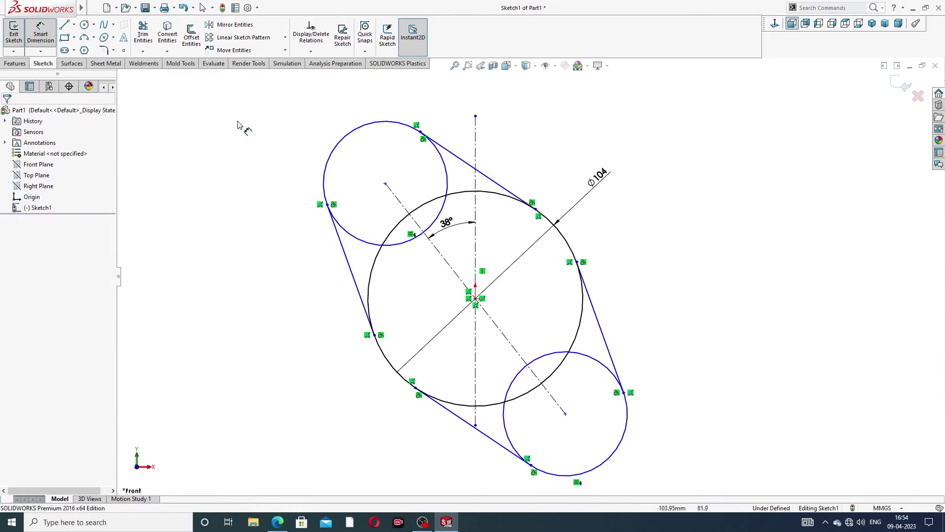
click(347, 138)
click(300, 116)
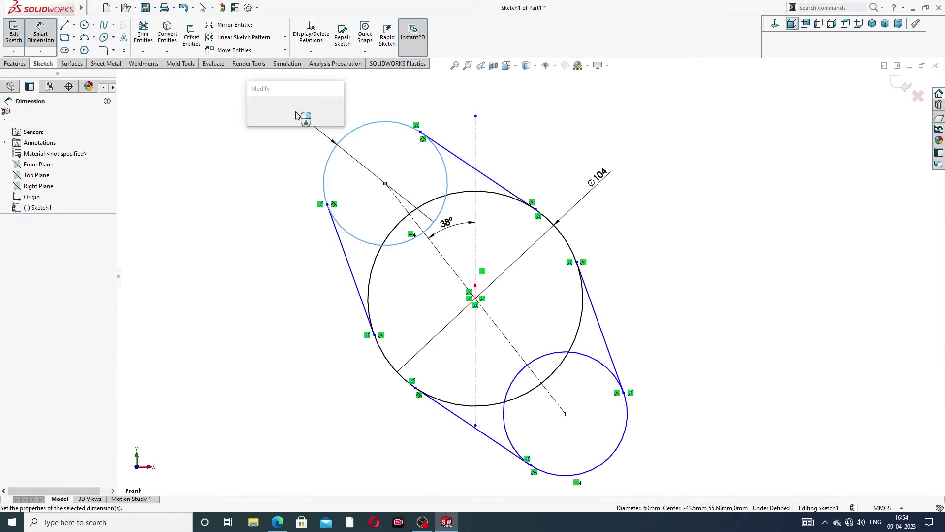
text(32)
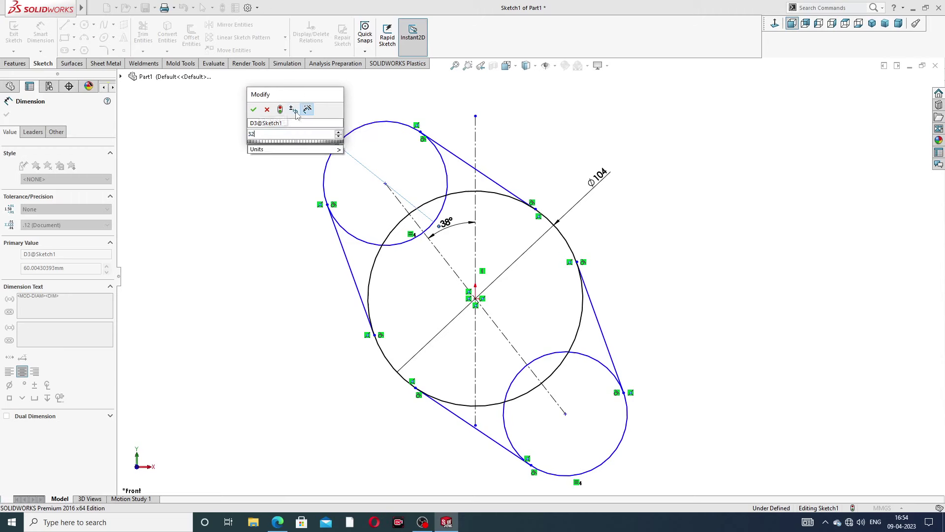
key(Return)
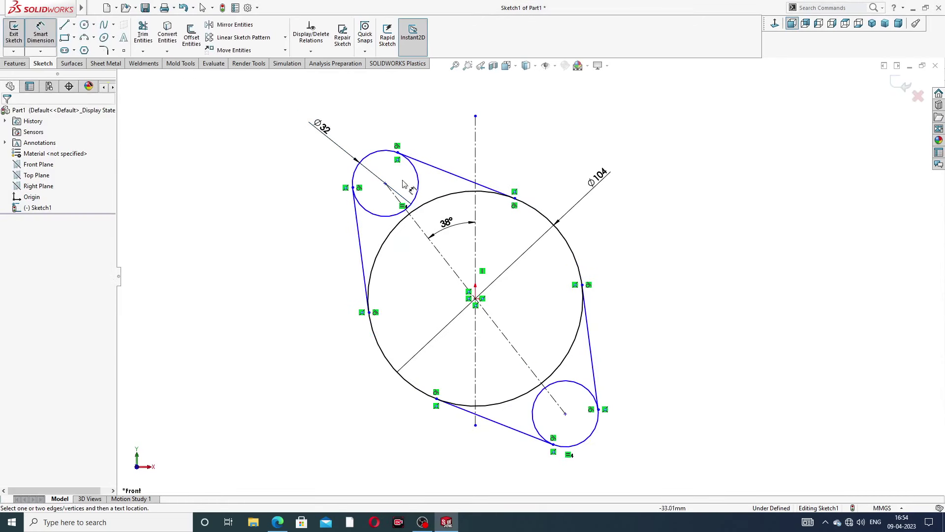
Set the distance between the two small circle centres to 136
click(385, 183)
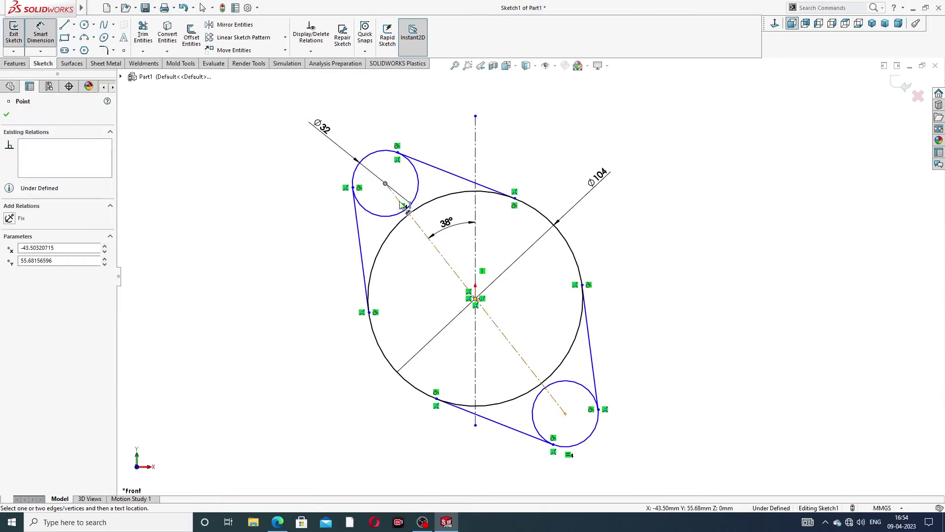
click(566, 414)
click(621, 144)
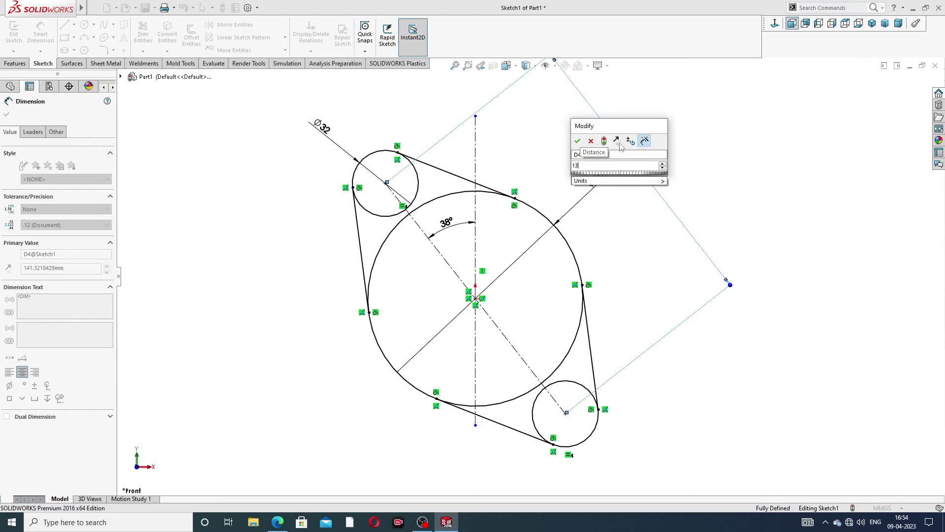
text(136)
key(Return)
click(737, 178)
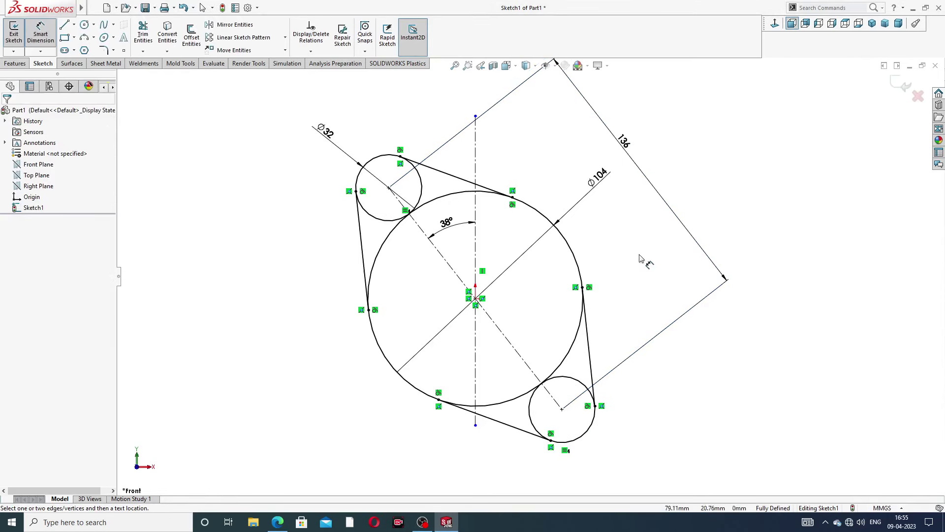
Zoom to fit and drag the Ø104 and 136 dimensions closer to the outline
key(f)
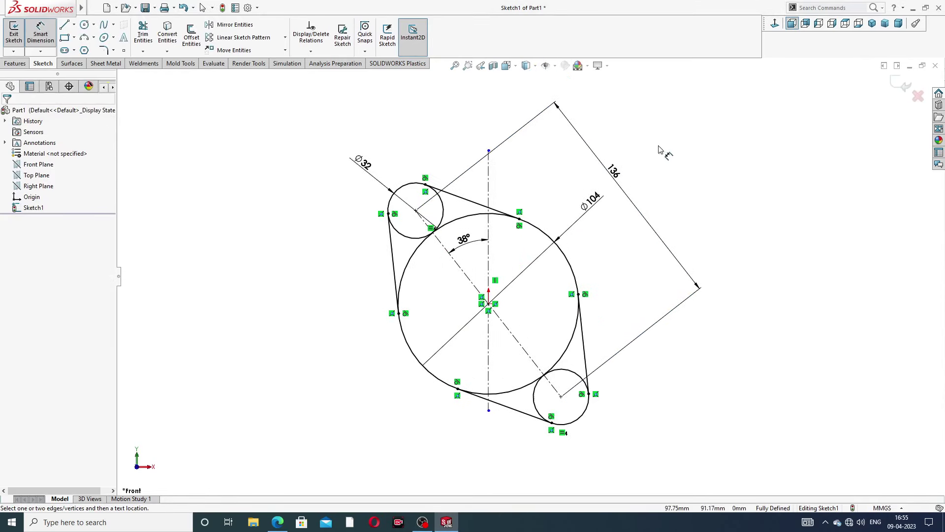
right_click(660, 149)
click(671, 148)
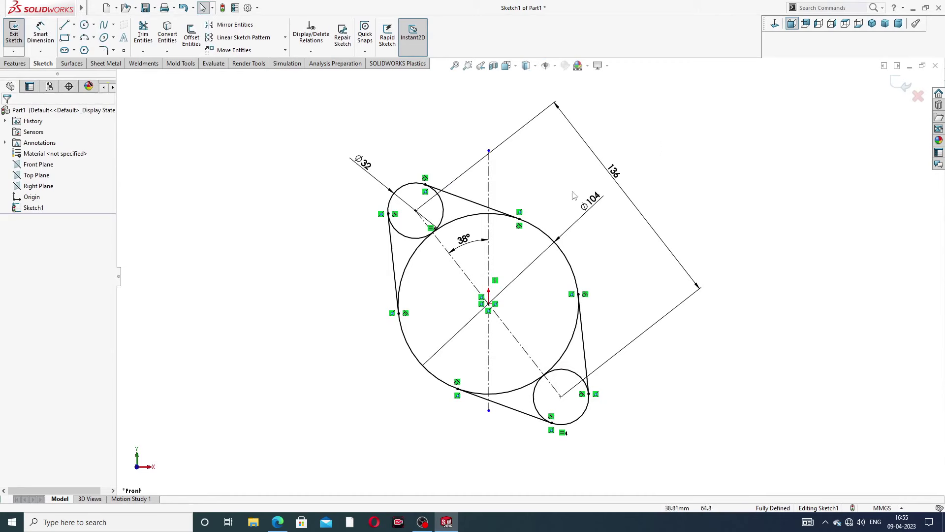
drag(590, 199, 567, 203)
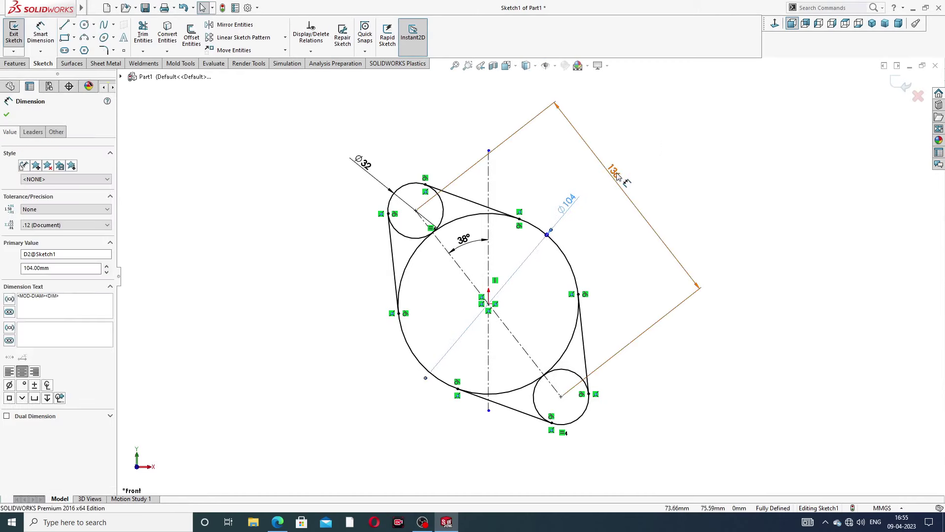
drag(617, 177, 613, 188)
click(653, 171)
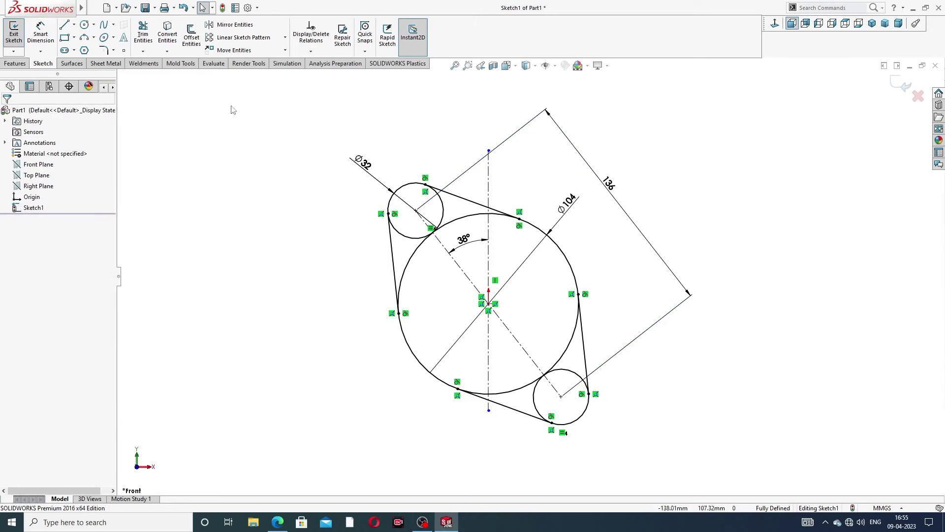
Power-trim the inner circle arcs to leave a single rounded link outline
click(142, 38)
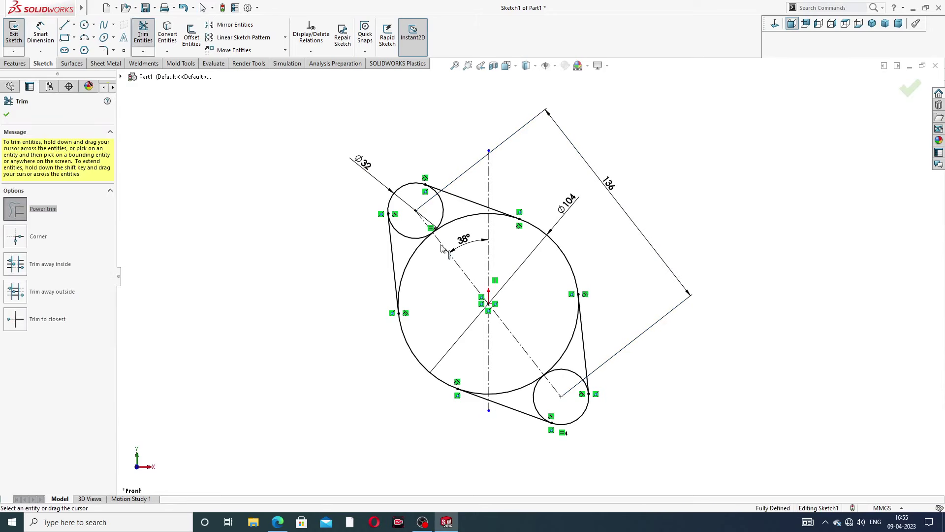
mouse_move(424, 251)
mouse_down()
mouse_move(420, 225)
mouse_move(458, 227)
mouse_move(436, 212)
mouse_up()
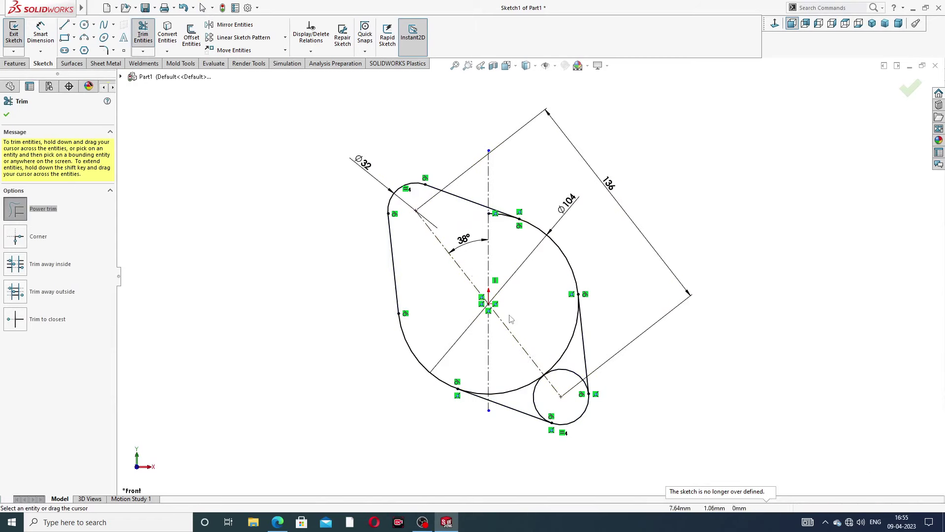
mouse_move(512, 377)
mouse_down()
mouse_move(557, 389)
mouse_move(538, 321)
mouse_up()
scroll(547, 256, down, 4)
scroll(491, 128, up, 5)
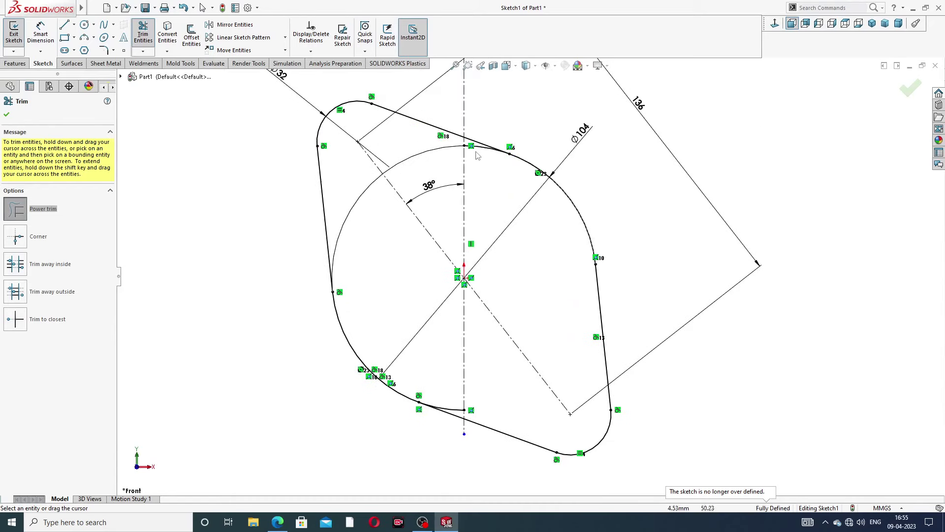
scroll(483, 159, down, 5)
scroll(501, 180, up, 4)
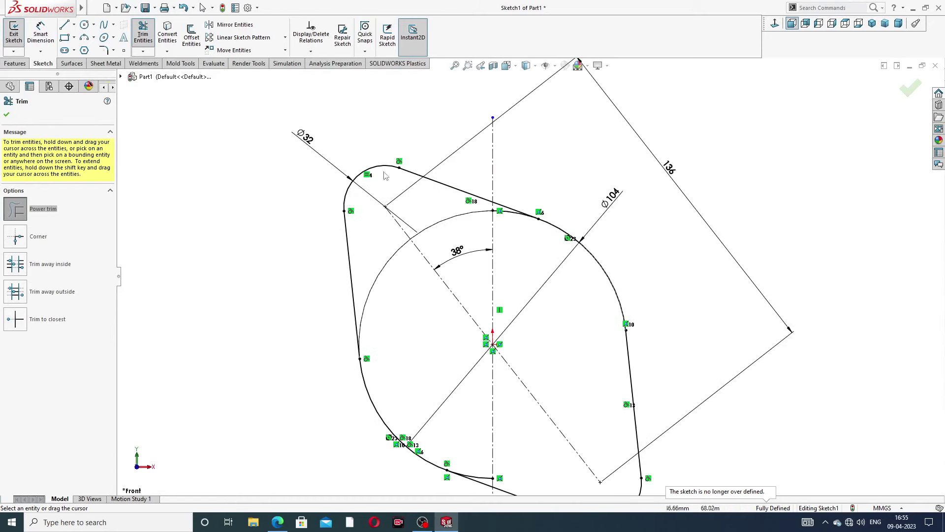
scroll(520, 250, down, 4)
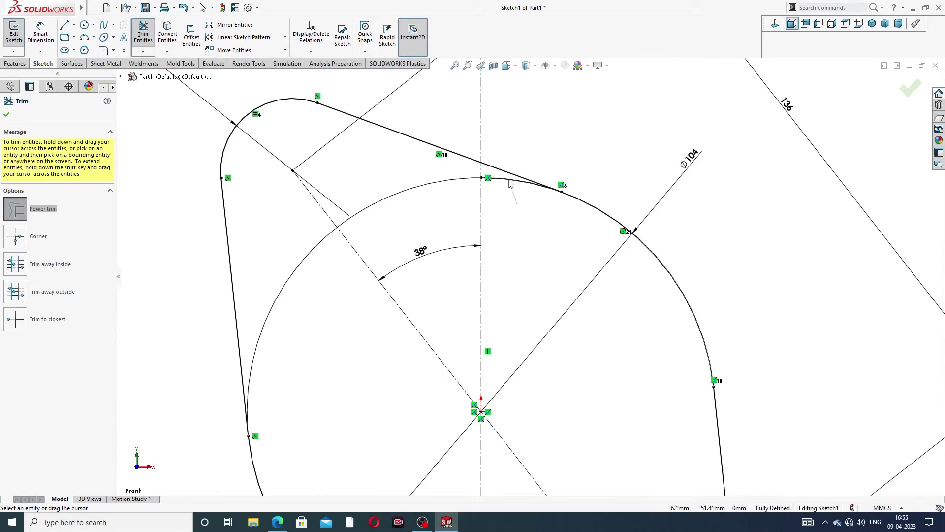
scroll(514, 246, up, 5)
scroll(511, 419, down, 4)
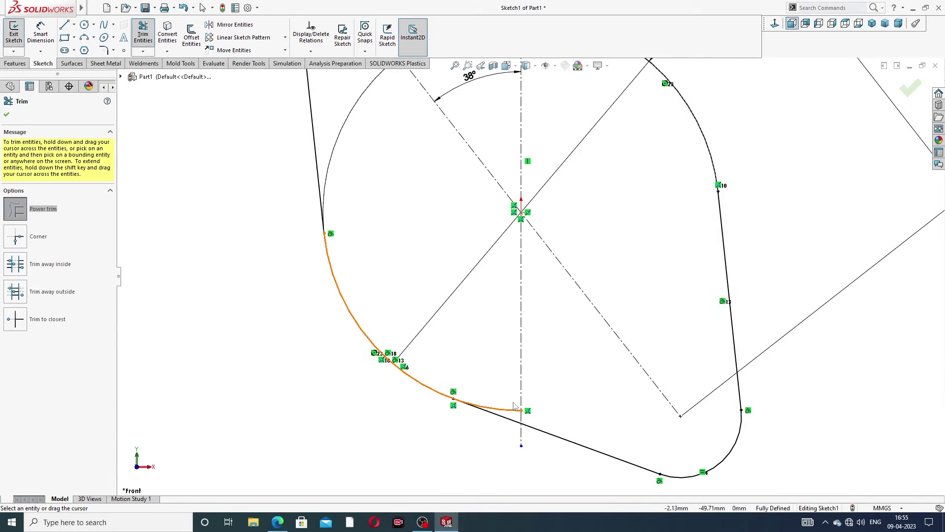
scroll(529, 276, up, 4)
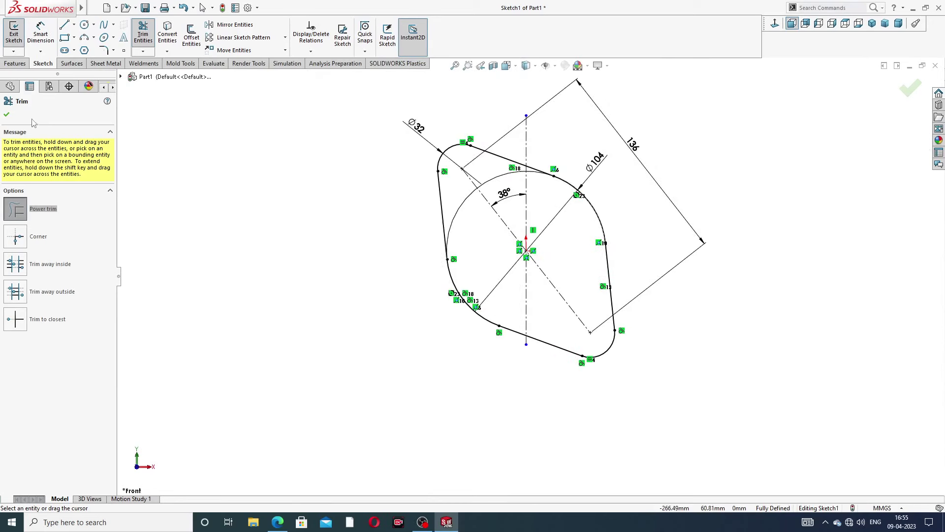
Finish trimming and start a Boss-Extrude of the outline, previewed at 10 mm blind
click(6, 116)
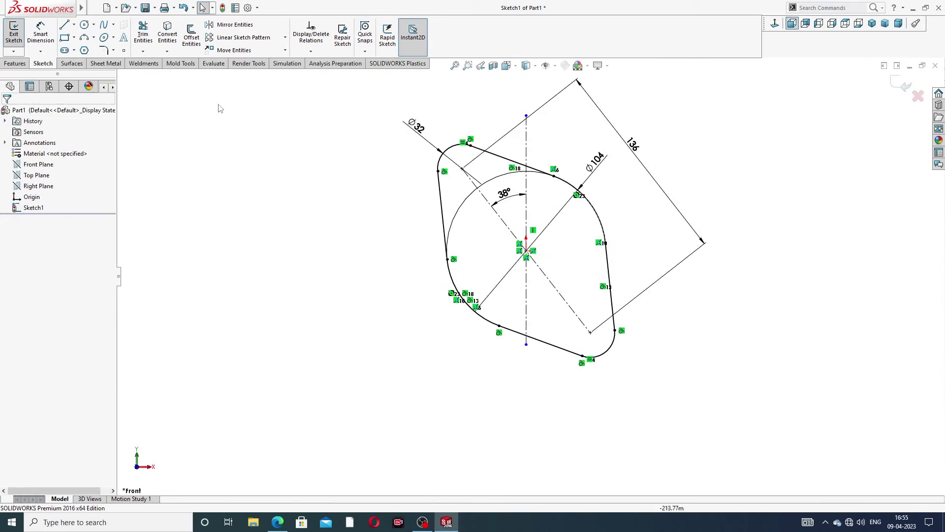
click(15, 63)
click(19, 36)
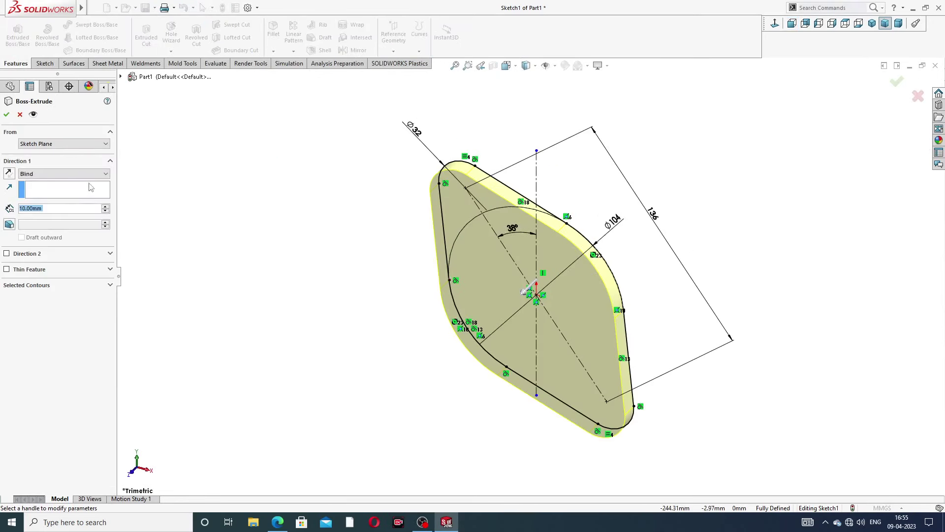
click(277, 522)
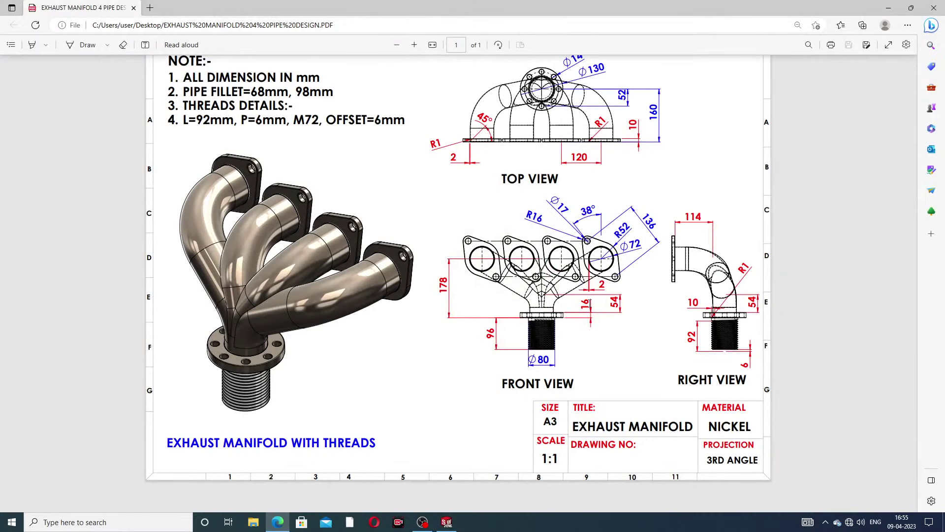
click(277, 522)
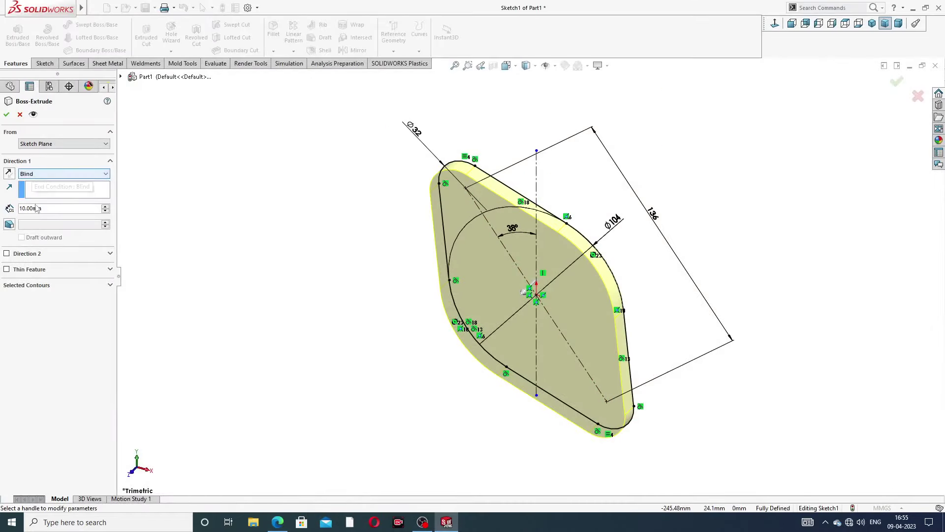
Accept the 10 mm extrusion and start a new sketch normal to the plate's front face
click(6, 115)
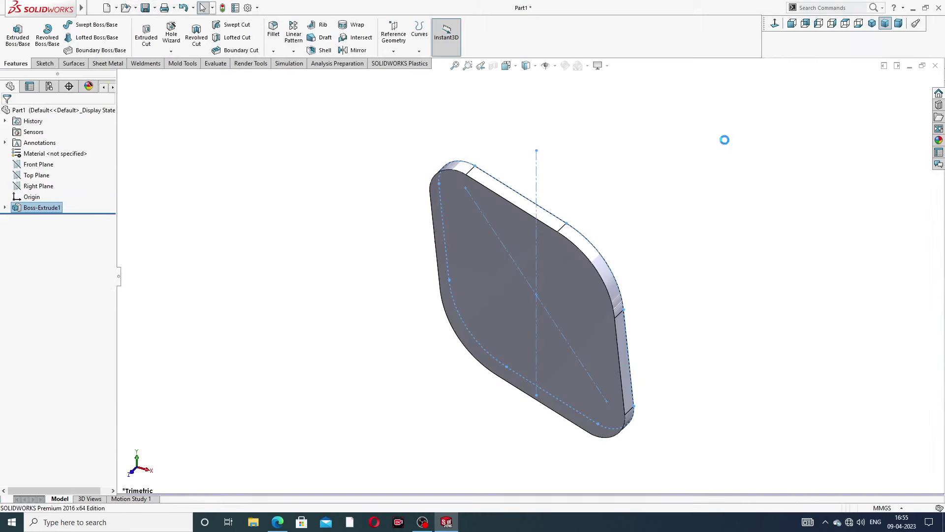
middle_drag(637, 228, 620, 213)
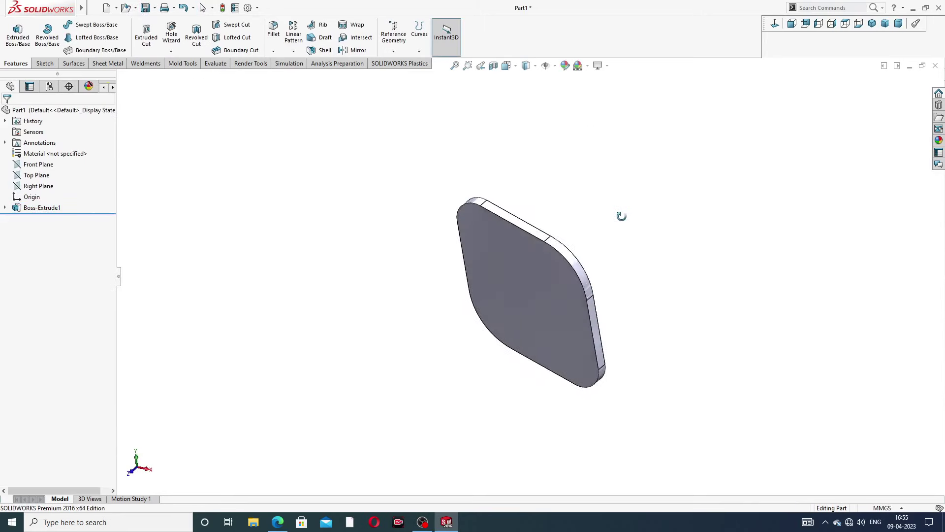
click(542, 274)
click(579, 243)
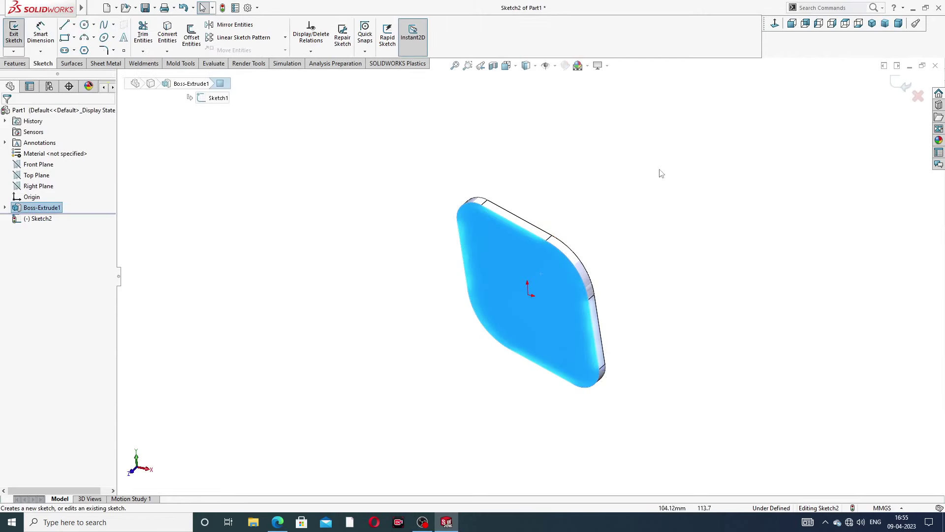
click(775, 24)
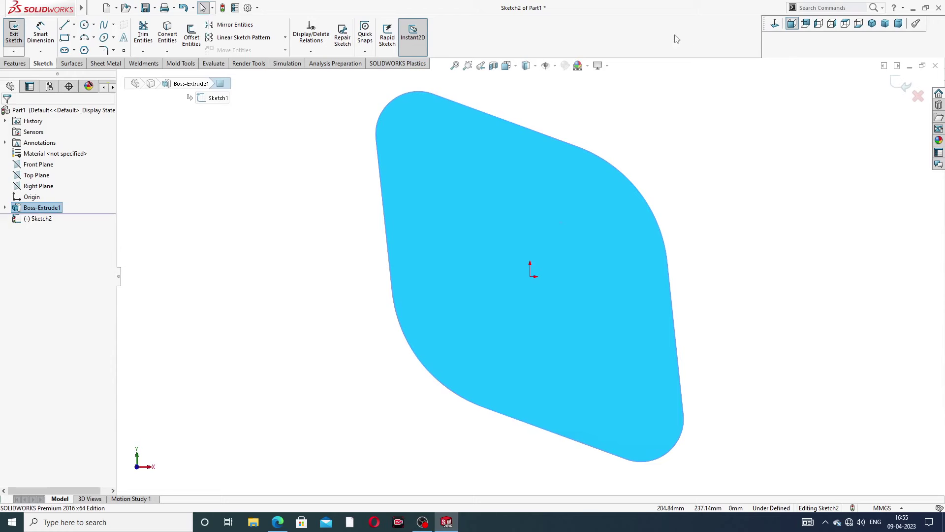
Draw a central circle at the origin and two bolt-hole circles at opposite corners
click(84, 25)
click(530, 277)
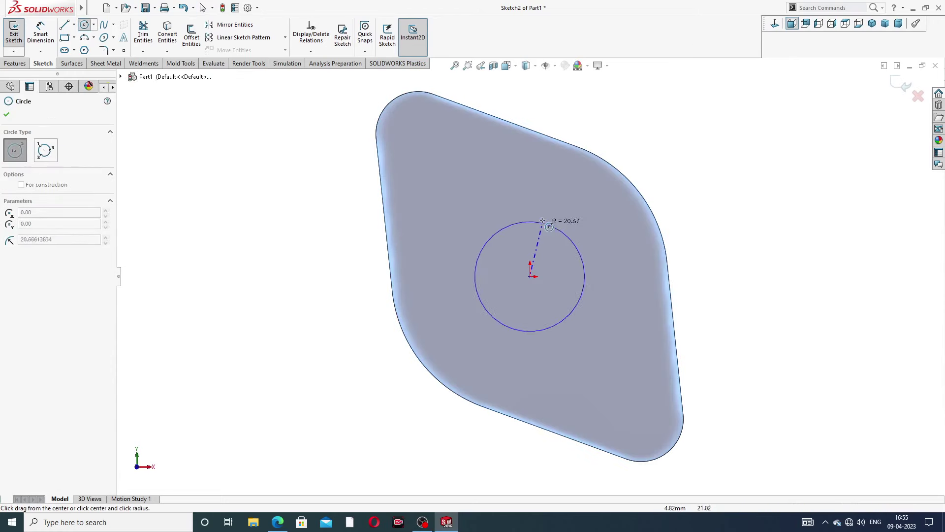
click(531, 218)
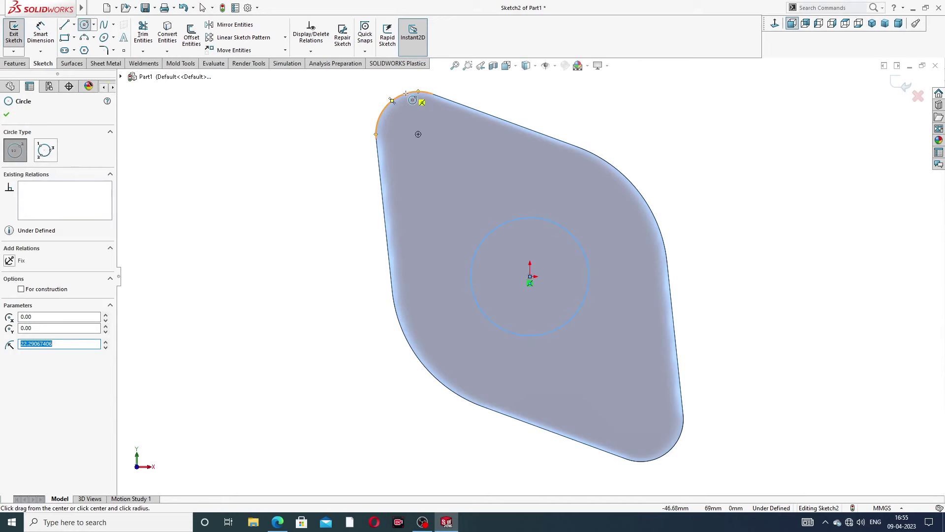
click(418, 134)
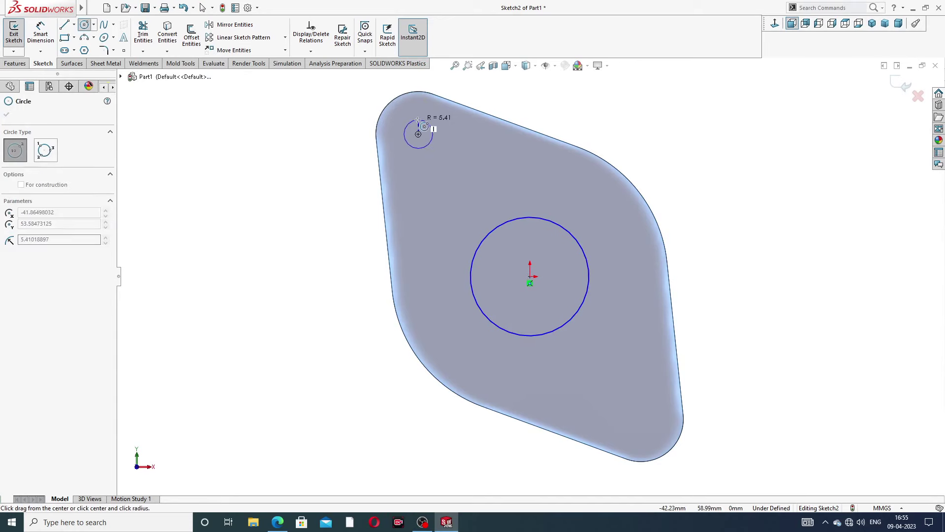
click(427, 120)
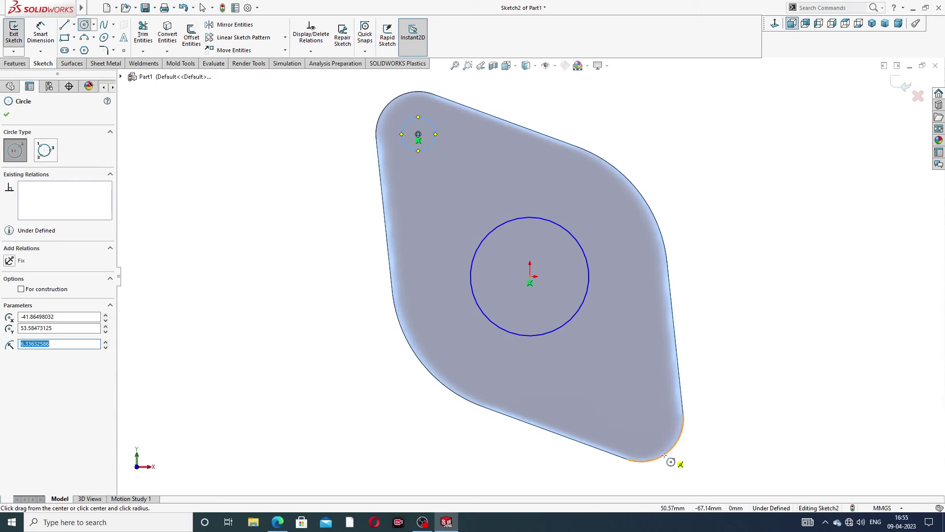
click(642, 418)
click(641, 399)
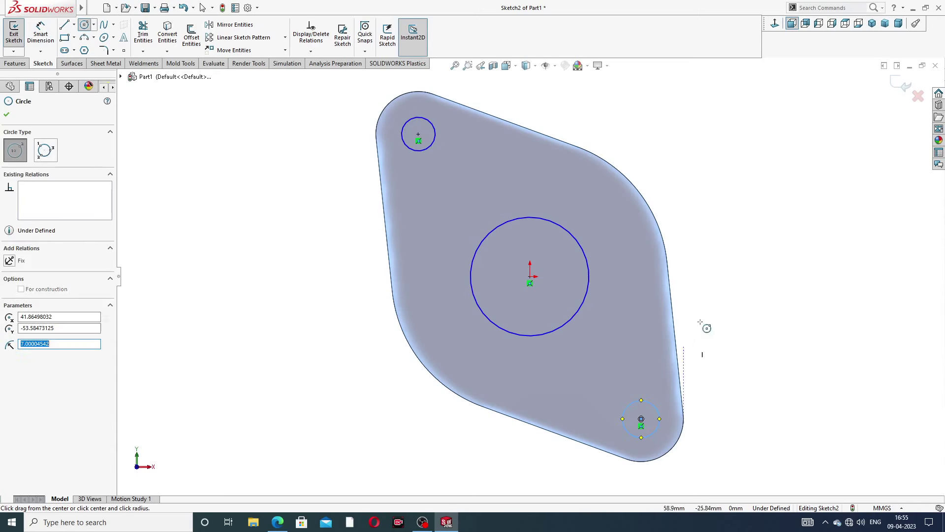
right_click(731, 189)
click(744, 192)
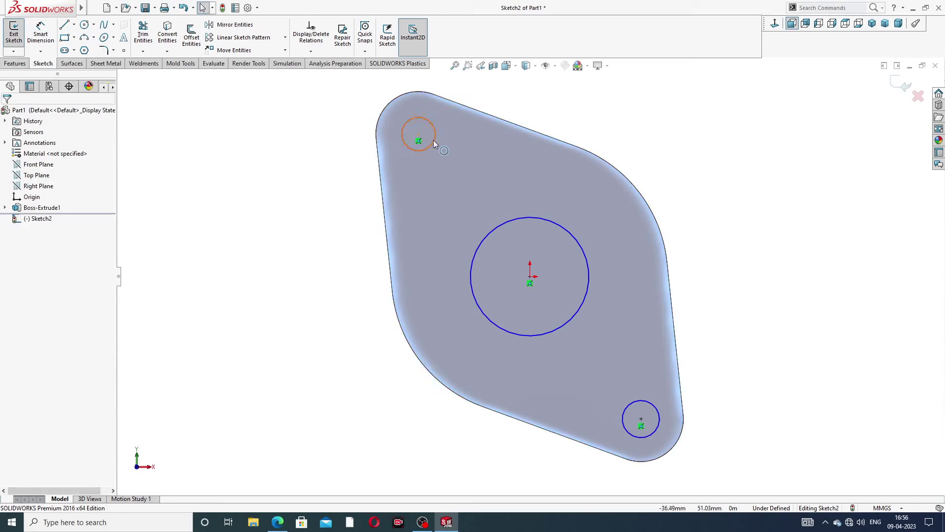
Make the two small bolt-hole circles equal in size
click(433, 140)
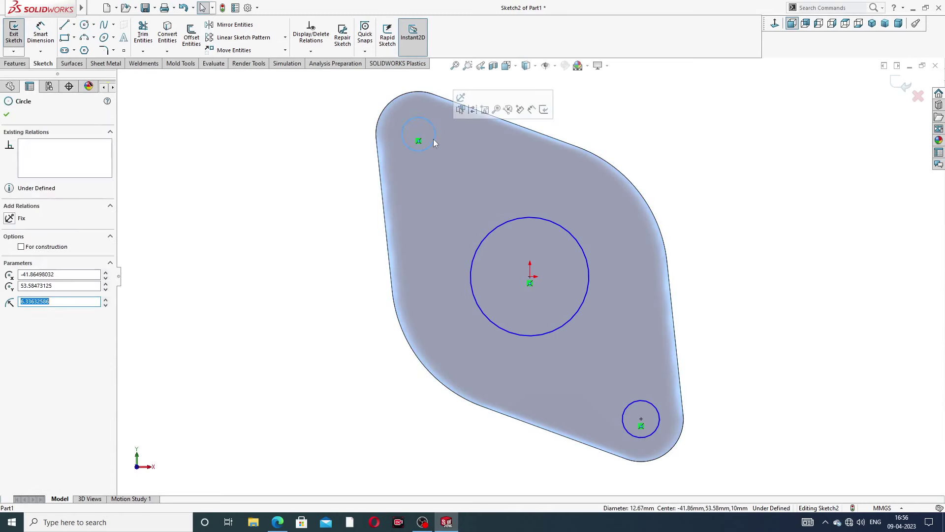
ctrl+click(640, 400)
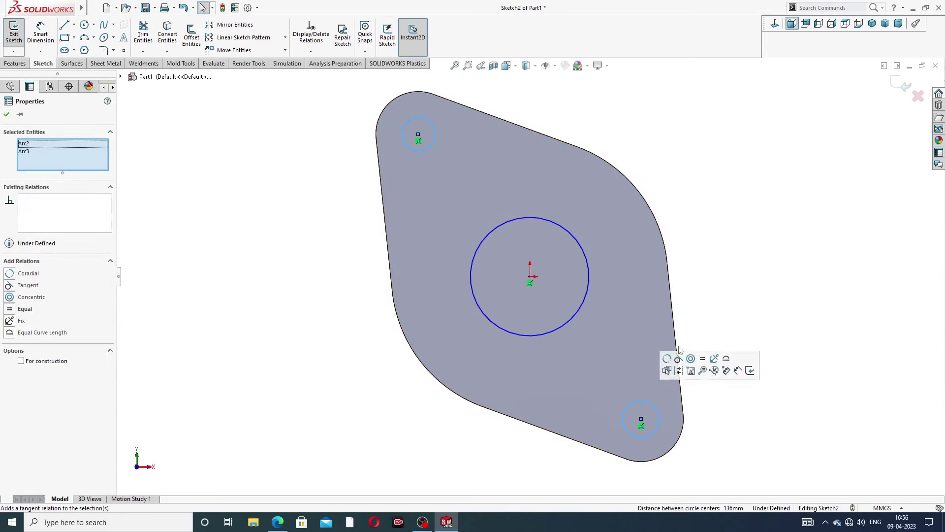
click(703, 359)
key(Escape)
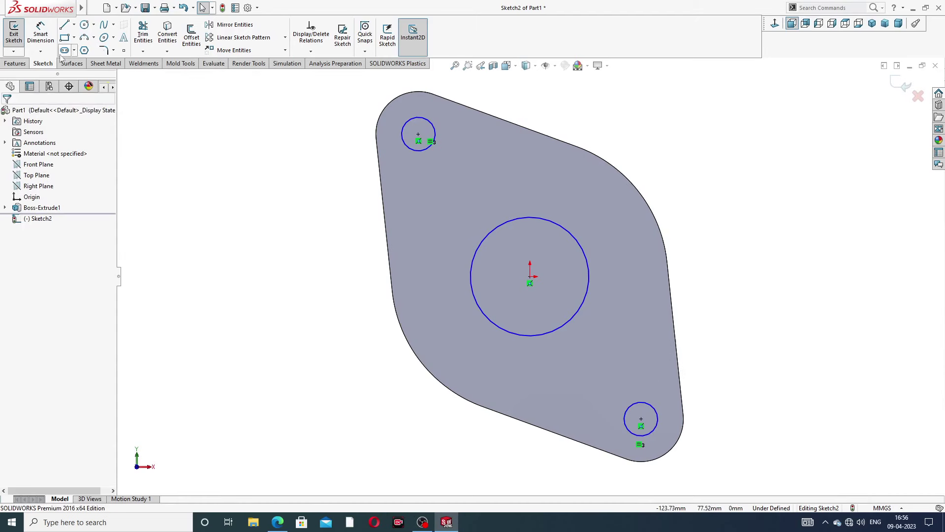
Dimension the central circle at Ø72
click(40, 32)
click(565, 230)
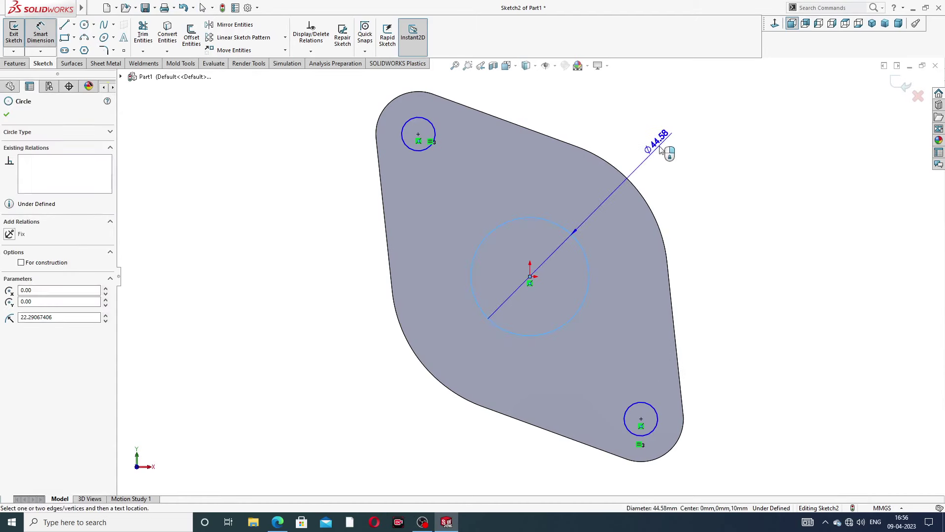
click(663, 151)
text(72)
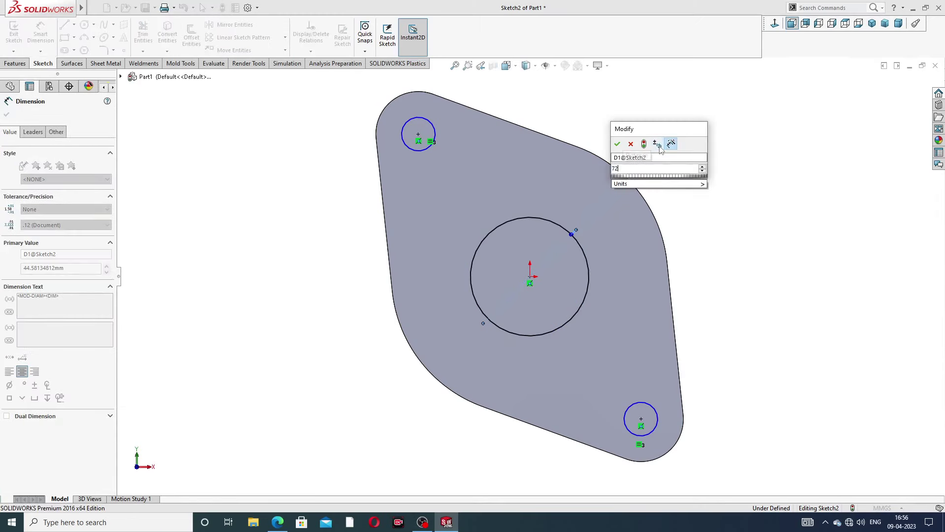
key(Return)
Dimension the upper bolt hole at Ø17 and return to plain selection
click(426, 124)
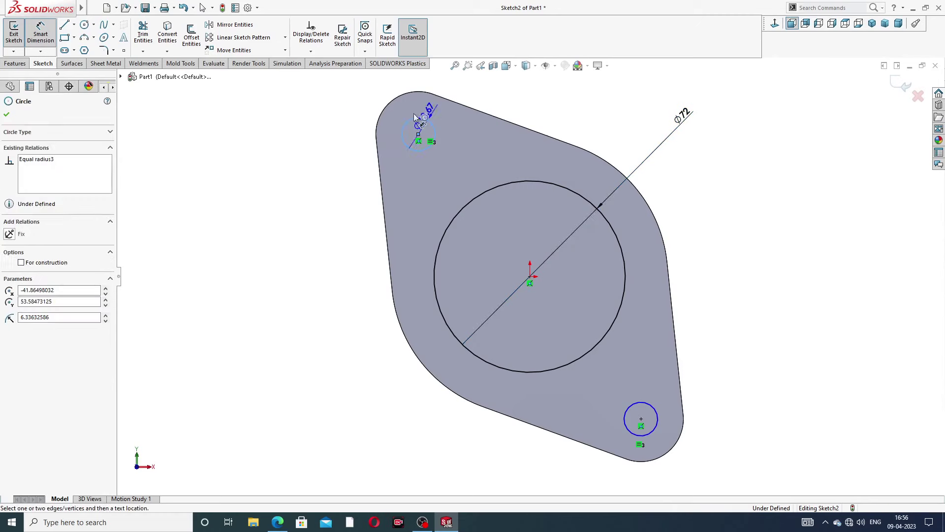
click(345, 111)
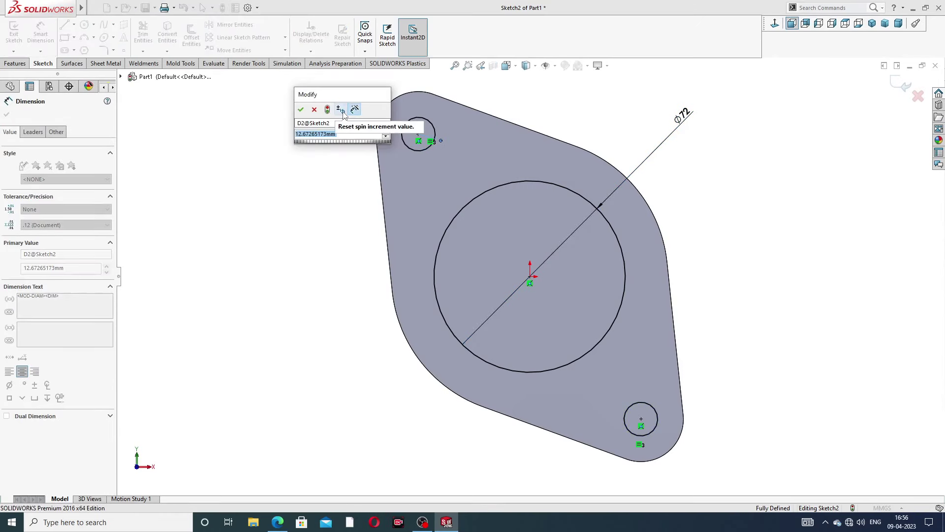
text(17)
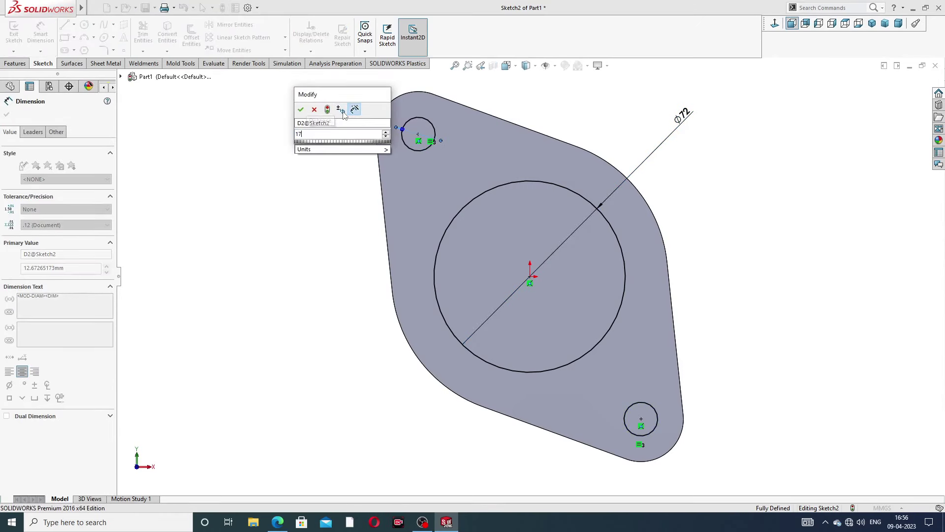
key(Return)
click(763, 143)
right_click(763, 144)
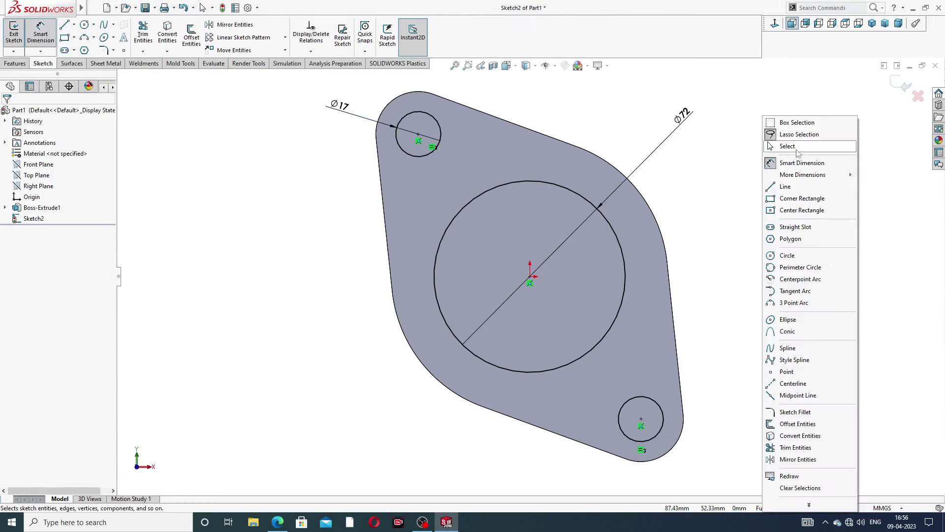
click(797, 148)
Extrude-cut the Ø72 bore and two bolt holes blind 10 mm through the plate
click(15, 63)
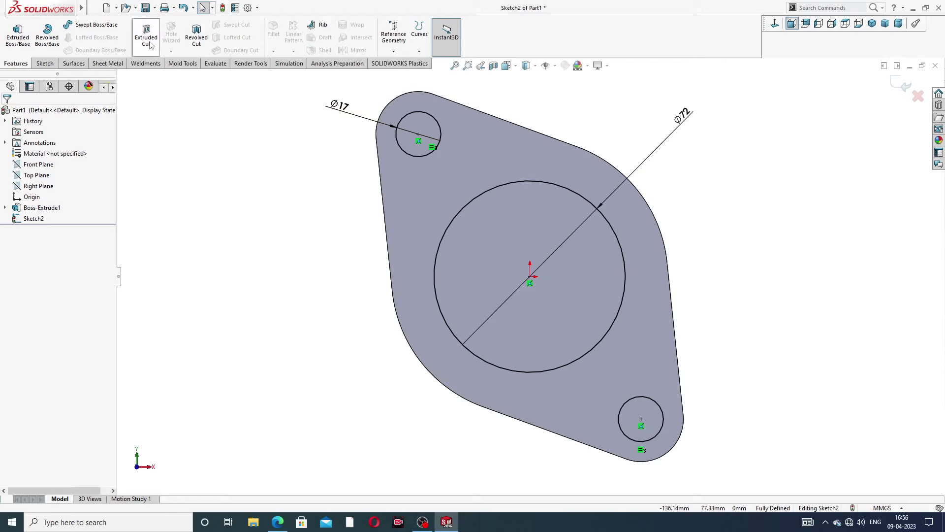
click(156, 39)
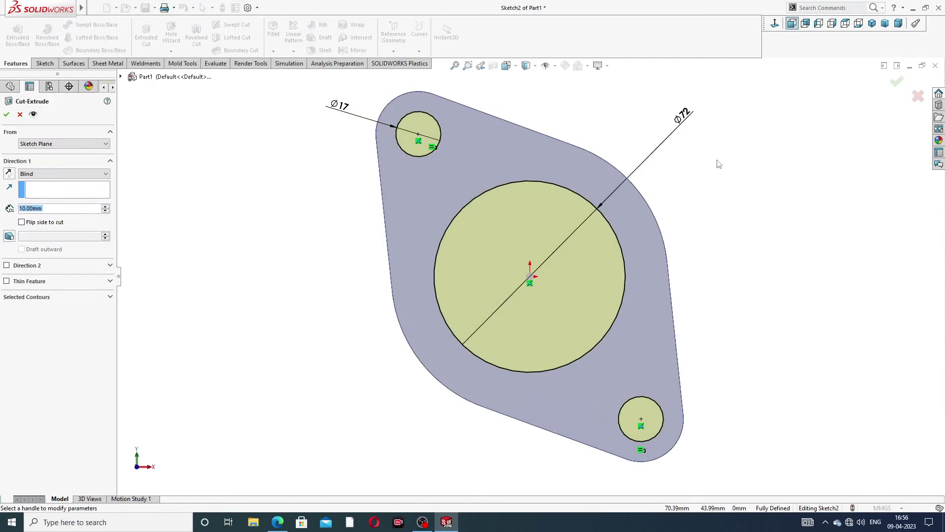
middle_drag(718, 164, 659, 182)
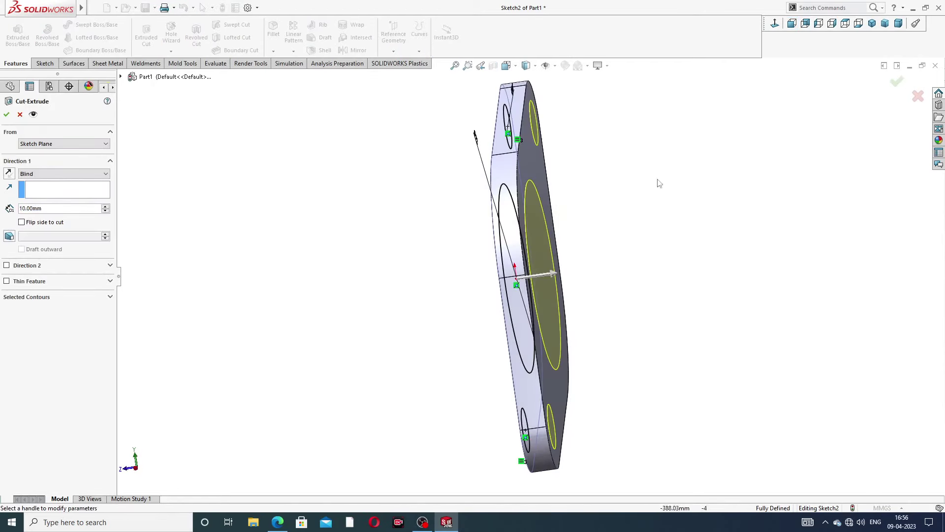
click(895, 85)
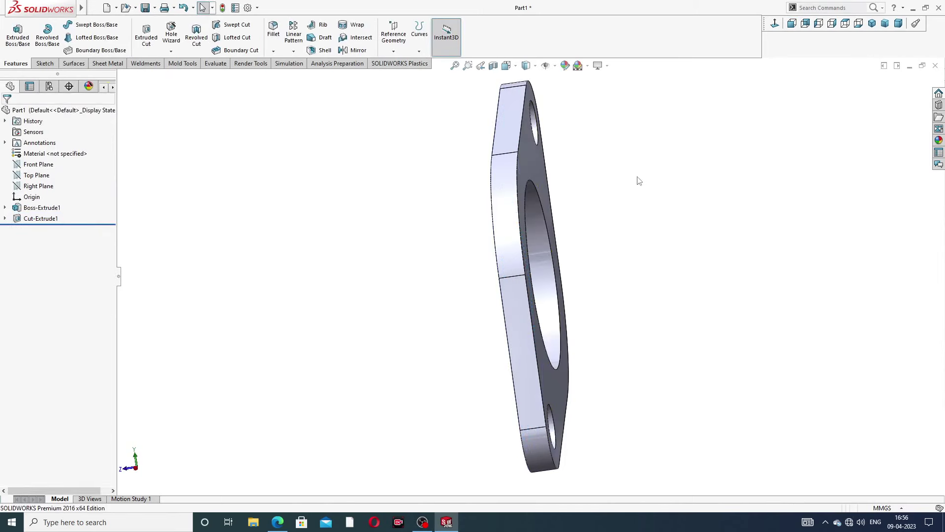
Orbit and zoom around the flange to inspect the cut holes
middle_drag(644, 190, 663, 205)
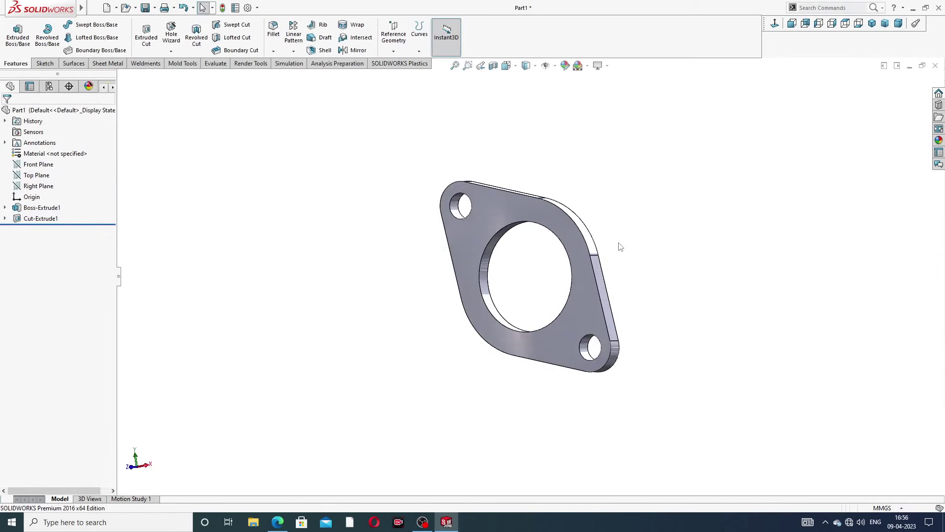
scroll(524, 287, down, 2)
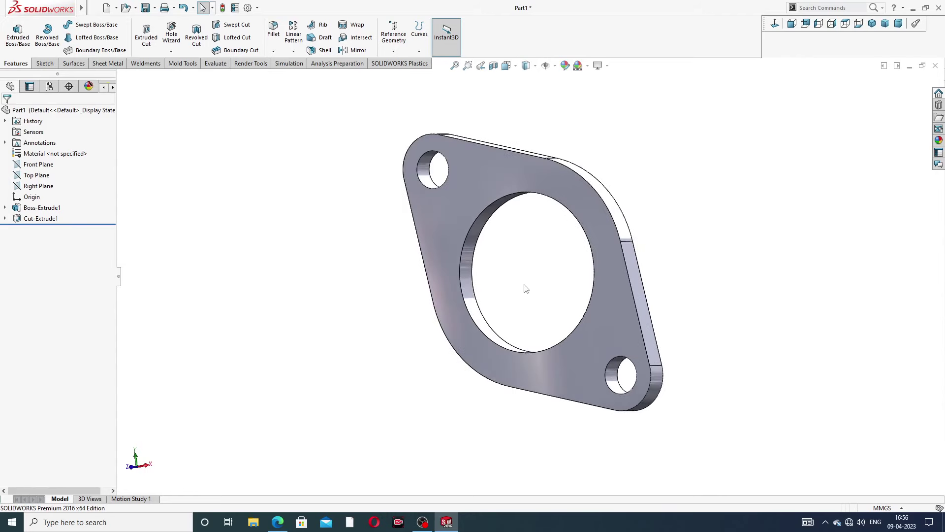
scroll(525, 289, up, 3)
middle_drag(532, 275, 502, 301)
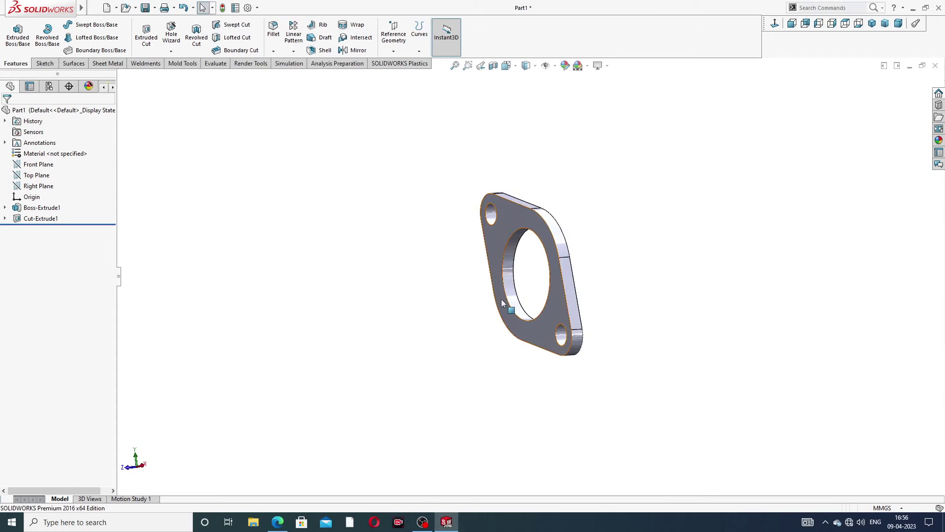
scroll(502, 303, down, 2)
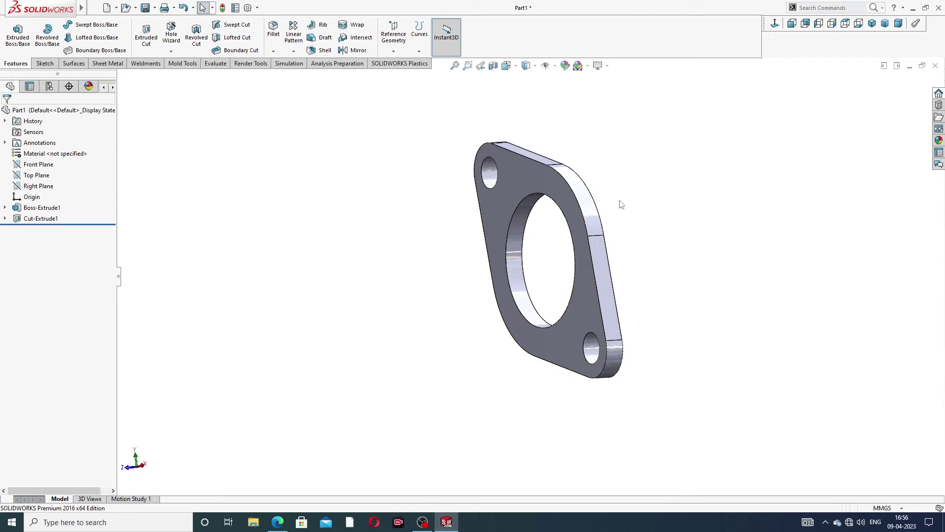
middle_drag(589, 209, 519, 207)
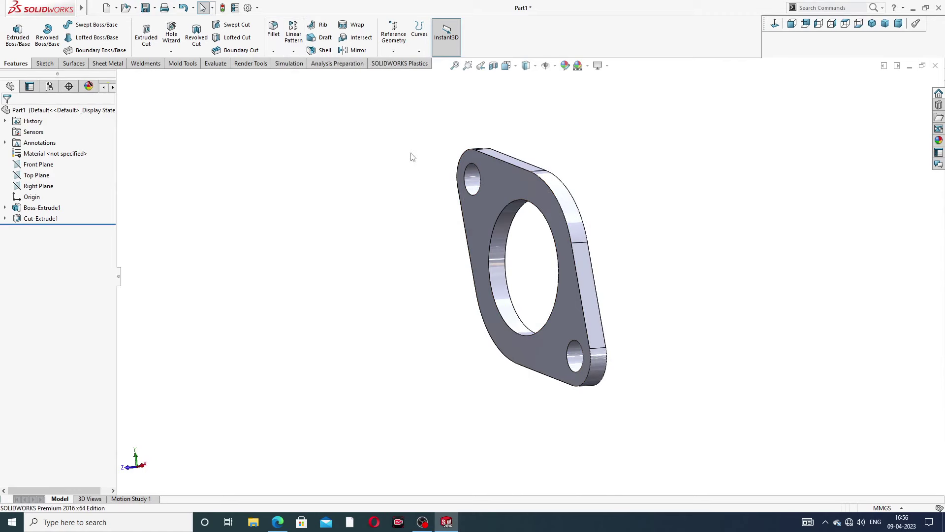
Start a new sketch on the flange's front face, viewed normal to it
click(492, 180)
click(529, 152)
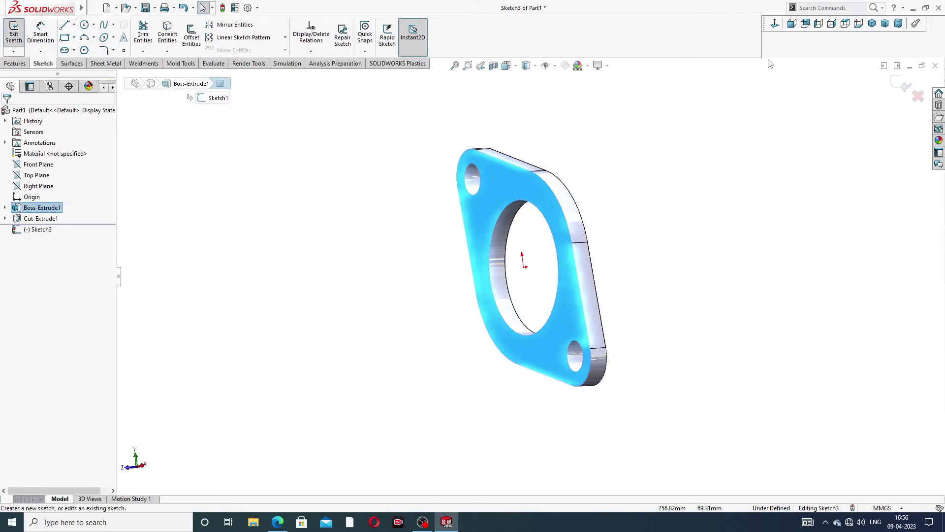
click(775, 25)
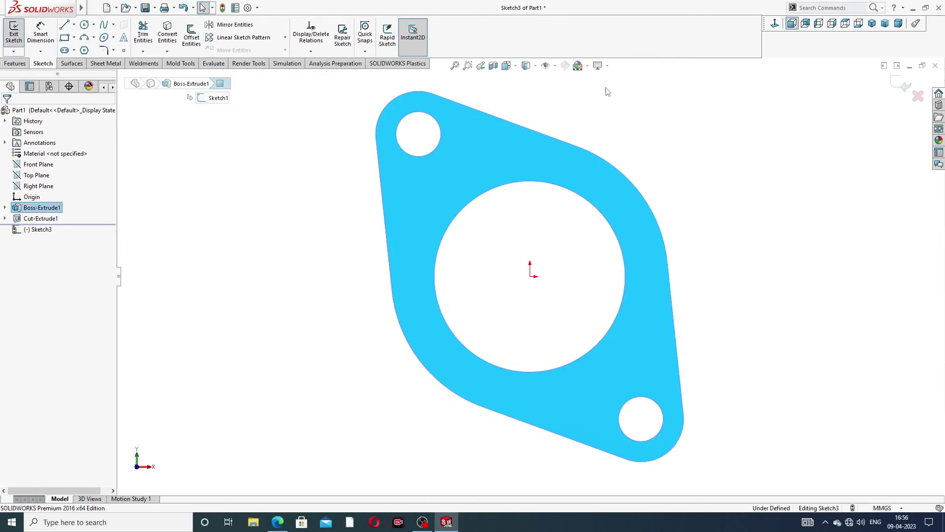
Draw a horizontal centerline about 104 mm left from the origin and exit the sketch
click(74, 24)
click(86, 46)
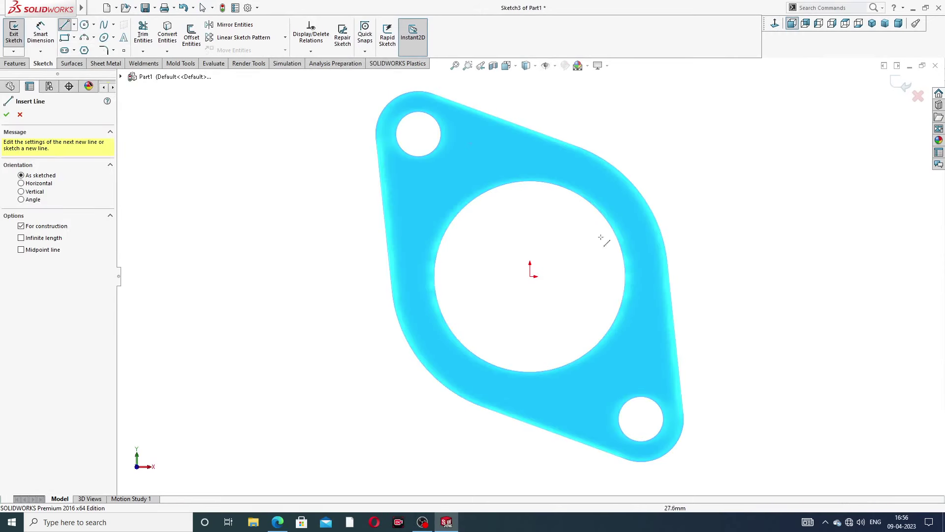
click(530, 277)
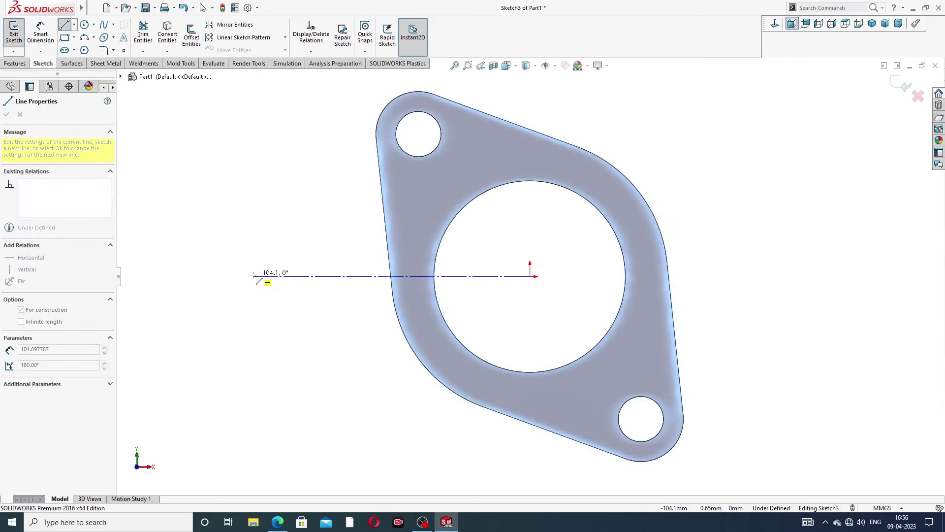
click(254, 276)
right_click(286, 196)
click(309, 239)
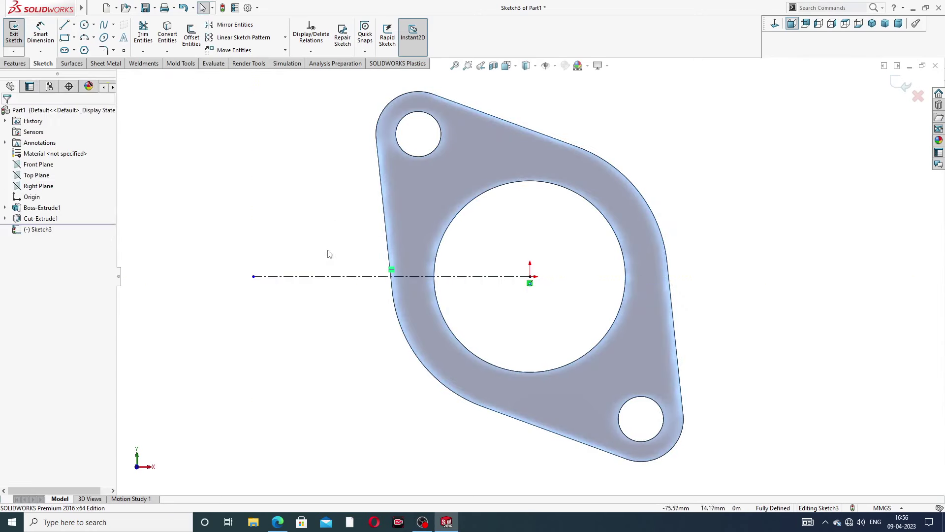
click(332, 276)
click(307, 203)
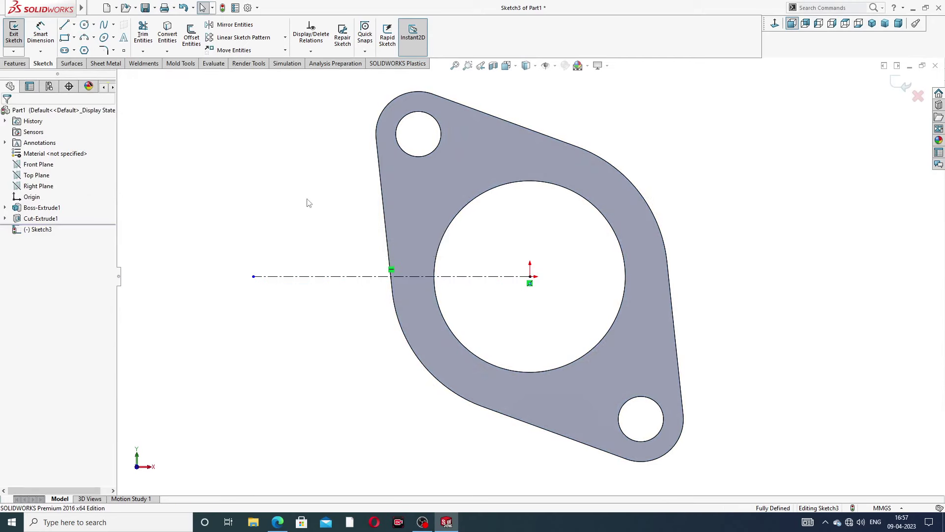
scroll(337, 208, up, 3)
scroll(320, 168, up, 2)
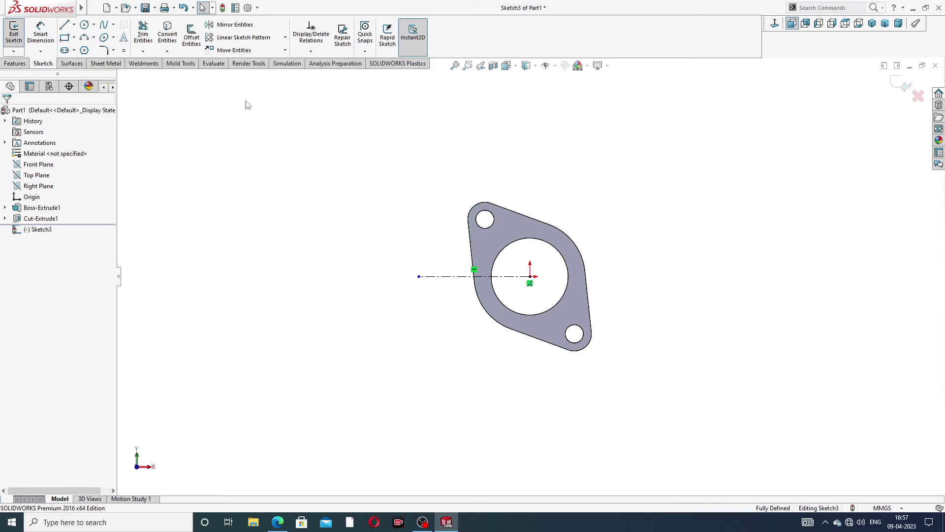
click(896, 86)
Start a linear pattern along the Sketch3 centerline with 120 mm spacing, checking the reference drawing
click(294, 52)
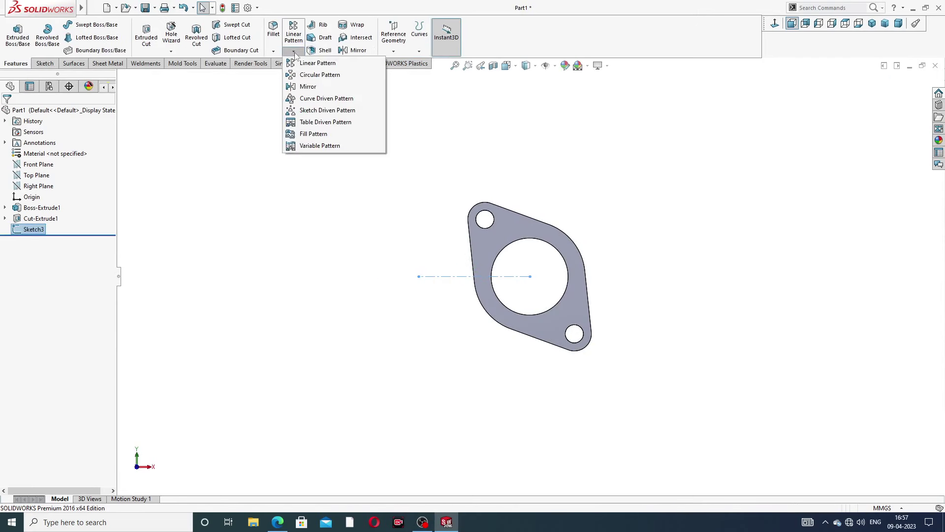
click(332, 64)
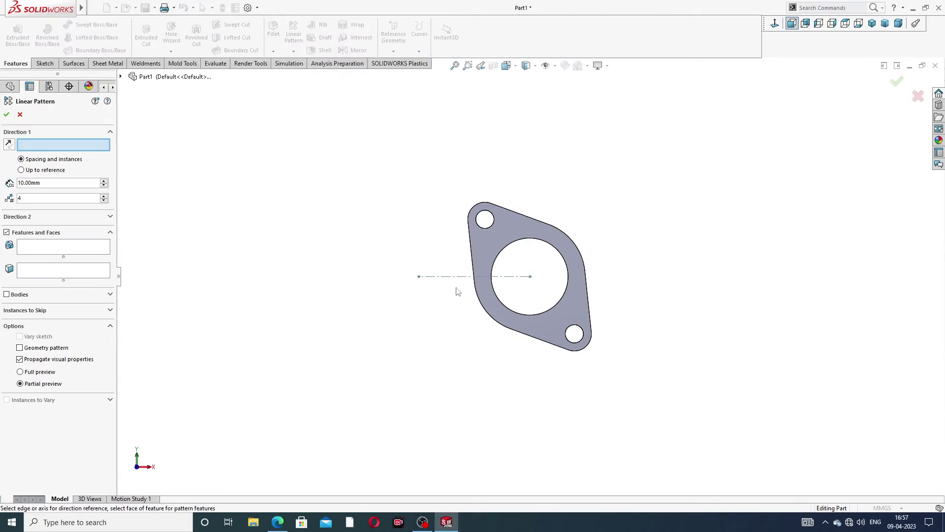
scroll(444, 304, down, 3)
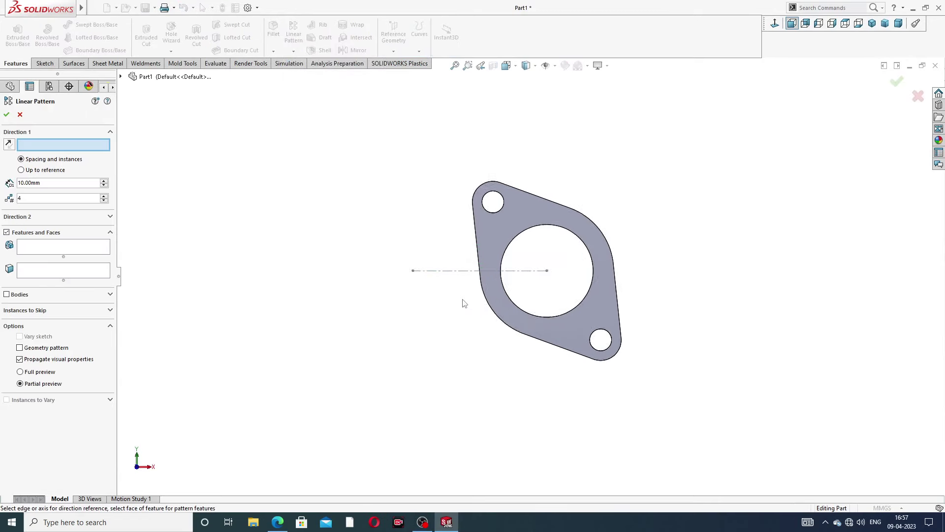
click(469, 264)
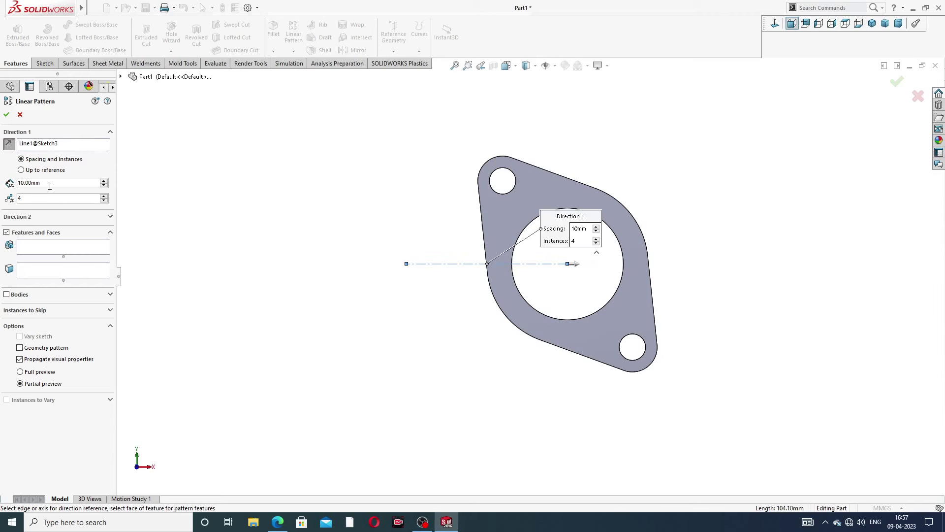
text(120)
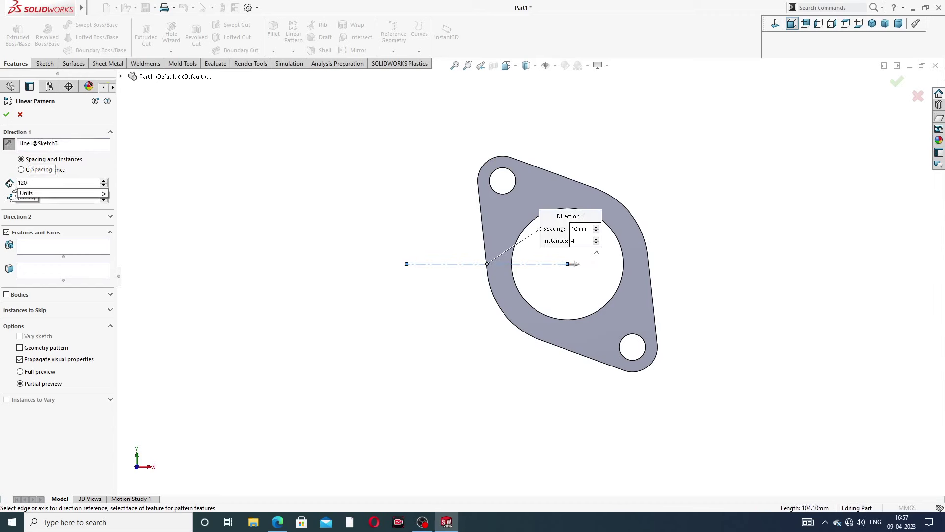
key(Return)
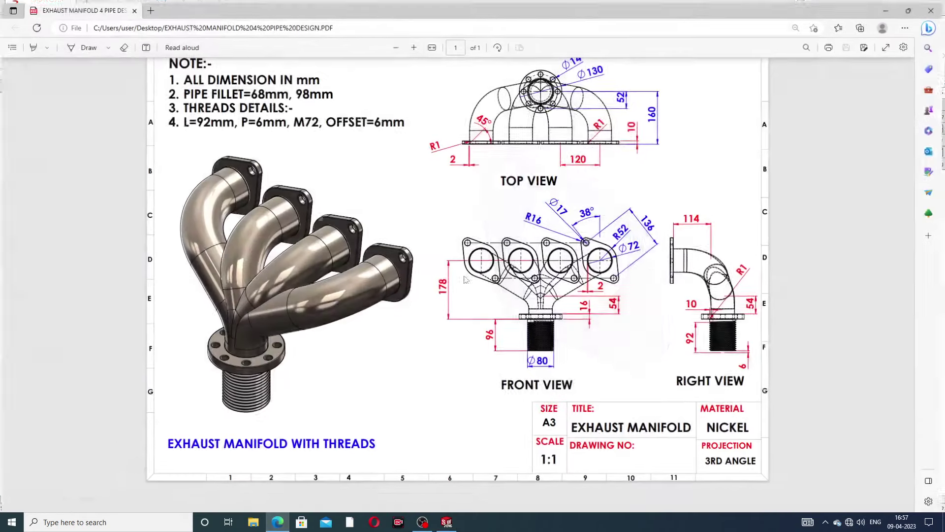
click(277, 522)
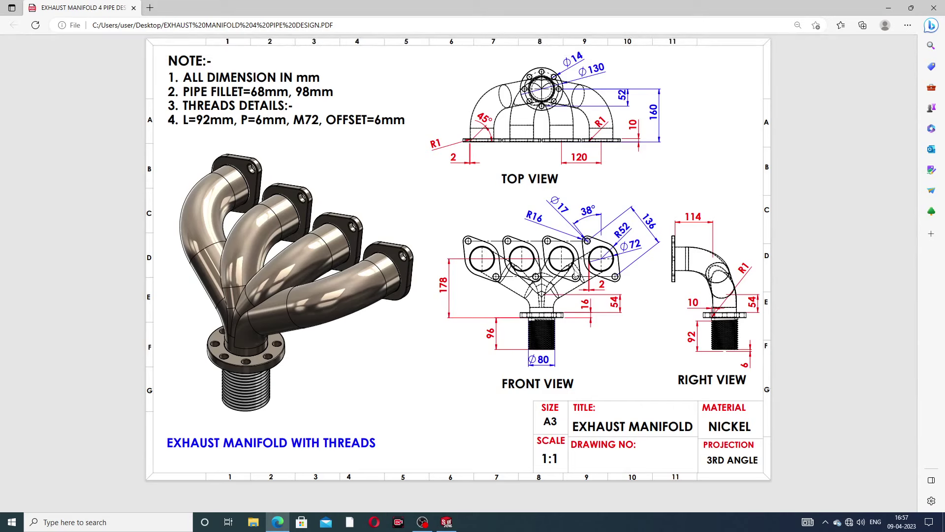
key(alt+Tab)
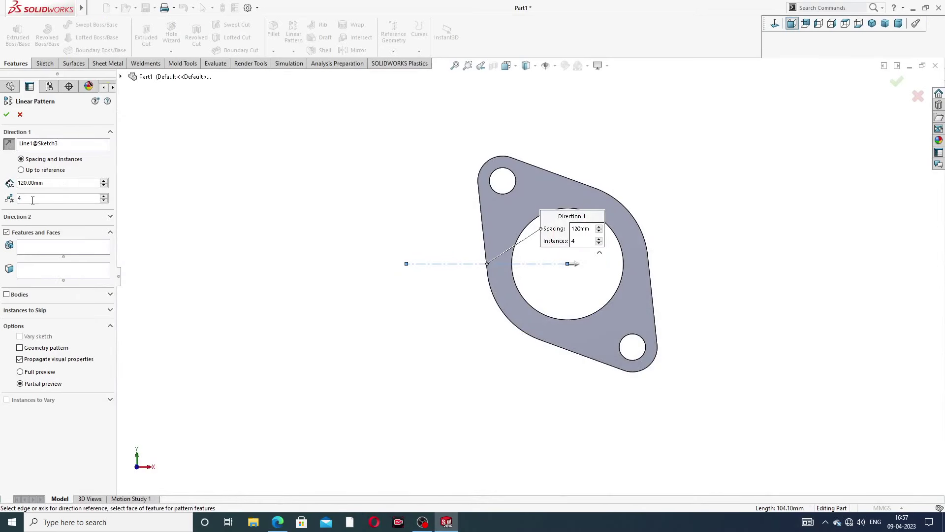
Pattern the Cut-Extrude1 body leftward as four instances to create four flanges
click(6, 295)
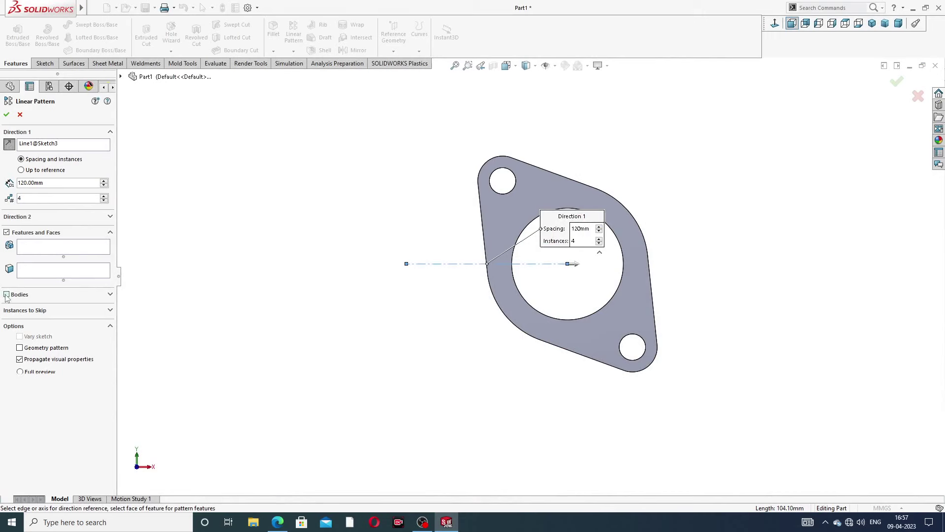
click(493, 214)
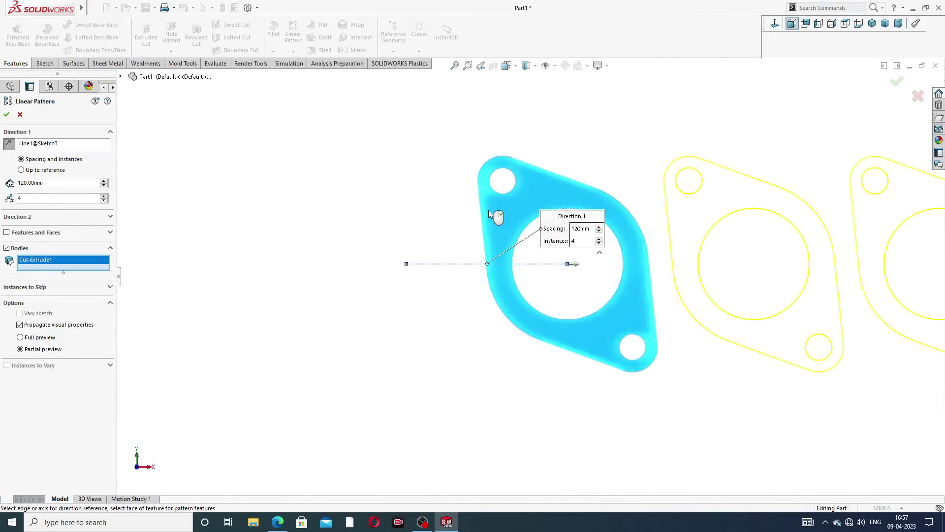
click(10, 145)
scroll(402, 284, up, 4)
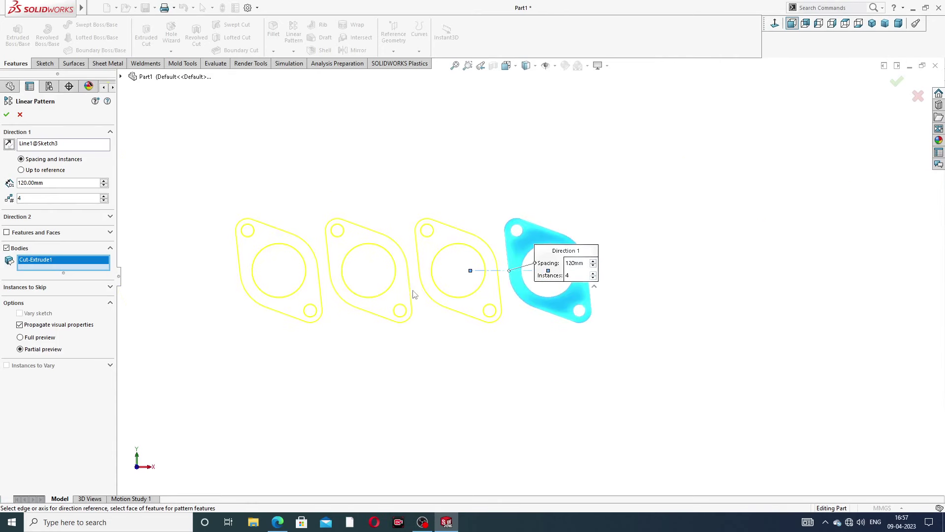
click(7, 116)
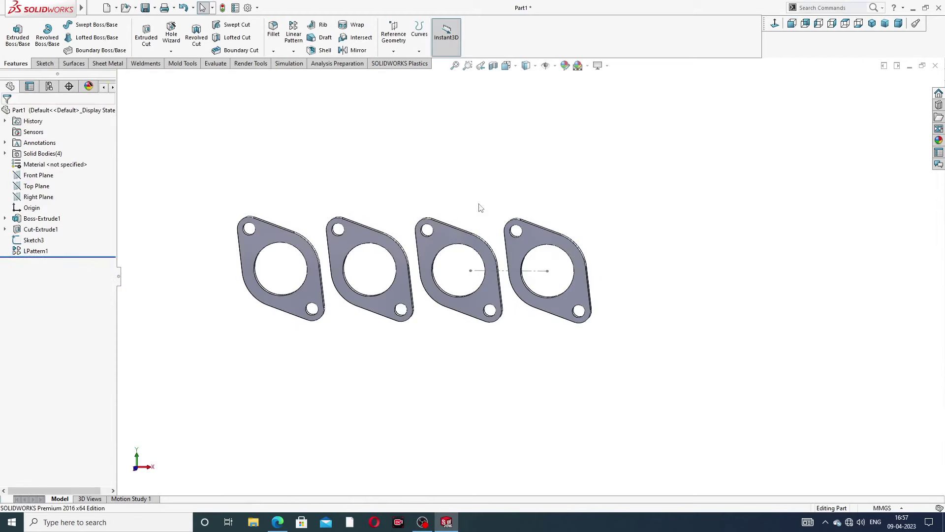
Hide the Sketch3 centerline so only the four flanges show
scroll(496, 279, up, 3)
click(517, 261)
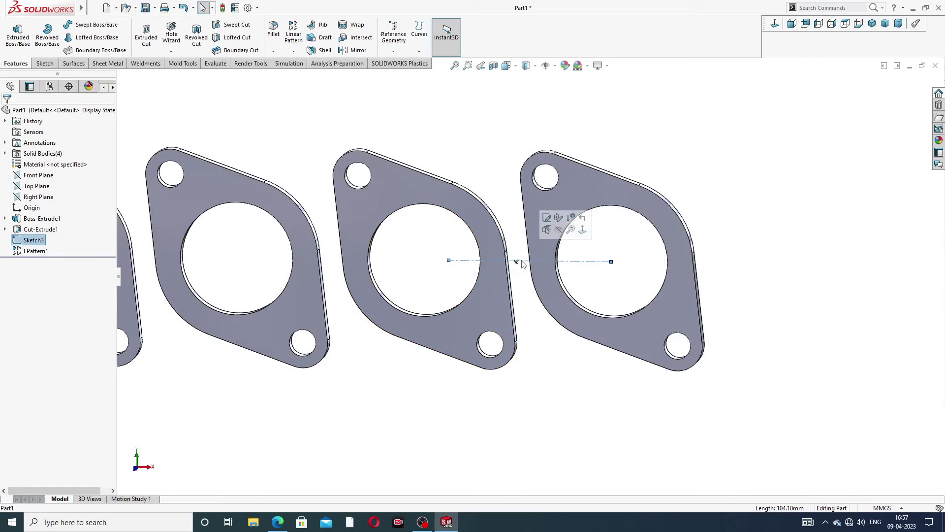
click(559, 230)
View the four flanges in isometric, then bring up the reference drawing PDF
scroll(585, 211, down, 4)
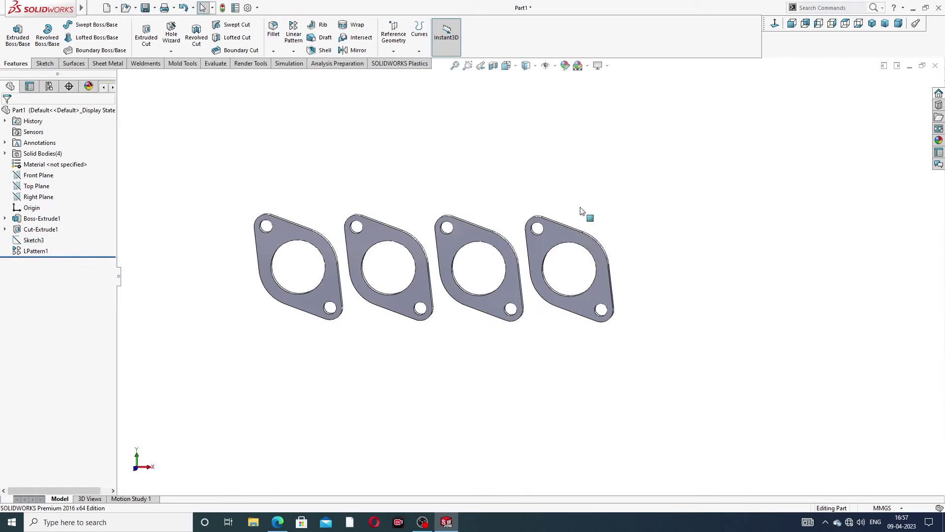
click(872, 23)
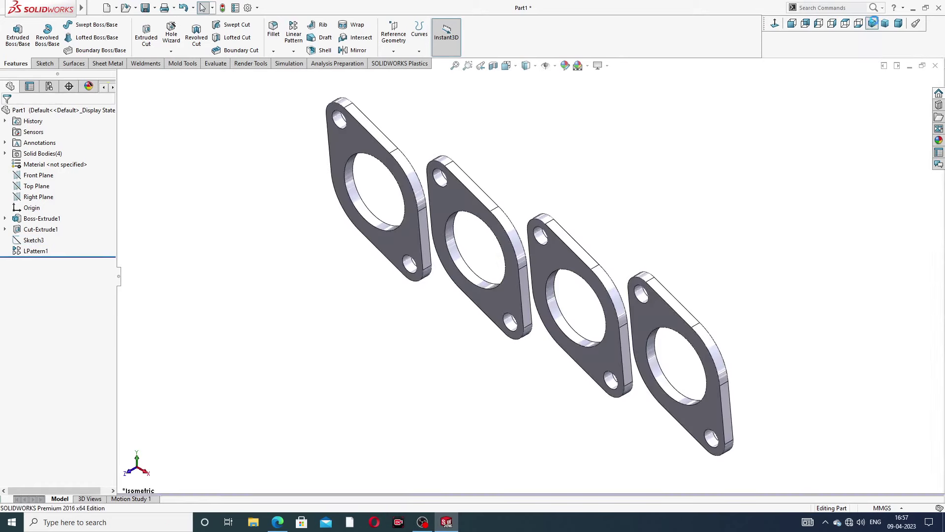
key(z)
mouse_move(637, 240)
middle_down()
mouse_move(624, 209)
mouse_move(649, 236)
middle_up()
click(278, 522)
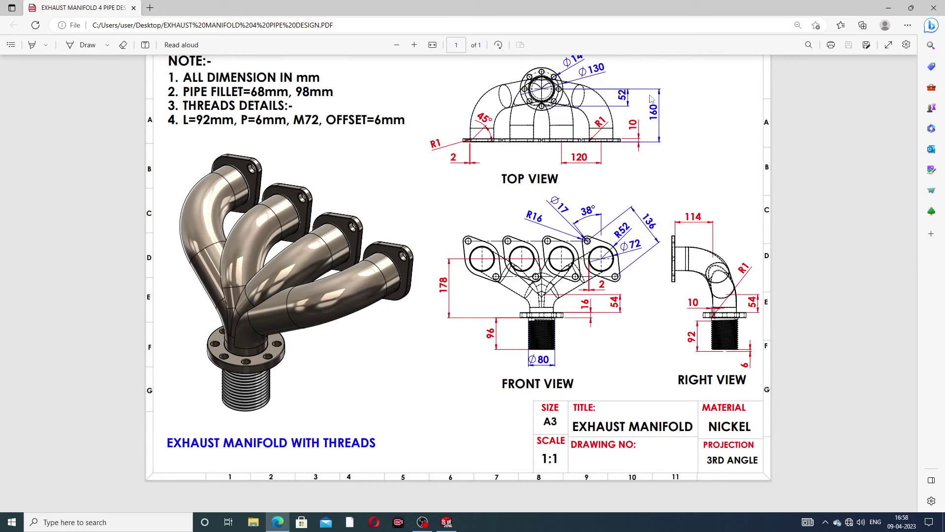
click(279, 524)
click(278, 523)
Create Plane1 offset 178 mm from the Top Plane, flipped below the flanges
click(278, 522)
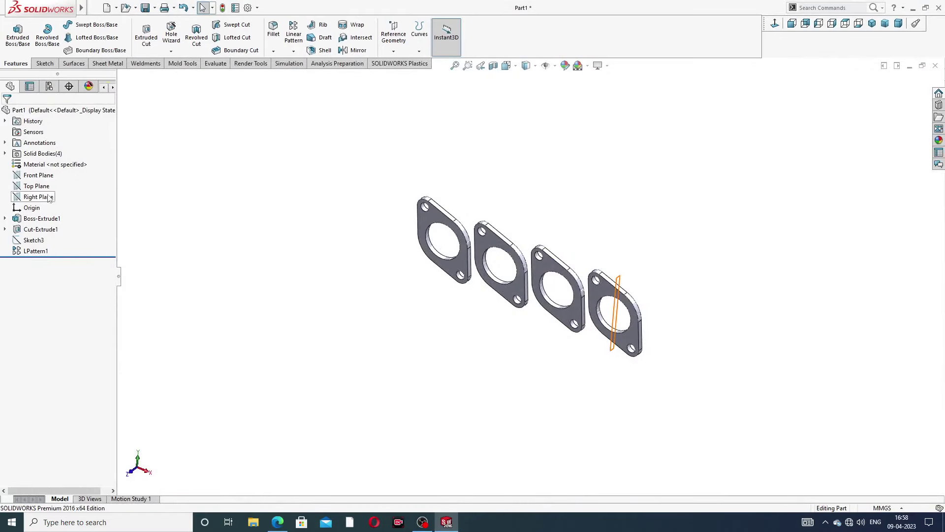
click(47, 189)
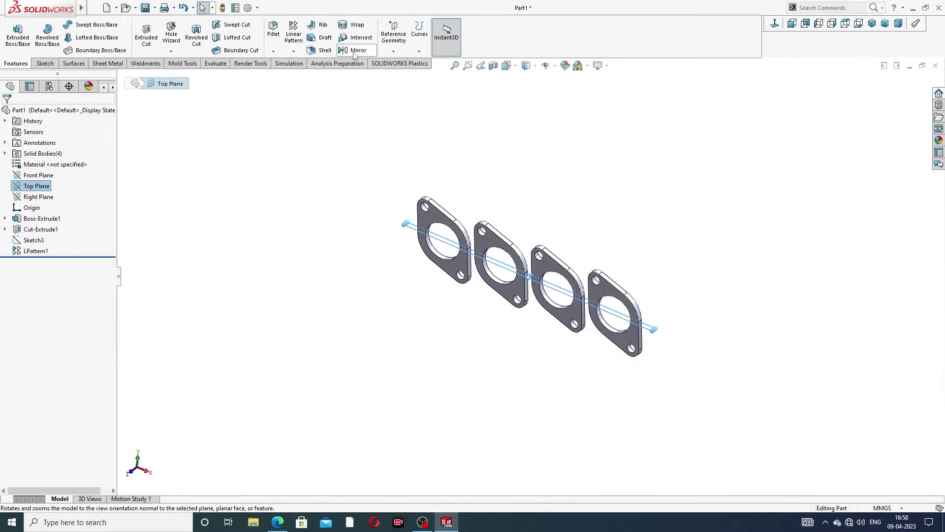
click(389, 53)
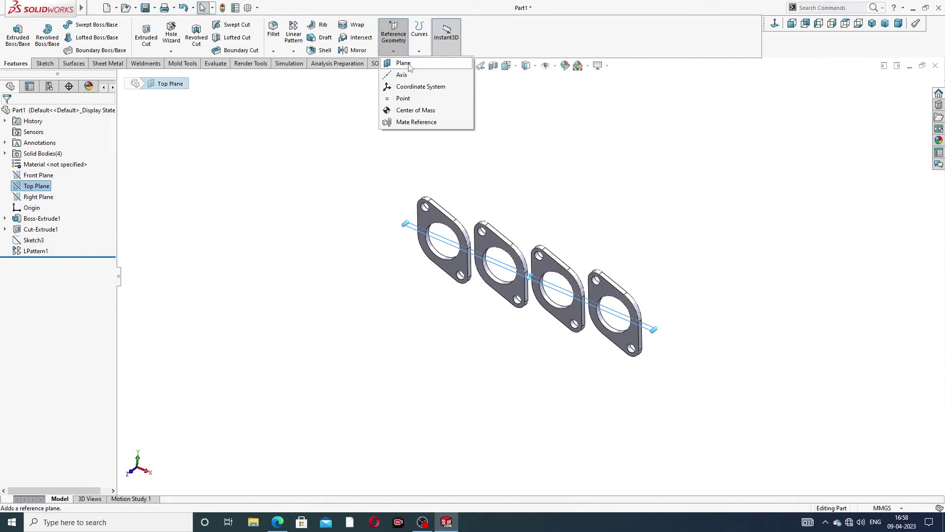
click(403, 63)
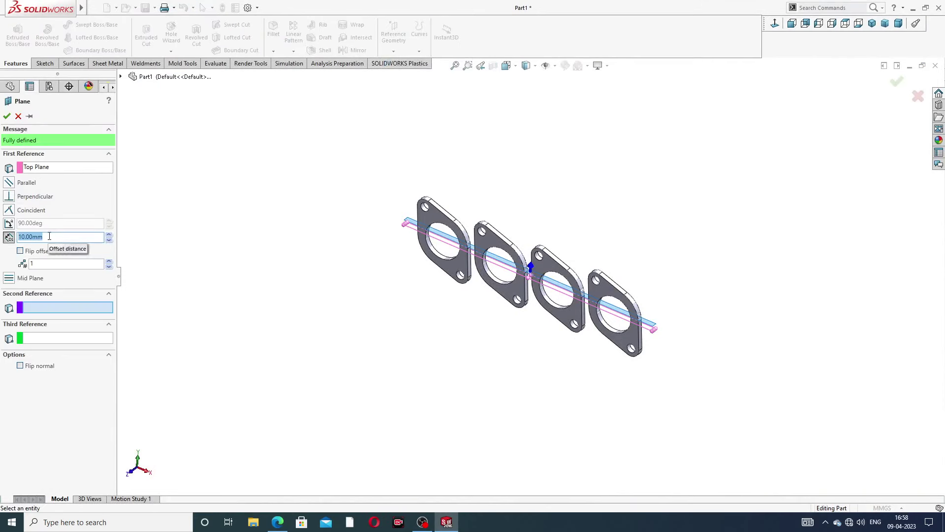
text(178)
key(Return)
click(27, 252)
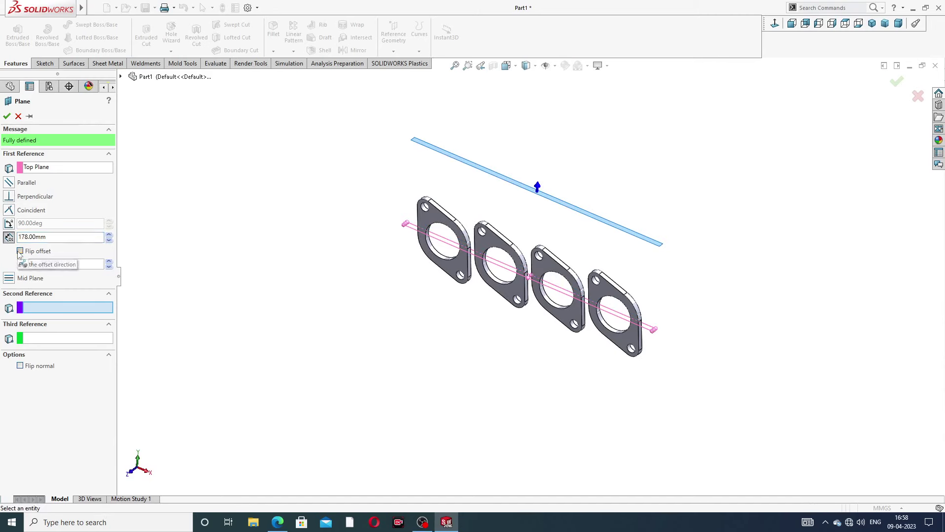
click(7, 116)
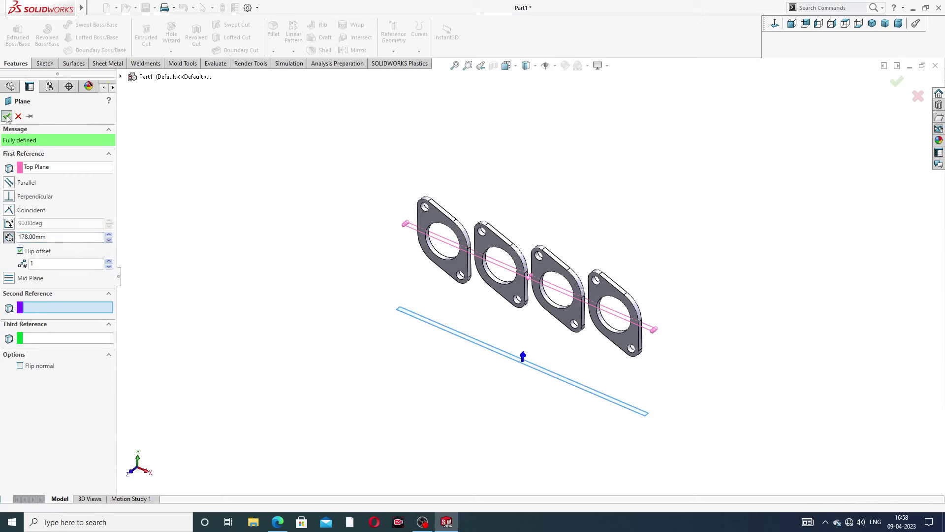
Orbit the view to show Plane1 as a surface and select it
middle_drag(544, 243, 547, 295)
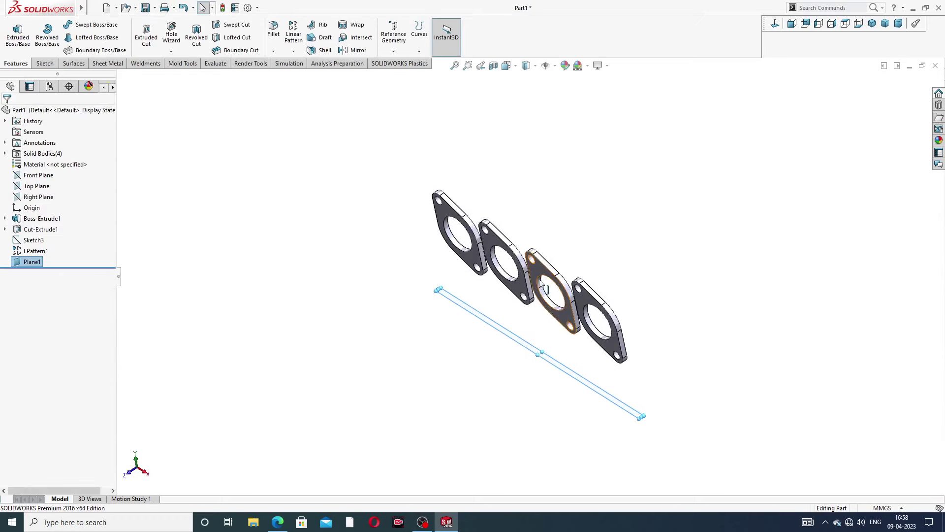
middle_drag(545, 351, 635, 380)
click(635, 379)
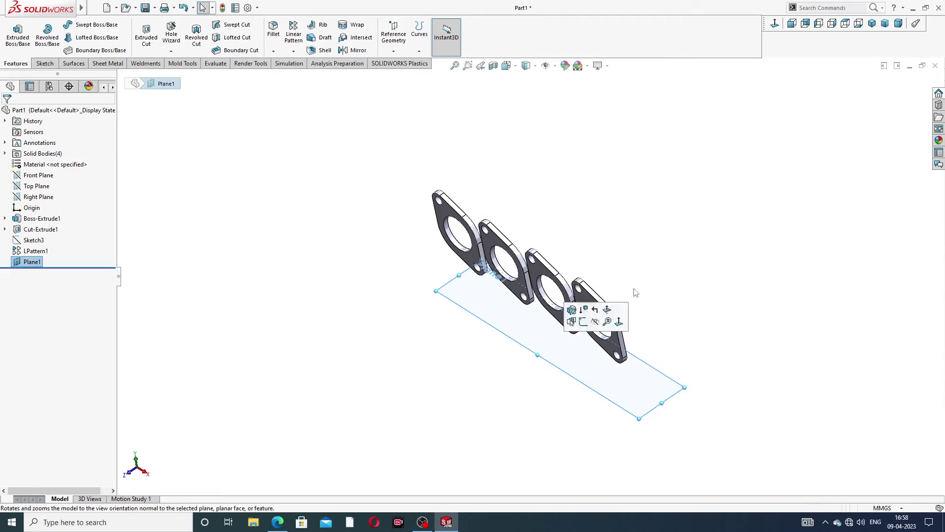
middle_drag(654, 219, 677, 226)
click(592, 375)
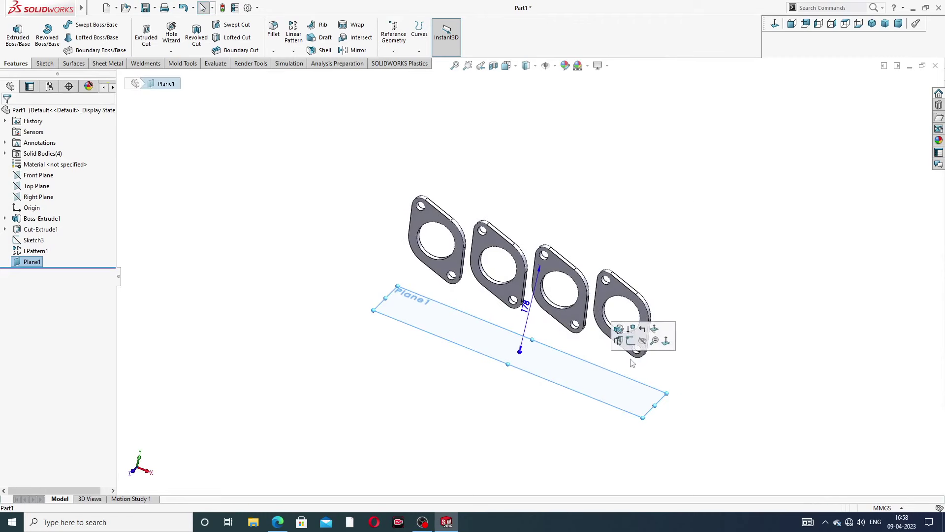
Start a sketch on Plane1 and draw a centerline between the adjacent flange edge corners
click(635, 339)
click(775, 24)
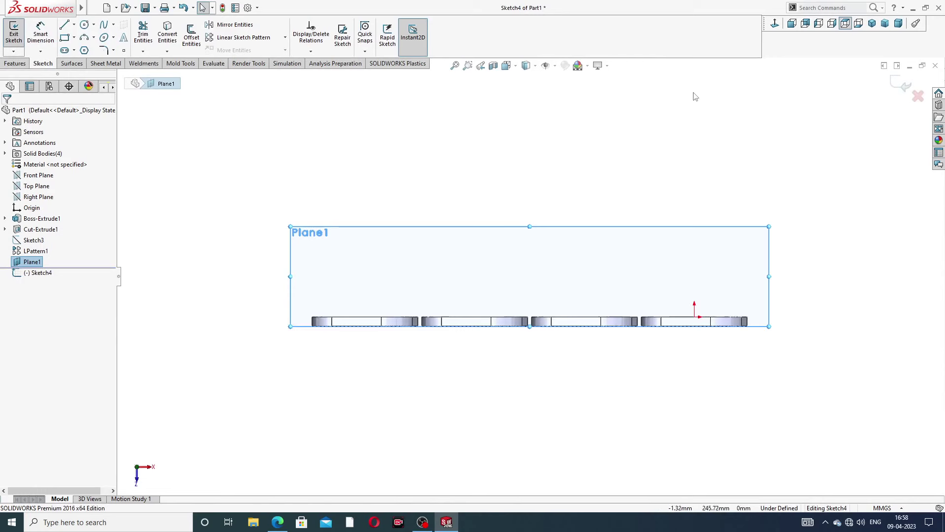
scroll(536, 300, up, 2)
scroll(544, 316, down, 4)
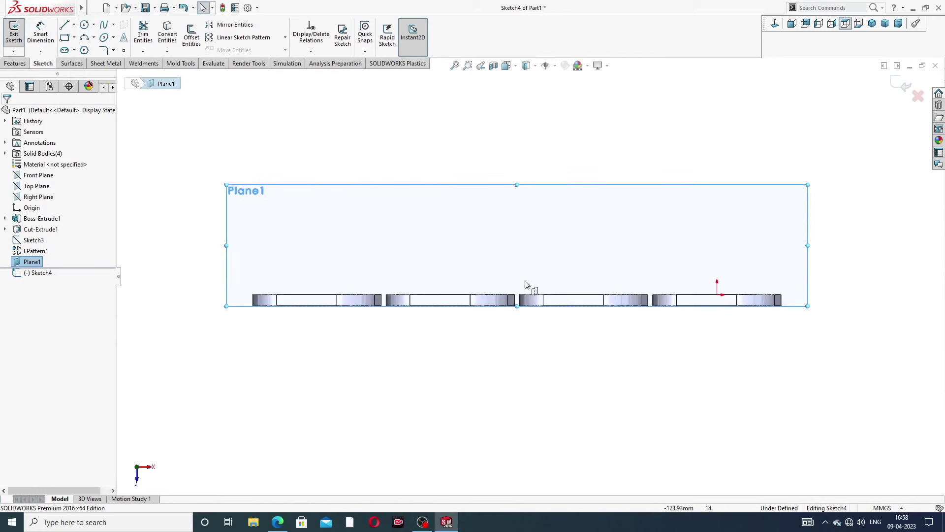
scroll(525, 281, down, 6)
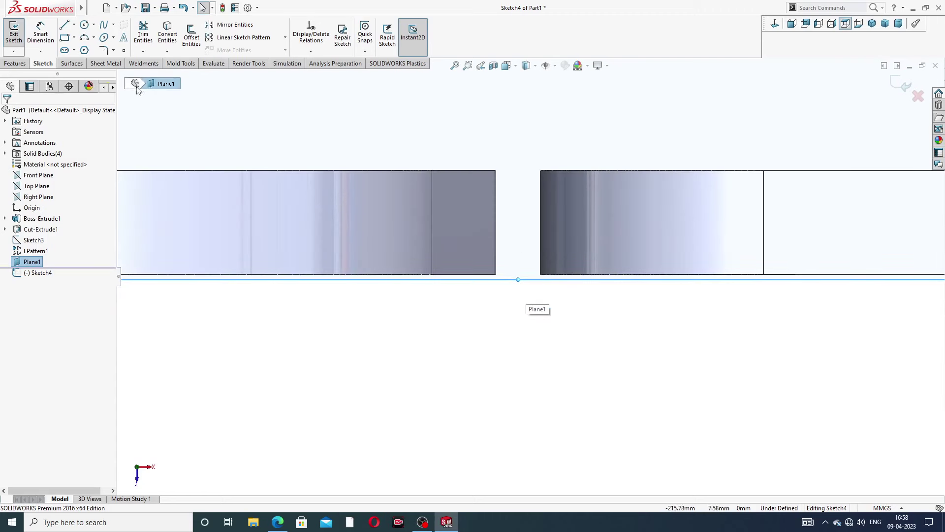
click(73, 24)
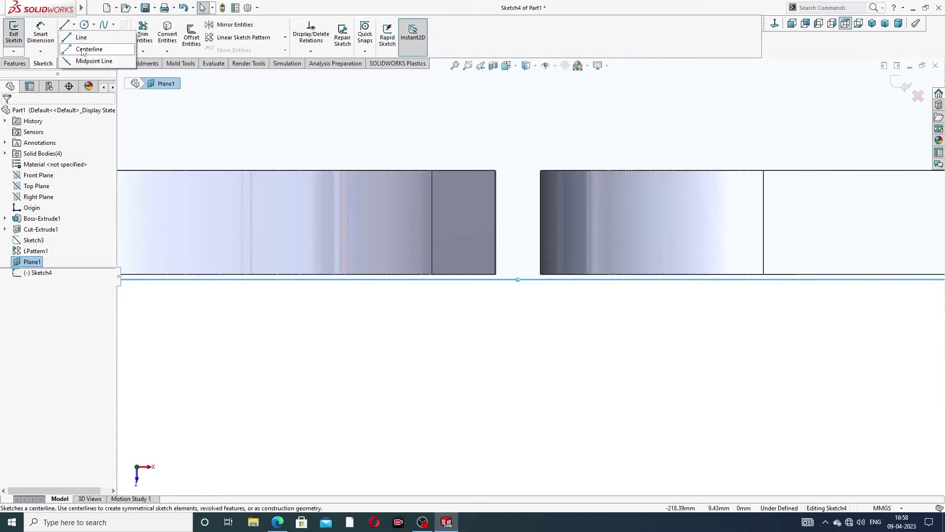
click(84, 47)
scroll(465, 310, down, 3)
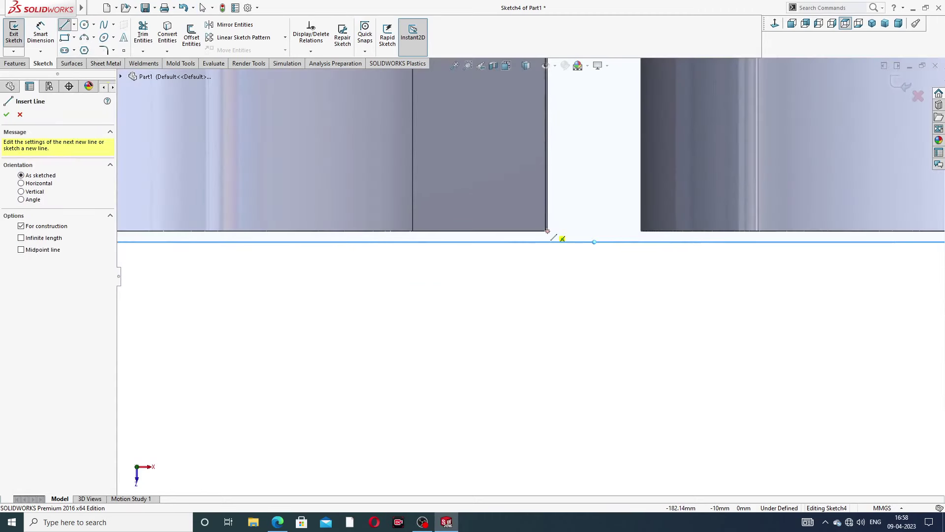
click(551, 231)
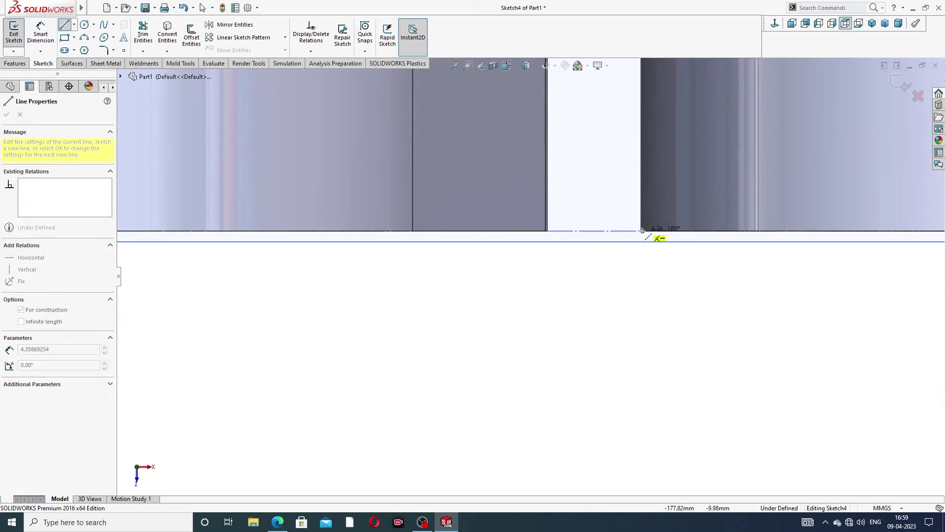
click(641, 232)
scroll(632, 253, up, 2)
scroll(620, 212, up, 2)
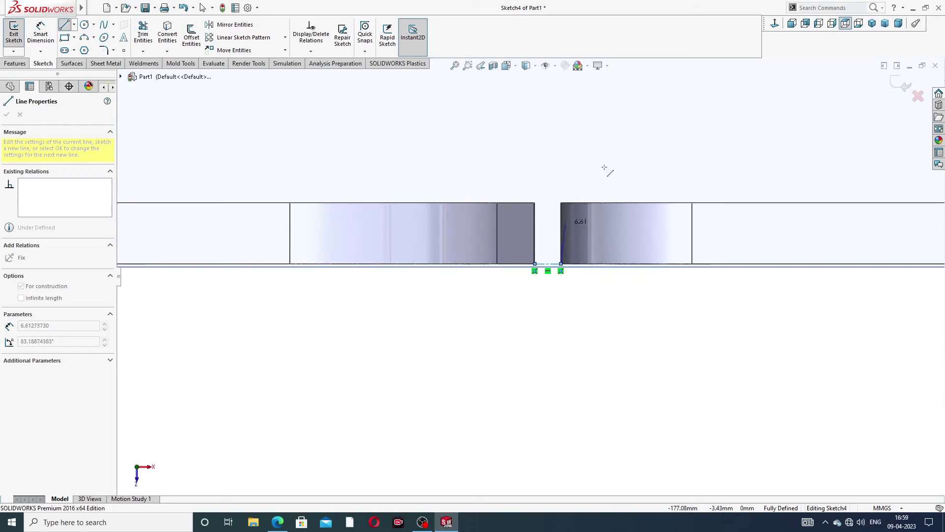
right_click(609, 121)
click(635, 153)
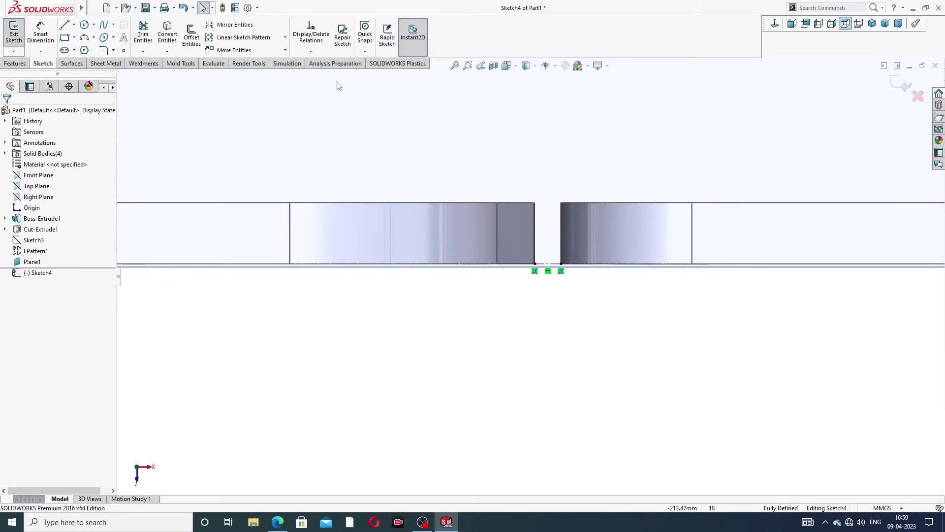
Draw a vertical centerline upward from the midpoint of the flange gap
click(74, 24)
click(87, 49)
scroll(524, 220, up, 2)
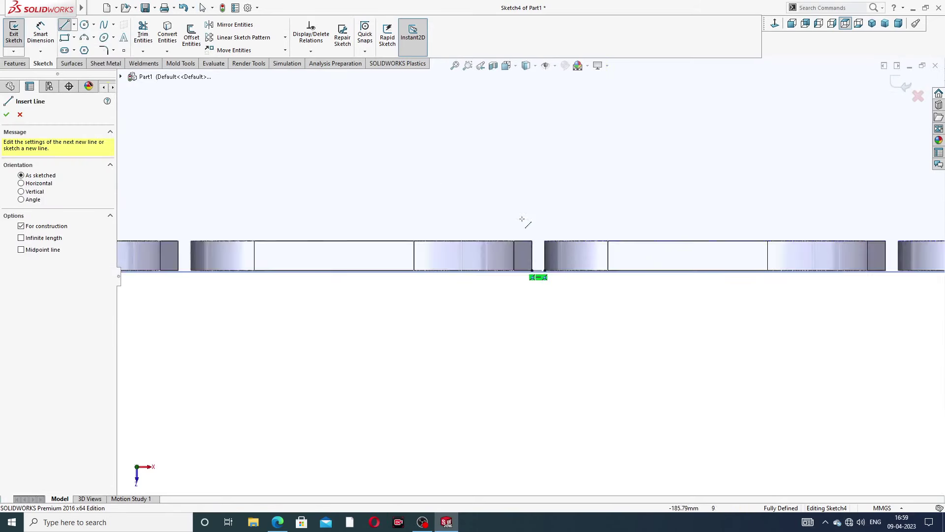
scroll(553, 261, down, 6)
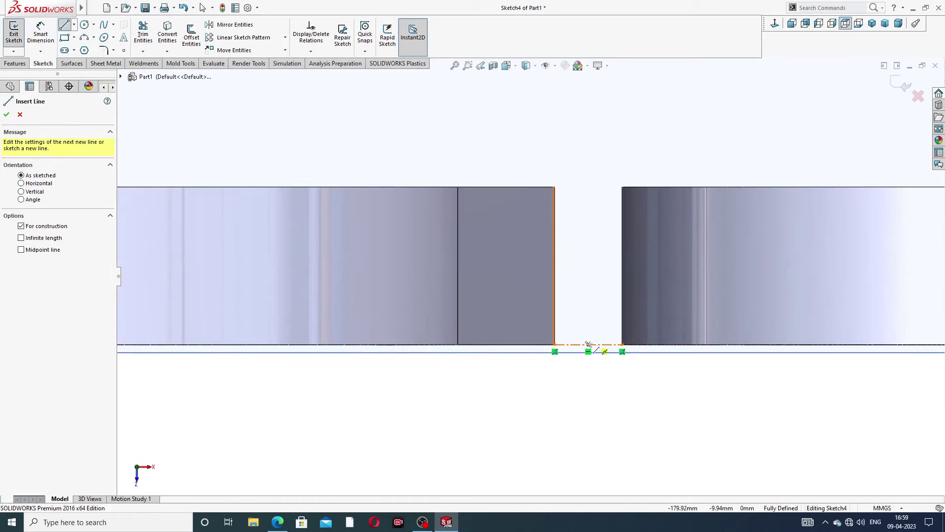
click(588, 344)
scroll(611, 147, up, 3)
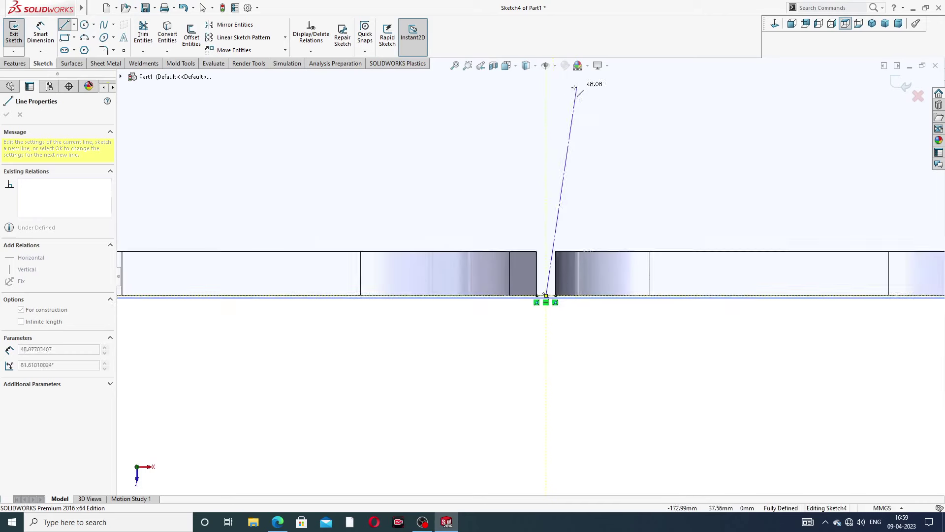
scroll(551, 109, up, 2)
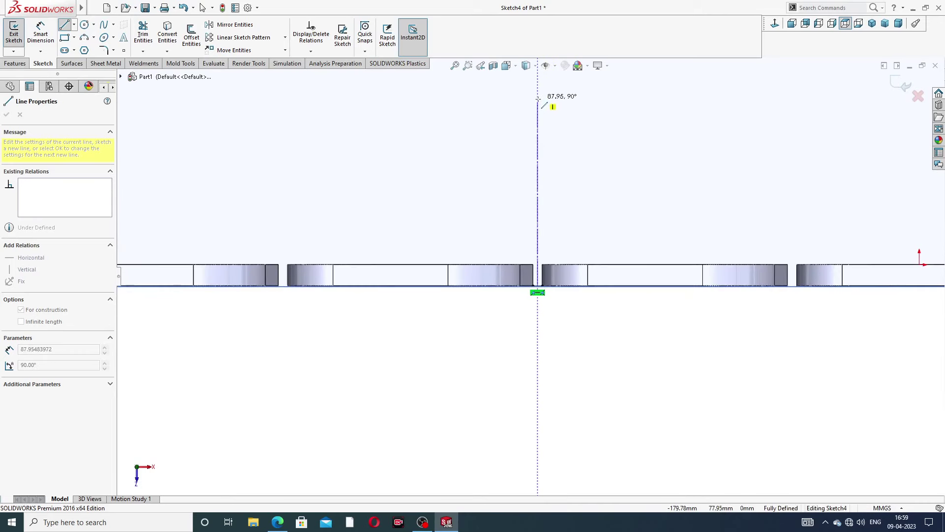
click(539, 99)
right_click(571, 78)
click(615, 124)
Draw a circle centred on the top end of the vertical centerline
key(f)
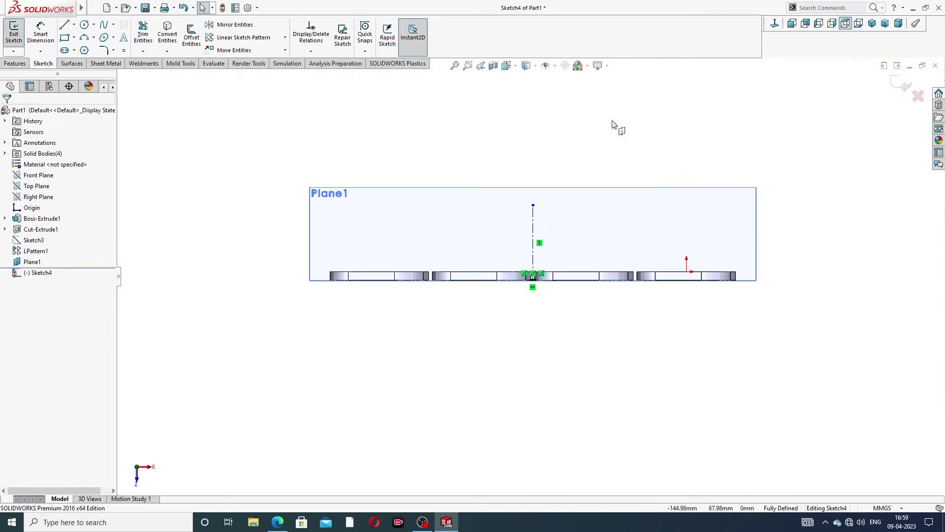
click(593, 197)
drag(38, 273, 30, 266)
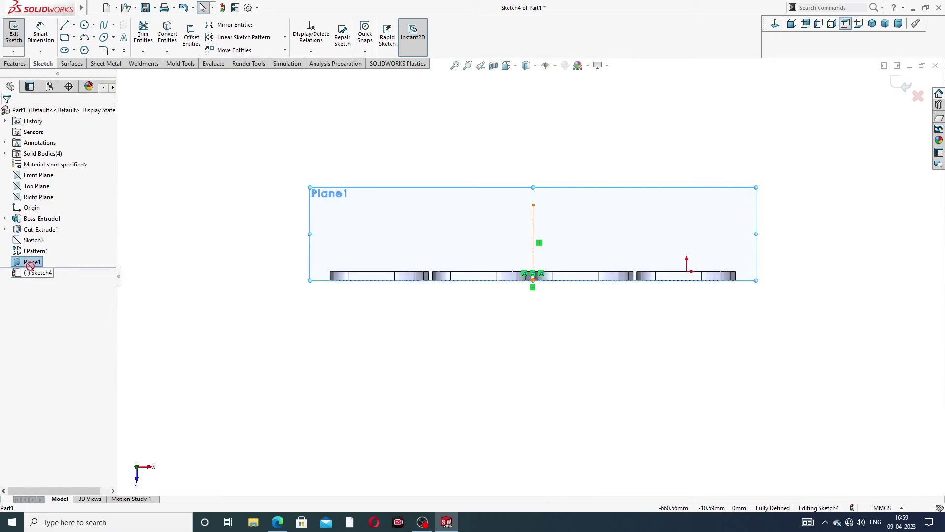
click(532, 89)
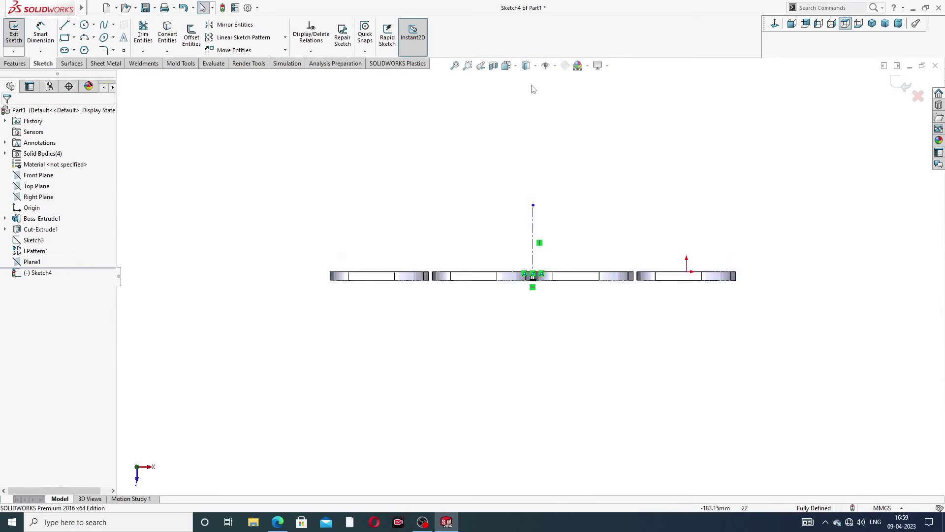
scroll(513, 231, down, 4)
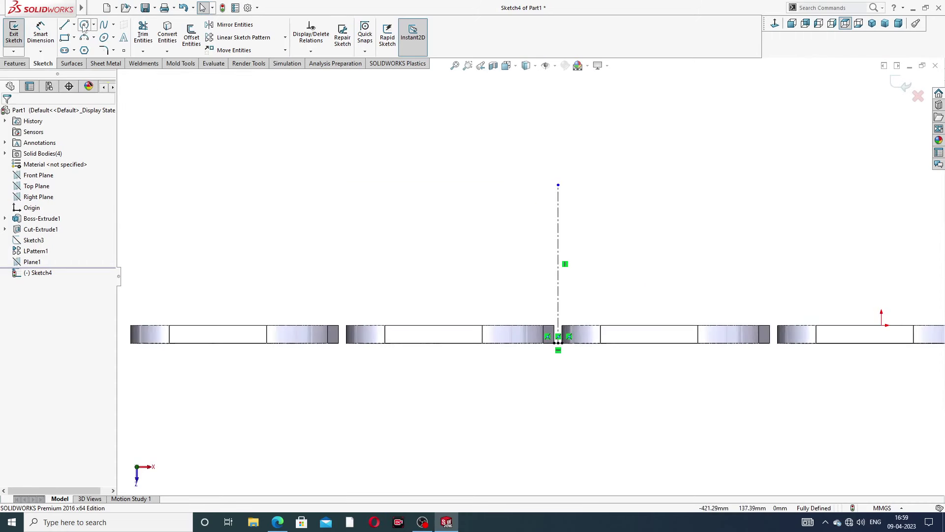
click(84, 26)
click(558, 184)
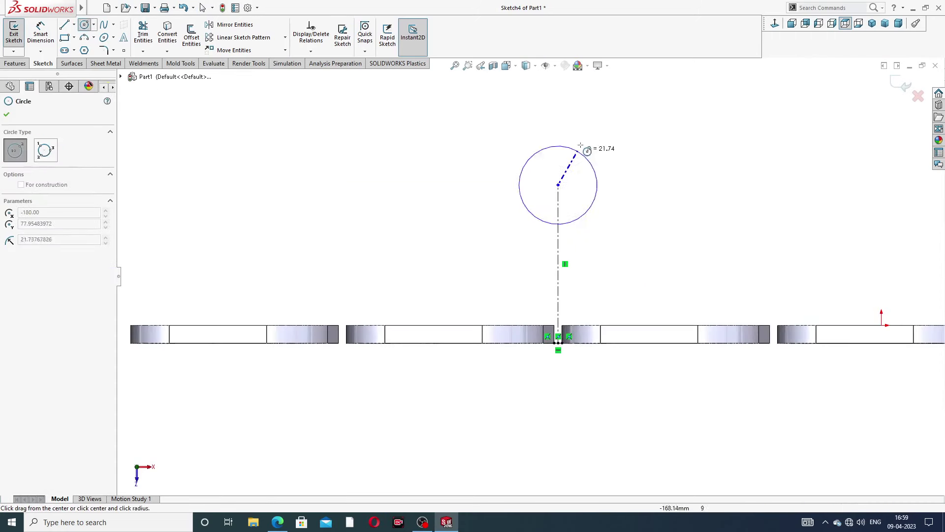
click(591, 129)
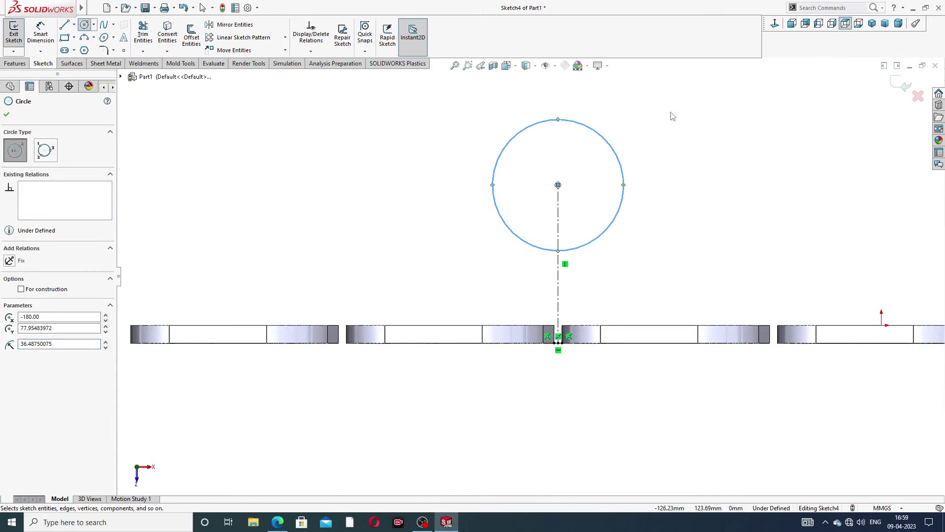
key(Escape)
Add a Ø130 diameter dimension to the circle, then move it and delete it
click(40, 33)
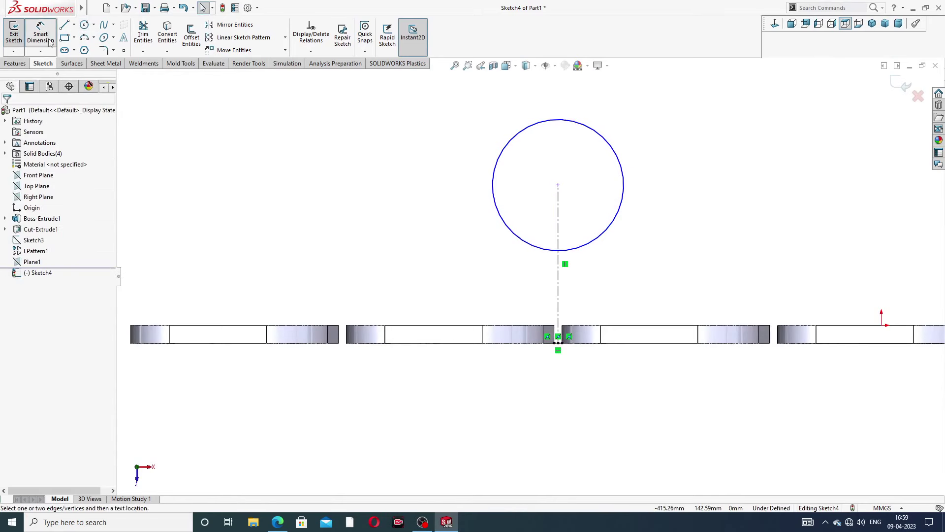
click(583, 121)
click(658, 243)
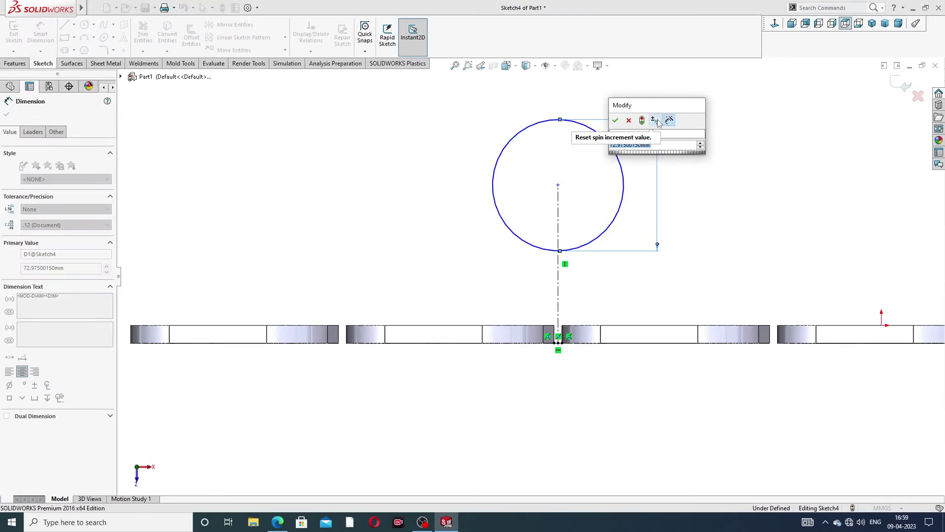
text(130)
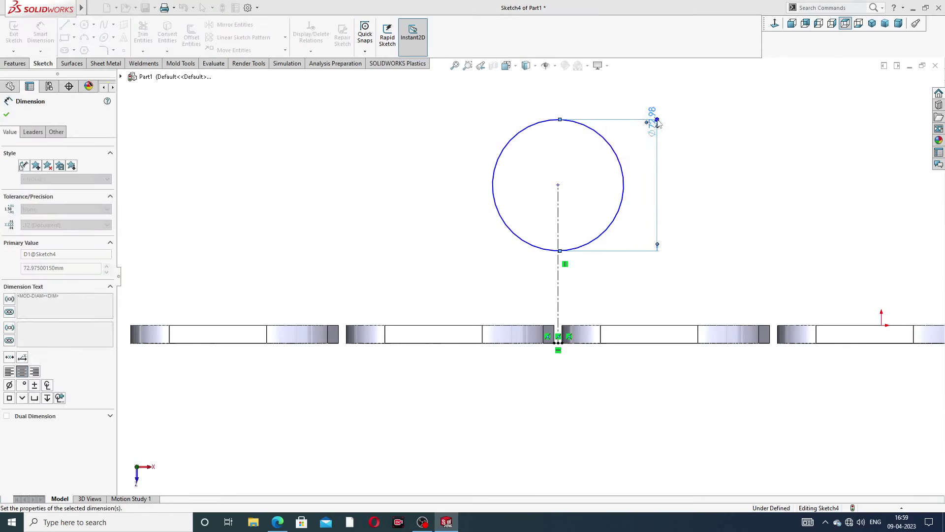
key(Return)
key(Escape)
drag(655, 73, 633, 189)
click(632, 189)
key(Delete)
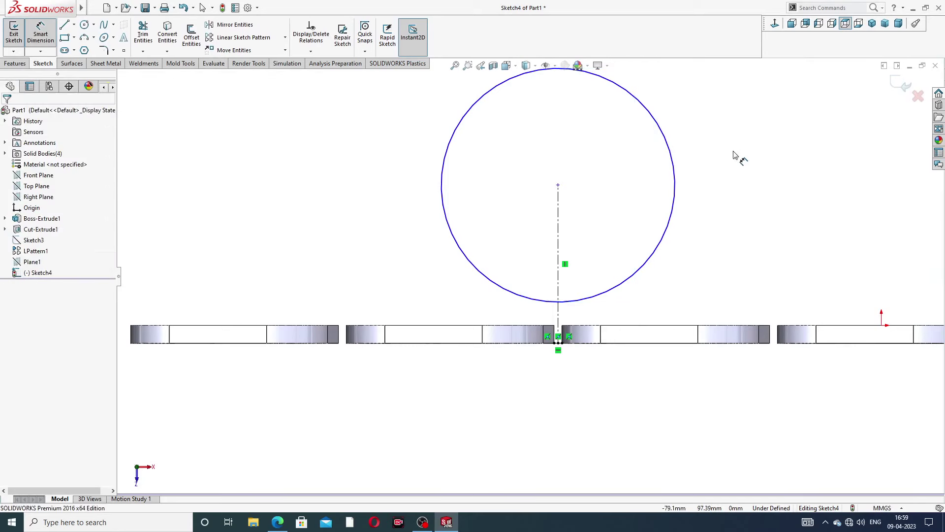
Re-add the Ø130 diameter dimension, placed diagonally across the circle
key(f)
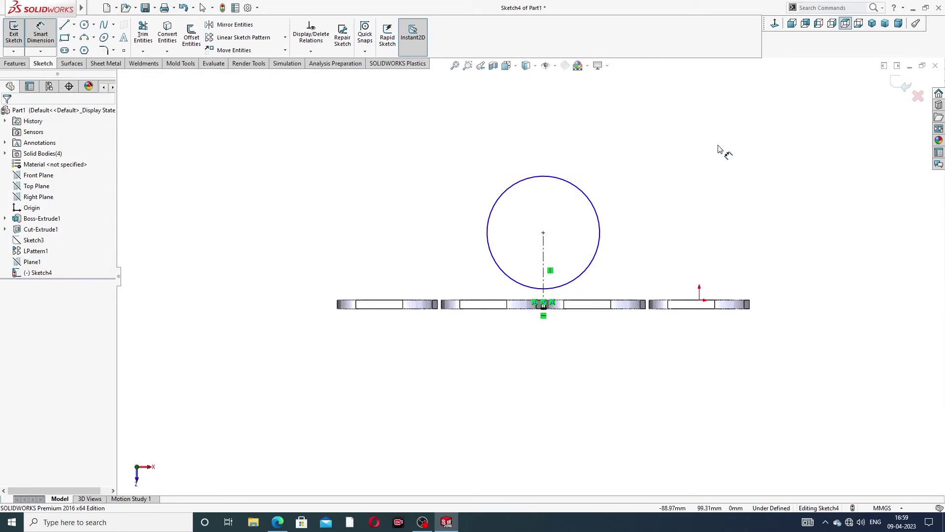
click(577, 190)
click(612, 144)
text(1)
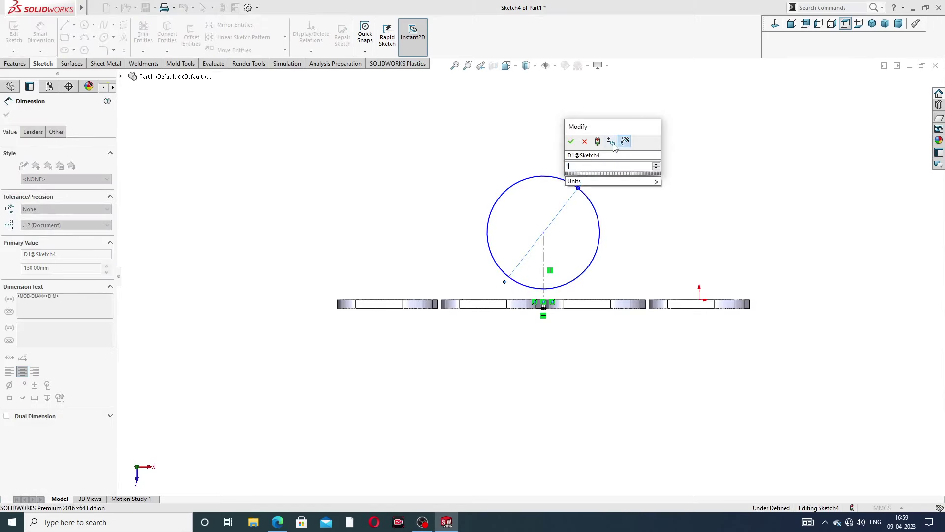
text(30)
key(Return)
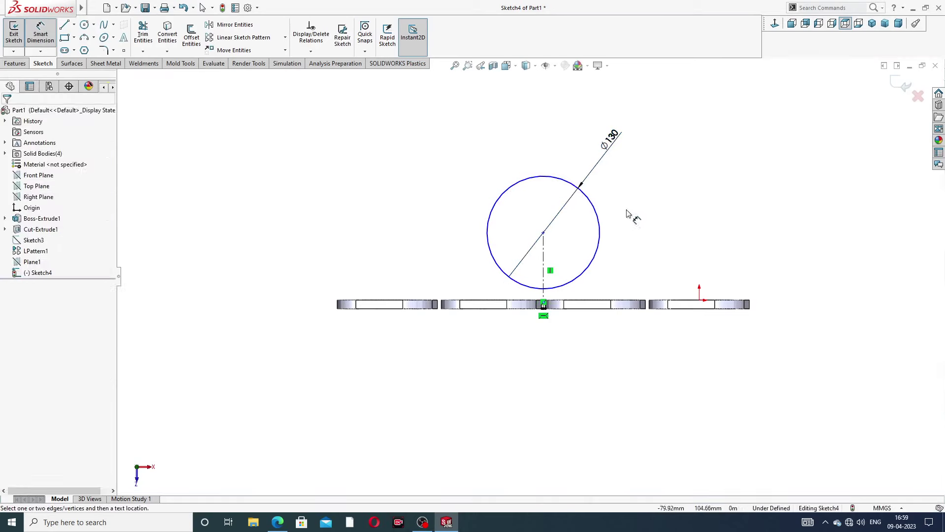
Dimension the circle centre 160 mm above the flange gap midpoint, then view the drawing PDF
scroll(546, 281, down, 3)
click(546, 197)
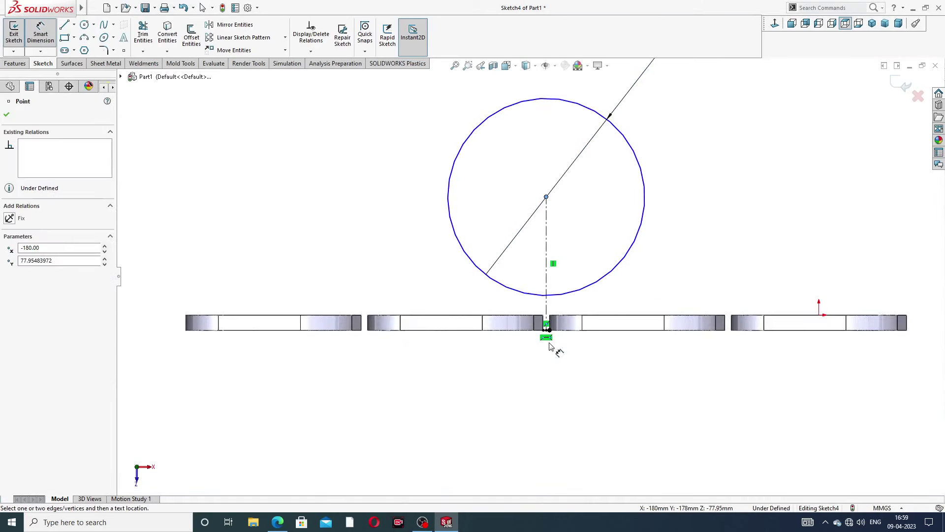
scroll(548, 335, down, 3)
click(546, 330)
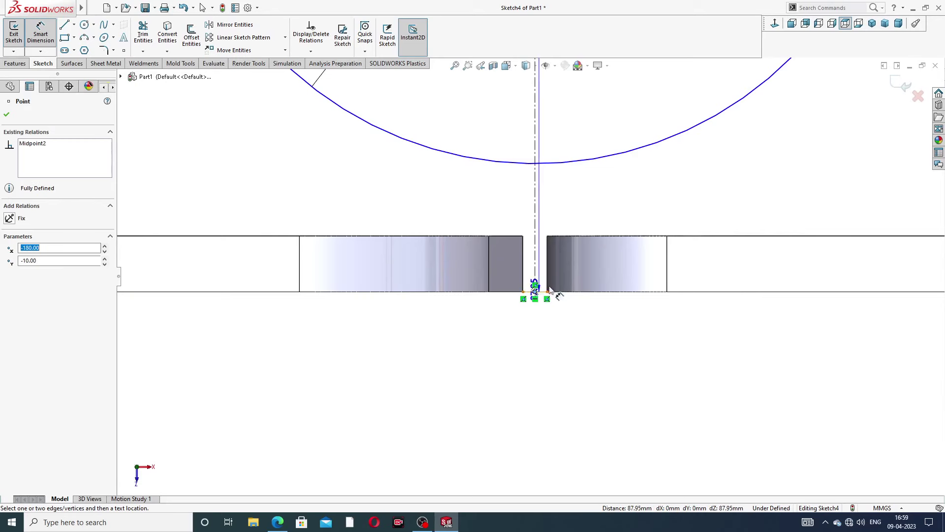
scroll(778, 170, up, 2)
click(749, 170)
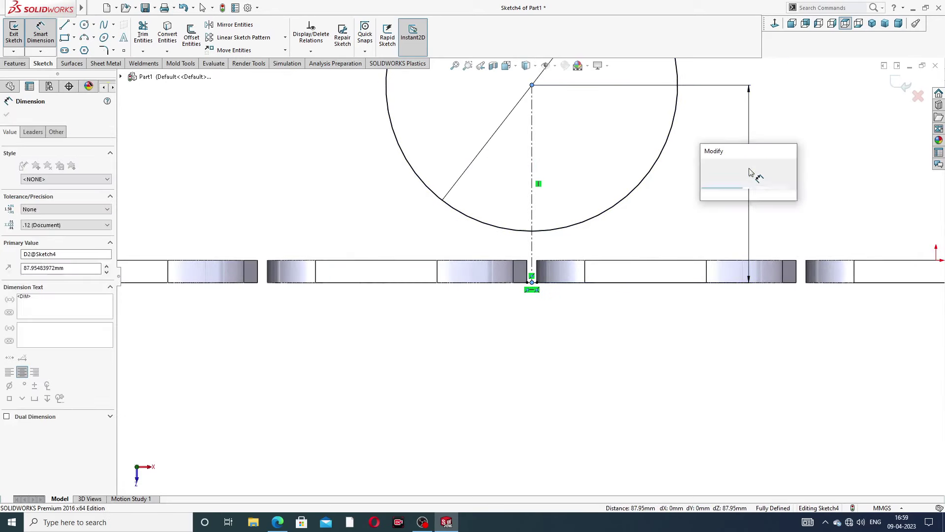
text(1)
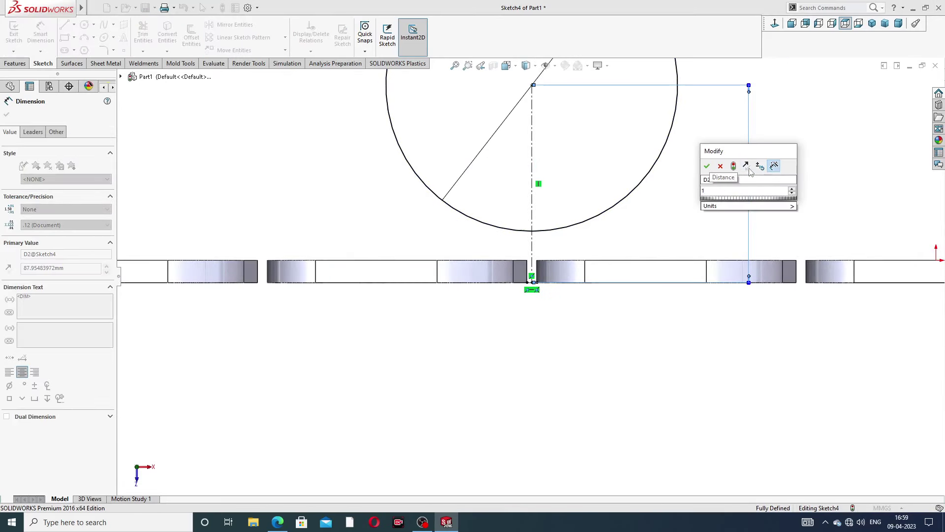
text(60)
key(Return)
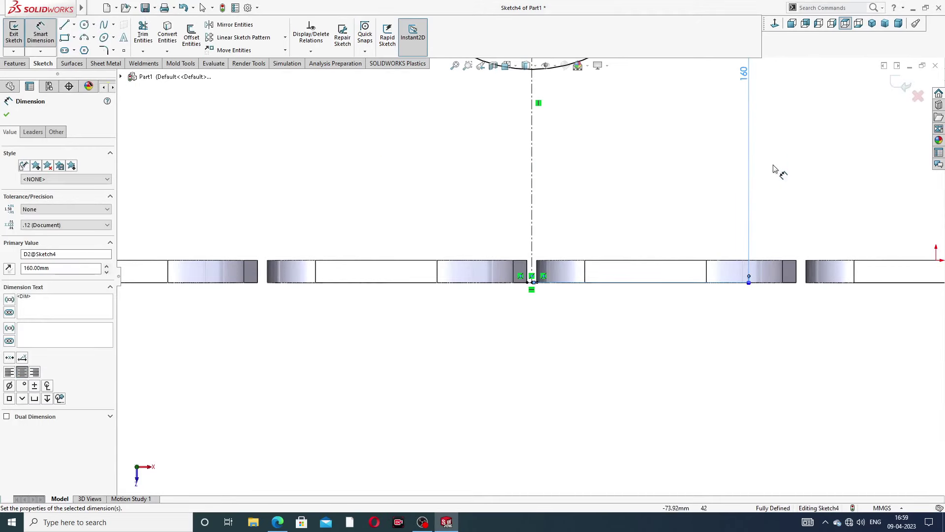
scroll(748, 174, up, 3)
right_click(670, 105)
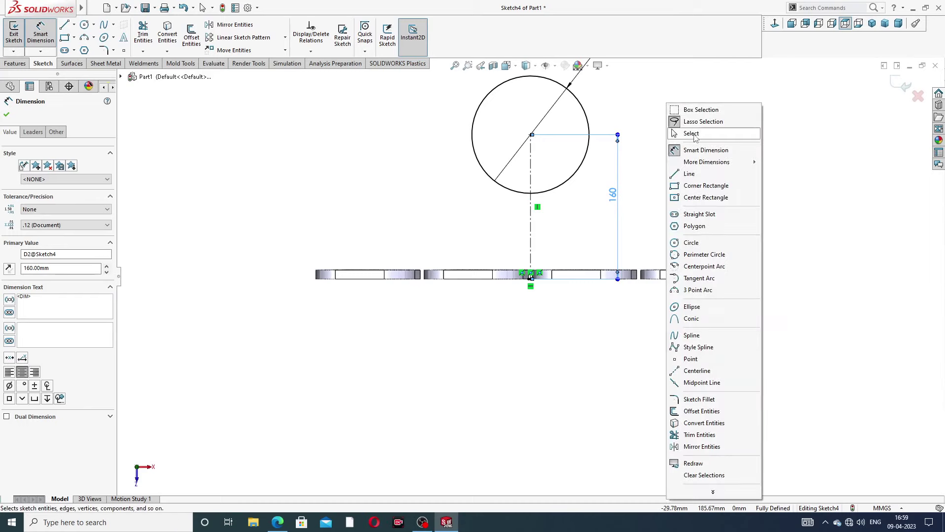
click(692, 134)
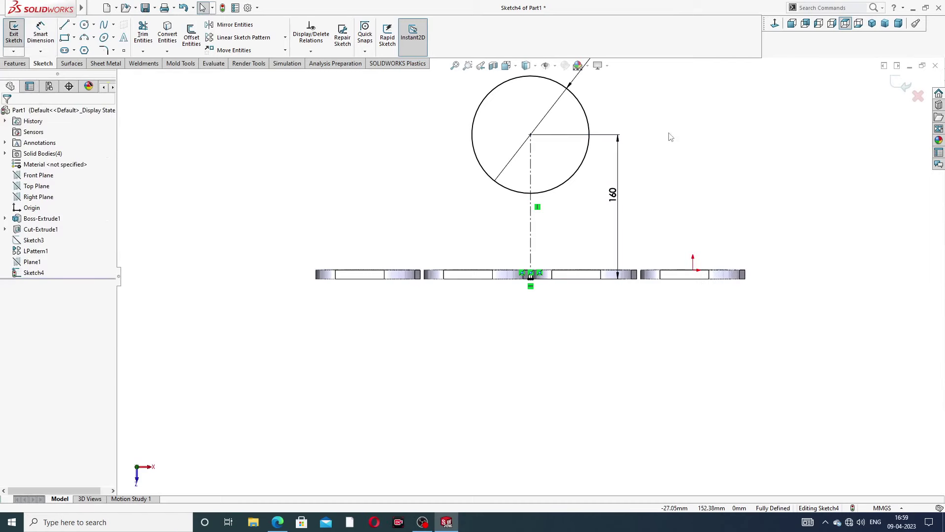
click(277, 522)
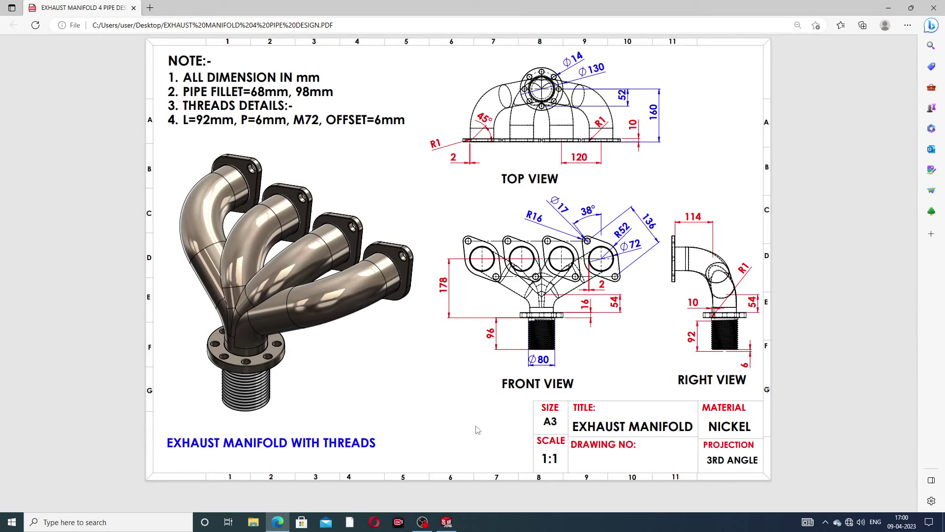
Minimise the manifold drawing PDF to return to Sketch4 in SOLIDWORKS
click(277, 522)
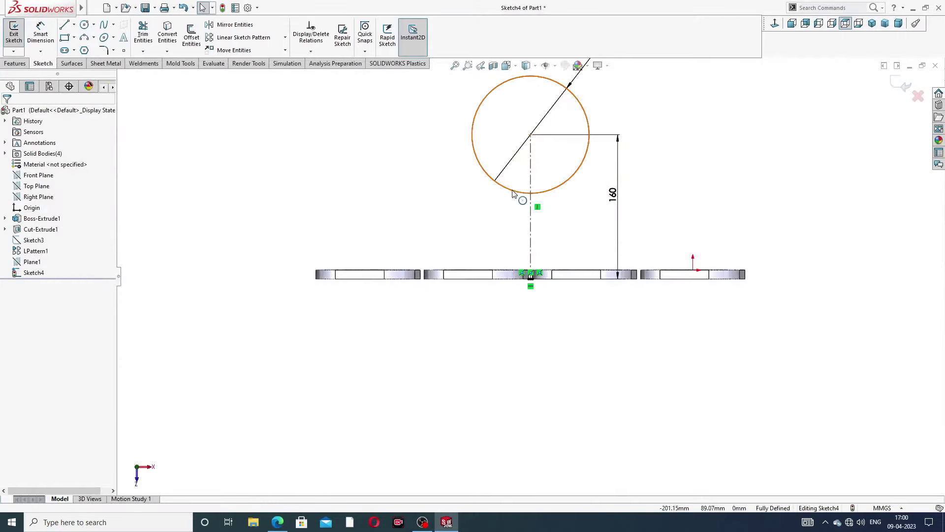
Extrude Sketch4's Ø130 circle to a depth of 16 mm as Boss-Extrude2
scroll(557, 153, up, 2)
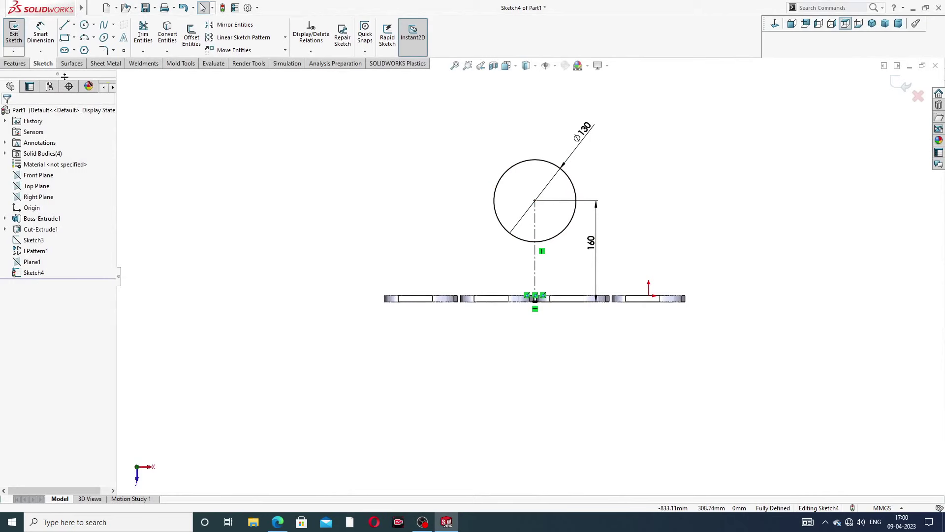
click(17, 64)
click(19, 33)
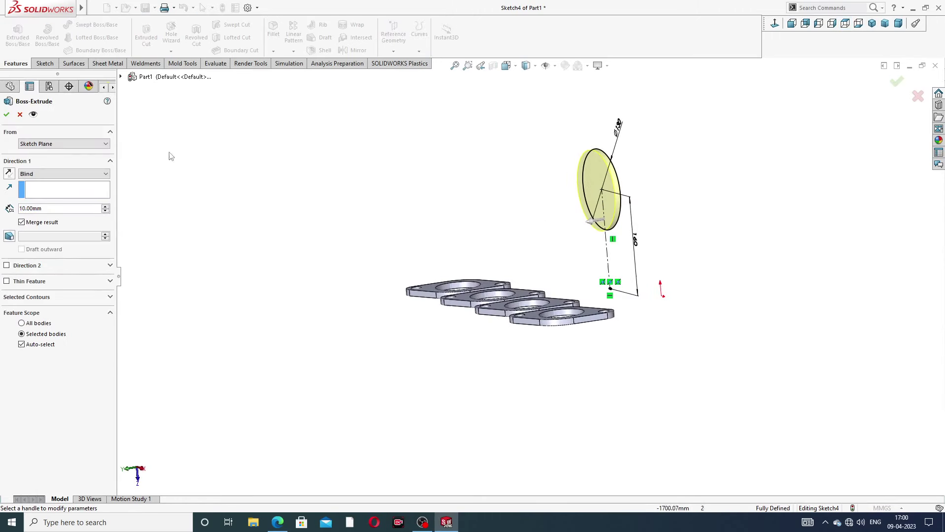
click(53, 209)
text(16)
key(Return)
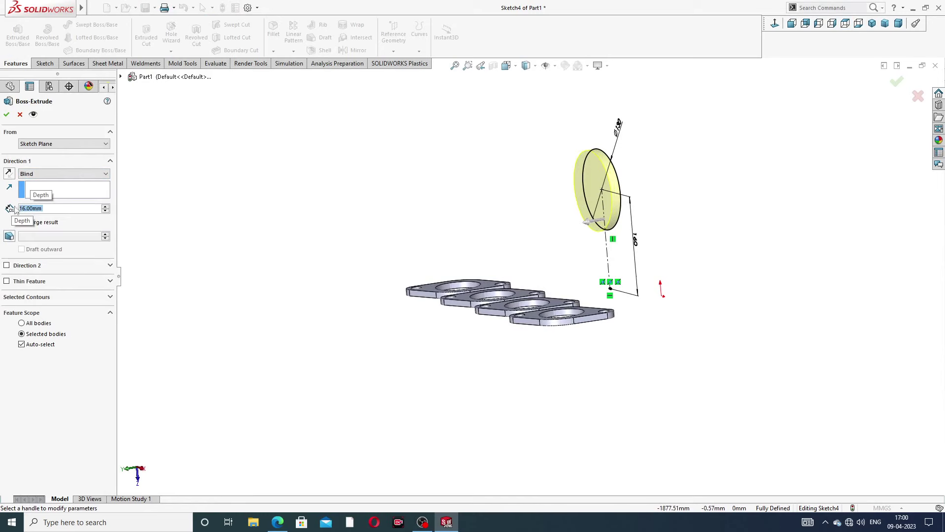
click(6, 115)
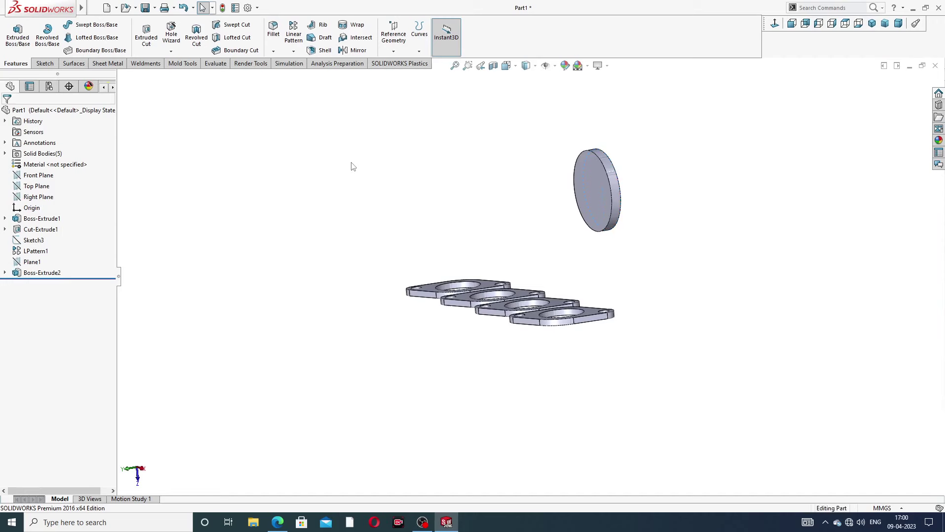
middle_drag(698, 184, 581, 192)
Start a sketch on the disc's front face and draw a circle at its centre
click(580, 192)
click(624, 161)
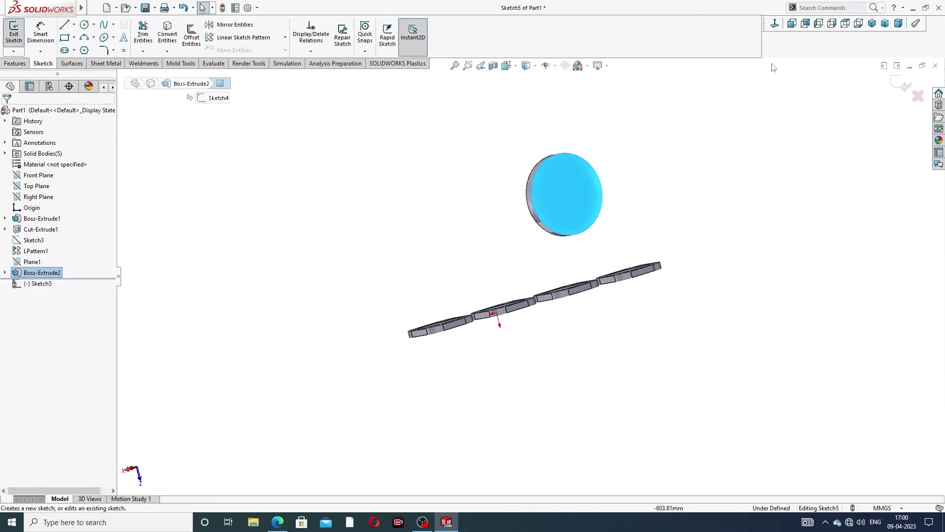
click(775, 24)
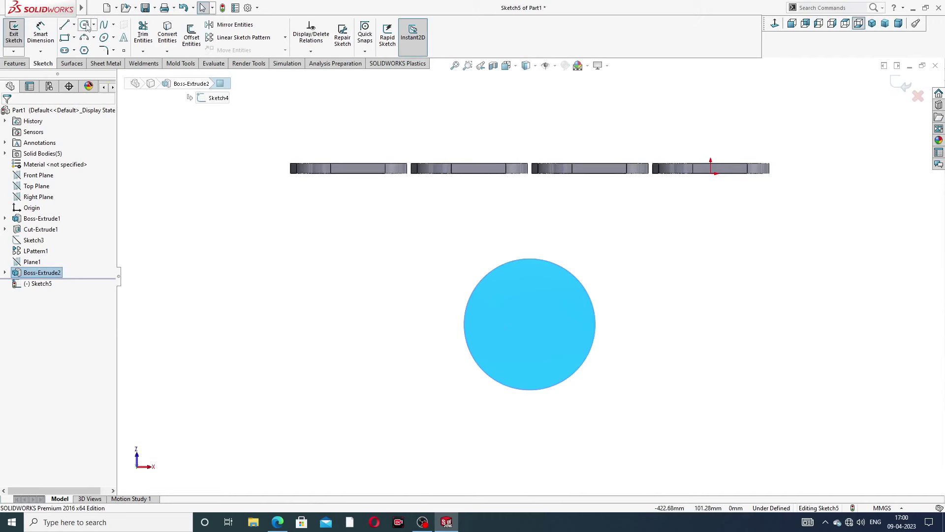
click(85, 25)
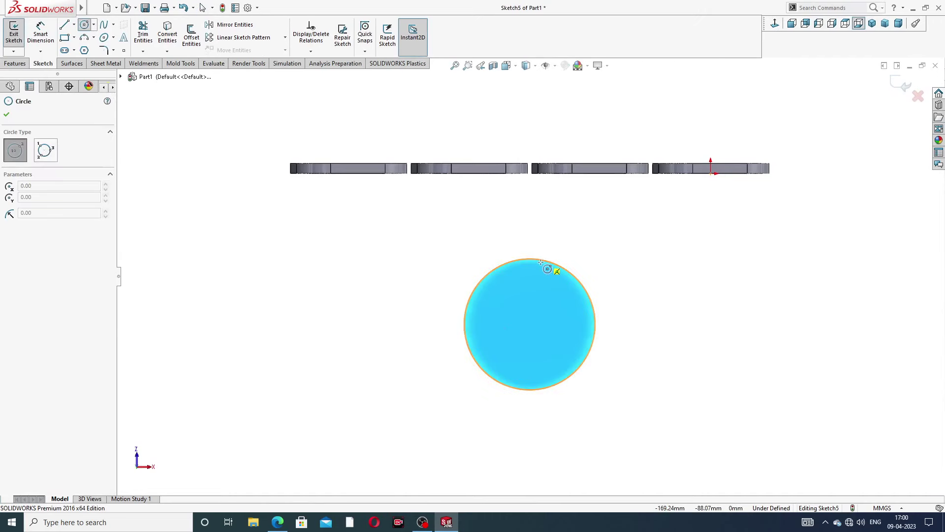
click(529, 324)
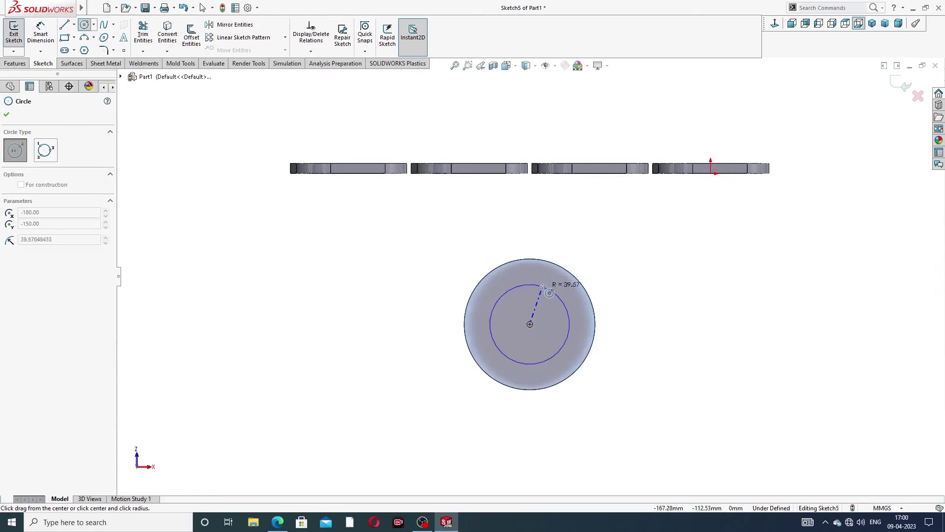
click(543, 286)
right_click(629, 243)
click(659, 249)
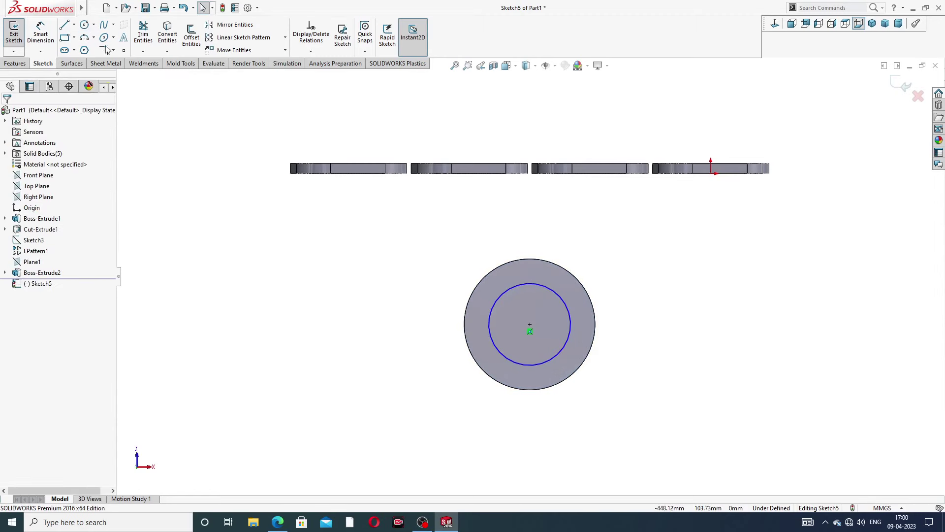
Dimension the inner circle's diameter to 72 mm
click(40, 33)
click(559, 298)
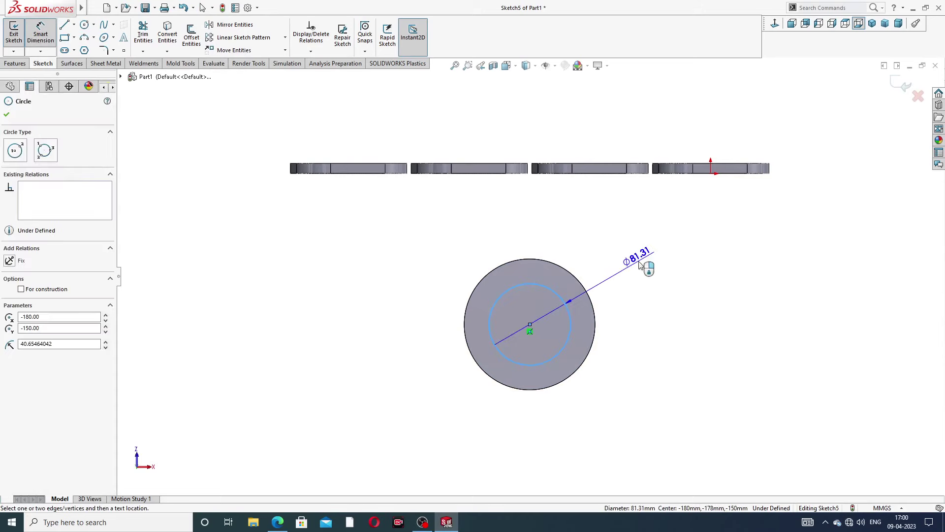
click(648, 264)
text(72)
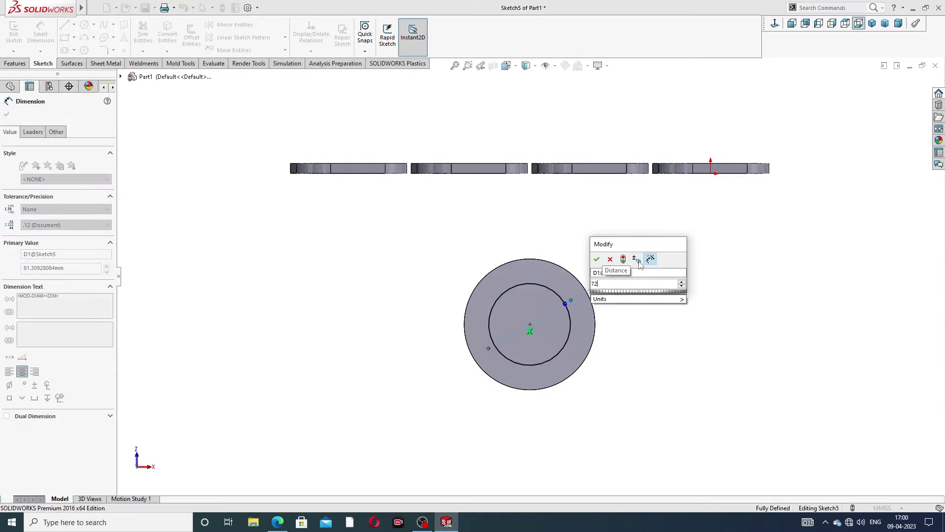
key(Return)
right_click(709, 238)
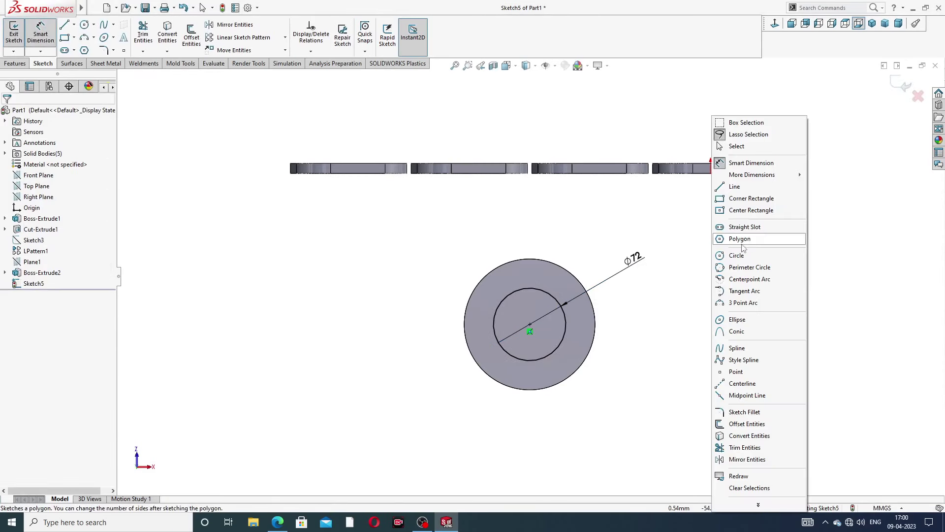
click(724, 144)
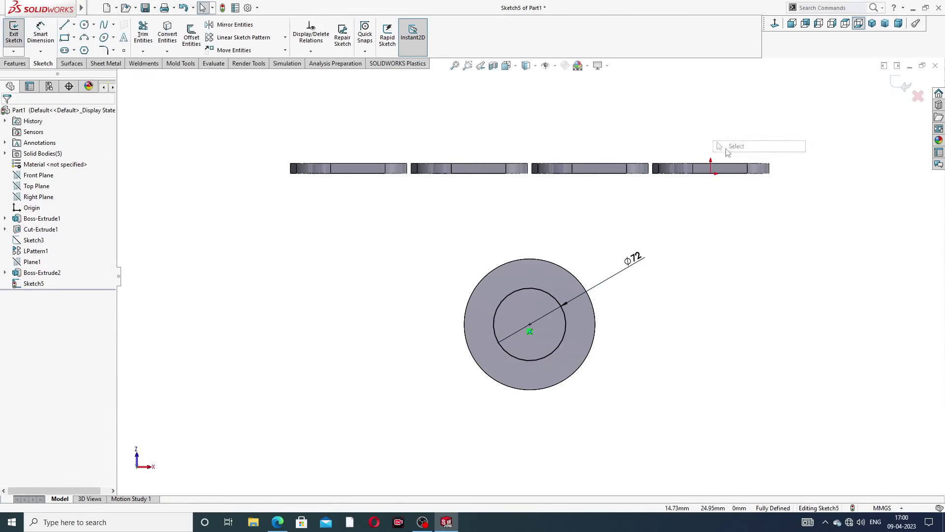
Cut-extrude the Ø72 circle Through All to create Cut-Extrude2
click(15, 64)
click(146, 39)
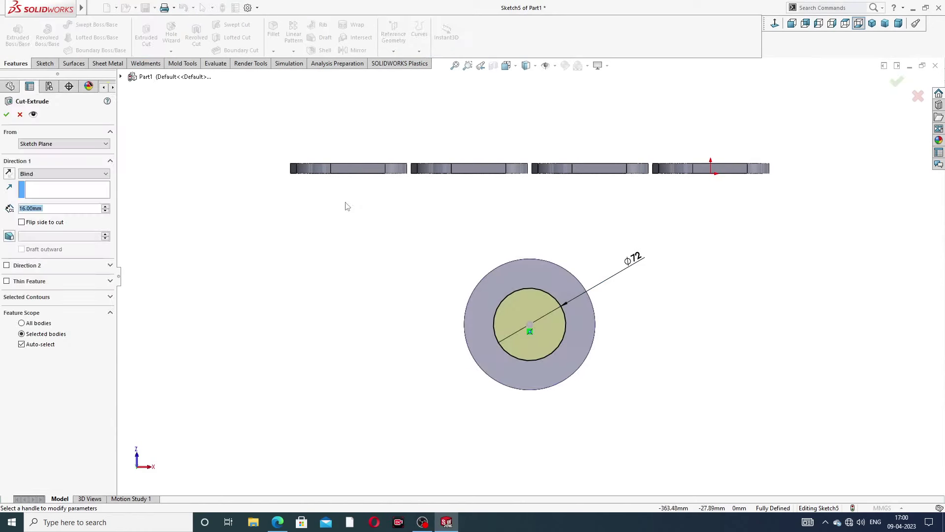
click(42, 175)
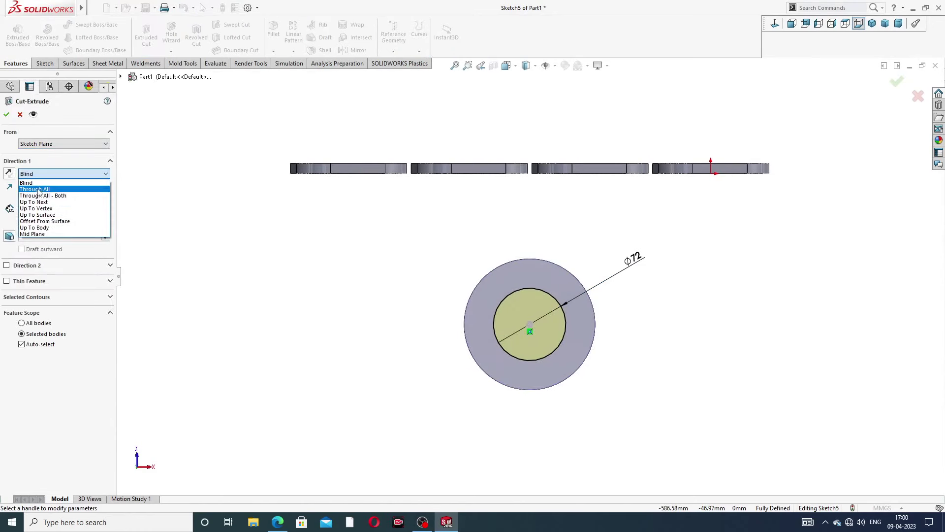
click(41, 190)
middle_drag(412, 323, 369, 294)
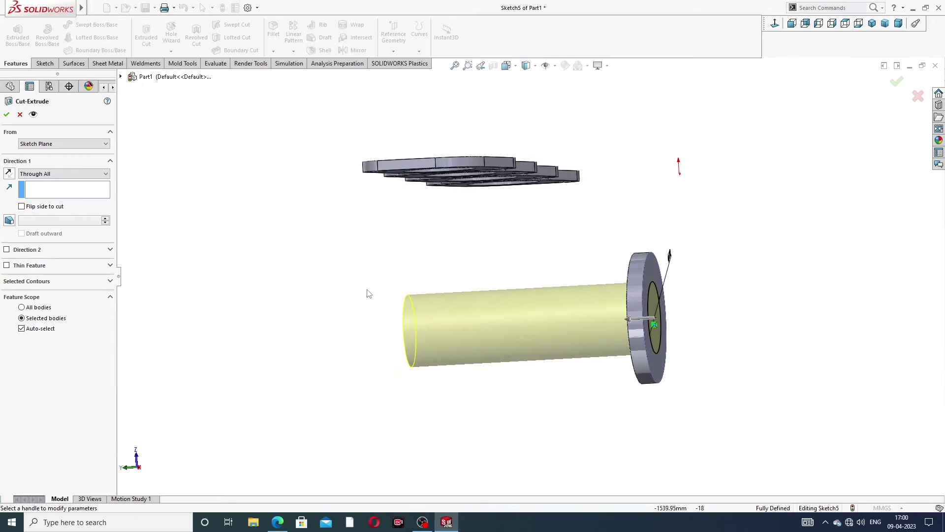
click(8, 115)
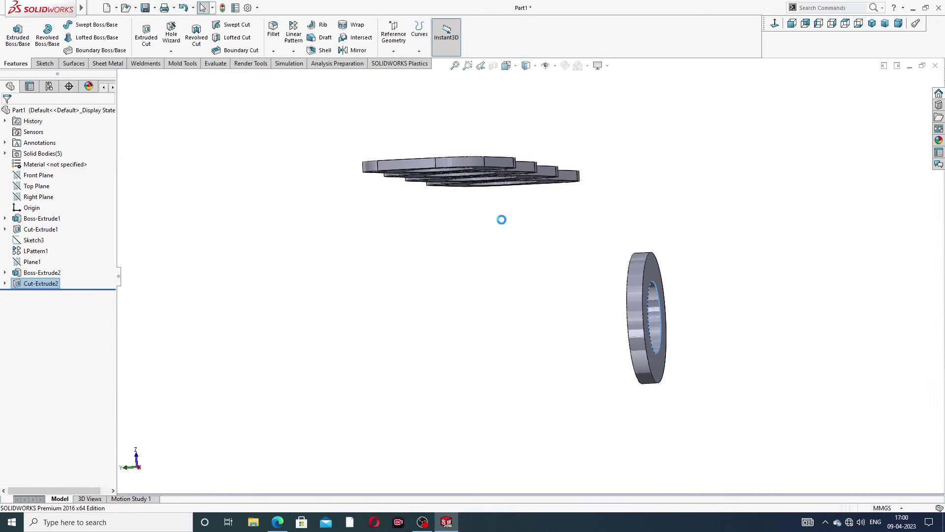
middle_drag(593, 251, 517, 247)
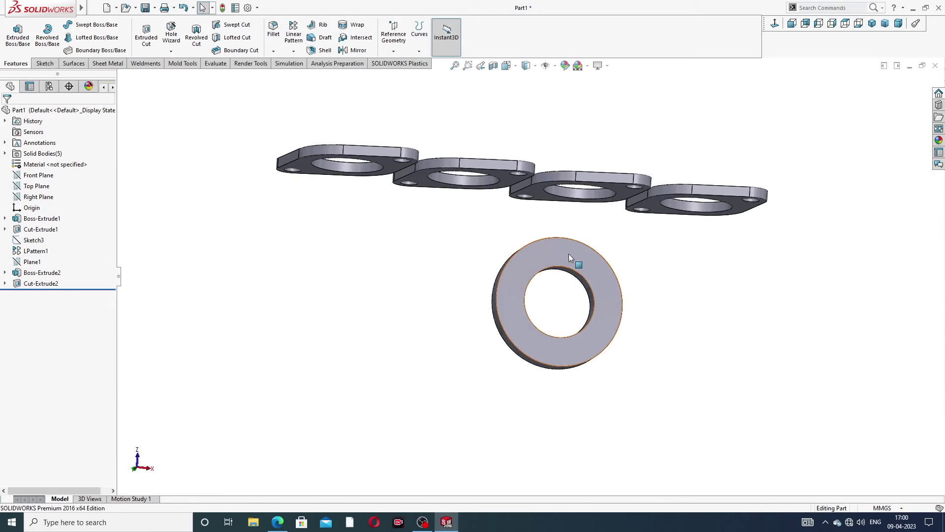
click(570, 256)
Start a sketch on the ring face and draw a centerline from its top edge to the centre
click(609, 226)
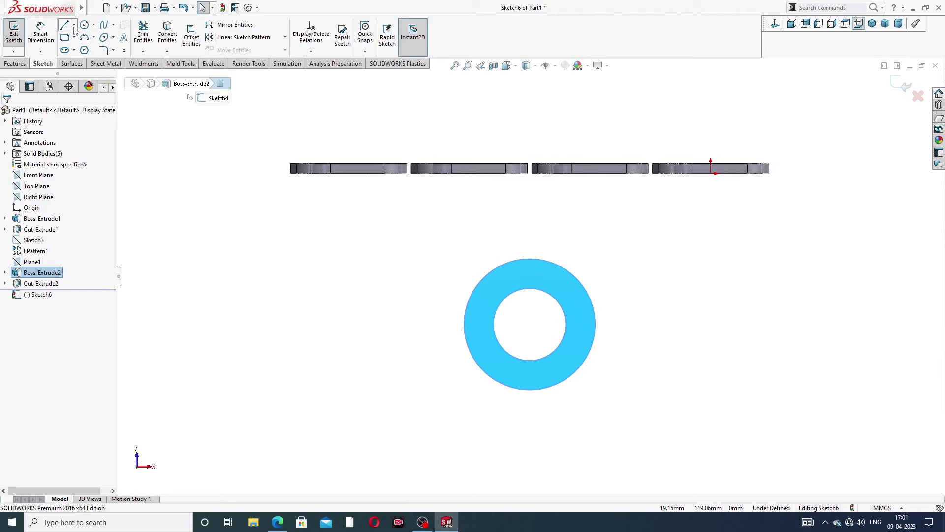
click(74, 27)
click(88, 48)
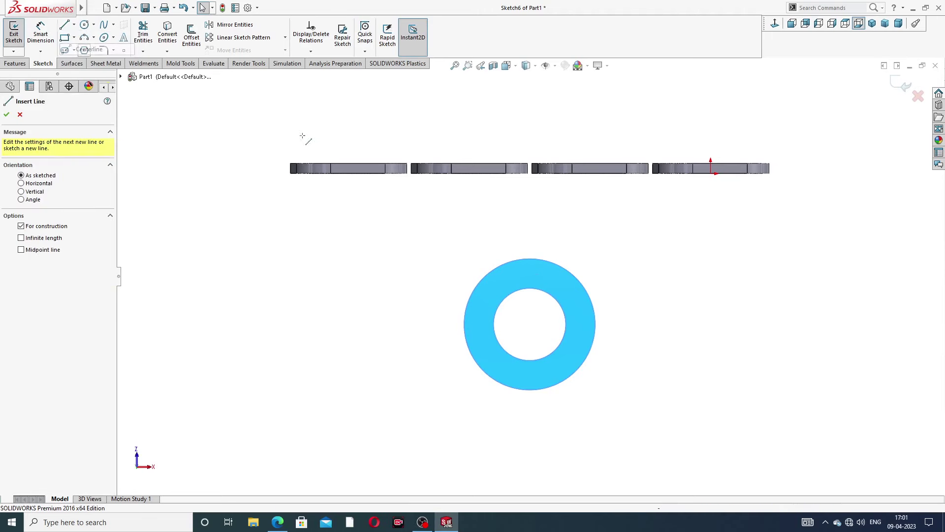
click(531, 259)
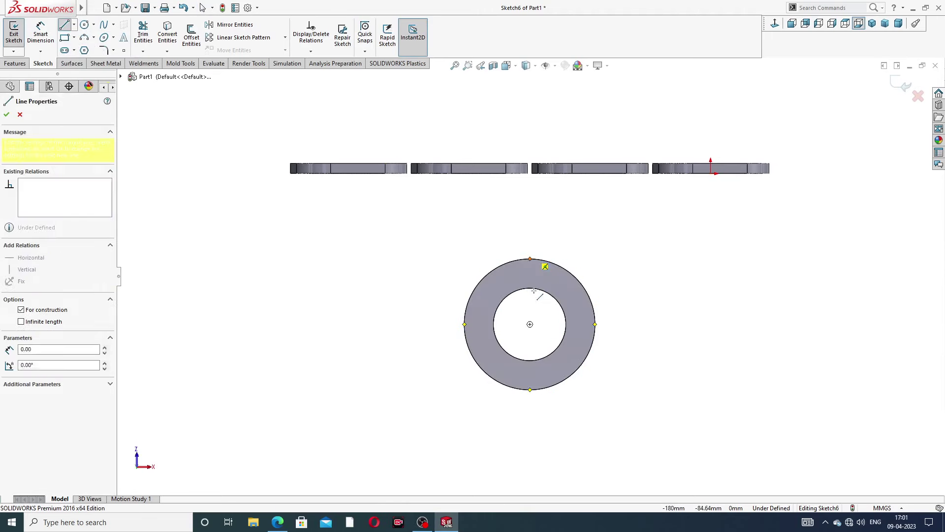
click(530, 324)
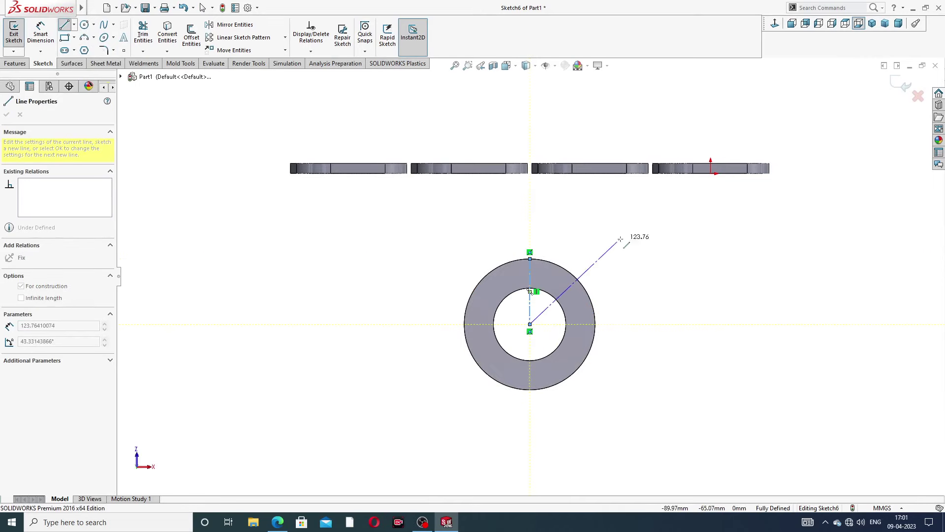
right_click(625, 206)
click(640, 248)
Draw a small circle on the centerline and dimension it Ø14
scroll(559, 258, down, 3)
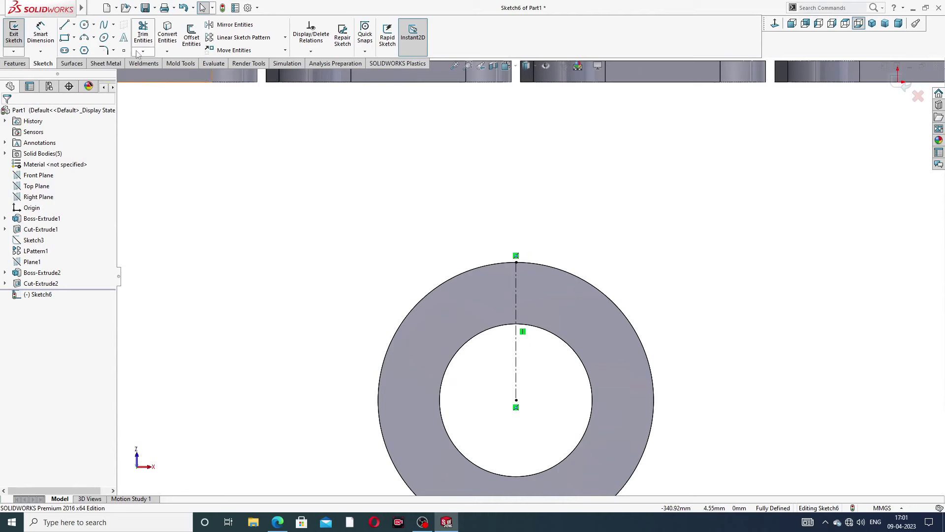
click(85, 27)
scroll(525, 288, down, 2)
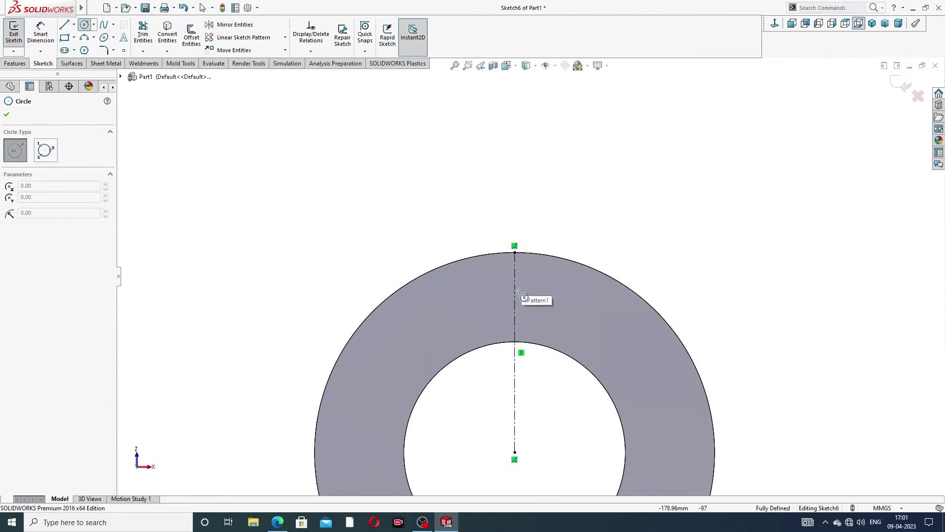
click(515, 288)
click(526, 276)
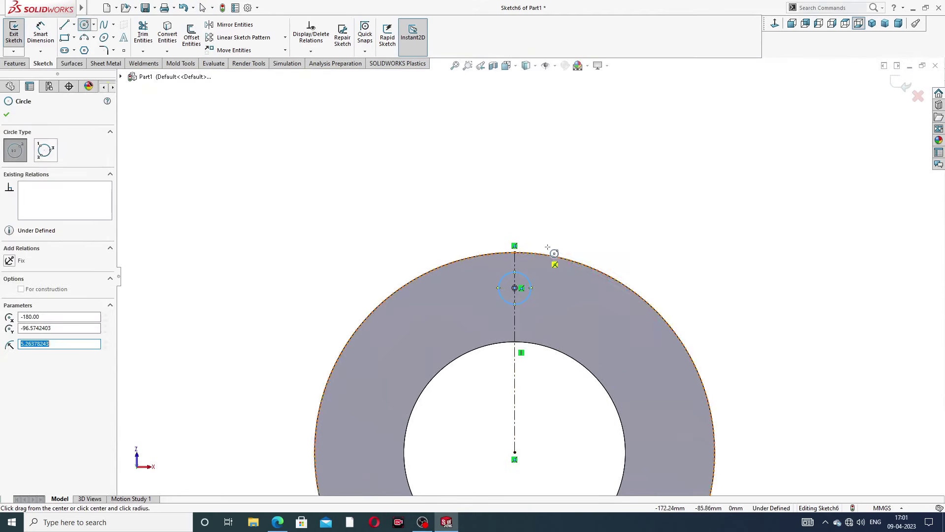
right_click(577, 228)
click(613, 236)
click(41, 32)
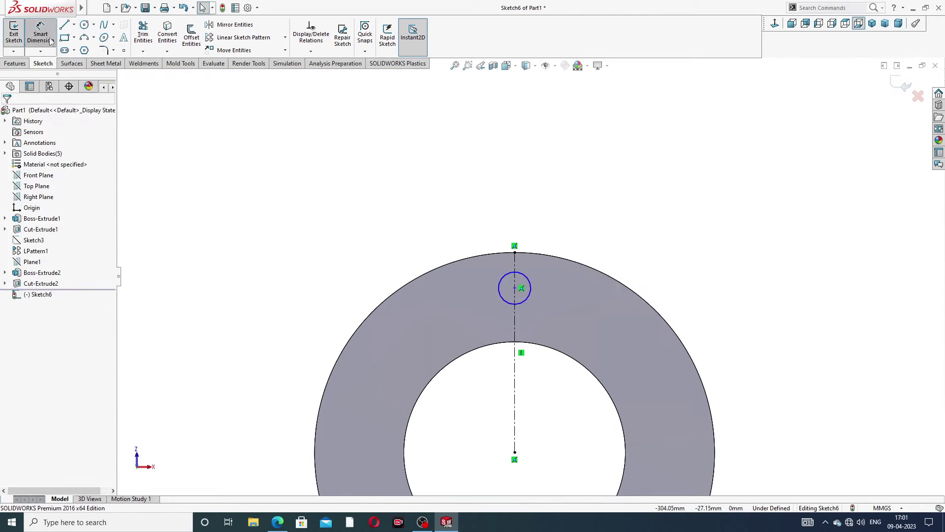
click(525, 276)
click(560, 238)
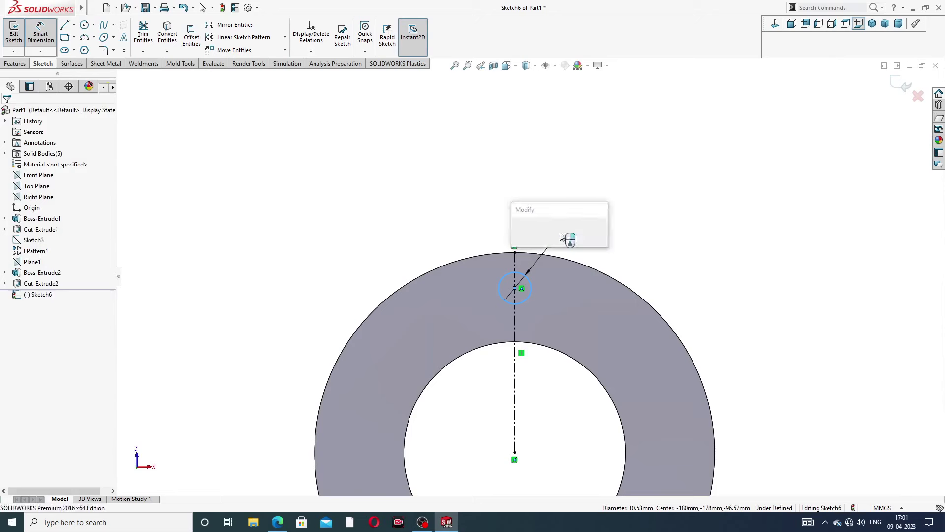
text(14)
key(Return)
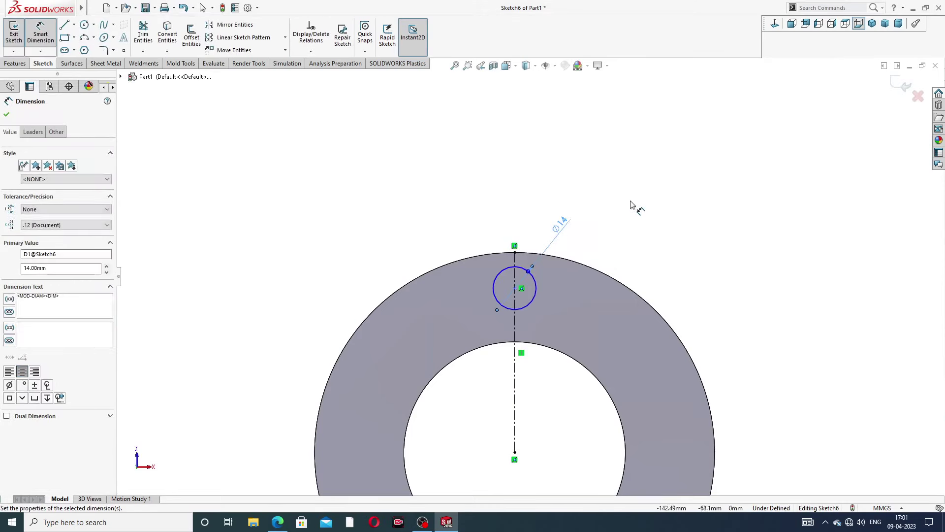
Set the small circle's centre 50 mm above the ring centre, then check the drawing PDF
click(514, 289)
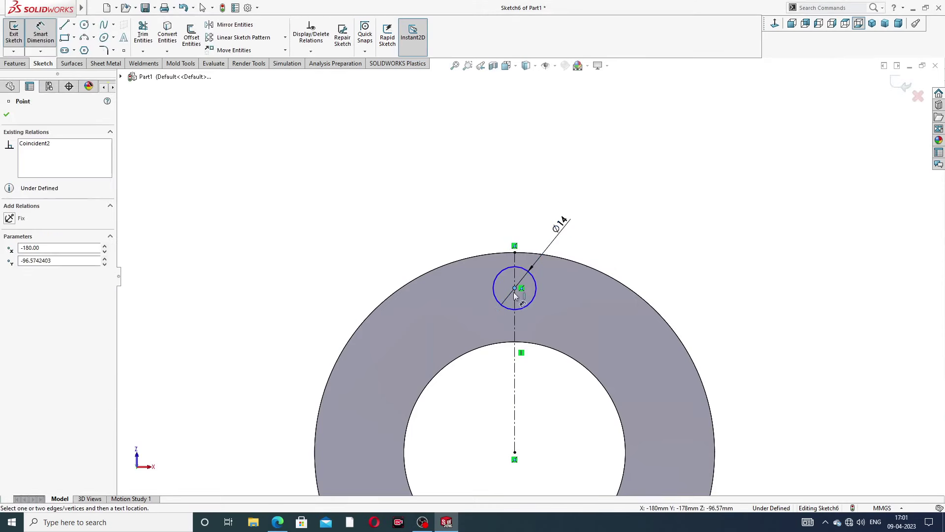
click(515, 452)
click(735, 356)
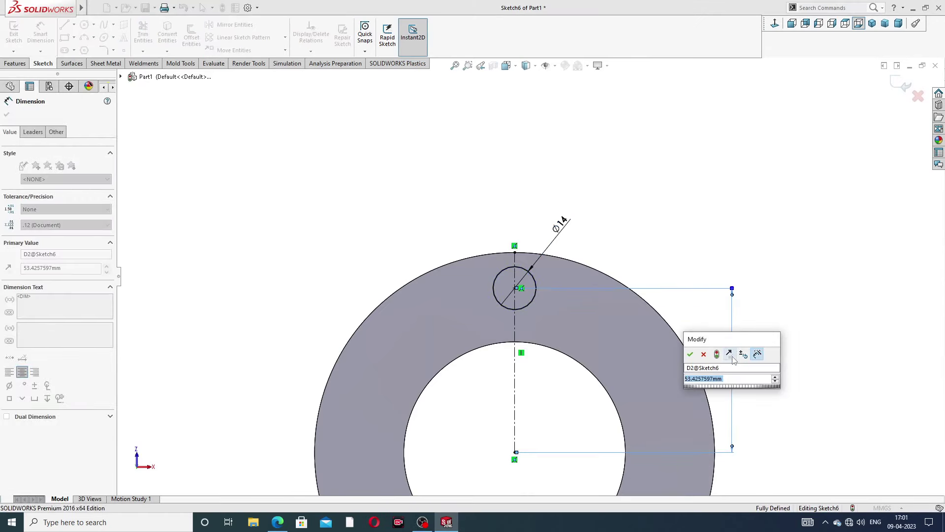
text(50)
key(Return)
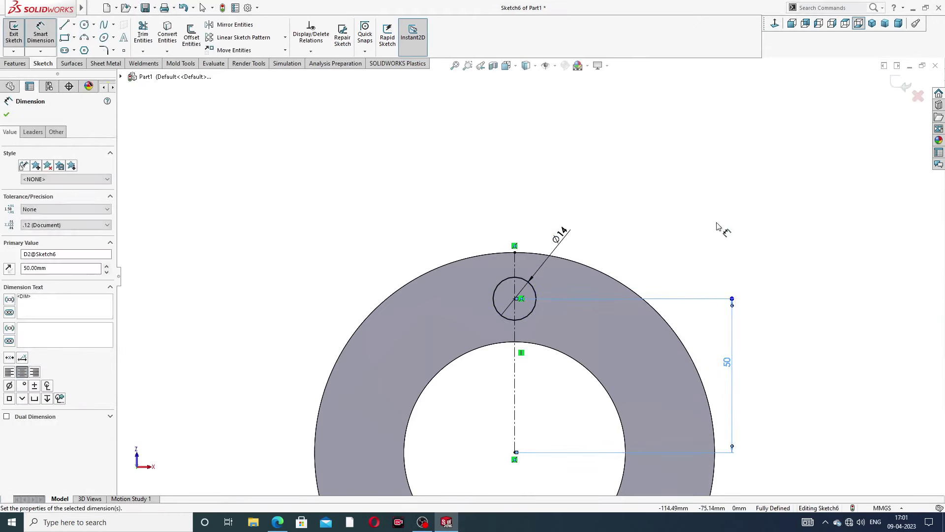
right_click(645, 154)
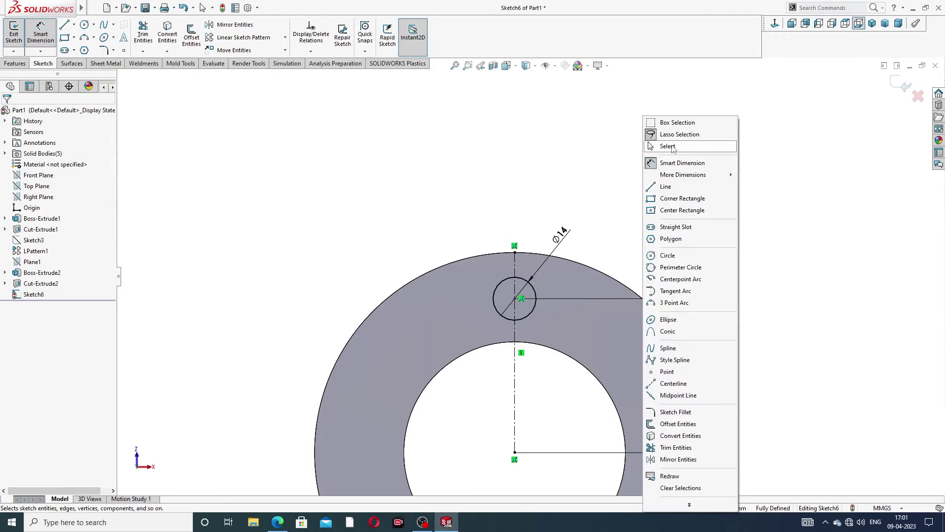
click(659, 144)
scroll(542, 291, up, 3)
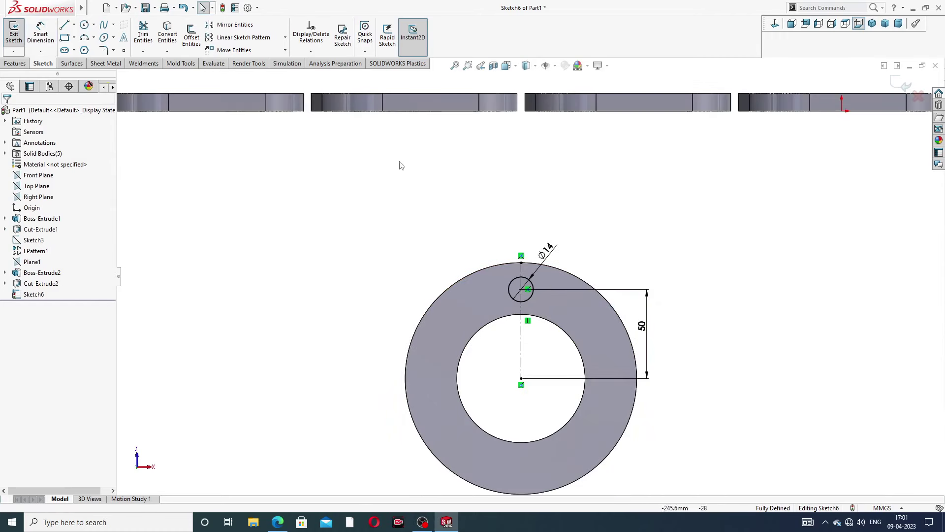
scroll(532, 279, up, 2)
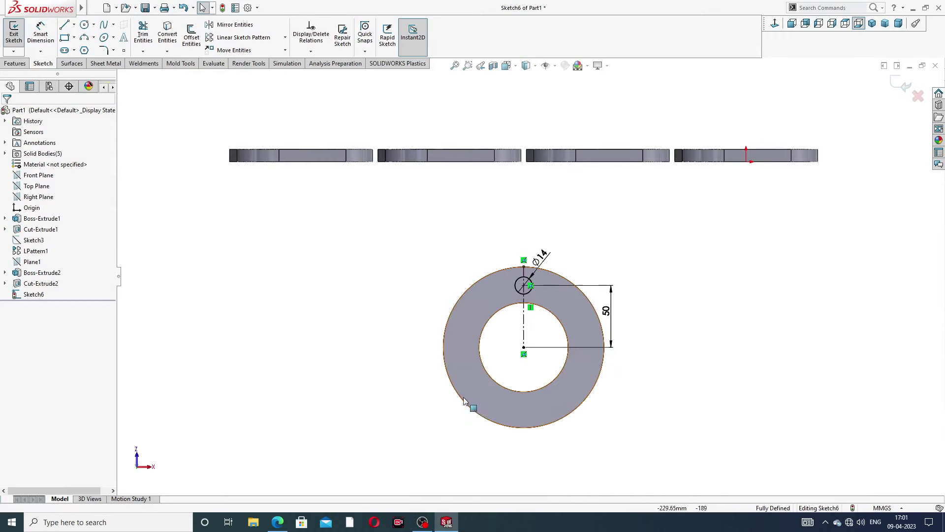
click(278, 522)
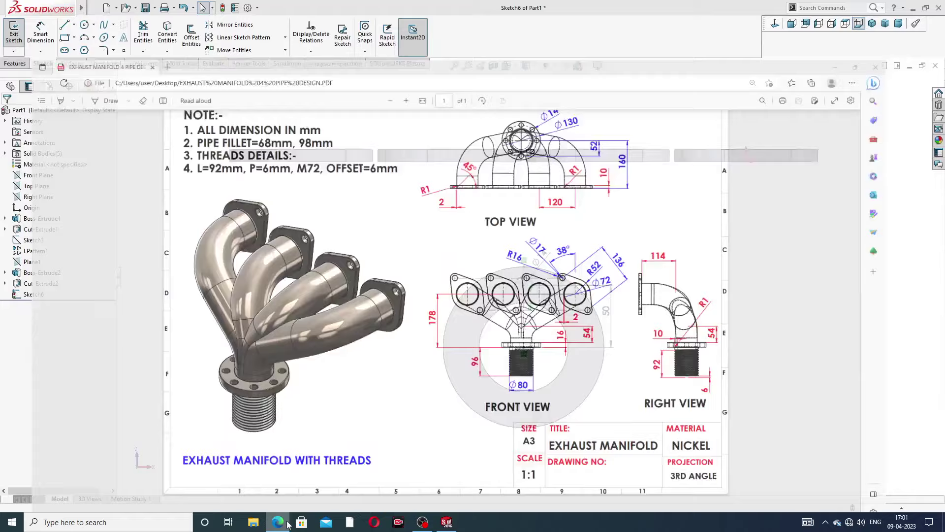
Change the bolt hole's centre distance from 50 to 52 mm
click(278, 523)
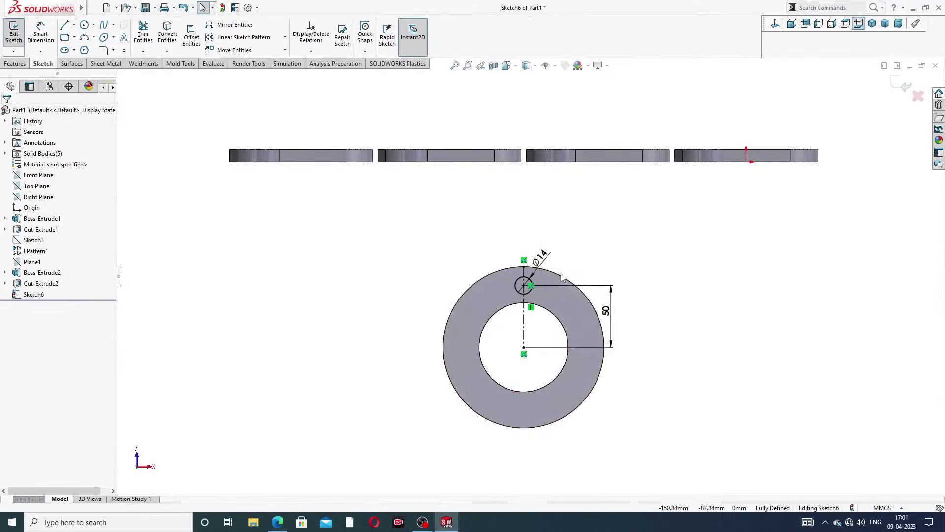
double_click(618, 324)
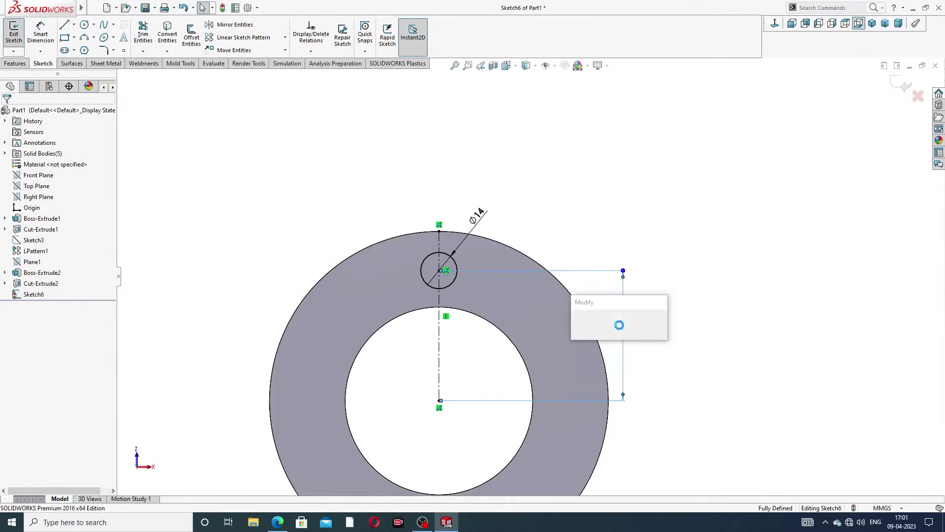
text(52)
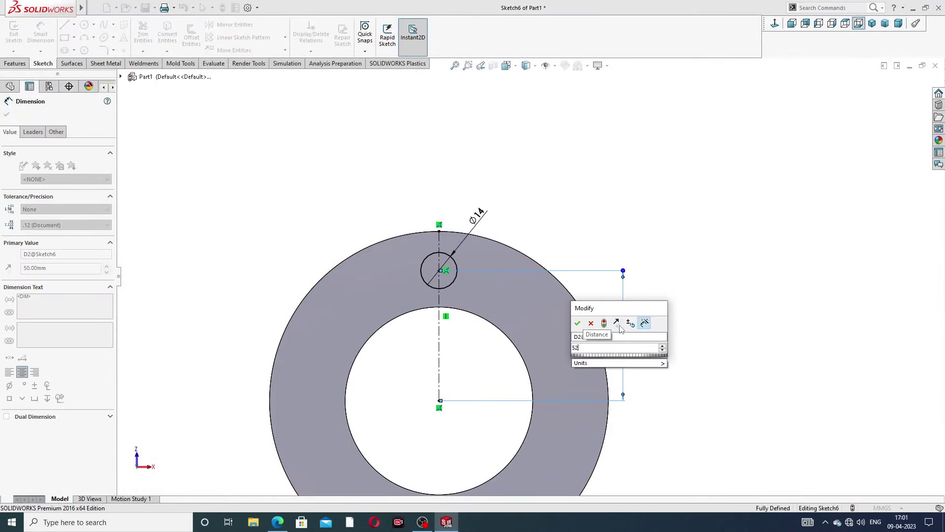
key(Return)
click(686, 232)
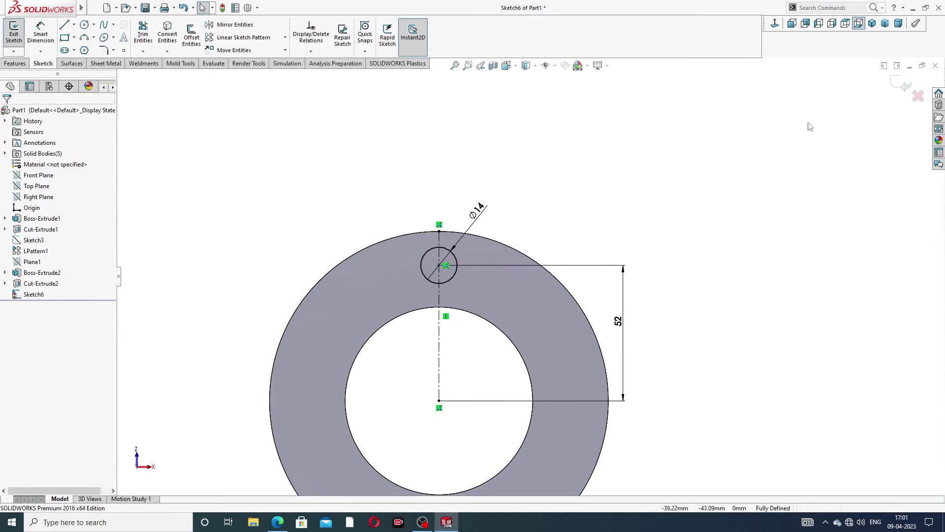
Cut-extrude the Ø14 bolt hole Through All the ring
click(19, 64)
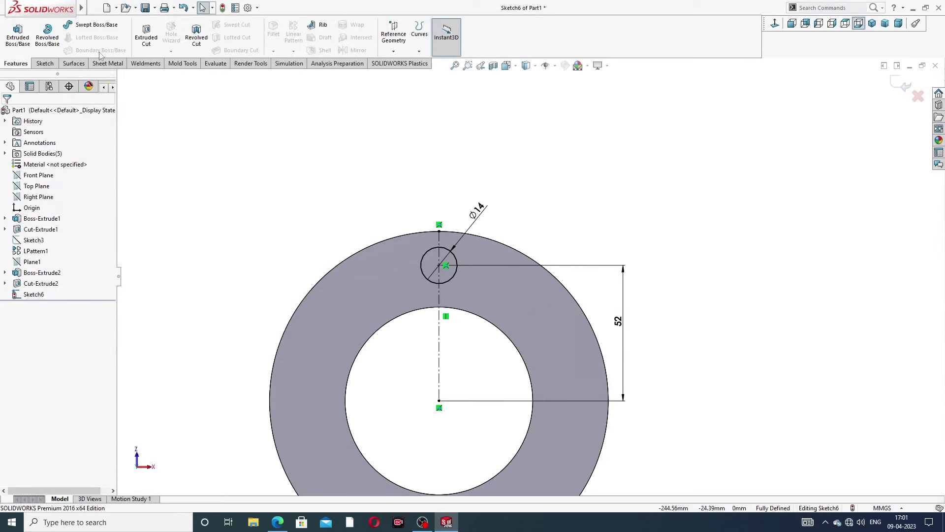
click(146, 37)
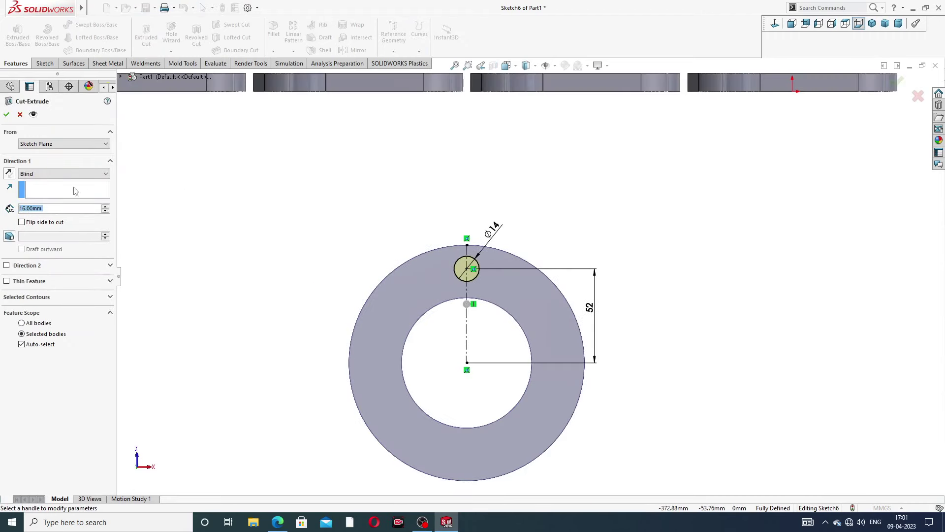
click(74, 173)
click(96, 191)
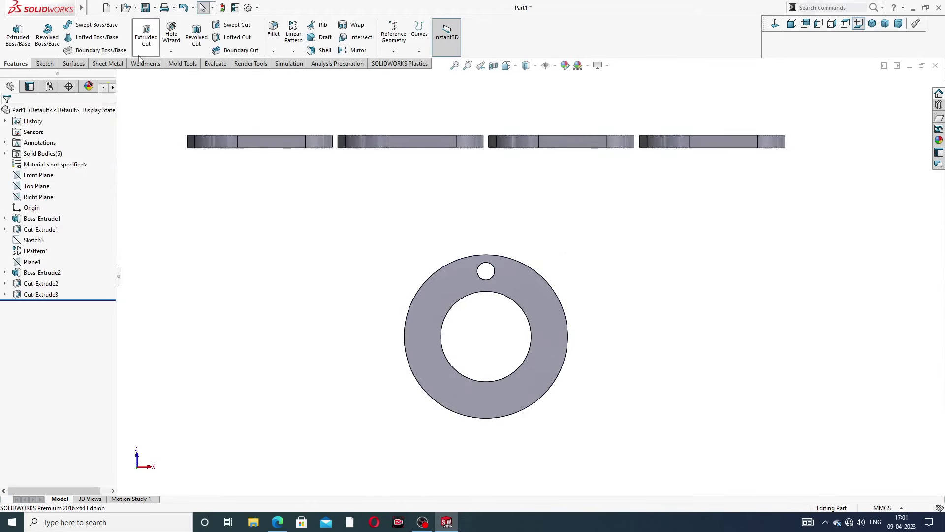
Circular-pattern the bolt hole face around the flange's outer edge: 360°, 8 equally spaced instances
click(294, 51)
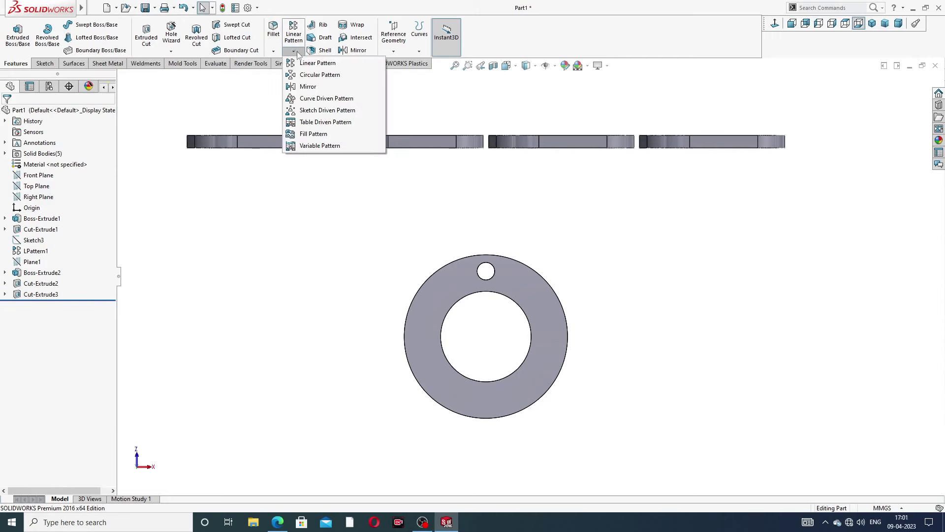
click(328, 76)
scroll(482, 256, down, 3)
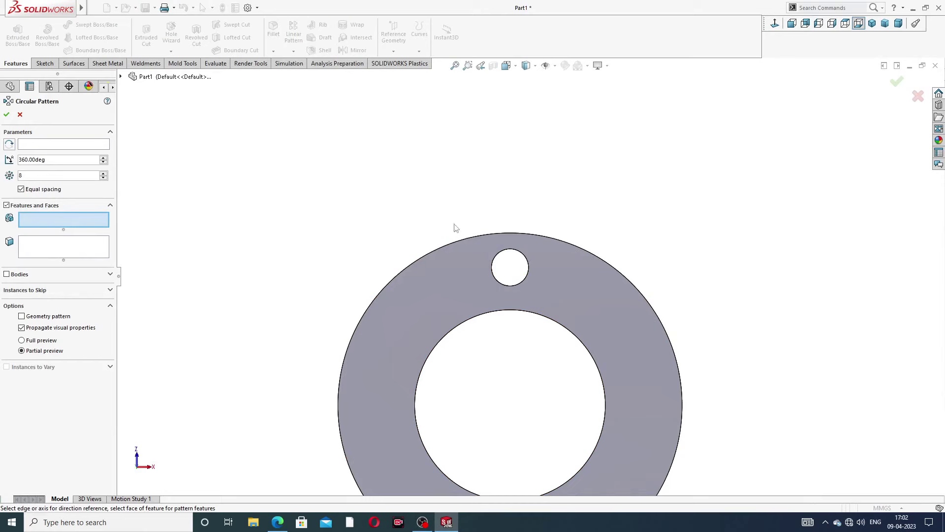
click(99, 146)
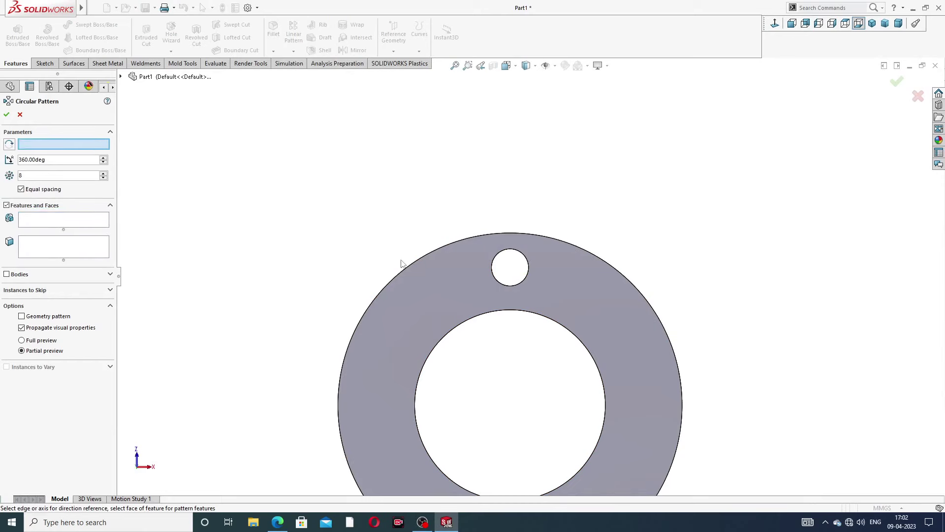
click(427, 253)
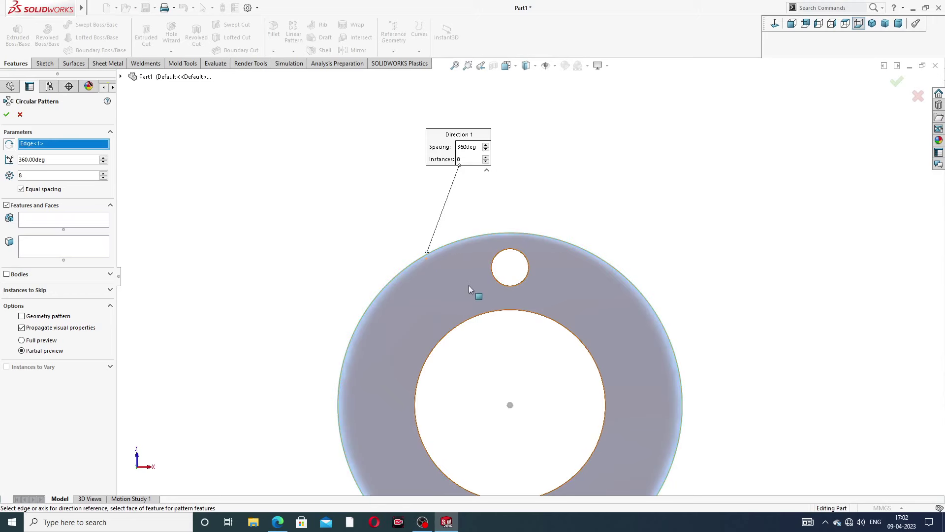
click(56, 239)
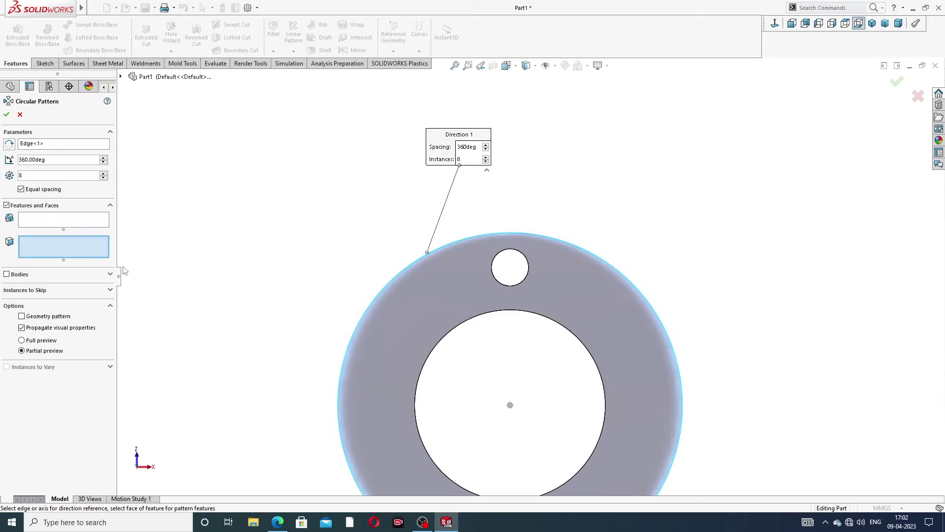
middle_drag(457, 227, 480, 300)
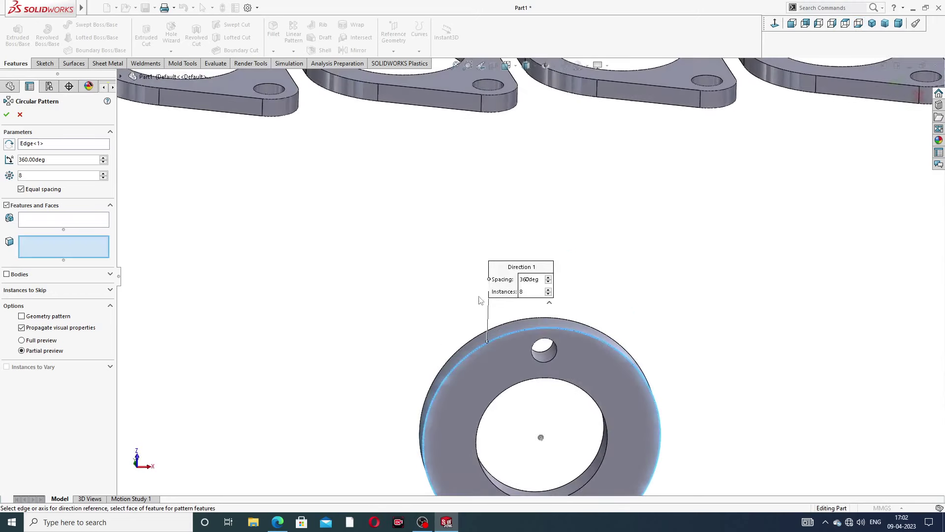
click(548, 358)
scroll(536, 369, up, 3)
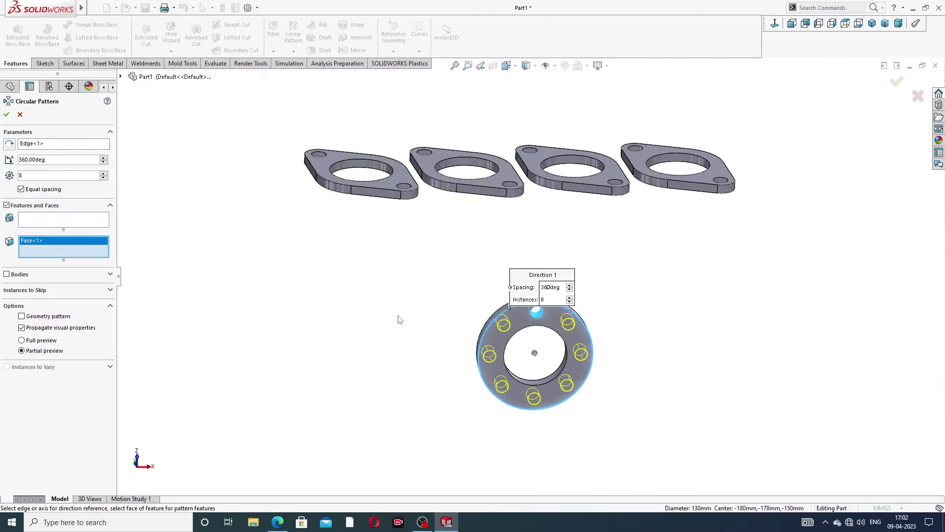
click(6, 114)
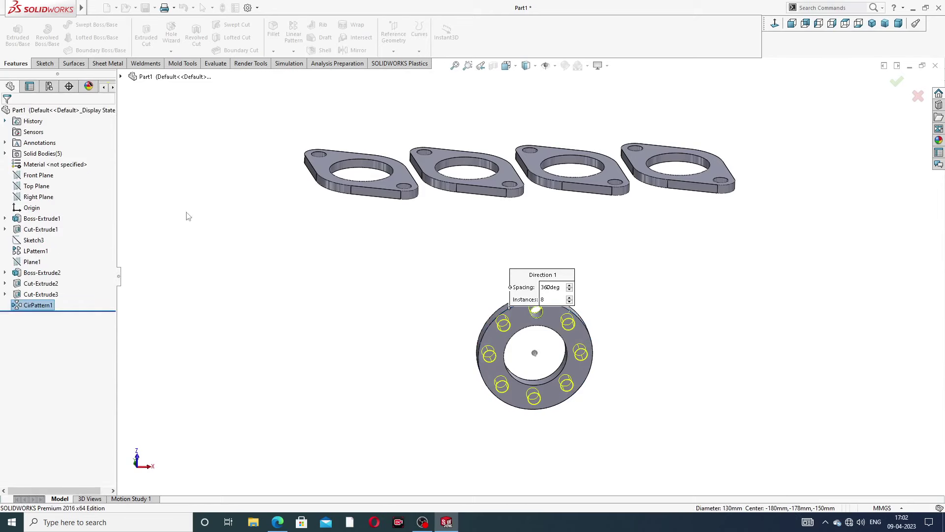
Orbit the model to check the eight holes and bring up the manifold drawing PDF
middle_drag(500, 317, 605, 177)
scroll(581, 232, up, 2)
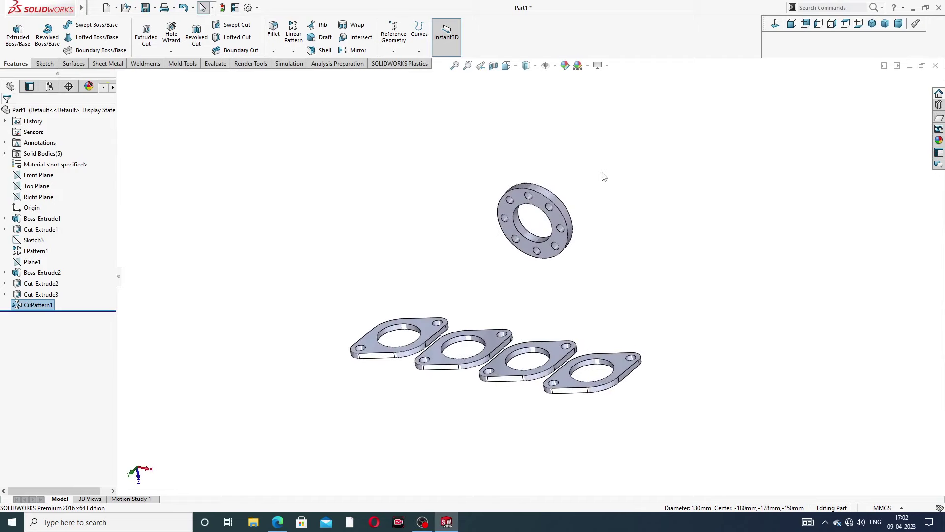
click(284, 525)
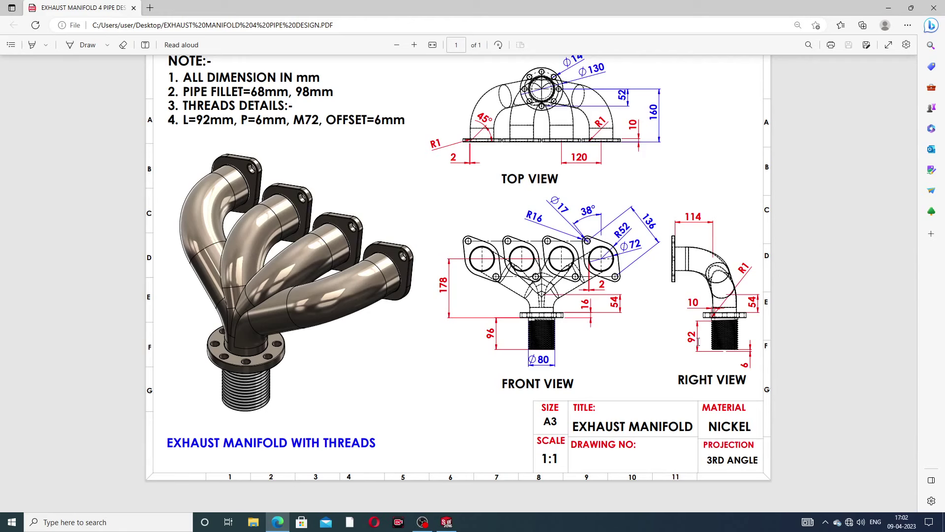
Minimize the manifold drawing PDF to return to the SolidWorks part
click(276, 524)
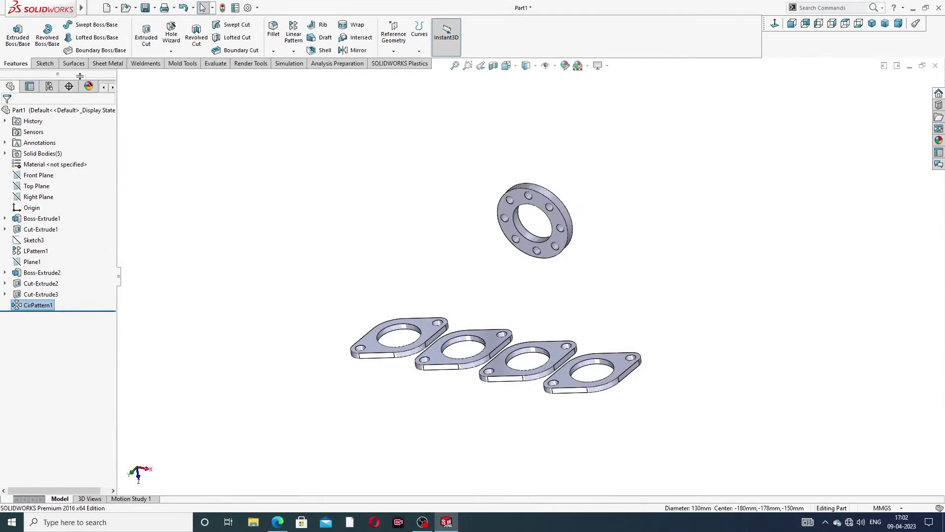
Start a new 3D sketch from the Sketch tools
click(45, 64)
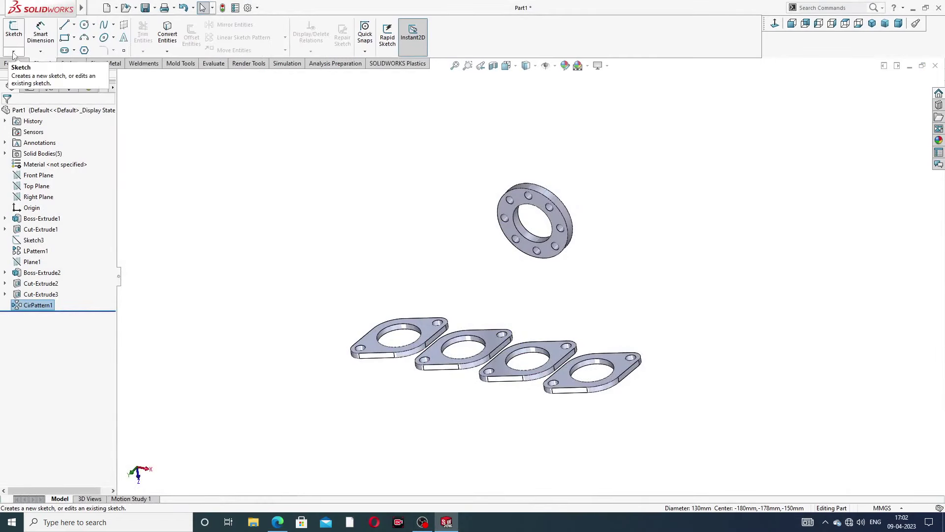
click(13, 51)
click(33, 75)
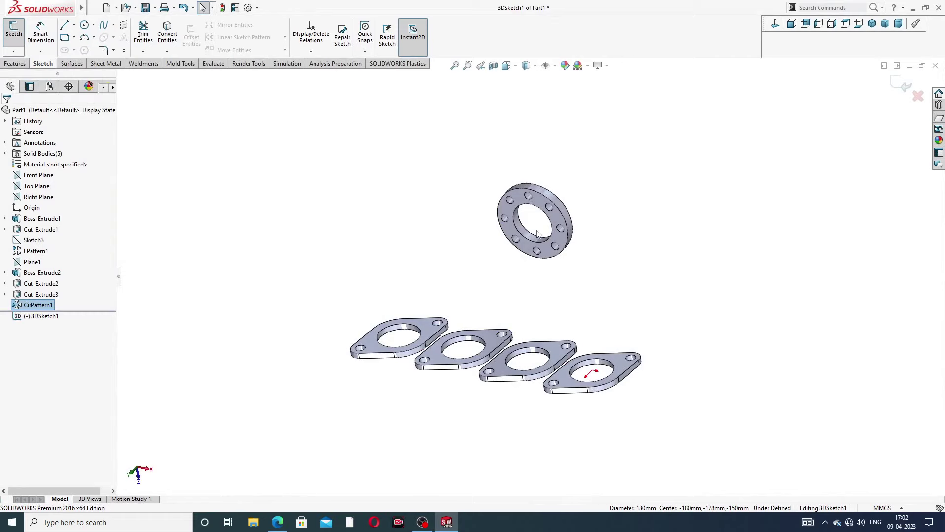
mouse_move(522, 279)
middle_down()
mouse_move(555, 294)
mouse_move(534, 286)
middle_up()
scroll(535, 286, down, 3)
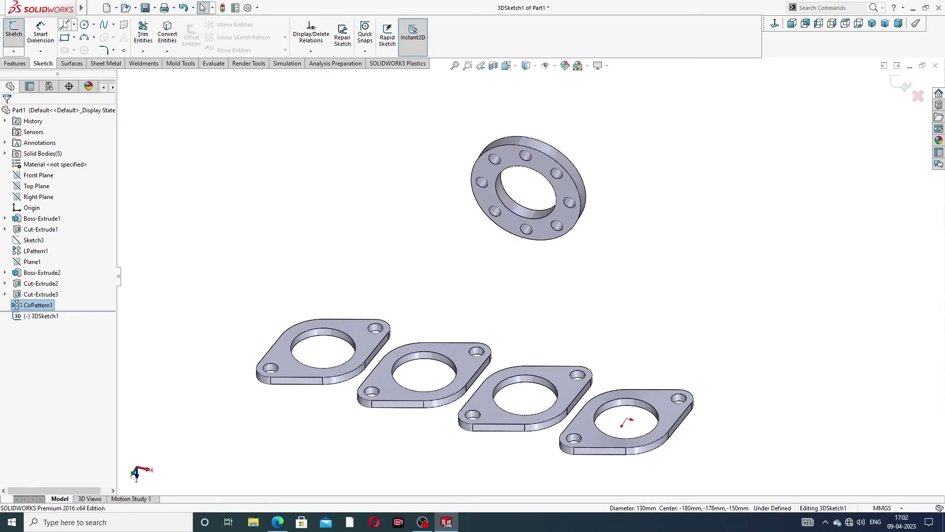
Draw a straight line from the round flange's centre out to an end point beside it
click(64, 25)
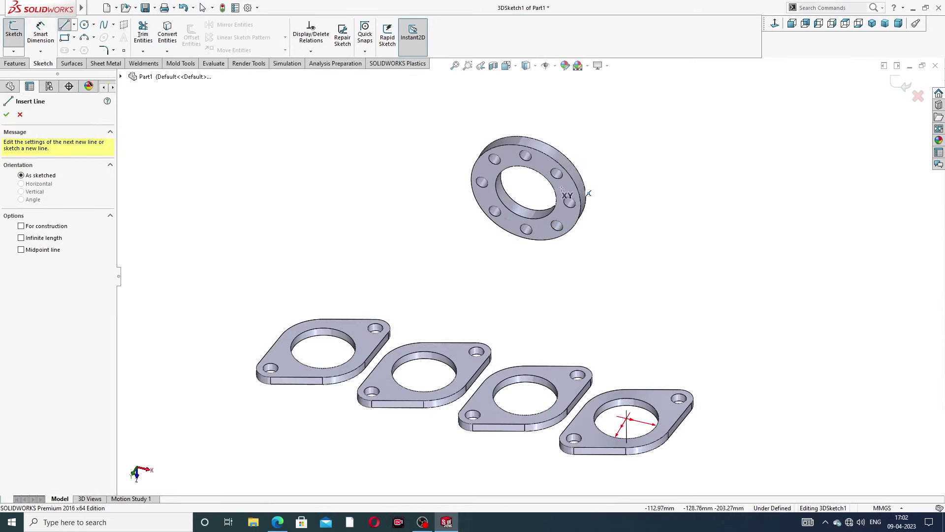
middle_drag(545, 229, 531, 251)
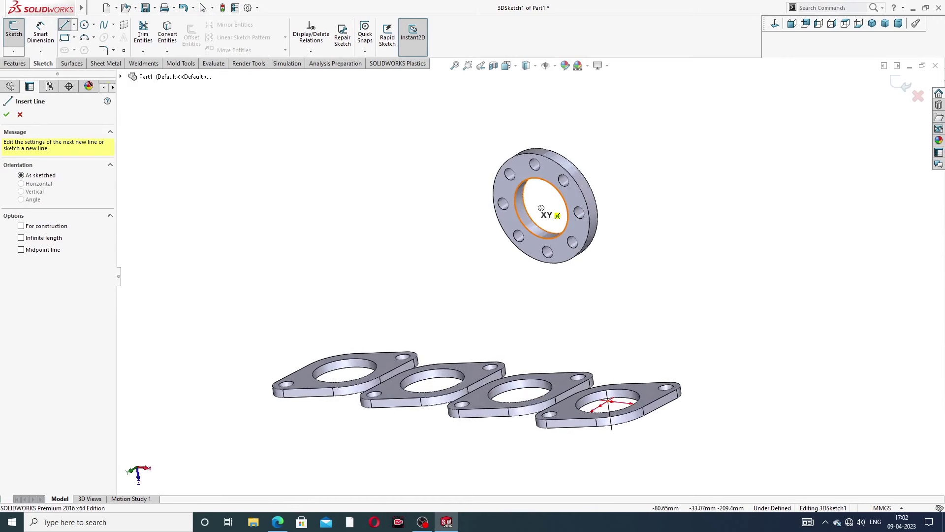
click(541, 205)
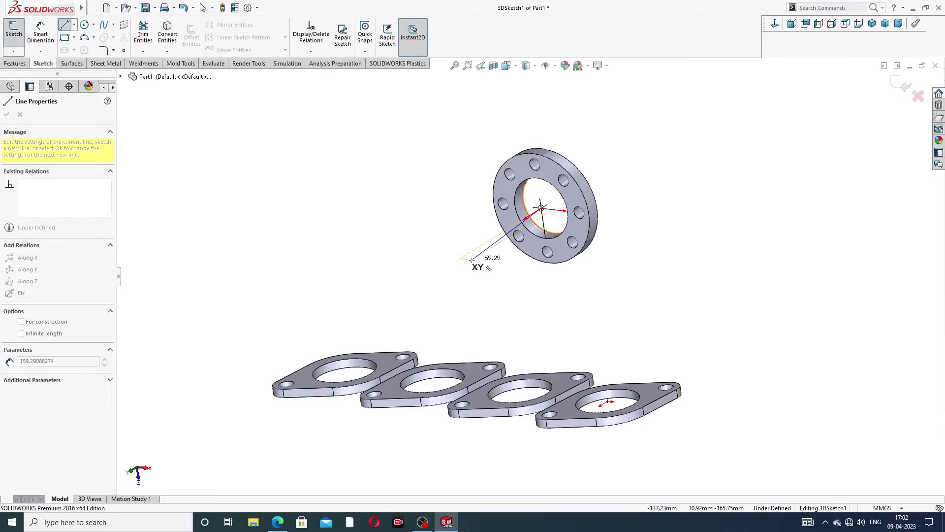
mouse_move(450, 252)
middle_down()
mouse_move(436, 262)
mouse_move(445, 259)
middle_up()
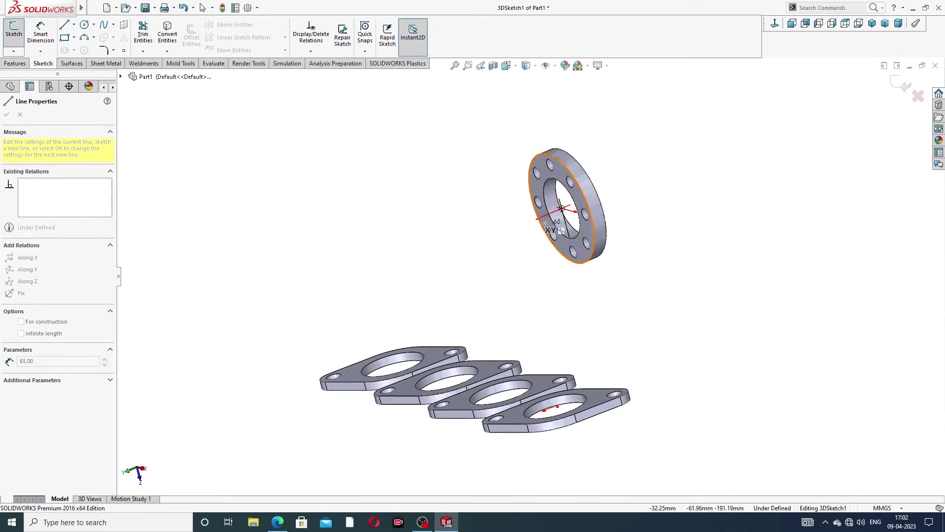
click(516, 229)
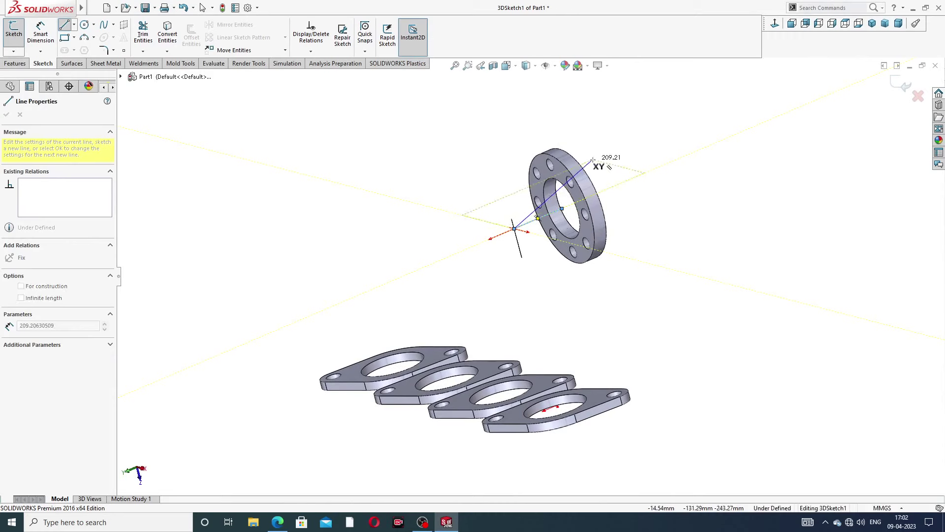
right_click(602, 70)
click(622, 90)
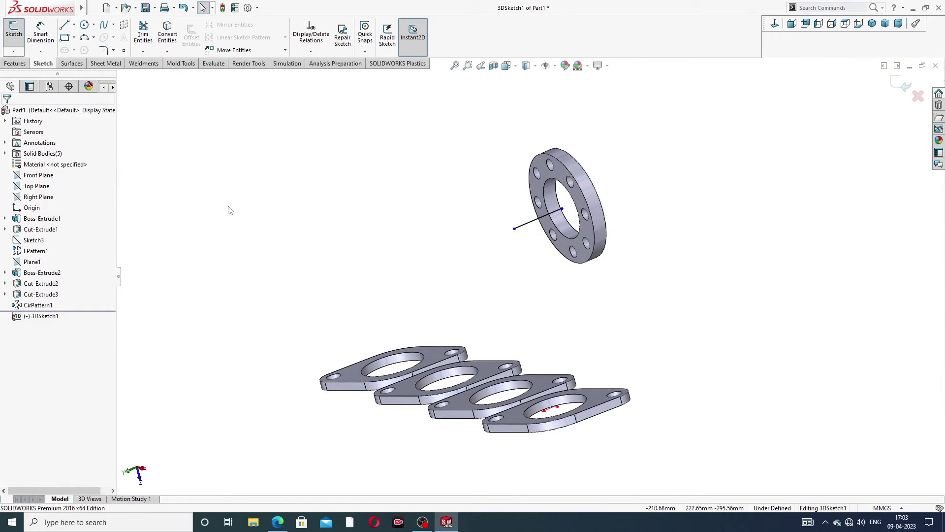
click(64, 24)
Draw a vertical line on the YZ plane up from the leftmost flange's hole centre, then lower its top
middle_drag(415, 297, 419, 331)
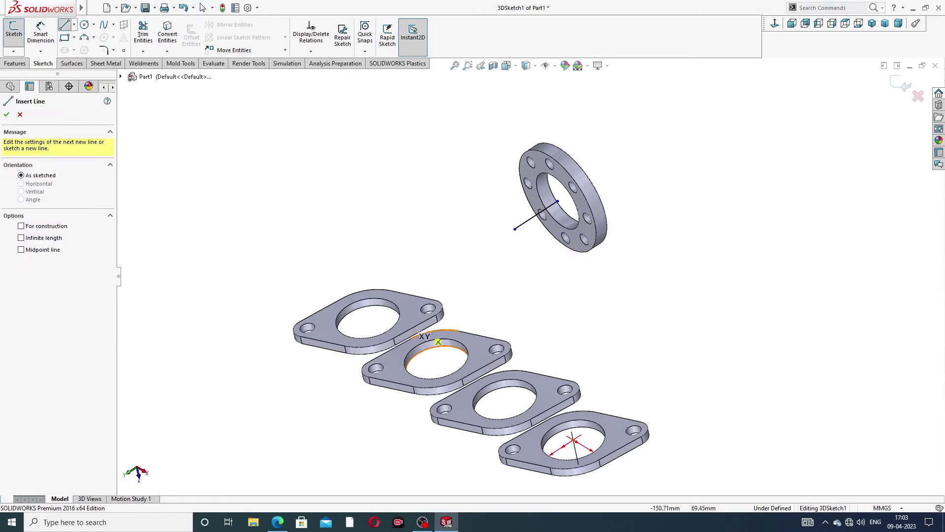
click(368, 319)
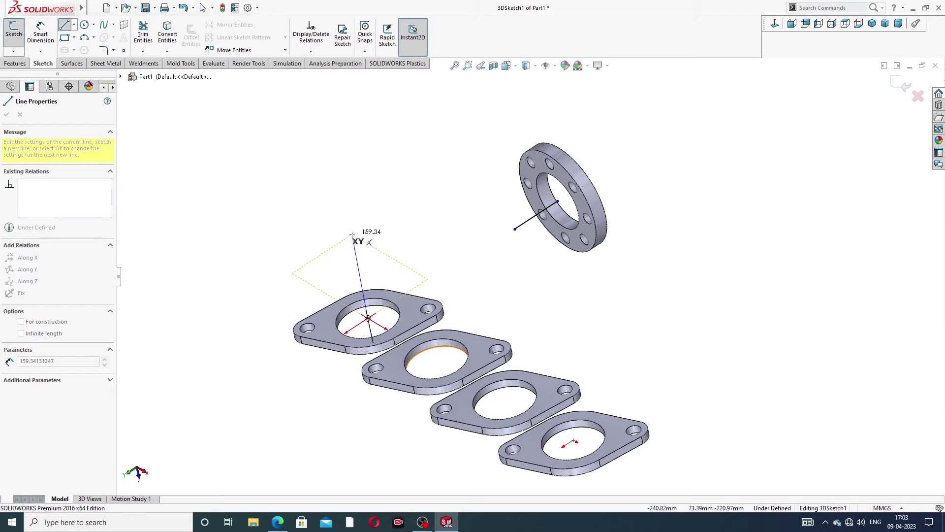
middle_drag(355, 208, 394, 211)
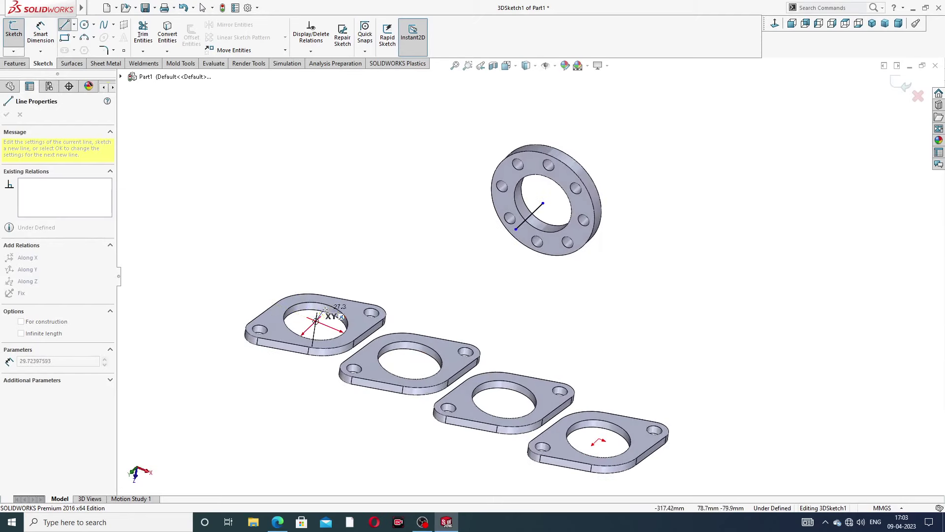
mouse_move(379, 268)
middle_down()
mouse_move(394, 235)
mouse_move(376, 251)
middle_up()
key(Tab)
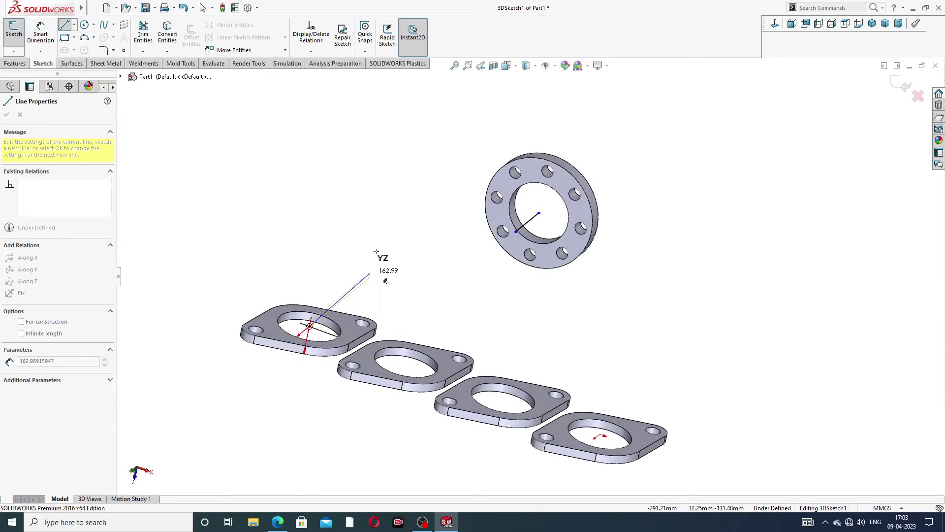
click(326, 252)
right_click(355, 226)
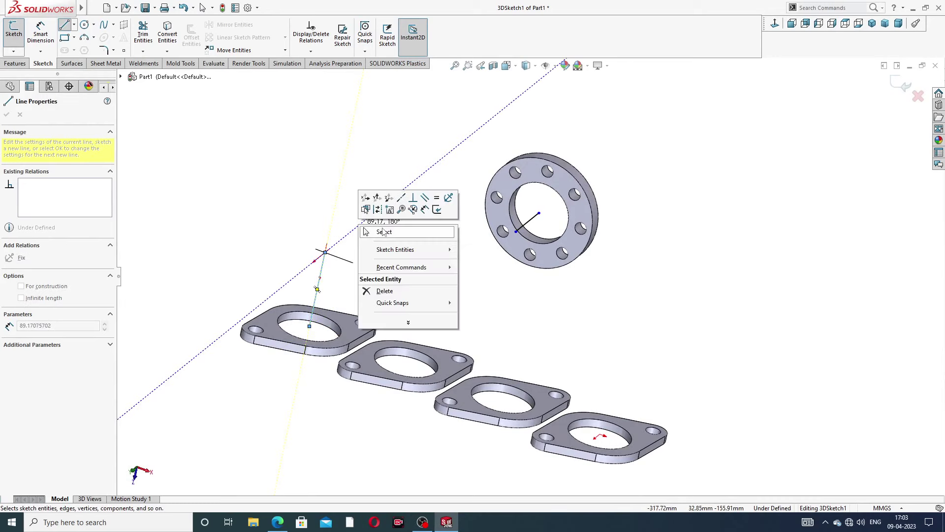
click(389, 231)
middle_drag(418, 254, 424, 281)
drag(388, 267, 385, 280)
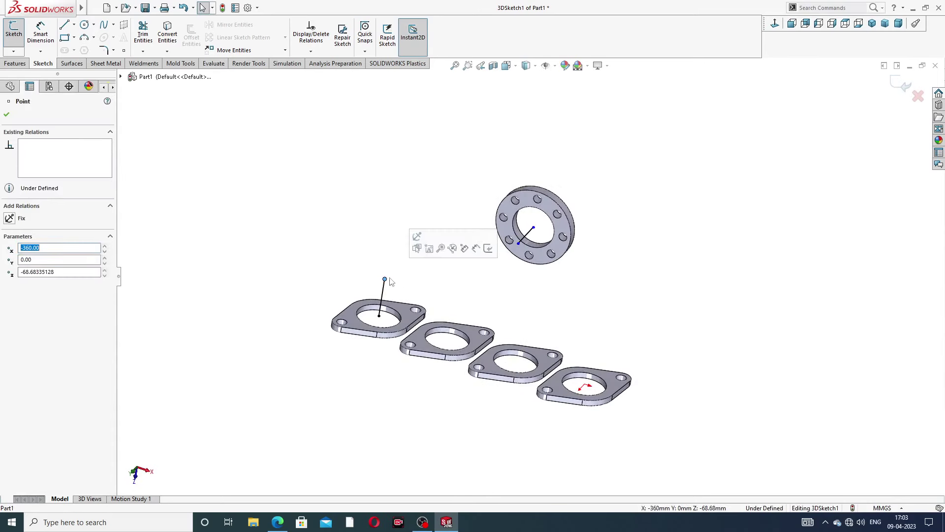
click(298, 194)
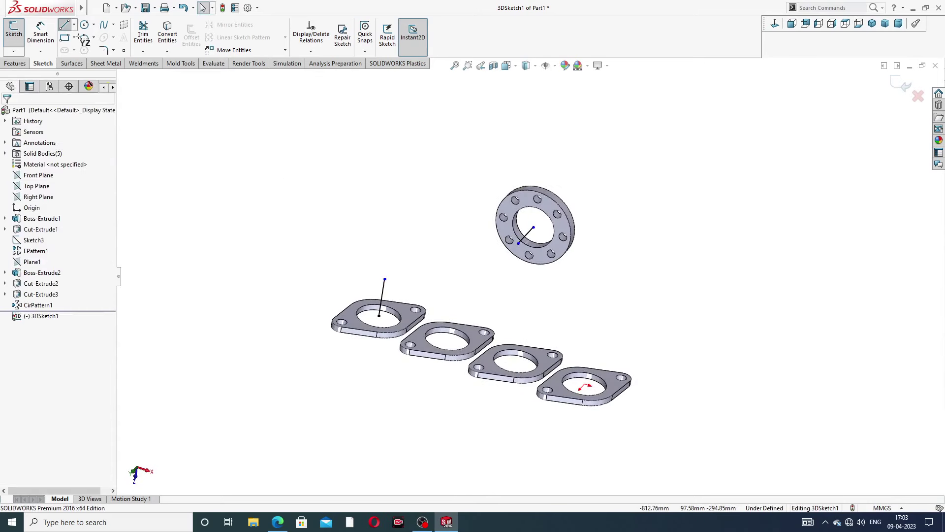
Join the vertical line's top to the round flange's line, then reopen the manifold drawing
click(386, 279)
click(520, 245)
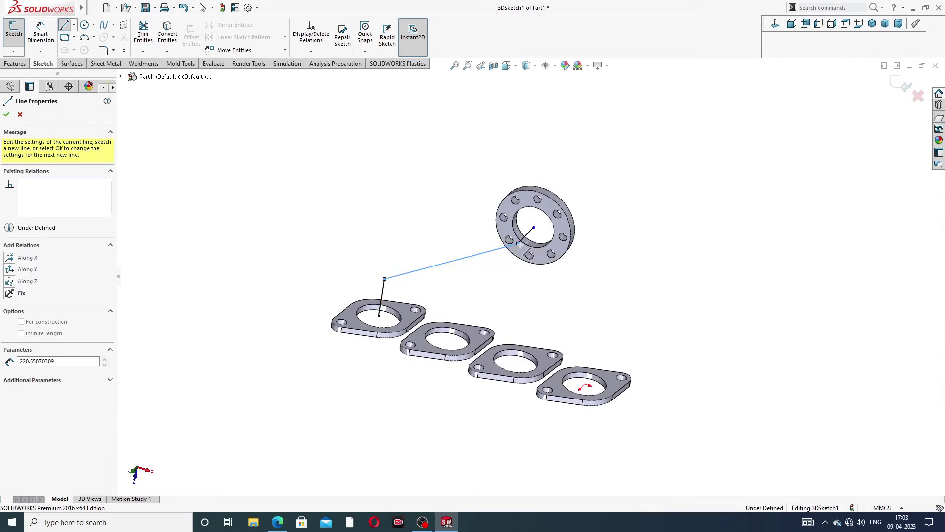
right_click(649, 133)
click(672, 140)
middle_drag(665, 169, 623, 224)
scroll(643, 170, down, 3)
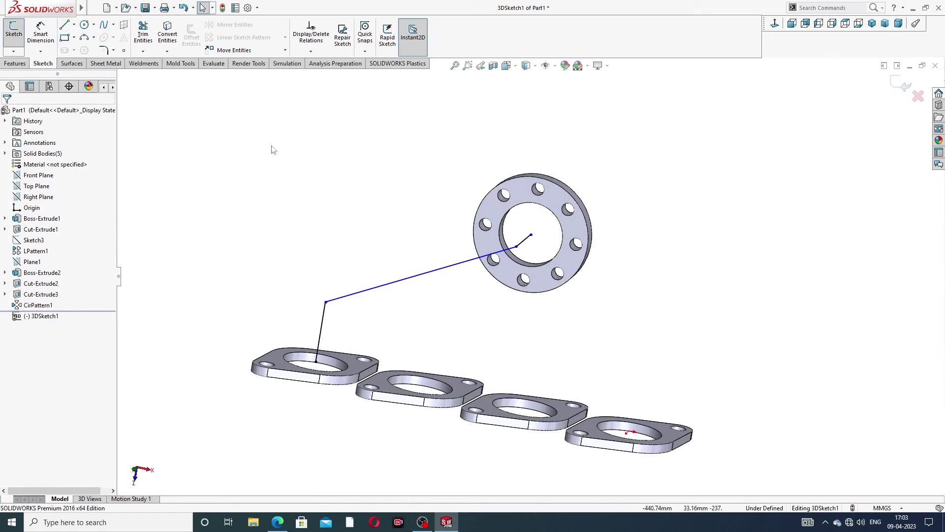
click(40, 32)
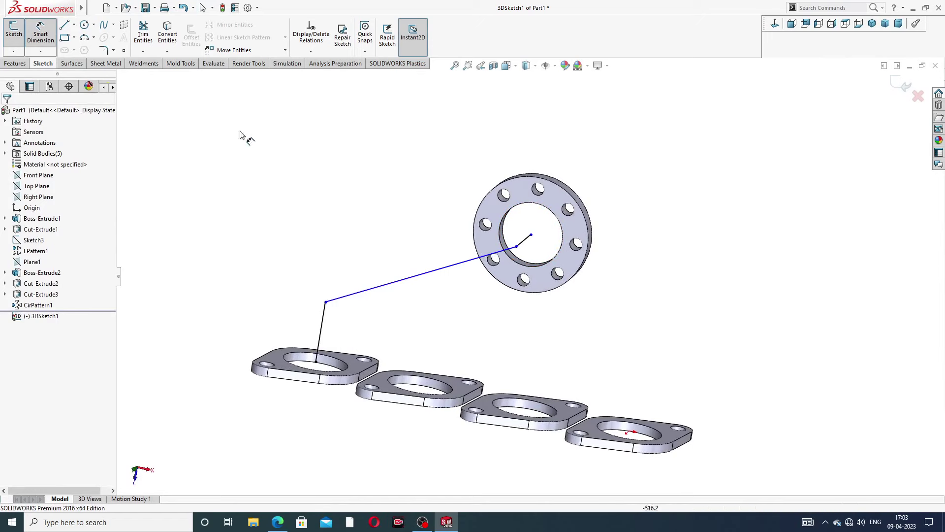
click(278, 522)
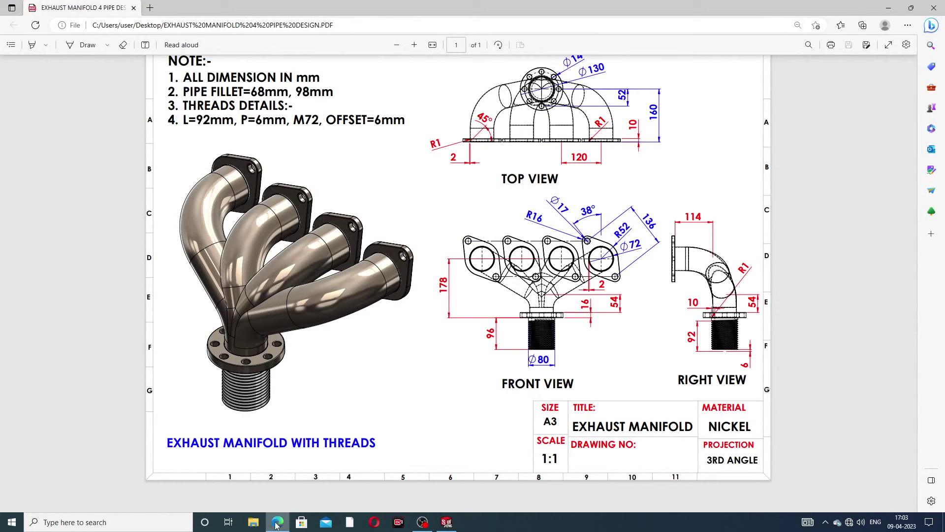
Dimension the vertical path line to 114 mm
click(446, 522)
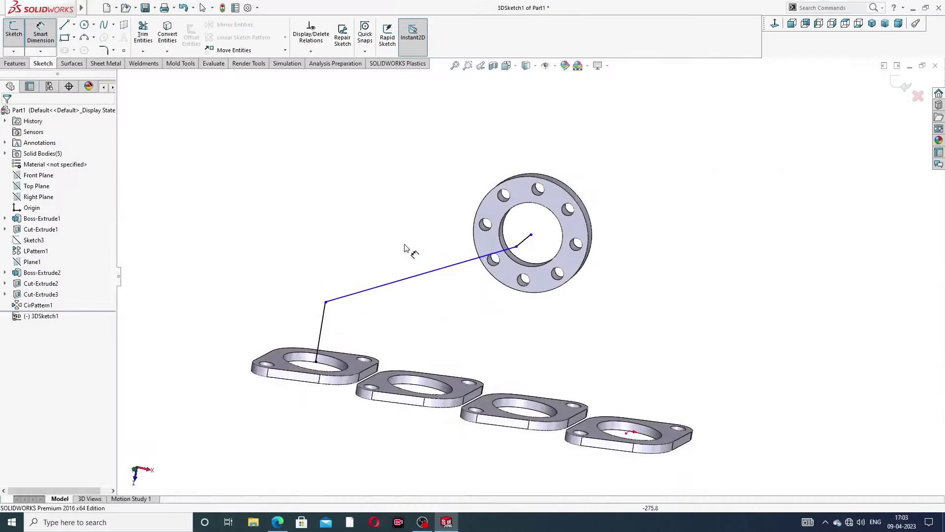
click(322, 320)
click(293, 315)
text(11)
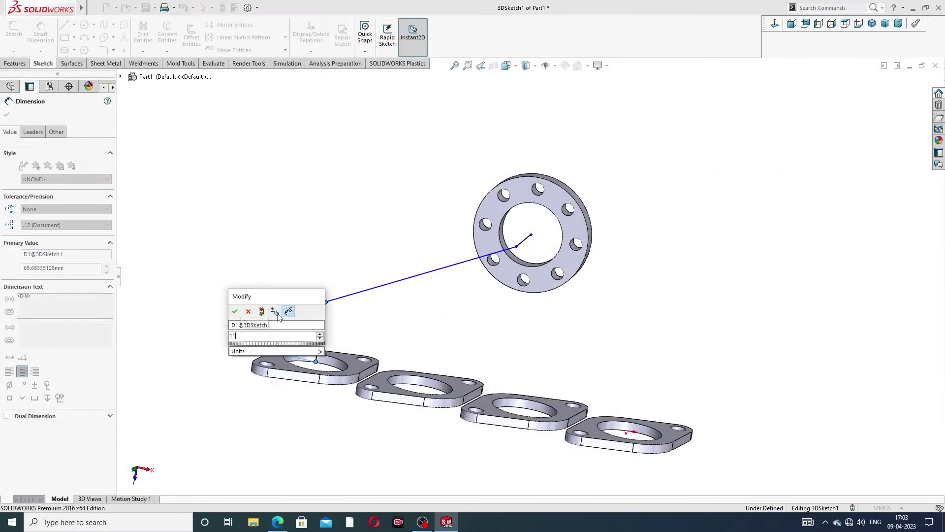
text(4)
key(Return)
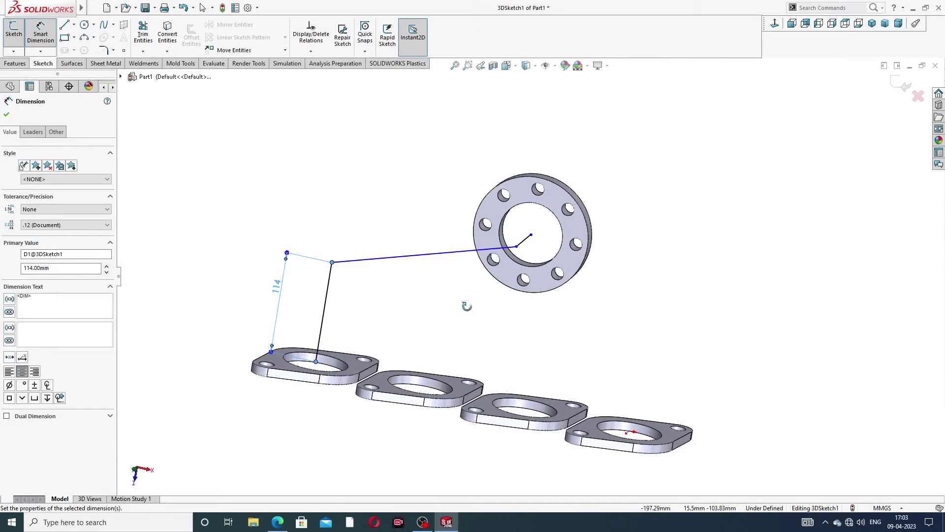
Dimension the path run toward the flange to 54 mm
middle_drag(464, 302, 427, 300)
click(547, 240)
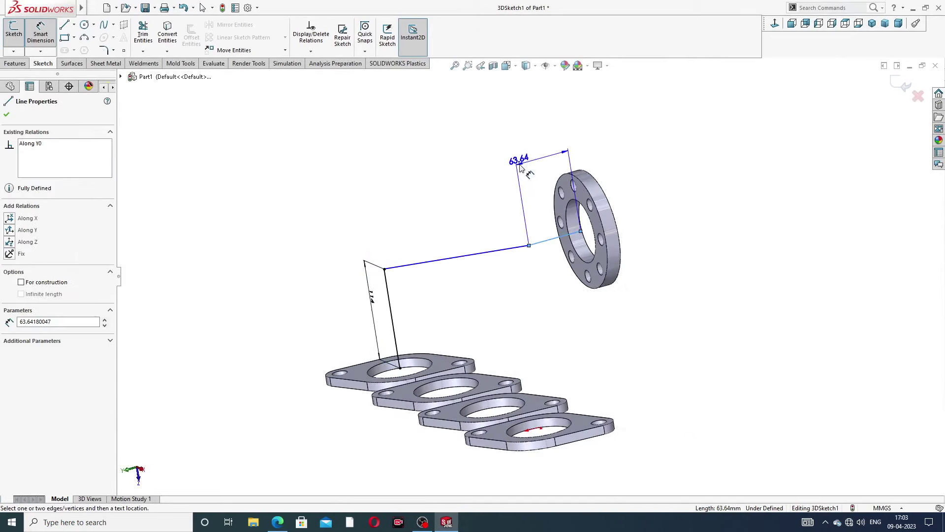
click(521, 167)
text(54)
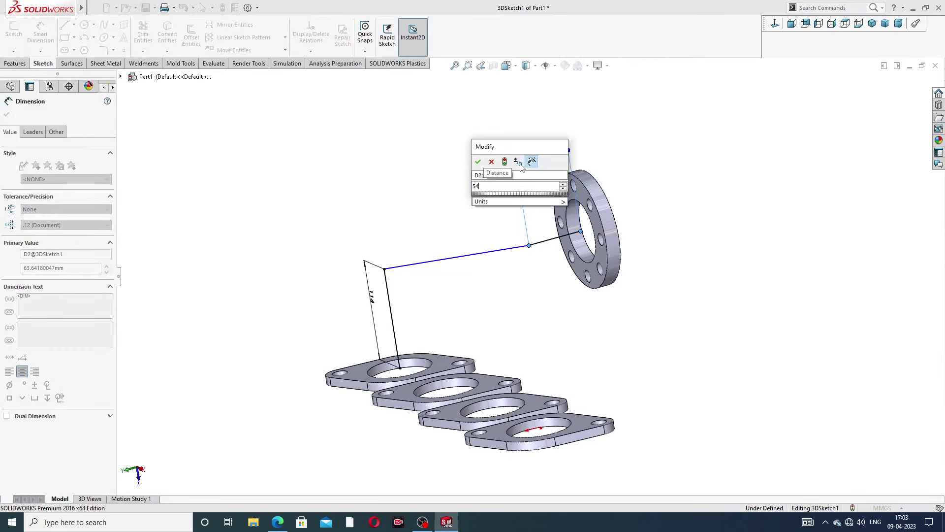
key(Return)
middle_drag(573, 258, 546, 263)
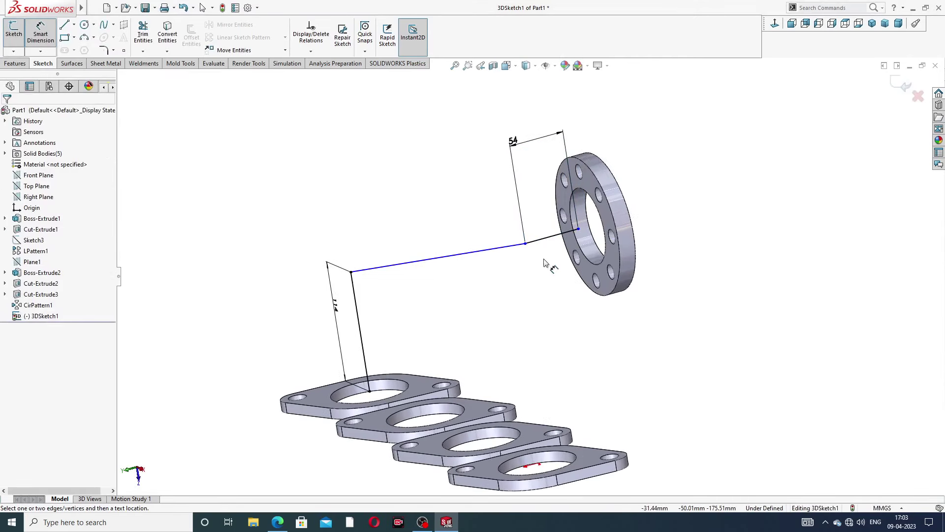
Snap the path endpoint onto the flange hole centre so the sketch is fully defined
right_click(701, 145)
click(724, 173)
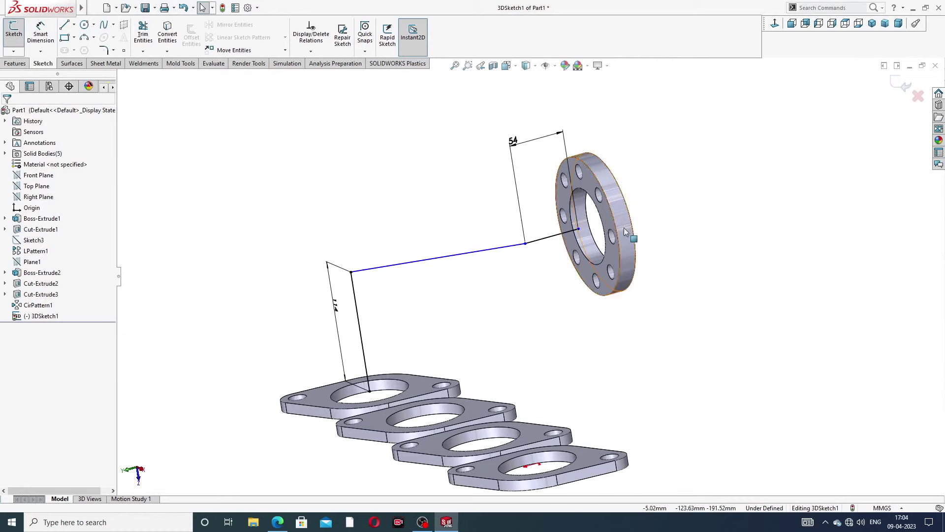
middle_drag(625, 227, 639, 188)
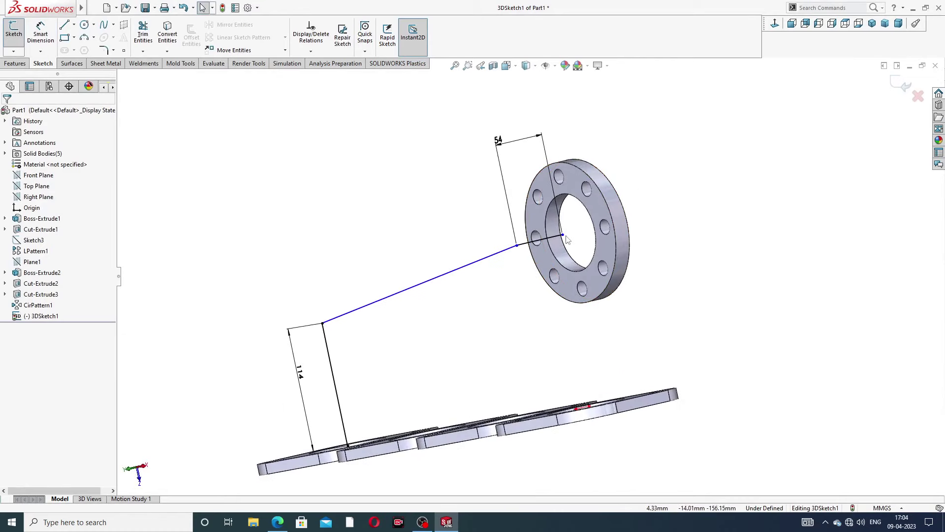
mouse_move(563, 235)
mouse_down()
mouse_move(593, 221)
mouse_move(571, 231)
mouse_up()
click(591, 222)
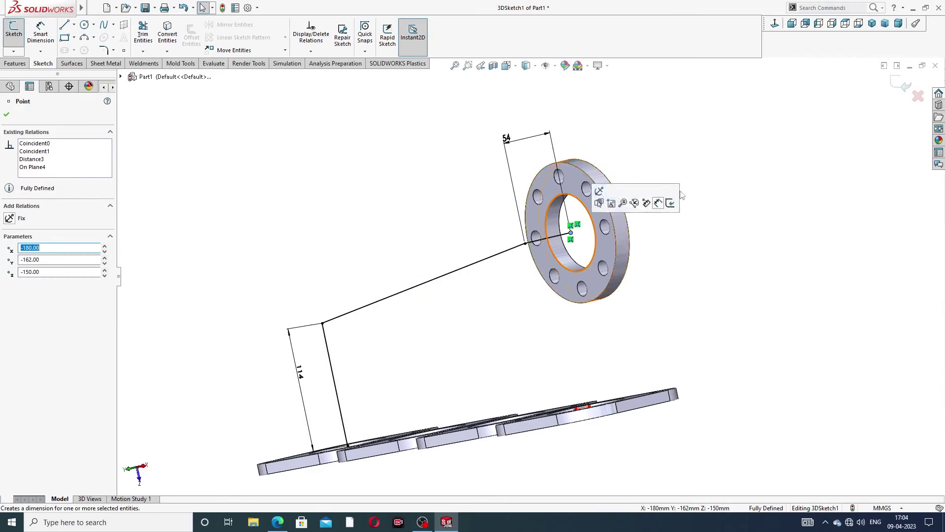
click(729, 176)
Tidy the 114 and 54 dimension labels and compare against the reference drawing PDF
scroll(515, 260, down, 2)
scroll(517, 160, up, 3)
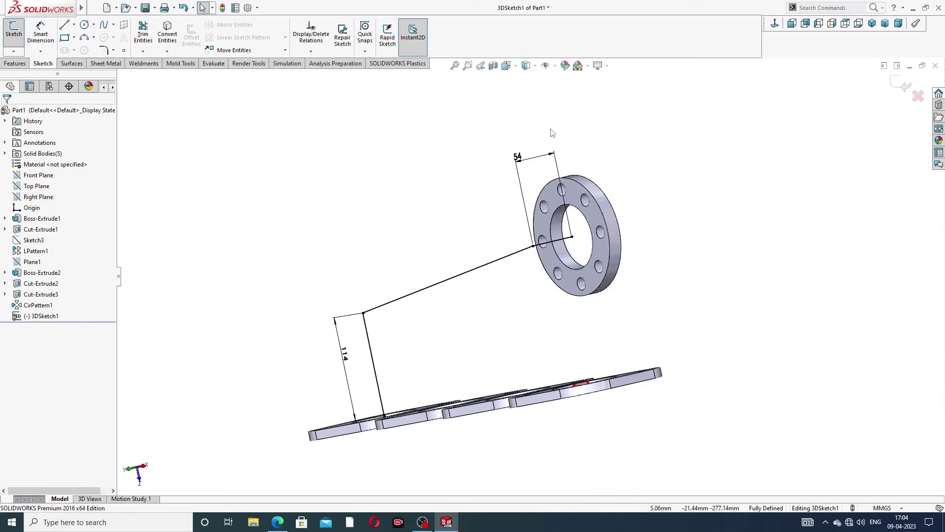
drag(521, 159, 543, 164)
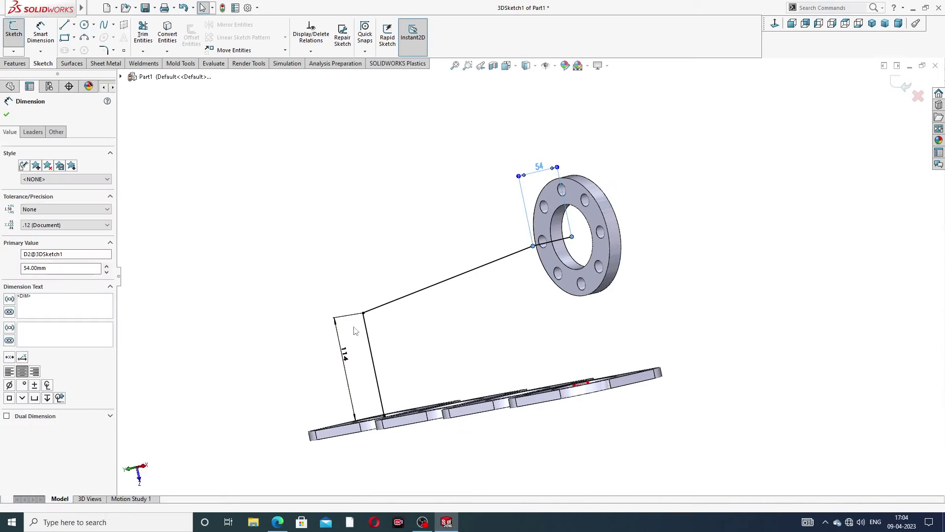
drag(344, 355, 338, 357)
click(385, 174)
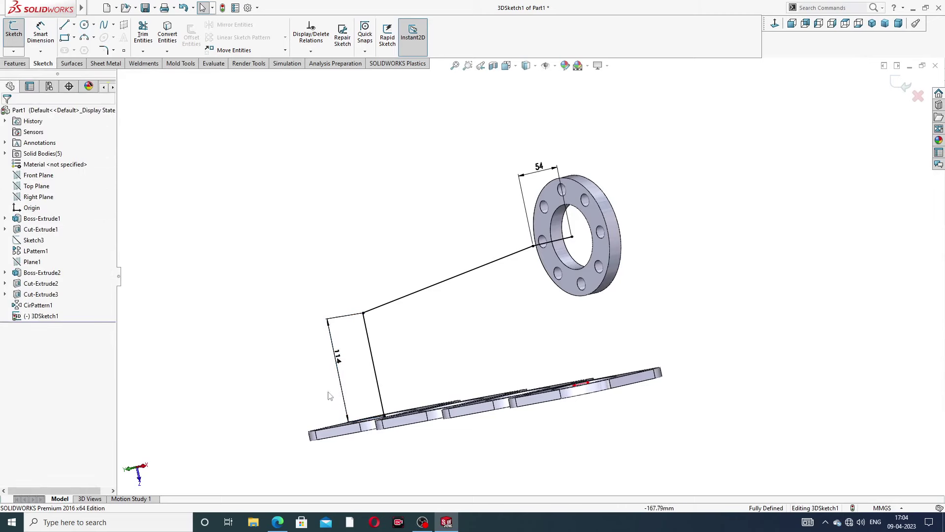
click(277, 522)
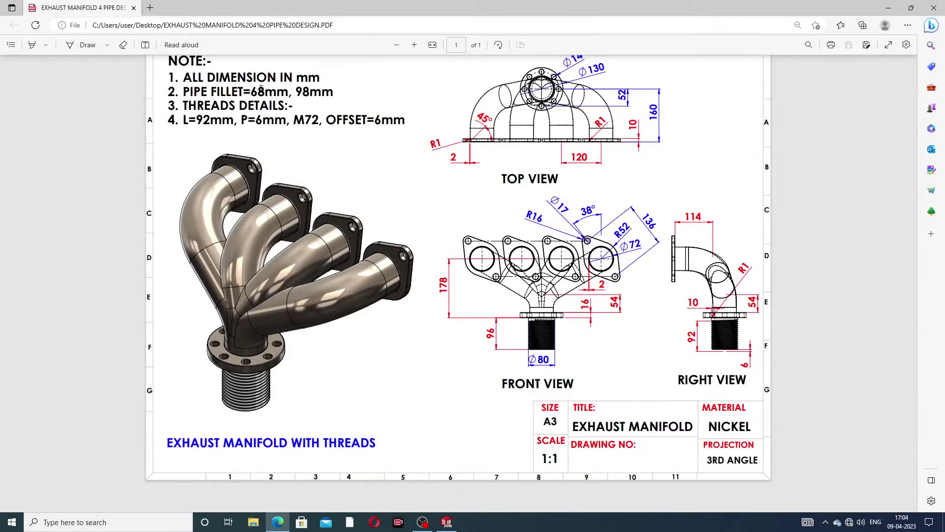
click(278, 521)
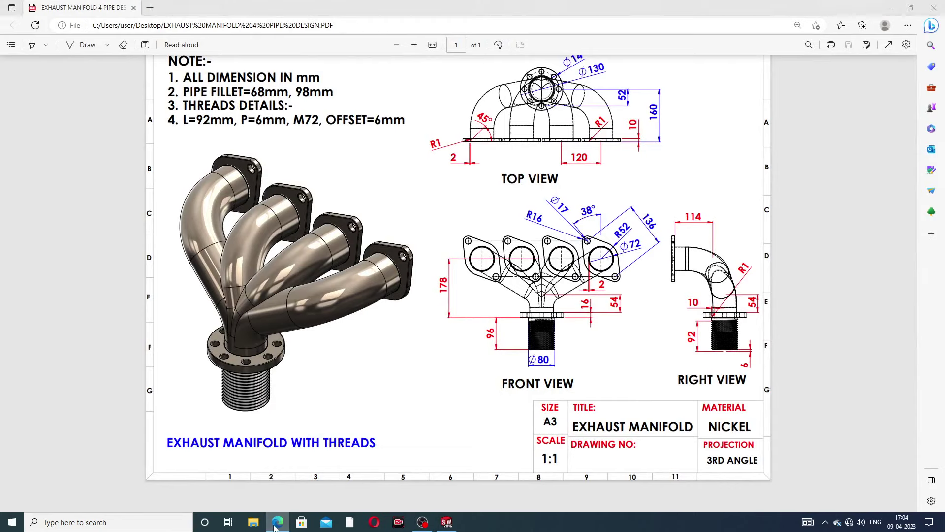
click(104, 51)
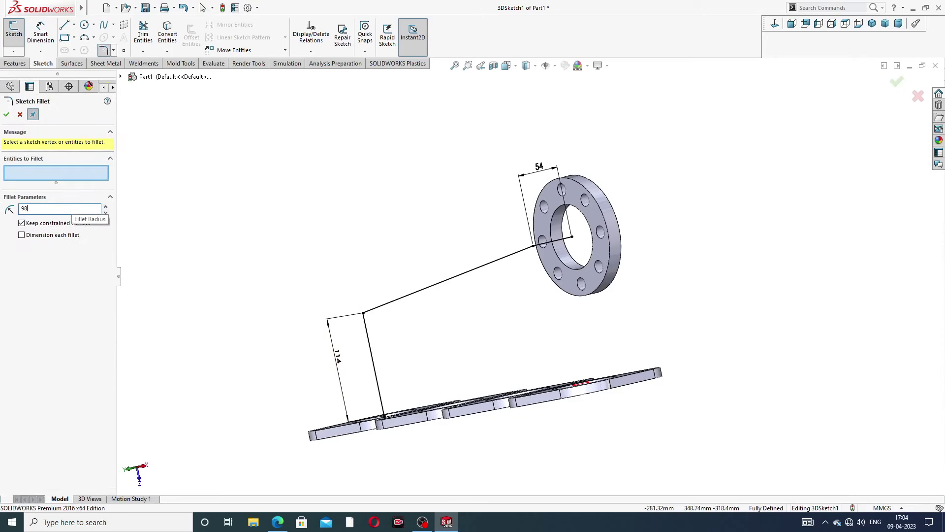
Round the lower path bend with a 98 mm sketch fillet
key(Return)
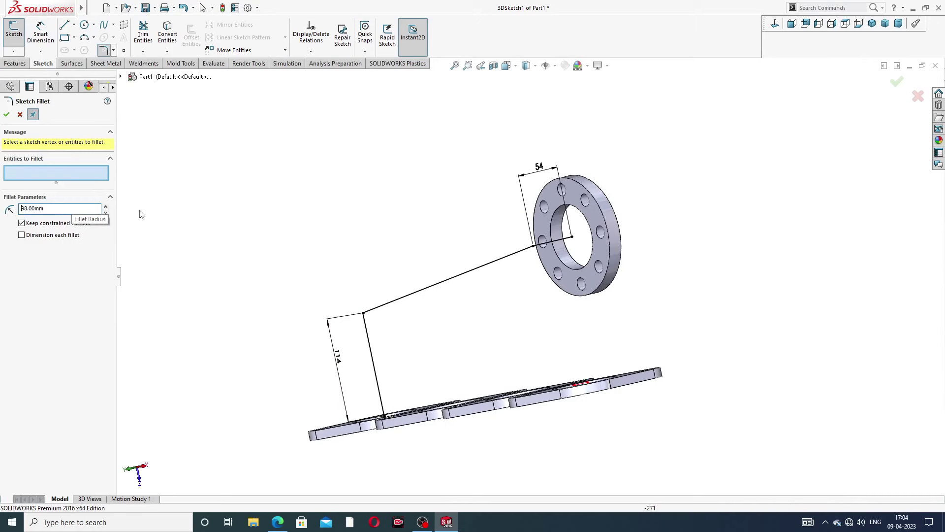
click(366, 326)
click(6, 116)
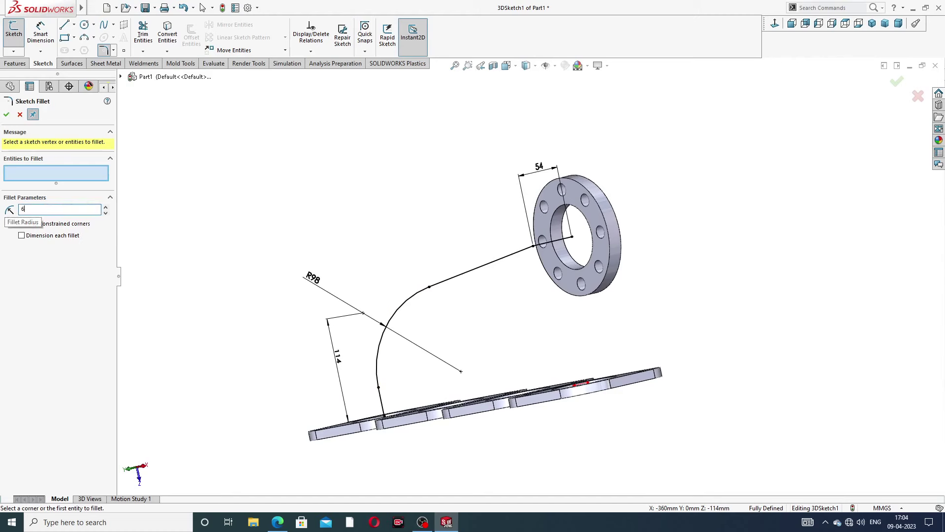
Add a 68 mm fillet at the corner near the flange and close 3DSketch1
click(533, 249)
click(6, 115)
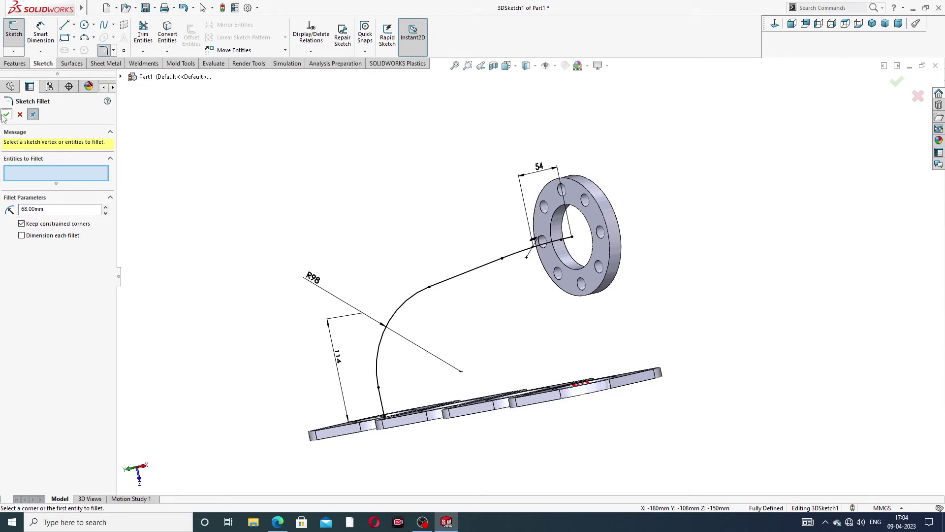
click(6, 116)
middle_drag(456, 197, 512, 278)
scroll(557, 263, down, 3)
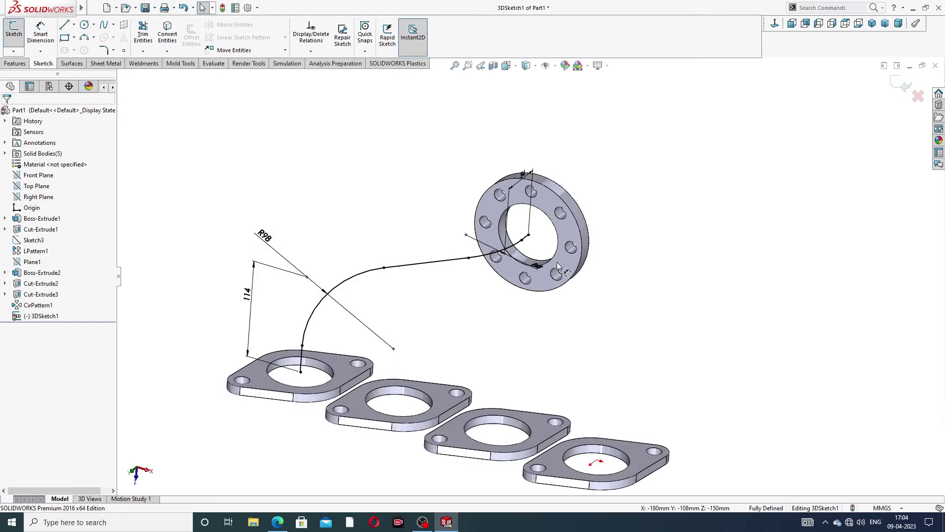
click(899, 88)
scroll(539, 179, down, 3)
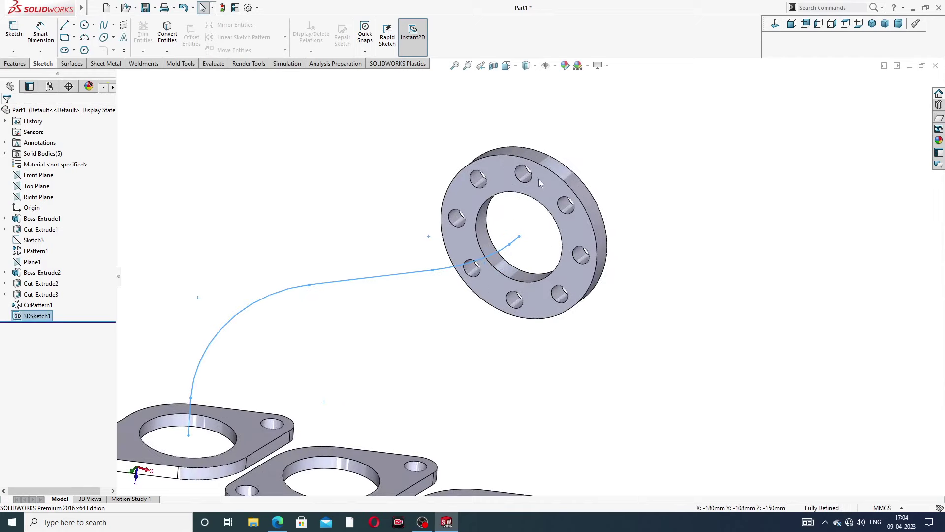
Sketch on the flange face and convert its 72 mm inner circular edge into Sketch7
click(542, 200)
click(579, 162)
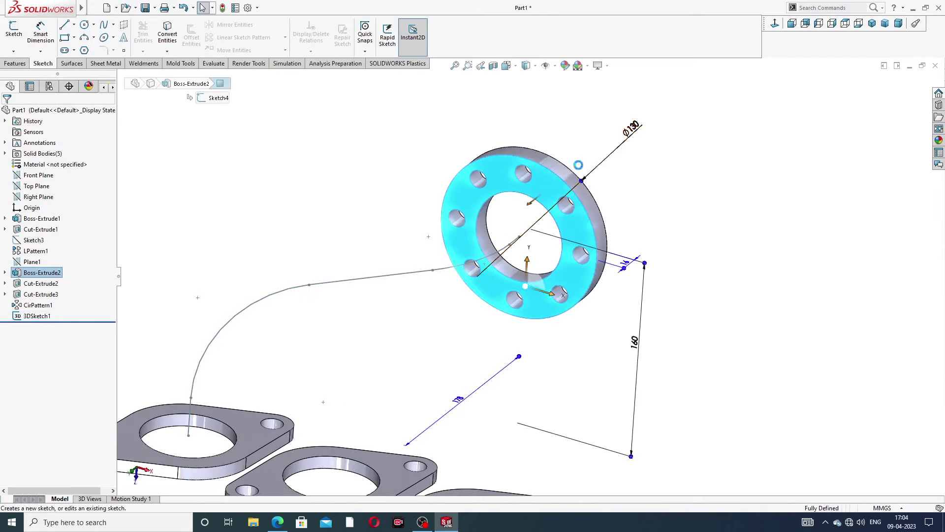
click(537, 203)
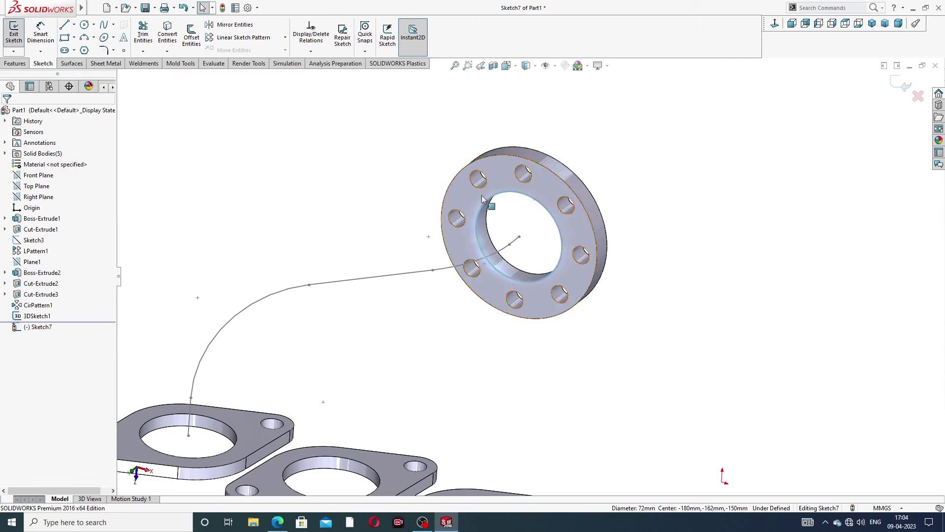
click(168, 35)
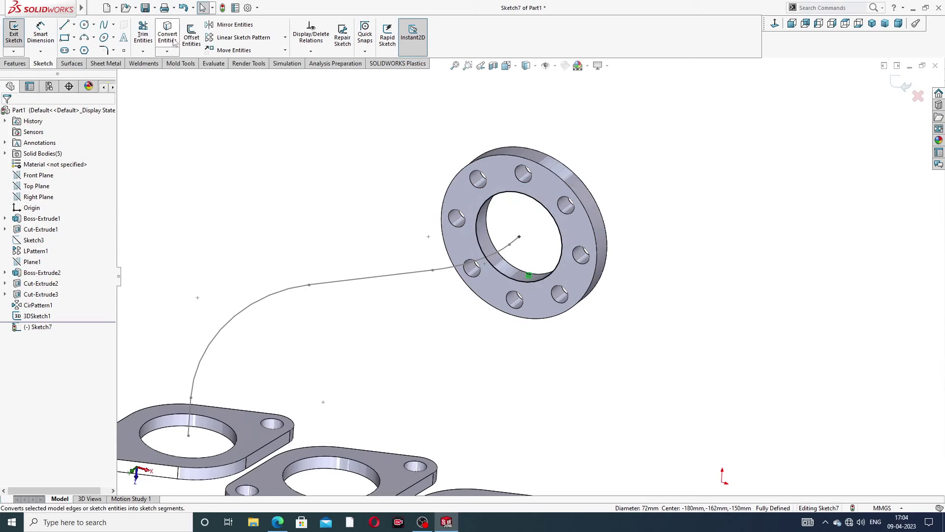
click(901, 91)
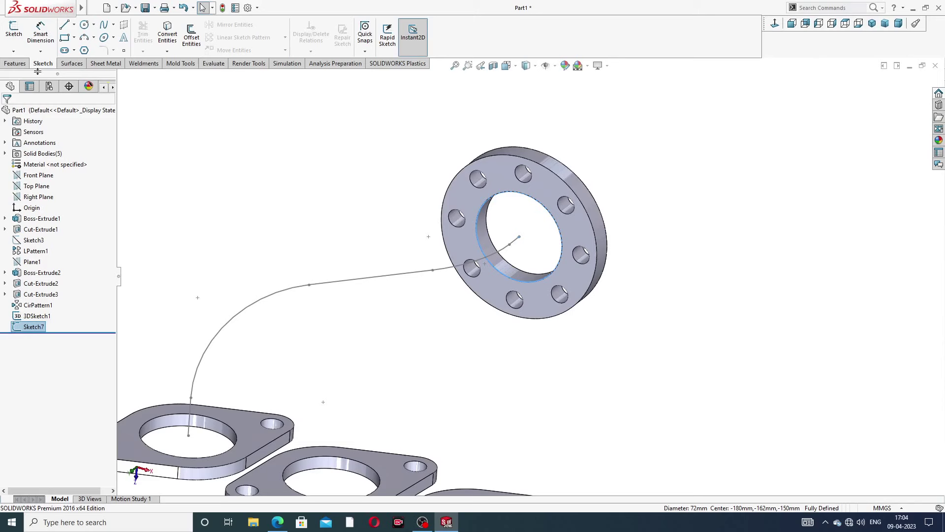
click(25, 64)
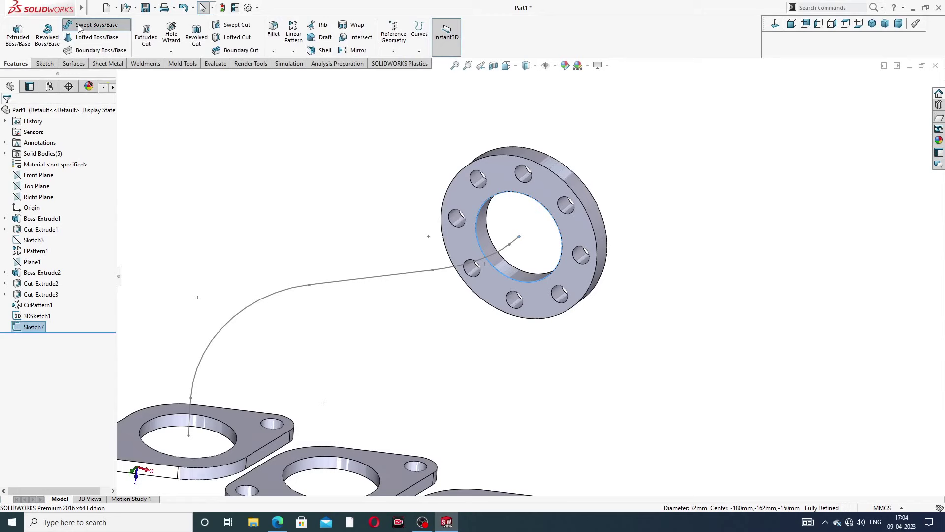
Sweep the Sketch7 circle along 3DSketch1 to create the Sweep1 pipe
click(91, 24)
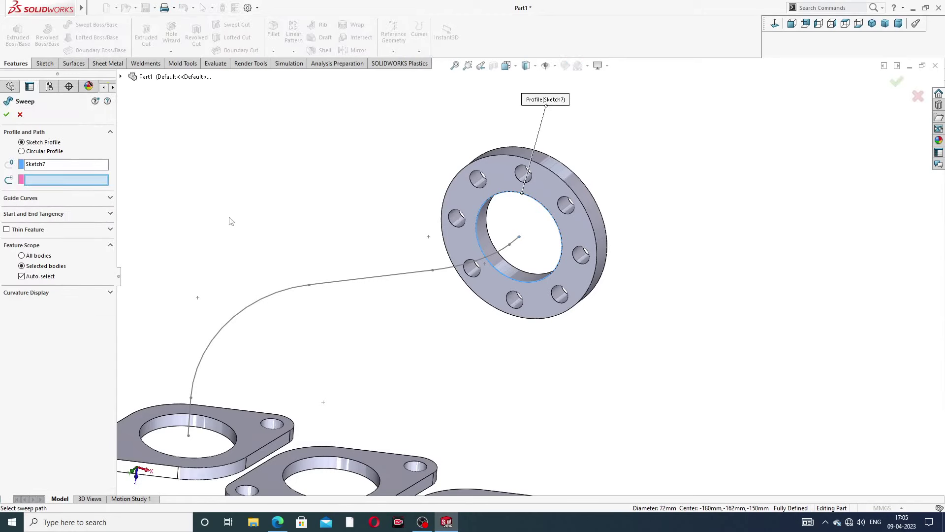
middle_drag(251, 224, 240, 195)
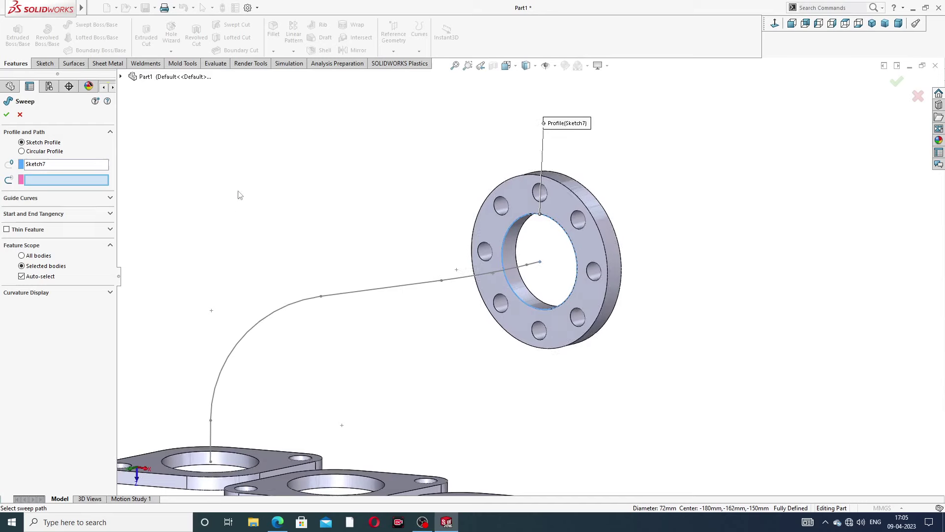
click(363, 293)
scroll(380, 297, up, 3)
middle_drag(411, 339, 411, 341)
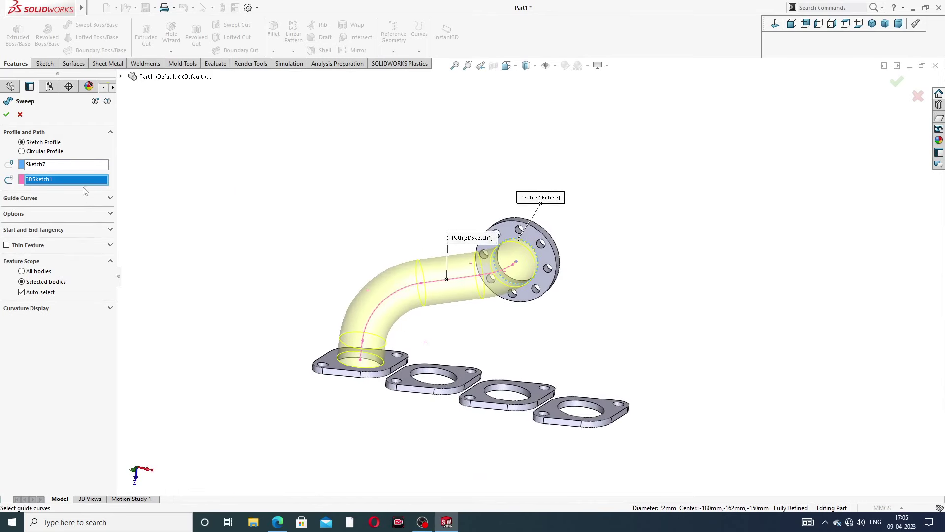
click(6, 115)
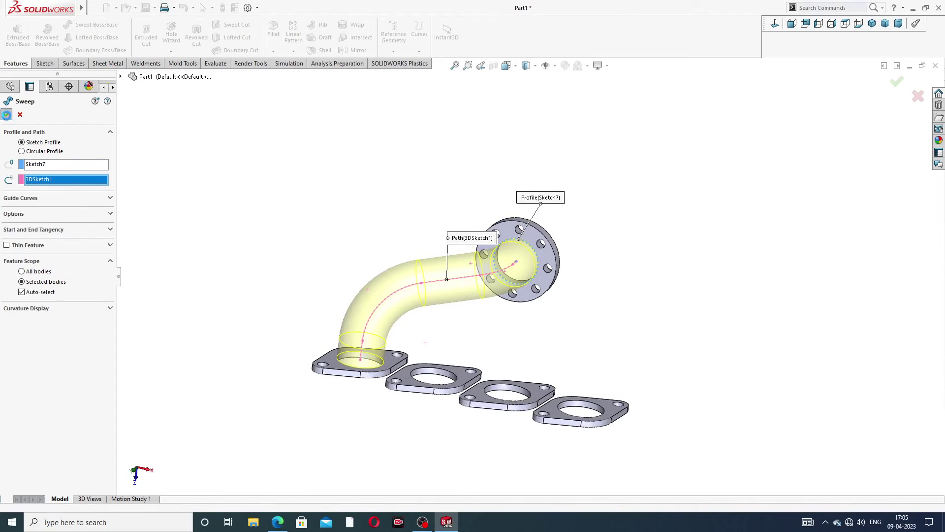
middle_drag(575, 293, 516, 369)
scroll(516, 369, up, 2)
middle_drag(622, 226, 494, 234)
click(45, 63)
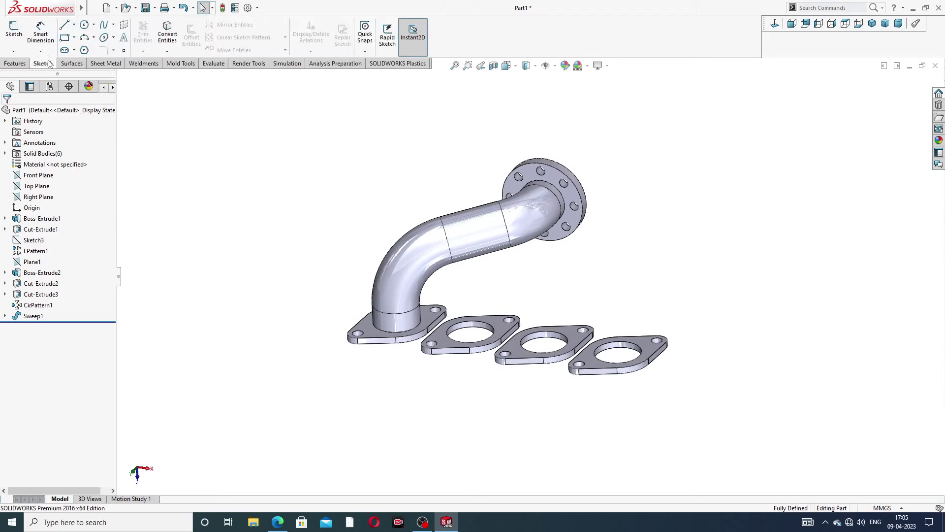
Start a new 3D sketch with a trial line at the outlet pipe centre, then delete the misdrawn line
click(13, 52)
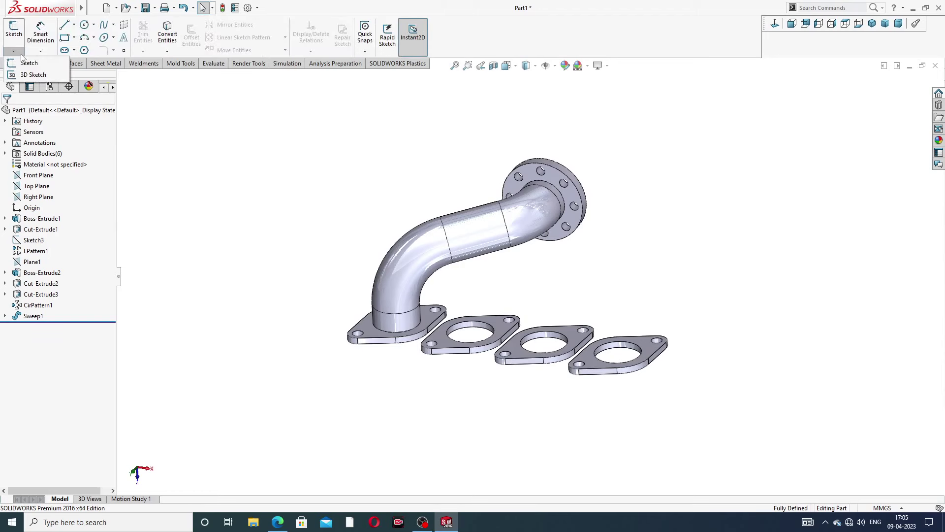
click(34, 75)
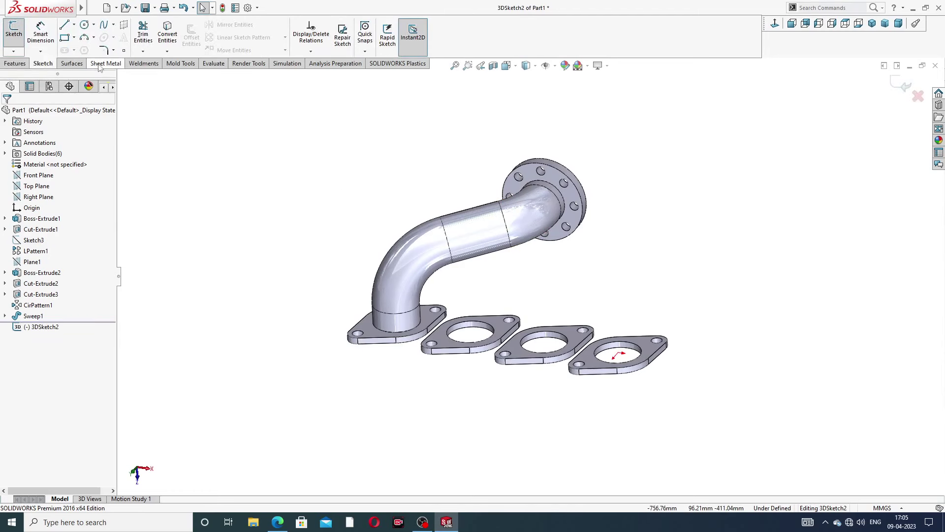
click(64, 28)
middle_drag(655, 201, 576, 207)
scroll(581, 227, down, 5)
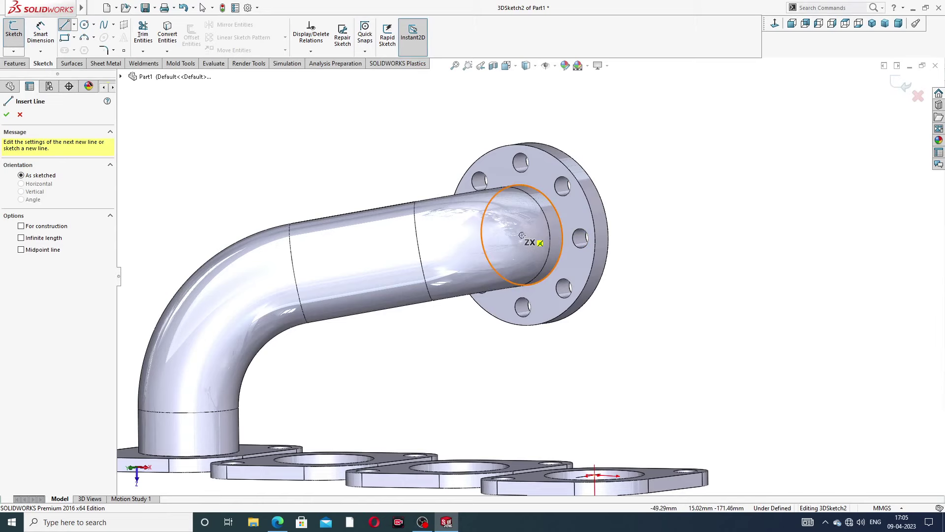
click(522, 236)
middle_drag(469, 257, 505, 250)
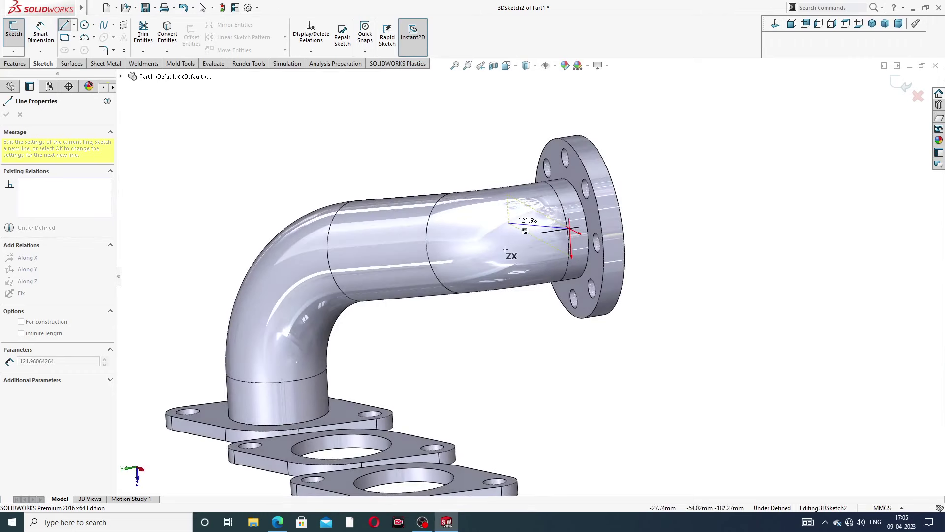
key(Tab)
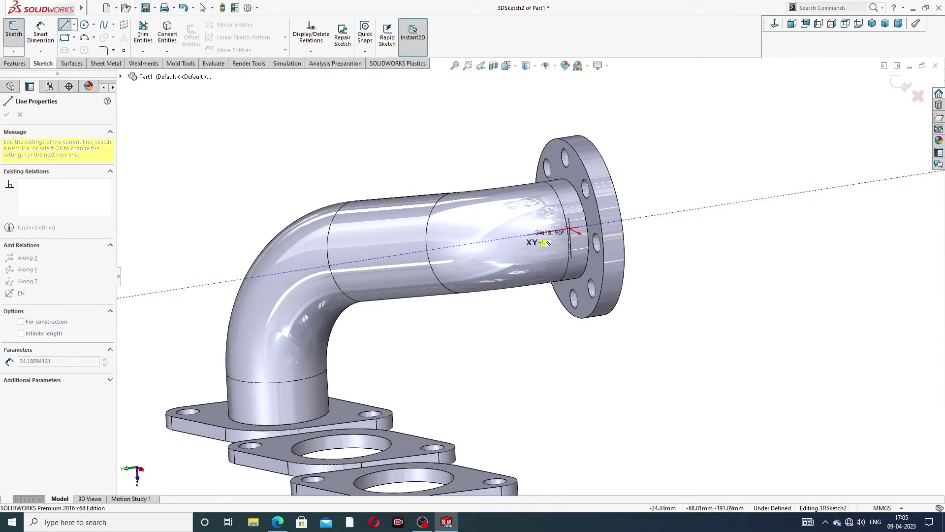
right_click(671, 169)
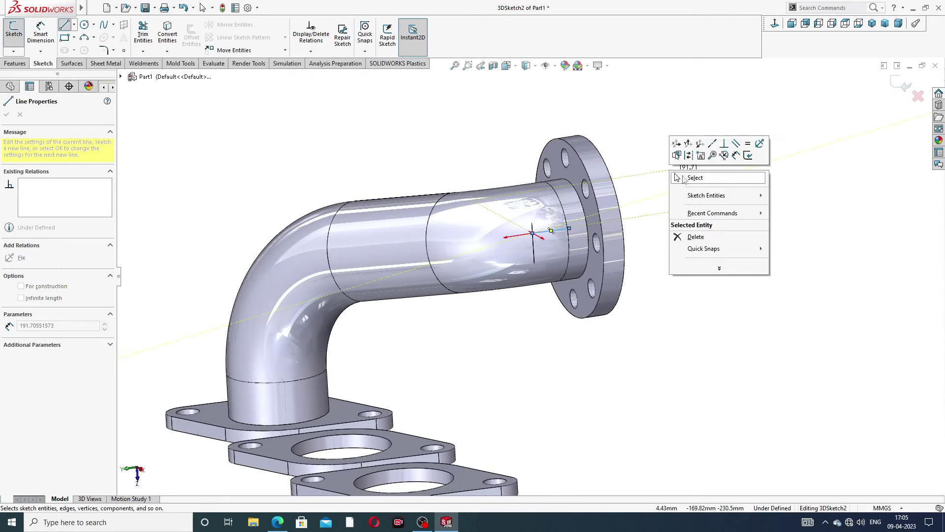
click(687, 180)
mouse_move(640, 183)
middle_down()
mouse_move(616, 153)
mouse_move(532, 236)
middle_up()
click(530, 234)
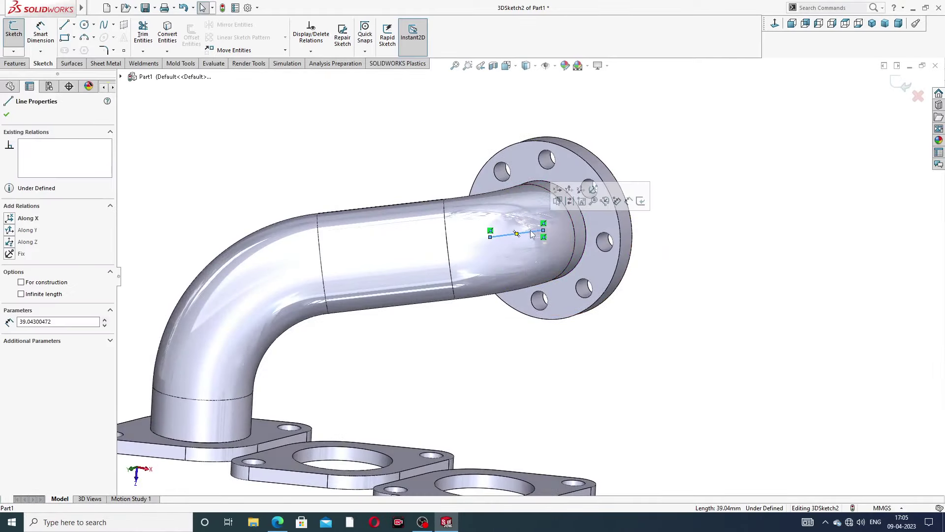
key(Delete)
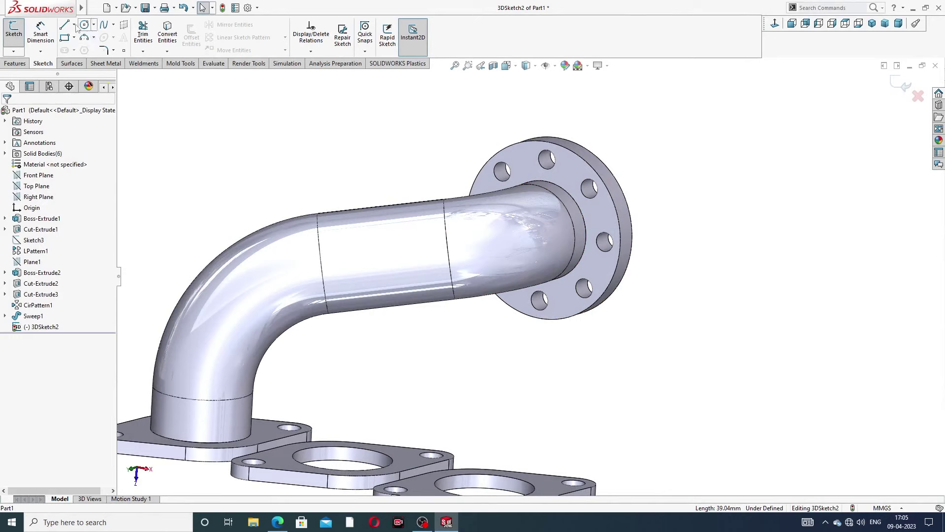
Redraw the short line from the outlet pipe's centre, ending inside the pipe
click(64, 24)
scroll(542, 261, up, 3)
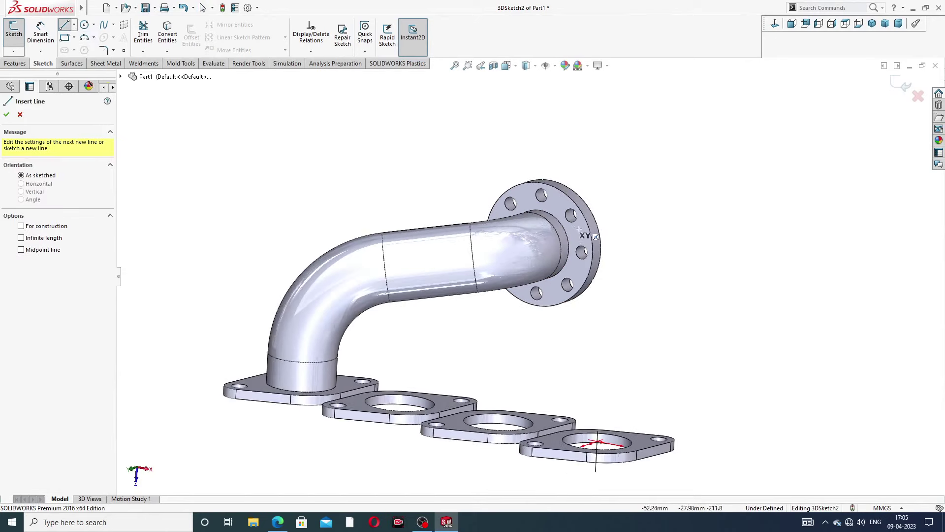
click(539, 244)
key(Left)
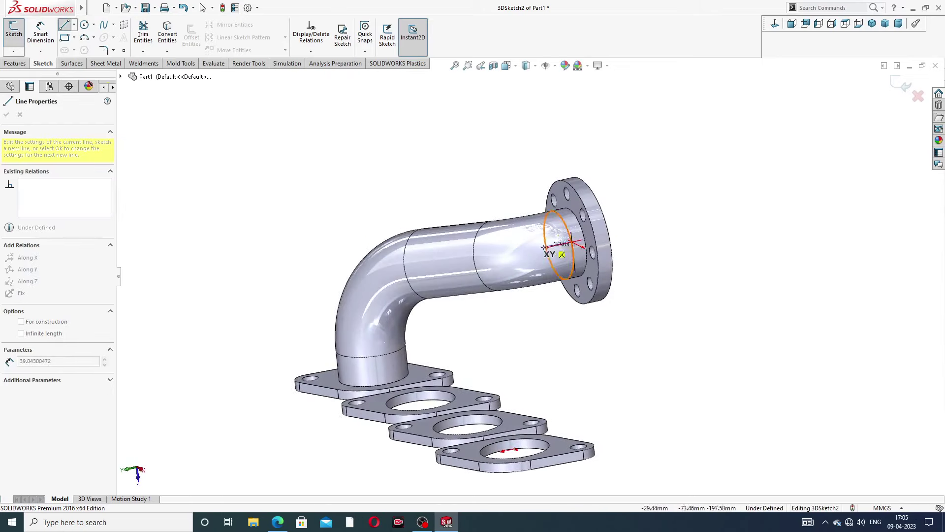
key(Left)
key(Left)
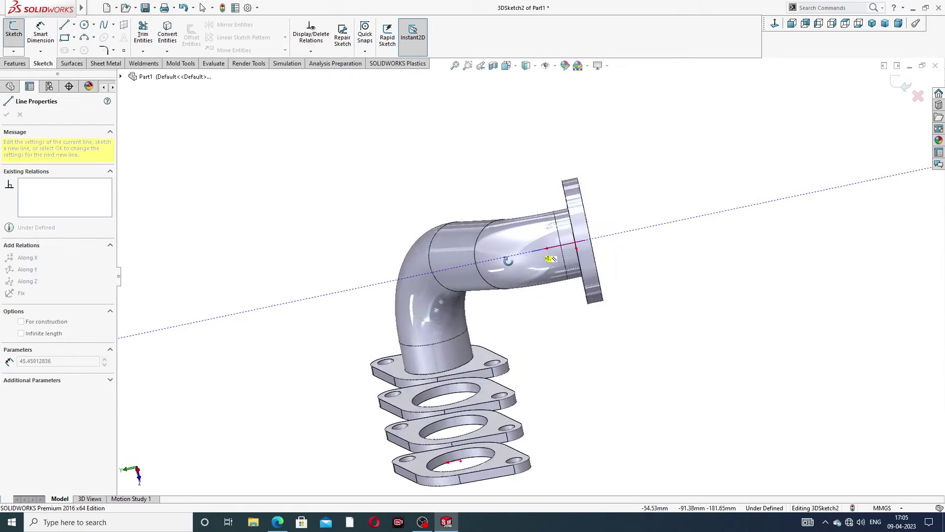
key(Left)
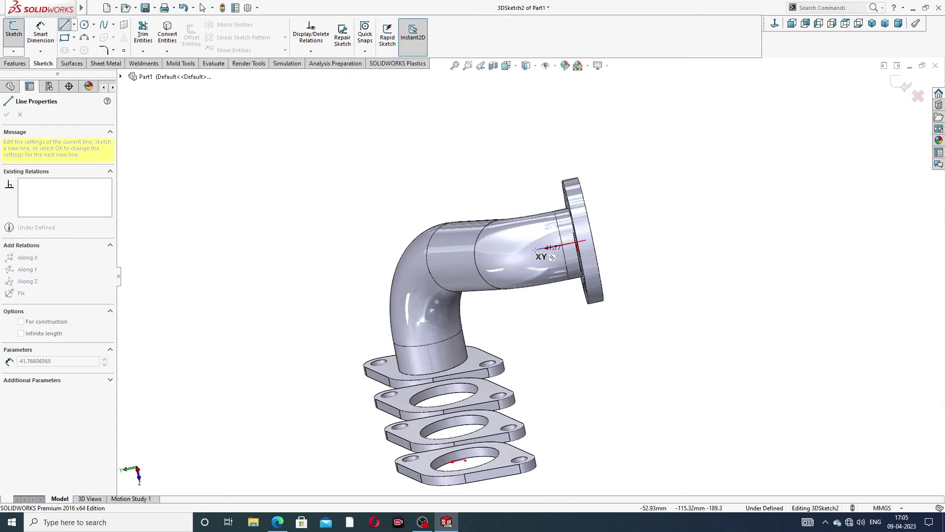
click(534, 251)
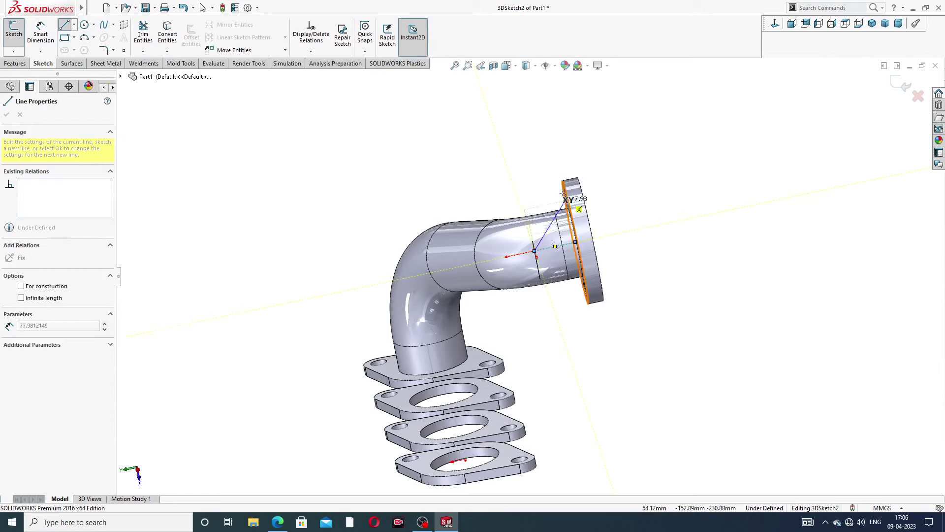
right_click(580, 160)
click(610, 167)
middle_drag(609, 167, 517, 187)
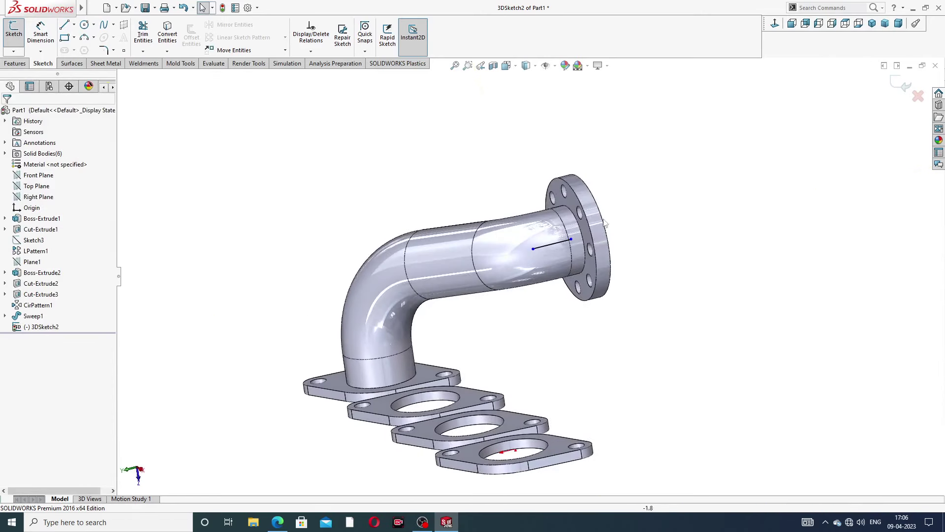
Draw a vertical line up from the second flange hole's centre
click(63, 28)
scroll(486, 300, down, 3)
middle_drag(485, 299, 485, 354)
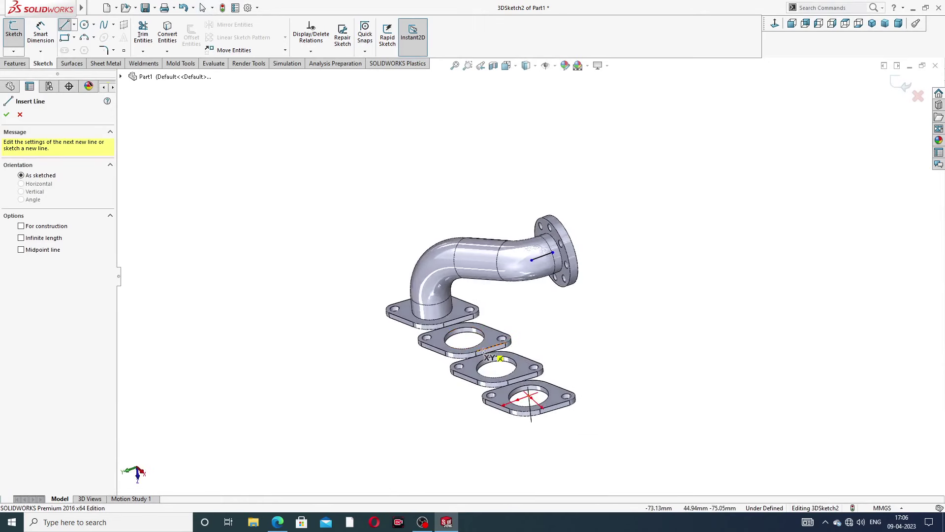
scroll(483, 353, down, 5)
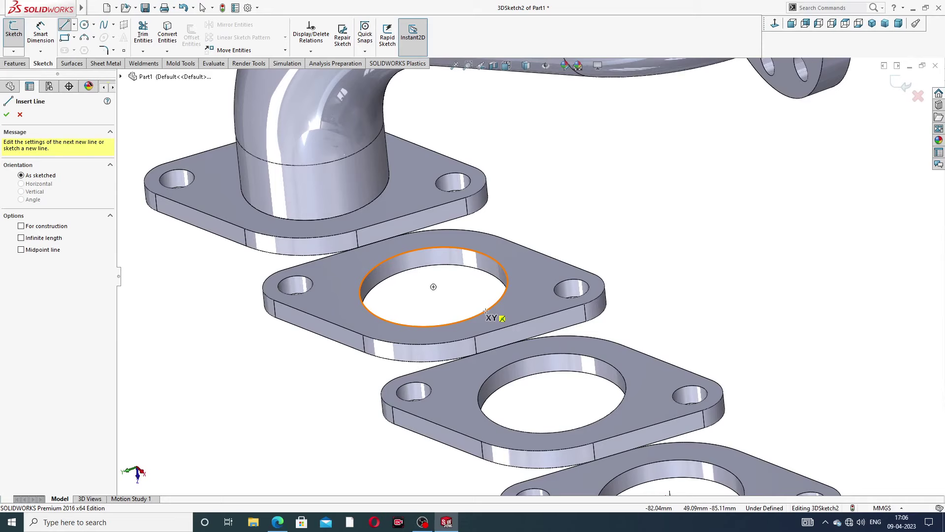
click(433, 287)
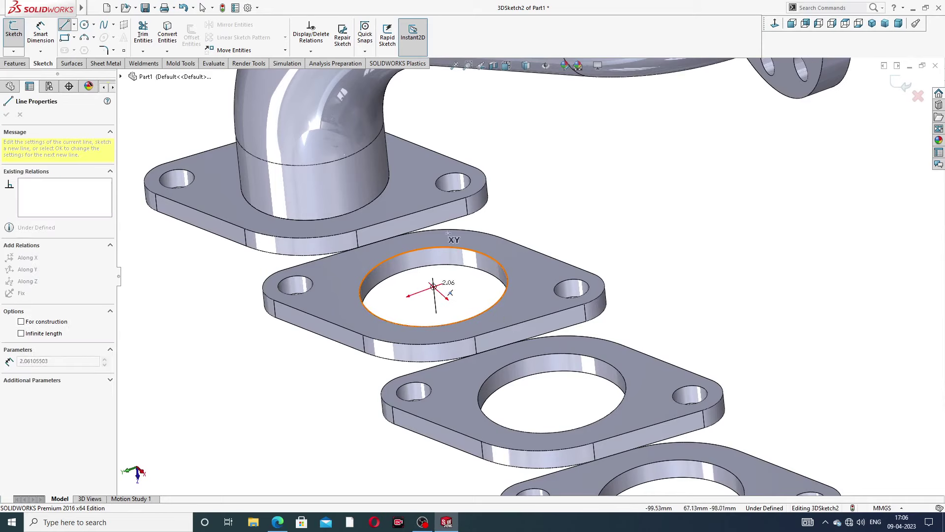
scroll(449, 242, up, 3)
middle_drag(451, 219, 517, 205)
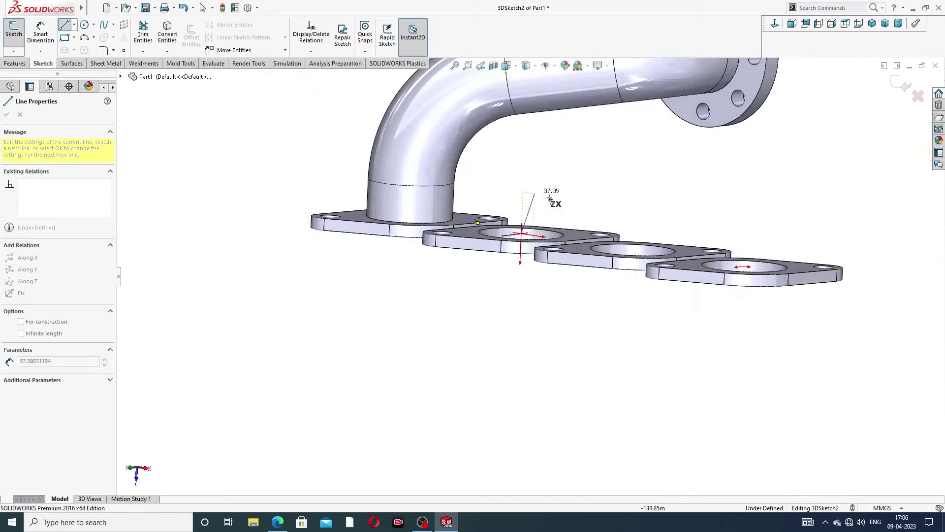
click(523, 183)
right_click(586, 162)
click(605, 172)
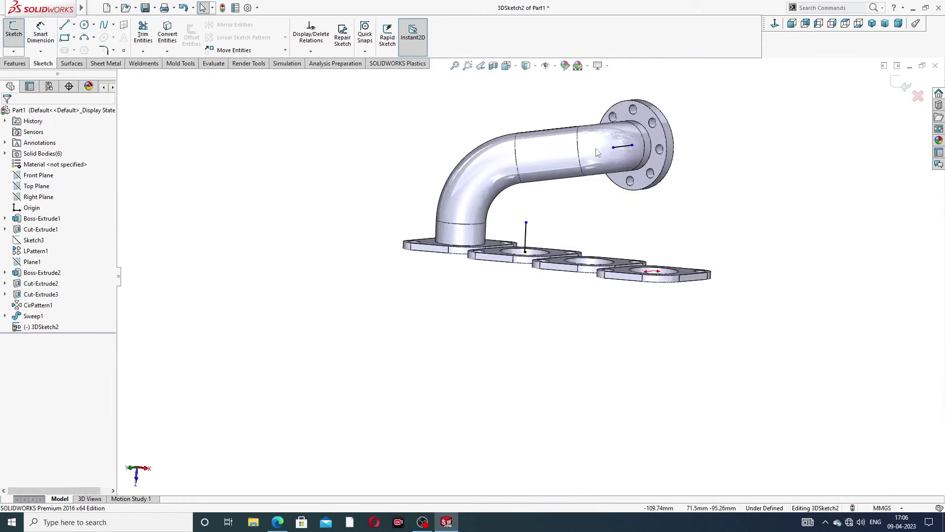
middle_drag(597, 152, 601, 180)
scroll(601, 183, down, 3)
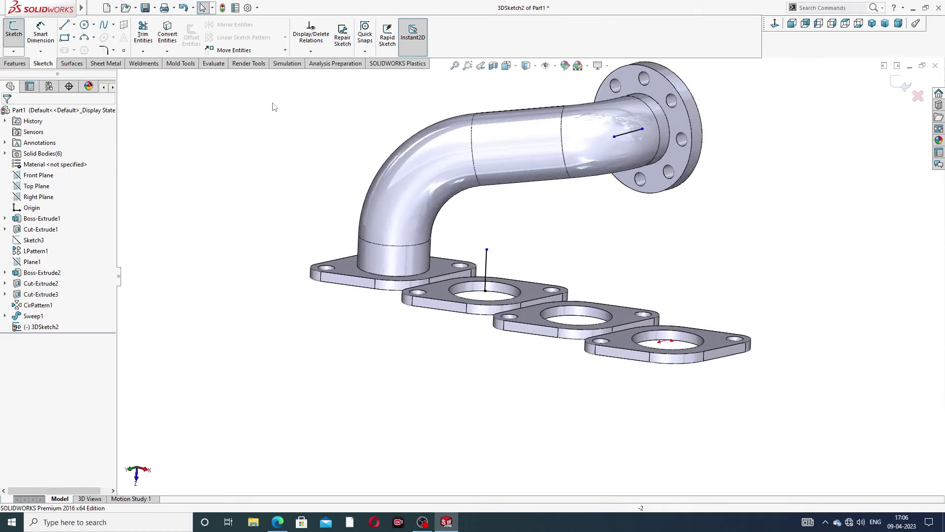
Connect the vertical line's top end to the short pipe line's end with a third line
click(64, 24)
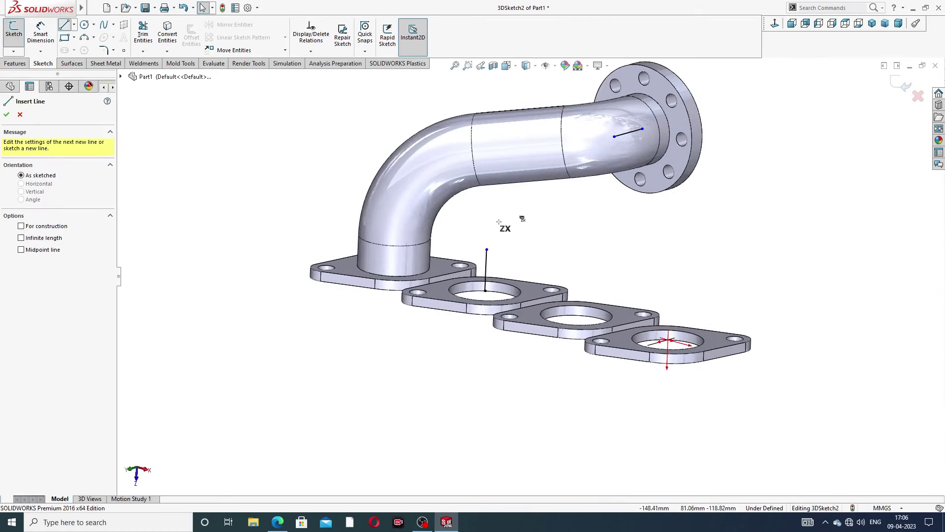
click(487, 249)
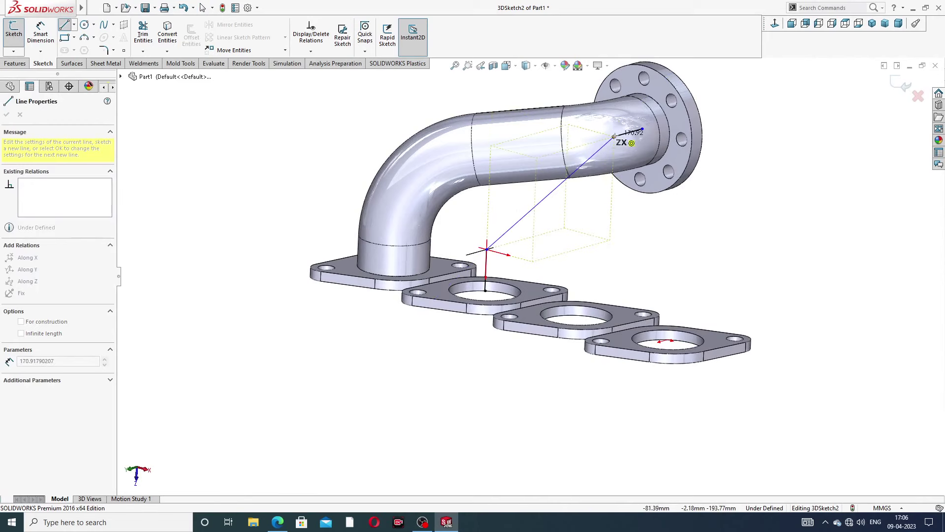
double_click(614, 137)
right_click(760, 120)
click(772, 124)
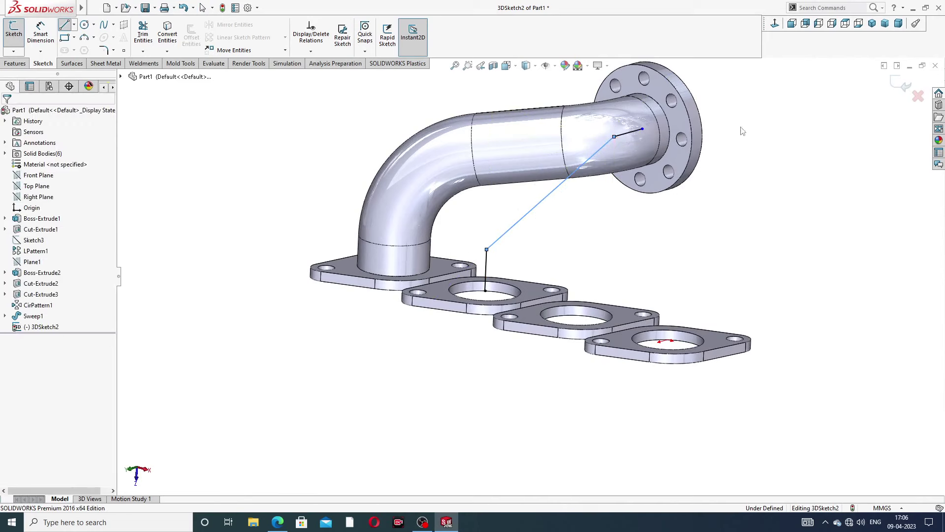
scroll(670, 135, down, 10)
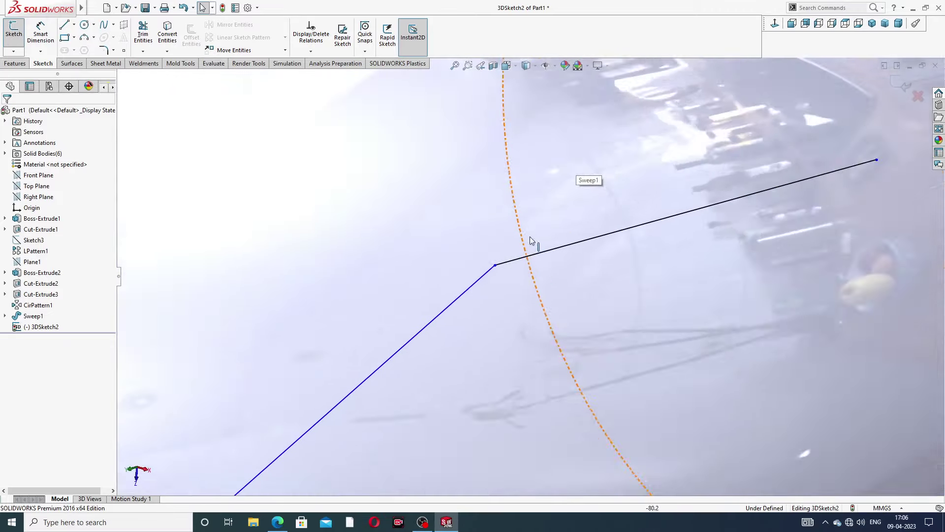
scroll(498, 273, down, 6)
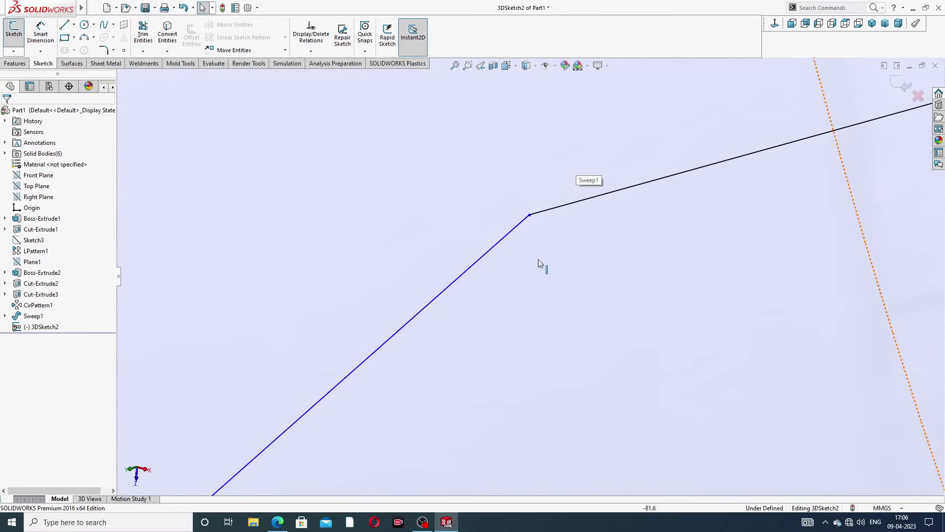
scroll(557, 268, up, 10)
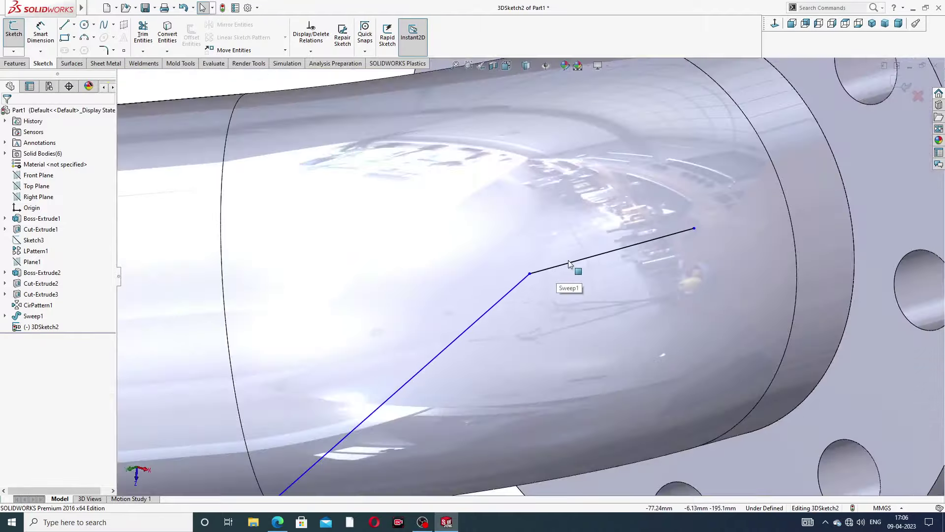
scroll(567, 268, up, 10)
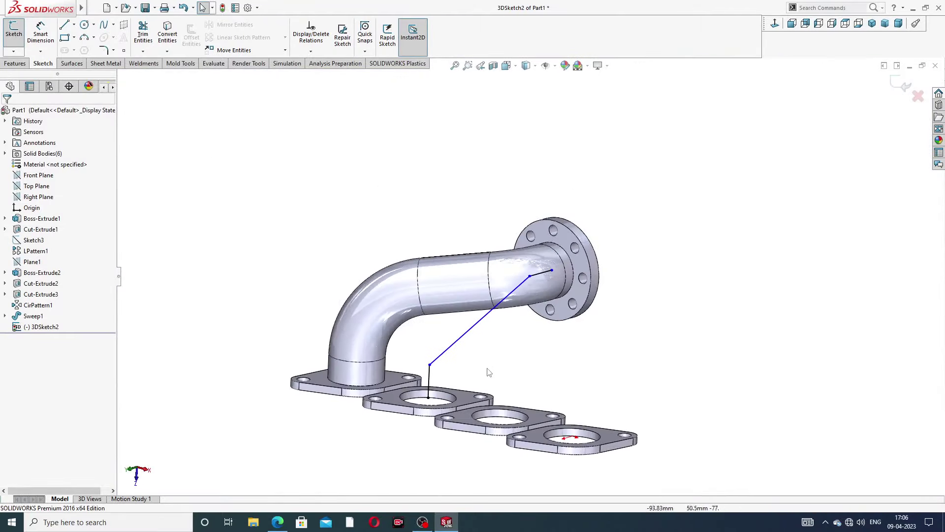
middle_drag(488, 372, 462, 363)
Dimension the vertical path line to 114 mm
click(41, 34)
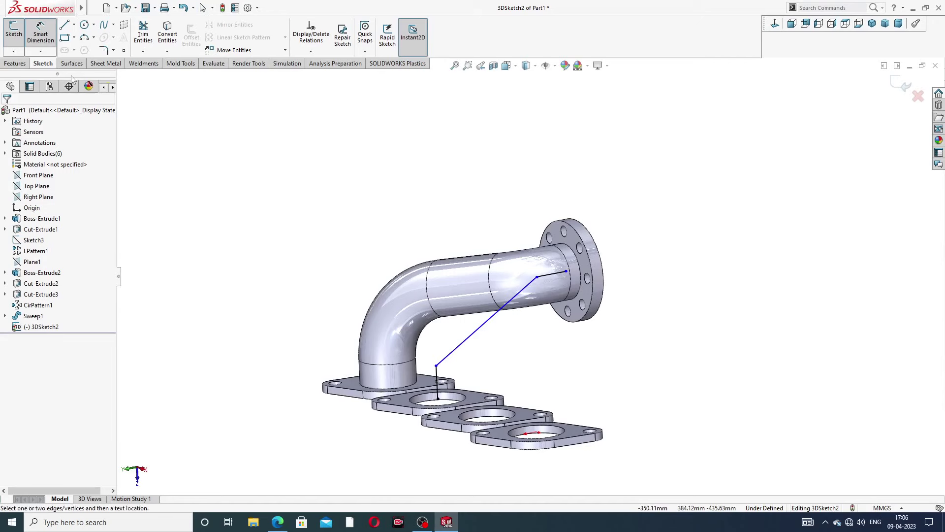
scroll(468, 419, down, 3)
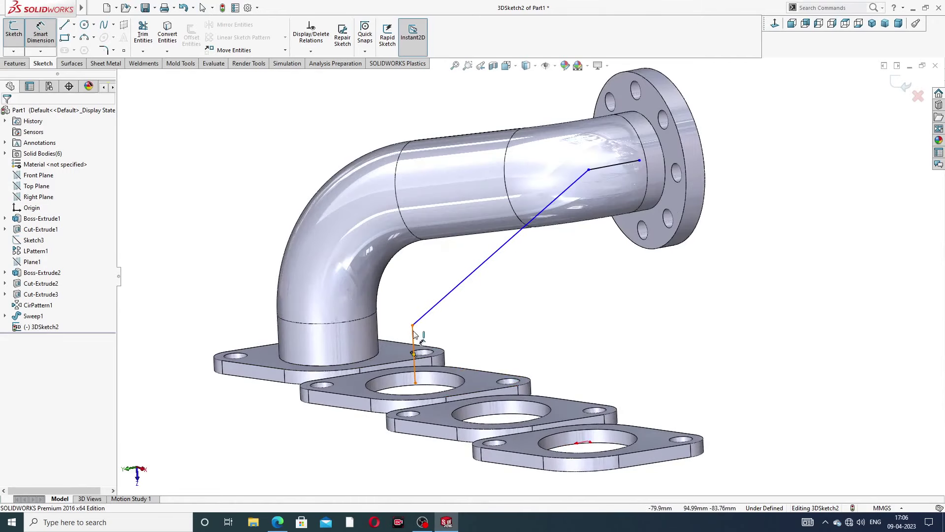
click(413, 338)
click(251, 399)
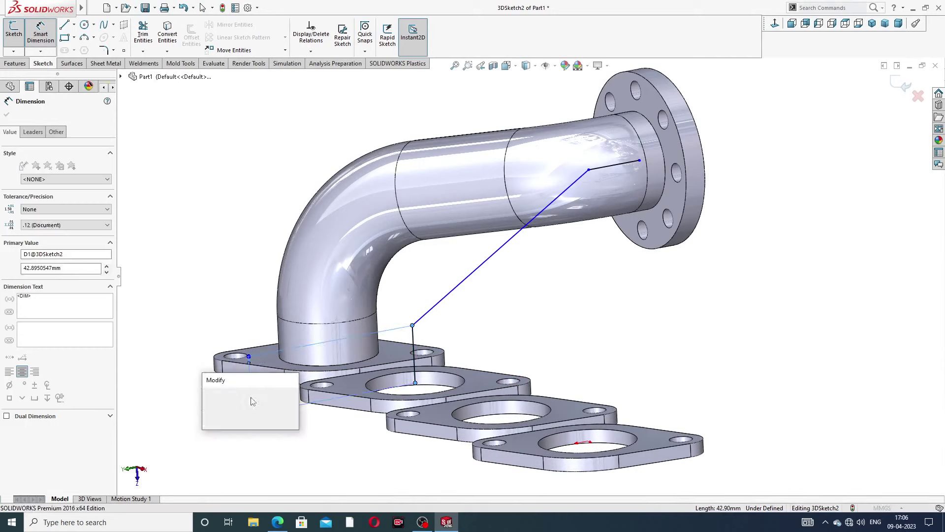
text(114)
key(Return)
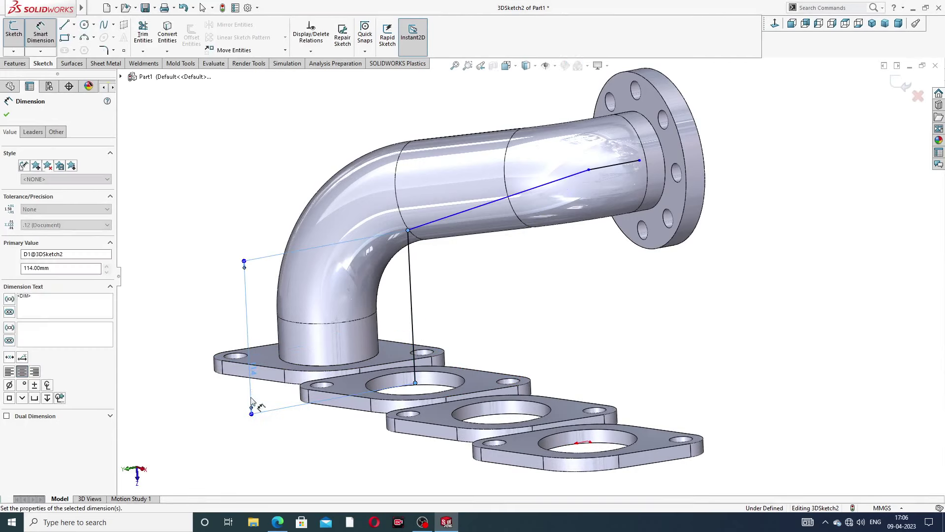
click(517, 327)
scroll(527, 295, up, 2)
scroll(606, 197, up, 3)
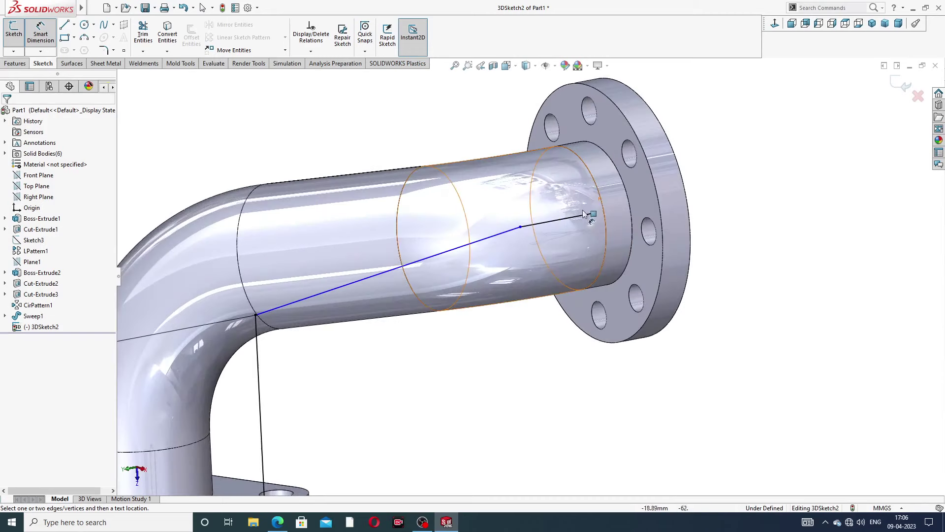
Set the short pipe-end line to 54 mm
click(591, 199)
click(482, 133)
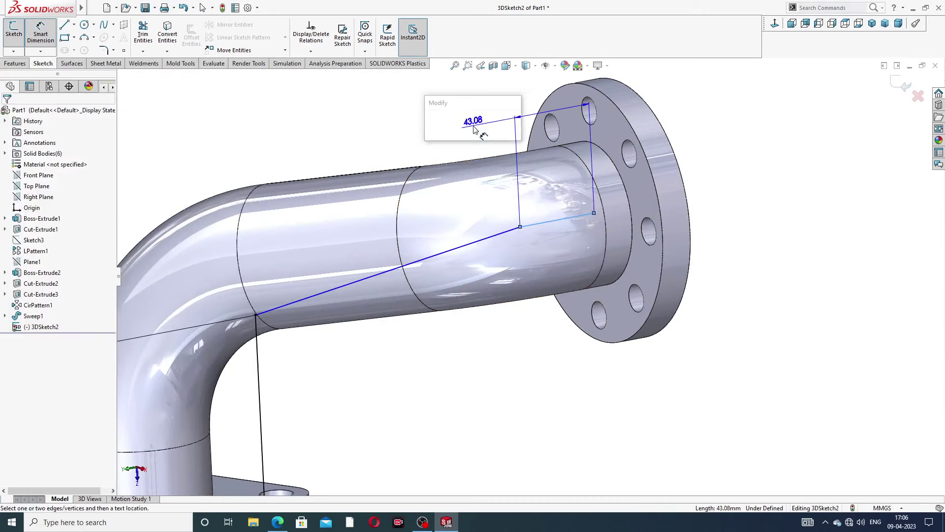
text(54)
key(Return)
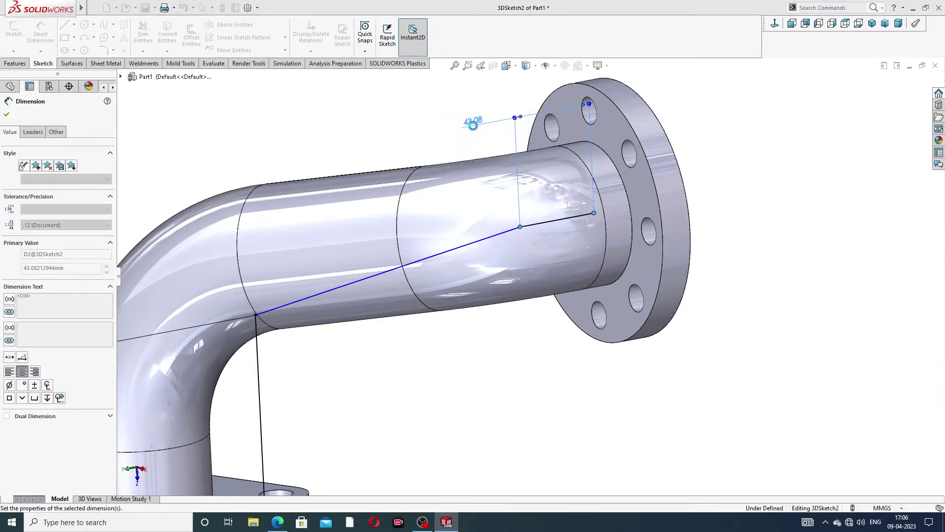
click(723, 152)
scroll(718, 152, up, 2)
scroll(718, 152, up, 2)
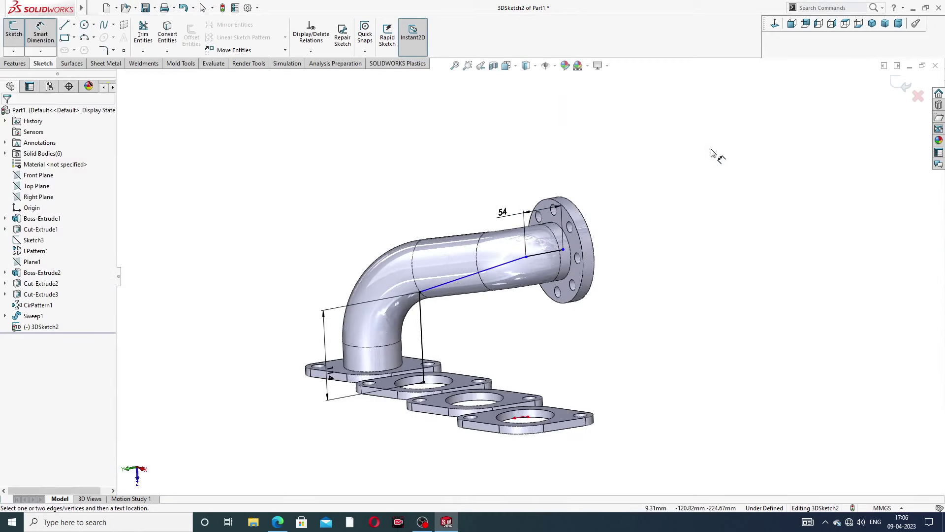
right_click(675, 163)
click(691, 194)
scroll(581, 276, down, 5)
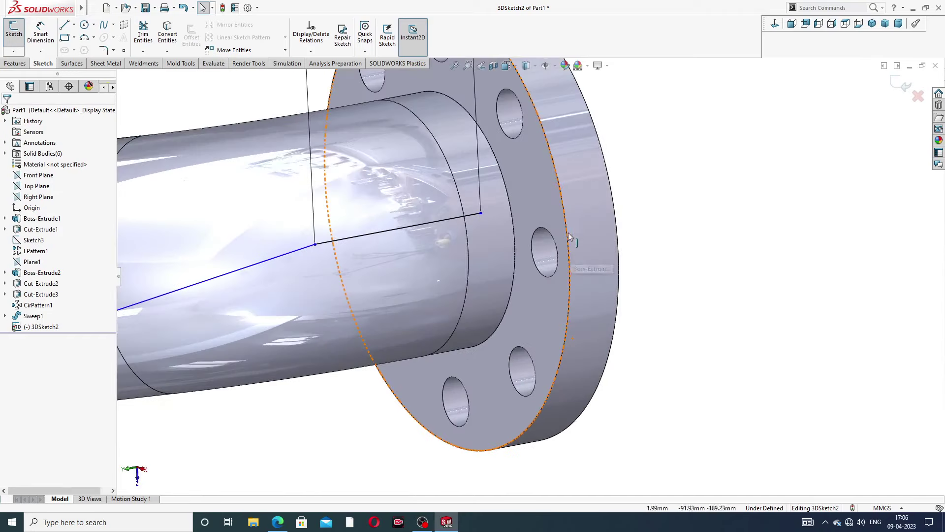
Attach the path endpoint to the flange's circular edge, fully defining 3DSketch2
click(481, 213)
mouse_move(483, 214)
mouse_down()
mouse_move(509, 201)
mouse_move(448, 219)
mouse_move(460, 219)
mouse_up()
key(Escape)
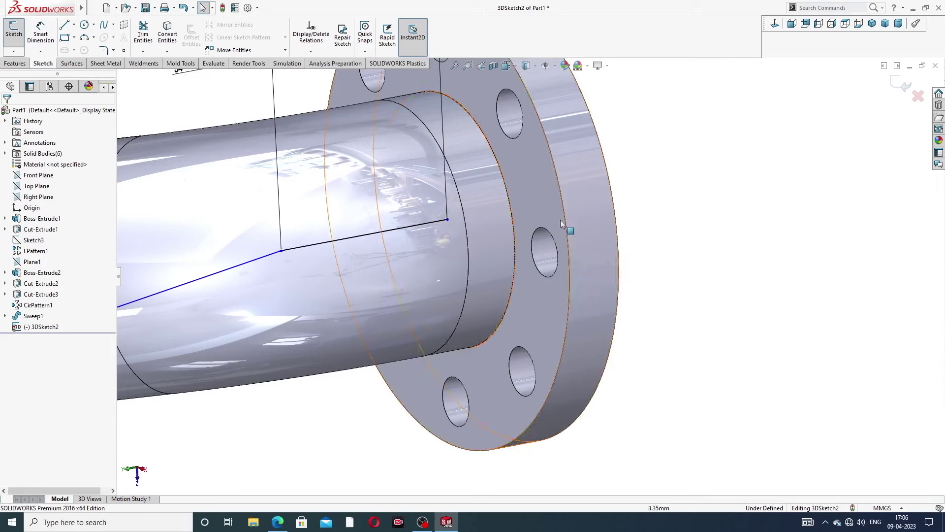
scroll(436, 261, up, 5)
scroll(403, 305, down, 3)
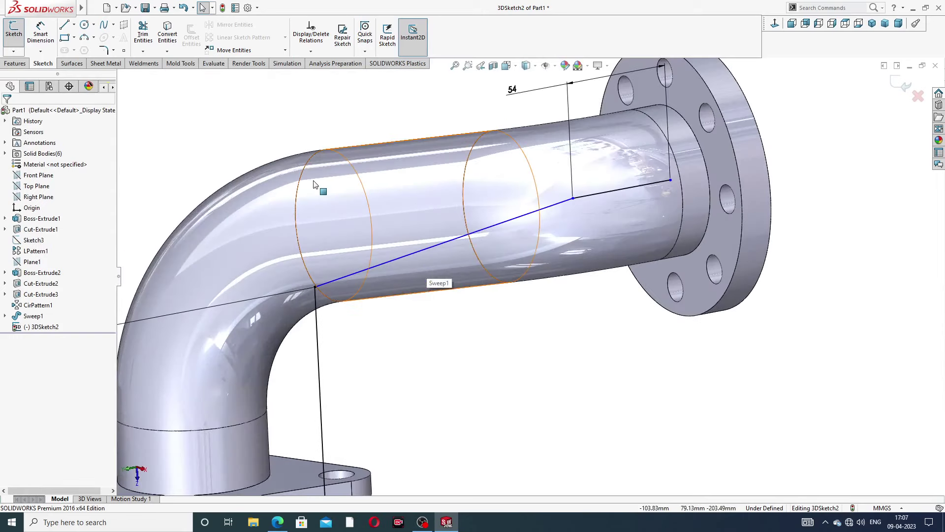
scroll(654, 183, down, 3)
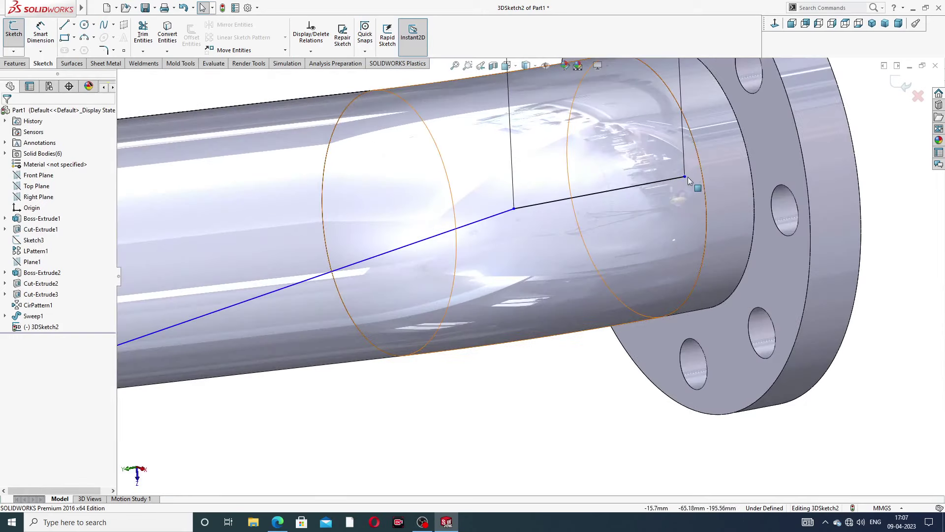
click(684, 176)
mouse_move(684, 176)
mouse_down()
mouse_move(749, 161)
mouse_move(687, 175)
mouse_up()
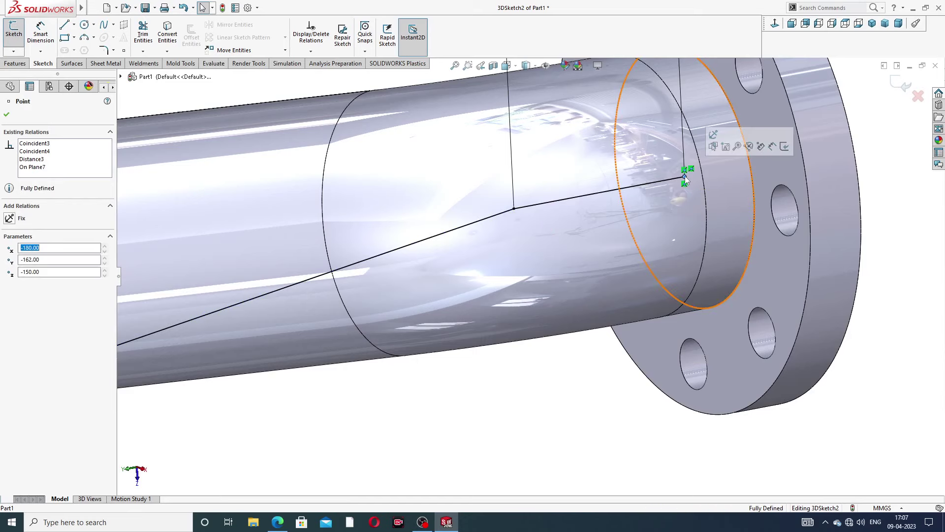
key(Escape)
scroll(545, 248, up, 5)
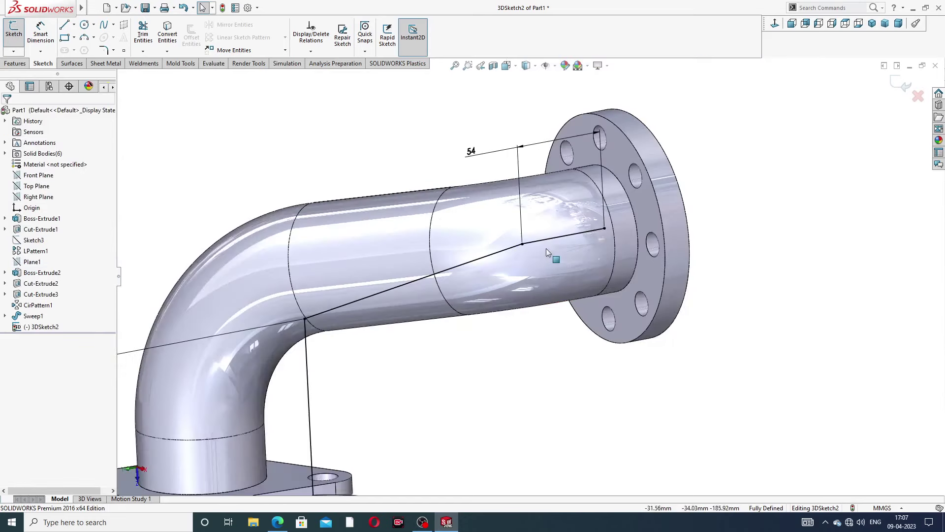
Fillet the lower corner of 3DSketch2 at 98 mm and exit the sketch
click(105, 51)
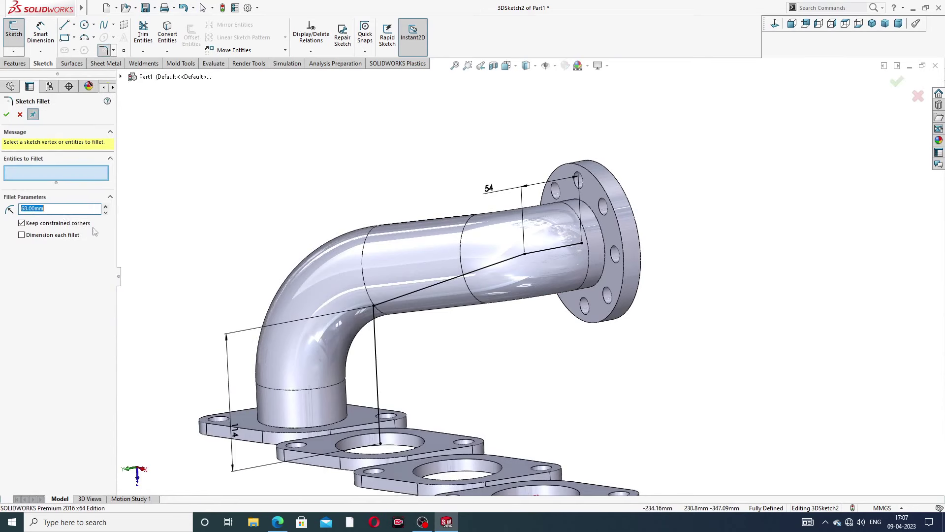
click(526, 254)
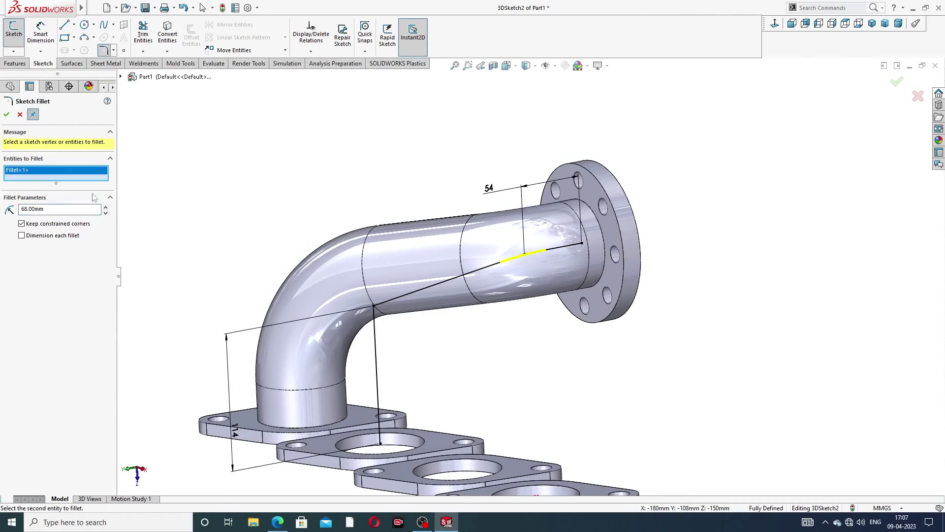
click(6, 115)
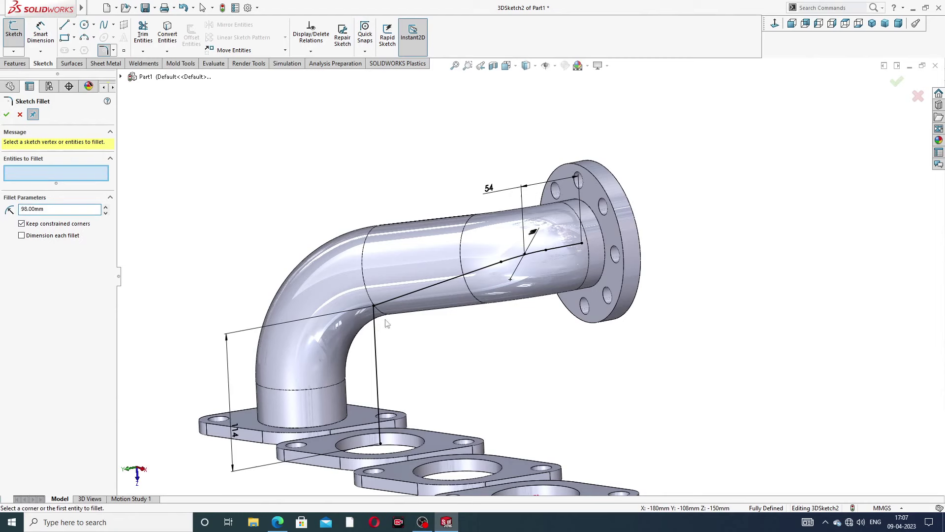
click(7, 114)
scroll(458, 157, up, 2)
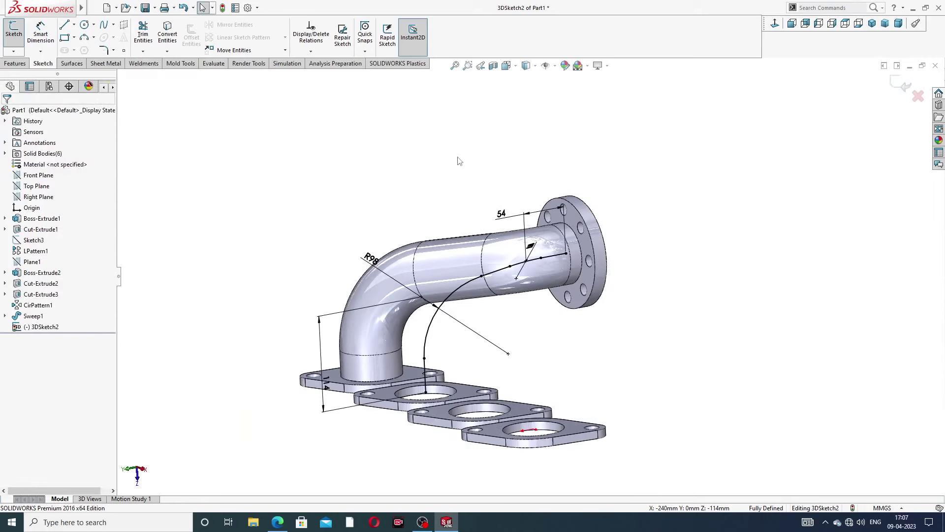
middle_drag(482, 233, 514, 217)
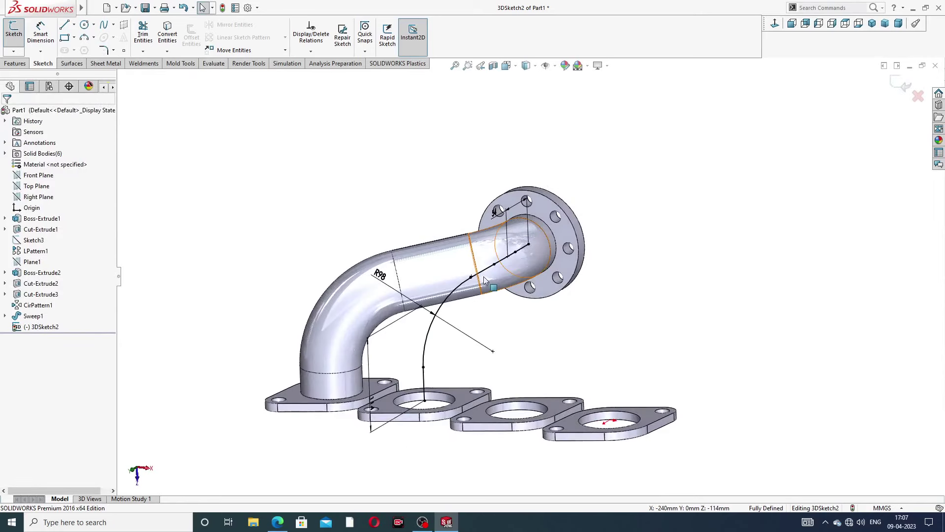
scroll(528, 244, down, 5)
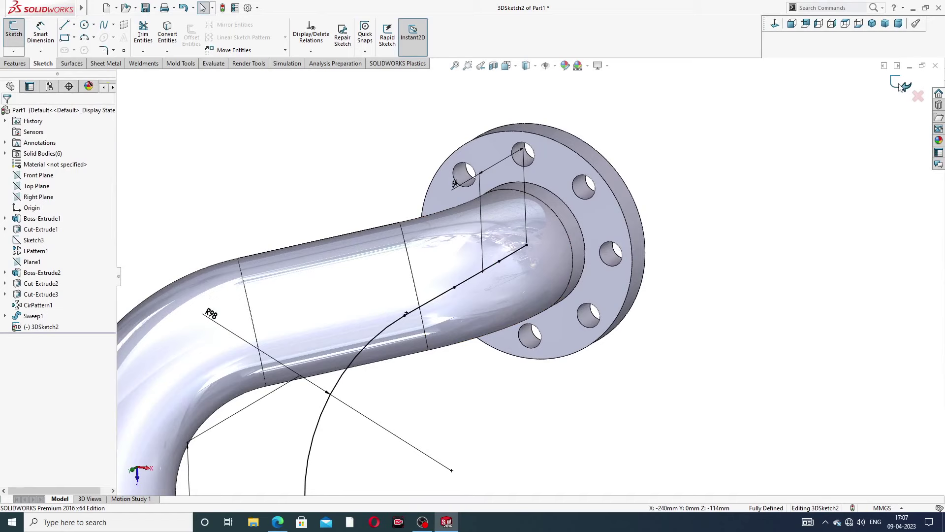
click(900, 86)
Sketch on the outlet flange face and convert the 72 mm bore edge into Sketch8
click(598, 217)
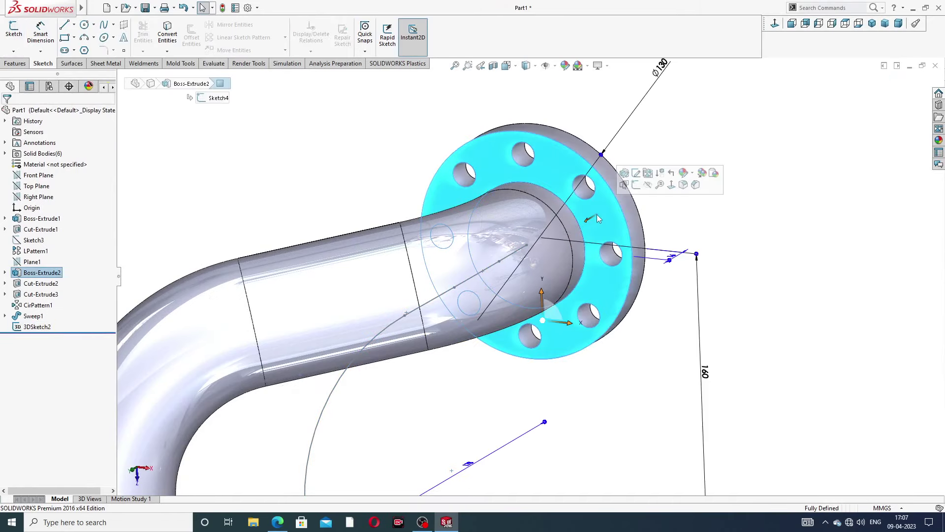
click(636, 184)
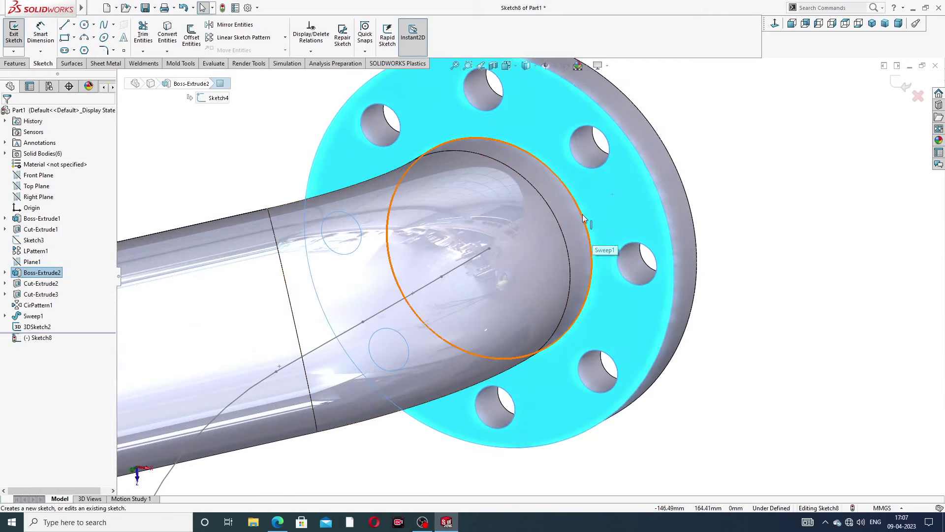
click(584, 217)
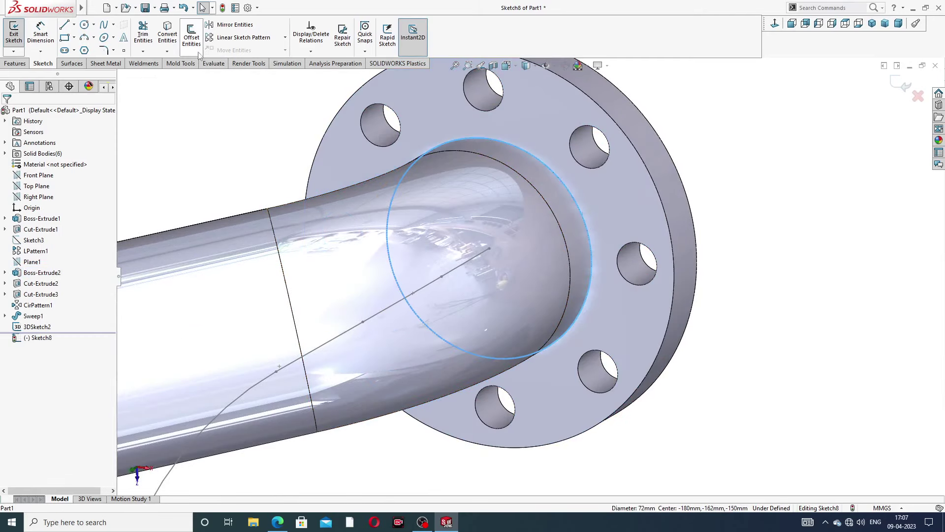
click(172, 42)
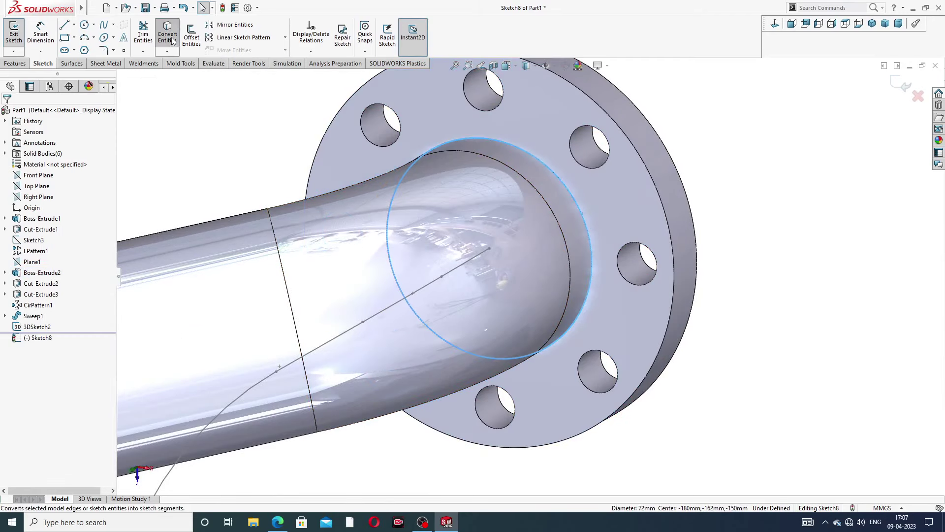
click(901, 84)
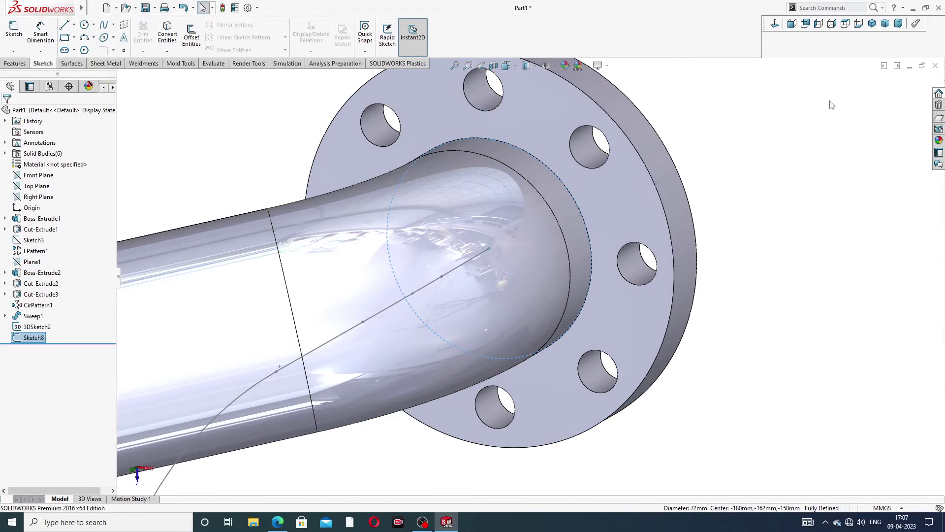
middle_drag(735, 169, 625, 113)
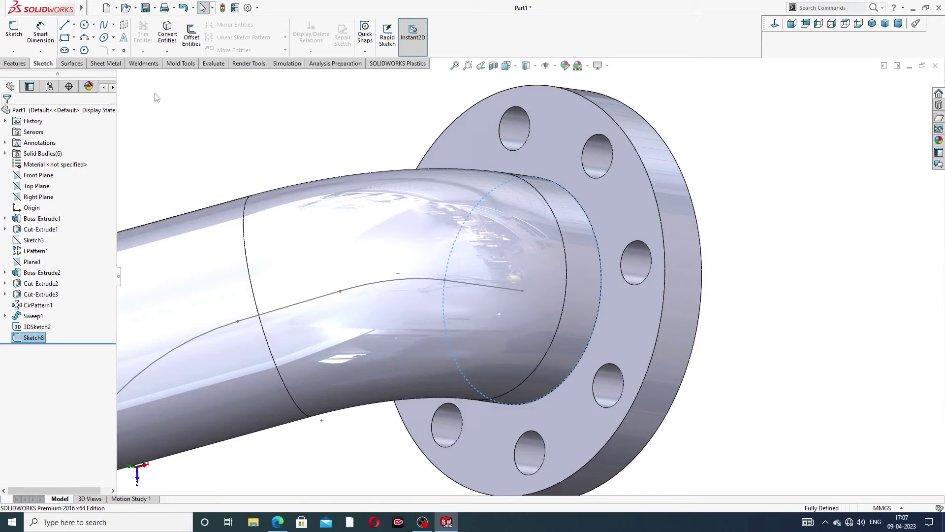
click(15, 64)
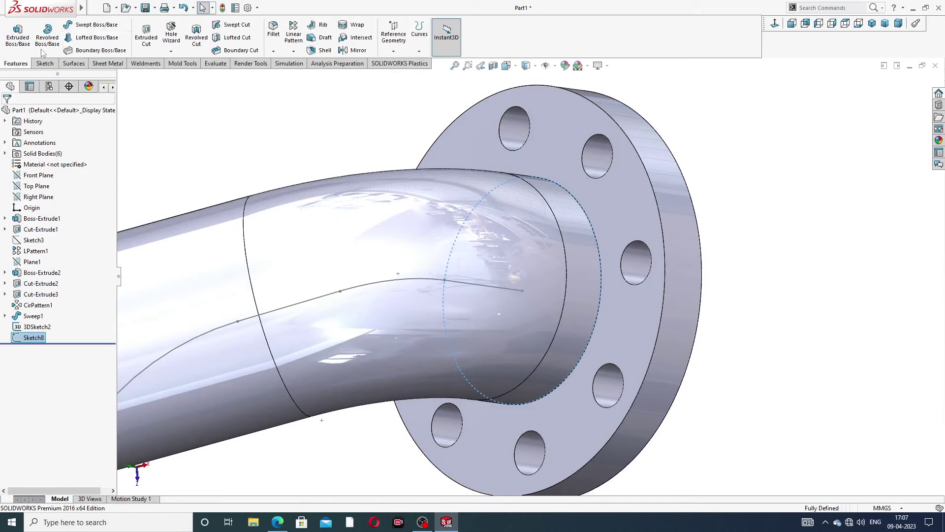
Sweep the 72 mm circle Sketch8 along 3DSketch2 to create Sweep2, the second outlet pipe
click(94, 25)
key(z)
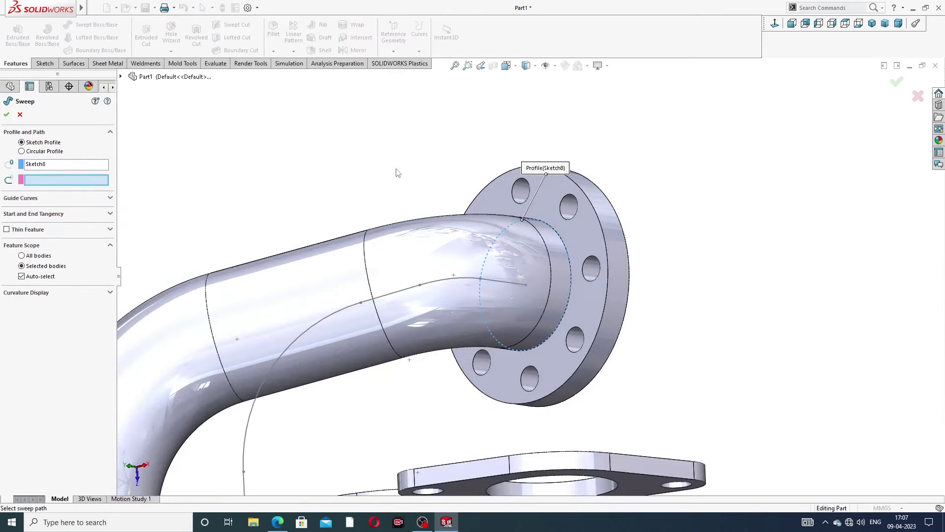
scroll(427, 212, up, 3)
middle_drag(438, 332, 437, 407)
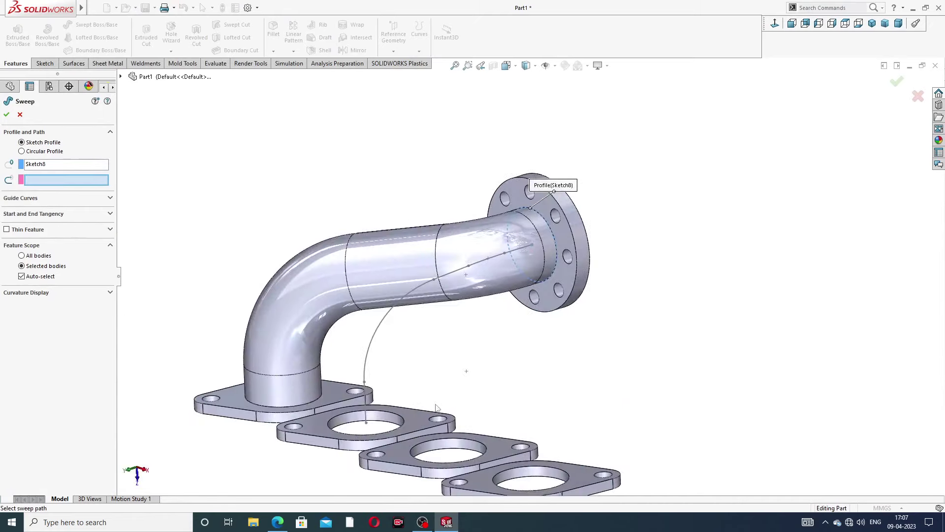
click(387, 320)
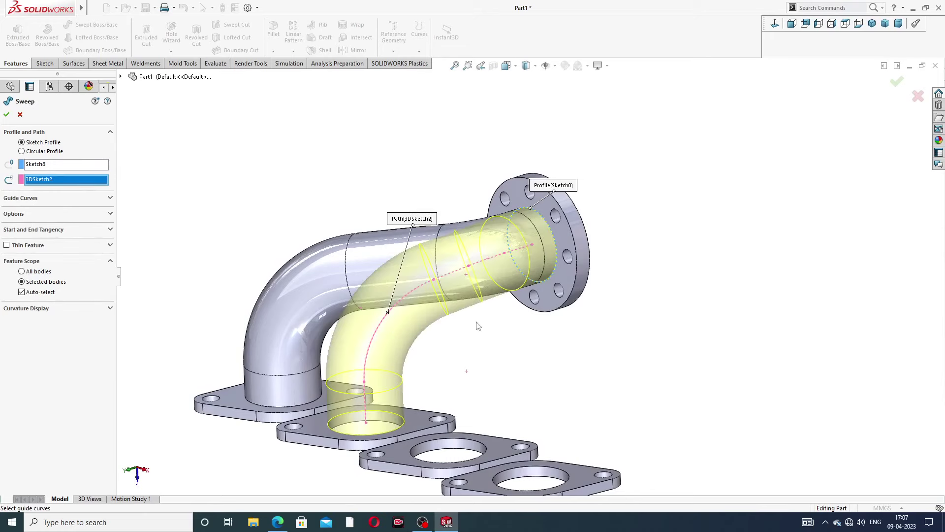
middle_drag(478, 326, 502, 336)
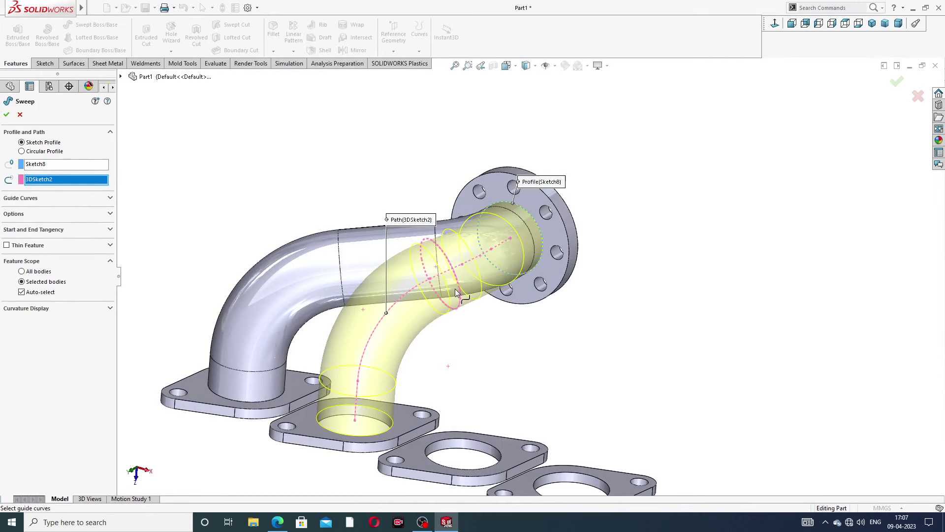
click(7, 115)
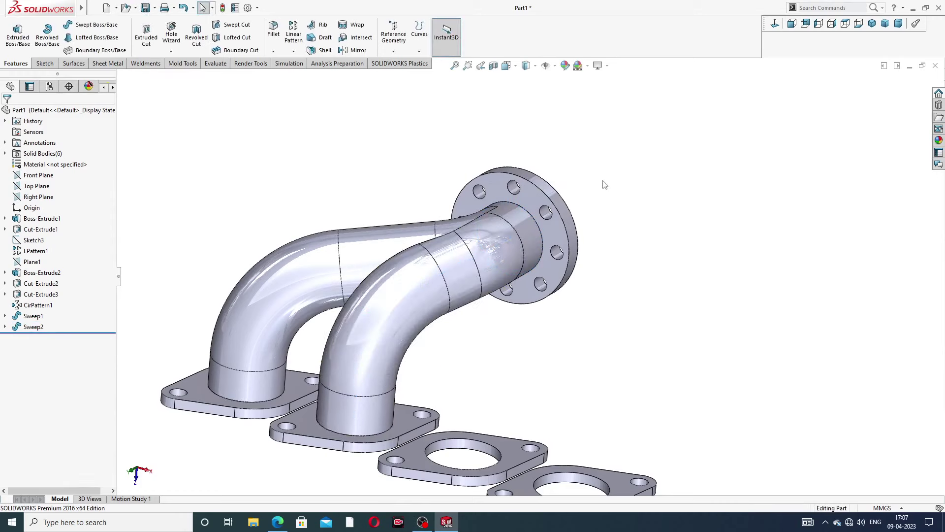
ctrl+middle_drag(487, 343, 521, 257)
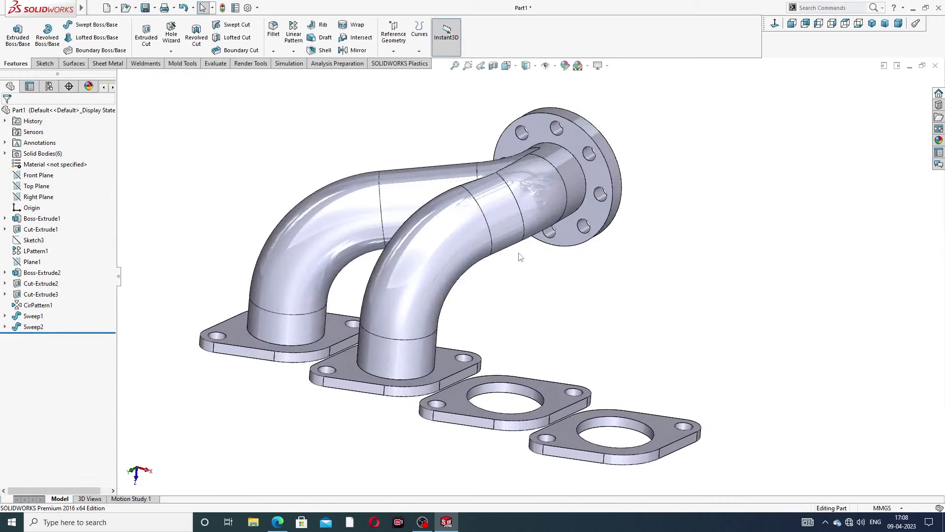
middle_drag(518, 290, 454, 326)
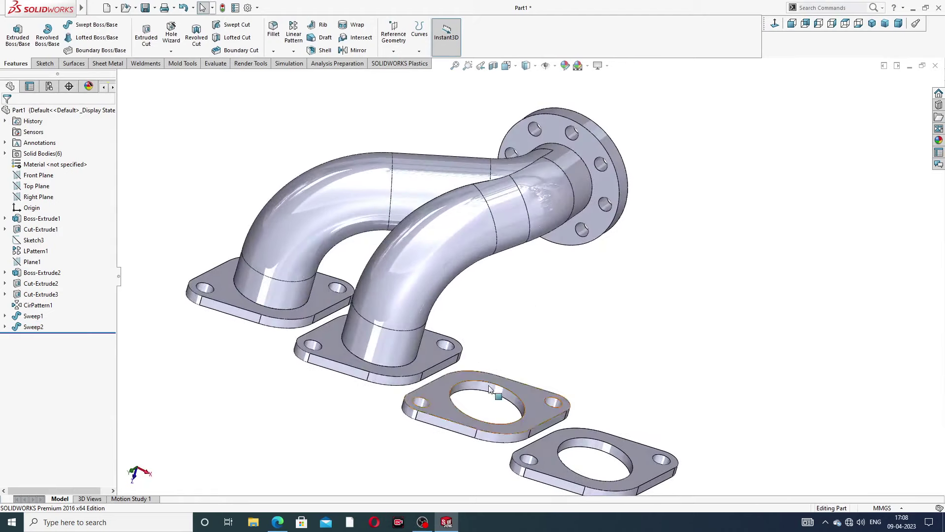
middle_drag(502, 261, 395, 232)
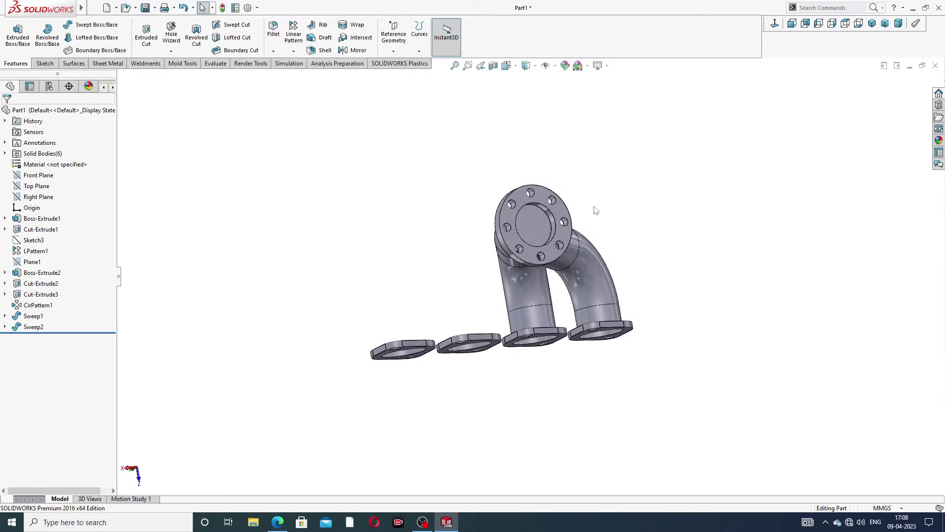
scroll(542, 226, down, 3)
middle_drag(625, 220, 610, 263)
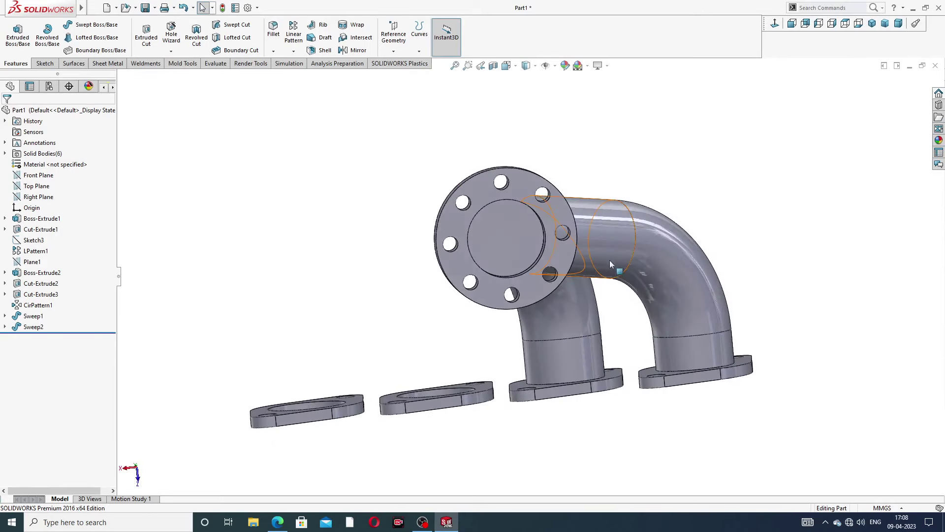
Start a new 3D sketch around the outlet flange
click(45, 63)
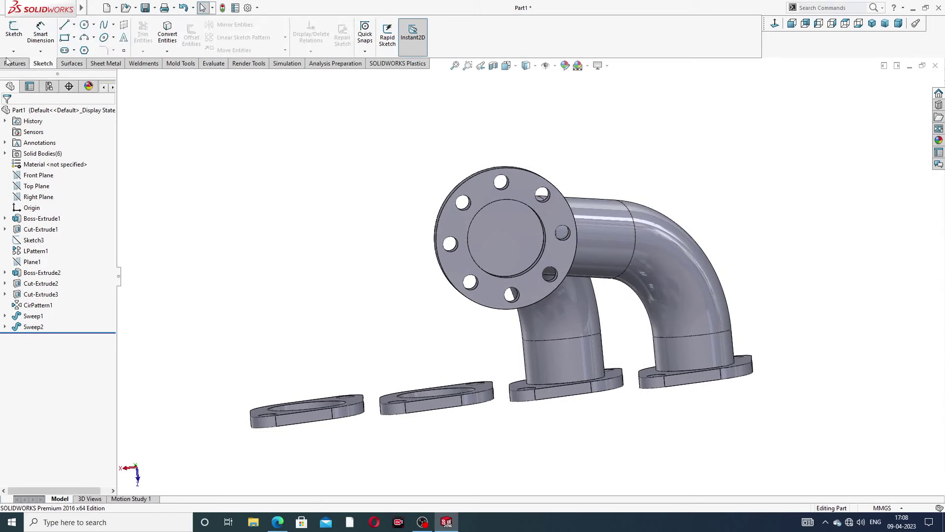
click(14, 51)
click(29, 74)
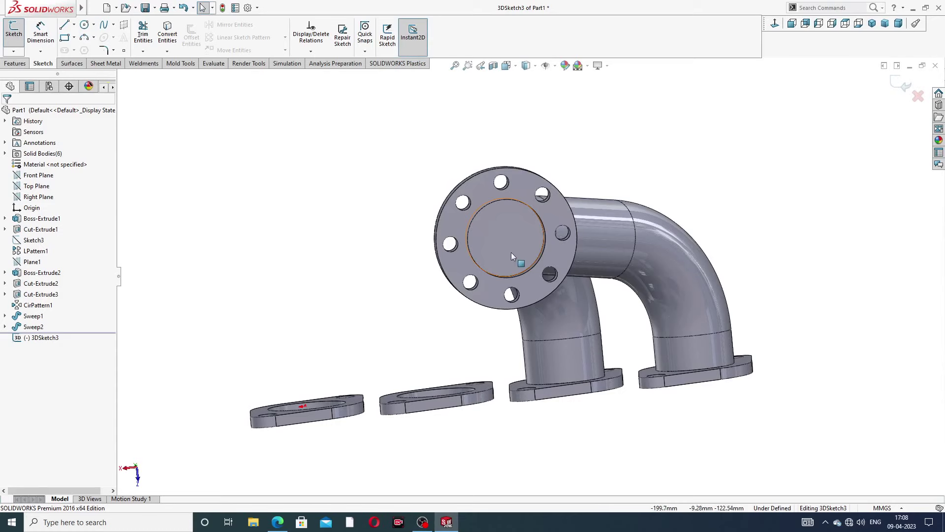
middle_drag(511, 252, 558, 239)
scroll(557, 253, down, 3)
scroll(550, 222, up, 5)
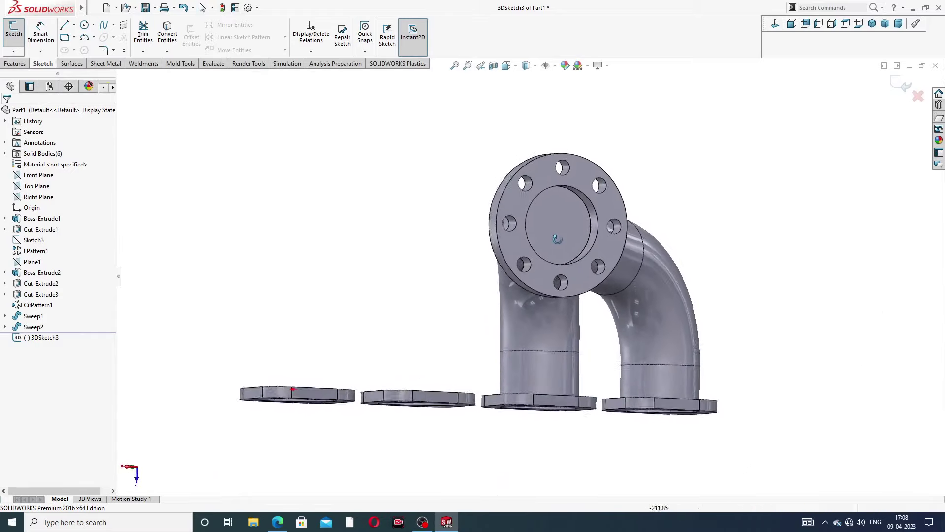
scroll(574, 256, down, 3)
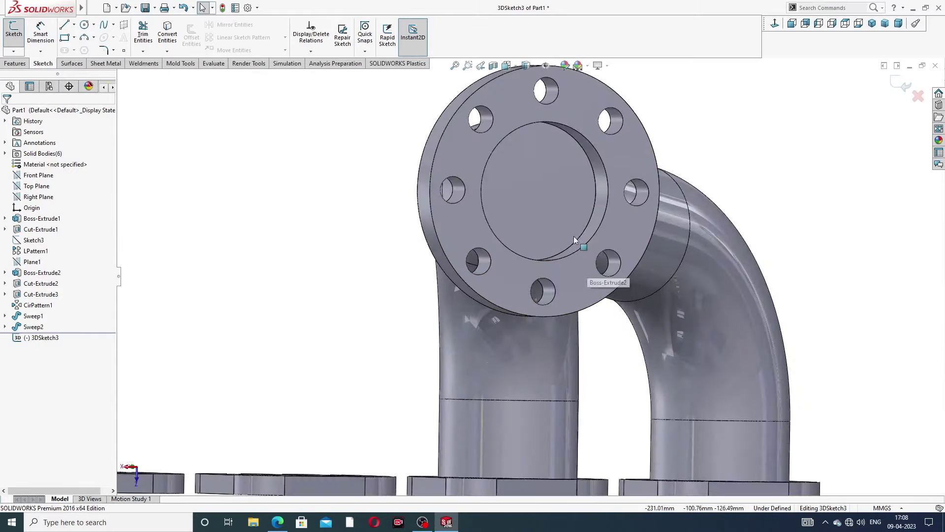
Draw a 117.51 mm construction centerline straight down from the outlet flange centre
click(74, 24)
click(81, 48)
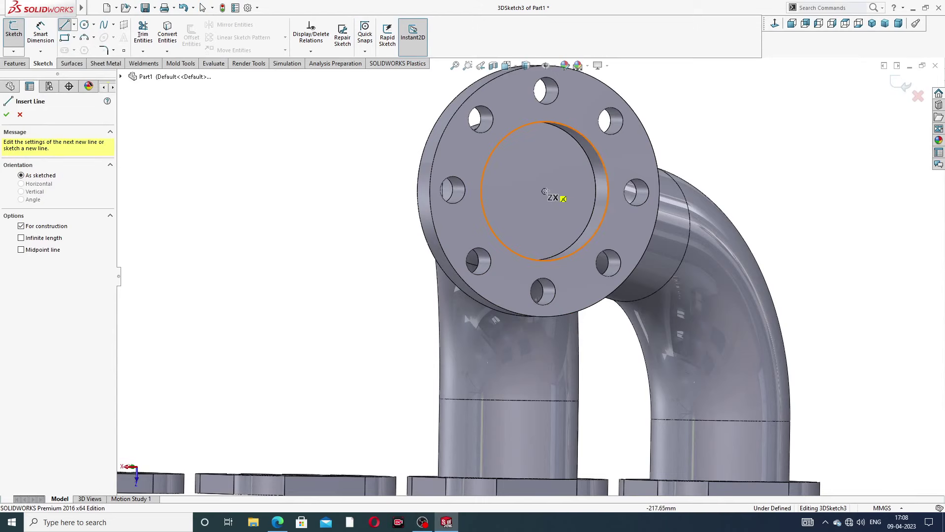
click(545, 191)
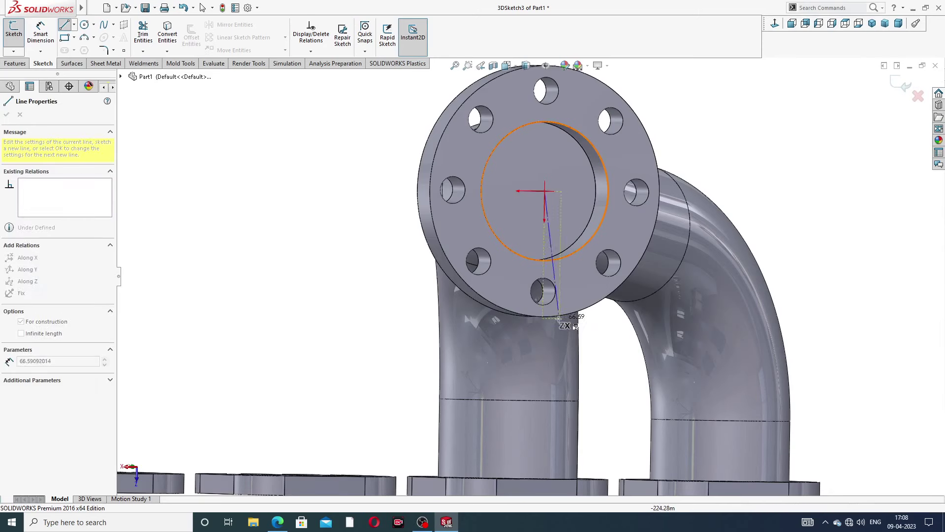
scroll(561, 335, up, 3)
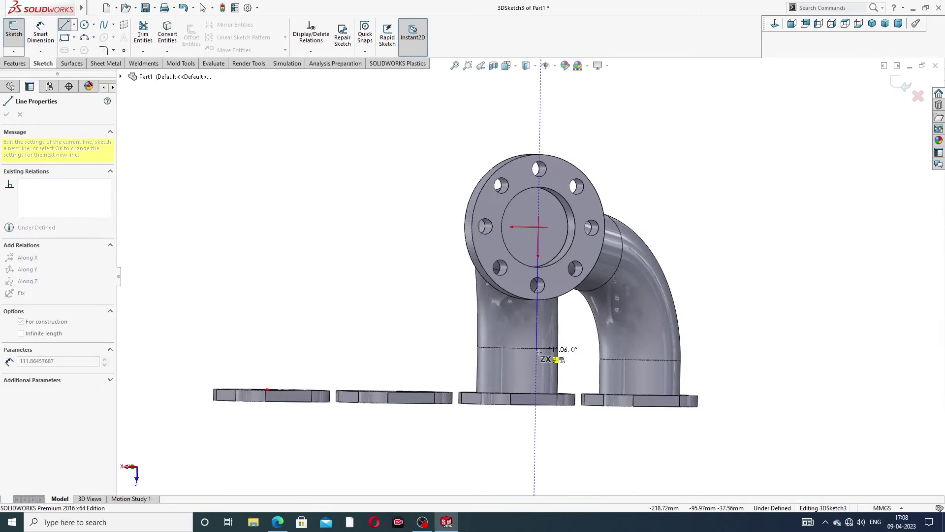
click(539, 350)
middle_drag(538, 351, 587, 350)
click(555, 349)
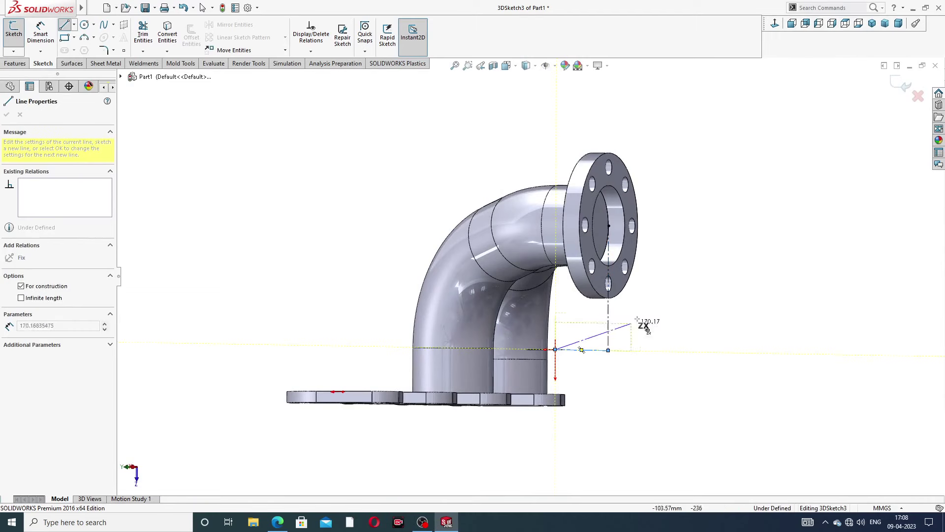
right_click(643, 321)
click(667, 318)
middle_drag(653, 260, 636, 318)
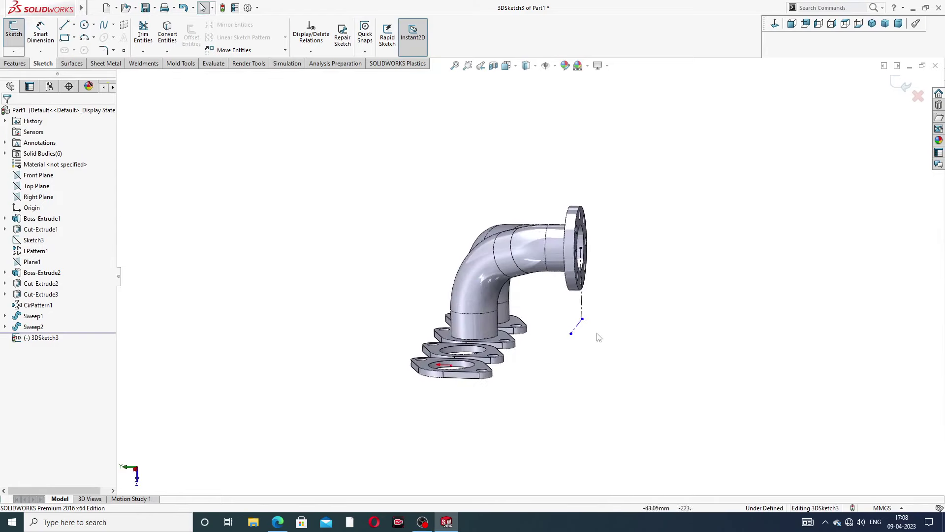
click(580, 328)
click(619, 327)
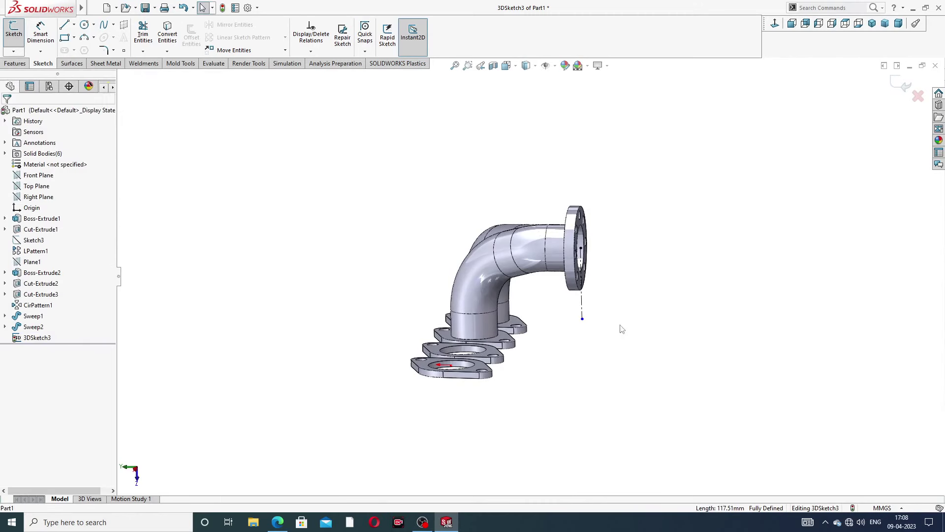
middle_drag(616, 320, 596, 320)
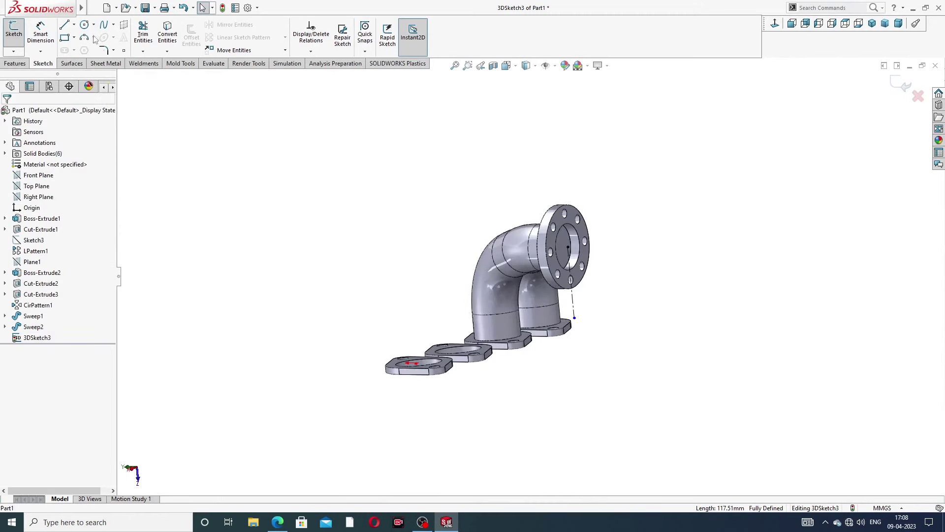
Begin a centerline at the vertical line's lower end, then cancel the accidental arc with Esc
click(74, 24)
click(96, 52)
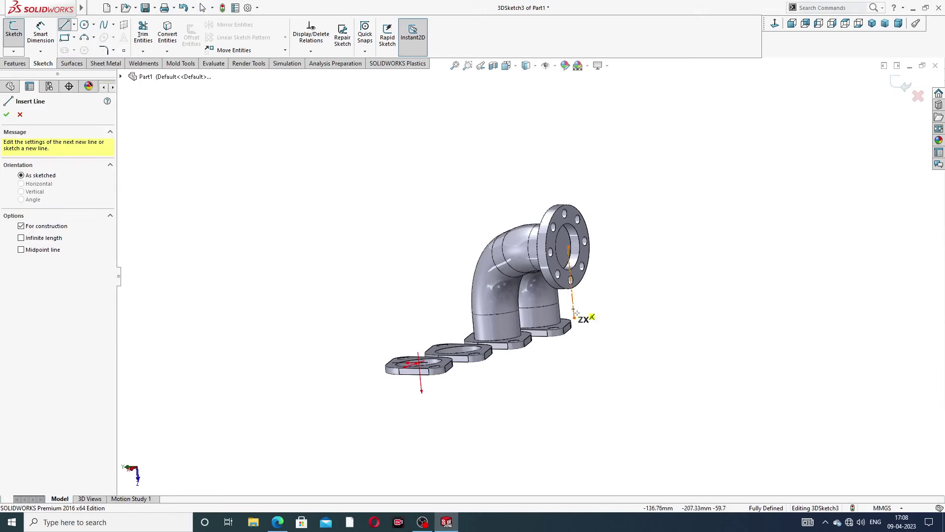
click(574, 318)
mouse_move(586, 324)
middle_down()
mouse_move(610, 327)
mouse_move(585, 327)
middle_up()
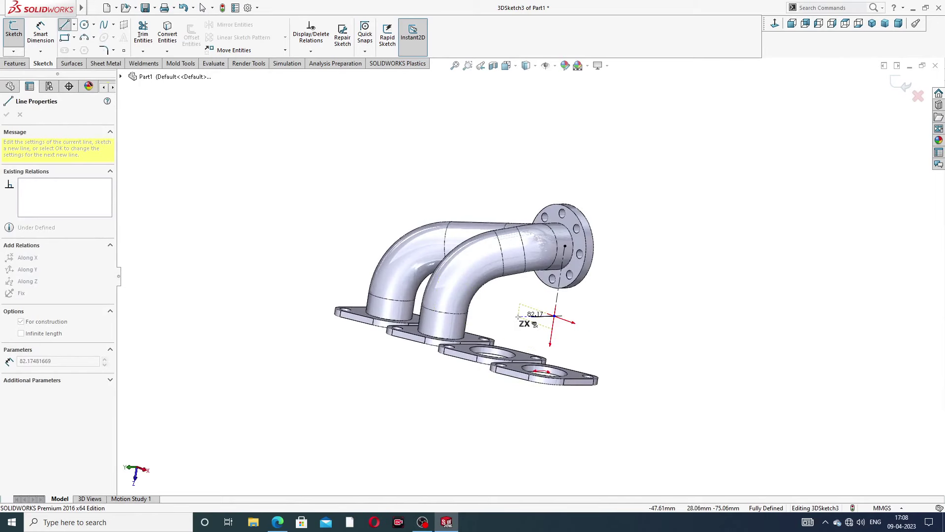
key(a)
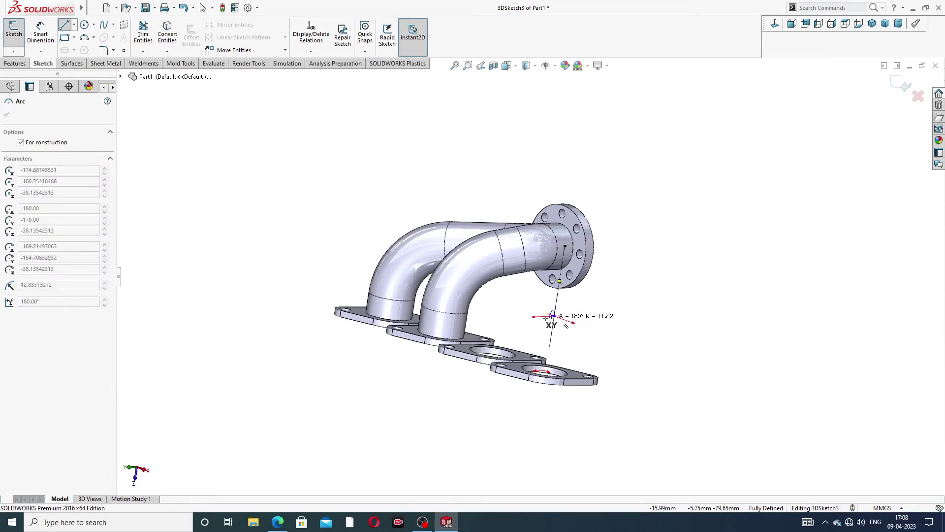
scroll(515, 321, down, 8)
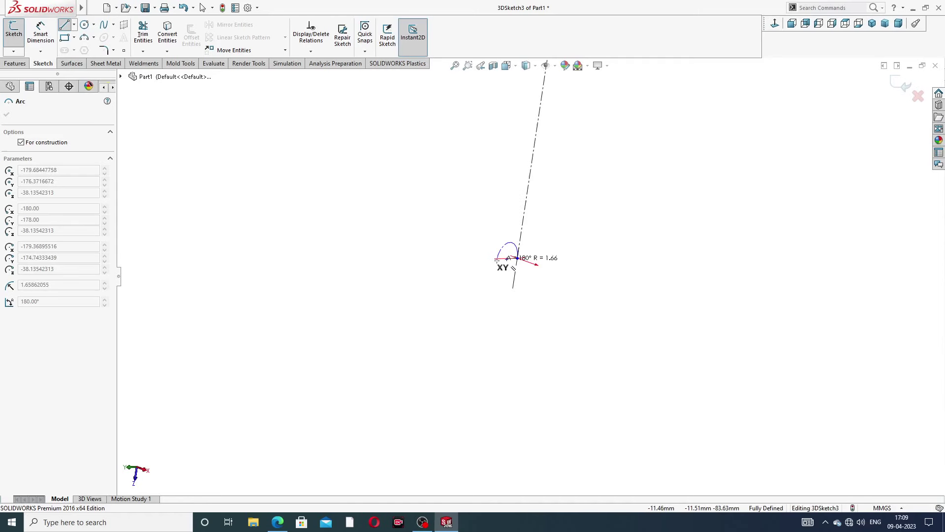
key(Escape)
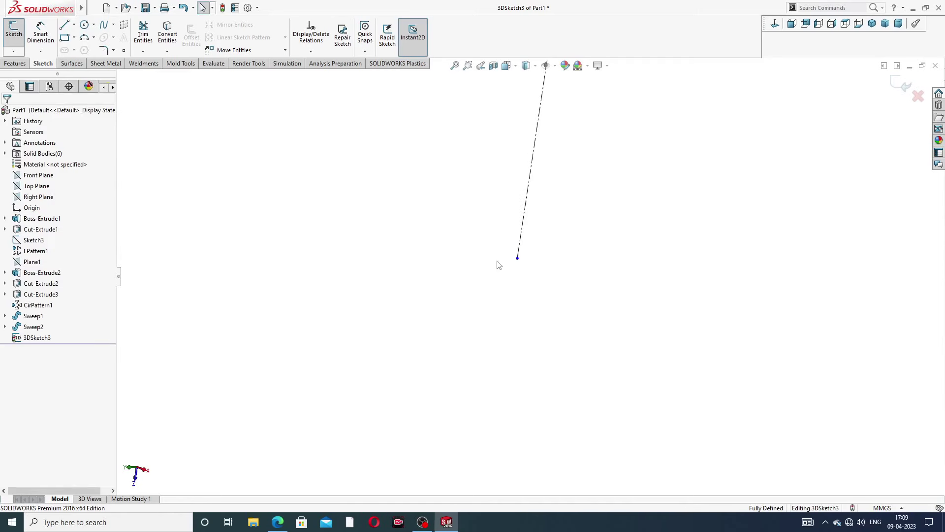
Draw a 37.3 mm horizontal centerline from the bottom of the vertical one
click(74, 25)
click(88, 49)
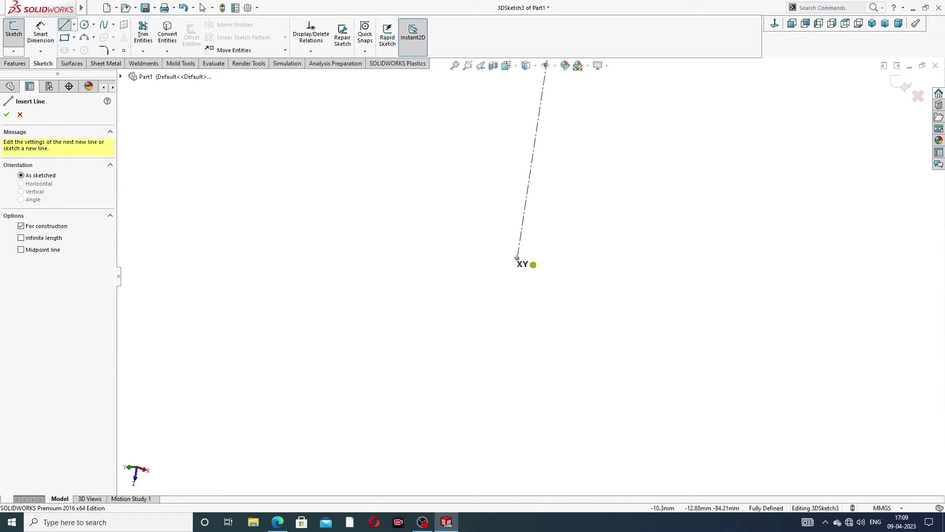
click(516, 258)
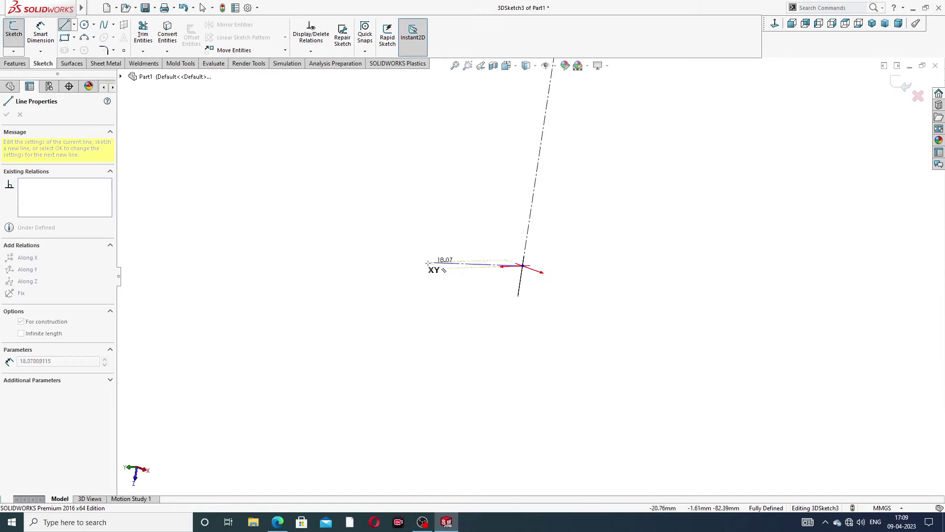
middle_drag(455, 271, 430, 278)
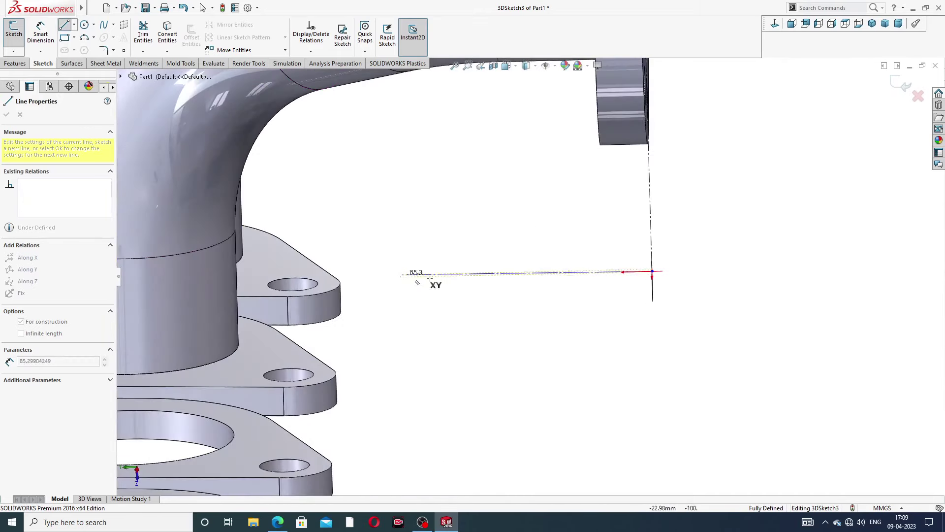
click(542, 273)
right_click(718, 165)
click(734, 203)
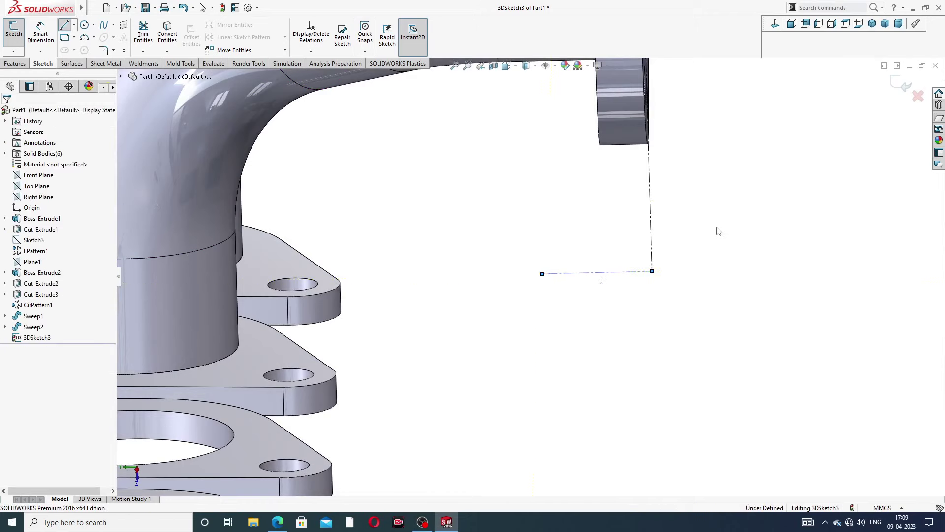
Exit 3DSketch3, leaving it under defined
scroll(712, 234, up, 2)
middle_drag(650, 250, 649, 228)
scroll(596, 230, up, 2)
scroll(596, 230, down, 2)
scroll(649, 228, up, 3)
middle_drag(797, 196, 723, 206)
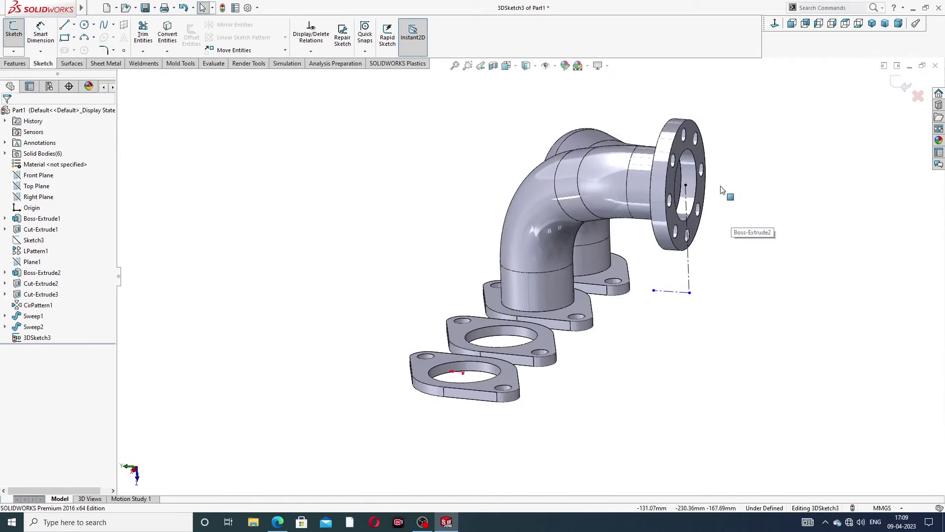
click(905, 85)
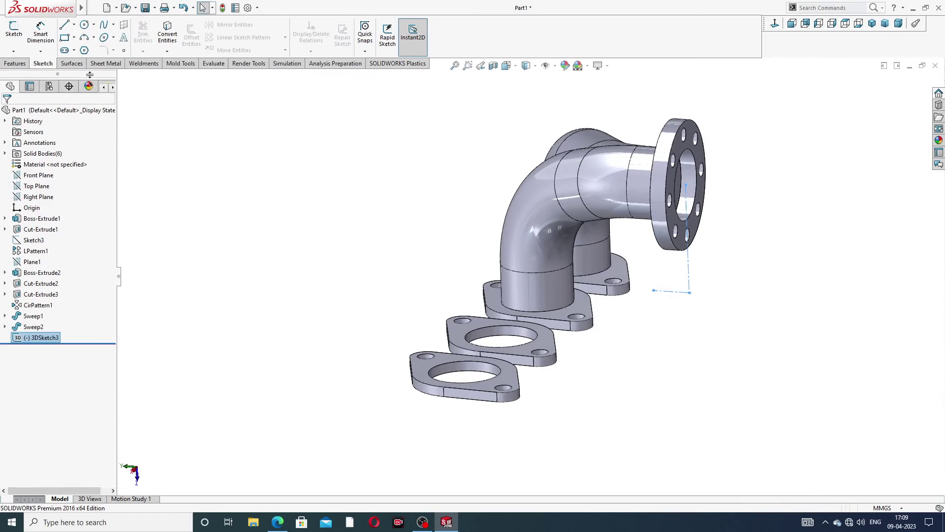
Add reference plane Plane2 using the vertical and horizontal 3DSketch3 centerlines as references
click(15, 64)
click(394, 51)
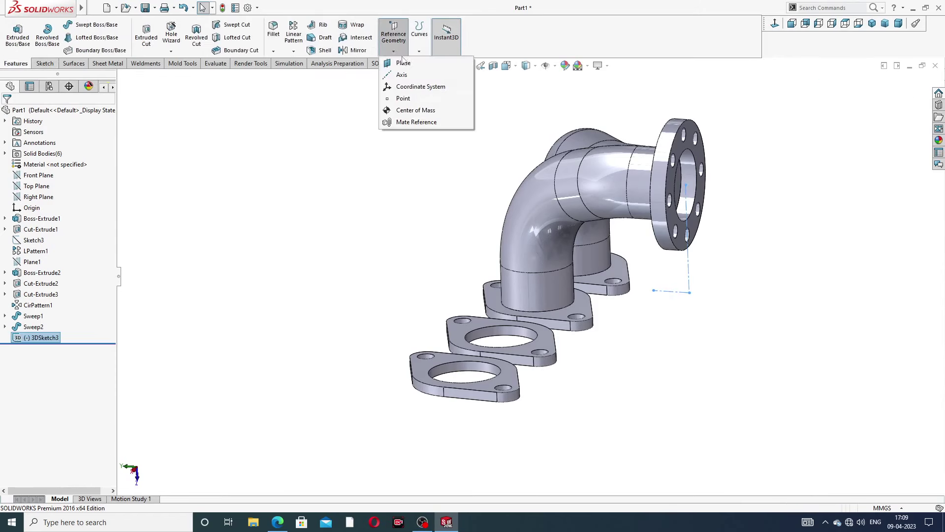
click(401, 61)
scroll(690, 233, down, 3)
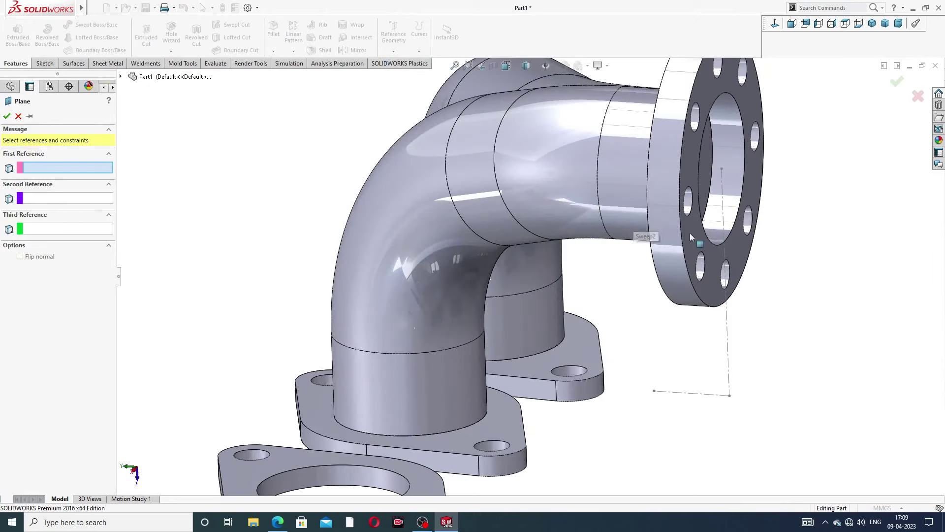
click(728, 315)
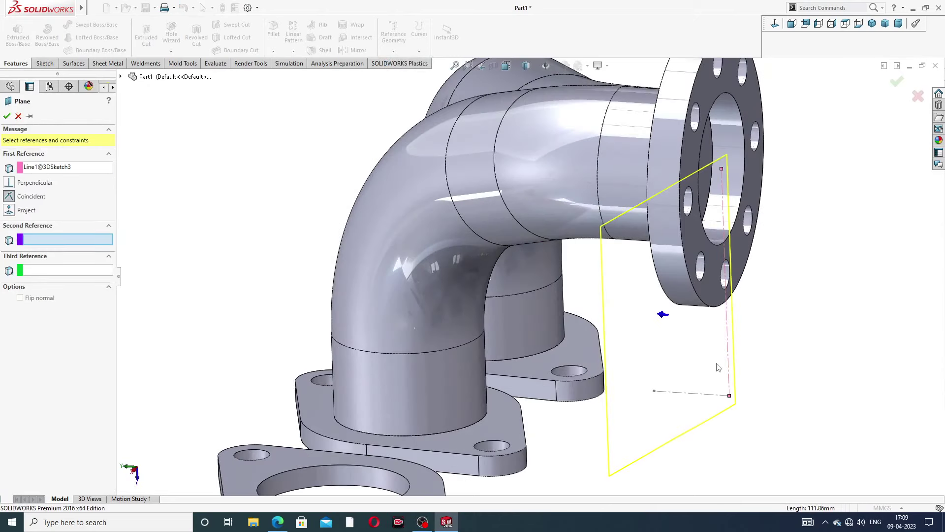
click(693, 394)
click(897, 83)
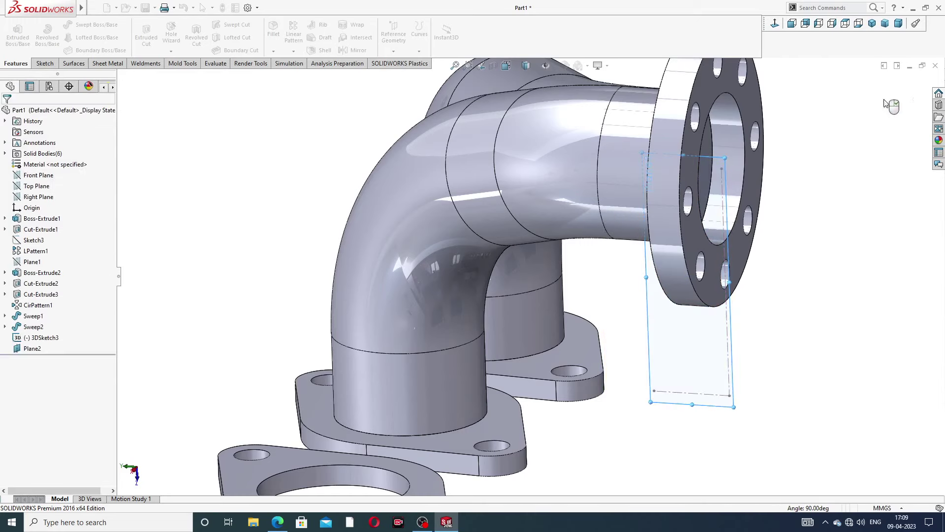
scroll(827, 191, up, 3)
middle_drag(736, 233, 775, 208)
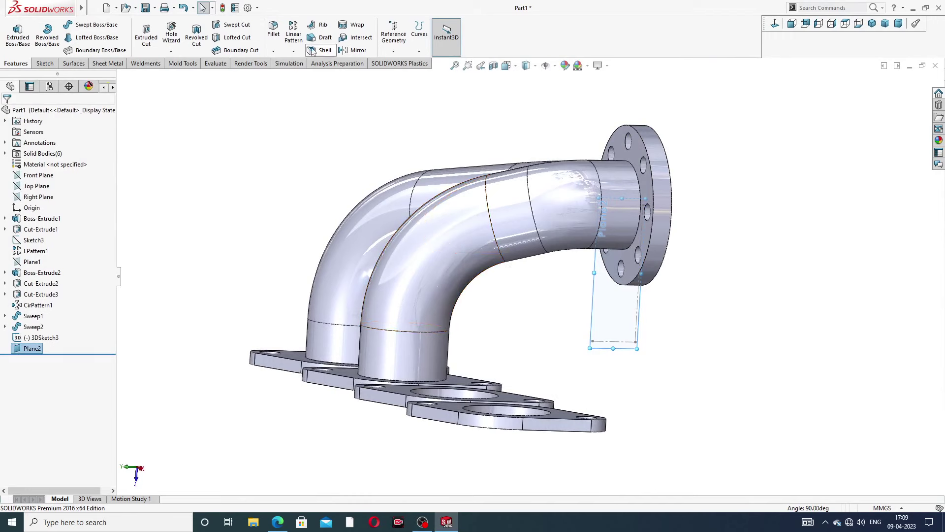
Mirror Sweep1 and Sweep2 across Plane2 to create the other two pipes
click(353, 51)
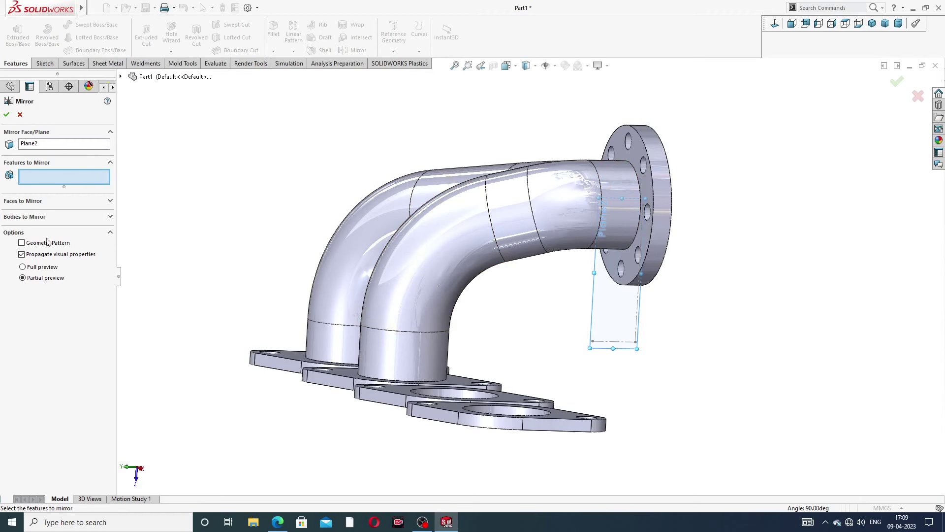
click(121, 77)
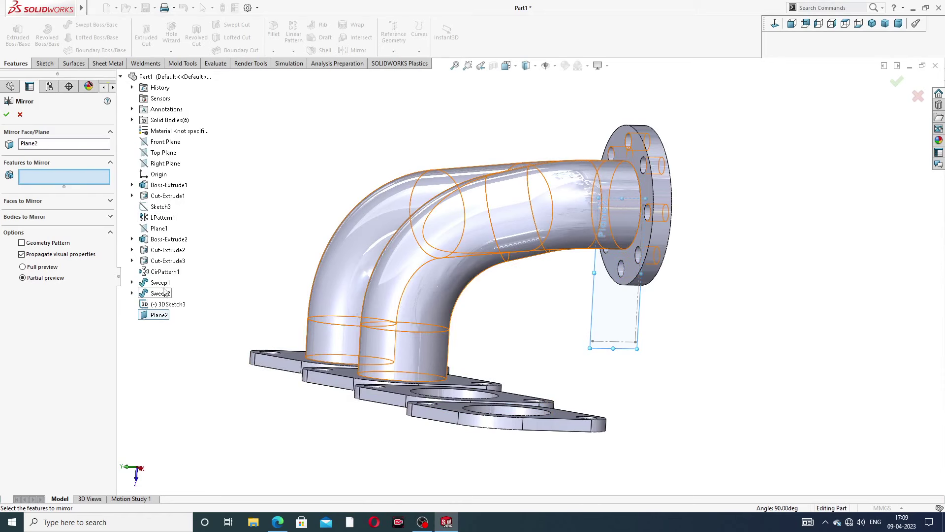
click(161, 283)
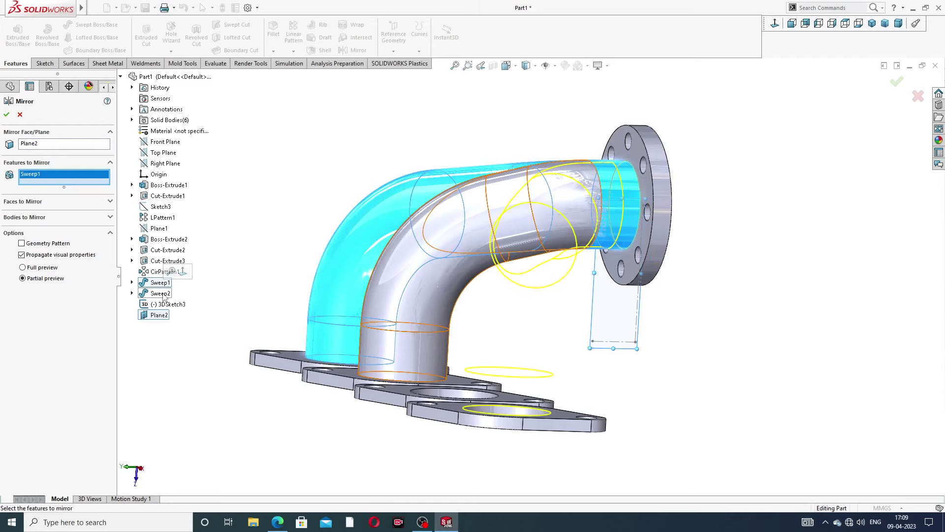
click(161, 294)
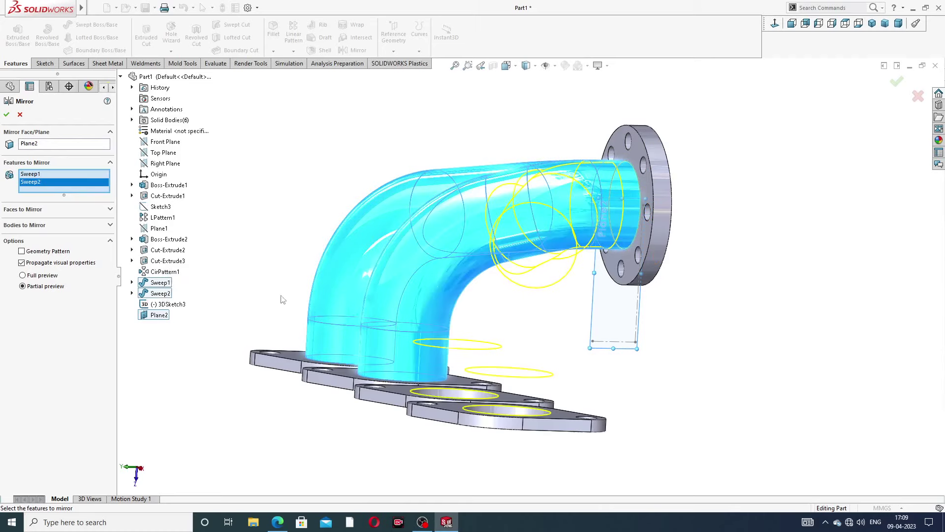
middle_drag(282, 299, 440, 346)
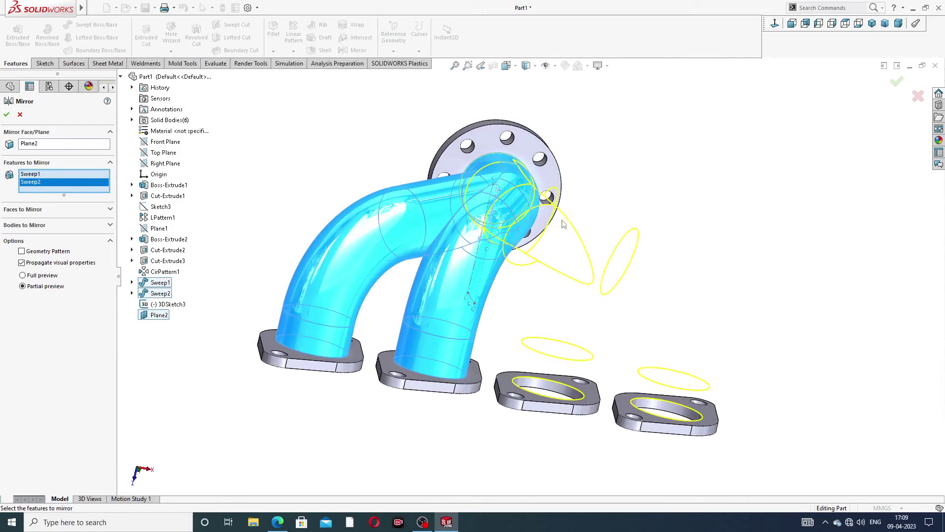
click(6, 115)
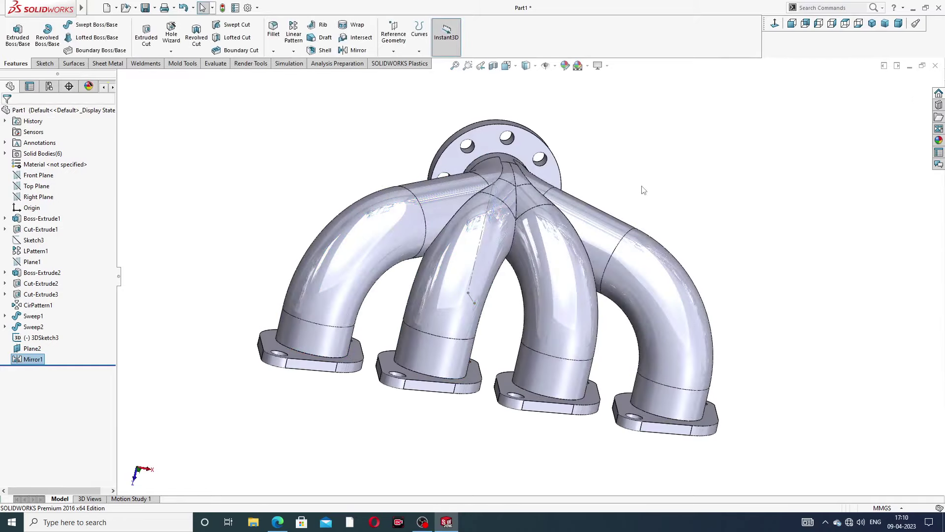
middle_drag(642, 190, 477, 212)
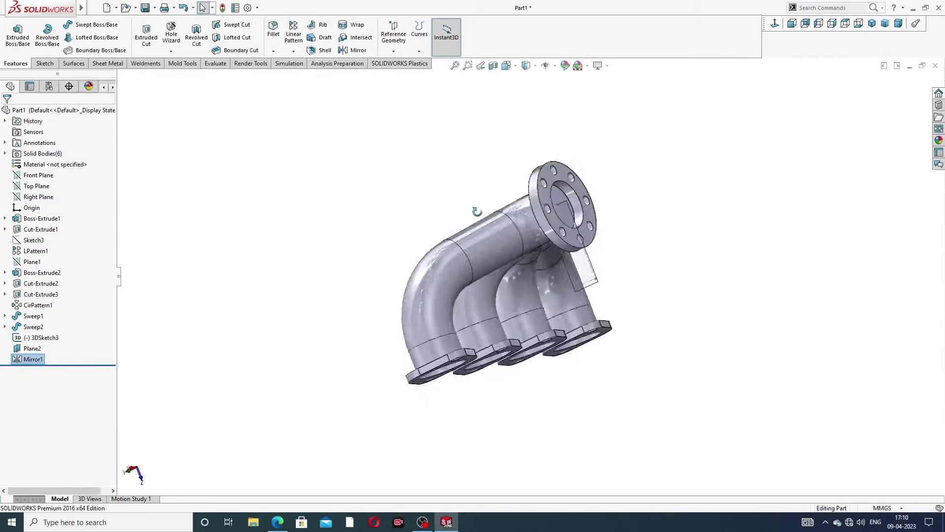
scroll(536, 279, down, 8)
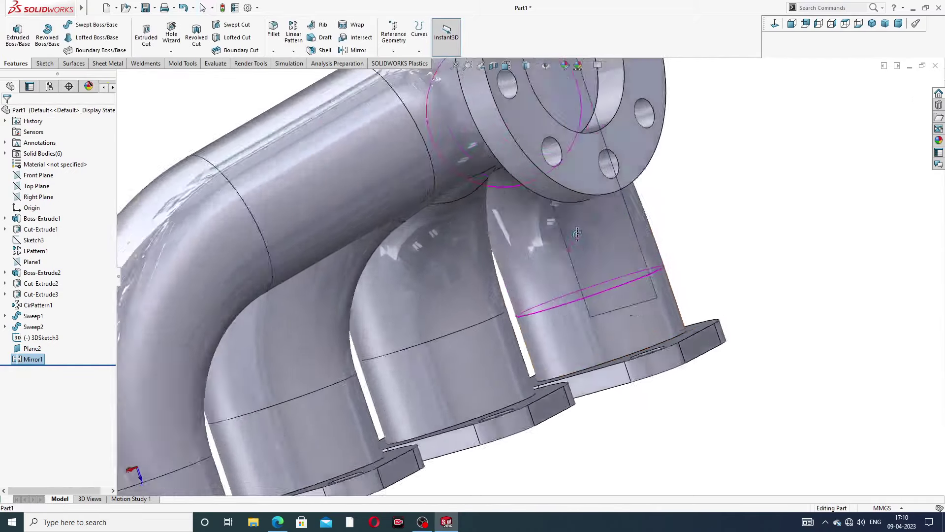
scroll(577, 233, up, 10)
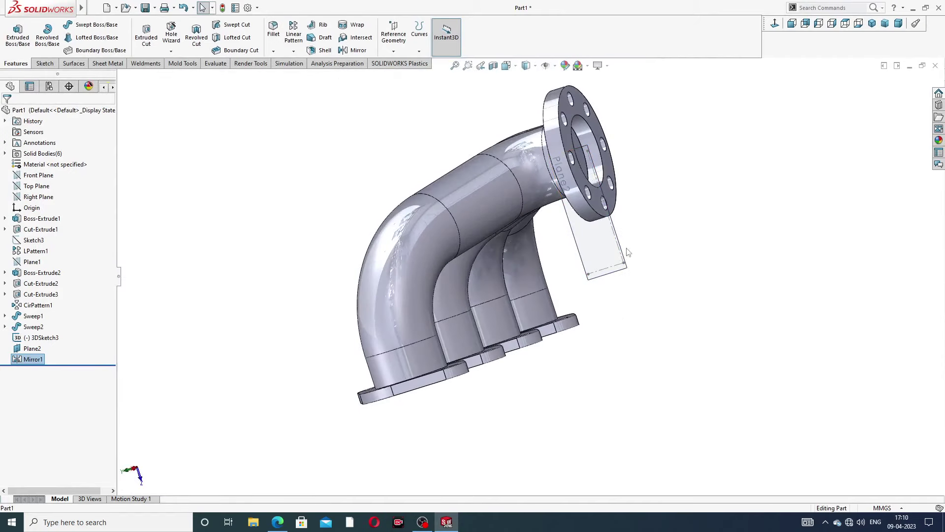
Hide Plane2 and the 3DSketch3 construction line
click(622, 246)
click(663, 217)
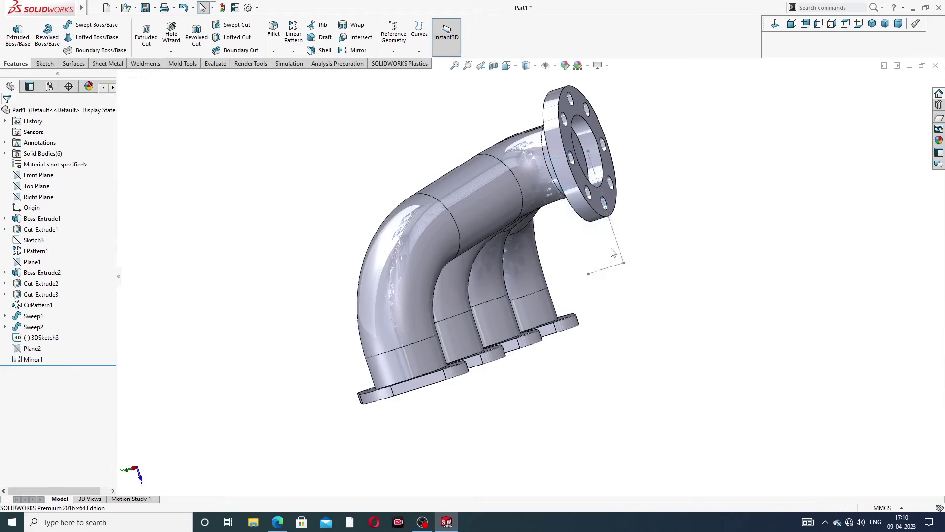
scroll(605, 246, down, 5)
click(606, 242)
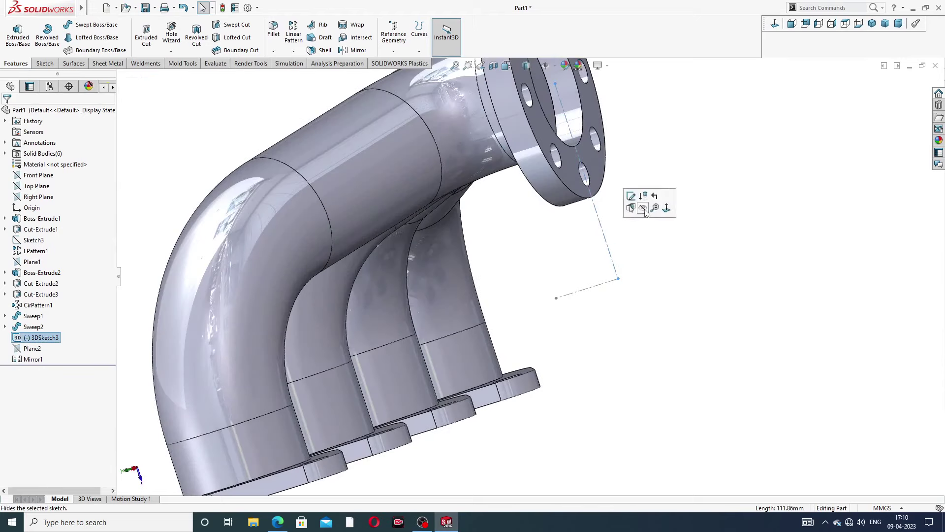
click(643, 208)
scroll(613, 194, up, 5)
mouse_move(612, 192)
middle_down()
mouse_move(524, 171)
mouse_move(496, 141)
middle_up()
Shell the manifold to 1 mm walls, removing the outlet flange face and four port faces
click(325, 51)
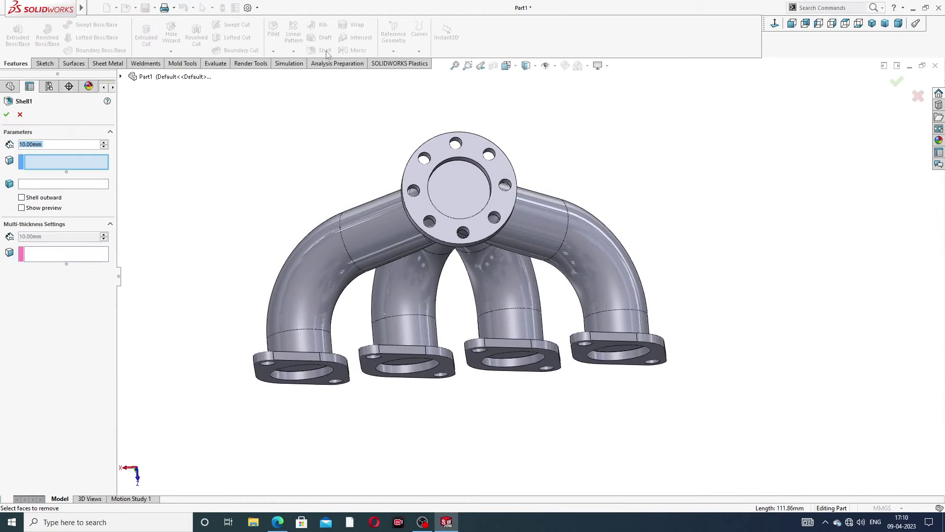
text(1)
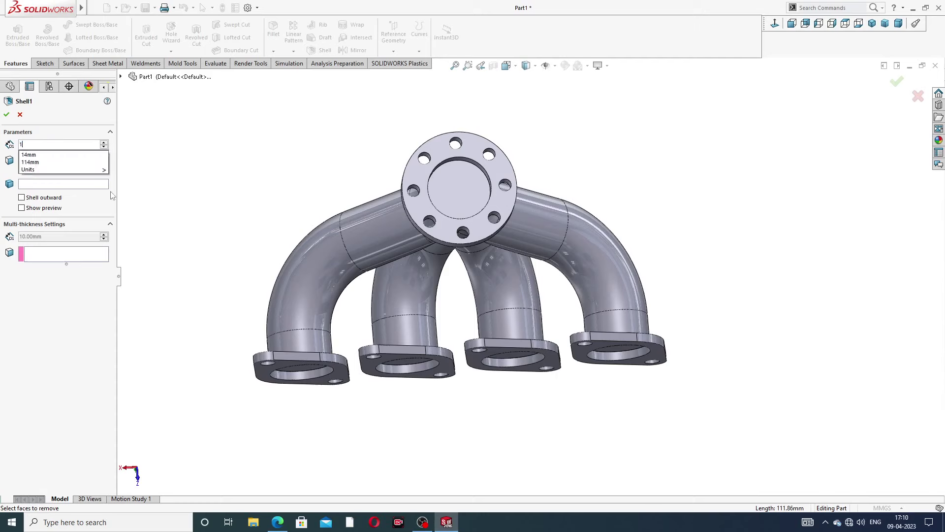
key(Tab)
scroll(503, 202, down, 4)
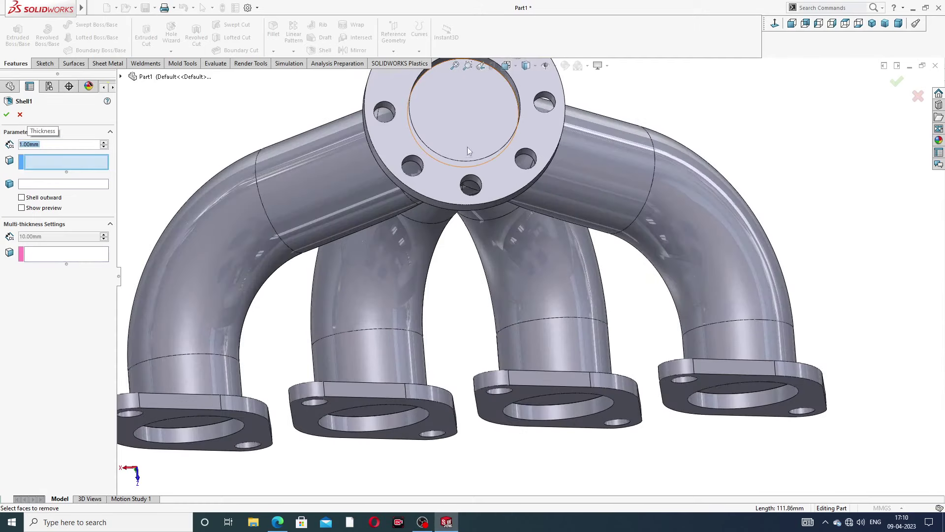
click(461, 152)
middle_drag(262, 445, 259, 395)
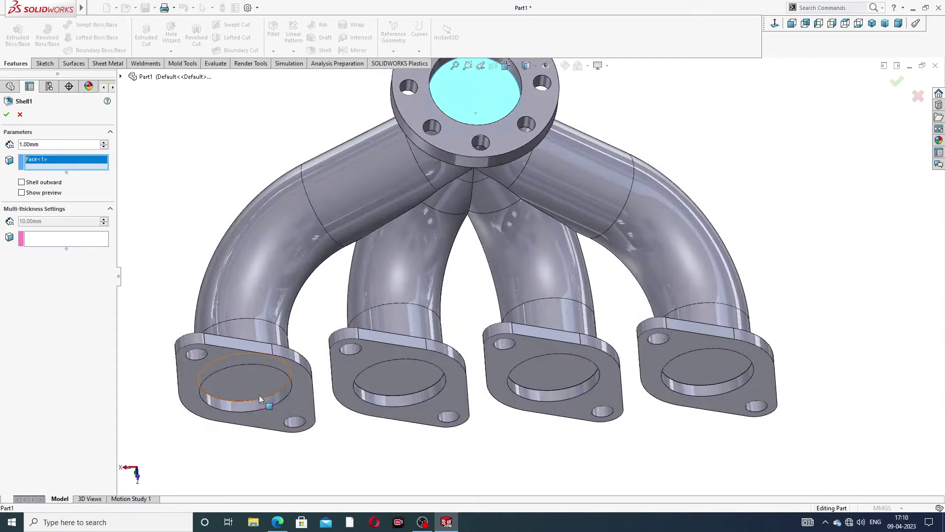
click(255, 389)
click(412, 370)
scroll(465, 386, up, 4)
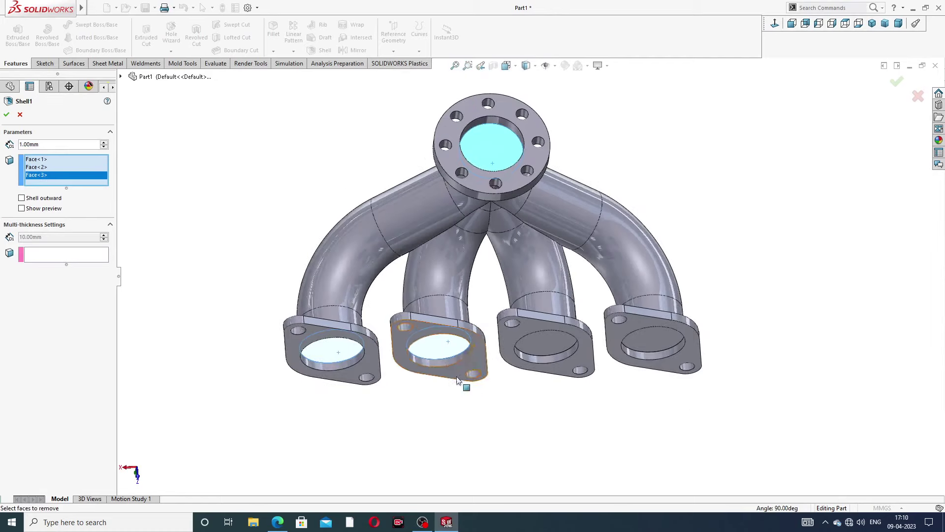
middle_drag(492, 389, 543, 307)
click(544, 310)
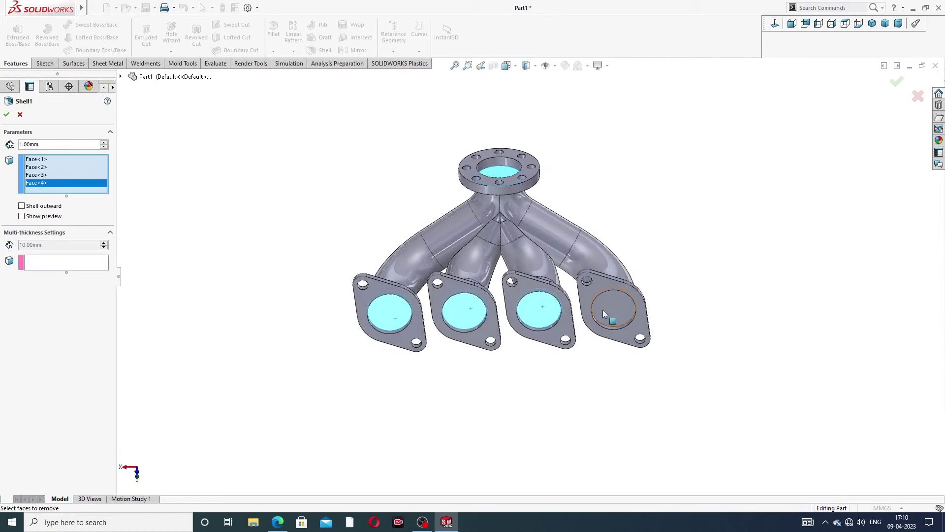
click(606, 309)
click(898, 82)
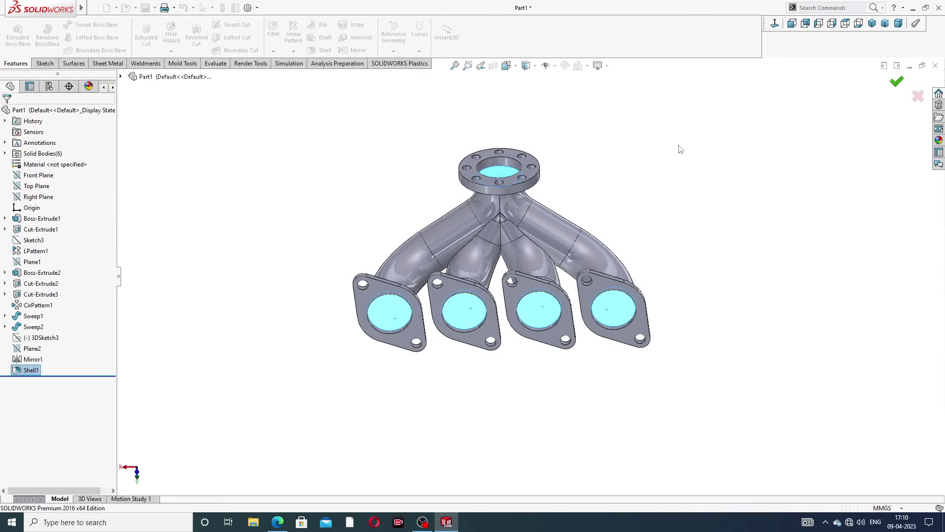
Orbit and zoom around the outlet to inspect the hollowed manifold
middle_drag(517, 185, 507, 342)
scroll(478, 223, down, 3)
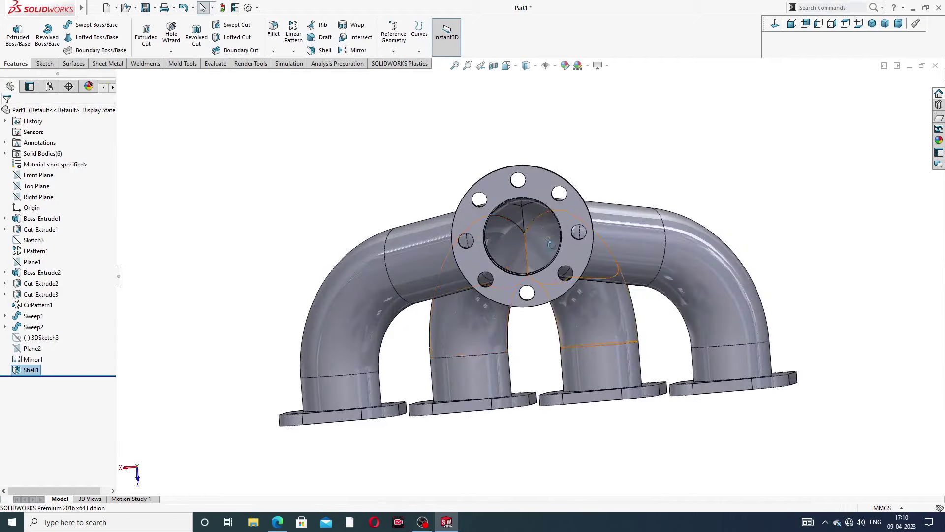
middle_drag(550, 245, 572, 221)
scroll(547, 253, up, 3)
scroll(571, 221, down, 3)
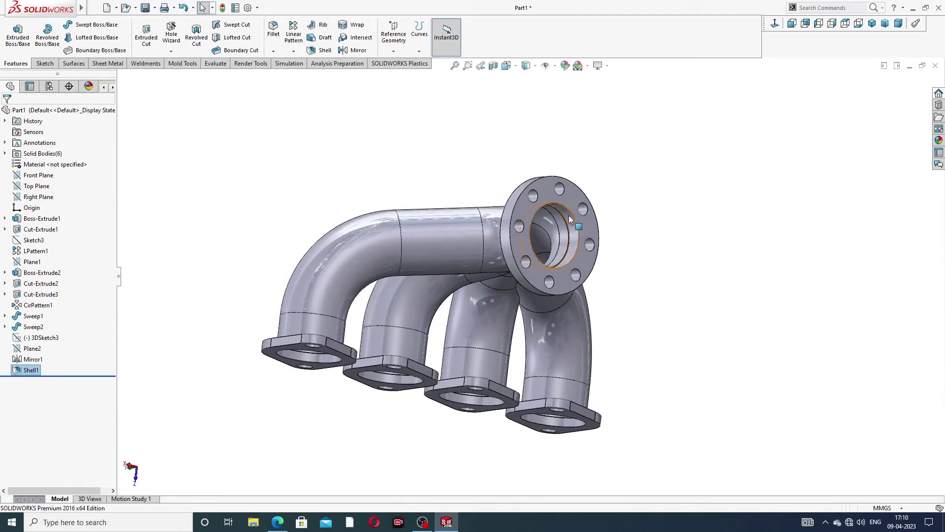
scroll(571, 220, down, 3)
click(278, 523)
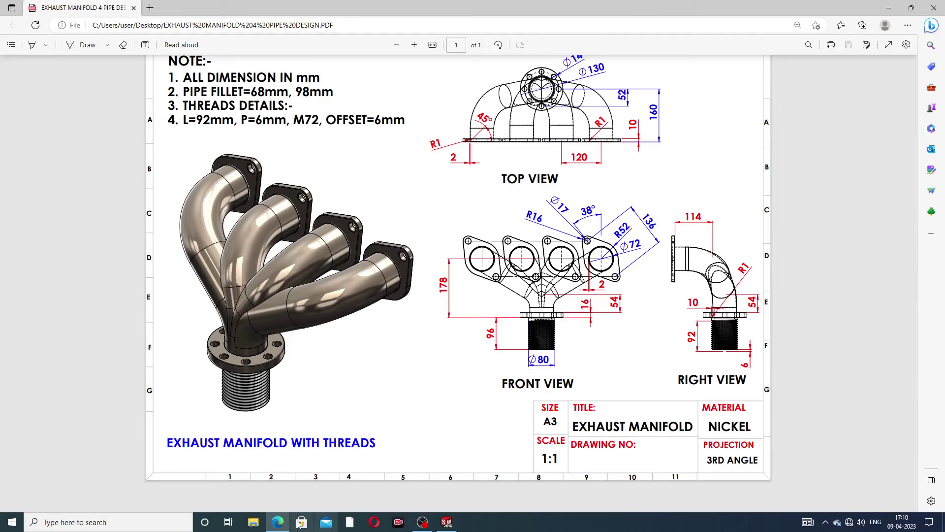
click(278, 522)
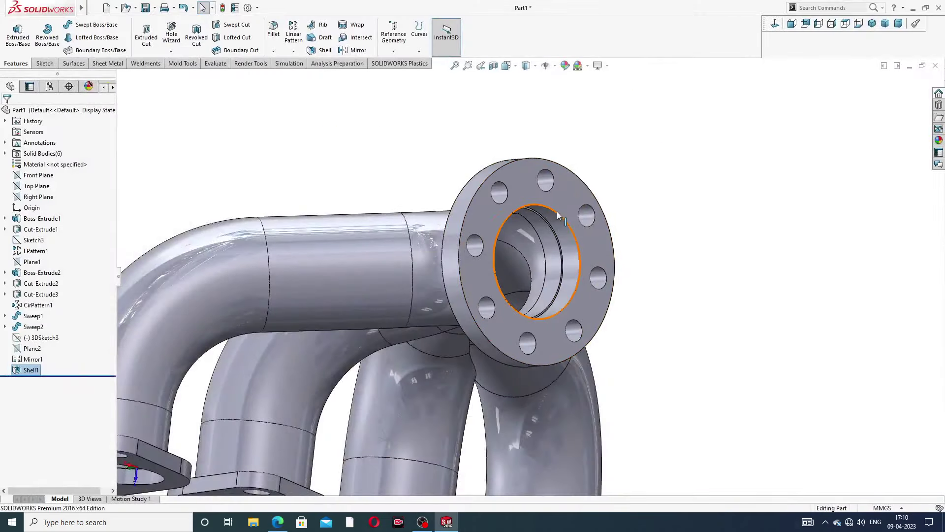
Start a sketch on the outlet flange face and draw a circle at its centre
scroll(557, 211, down, 3)
click(509, 189)
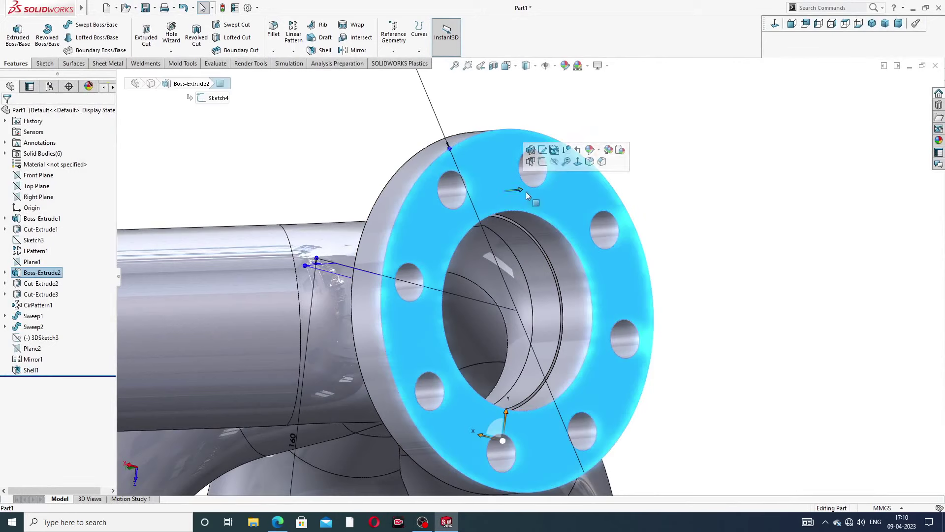
click(551, 157)
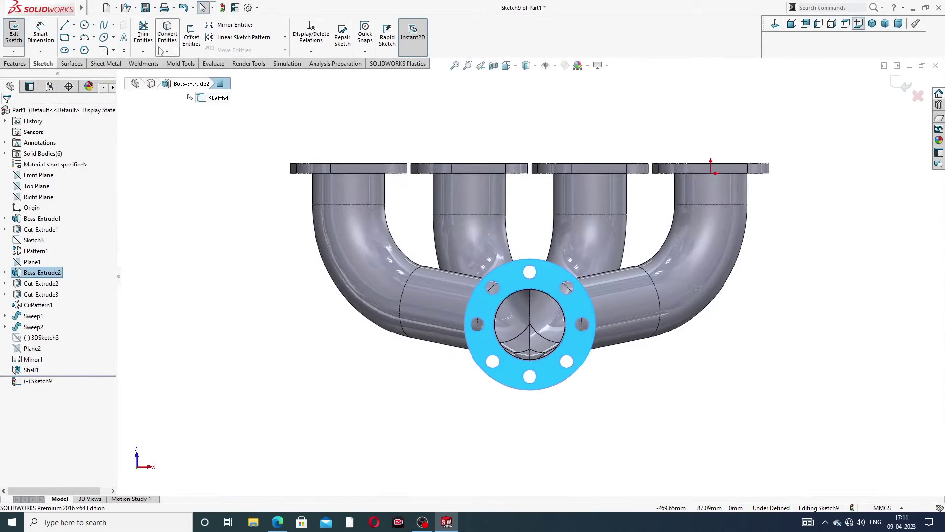
click(84, 25)
scroll(539, 349, down, 3)
click(521, 299)
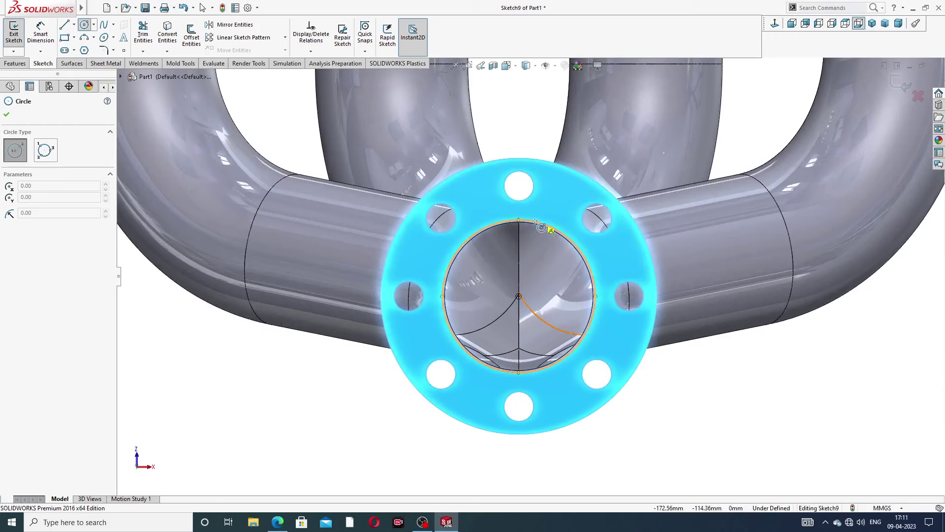
click(541, 227)
click(519, 296)
click(547, 212)
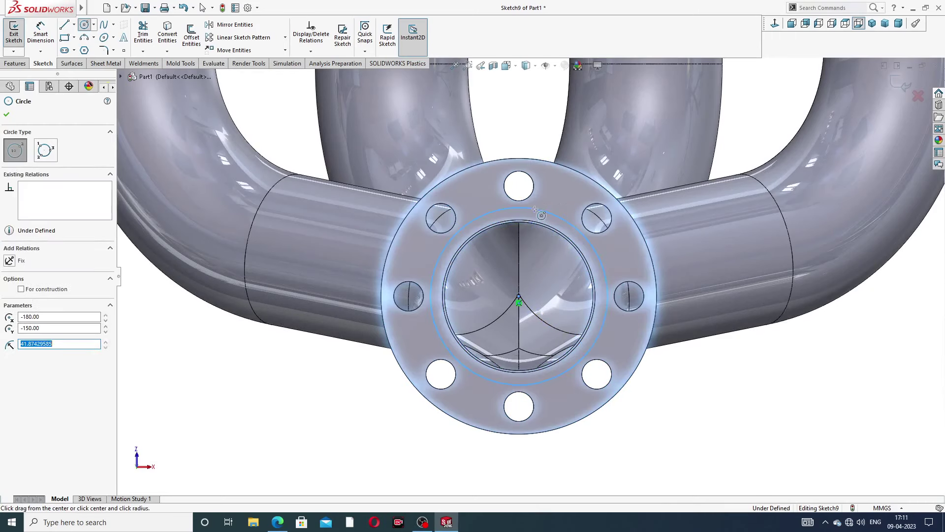
right_click(547, 132)
click(571, 143)
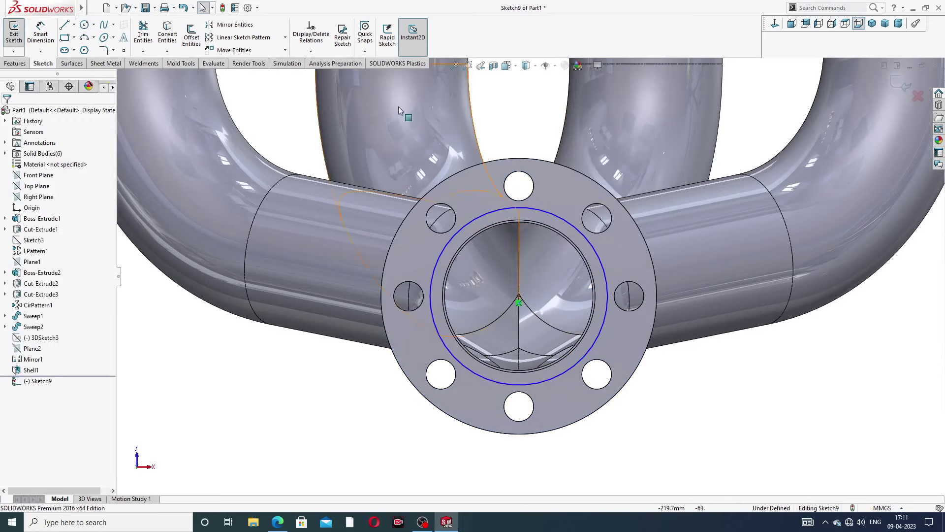
Dimension the circle to Ø80 so the sketch is fully defined
click(50, 41)
click(565, 213)
click(757, 156)
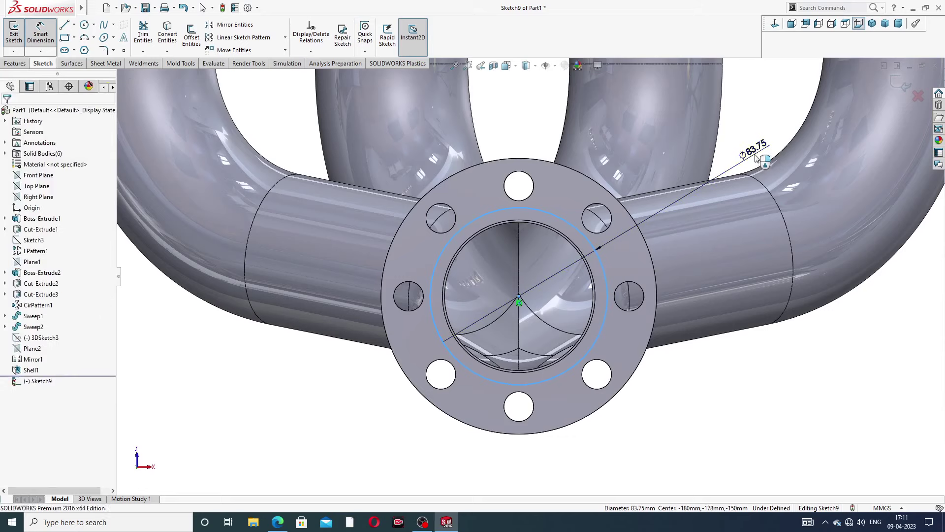
key(Return)
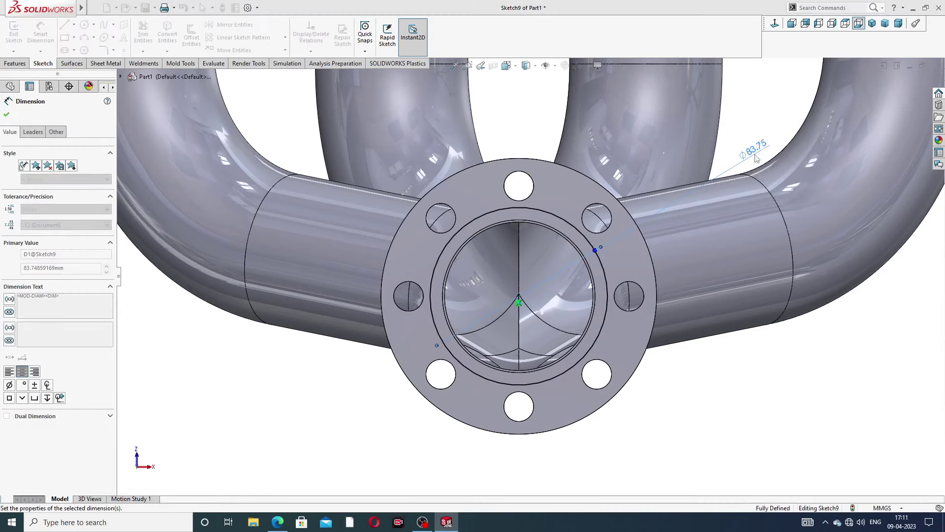
right_click(743, 386)
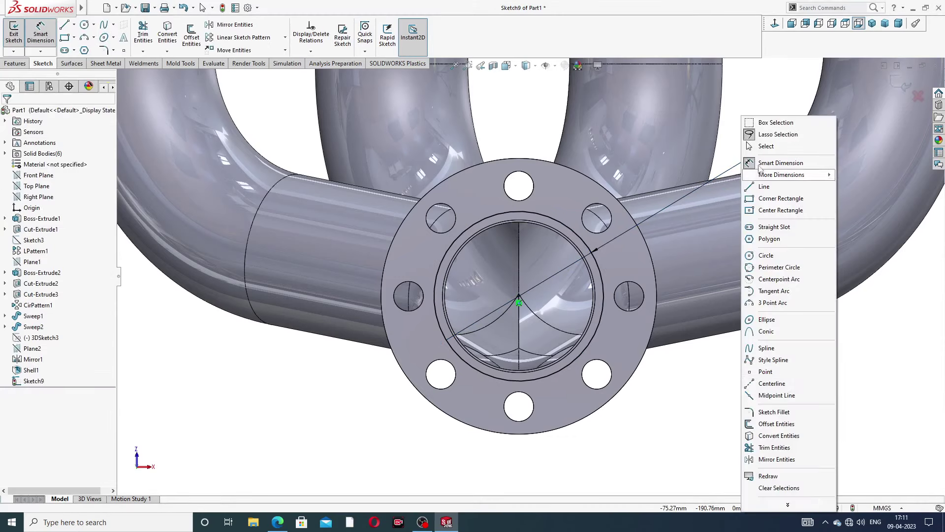
click(766, 146)
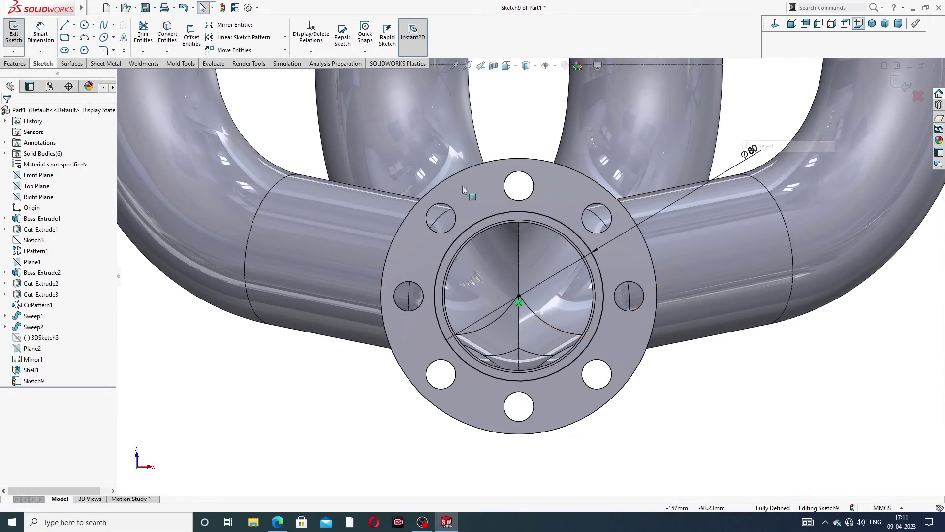
click(15, 64)
Extrude the Ø80 circle 96 mm as a thin-walled tube with 10 mm walls, wall side flipped
click(25, 42)
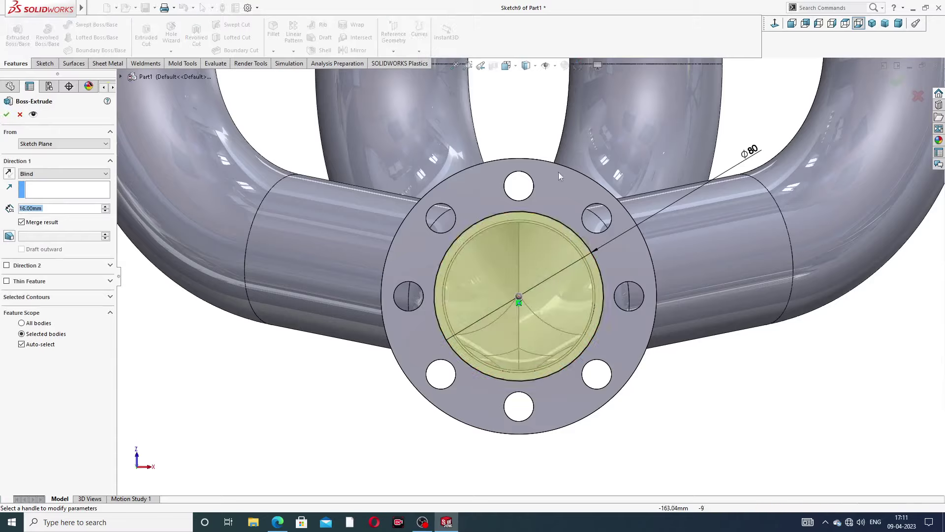
middle_drag(443, 276, 476, 285)
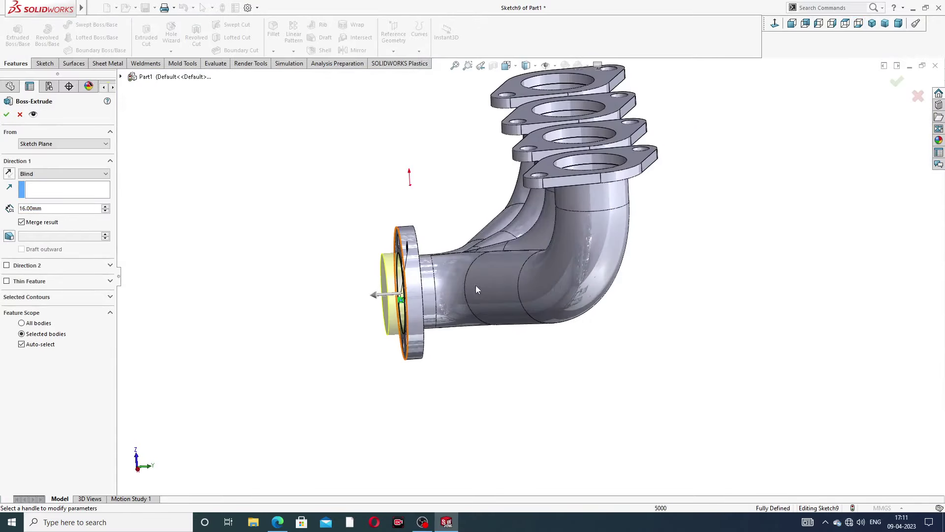
scroll(476, 285, down, 5)
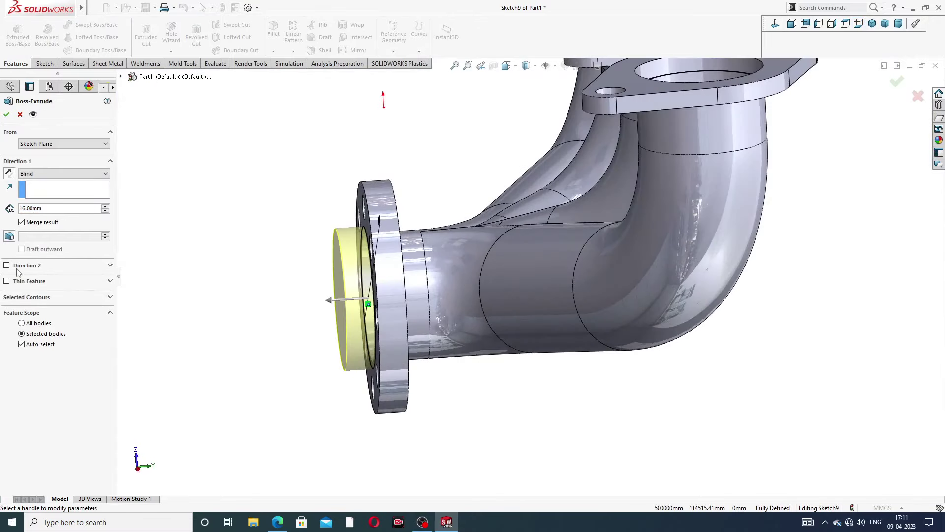
click(48, 209)
text(96)
key(Return)
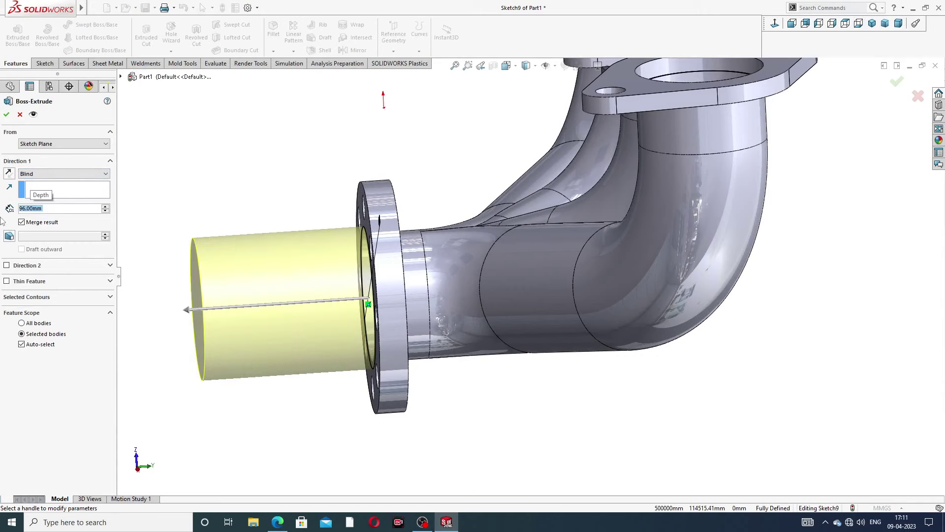
click(7, 281)
middle_drag(228, 284, 306, 340)
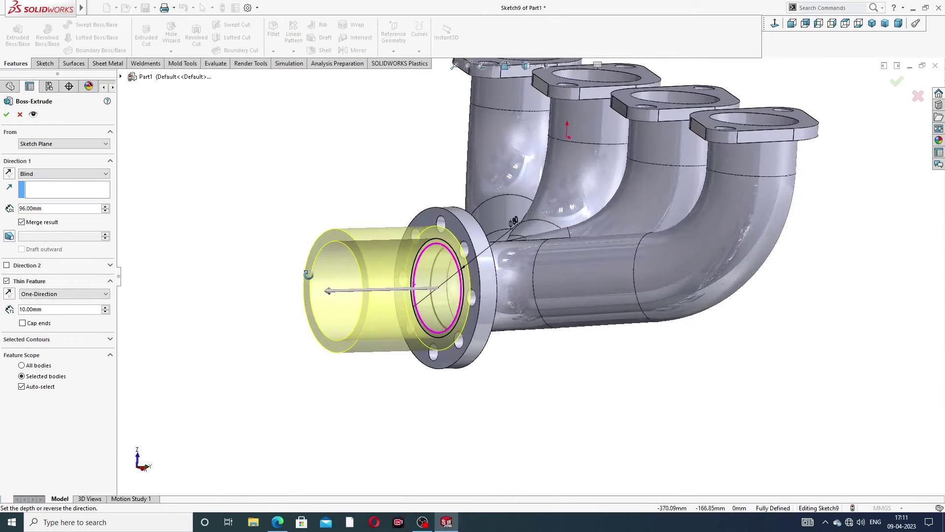
click(9, 294)
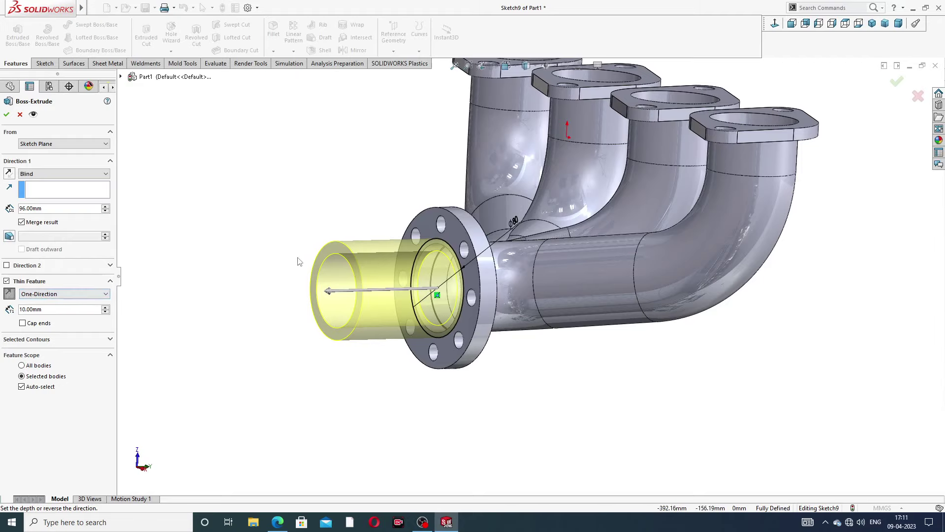
mouse_move(300, 261)
middle_down()
mouse_move(257, 236)
mouse_move(304, 260)
mouse_move(341, 250)
mouse_move(313, 255)
middle_up()
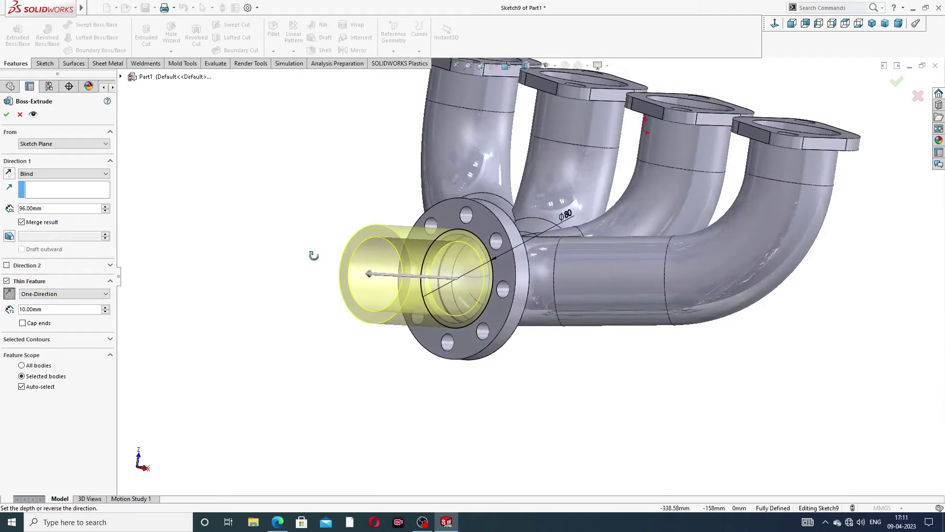
scroll(527, 247, down, 3)
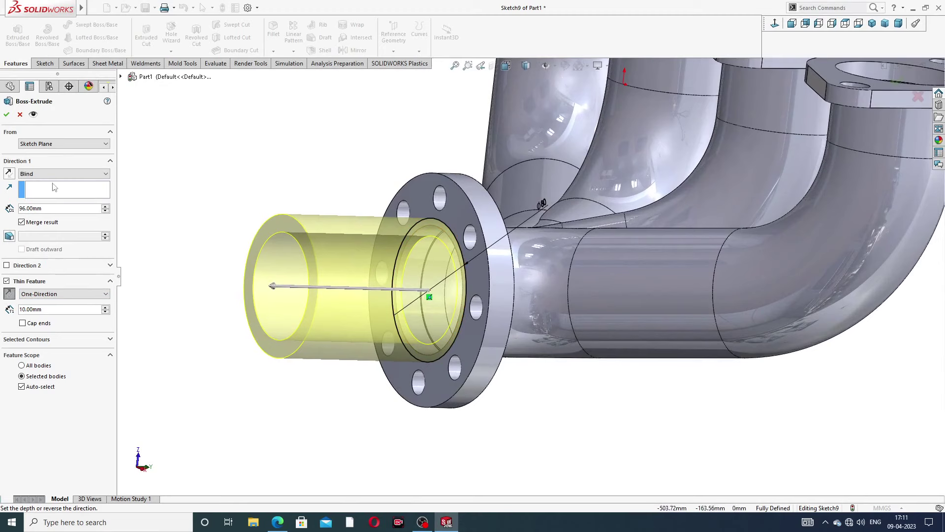
click(7, 114)
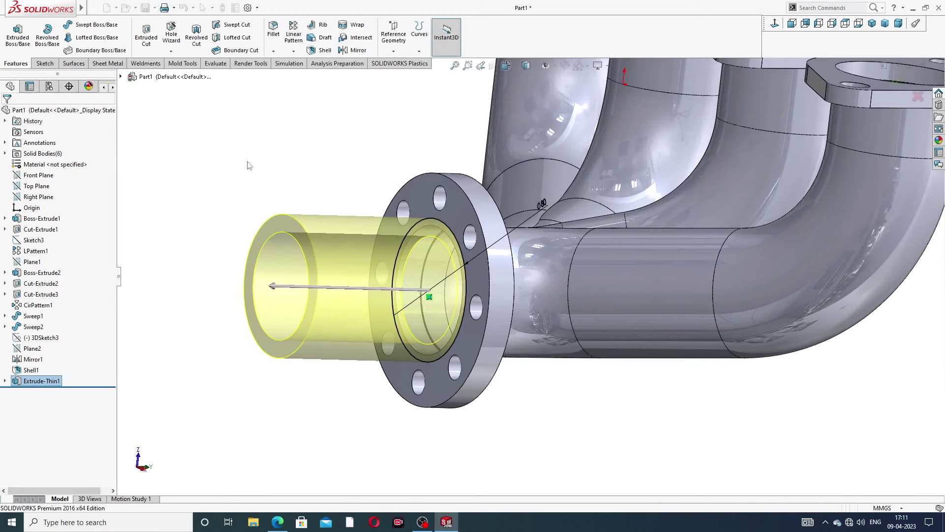
key(f)
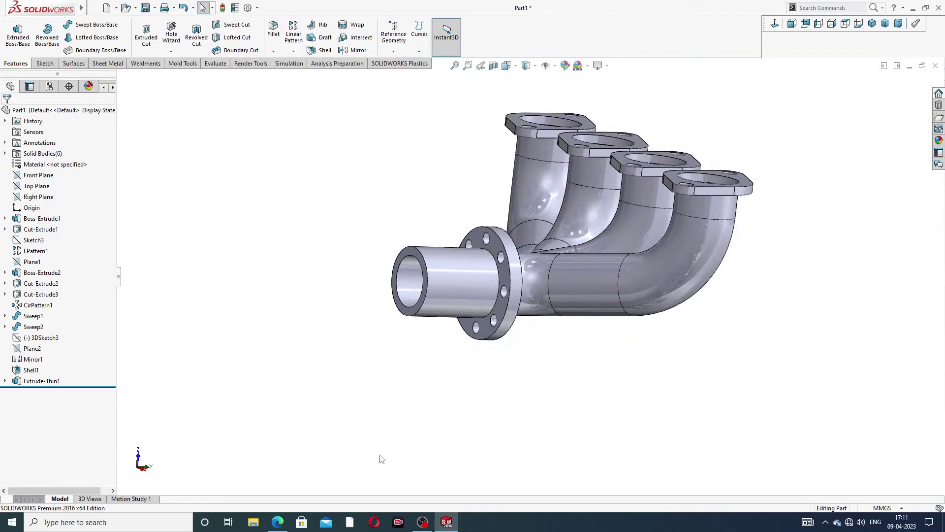
click(277, 523)
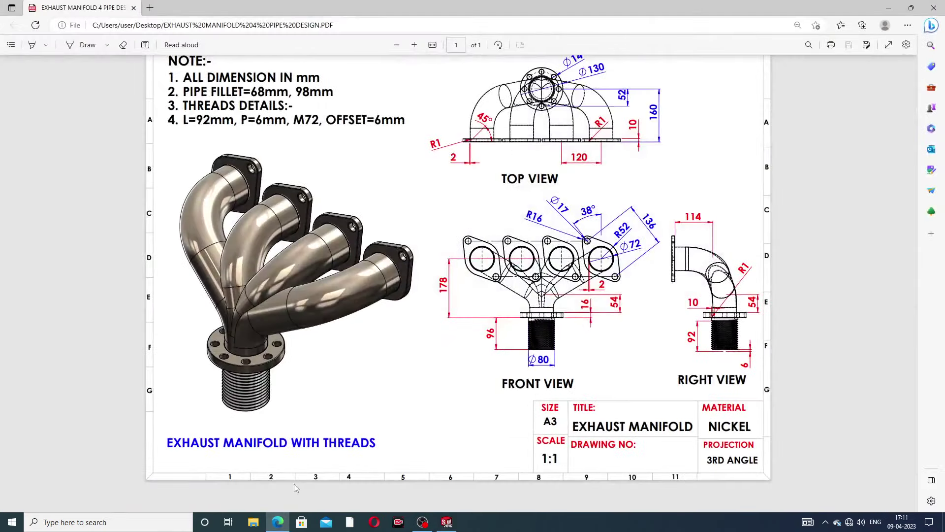
click(277, 522)
middle_drag(546, 225, 512, 258)
scroll(512, 258, down, 5)
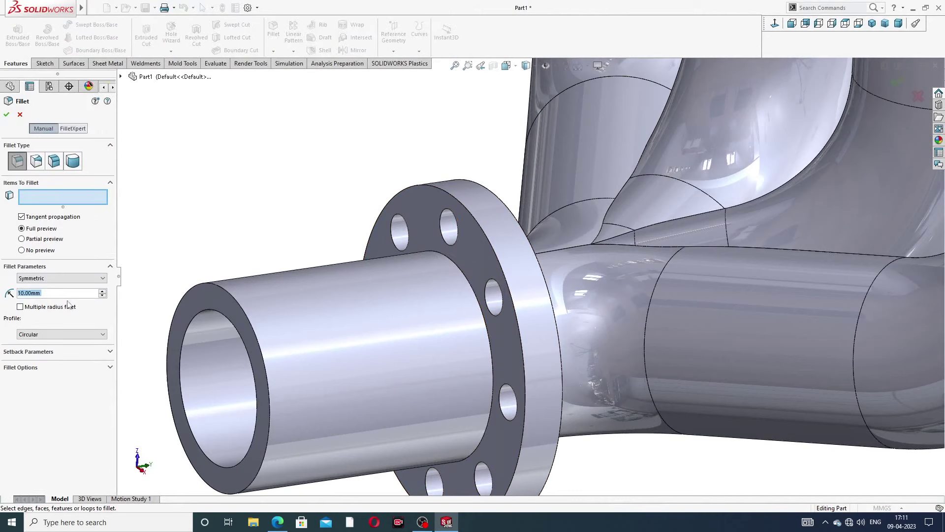
Fillet the circular tube-to-flange edge with a 1 mm radius
text(1)
key(Return)
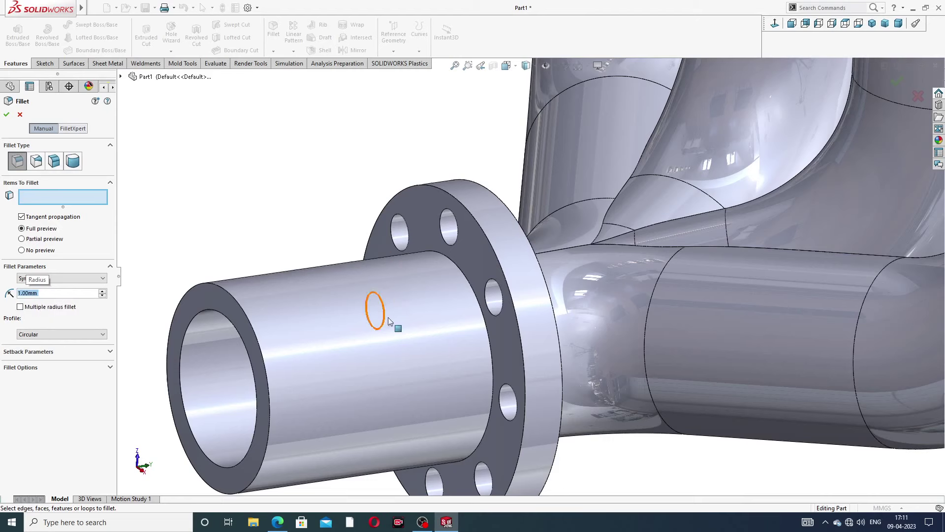
click(462, 272)
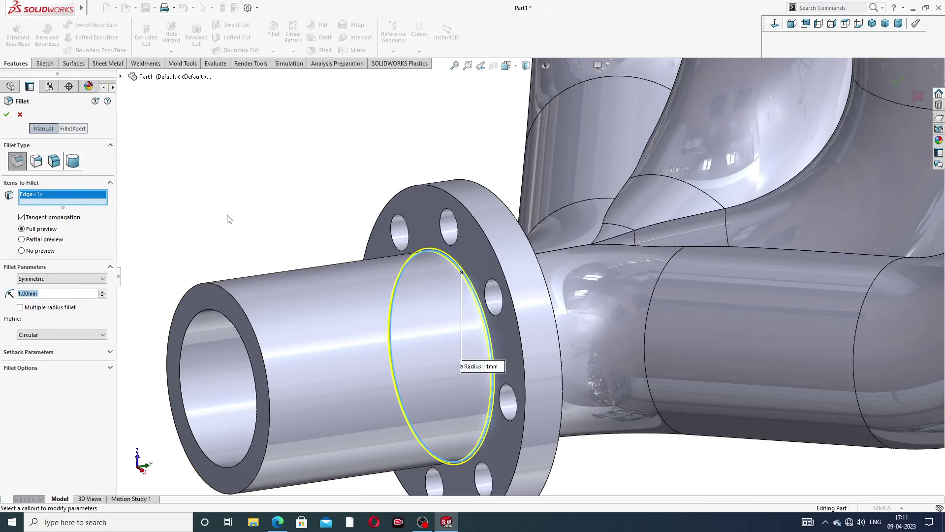
click(7, 115)
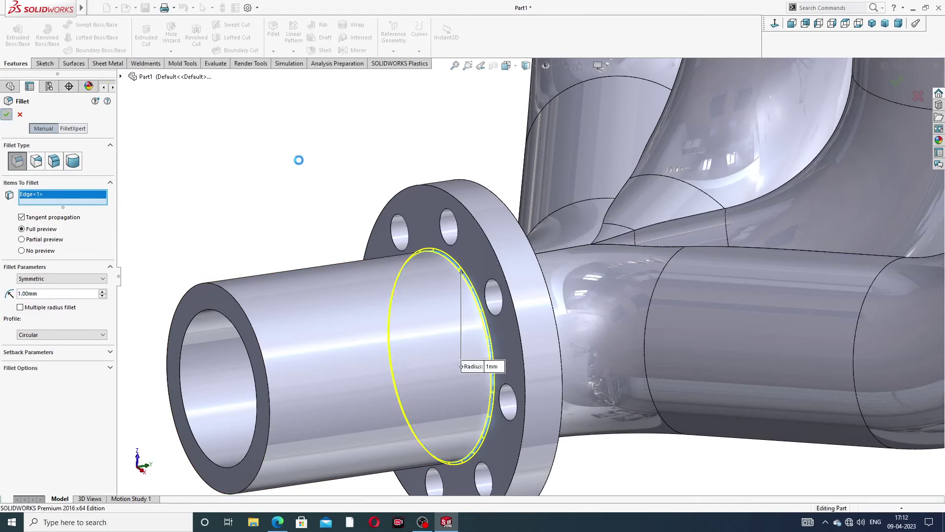
scroll(333, 177, up, 5)
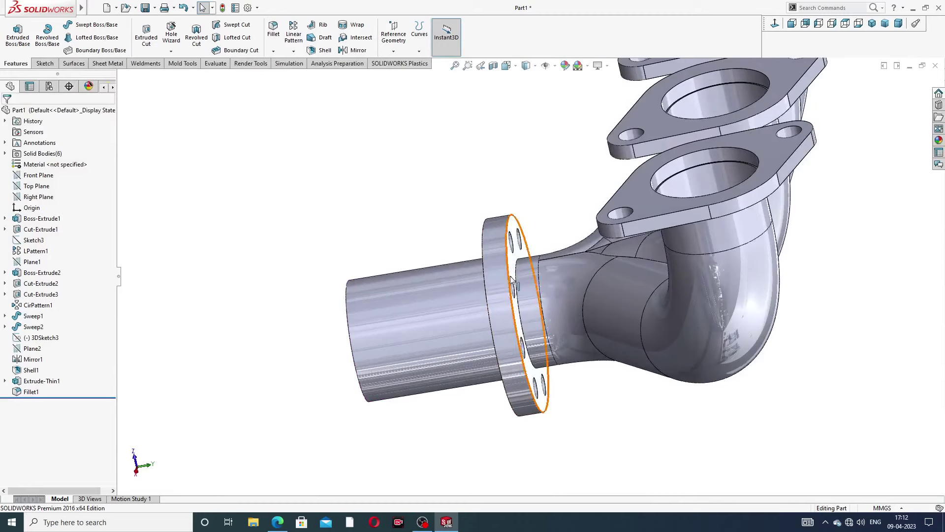
scroll(553, 255, down, 3)
scroll(419, 191, up, 2)
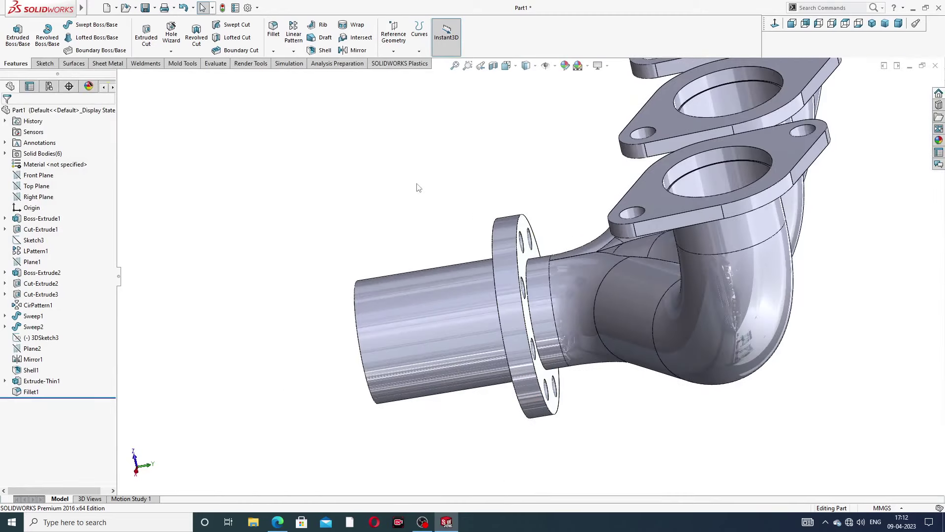
middle_drag(417, 187, 454, 174)
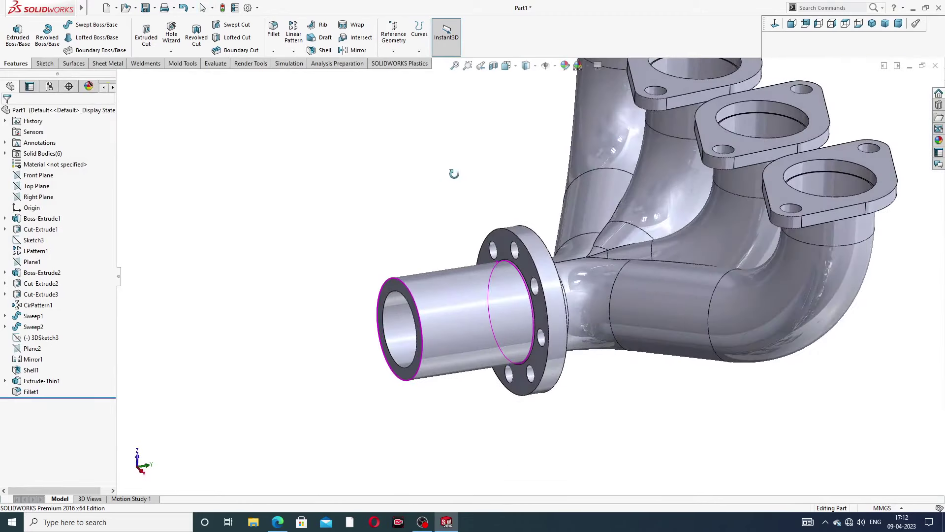
scroll(463, 259, down, 3)
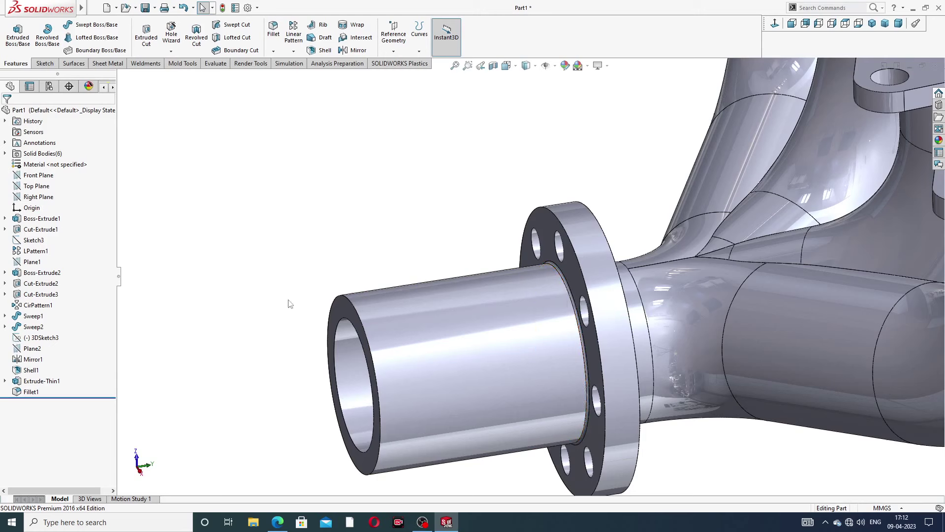
click(32, 392)
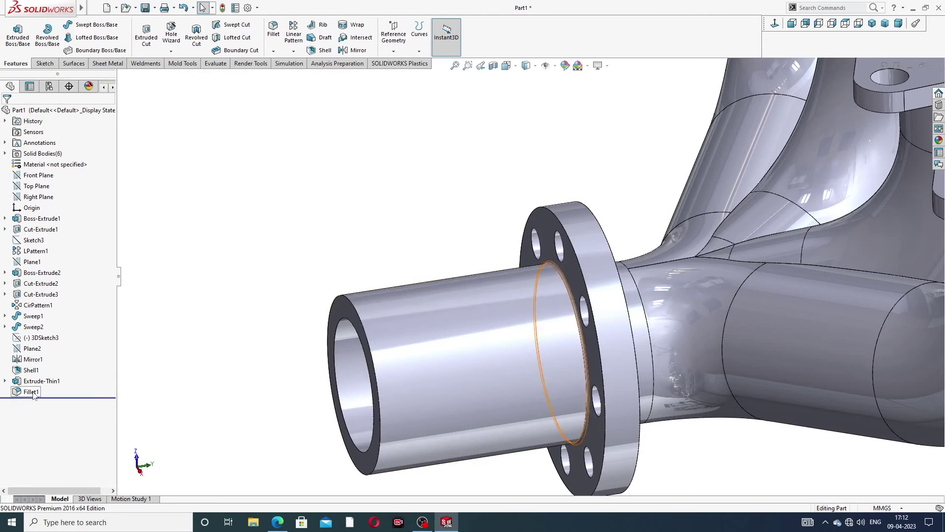
Delete Fillet1, the fillet between the tube and the flange
right_click(34, 396)
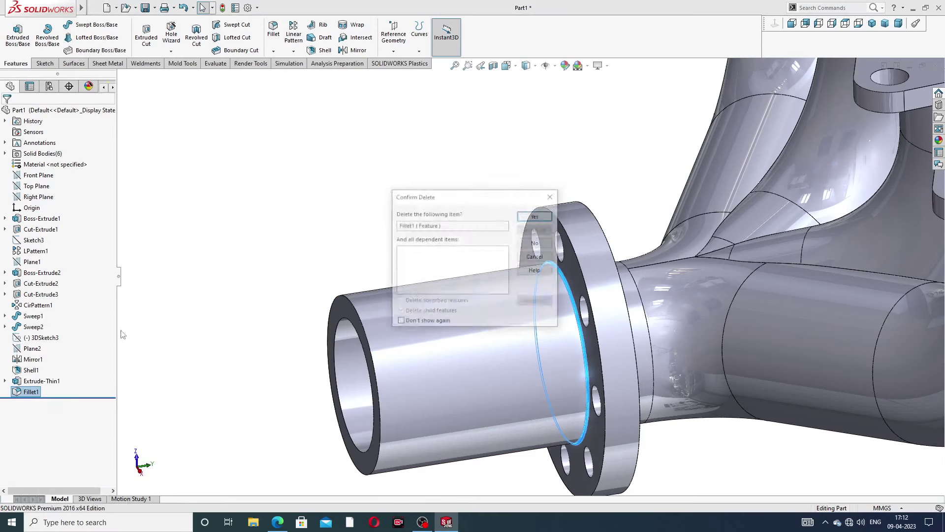
click(64, 384)
click(522, 217)
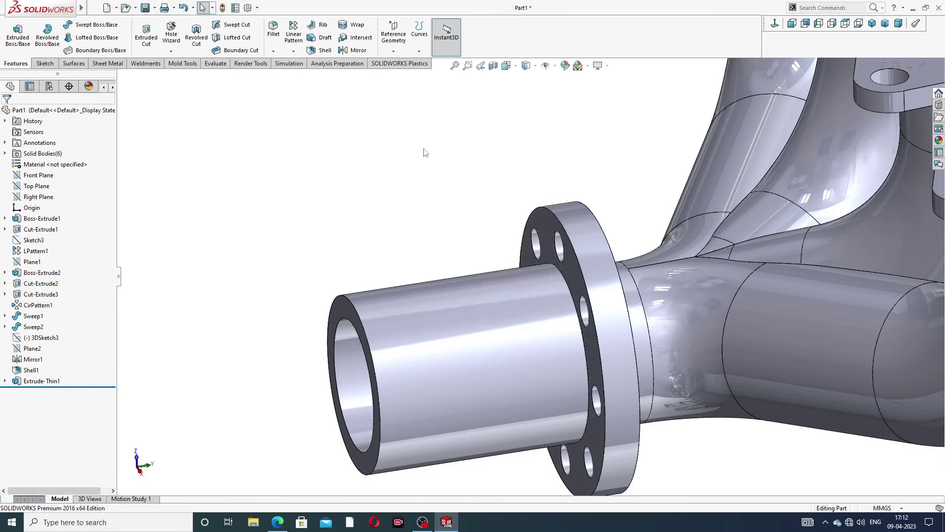
Apply a 1 mm fillet to the front and back faces of the round flange
click(273, 29)
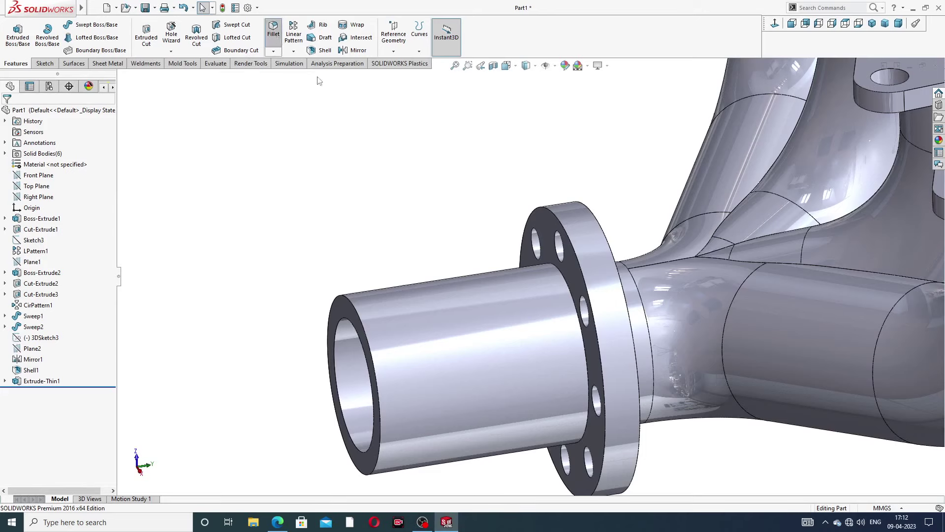
scroll(572, 263, down, 3)
scroll(610, 260, down, 3)
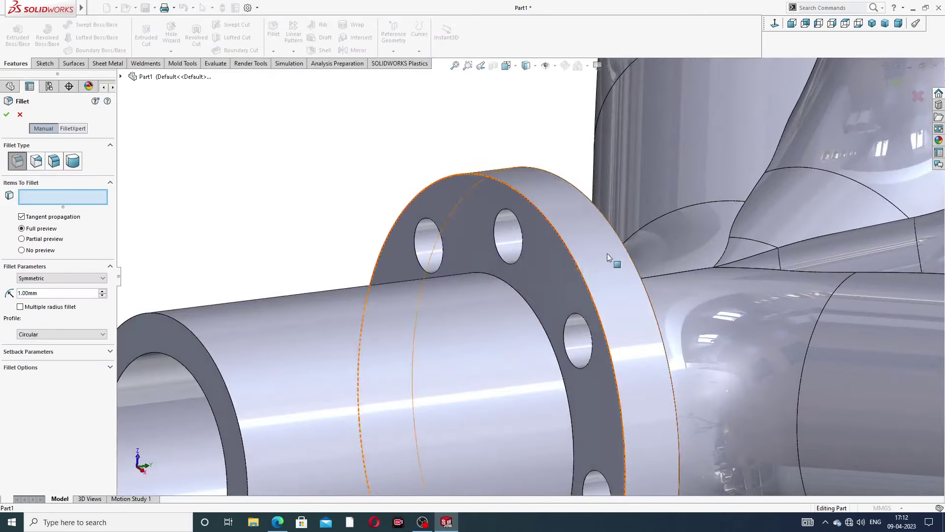
click(557, 260)
scroll(557, 260, up, 3)
middle_drag(557, 259, 500, 252)
click(494, 247)
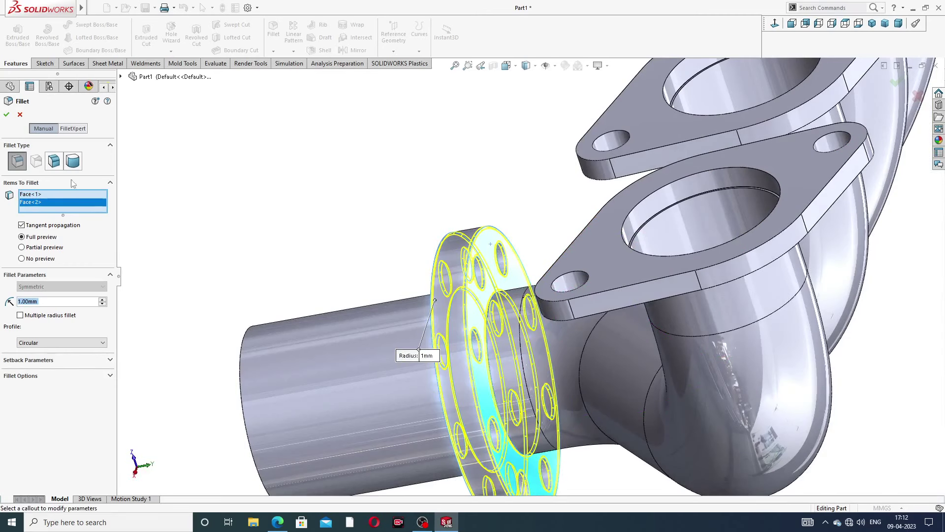
click(6, 115)
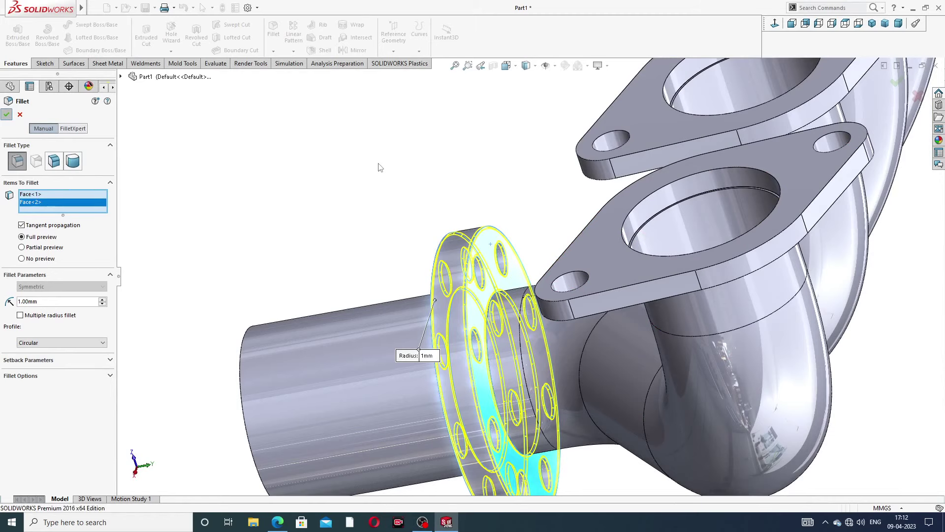
scroll(383, 183, up, 3)
middle_drag(456, 204, 510, 300)
scroll(545, 270, down, 5)
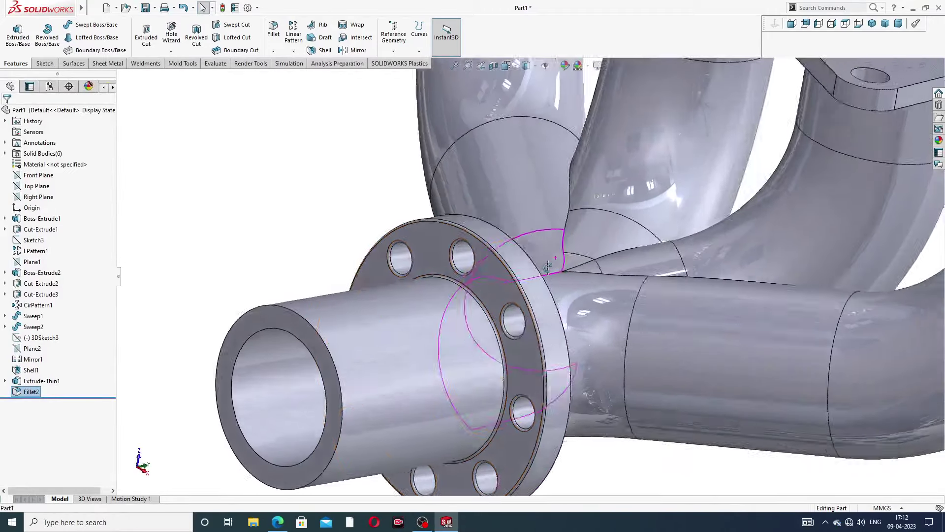
scroll(547, 266, up, 5)
mouse_move(548, 266)
middle_down()
mouse_move(496, 236)
mouse_move(468, 291)
mouse_move(512, 281)
middle_up()
click(277, 522)
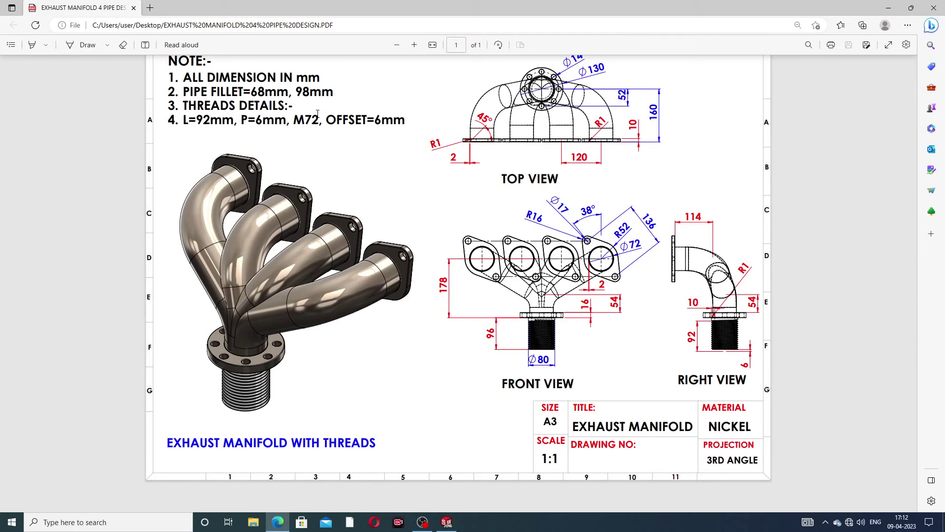
click(278, 522)
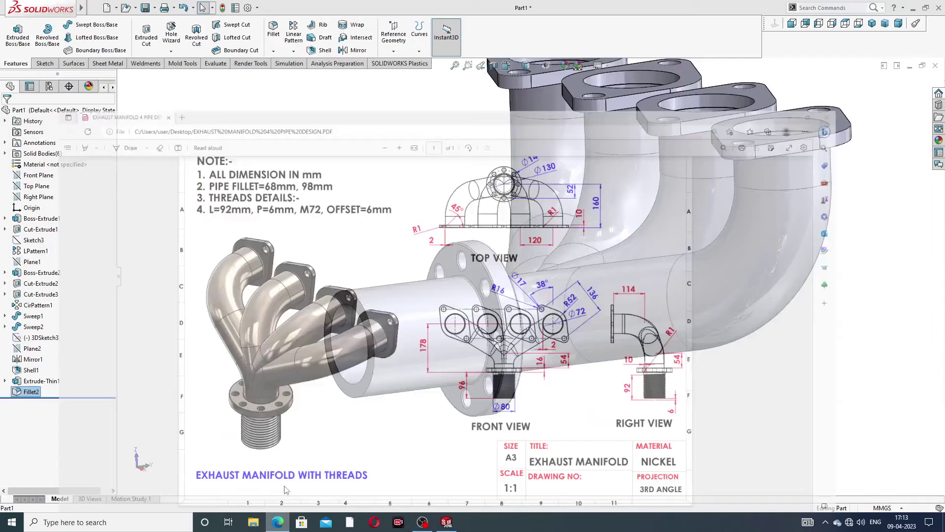
Thread the outlet tube's open end: M72x6.0, blind 92 mm, reversed 6 mm offset
click(171, 51)
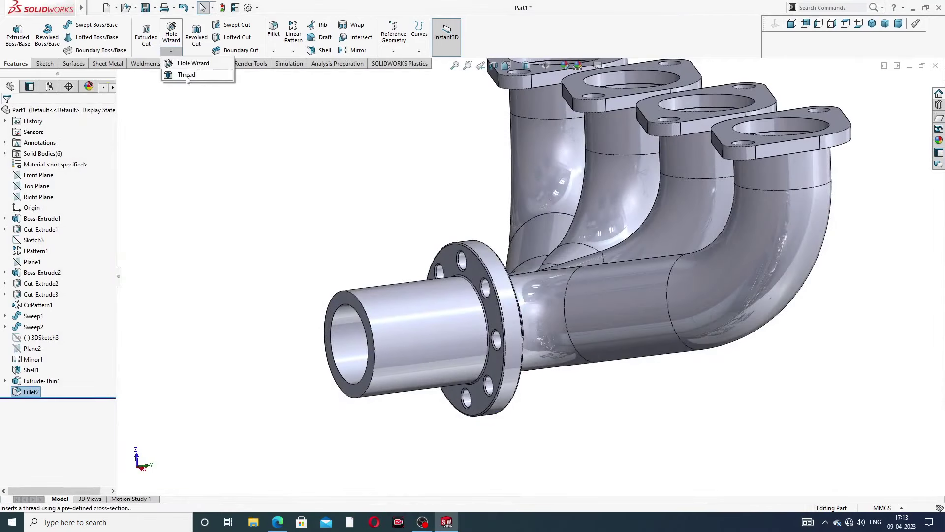
click(183, 78)
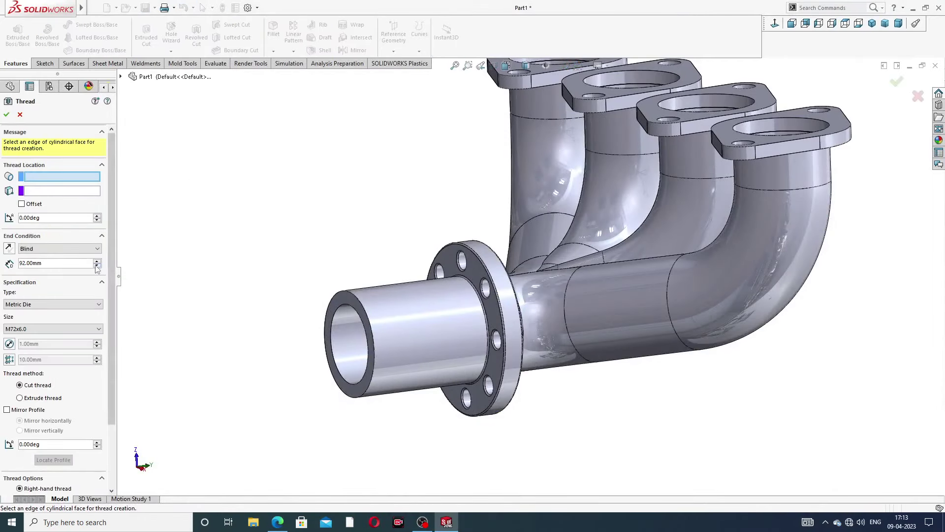
click(364, 307)
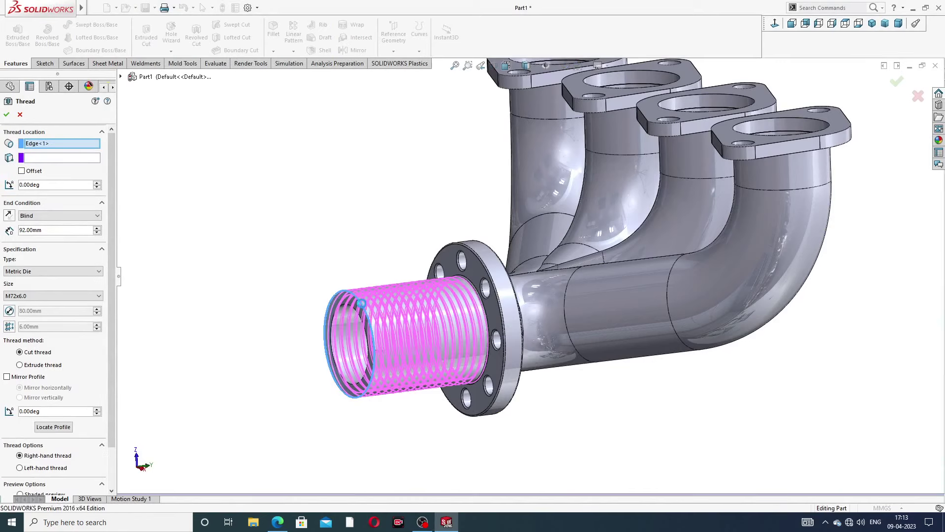
middle_drag(389, 313, 370, 311)
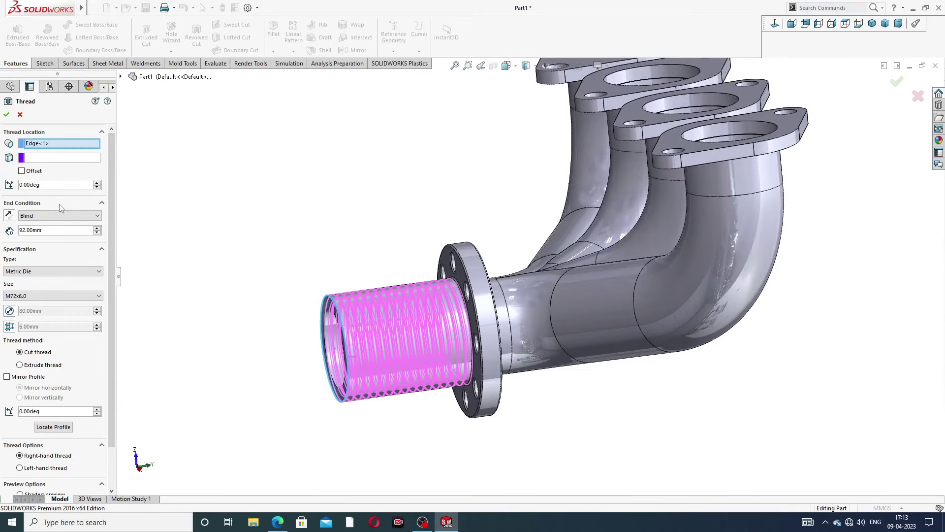
click(21, 171)
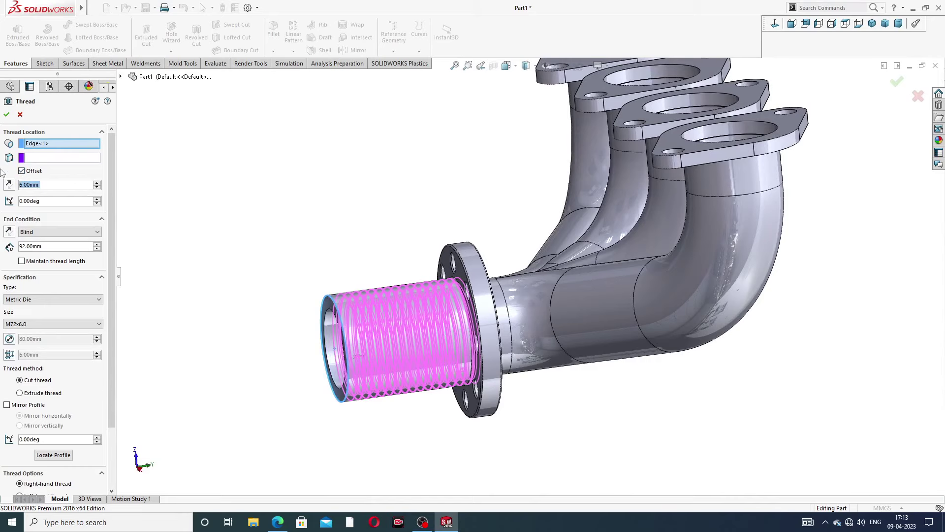
click(9, 182)
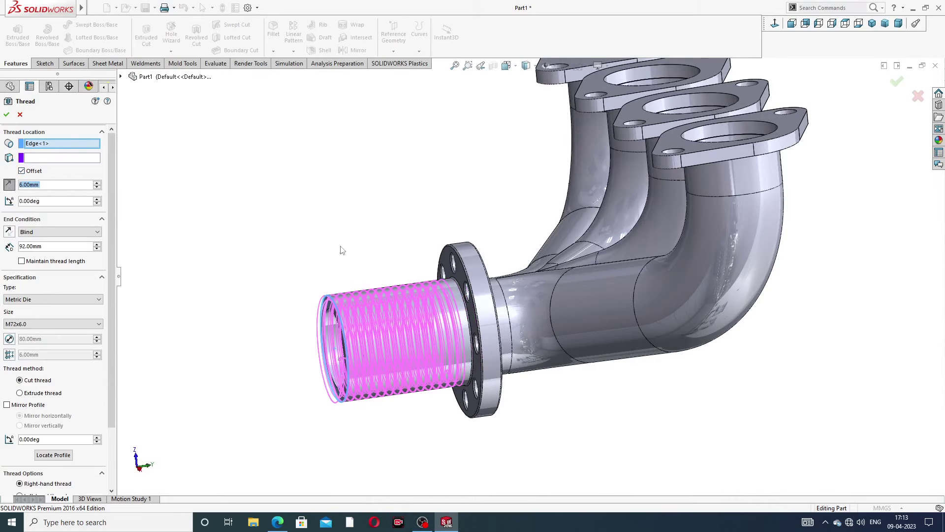
middle_drag(340, 249, 290, 293)
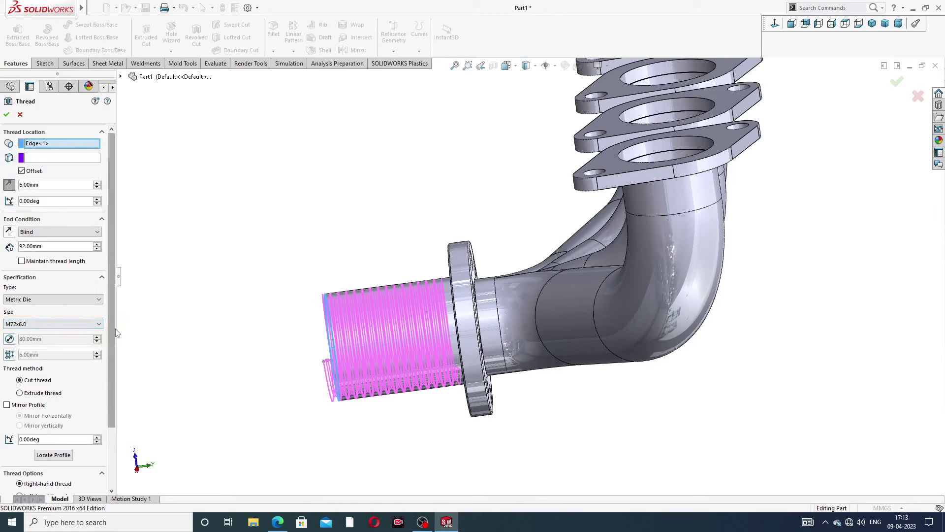
scroll(74, 364, down, 3)
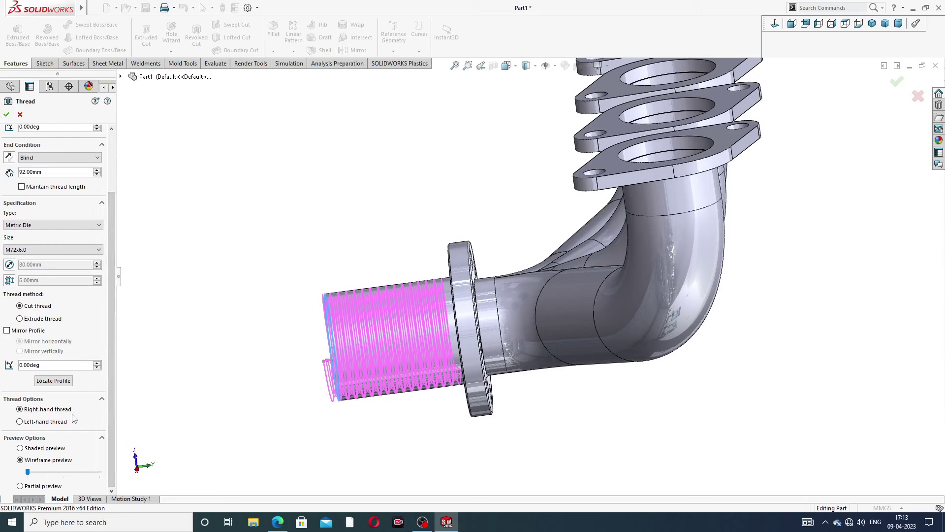
click(7, 115)
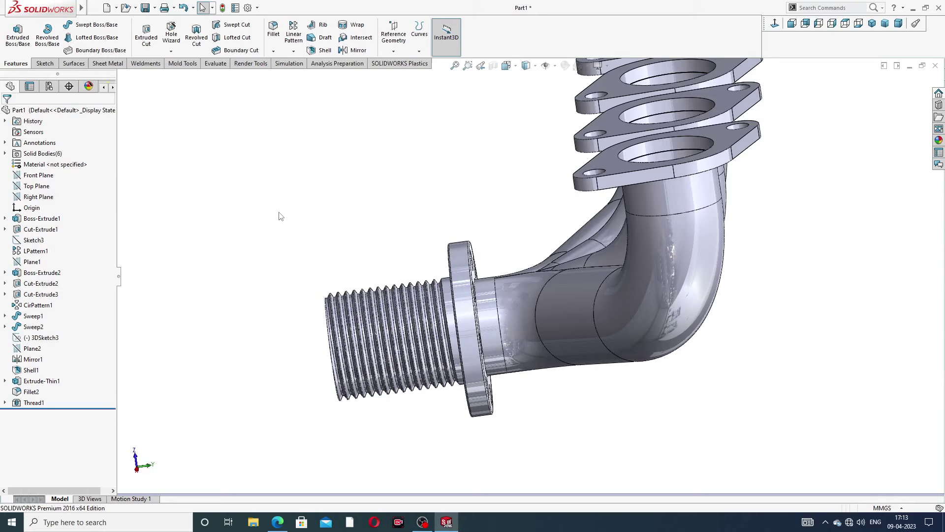
Give the Thread1 feature a grey (RGB 128) appearance
middle_drag(378, 238, 446, 185)
scroll(462, 297, down, 5)
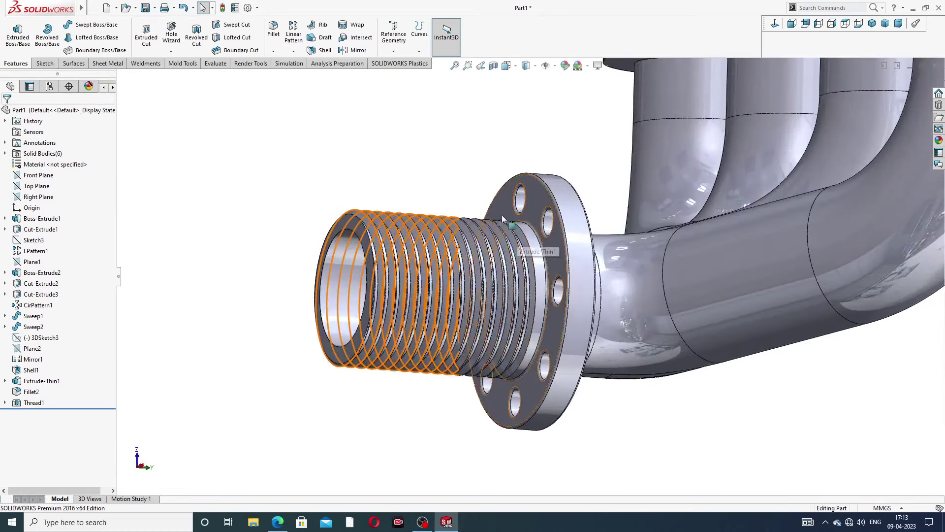
scroll(502, 215, up, 5)
middle_drag(531, 156, 498, 207)
click(39, 404)
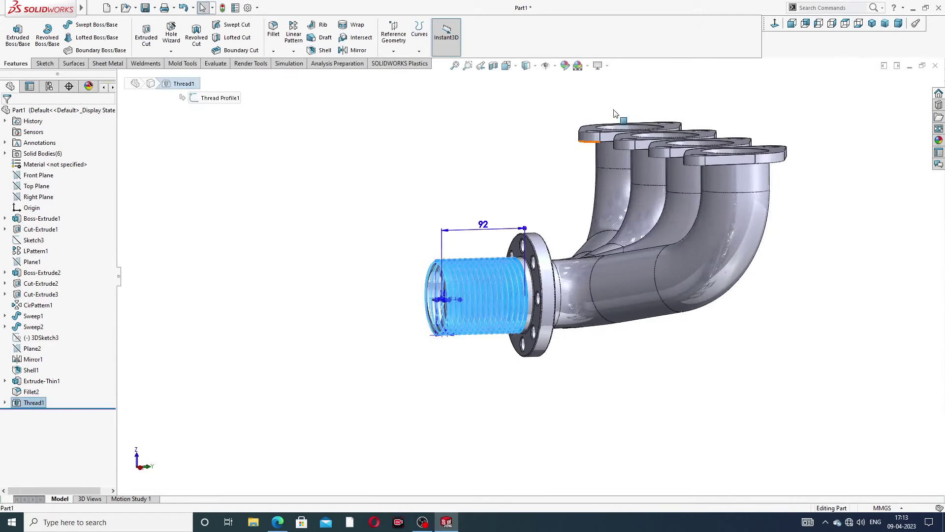
click(566, 66)
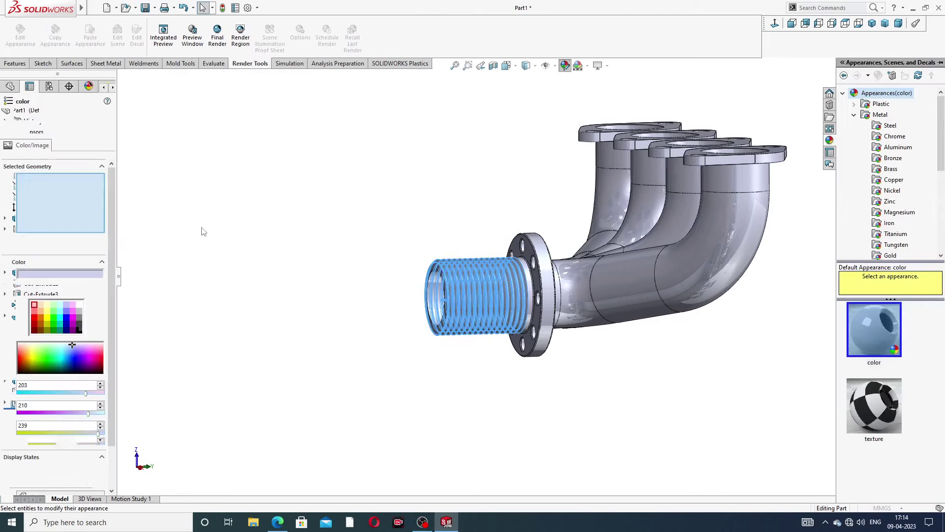
click(79, 317)
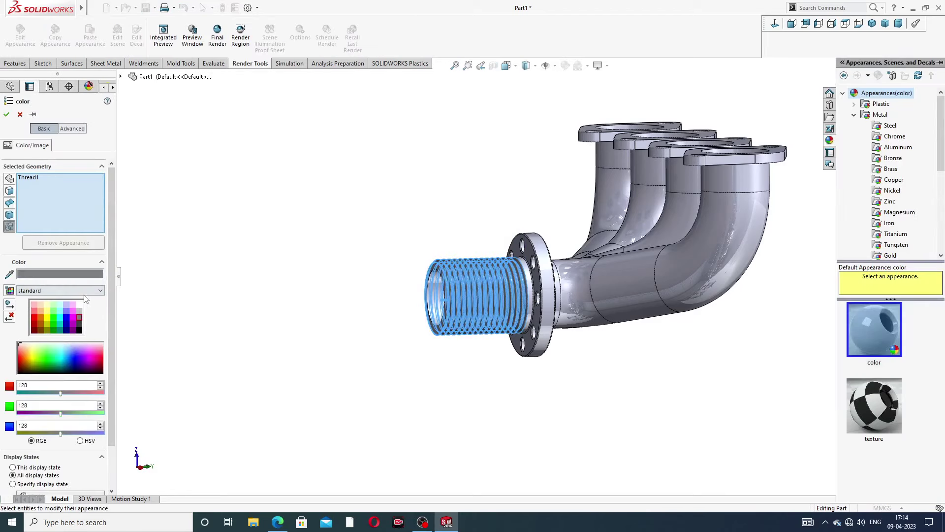
click(7, 114)
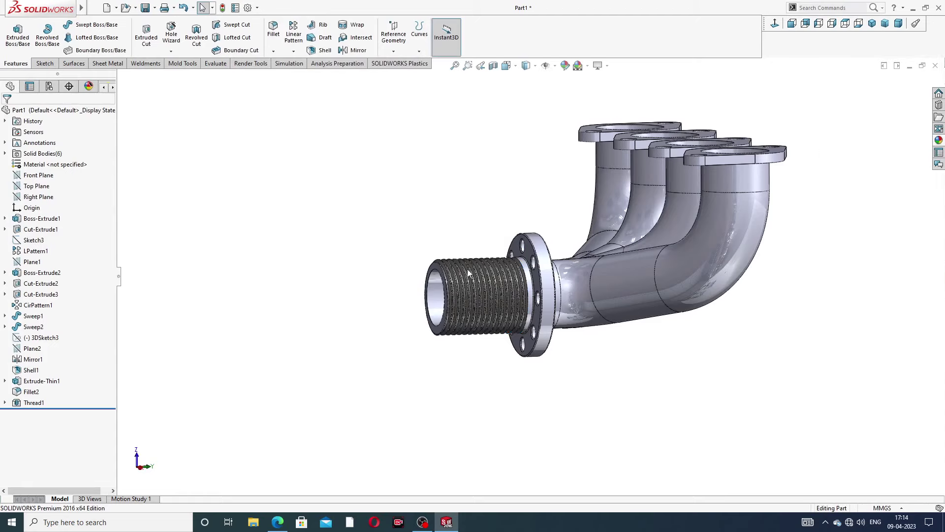
Apply the Metal > Nickel polished nickel appearance to the whole manifold part
scroll(514, 294, down, 3)
scroll(542, 263, up, 2)
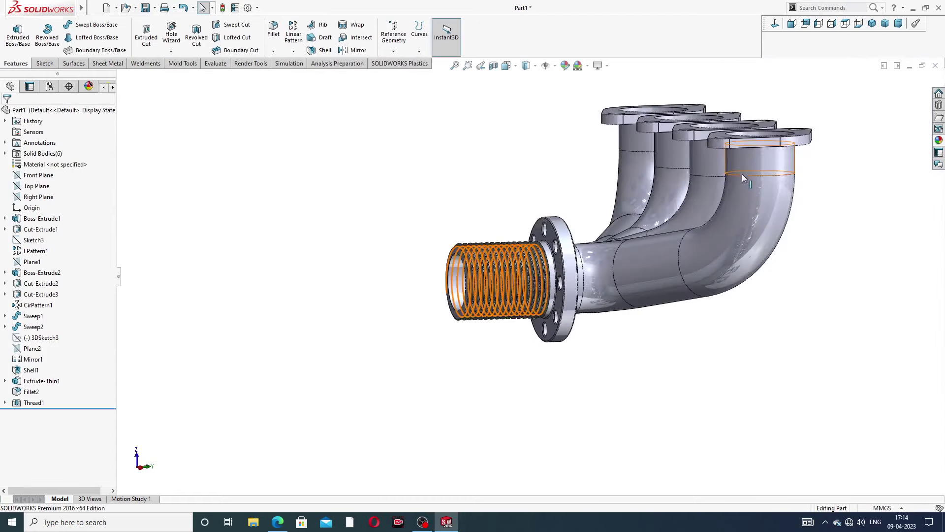
middle_drag(743, 174, 848, 187)
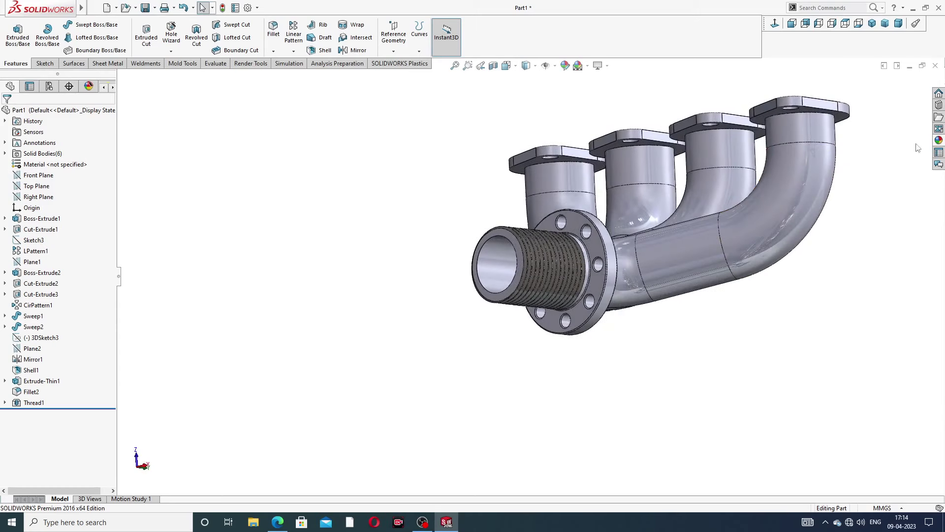
click(939, 141)
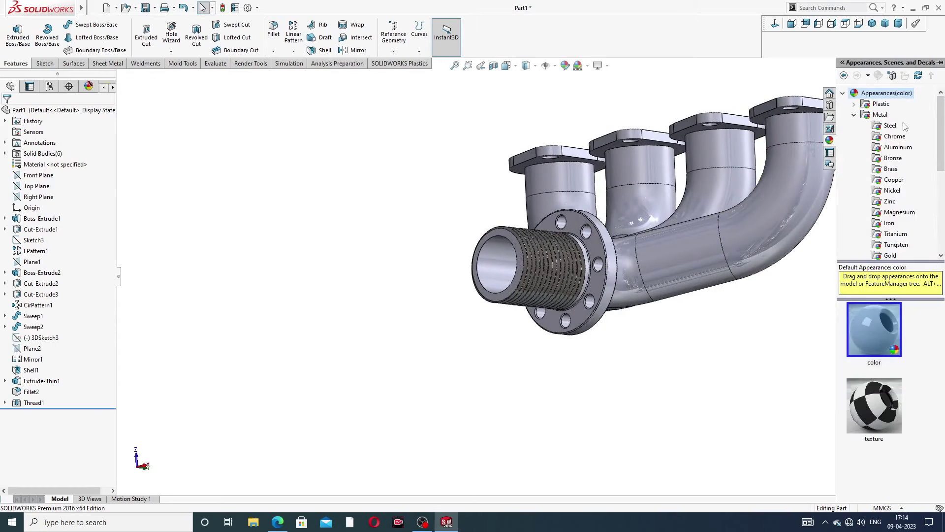
click(894, 191)
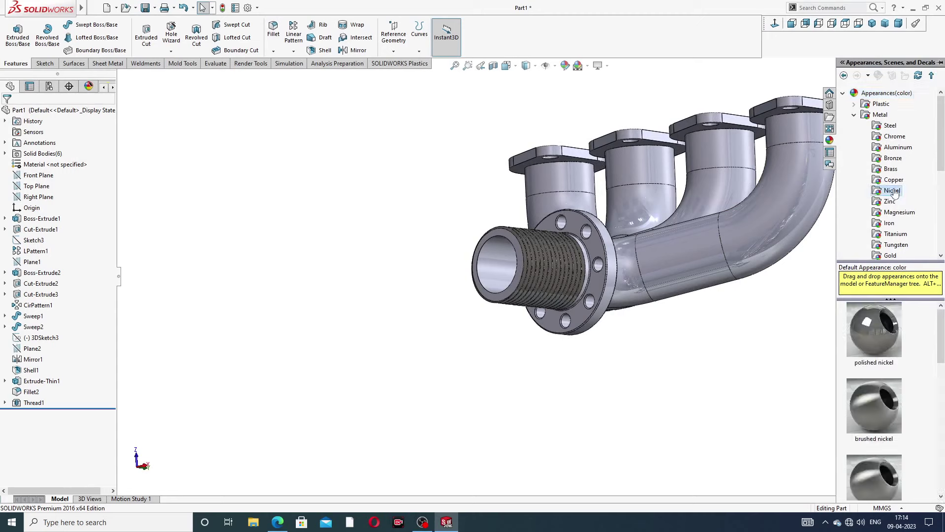
double_click(869, 331)
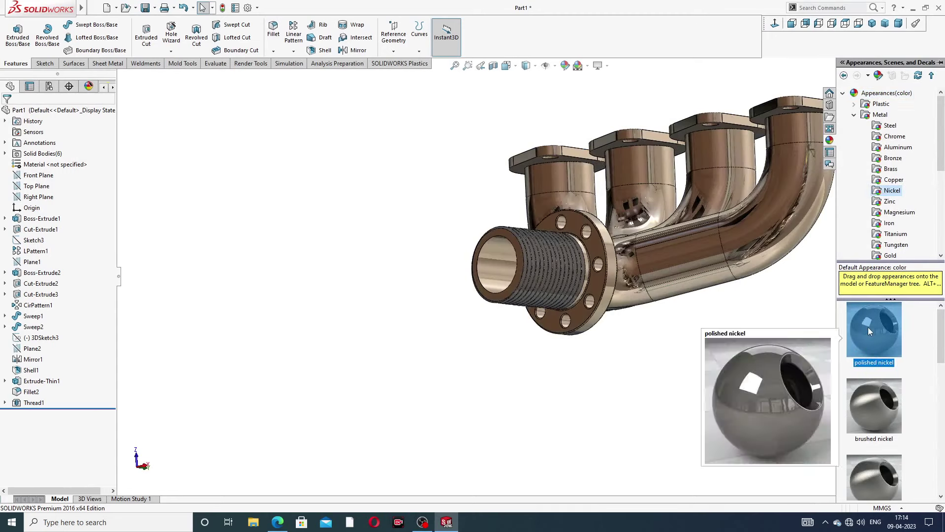
scroll(832, 235, up, 3)
middle_drag(805, 173, 555, 331)
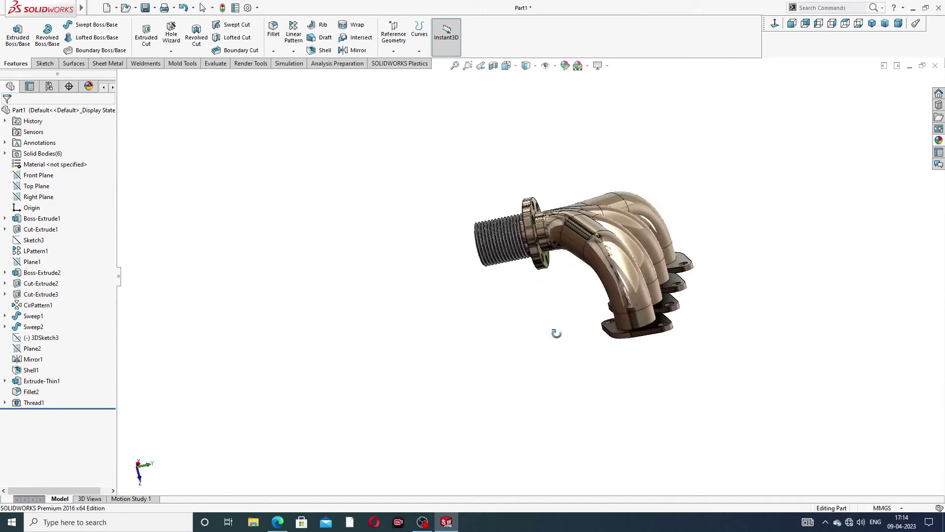
middle_drag(622, 257, 692, 216)
middle_drag(568, 232, 542, 144)
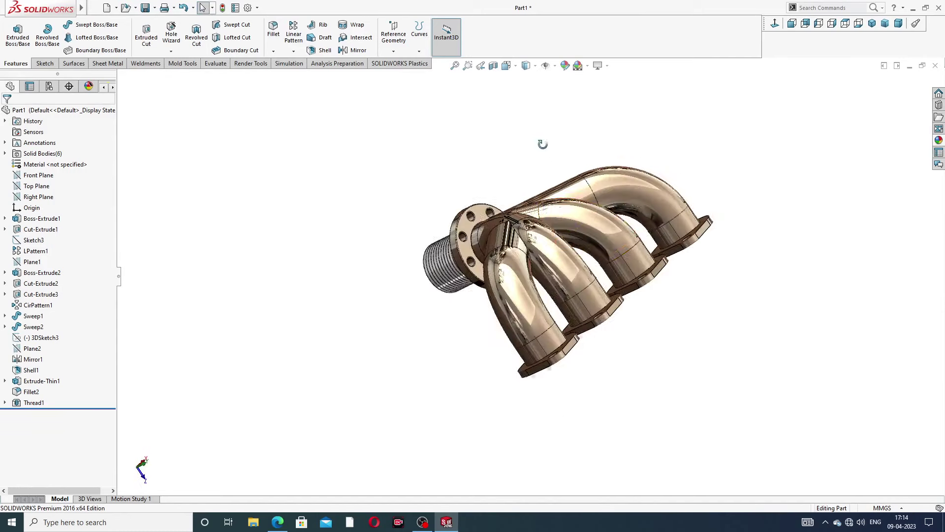
click(278, 522)
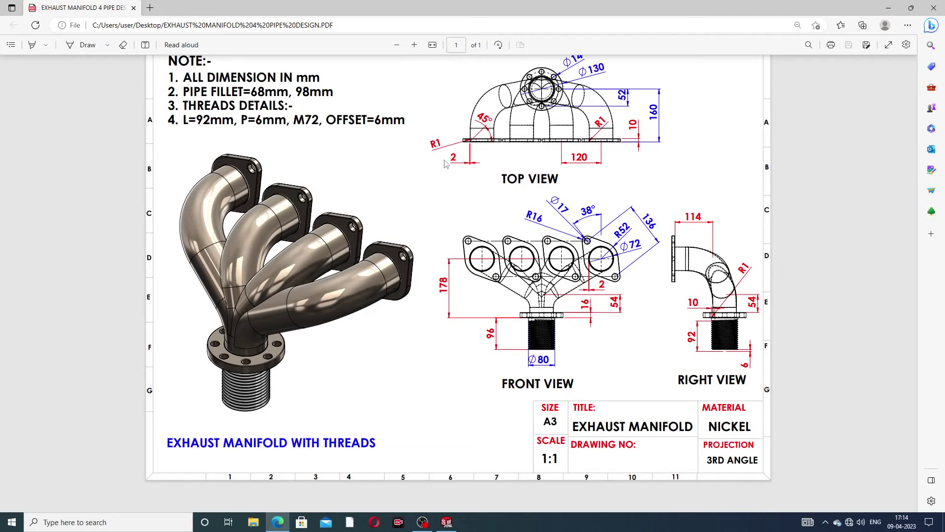
click(281, 525)
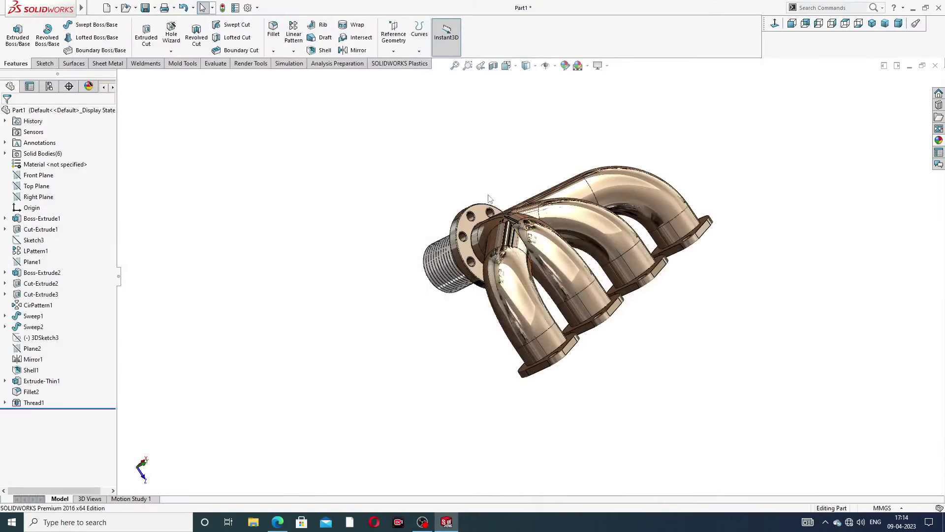
Chamfer the bore edges of the first two flanges at 2 mm and 45°
click(273, 51)
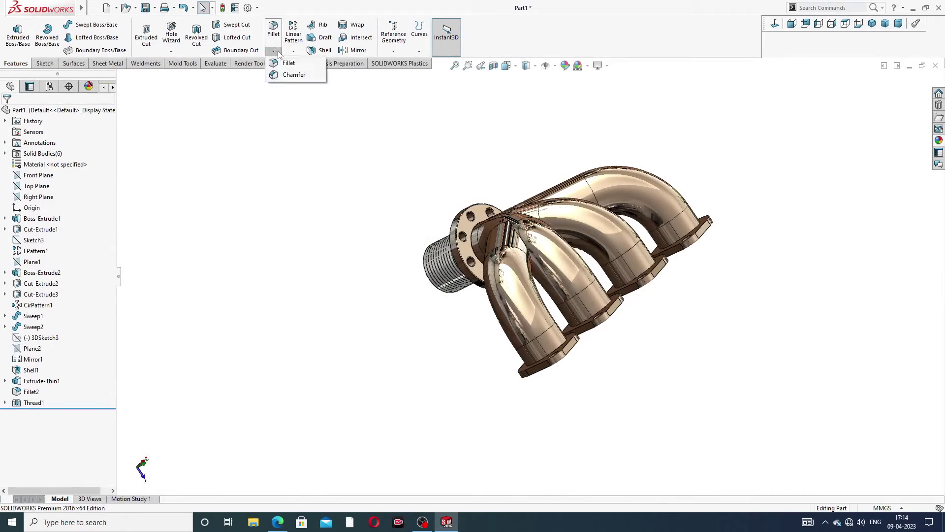
click(288, 73)
middle_drag(589, 340, 468, 276)
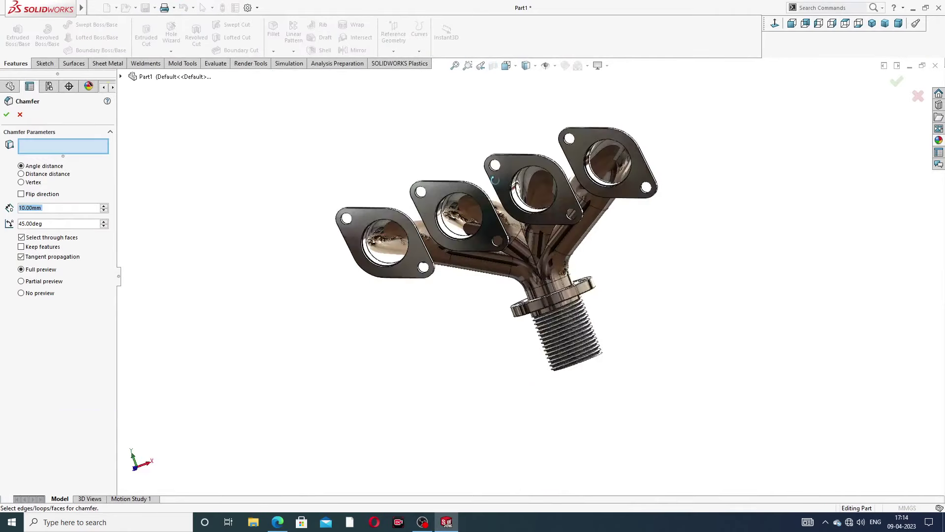
scroll(399, 238, down, 3)
scroll(399, 249, down, 4)
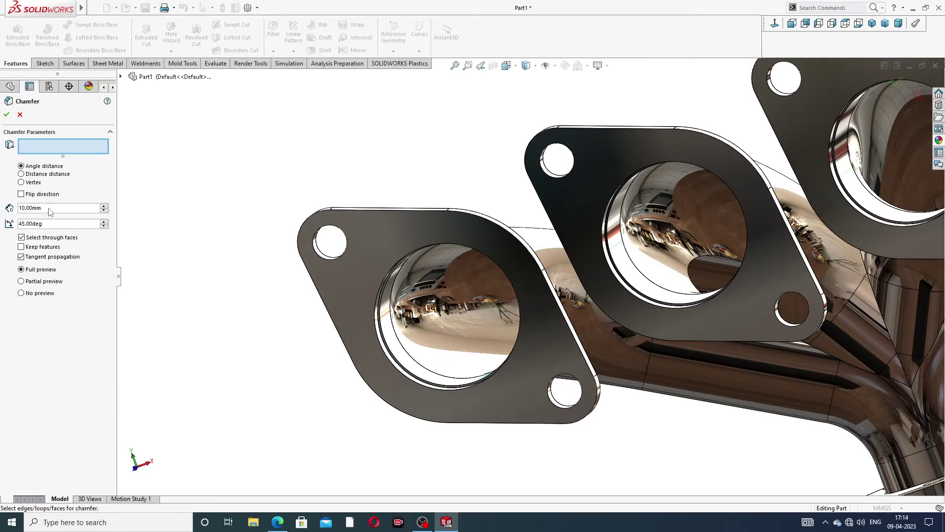
text(2)
key(Return)
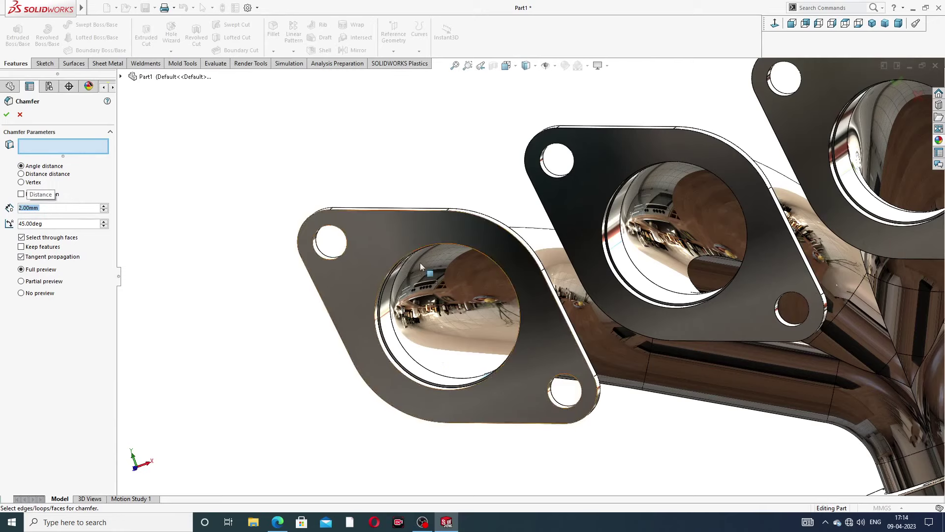
scroll(421, 262, down, 3)
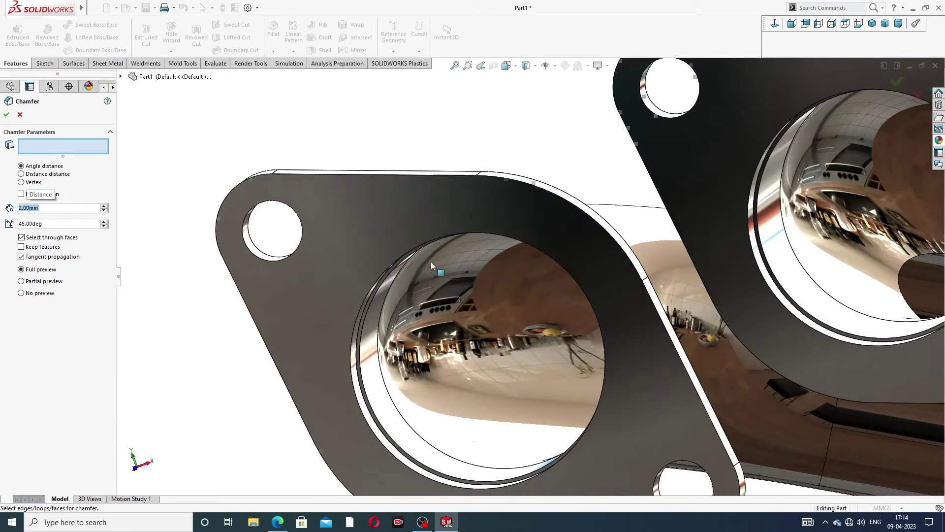
click(375, 278)
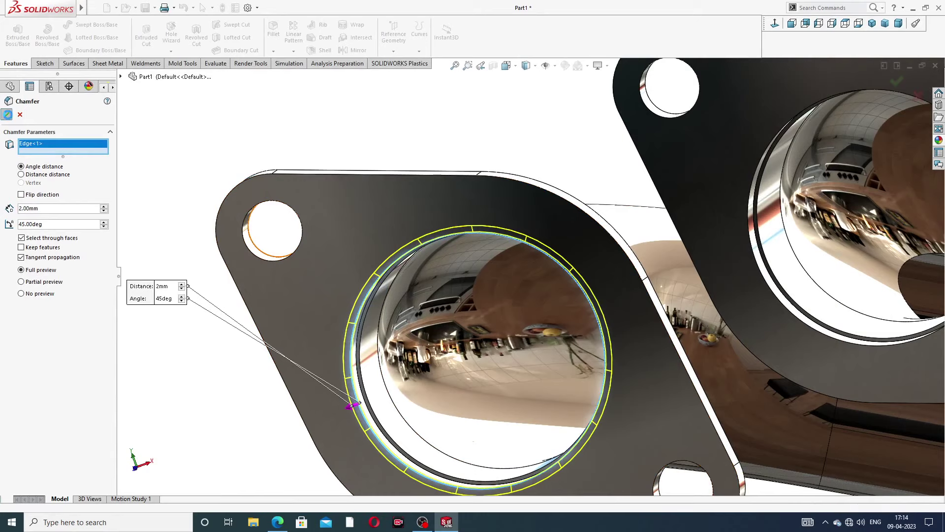
click(7, 115)
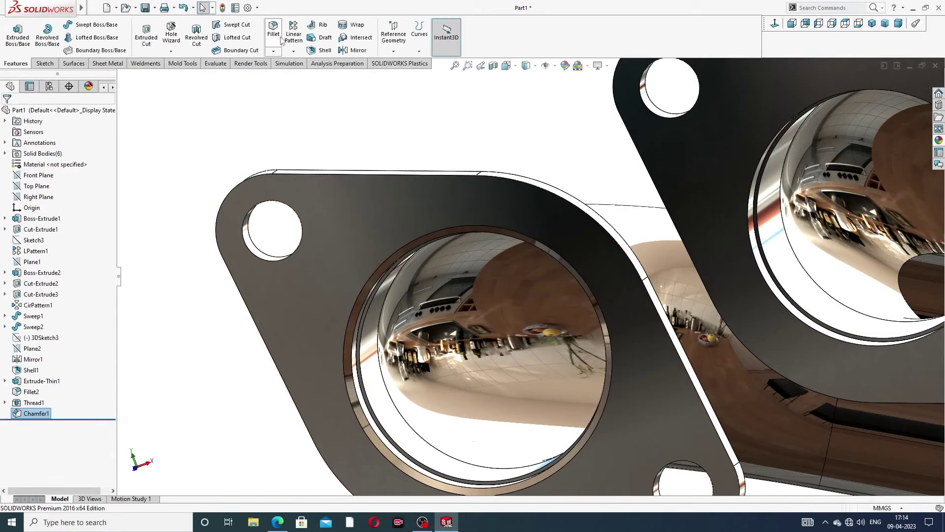
click(273, 51)
click(288, 76)
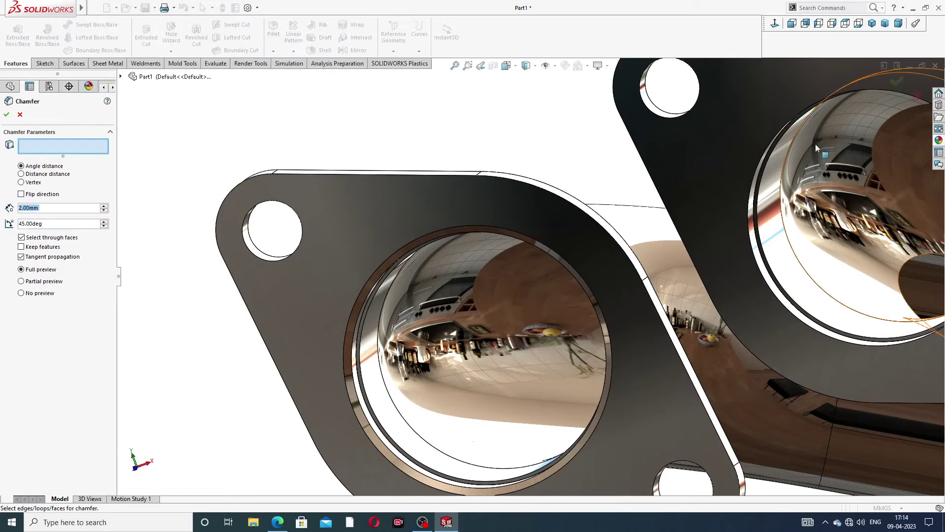
scroll(782, 137, up, 4)
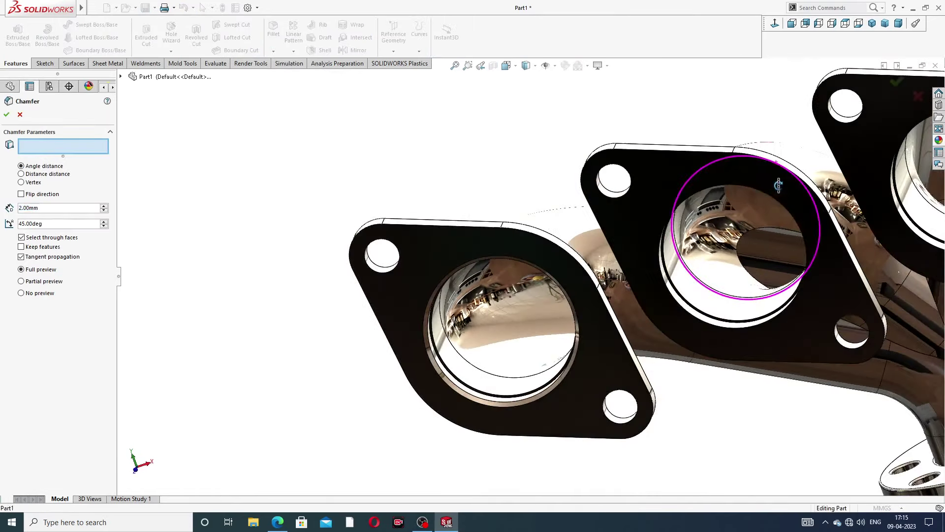
click(741, 186)
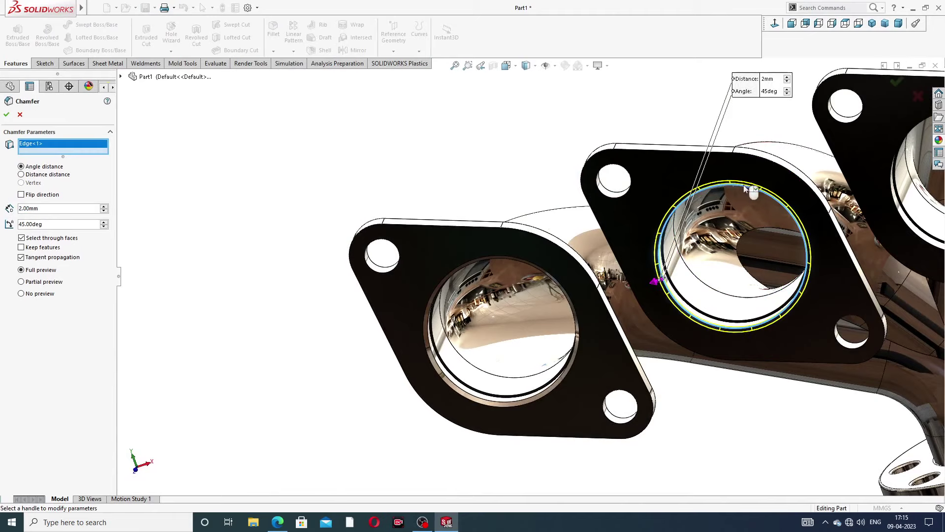
click(7, 115)
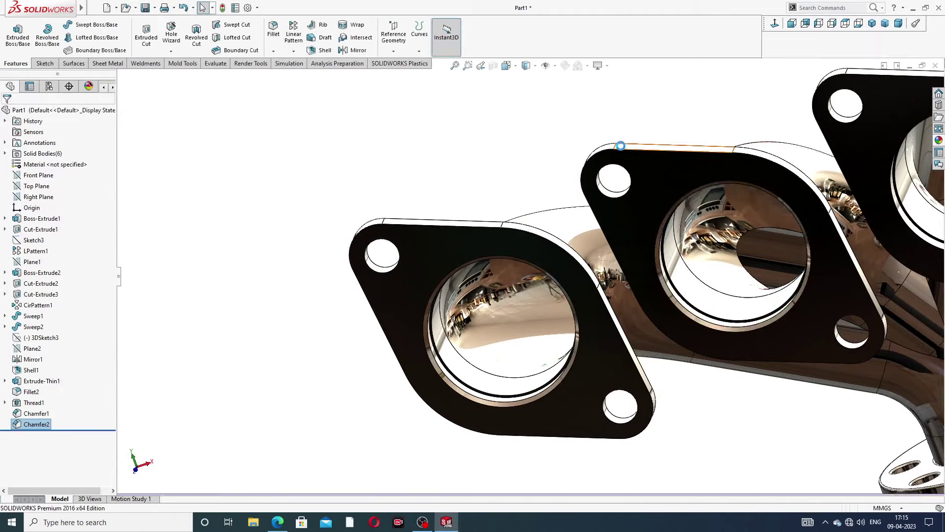
Add matching 2 mm × 45° chamfers to the third and fourth flange bore edges
scroll(713, 193, up, 4)
middle_drag(712, 193, 746, 79)
scroll(624, 190, down, 3)
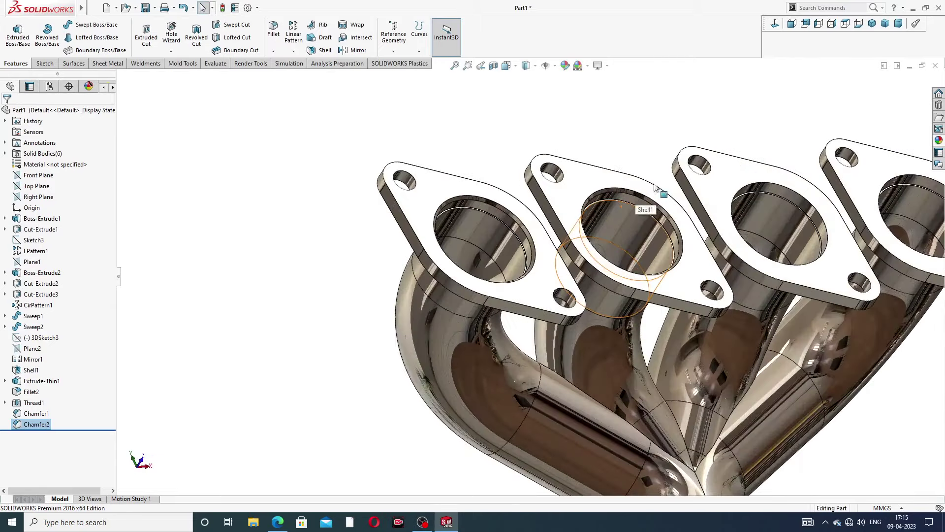
click(273, 51)
click(292, 76)
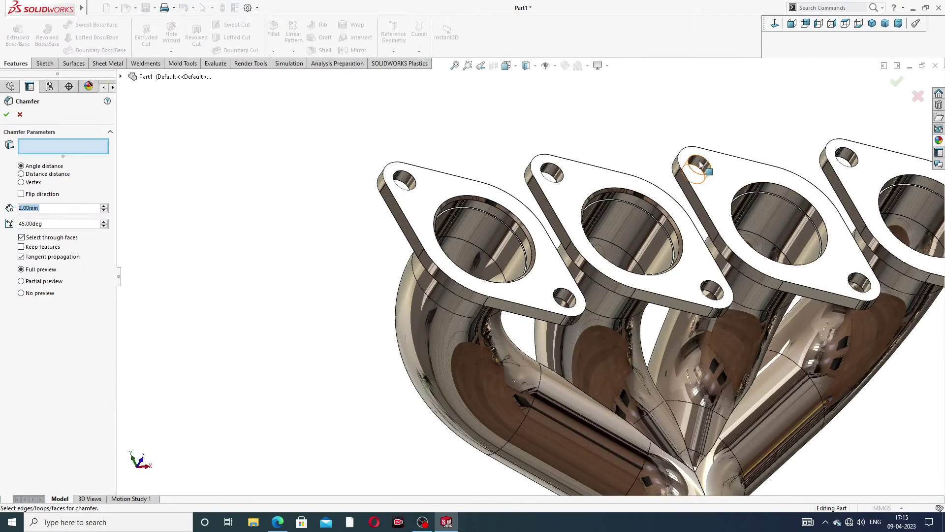
click(762, 186)
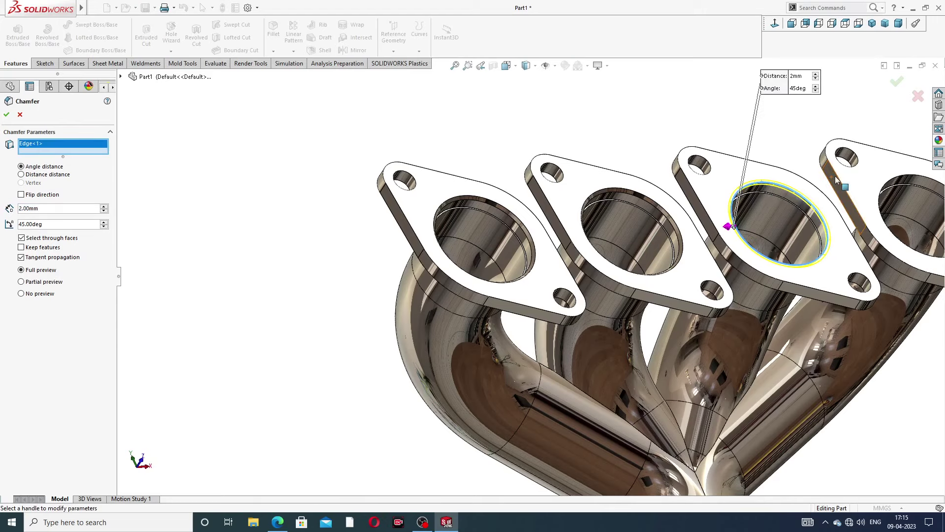
scroll(838, 229, up, 2)
scroll(837, 229, down, 2)
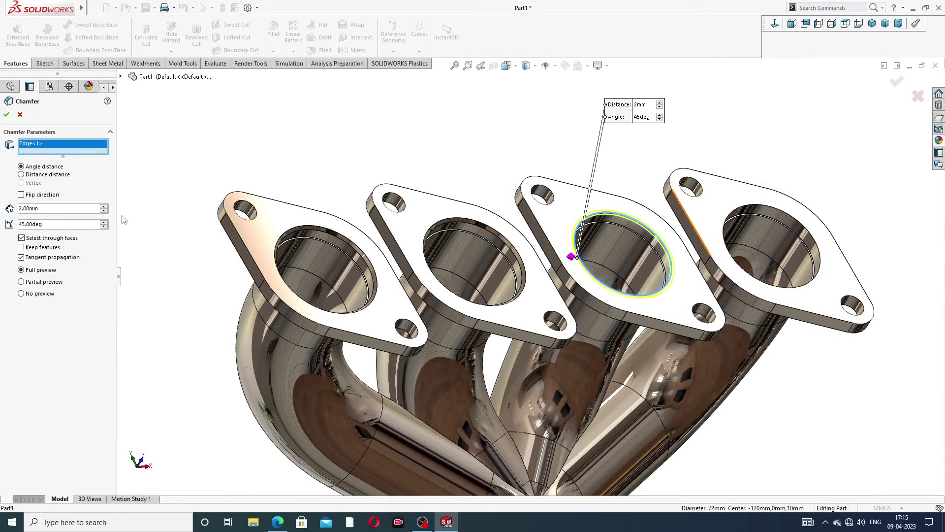
click(6, 115)
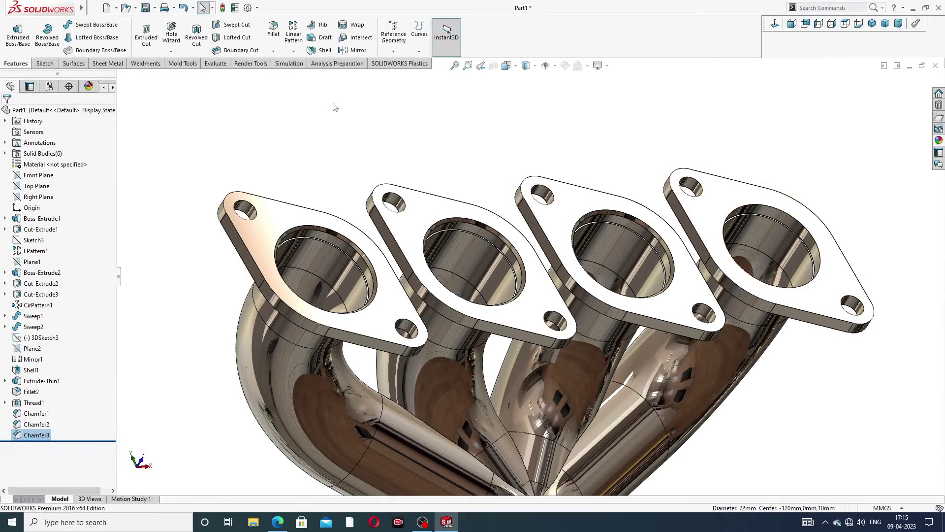
click(274, 51)
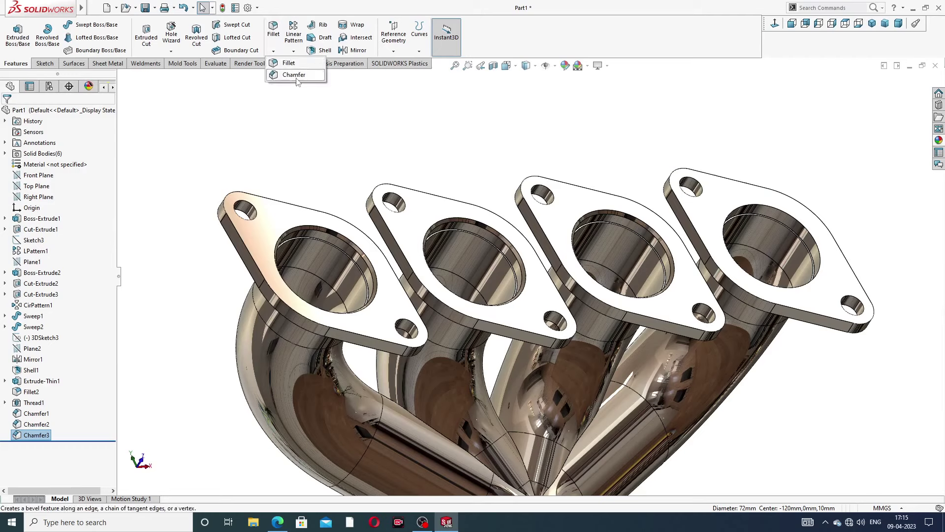
click(290, 75)
click(738, 209)
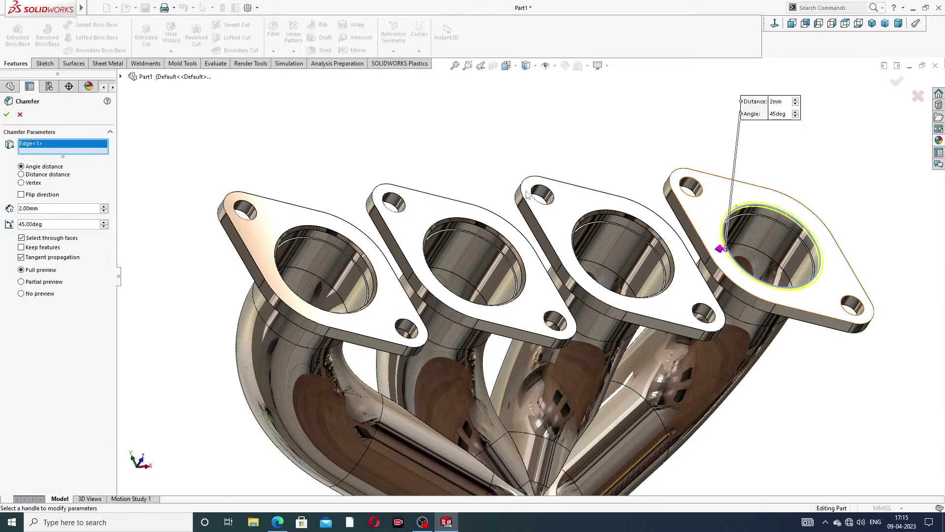
click(6, 115)
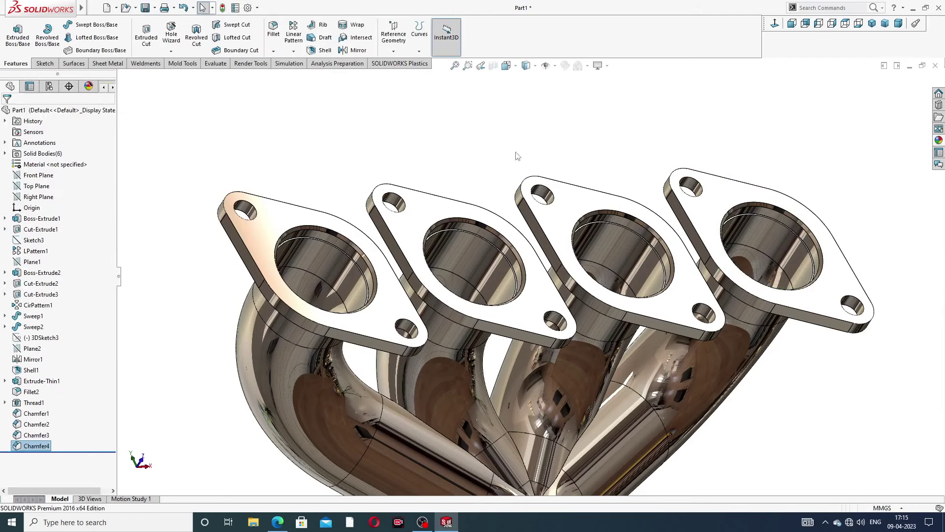
scroll(601, 167, up, 3)
middle_drag(602, 170, 555, 210)
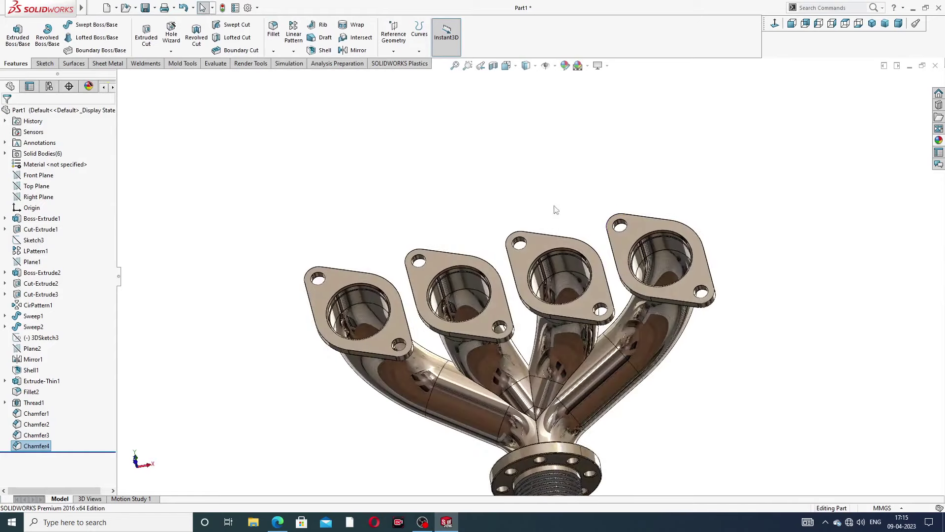
Fillet the top and side faces of the first two port flanges at 1 mm
click(273, 51)
click(291, 64)
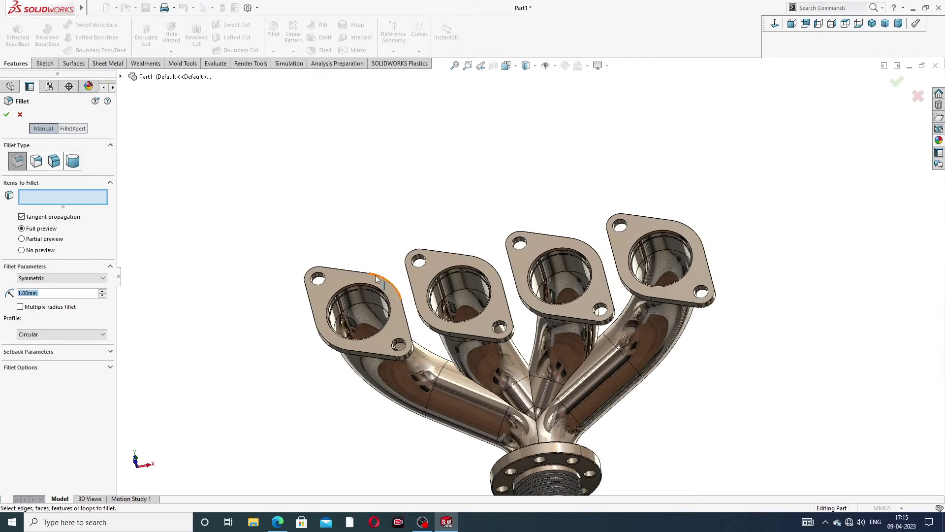
click(336, 278)
middle_drag(358, 259, 406, 259)
click(406, 246)
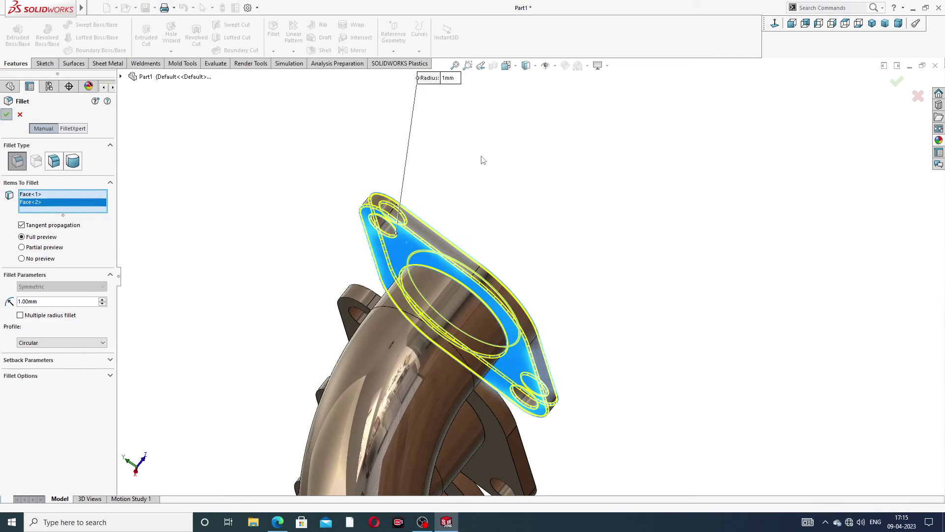
key(Return)
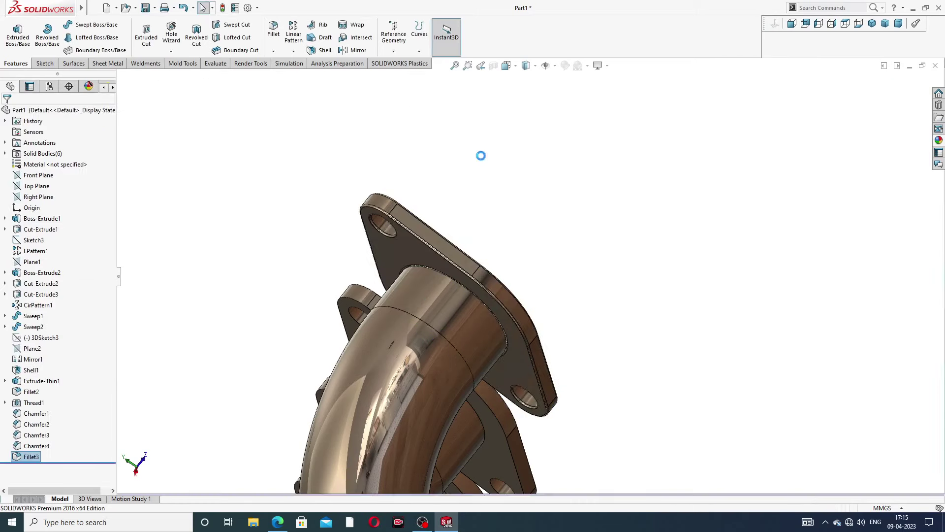
middle_drag(481, 158, 415, 325)
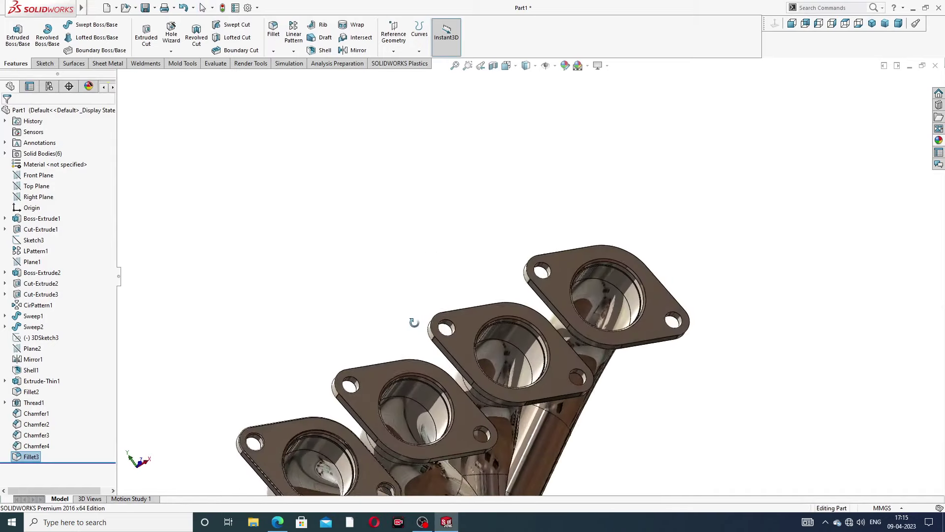
scroll(423, 376, up, 2)
scroll(427, 383, down, 5)
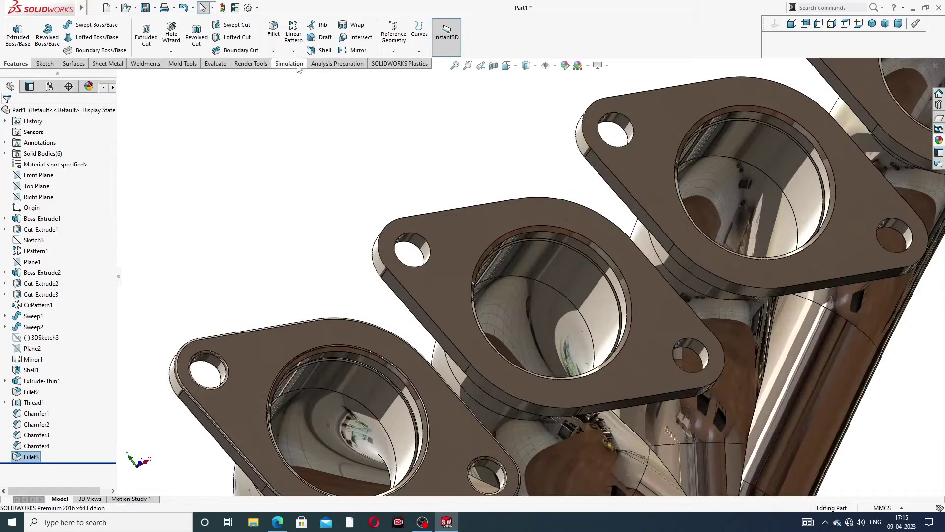
click(273, 30)
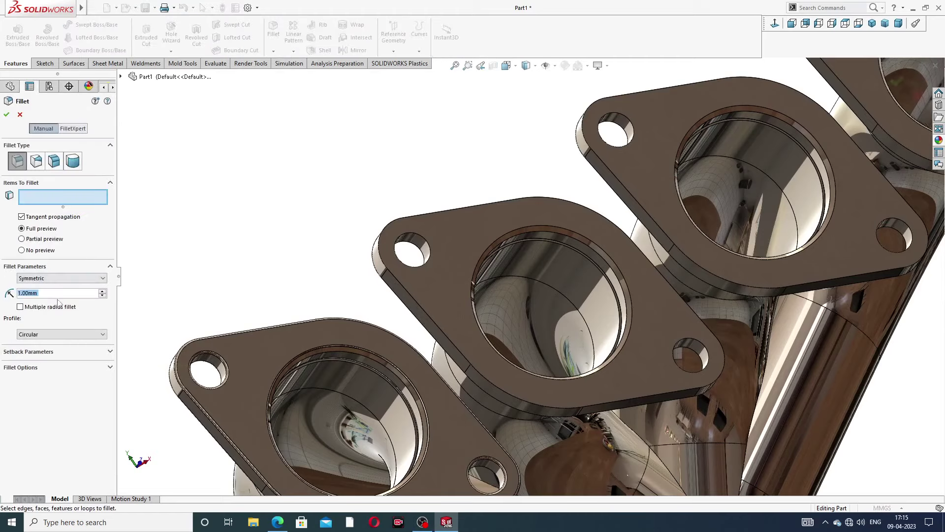
click(465, 232)
scroll(482, 246, up, 2)
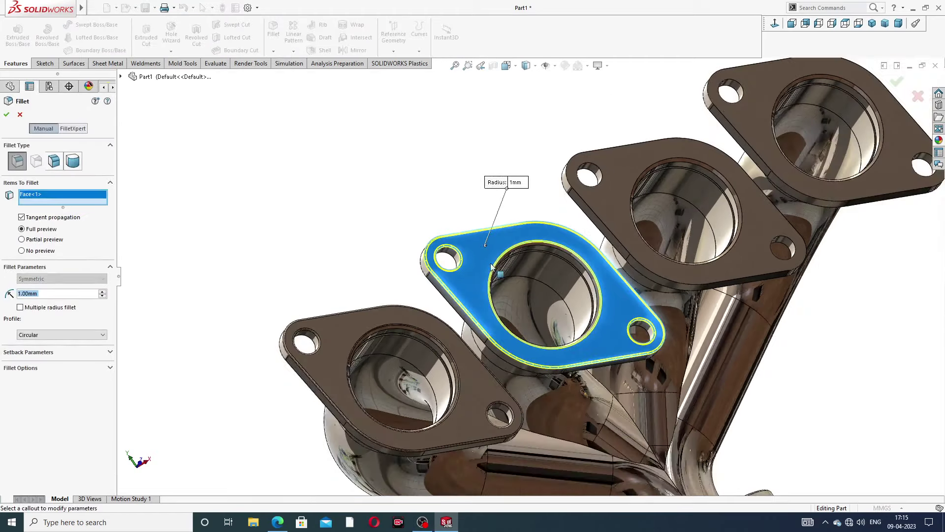
mouse_move(492, 266)
middle_down()
mouse_move(566, 185)
mouse_move(494, 254)
middle_up()
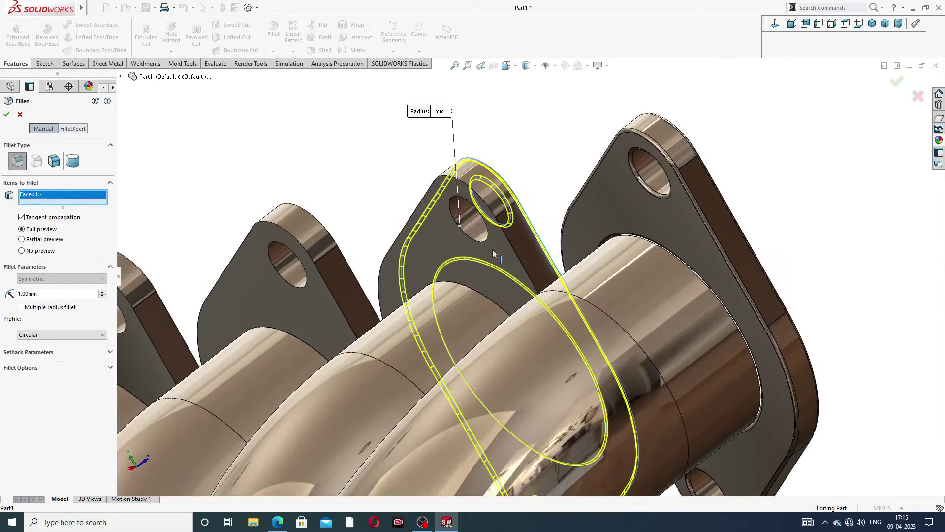
click(494, 253)
click(7, 115)
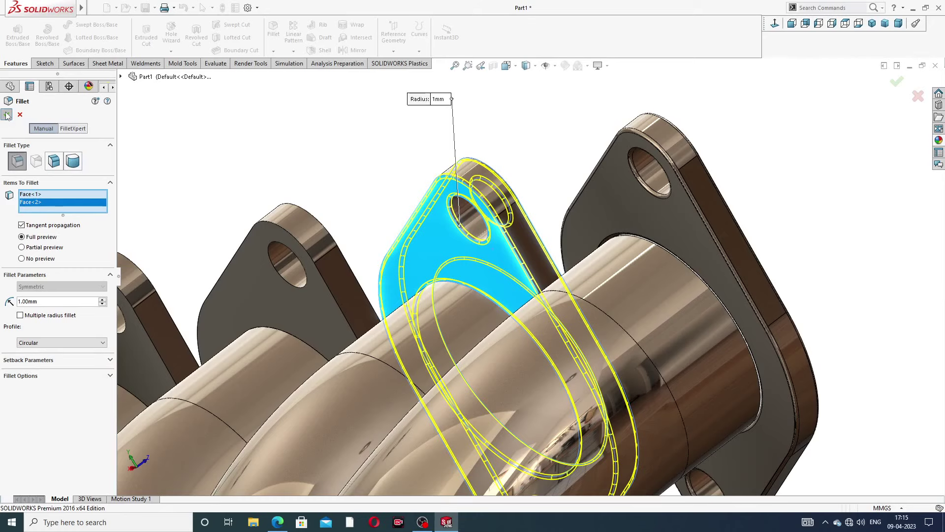
scroll(451, 160, up, 3)
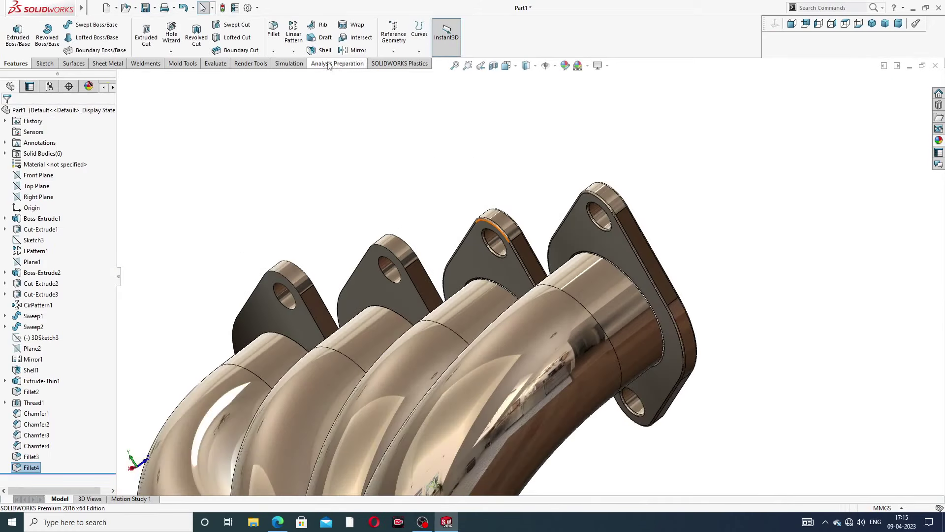
Add 1 mm fillets to both faces of the remaining two port flanges
click(274, 31)
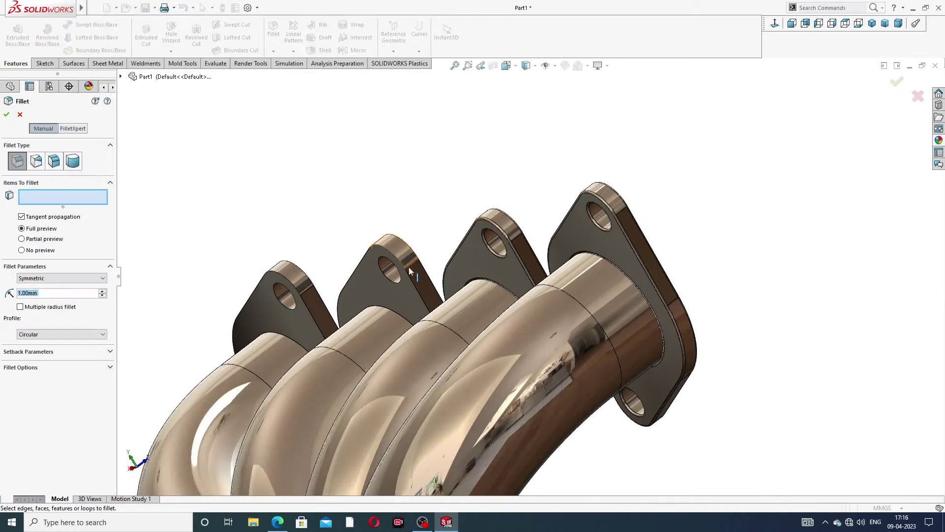
click(373, 282)
middle_drag(372, 282, 349, 311)
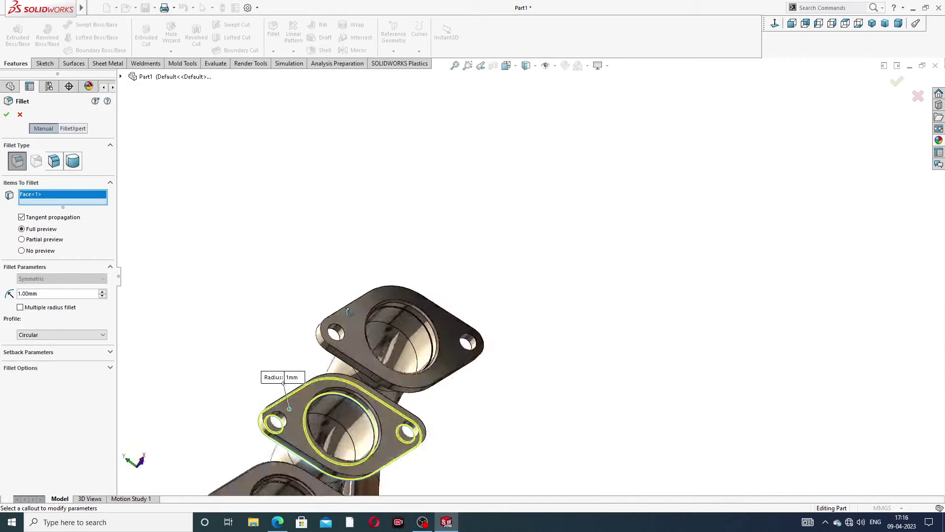
scroll(296, 393, down, 5)
click(302, 393)
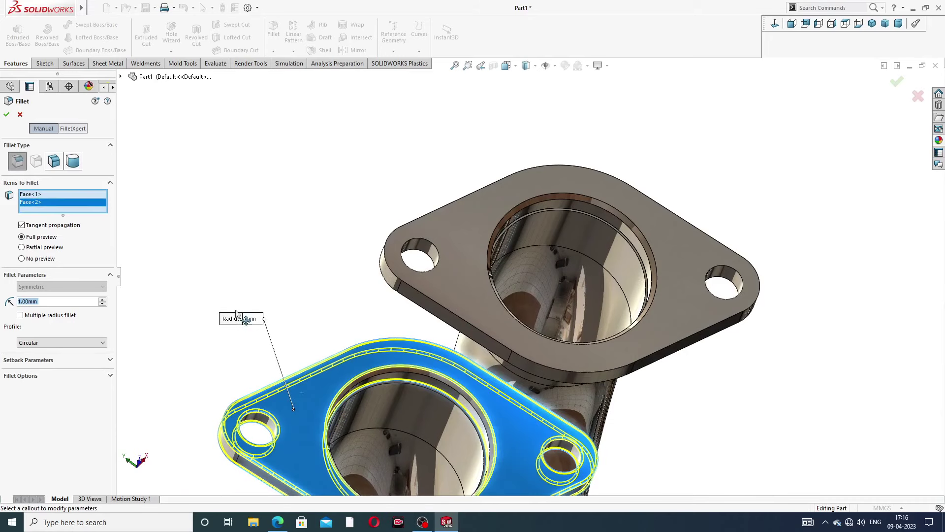
click(6, 116)
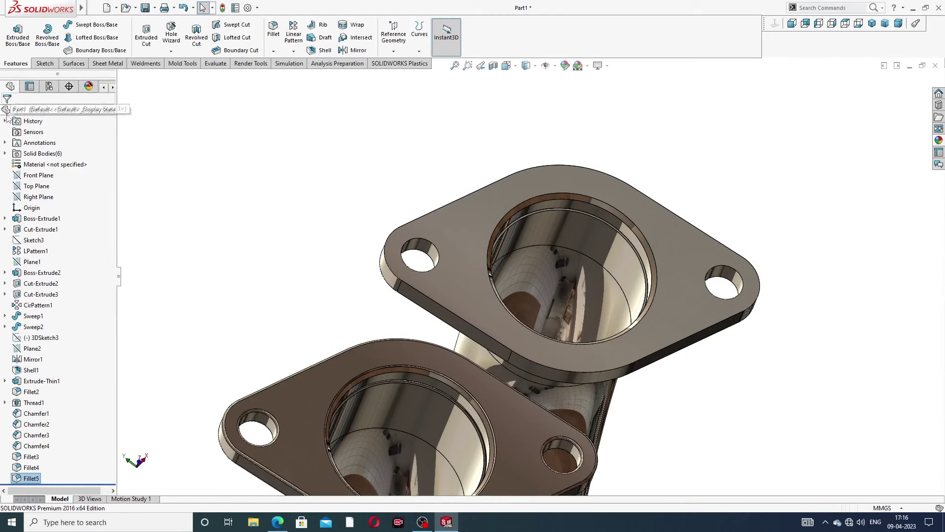
click(274, 31)
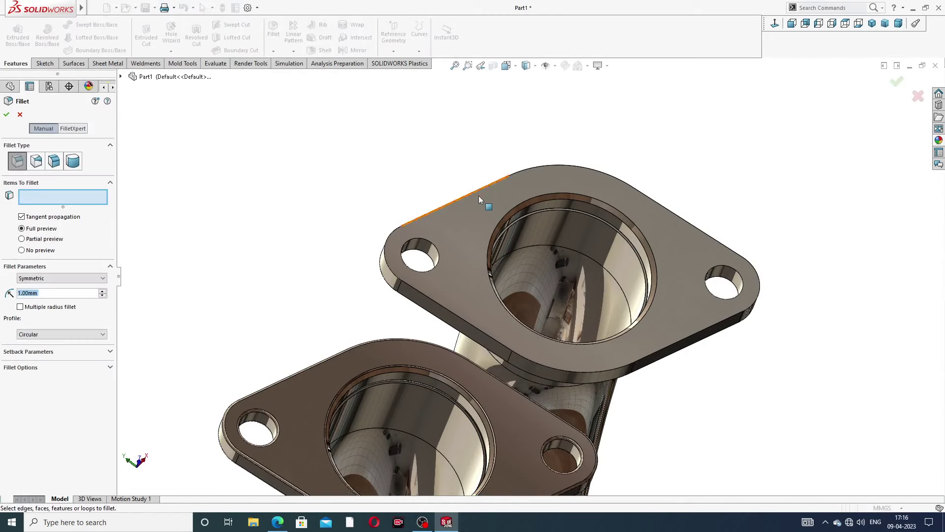
click(465, 221)
middle_drag(464, 221, 456, 247)
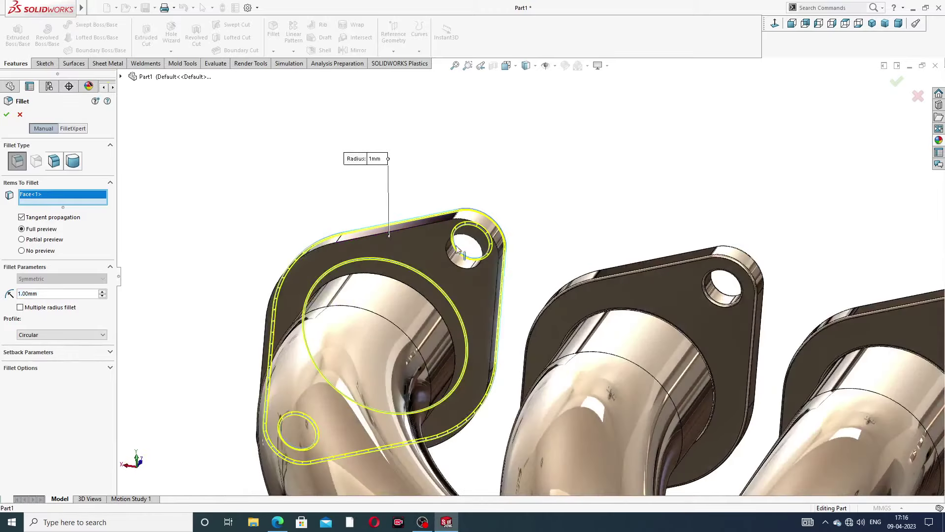
click(429, 241)
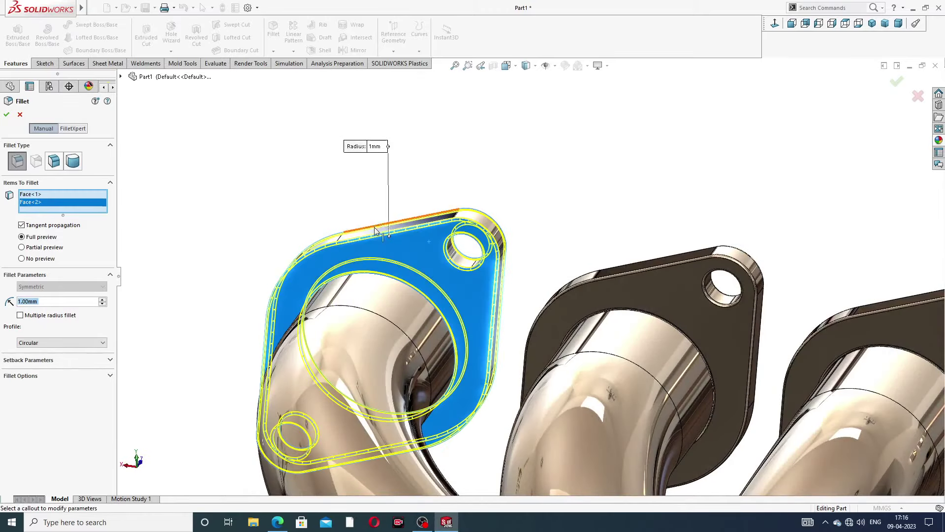
click(7, 115)
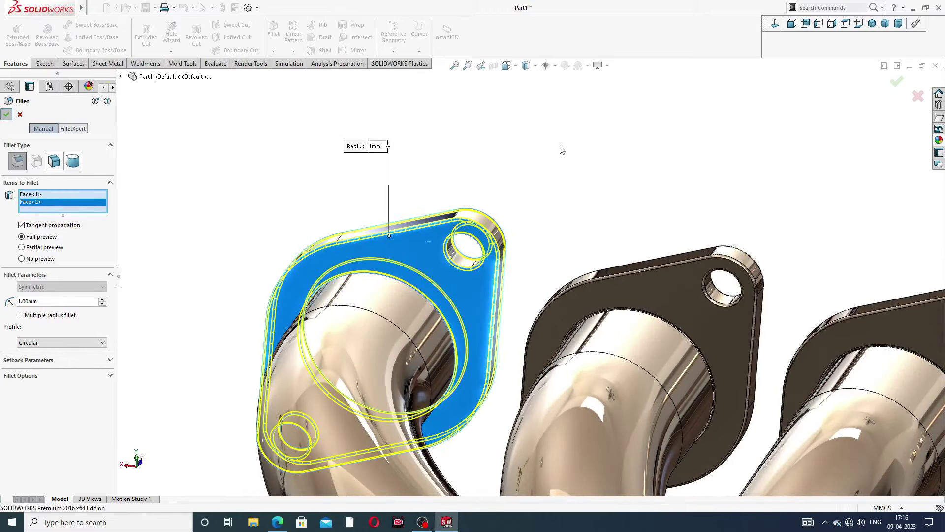
scroll(577, 157, up, 3)
Review the finished manifold in the isometric, back and front standard views
scroll(577, 158, up, 5)
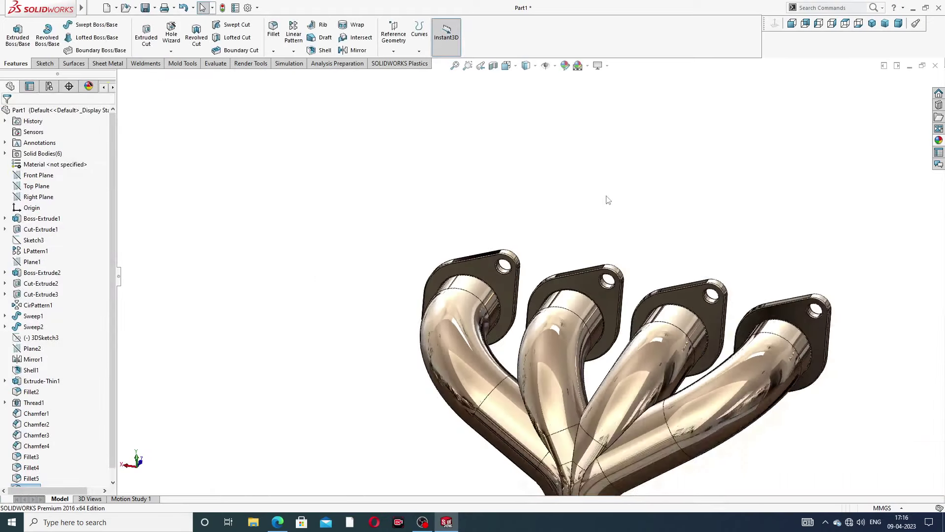
middle_drag(606, 200, 553, 415)
scroll(693, 336, down, 5)
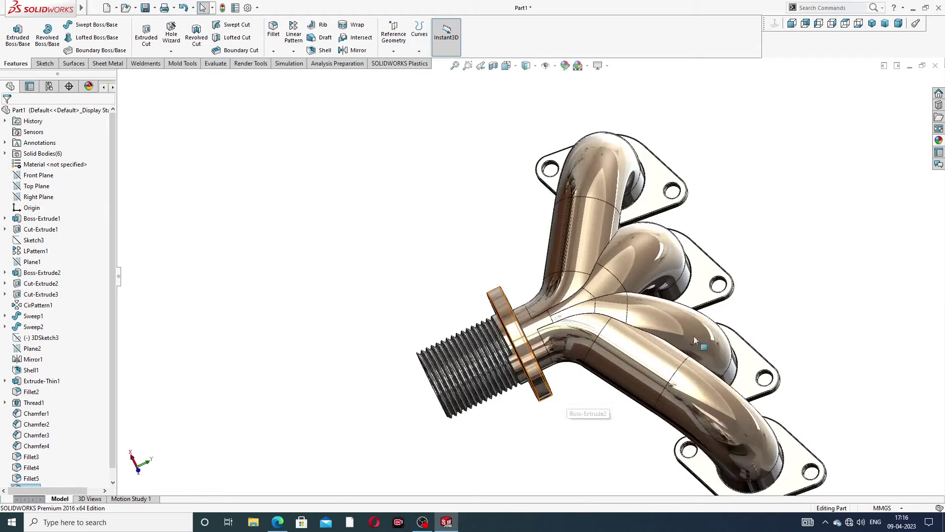
click(872, 24)
middle_drag(561, 242, 441, 244)
click(806, 24)
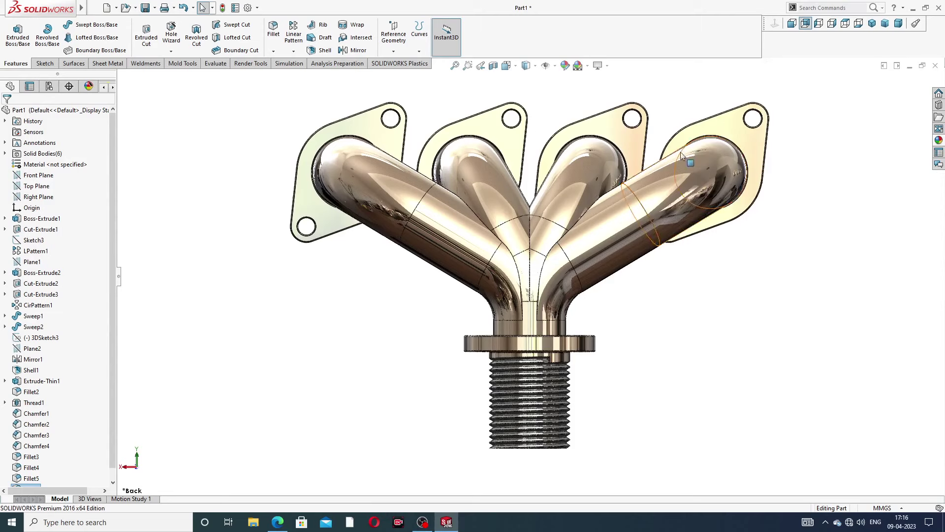
scroll(539, 125, down, 2)
click(792, 24)
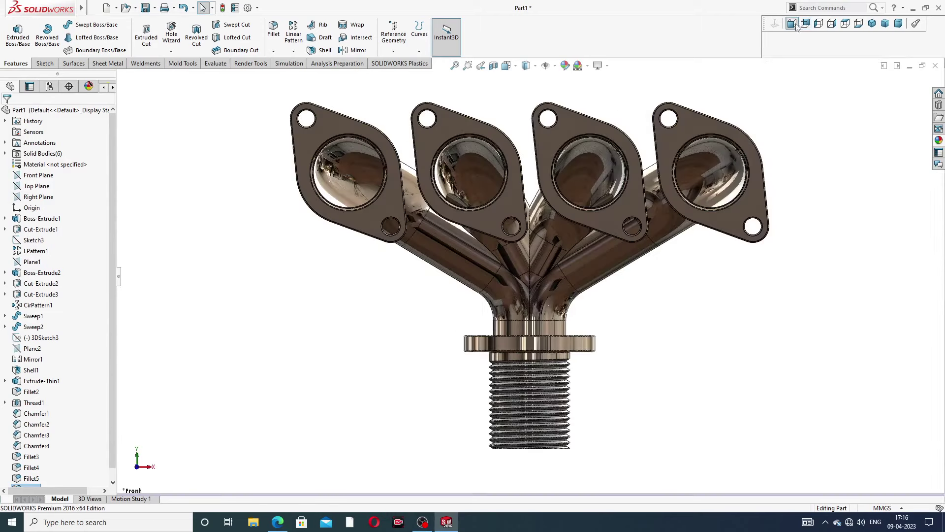
scroll(510, 138, down, 3)
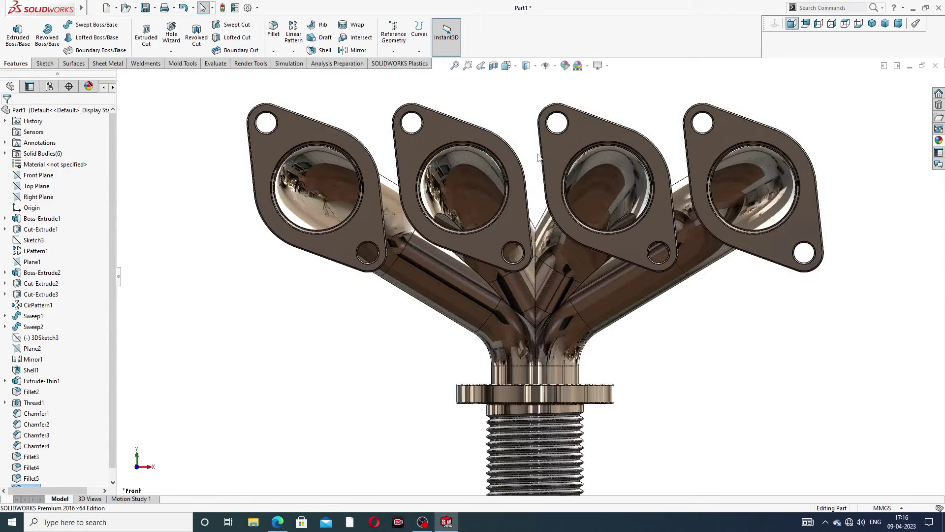
scroll(593, 246, up, 3)
middle_drag(594, 246, 618, 243)
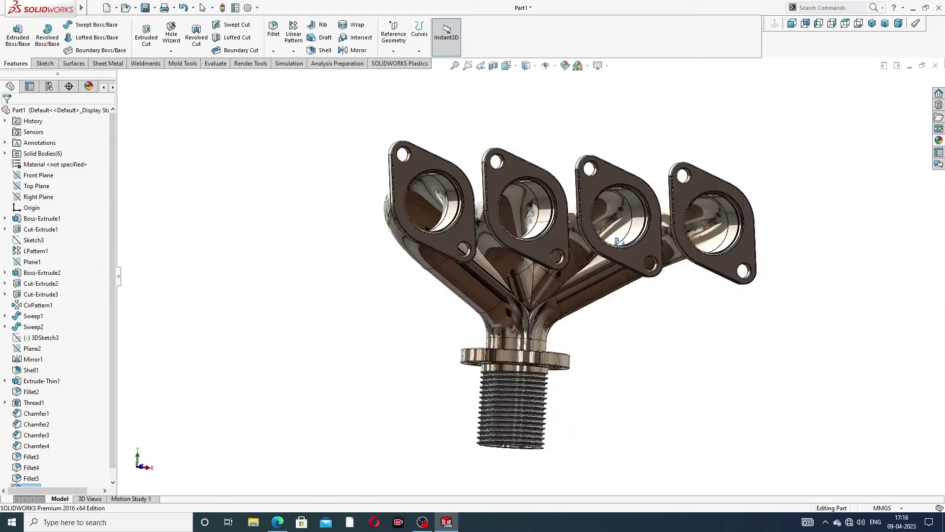
scroll(570, 258, down, 2)
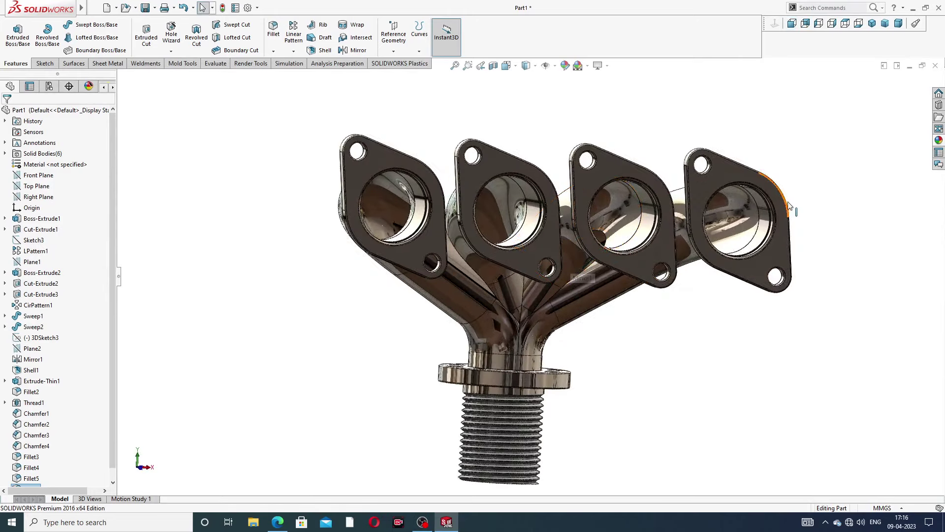
middle_drag(790, 206, 832, 253)
scroll(704, 124, down, 3)
scroll(733, 298, up, 2)
scroll(579, 394, up, 1)
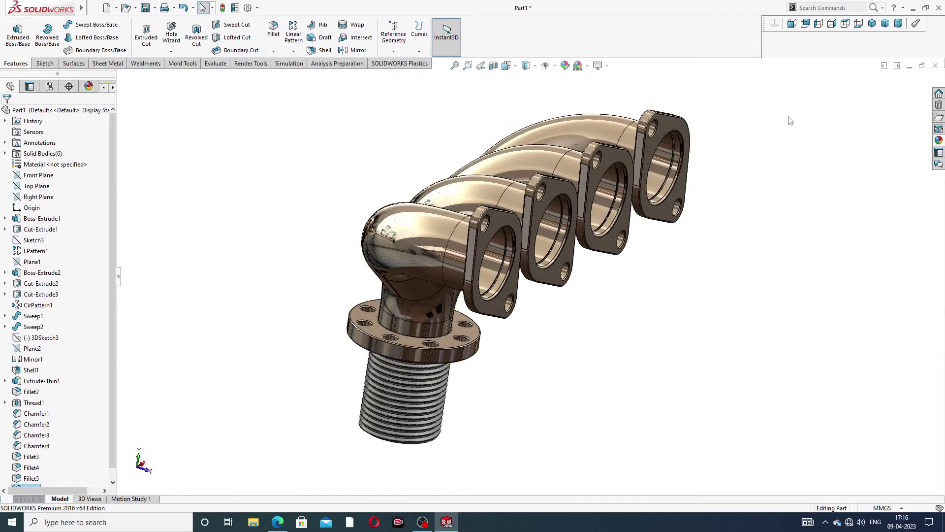
Save the part and show the exhaust manifold drawing PDF in Edge
key(ctrl+s)
click(698, 381)
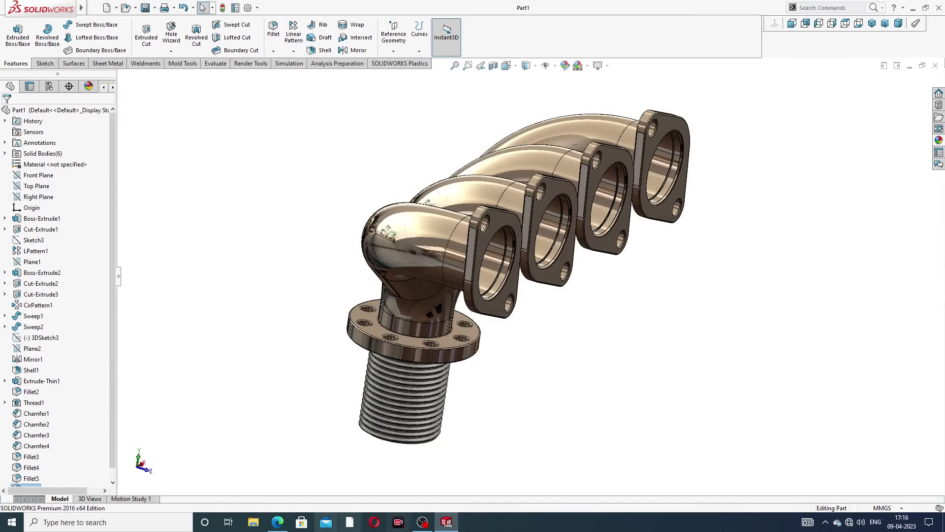
click(278, 523)
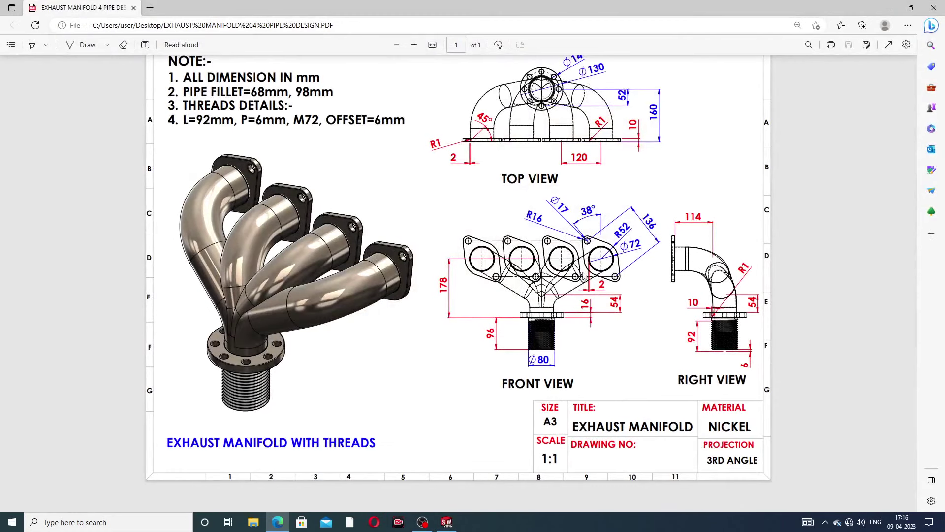